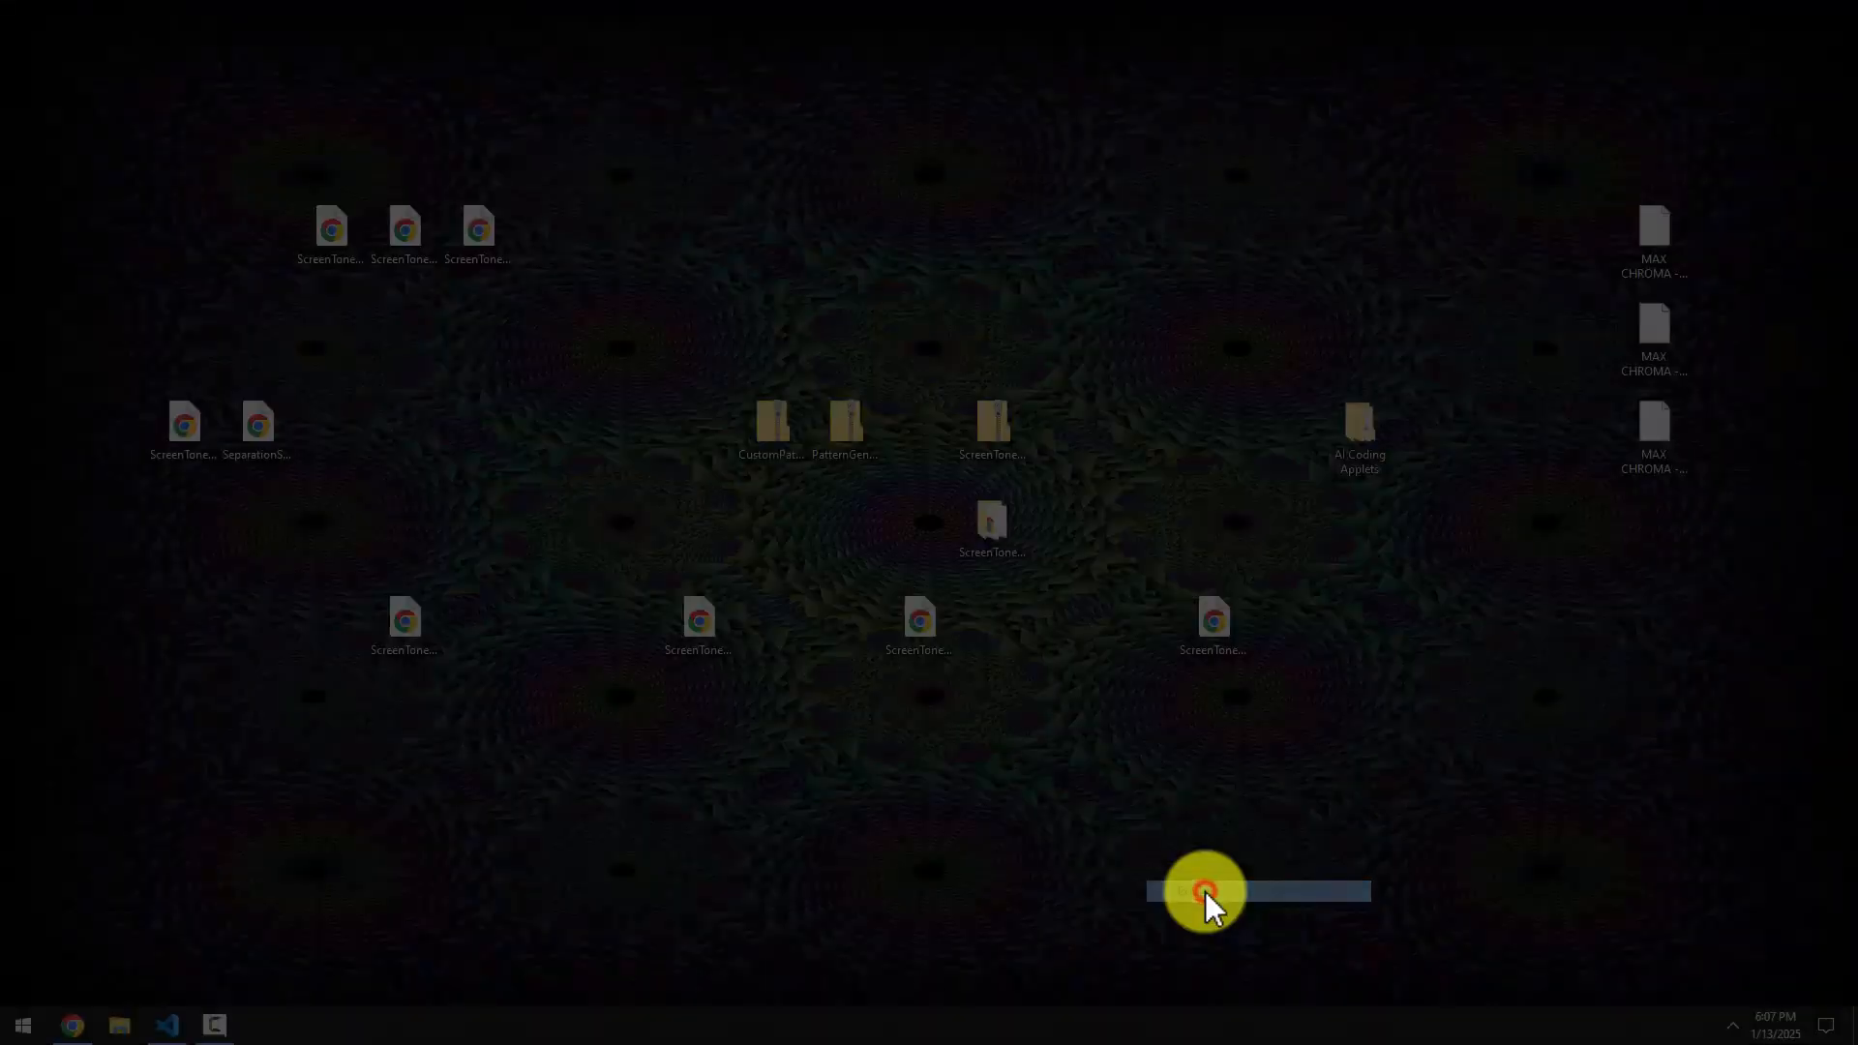
Open the ScreenTone Eternal product page in the Max Chroma webstore and highlight its Lifetime License wording
{"action": "left_click", "coordinate": [1749, 19]}
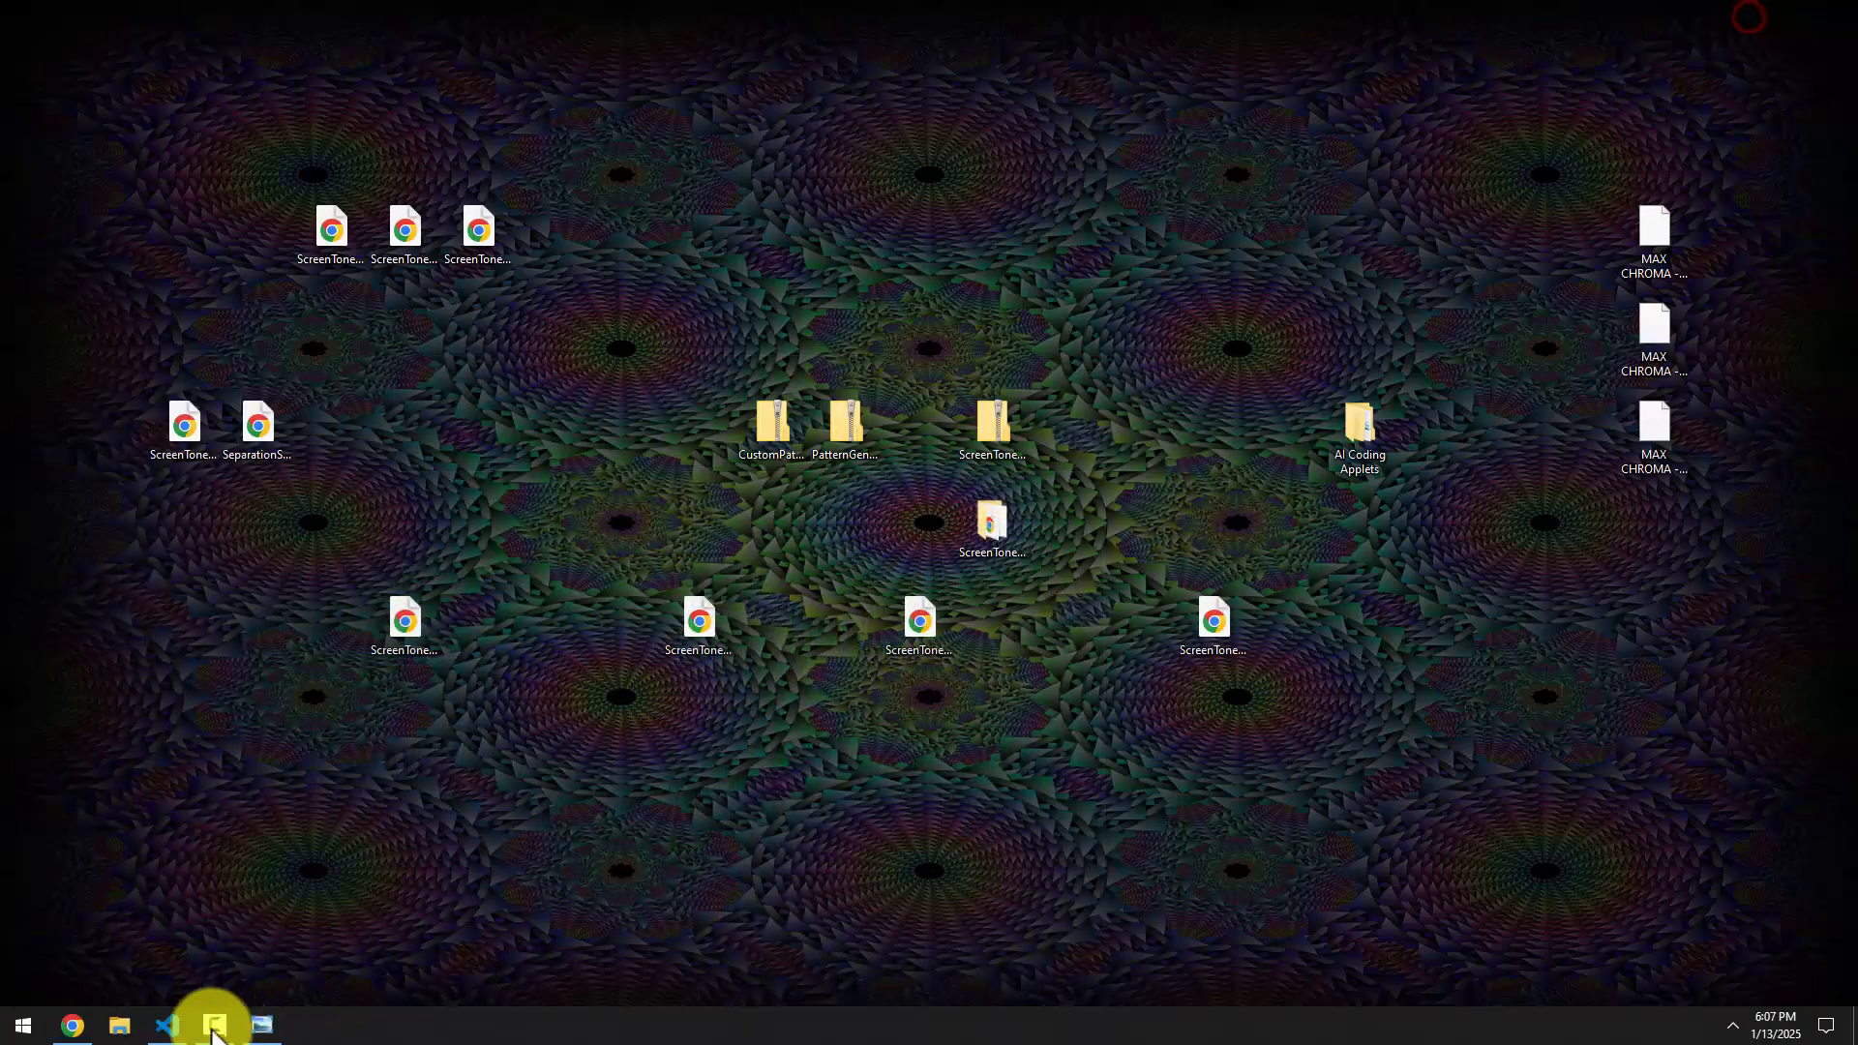
{"action": "left_click", "coordinate": [72, 1023]}
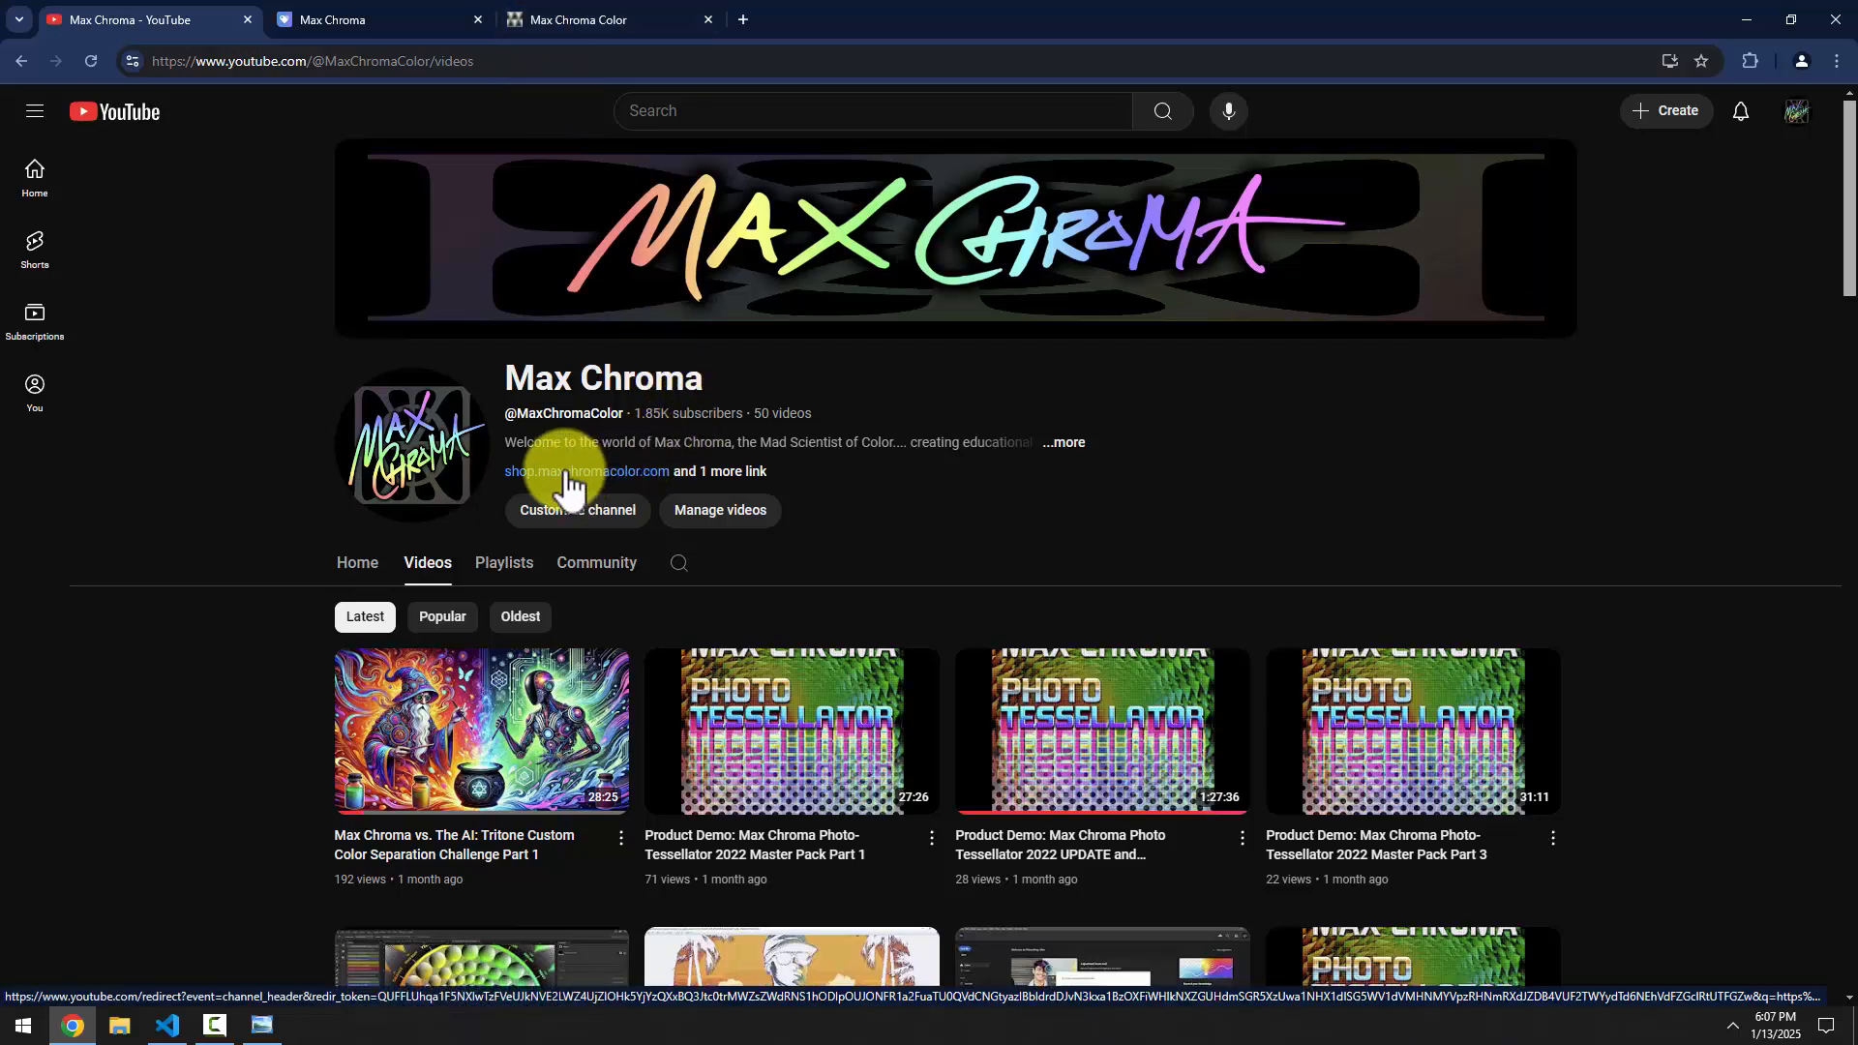
{"action": "left_click", "coordinate": [392, 21]}
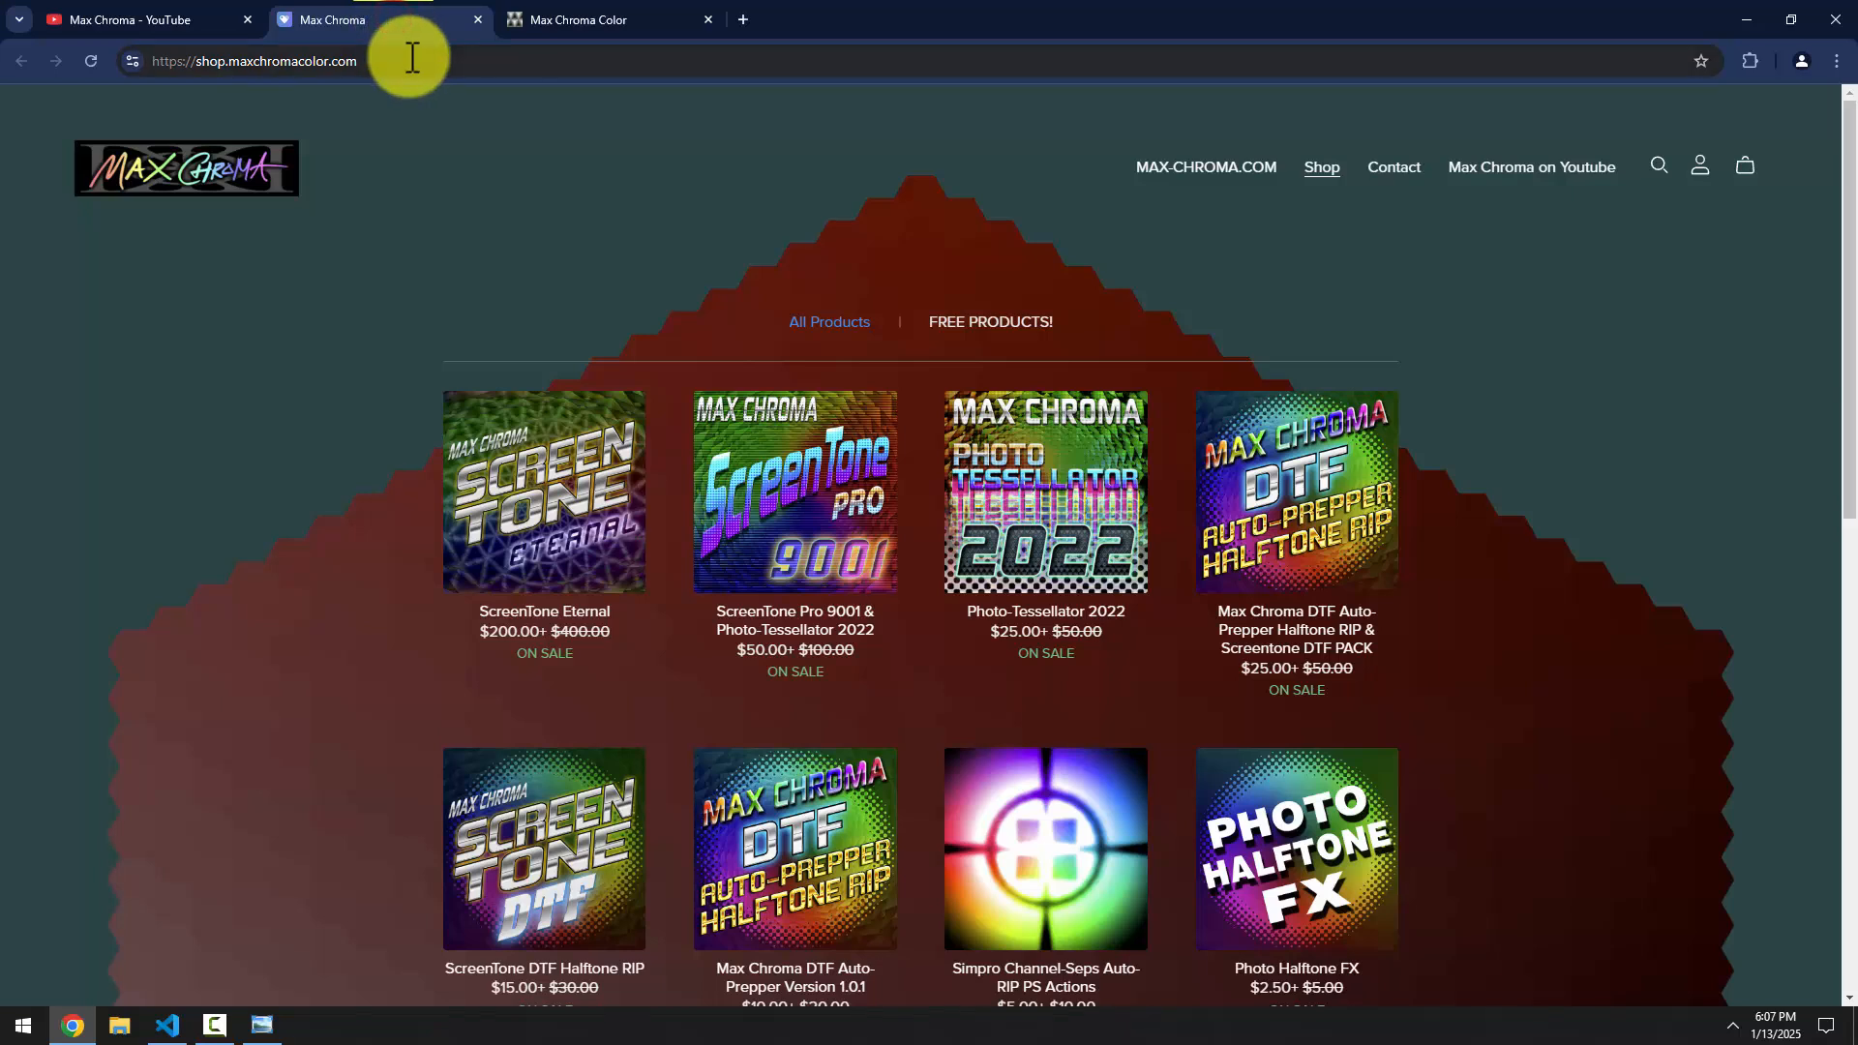
{"action": "left_click", "coordinate": [558, 486]}
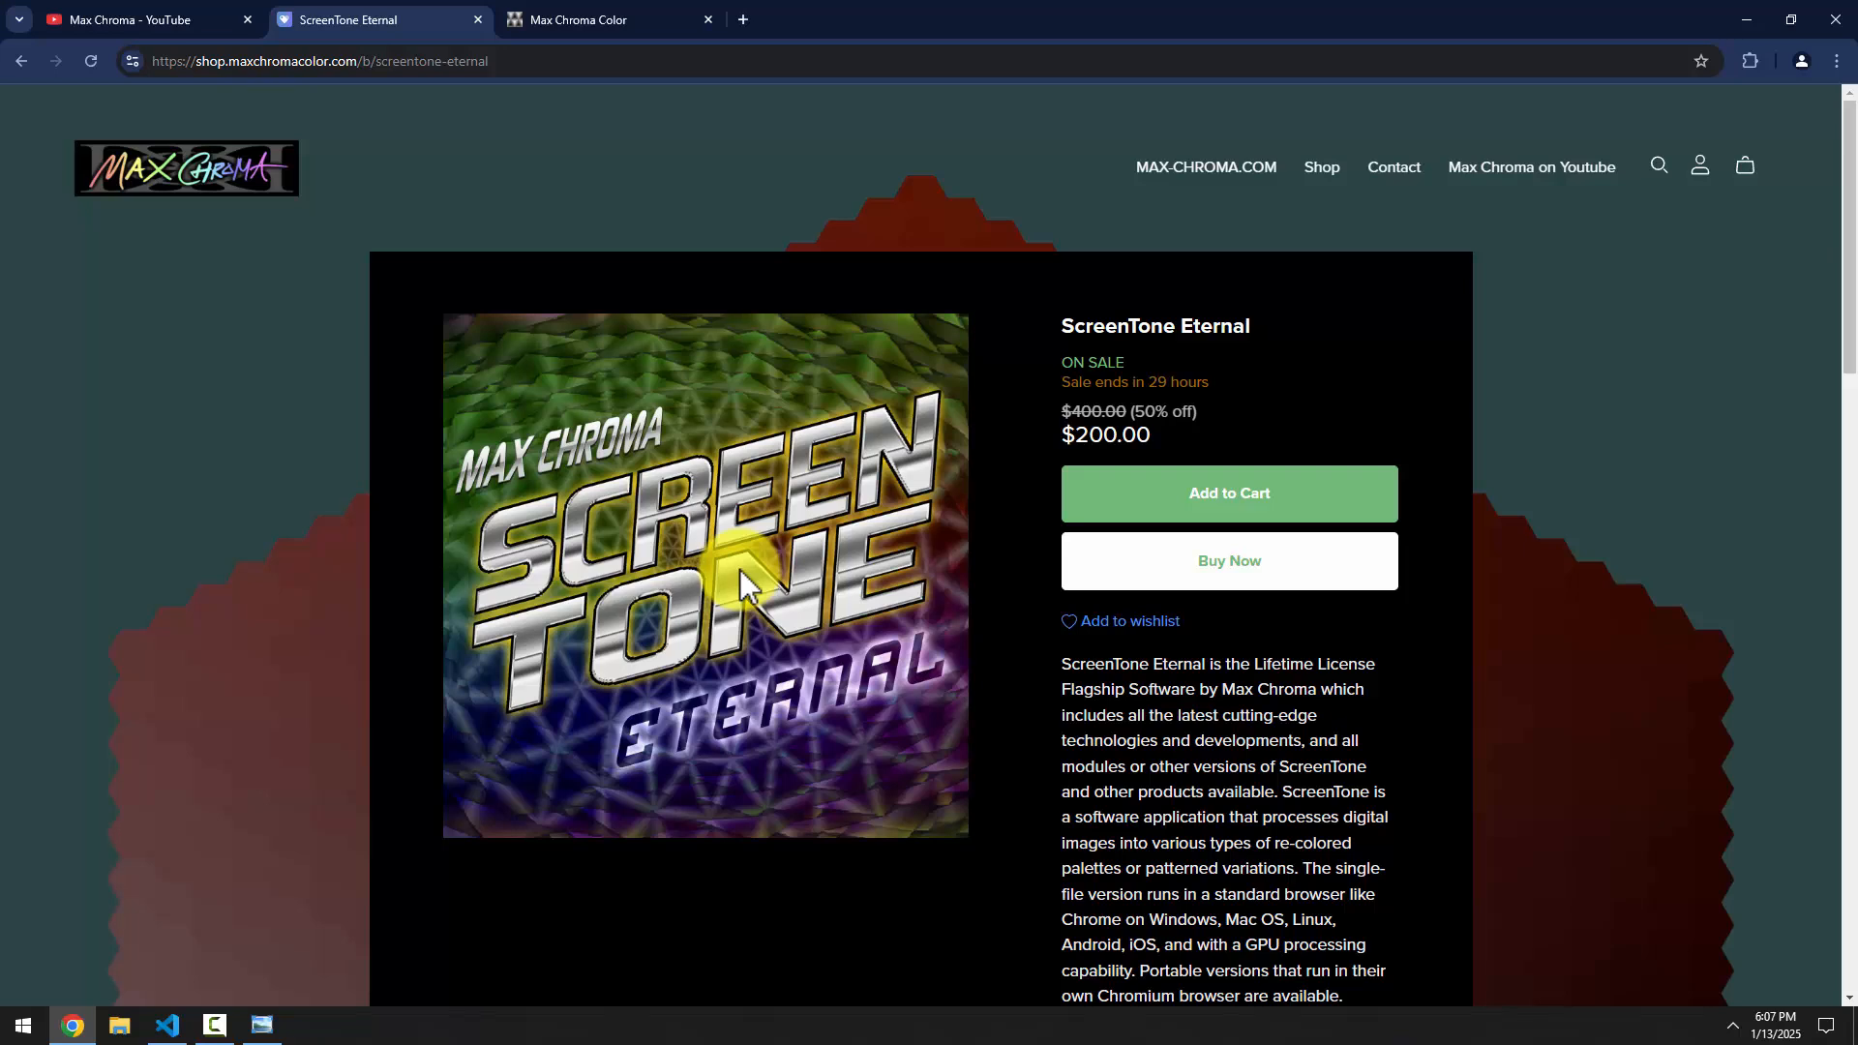
{"action": "left_click_drag", "start_coordinate": [1256, 668], "coordinate": [1366, 668]}
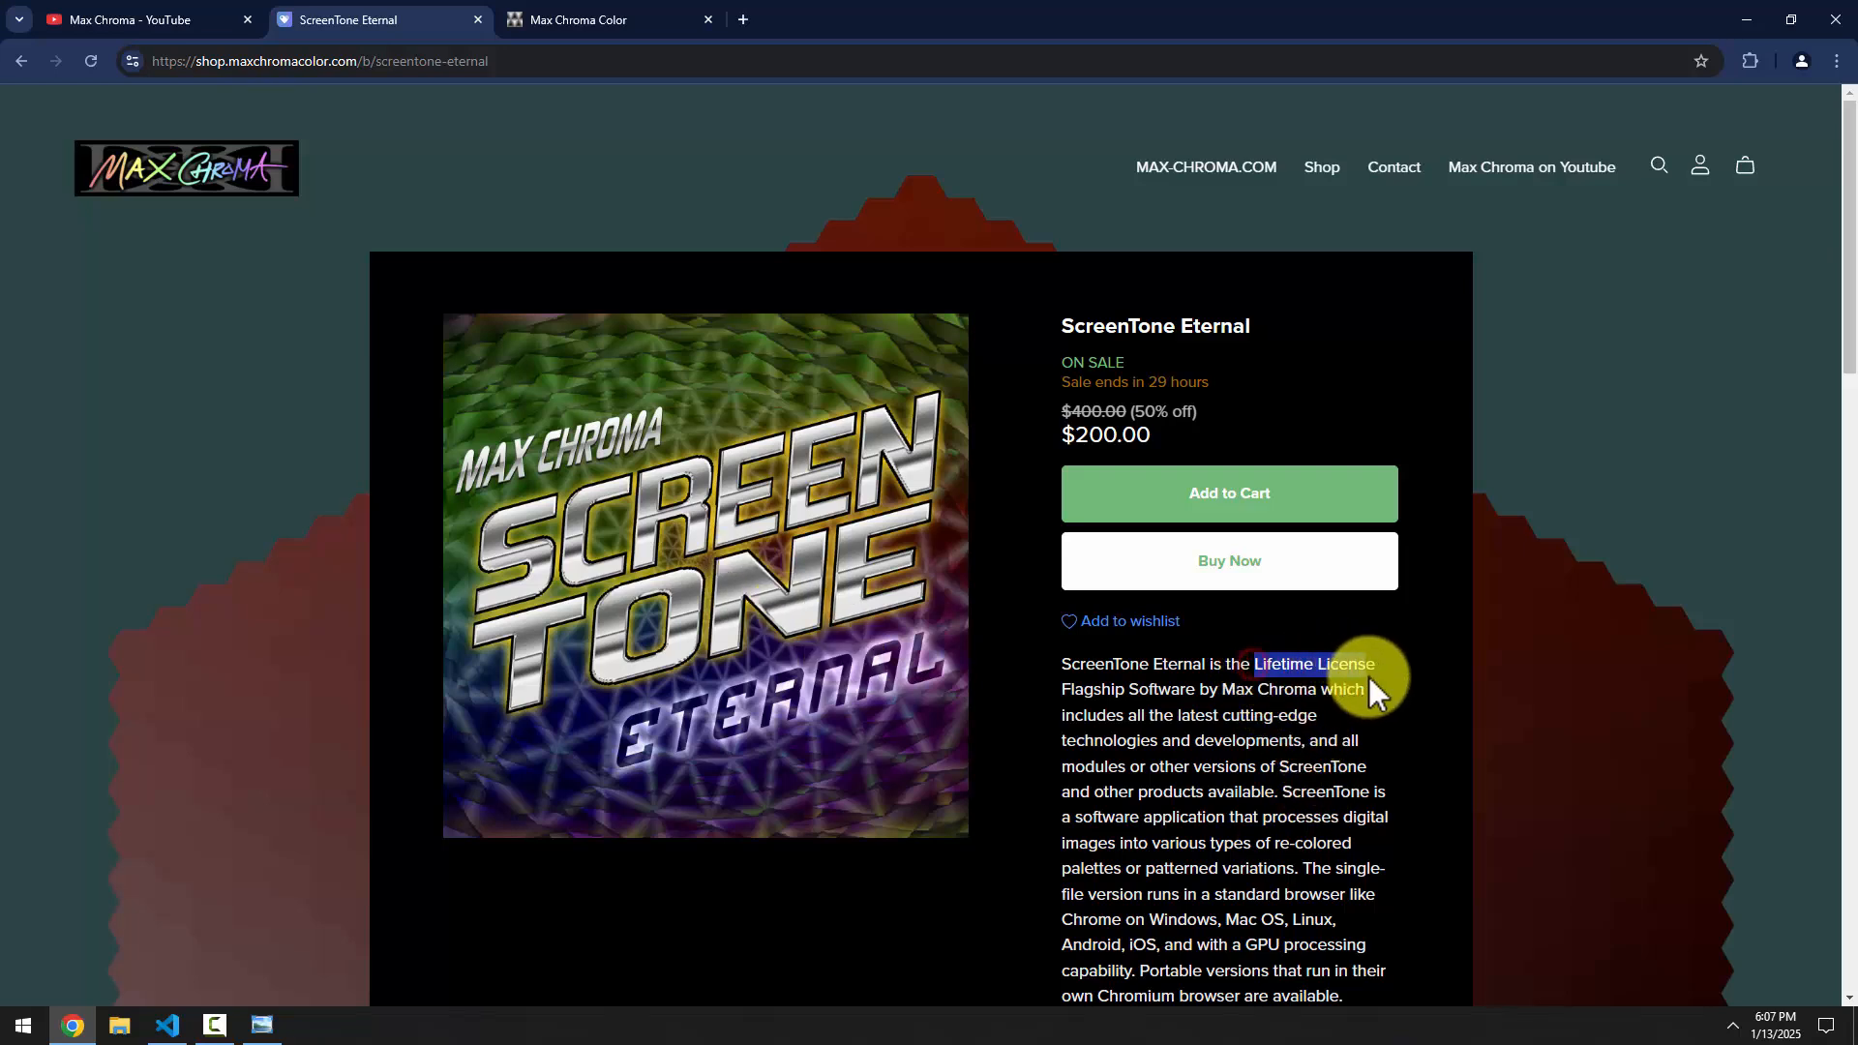
{"action": "left_click", "coordinate": [1176, 701]}
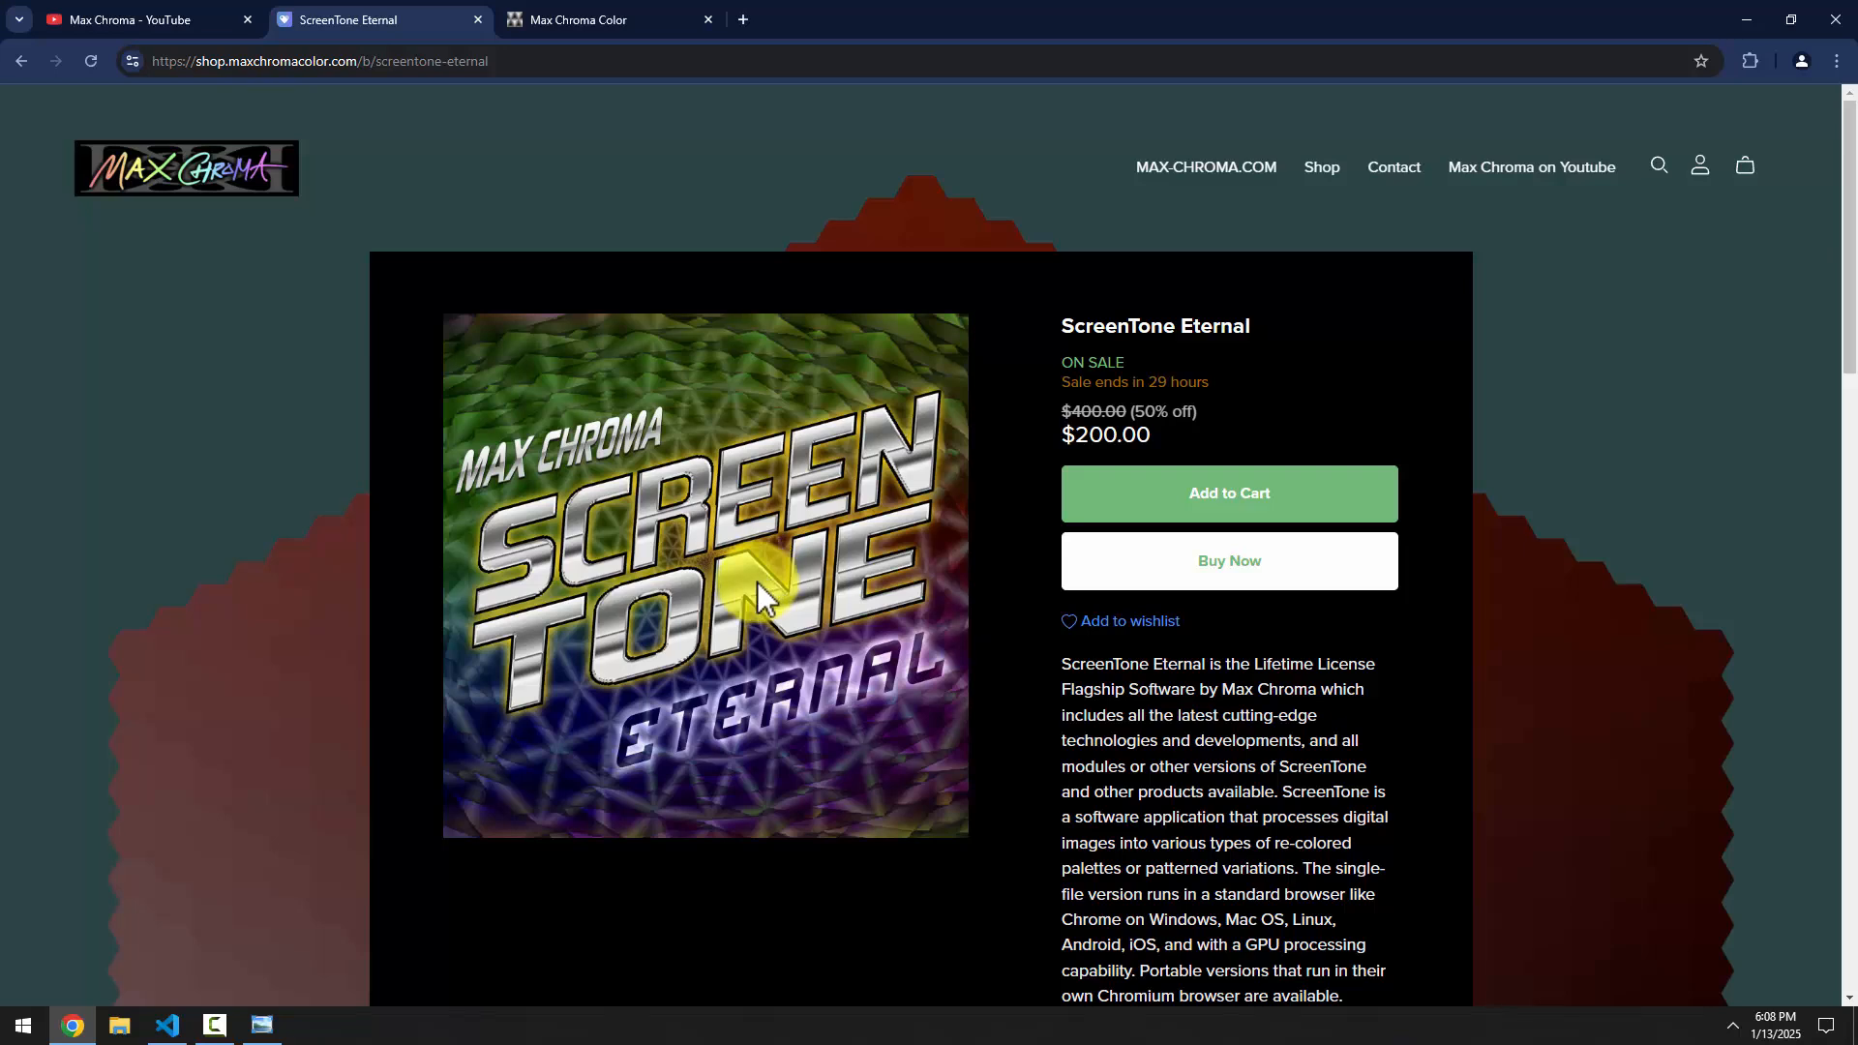
View the max-chroma.com home page and highlight its web address and the contact e-mail
{"action": "left_click", "coordinate": [539, 21]}
{"action": "left_click_drag", "start_coordinate": [195, 65], "coordinate": [304, 62]}
{"action": "left_click", "coordinate": [332, 350]}
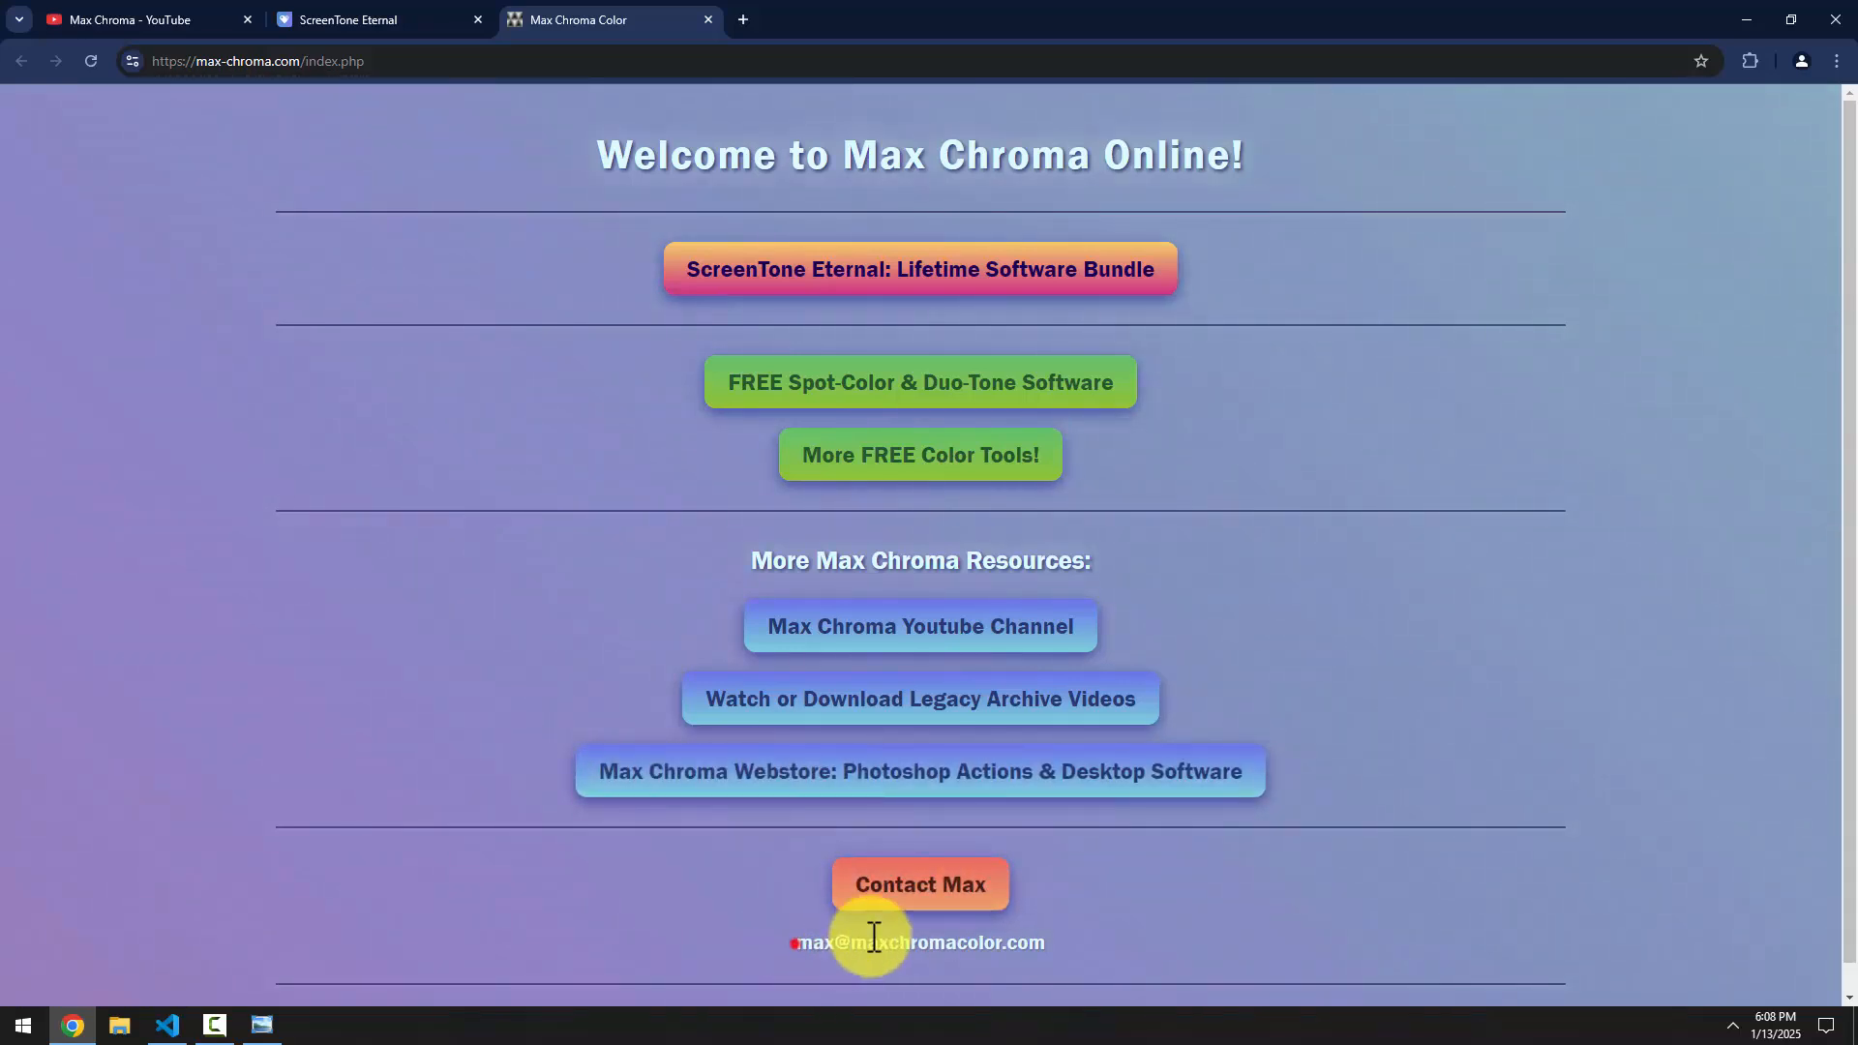
{"action": "left_click_drag", "start_coordinate": [873, 937], "coordinate": [1080, 938]}
{"action": "left_click", "coordinate": [1100, 942]}
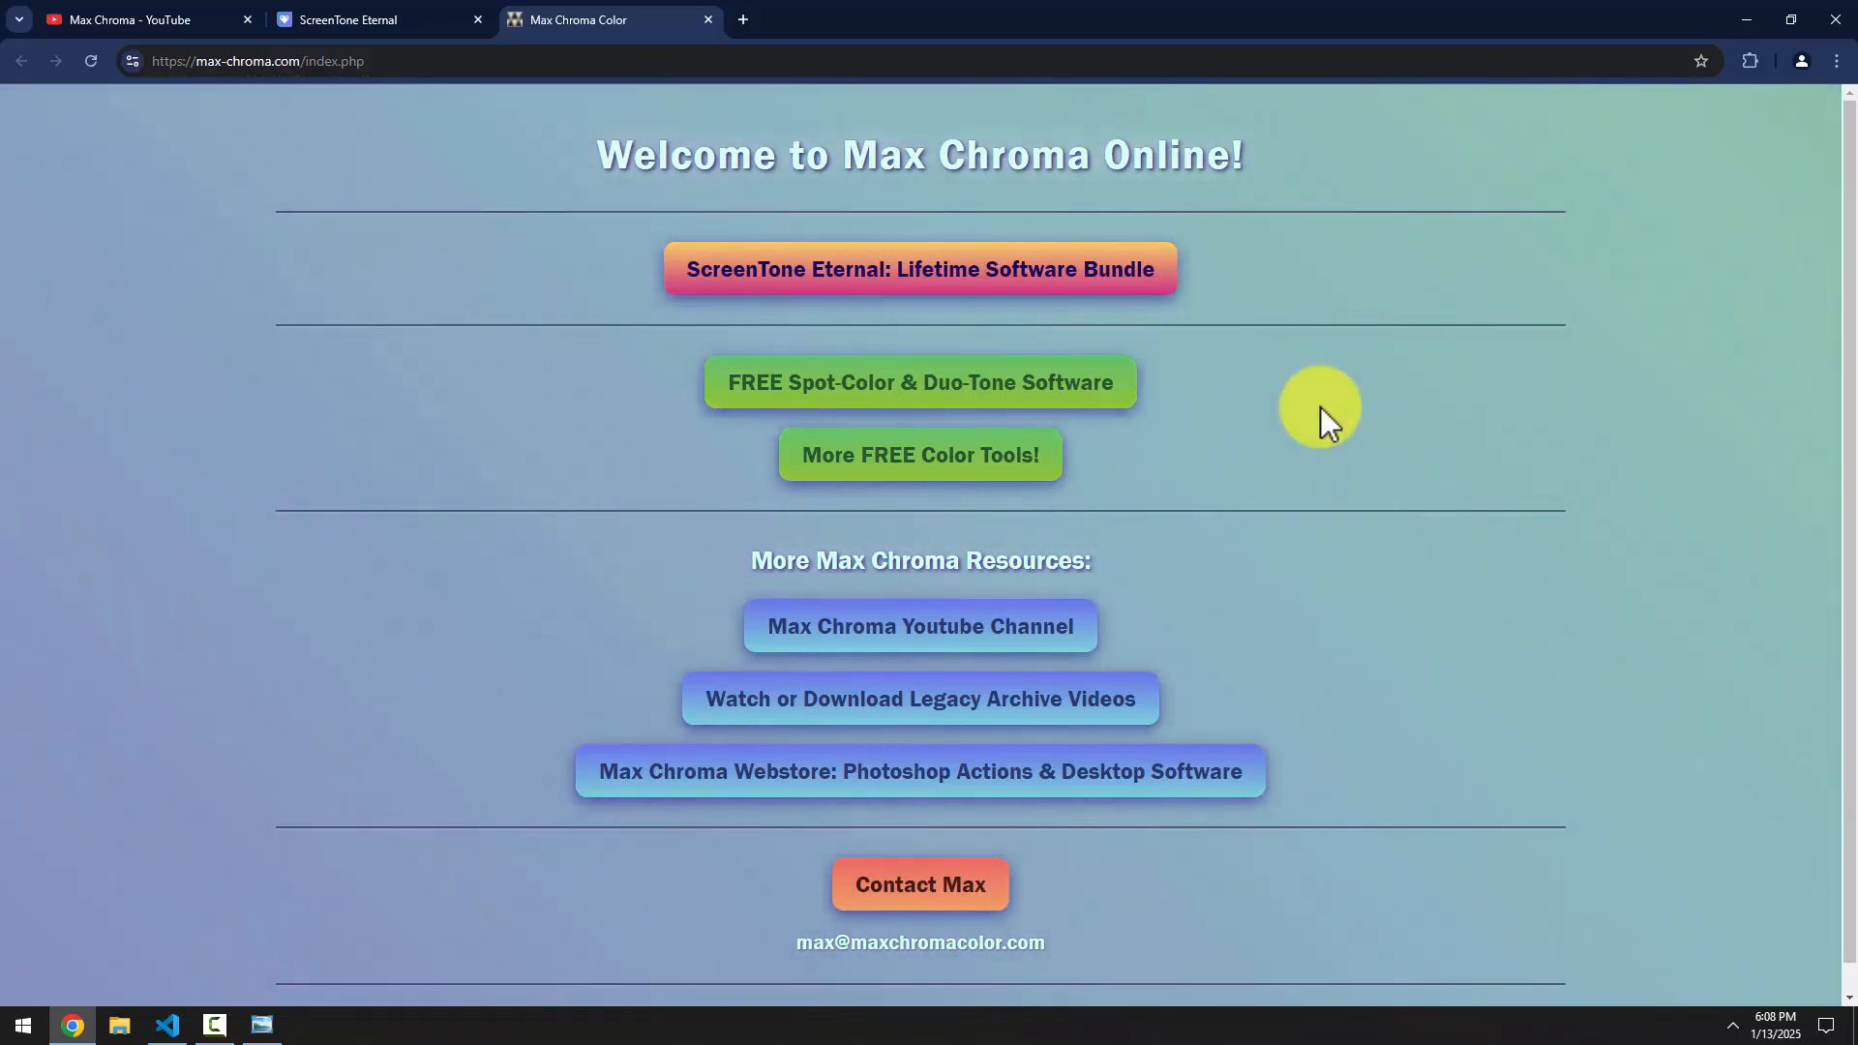
Return from the ScreenTone Eternal page to the webstore's product listing and look through it
{"action": "left_click", "coordinate": [332, 22]}
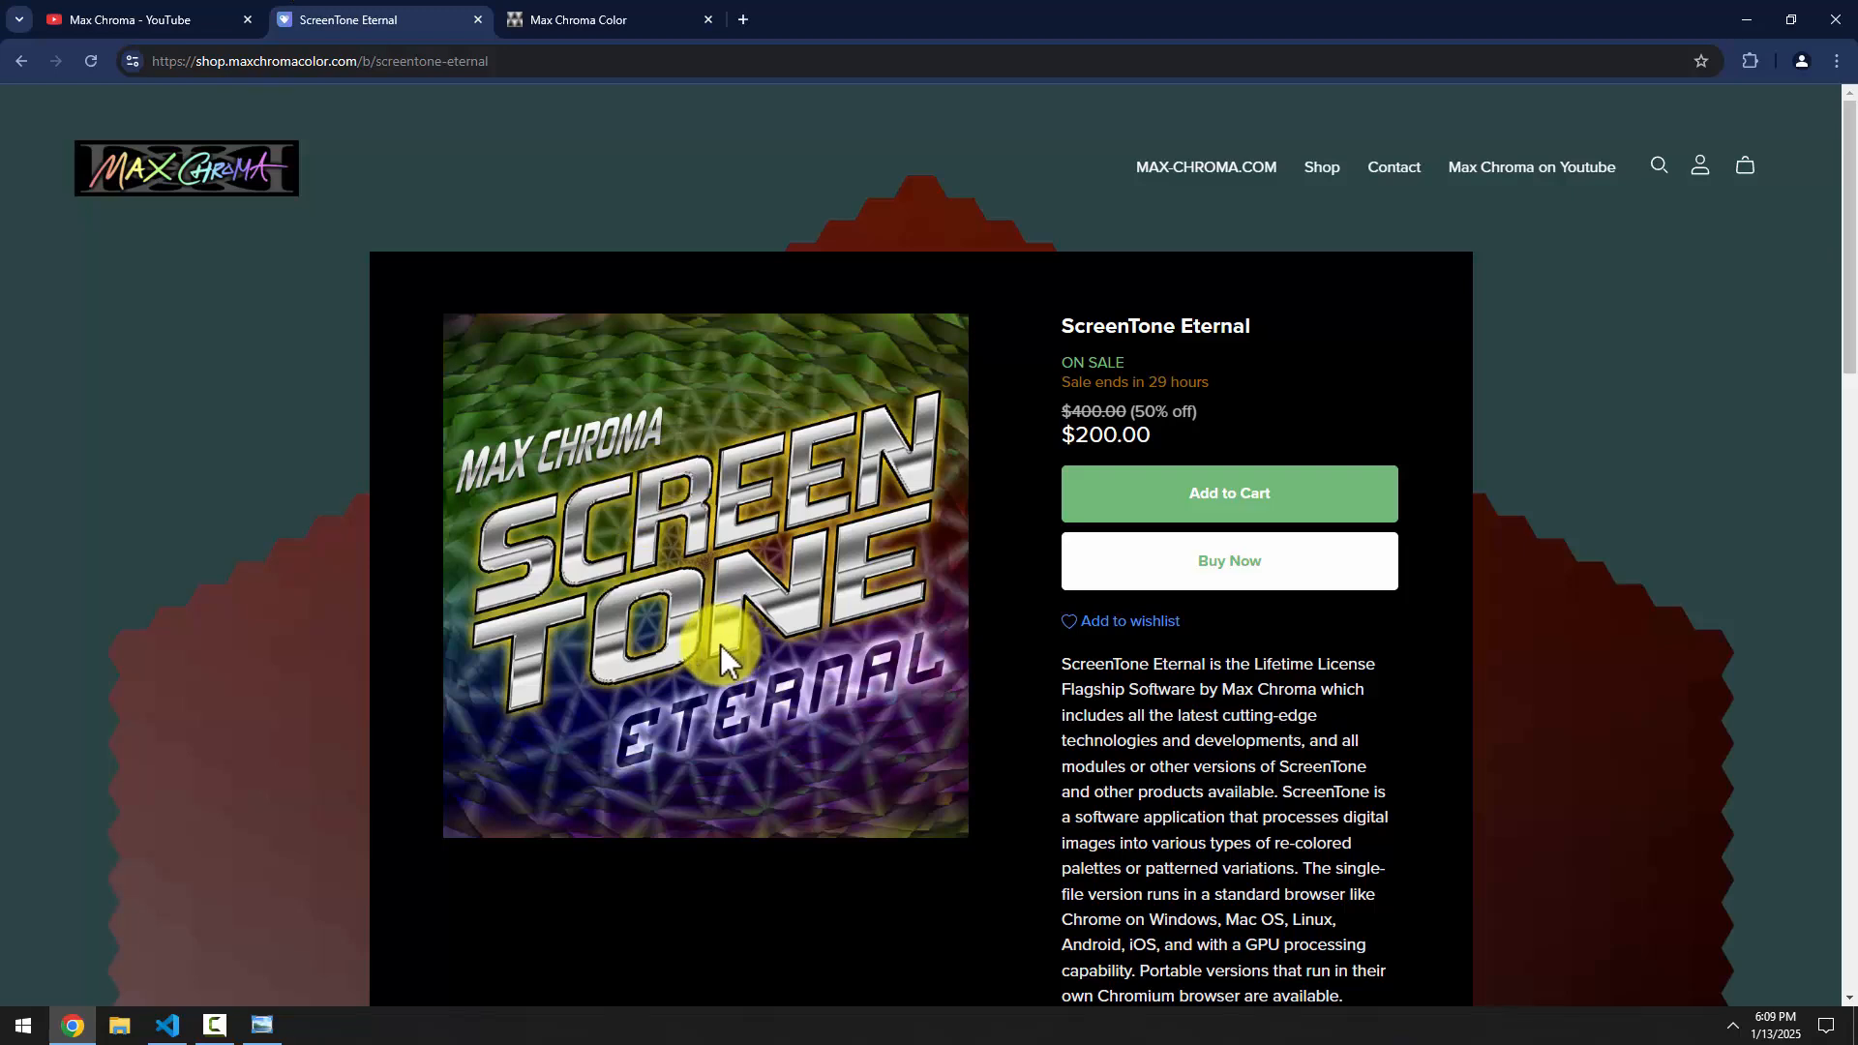
{"action": "left_click", "coordinate": [28, 60]}
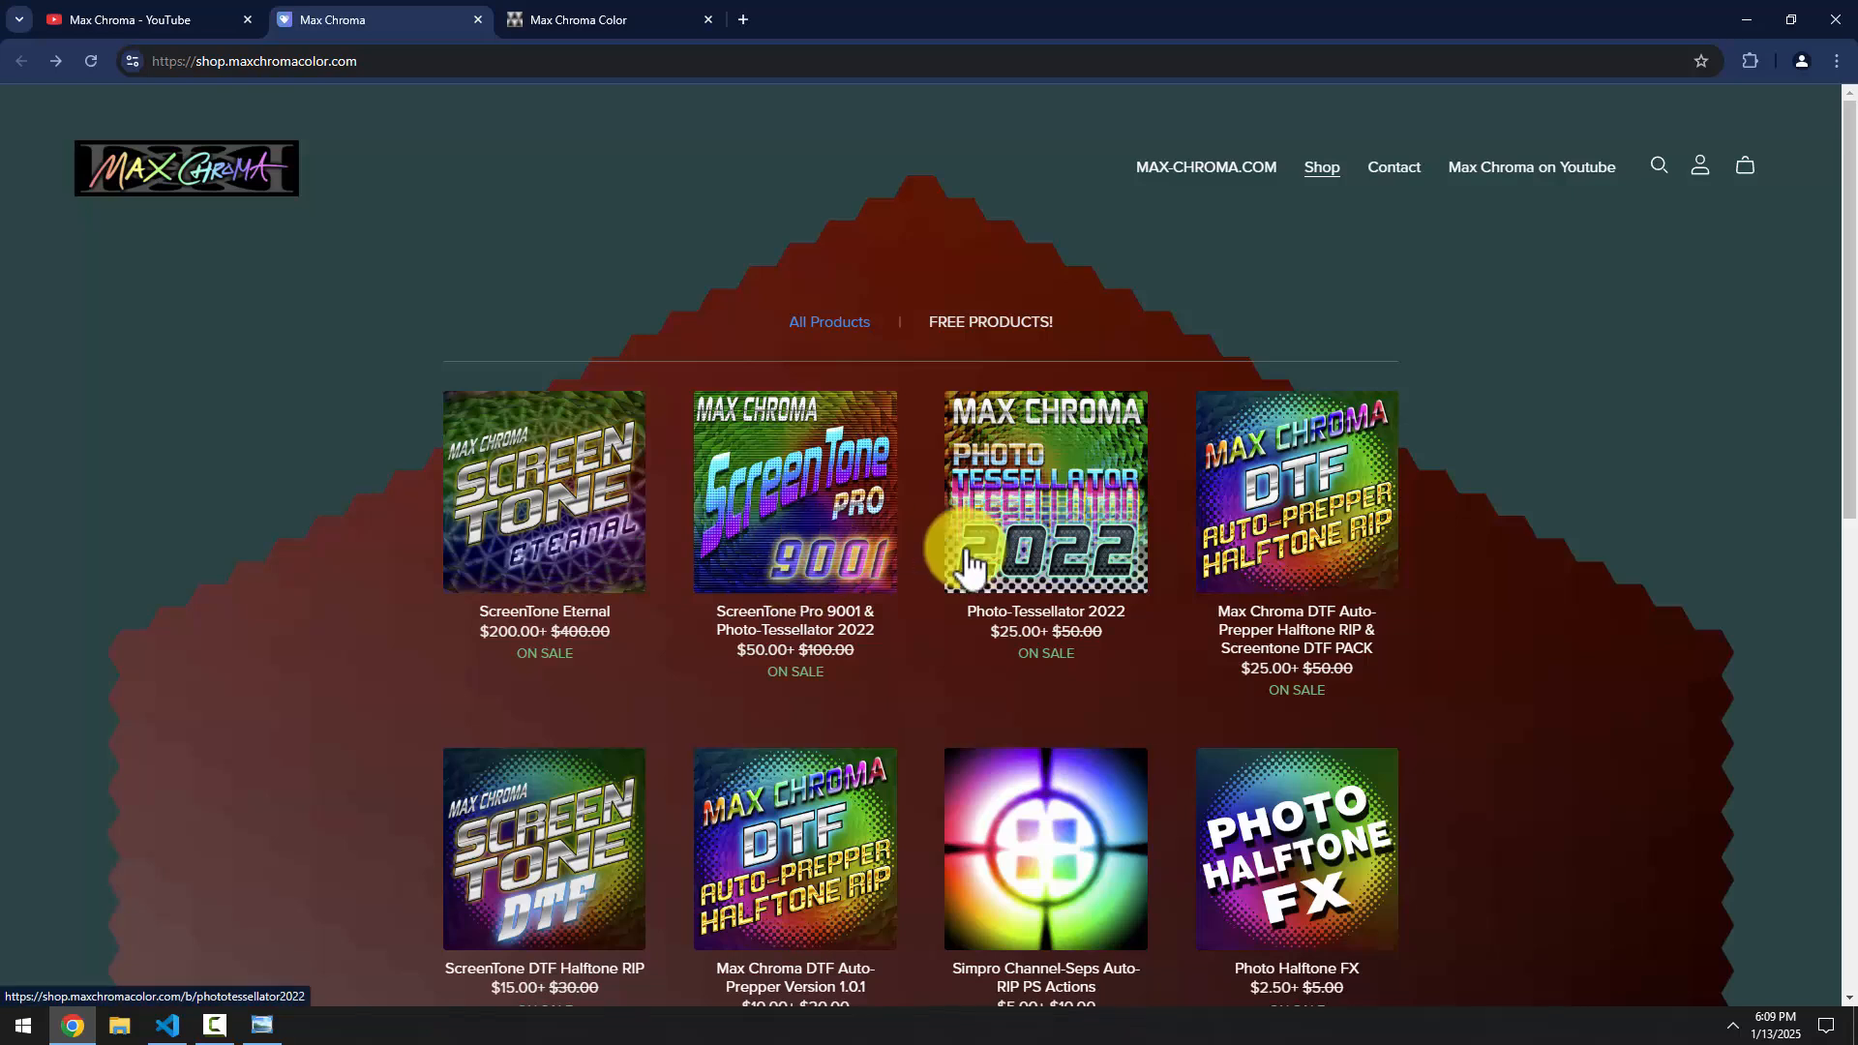
{"action": "scroll", "coordinate": [1381, 857], "scroll_direction": "down", "scroll_amount": 1}
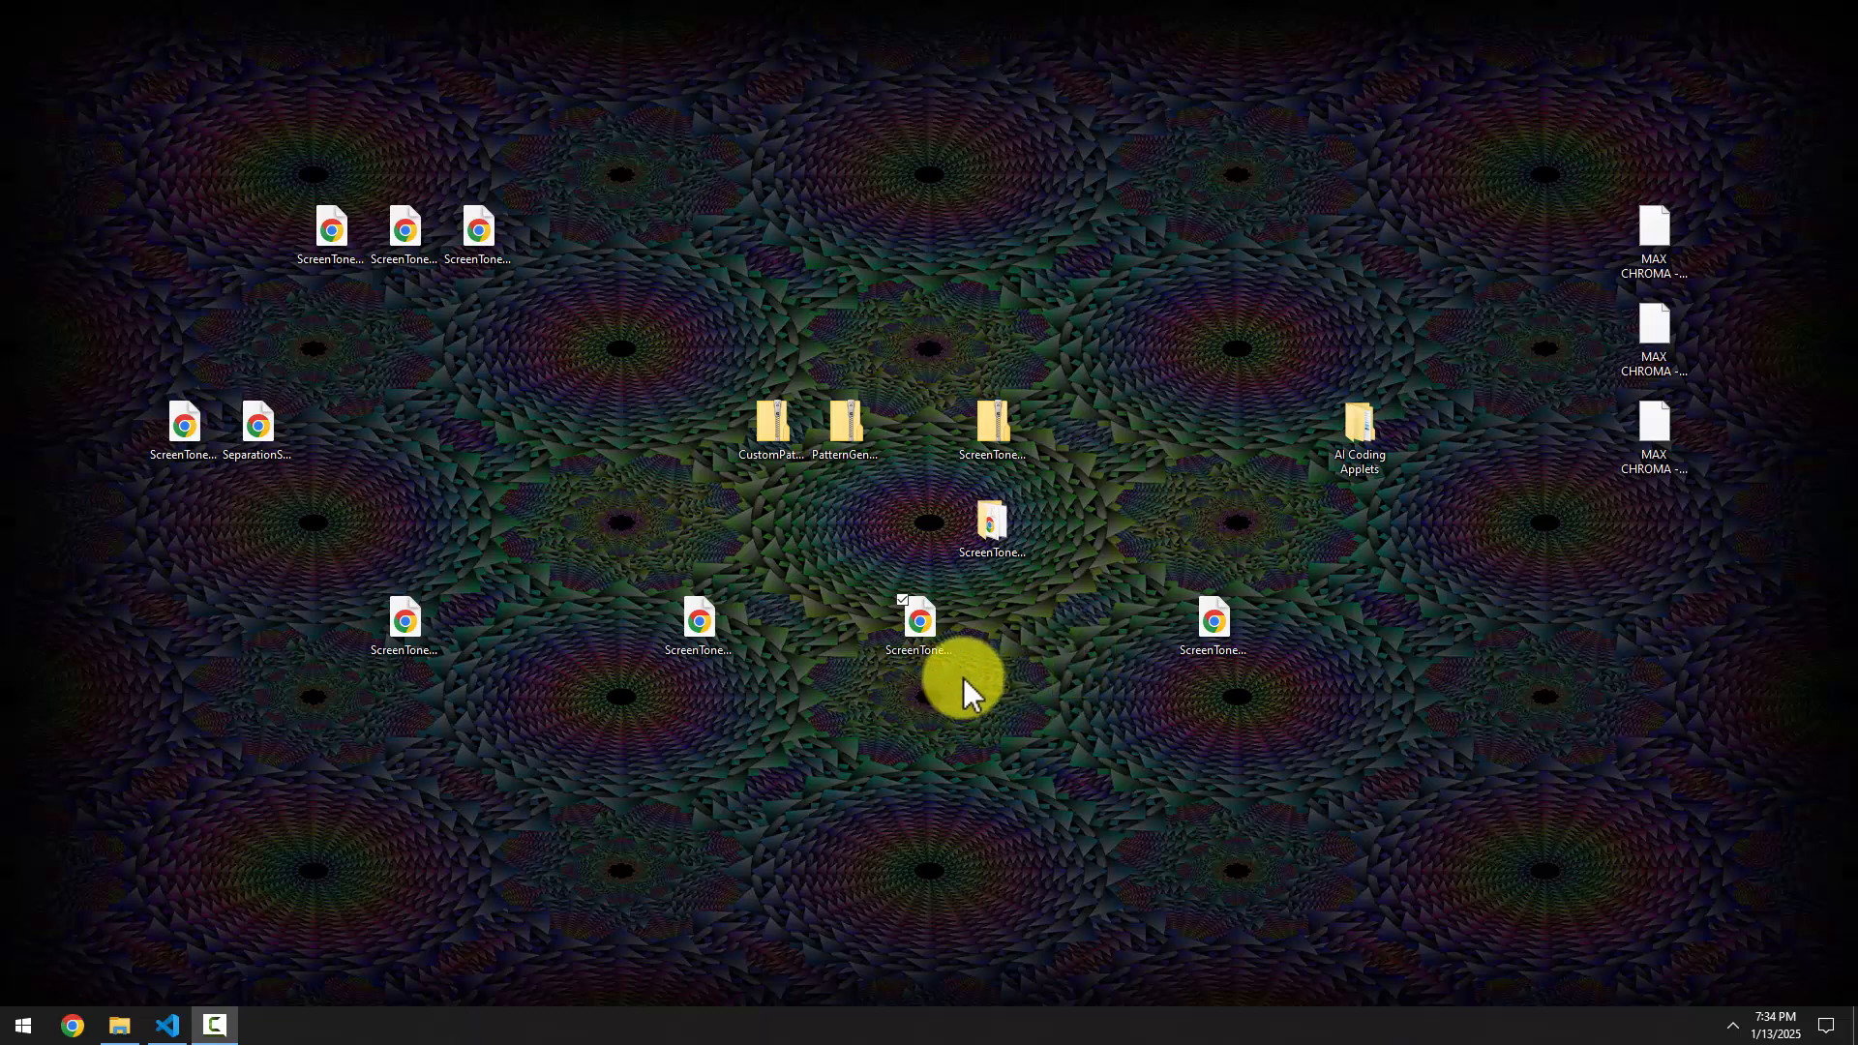
Open ScreenTone_Eternal_BETAv153_APP.html from the desktop and load BMW-2-seriesddh- TRANS TEST.png from the MoreTestImages folder
{"action": "left_click", "coordinate": [1205, 667]}
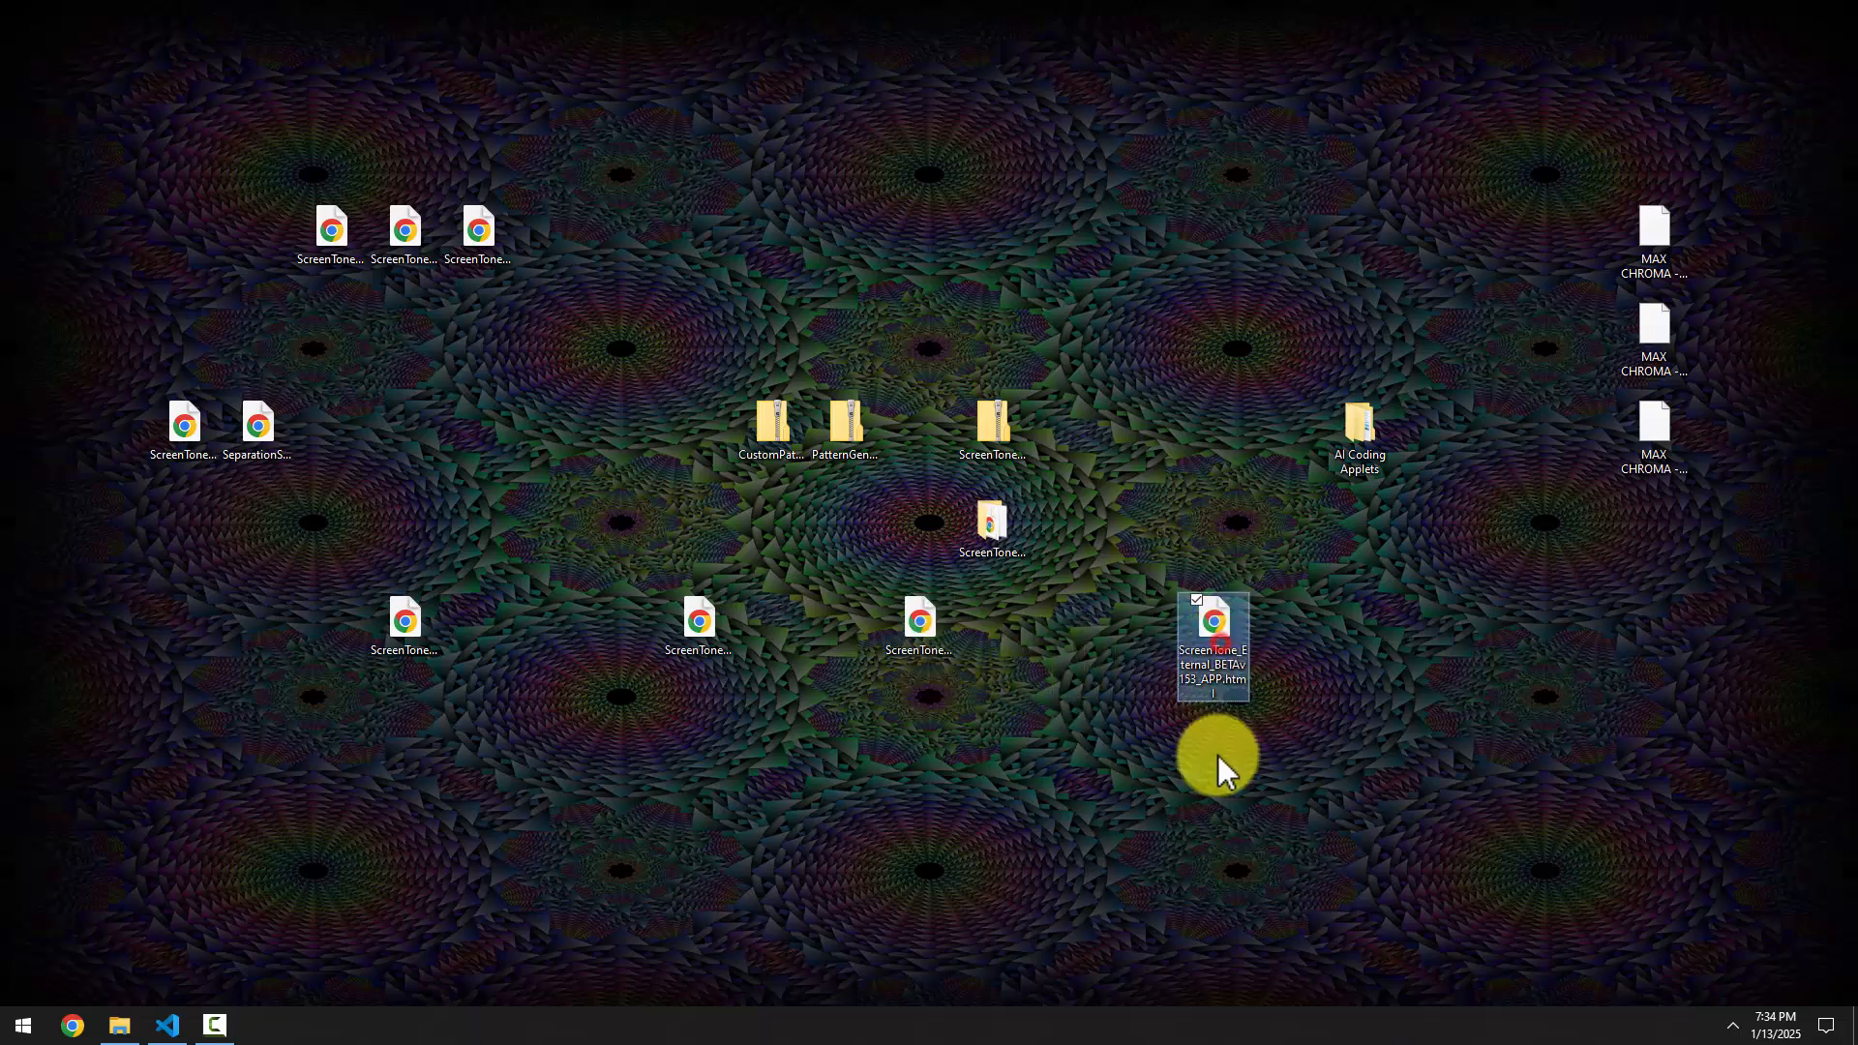
{"action": "double_click", "coordinate": [1213, 624]}
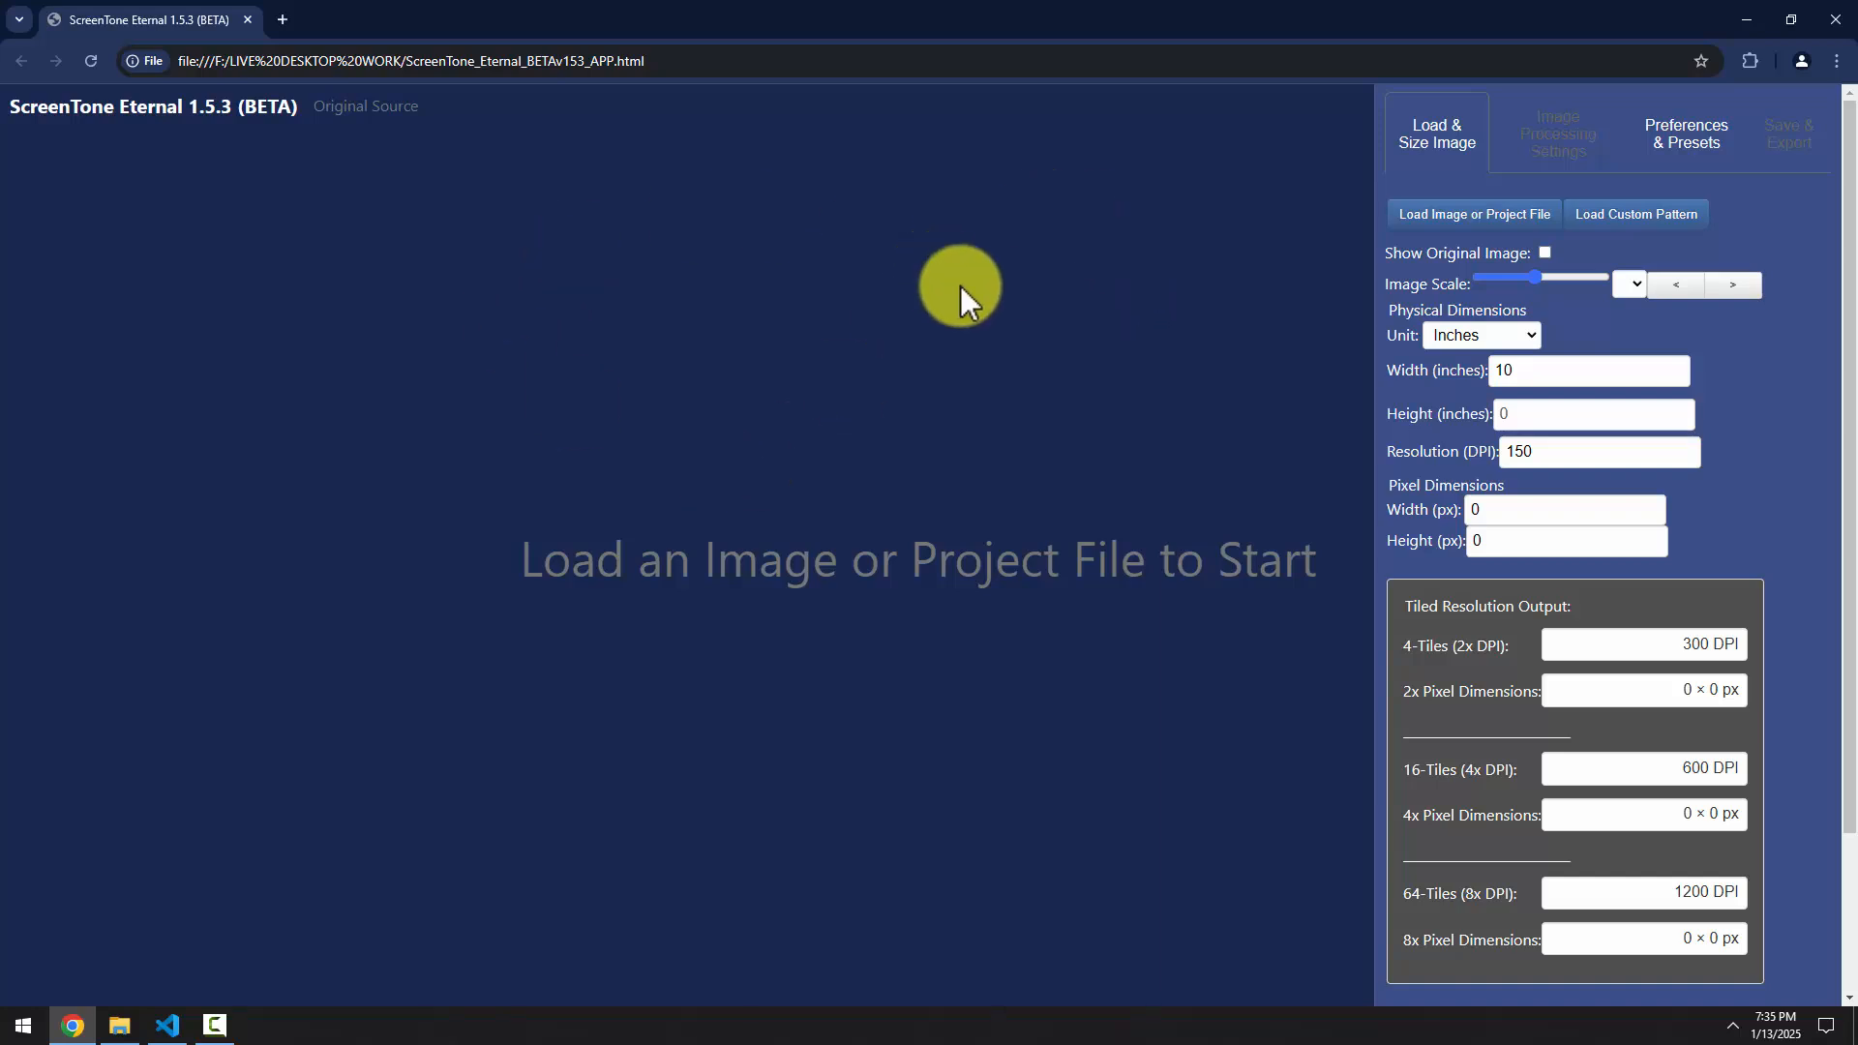
{"action": "left_click", "coordinate": [1405, 214]}
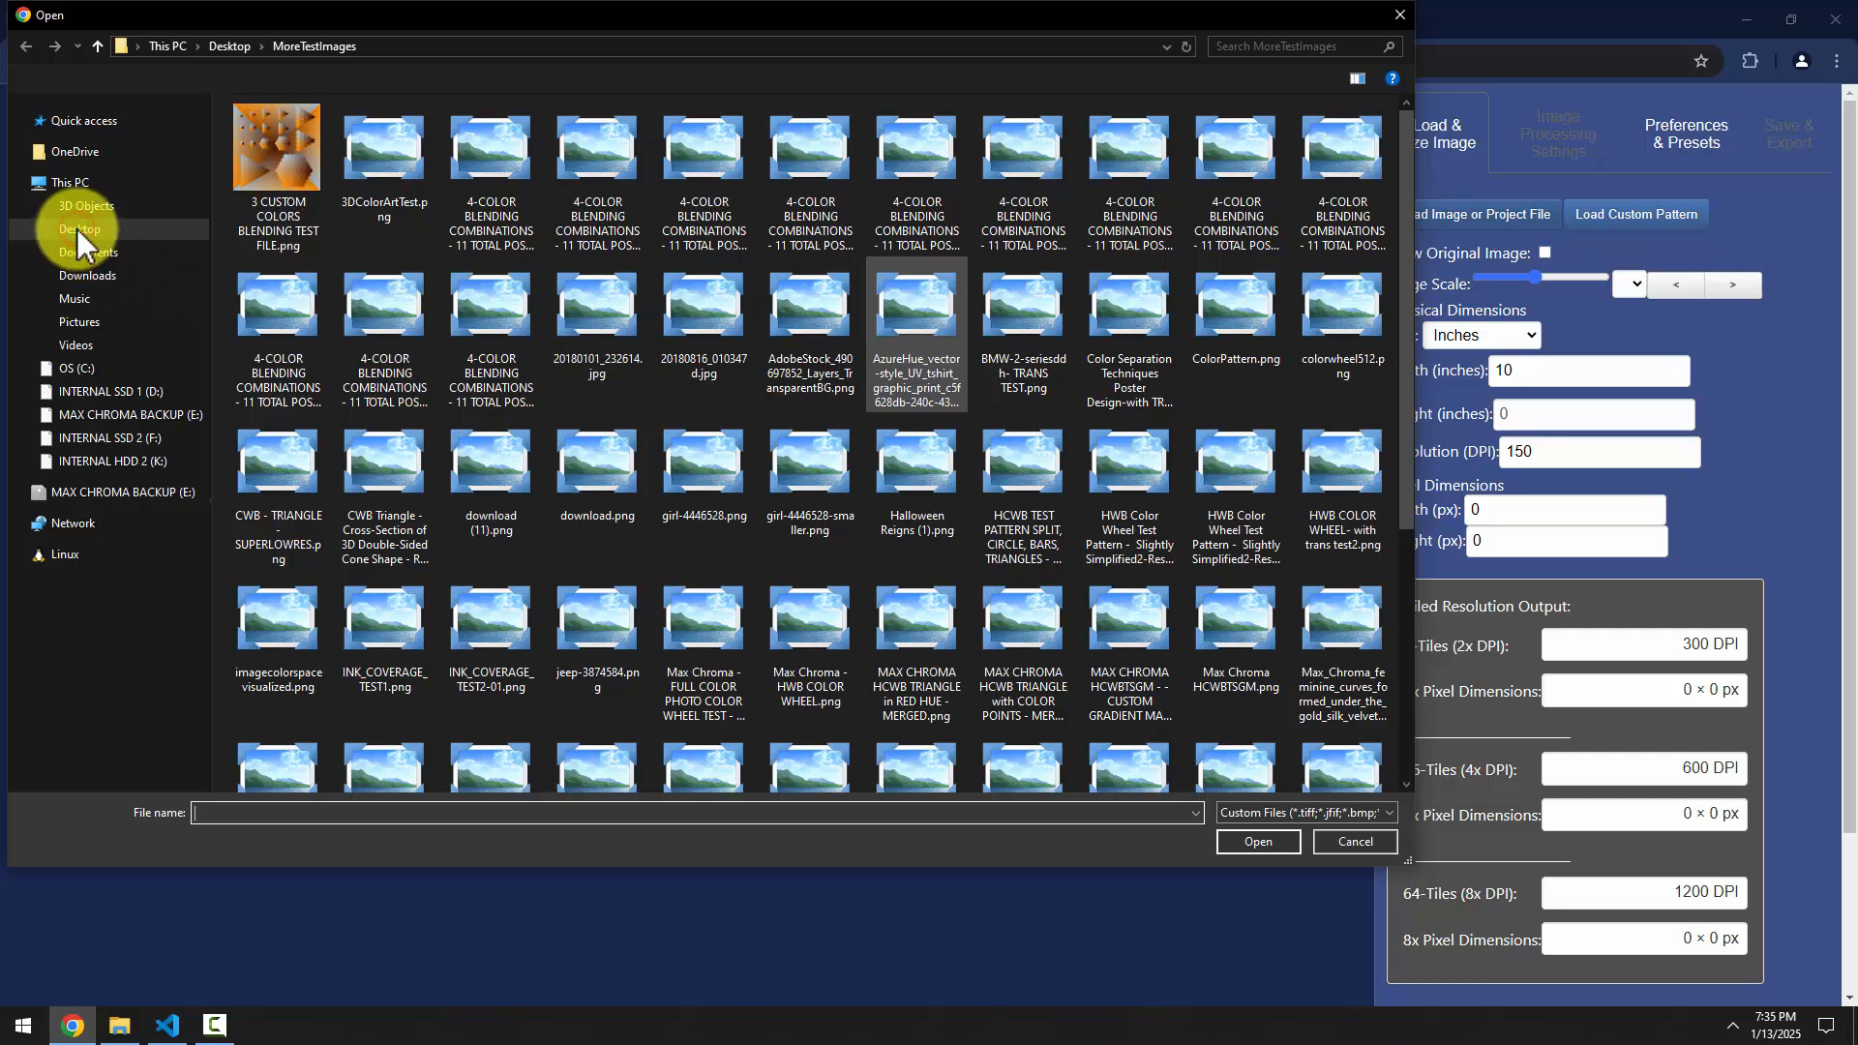
{"action": "left_click", "coordinate": [80, 230]}
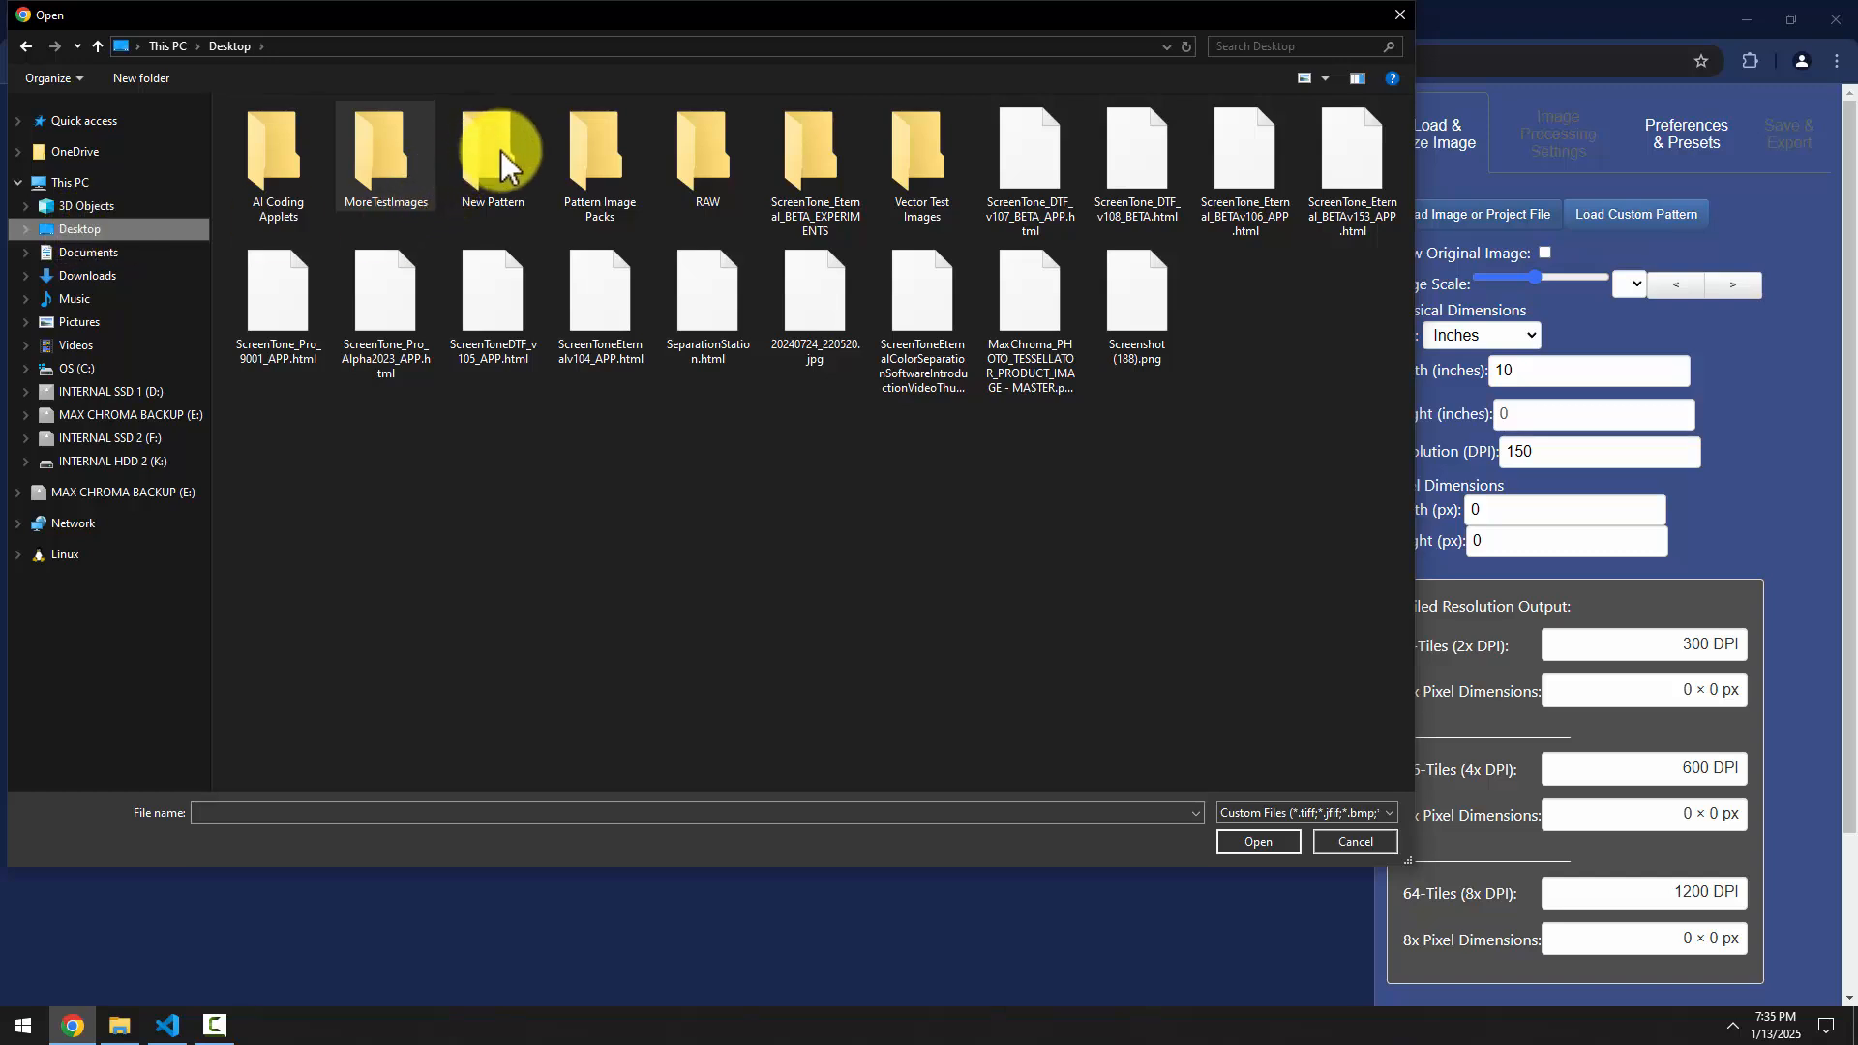
{"action": "double_click", "coordinate": [385, 164]}
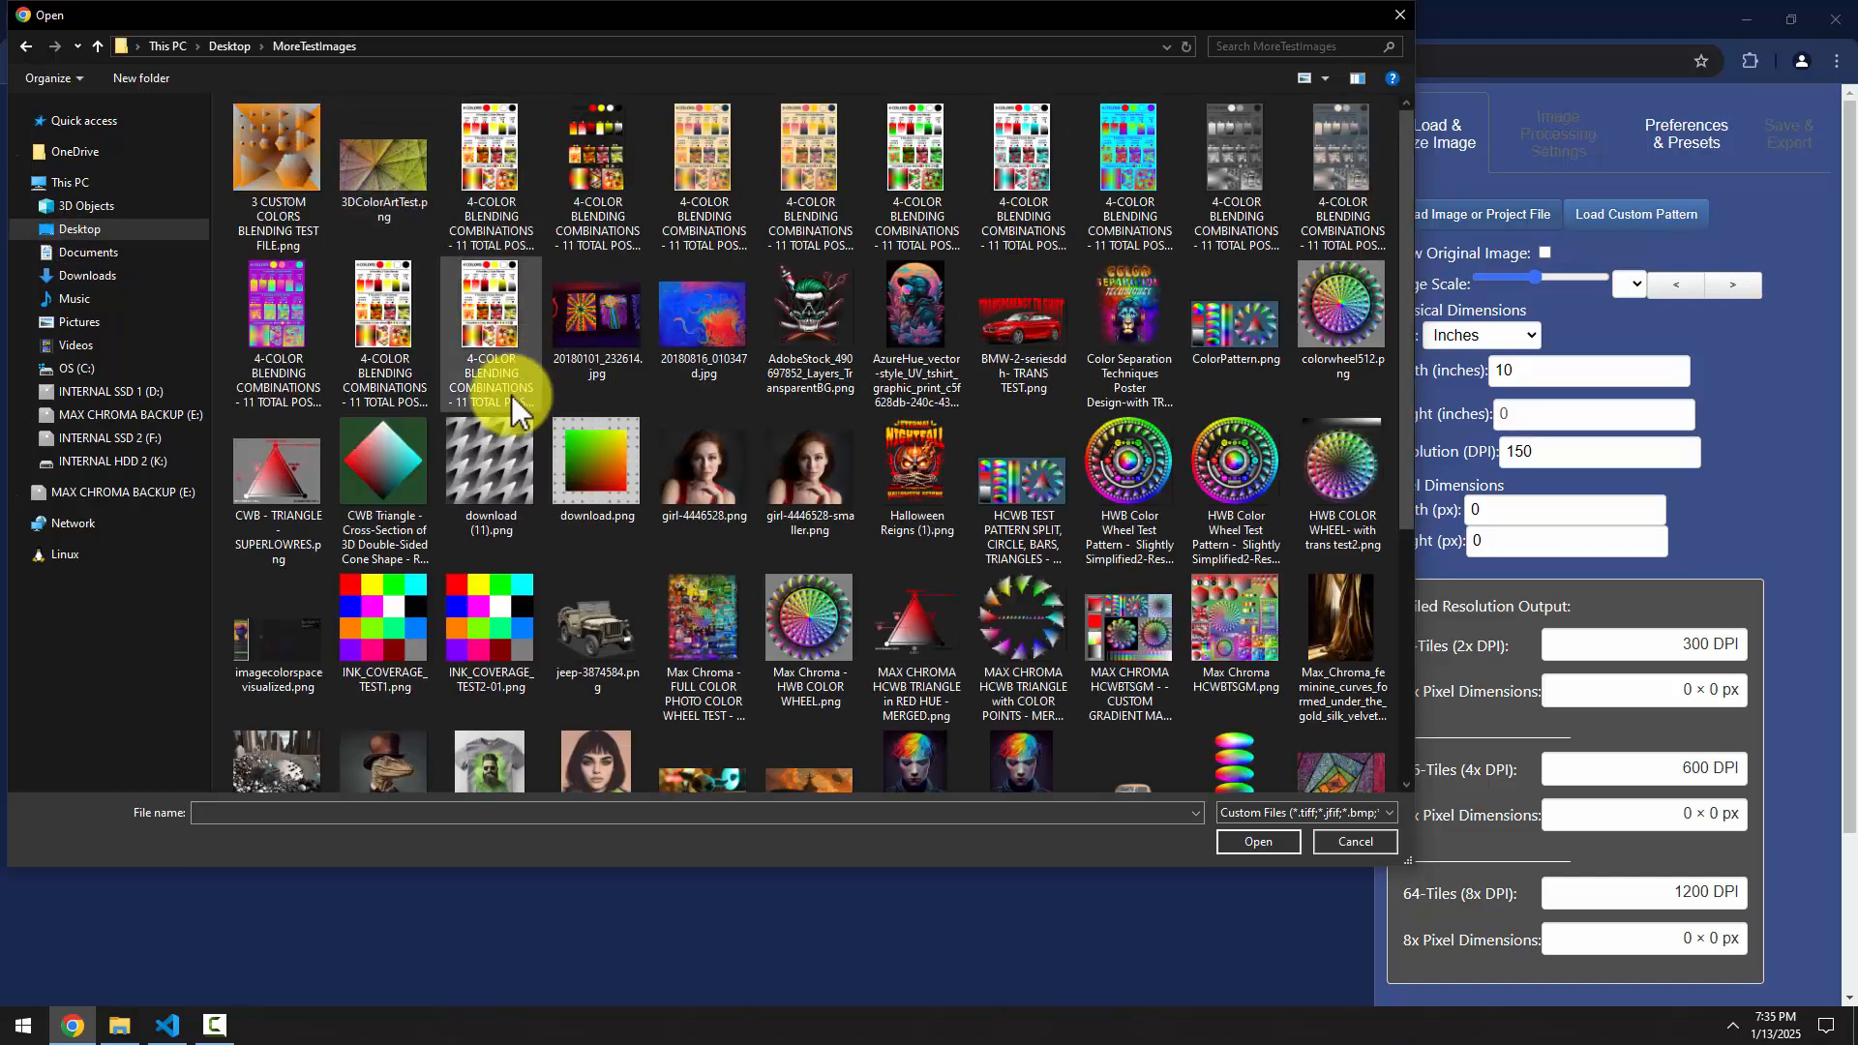
{"action": "scroll", "coordinate": [629, 503], "scroll_direction": "down", "scroll_amount": 5}
{"action": "scroll", "coordinate": [933, 664], "scroll_direction": "up", "scroll_amount": 5}
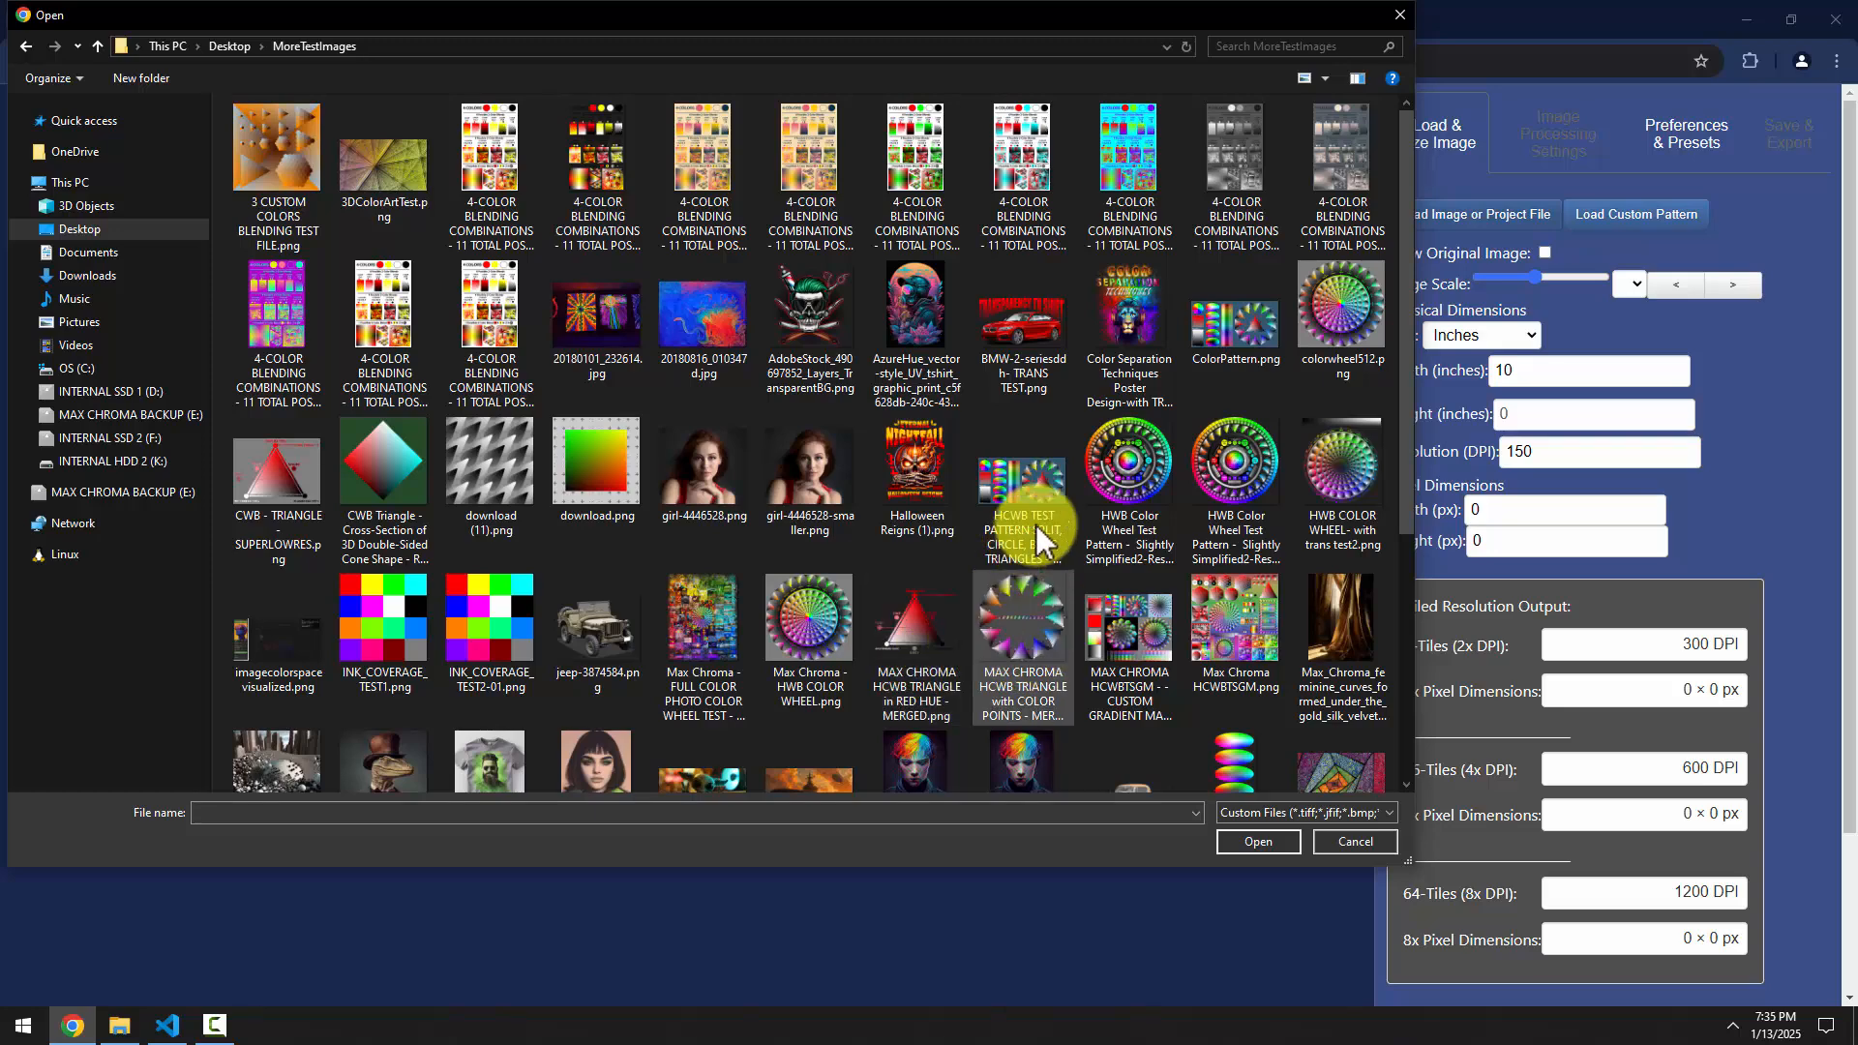
{"action": "double_click", "coordinate": [1031, 334]}
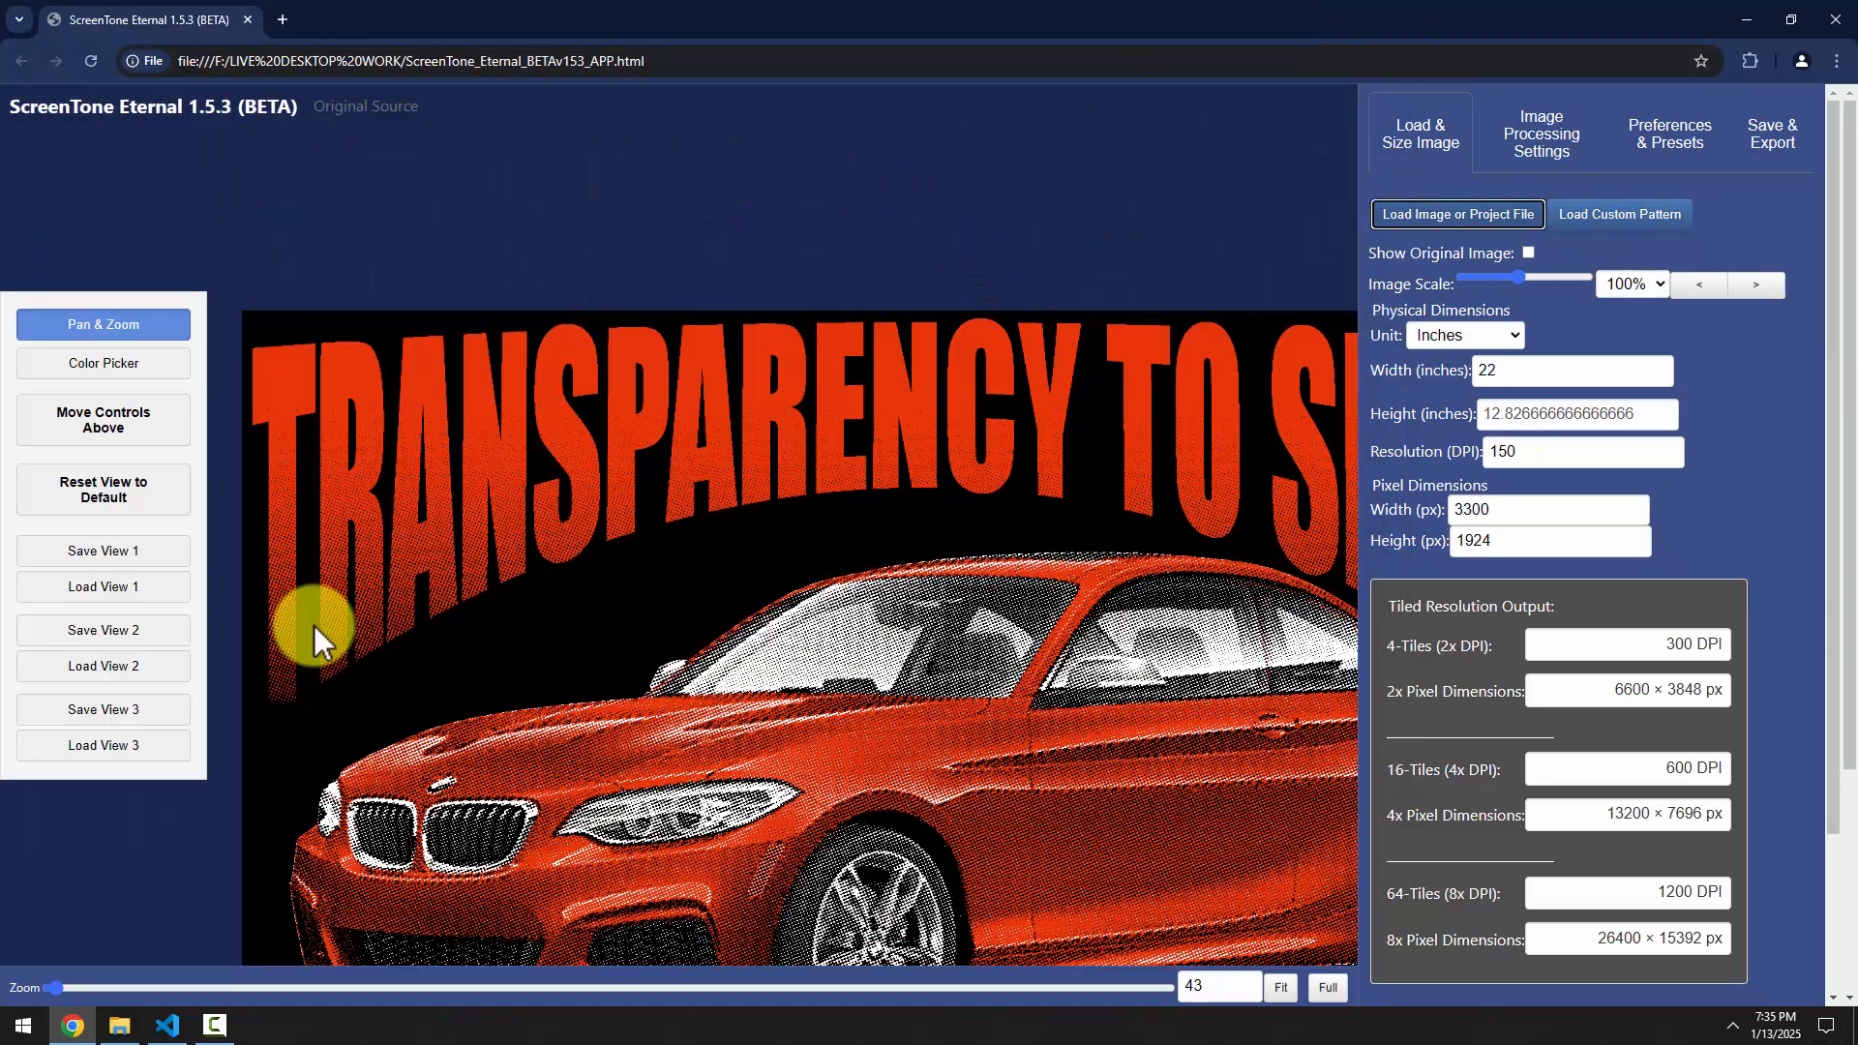
Set the car image's physical width to 12 inches
{"action": "left_click", "coordinate": [61, 985]}
{"action": "left_click_drag", "start_coordinate": [93, 997], "coordinate": [207, 1021]}
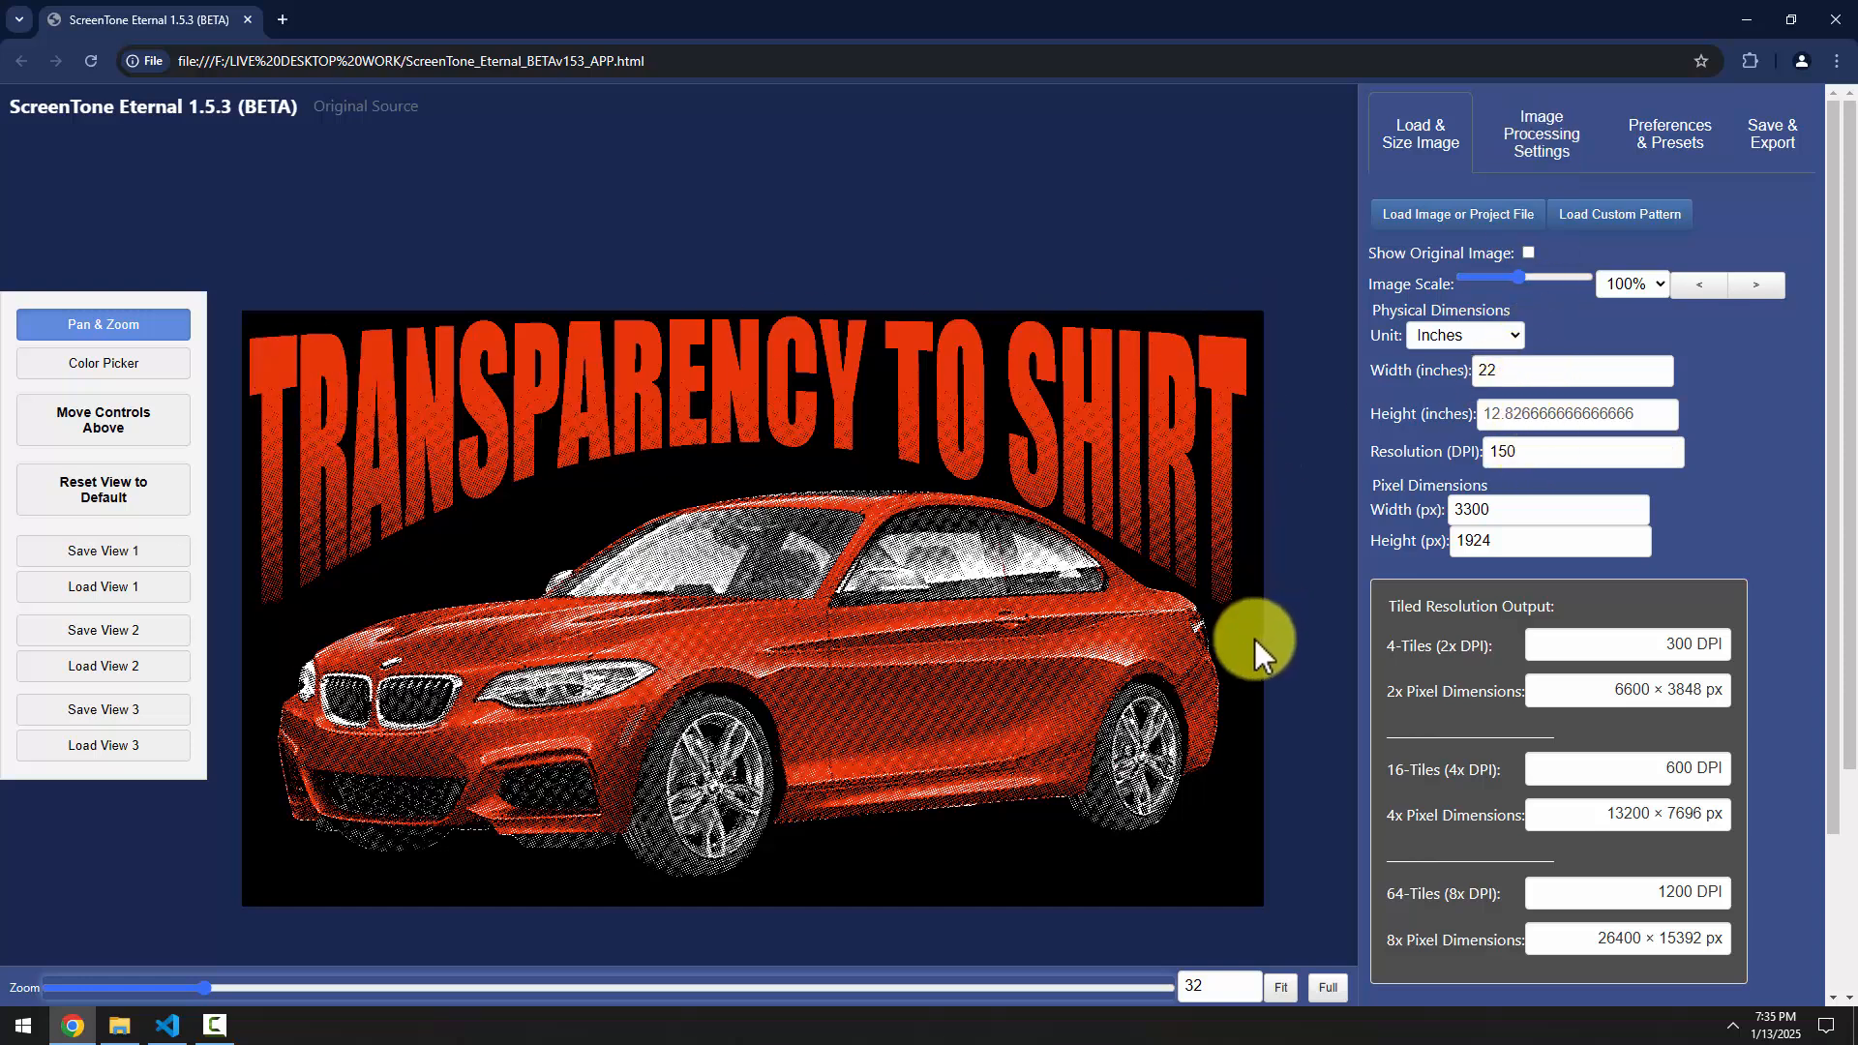
{"action": "double_click", "coordinate": [1517, 371]}
{"action": "type", "text": "12"}
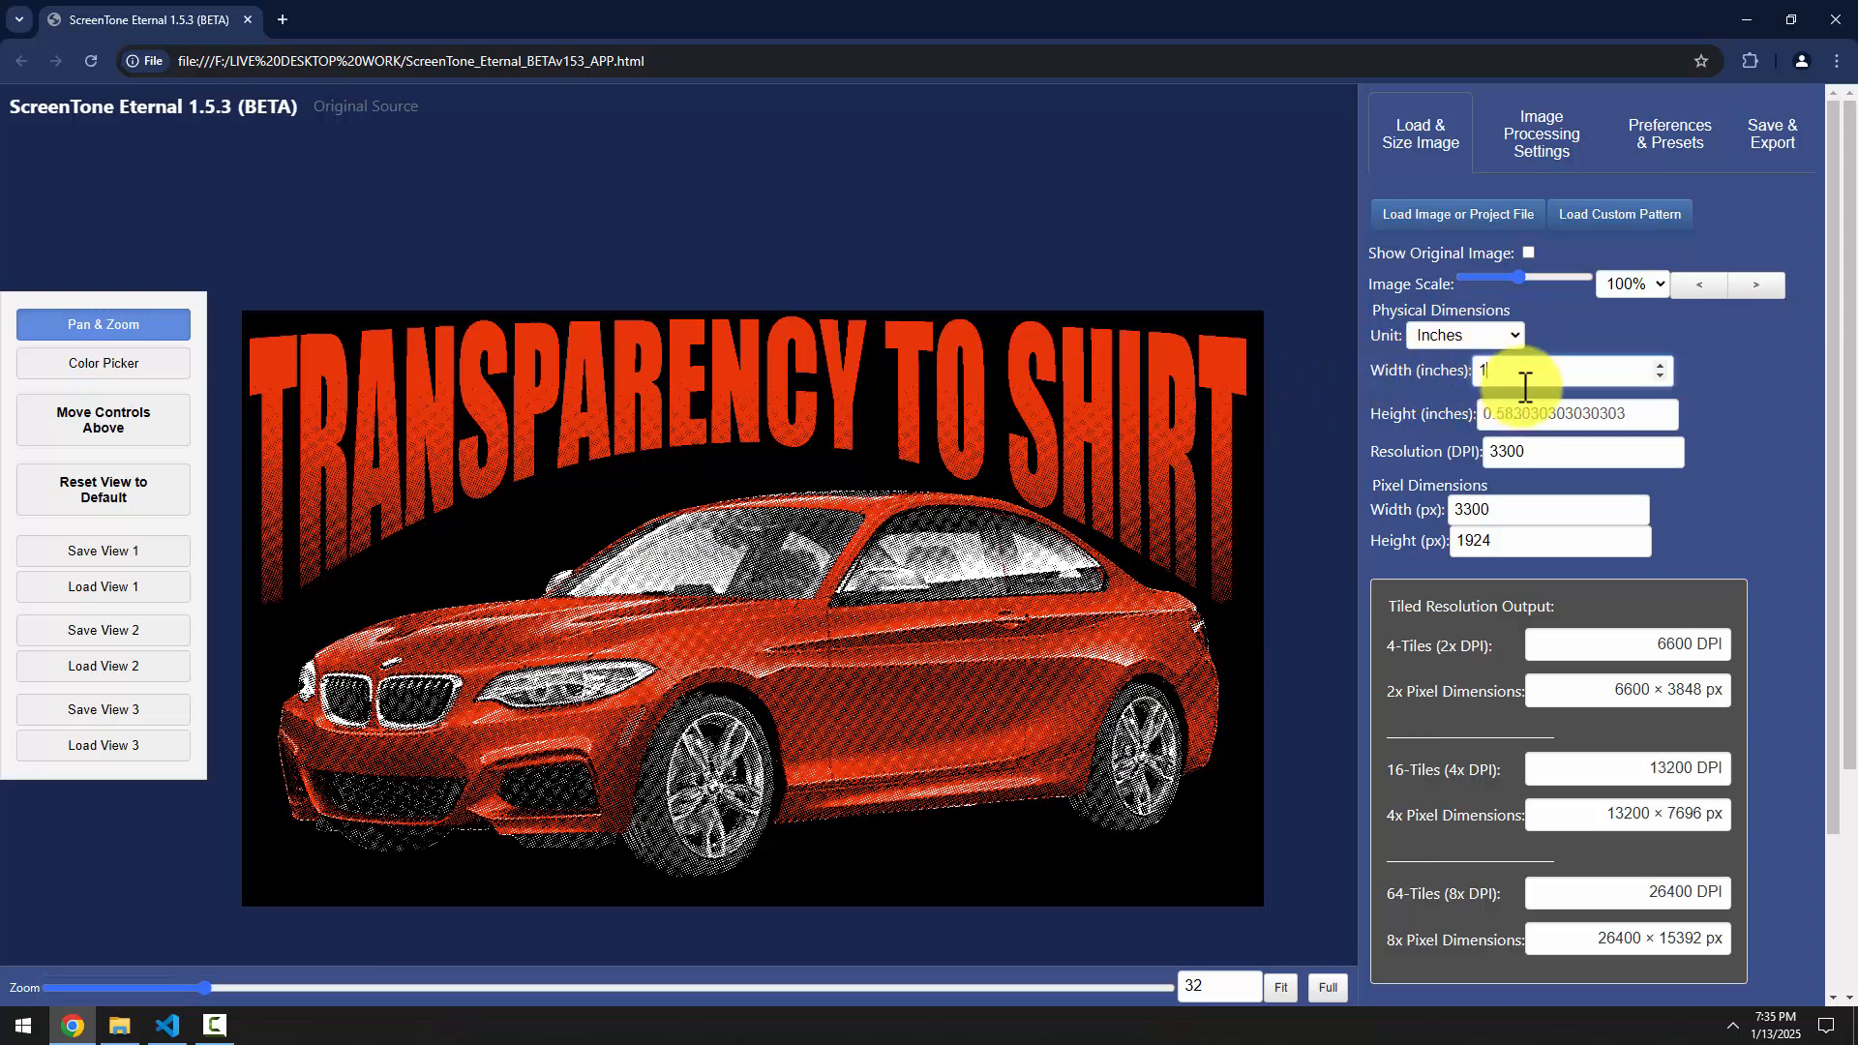
Lock the image's physical size, set the resolution to 300 DPI and check the tiled output values
{"action": "double_click", "coordinate": [1536, 449]}
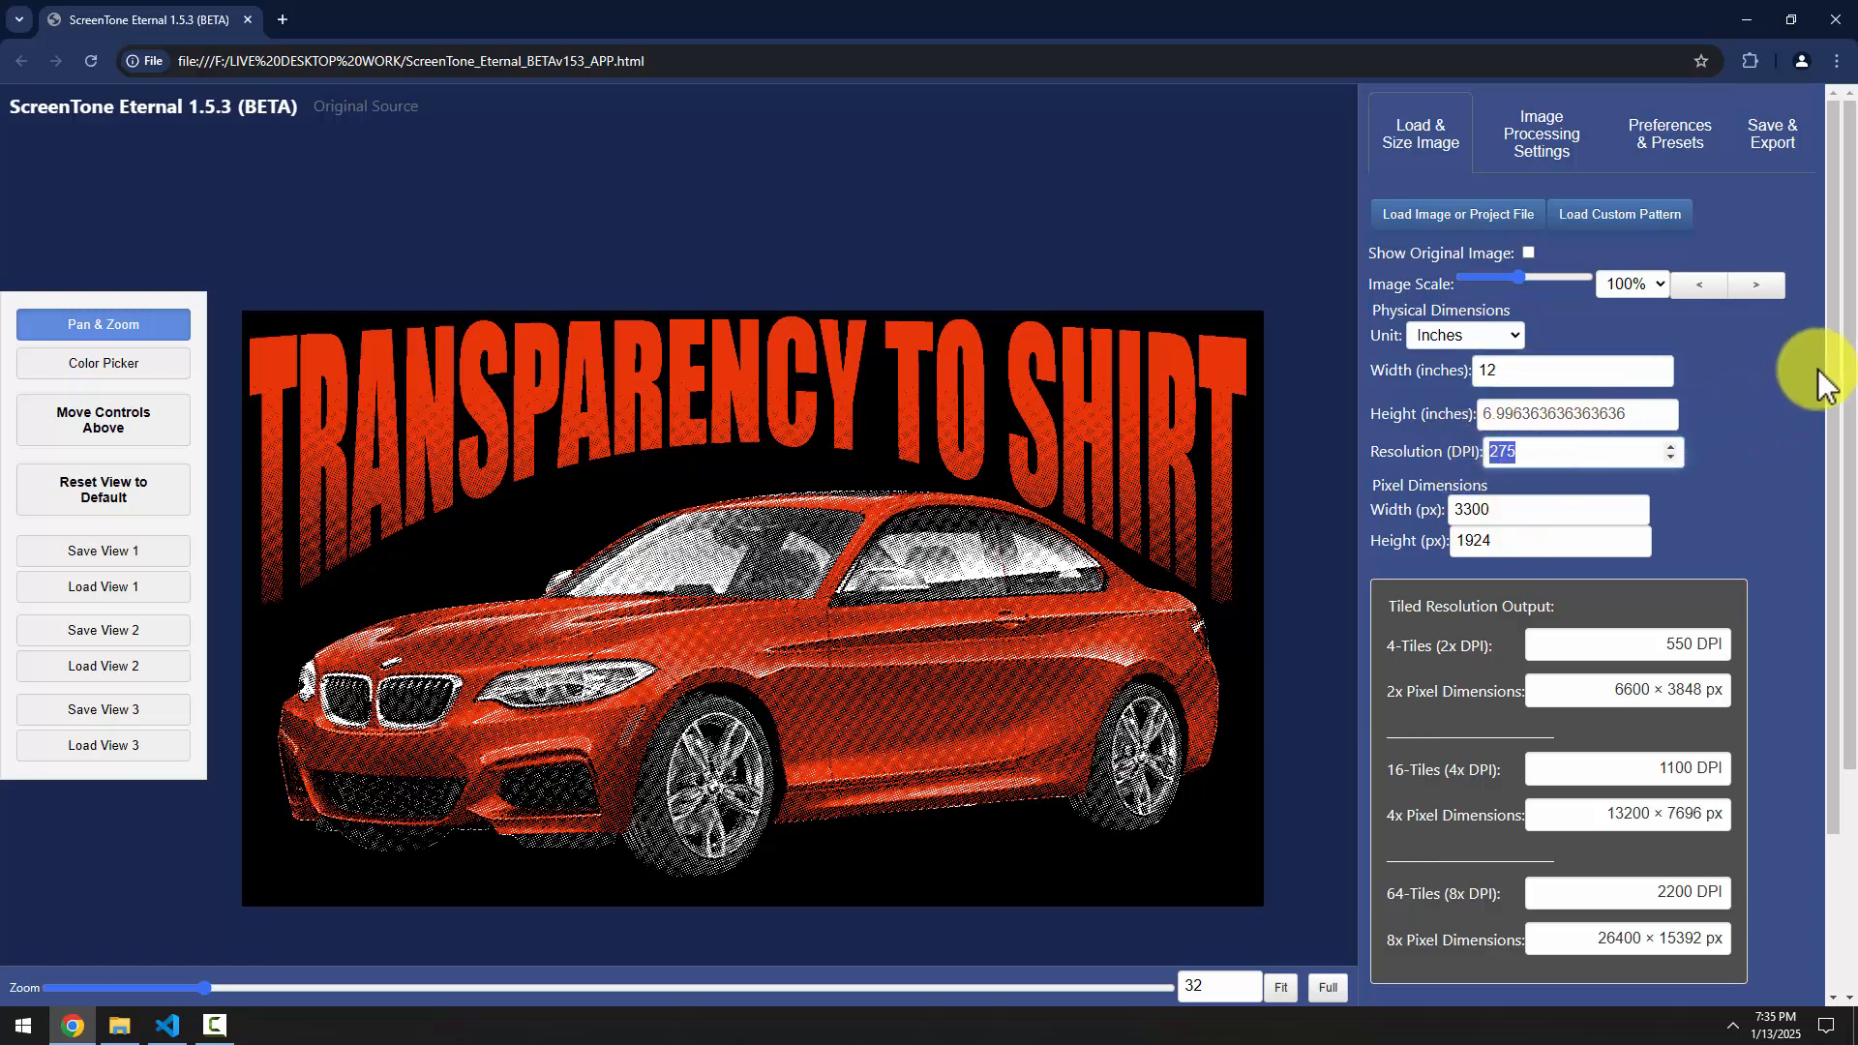
{"action": "left_click_drag", "start_coordinate": [1831, 356], "coordinate": [1507, 831]}
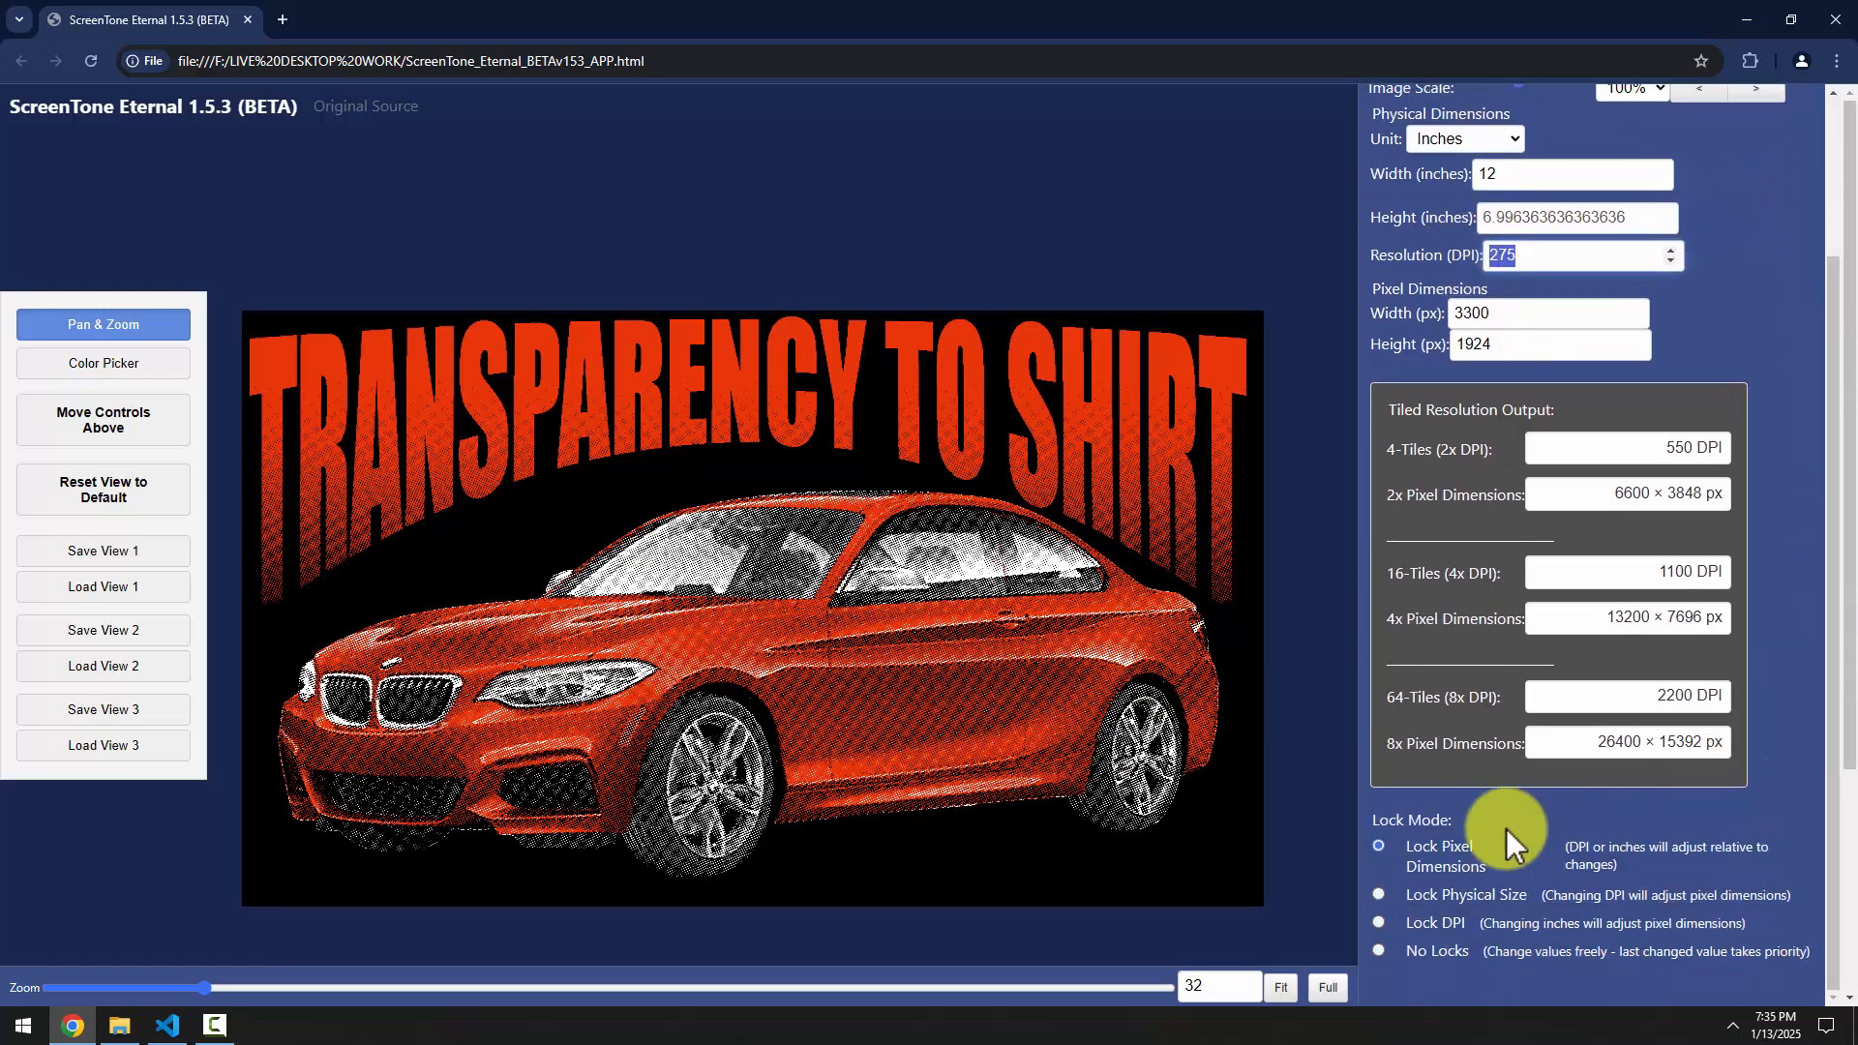
{"action": "left_click", "coordinate": [1418, 894]}
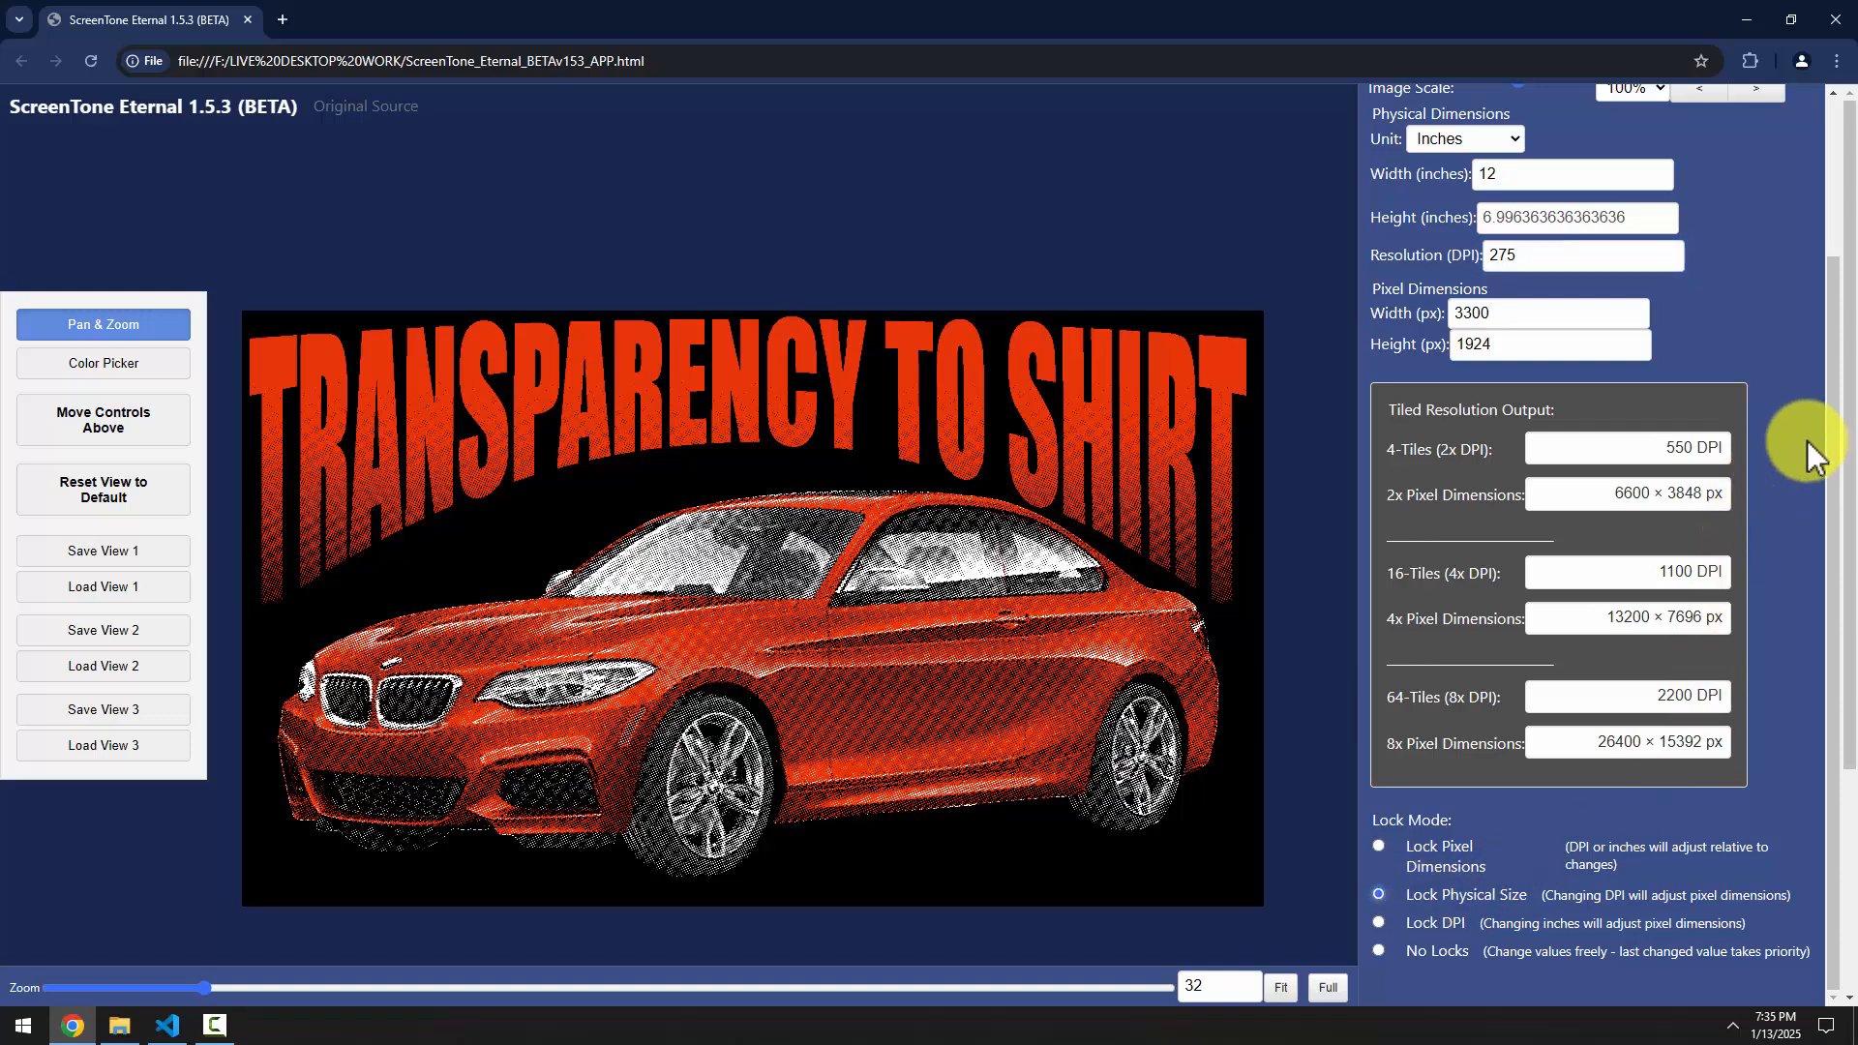
{"action": "scroll", "coordinate": [1645, 416], "scroll_direction": "up", "scroll_amount": 2}
{"action": "double_click", "coordinate": [1531, 371]}
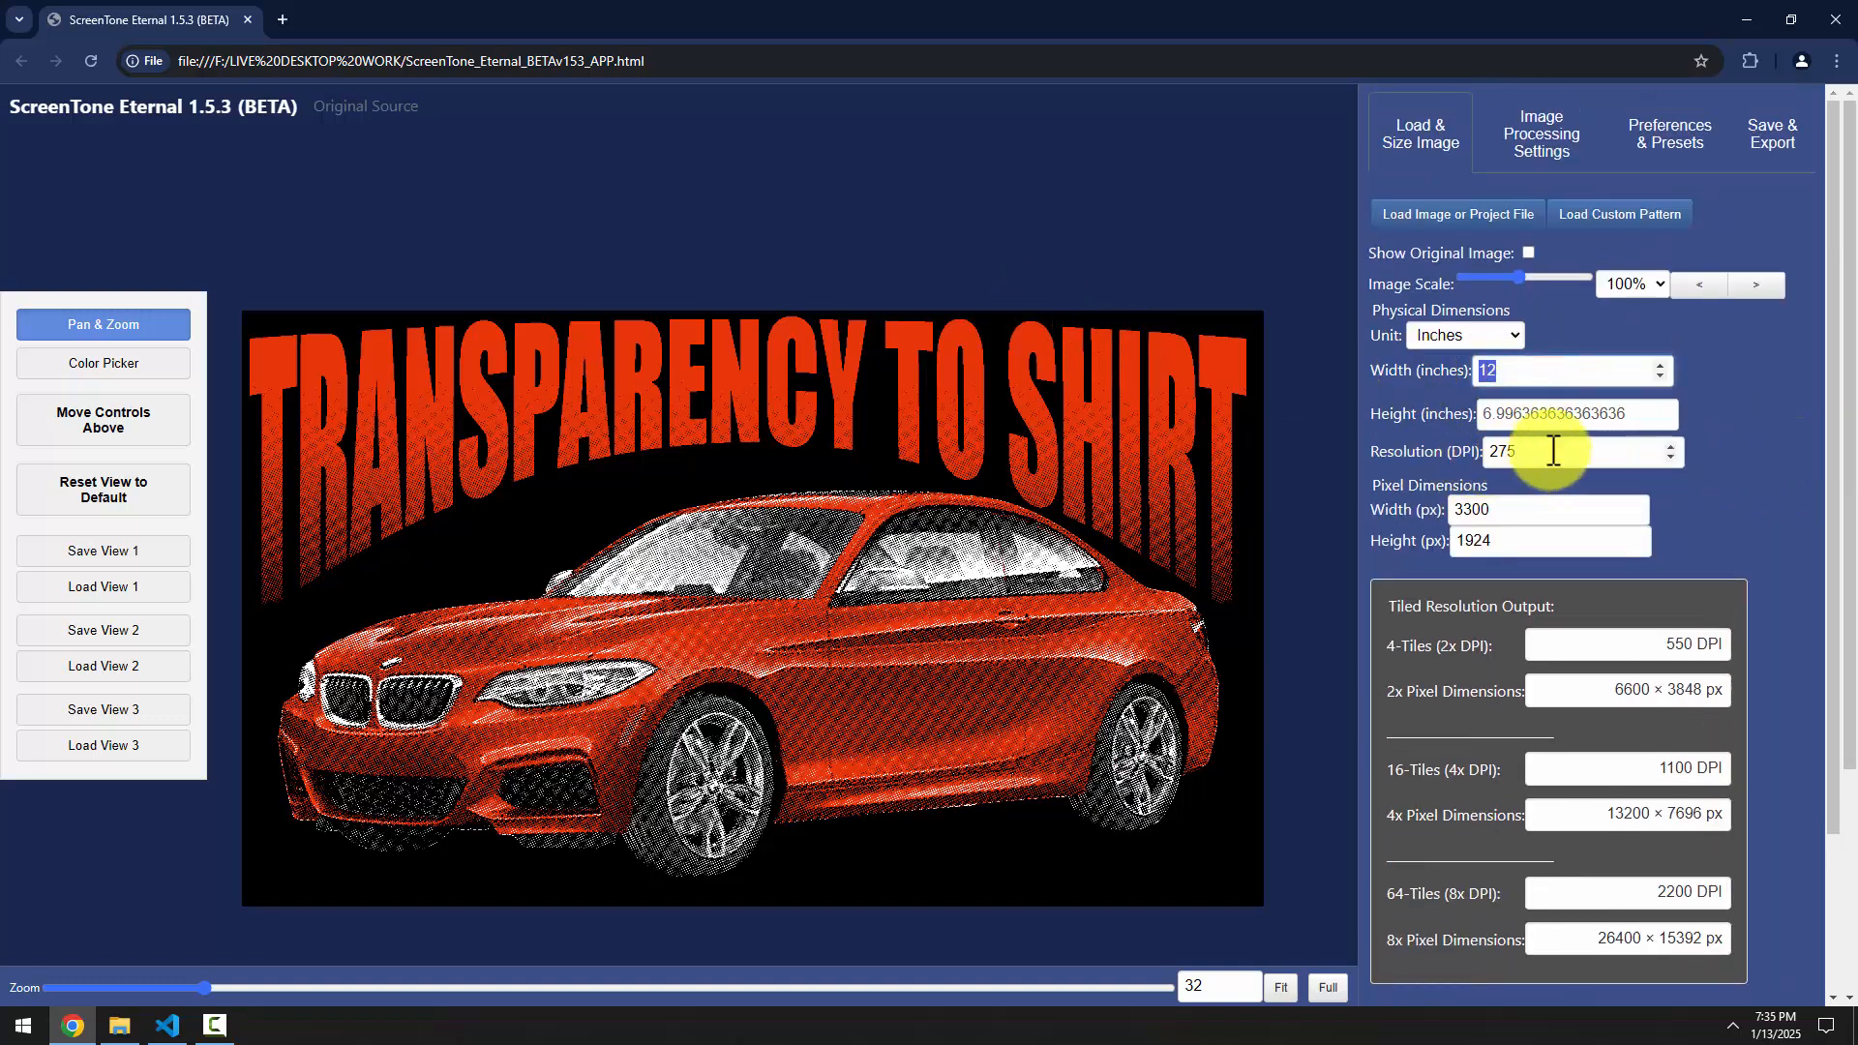
{"action": "double_click", "coordinate": [1548, 452]}
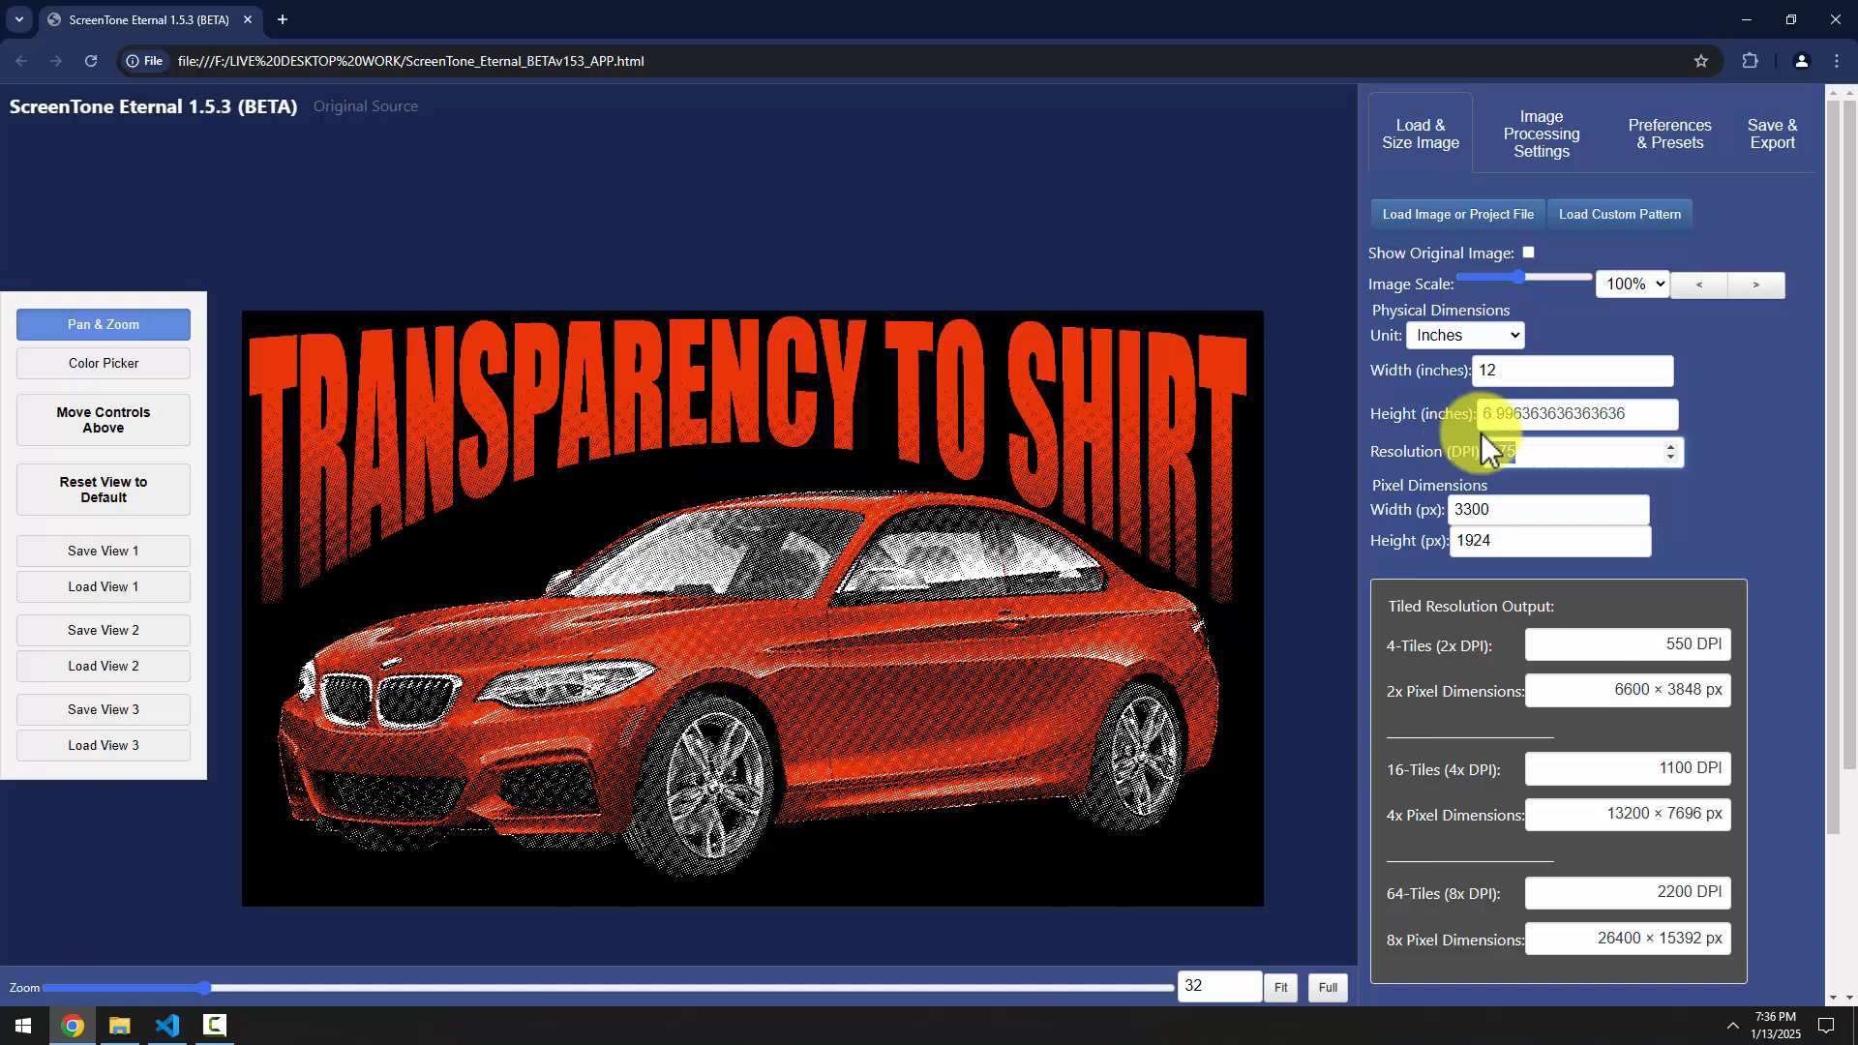
{"action": "type", "text": "30"}
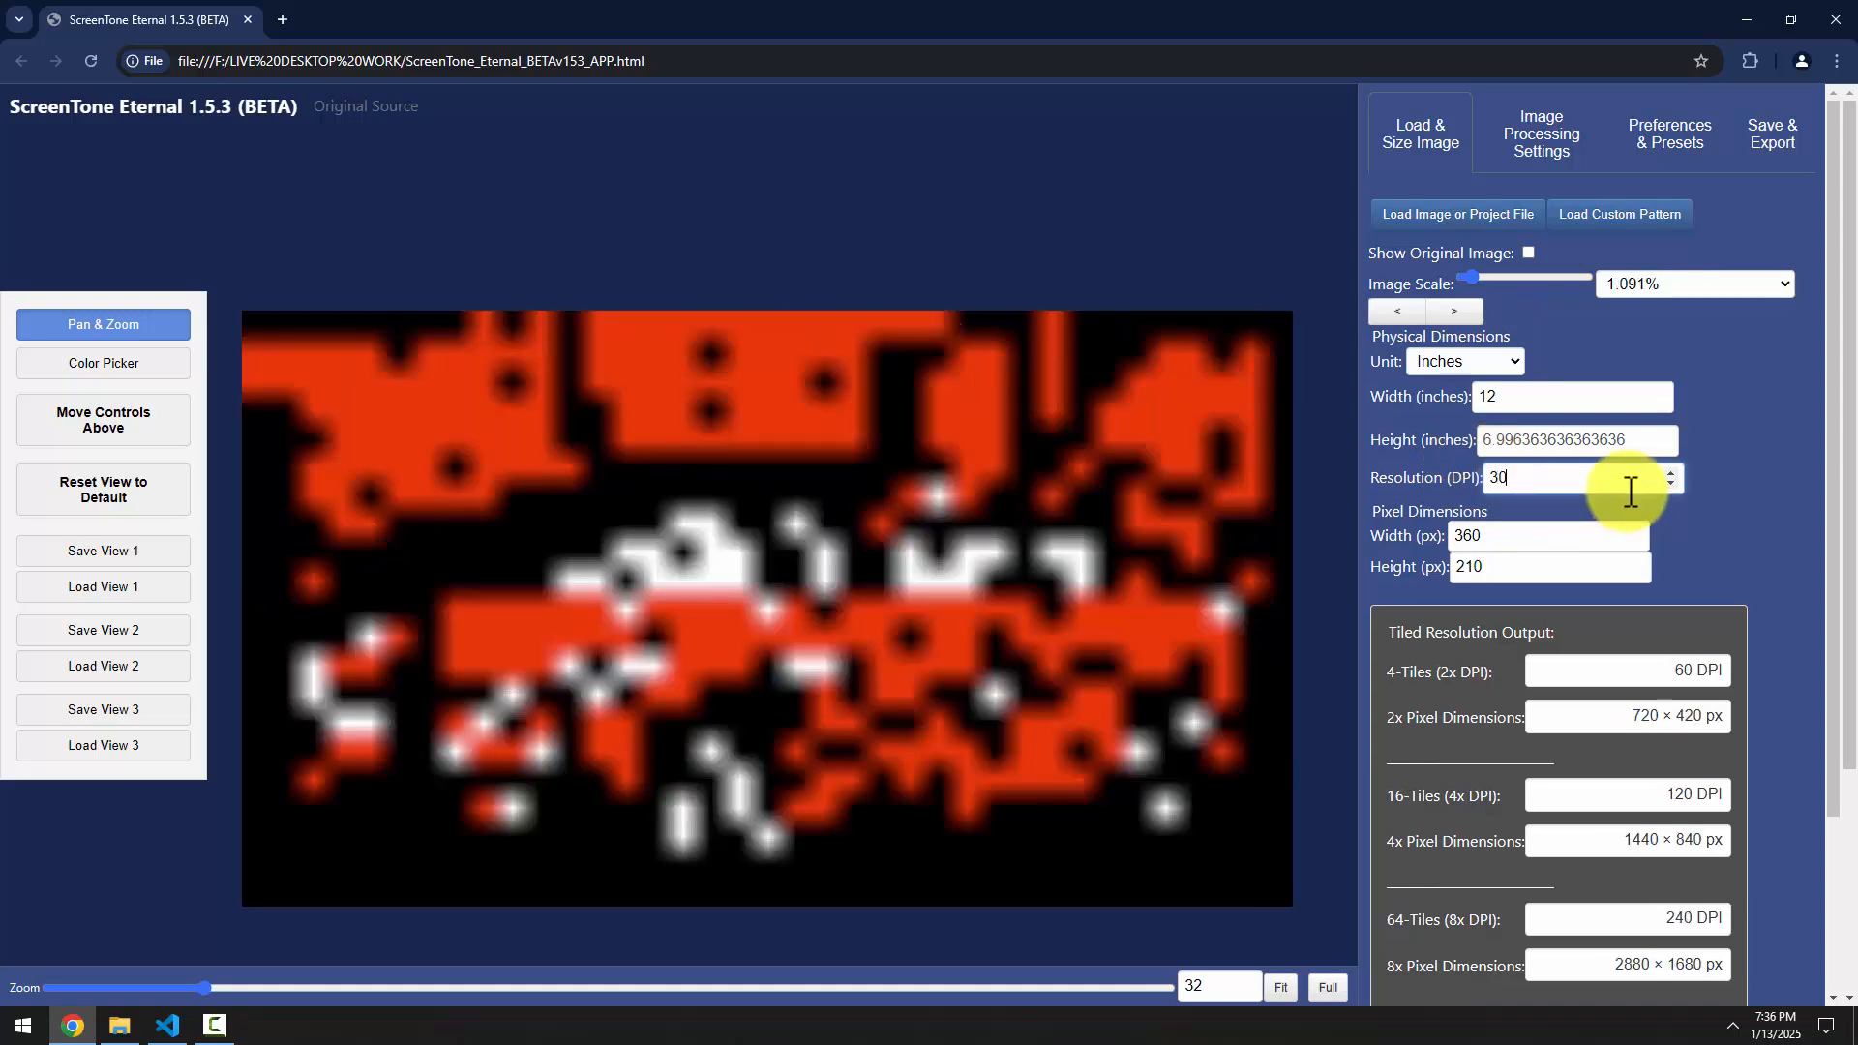
{"action": "type", "text": "0"}
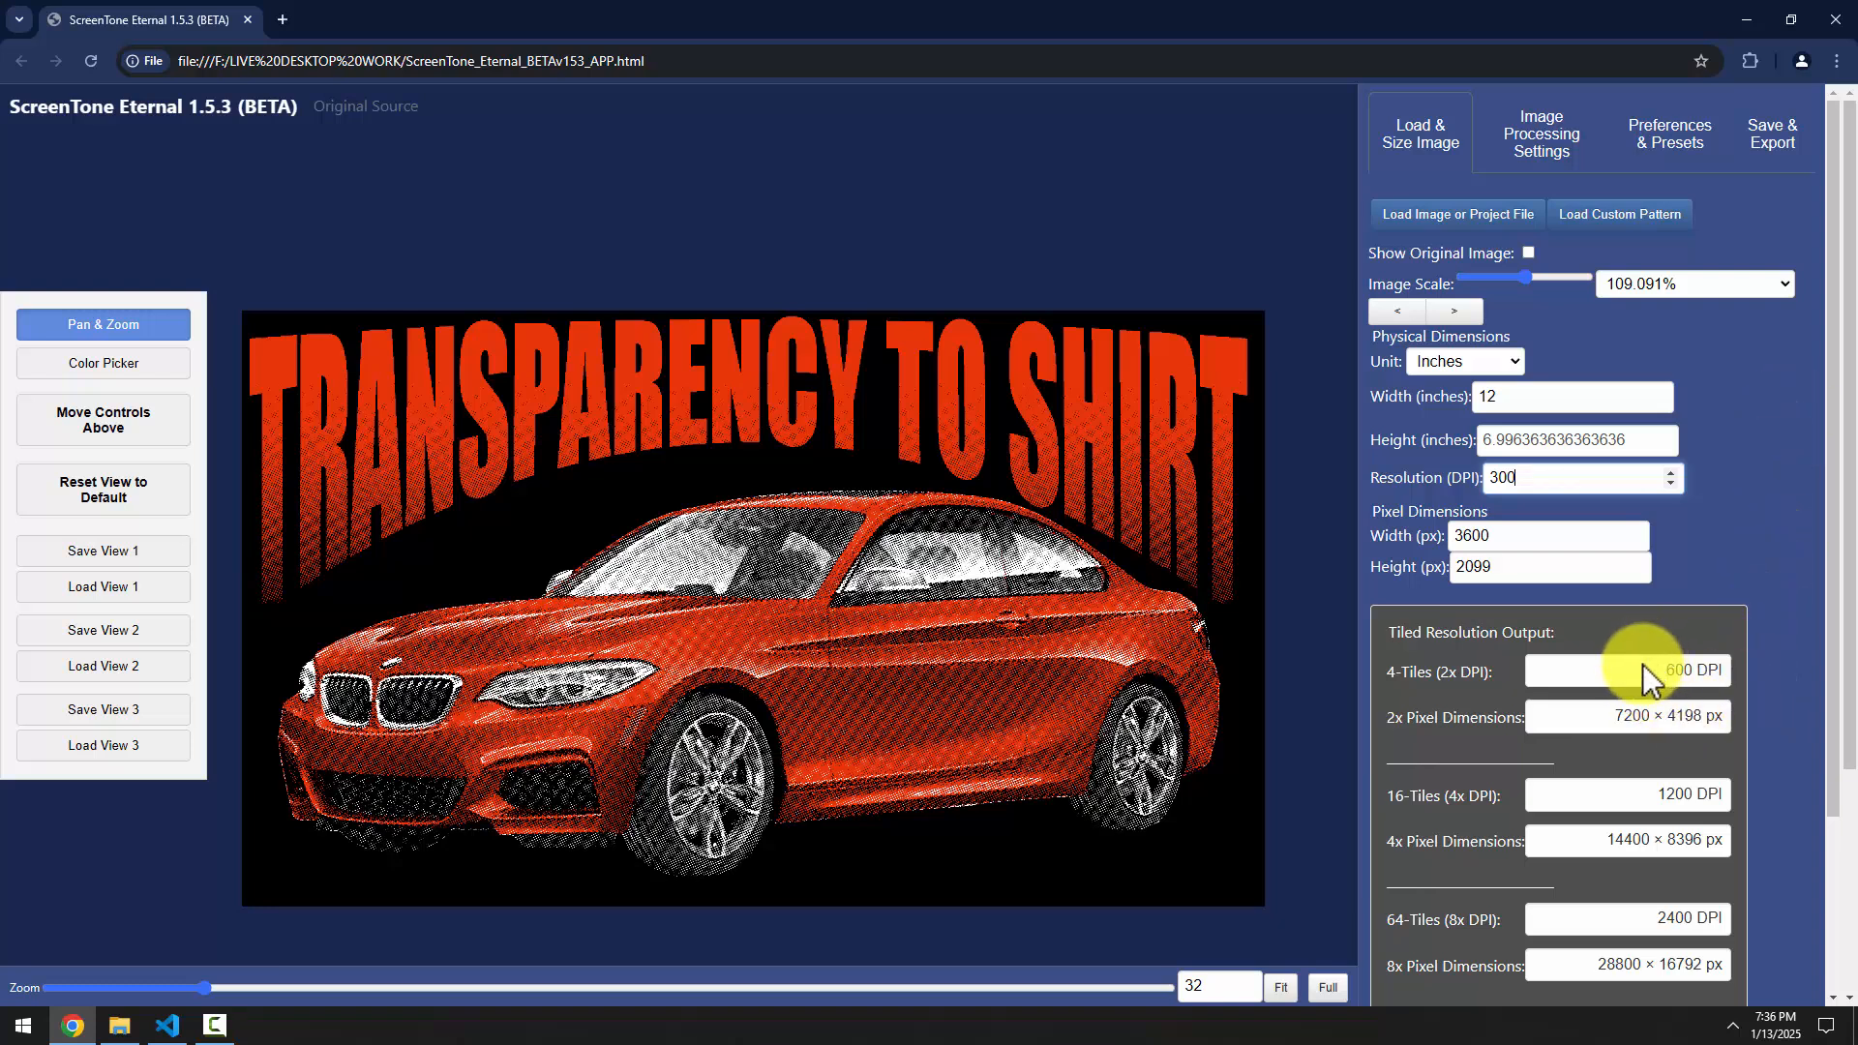
{"action": "left_click_drag", "start_coordinate": [1645, 668], "coordinate": [1711, 721]}
{"action": "left_click_drag", "start_coordinate": [1642, 788], "coordinate": [1749, 807]}
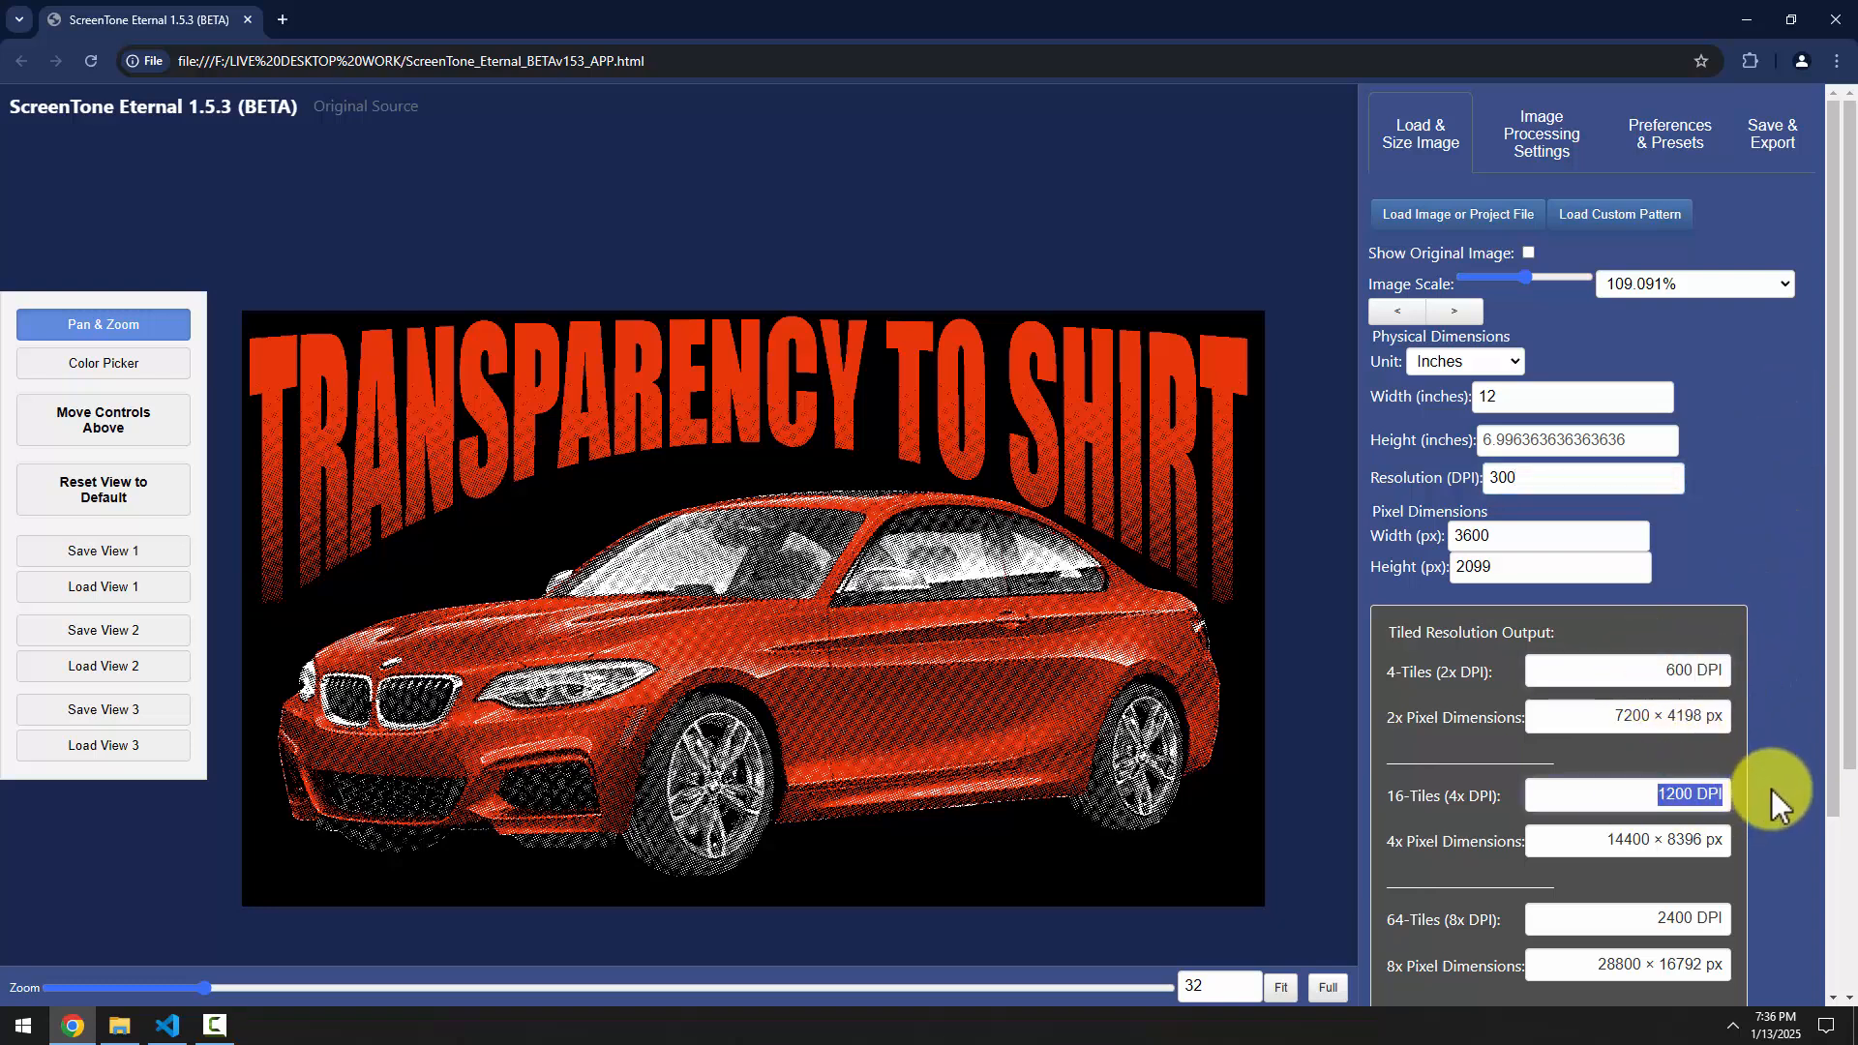
{"action": "left_click", "coordinate": [1770, 789]}
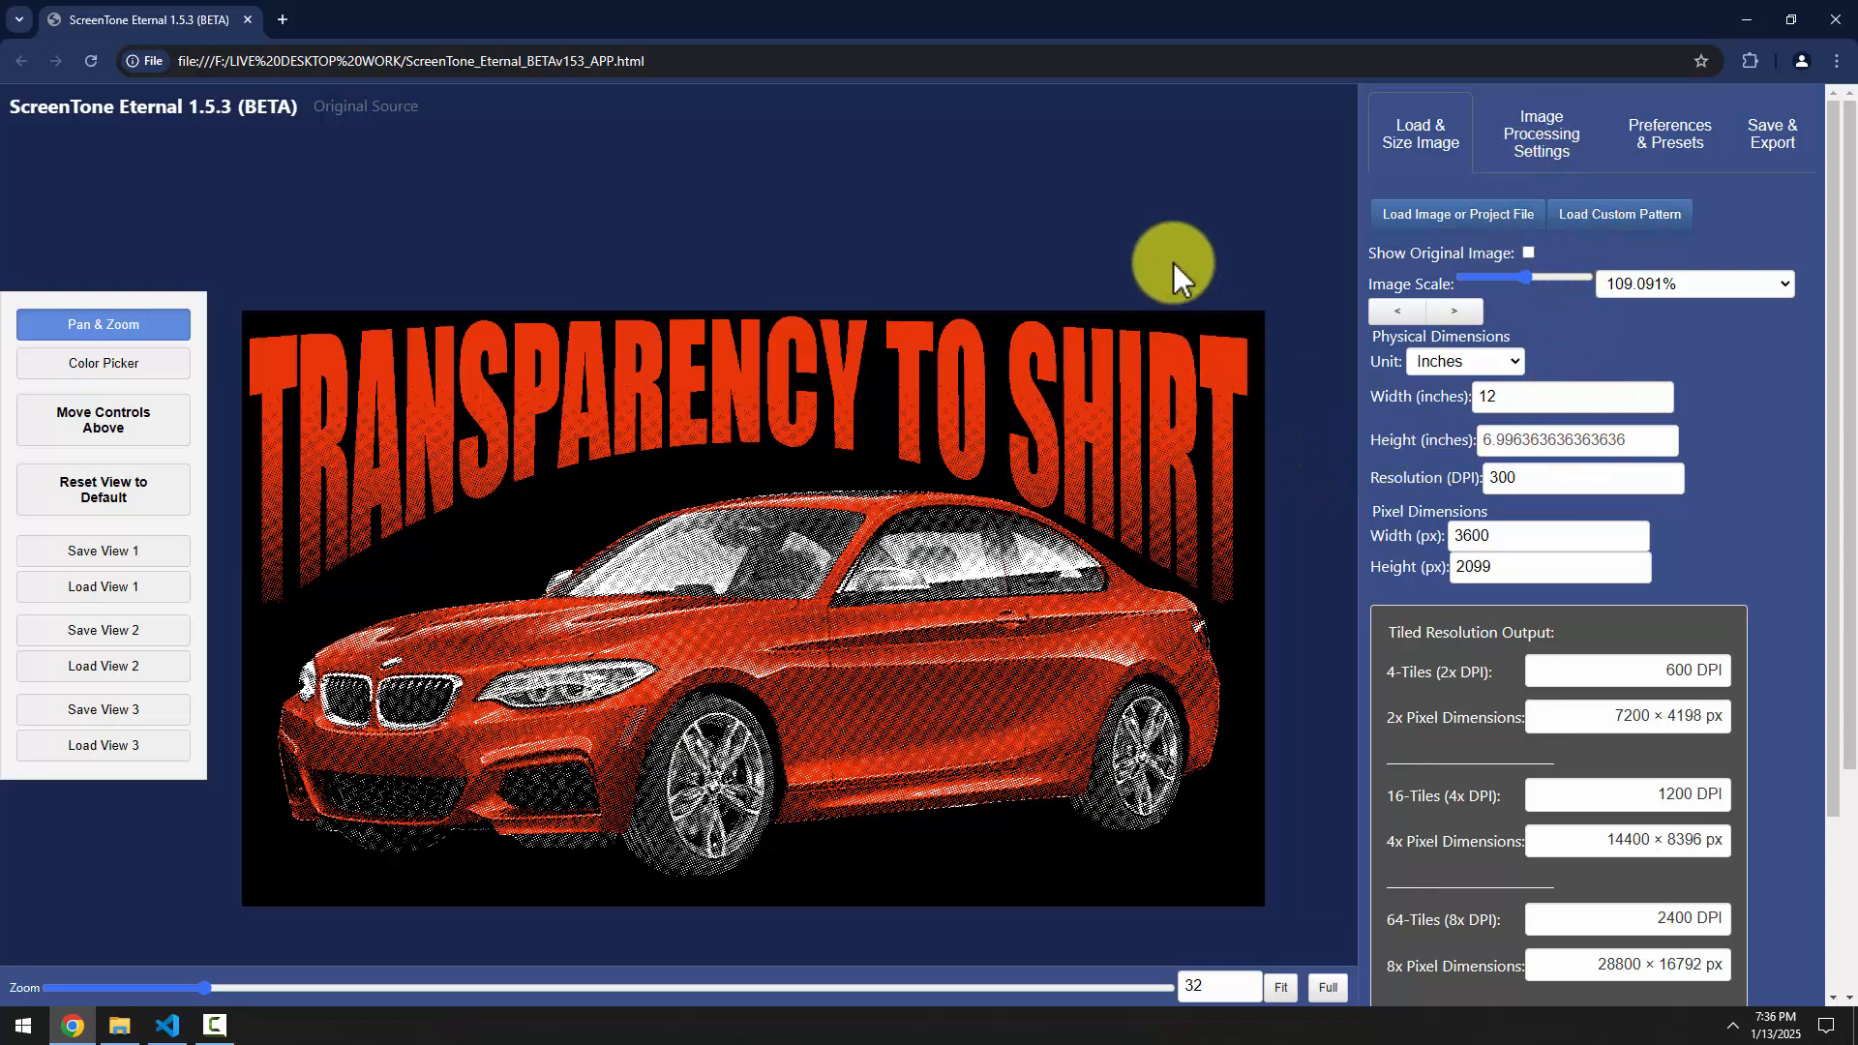
In the image processing settings, reduce the number of palette colors to 3
{"action": "left_click", "coordinate": [1541, 133]}
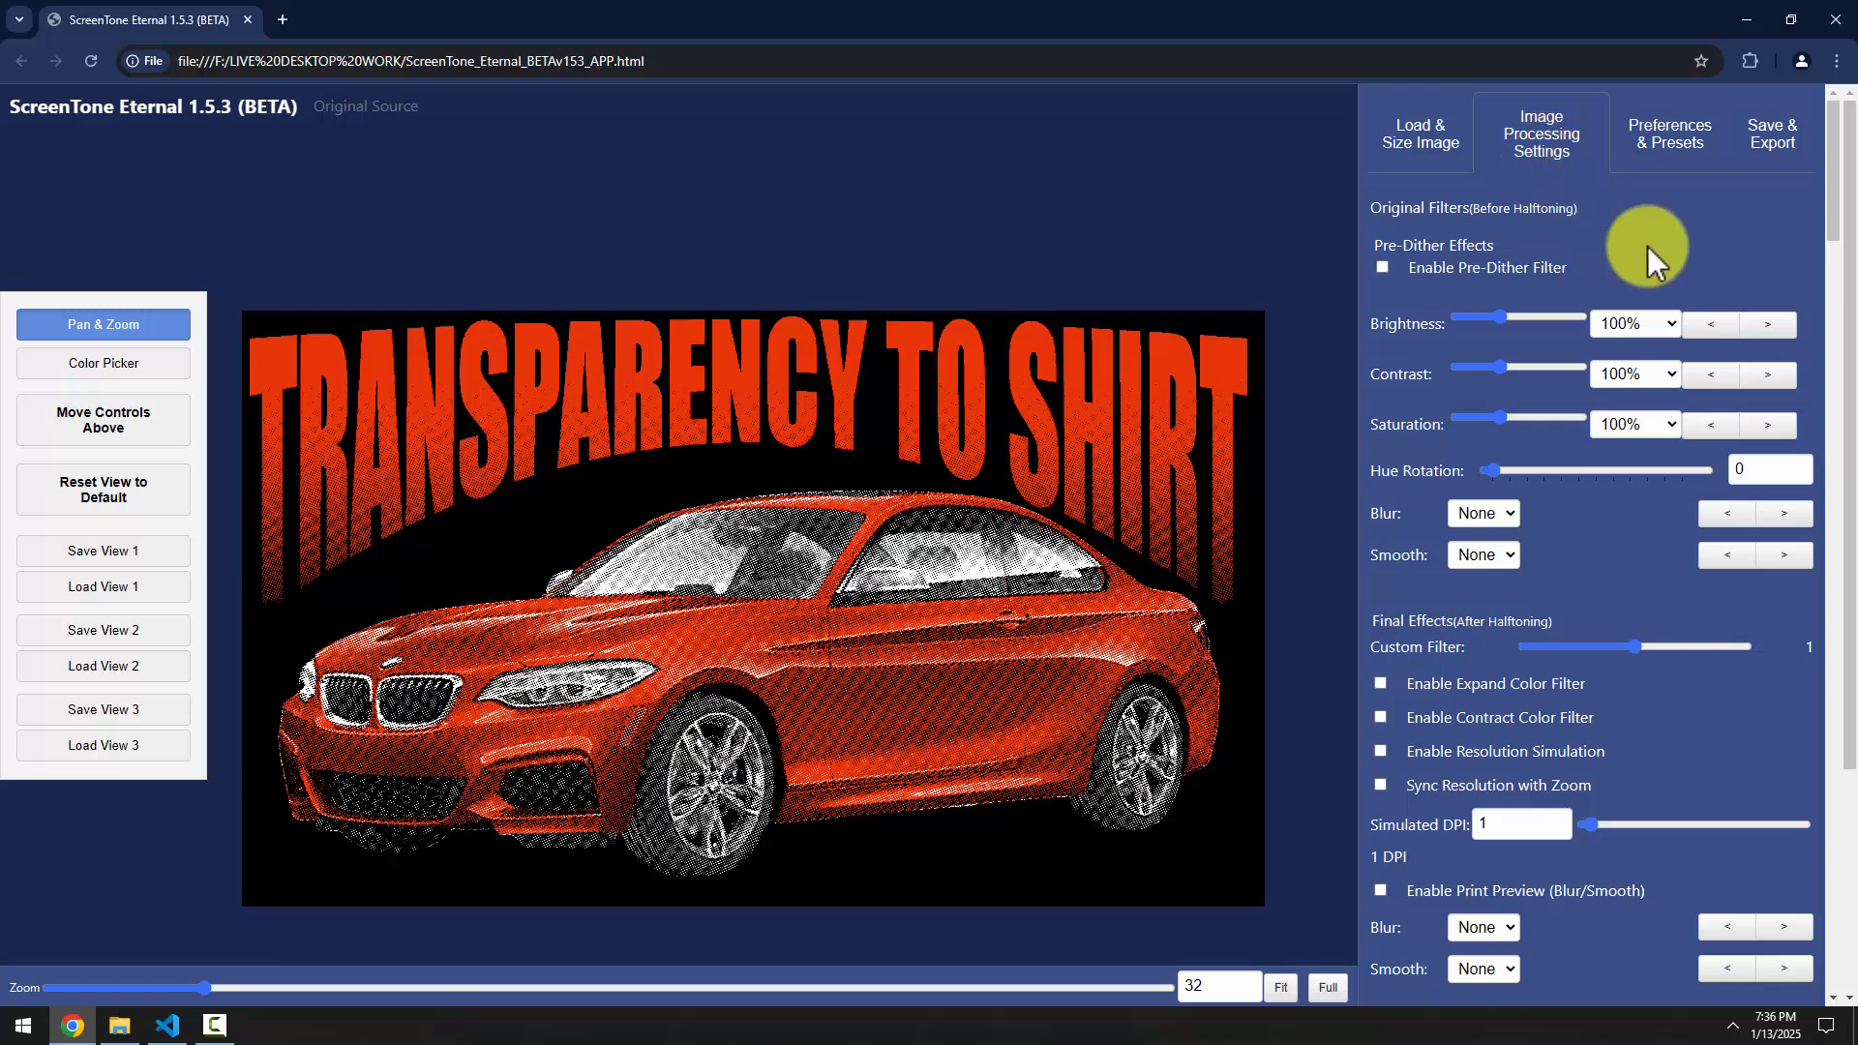
{"action": "left_click_drag", "start_coordinate": [1838, 228], "coordinate": [1812, 365]}
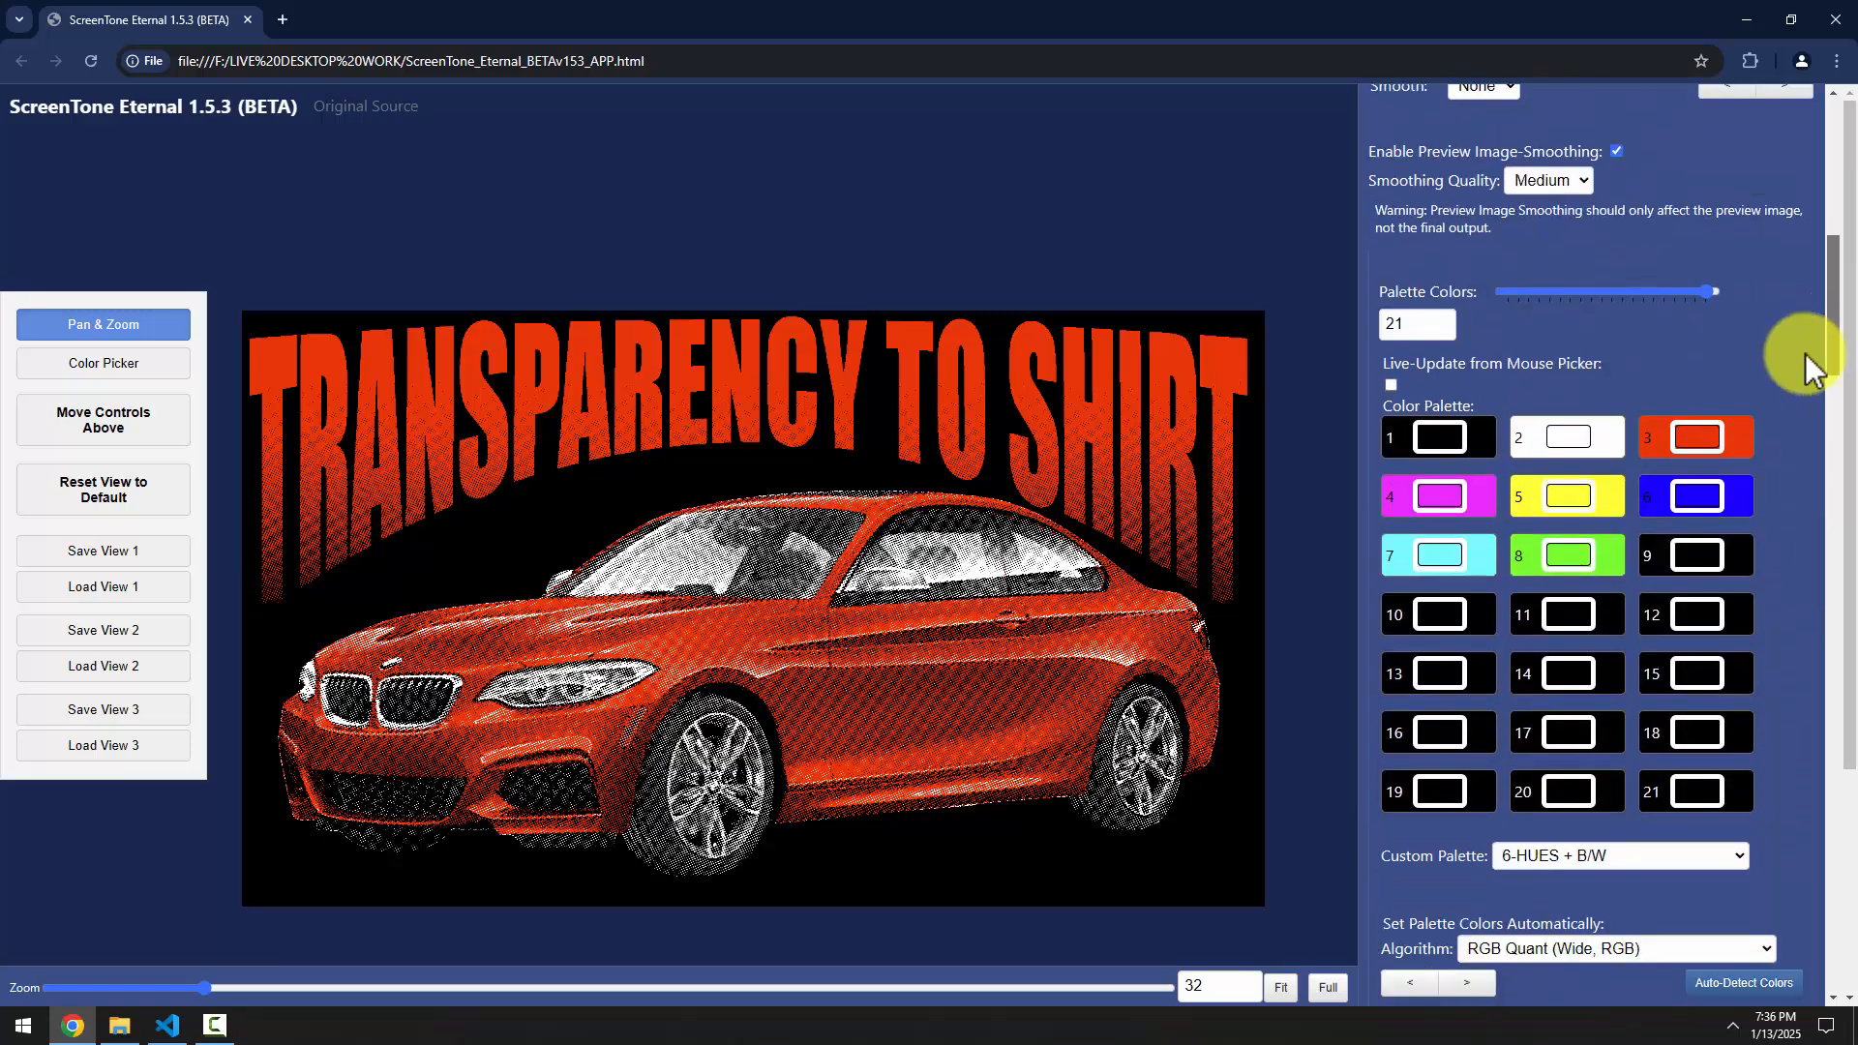
{"action": "left_click_drag", "start_coordinate": [1524, 288], "coordinate": [1517, 292]}
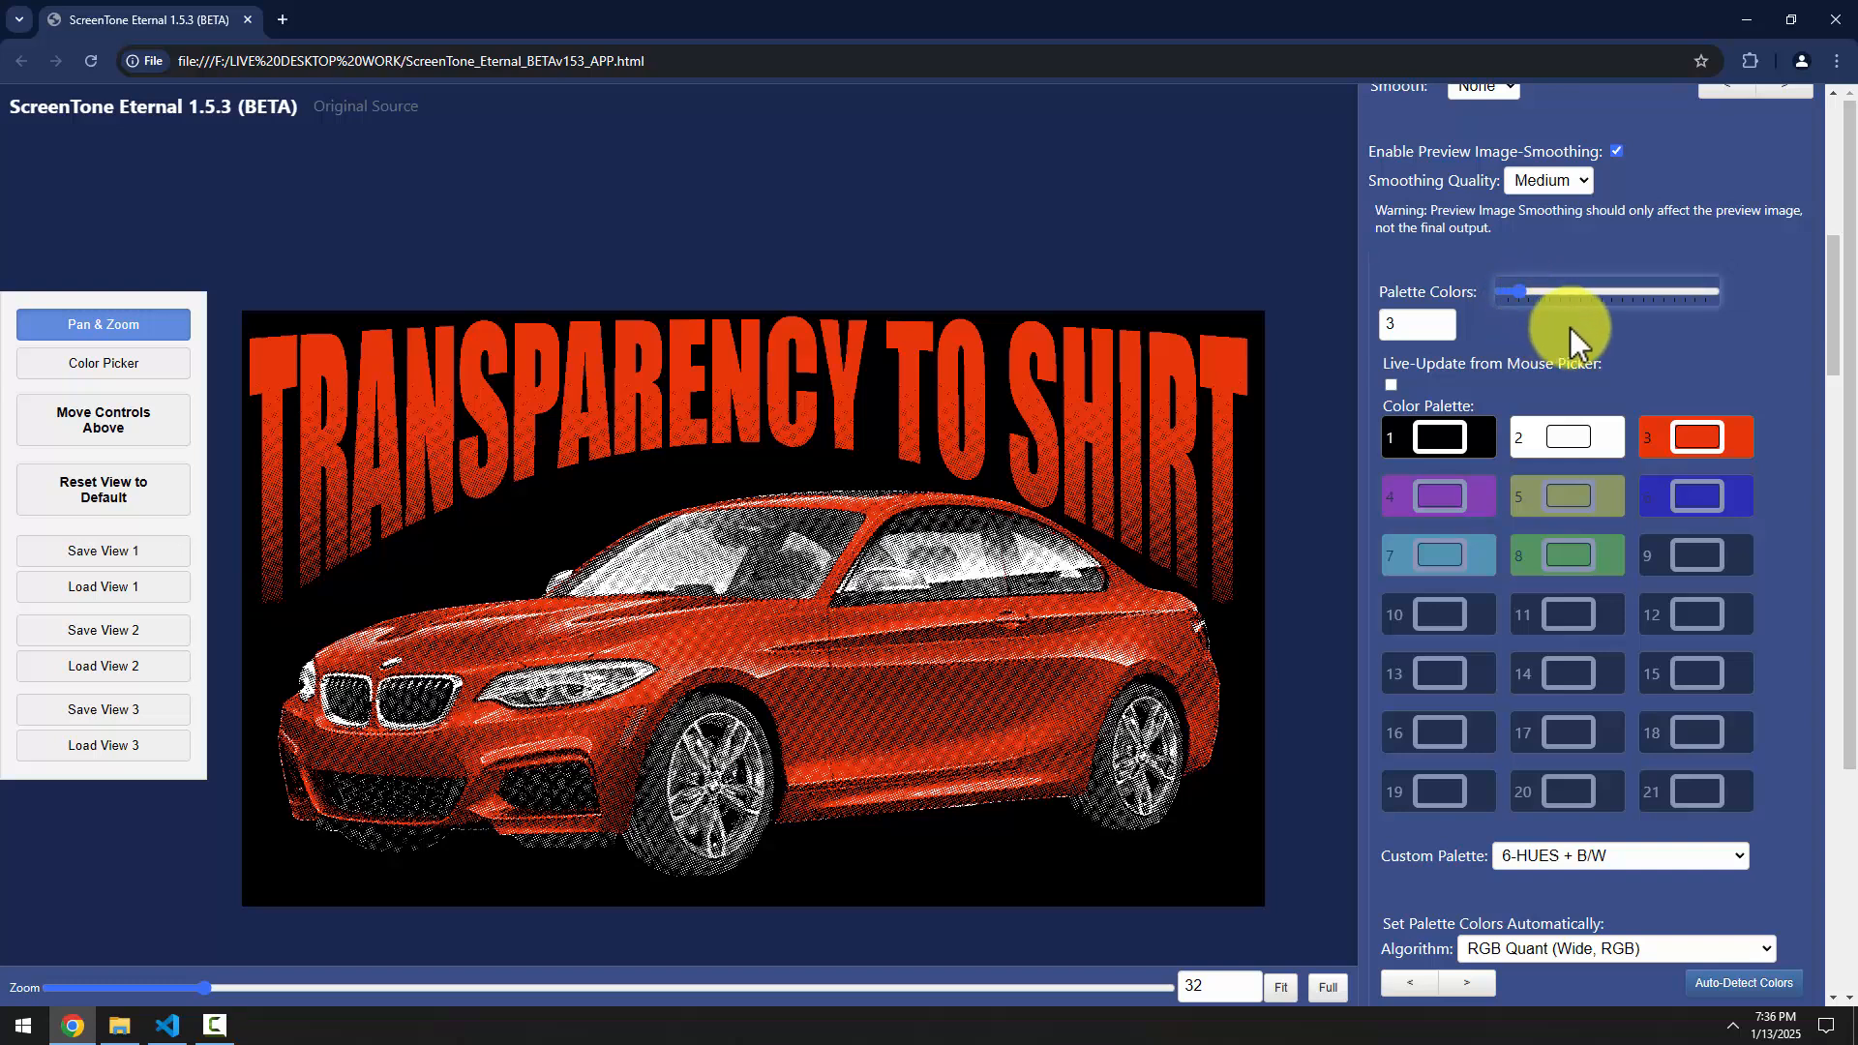
Set the Halftone LPI to 45 in the halftone control settings
{"action": "left_click_drag", "start_coordinate": [1829, 279], "coordinate": [1851, 407]}
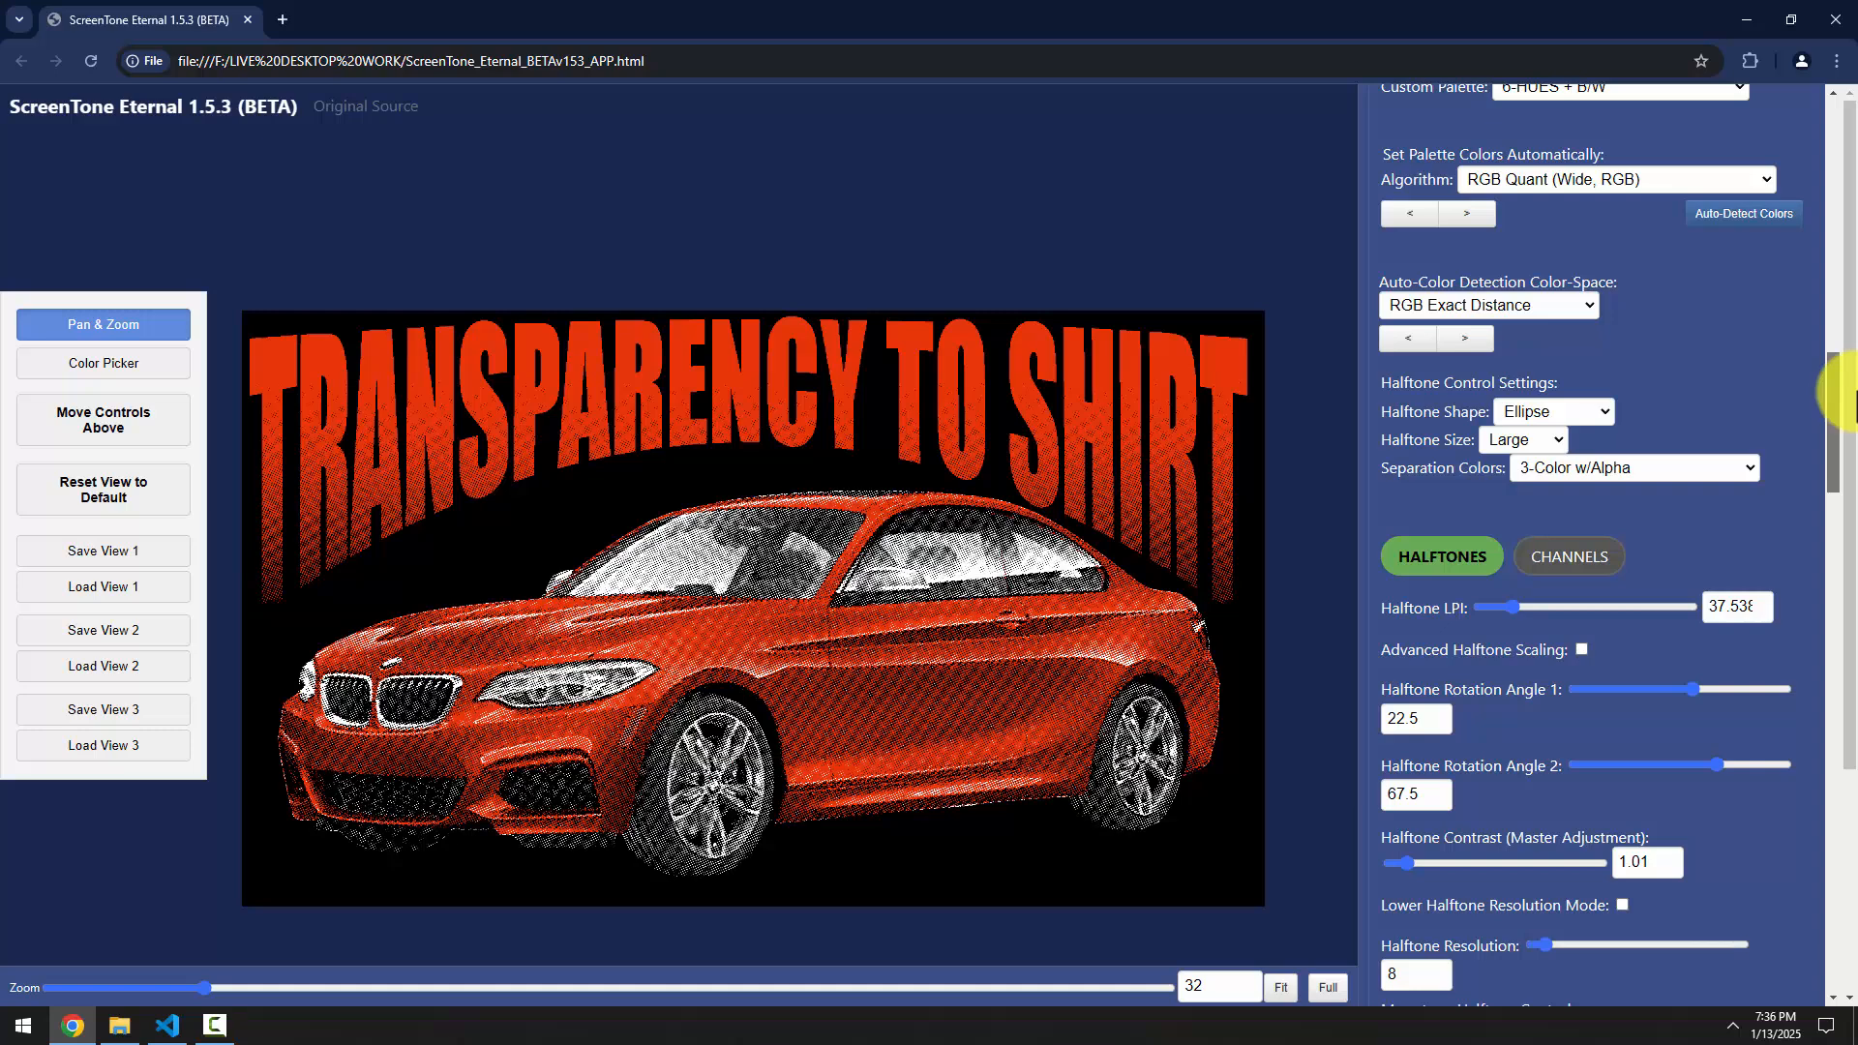
{"action": "double_click", "coordinate": [1739, 602]}
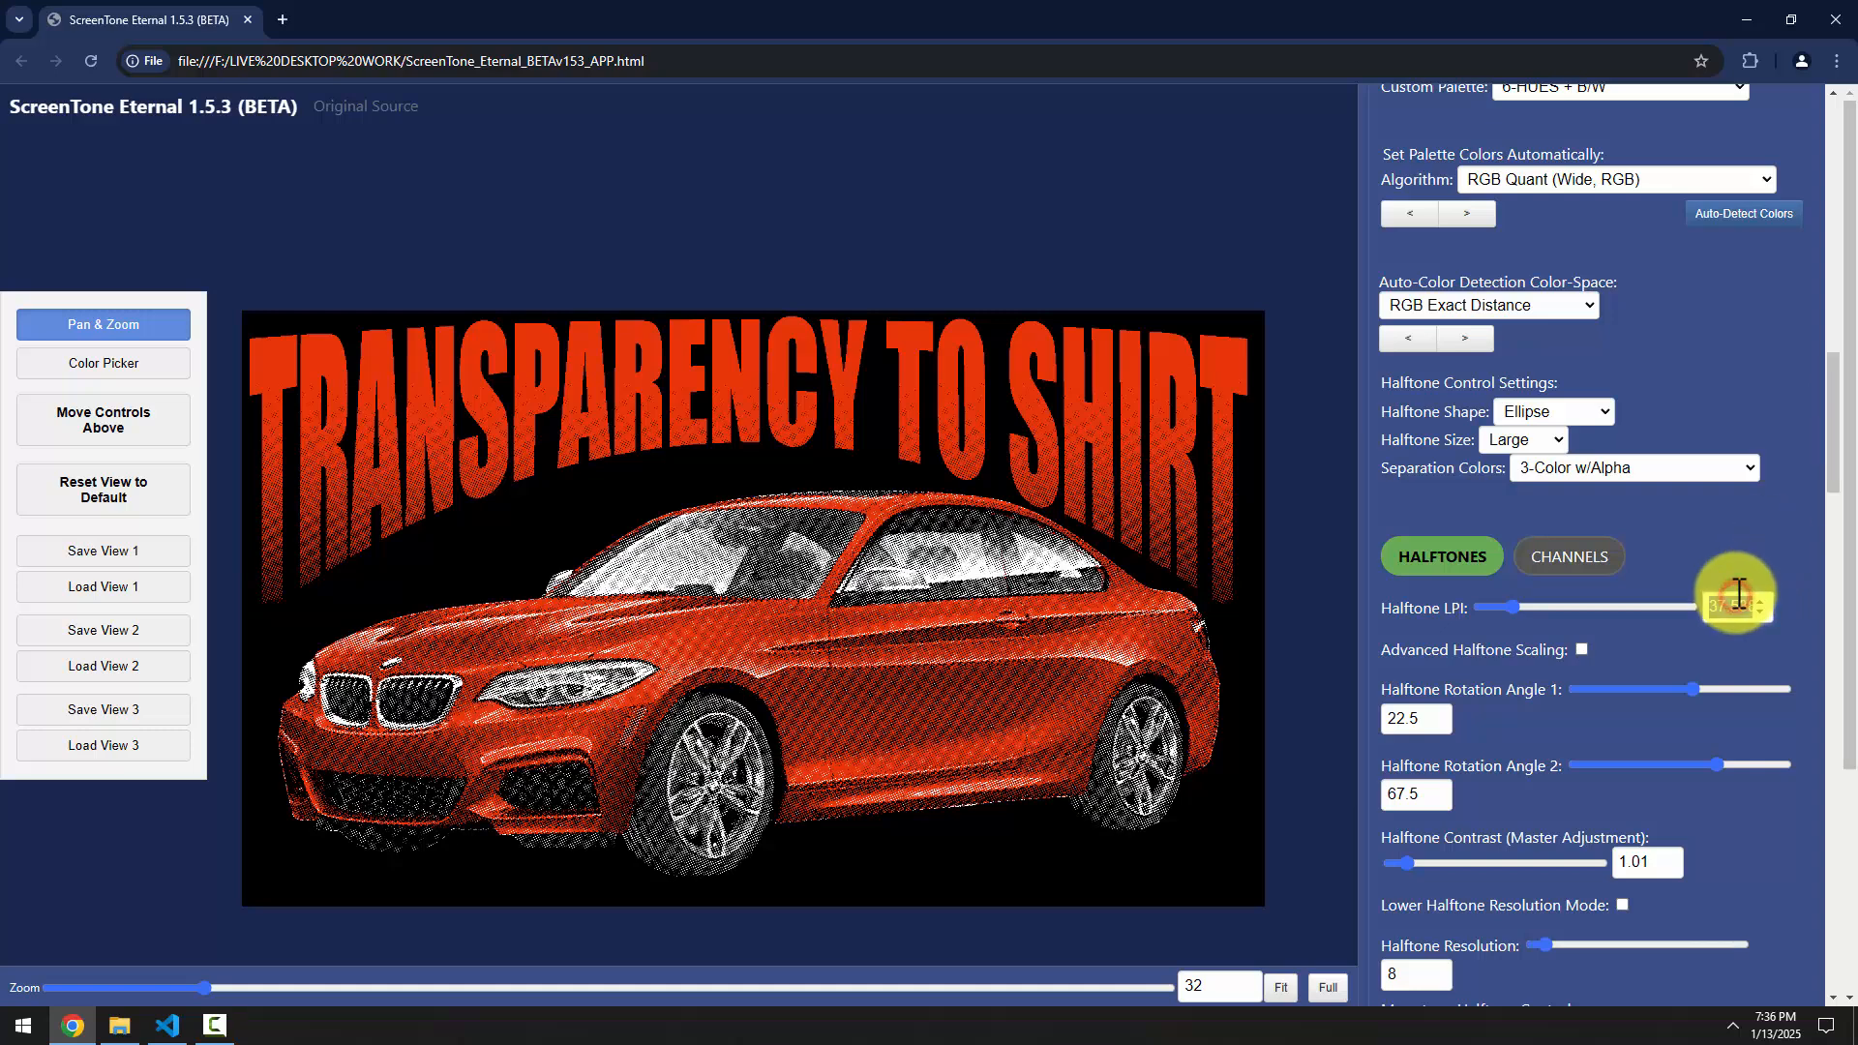
{"action": "type", "text": "45"}
{"action": "key", "text": "Return"}
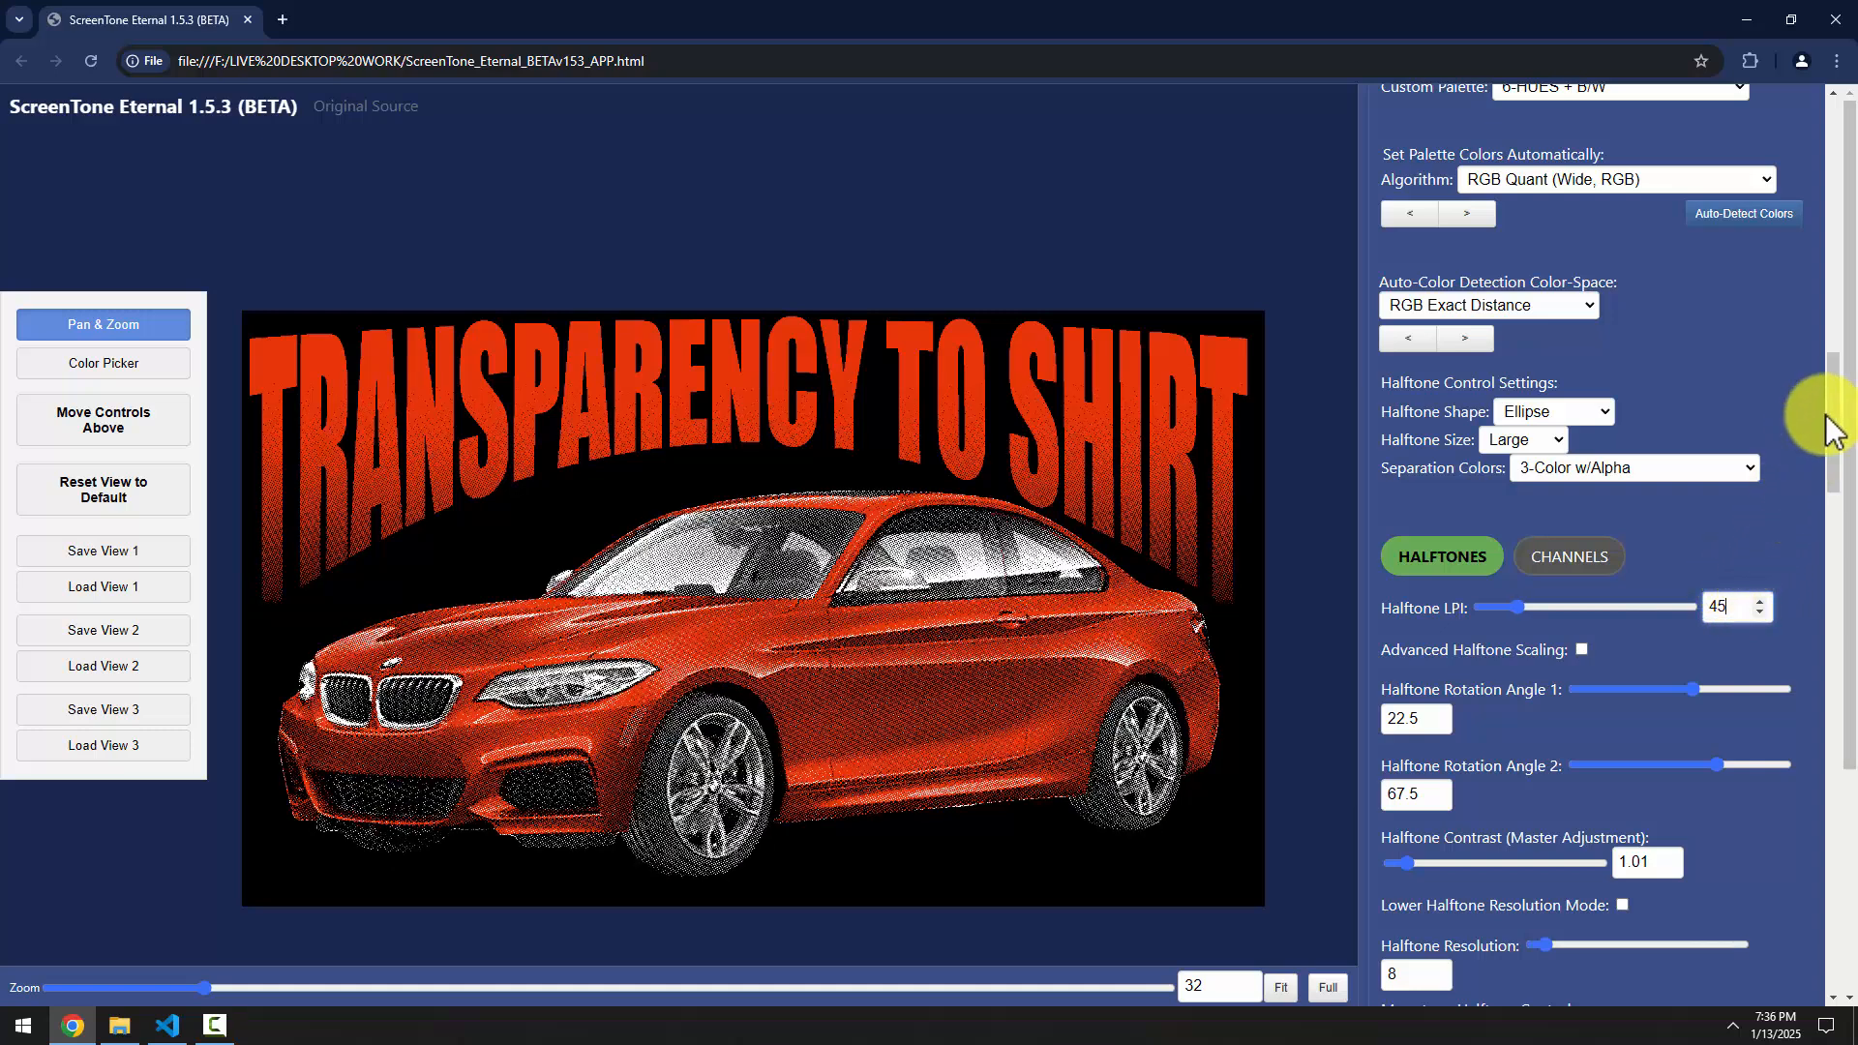
Set the graphic's background color to a neutral gray, RGB 148, 148, 148, to preview transparency
{"action": "left_click_drag", "start_coordinate": [1832, 426], "coordinate": [1841, 665]}
{"action": "left_click", "coordinate": [1539, 575]}
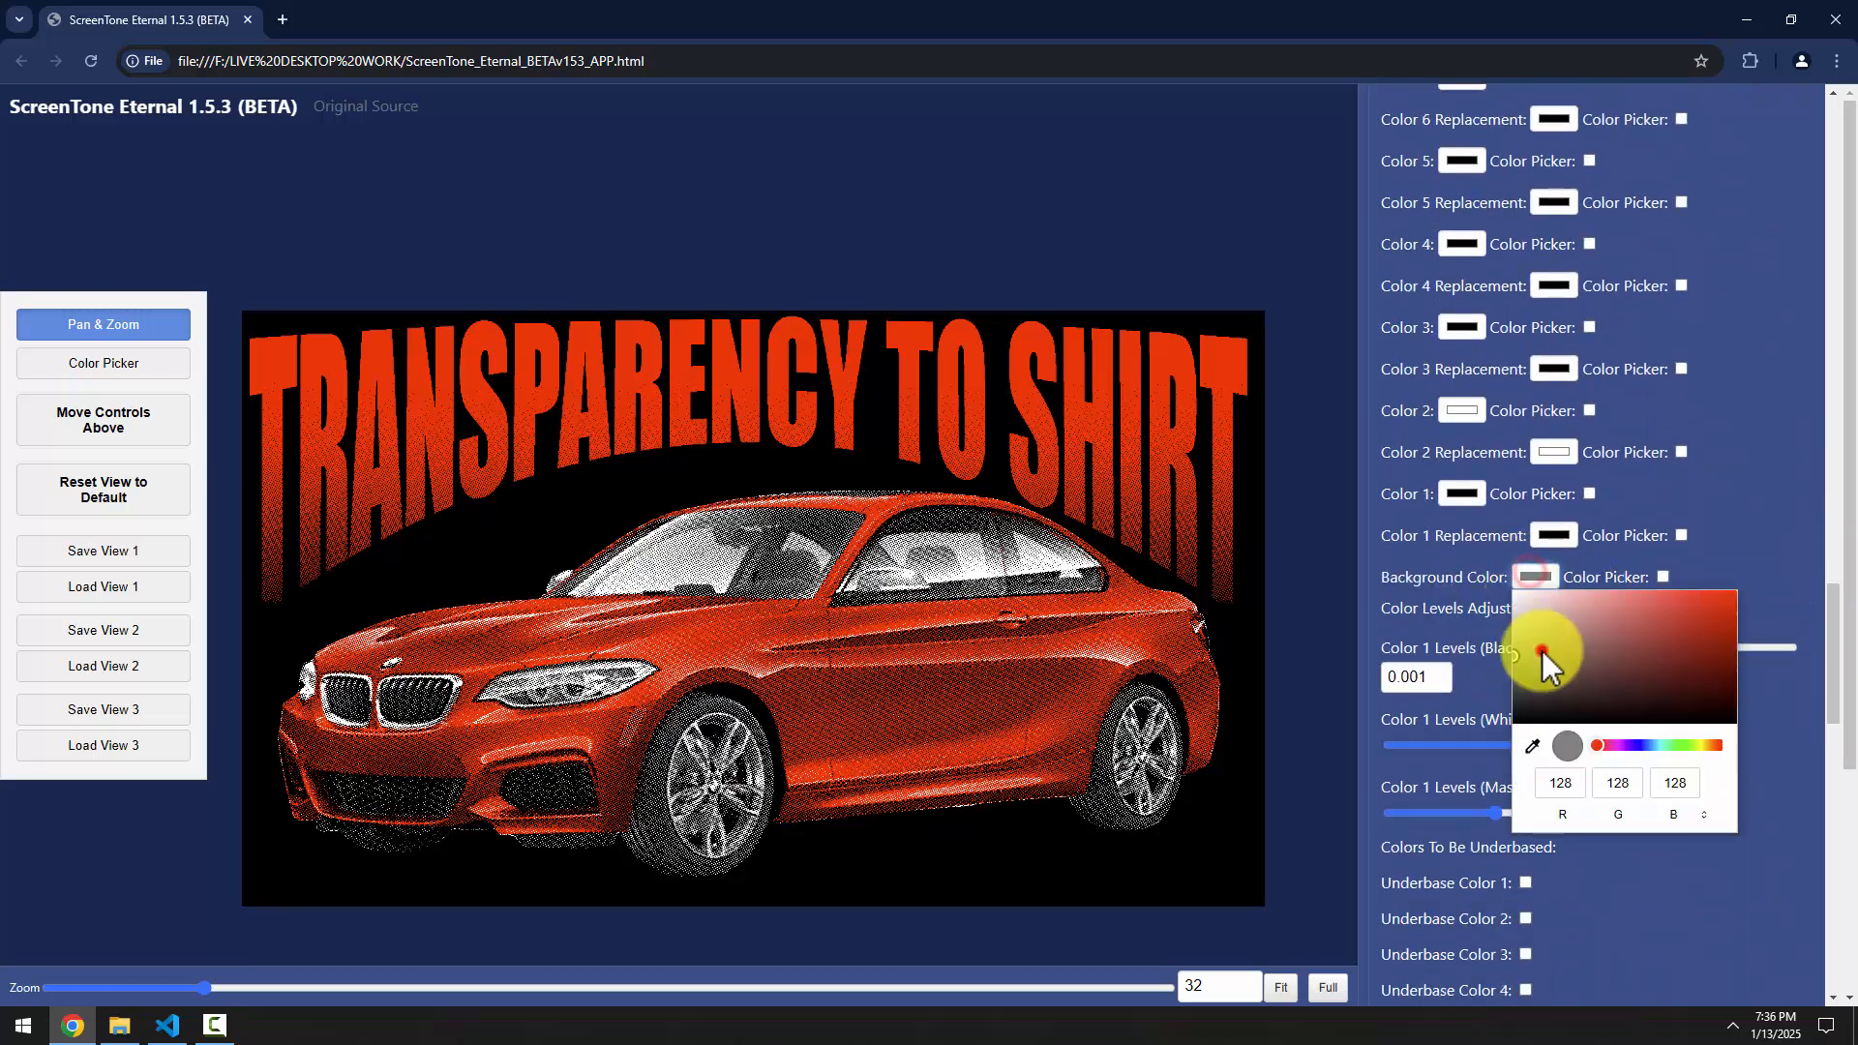
{"action": "left_click", "coordinate": [1542, 652]}
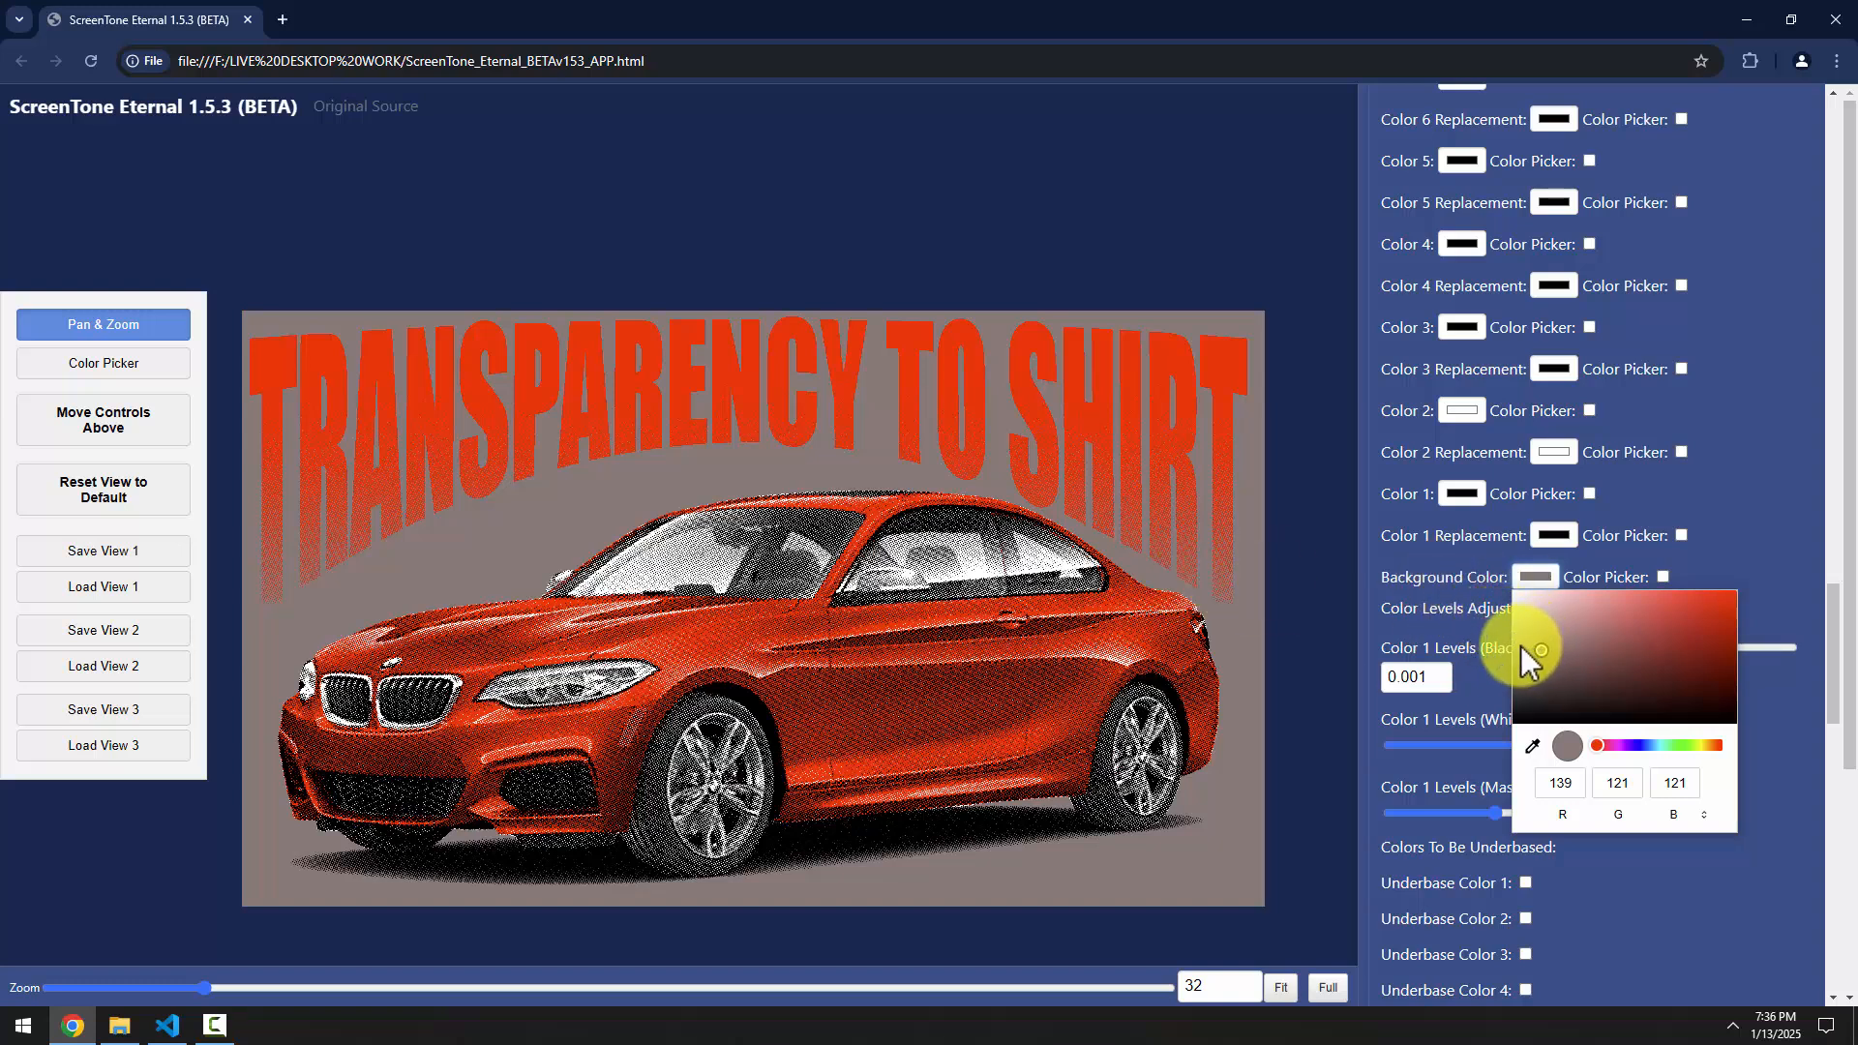
{"action": "left_click_drag", "start_coordinate": [1519, 646], "coordinate": [1502, 642]}
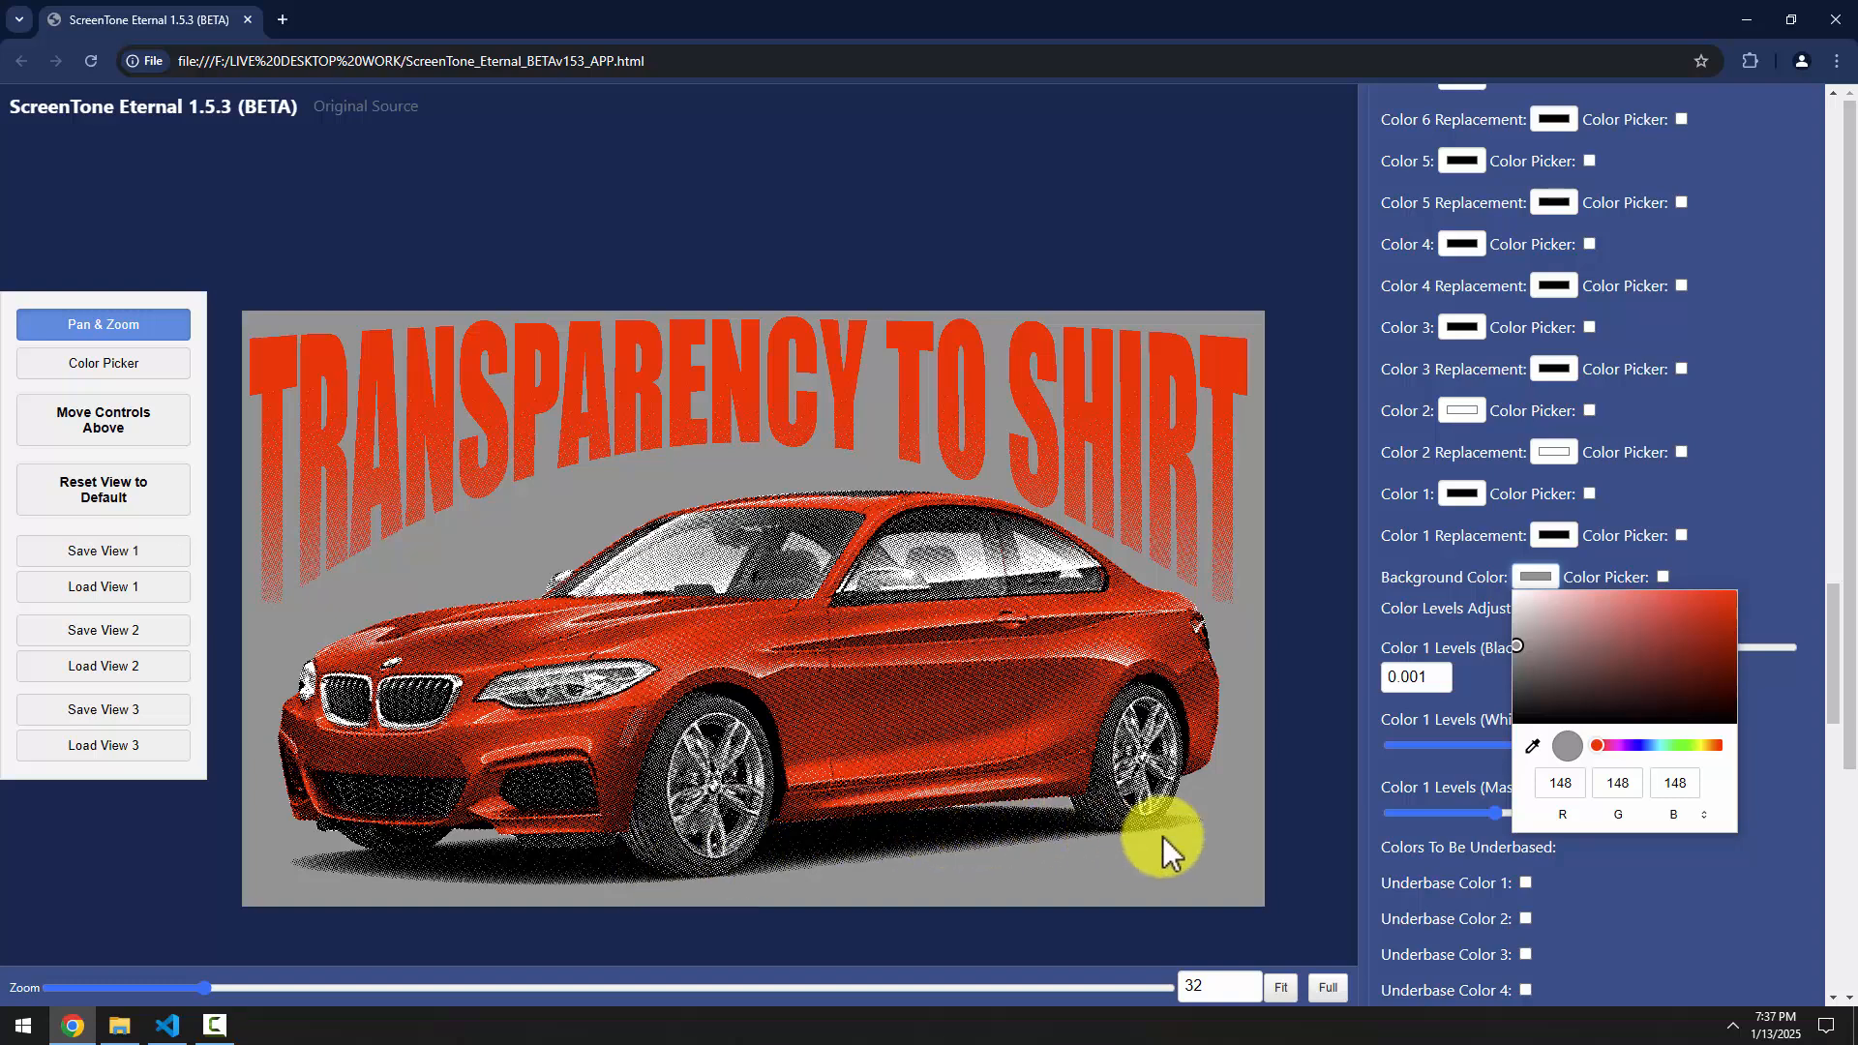
Set the background color to a muted teal, RGB 66, 128, 118
{"action": "left_click", "coordinate": [1663, 743]}
{"action": "left_click", "coordinate": [1617, 661]}
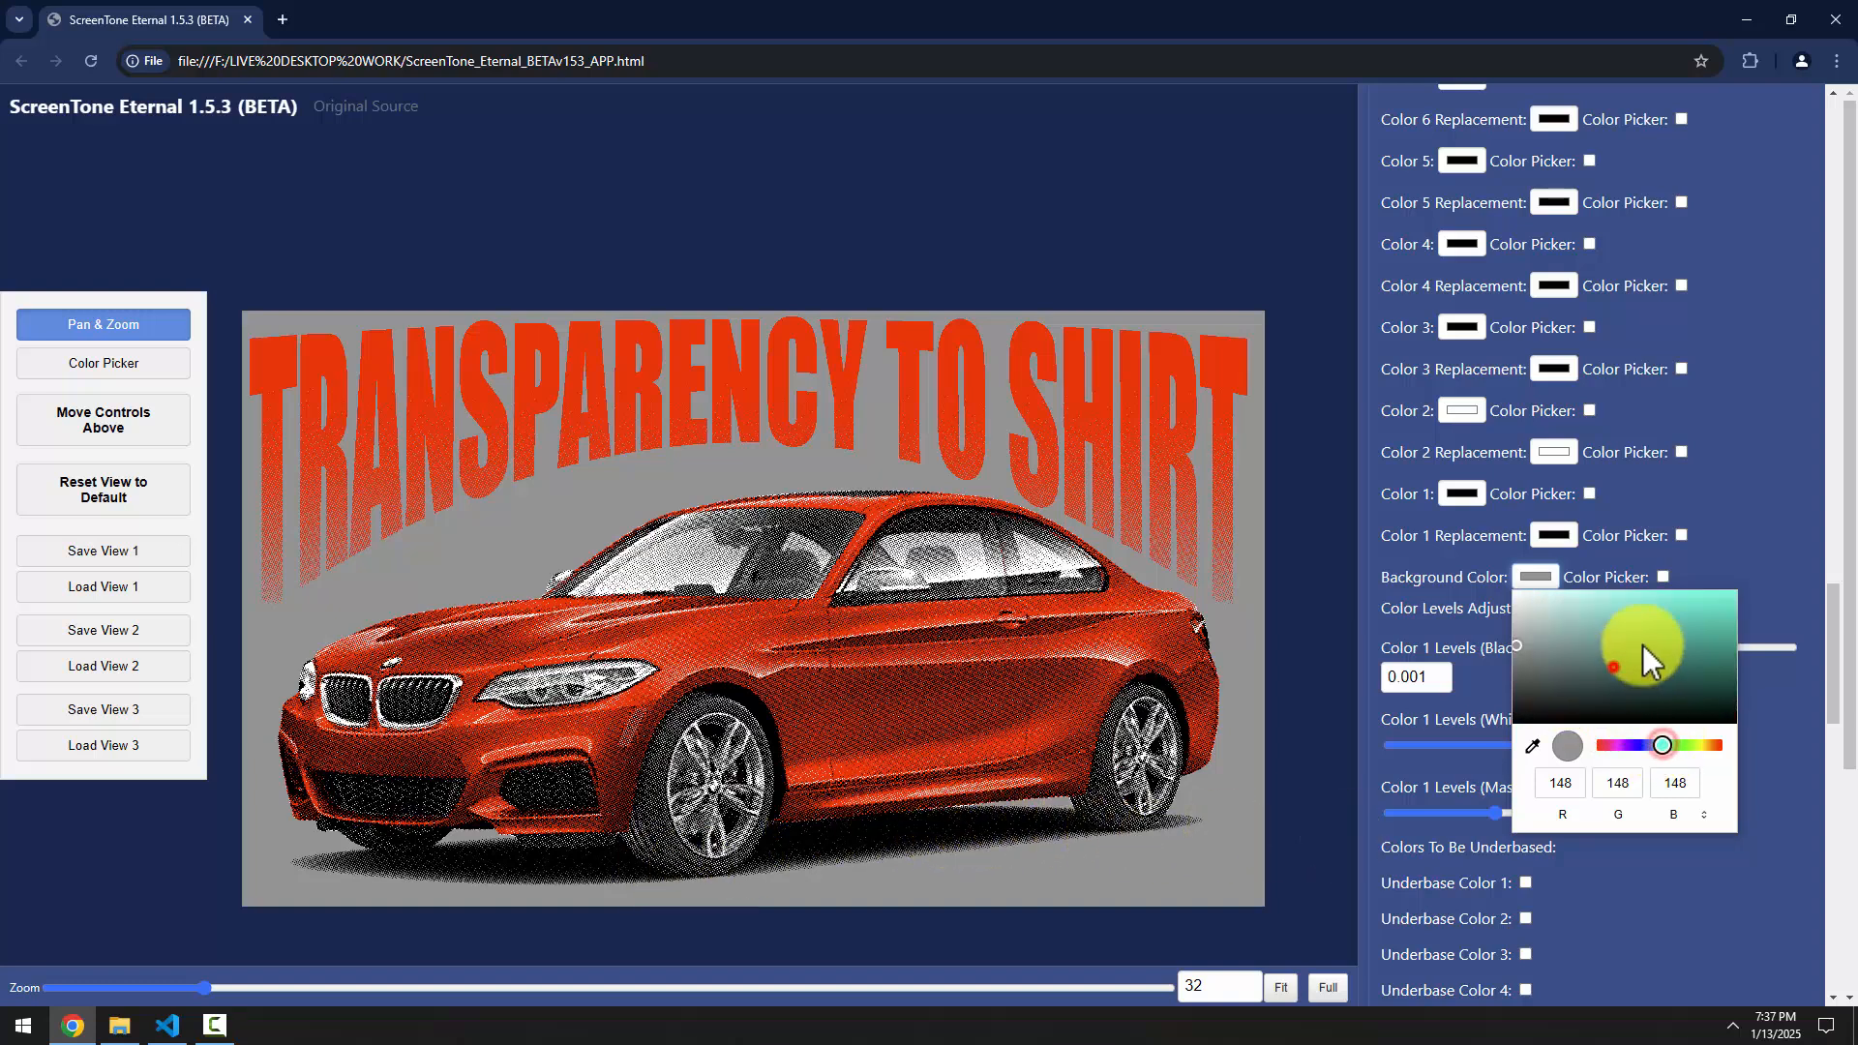
{"action": "left_click", "coordinate": [1677, 634]}
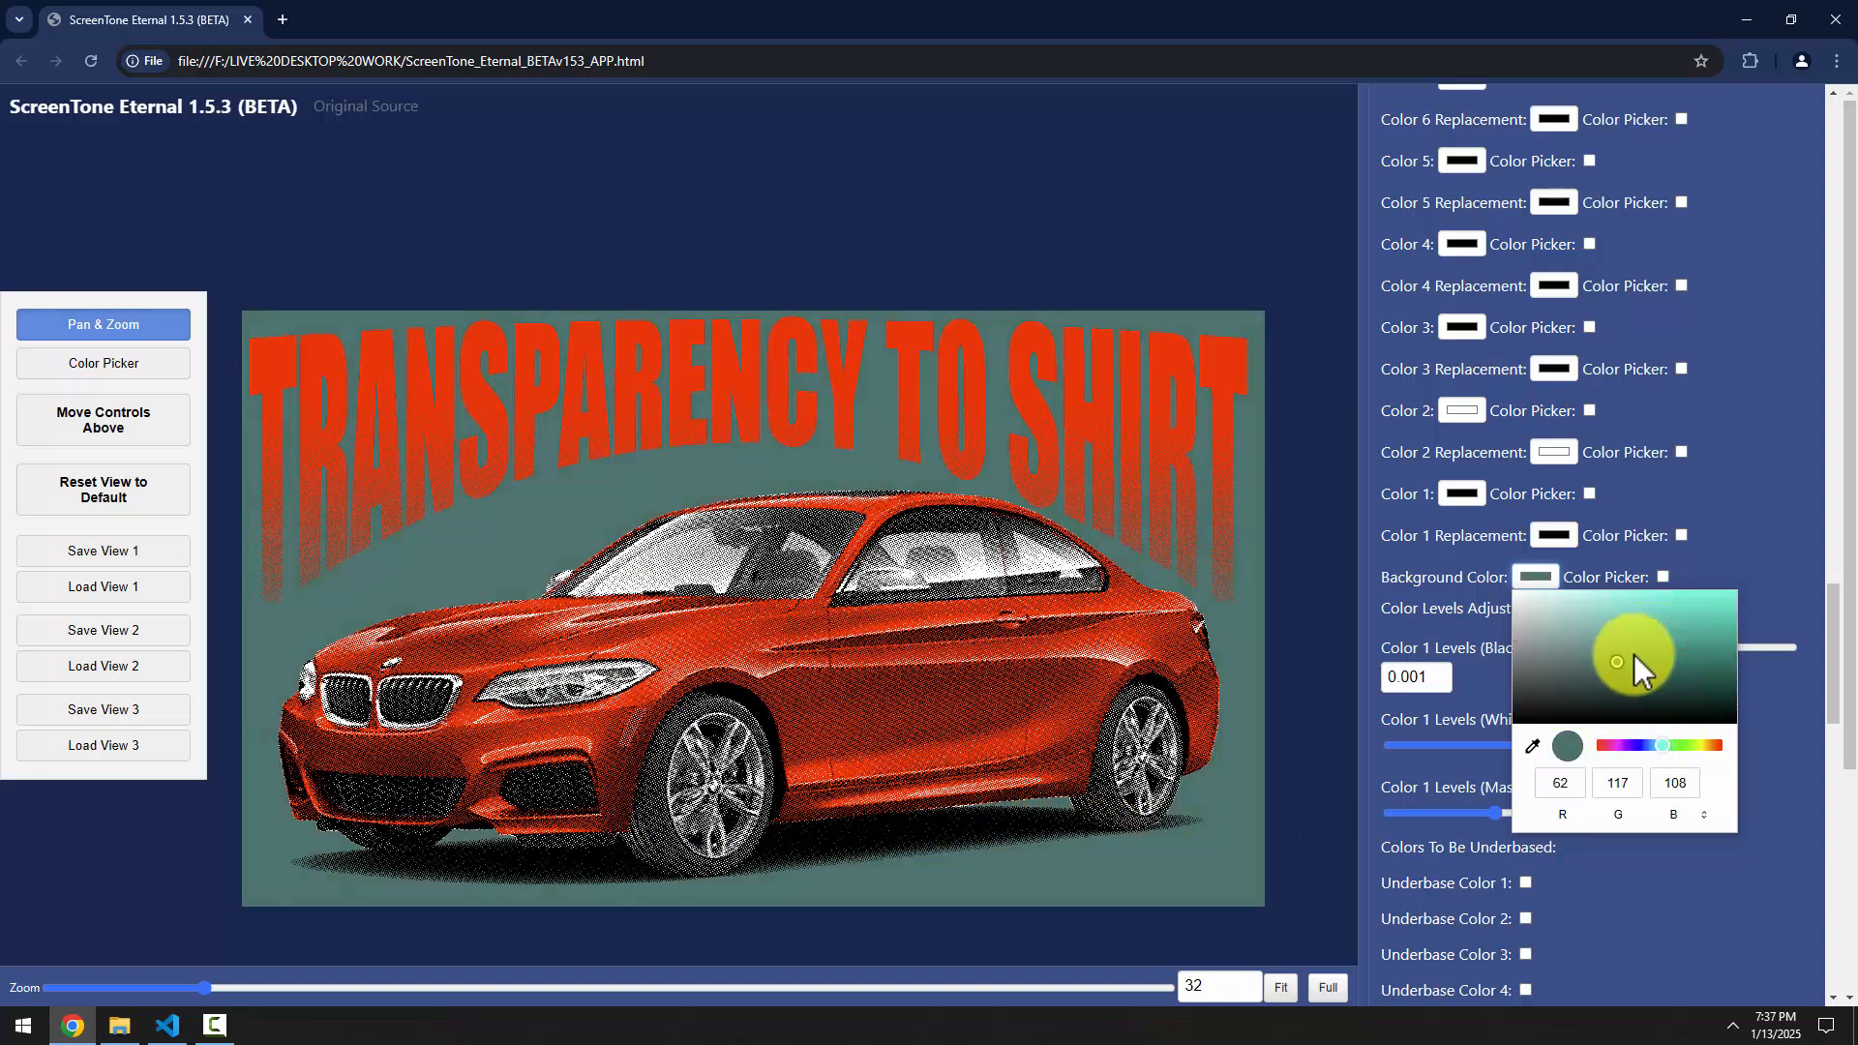
{"action": "left_click", "coordinate": [1773, 533]}
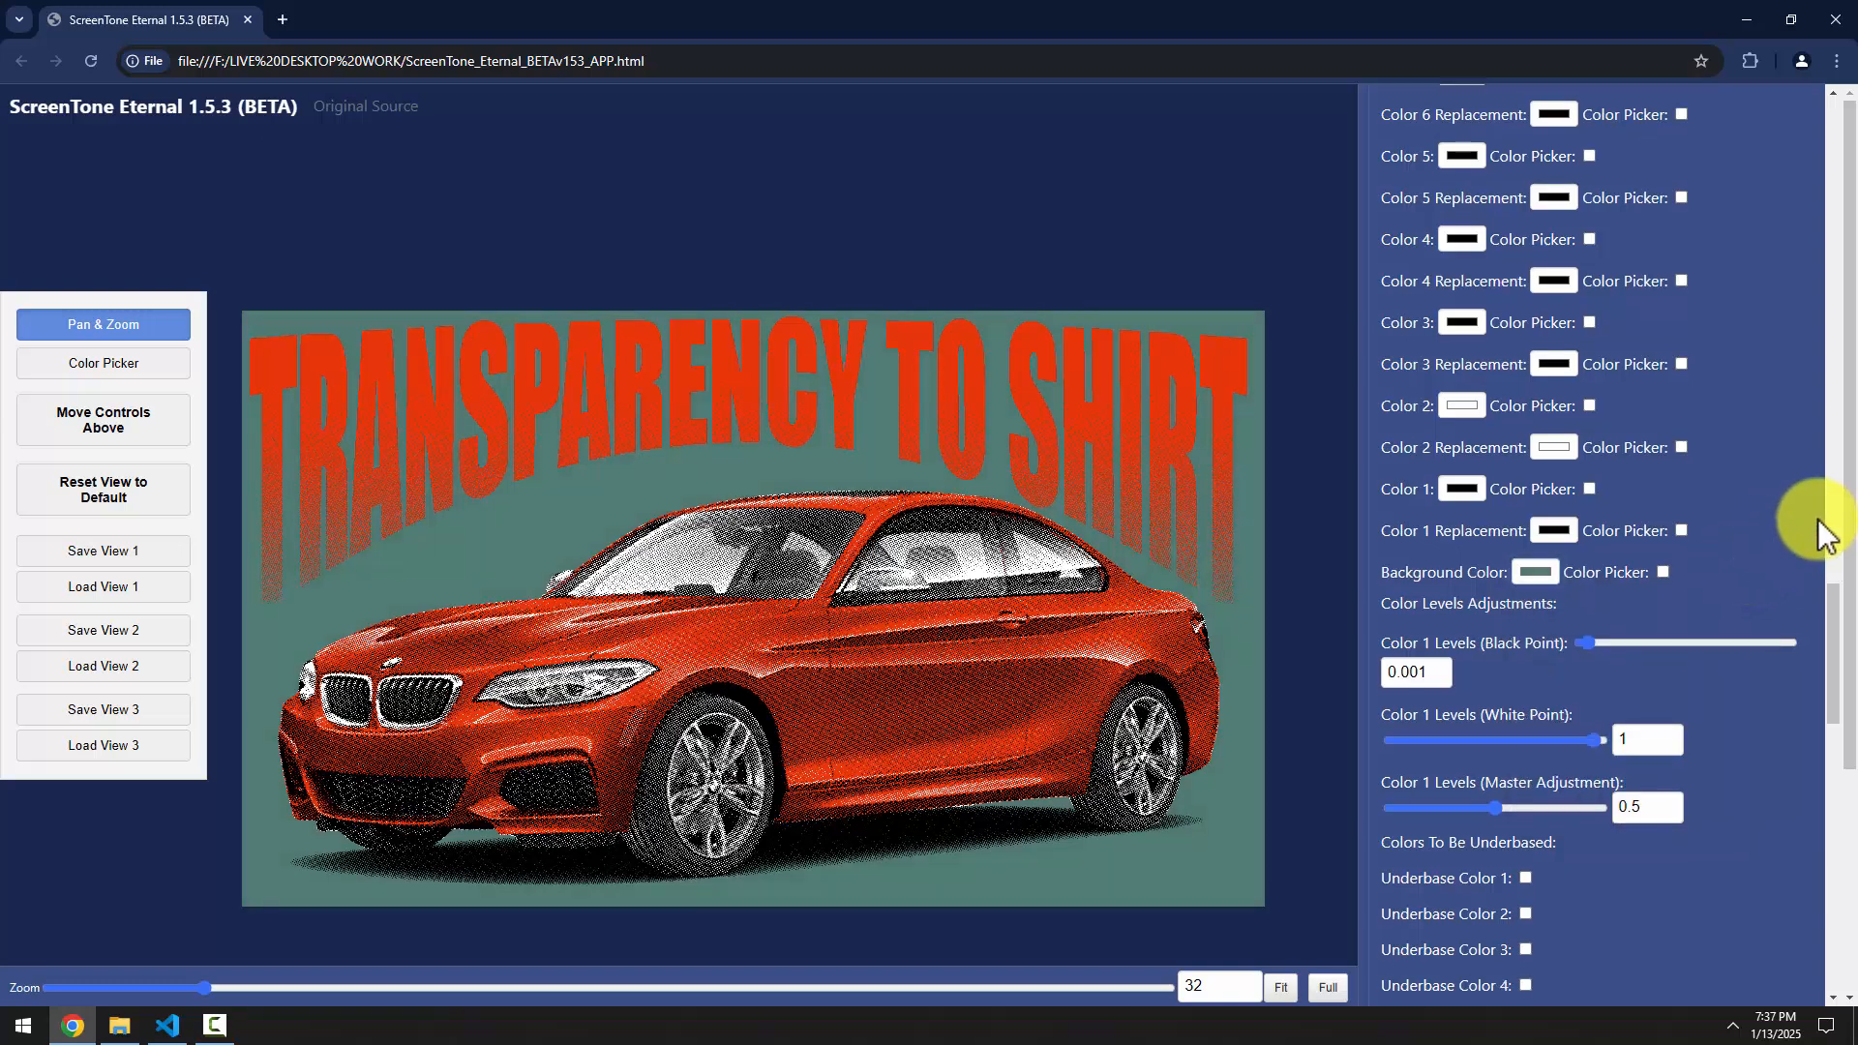
Add registration marks around the car graphic in the registration mark options
{"action": "scroll", "coordinate": [1783, 622], "scroll_direction": "down", "scroll_amount": 3}
{"action": "left_click_drag", "start_coordinate": [1833, 665], "coordinate": [1850, 902]}
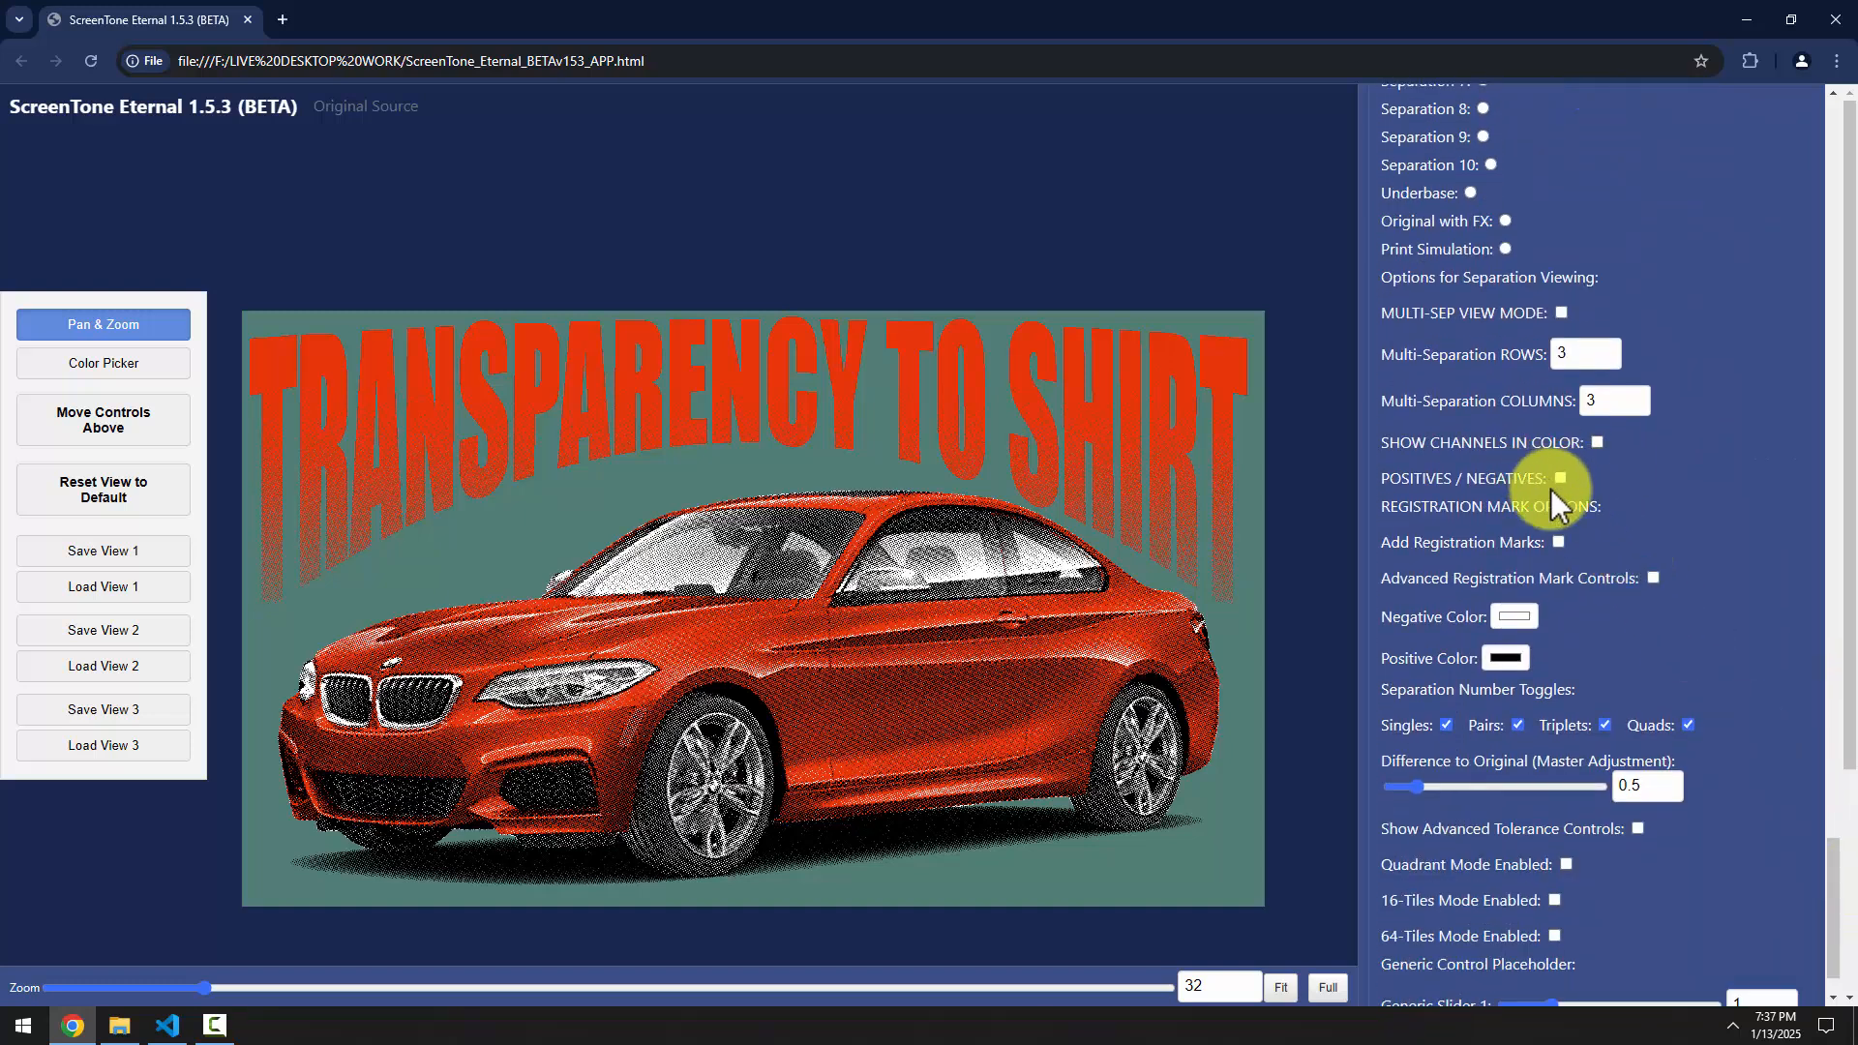
{"action": "left_click", "coordinate": [1557, 542]}
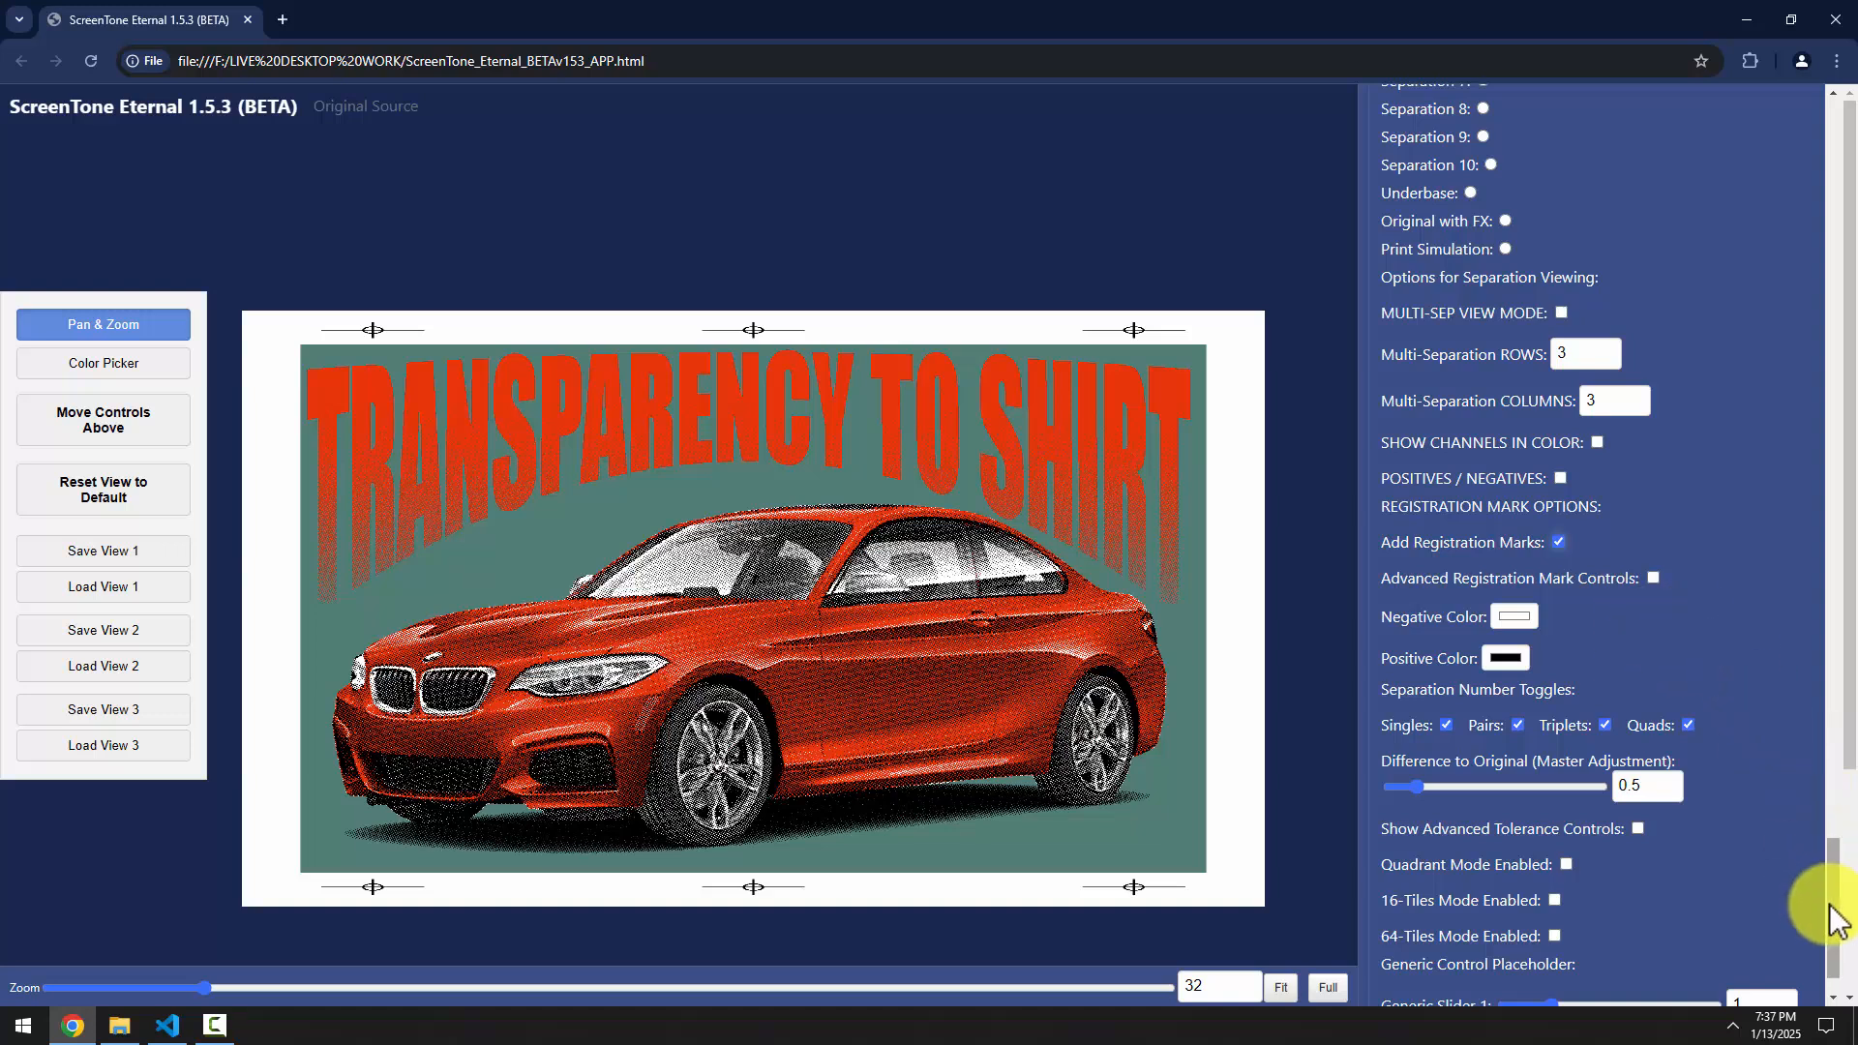
In the image sizing settings, set the desired artwork width inside the registration marks to 12 inches
{"action": "left_click_drag", "start_coordinate": [1832, 902], "coordinate": [1816, 94]}
{"action": "left_click", "coordinate": [1413, 131]}
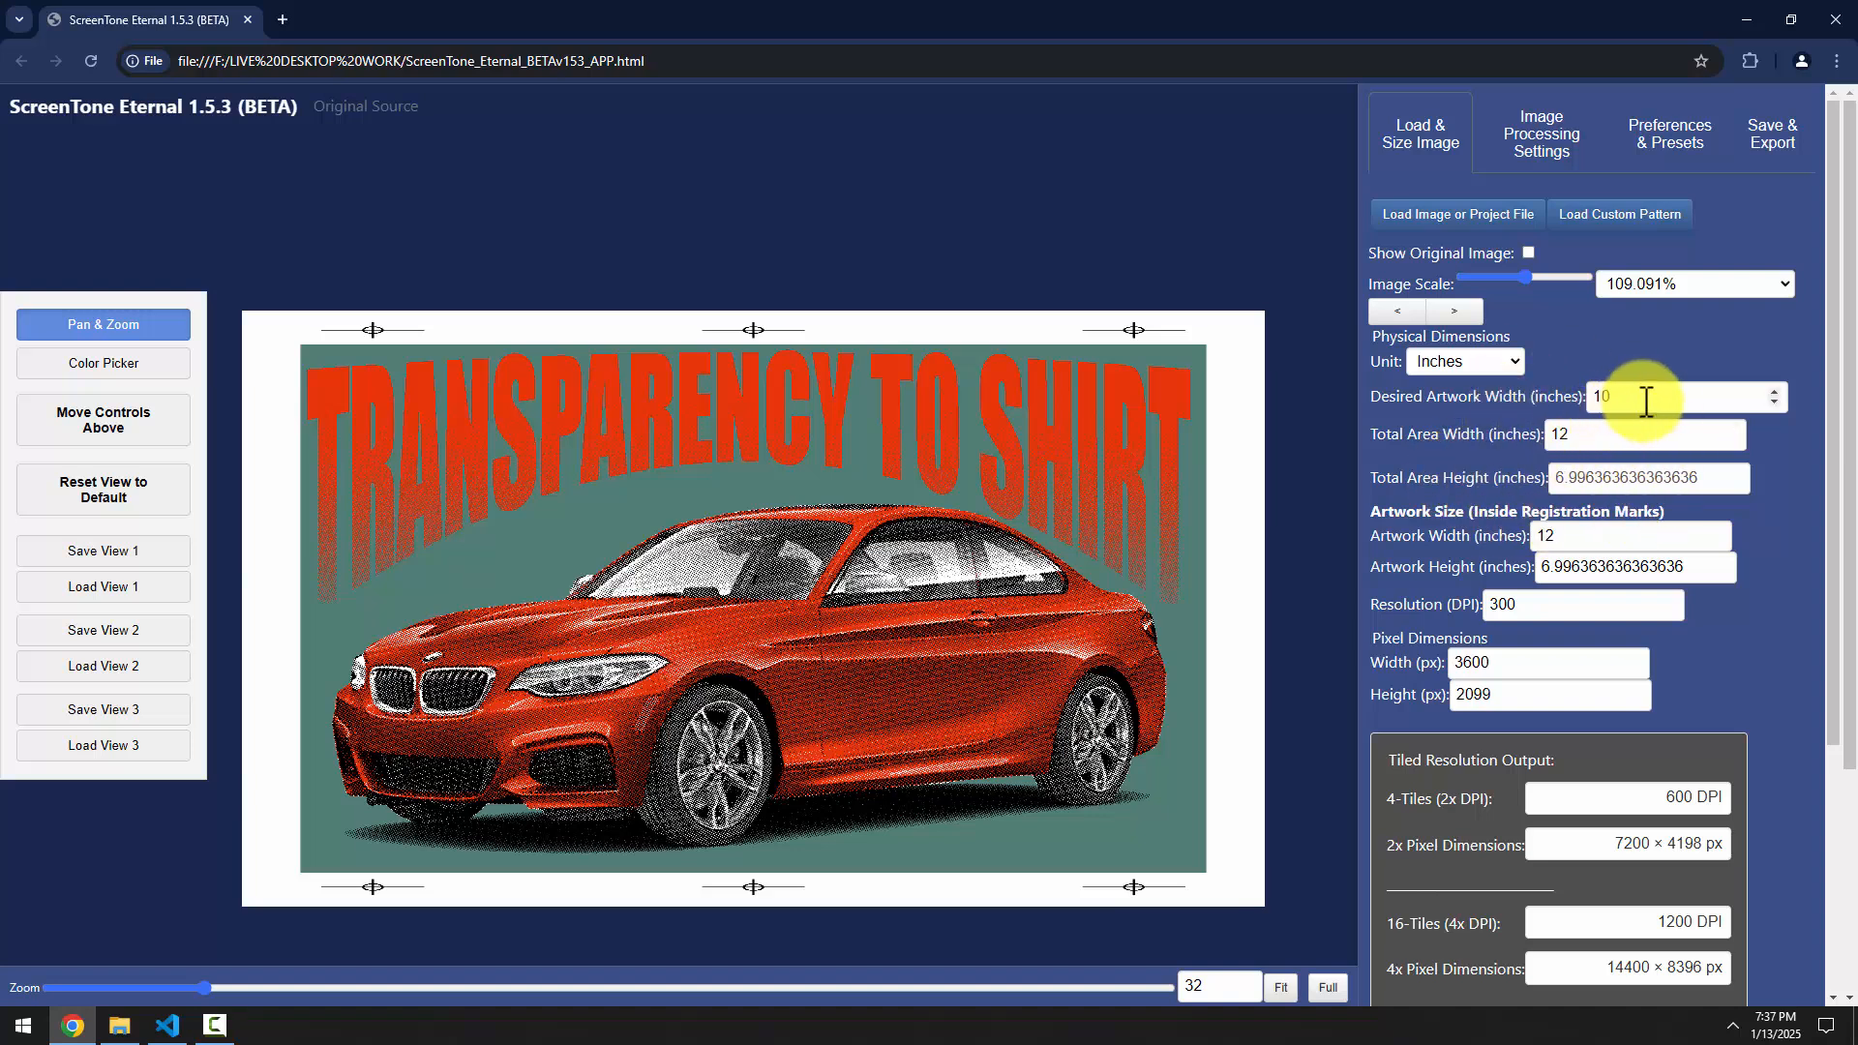
{"action": "left_click_drag", "start_coordinate": [1629, 399], "coordinate": [1574, 412]}
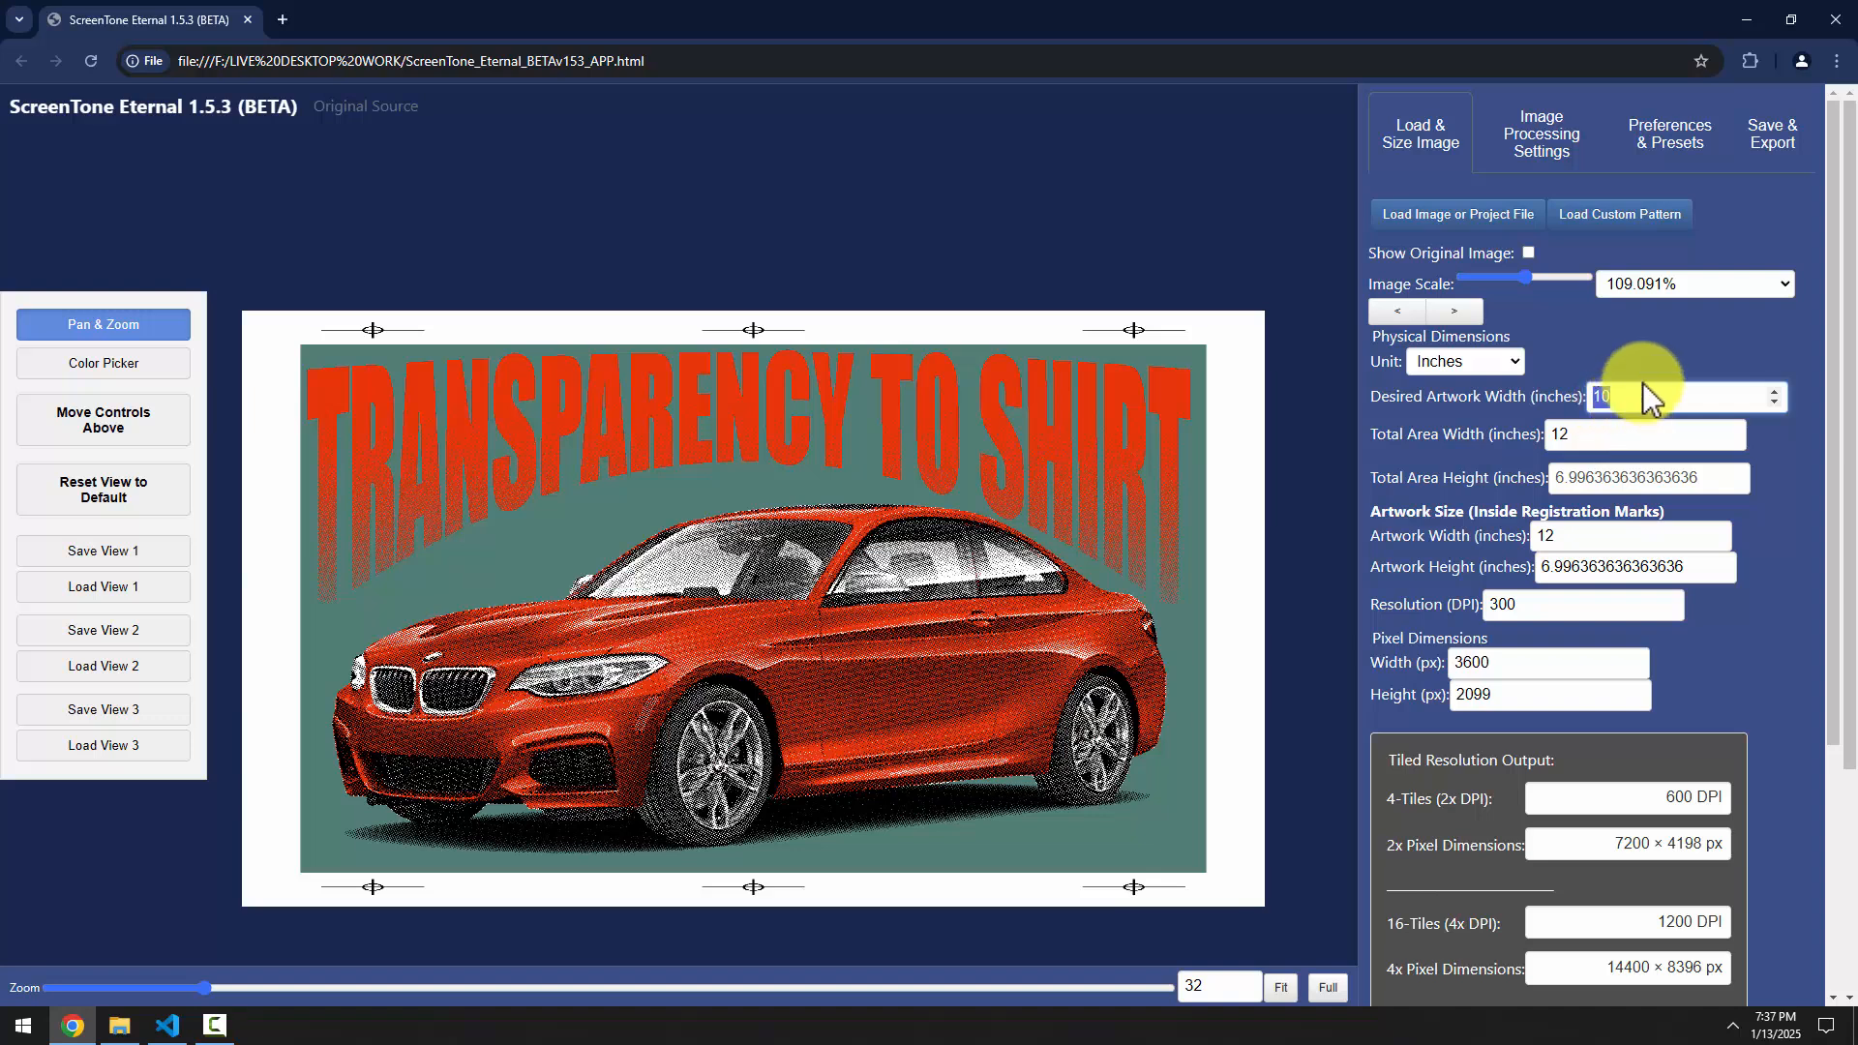
{"action": "type", "text": "12"}
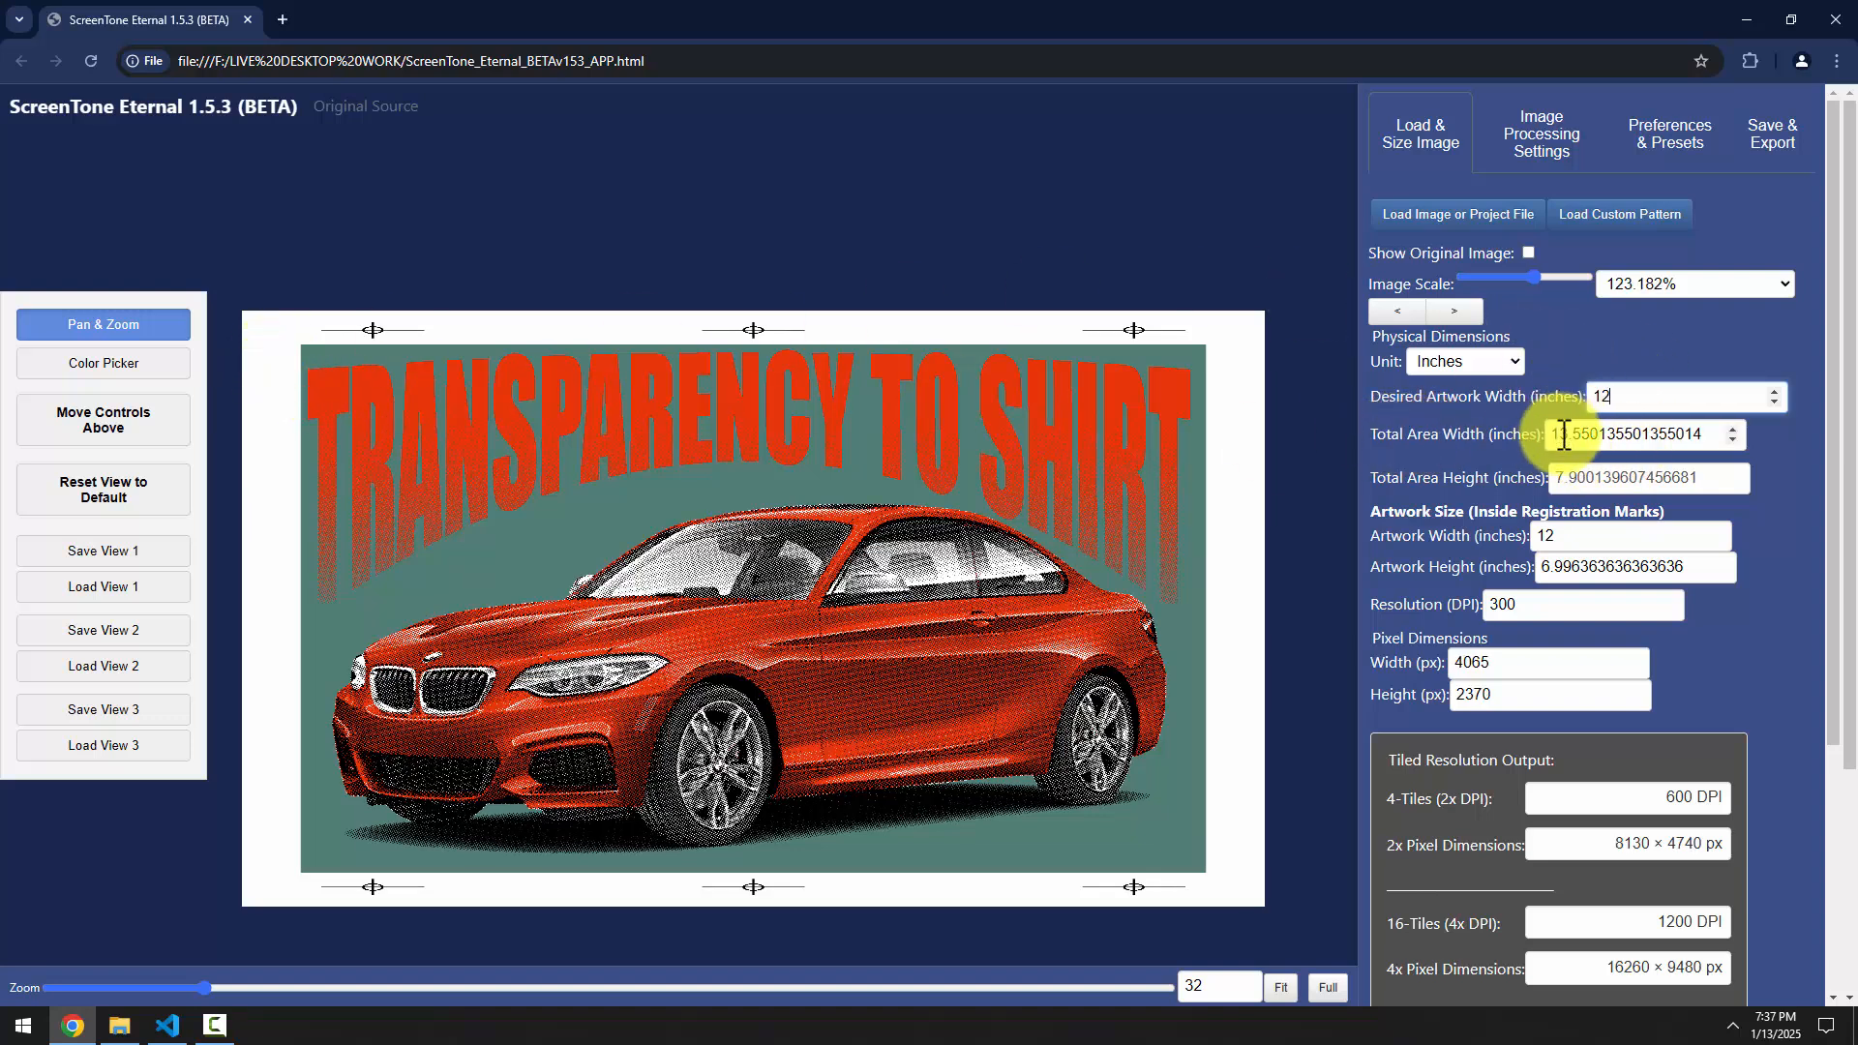
{"action": "left_click_drag", "start_coordinate": [1696, 434], "coordinate": [1560, 433]}
{"action": "left_click", "coordinate": [1636, 396]}
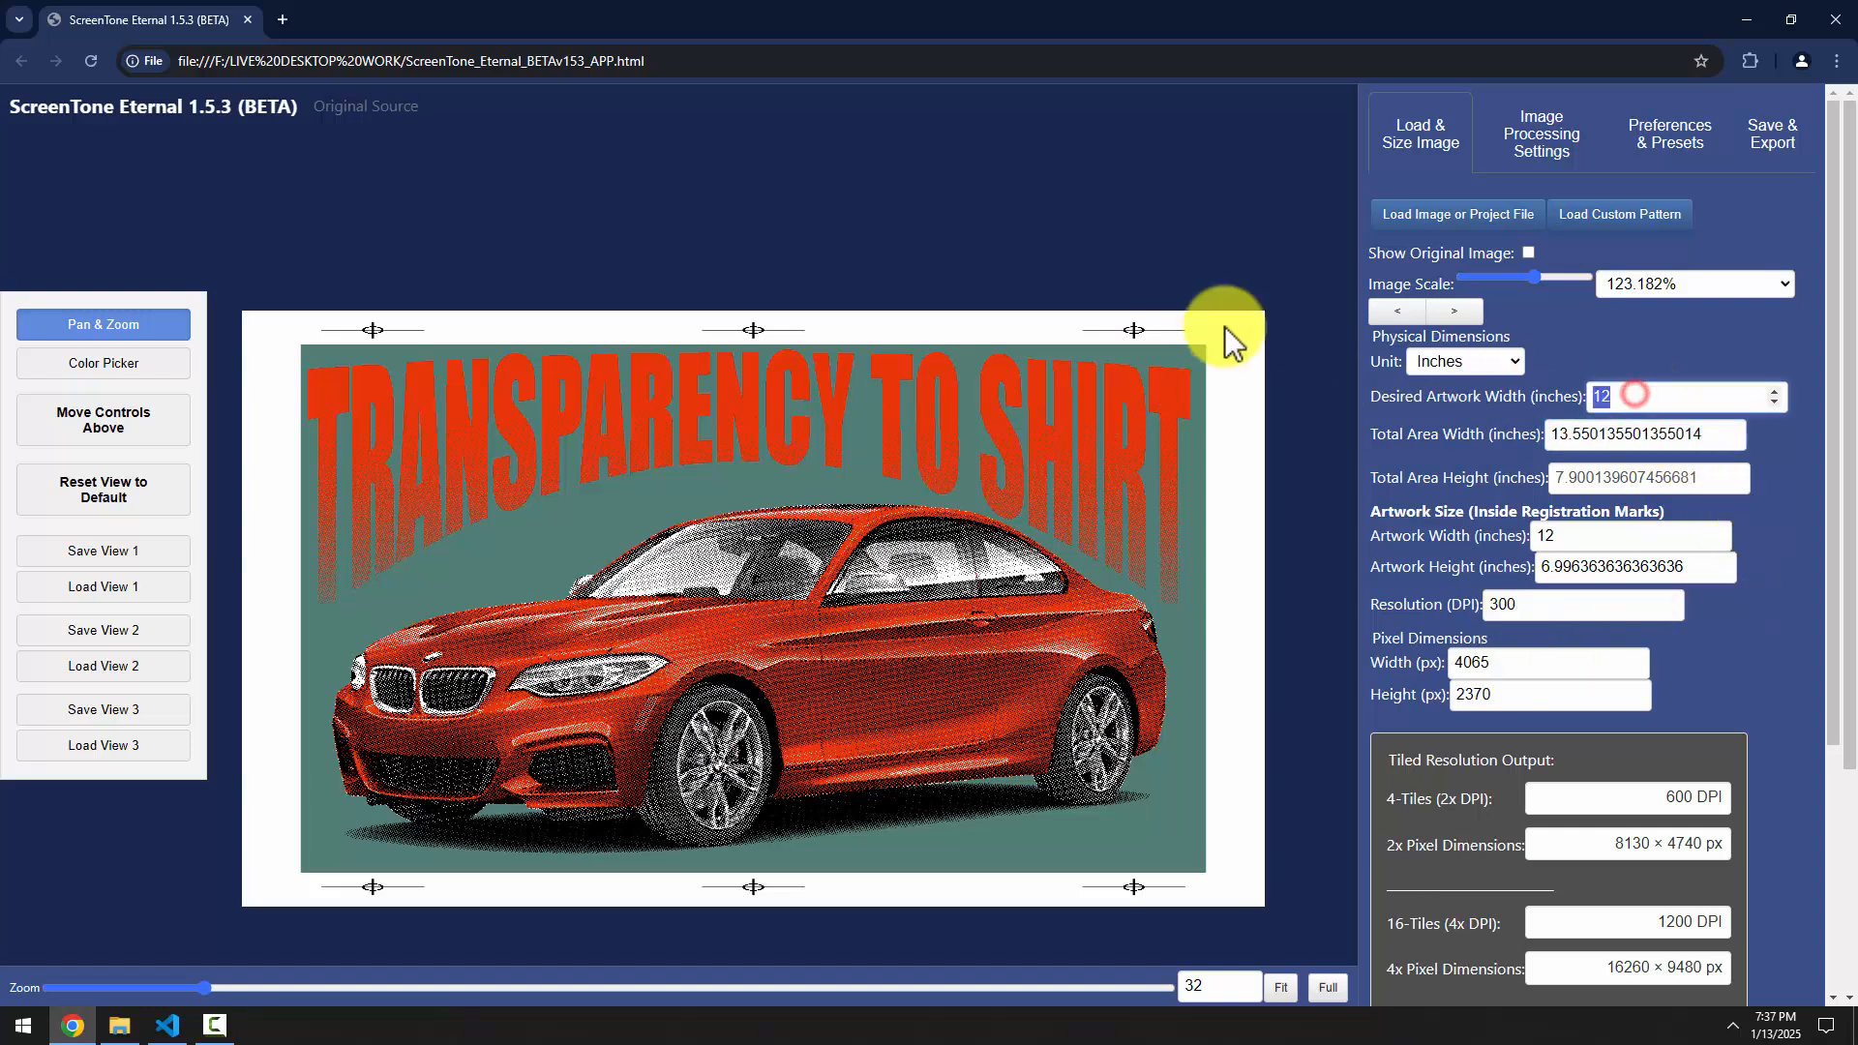
{"action": "left_click", "coordinate": [1788, 648]}
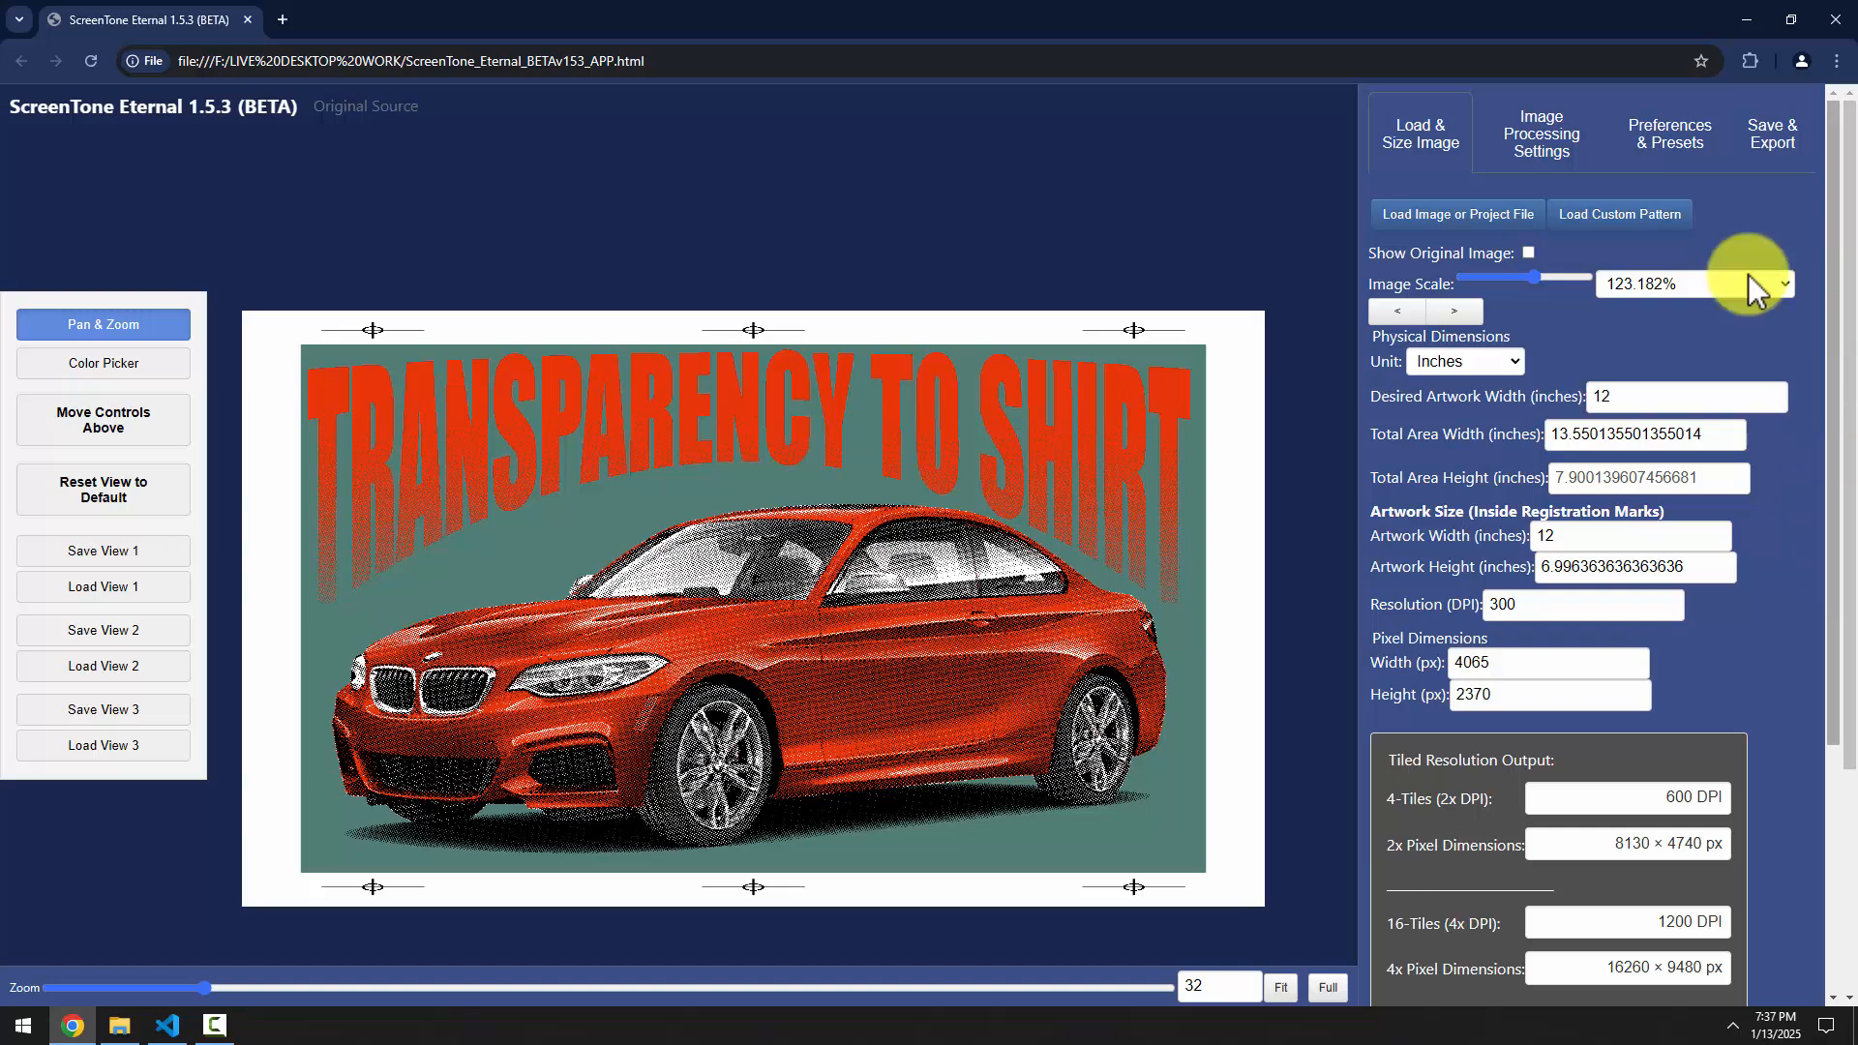
Return to the image processing settings and show the Underbase in the separation view mode
{"action": "left_click", "coordinate": [1544, 140]}
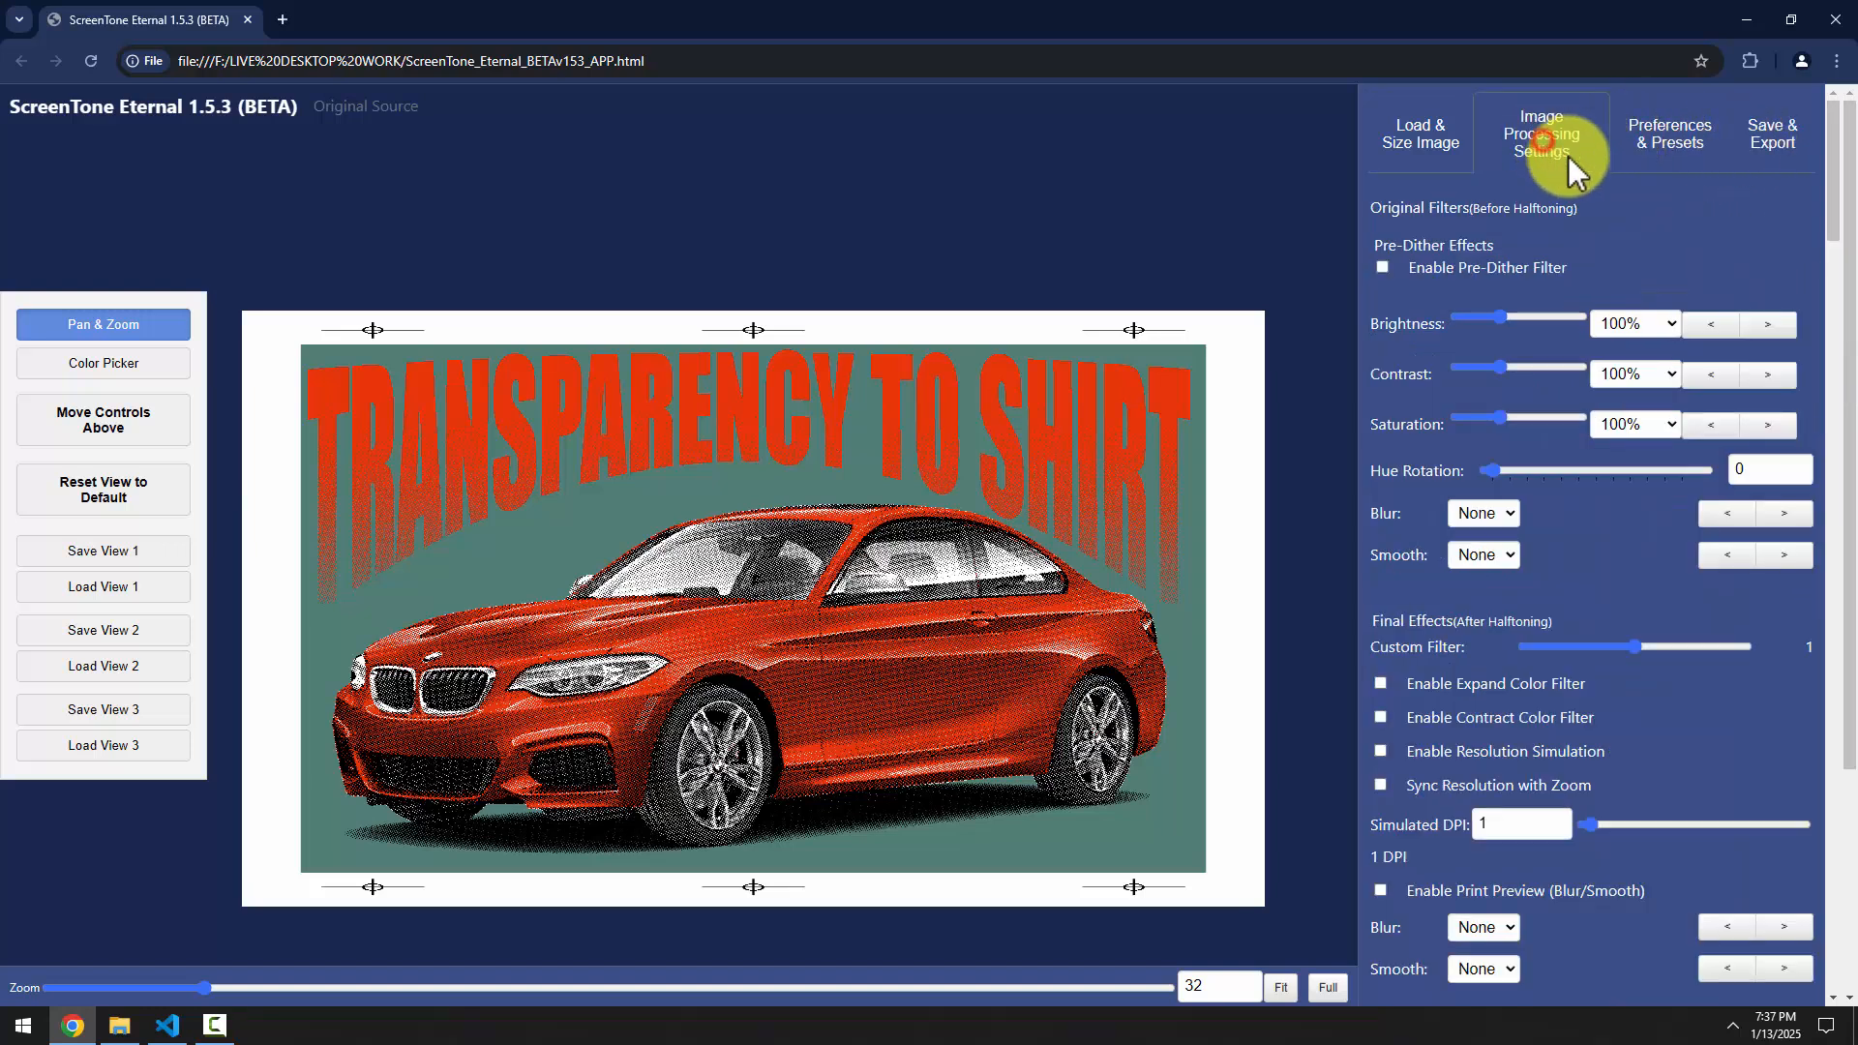
{"action": "scroll", "coordinate": [1838, 271], "scroll_direction": "down", "scroll_amount": 12}
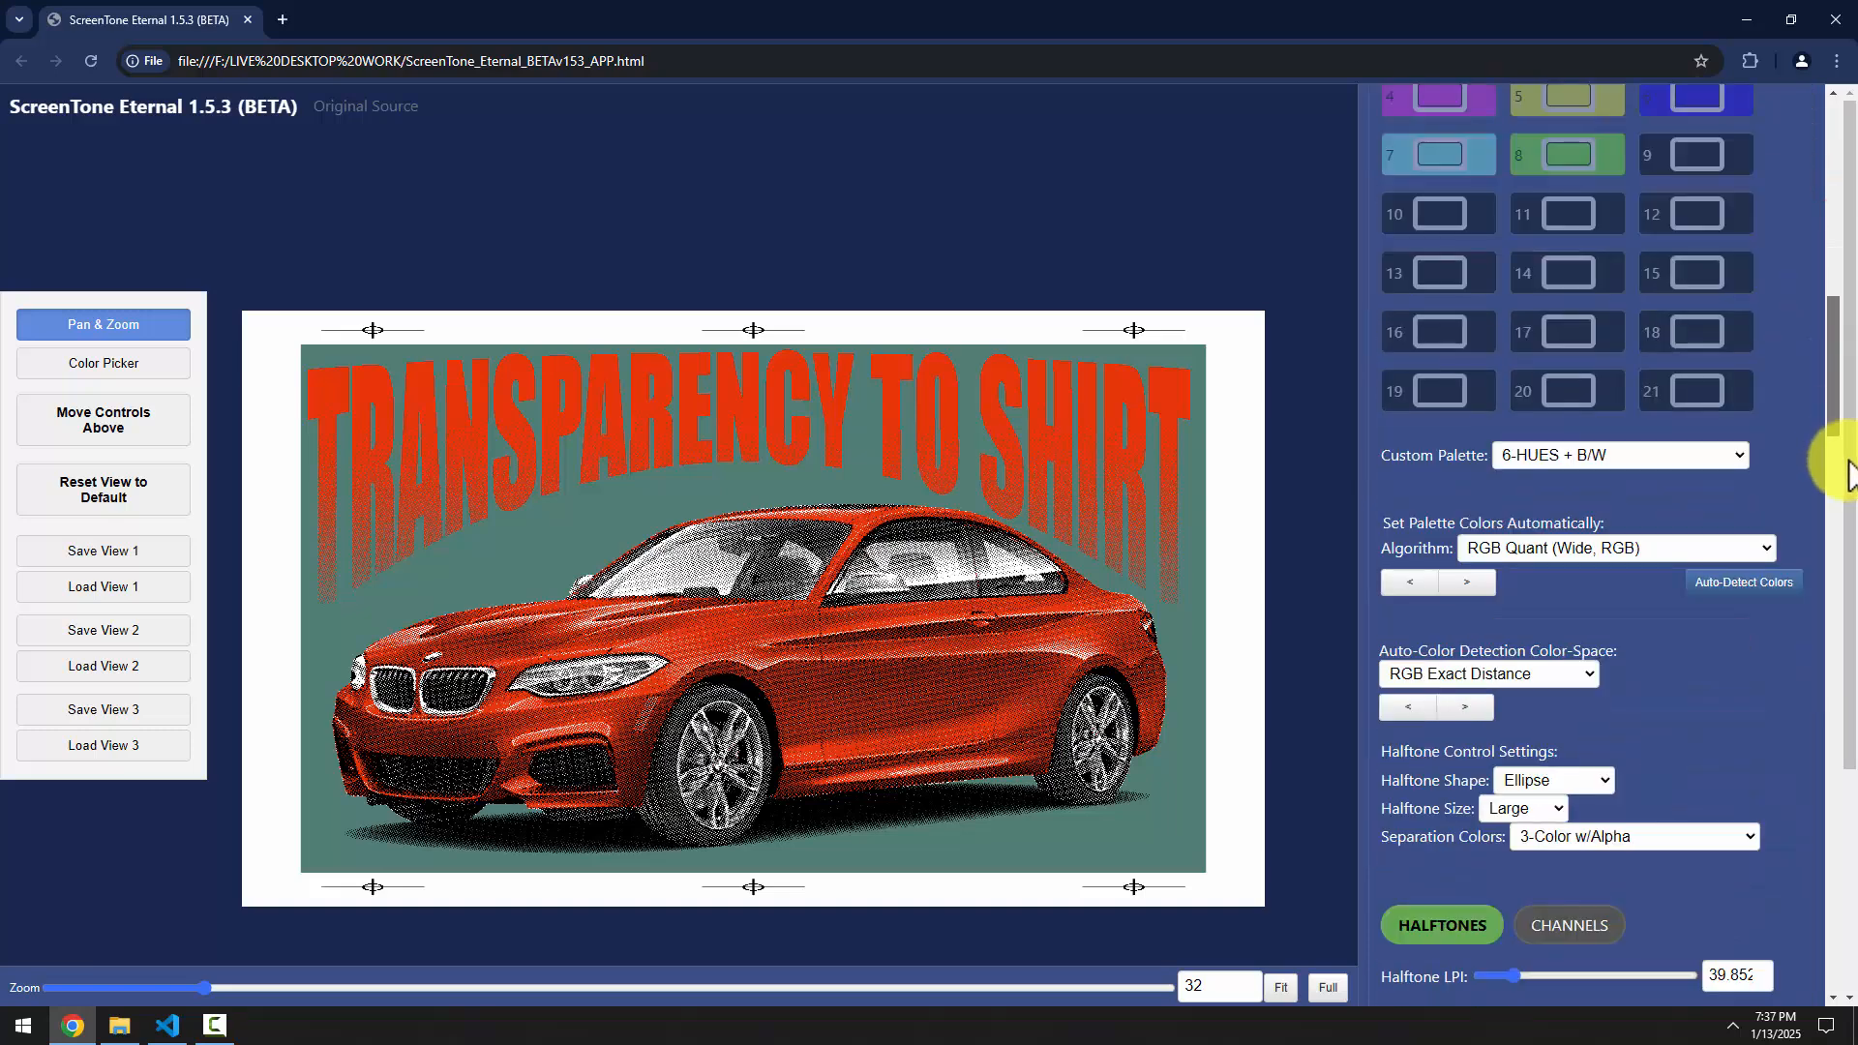
{"action": "scroll", "coordinate": [1846, 465], "scroll_direction": "down", "scroll_amount": 15}
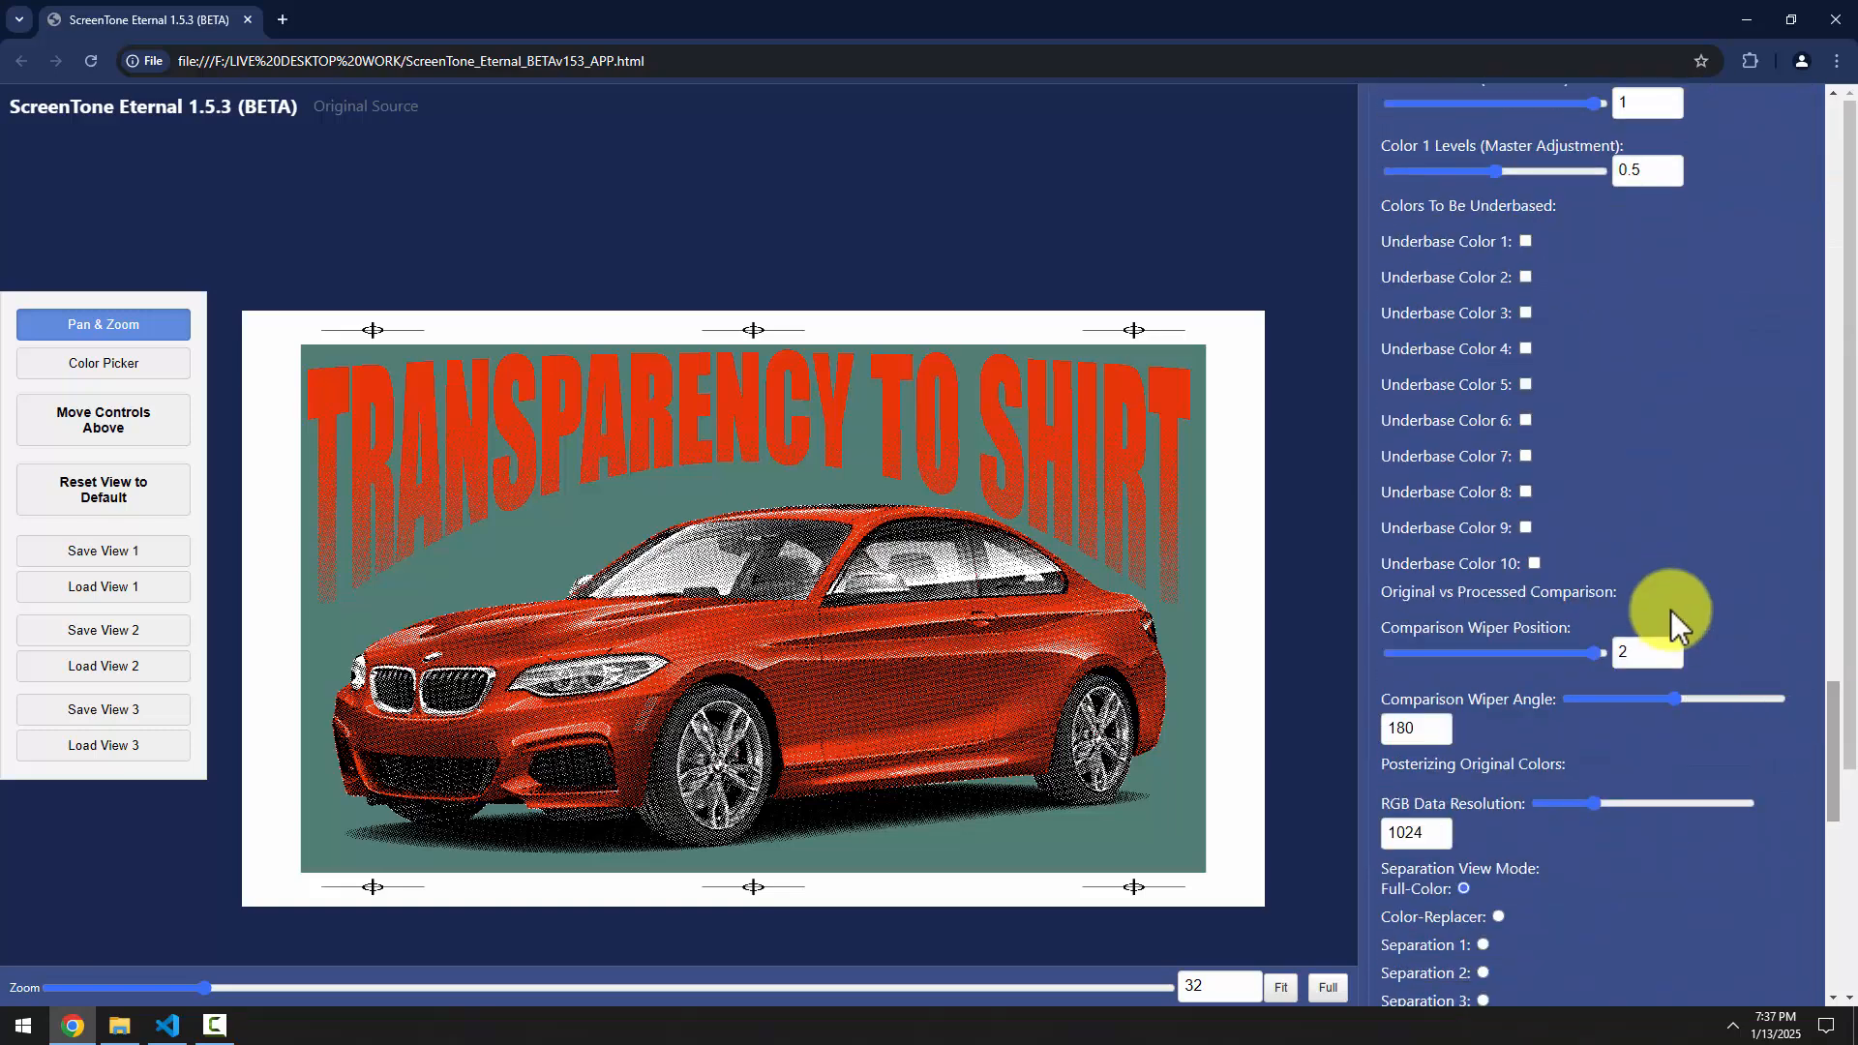
{"action": "scroll", "coordinate": [1529, 678], "scroll_direction": "down", "scroll_amount": 5}
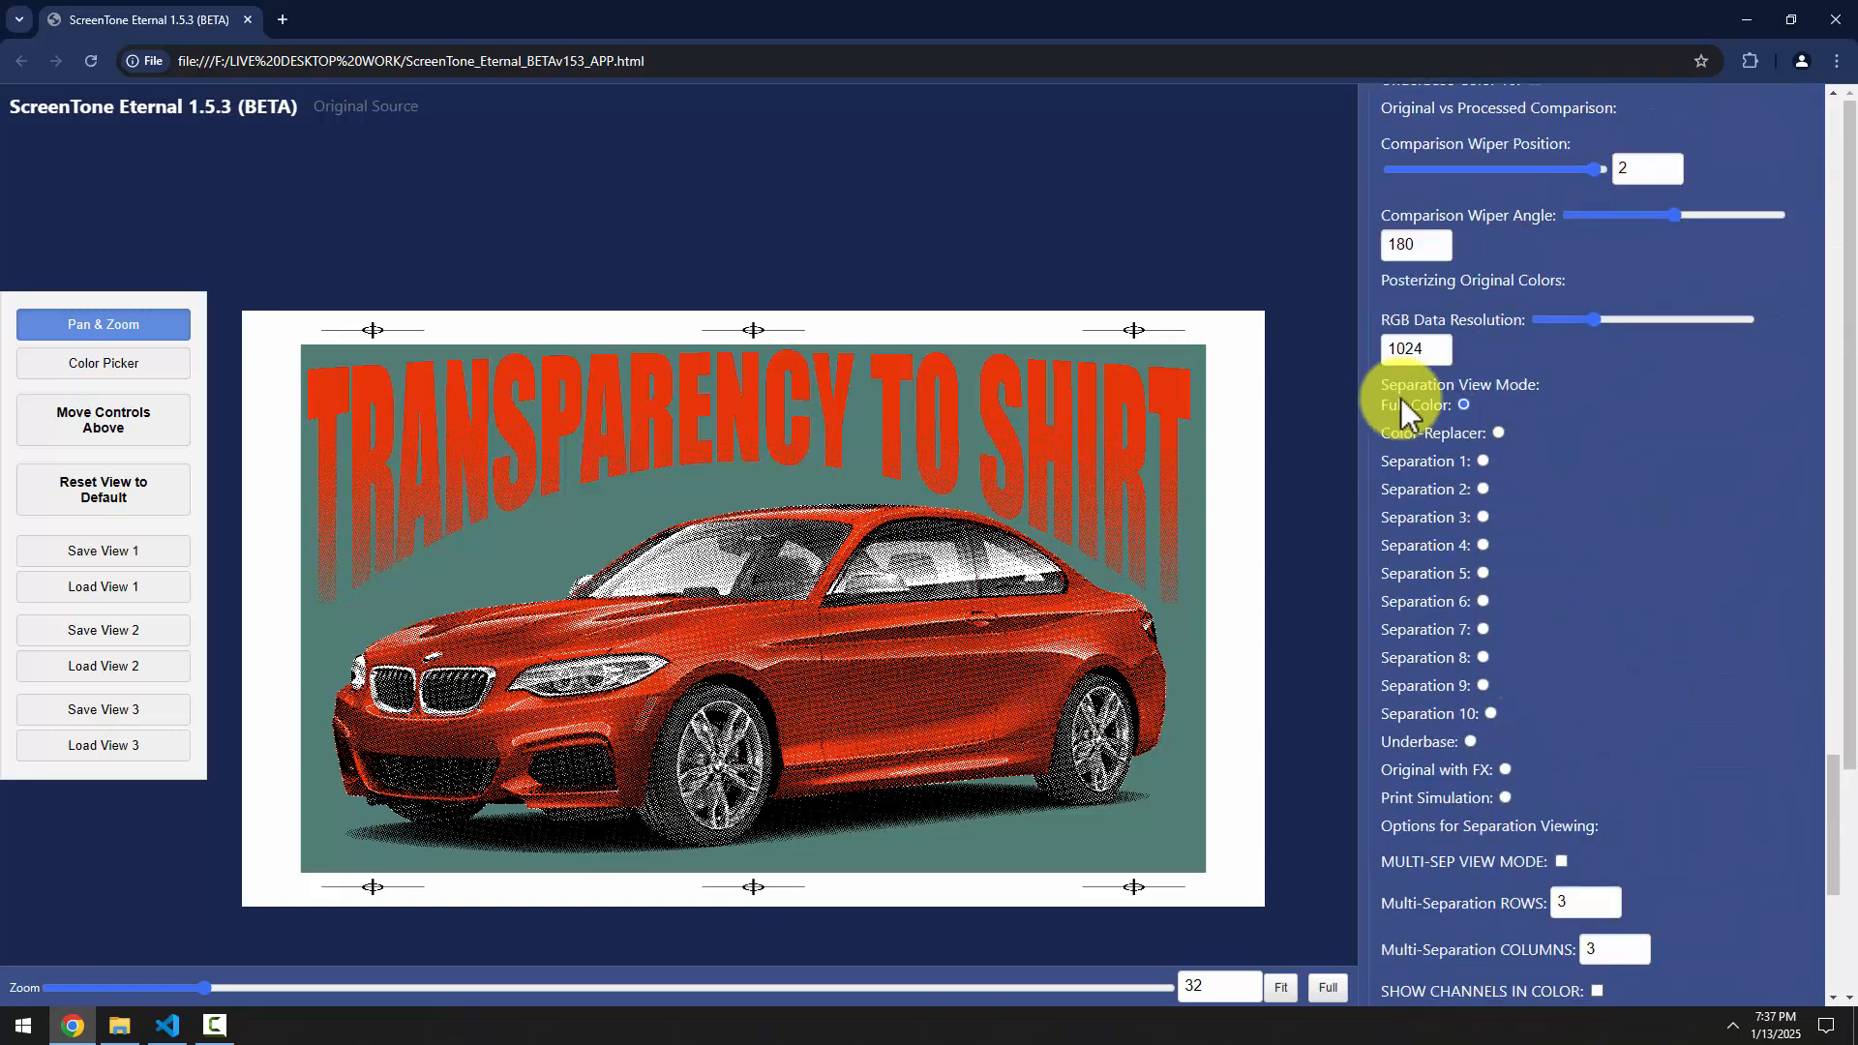
{"action": "left_click", "coordinate": [1468, 742]}
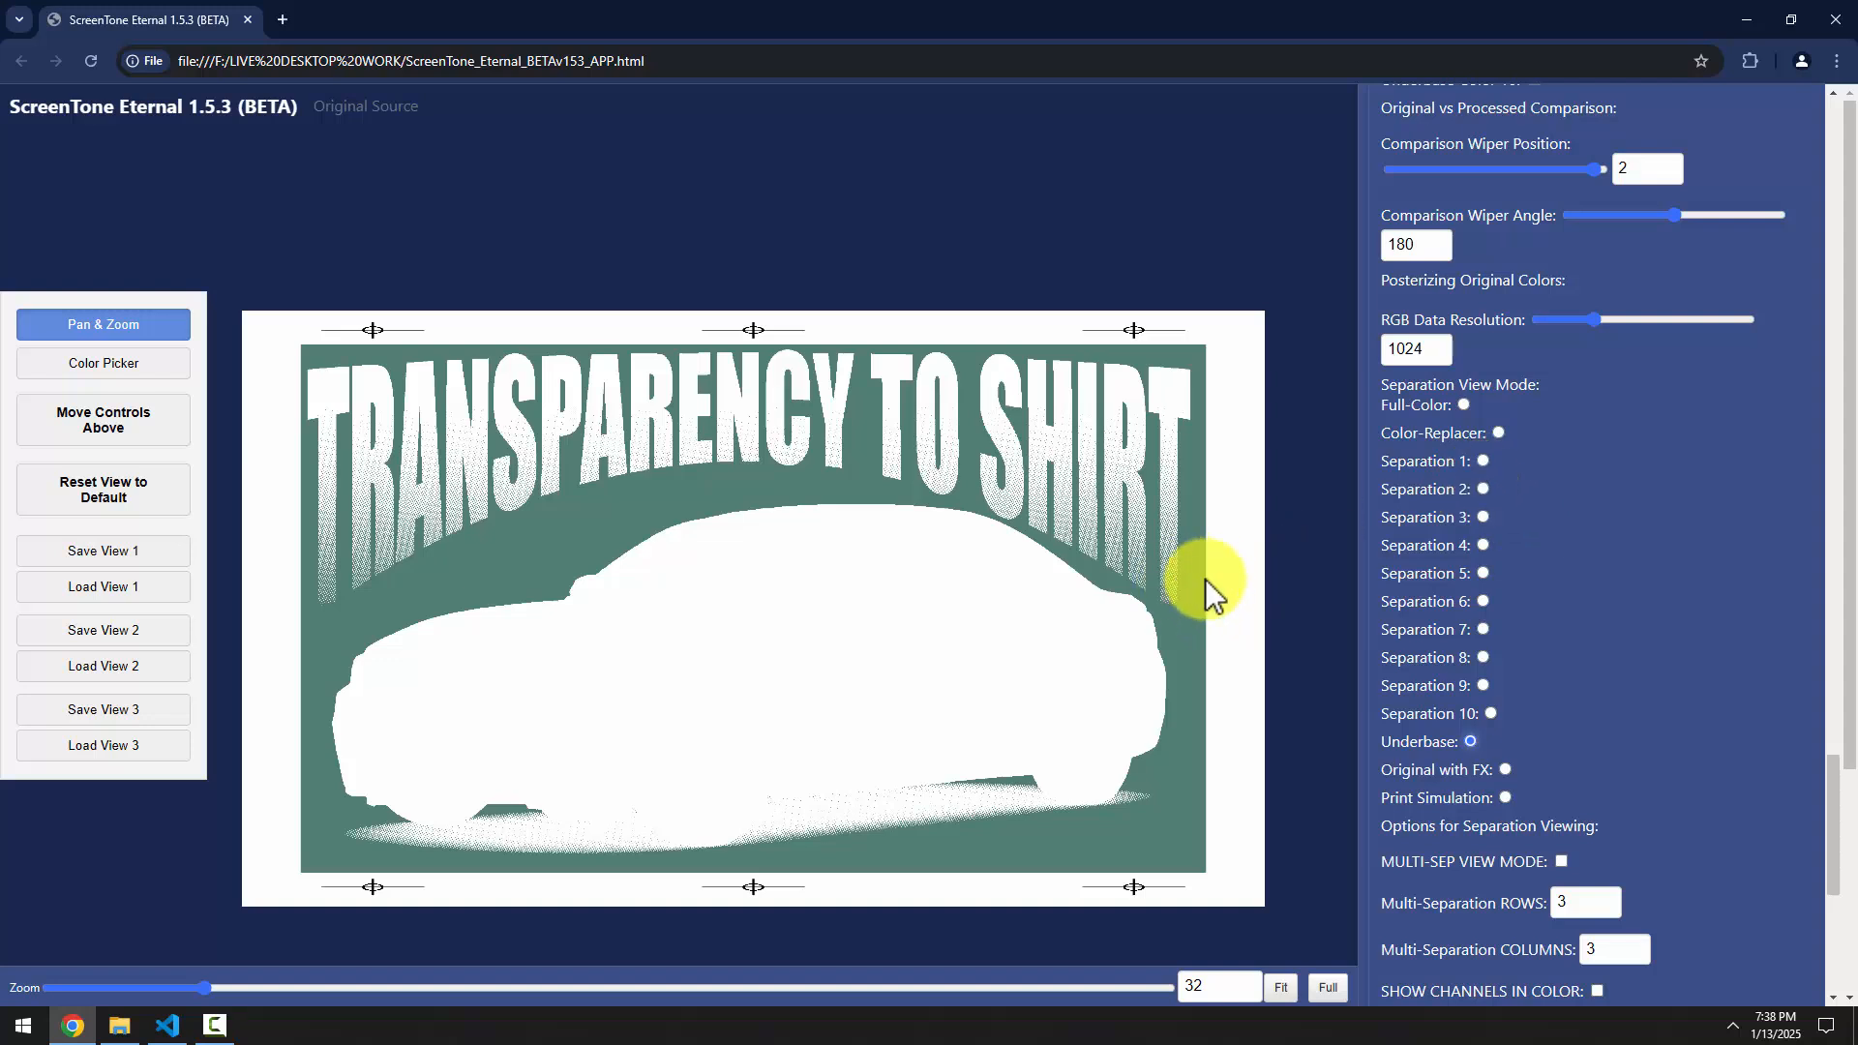
Set the background color to white, RGB 255, 255, 255, while viewing the underbase
{"action": "scroll", "coordinate": [1777, 669], "scroll_direction": "up", "scroll_amount": 2}
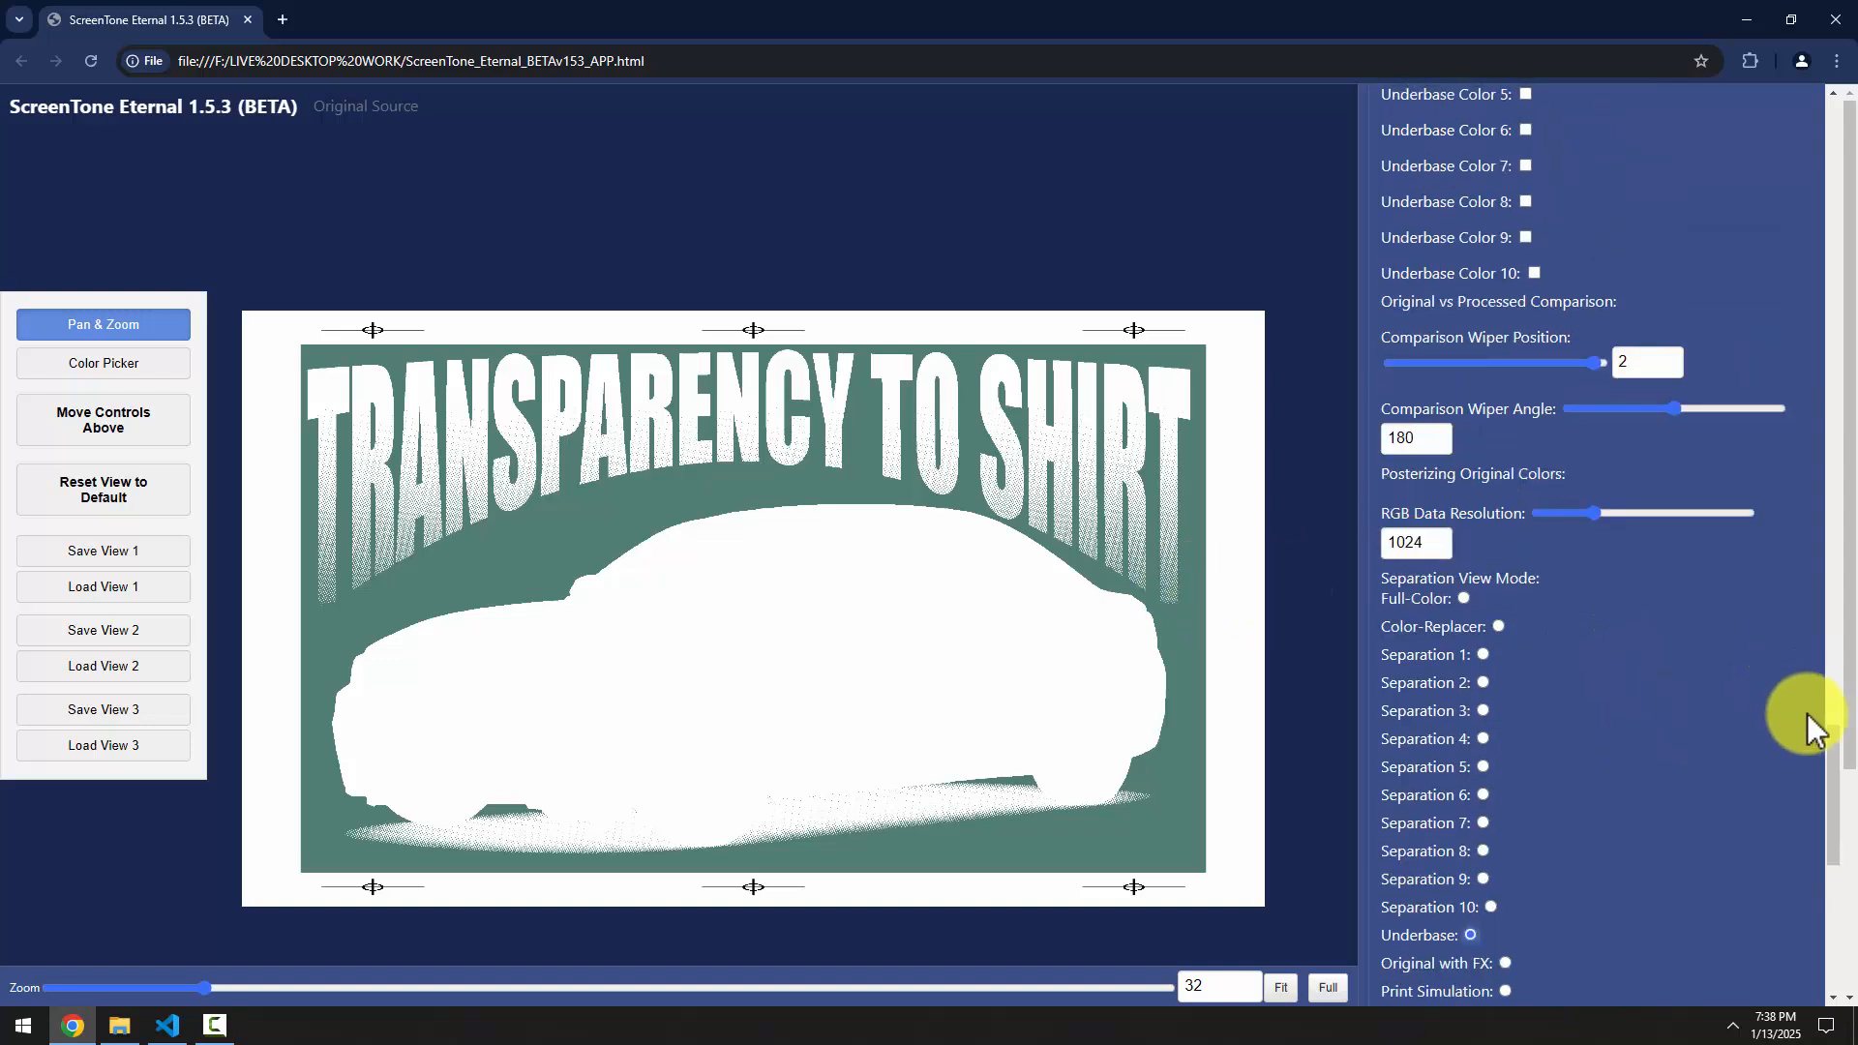
{"action": "left_click_drag", "start_coordinate": [1834, 727], "coordinate": [1850, 600]}
{"action": "scroll", "coordinate": [1836, 613], "scroll_direction": "down", "scroll_amount": 1}
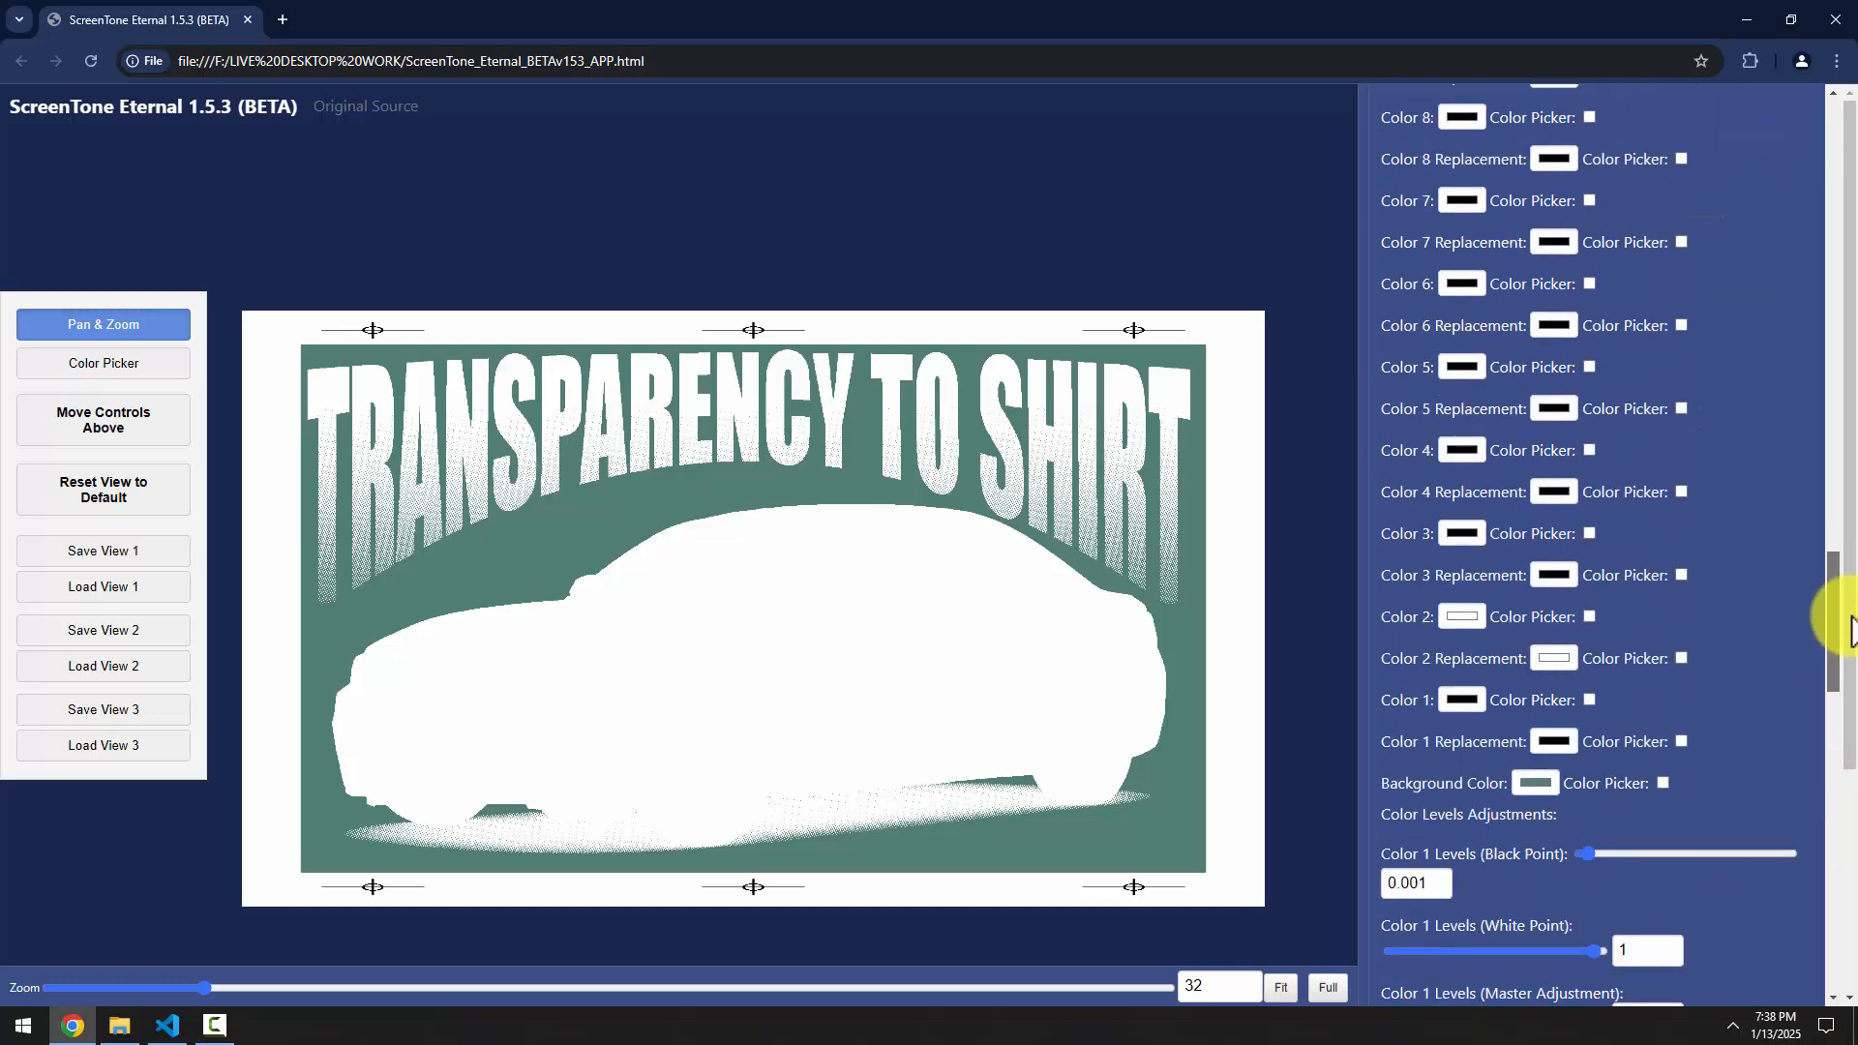
{"action": "left_click", "coordinate": [1528, 598]}
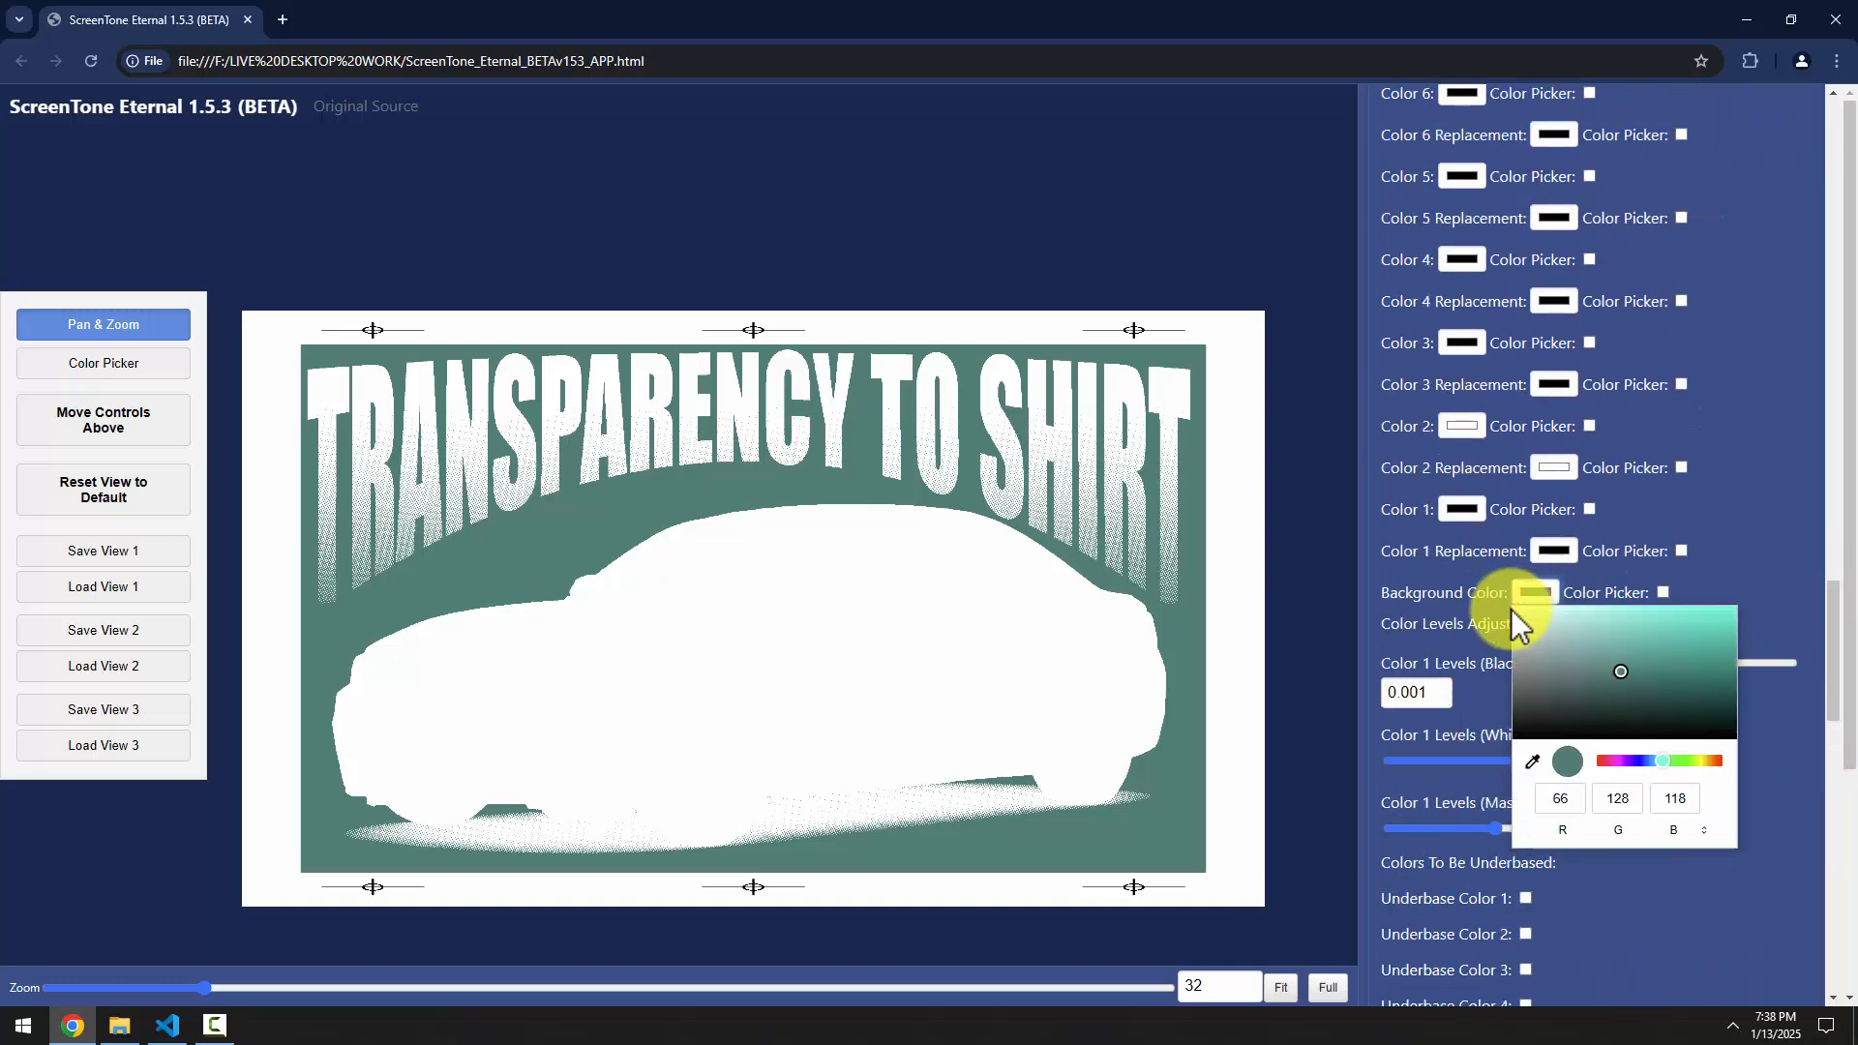
{"action": "left_click", "coordinate": [1513, 608]}
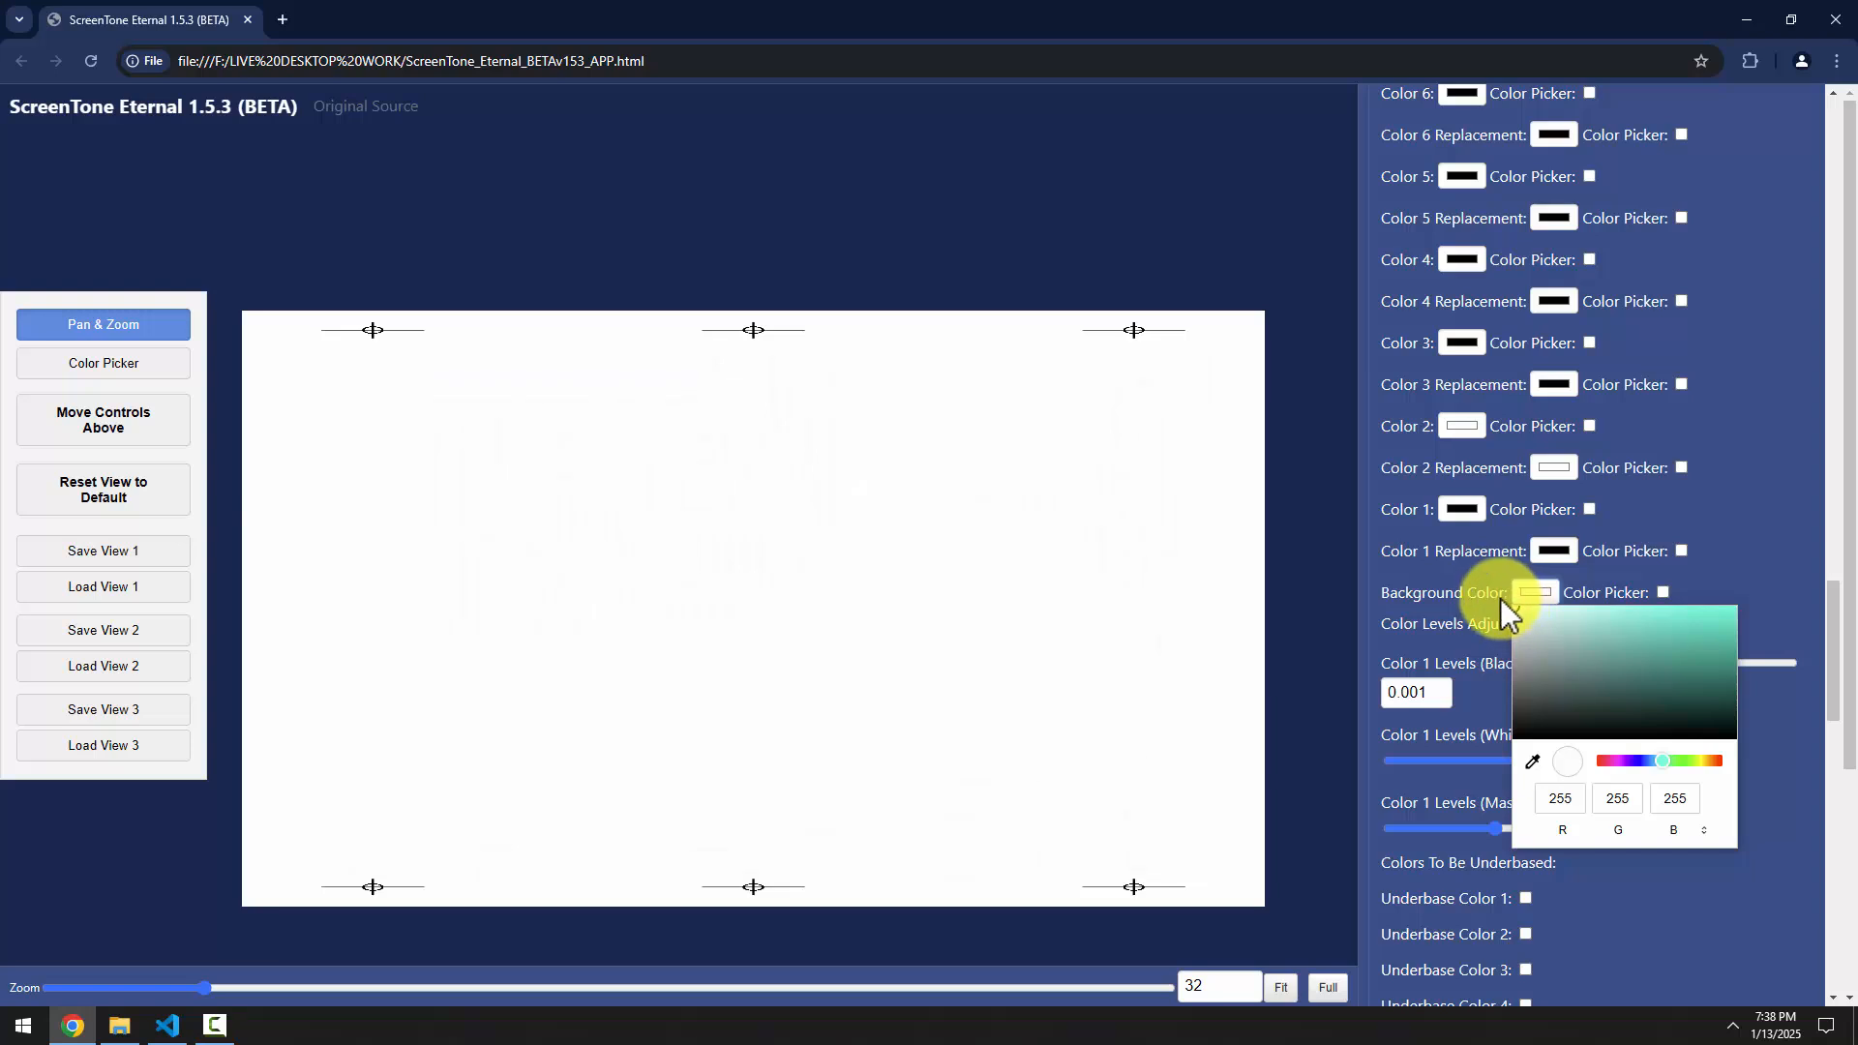
{"action": "left_click", "coordinate": [1742, 556]}
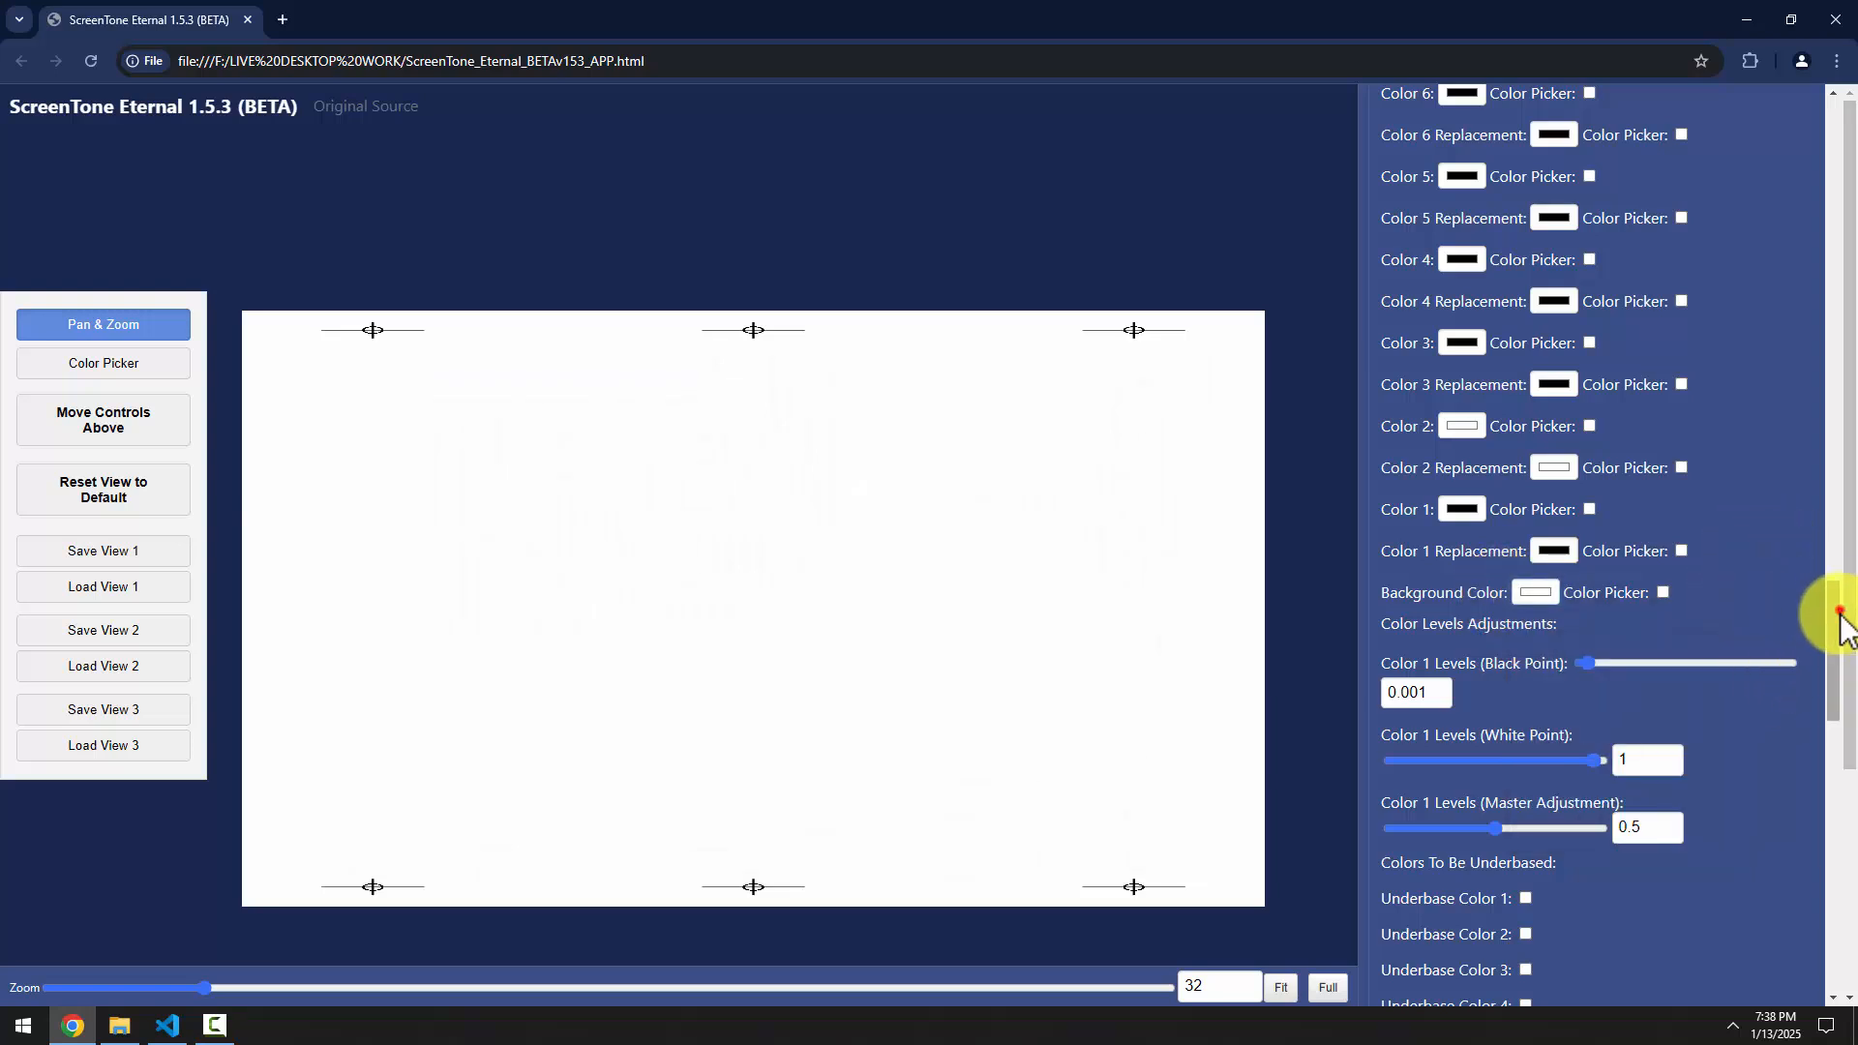
Include only Color 1 and Color 3 in the underbase, leaving out Color 2
{"action": "left_click_drag", "start_coordinate": [1838, 609], "coordinate": [1829, 664]}
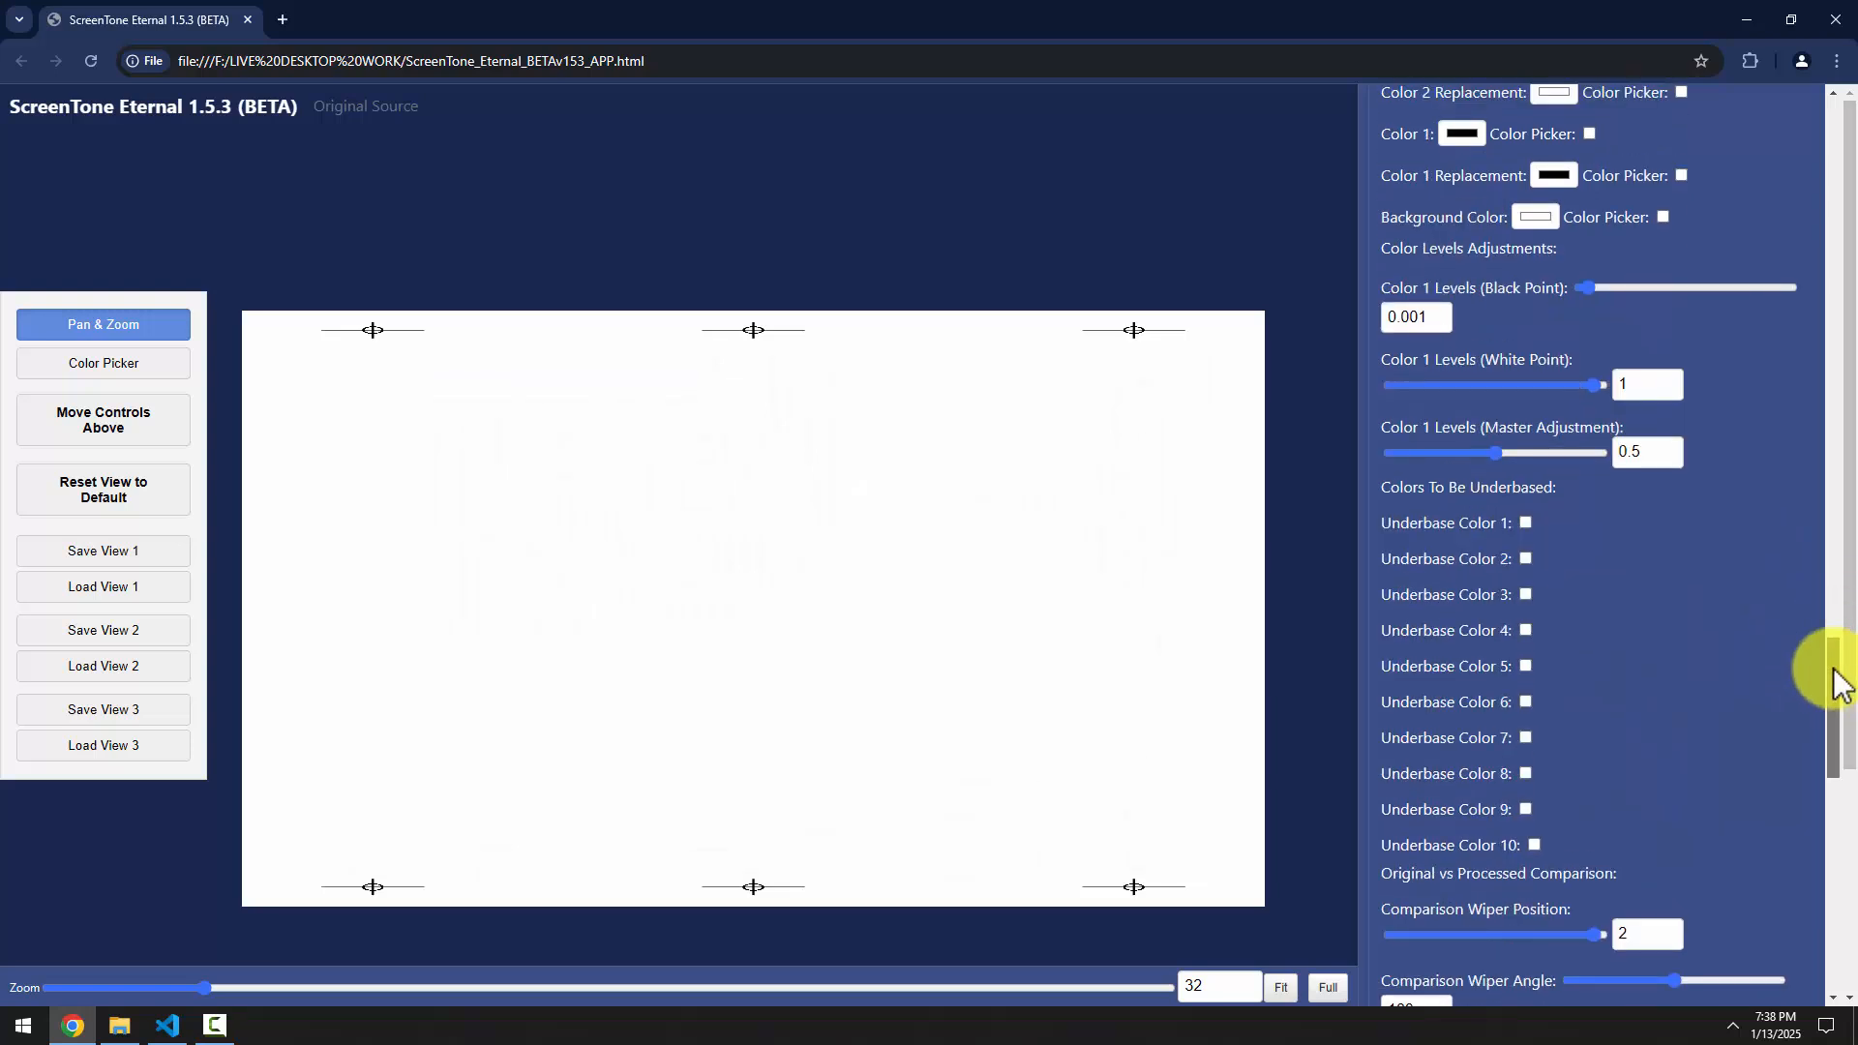
{"action": "left_click", "coordinate": [1524, 519]}
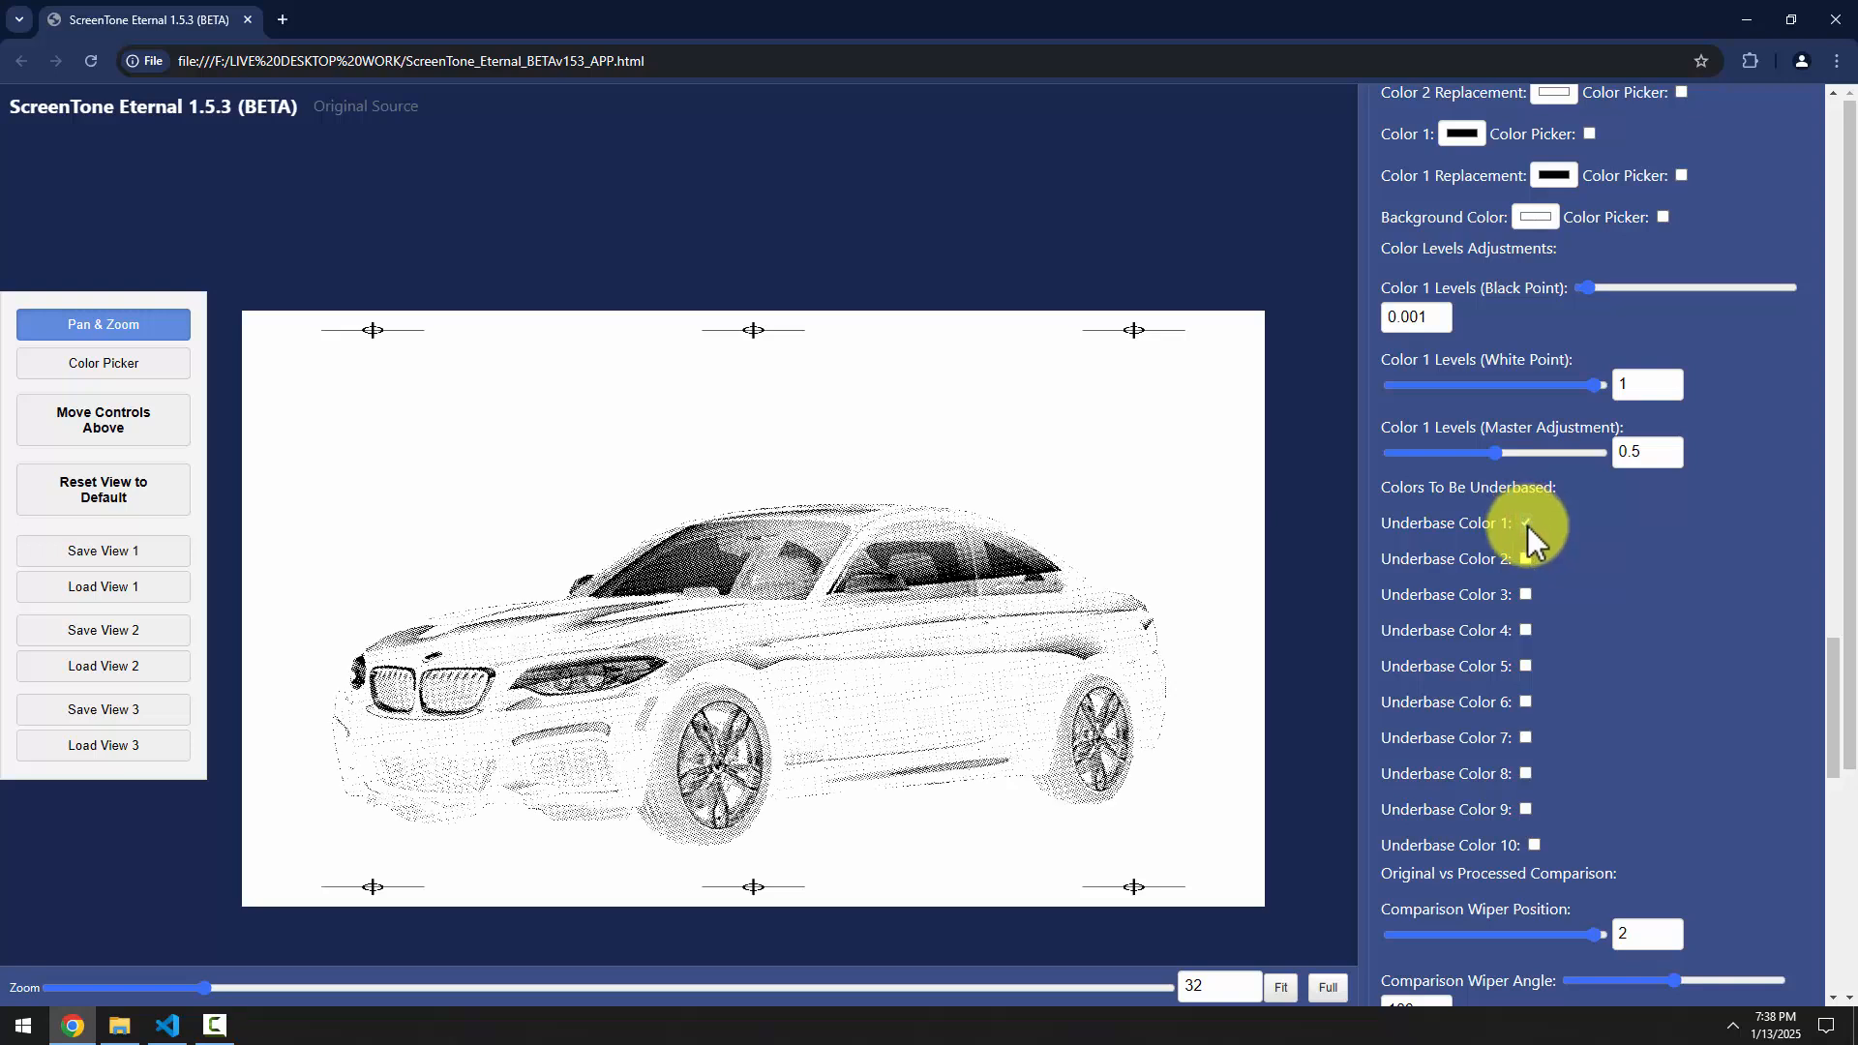
{"action": "left_click", "coordinate": [1524, 558]}
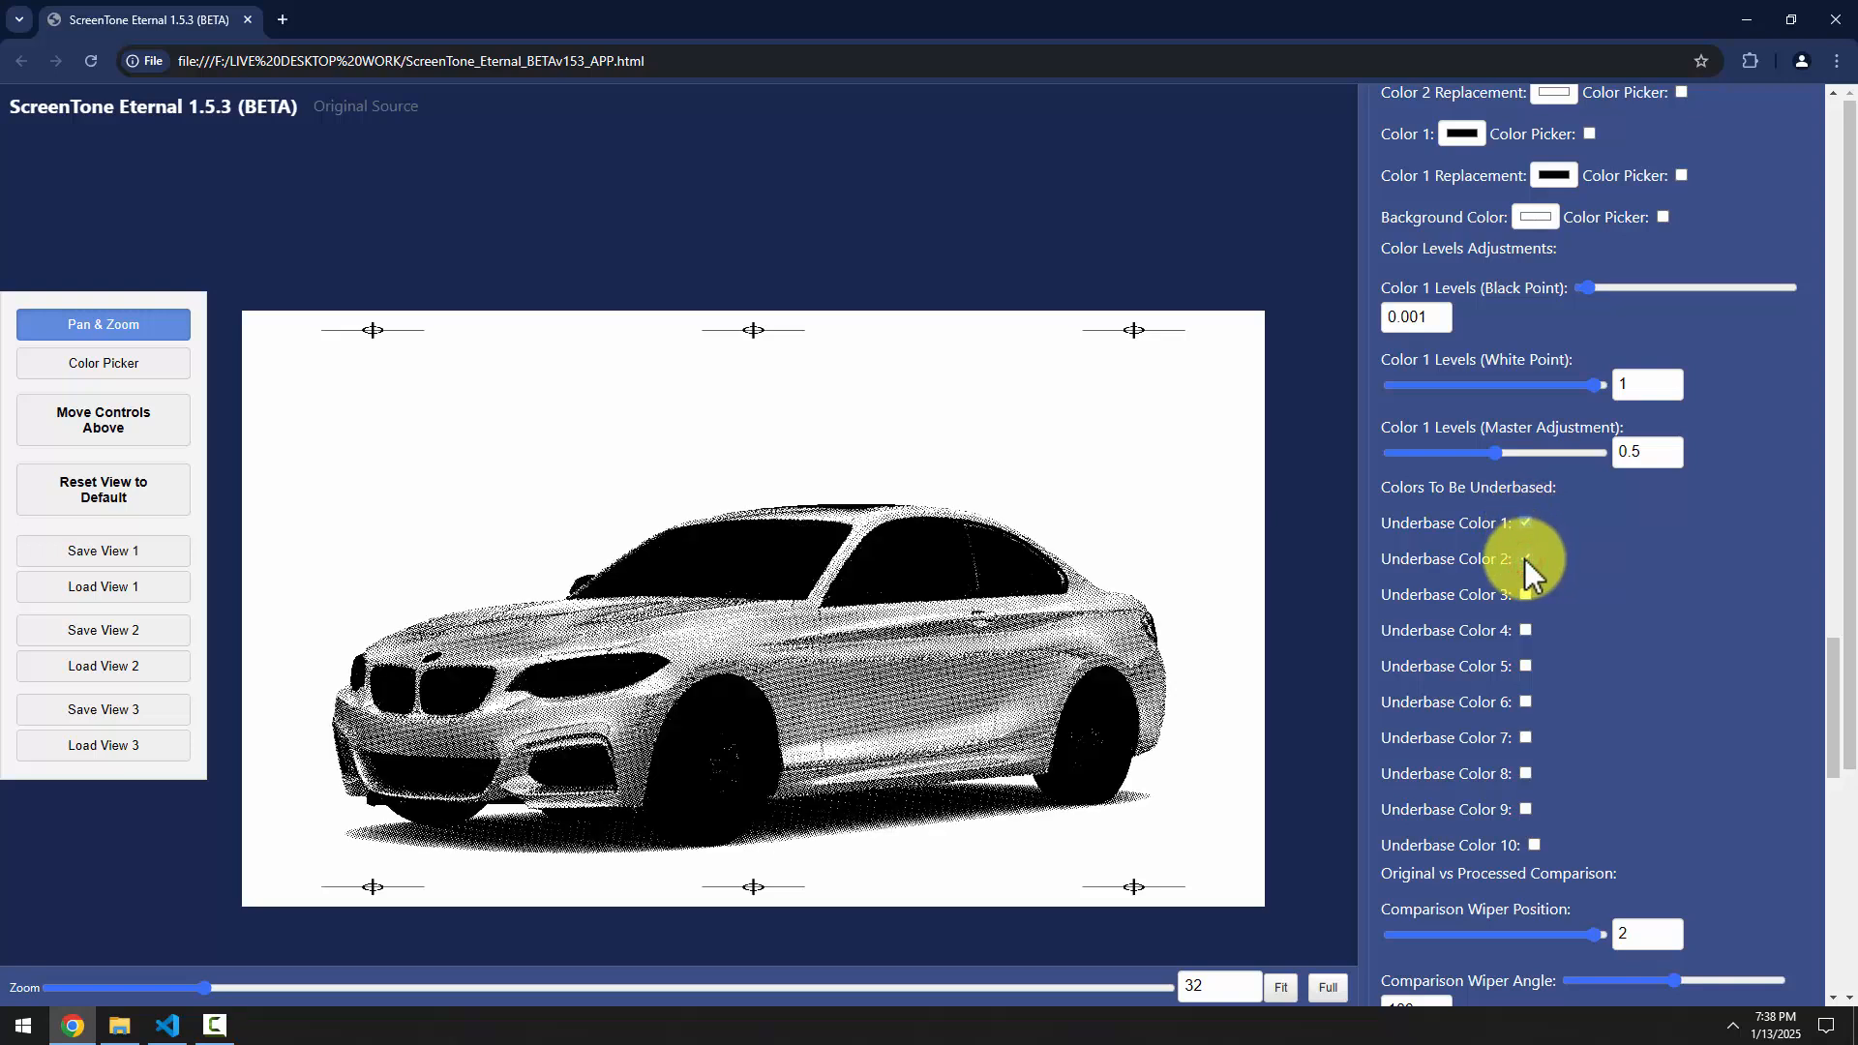
{"action": "left_click", "coordinate": [1524, 560]}
{"action": "left_click", "coordinate": [1527, 594]}
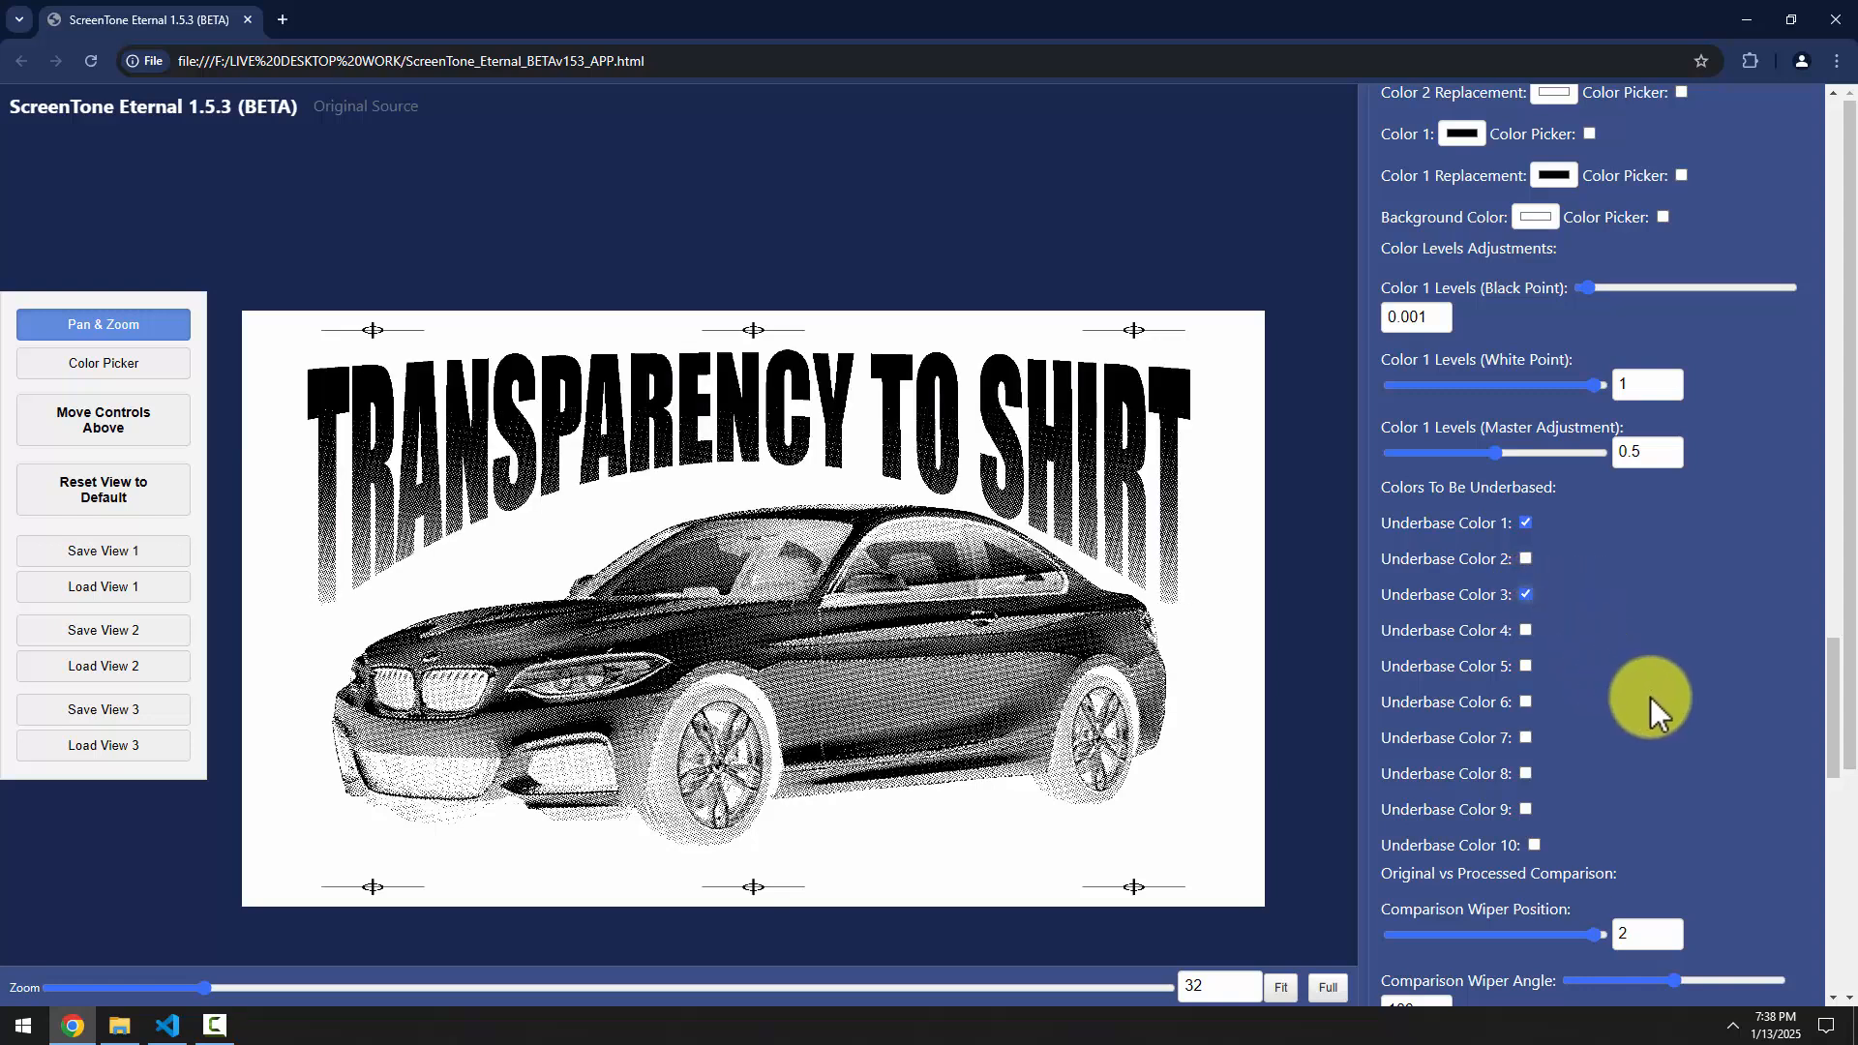
View the full-color result, examine the individual halftone separations and the underbase, and return to the full-color view
{"action": "scroll", "coordinate": [1827, 731], "scroll_direction": "down", "scroll_amount": 8}
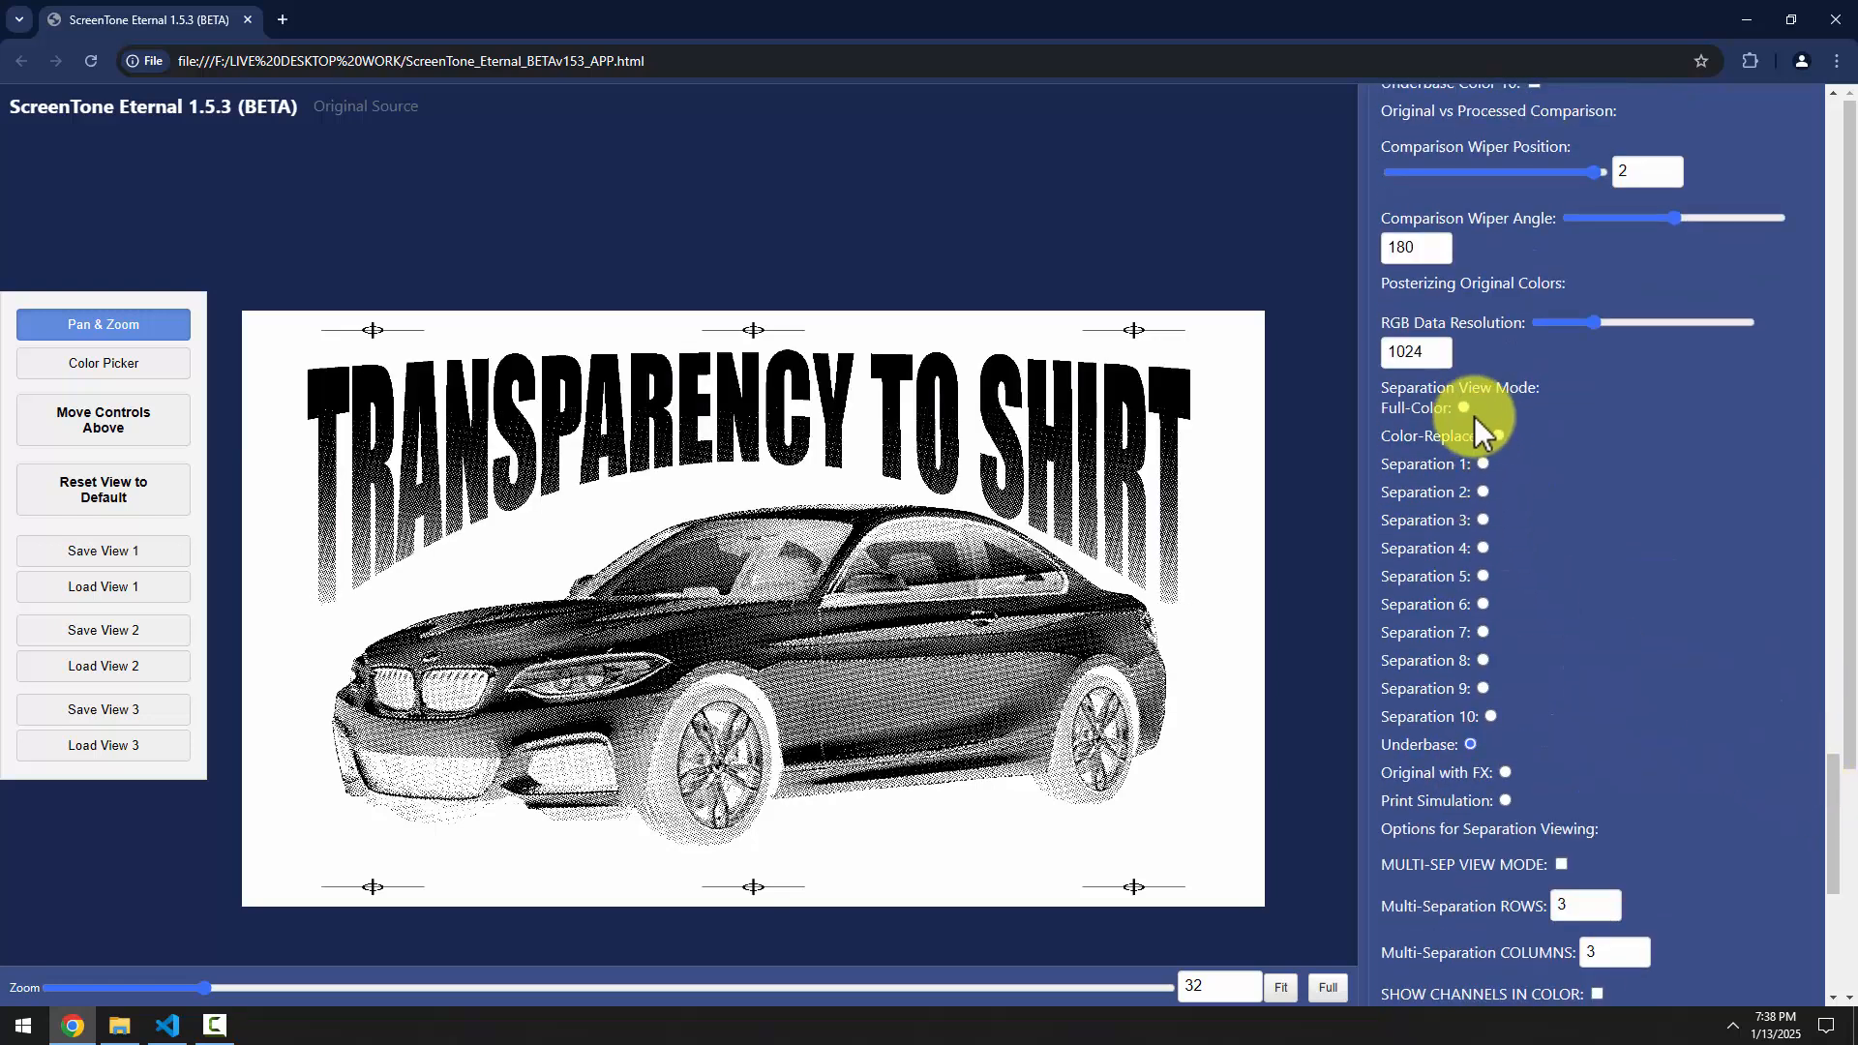
{"action": "left_click", "coordinate": [1463, 408]}
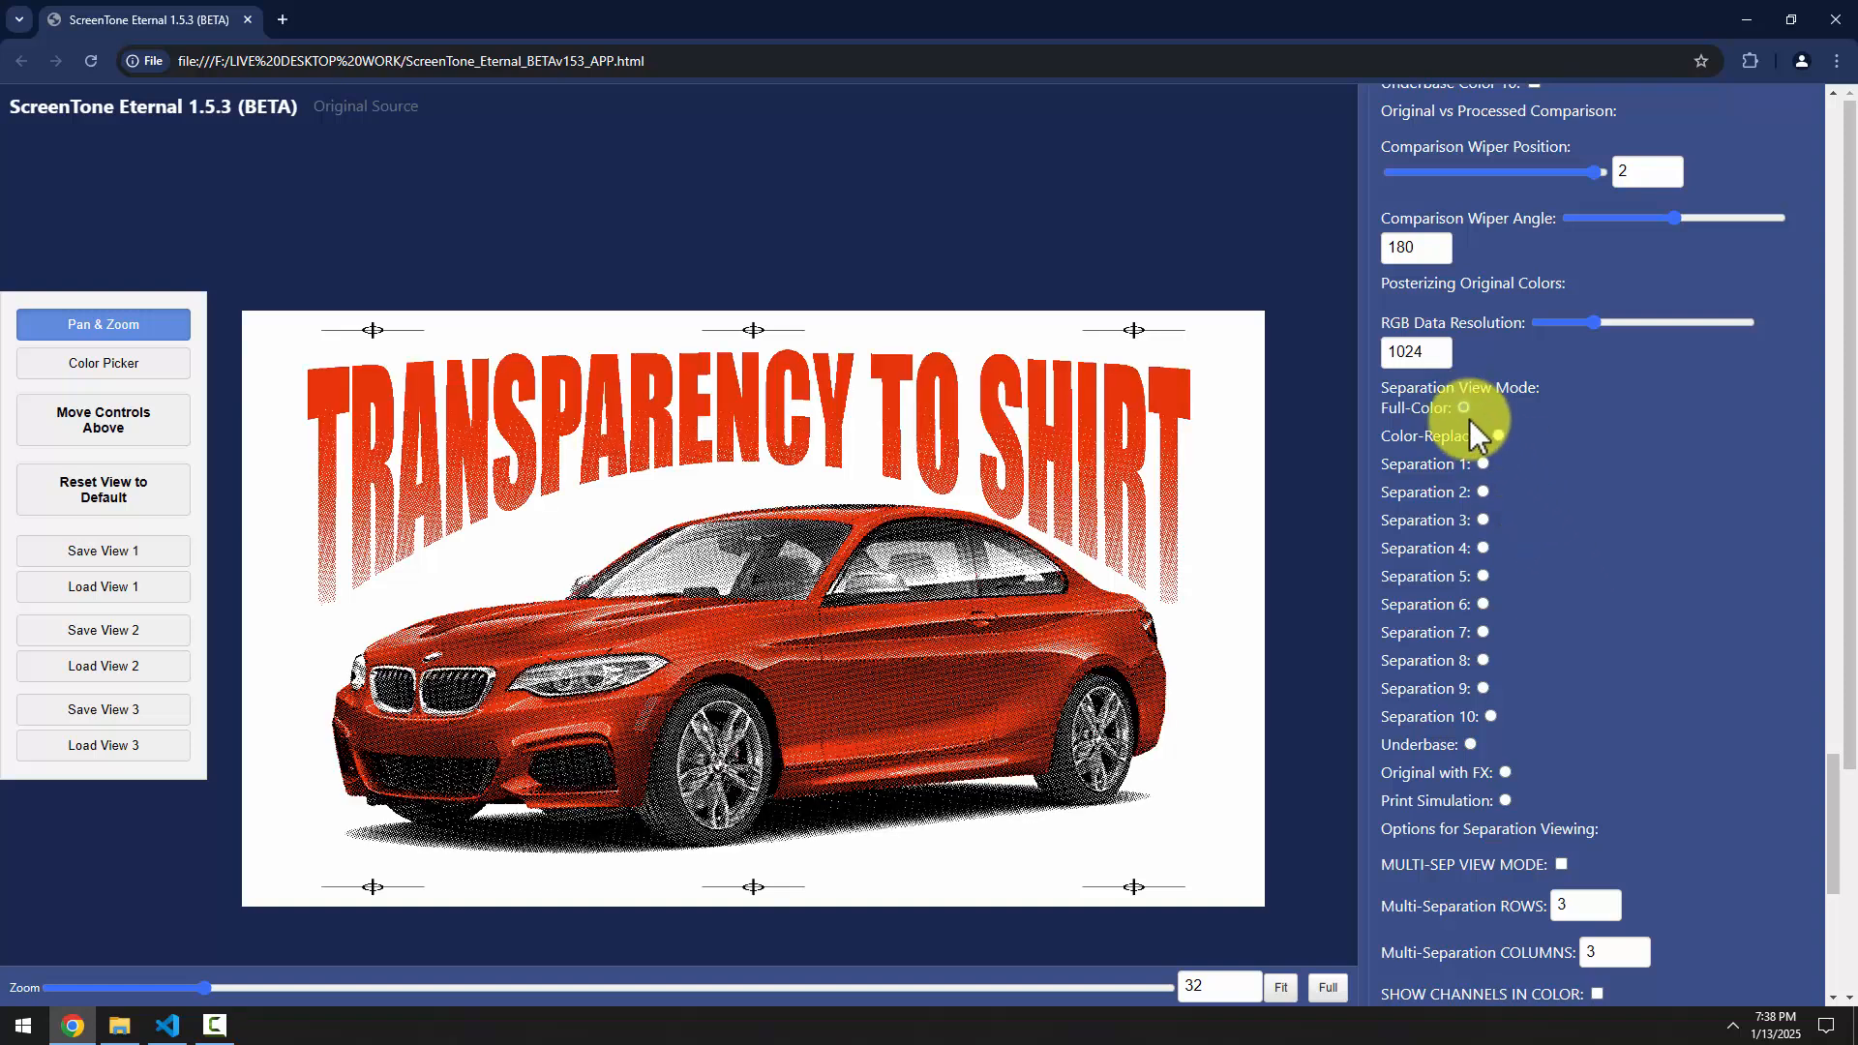
{"action": "left_click", "coordinate": [1484, 464]}
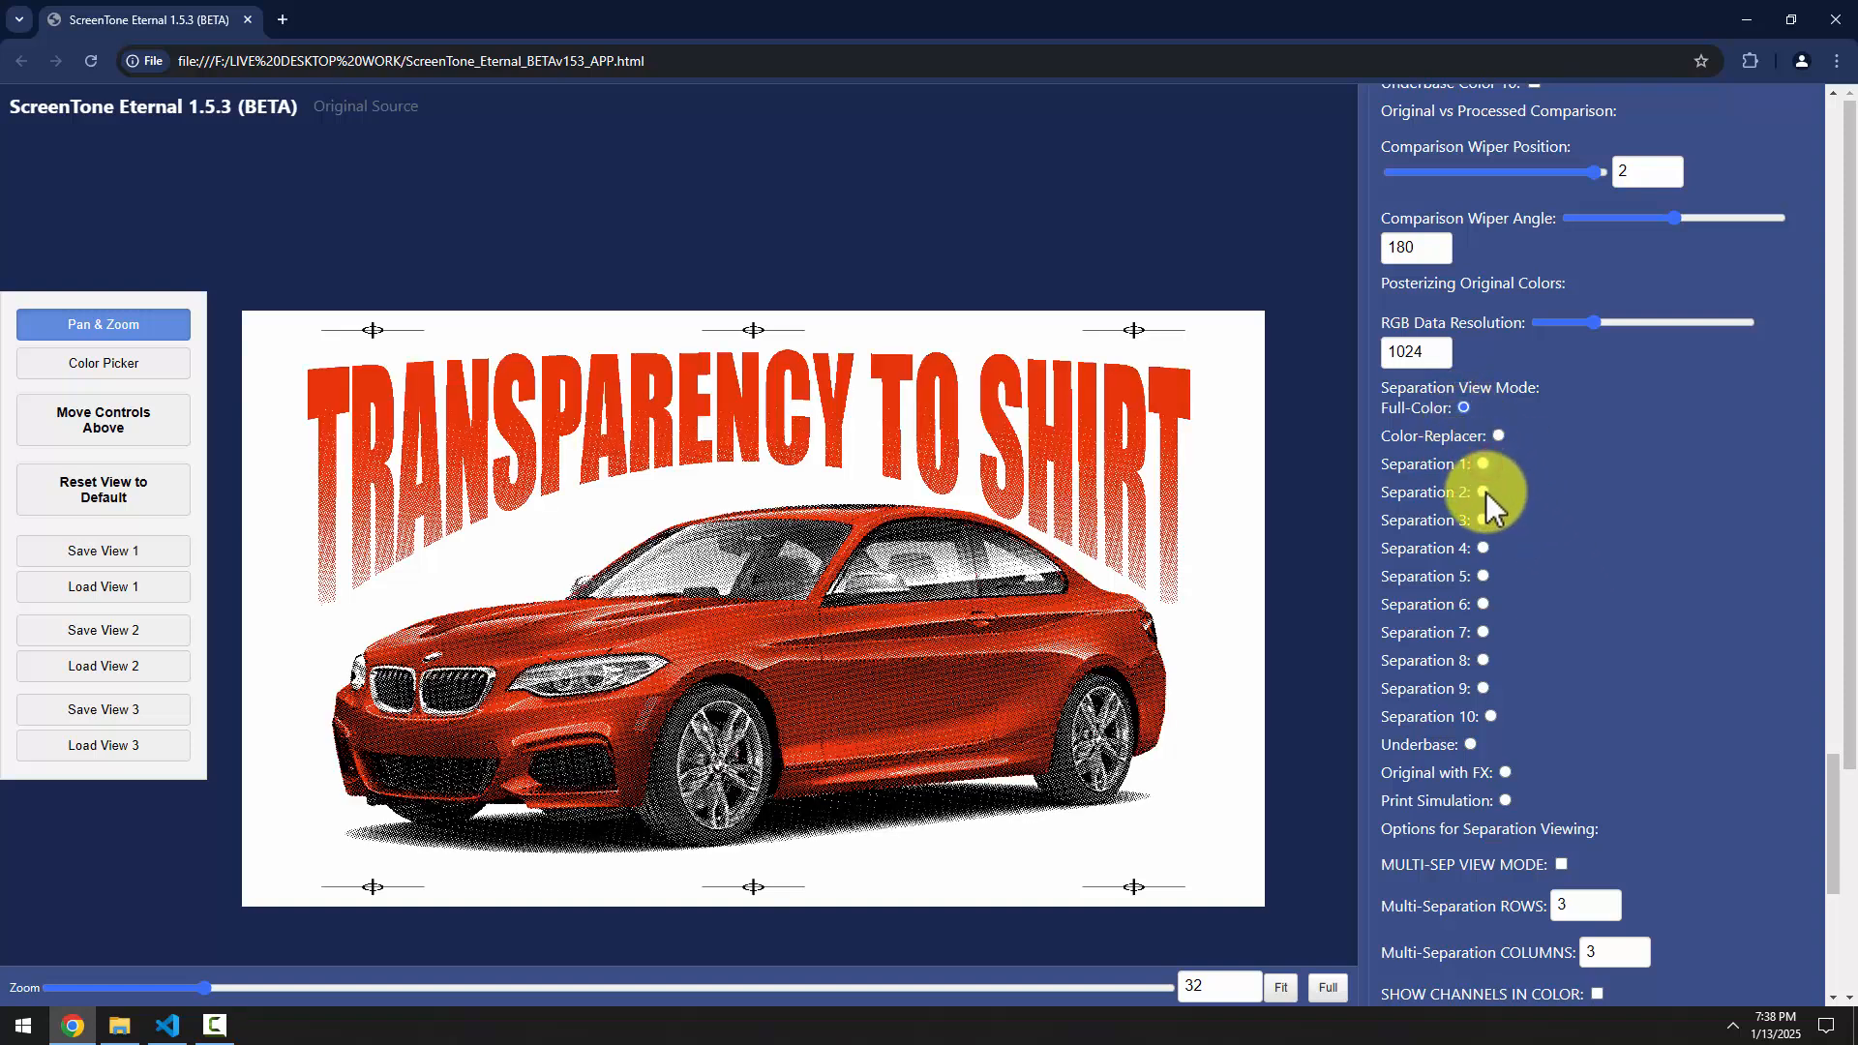
{"action": "left_click", "coordinate": [1484, 492]}
{"action": "left_click", "coordinate": [1483, 521]}
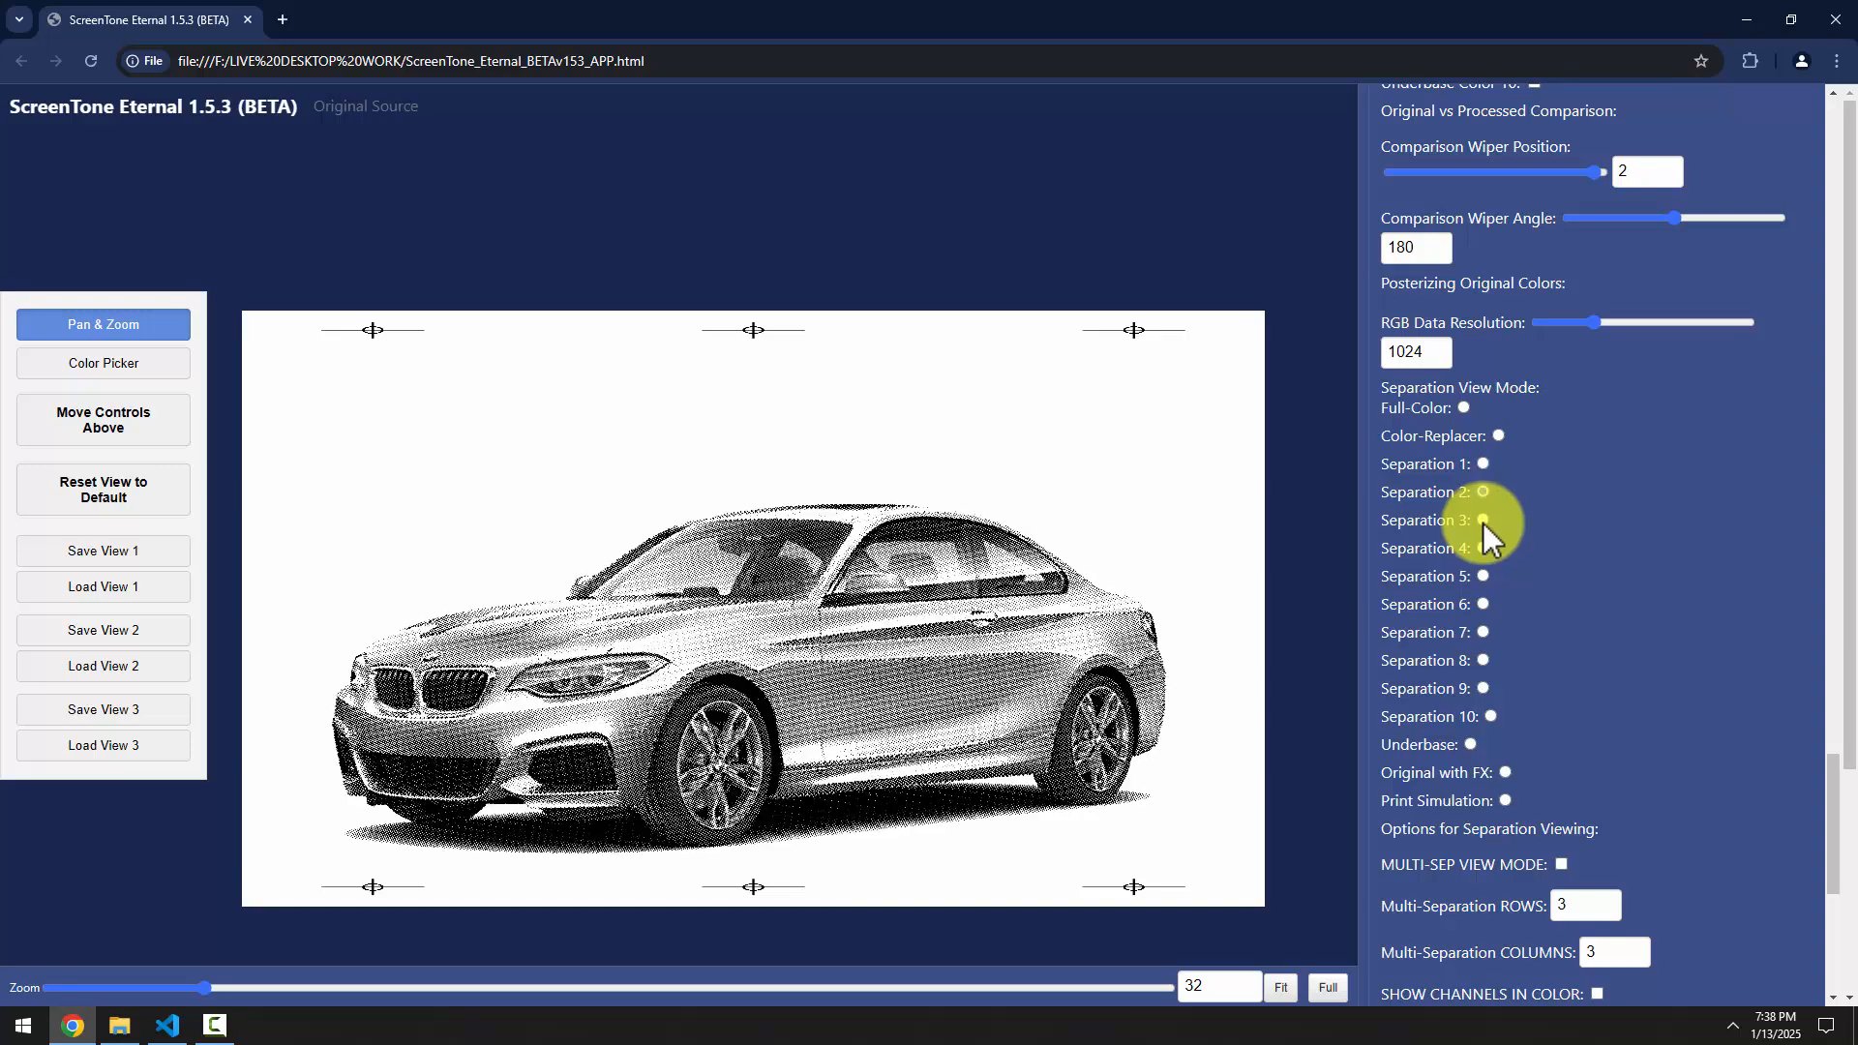
{"action": "left_click", "coordinate": [1470, 746]}
{"action": "left_click", "coordinate": [1461, 408]}
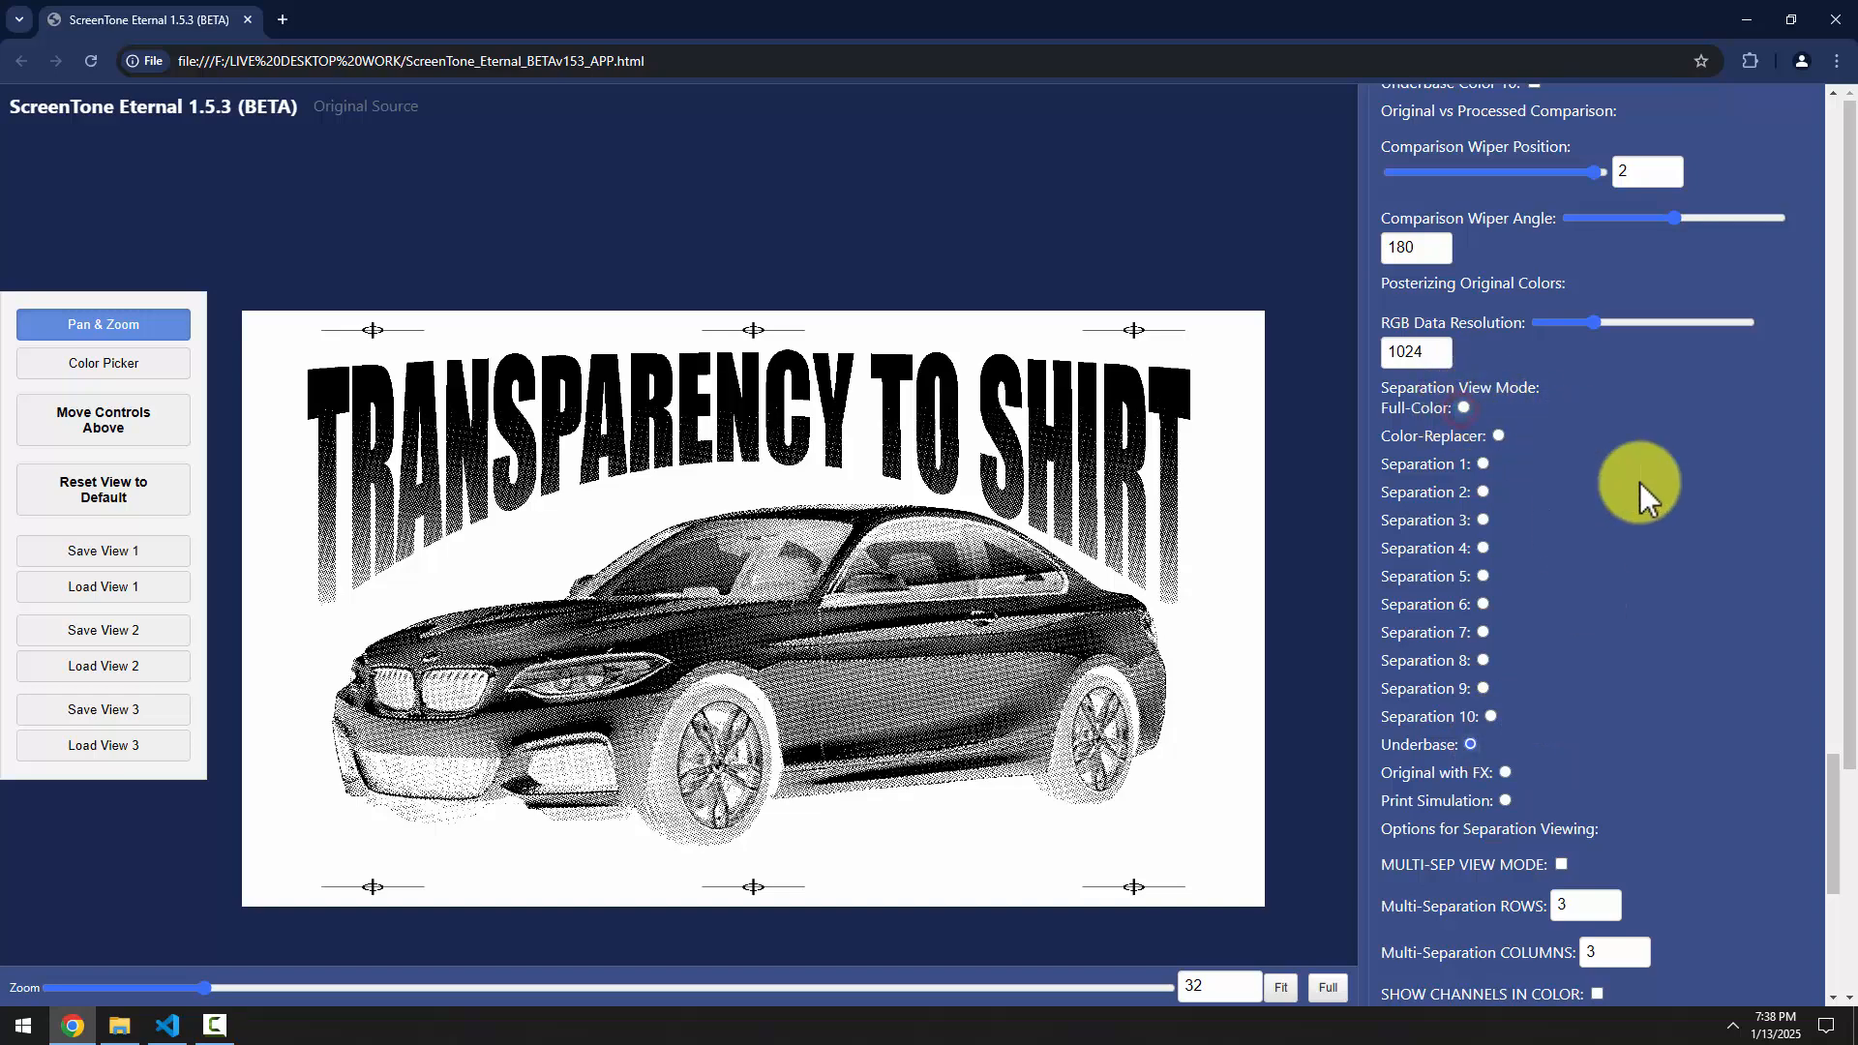
Switch the output from halftones to channels and examine Separations 1, 2 and 3 one after another
{"action": "mouse_move", "coordinate": [1832, 774]}
{"action": "left_mouse_down"}
{"action": "mouse_move", "coordinate": [1827, 382]}
{"action": "mouse_move", "coordinate": [1848, 643]}
{"action": "mouse_move", "coordinate": [1823, 684]}
{"action": "mouse_move", "coordinate": [1822, 711]}
{"action": "mouse_move", "coordinate": [1832, 685]}
{"action": "mouse_move", "coordinate": [1841, 713]}
{"action": "mouse_move", "coordinate": [1825, 758]}
{"action": "left_mouse_up"}
{"action": "left_click", "coordinate": [1575, 523]}
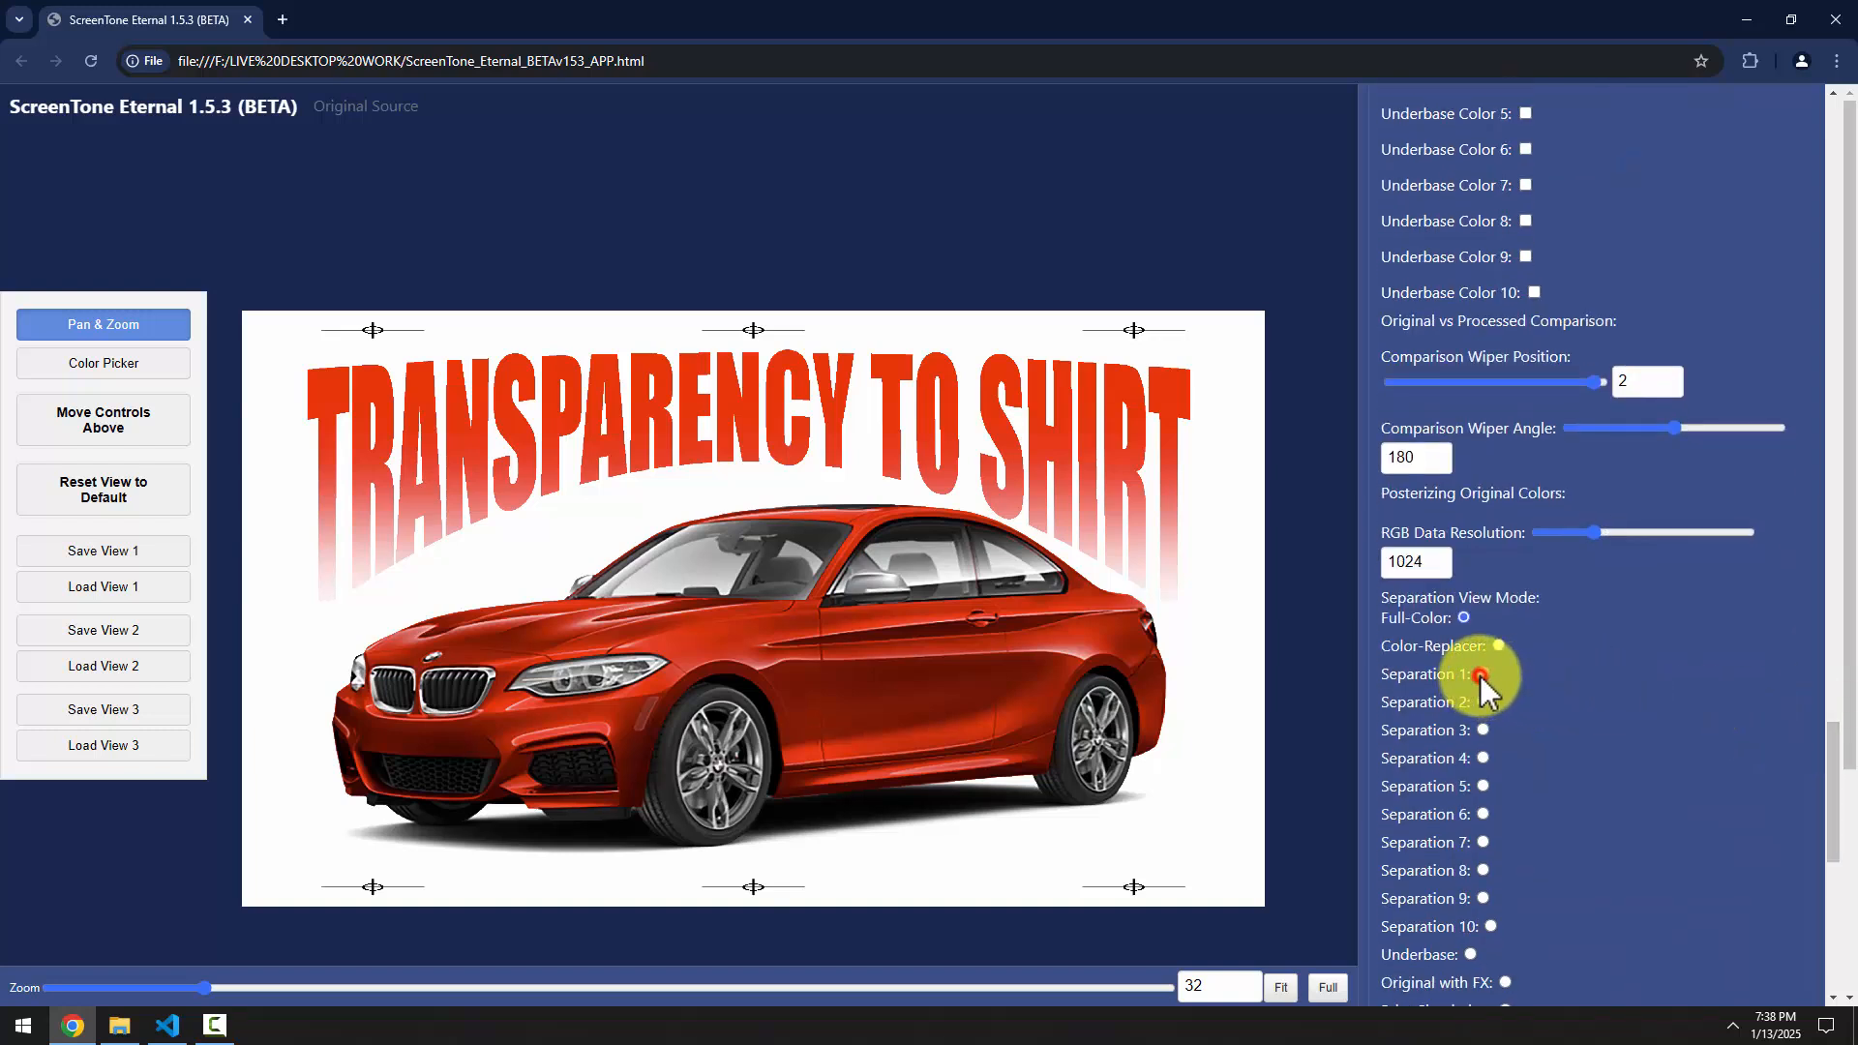
{"action": "left_click", "coordinate": [1484, 703]}
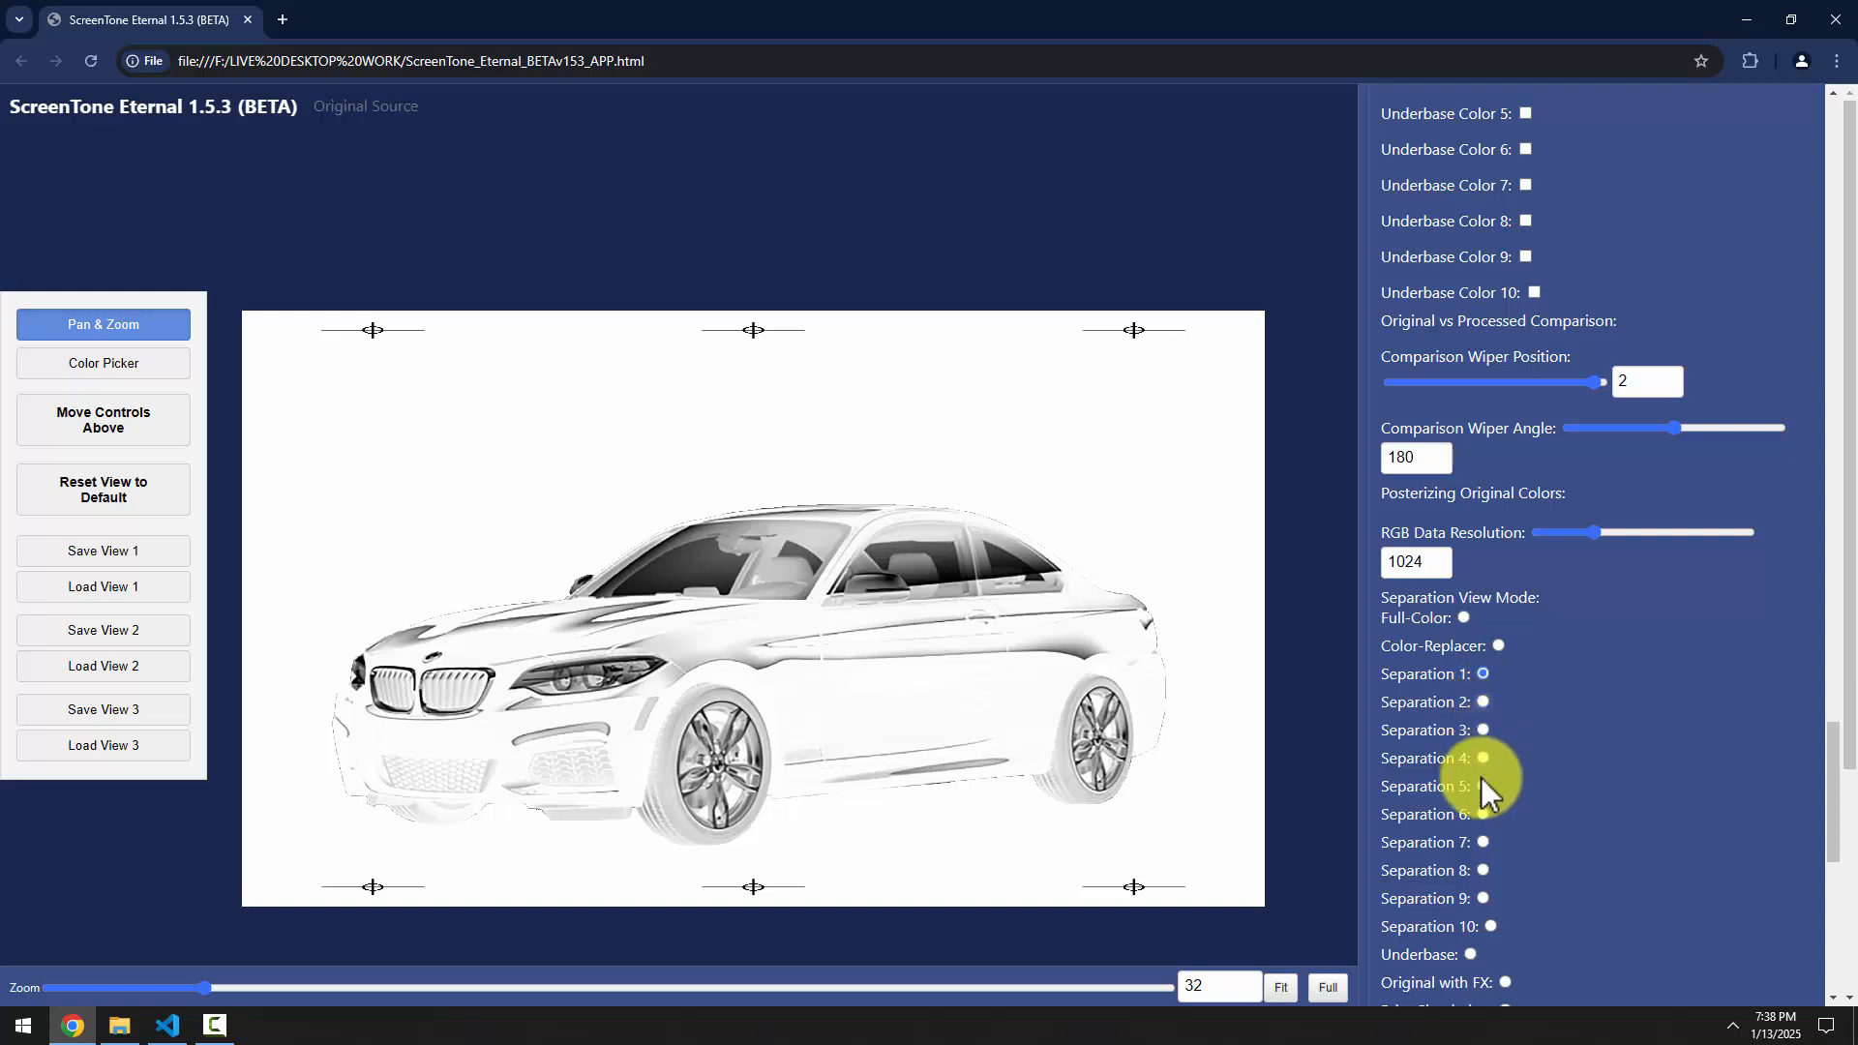
{"action": "left_click", "coordinate": [1483, 730]}
{"action": "left_click", "coordinate": [1483, 733]}
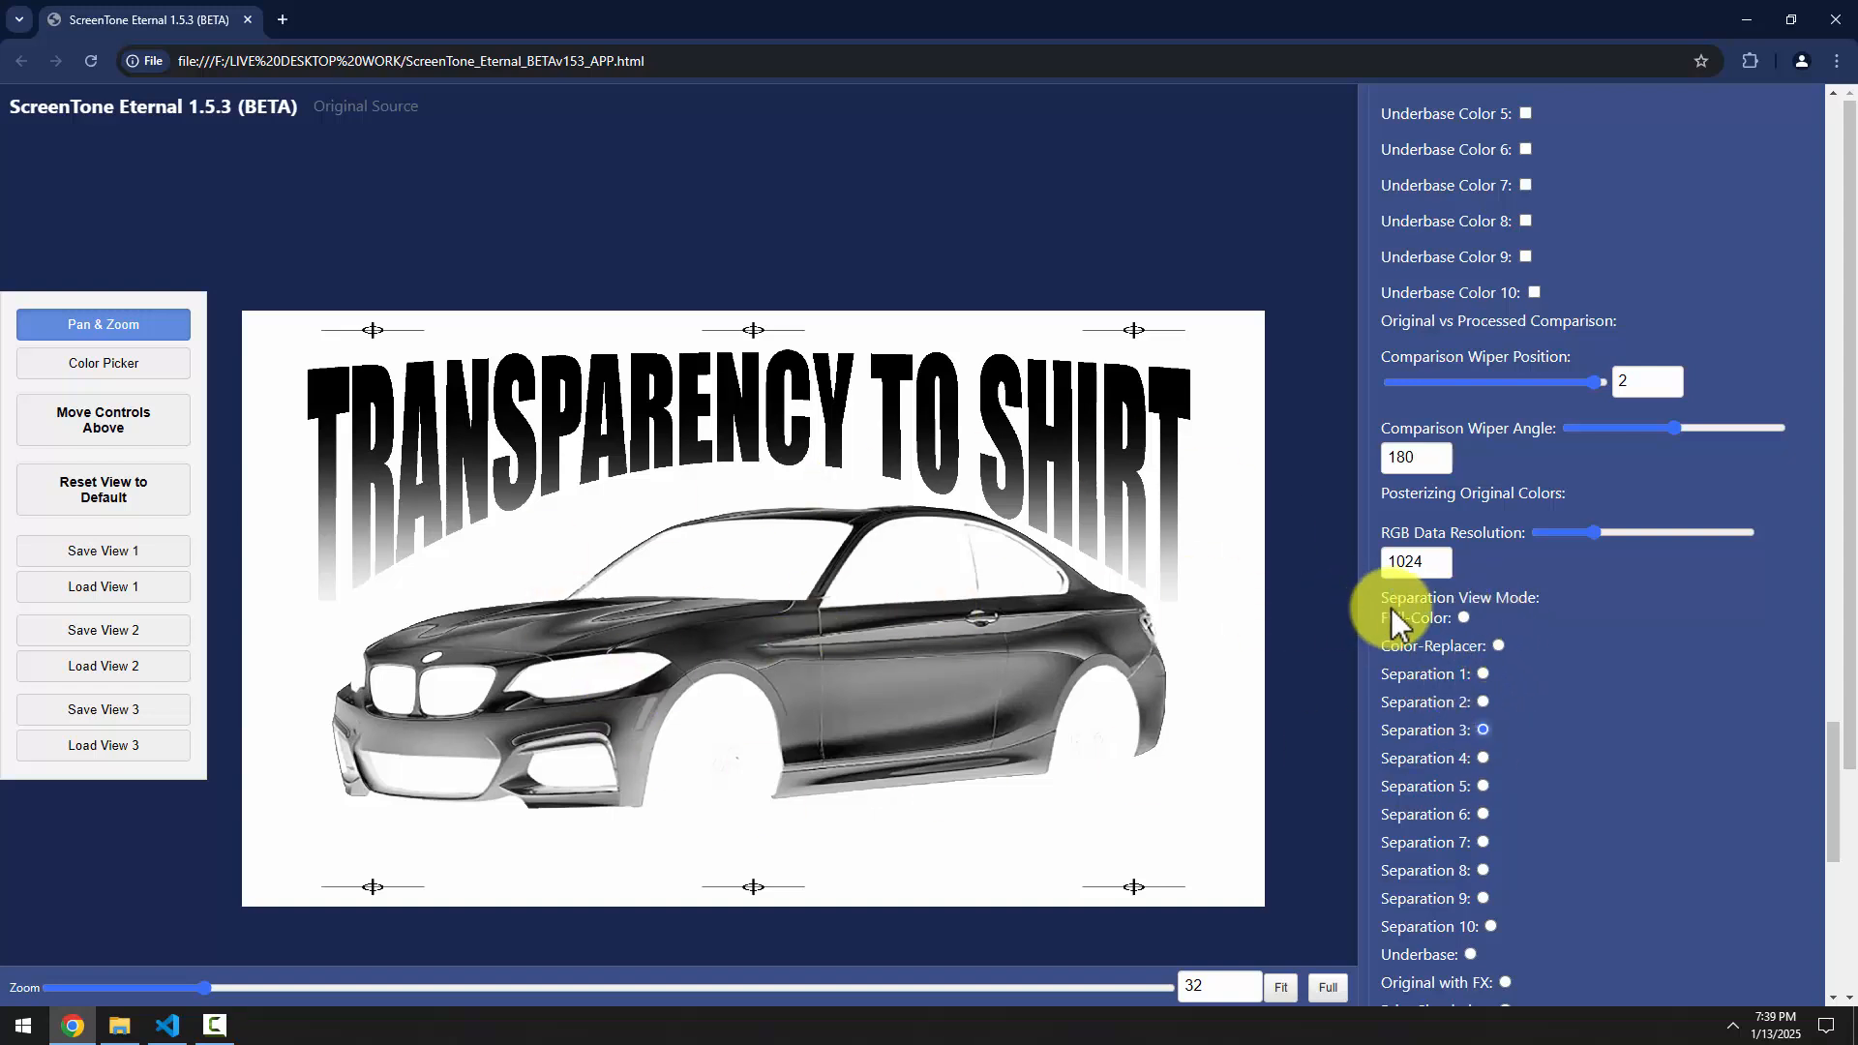
View the underbase channel and return to the full-color view
{"action": "left_click", "coordinate": [1471, 954]}
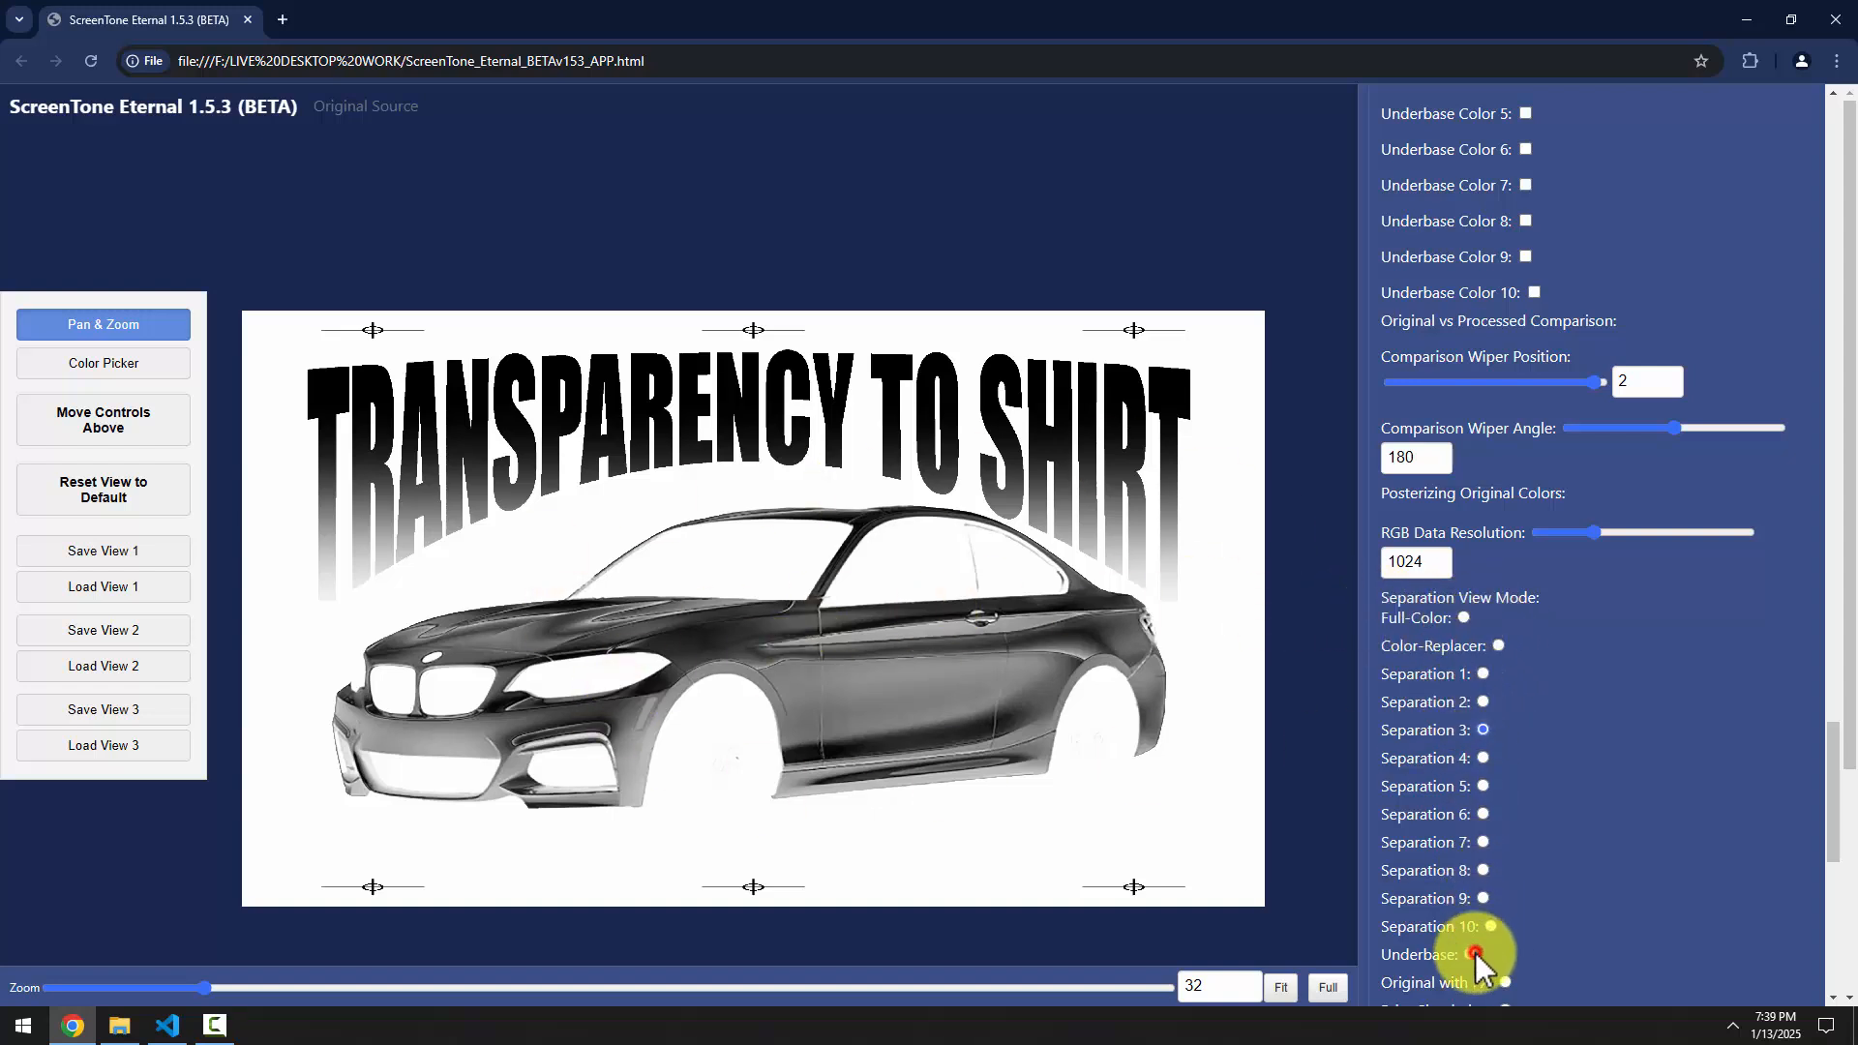
{"action": "left_click", "coordinate": [1464, 617]}
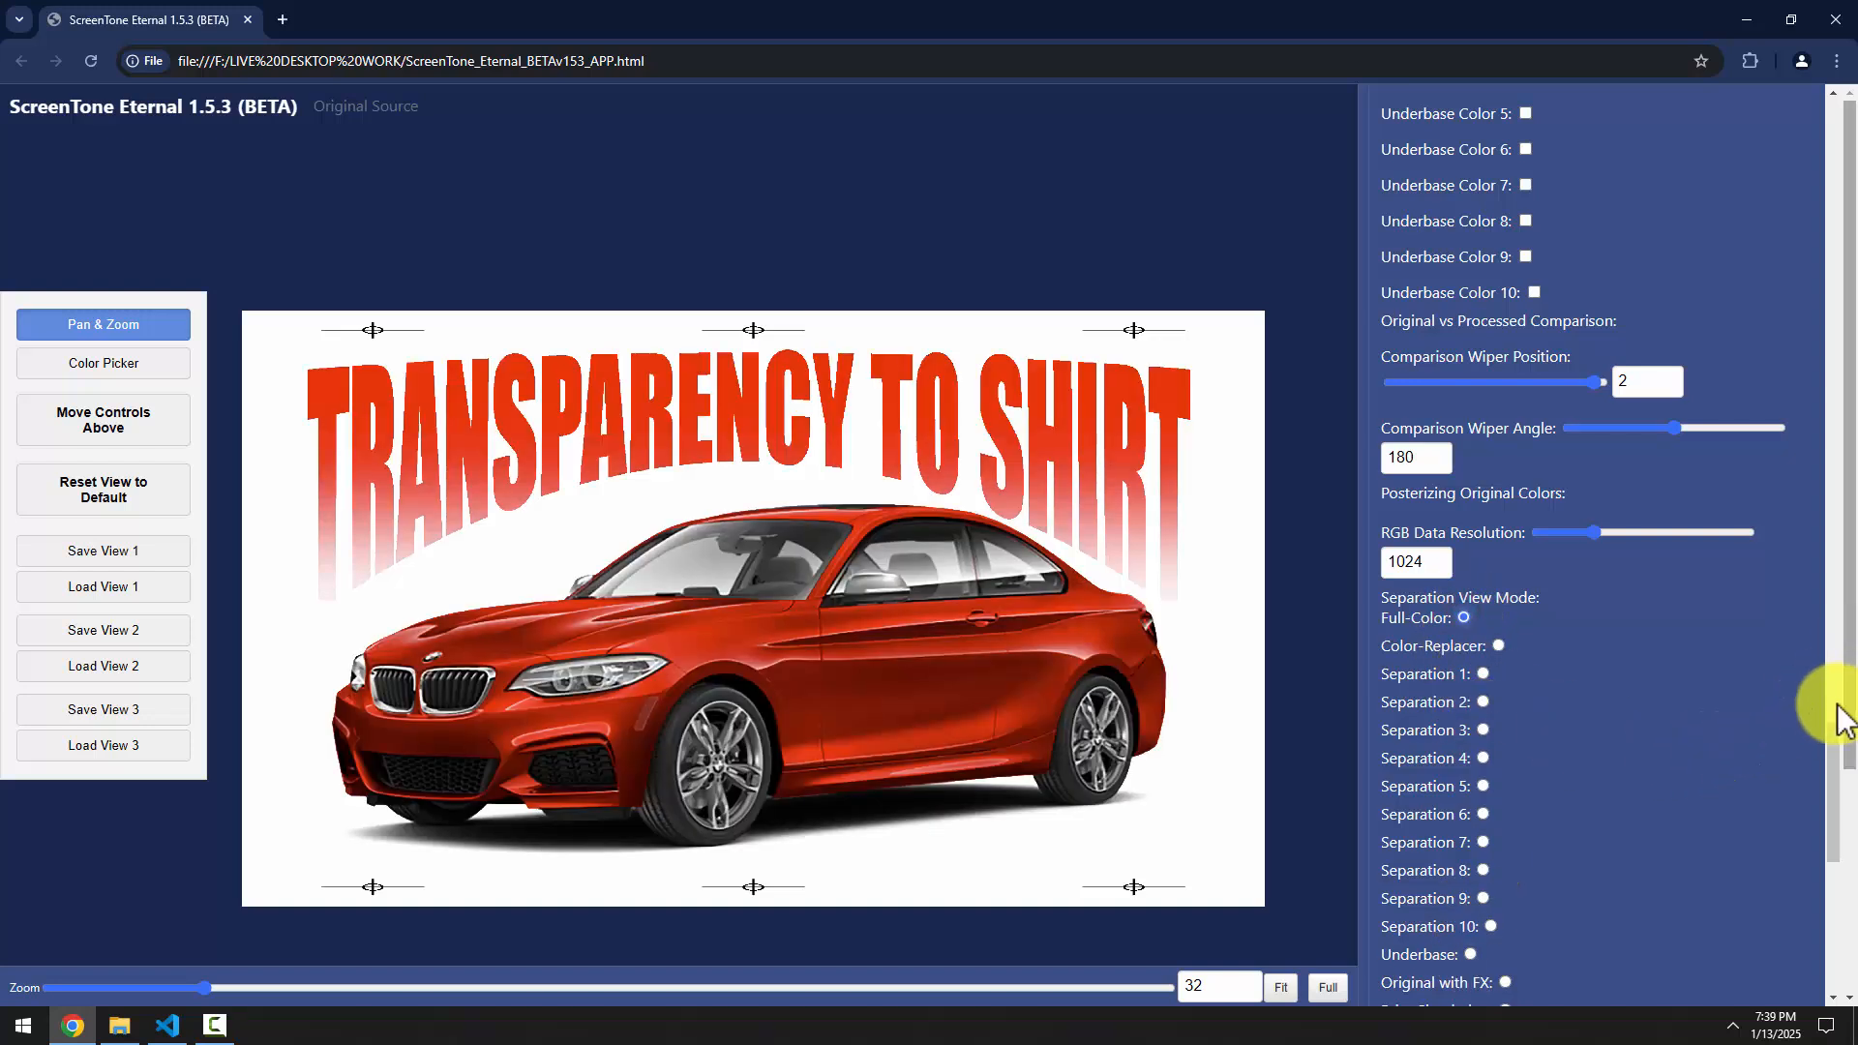
Set the halftone LPI to 45 and switch the output from channels back to halftones
{"action": "left_click_drag", "start_coordinate": [1835, 771], "coordinate": [1817, 415]}
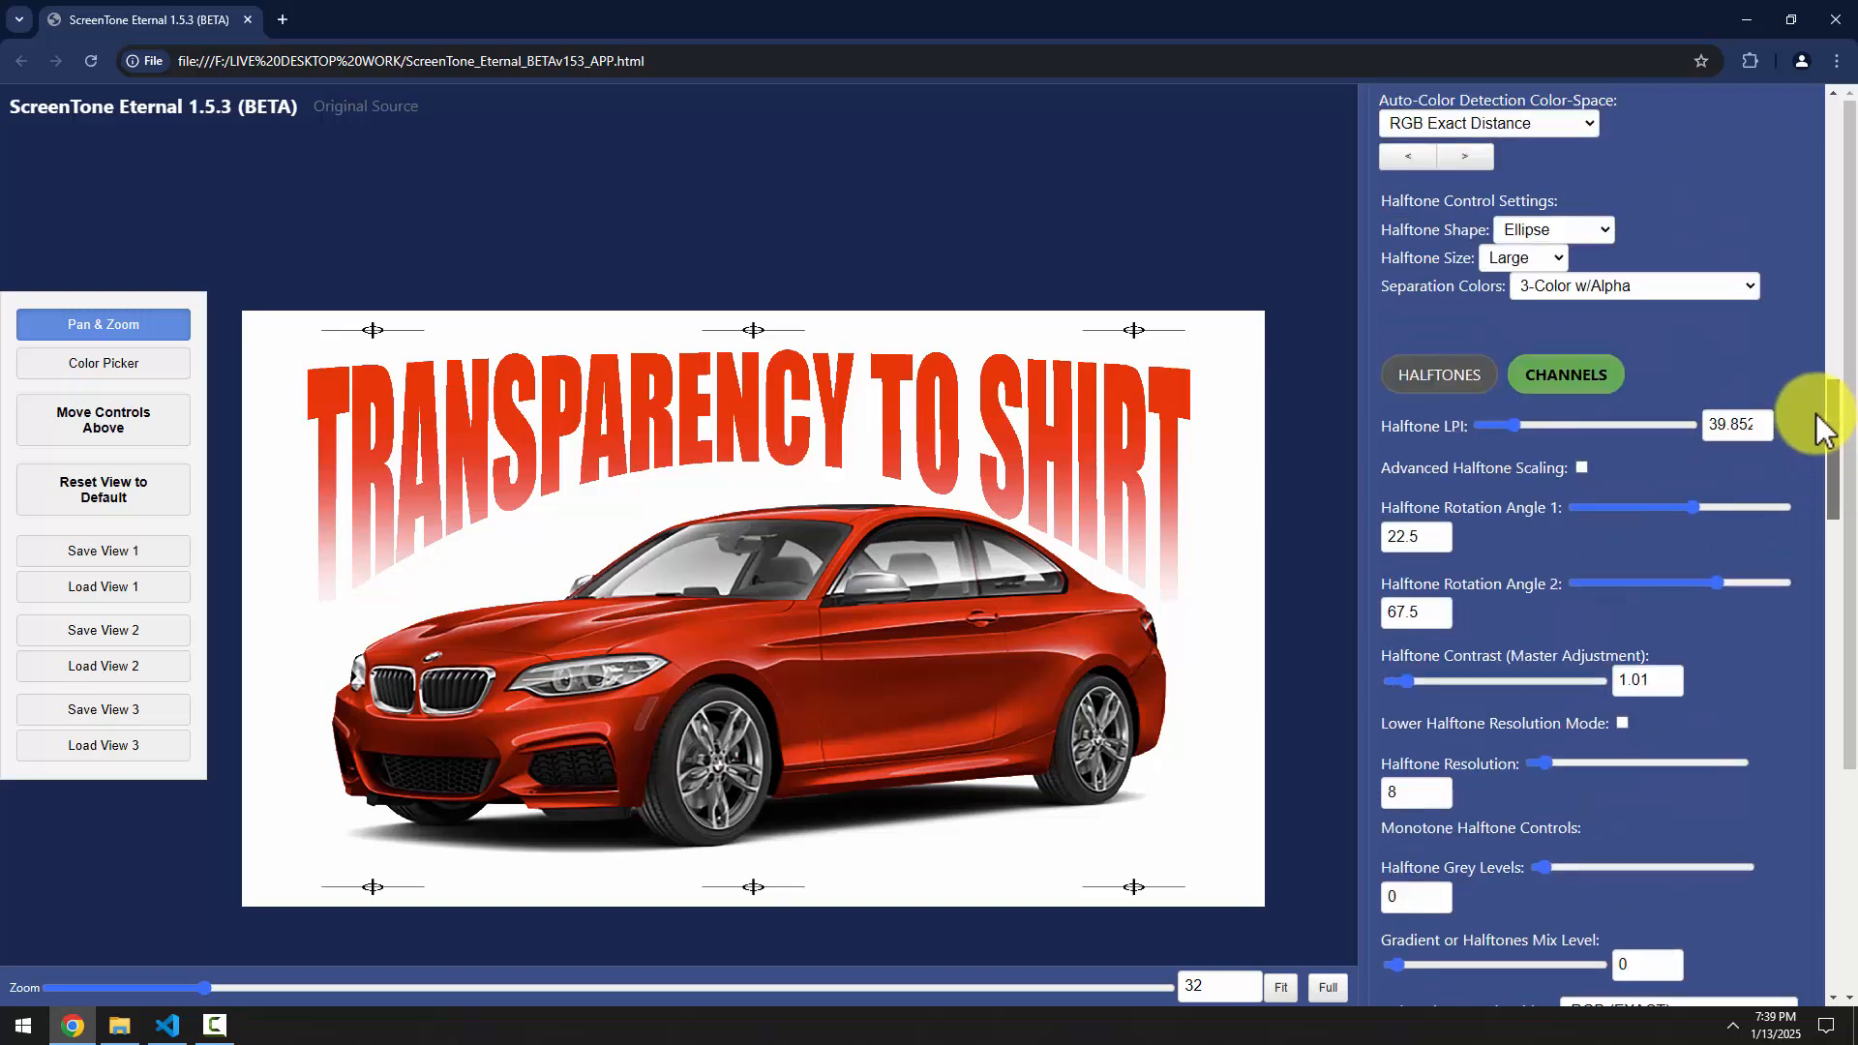
{"action": "left_click", "coordinate": [1721, 426]}
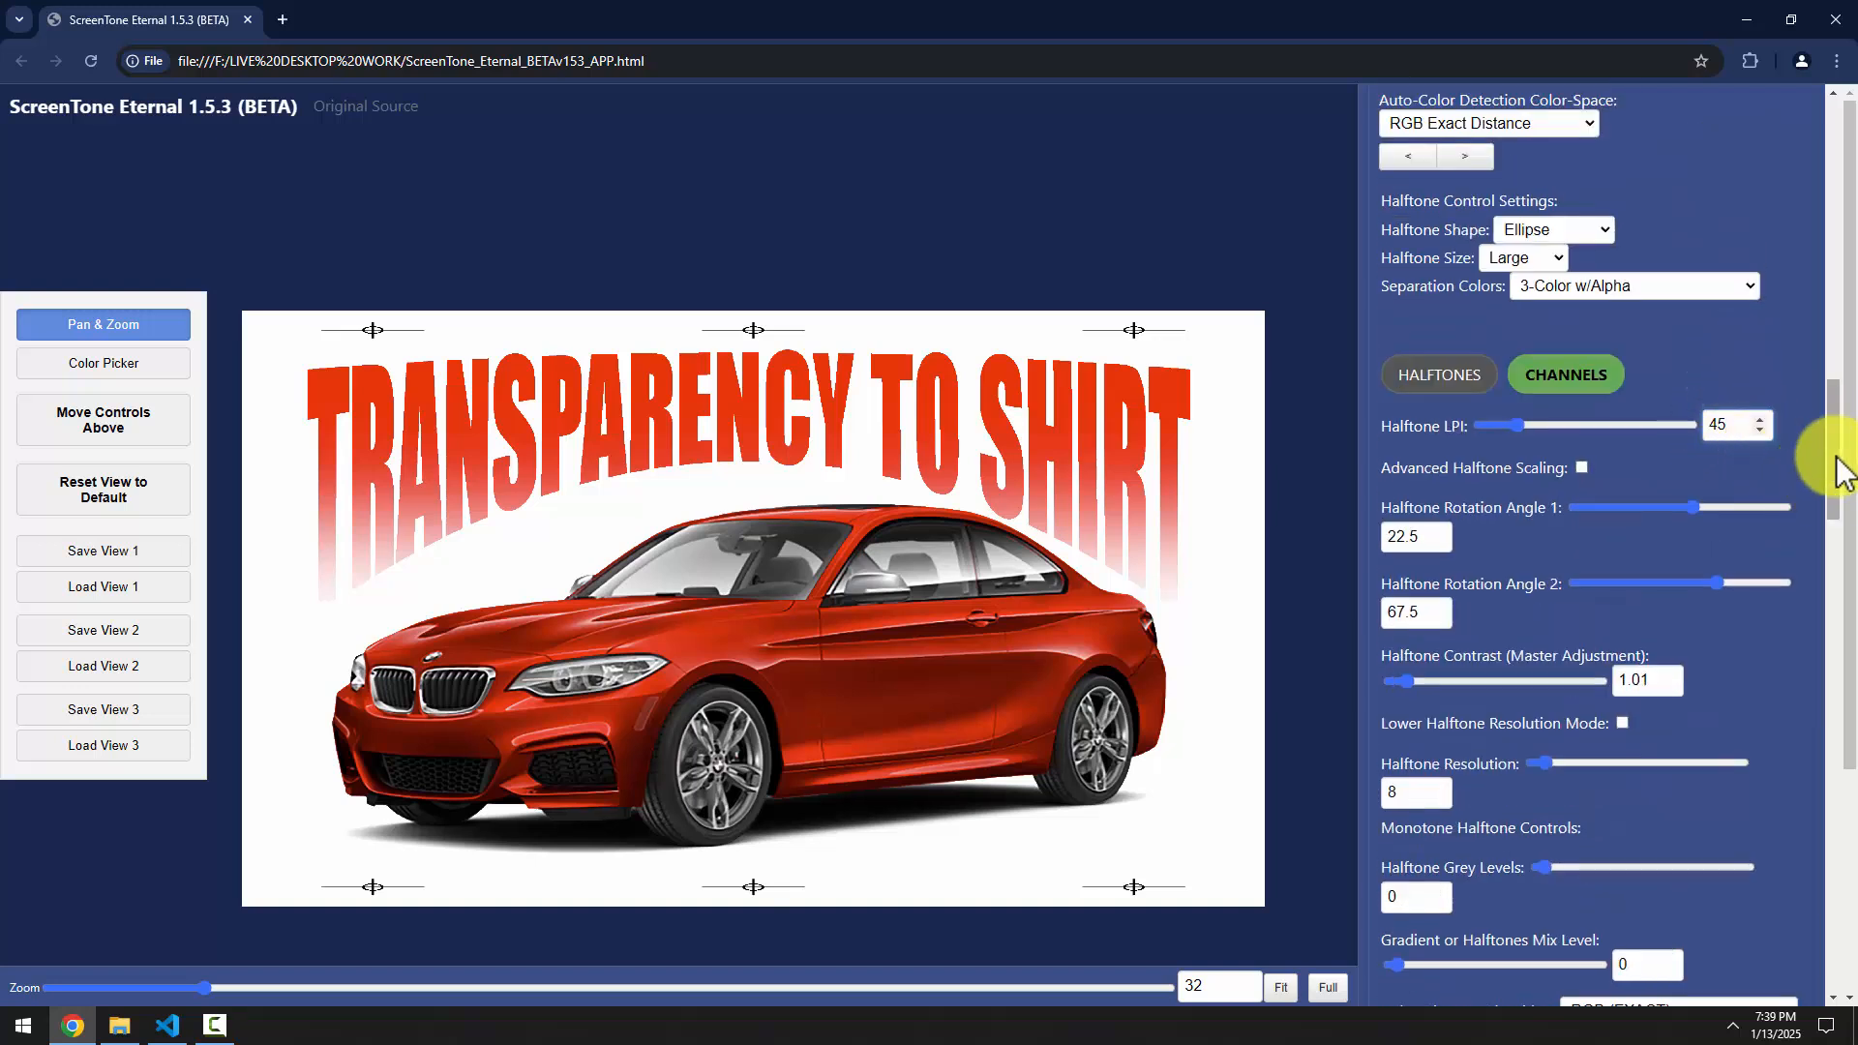
{"action": "left_click_drag", "start_coordinate": [1833, 468], "coordinate": [1712, 176]}
{"action": "left_click", "coordinate": [1453, 789]}
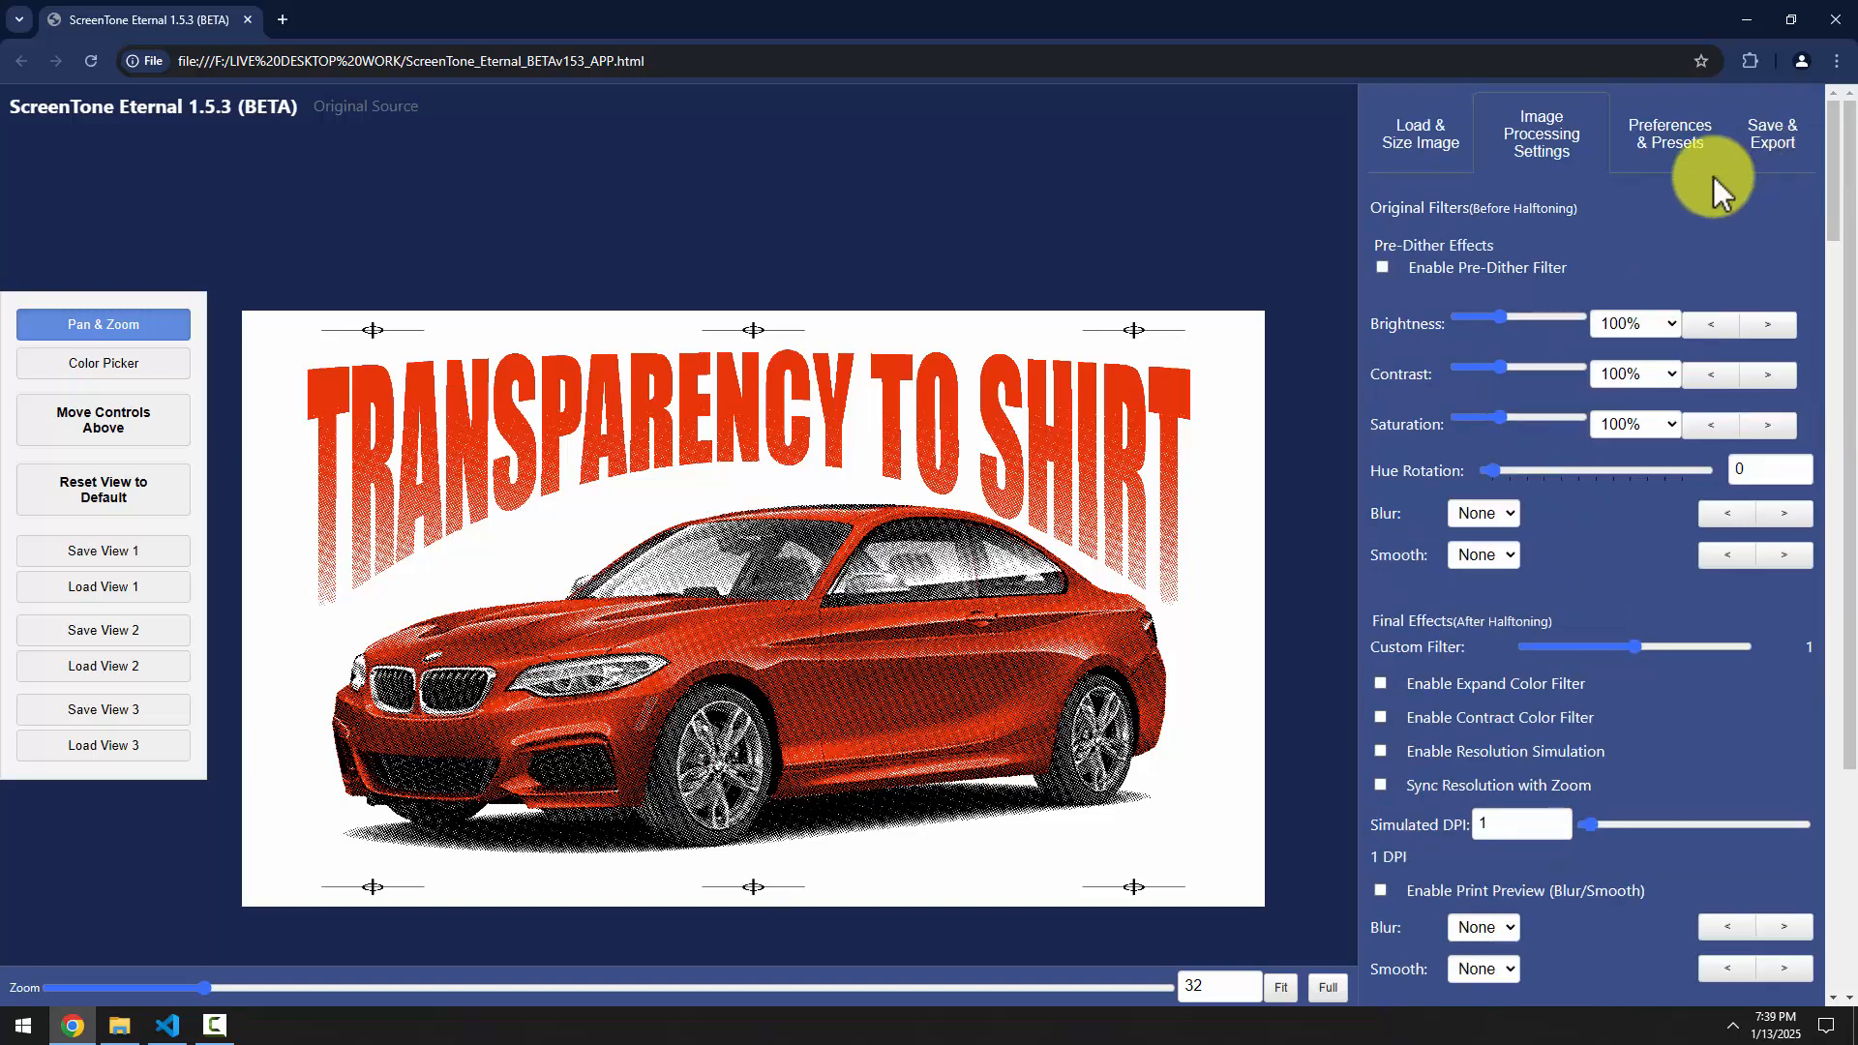
Include Separations 1, 2 and 3 and the underbase in the auto-save separations alongside full color
{"action": "left_click", "coordinate": [1773, 126]}
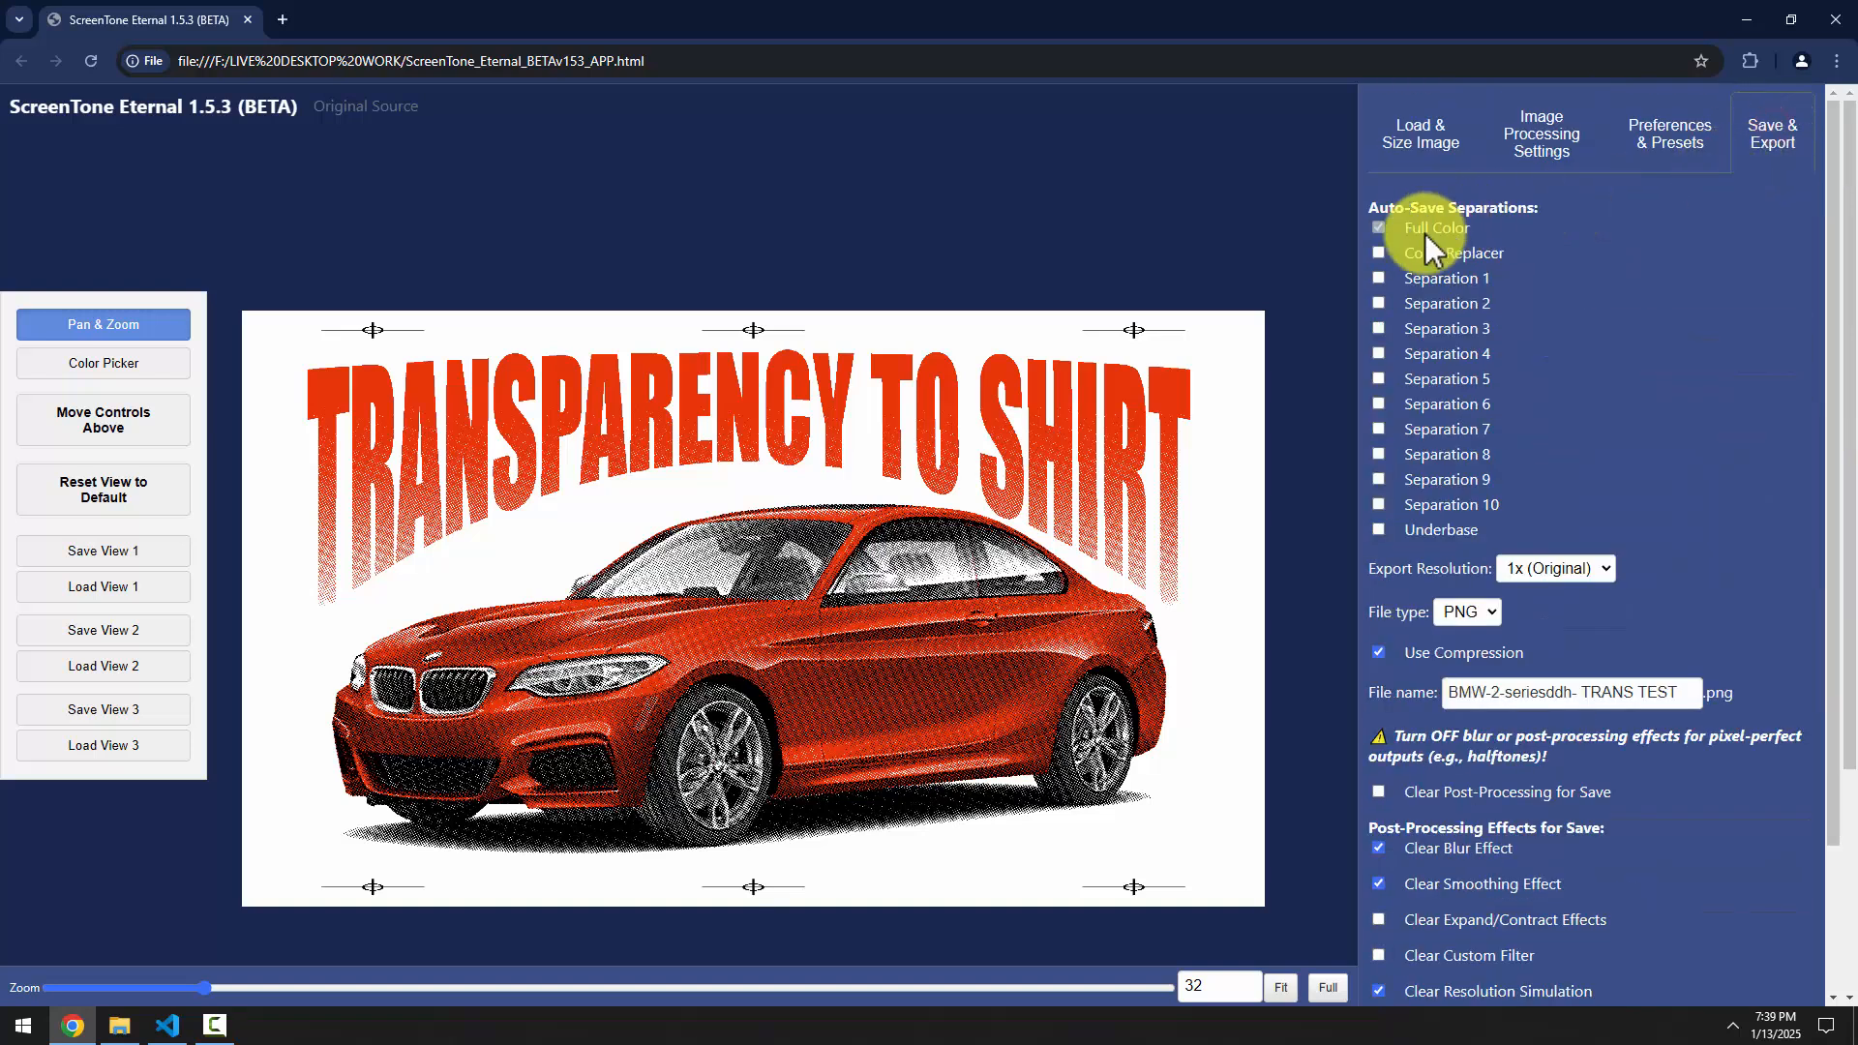
{"action": "left_click", "coordinate": [1378, 329]}
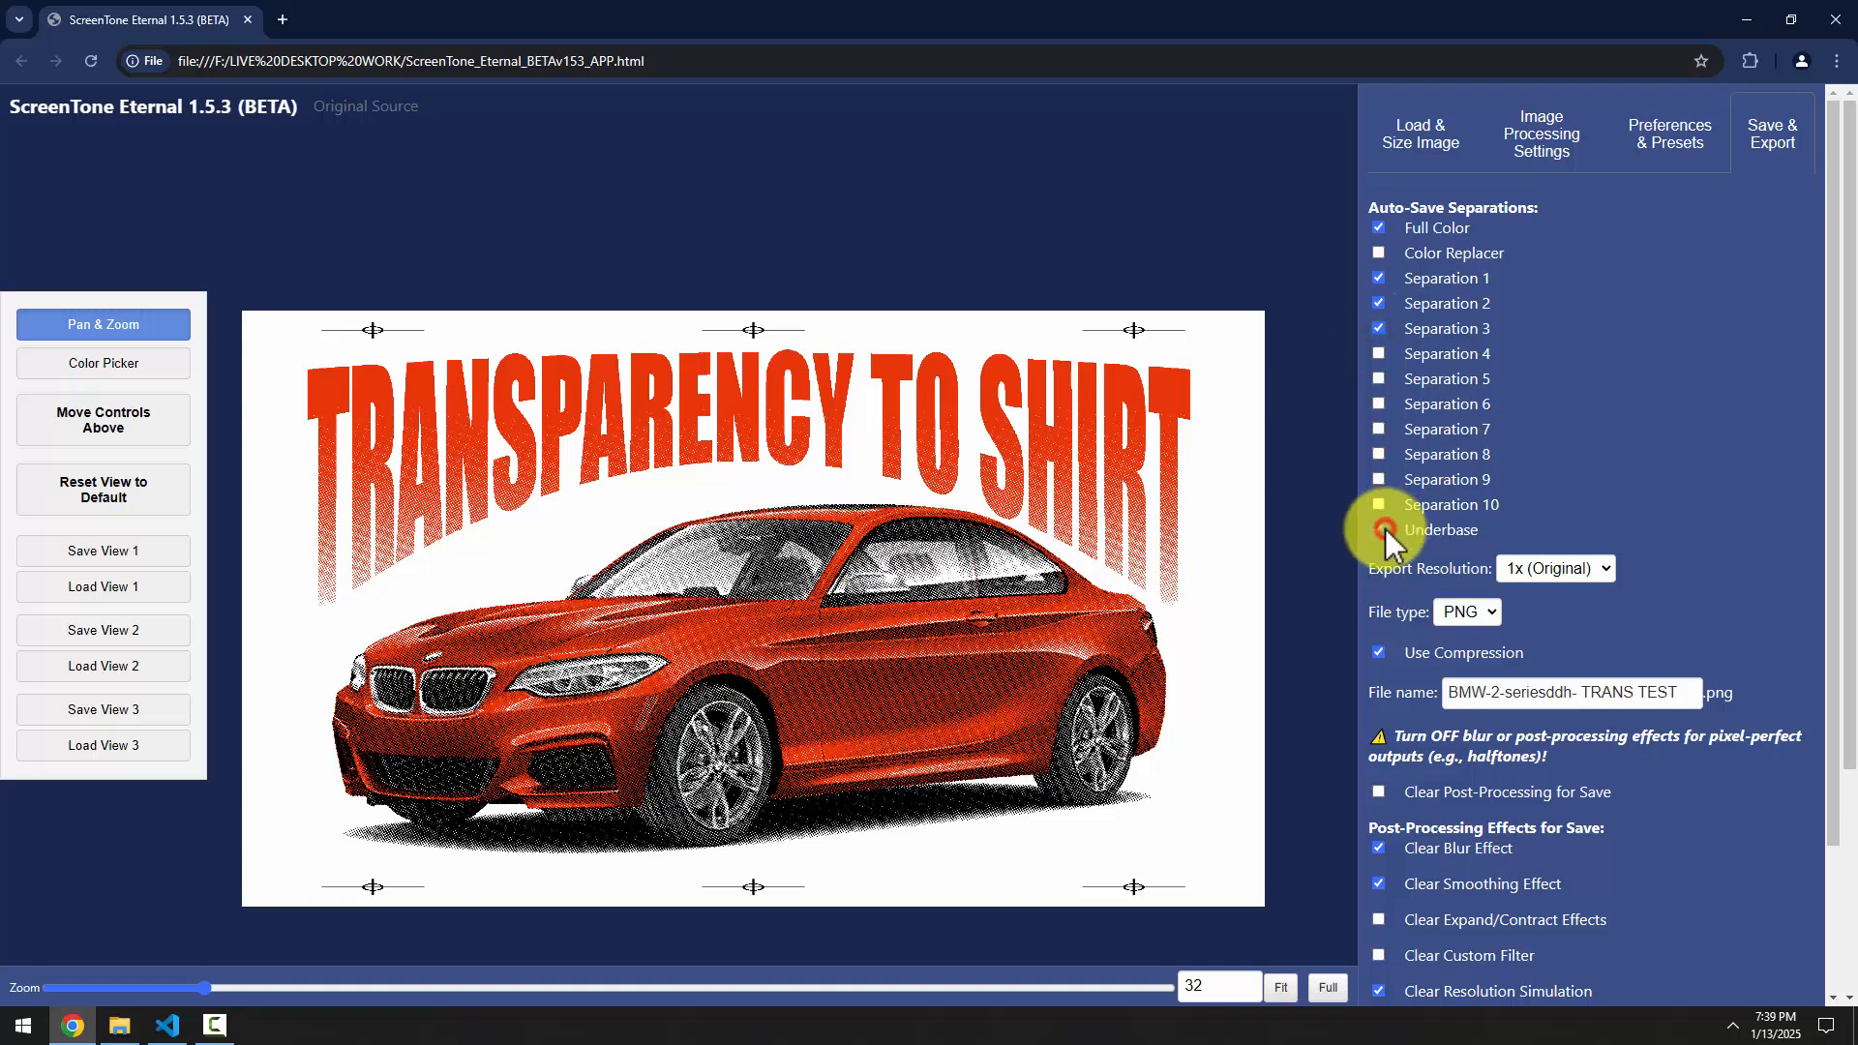
Check the tiled output resolutions in the image size settings and set the export resolution to 2x
{"action": "left_click", "coordinate": [1430, 133]}
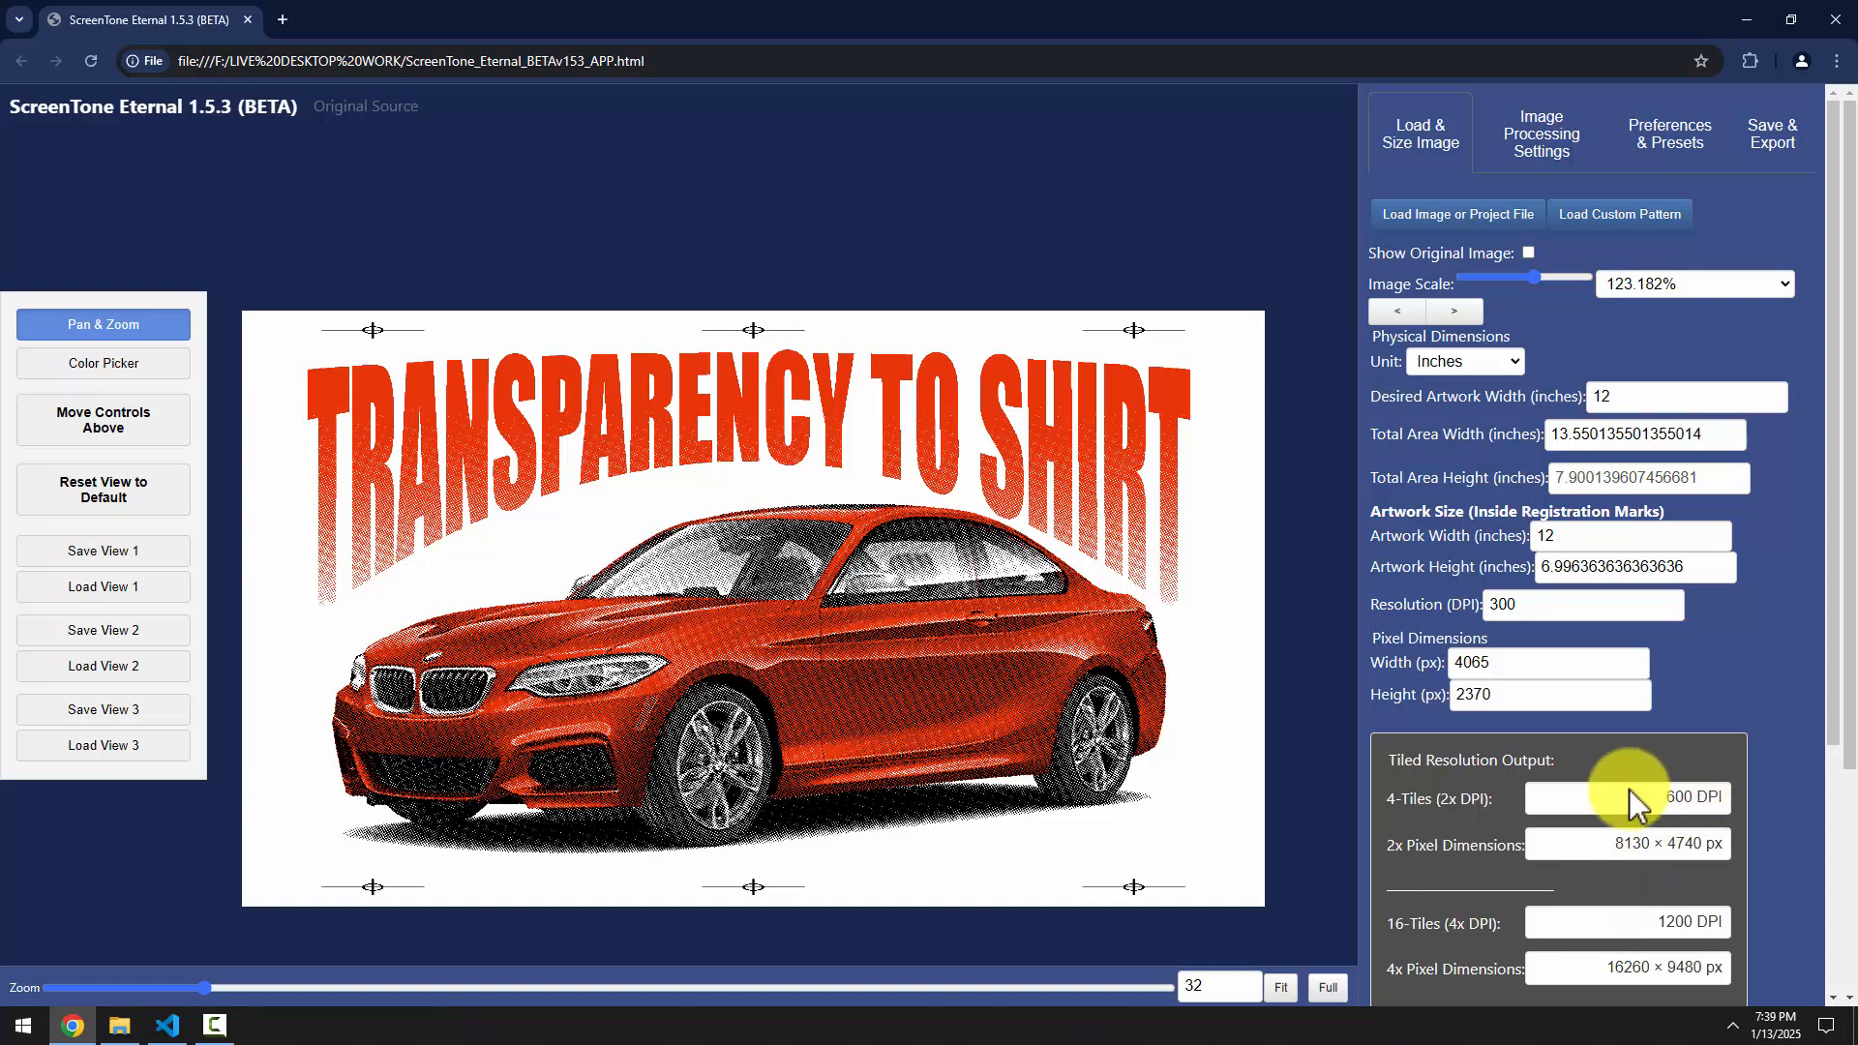
{"action": "left_click", "coordinate": [1767, 133]}
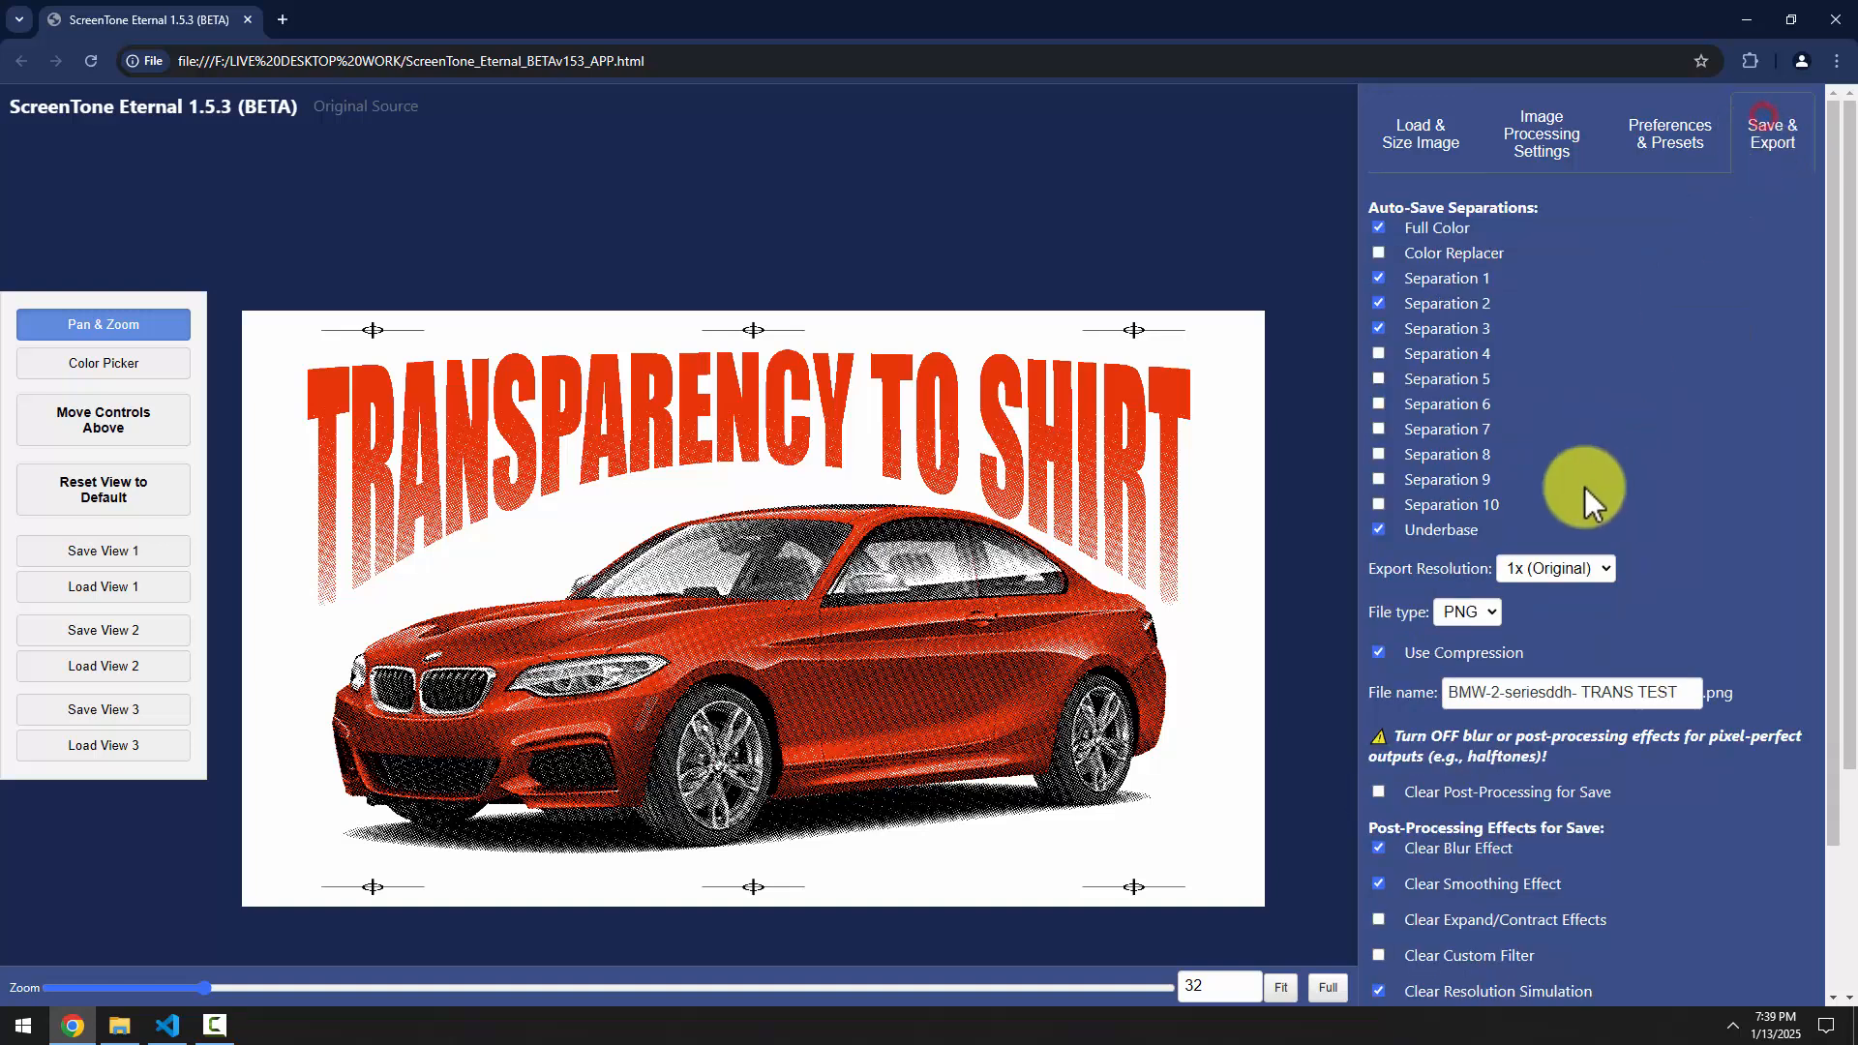
{"action": "left_click", "coordinate": [1553, 572]}
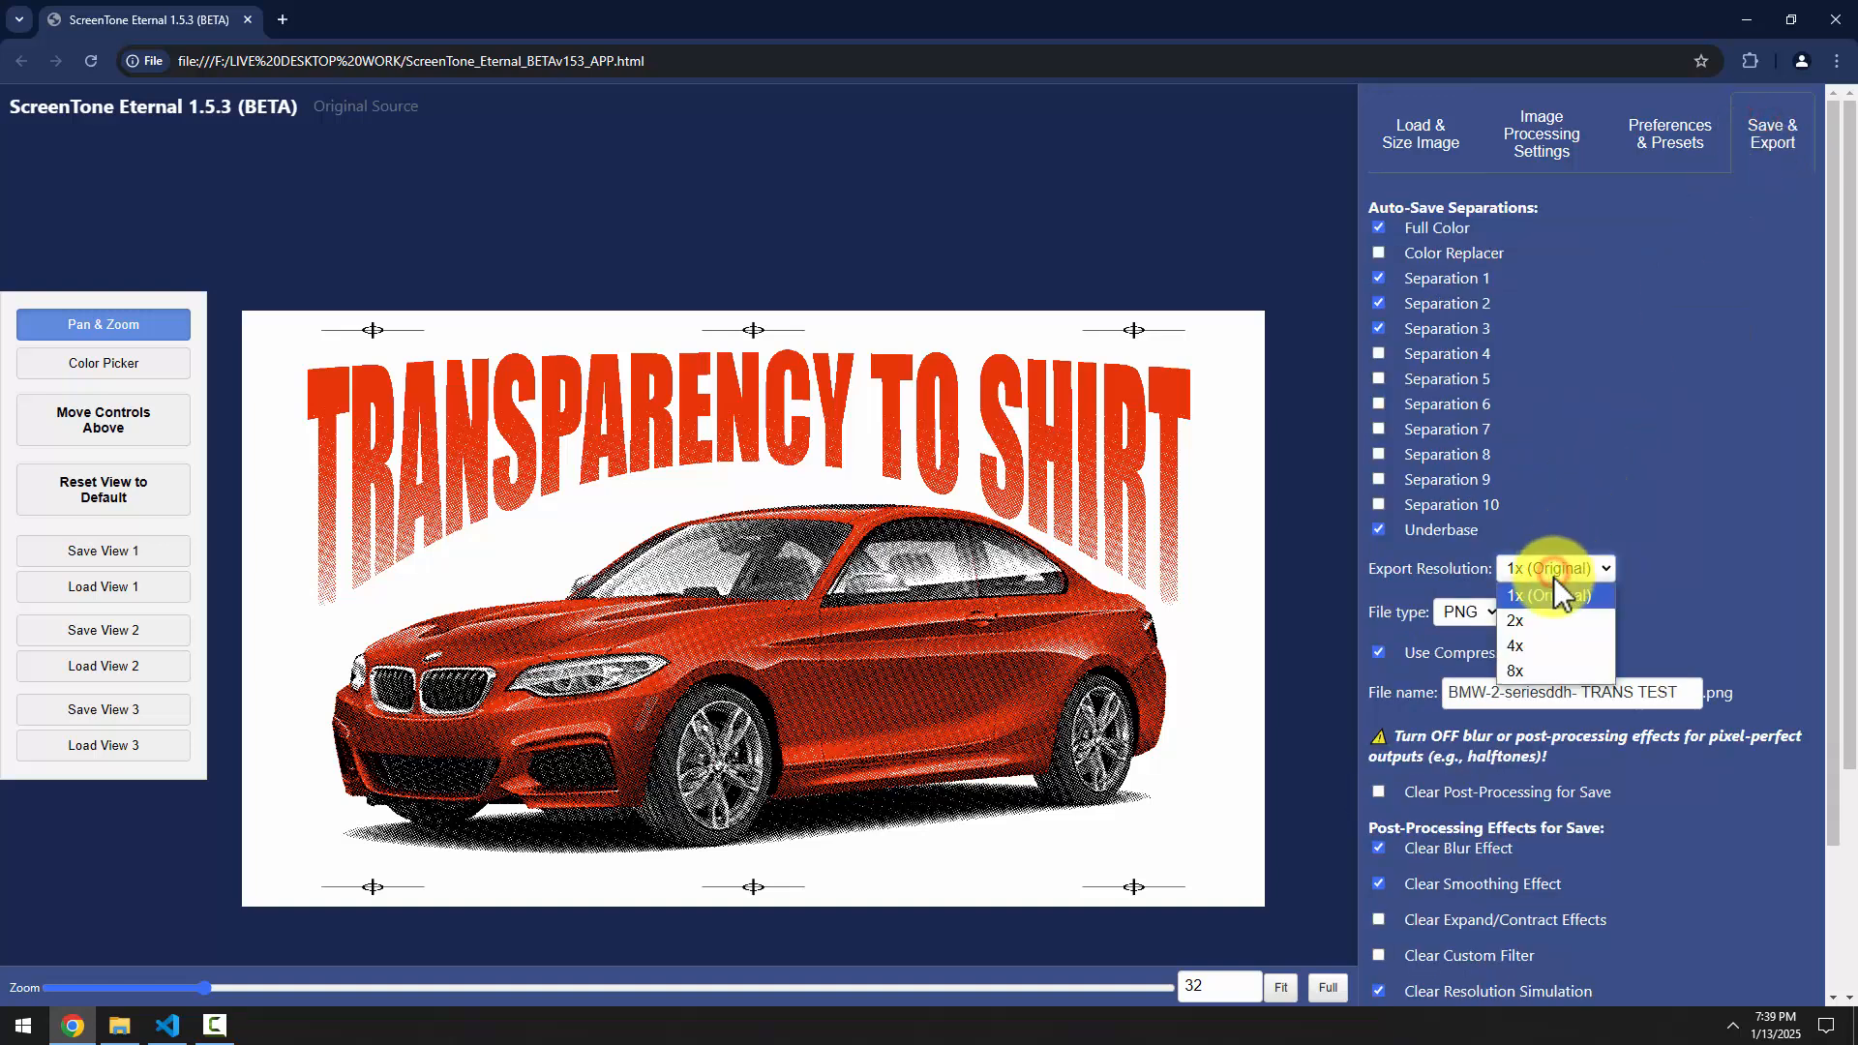
{"action": "left_click", "coordinate": [1533, 622]}
Turn off clearing of resolution simulation, smoothing and blur effects for saving, and prepare the export
{"action": "left_click_drag", "start_coordinate": [1826, 370], "coordinate": [1836, 590]}
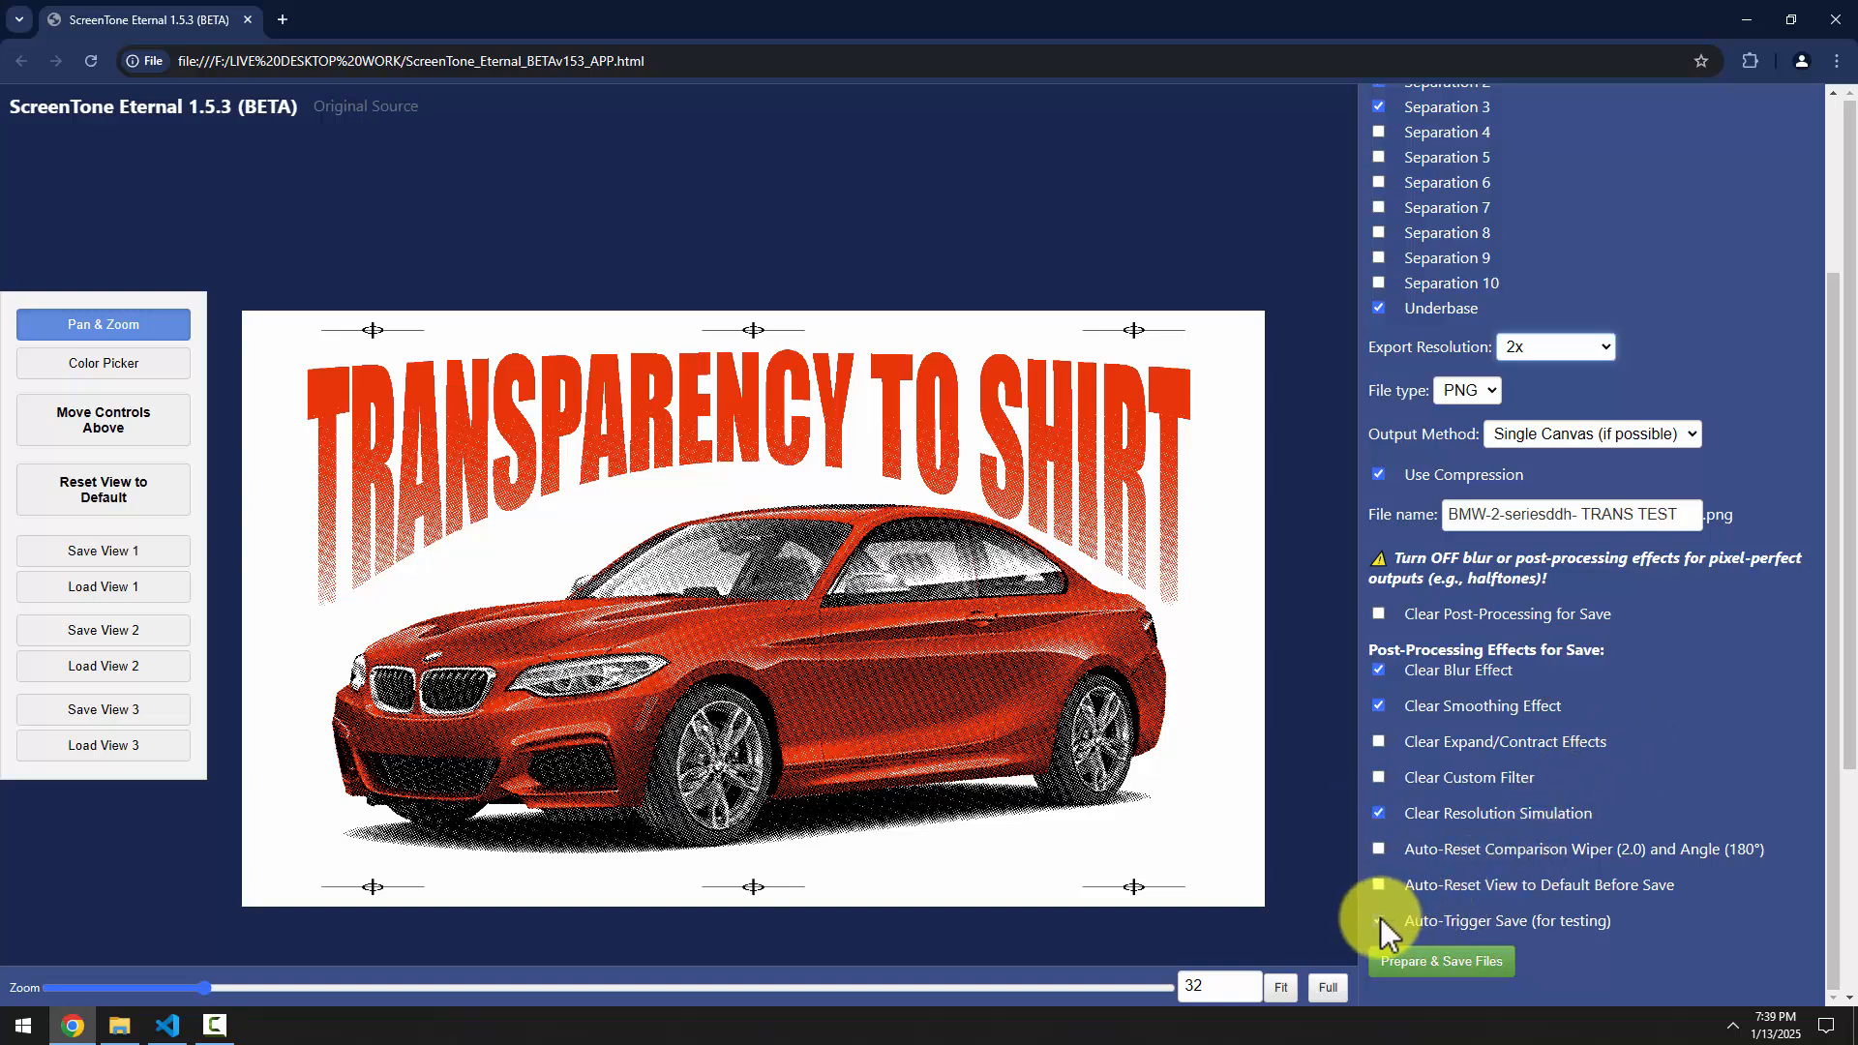
{"action": "left_click", "coordinate": [1379, 813]}
{"action": "left_click", "coordinate": [1378, 705]}
{"action": "left_click", "coordinate": [1379, 670]}
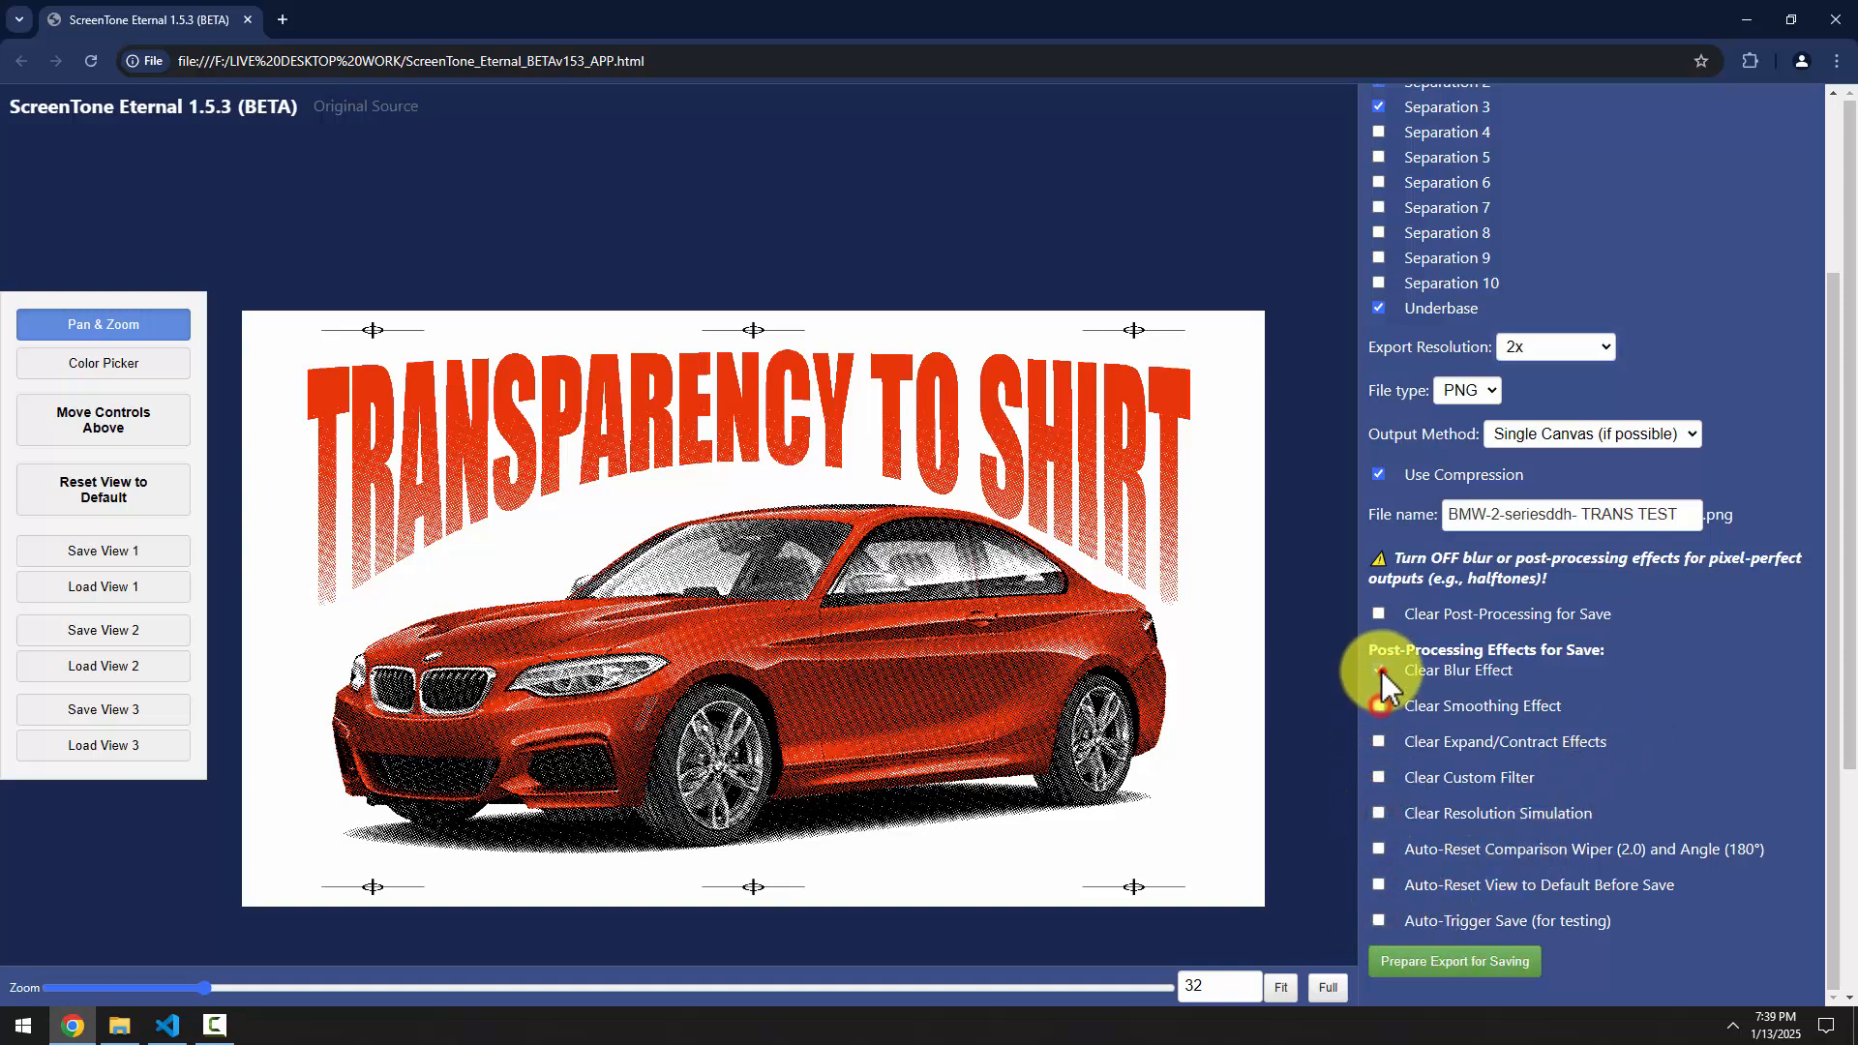
{"action": "left_click", "coordinate": [1490, 964]}
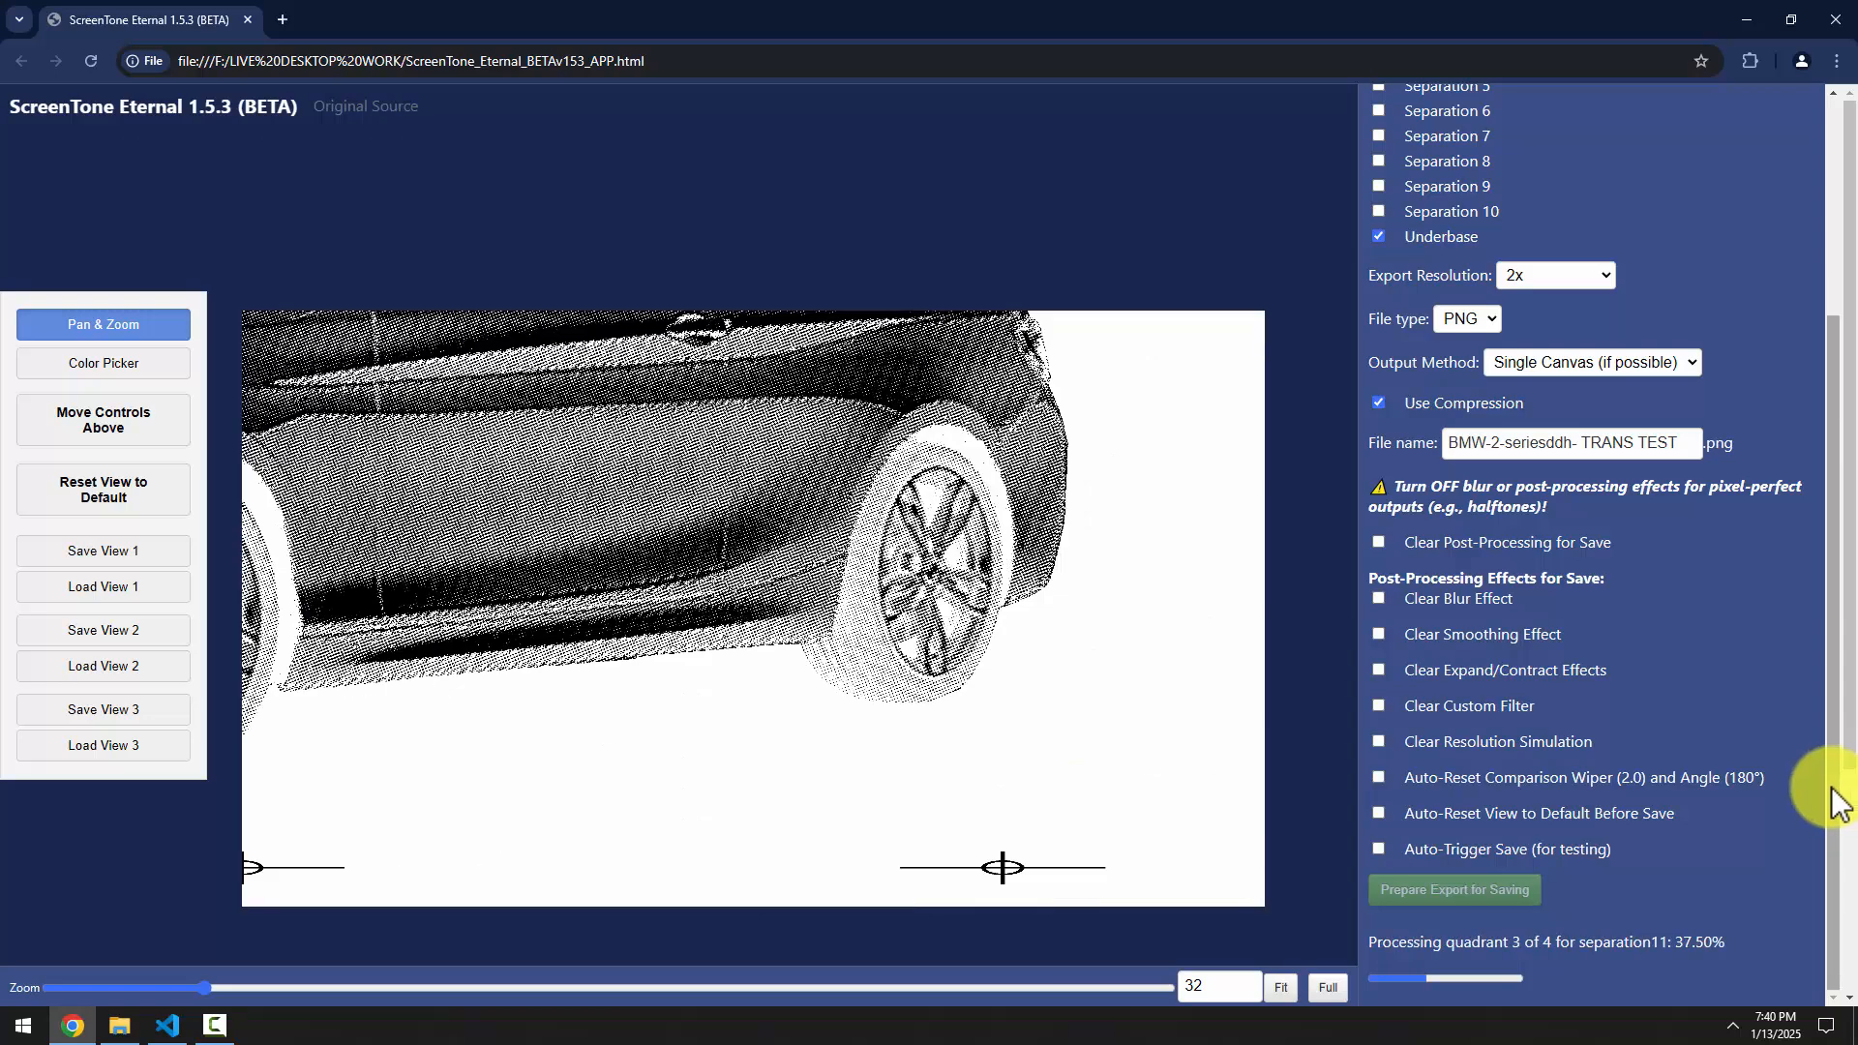
Save the prepared full-color PNG to the Downloads folder
{"action": "left_click_drag", "start_coordinate": [1831, 784], "coordinate": [1828, 946]}
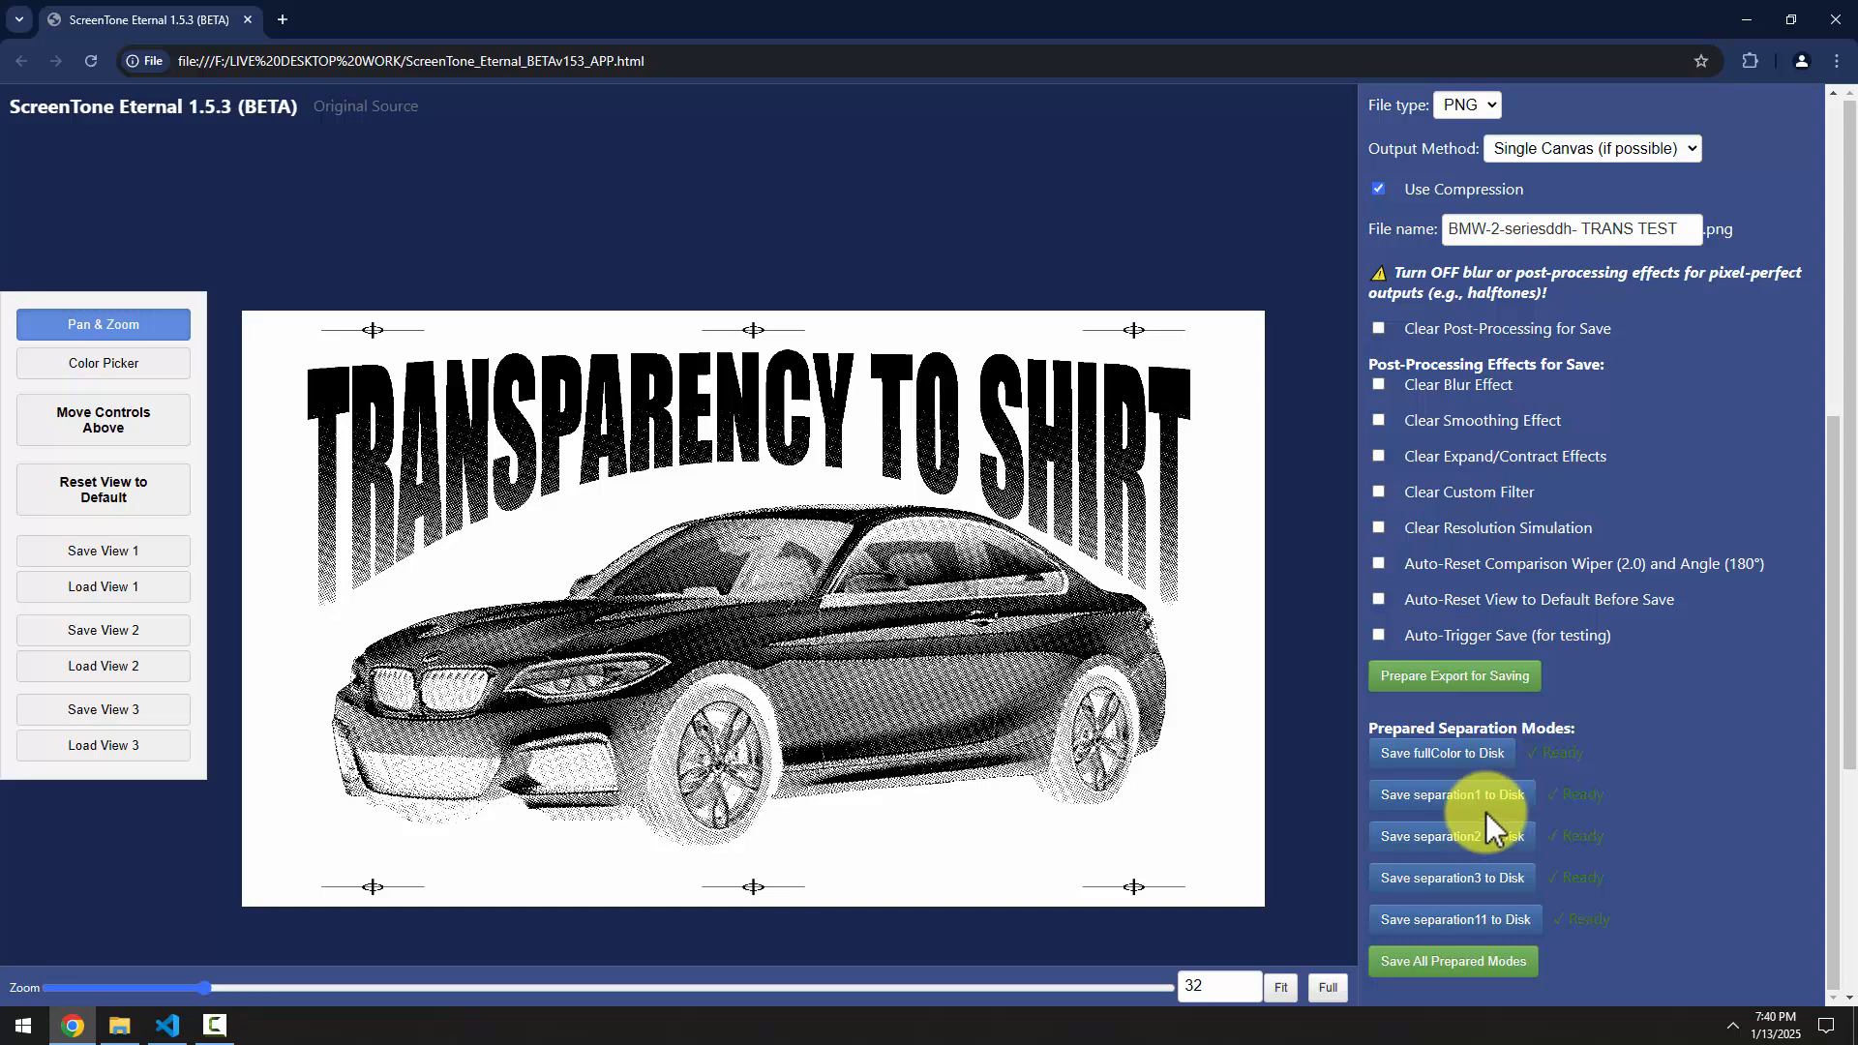
{"action": "left_click", "coordinate": [1461, 760]}
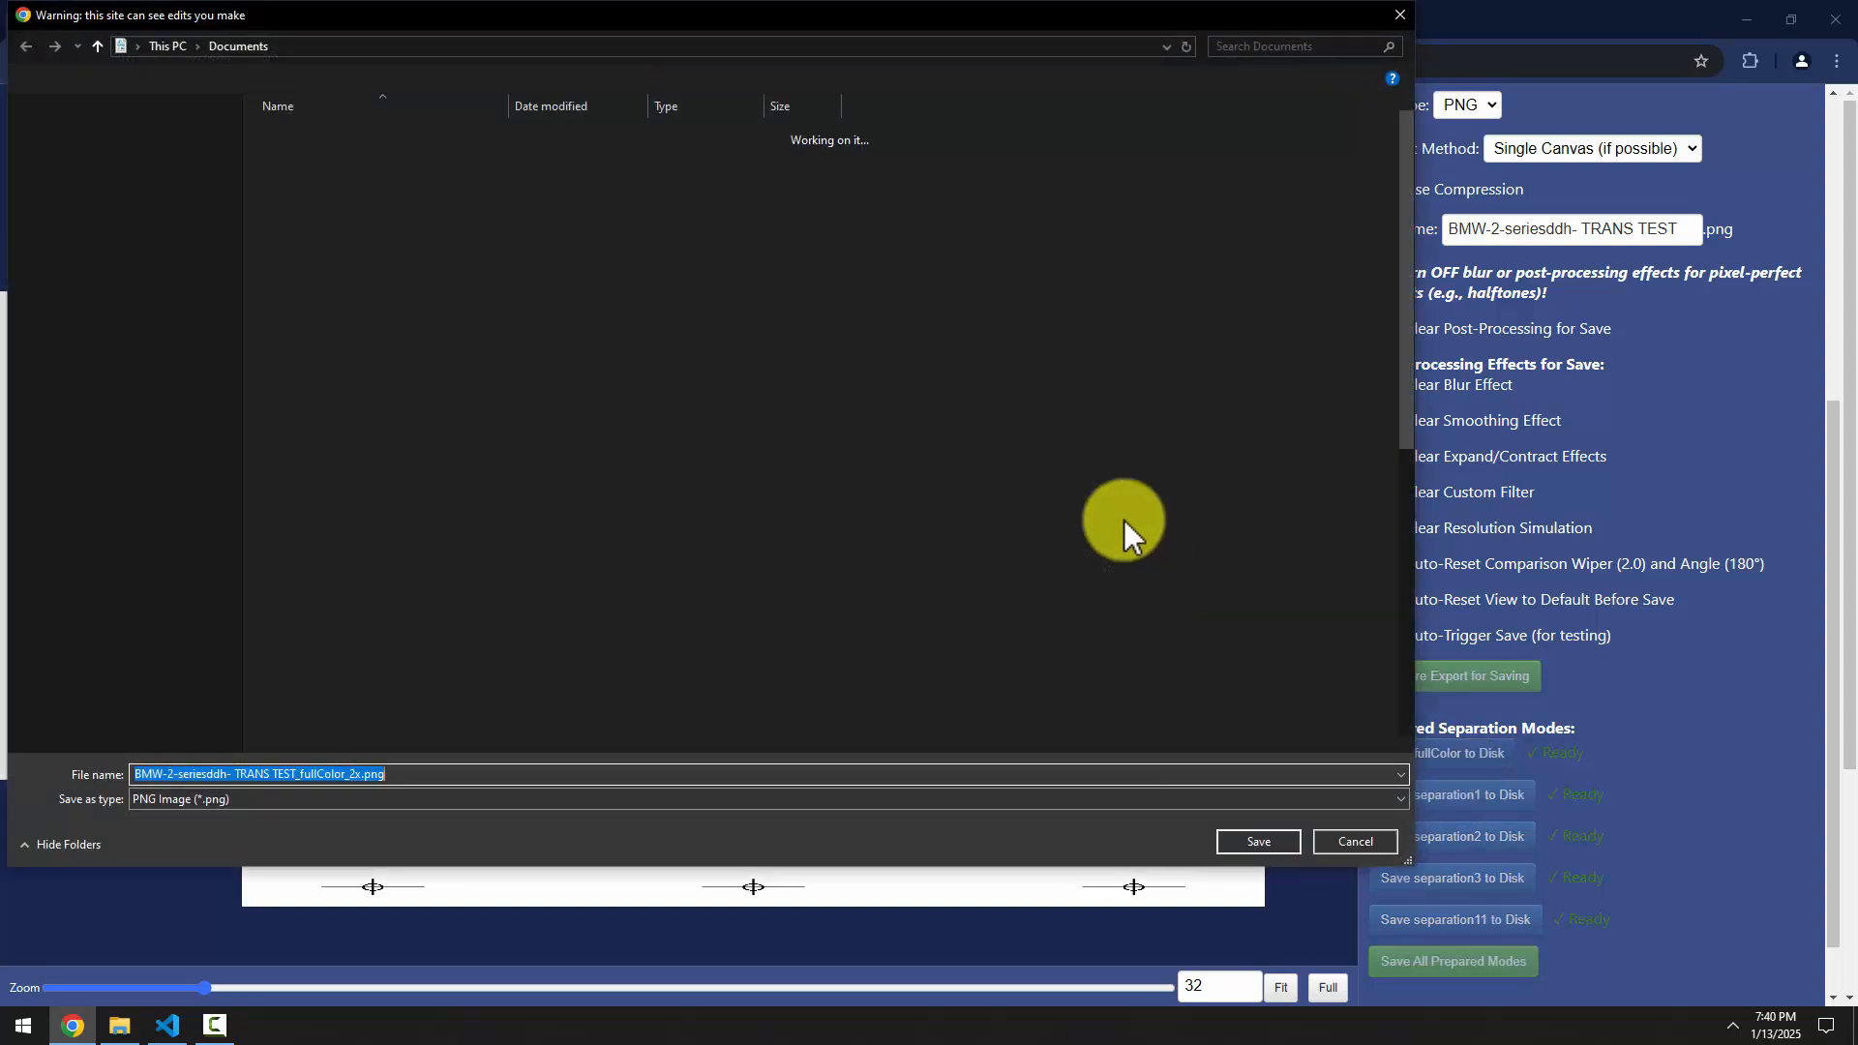
{"action": "left_click", "coordinate": [89, 277]}
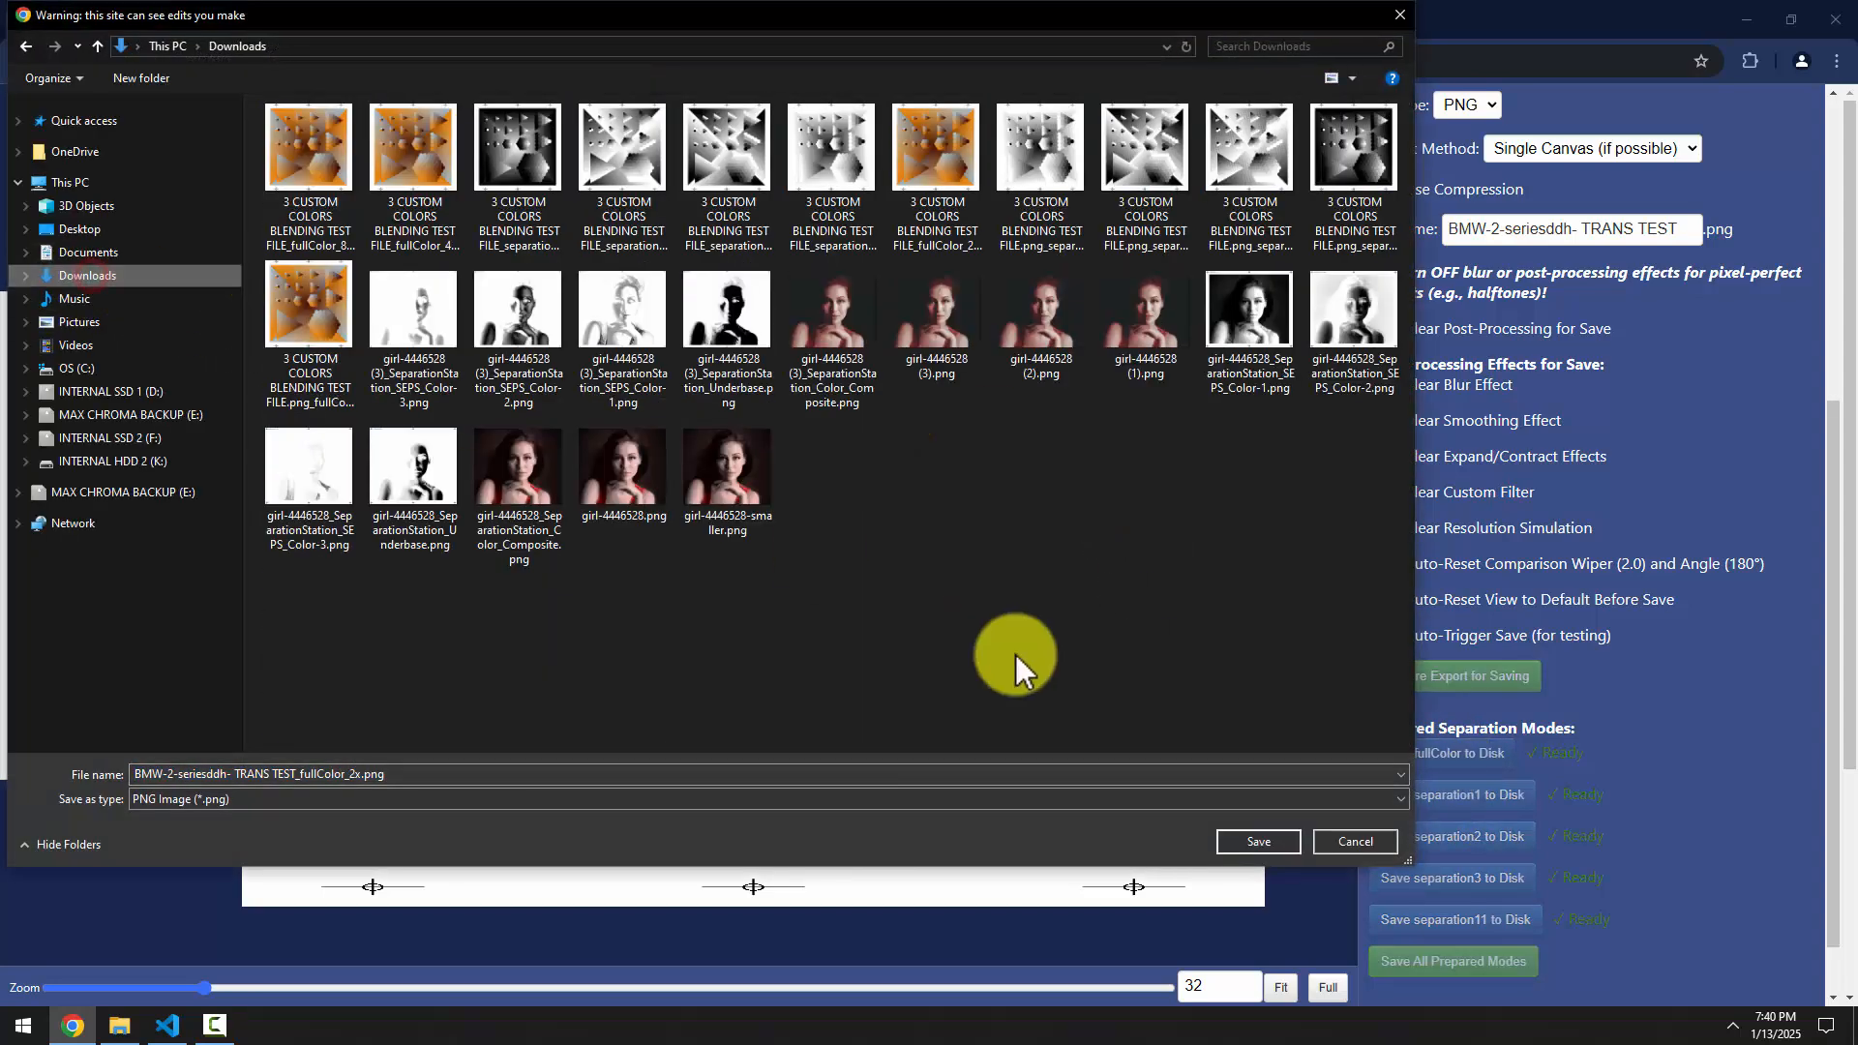
{"action": "left_click", "coordinate": [1257, 841]}
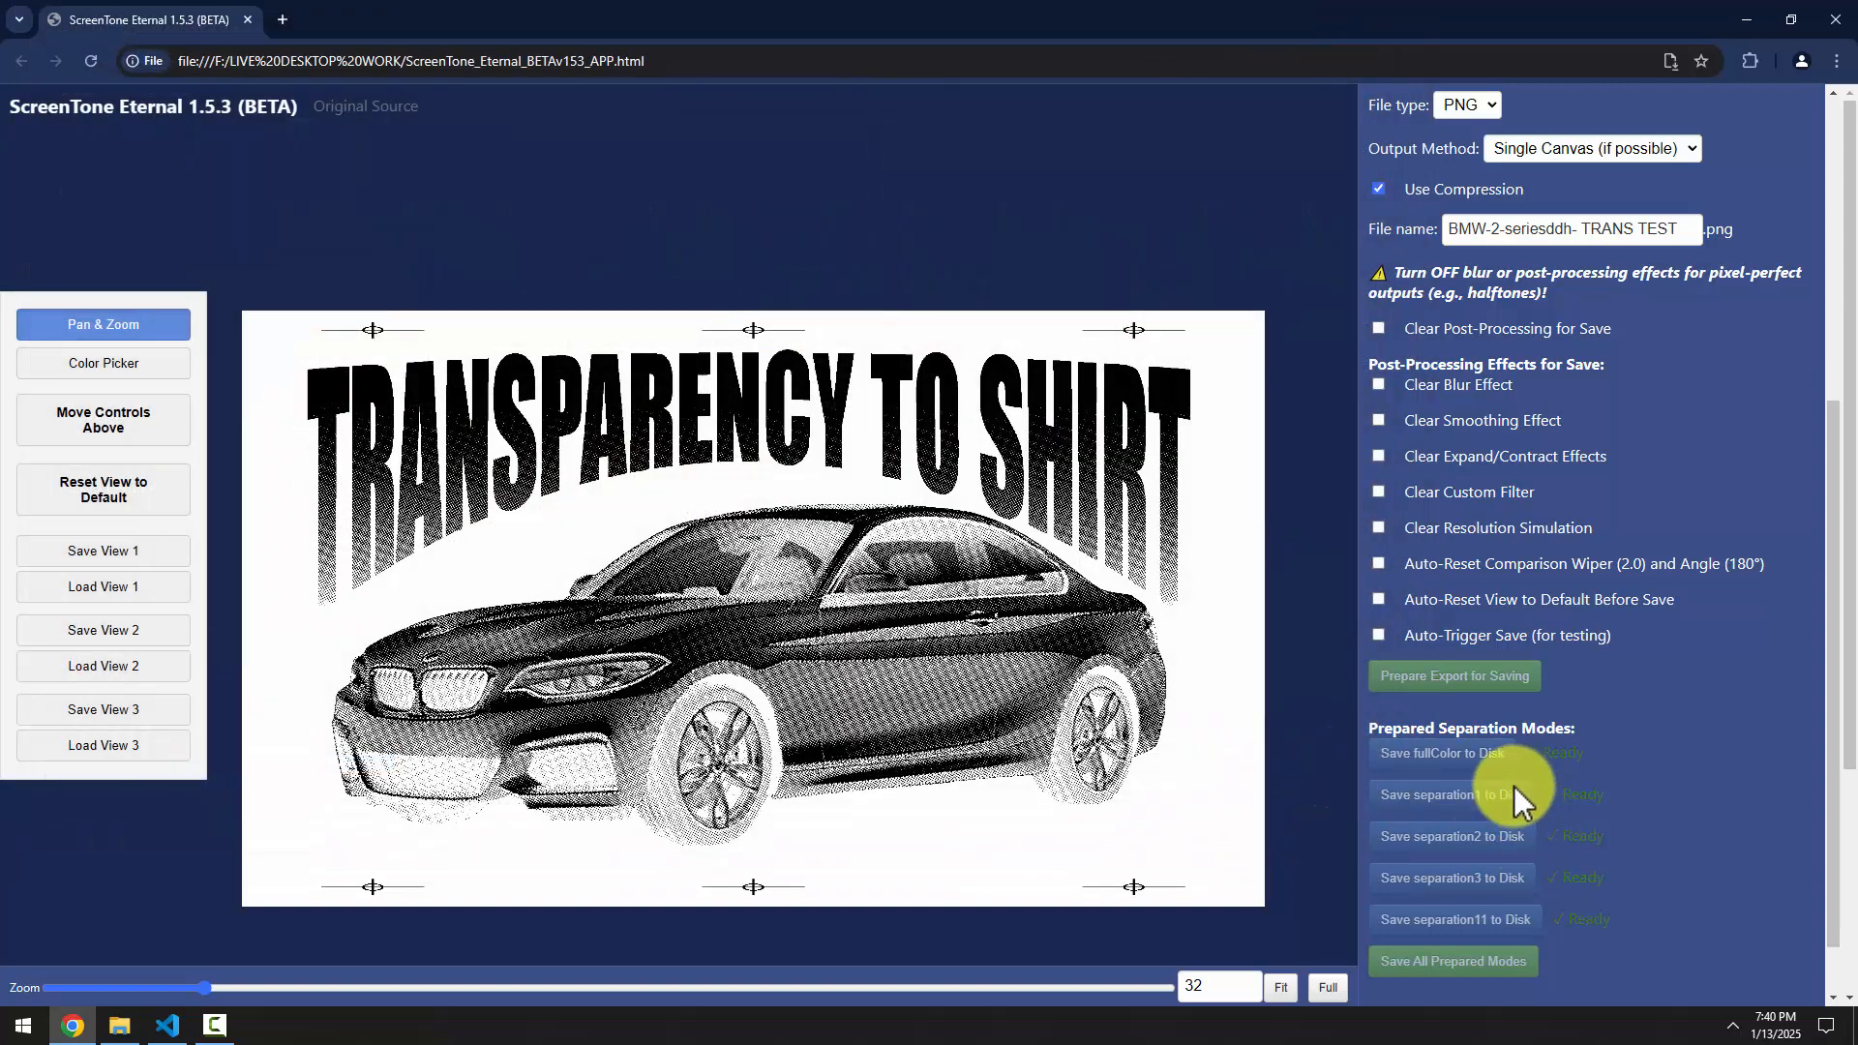
Save the prepared Separation 1 PNG to the Downloads folder
{"action": "left_click", "coordinate": [1469, 805]}
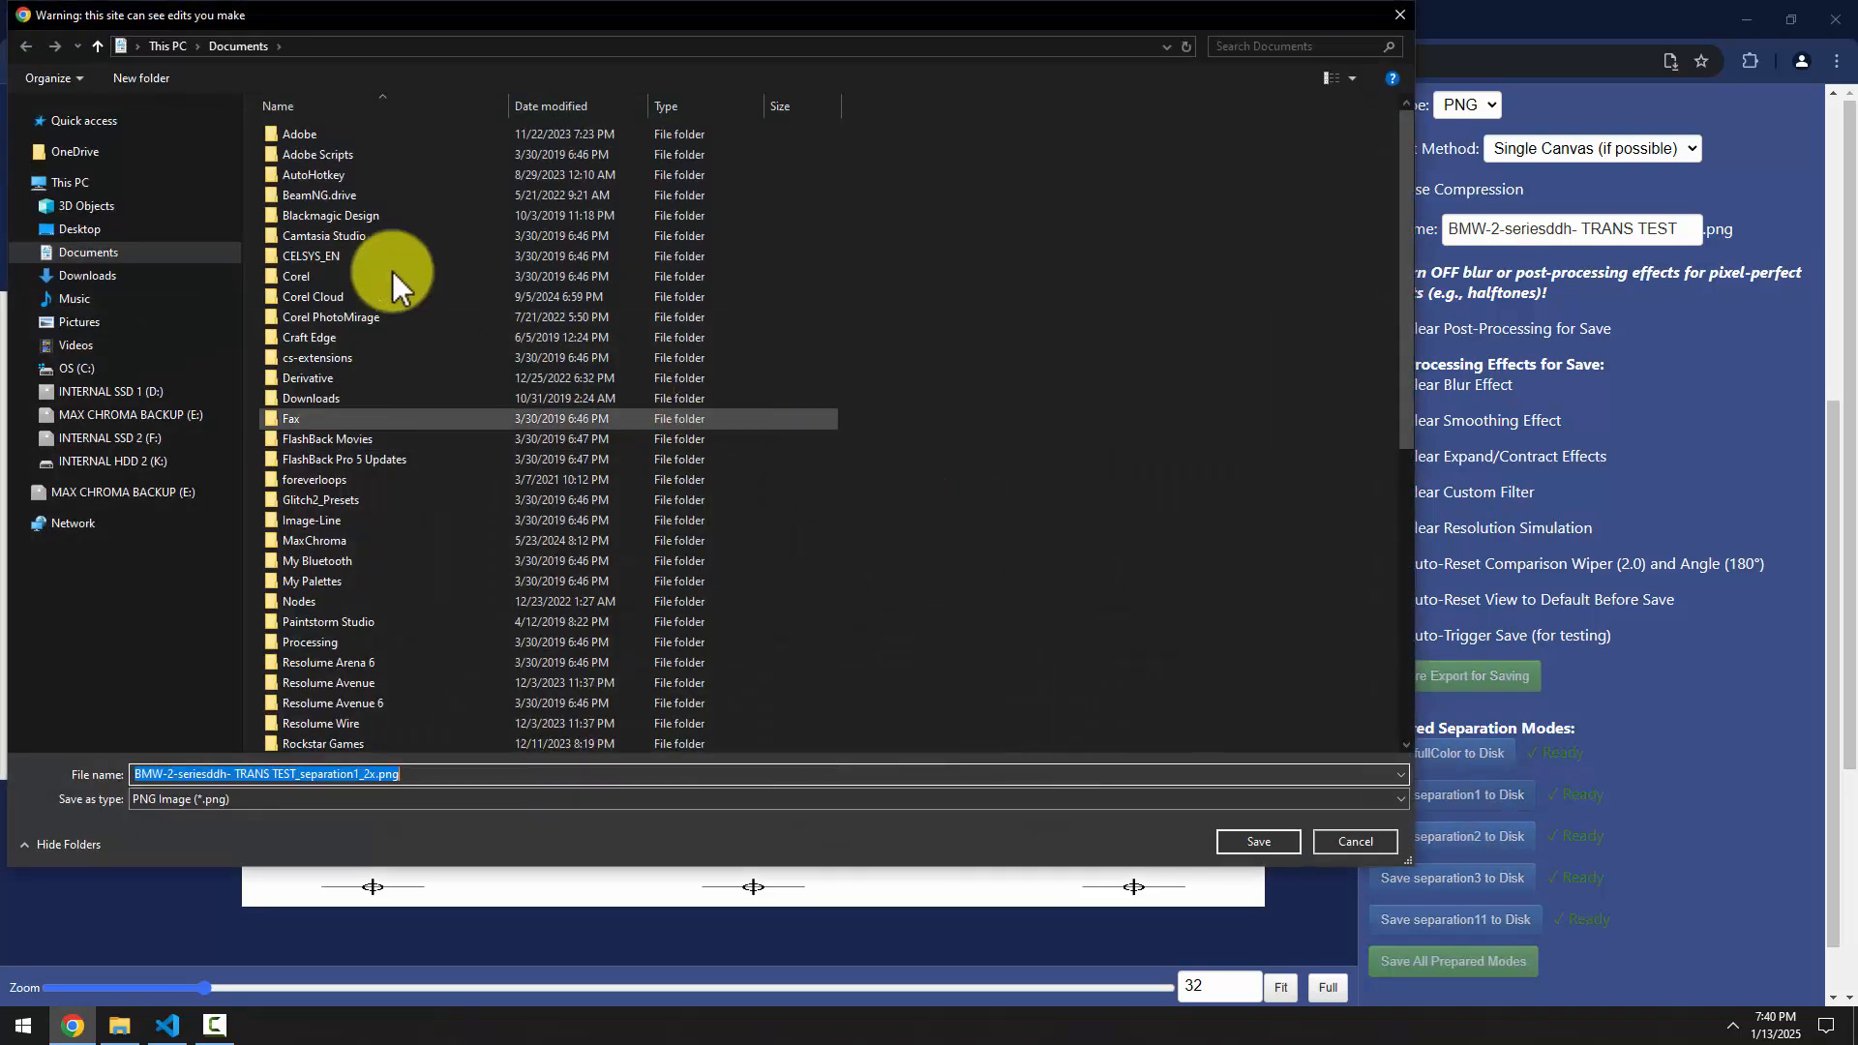
{"action": "left_click", "coordinate": [126, 279]}
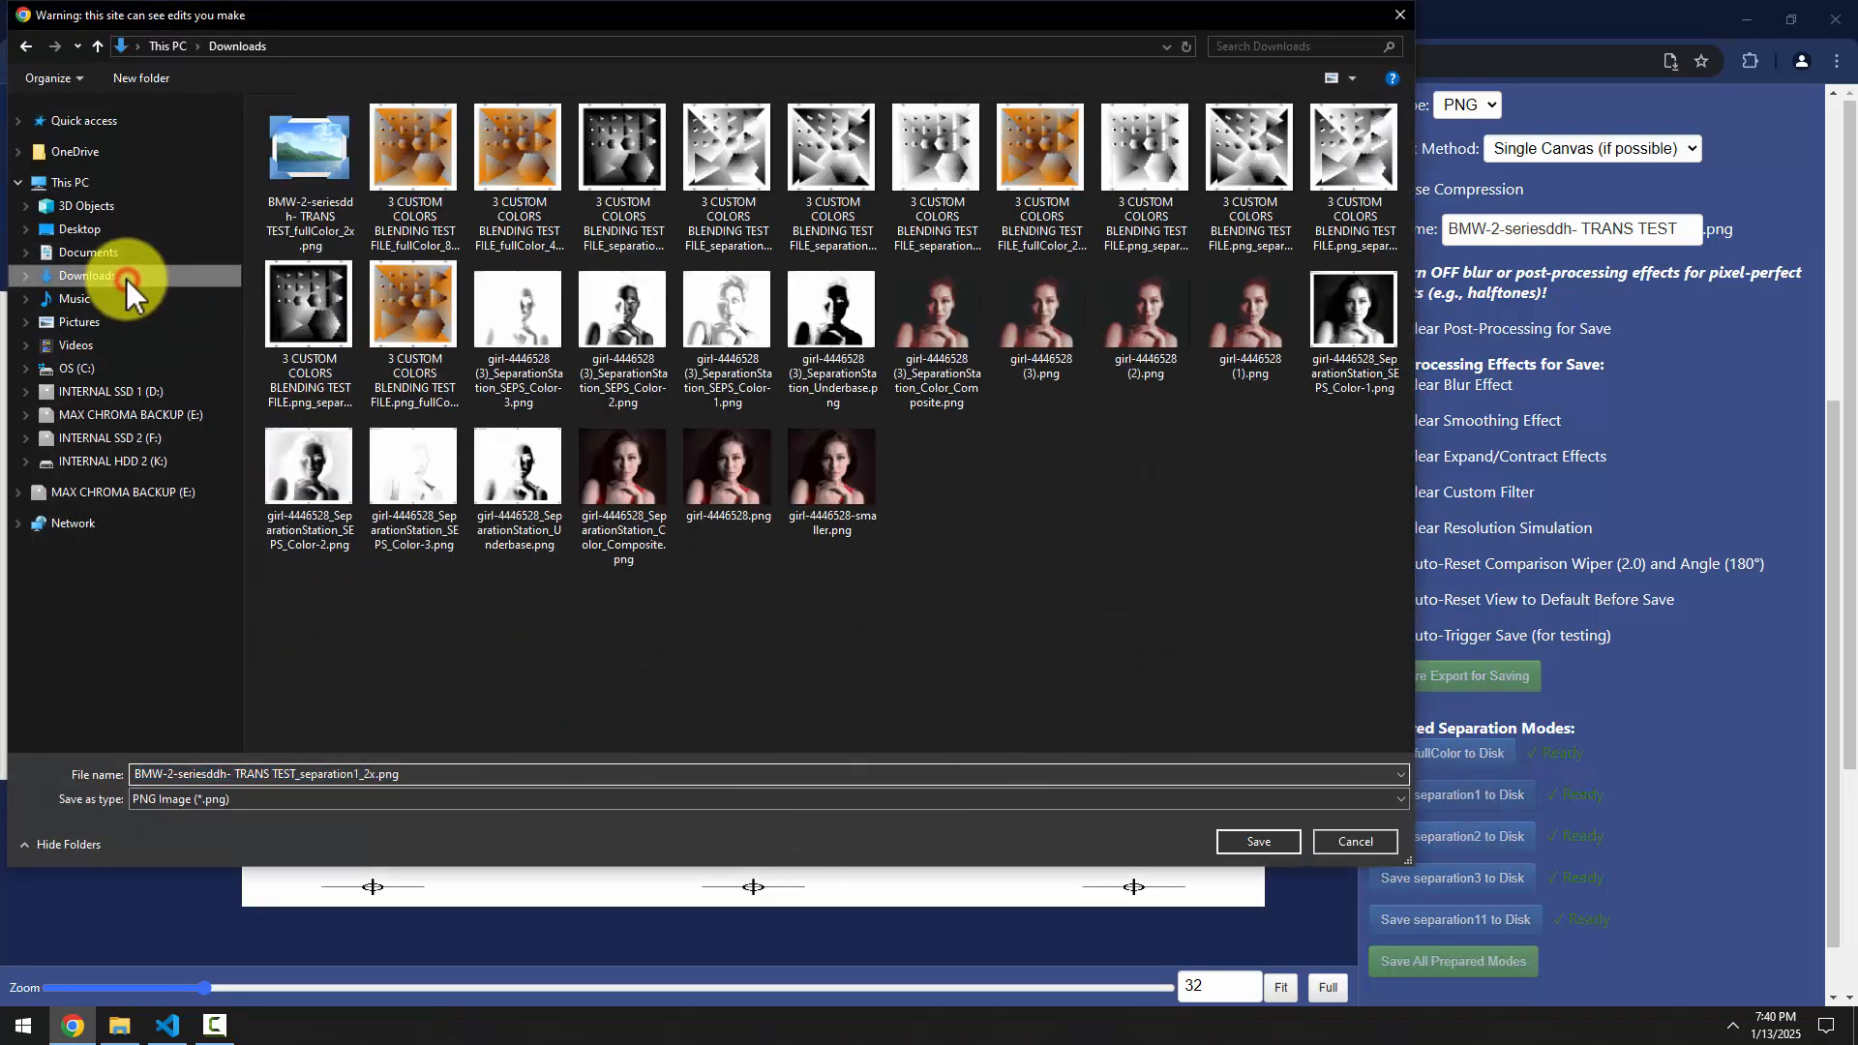
{"action": "left_click", "coordinate": [1258, 842]}
Switch to File Explorer and view the exported files in the Downloads folder as large icons
{"action": "left_click", "coordinate": [116, 1033]}
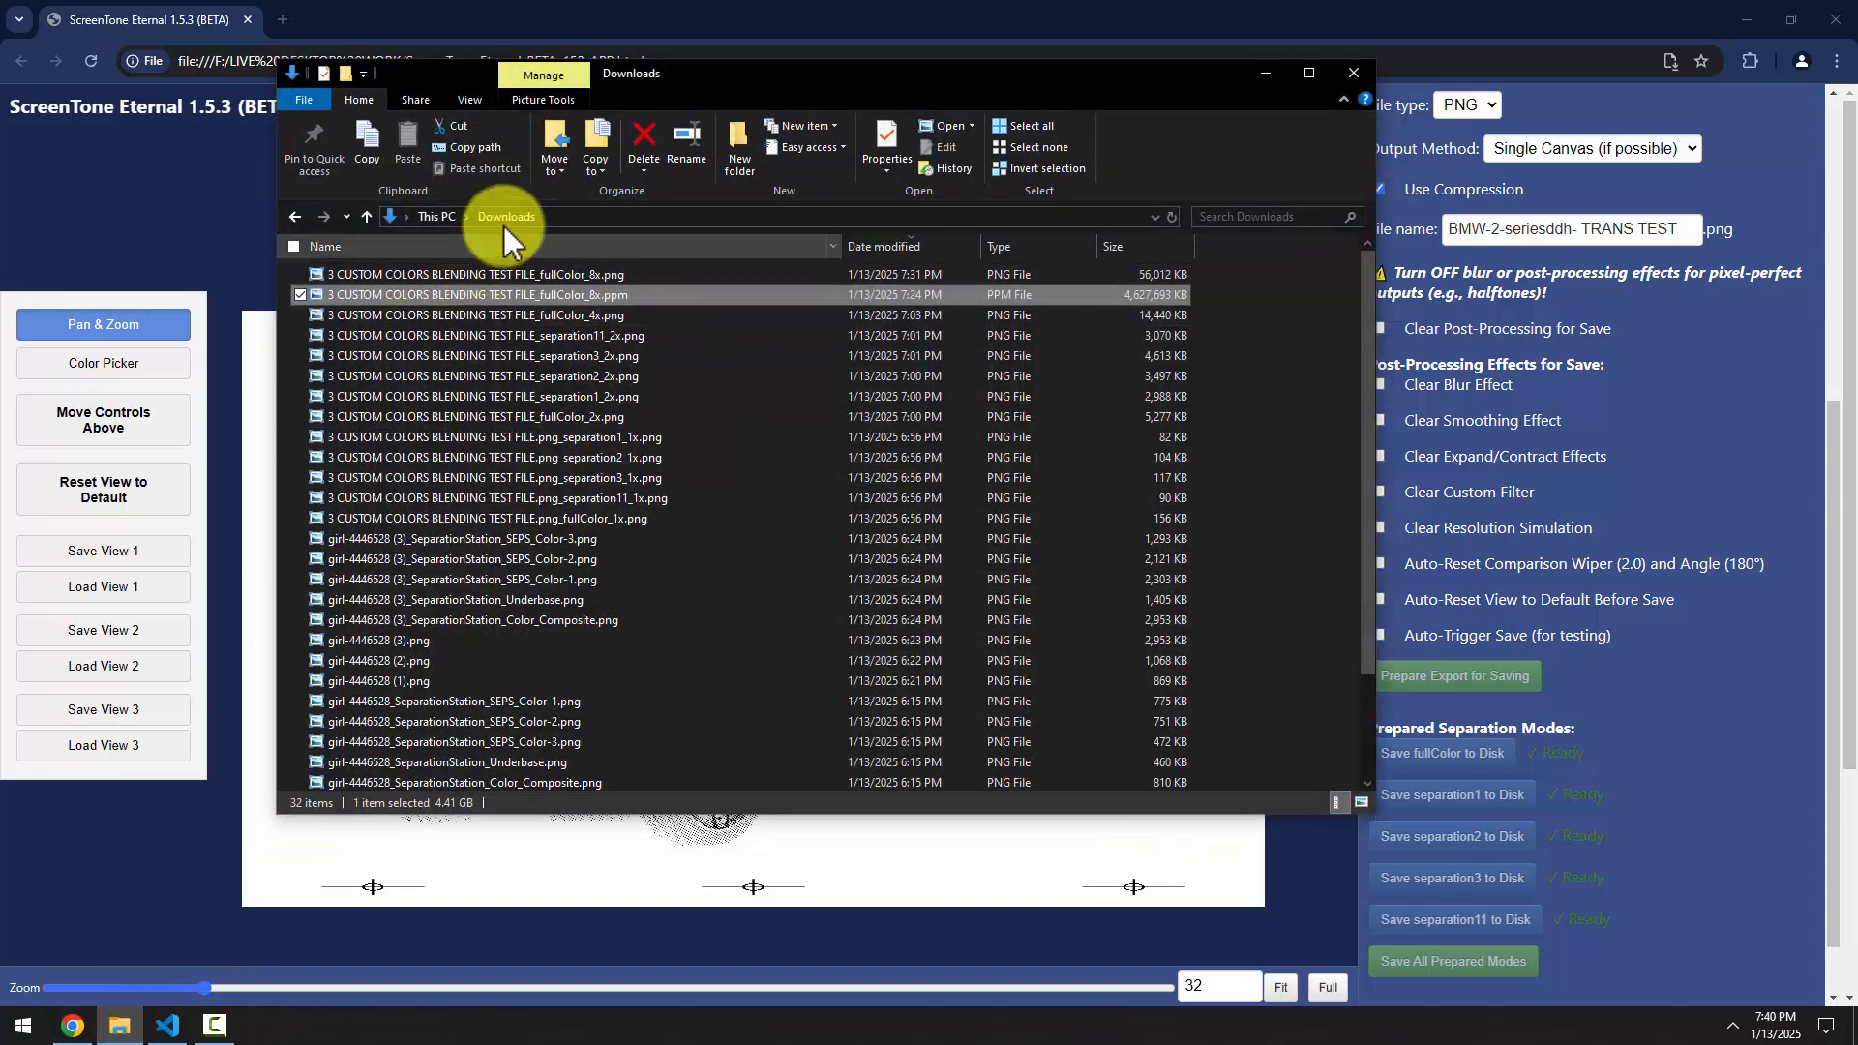
{"action": "right_click", "coordinate": [1273, 391]}
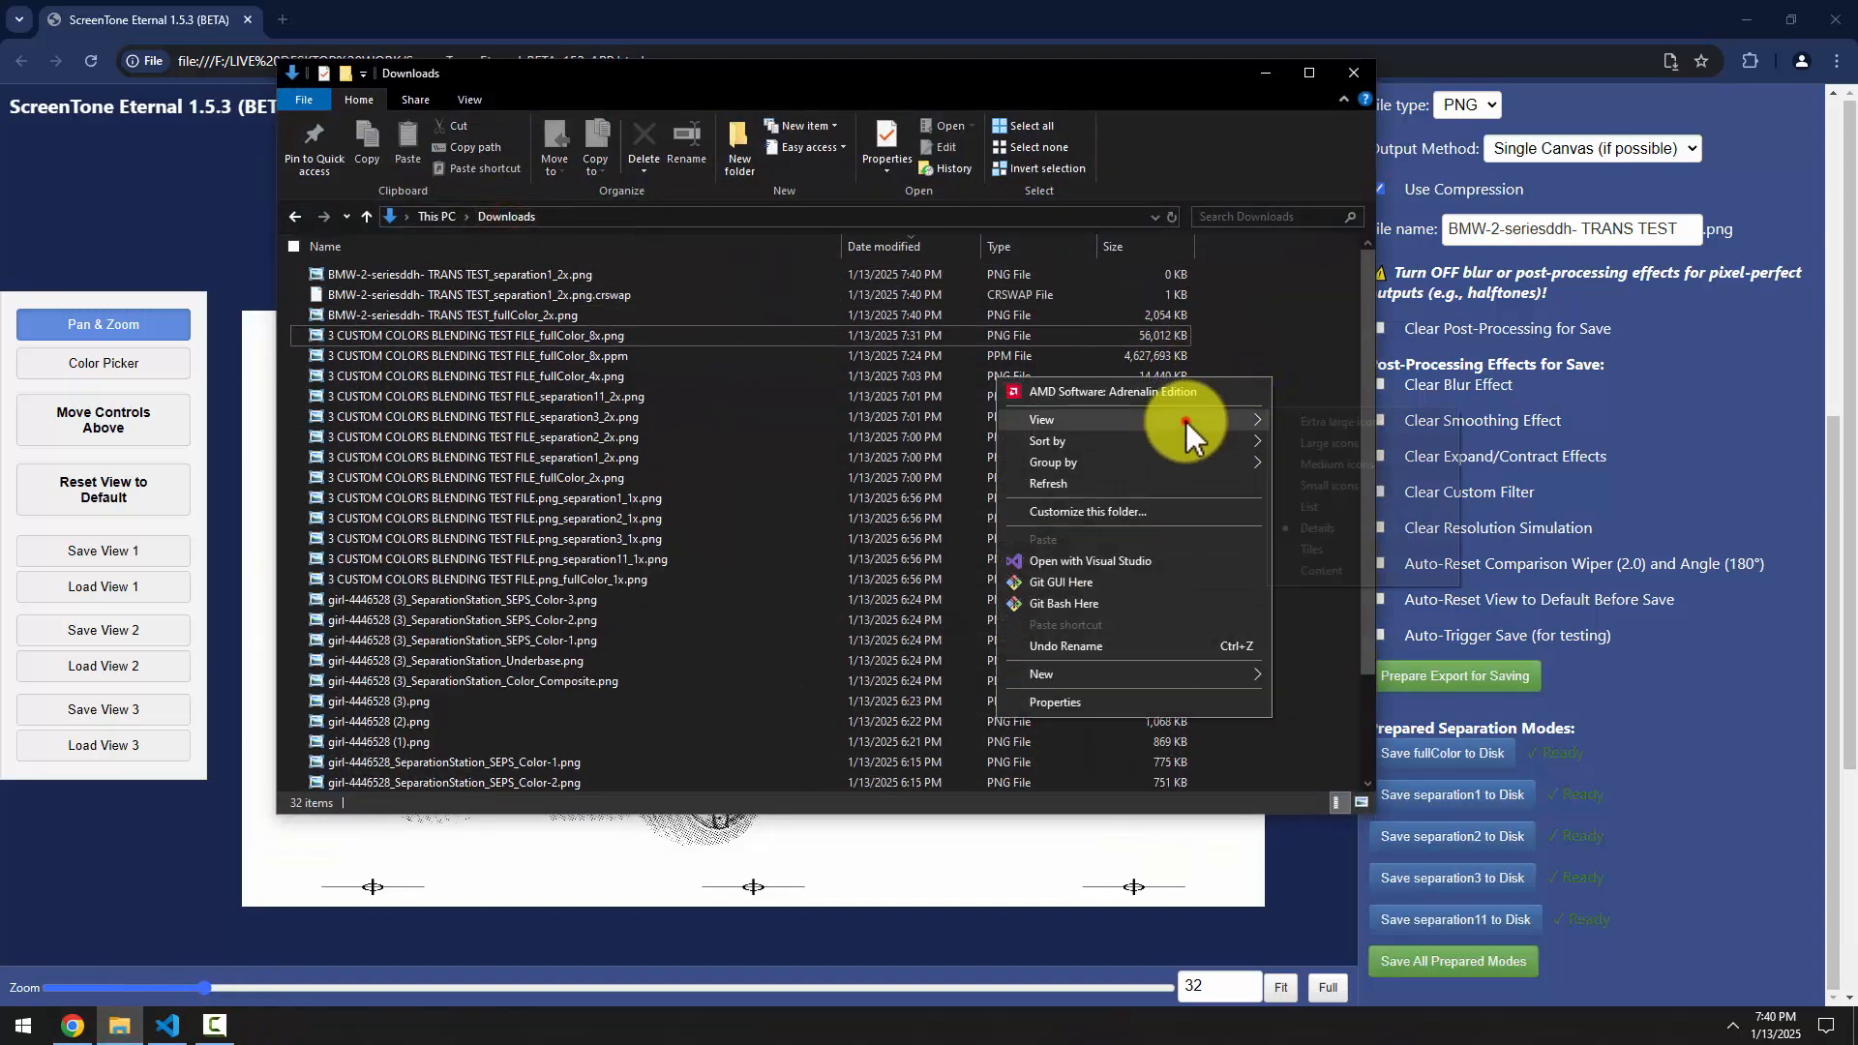
{"action": "mouse_move", "coordinate": [1209, 405]}
{"action": "left_click", "coordinate": [1316, 445]}
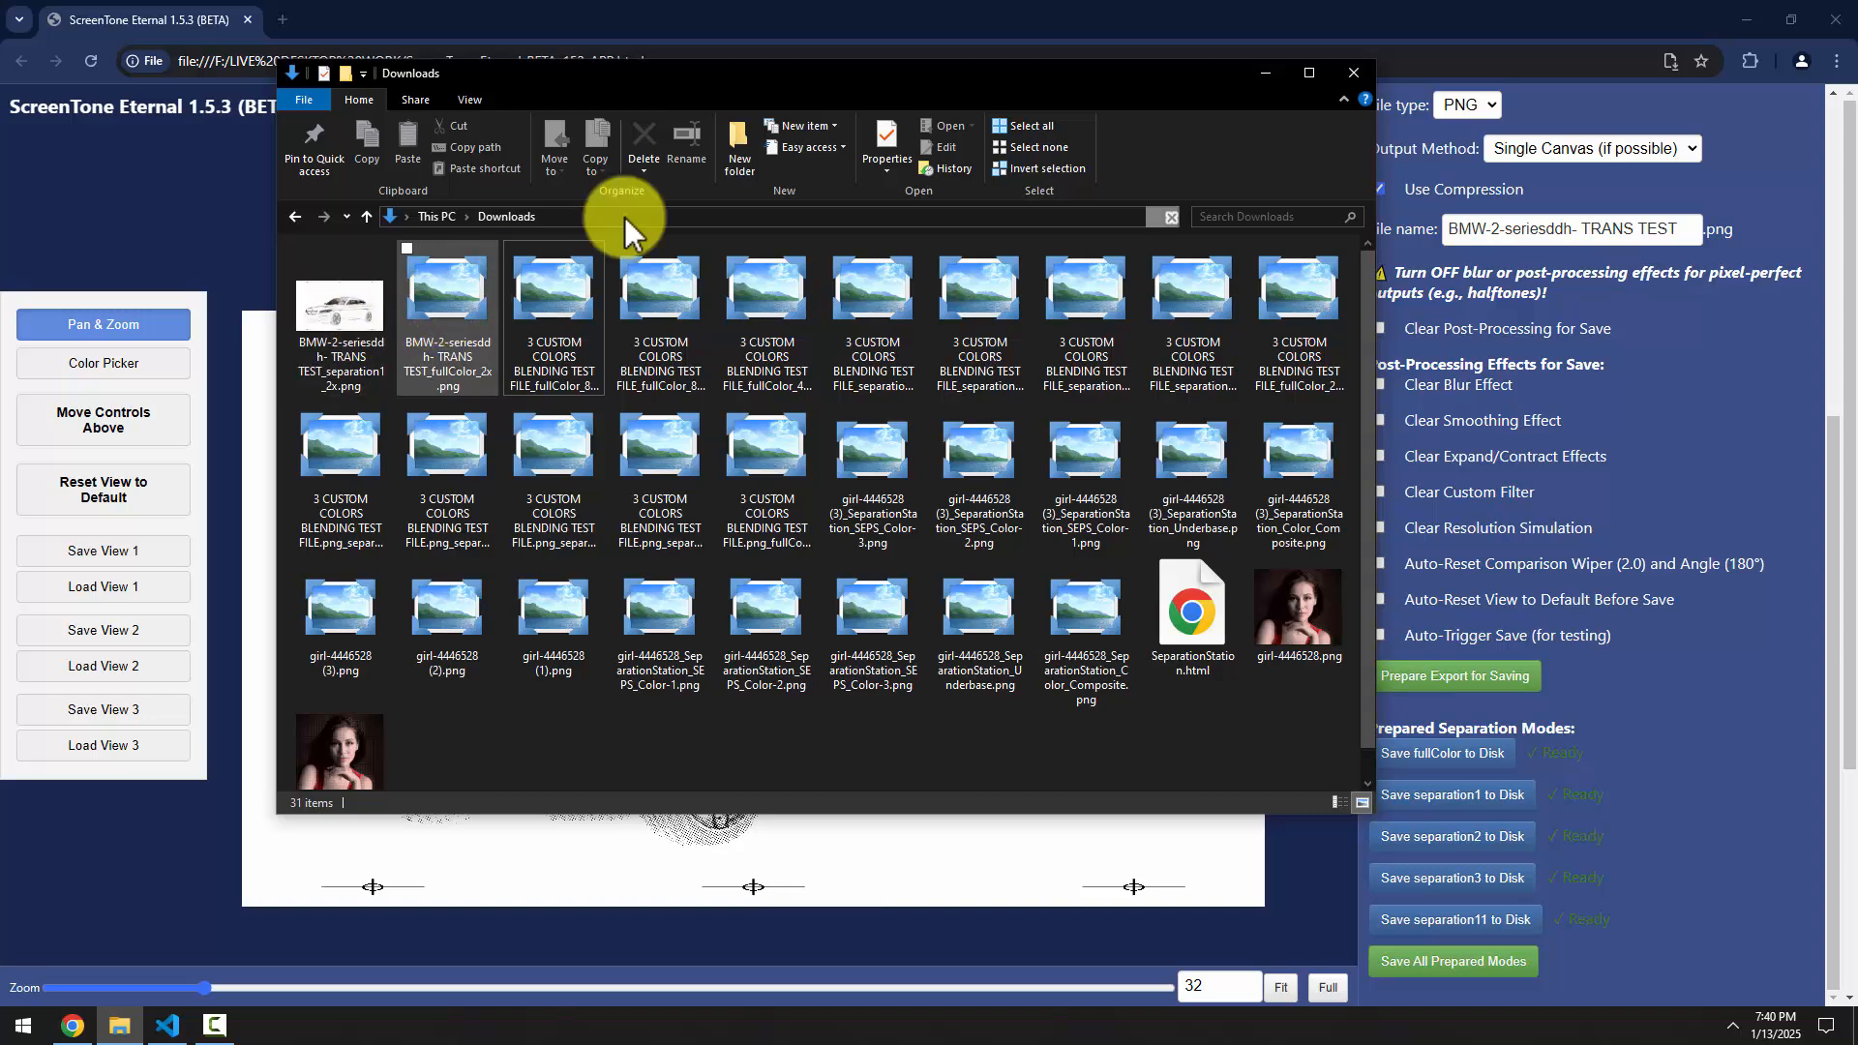
{"action": "left_click_drag", "start_coordinate": [912, 83], "coordinate": [848, 124]}
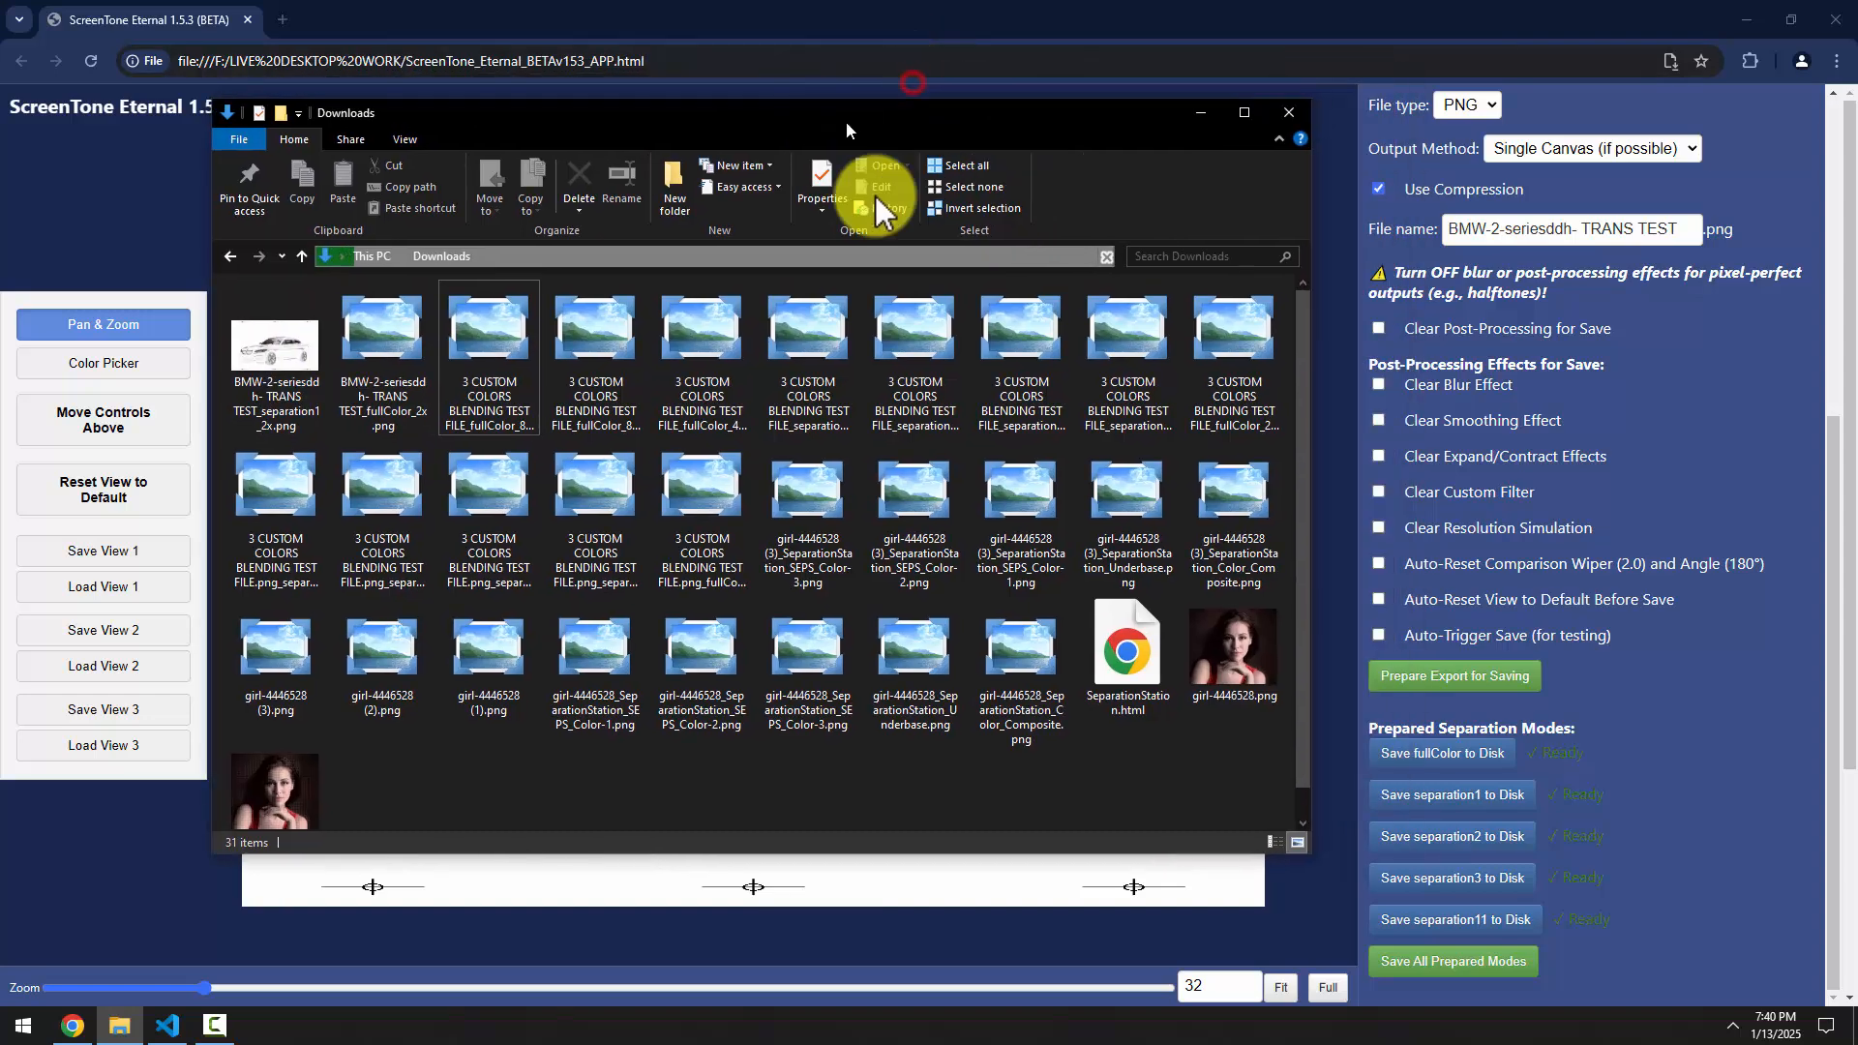
Return to ScreenTone Eternal and save the prepared Separation 2 PNG to the Downloads folder
{"action": "left_click", "coordinate": [1489, 839]}
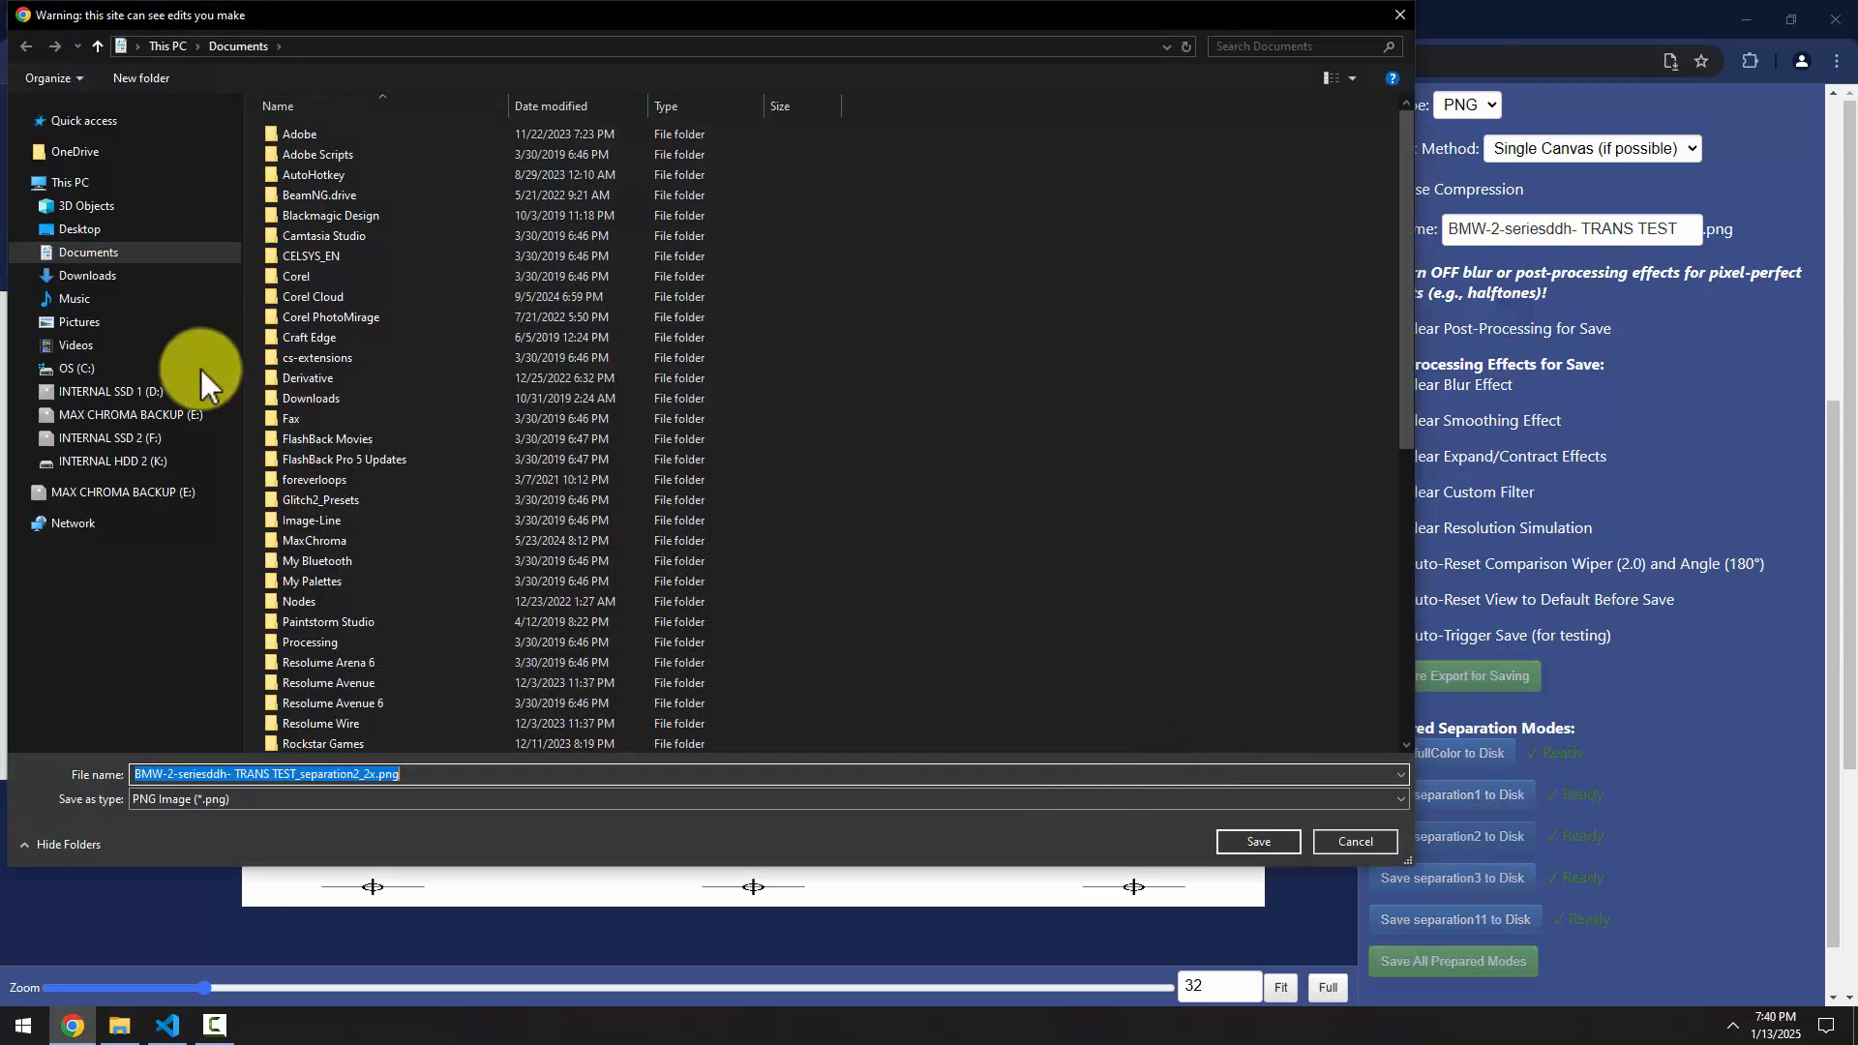
{"action": "left_click", "coordinate": [114, 275]}
{"action": "left_click", "coordinate": [1256, 839]}
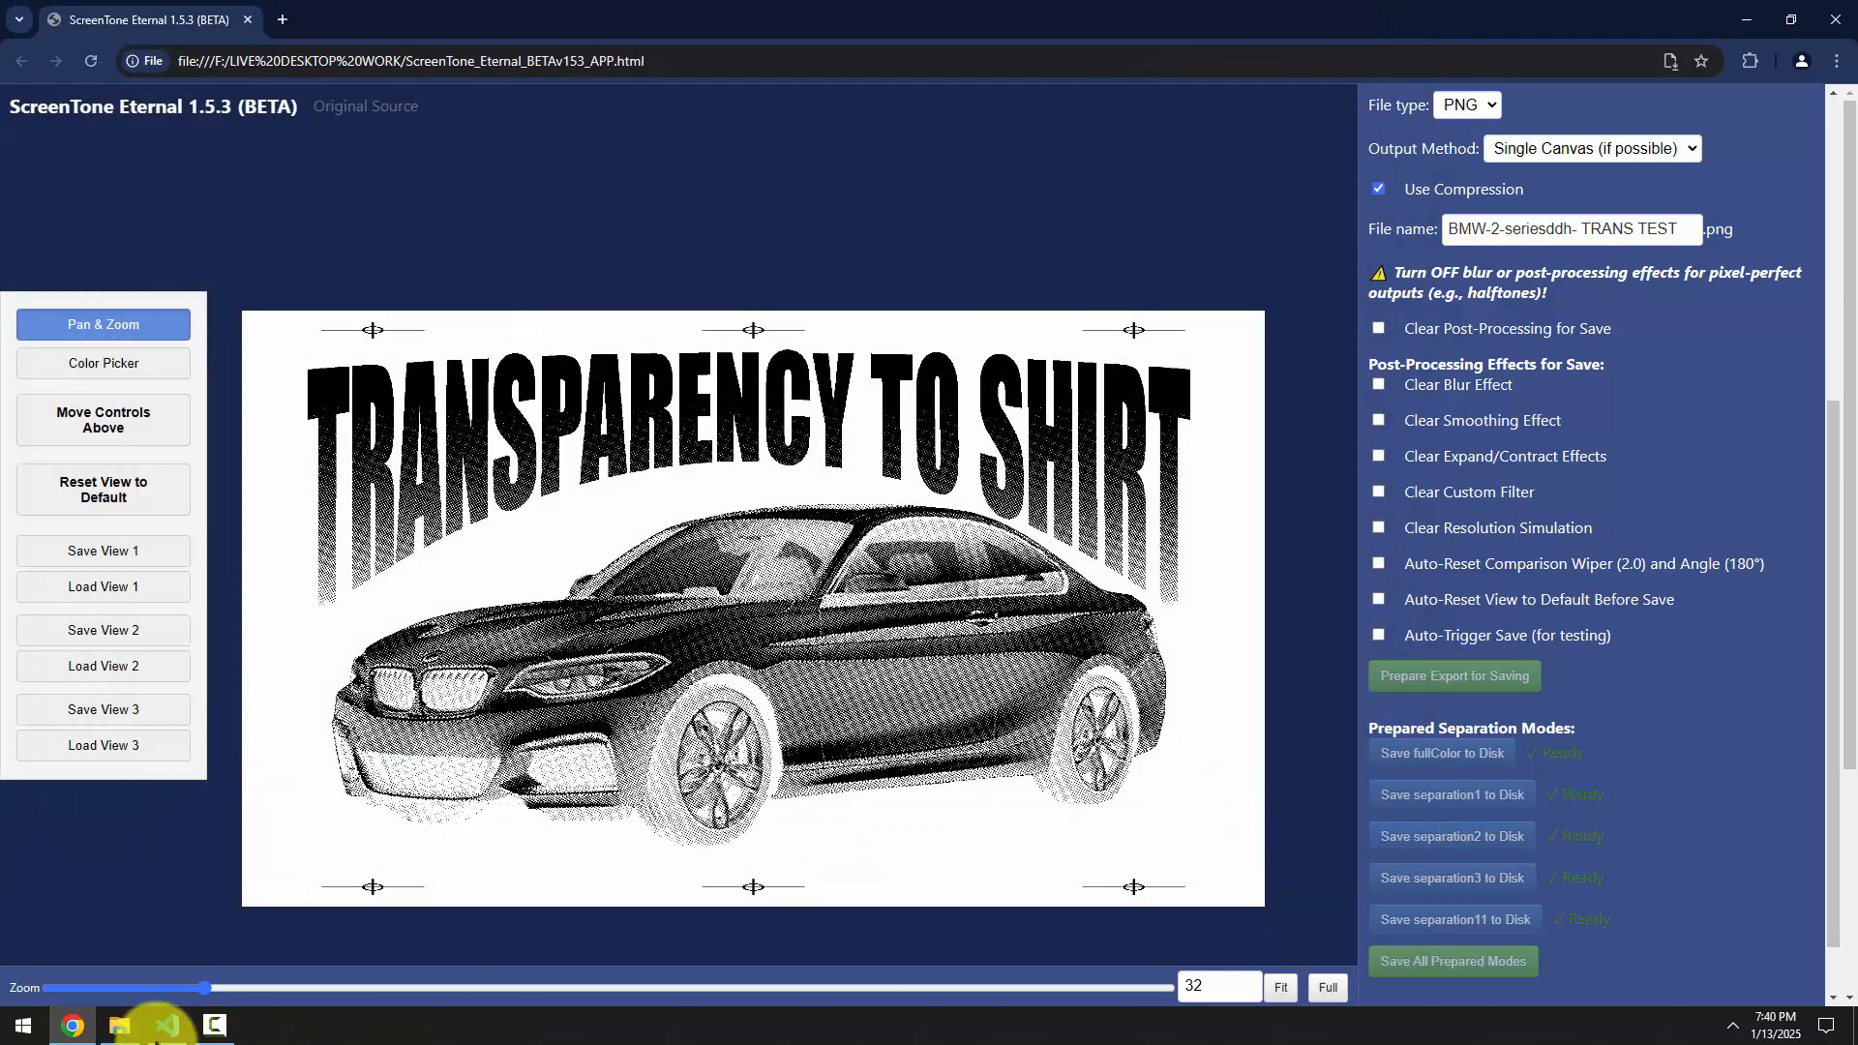
Check the Downloads folder in File Explorer and save the prepared Separation 3 PNG there from ScreenTone Eternal
{"action": "left_click", "coordinate": [119, 1025]}
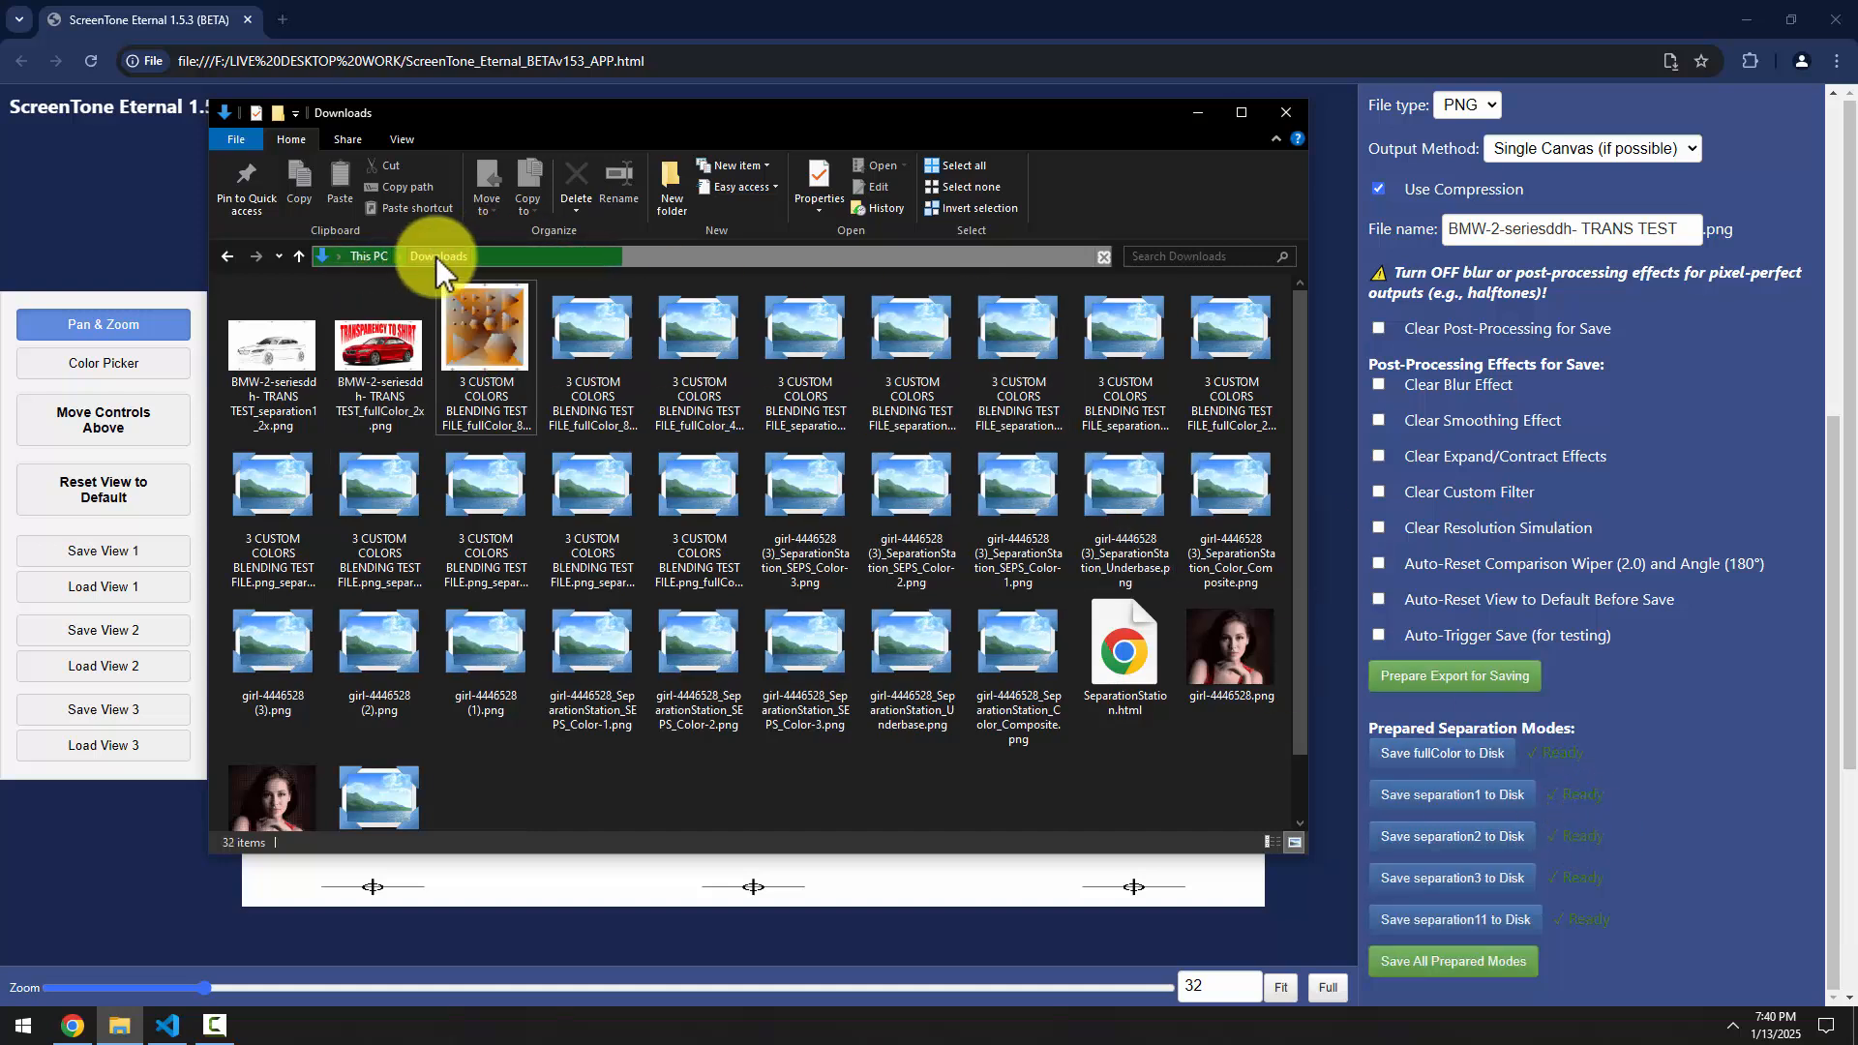
{"action": "left_click", "coordinate": [1482, 877]}
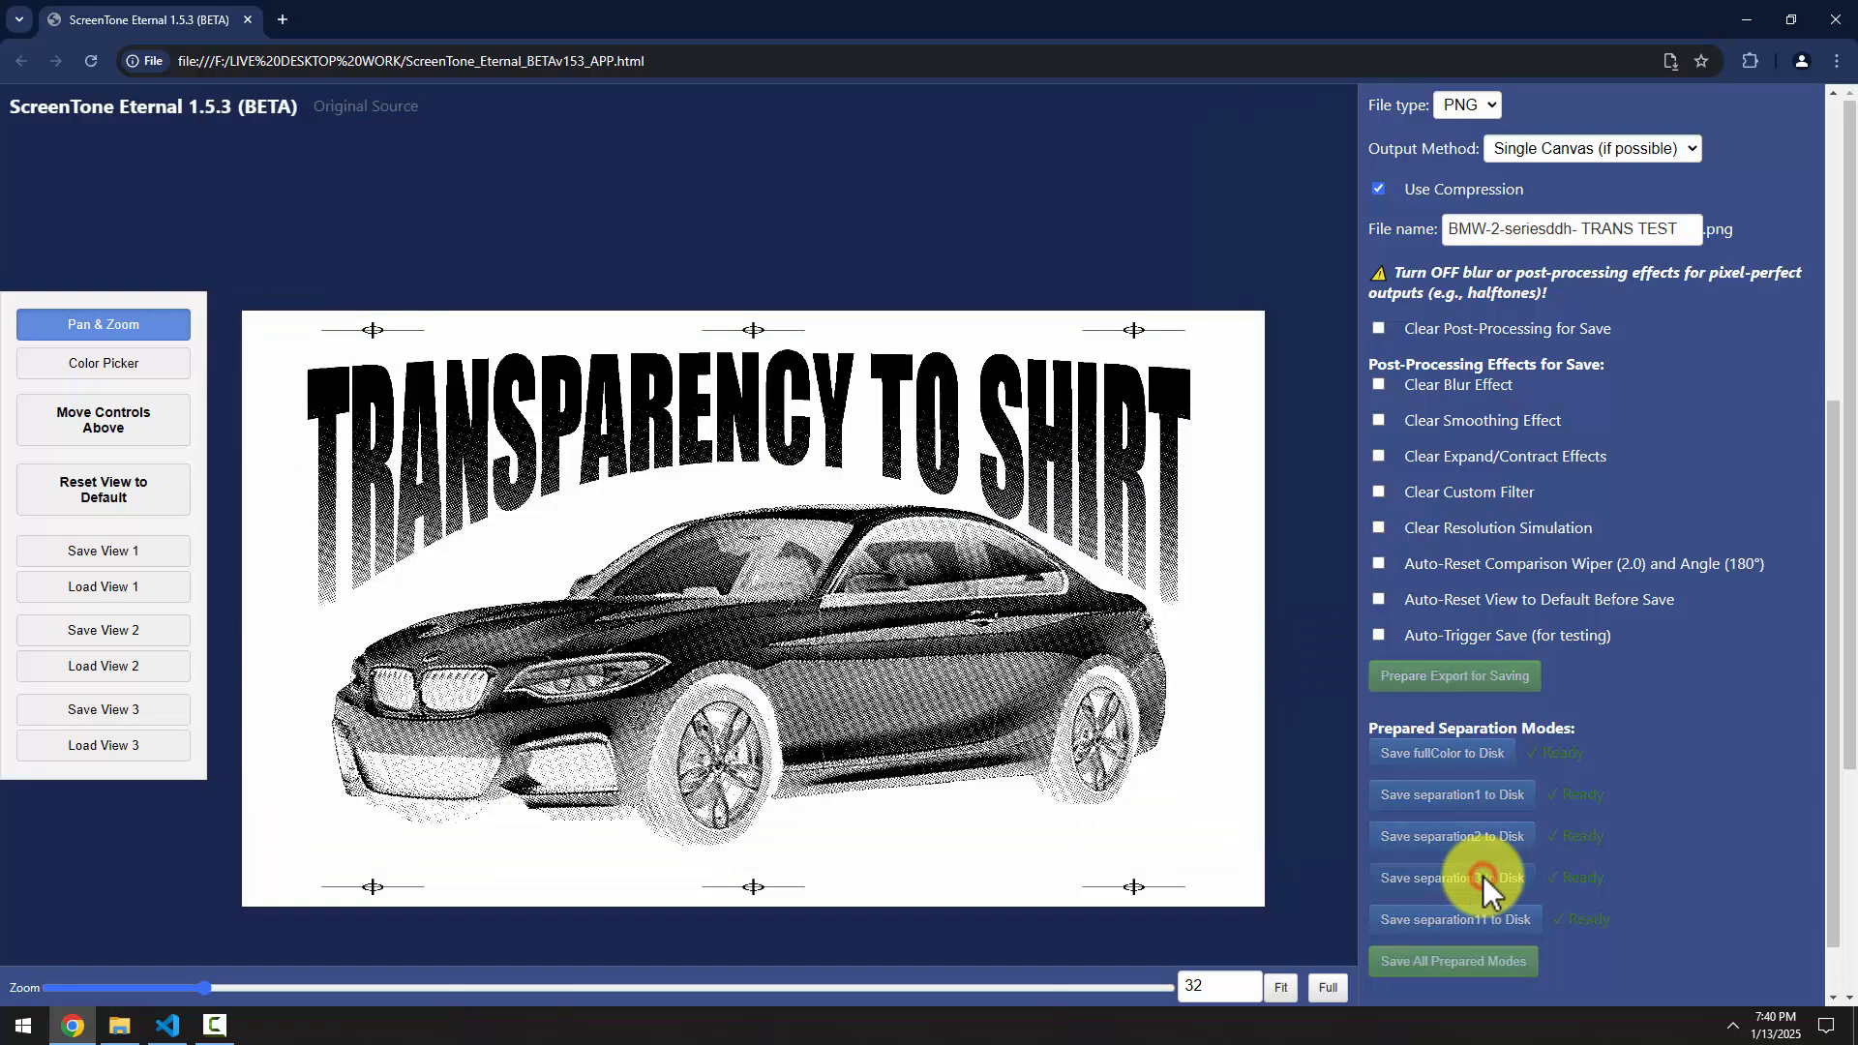
{"action": "left_click", "coordinate": [65, 261]}
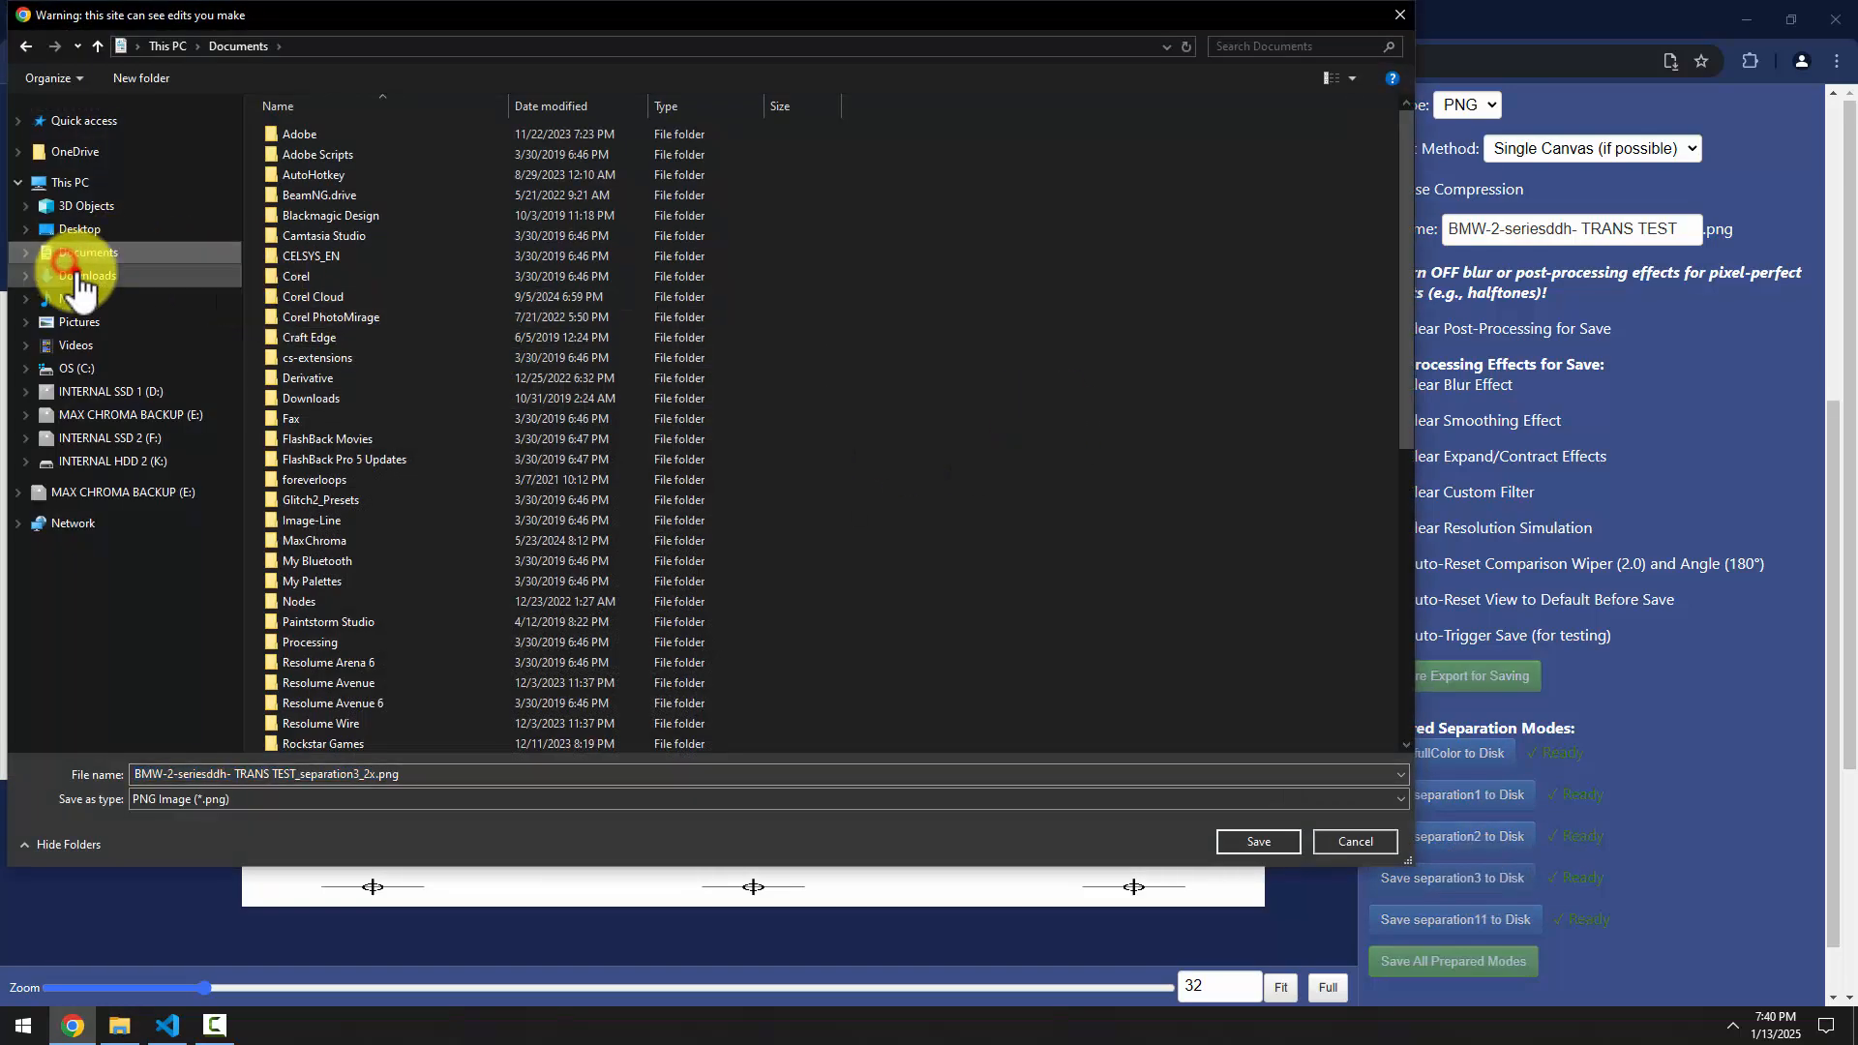
{"action": "left_click", "coordinate": [80, 279]}
{"action": "left_click", "coordinate": [1258, 837]}
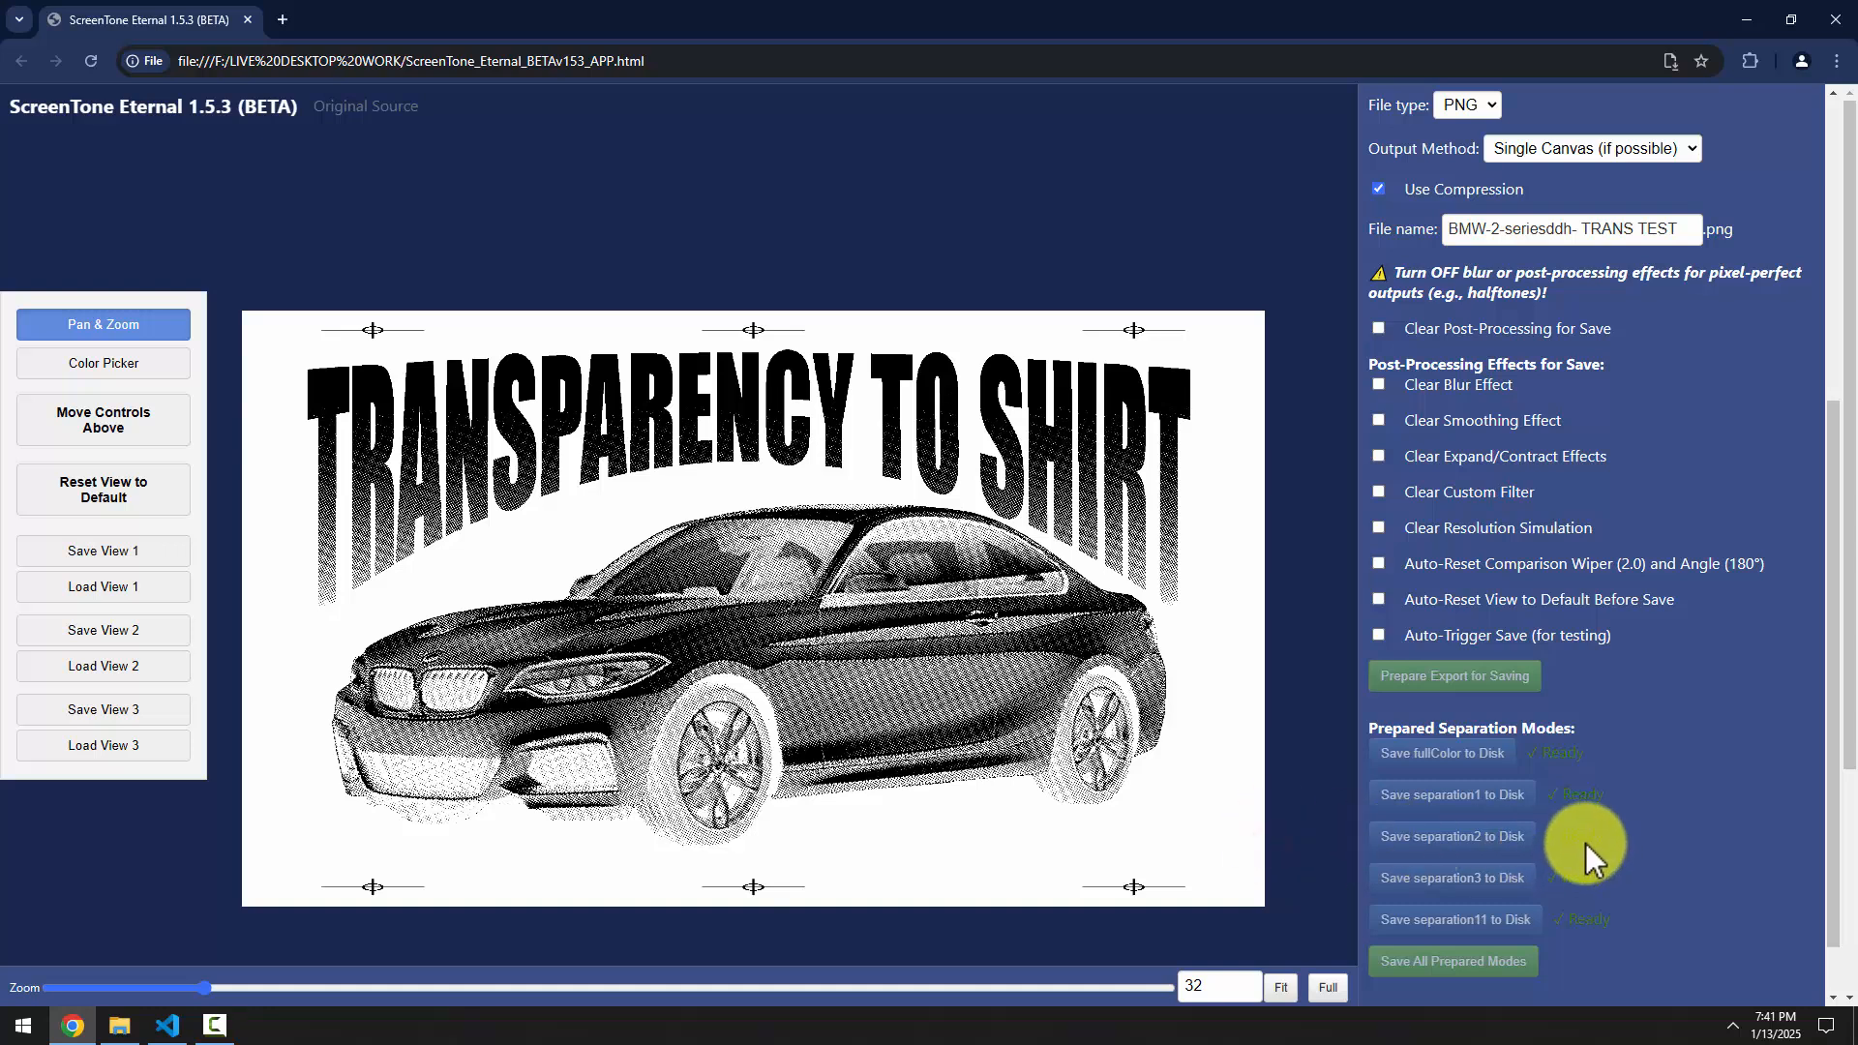
Save the prepared underbase PNG, separation11, to the Downloads folder
{"action": "left_click", "coordinate": [1477, 922]}
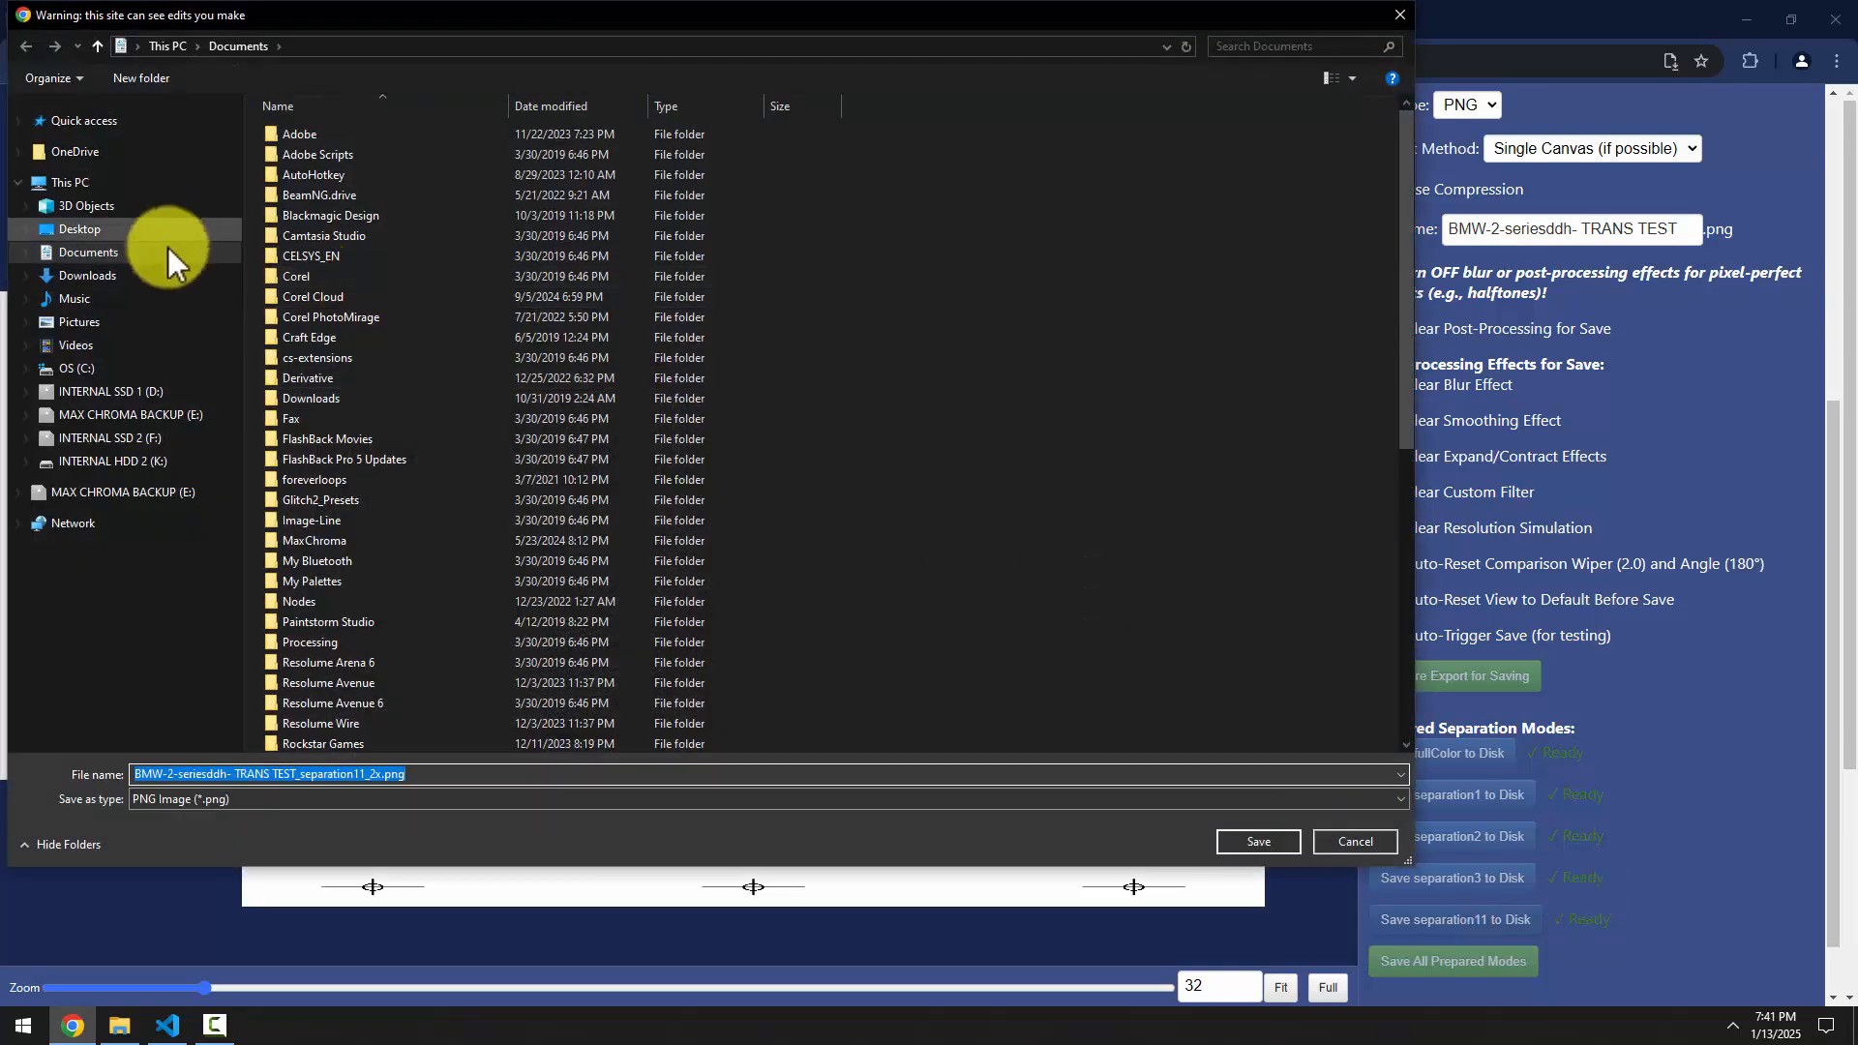
{"action": "left_click", "coordinate": [94, 278]}
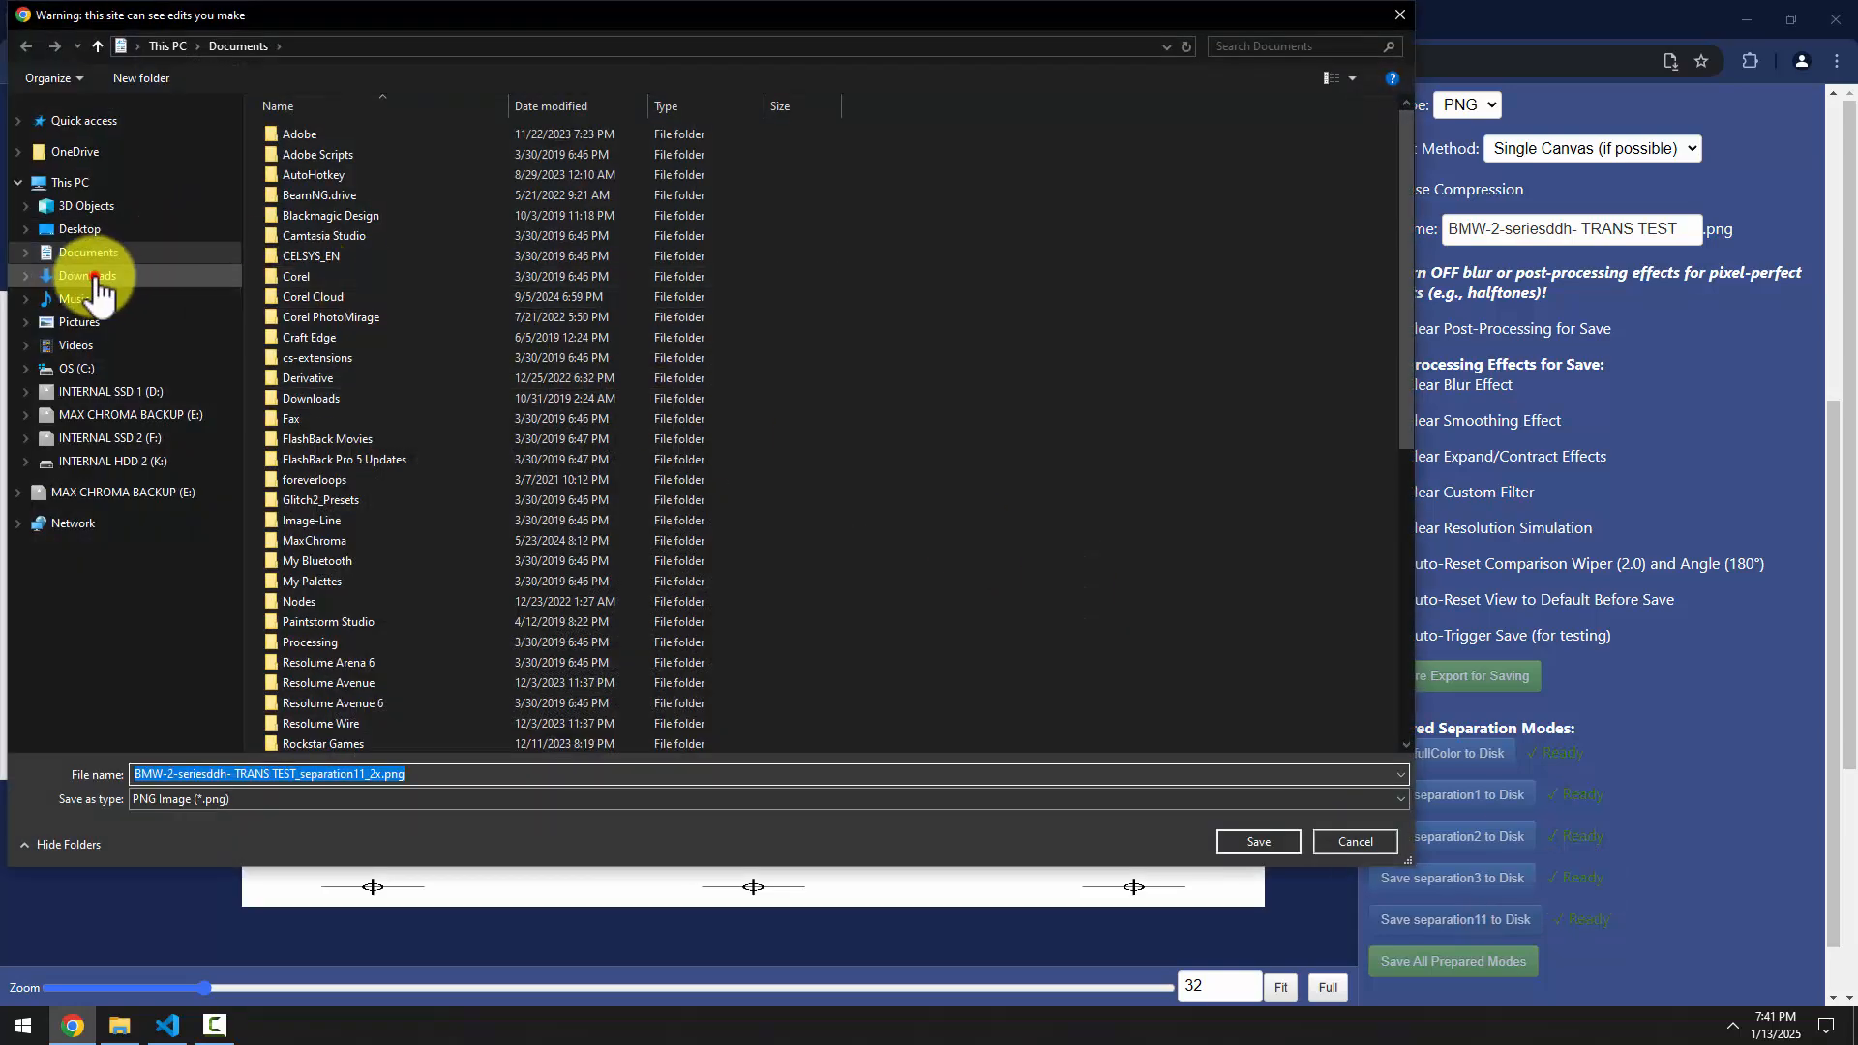
{"action": "left_click", "coordinate": [1254, 834]}
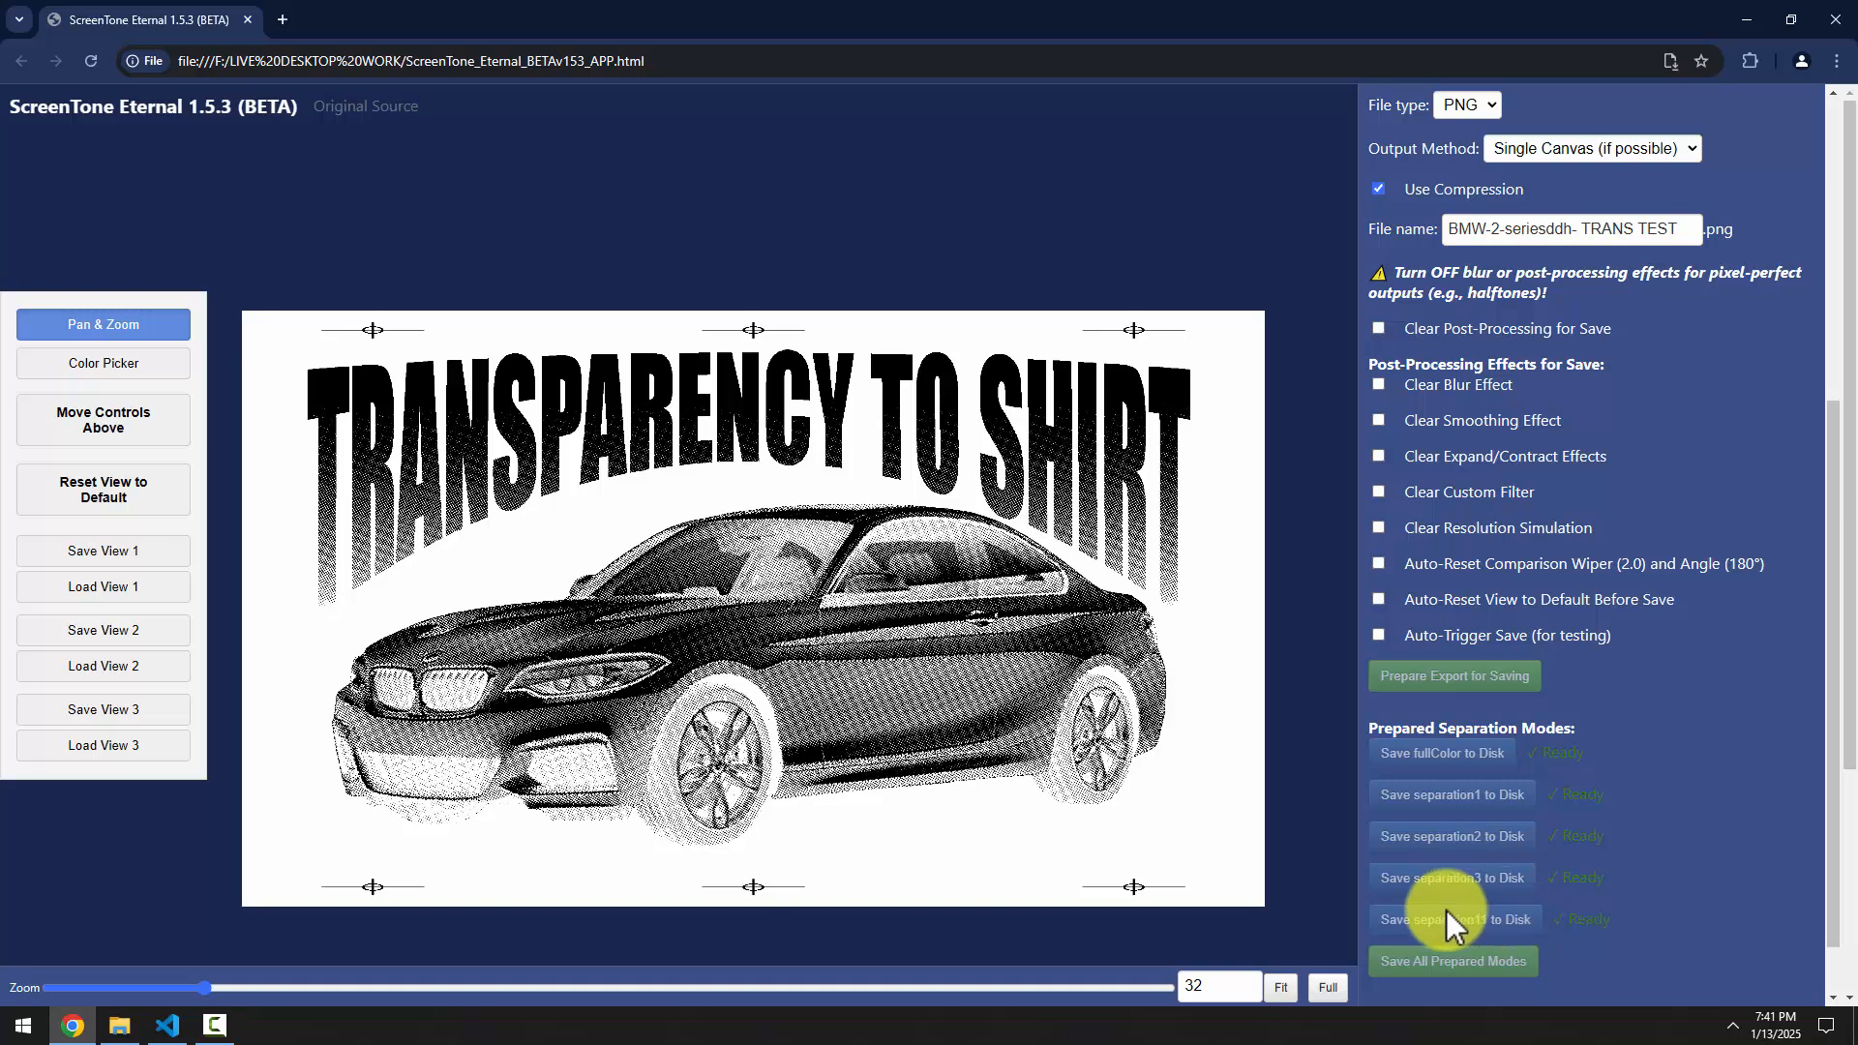
Open the exported full-color 2x PNG from the Downloads folder in Windows Photo Viewer and examine its halftone detail up close
{"action": "left_click", "coordinate": [118, 1026]}
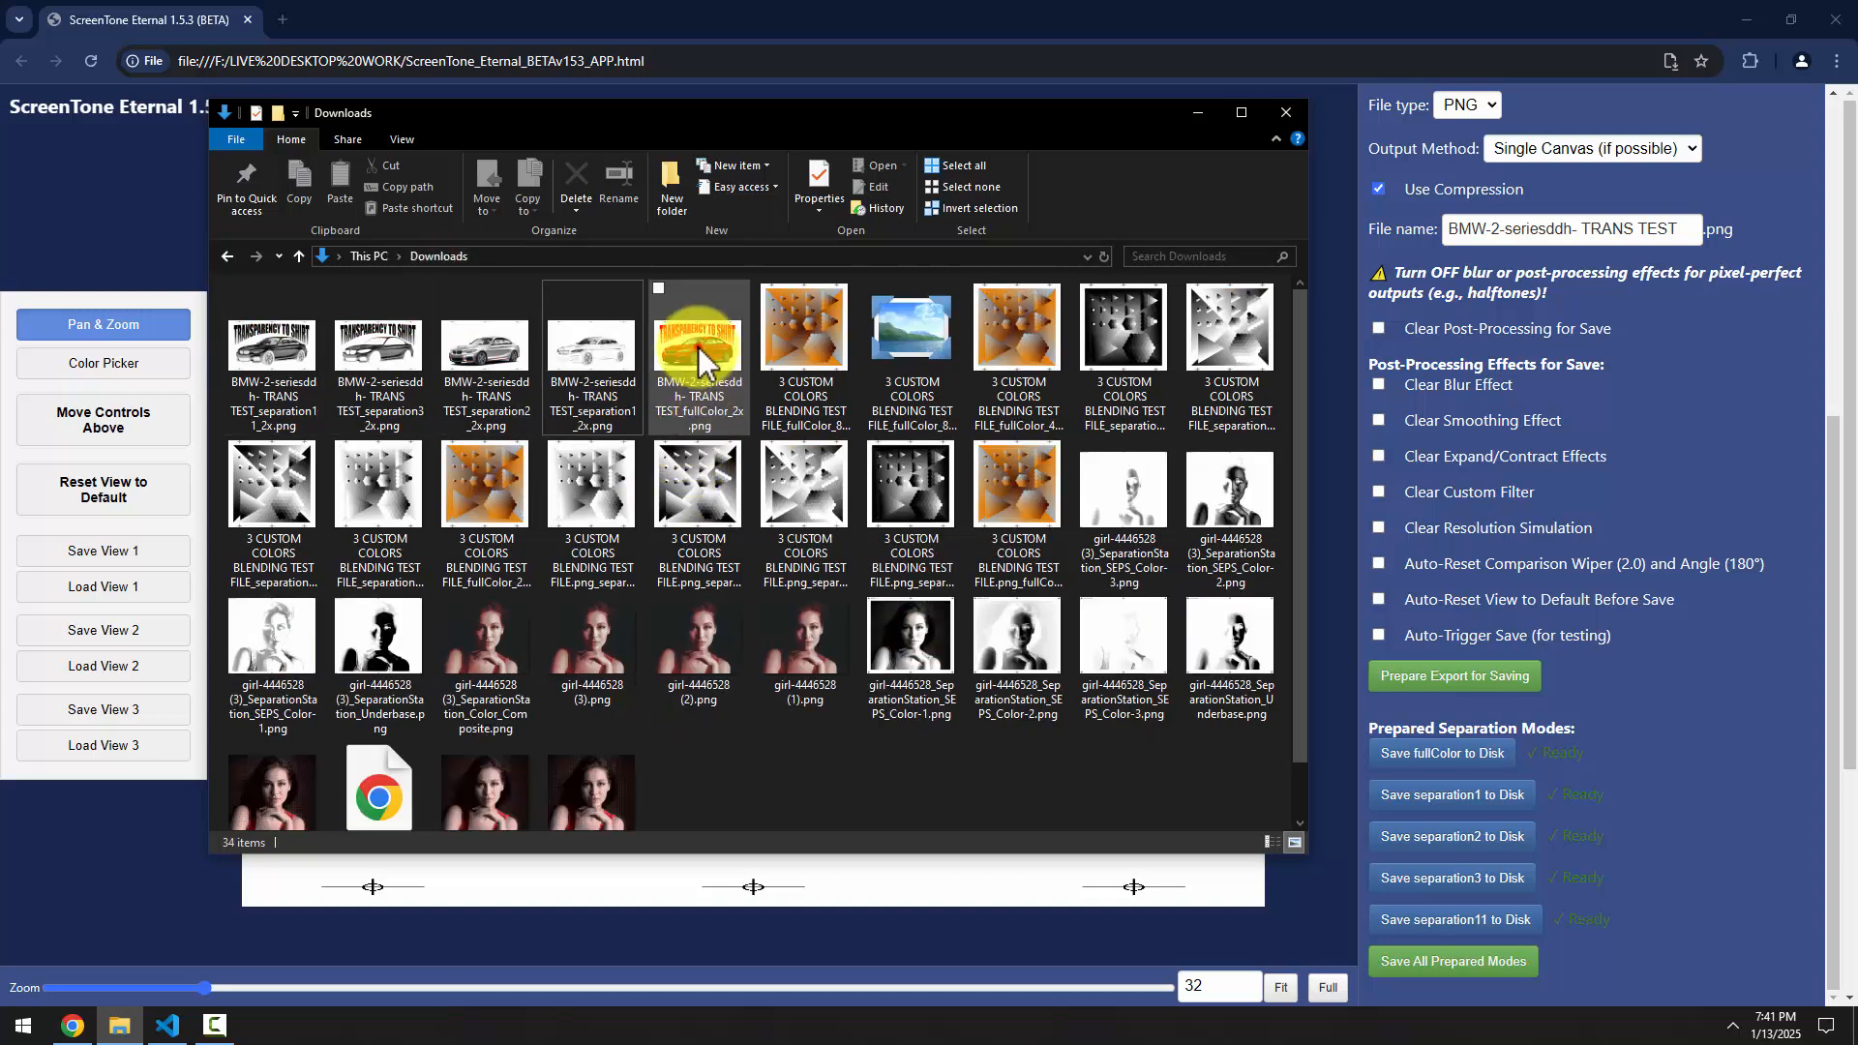
{"action": "left_click", "coordinate": [695, 350]}
{"action": "double_click", "coordinate": [698, 360]}
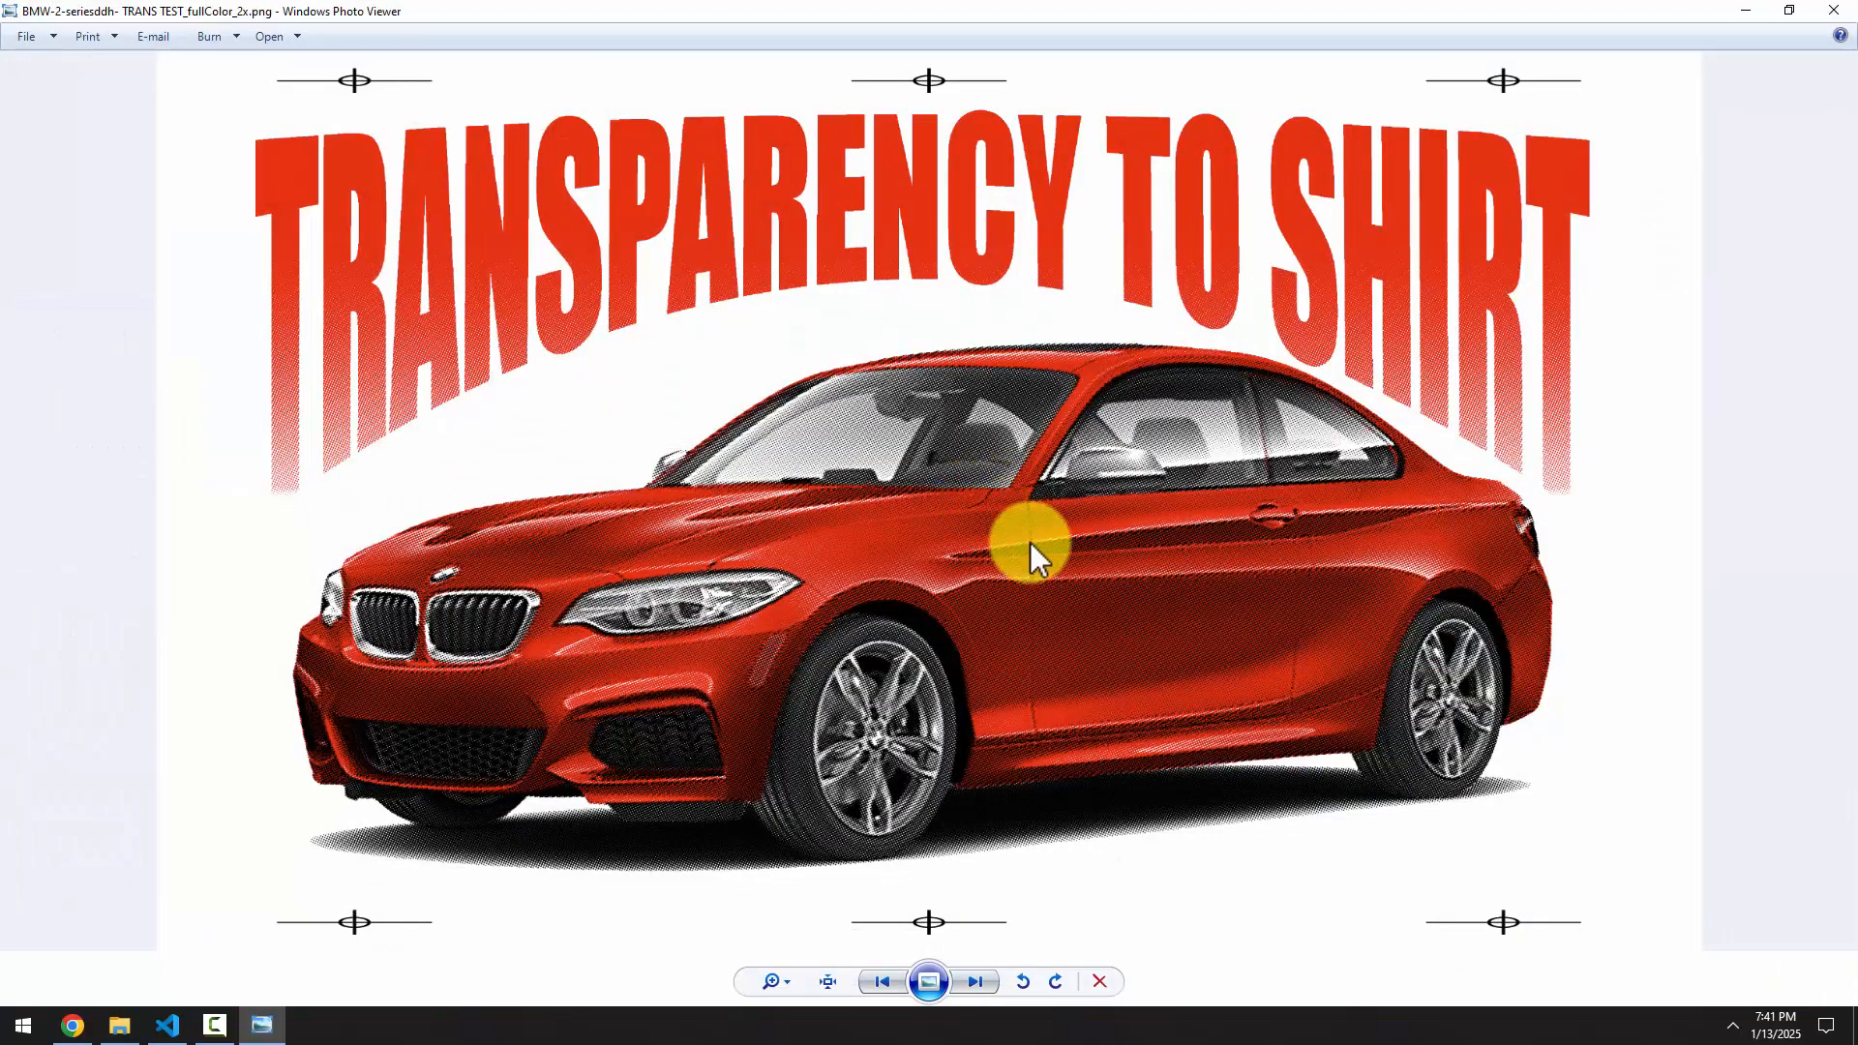
{"action": "scroll", "coordinate": [1166, 617], "scroll_direction": "up", "scroll_amount": 6}
{"action": "scroll", "coordinate": [960, 509], "scroll_direction": "down", "scroll_amount": 6}
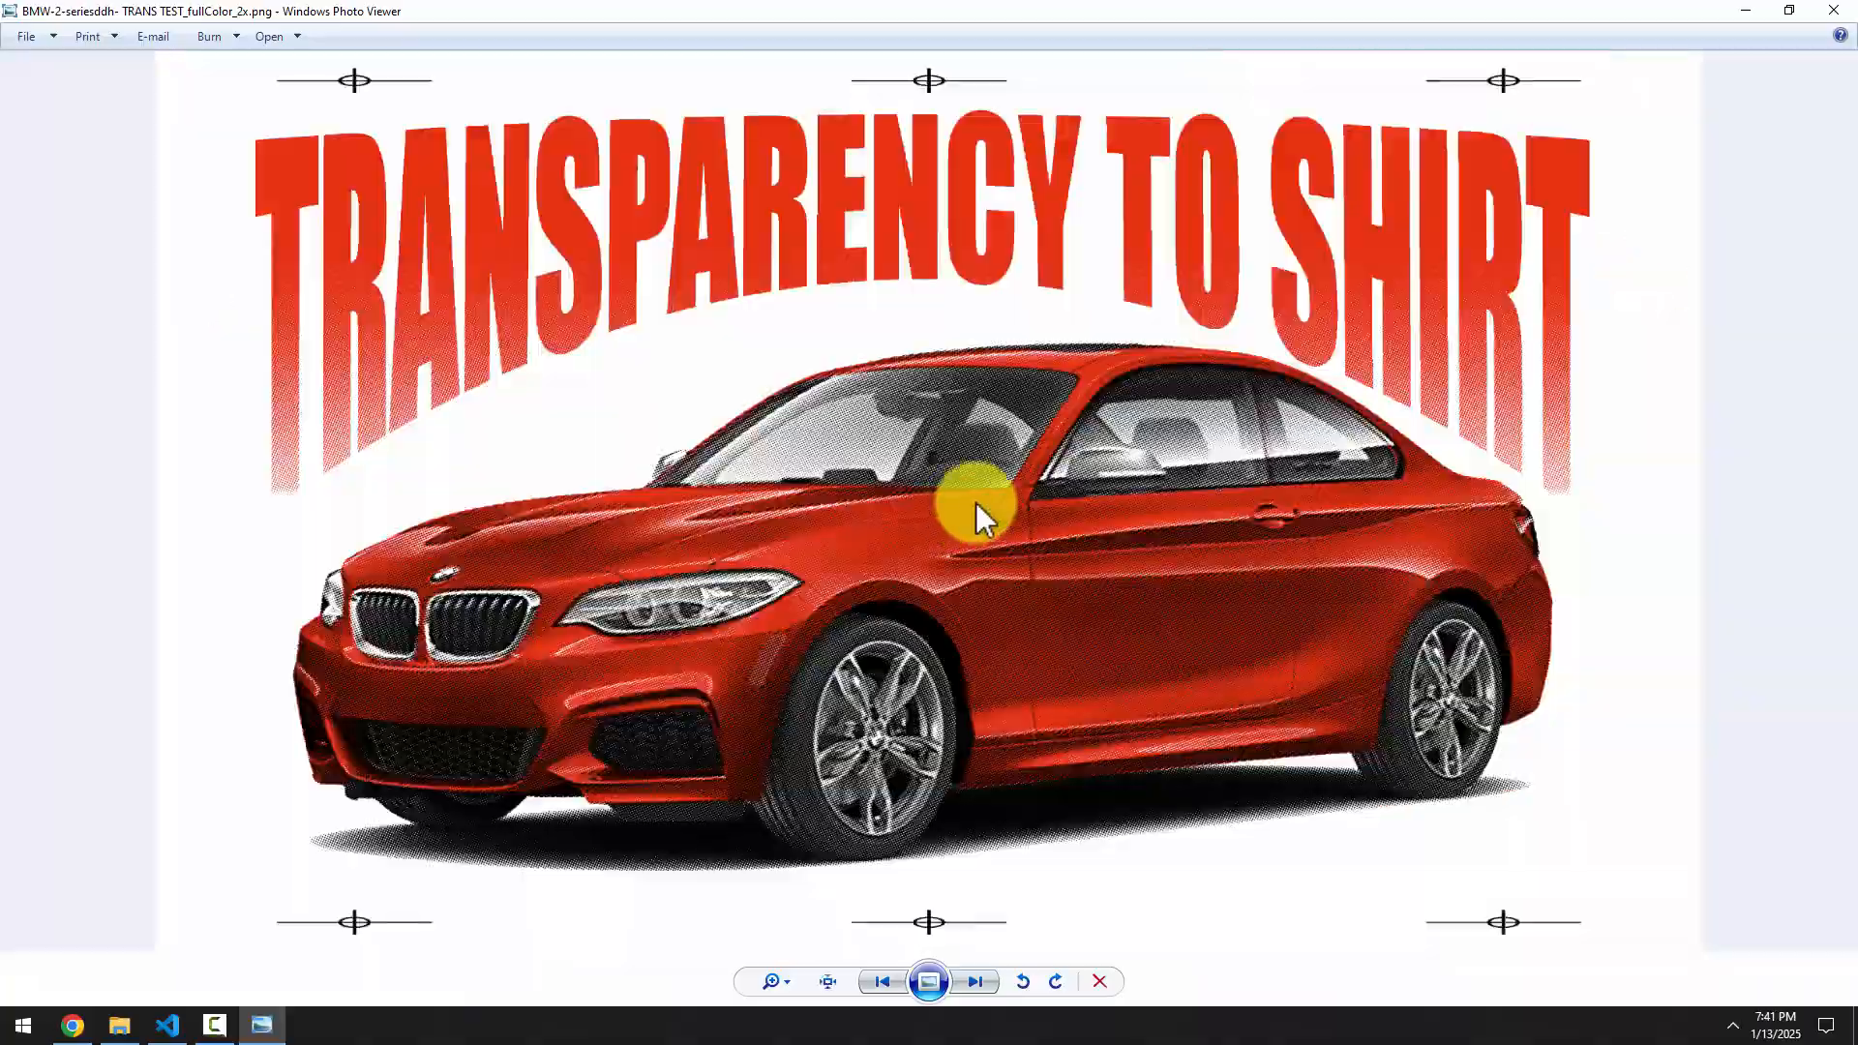
Browse through the exported Separation 1, 2, 3 and underbase PNGs in the photo viewer, and put the viewer away
{"action": "scroll", "coordinate": [975, 502], "scroll_direction": "up", "scroll_amount": 5}
{"action": "scroll", "coordinate": [946, 272], "scroll_direction": "down", "scroll_amount": 5}
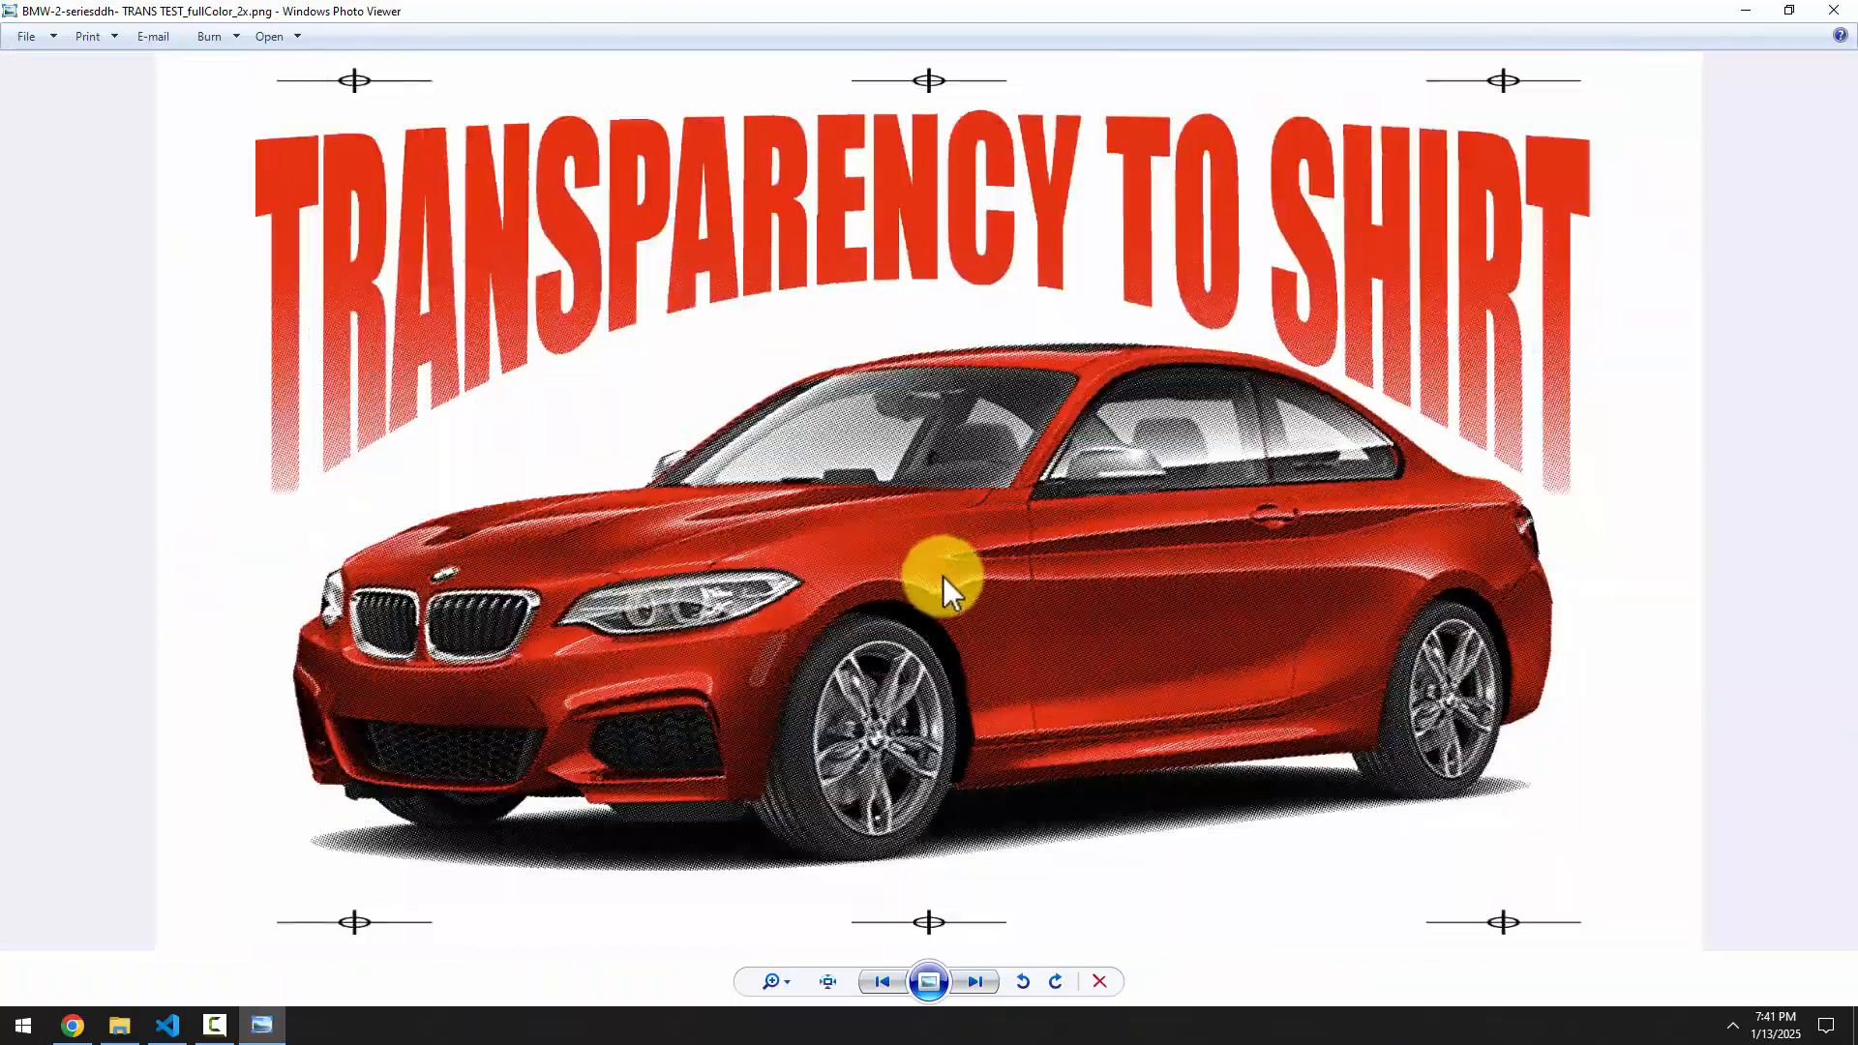
{"action": "left_click", "coordinate": [876, 981]}
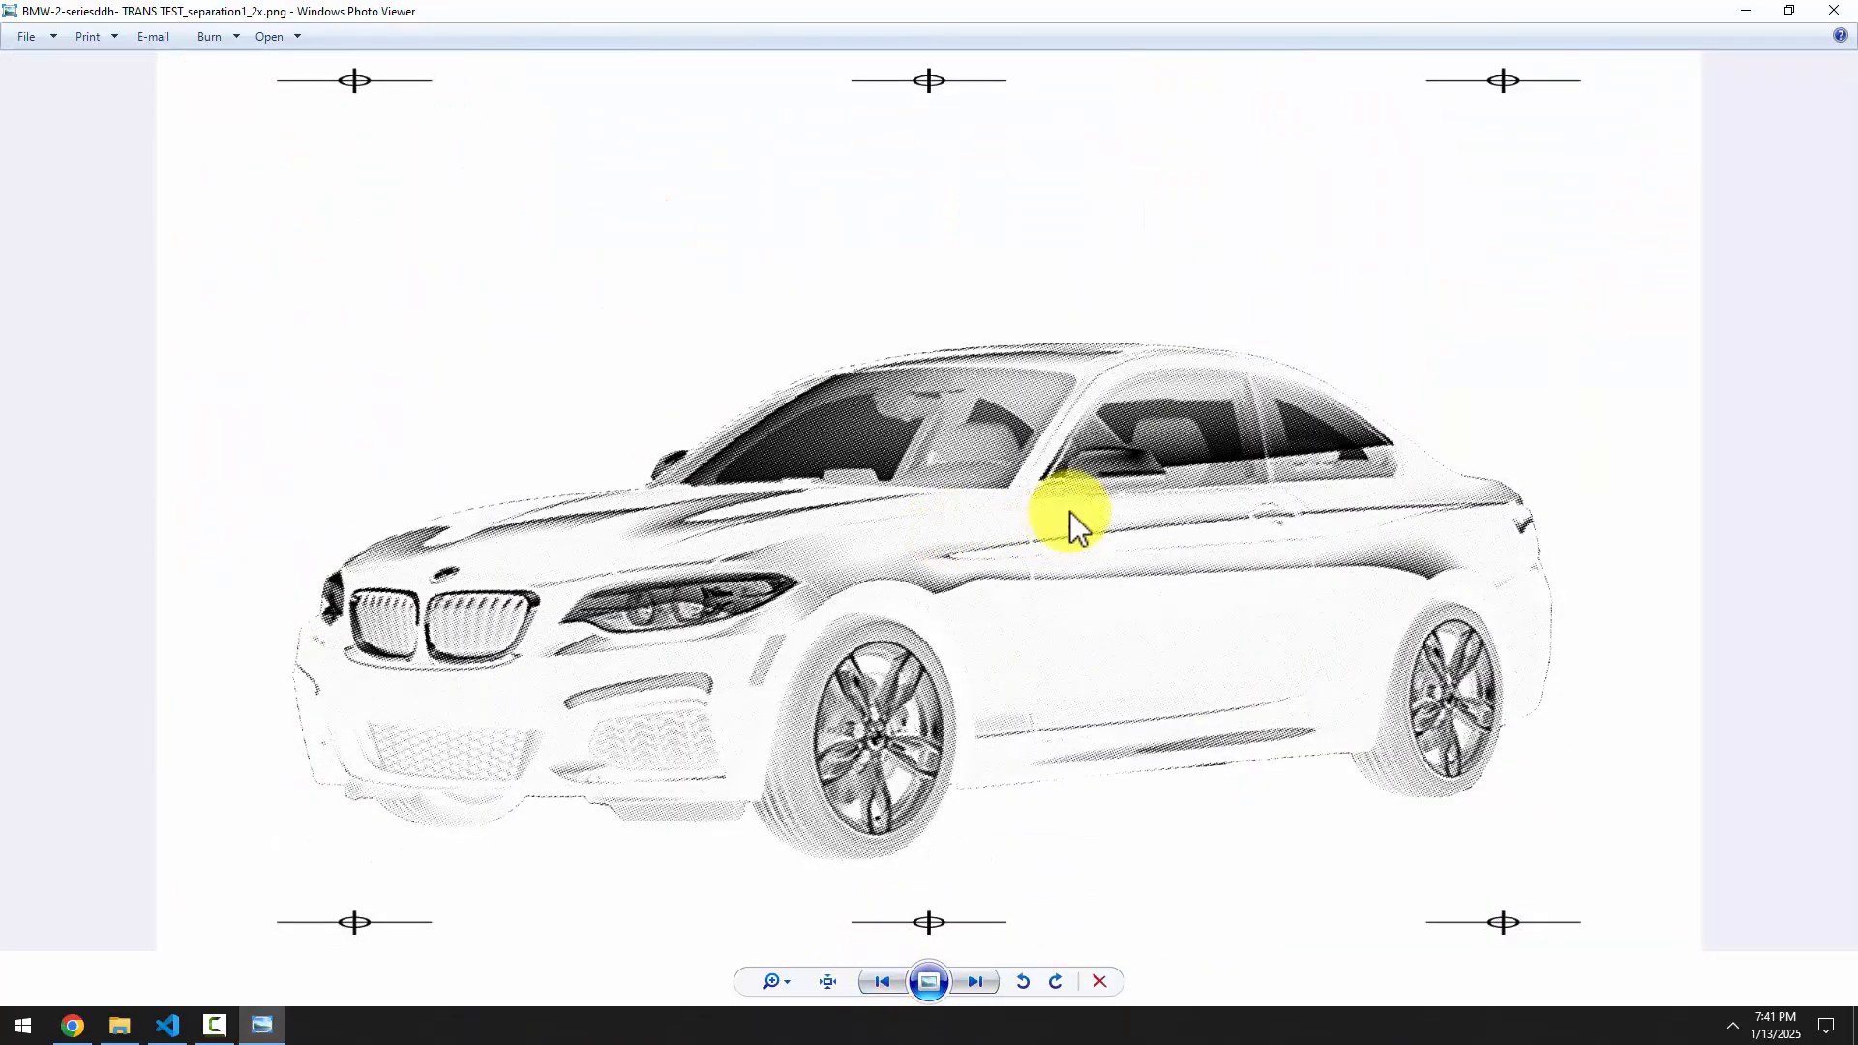
{"action": "left_click", "coordinate": [897, 984]}
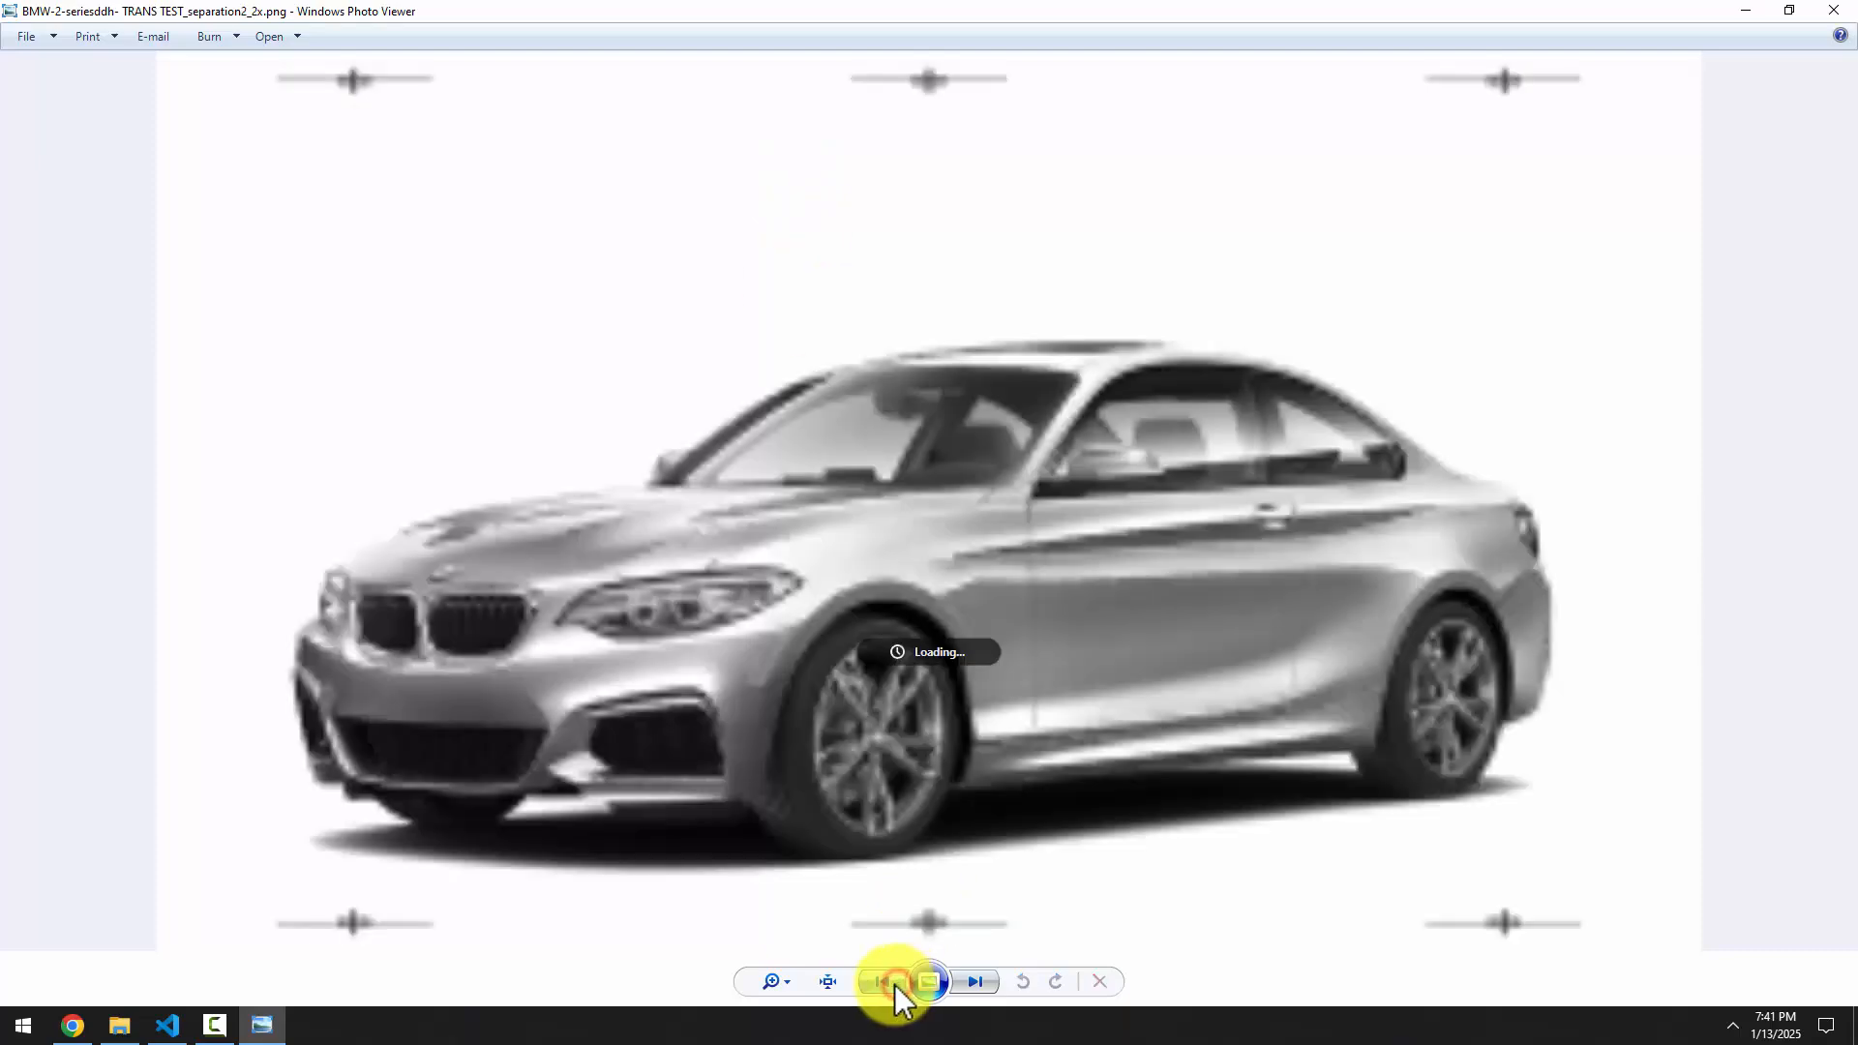
{"action": "left_click", "coordinate": [892, 984]}
{"action": "left_click", "coordinate": [892, 984]}
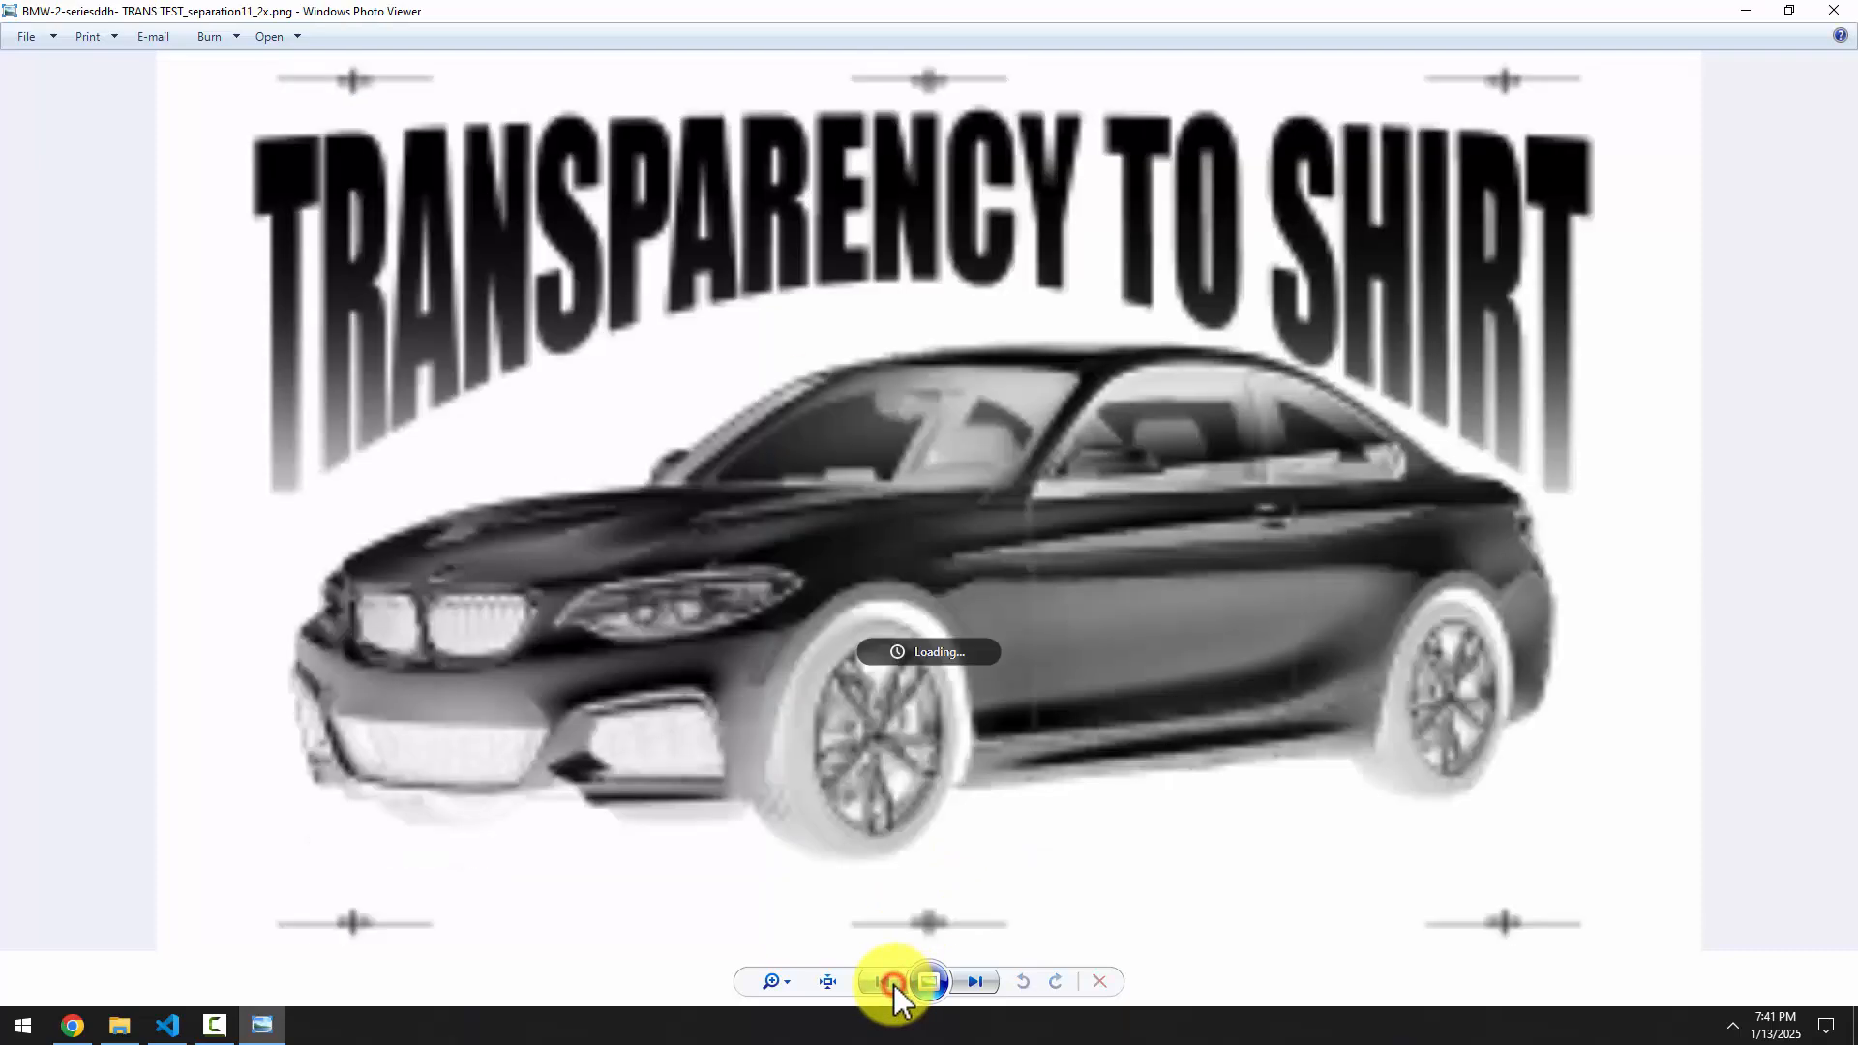
{"action": "left_click", "coordinate": [1744, 11]}
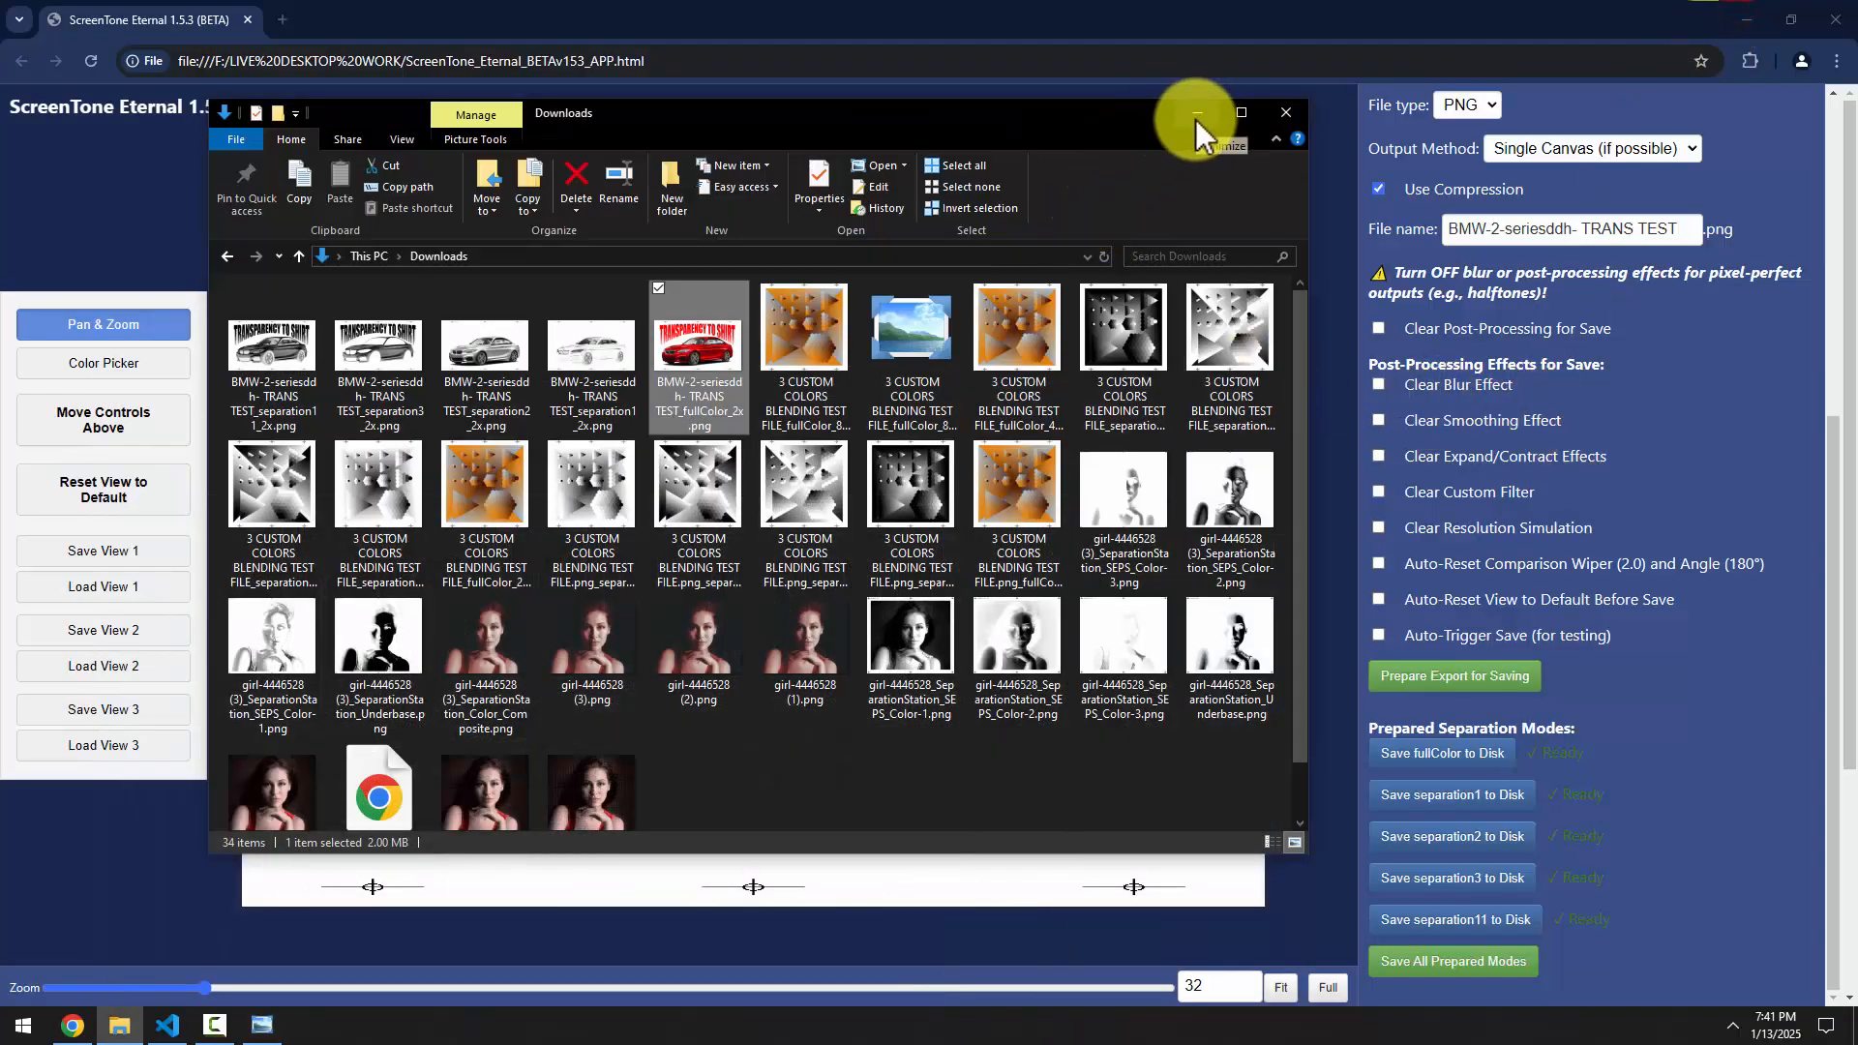
Reposition the Downloads window on the desktop, start Adobe Photoshop CC (64 Bit) and minimize the Downloads window
{"action": "left_click_drag", "start_coordinate": [1100, 114], "coordinate": [1149, 157]}
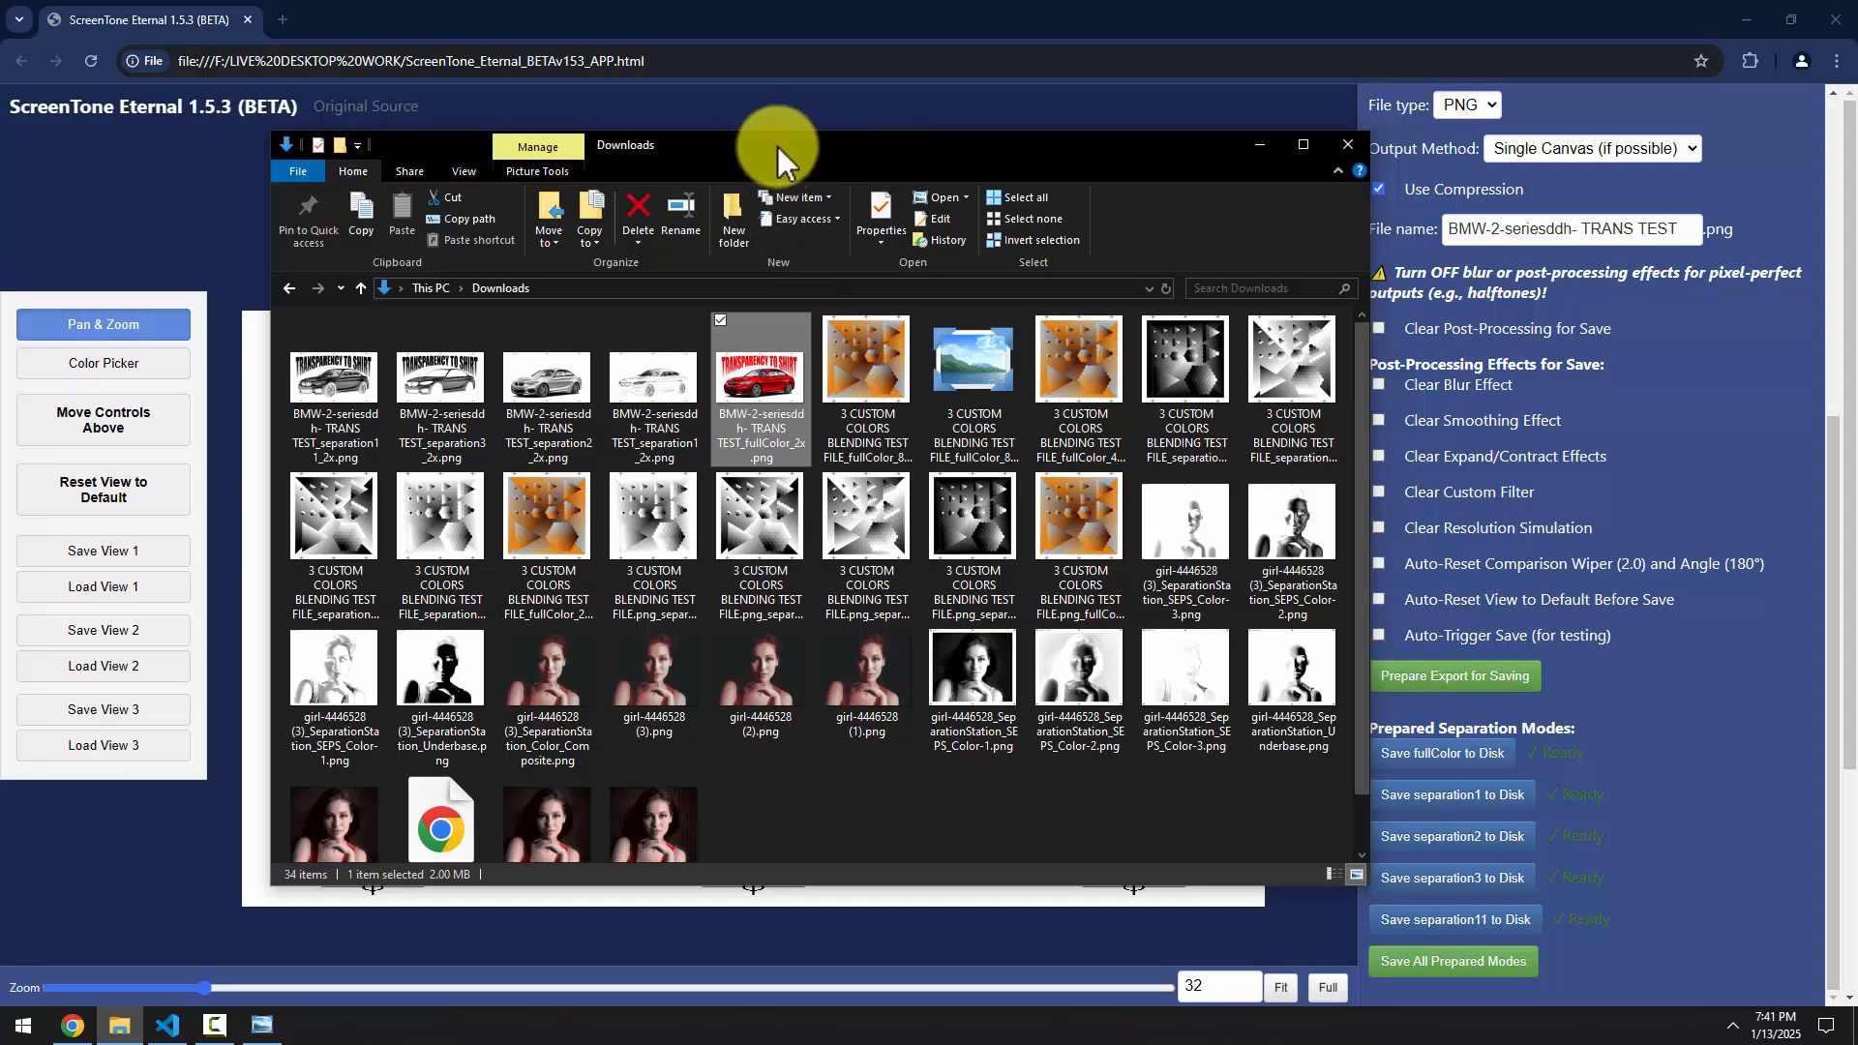
{"action": "left_click_drag", "start_coordinate": [778, 145], "coordinate": [853, 188]}
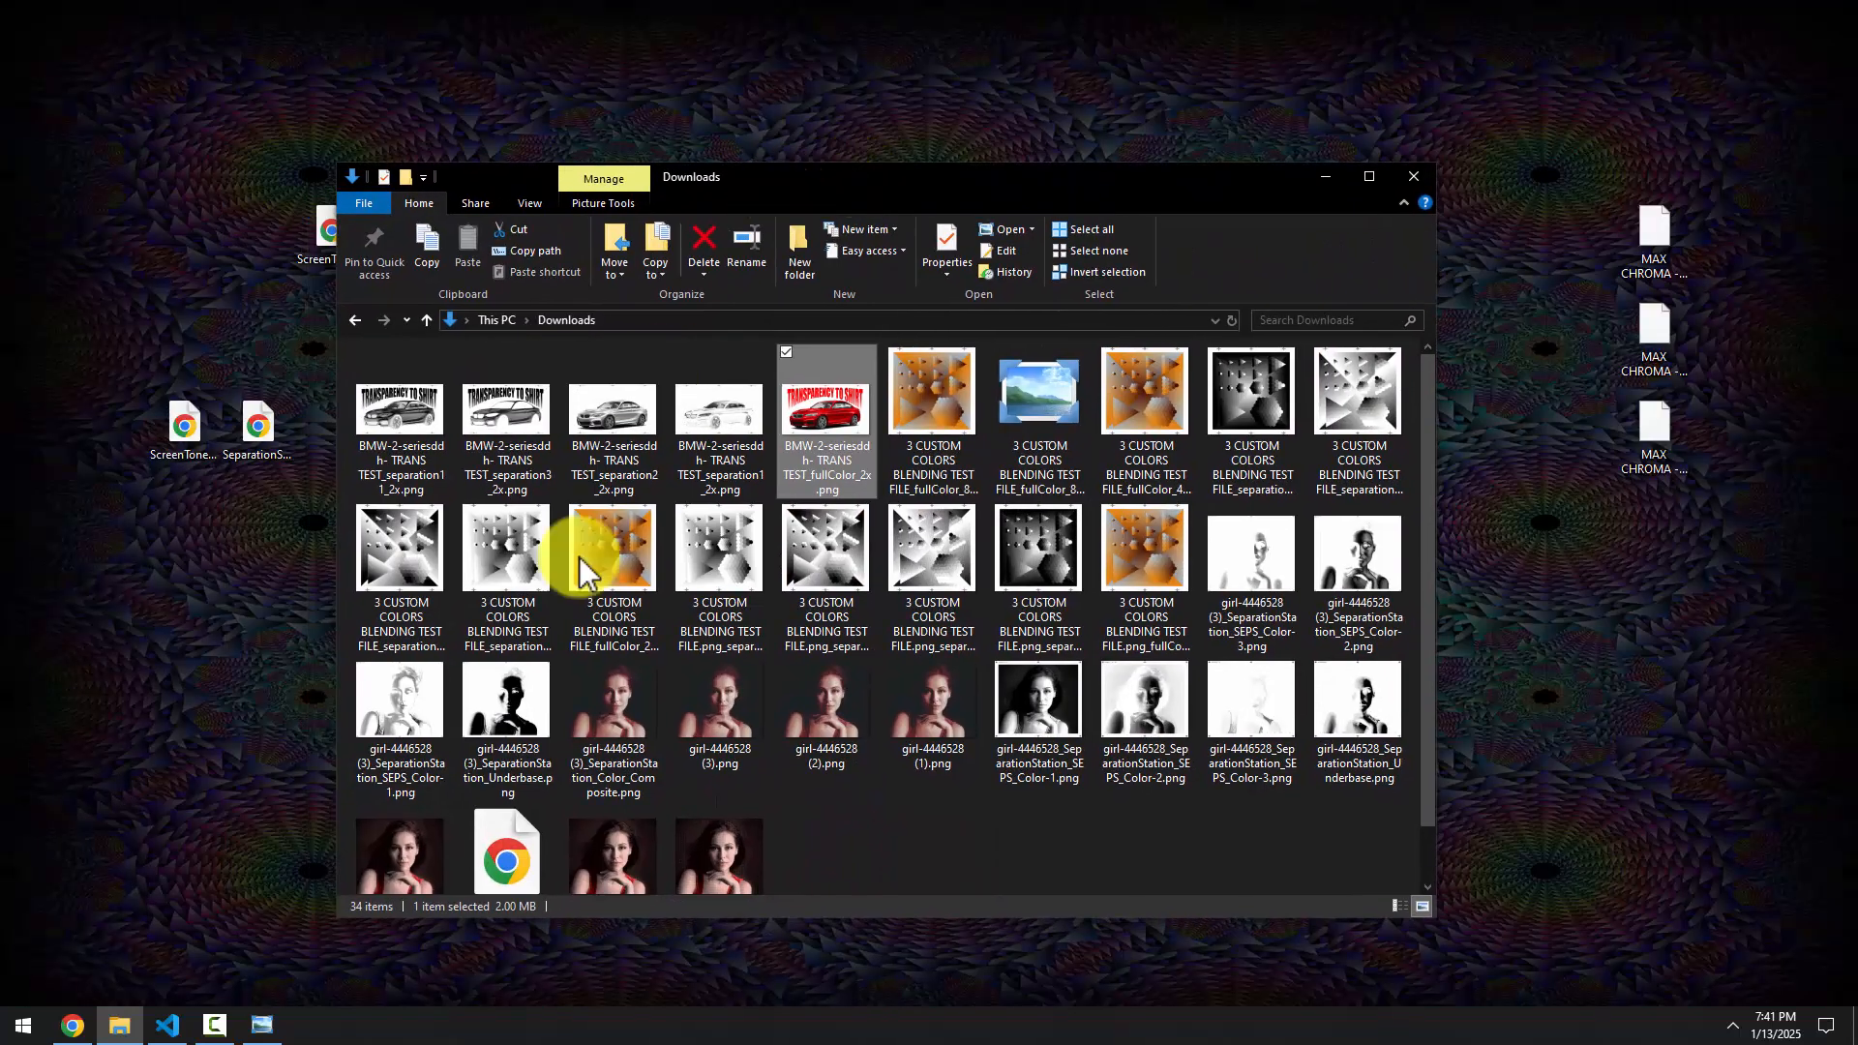
{"action": "left_click", "coordinate": [39, 1034]}
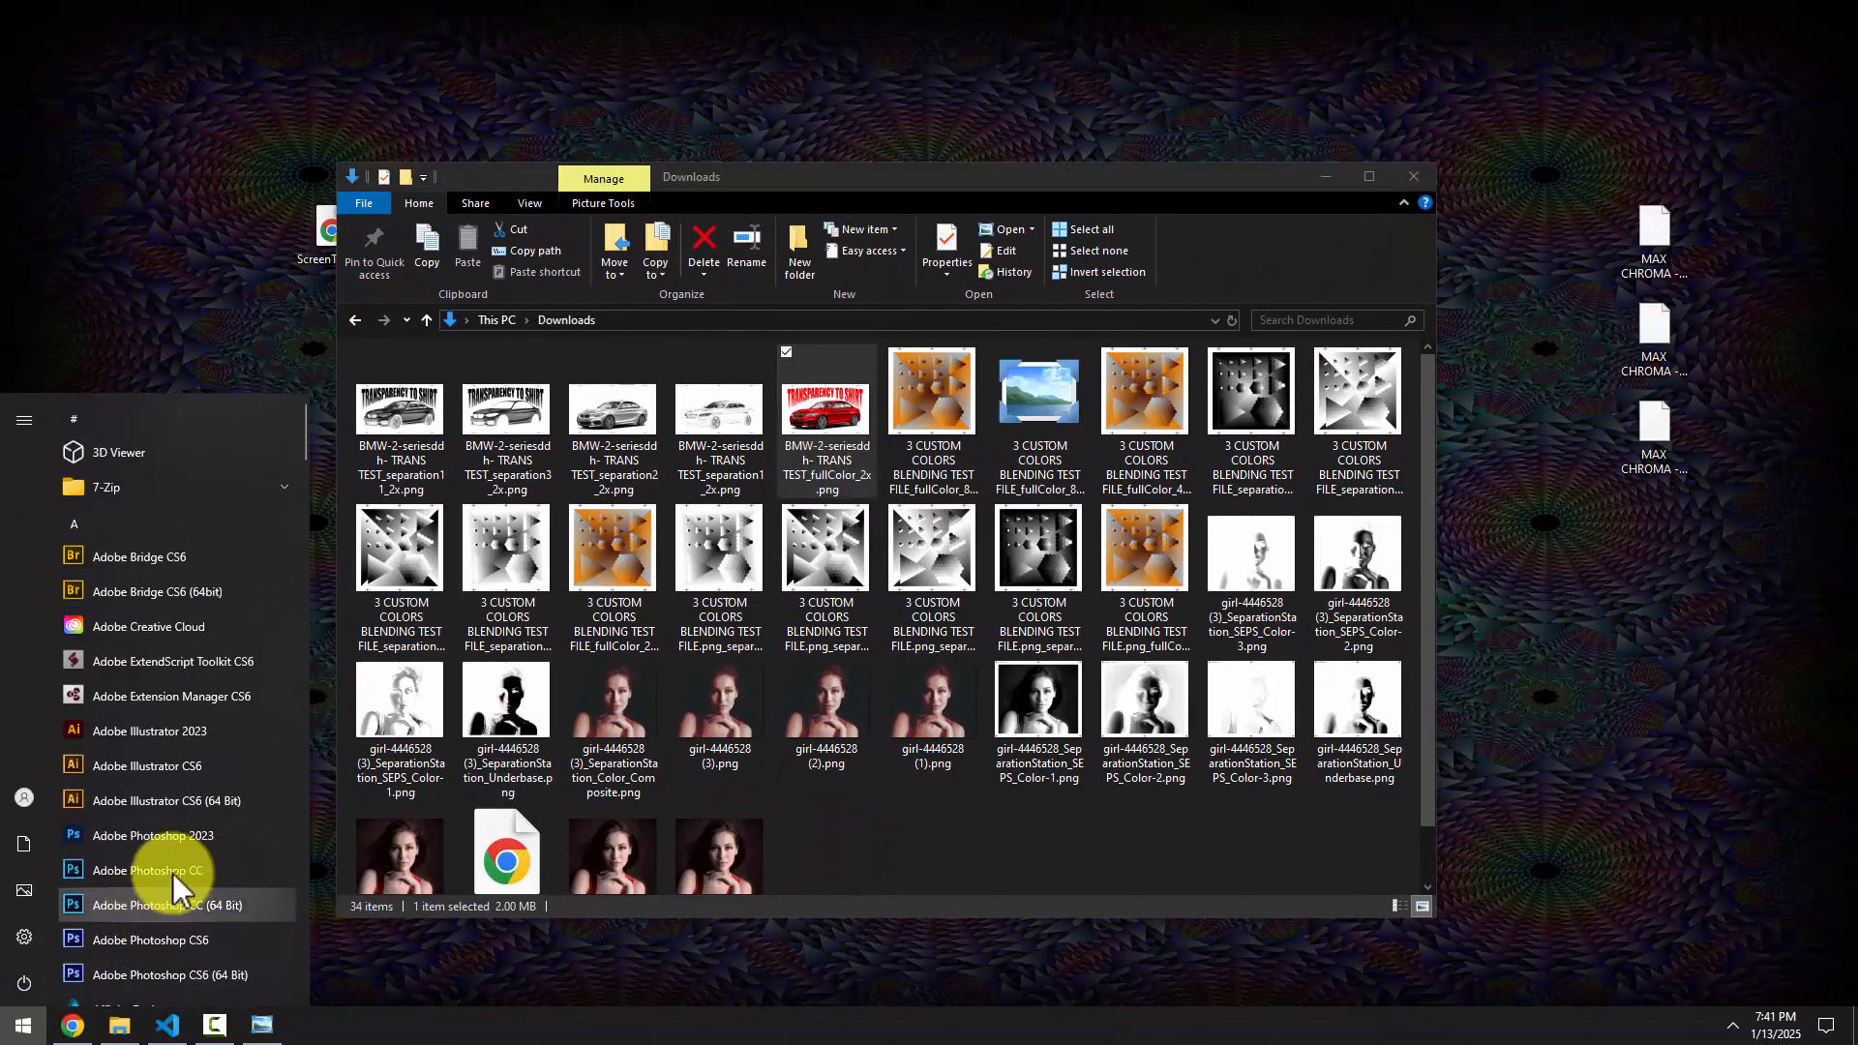
{"action": "left_click", "coordinate": [172, 909]}
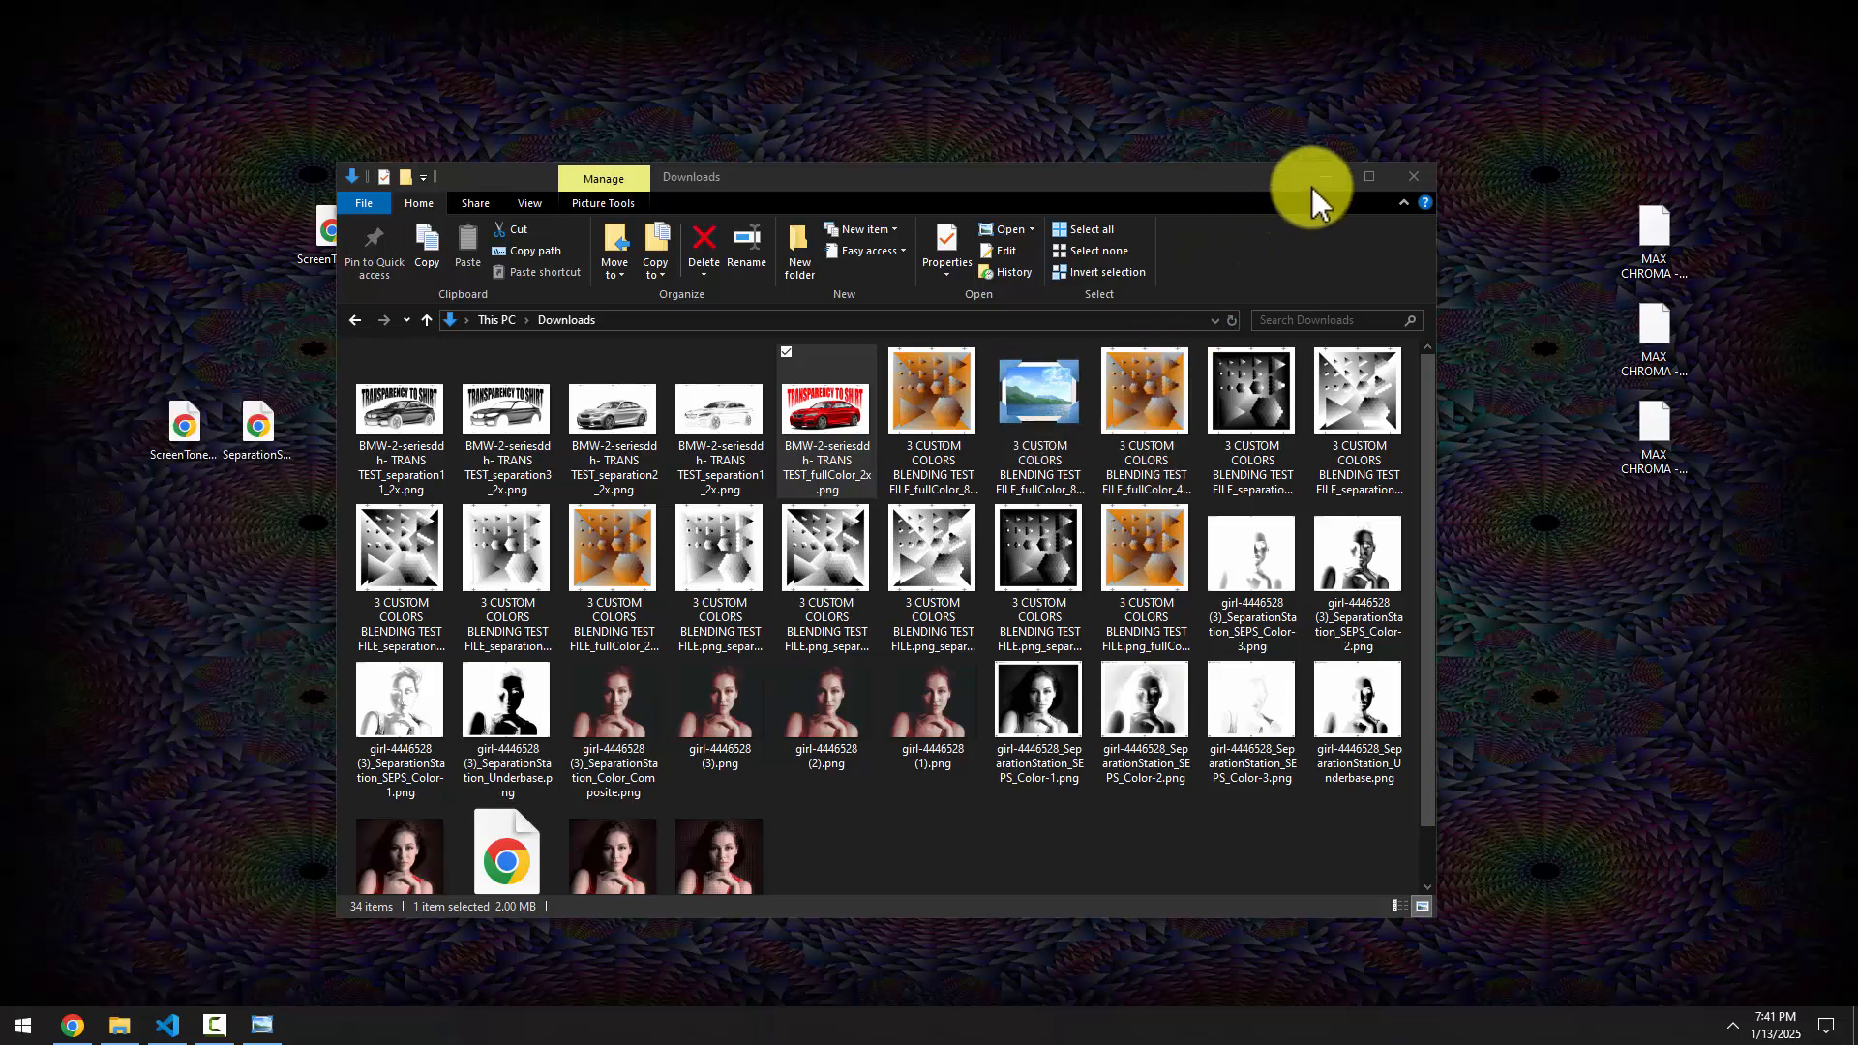
{"action": "left_click", "coordinate": [1335, 174]}
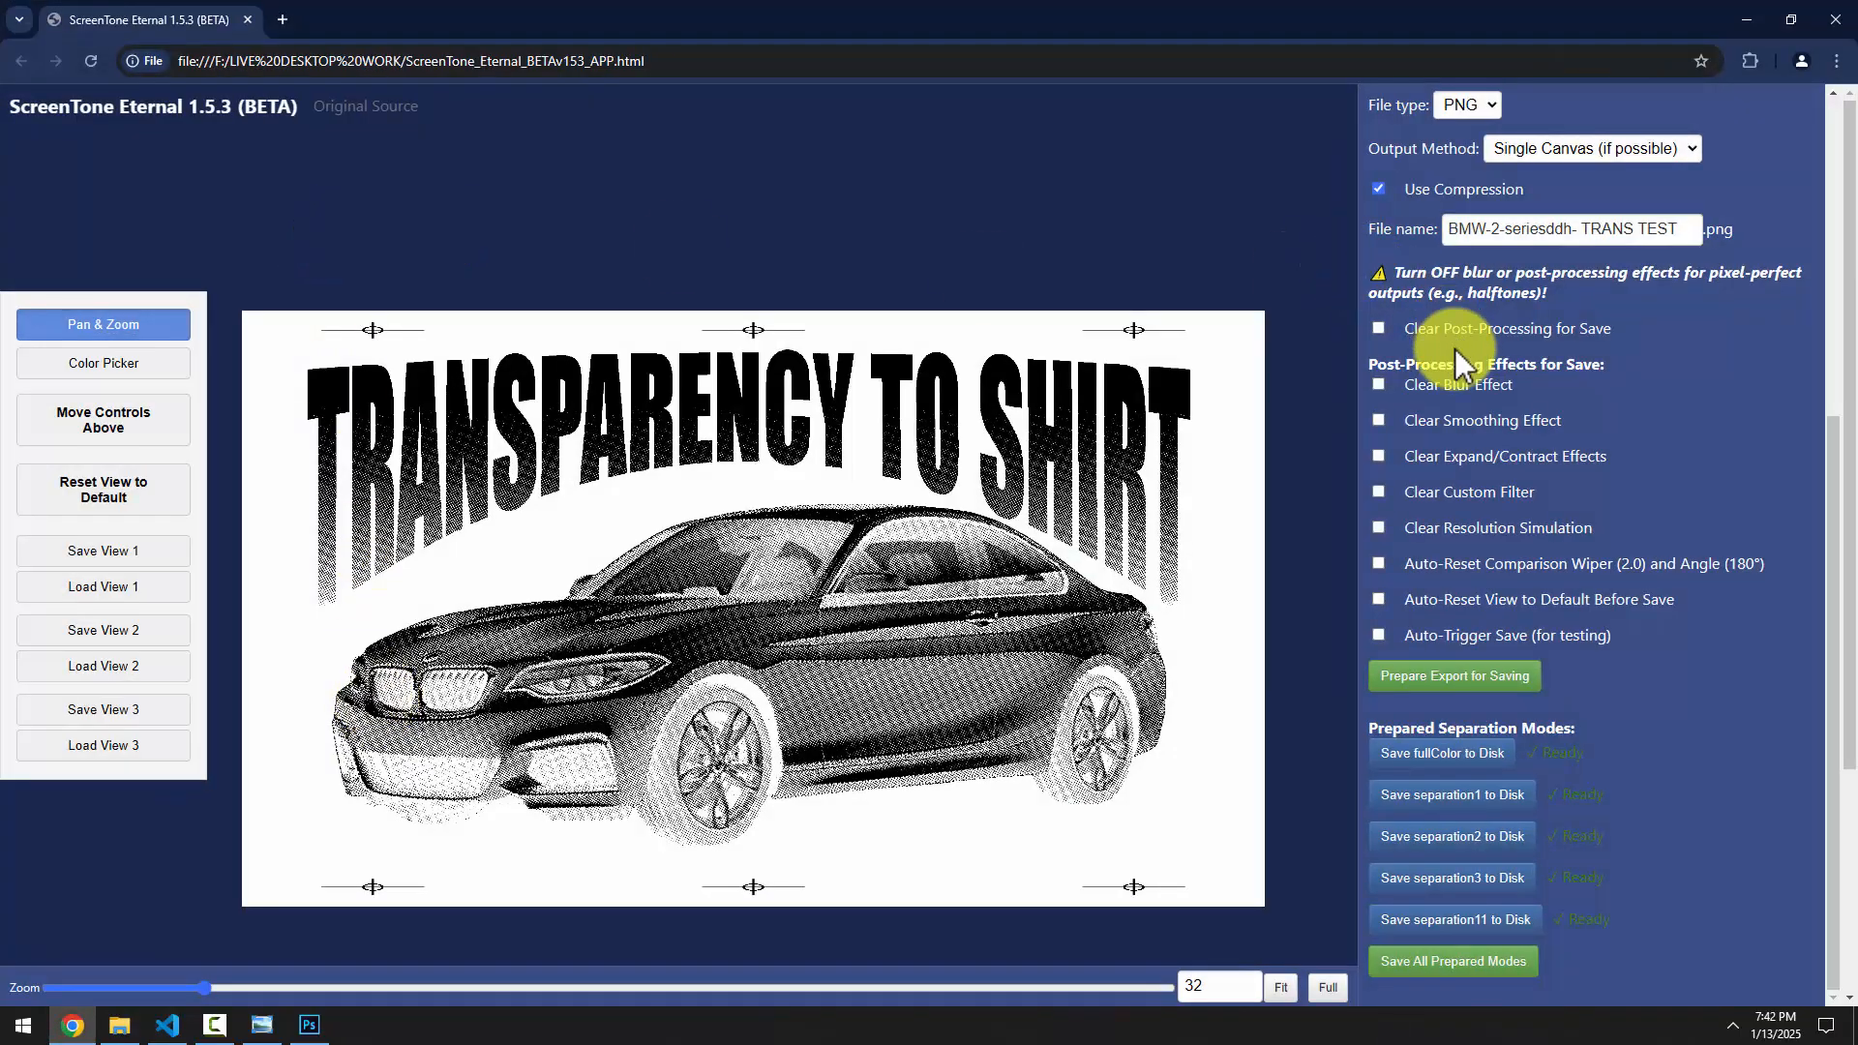
Check the desired artwork width and the 2x tiled resolution output in ScreenTone Eternal's size settings, and switch to Photoshop
{"action": "scroll", "coordinate": [1451, 339], "scroll_direction": "up", "scroll_amount": 5}
{"action": "left_click", "coordinate": [1440, 145]}
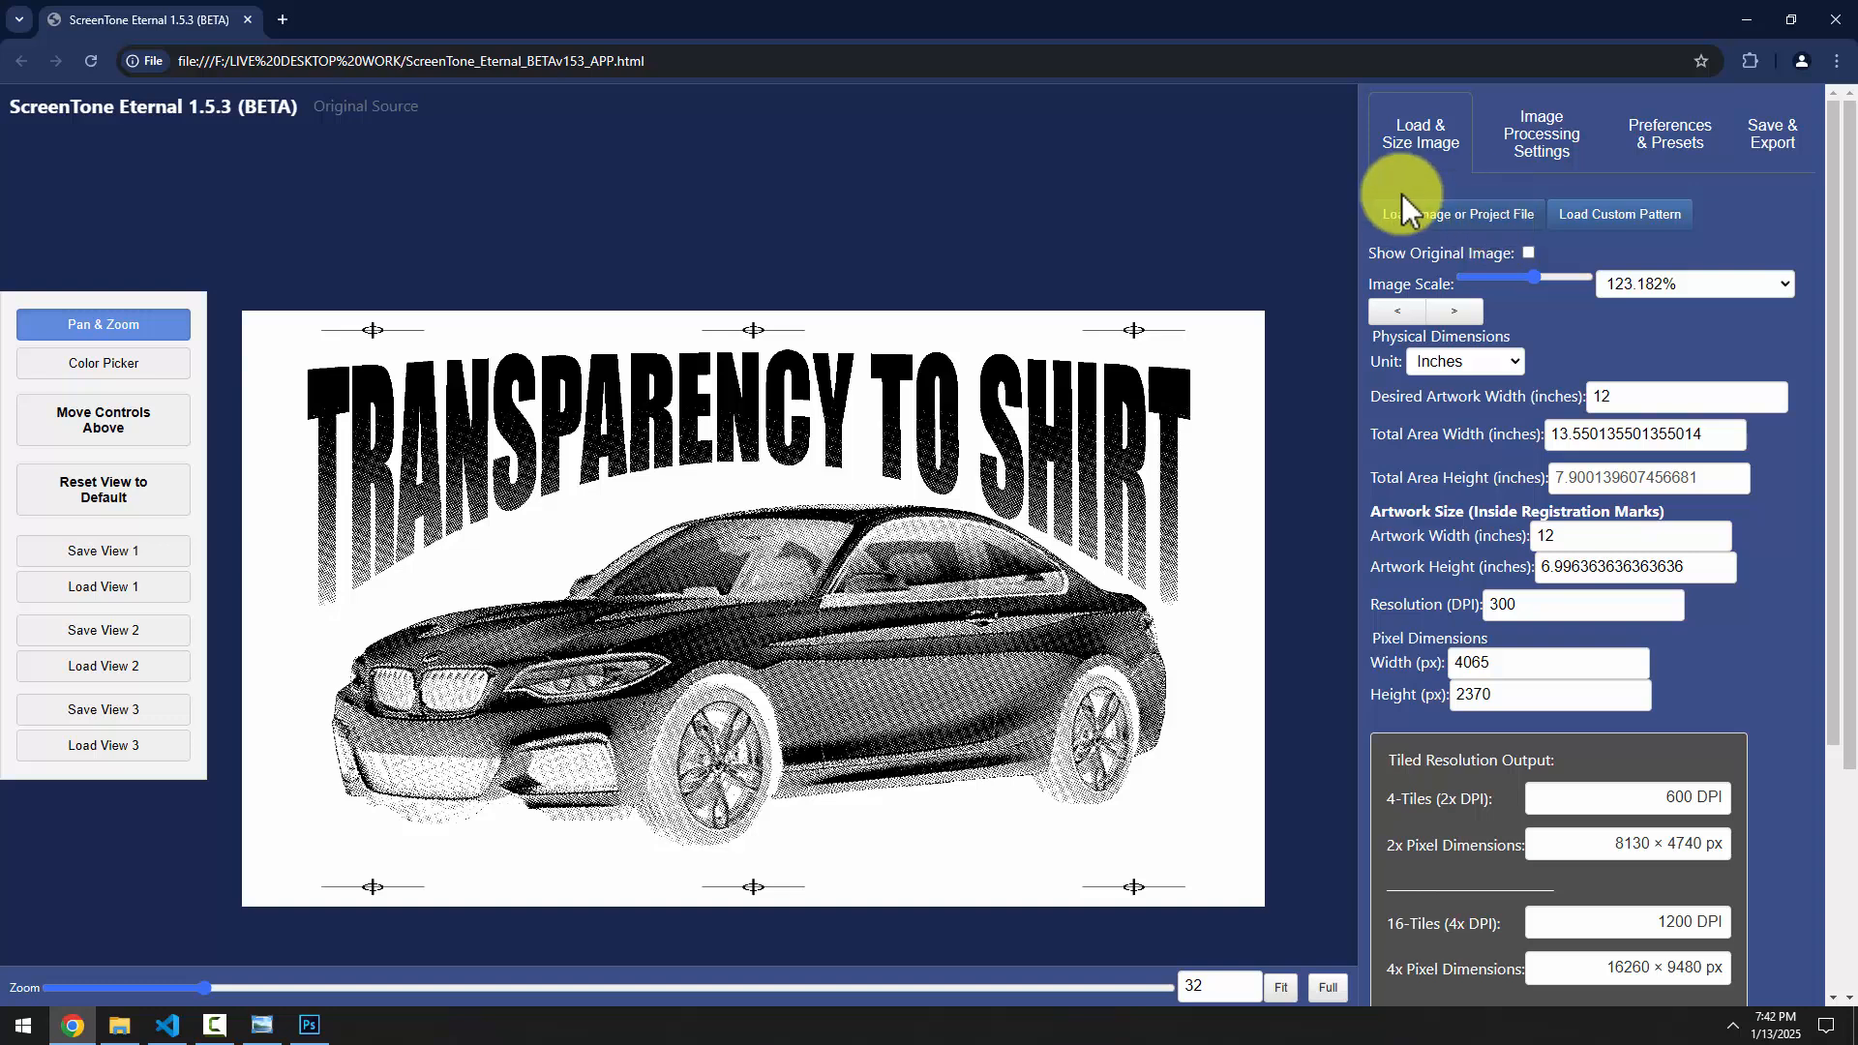
{"action": "double_click", "coordinate": [1635, 396]}
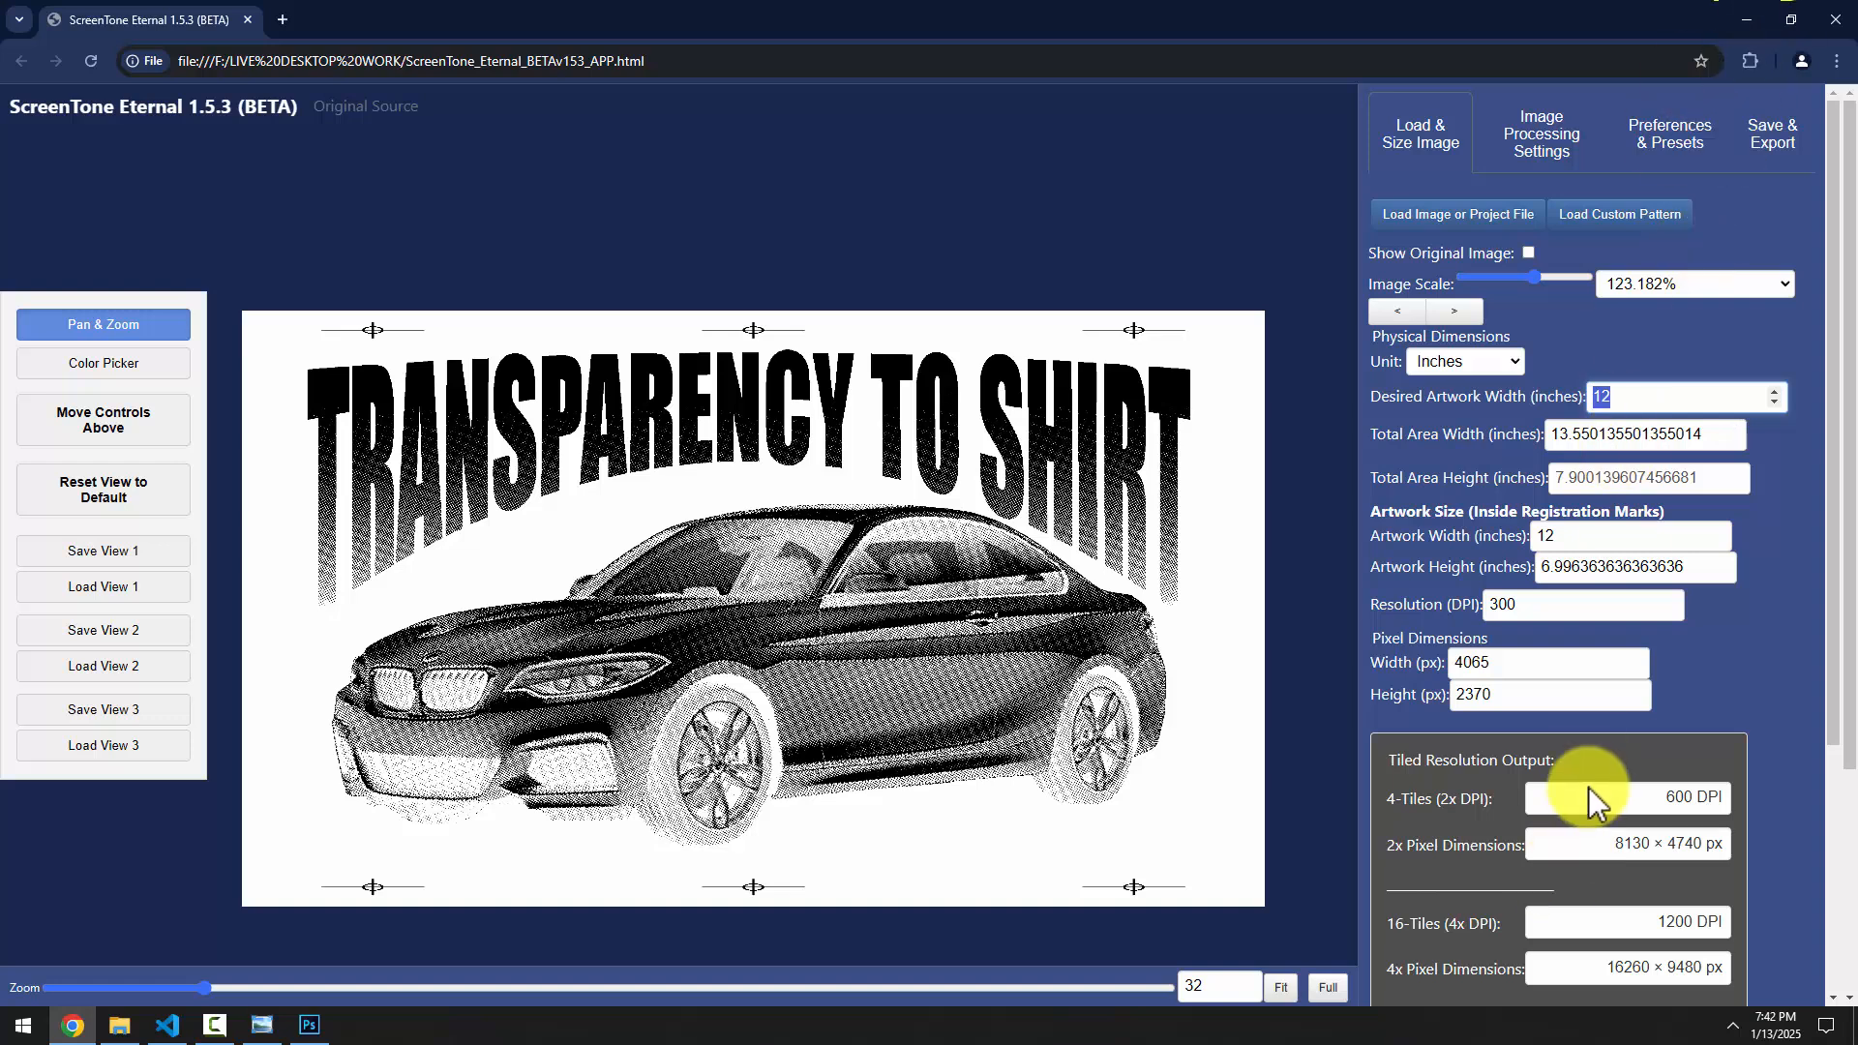
{"action": "left_click", "coordinate": [1748, 22]}
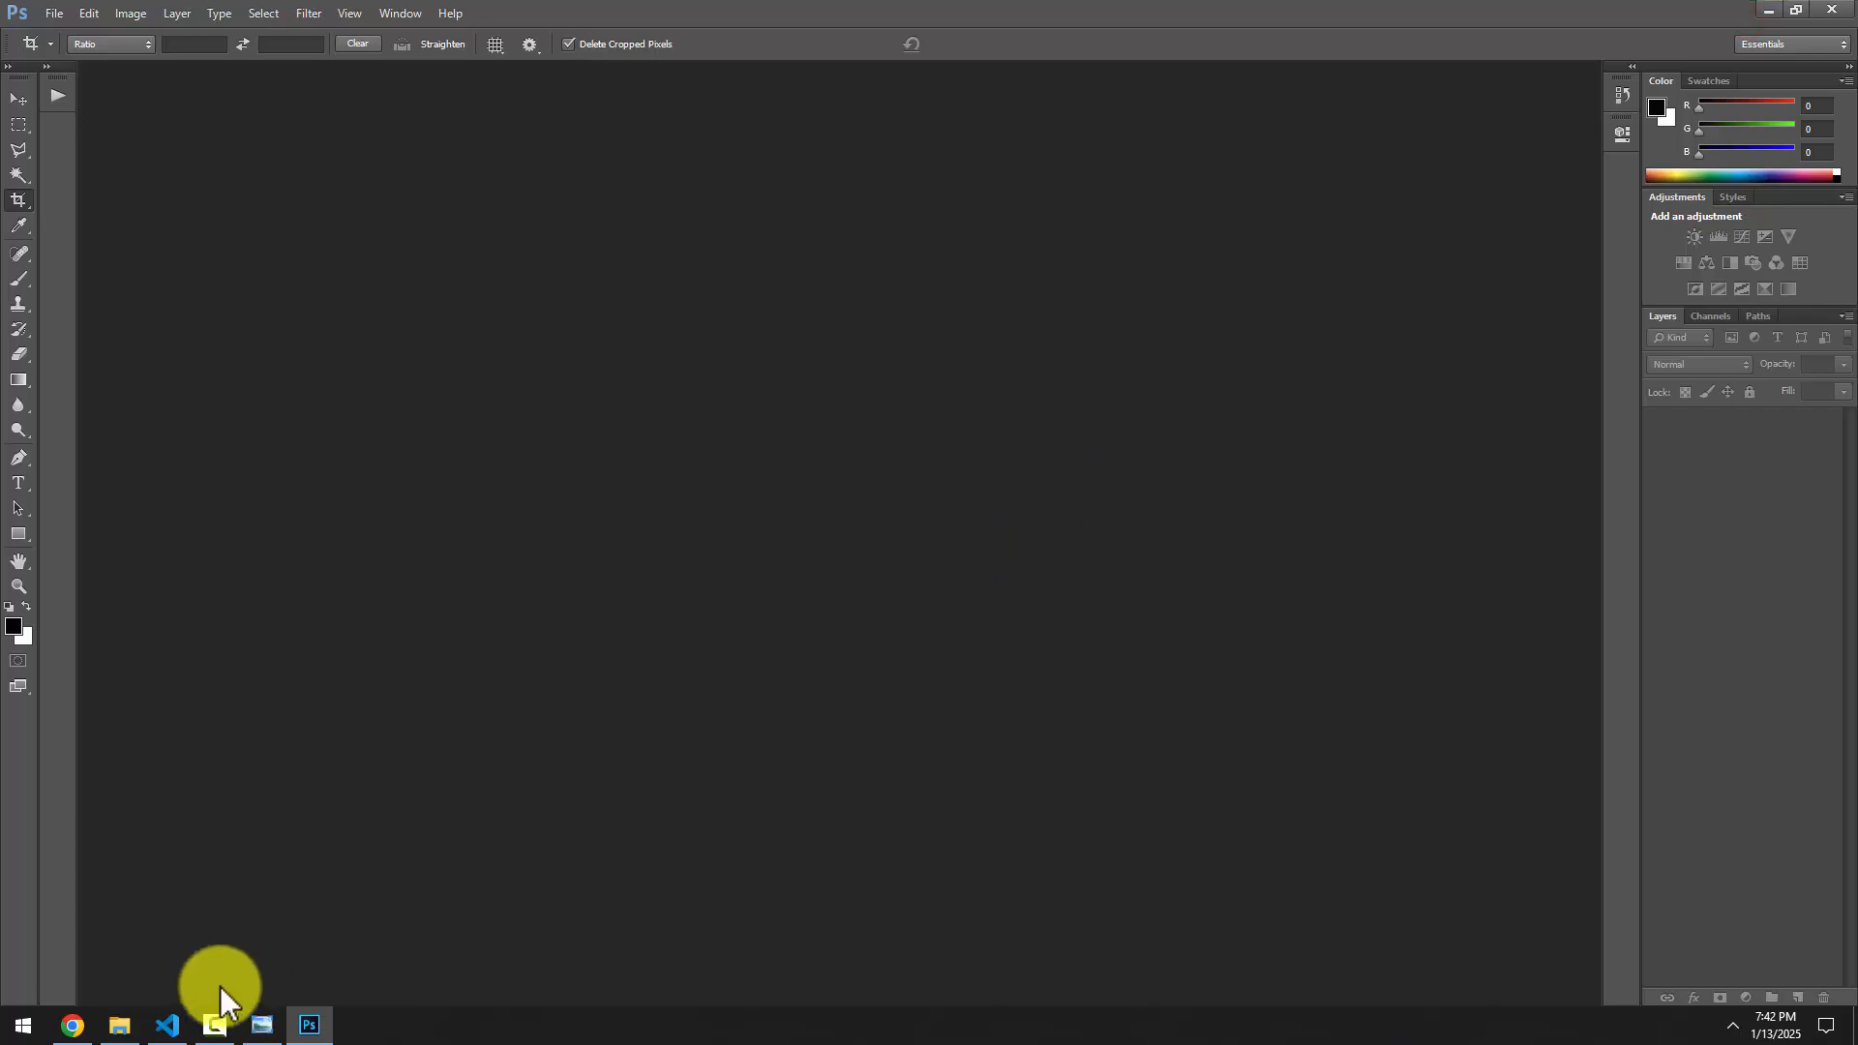
Open the exported full-color 2x PNG from Downloads in Photoshop and compare its image size and resolution with ScreenTone Eternal's size settings
{"action": "left_click", "coordinate": [121, 1022]}
{"action": "left_click_drag", "start_coordinate": [809, 377], "coordinate": [138, 437]}
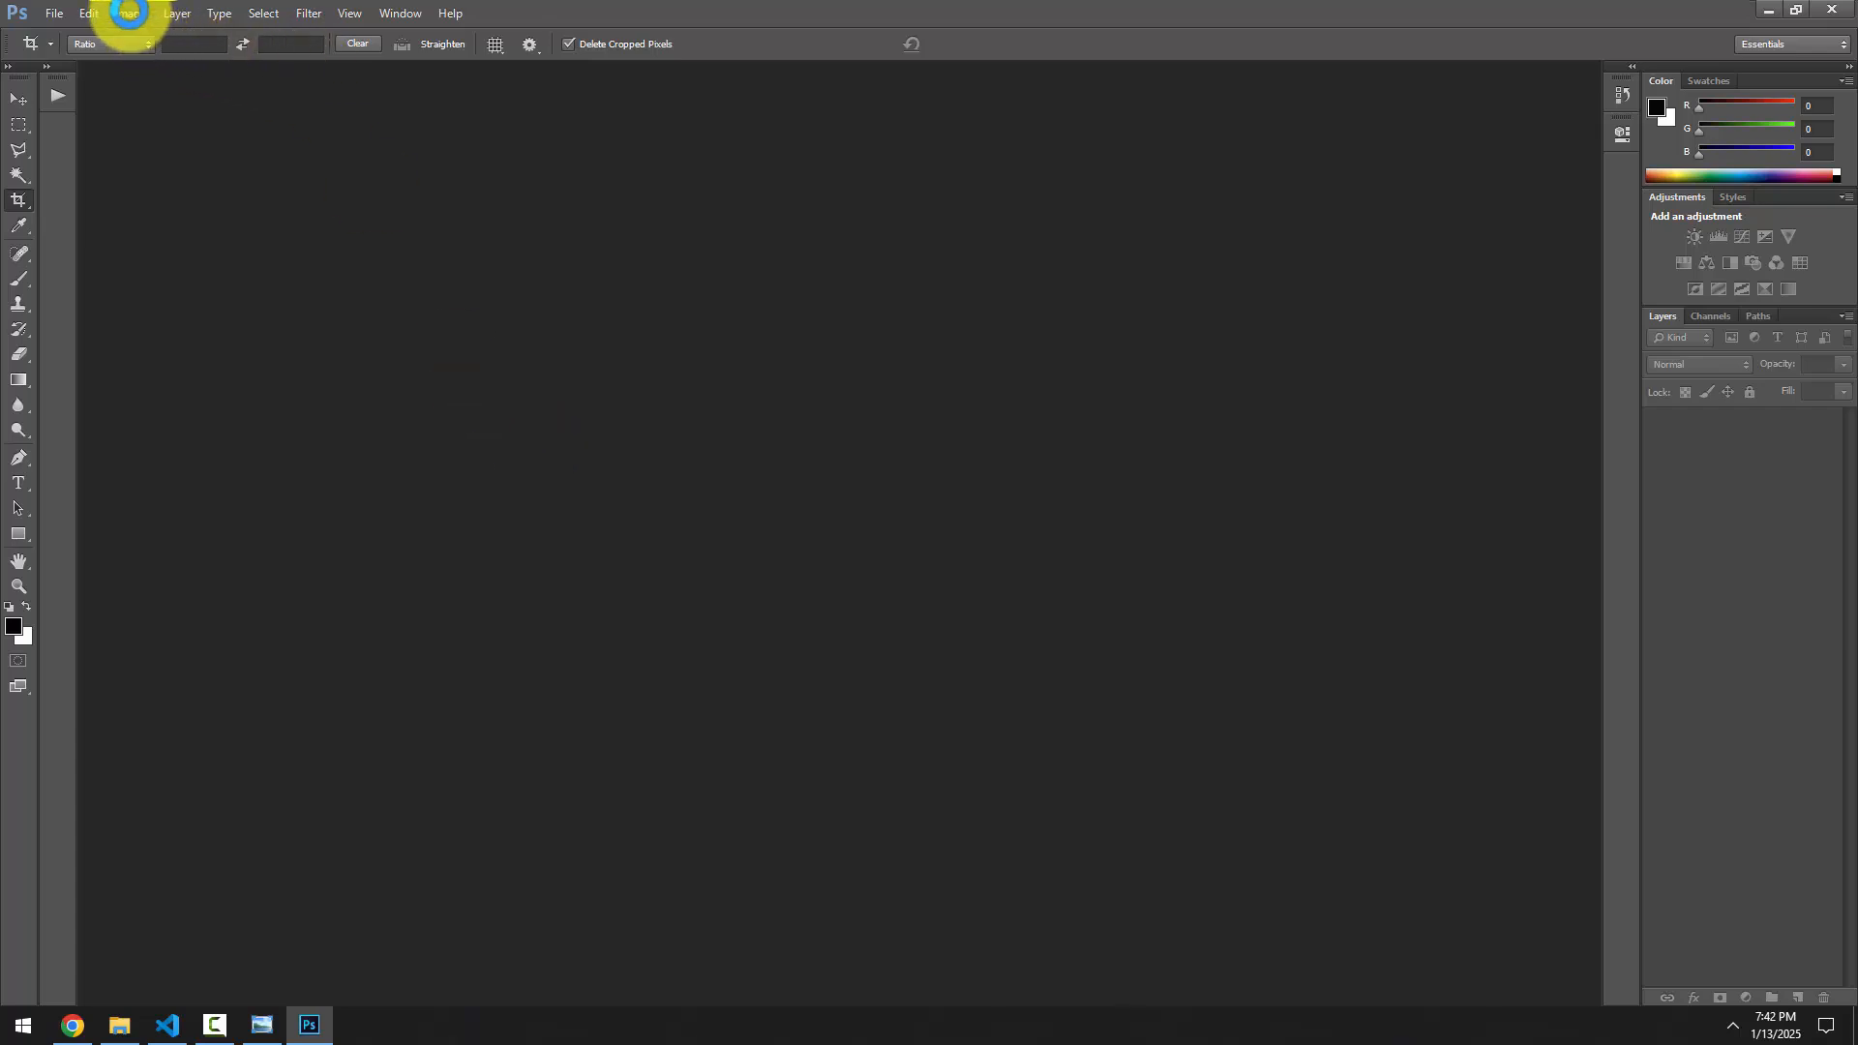
{"action": "left_click", "coordinate": [126, 13]}
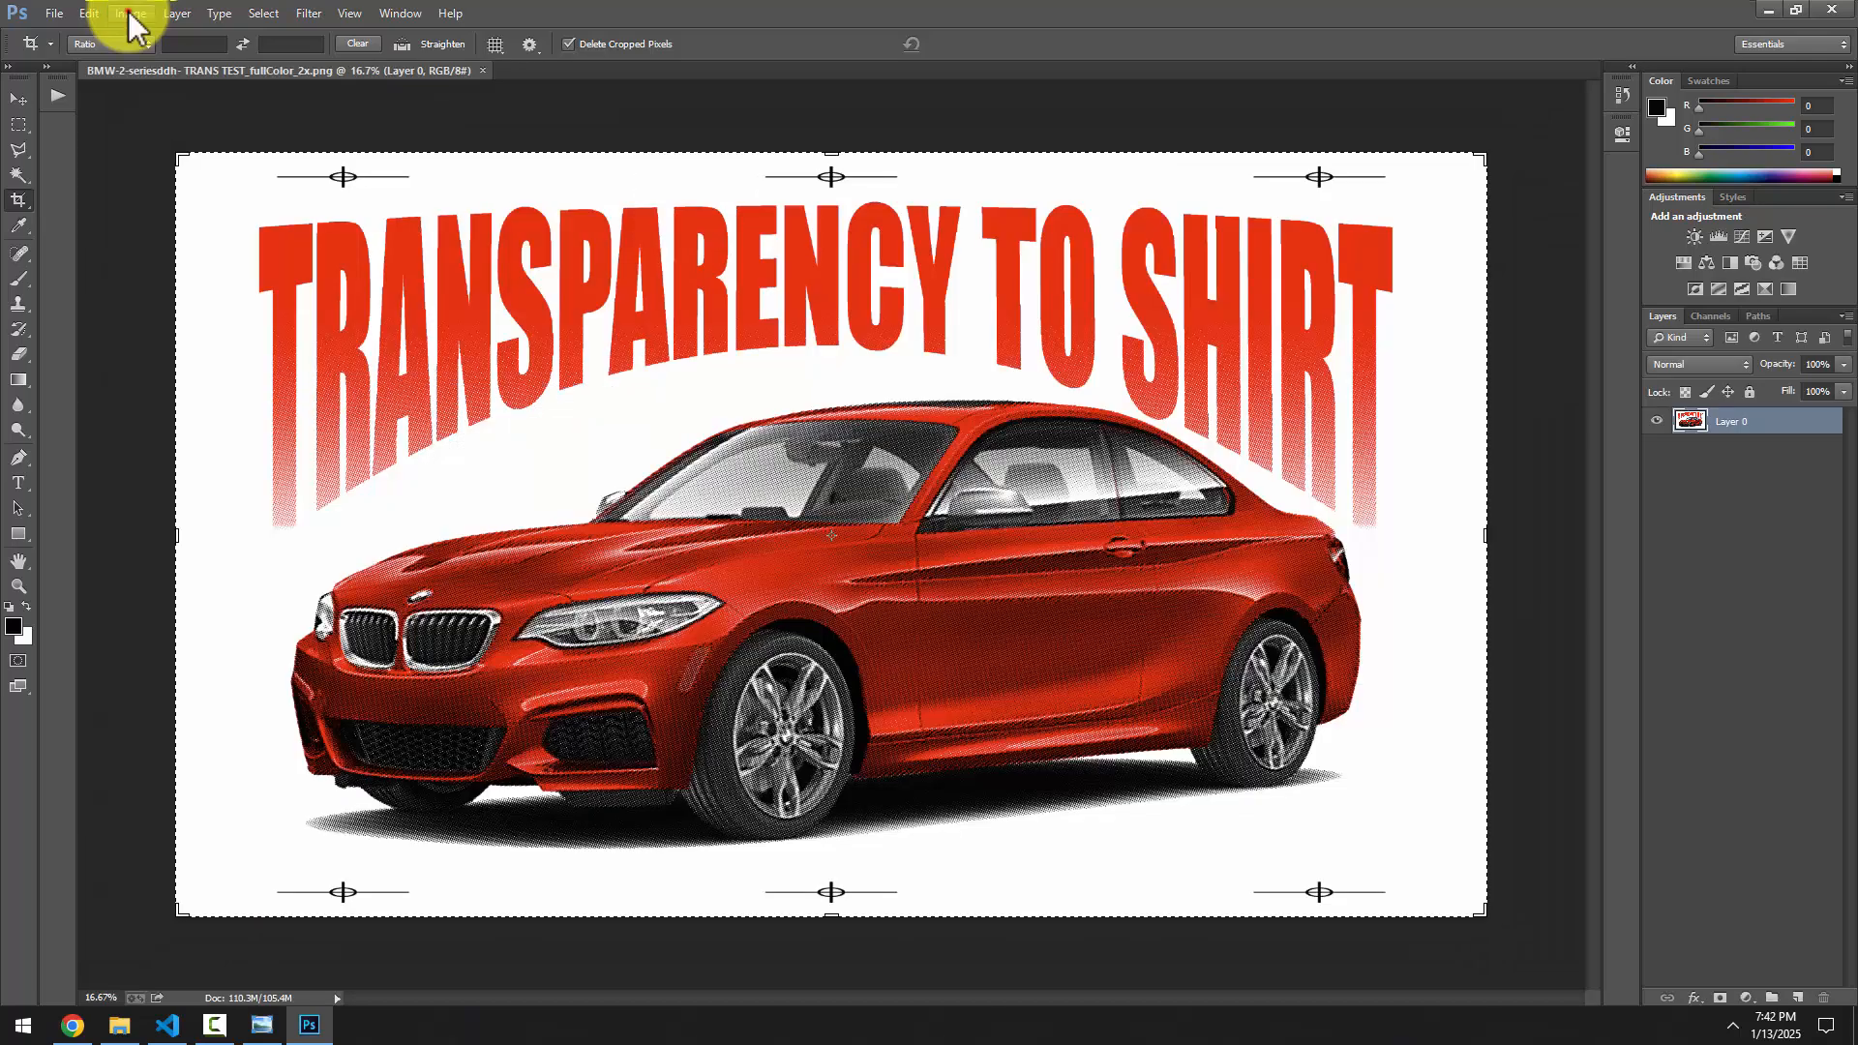
{"action": "left_click", "coordinate": [163, 142]}
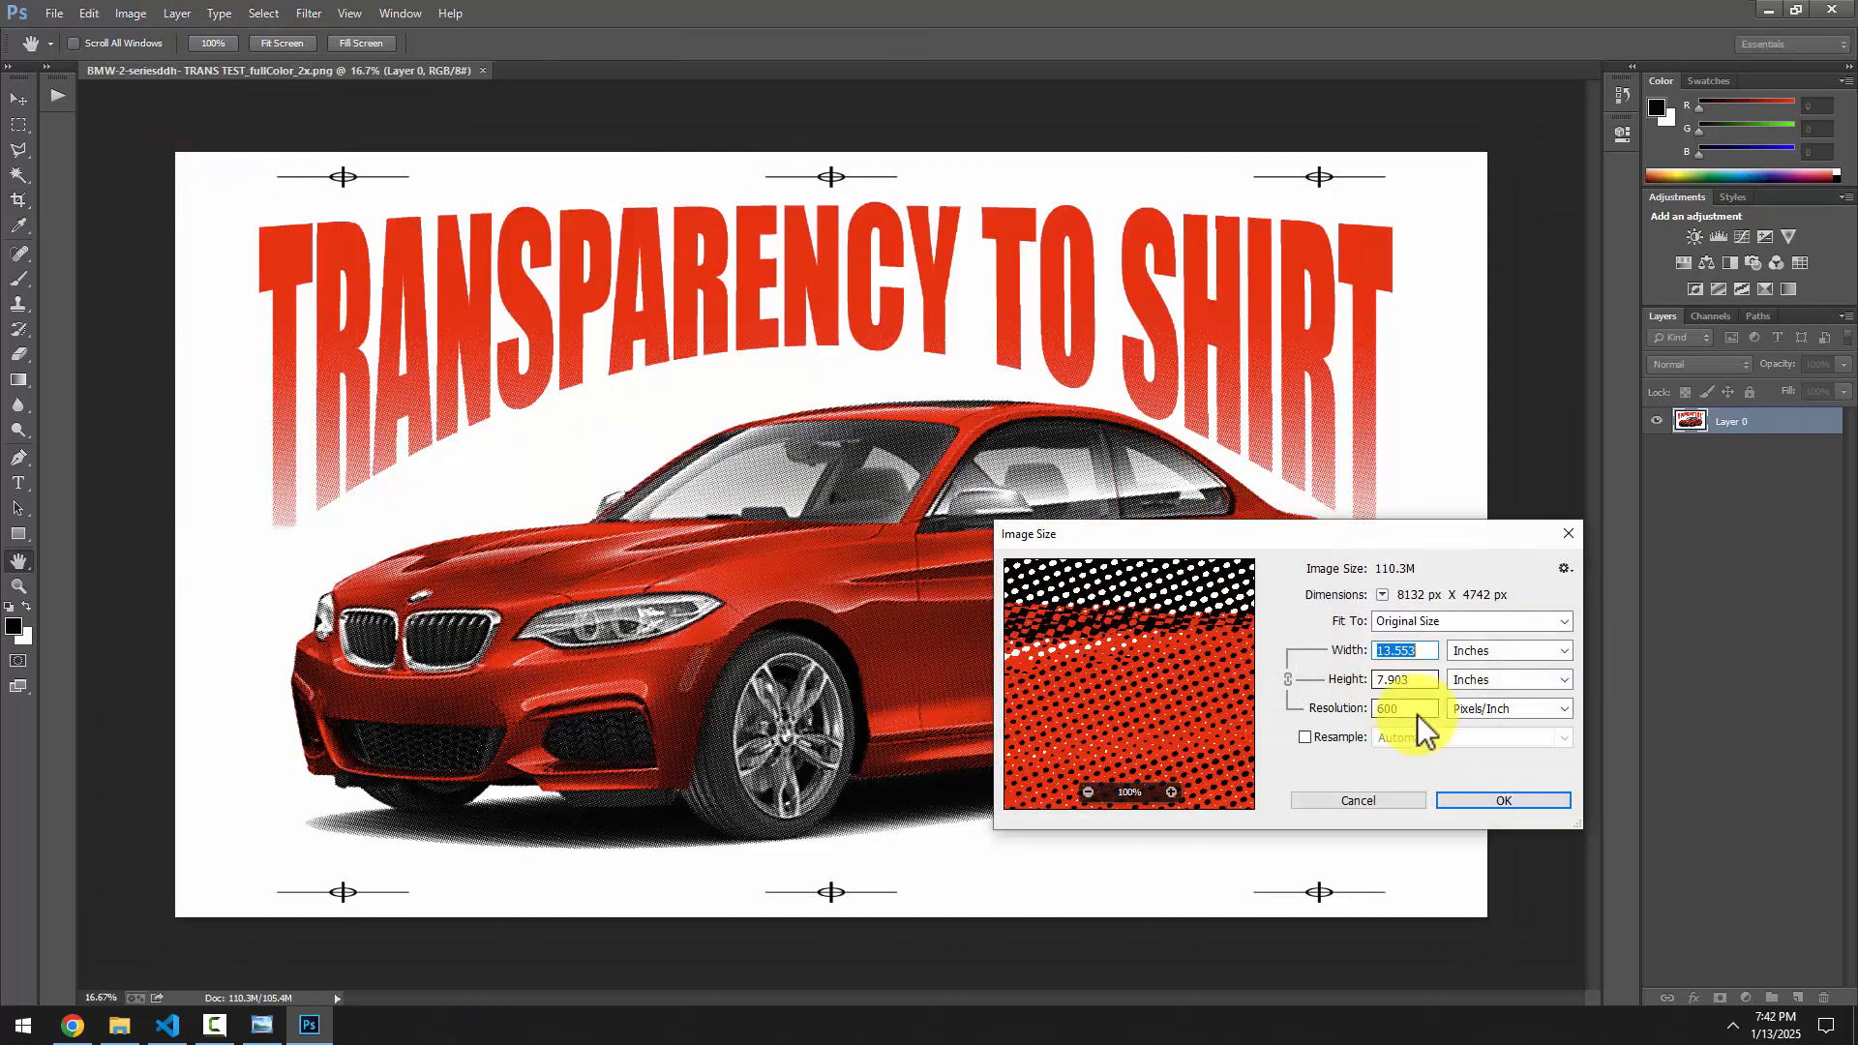
{"action": "double_click", "coordinate": [1405, 707]}
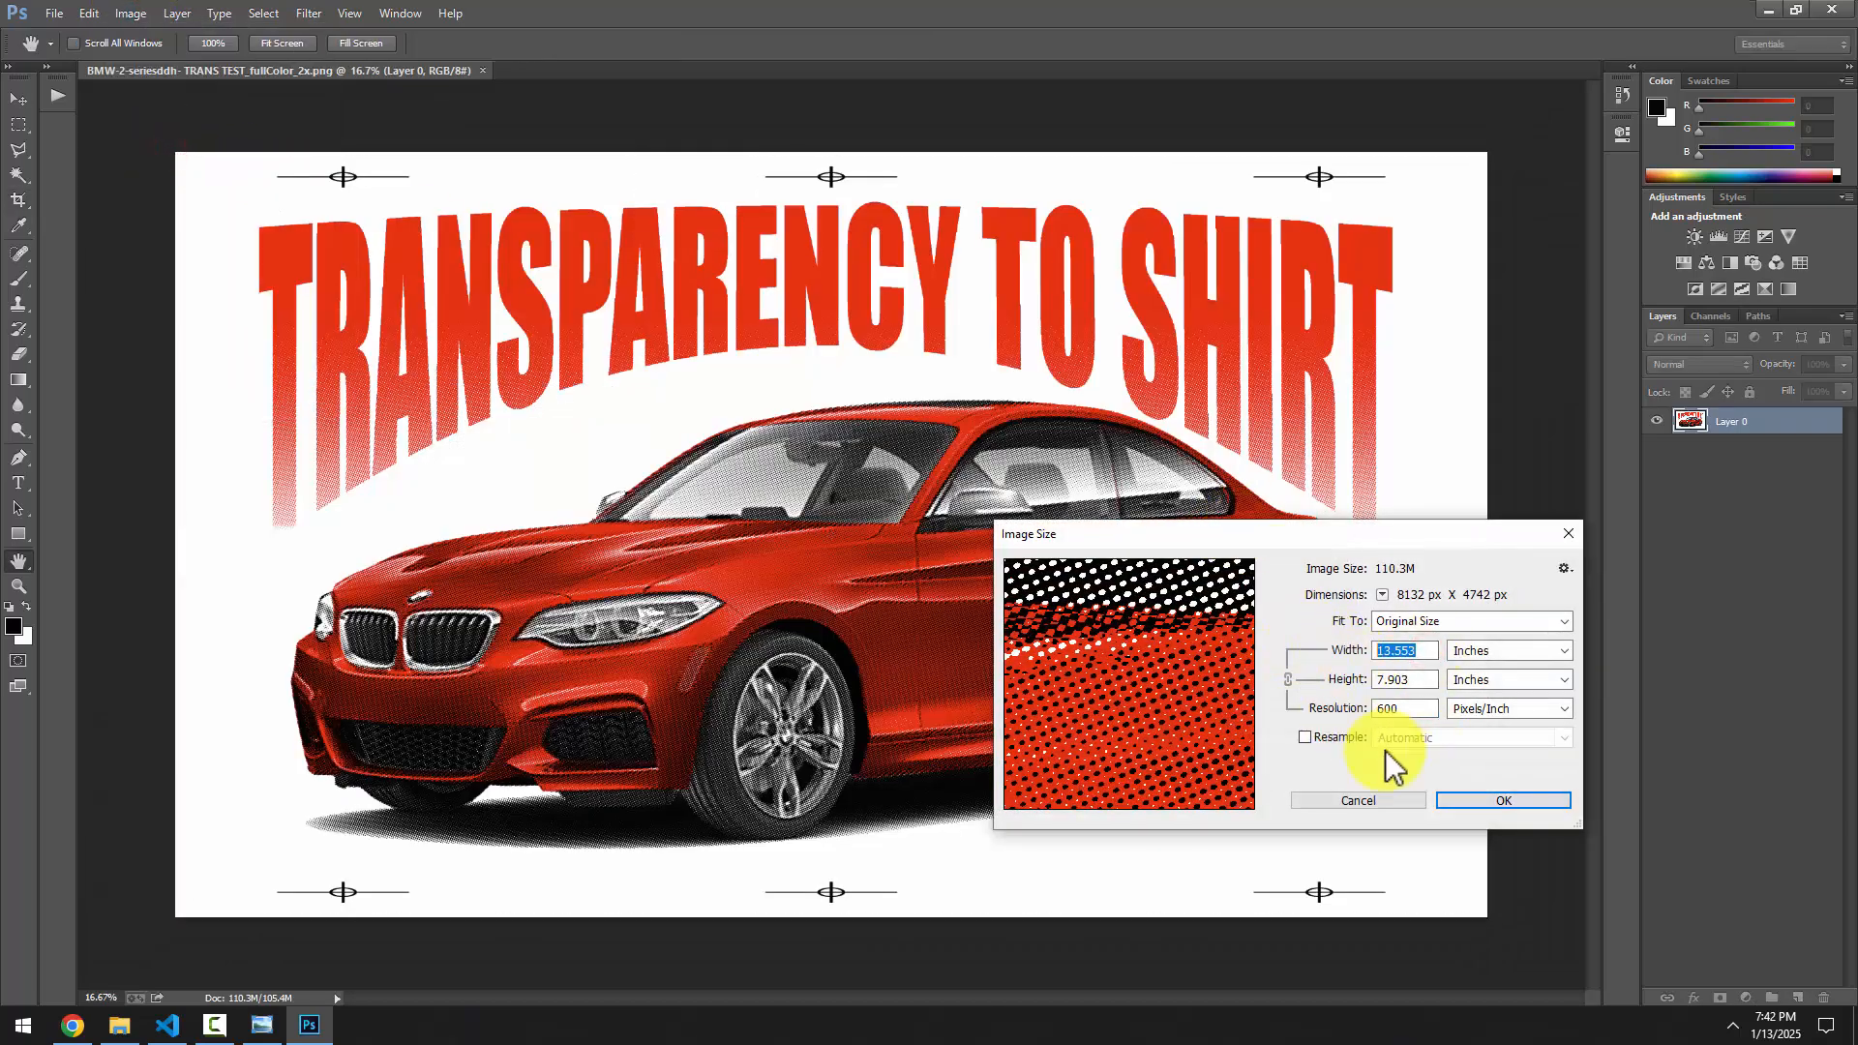
{"action": "left_click", "coordinate": [1395, 800]}
{"action": "left_click", "coordinate": [72, 1026]}
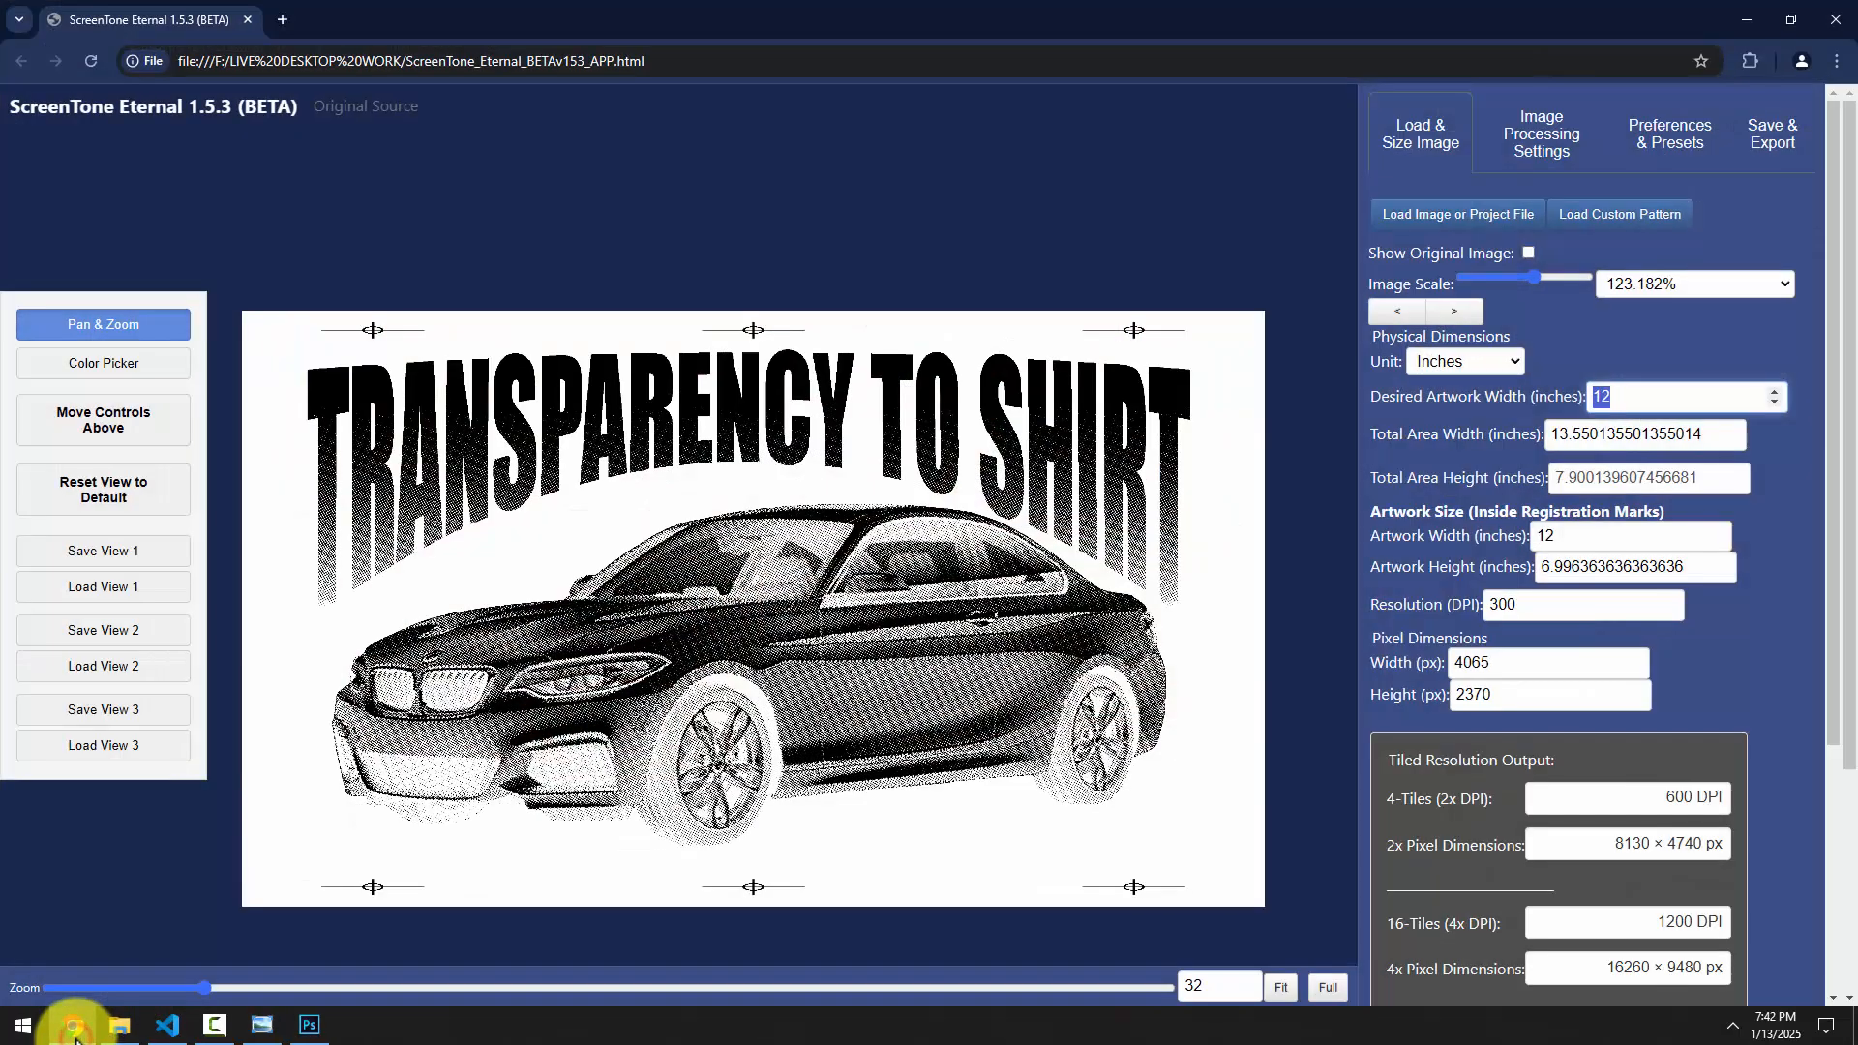
{"action": "left_click", "coordinate": [73, 1026]}
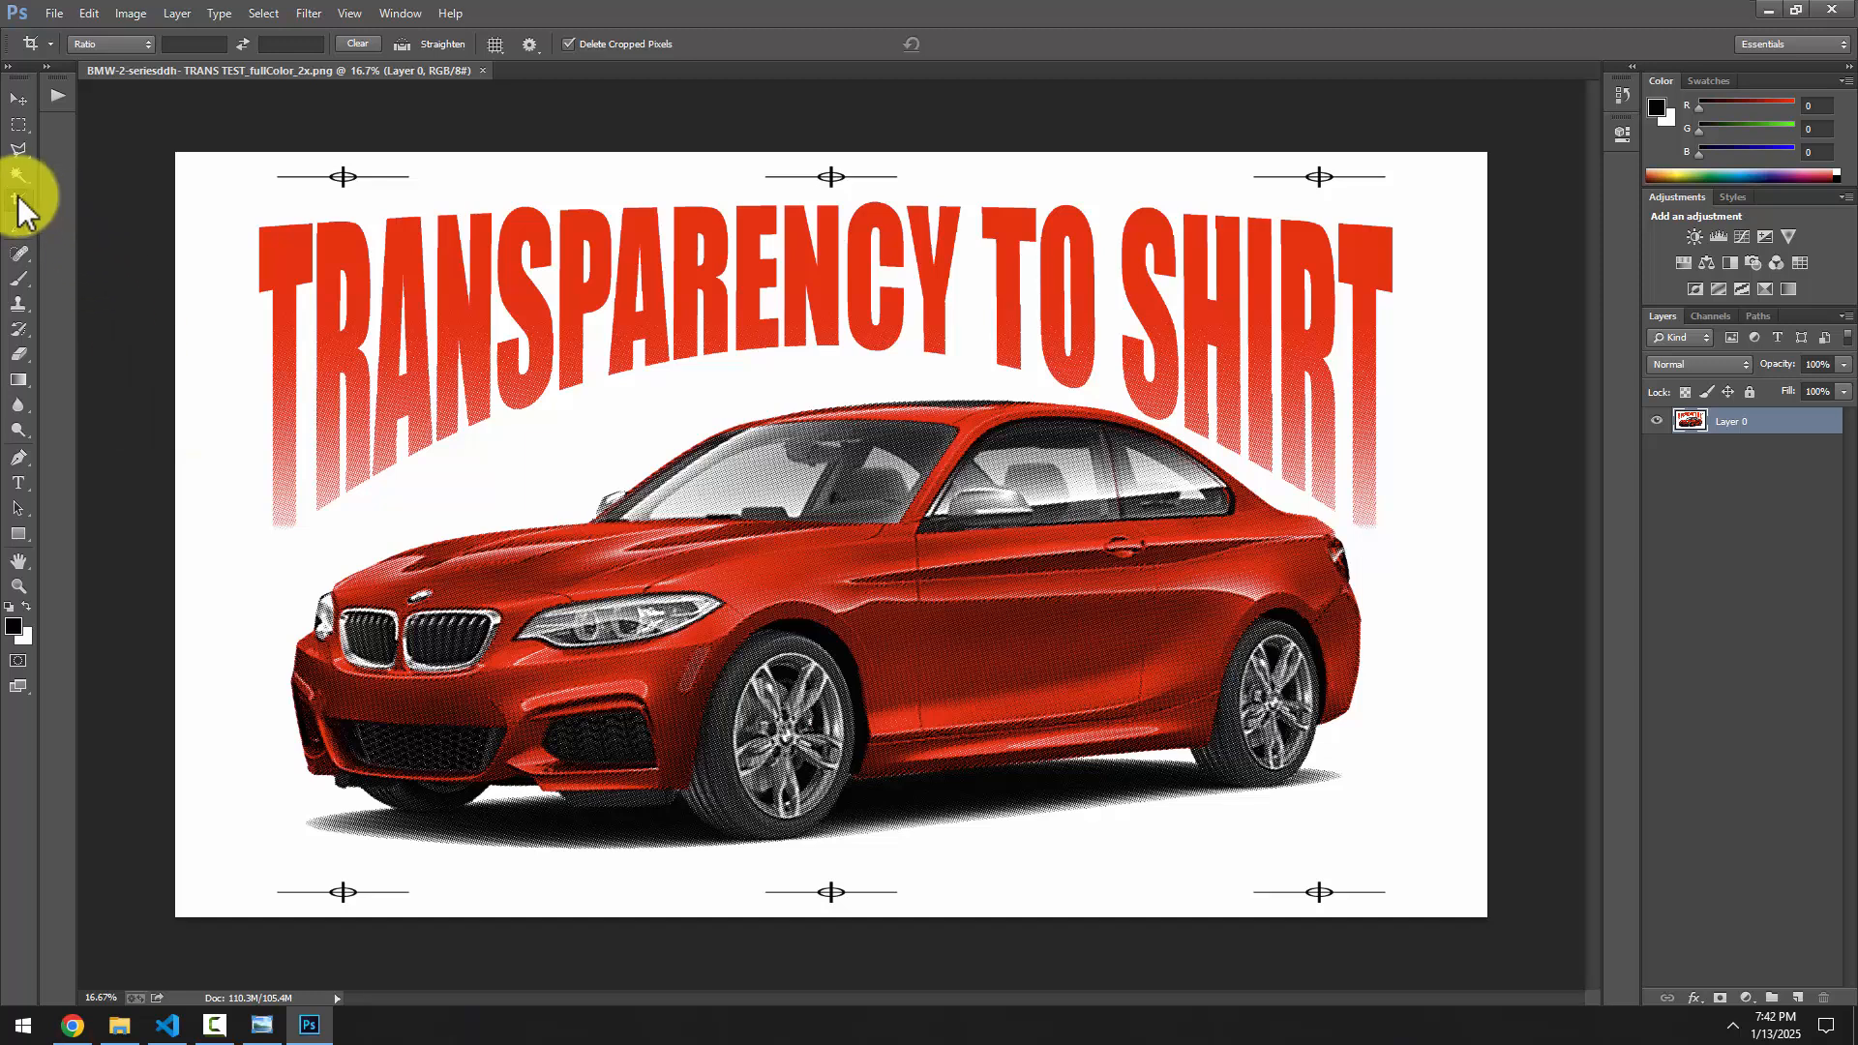
Set the canvas width of the full-color PNG to 12 inches, keeping the centre anchor and accepting the clipping
{"action": "left_click", "coordinate": [130, 13]}
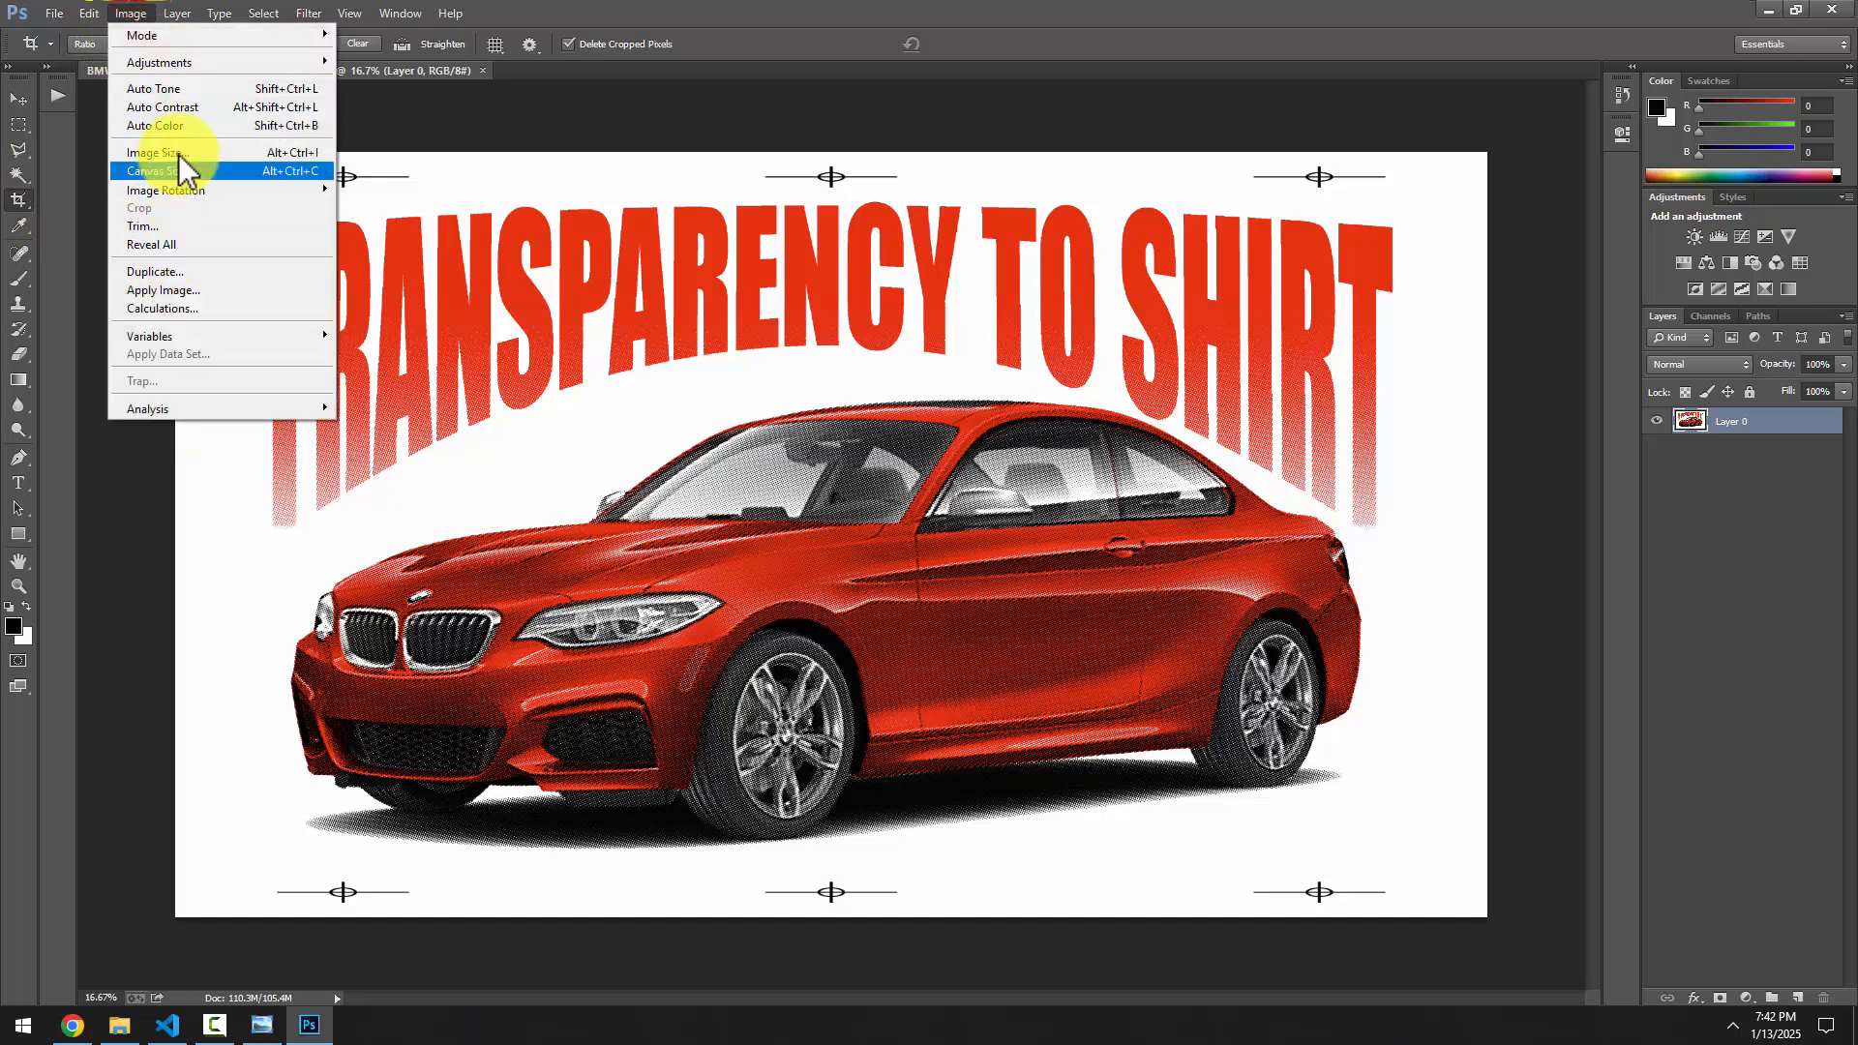
{"action": "left_click", "coordinate": [160, 171]}
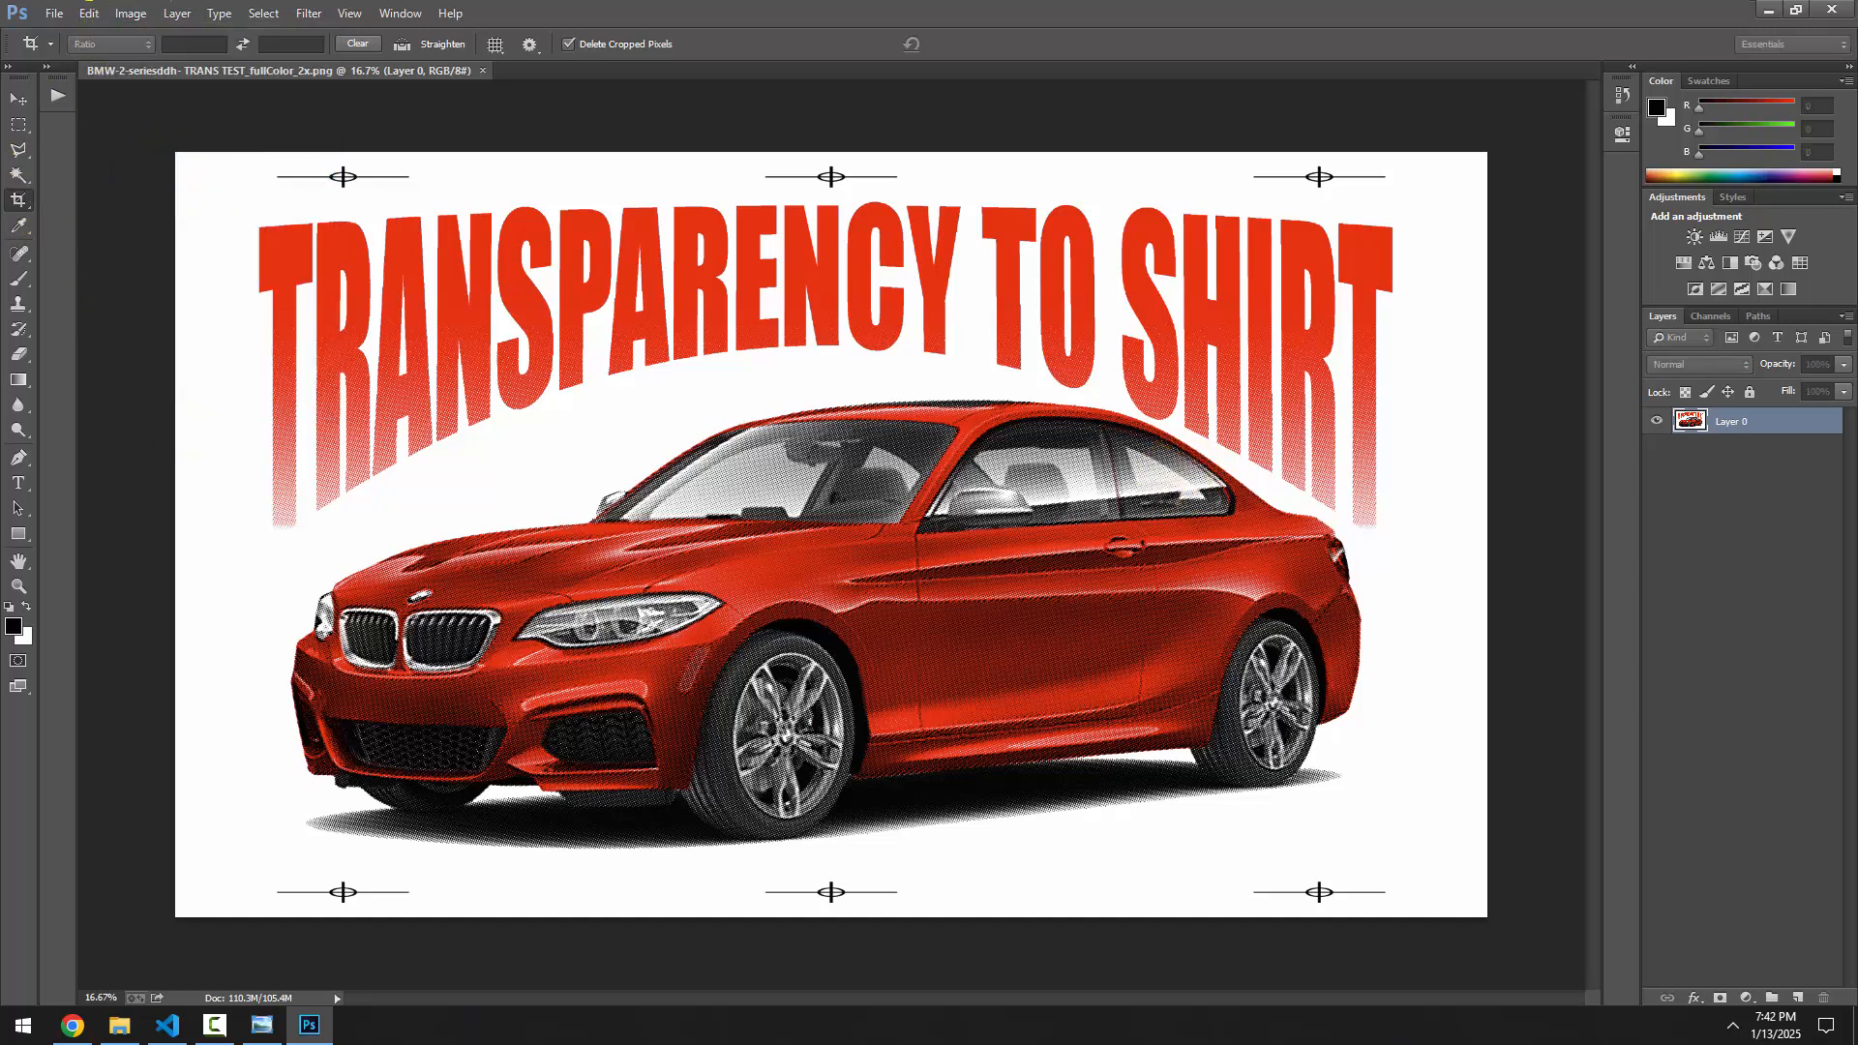
{"action": "left_click_drag", "start_coordinate": [811, 376], "coordinate": [1083, 398]}
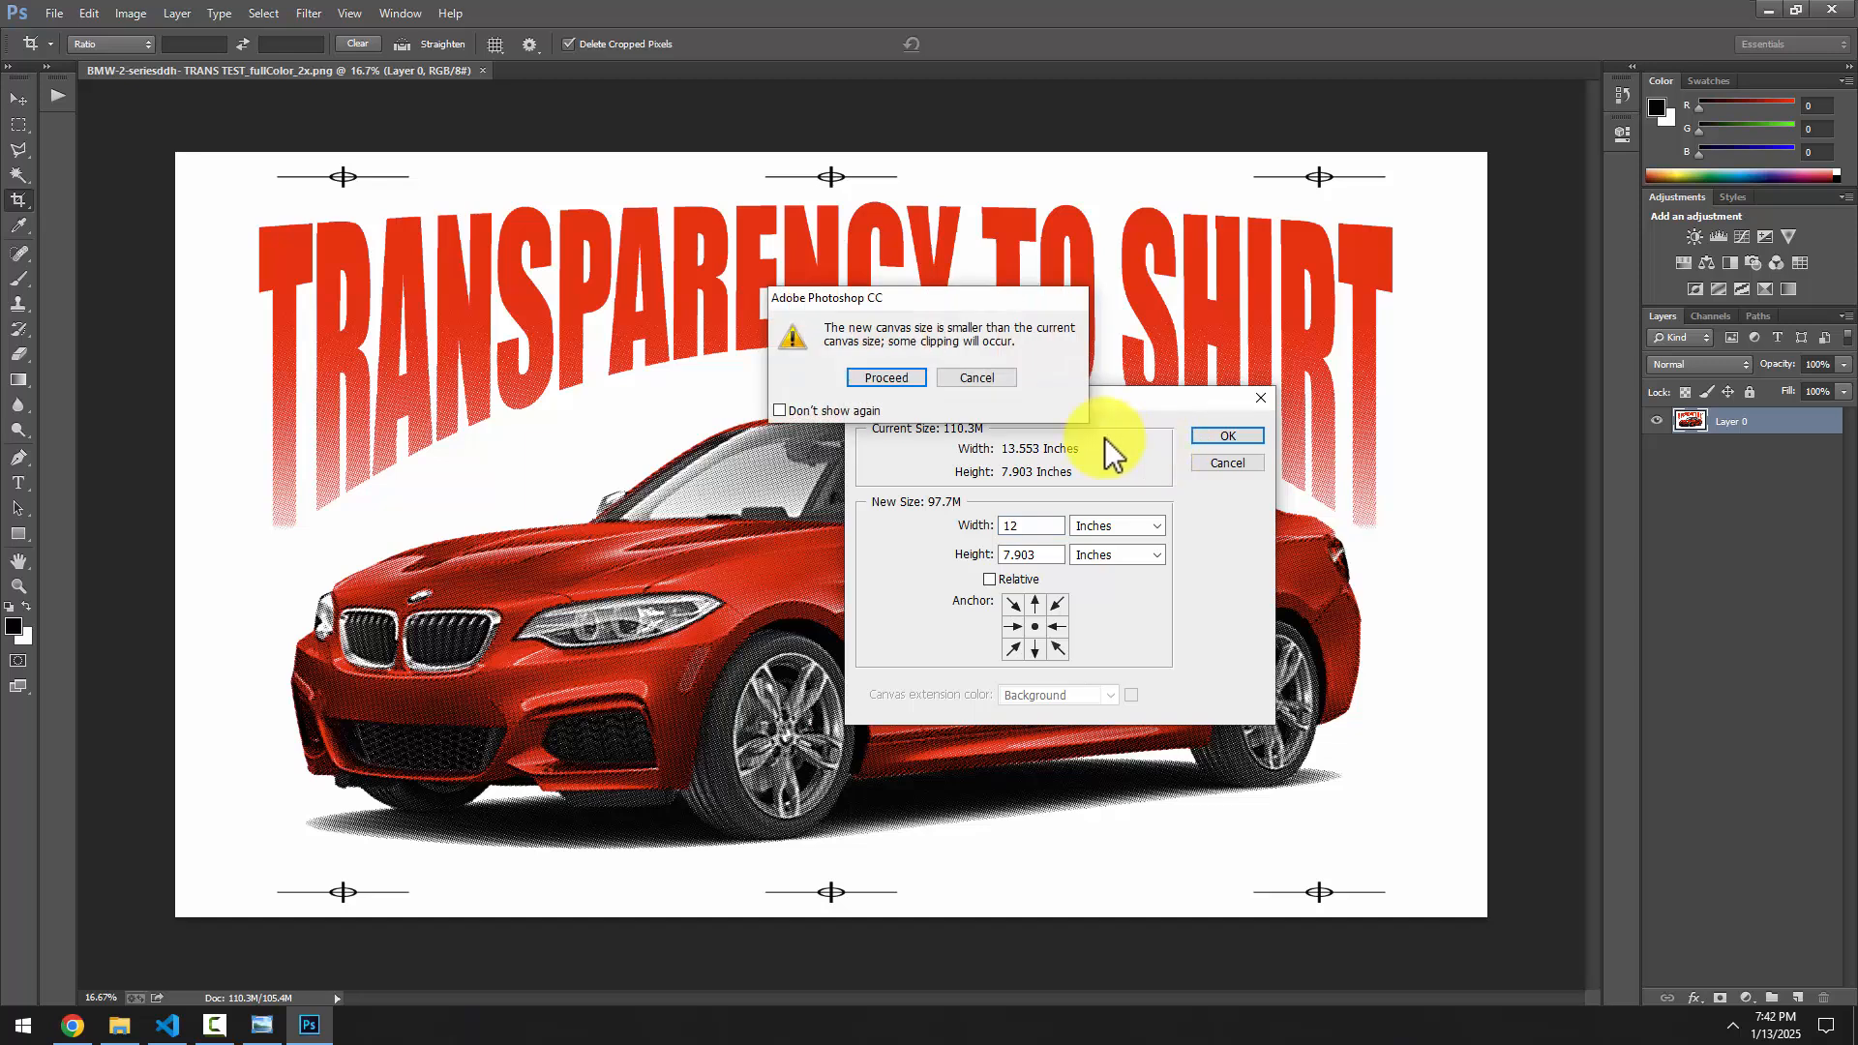
{"action": "key", "text": "Return"}
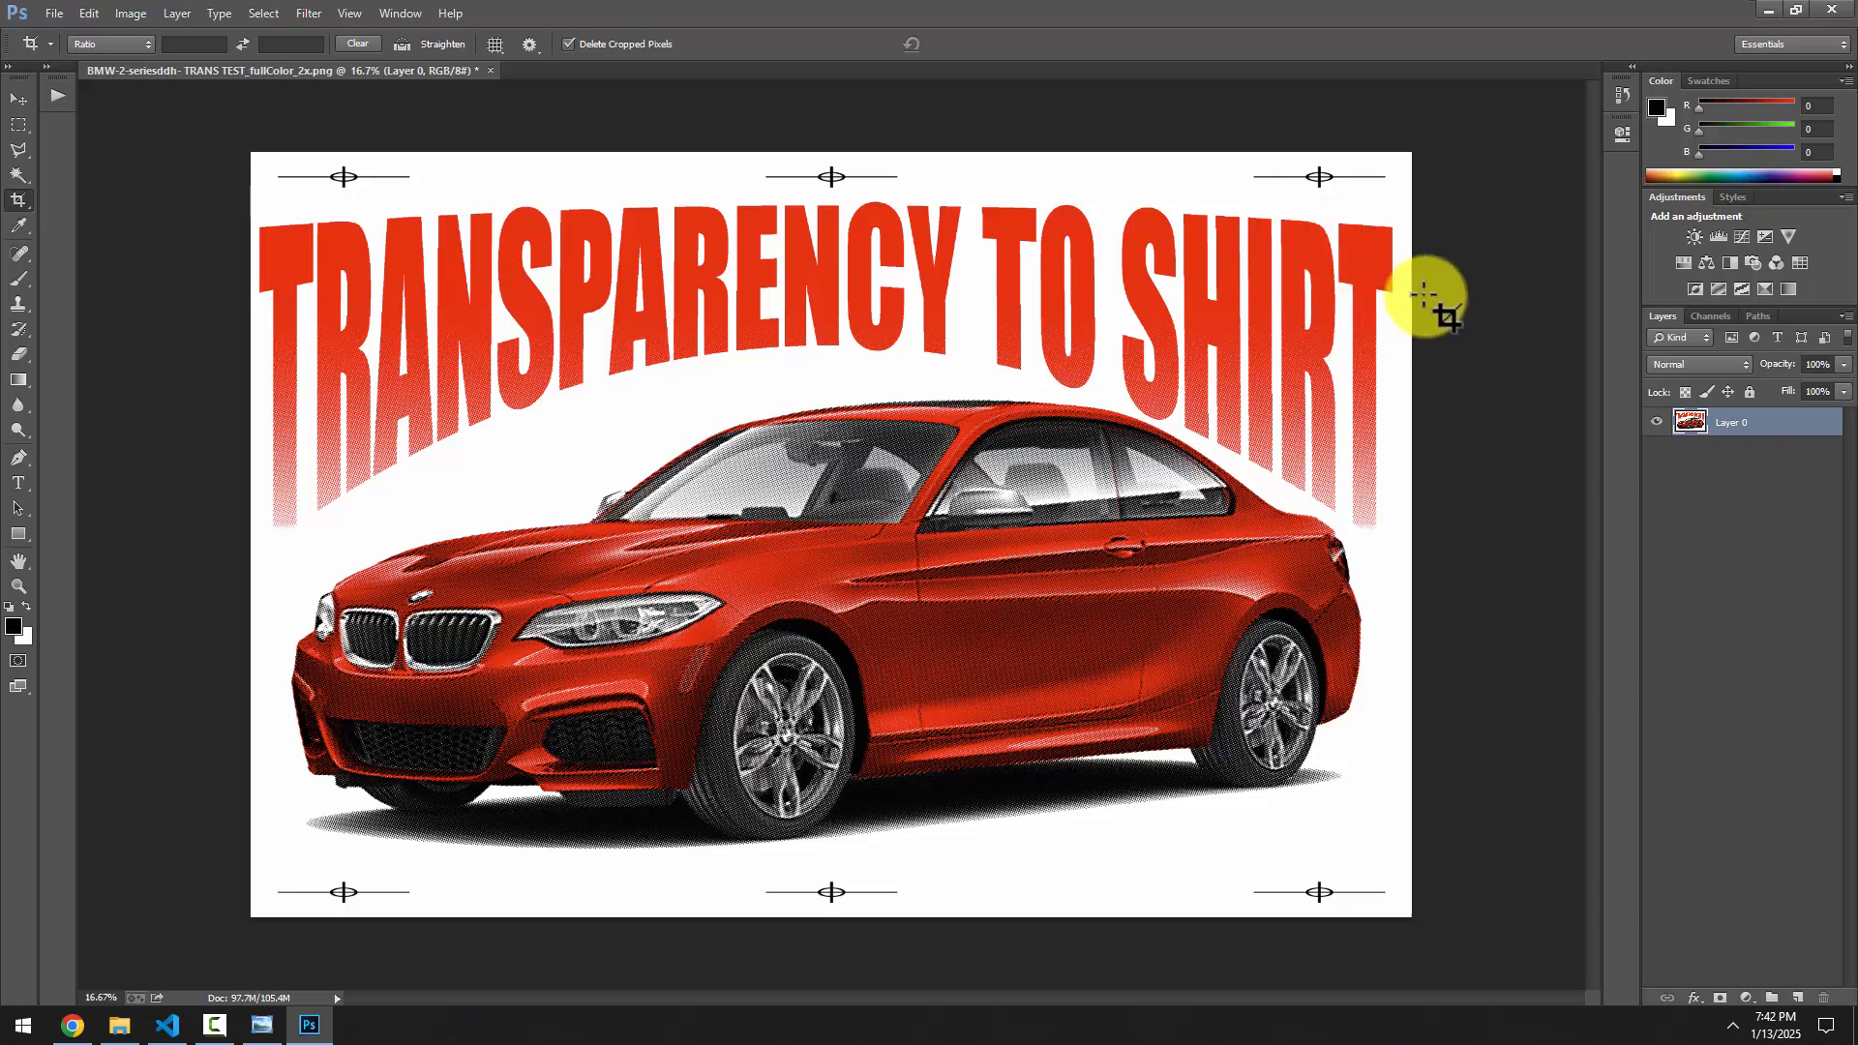
Return to ScreenTone Eternal and review its image processing settings, down to the underbase colors, separation view modes and registration mark options
{"action": "left_click", "coordinate": [1769, 11]}
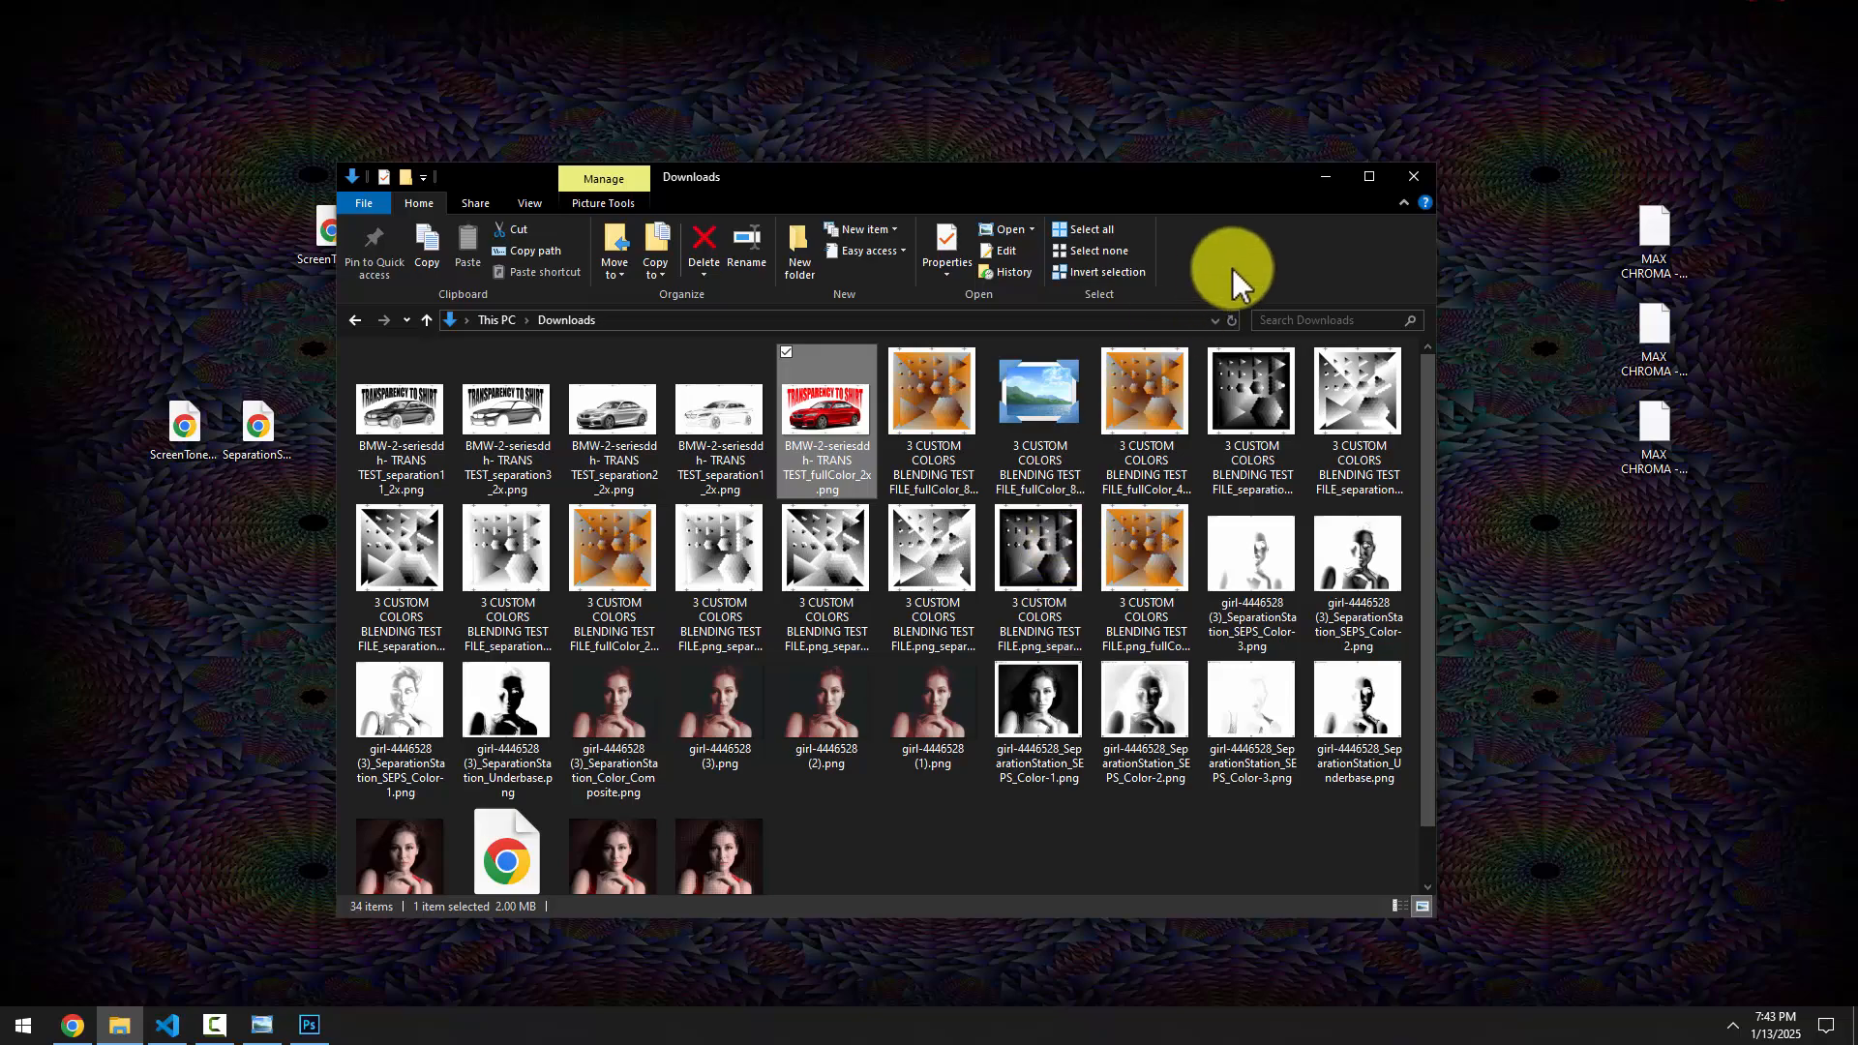
{"action": "left_click", "coordinate": [1328, 174]}
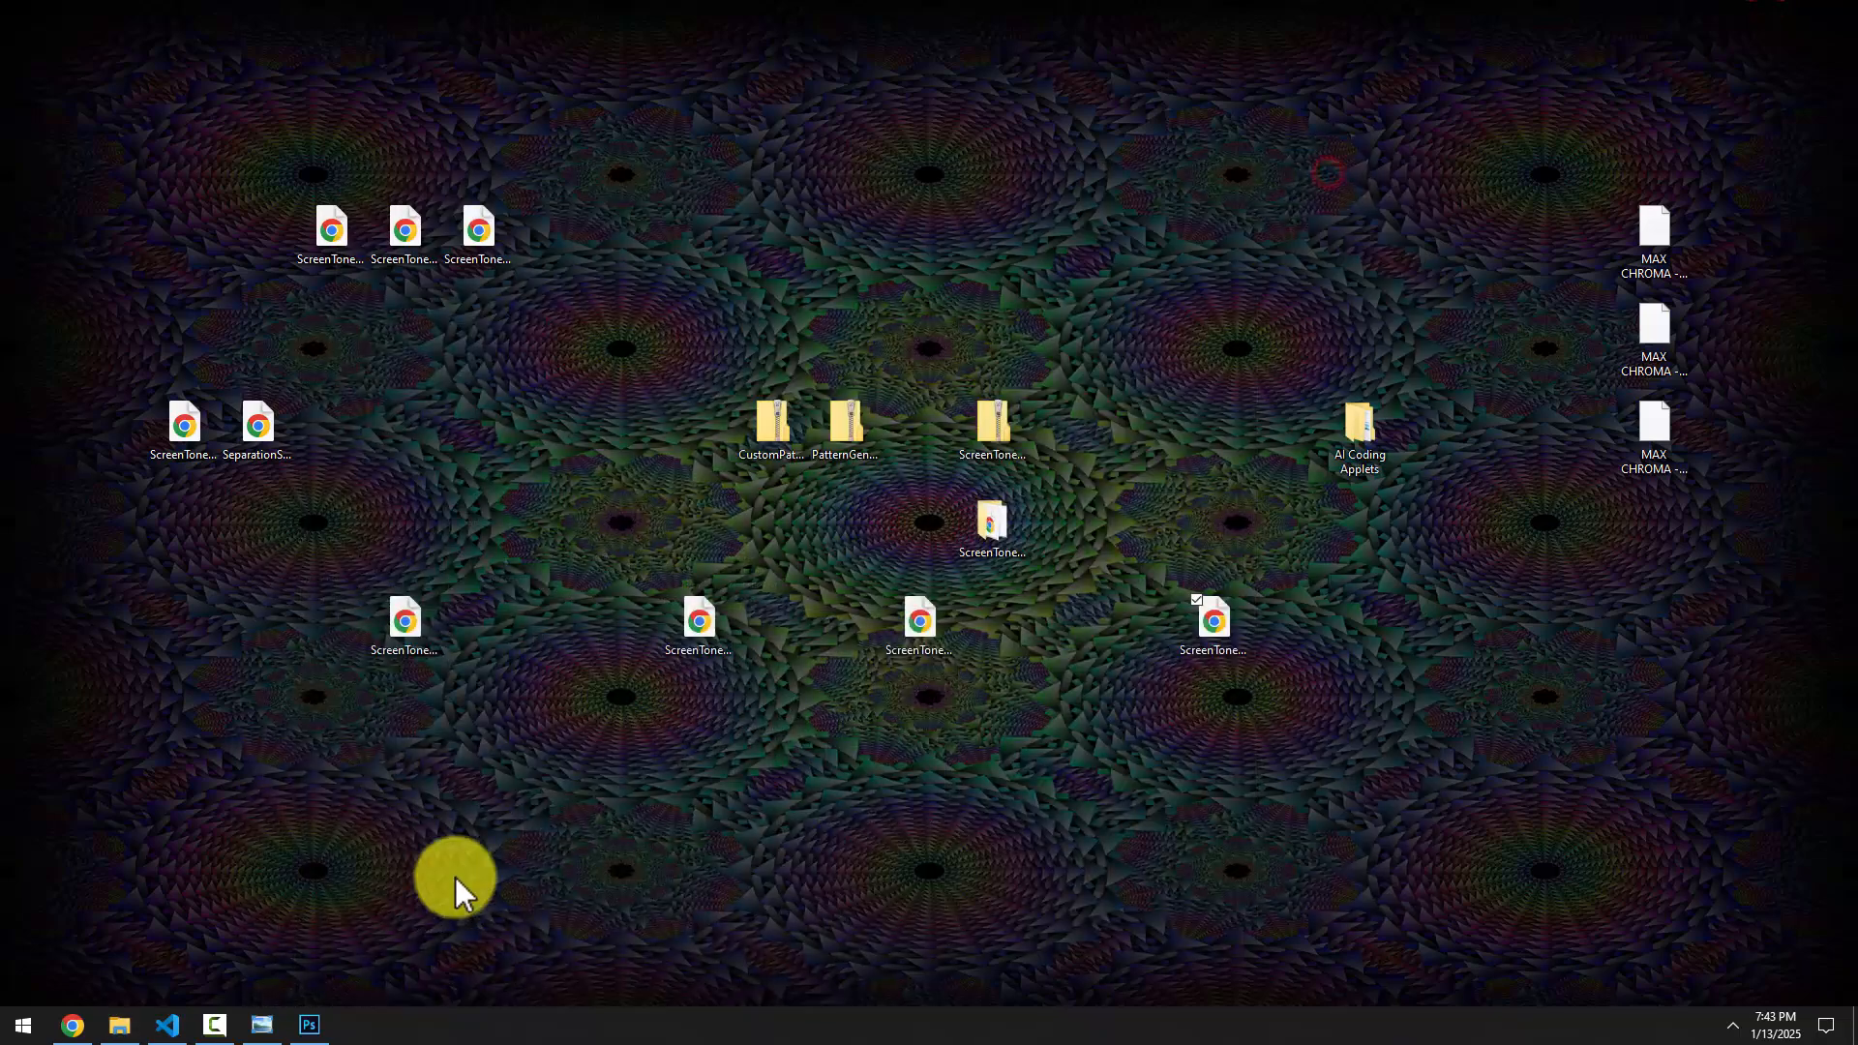
{"action": "left_click", "coordinate": [73, 1024]}
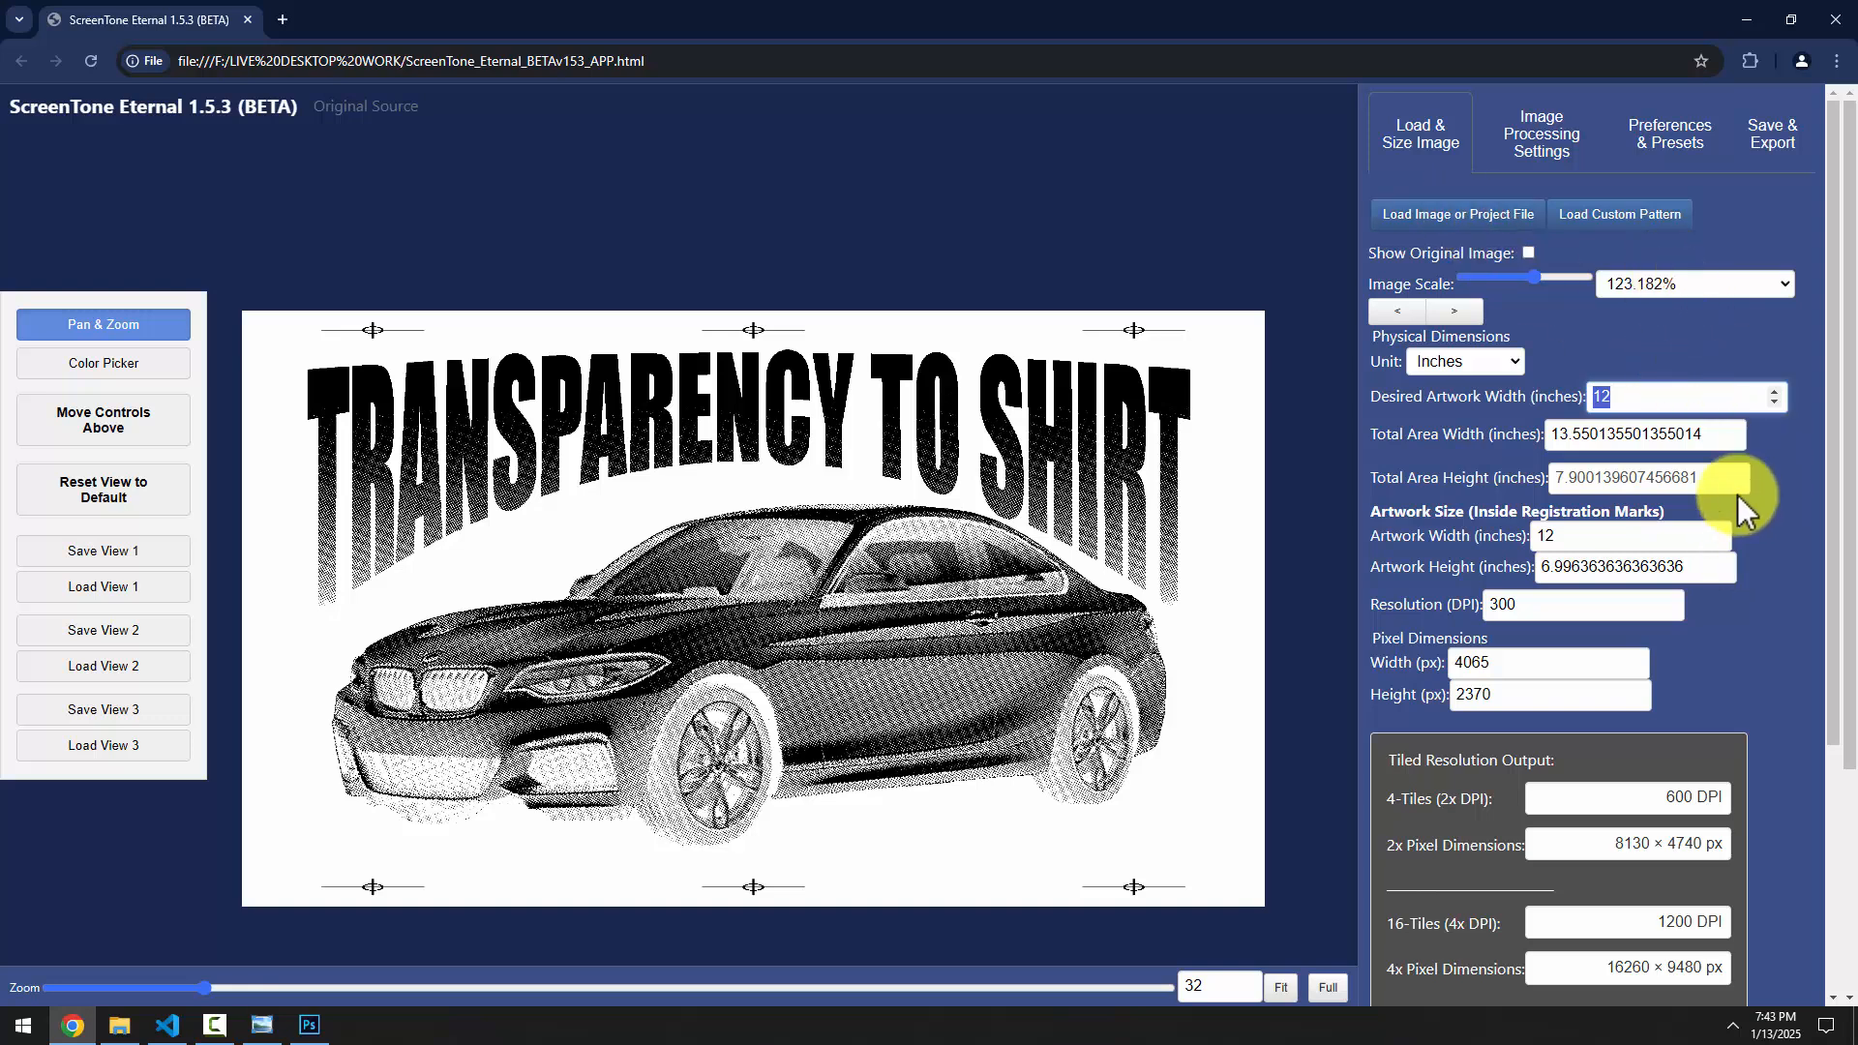
{"action": "left_click", "coordinate": [1544, 145]}
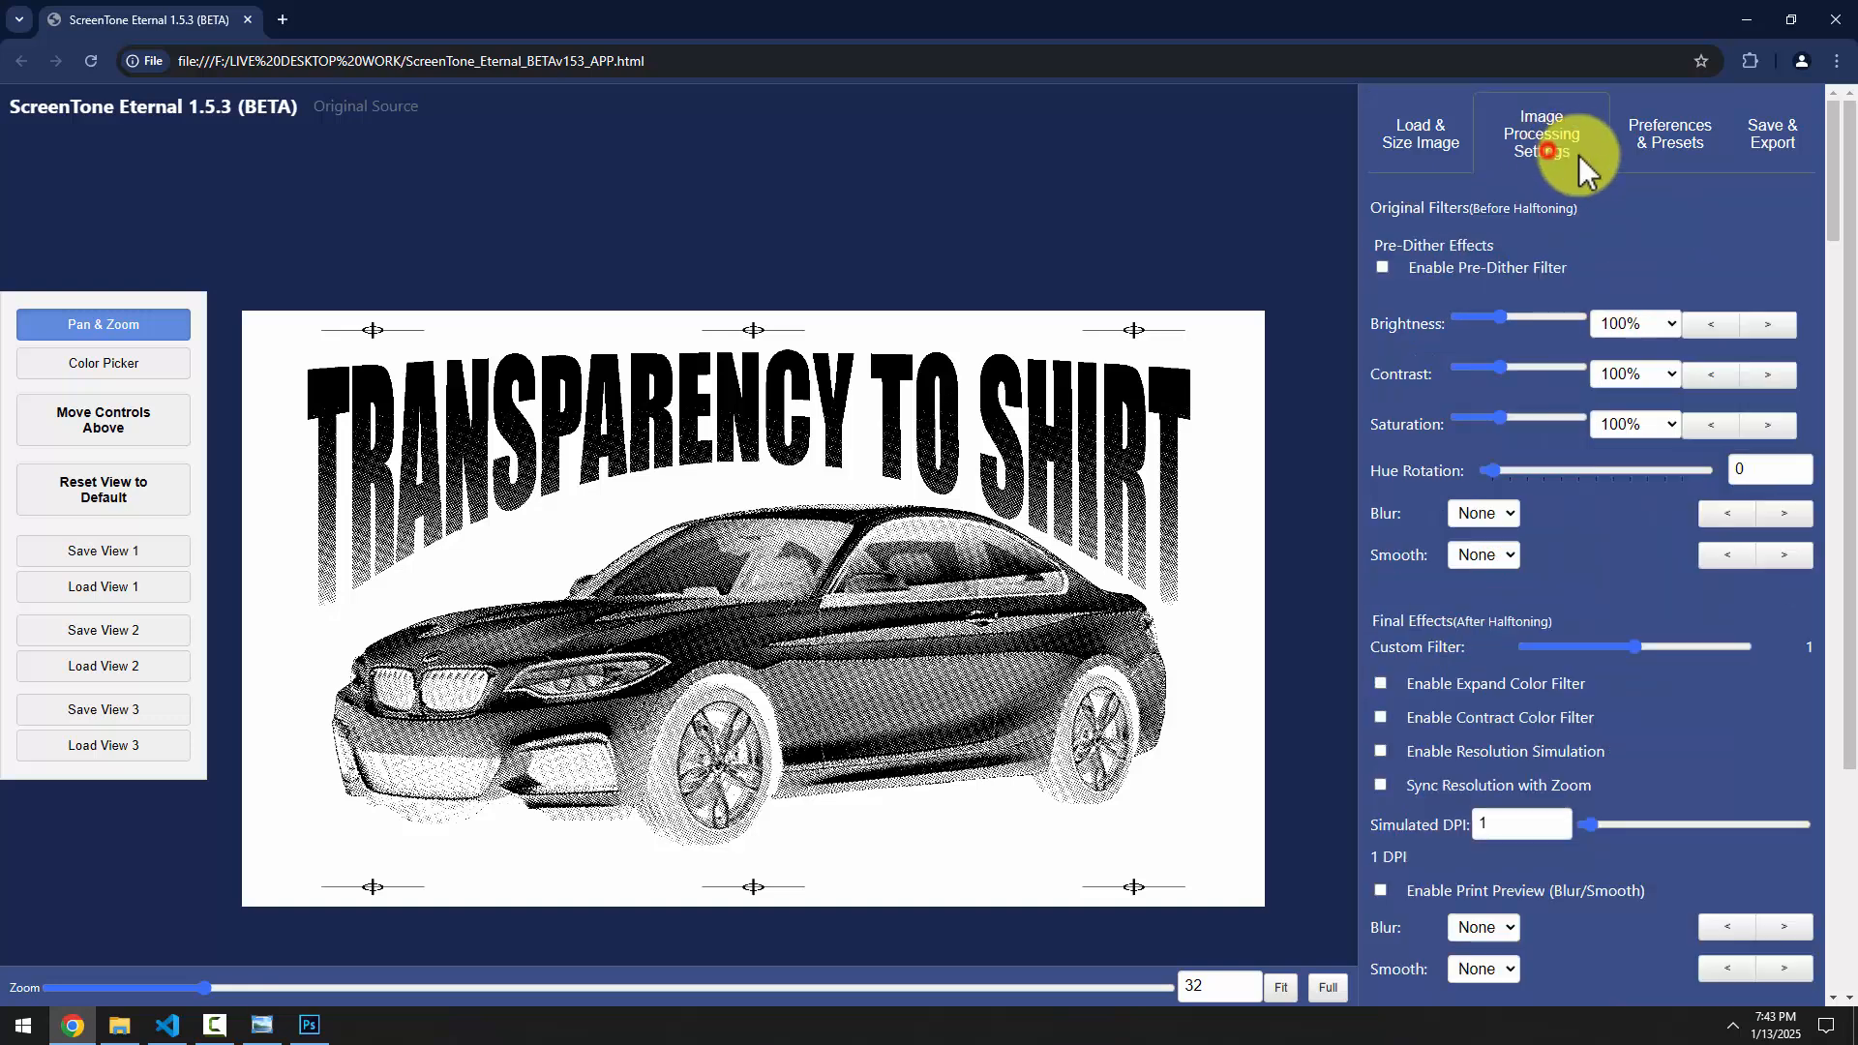
{"action": "left_click_drag", "start_coordinate": [1831, 193], "coordinate": [1848, 779]}
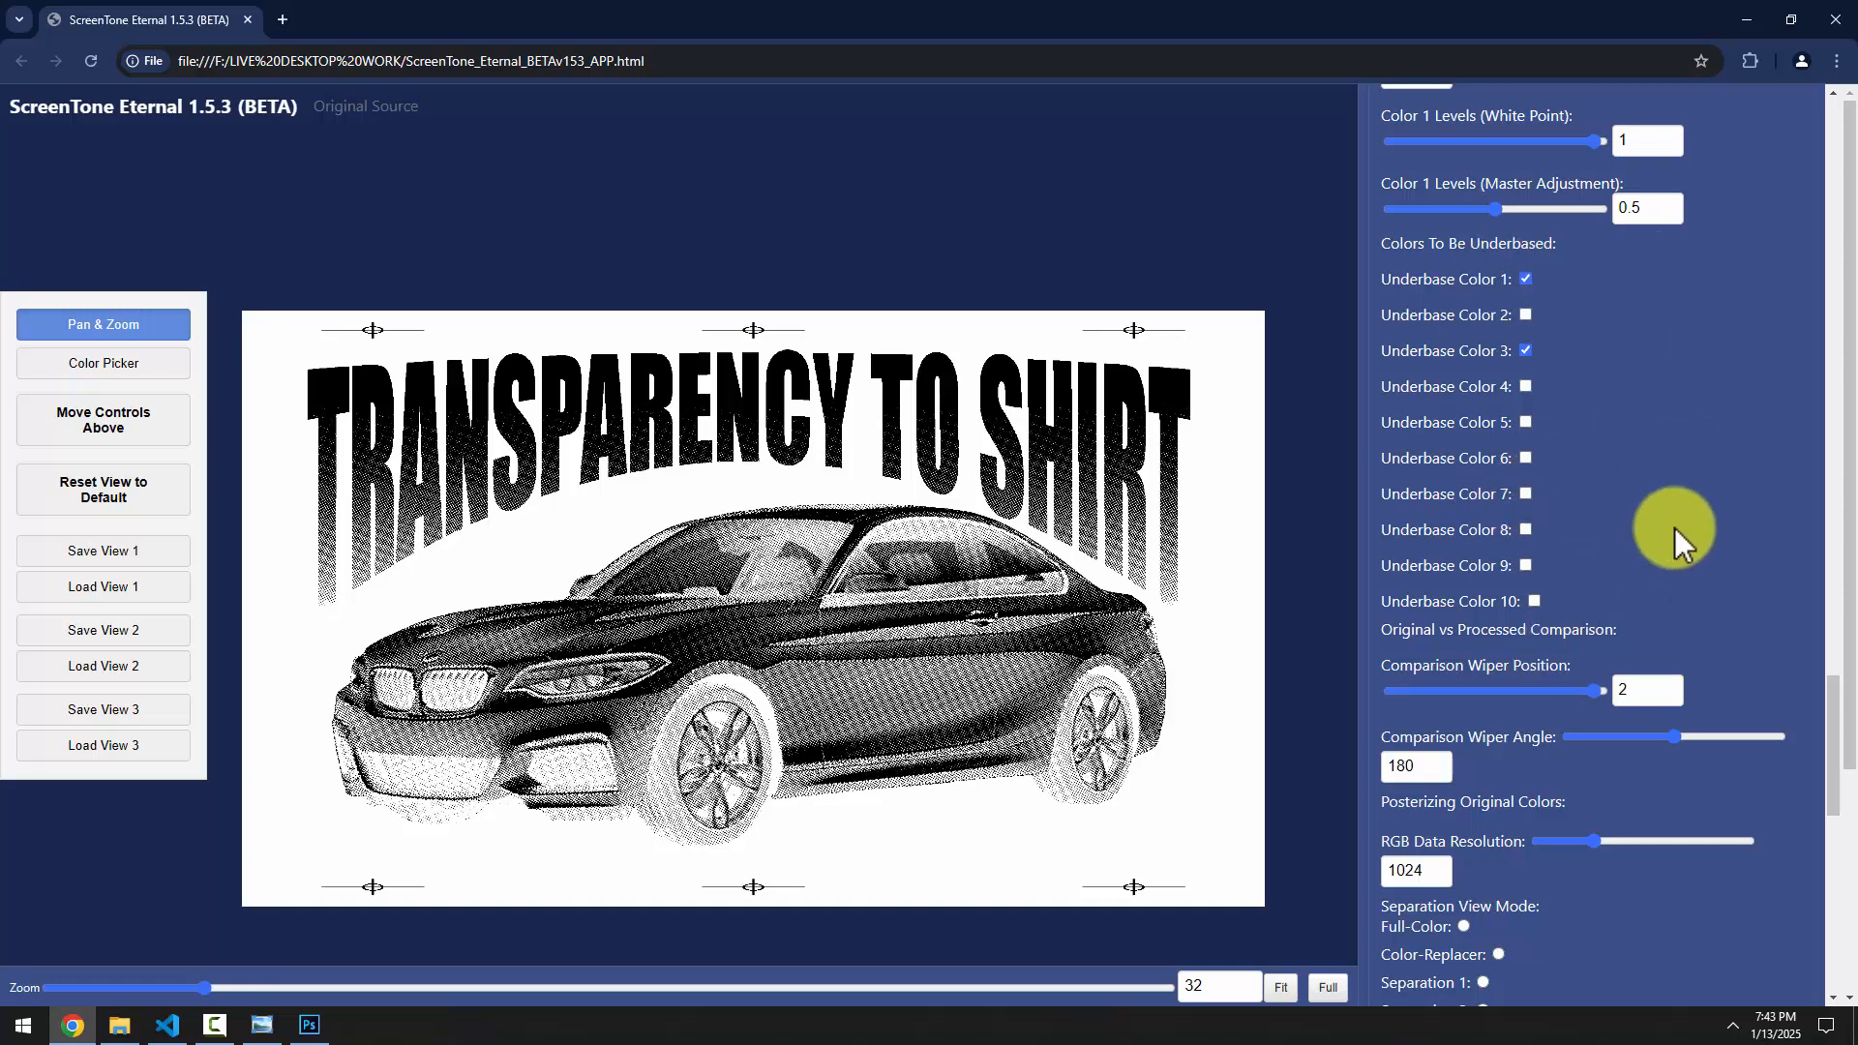
{"action": "scroll", "coordinate": [1725, 579], "scroll_direction": "down", "scroll_amount": 9}
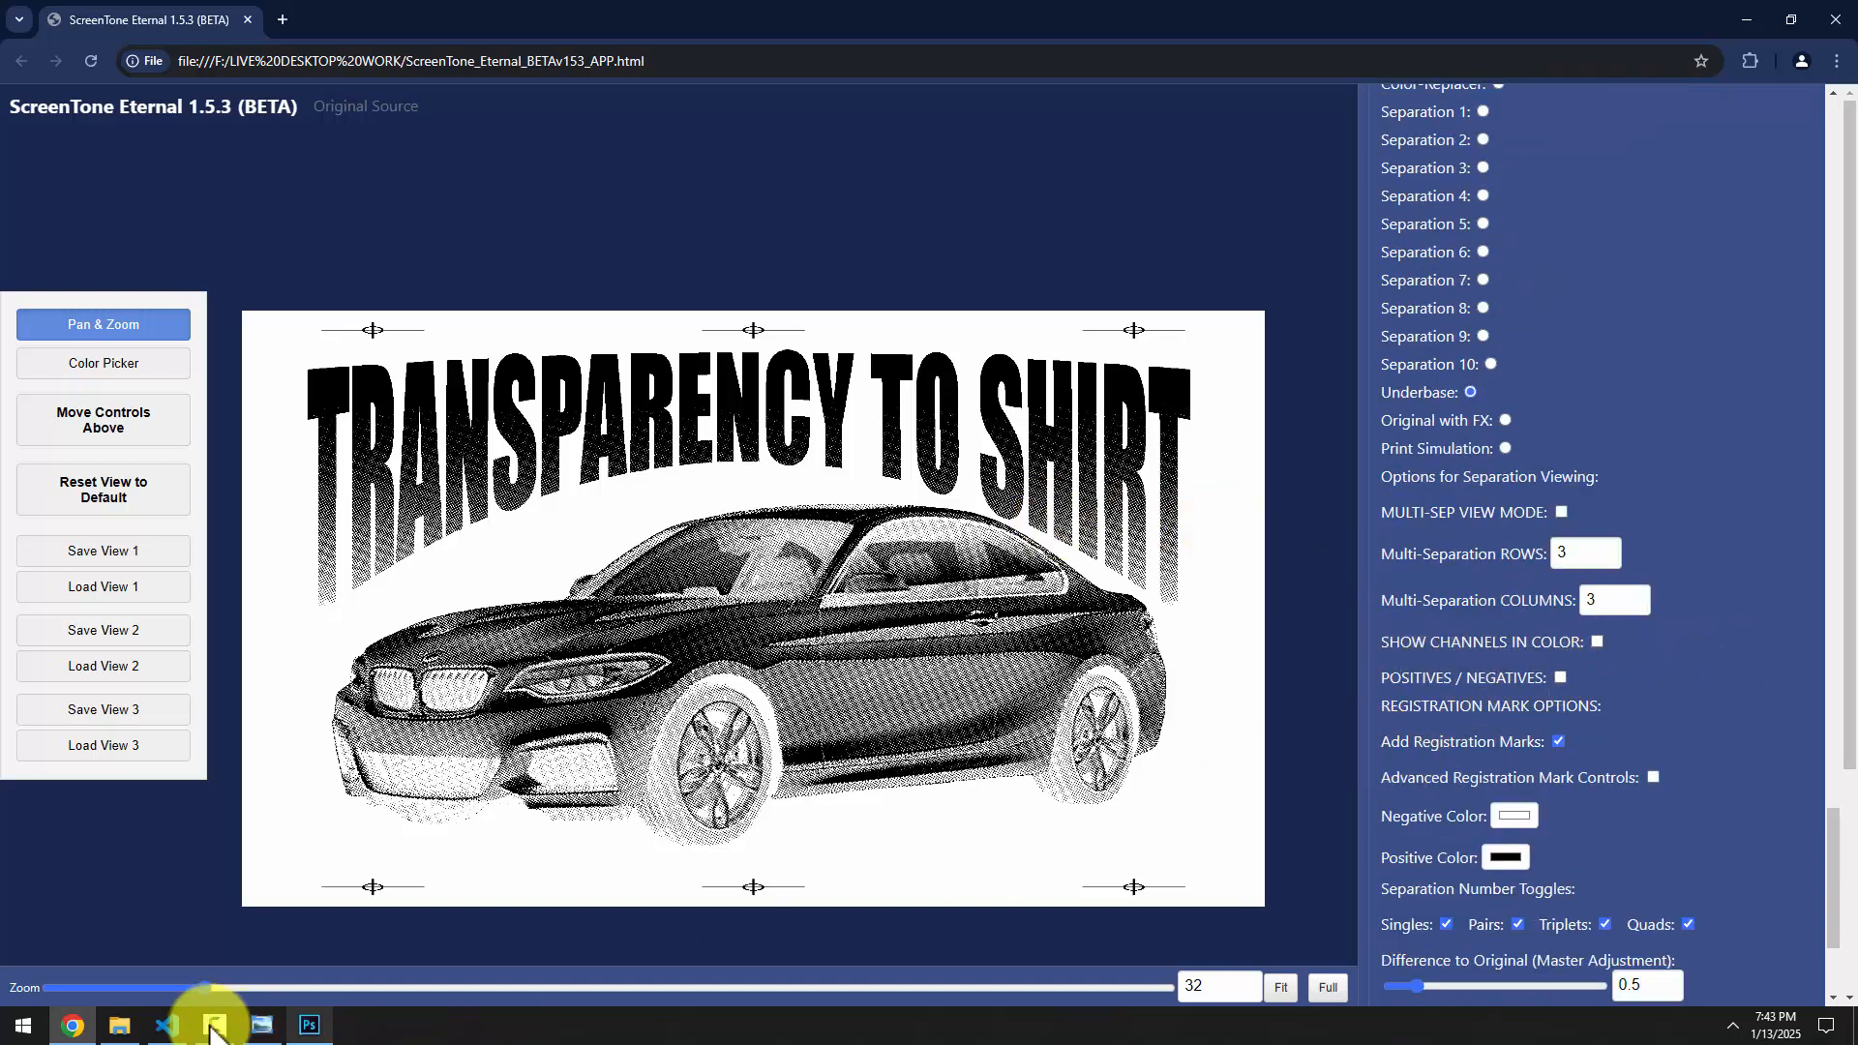
{"action": "mouse_move", "coordinate": [212, 1035]}
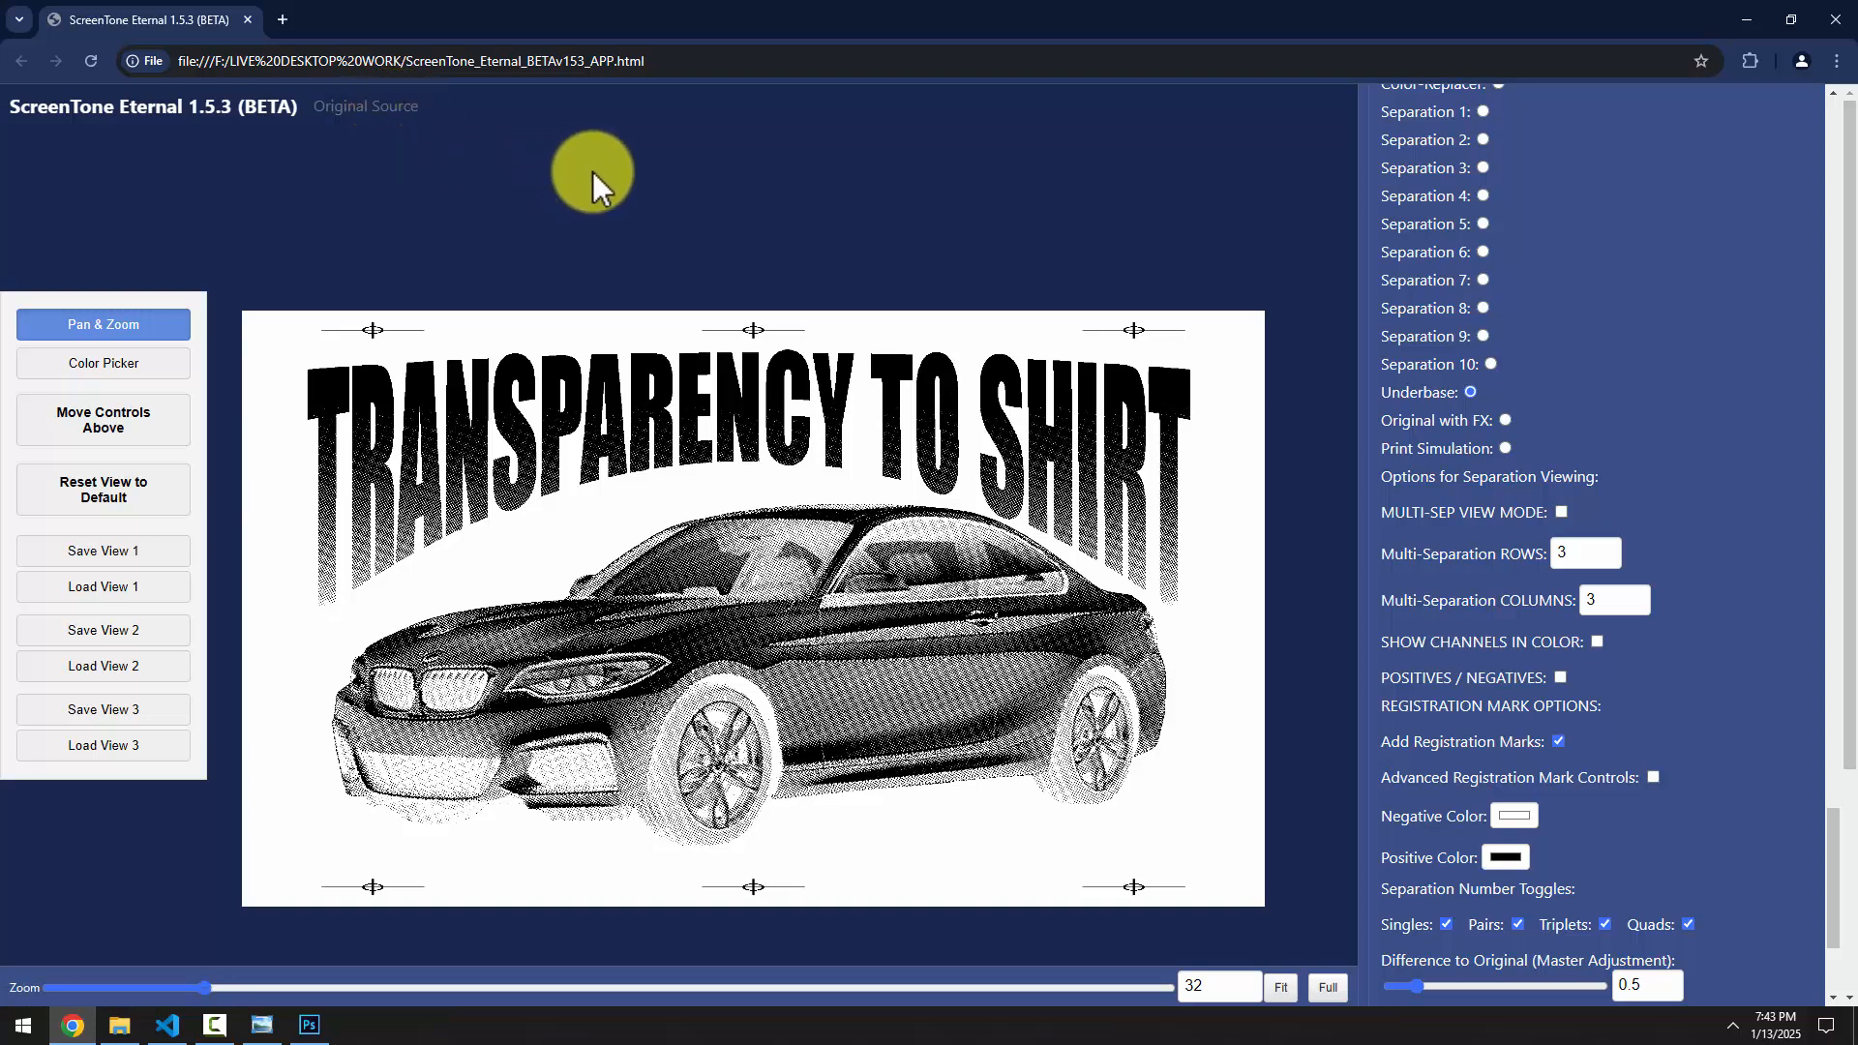
{"action": "left_click", "coordinate": [214, 1024]}
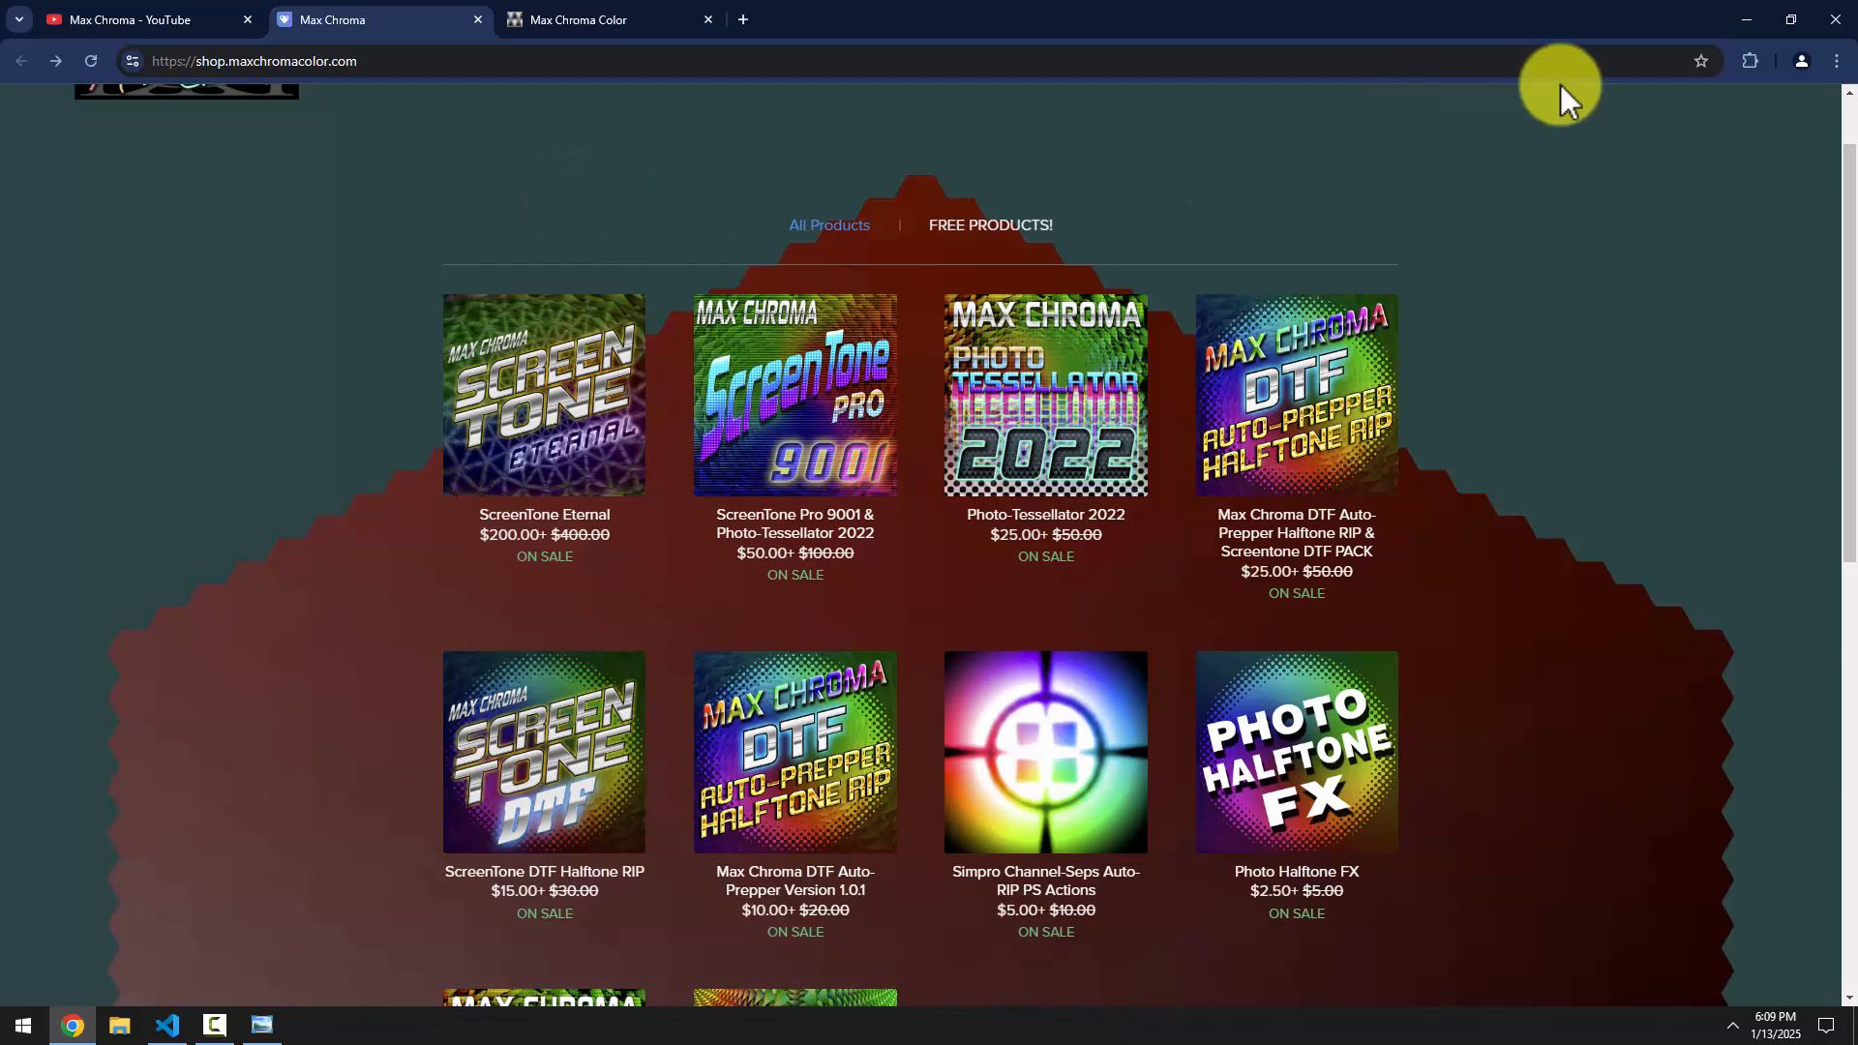
Open ScreenTone_Pro_9001_APP.html from the desktop and follow its original source link to the dithermark repository on GitHub
{"action": "left_click", "coordinate": [1747, 19]}
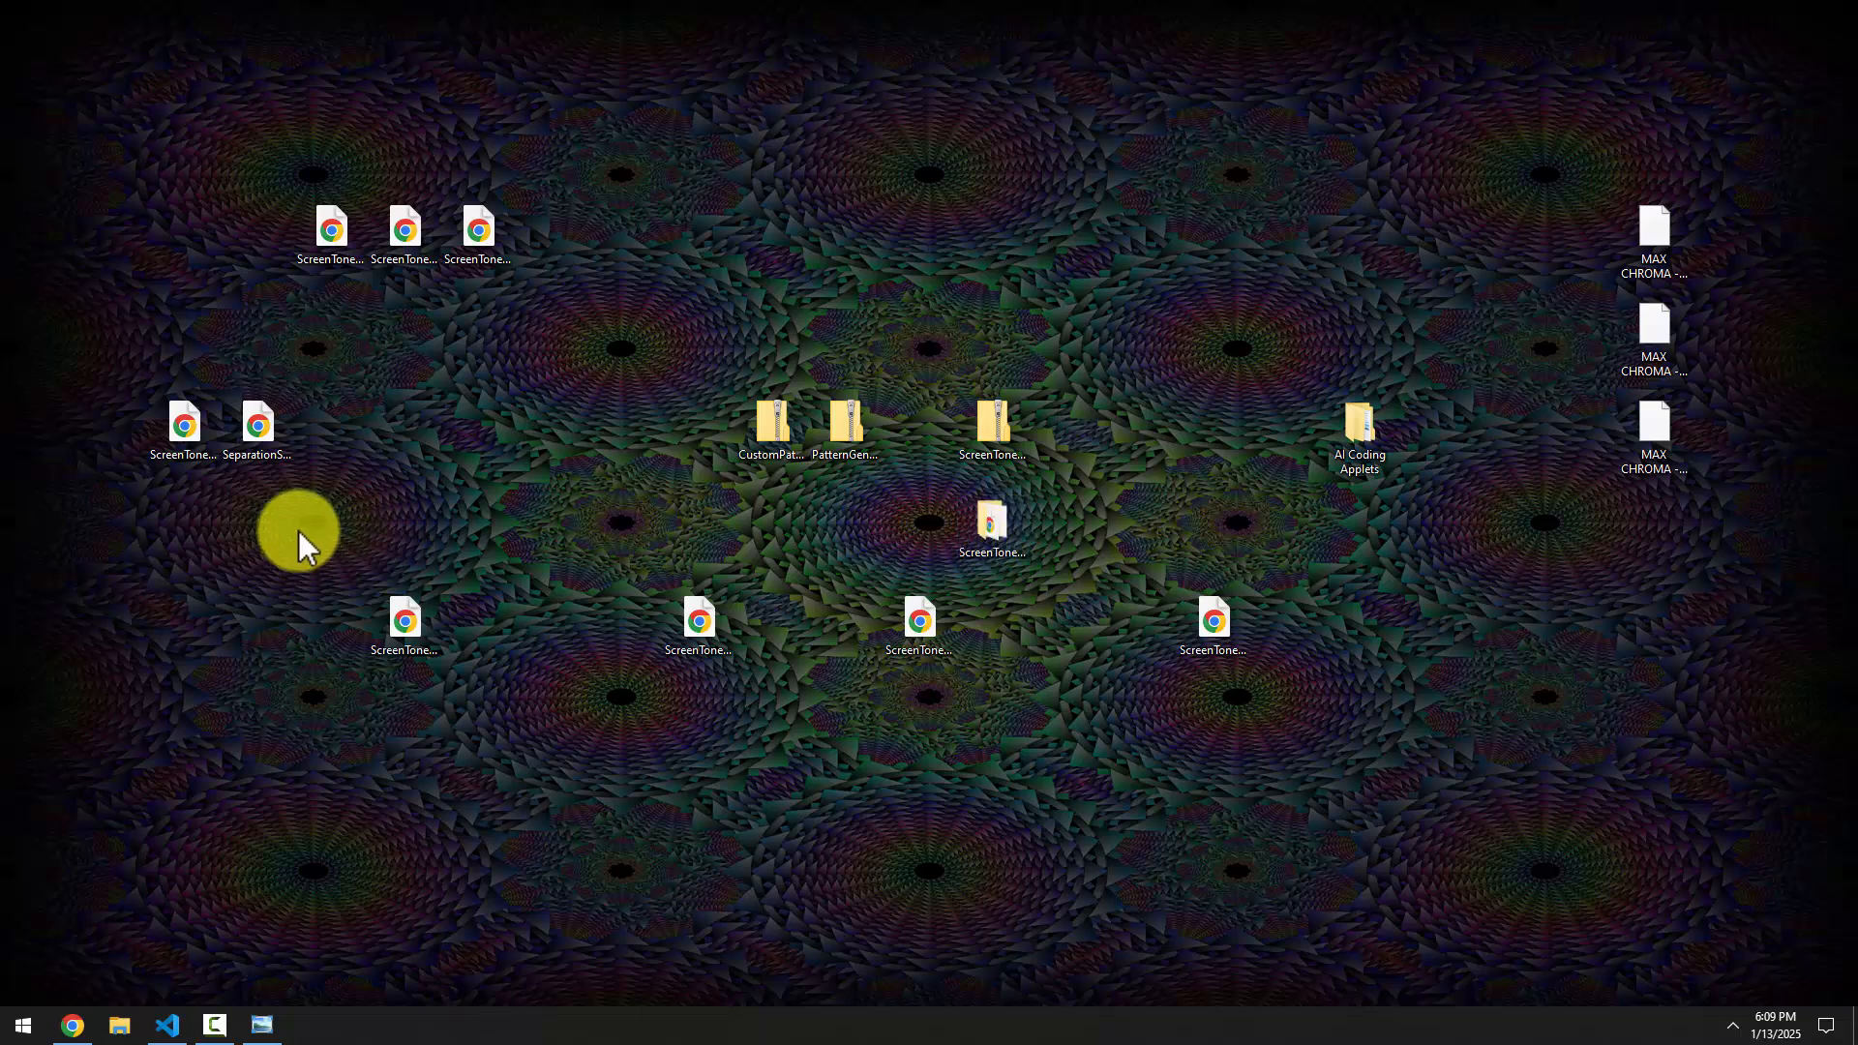
{"action": "left_click", "coordinate": [187, 448]}
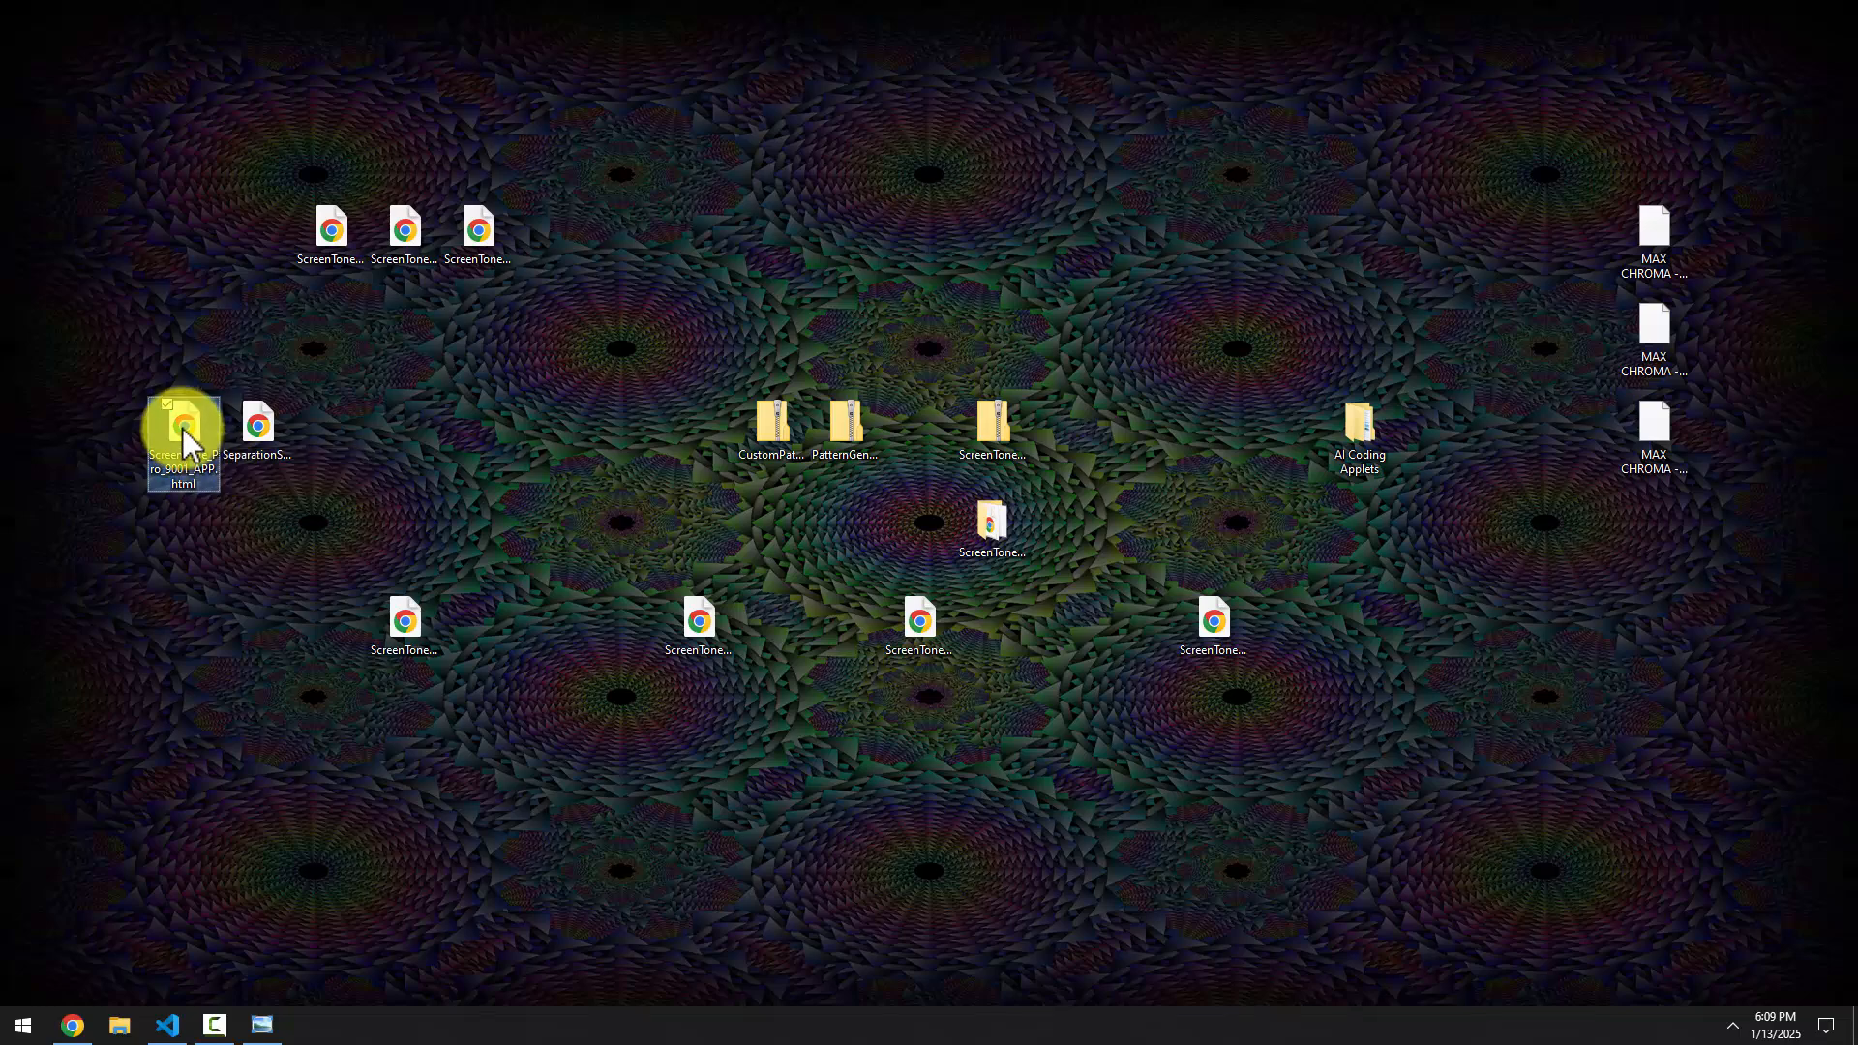
{"action": "double_click", "coordinate": [183, 428]}
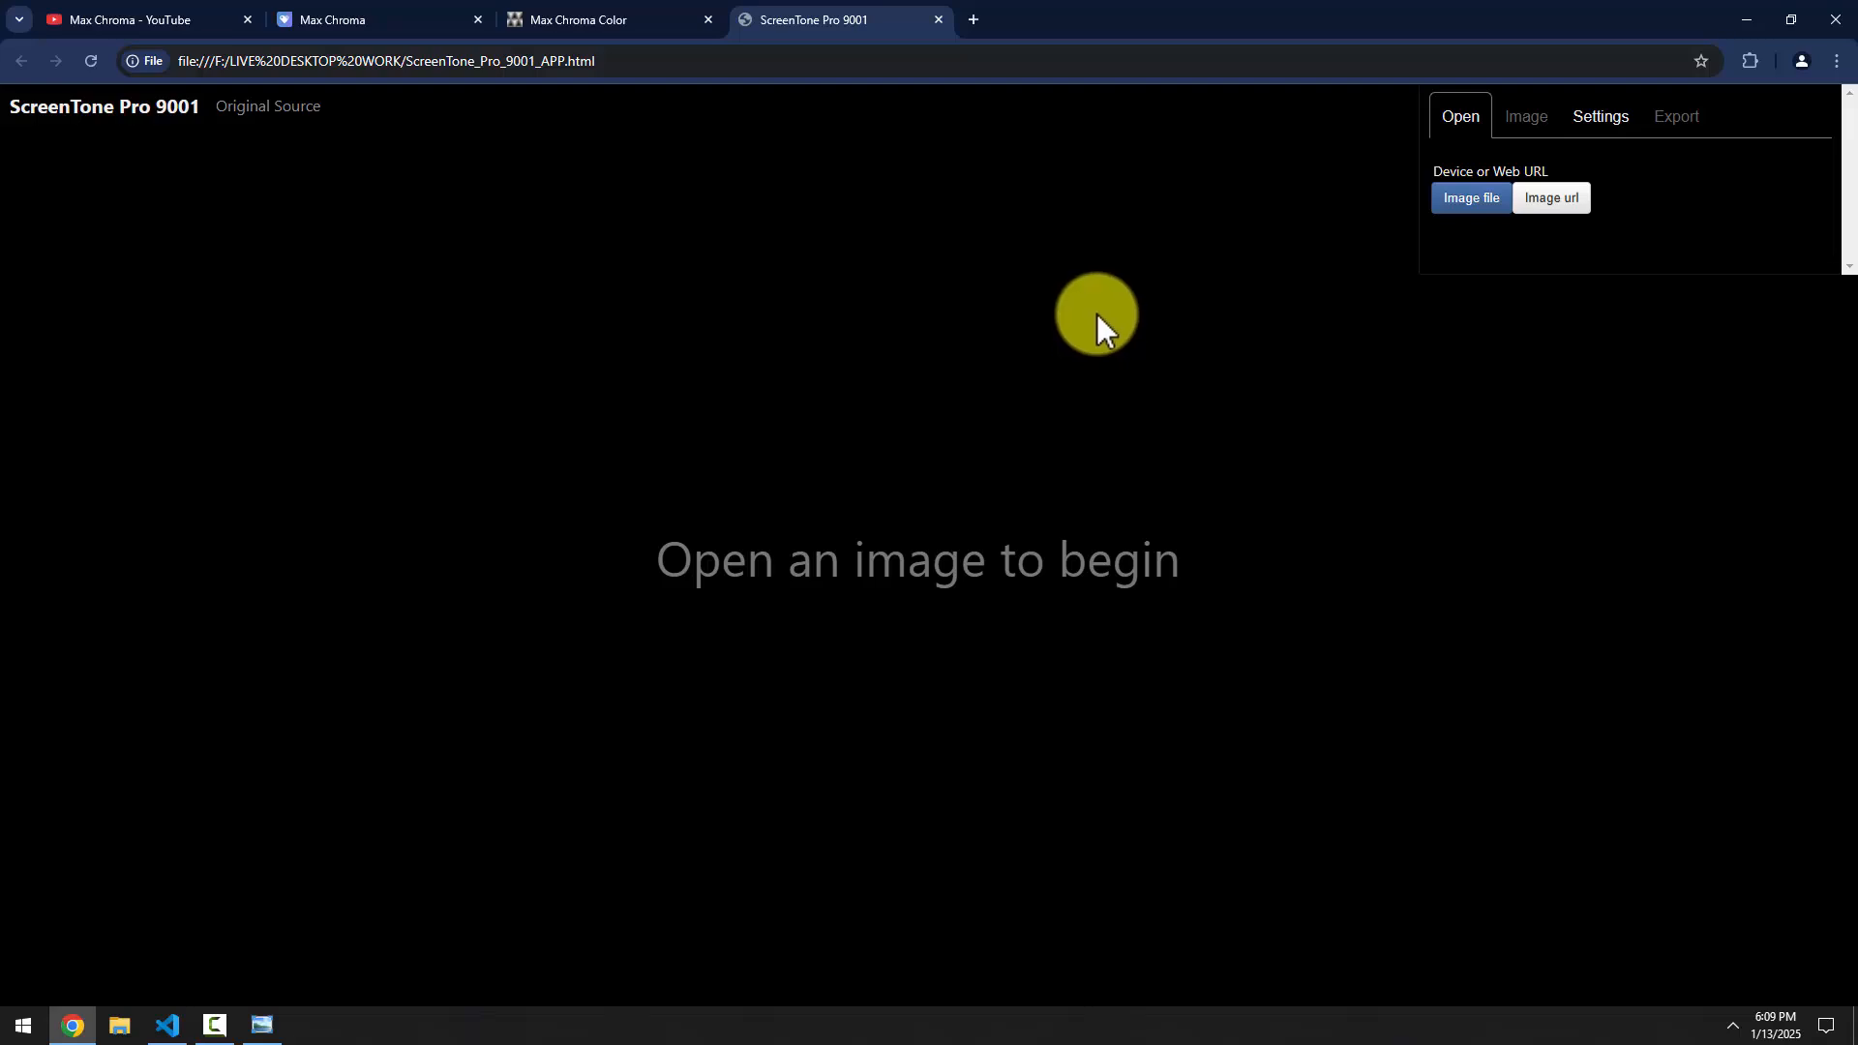
{"action": "left_click", "coordinate": [282, 114]}
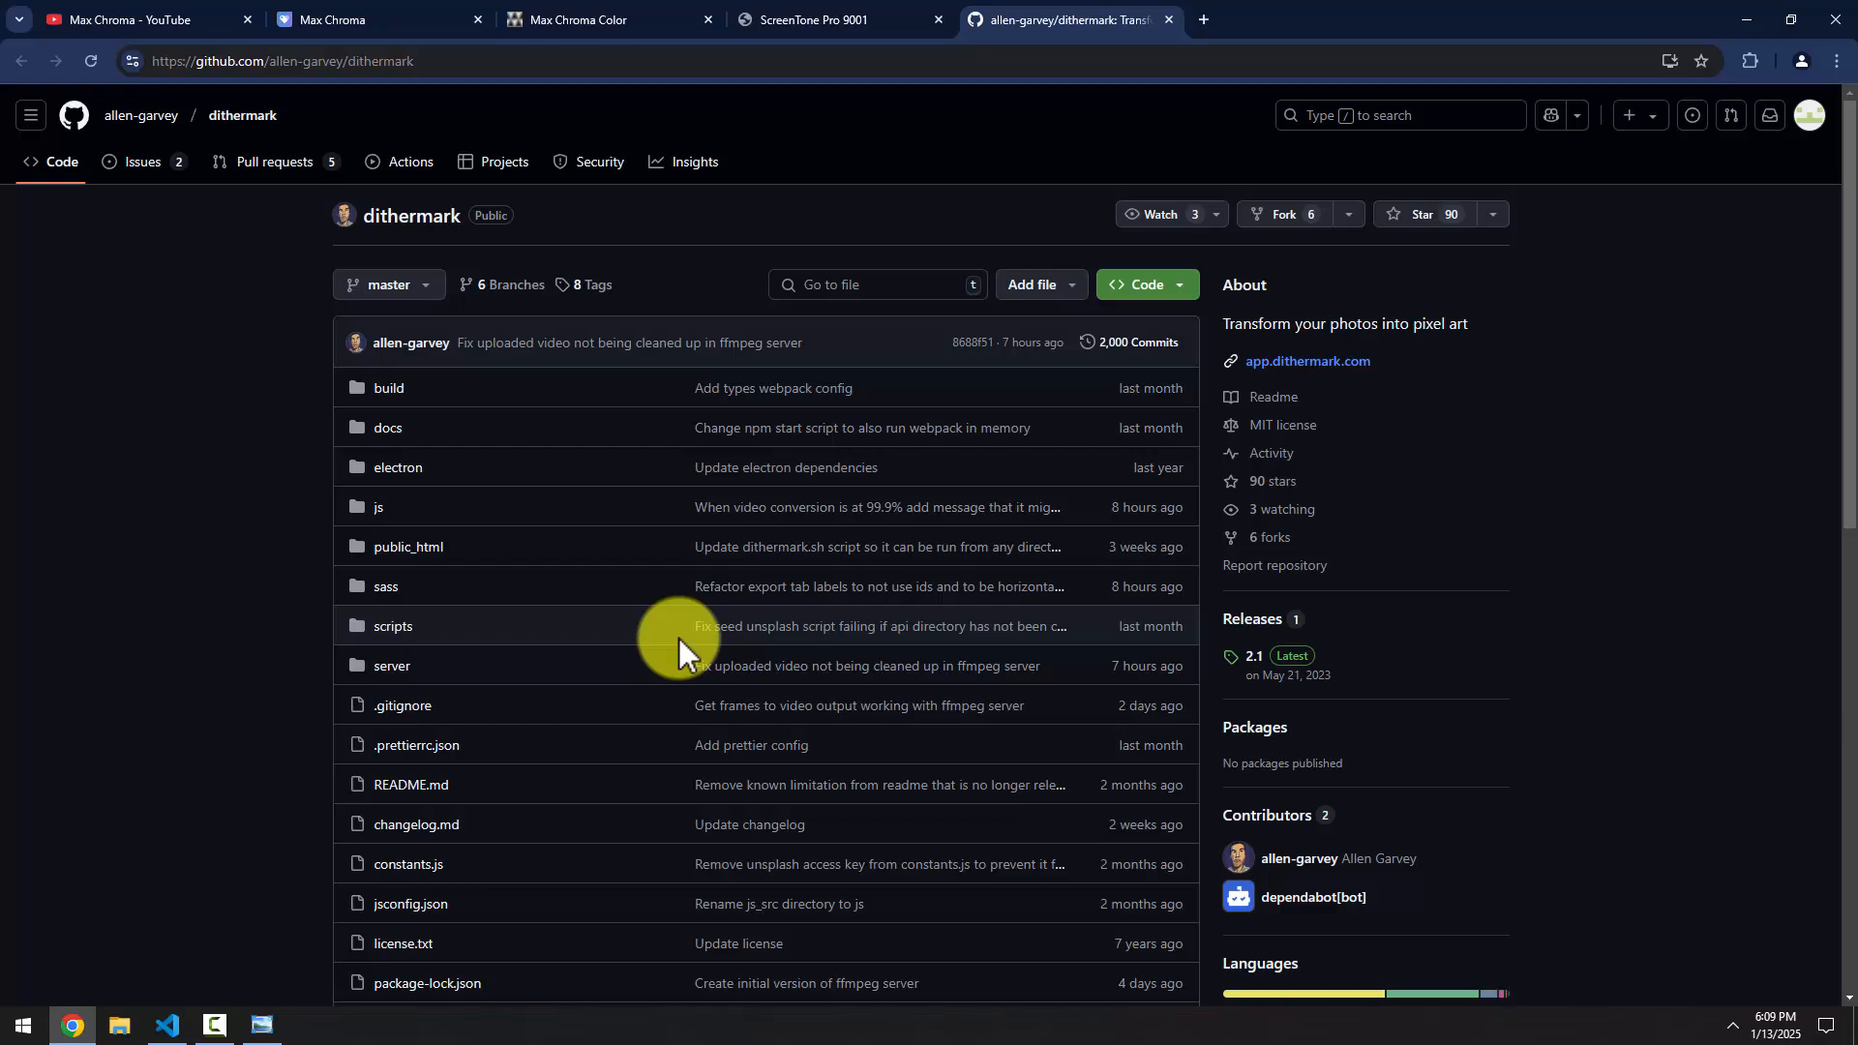
Open the app.dithermark.com web app linked from the dithermark repository
{"action": "left_click", "coordinate": [1341, 364]}
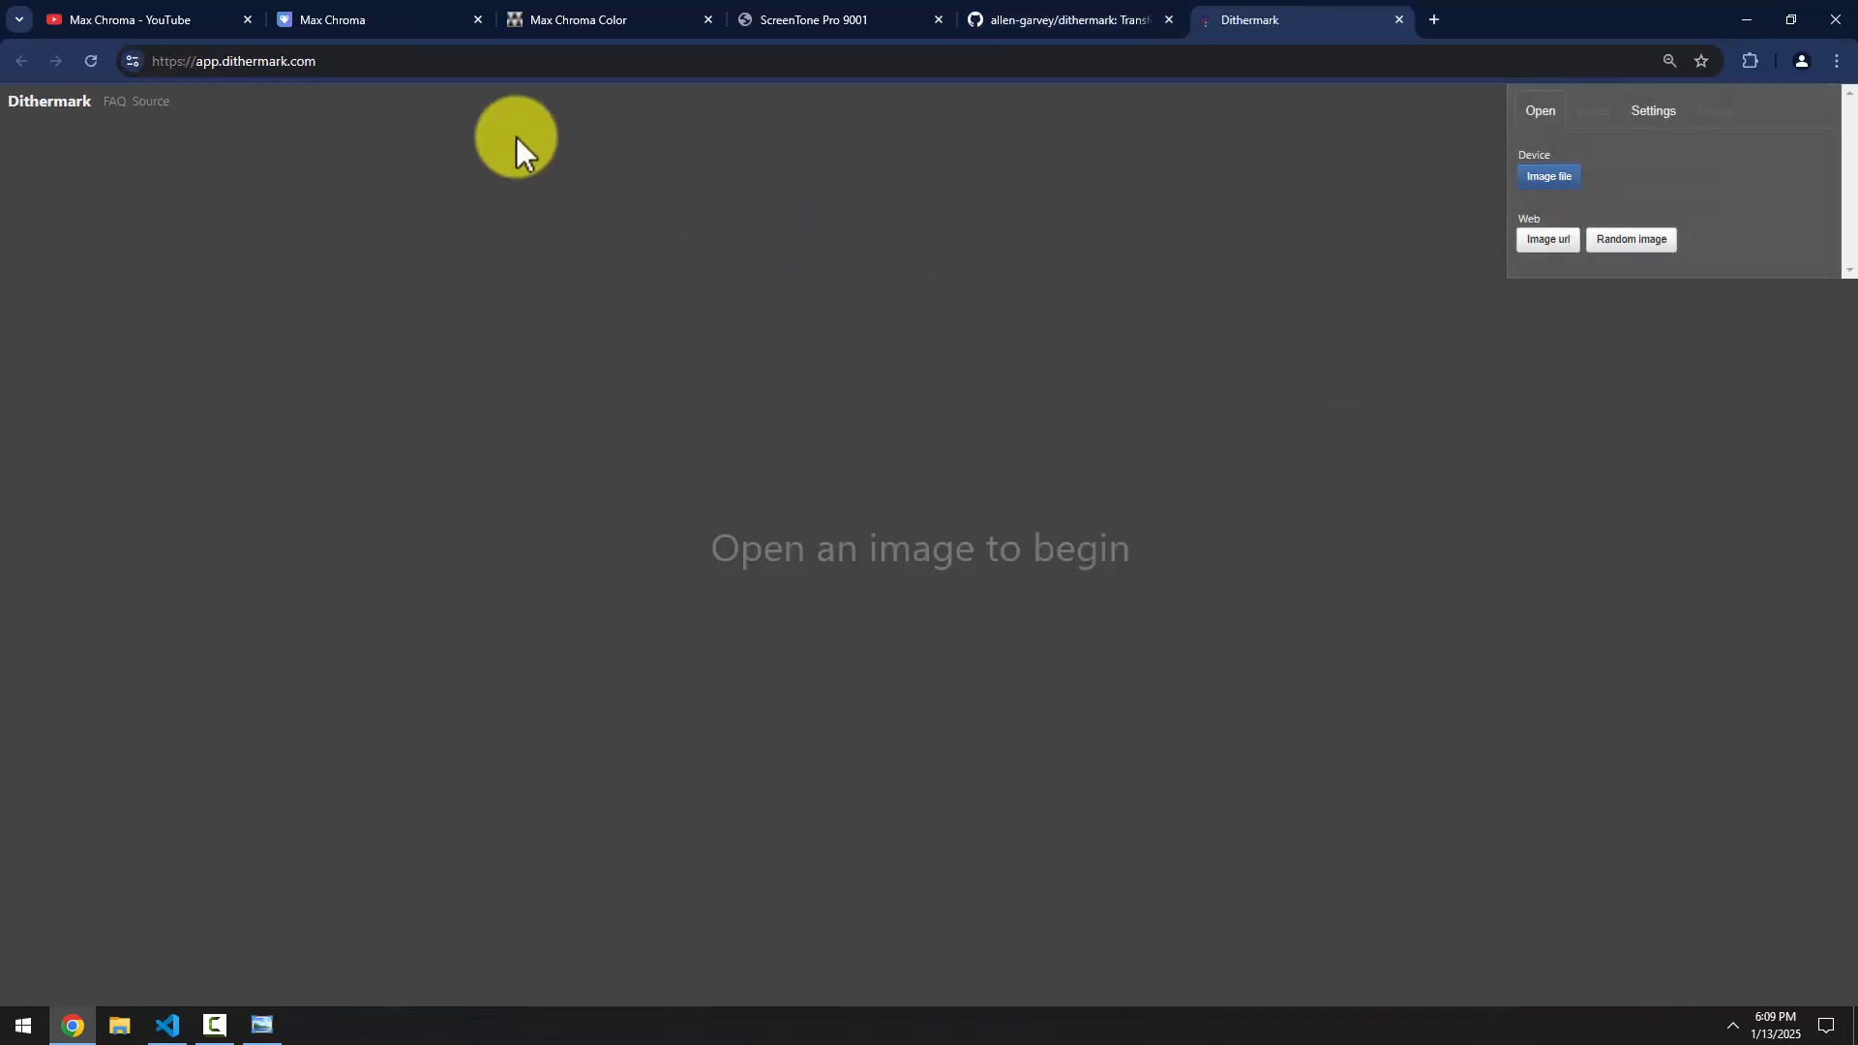
{"action": "left_click", "coordinate": [215, 64]}
{"action": "left_click", "coordinate": [379, 66]}
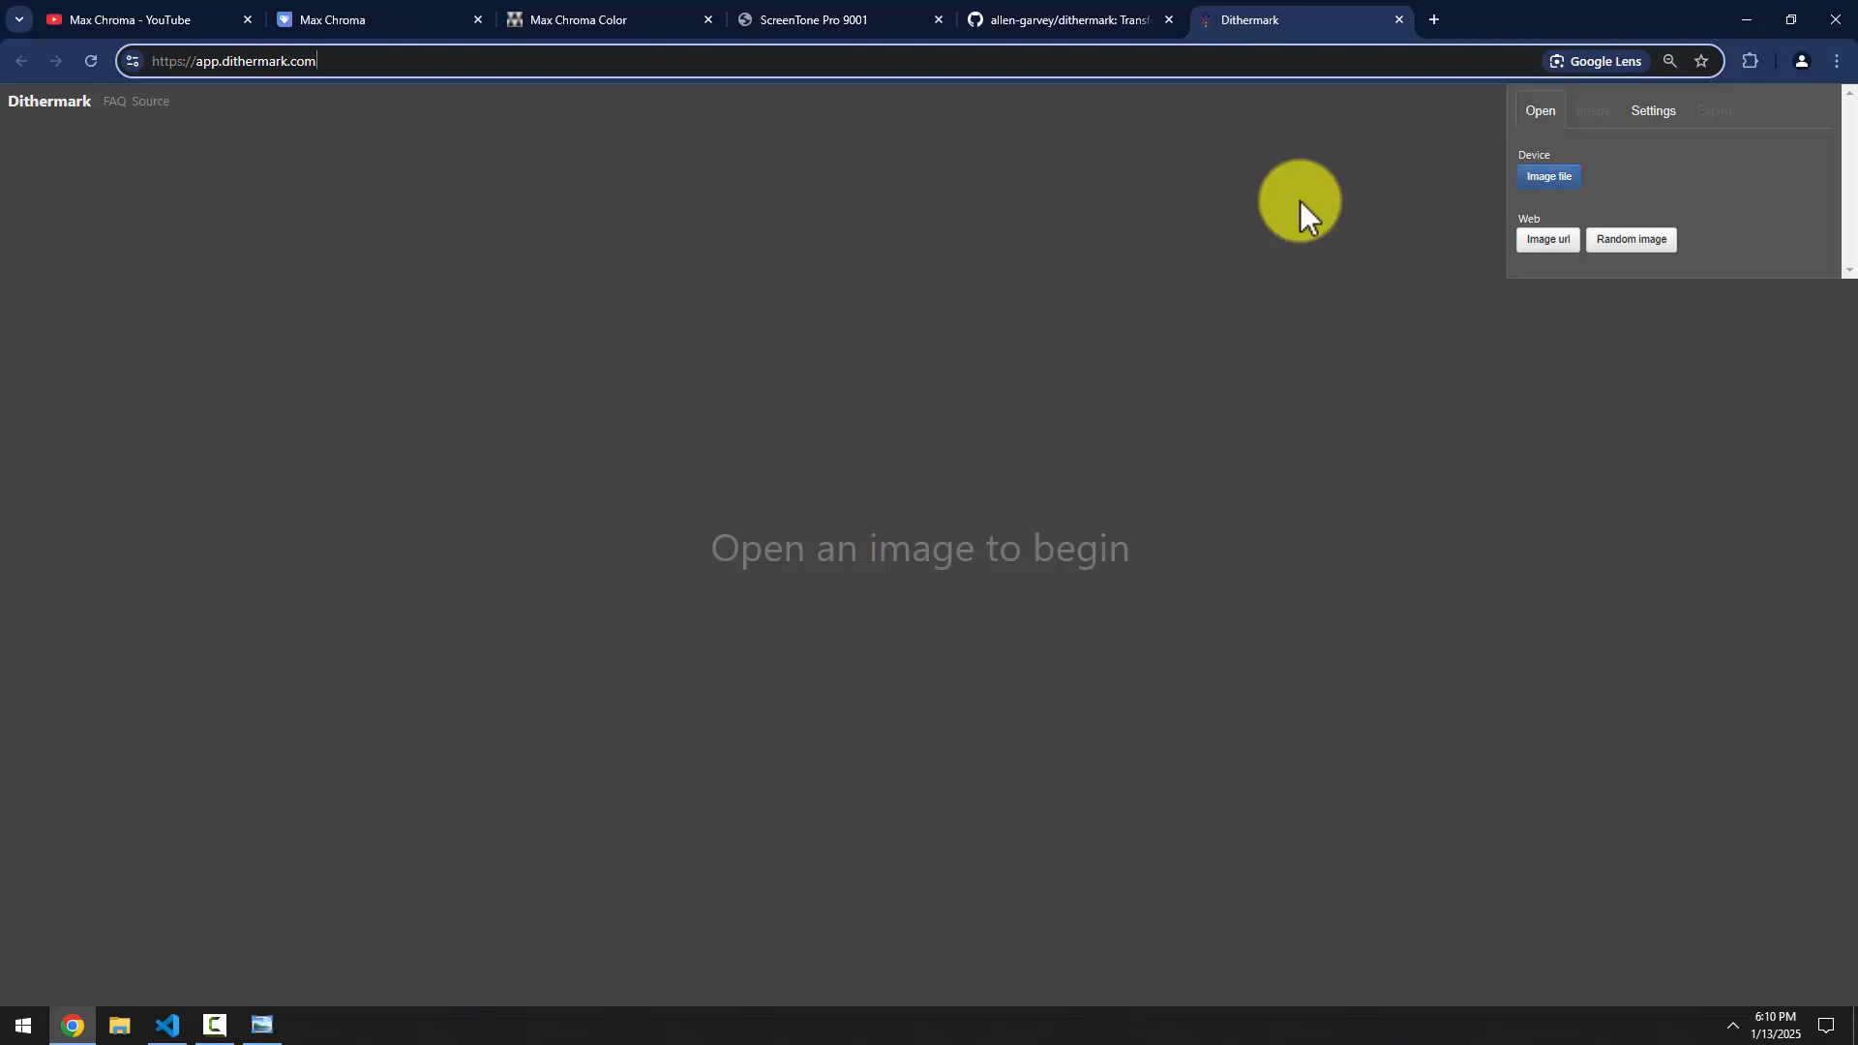
Load the portrait girl-4446528-smaller.png from the desktop's MoreTestImages folder and show the source and dithered versions side by side
{"action": "left_click", "coordinate": [1544, 177]}
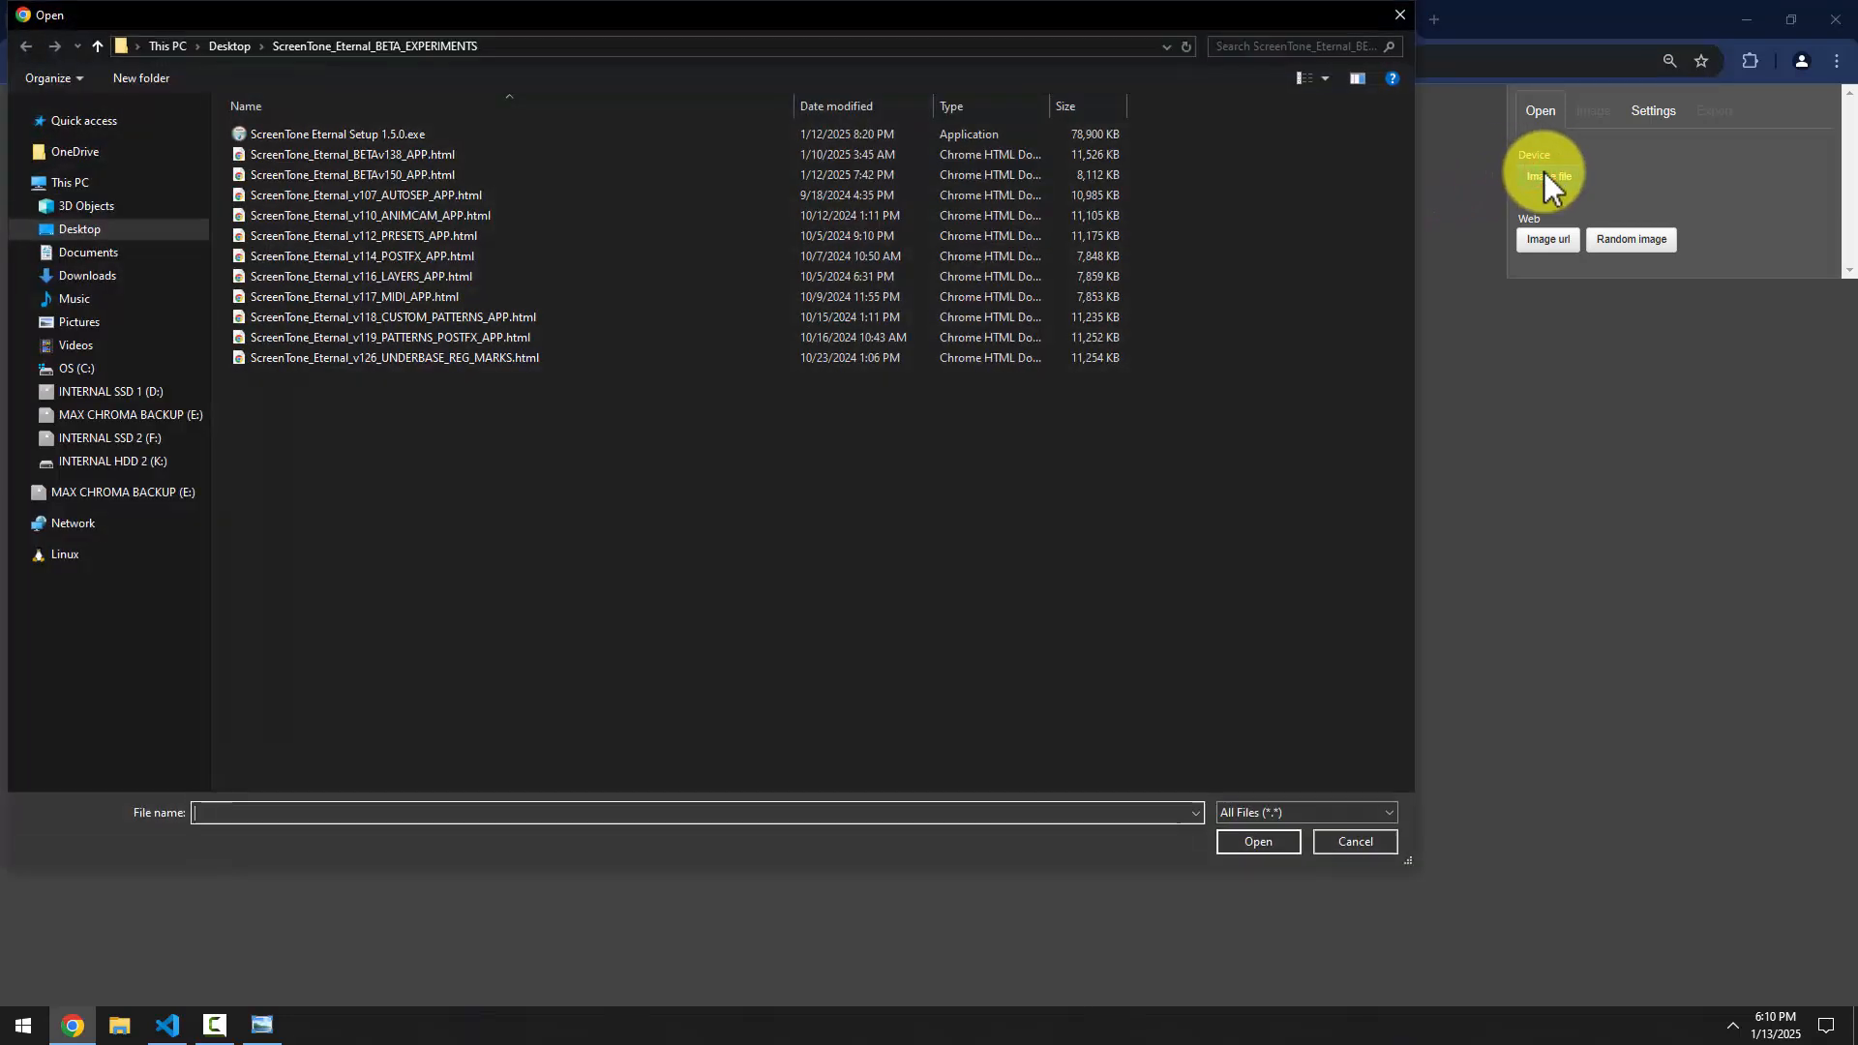
{"action": "left_click", "coordinate": [97, 232]}
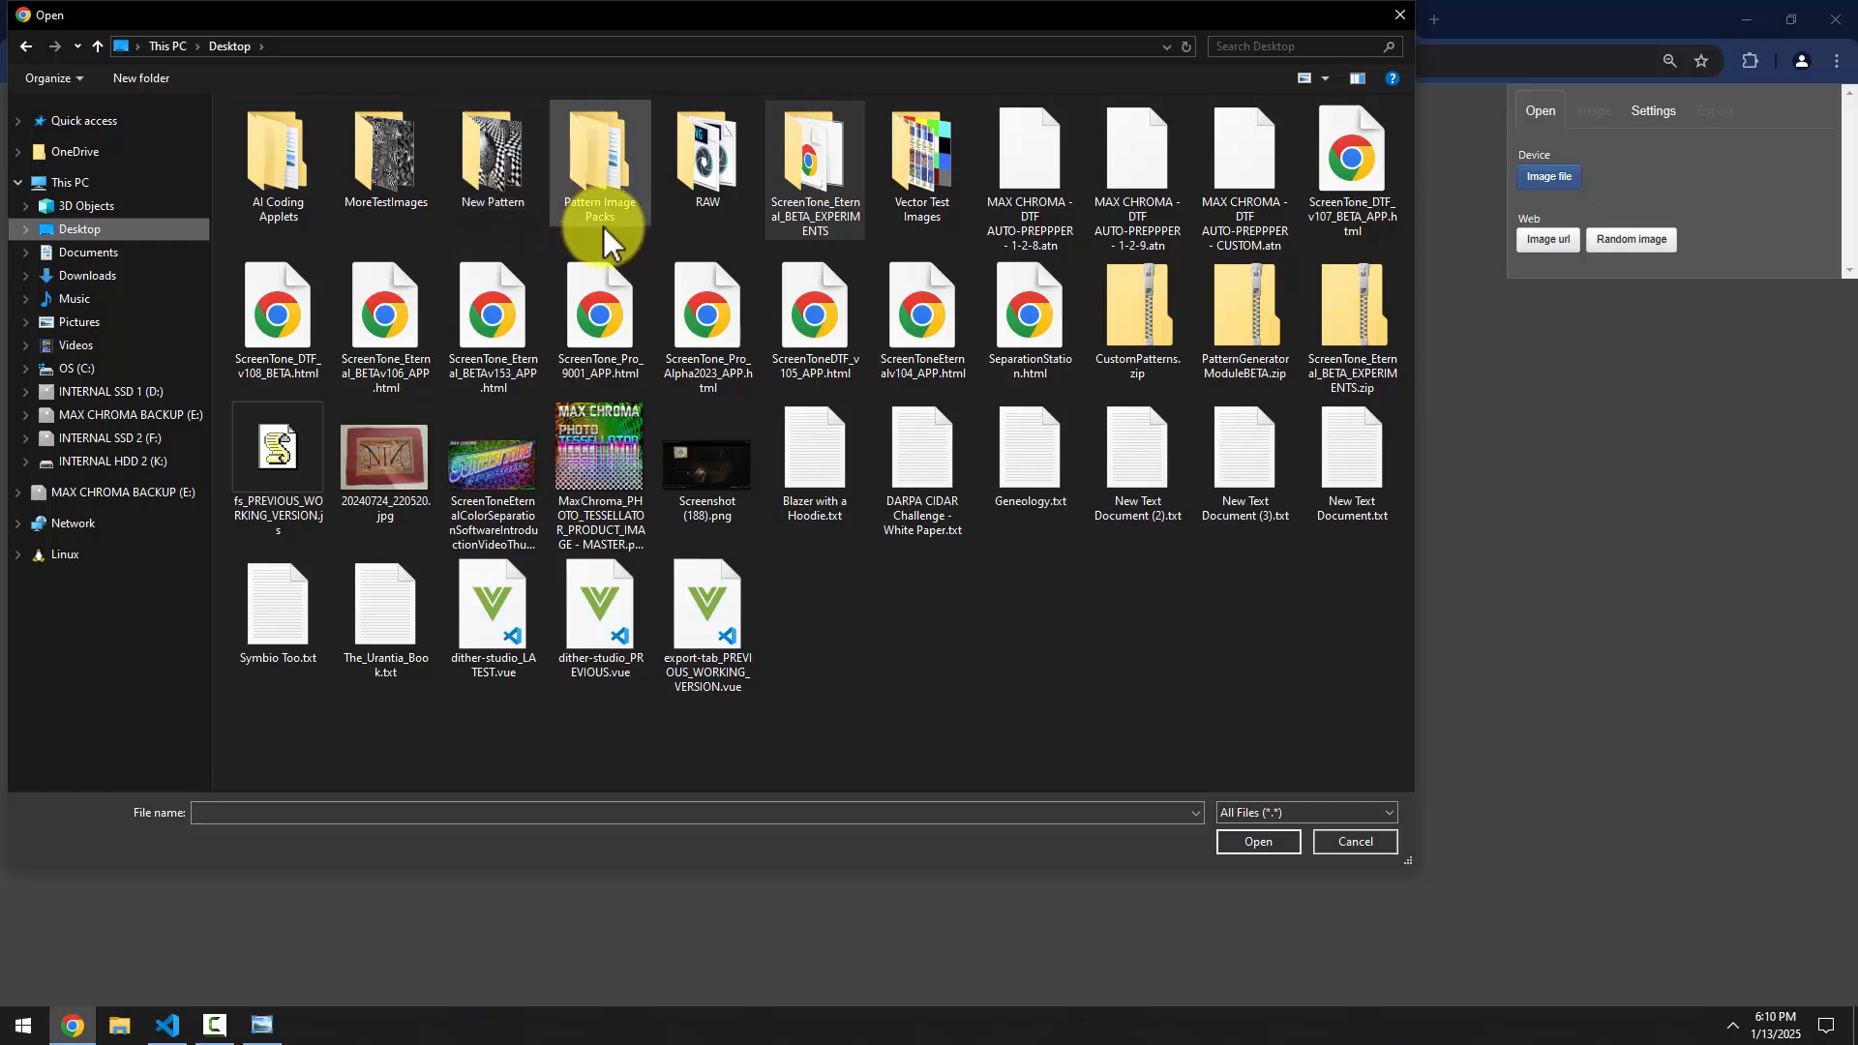
{"action": "double_click", "coordinate": [397, 173]}
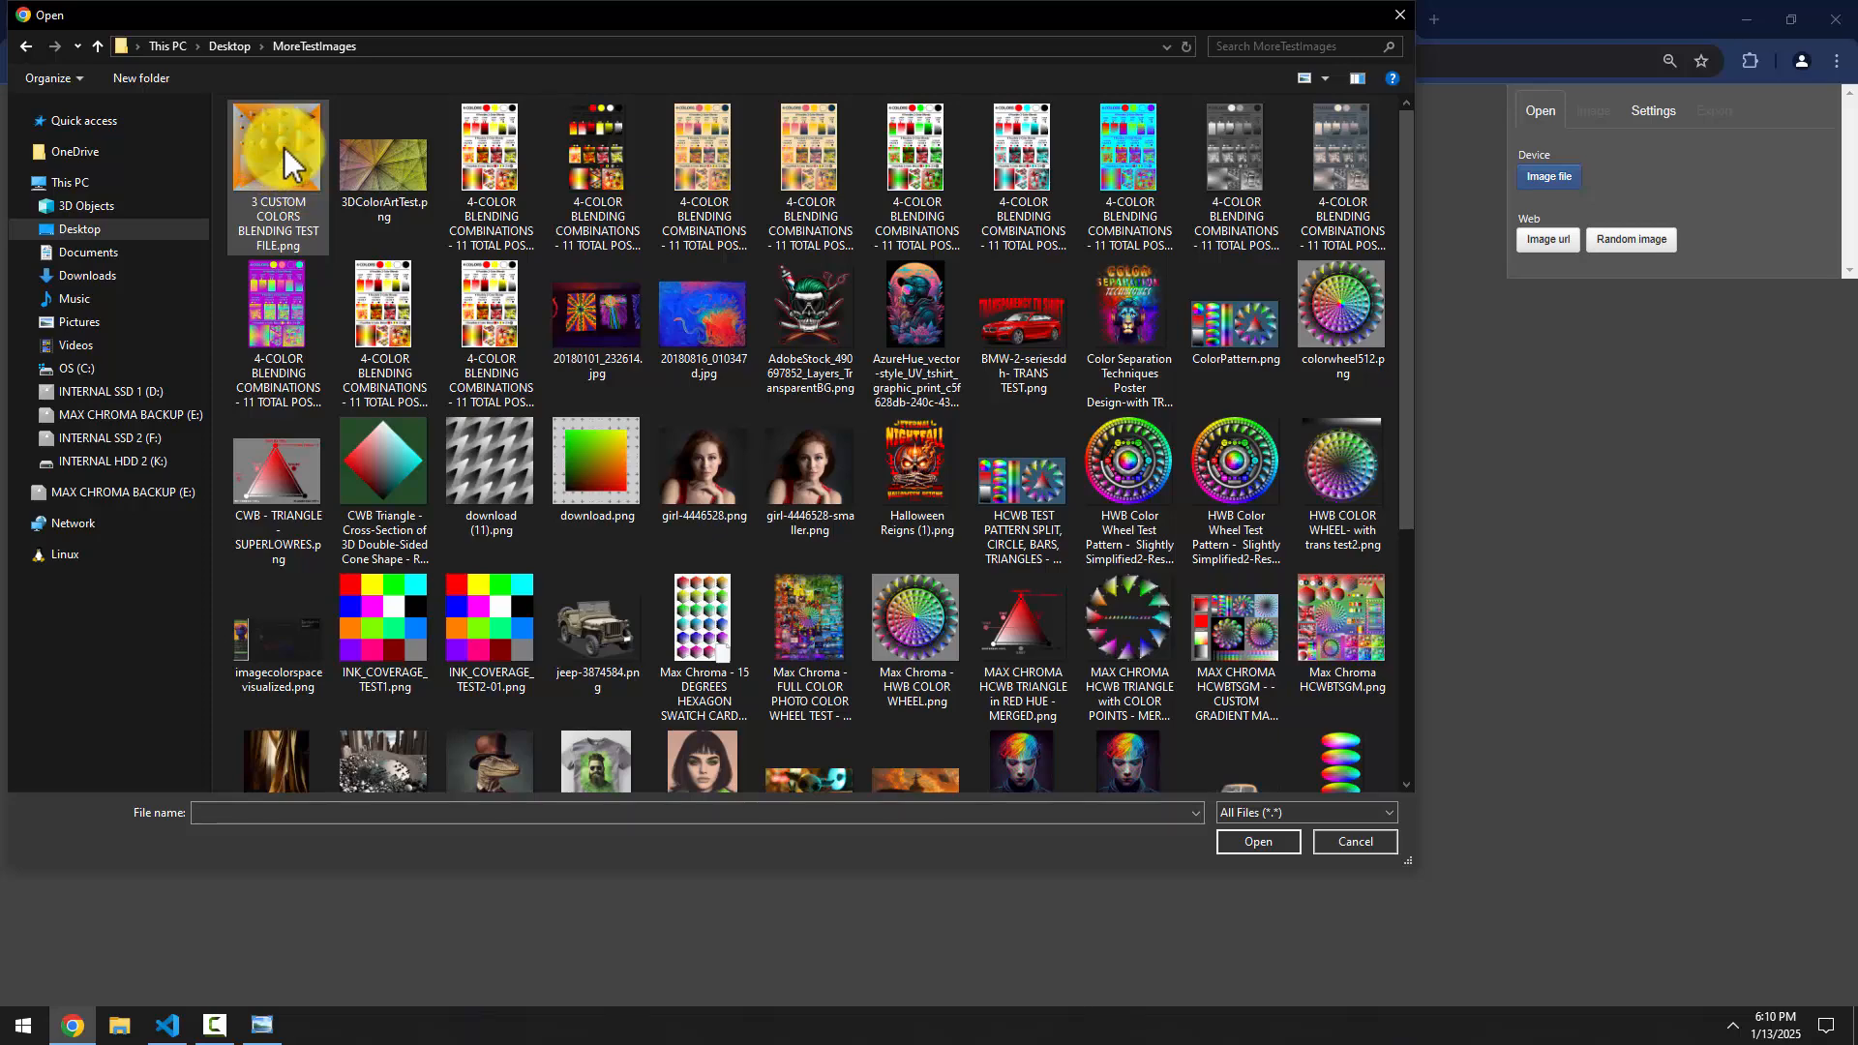
{"action": "double_click", "coordinate": [811, 450]}
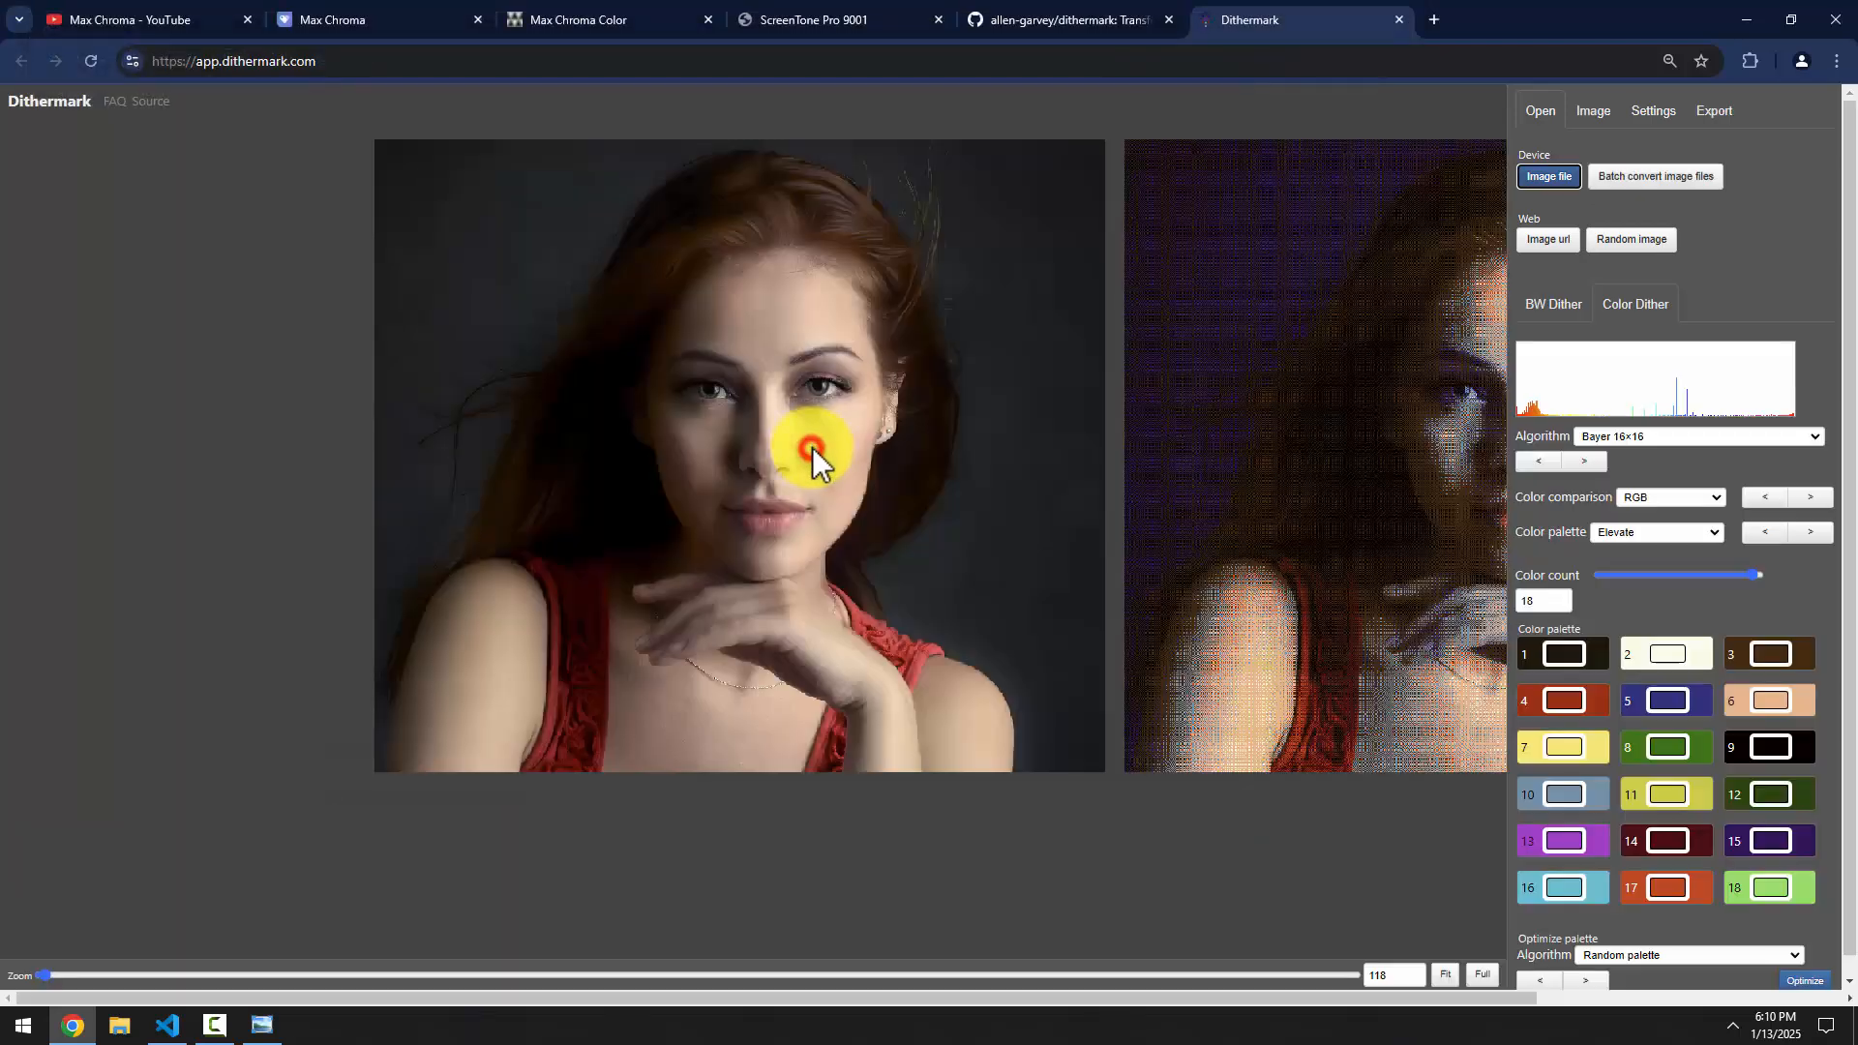
{"action": "left_click_drag", "start_coordinate": [1087, 998], "coordinate": [1359, 997]}
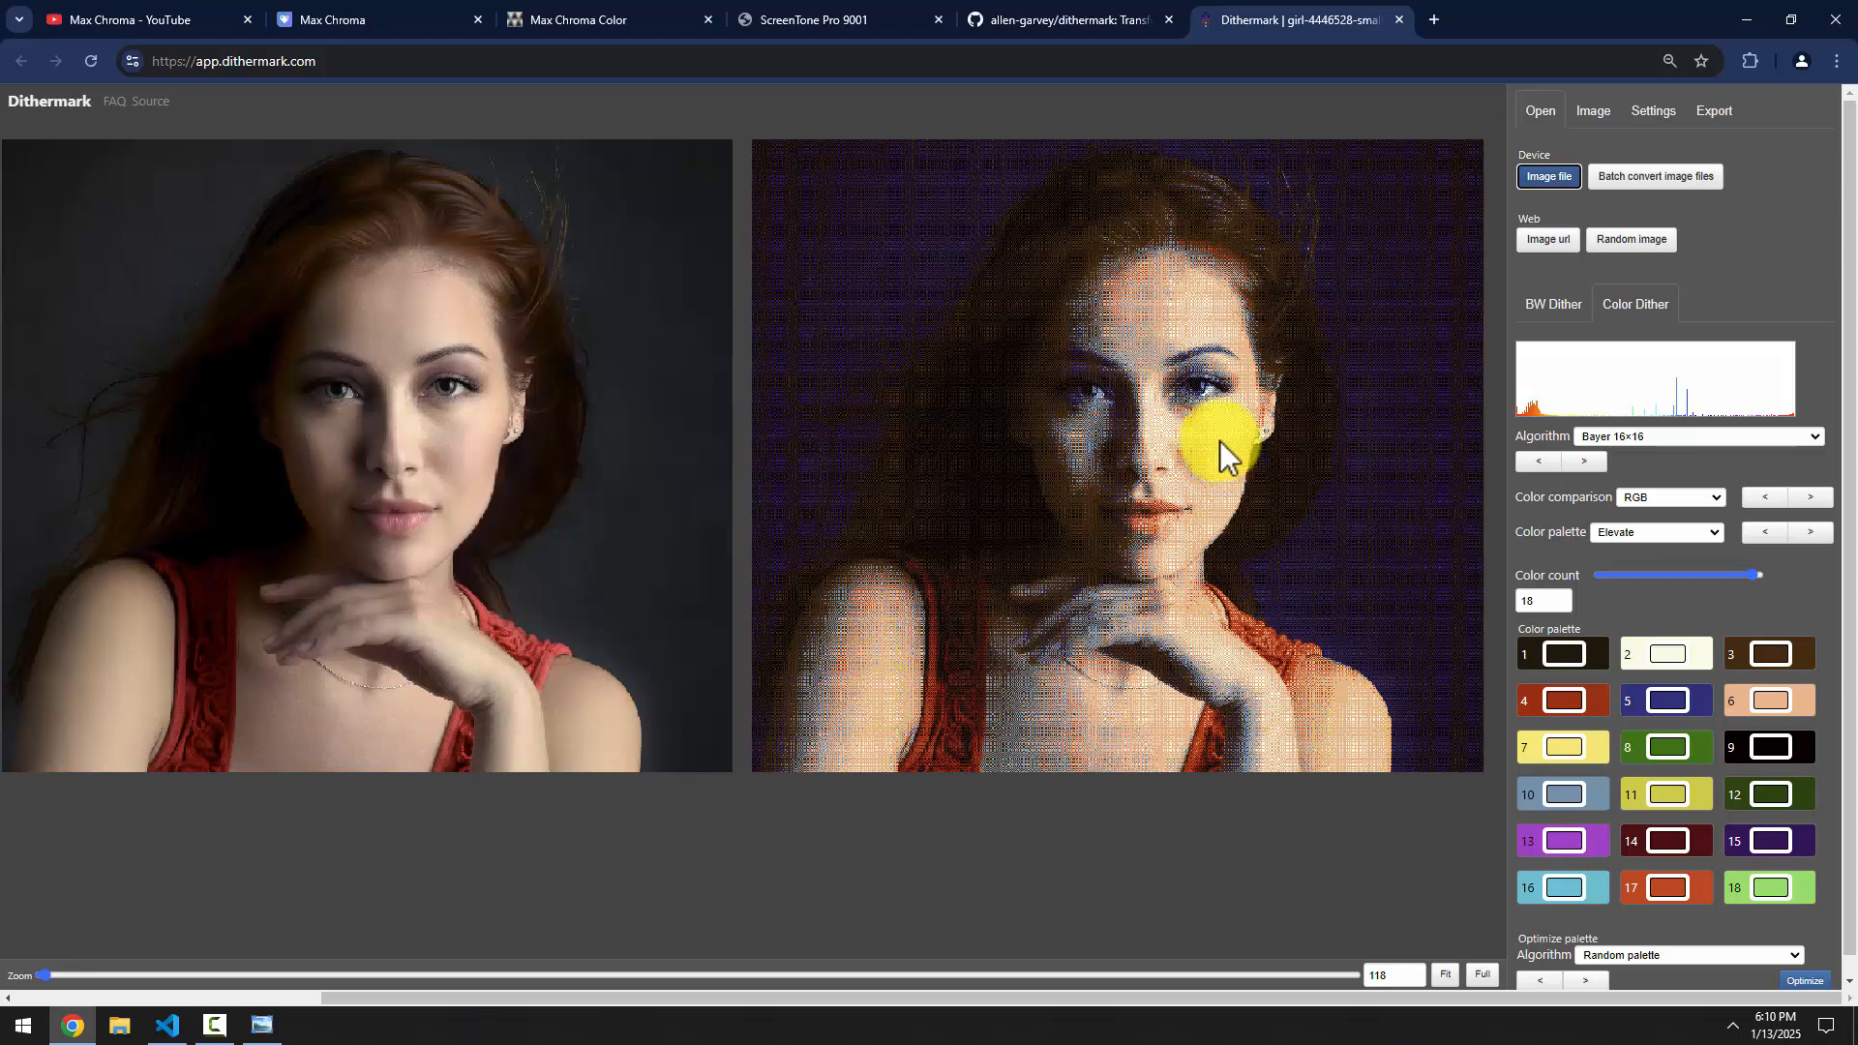
Reduce the color dither's color count, trying 2 colors and settling on 3
{"action": "left_click_drag", "start_coordinate": [1711, 577], "coordinate": [1605, 576]}
{"action": "left_click_drag", "start_coordinate": [1583, 661], "coordinate": [1647, 635]}
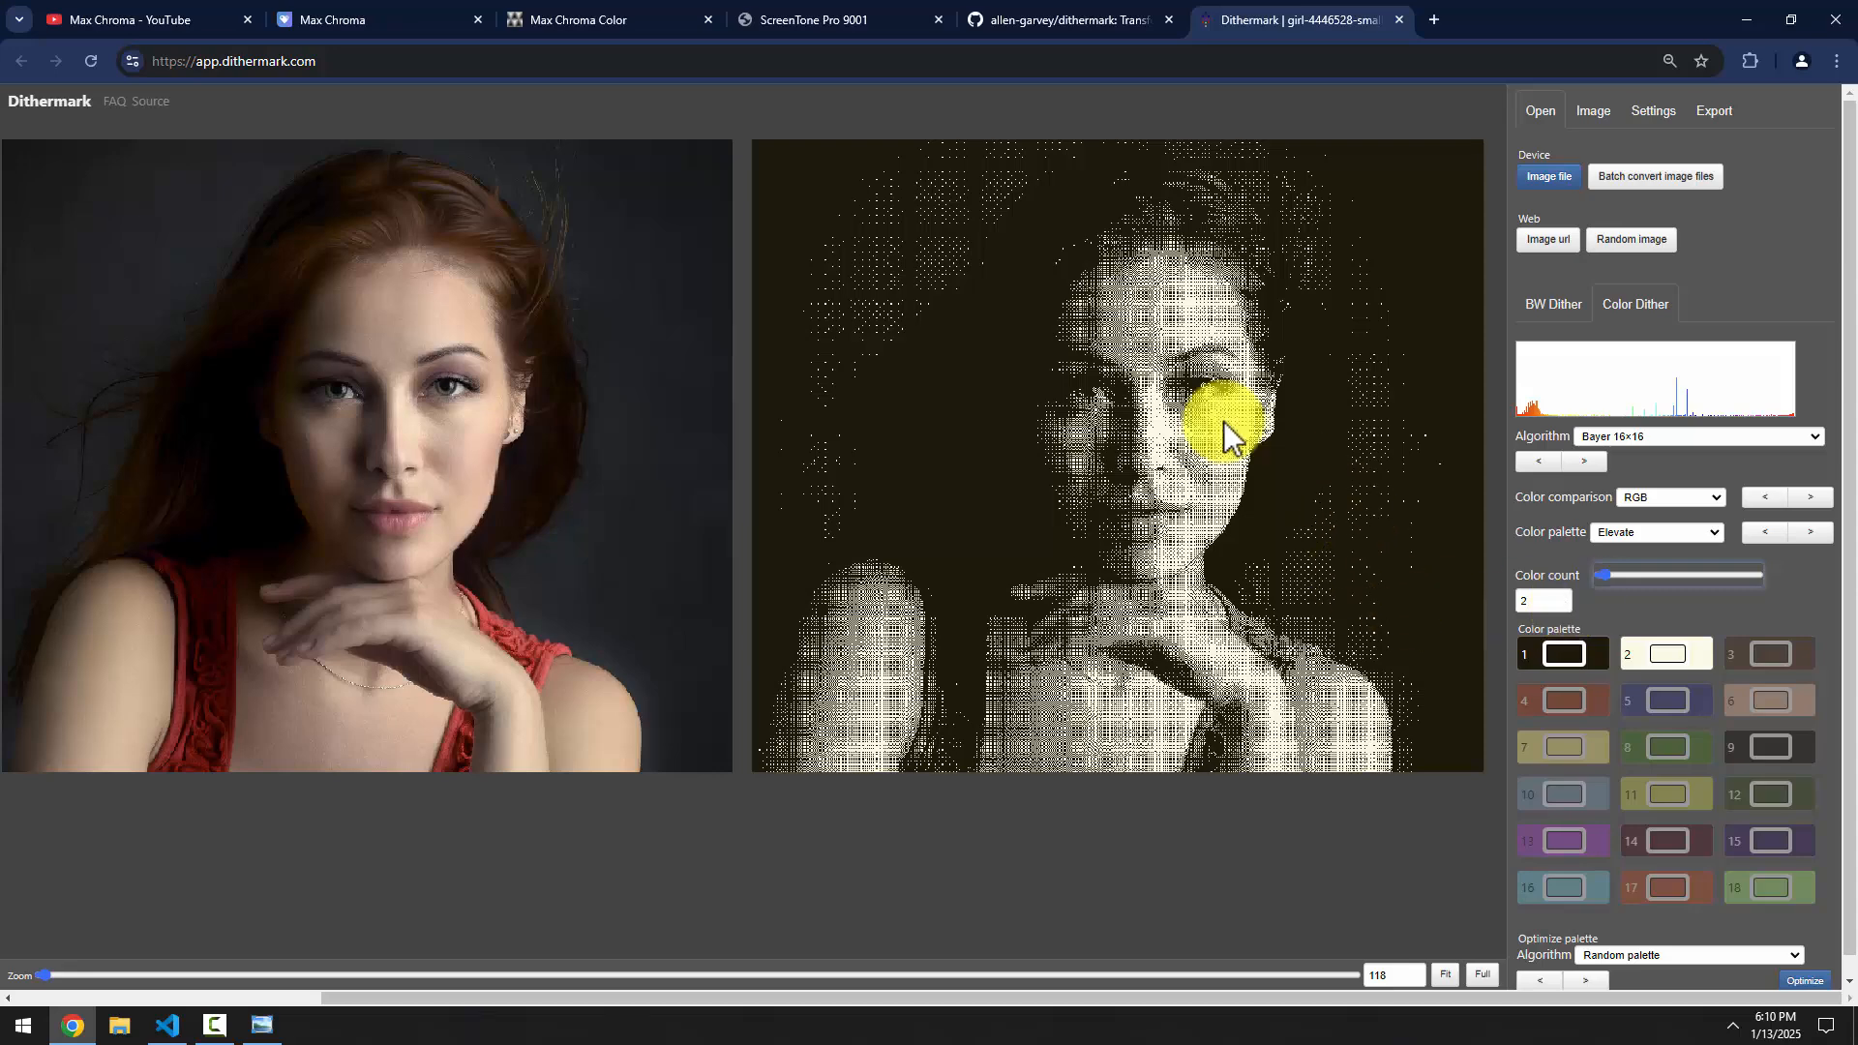
{"action": "mouse_move", "coordinate": [1604, 573]}
{"action": "left_mouse_down"}
{"action": "mouse_move", "coordinate": [1687, 571]}
{"action": "mouse_move", "coordinate": [1600, 576]}
{"action": "mouse_move", "coordinate": [1616, 586]}
{"action": "left_mouse_up"}
{"action": "right_click", "coordinate": [1607, 573]}
{"action": "left_click", "coordinate": [1608, 573]}
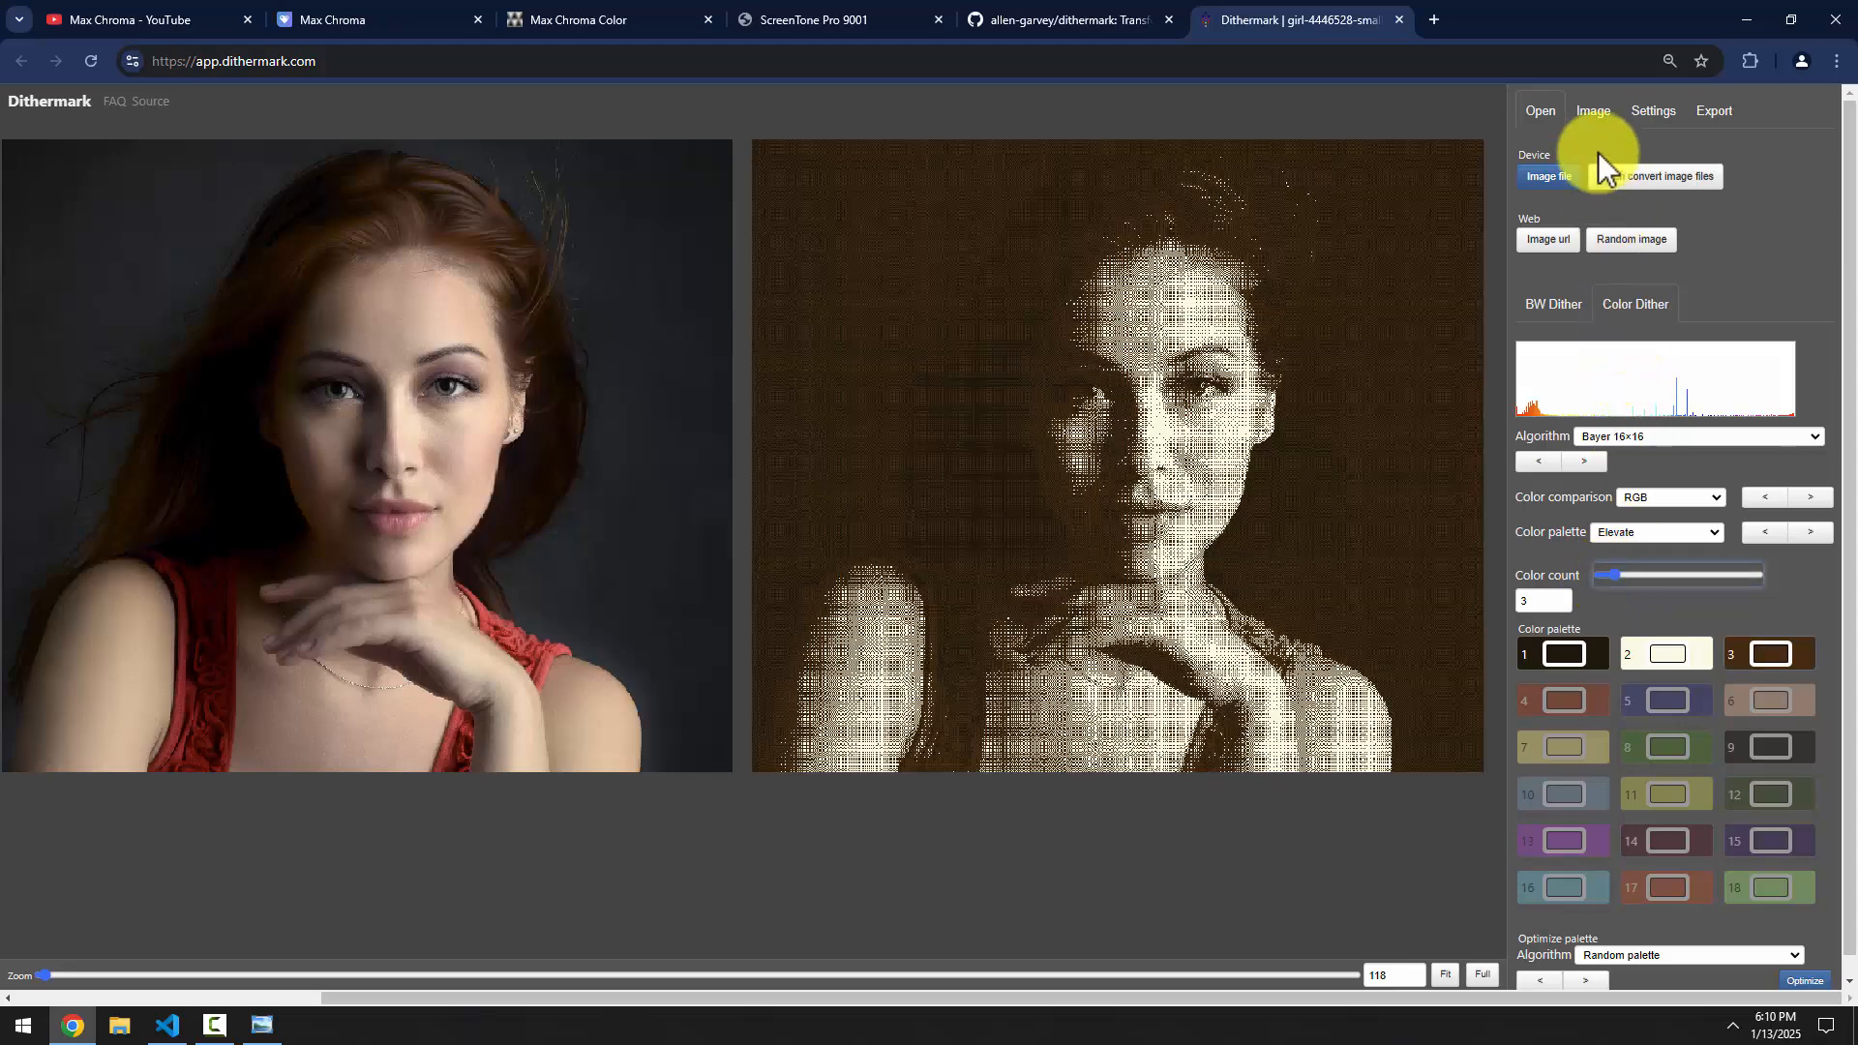
Try the pre-dither Pixelate filter at several strengths on the portrait and return it to None
{"action": "left_click", "coordinate": [1586, 112]}
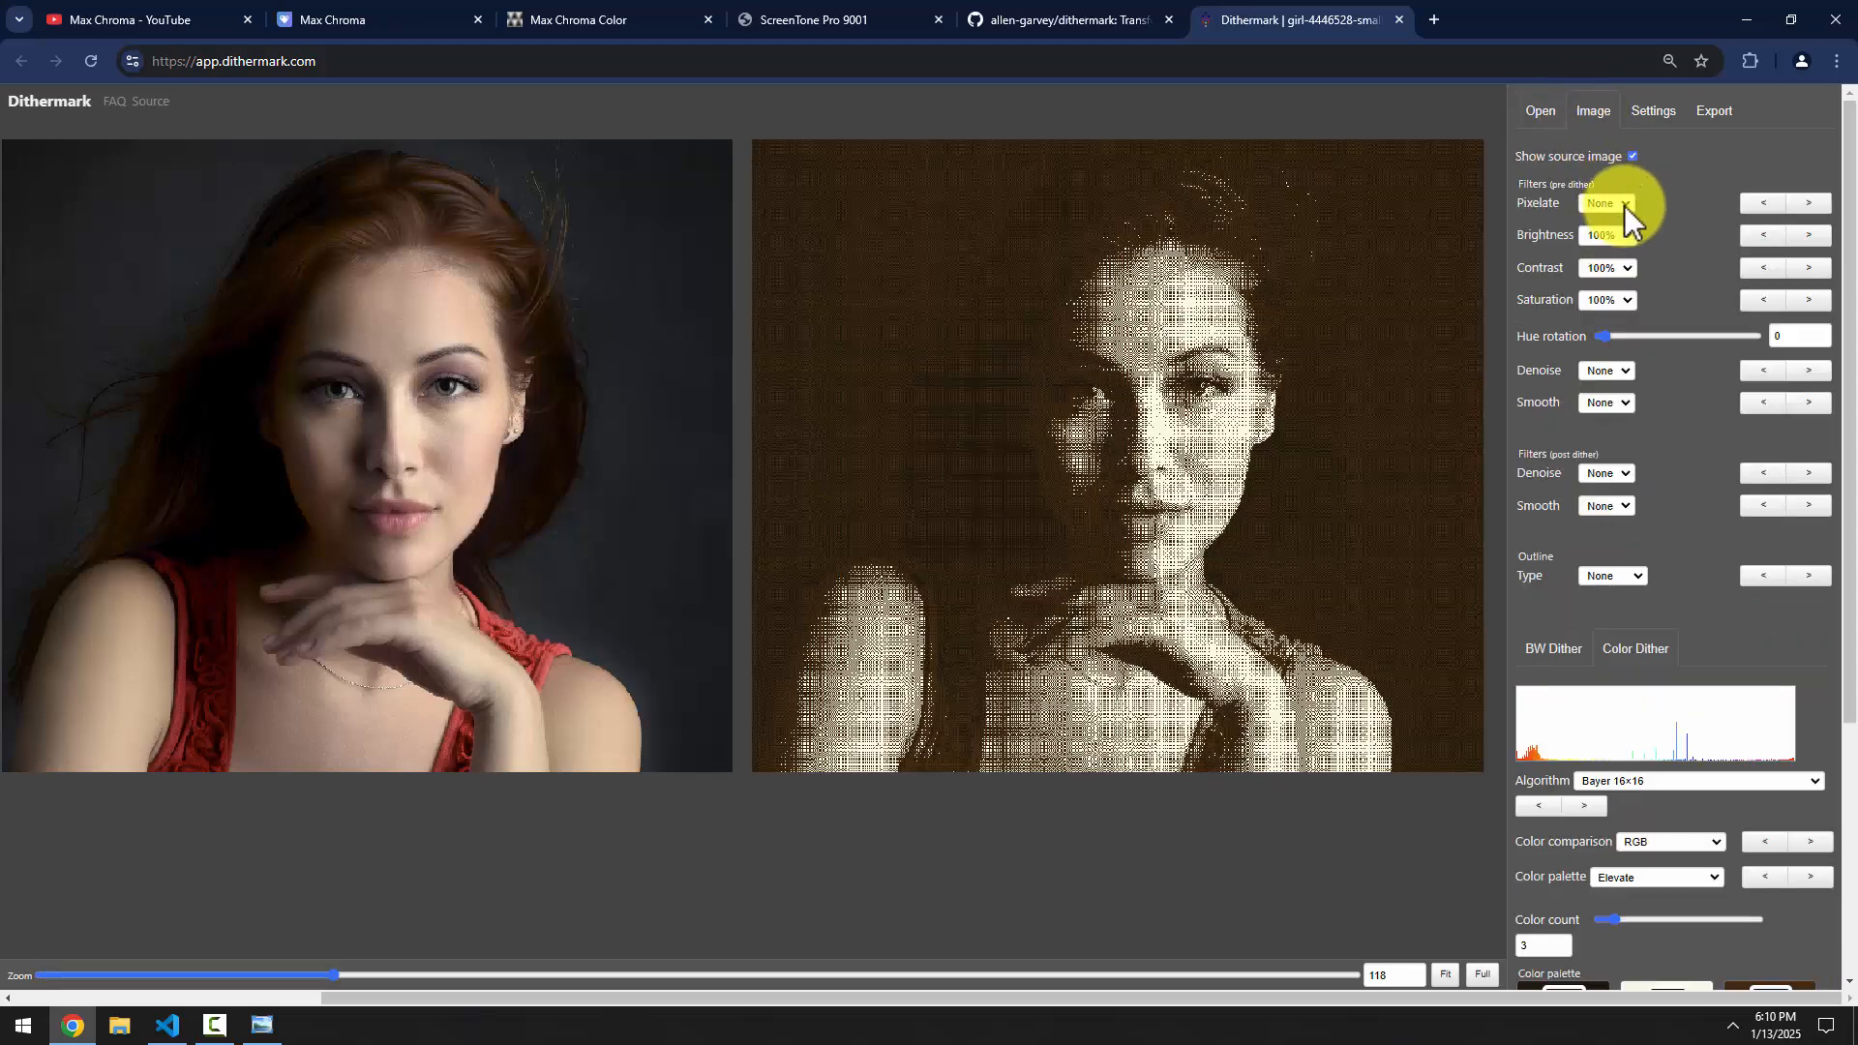
{"action": "left_click", "coordinate": [1624, 205]}
{"action": "left_click", "coordinate": [1780, 206]}
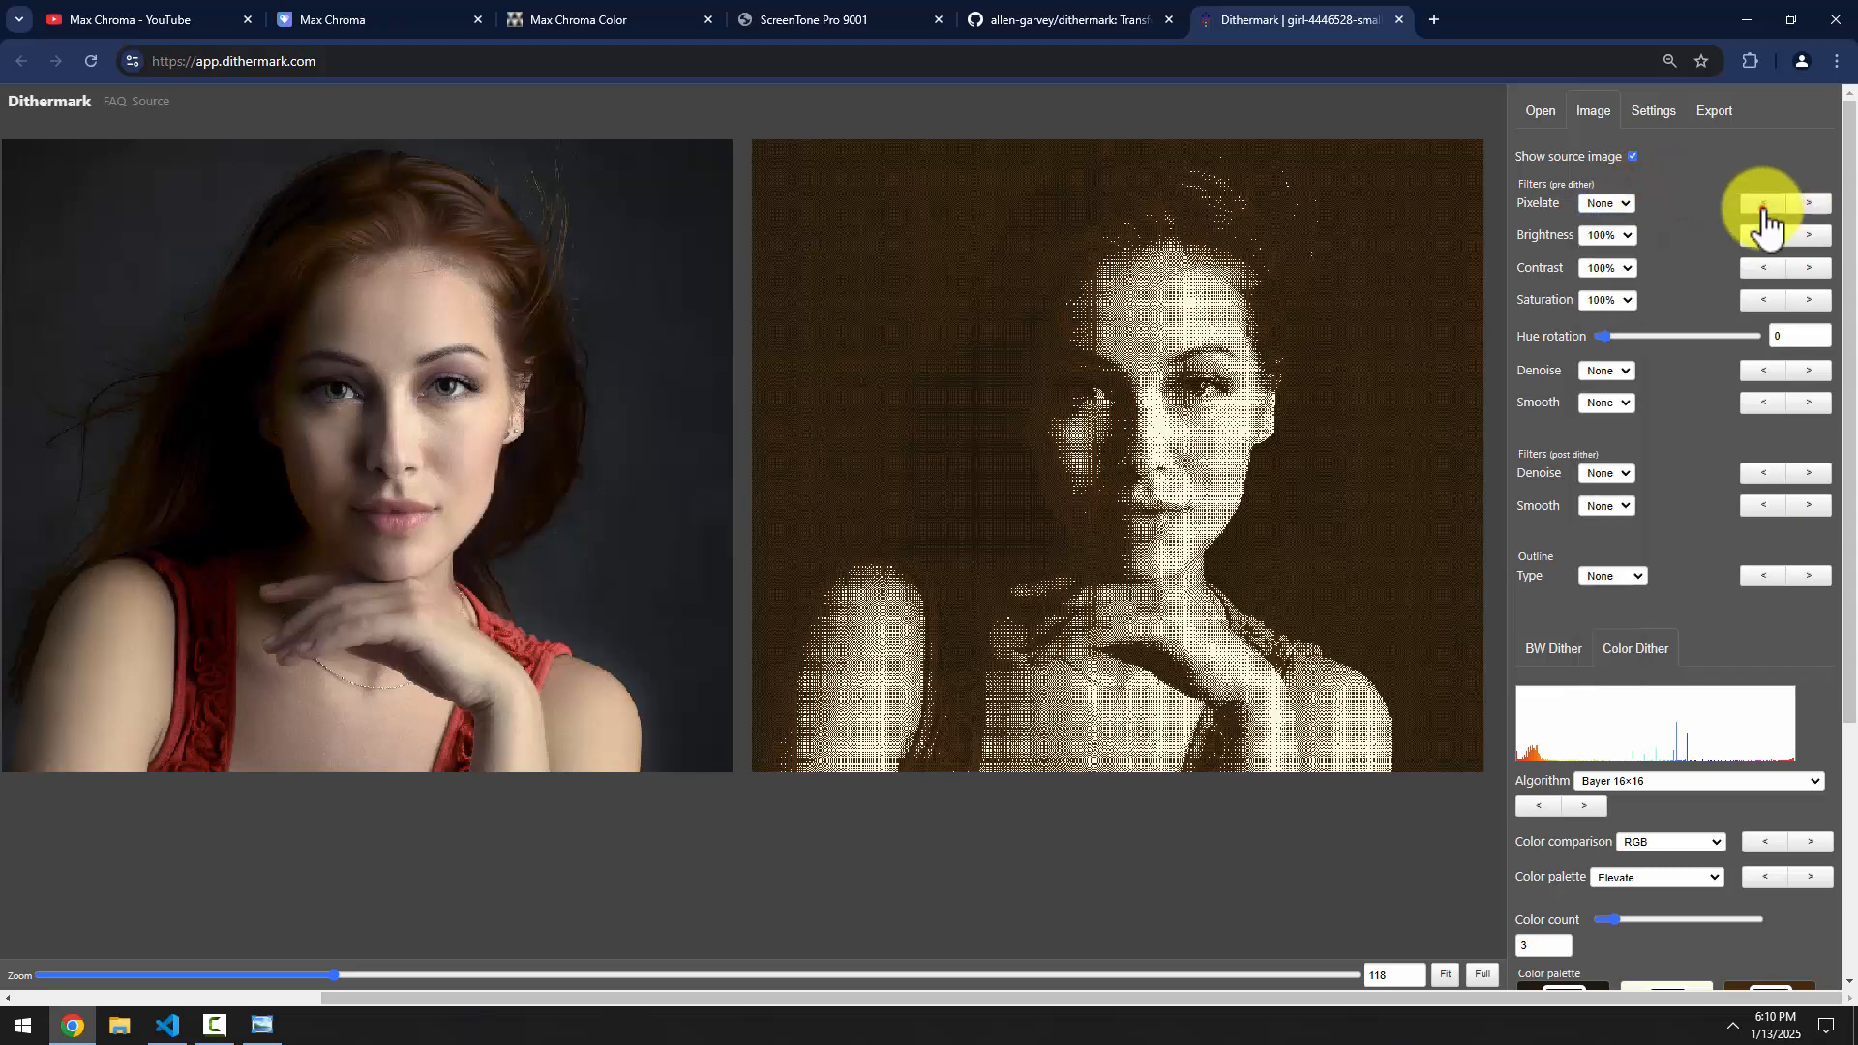
{"action": "left_click", "coordinate": [1762, 204]}
{"action": "left_click", "coordinate": [1763, 207]}
{"action": "left_click", "coordinate": [1763, 207]}
{"action": "left_click", "coordinate": [1763, 207]}
{"action": "left_click", "coordinate": [1763, 207]}
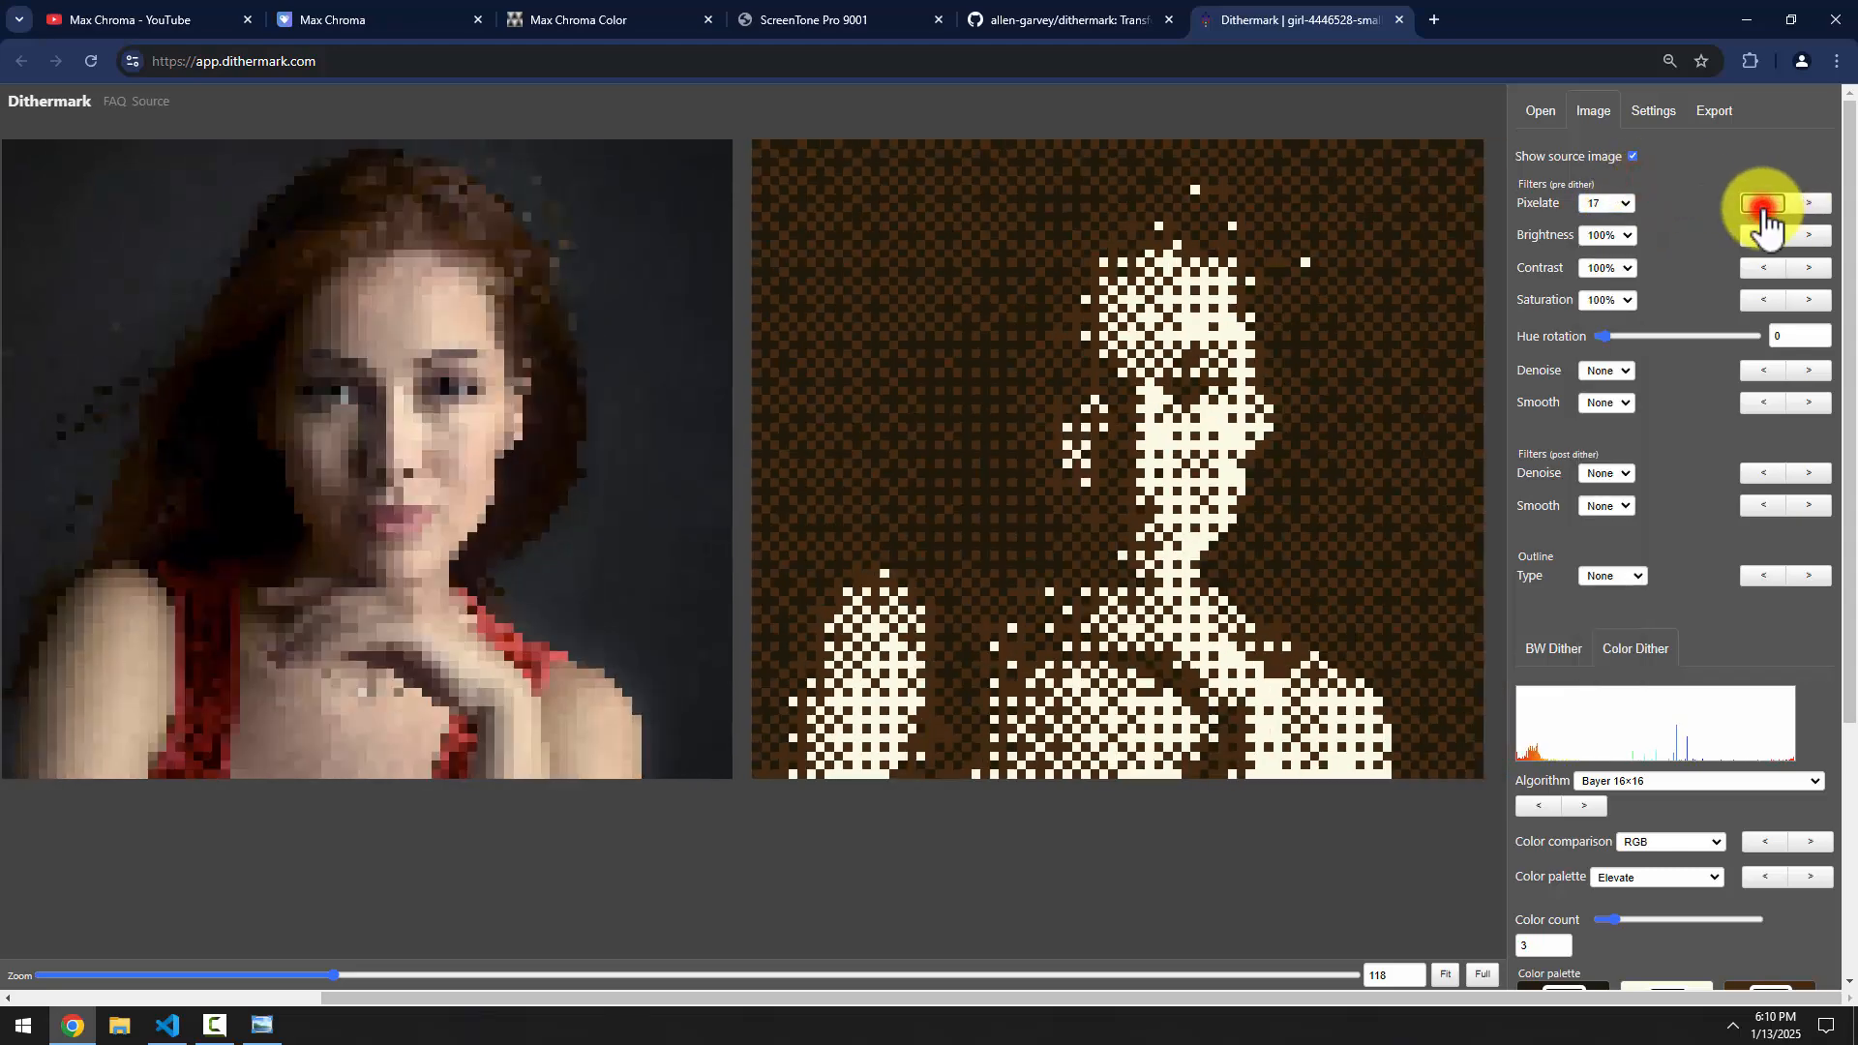
{"action": "left_click", "coordinate": [1762, 207]}
{"action": "left_click", "coordinate": [1803, 205]}
{"action": "left_click", "coordinate": [1804, 205]}
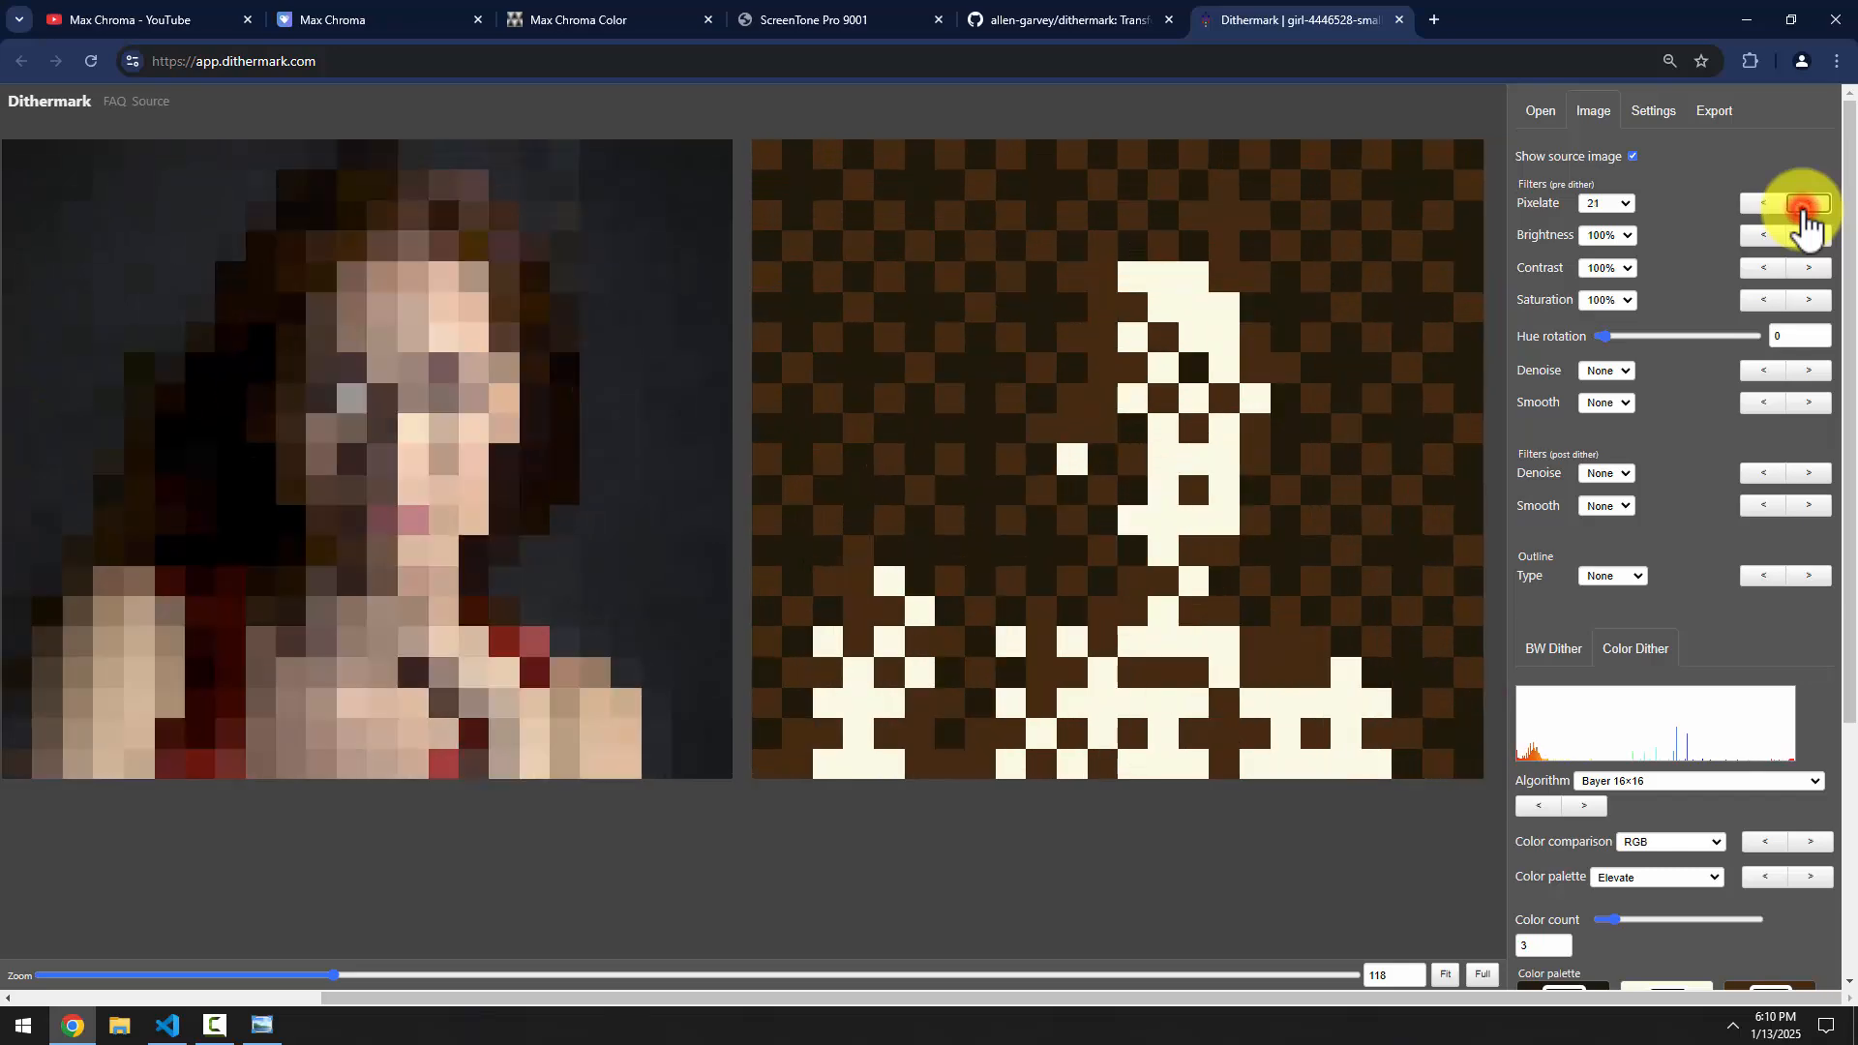
{"action": "left_click", "coordinate": [1803, 205]}
{"action": "left_click", "coordinate": [1803, 205]}
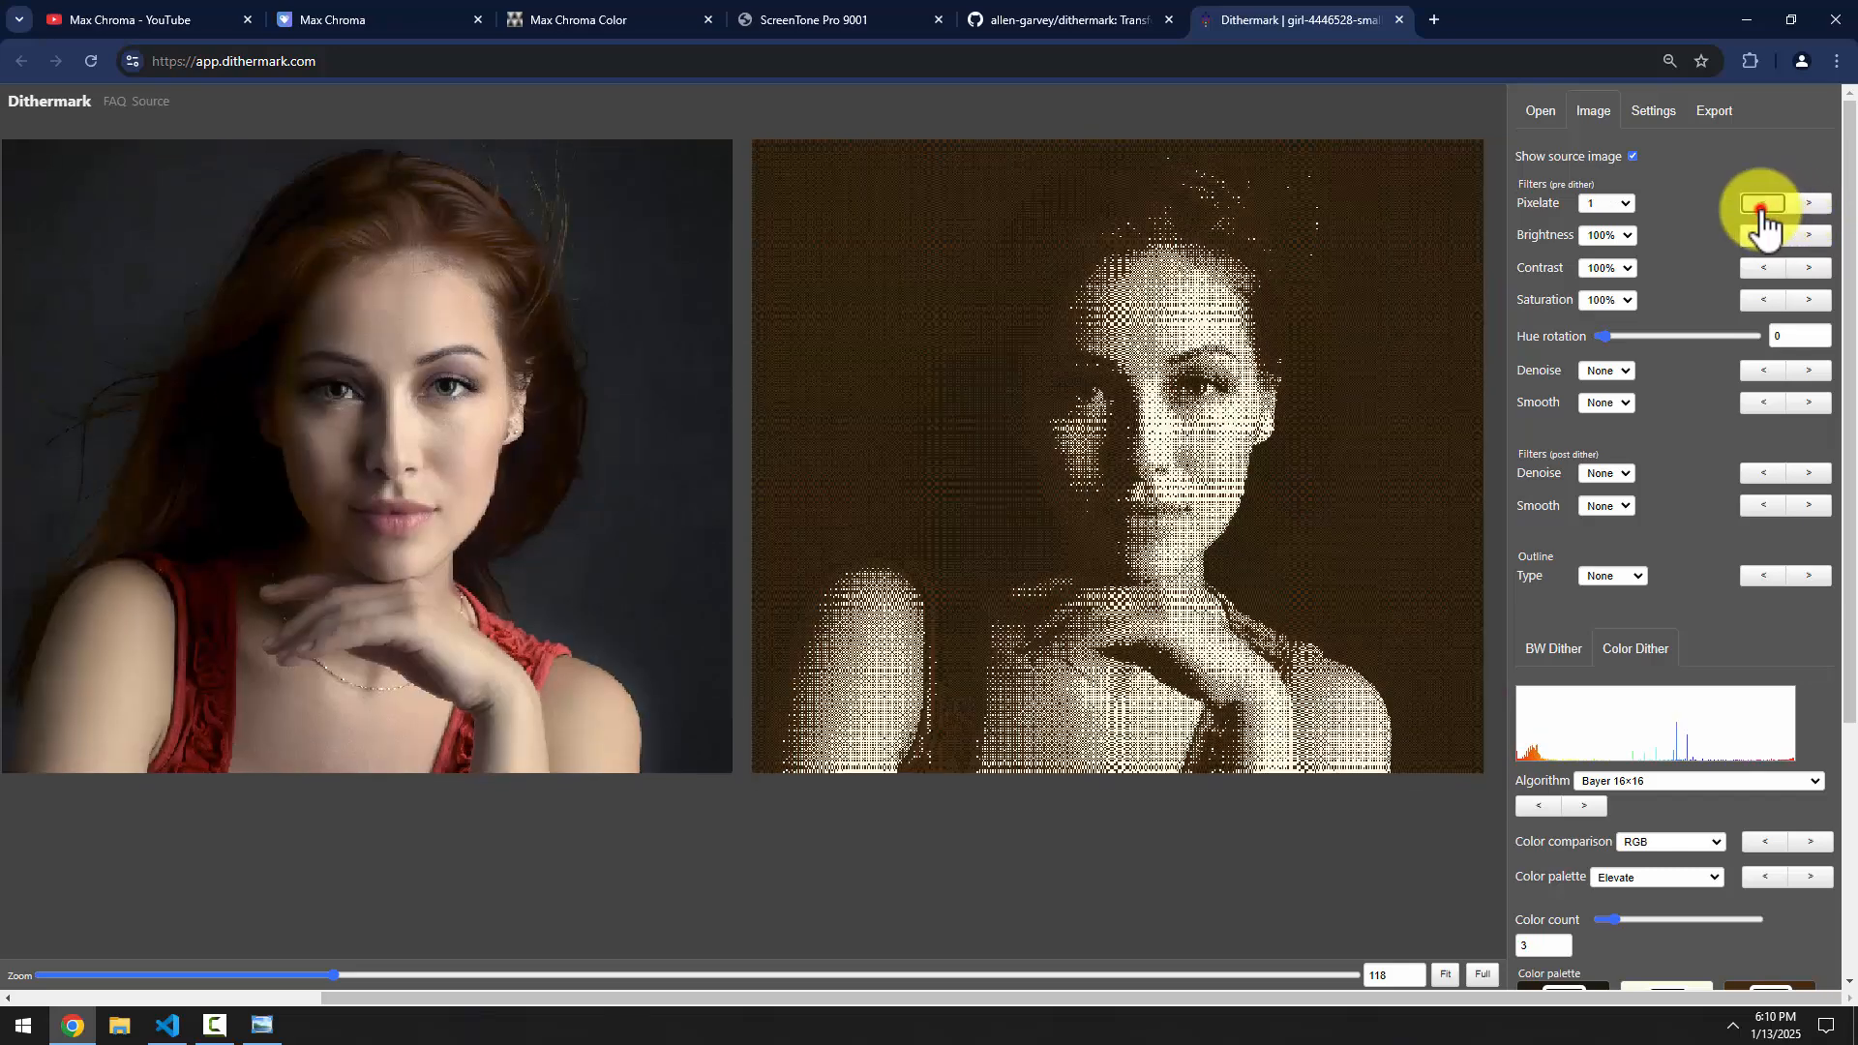
{"action": "left_click", "coordinate": [1763, 205]}
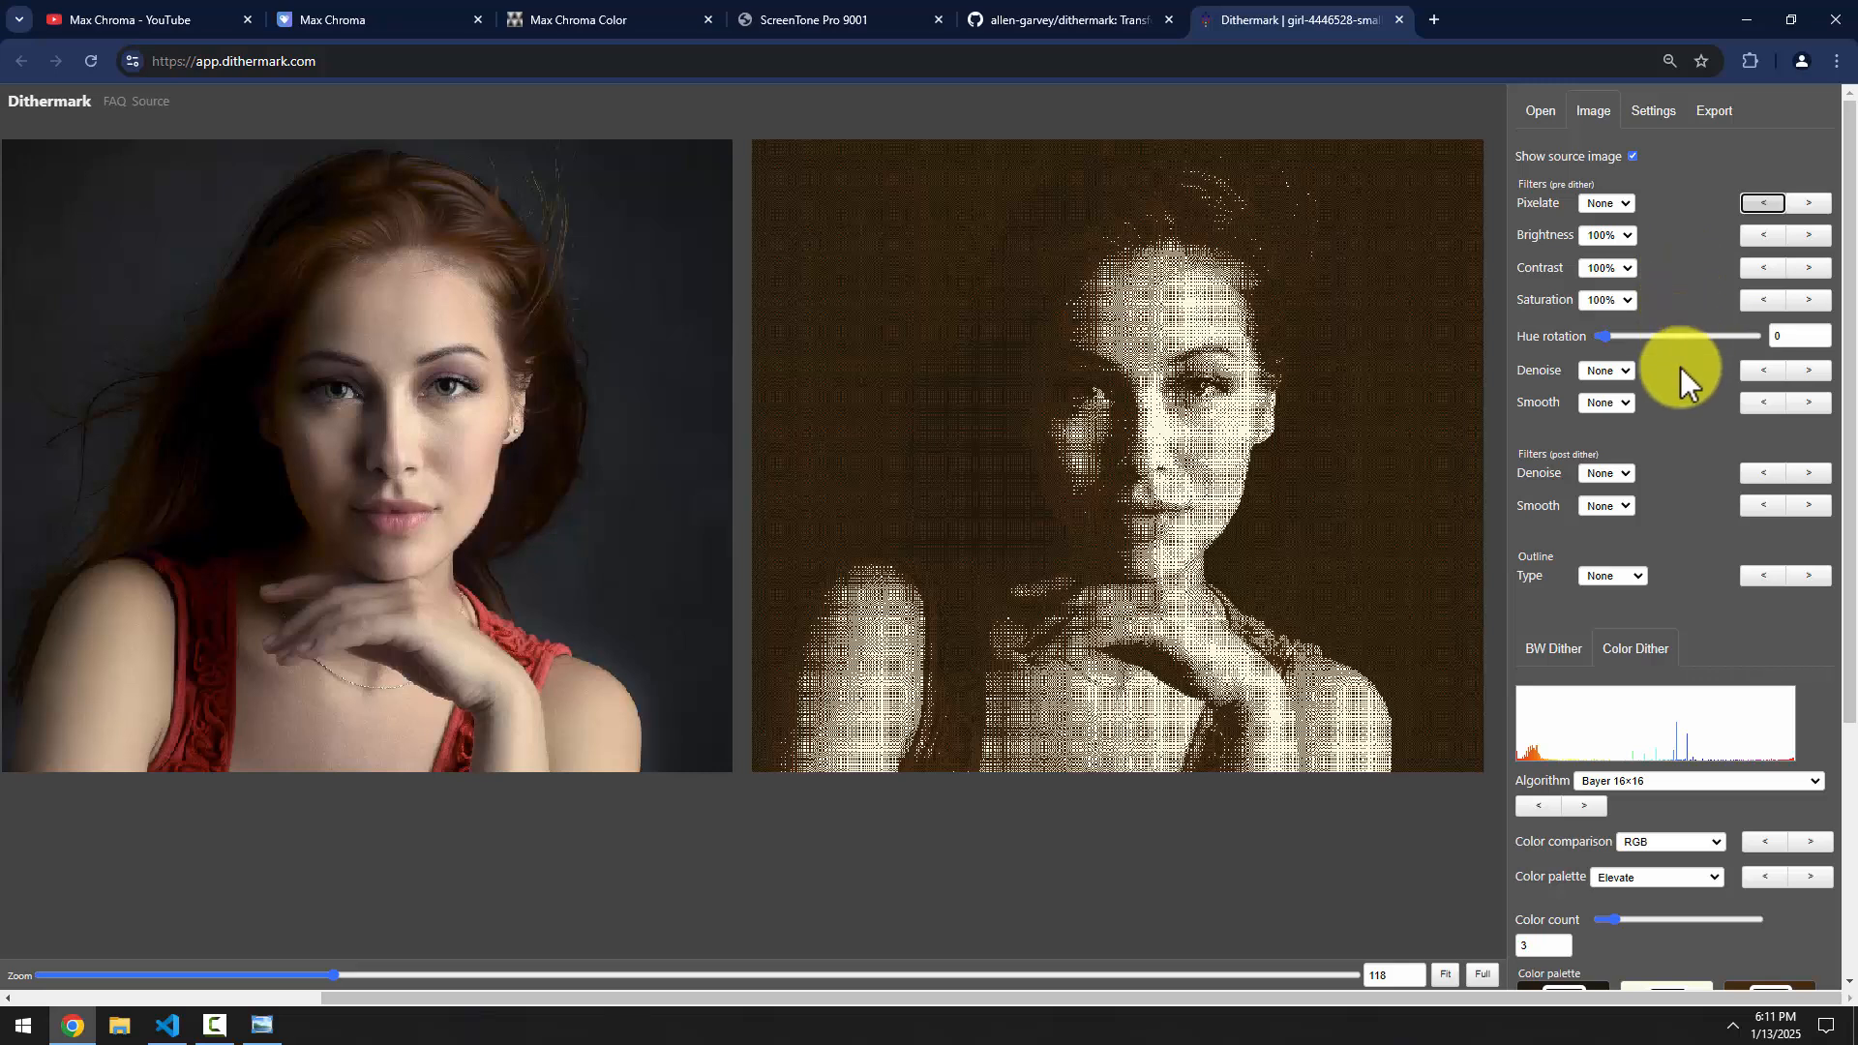
Try the Closest Color and Random dithering algorithms on the three-color portrait
{"action": "left_click", "coordinate": [1540, 112]}
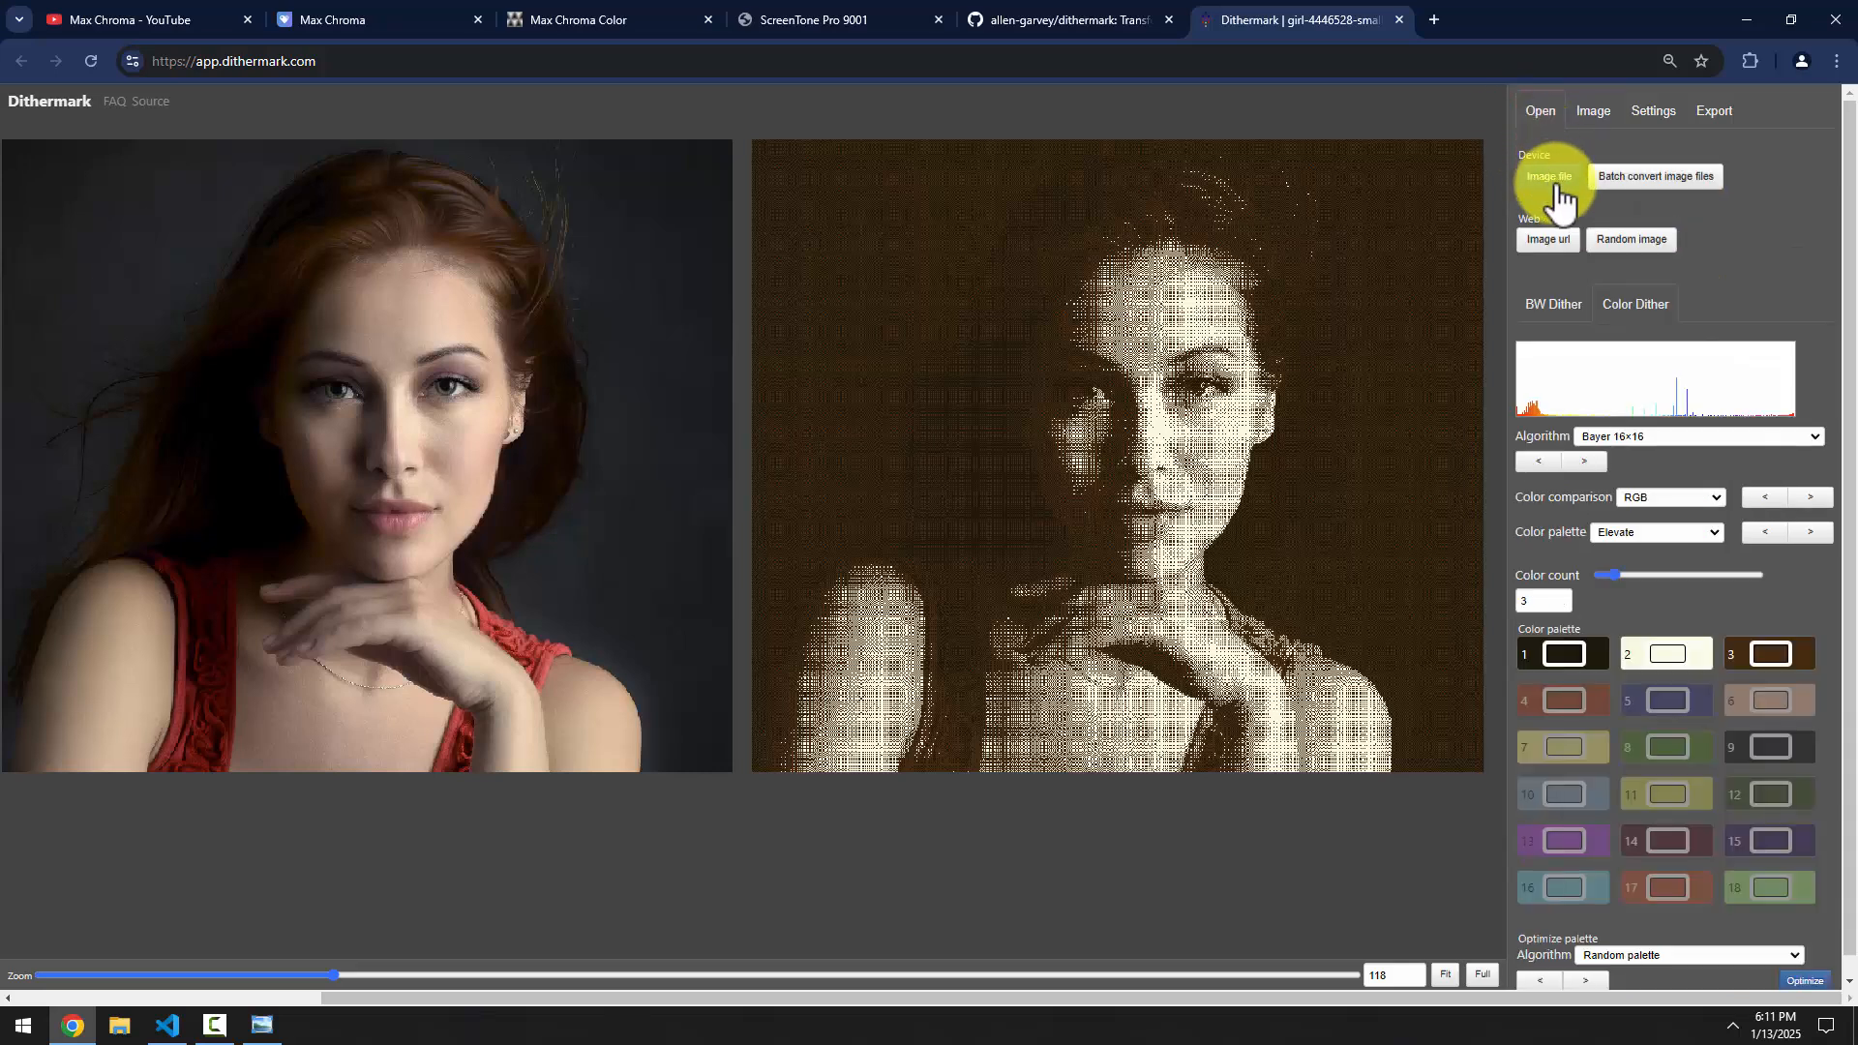
{"action": "left_click", "coordinate": [1552, 180]}
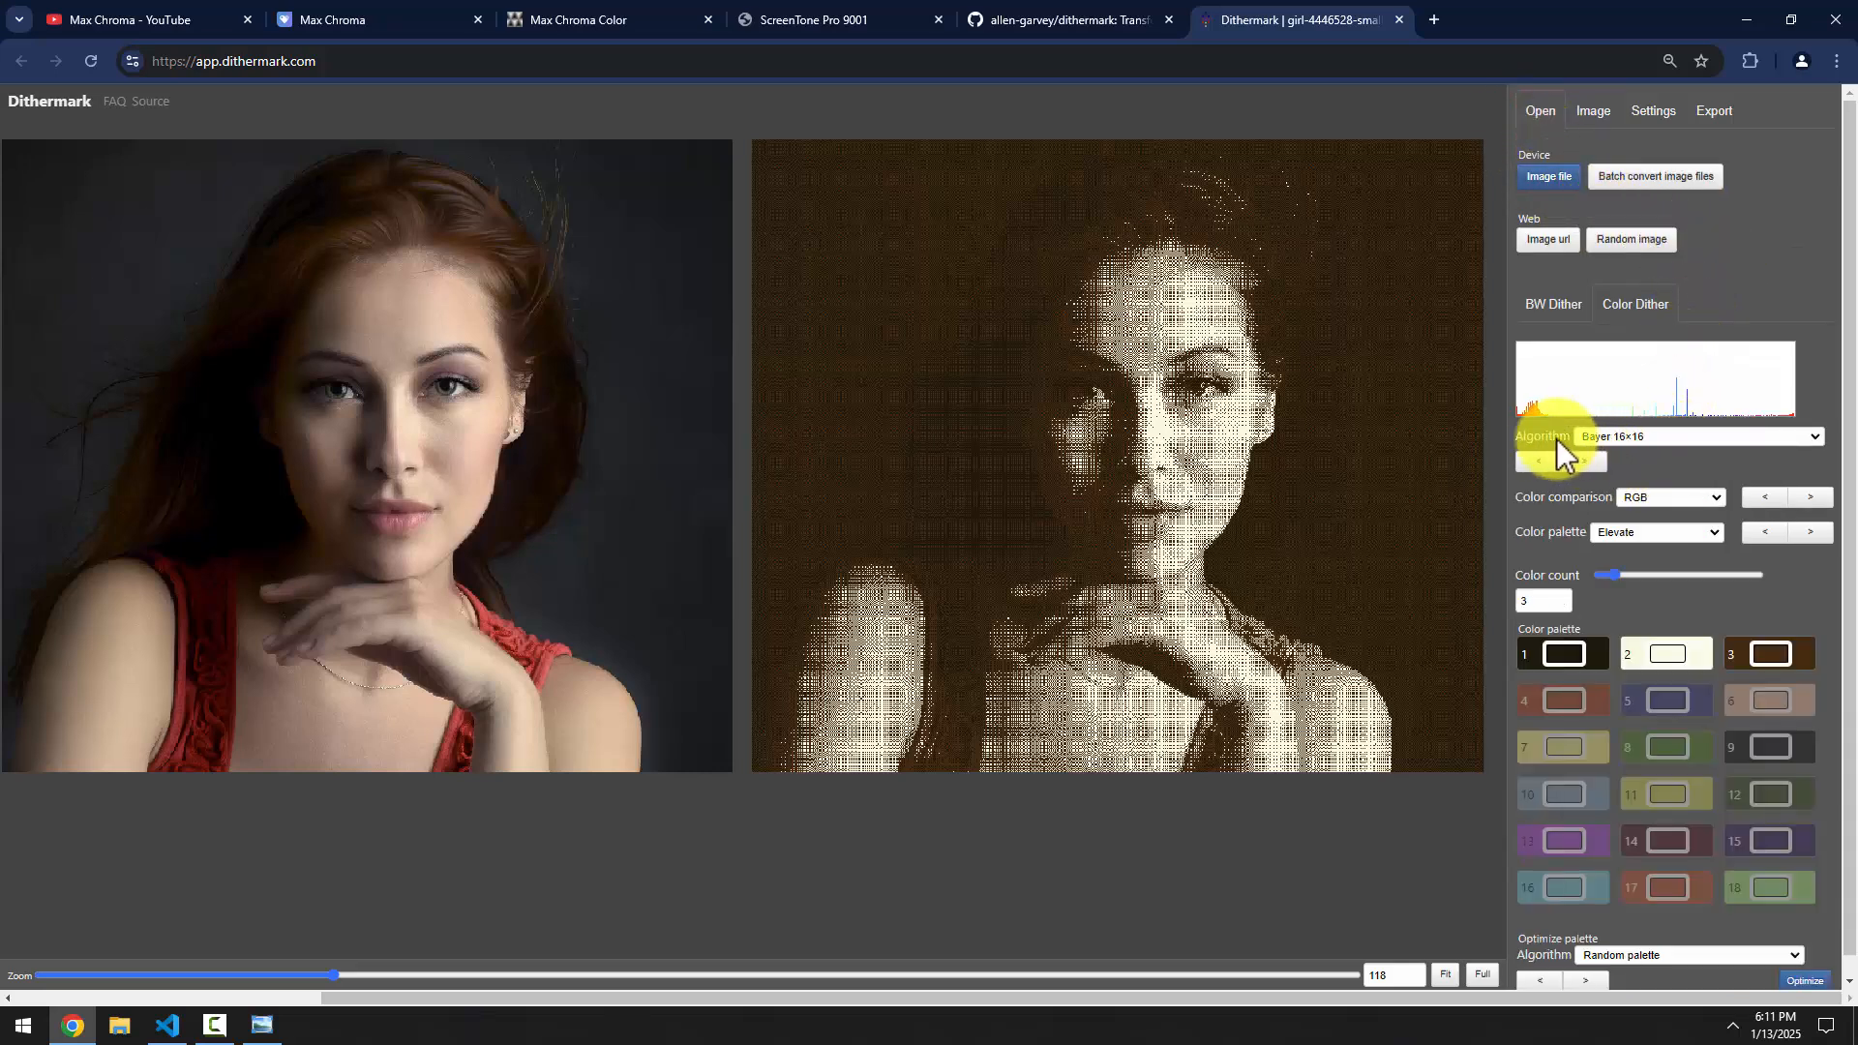
{"action": "left_click", "coordinate": [1629, 440]}
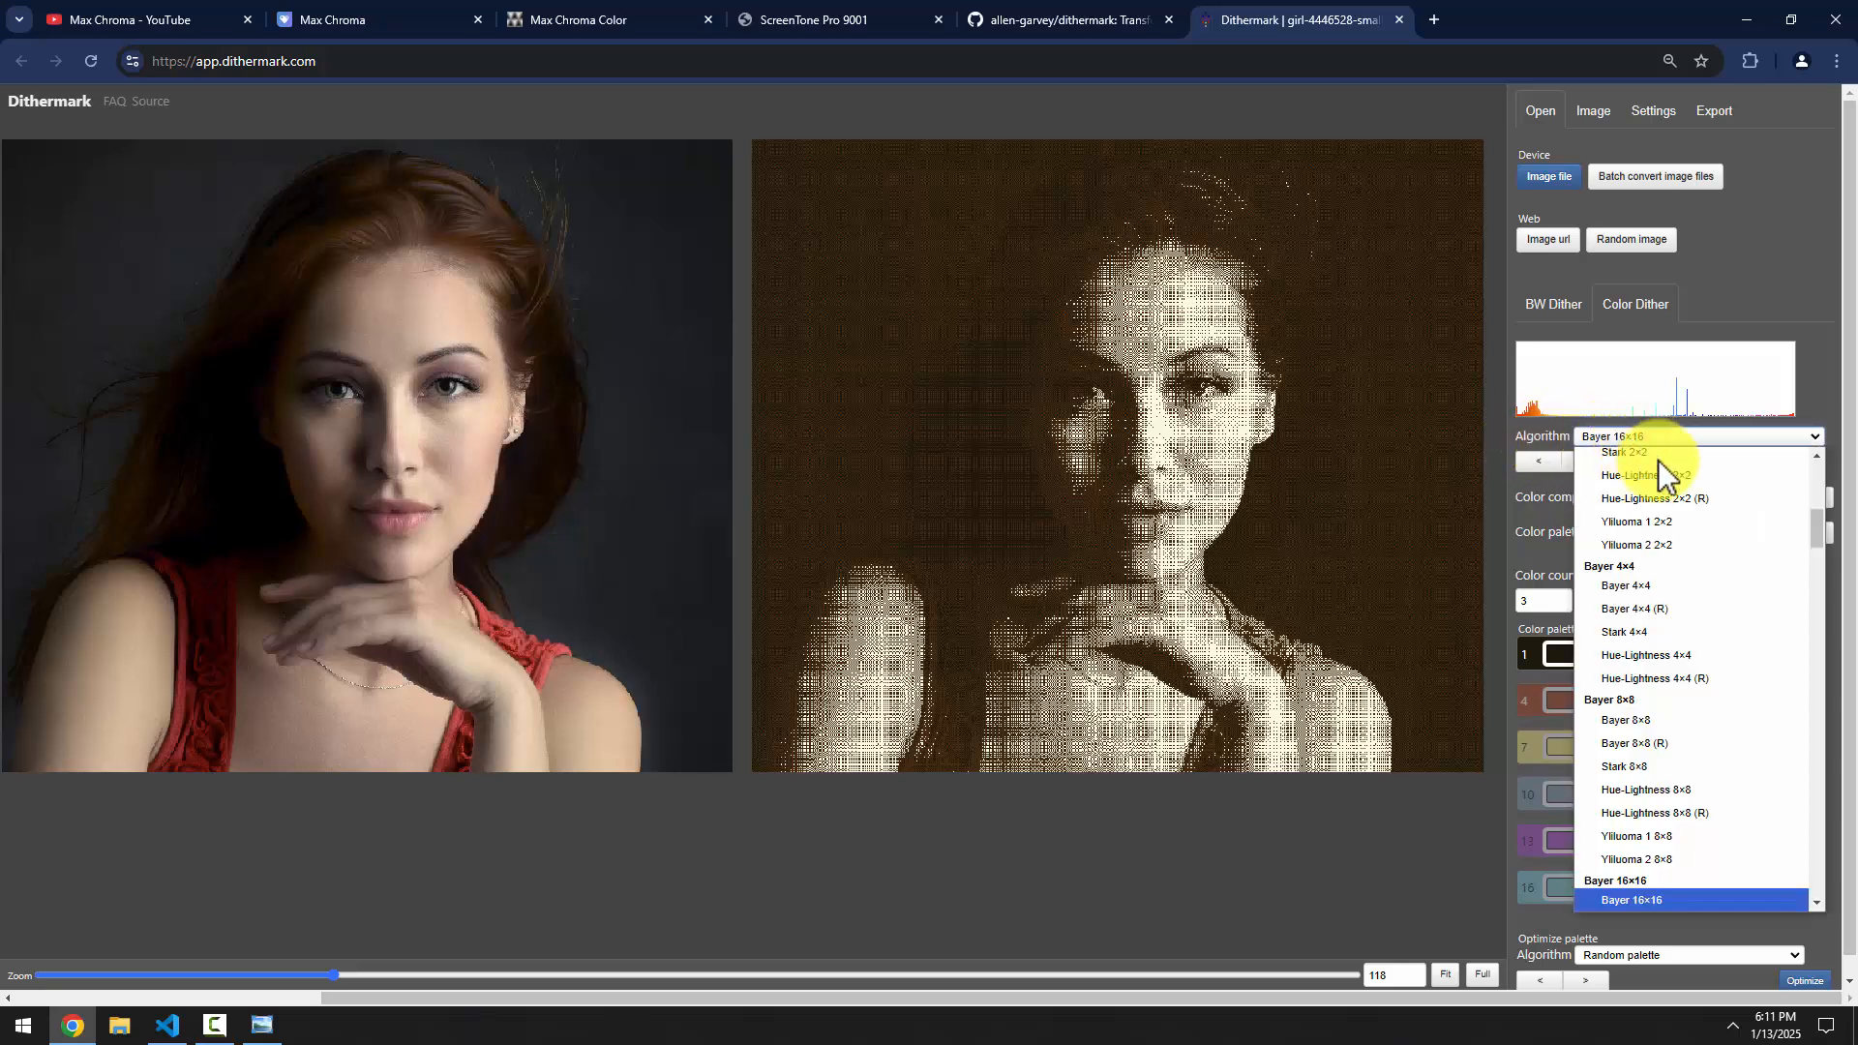
{"action": "scroll", "coordinate": [1655, 483], "scroll_direction": "up", "scroll_amount": 10}
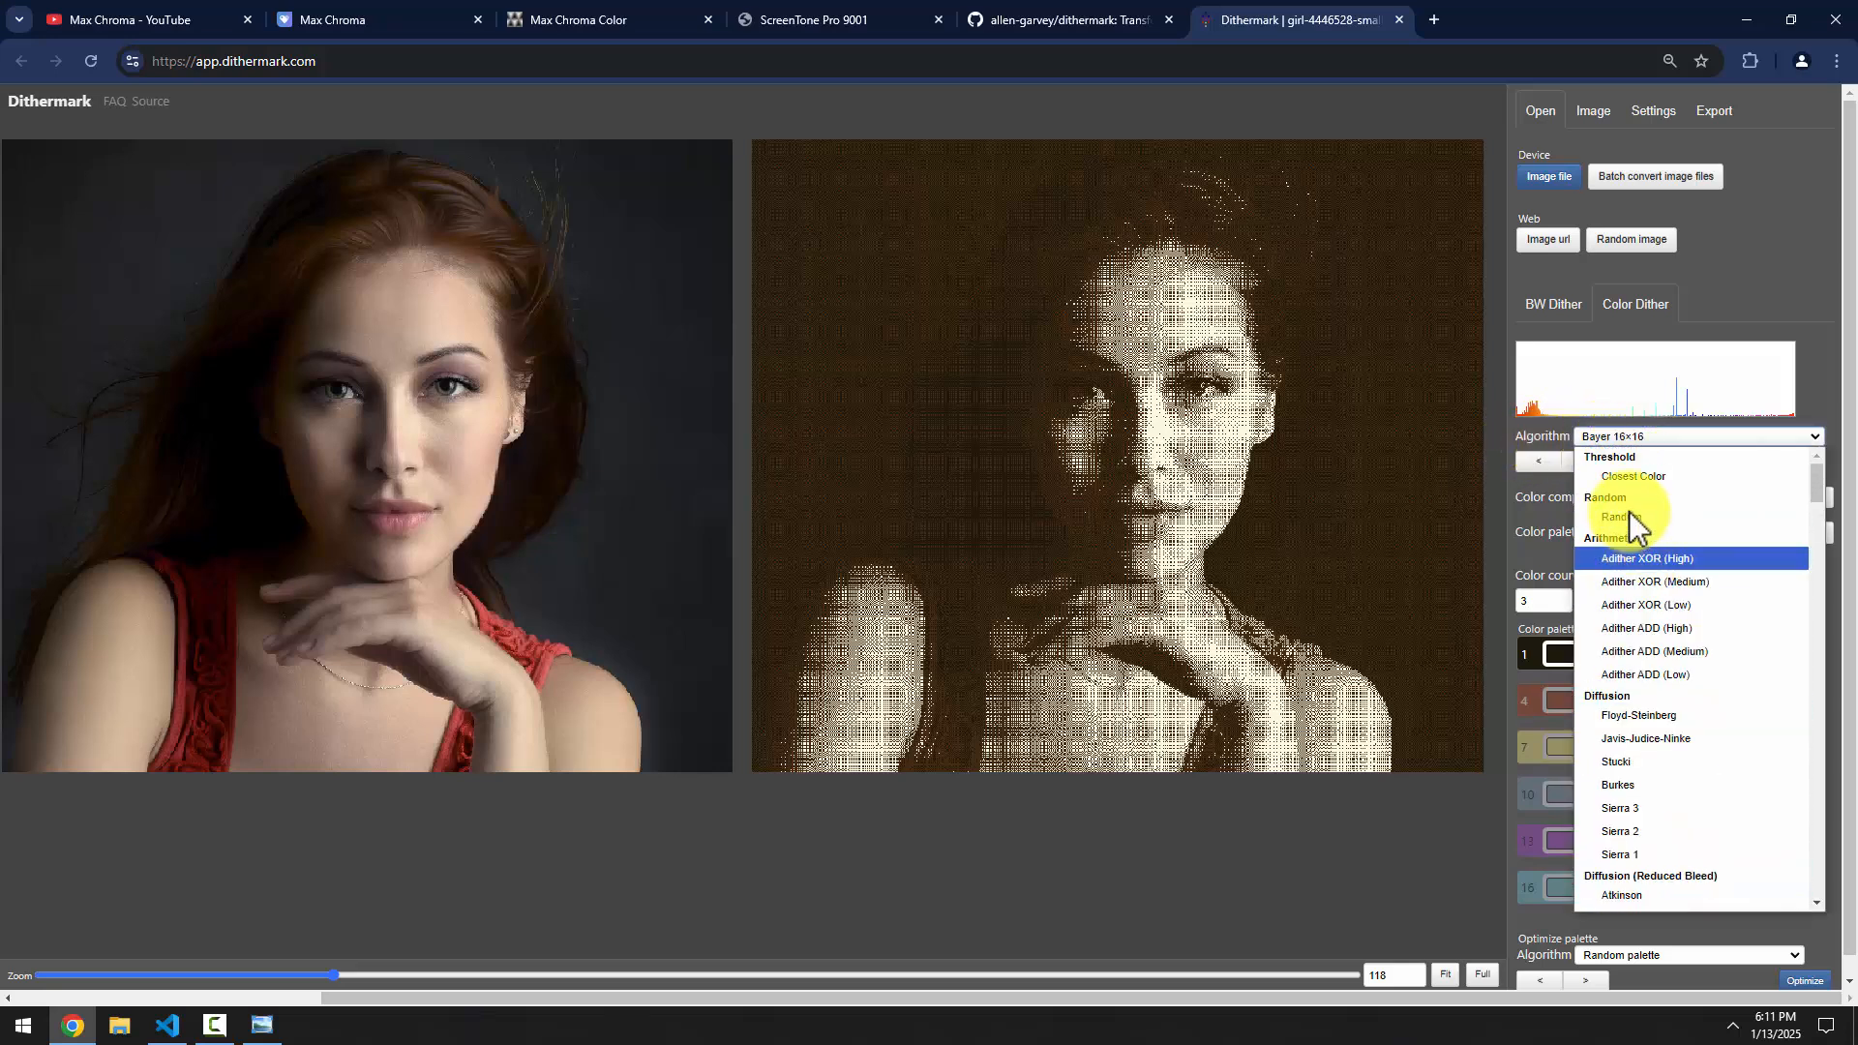
{"action": "left_click", "coordinate": [1629, 474]}
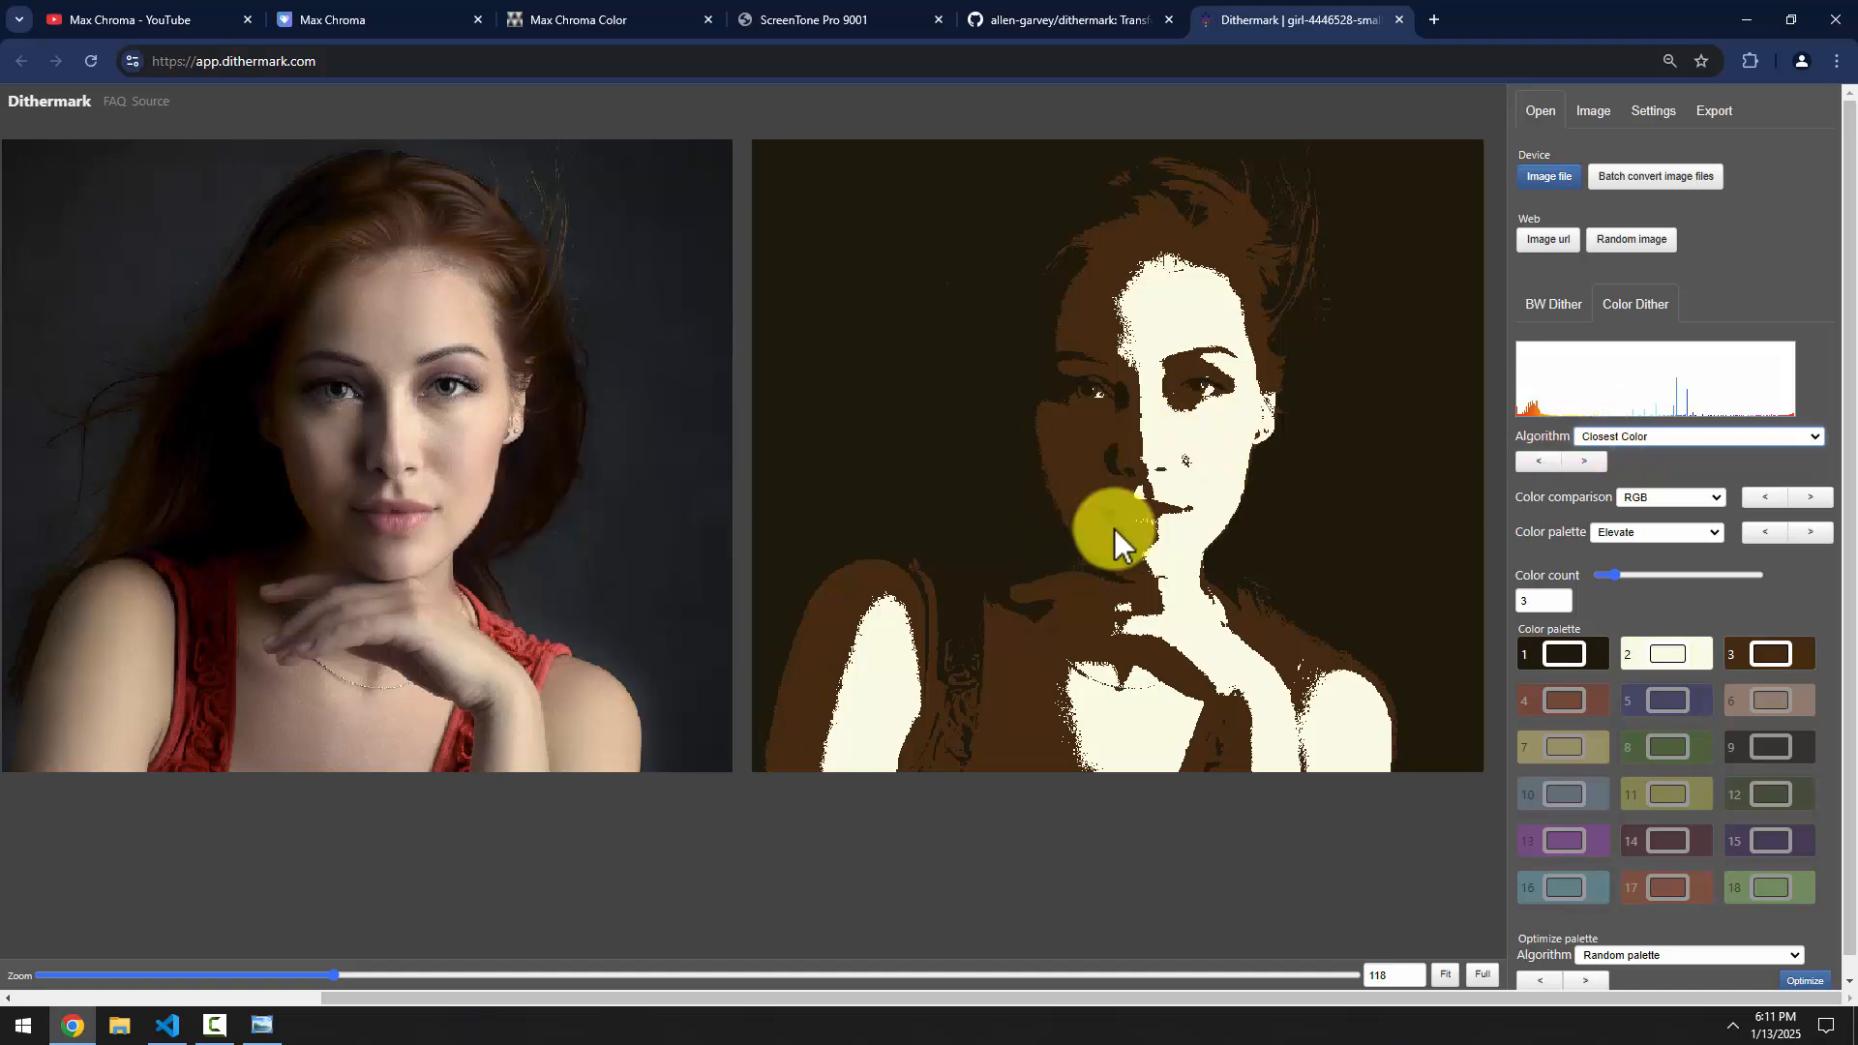
{"action": "left_click", "coordinate": [1602, 435]}
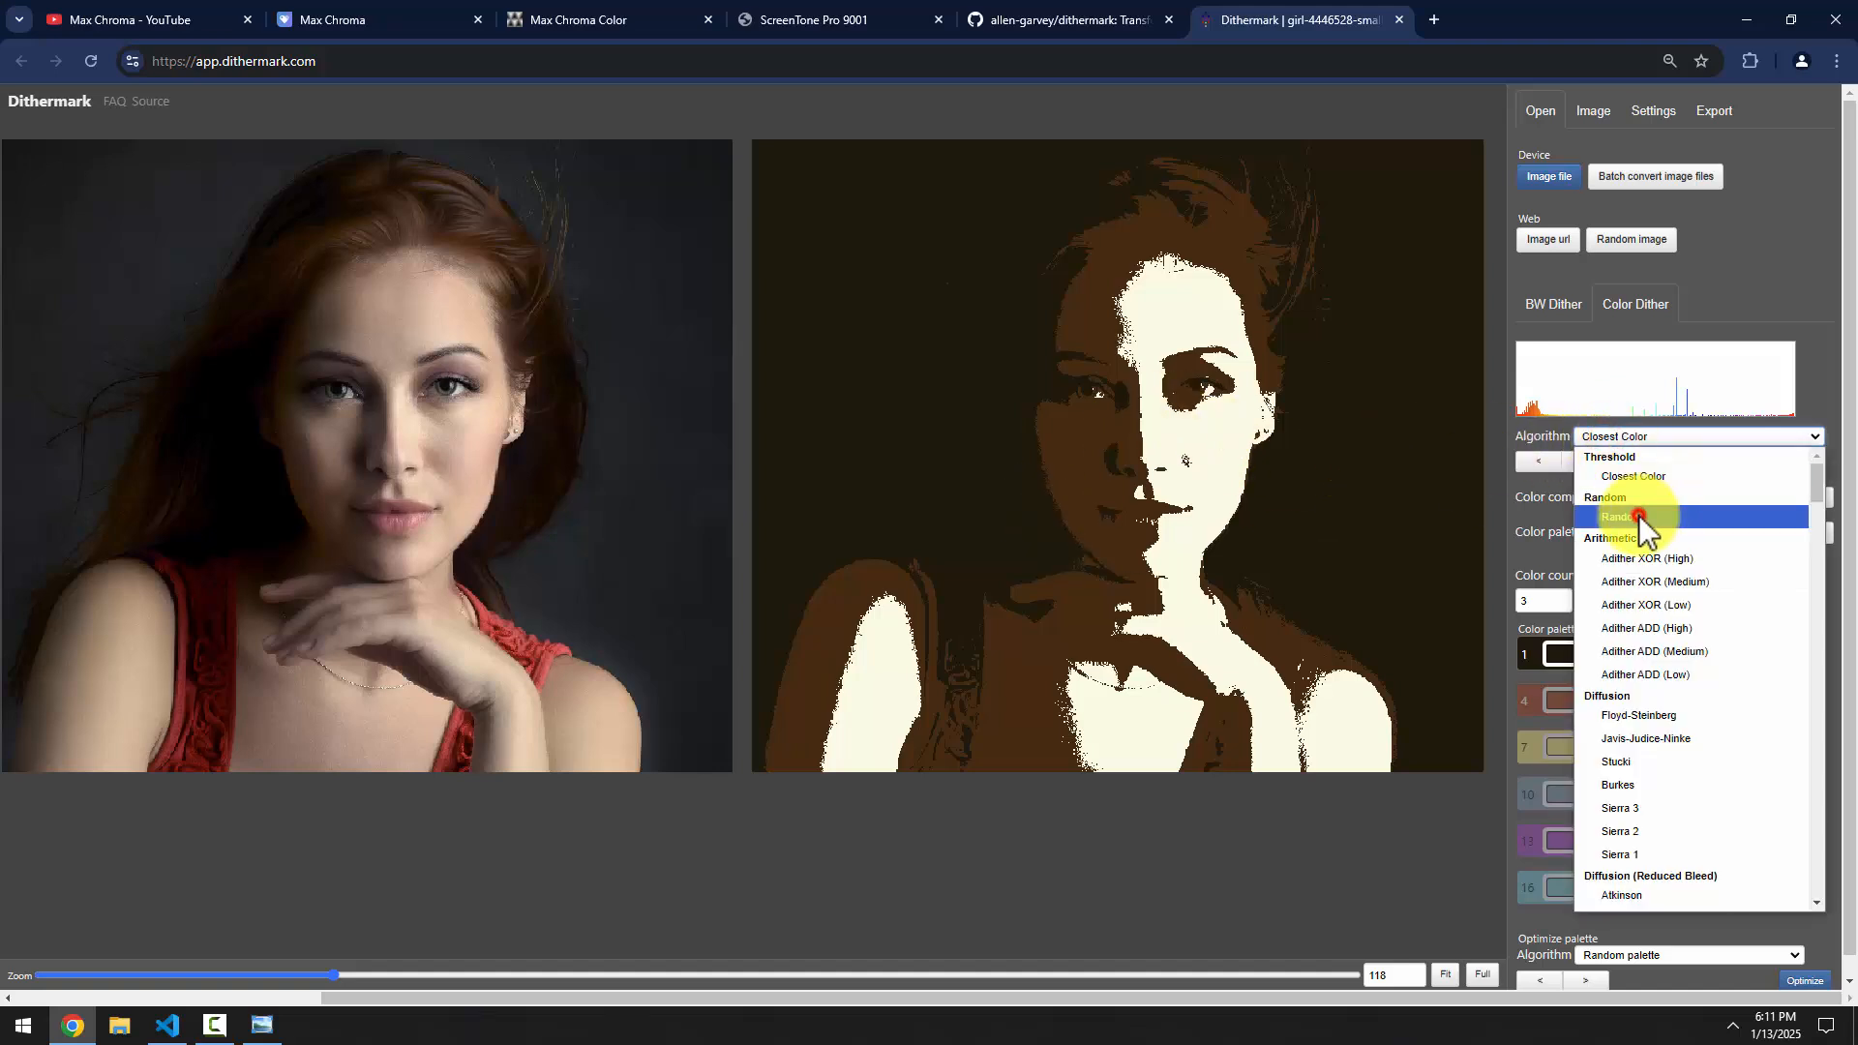
{"action": "left_click", "coordinate": [1638, 518]}
Set the color dithering algorithm to Halftone, keeping three colors
{"action": "left_click", "coordinate": [1604, 440]}
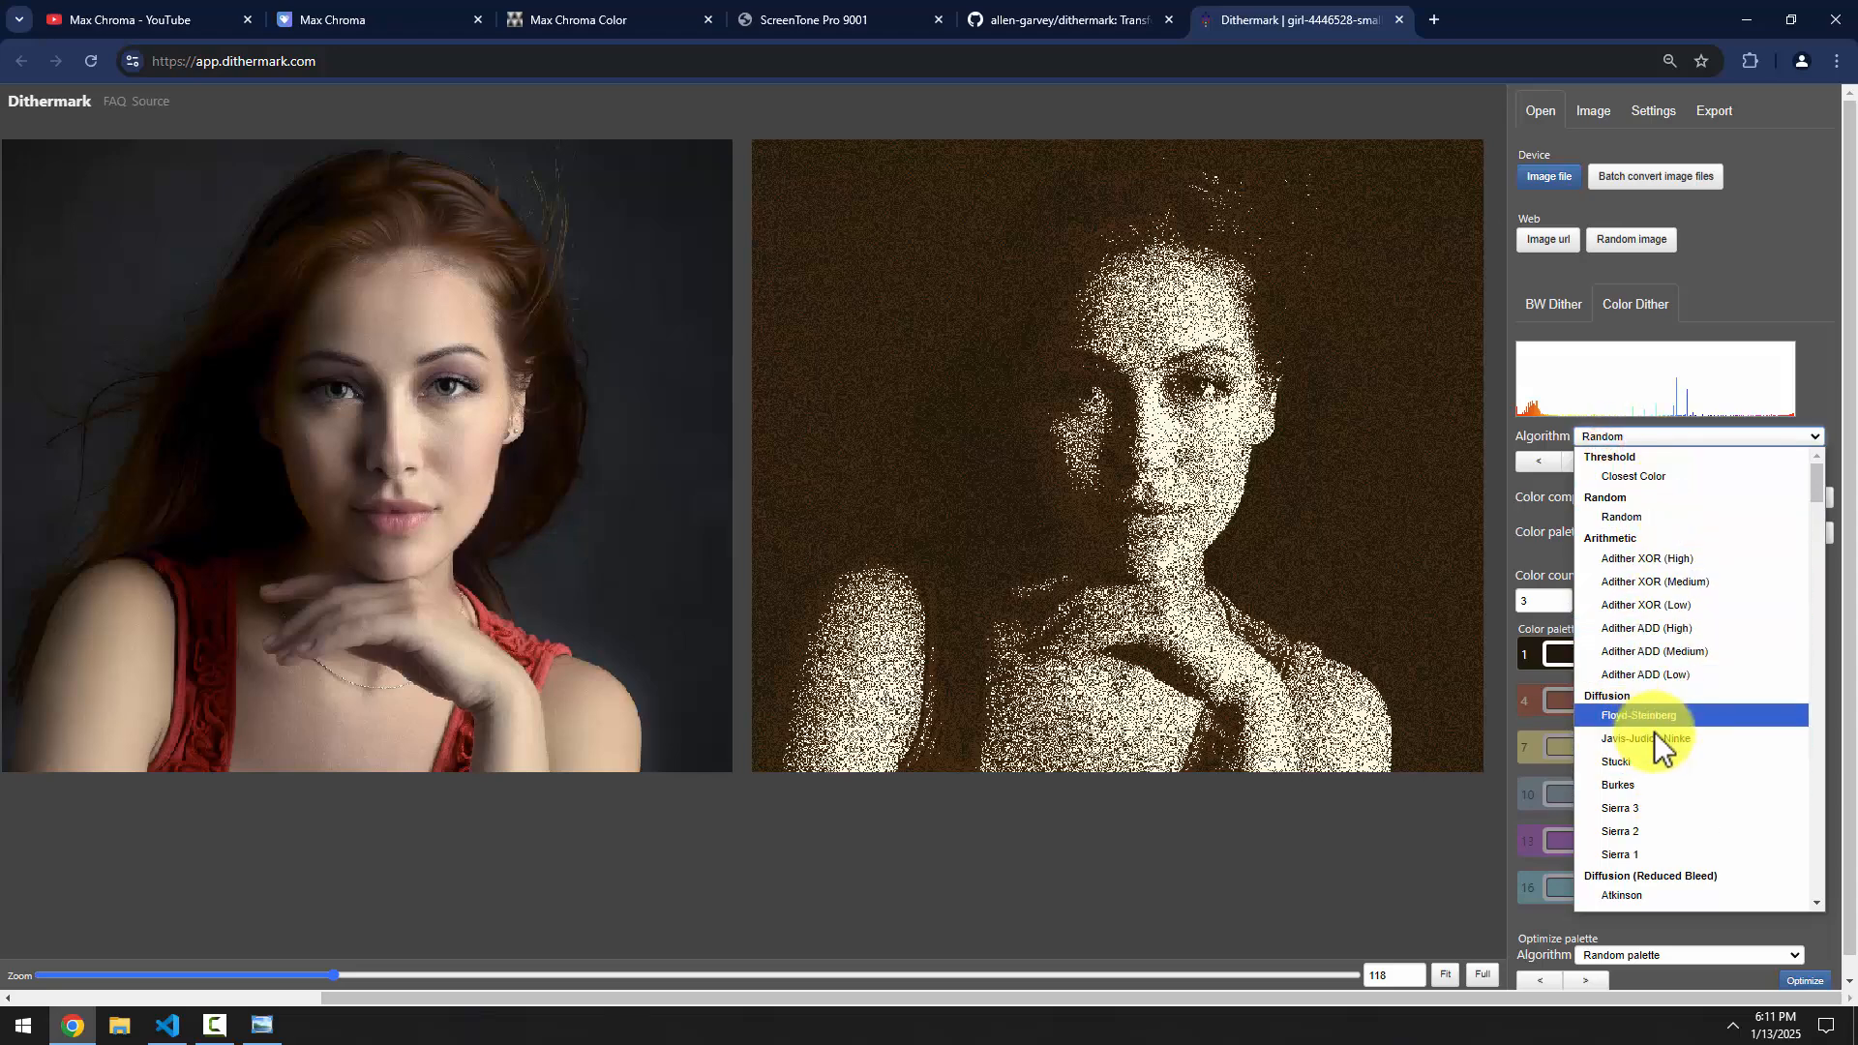
{"action": "left_click_drag", "start_coordinate": [1812, 496], "coordinate": [1812, 779]}
{"action": "left_click_drag", "start_coordinate": [1816, 809], "coordinate": [1802, 856]}
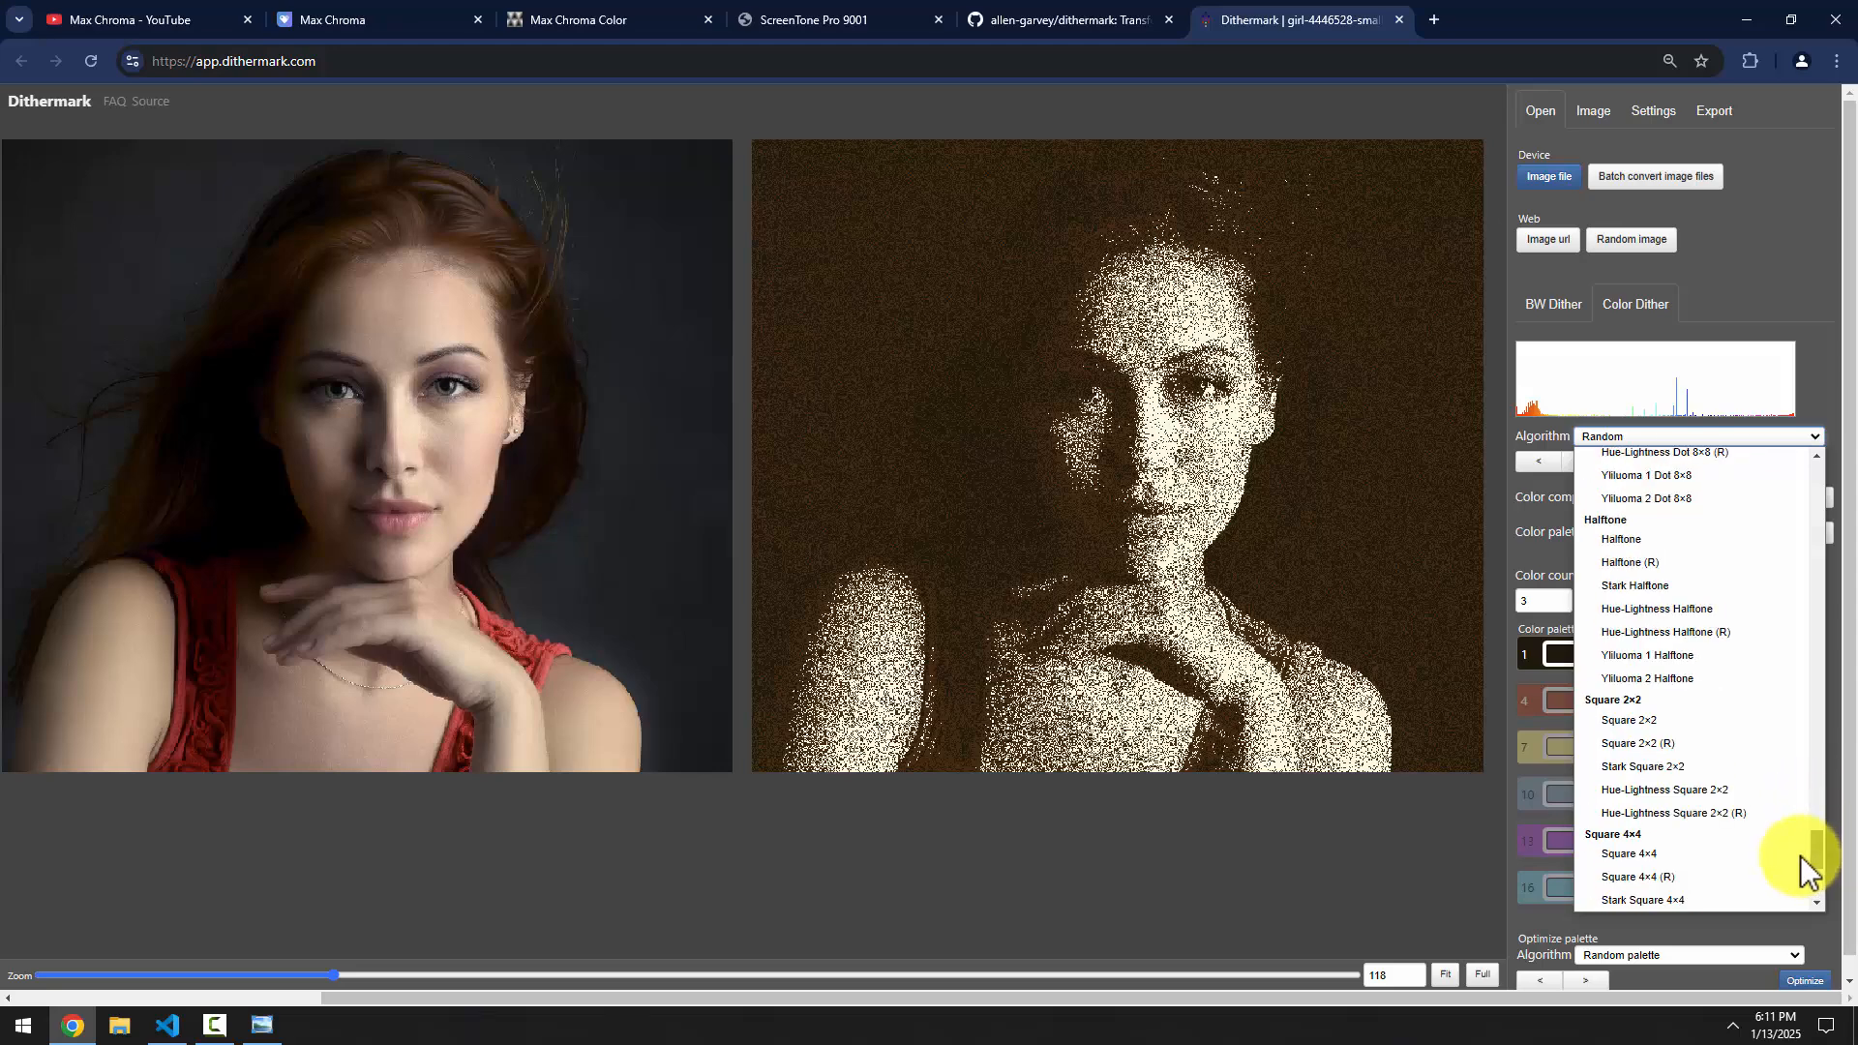
{"action": "left_click", "coordinate": [1632, 539]}
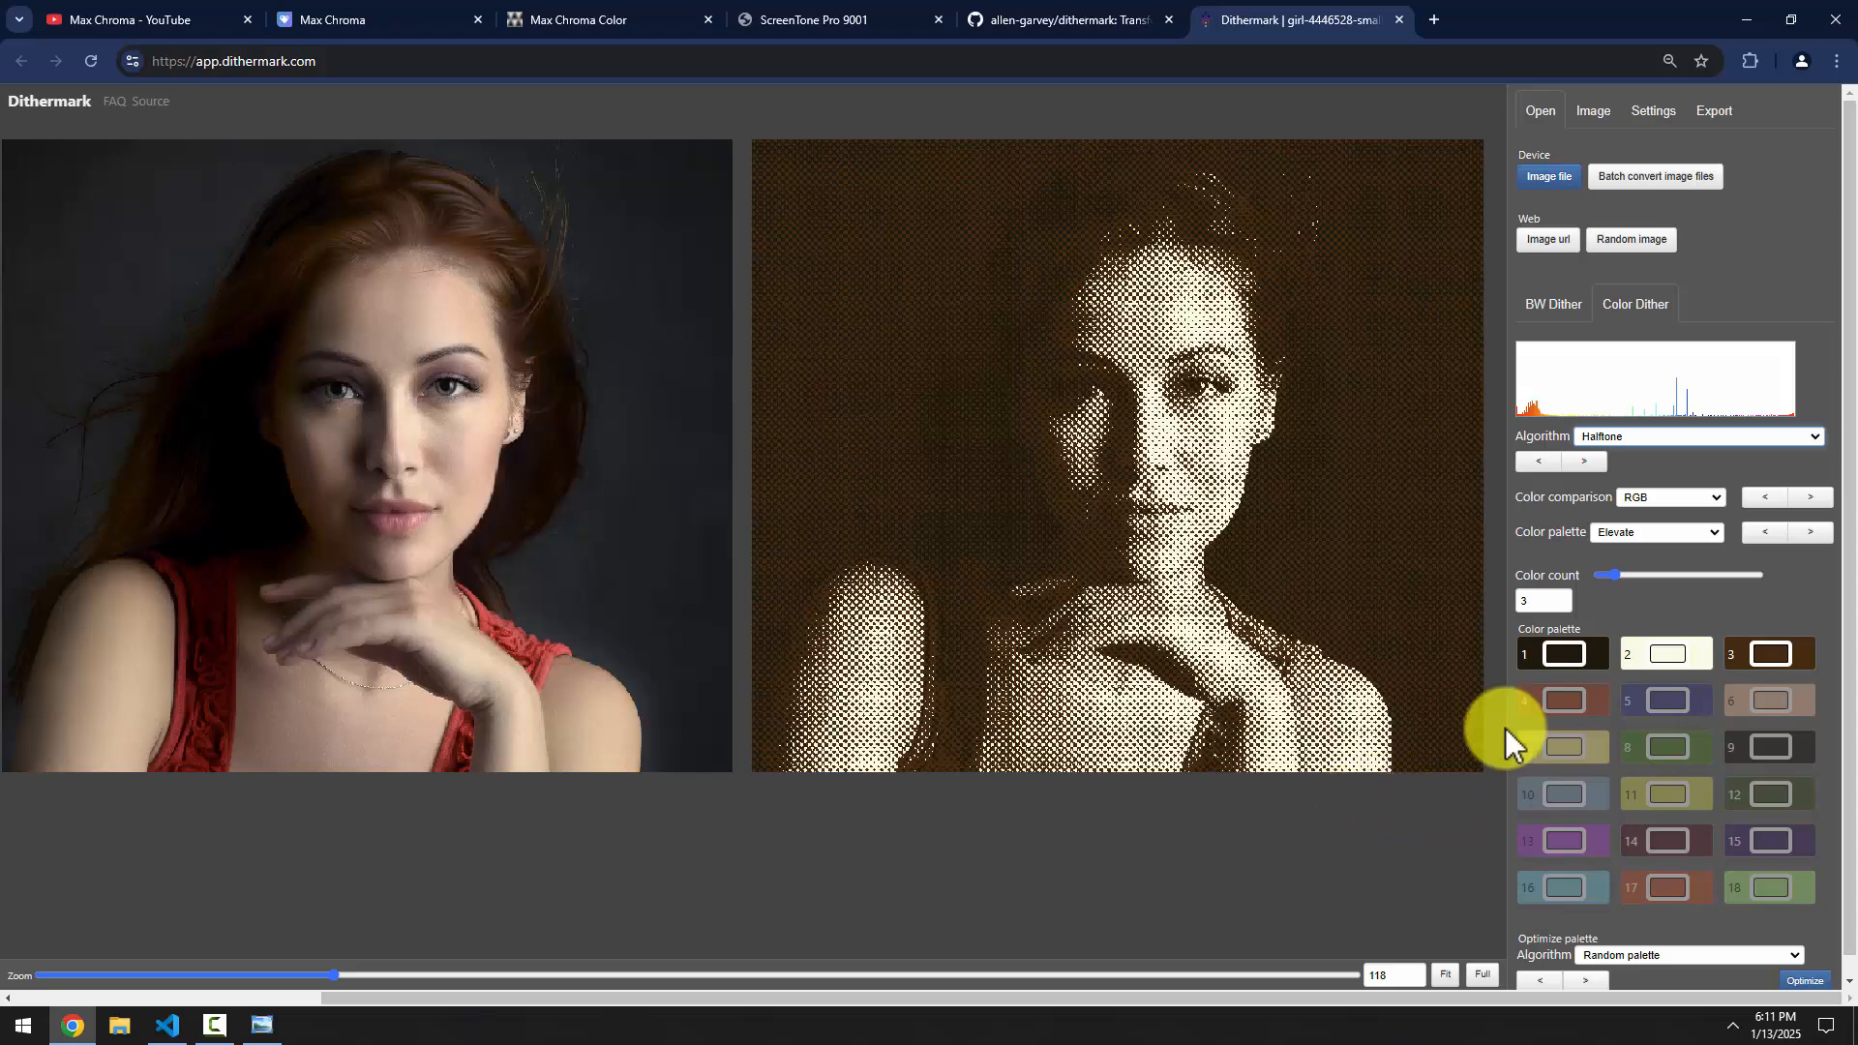
{"action": "left_click_drag", "start_coordinate": [1610, 575], "coordinate": [1616, 576]}
Change palette color 1 to the dark gray-brown 322D22
{"action": "left_click", "coordinate": [1563, 654]}
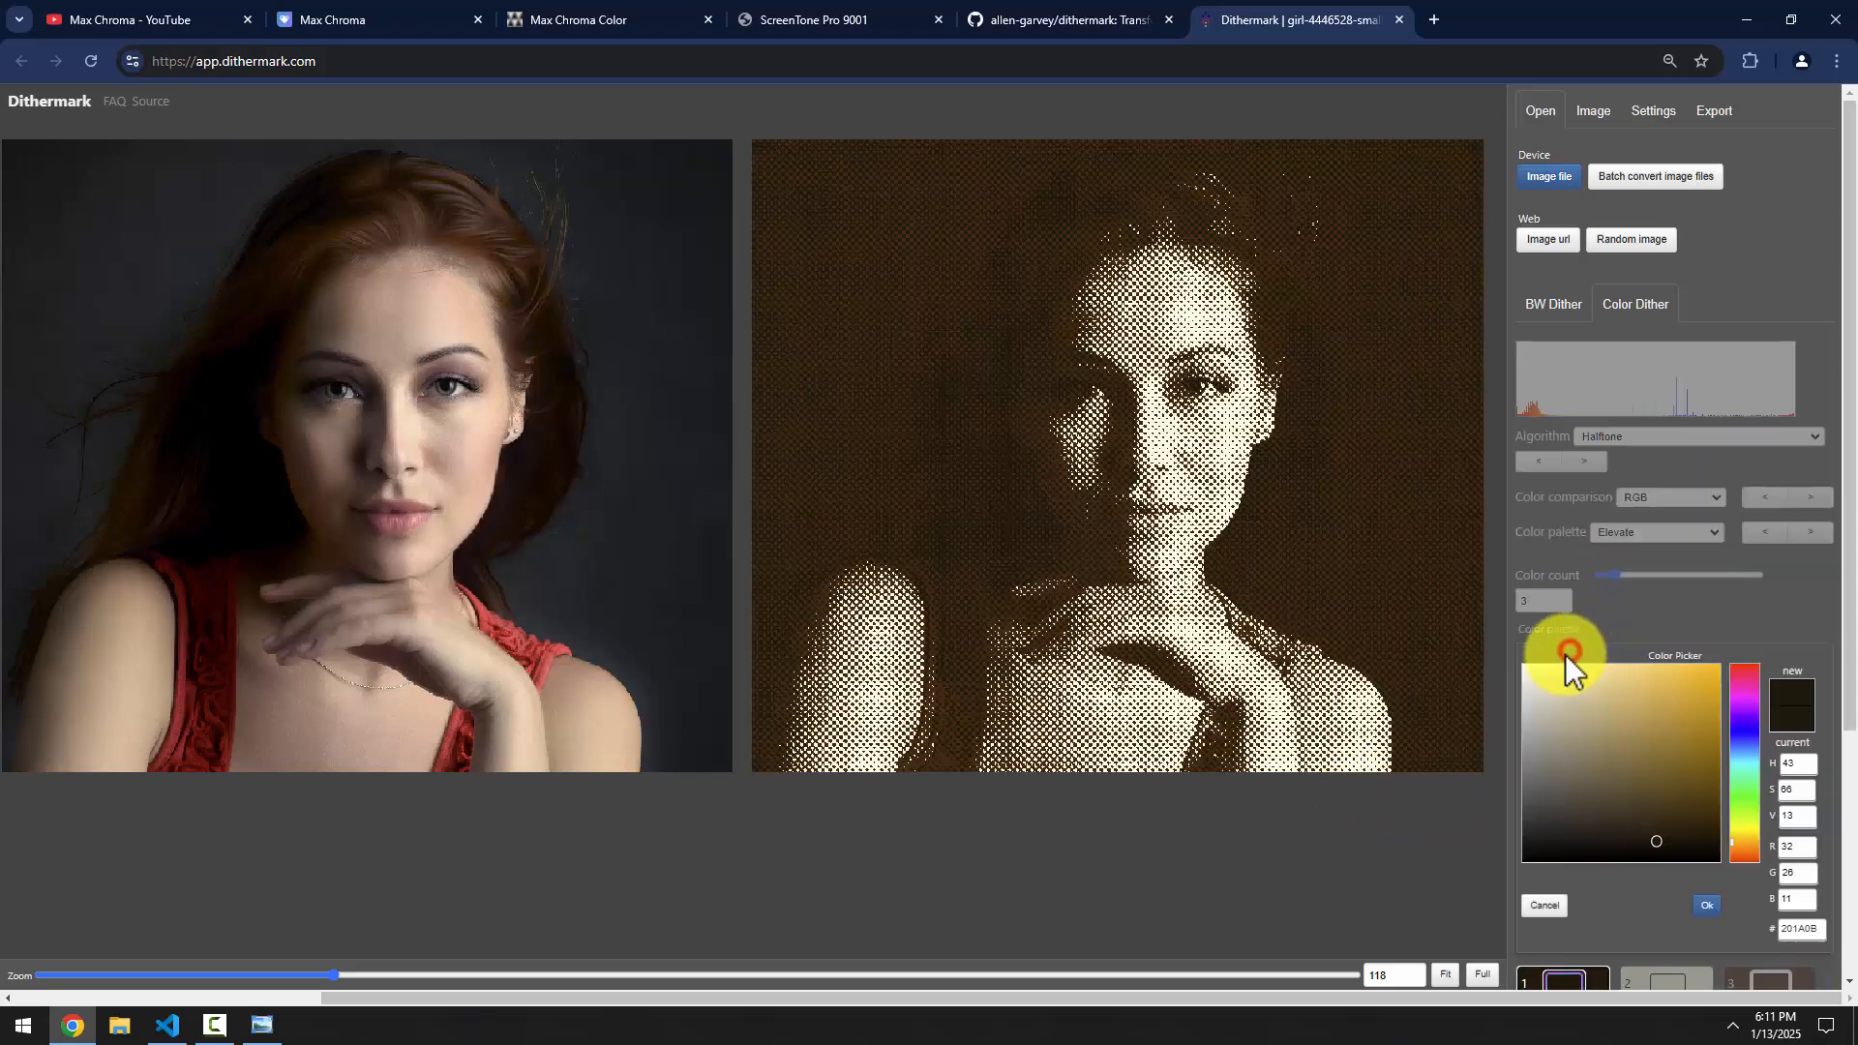
{"action": "left_click", "coordinate": [1566, 758]}
{"action": "mouse_move", "coordinate": [1568, 811]}
{"action": "left_mouse_down"}
{"action": "mouse_move", "coordinate": [1555, 829]}
{"action": "mouse_move", "coordinate": [1592, 746]}
{"action": "mouse_move", "coordinate": [1679, 780]}
{"action": "mouse_move", "coordinate": [1579, 747]}
{"action": "mouse_move", "coordinate": [1563, 842]}
{"action": "mouse_move", "coordinate": [1600, 763]}
{"action": "mouse_move", "coordinate": [1576, 846]}
{"action": "mouse_move", "coordinate": [1589, 829]}
{"action": "left_mouse_up"}
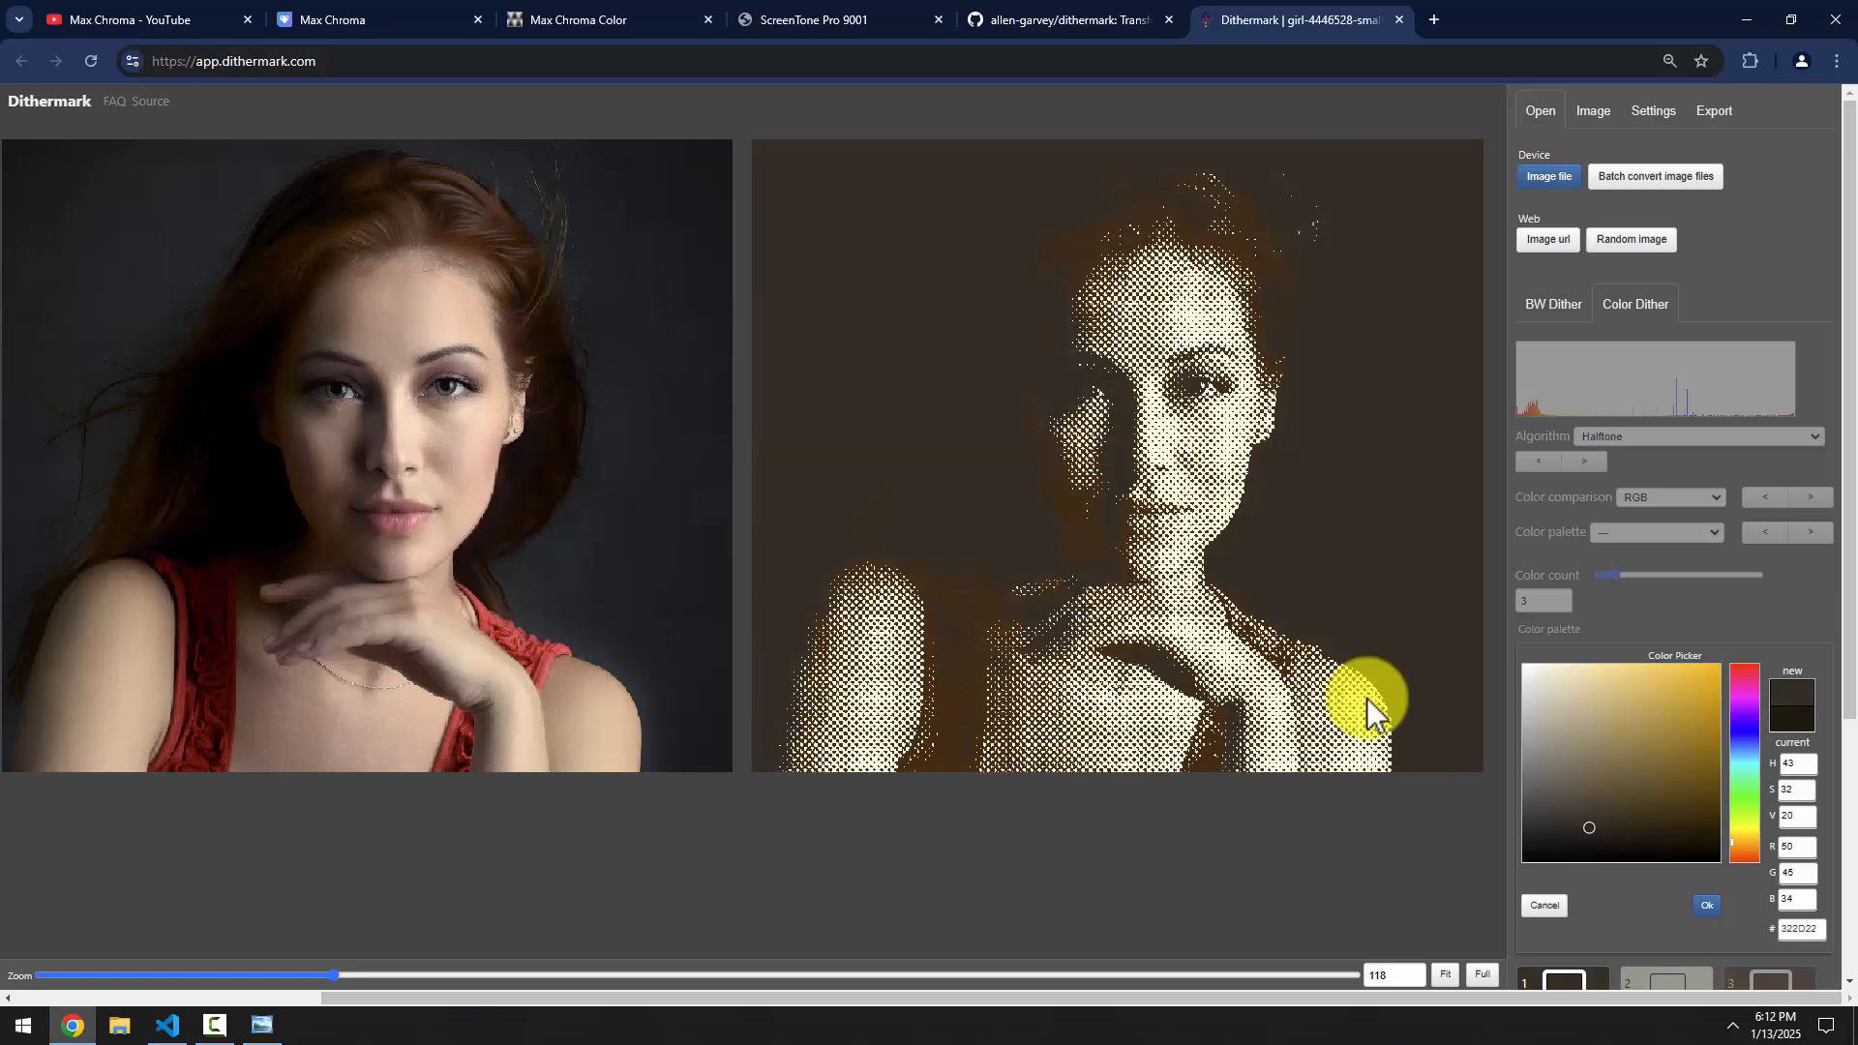
{"action": "left_click", "coordinate": [1707, 907]}
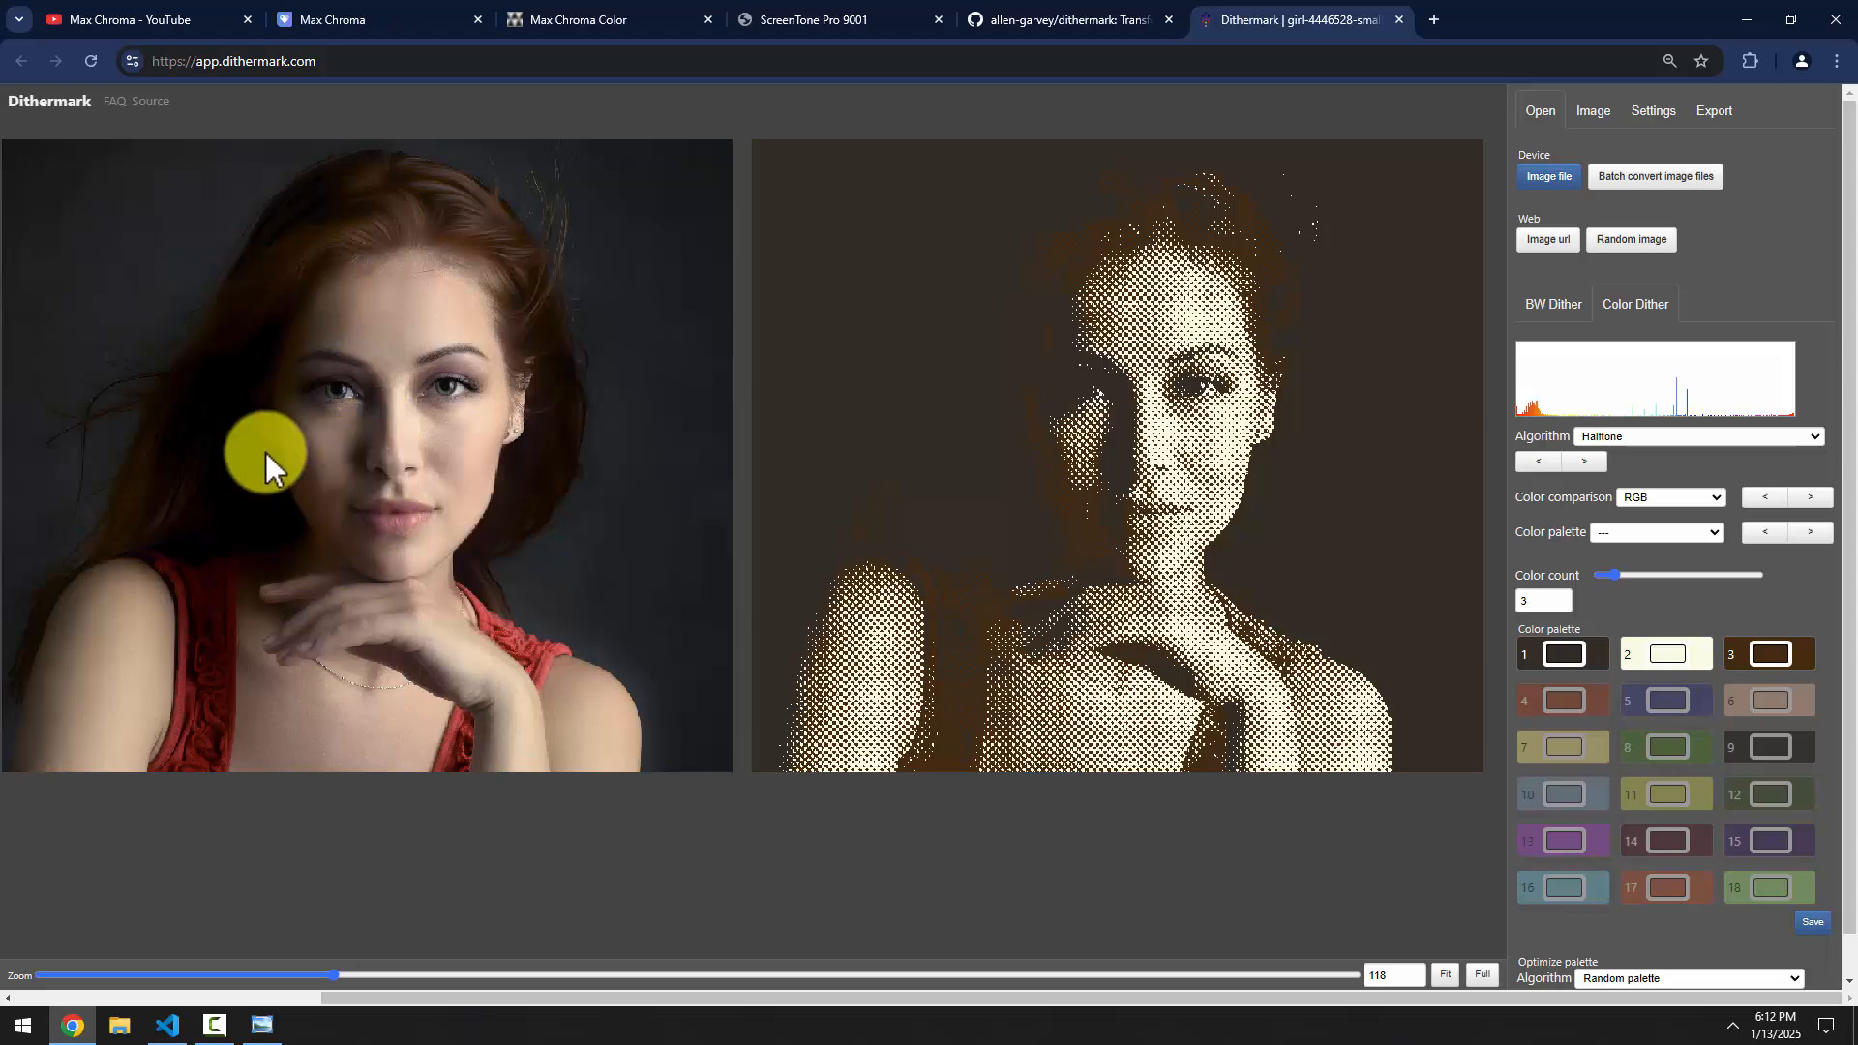
Change palette color 3 to pure red FF0000 for the portrait's top
{"action": "left_click", "coordinate": [1770, 655]}
{"action": "left_click_drag", "start_coordinate": [1703, 721], "coordinate": [1724, 665]}
{"action": "left_click", "coordinate": [1742, 666]}
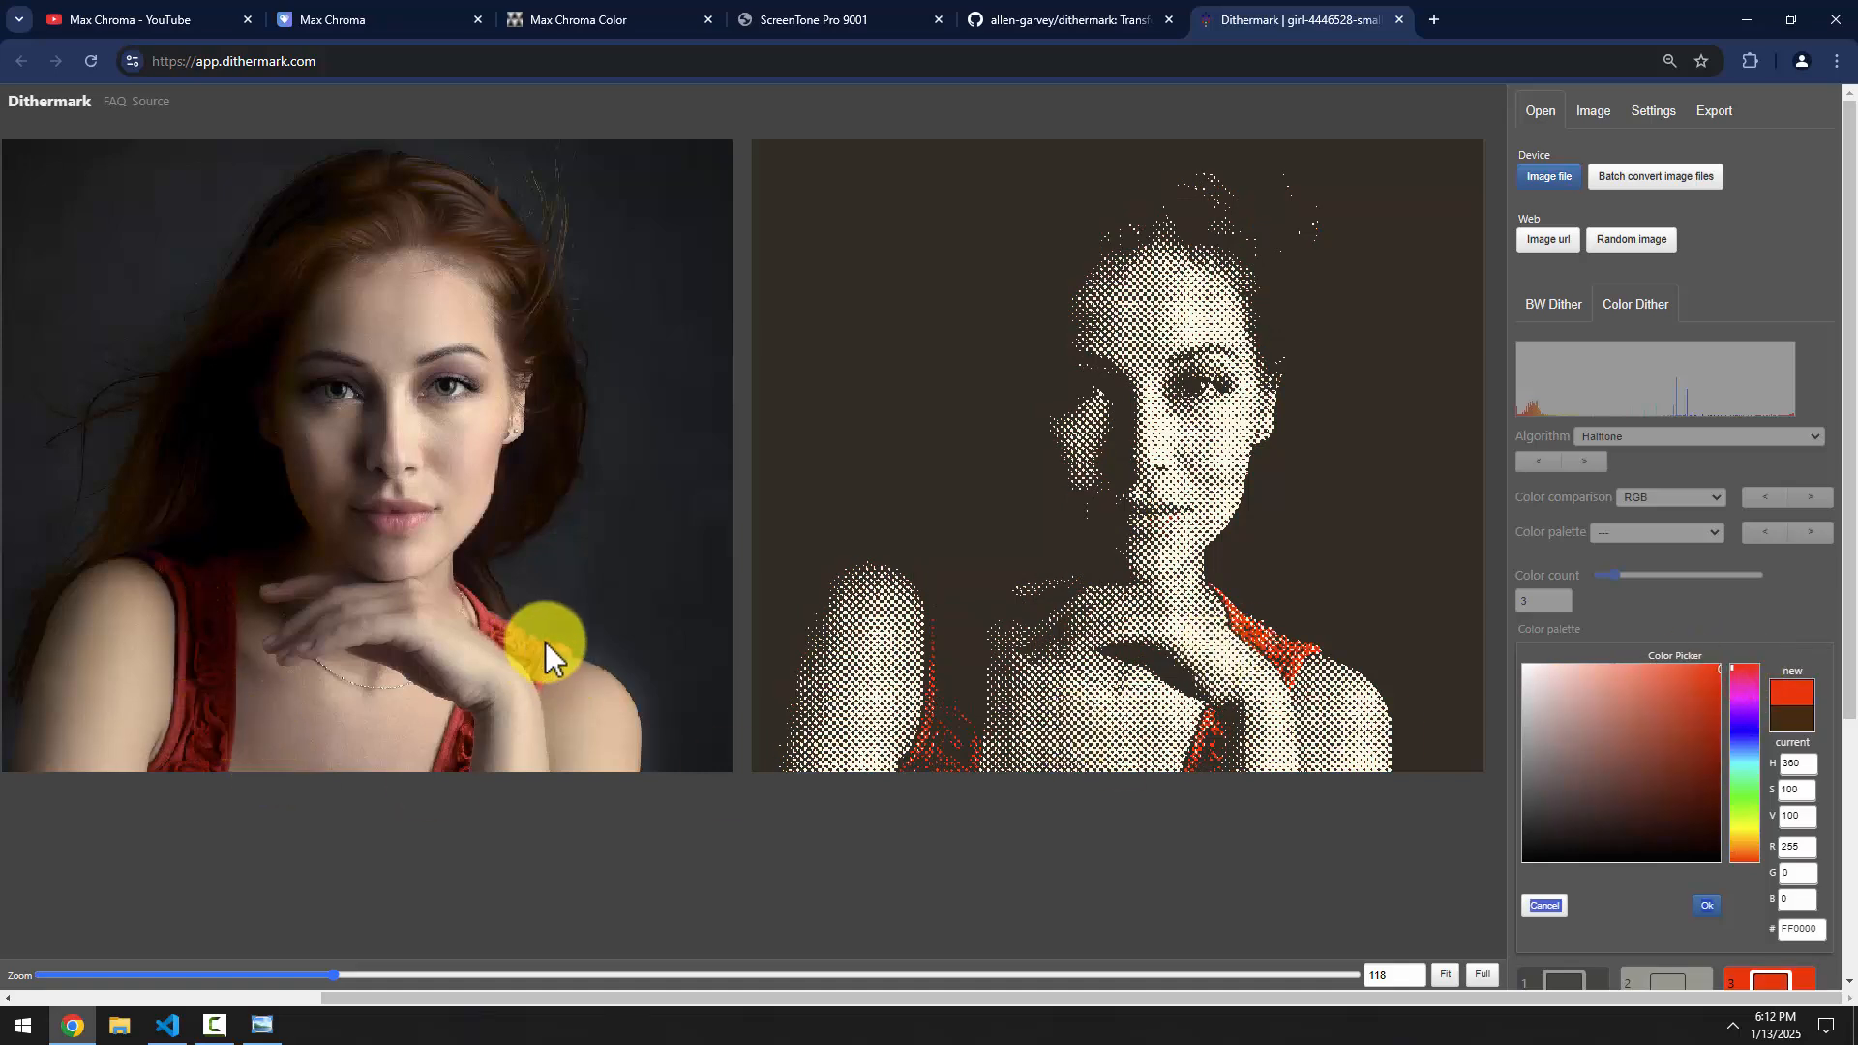
{"action": "left_click", "coordinate": [1709, 905]}
Change palette color 2 to the pale pink skin tone EDC9BE
{"action": "left_click", "coordinate": [1664, 653]}
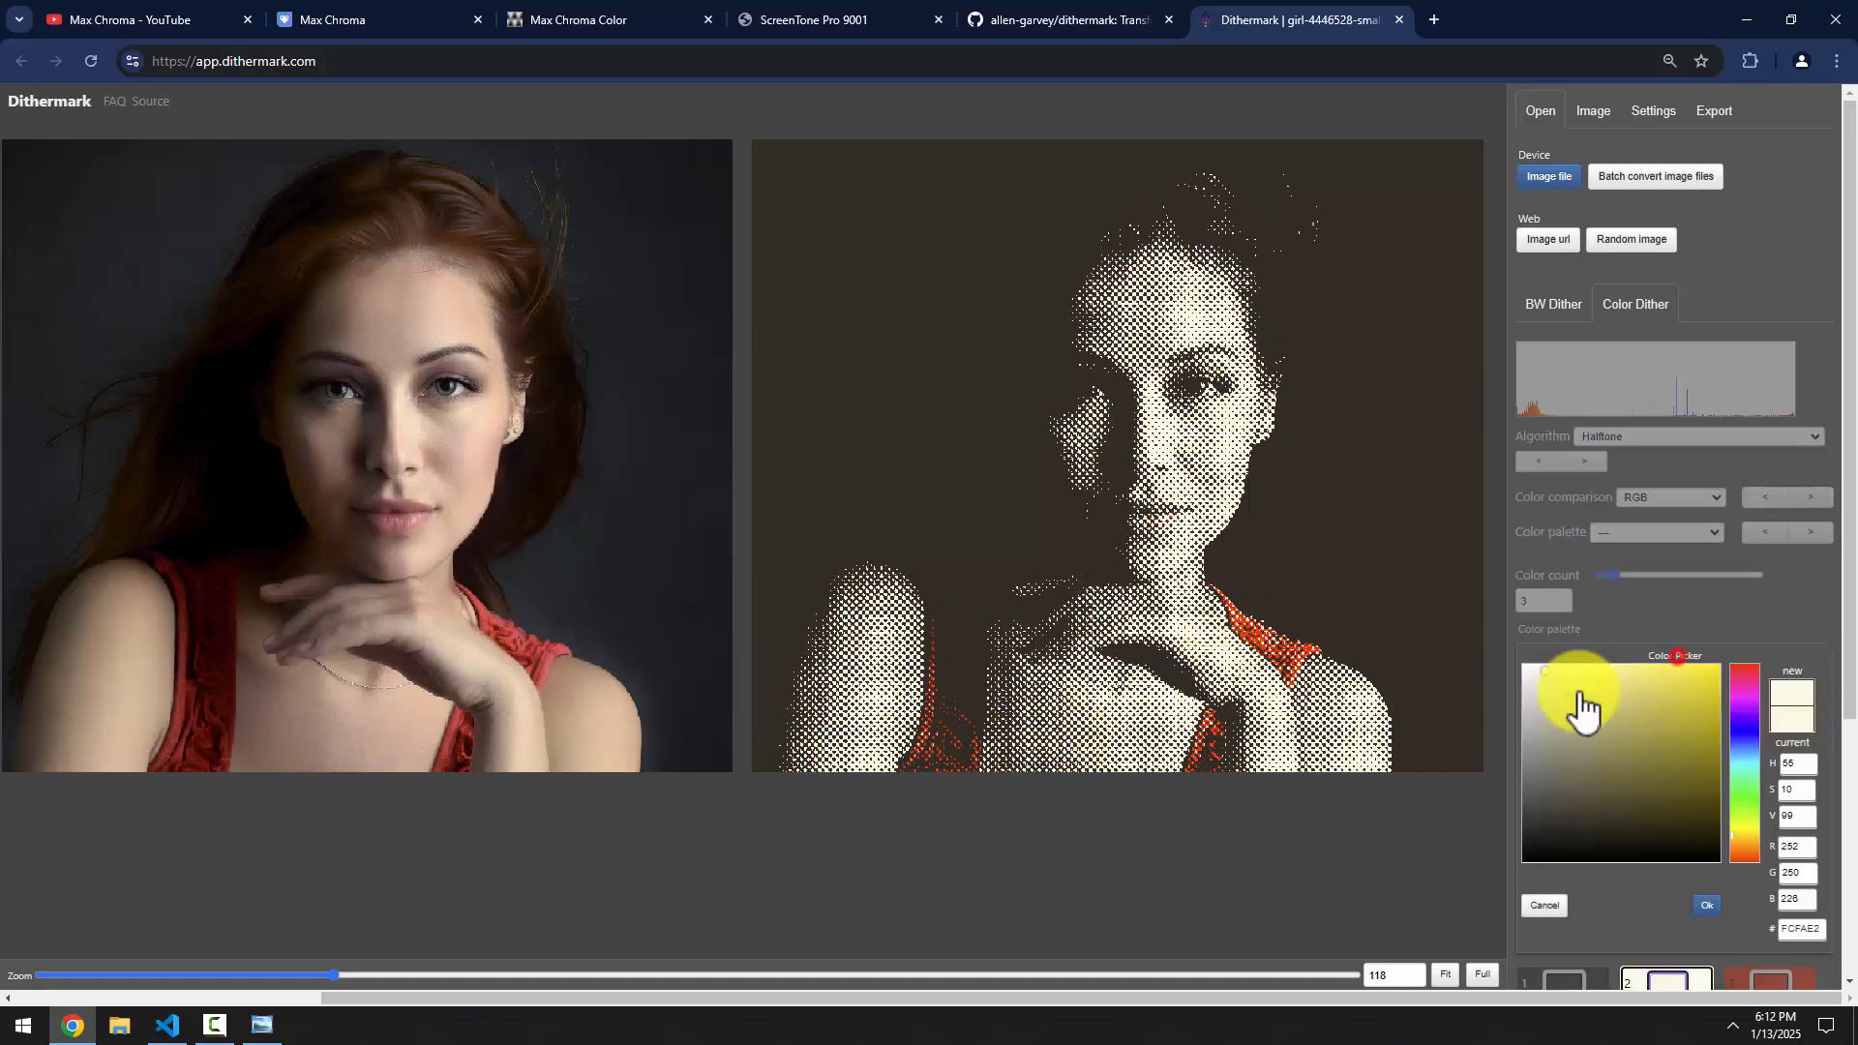
{"action": "left_click", "coordinate": [1743, 843]}
{"action": "left_click_drag", "start_coordinate": [1589, 759], "coordinate": [1568, 695]}
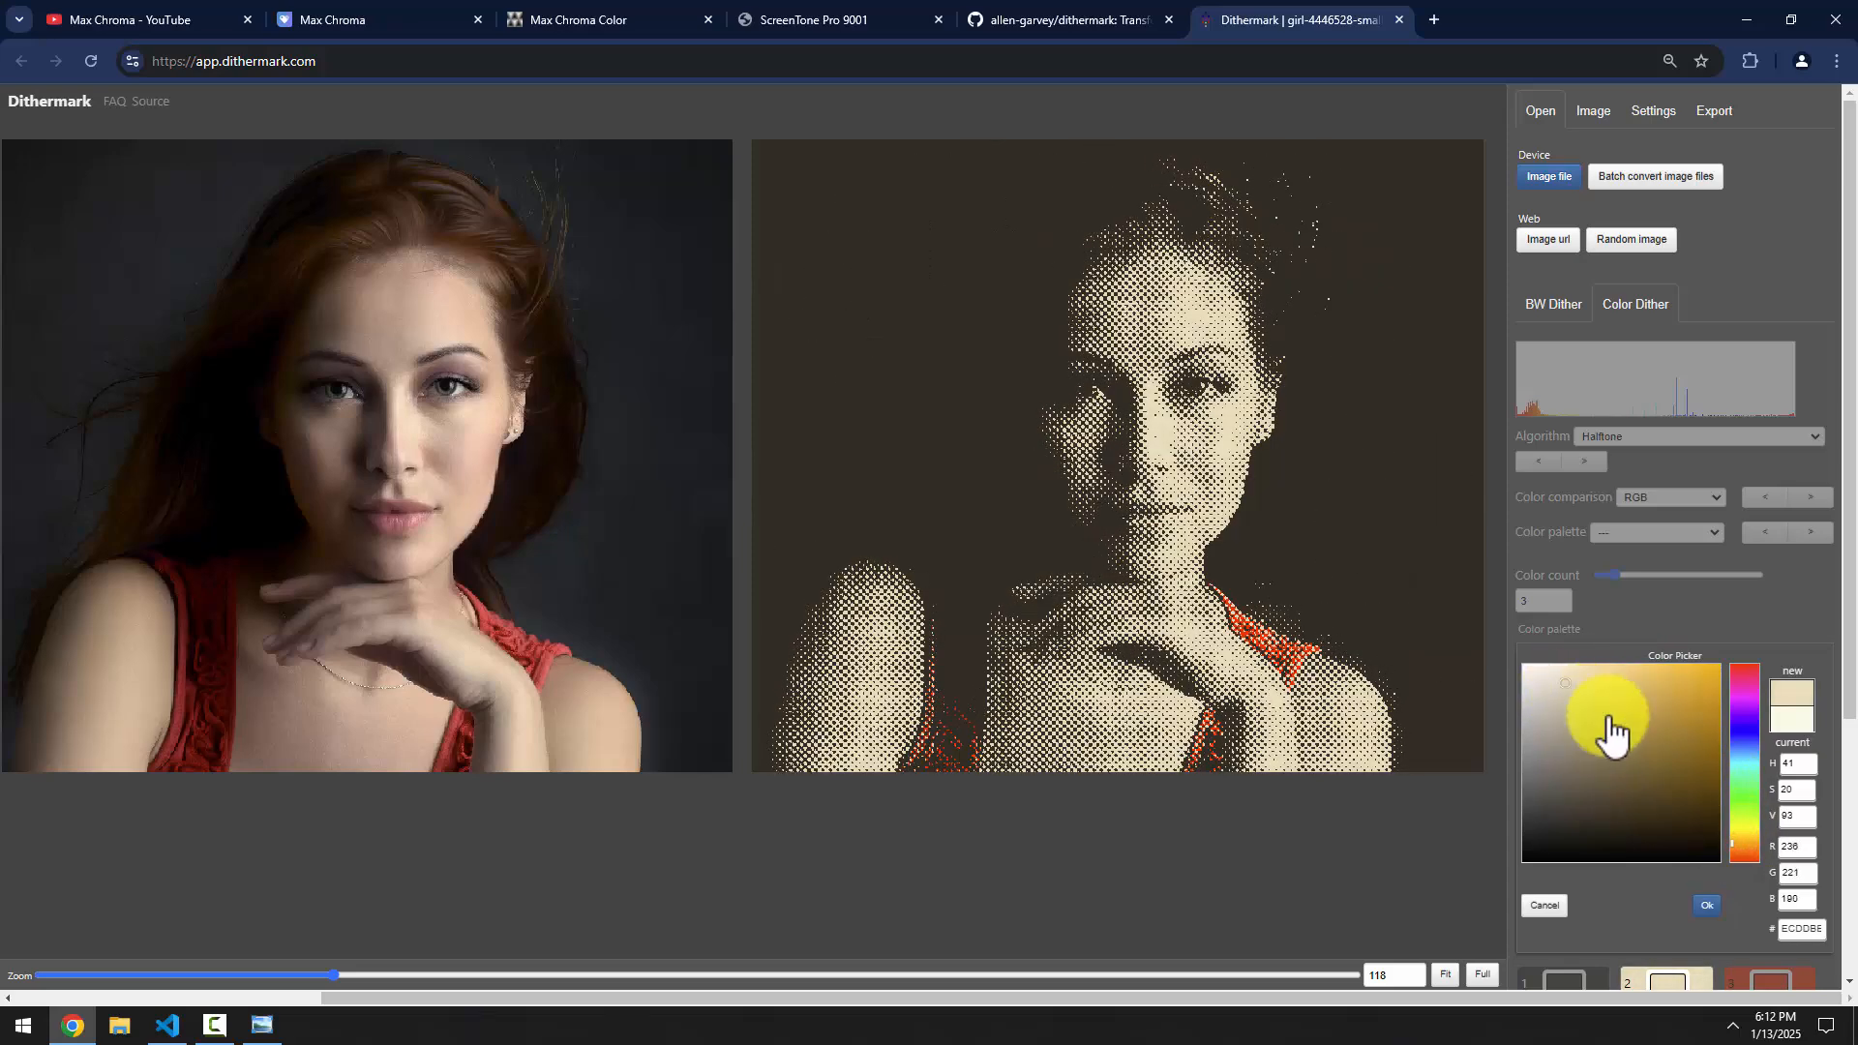
{"action": "left_click", "coordinate": [1743, 844]}
{"action": "left_click", "coordinate": [1744, 850]}
{"action": "left_click", "coordinate": [1744, 857]}
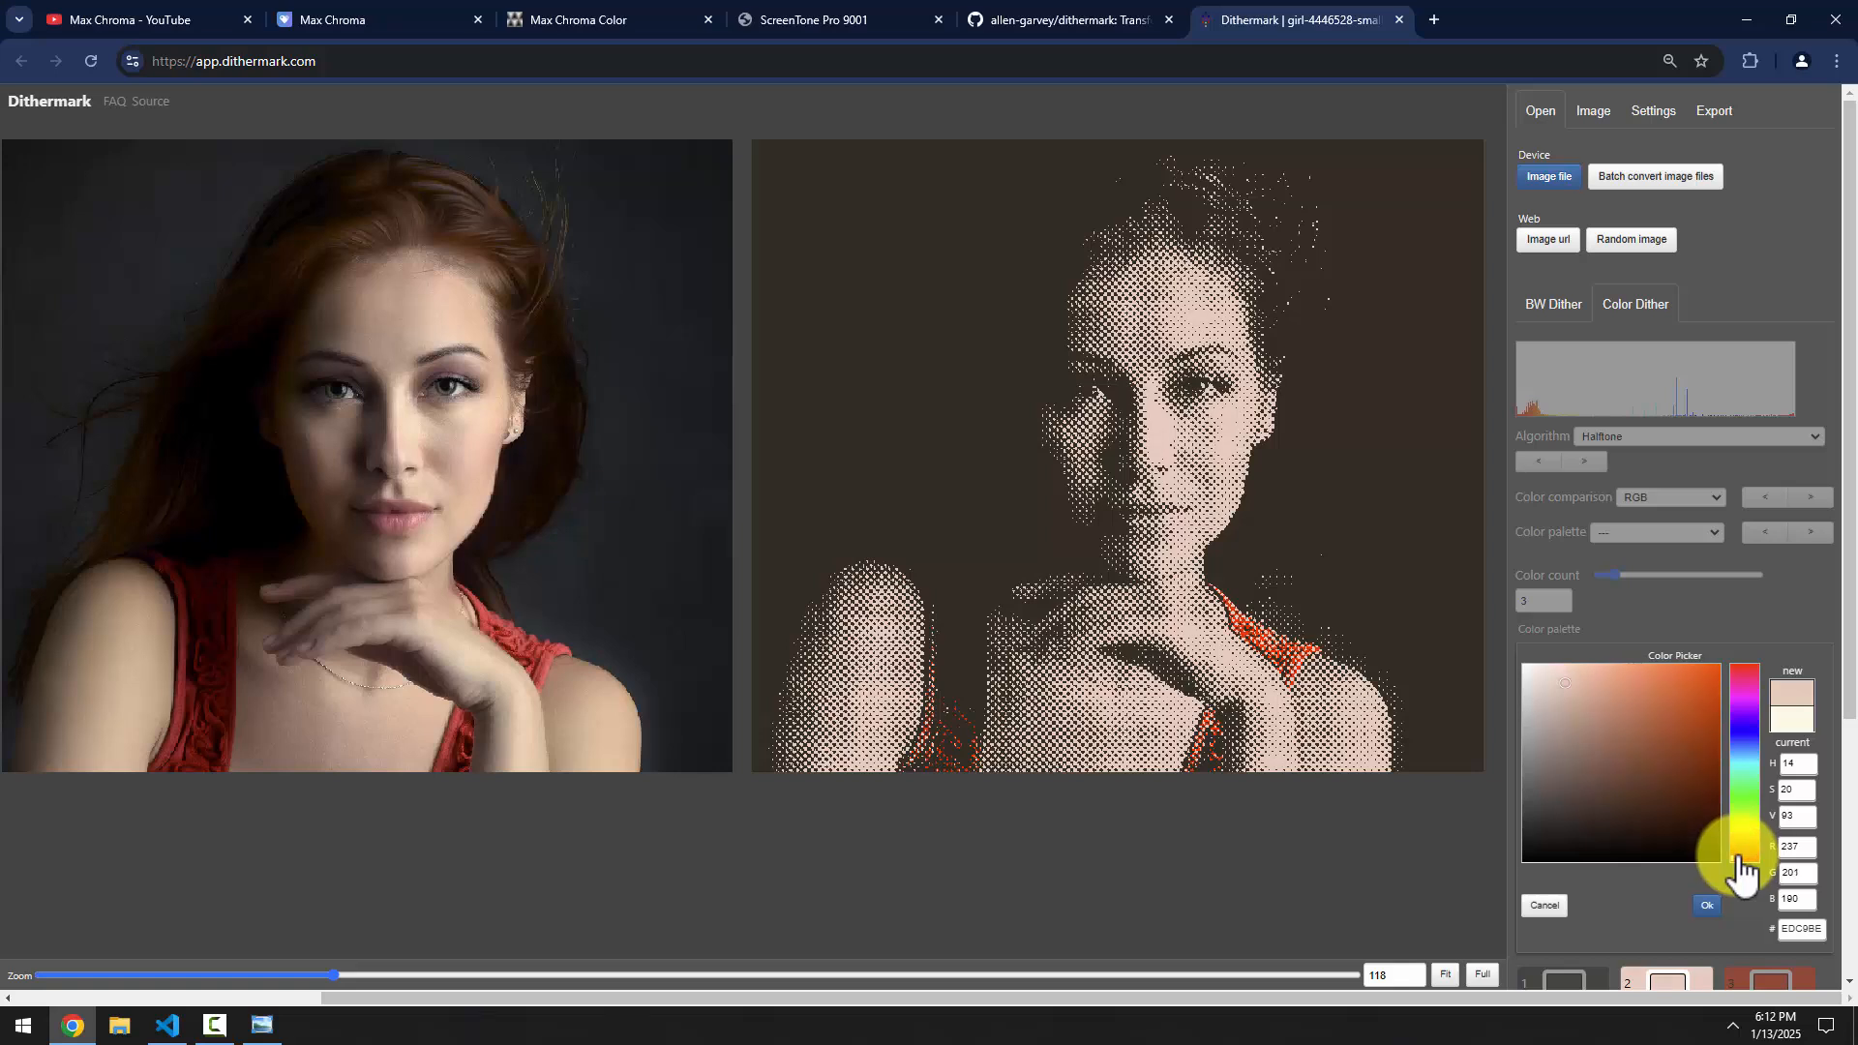
{"action": "left_click", "coordinate": [1706, 905]}
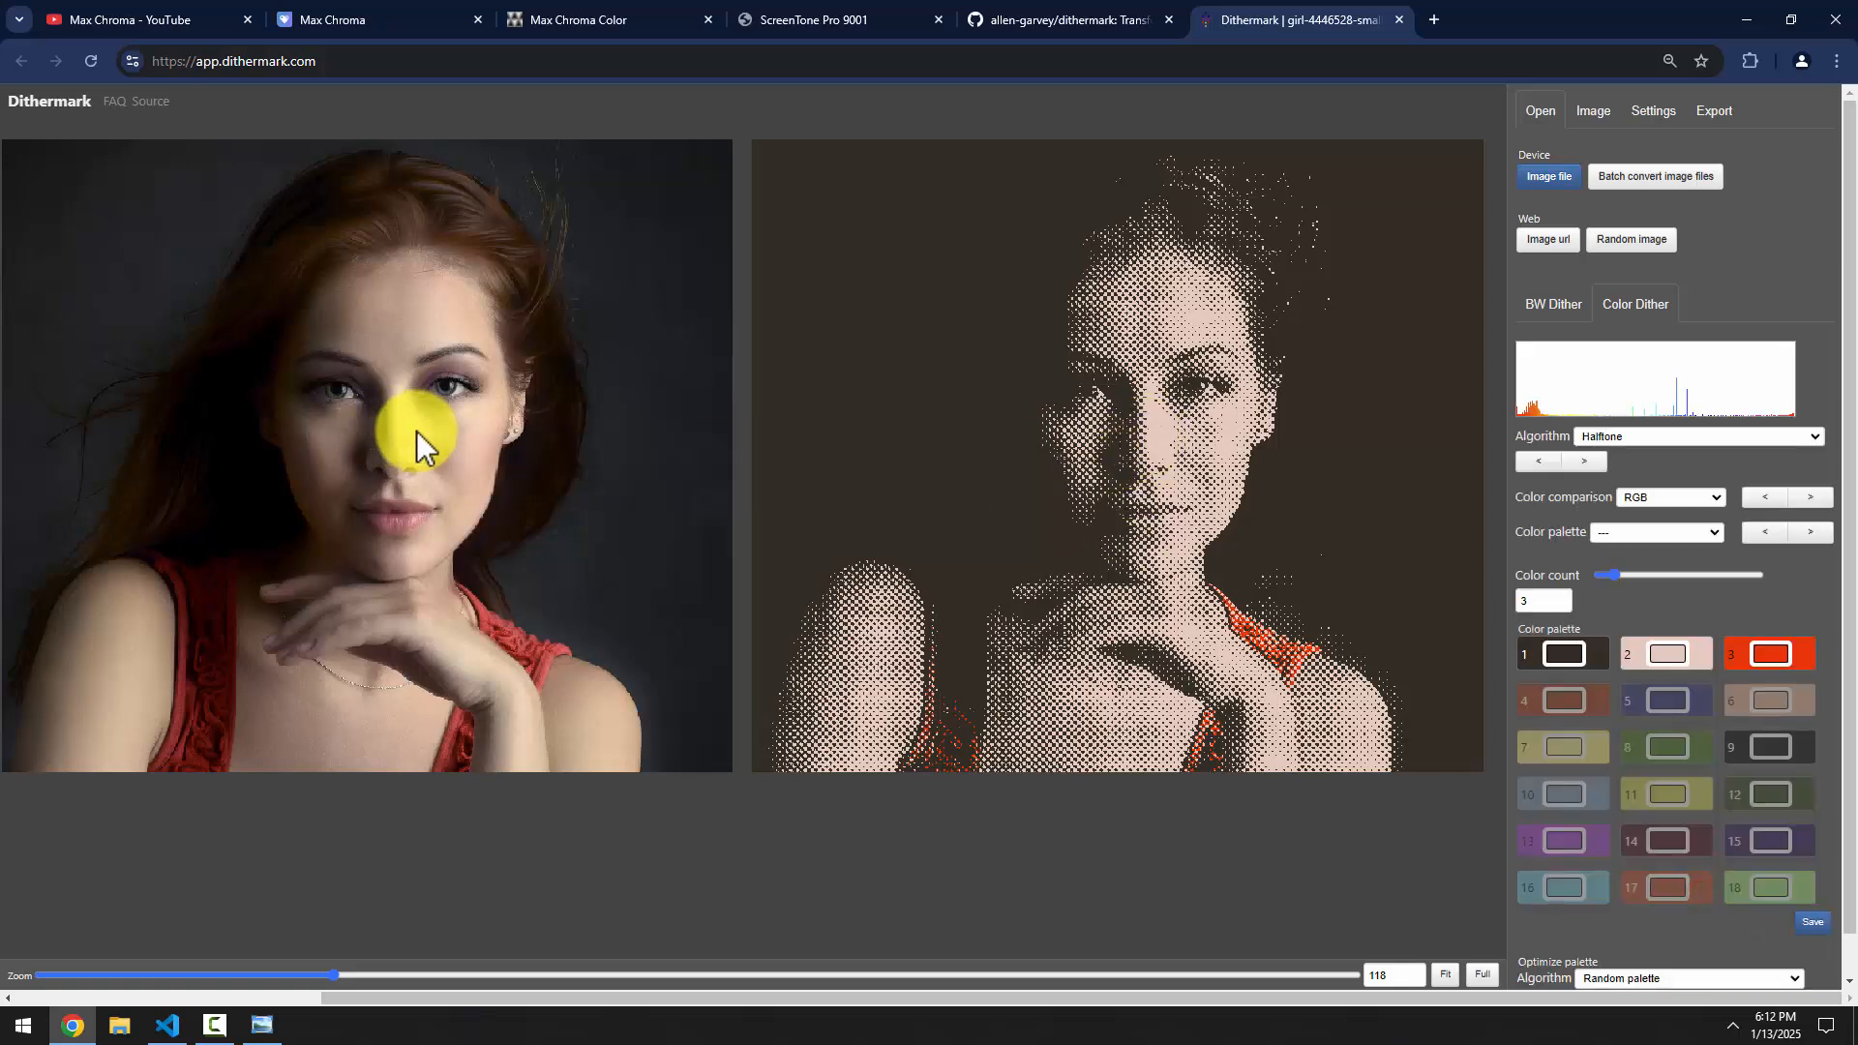
Darken palette color 1 to the near-black reddish tone 0E0302
{"action": "left_click", "coordinate": [1572, 667]}
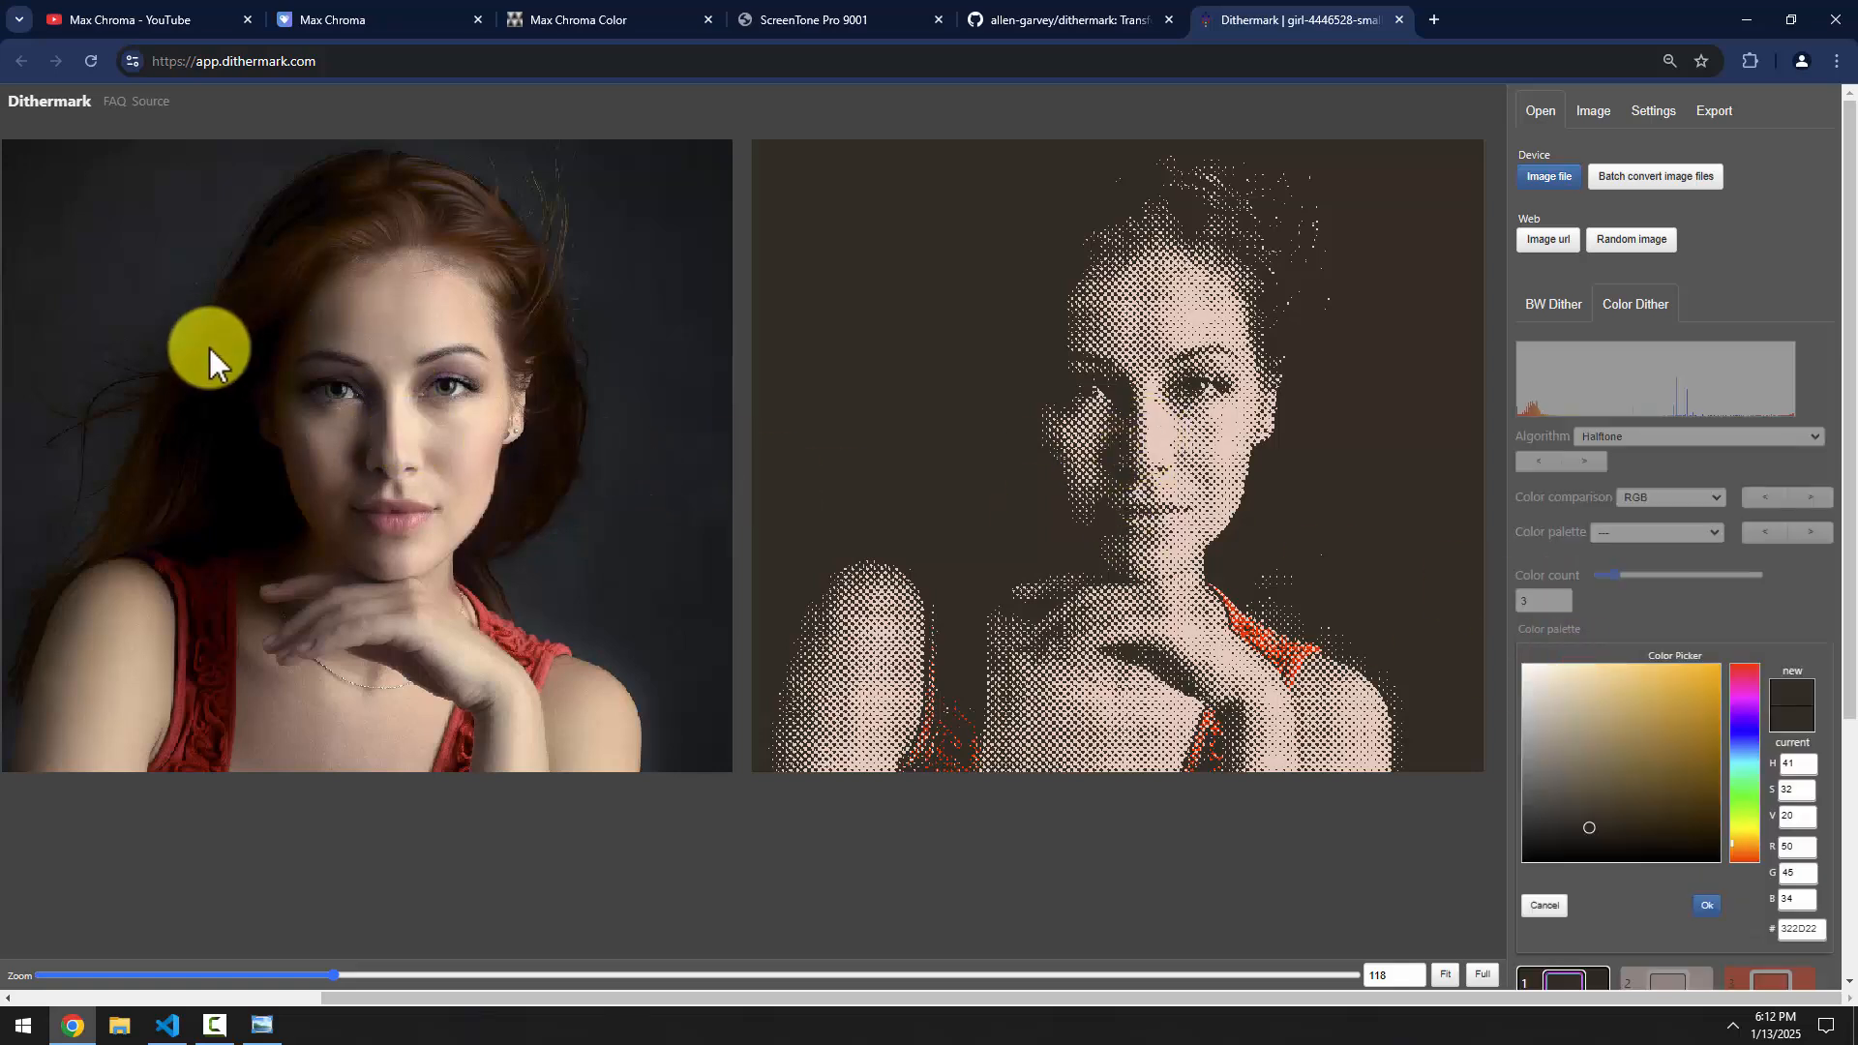
{"action": "left_click", "coordinate": [1747, 855]}
{"action": "left_click_drag", "start_coordinate": [1675, 830], "coordinate": [1703, 871]}
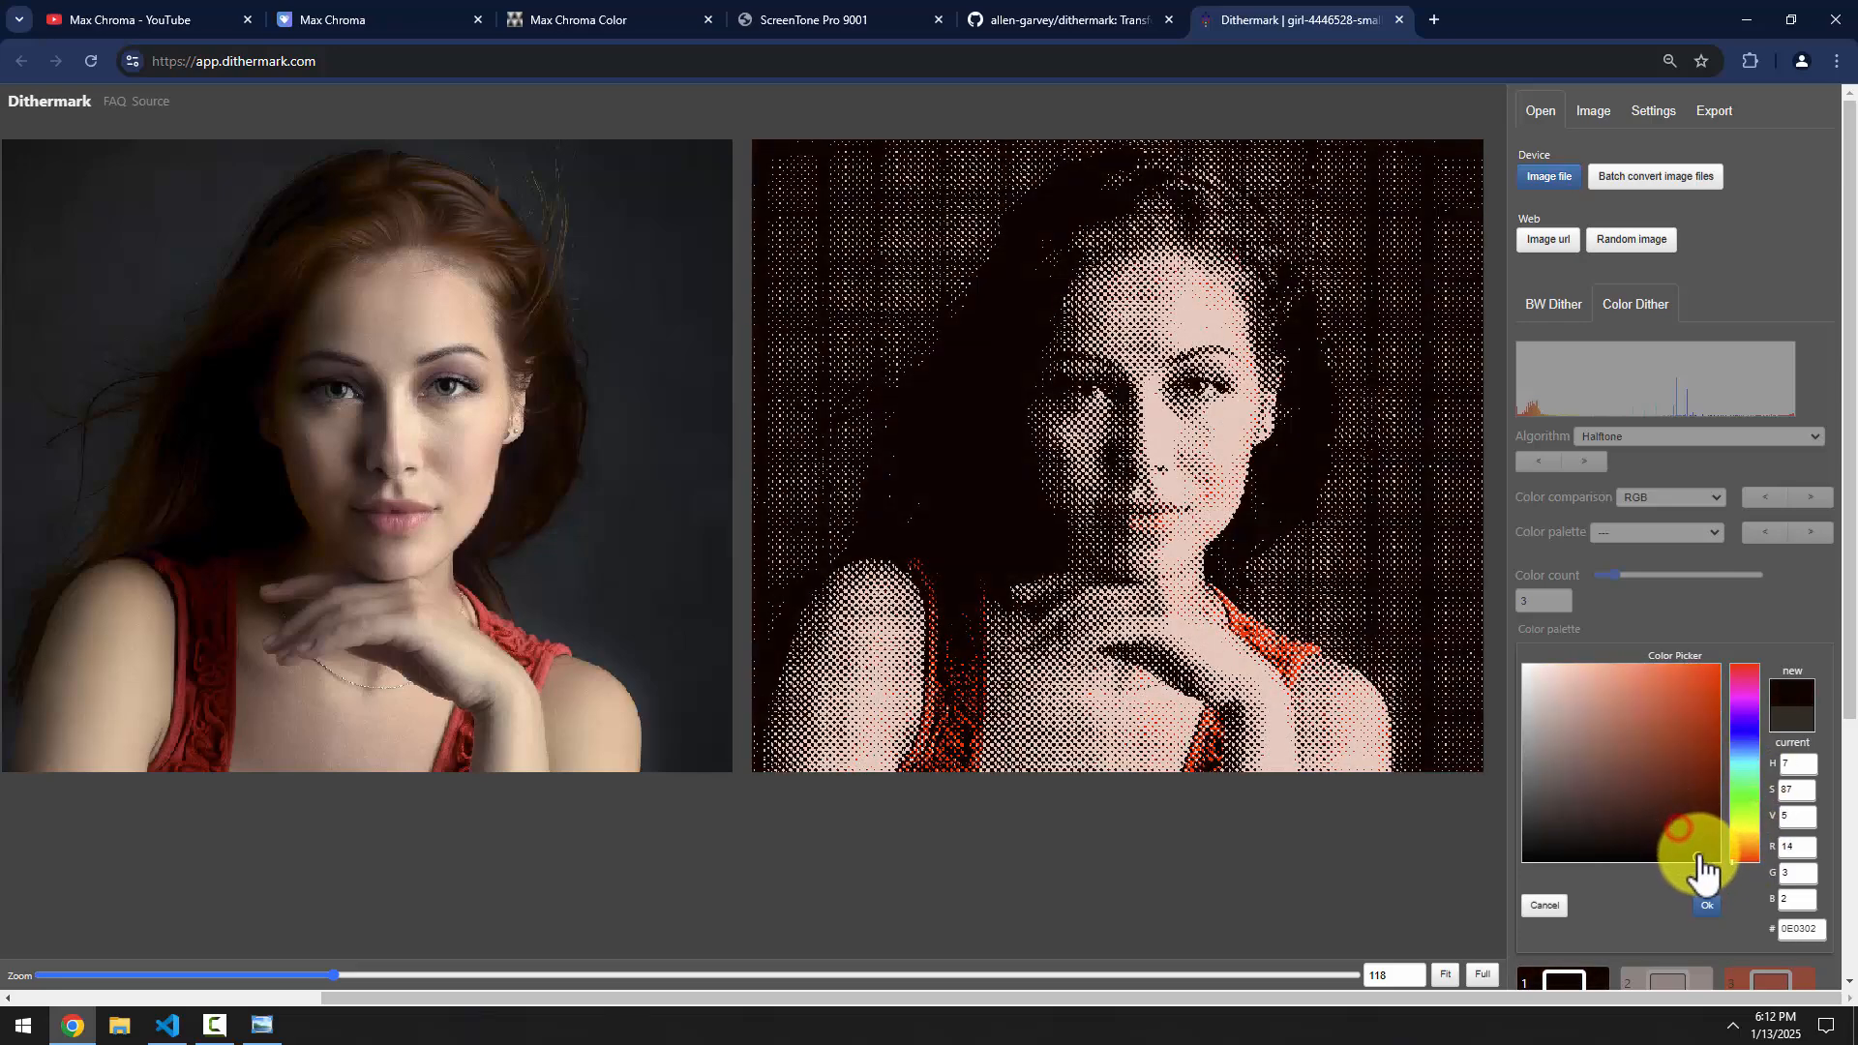
{"action": "left_click", "coordinate": [1706, 908]}
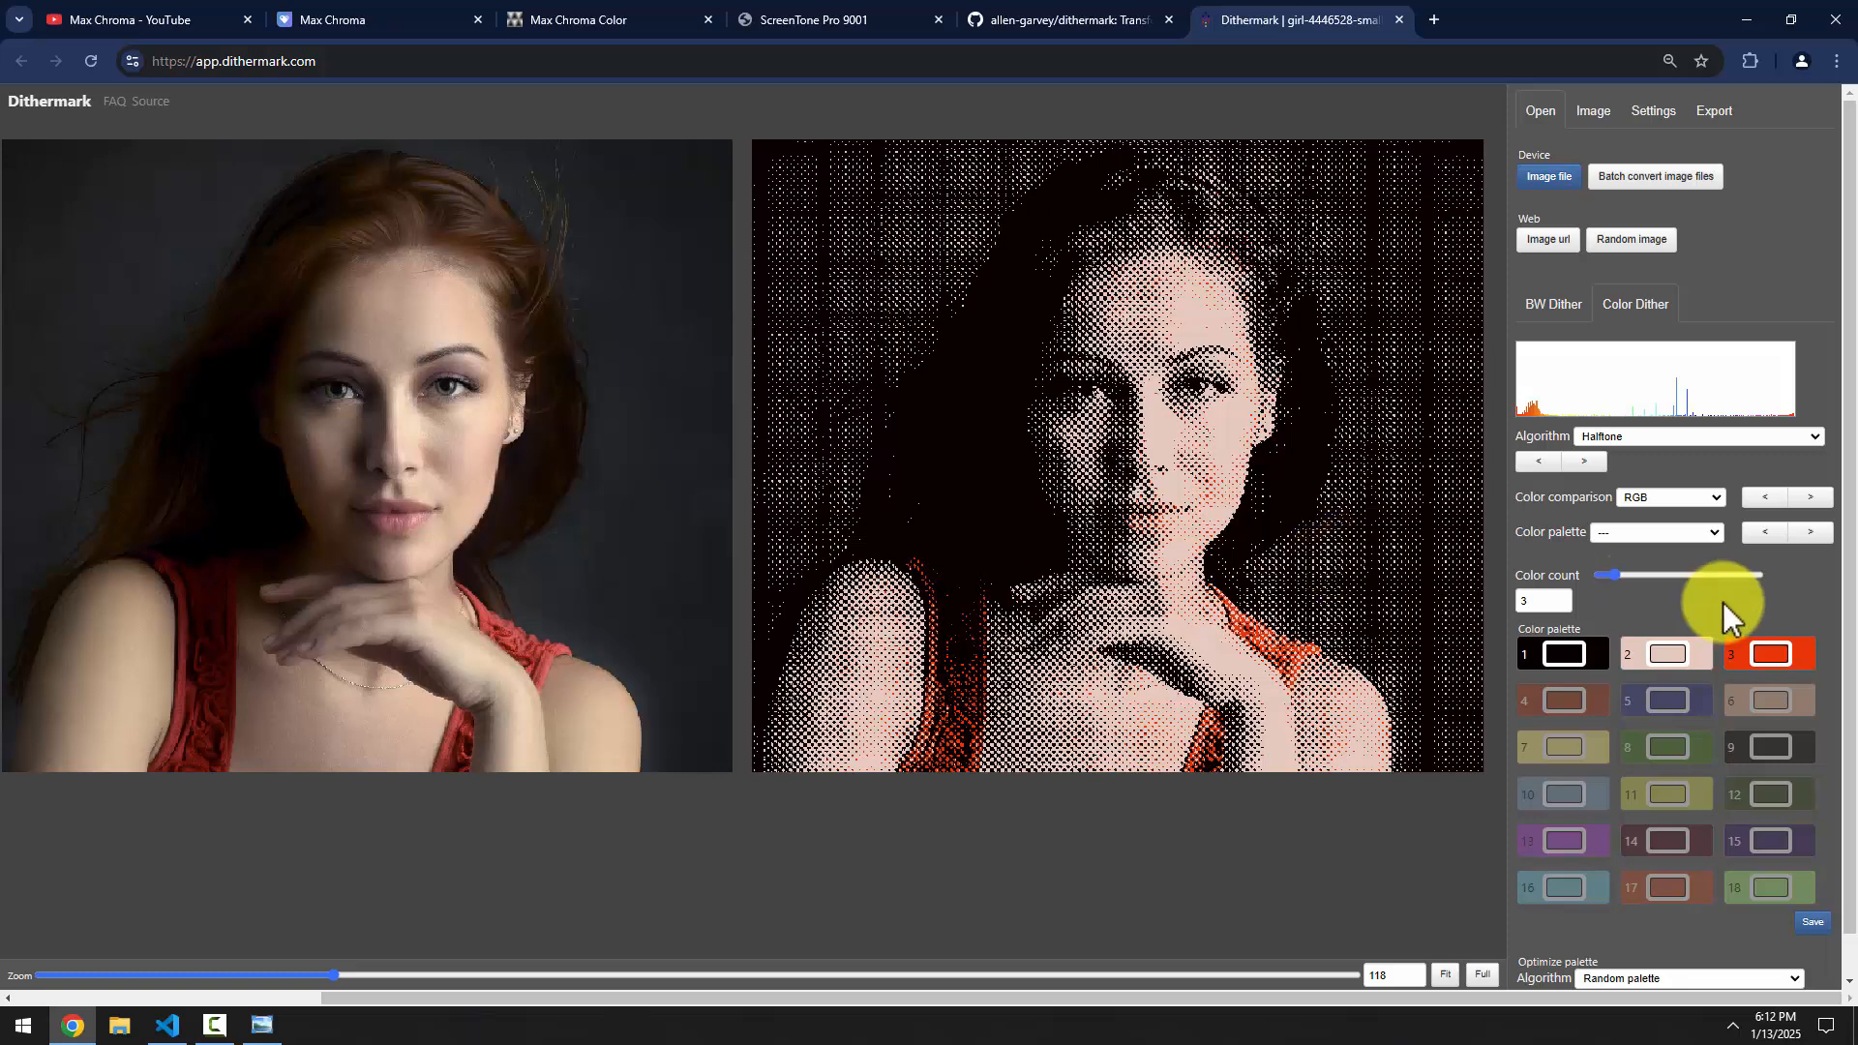
{"action": "scroll", "coordinate": [1763, 592], "scroll_direction": "down", "scroll_amount": 1}
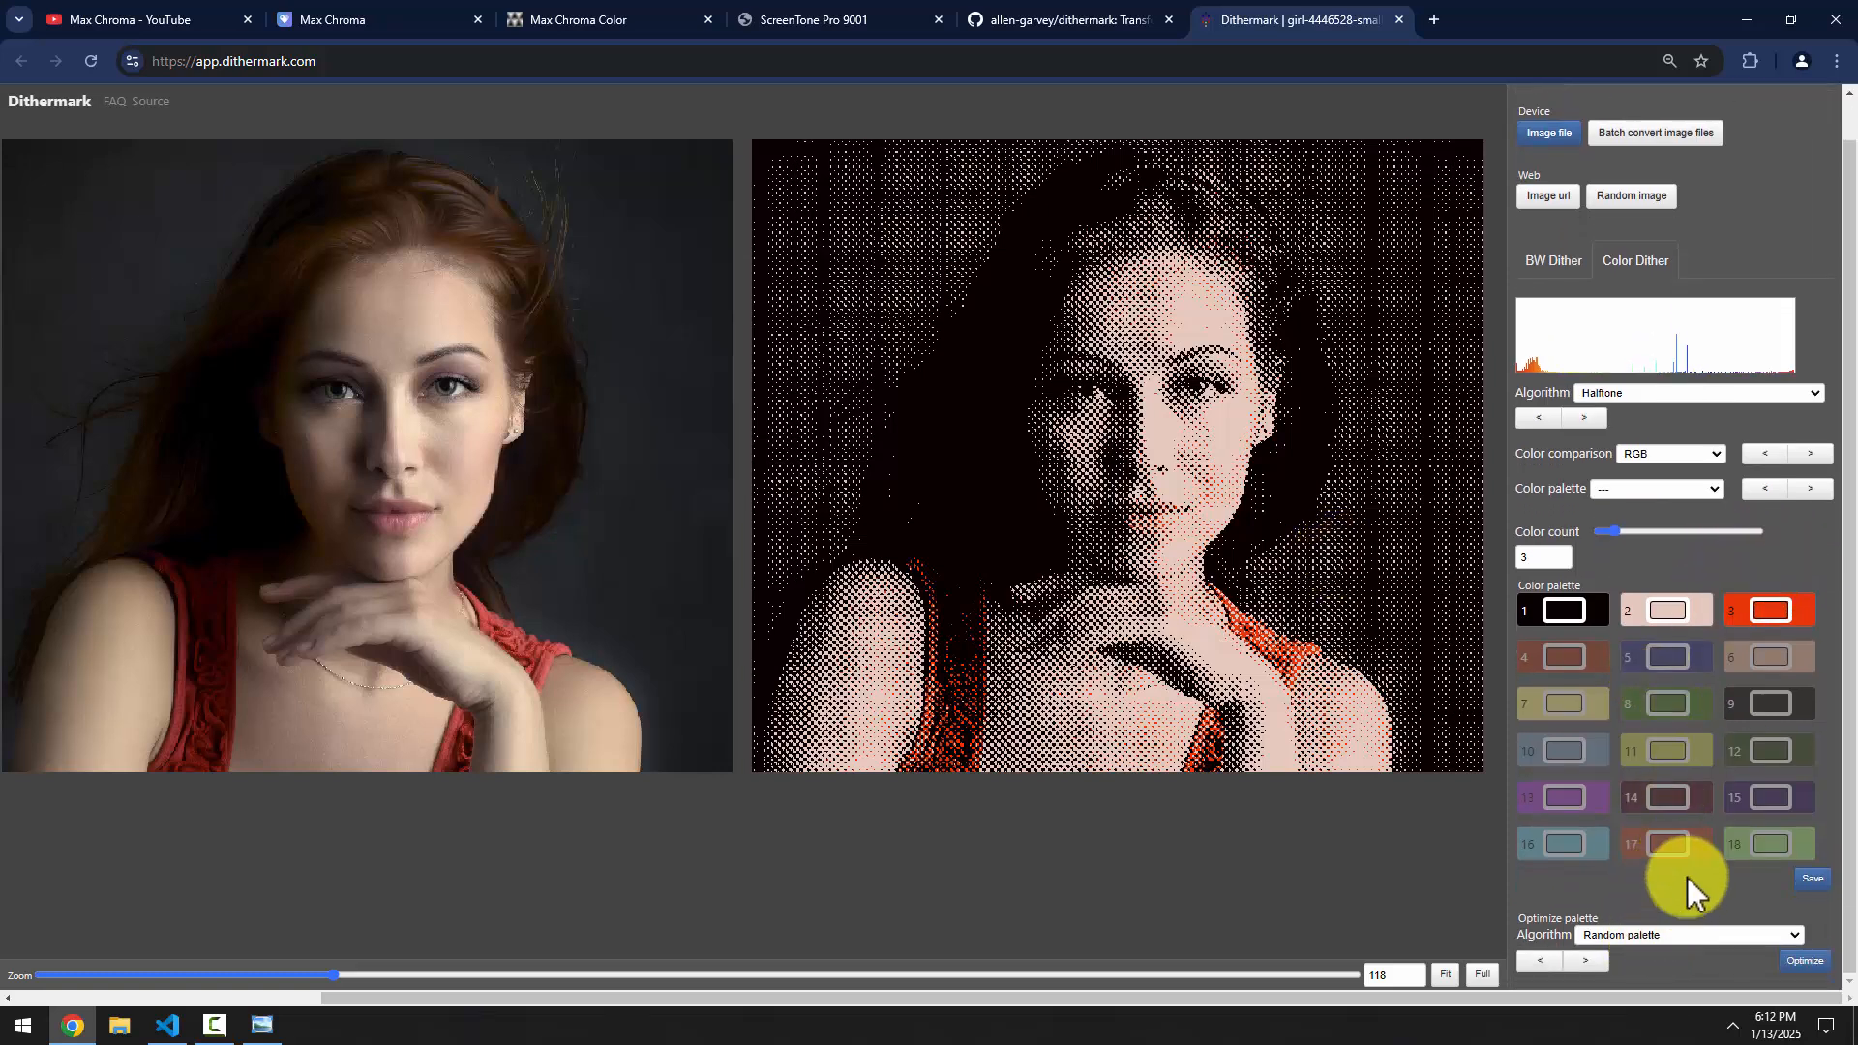
{"action": "scroll", "coordinate": [1614, 416], "scroll_direction": "up", "scroll_amount": 1}
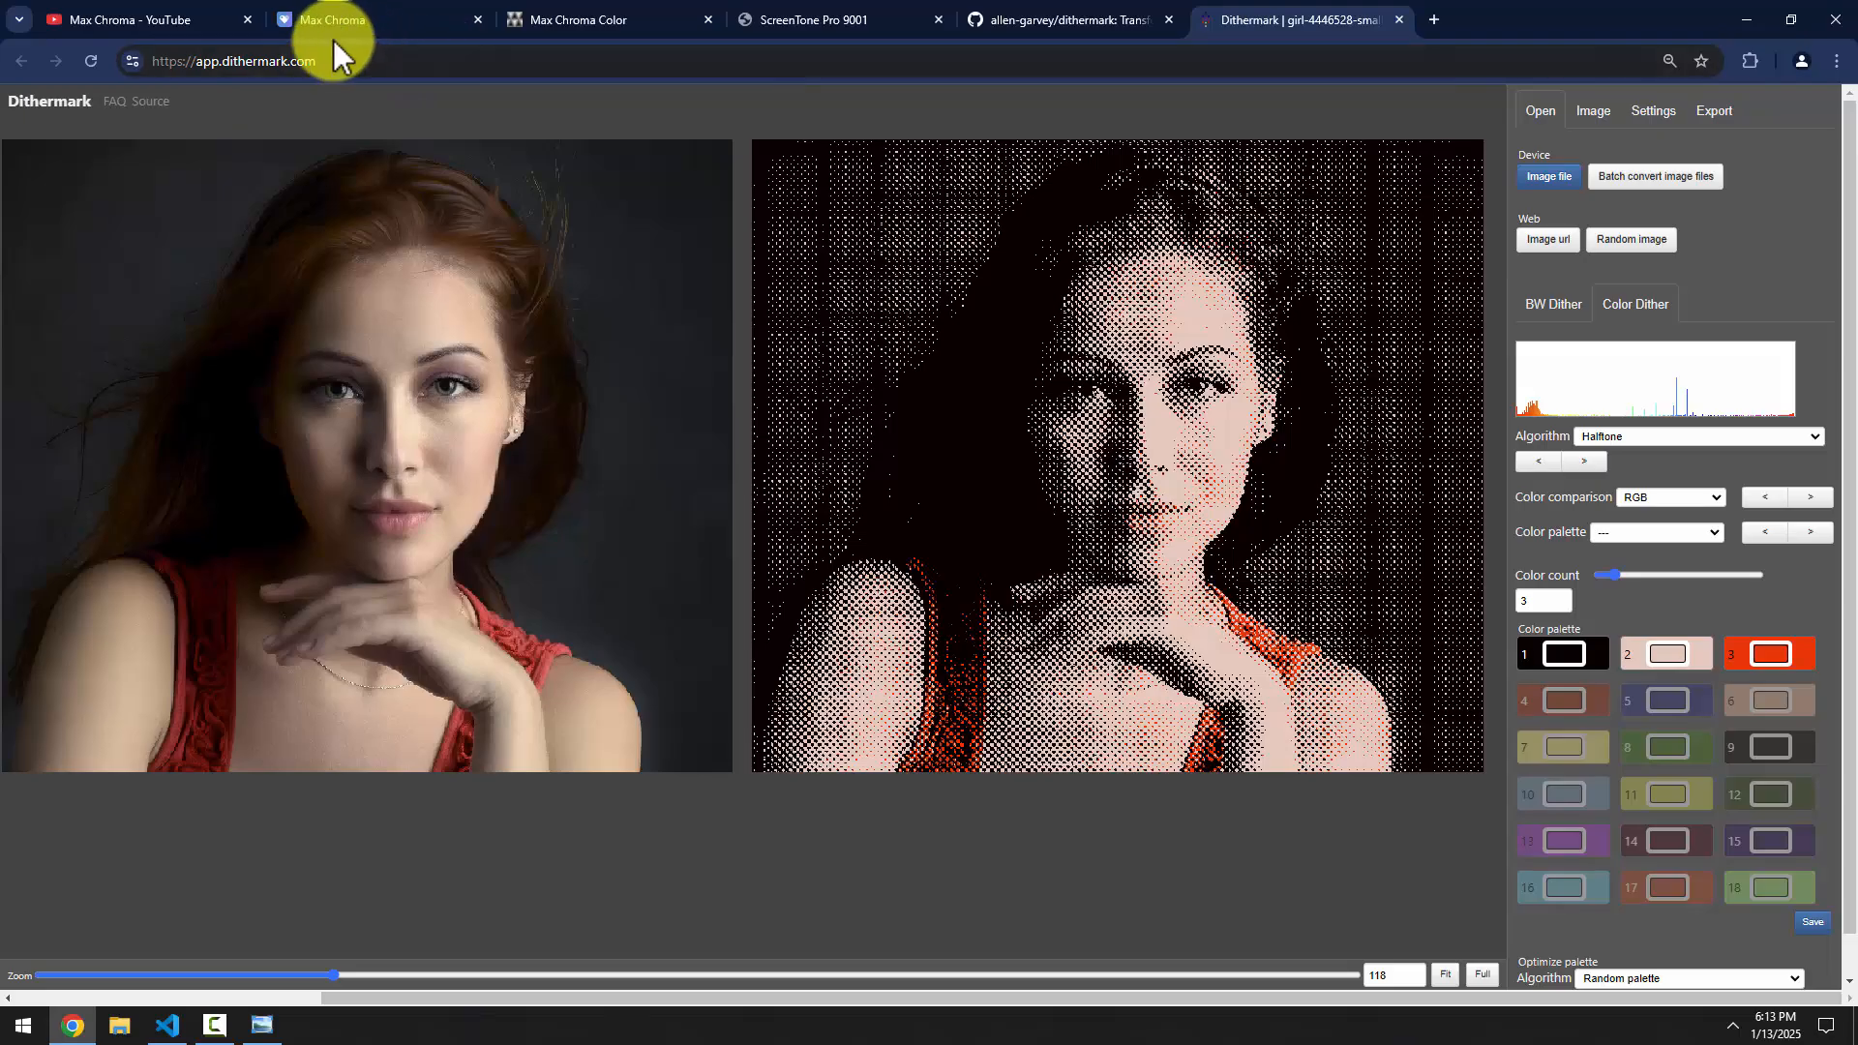
Browse the full video list of the Max Chroma YouTube channel
{"action": "left_click", "coordinate": [184, 12]}
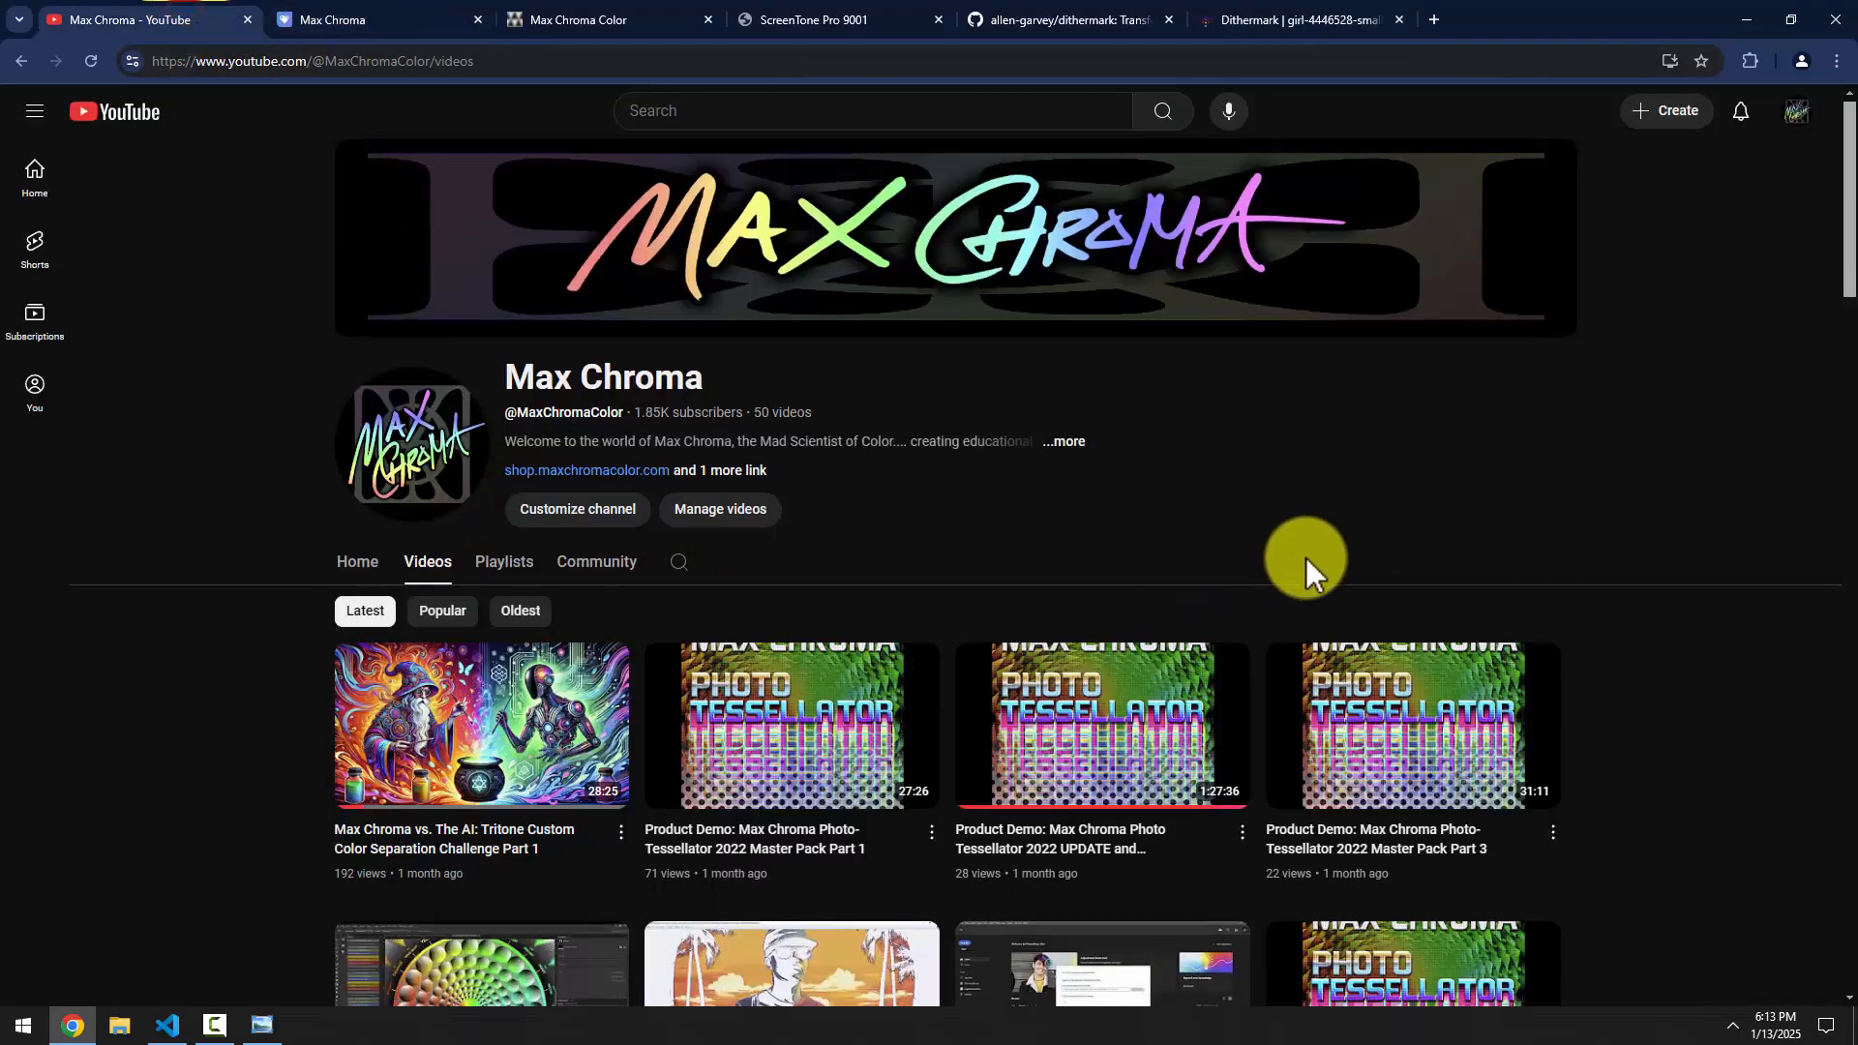
{"action": "scroll", "coordinate": [1304, 558], "scroll_direction": "down", "scroll_amount": 15}
{"action": "scroll", "coordinate": [1468, 706], "scroll_direction": "down", "scroll_amount": 18}
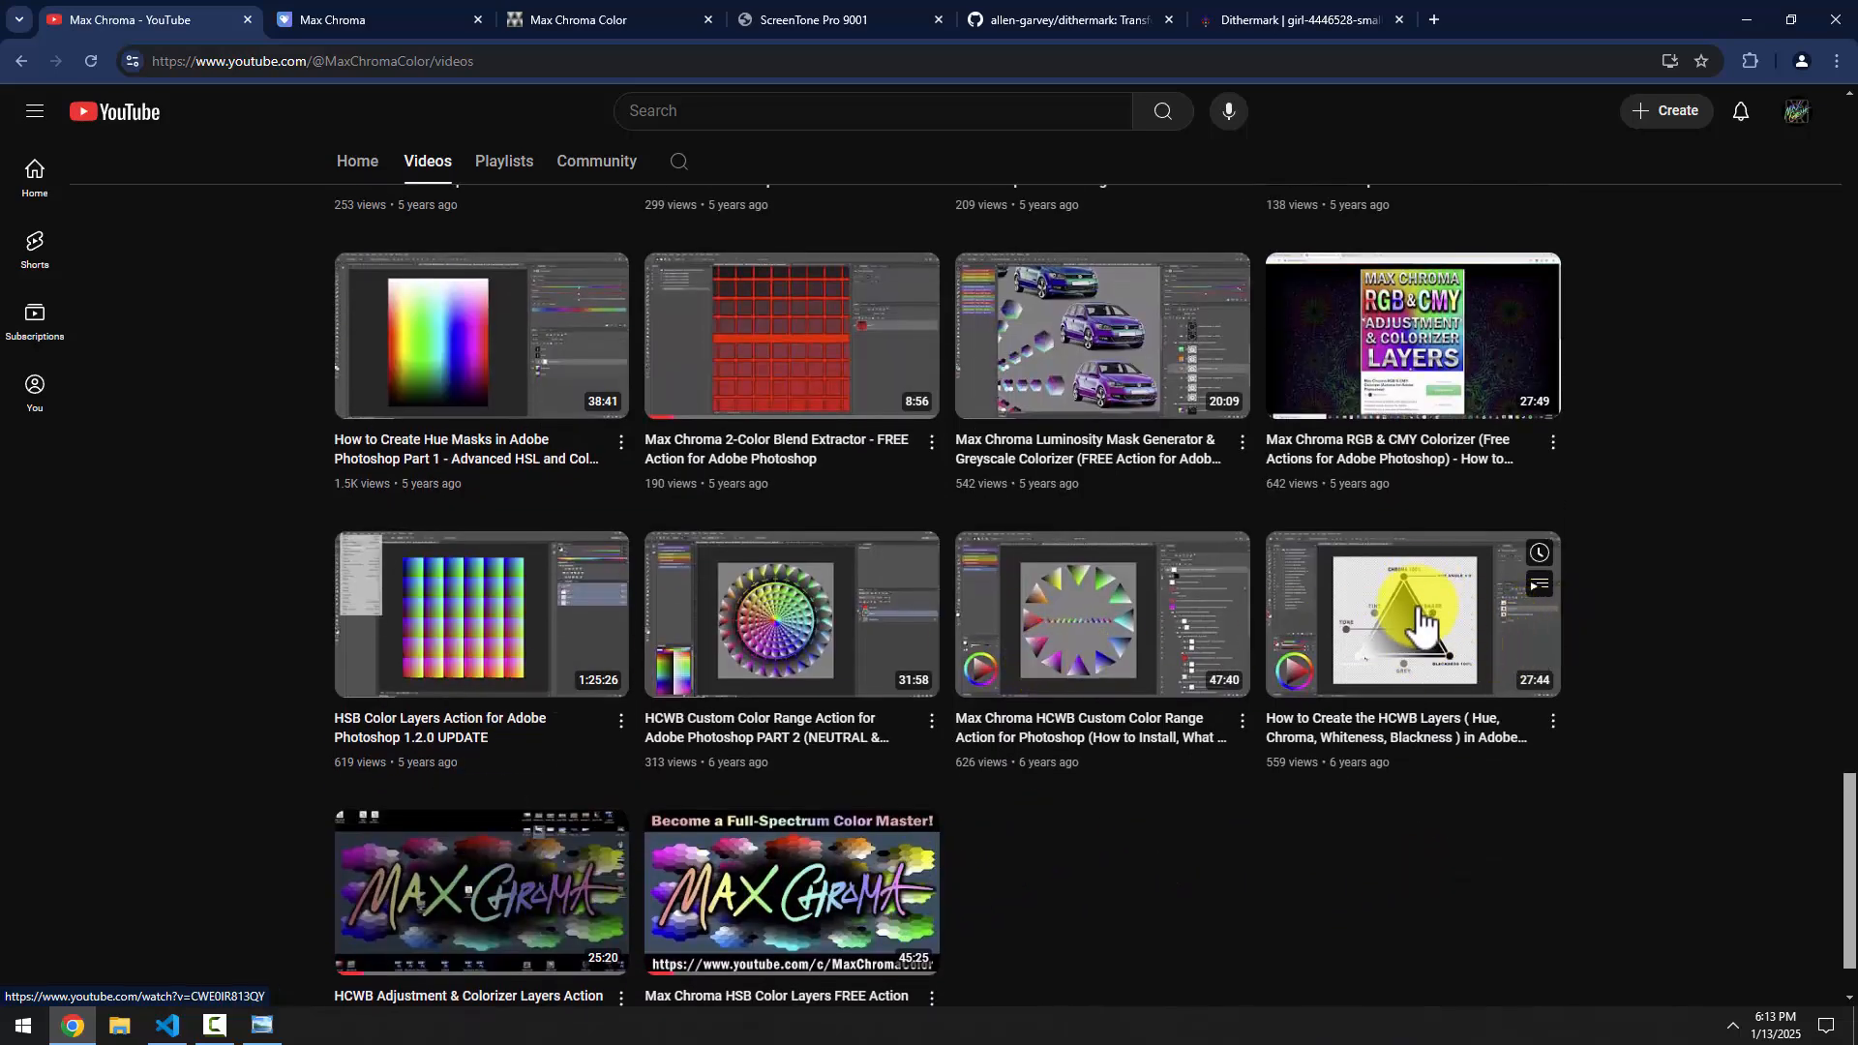
{"action": "scroll", "coordinate": [1468, 737], "scroll_direction": "up", "scroll_amount": 4}
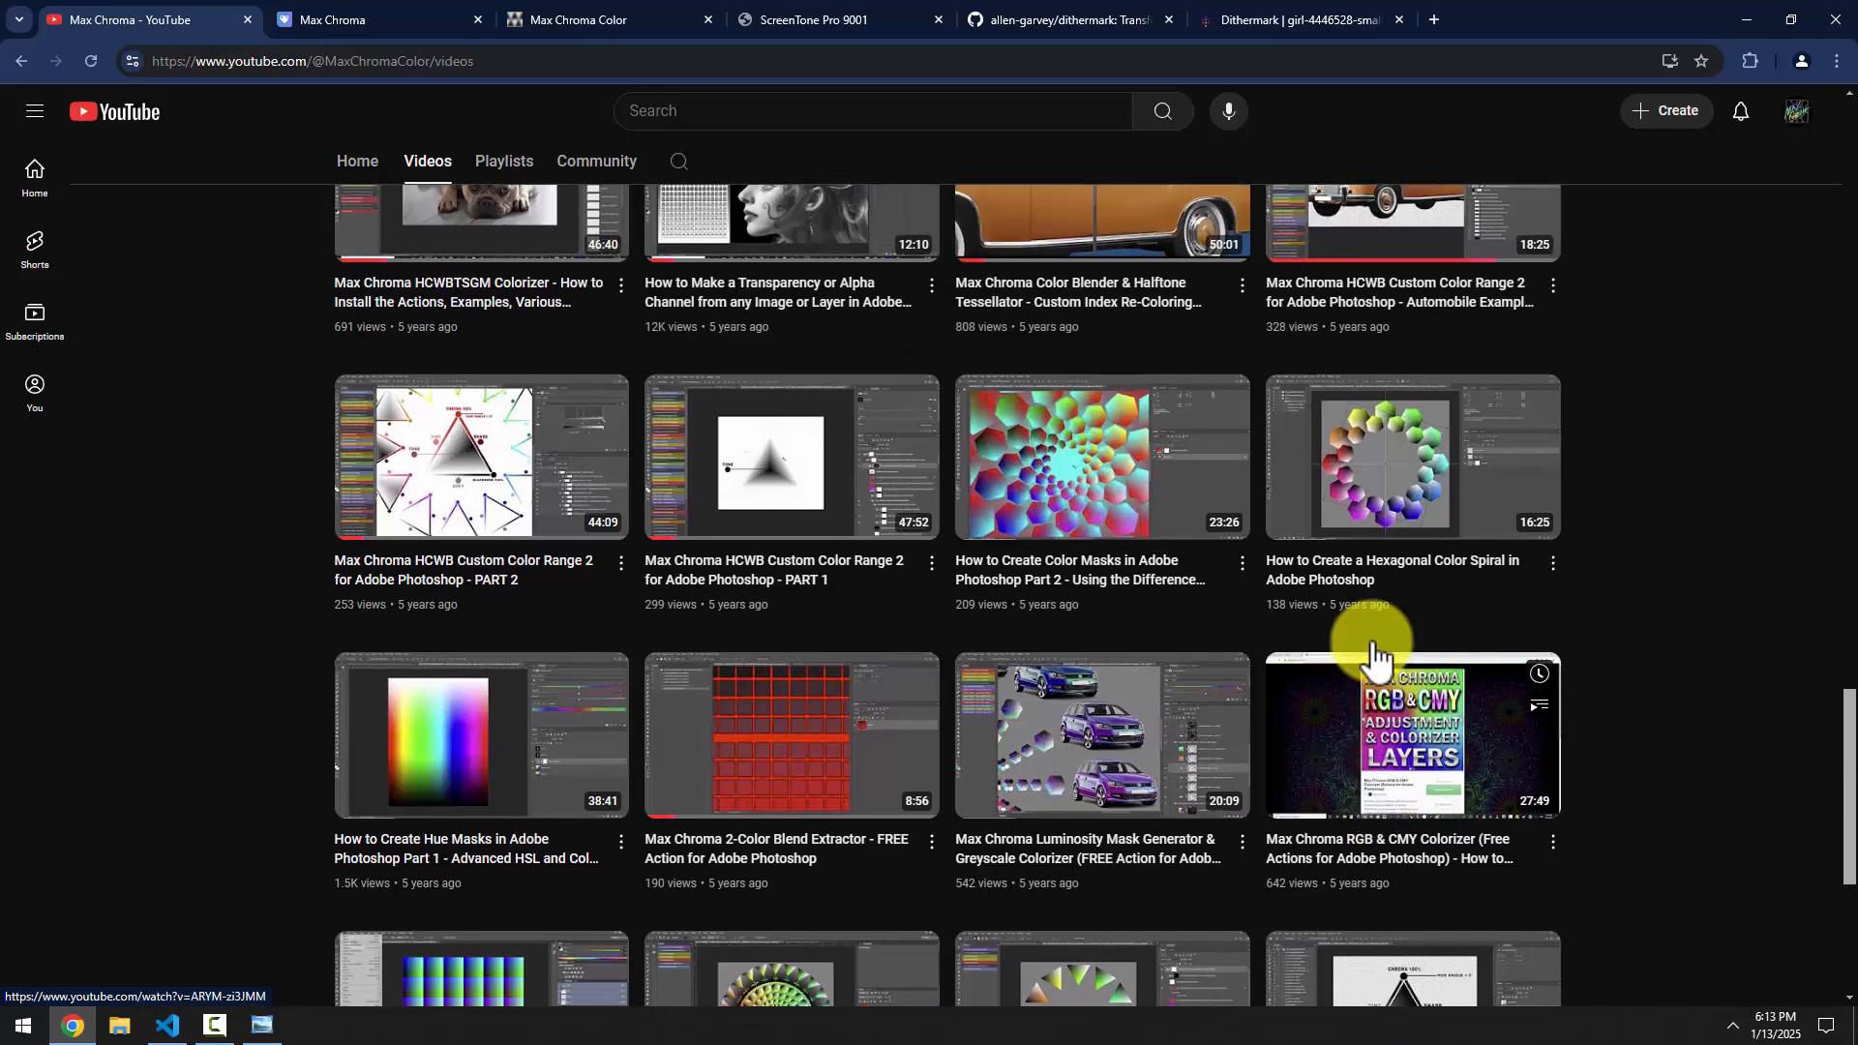
{"action": "scroll", "coordinate": [1374, 658], "scroll_direction": "up", "scroll_amount": 2}
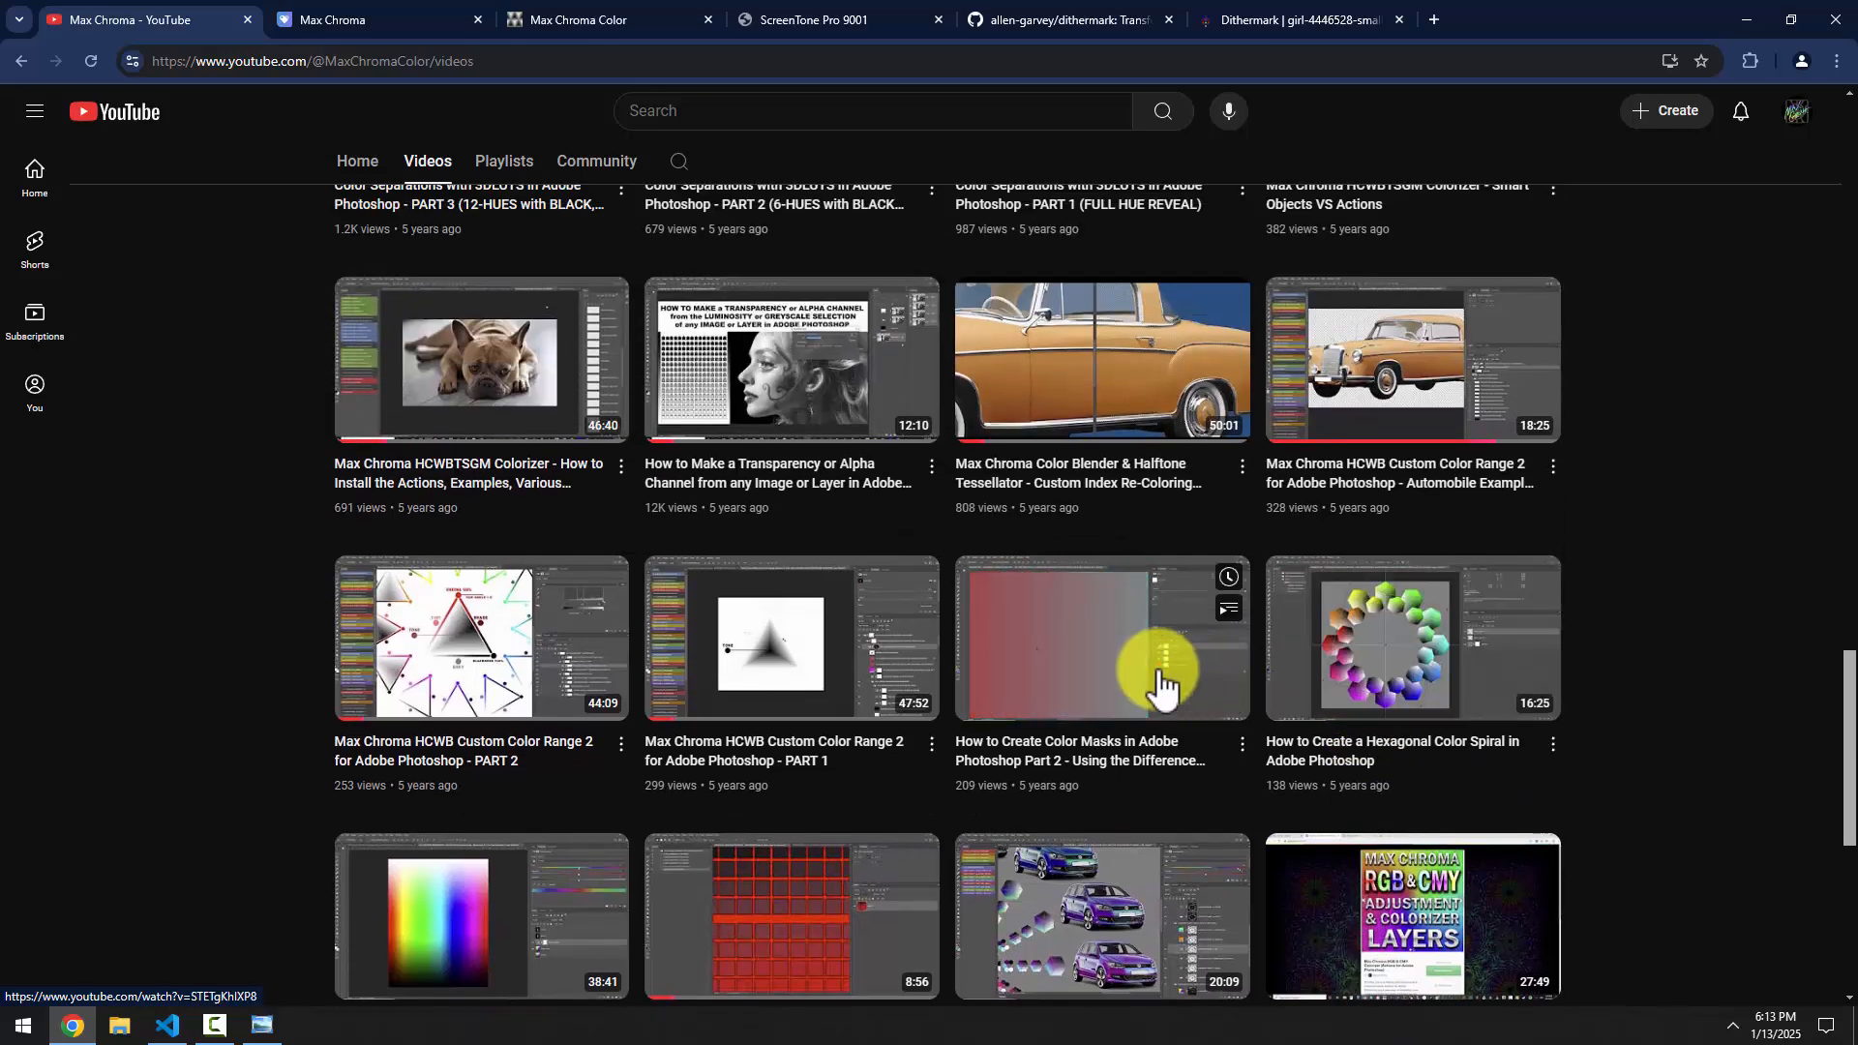
{"action": "scroll", "coordinate": [208, 684], "scroll_direction": "up", "scroll_amount": 1}
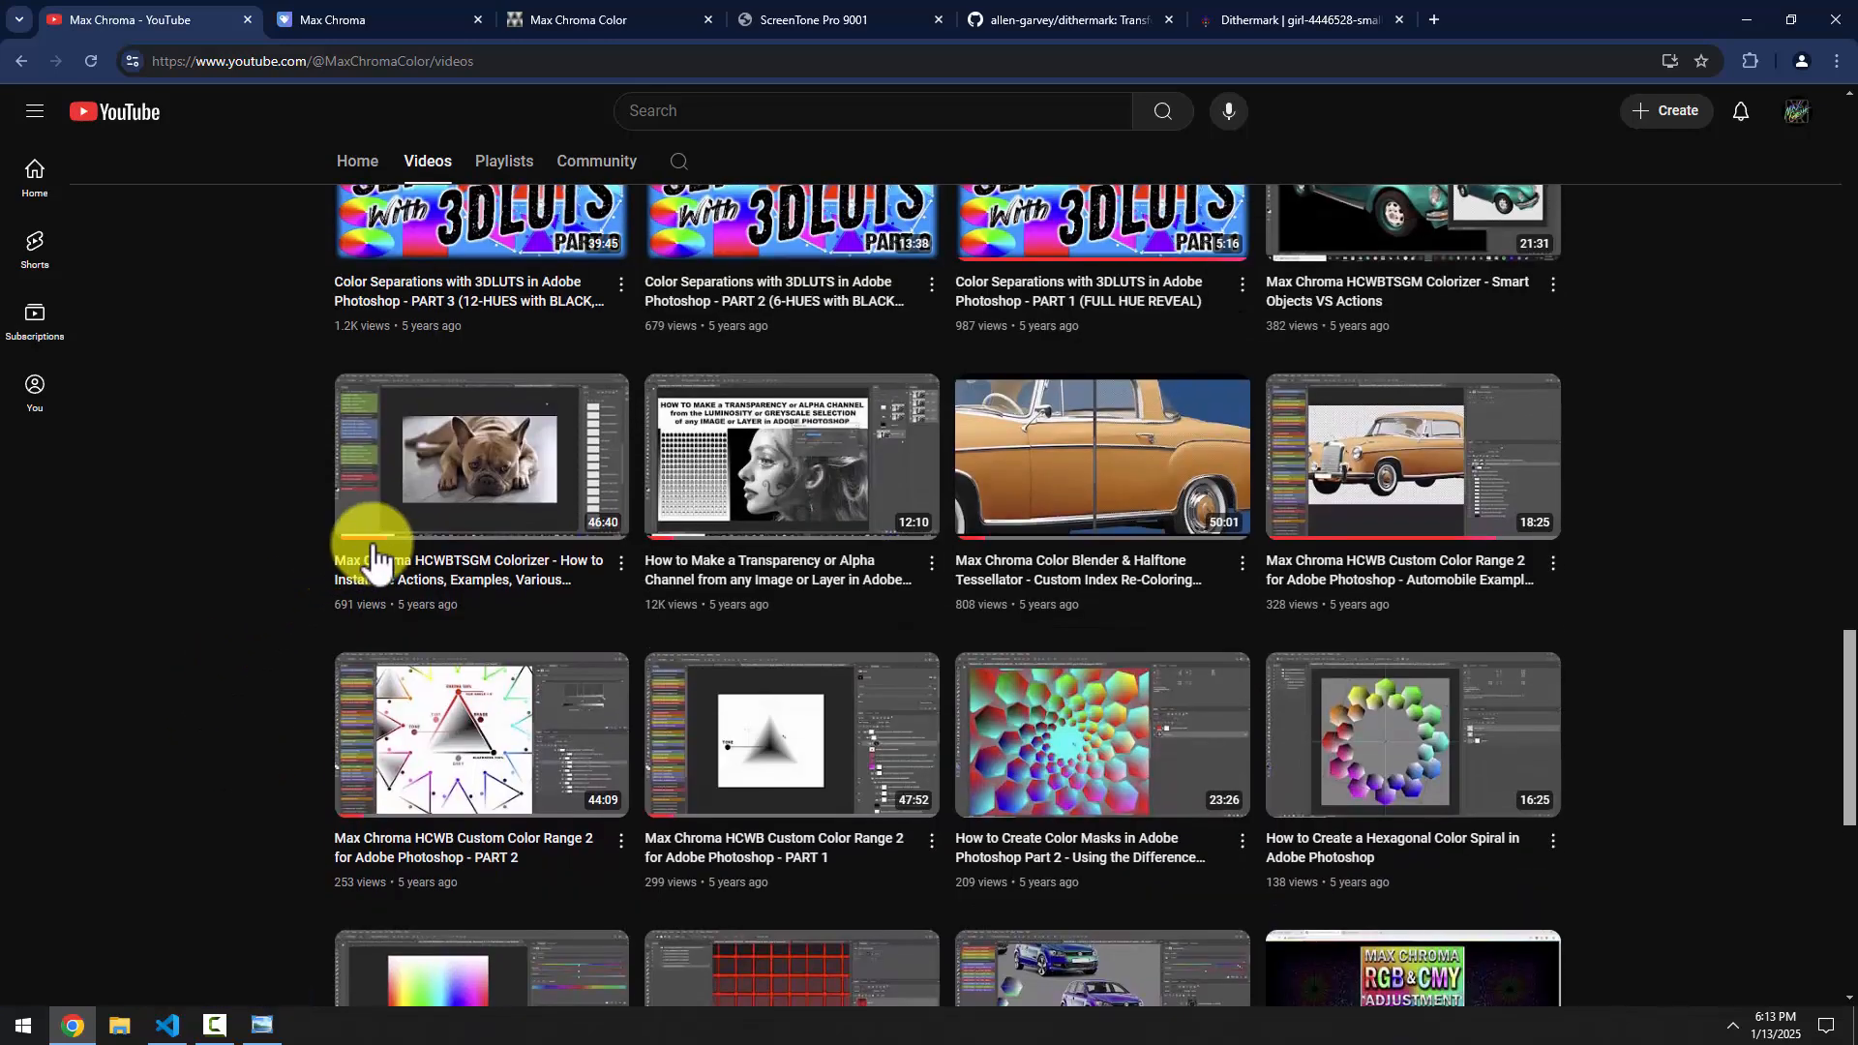
{"action": "scroll", "coordinate": [1593, 627], "scroll_direction": "up", "scroll_amount": 4}
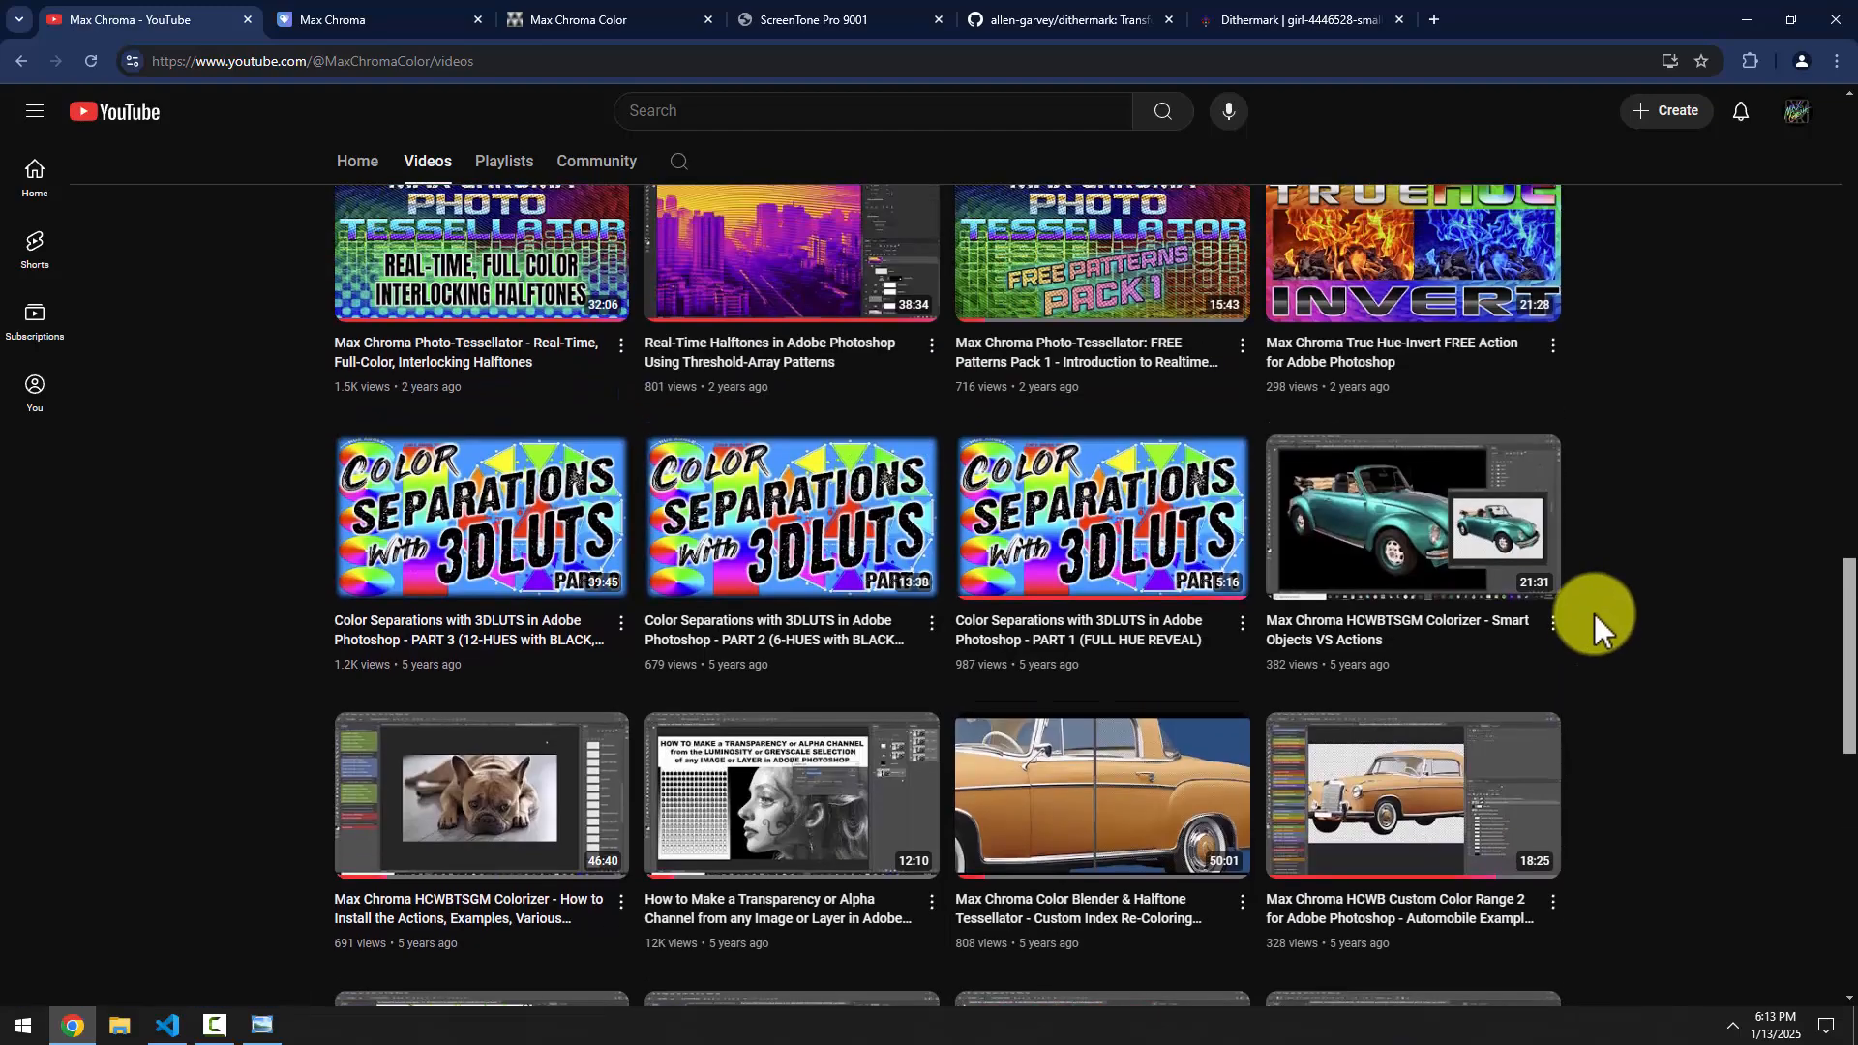
{"action": "scroll", "coordinate": [1594, 613], "scroll_direction": "up", "scroll_amount": 14}
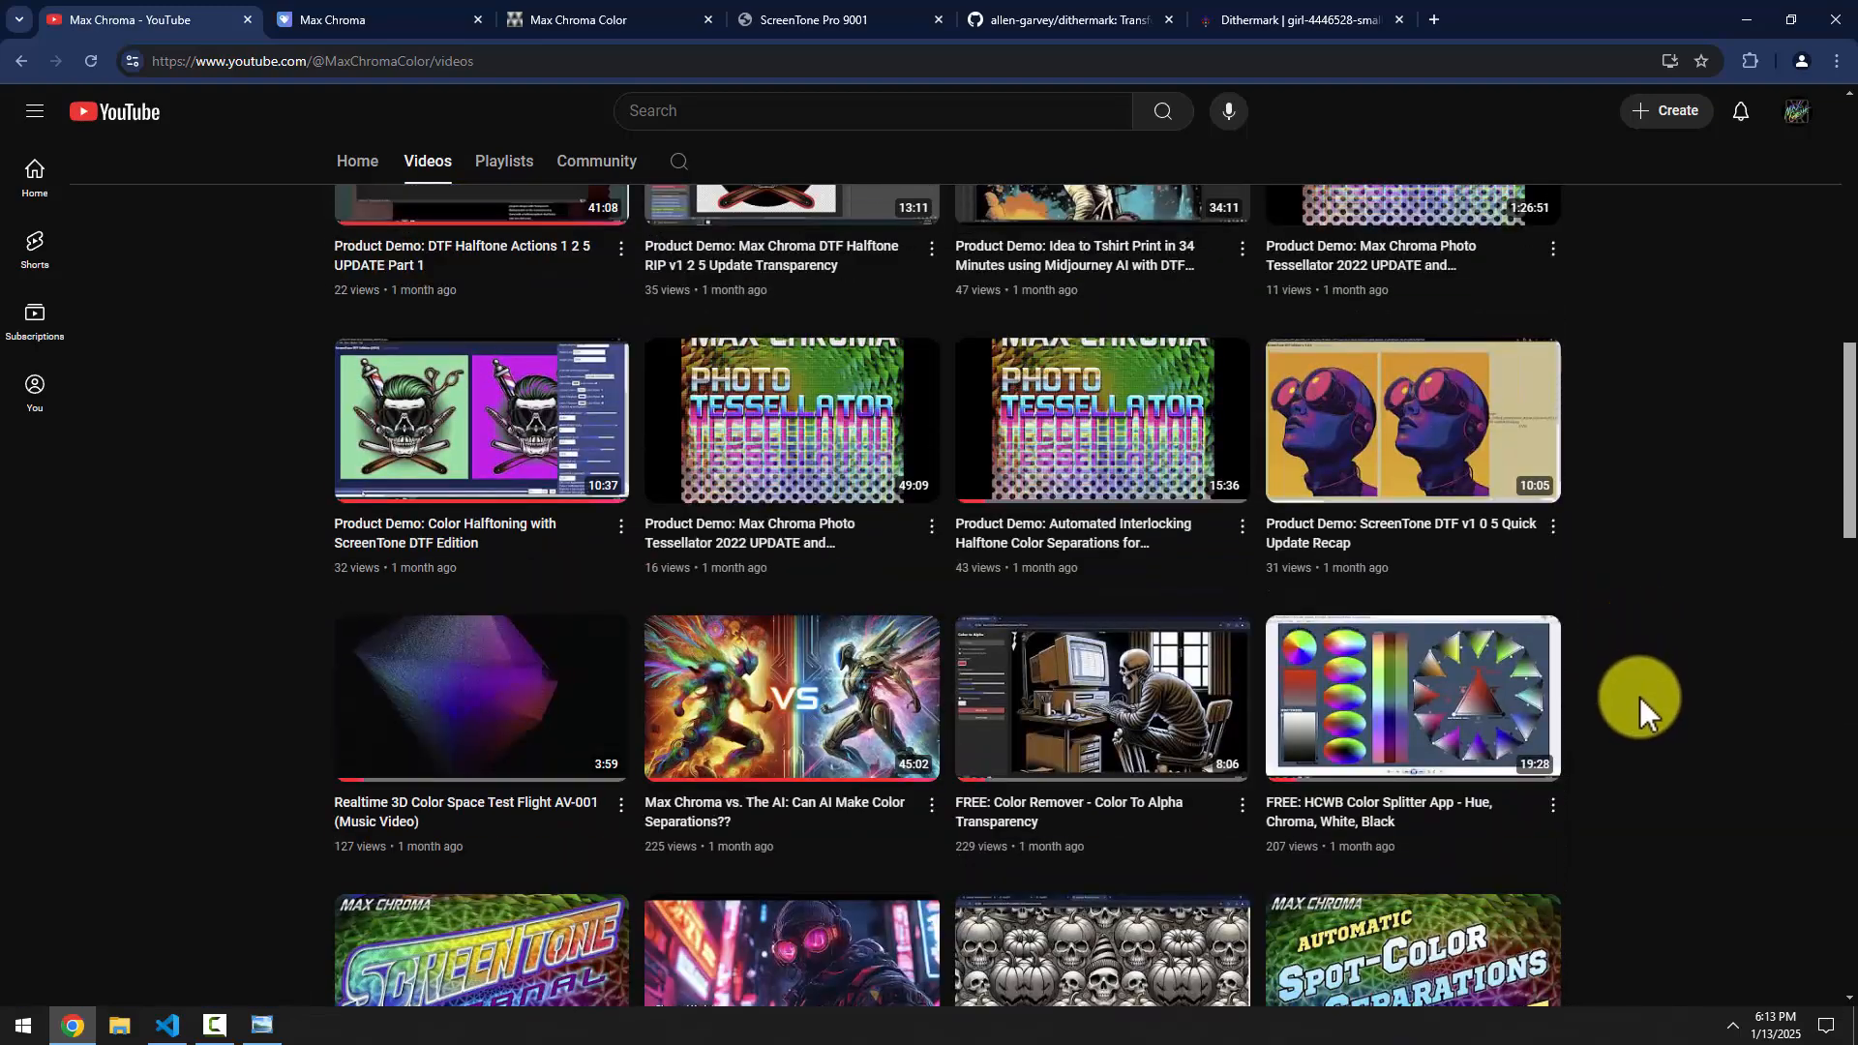
{"action": "scroll", "coordinate": [1639, 697], "scroll_direction": "up", "scroll_amount": 15}
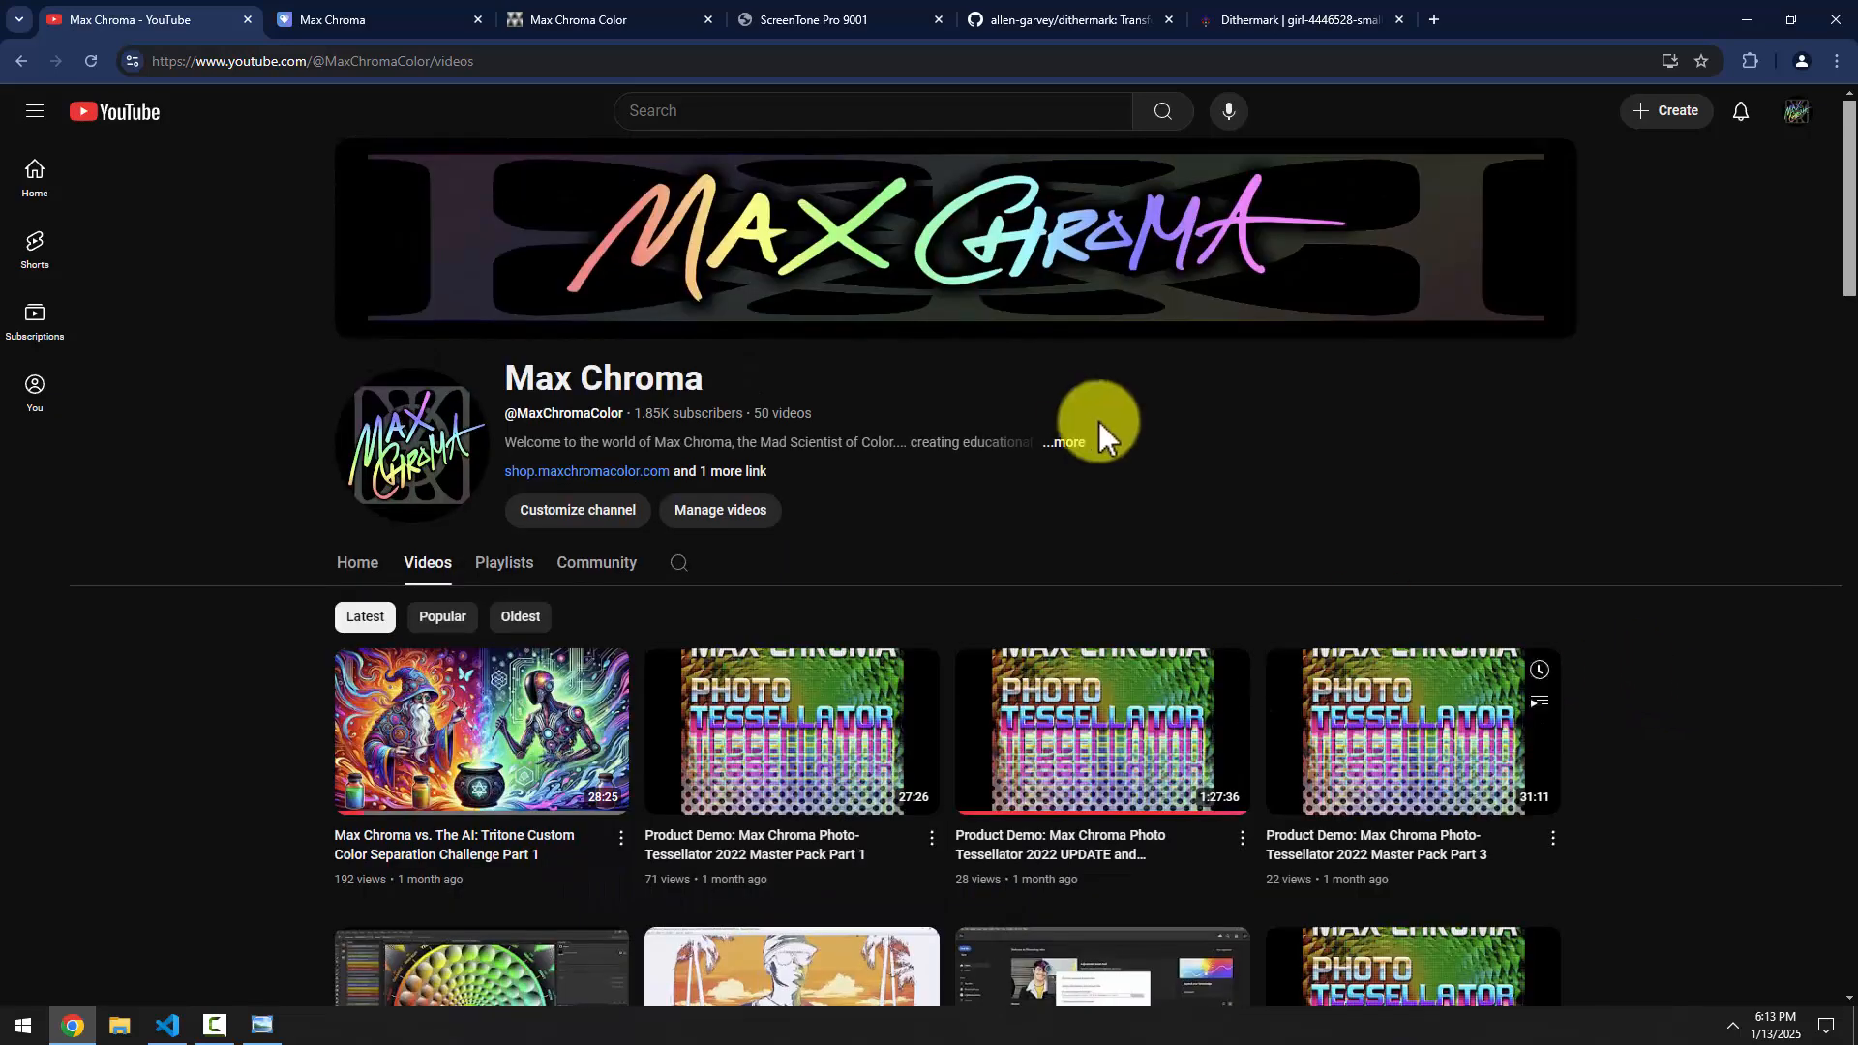
Switch back to Dithermark and export the three-color halftone portrait as girl-4446528-smaller.png
{"action": "left_click", "coordinate": [1295, 21]}
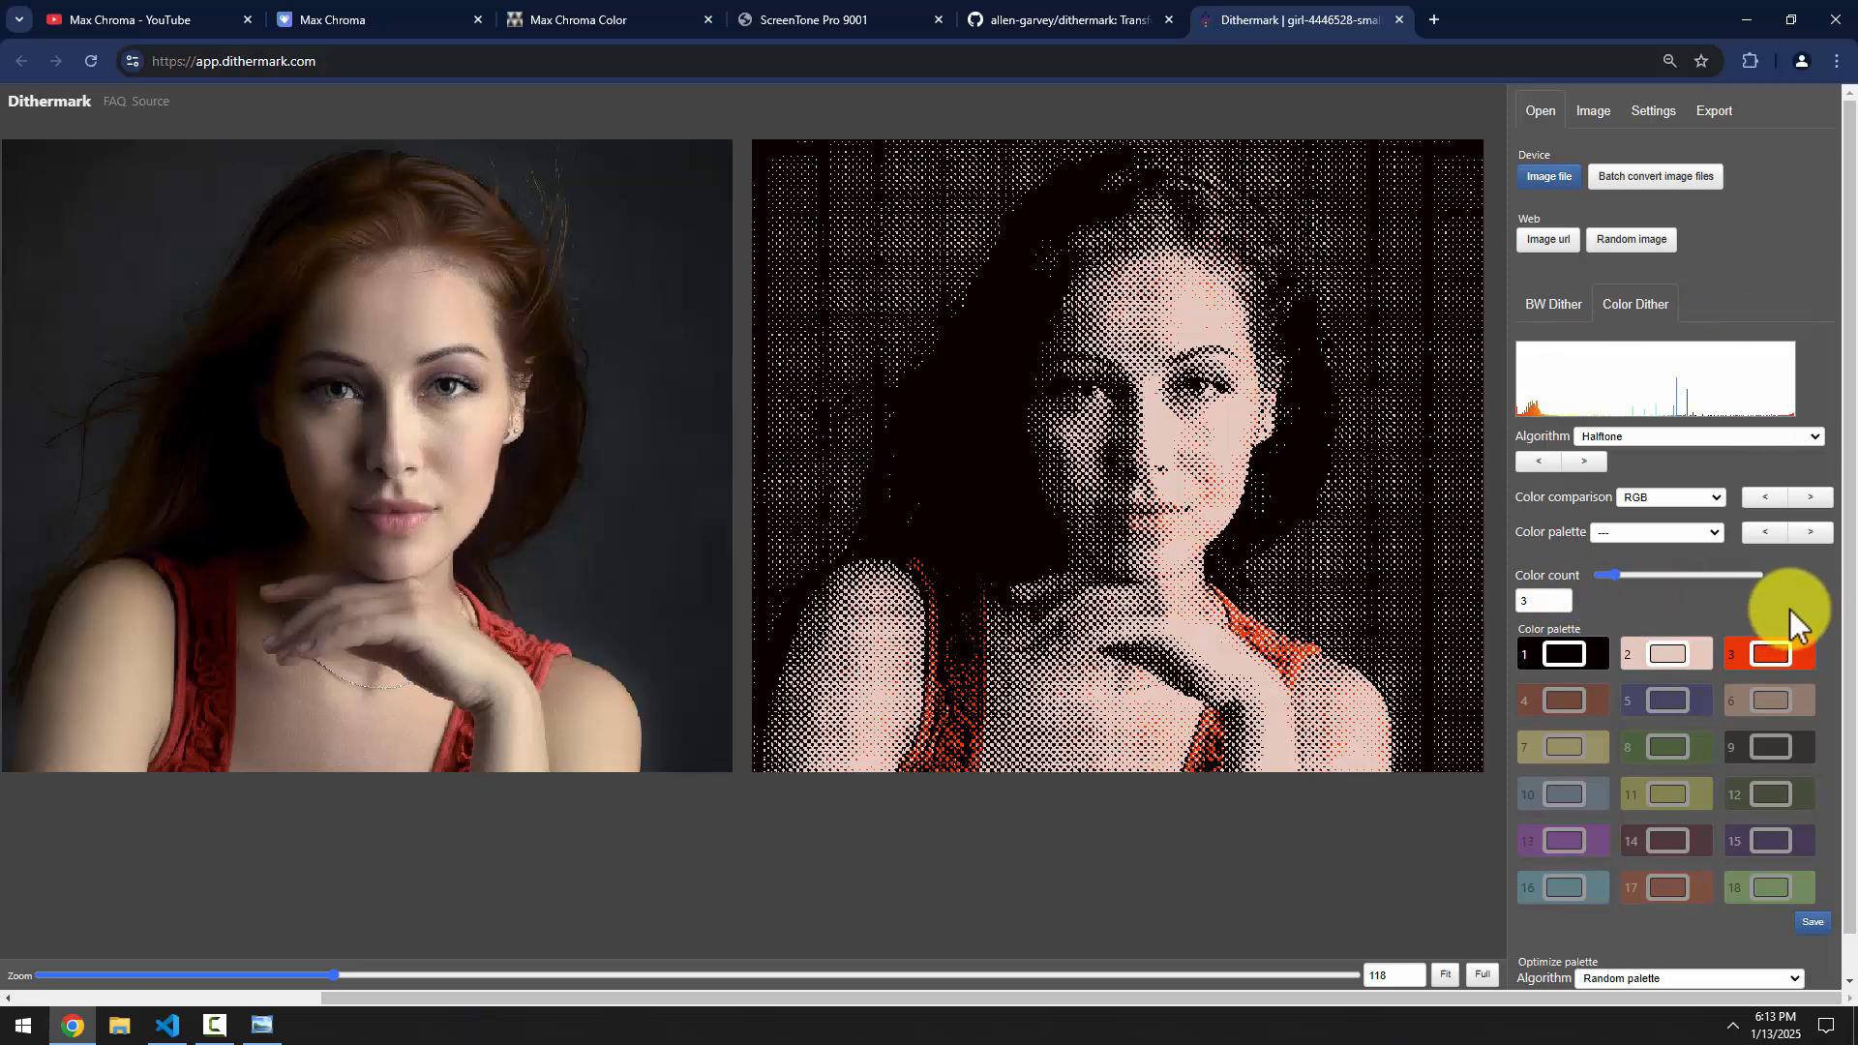
{"action": "left_click", "coordinate": [1718, 123]}
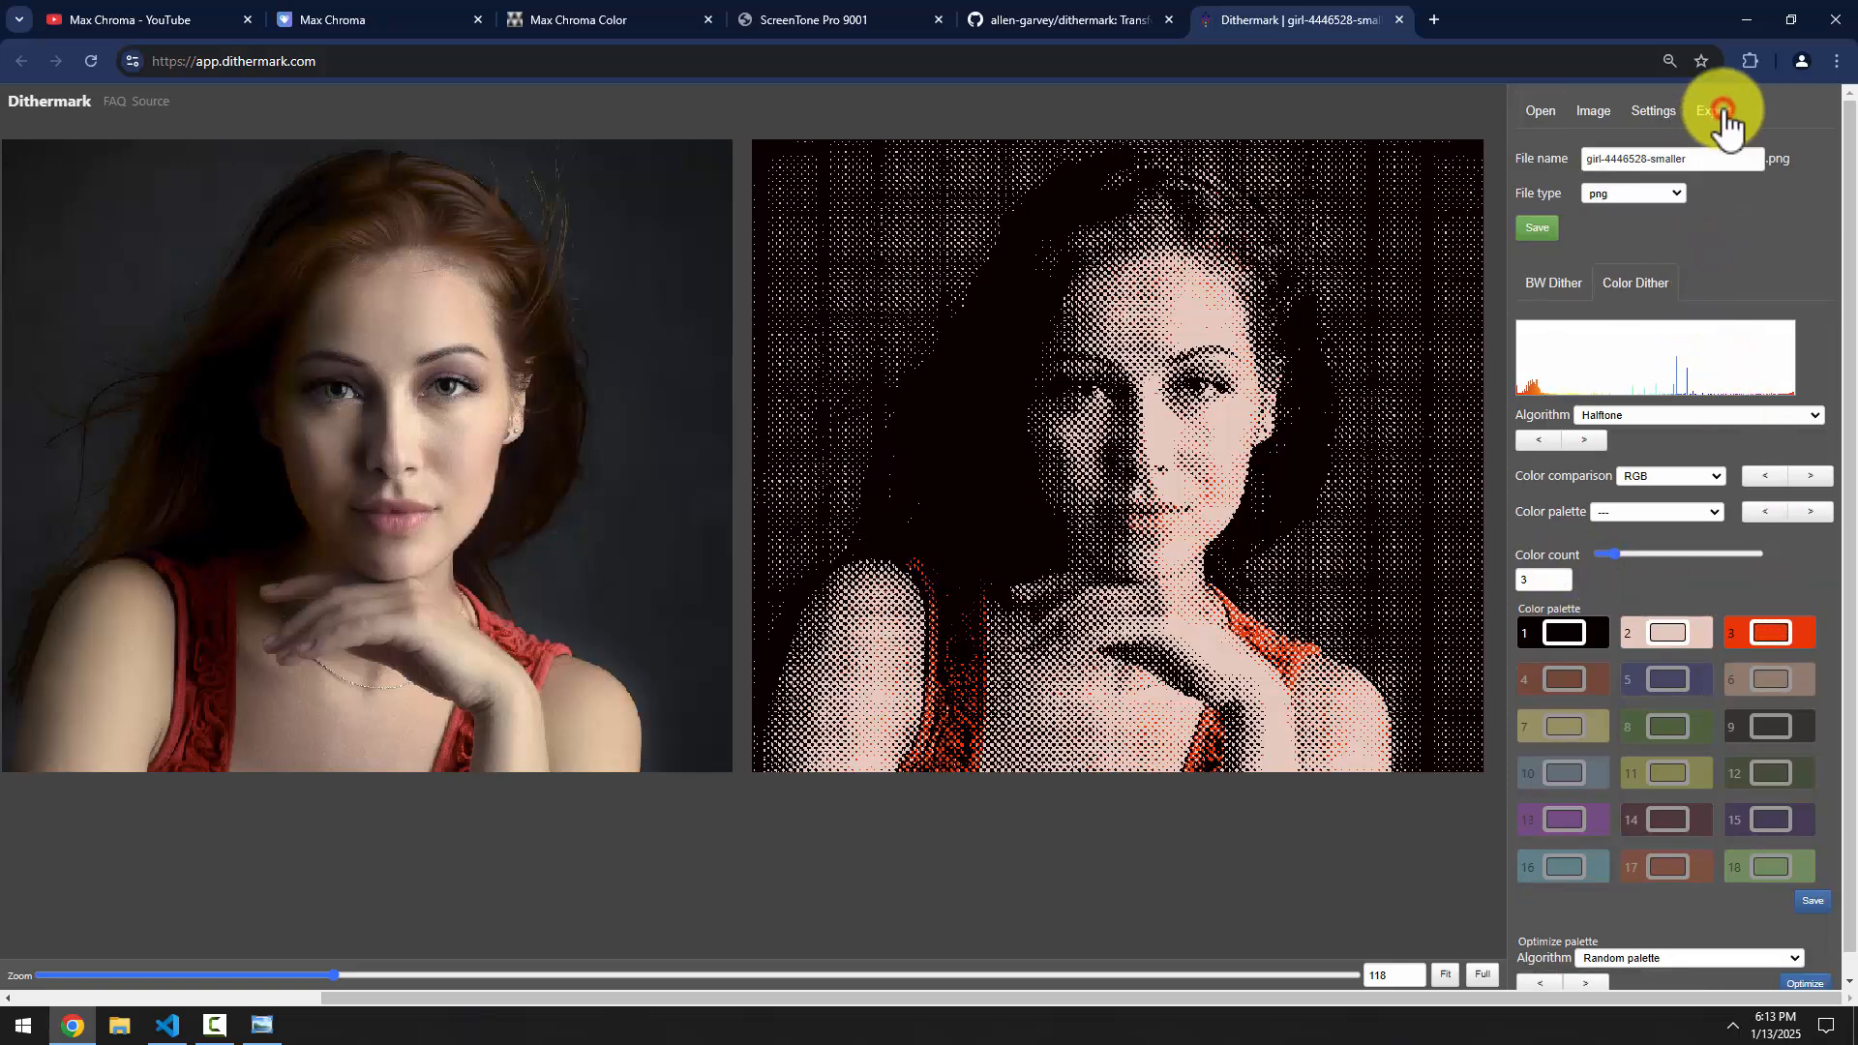
{"action": "left_click", "coordinate": [1550, 228]}
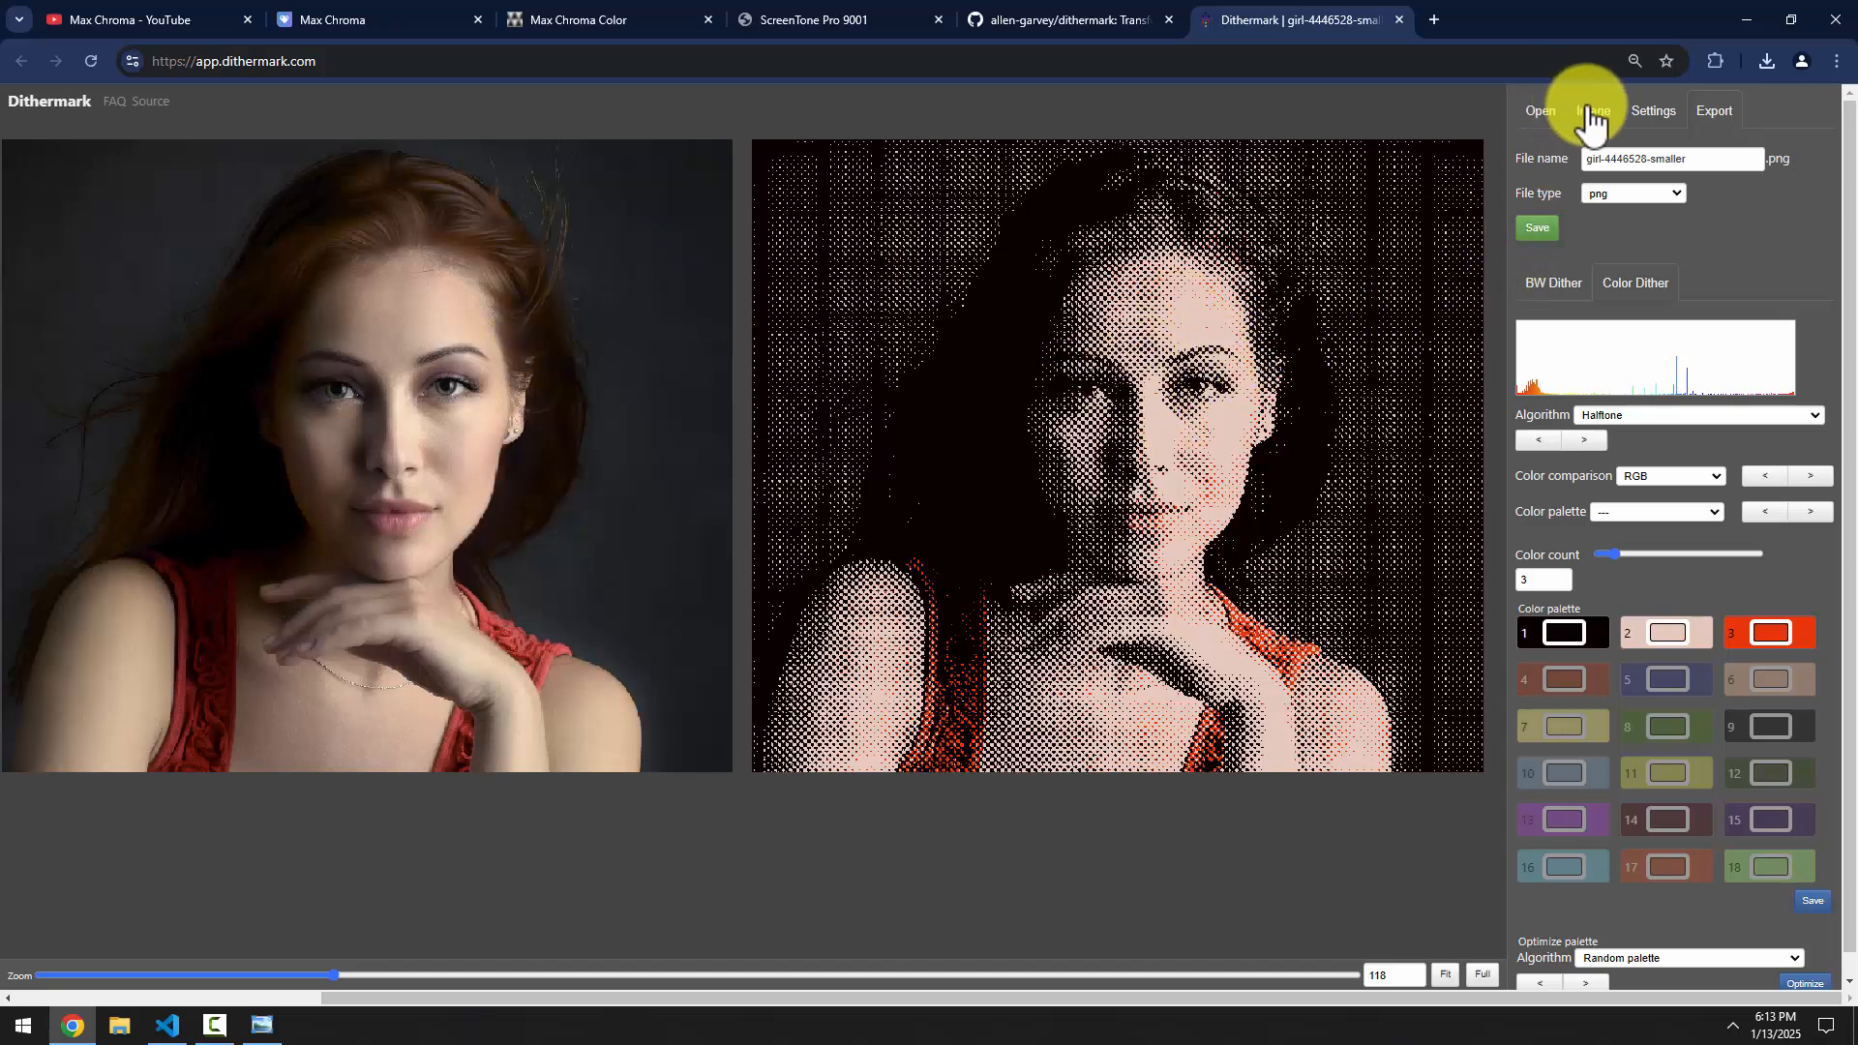
Open the exported girl-4446528-smaller.png from the Downloads folder and examine its halftone dots around the eyes up close
{"action": "left_click", "coordinate": [123, 1025]}
{"action": "double_click", "coordinate": [1031, 334]}
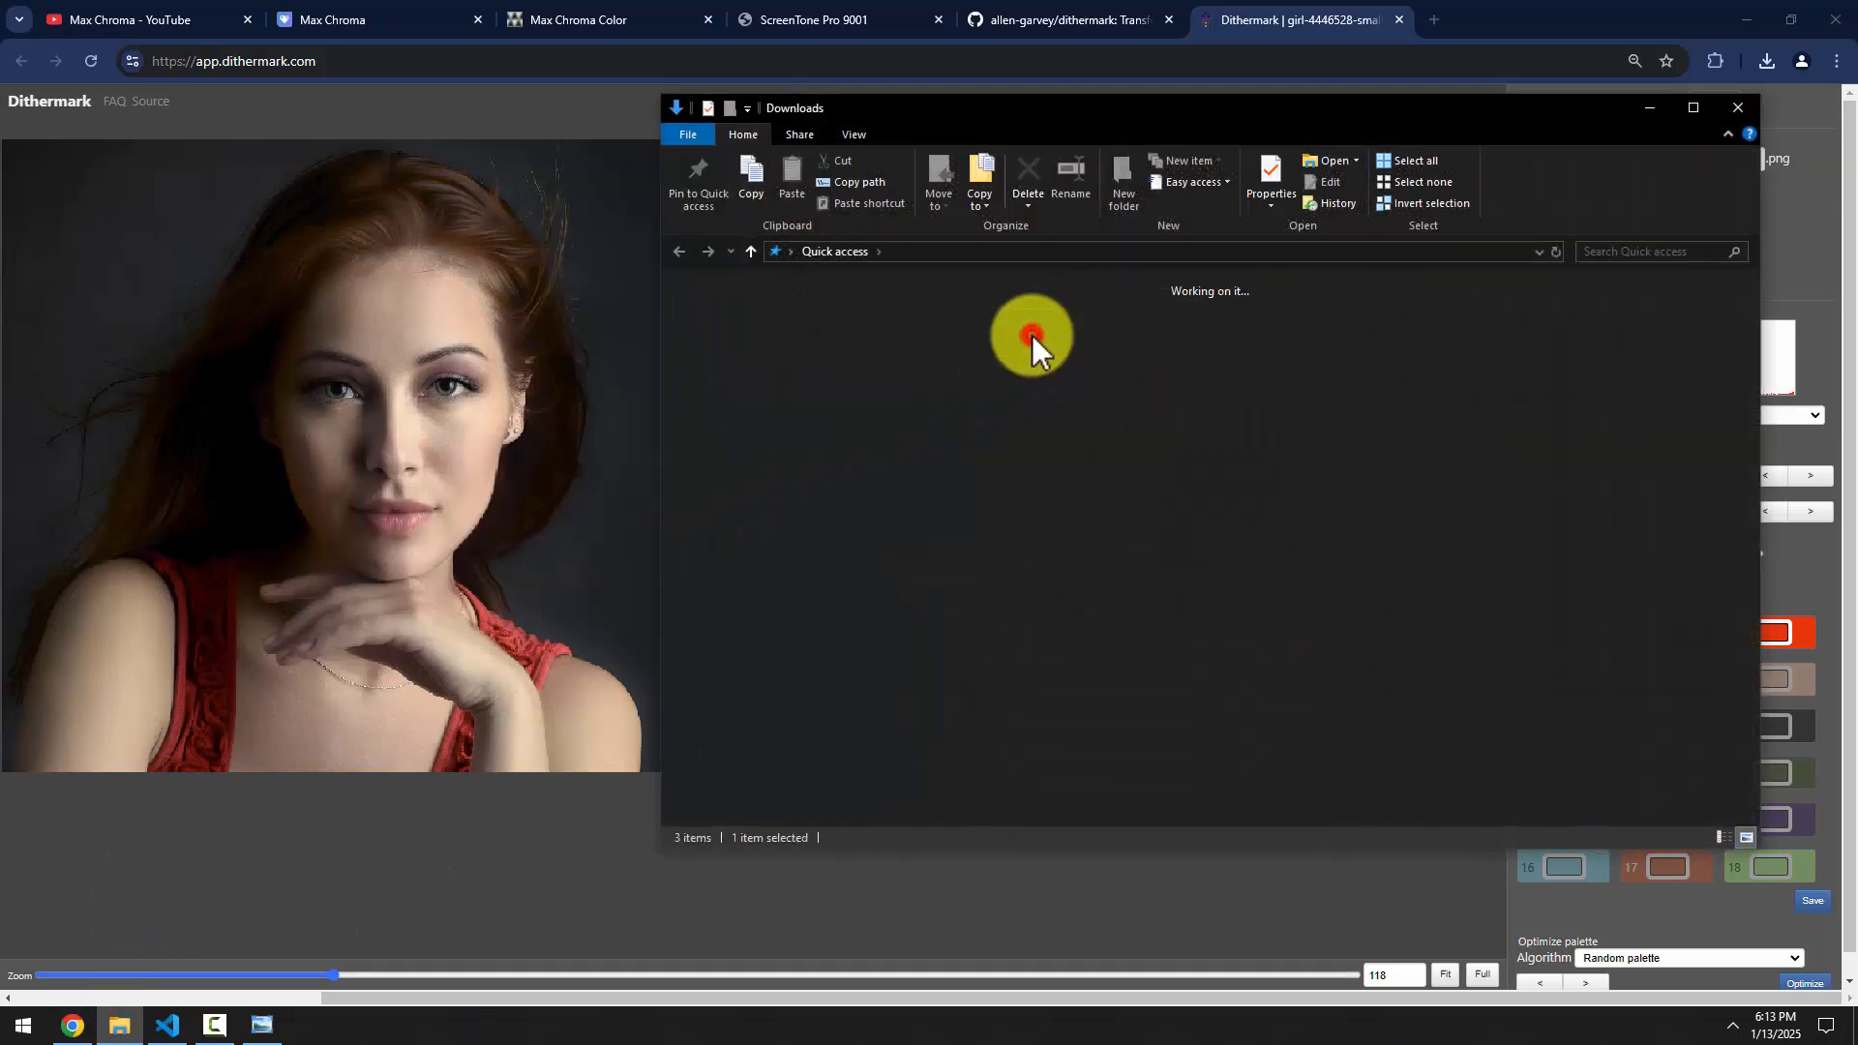
{"action": "left_click", "coordinate": [740, 350]}
{"action": "double_click", "coordinate": [741, 350]}
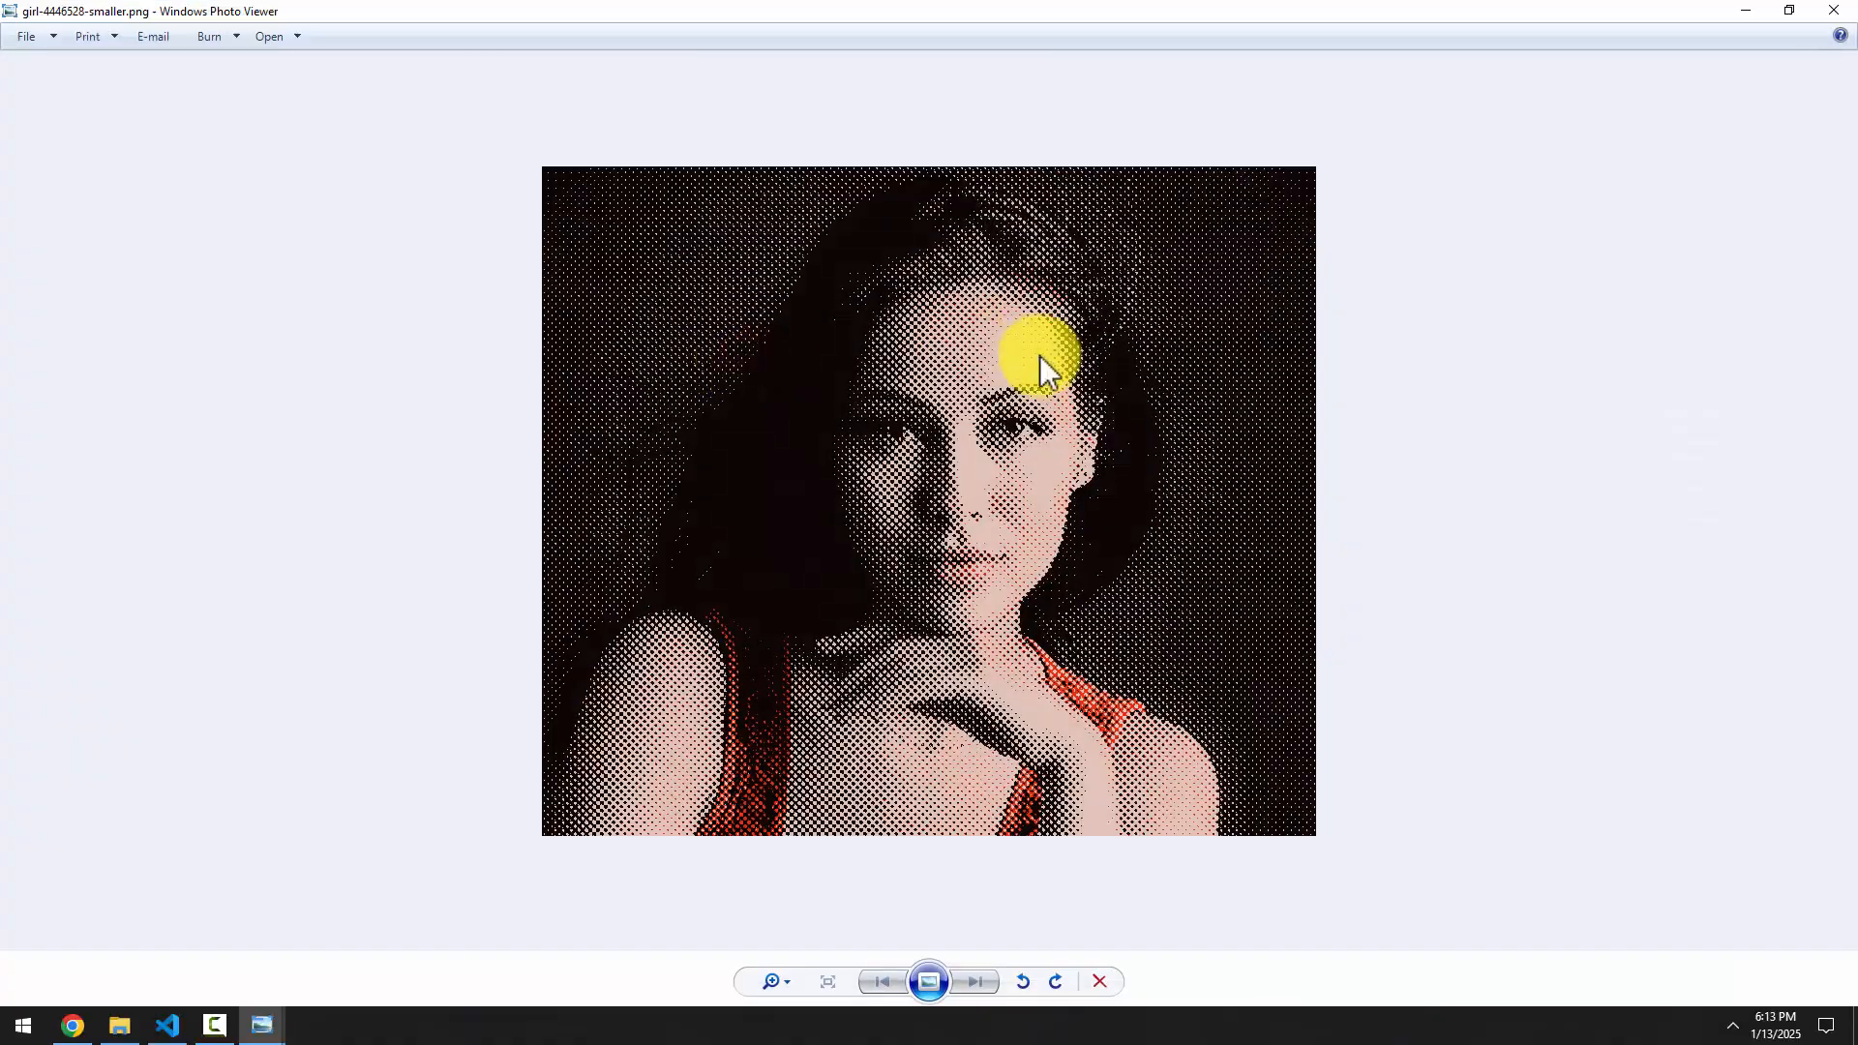
{"action": "scroll", "coordinate": [1049, 365], "scroll_direction": "up", "scroll_amount": 5}
{"action": "left_click_drag", "start_coordinate": [1113, 593], "coordinate": [914, 556]}
{"action": "scroll", "coordinate": [1402, 584], "scroll_direction": "down", "scroll_amount": 4}
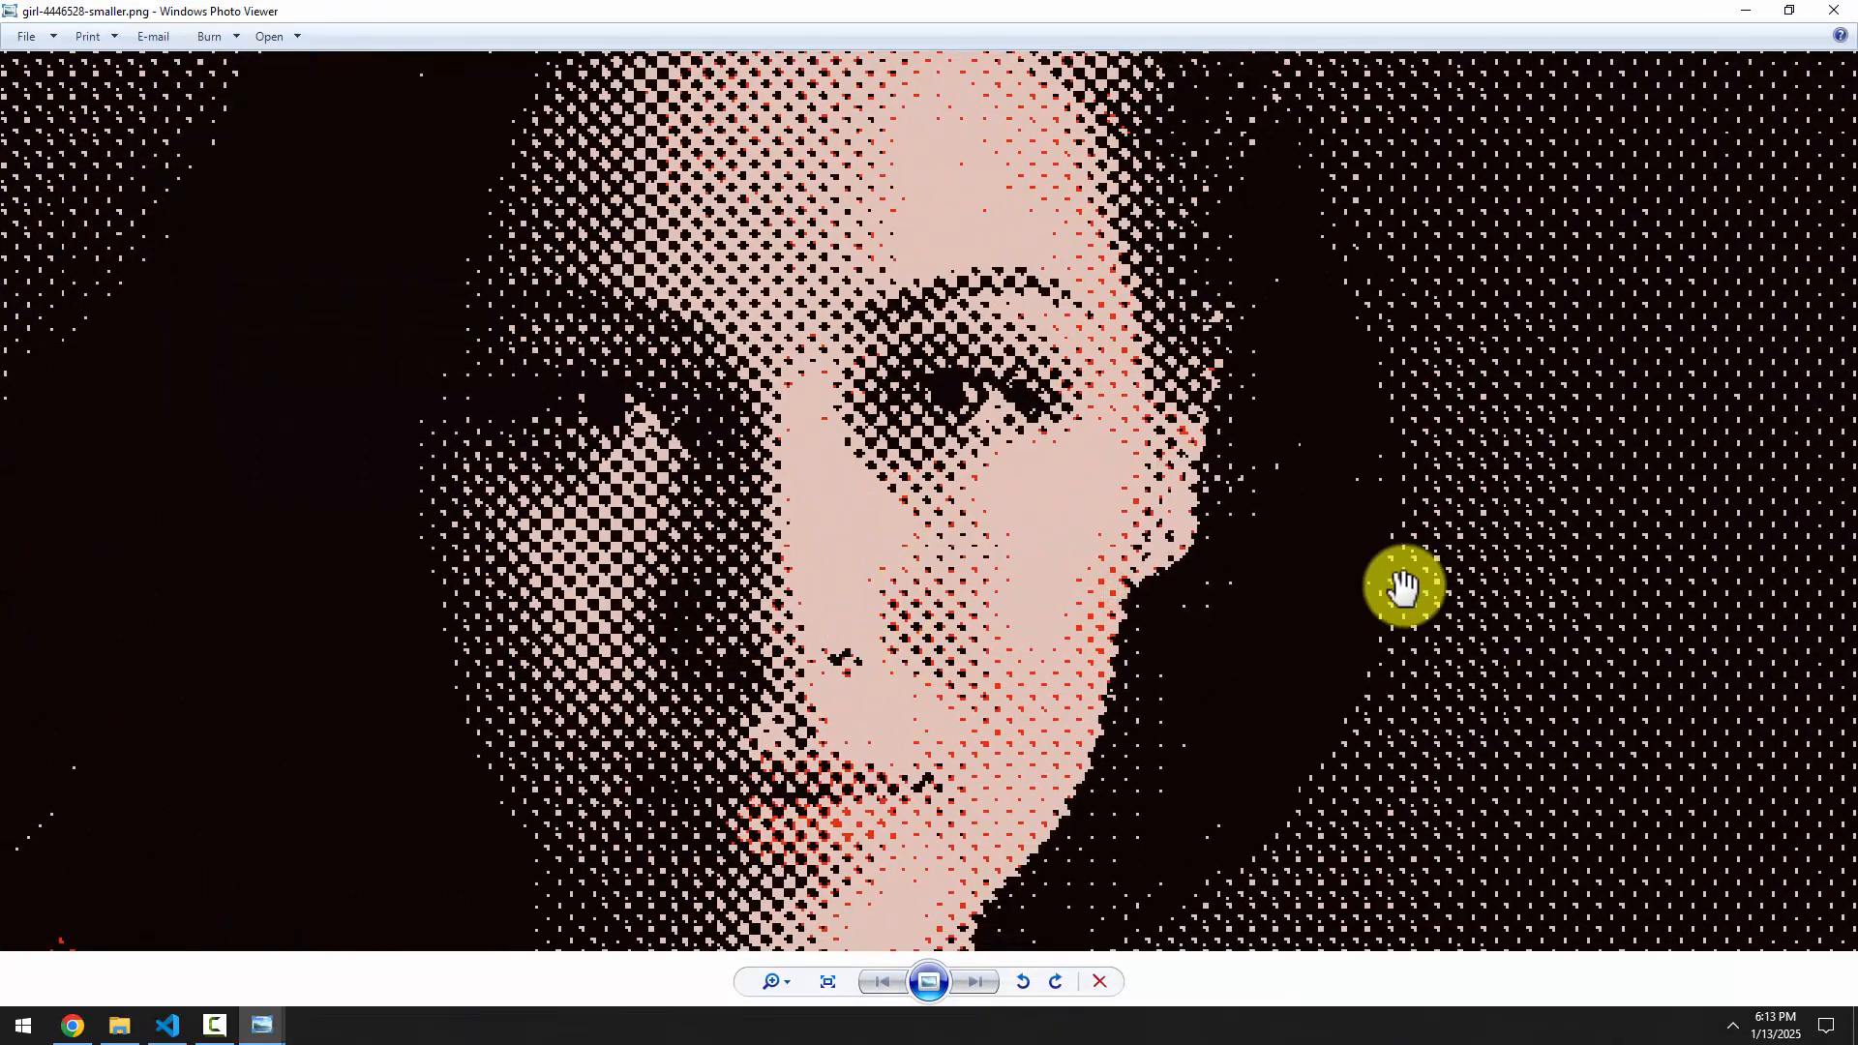
{"action": "scroll", "coordinate": [1007, 461], "scroll_direction": "up", "scroll_amount": 6}
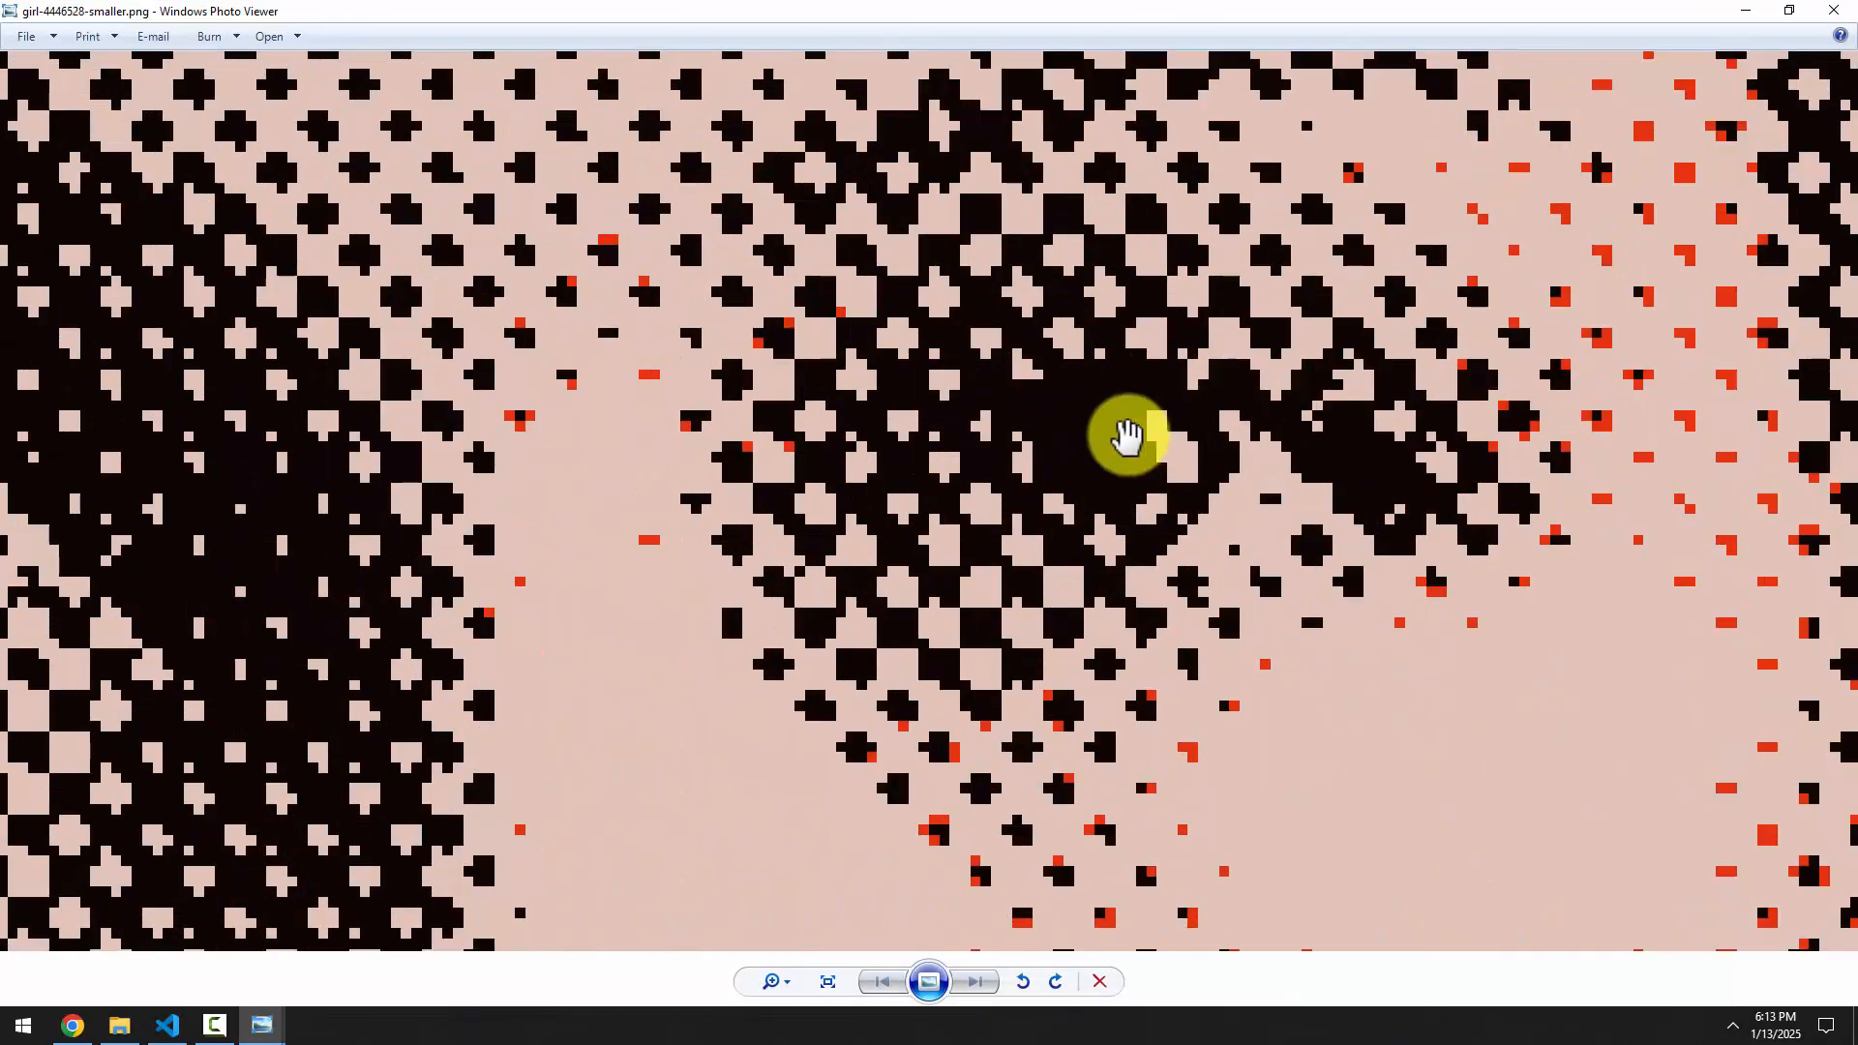
{"action": "scroll", "coordinate": [1103, 439], "scroll_direction": "down", "scroll_amount": 2}
{"action": "scroll", "coordinate": [1103, 439], "scroll_direction": "up", "scroll_amount": 2}
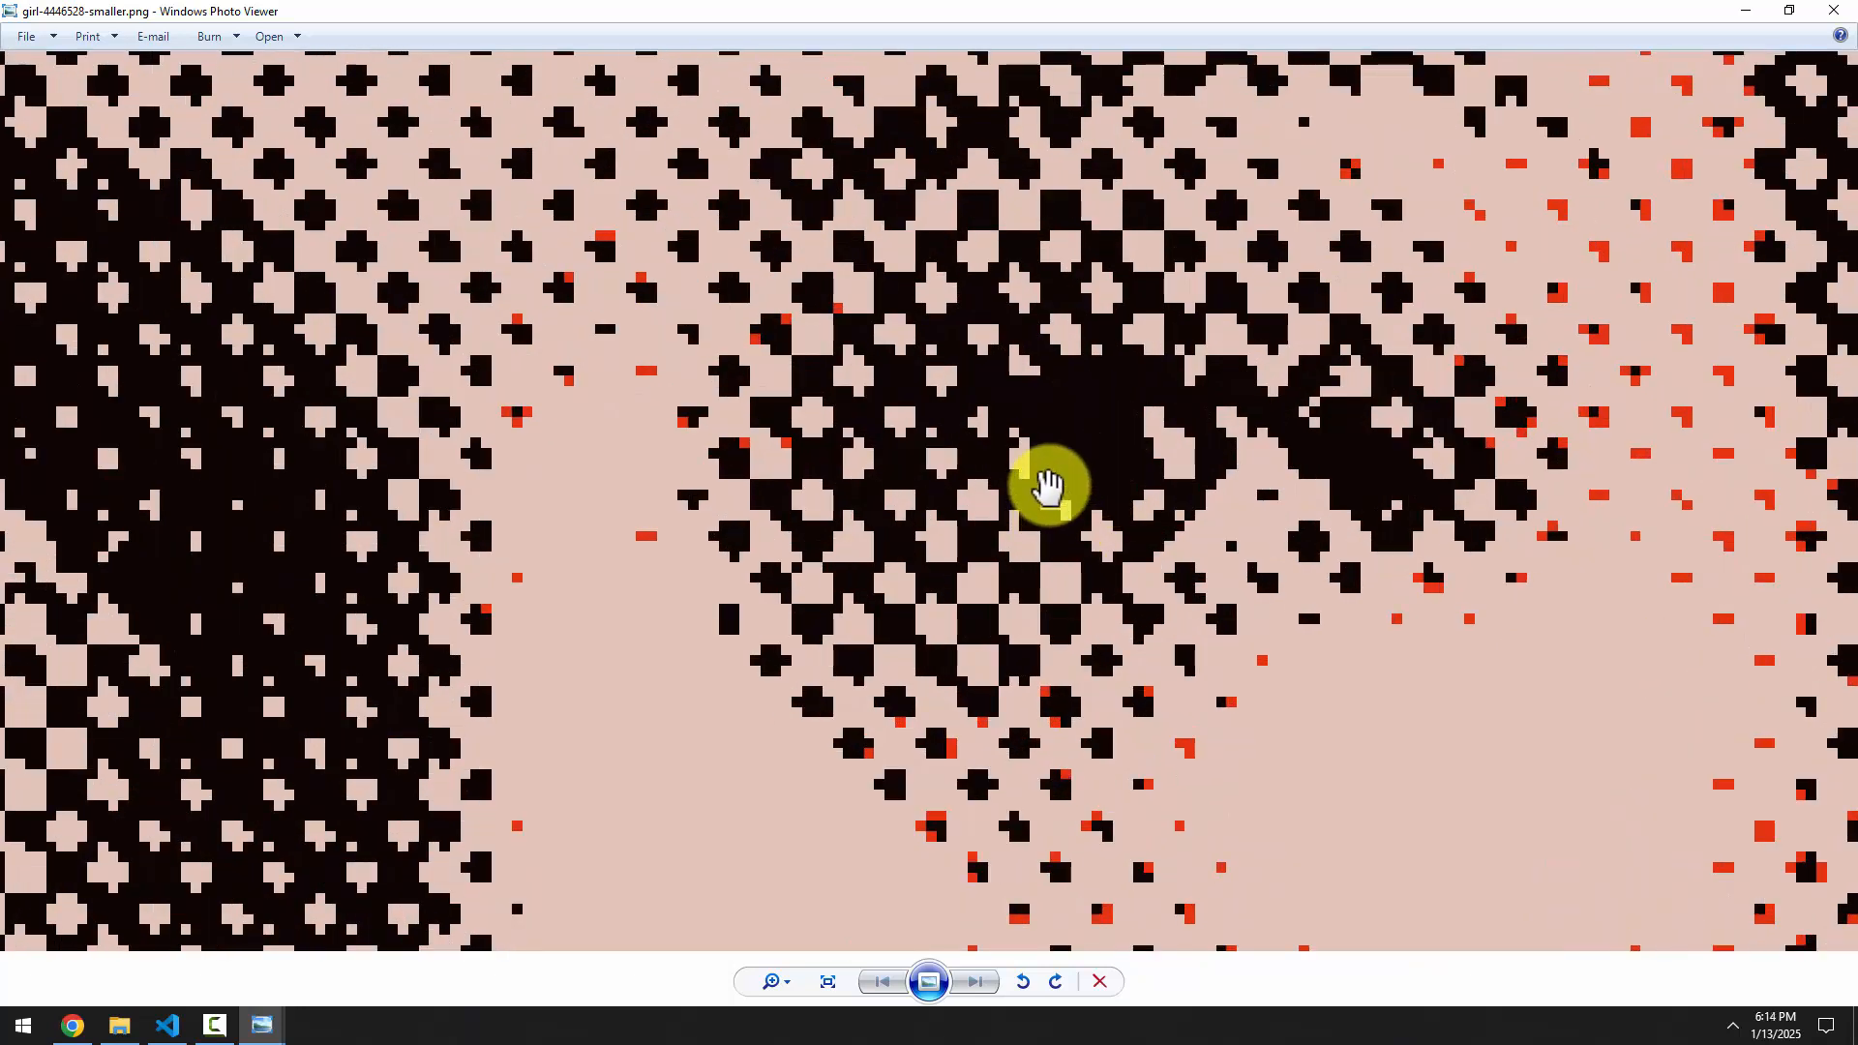
{"action": "scroll", "coordinate": [1040, 484], "scroll_direction": "down", "scroll_amount": 3}
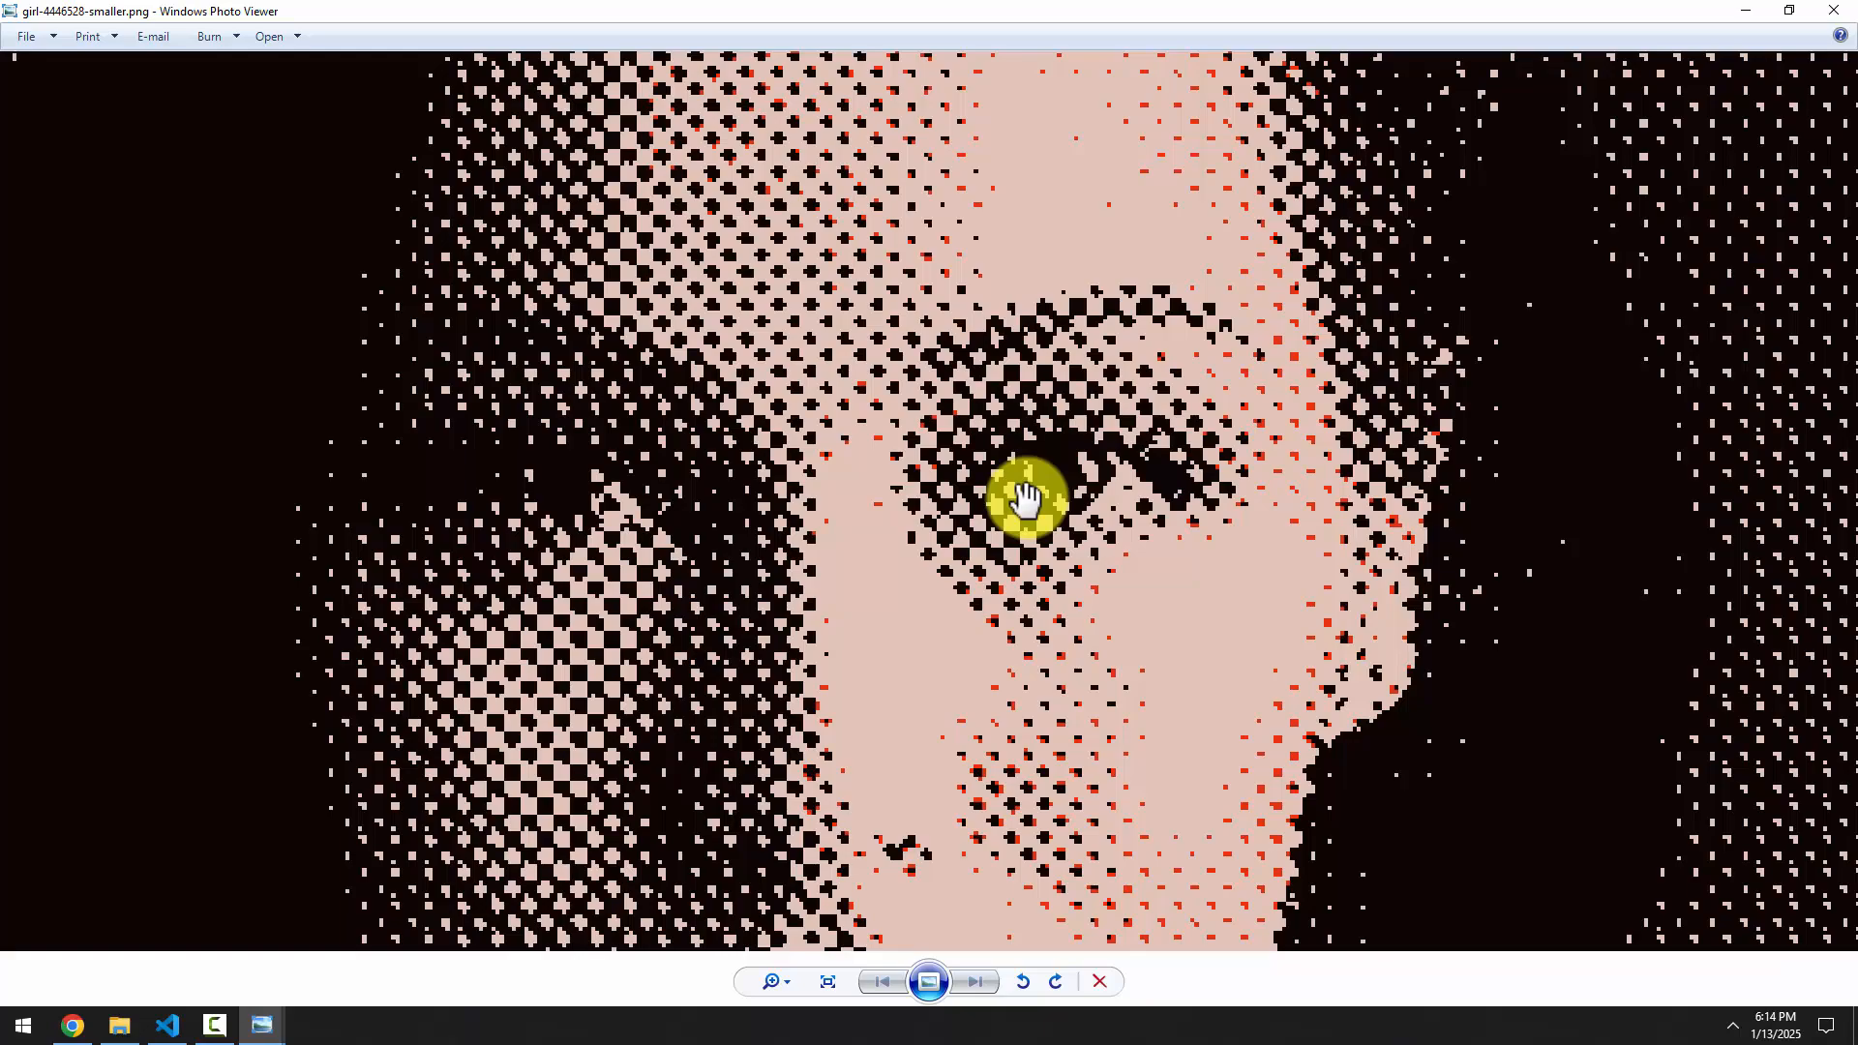
{"action": "scroll", "coordinate": [1025, 498], "scroll_direction": "down", "scroll_amount": 5}
{"action": "left_click", "coordinate": [1746, 11]}
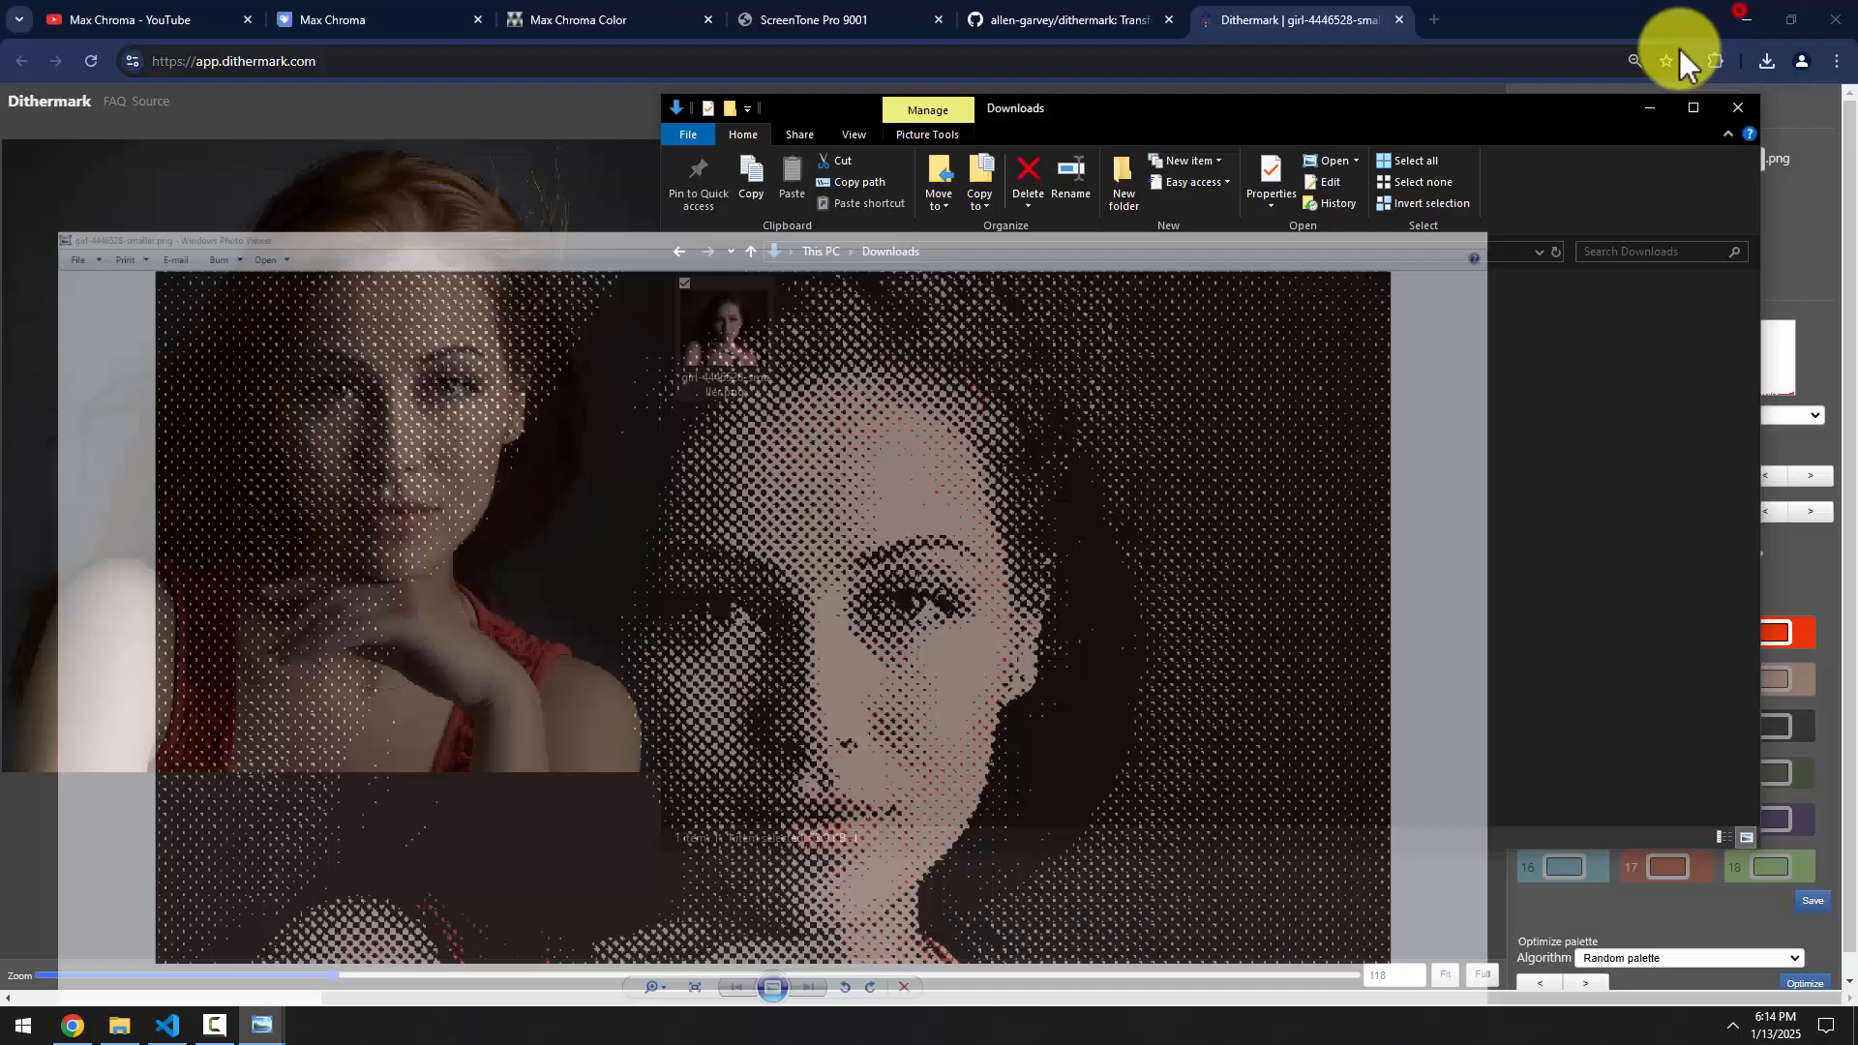
Load the portrait girl-4446528.png into Dithermark and export its three-color halftone as a PNG
{"action": "left_click", "coordinate": [1242, 38]}
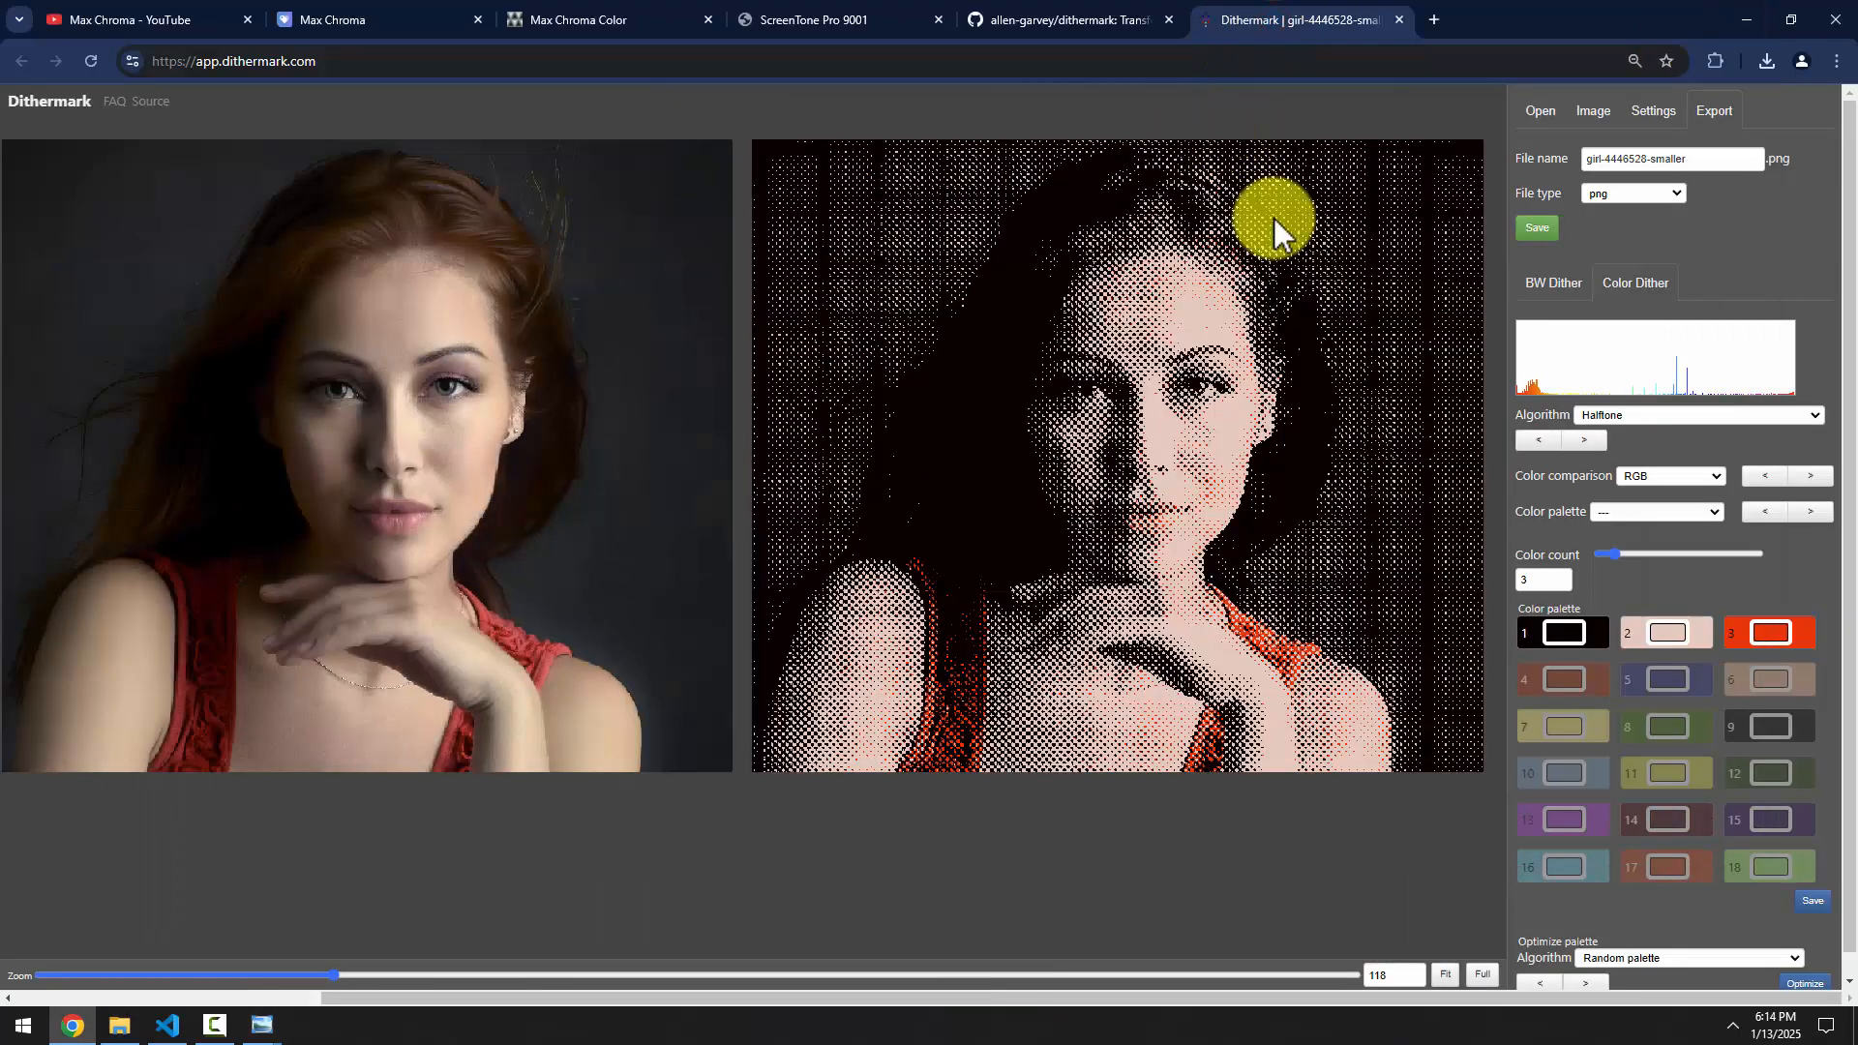
{"action": "left_click", "coordinate": [1538, 111]}
{"action": "left_click", "coordinate": [1550, 176]}
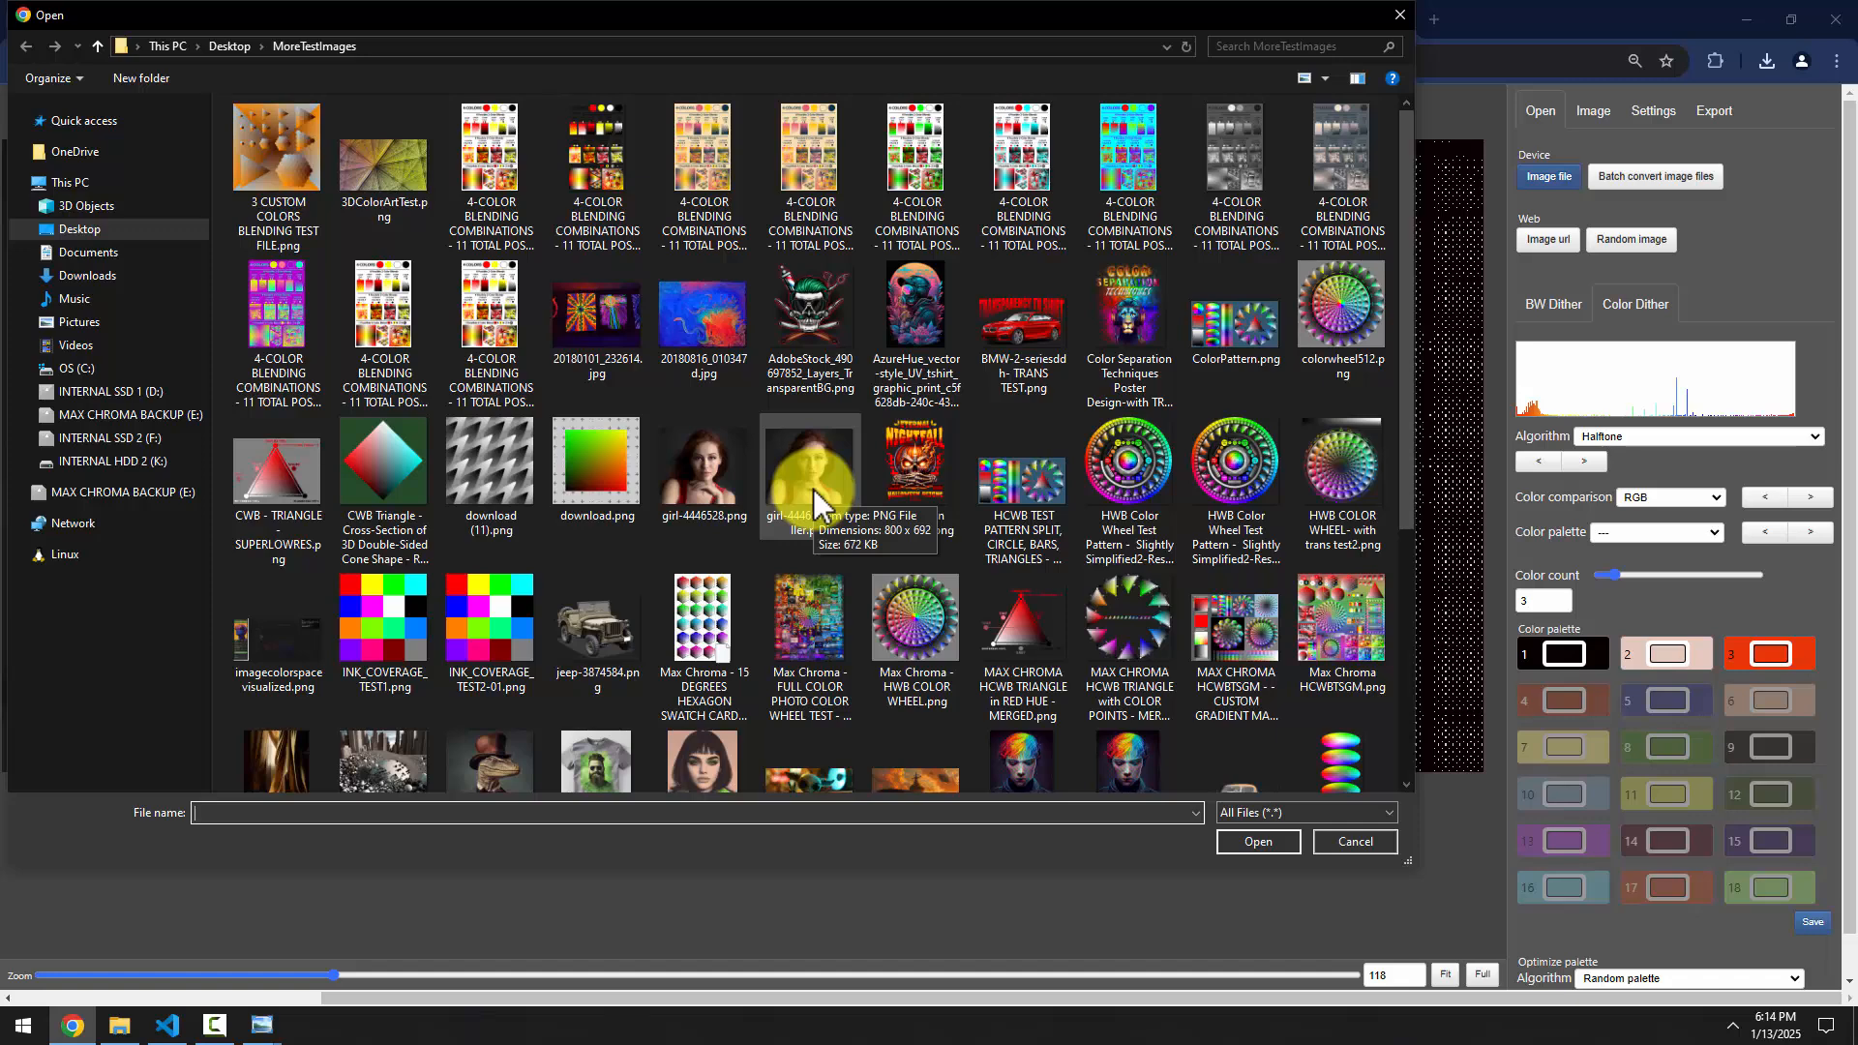
{"action": "double_click", "coordinate": [704, 481]}
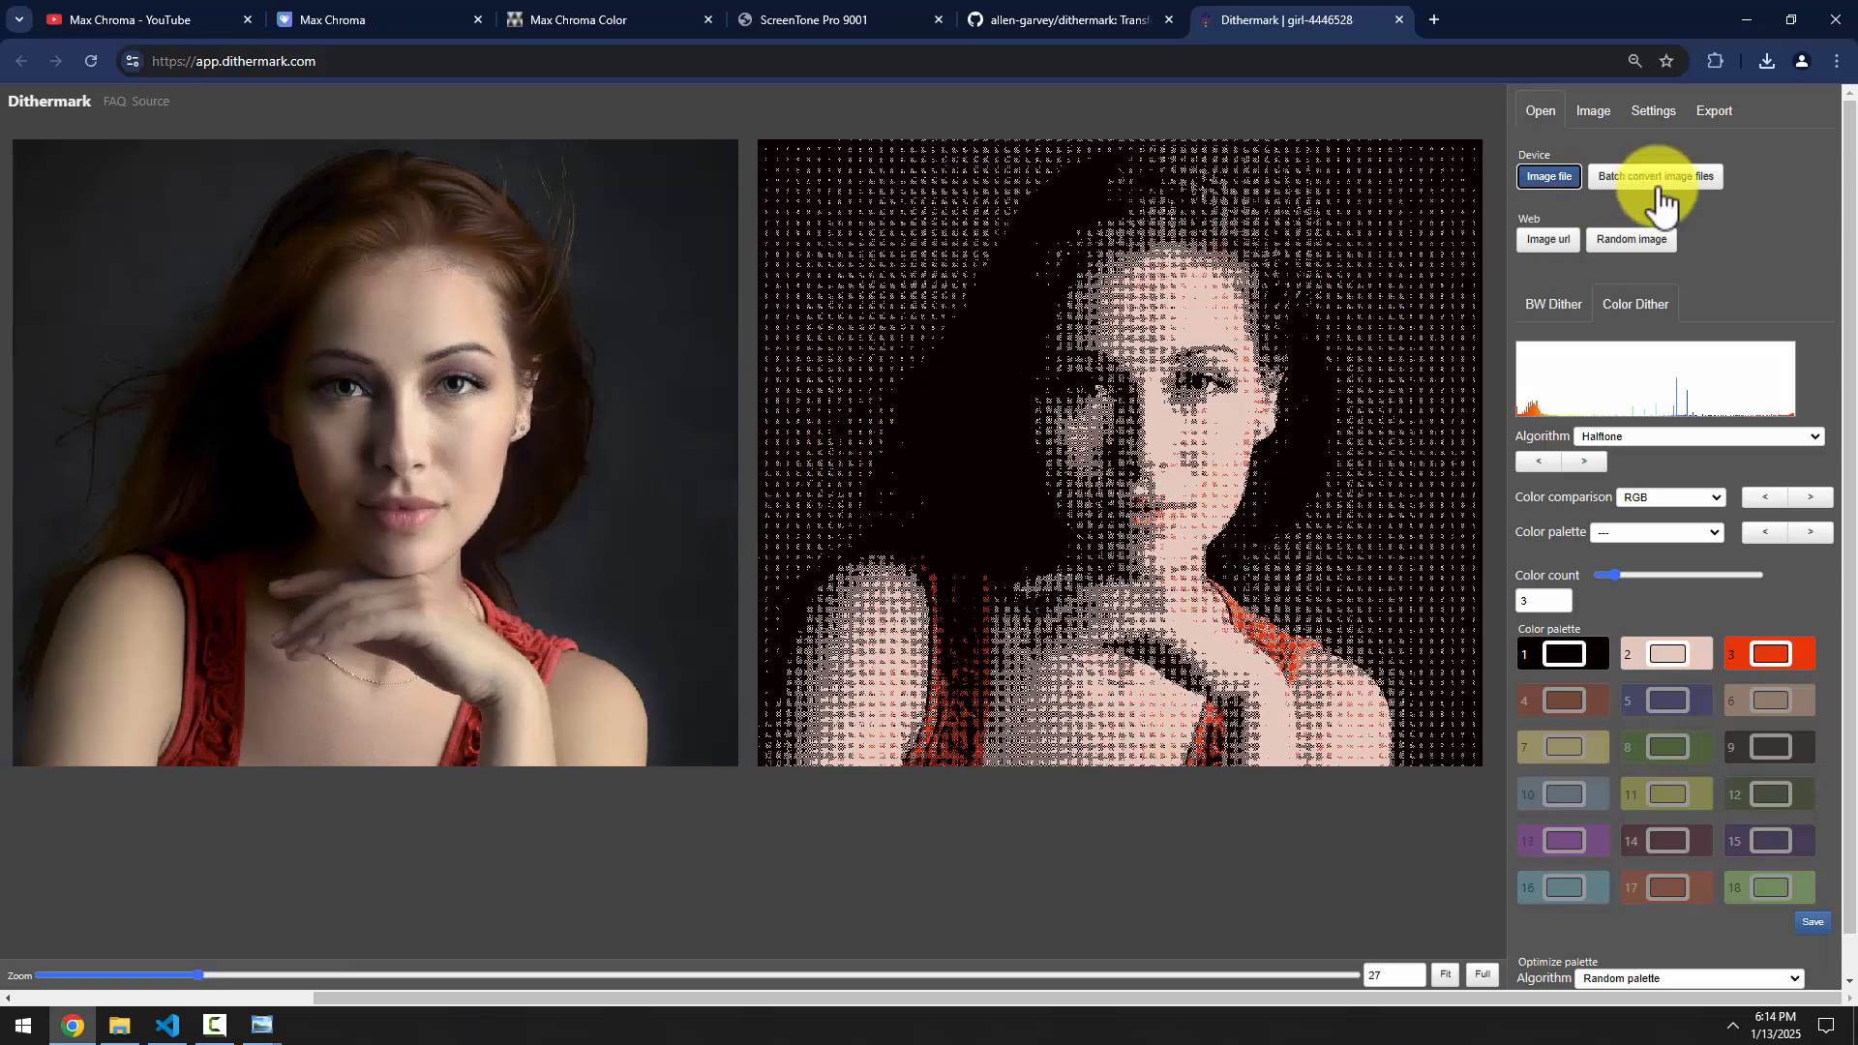
{"action": "left_click", "coordinate": [1718, 107]}
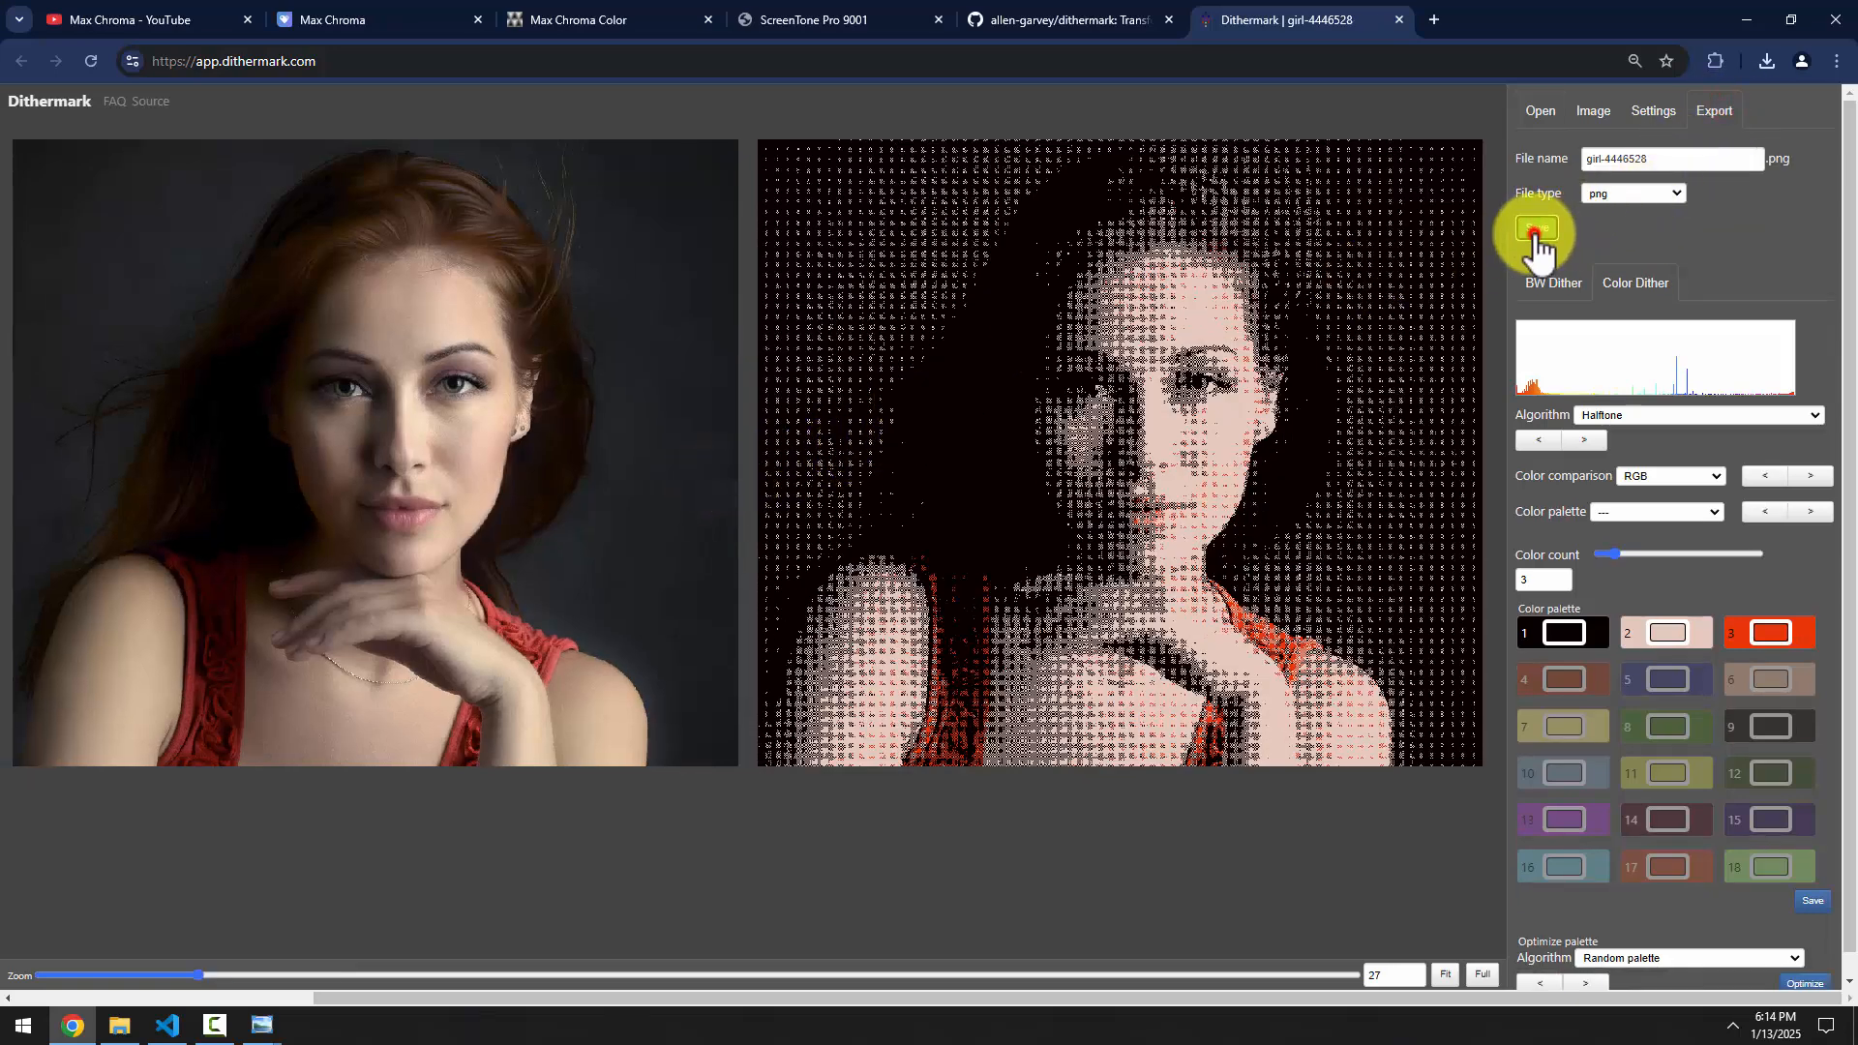
Open the exported girl-4446528.png from the Downloads folder and examine its halftone dots around the eye, mouth and neck
{"action": "left_click", "coordinate": [119, 1024]}
{"action": "left_click", "coordinate": [891, 252]}
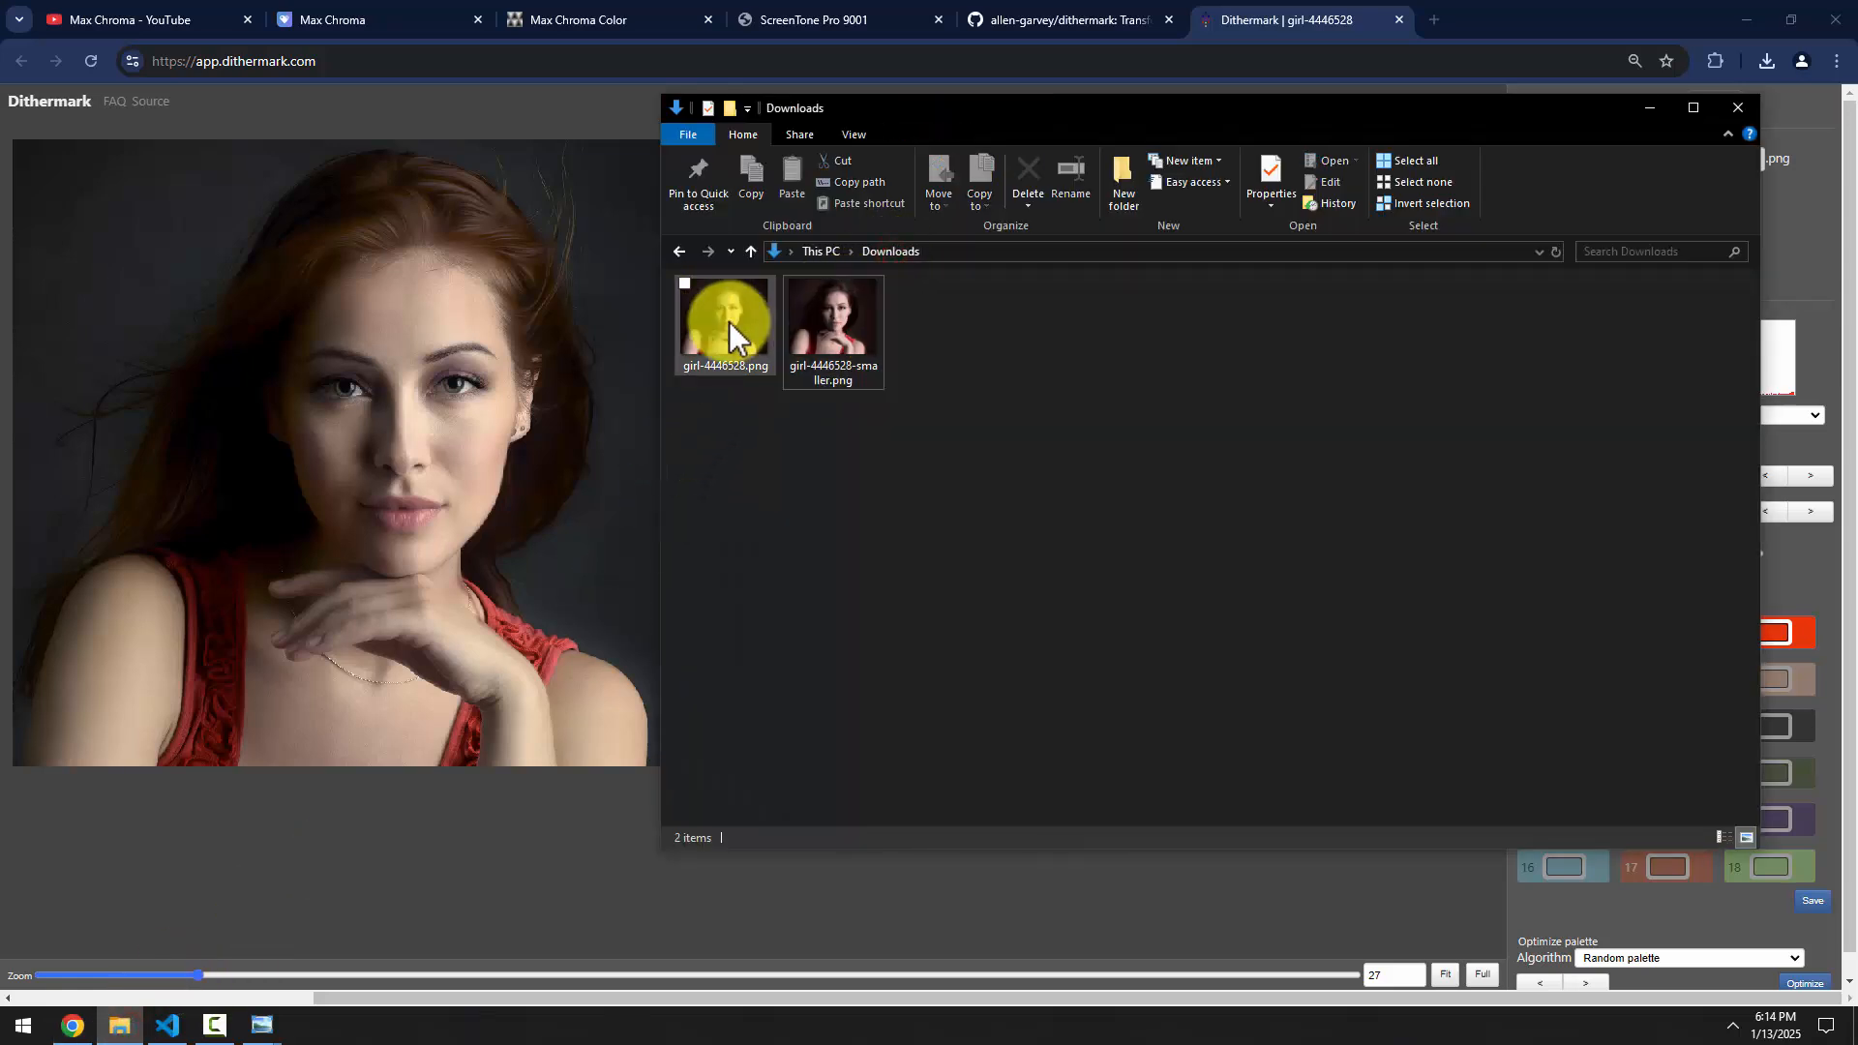
{"action": "left_click", "coordinate": [729, 321]}
{"action": "double_click", "coordinate": [729, 323]}
{"action": "scroll", "coordinate": [926, 455], "scroll_direction": "up", "scroll_amount": 4}
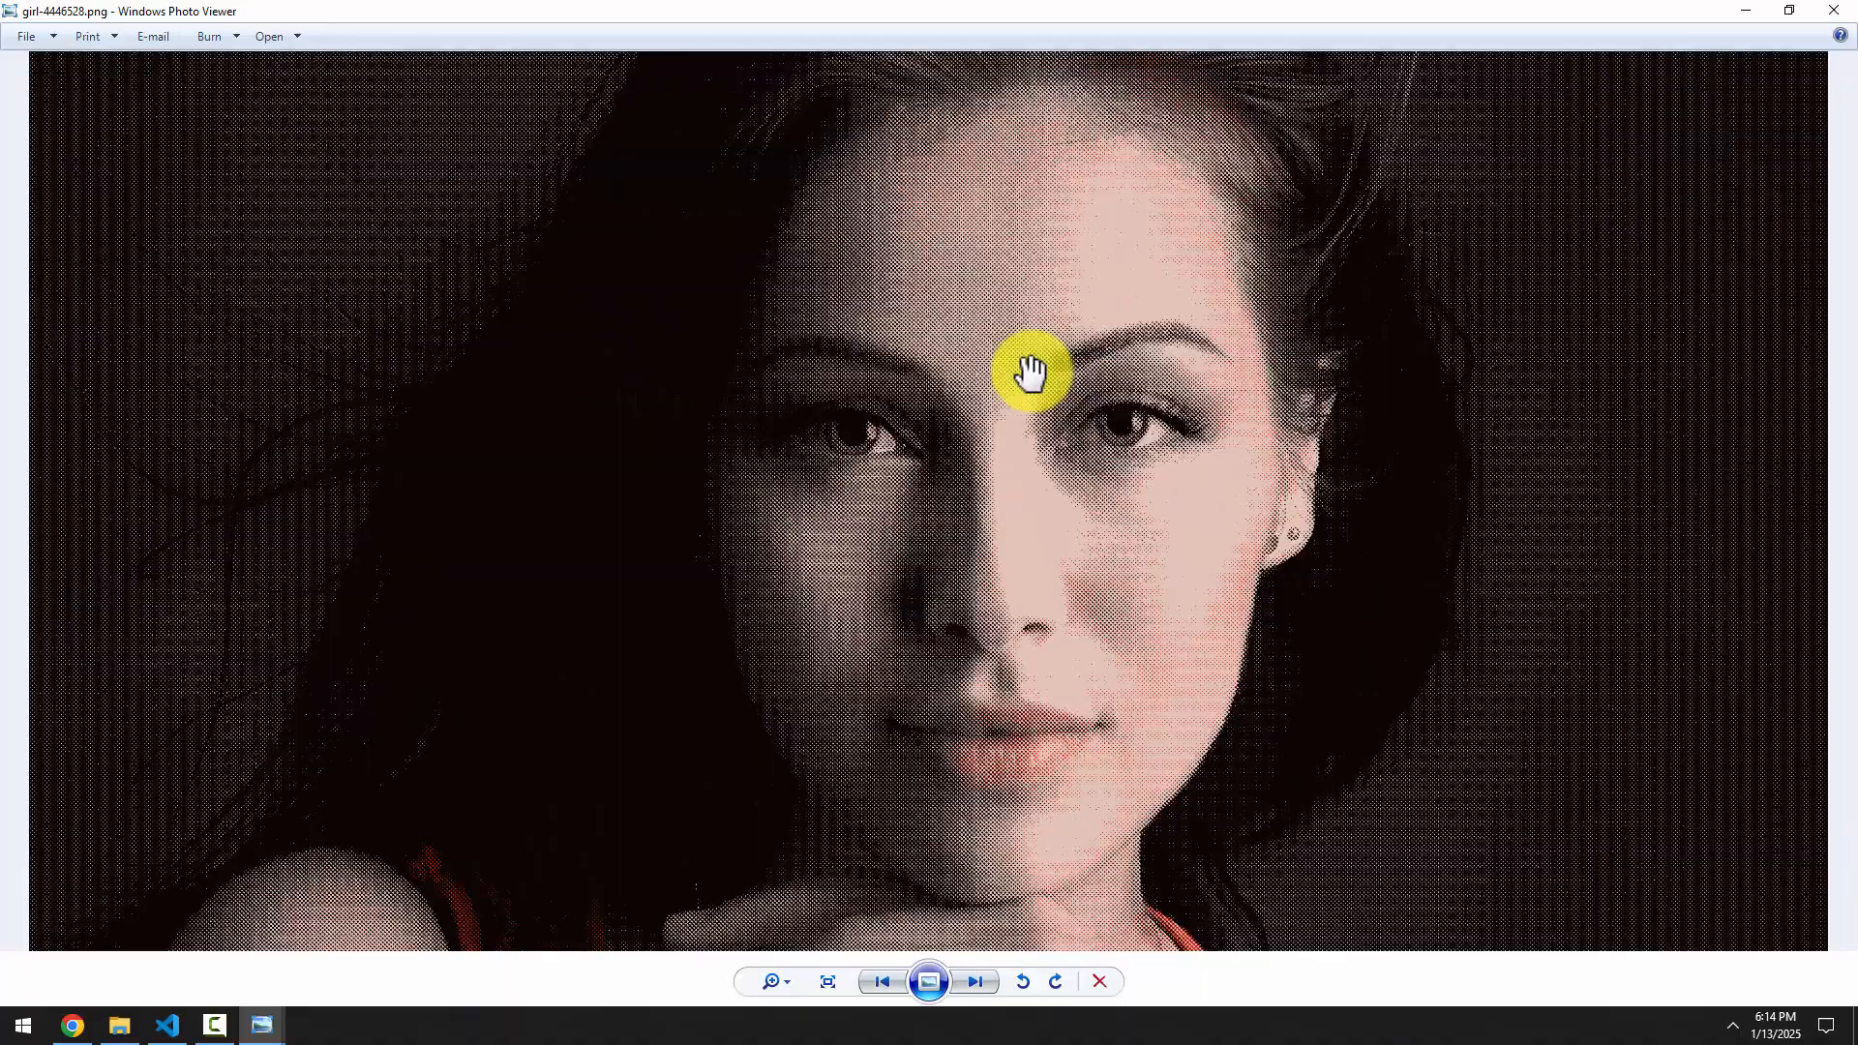
{"action": "scroll", "coordinate": [1086, 448], "scroll_direction": "up", "scroll_amount": 6}
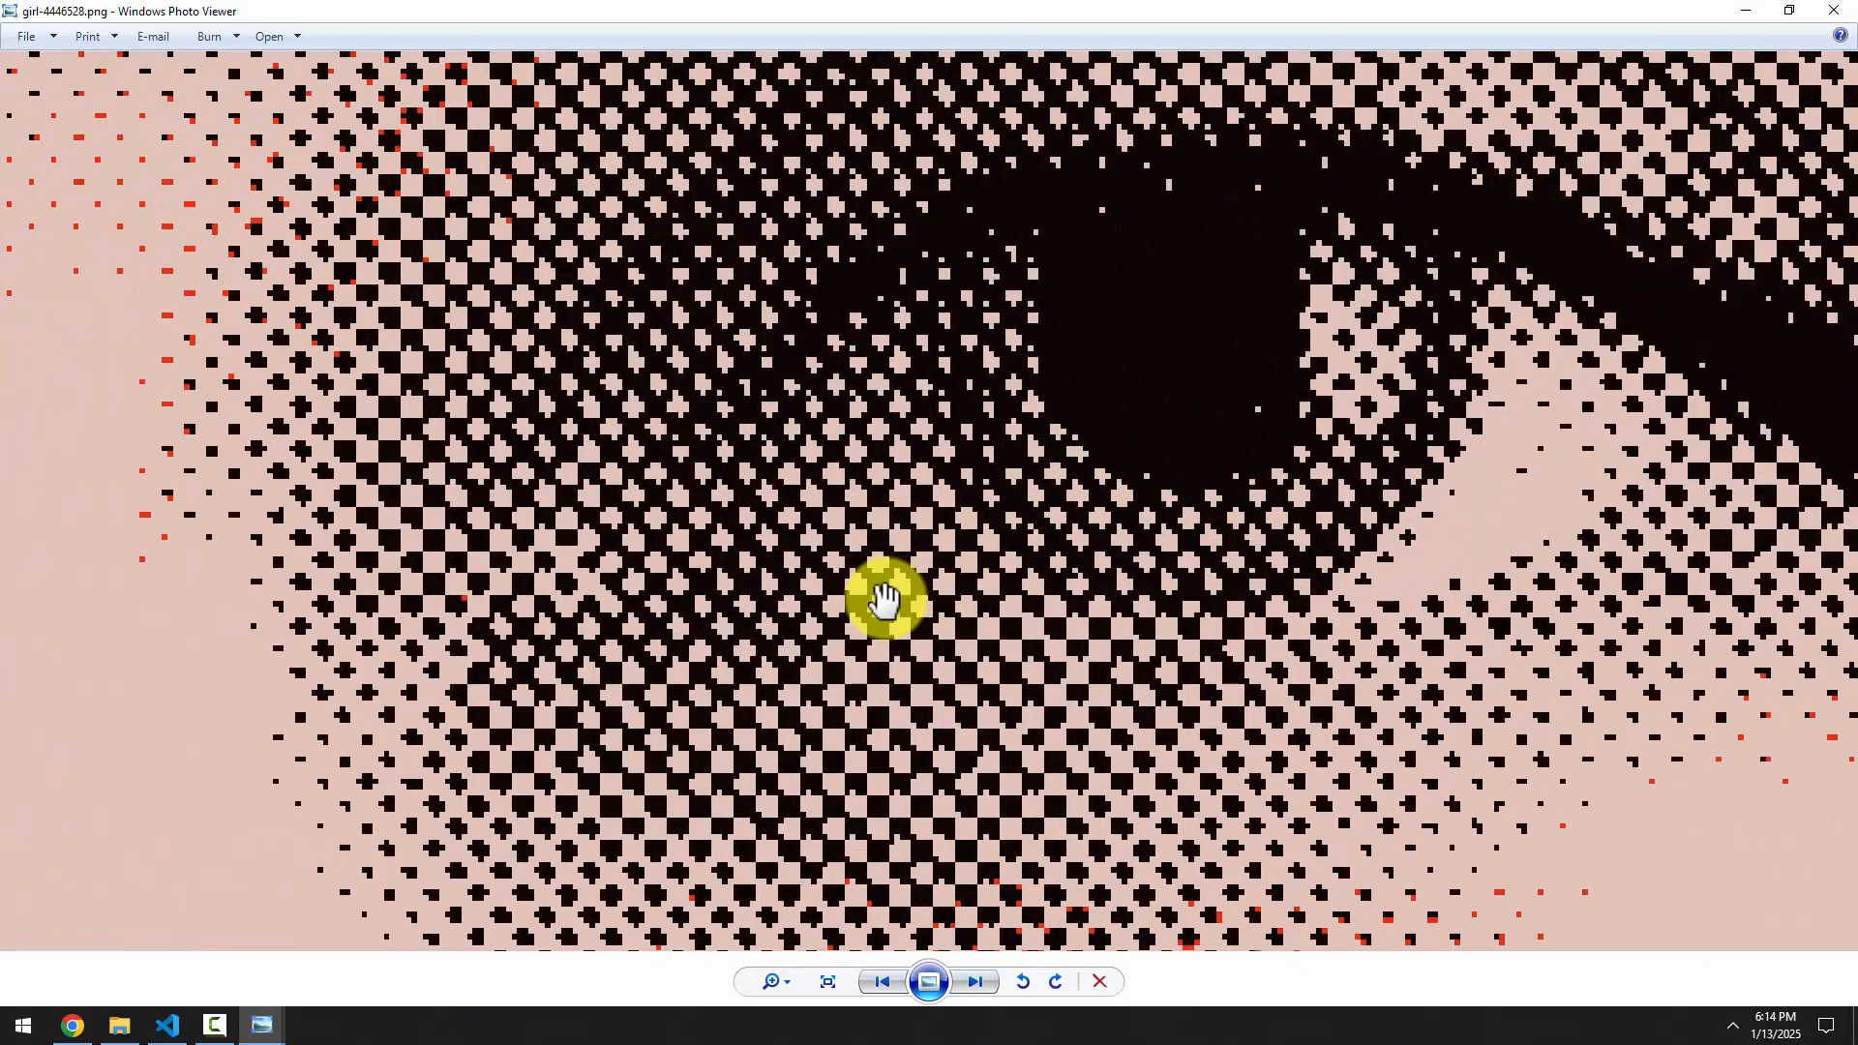
{"action": "scroll", "coordinate": [881, 585], "scroll_direction": "down", "scroll_amount": 4}
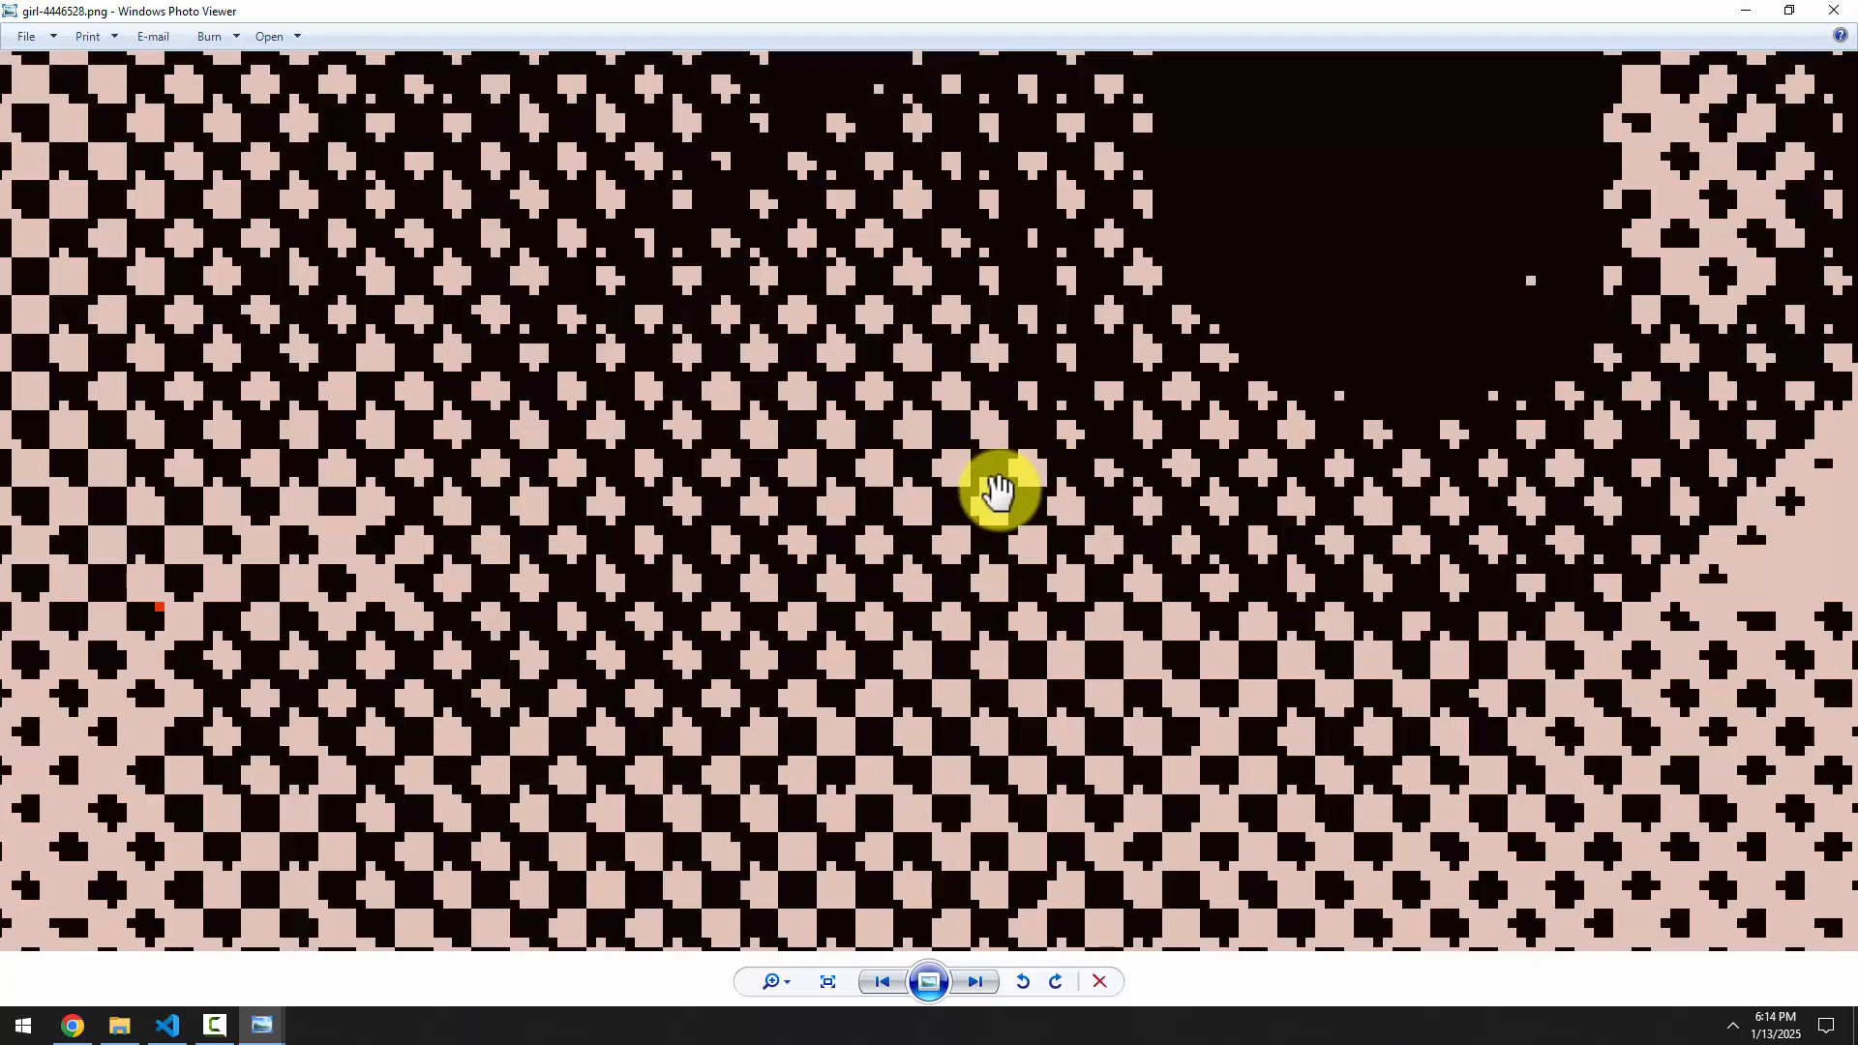
{"action": "scroll", "coordinate": [940, 534], "scroll_direction": "down", "scroll_amount": 6}
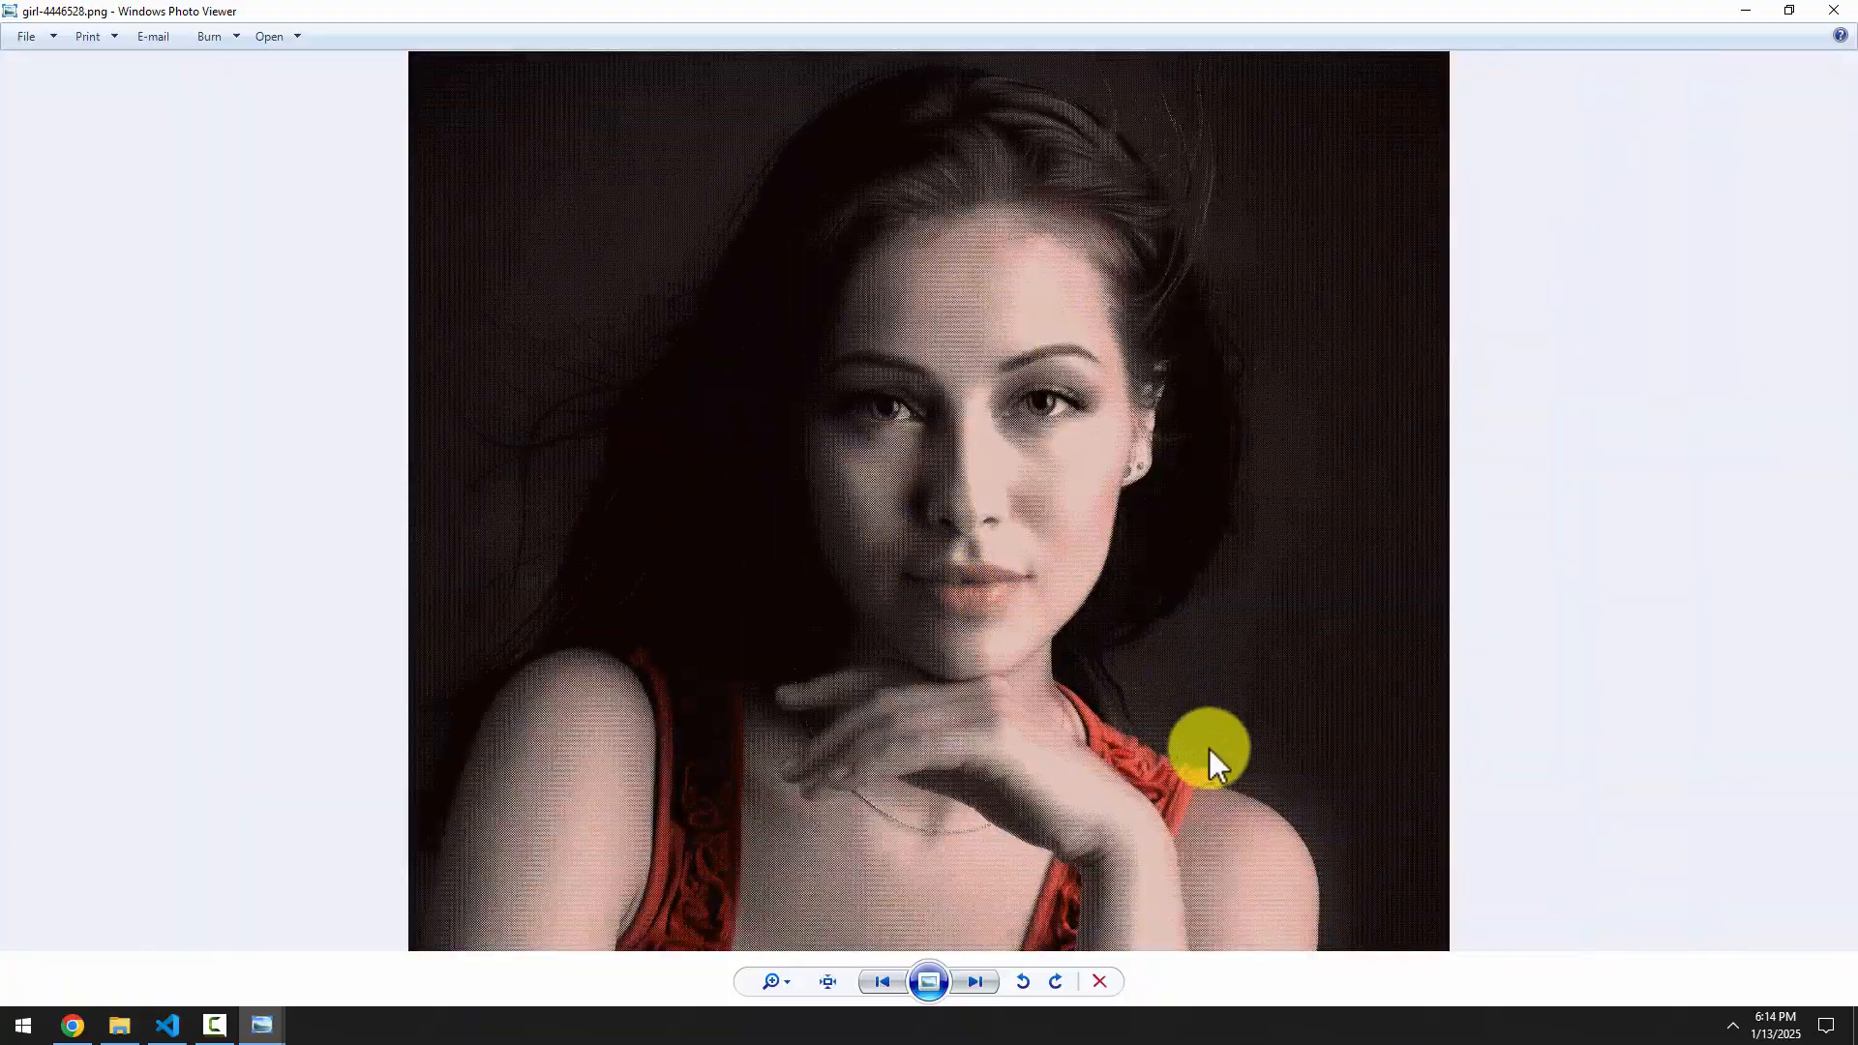
{"action": "scroll", "coordinate": [1209, 747], "scroll_direction": "up", "scroll_amount": 4}
{"action": "scroll", "coordinate": [1112, 386], "scroll_direction": "up", "scroll_amount": 2}
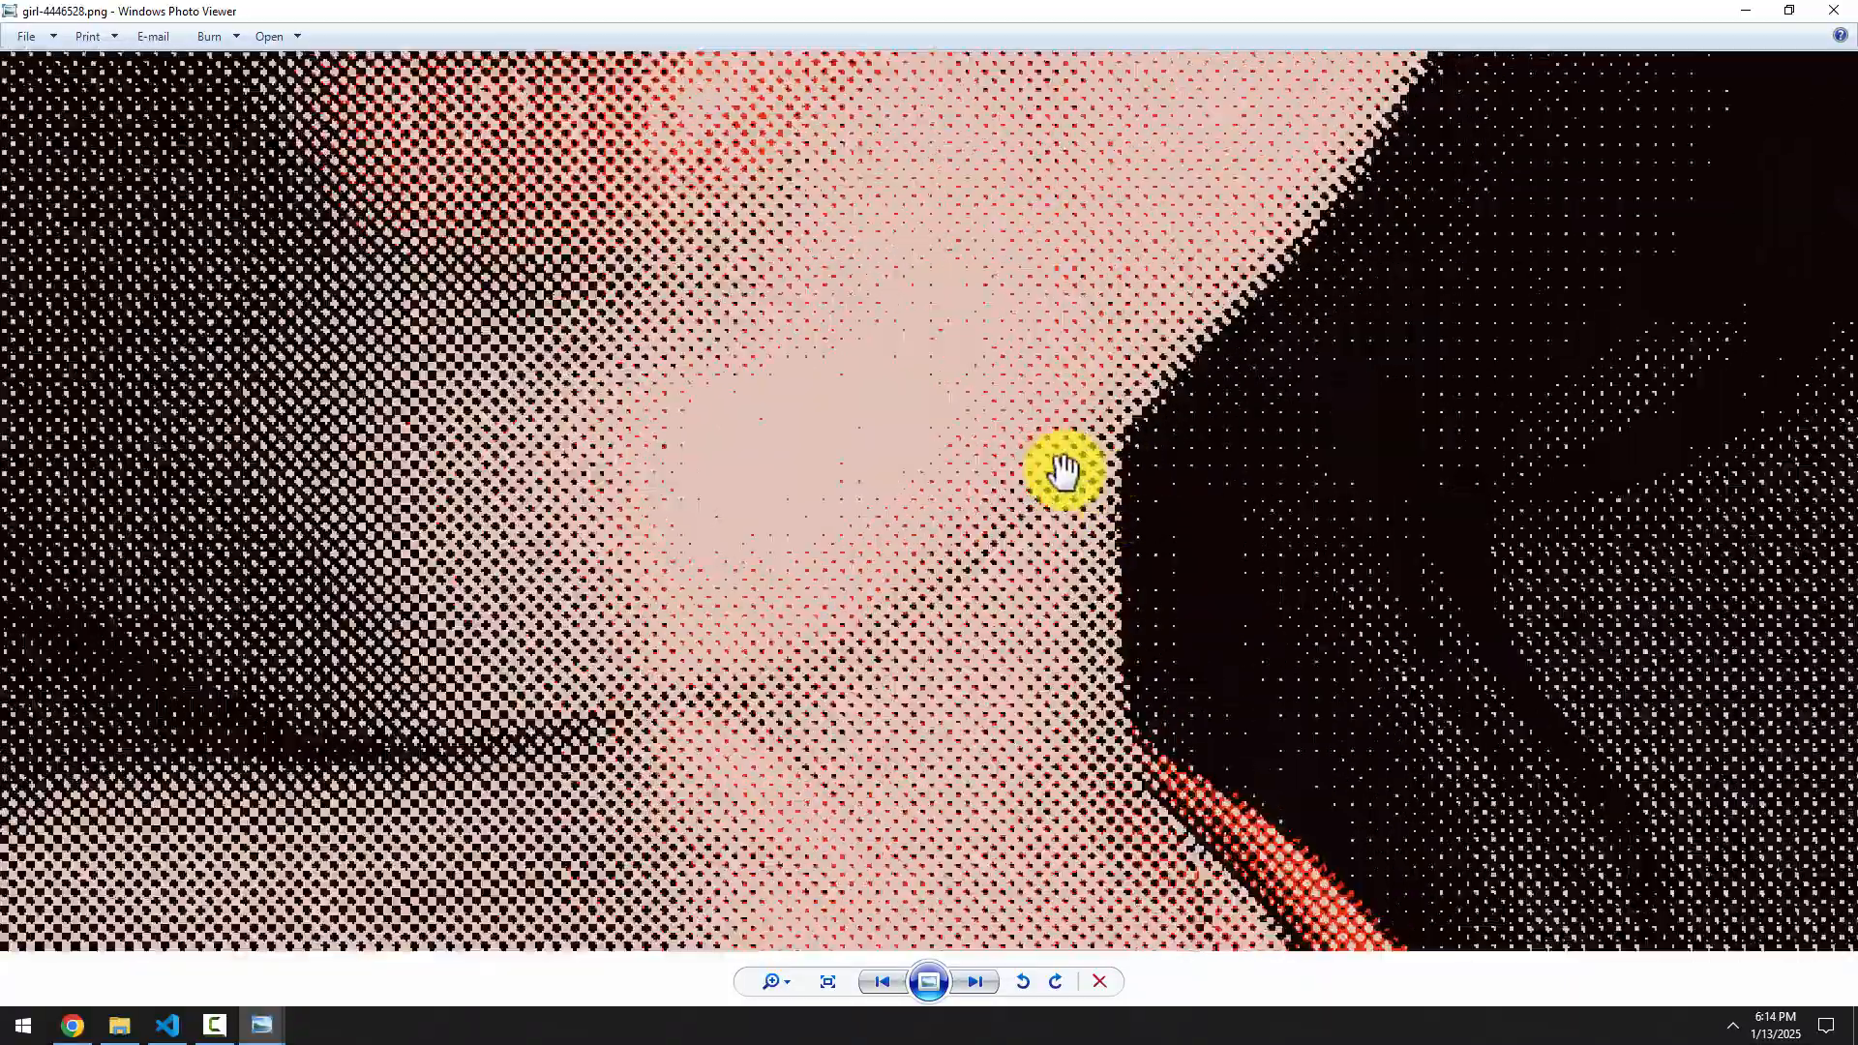
{"action": "scroll", "coordinate": [1012, 600], "scroll_direction": "down", "scroll_amount": 6}
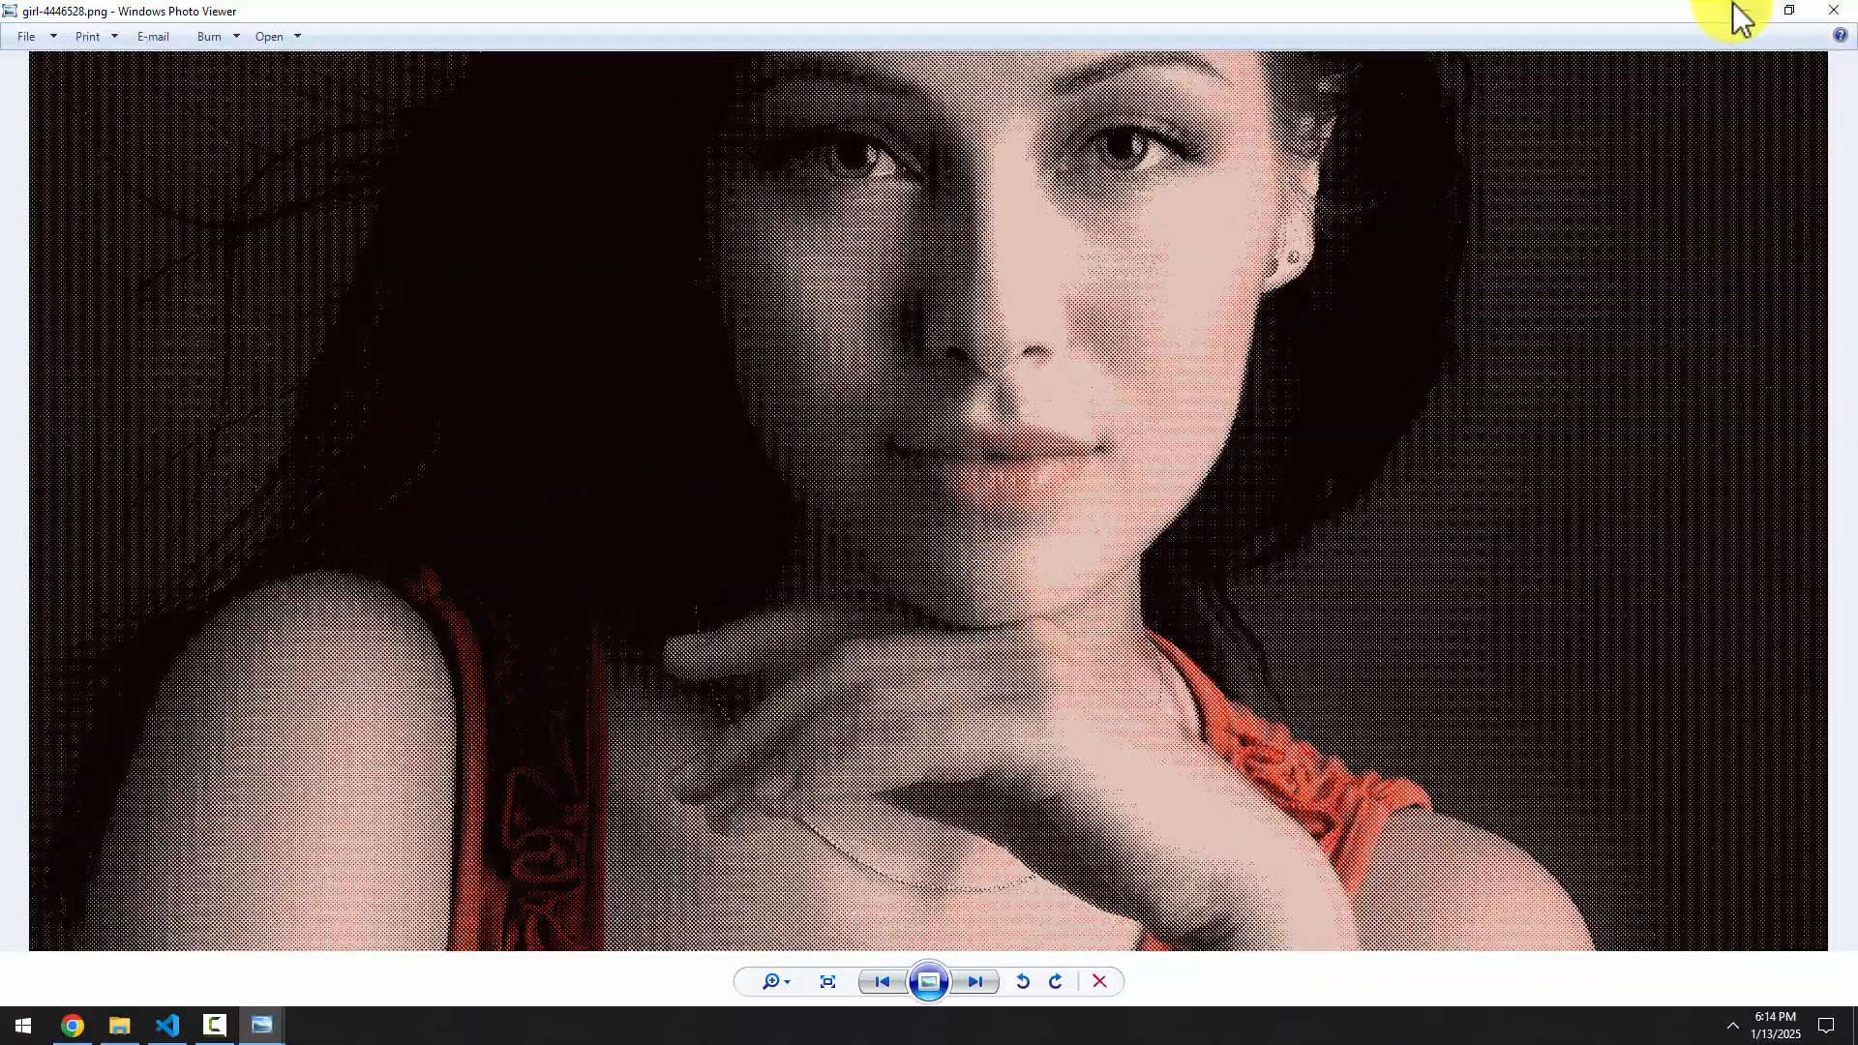
{"action": "left_click", "coordinate": [1738, 16]}
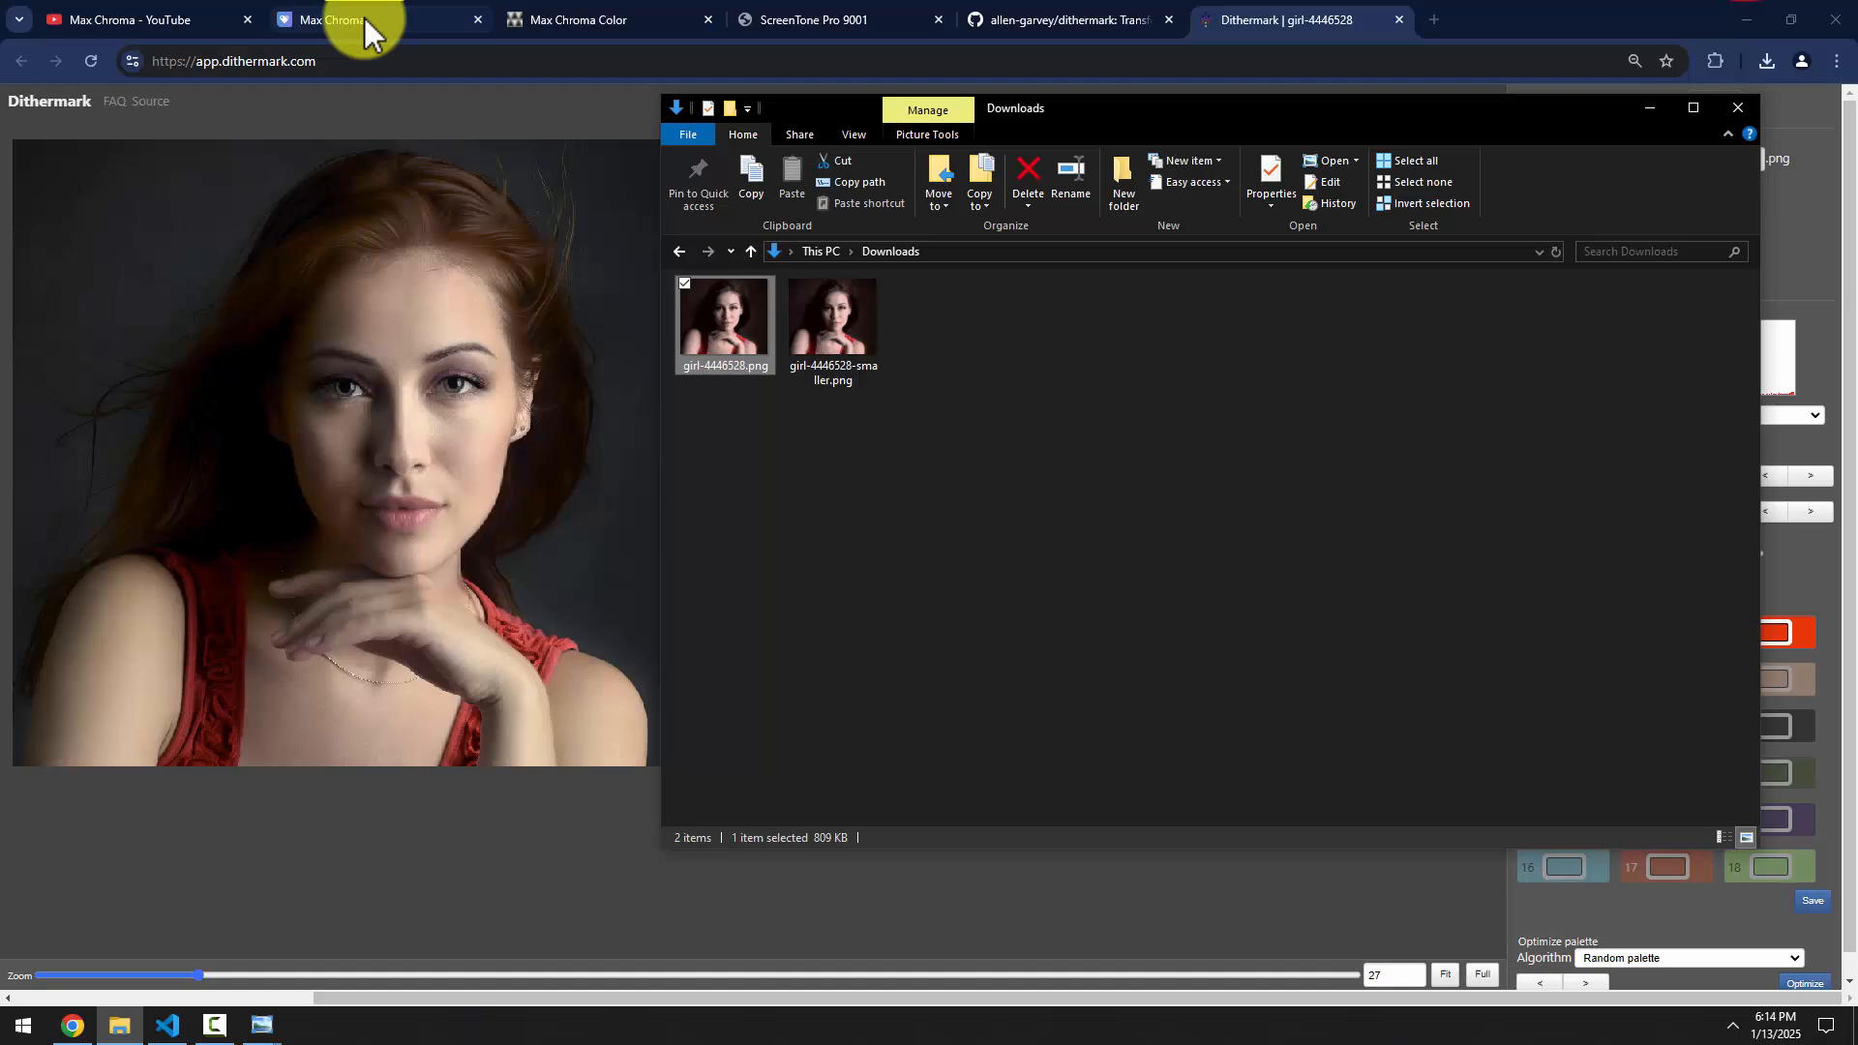
Download the Separation Station app from Max Chroma's free spot-color and duo-tone software page and open the Downloads folder
{"action": "left_click", "coordinate": [572, 17]}
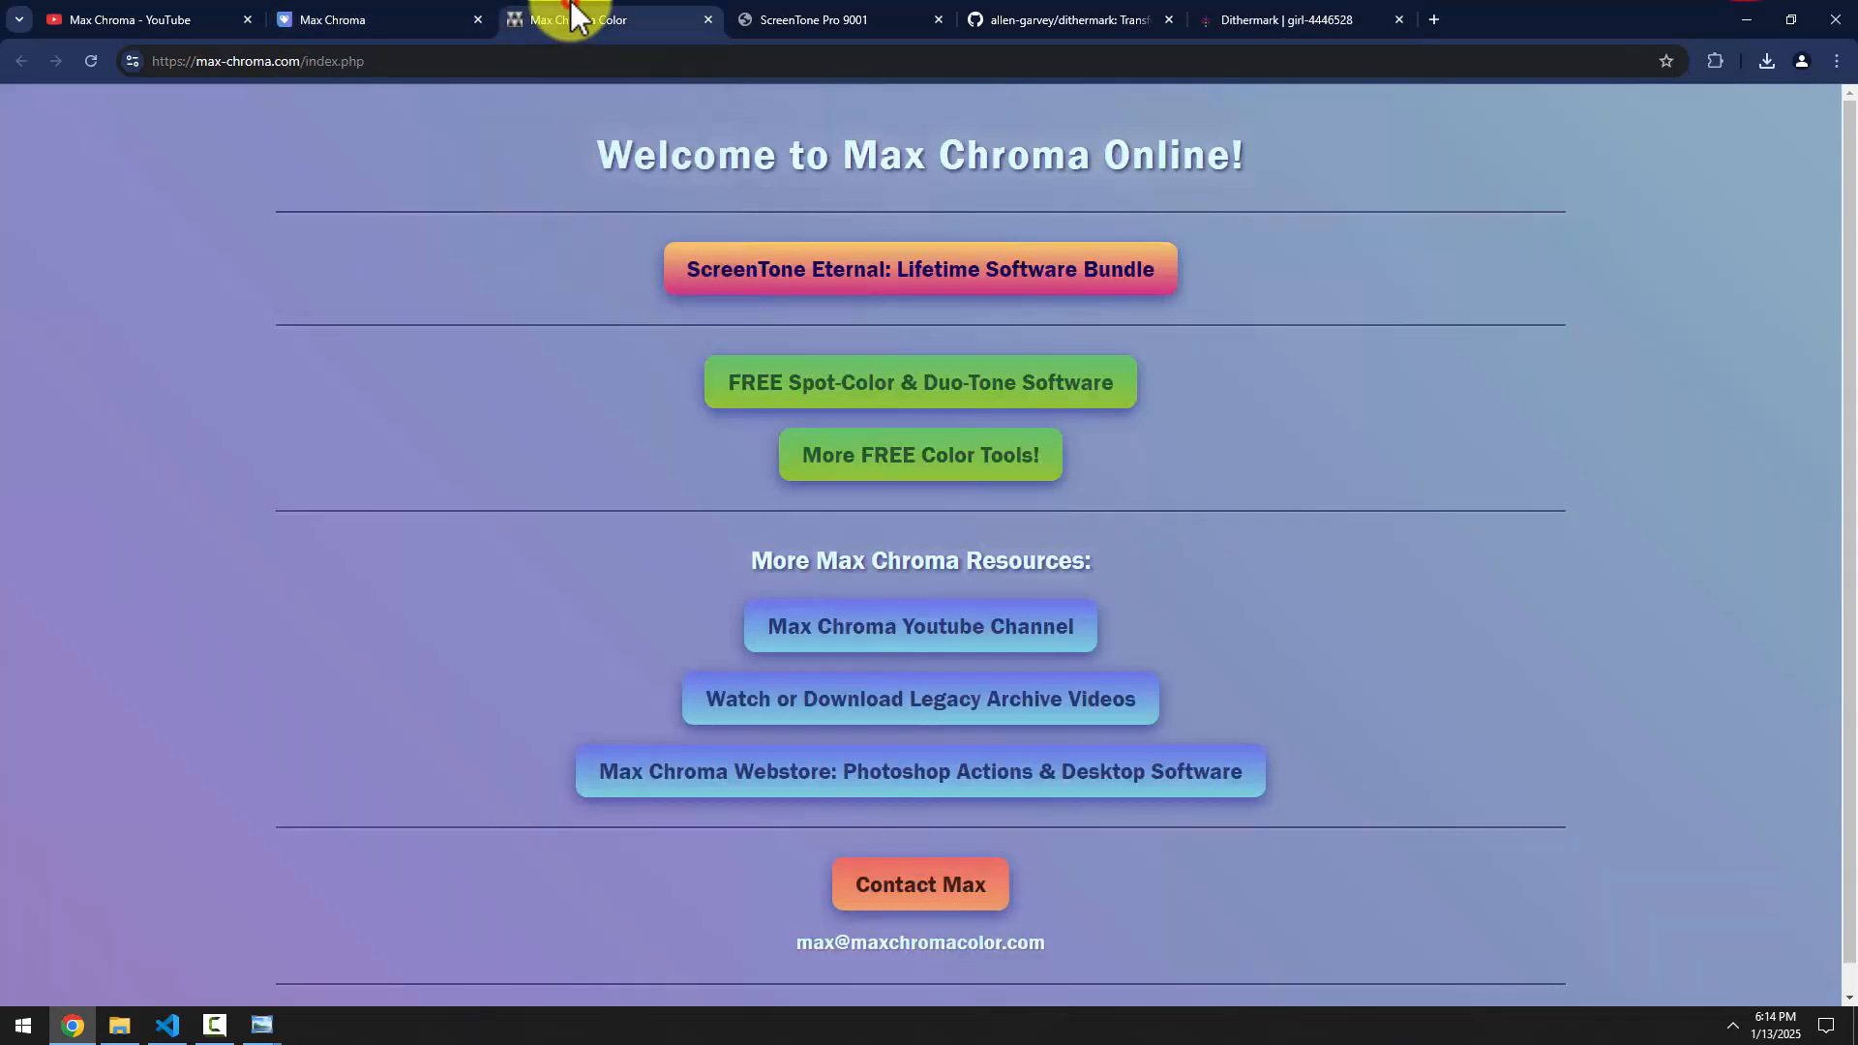
{"action": "left_click", "coordinate": [900, 387]}
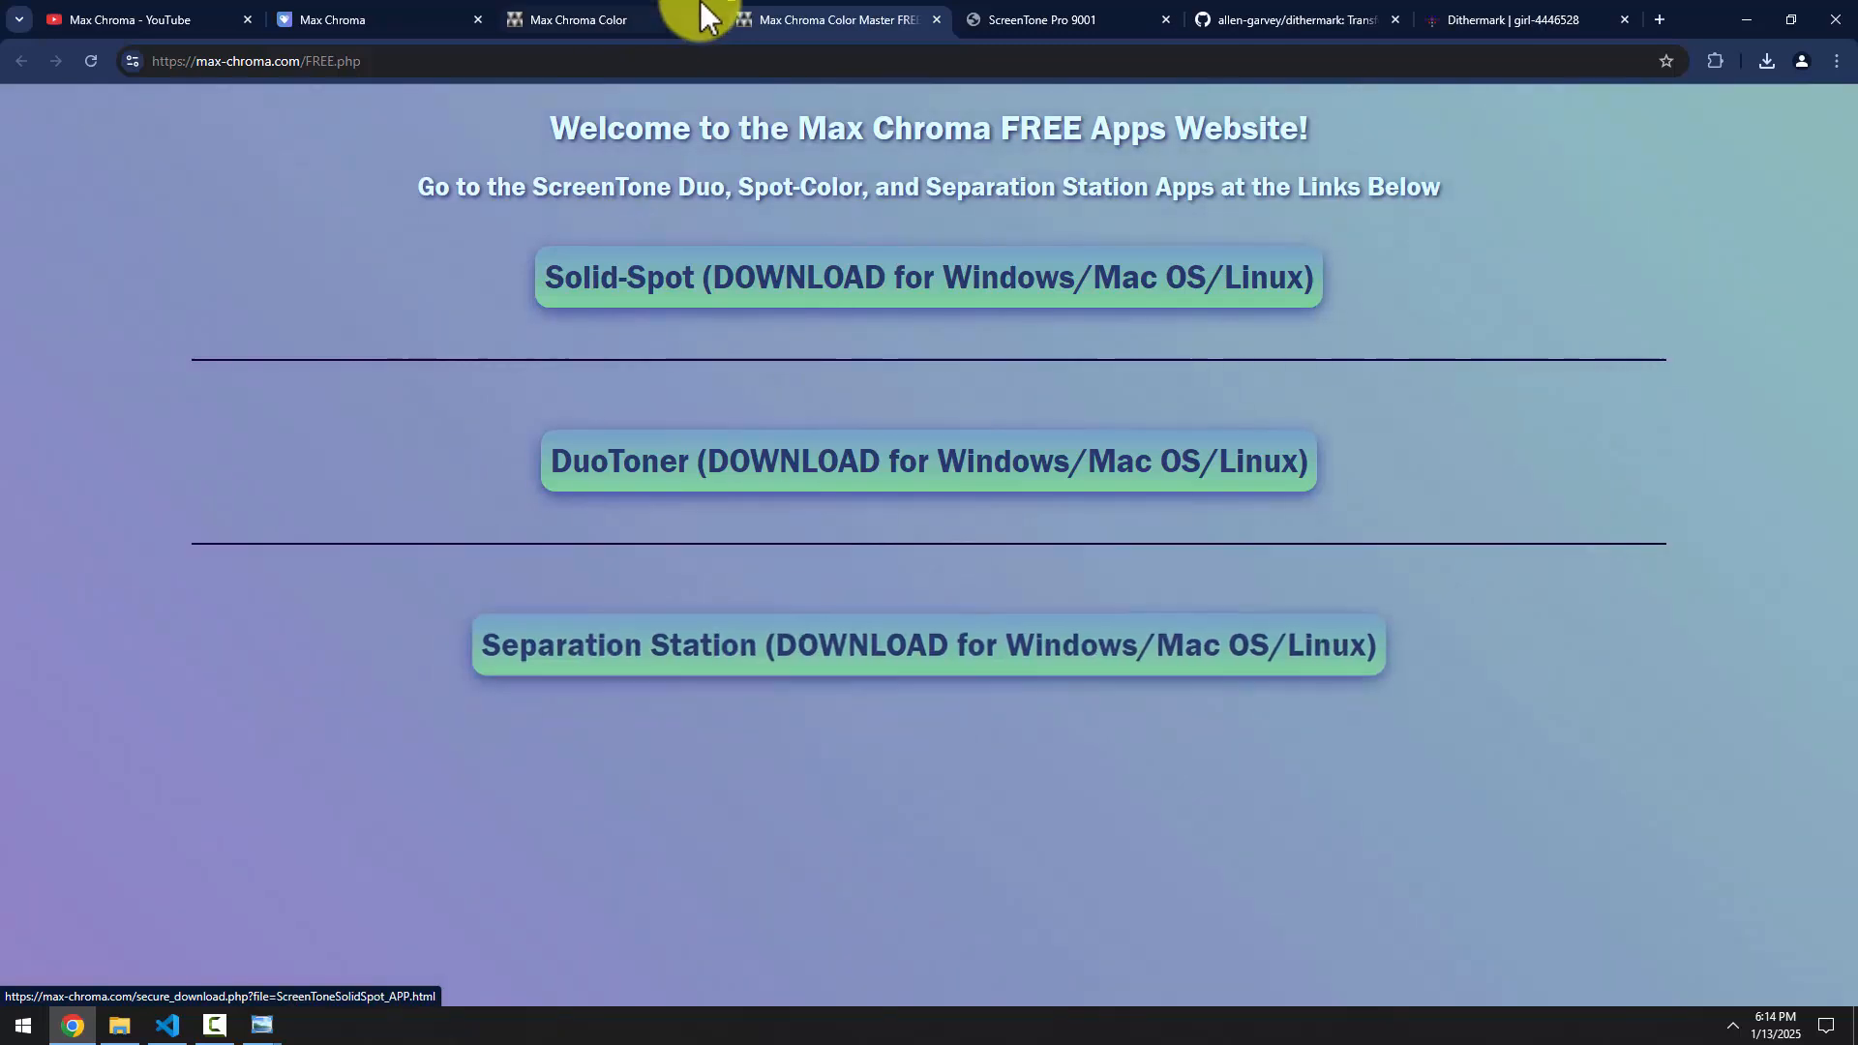
{"action": "left_click", "coordinate": [821, 666]}
{"action": "left_click", "coordinate": [120, 1026]}
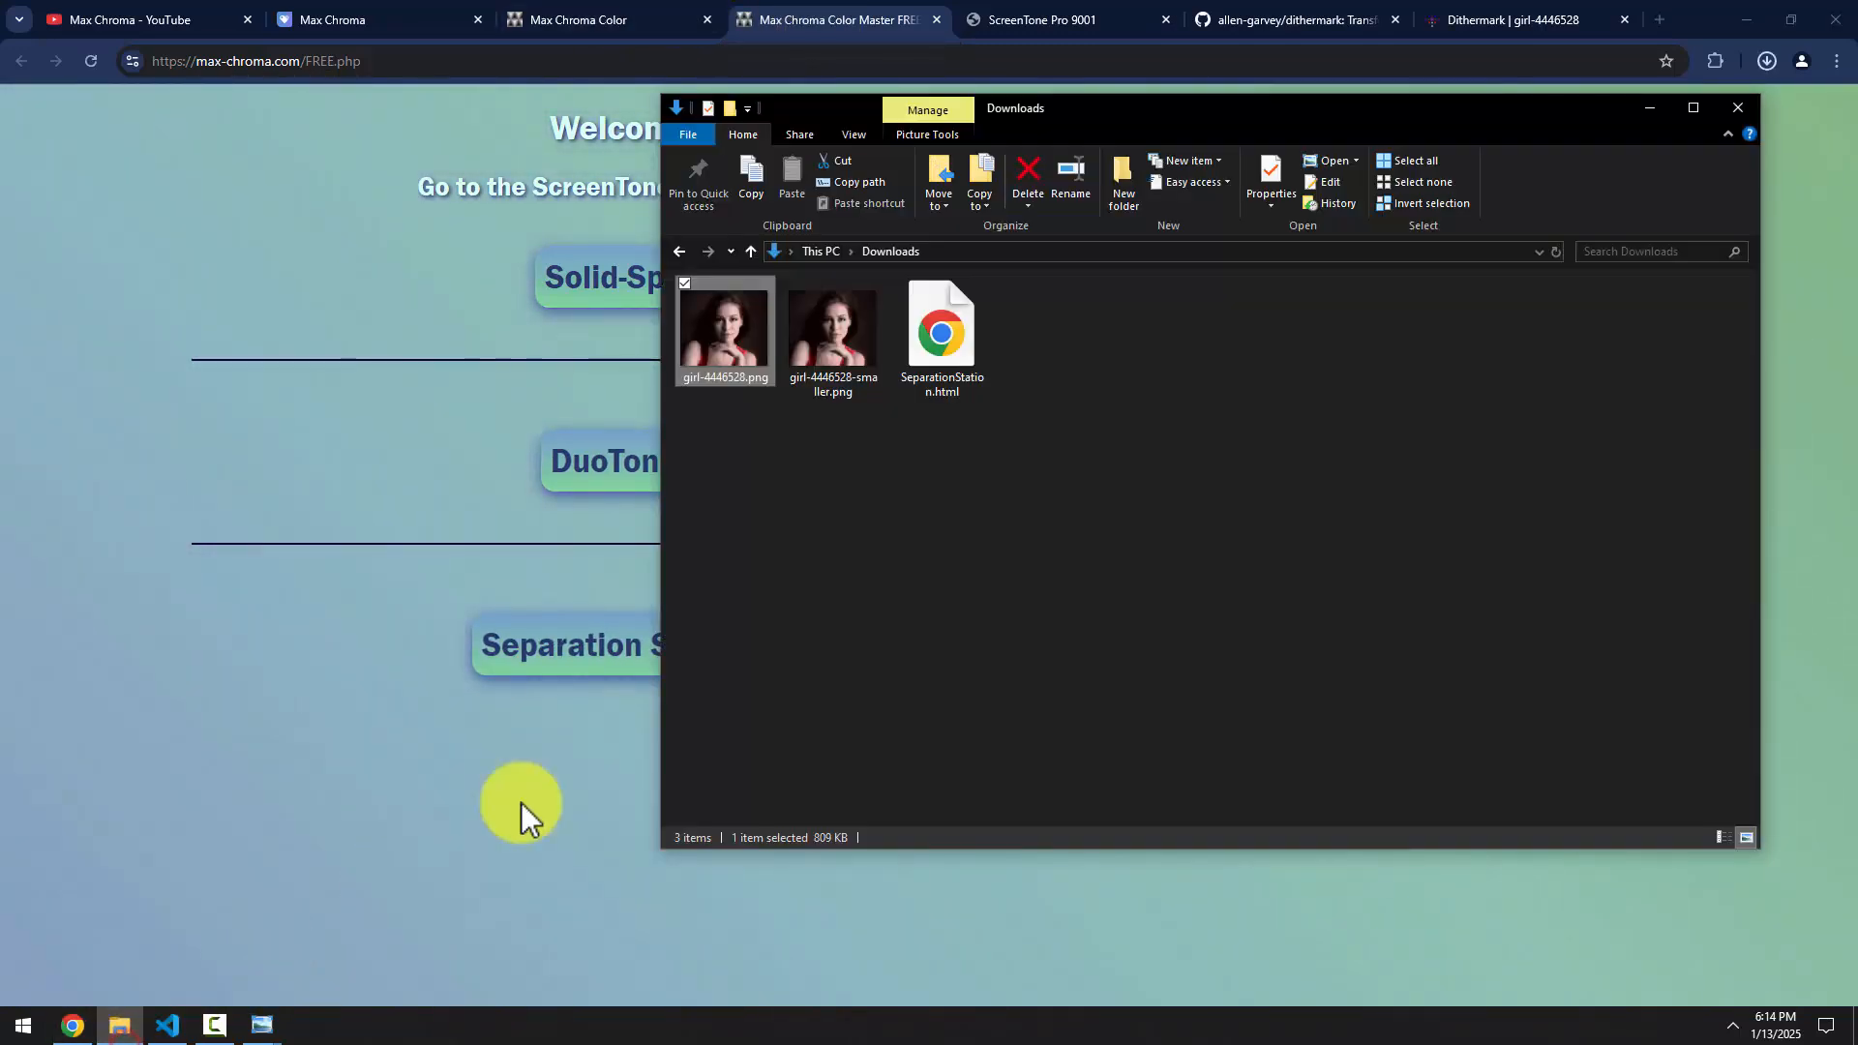
Open SeparationStation.html from the Downloads folder and load girl-4446528.png from Downloads into it
{"action": "double_click", "coordinate": [950, 350]}
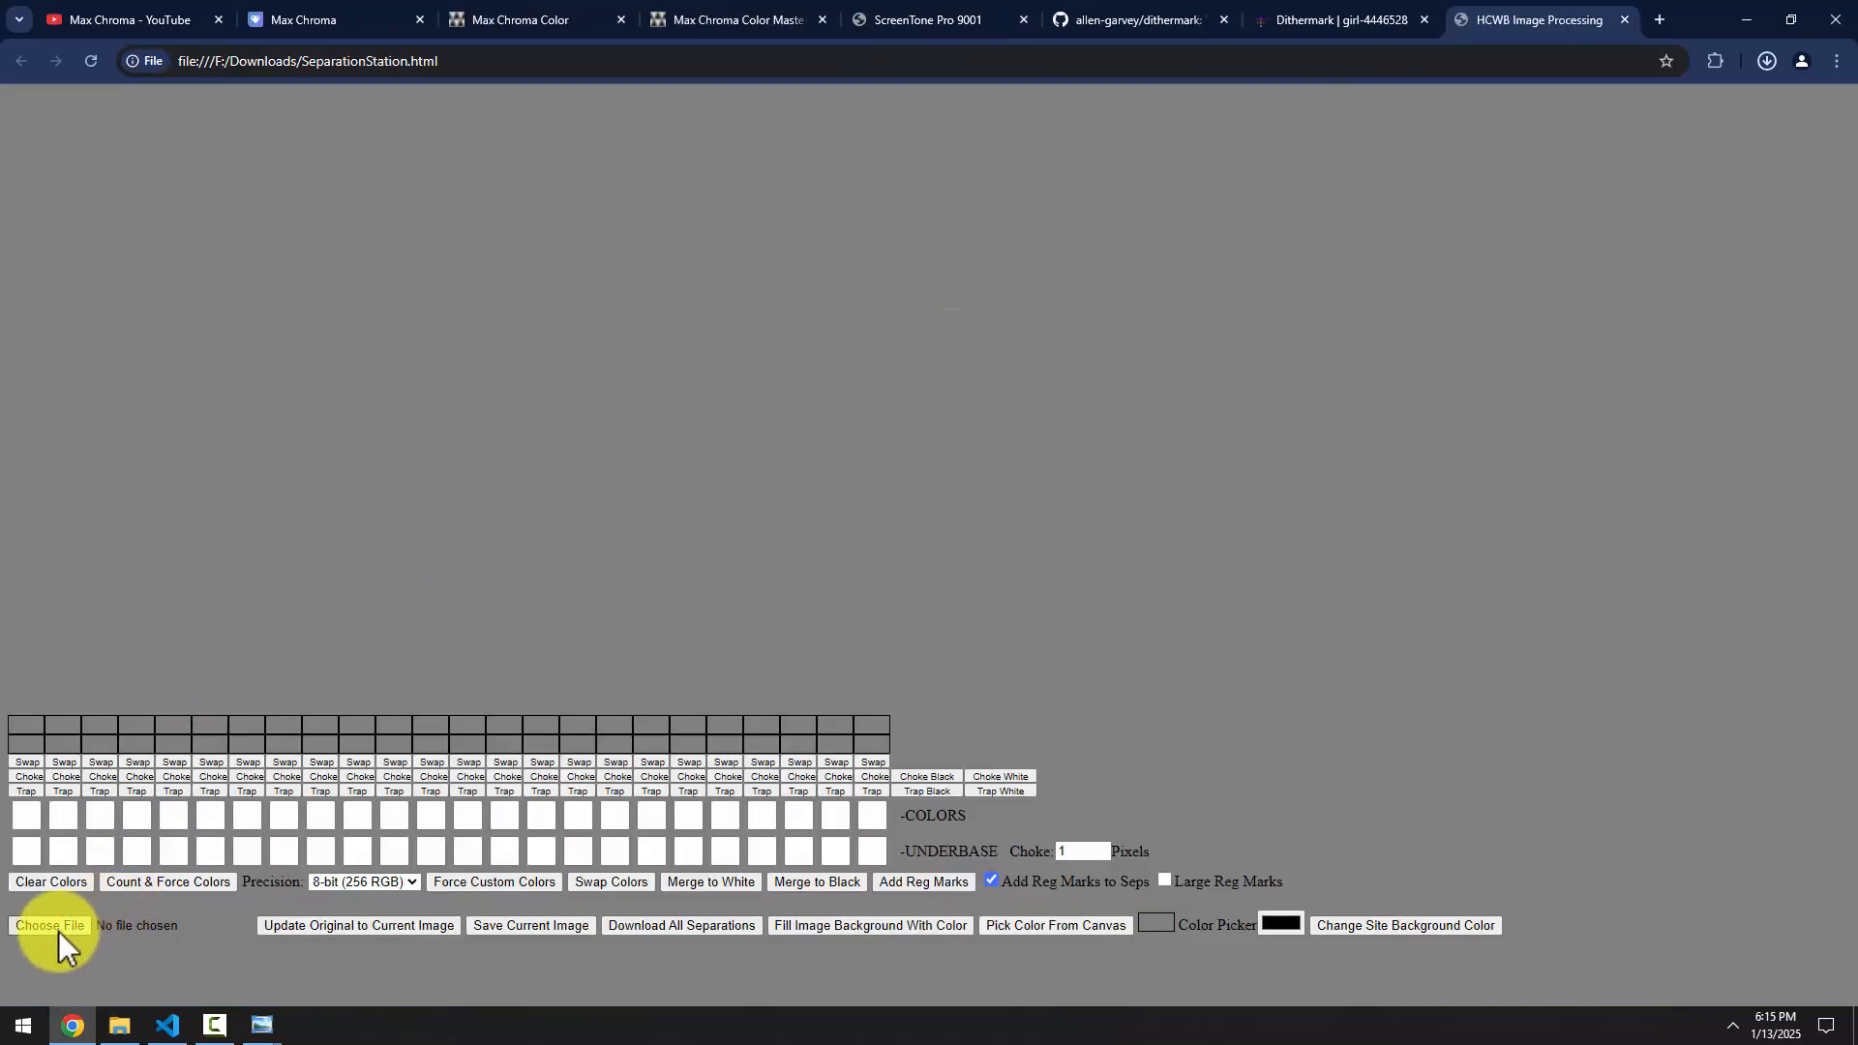
{"action": "left_click", "coordinate": [58, 930]}
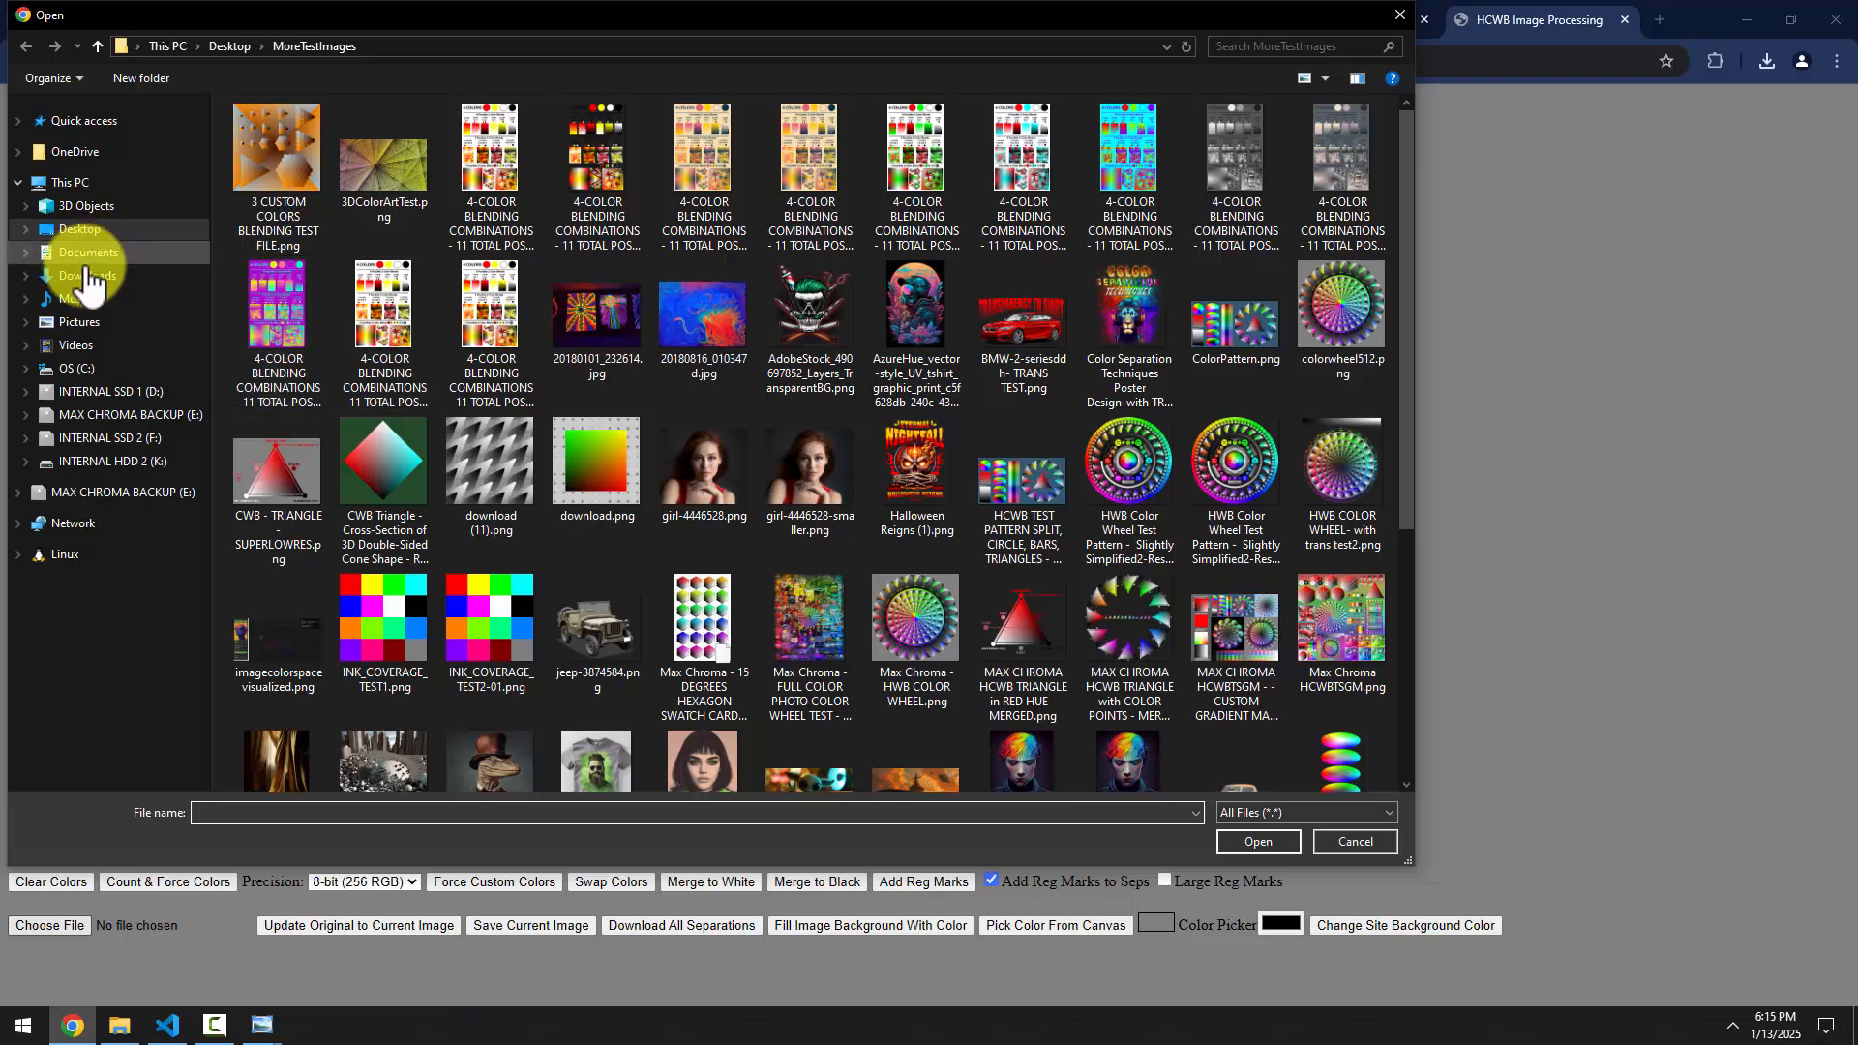
{"action": "left_click", "coordinate": [89, 277]}
{"action": "double_click", "coordinate": [391, 157]}
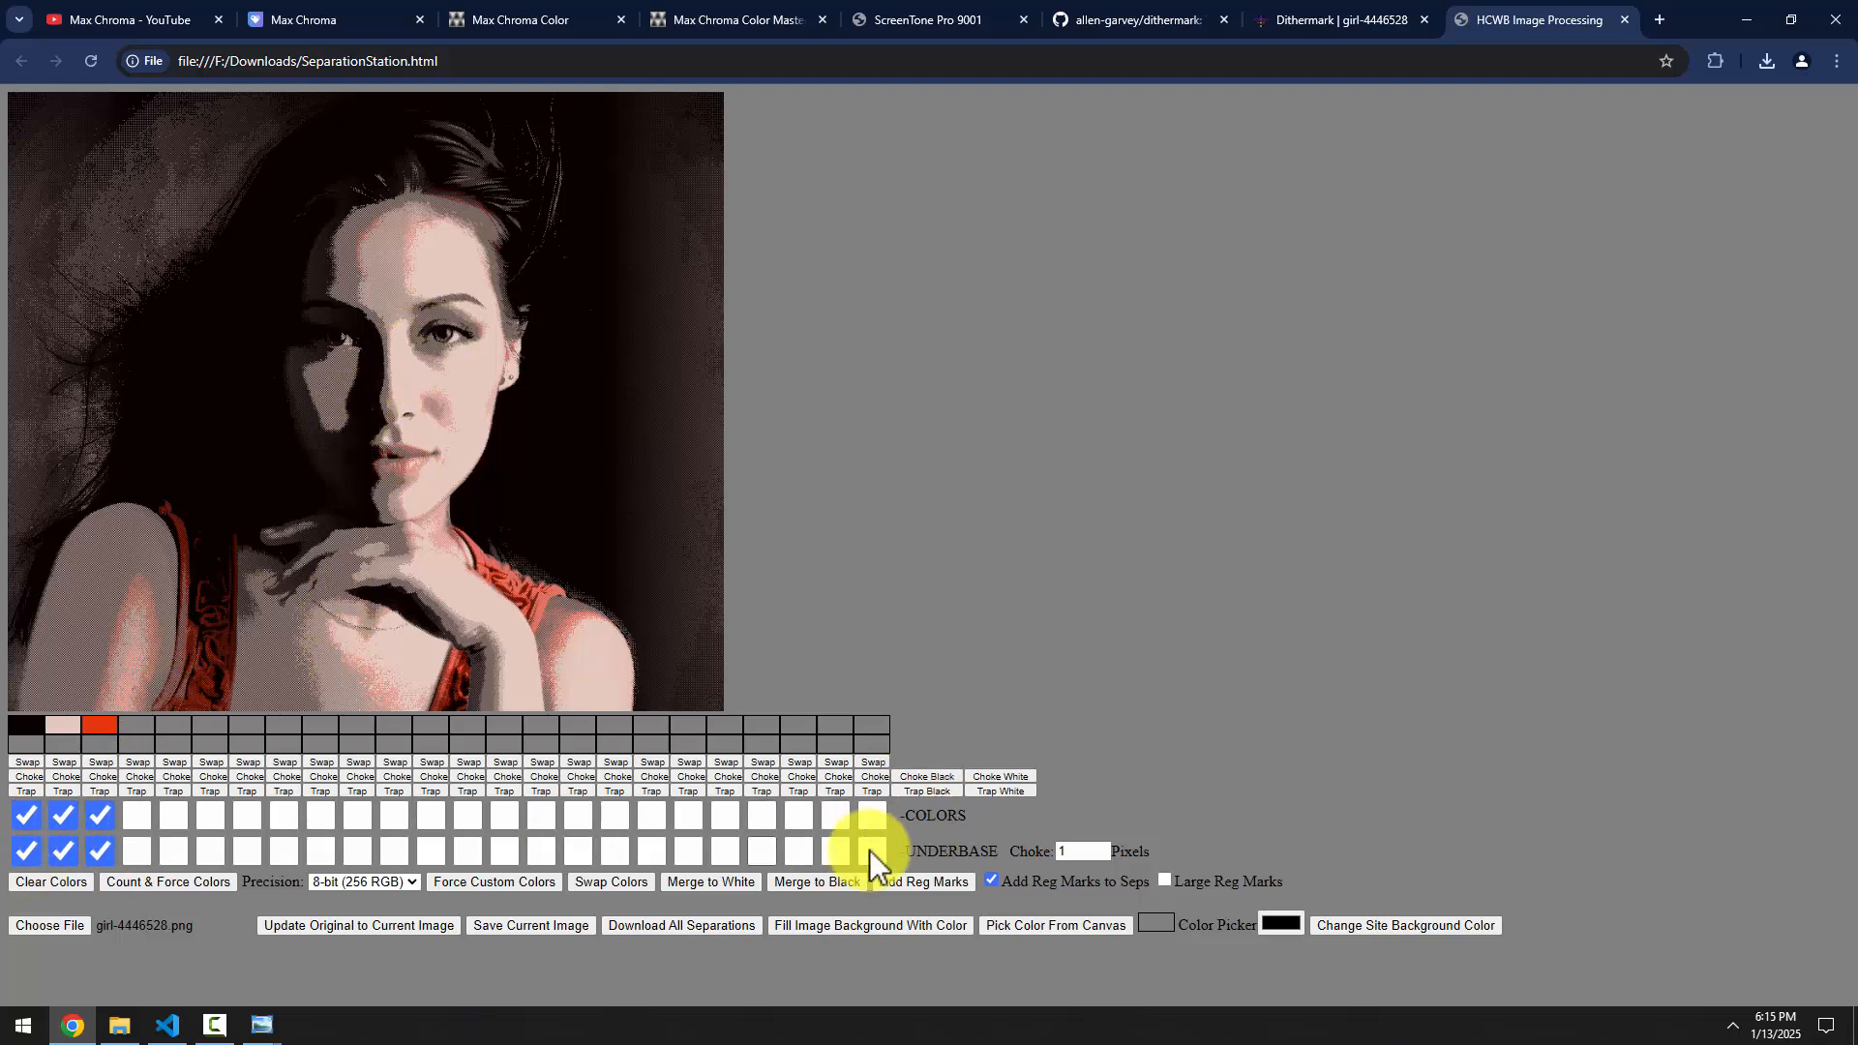
Exclude black from the underbase and download all separations, allowing the file to download multiple files
{"action": "left_click_drag", "start_coordinate": [902, 818], "coordinate": [967, 815]}
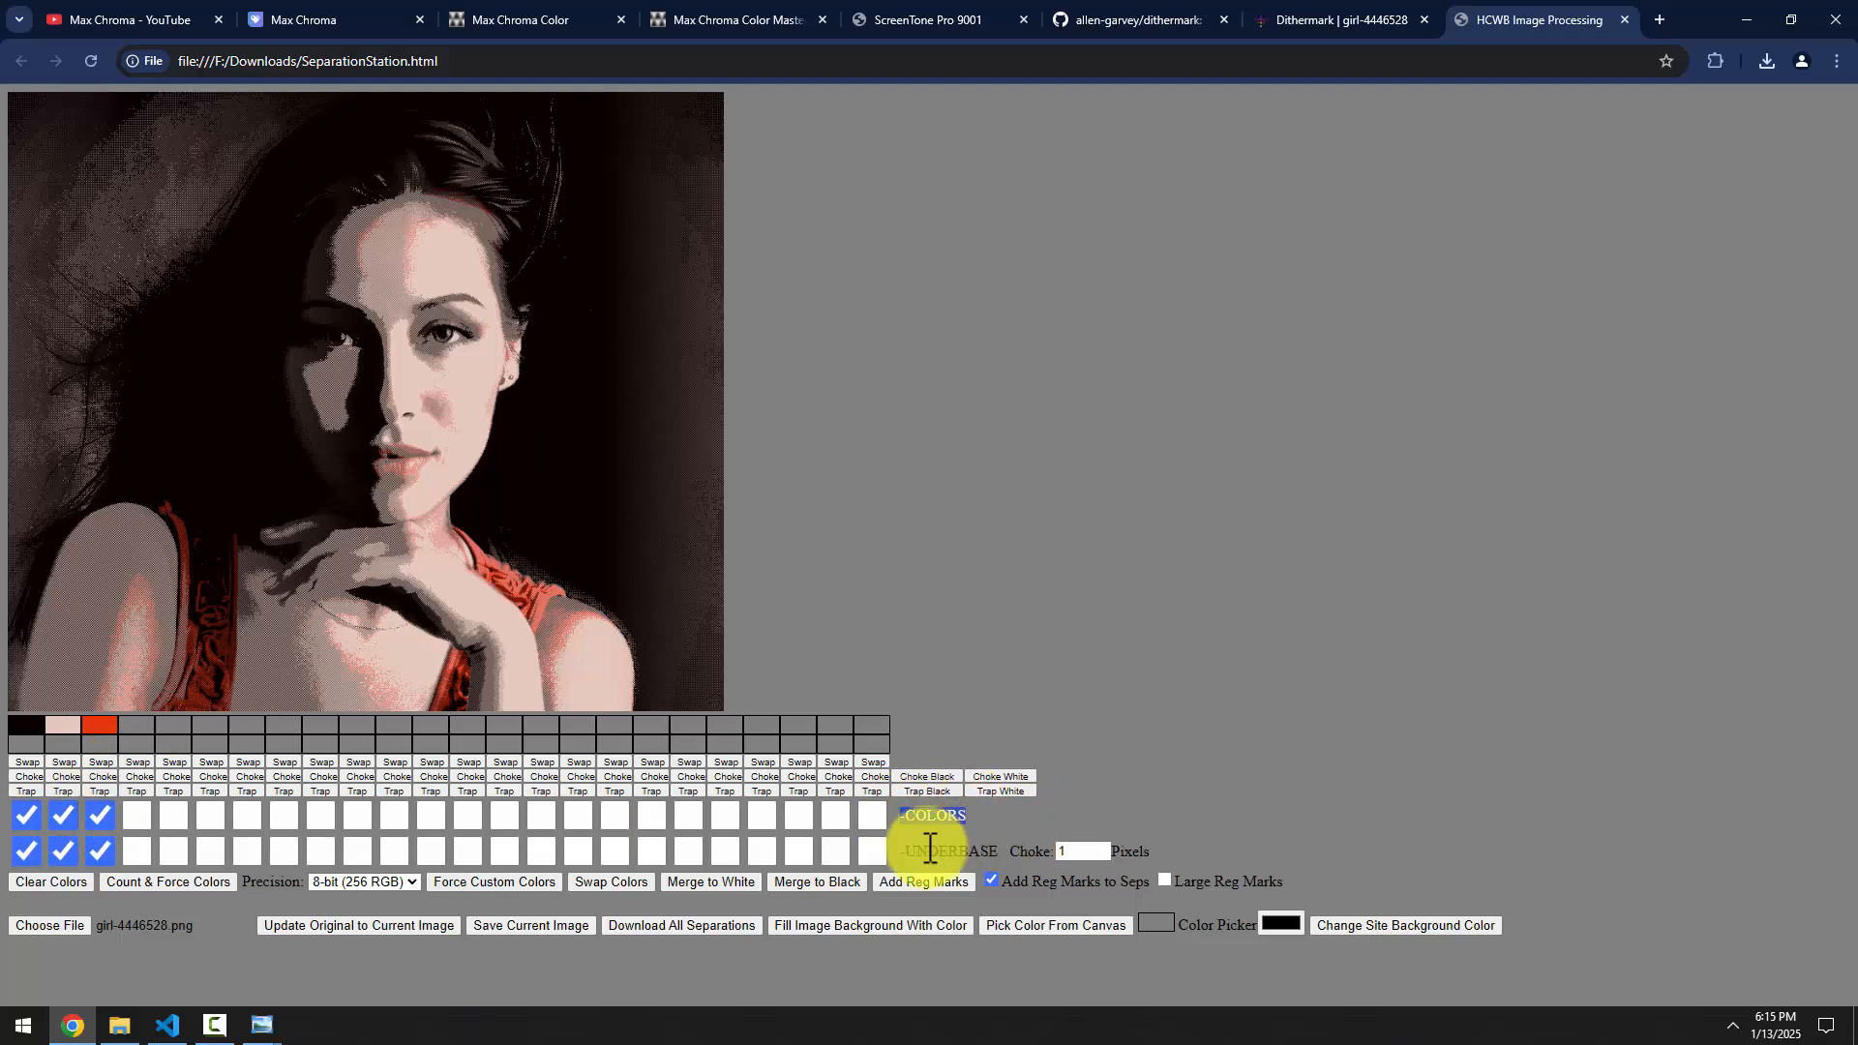
{"action": "left_click_drag", "start_coordinate": [900, 852], "coordinate": [997, 850]}
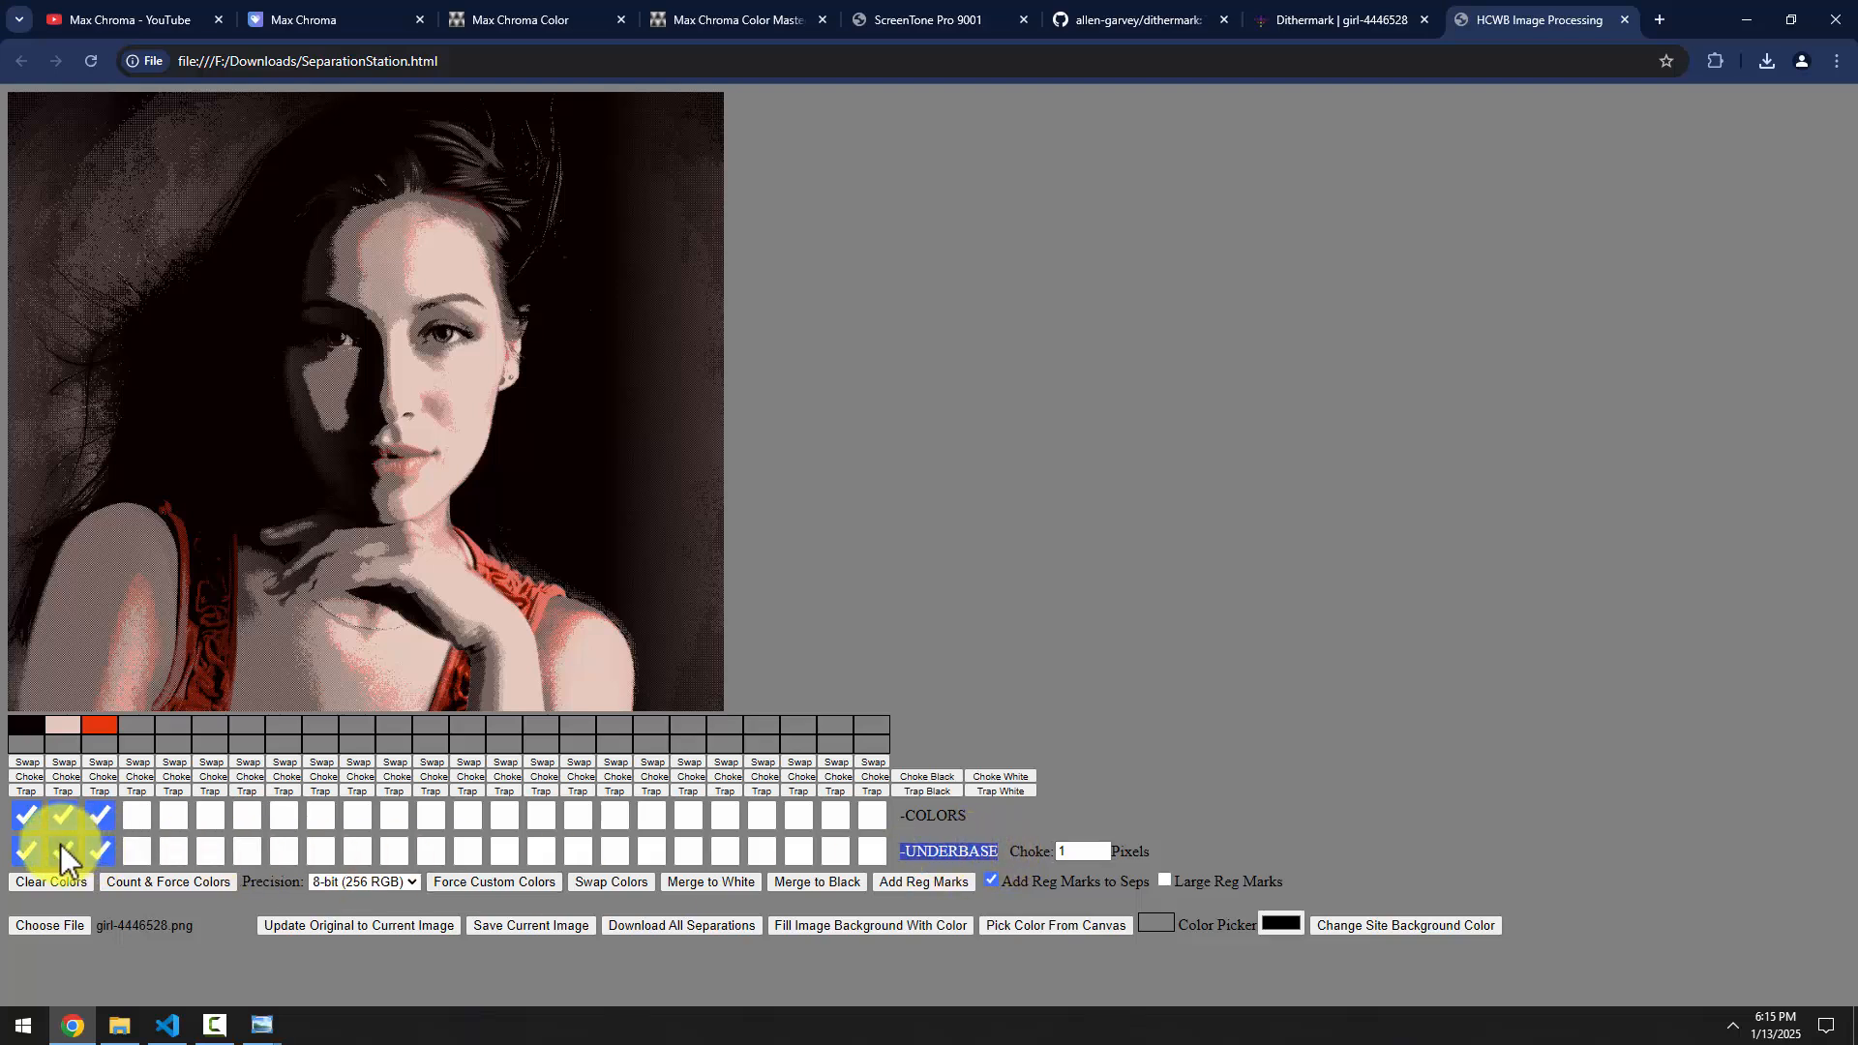
{"action": "left_click", "coordinate": [26, 851]}
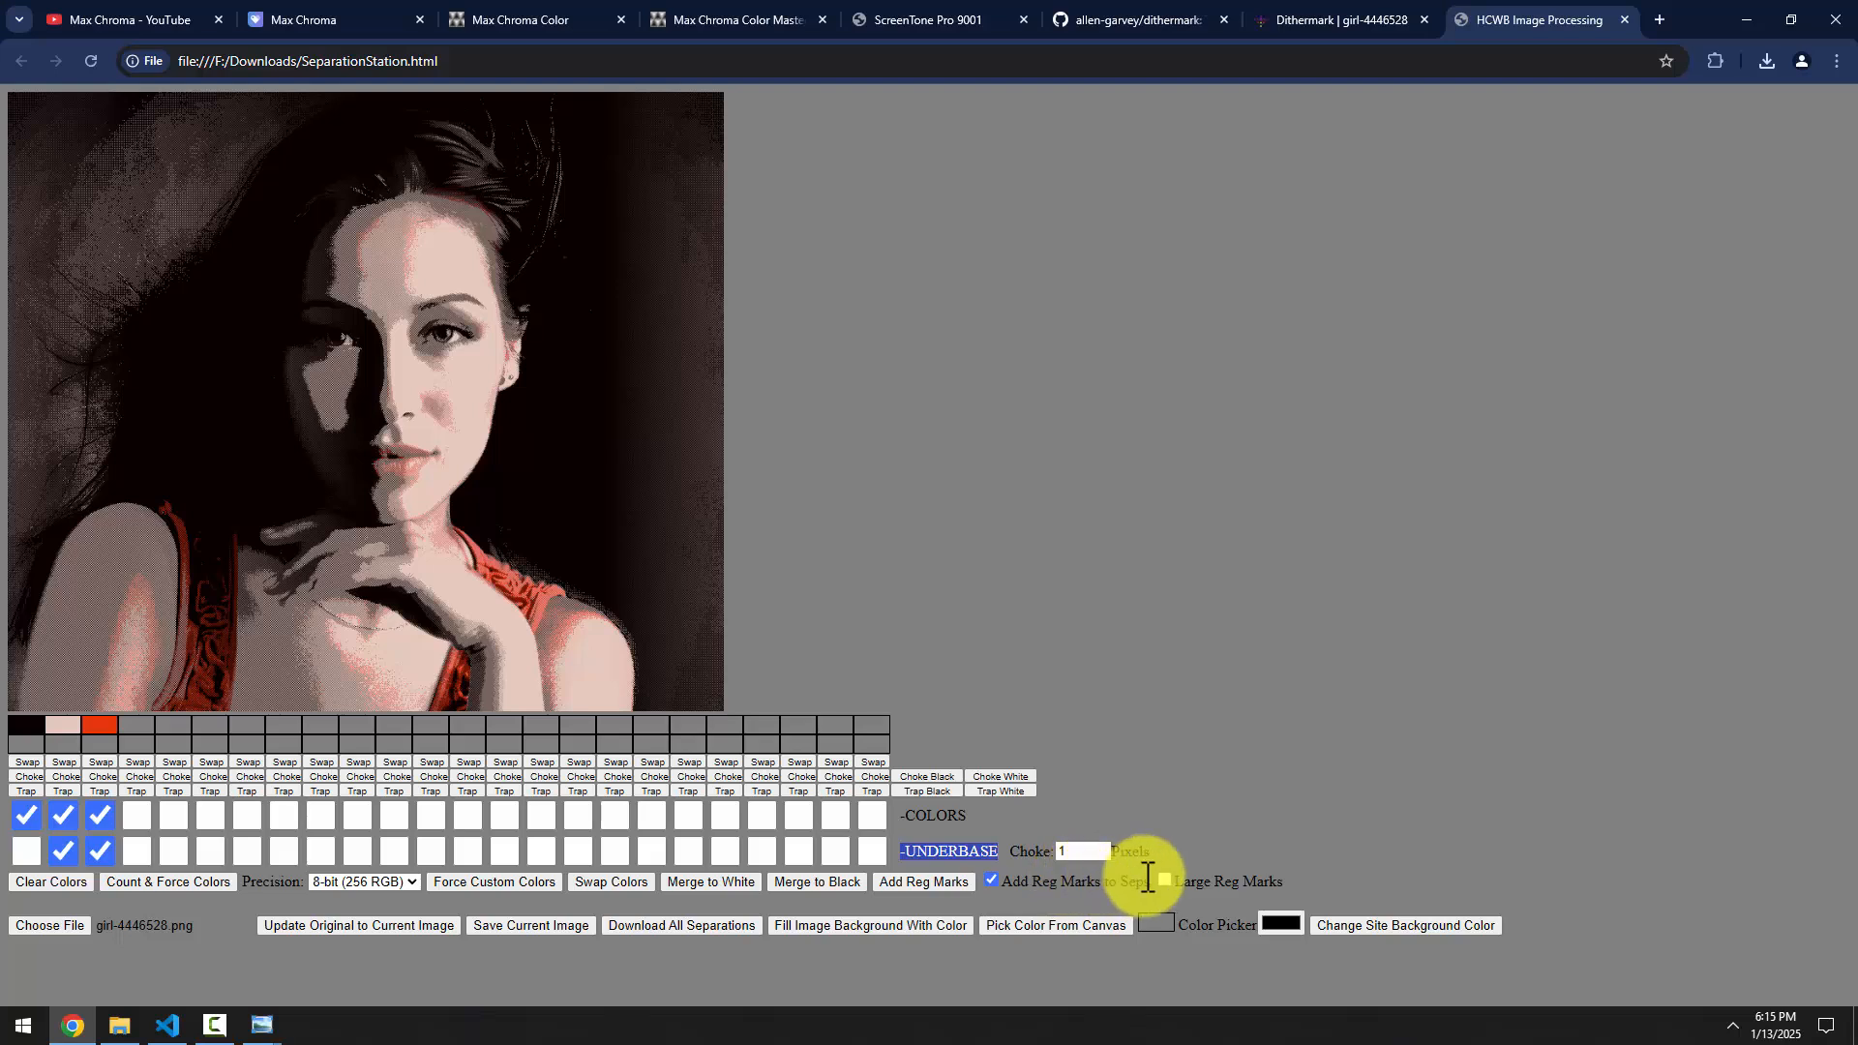
{"action": "left_click", "coordinate": [629, 921]}
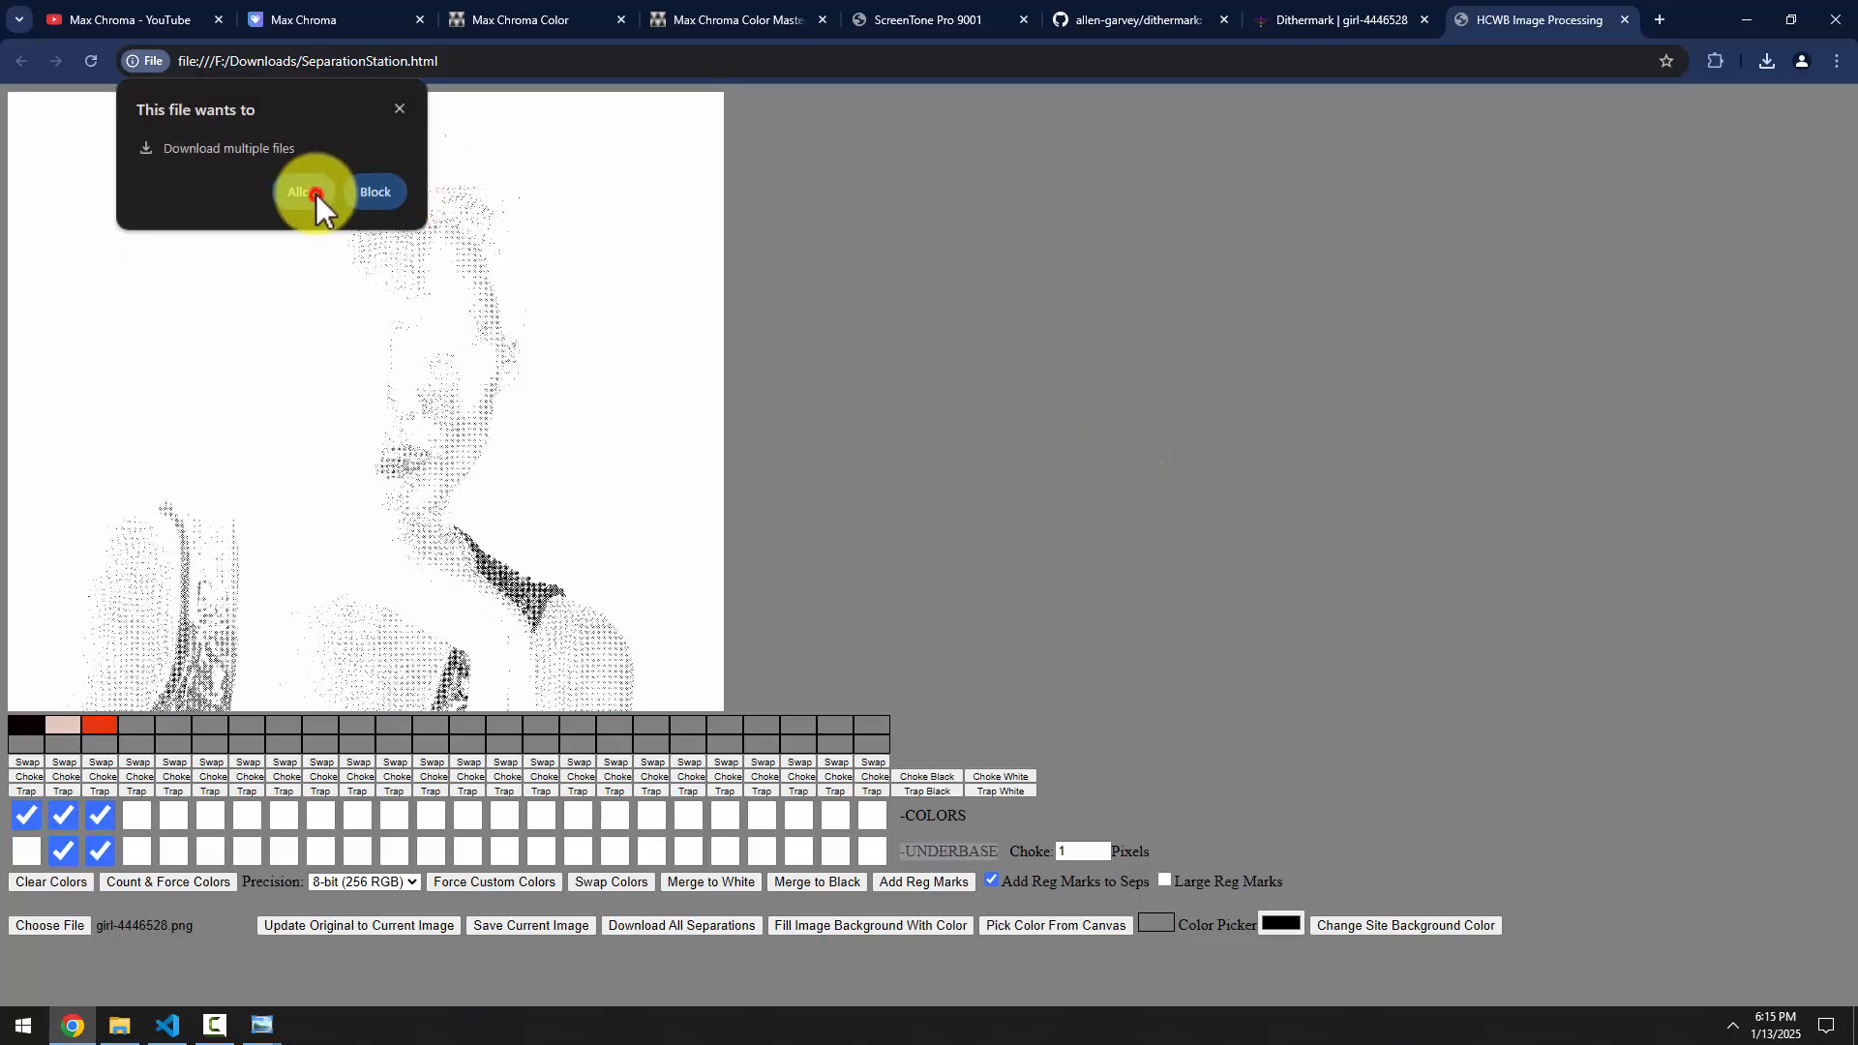
{"action": "left_click", "coordinate": [316, 194]}
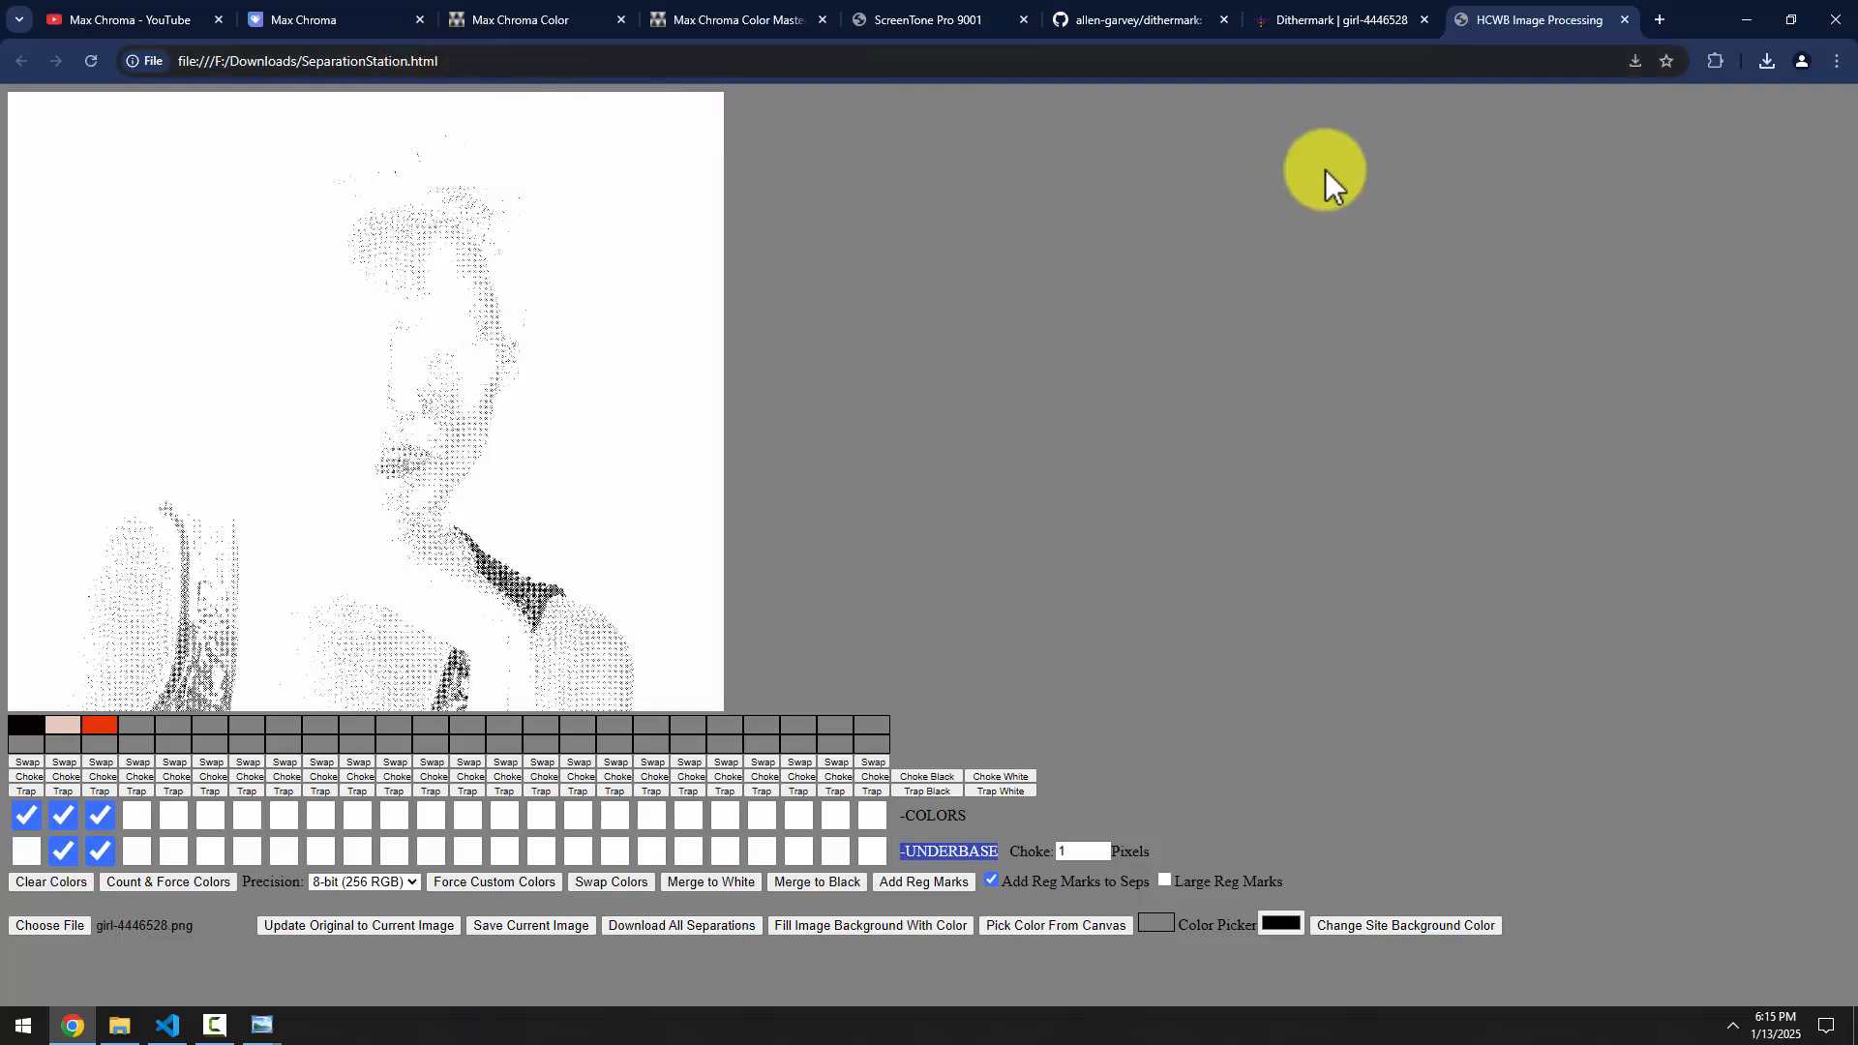
{"action": "left_click", "coordinate": [1324, 20]}
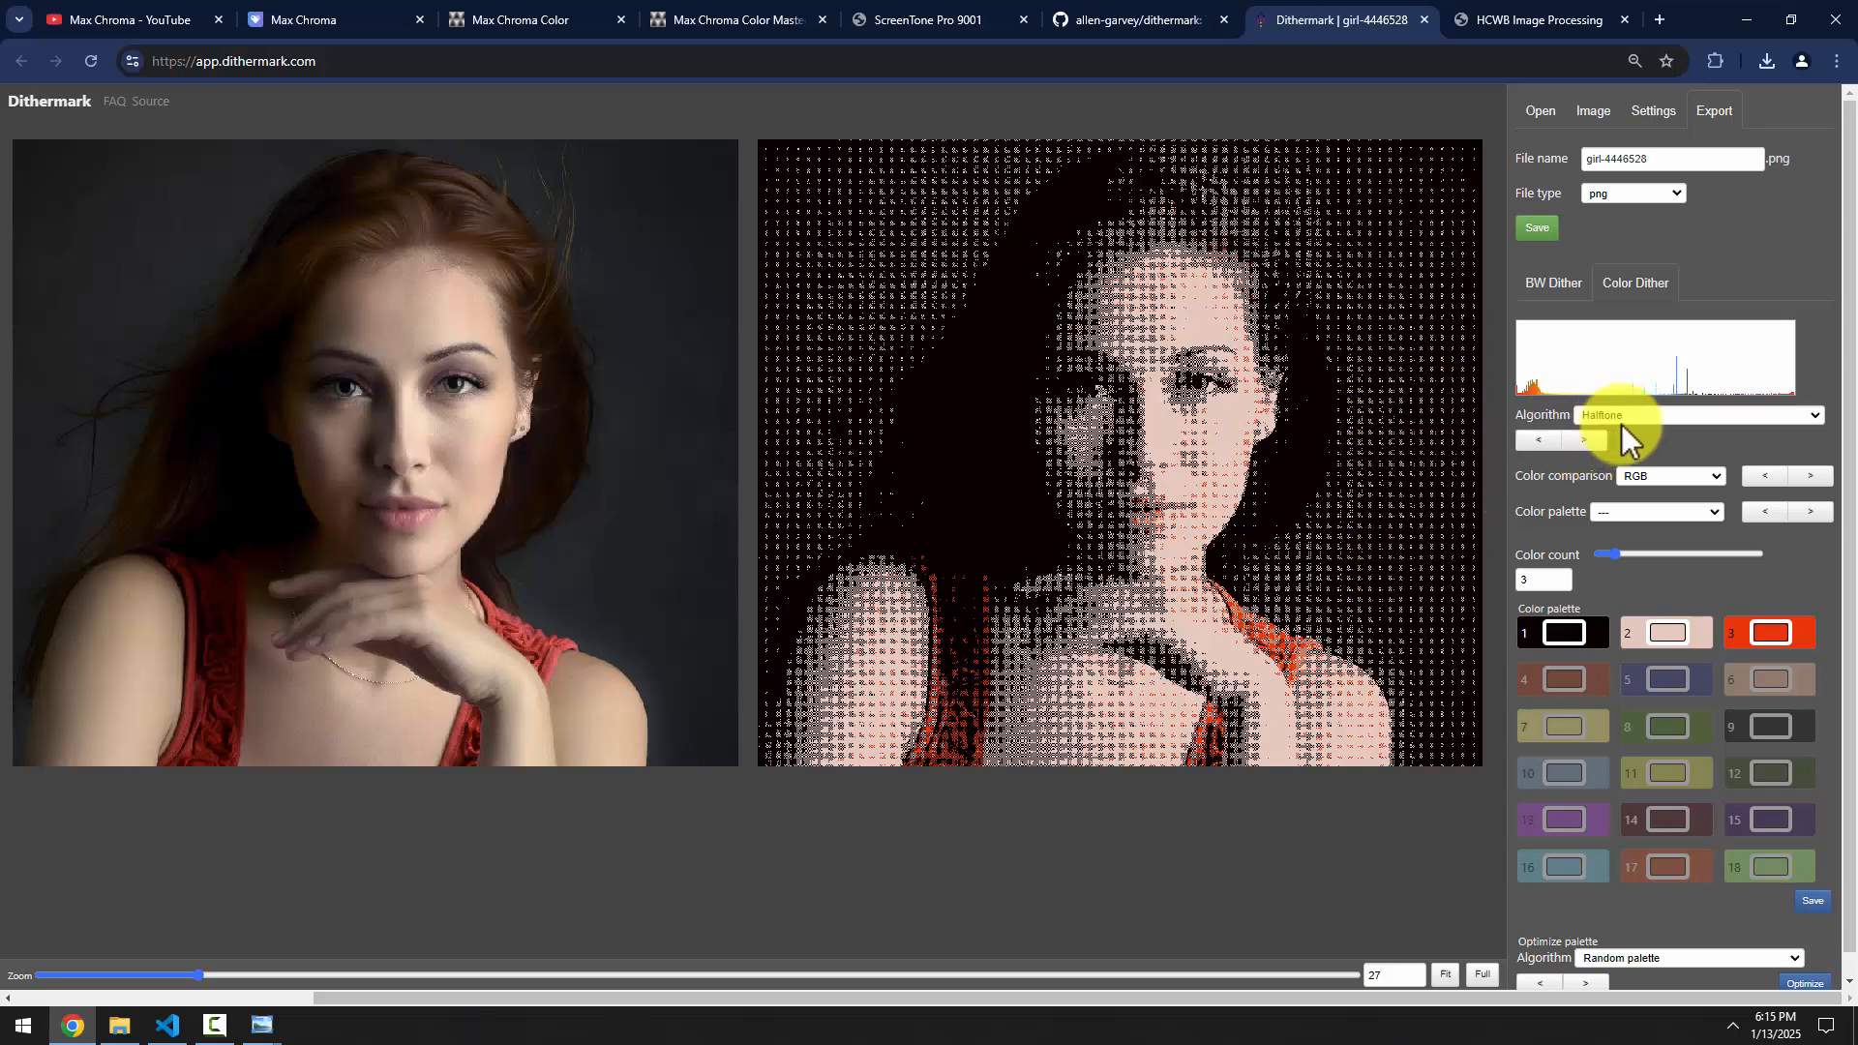
{"action": "left_click", "coordinate": [1753, 20]}
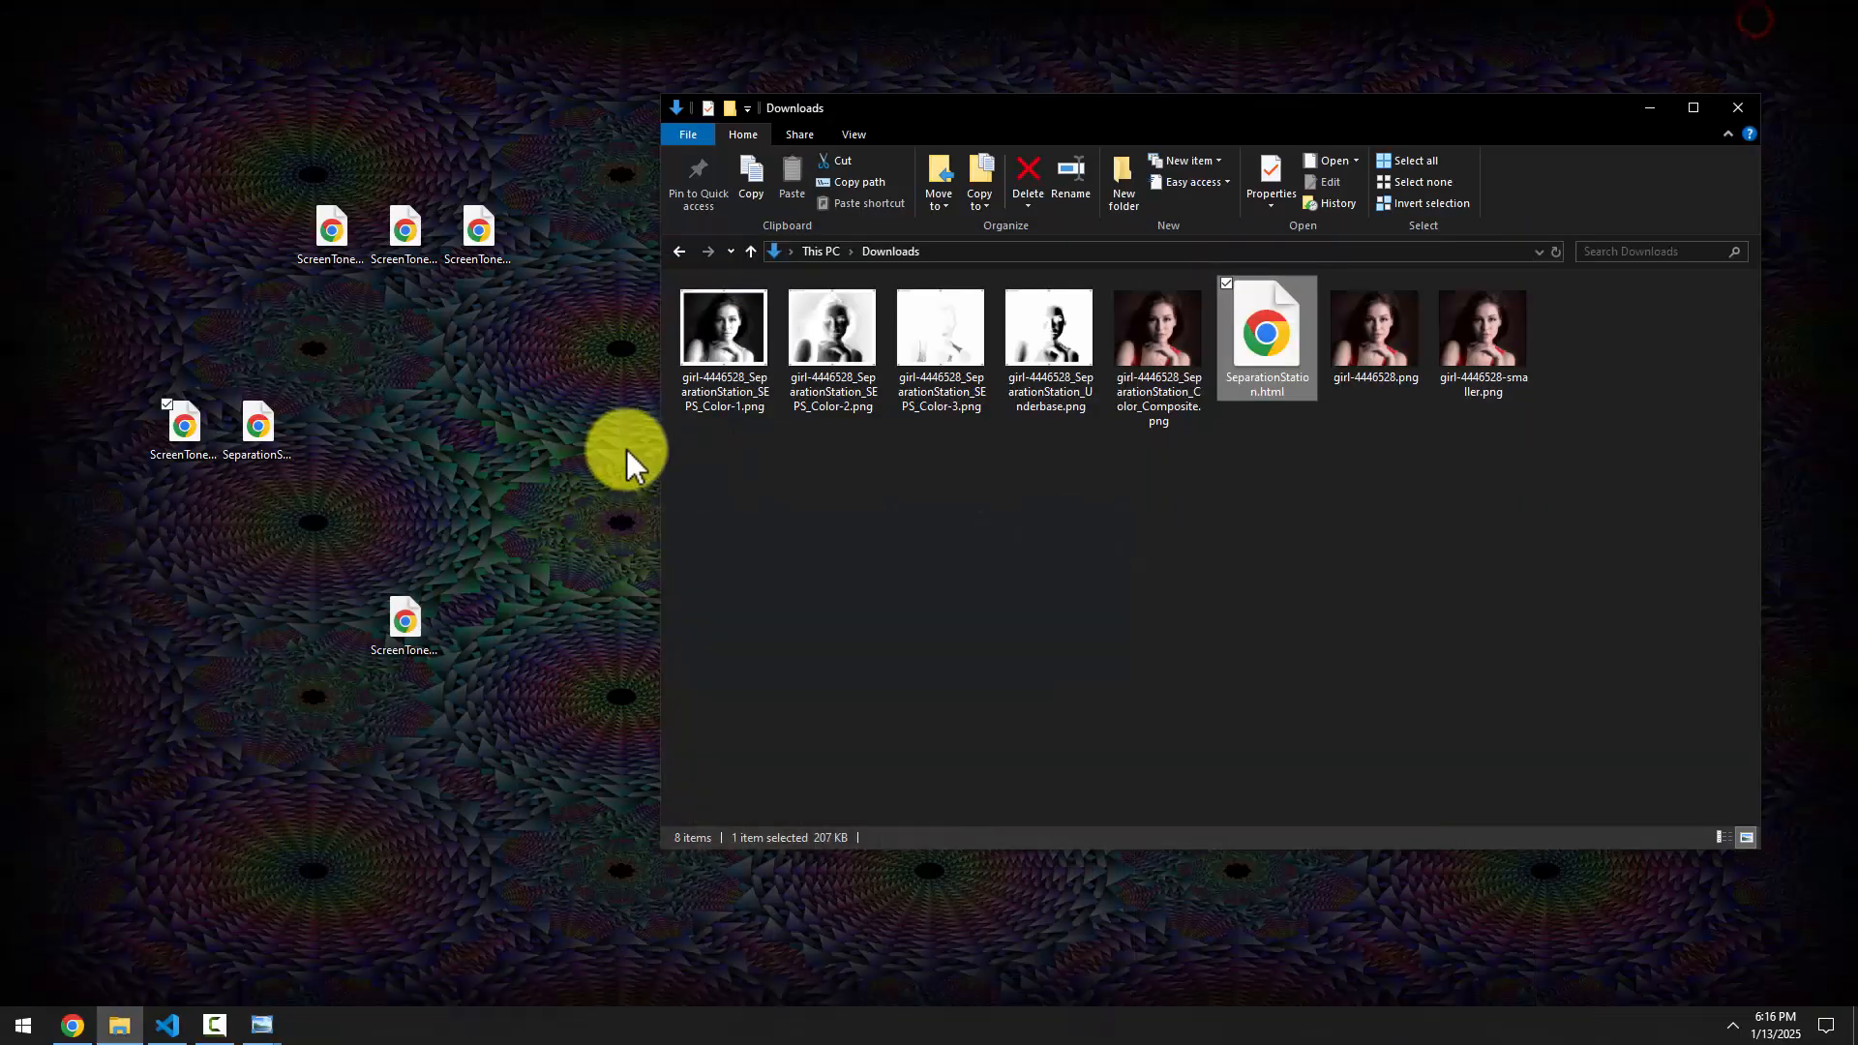
{"action": "left_click", "coordinate": [76, 1023]}
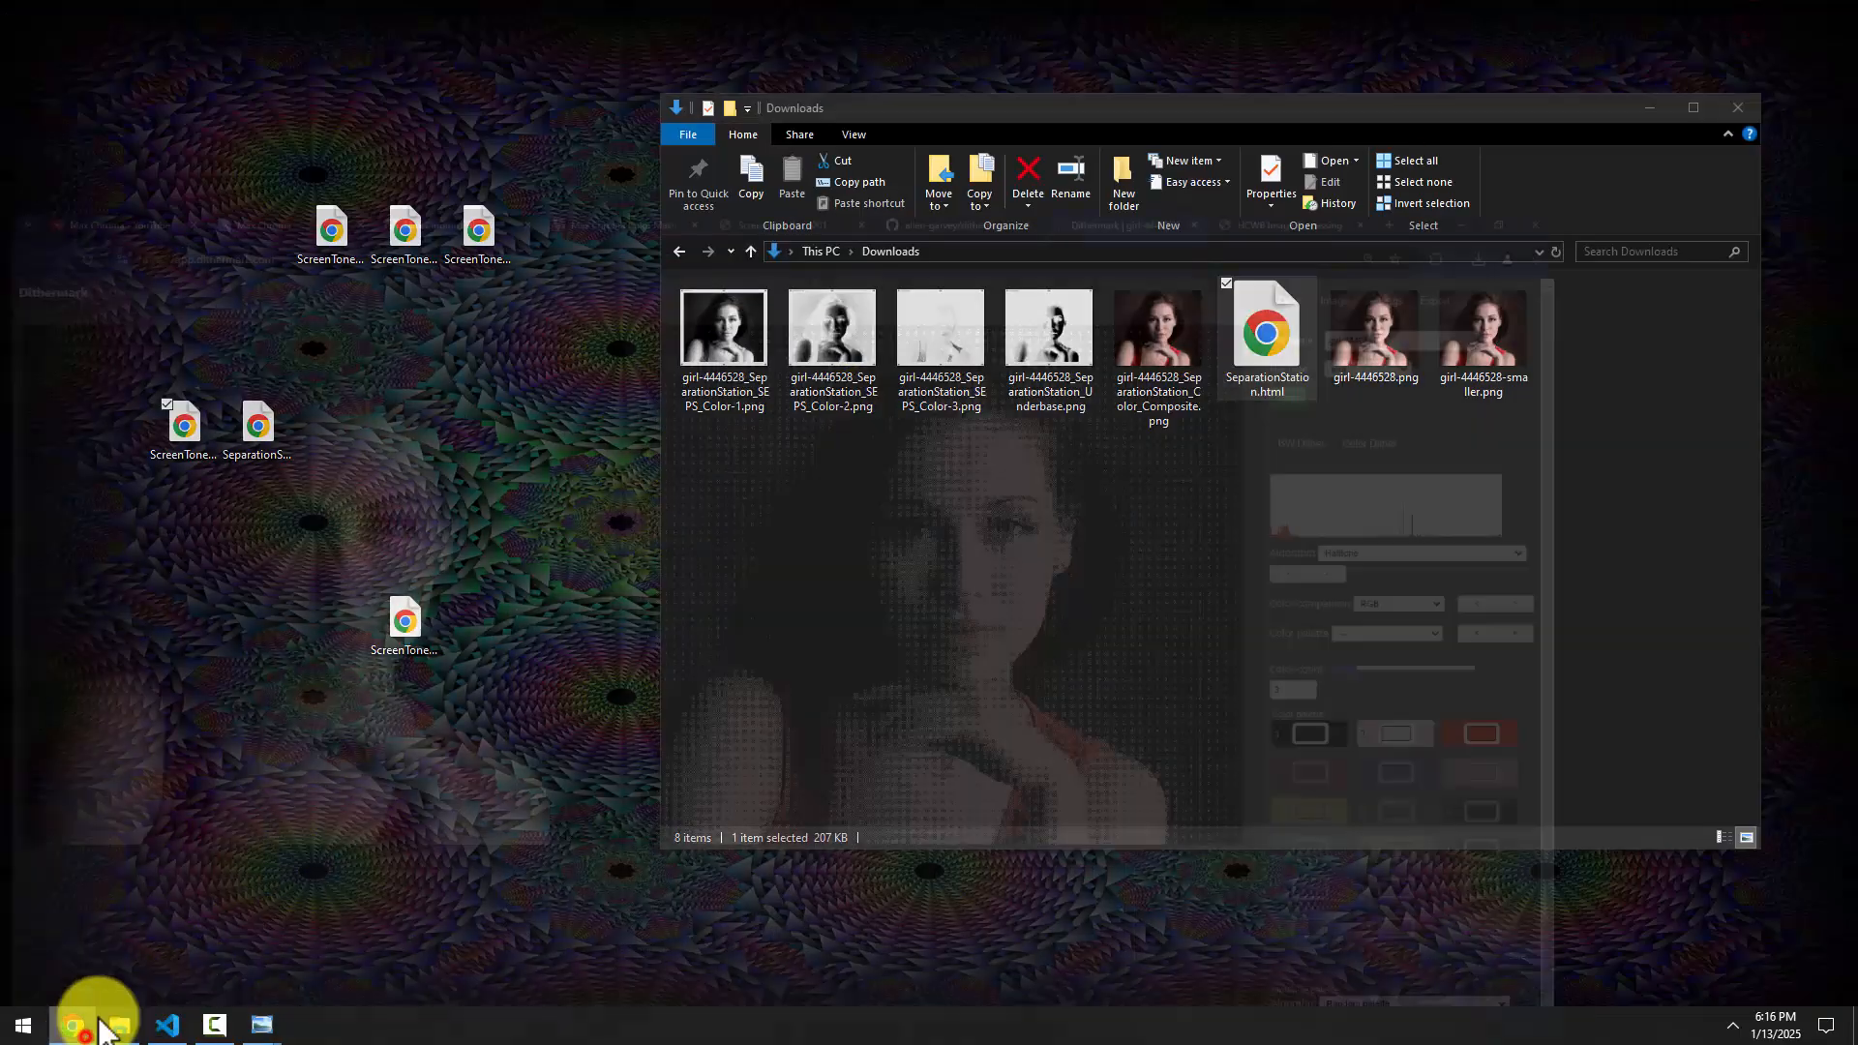
Open girl-4446528_SeparationStation_Underbase.png from the Downloads folder and examine its halftone dots around the eye, nose and mouth
{"action": "left_click", "coordinate": [1747, 20]}
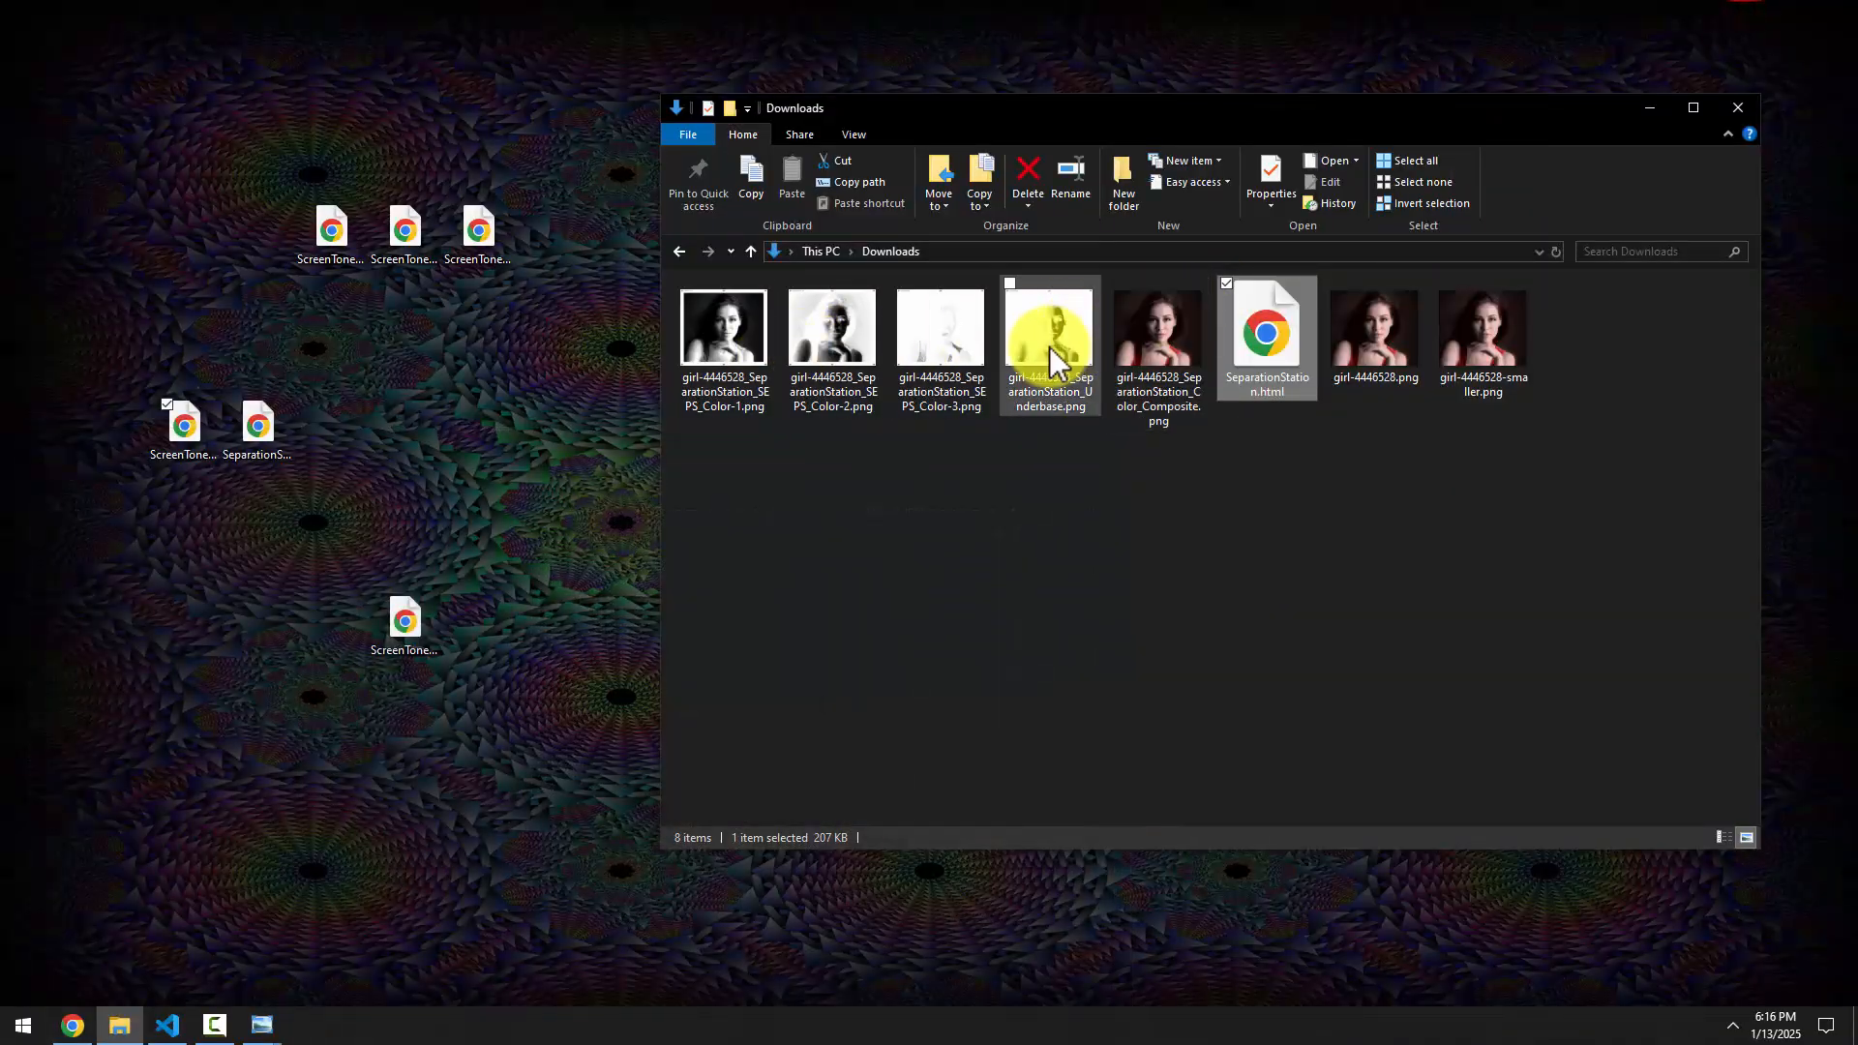
{"action": "double_click", "coordinate": [1042, 347]}
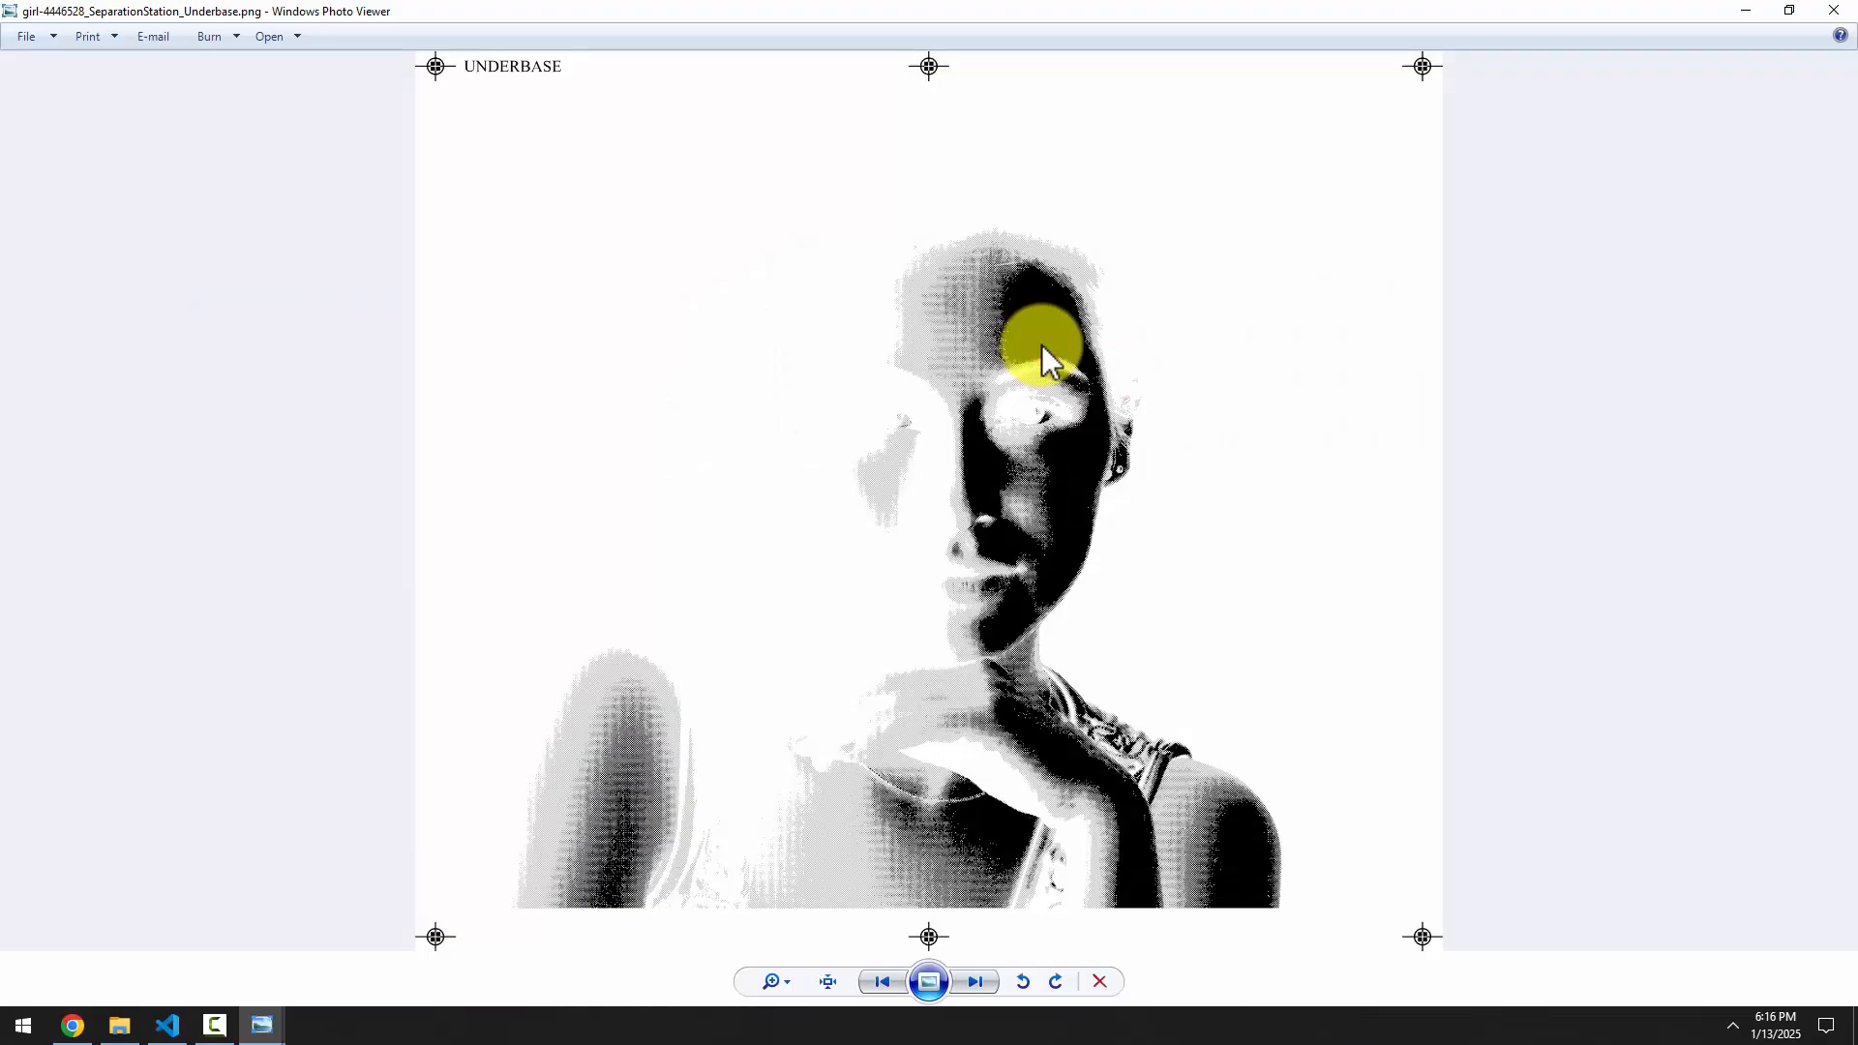
{"action": "scroll", "coordinate": [1041, 344], "scroll_direction": "up", "scroll_amount": 8}
{"action": "scroll", "coordinate": [1000, 368], "scroll_direction": "down", "scroll_amount": 3}
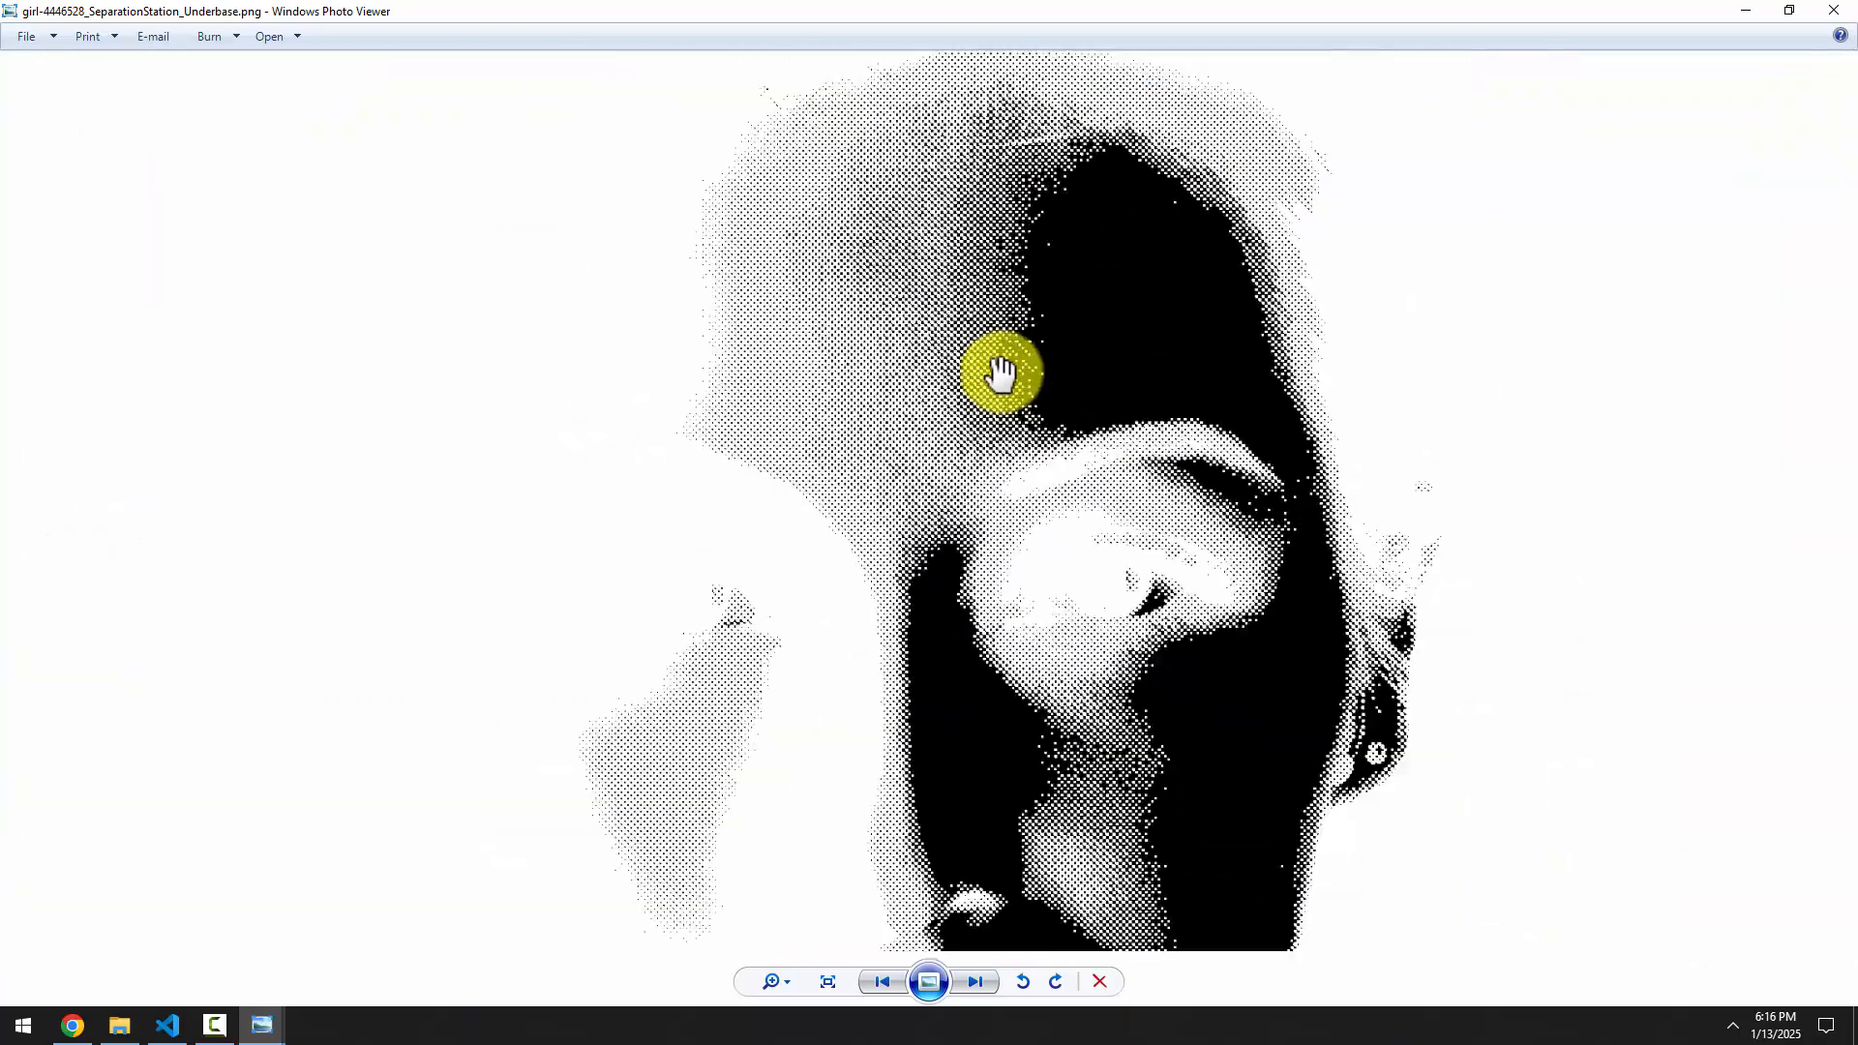
{"action": "scroll", "coordinate": [999, 369], "scroll_direction": "down", "scroll_amount": 3}
{"action": "scroll", "coordinate": [996, 406], "scroll_direction": "down", "scroll_amount": 2}
{"action": "scroll", "coordinate": [1000, 423], "scroll_direction": "up", "scroll_amount": 6}
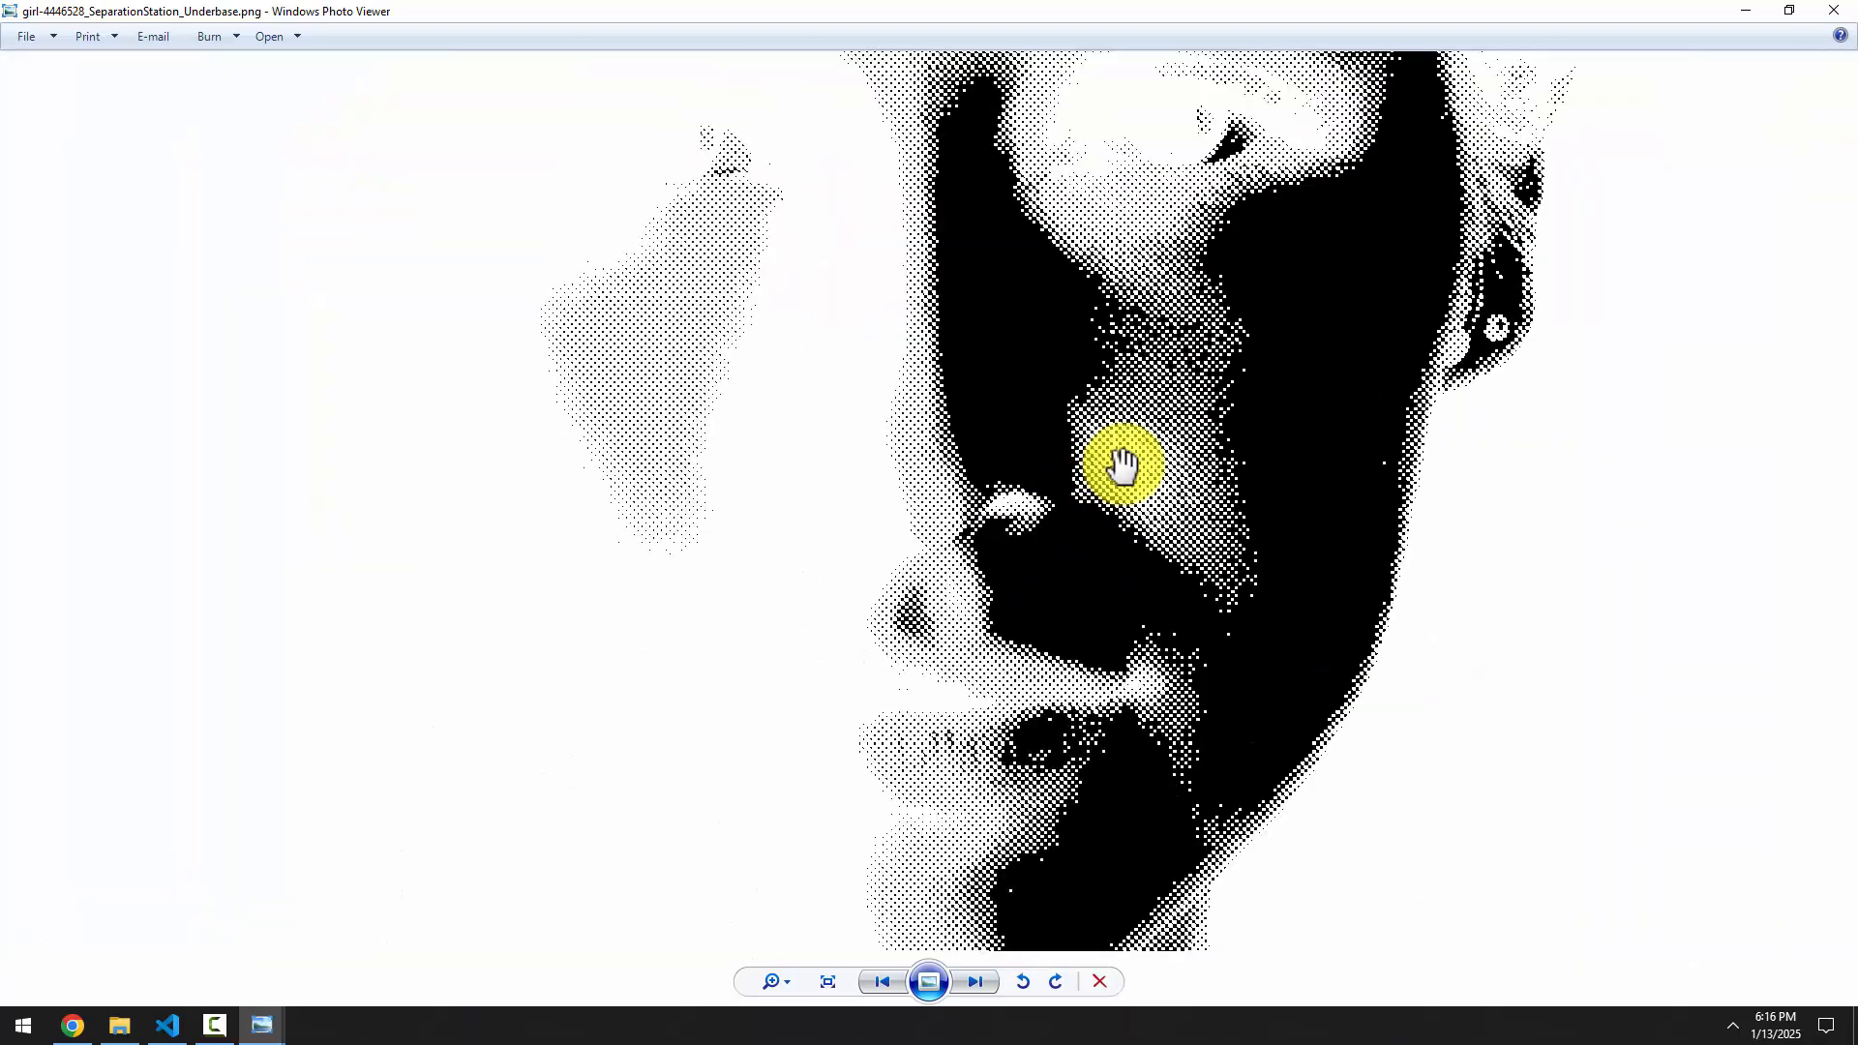
{"action": "scroll", "coordinate": [1211, 399], "scroll_direction": "up", "scroll_amount": 1}
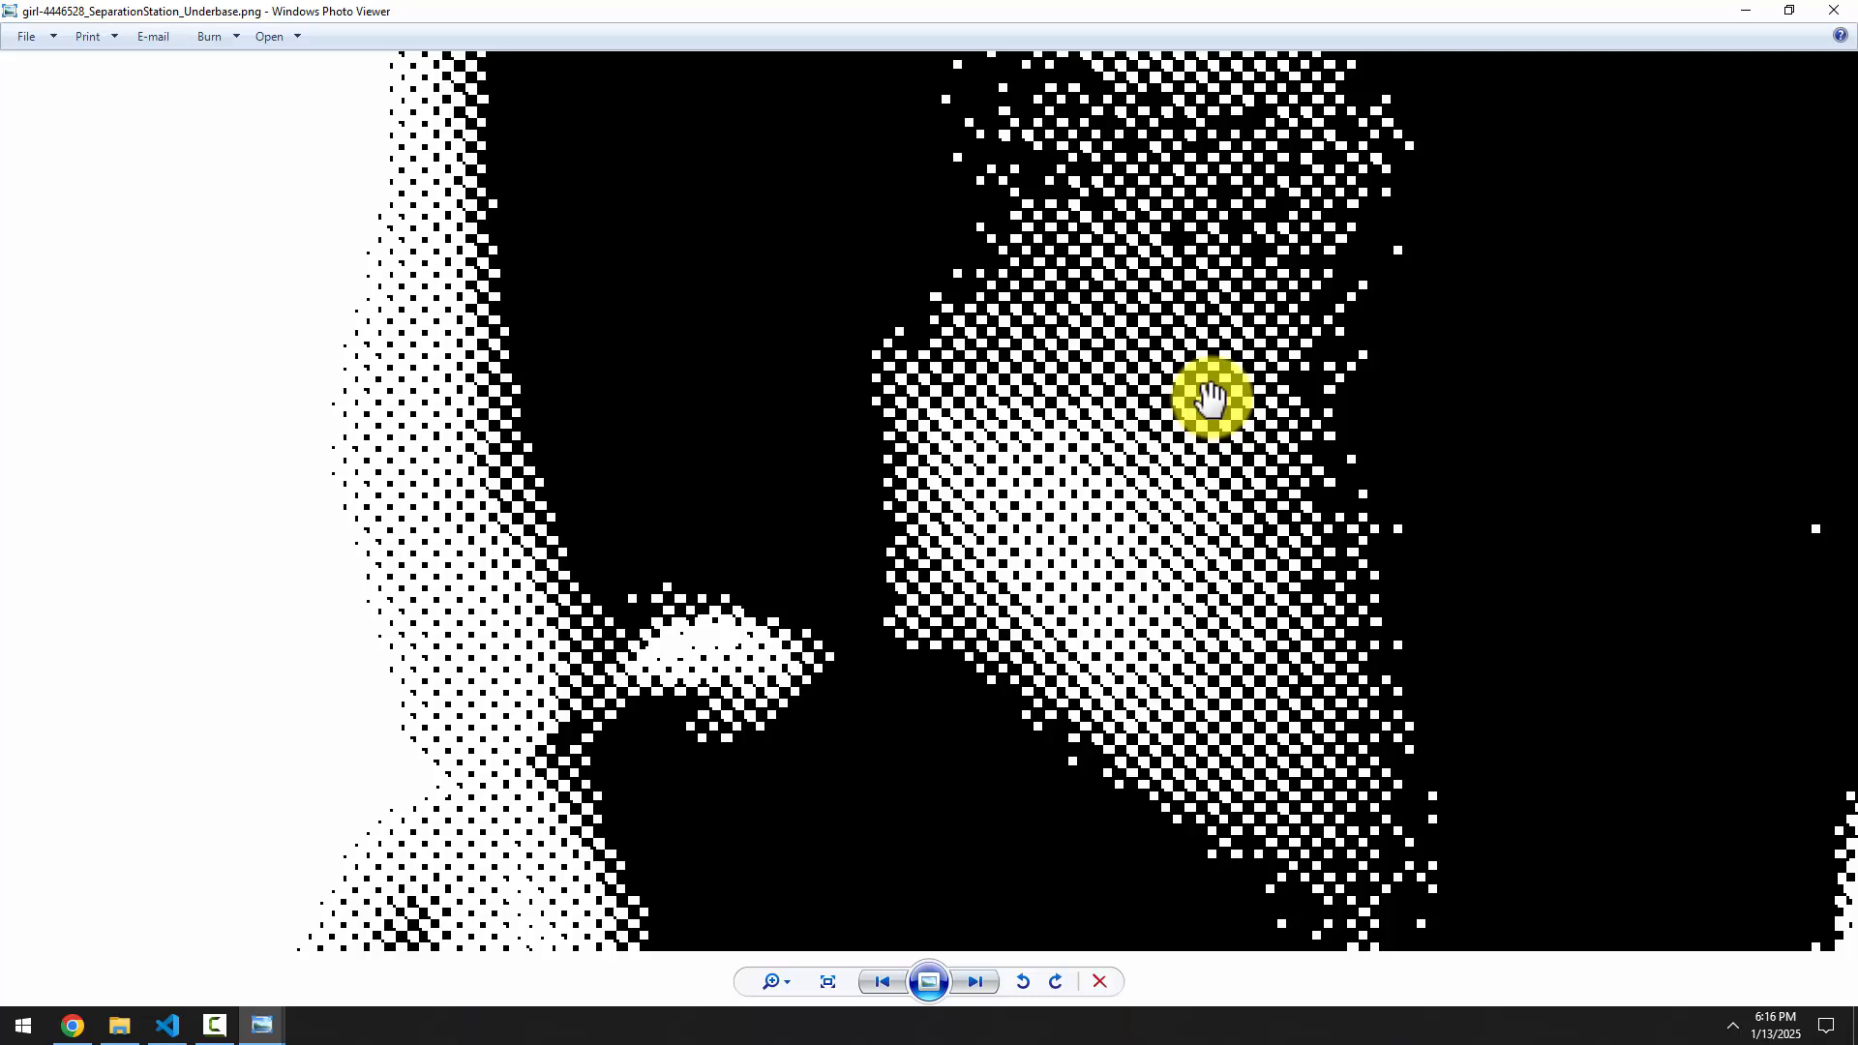
{"action": "scroll", "coordinate": [1210, 398], "scroll_direction": "down", "scroll_amount": 5}
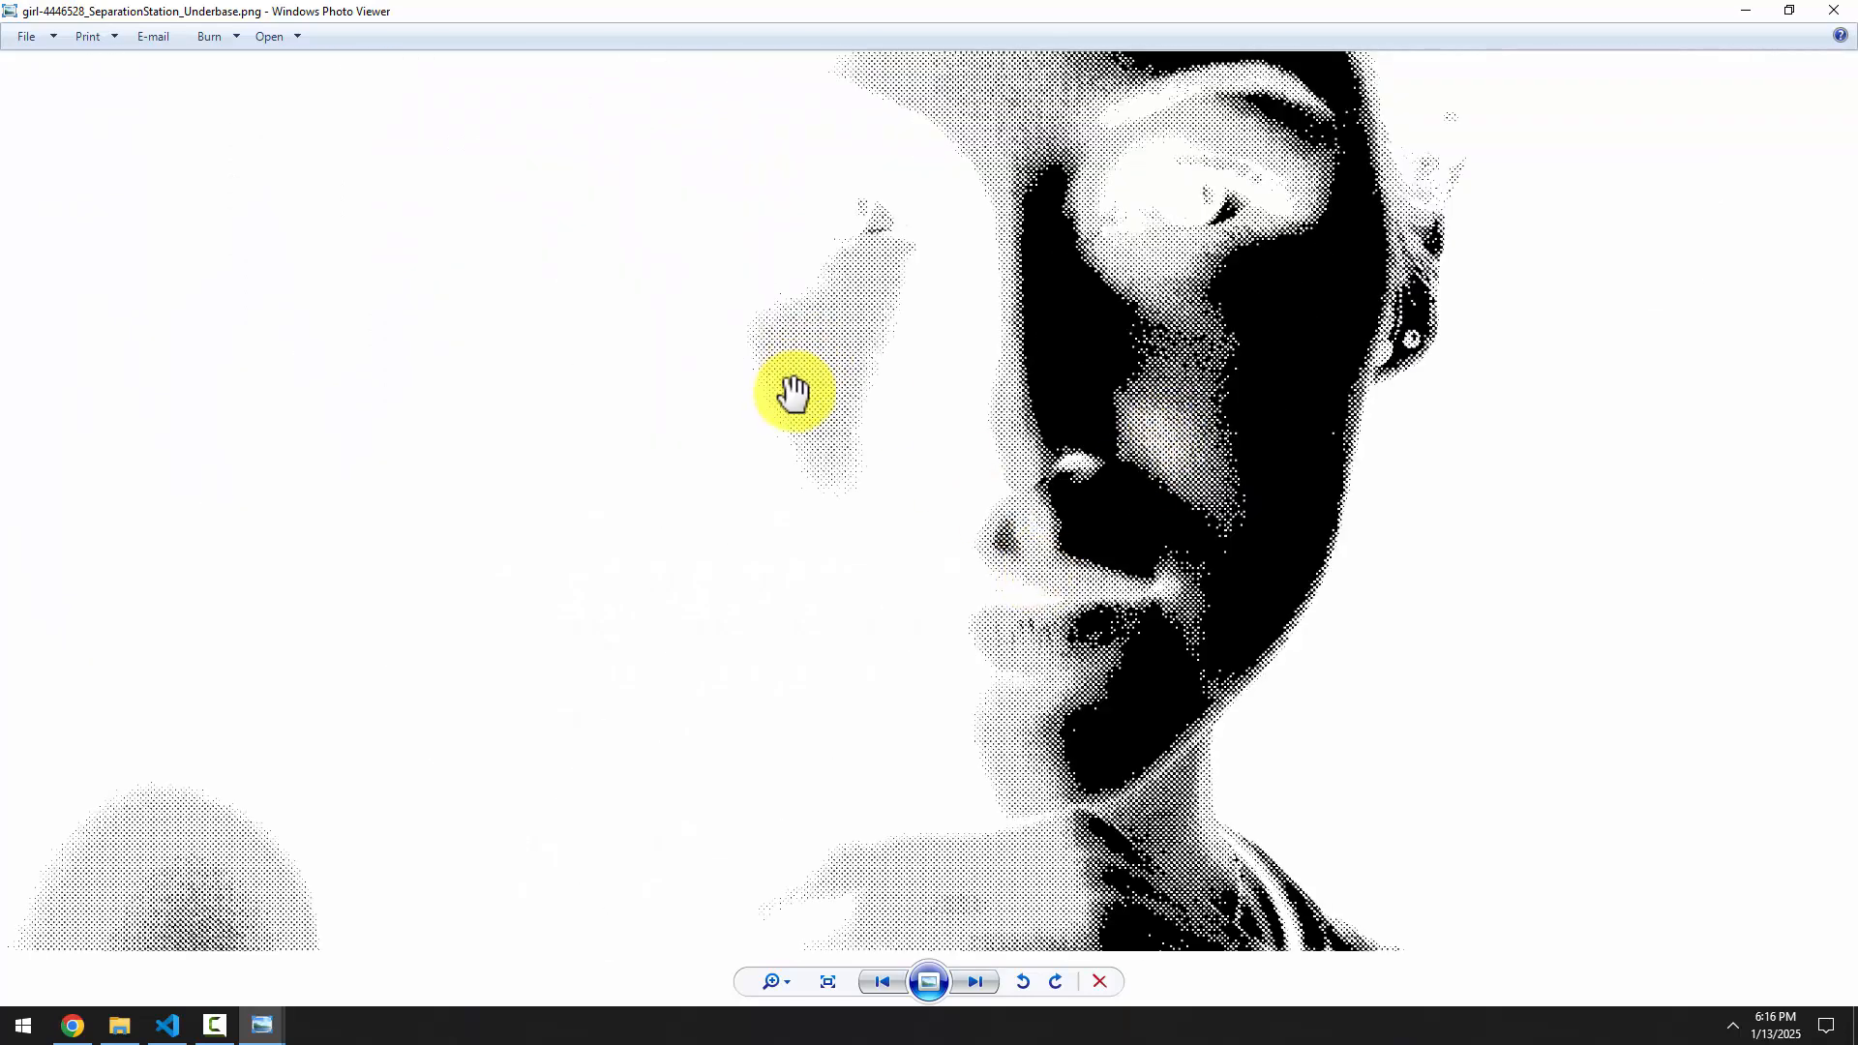
{"action": "scroll", "coordinate": [793, 392], "scroll_direction": "down", "scroll_amount": 3}
Display the Color-3 red separation and examine its halftone dots across the forehead and hairline up close
{"action": "left_click", "coordinate": [881, 982]}
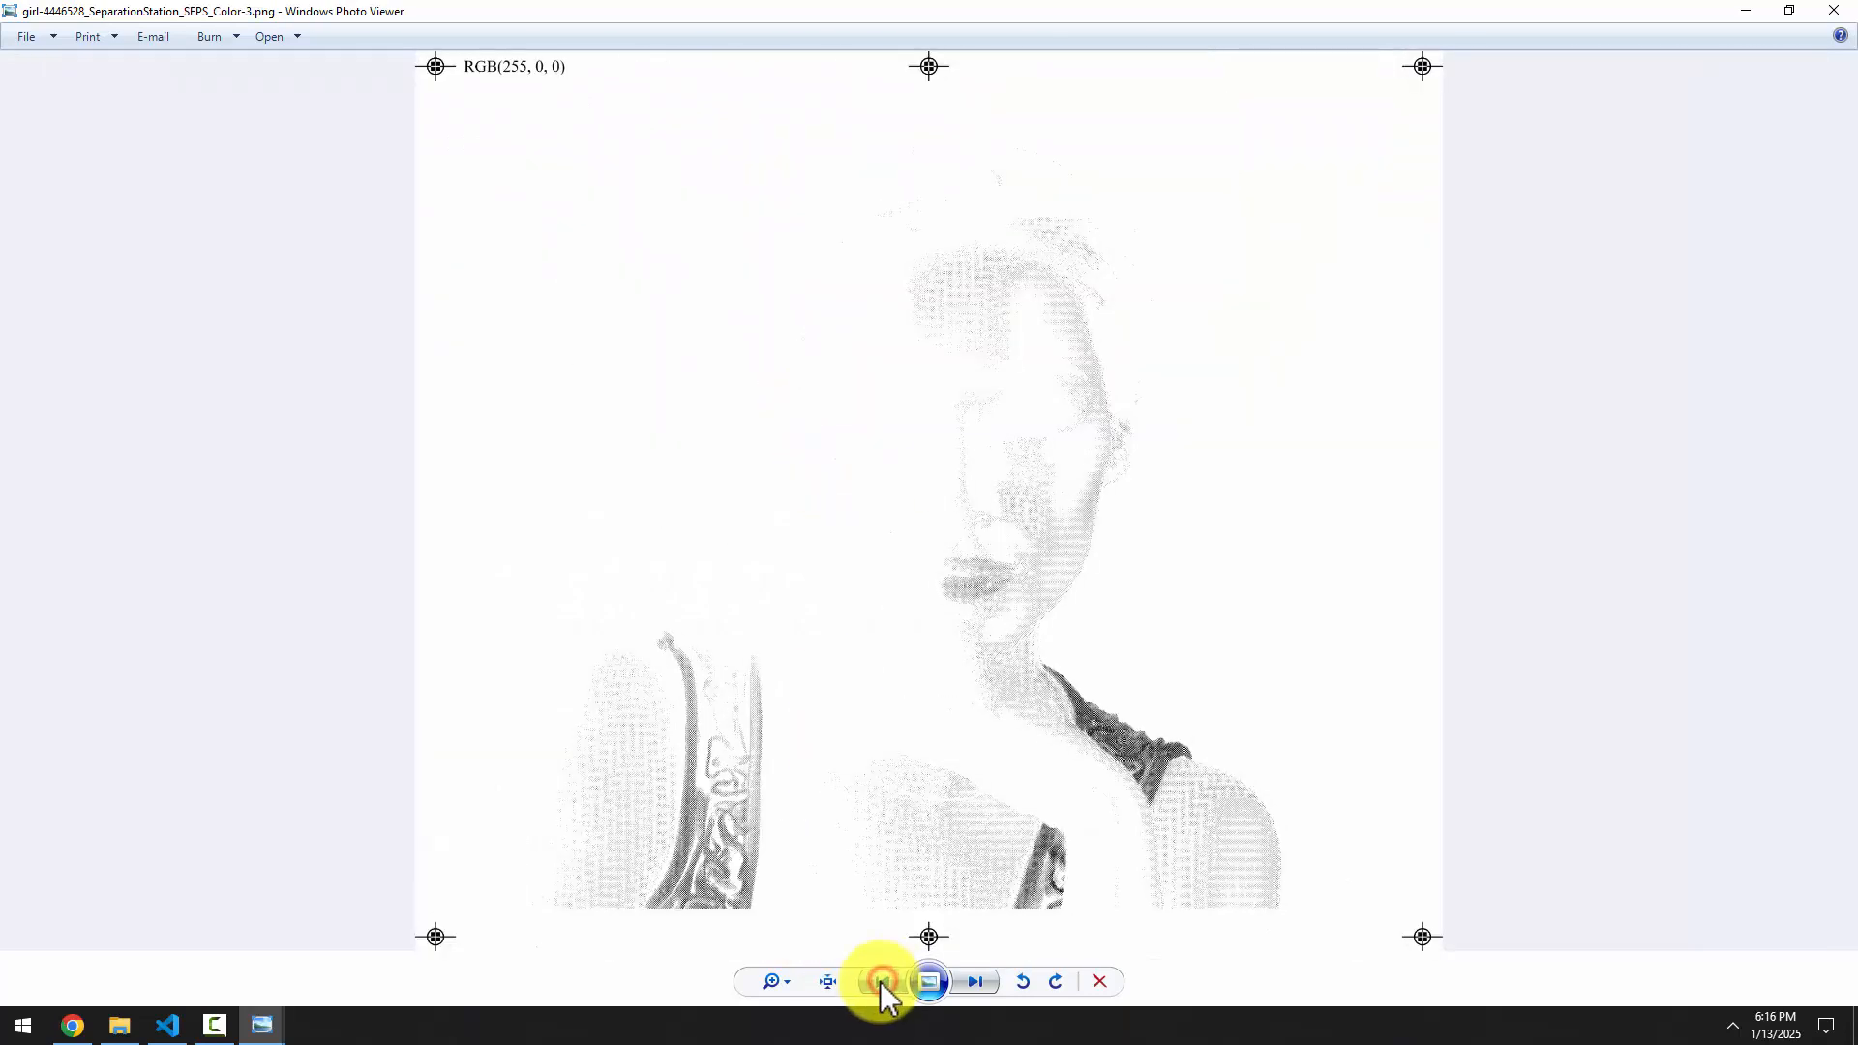
{"action": "scroll", "coordinate": [1018, 548], "scroll_direction": "up", "scroll_amount": 5}
{"action": "left_click_drag", "start_coordinate": [1161, 406], "coordinate": [1003, 663]}
{"action": "scroll", "coordinate": [1011, 484], "scroll_direction": "up", "scroll_amount": 4}
{"action": "left_click_drag", "start_coordinate": [1034, 188], "coordinate": [987, 532]}
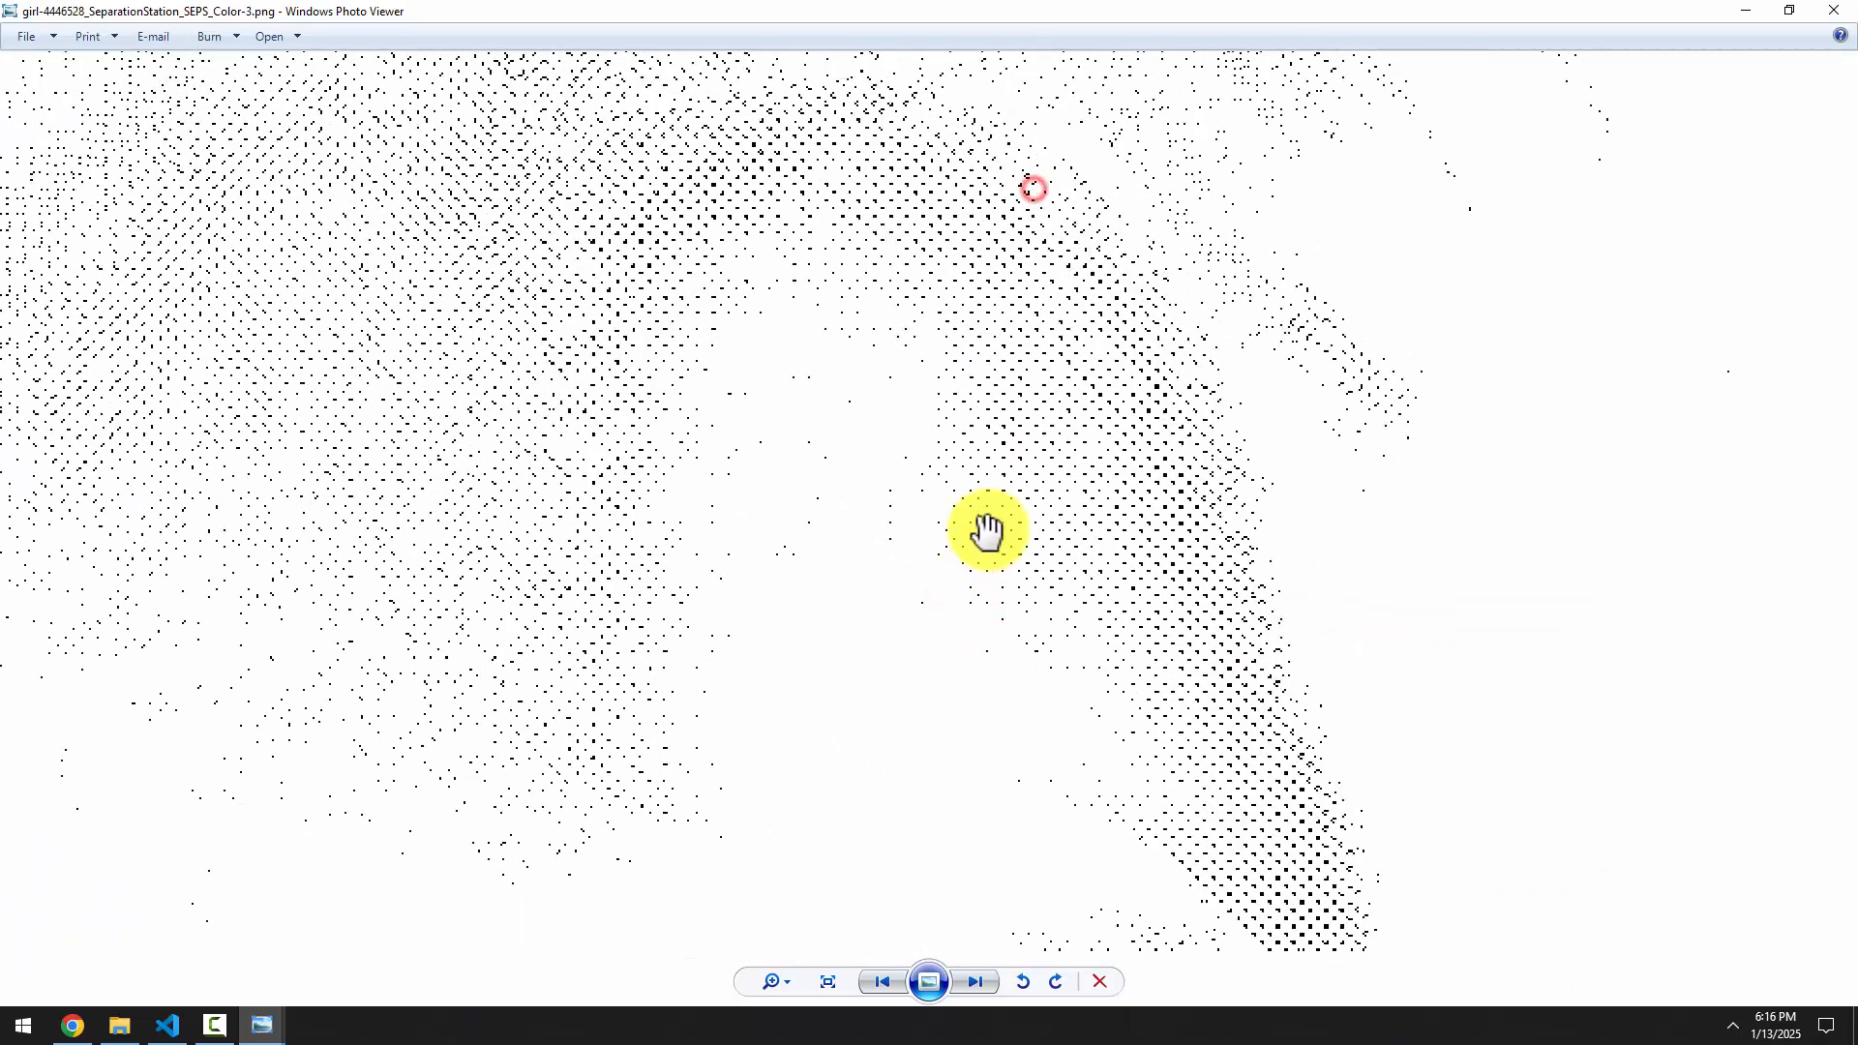
{"action": "scroll", "coordinate": [731, 198], "scroll_direction": "up", "scroll_amount": 3}
{"action": "left_click_drag", "start_coordinate": [655, 207], "coordinate": [811, 453]}
{"action": "scroll", "coordinate": [878, 450], "scroll_direction": "down", "scroll_amount": 5}
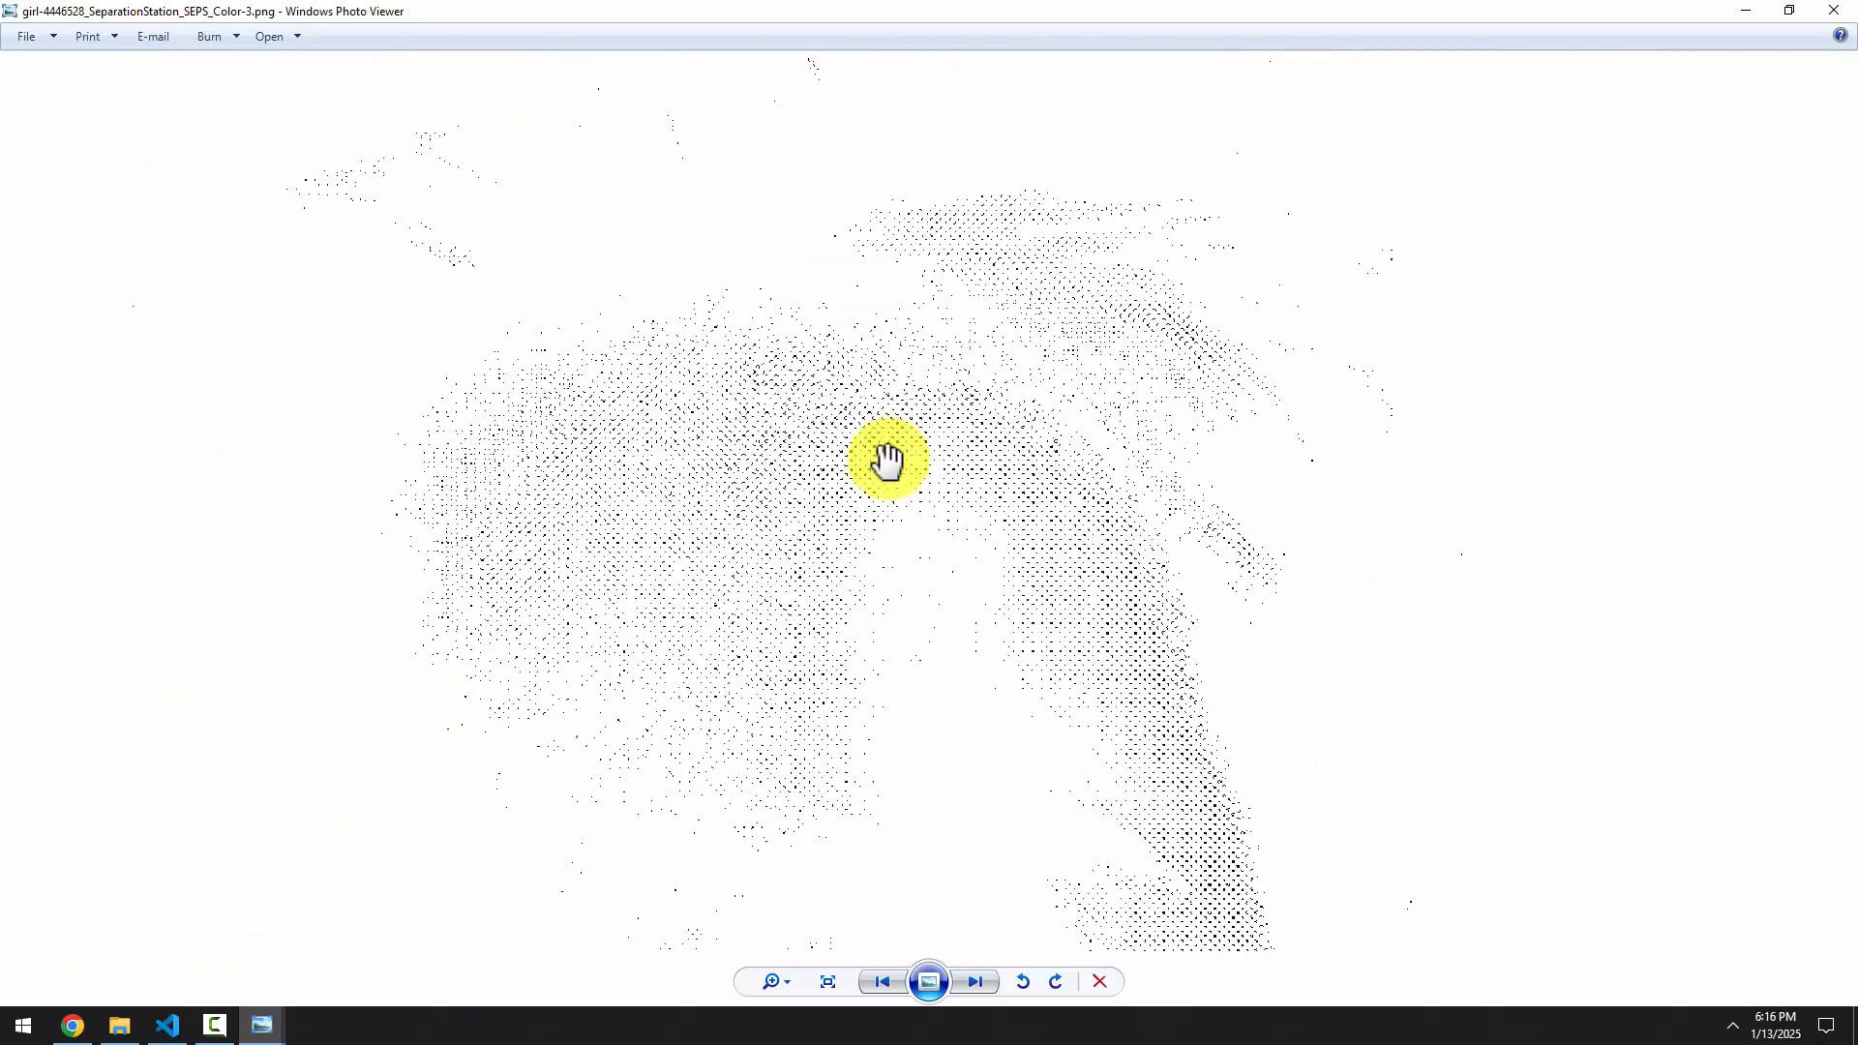
{"action": "scroll", "coordinate": [886, 460], "scroll_direction": "down", "scroll_amount": 6}
Display the Color-2 skin-tone separation, examine its halftone dots on the forehead, and close the image viewer
{"action": "left_click", "coordinate": [876, 987]}
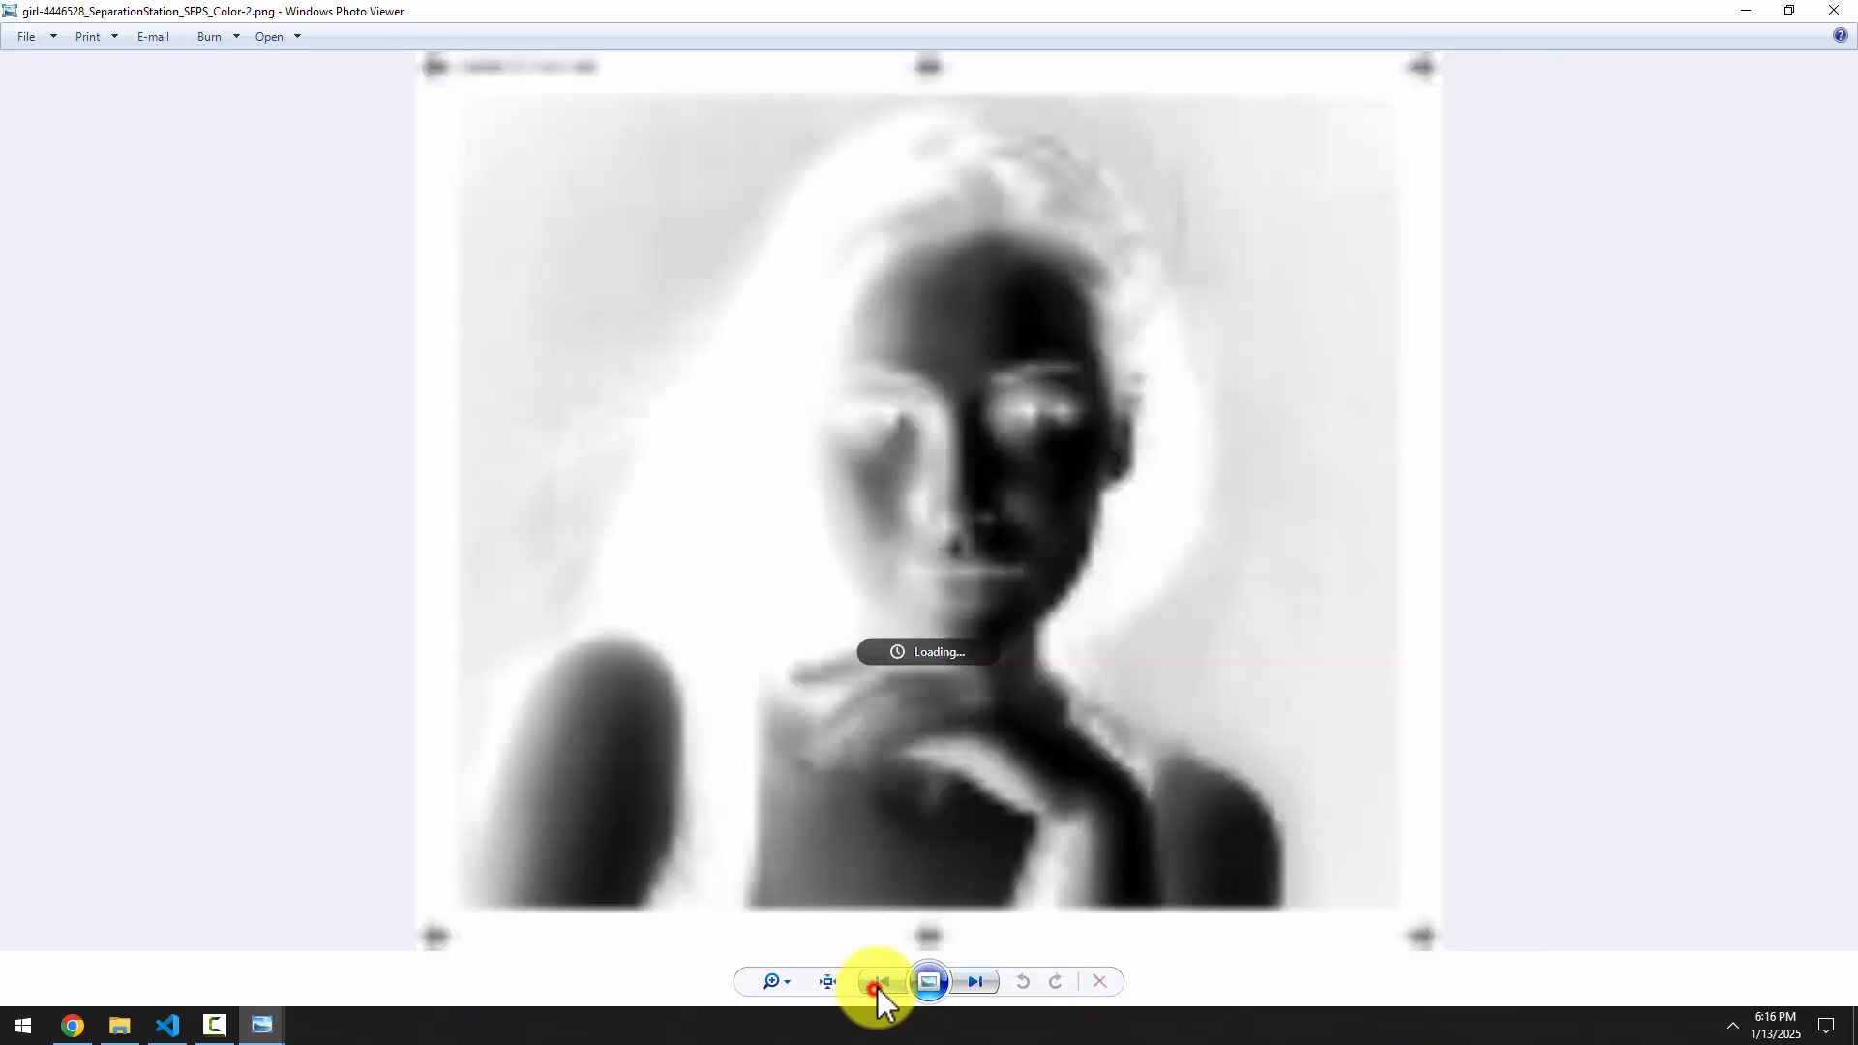
{"action": "scroll", "coordinate": [1007, 320], "scroll_direction": "up", "scroll_amount": 6}
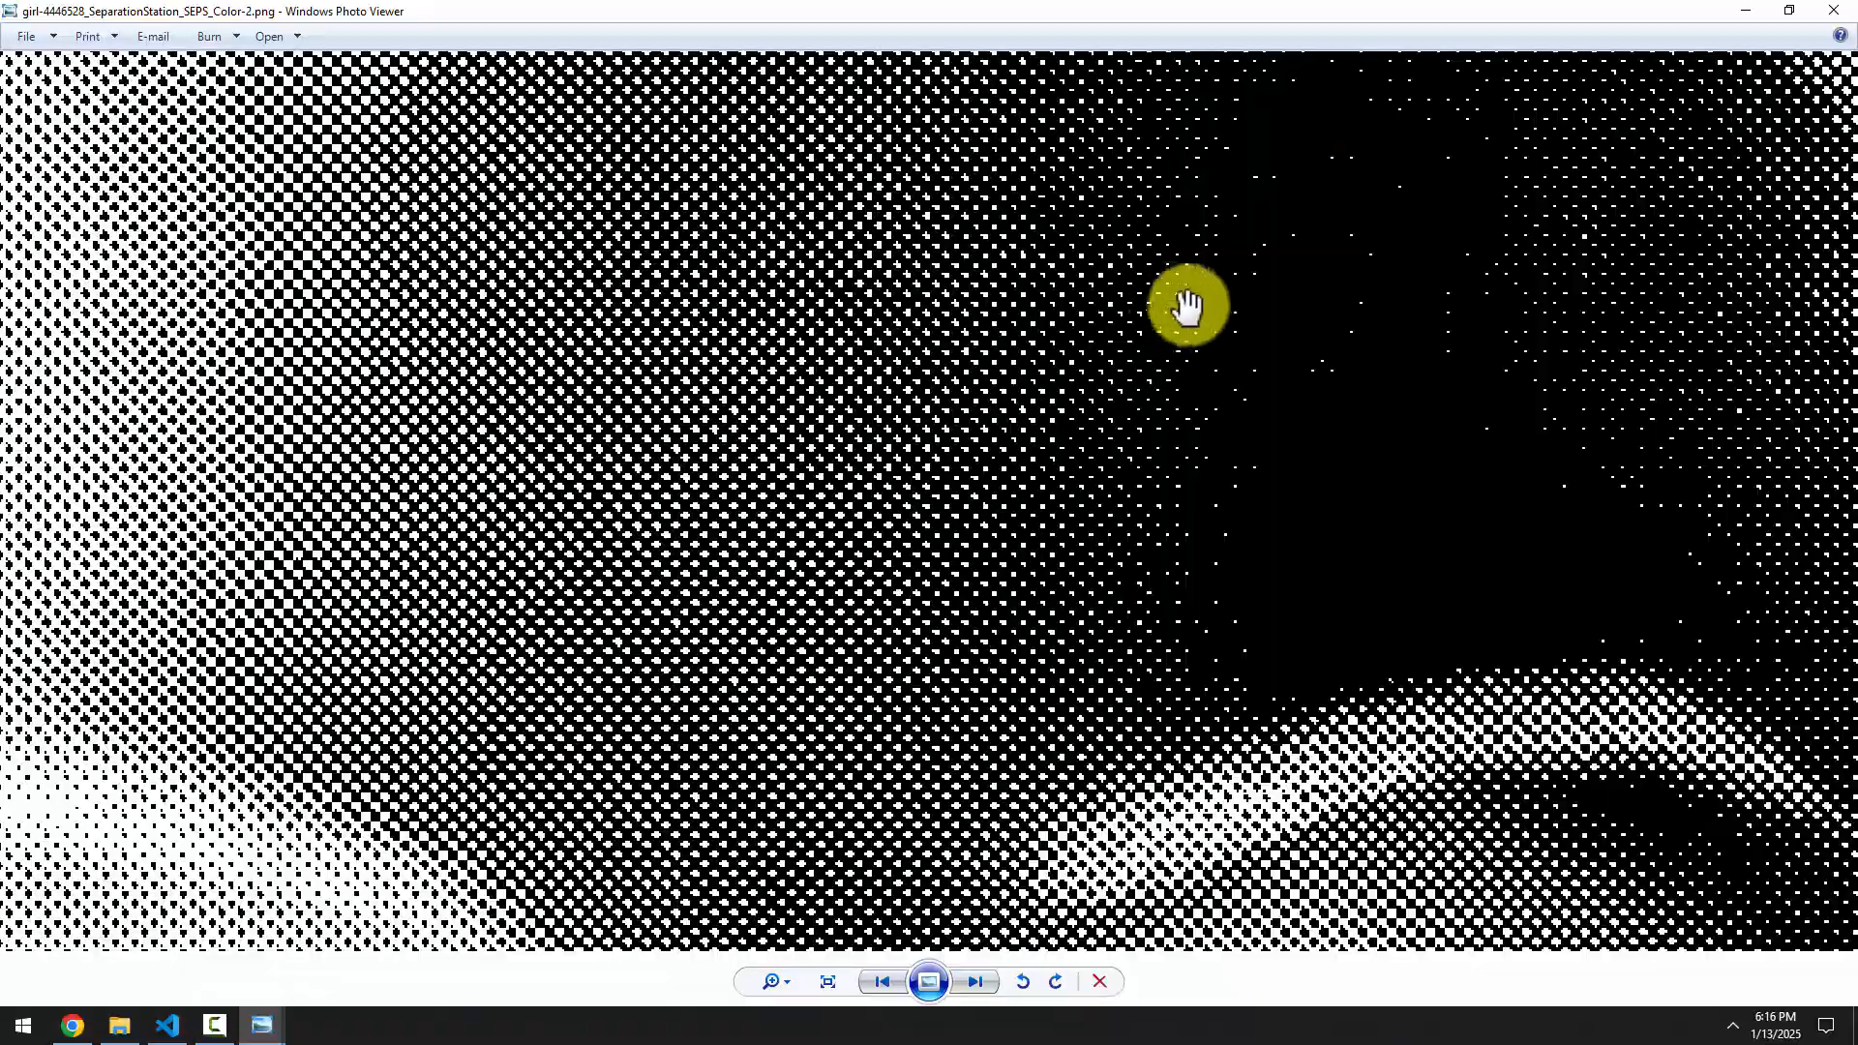
{"action": "scroll", "coordinate": [1016, 523], "scroll_direction": "down", "scroll_amount": 2}
{"action": "scroll", "coordinate": [978, 452], "scroll_direction": "down", "scroll_amount": 2}
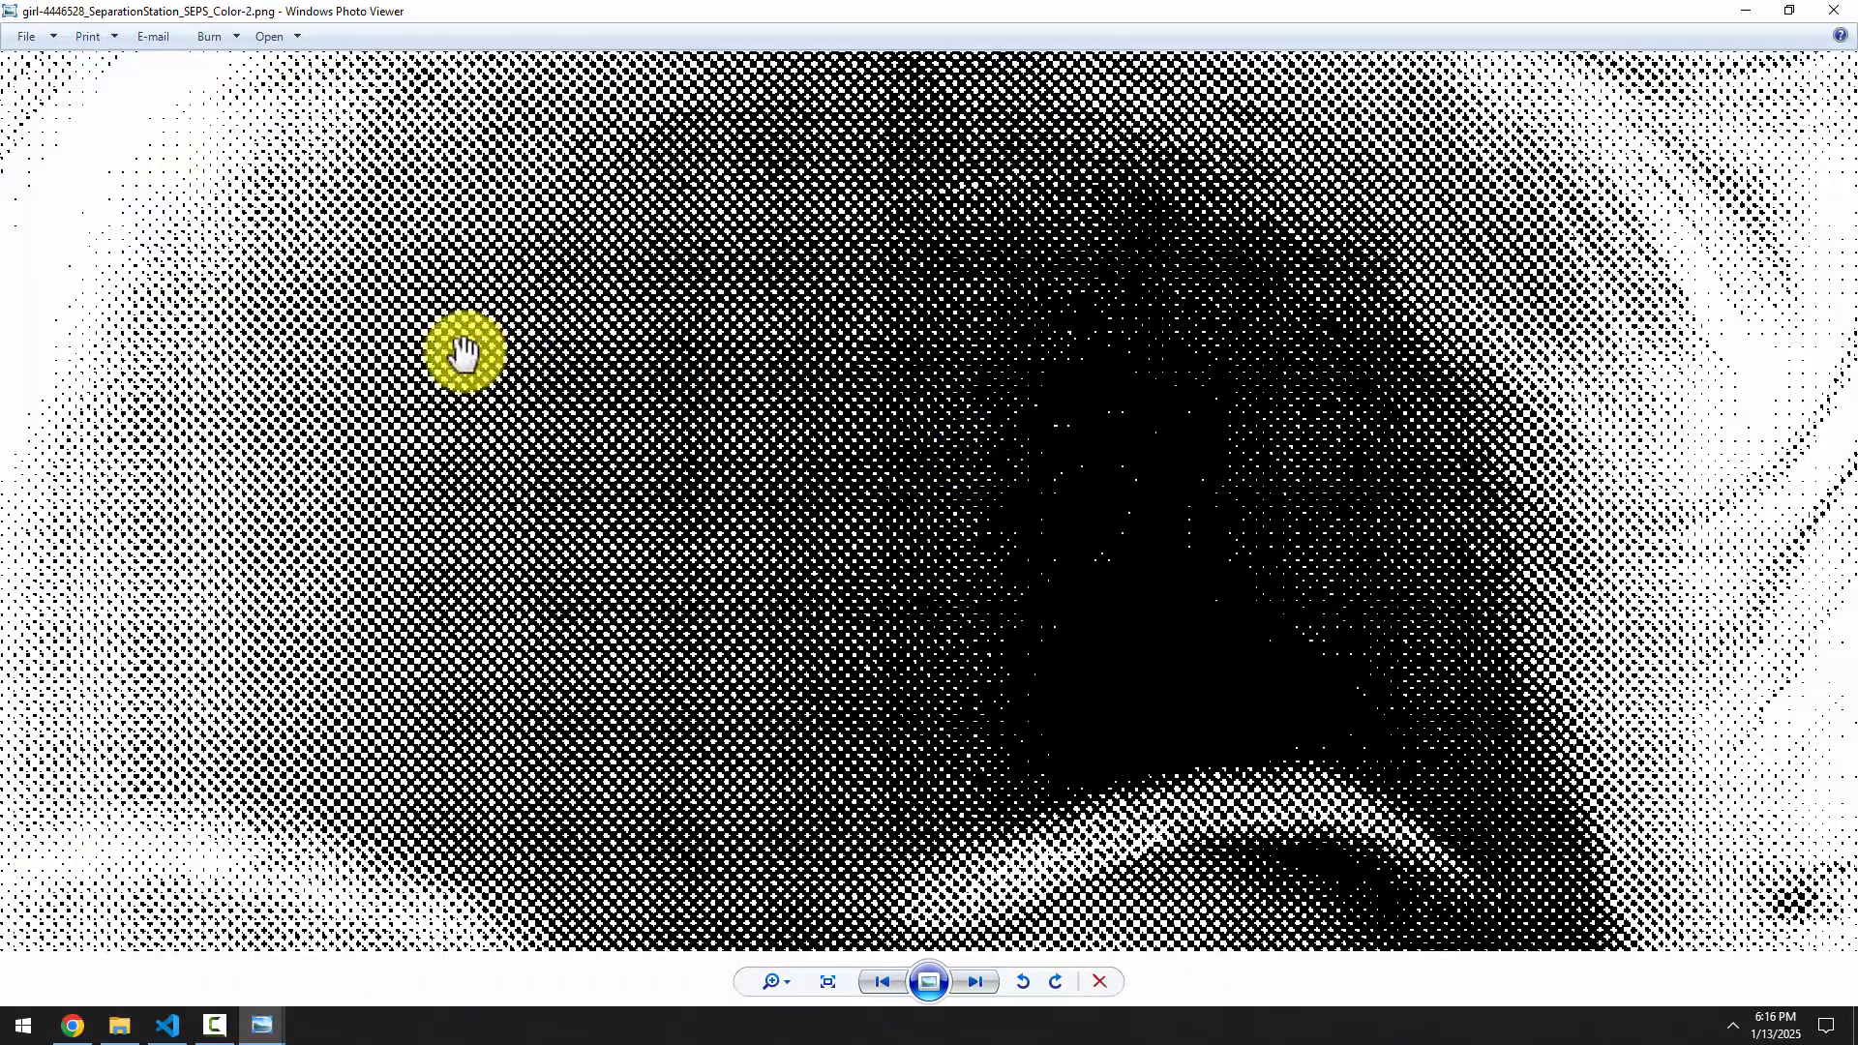
{"action": "scroll", "coordinate": [464, 350], "scroll_direction": "up", "scroll_amount": 4}
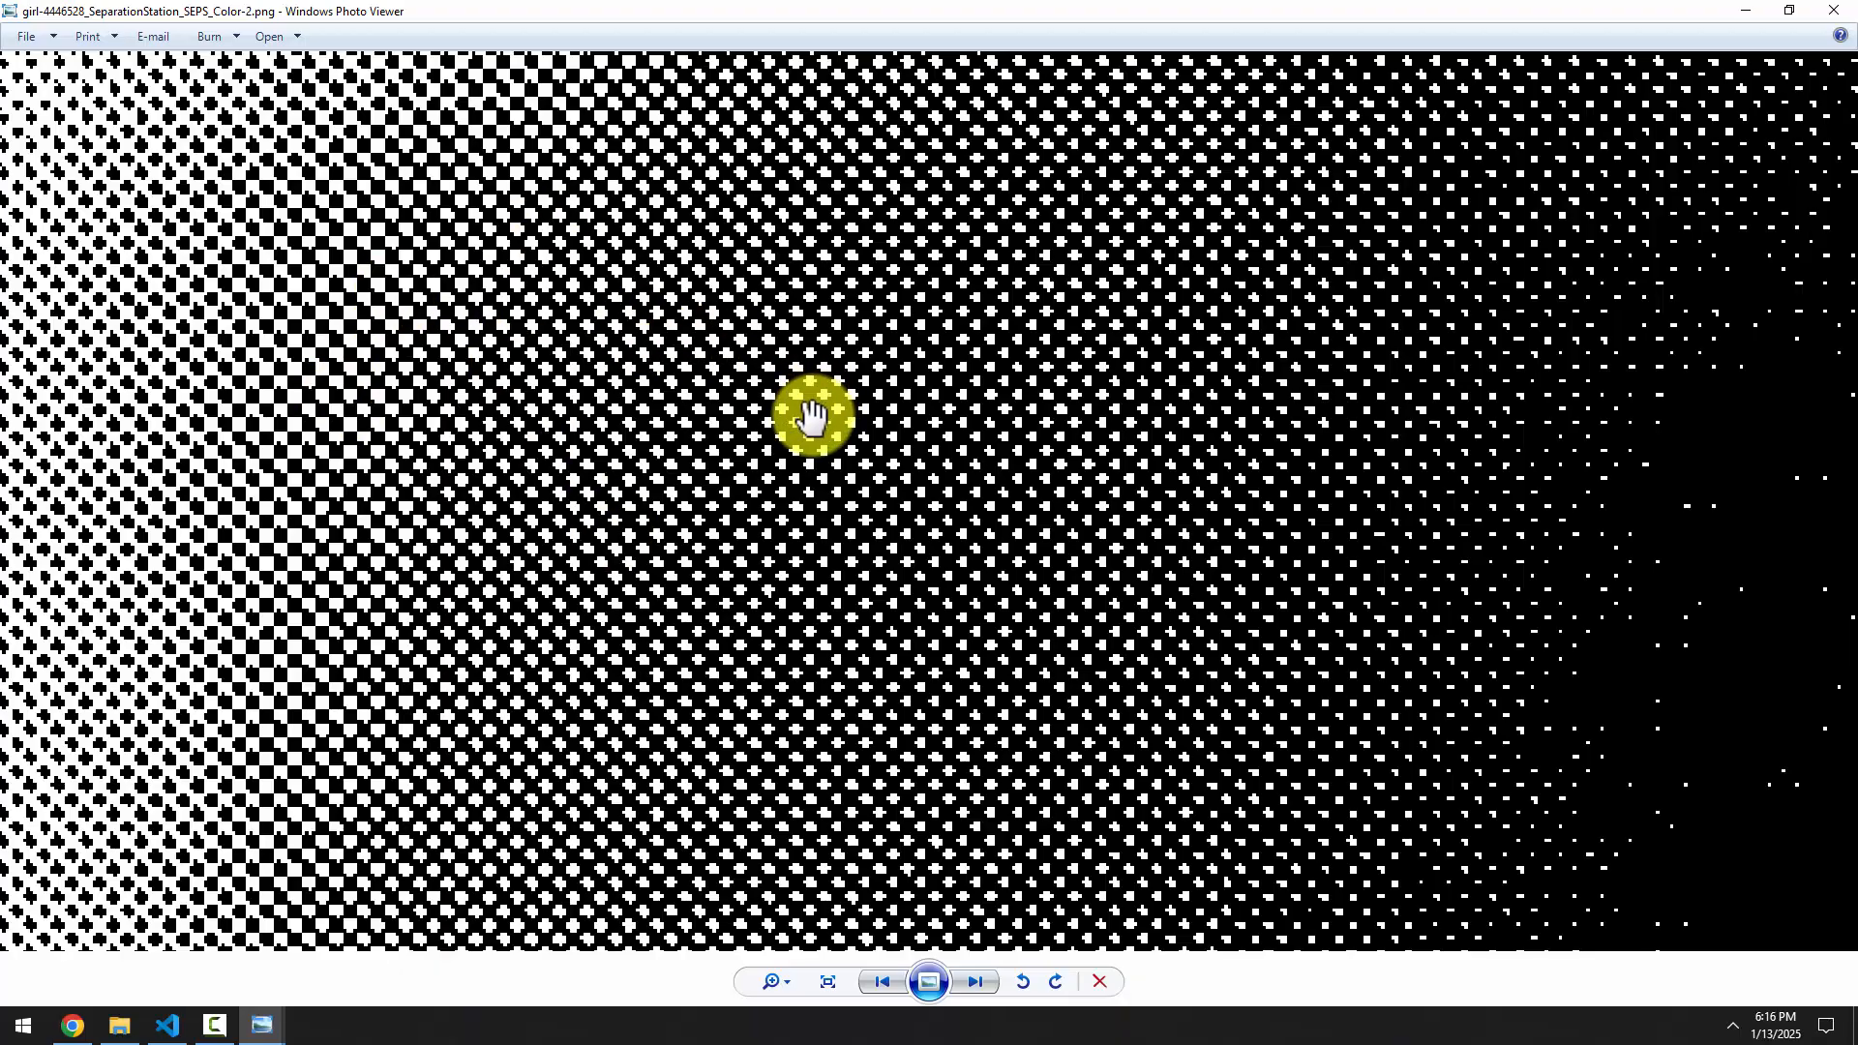
{"action": "scroll", "coordinate": [818, 418], "scroll_direction": "down", "scroll_amount": 3}
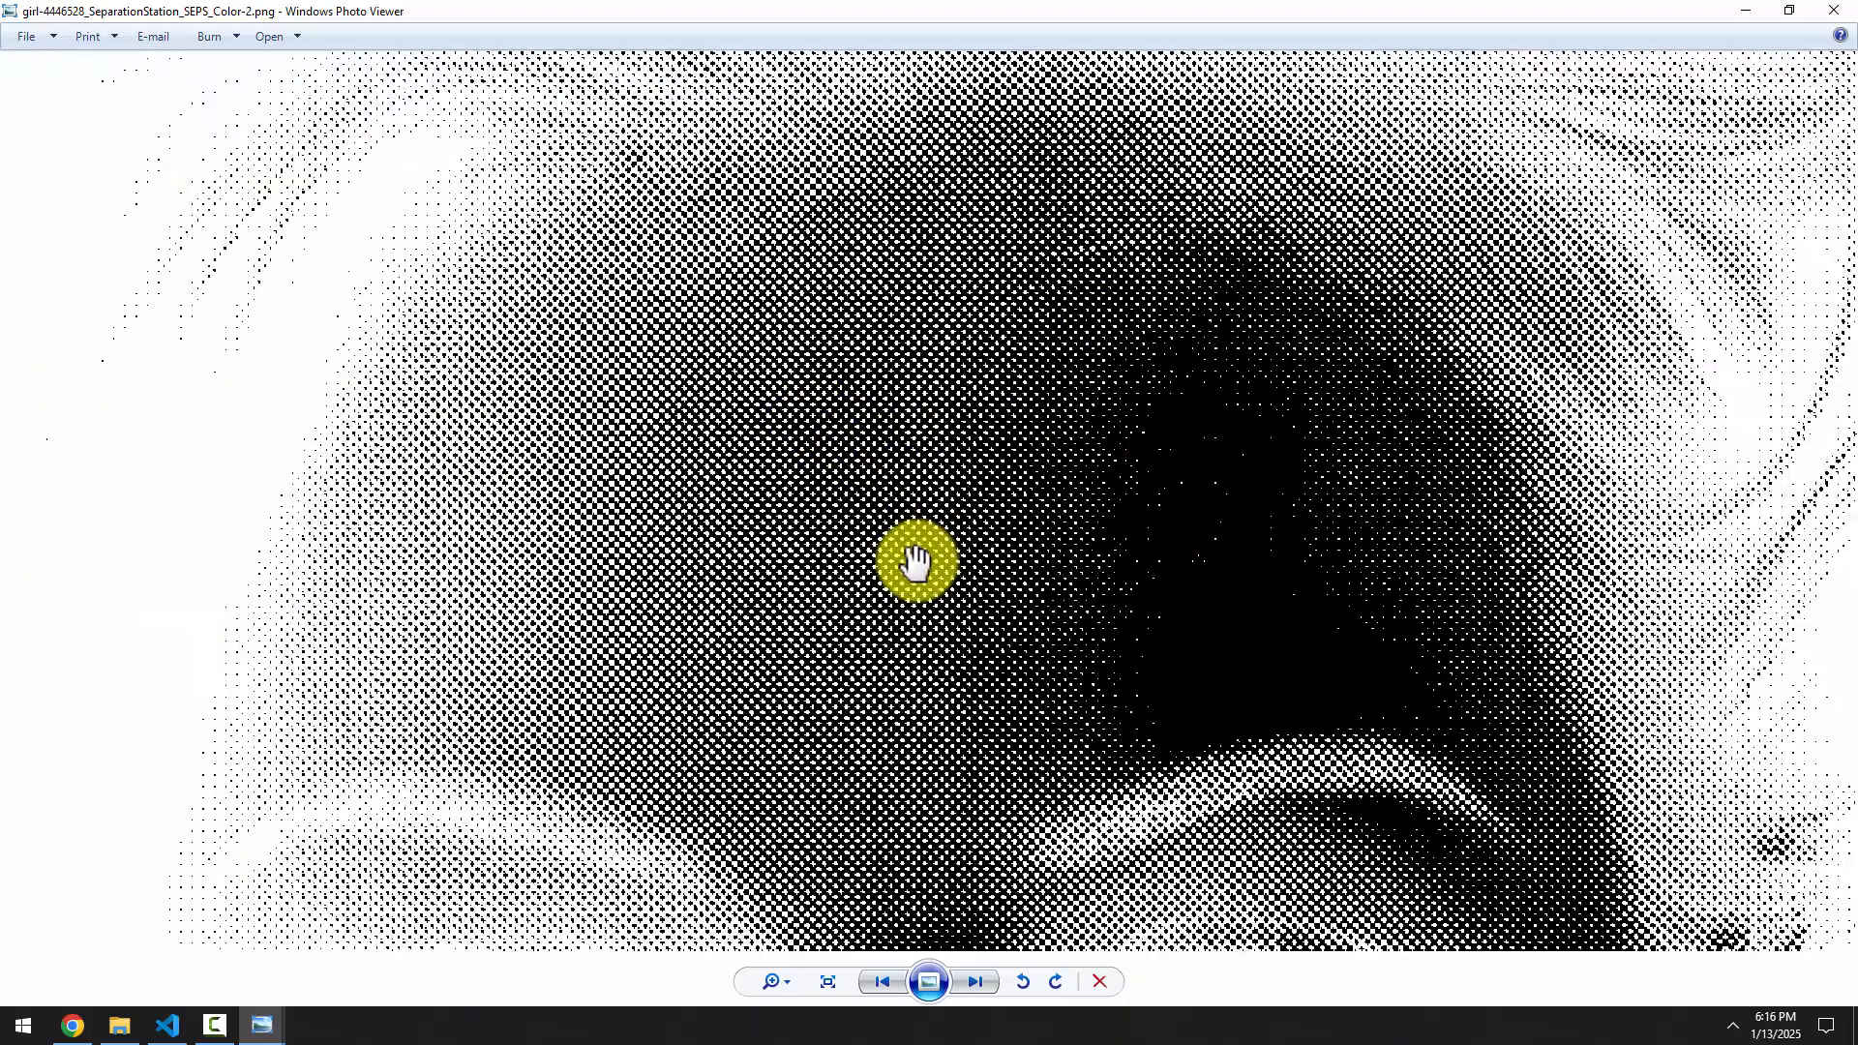
{"action": "scroll", "coordinate": [908, 561], "scroll_direction": "down", "scroll_amount": 5}
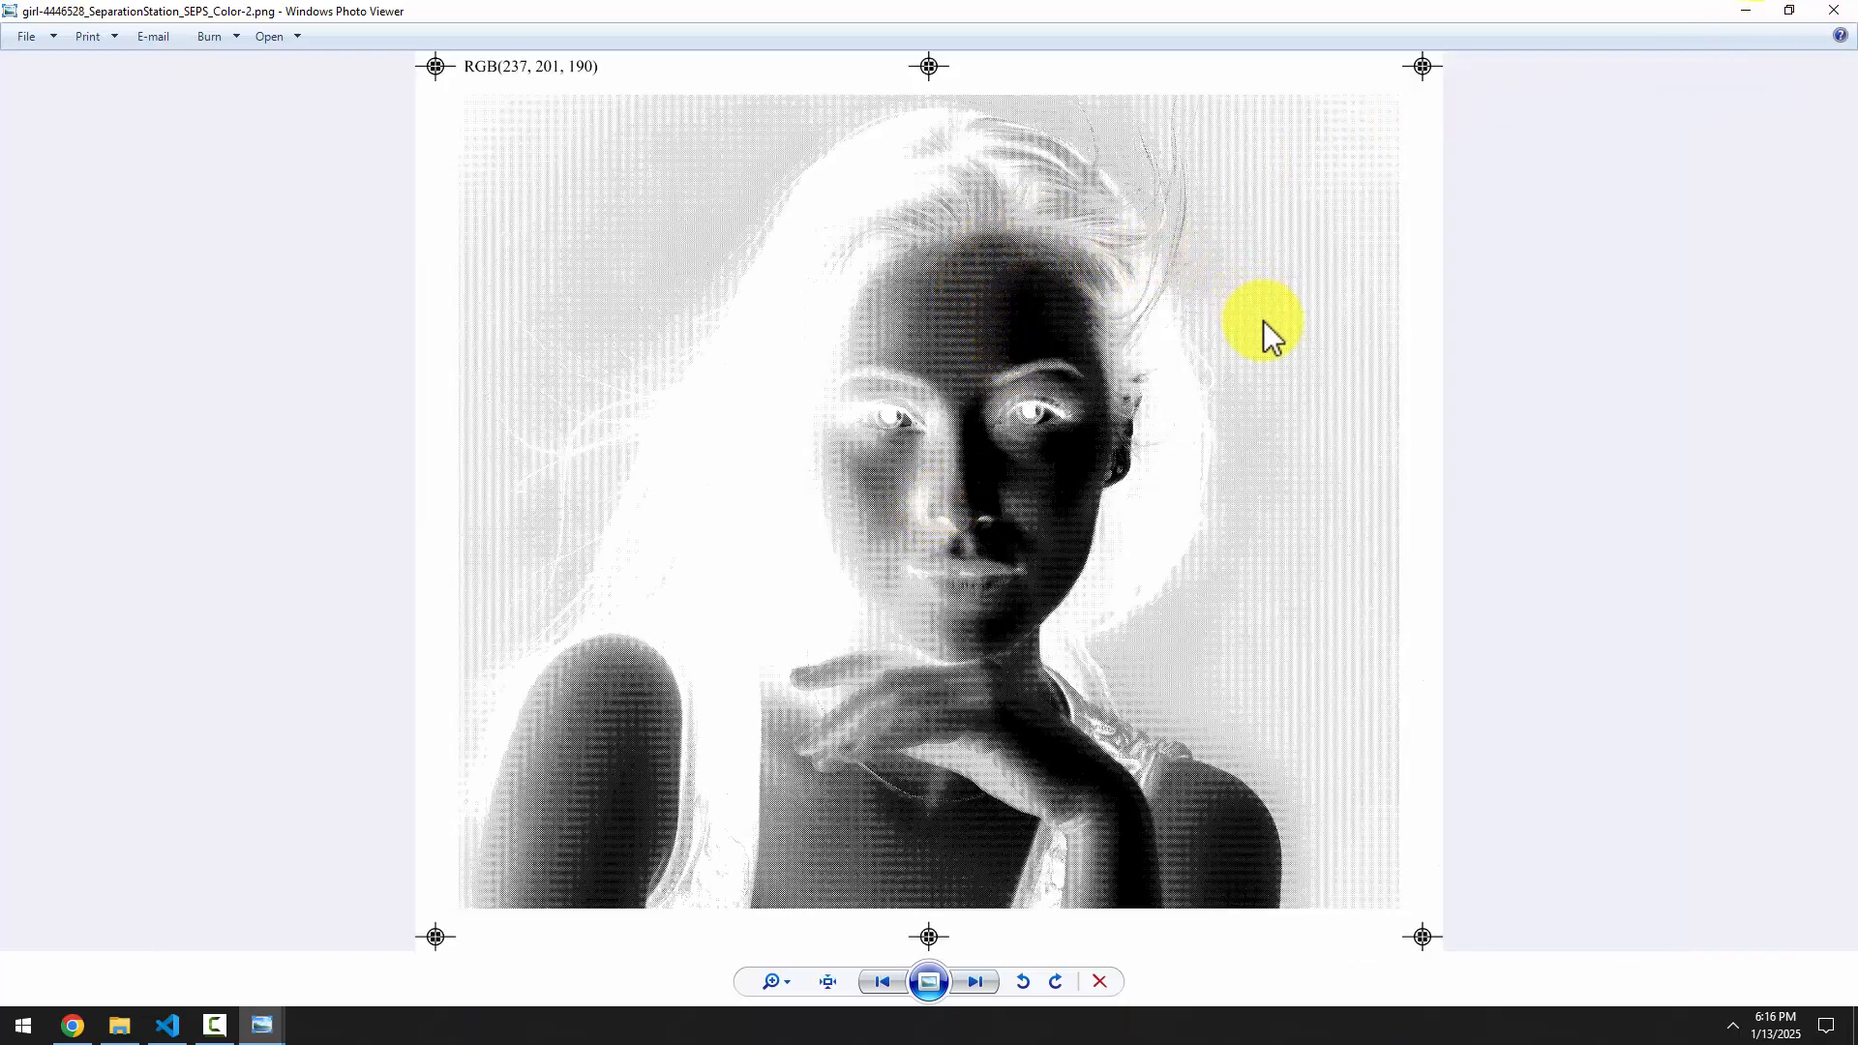
{"action": "left_click", "coordinate": [1834, 12]}
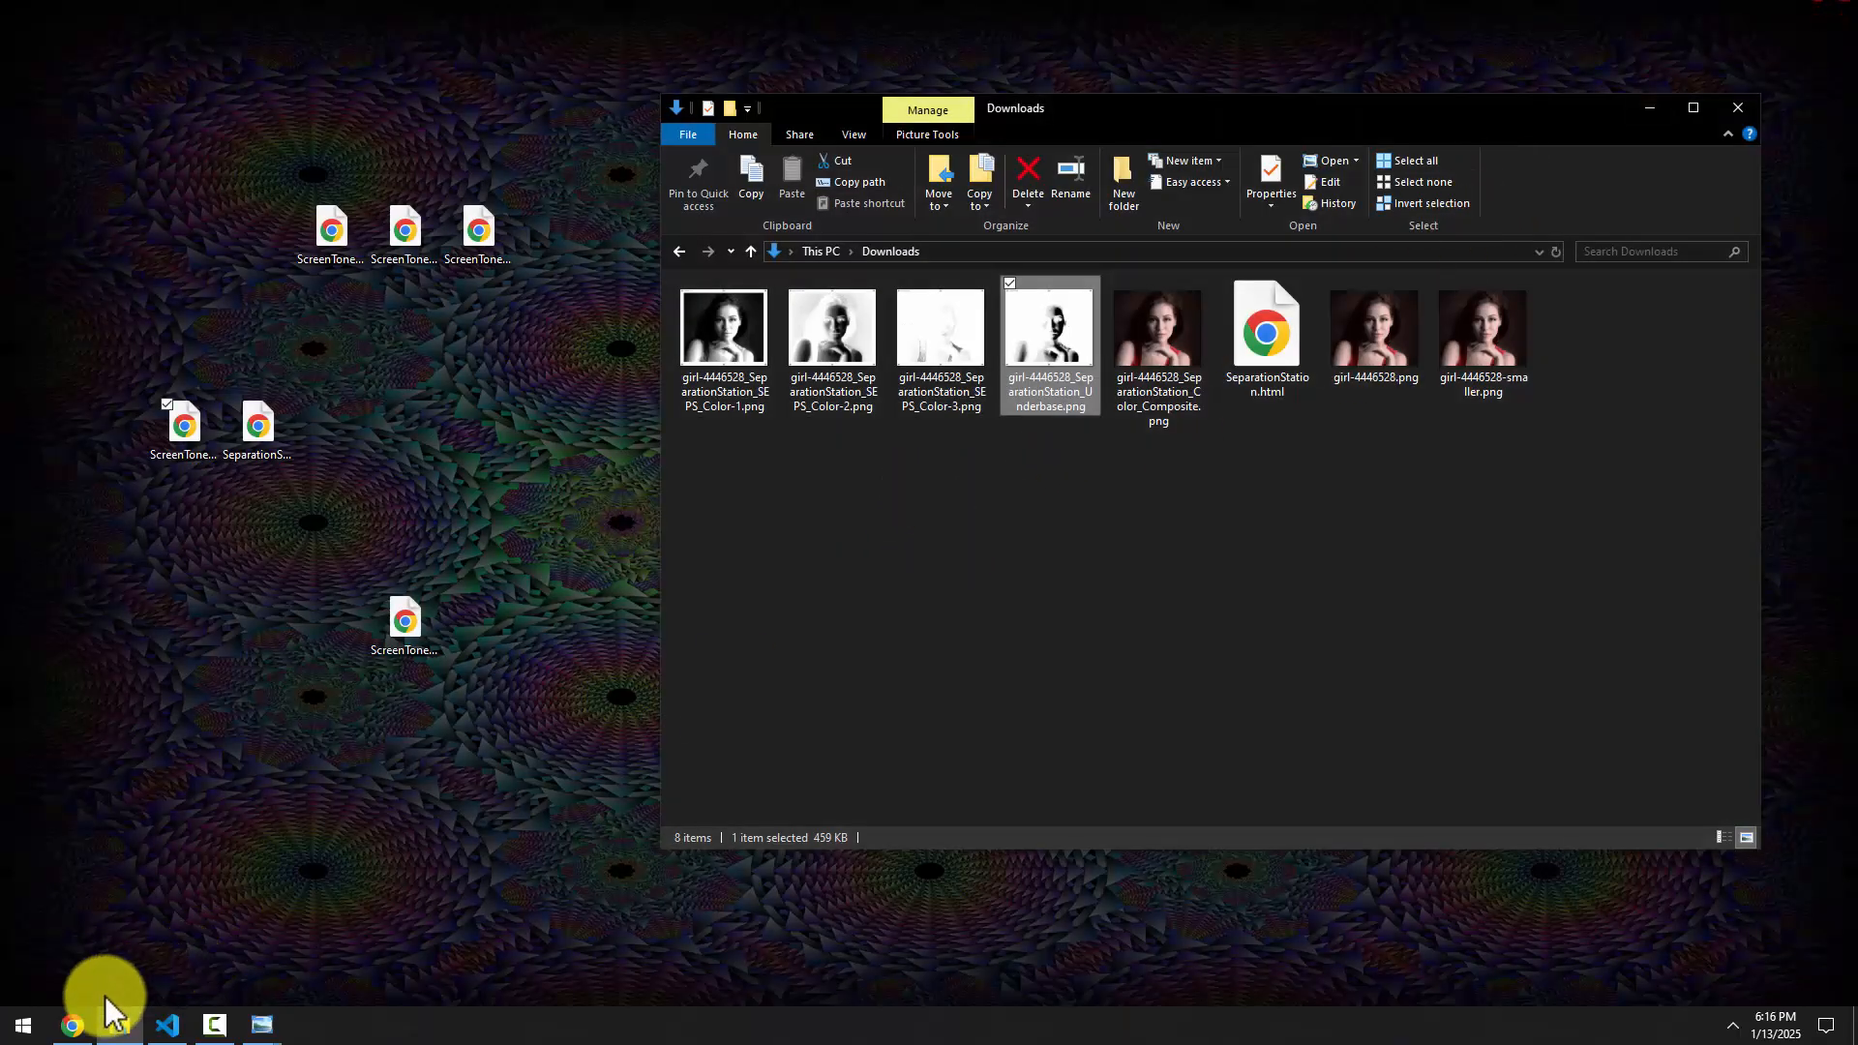
Return to the browser and look through the videos on the Max Chroma YouTube channel
{"action": "left_click", "coordinate": [72, 1024]}
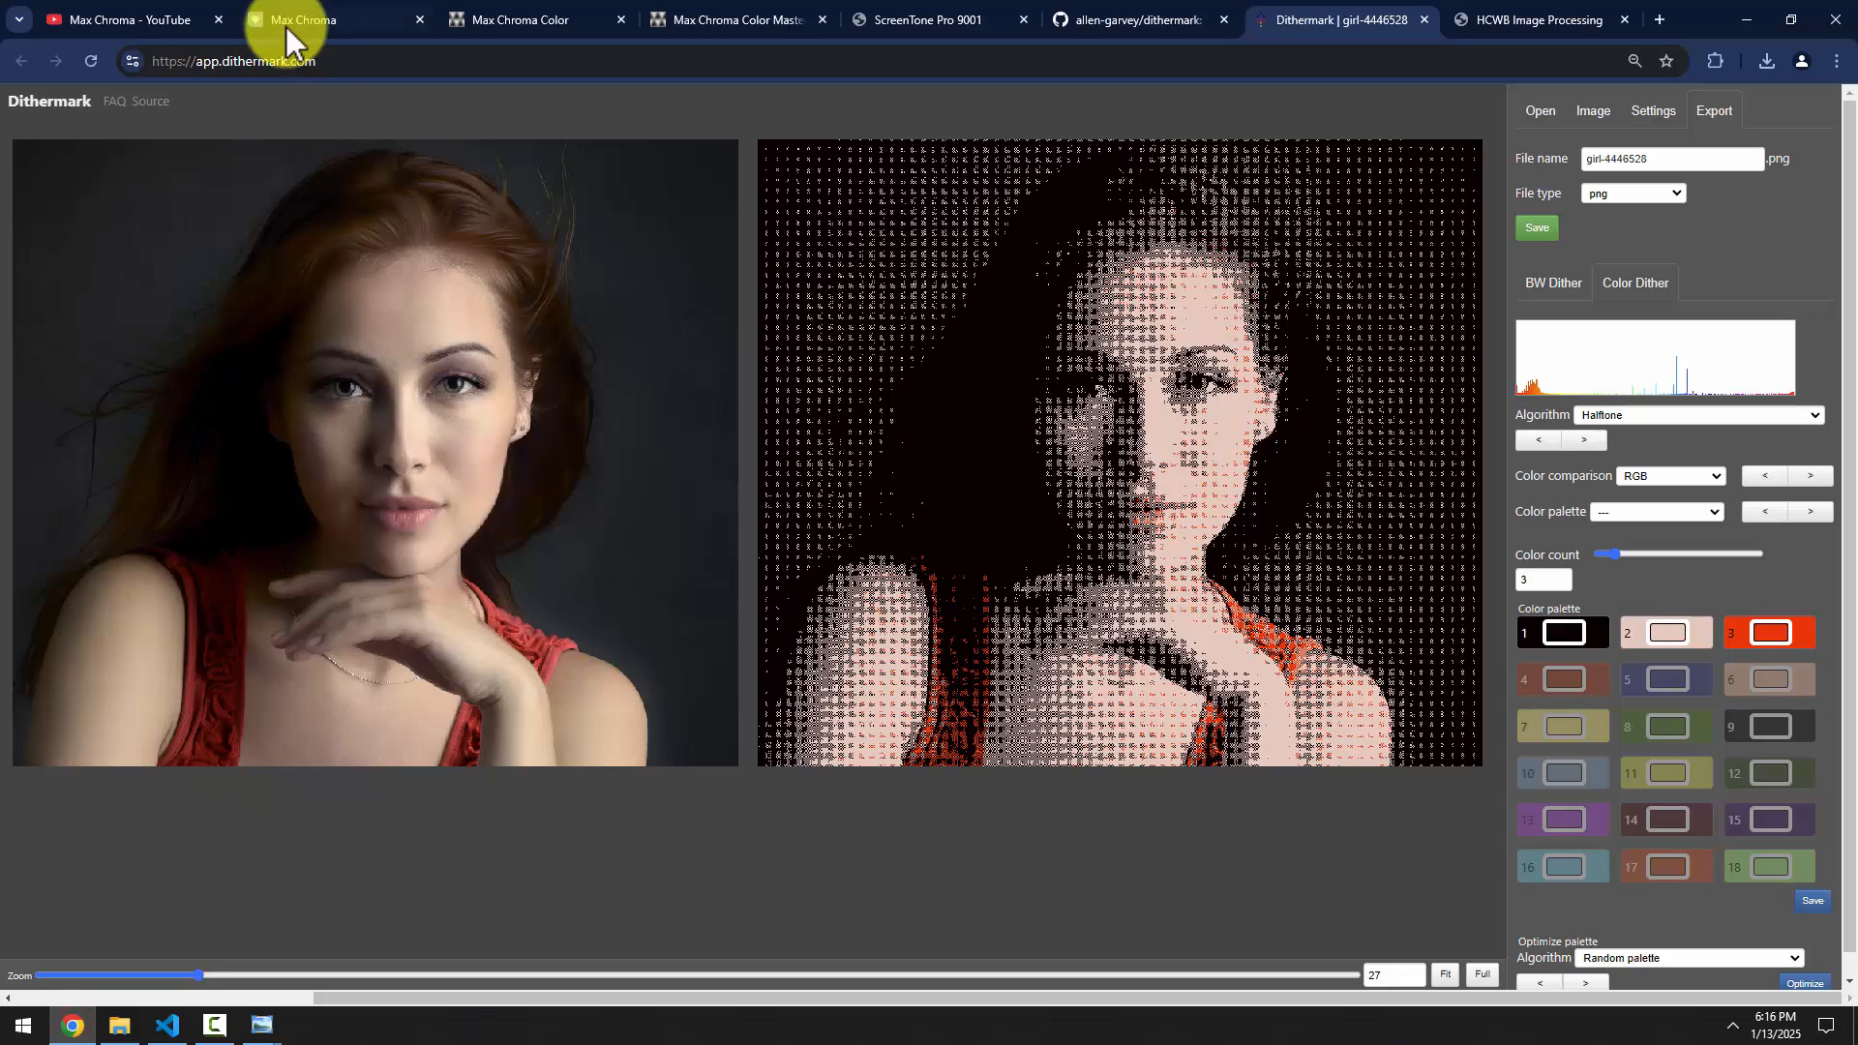
{"action": "left_click", "coordinate": [150, 20]}
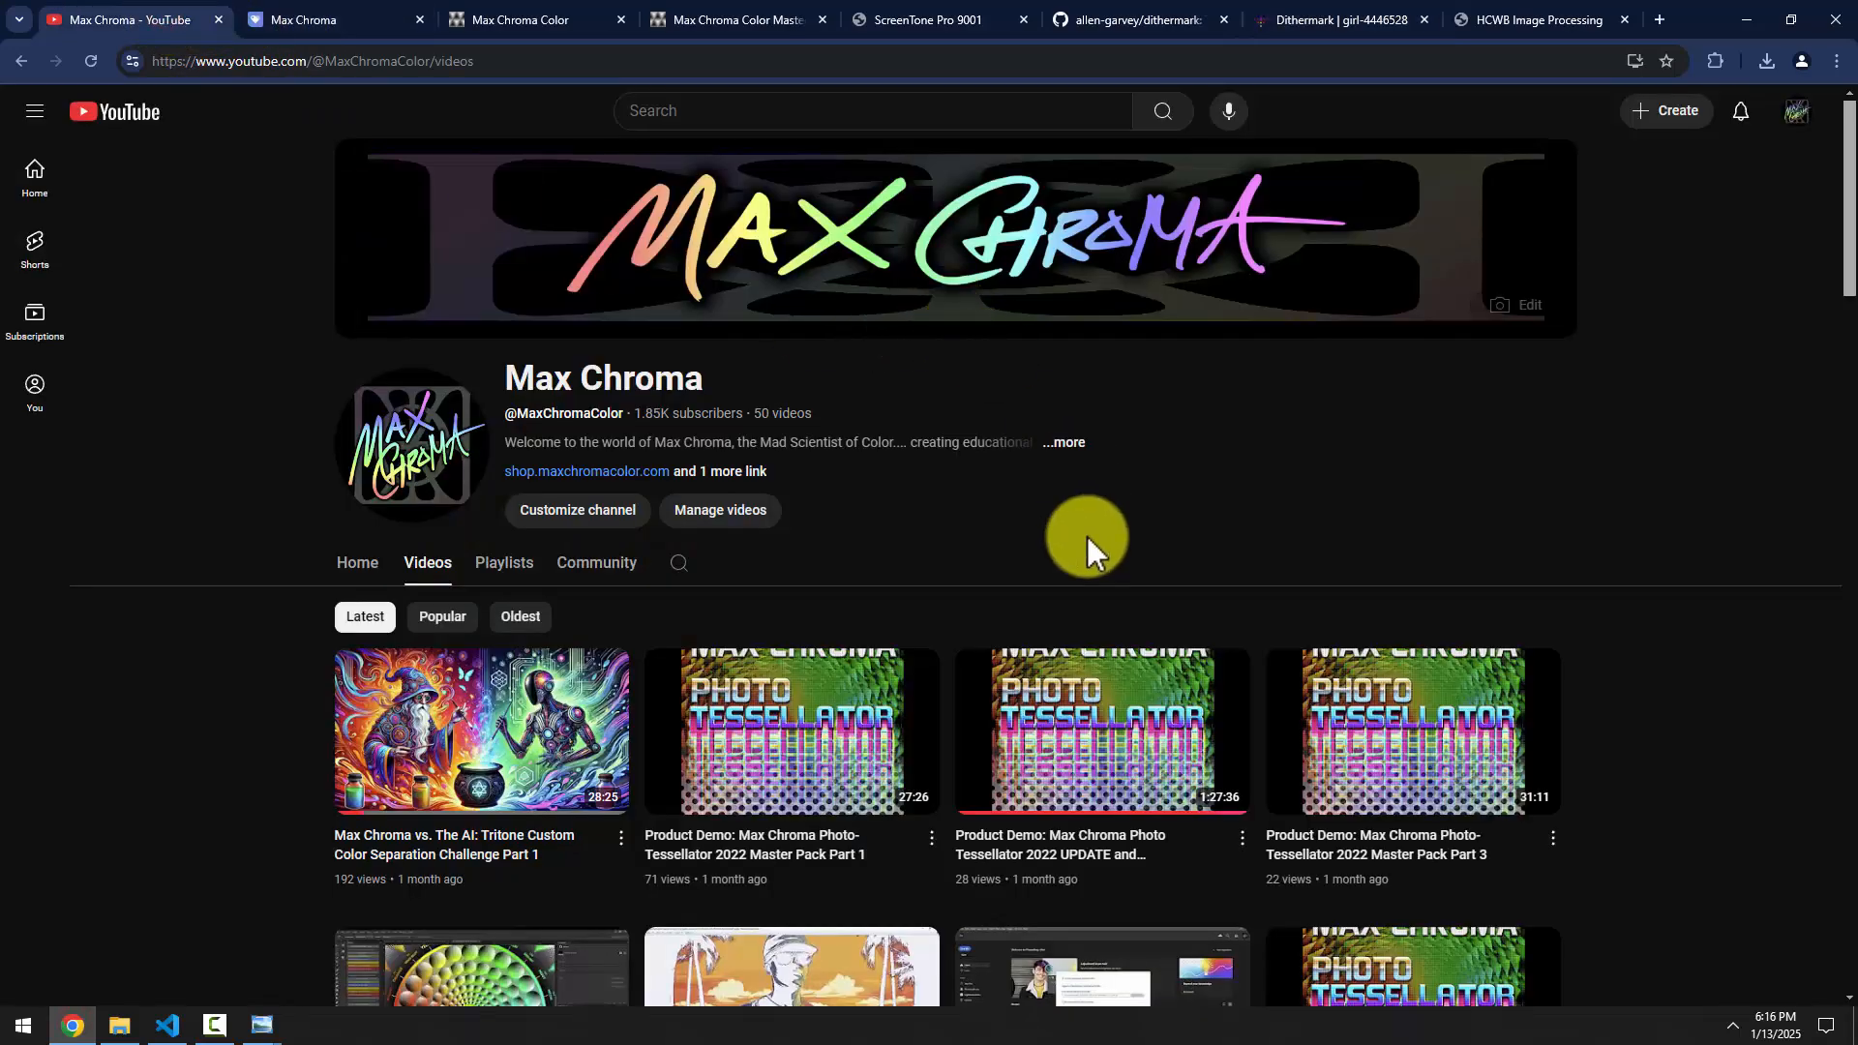
{"action": "scroll", "coordinate": [1074, 571], "scroll_direction": "down", "scroll_amount": 9}
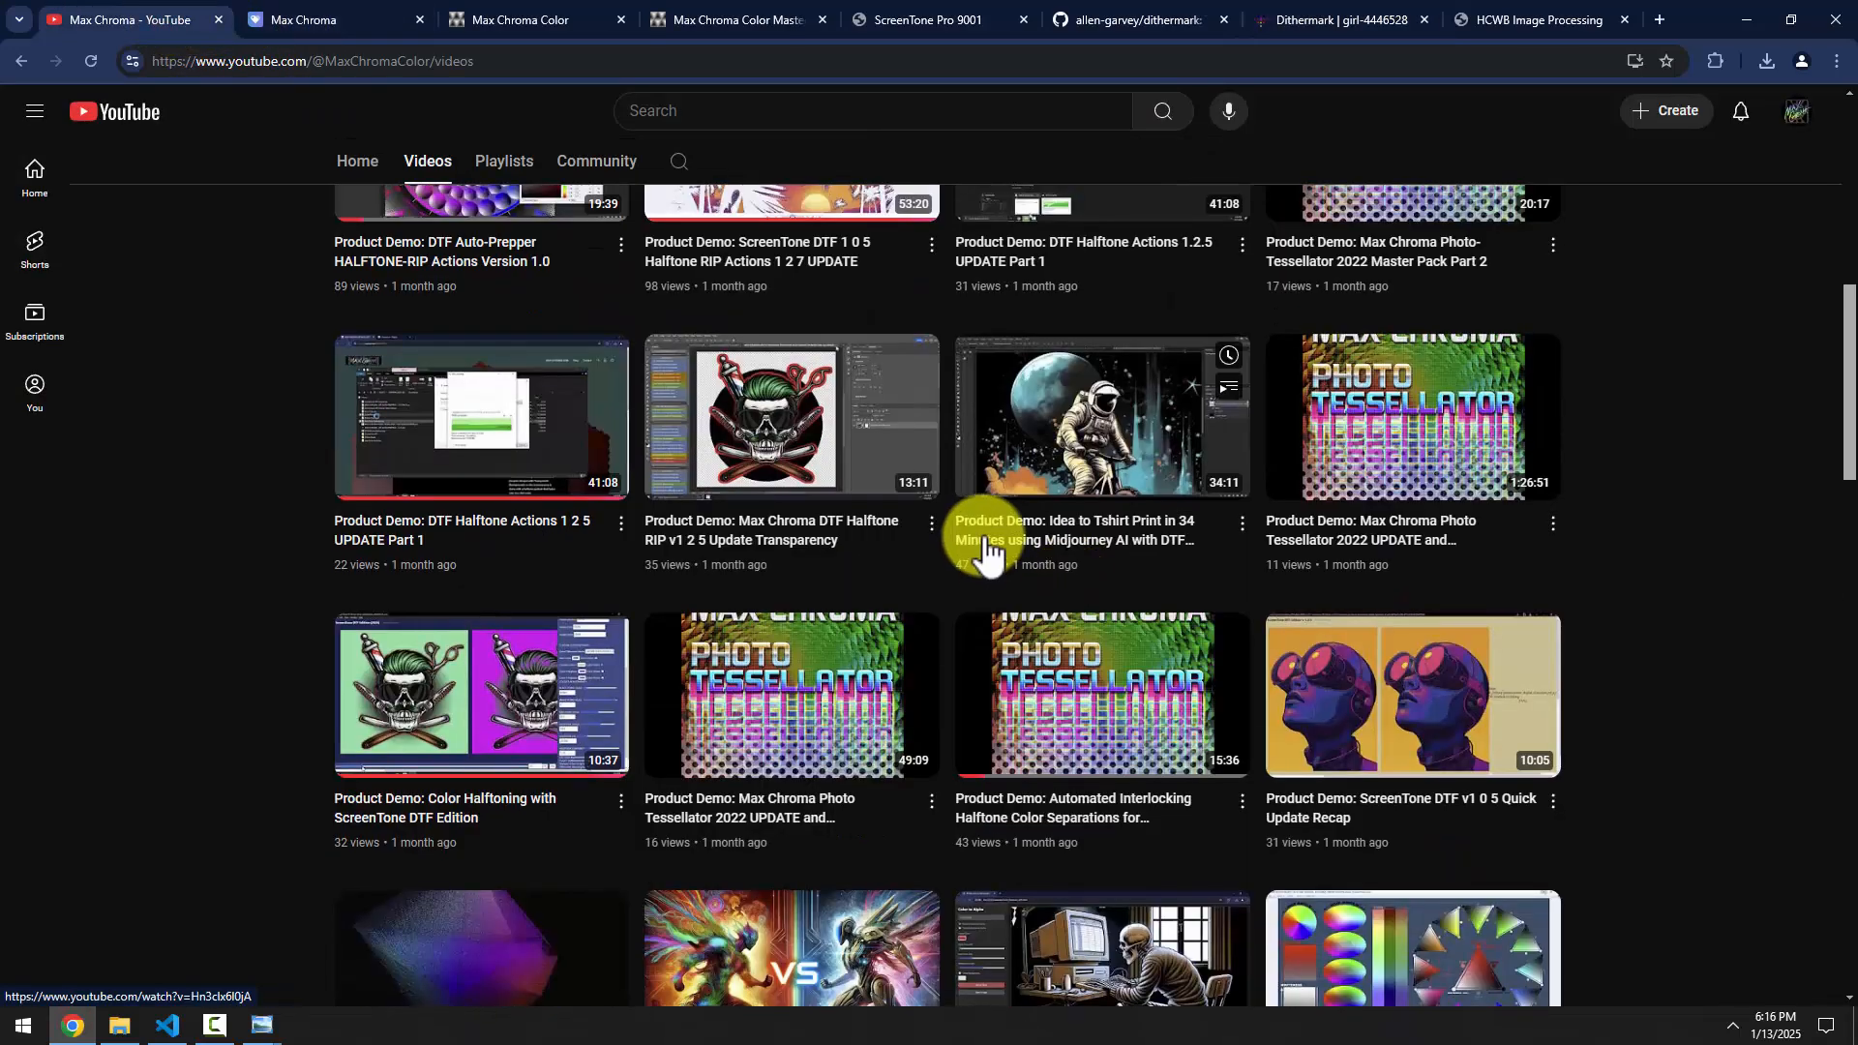
{"action": "scroll", "coordinate": [1688, 614], "scroll_direction": "up", "scroll_amount": 6}
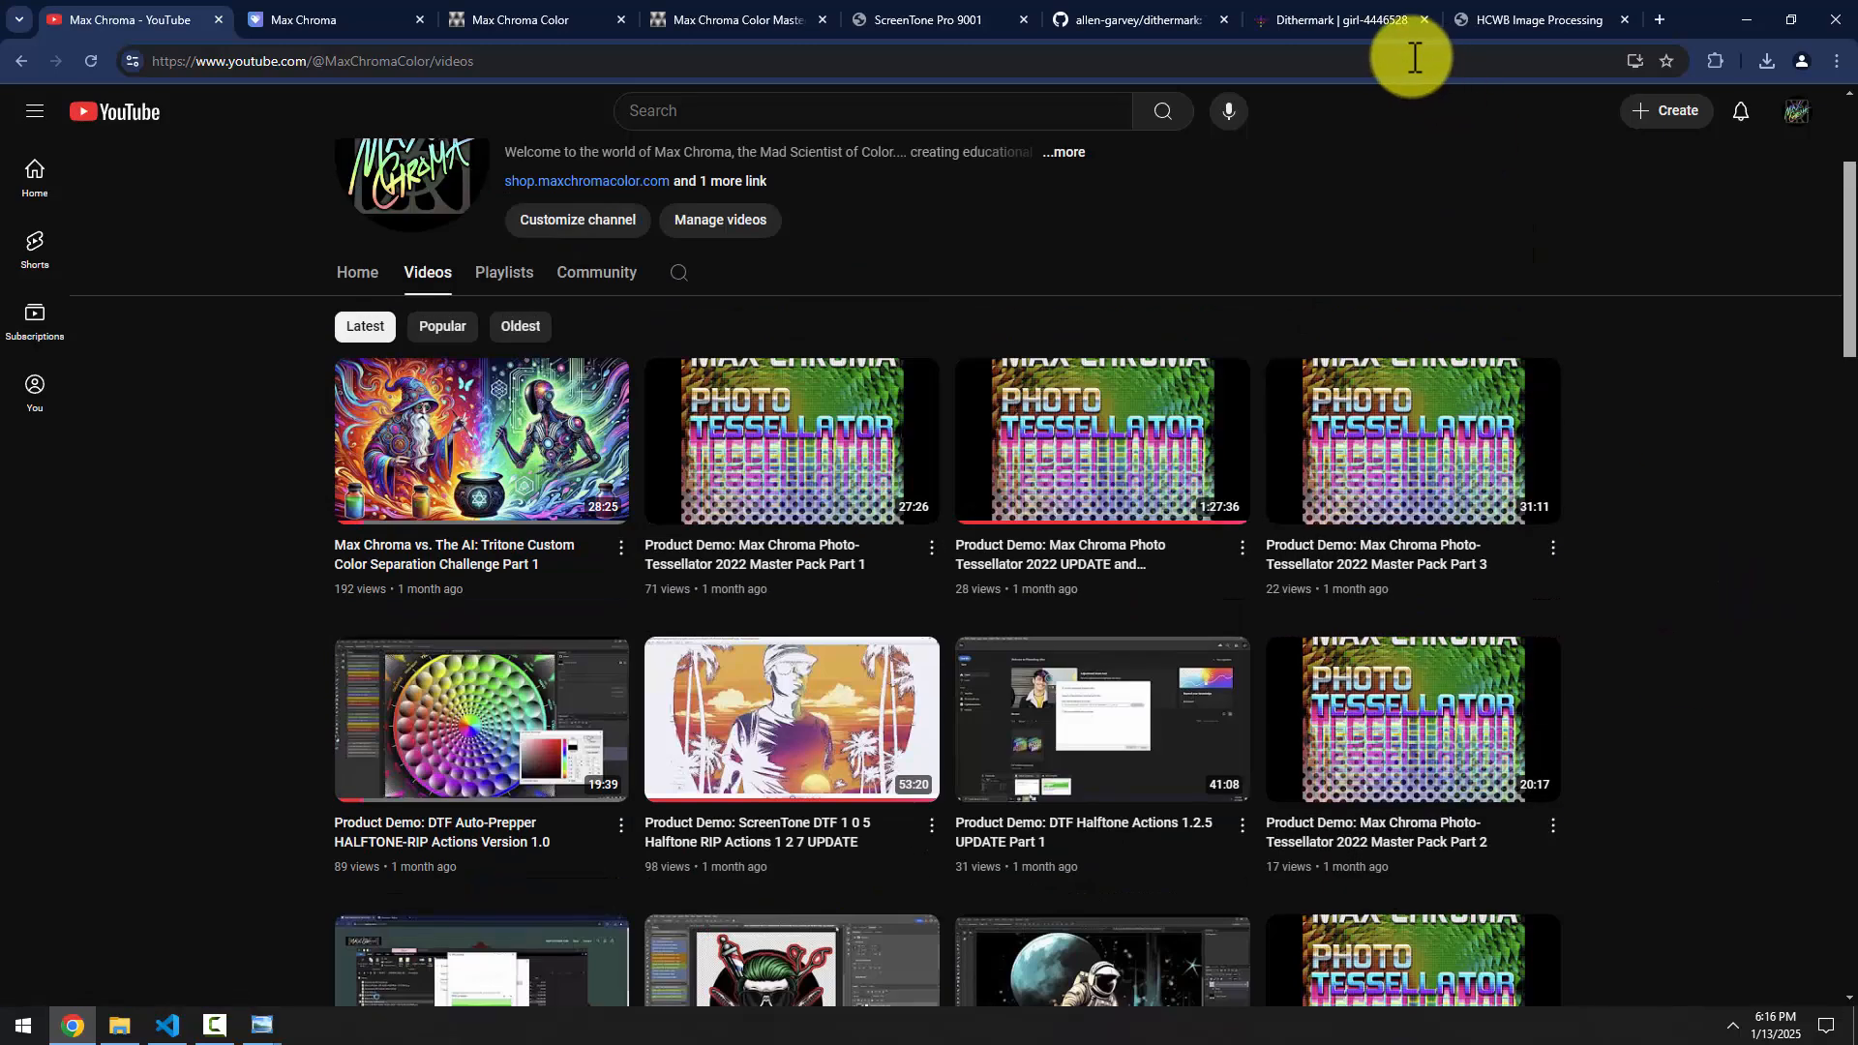
Review the file list and README of Dithermark's GitHub repository and return to the Downloads folder
{"action": "left_click", "coordinate": [1165, 17]}
{"action": "scroll", "coordinate": [618, 595], "scroll_direction": "down", "scroll_amount": 9}
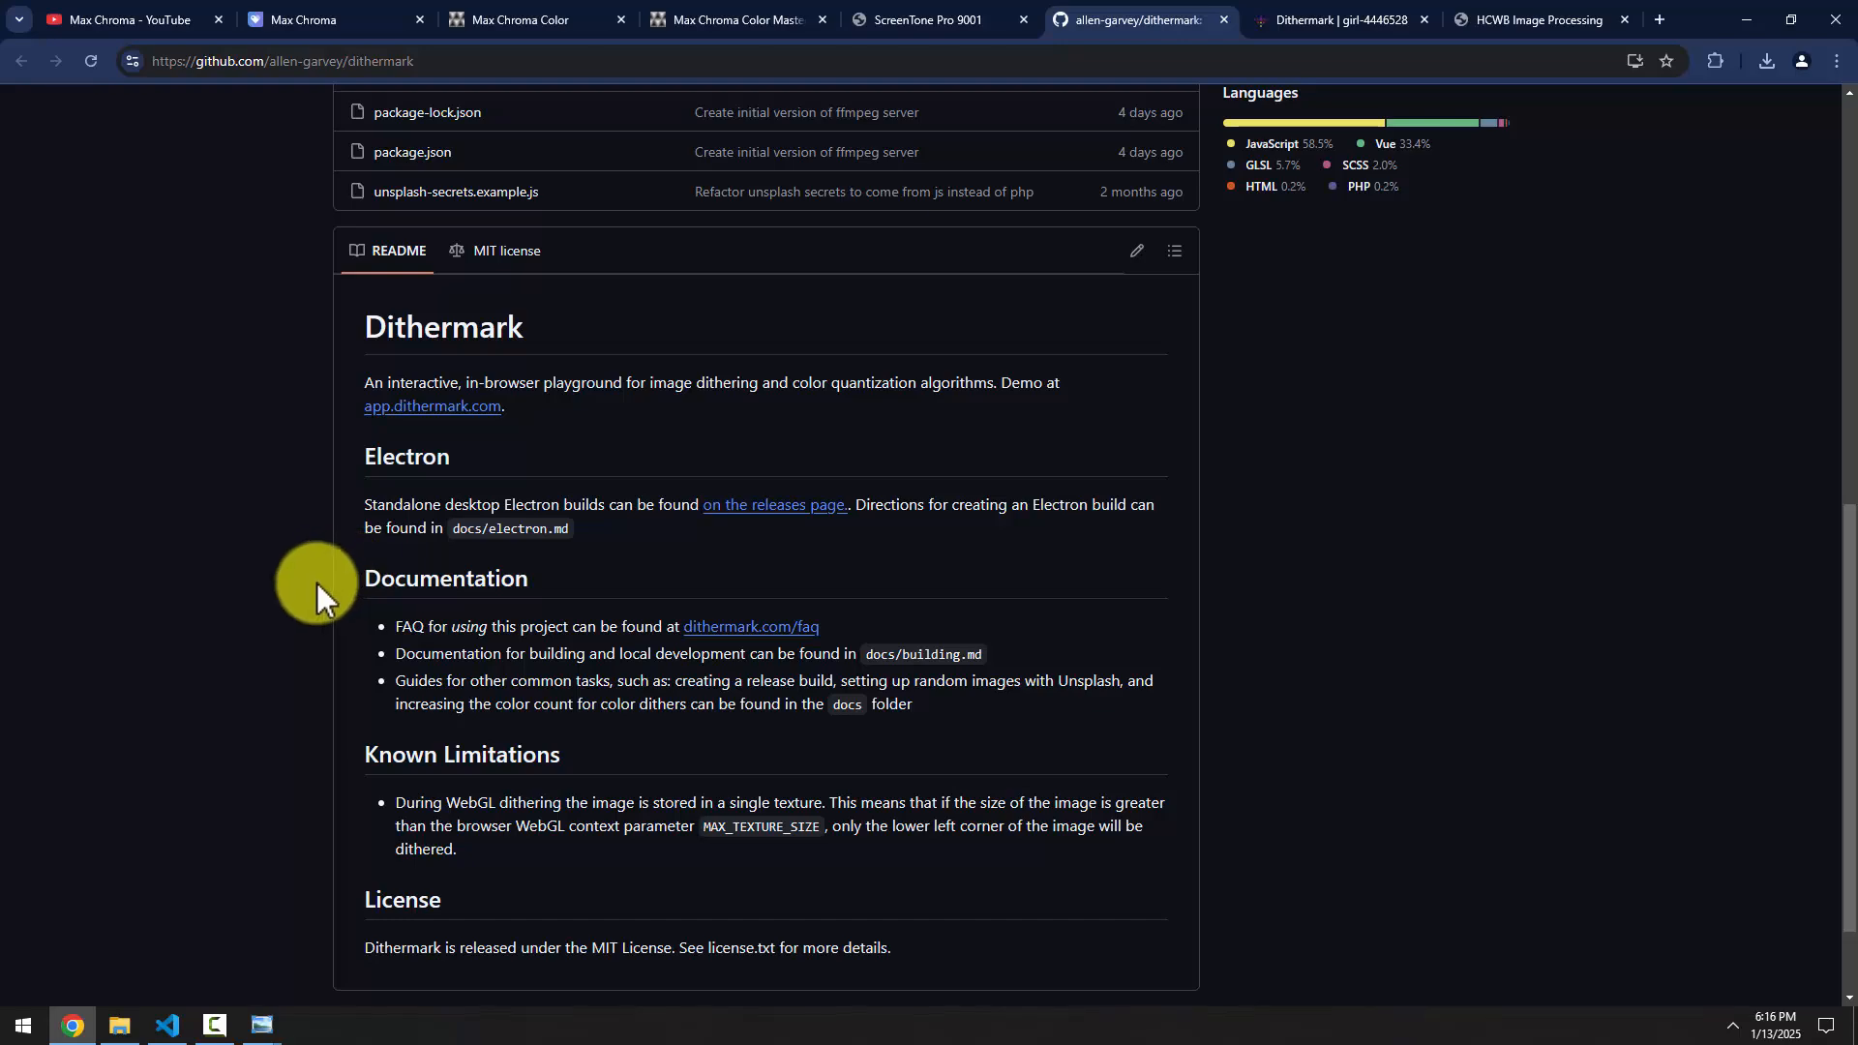
{"action": "scroll", "coordinate": [279, 600], "scroll_direction": "down", "scroll_amount": 2}
{"action": "scroll", "coordinate": [274, 621], "scroll_direction": "up", "scroll_amount": 5}
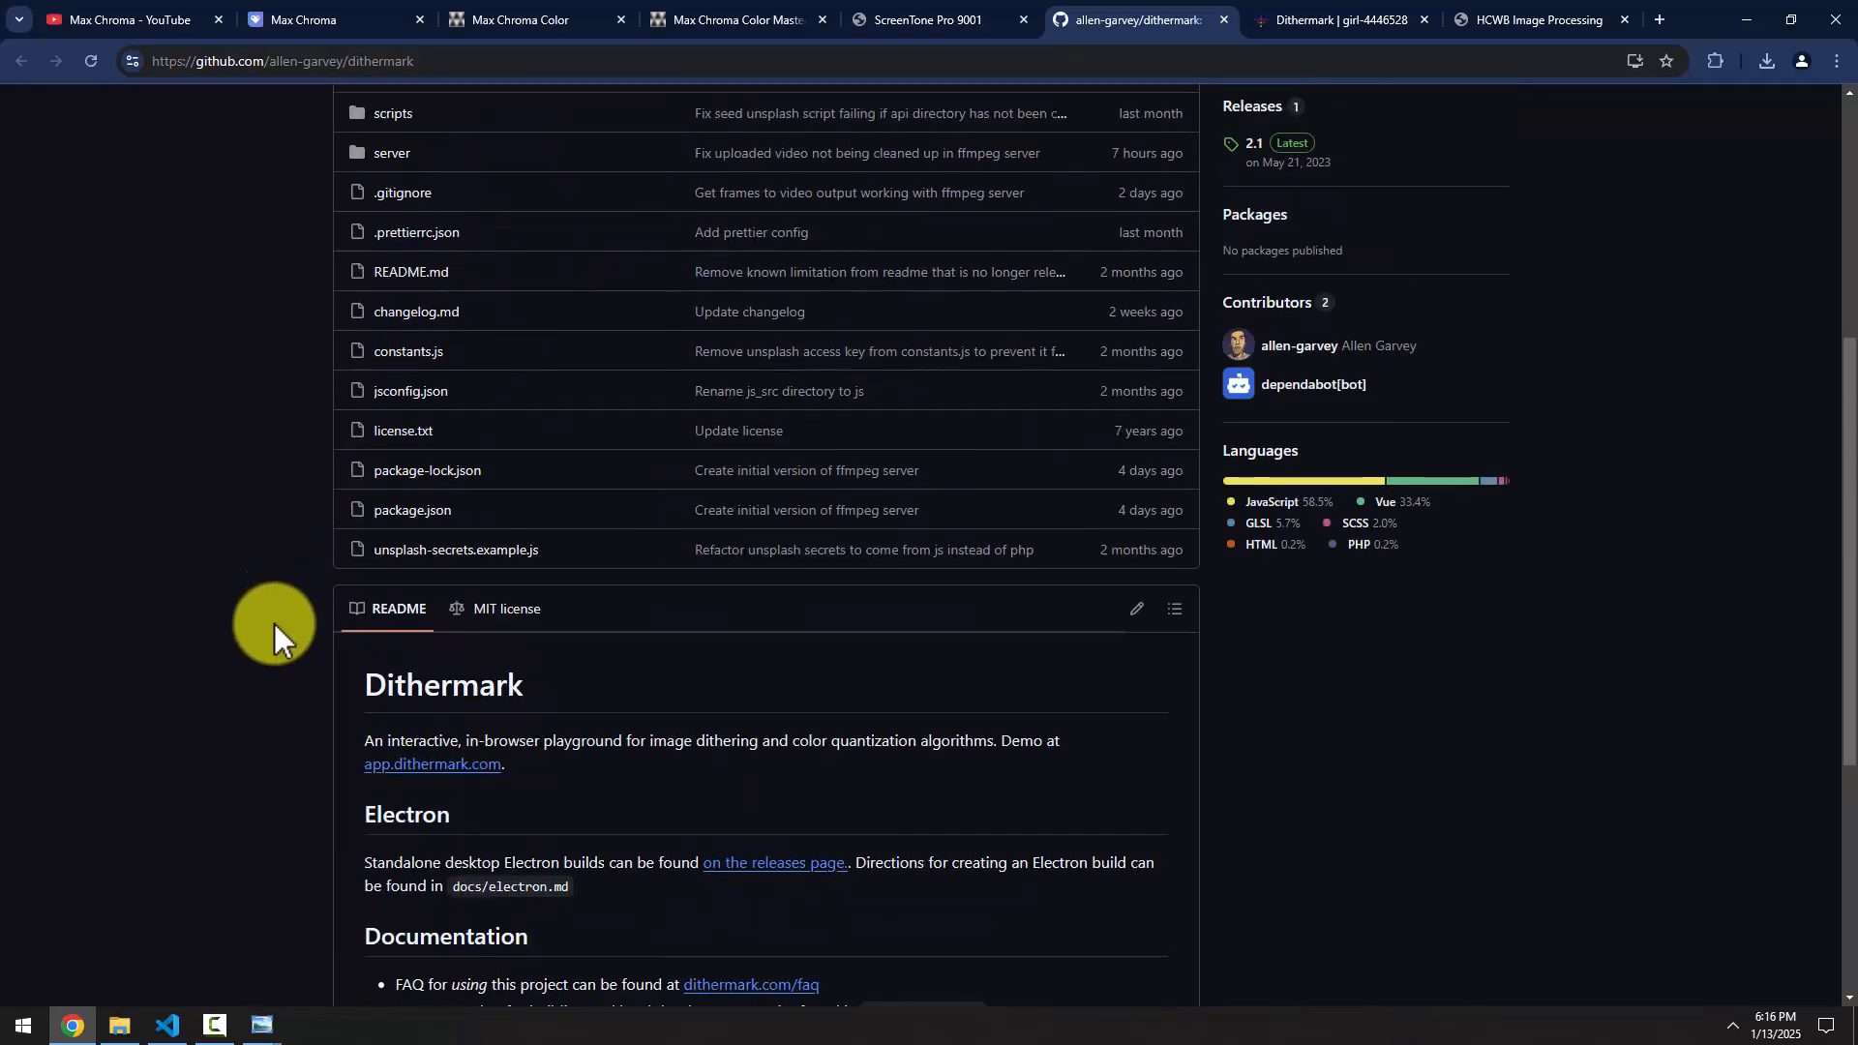
{"action": "scroll", "coordinate": [275, 623], "scroll_direction": "up", "scroll_amount": 5}
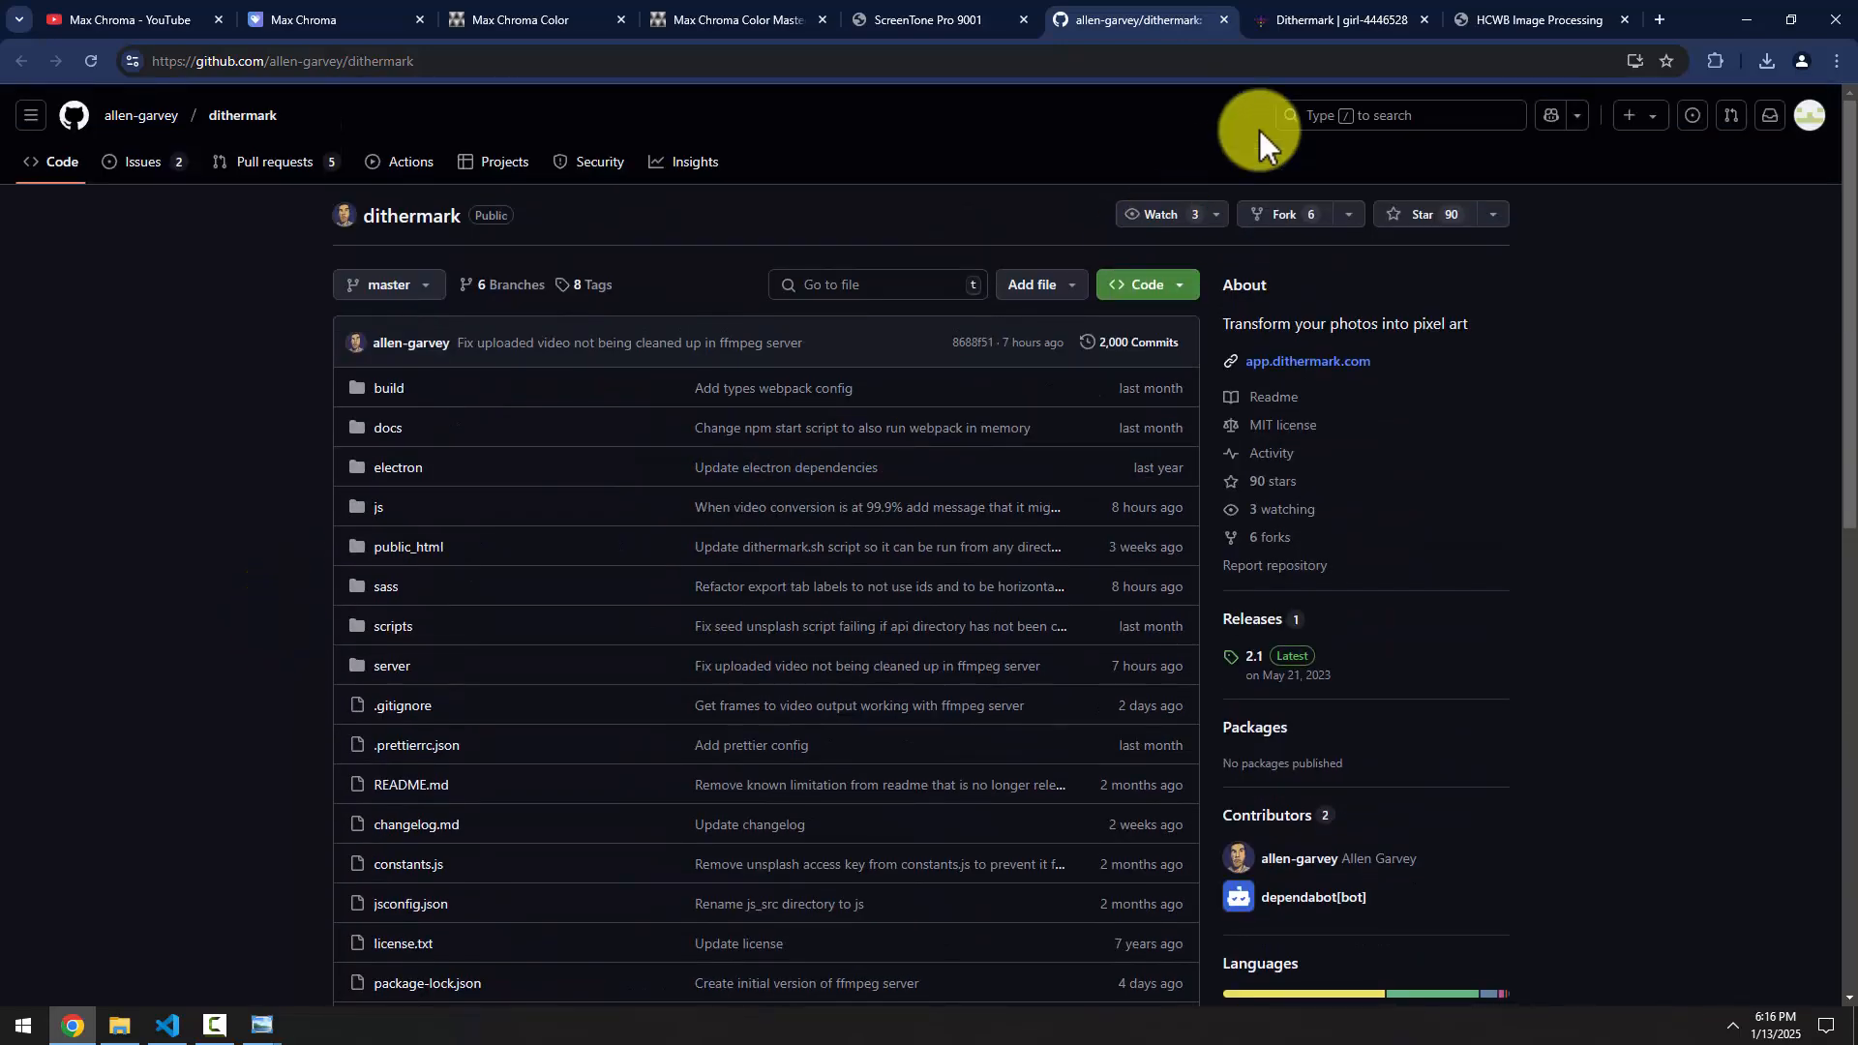
{"action": "left_click", "coordinate": [1746, 20]}
{"action": "left_click", "coordinate": [1172, 560]}
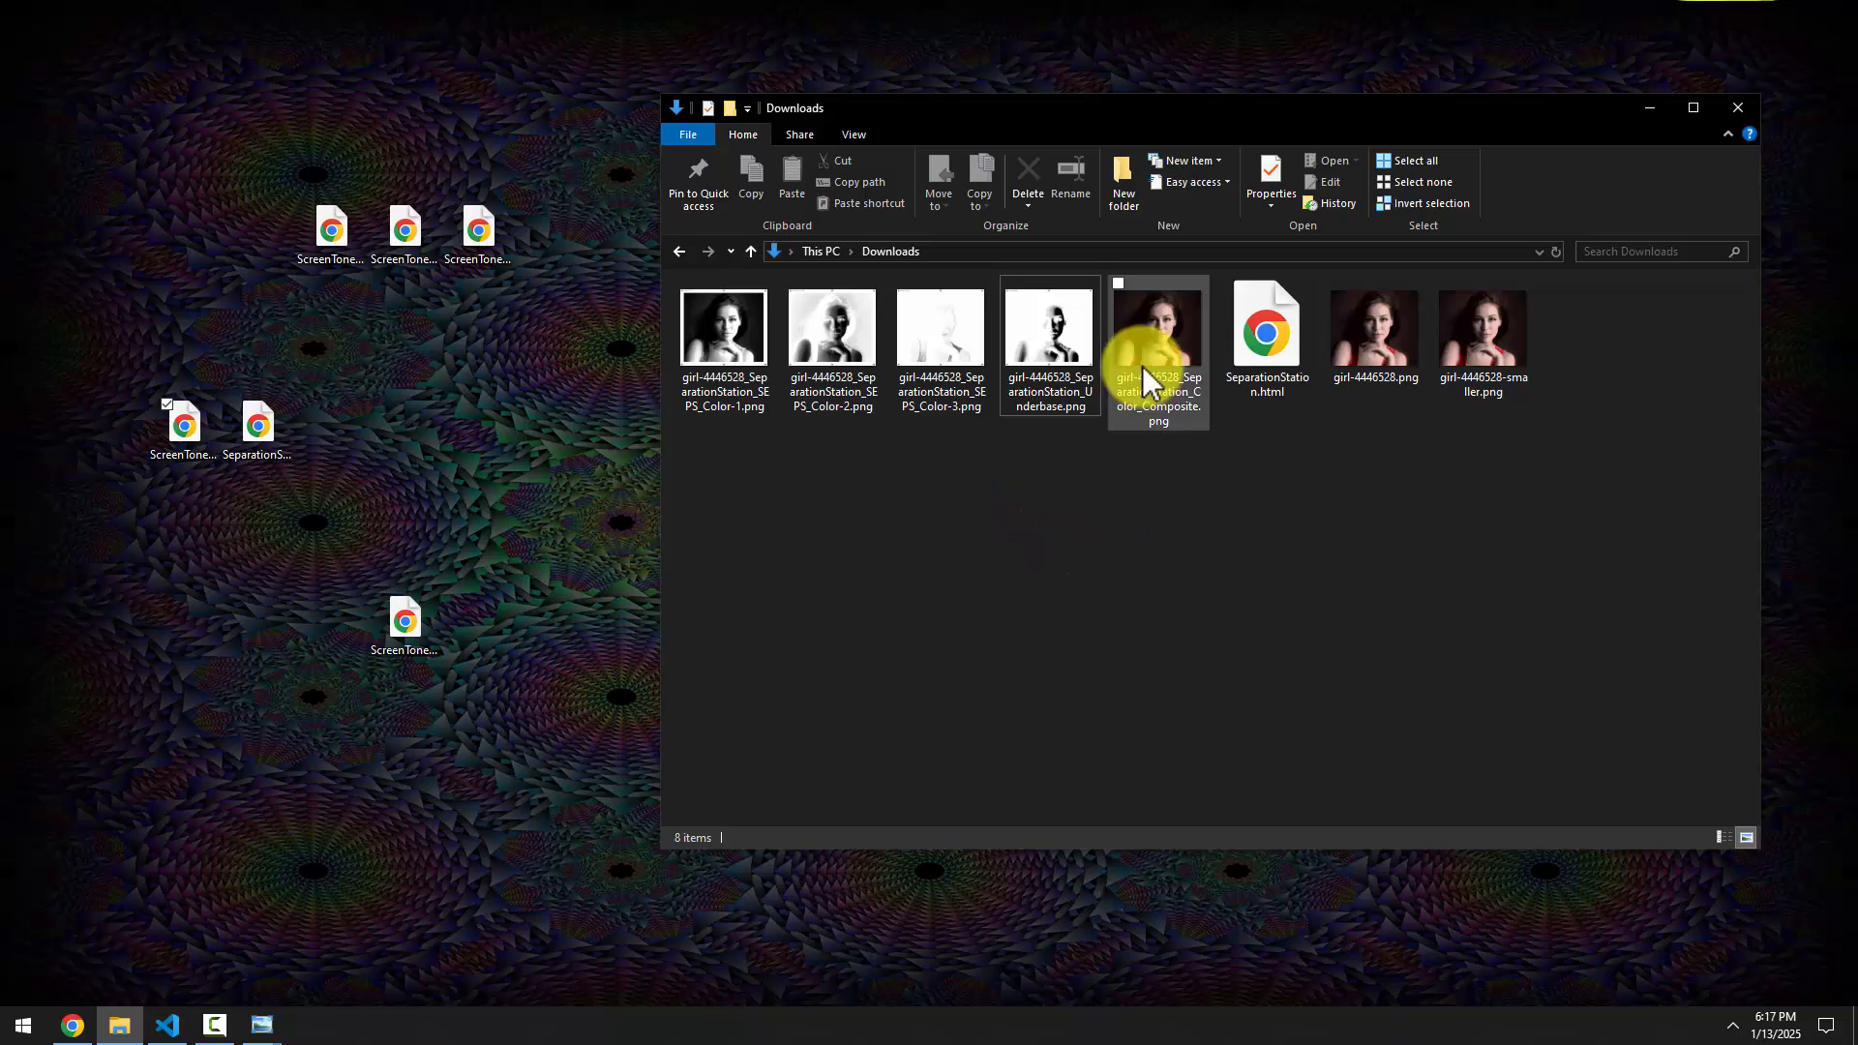
Return to Dithermark in the browser and change palette color 1 of the three-color halftone to a very dark reddish brown
{"action": "left_click", "coordinate": [1649, 108]}
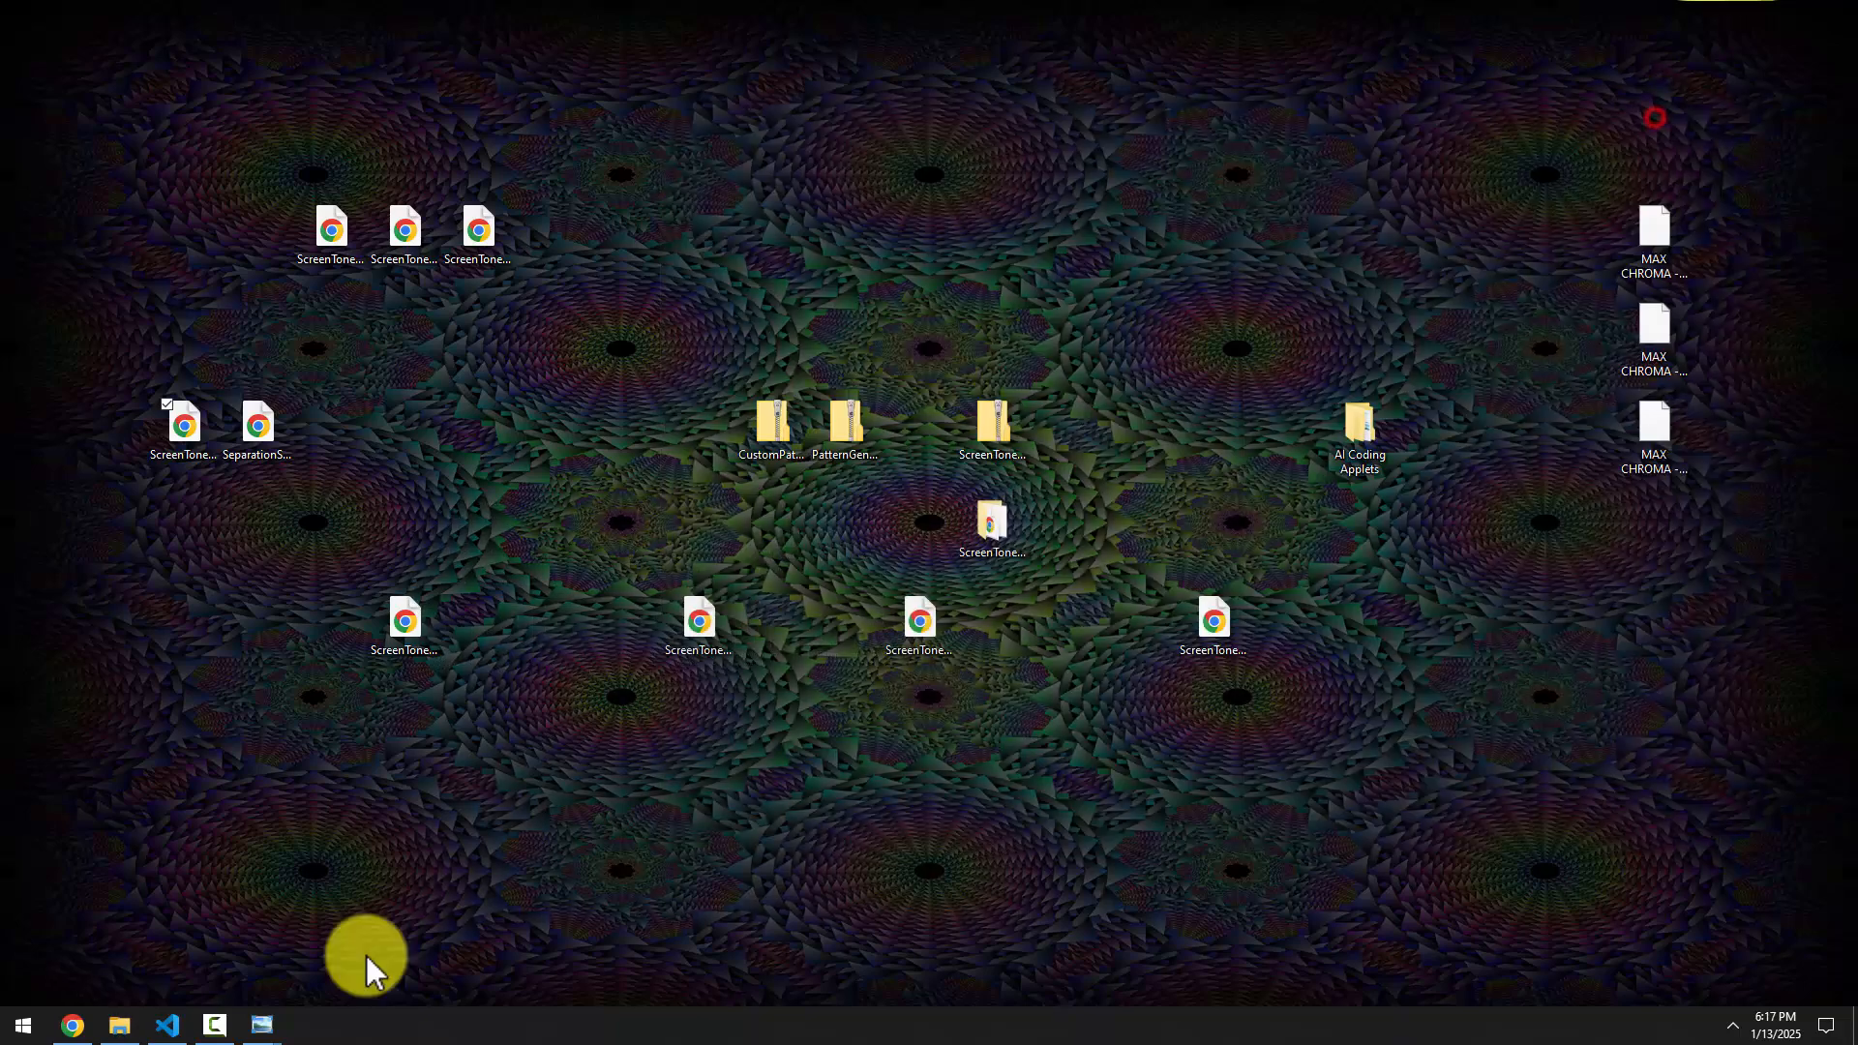
{"action": "left_click", "coordinate": [76, 1027]}
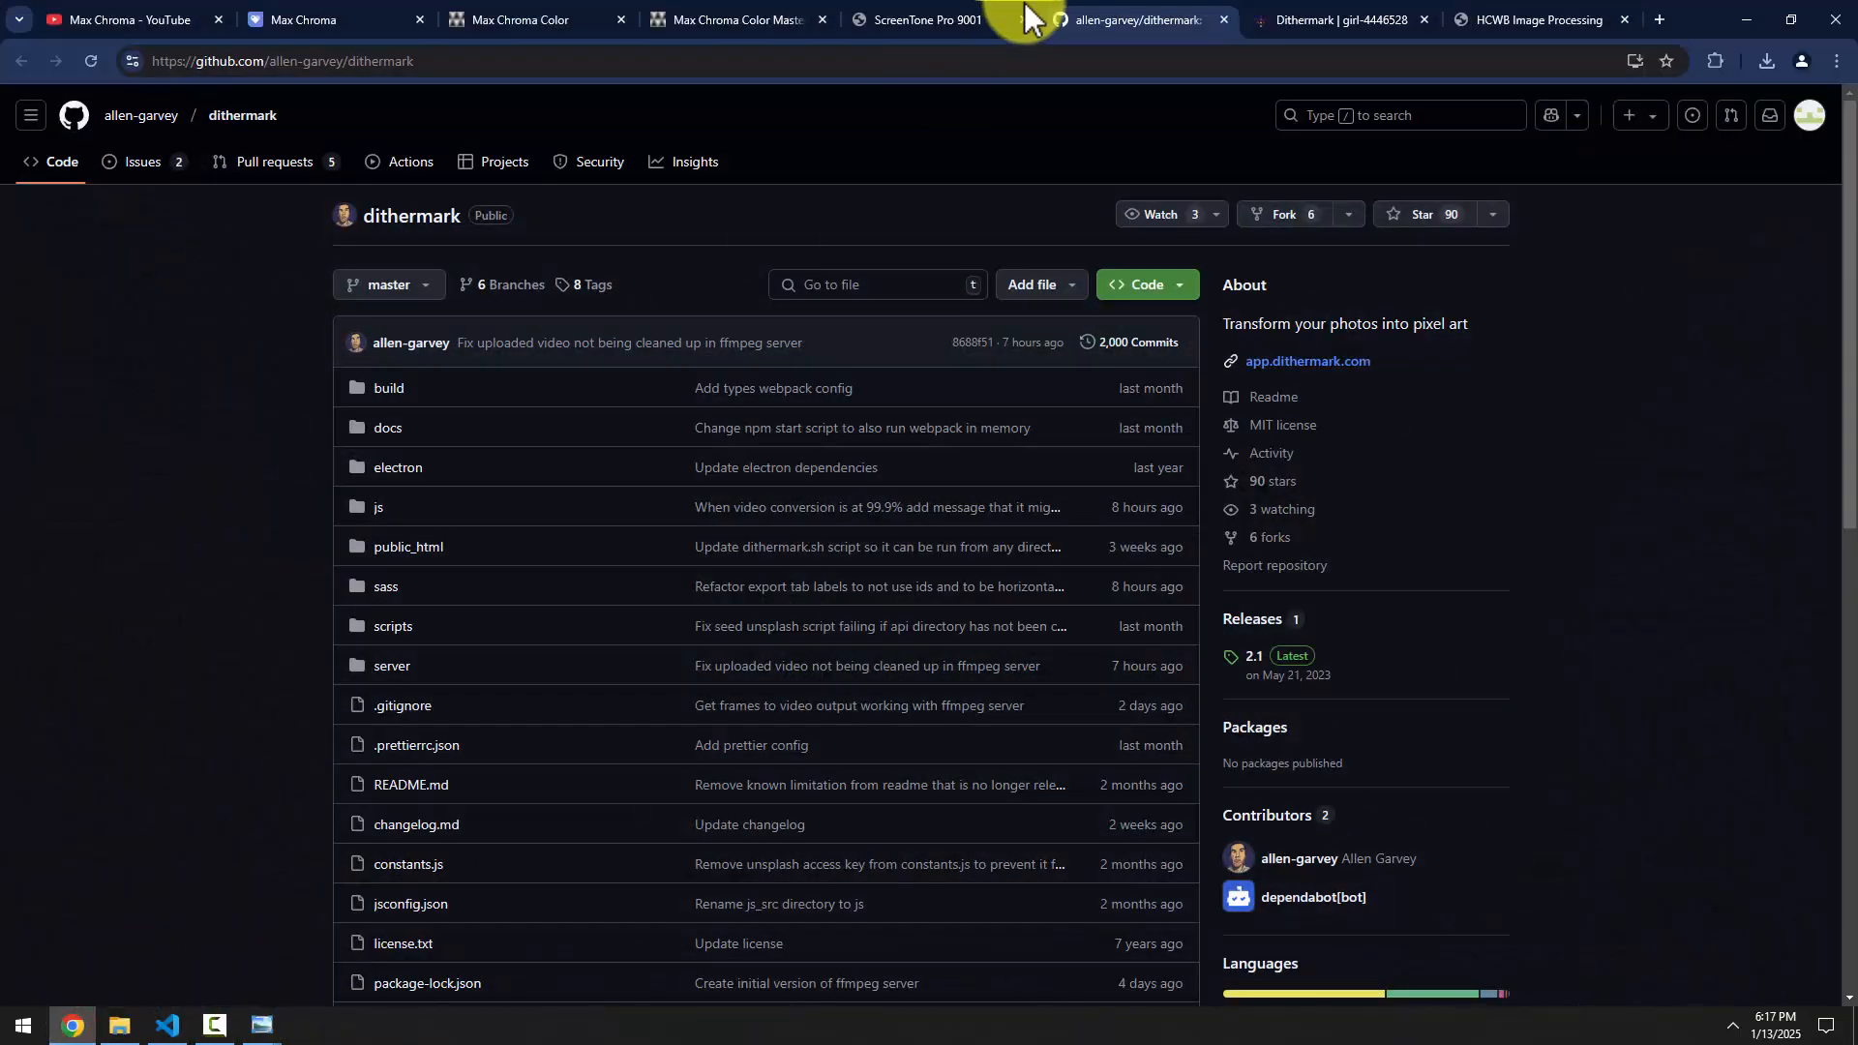
{"action": "left_click", "coordinate": [1324, 13]}
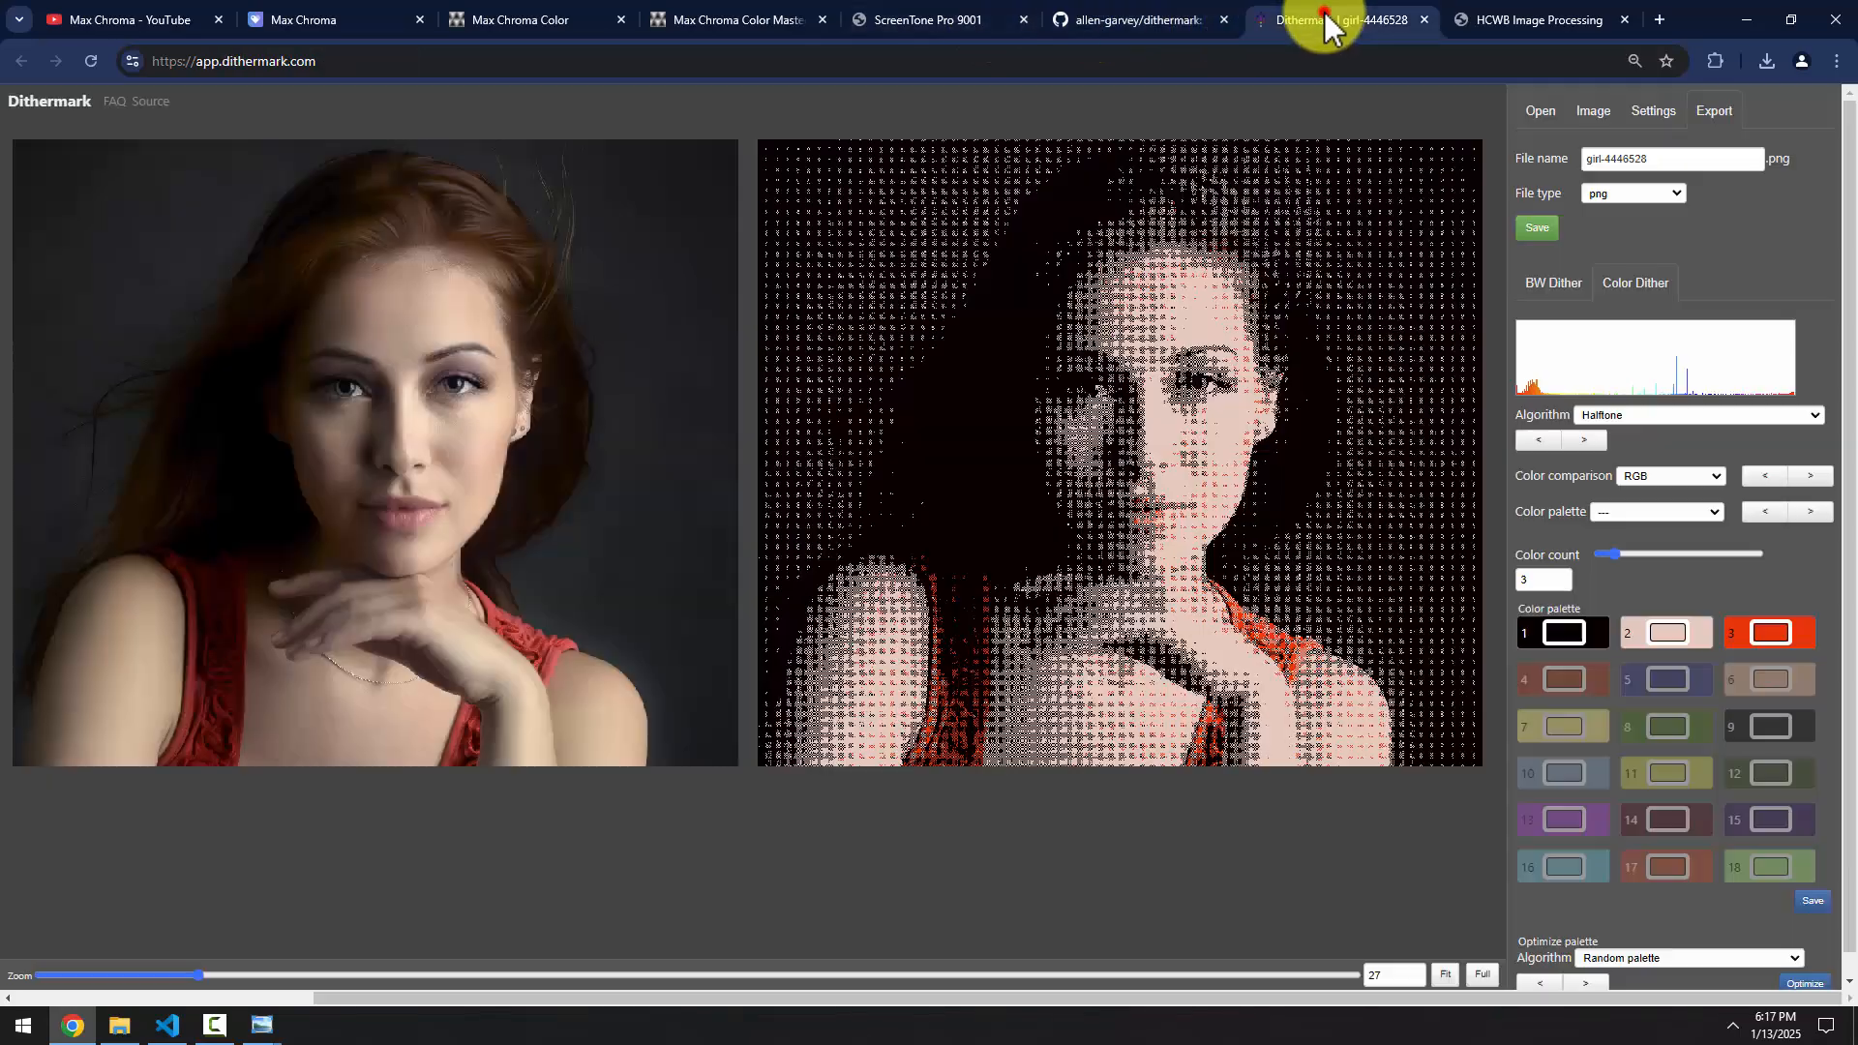
{"action": "left_click", "coordinate": [1565, 633]}
{"action": "left_click", "coordinate": [1585, 747]}
{"action": "mouse_move", "coordinate": [1606, 788]}
{"action": "left_mouse_down"}
{"action": "mouse_move", "coordinate": [1671, 842]}
{"action": "mouse_move", "coordinate": [1698, 823]}
{"action": "left_mouse_up"}
{"action": "left_click", "coordinate": [1695, 887]}
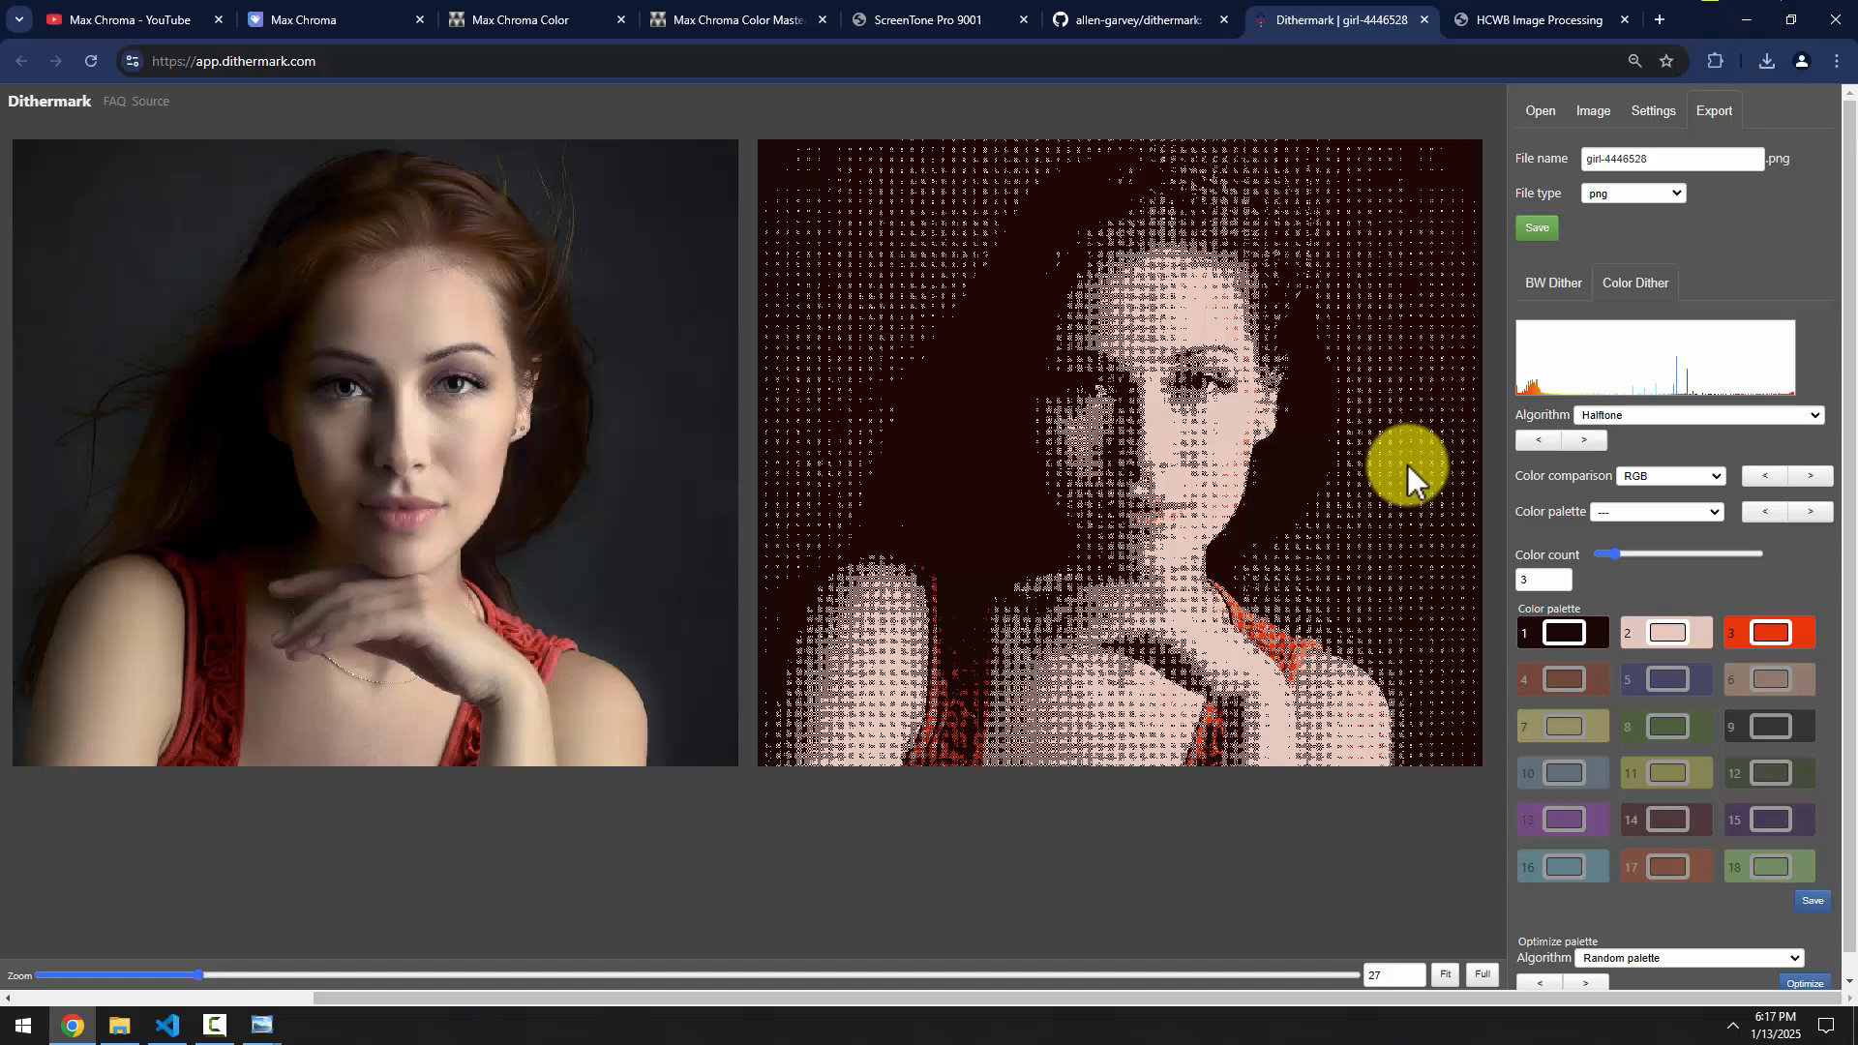
Launch ScreenTone Pro 9001 from its HTML file on the desktop
{"action": "left_click", "coordinate": [1747, 27]}
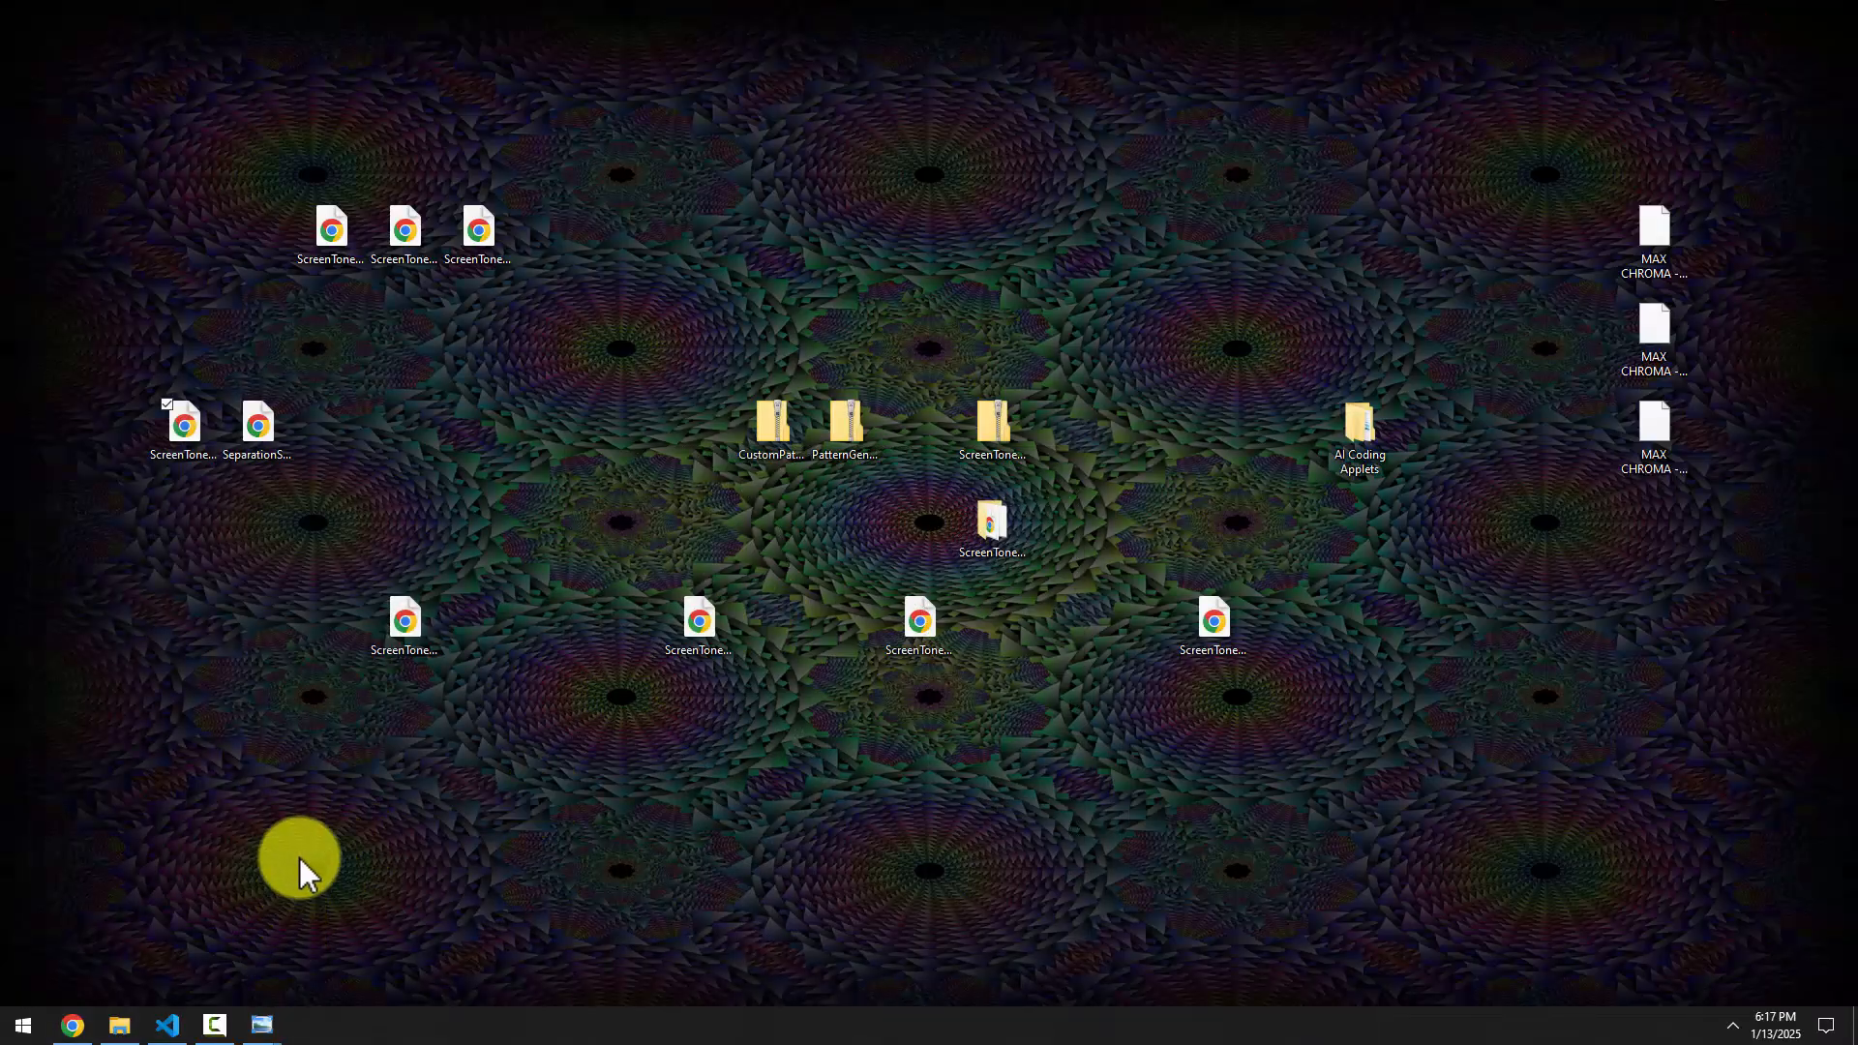
{"action": "left_click", "coordinate": [187, 443]}
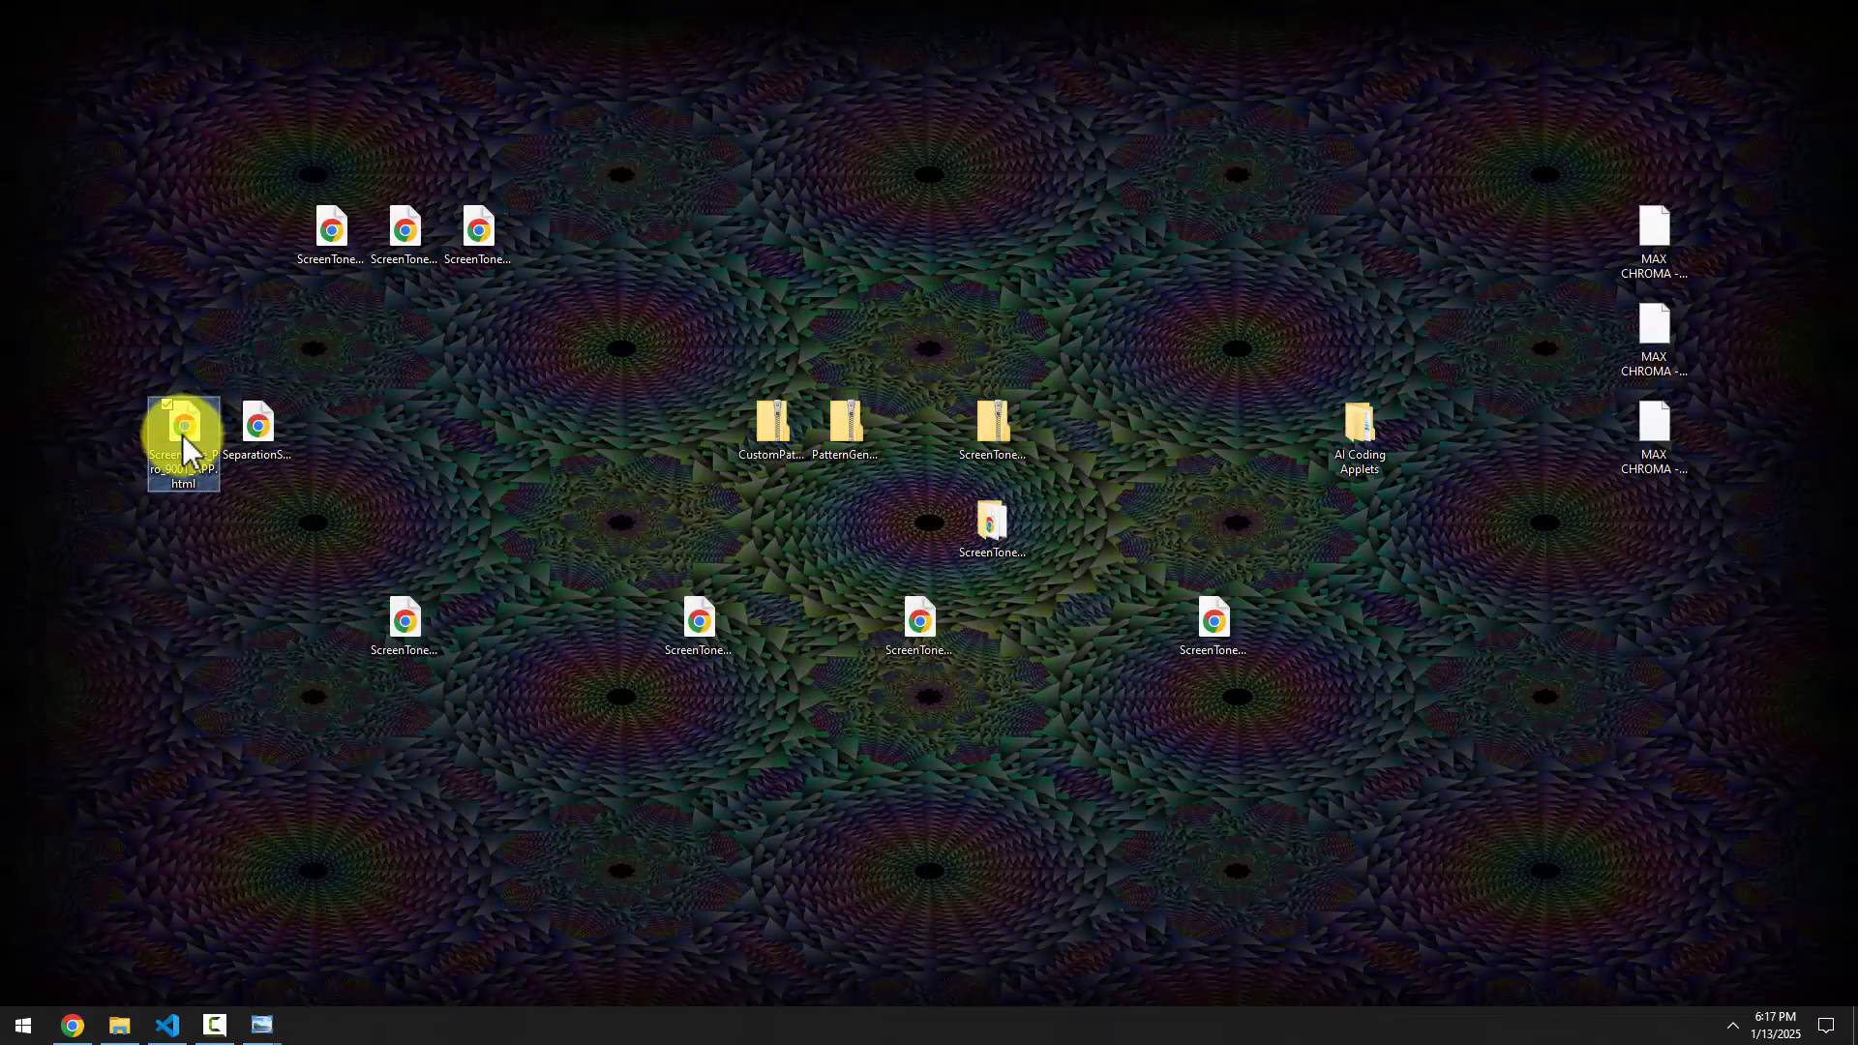
{"action": "double_click", "coordinate": [179, 428]}
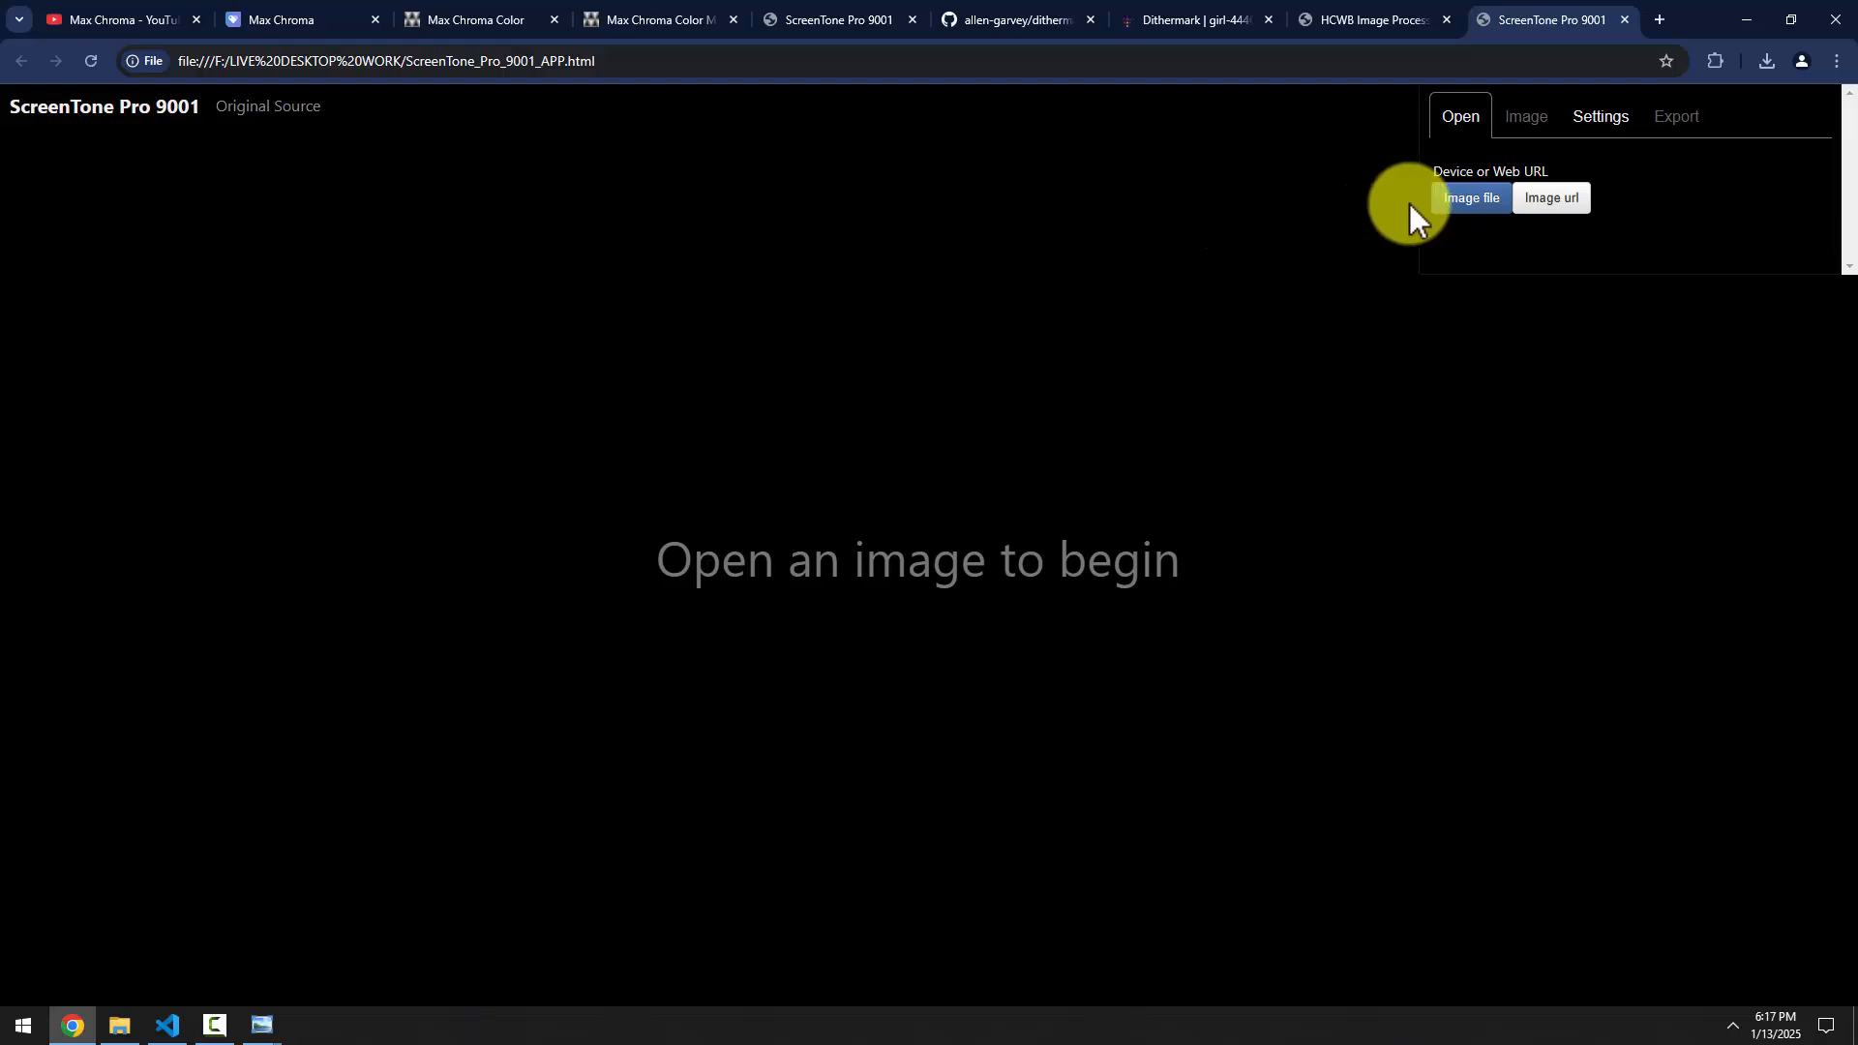
Load the portrait girl-4446528.png from the MoreTestImages folder on the desktop
{"action": "left_click", "coordinate": [1452, 201]}
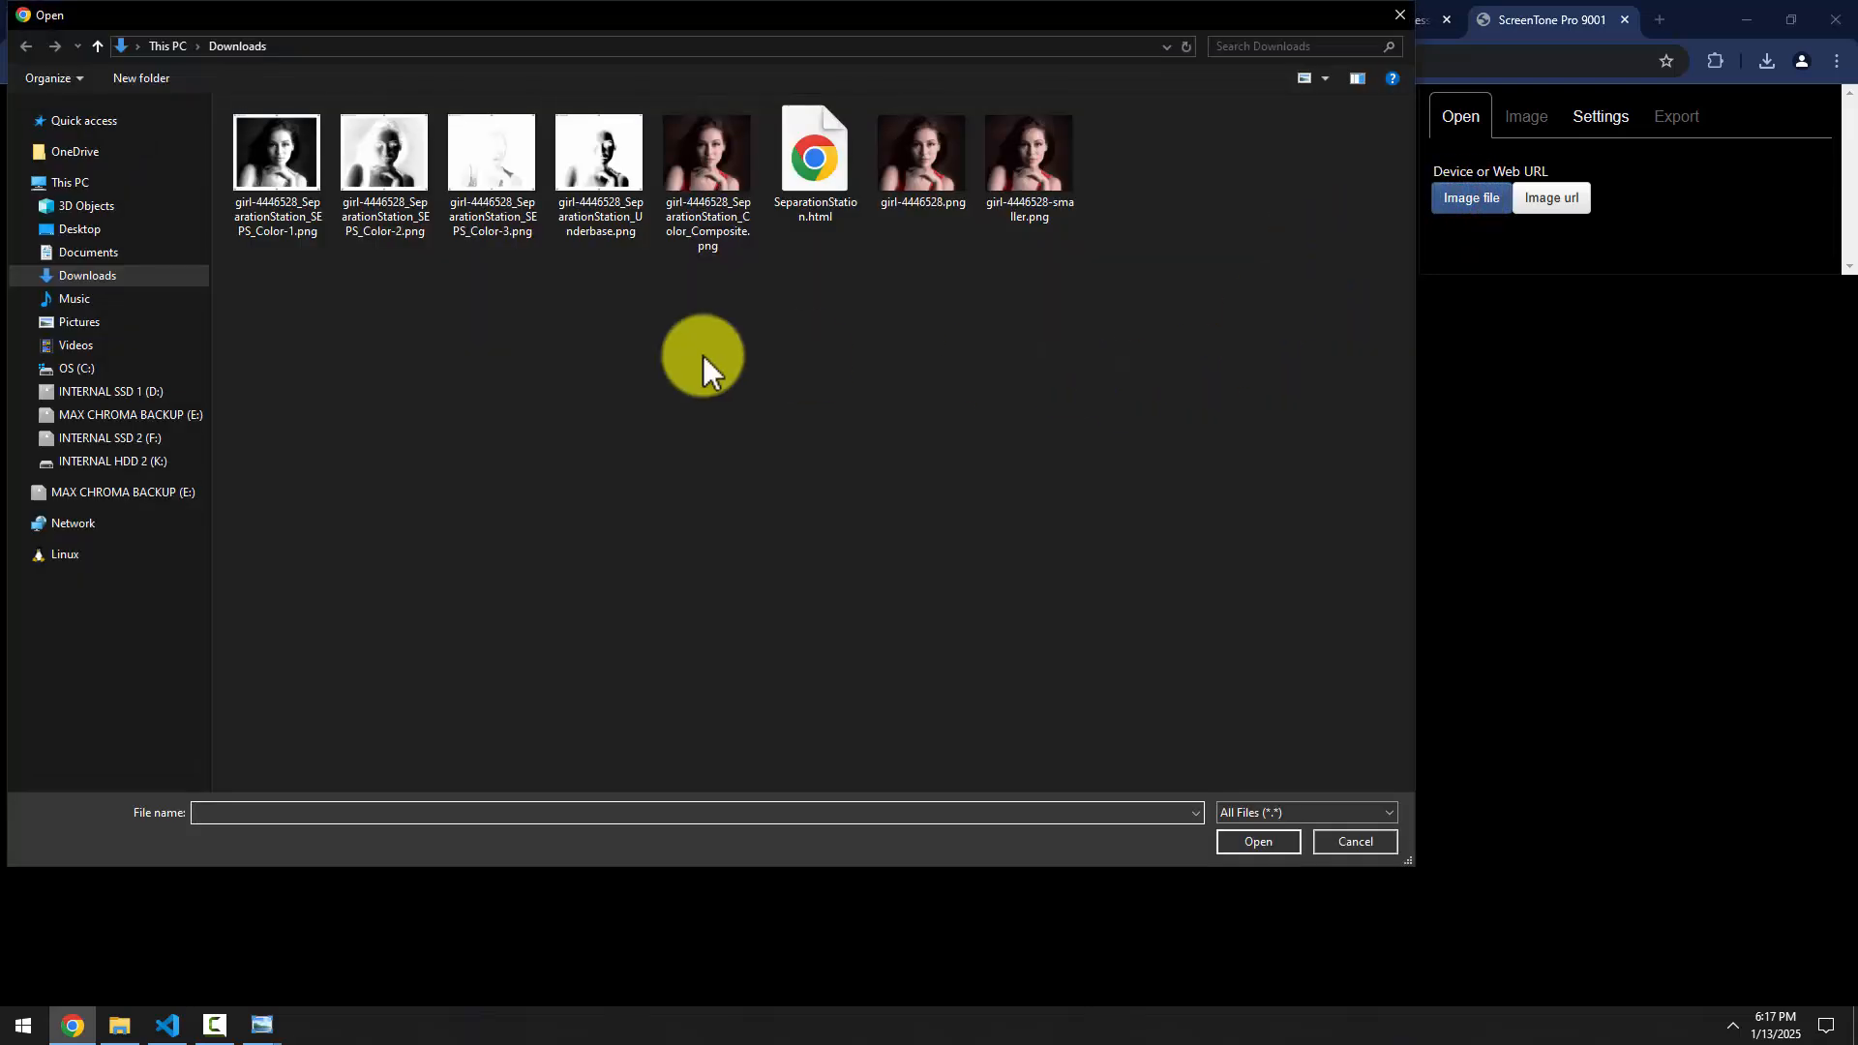
{"action": "left_click", "coordinate": [77, 232]}
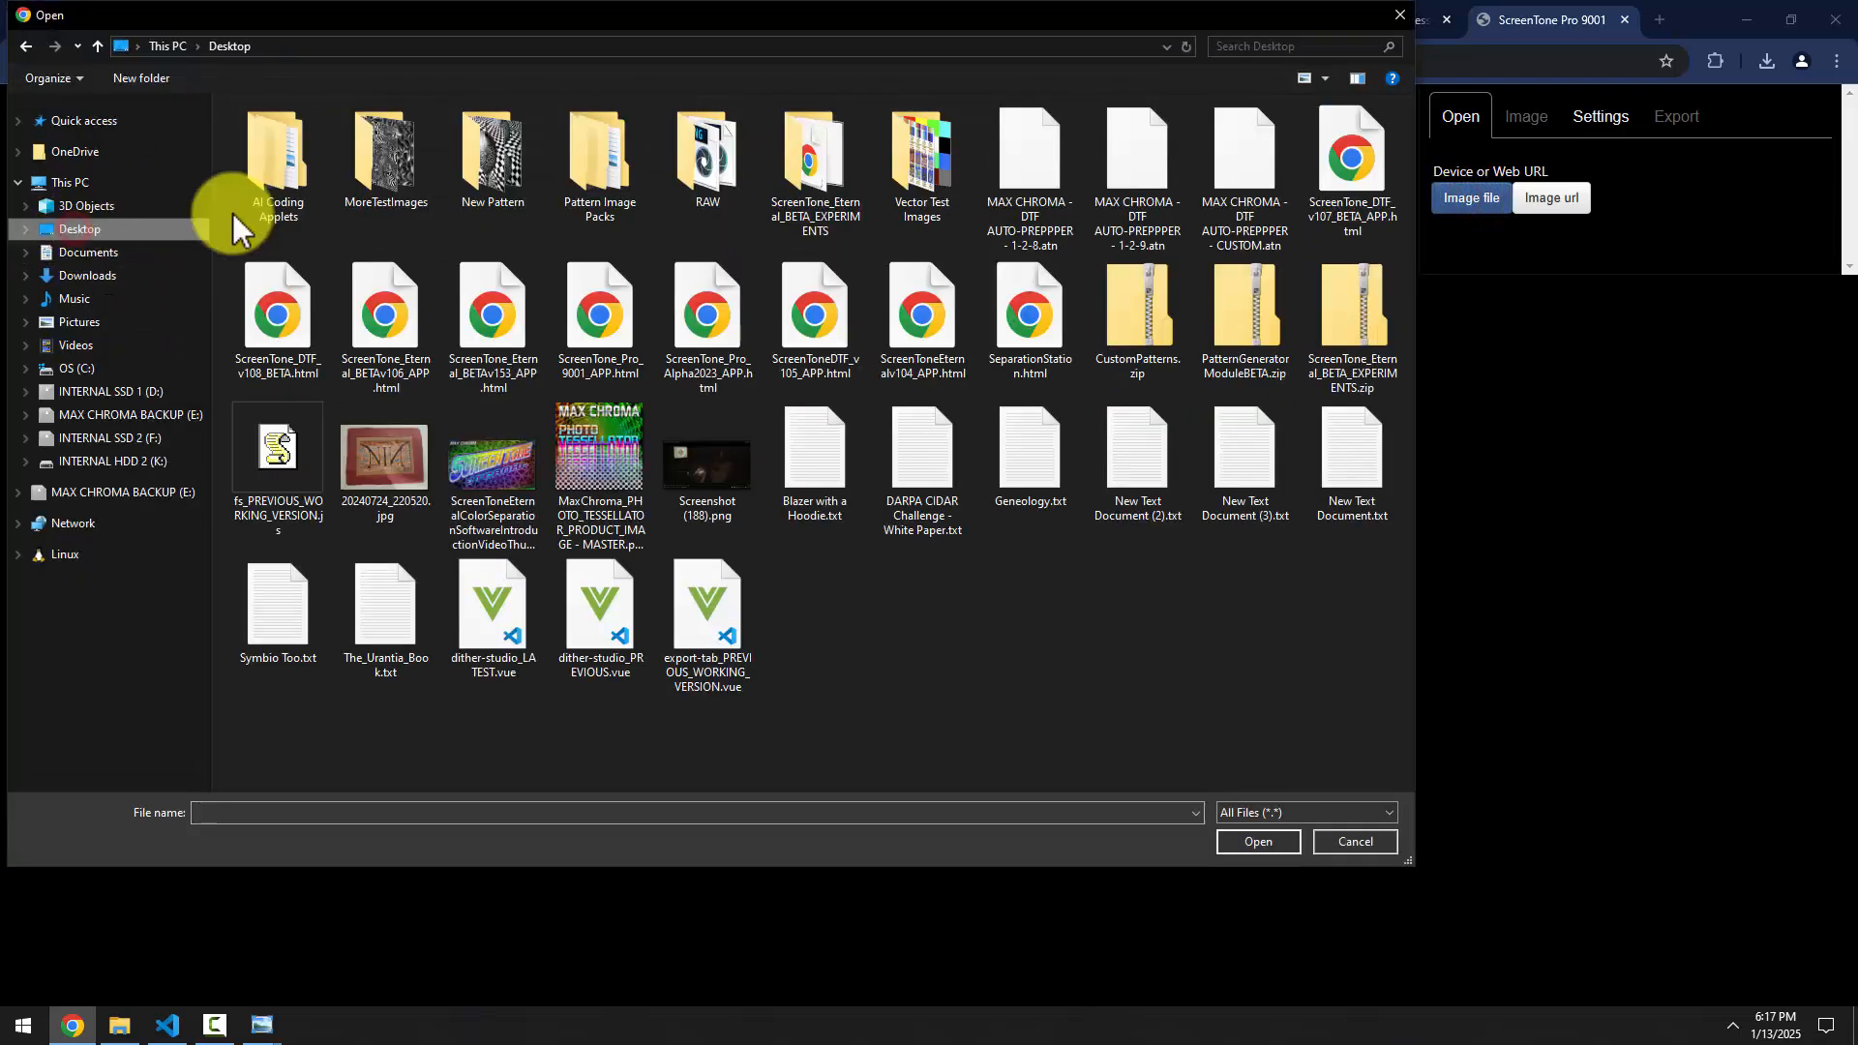
{"action": "double_click", "coordinate": [389, 163]}
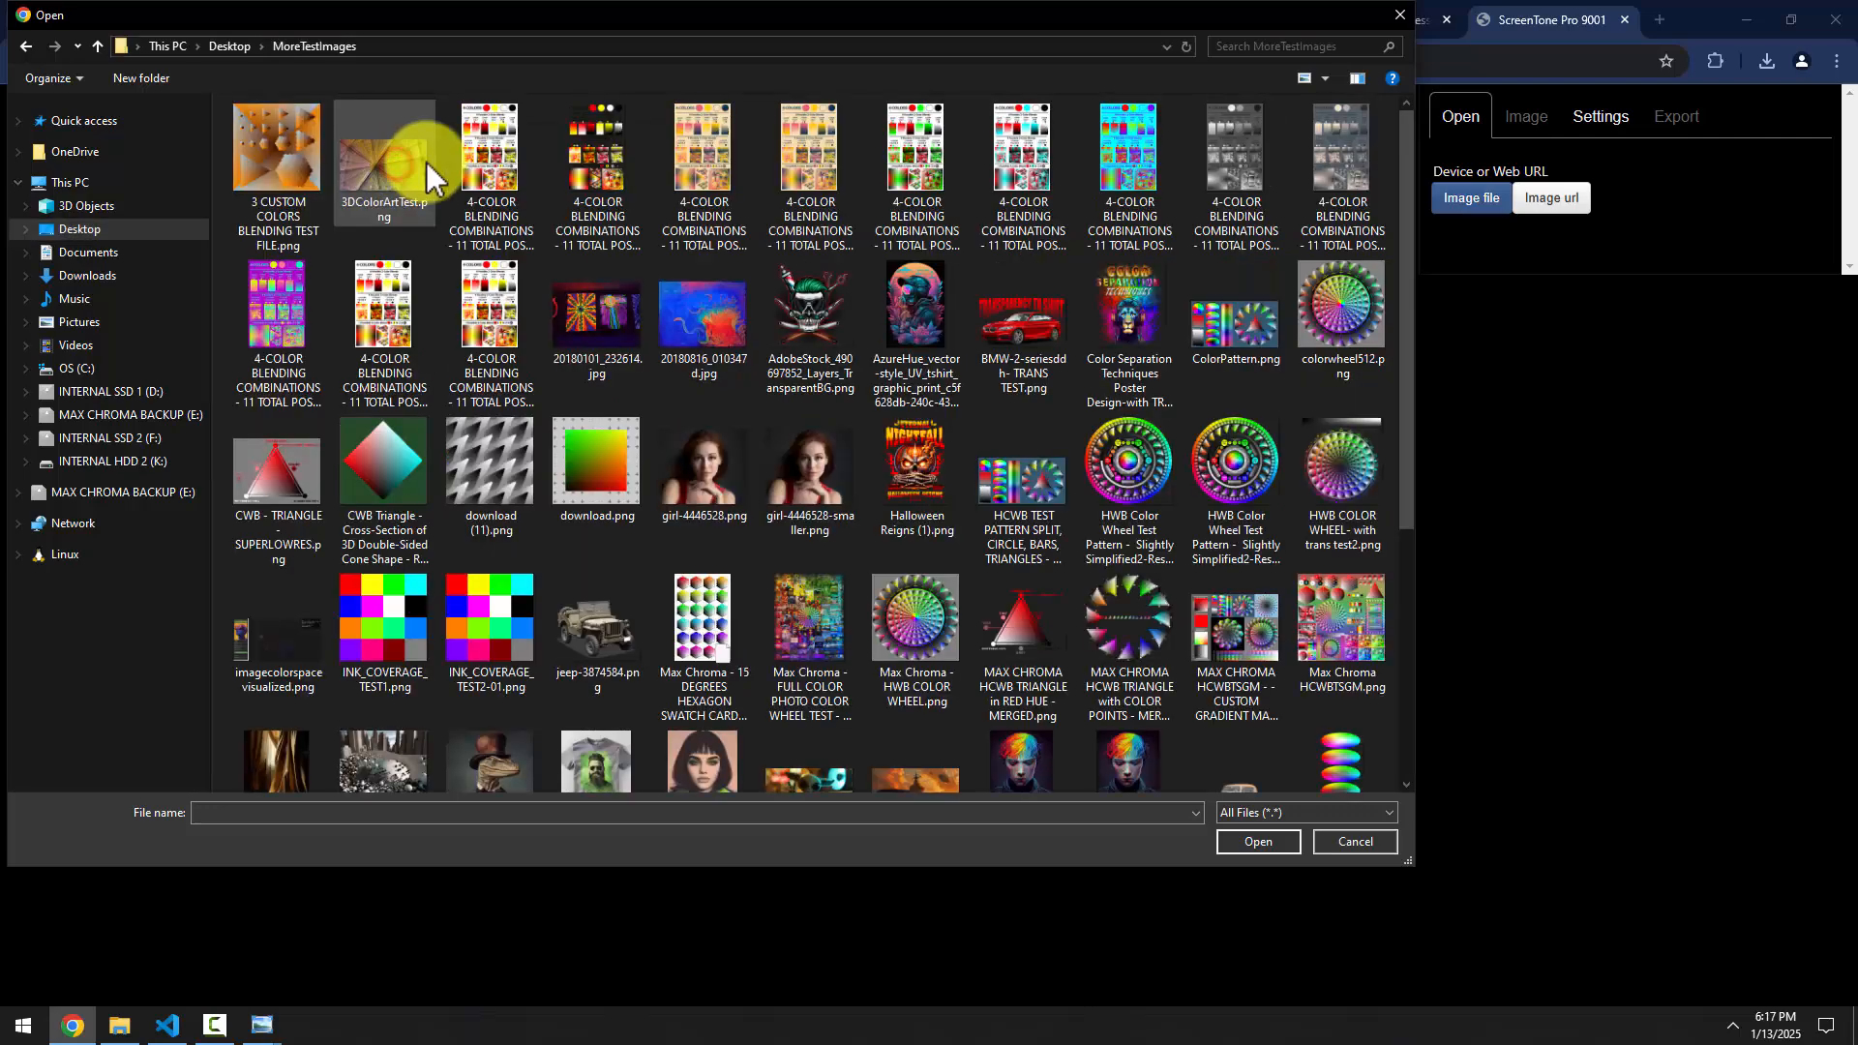
{"action": "double_click", "coordinate": [716, 480]}
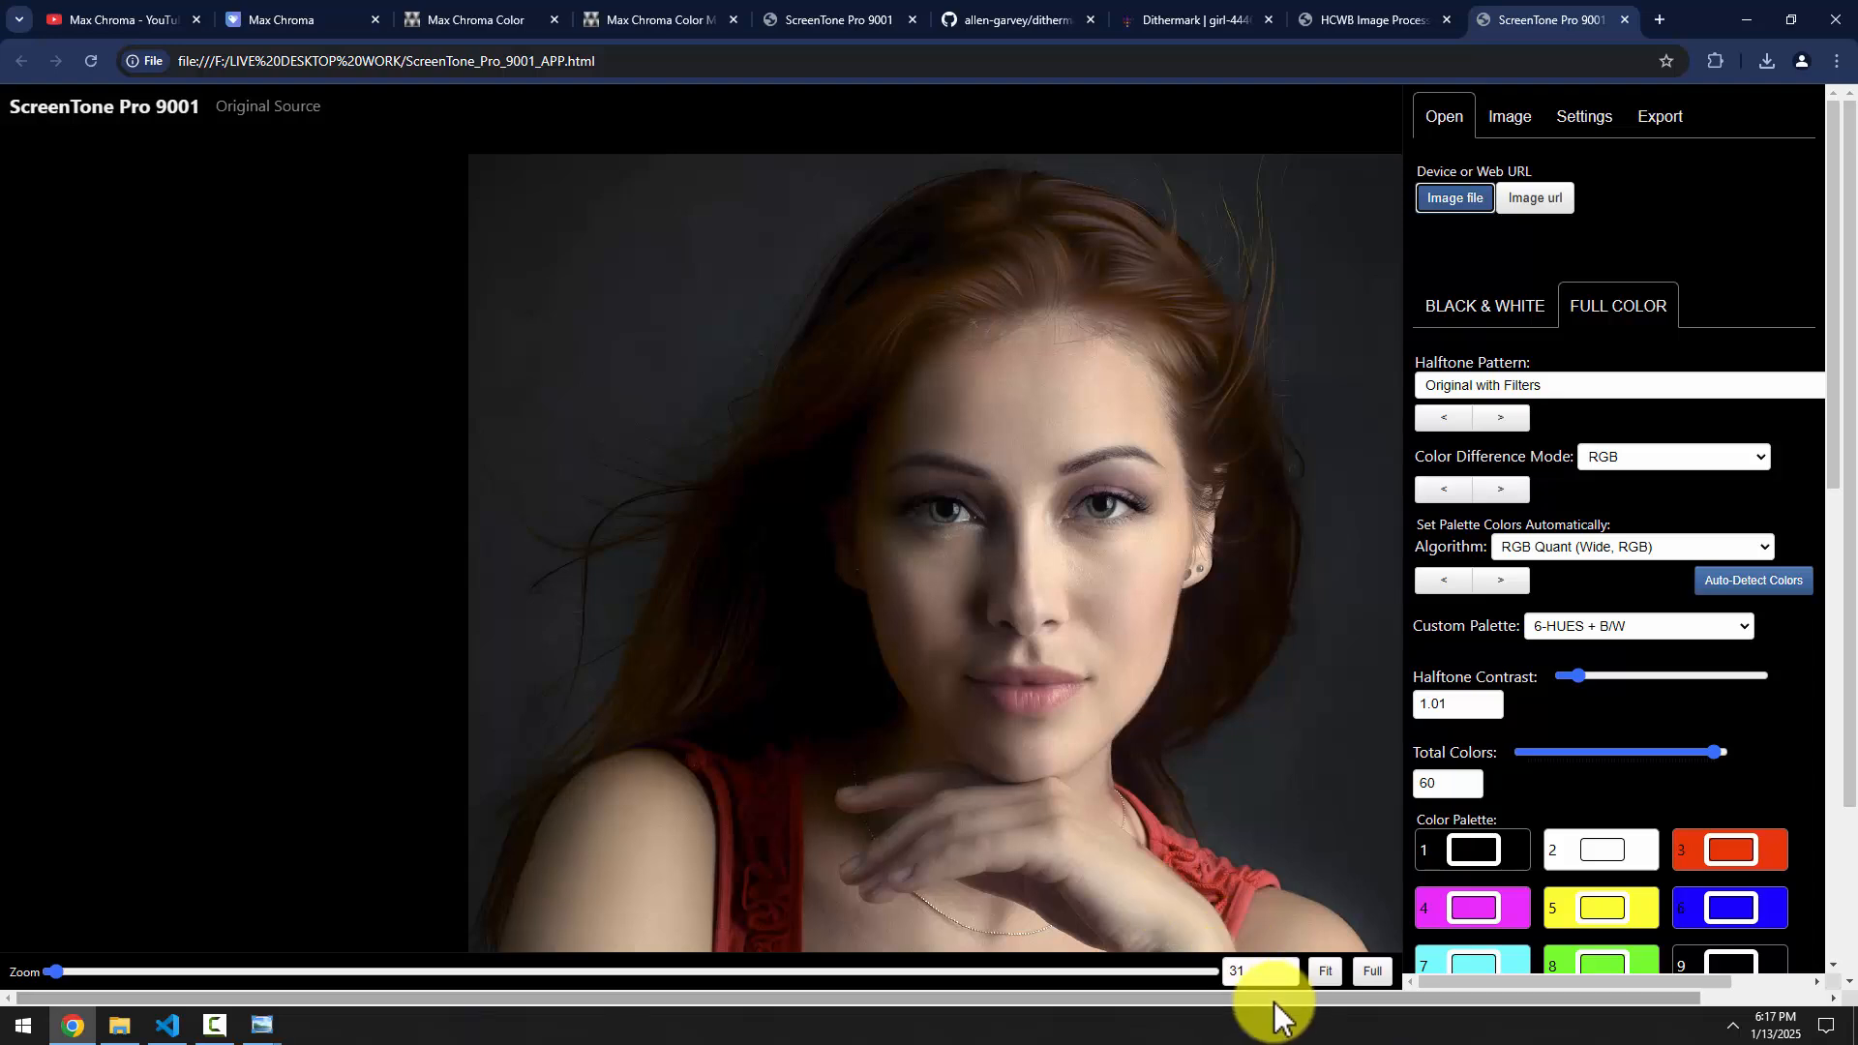
Turn on the source image display and bring the processed portrait into view beside it
{"action": "left_click_drag", "start_coordinate": [1273, 1001], "coordinate": [1608, 997]}
{"action": "left_click", "coordinate": [1517, 136]}
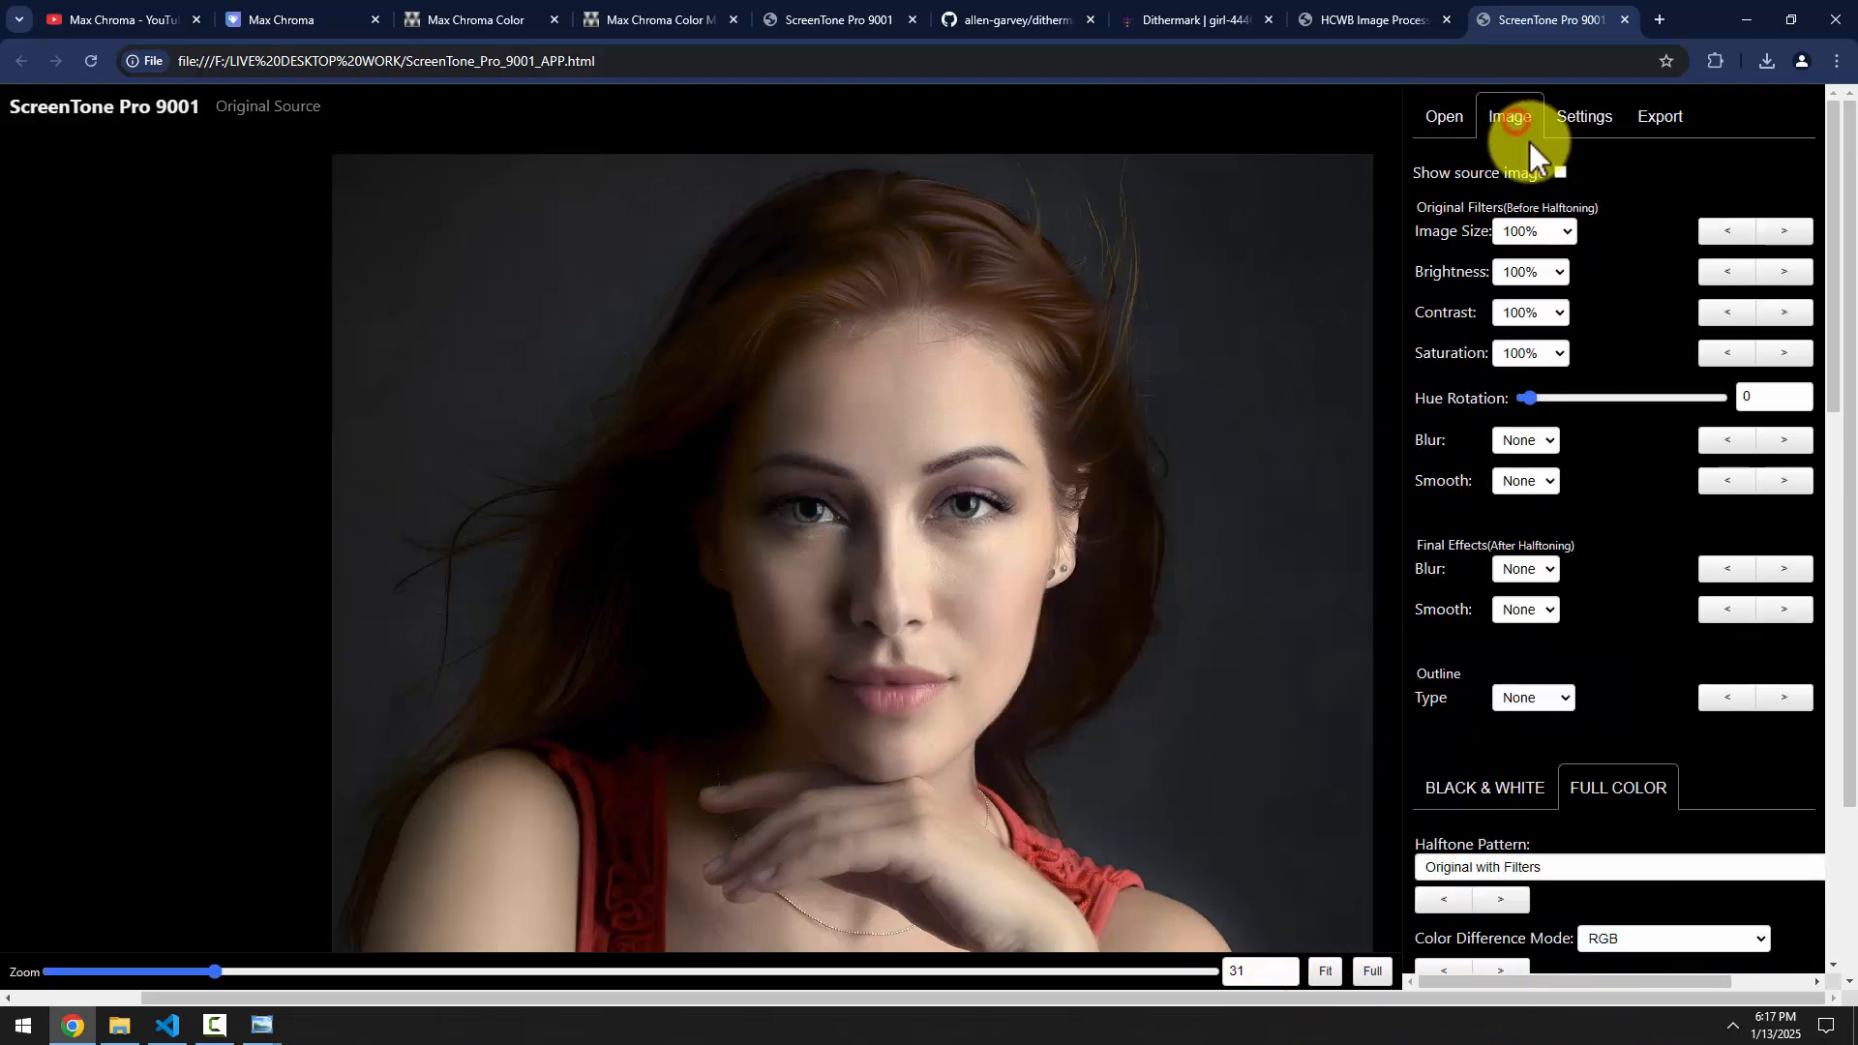
{"action": "left_click", "coordinate": [1560, 171]}
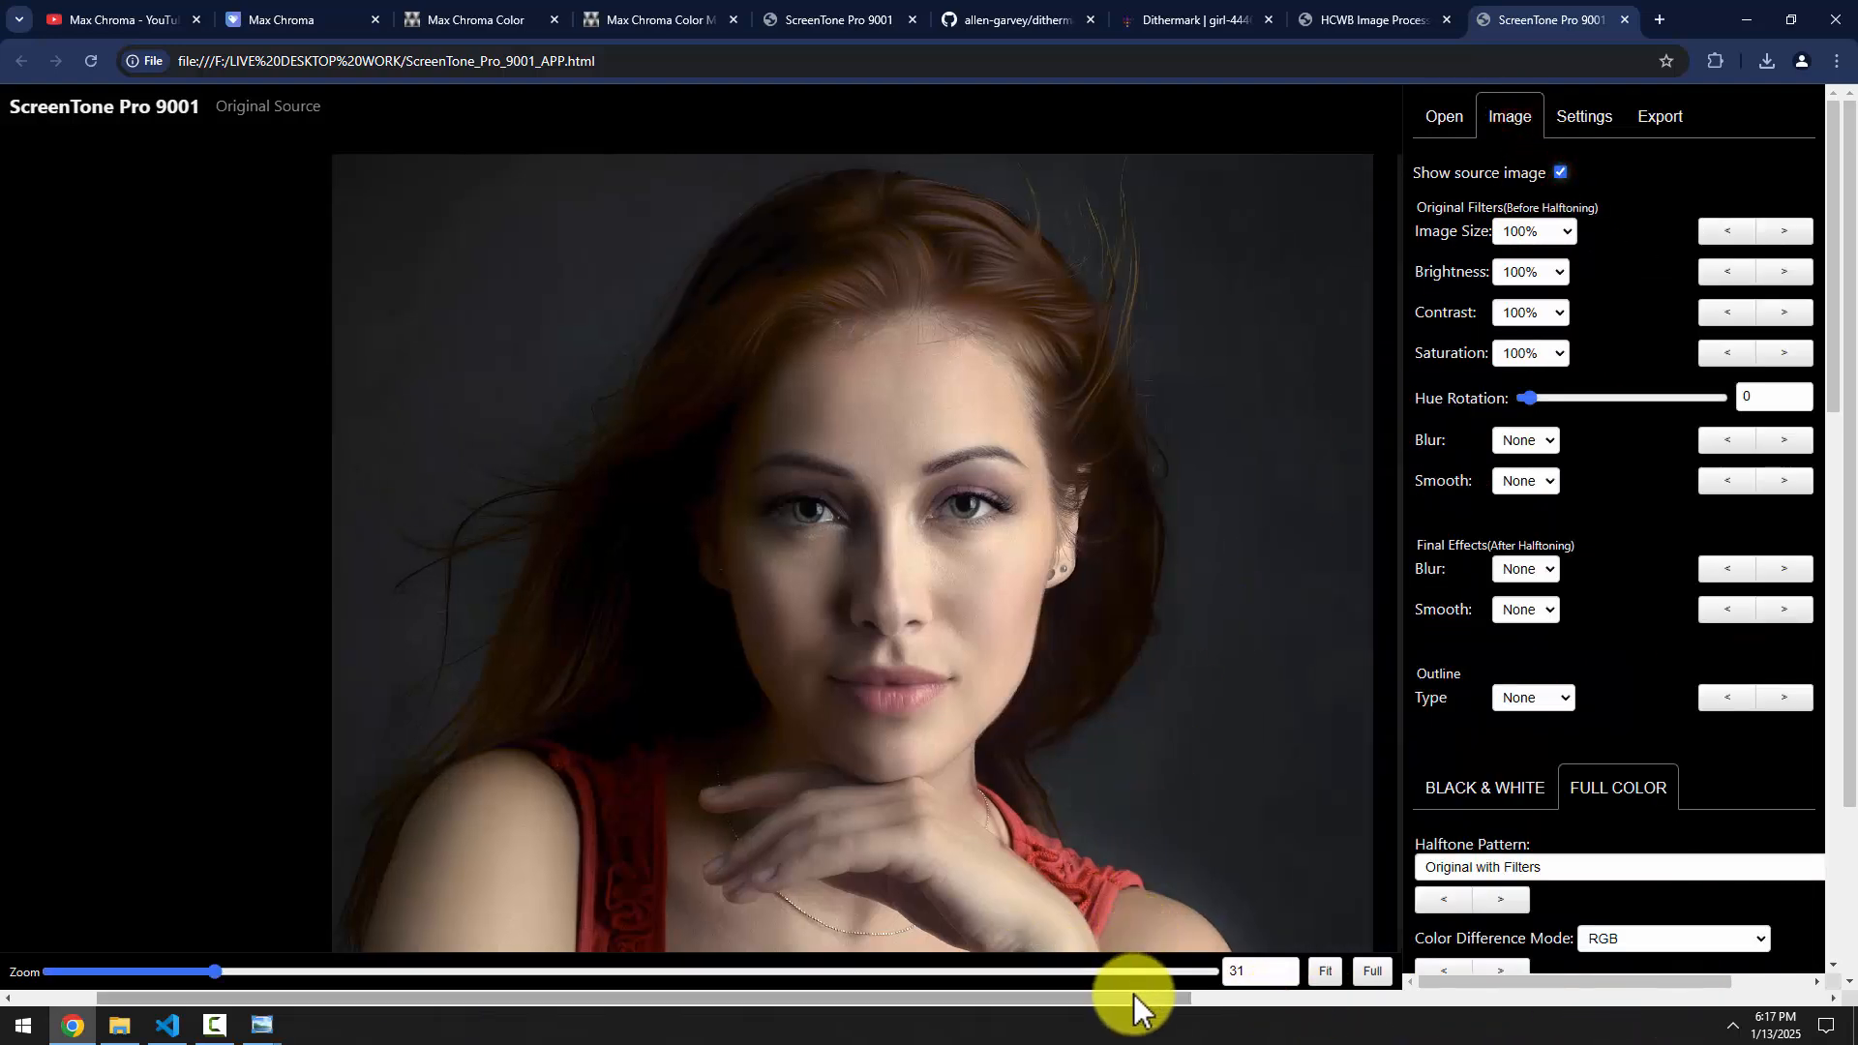
{"action": "left_click_drag", "start_coordinate": [1134, 994], "coordinate": [1715, 997]}
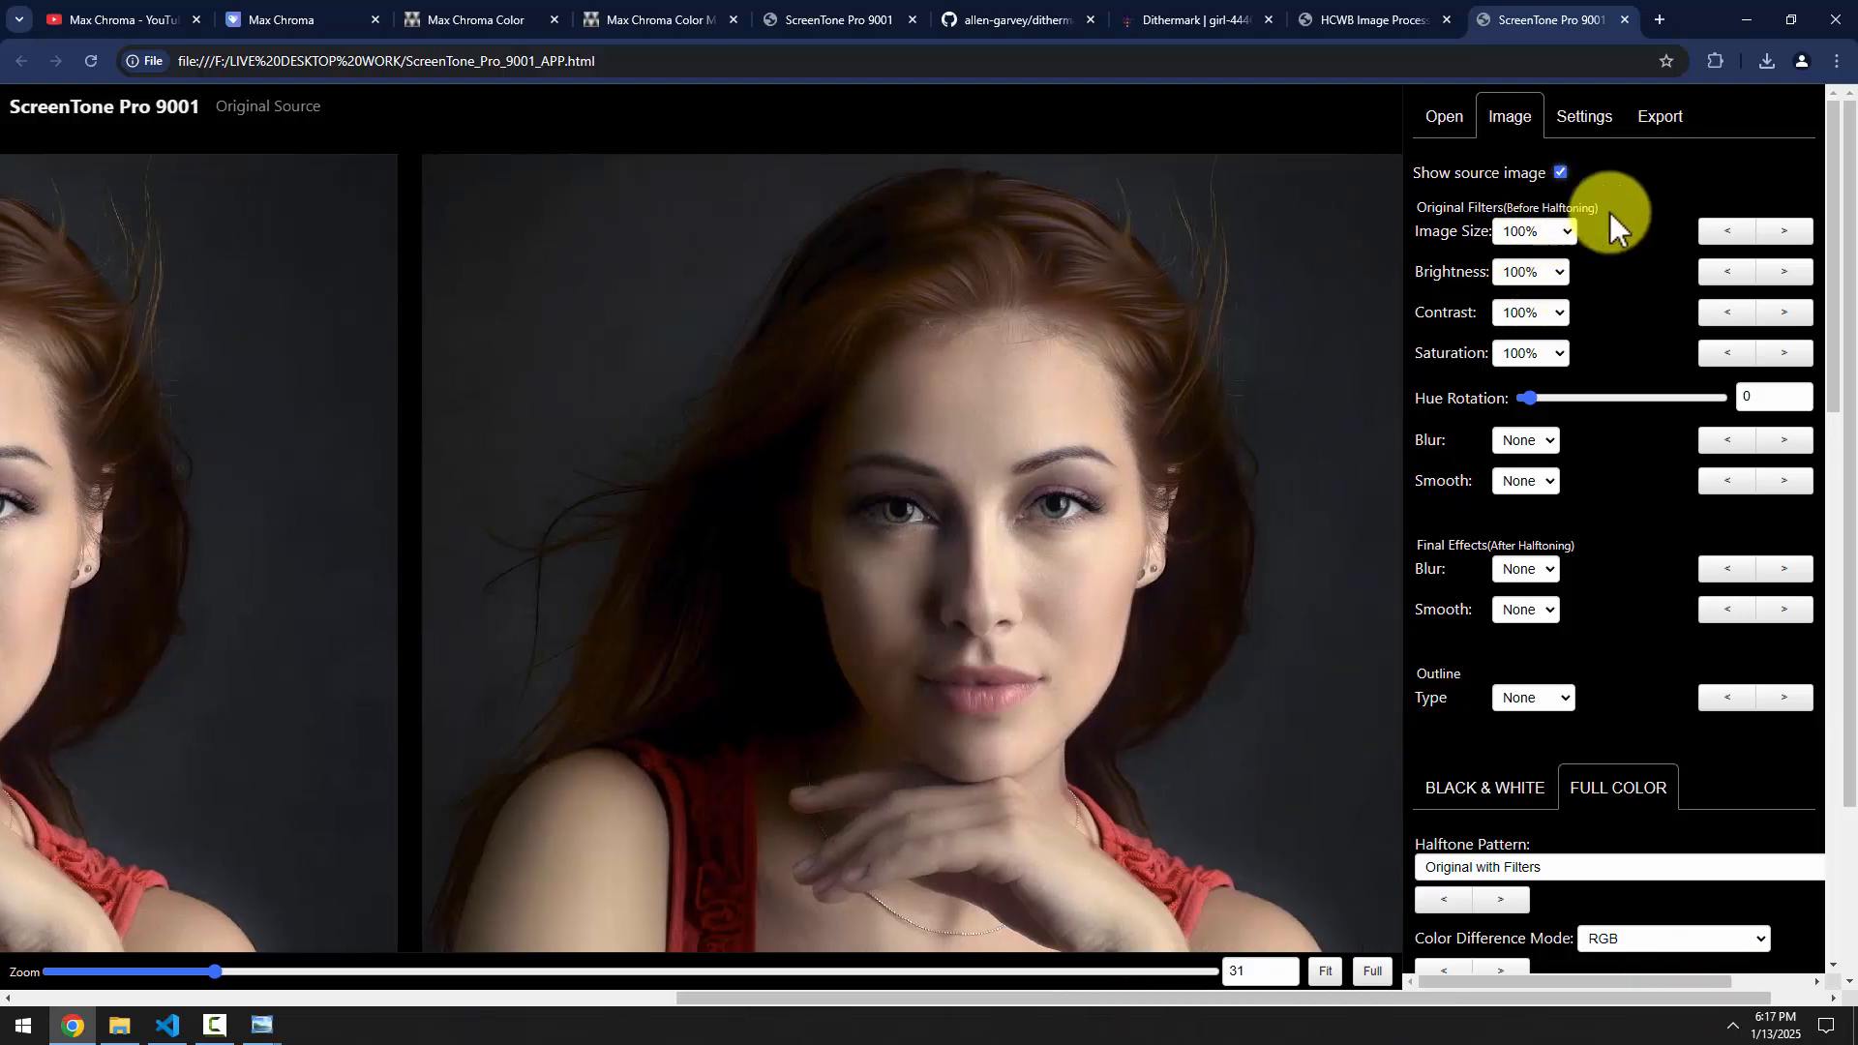
Try reducing the pre-halftone image size to 80% and restore it to 100%
{"action": "left_click", "coordinate": [1740, 232]}
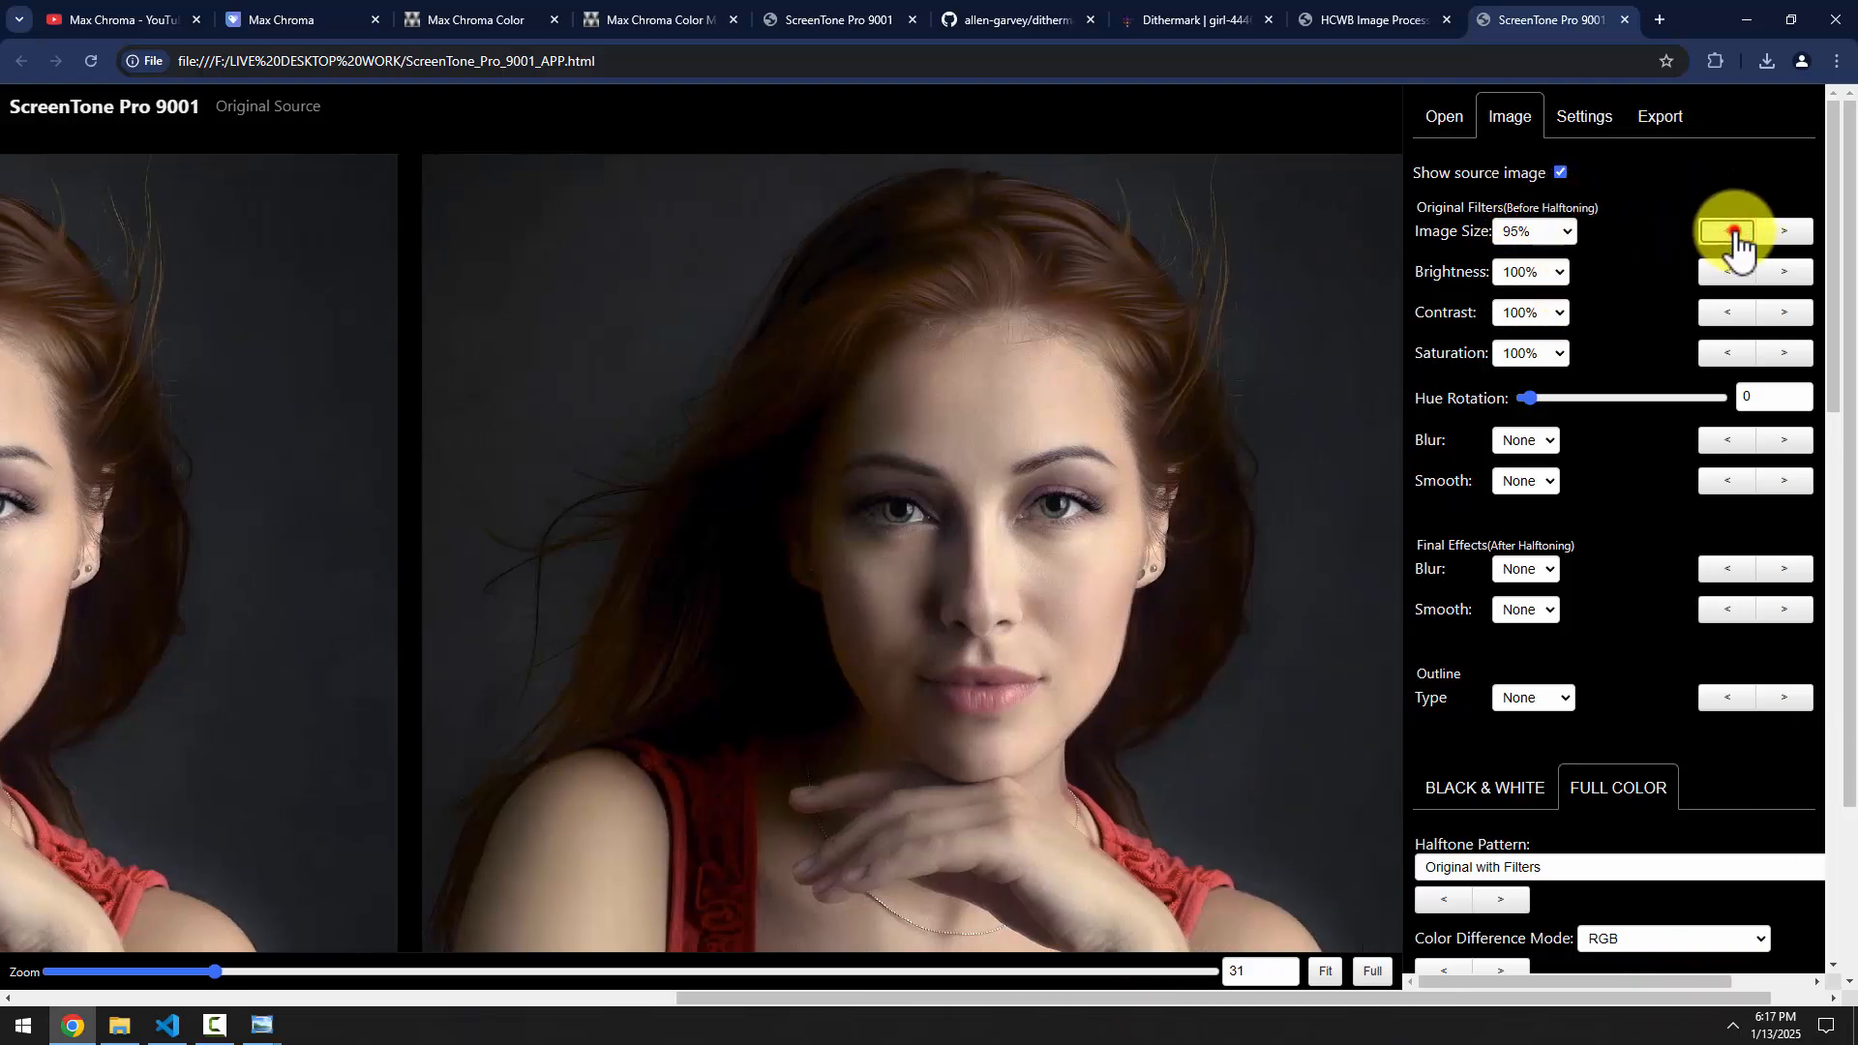
{"action": "left_click", "coordinate": [1737, 232]}
{"action": "left_click", "coordinate": [1556, 235]}
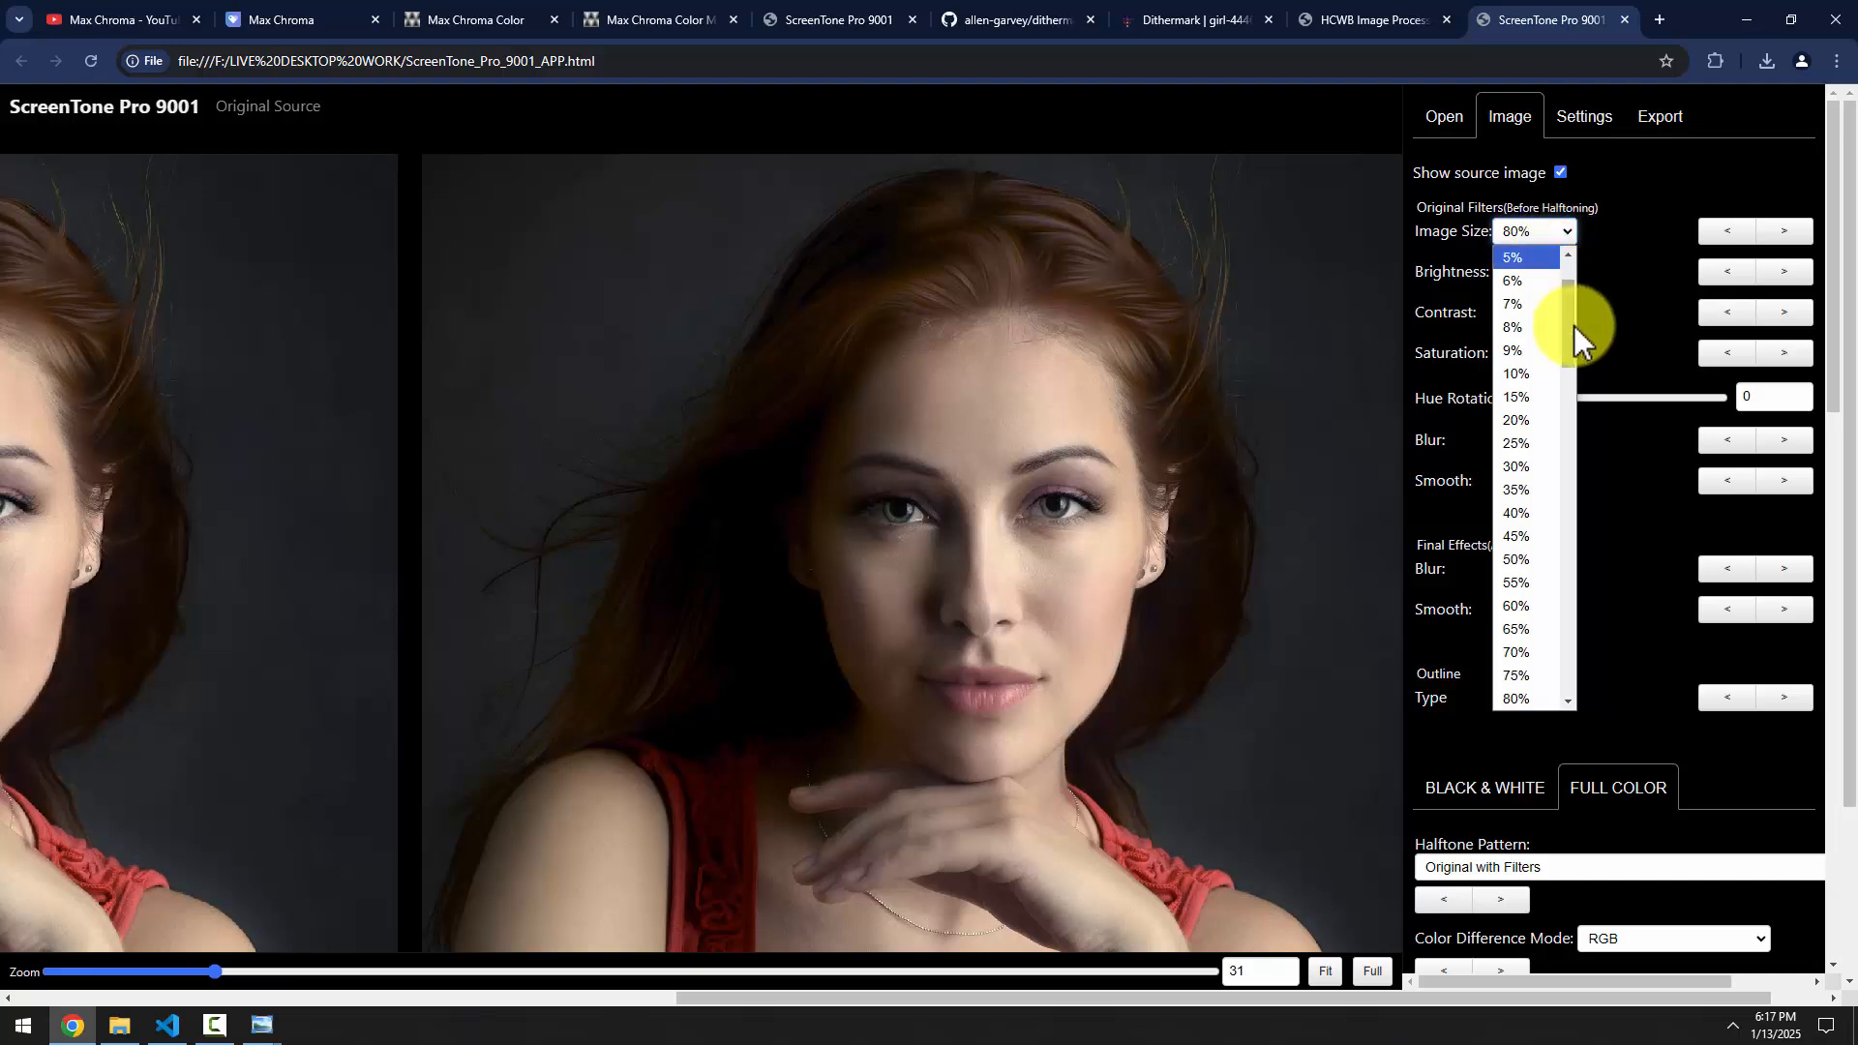
{"action": "left_click_drag", "start_coordinate": [1574, 332], "coordinate": [1577, 416]}
{"action": "left_click", "coordinate": [1518, 393]}
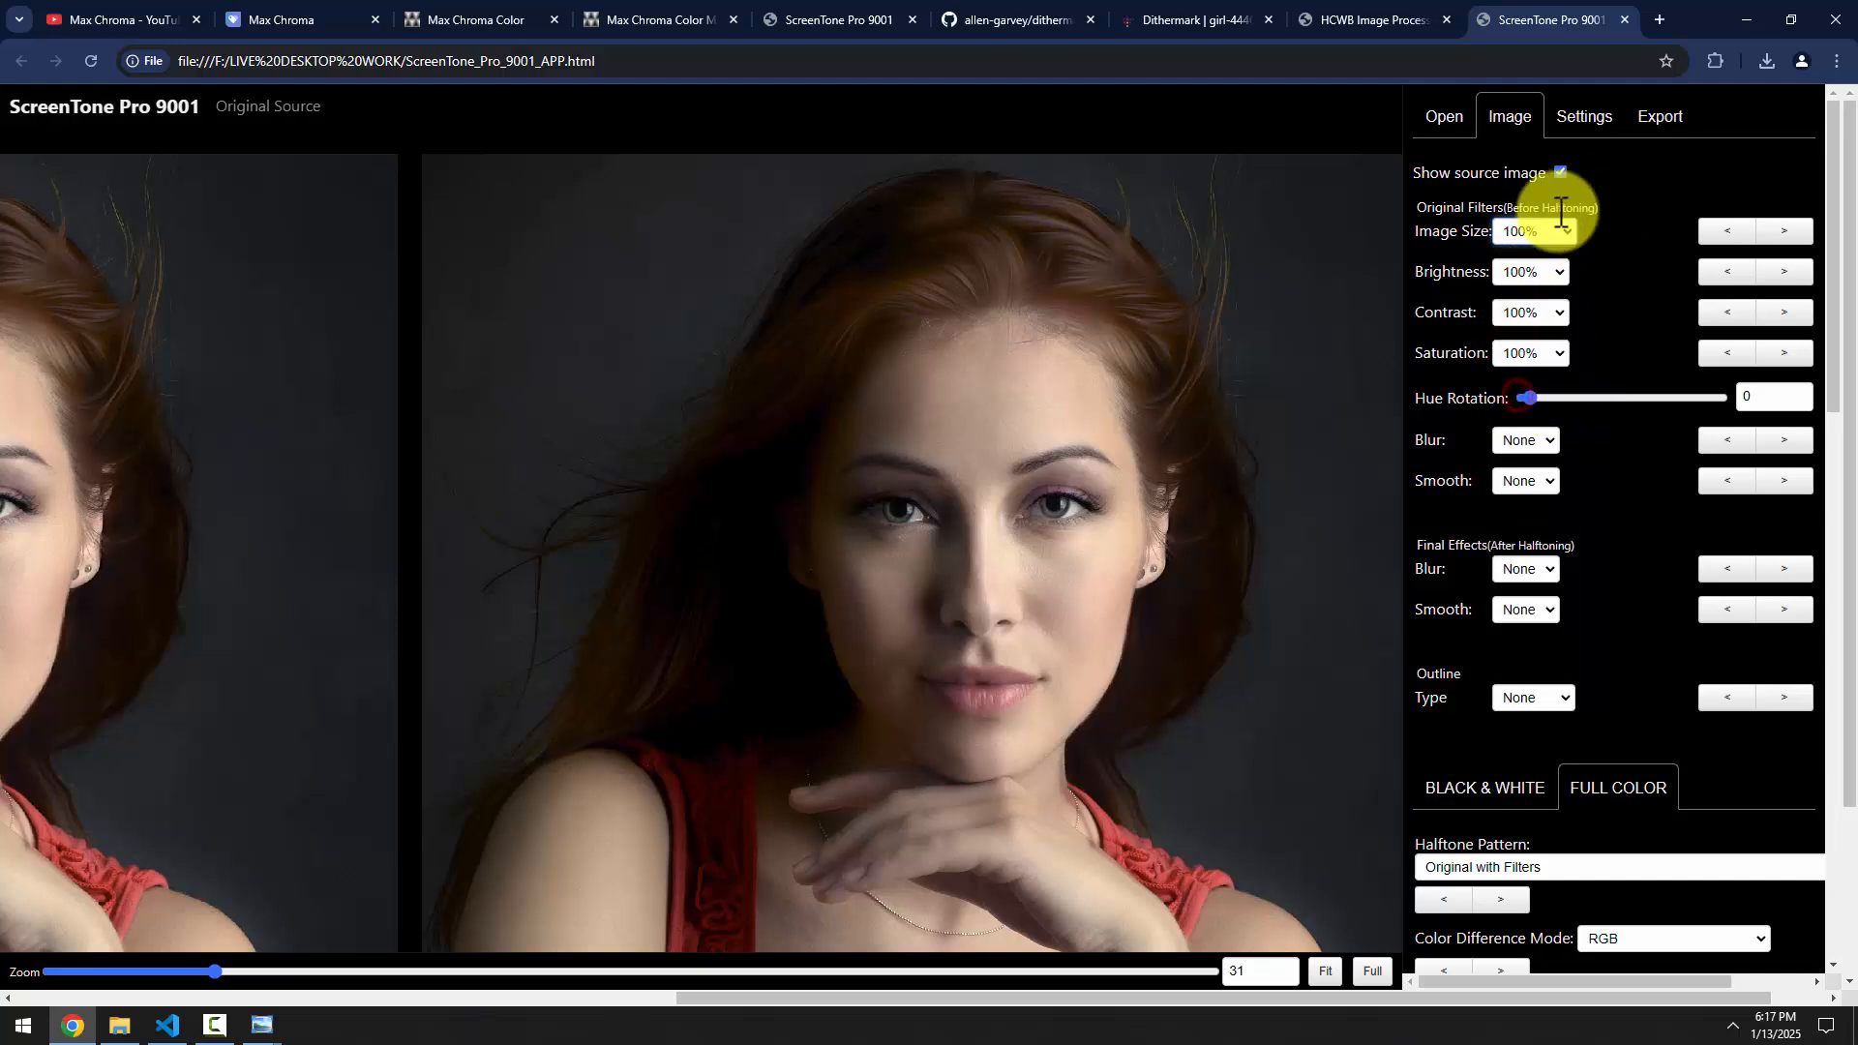
{"action": "scroll", "coordinate": [1612, 513], "scroll_direction": "down", "scroll_amount": 3}
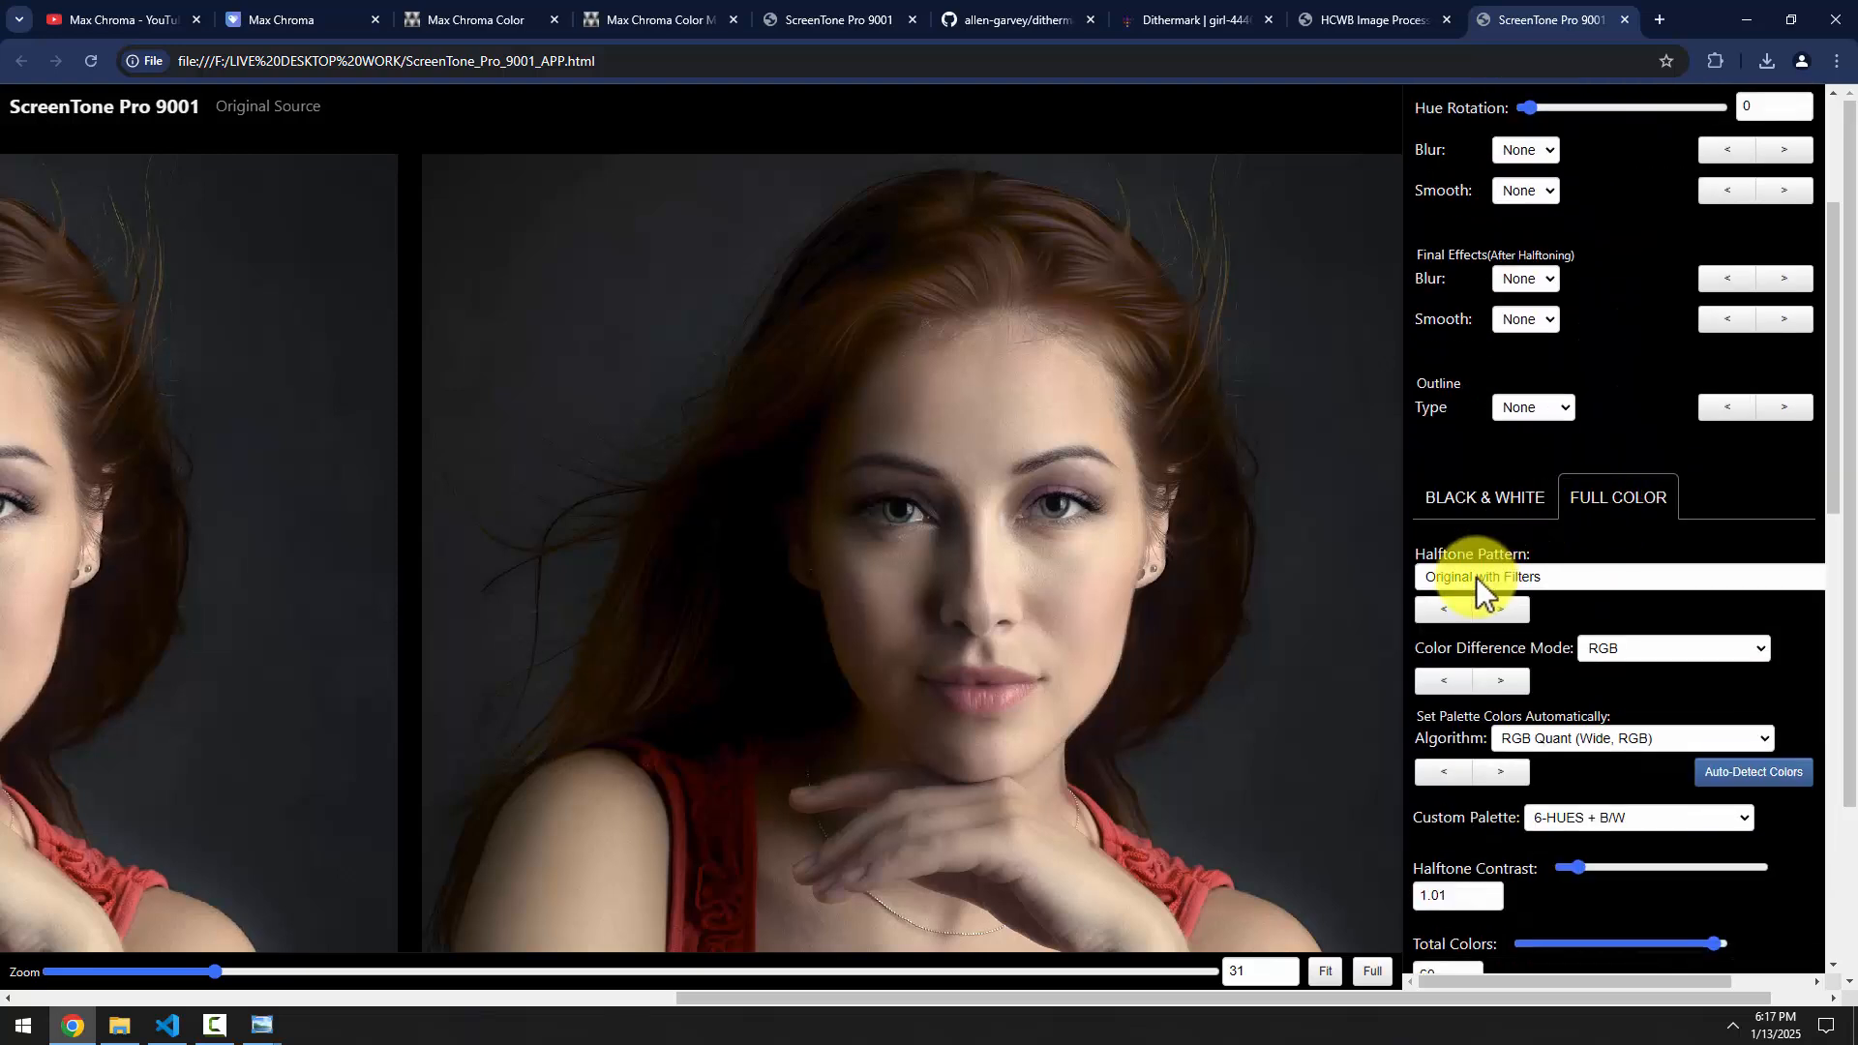
{"action": "scroll", "coordinate": [1512, 571], "scroll_direction": "up", "scroll_amount": 3}
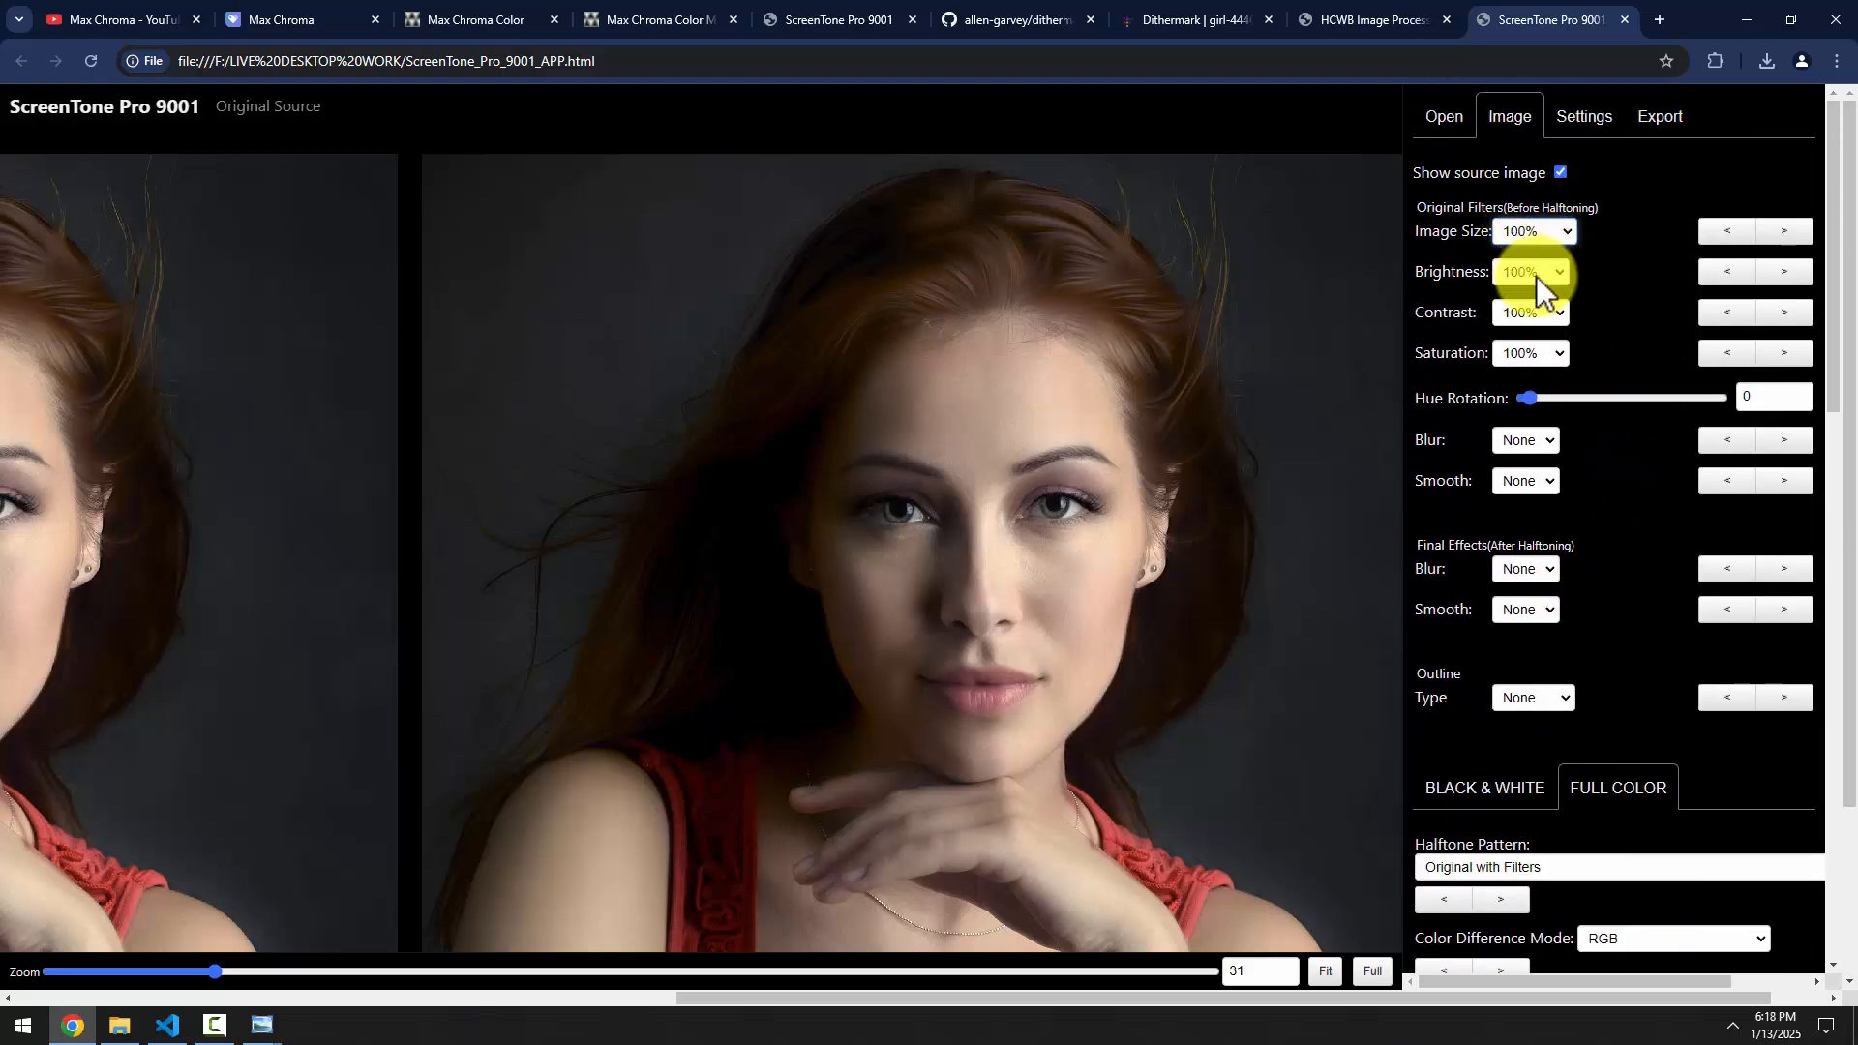
Try different brightness levels on the portrait before halftoning, including 55% and 195%
{"action": "left_click", "coordinate": [1539, 282]}
{"action": "left_click", "coordinate": [1580, 259]}
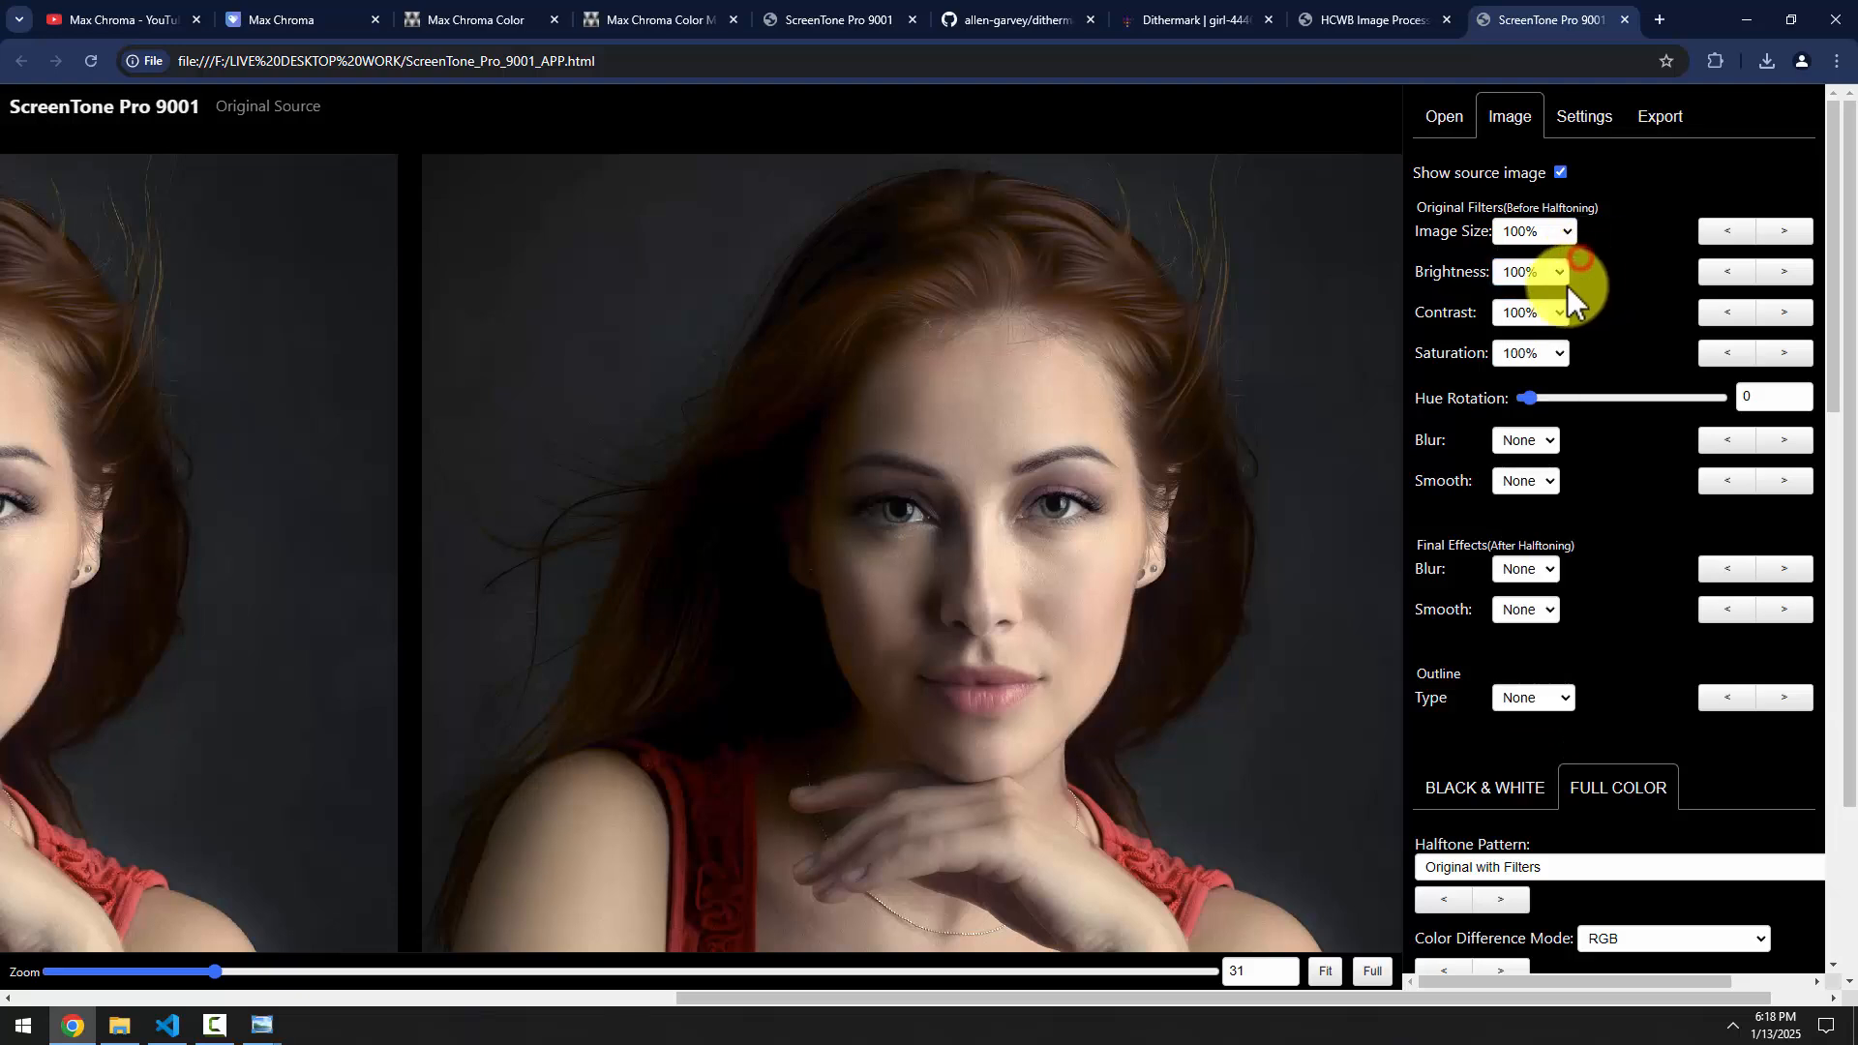
{"action": "left_click", "coordinate": [1534, 275]}
{"action": "left_click", "coordinate": [1524, 527]}
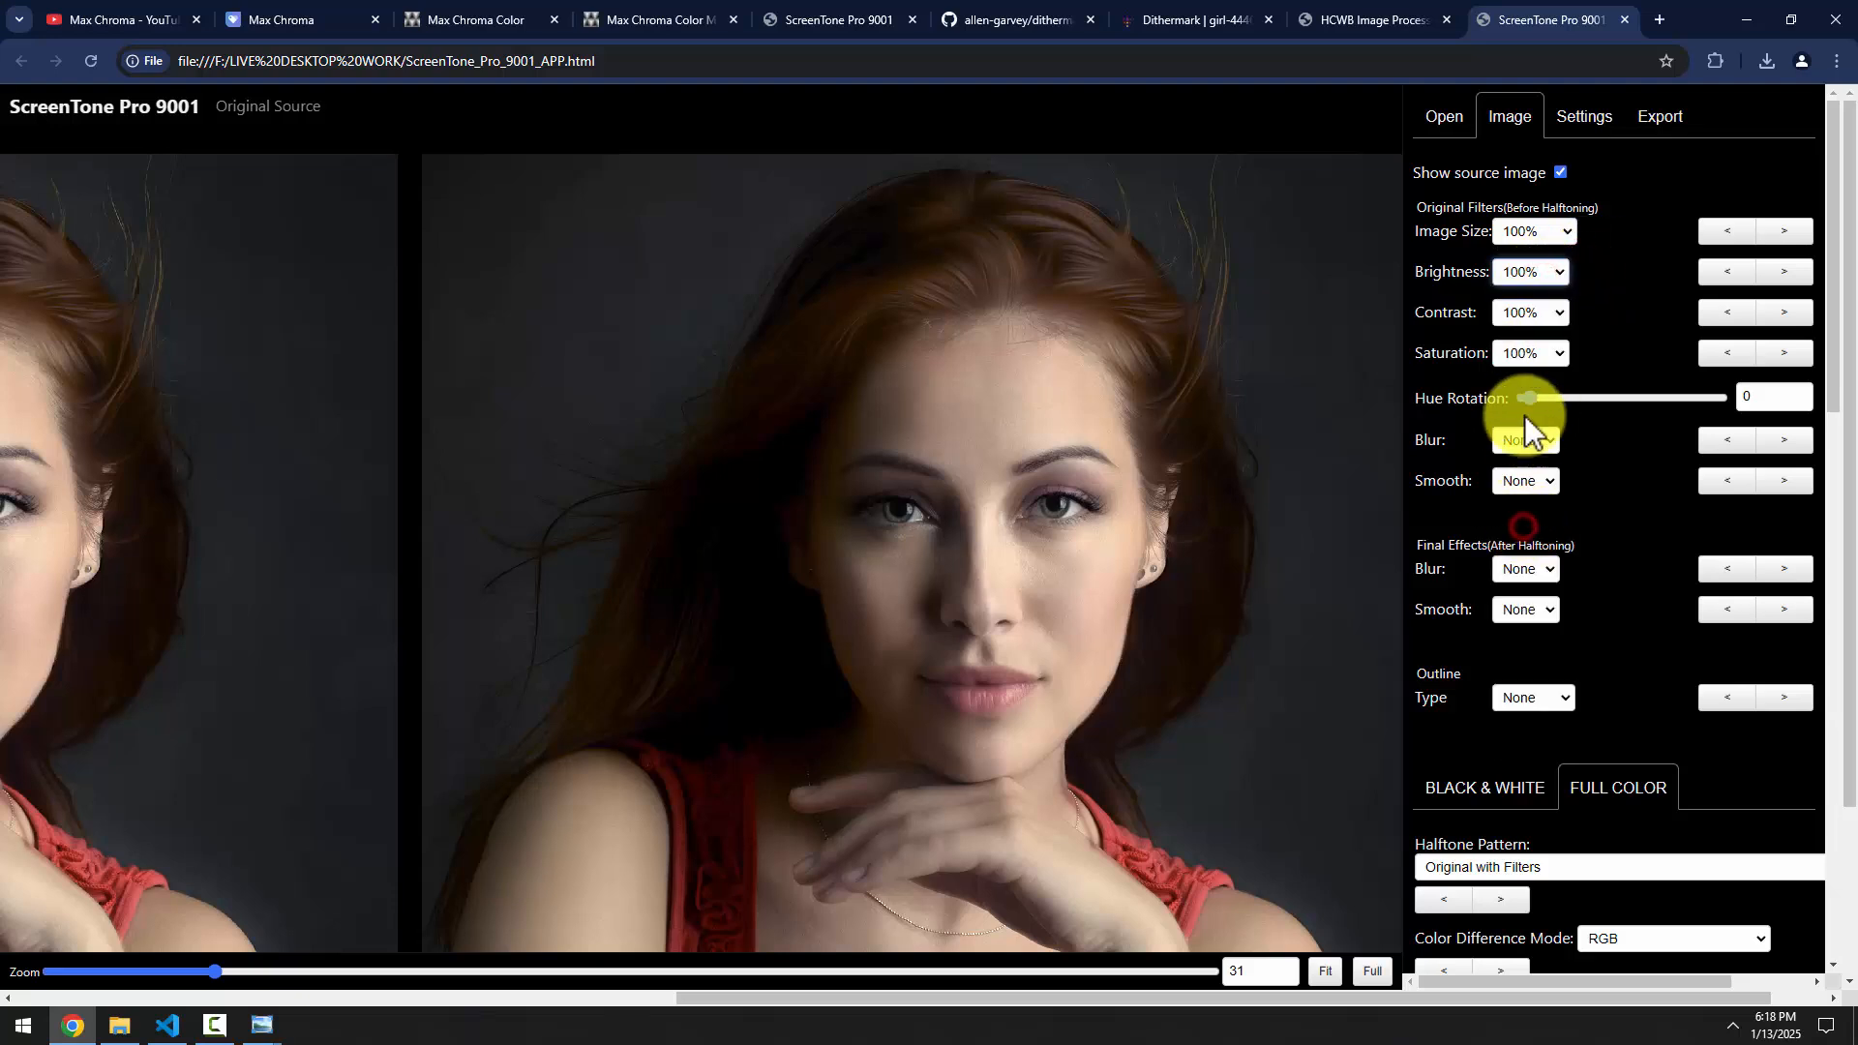
{"action": "left_click", "coordinate": [1522, 275]}
{"action": "left_click", "coordinate": [1521, 609]}
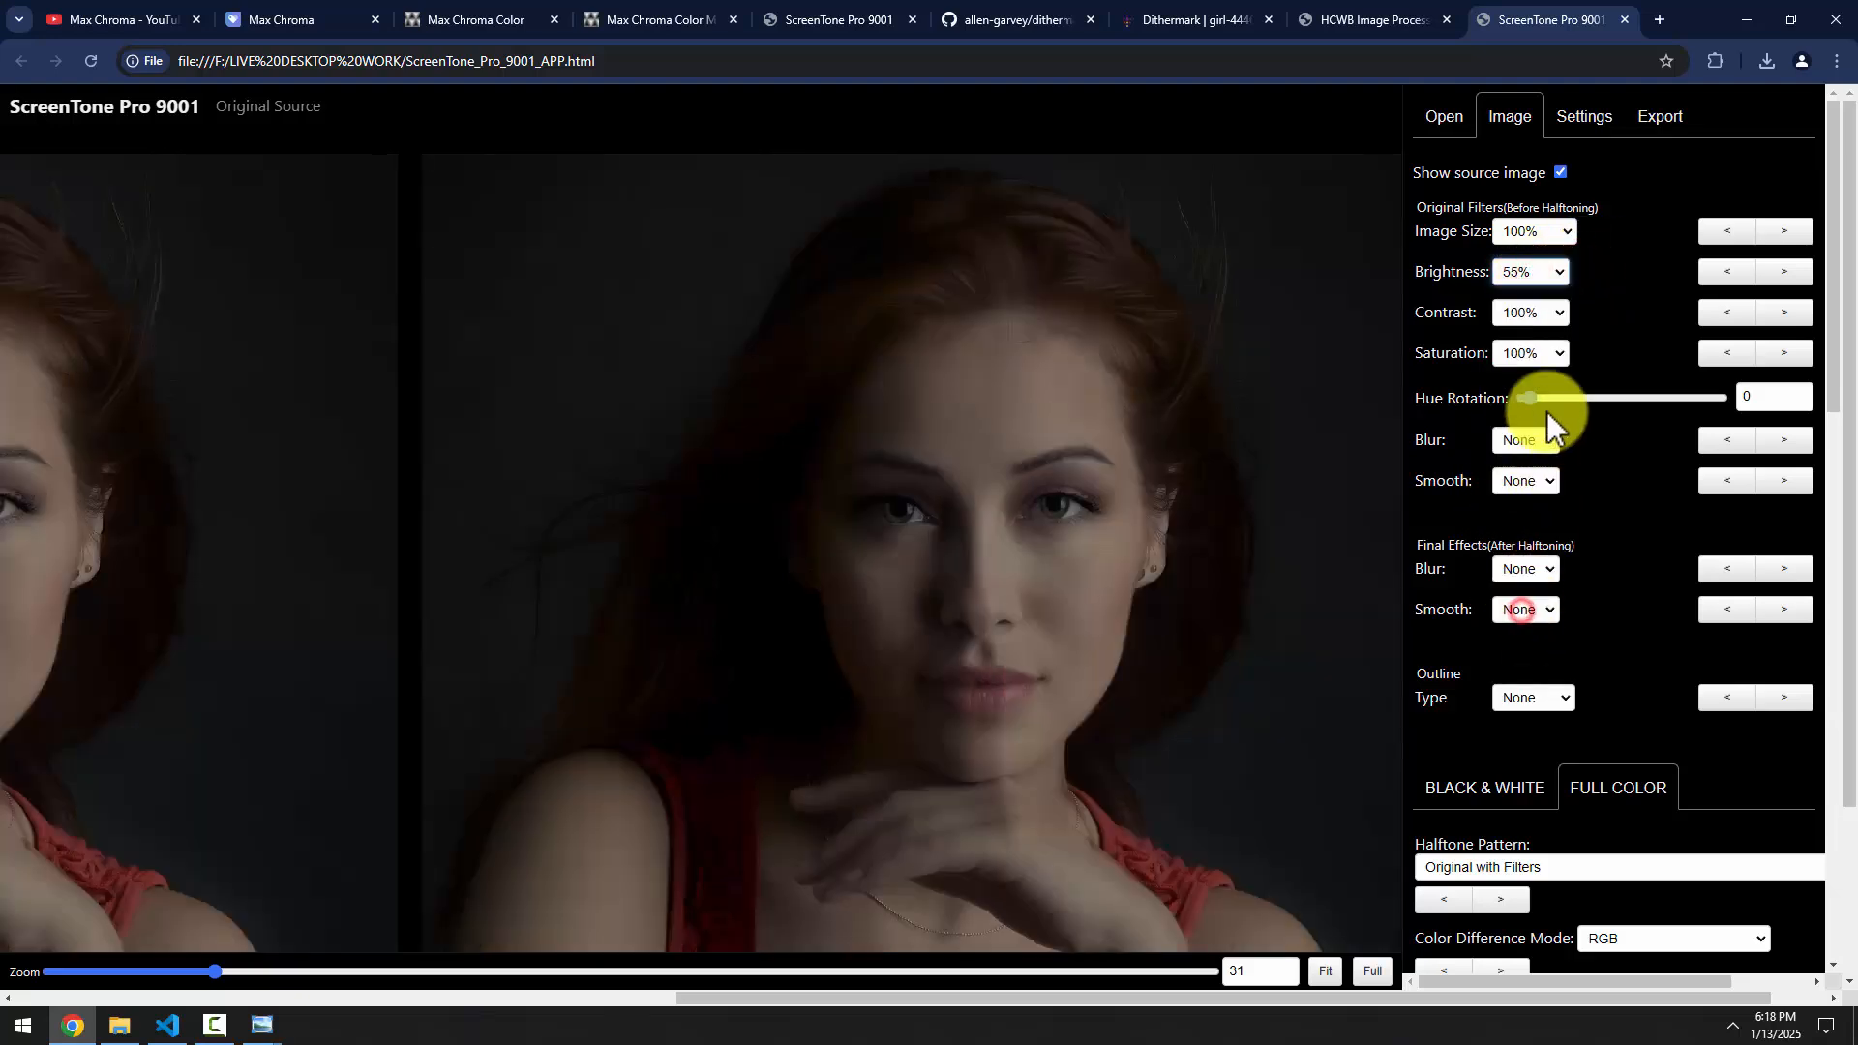
Try a contrast of 125% on the brightened portrait, and reset contrast and brightness to 100%
{"action": "left_click", "coordinate": [1529, 311]}
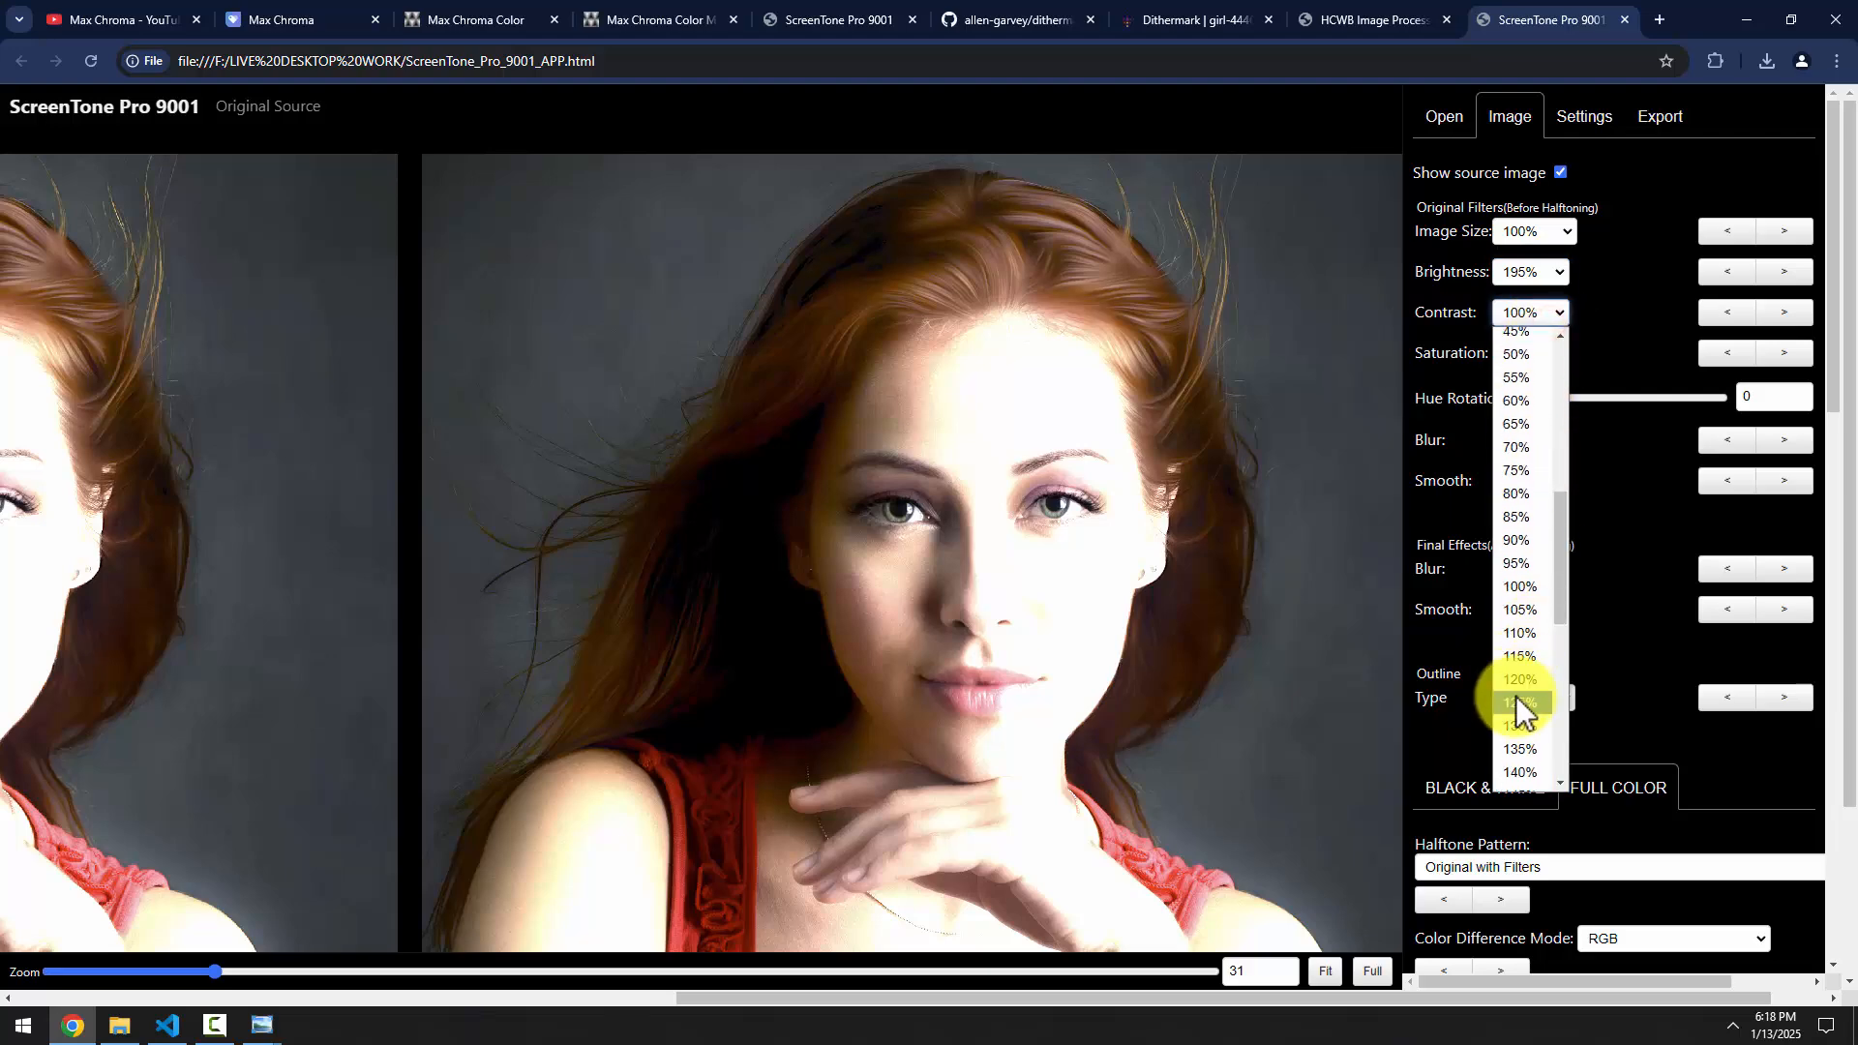
{"action": "left_click", "coordinate": [1519, 705]}
{"action": "left_click", "coordinate": [1539, 311]}
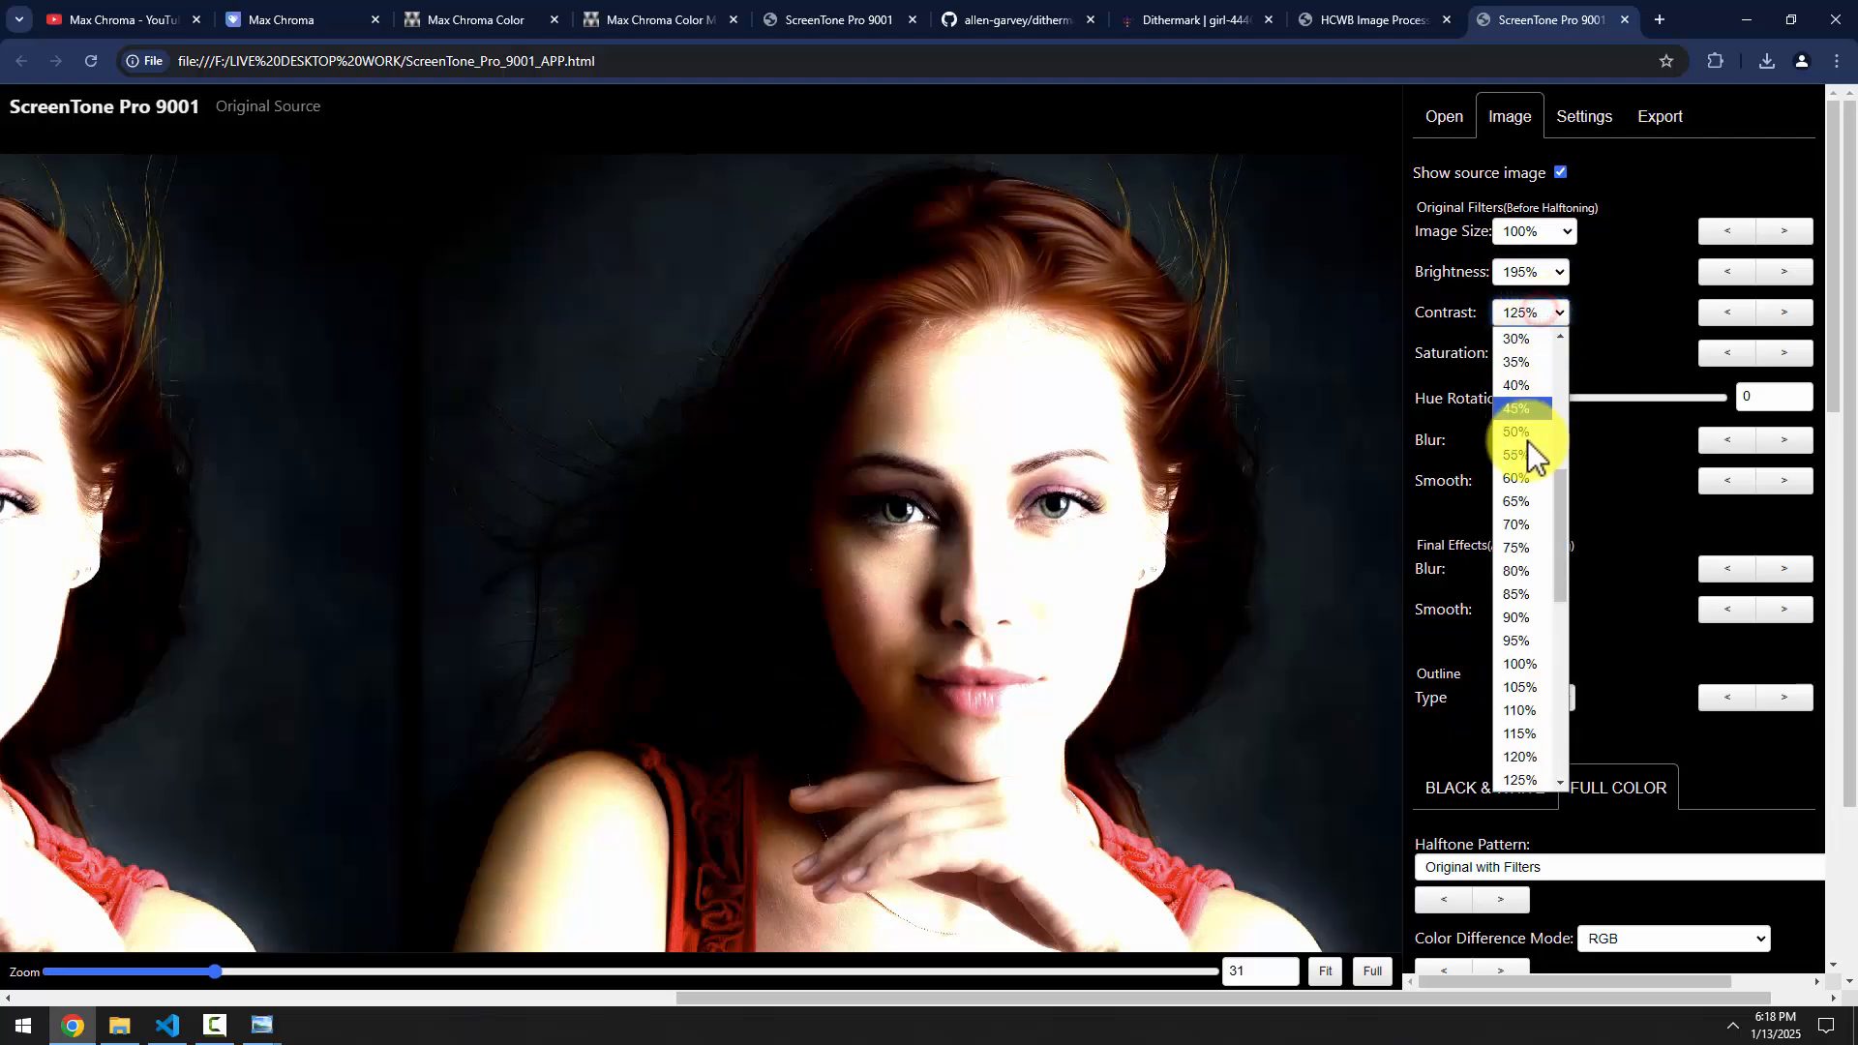
{"action": "left_click", "coordinate": [1525, 639]}
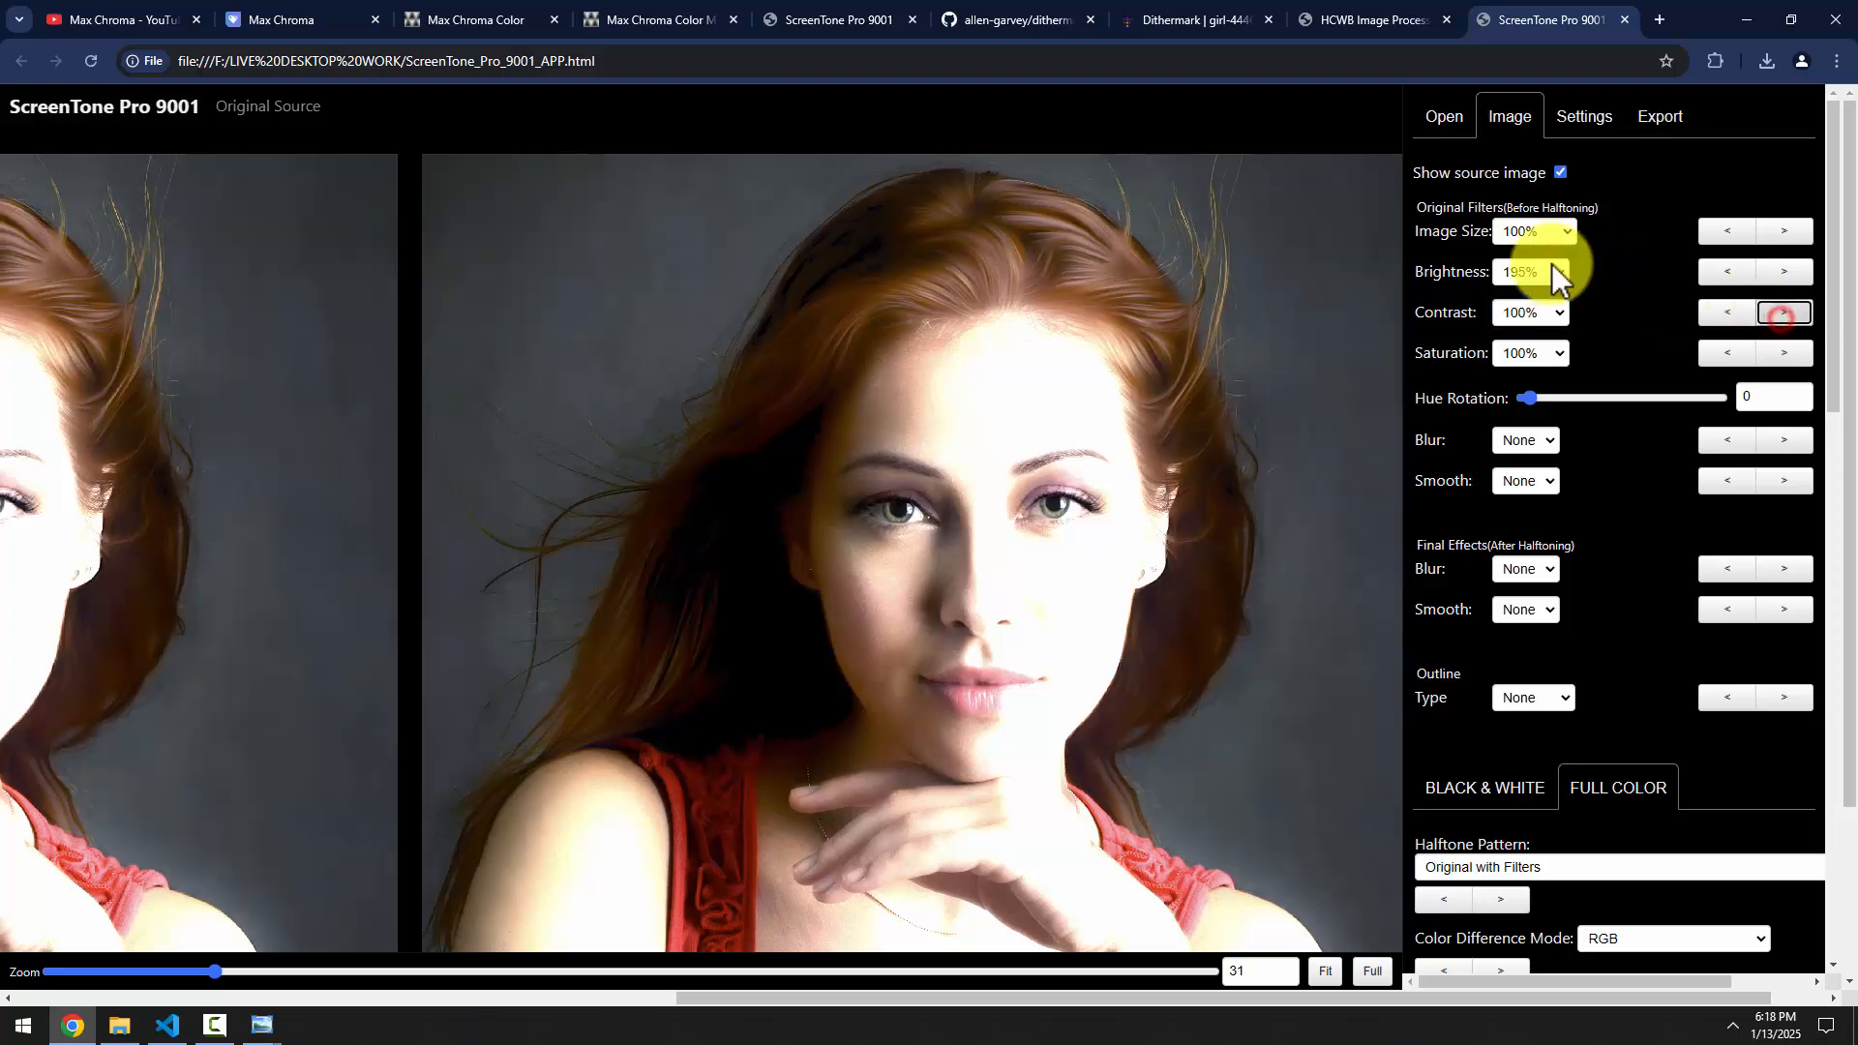
{"action": "left_click", "coordinate": [1549, 269]}
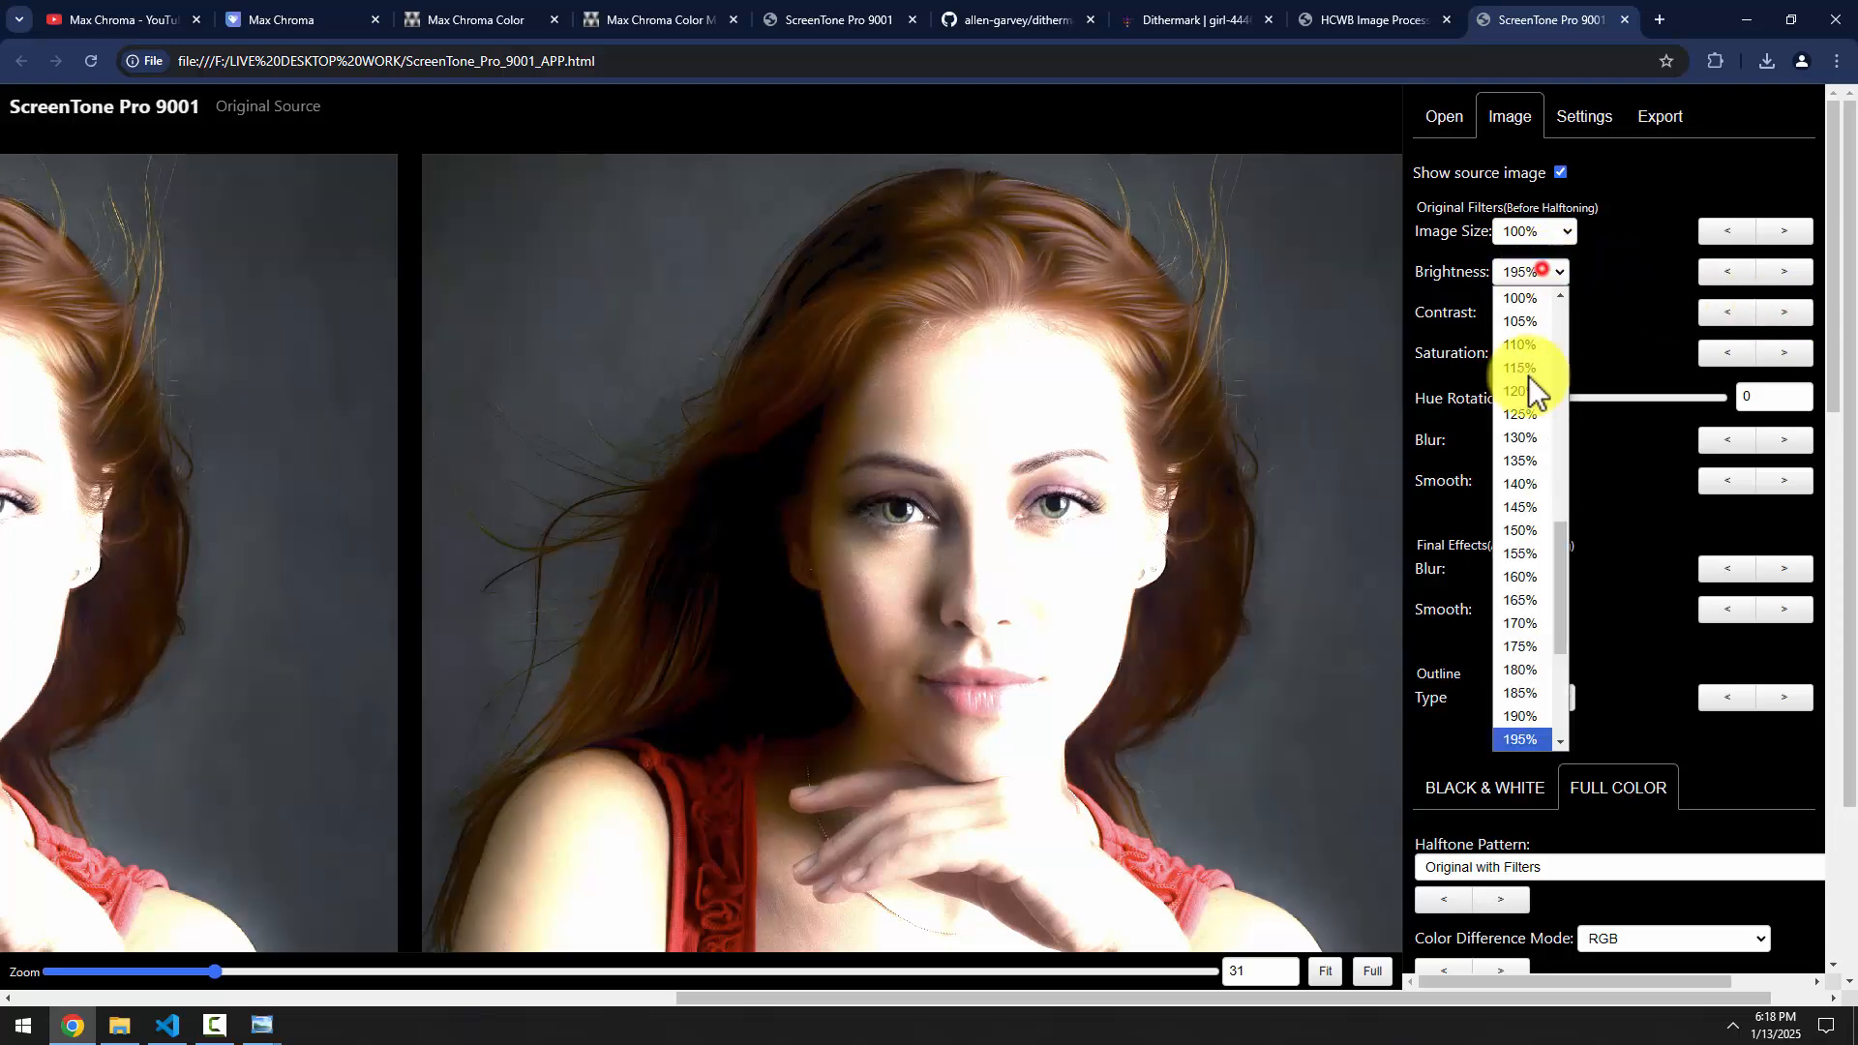
{"action": "left_click", "coordinate": [1524, 300]}
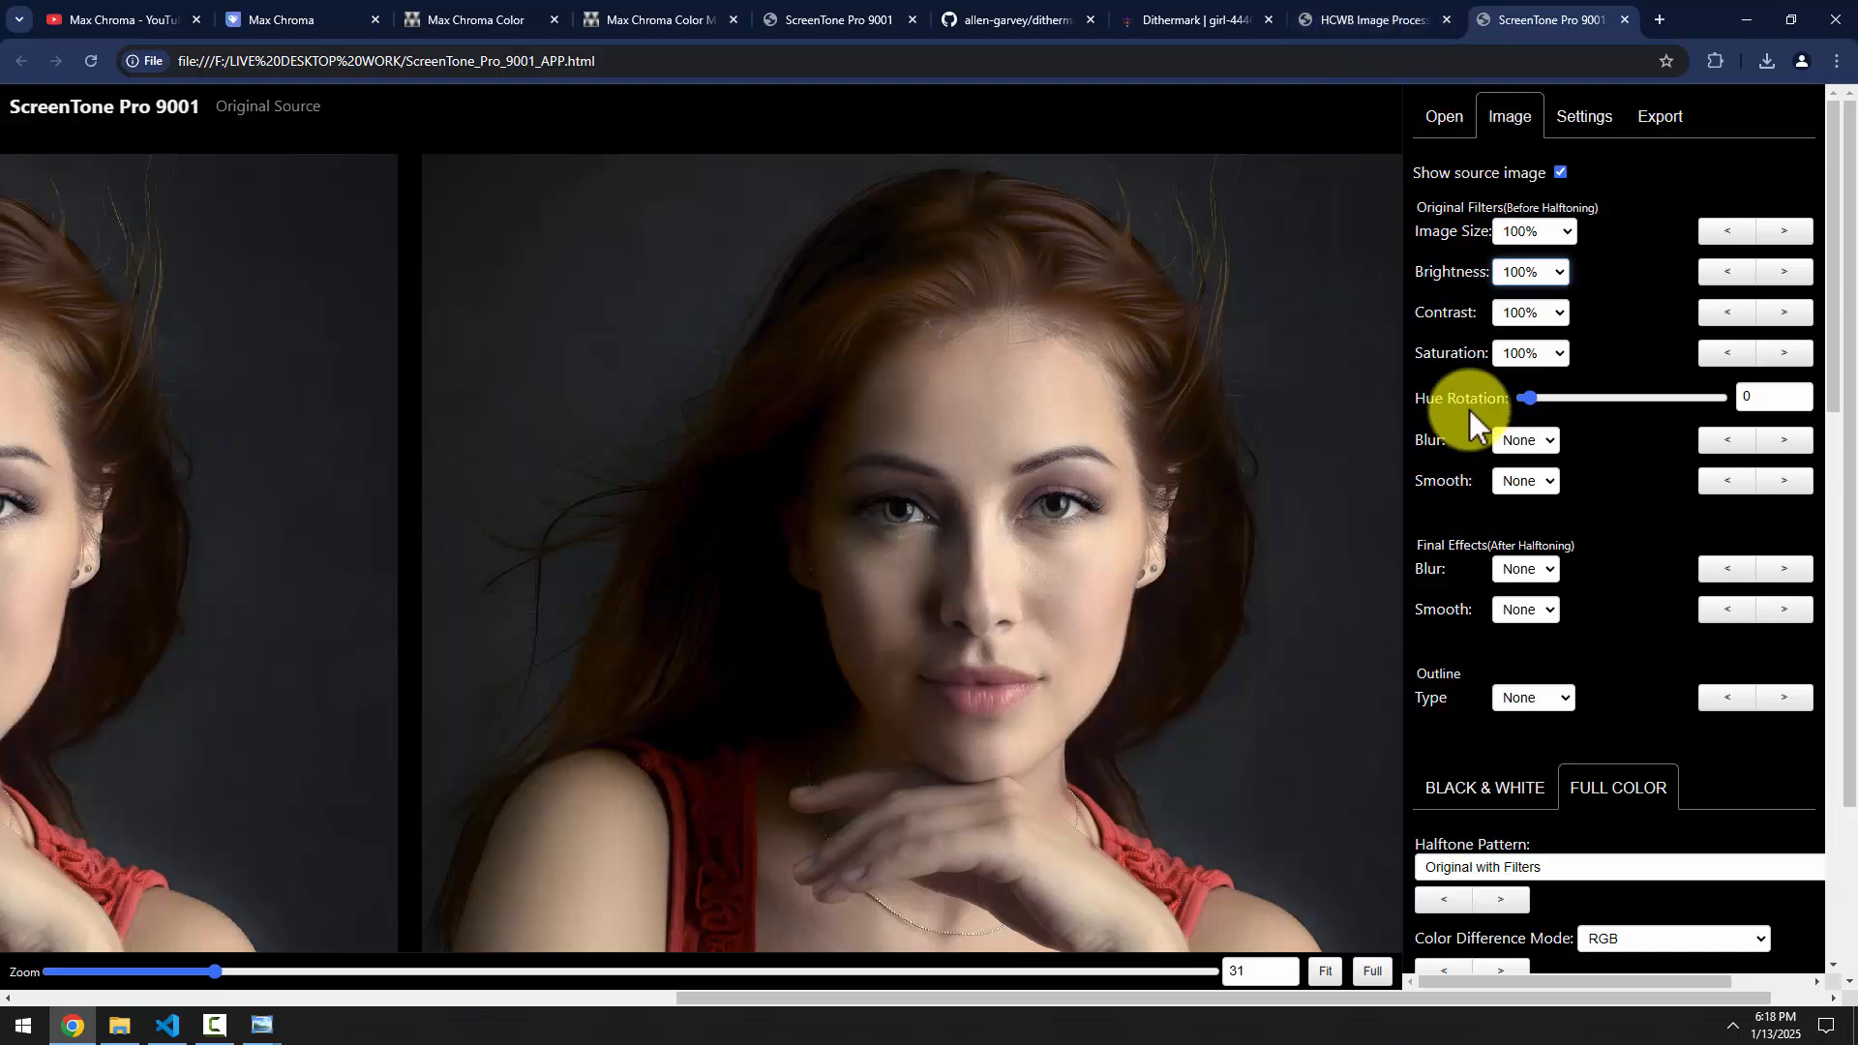
Preview the portrait with the Solid Spot Colors and Duo-Tone (Full Color) halftone patterns
{"action": "scroll", "coordinate": [1647, 571], "scroll_direction": "down", "scroll_amount": 4}
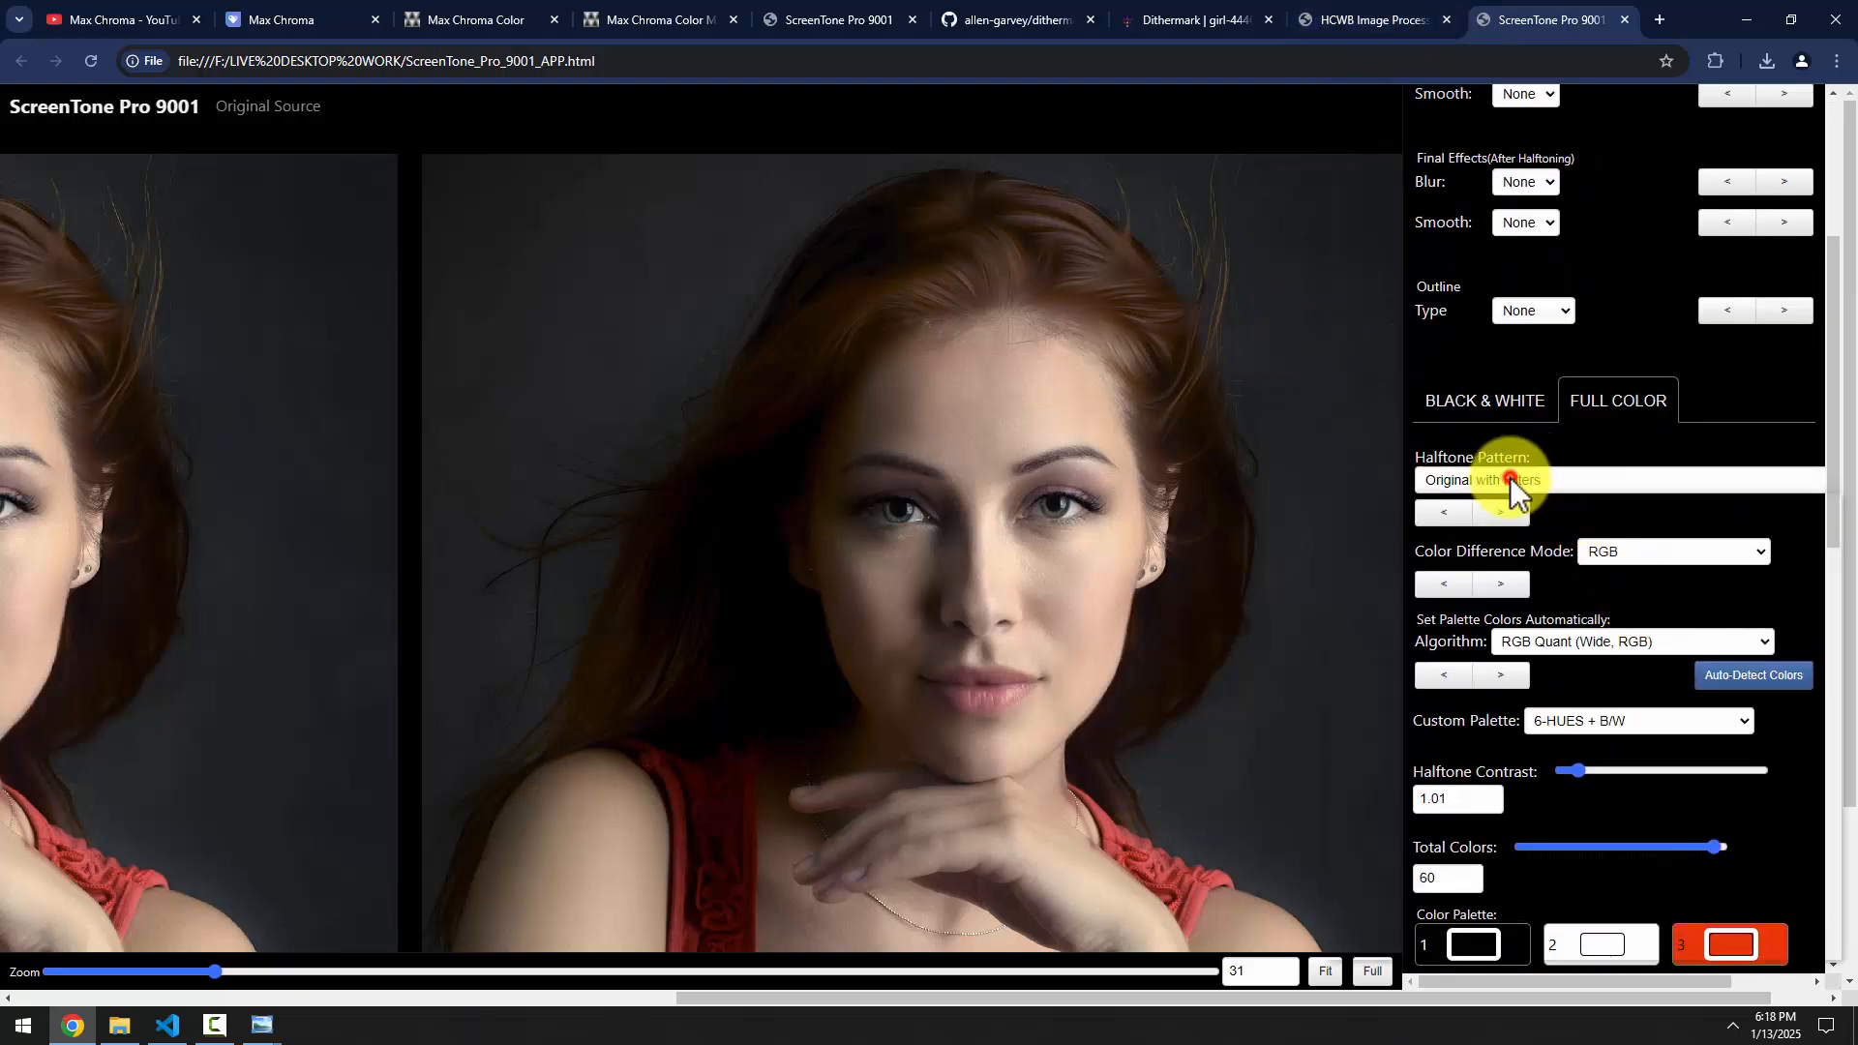
{"action": "left_click", "coordinate": [1510, 480]}
{"action": "left_click", "coordinate": [1461, 573]}
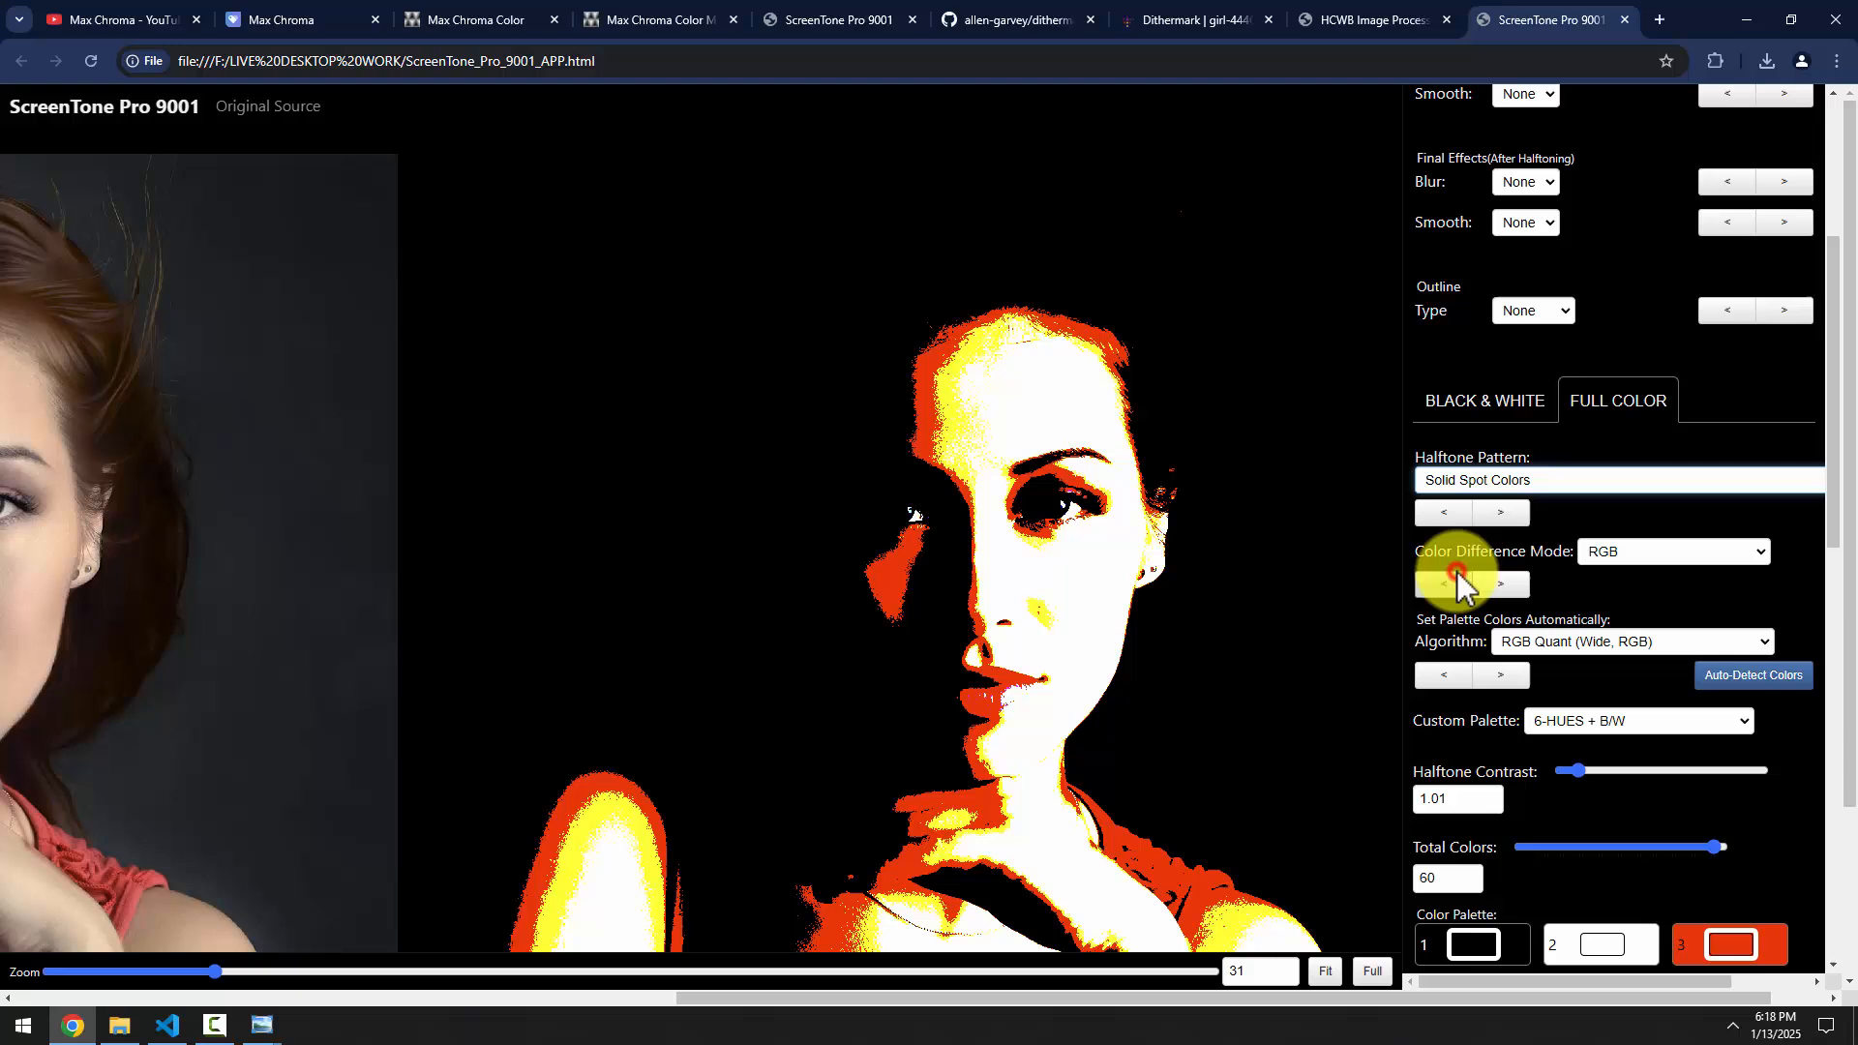
{"action": "left_click", "coordinate": [1528, 482]}
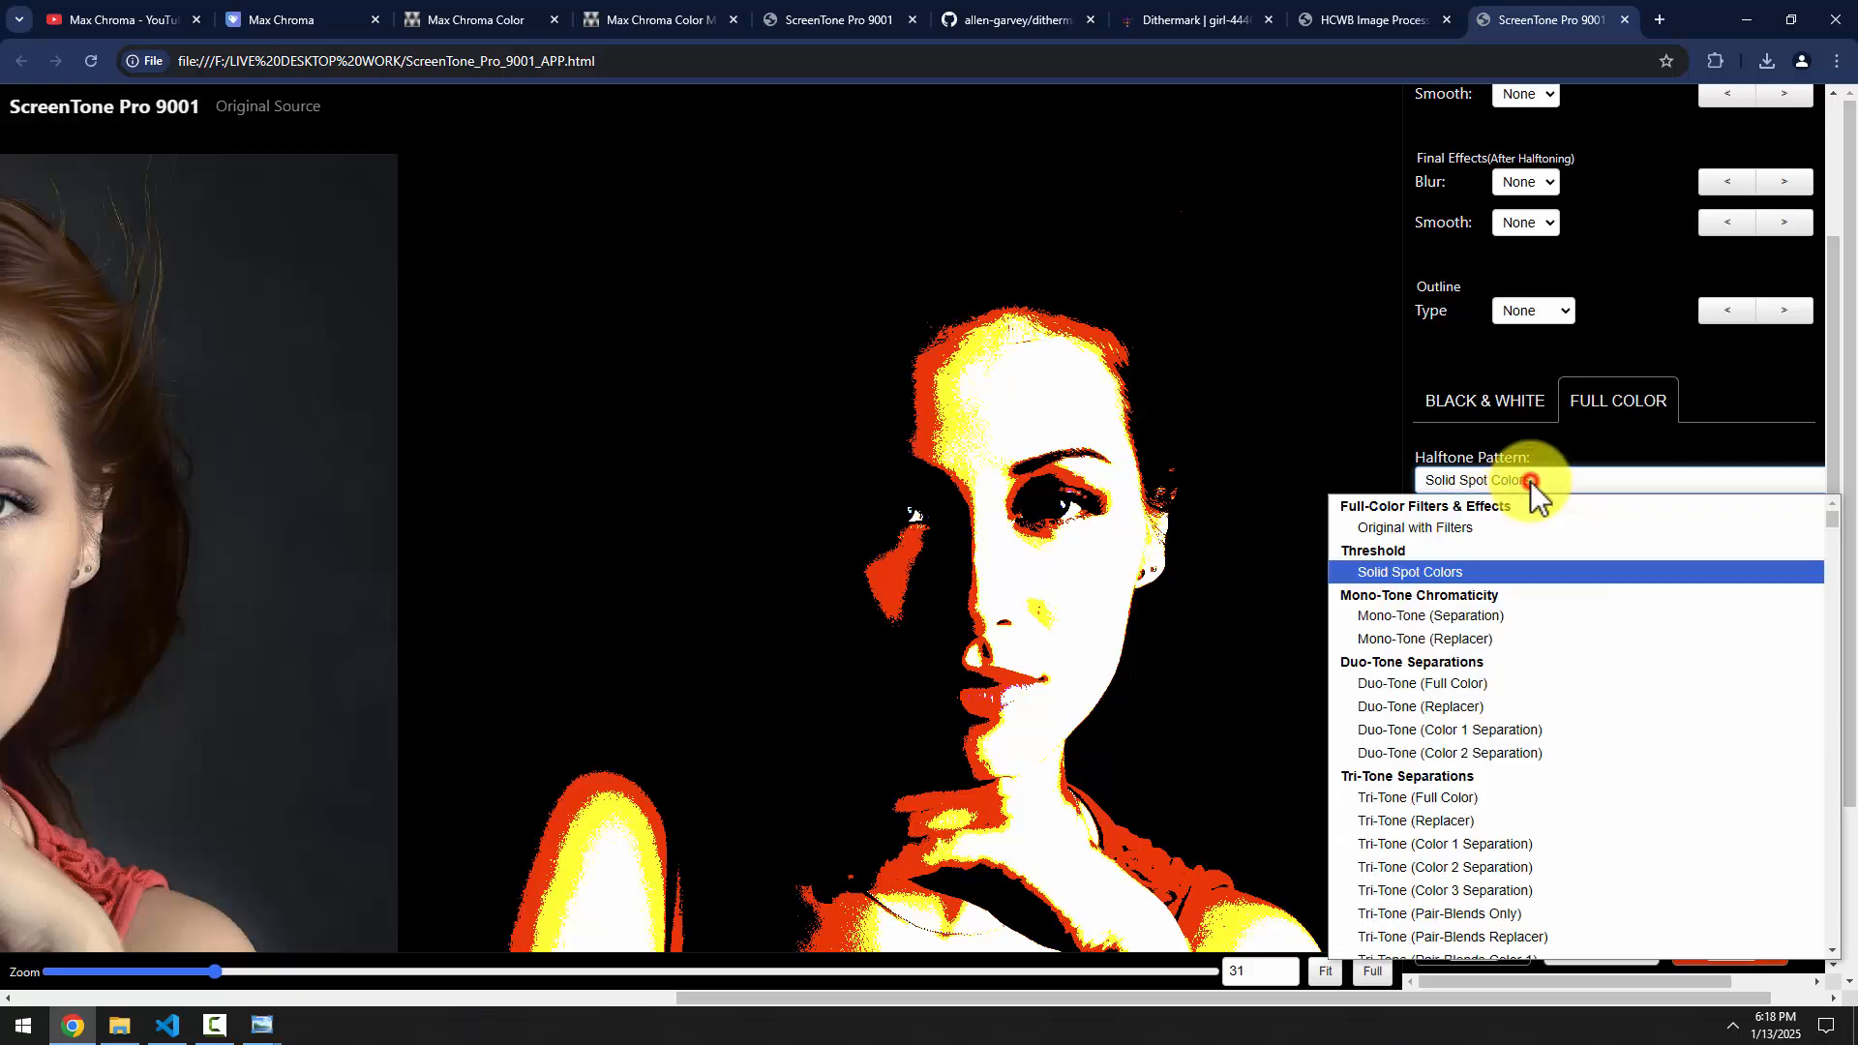
{"action": "left_click", "coordinate": [1477, 615]}
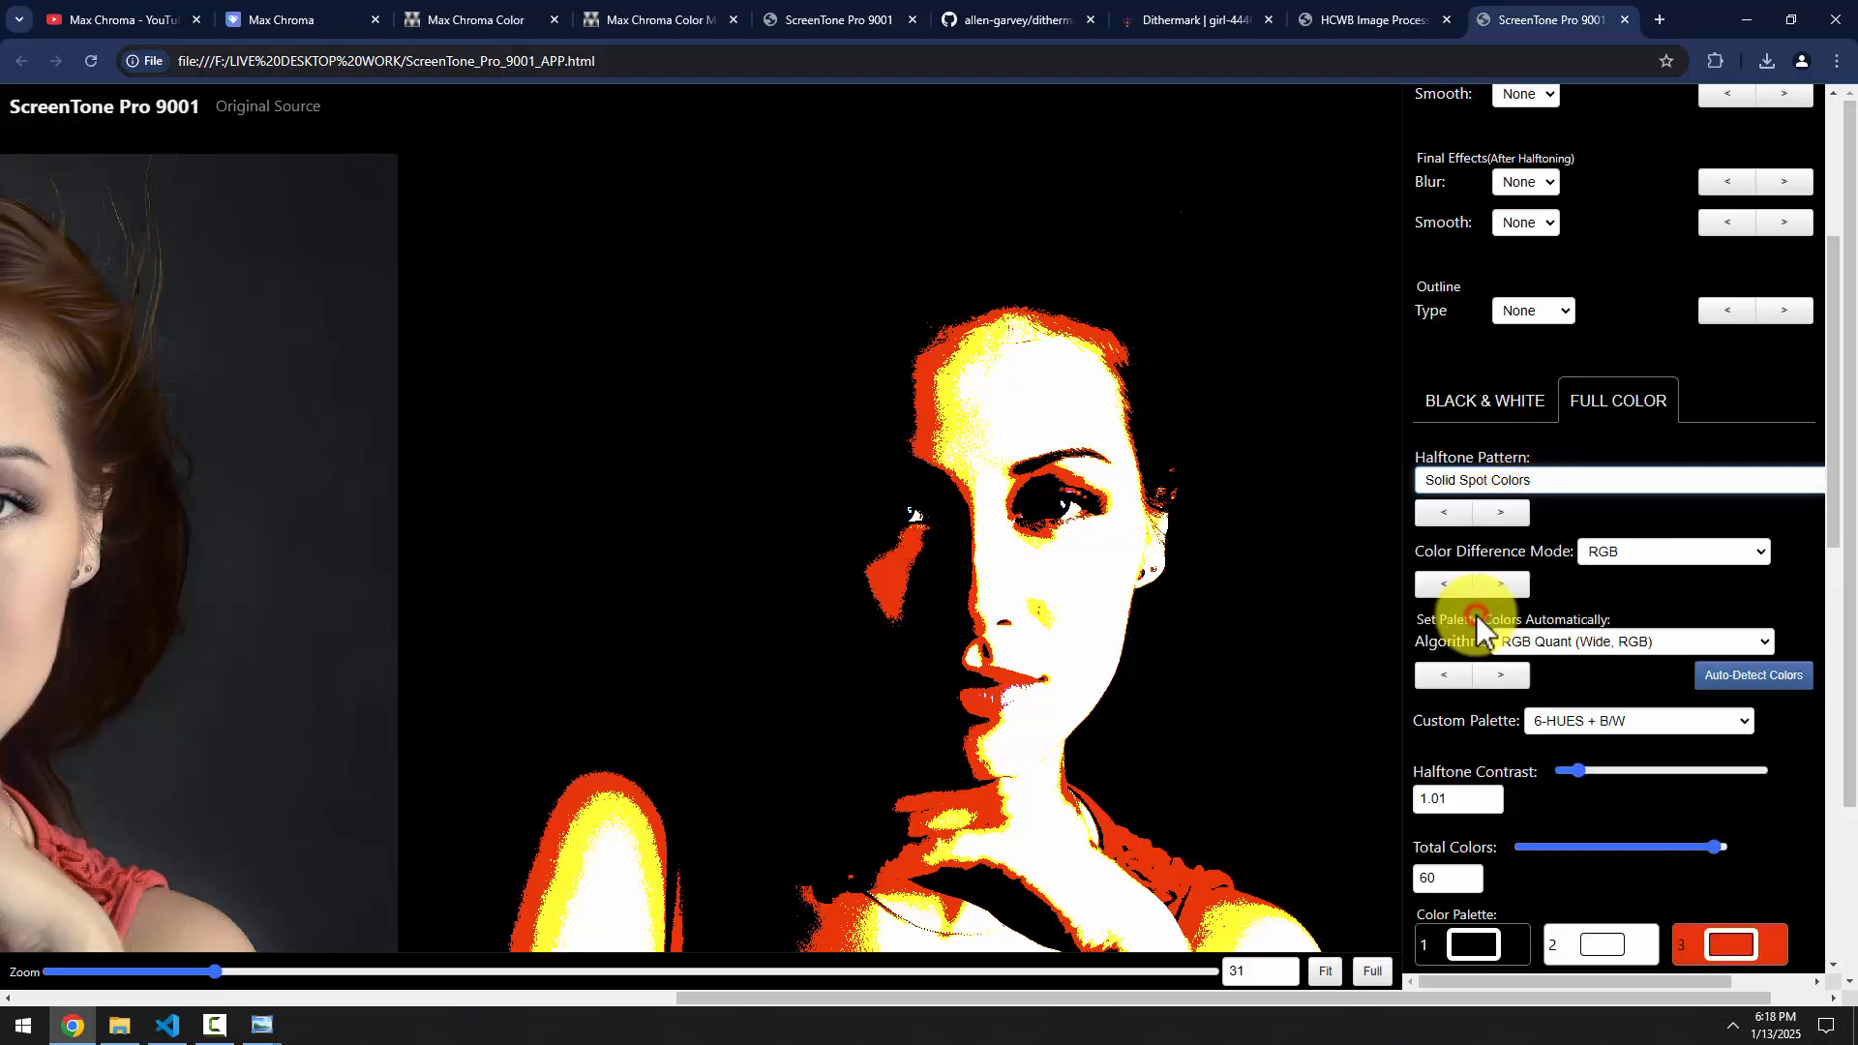
{"action": "left_click", "coordinate": [1522, 480]}
{"action": "left_click", "coordinate": [1459, 685]}
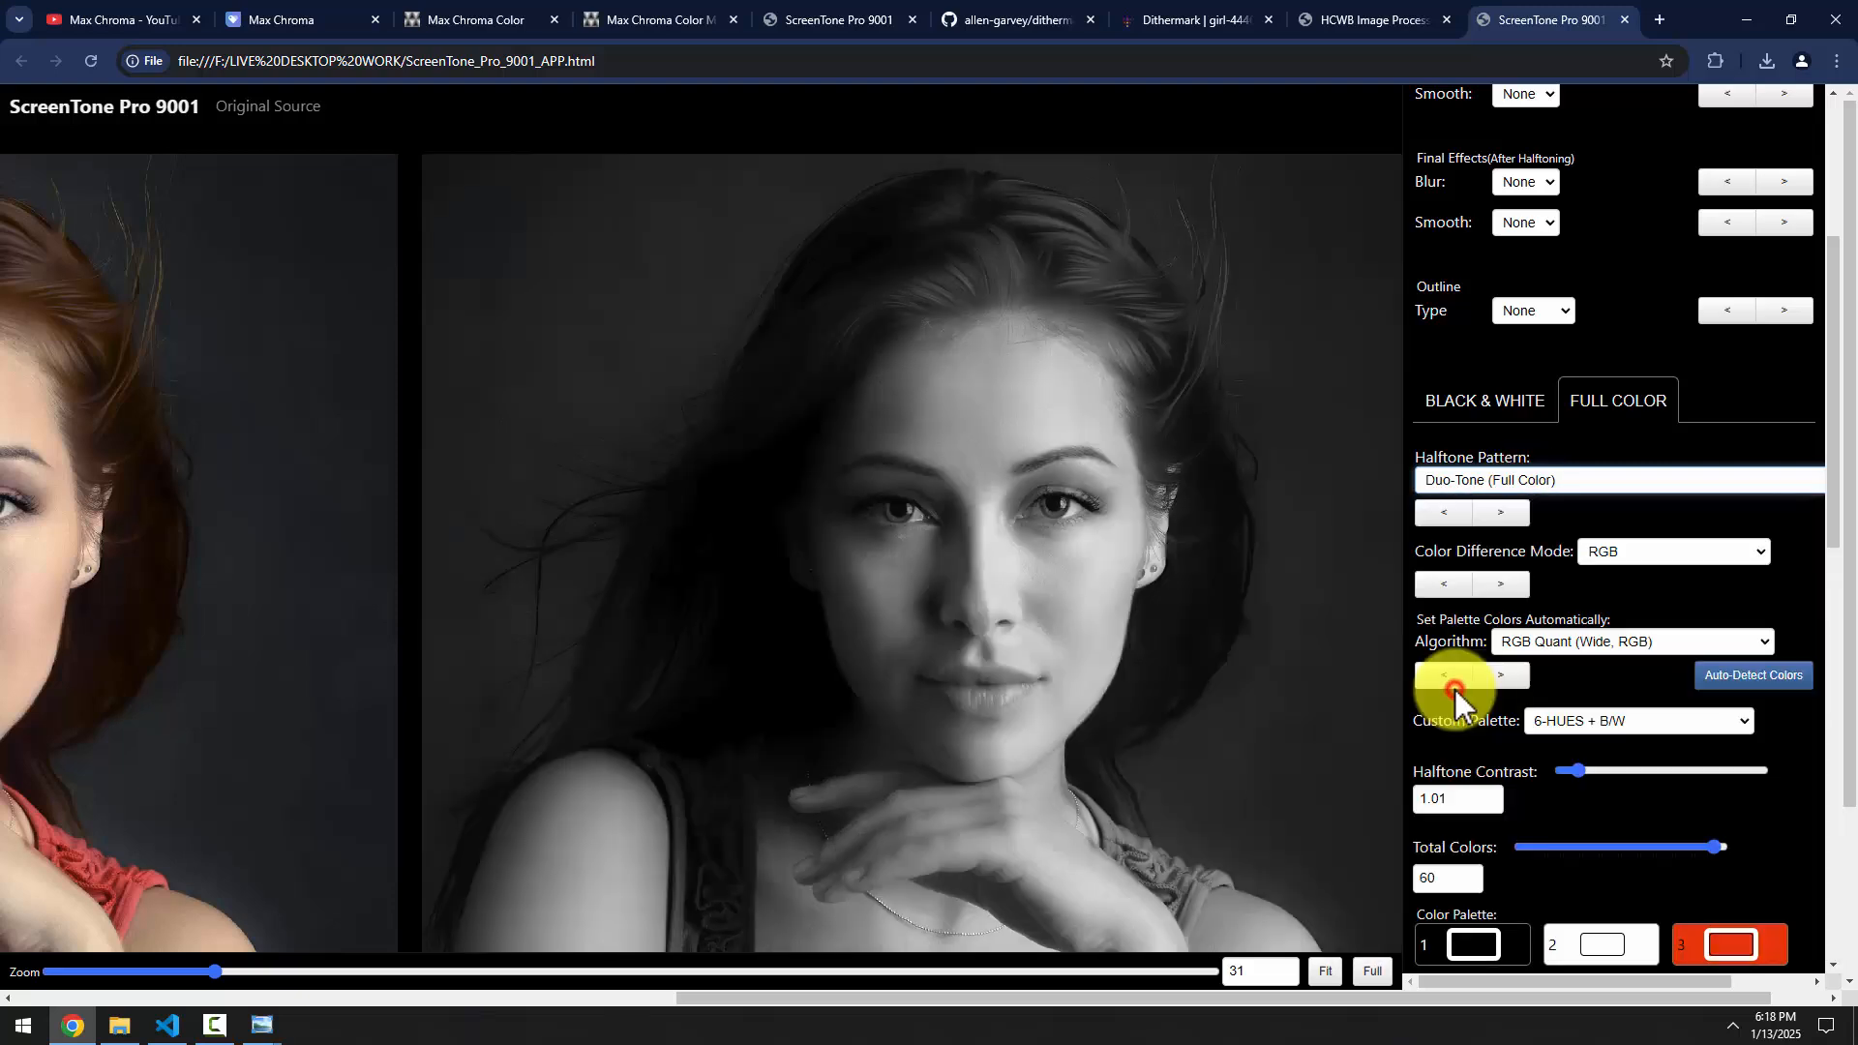
Set the full-color halftone pattern to Tri-Tone (Full Color) for the portrait
{"action": "left_click", "coordinate": [1533, 482]}
{"action": "left_click", "coordinate": [1458, 801]}
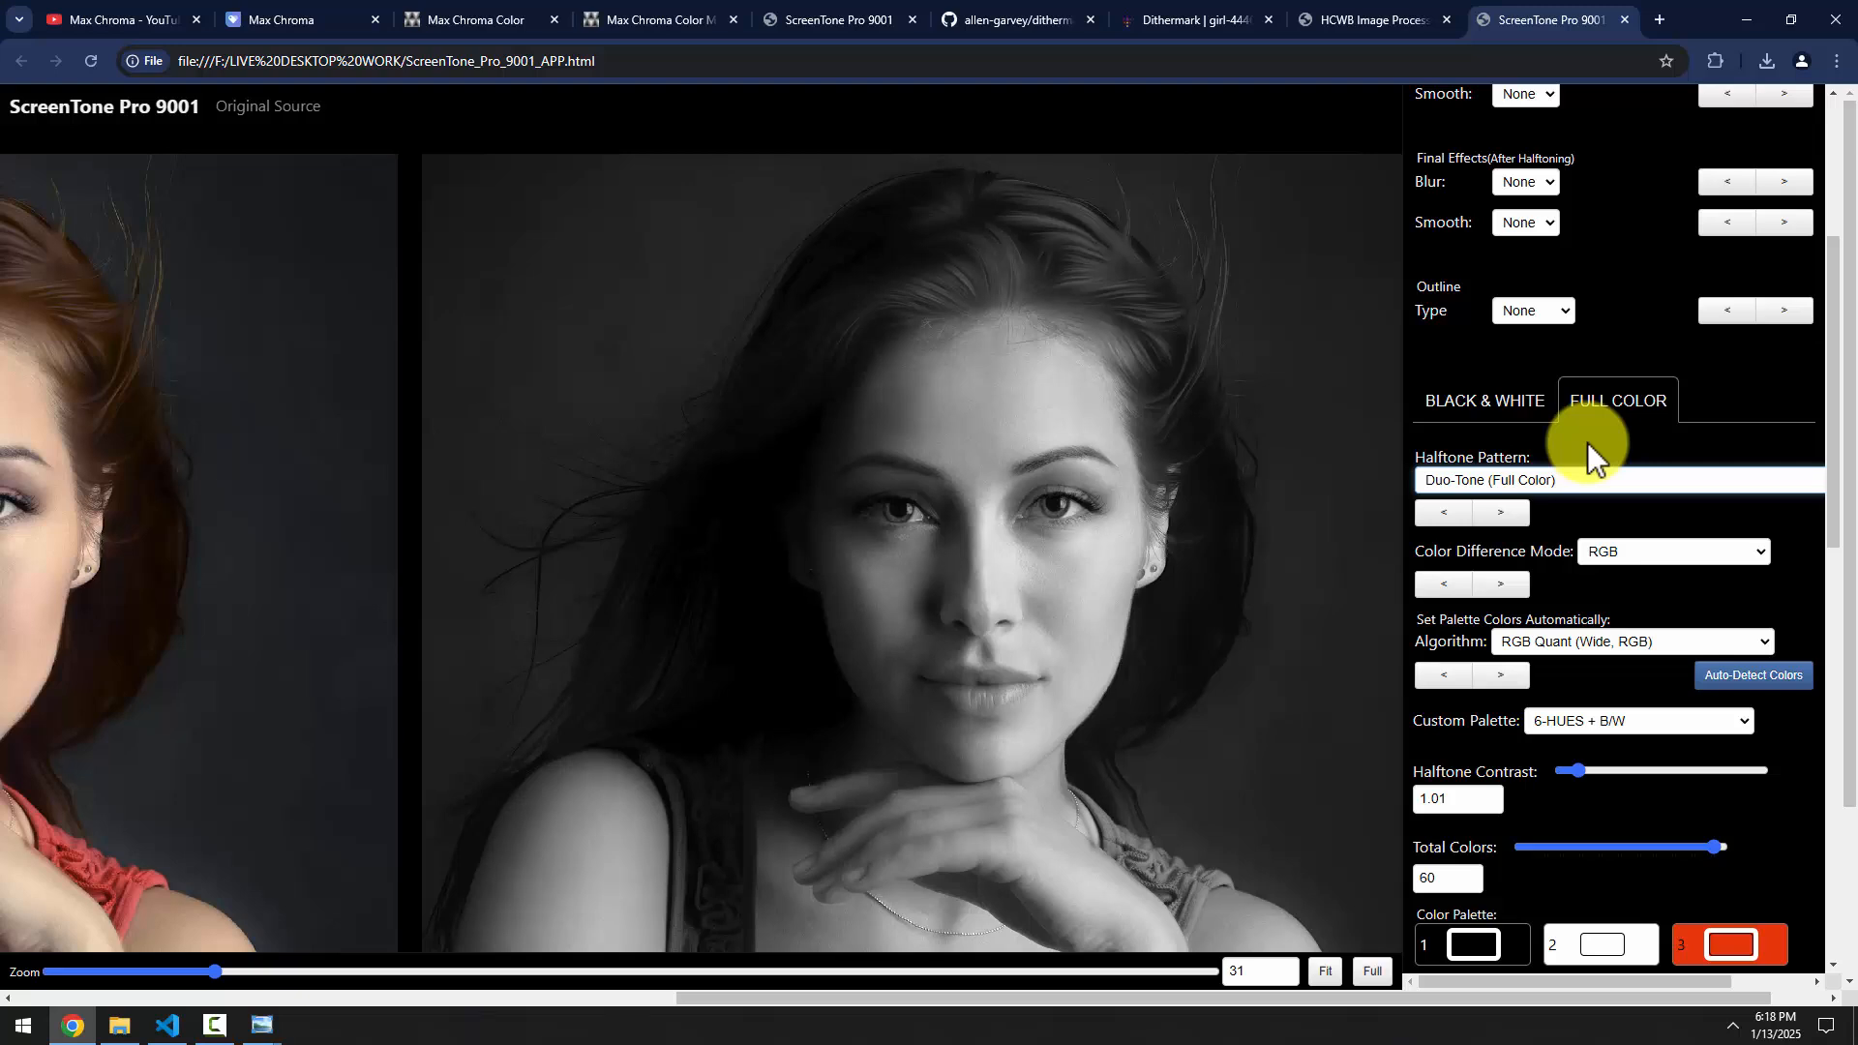
{"action": "scroll", "coordinate": [1585, 495], "scroll_direction": "down", "scroll_amount": 3}
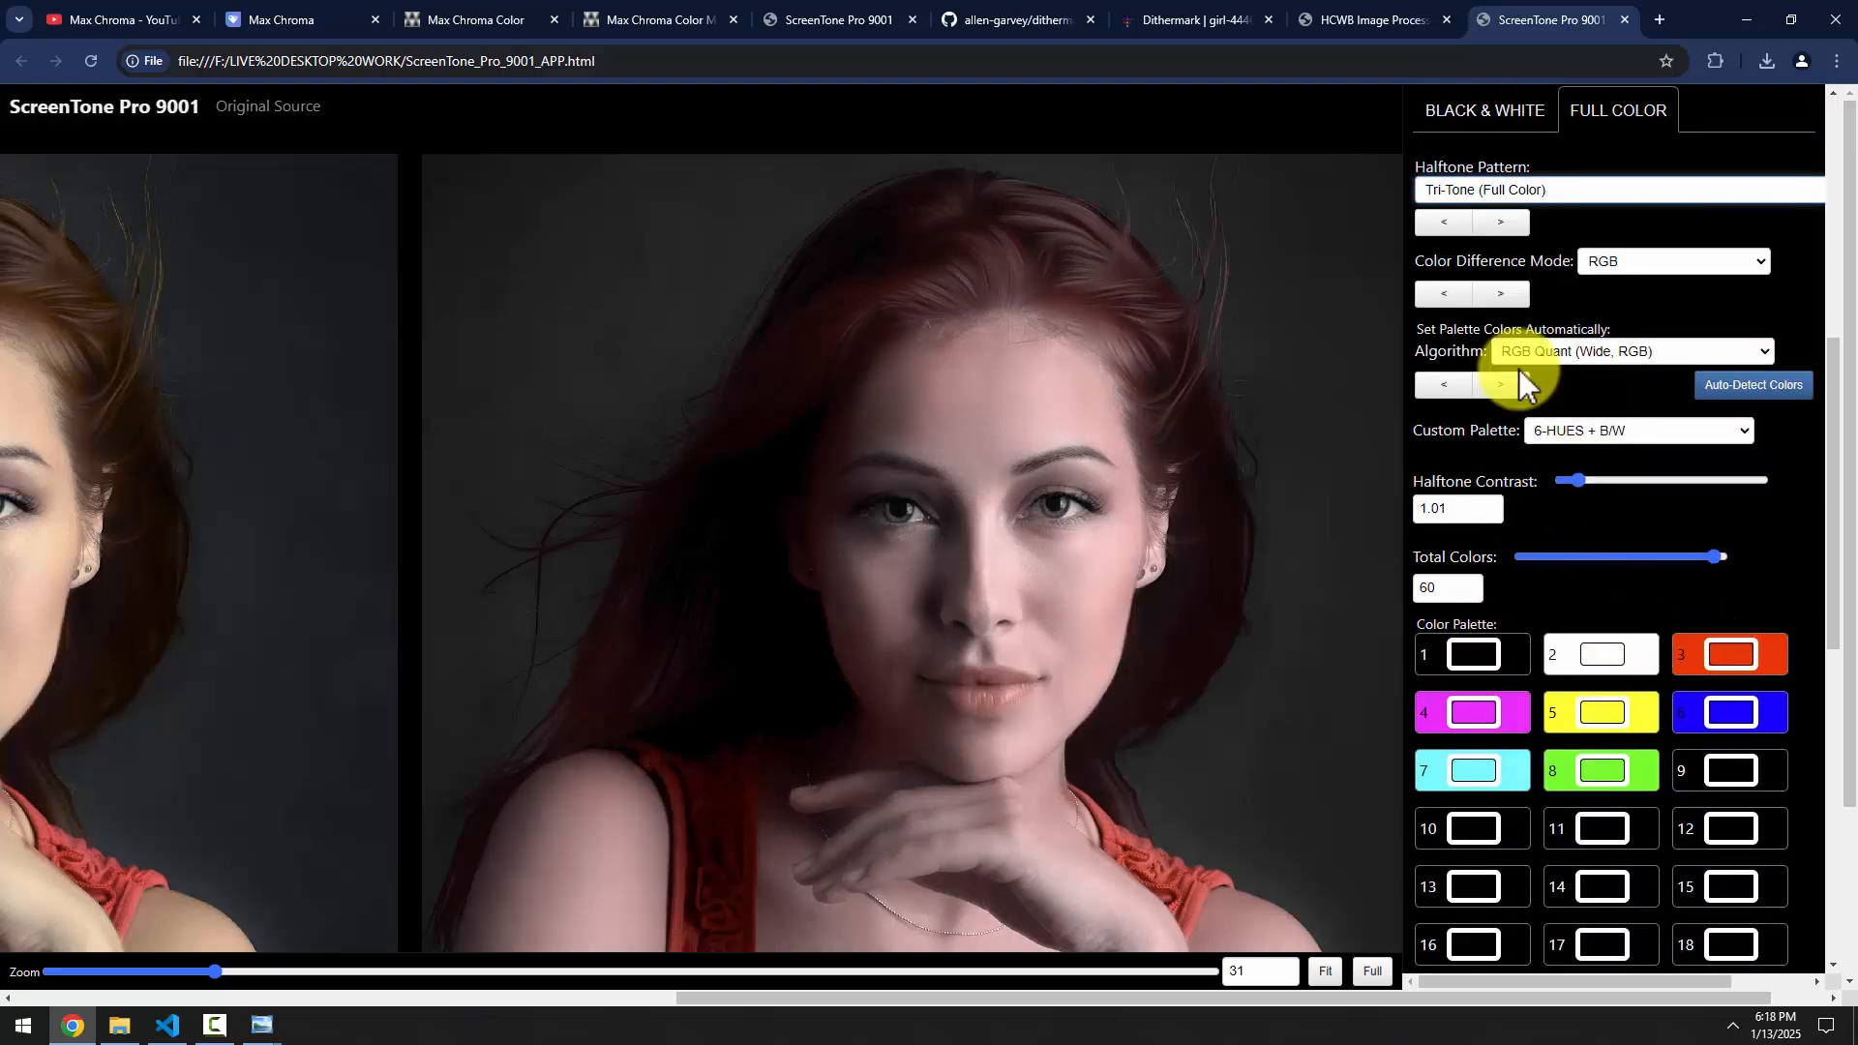
{"action": "left_click", "coordinate": [1534, 190]}
{"action": "left_click", "coordinate": [1481, 509]}
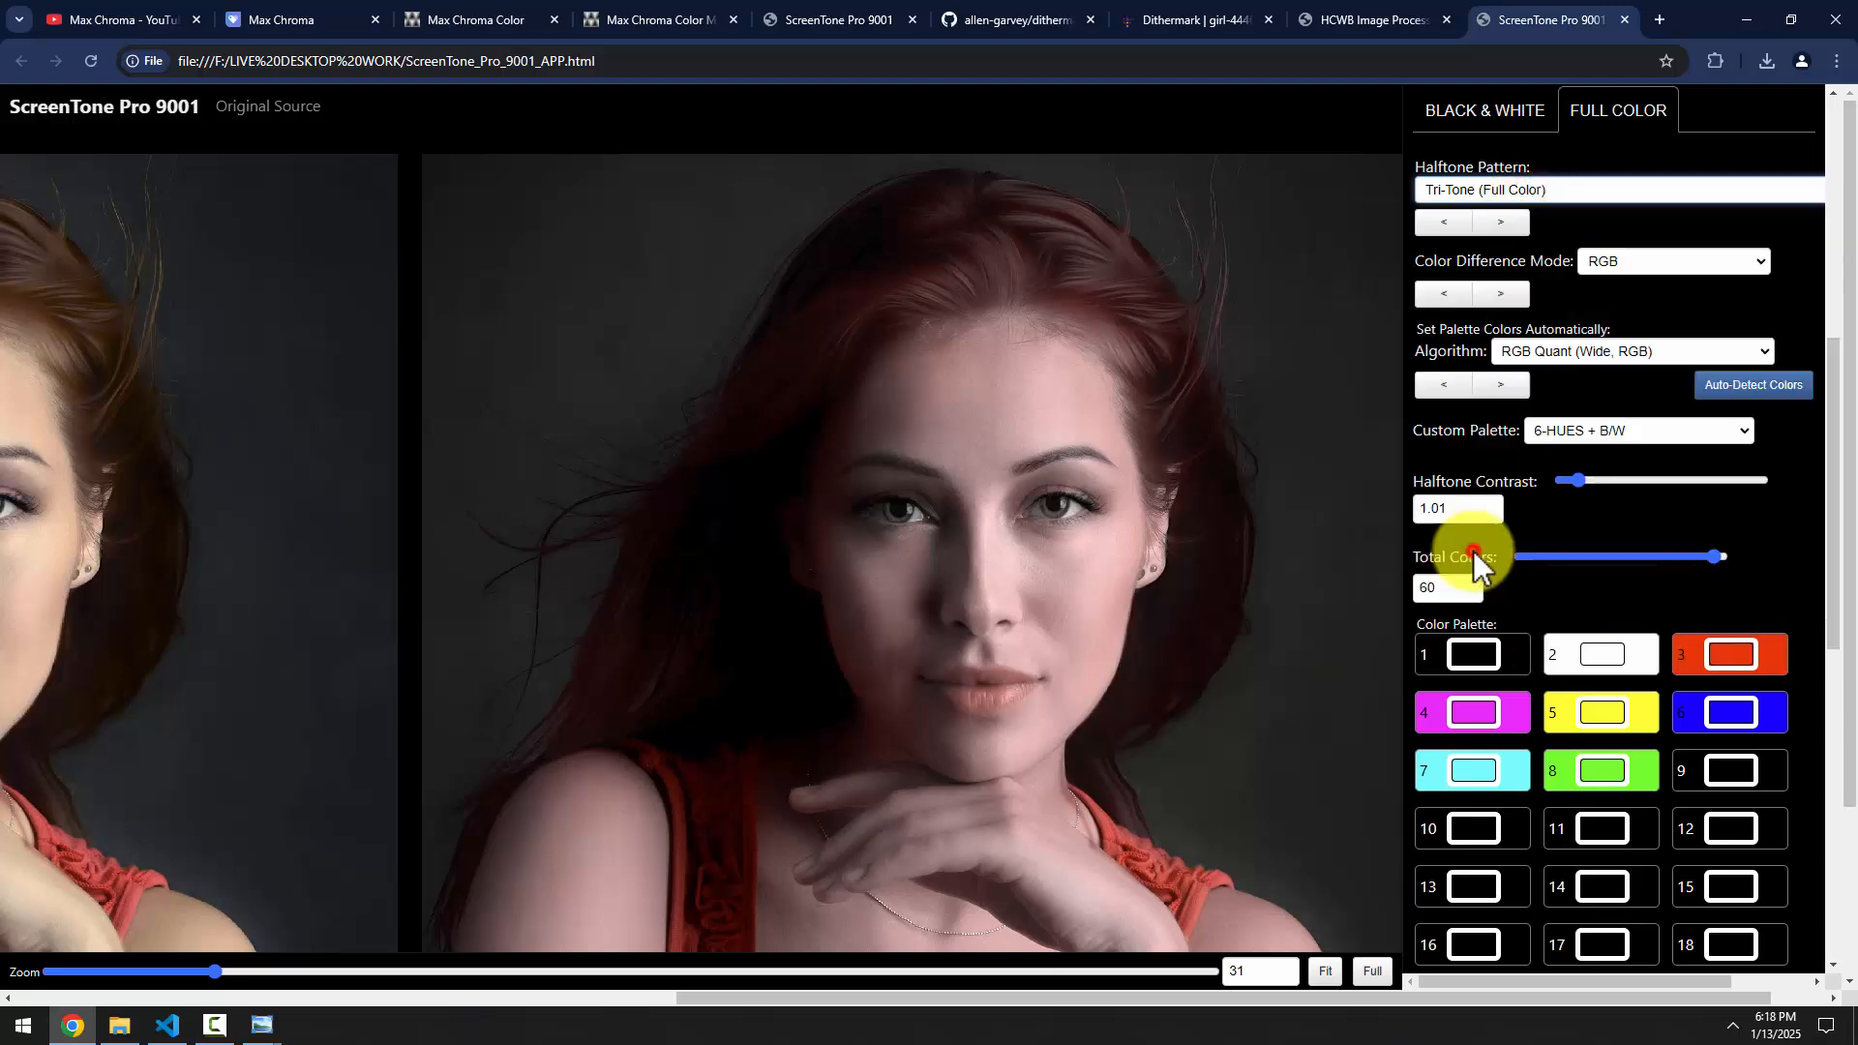
Preview the portrait with the Tri-Tone (Color 1 Separation) and Tri-Tone (Color 2 Separation) halftone patterns
{"action": "left_click", "coordinate": [1500, 225]}
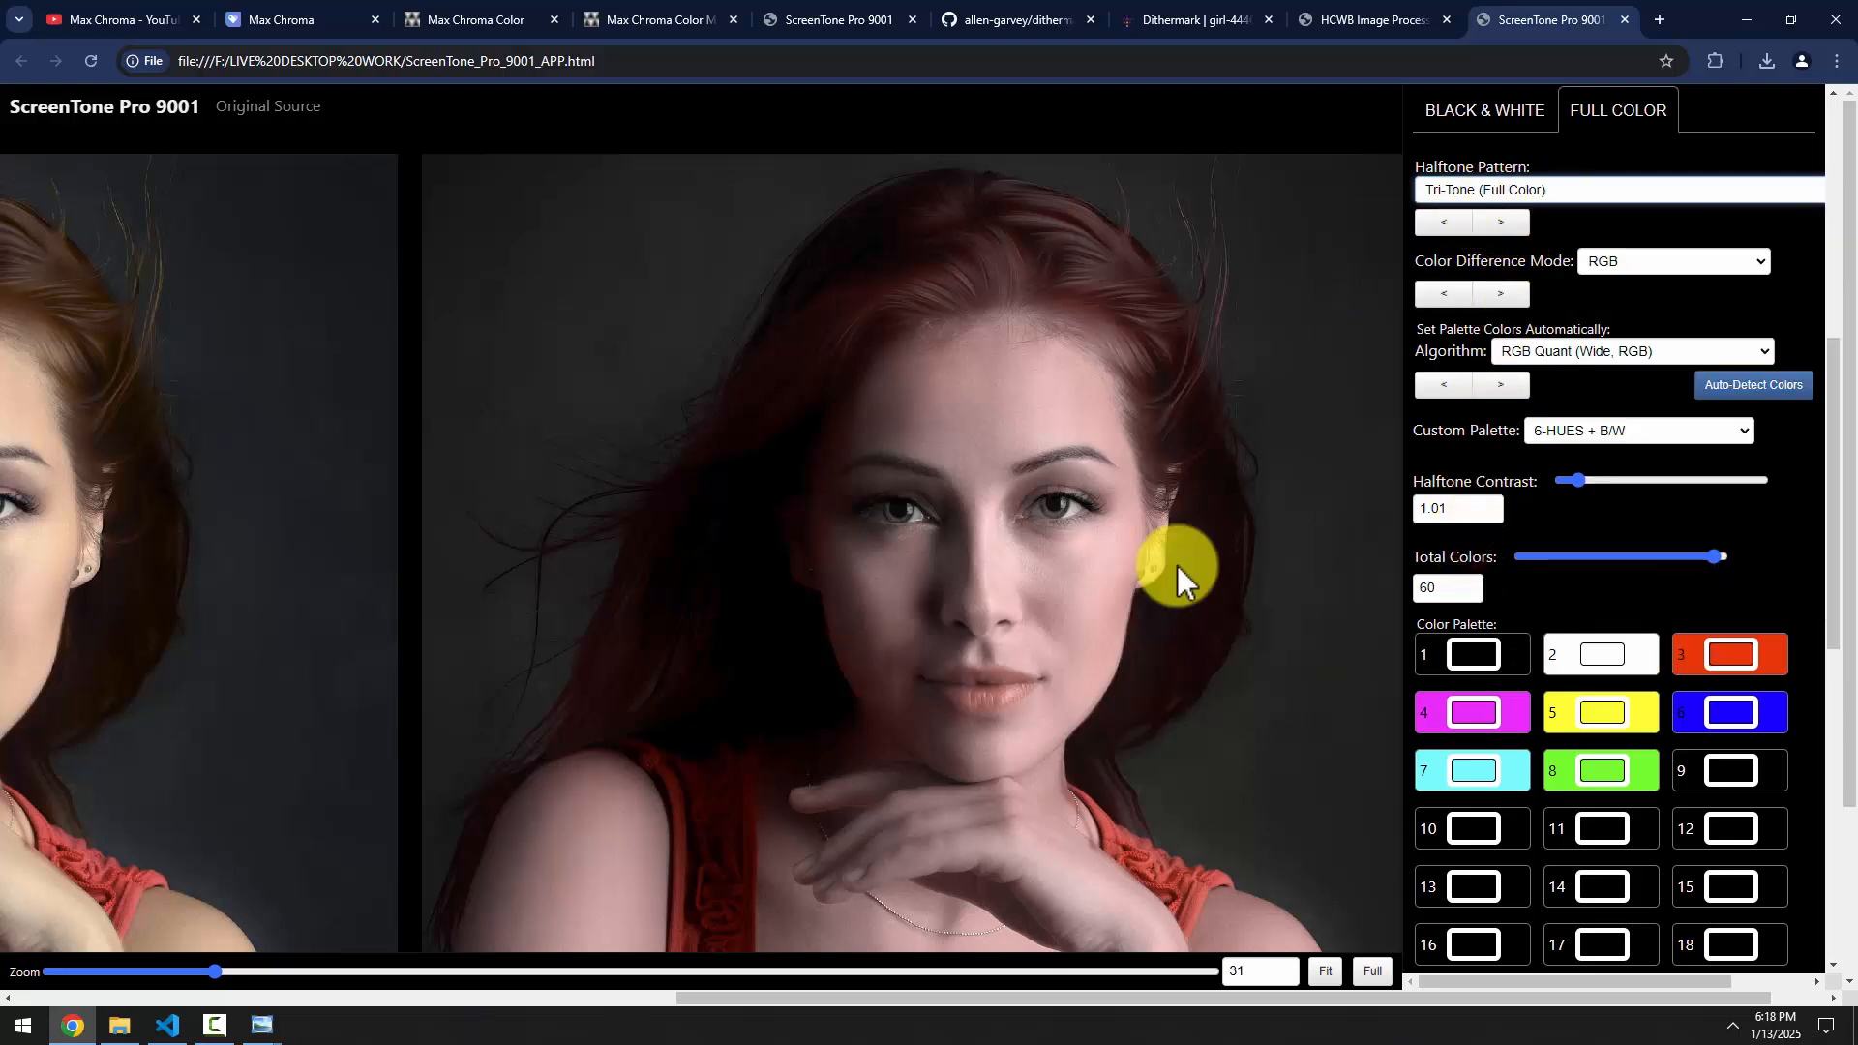
{"action": "left_click", "coordinate": [1485, 190]}
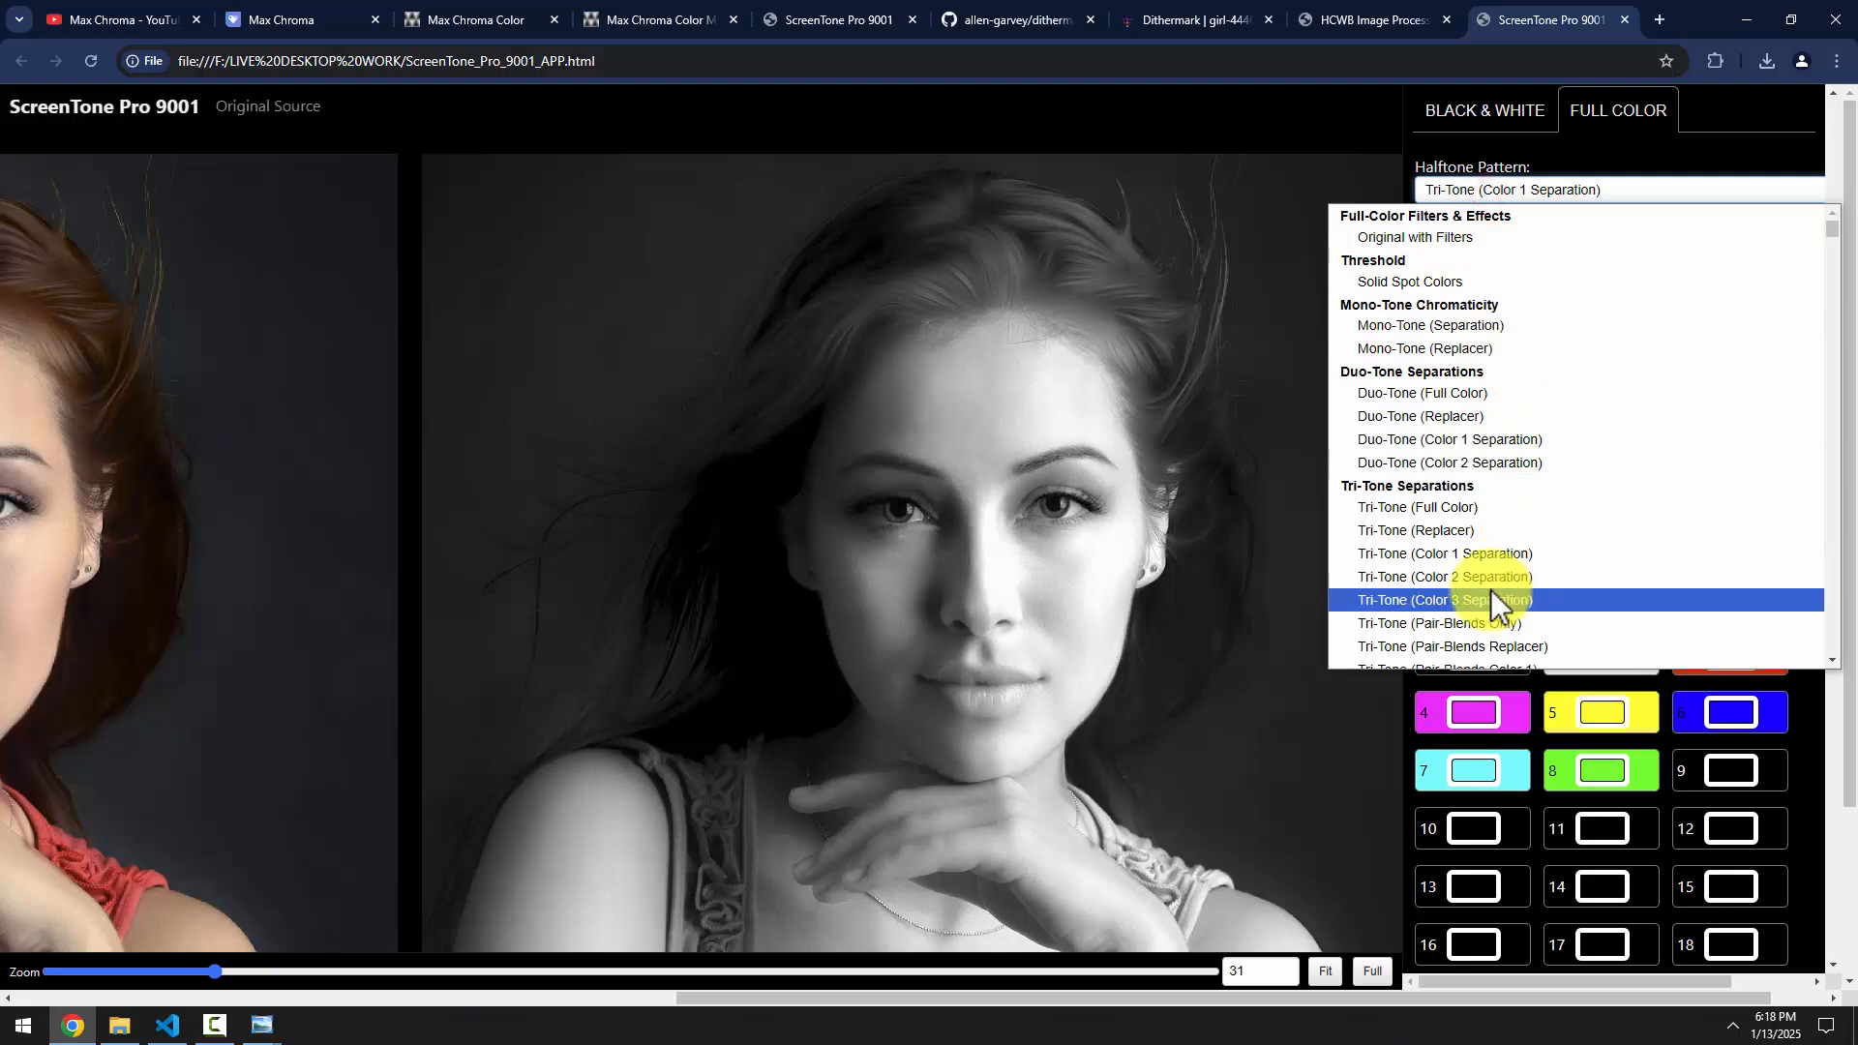
{"action": "left_click", "coordinate": [1436, 583]}
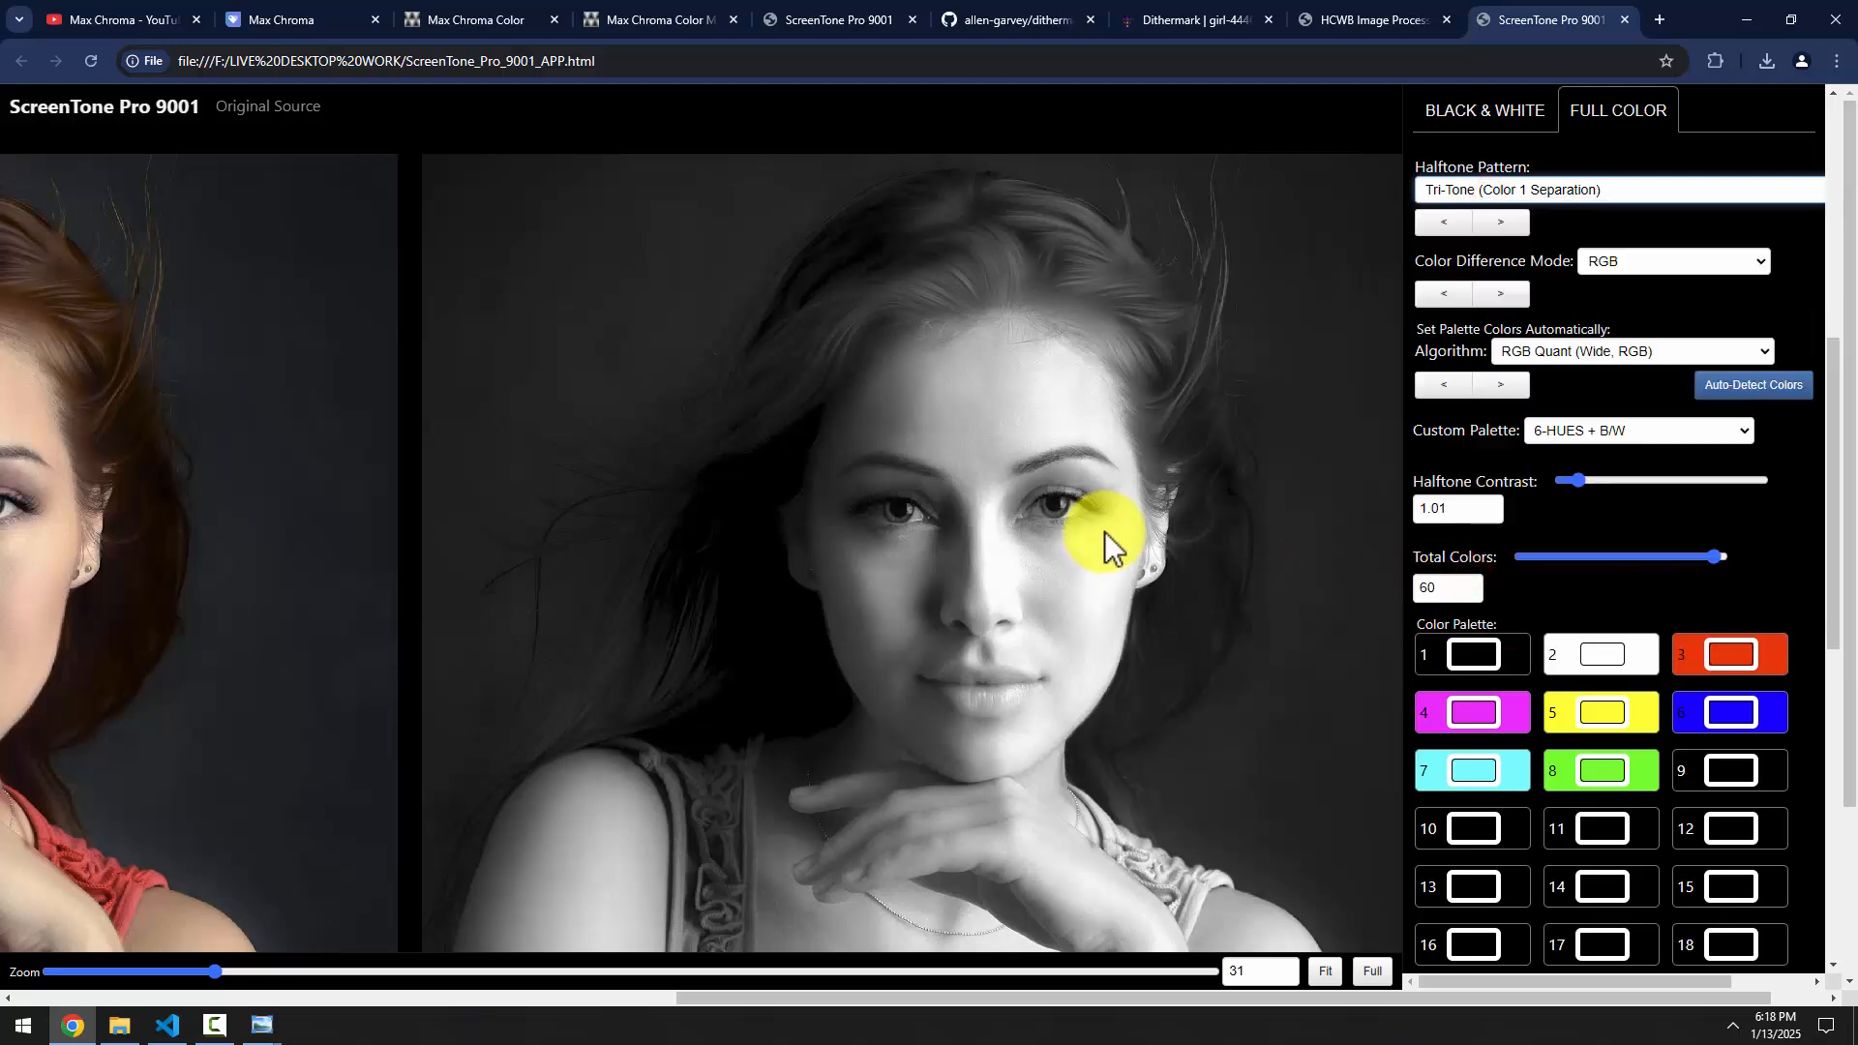
{"action": "key", "text": "Down"}
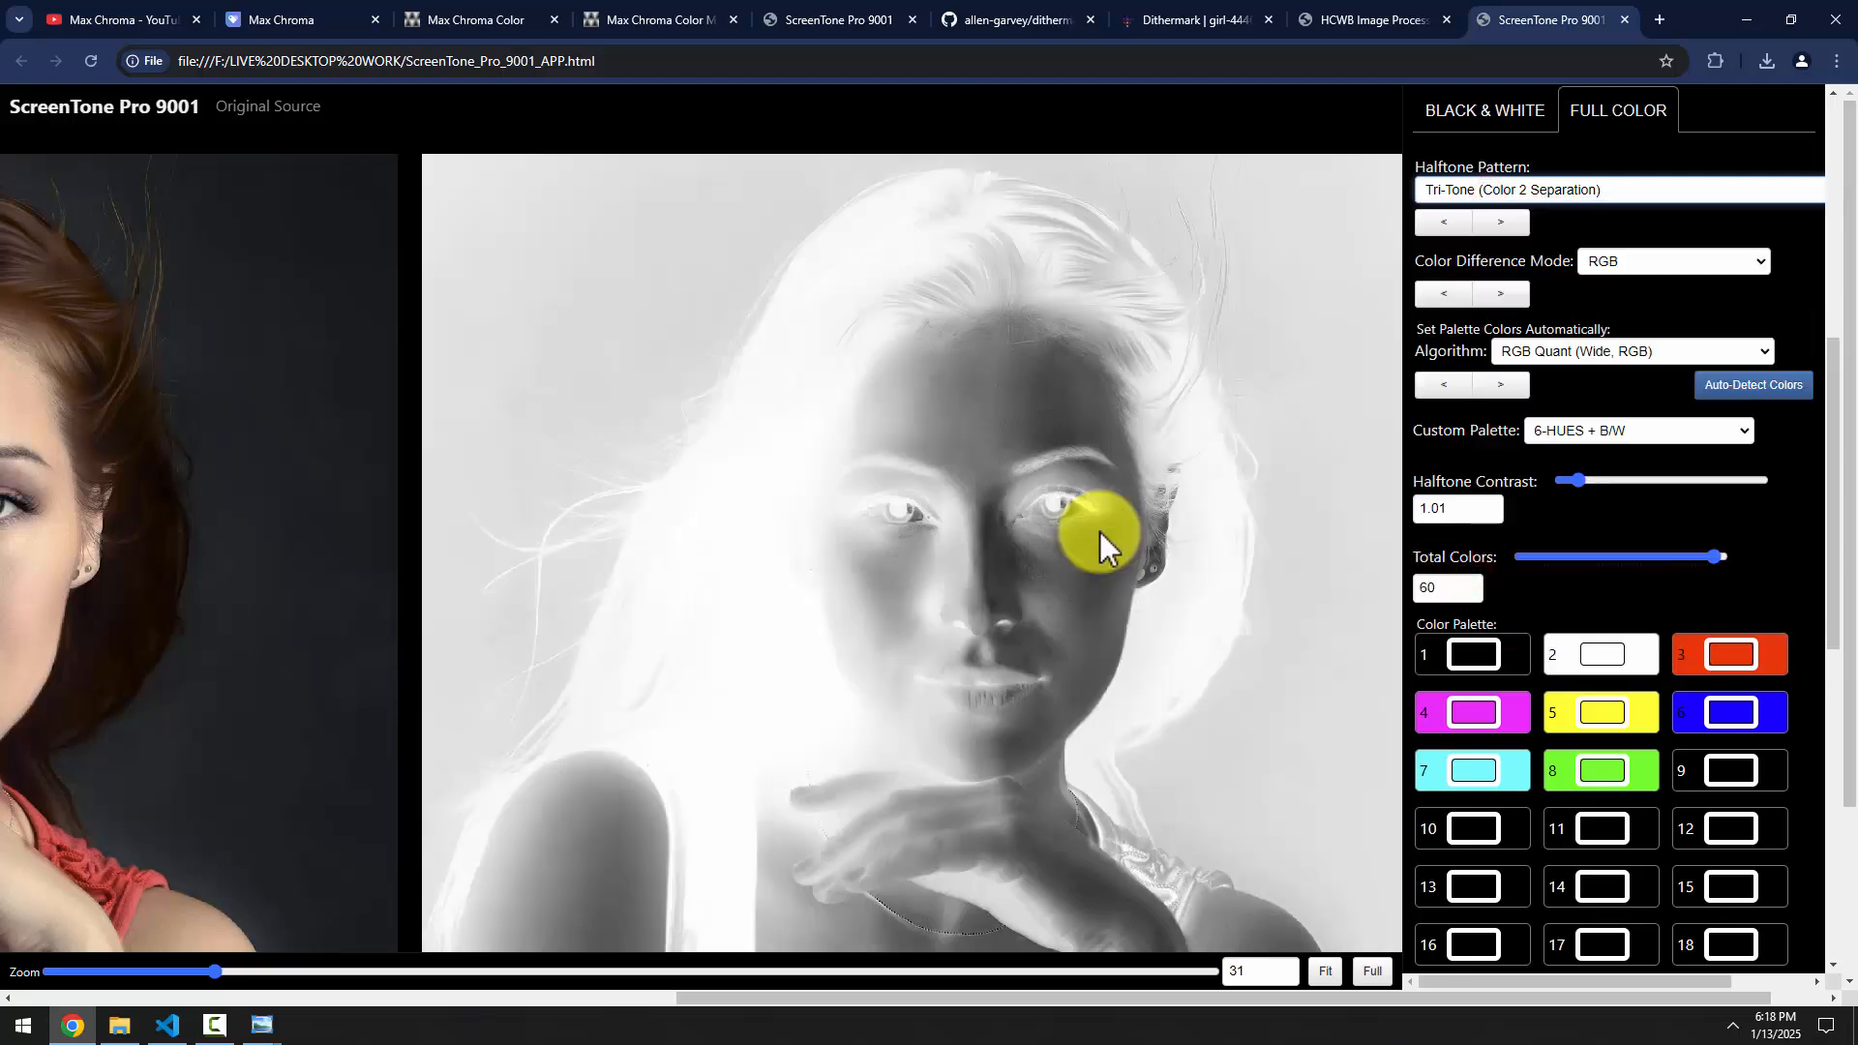
Browse the full-color halftone patterns from the Tri-Tone, Quad-Tone and Quint-Tone separations down to the Round Angle_of_45 groups
{"action": "left_click", "coordinate": [1595, 188]}
{"action": "scroll", "coordinate": [1500, 542], "scroll_direction": "down", "scroll_amount": 6}
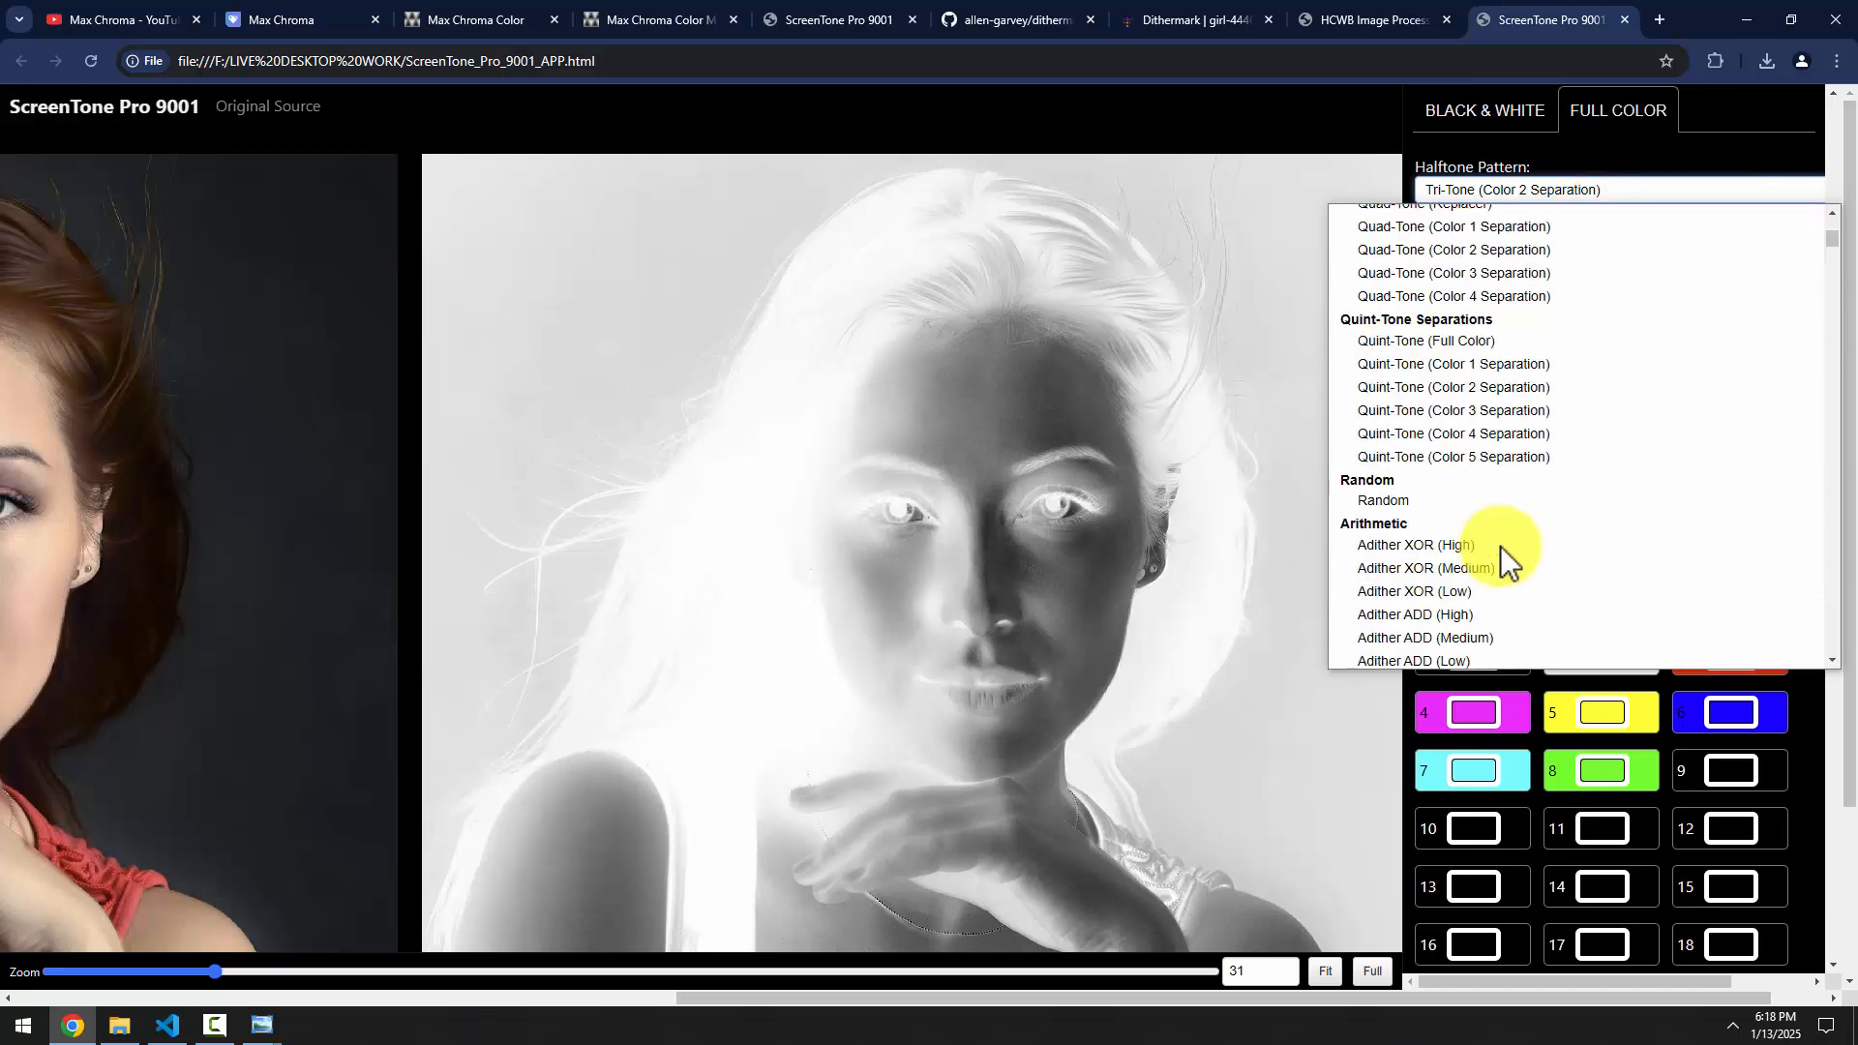
{"action": "scroll", "coordinate": [1480, 448], "scroll_direction": "up", "scroll_amount": 3}
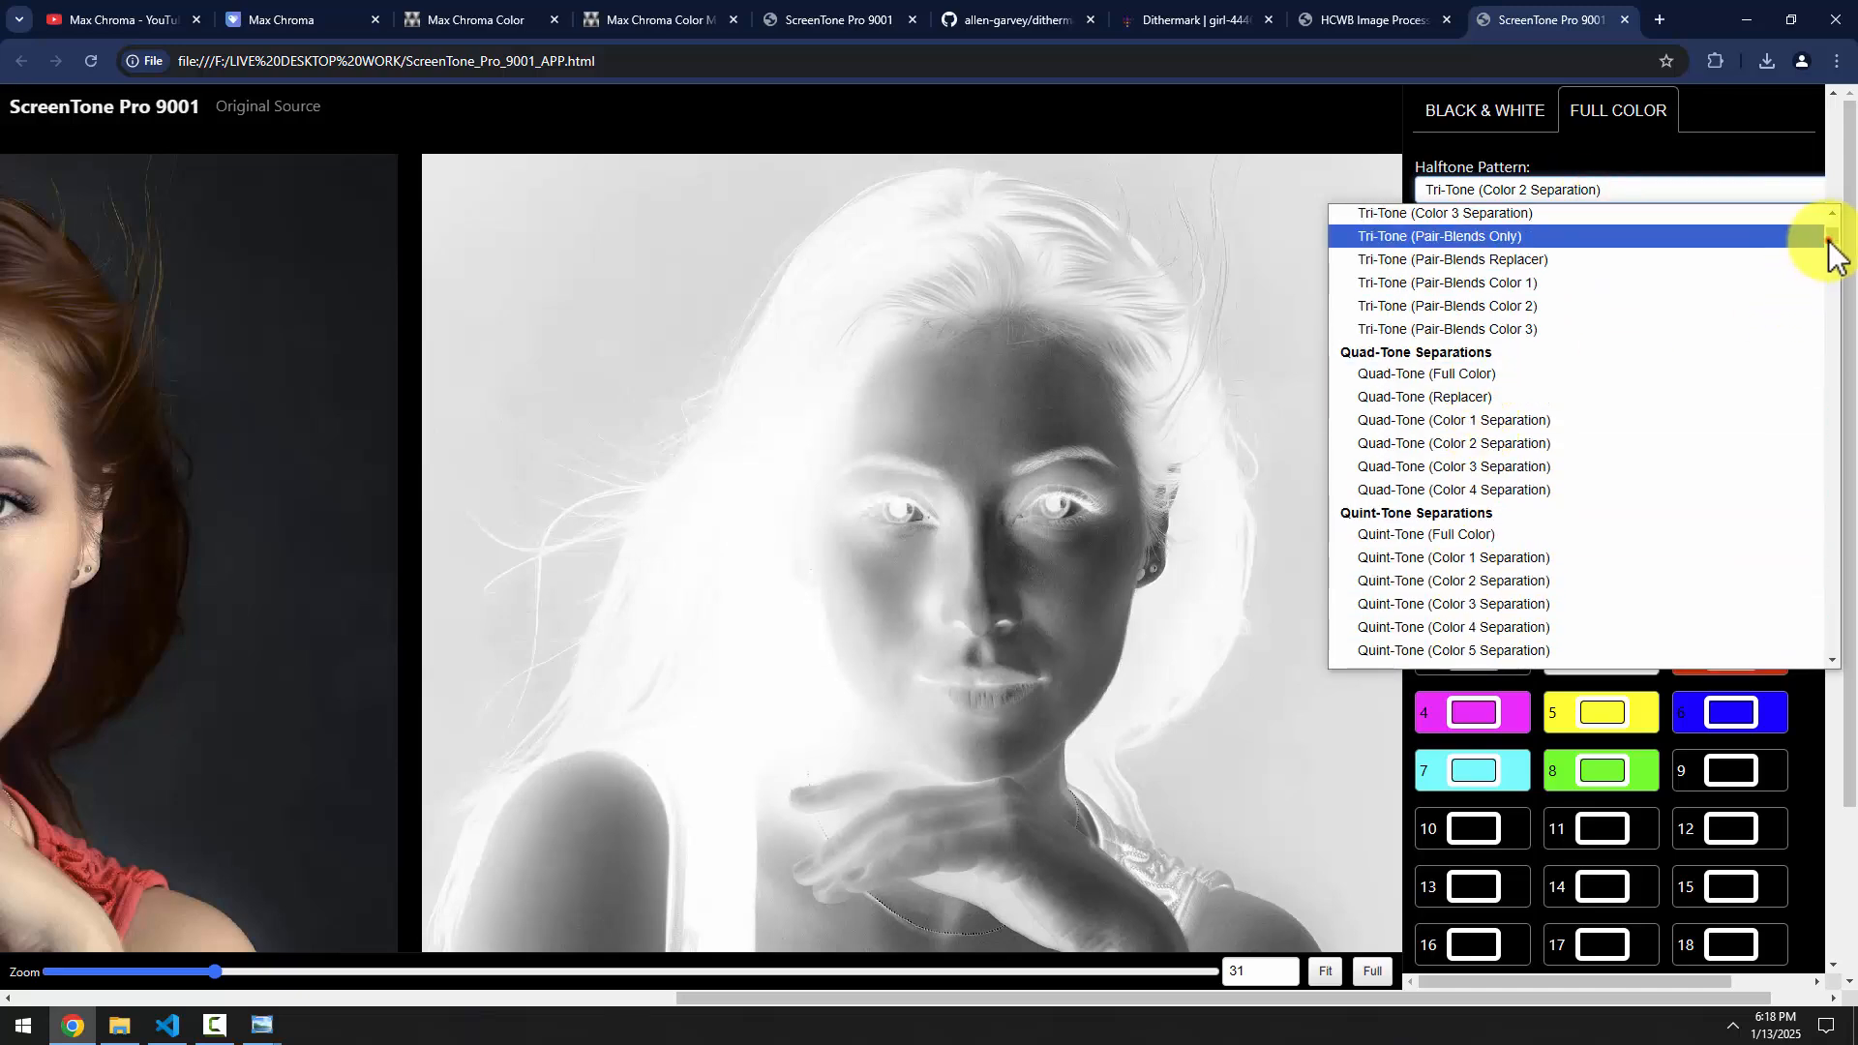
{"action": "left_click_drag", "start_coordinate": [1831, 250], "coordinate": [1795, 299]}
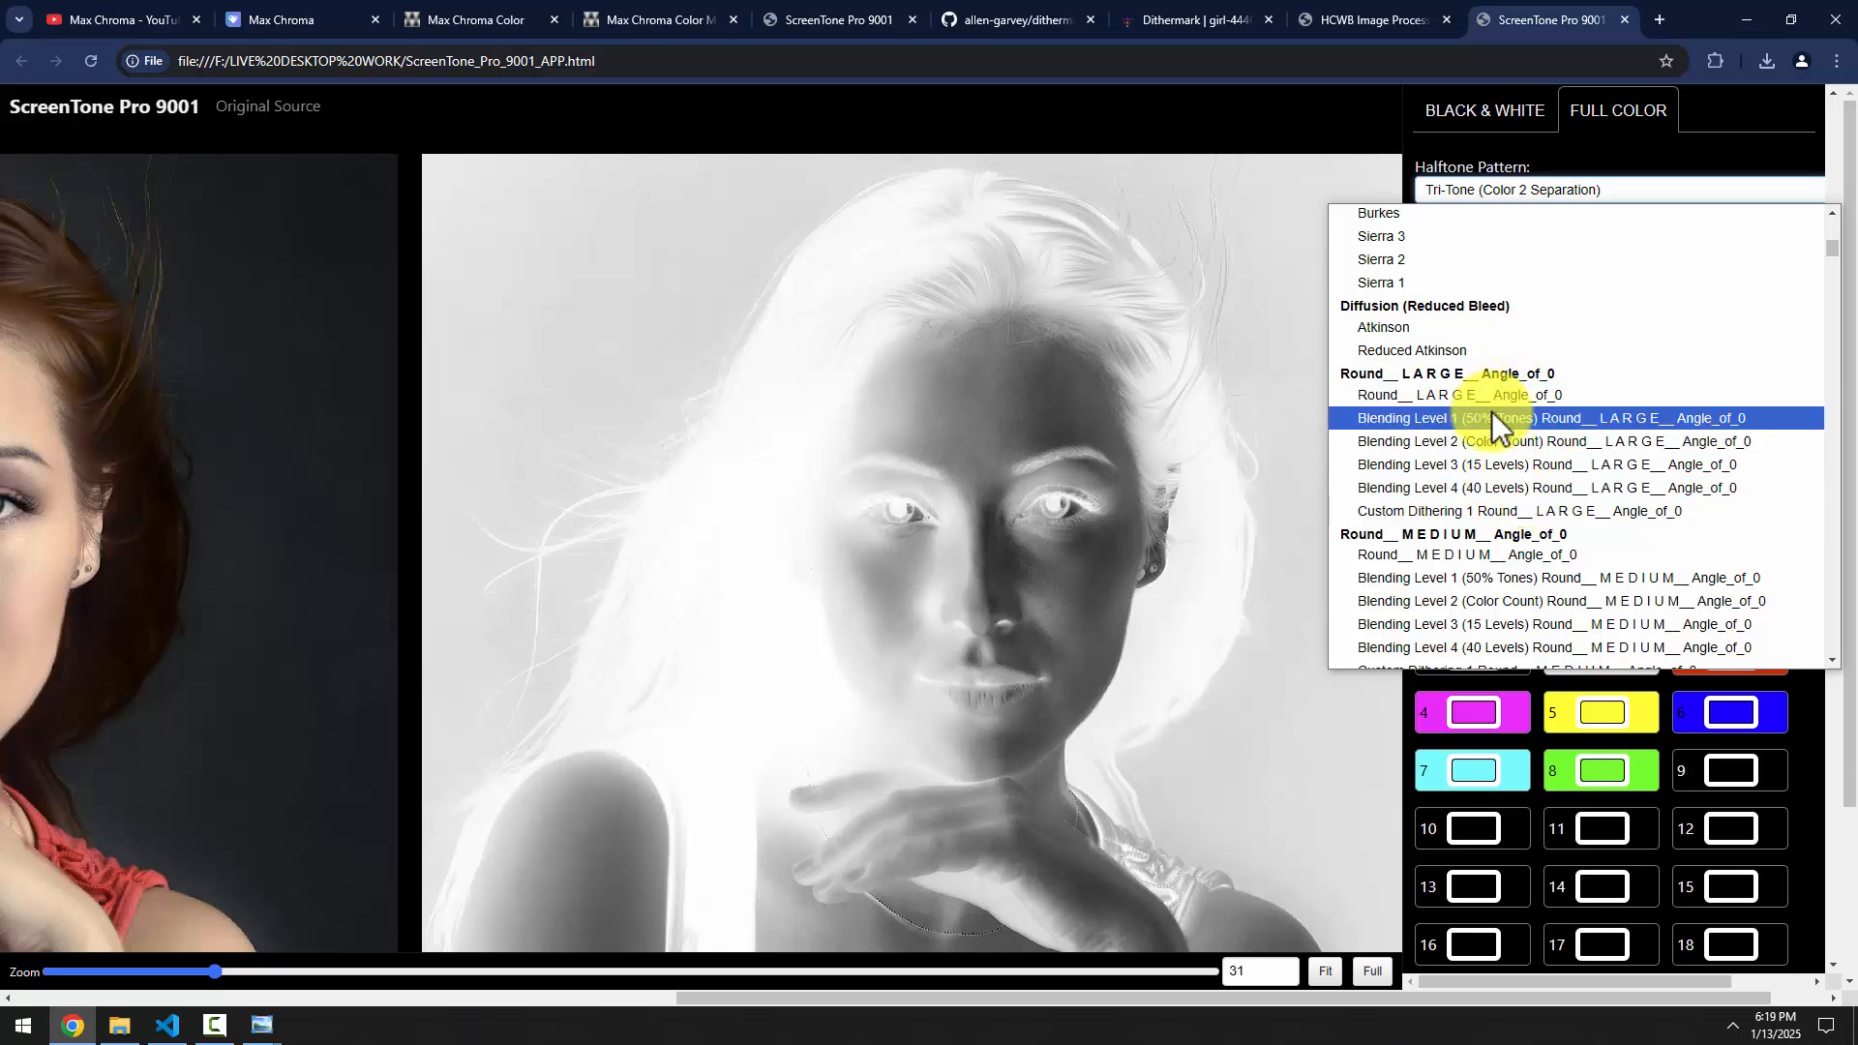
{"action": "scroll", "coordinate": [1503, 397], "scroll_direction": "down", "scroll_amount": 2}
{"action": "scroll", "coordinate": [1503, 387], "scroll_direction": "down", "scroll_amount": 2}
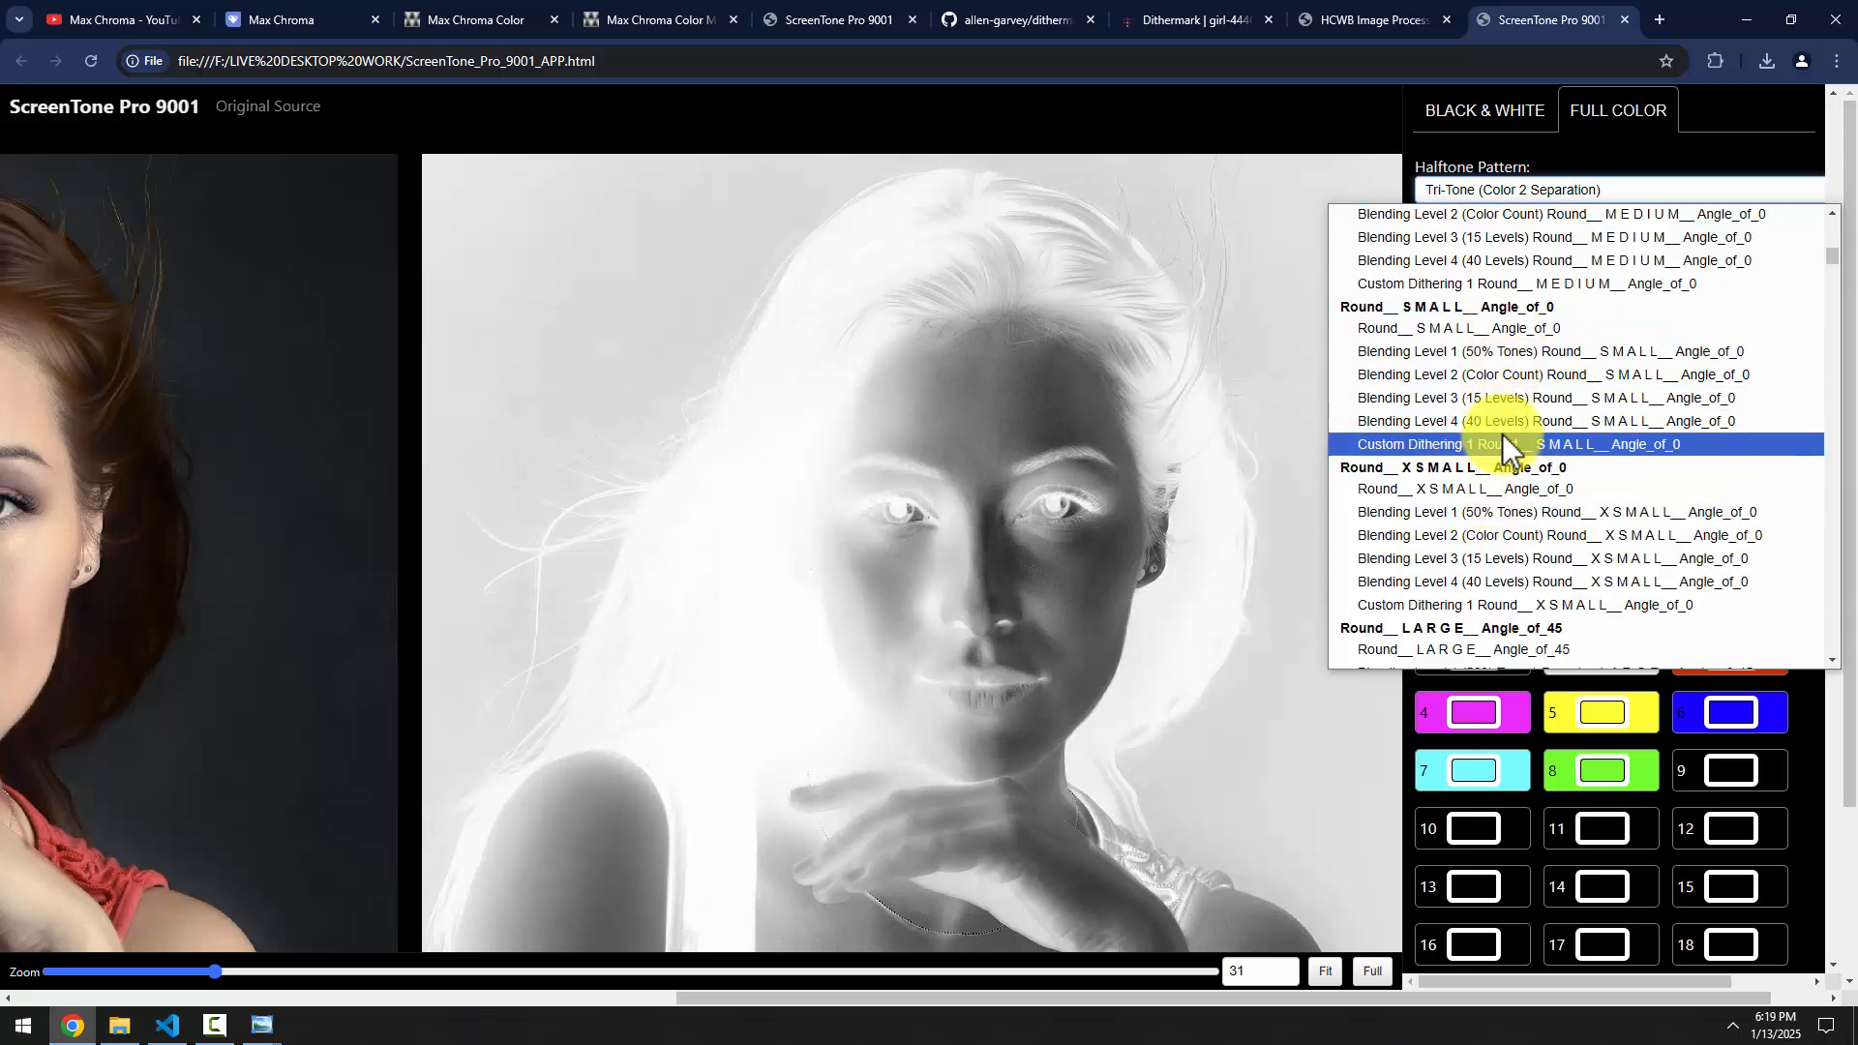
{"action": "scroll", "coordinate": [1480, 421], "scroll_direction": "down", "scroll_amount": 4}
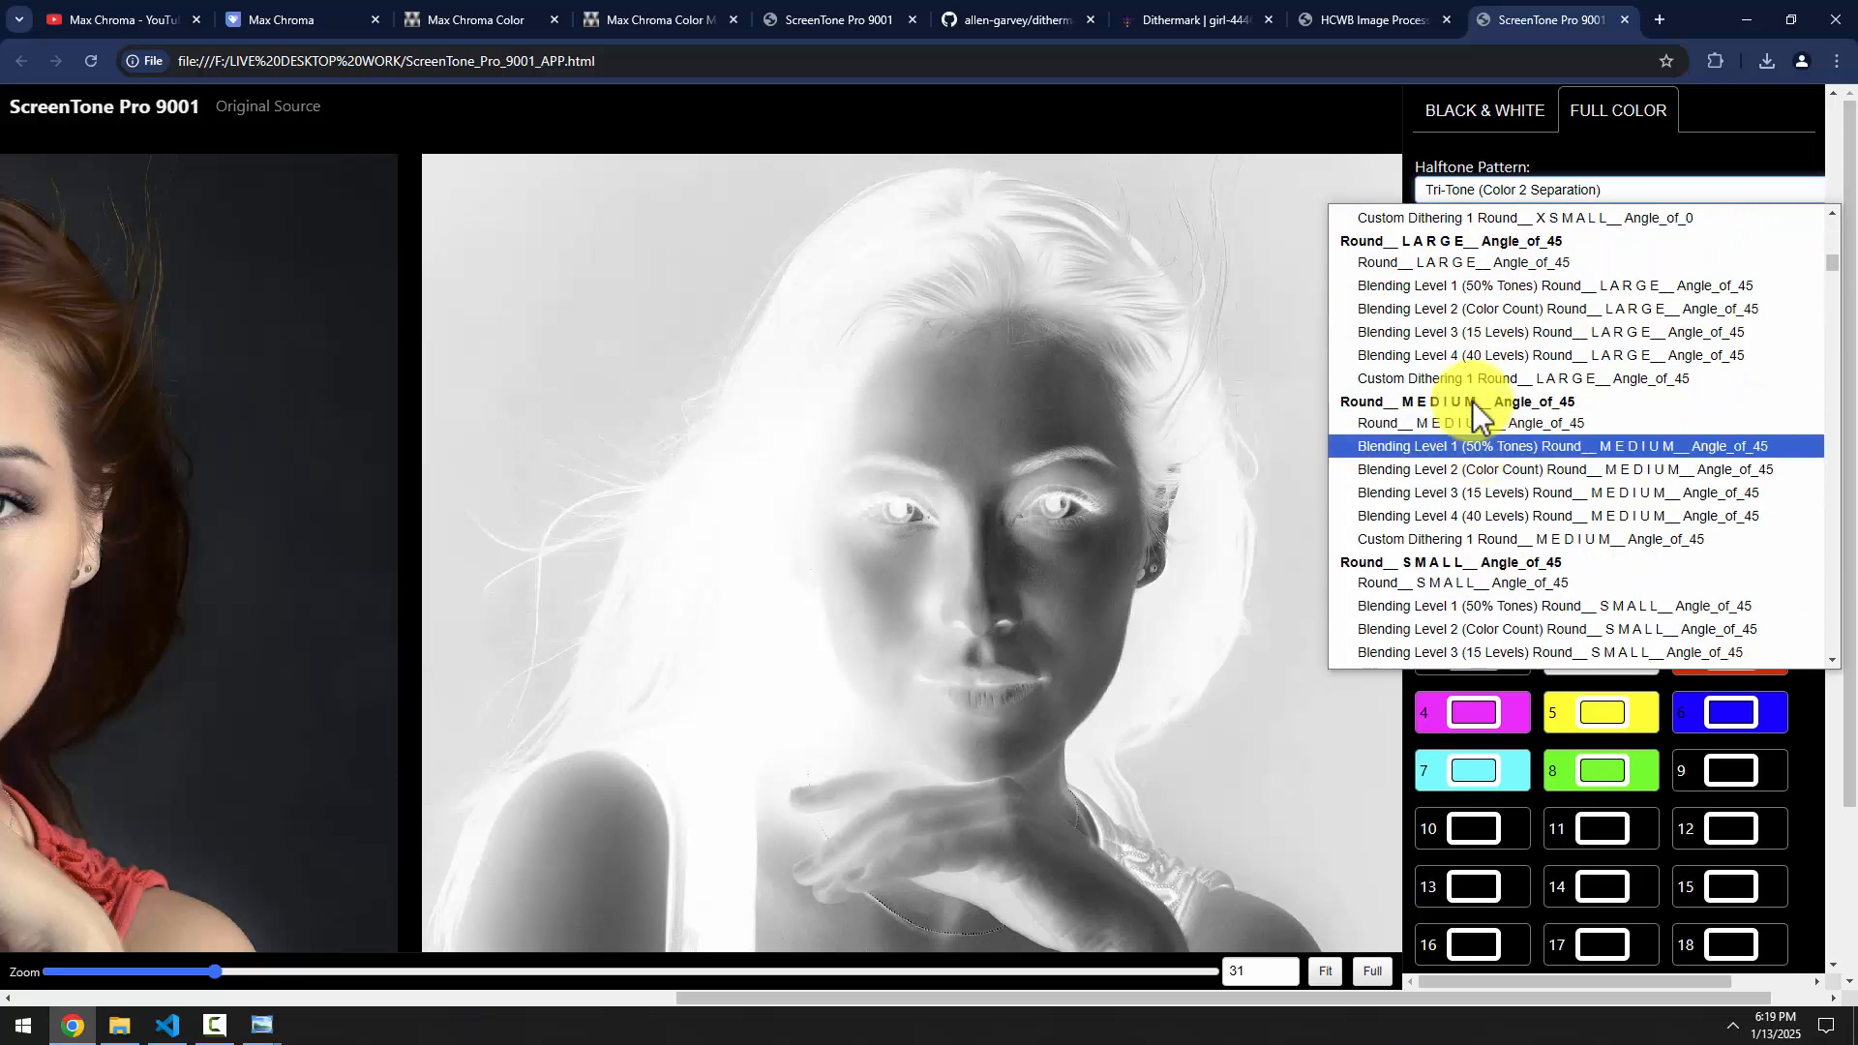
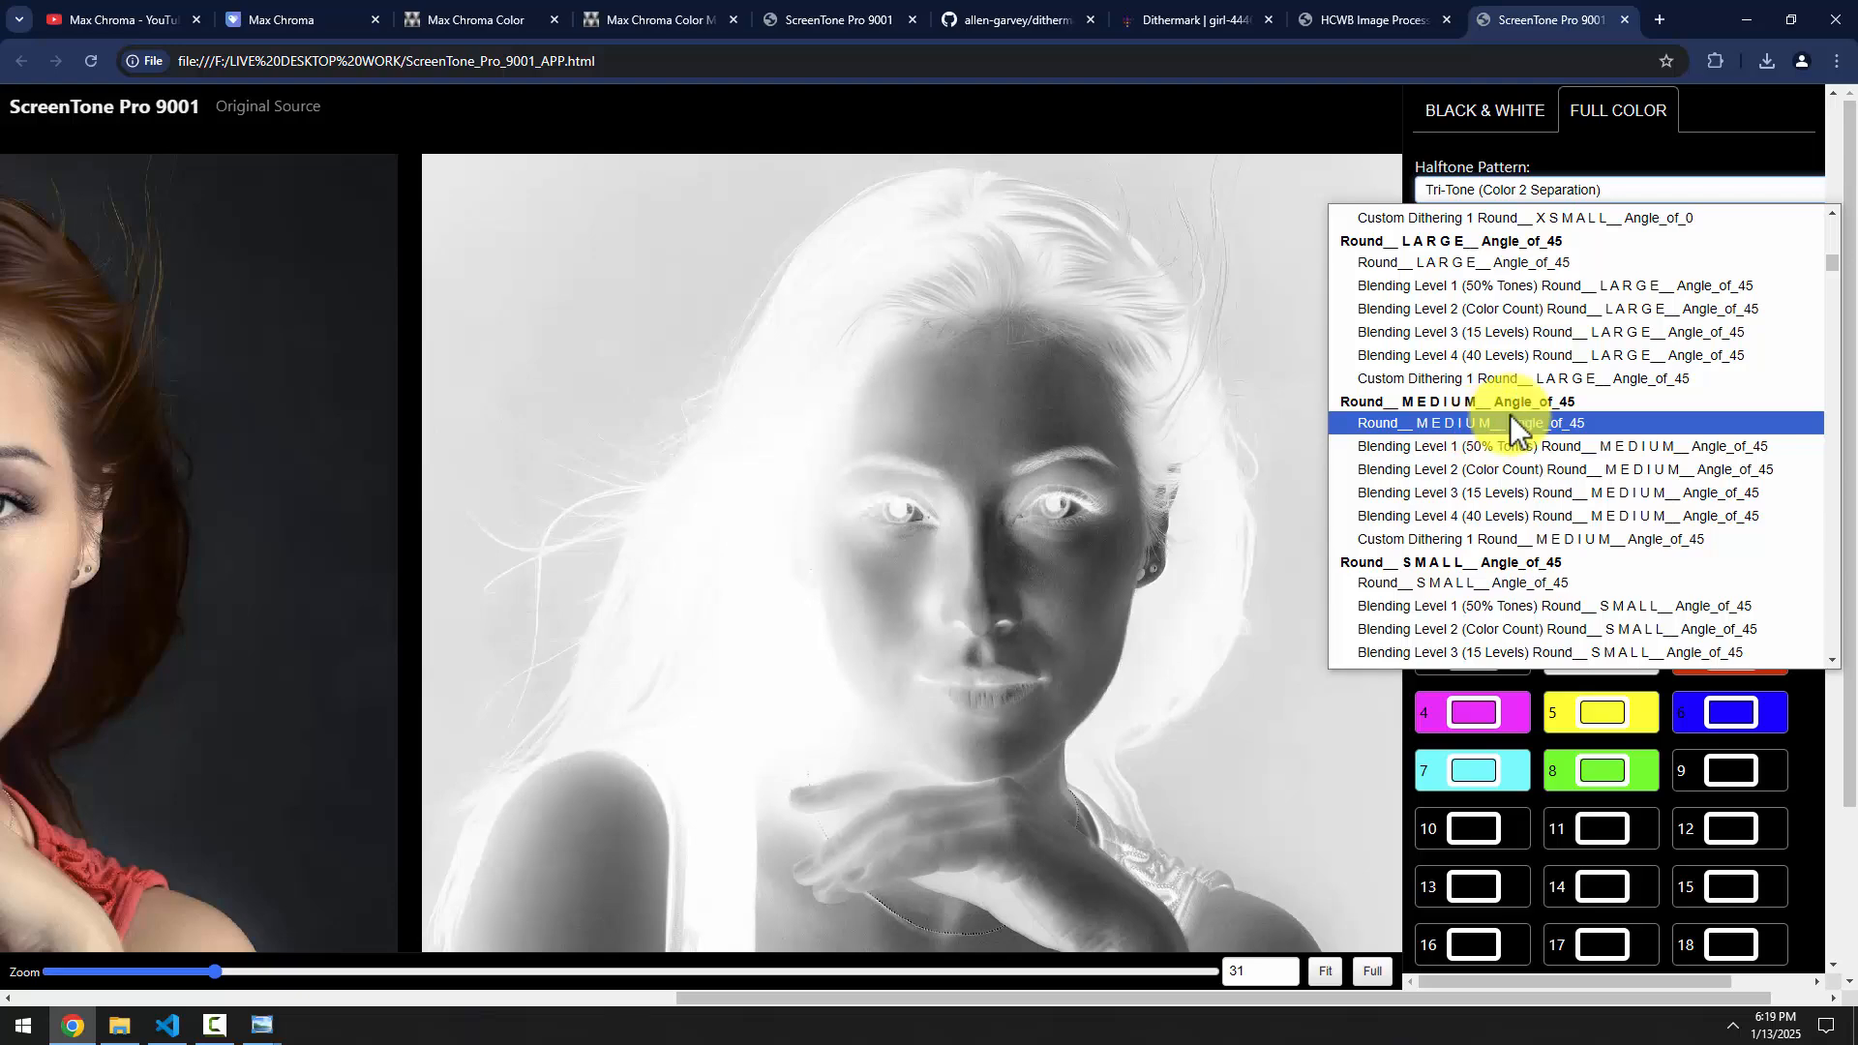
Switch to the Max Chroma YouTube channel and look through its videos down to the oldest ones
{"action": "left_click", "coordinate": [155, 20]}
{"action": "scroll", "coordinate": [1161, 630], "scroll_direction": "down", "scroll_amount": 10}
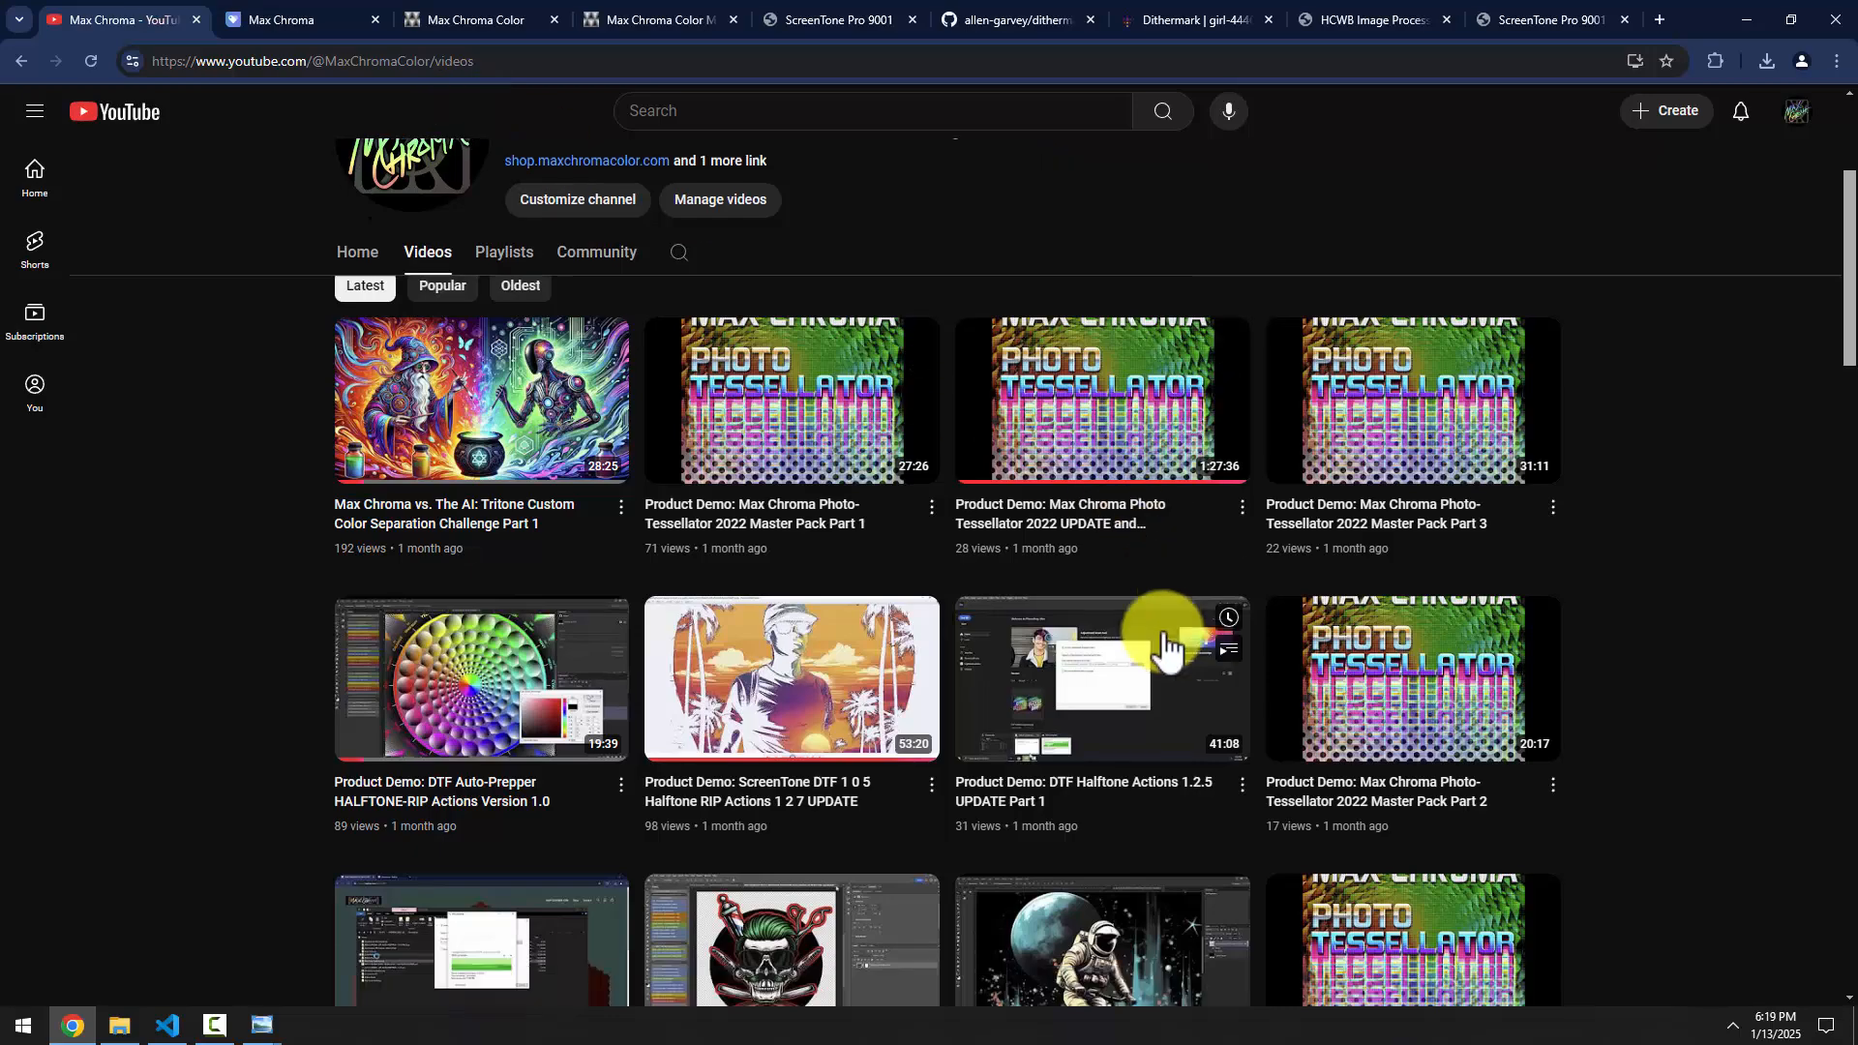
{"action": "scroll", "coordinate": [1071, 699], "scroll_direction": "down", "scroll_amount": 12}
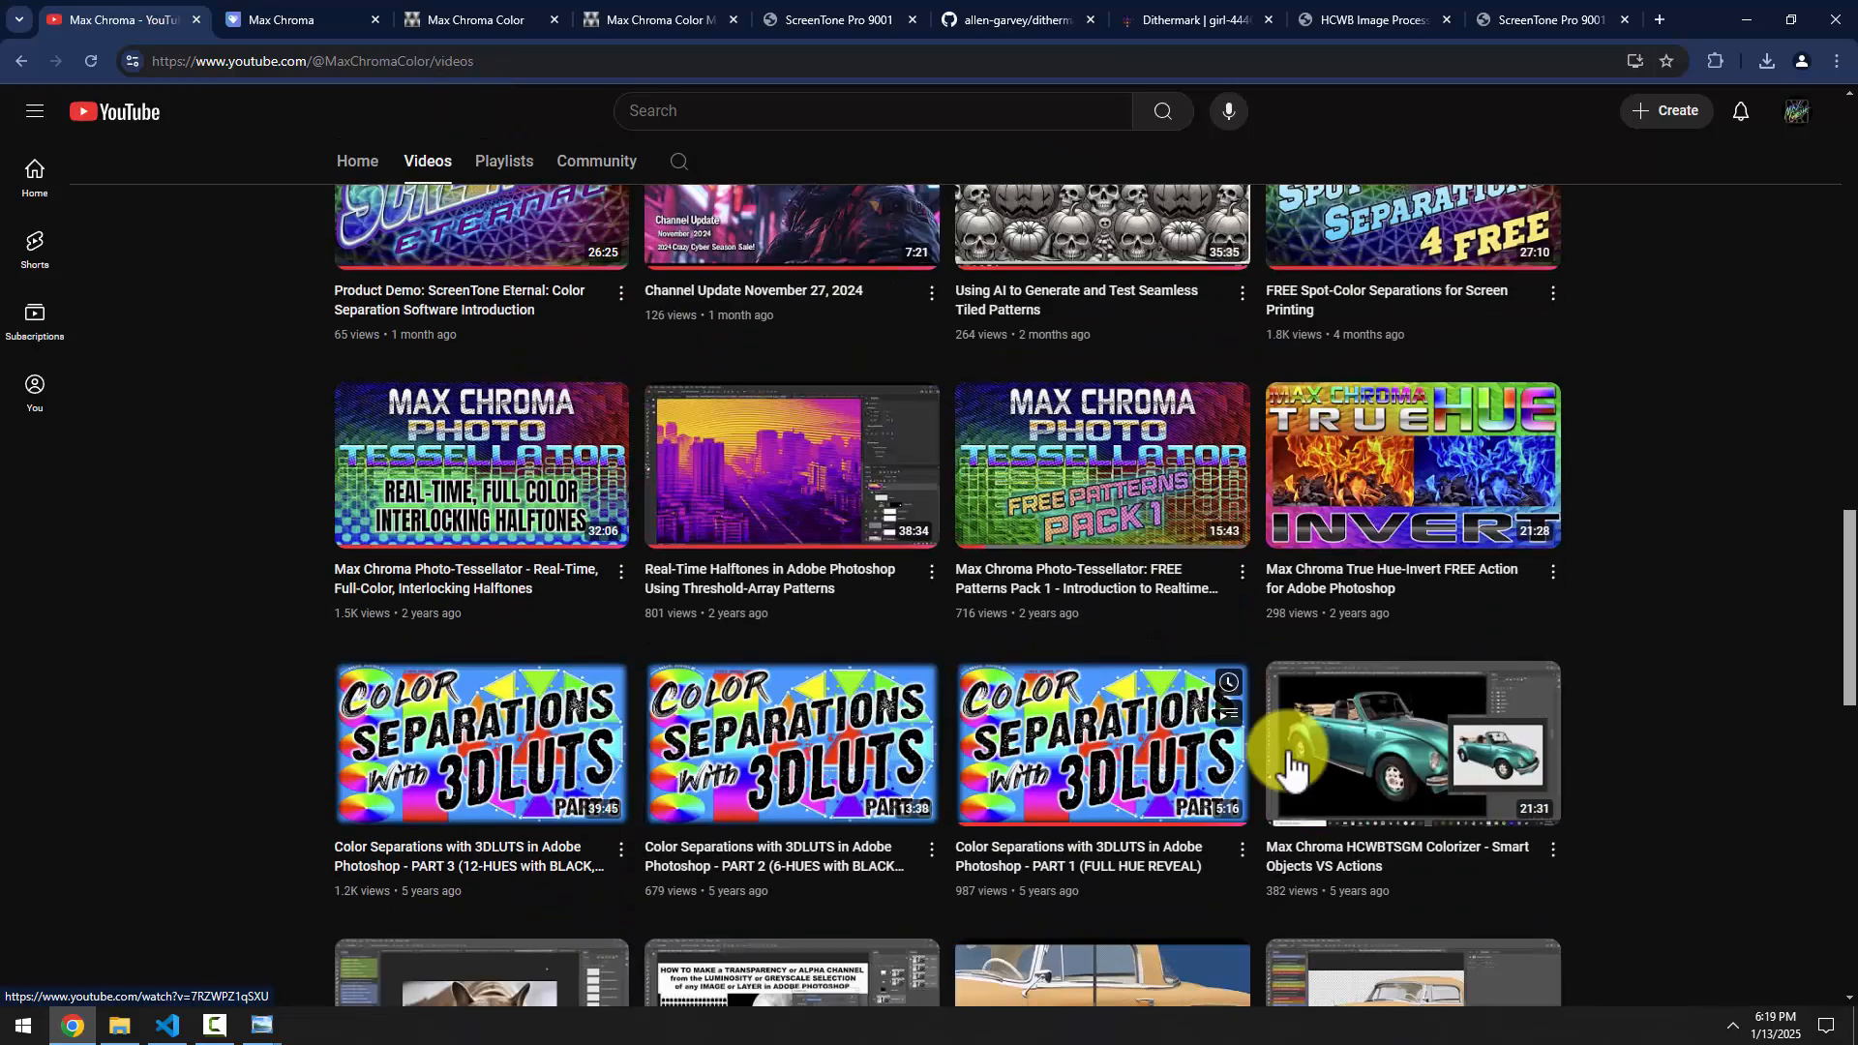
{"action": "scroll", "coordinate": [1205, 856], "scroll_direction": "down", "scroll_amount": 5}
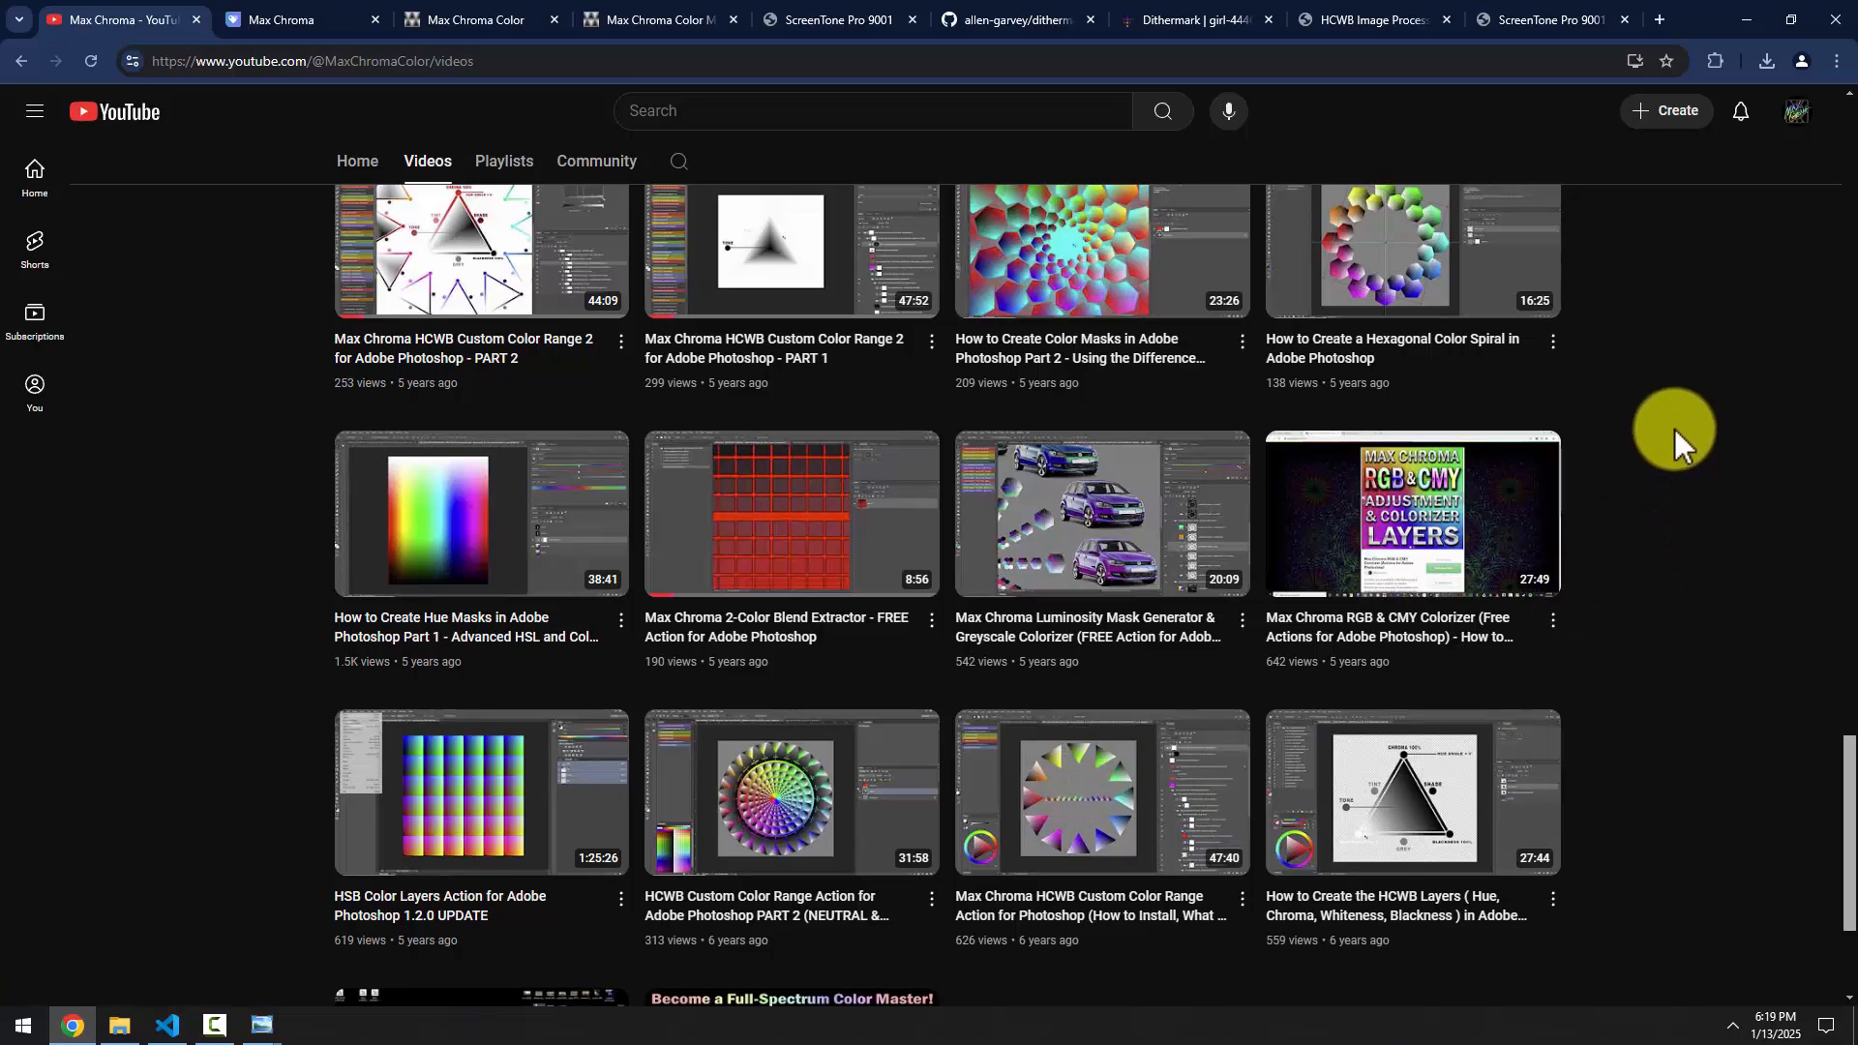
{"action": "scroll", "coordinate": [1410, 623], "scroll_direction": "down", "scroll_amount": 3}
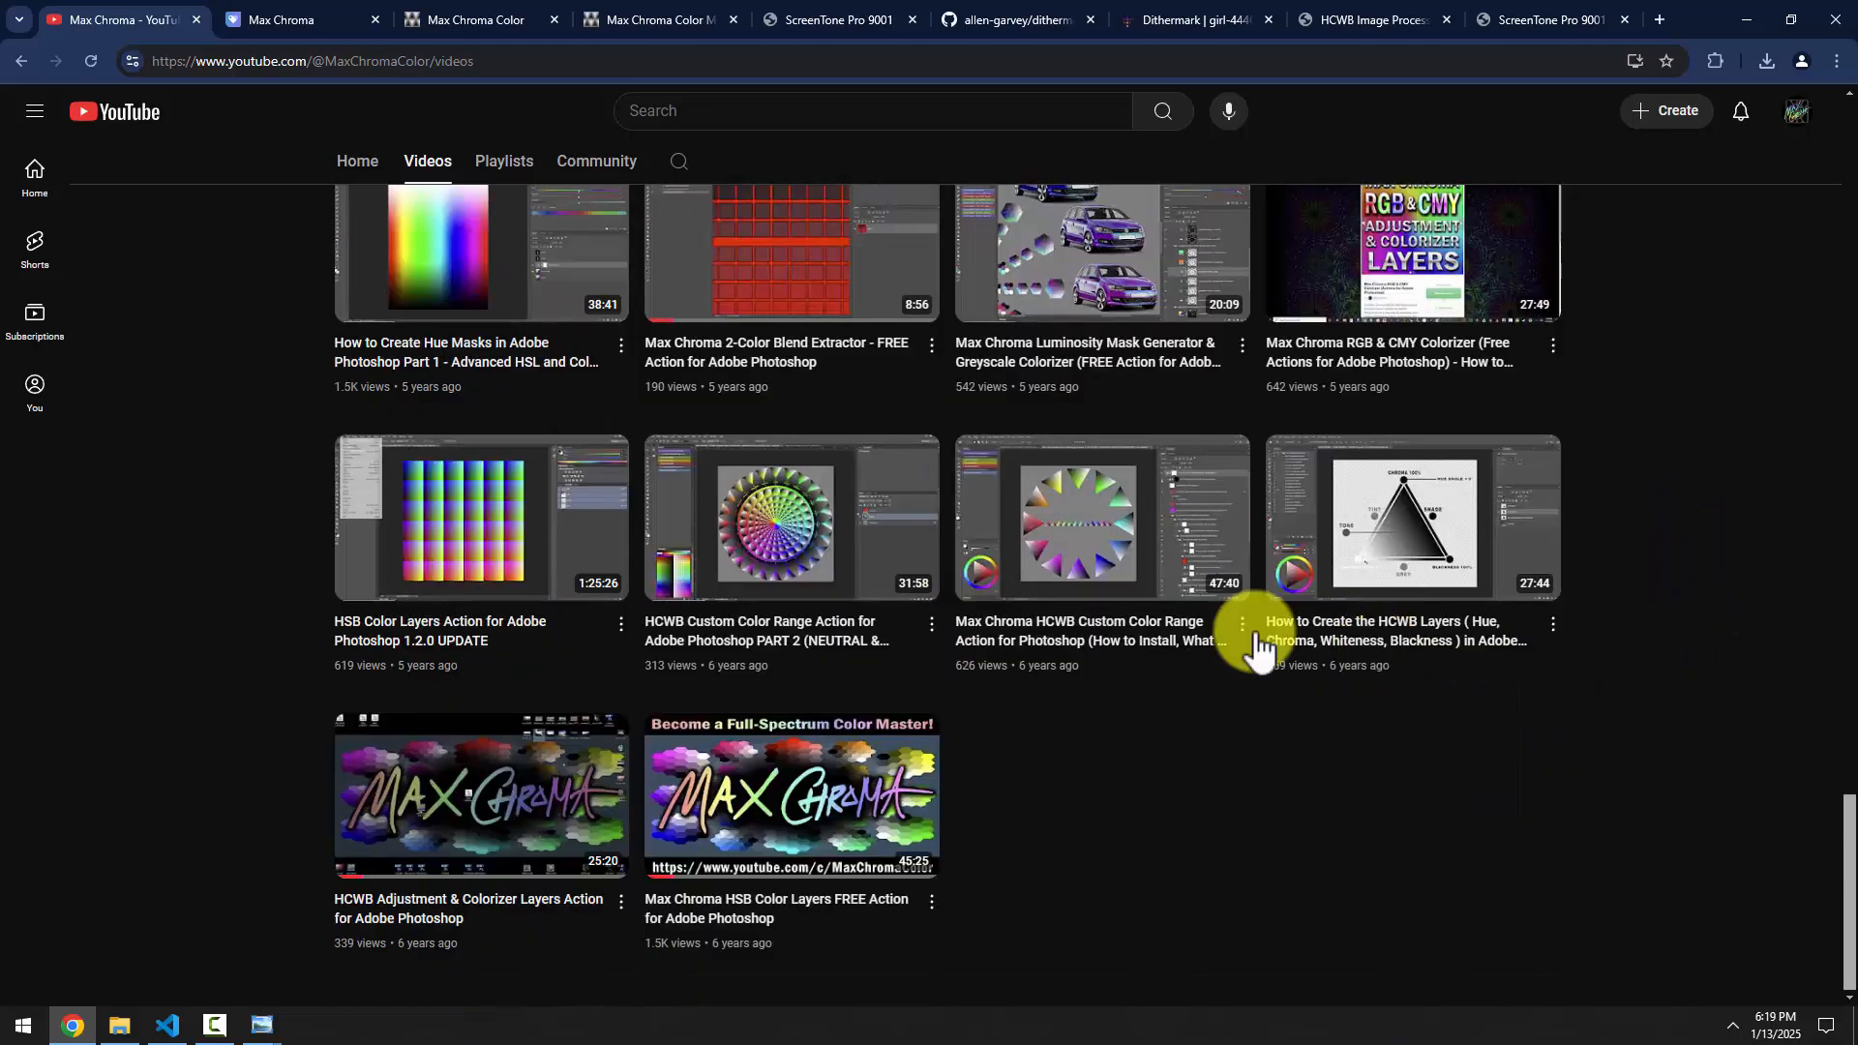
Return to ScreenTone Pro 9001 and review the separation options among the full-color halftone patterns
{"action": "left_click", "coordinate": [1534, 15]}
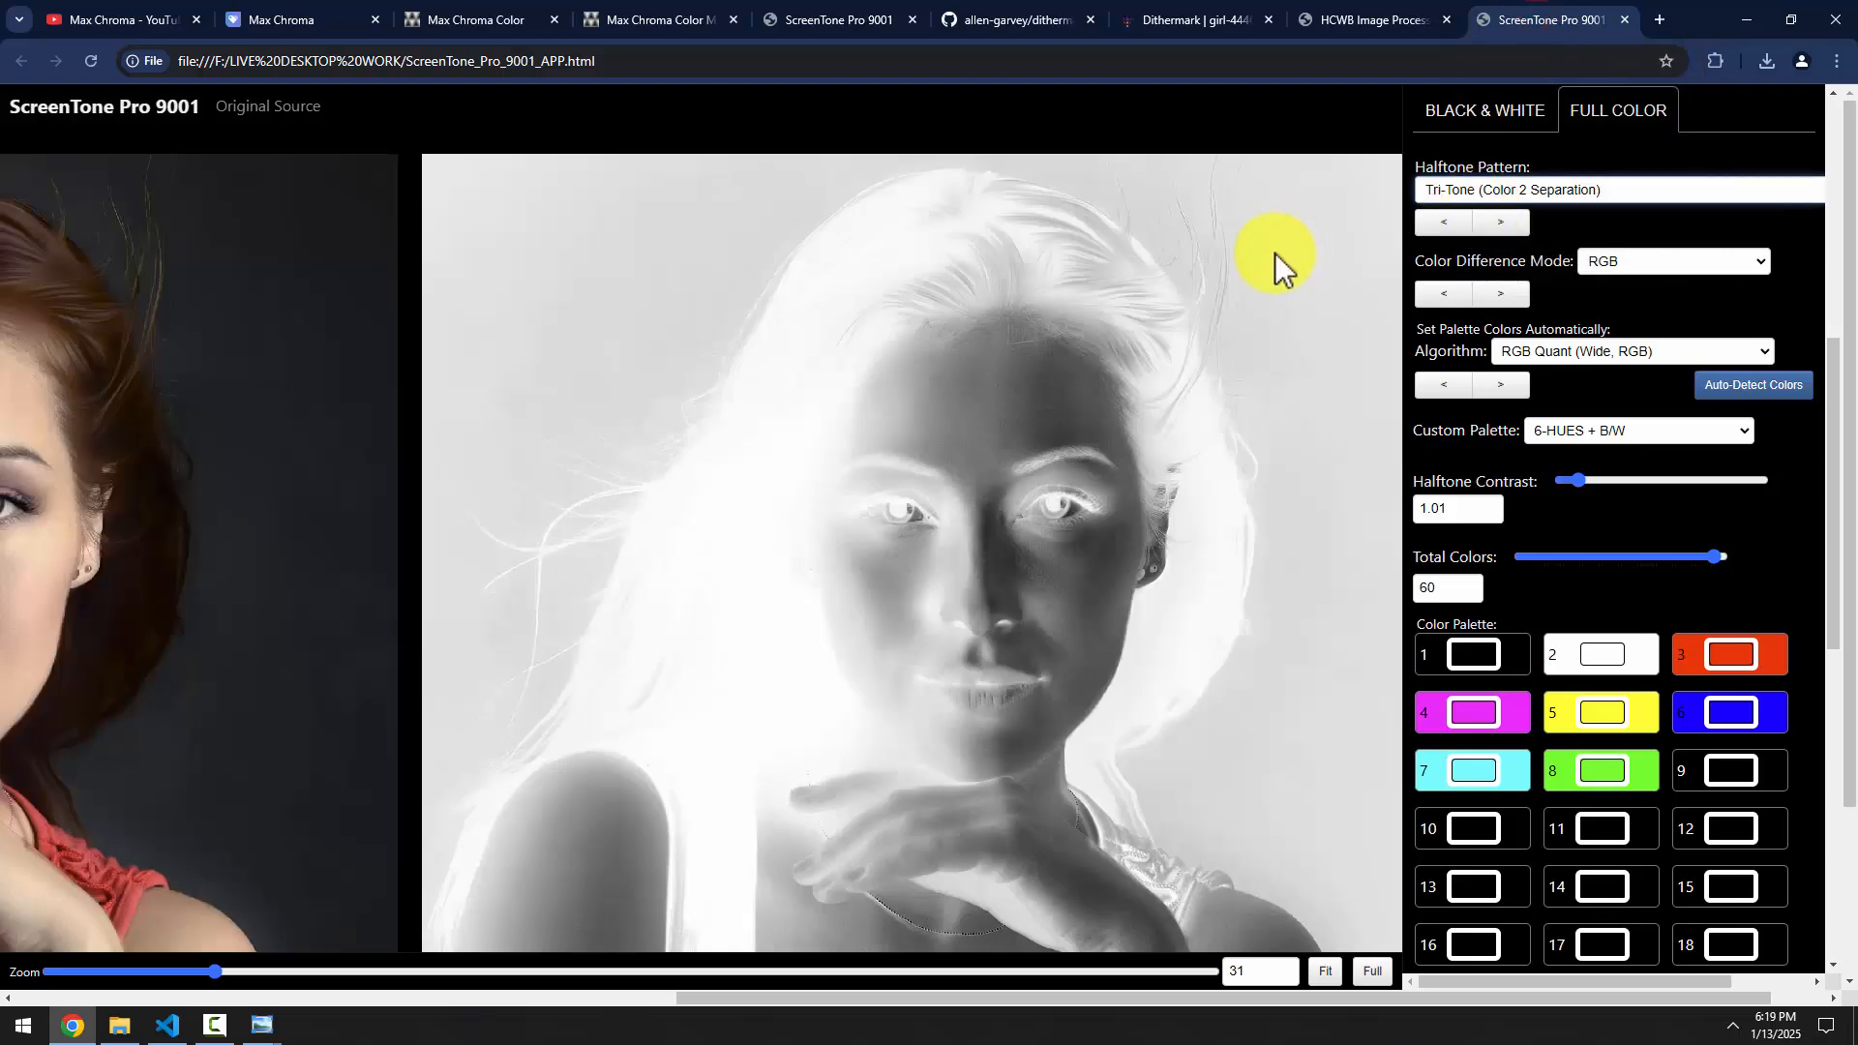
{"action": "left_click", "coordinate": [1561, 192]}
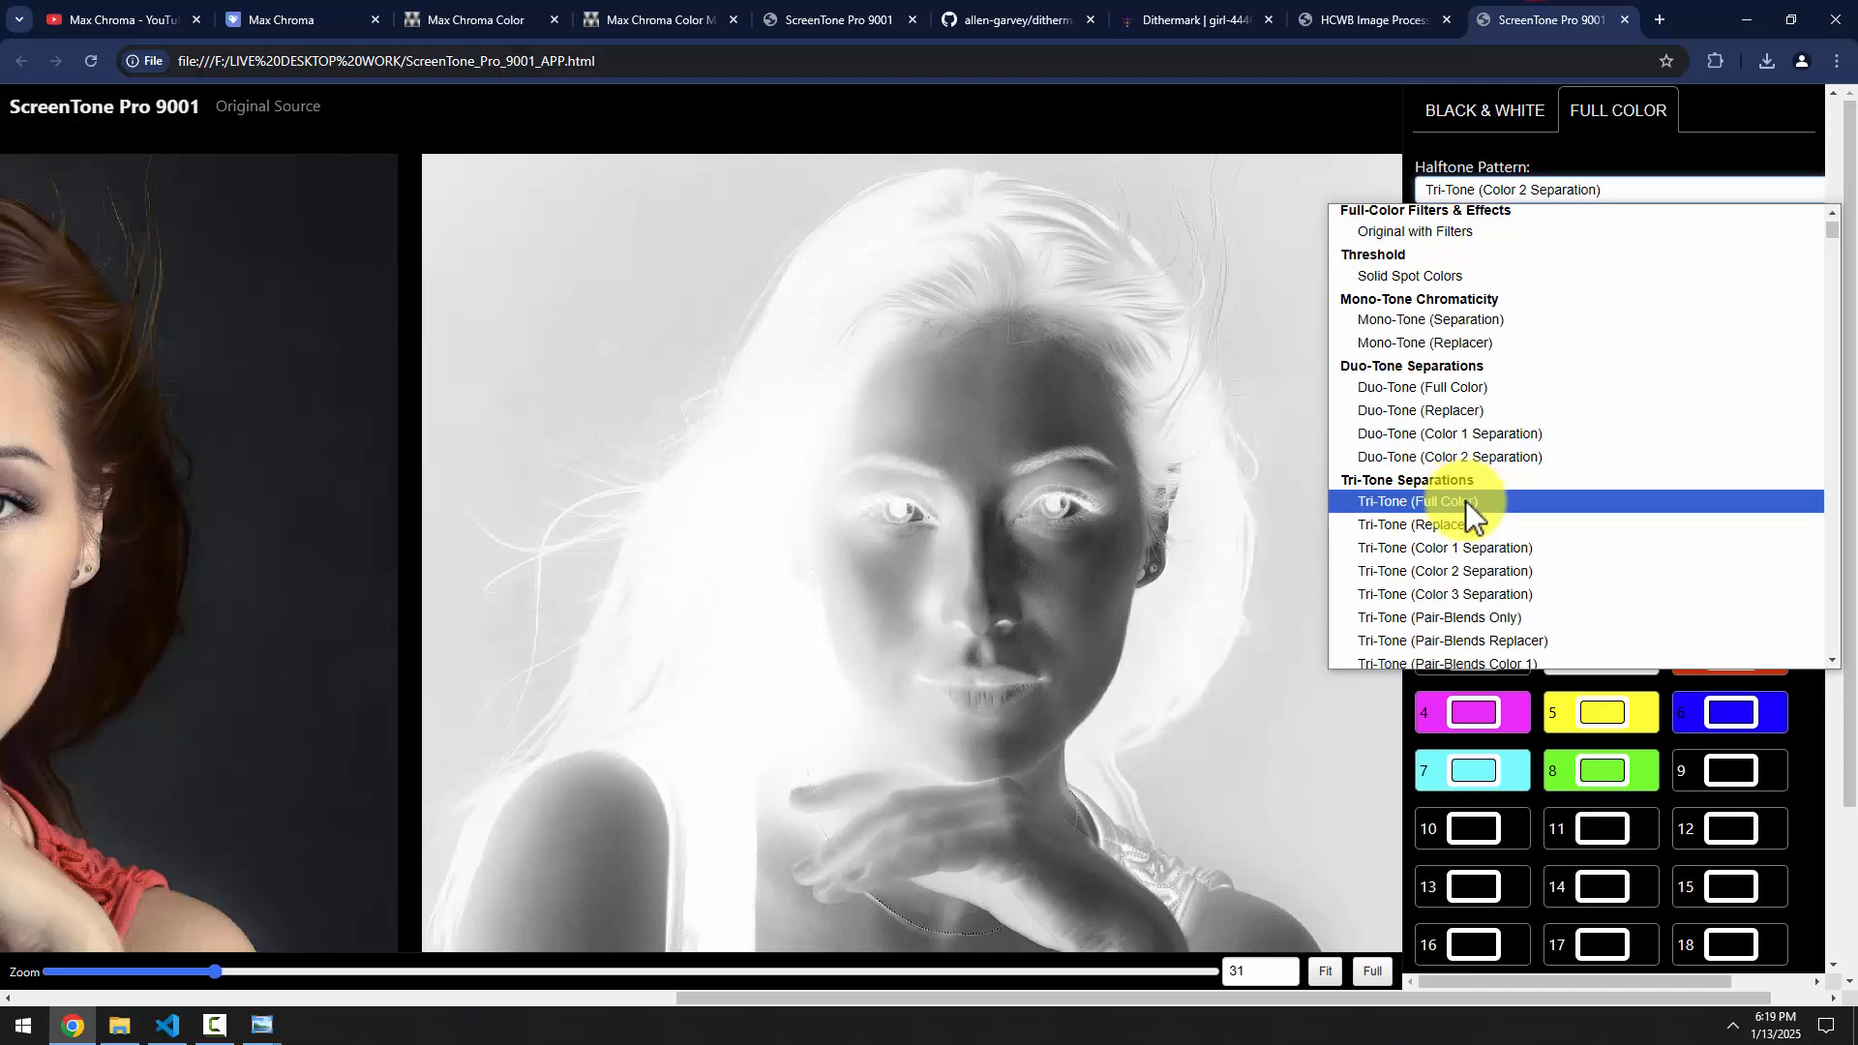
{"action": "scroll", "coordinate": [1464, 502], "scroll_direction": "down", "scroll_amount": 5}
{"action": "scroll", "coordinate": [1477, 387], "scroll_direction": "up", "scroll_amount": 5}
{"action": "left_click", "coordinate": [1544, 197]}
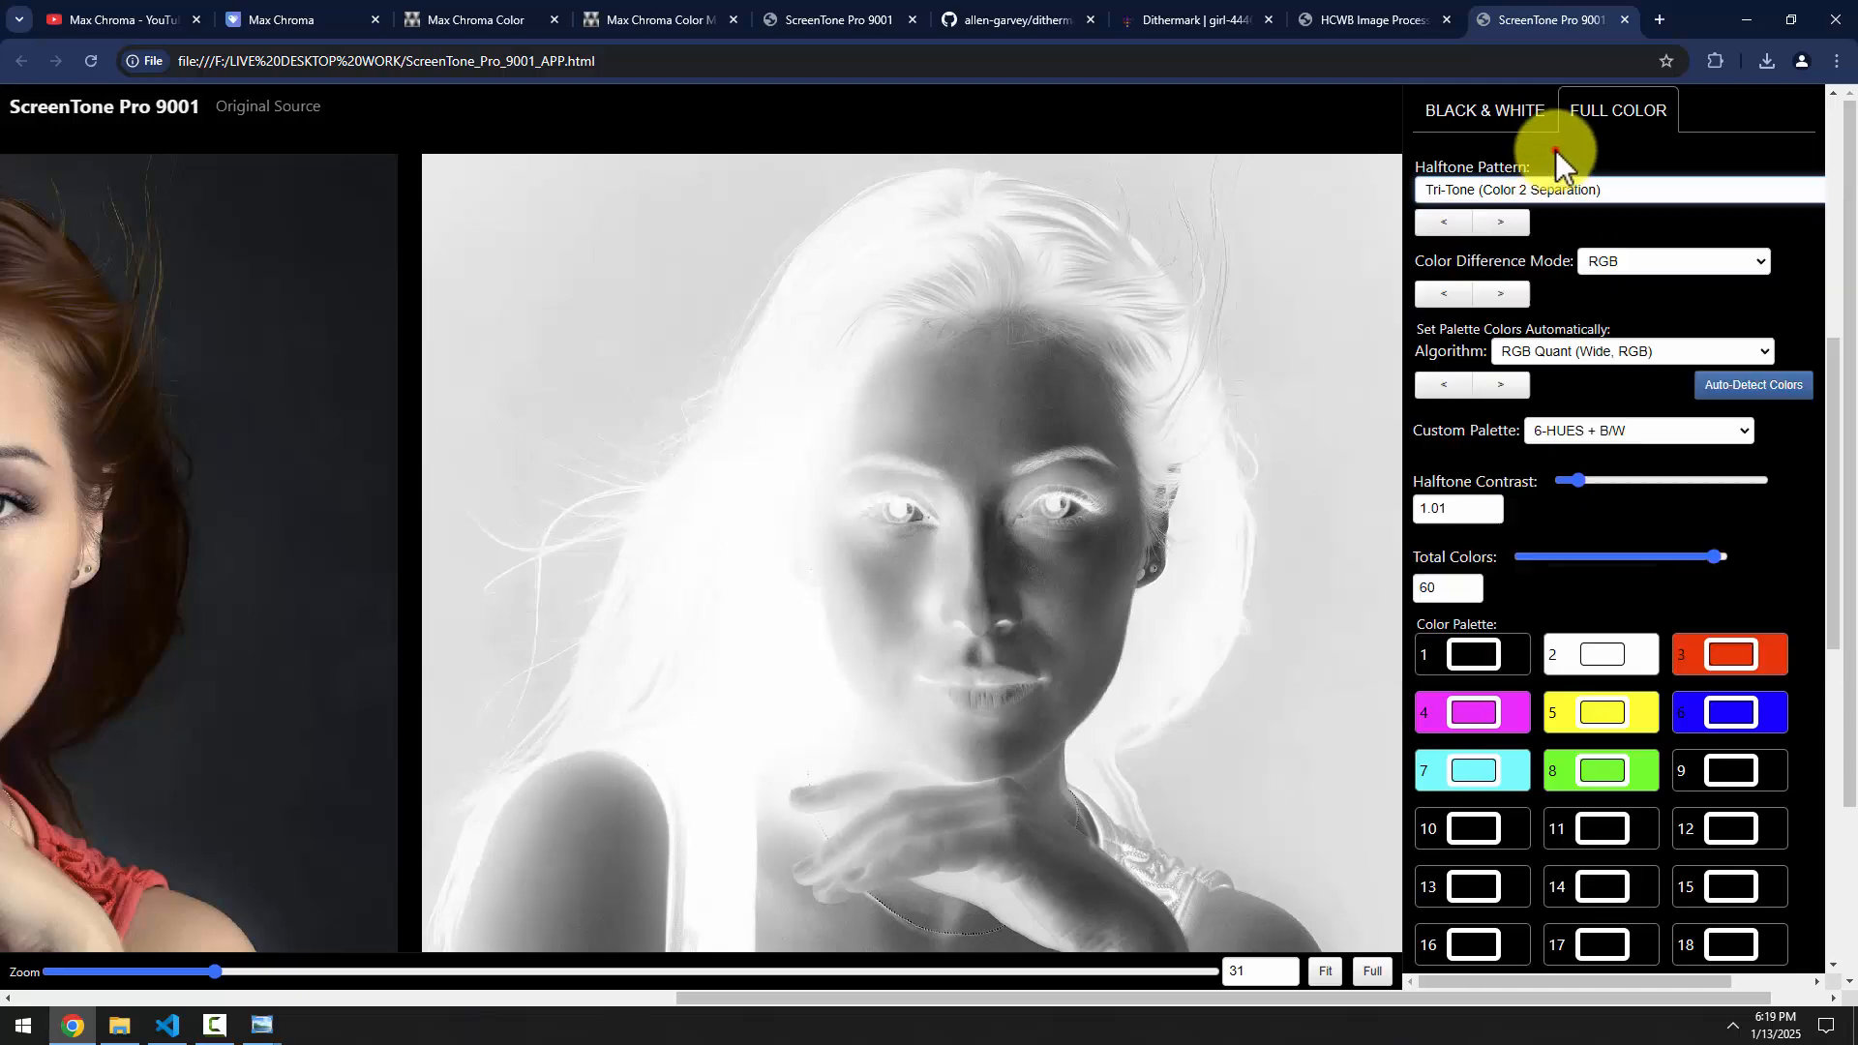
Change palette color 3 to a muted red with RGB values 188, 77, 77
{"action": "left_click", "coordinate": [1735, 658]}
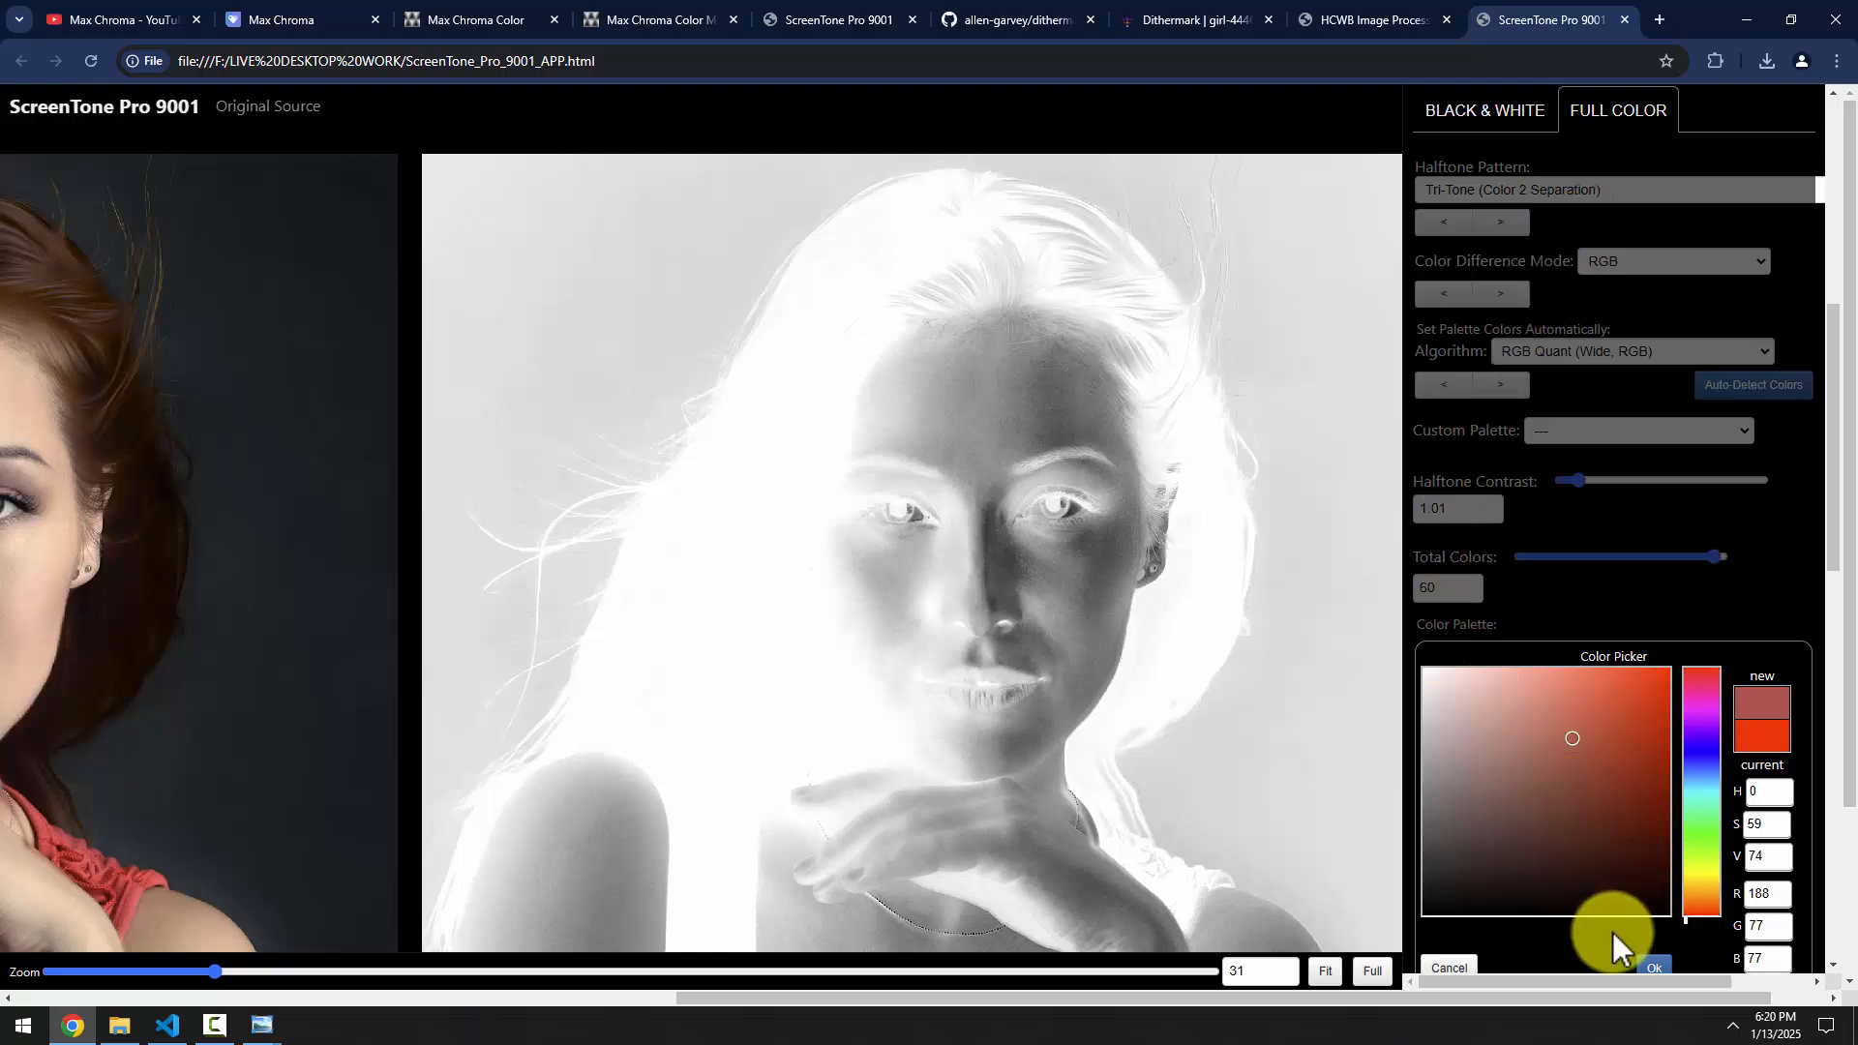
{"action": "left_click", "coordinate": [1652, 965]}
Apply the Round MEDIUM Angle_of_45 halftone pattern to the portrait
{"action": "scroll", "coordinate": [1555, 291], "scroll_direction": "up", "scroll_amount": 2}
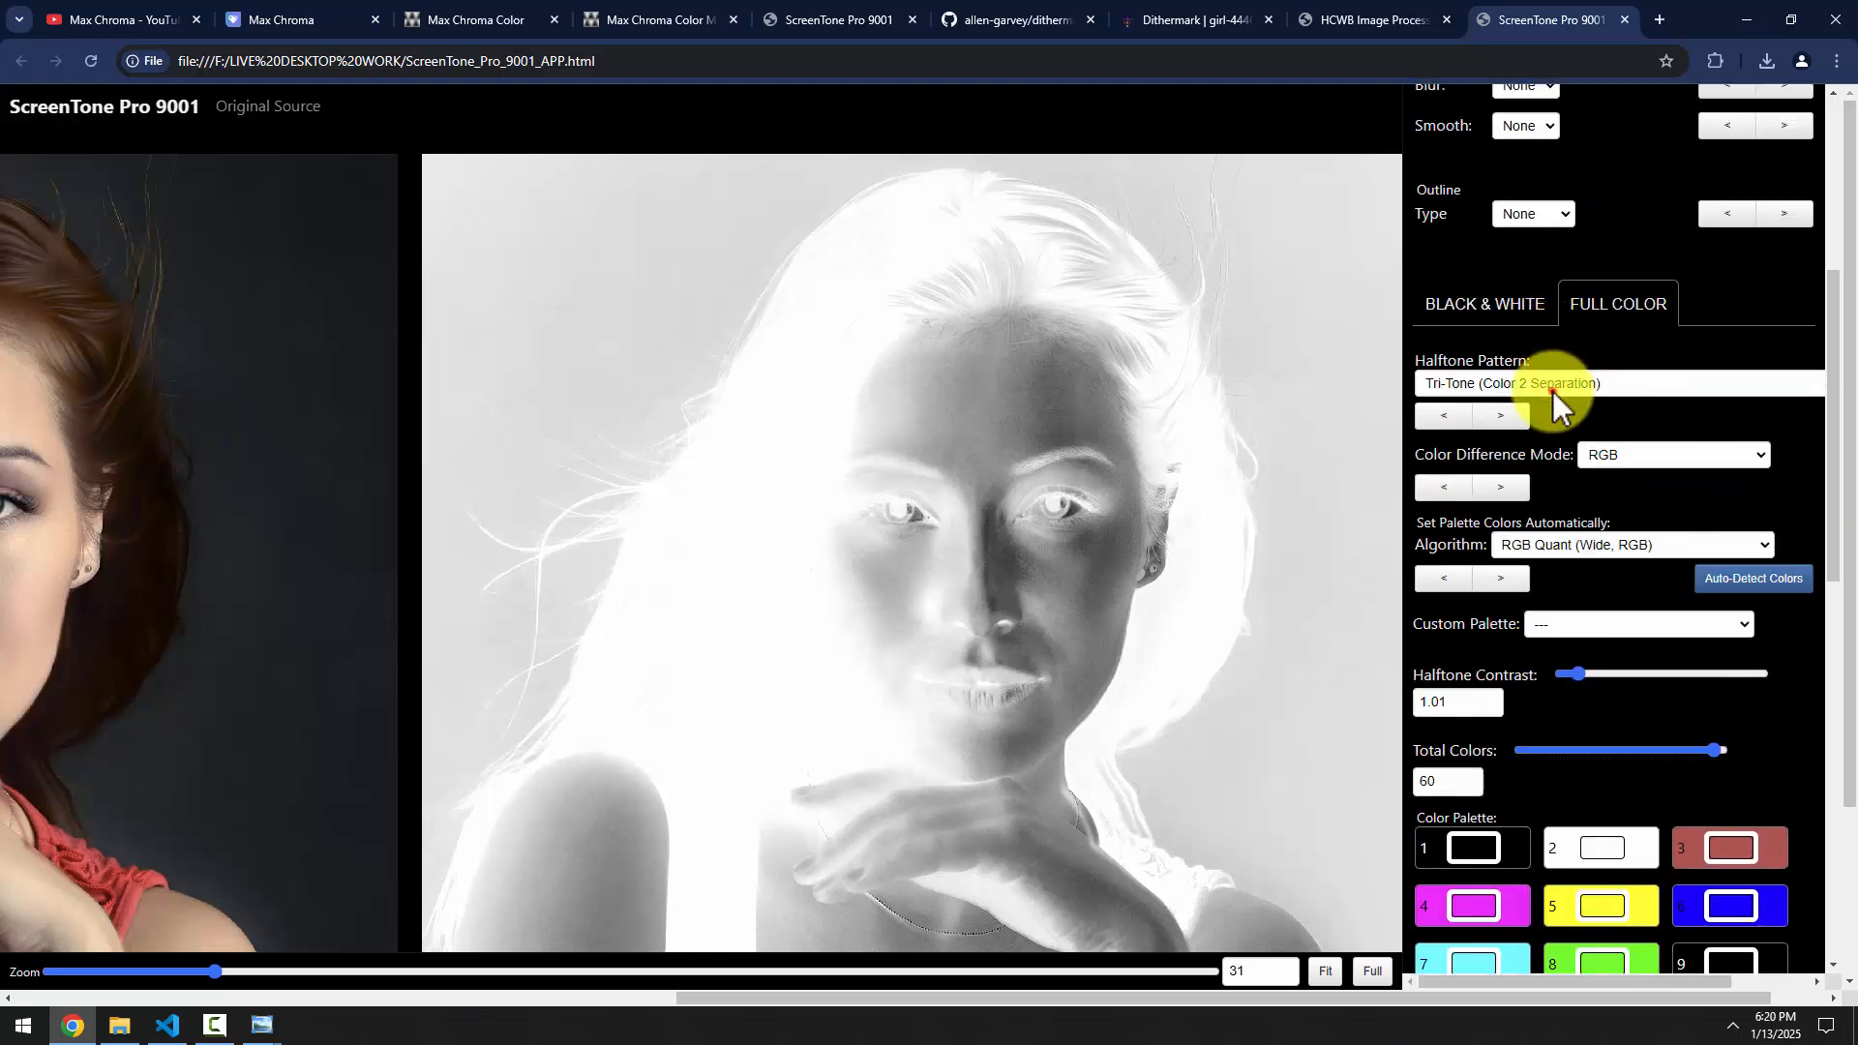
{"action": "left_click", "coordinate": [1552, 387]}
{"action": "scroll", "coordinate": [1481, 707], "scroll_direction": "down", "scroll_amount": 4}
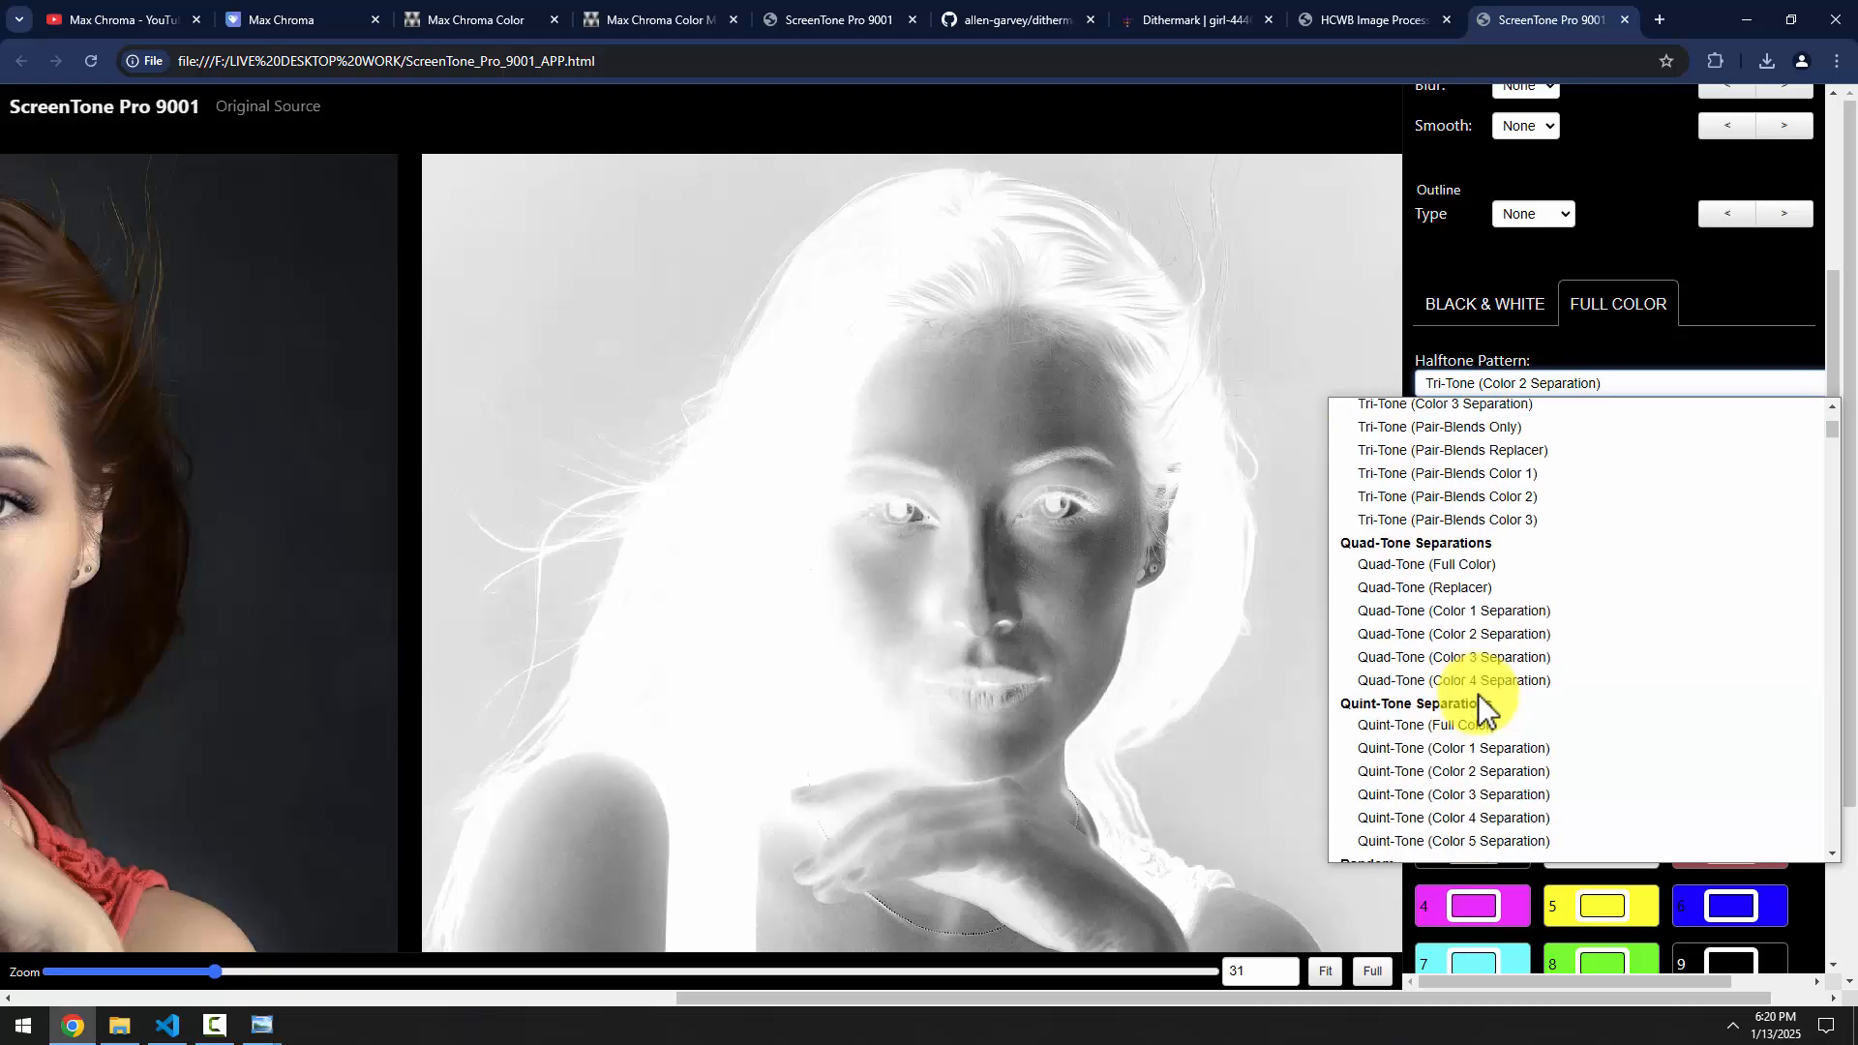
{"action": "scroll", "coordinate": [1481, 702], "scroll_direction": "down", "scroll_amount": 10}
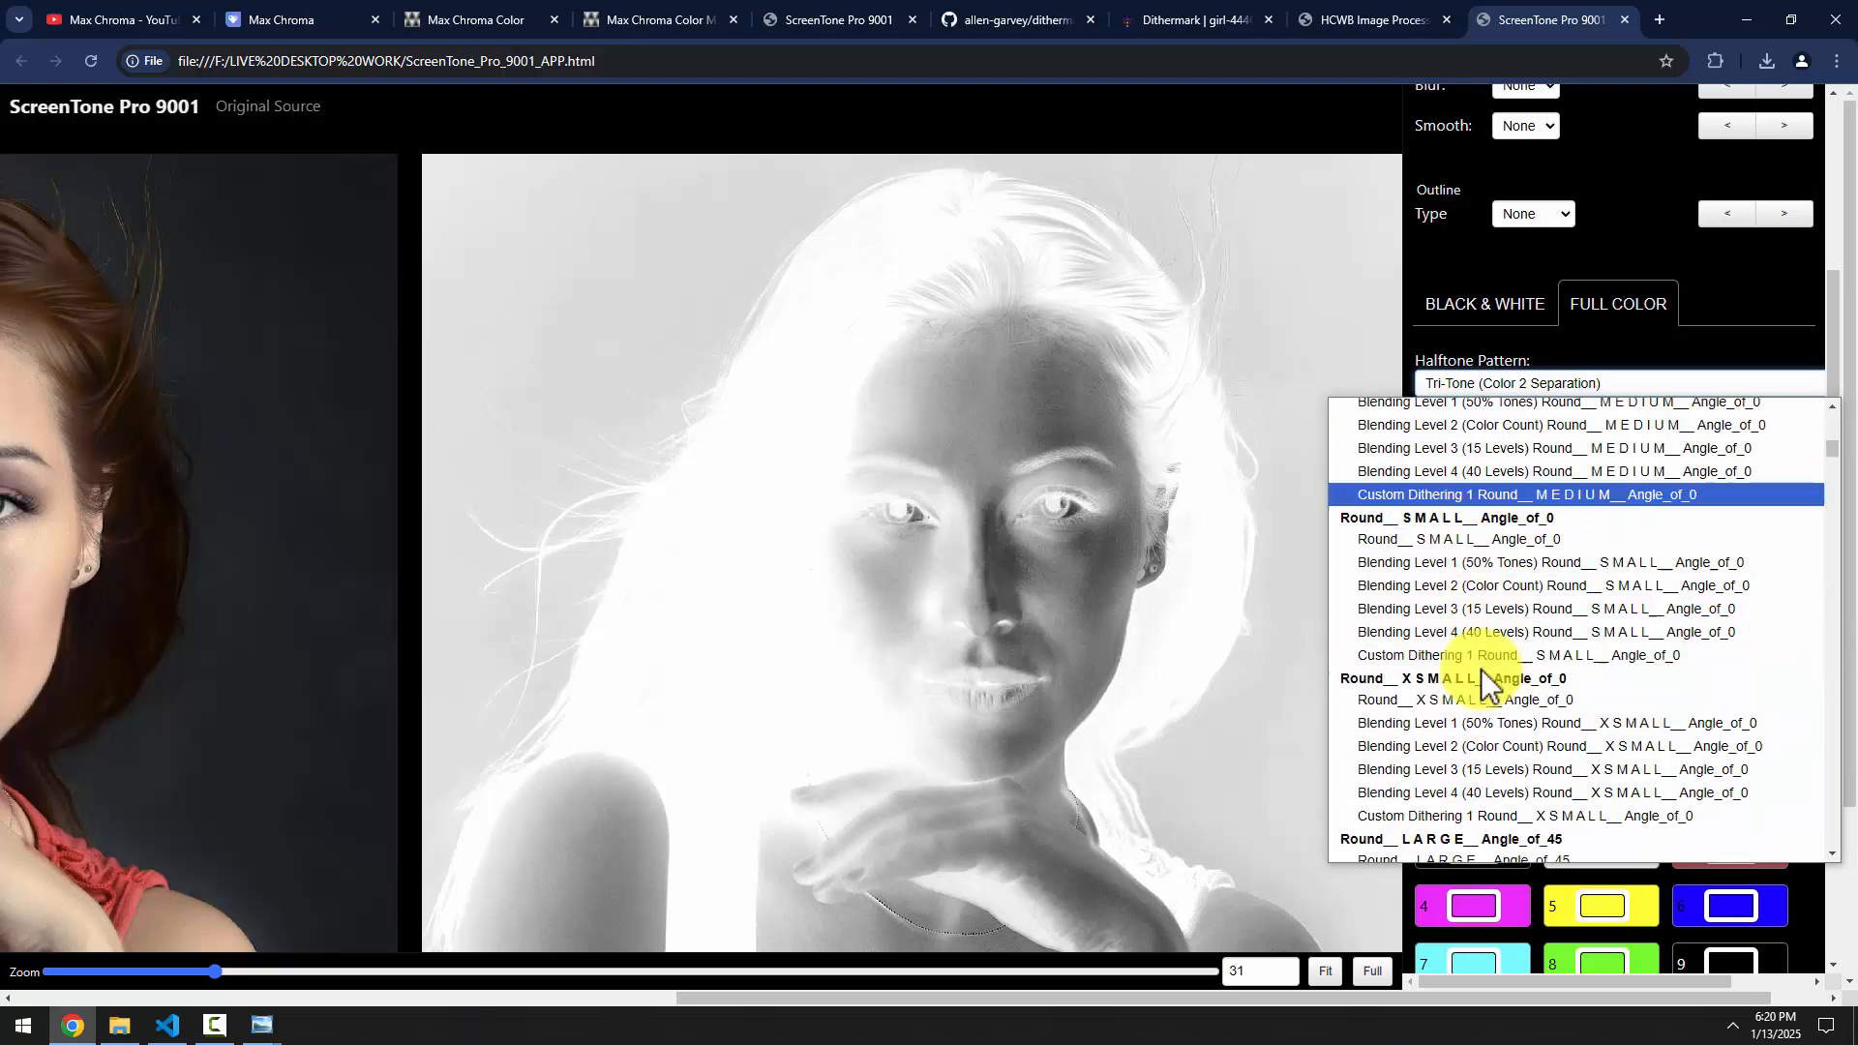
{"action": "scroll", "coordinate": [1481, 677], "scroll_direction": "down", "scroll_amount": 8}
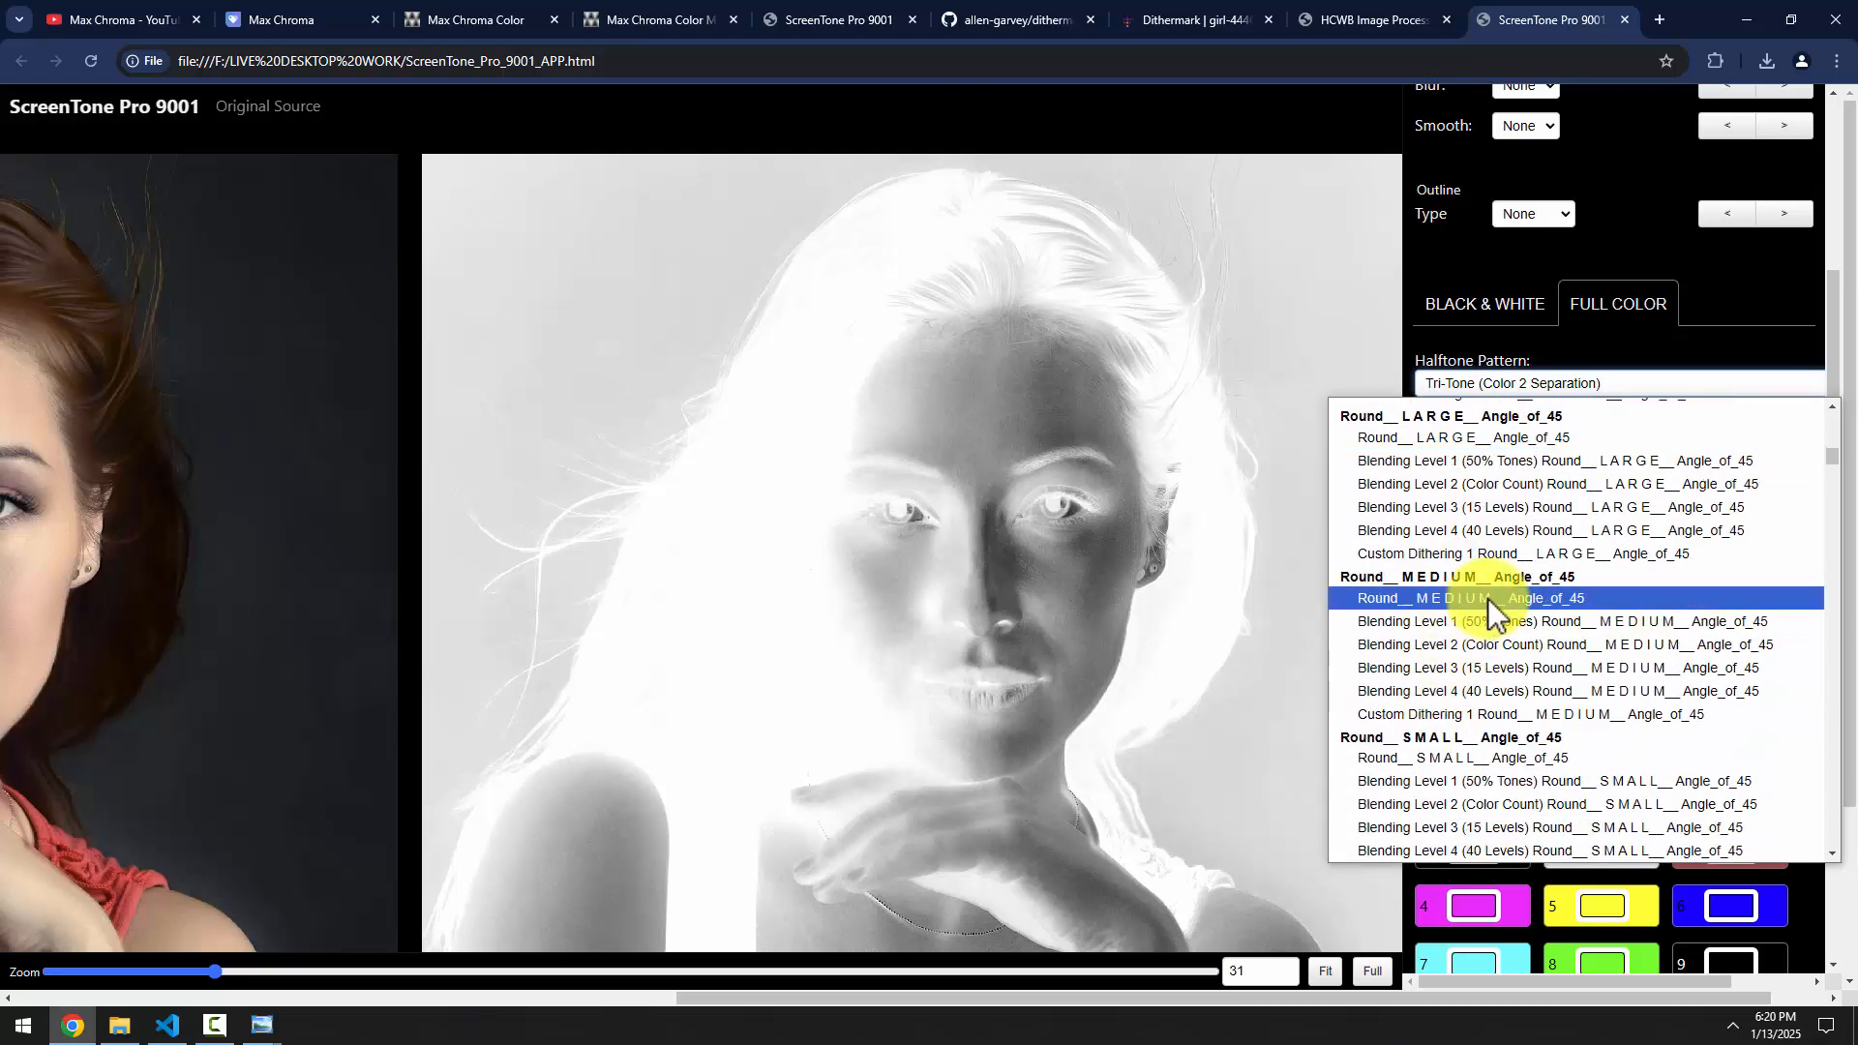
{"action": "left_click", "coordinate": [1489, 599]}
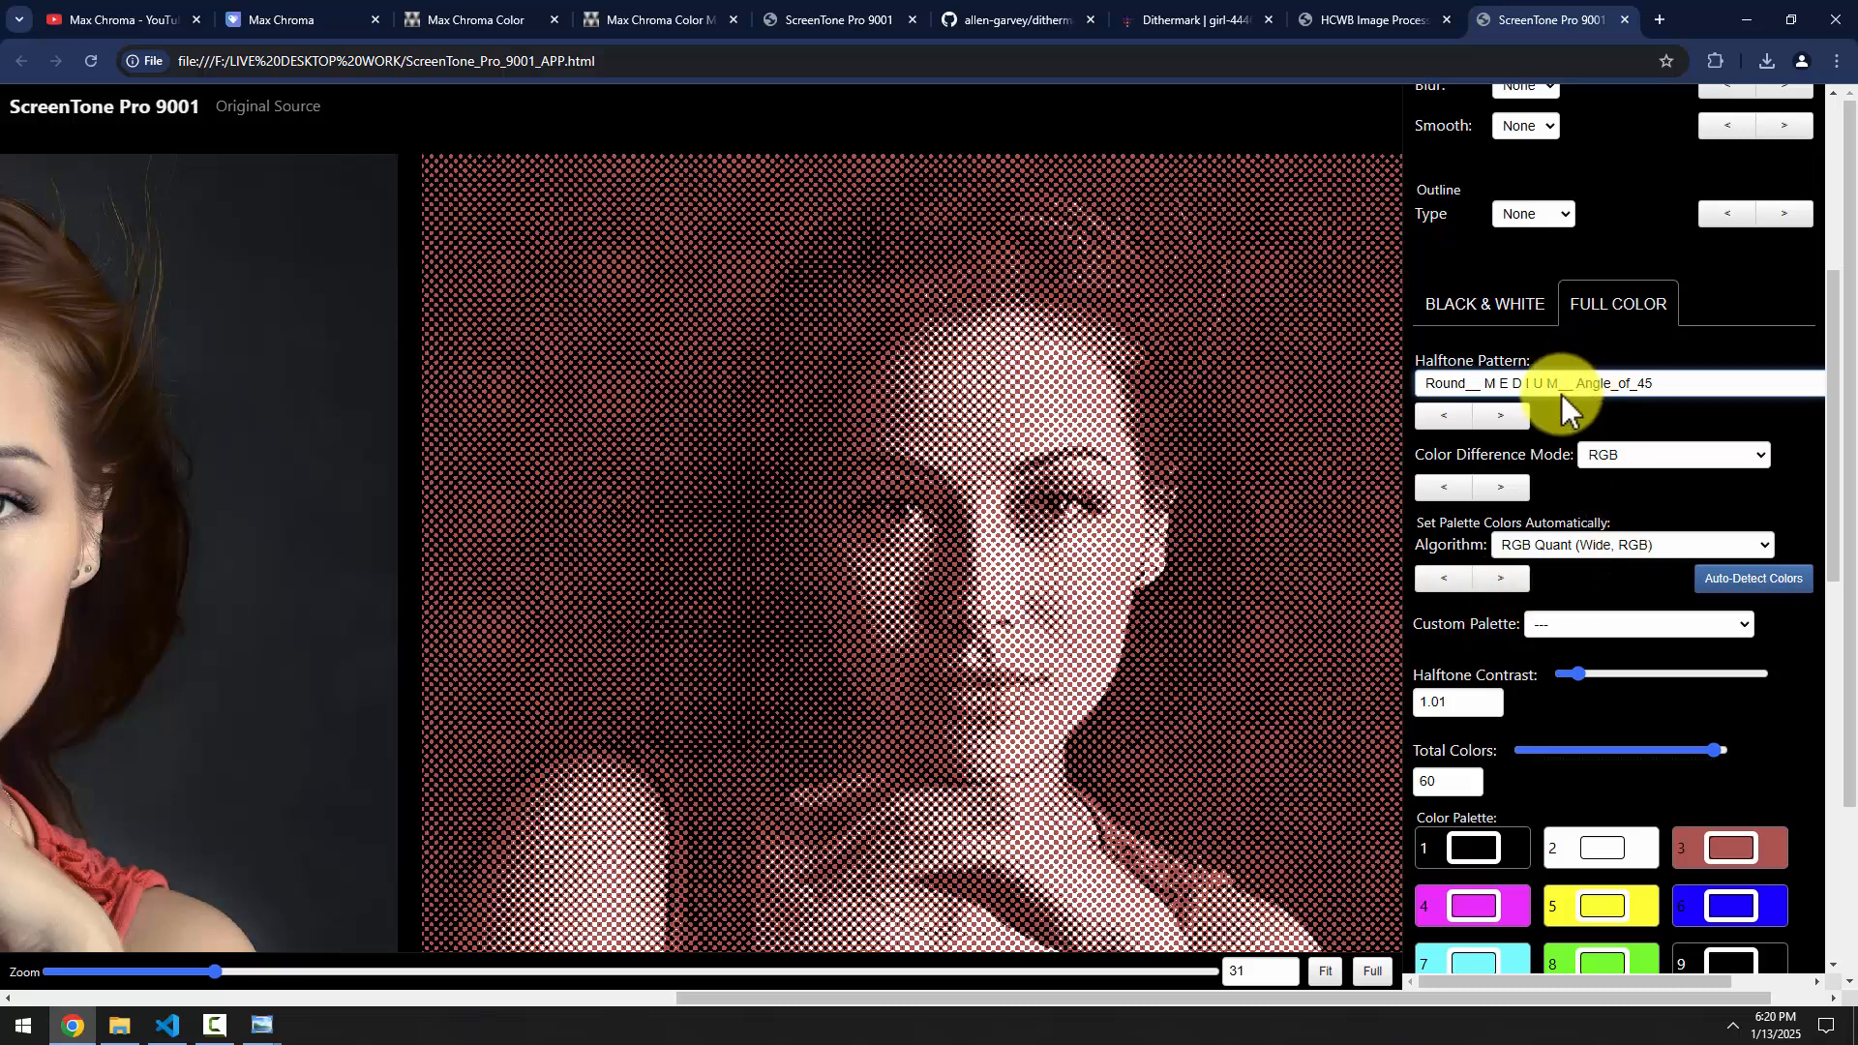
Set the portrait's full-color halftone pattern to Ellipse MEDIUM Angle_of_22pt5
{"action": "scroll", "coordinate": [1448, 148], "scroll_direction": "up", "scroll_amount": 4}
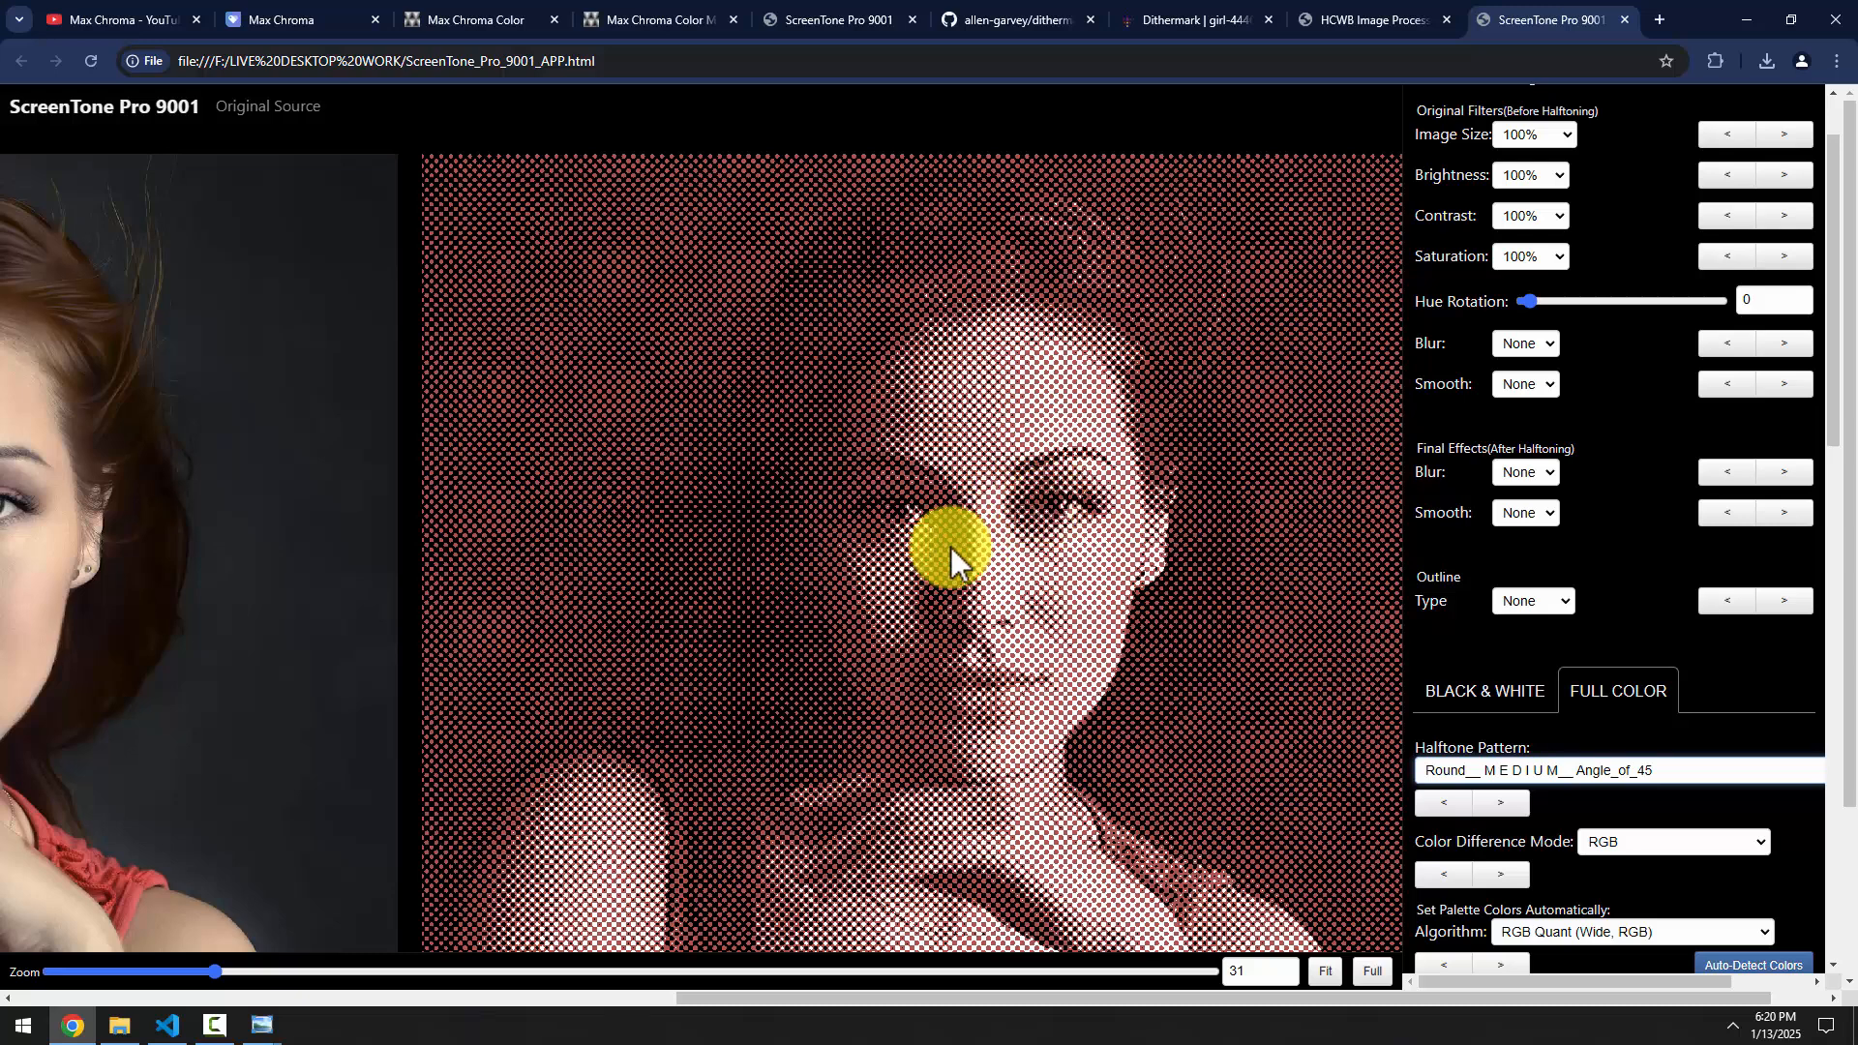
{"action": "left_click", "coordinate": [1584, 768]}
{"action": "scroll", "coordinate": [1588, 580], "scroll_direction": "down", "scroll_amount": 6}
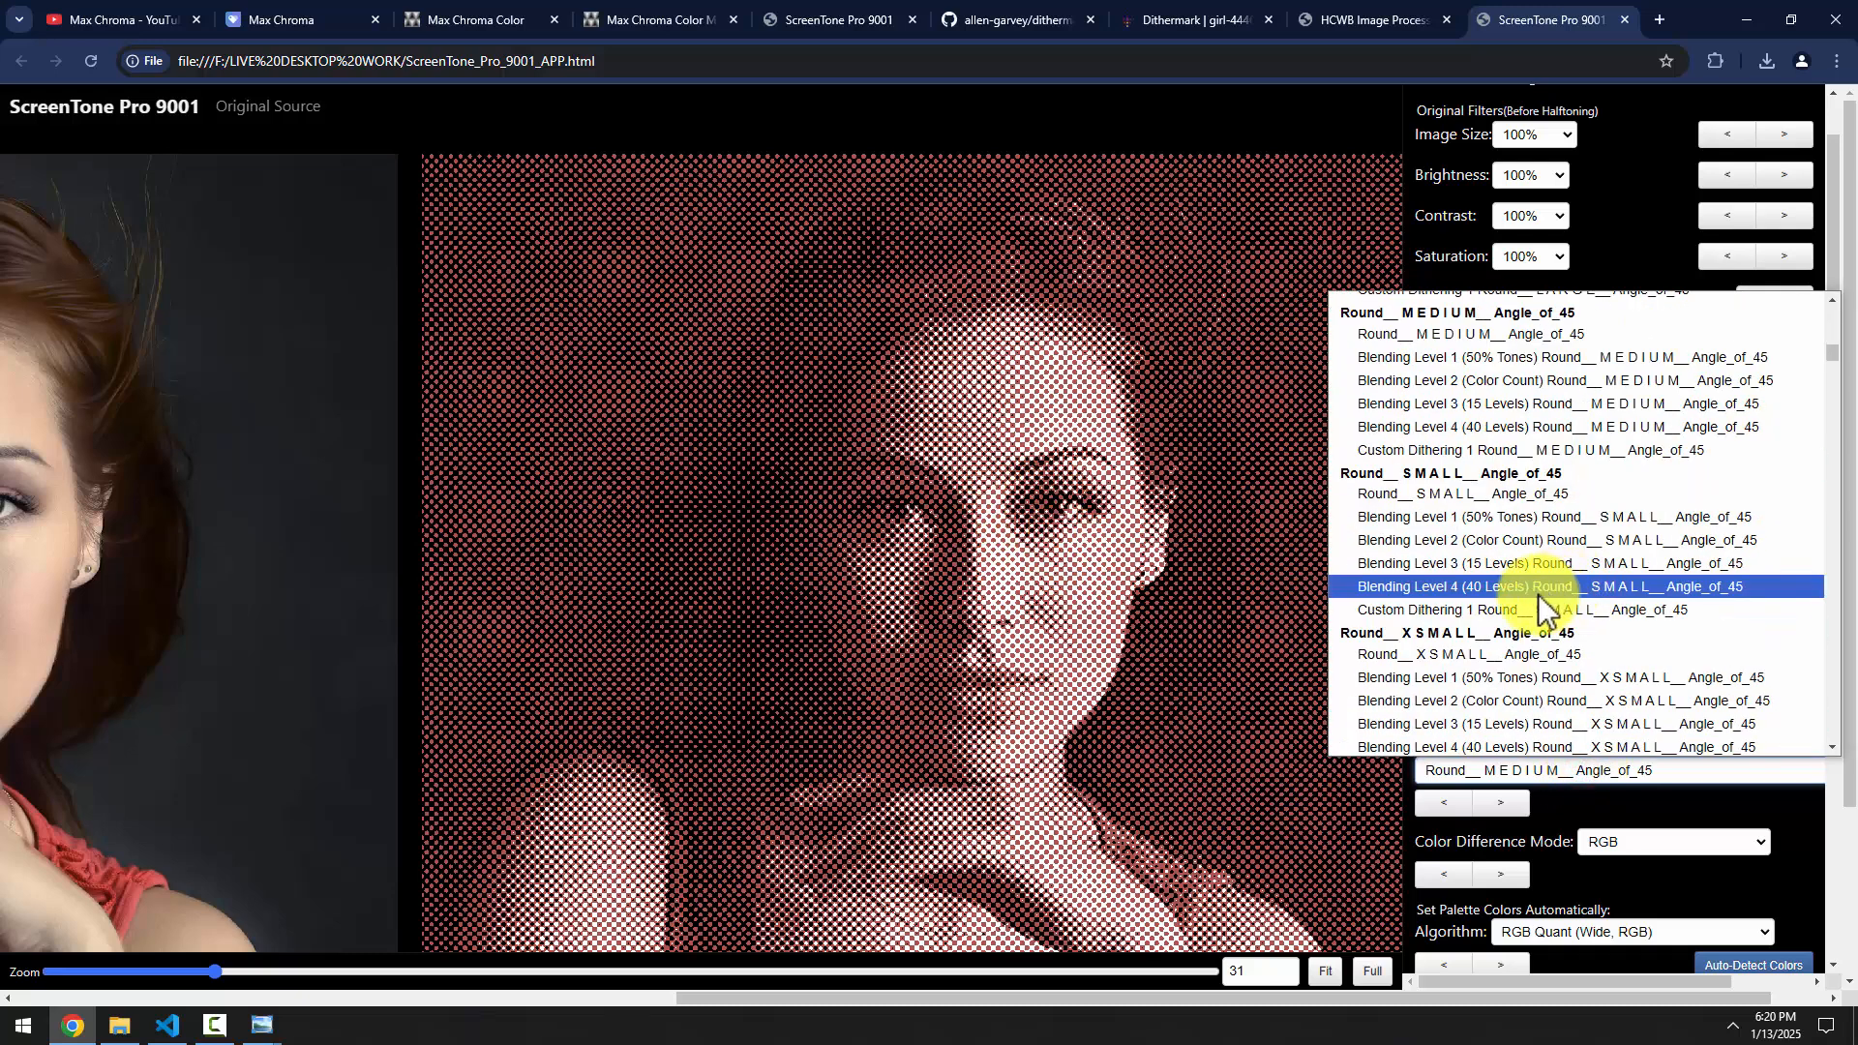
{"action": "scroll", "coordinate": [1520, 605], "scroll_direction": "down", "scroll_amount": 10}
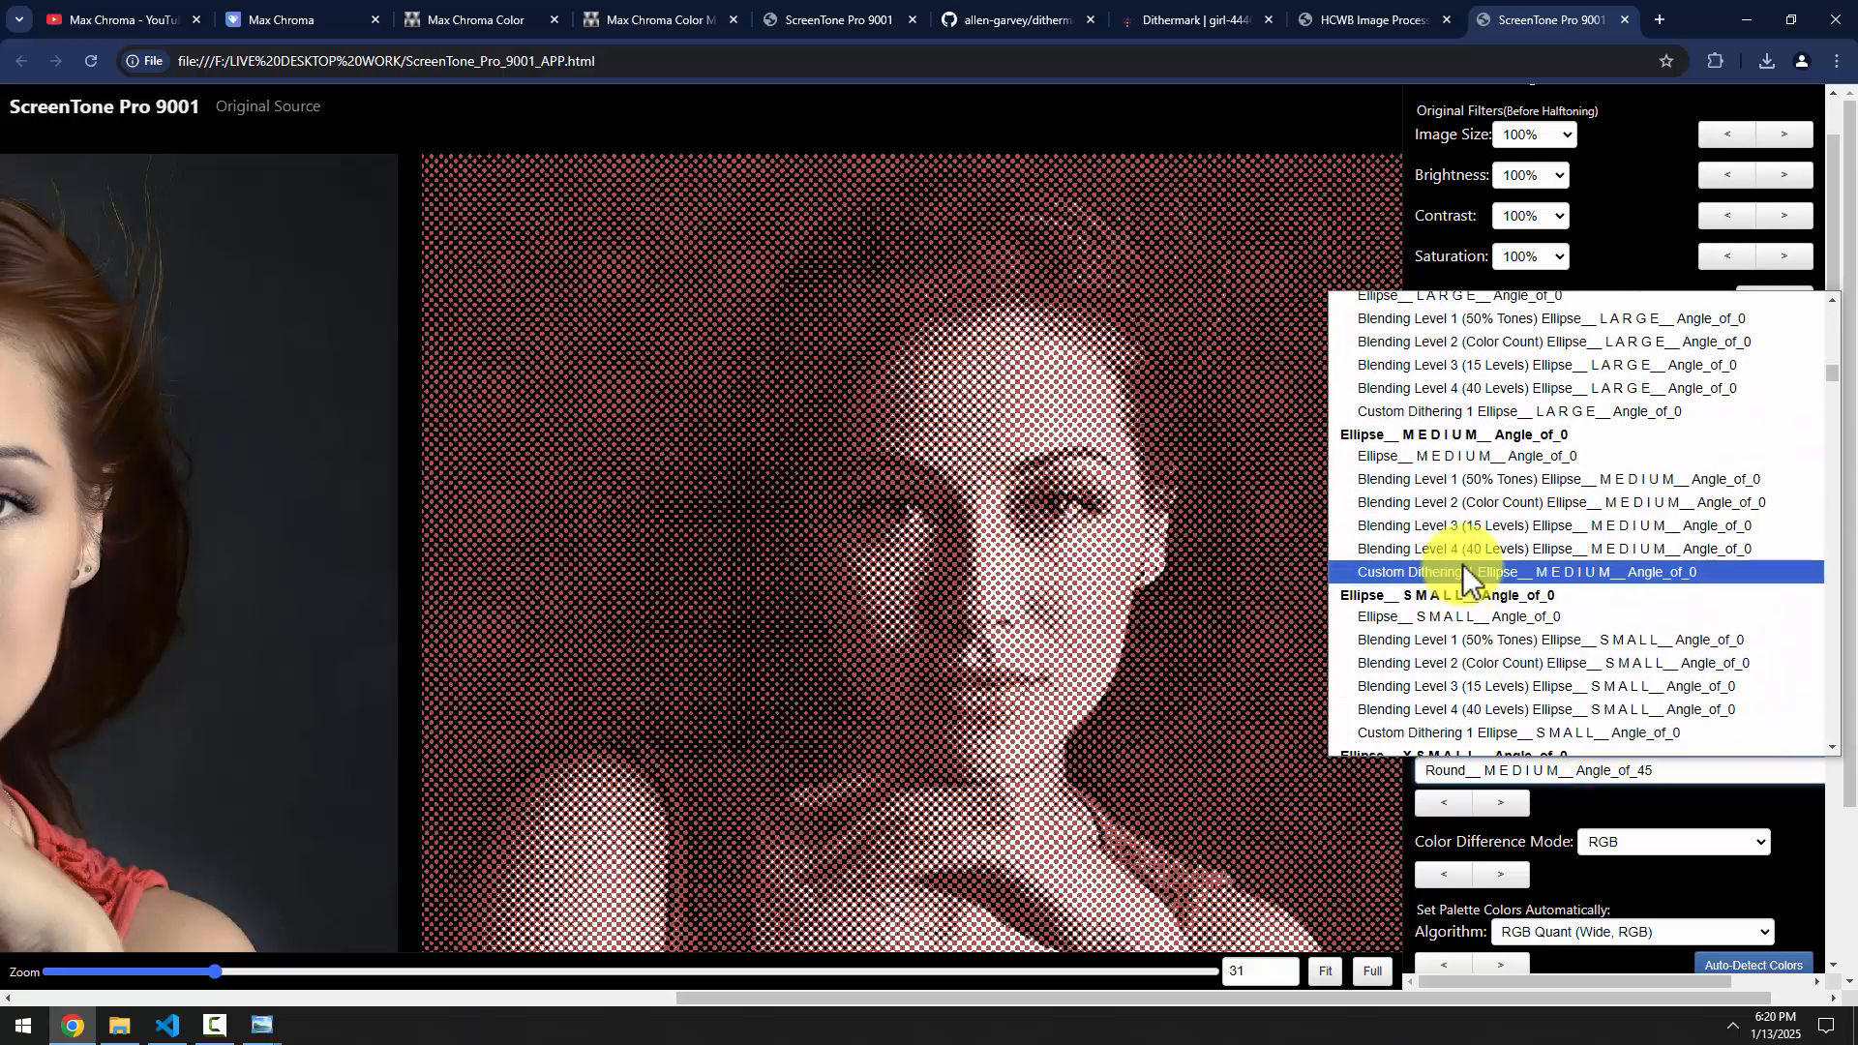
{"action": "scroll", "coordinate": [1466, 571], "scroll_direction": "down", "scroll_amount": 4}
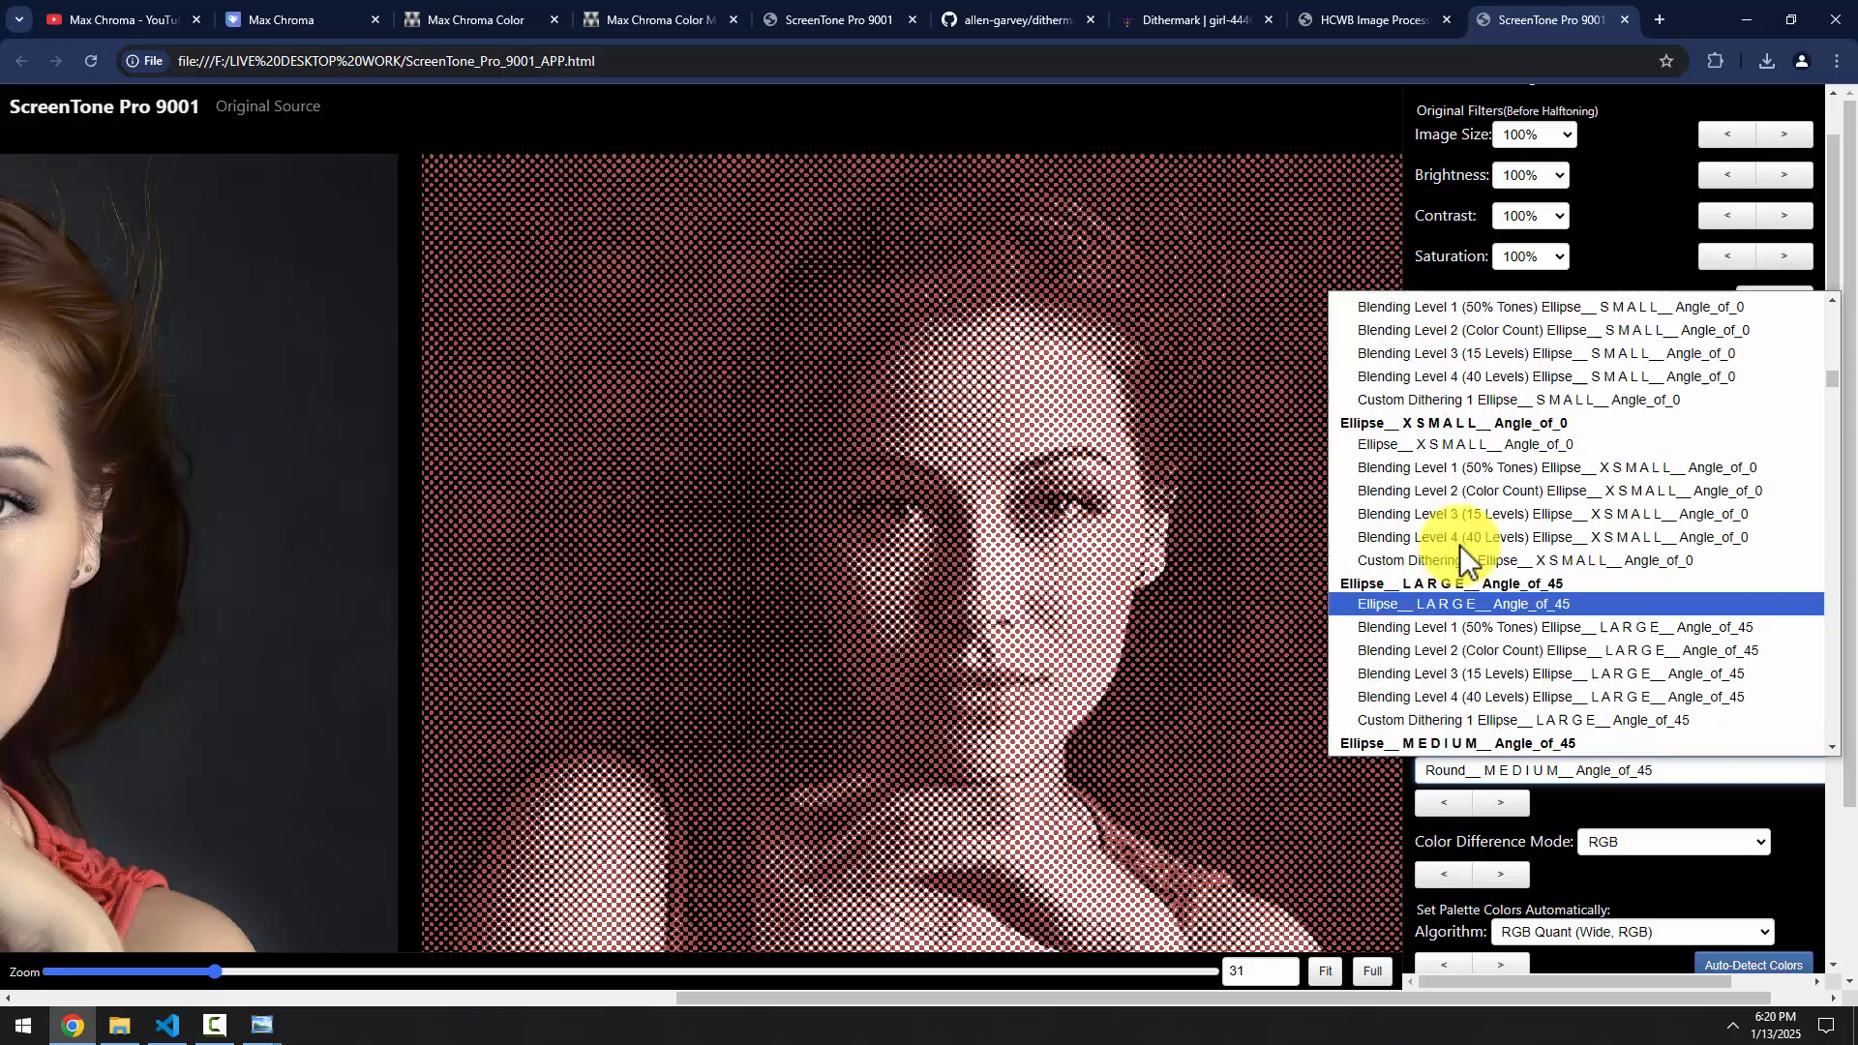
{"action": "scroll", "coordinate": [1461, 556], "scroll_direction": "down", "scroll_amount": 4}
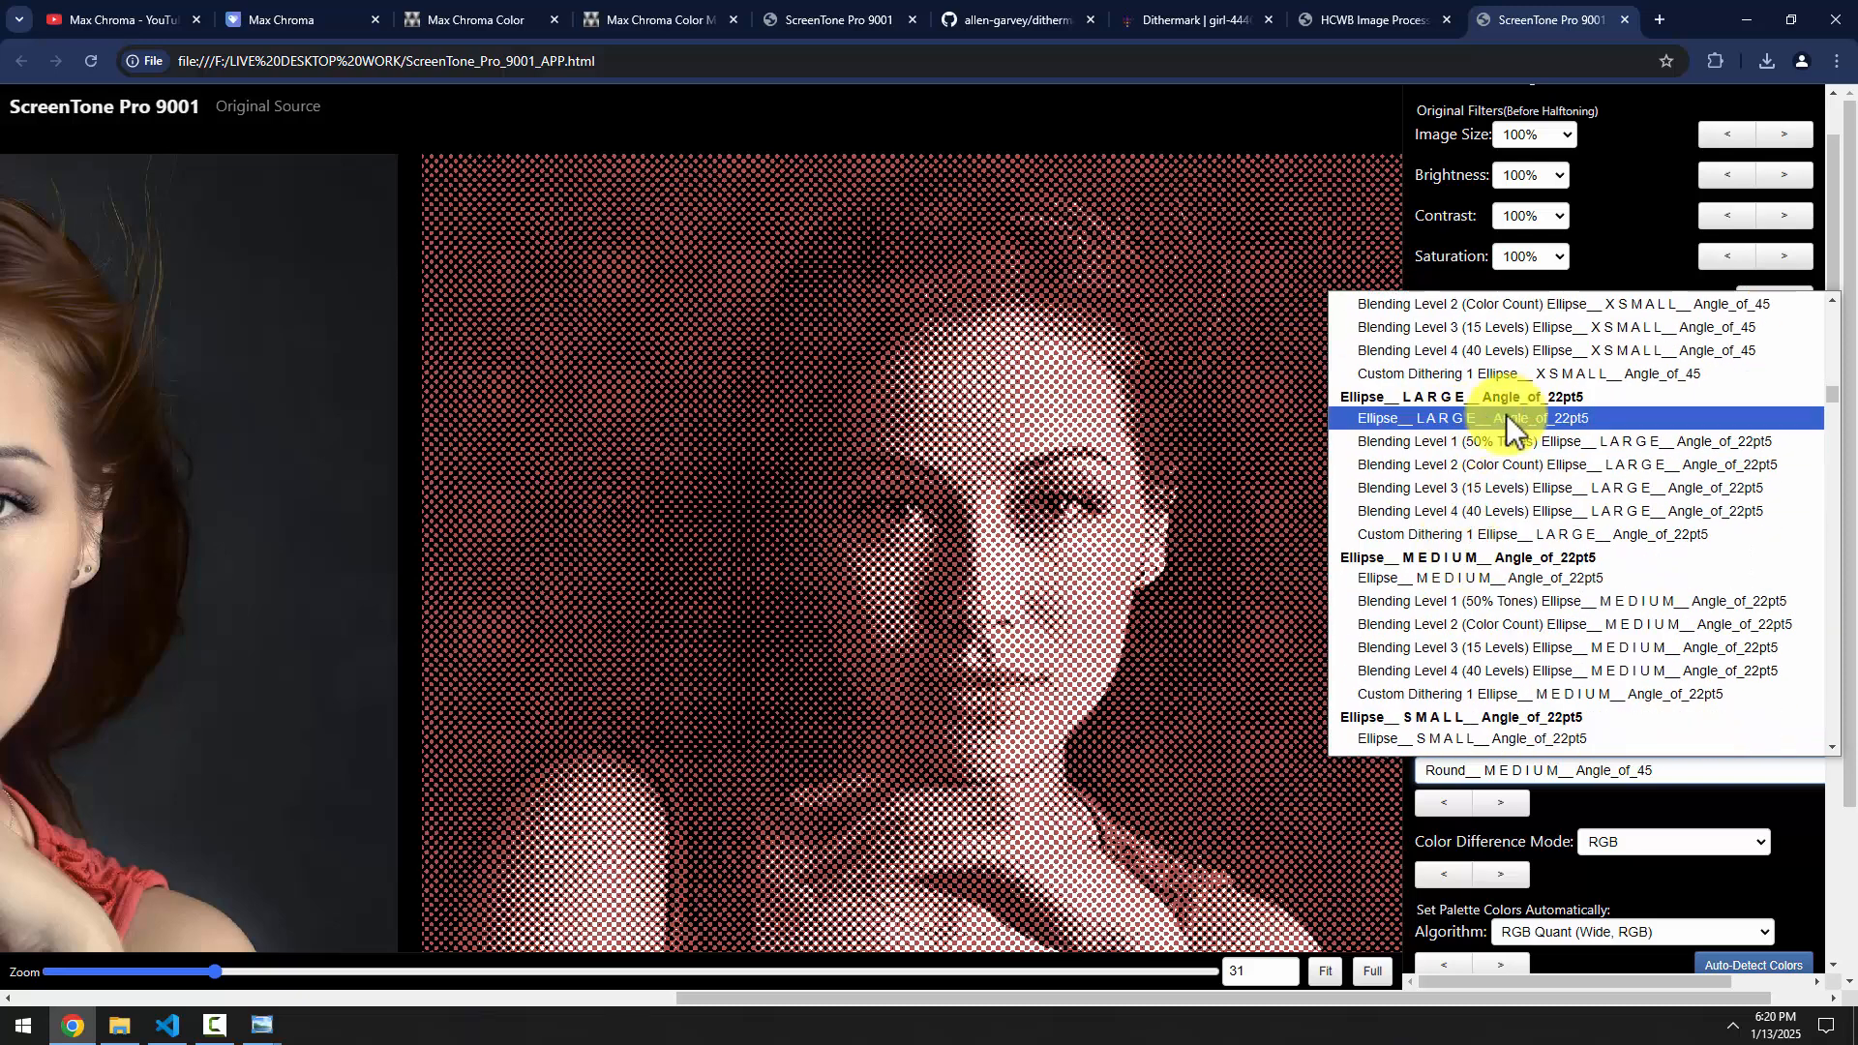
{"action": "scroll", "coordinate": [1560, 561], "scroll_direction": "up", "scroll_amount": 1}
{"action": "scroll", "coordinate": [1626, 624], "scroll_direction": "down", "scroll_amount": 1}
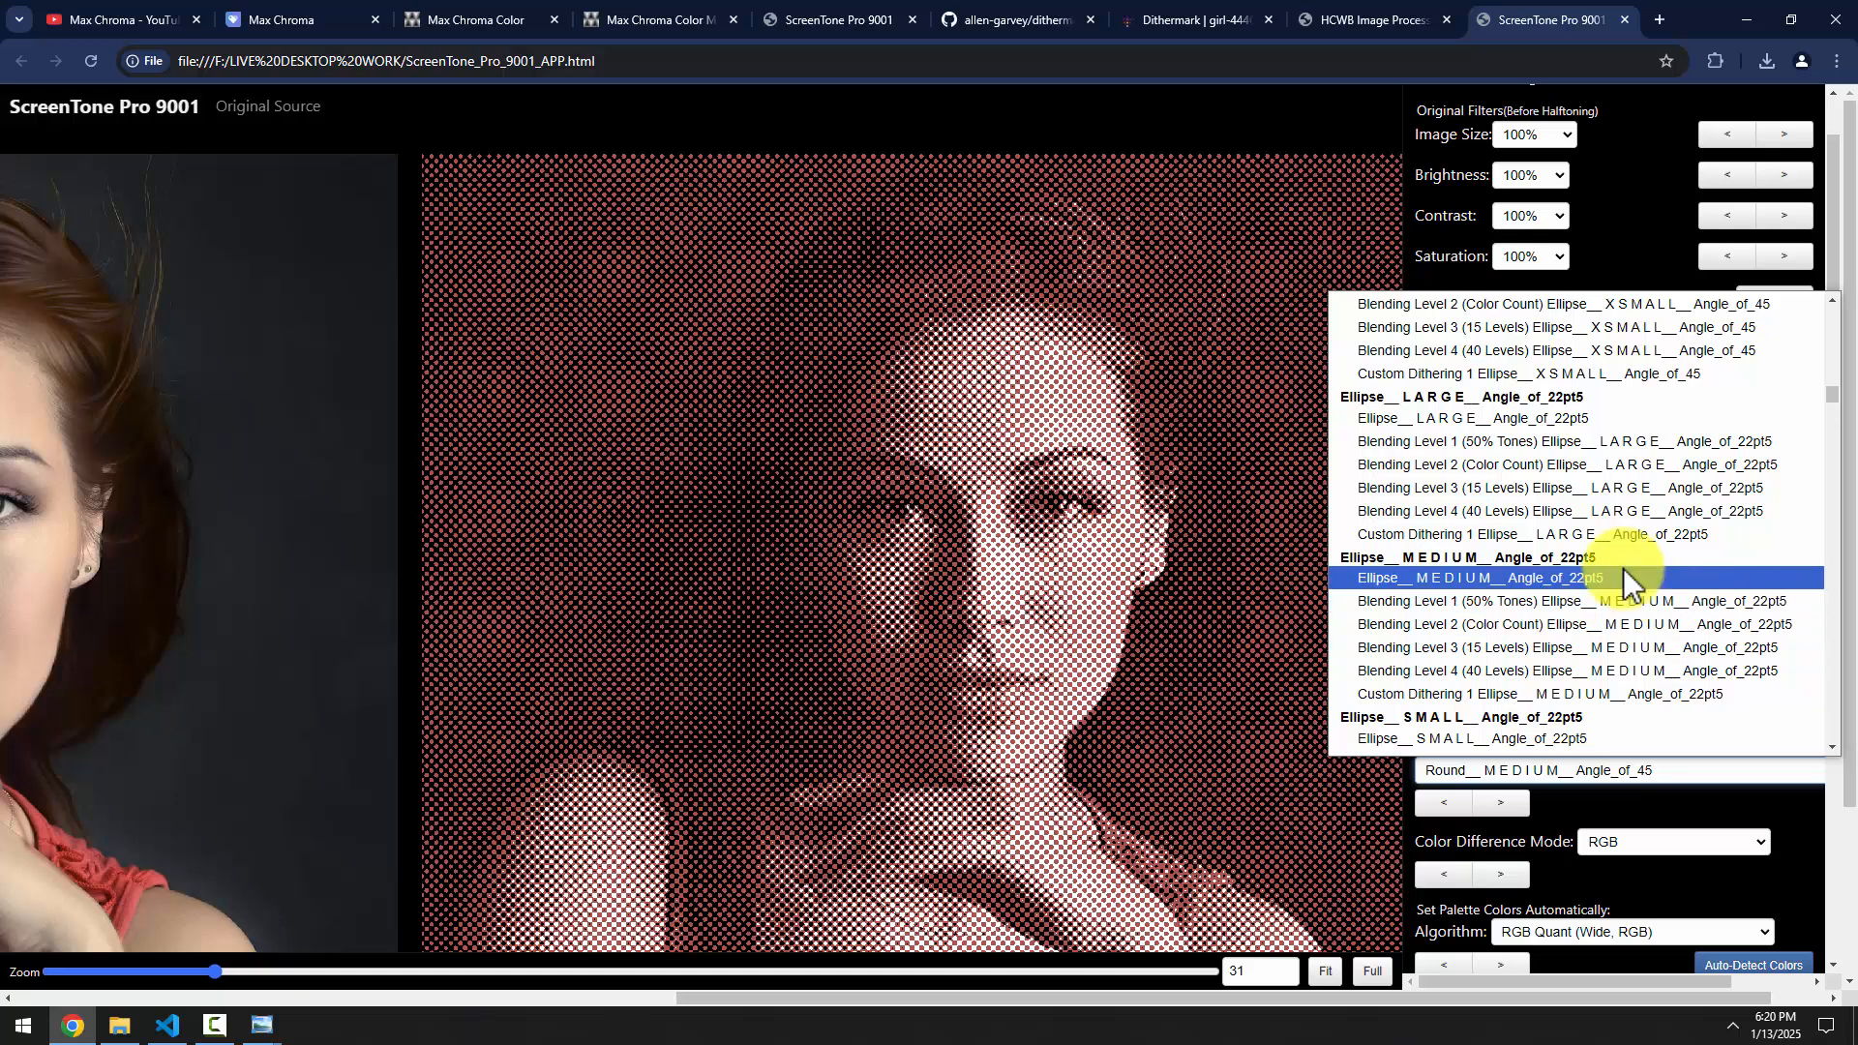
{"action": "scroll", "coordinate": [1611, 566], "scroll_direction": "up", "scroll_amount": 4}
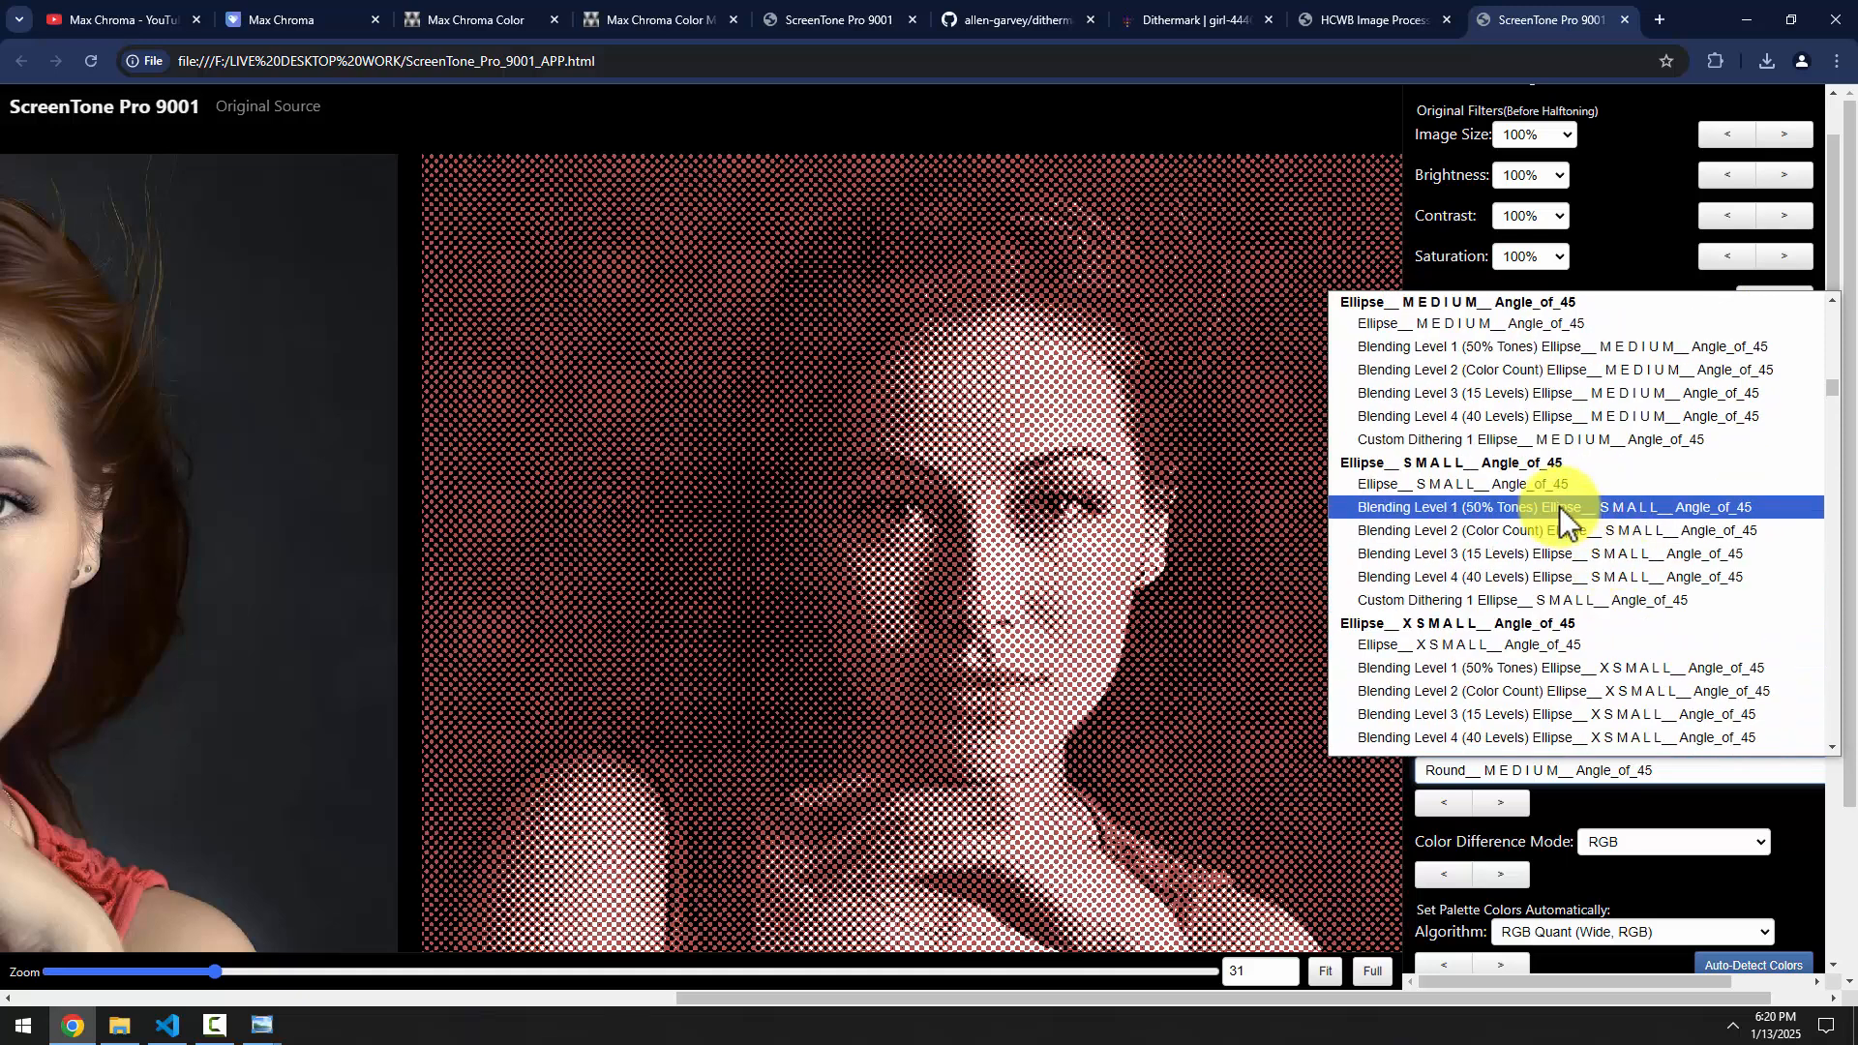
{"action": "scroll", "coordinate": [1562, 520], "scroll_direction": "up", "scroll_amount": 2}
{"action": "scroll", "coordinate": [1553, 508], "scroll_direction": "down", "scroll_amount": 5}
{"action": "scroll", "coordinate": [1548, 542], "scroll_direction": "up", "scroll_amount": 1}
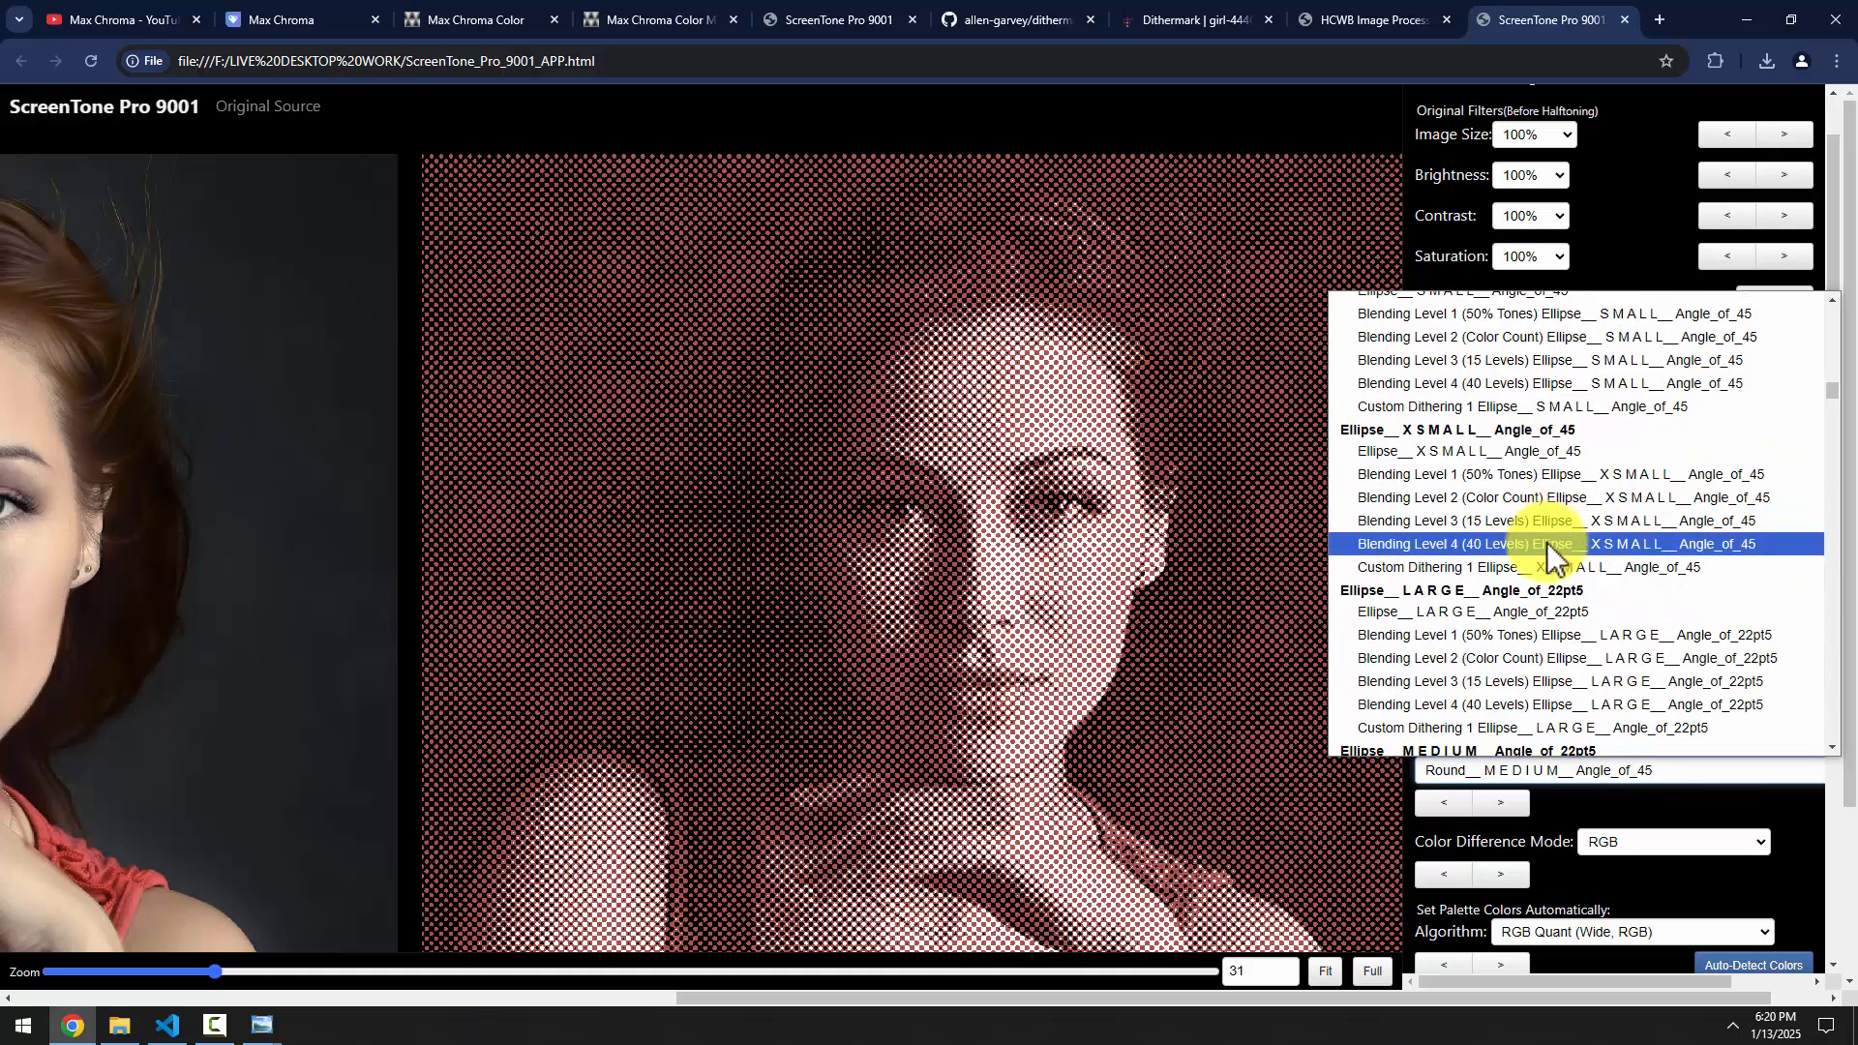
{"action": "scroll", "coordinate": [1549, 550], "scroll_direction": "down", "scroll_amount": 2}
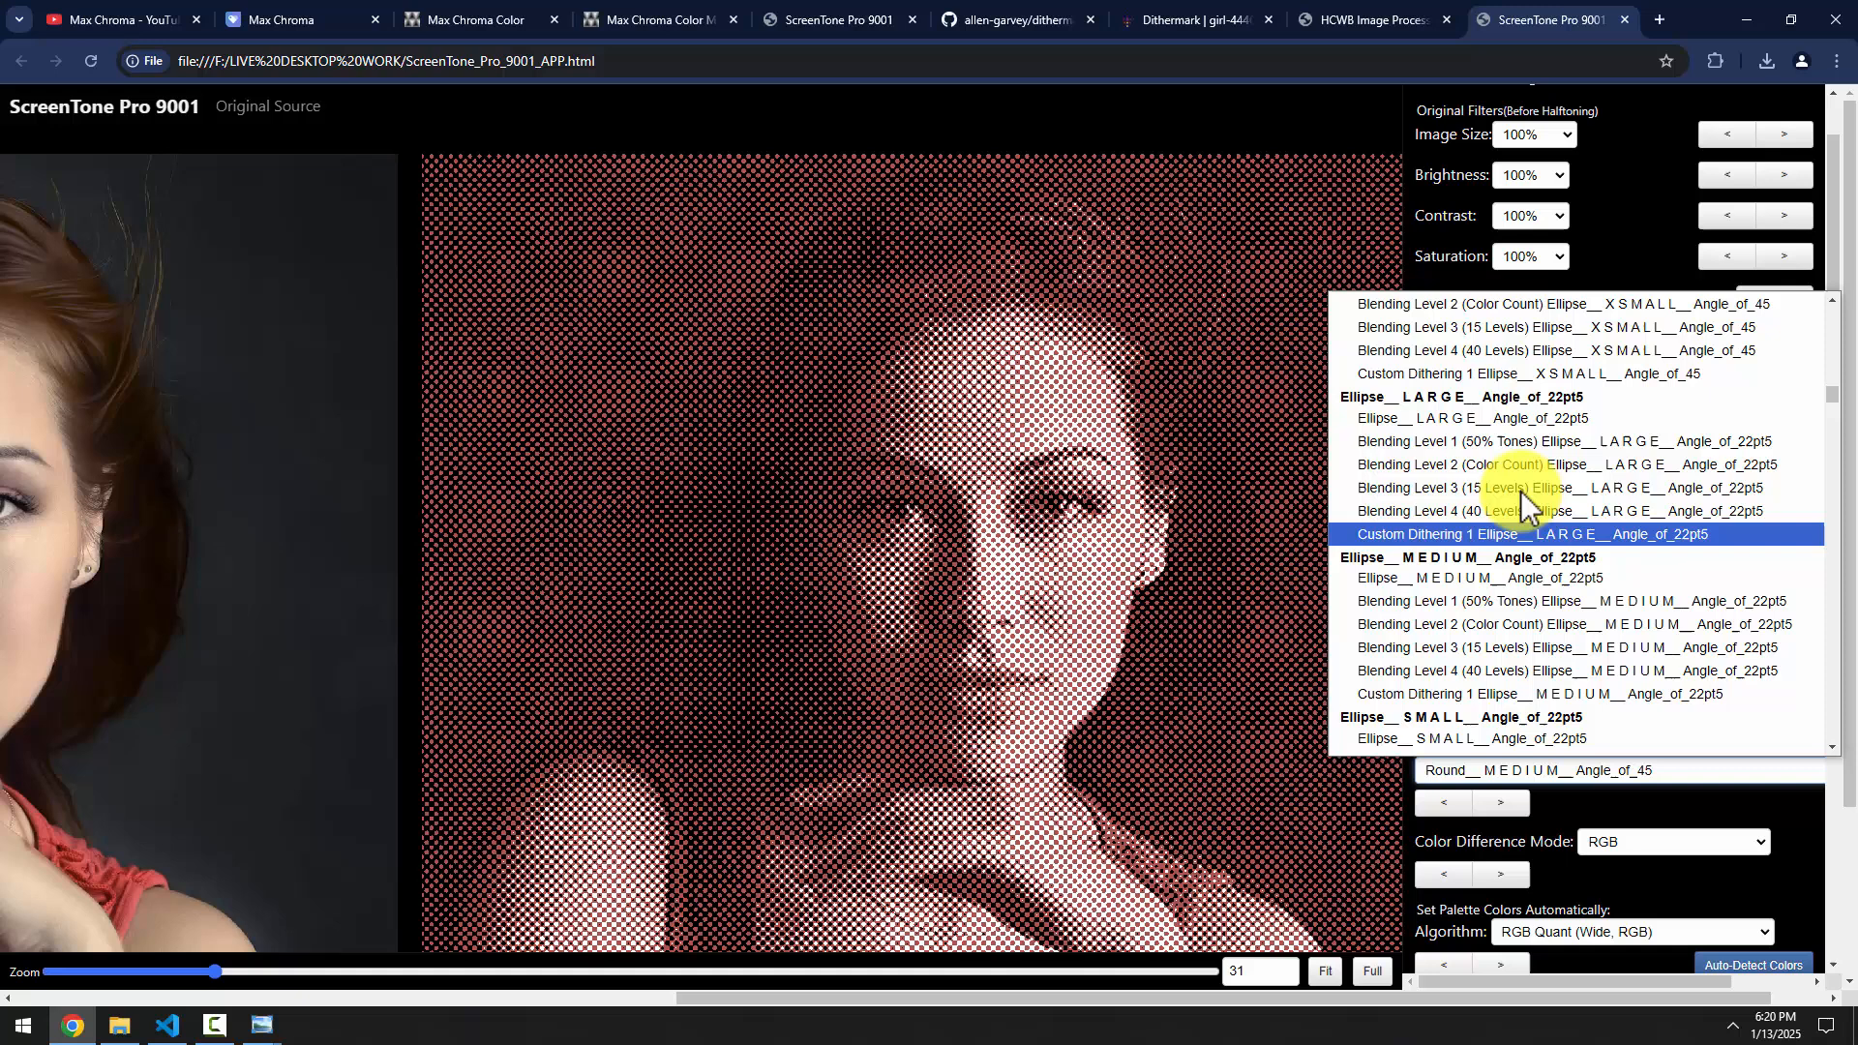
{"action": "left_click", "coordinate": [1514, 578]}
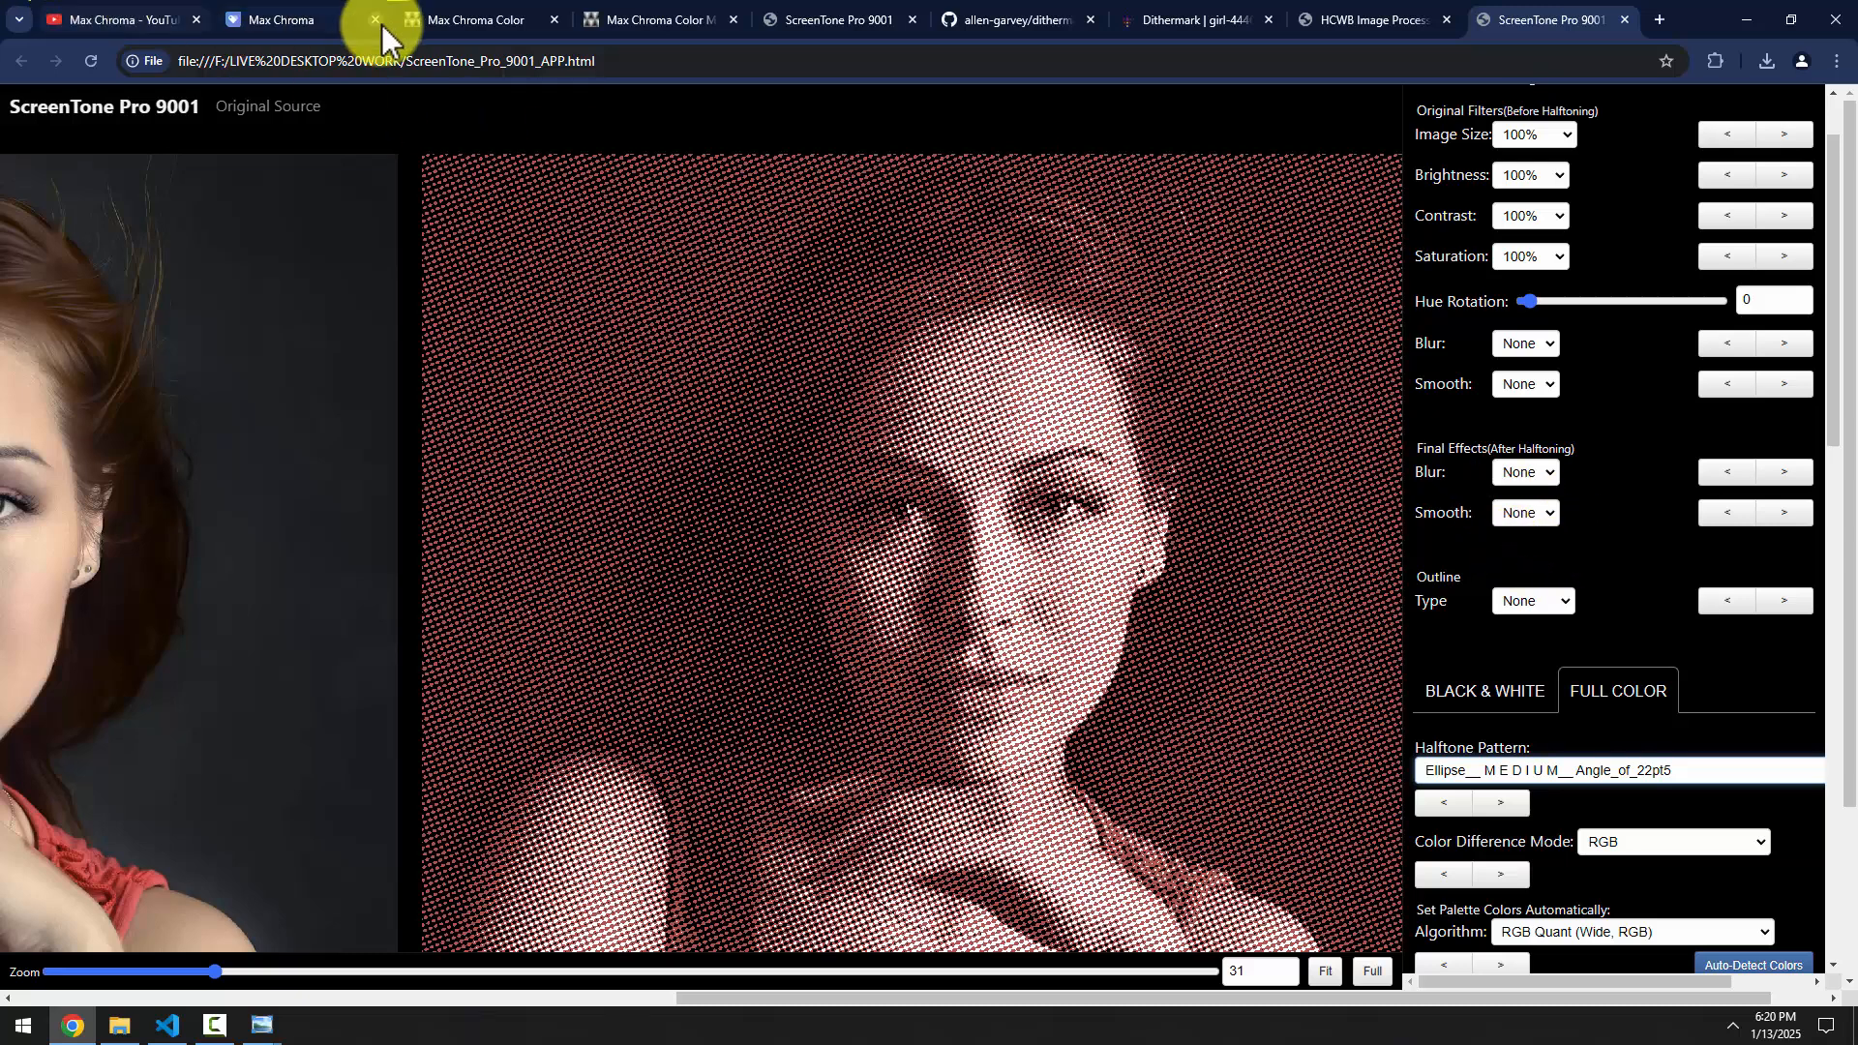
View the product listings on the Max Chroma shop page, and return to ScreenTone Pro 9001
{"action": "left_click", "coordinate": [344, 23]}
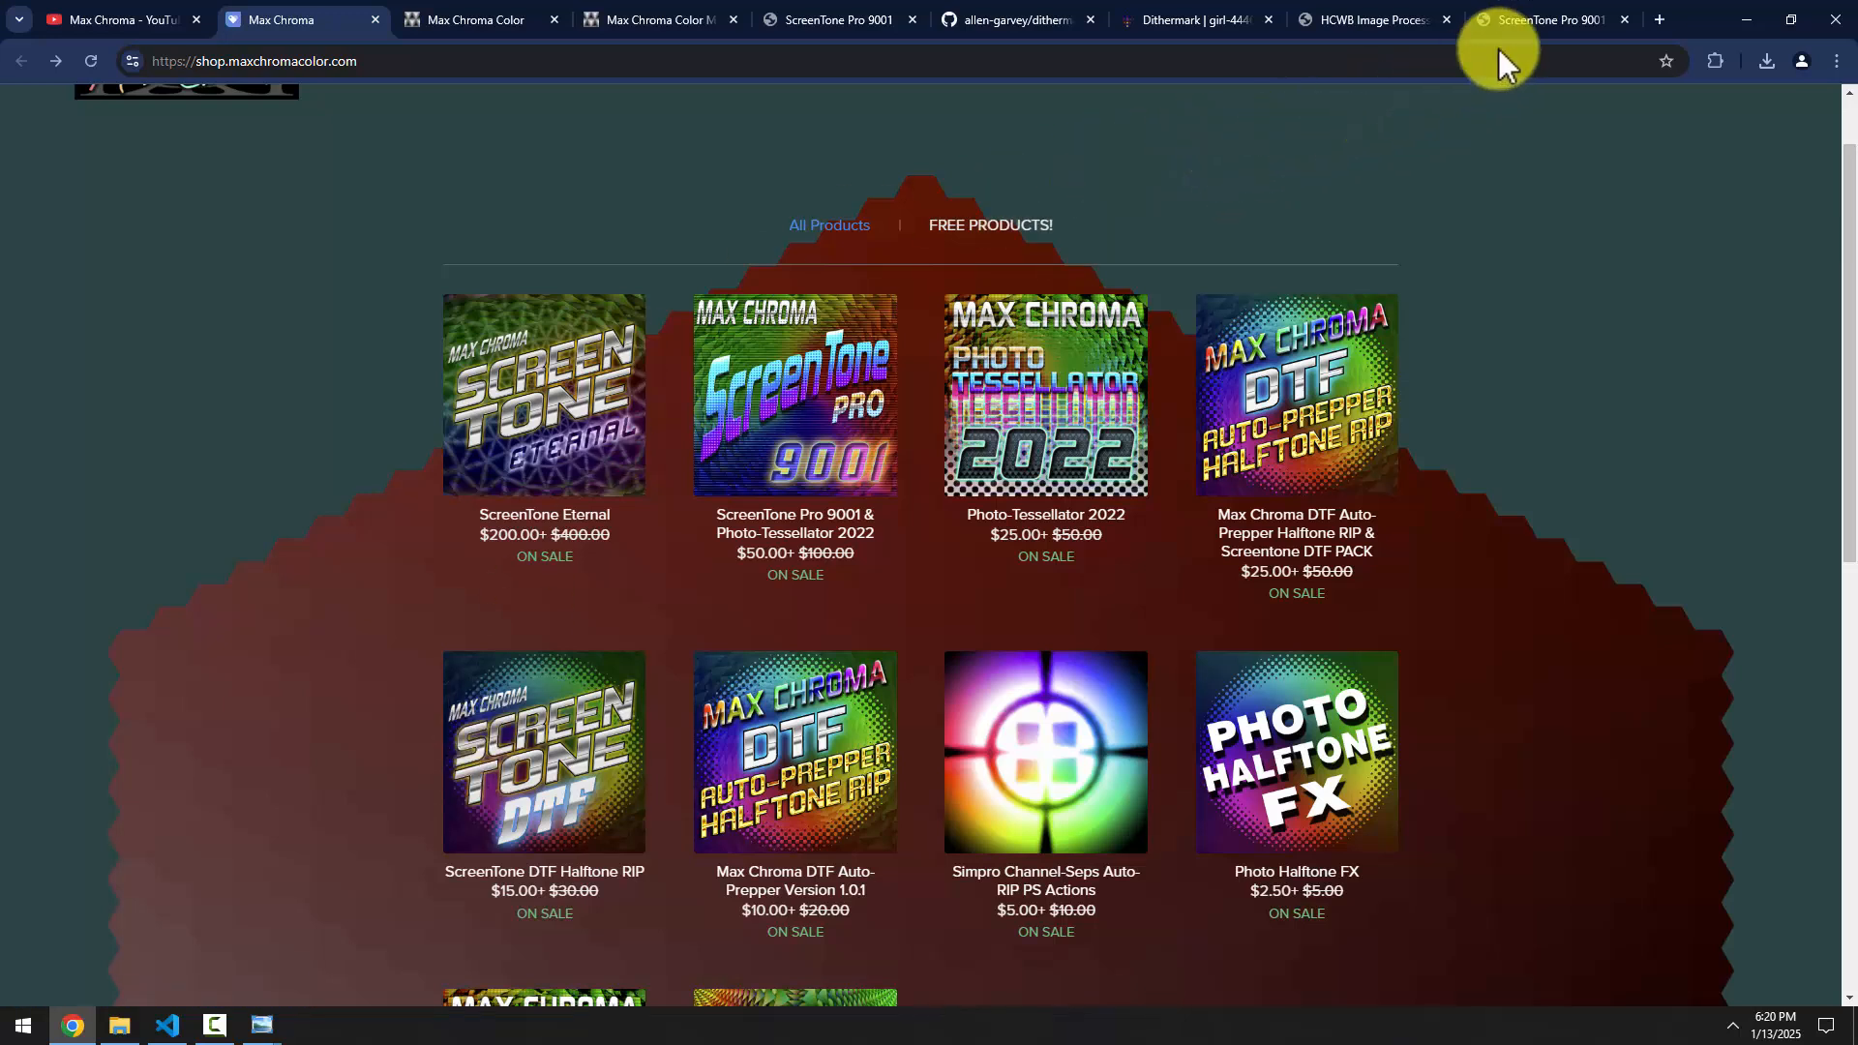
{"action": "left_click", "coordinate": [1524, 21]}
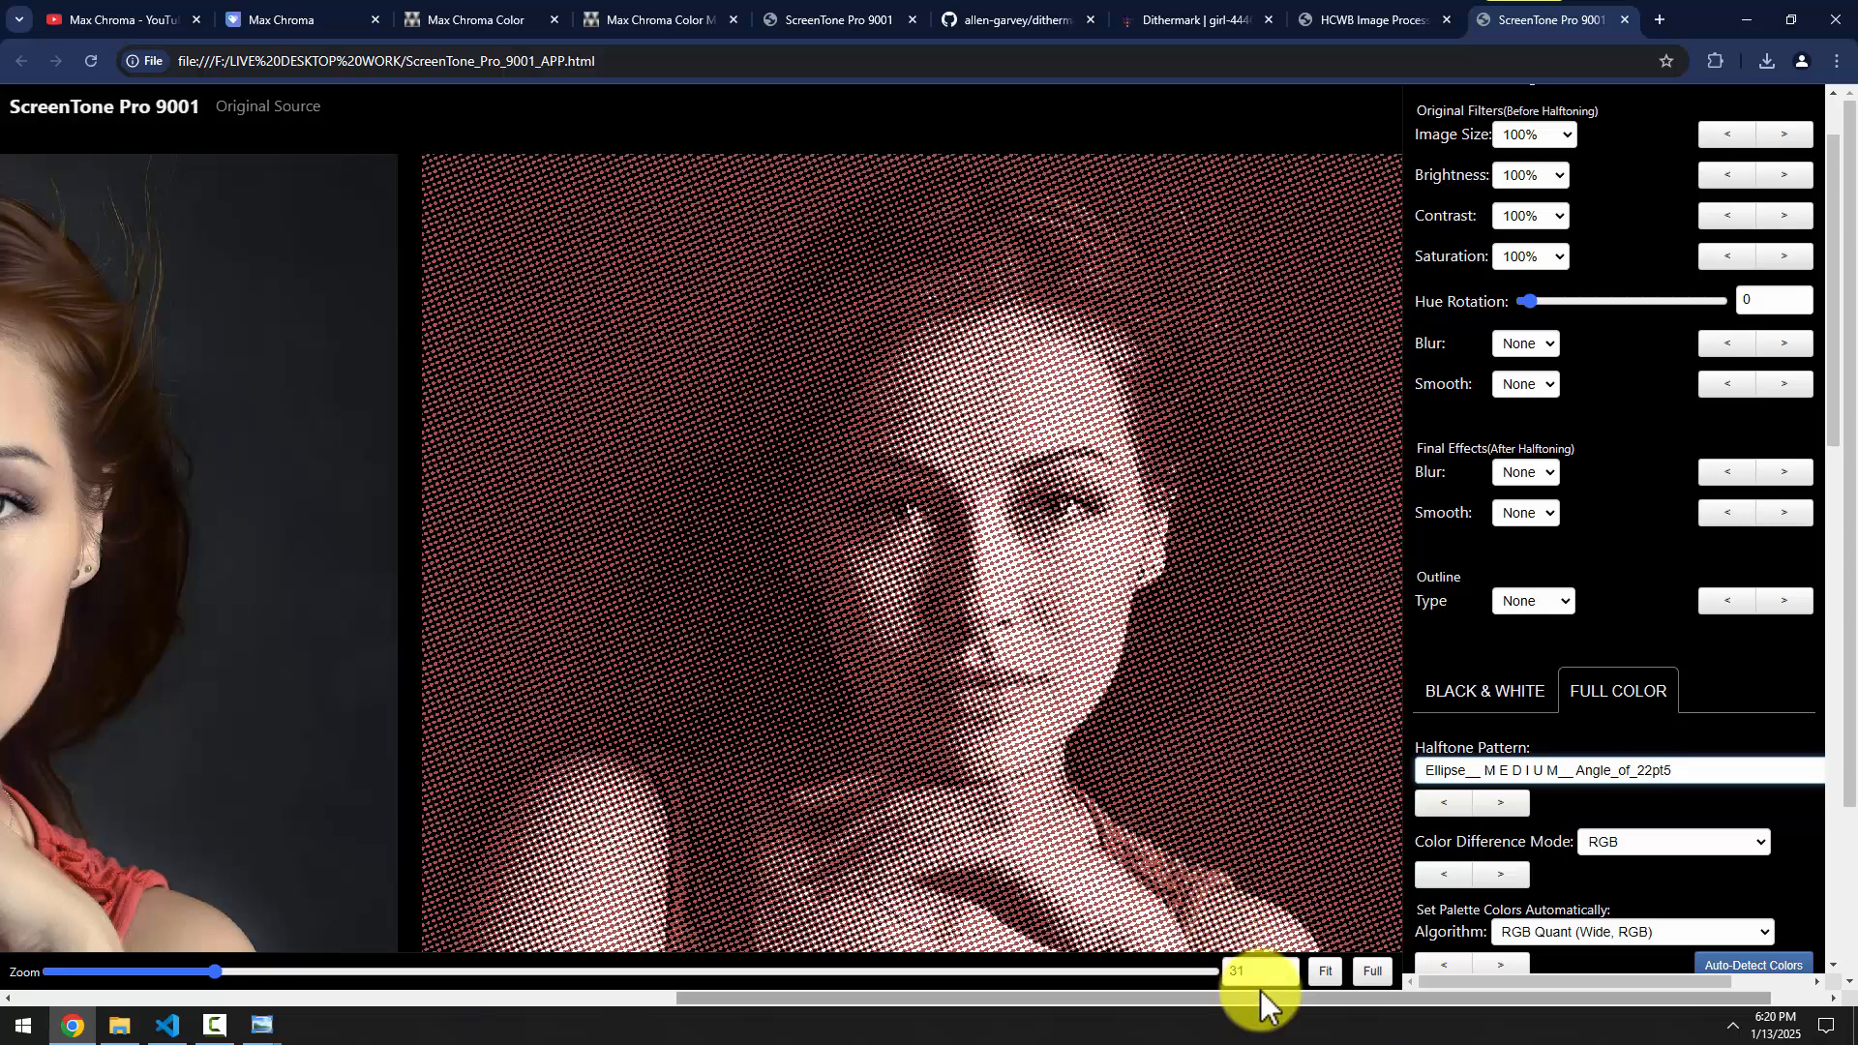
Raise the full-color halftone contrast to 2.91 and reduce the total colors to 4
{"action": "left_click_drag", "start_coordinate": [1257, 999], "coordinate": [1567, 1012]}
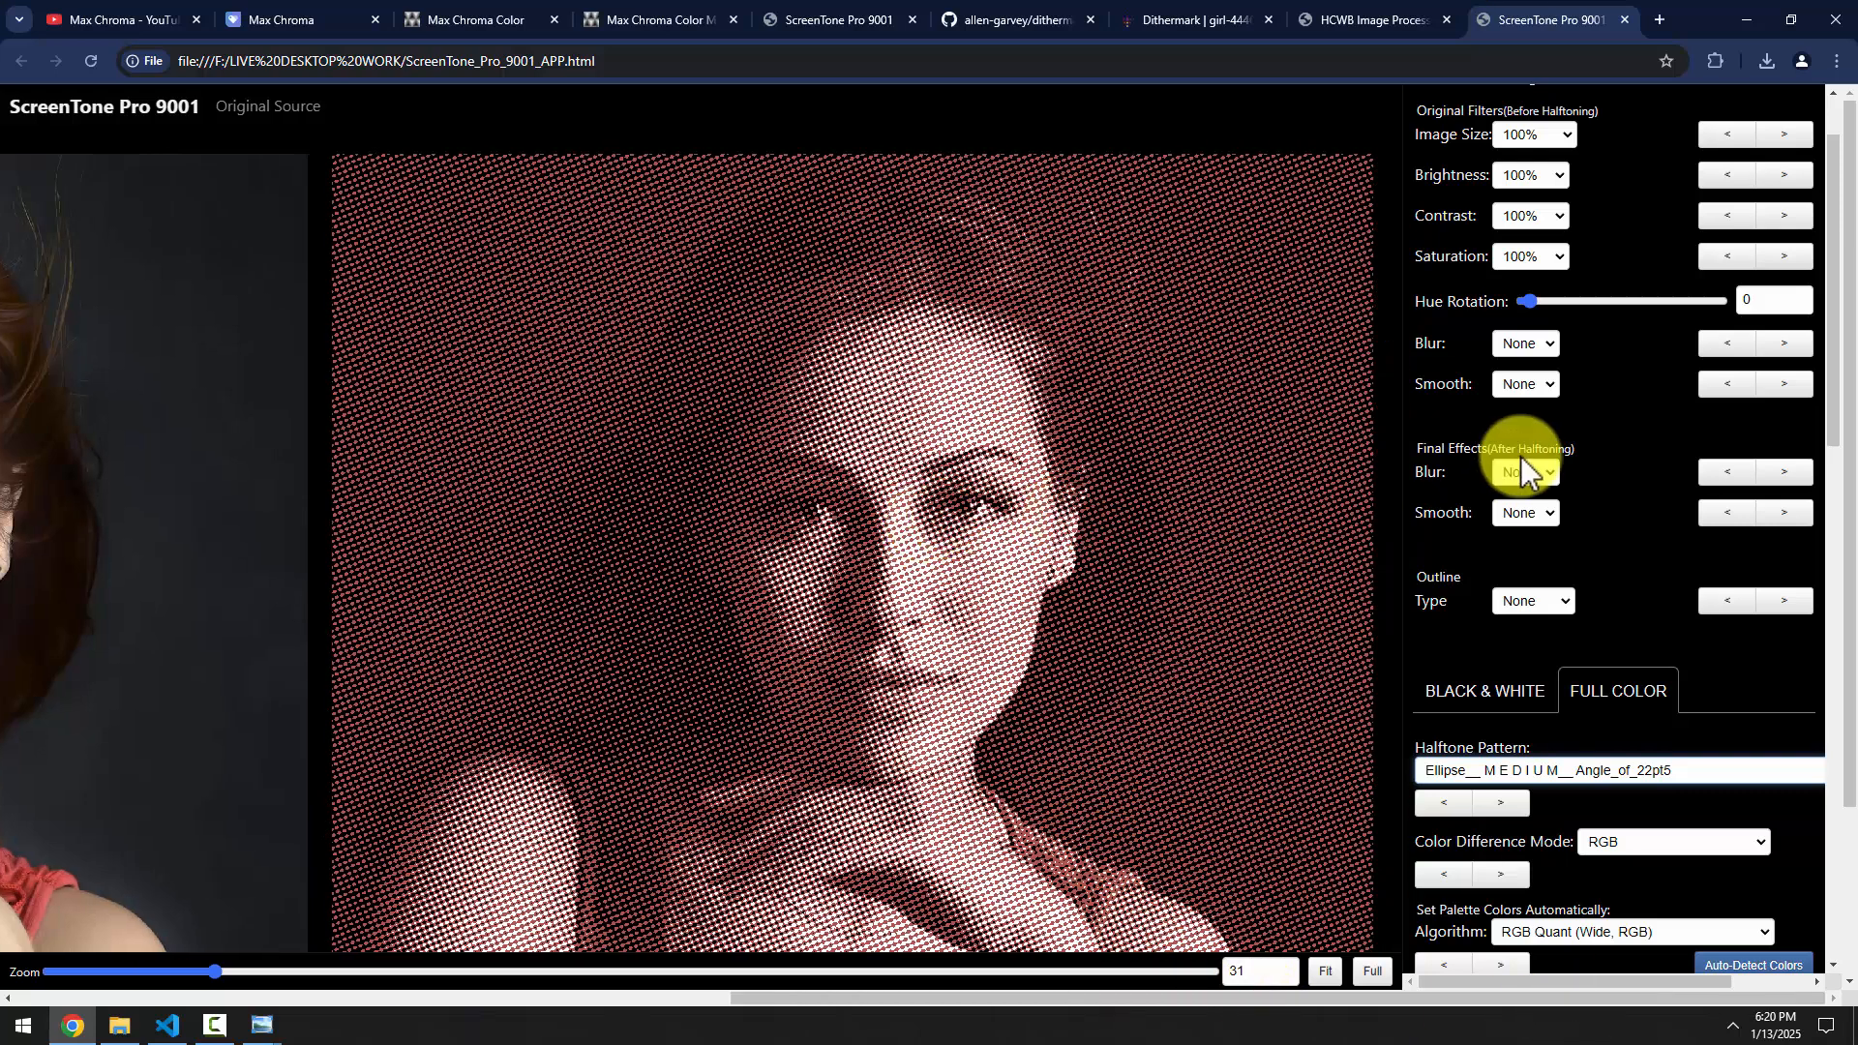
{"action": "scroll", "coordinate": [1591, 393], "scroll_direction": "down", "scroll_amount": 5}
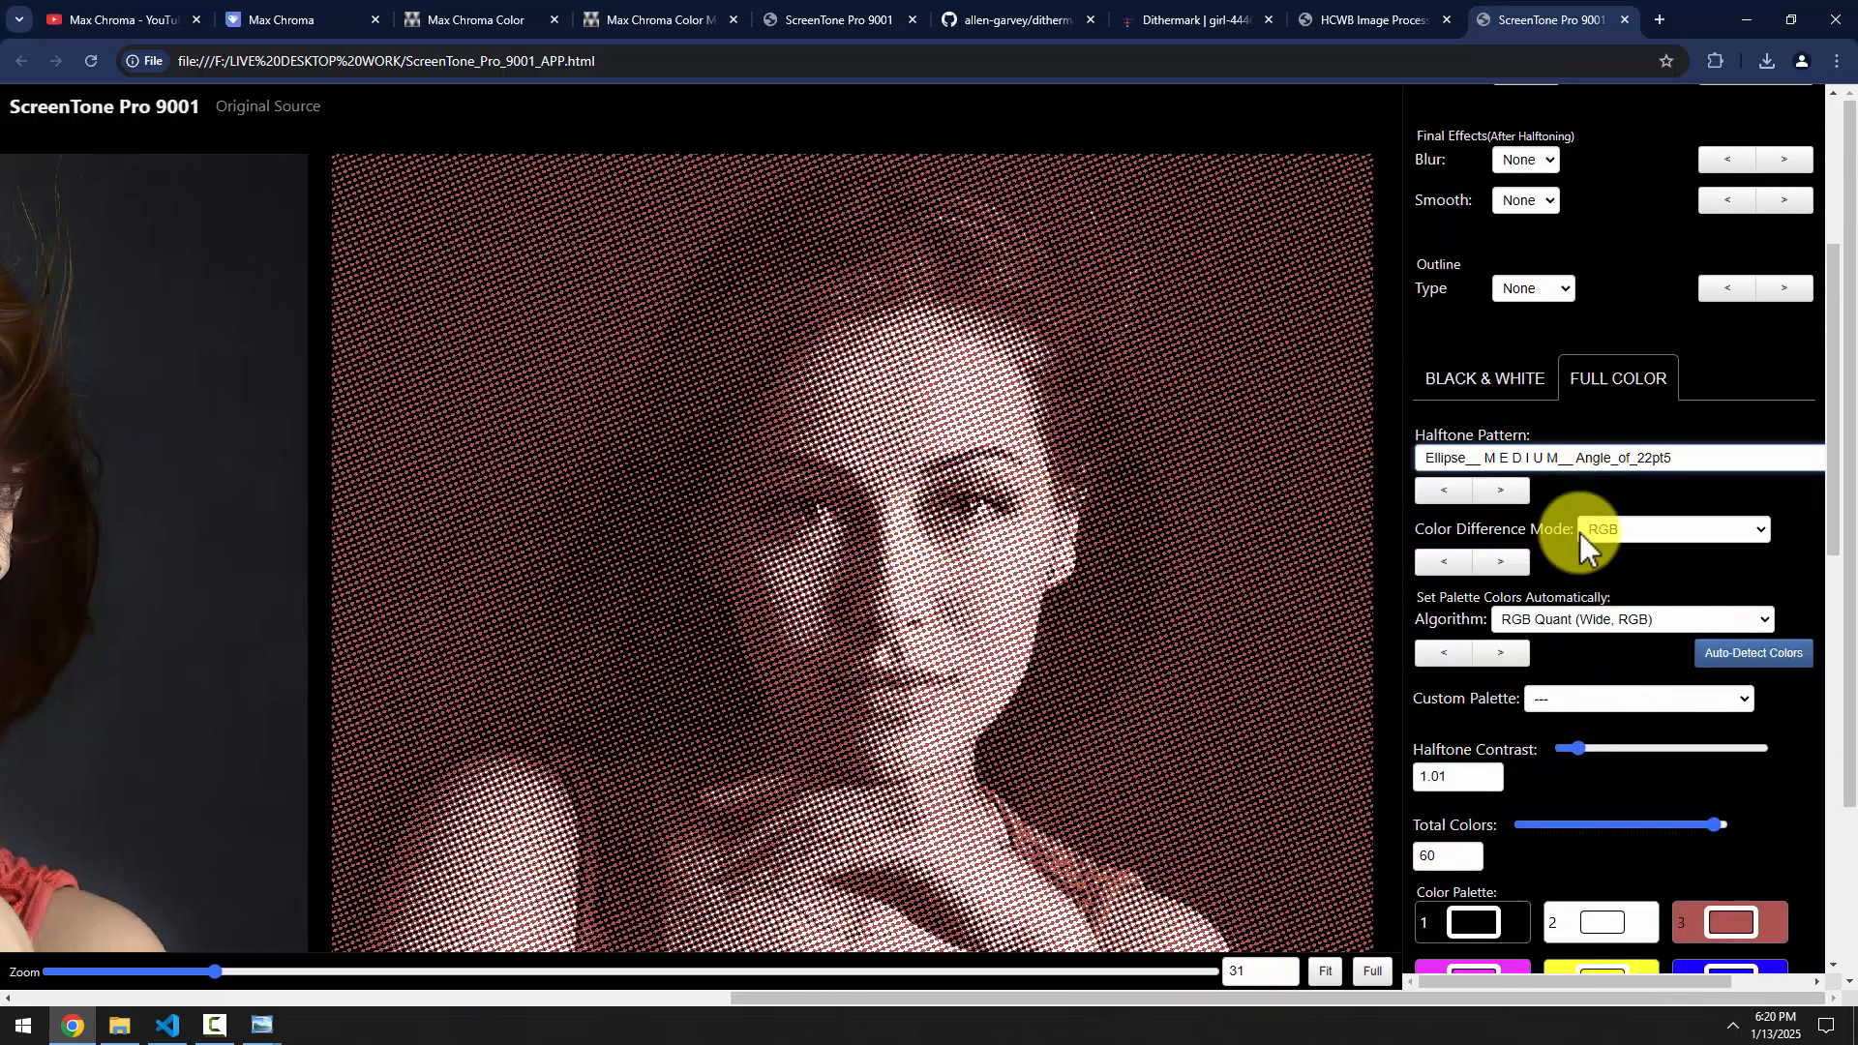
{"action": "scroll", "coordinate": [1536, 590], "scroll_direction": "down", "scroll_amount": 1}
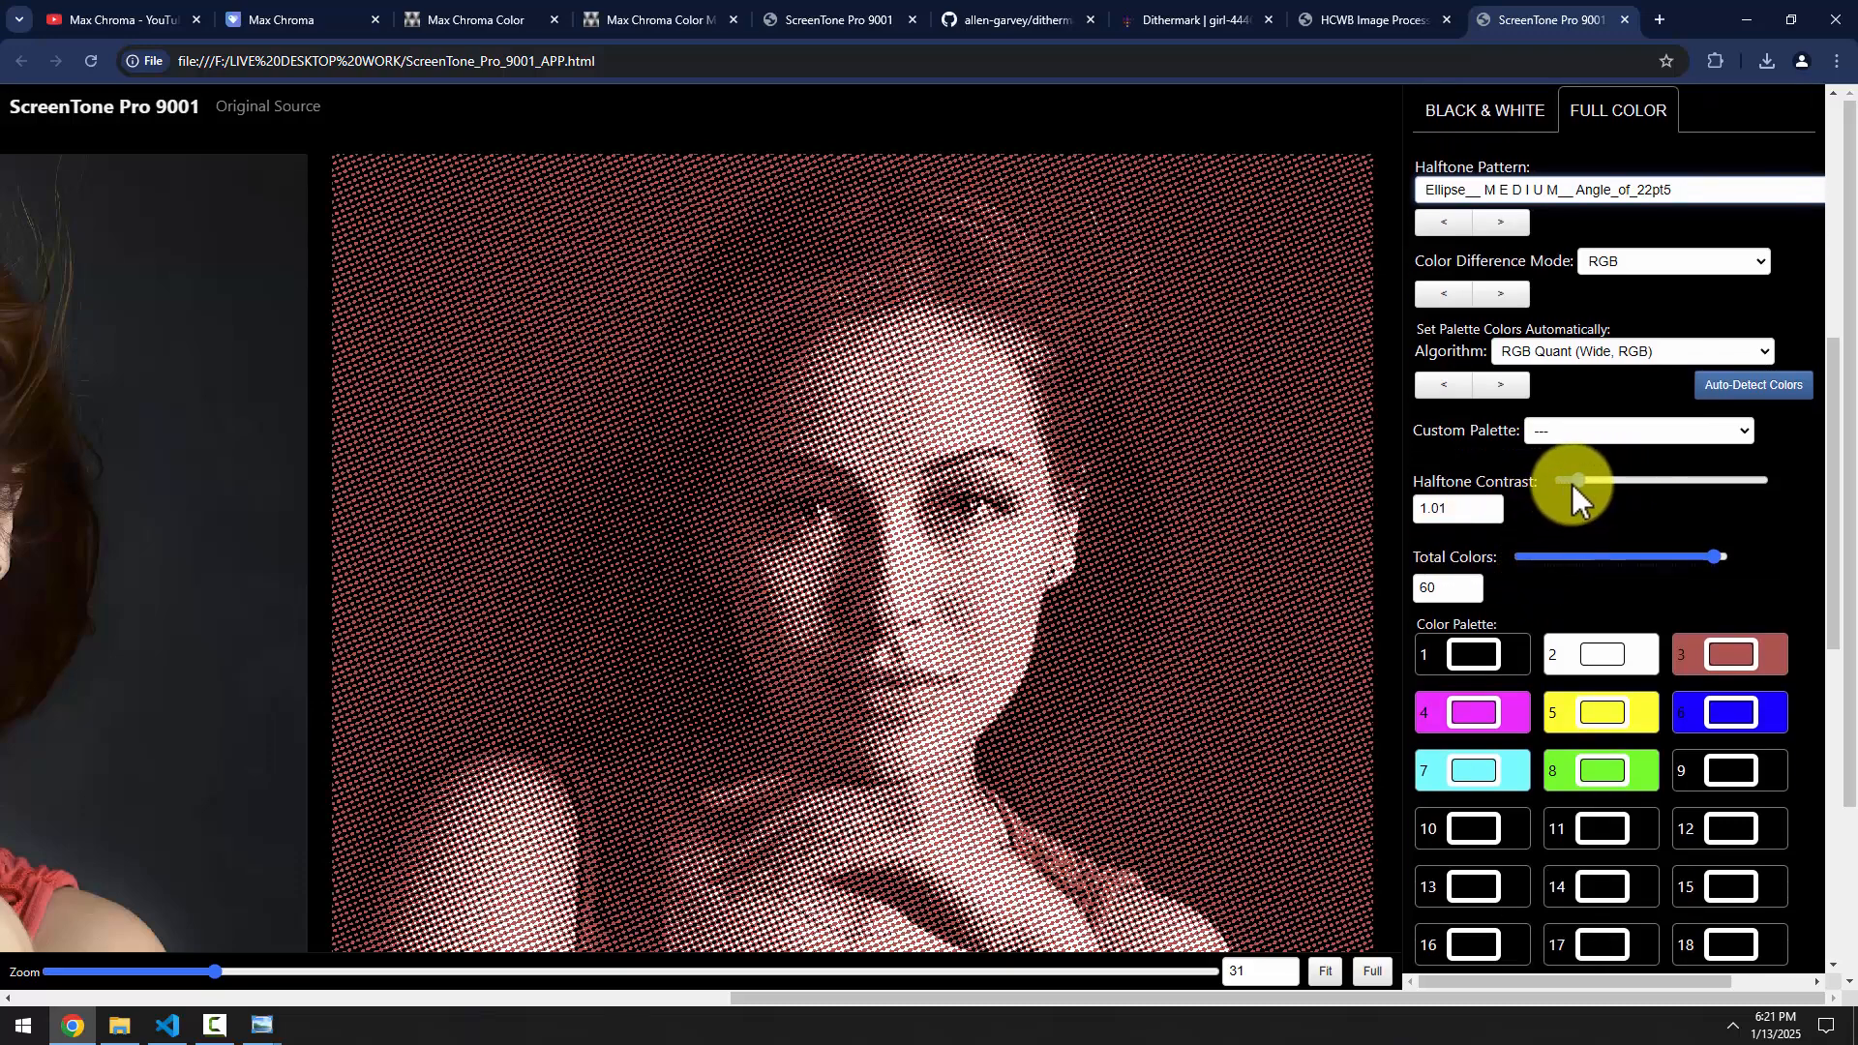
{"action": "left_click_drag", "start_coordinate": [1583, 478], "coordinate": [1596, 478]}
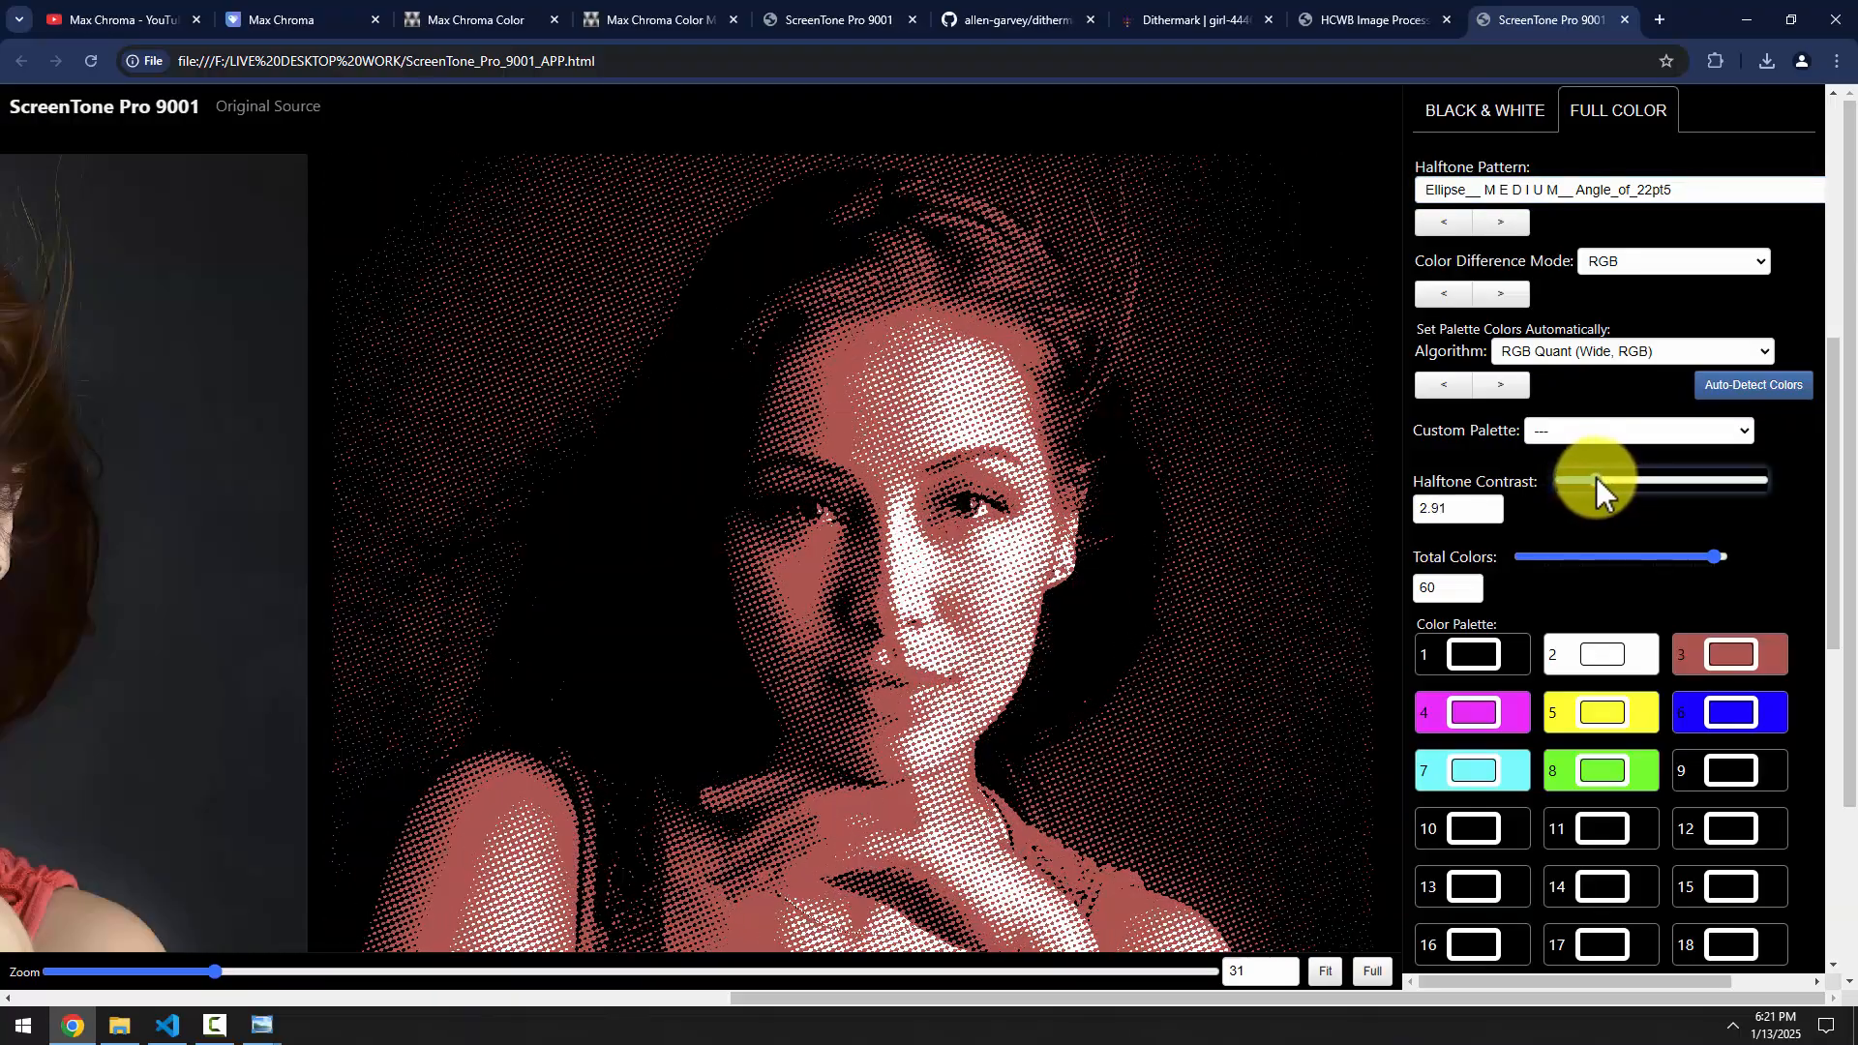
{"action": "scroll", "coordinate": [1635, 475], "scroll_direction": "down", "scroll_amount": 1}
{"action": "scroll", "coordinate": [1609, 446], "scroll_direction": "down", "scroll_amount": 1}
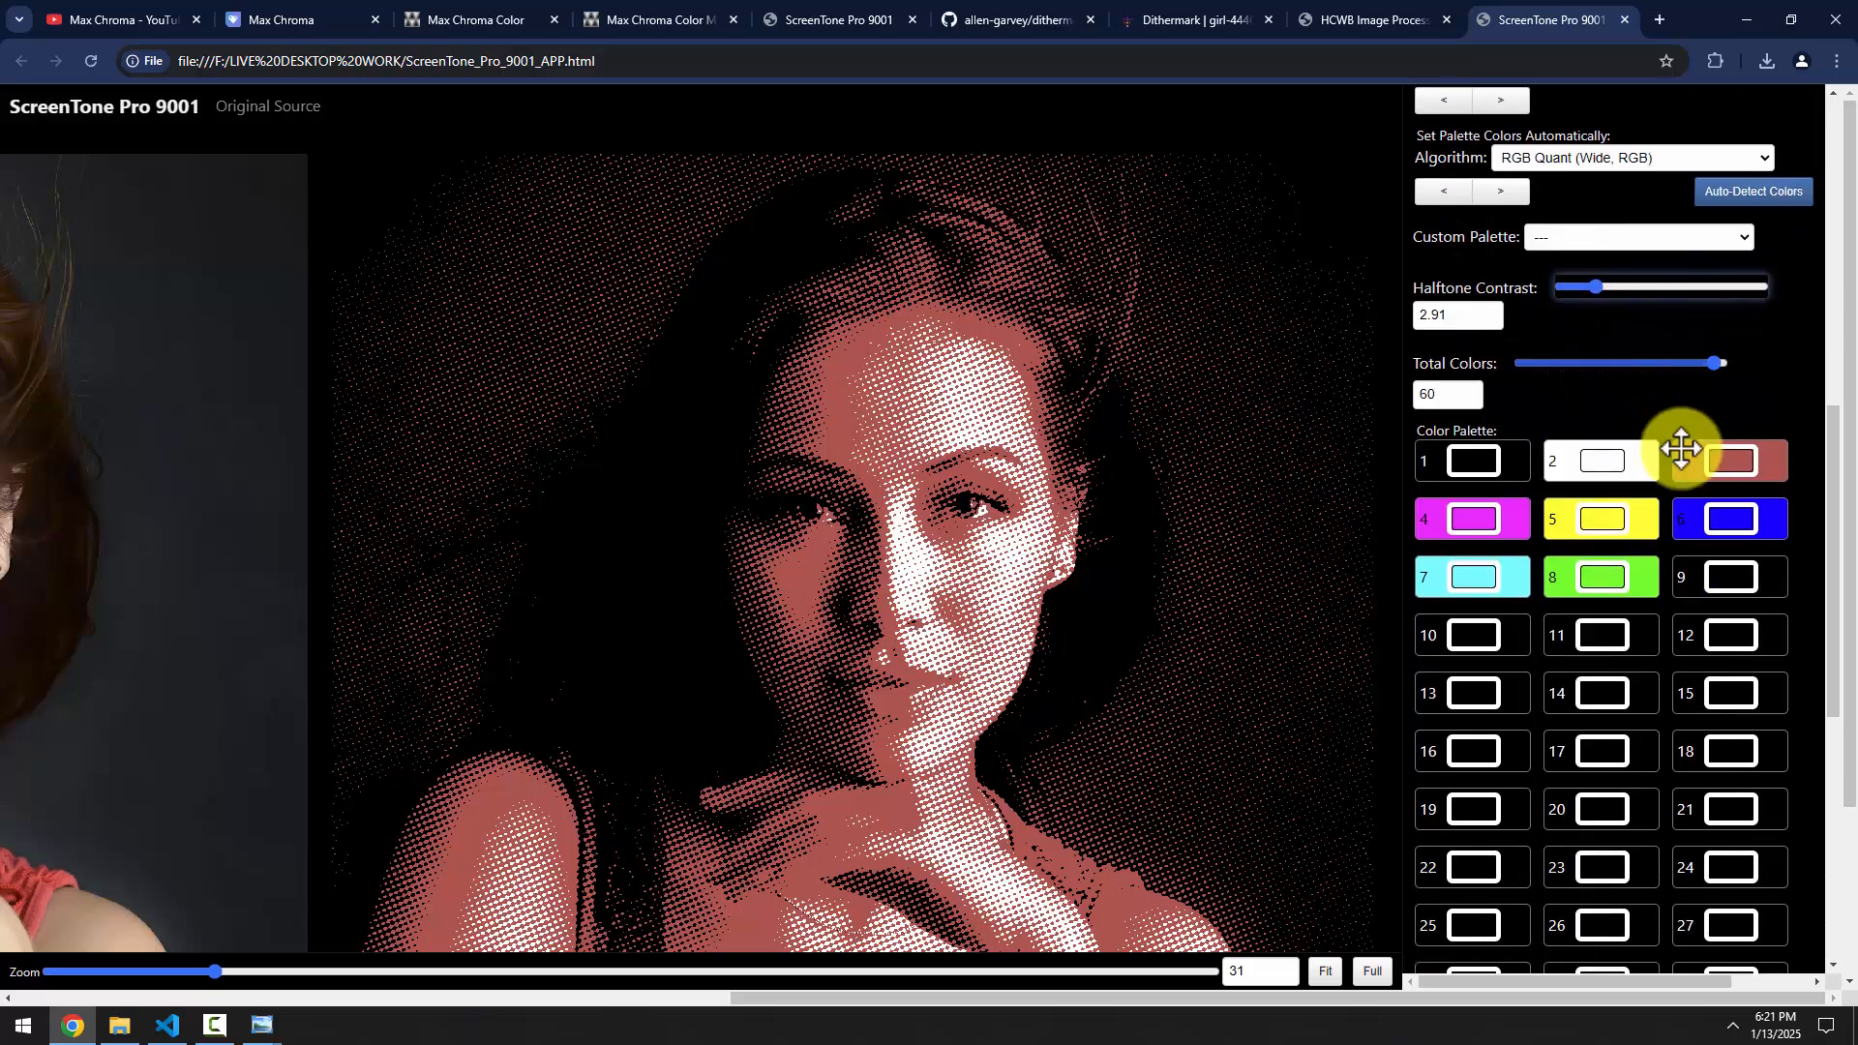
{"action": "scroll", "coordinate": [1675, 448], "scroll_direction": "up", "scroll_amount": 4}
{"action": "scroll", "coordinate": [1639, 655], "scroll_direction": "down", "scroll_amount": 3}
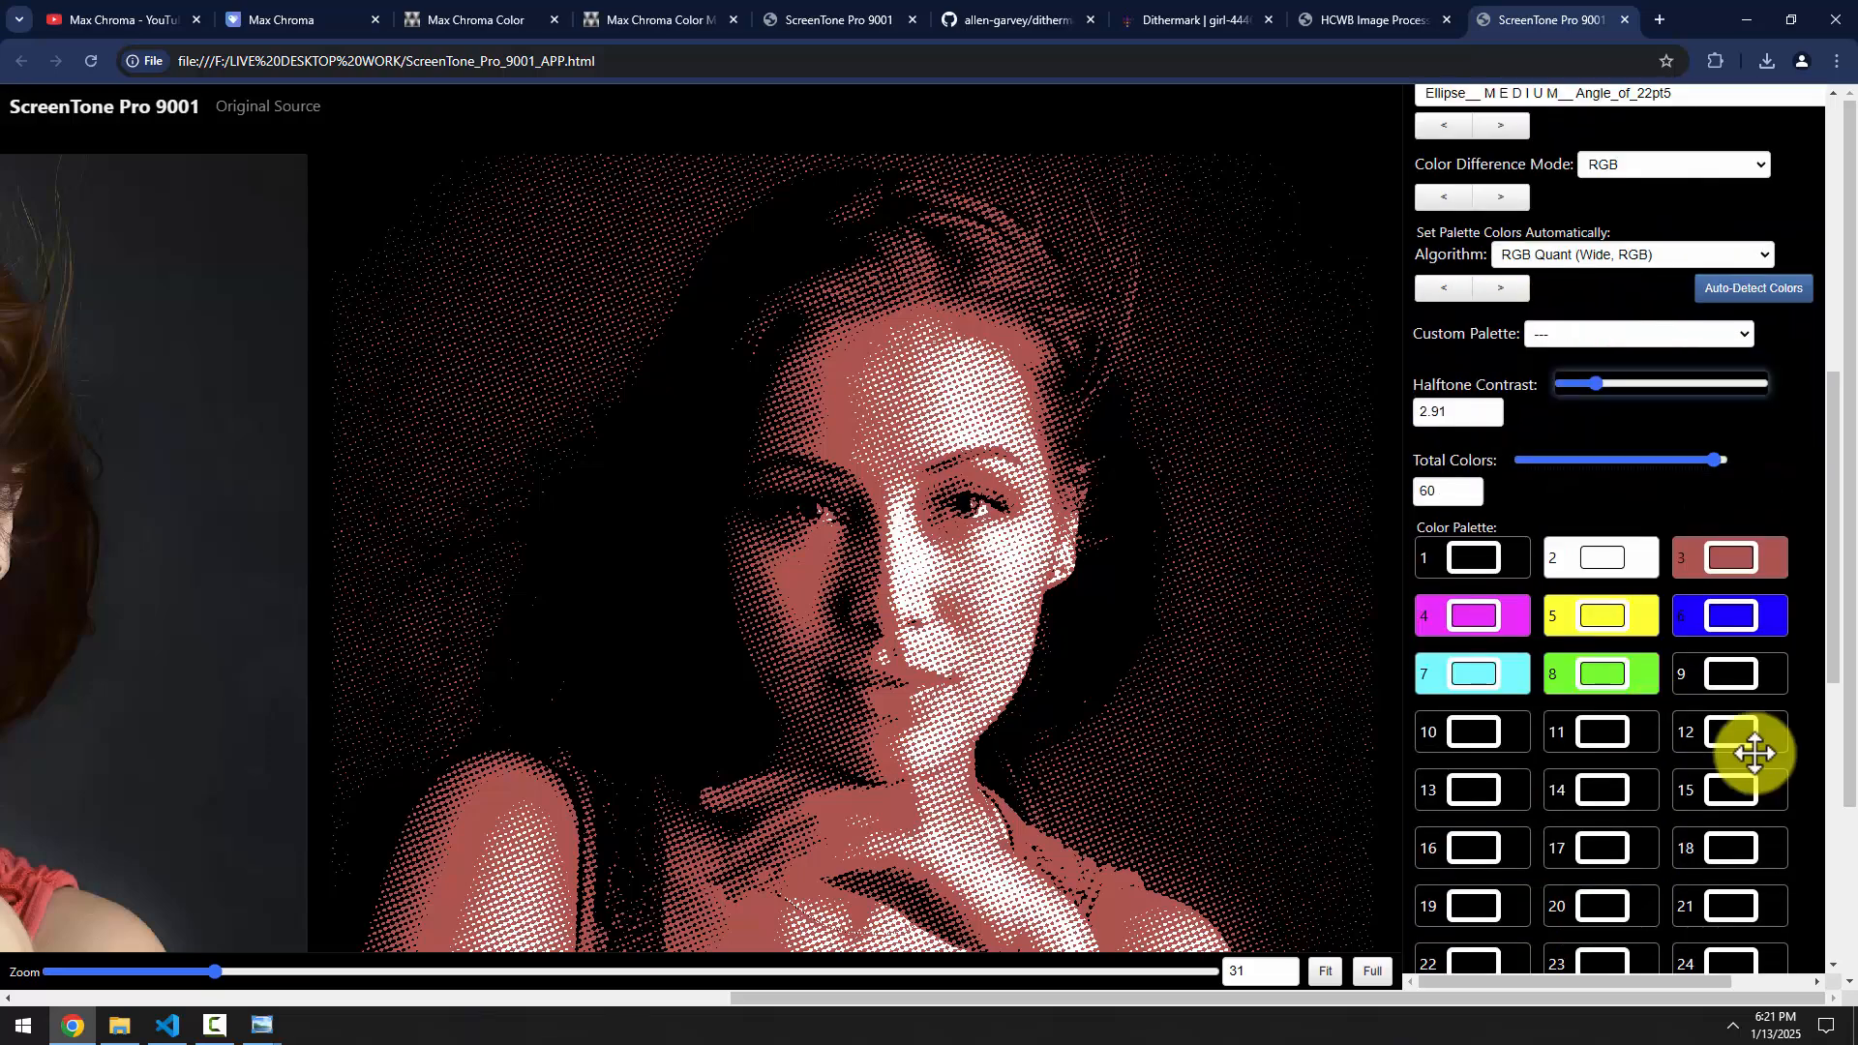
{"action": "scroll", "coordinate": [1703, 658], "scroll_direction": "up", "scroll_amount": 1}
{"action": "left_click_drag", "start_coordinate": [1642, 558], "coordinate": [1534, 554]}
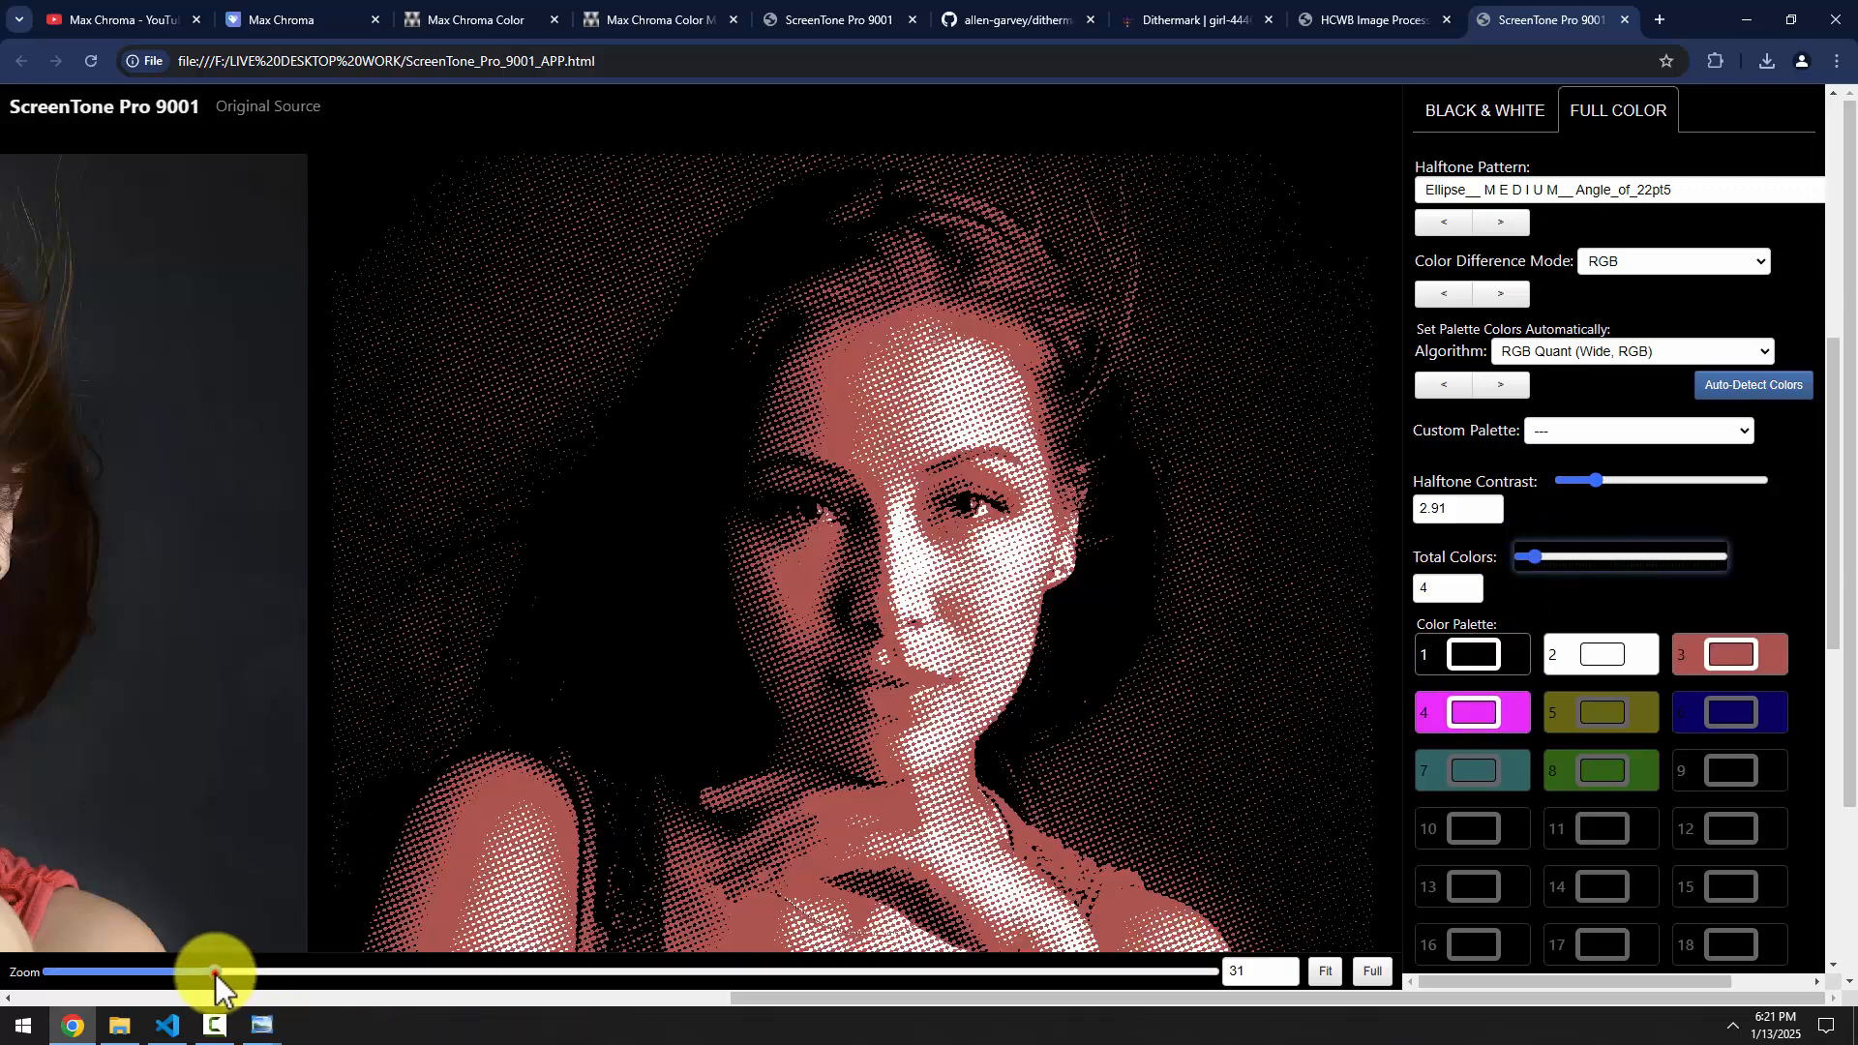
Set palette color 4 to a skin tone sampled from the woman's face in the source portrait
{"action": "left_click_drag", "start_coordinate": [215, 974], "coordinate": [166, 980]}
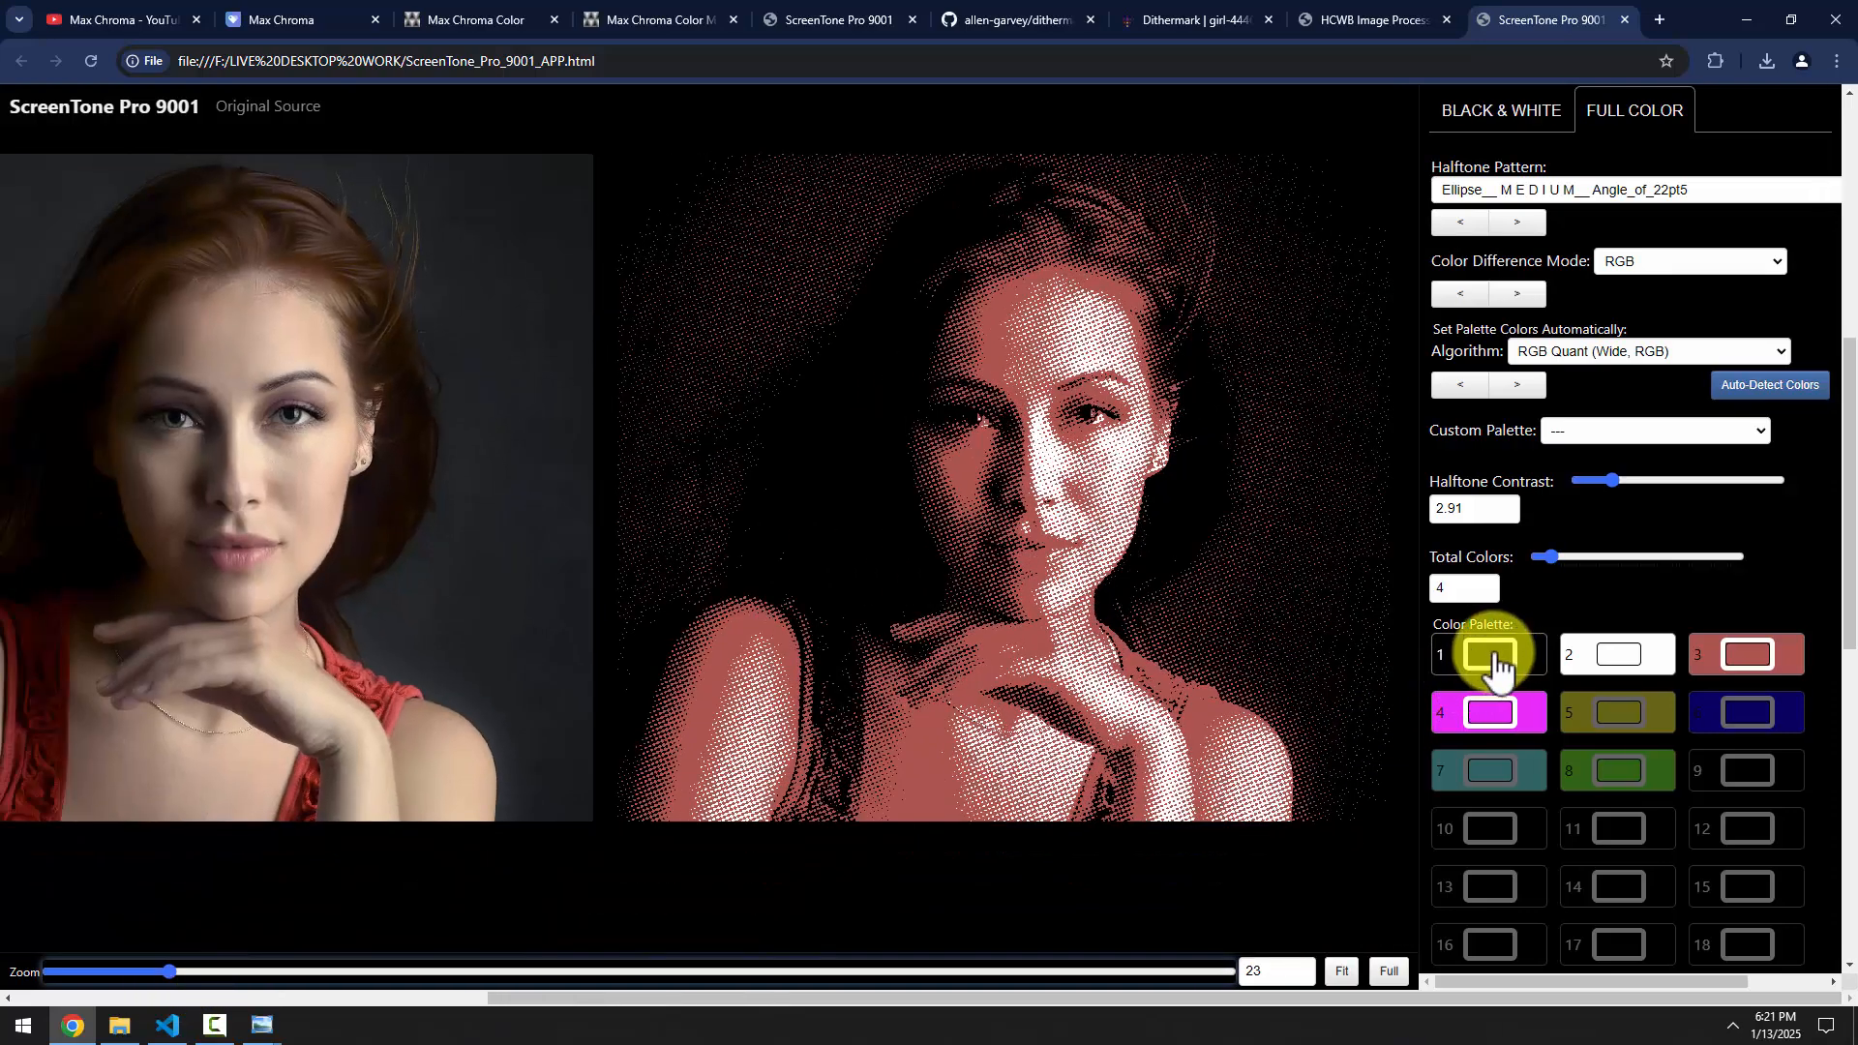
{"action": "left_click", "coordinate": [1485, 709]}
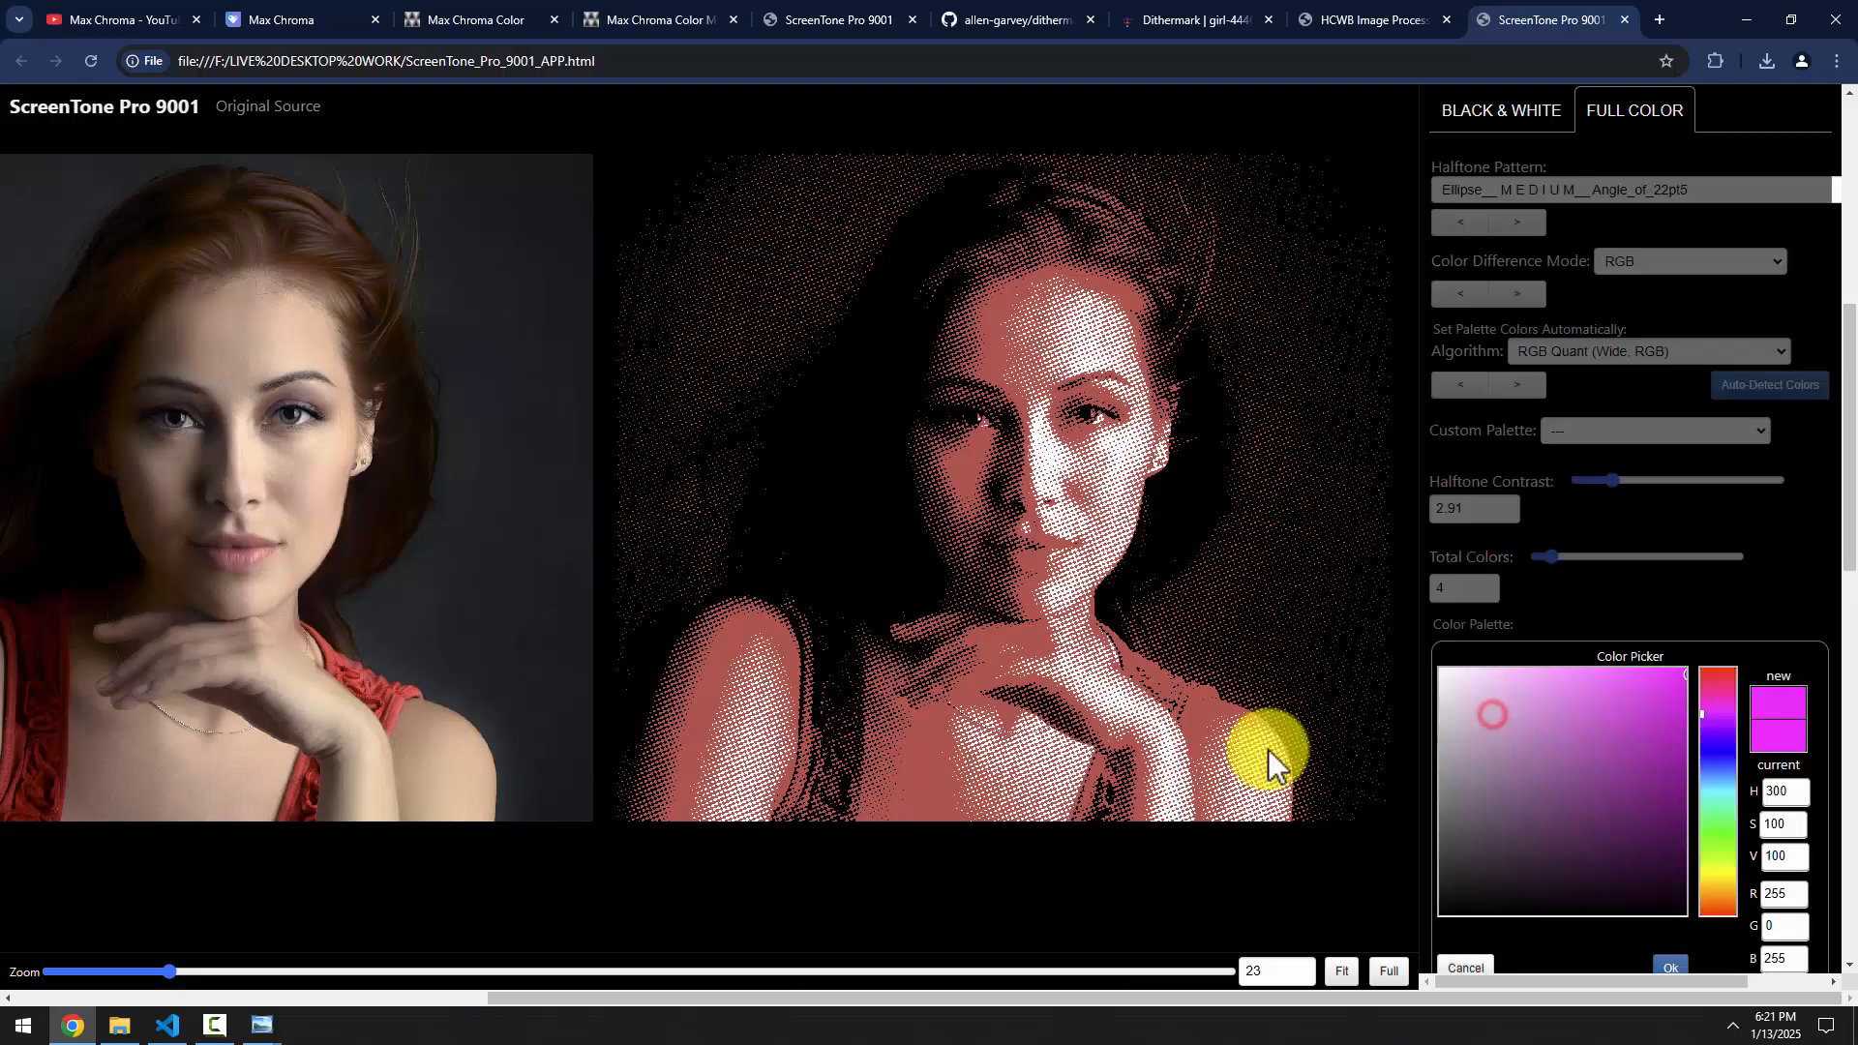
{"action": "left_click", "coordinate": [424, 756]}
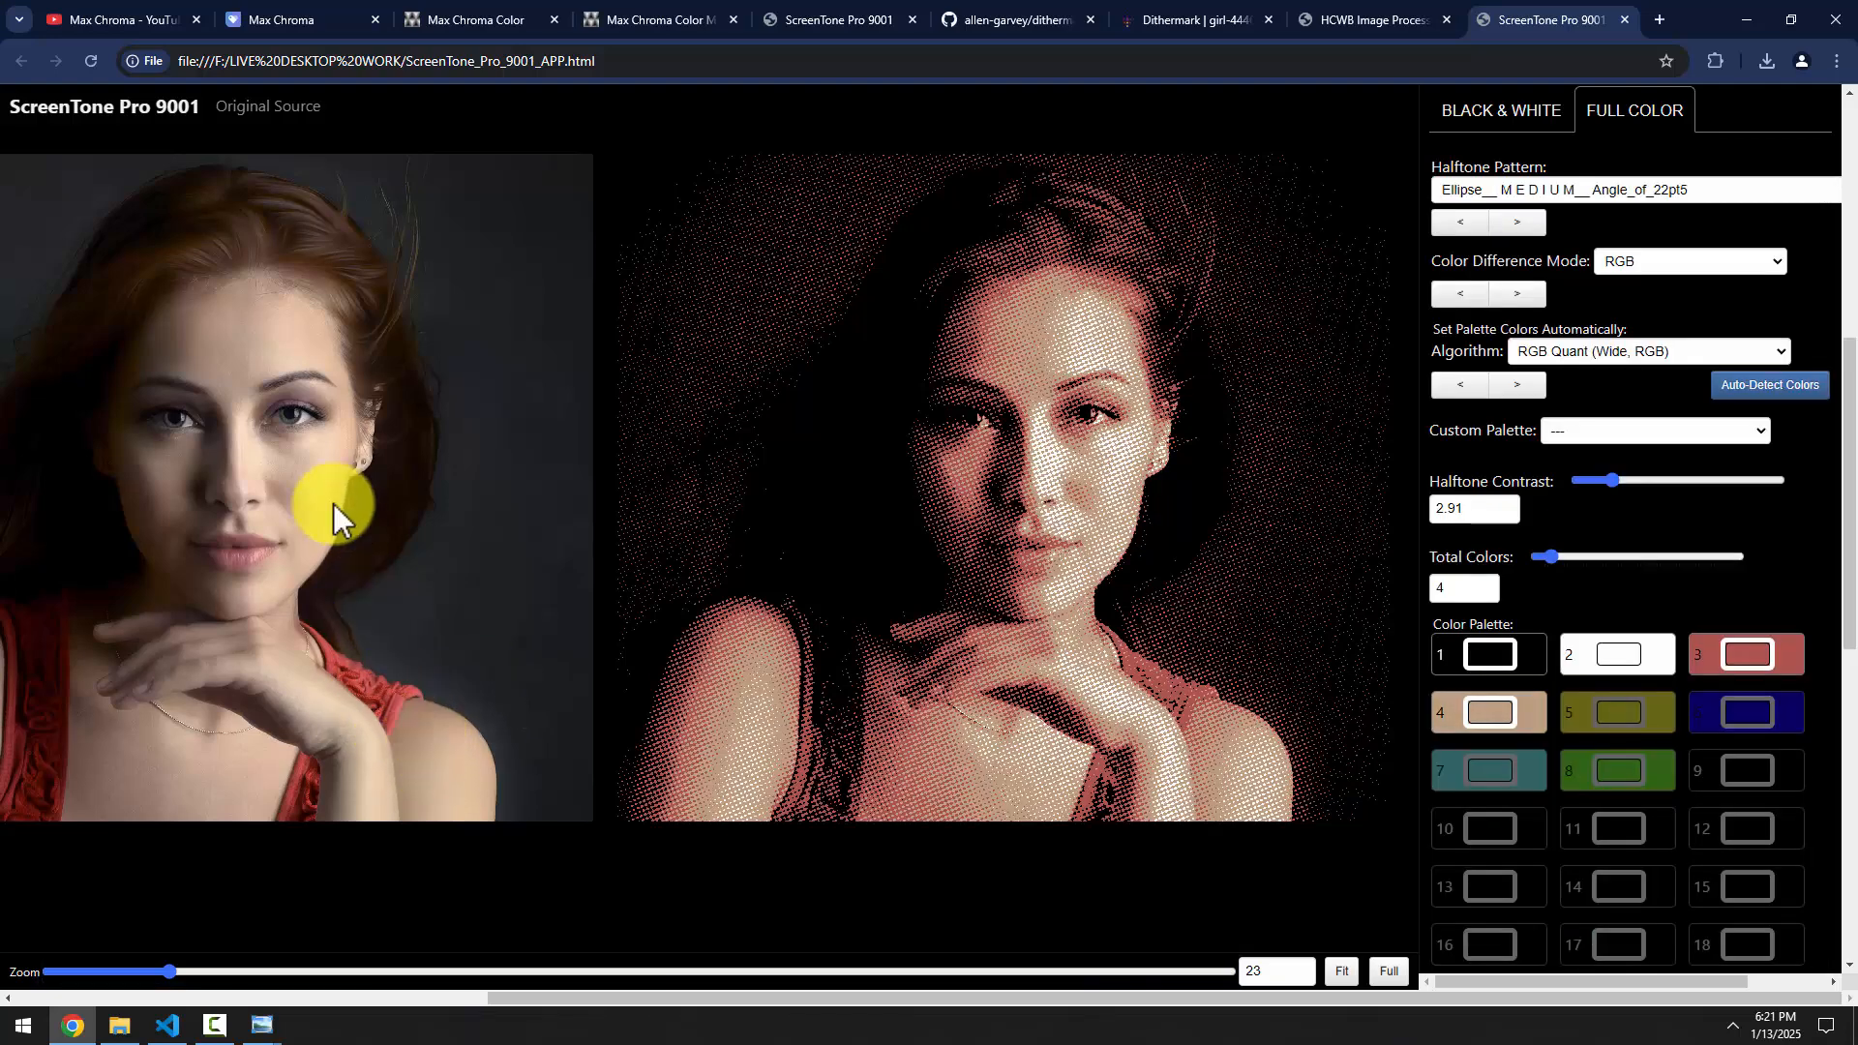
{"action": "left_click_drag", "start_coordinate": [281, 470], "coordinate": [224, 348]}
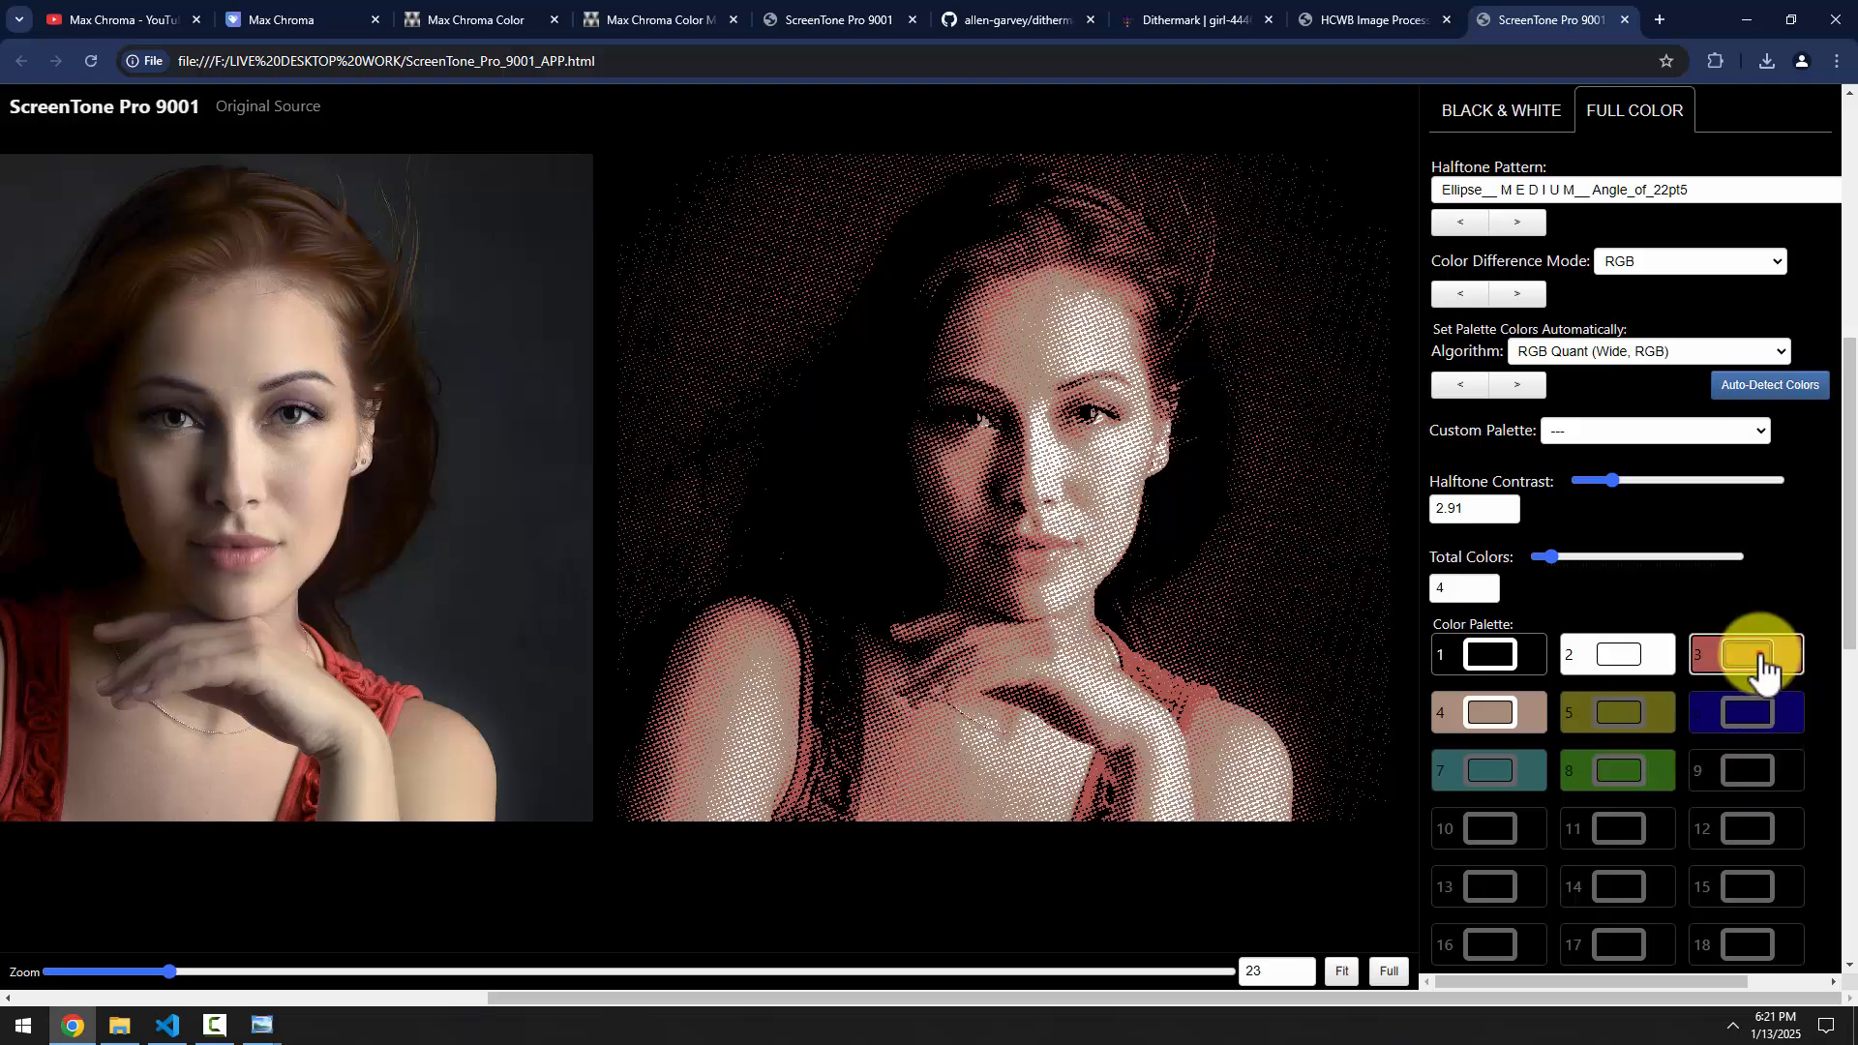
Set palette color 3 to a dark red sampled from the red top and palette color 1 to the backdrop's dark gray
{"action": "left_click", "coordinate": [1759, 668]}
{"action": "left_click", "coordinate": [12, 745]}
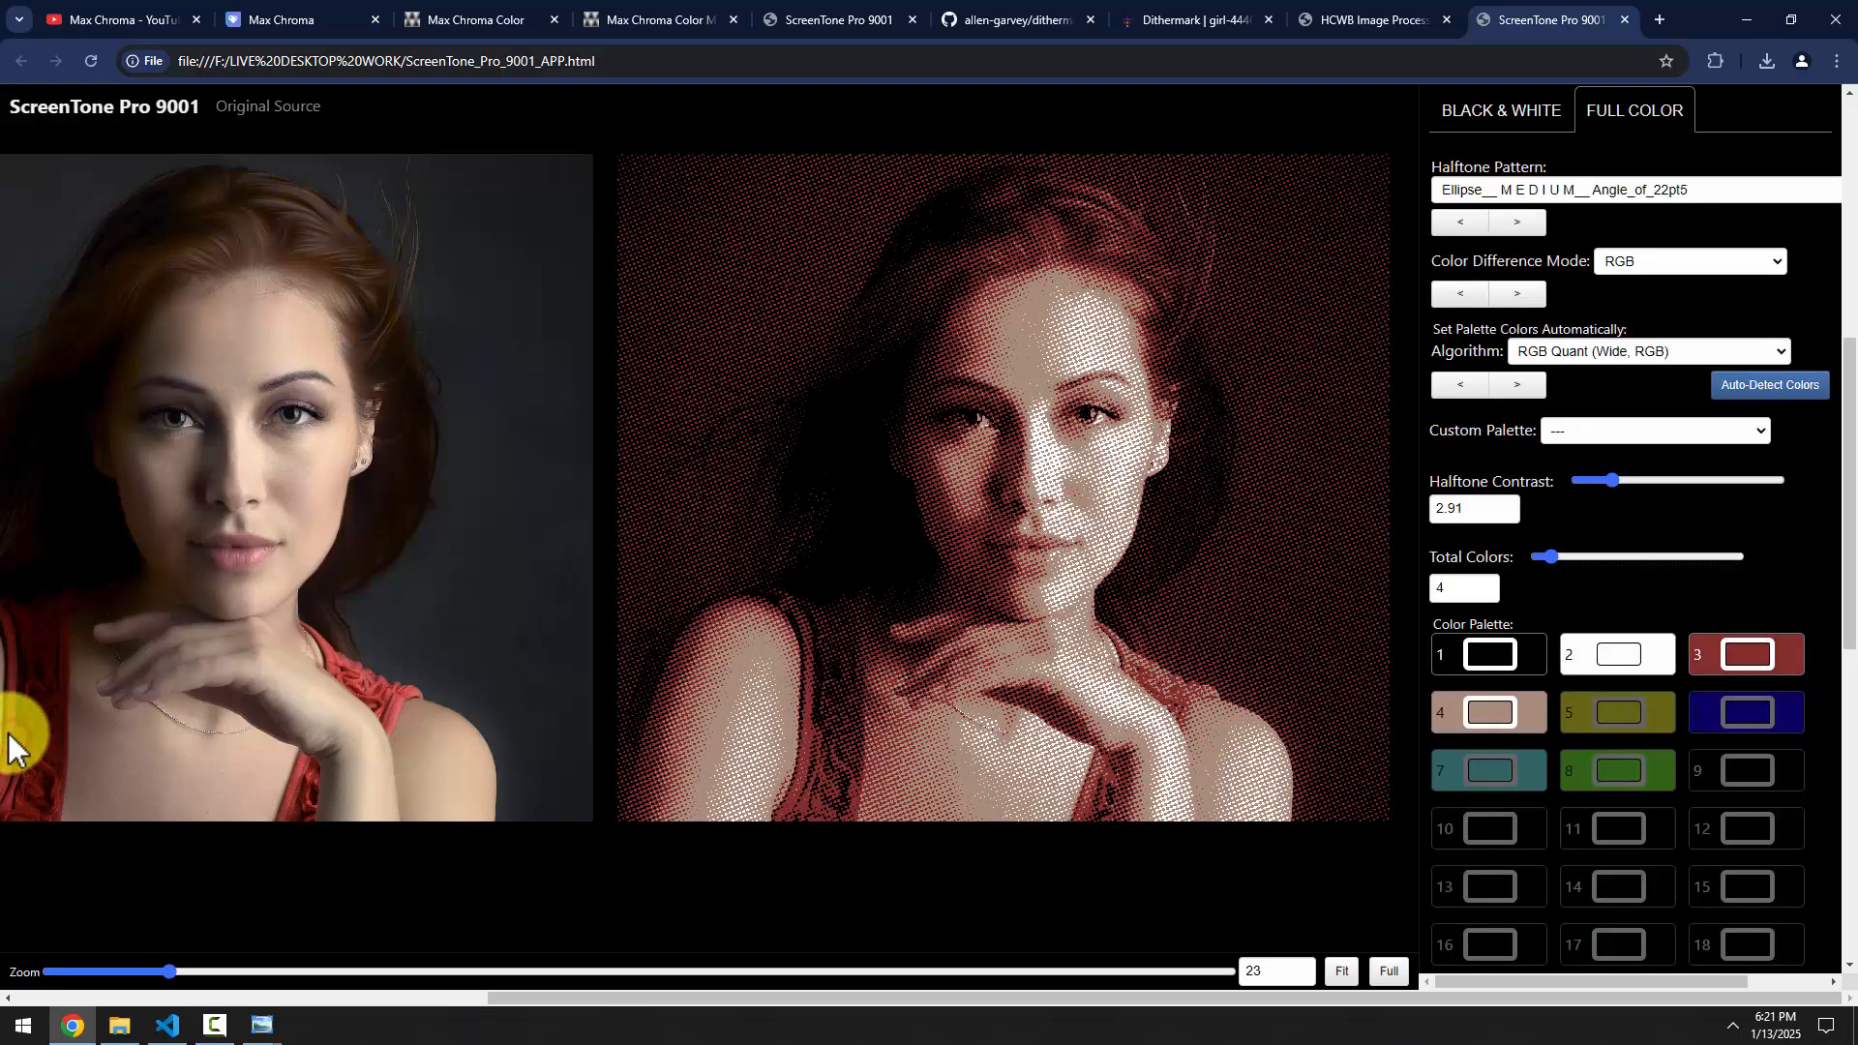
{"action": "left_click", "coordinate": [451, 260]}
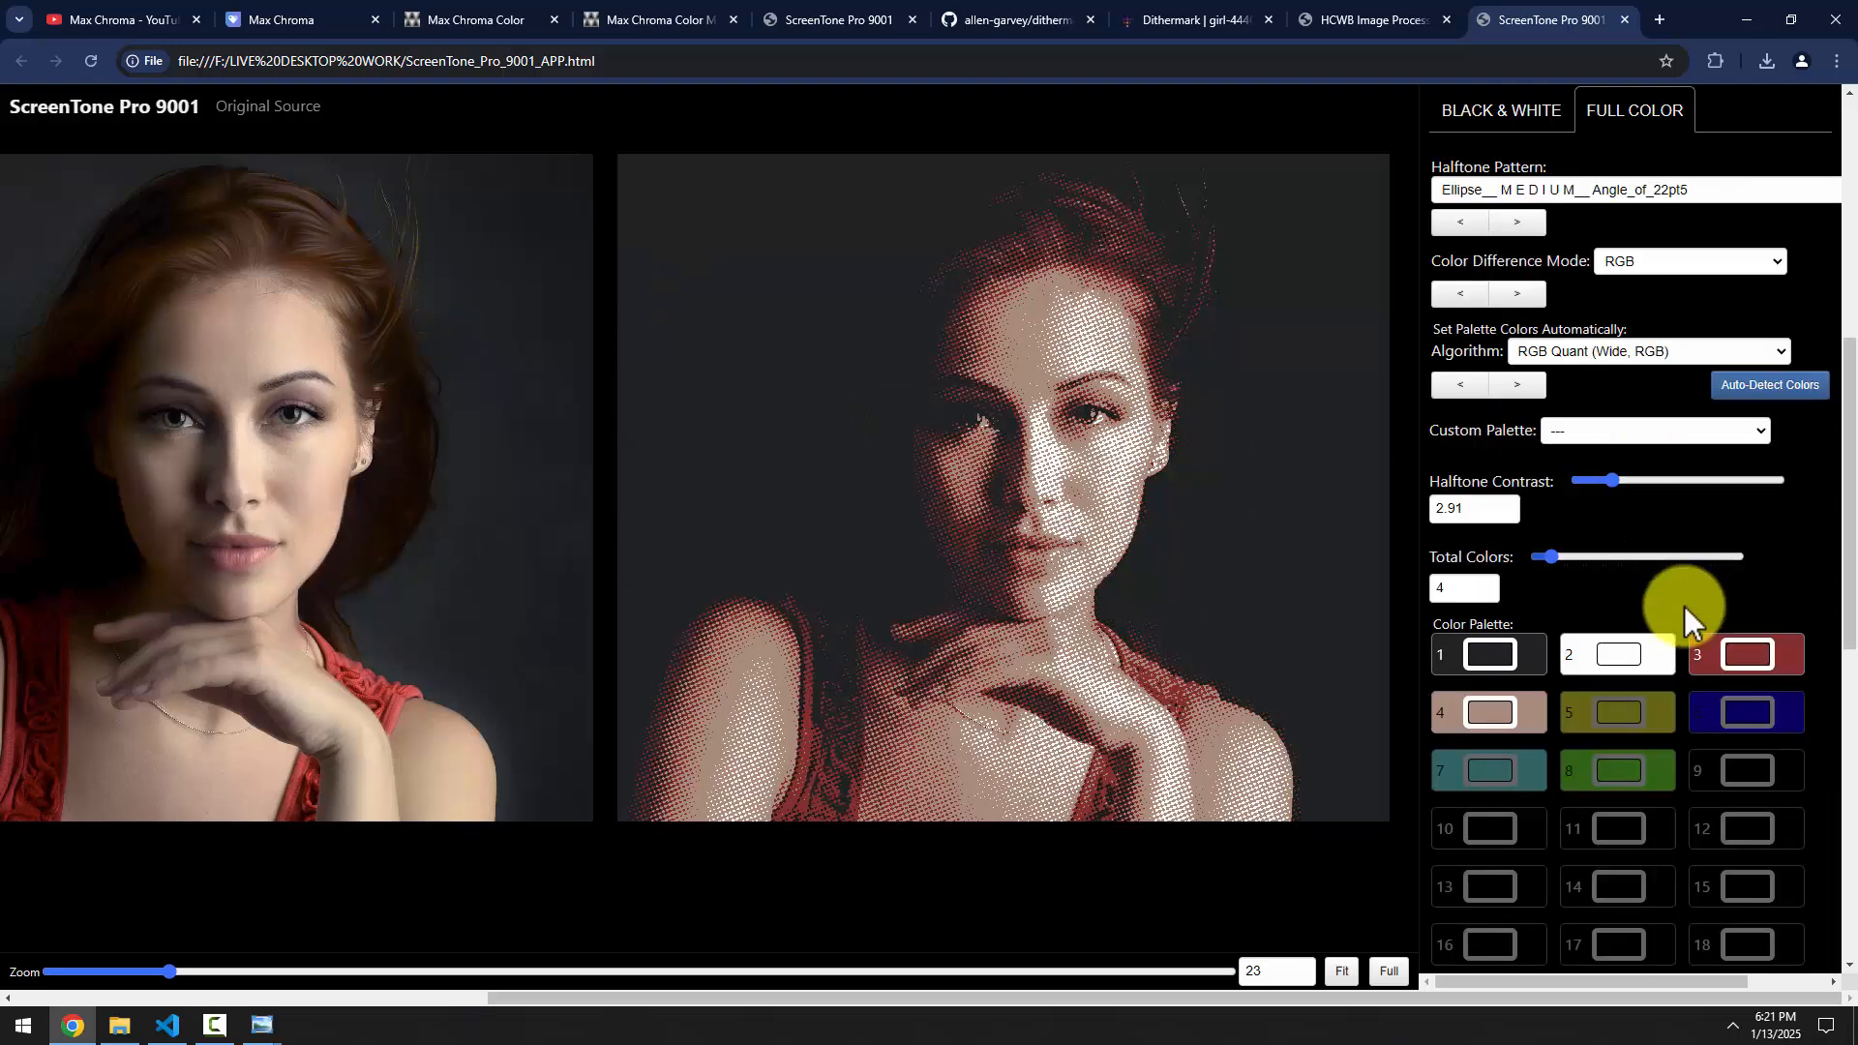
Set the halftone contrast to 2.7 and export the halftoned portrait as a PNG named girl-4446528
{"action": "scroll", "coordinate": [1684, 606], "scroll_direction": "up", "scroll_amount": 1}
{"action": "left_click_drag", "start_coordinate": [1615, 577], "coordinate": [1610, 575]}
{"action": "scroll", "coordinate": [1698, 211], "scroll_direction": "up", "scroll_amount": 6}
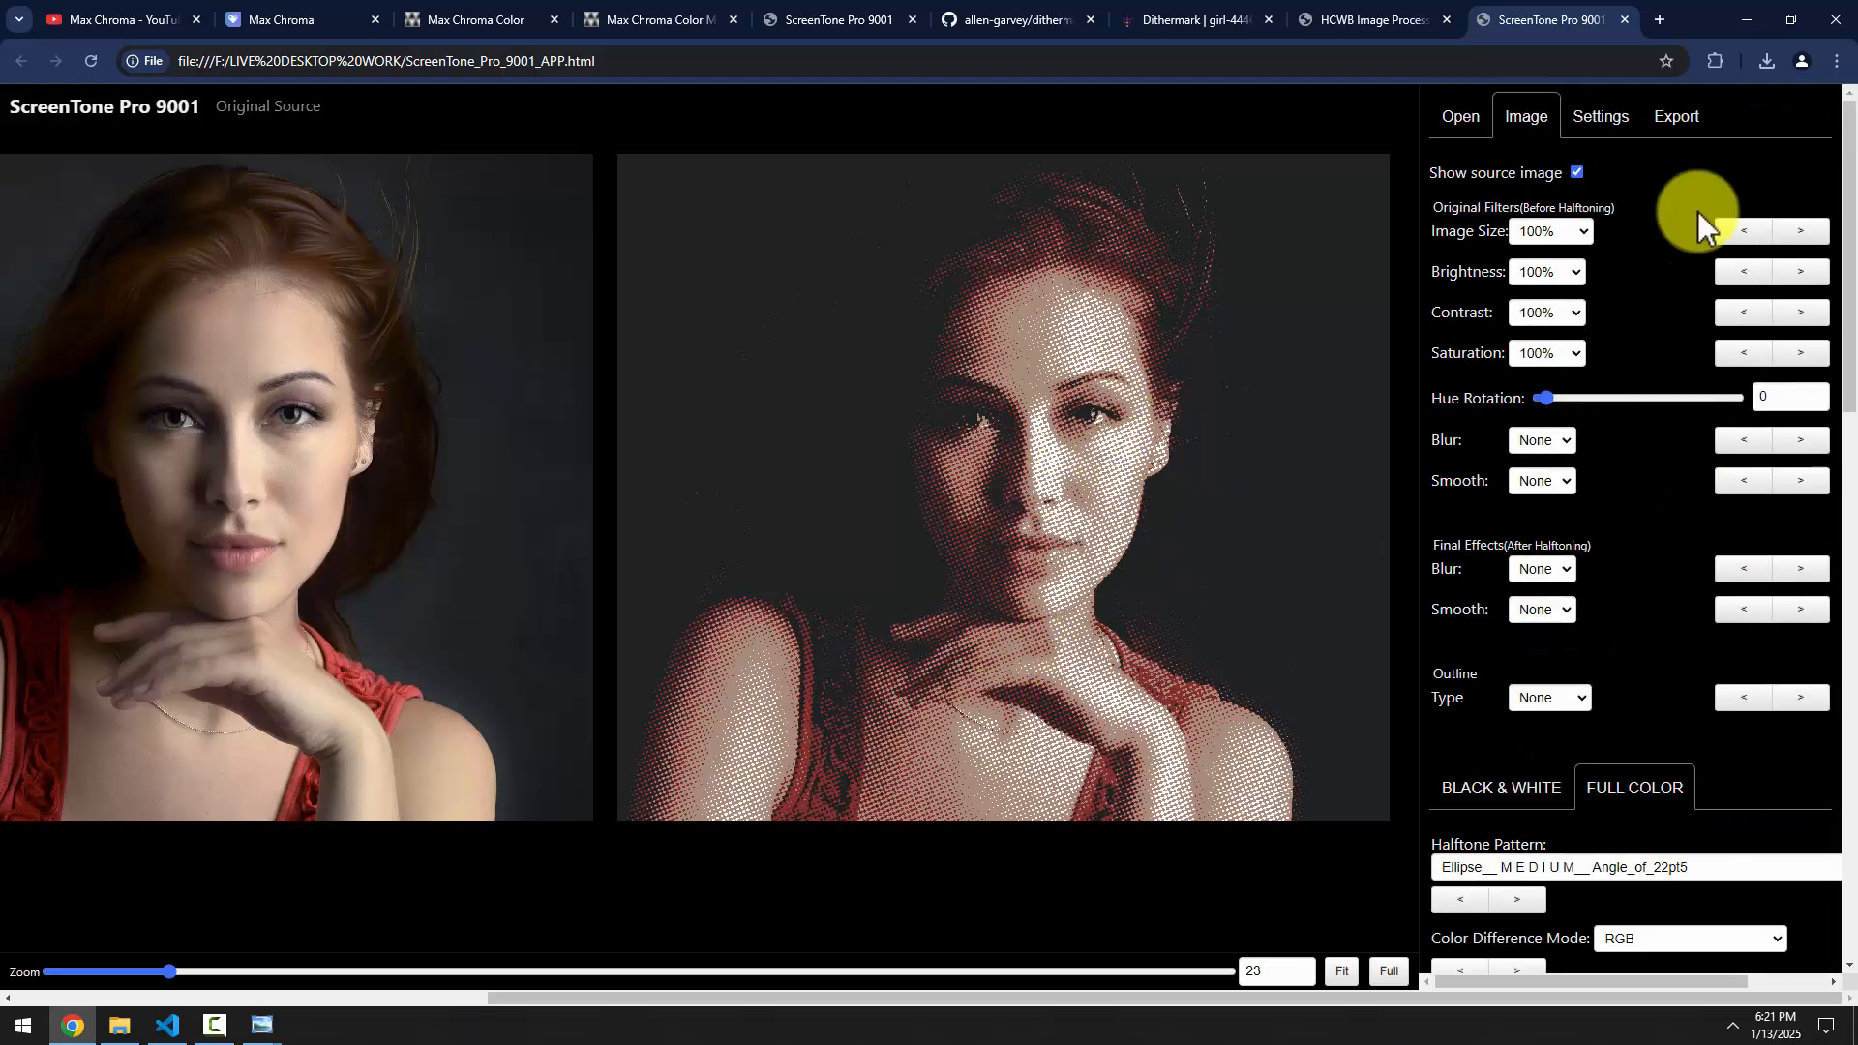
{"action": "left_click", "coordinate": [1673, 118]}
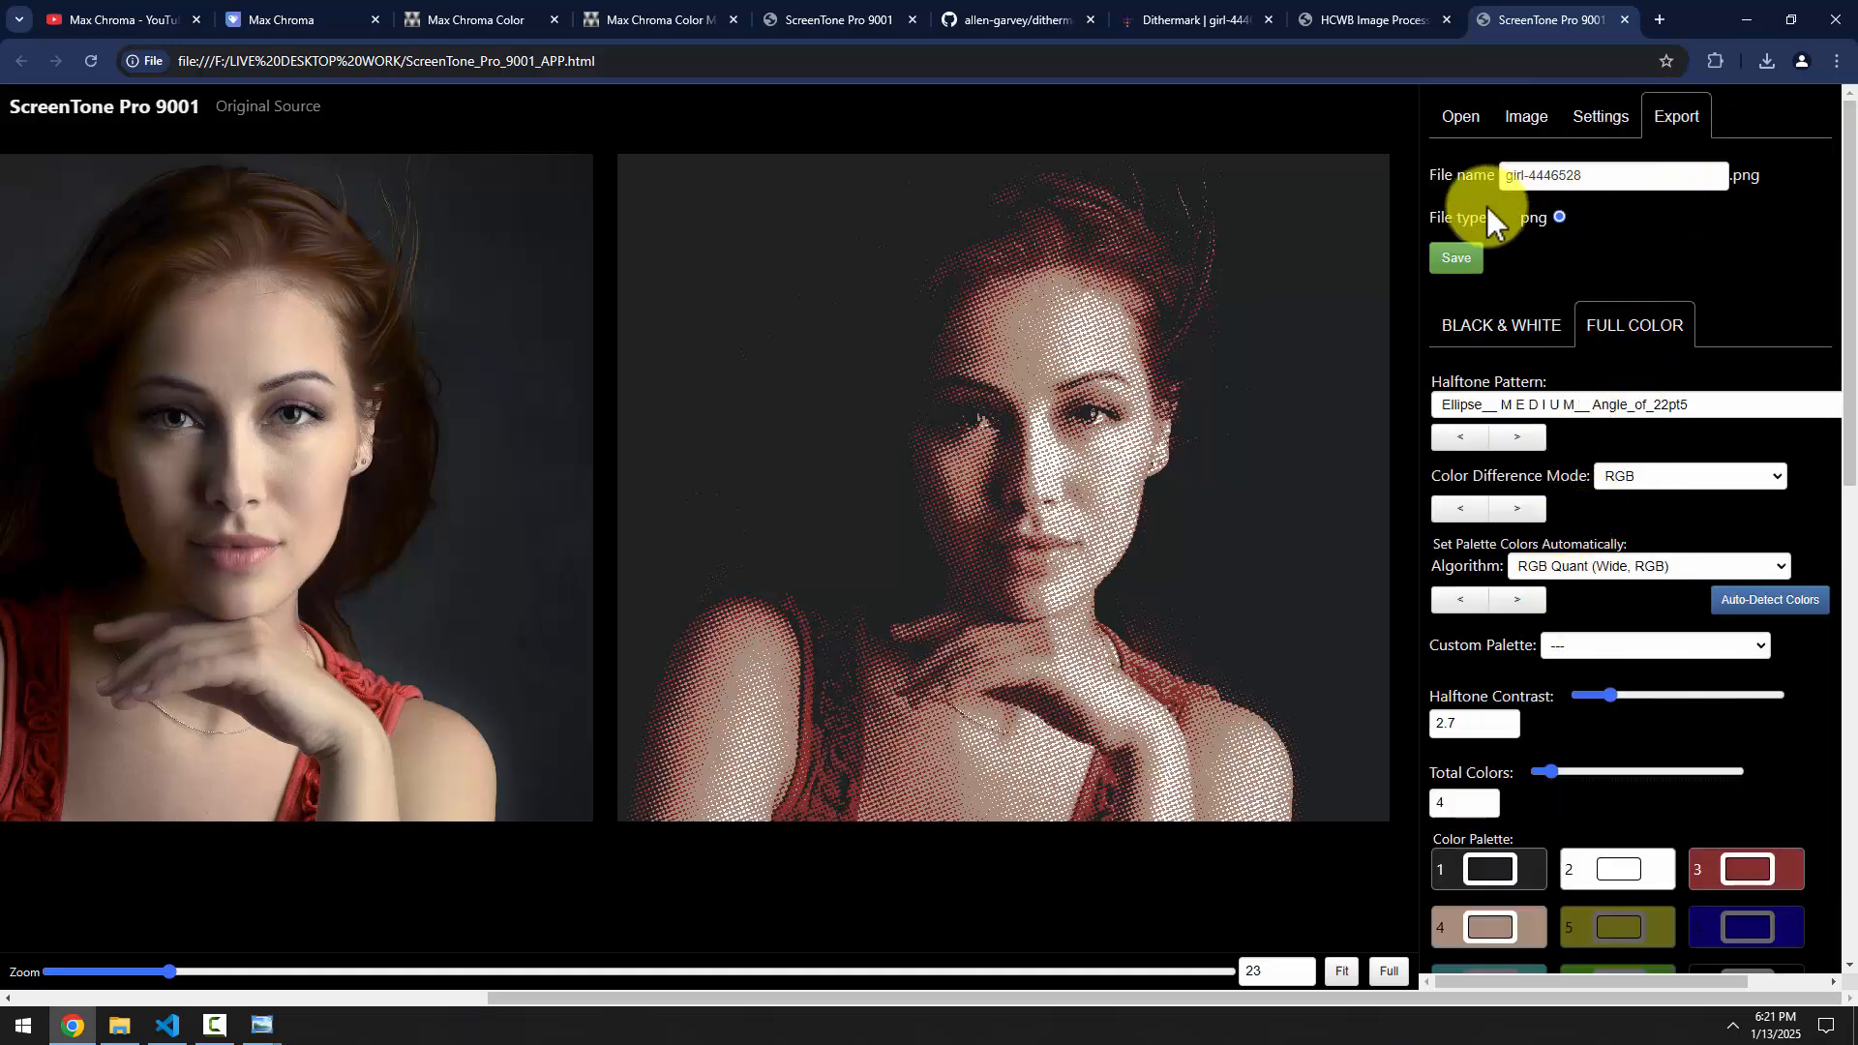
{"action": "left_click", "coordinate": [1457, 259]}
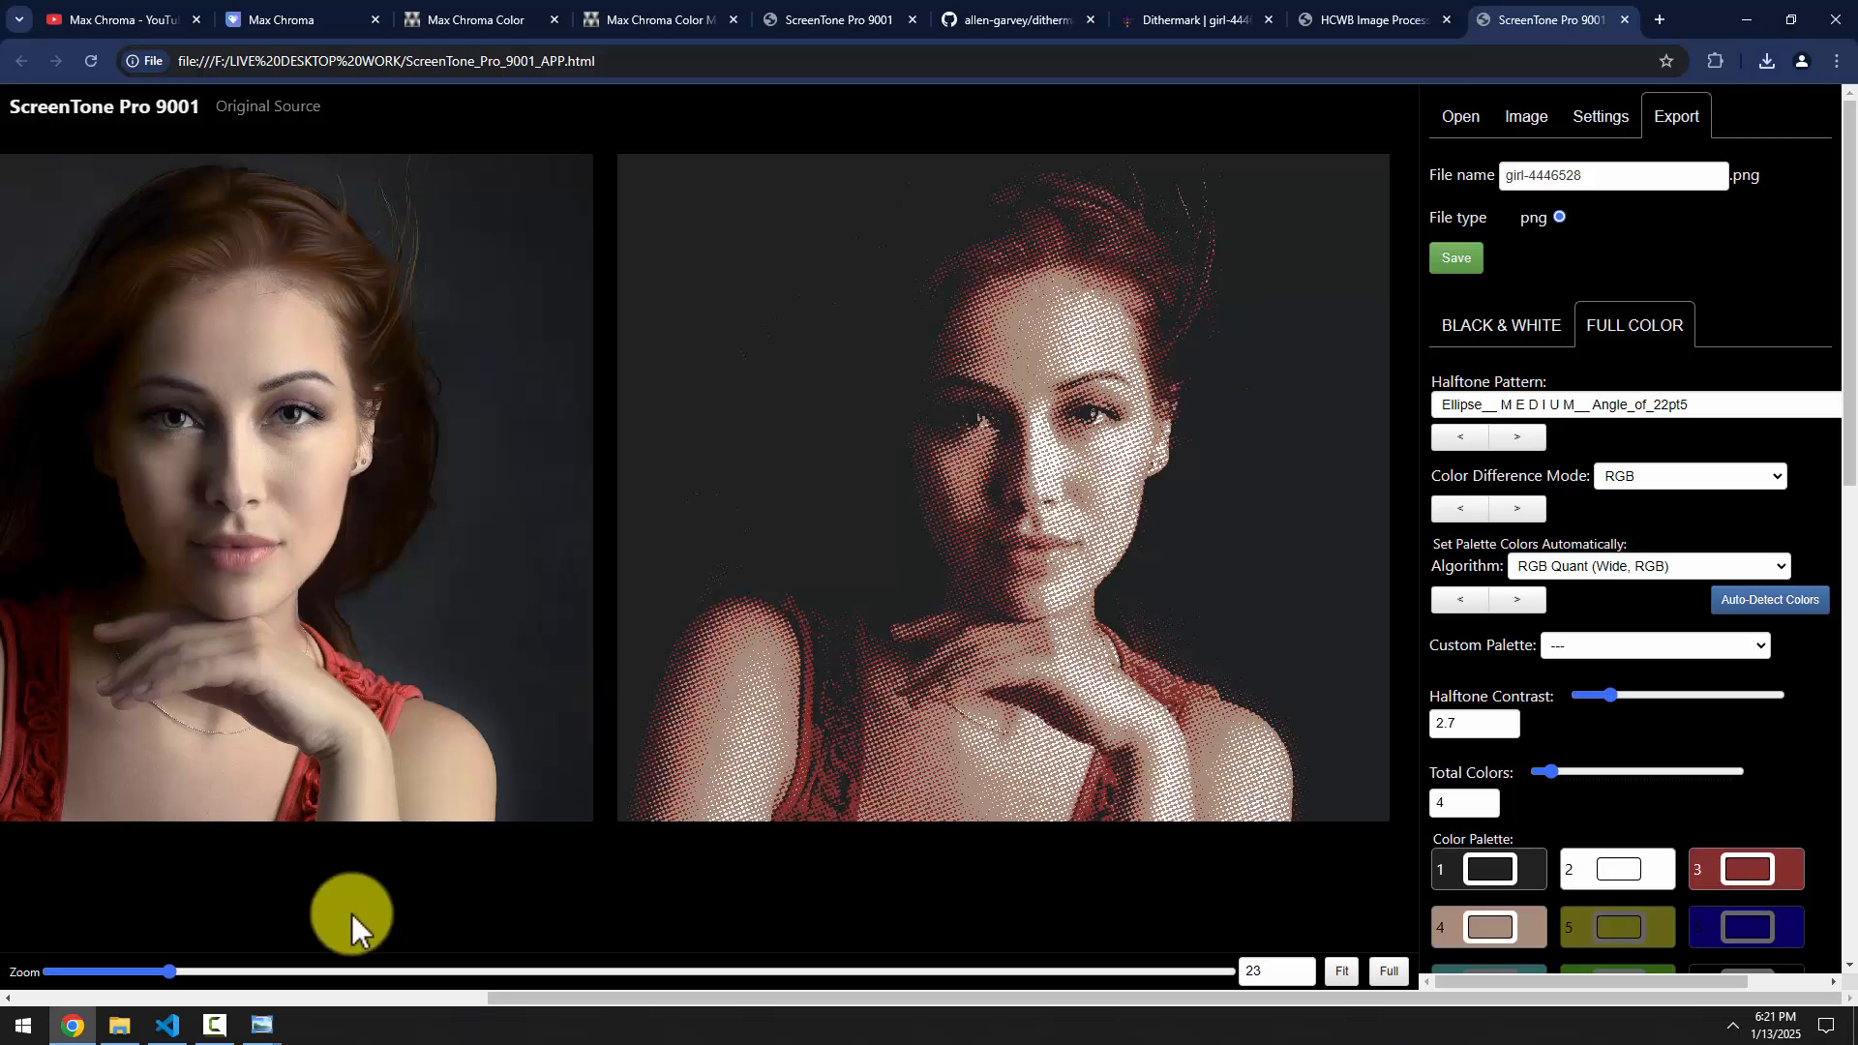
Look through the image source options, the image filters and the full-color palette settings
{"action": "left_click", "coordinate": [1463, 118]}
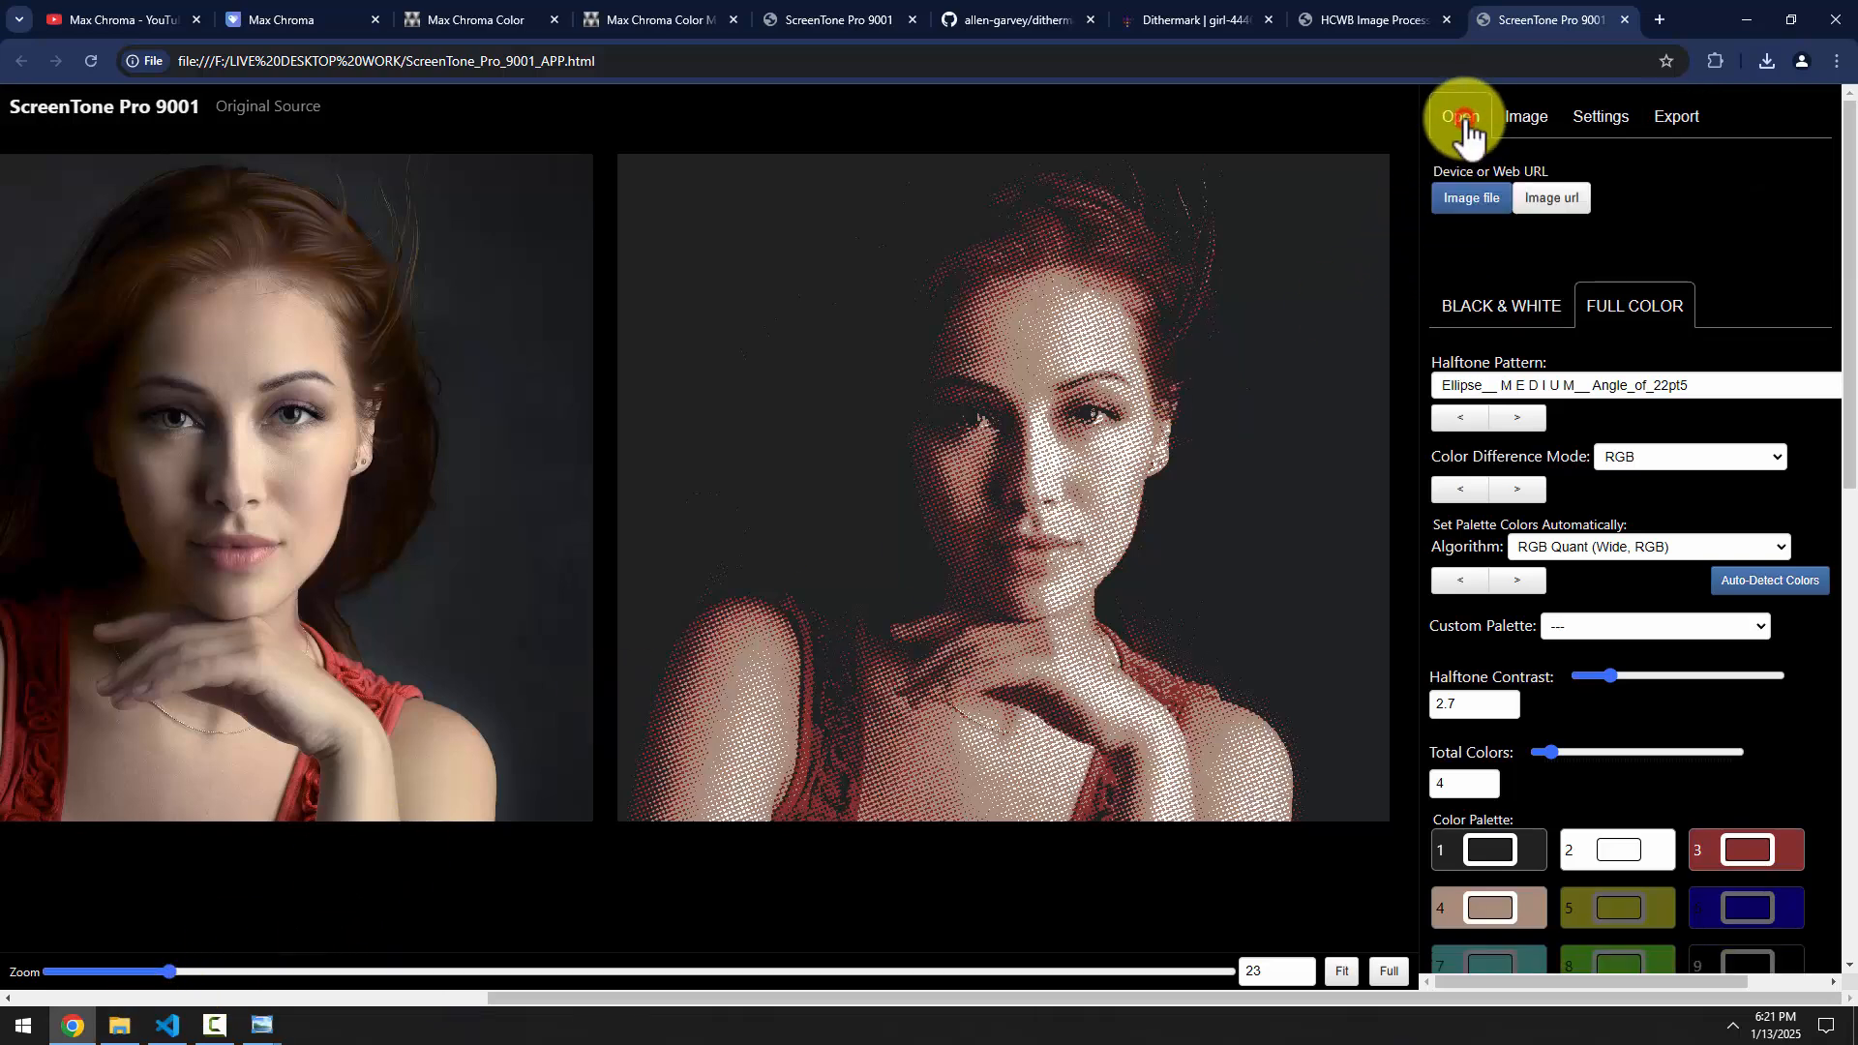
{"action": "left_click", "coordinate": [1521, 118]}
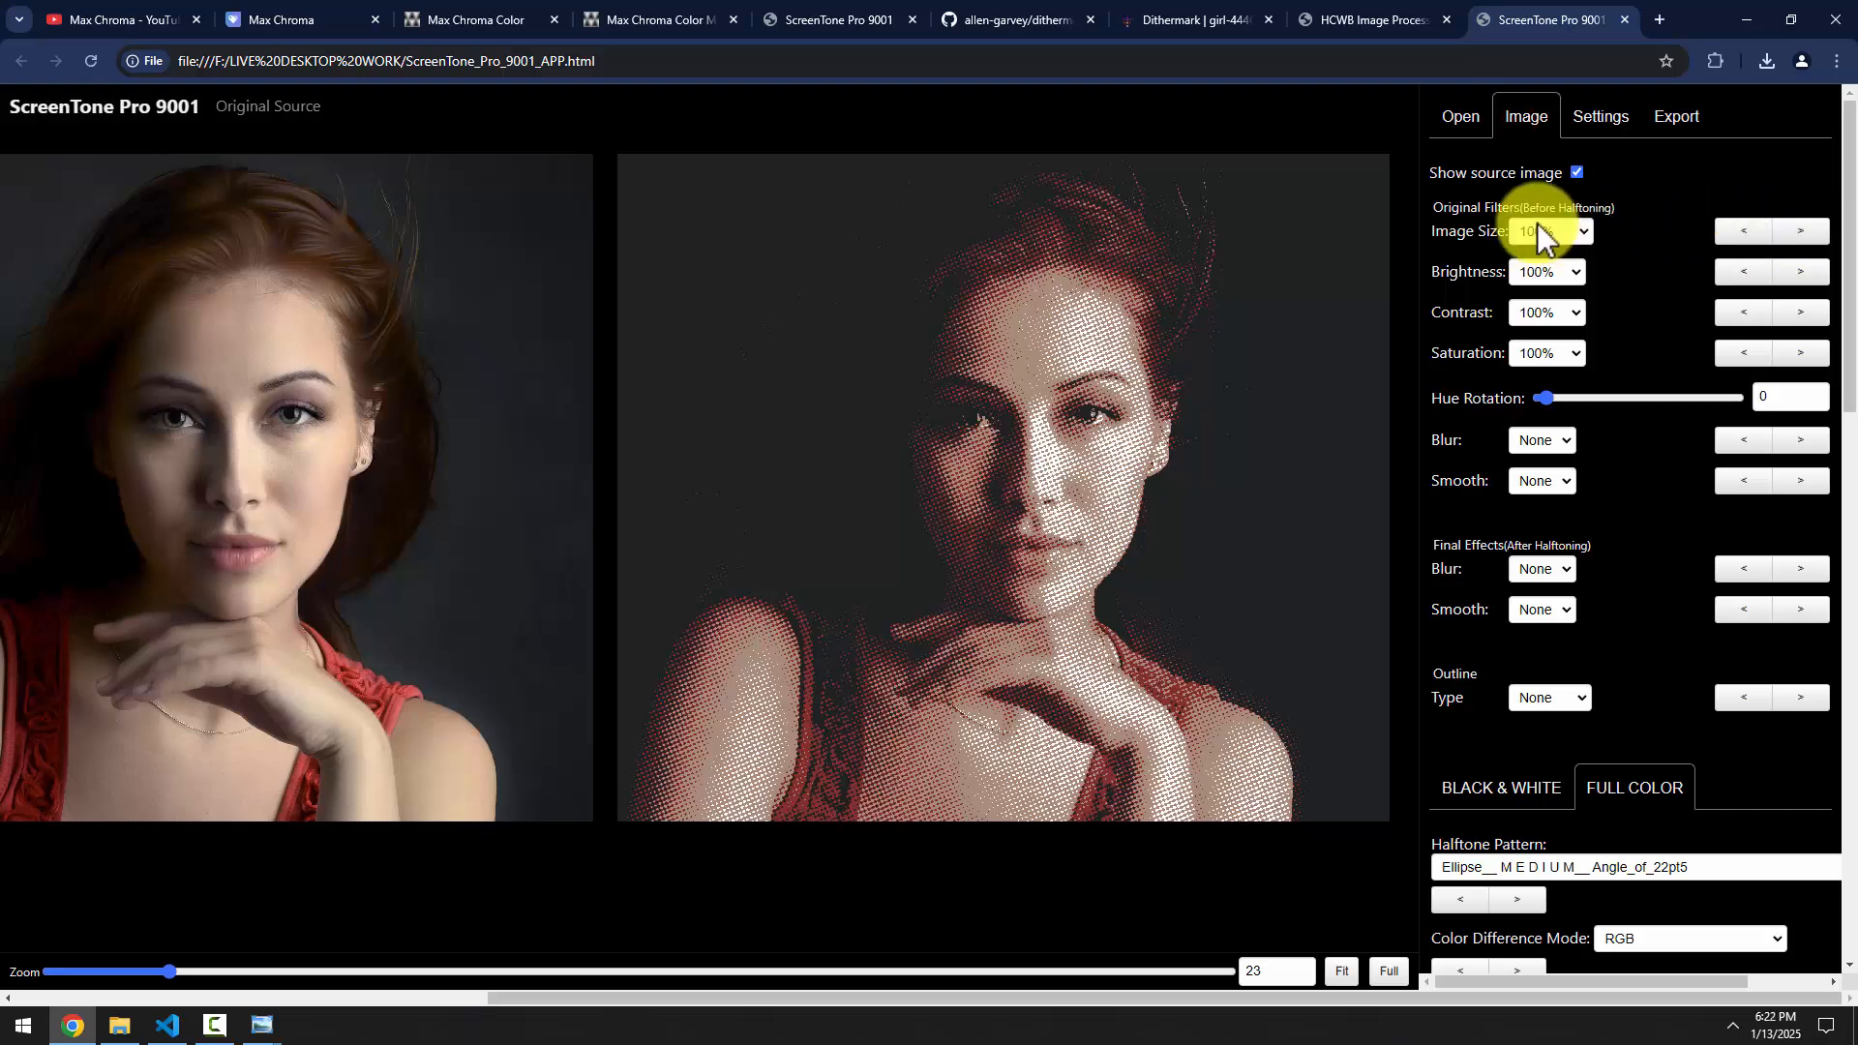
{"action": "scroll", "coordinate": [1579, 507], "scroll_direction": "down", "scroll_amount": 1}
{"action": "scroll", "coordinate": [1583, 523], "scroll_direction": "down", "scroll_amount": 7}
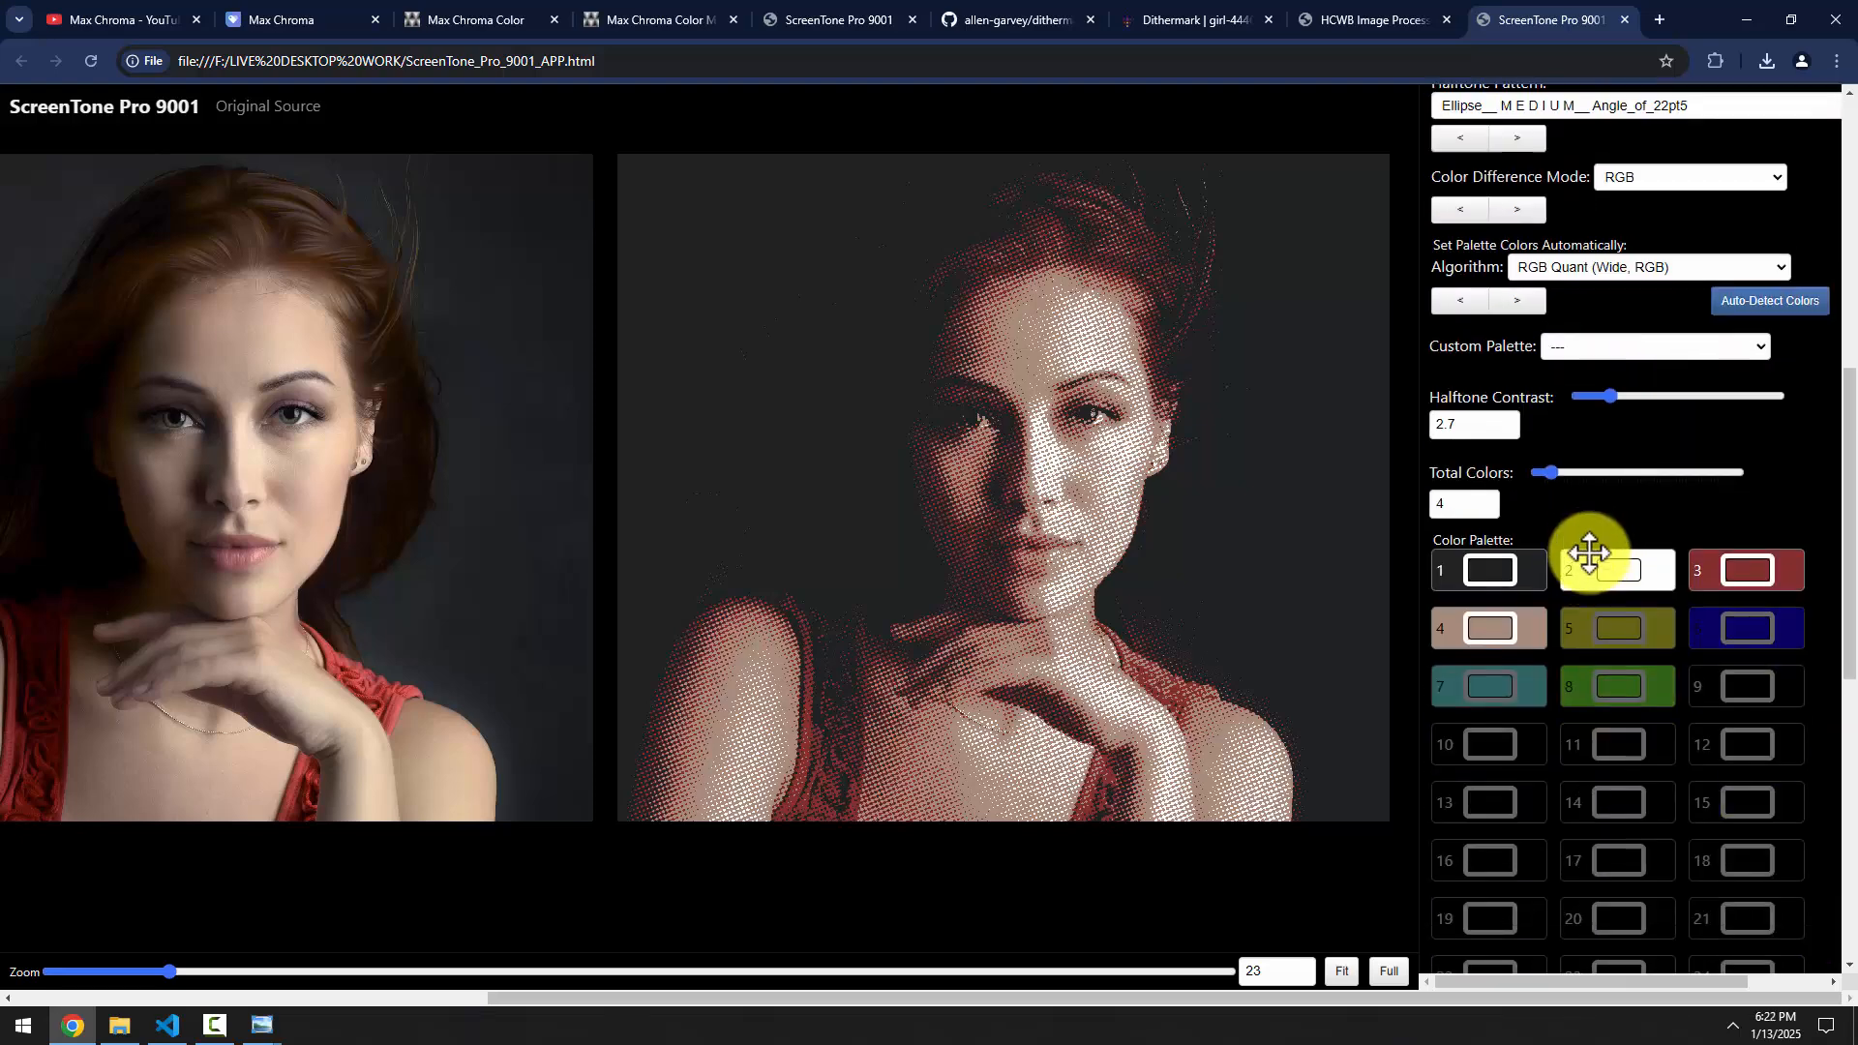
{"action": "scroll", "coordinate": [1583, 562], "scroll_direction": "up", "scroll_amount": 1}
{"action": "scroll", "coordinate": [1583, 569], "scroll_direction": "down", "scroll_amount": 5}
{"action": "scroll", "coordinate": [1576, 581], "scroll_direction": "up", "scroll_amount": 6}
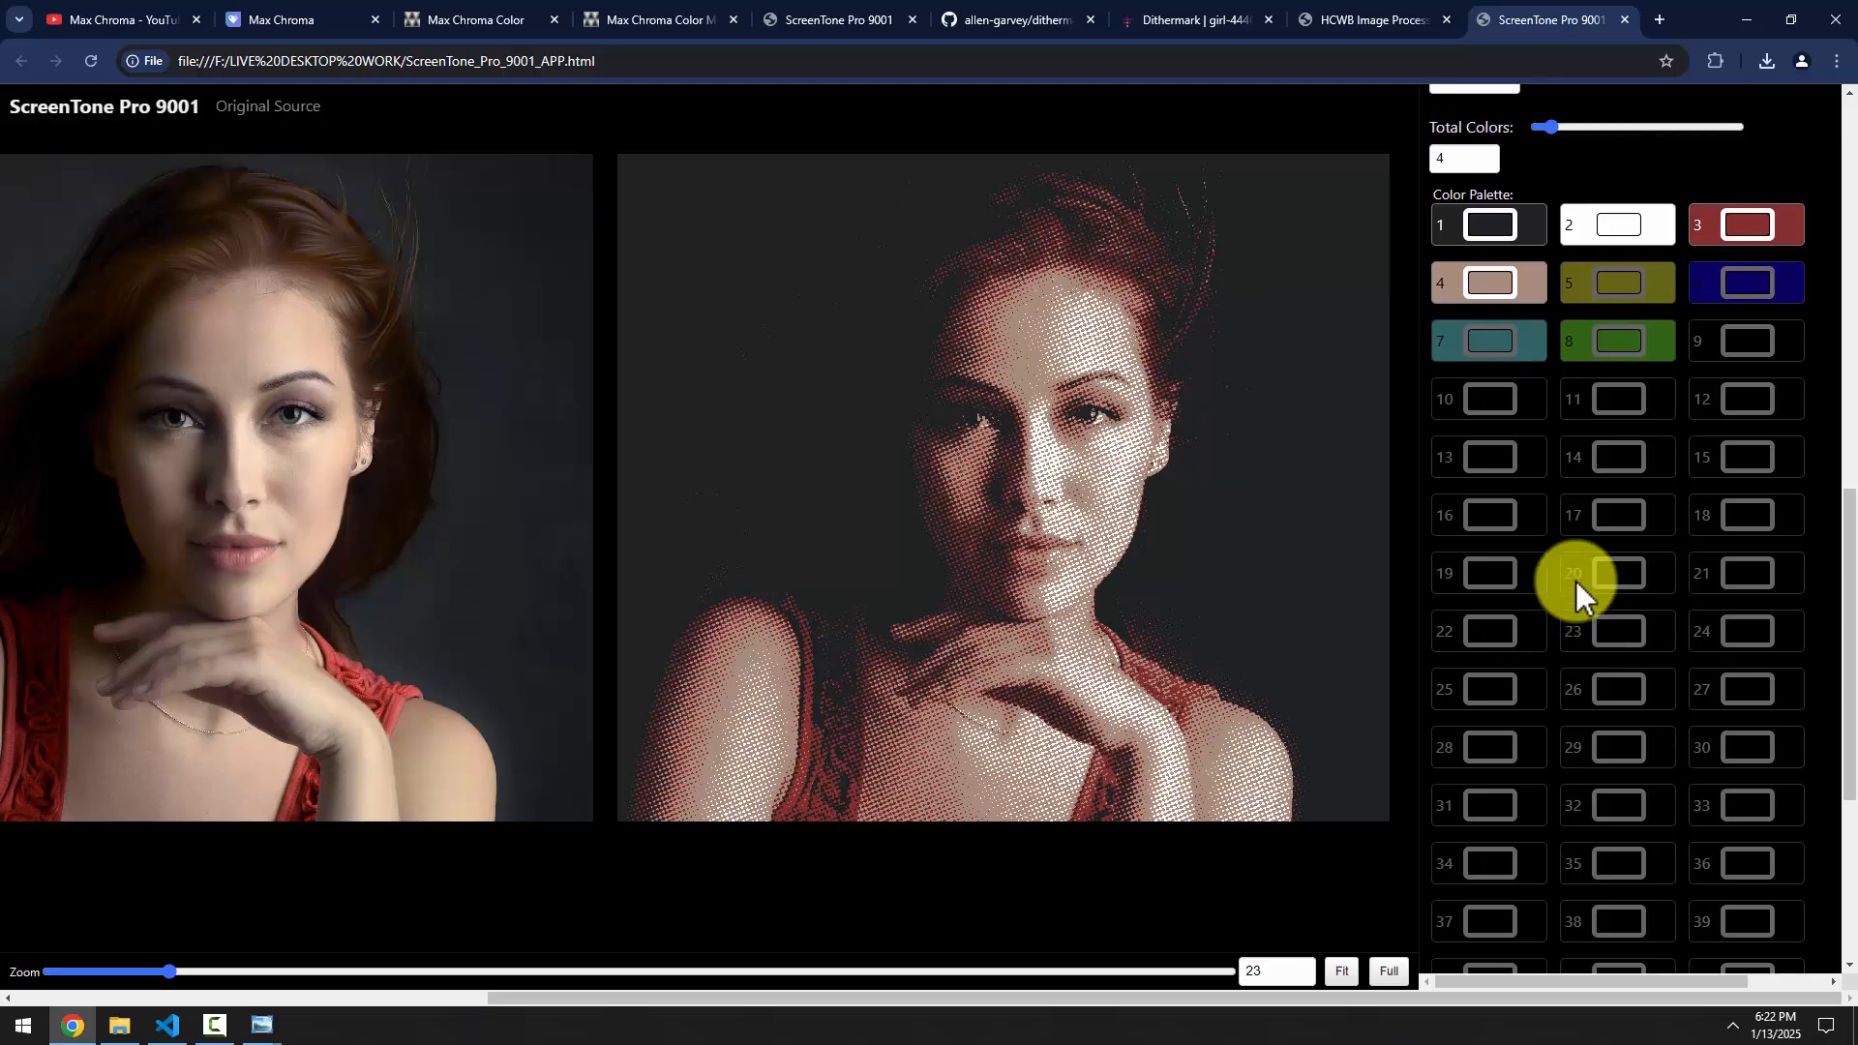
{"action": "scroll", "coordinate": [1572, 600], "scroll_direction": "up", "scroll_amount": 6}
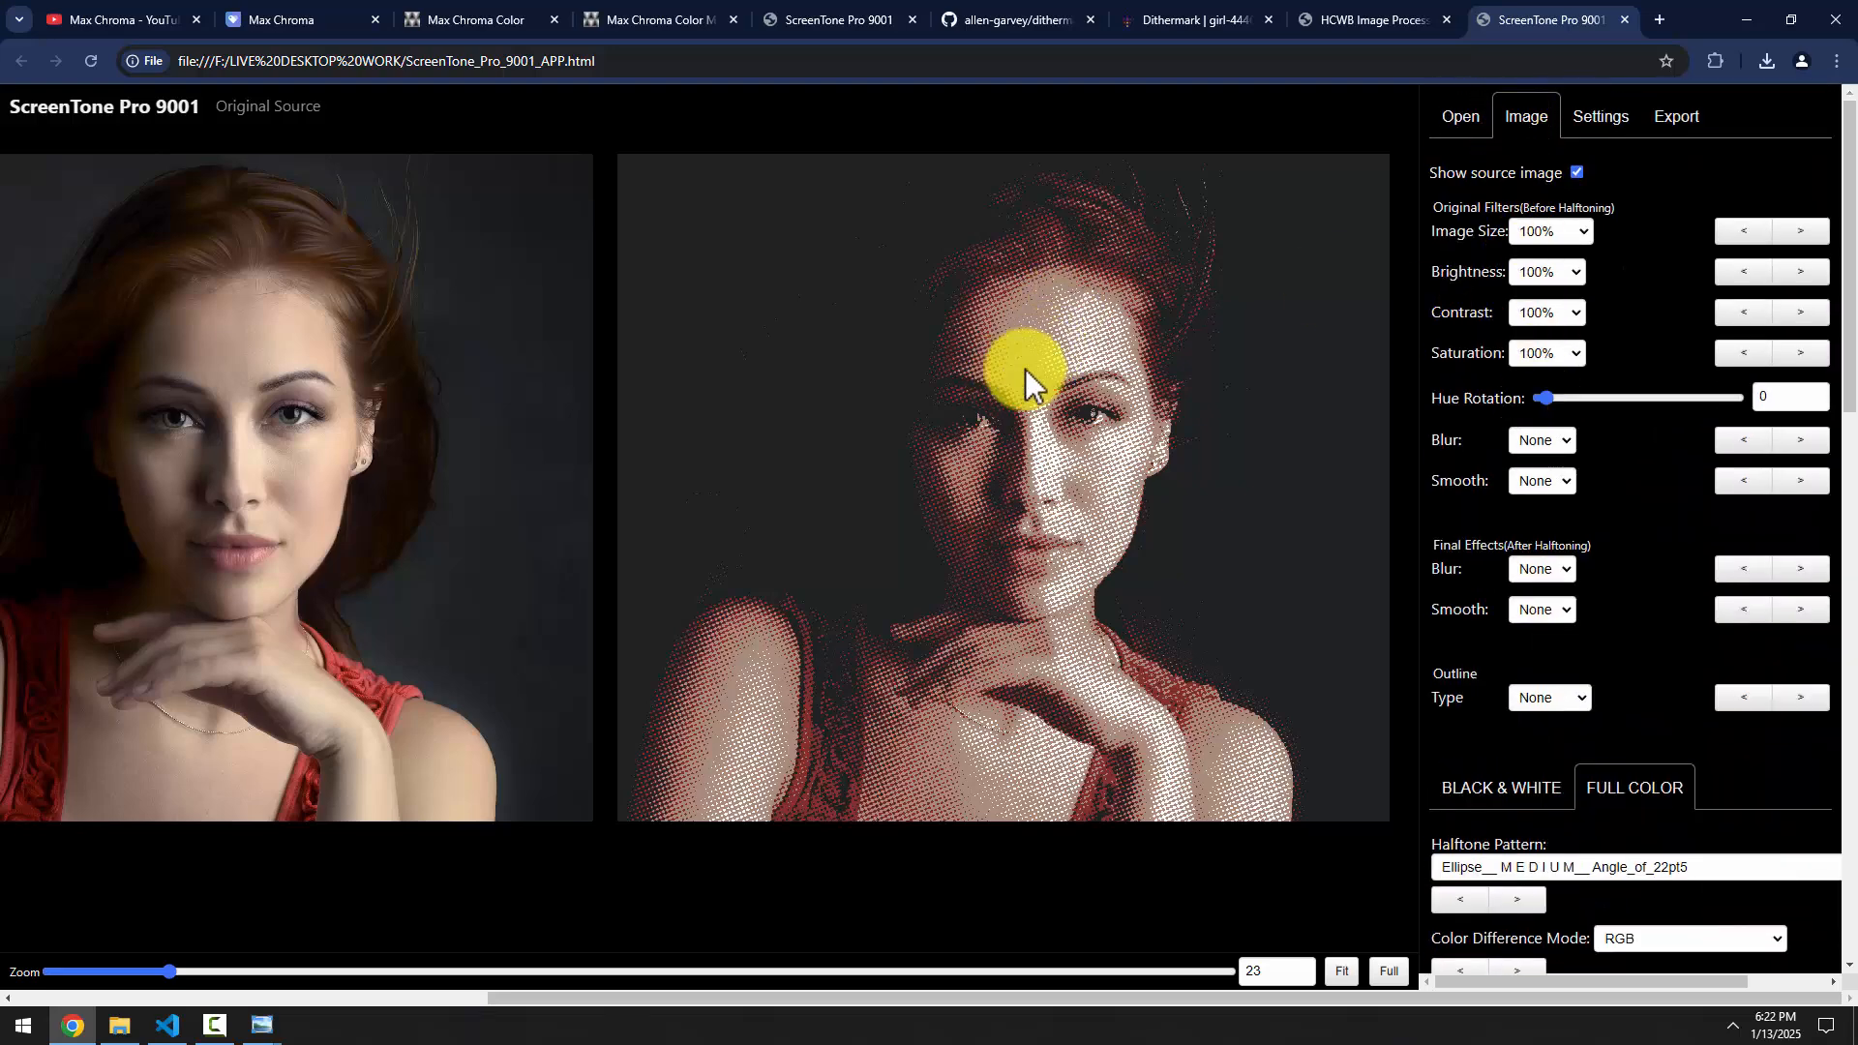
Apply the Ellipse LARGE Angle_of_22pt5 halftone pattern to the portrait
{"action": "left_click", "coordinate": [1576, 873]}
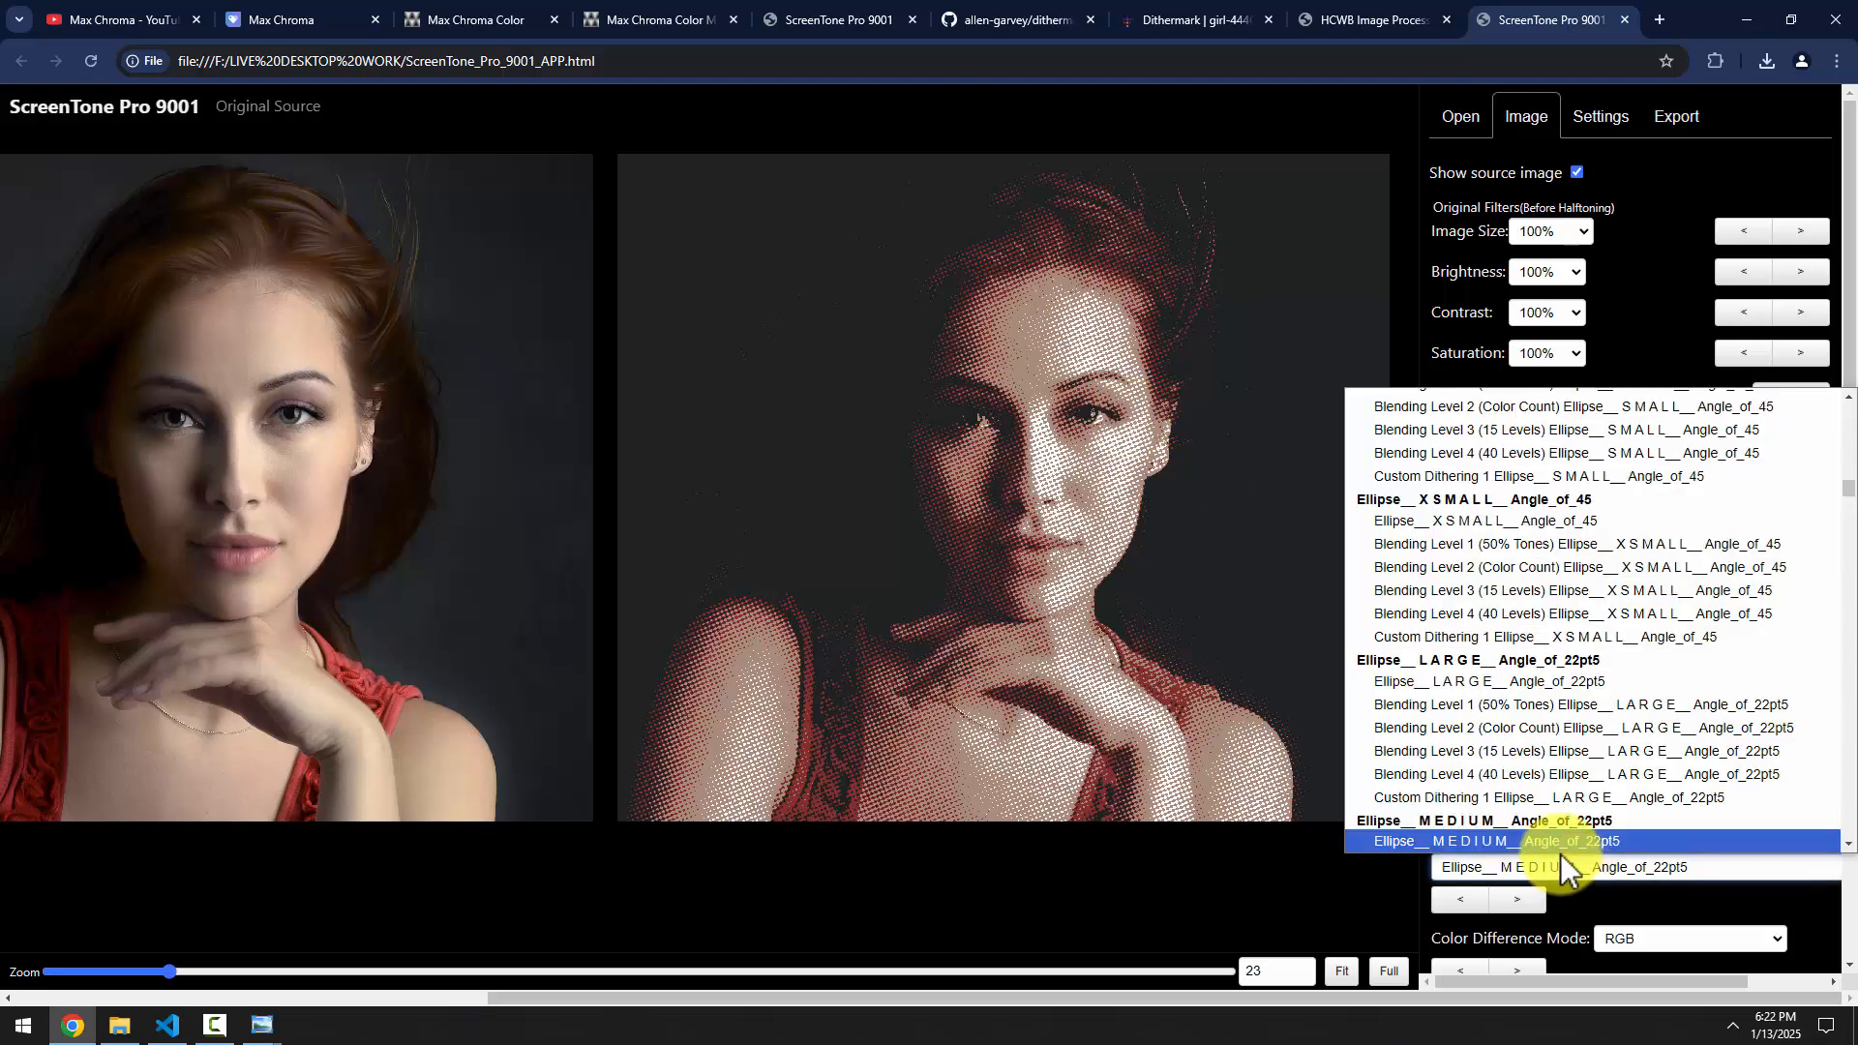
{"action": "left_click", "coordinate": [1502, 681]}
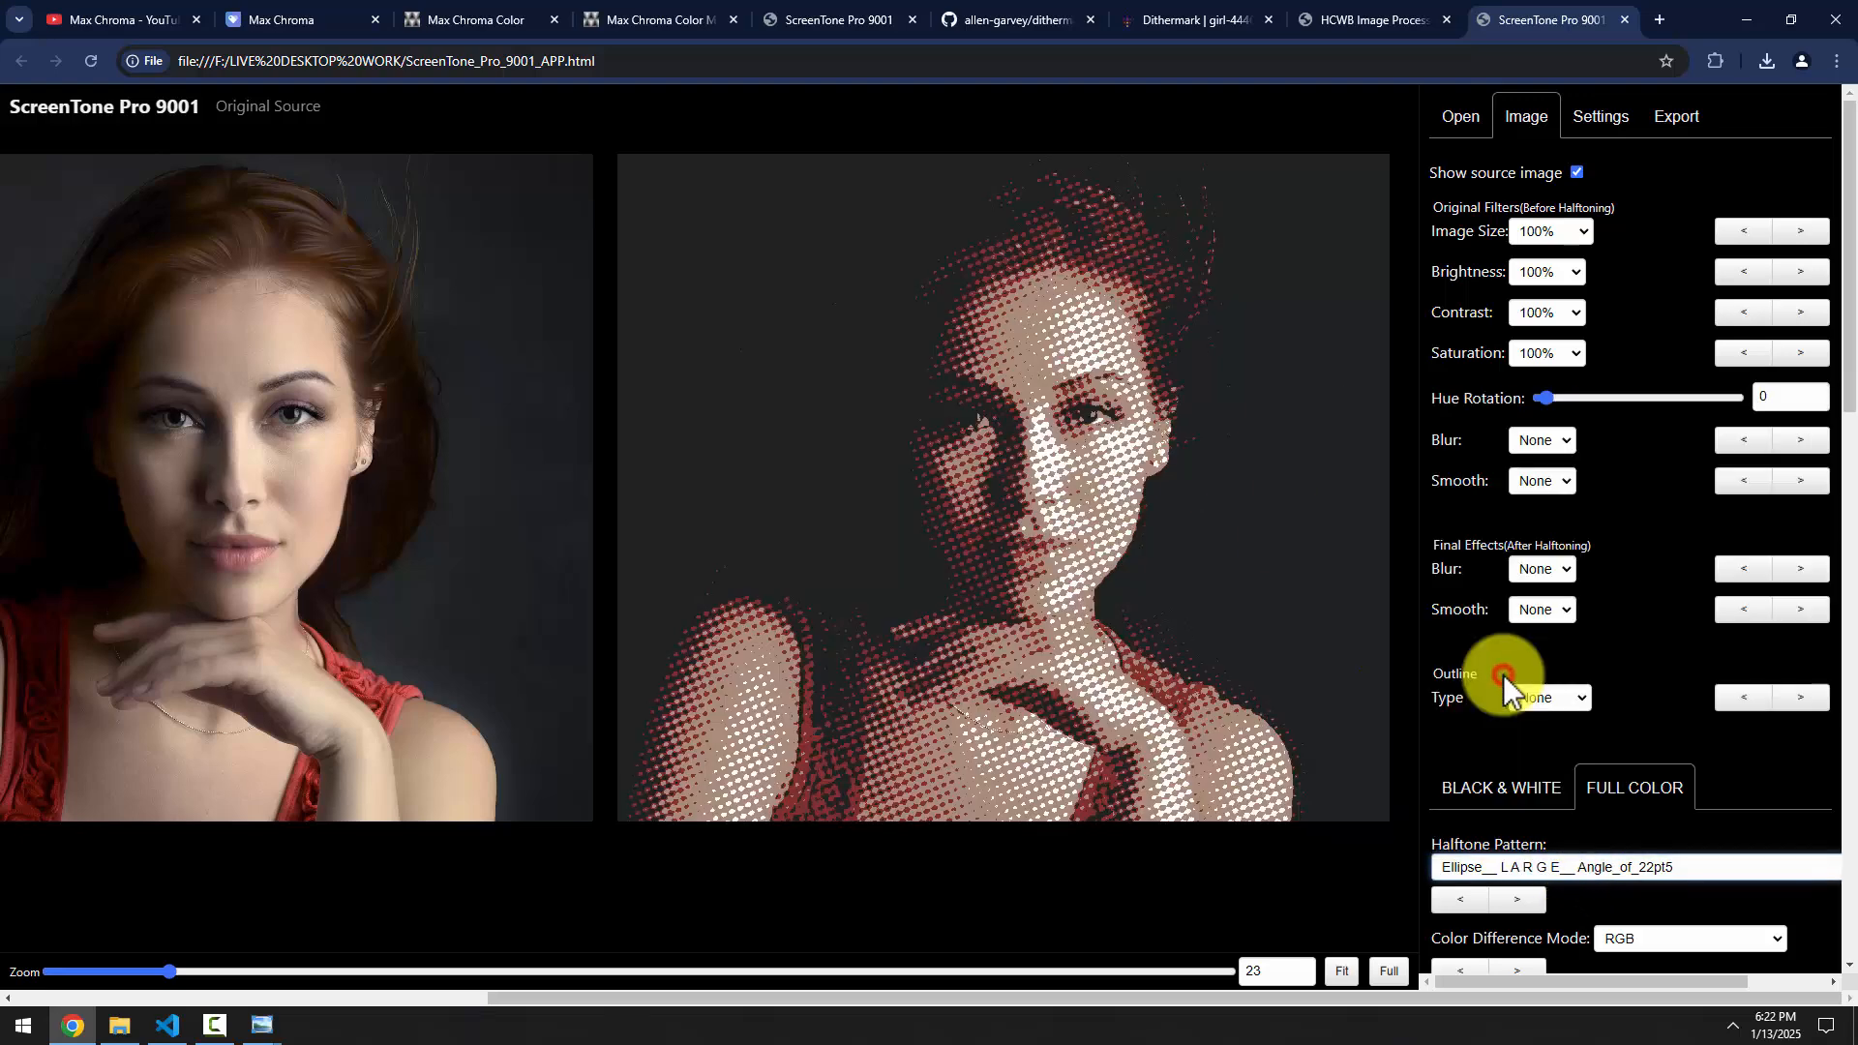
Set the halftone pattern to Ellipse SMALL Angle_of_22pt5 and export the result as a PNG named girl-4446528
{"action": "left_click", "coordinate": [1555, 866]}
{"action": "scroll", "coordinate": [1519, 707], "scroll_direction": "down", "scroll_amount": 4}
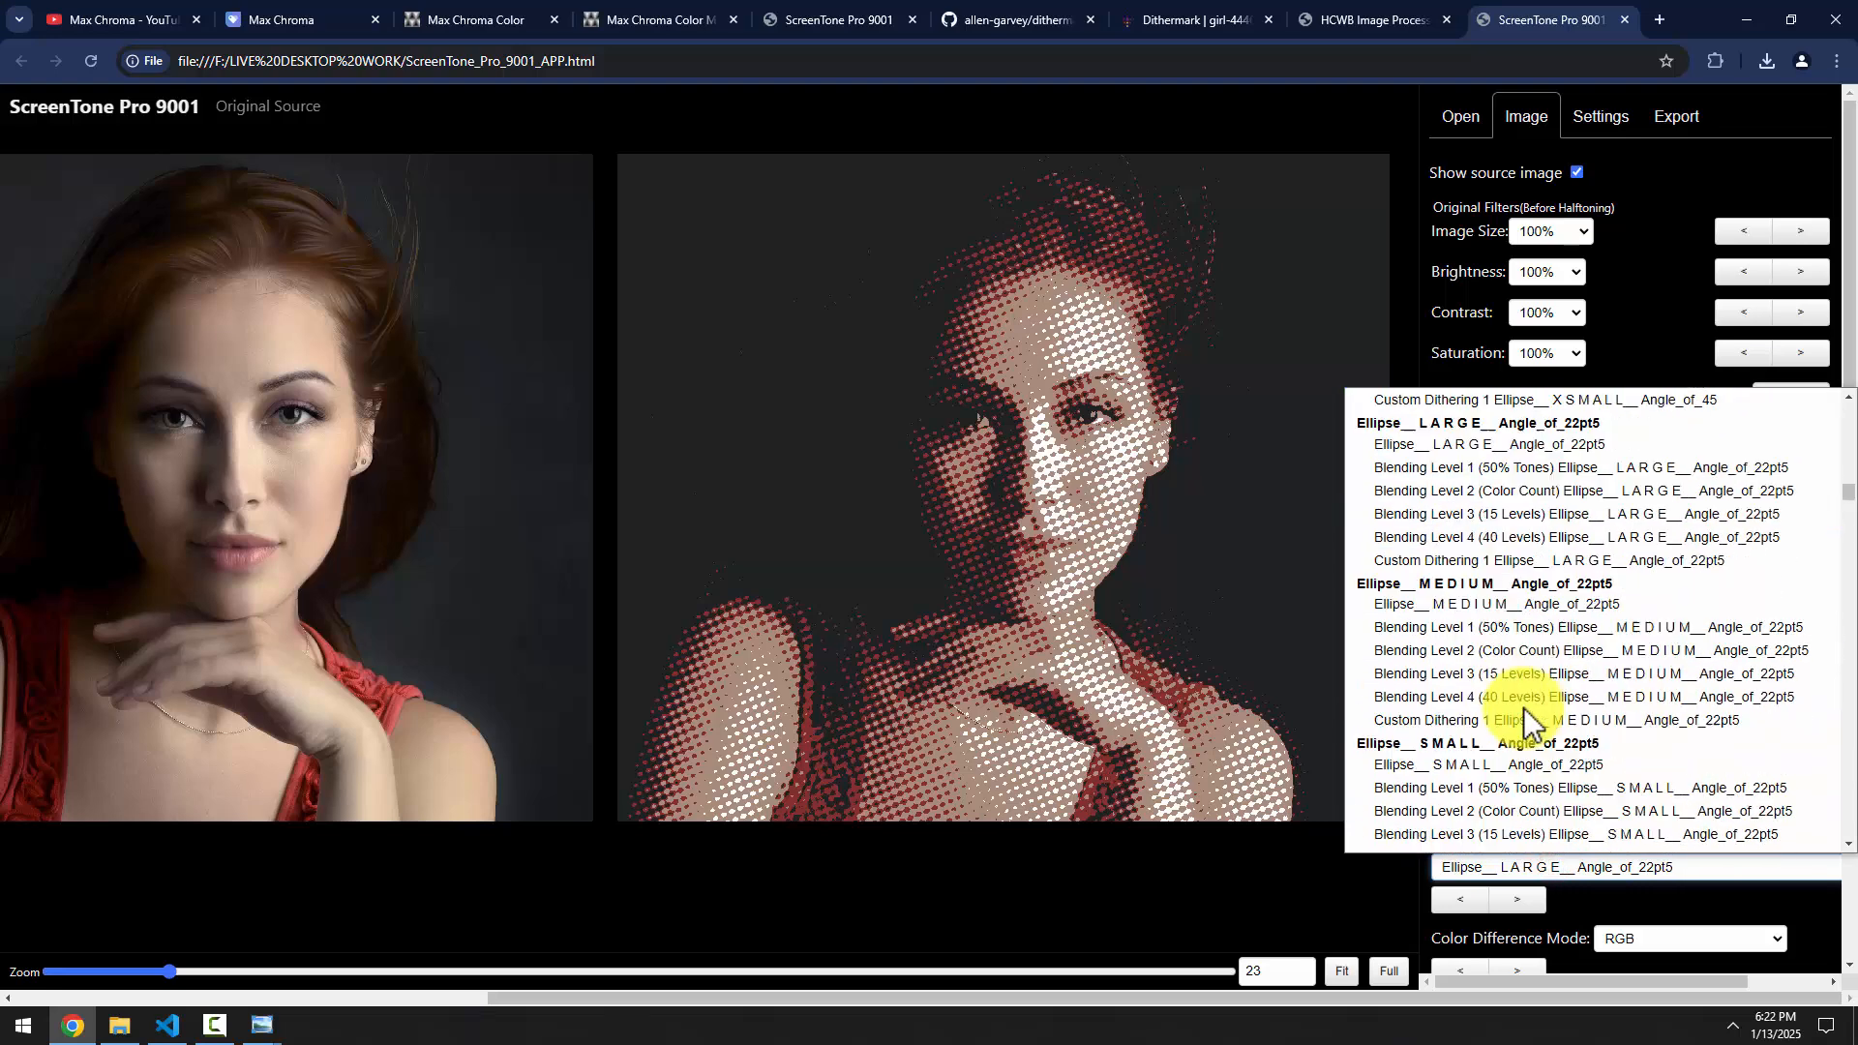
{"action": "scroll", "coordinate": [1484, 580], "scroll_direction": "up", "scroll_amount": 4}
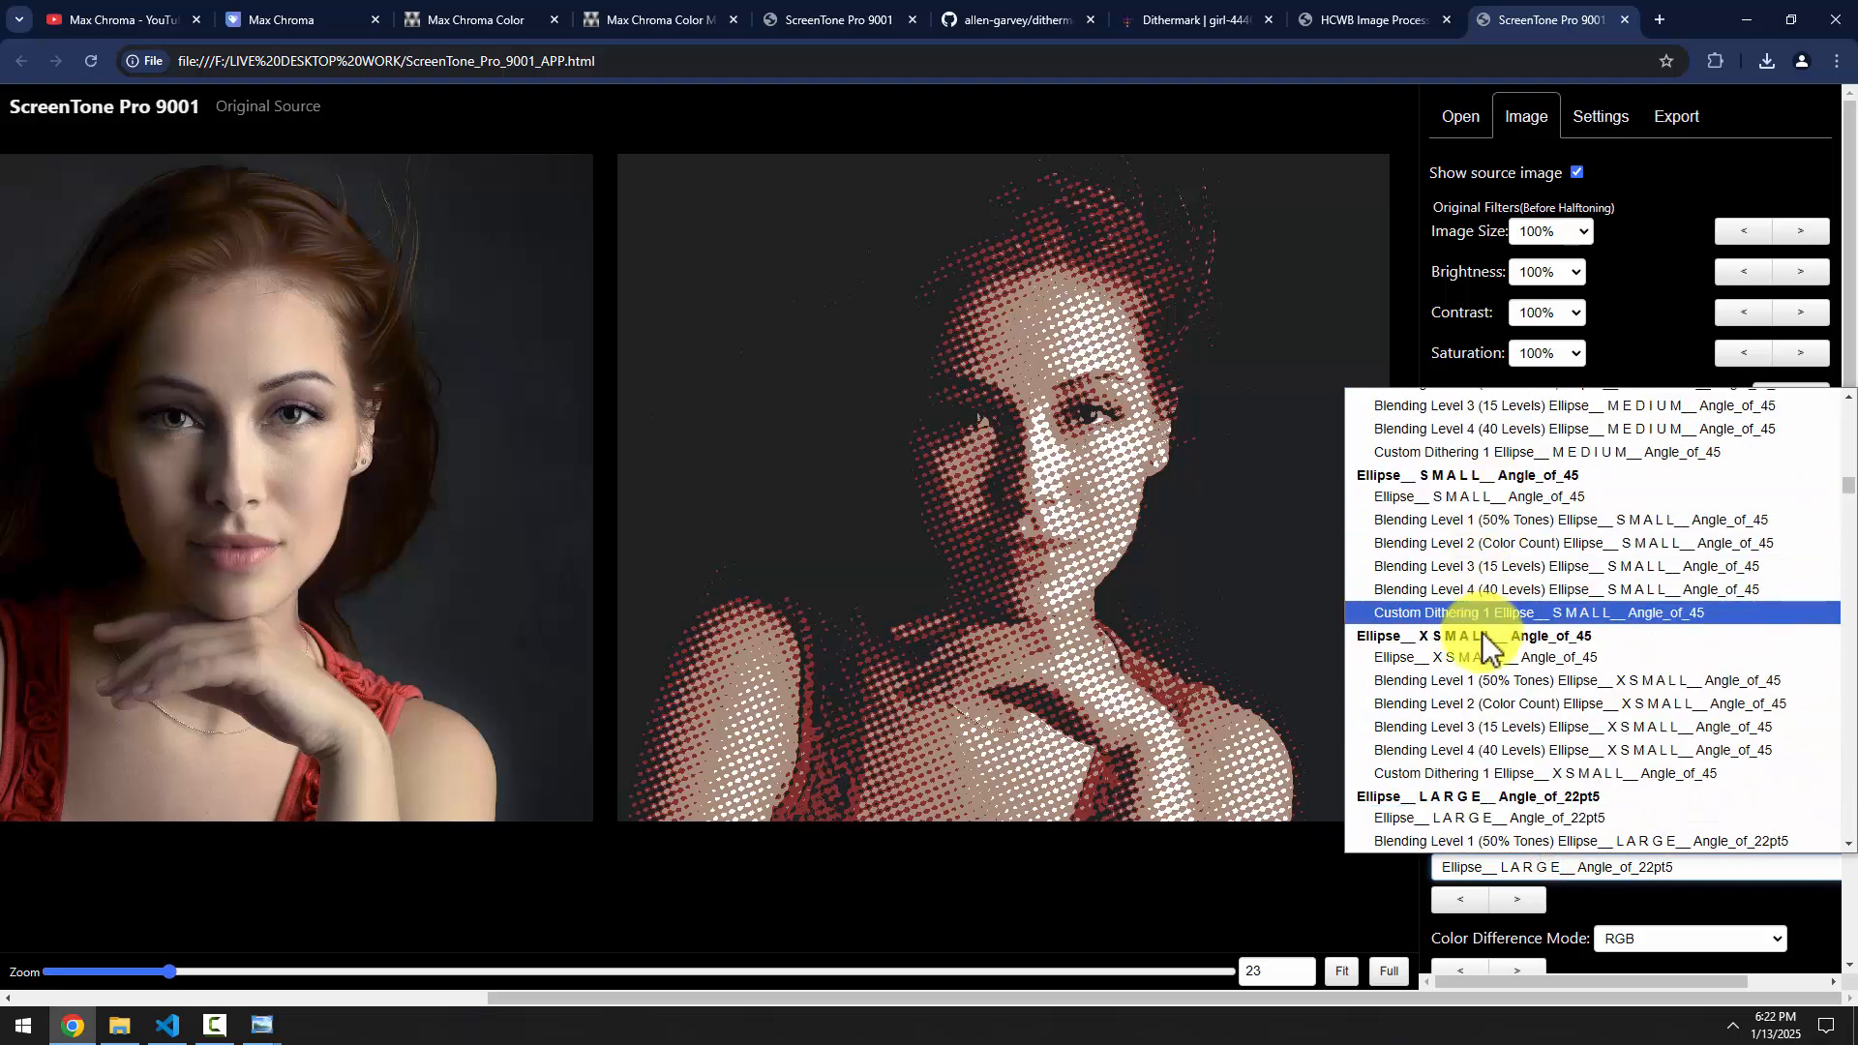
{"action": "scroll", "coordinate": [1480, 658], "scroll_direction": "down", "scroll_amount": 2}
{"action": "scroll", "coordinate": [1476, 677], "scroll_direction": "down", "scroll_amount": 2}
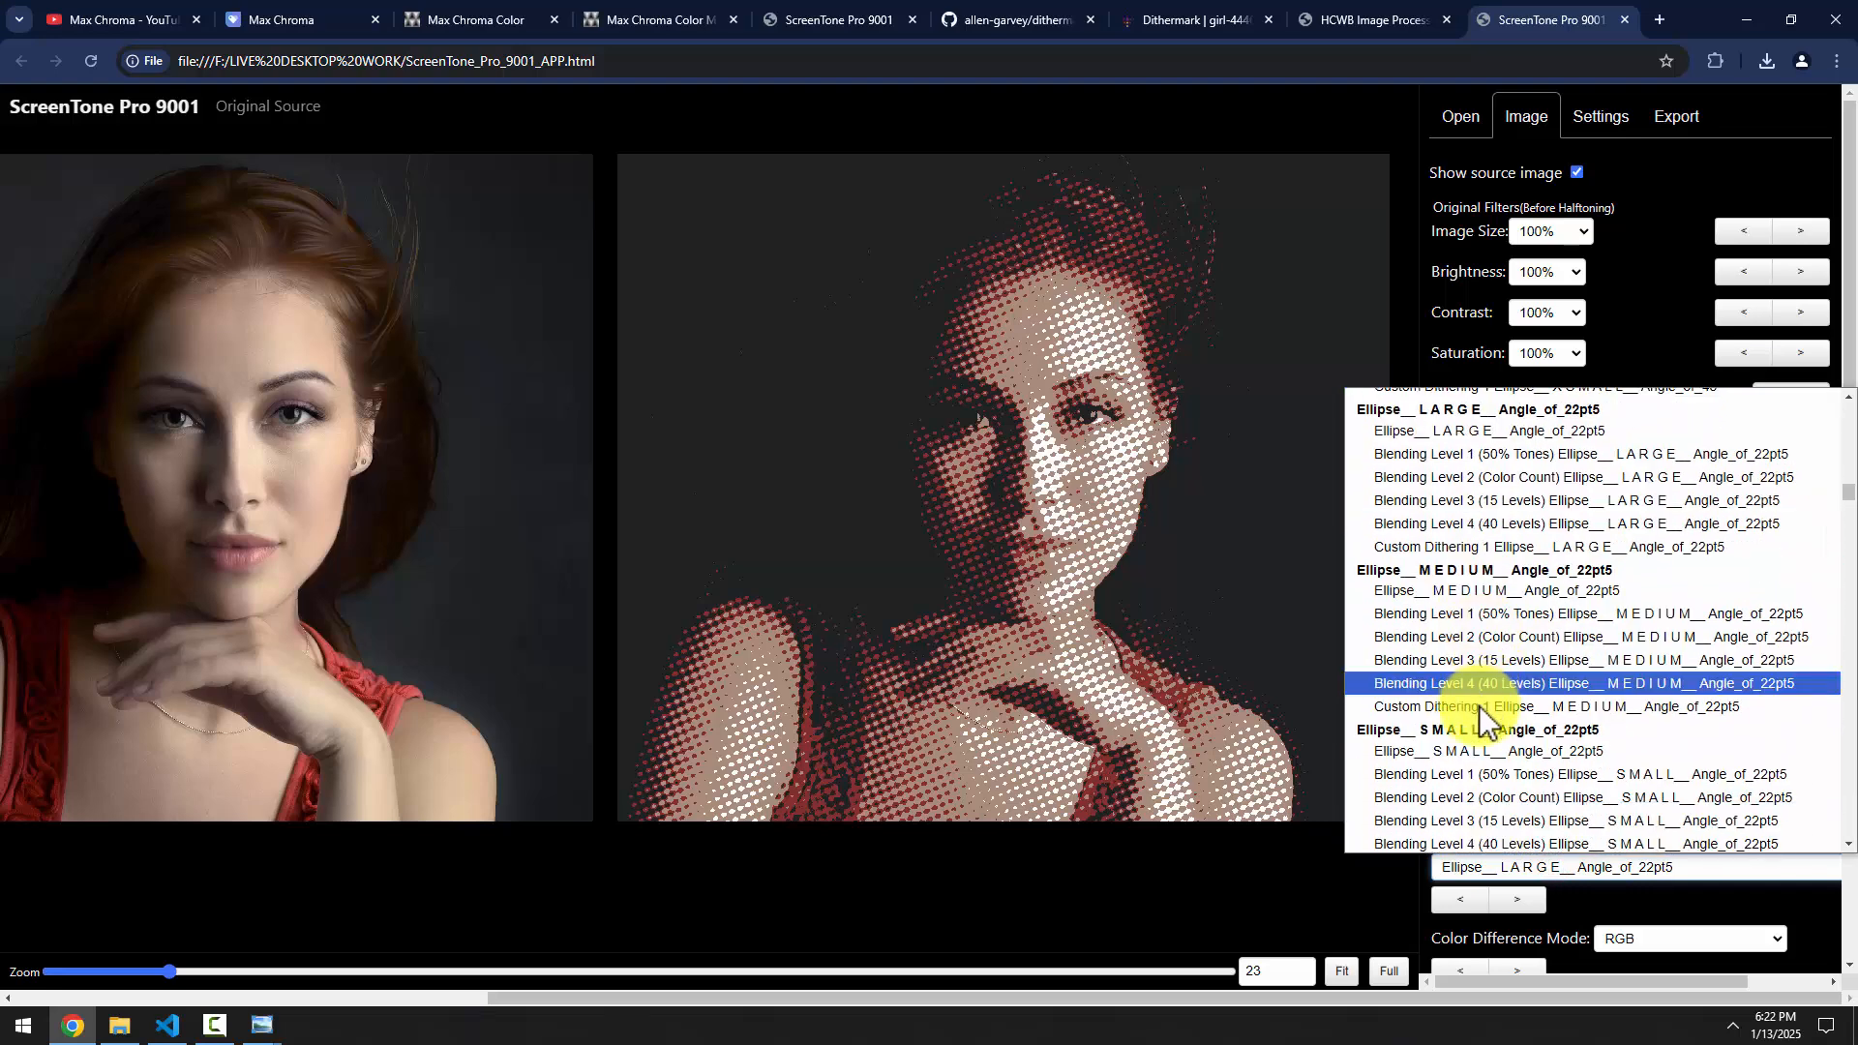
{"action": "left_click", "coordinate": [1478, 753]}
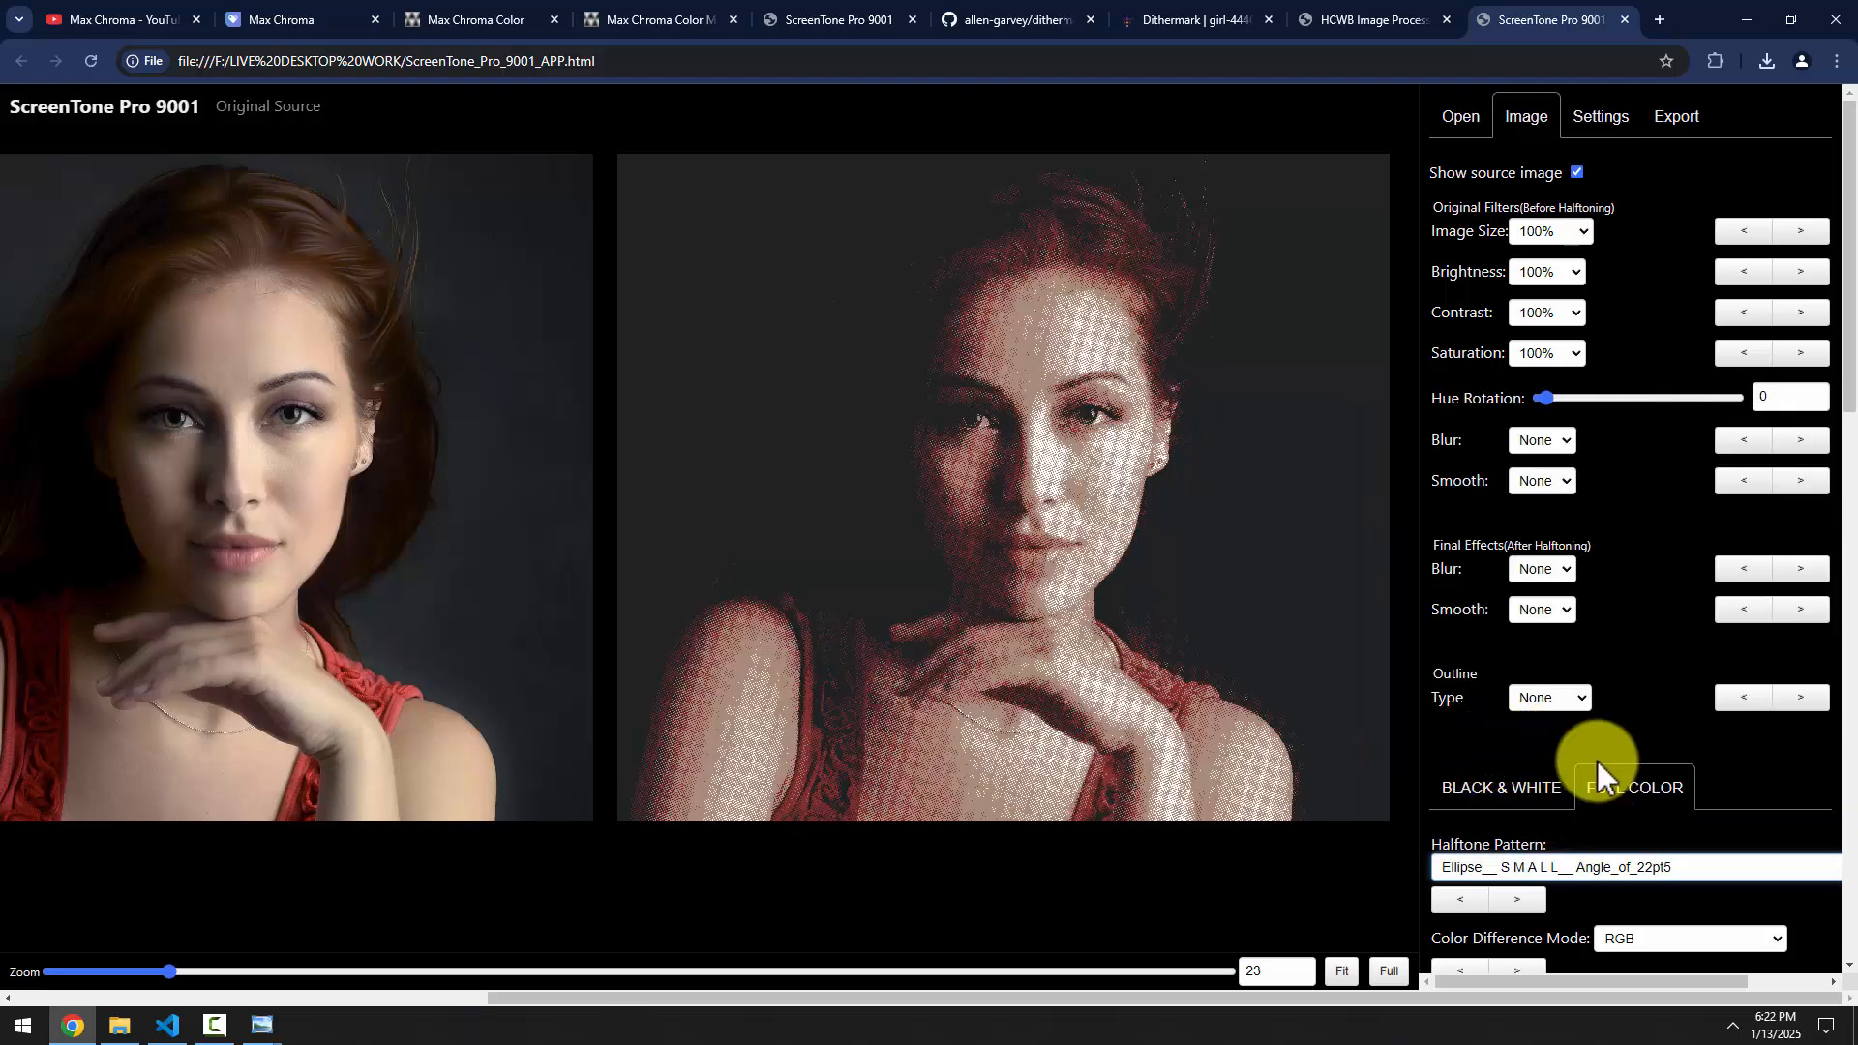
{"action": "left_click", "coordinate": [1686, 130]}
{"action": "left_click", "coordinate": [1452, 258]}
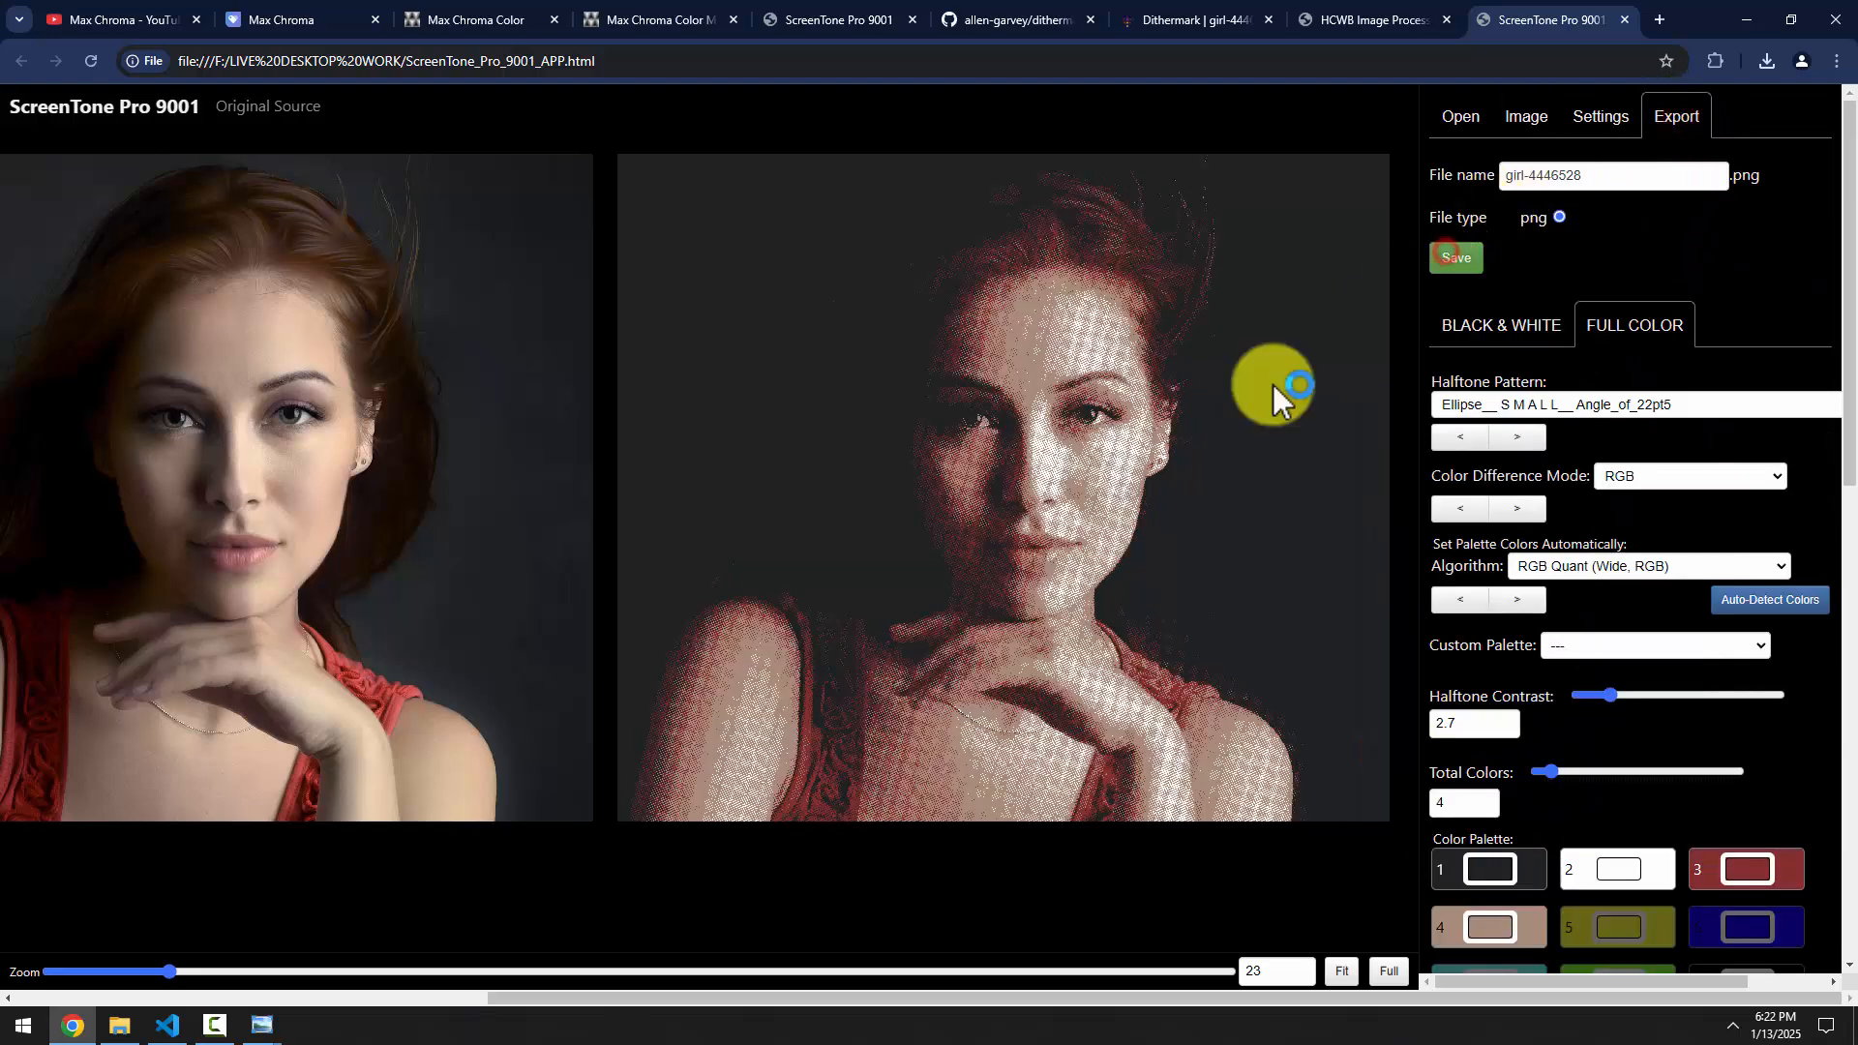
Open the exported girl-4446528 (1).png from the Downloads folder and examine its halftone dots up close
{"action": "left_click", "coordinate": [119, 1026]}
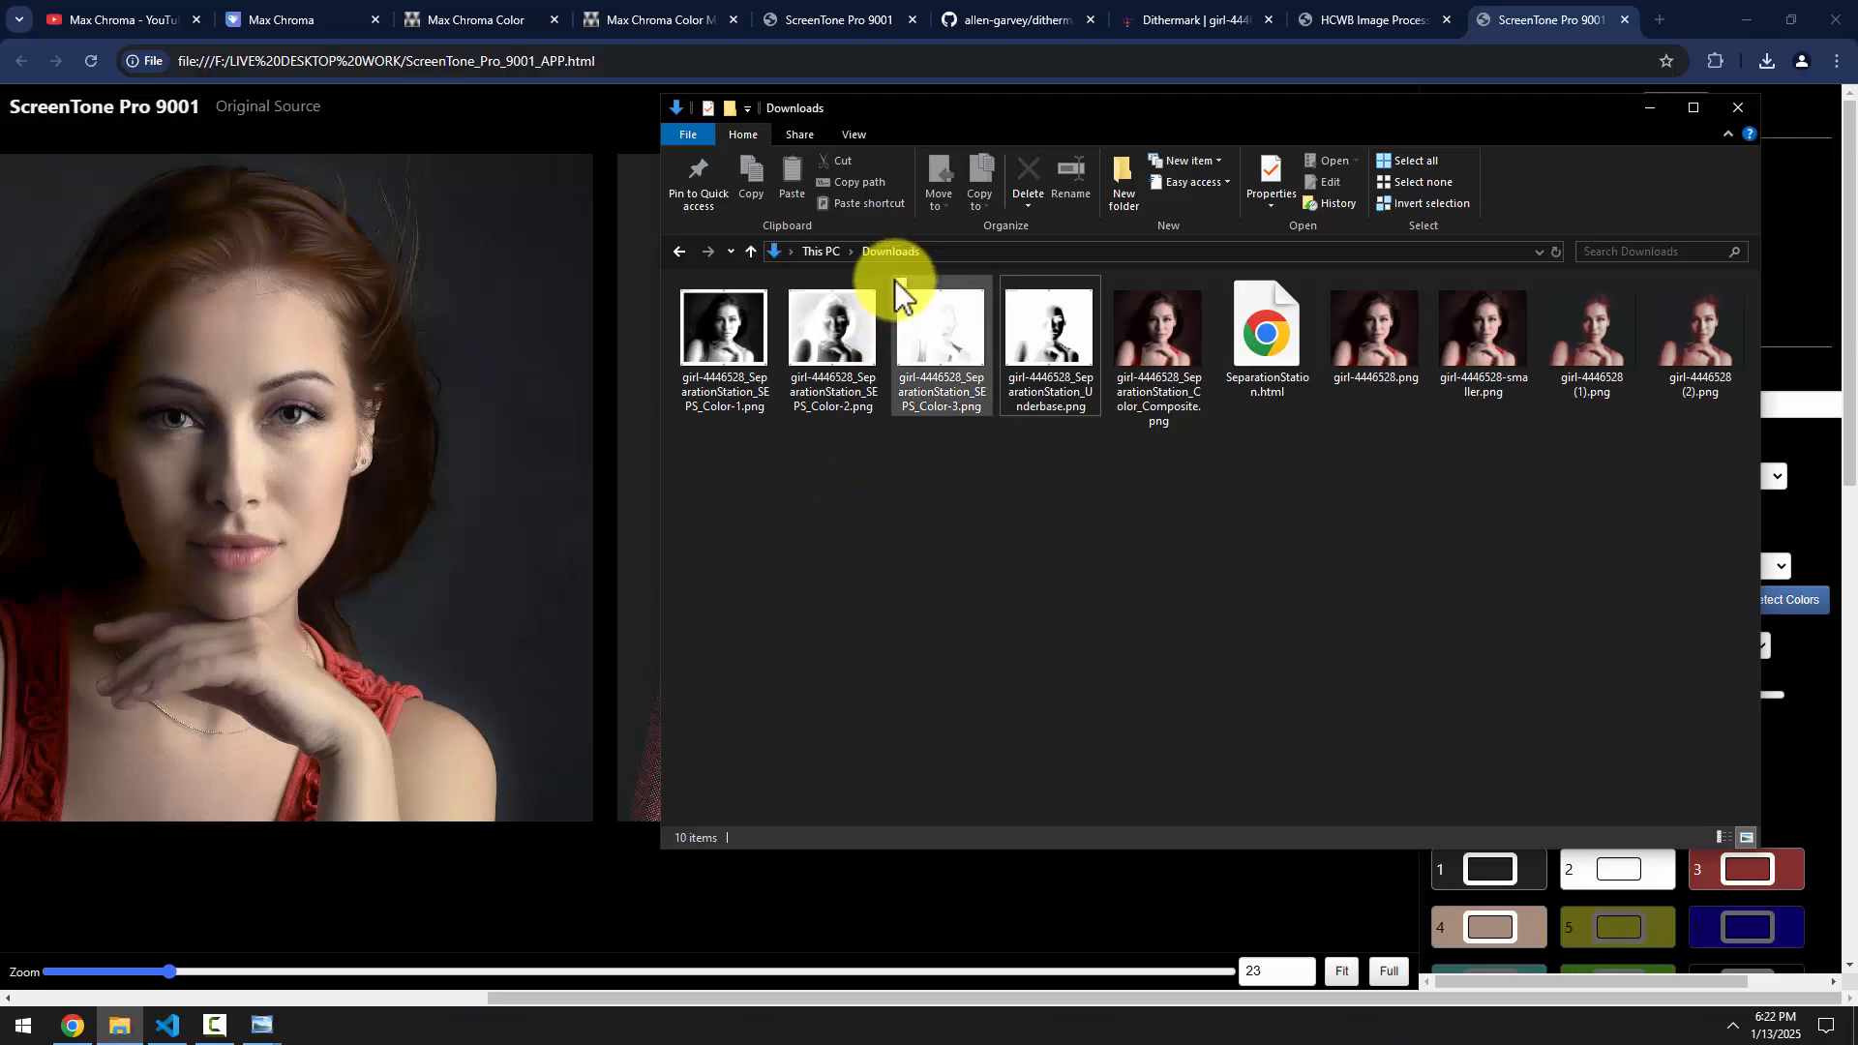
{"action": "double_click", "coordinate": [827, 325]}
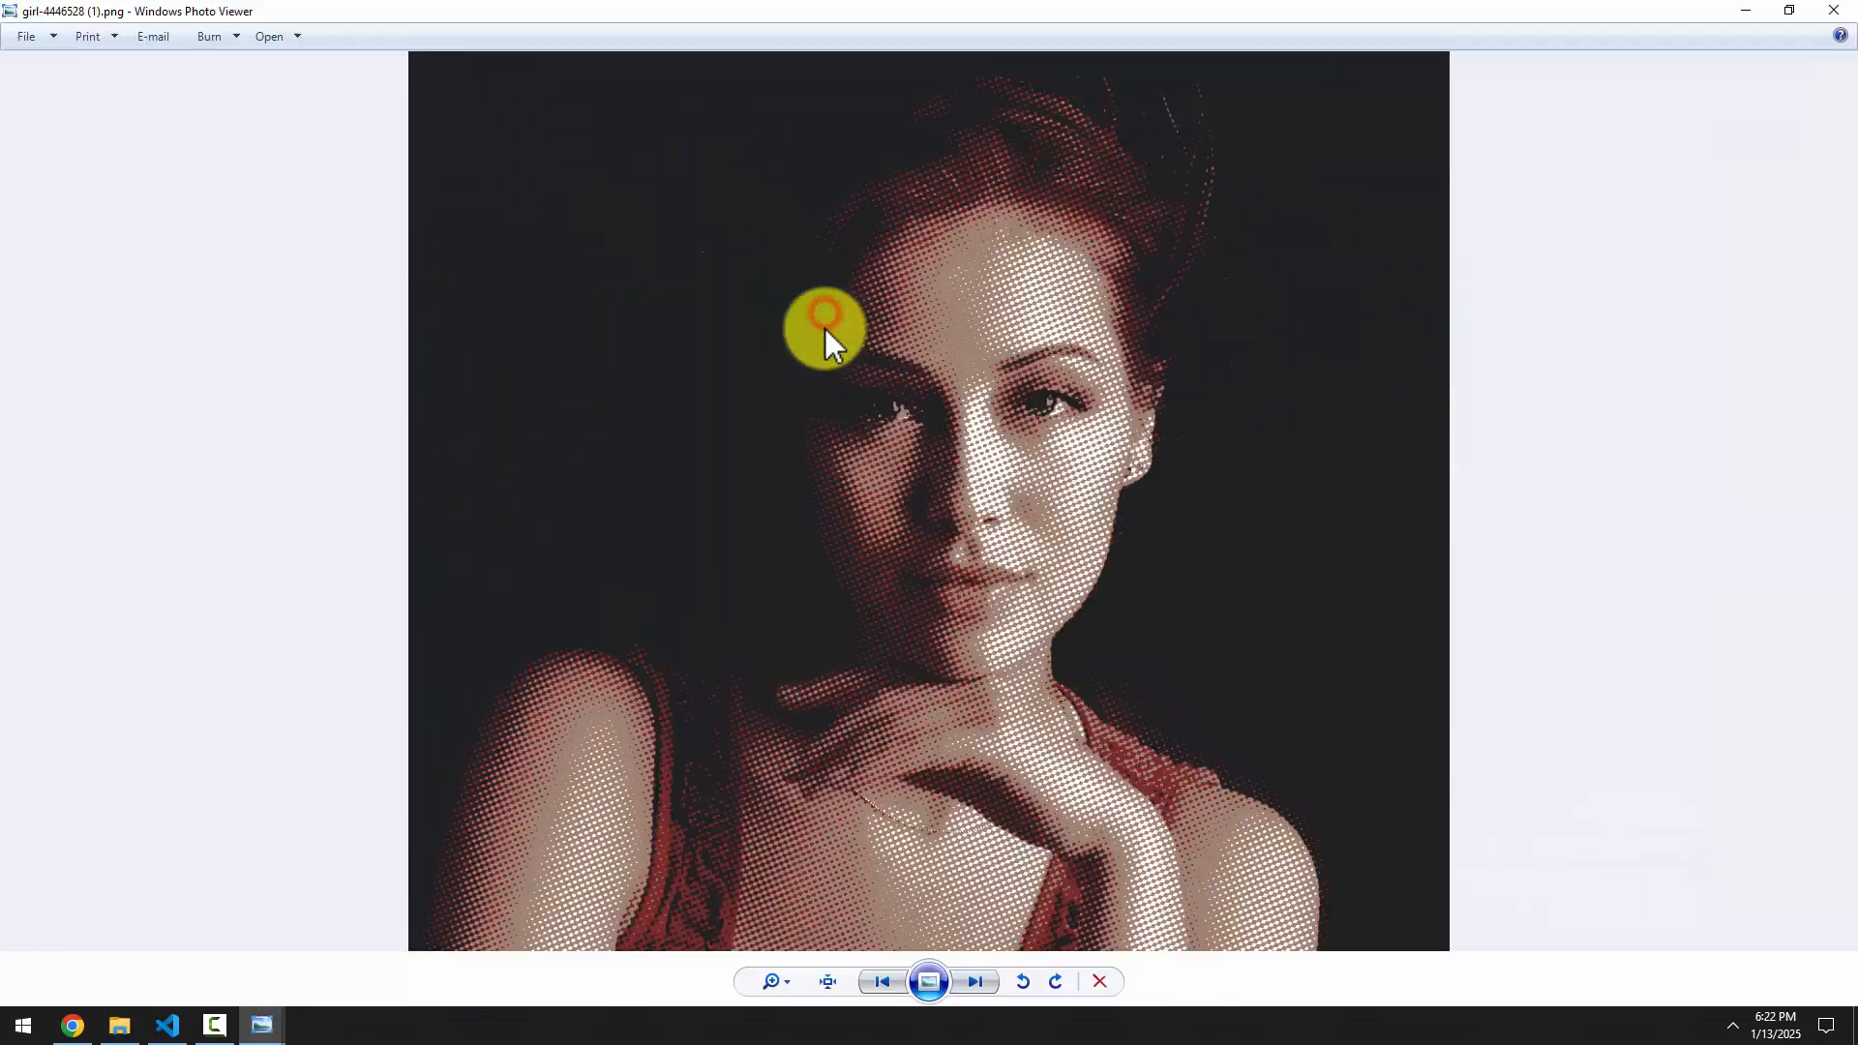
{"action": "scroll", "coordinate": [971, 462], "scroll_direction": "up", "scroll_amount": 5}
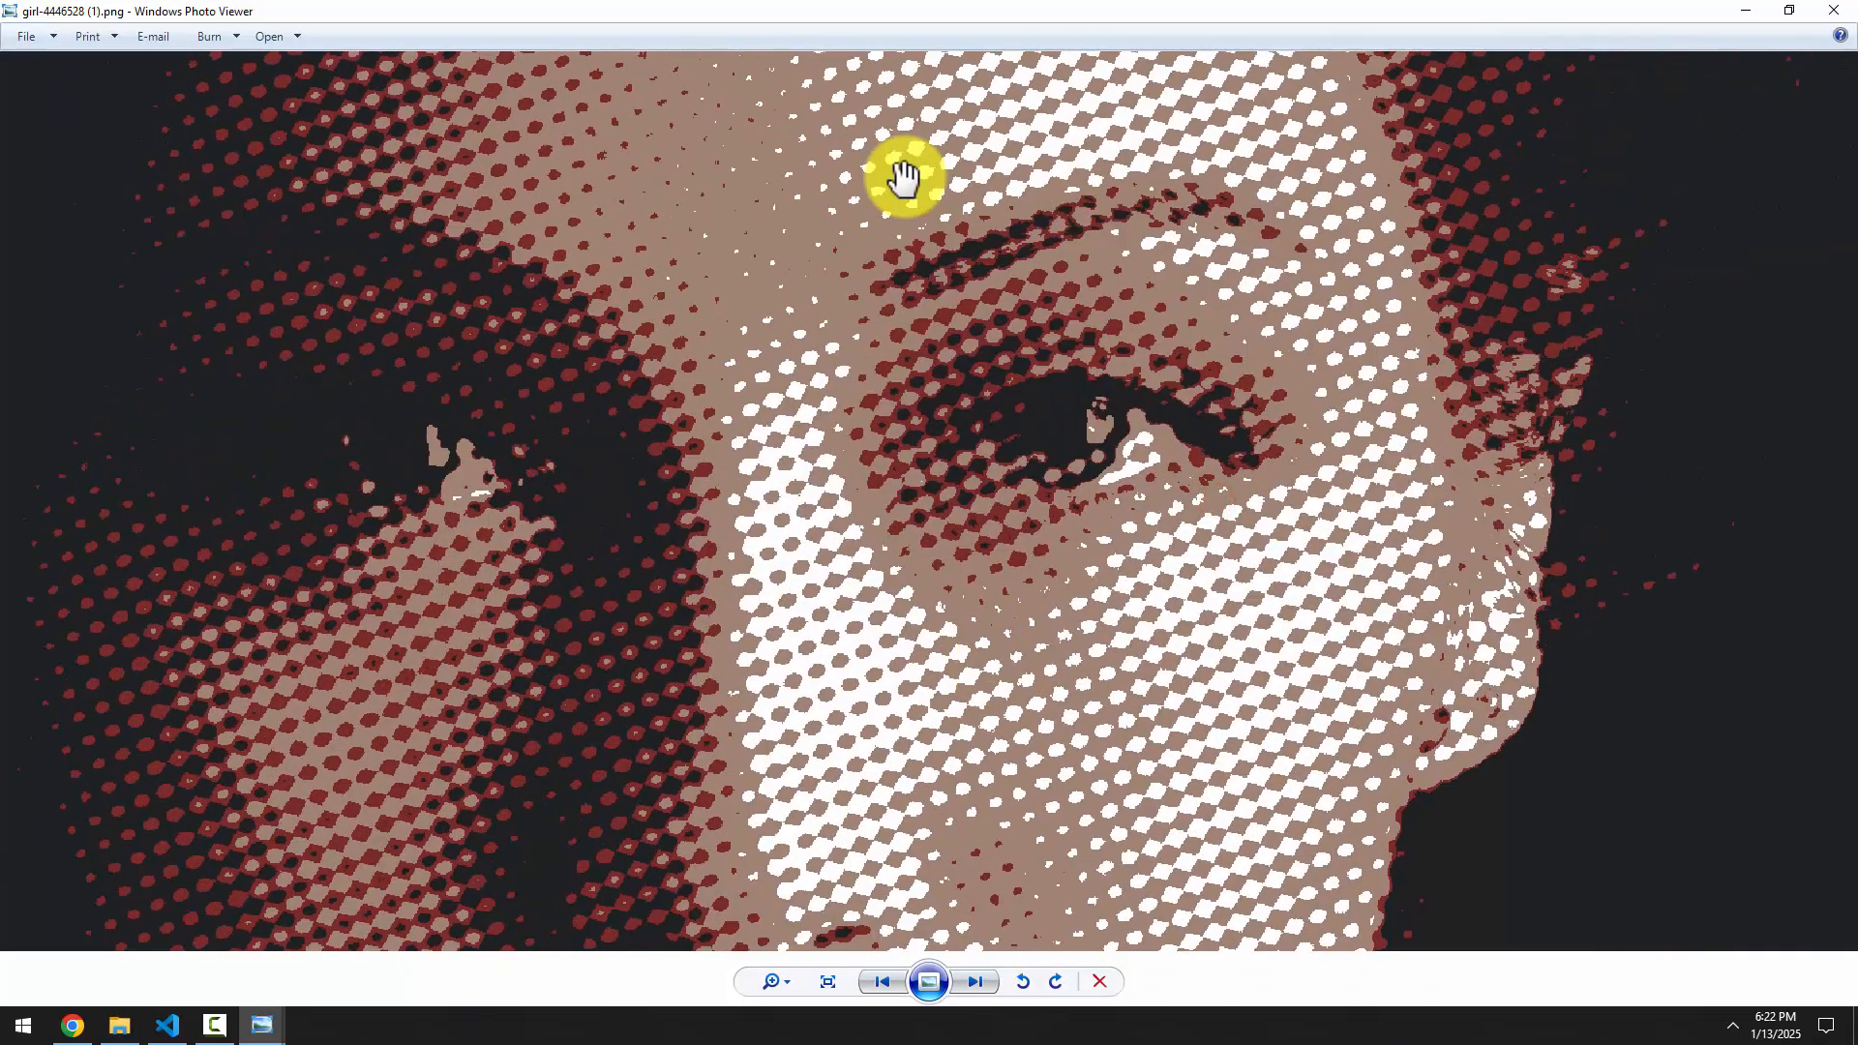
{"action": "scroll", "coordinate": [928, 387], "scroll_direction": "up", "scroll_amount": 3}
{"action": "scroll", "coordinate": [871, 416], "scroll_direction": "down", "scroll_amount": 8}
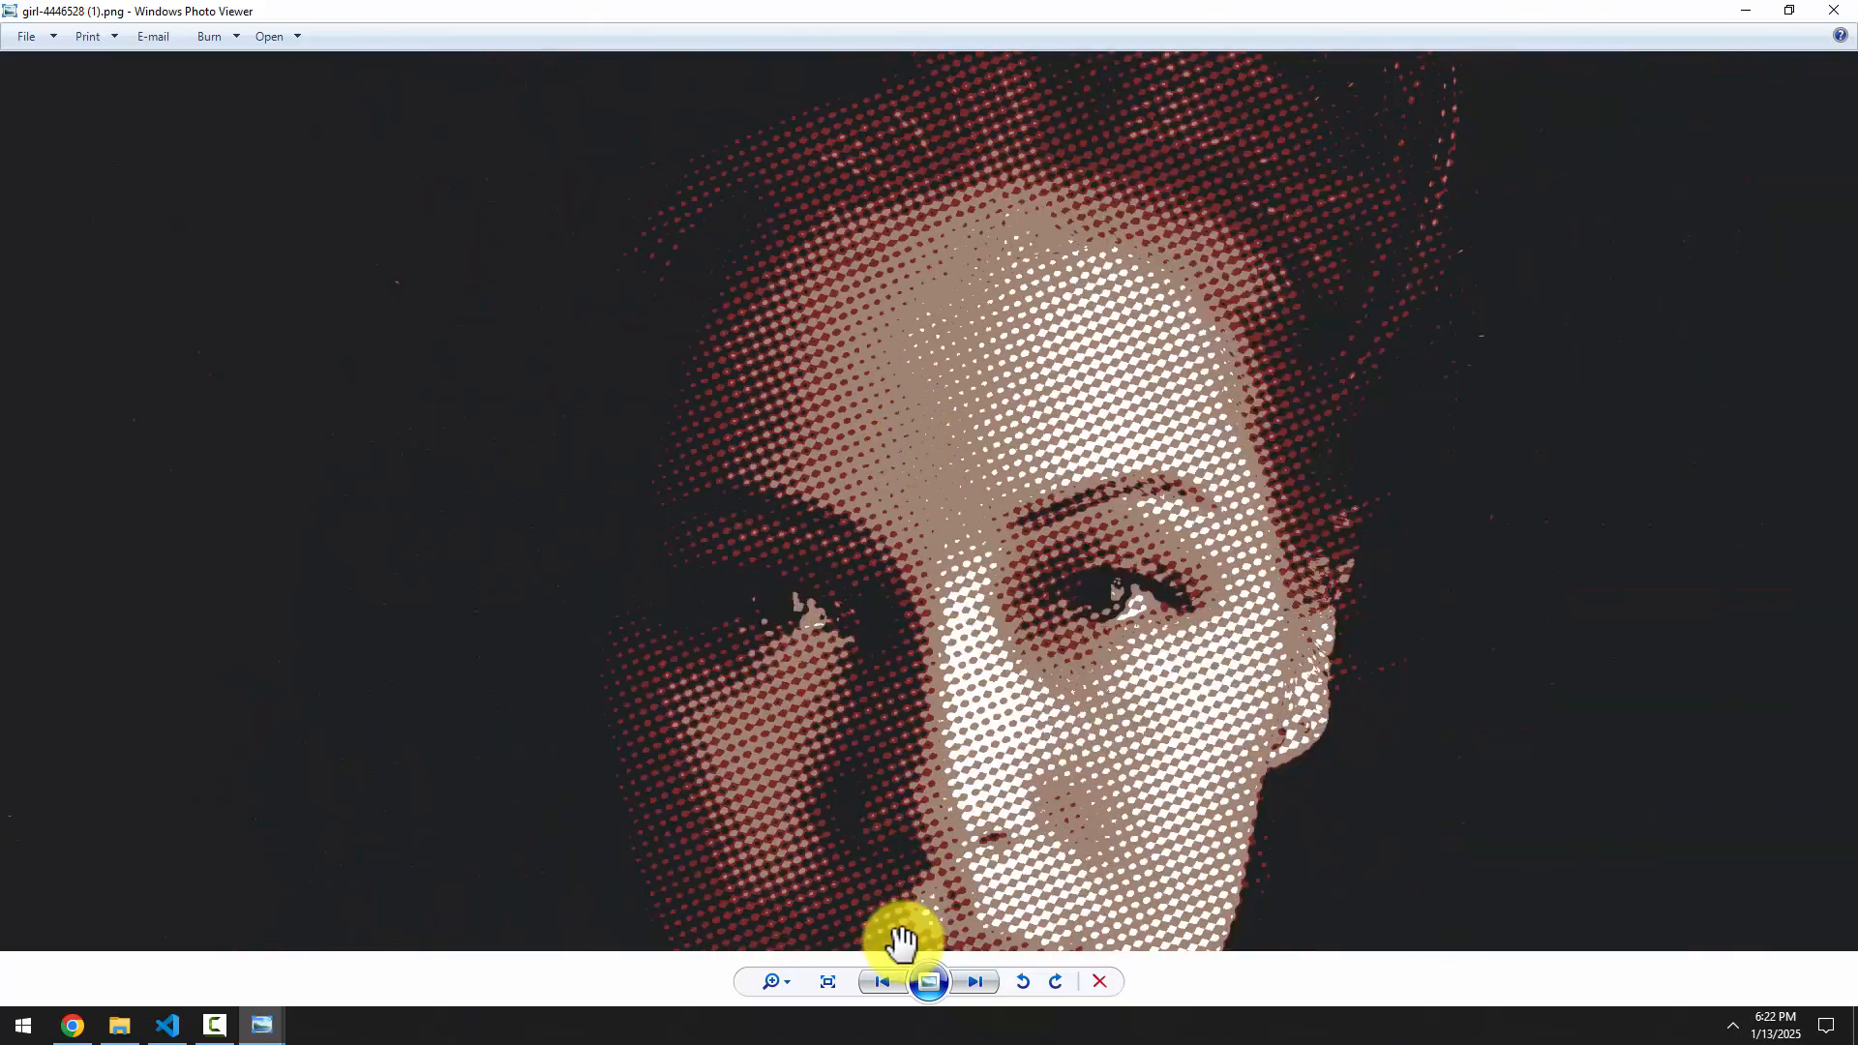
Switch to girl-4446528 (2).png, examine its halftone dots up close, and return to ScreenTone Pro 9001
{"action": "left_click", "coordinate": [892, 979]}
{"action": "scroll", "coordinate": [983, 340], "scroll_direction": "up", "scroll_amount": 5}
{"action": "scroll", "coordinate": [945, 427], "scroll_direction": "up", "scroll_amount": 5}
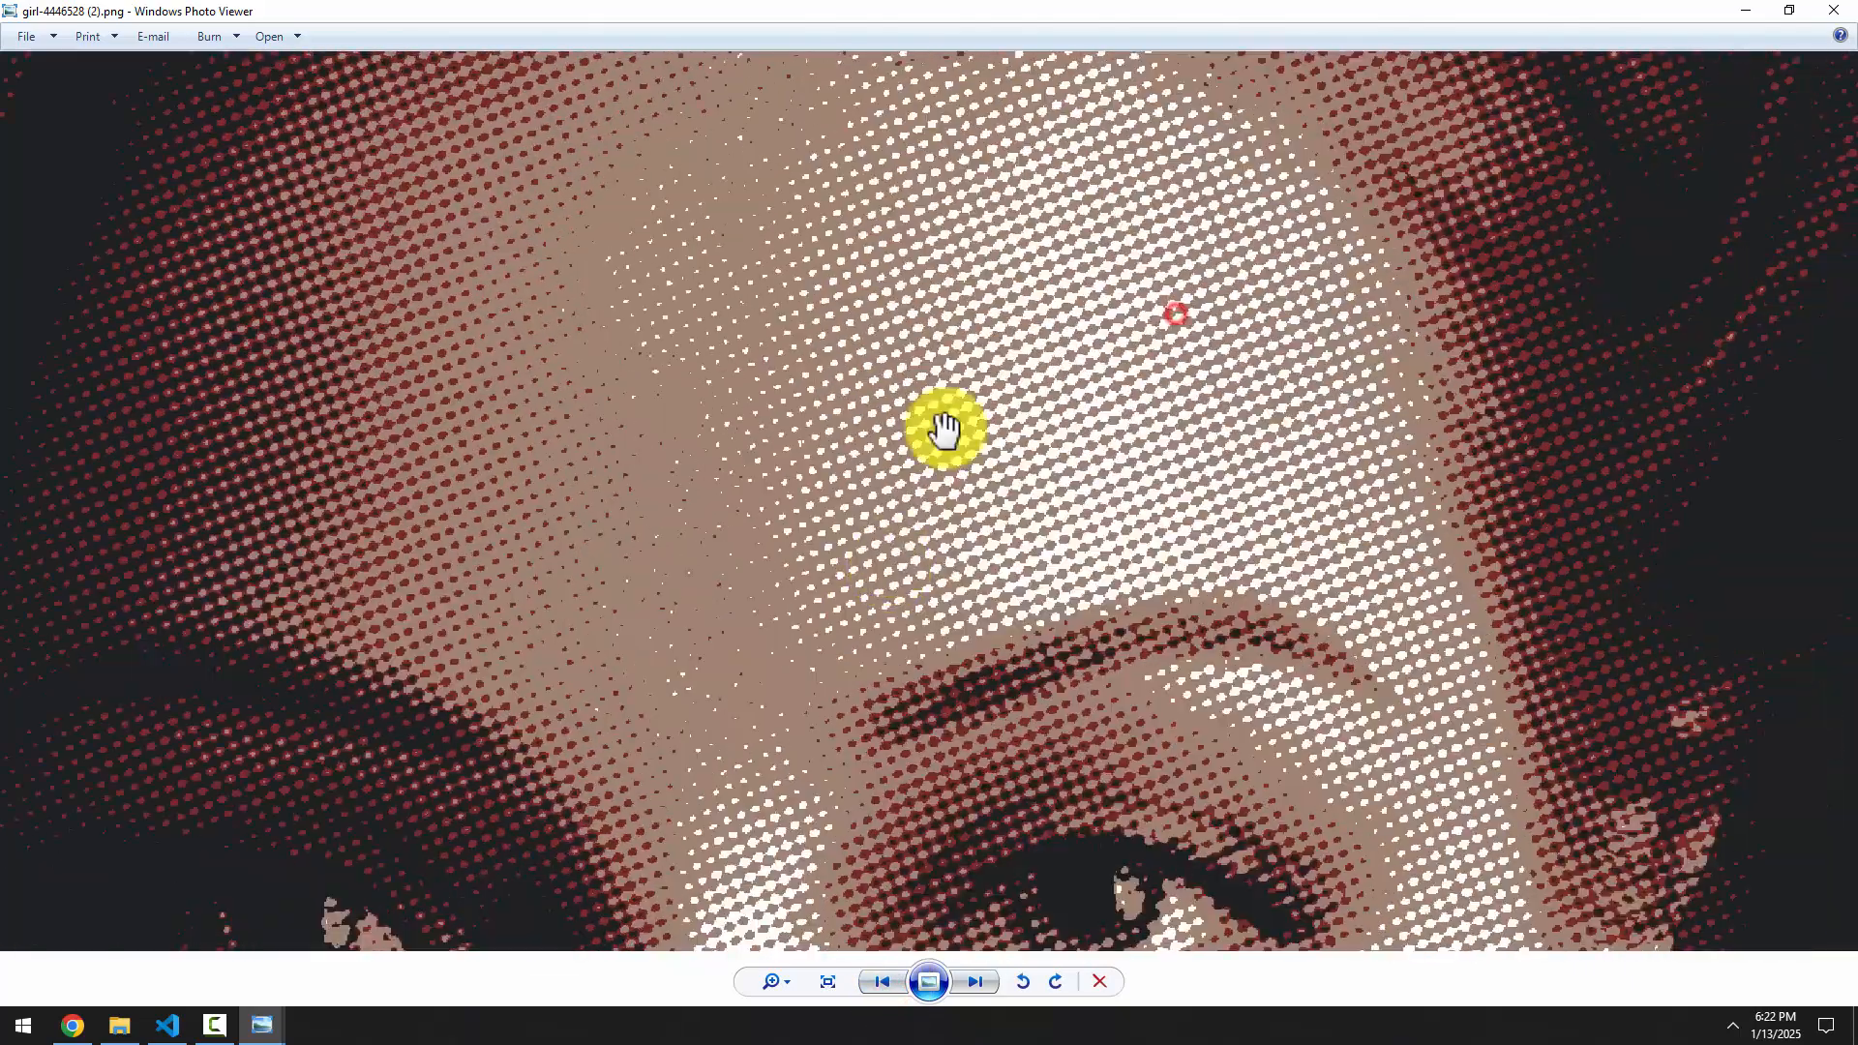
{"action": "left_click_drag", "start_coordinate": [792, 340], "coordinate": [945, 597]}
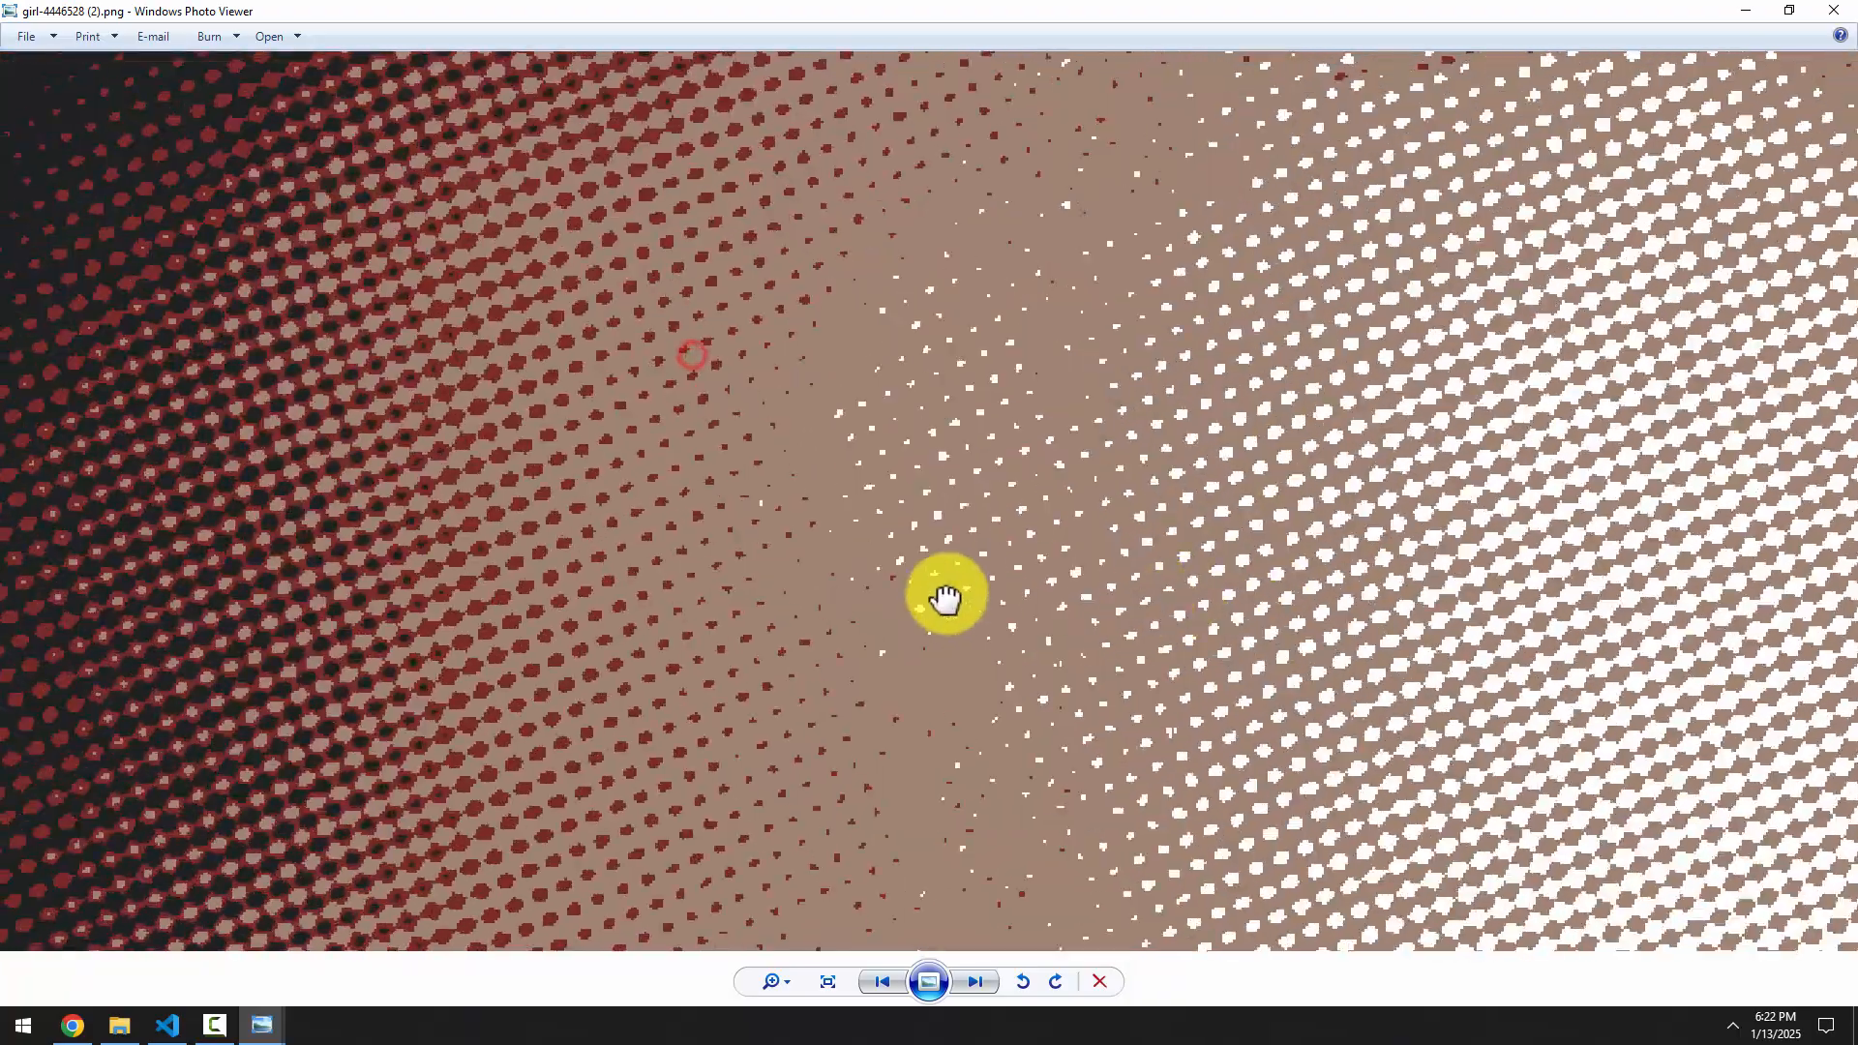
{"action": "left_click", "coordinate": [1738, 16]}
{"action": "left_click", "coordinate": [1508, 19]}
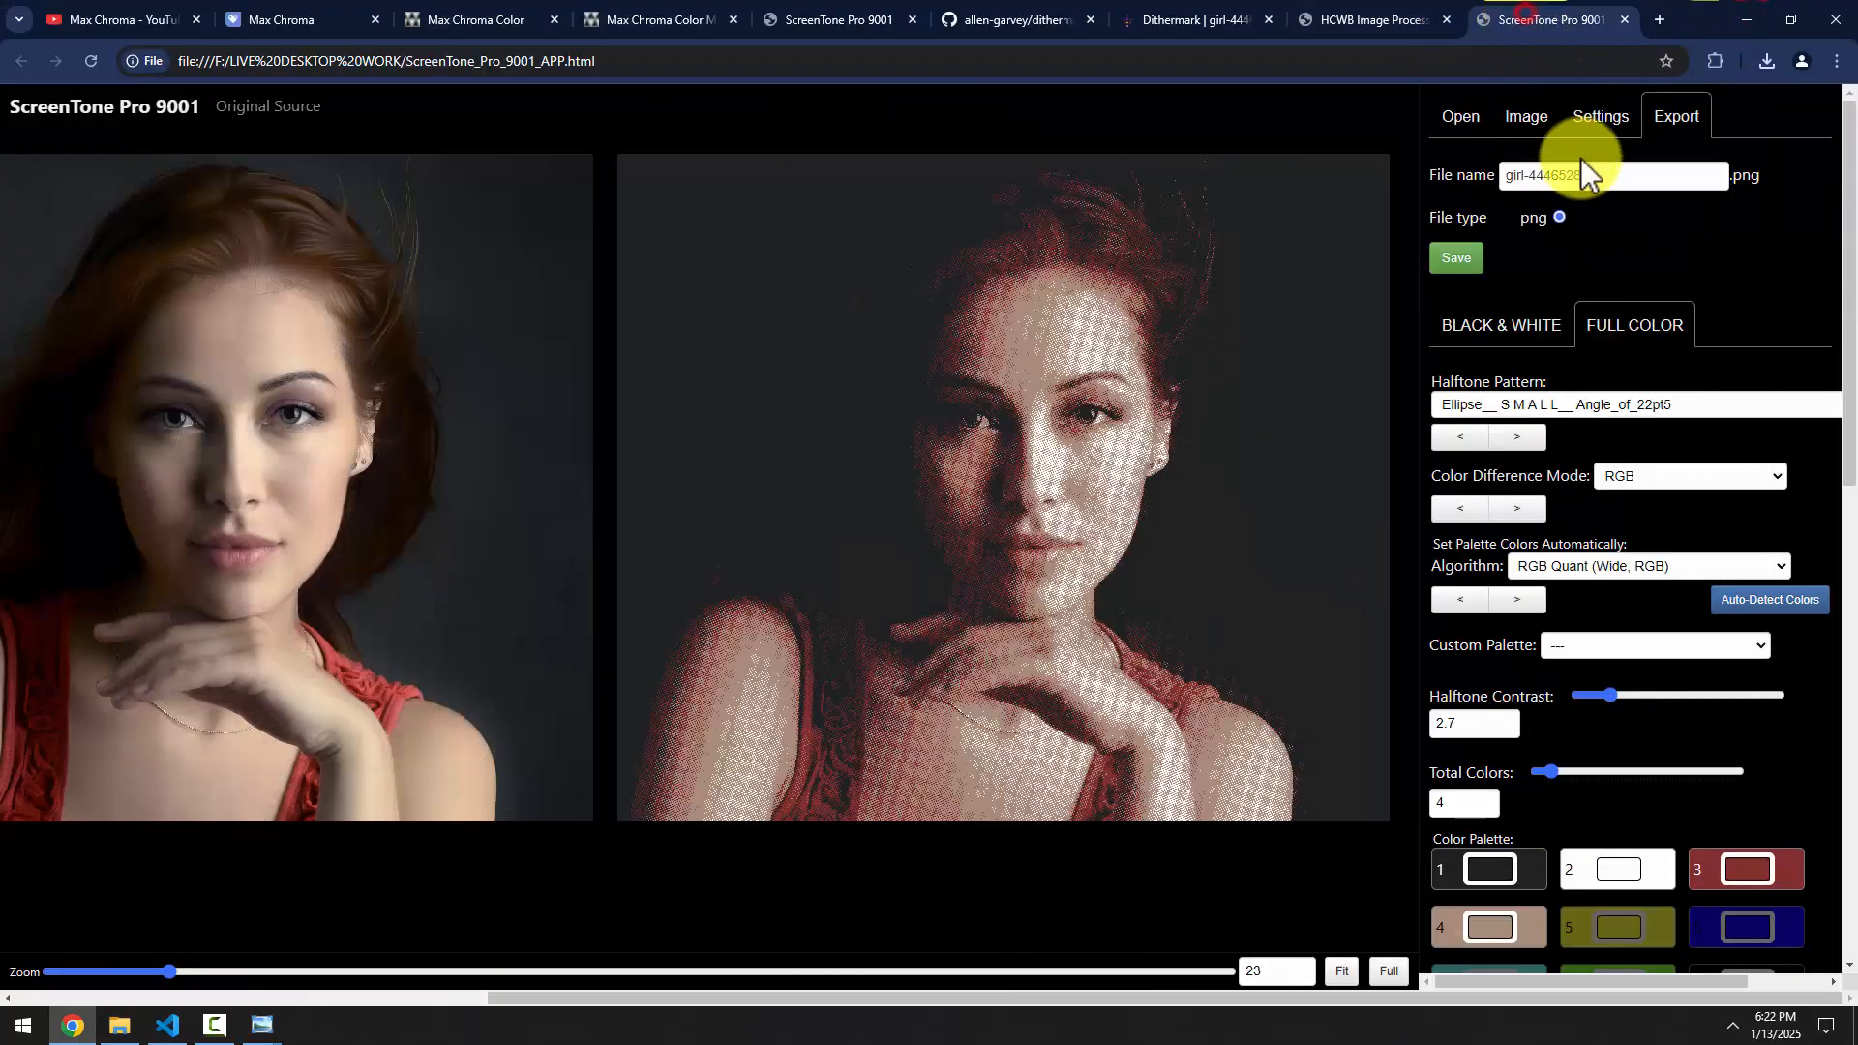
Try source image sizes of 150% and 200% for the halftoned portrait
{"action": "left_click", "coordinate": [1529, 121]}
{"action": "left_click", "coordinate": [1582, 230]}
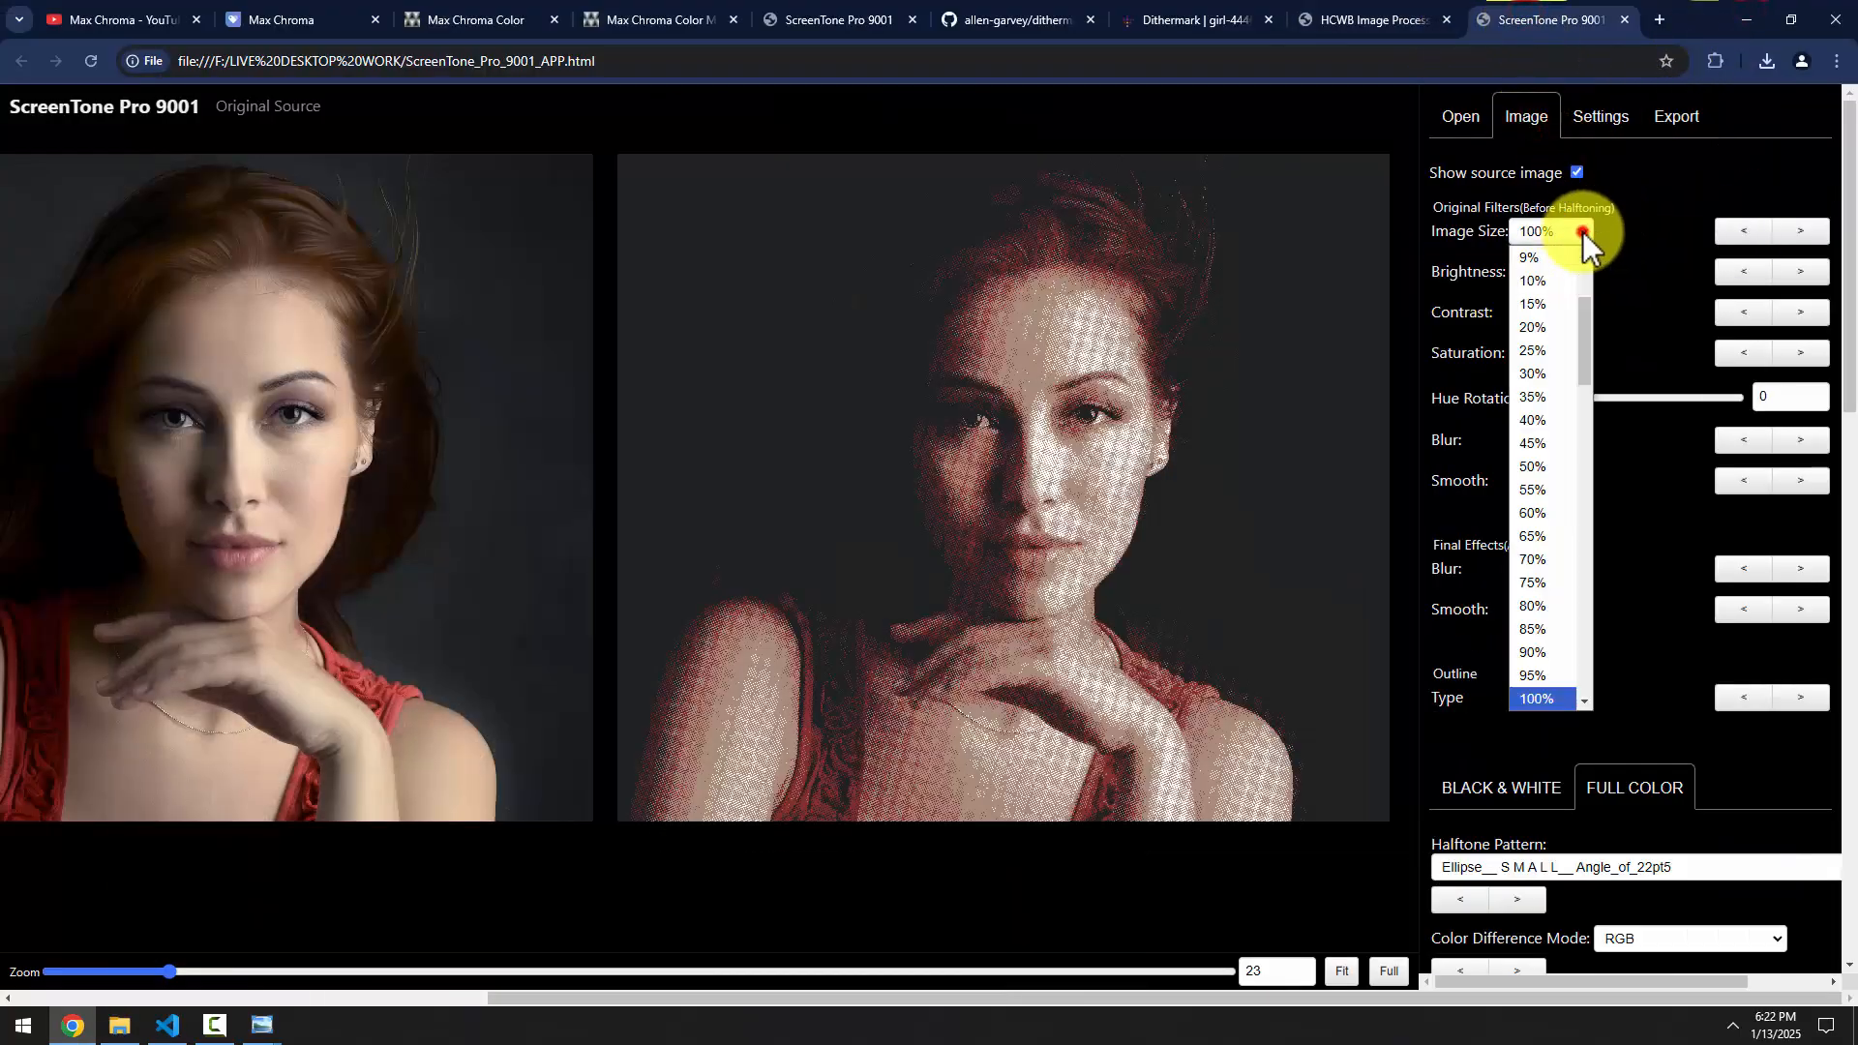
{"action": "scroll", "coordinate": [1586, 352], "scroll_direction": "down", "scroll_amount": 5}
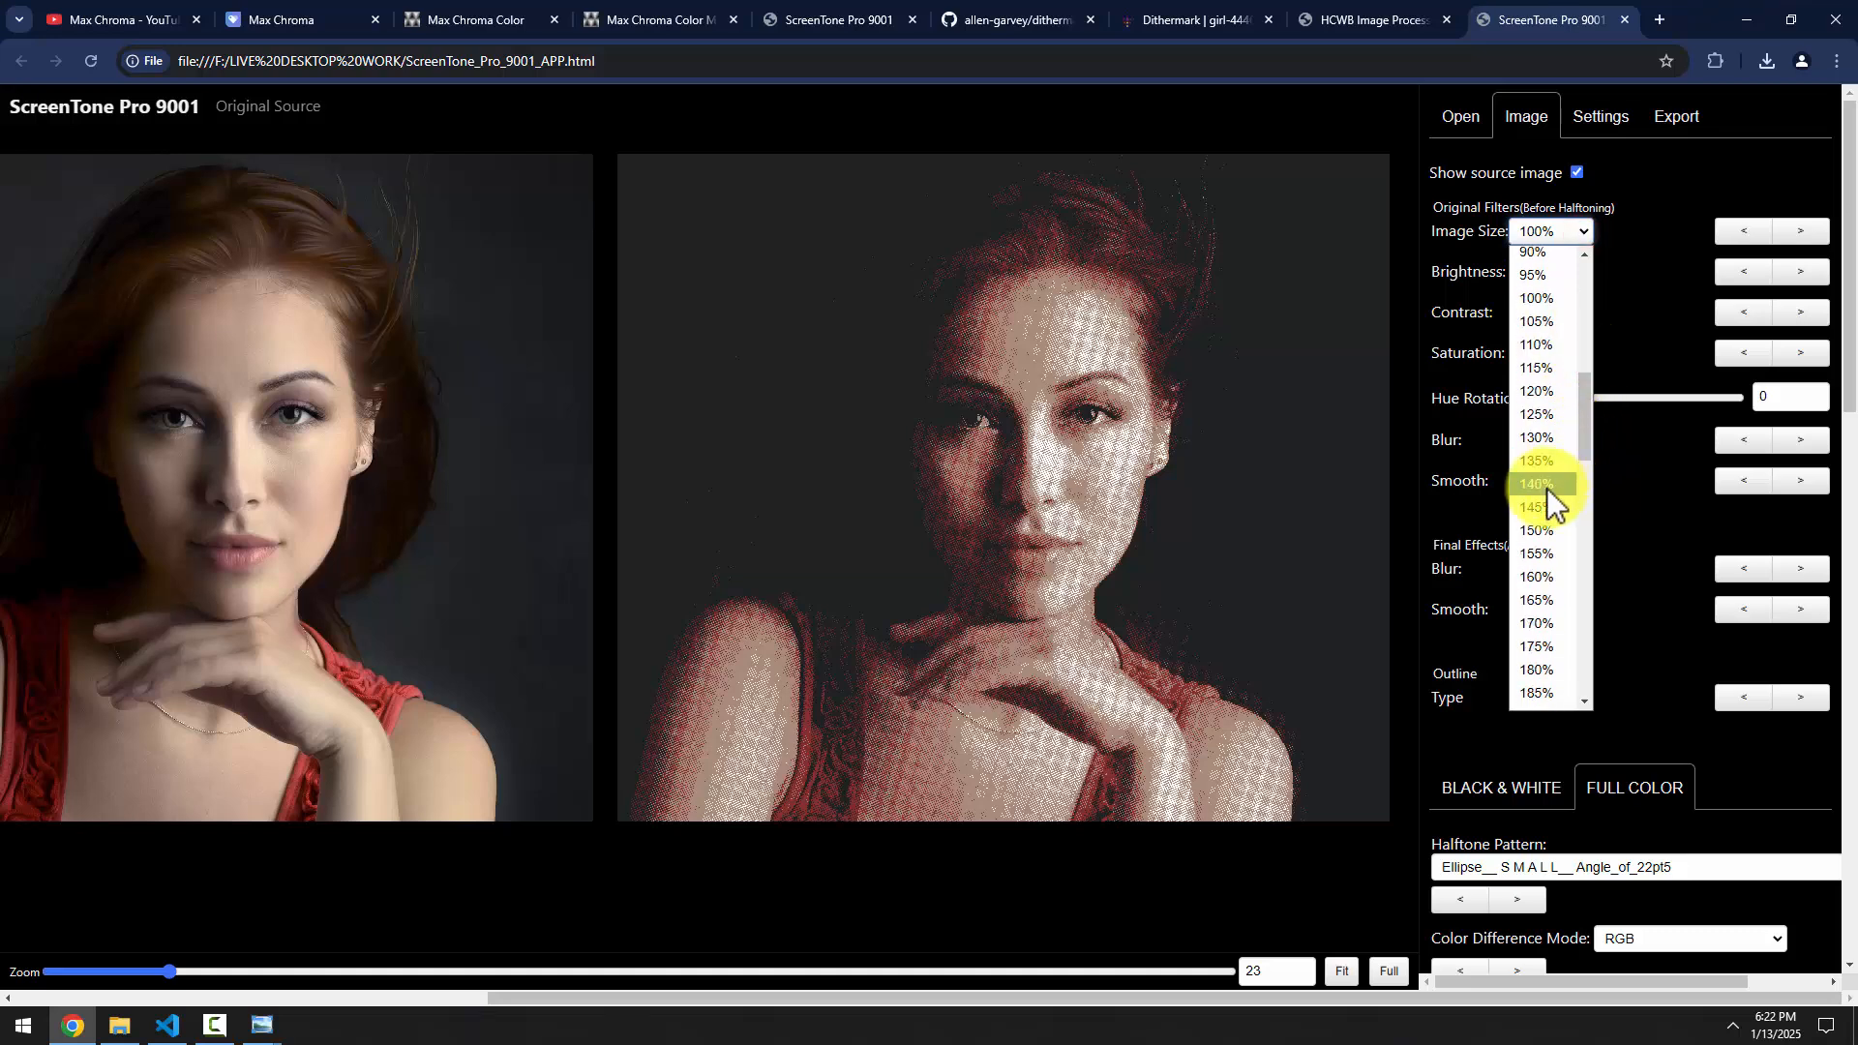
{"action": "left_click", "coordinate": [1534, 538]}
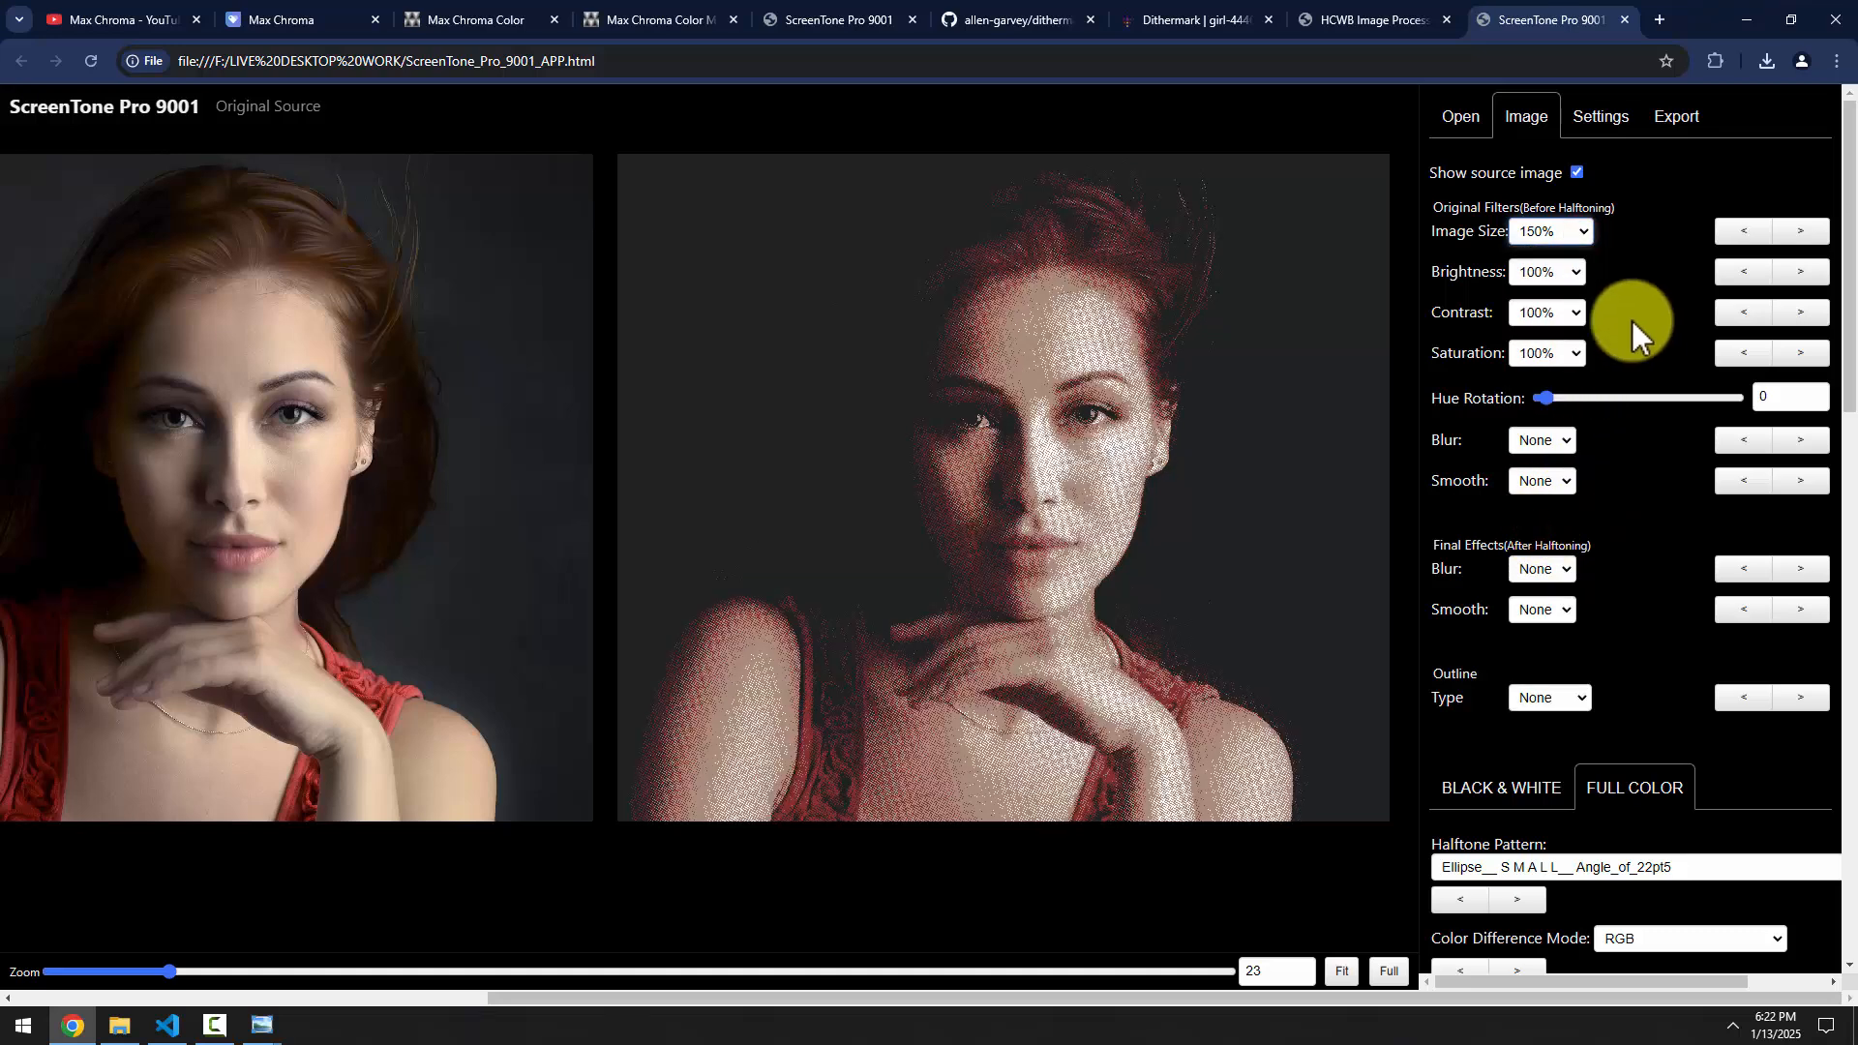
{"action": "left_click", "coordinate": [1585, 232]}
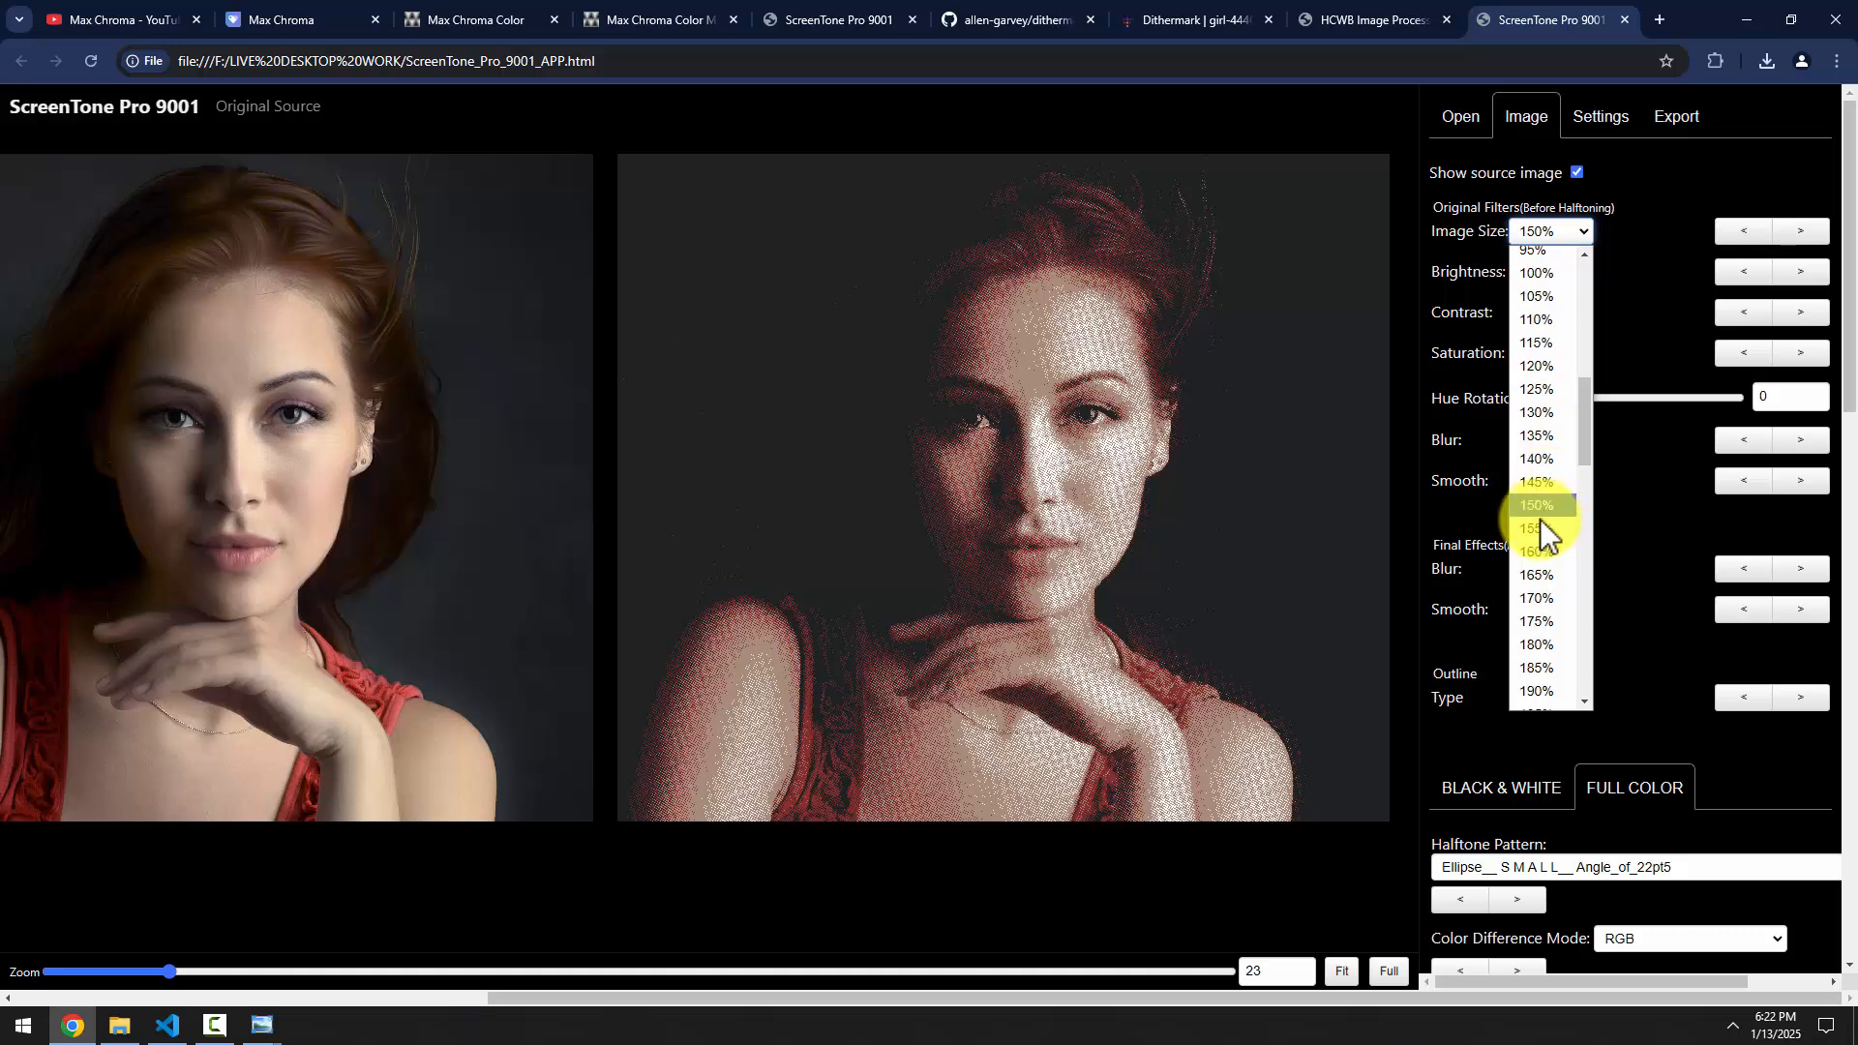
{"action": "scroll", "coordinate": [1543, 580], "scroll_direction": "down", "scroll_amount": 1}
{"action": "scroll", "coordinate": [1540, 580], "scroll_direction": "down", "scroll_amount": 5}
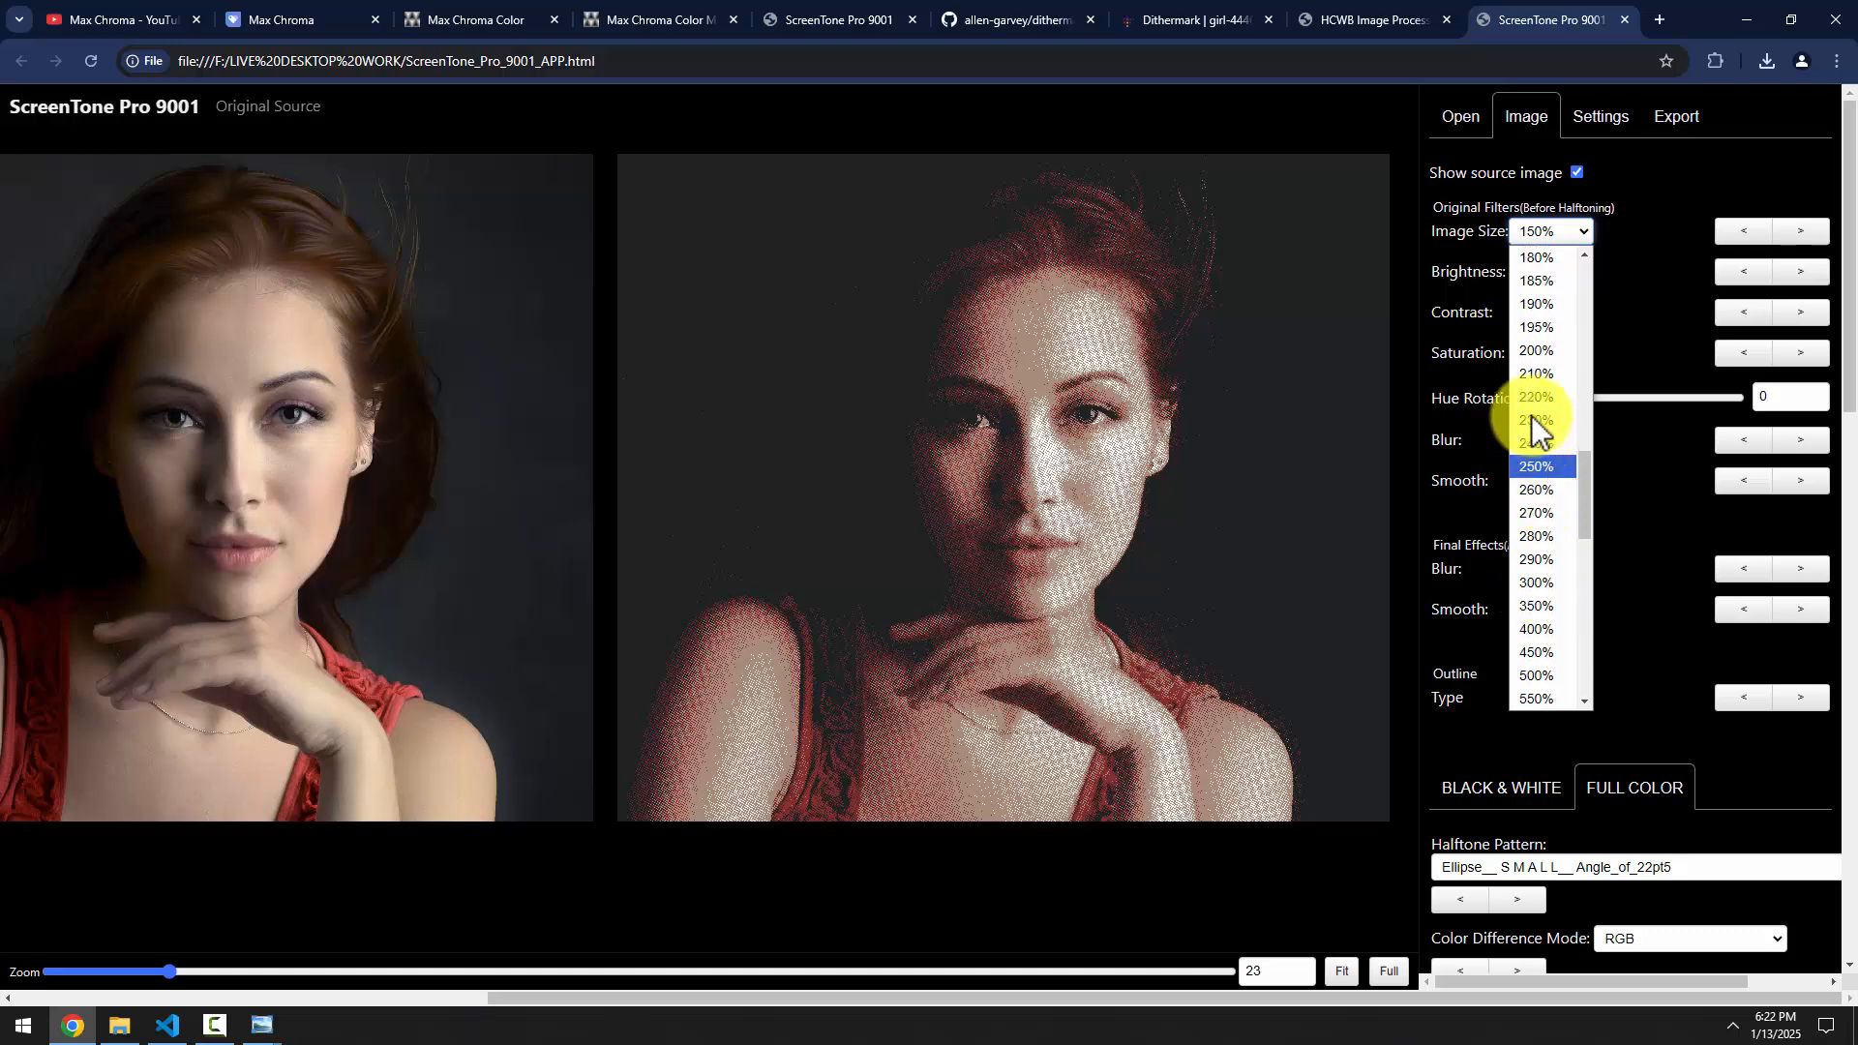
{"action": "left_click", "coordinate": [1539, 352]}
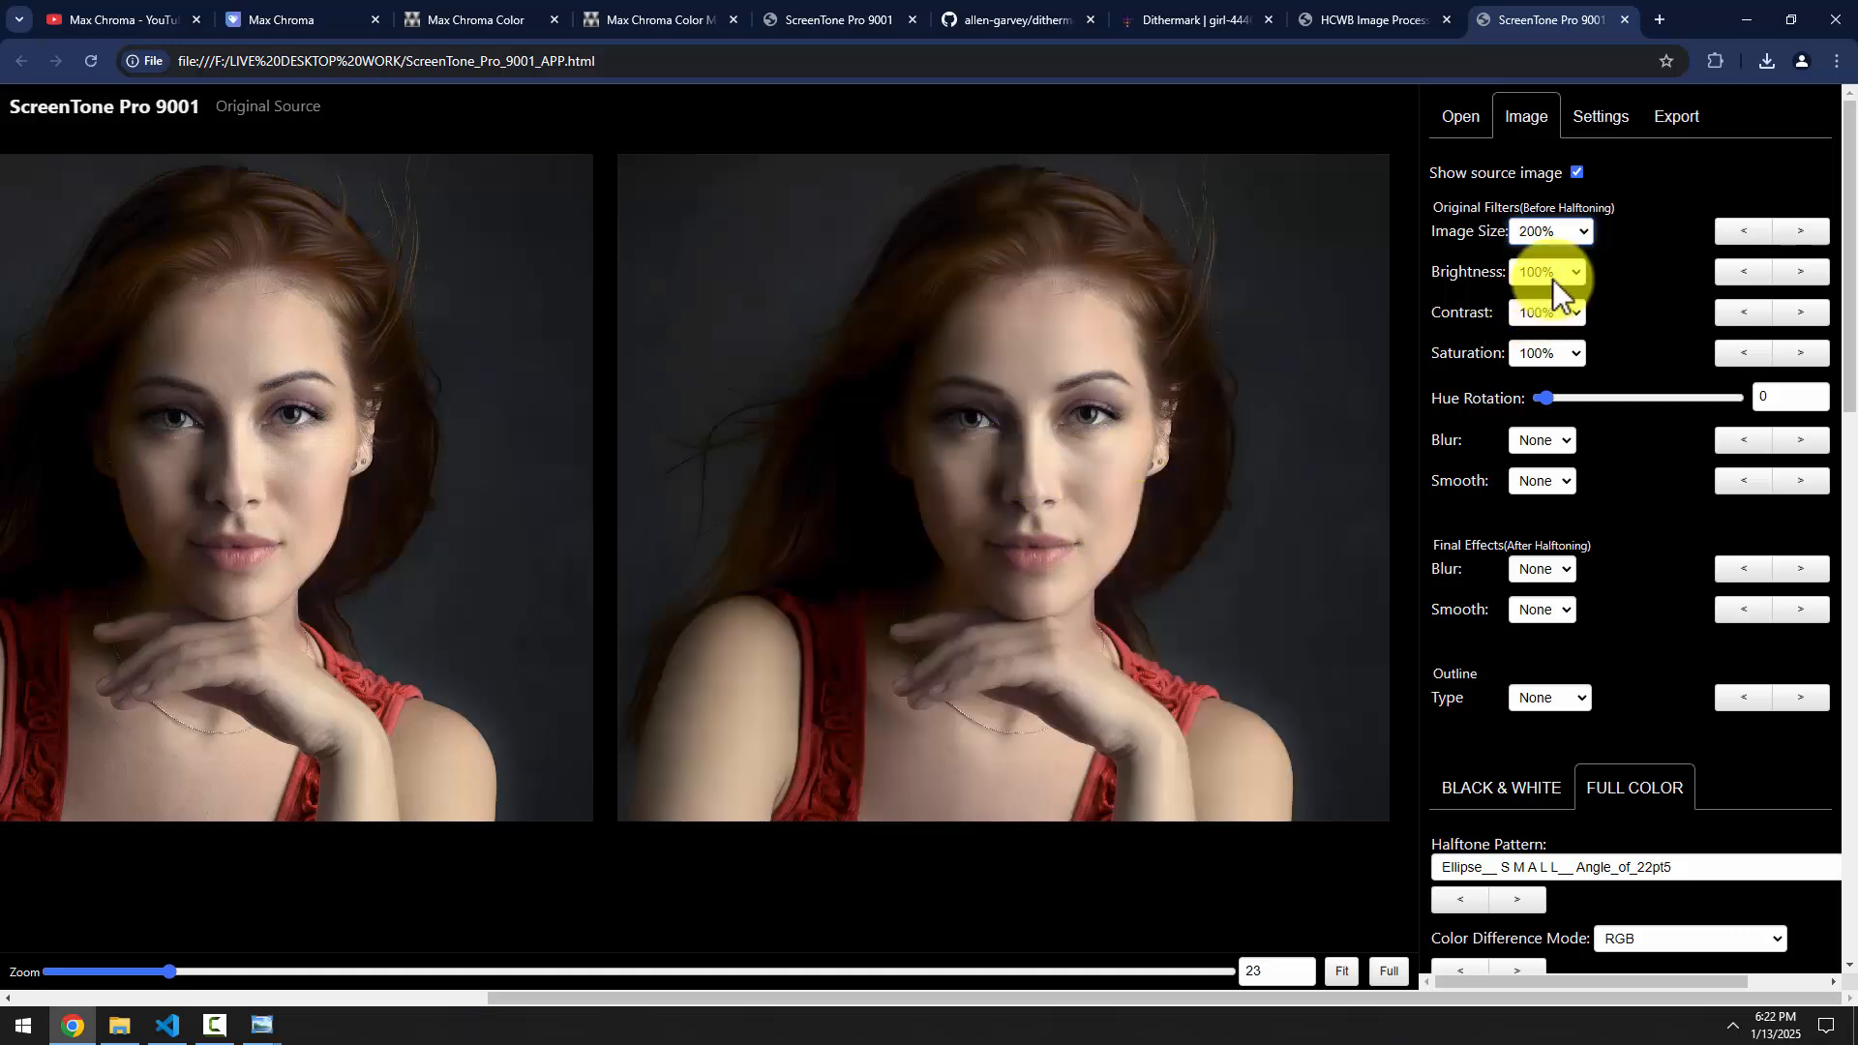
Set the source image size to 170% and export the halftoned portrait as a PNG named girl-4446528
{"action": "left_click", "coordinate": [1549, 232]}
{"action": "left_click", "coordinate": [1533, 654]}
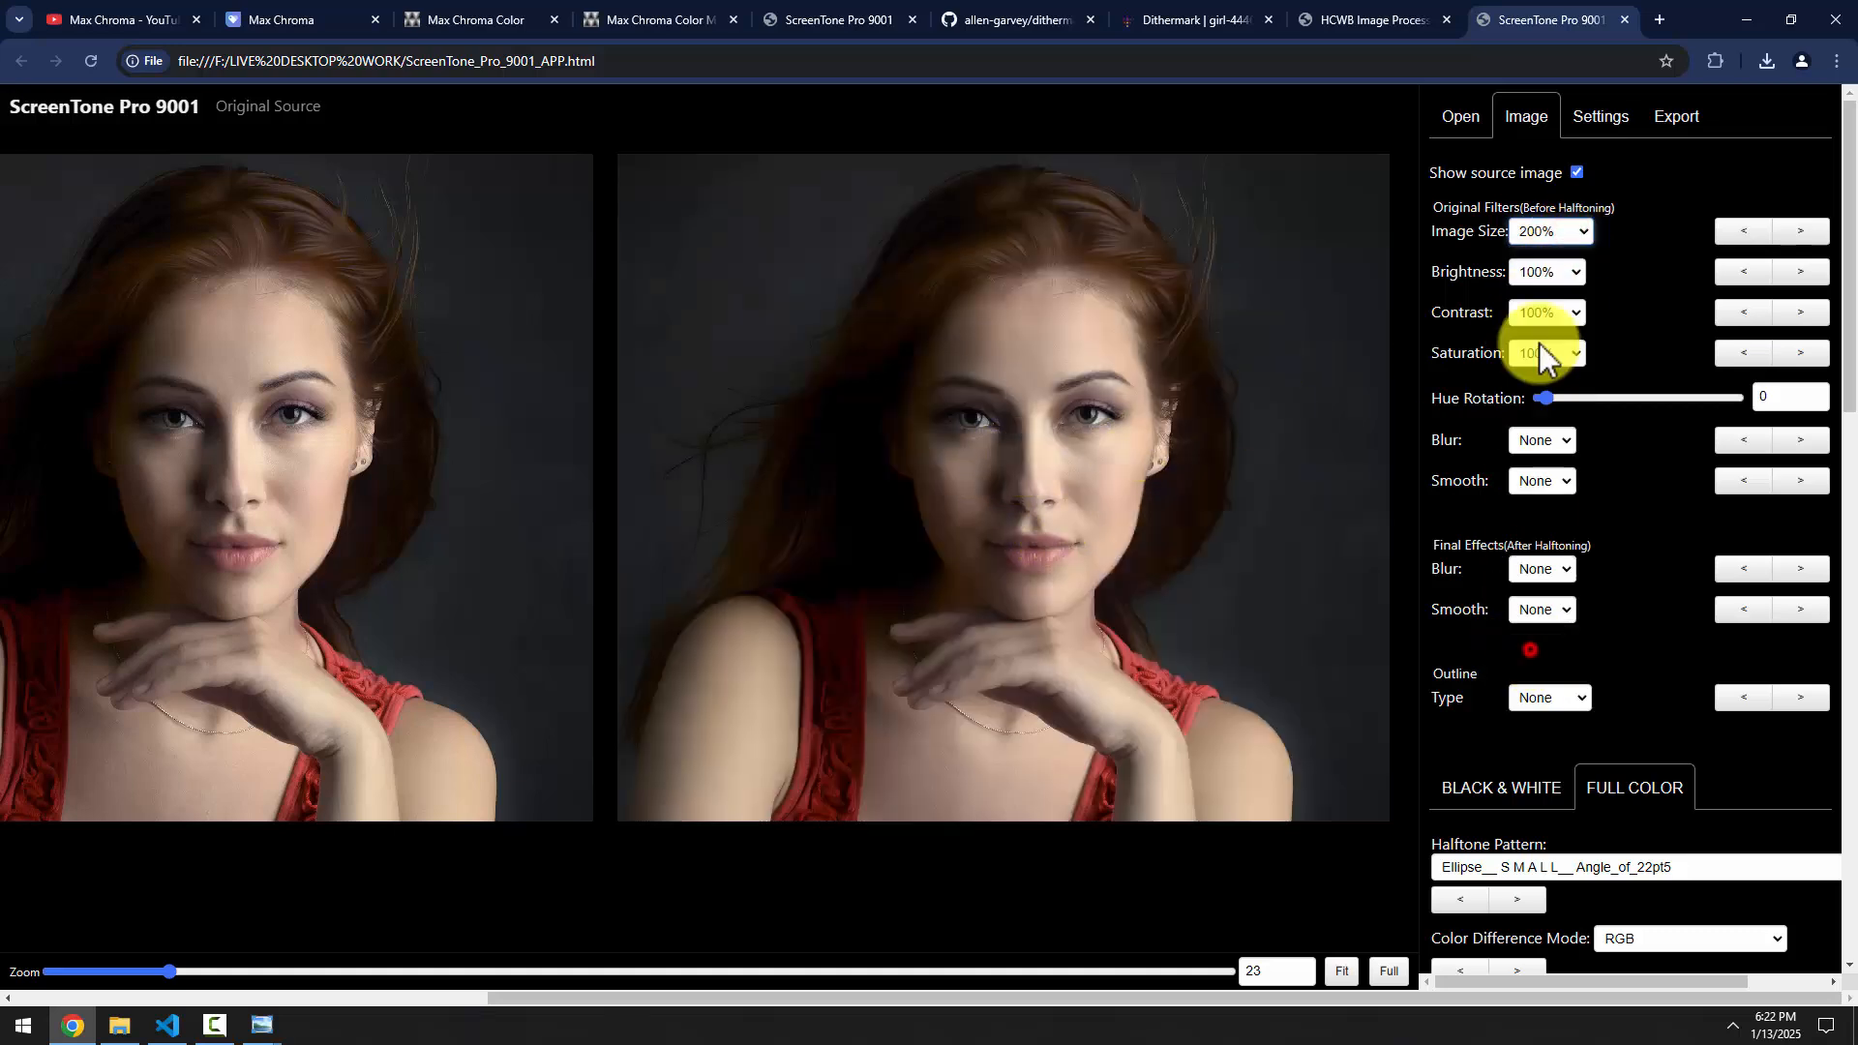
{"action": "left_click", "coordinate": [1571, 234]}
{"action": "left_click", "coordinate": [1537, 612]}
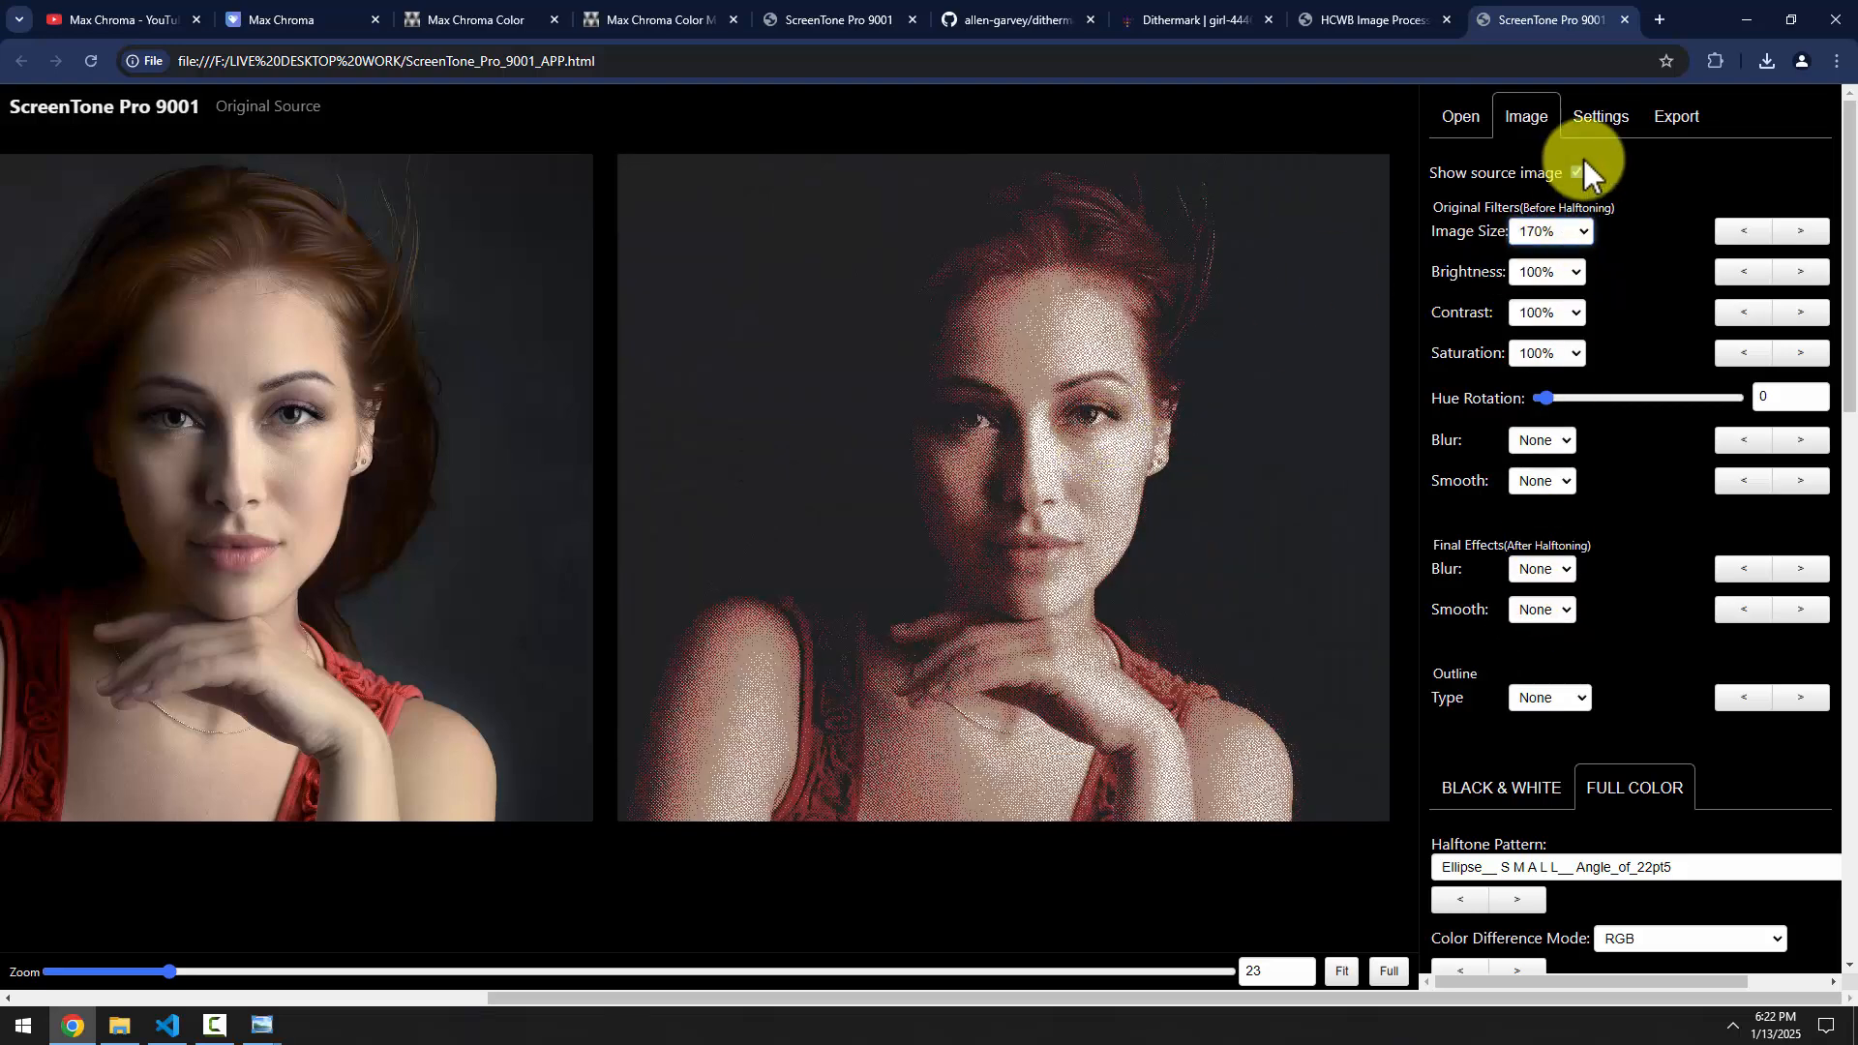
{"action": "left_click", "coordinate": [1671, 121]}
{"action": "left_click", "coordinate": [1456, 261]}
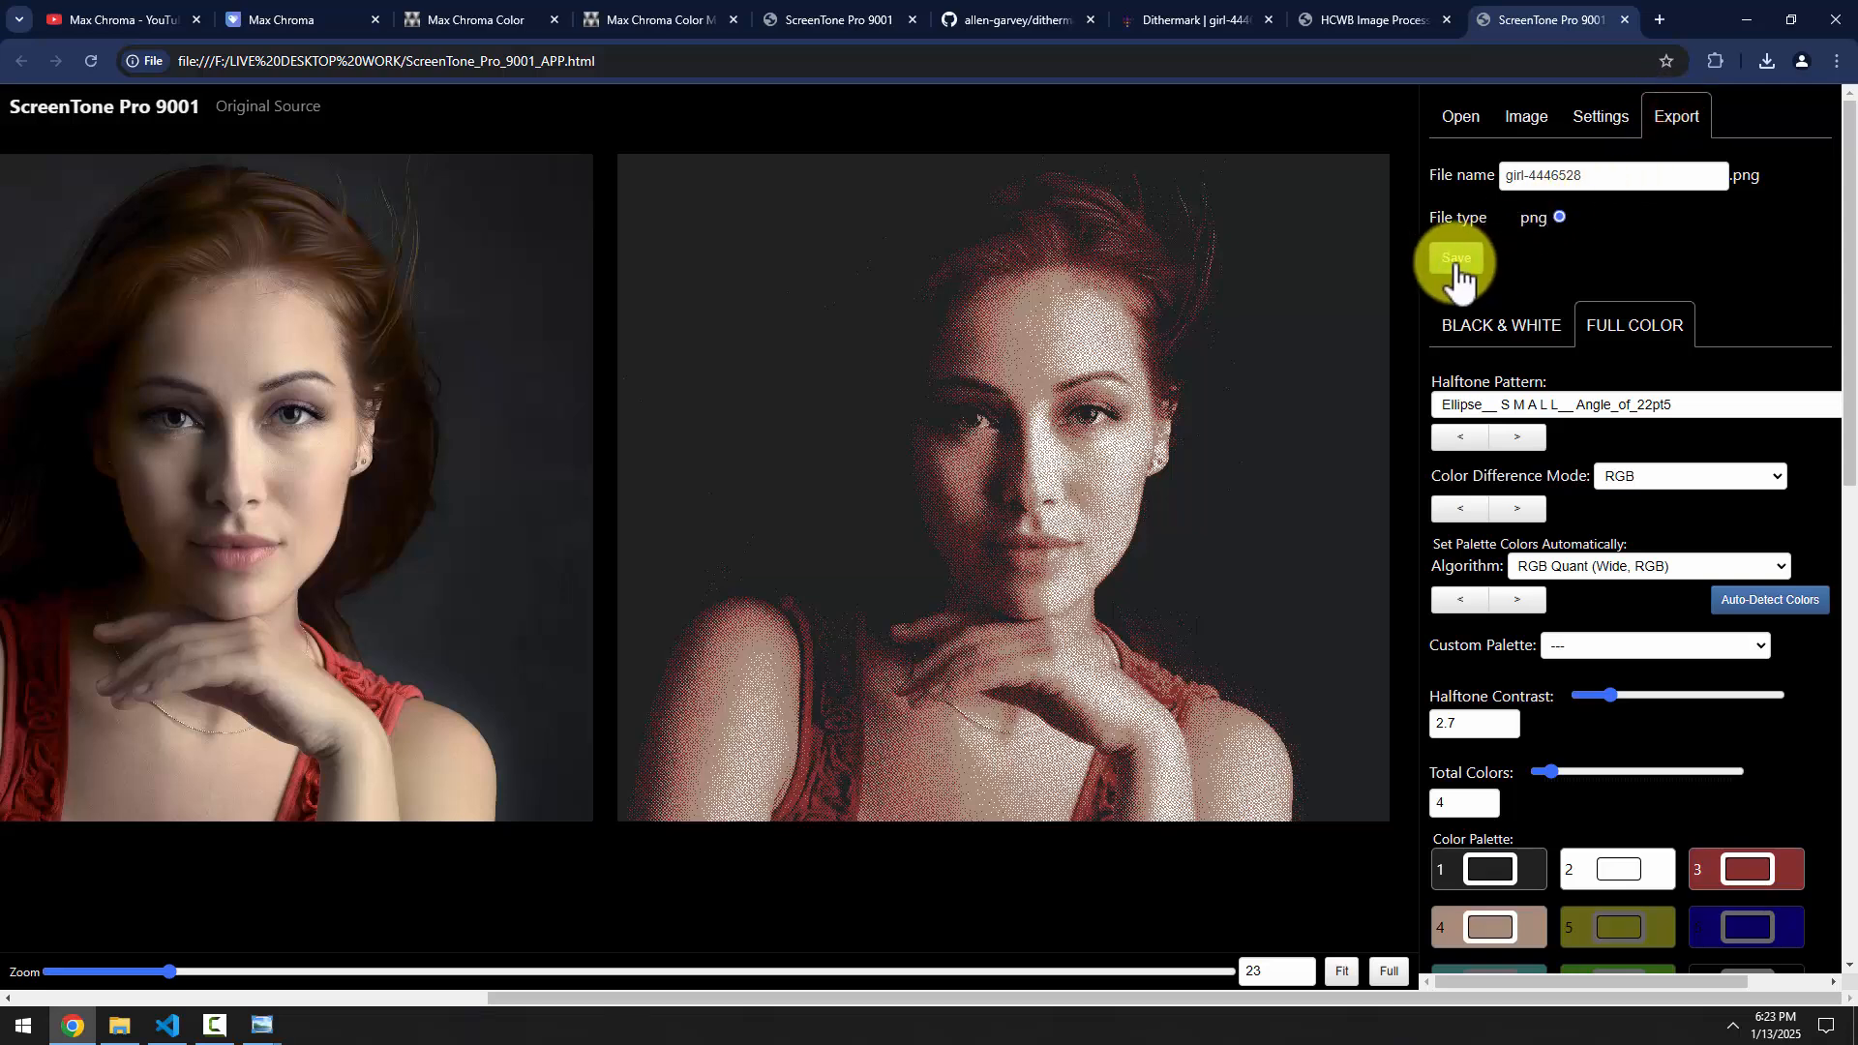
Open the exported girl-4446528 (3).png from the Downloads folder, examine its halftone dots up close, and close the viewer
{"action": "left_click", "coordinate": [119, 1024]}
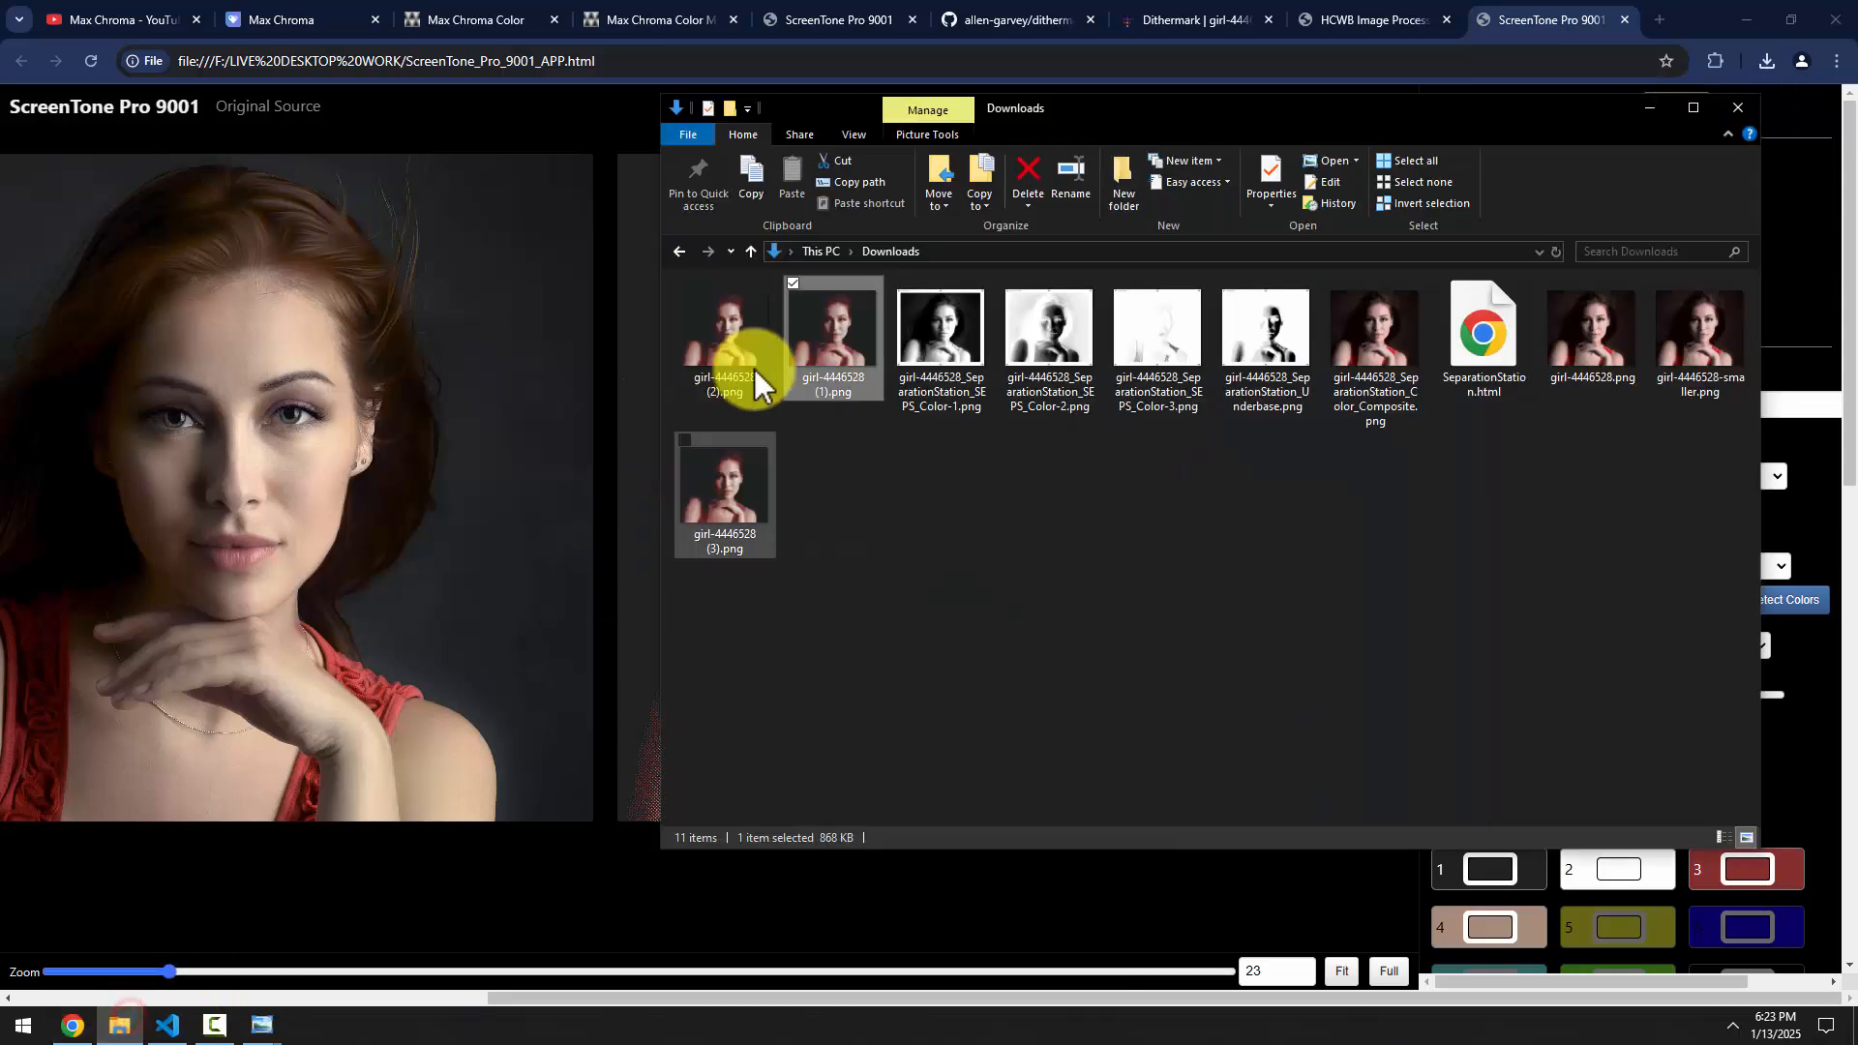
{"action": "left_click", "coordinate": [886, 253]}
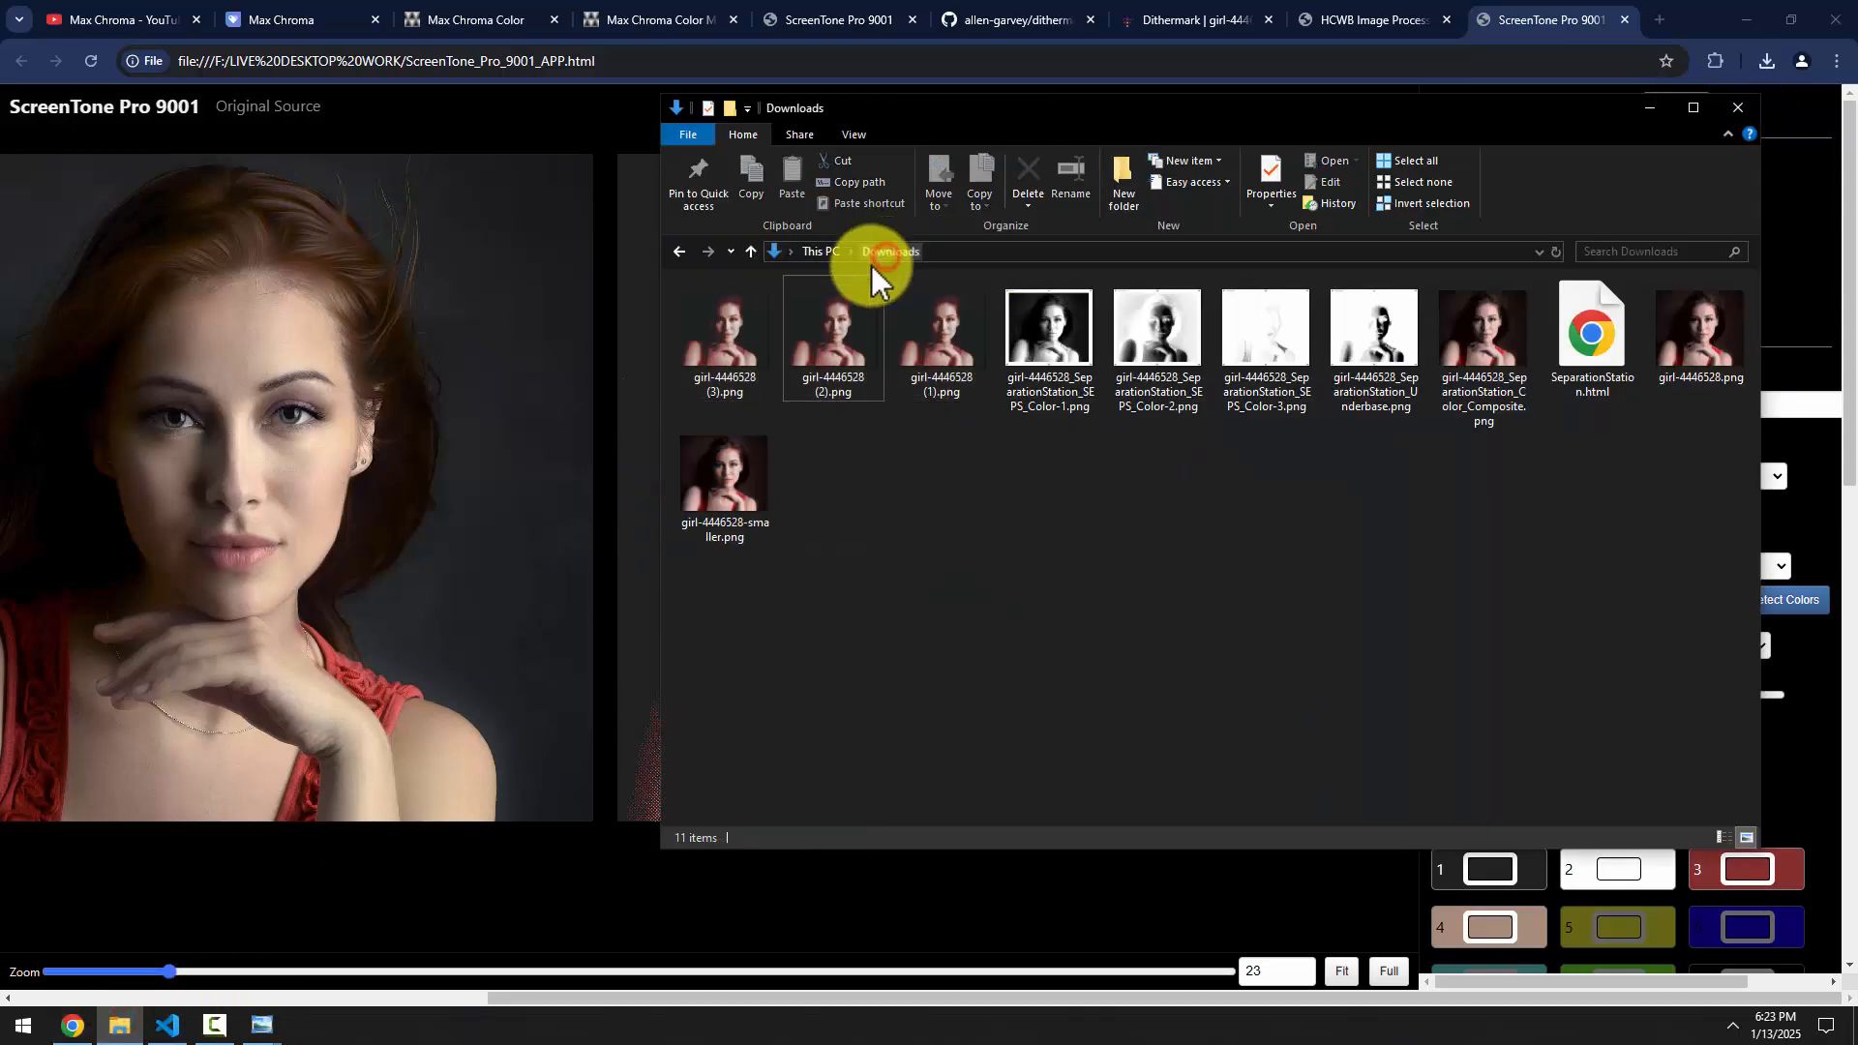
{"action": "double_click", "coordinate": [730, 331]}
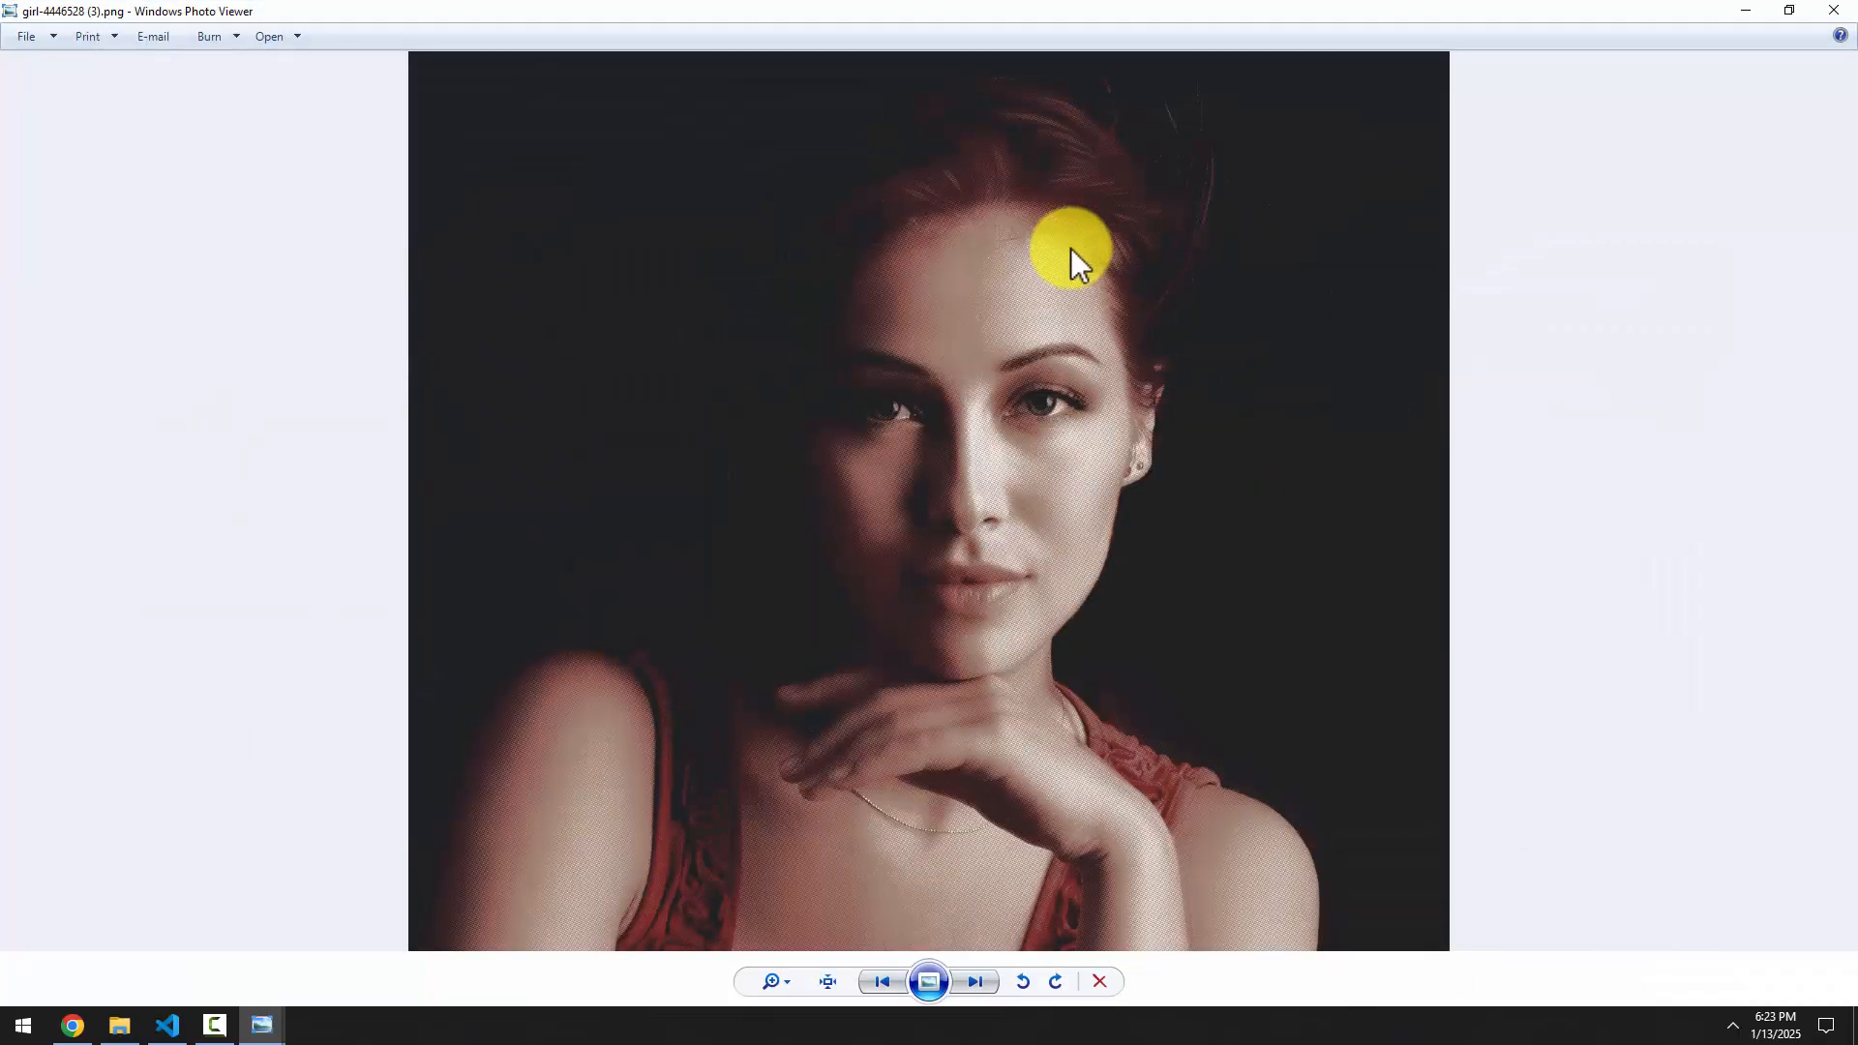
{"action": "scroll", "coordinate": [1070, 248], "scroll_direction": "up", "scroll_amount": 5}
{"action": "scroll", "coordinate": [1074, 422], "scroll_direction": "up", "scroll_amount": 3}
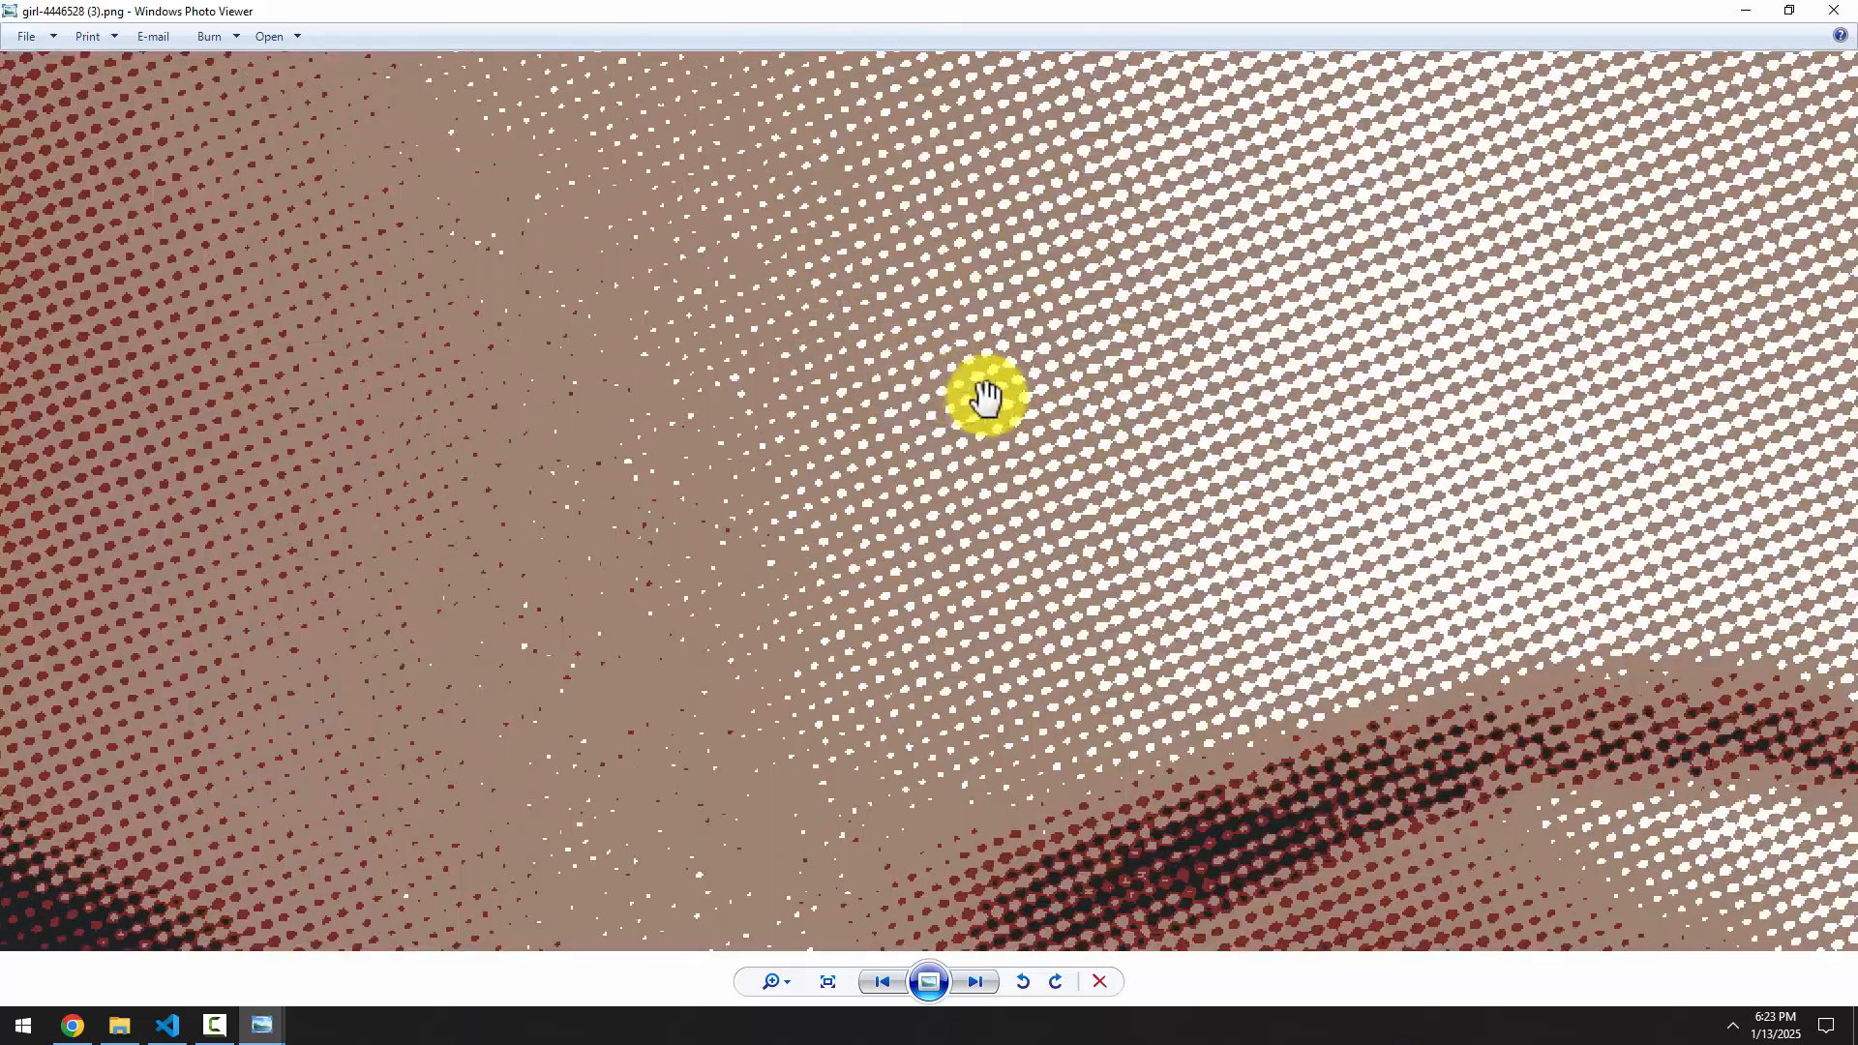
{"action": "scroll", "coordinate": [973, 406], "scroll_direction": "down", "scroll_amount": 2}
{"action": "scroll", "coordinate": [947, 469], "scroll_direction": "down", "scroll_amount": 2}
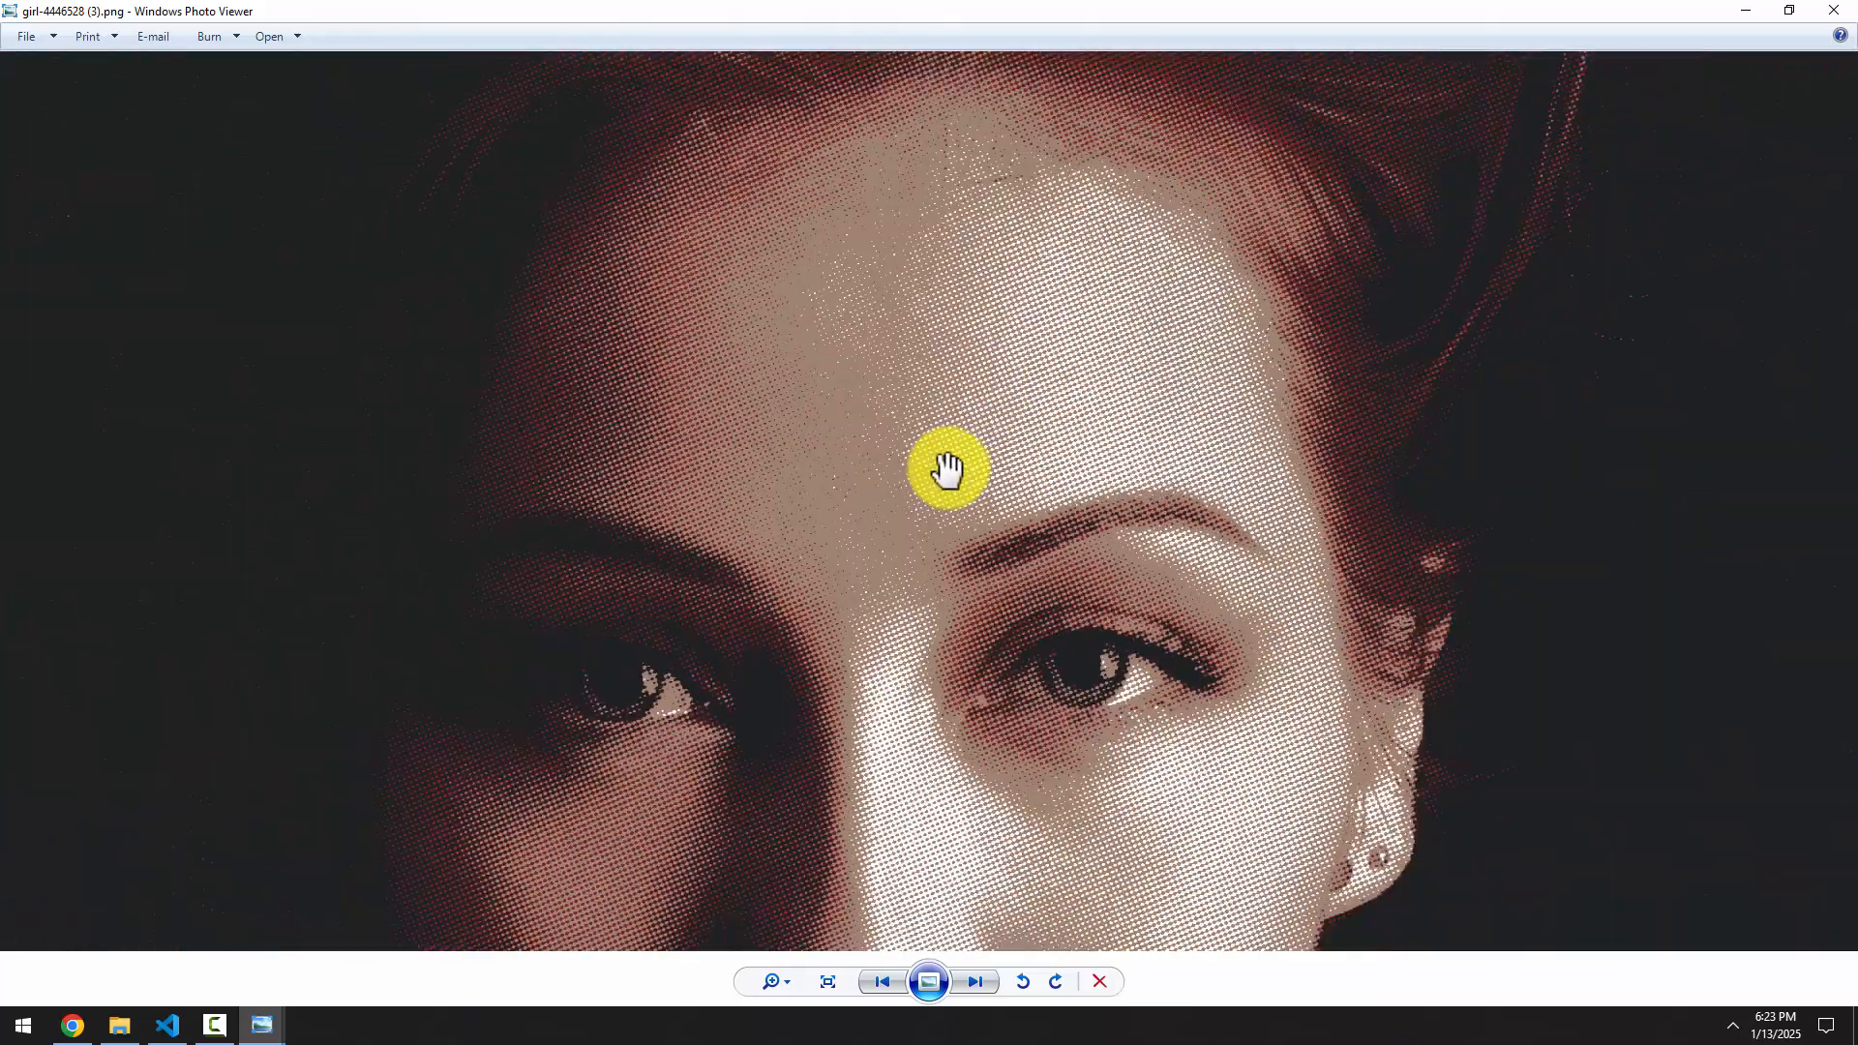
{"action": "scroll", "coordinate": [949, 468], "scroll_direction": "down", "scroll_amount": 3}
{"action": "left_click_drag", "start_coordinate": [1000, 401], "coordinate": [892, 523]}
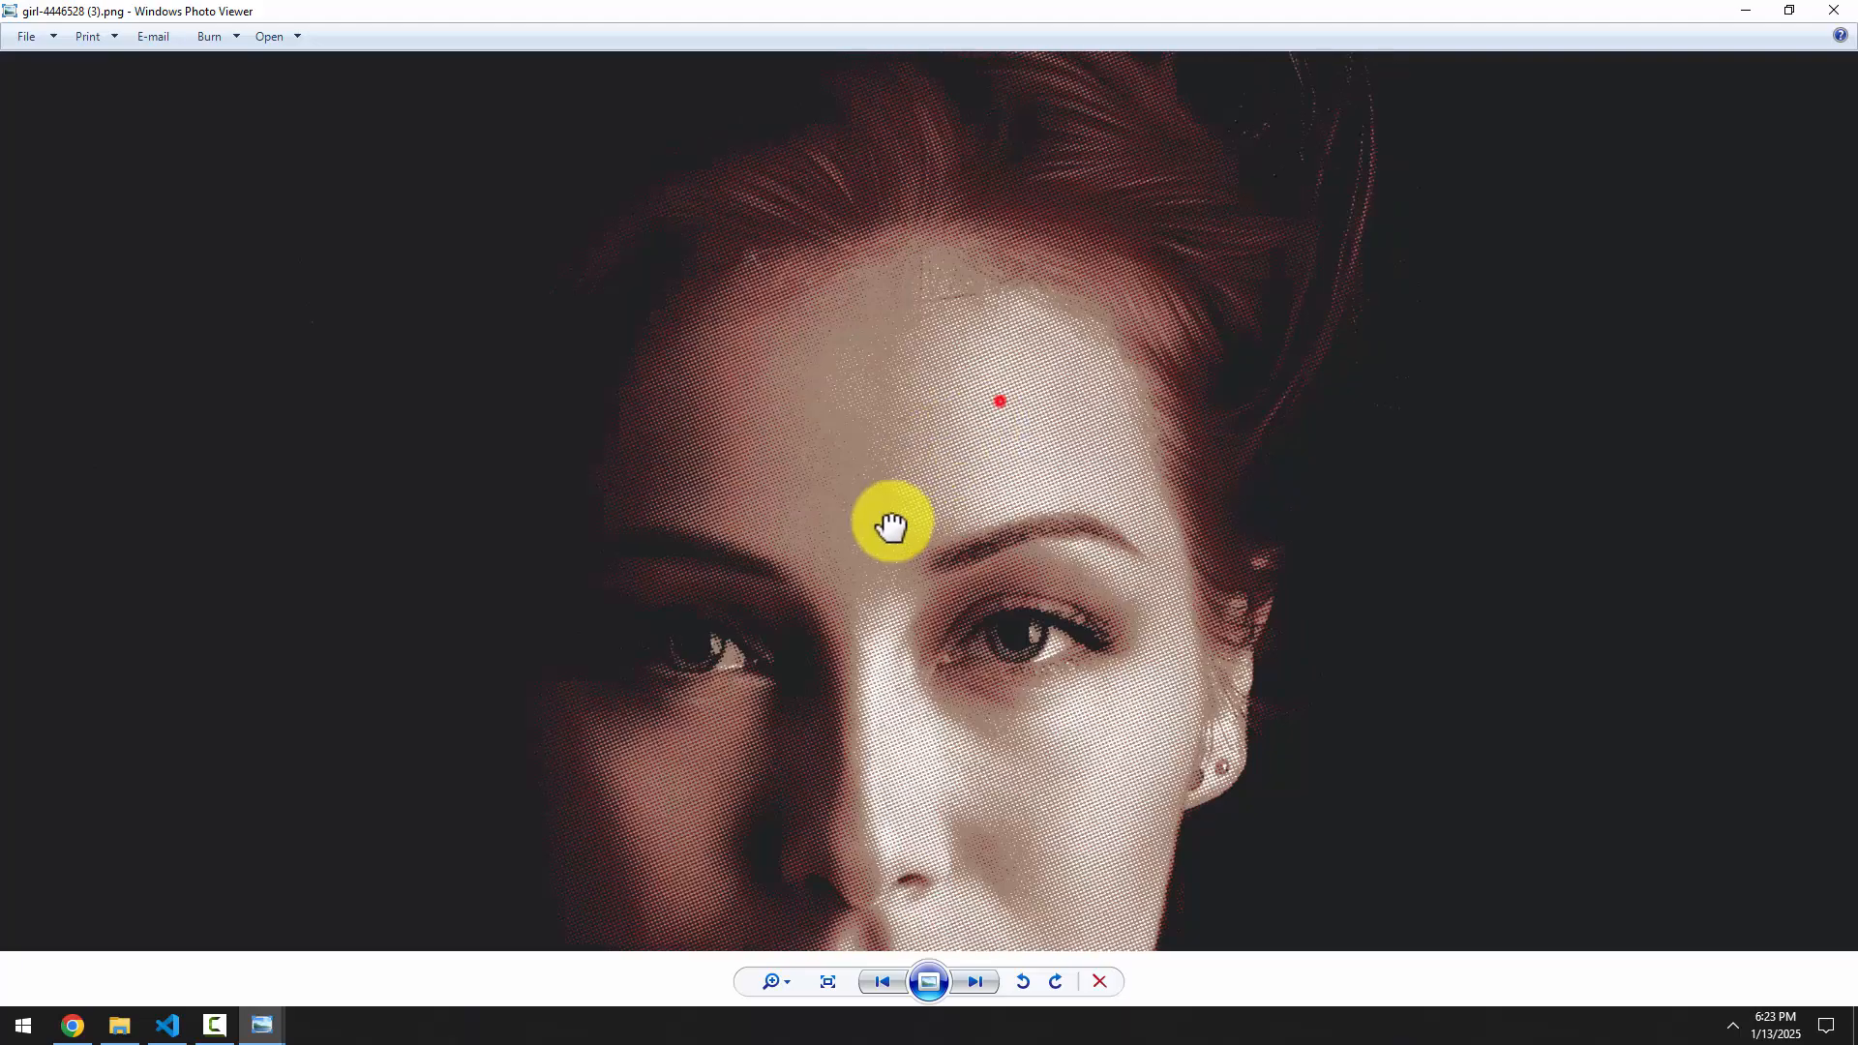
{"action": "scroll", "coordinate": [886, 290], "scroll_direction": "down", "scroll_amount": 5}
{"action": "left_click", "coordinate": [1832, 10]}
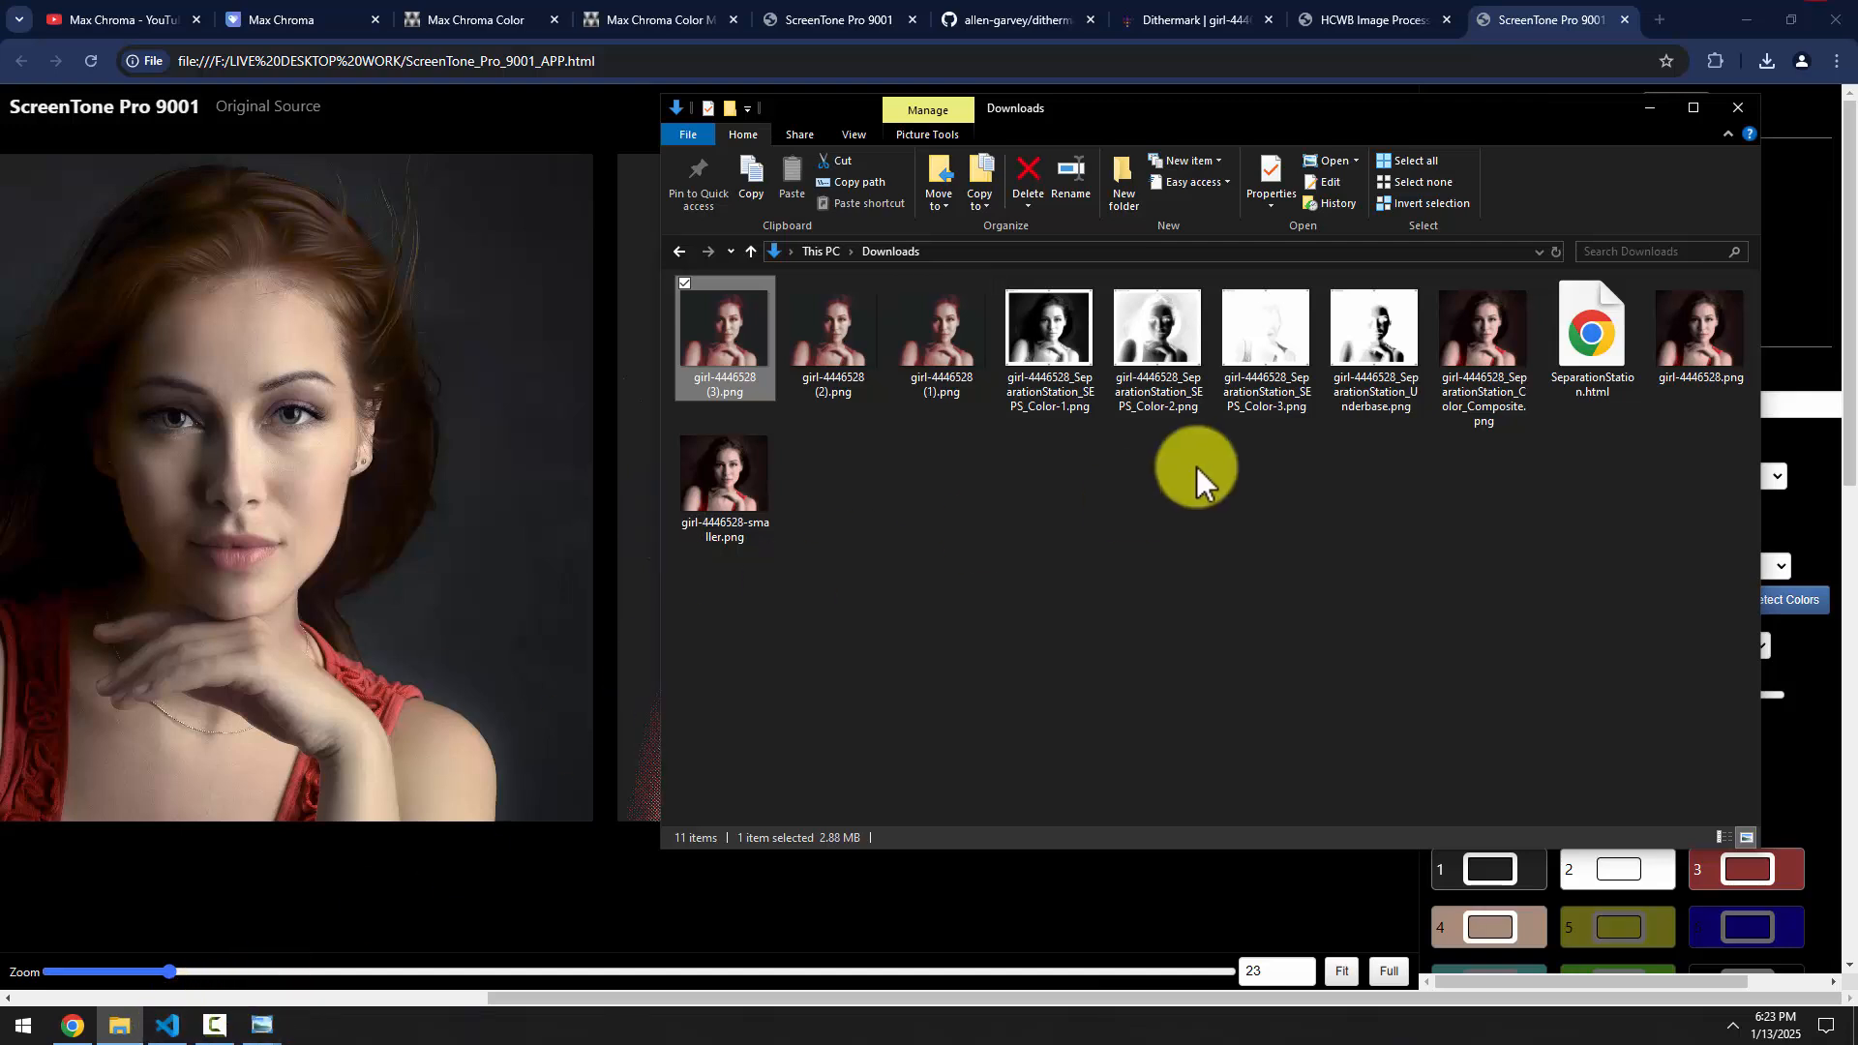
Open SeparationStation.html from the Downloads folder and bring up the file selection for loading an image
{"action": "double_click", "coordinate": [1591, 337]}
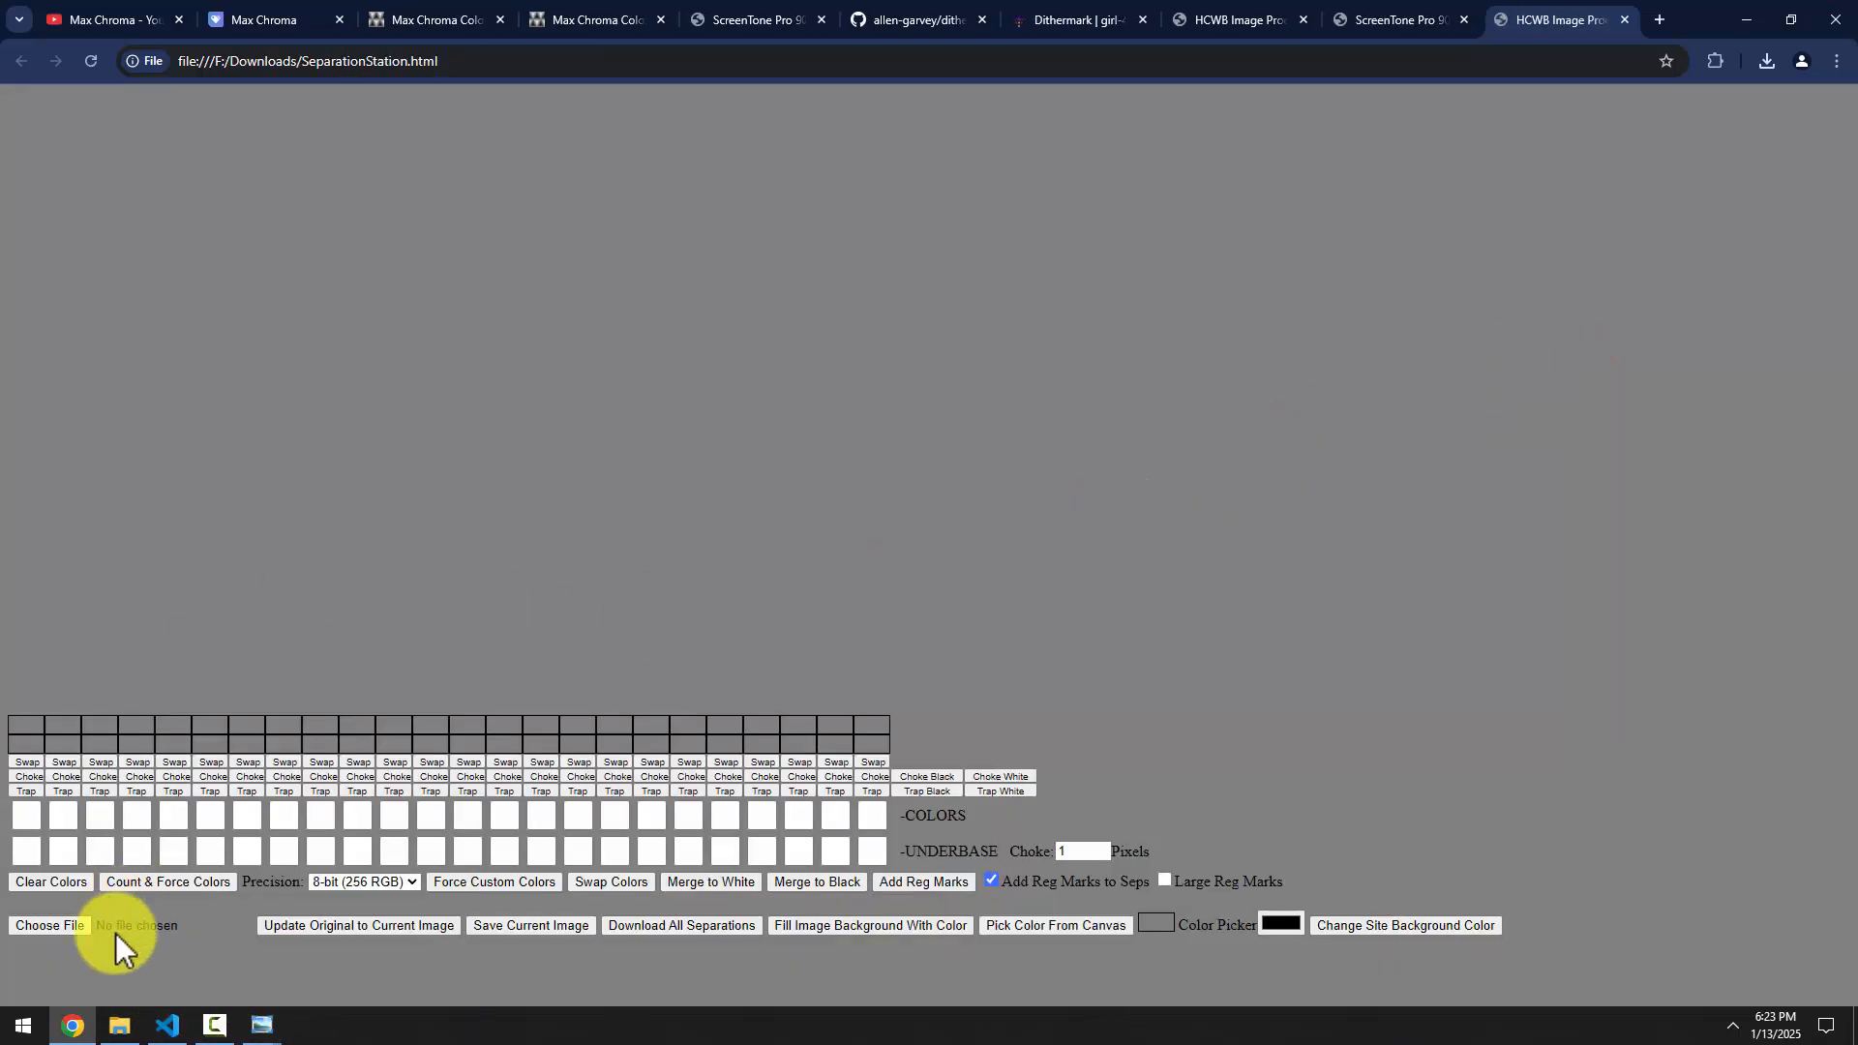
{"action": "left_click", "coordinate": [62, 925]}
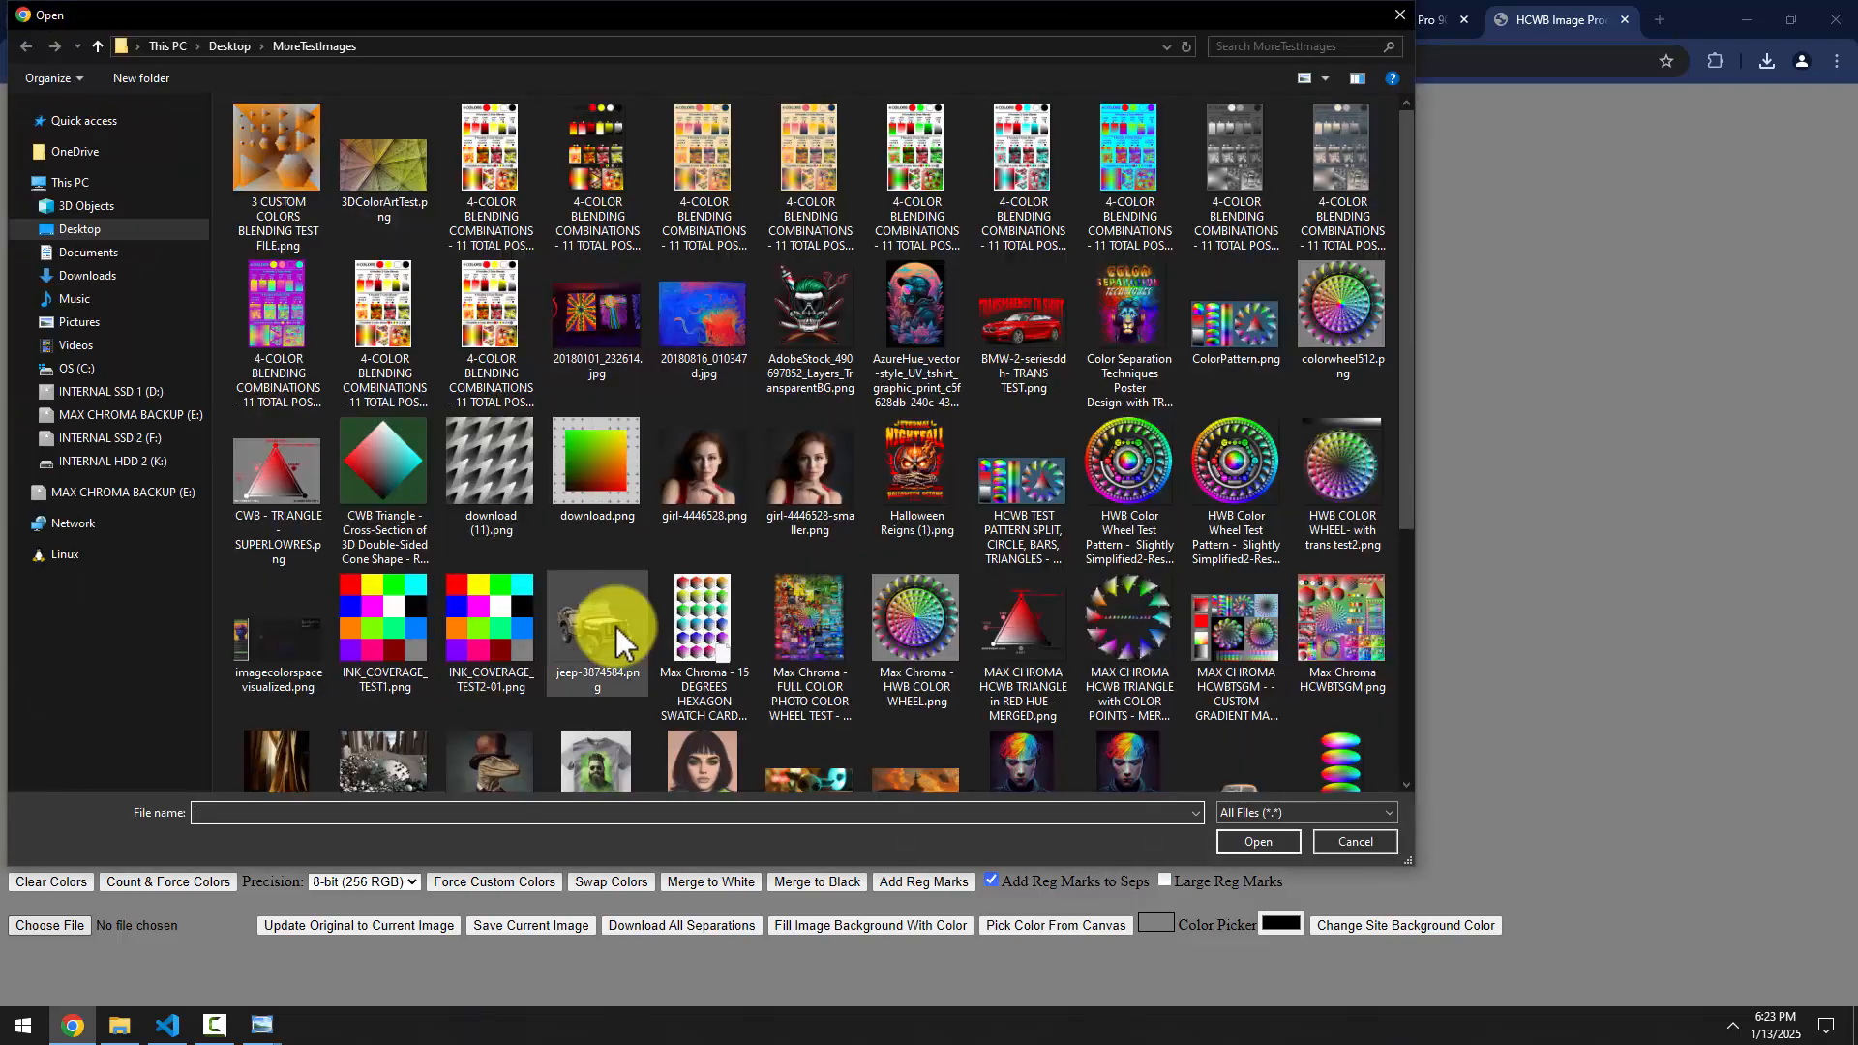
Load girl-4446528 (3).png from the Downloads folder and exclude the near-black first color from both the color separations and the underbase
{"action": "left_click", "coordinate": [118, 275]}
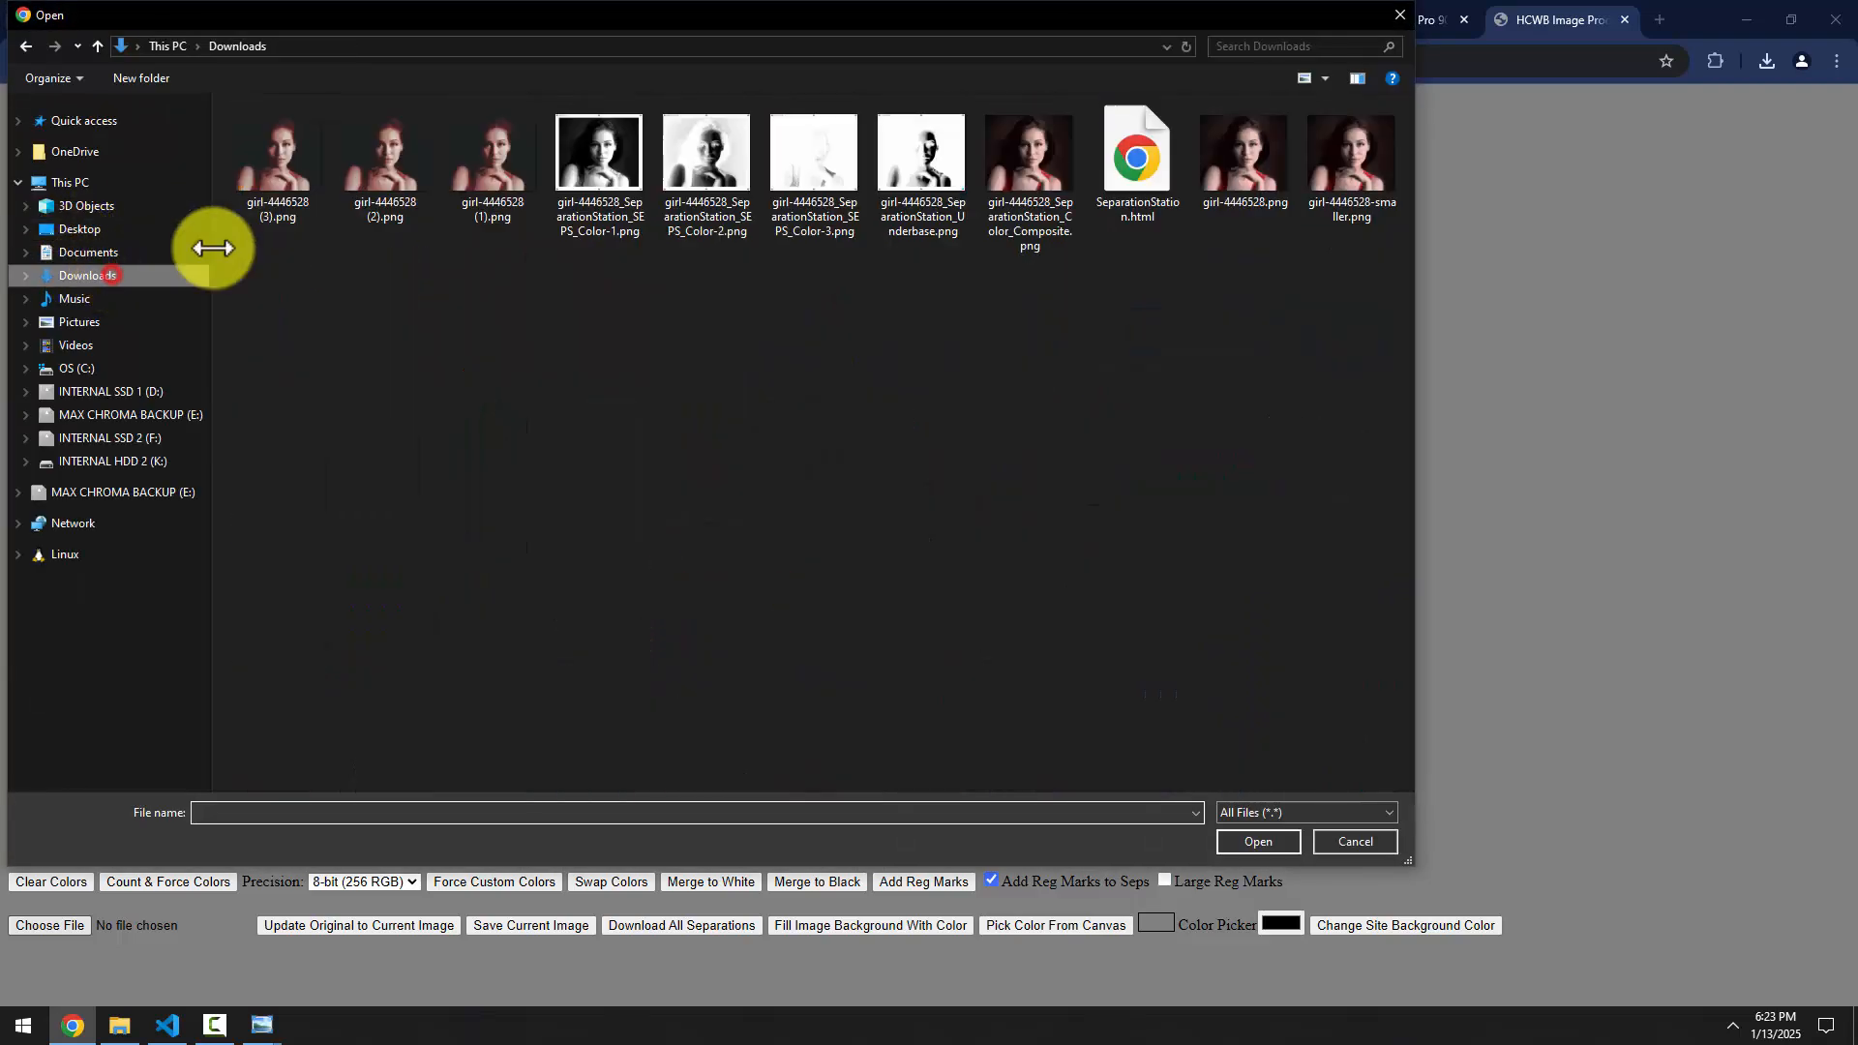
{"action": "double_click", "coordinate": [277, 153]}
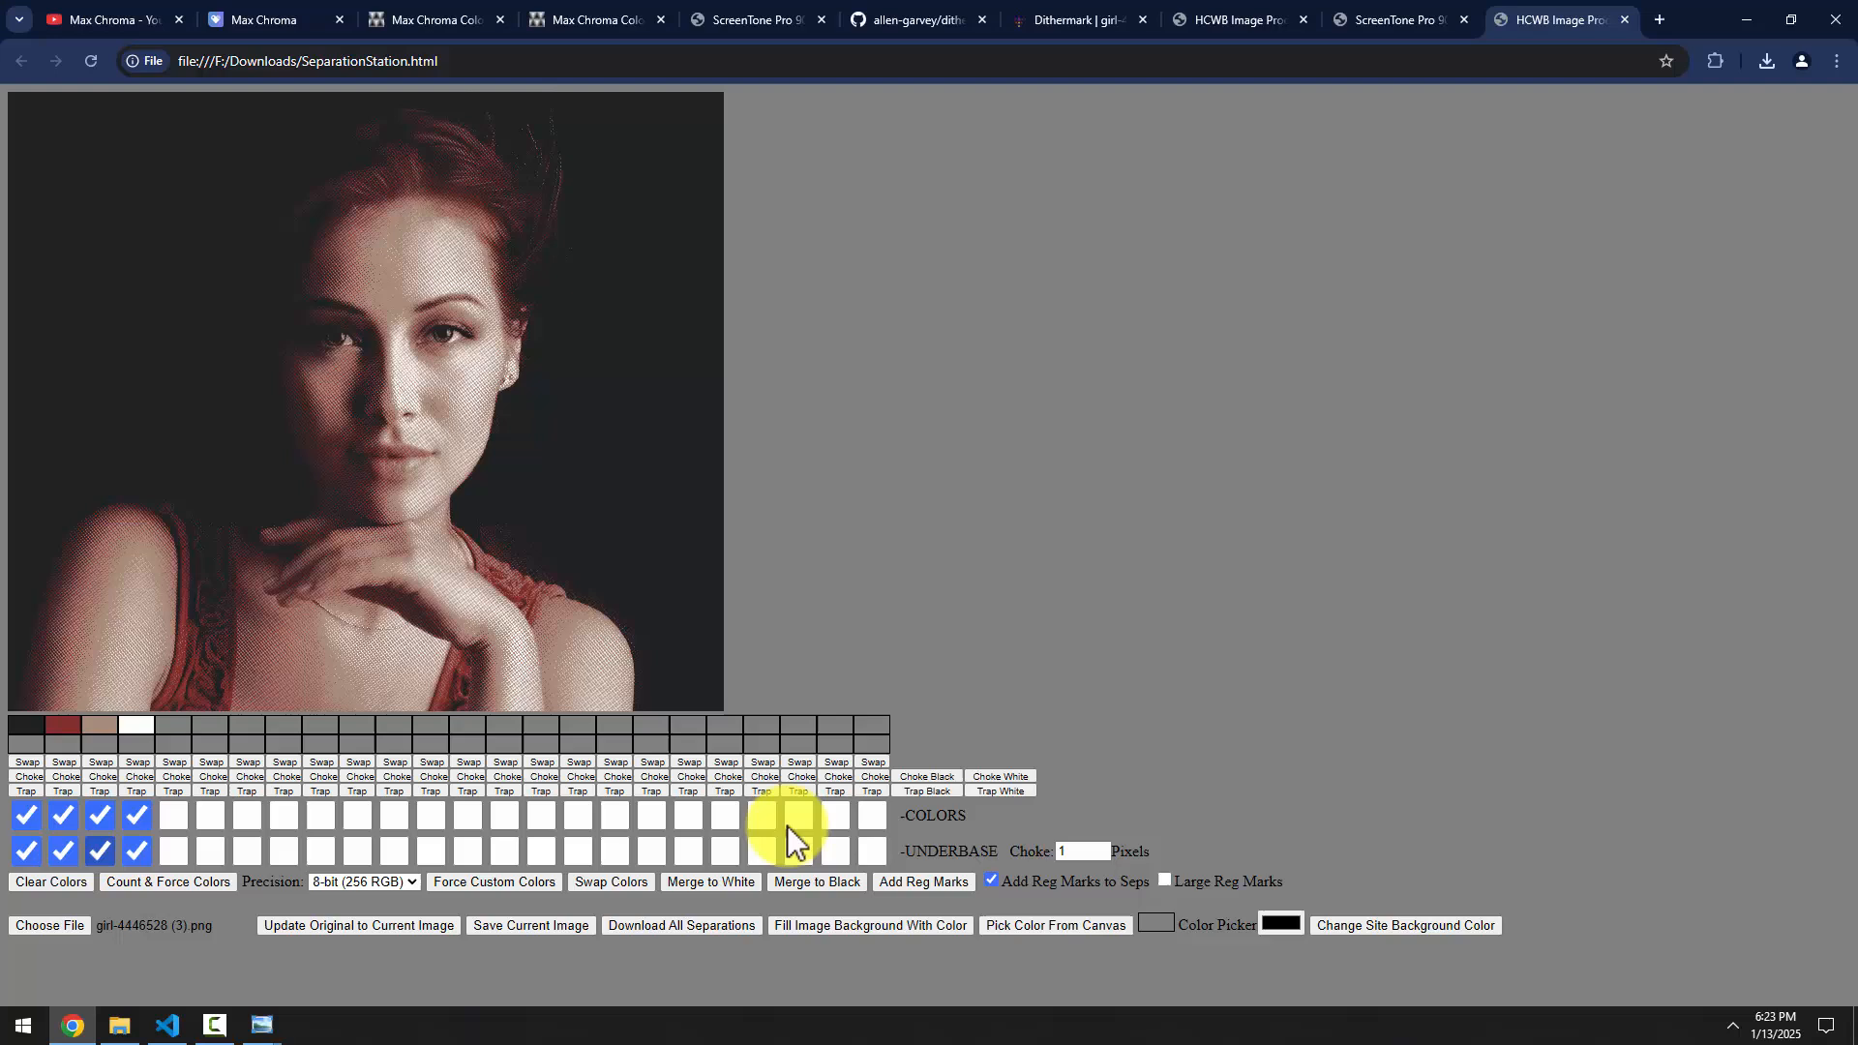
{"action": "left_click", "coordinate": [27, 817]}
{"action": "left_click", "coordinate": [25, 853]}
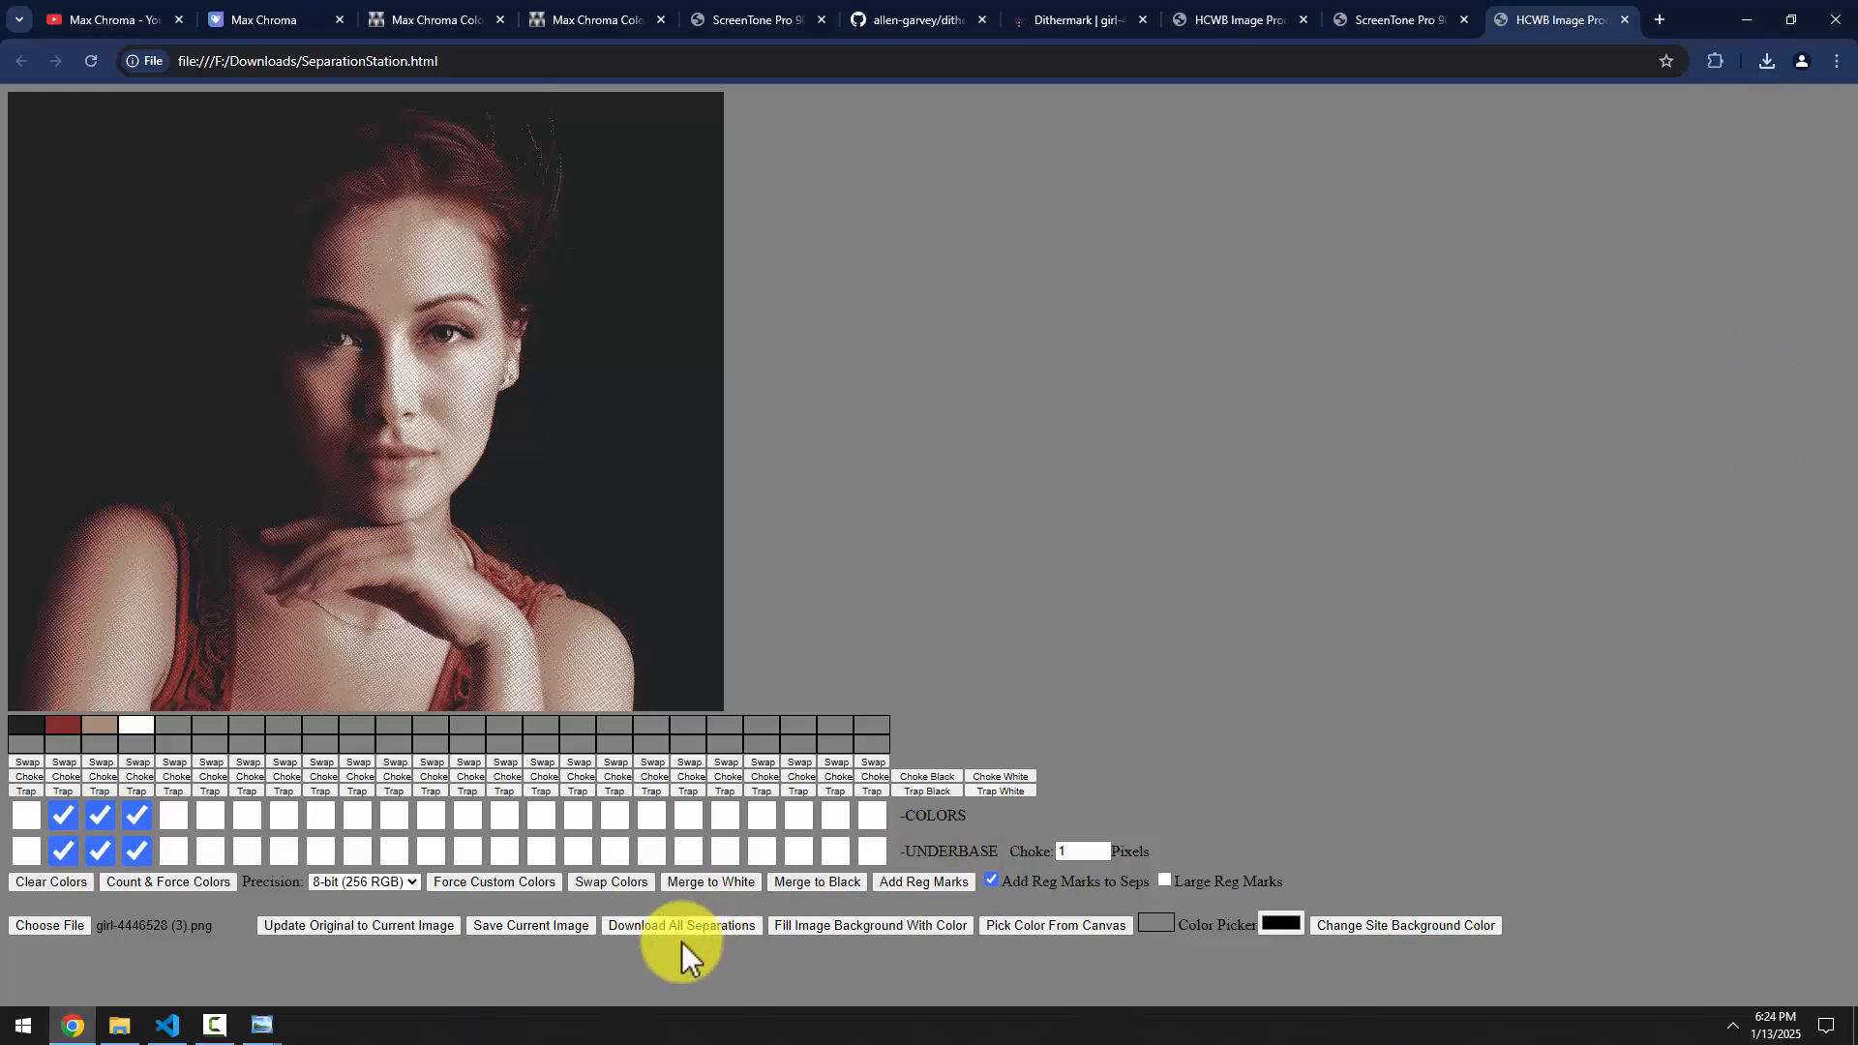
Download all separations of the image, allow the page to download multiple files, and check the Downloads folder
{"action": "mouse_move", "coordinate": [123, 1033]}
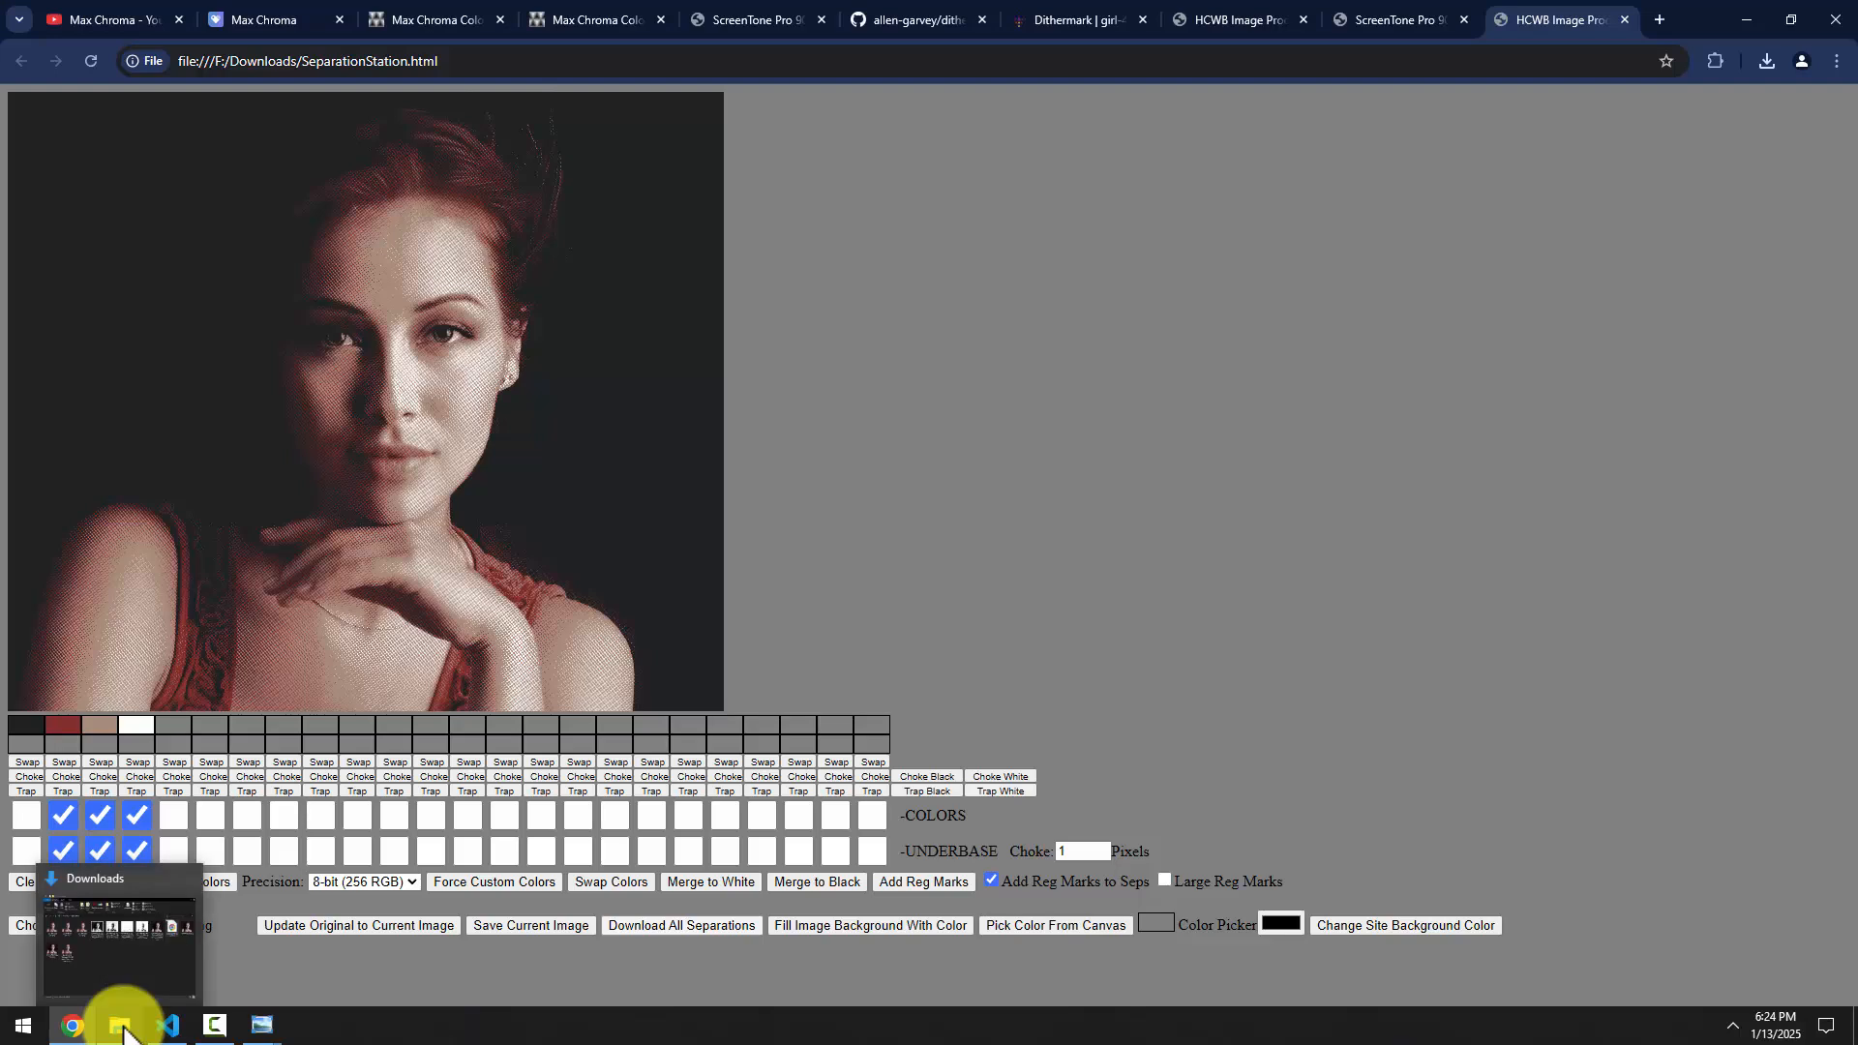
{"action": "left_click", "coordinate": [120, 973]}
{"action": "left_click", "coordinate": [909, 251]}
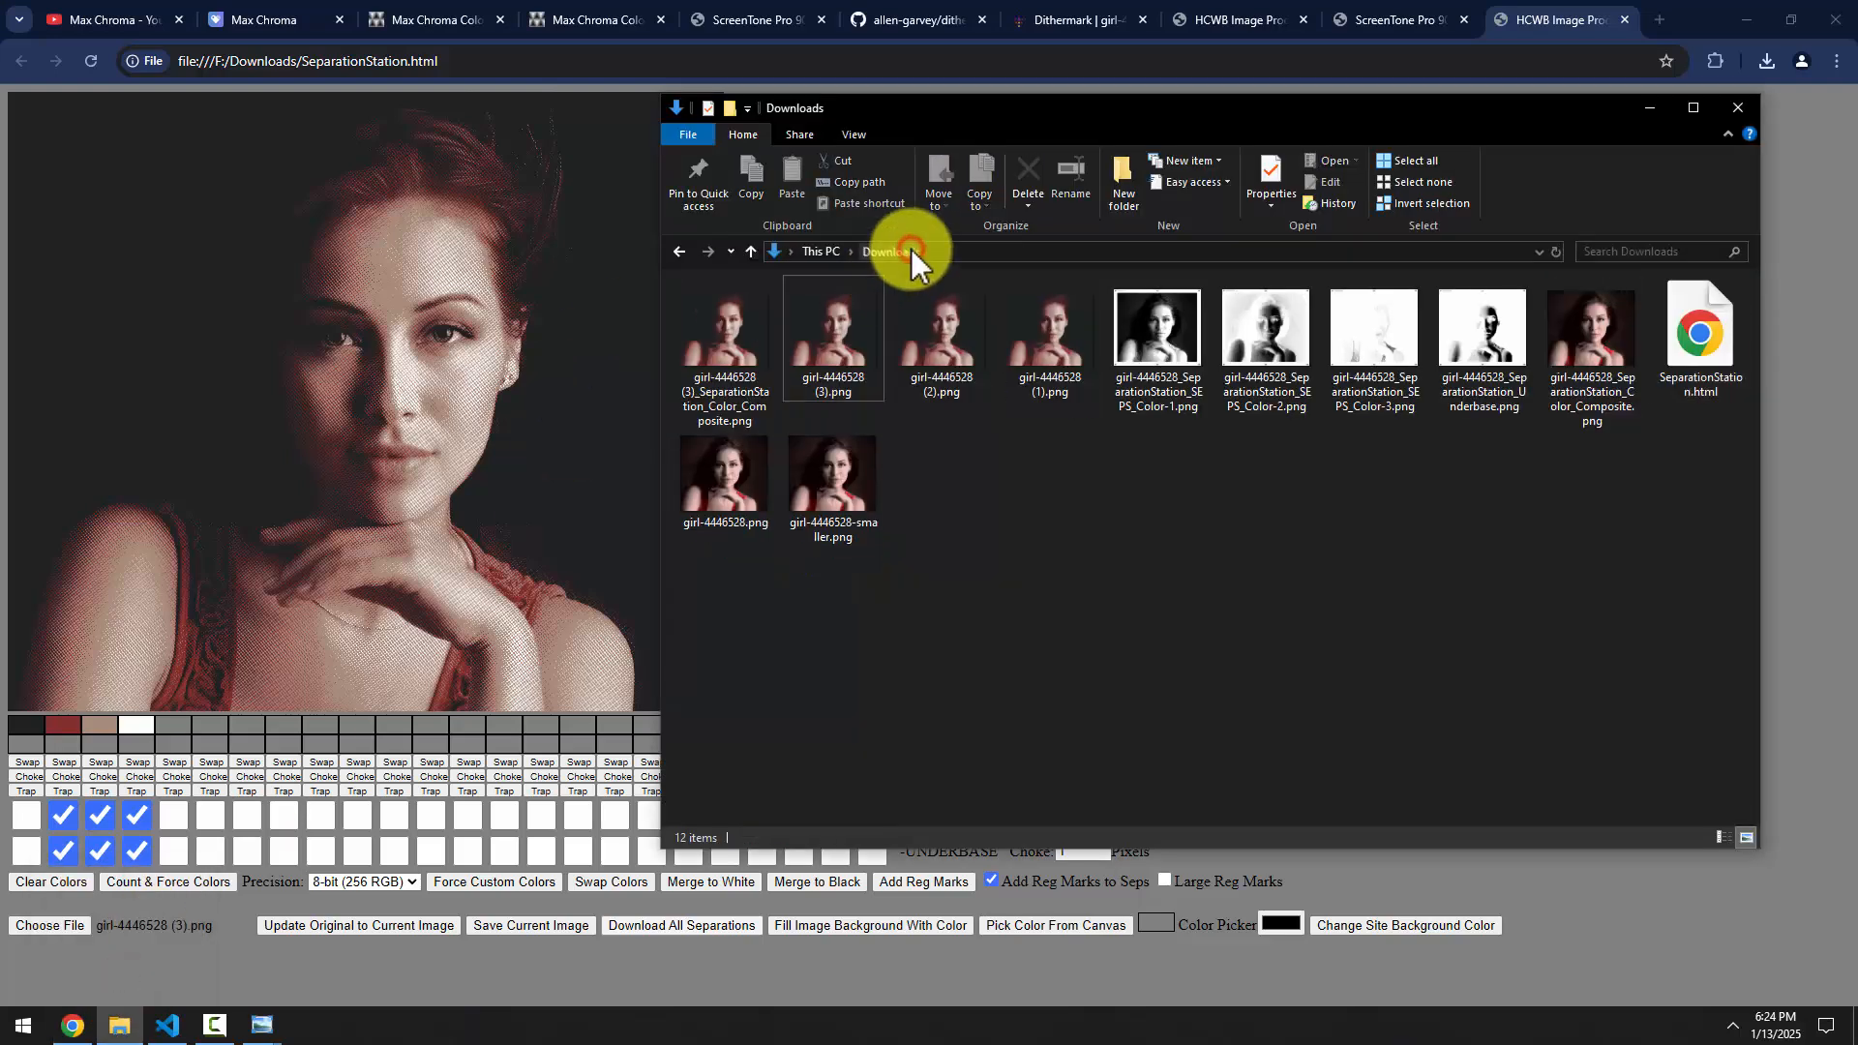
{"action": "left_click", "coordinate": [301, 192]}
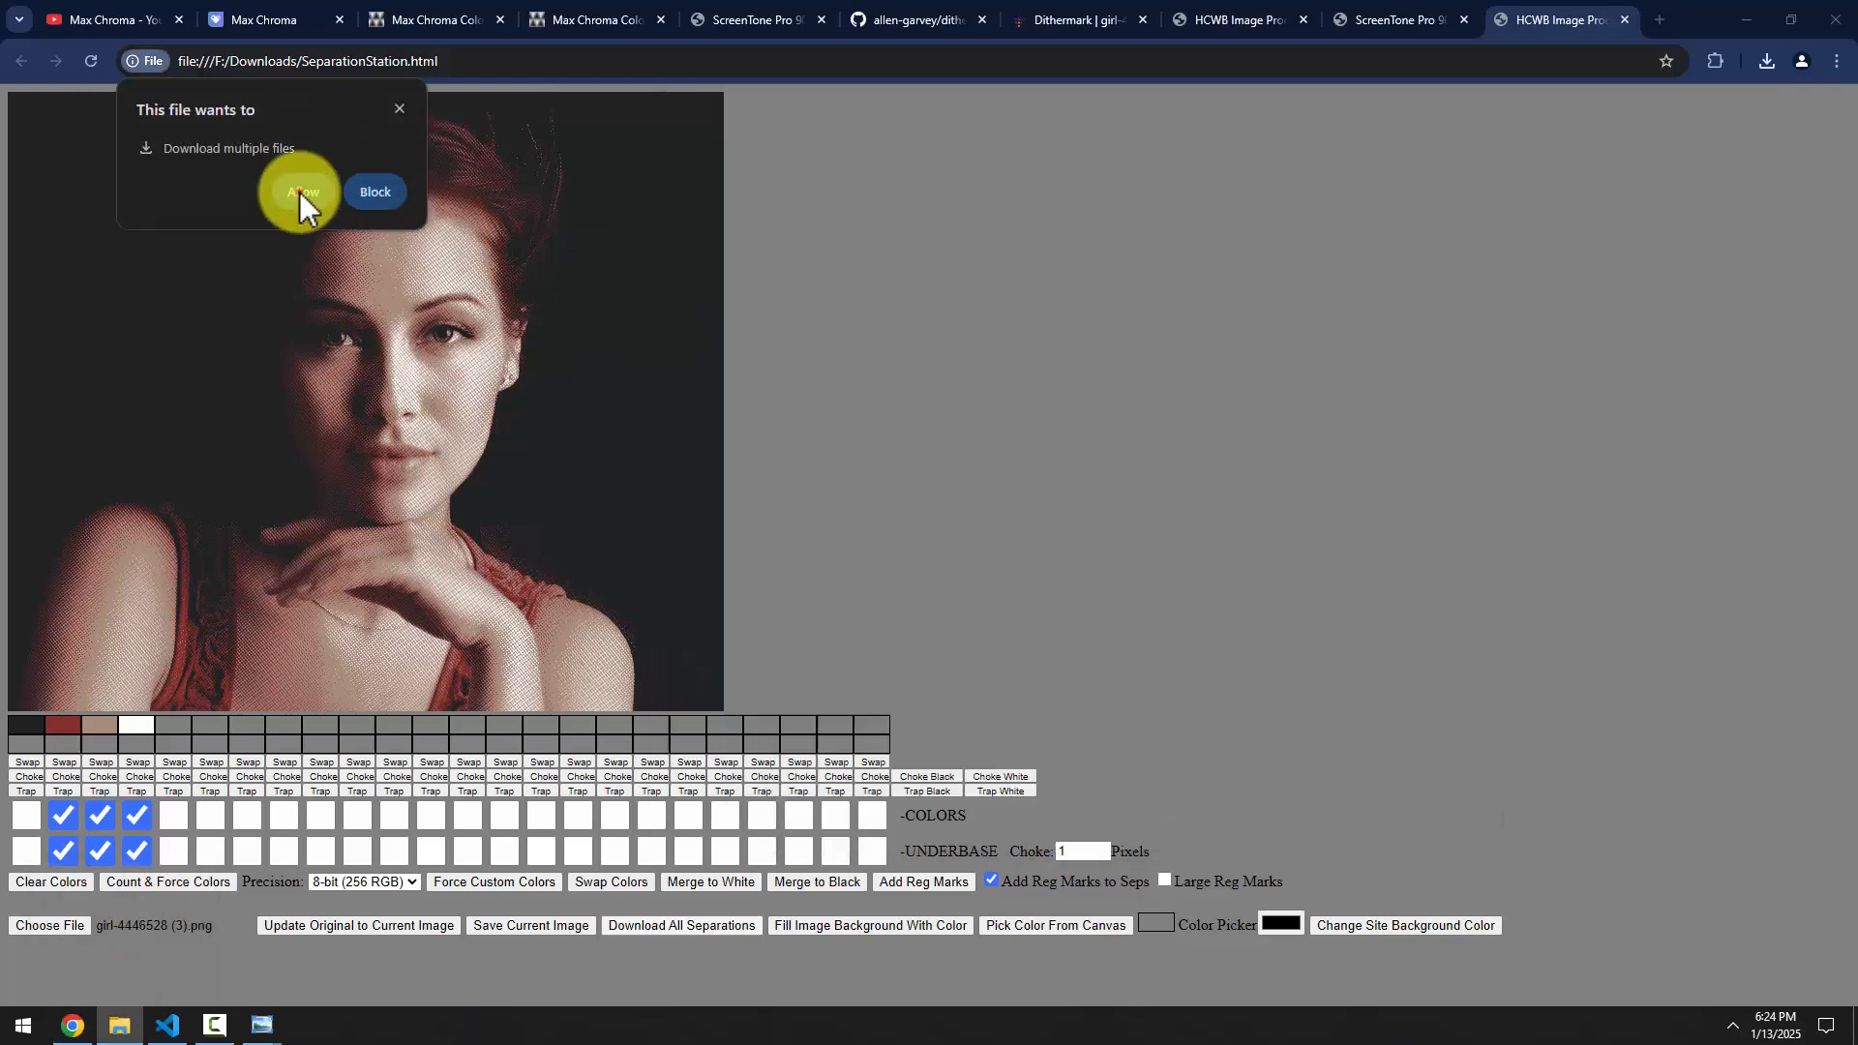
{"action": "left_click", "coordinate": [300, 192]}
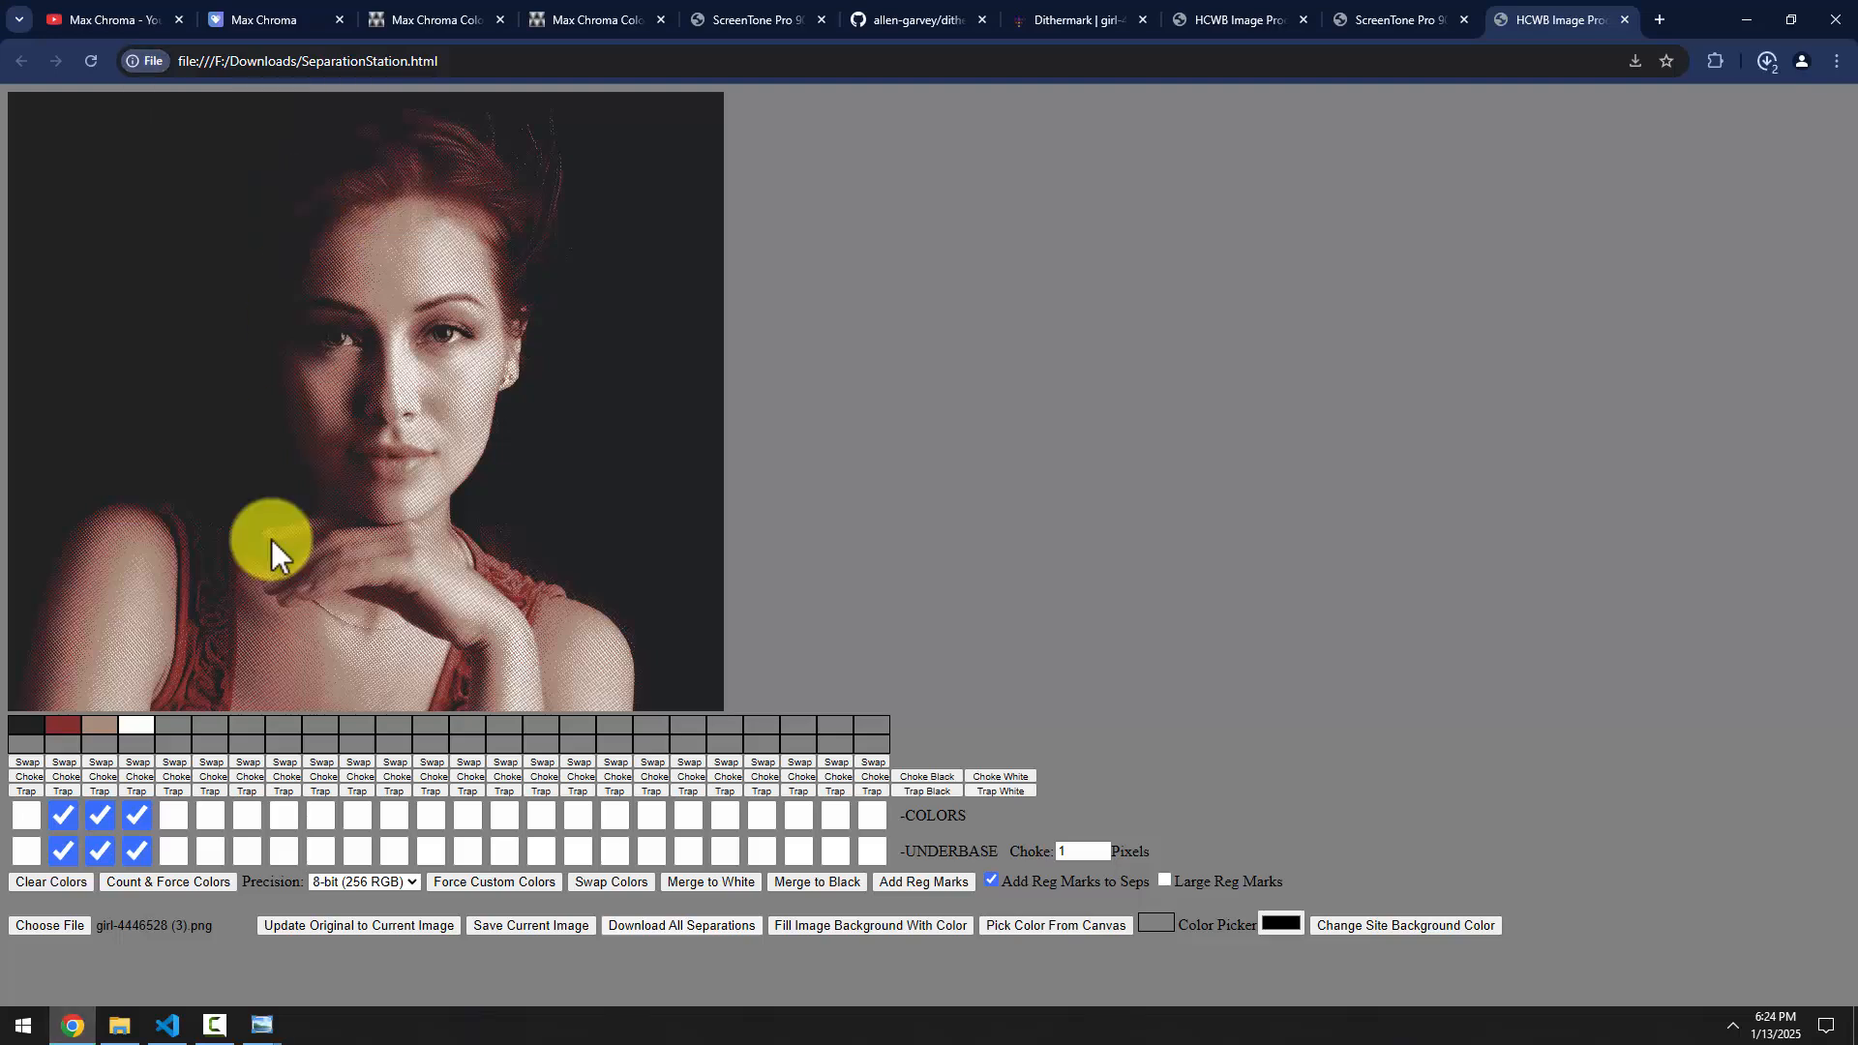
Open the downloaded underbase separation of girl-4446528 (3) and examine its top center registration mark up close
{"action": "left_click", "coordinate": [119, 1025]}
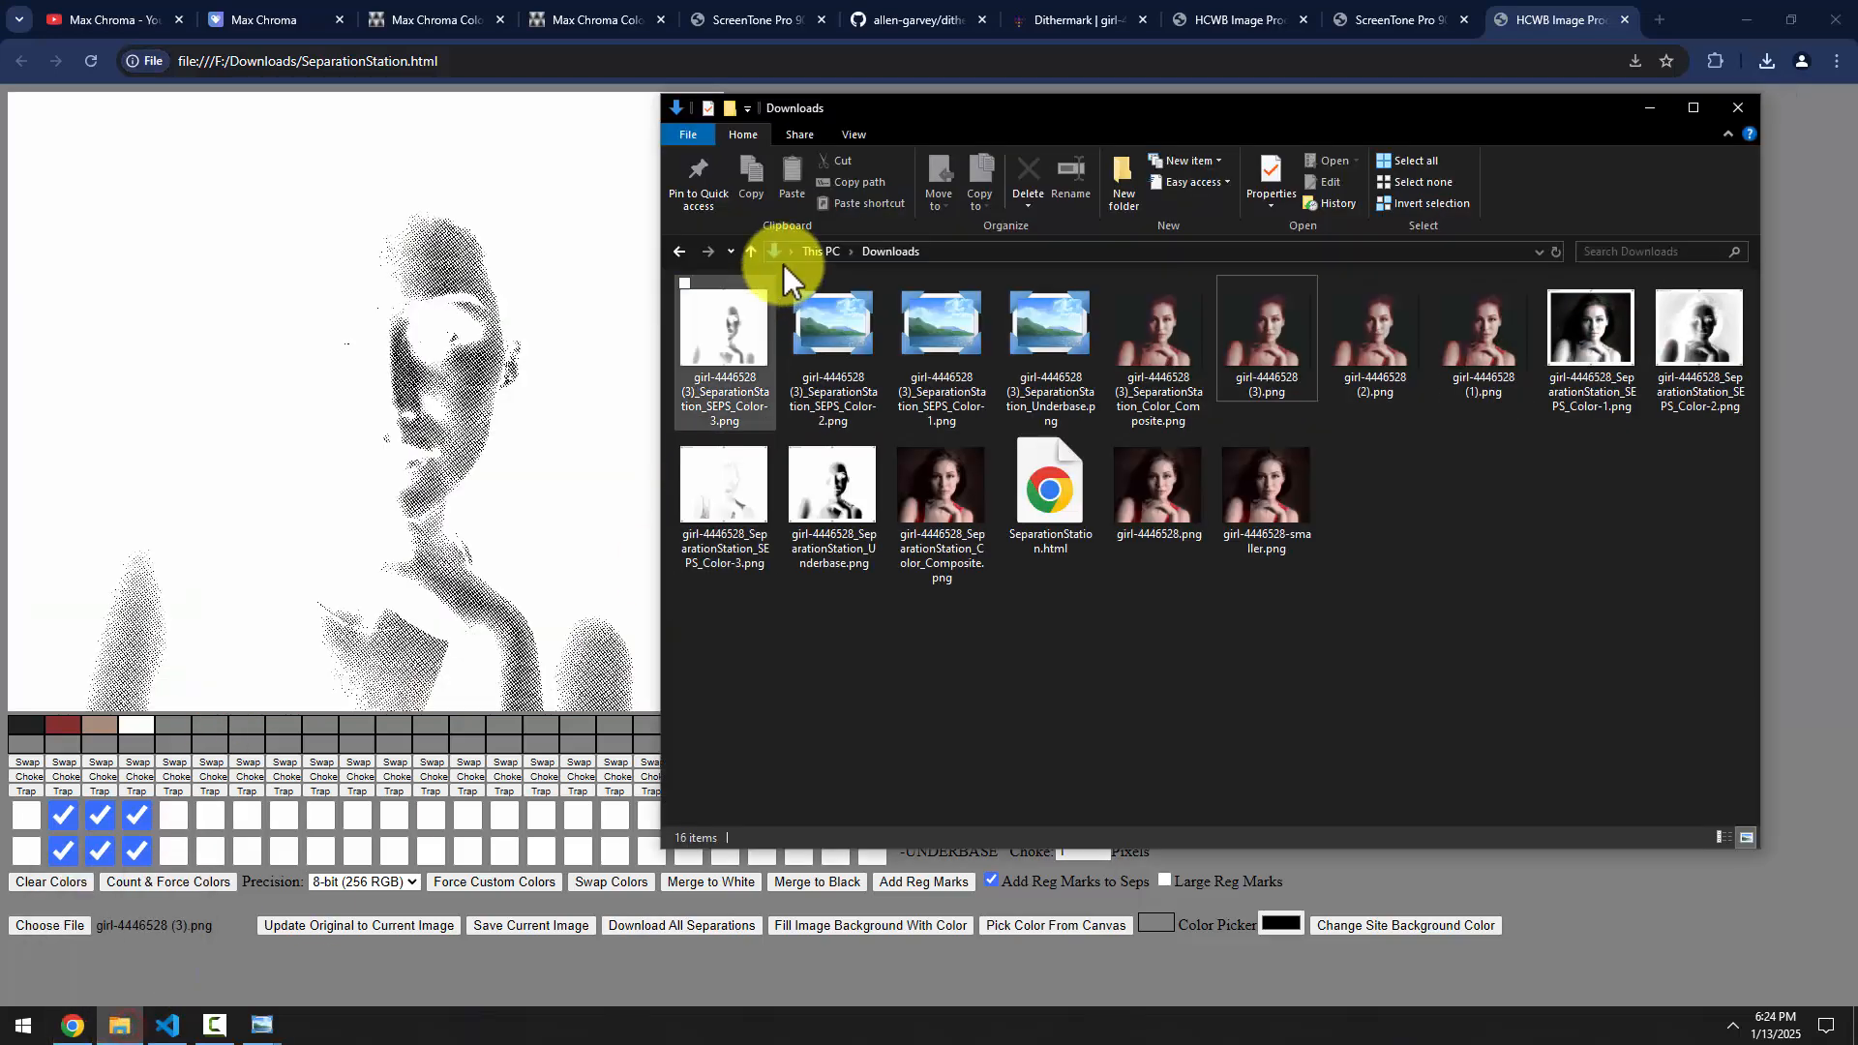
{"action": "double_click", "coordinate": [1035, 334]}
{"action": "scroll", "coordinate": [909, 77], "scroll_direction": "up", "scroll_amount": 5}
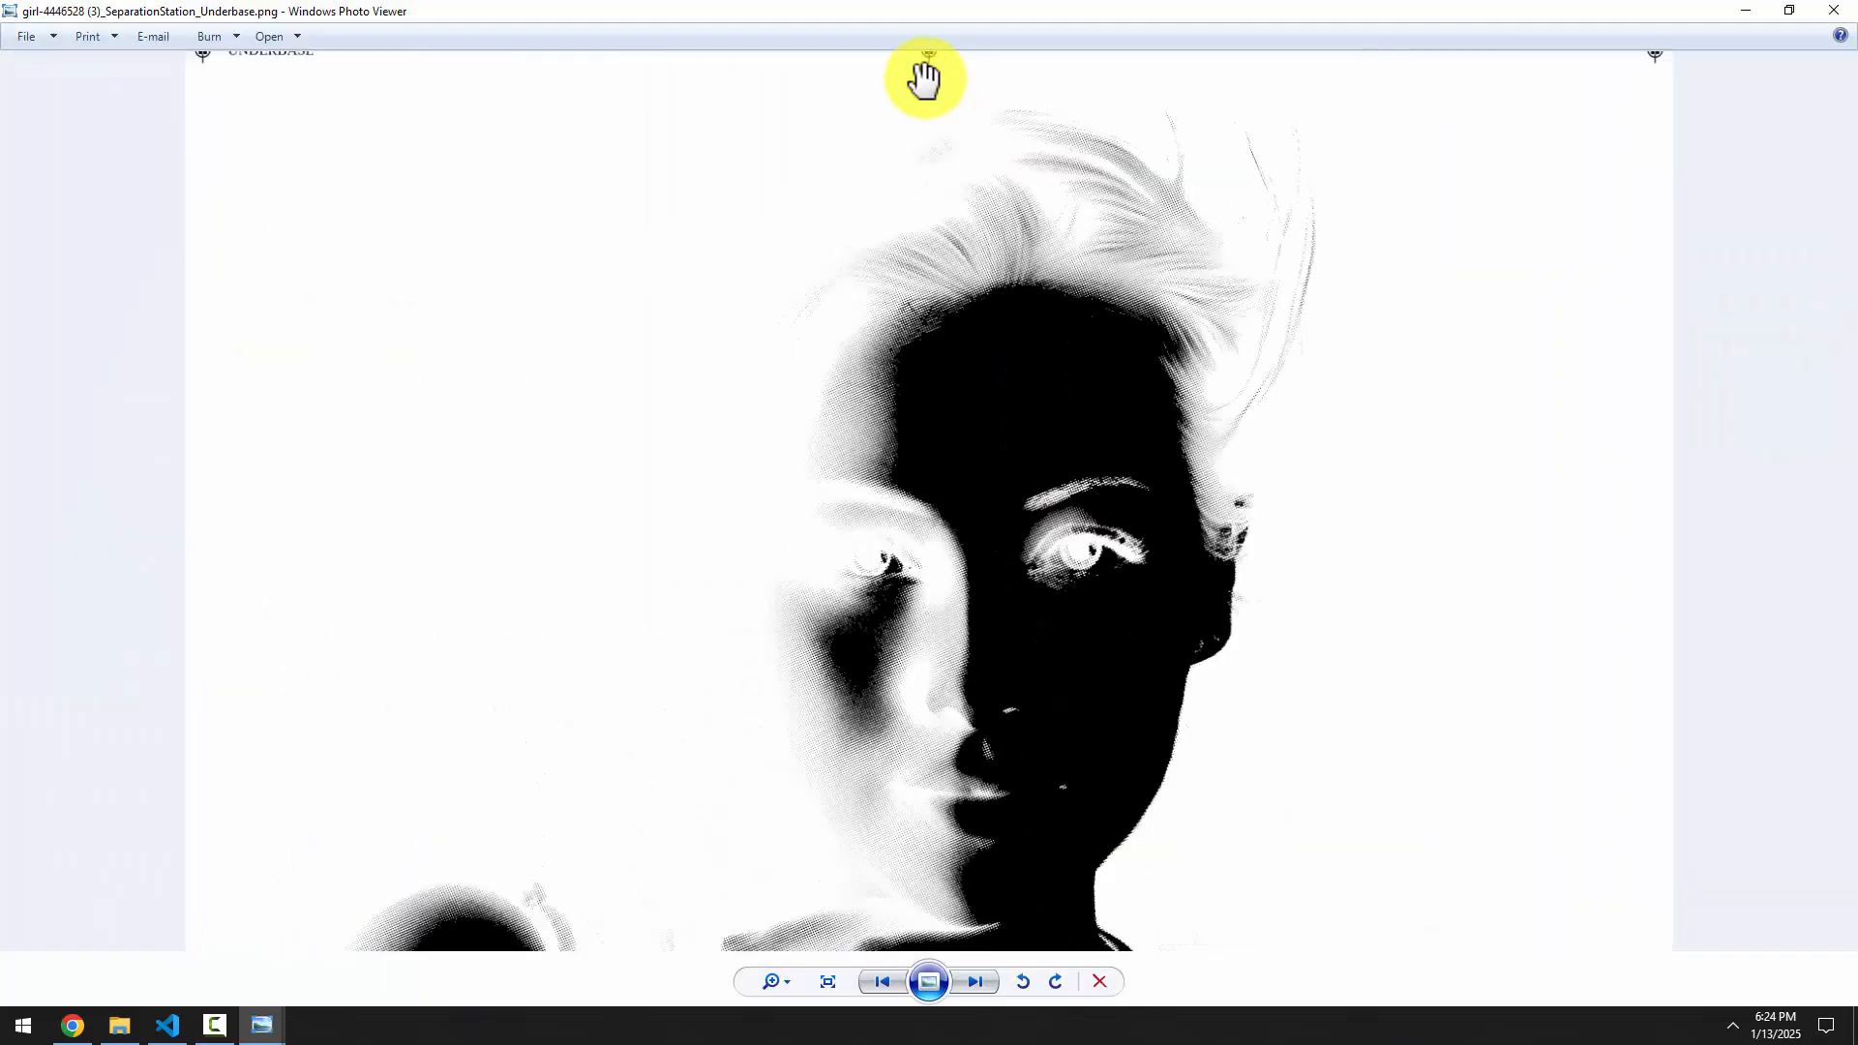
{"action": "scroll", "coordinate": [895, 87], "scroll_direction": "up", "scroll_amount": 4}
{"action": "left_click_drag", "start_coordinate": [908, 145], "coordinate": [887, 213]}
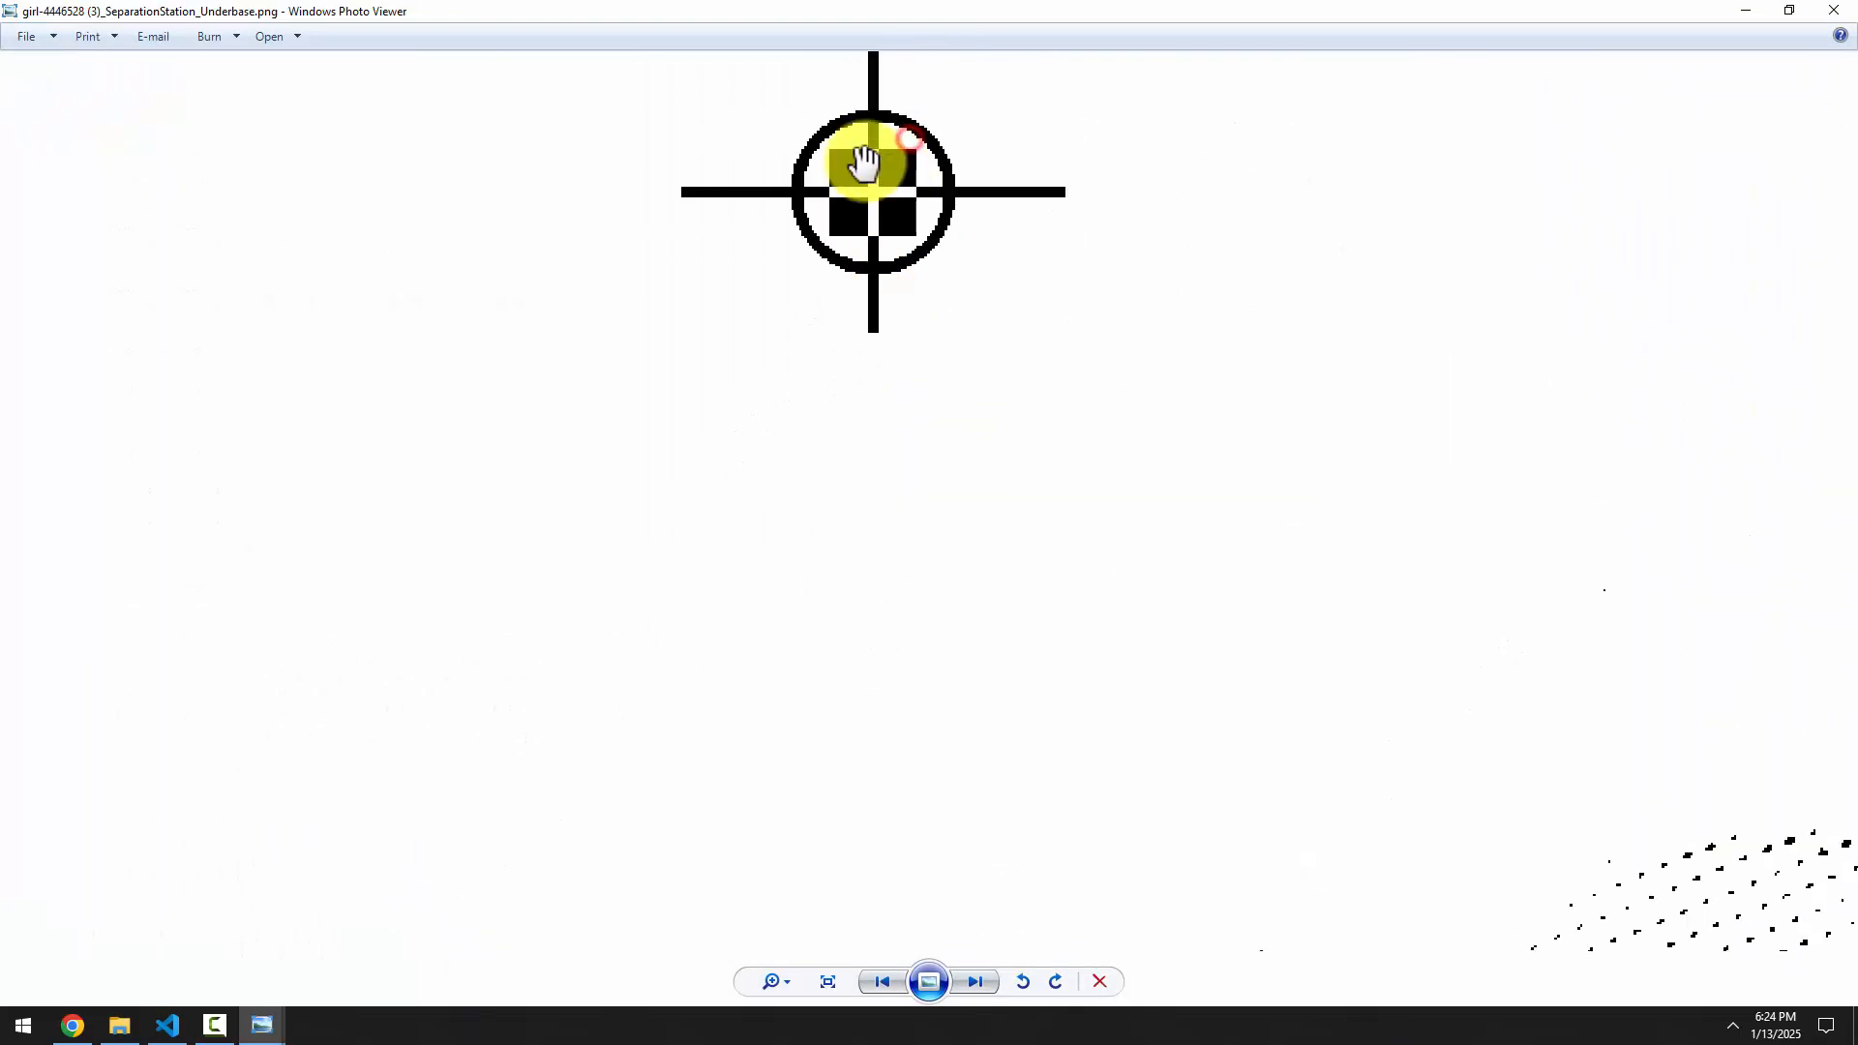
{"action": "scroll", "coordinate": [813, 240], "scroll_direction": "down", "scroll_amount": 4}
{"action": "scroll", "coordinate": [1091, 418], "scroll_direction": "down", "scroll_amount": 5}
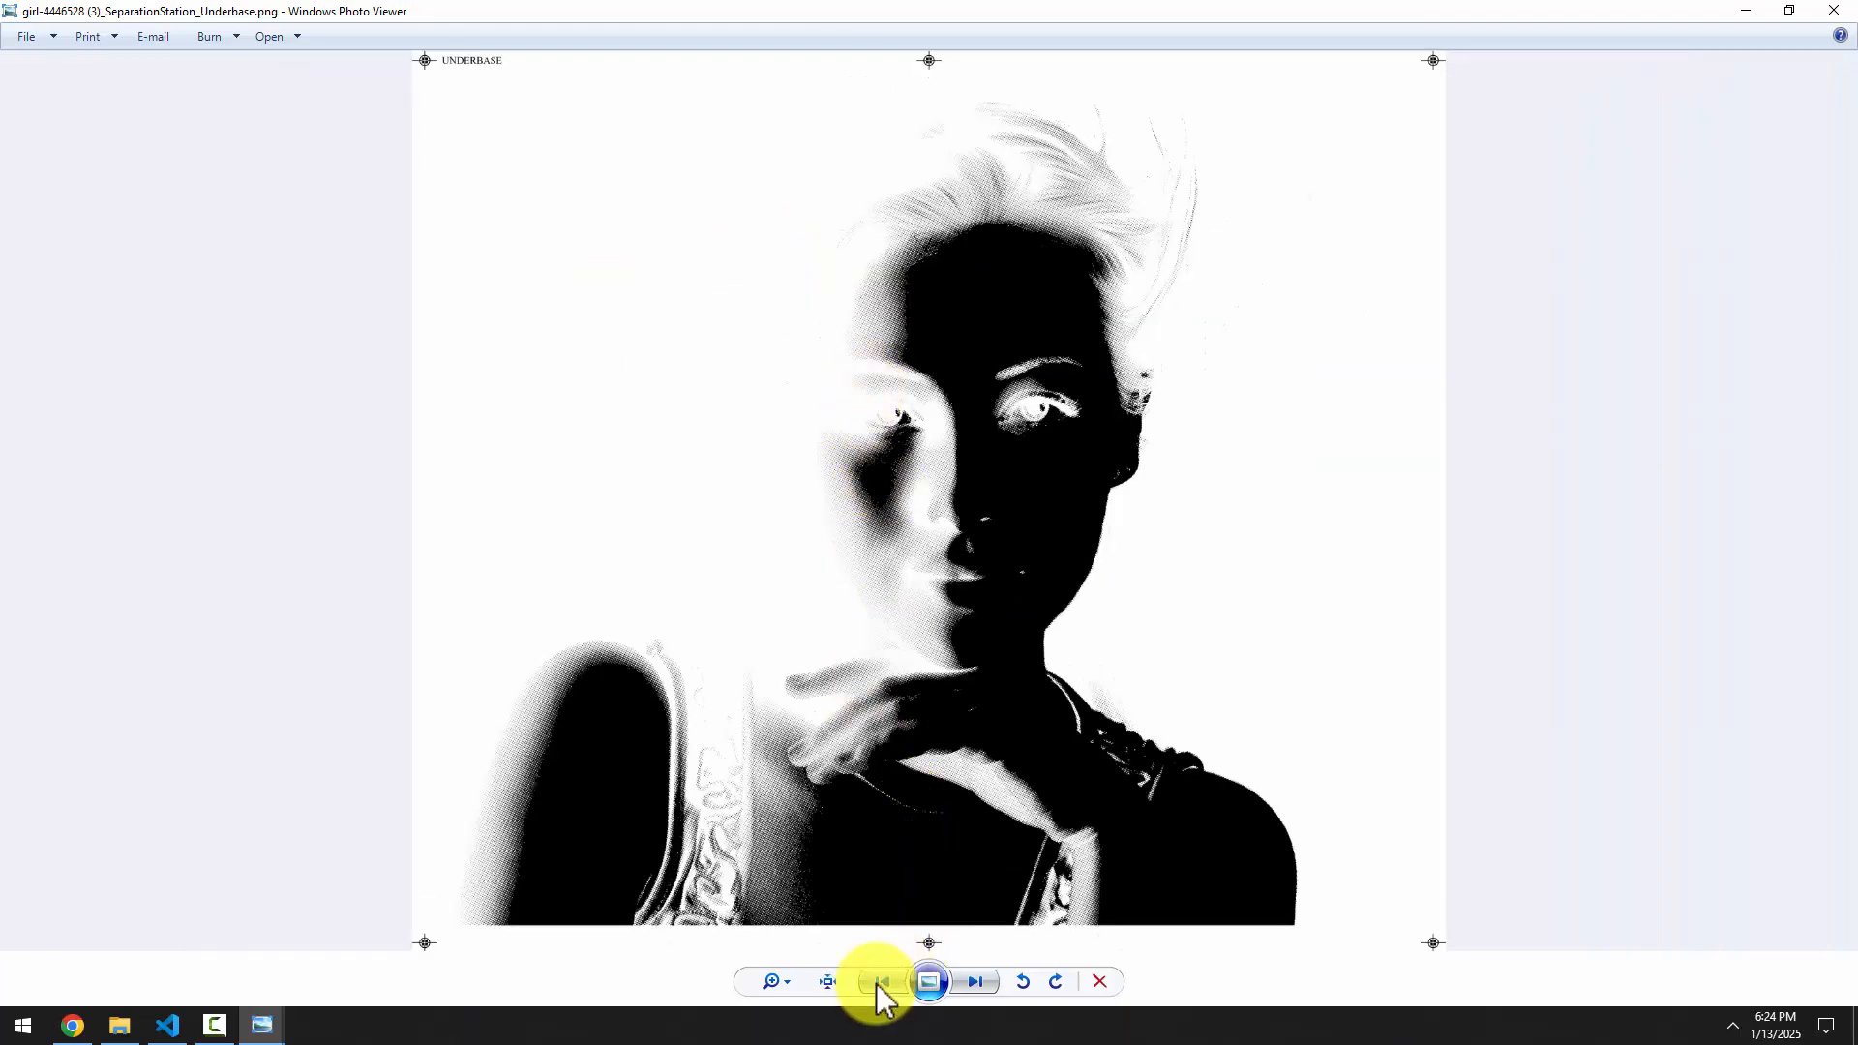
View the SEPS_Color-1 separation and examine the halftone dots around the forehead and hair up close
{"action": "left_click", "coordinate": [874, 983]}
{"action": "scroll", "coordinate": [887, 311], "scroll_direction": "up", "scroll_amount": 5}
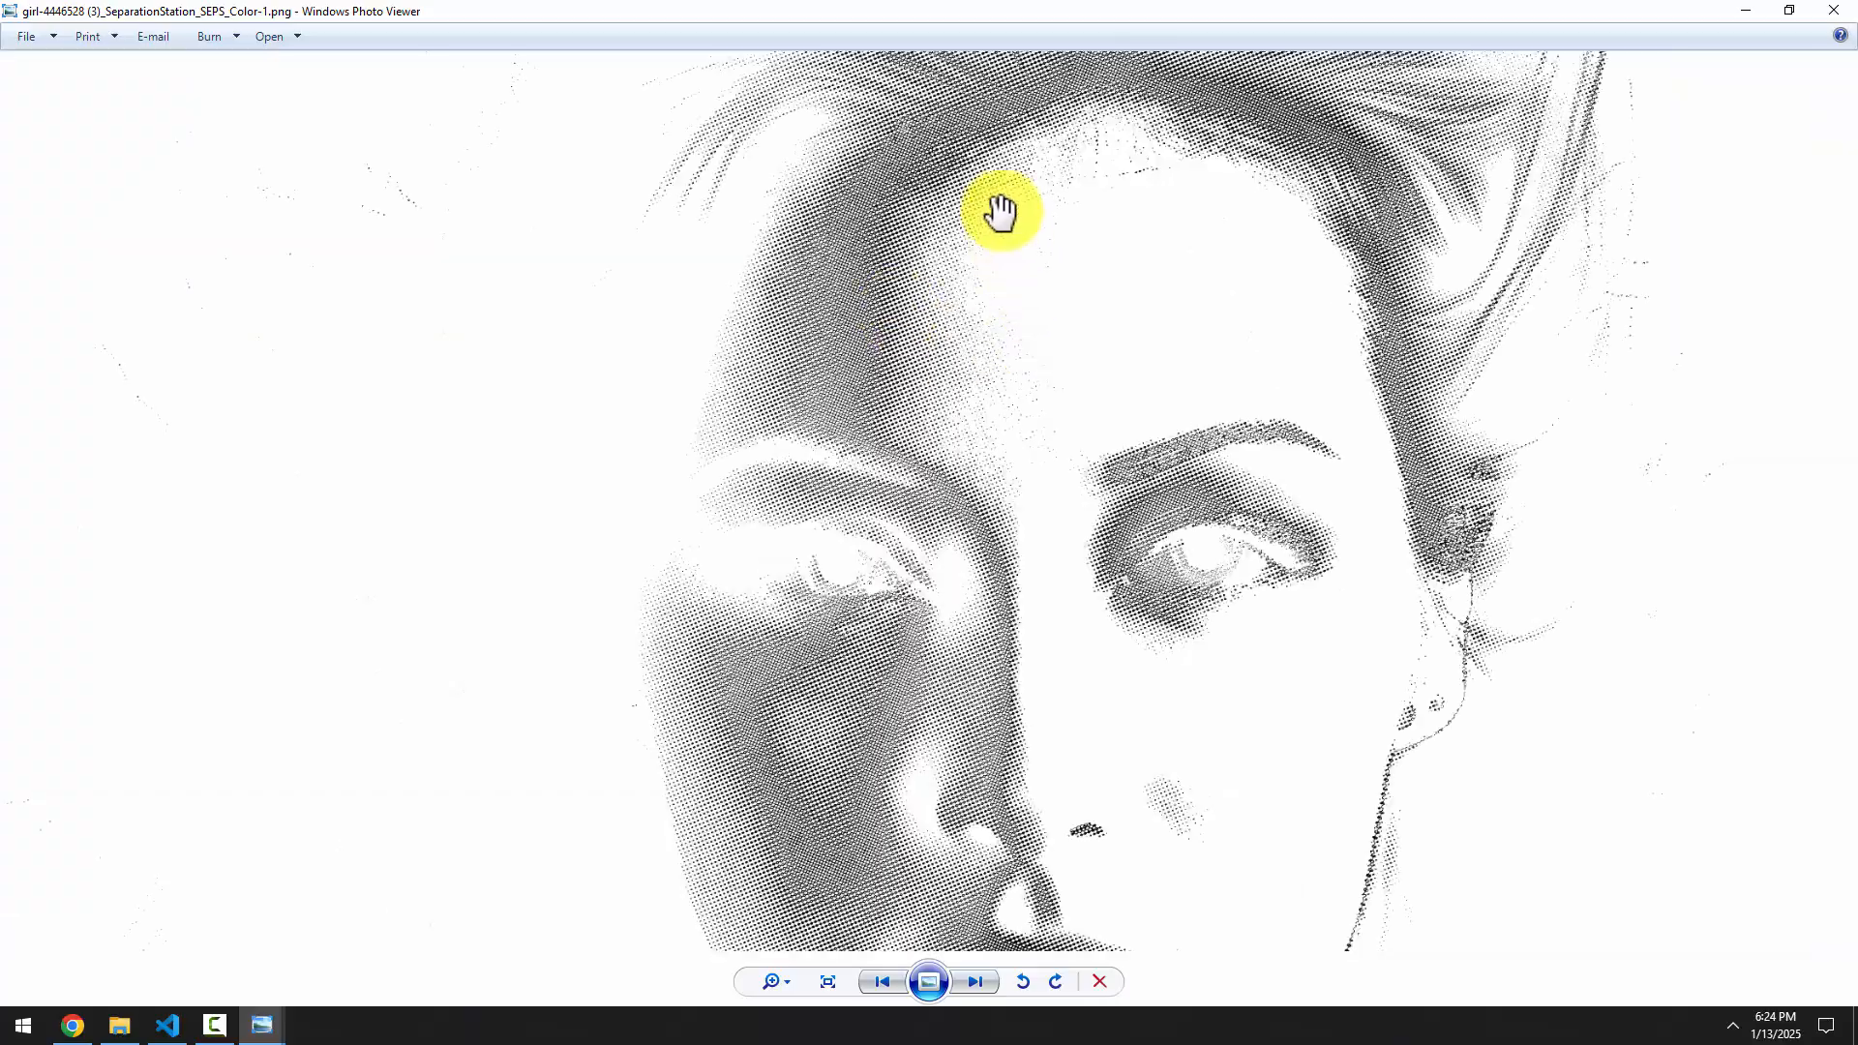
{"action": "scroll", "coordinate": [1002, 211], "scroll_direction": "up", "scroll_amount": 4}
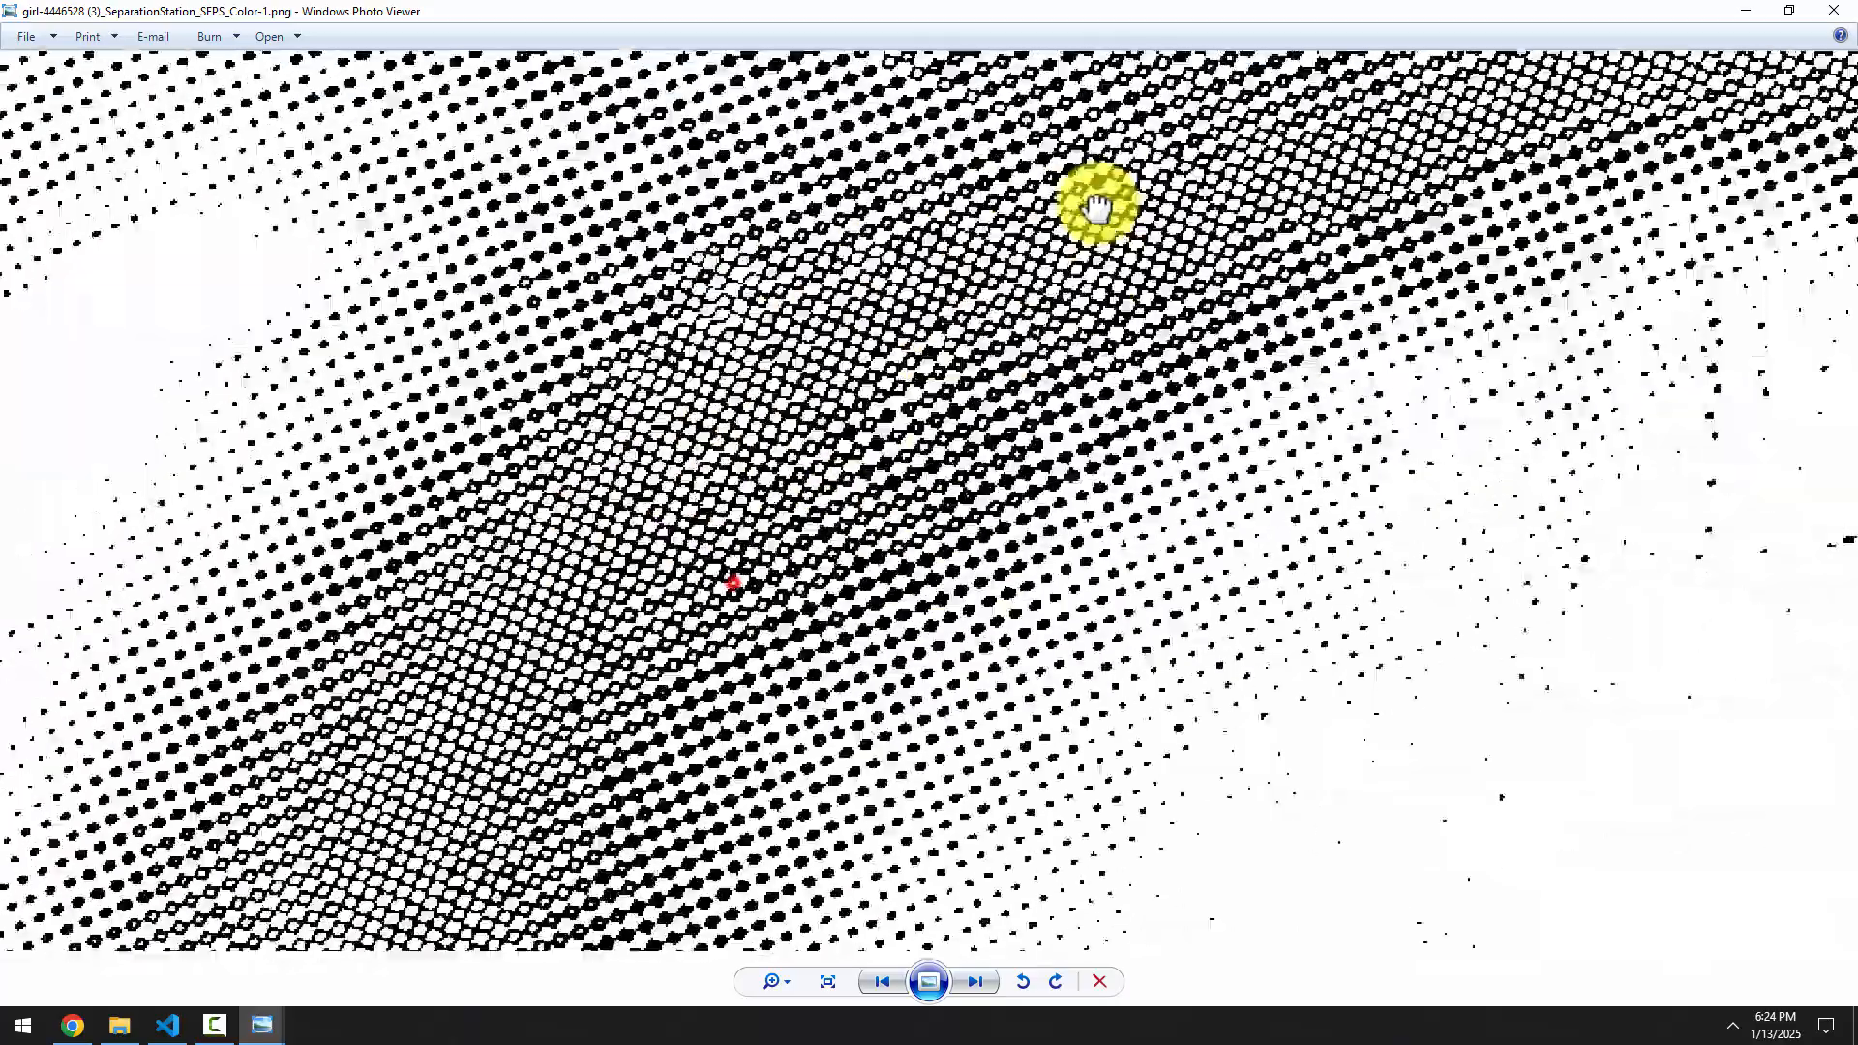
{"action": "left_click_drag", "start_coordinate": [1097, 205], "coordinate": [1123, 138]}
{"action": "left_click_drag", "start_coordinate": [497, 677], "coordinate": [668, 503]}
{"action": "left_click_drag", "start_coordinate": [561, 677], "coordinate": [842, 397]}
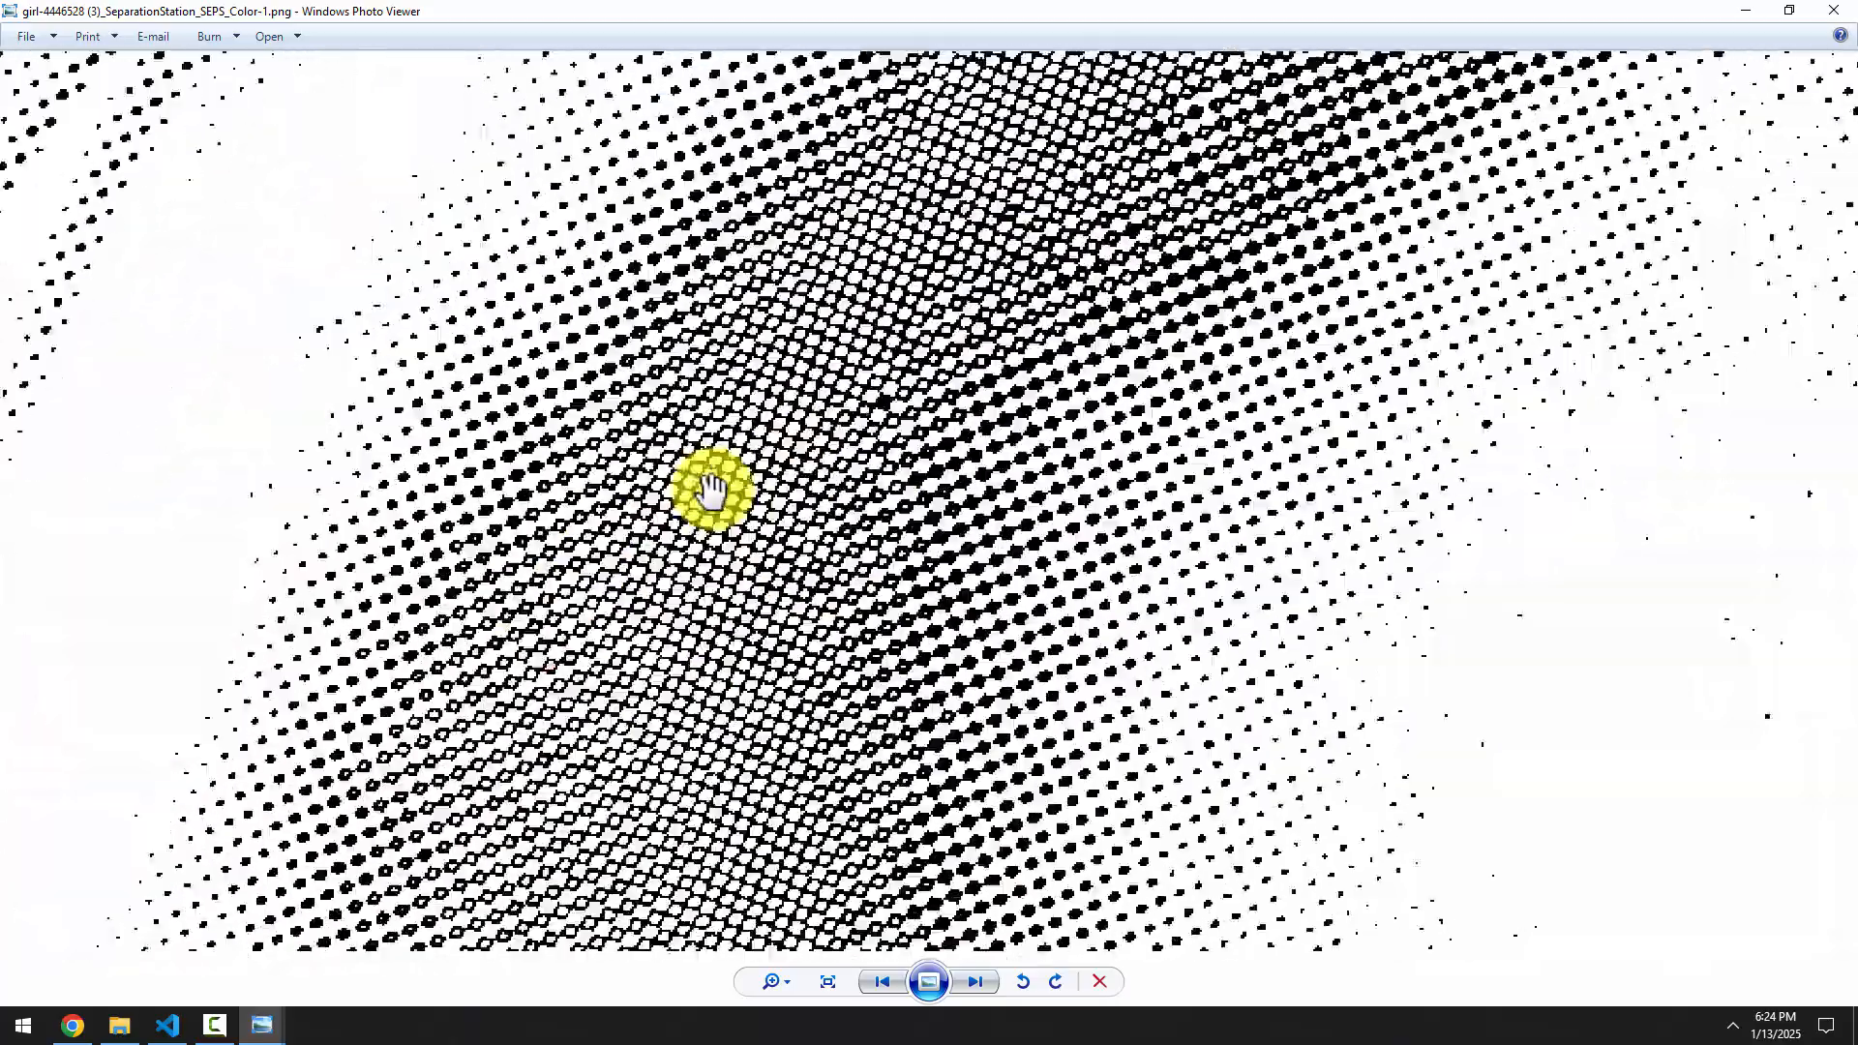
{"action": "scroll", "coordinate": [711, 489], "scroll_direction": "down", "scroll_amount": 3}
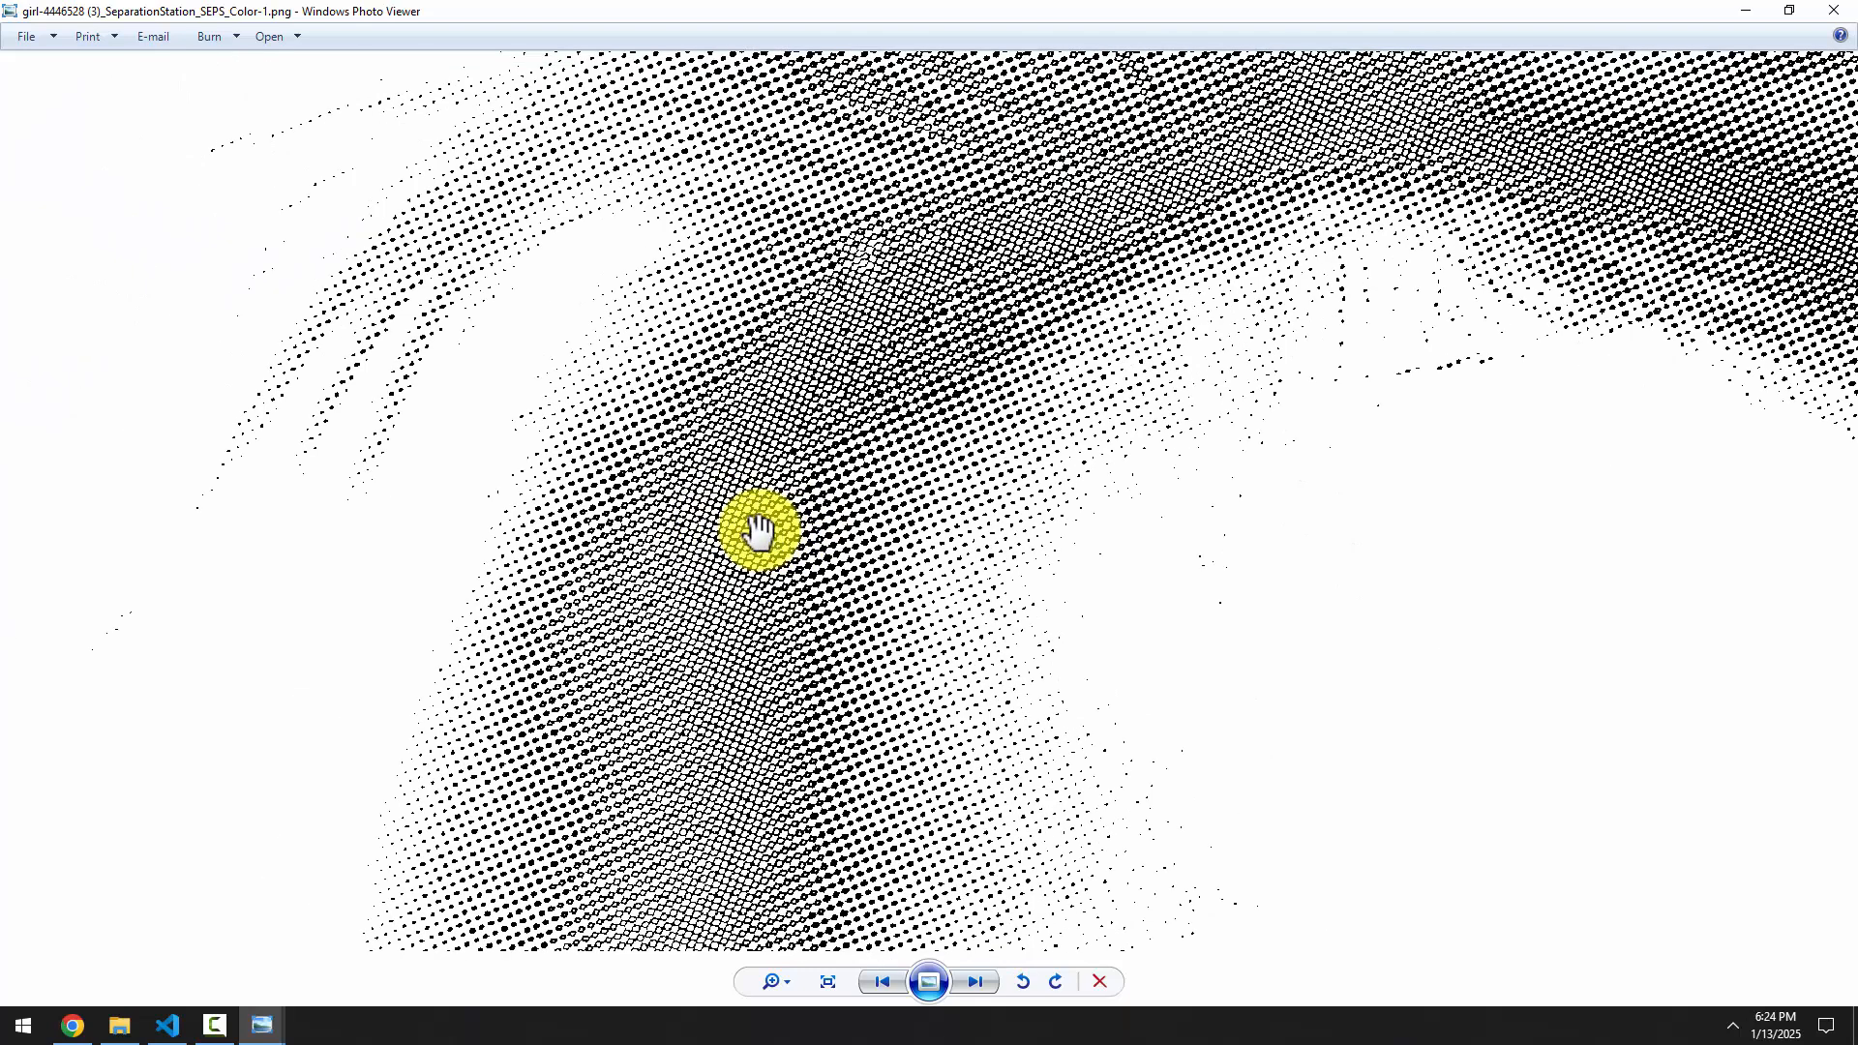
{"action": "scroll", "coordinate": [759, 530], "scroll_direction": "down", "scroll_amount": 4}
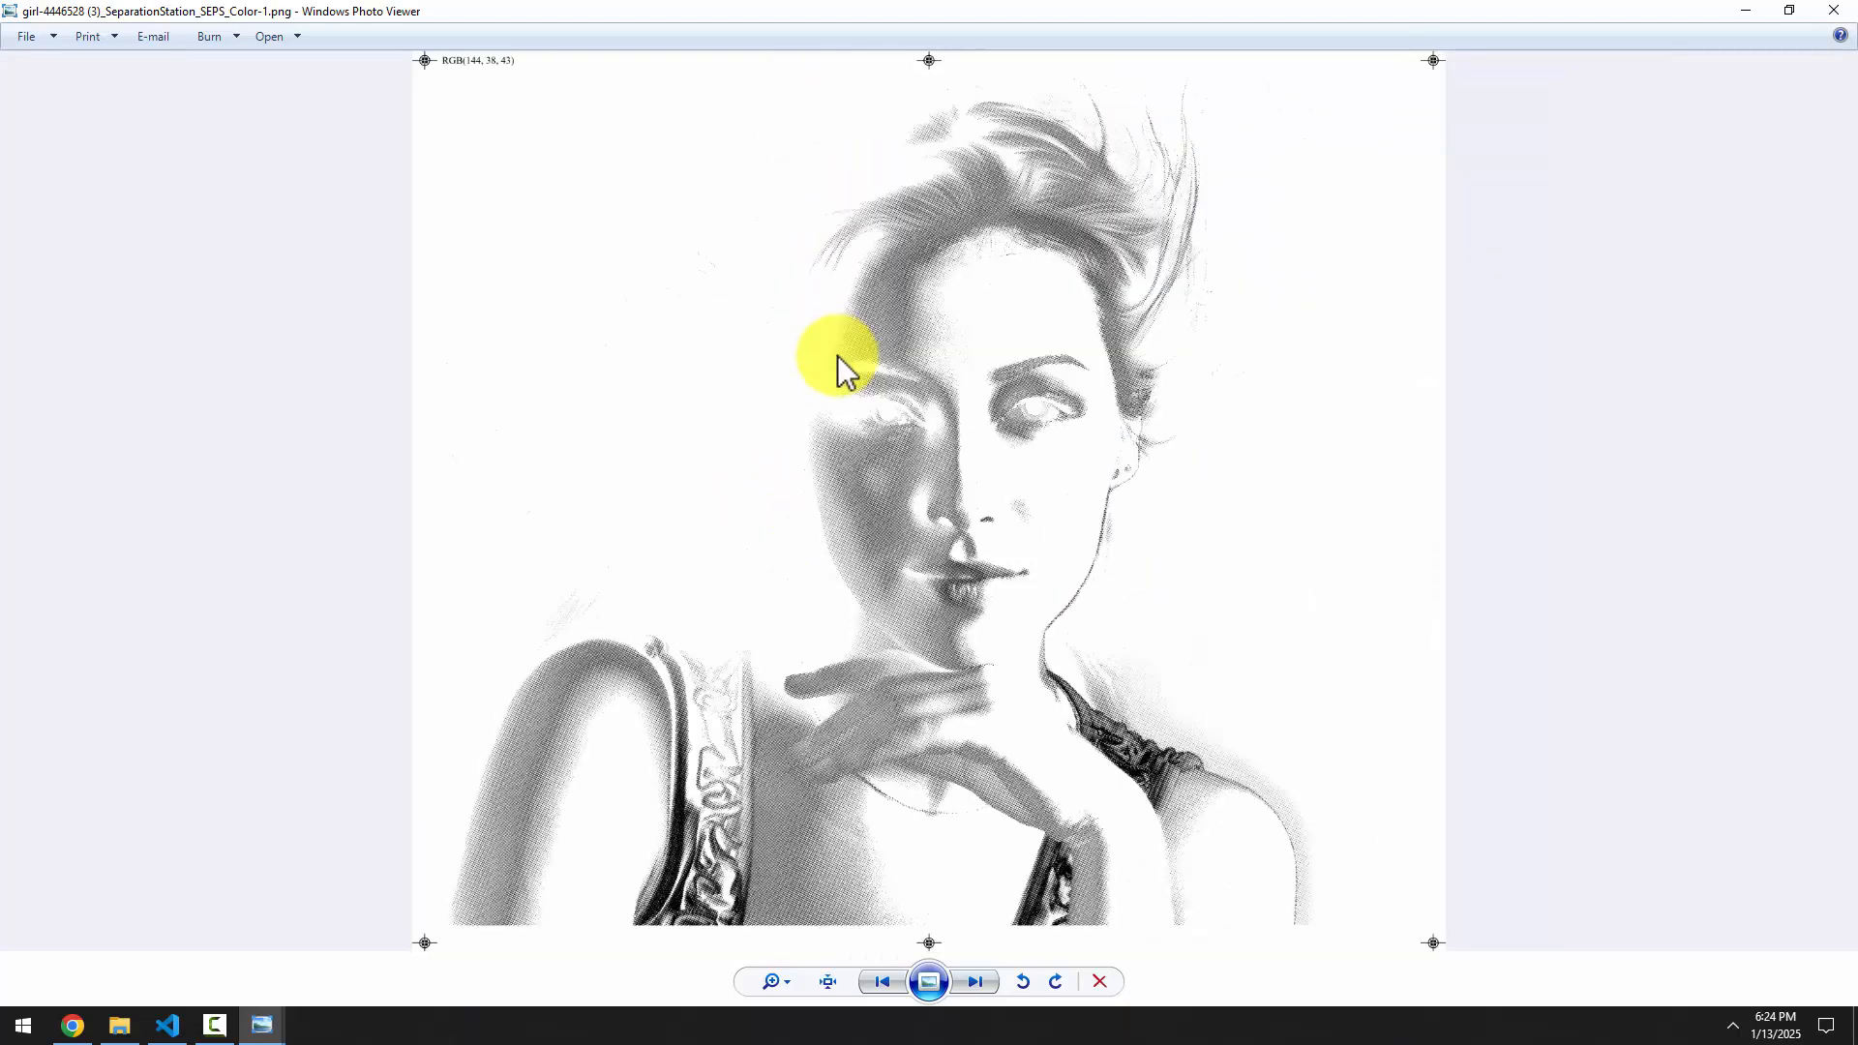
View the SEPS_Color-2 separation, examine its forehead halftones up close, and close the image viewer
{"action": "left_click", "coordinate": [882, 982]}
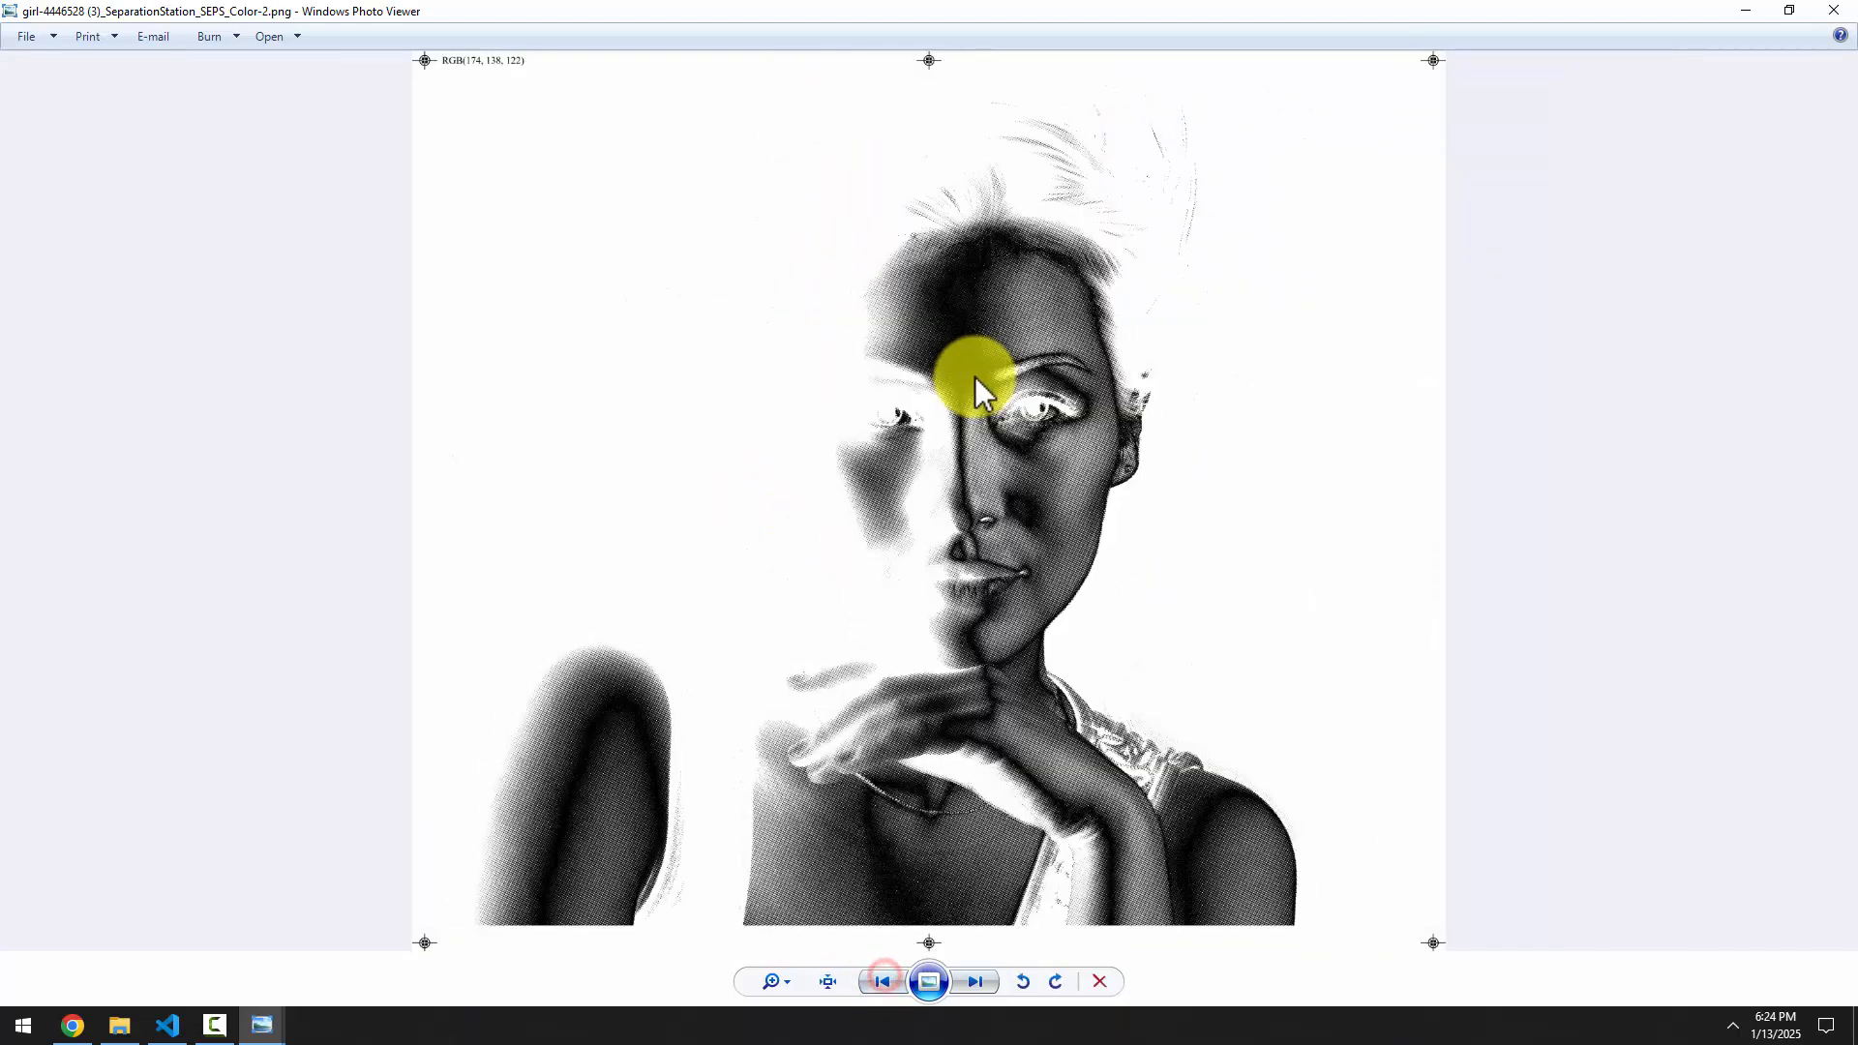
{"action": "scroll", "coordinate": [1018, 287], "scroll_direction": "up", "scroll_amount": 5}
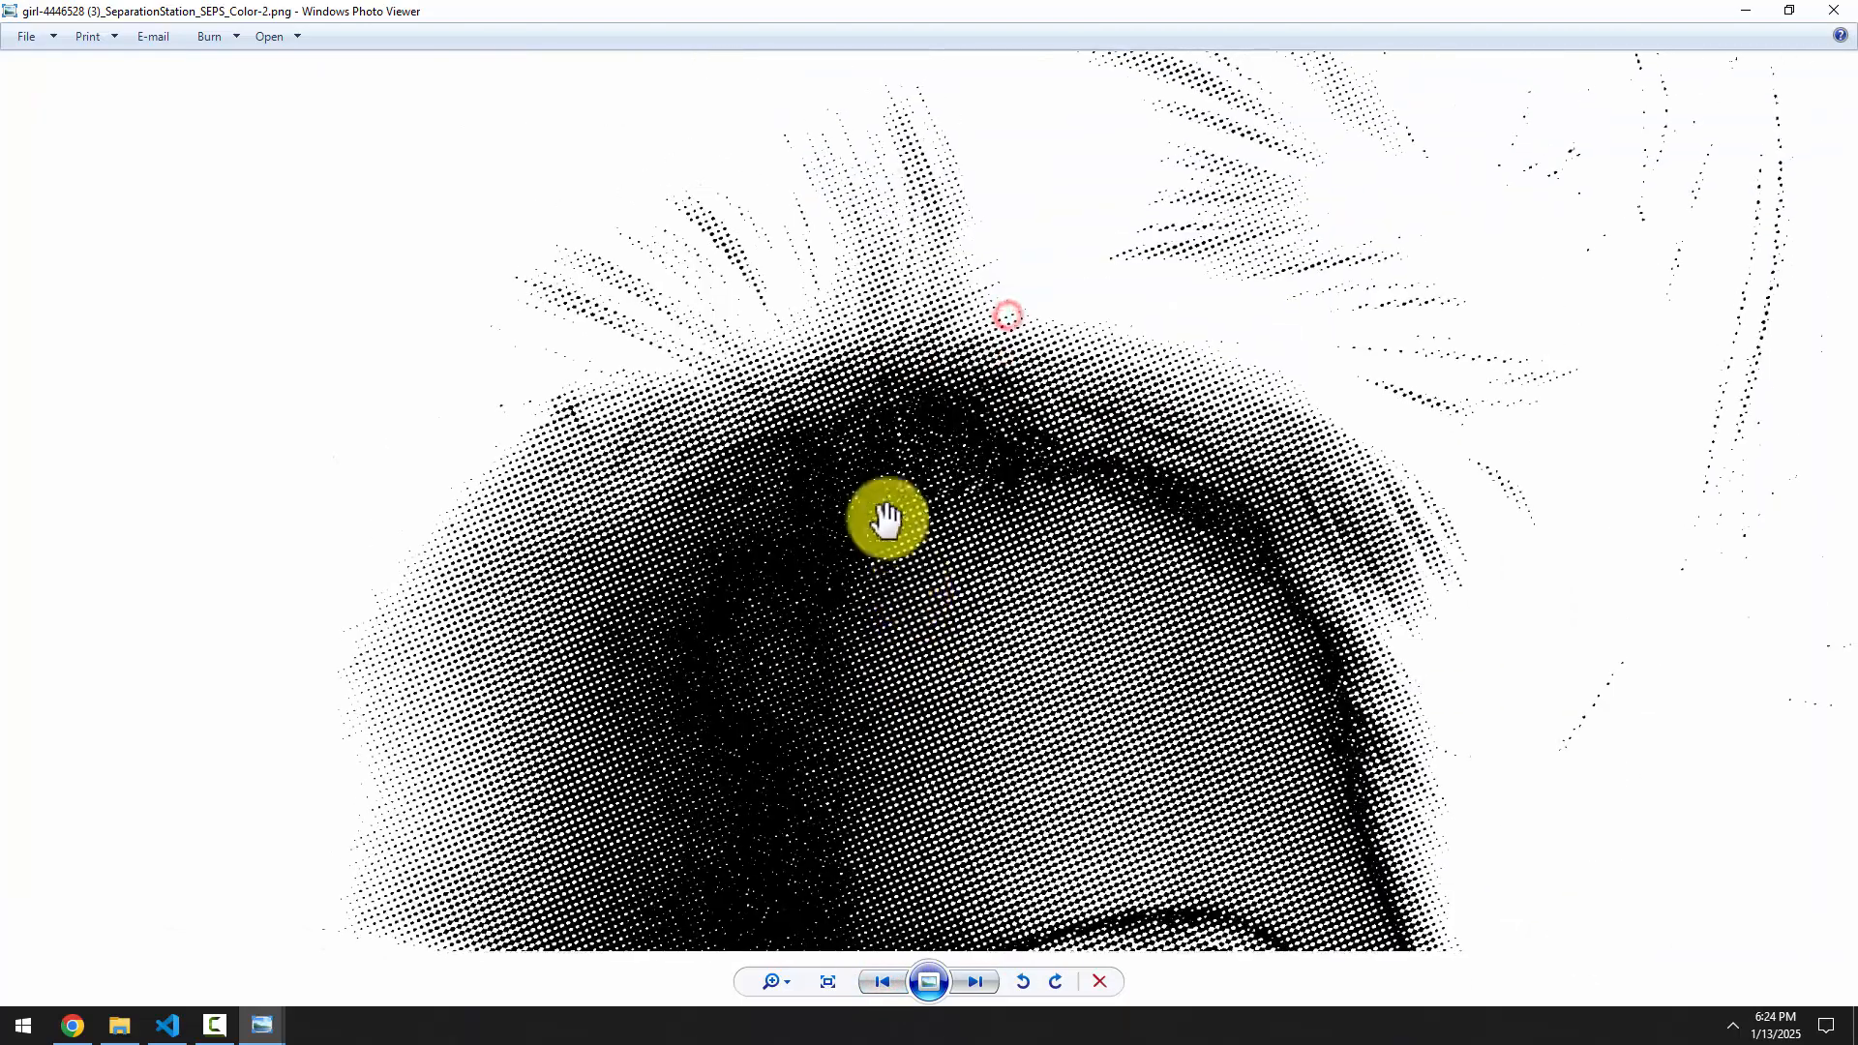
{"action": "scroll", "coordinate": [835, 462], "scroll_direction": "down", "scroll_amount": 5}
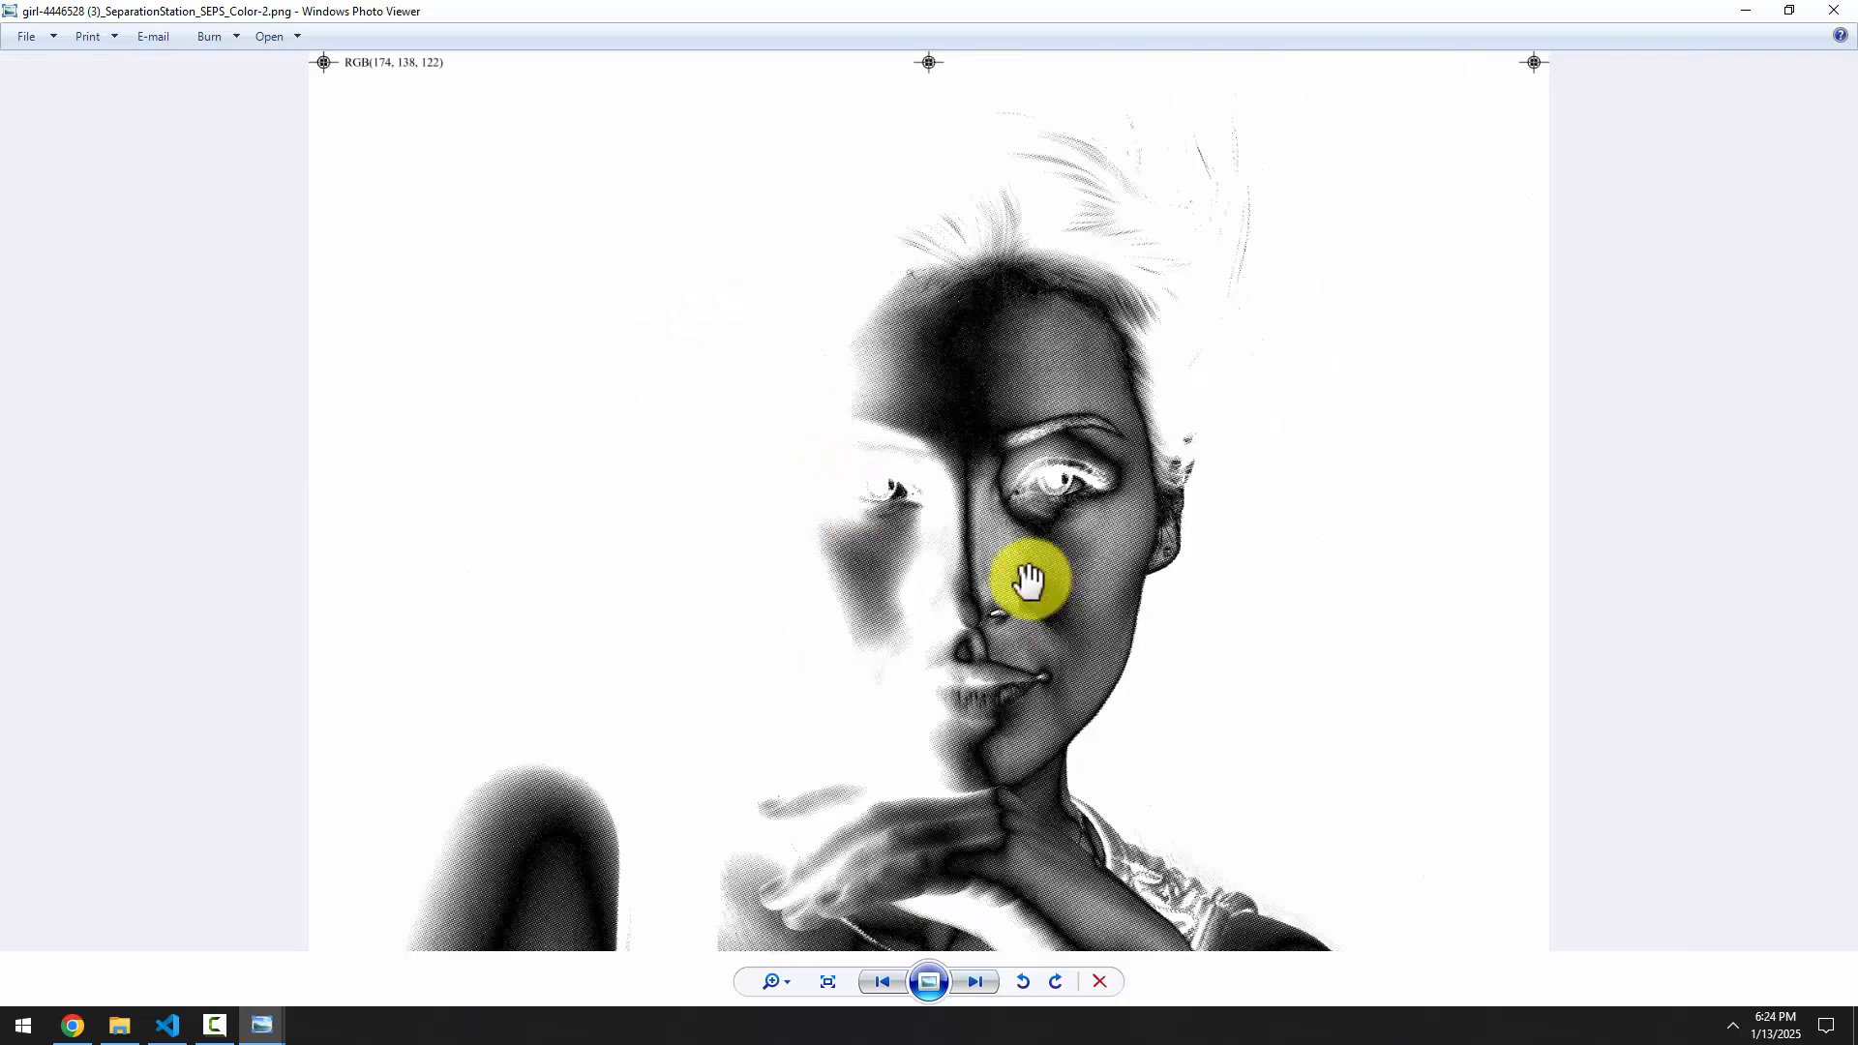
{"action": "left_click", "coordinate": [1835, 11]}
Close the separation, ScreenTone Pro, Dithermark and GitHub pages, returning to the Max Chroma Color home page
{"action": "left_click", "coordinate": [1562, 17]}
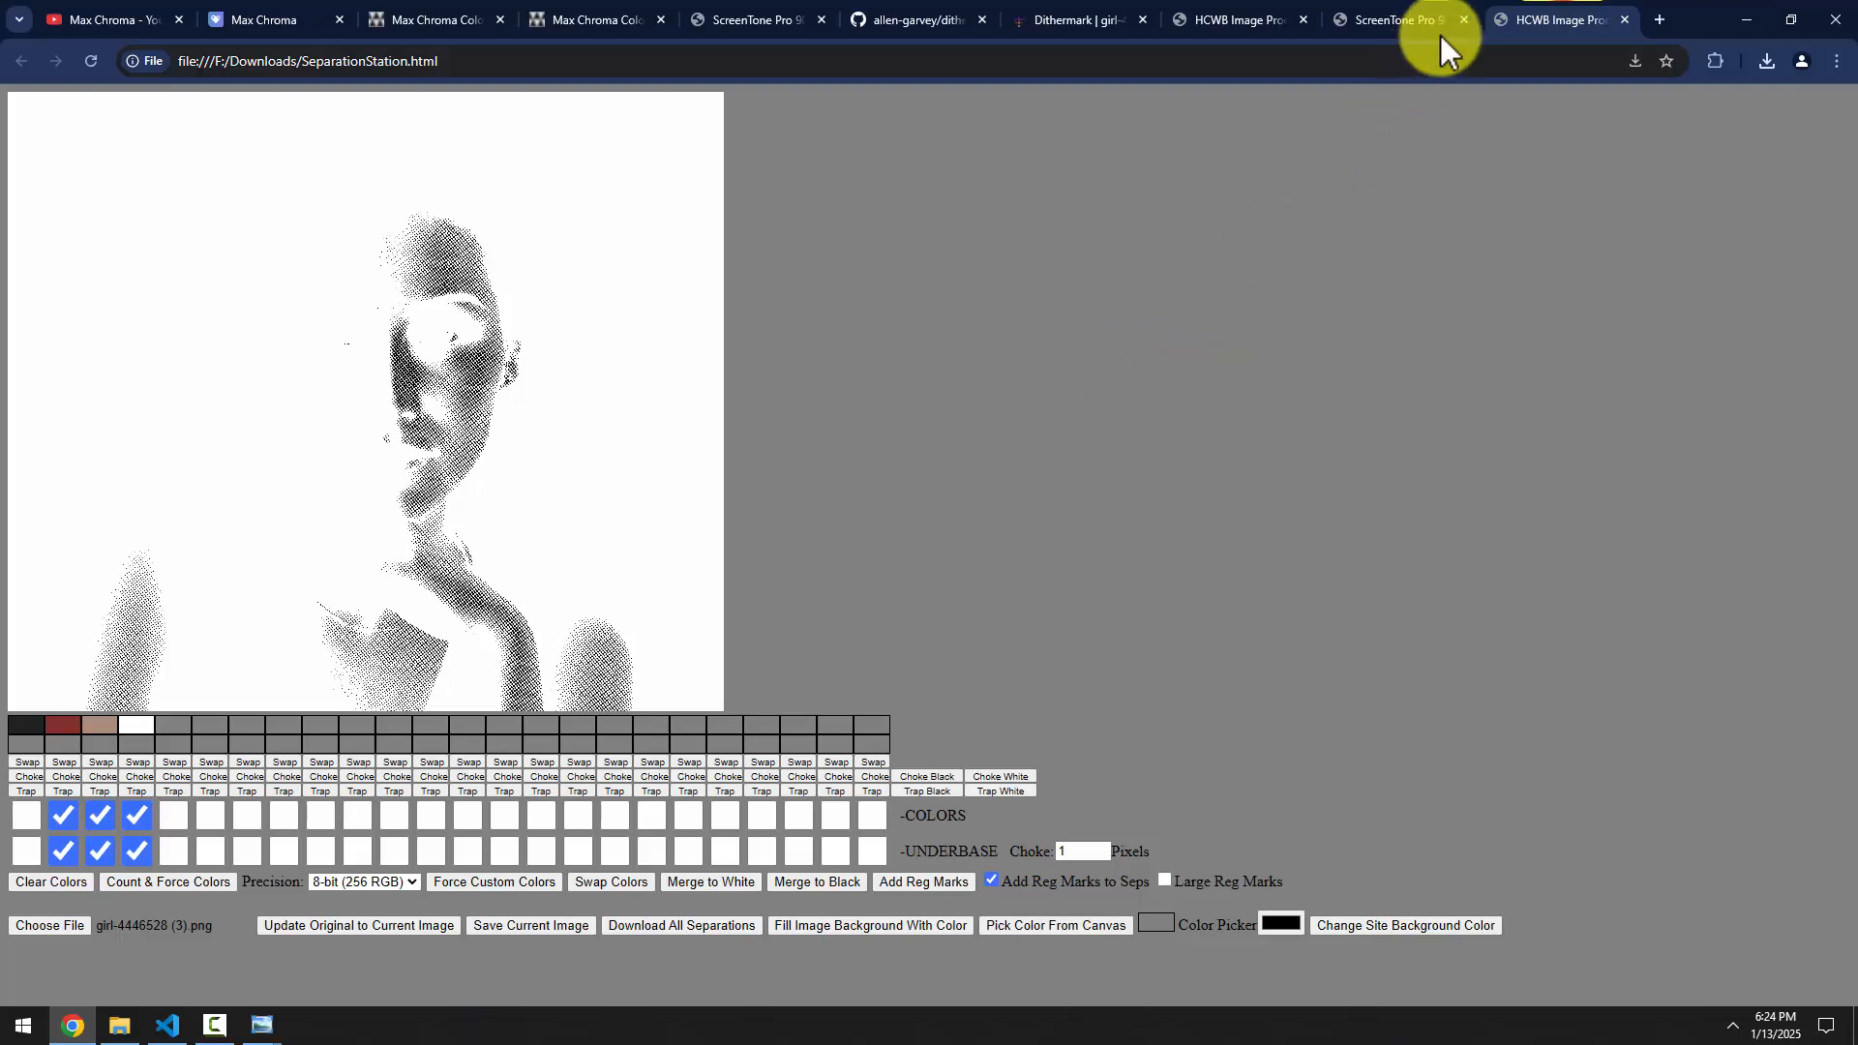
{"action": "left_click", "coordinate": [1624, 20]}
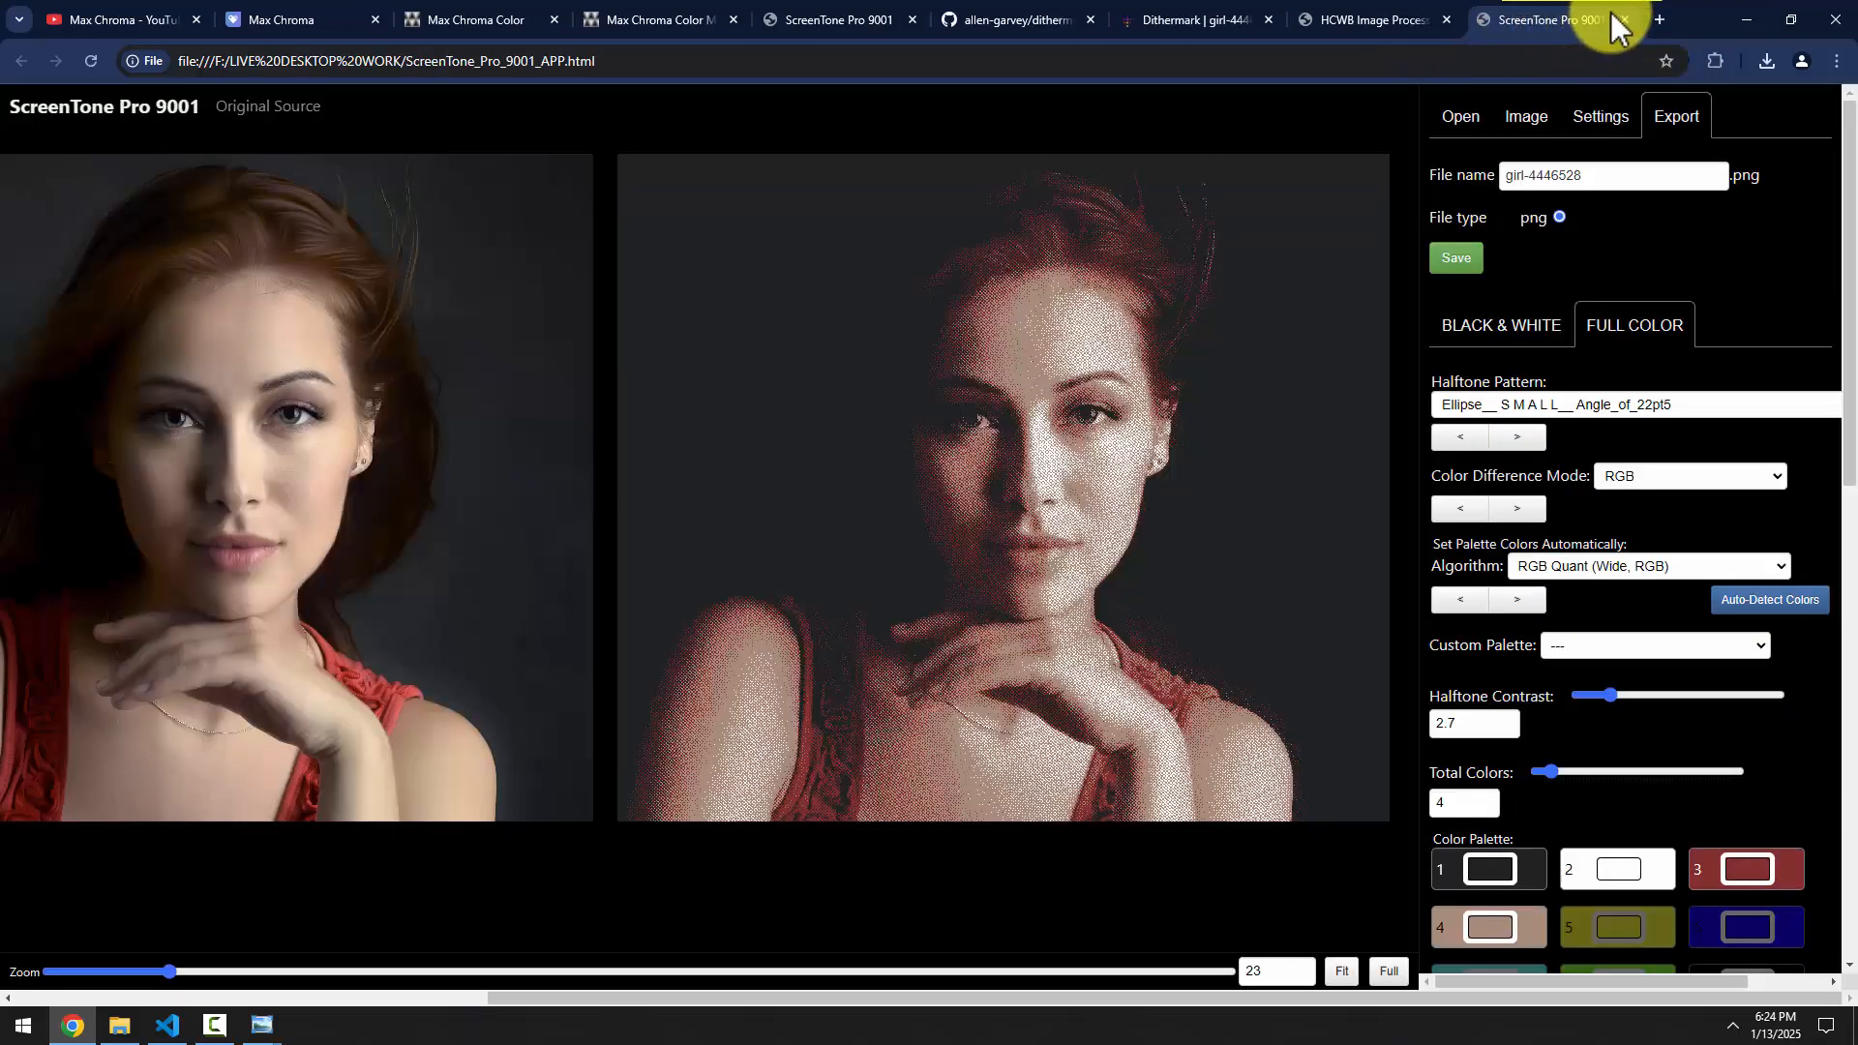
{"action": "left_click", "coordinate": [1623, 20]}
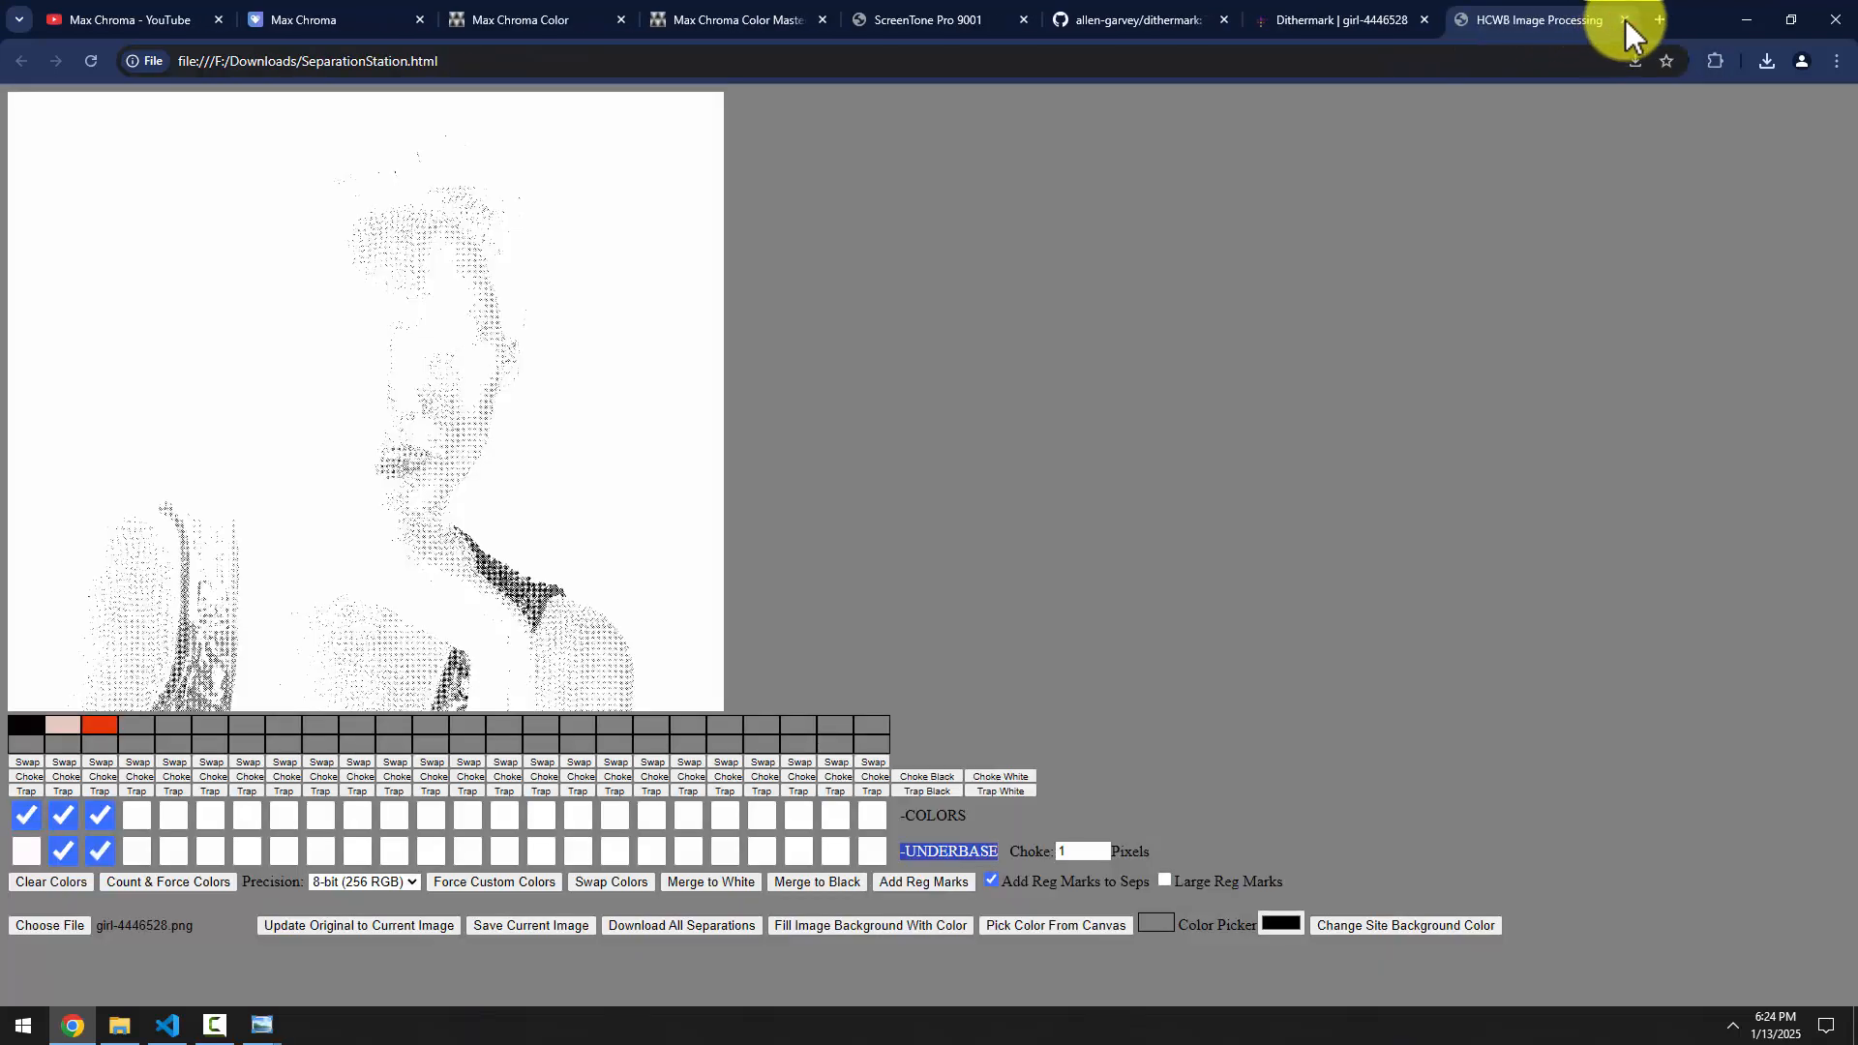
{"action": "left_click", "coordinate": [1623, 19]}
{"action": "left_click", "coordinate": [1624, 20]}
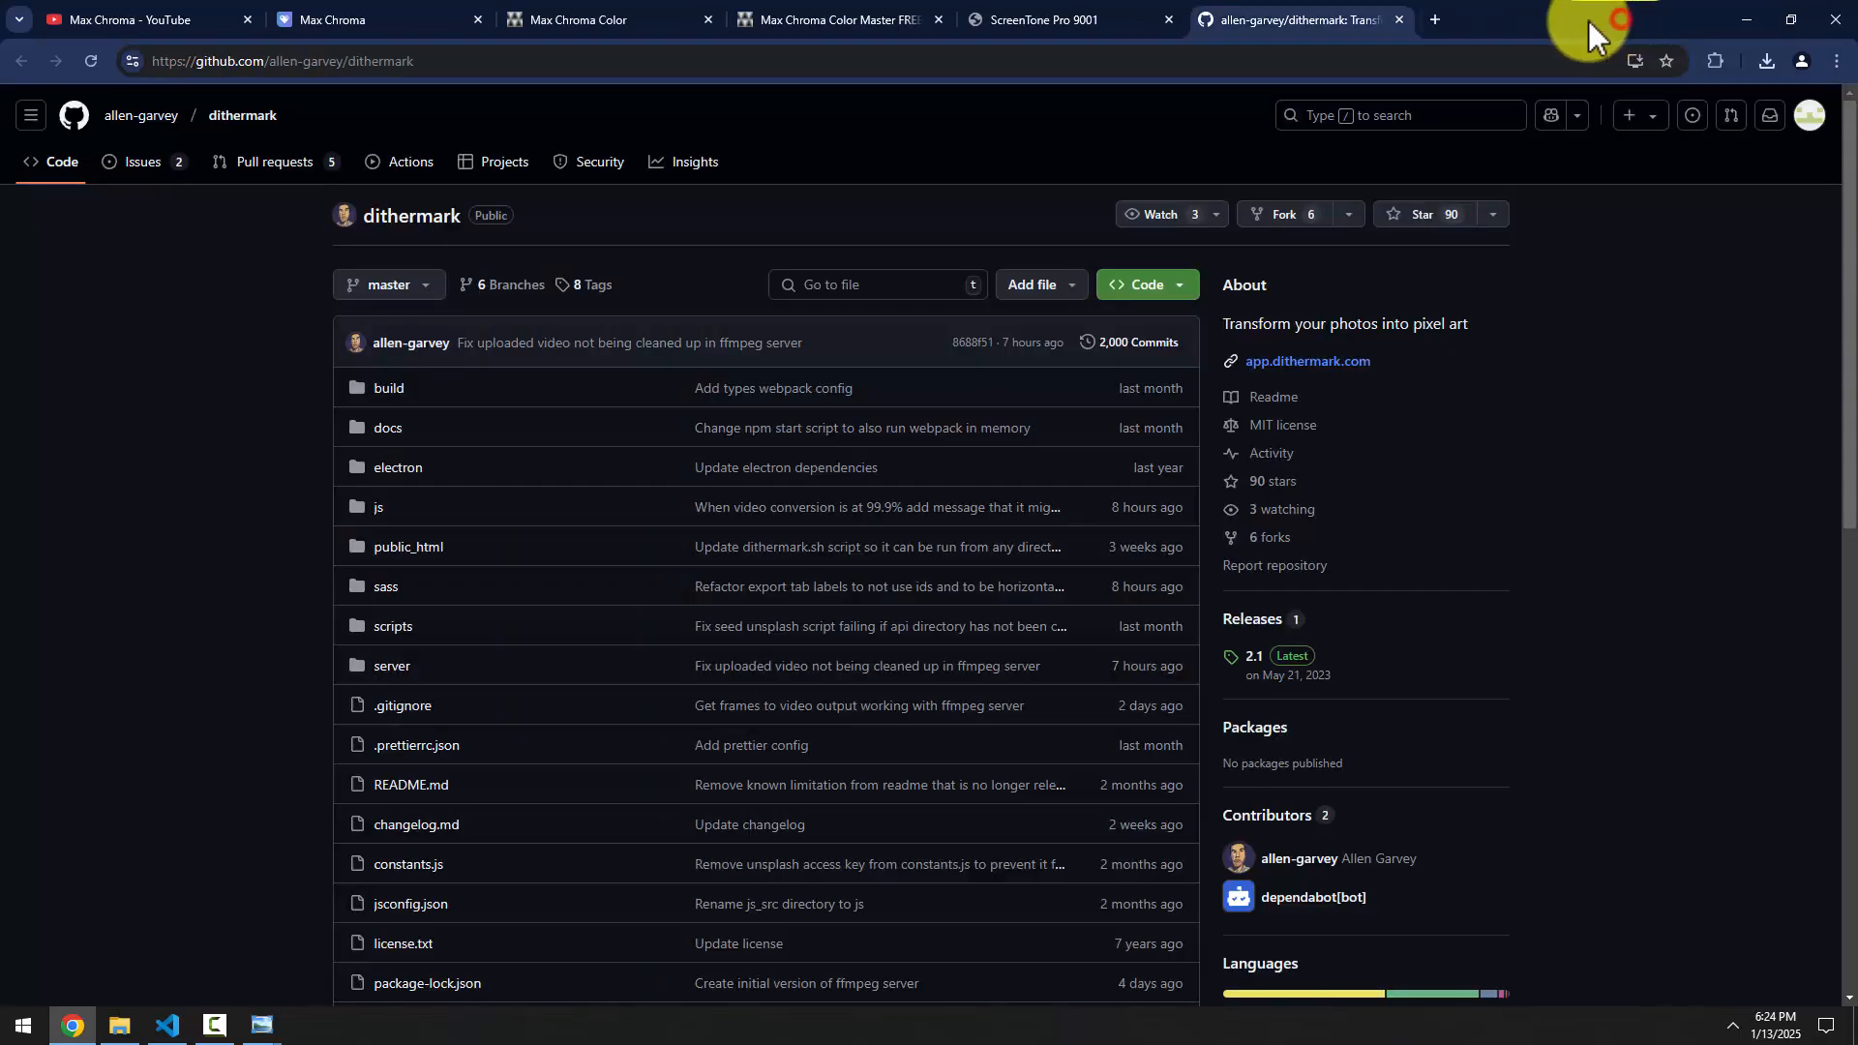
{"action": "left_click", "coordinate": [1407, 17]}
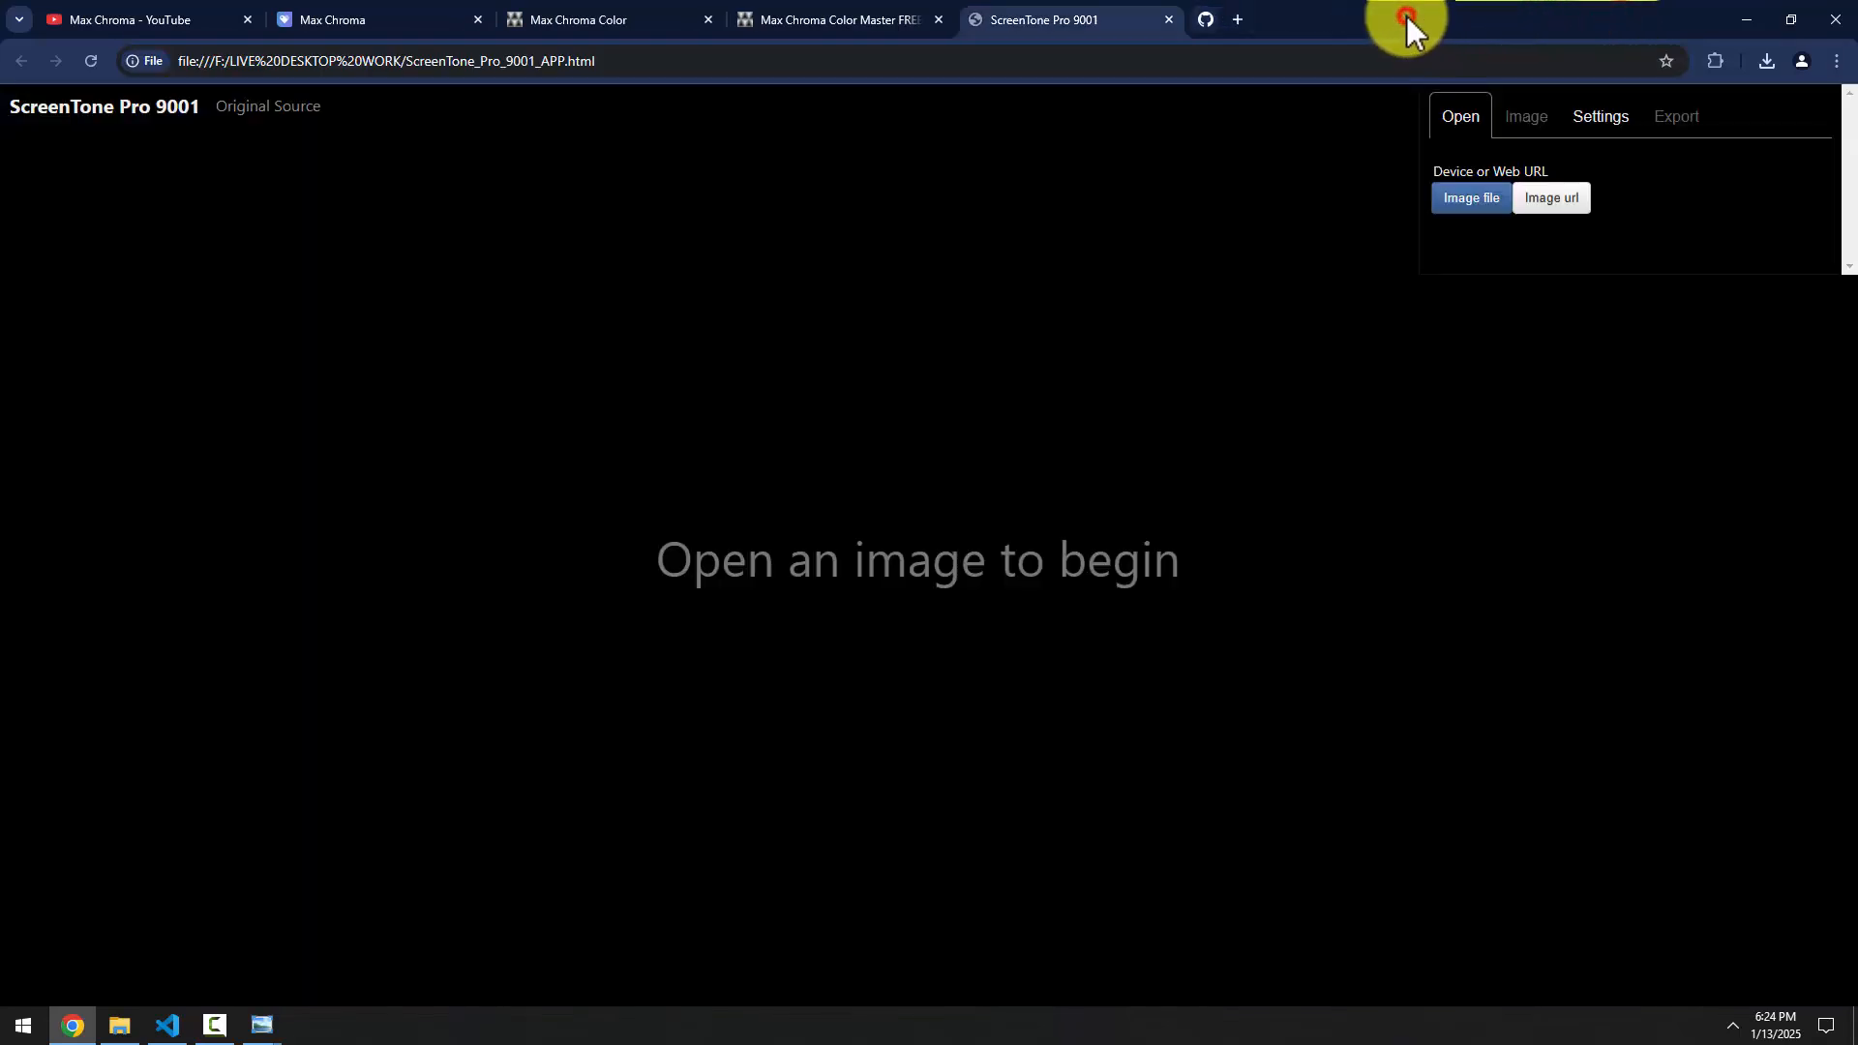
{"action": "left_click", "coordinate": [1169, 13]}
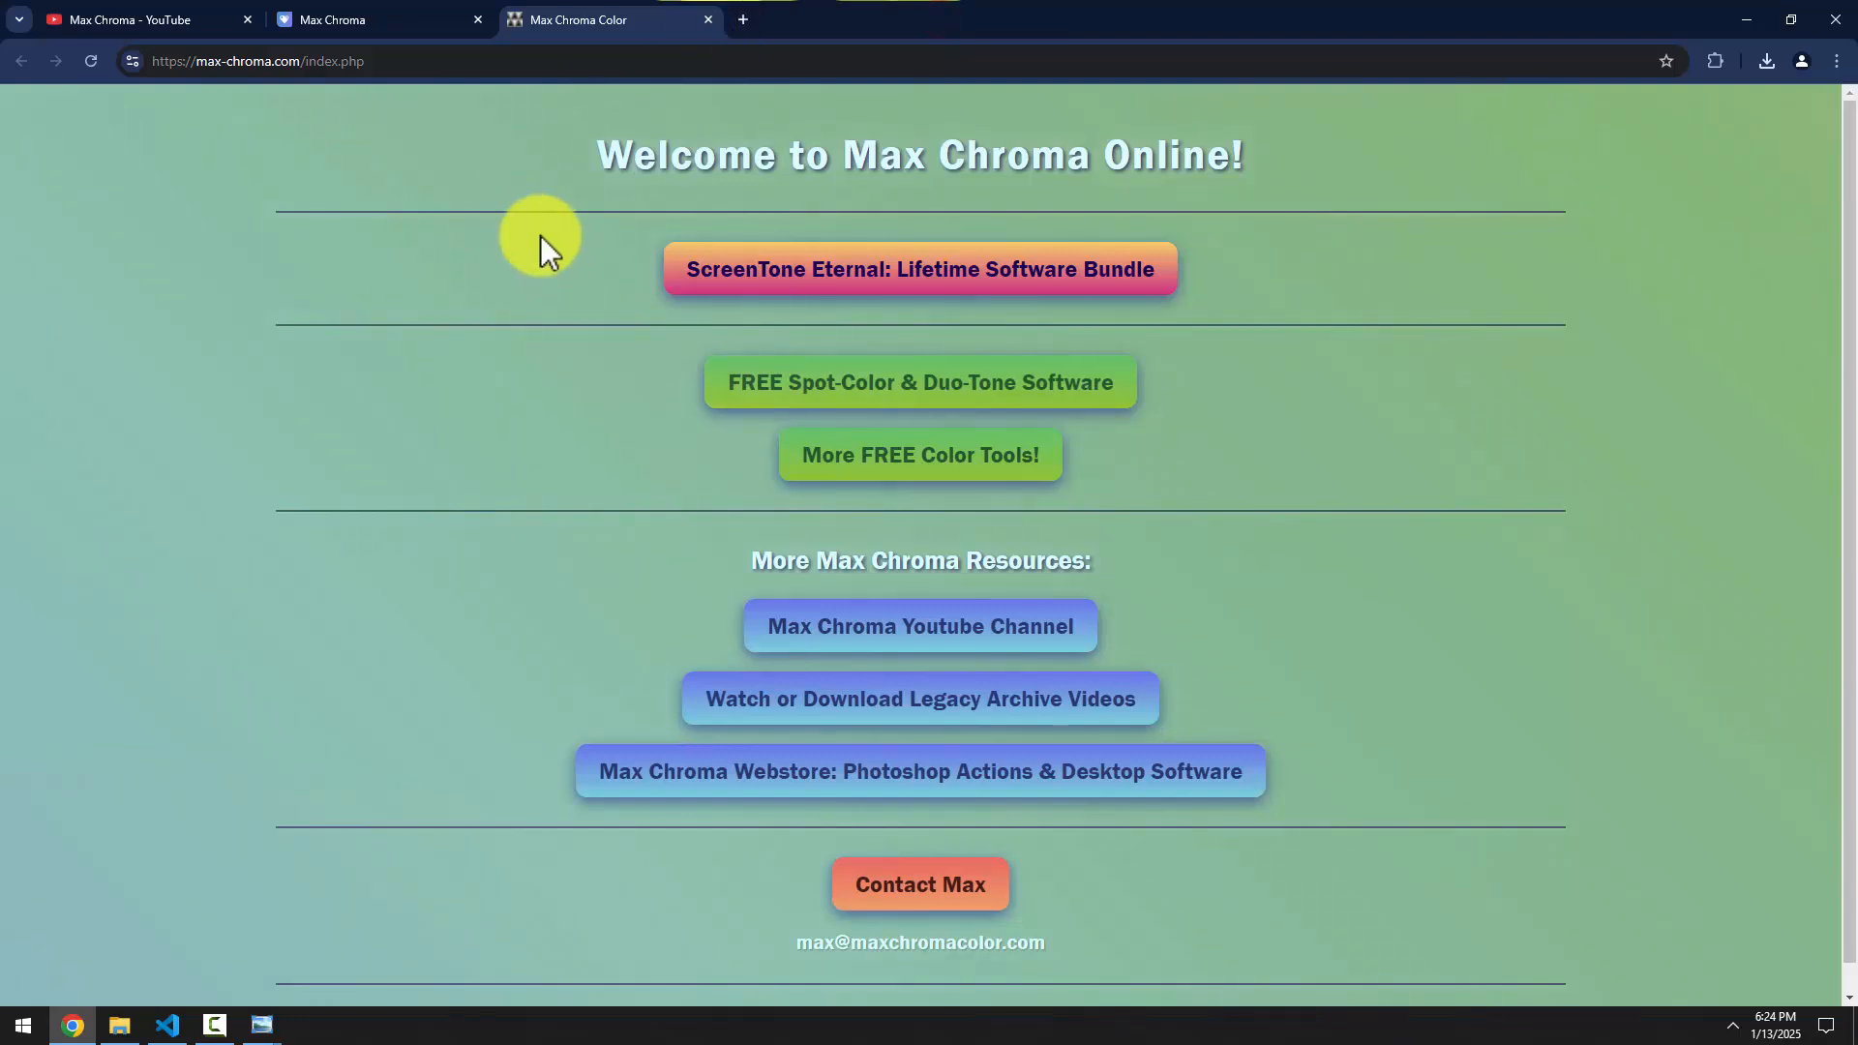
View the FREE Spot-Color & Duo-Tone Software page with its app downloads, and close it
{"action": "left_click", "coordinate": [838, 392]}
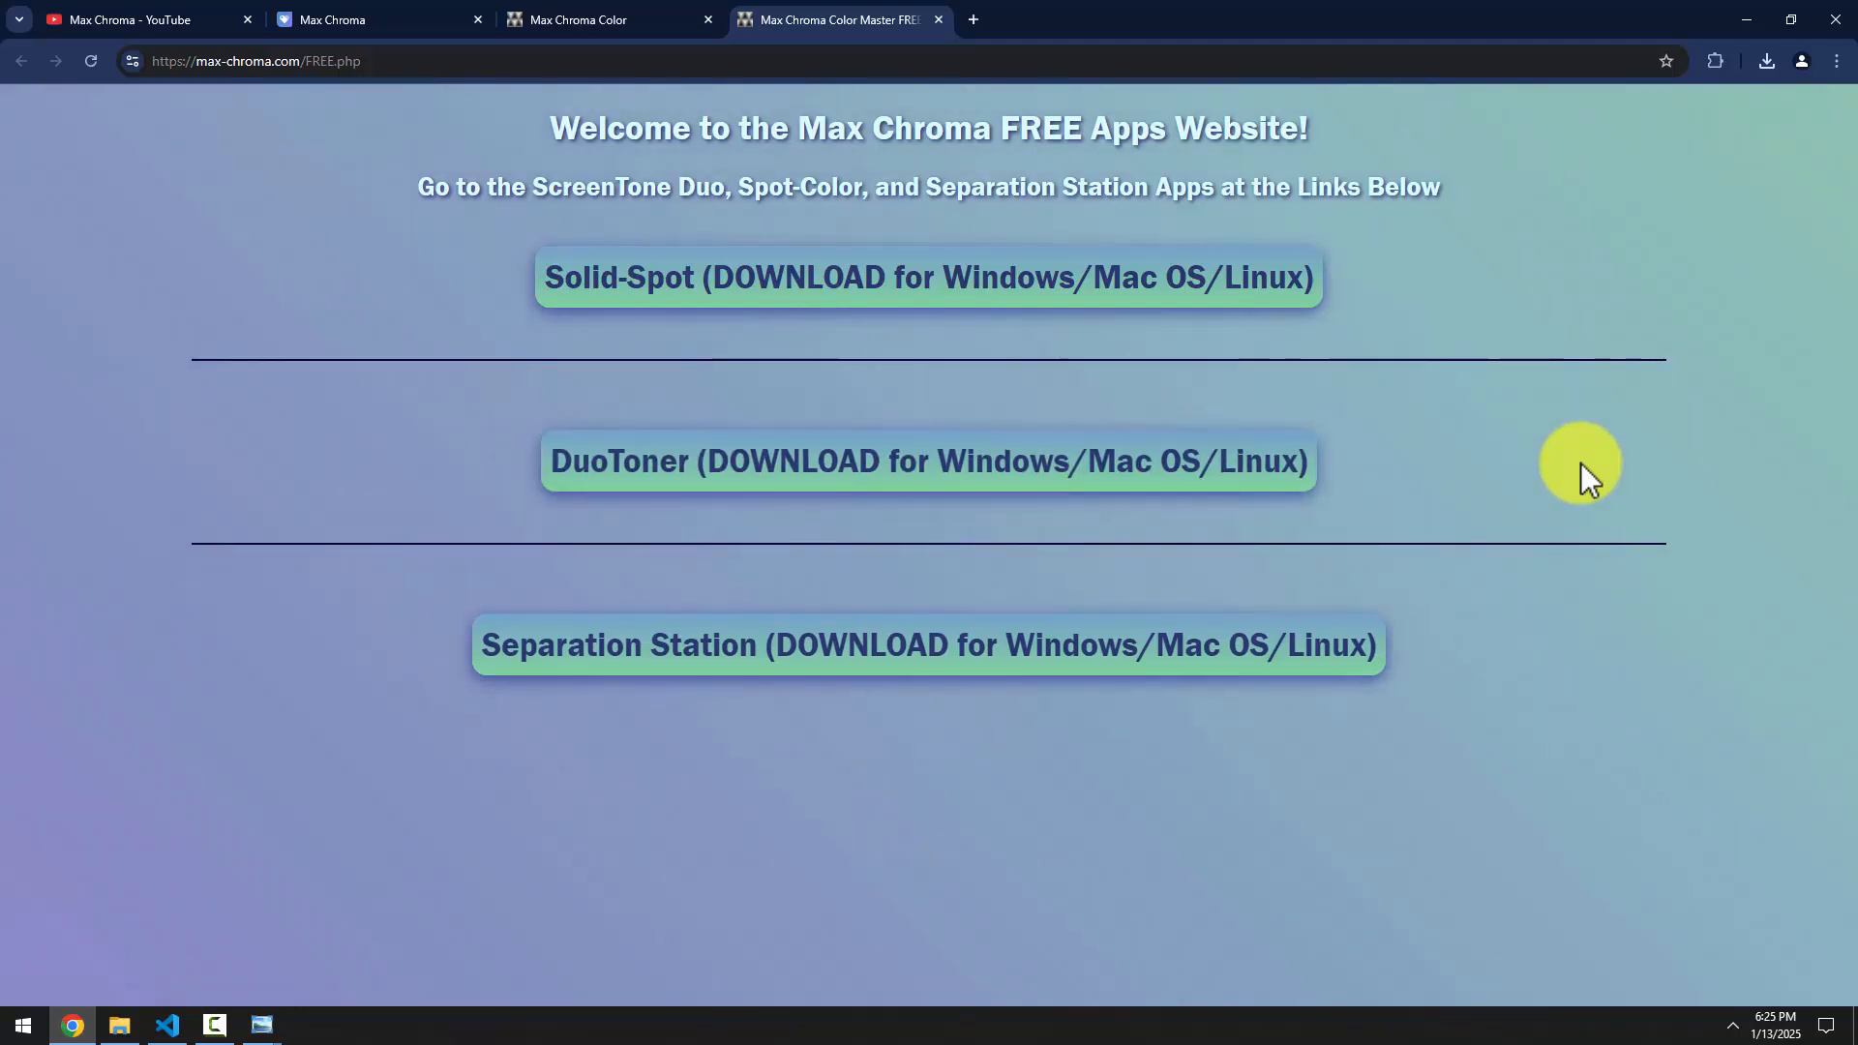
{"action": "left_click", "coordinate": [938, 19]}
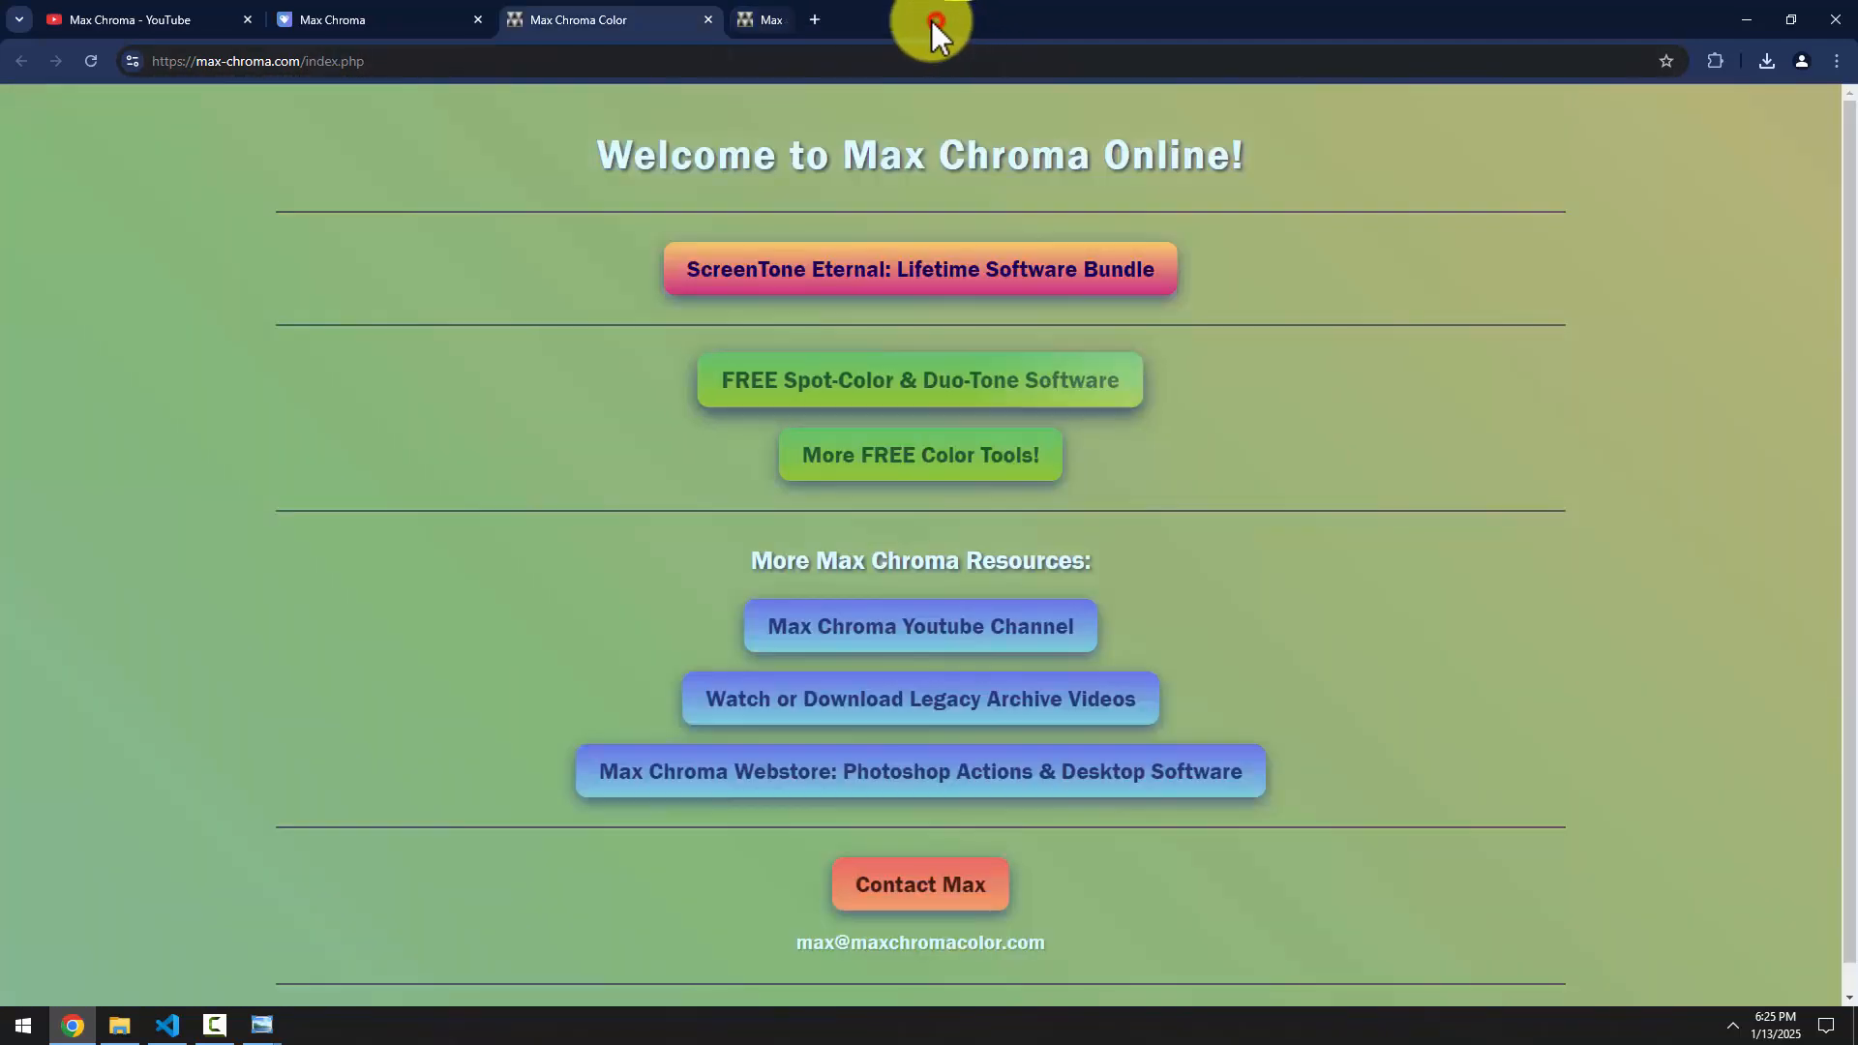
Clear the desktop of open windows and view the full file names in the ScreenTone_Eternal_BETA_EXPERIMENTS folder, closing it when done
{"action": "left_click", "coordinate": [1742, 19]}
{"action": "left_click", "coordinate": [1738, 109]}
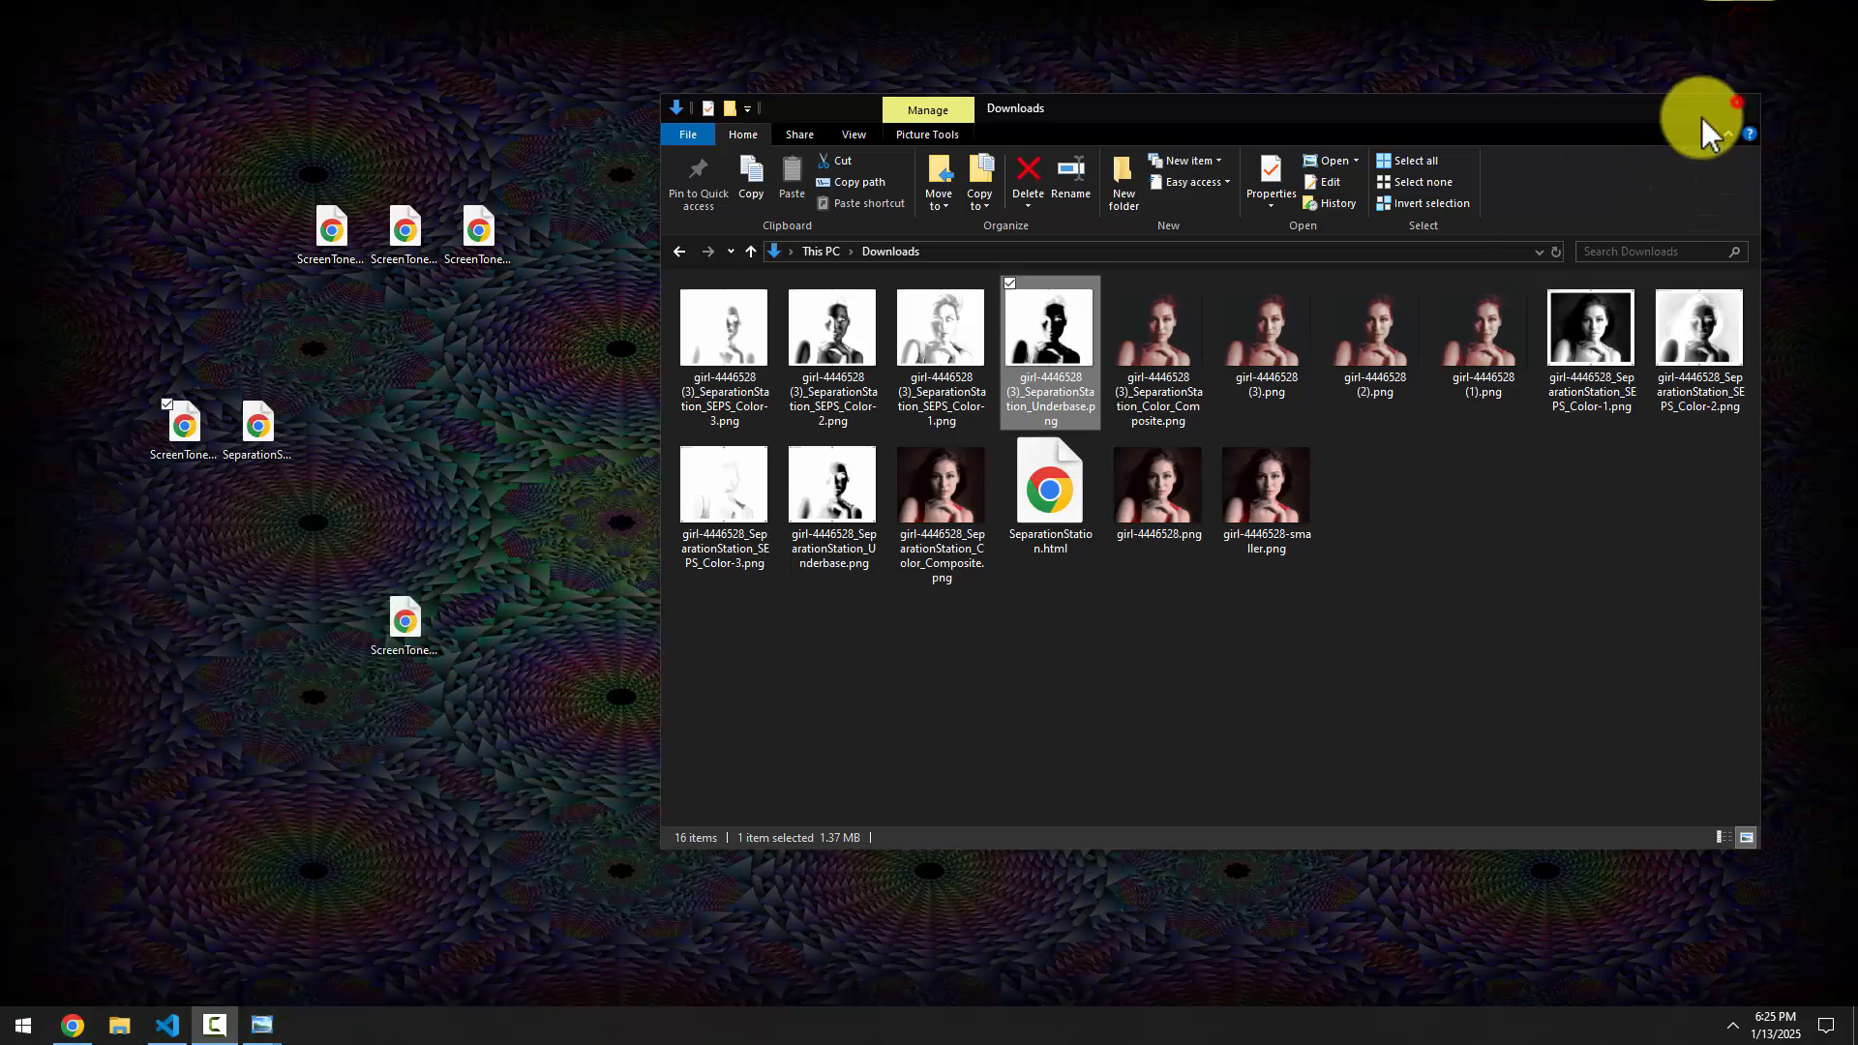
{"action": "left_click", "coordinate": [1212, 624]}
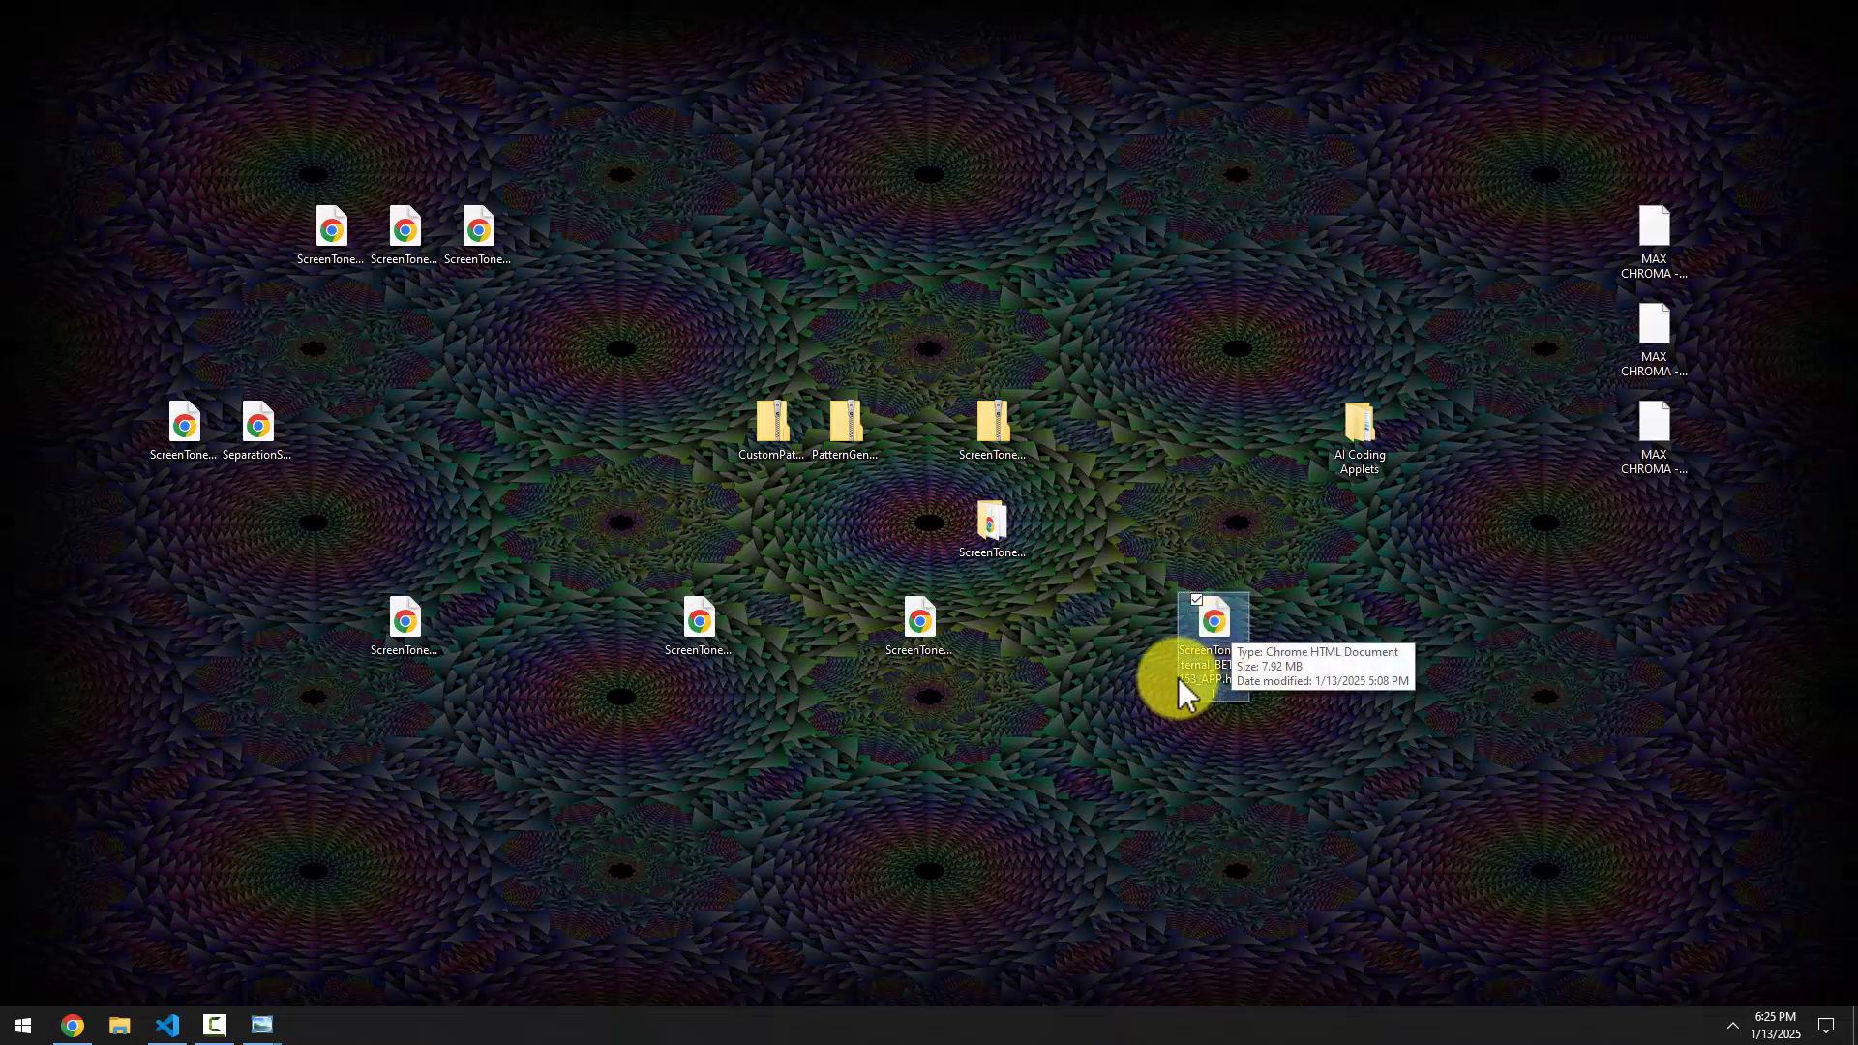
{"action": "double_click", "coordinate": [1009, 537]}
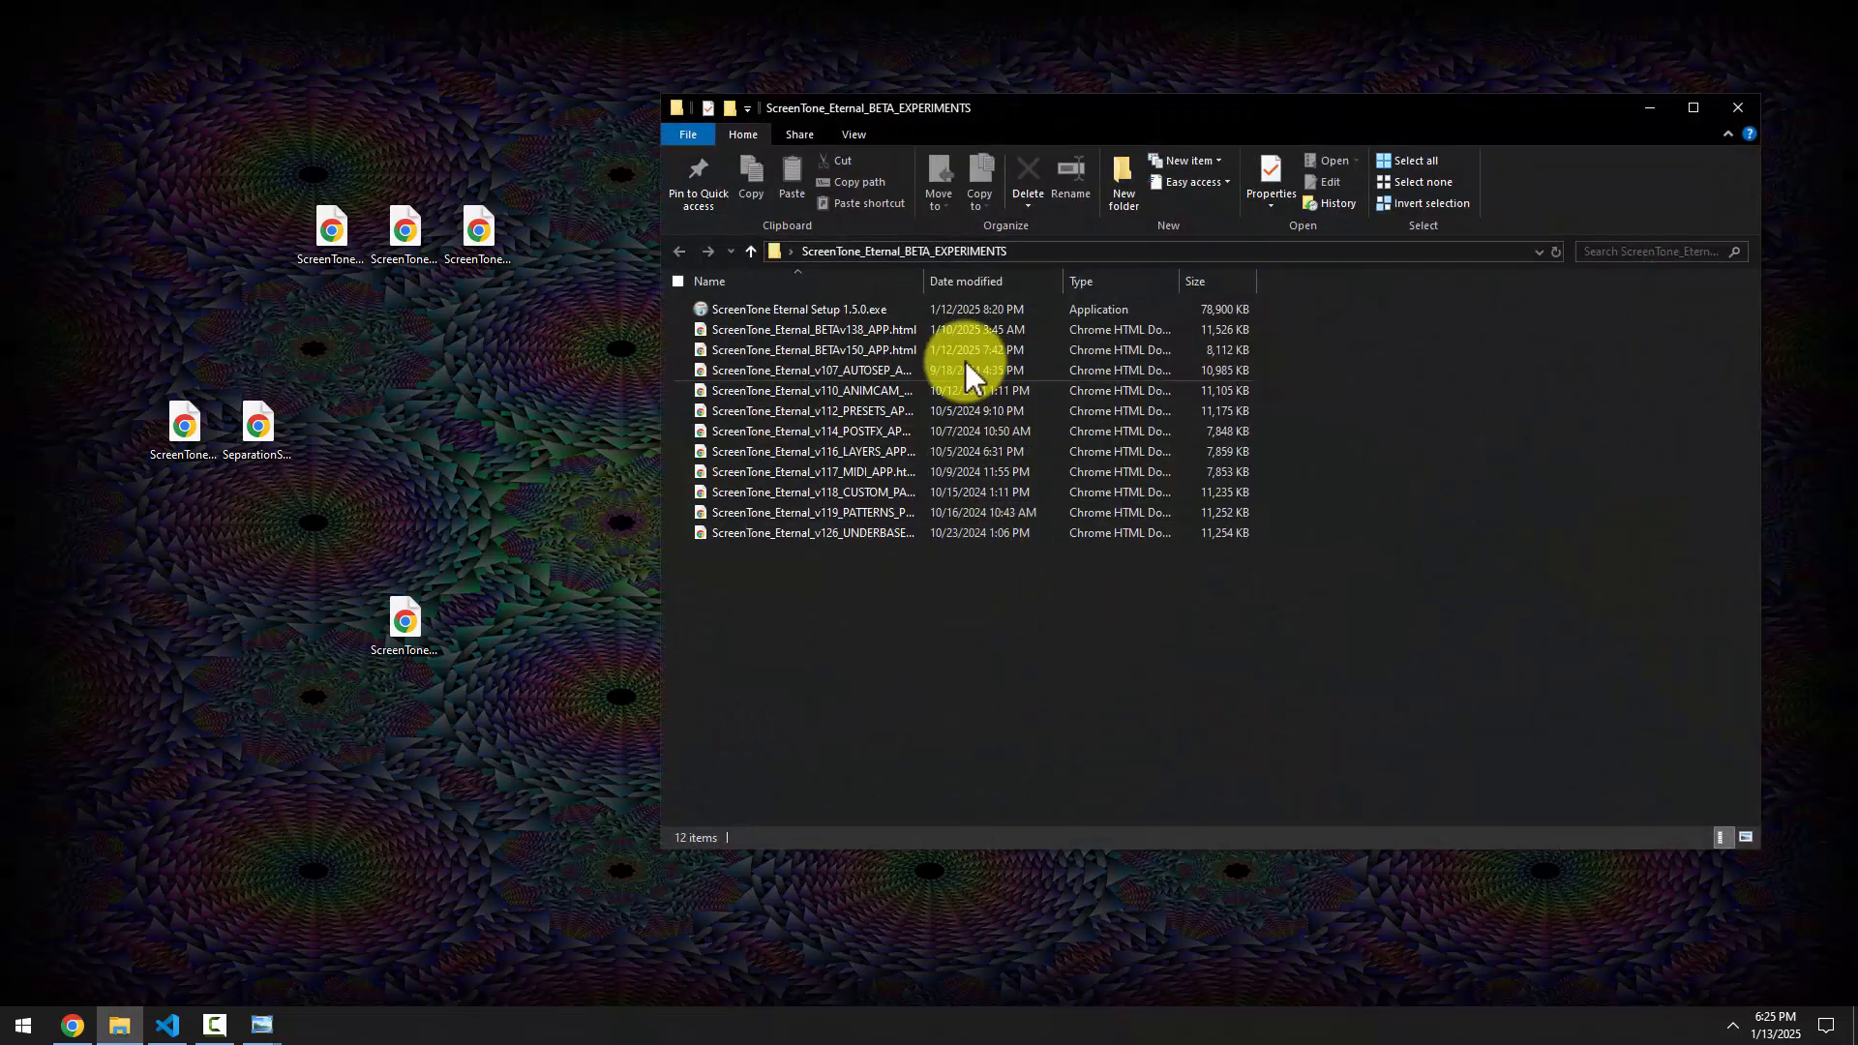
{"action": "double_click", "coordinate": [925, 280]}
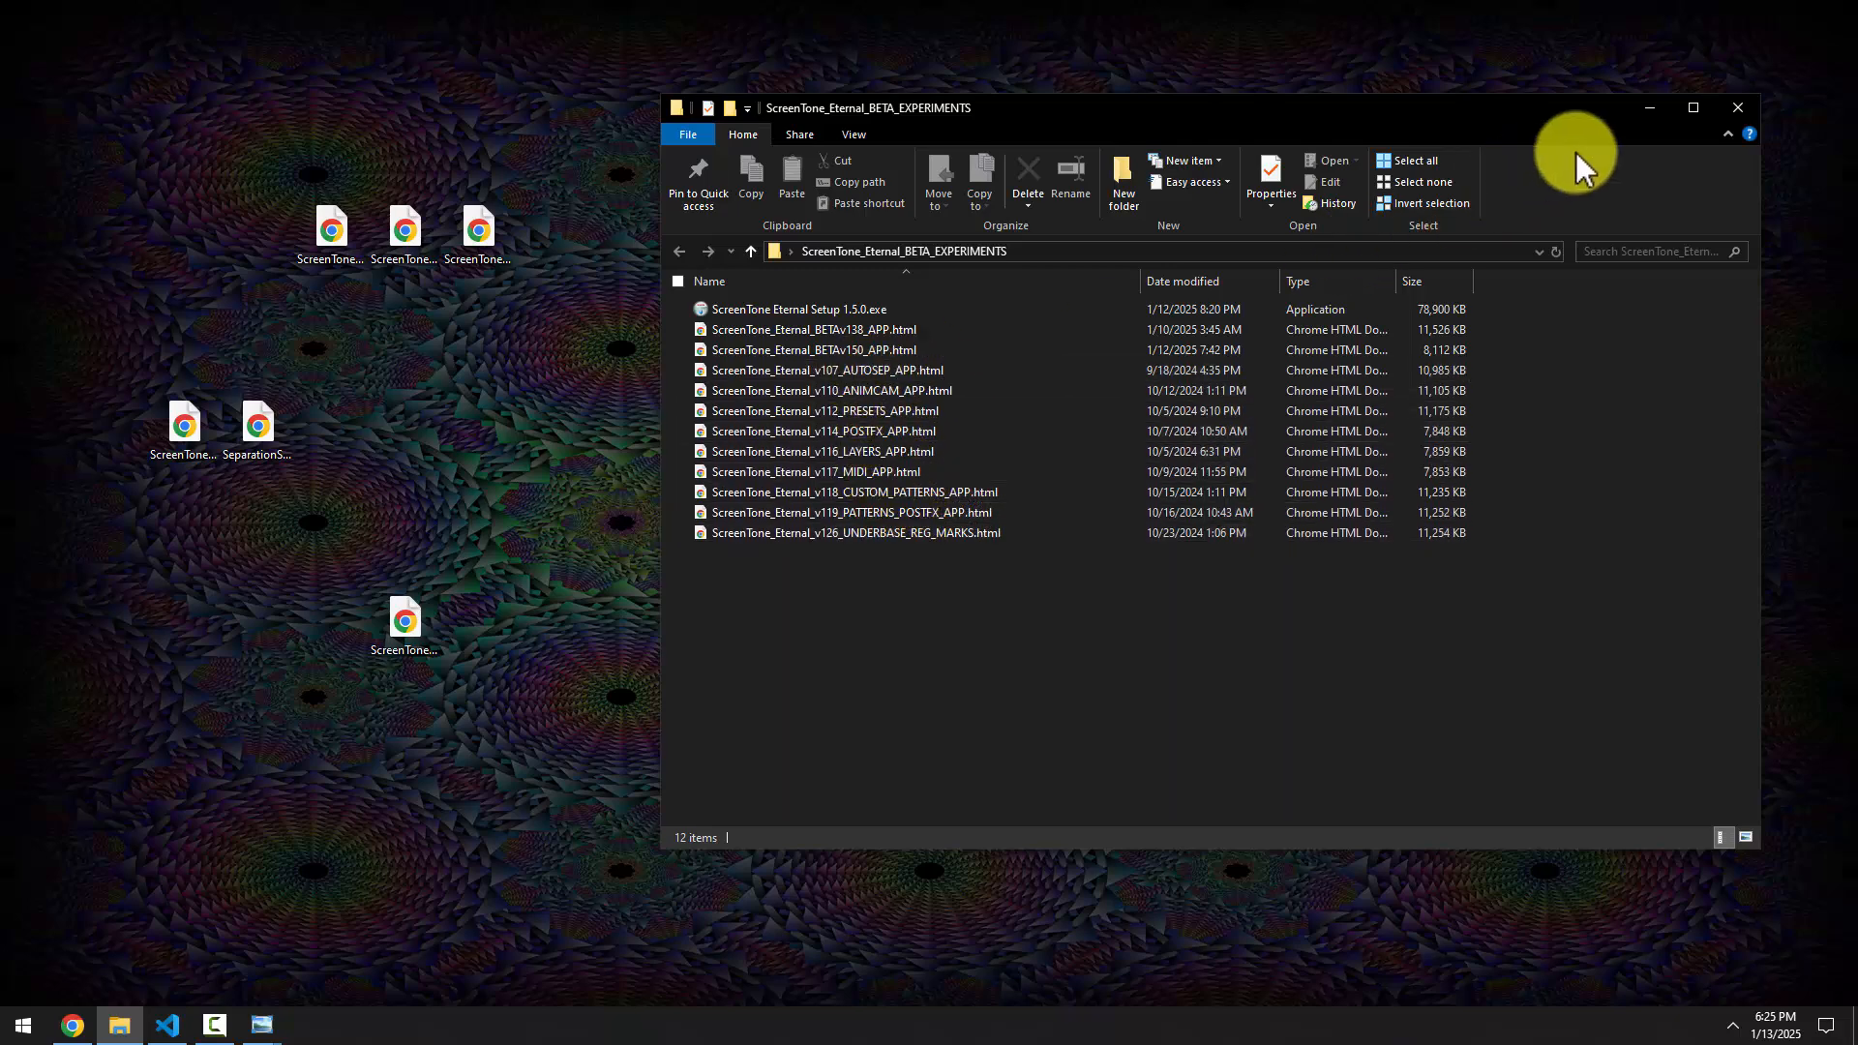
{"action": "left_click", "coordinate": [1737, 109]}
Open ScreenTone_Eternal_BETAv153_APP.html from the desktop, detach it into its own window, and return to the Max Chroma Color page
{"action": "left_click", "coordinate": [1214, 627]}
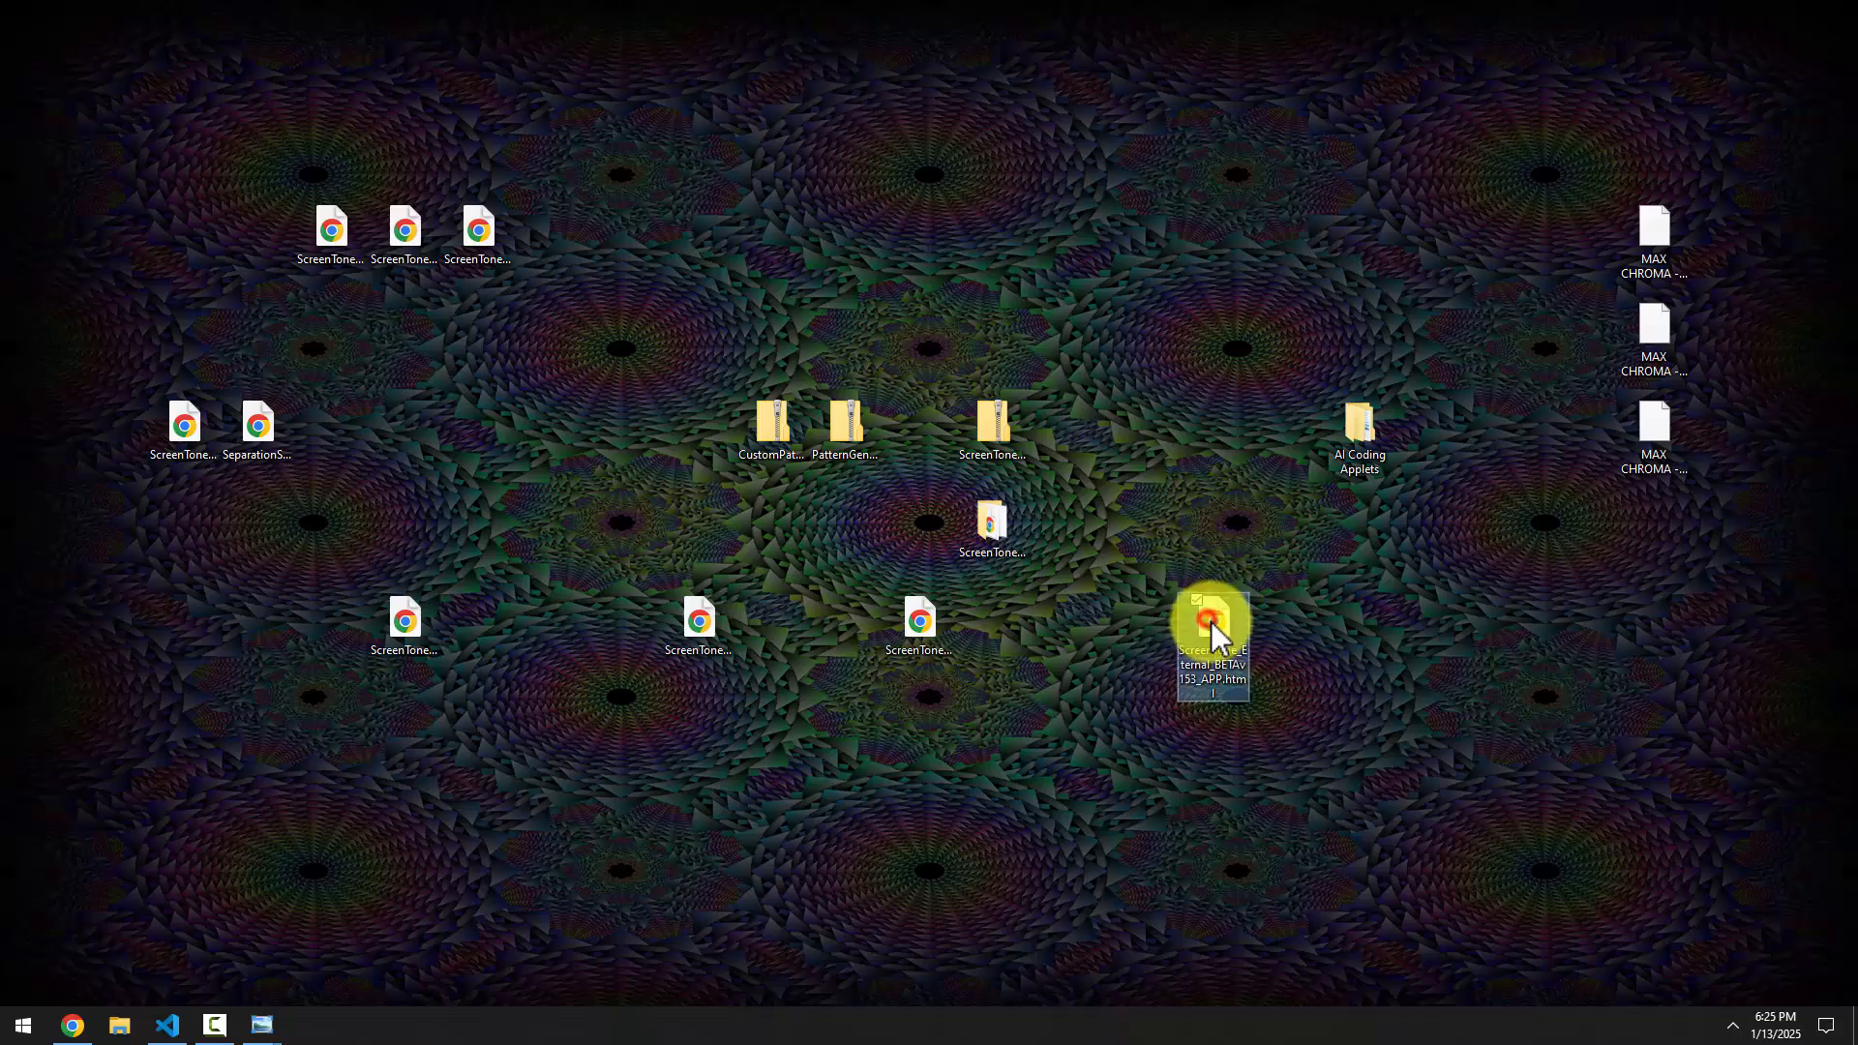
{"action": "double_click", "coordinate": [1214, 629]}
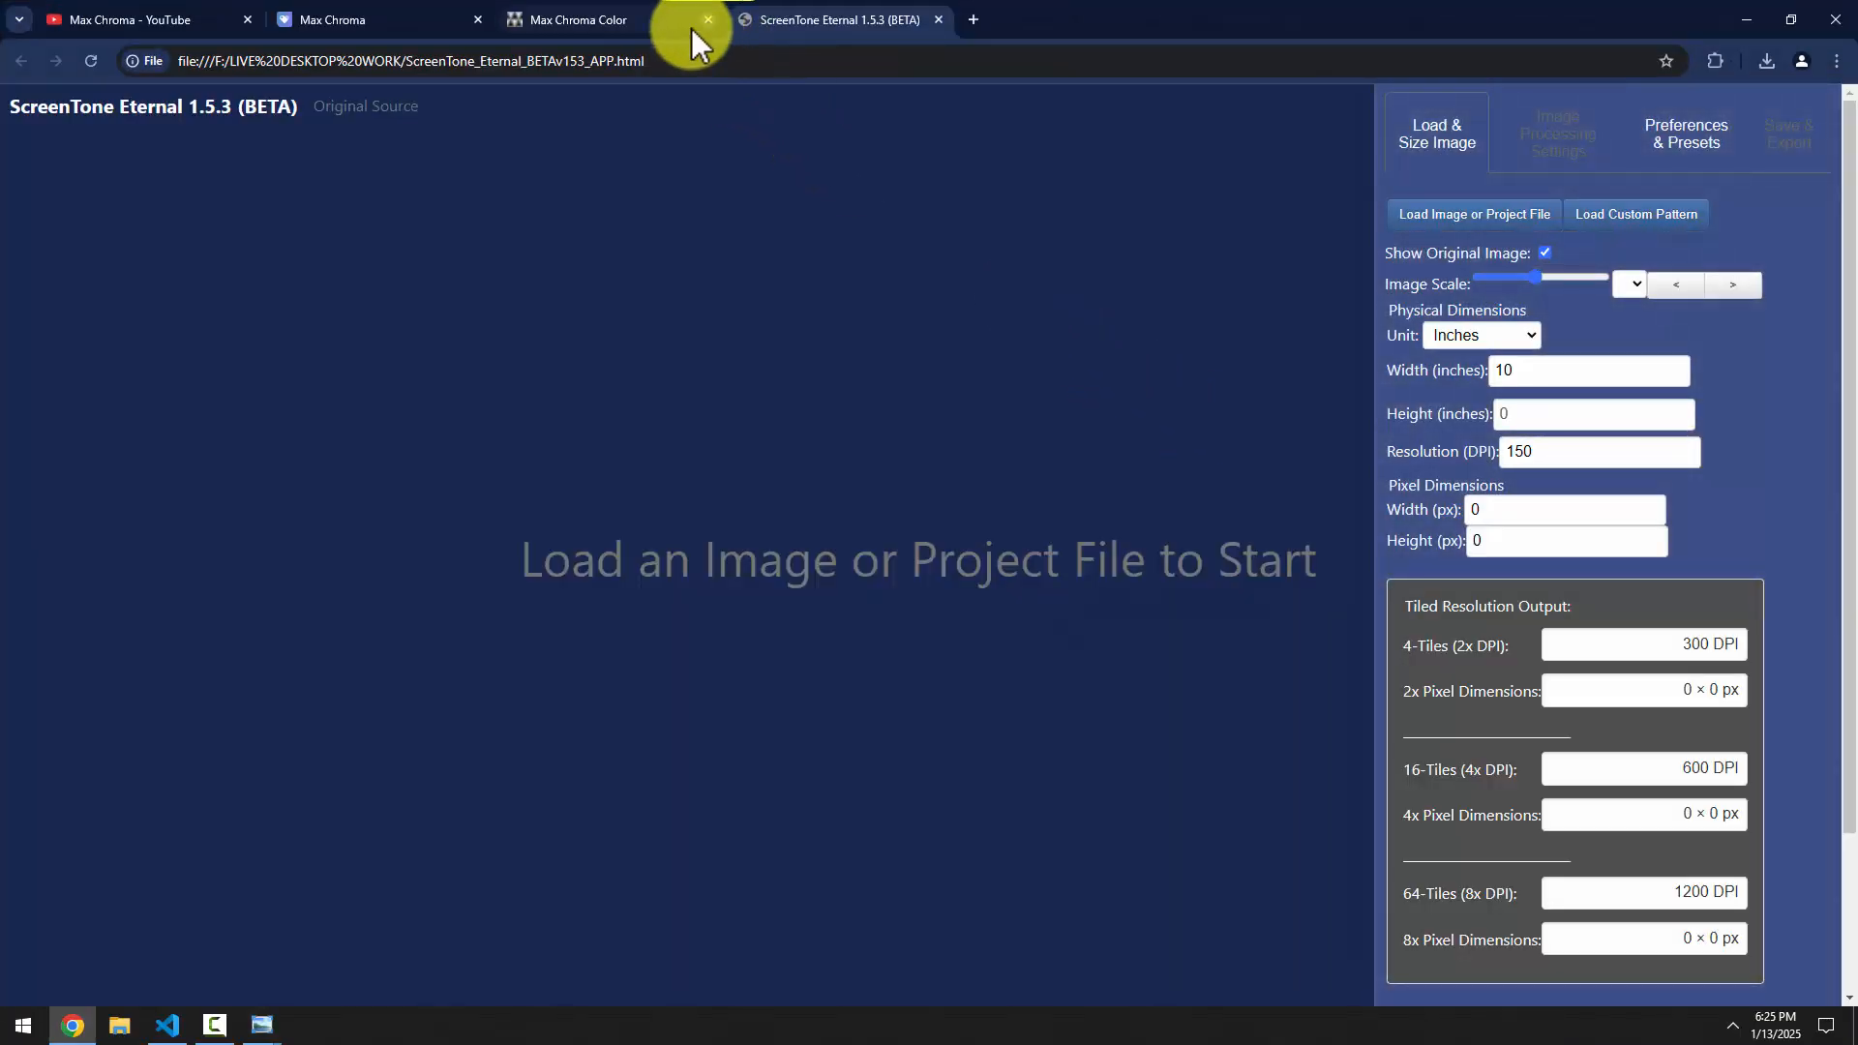
{"action": "left_click_drag", "start_coordinate": [809, 29], "coordinate": [983, 236]}
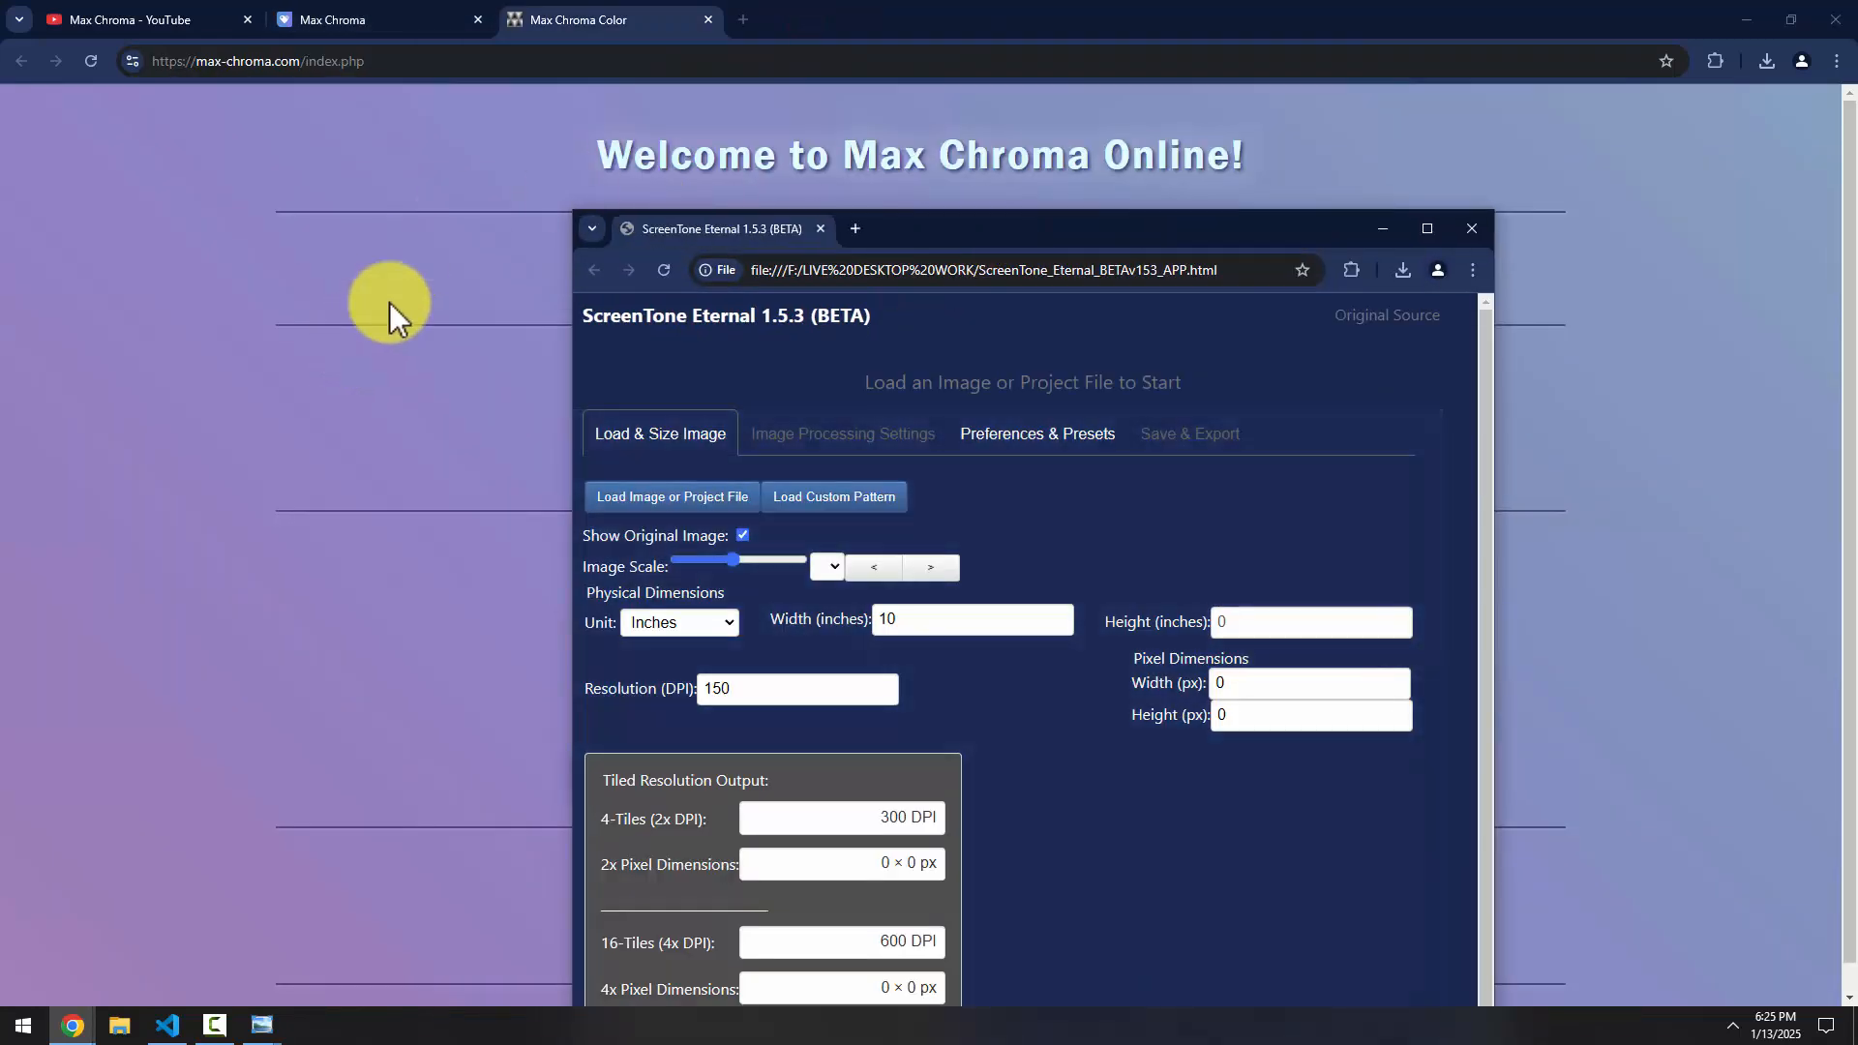
{"action": "left_click", "coordinate": [883, 7]}
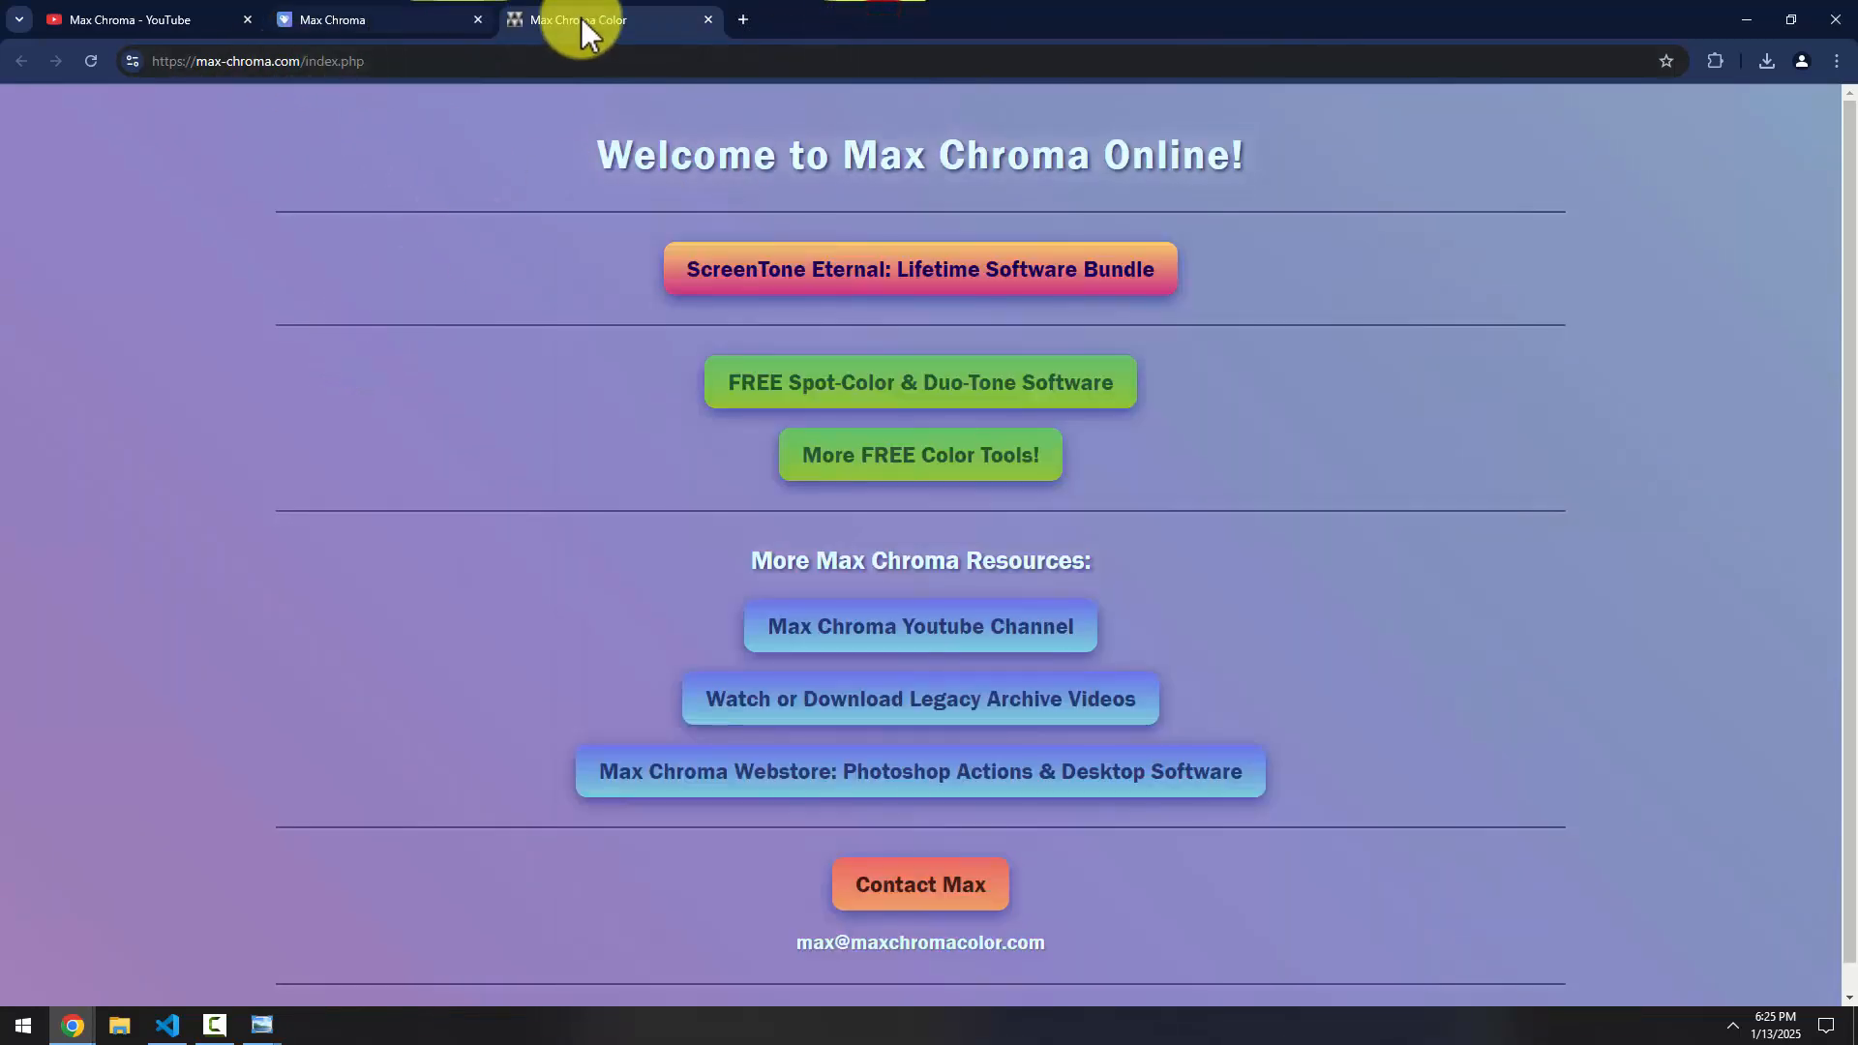
Minimize the Max Chroma page, maximize the ScreenTone Eternal window and highlight its version title
{"action": "left_click", "coordinate": [1746, 20]}
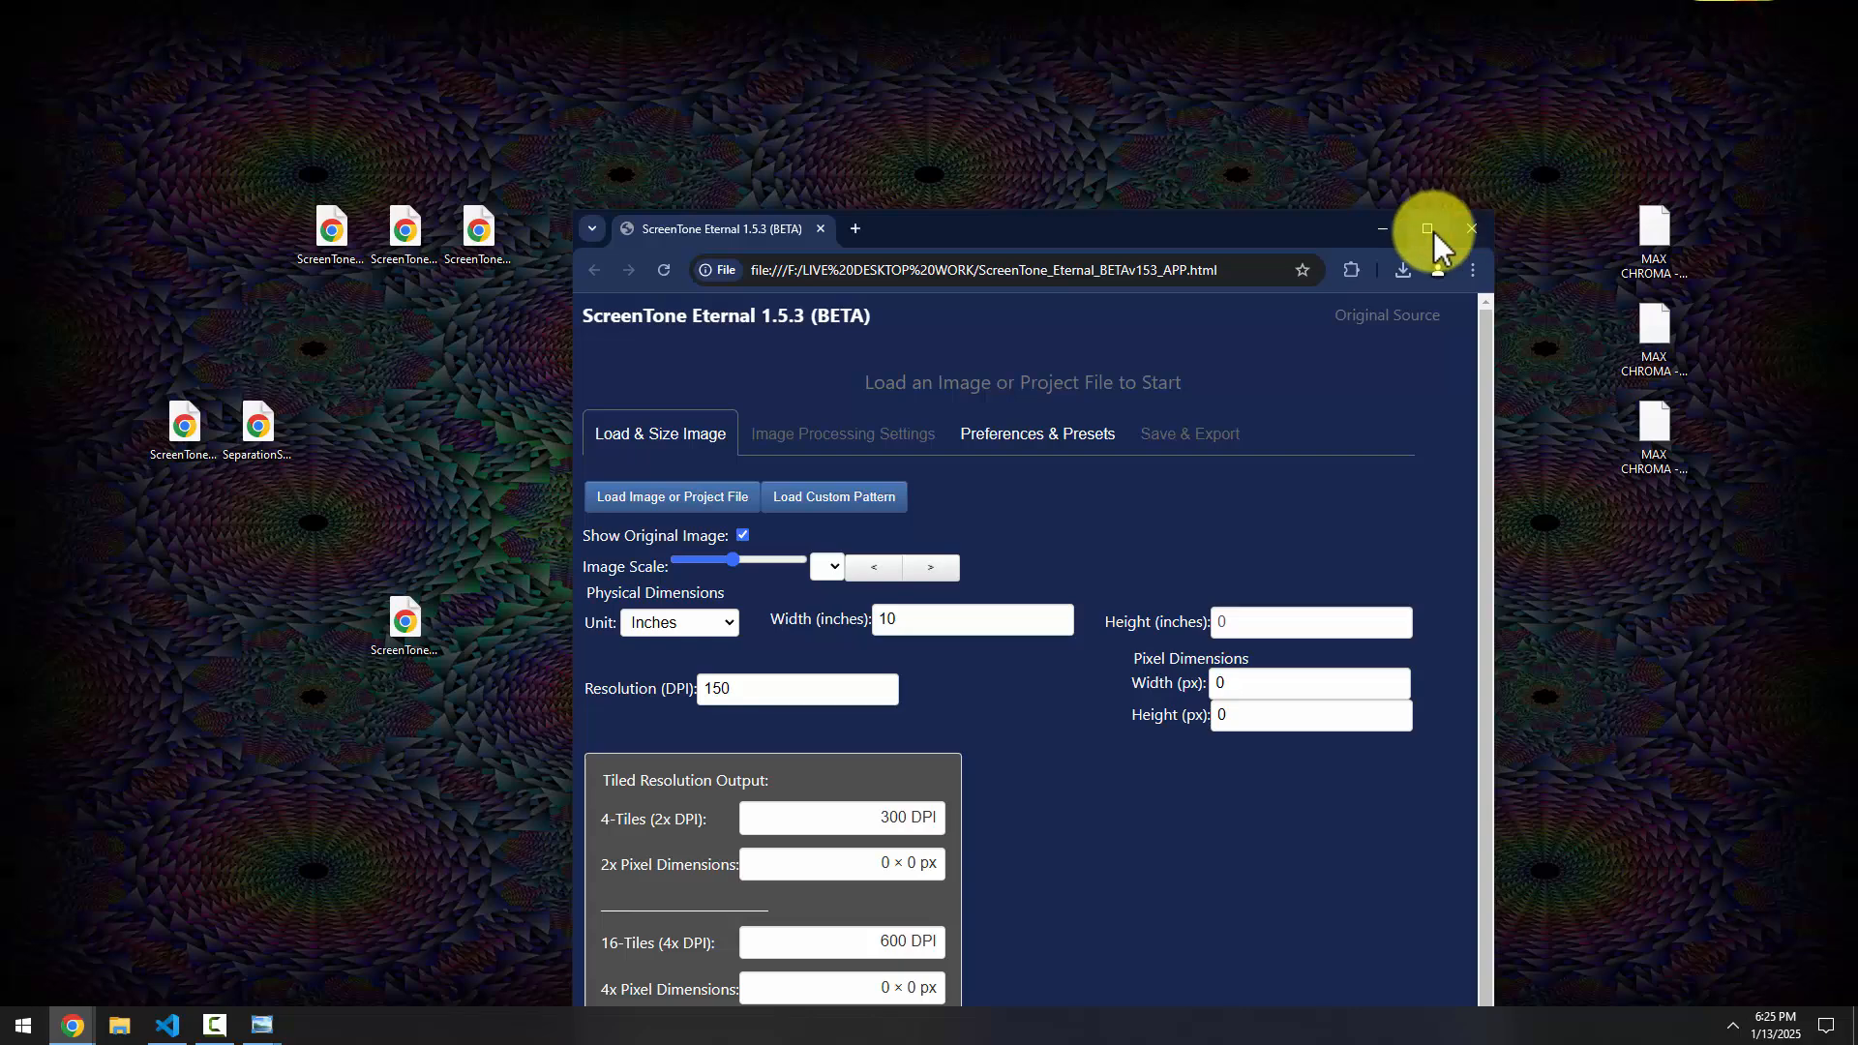
{"action": "left_click", "coordinate": [1430, 230]}
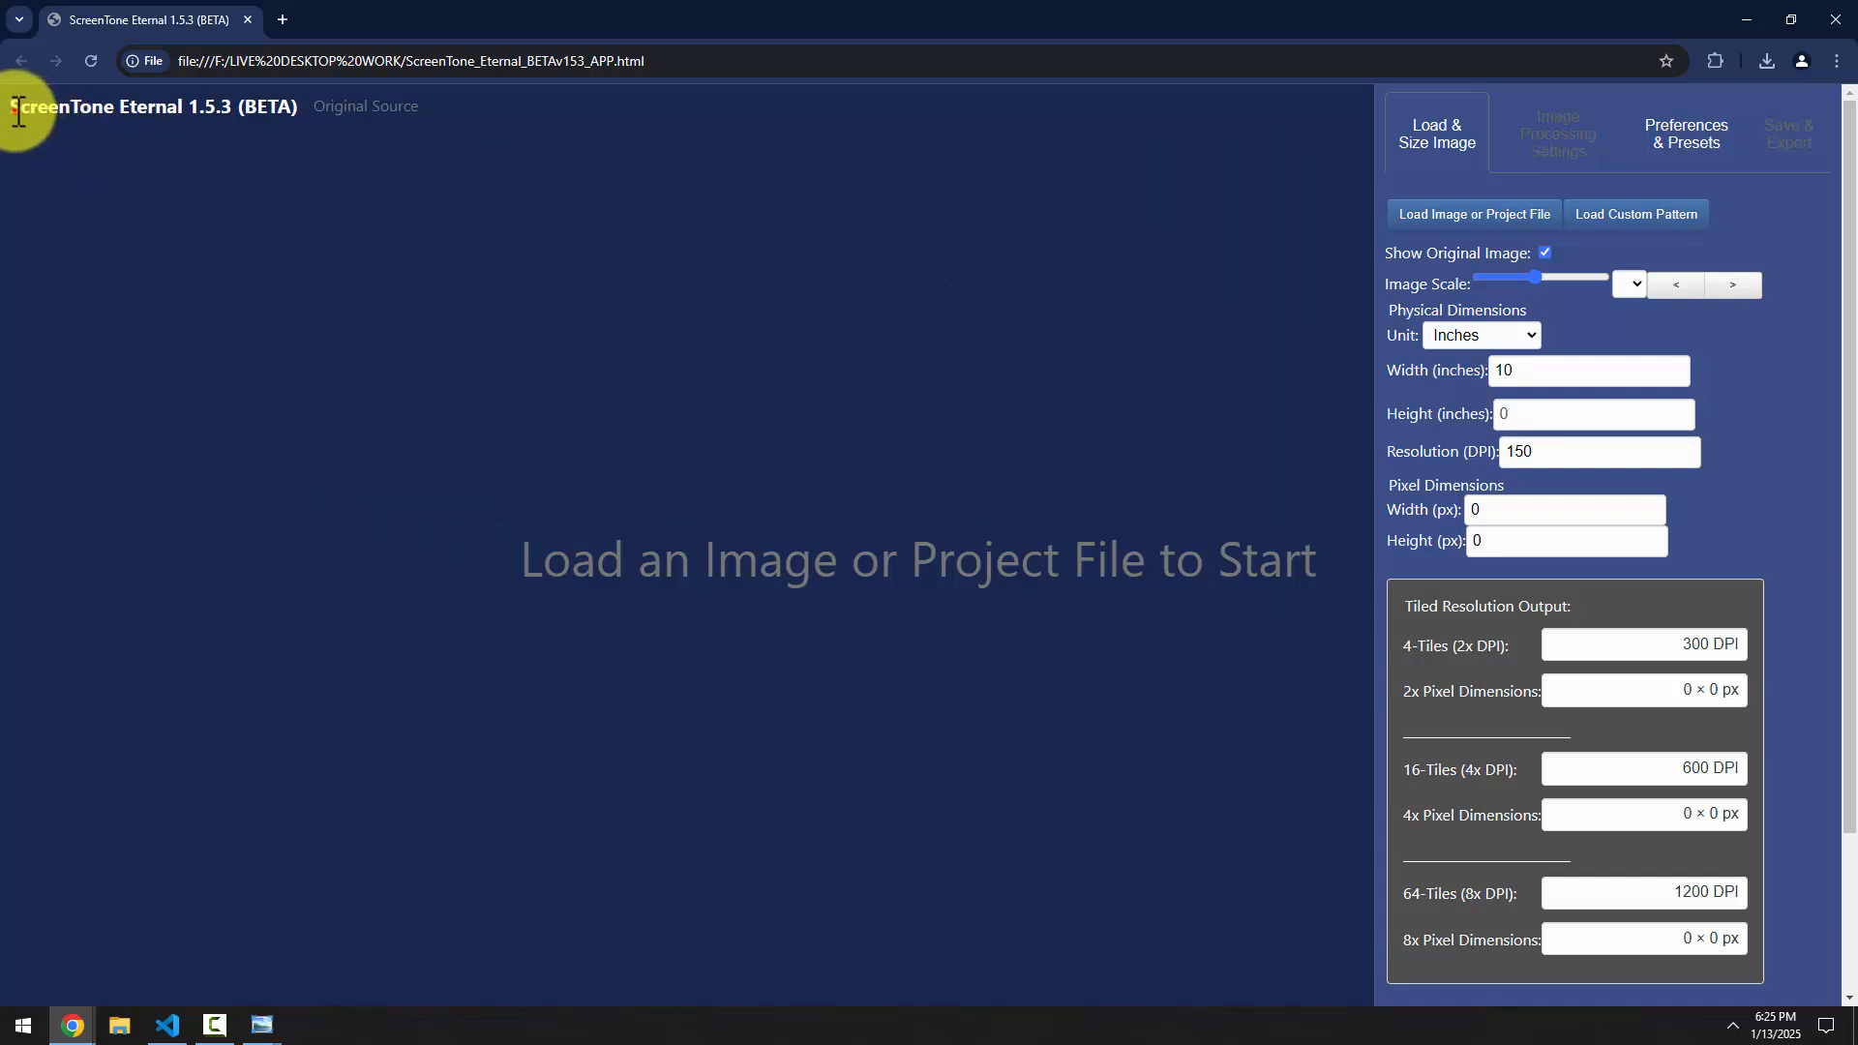
{"action": "left_click_drag", "start_coordinate": [16, 111], "coordinate": [292, 108]}
{"action": "left_click", "coordinate": [336, 143]}
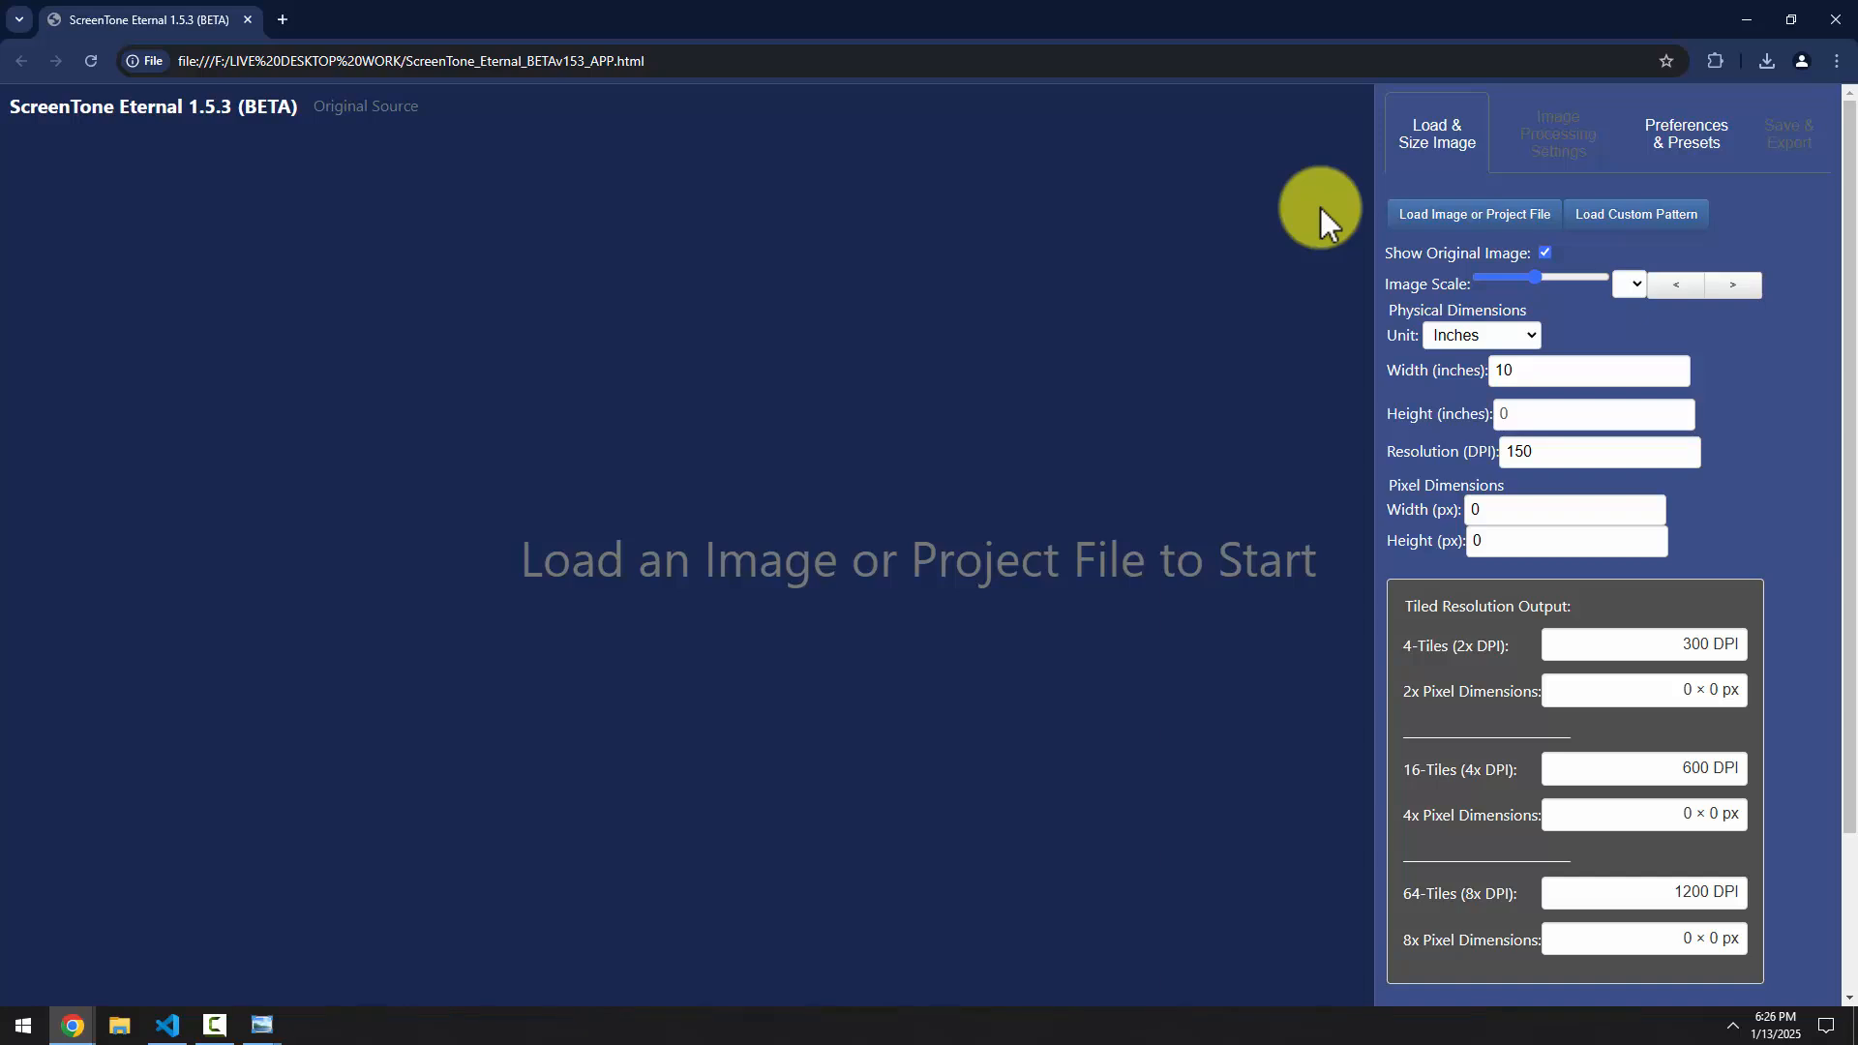
Load the 3469 x 3000 portrait PNG of the girl from the MoreTestImages folder on the Desktop
{"action": "left_click", "coordinate": [1459, 217]}
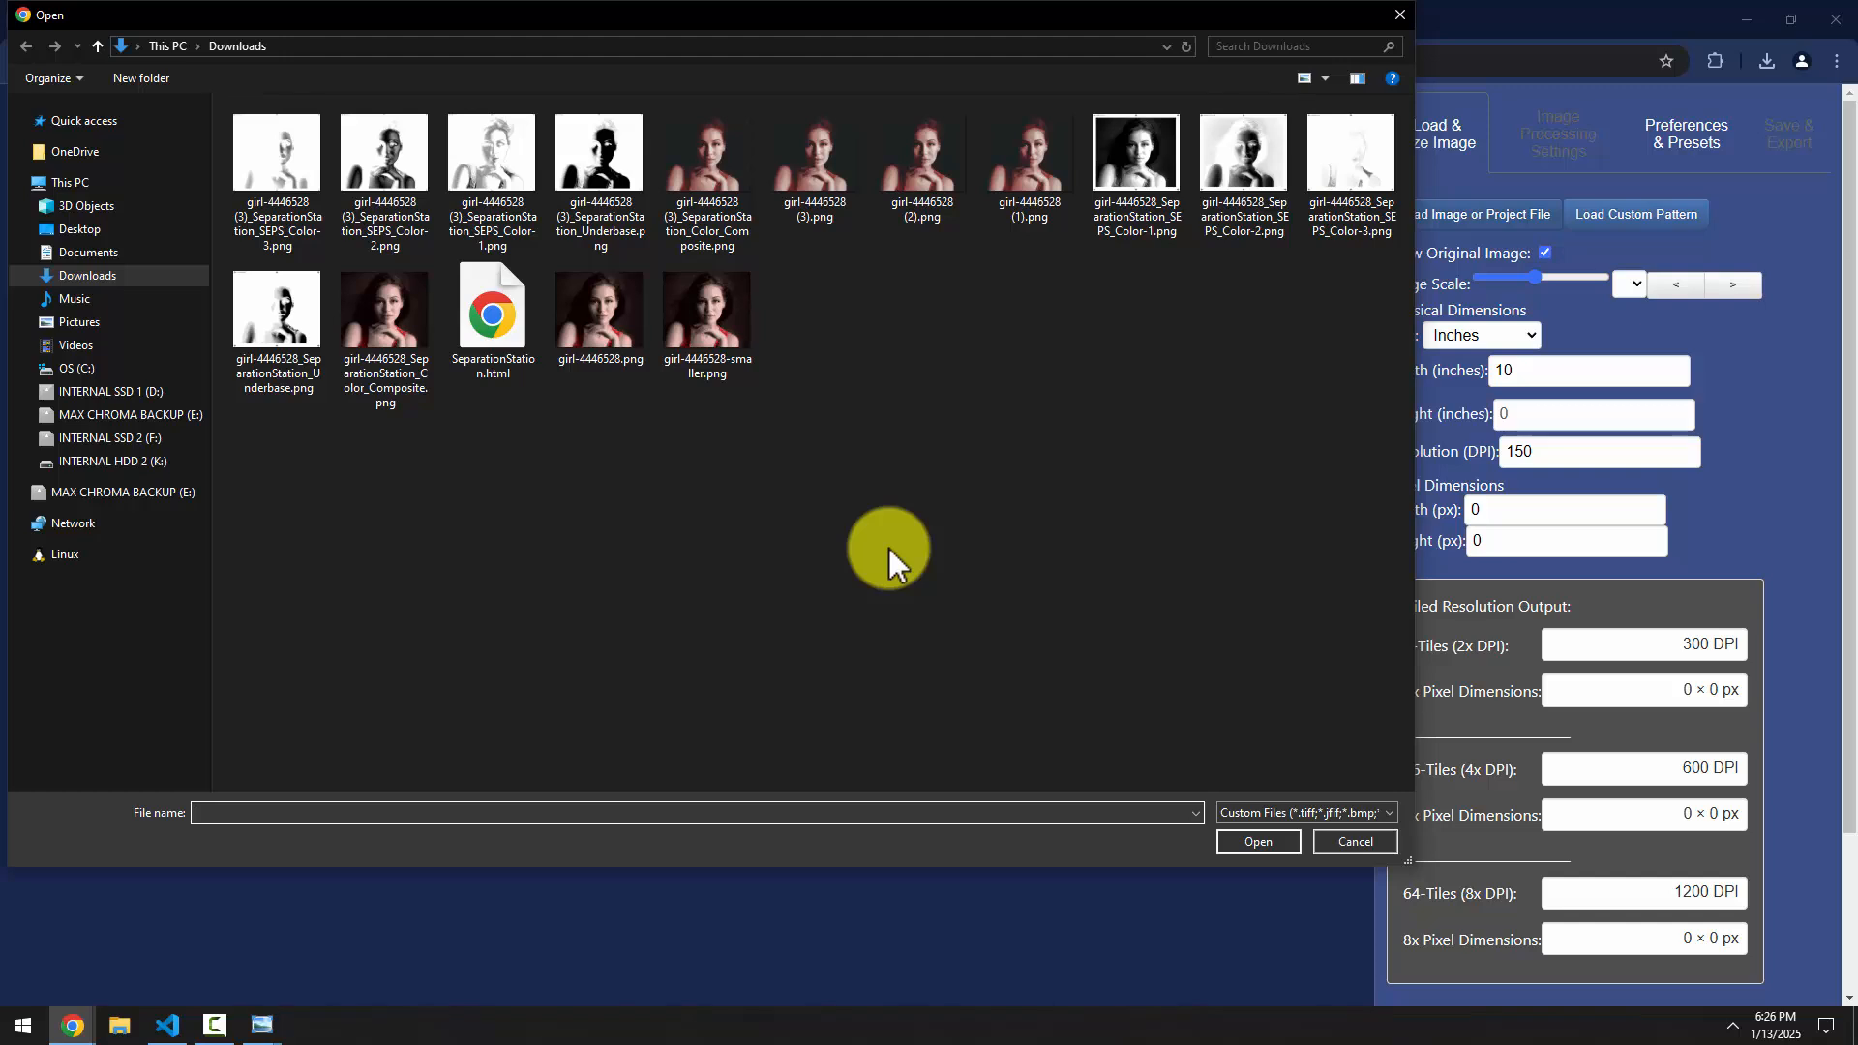
{"action": "left_click", "coordinate": [87, 229]}
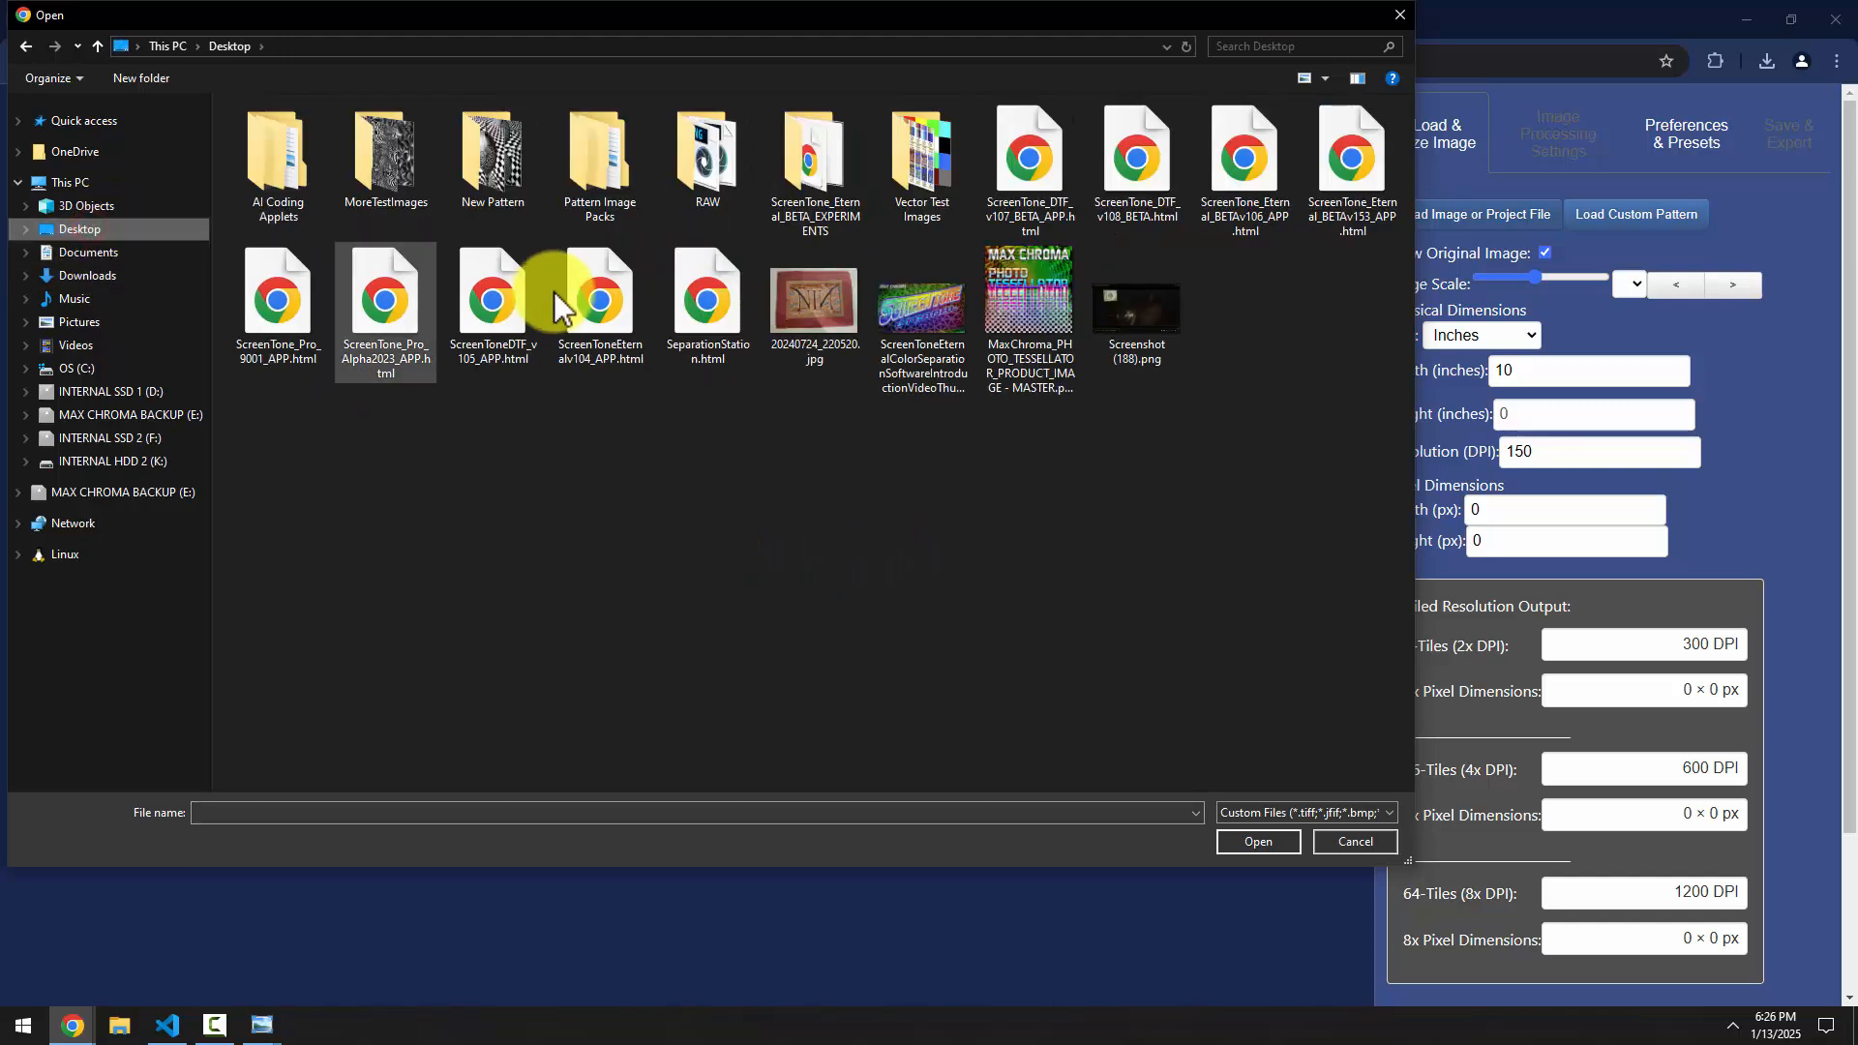
{"action": "double_click", "coordinate": [389, 174]}
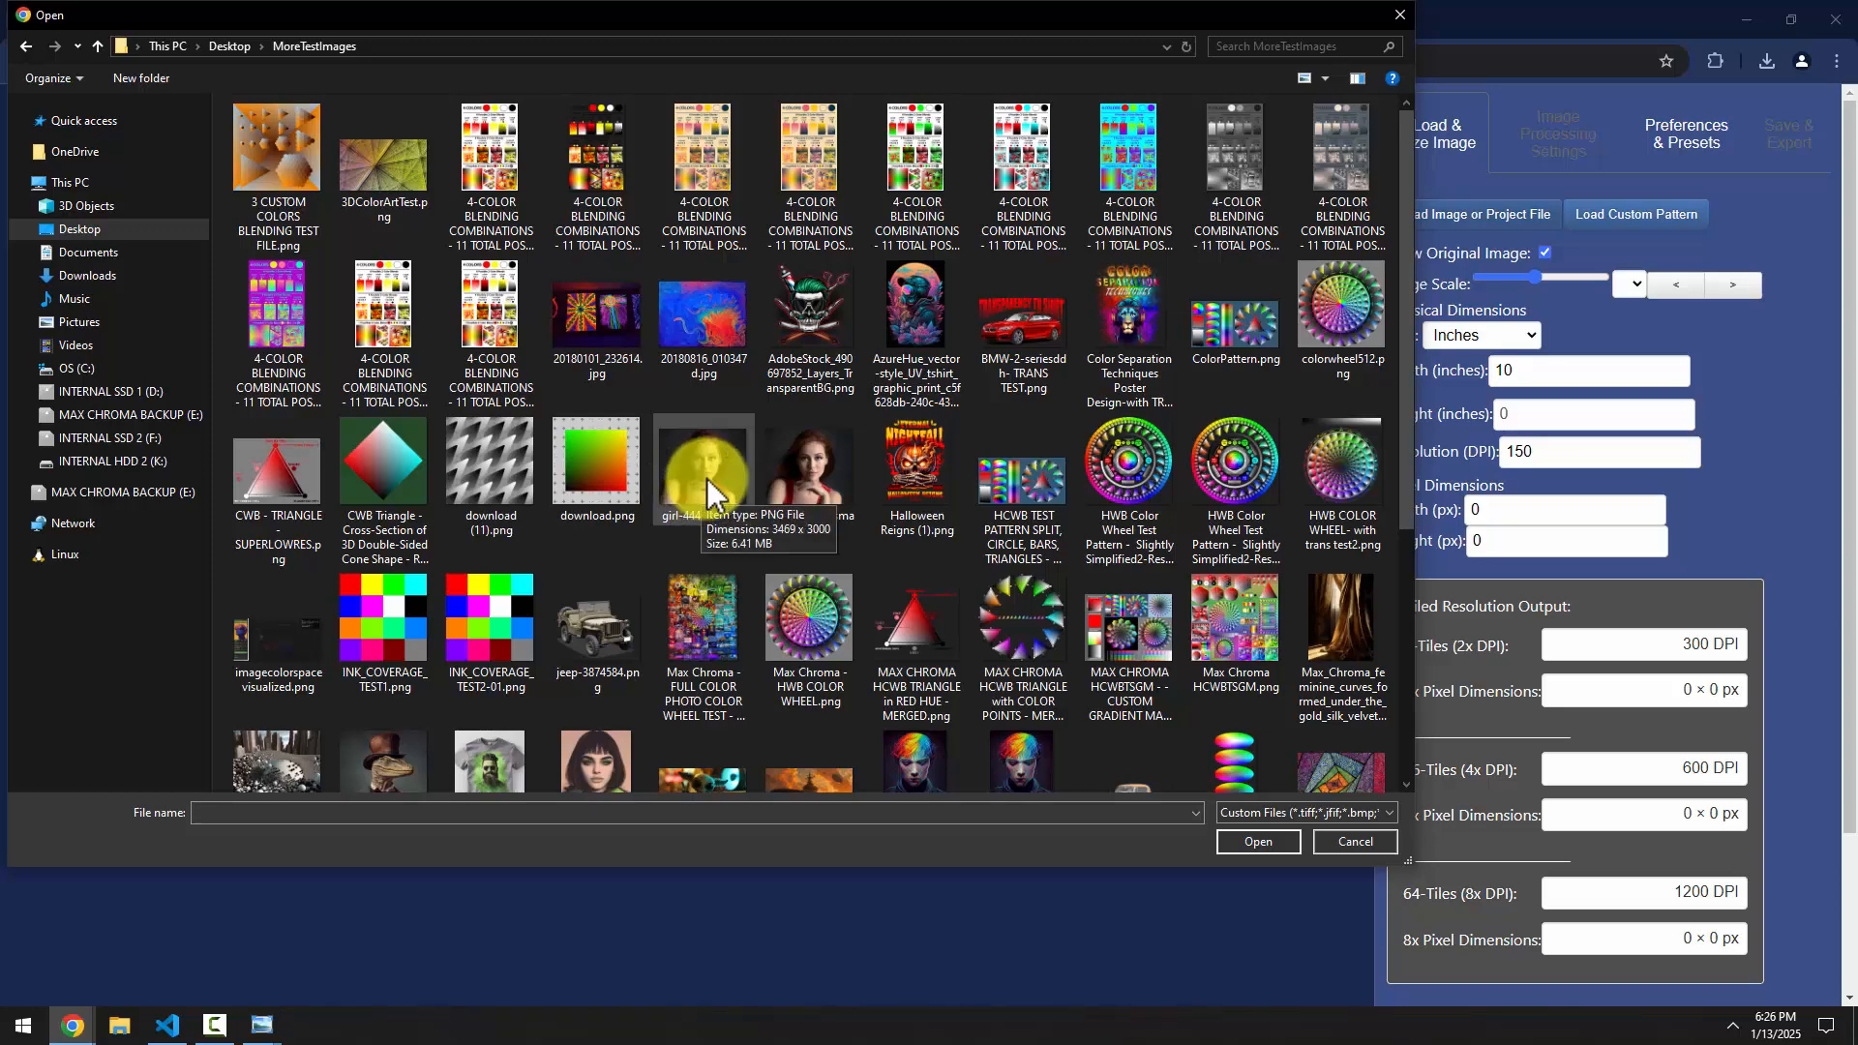
{"action": "double_click", "coordinate": [706, 489]}
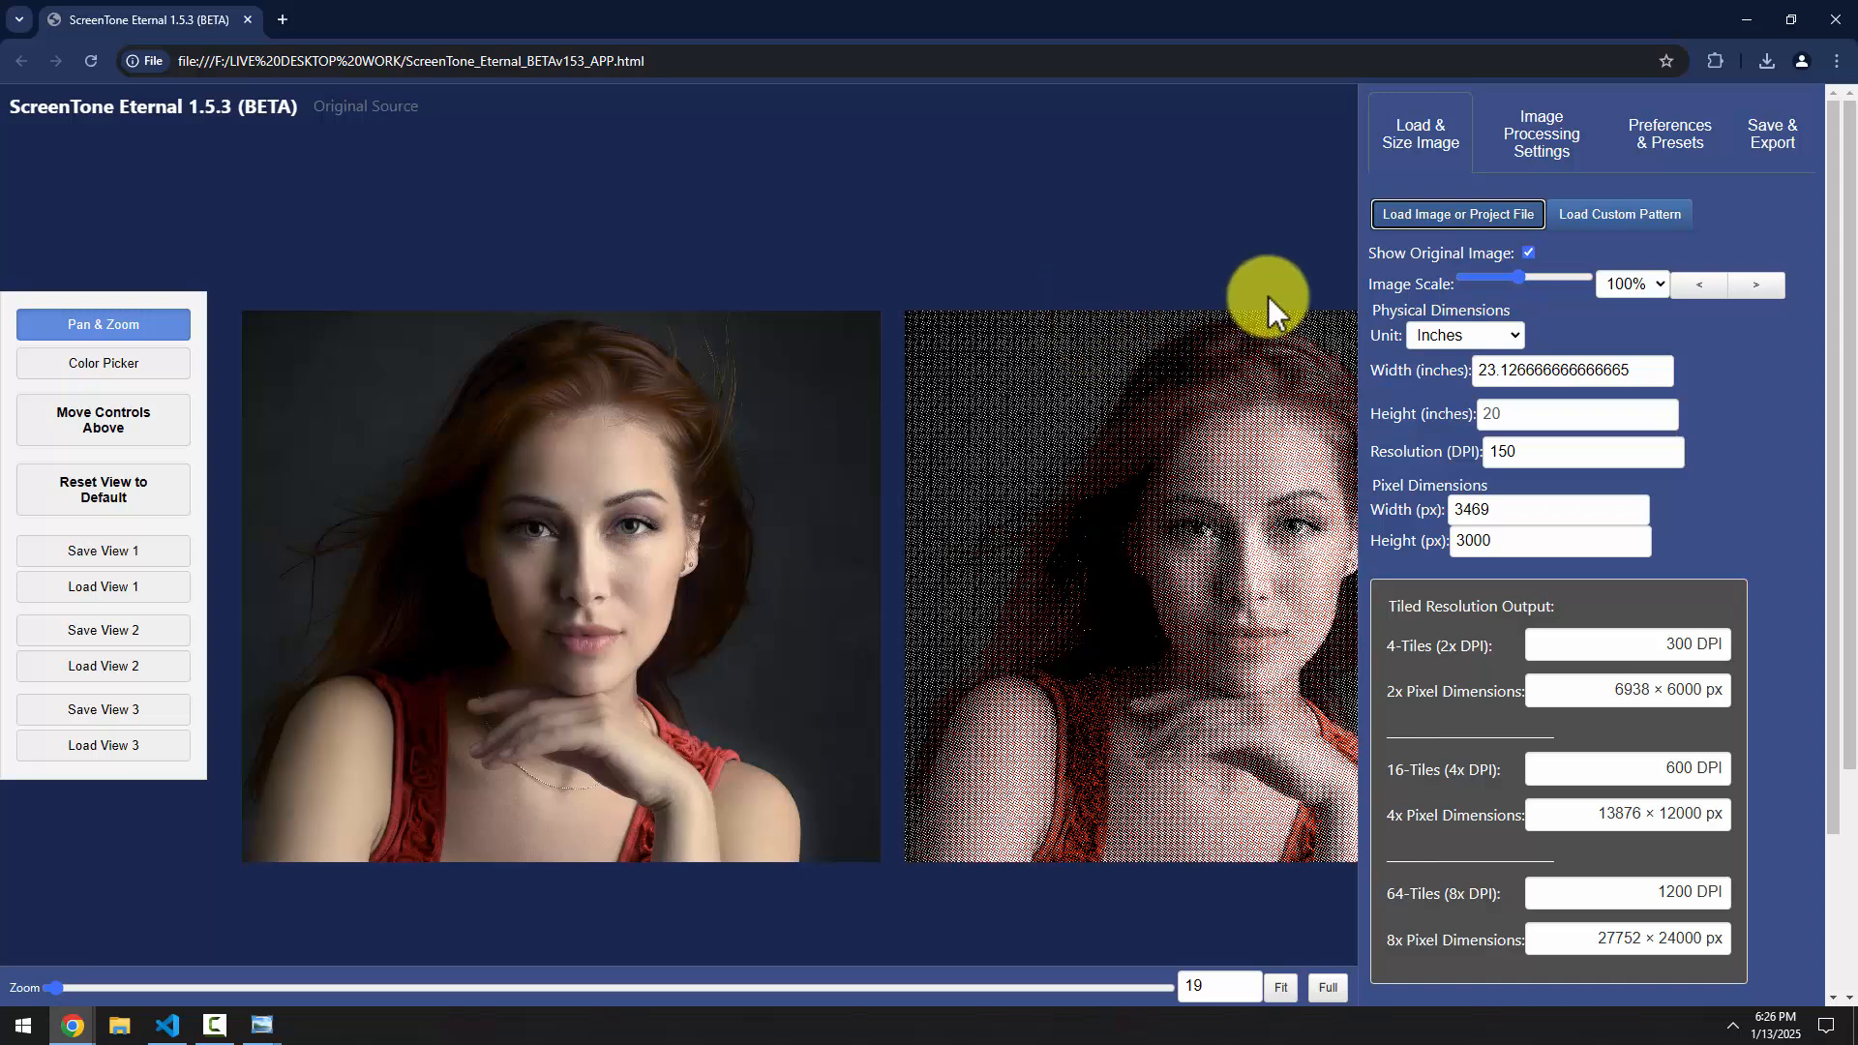
Toggle the original image off and on again, and set the preview zoom to 16 to compare both versions
{"action": "left_click", "coordinate": [1528, 253]}
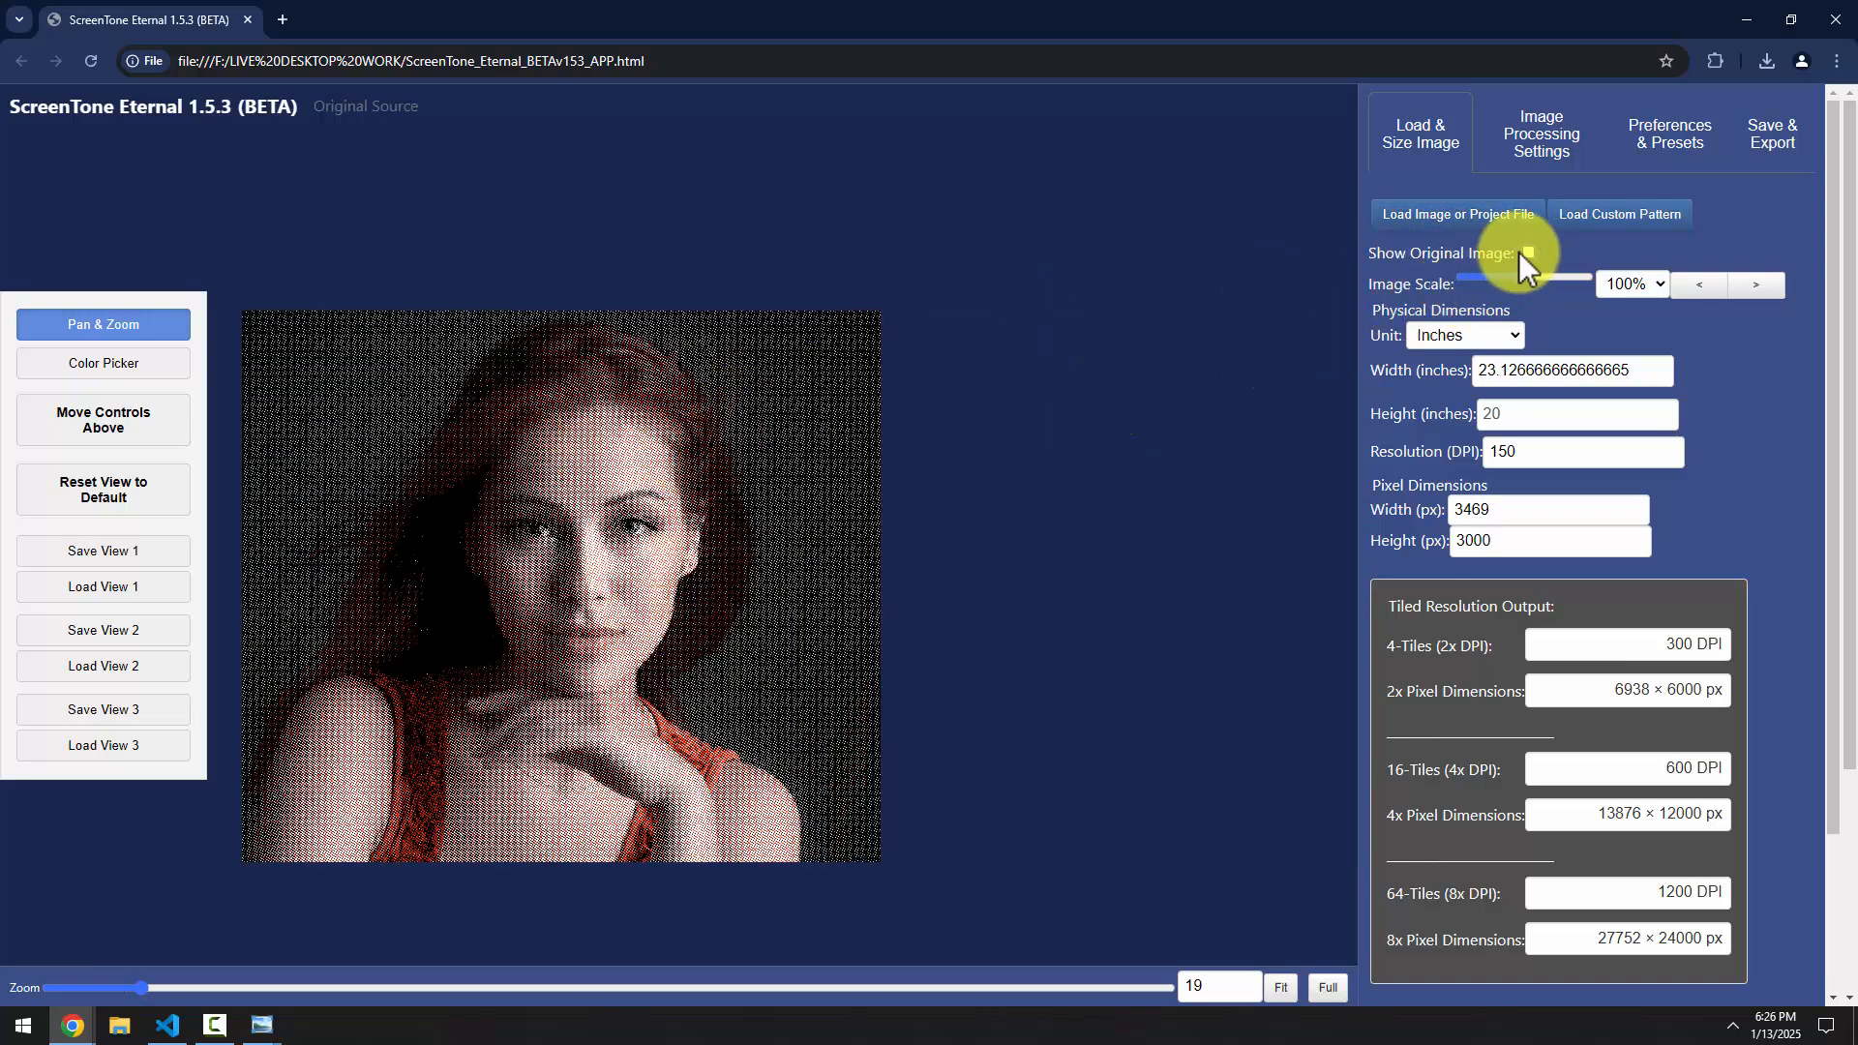
{"action": "left_click", "coordinate": [1528, 252]}
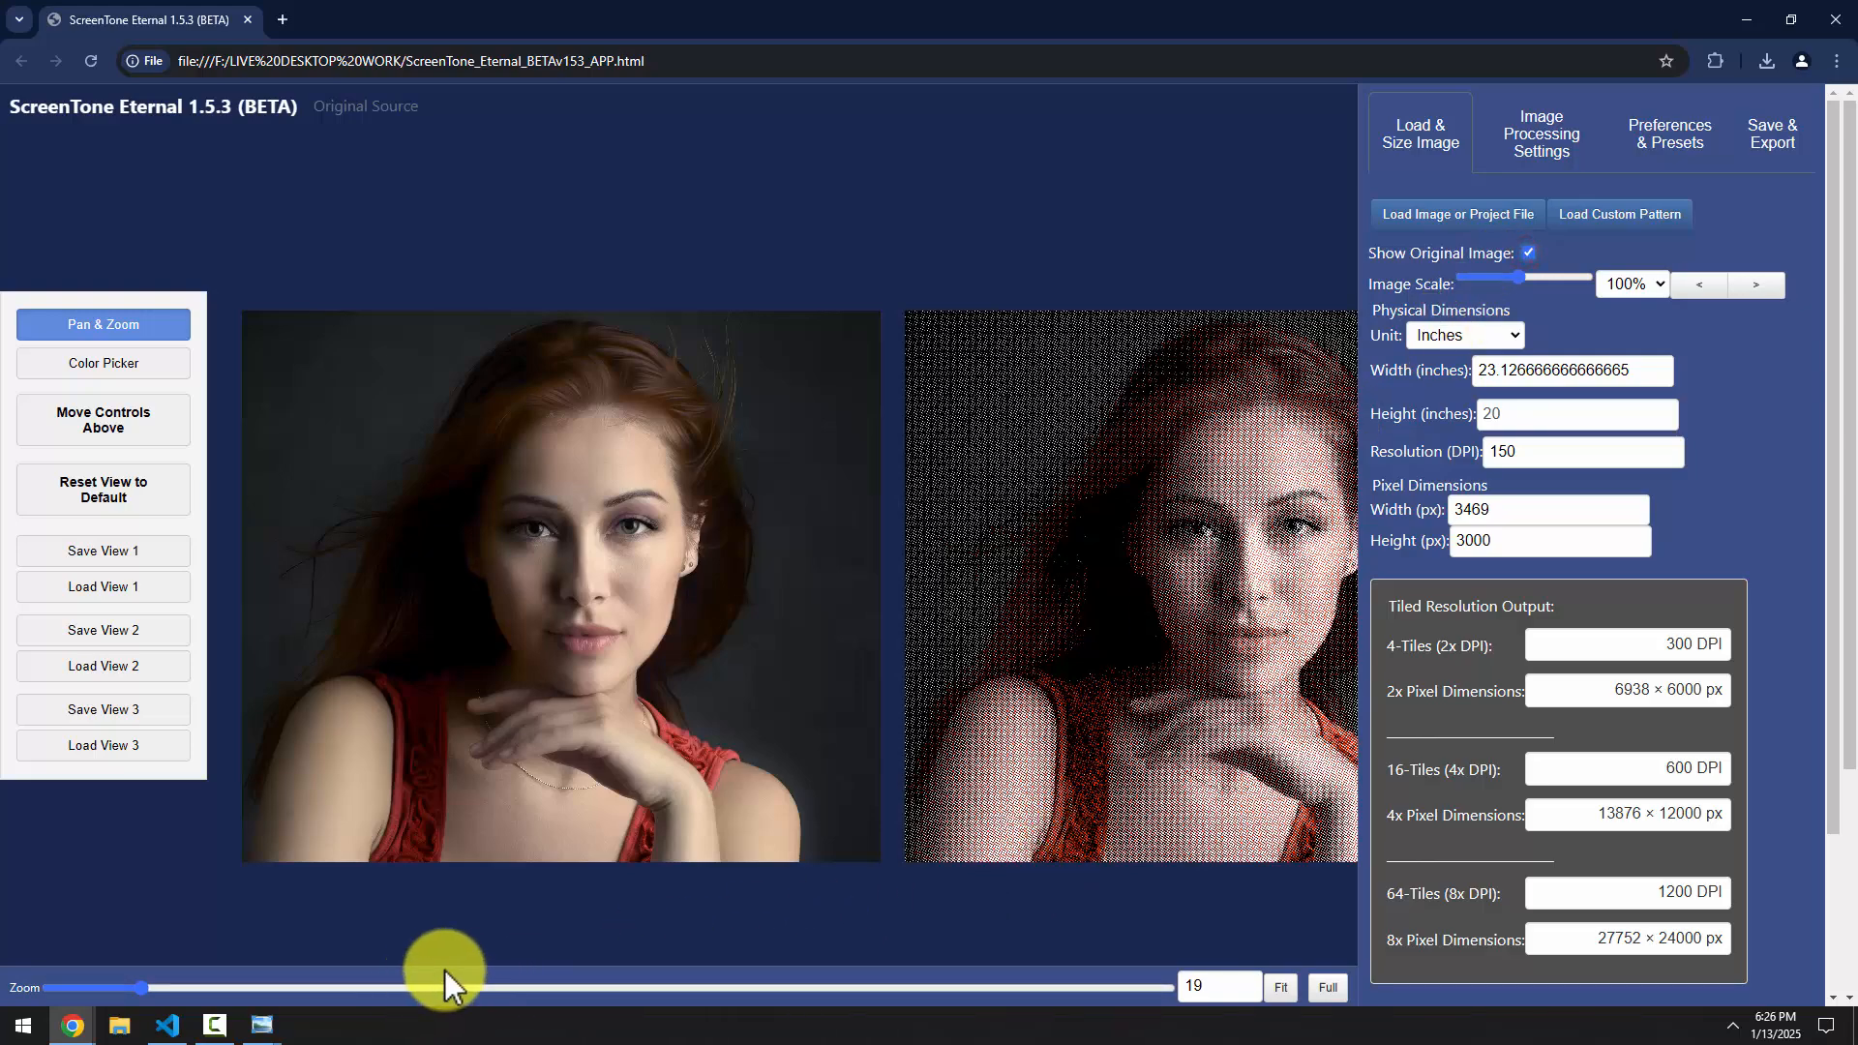
{"action": "left_click_drag", "start_coordinate": [123, 986], "coordinate": [126, 989]}
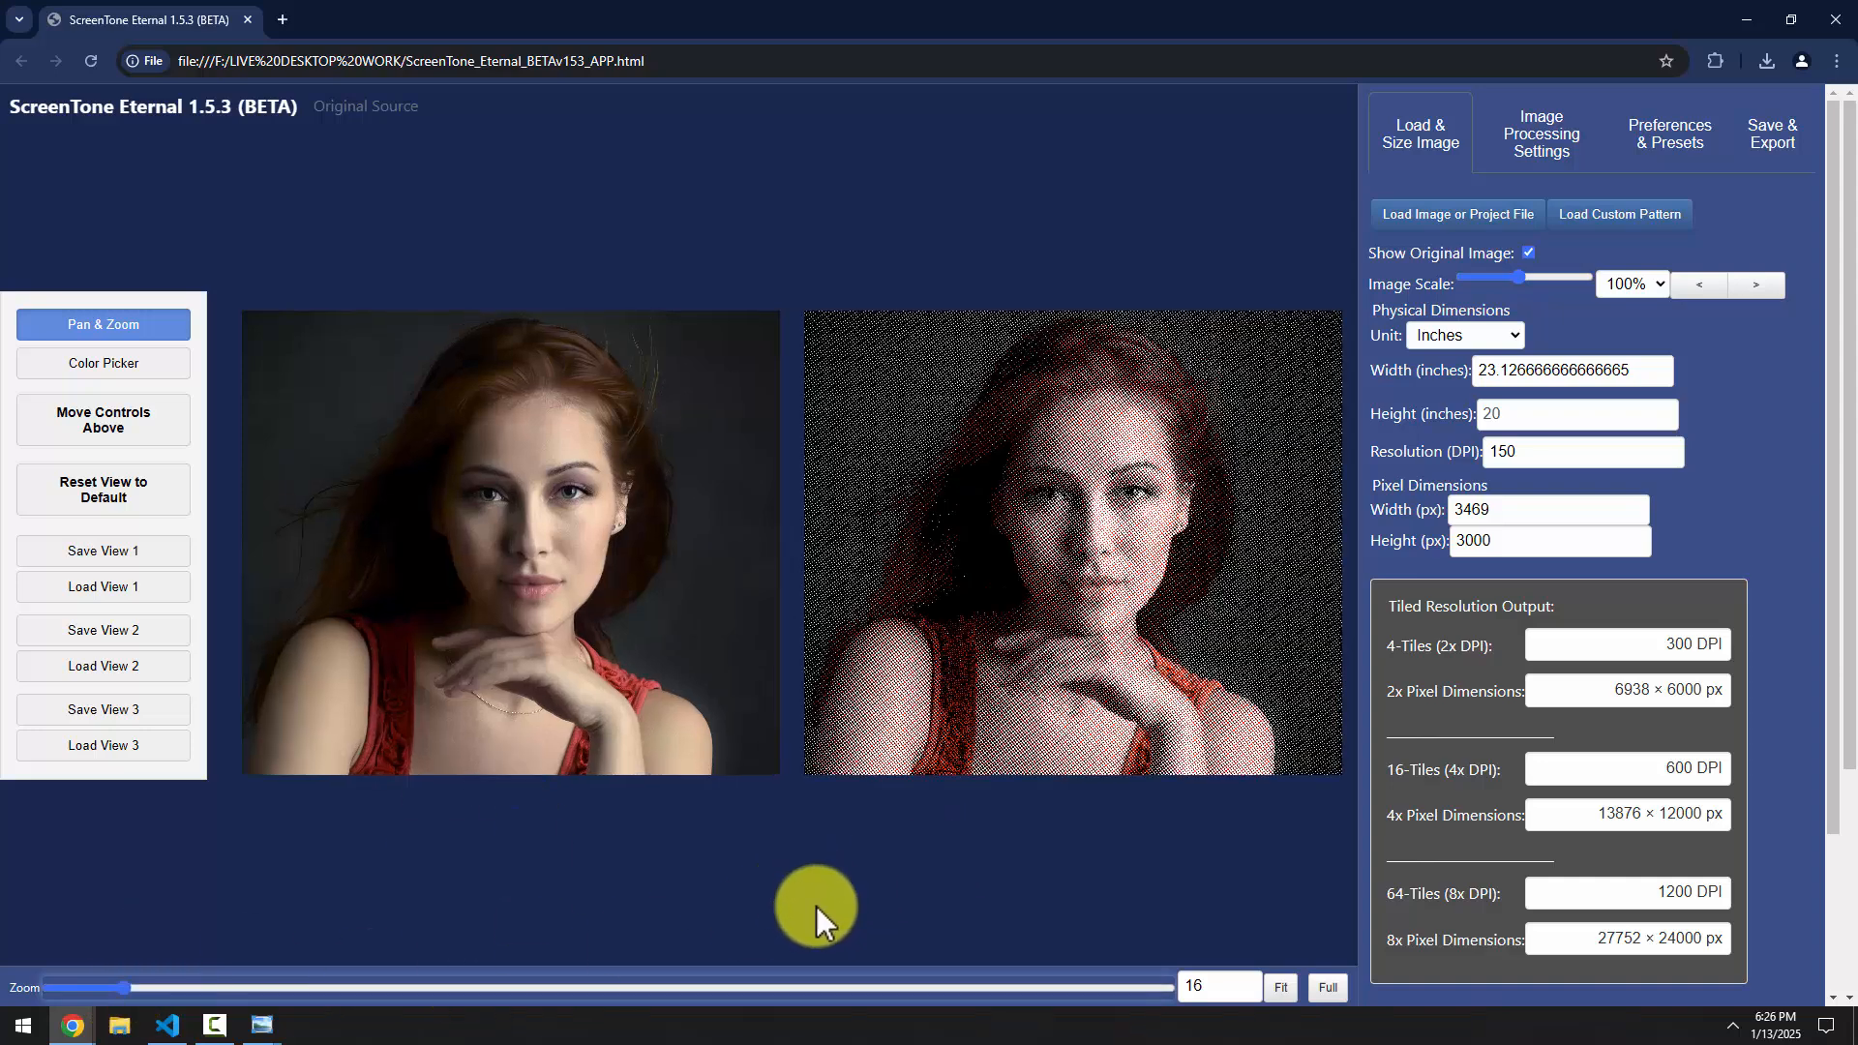
Inspect the halftoned portrait up close at zoom 41, and return to zoom 16
{"action": "left_click_drag", "start_coordinate": [159, 989], "coordinate": [265, 982]}
{"action": "left_click_drag", "start_coordinate": [428, 997], "coordinate": [1264, 997]}
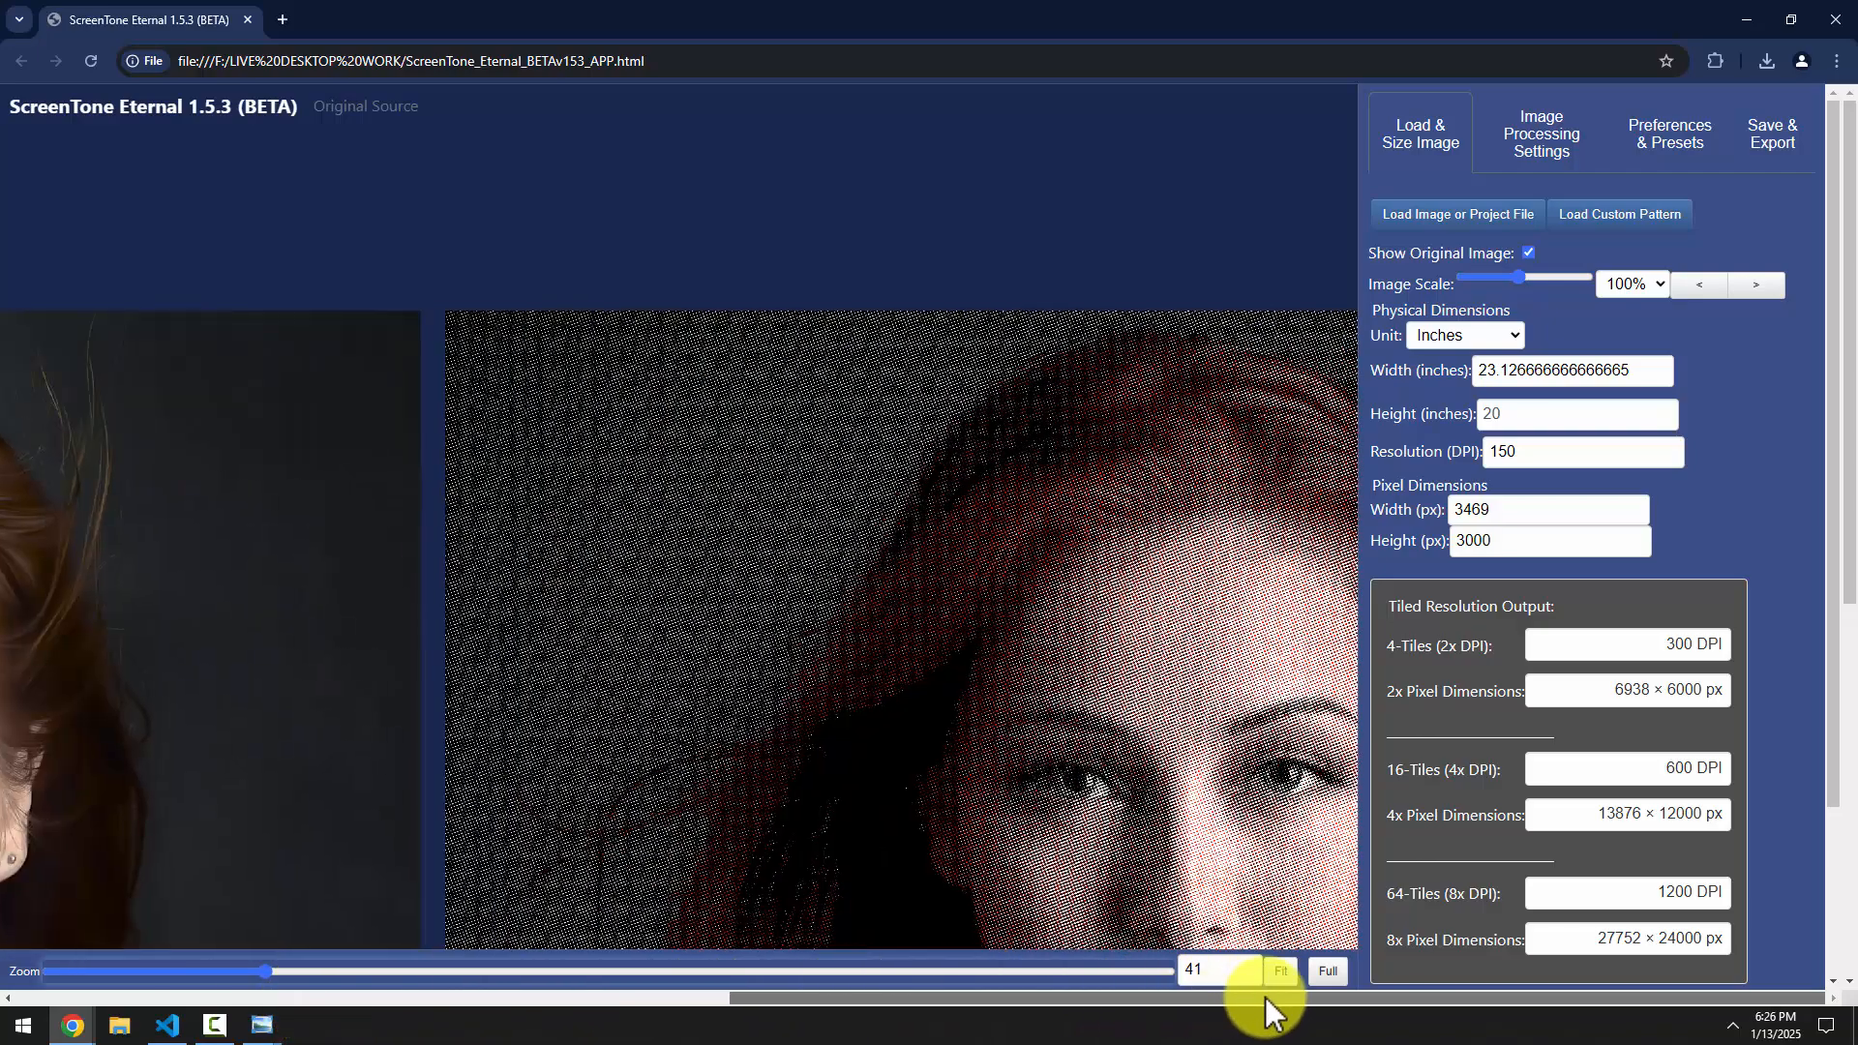
{"action": "scroll", "coordinate": [1064, 223], "scroll_direction": "down", "scroll_amount": 2}
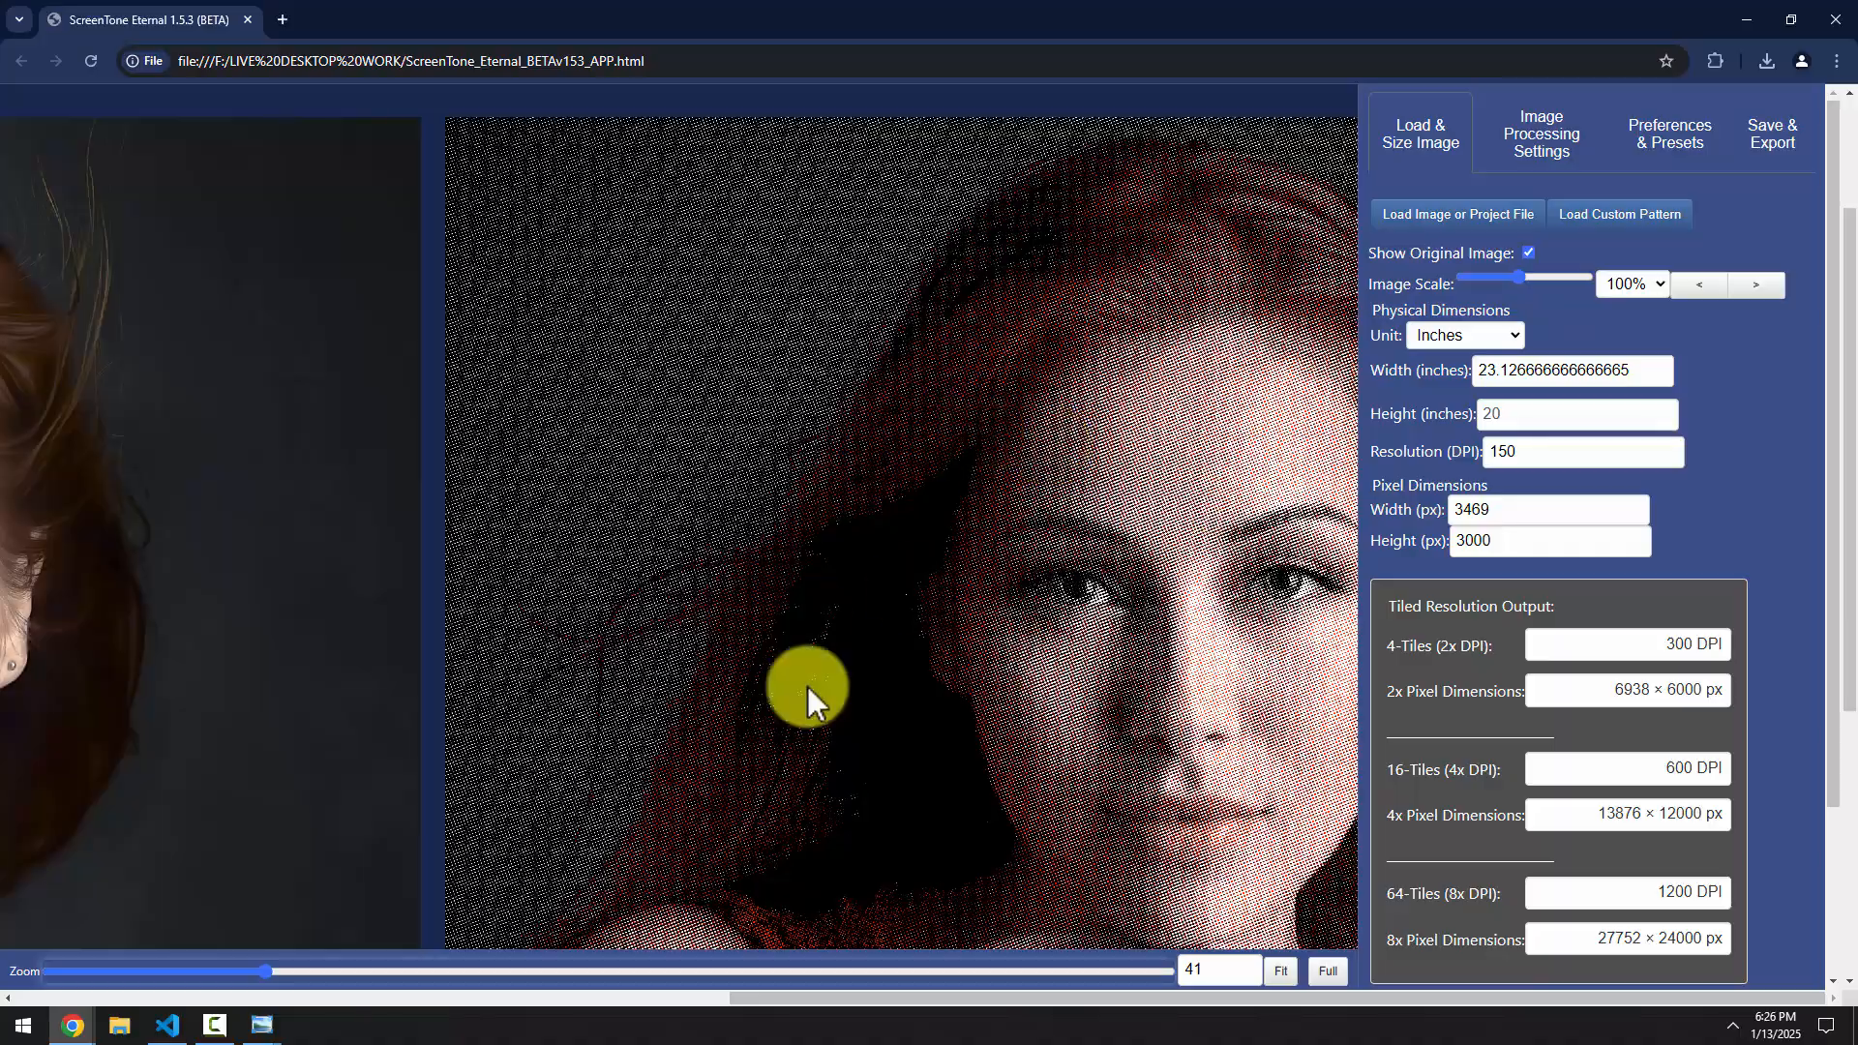
{"action": "left_click_drag", "start_coordinate": [265, 971], "coordinate": [122, 972]}
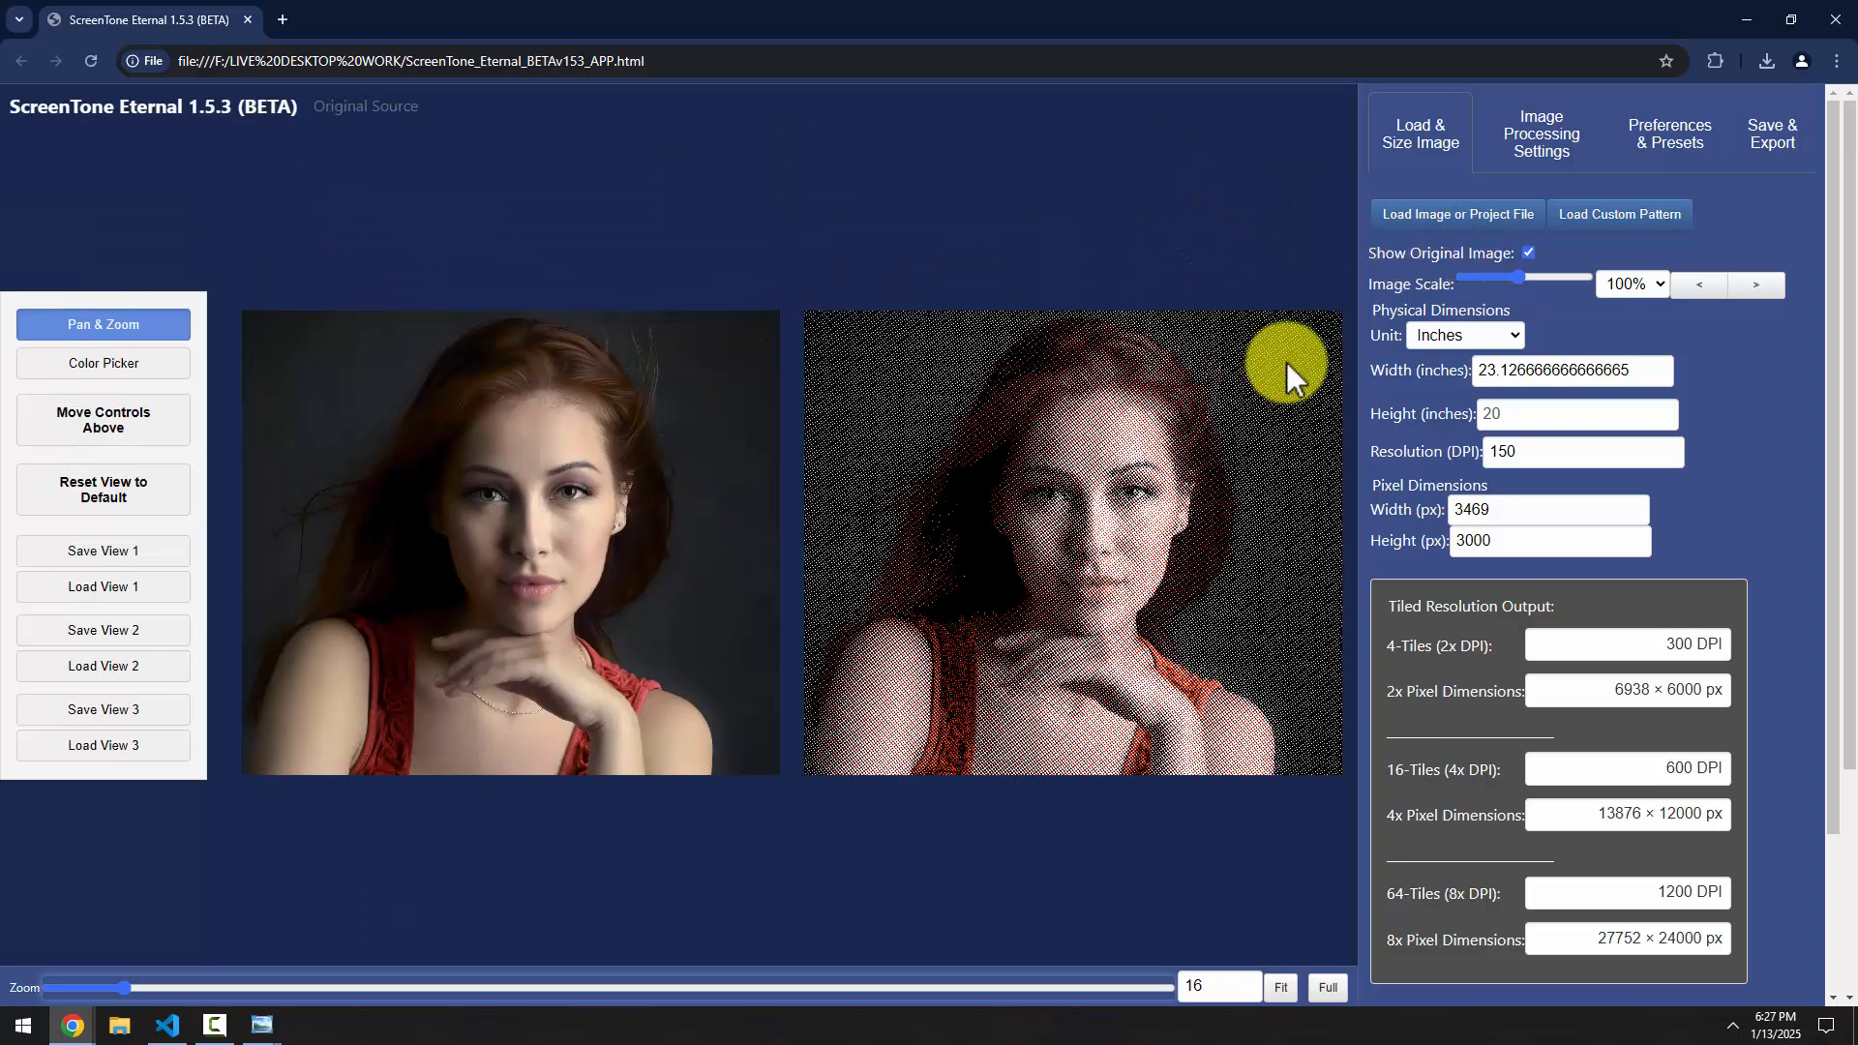
Hide the original image and enlarge the halftoned portrait to zoom 28, centring it in the preview
{"action": "left_click", "coordinate": [1528, 253]}
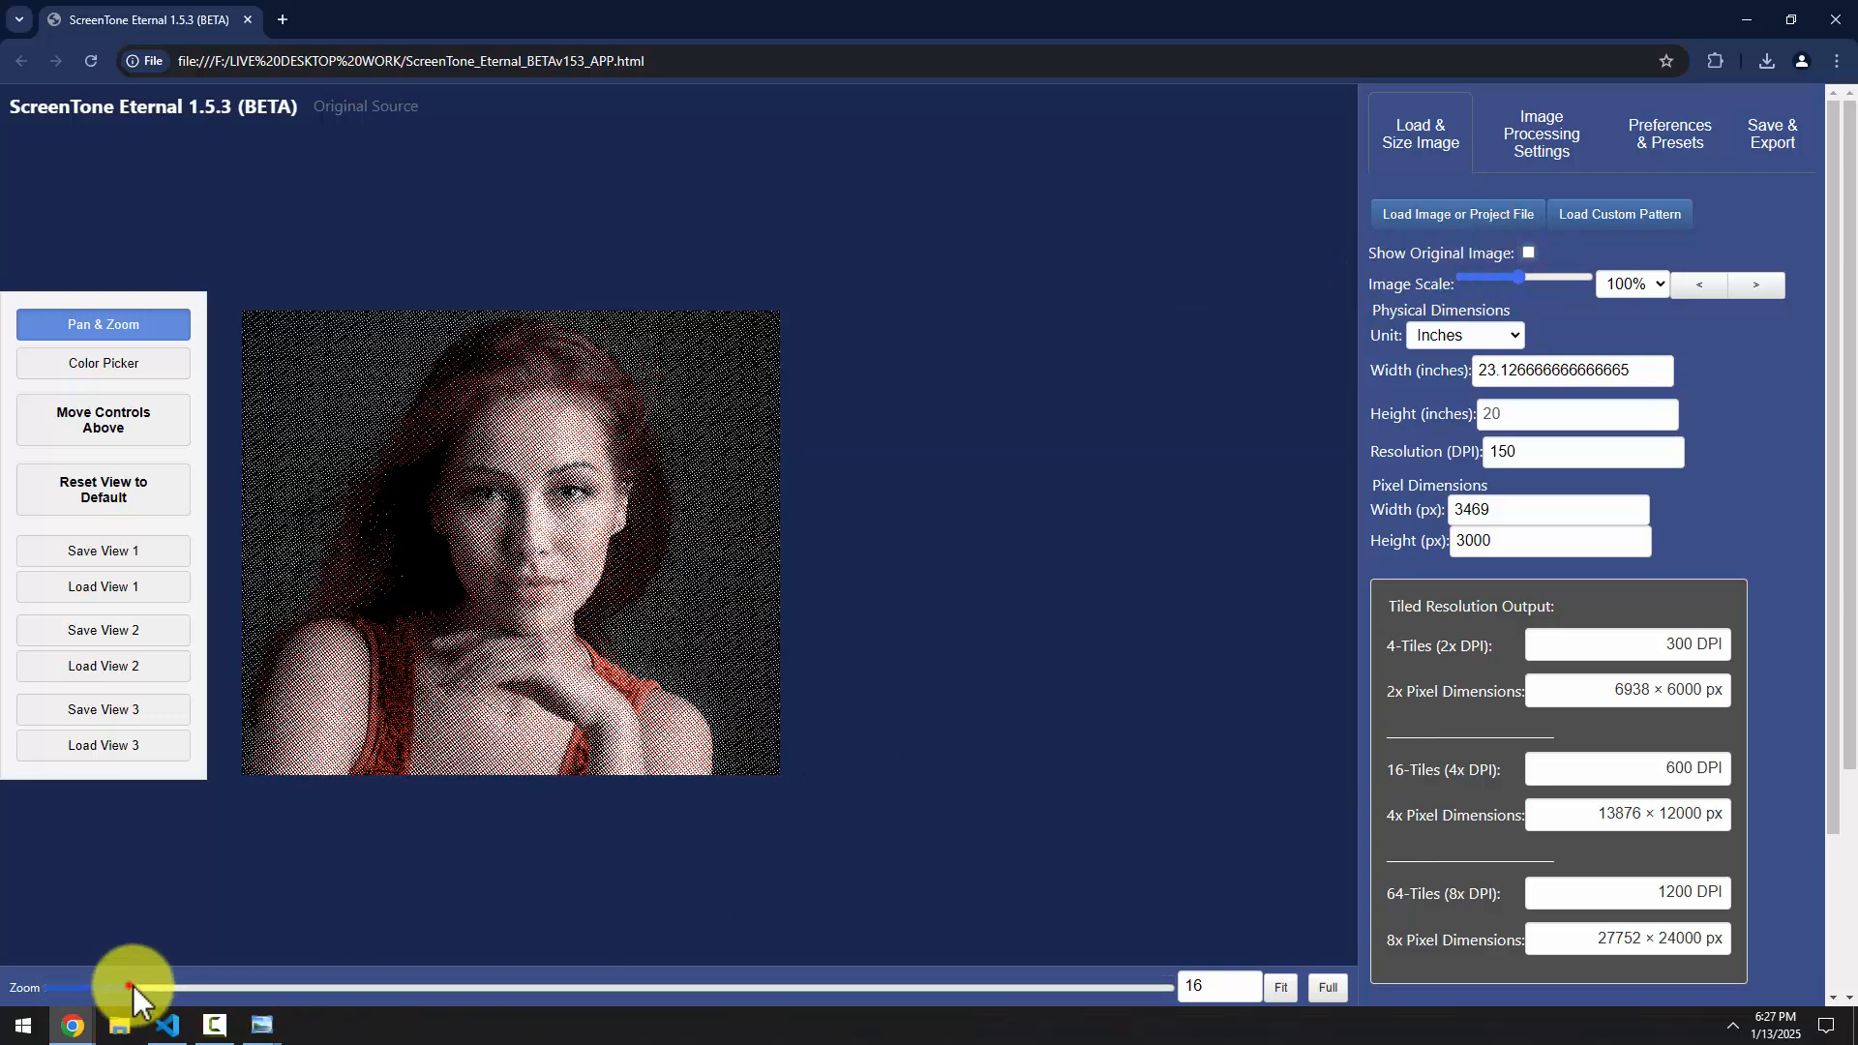
{"action": "left_click_drag", "start_coordinate": [132, 988], "coordinate": [215, 996]}
{"action": "left_click_drag", "start_coordinate": [1838, 299], "coordinate": [1836, 498]}
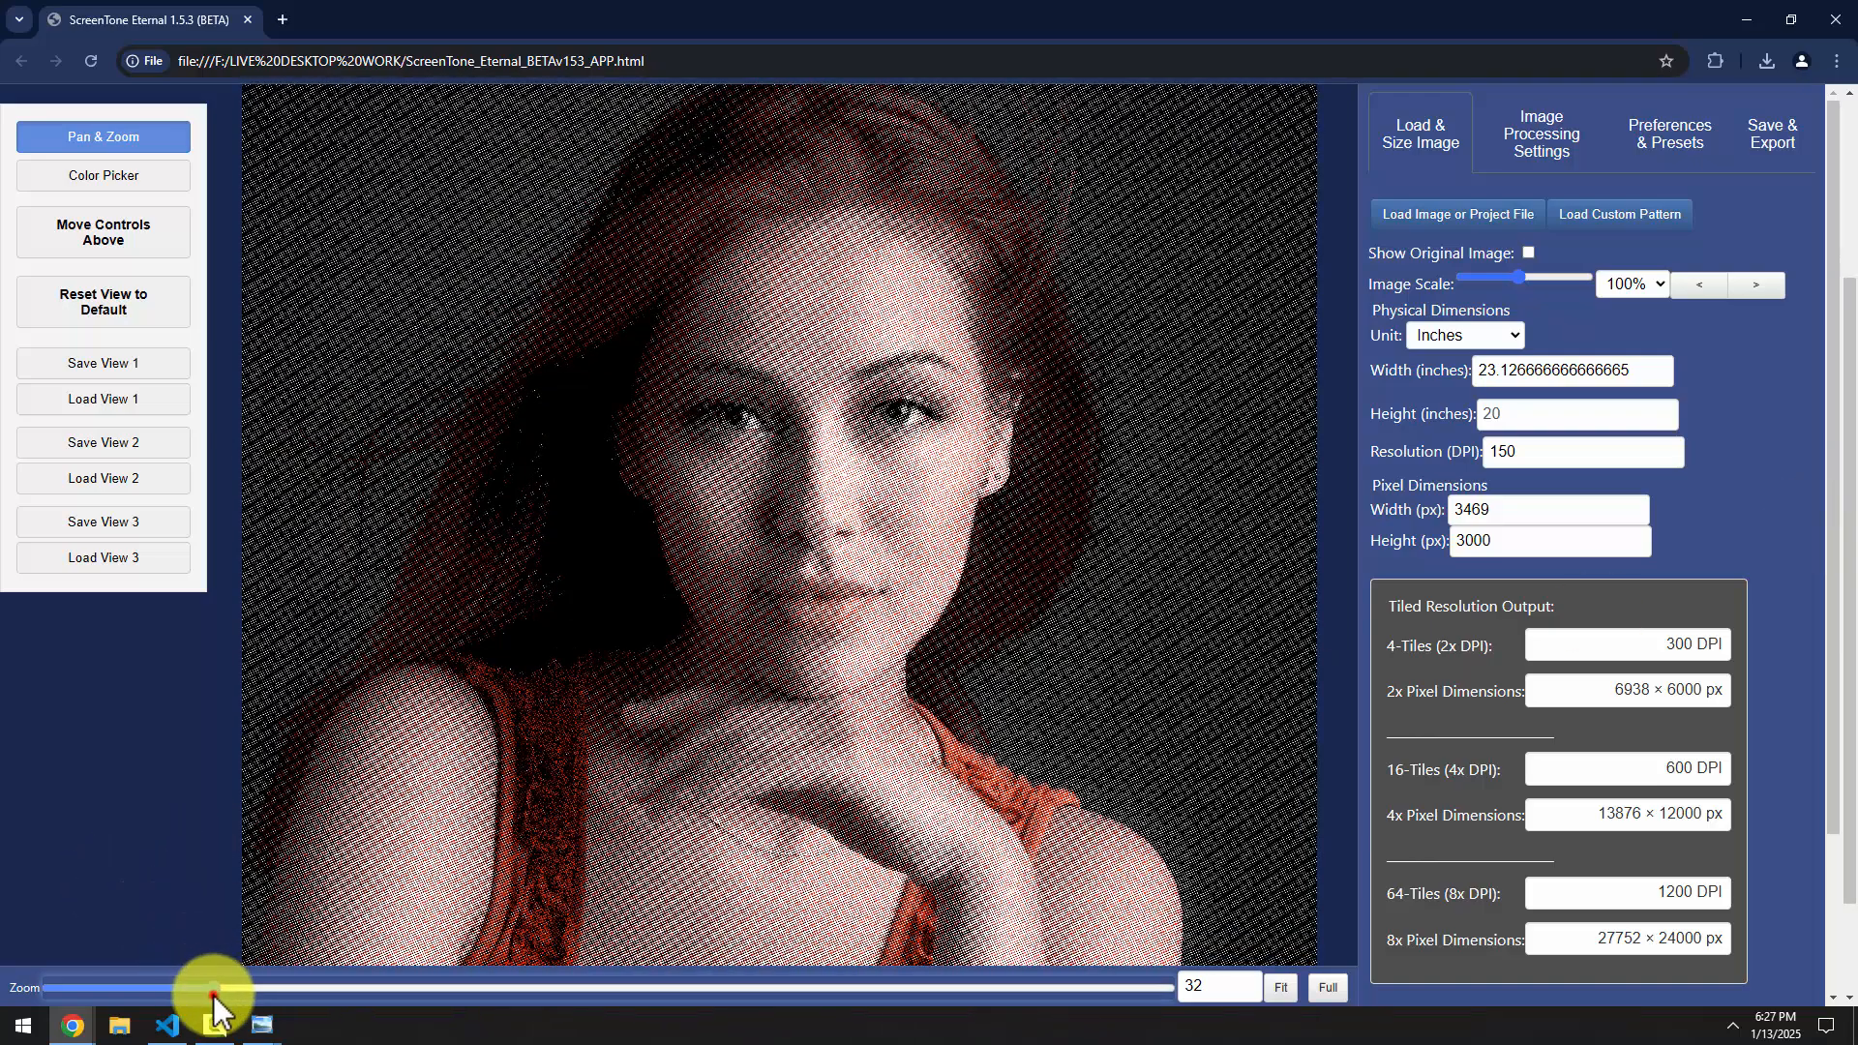
{"action": "left_click_drag", "start_coordinate": [214, 997], "coordinate": [192, 996]}
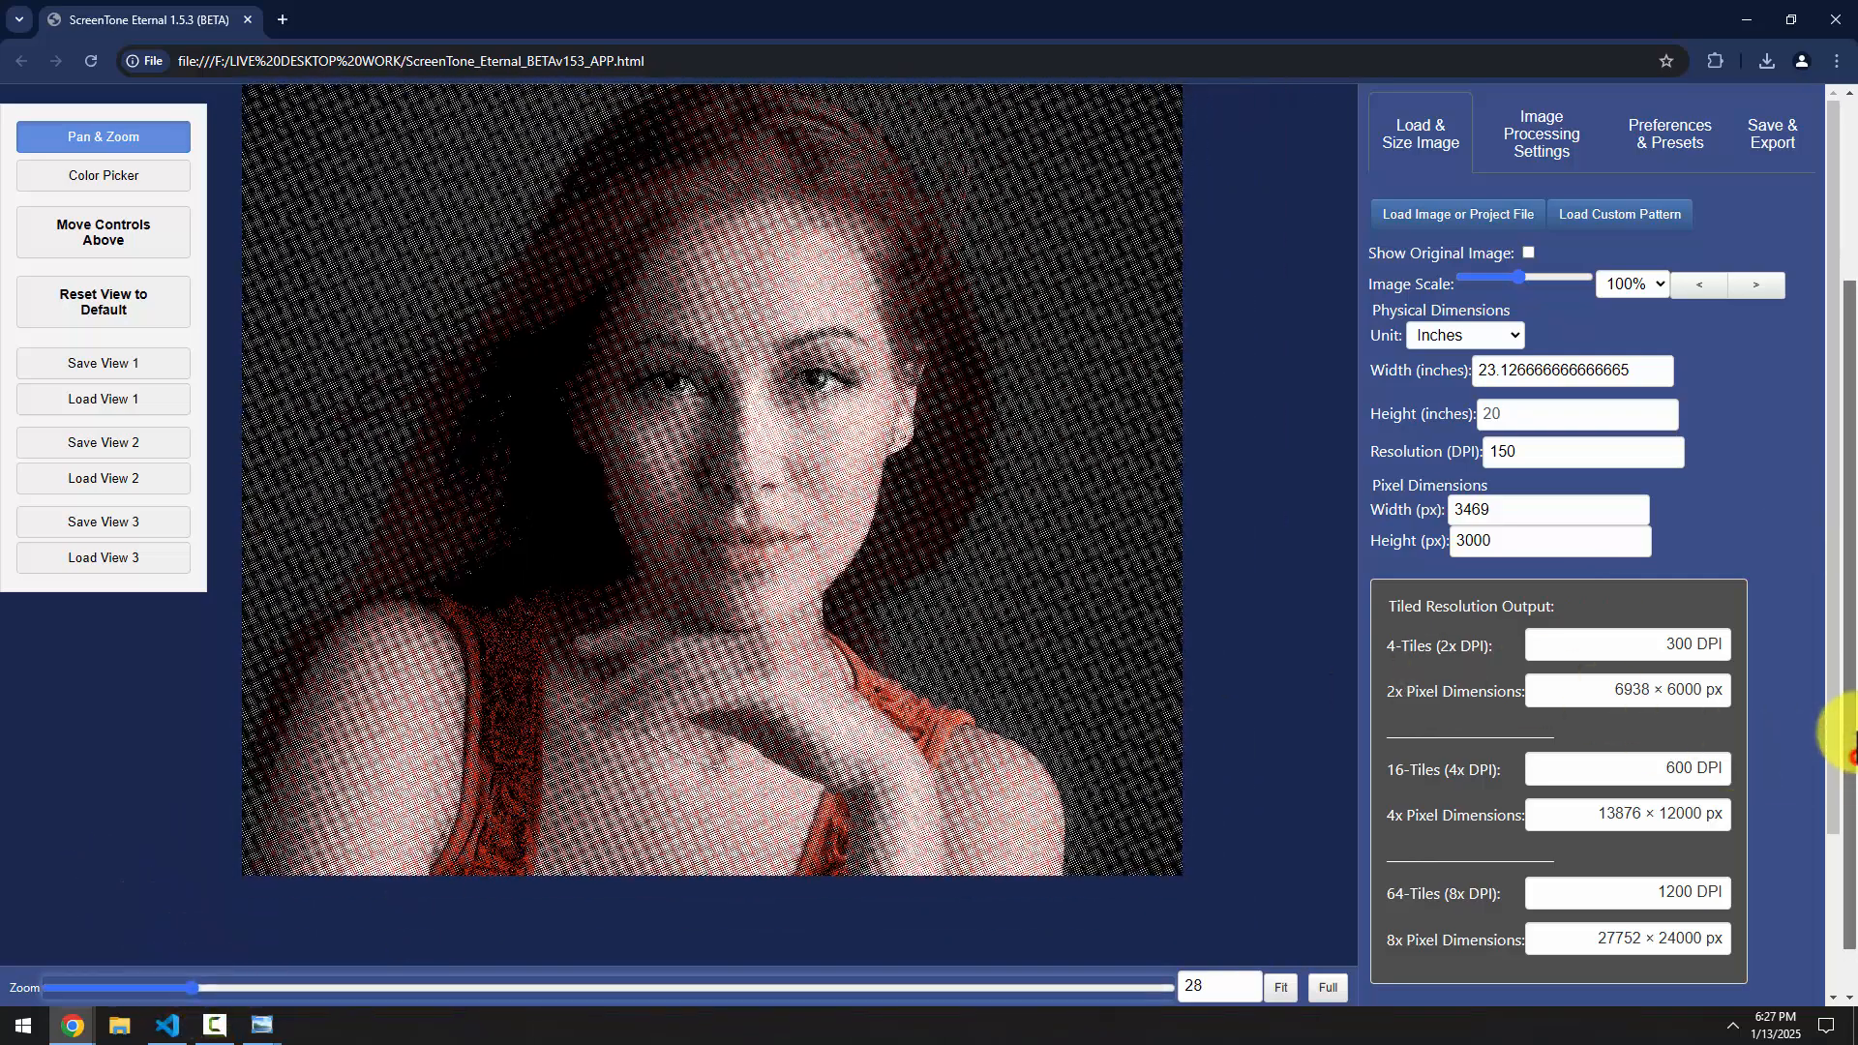
{"action": "left_click_drag", "start_coordinate": [1851, 740], "coordinate": [1834, 695]}
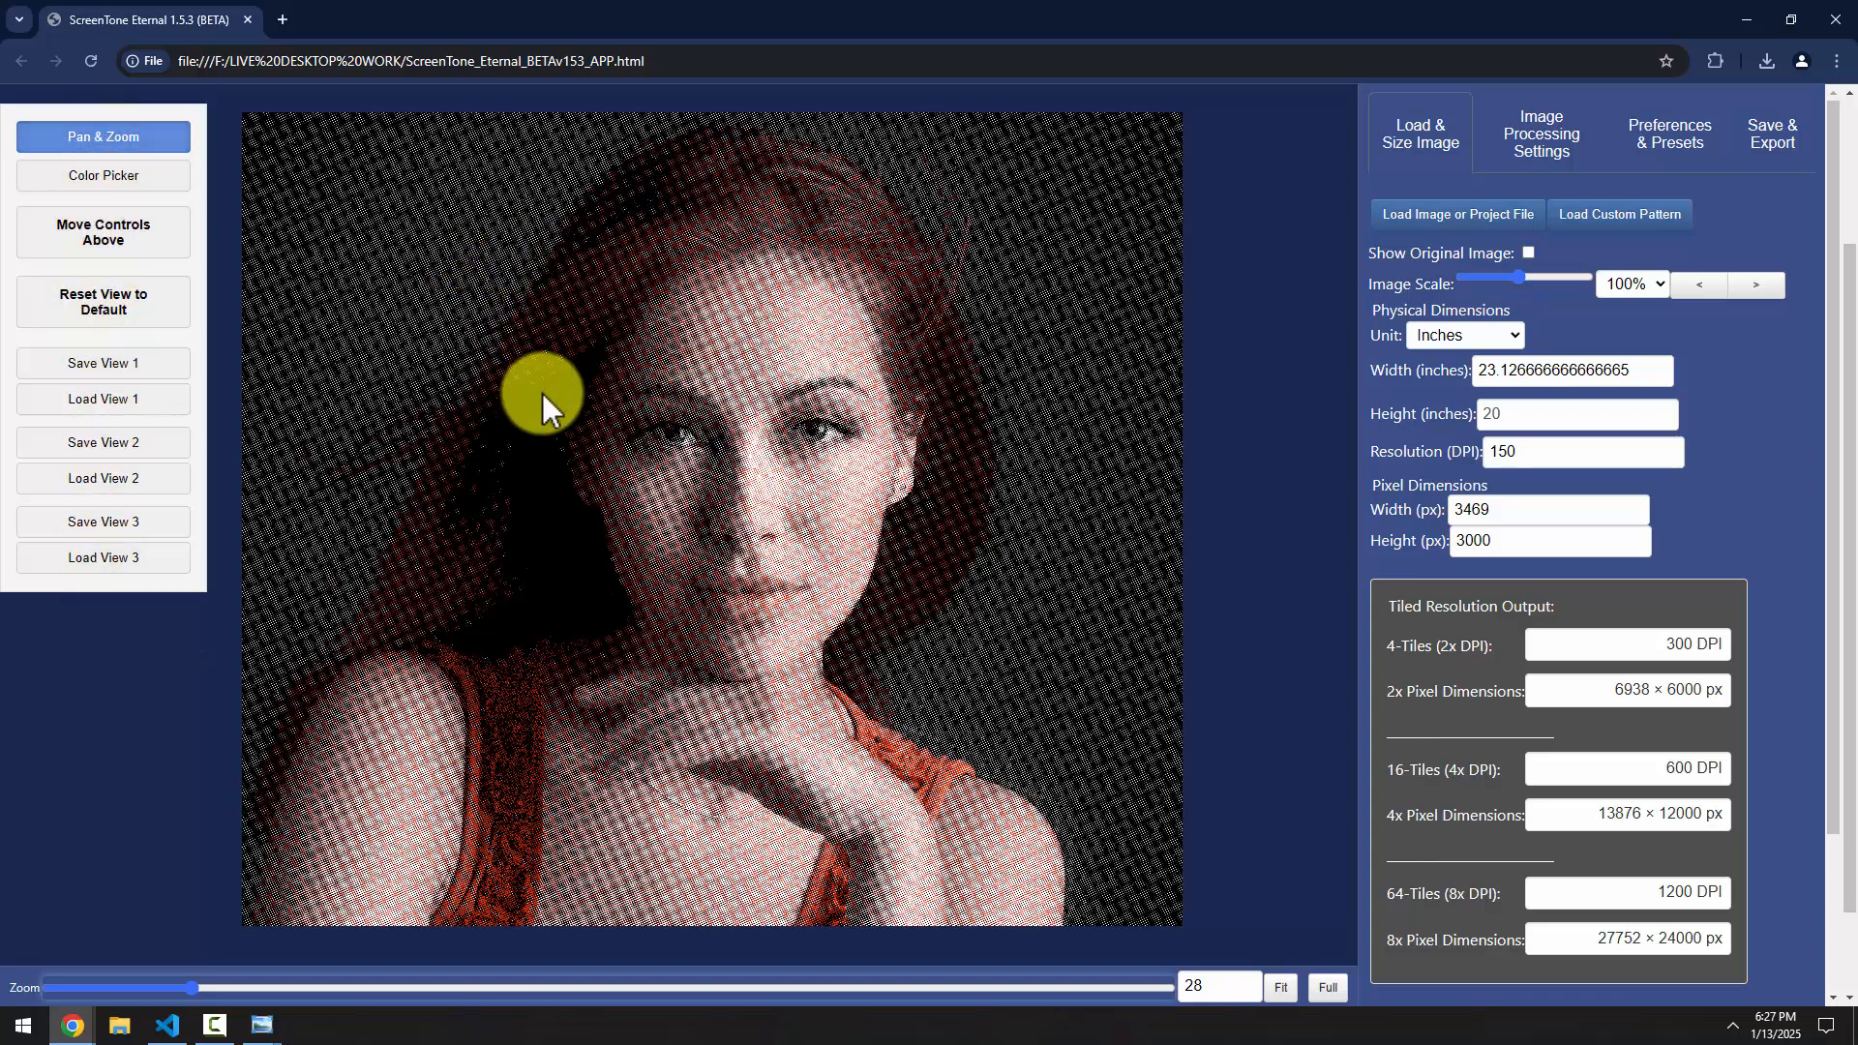
Pan the halftoned portrait inside its preview frame, and reset the view to default
{"action": "left_click", "coordinate": [707, 491]}
{"action": "left_click_drag", "start_coordinate": [746, 501], "coordinate": [660, 467]}
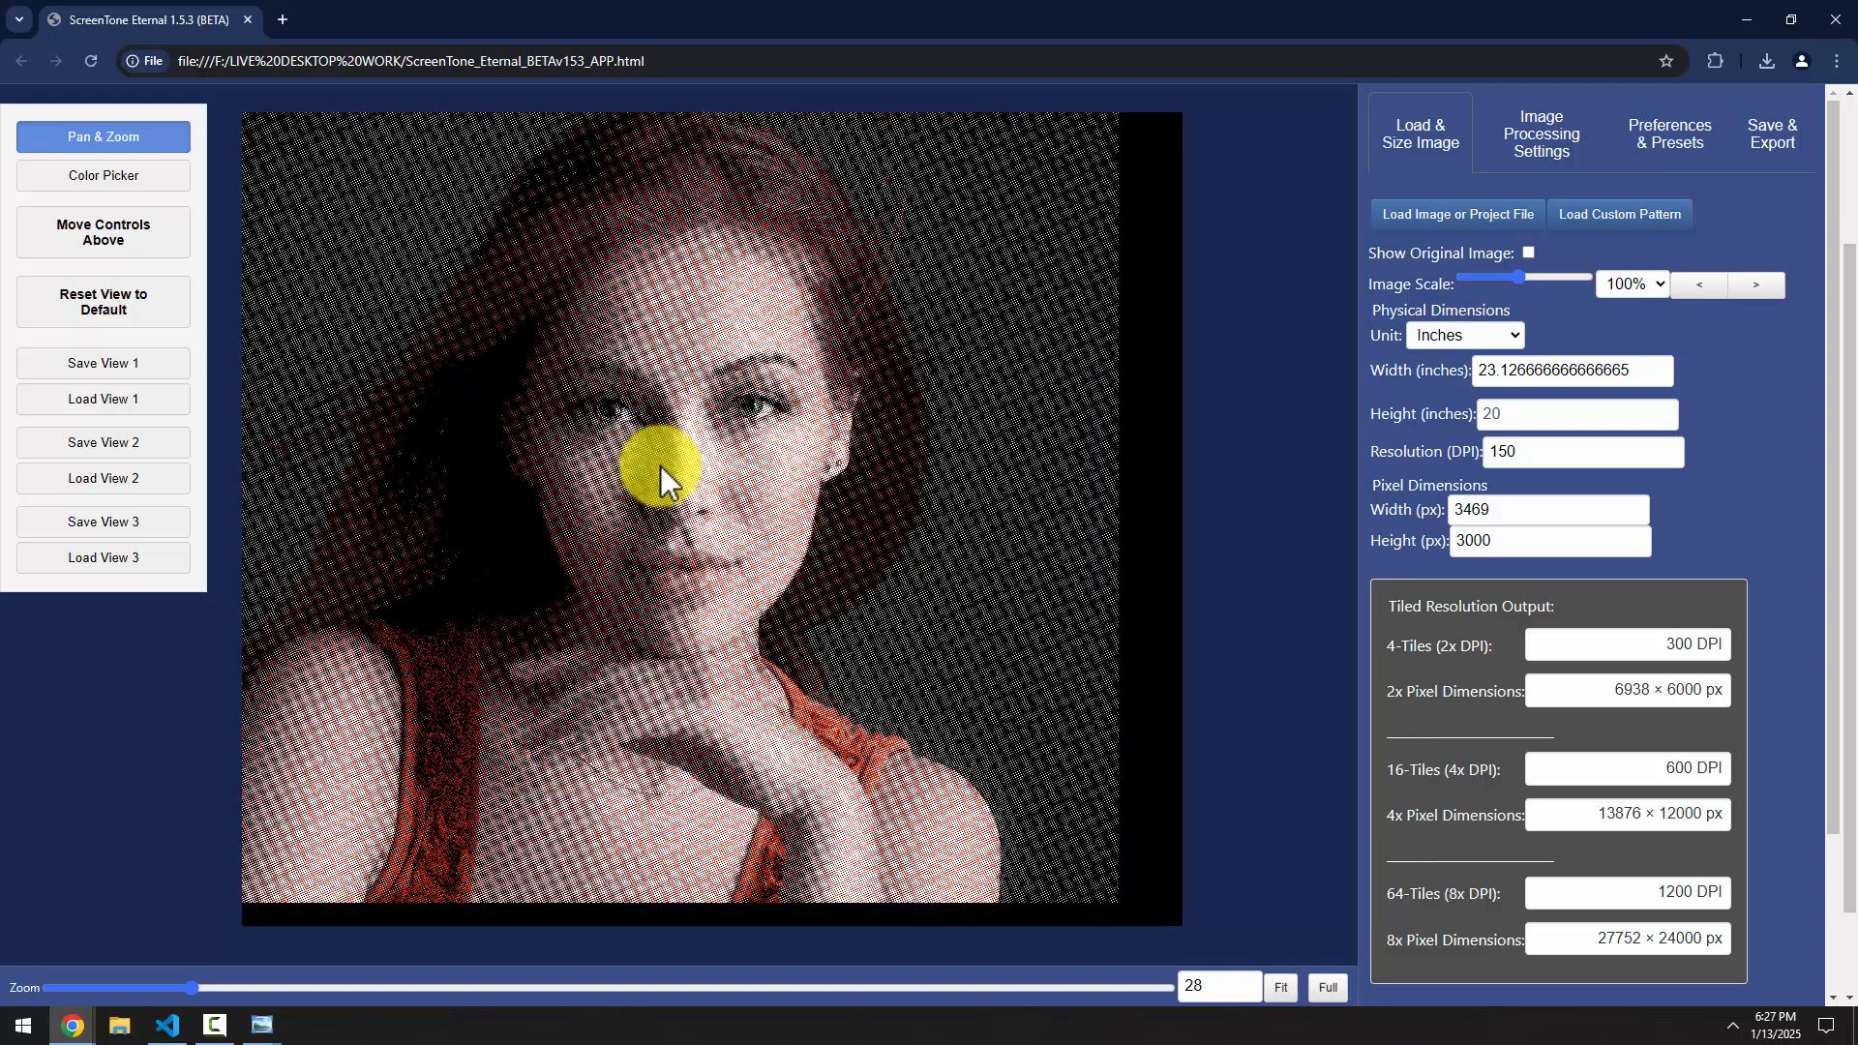
{"action": "double_click", "coordinate": [1521, 538]}
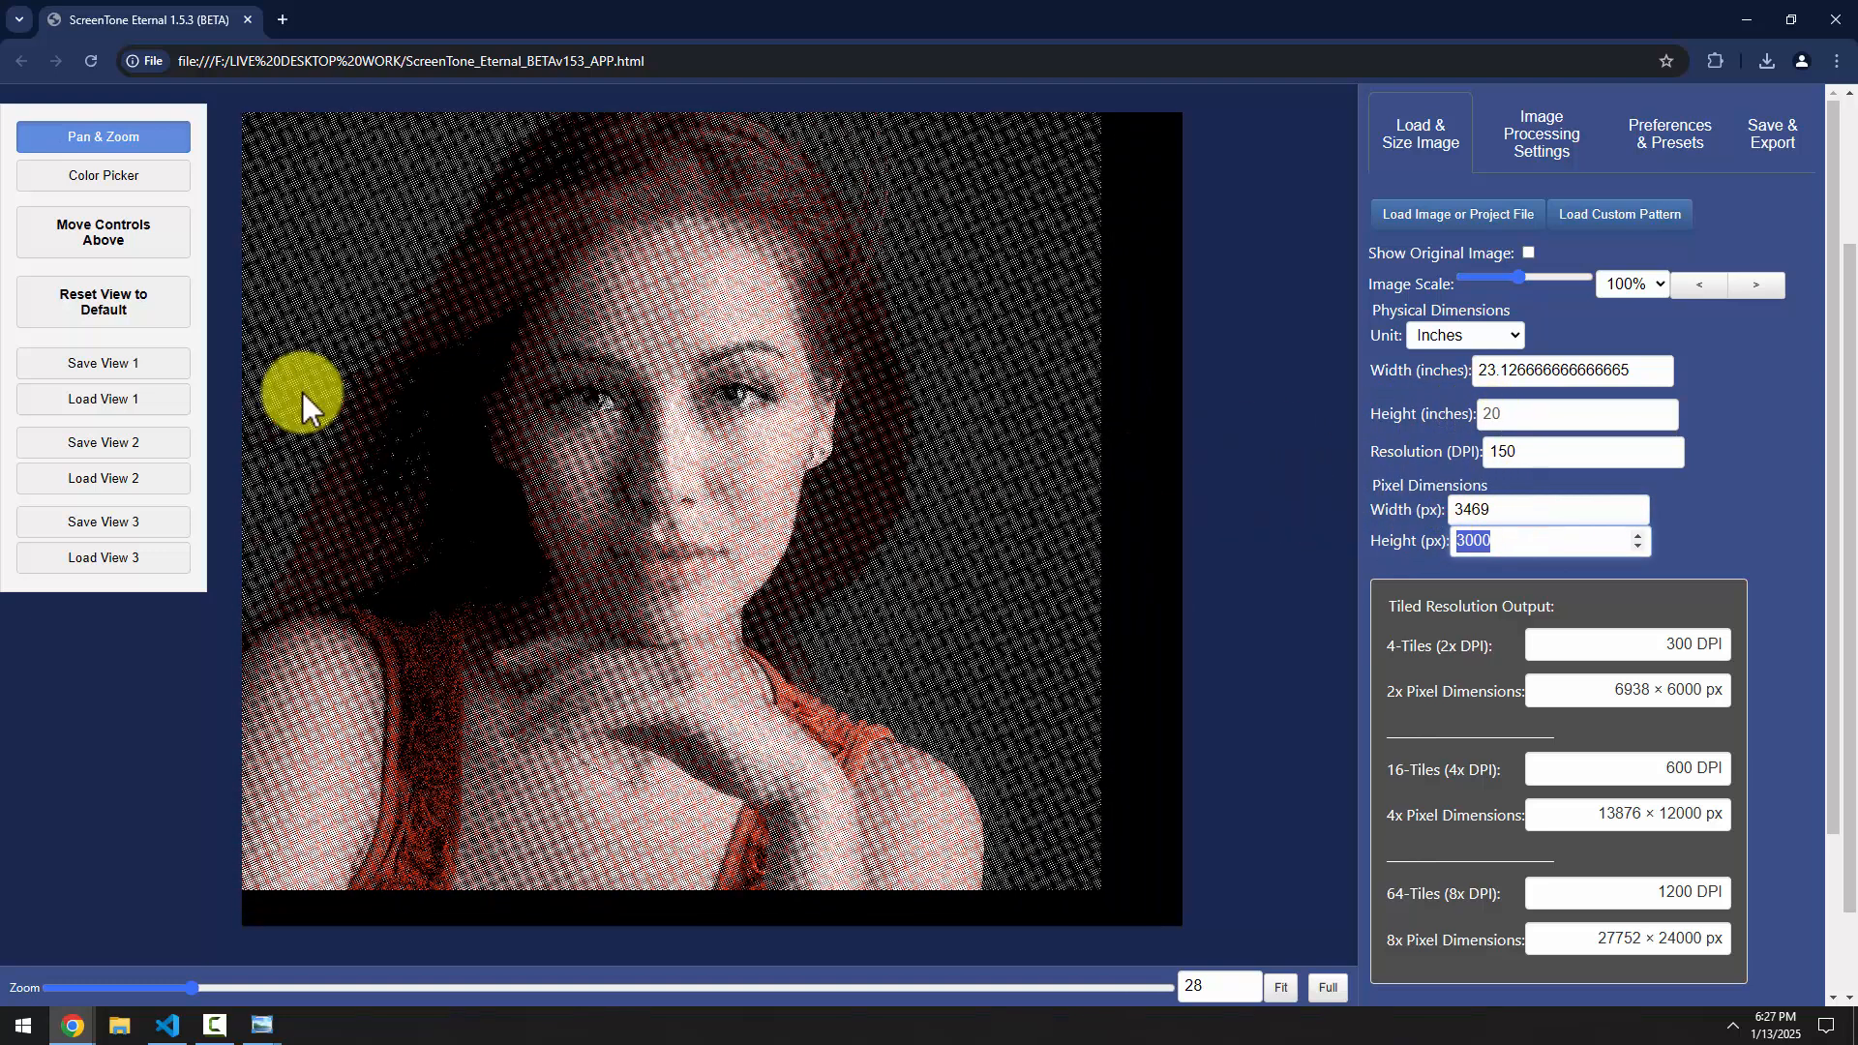
{"action": "left_click", "coordinate": [119, 307]}
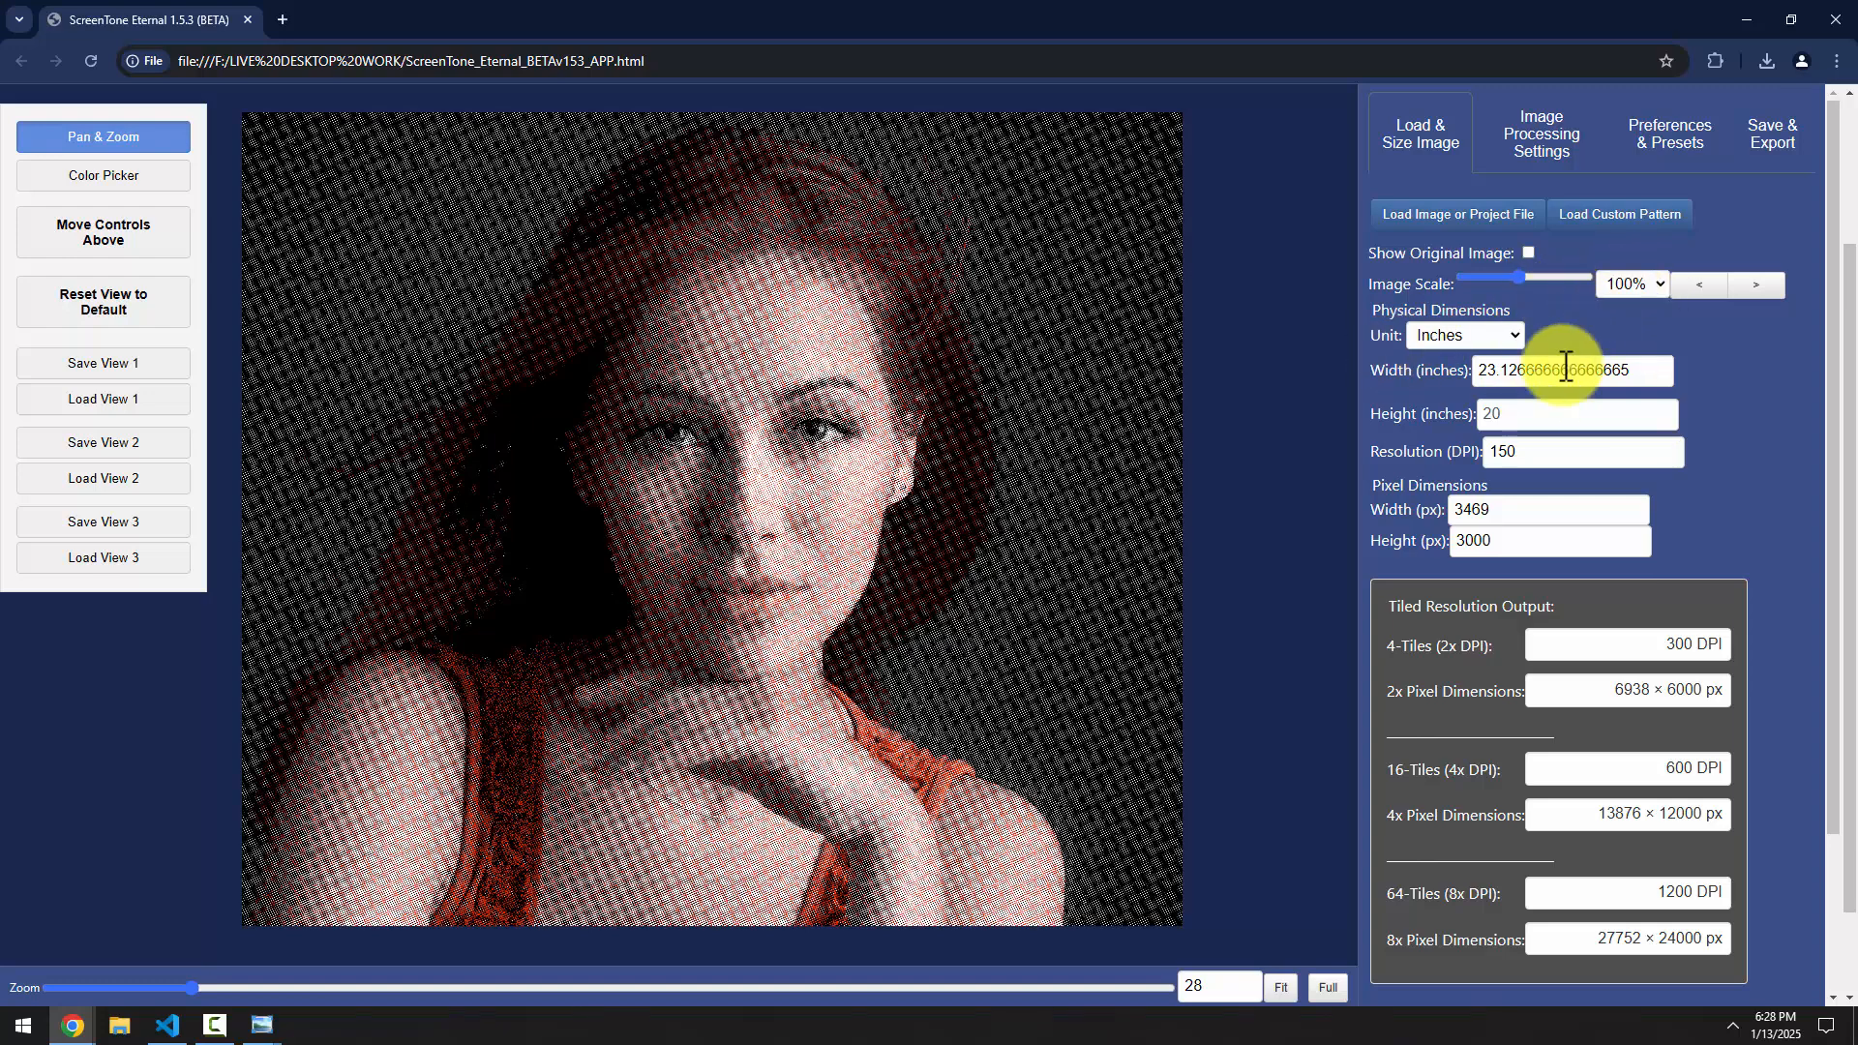
Examine the image's pixel dimensions, tiled resolution output and Lock Mode options
{"action": "double_click", "coordinate": [1509, 538]}
{"action": "left_click", "coordinate": [1498, 512]}
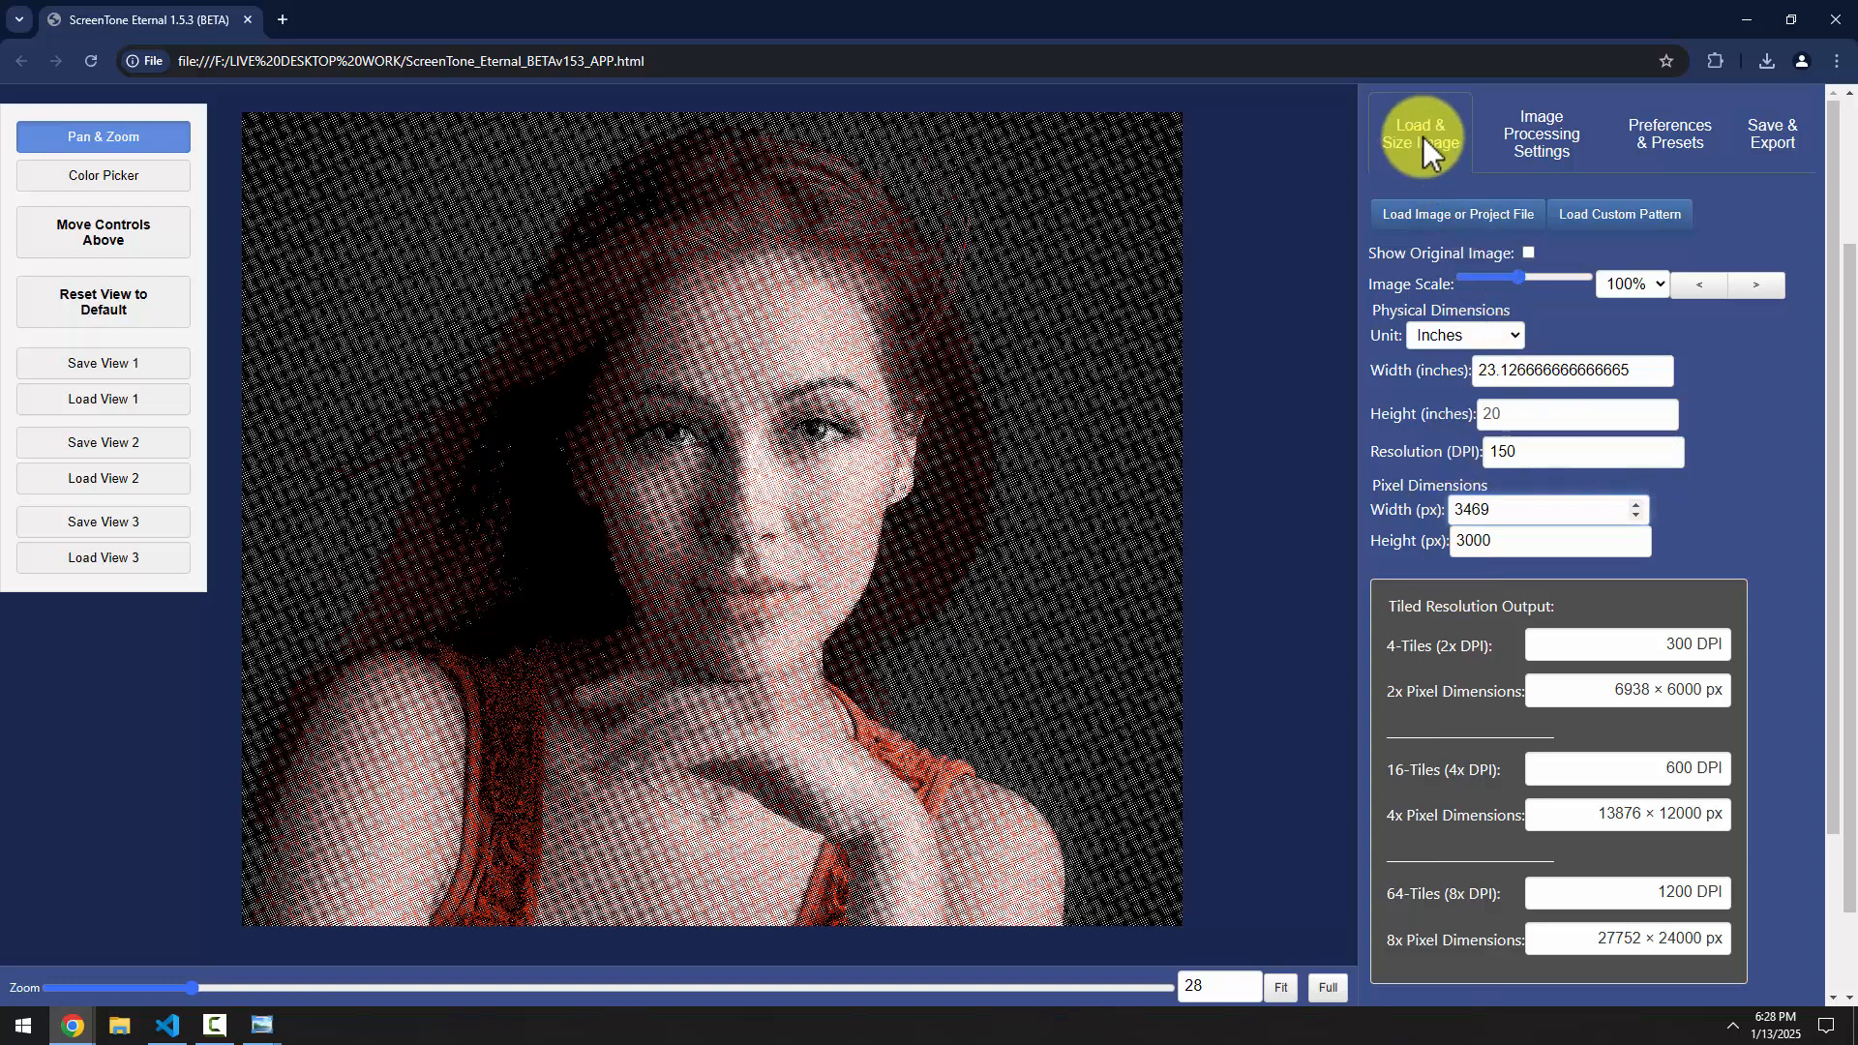
{"action": "scroll", "coordinate": [1828, 407], "scroll_direction": "down", "scroll_amount": 1}
{"action": "right_click", "coordinate": [1834, 422]}
{"action": "left_click", "coordinate": [1828, 377]}
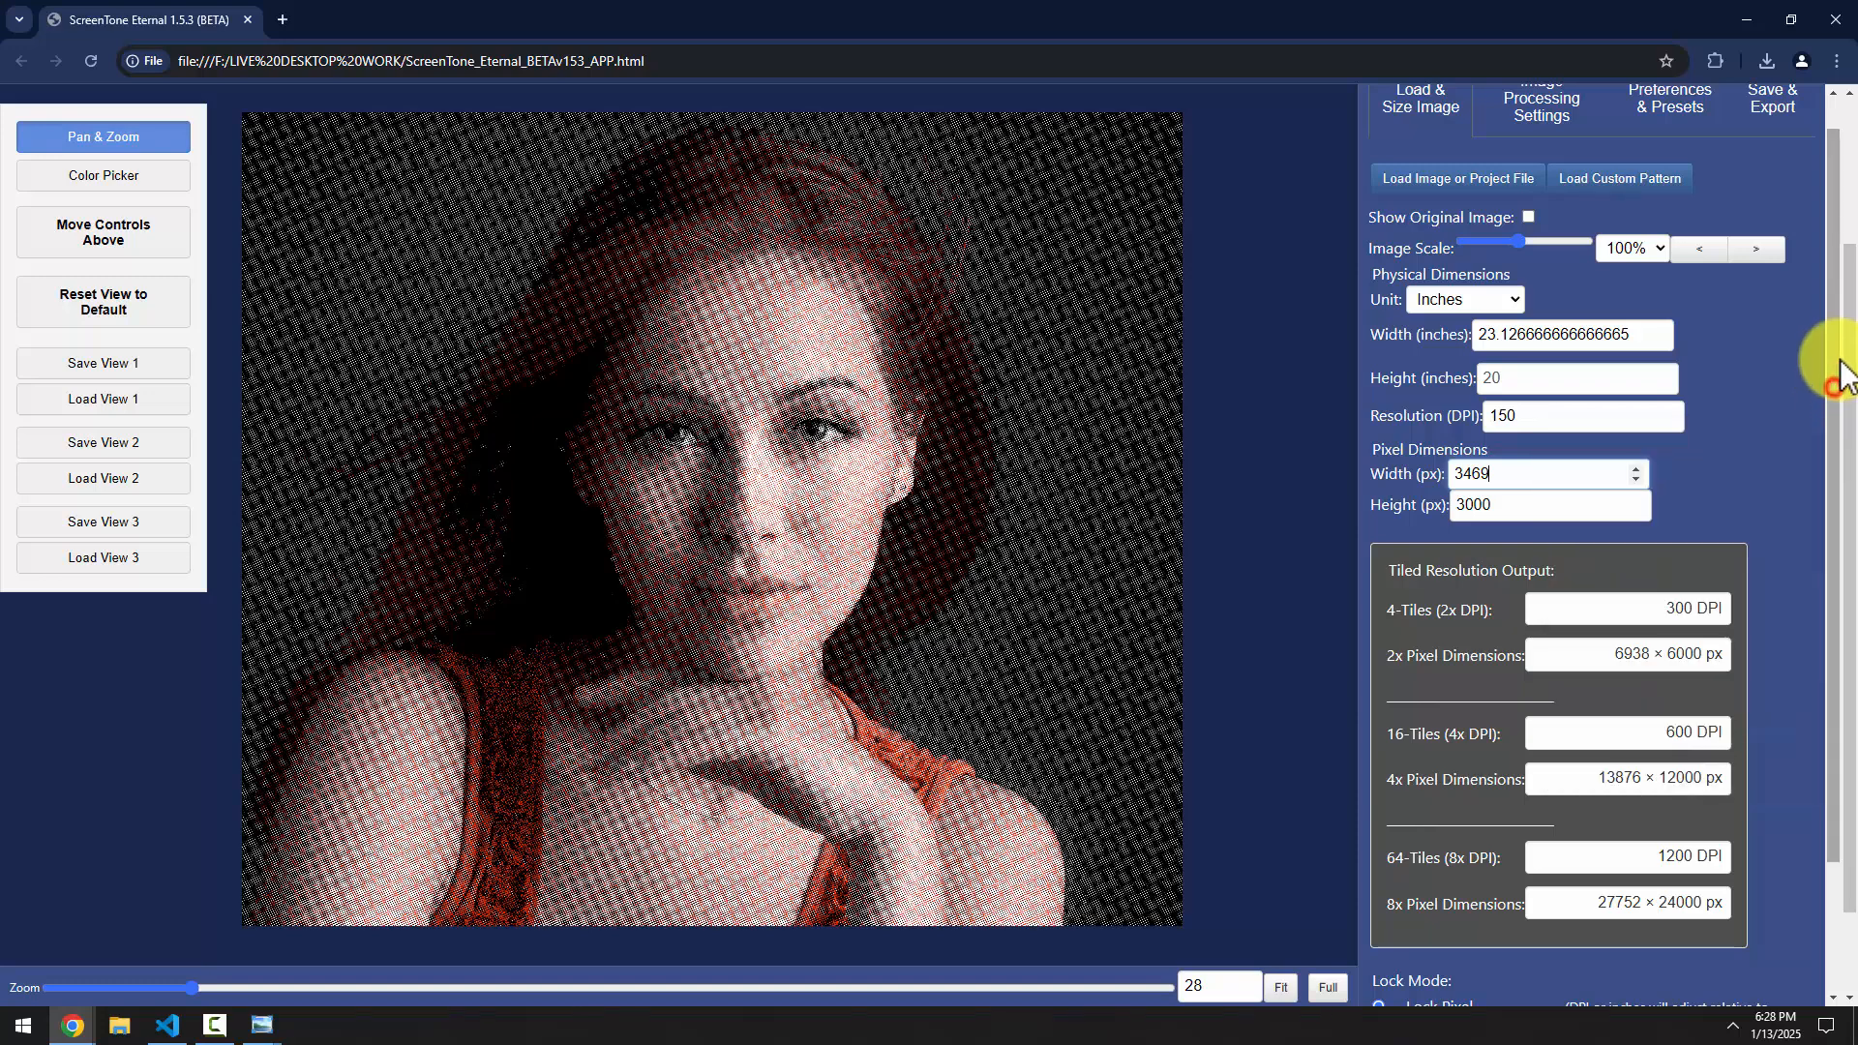
{"action": "scroll", "coordinate": [1814, 465], "scroll_direction": "down", "scroll_amount": 2}
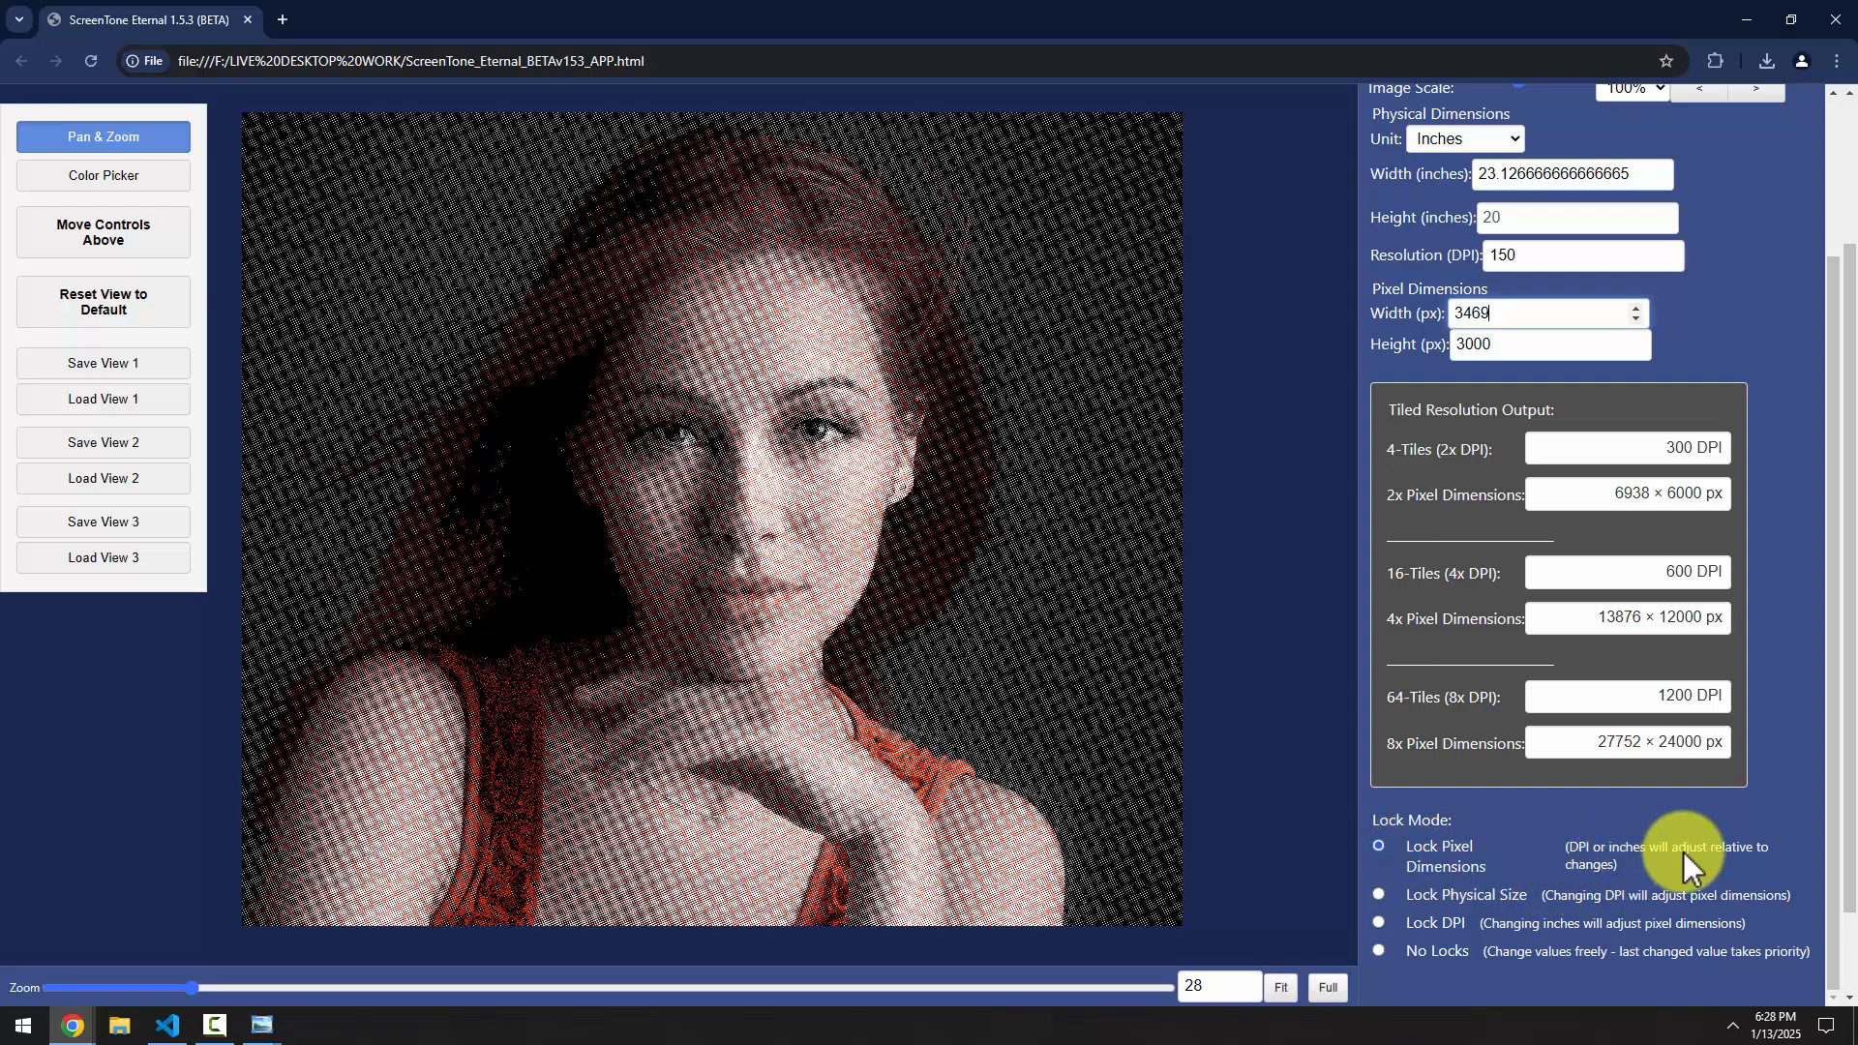
{"action": "scroll", "coordinate": [1819, 426], "scroll_direction": "up", "scroll_amount": 2}
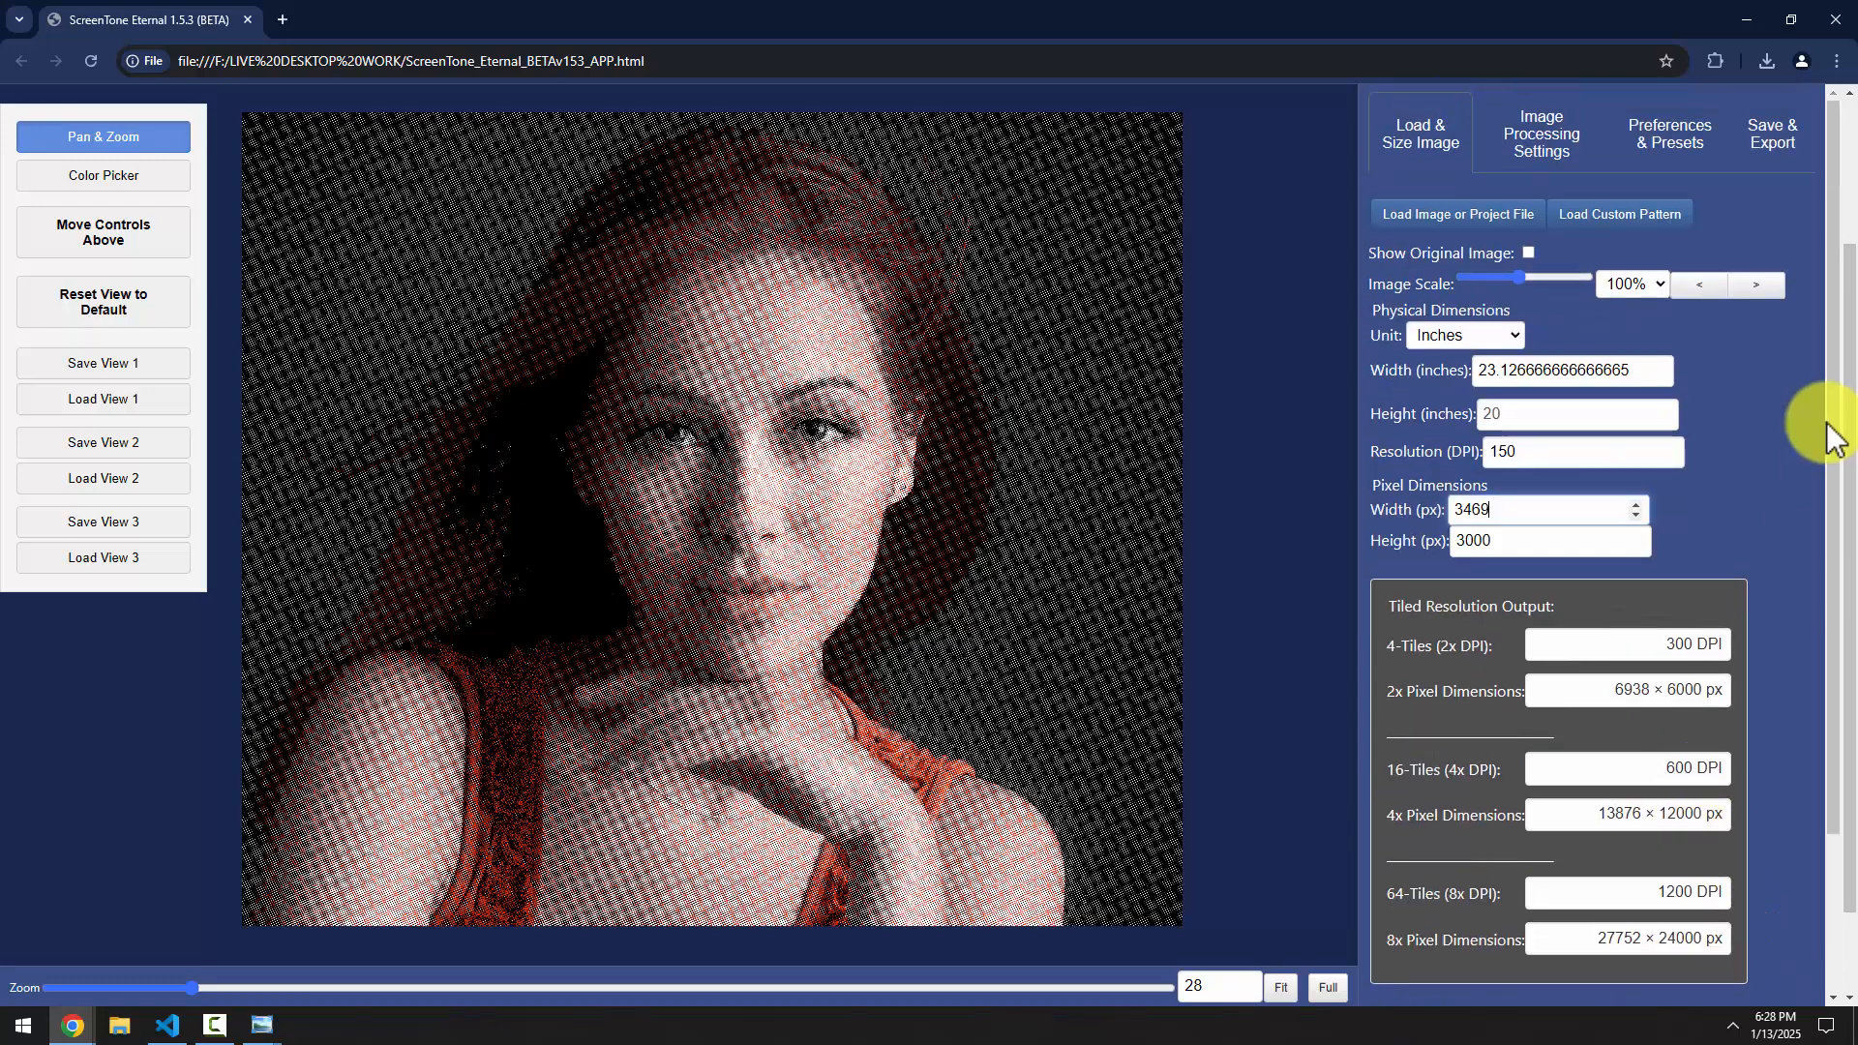
Set the image width to 10 inches and switch the Lock Mode to Lock Physical Size
{"action": "double_click", "coordinate": [1530, 366]}
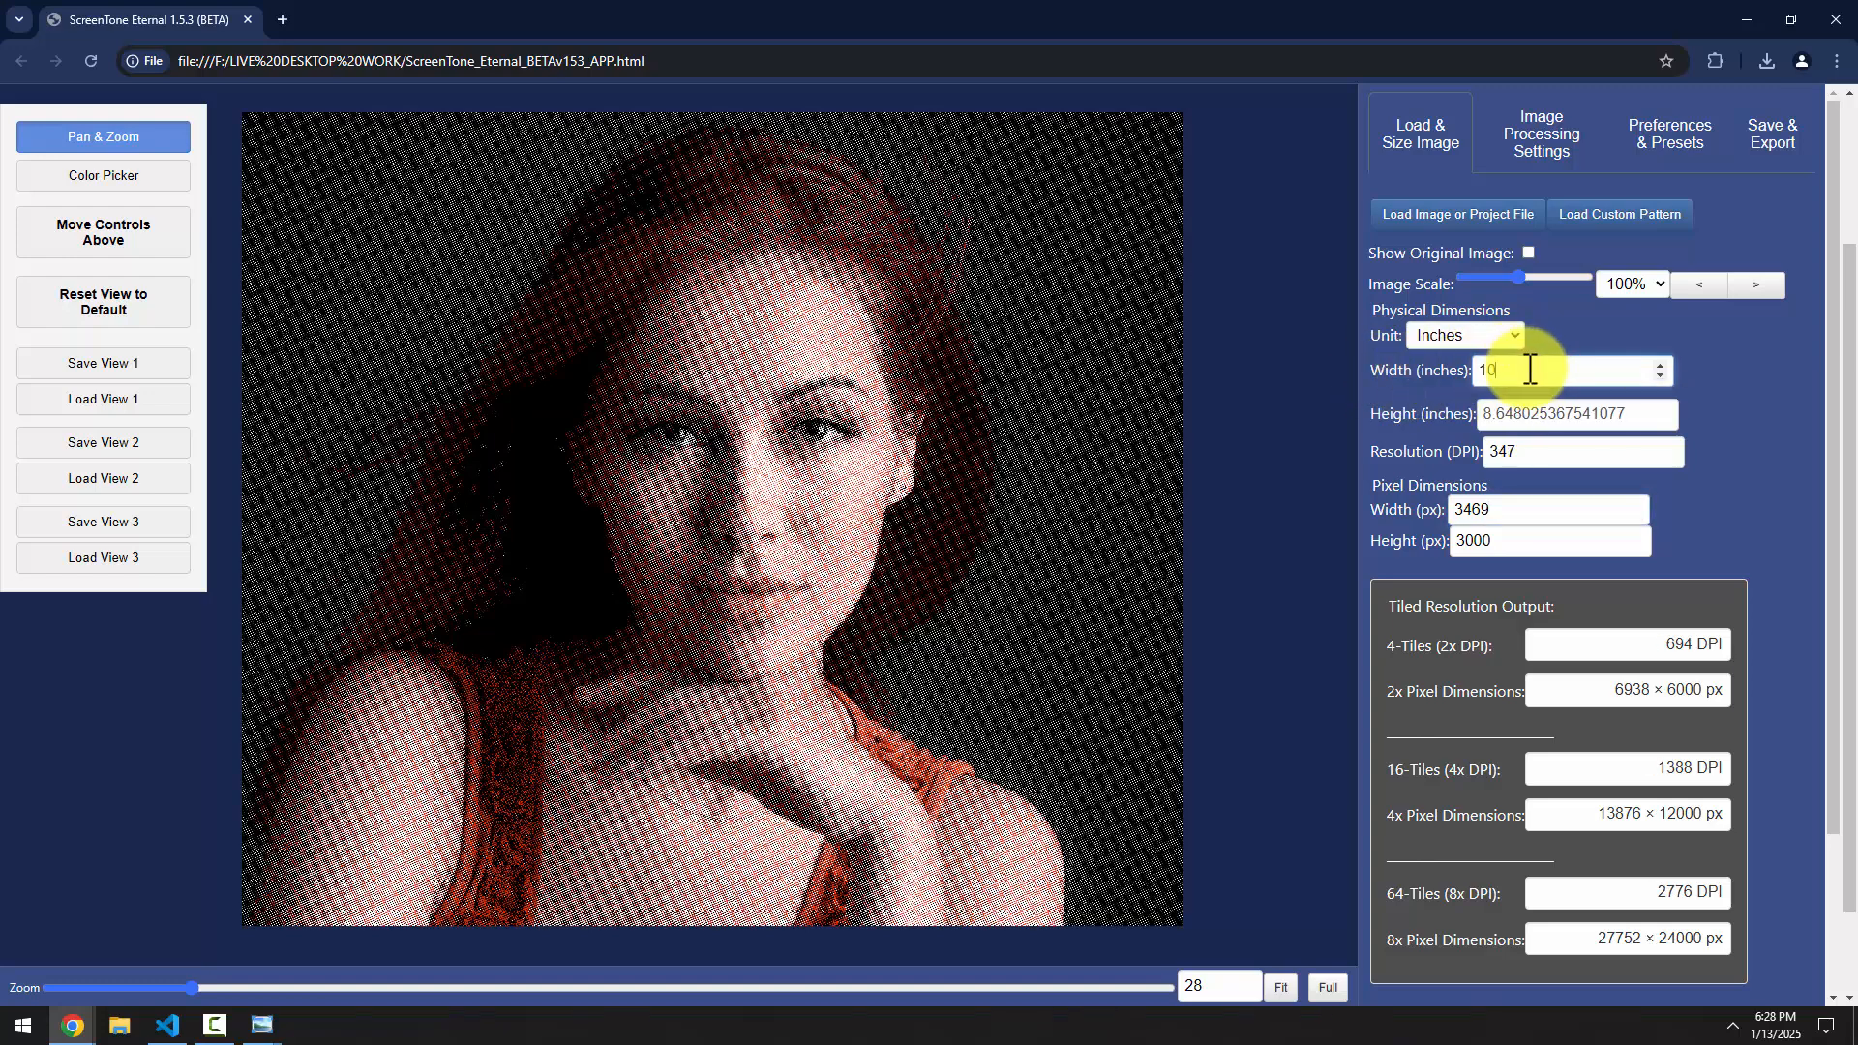
{"action": "left_click", "coordinate": [1539, 446]}
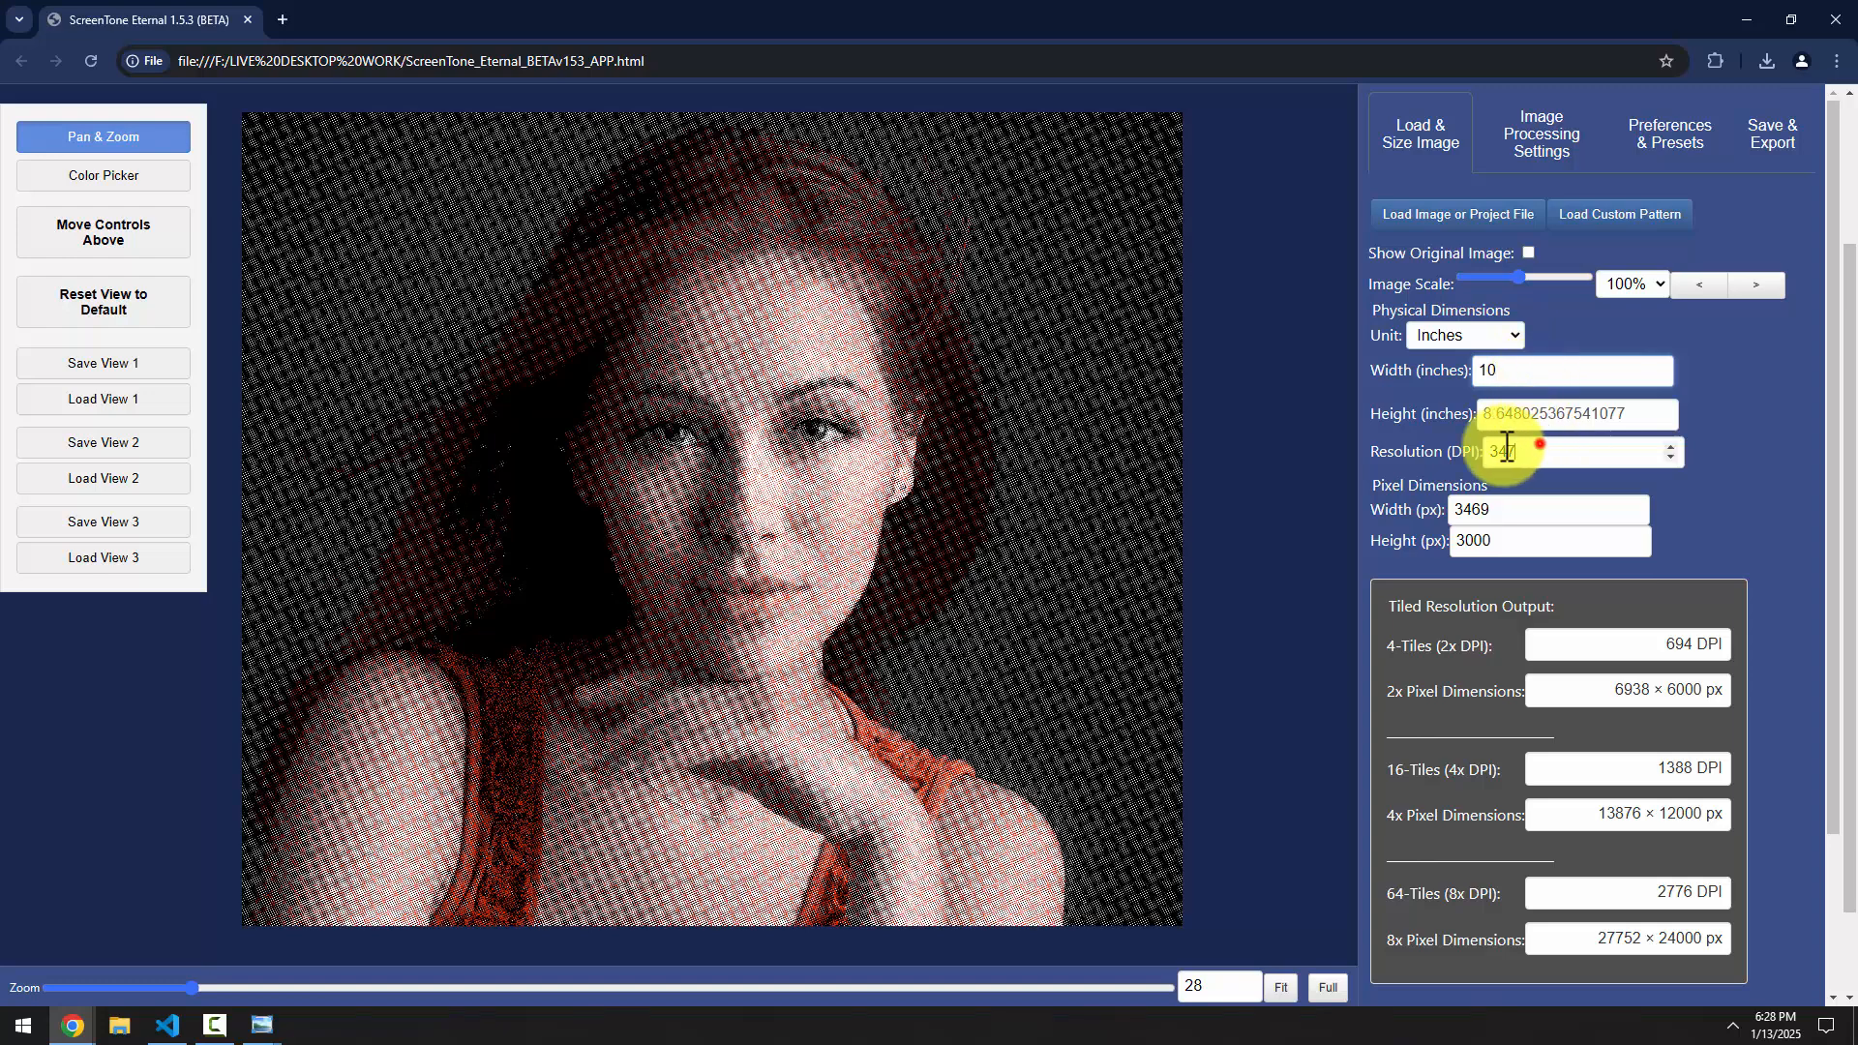
{"action": "left_click", "coordinate": [1513, 516]}
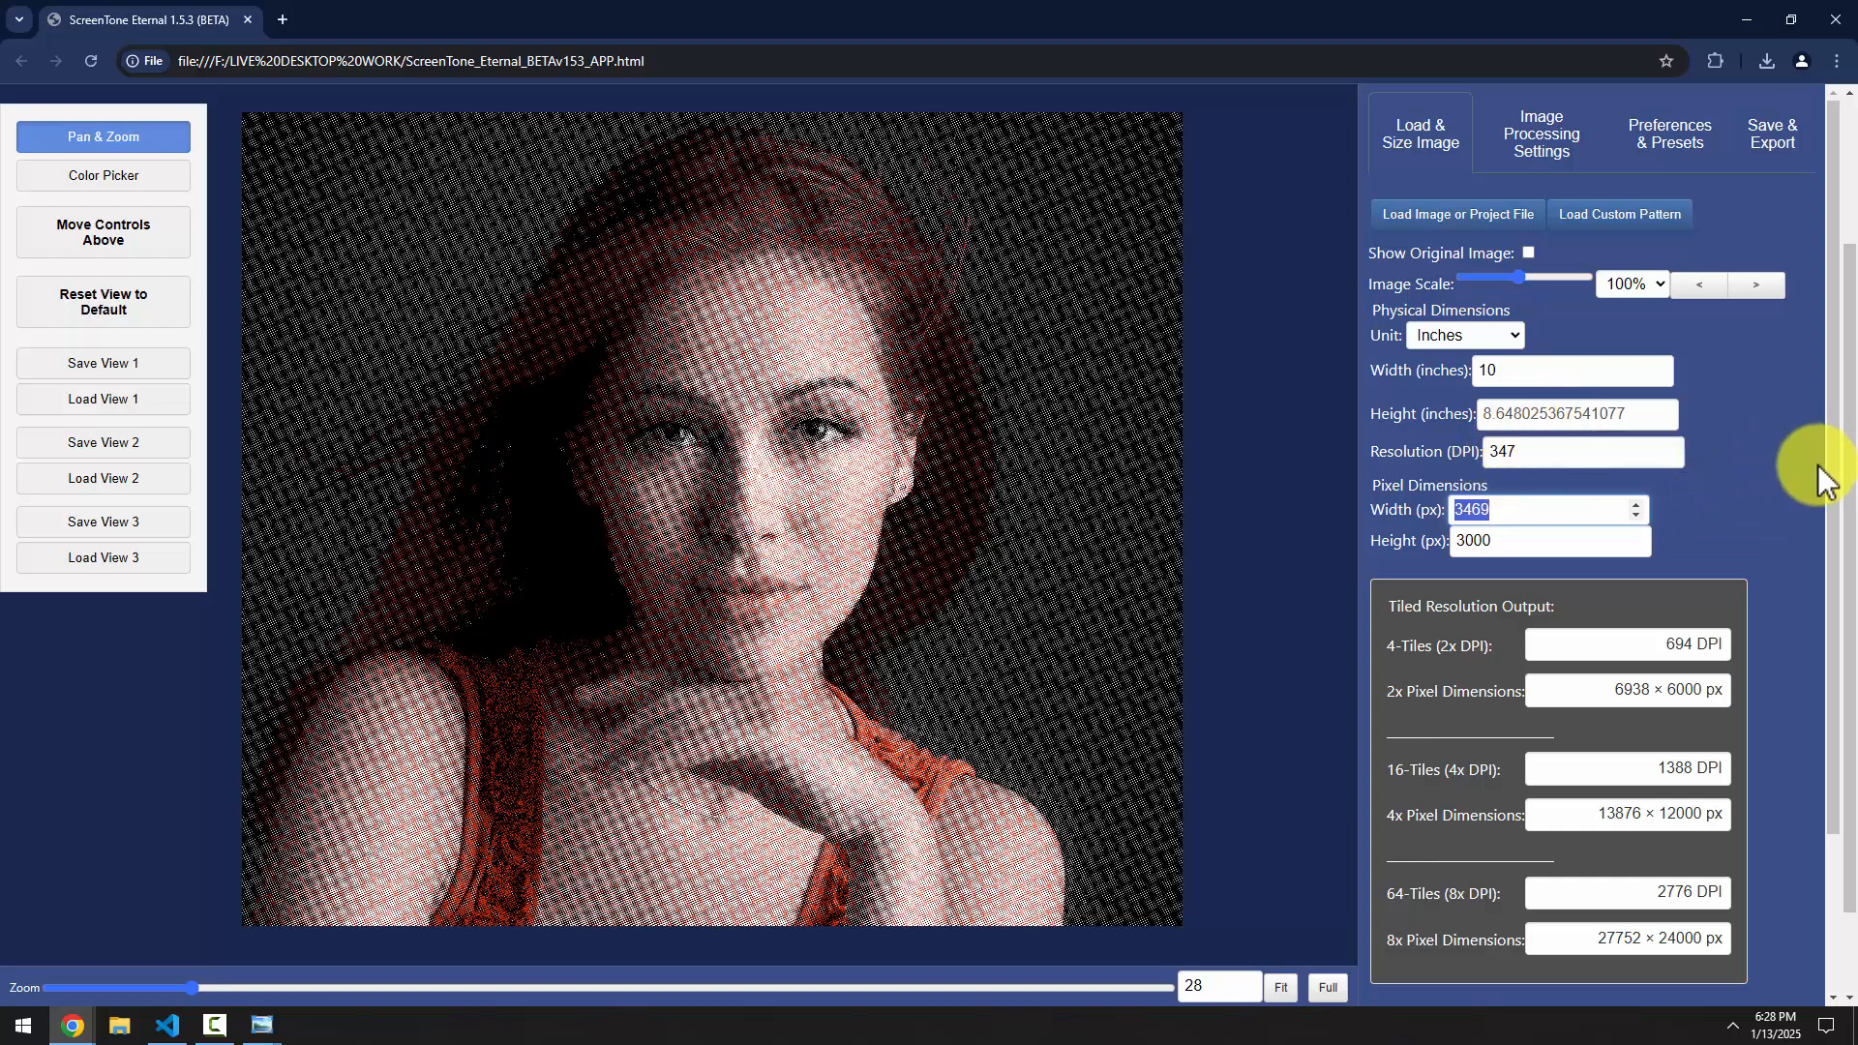
{"action": "scroll", "coordinate": [1823, 600], "scroll_direction": "down", "scroll_amount": 2}
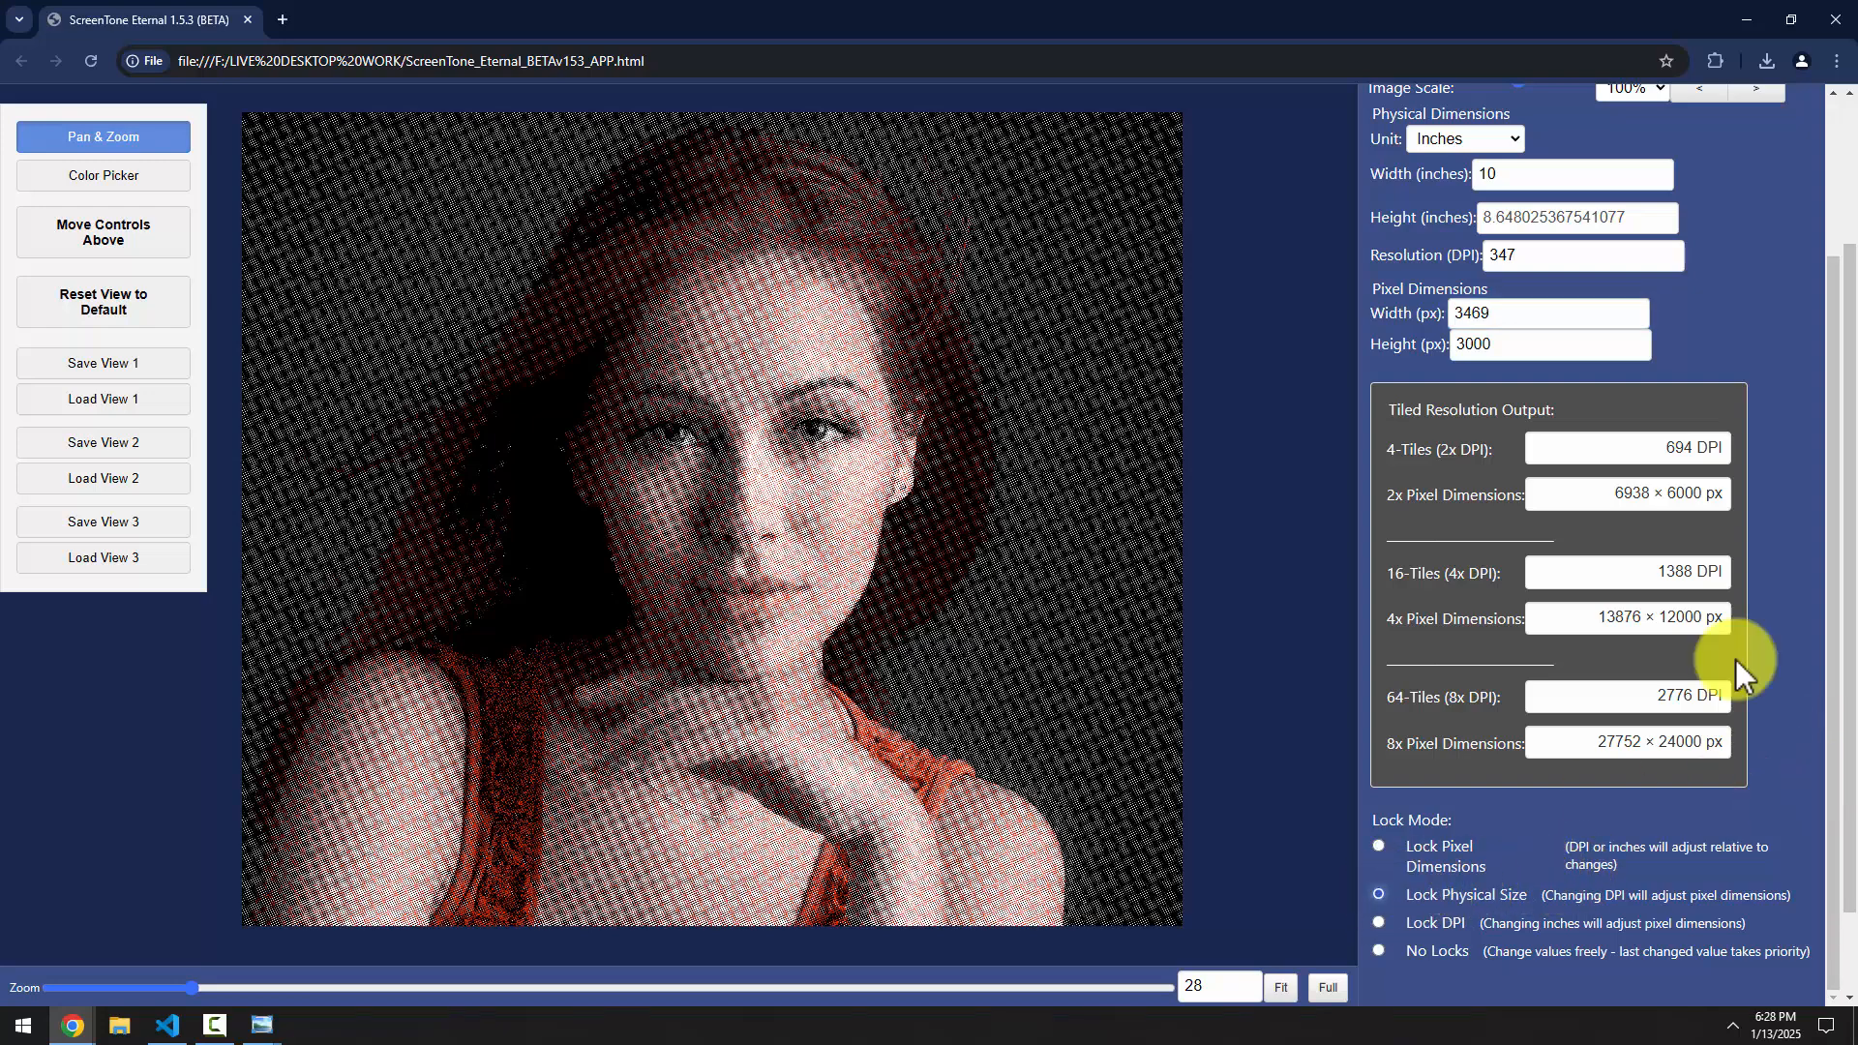
Set the resolution to 150 DPI, pan the halftoned portrait to check it, and reset the view to default
{"action": "scroll", "coordinate": [1796, 379], "scroll_direction": "up", "scroll_amount": 2}
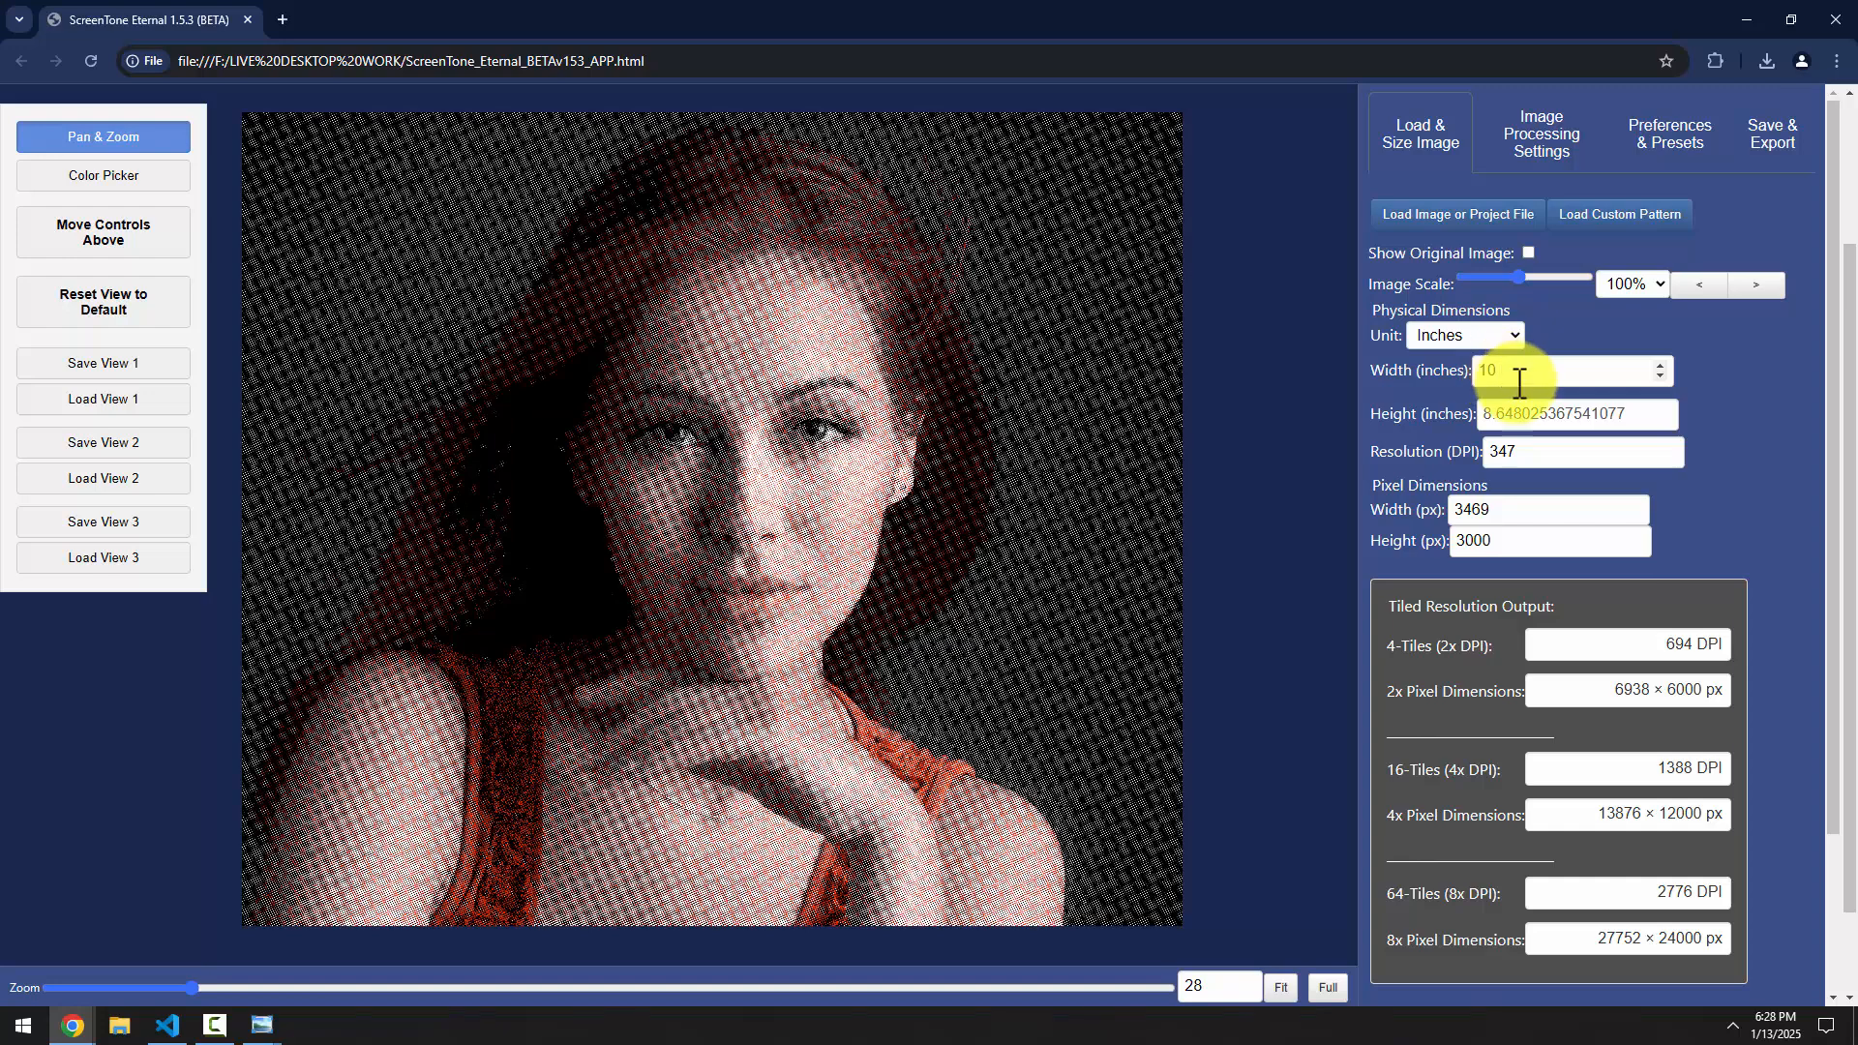
{"action": "double_click", "coordinate": [1546, 452]}
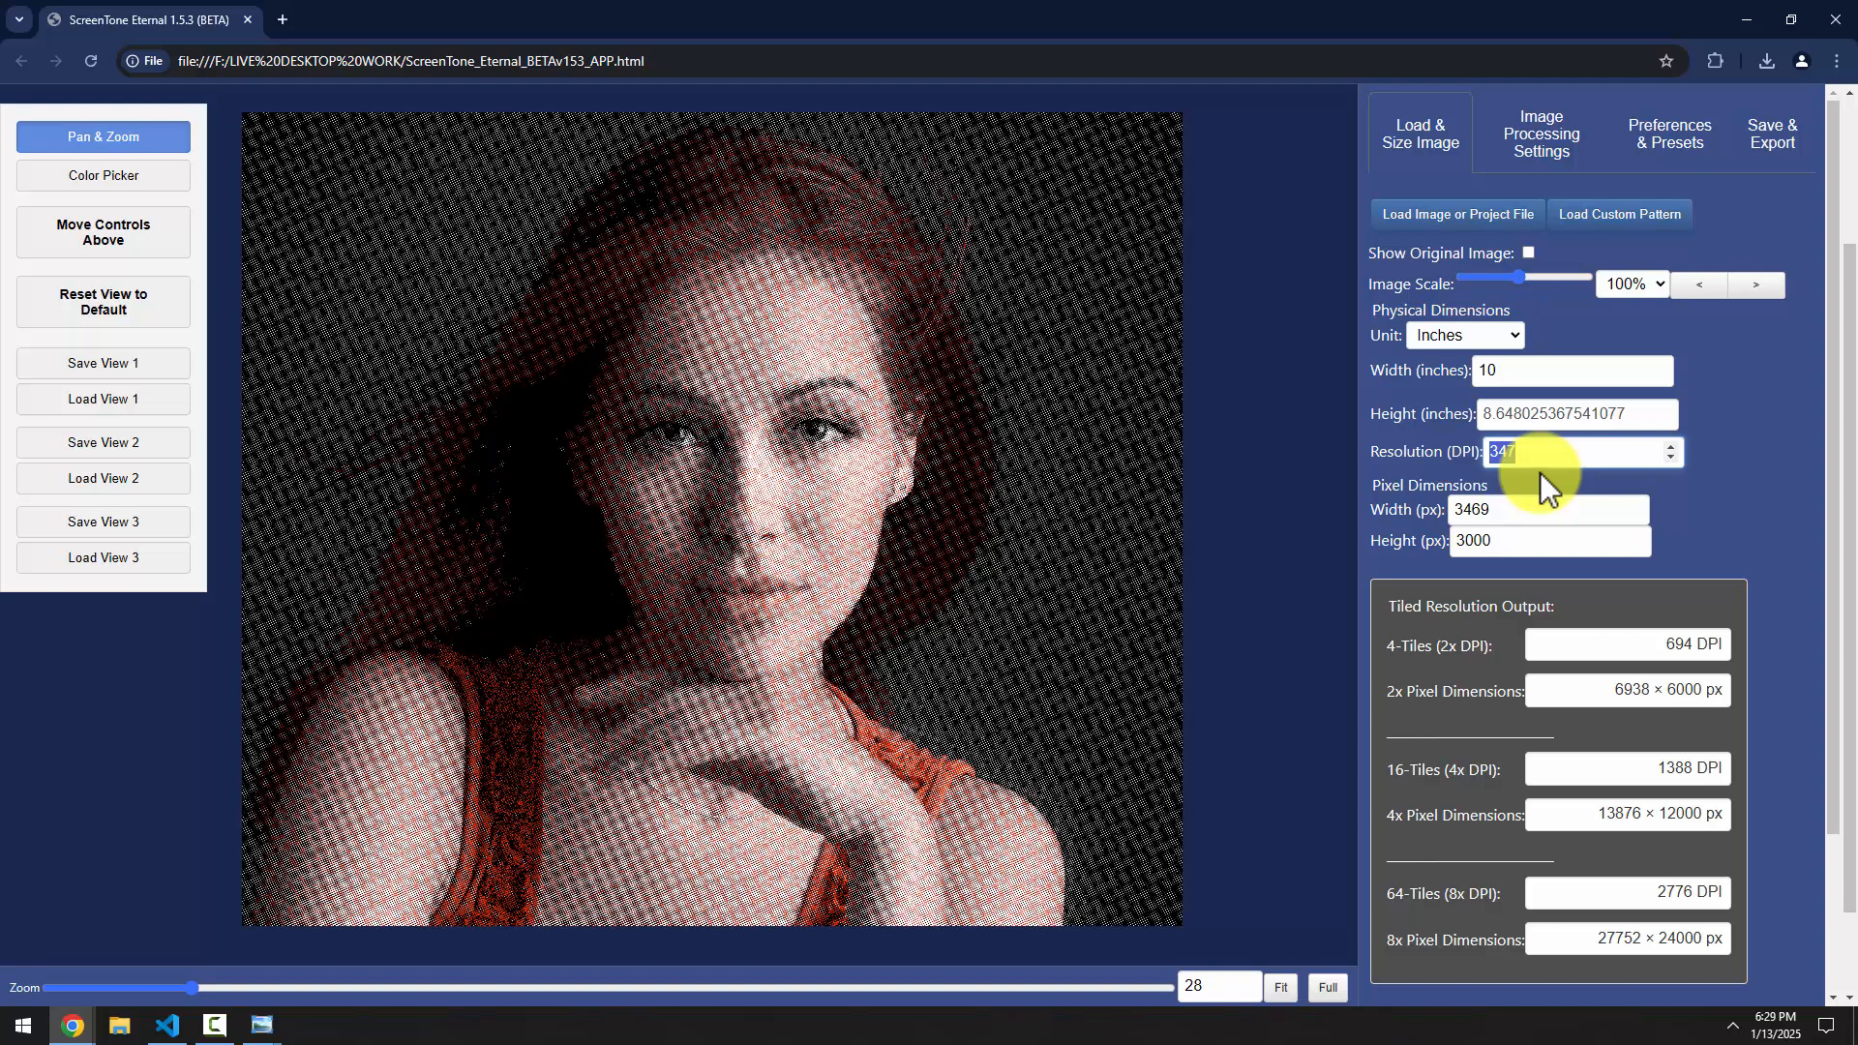
{"action": "type", "text": "150"}
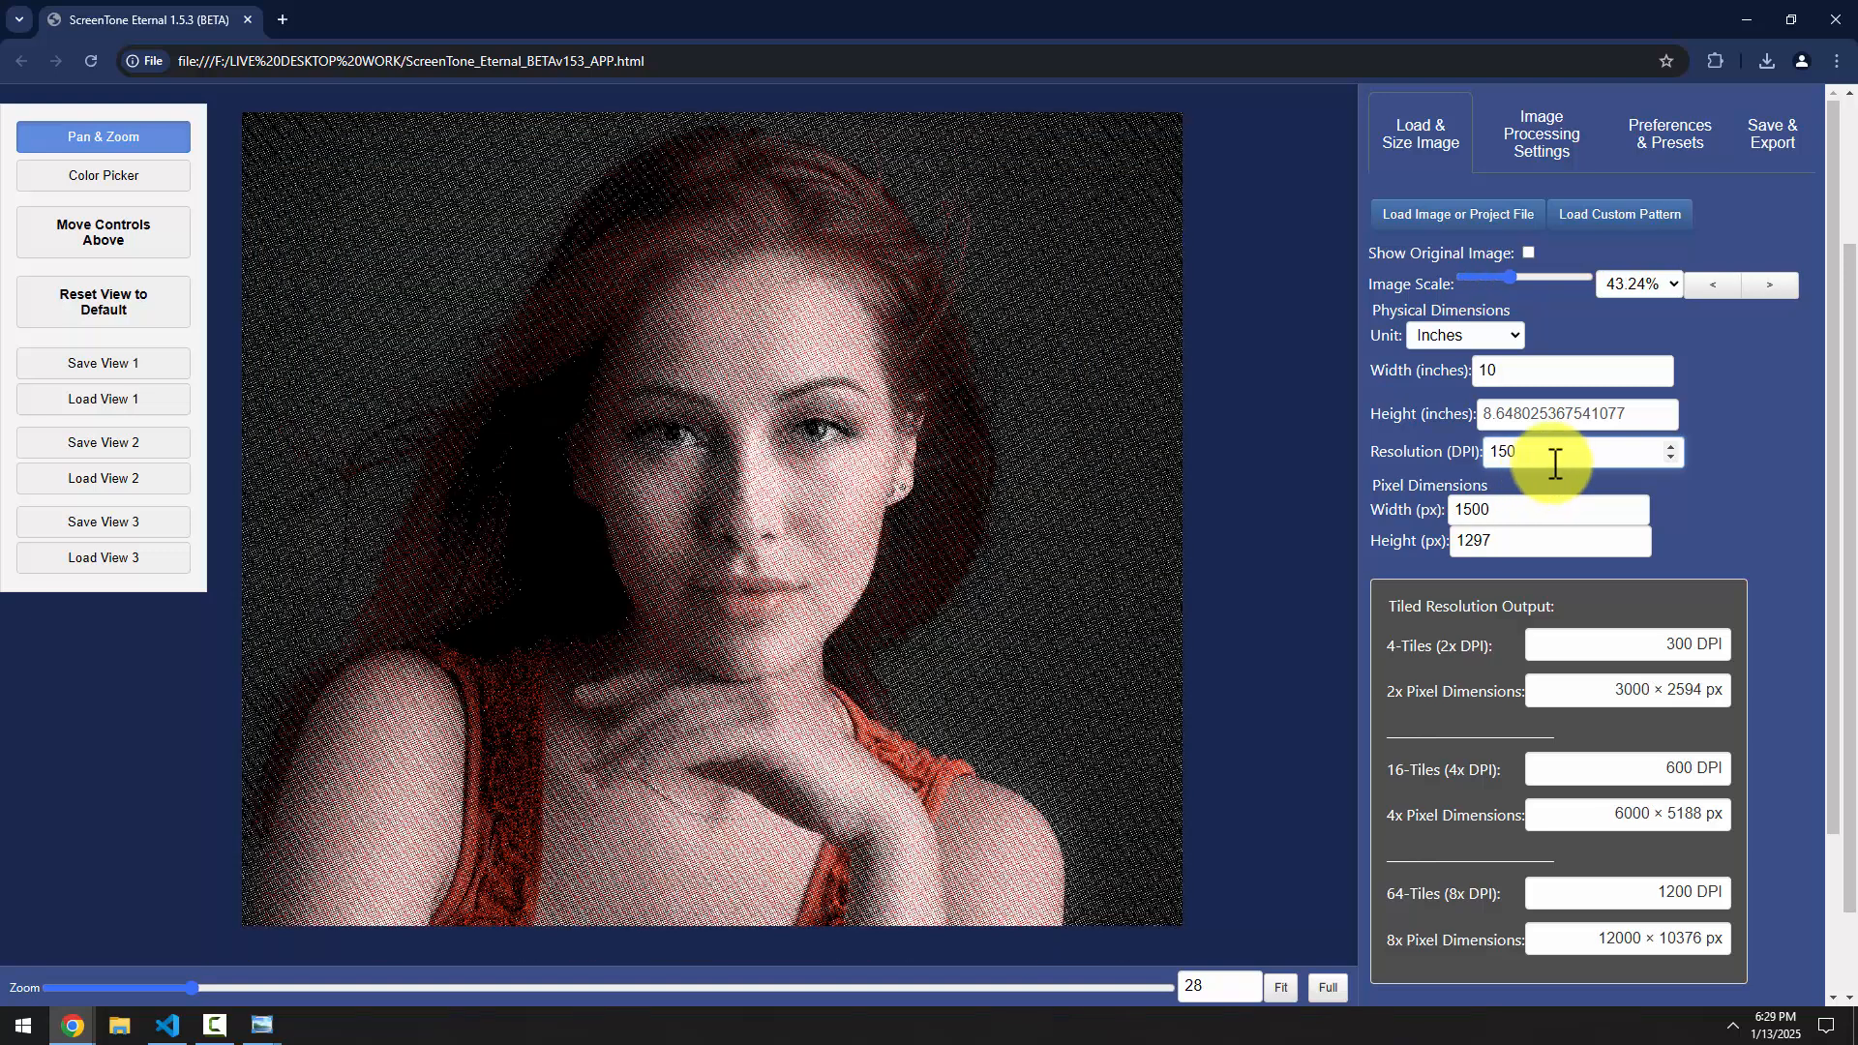
{"action": "left_click", "coordinate": [739, 481]}
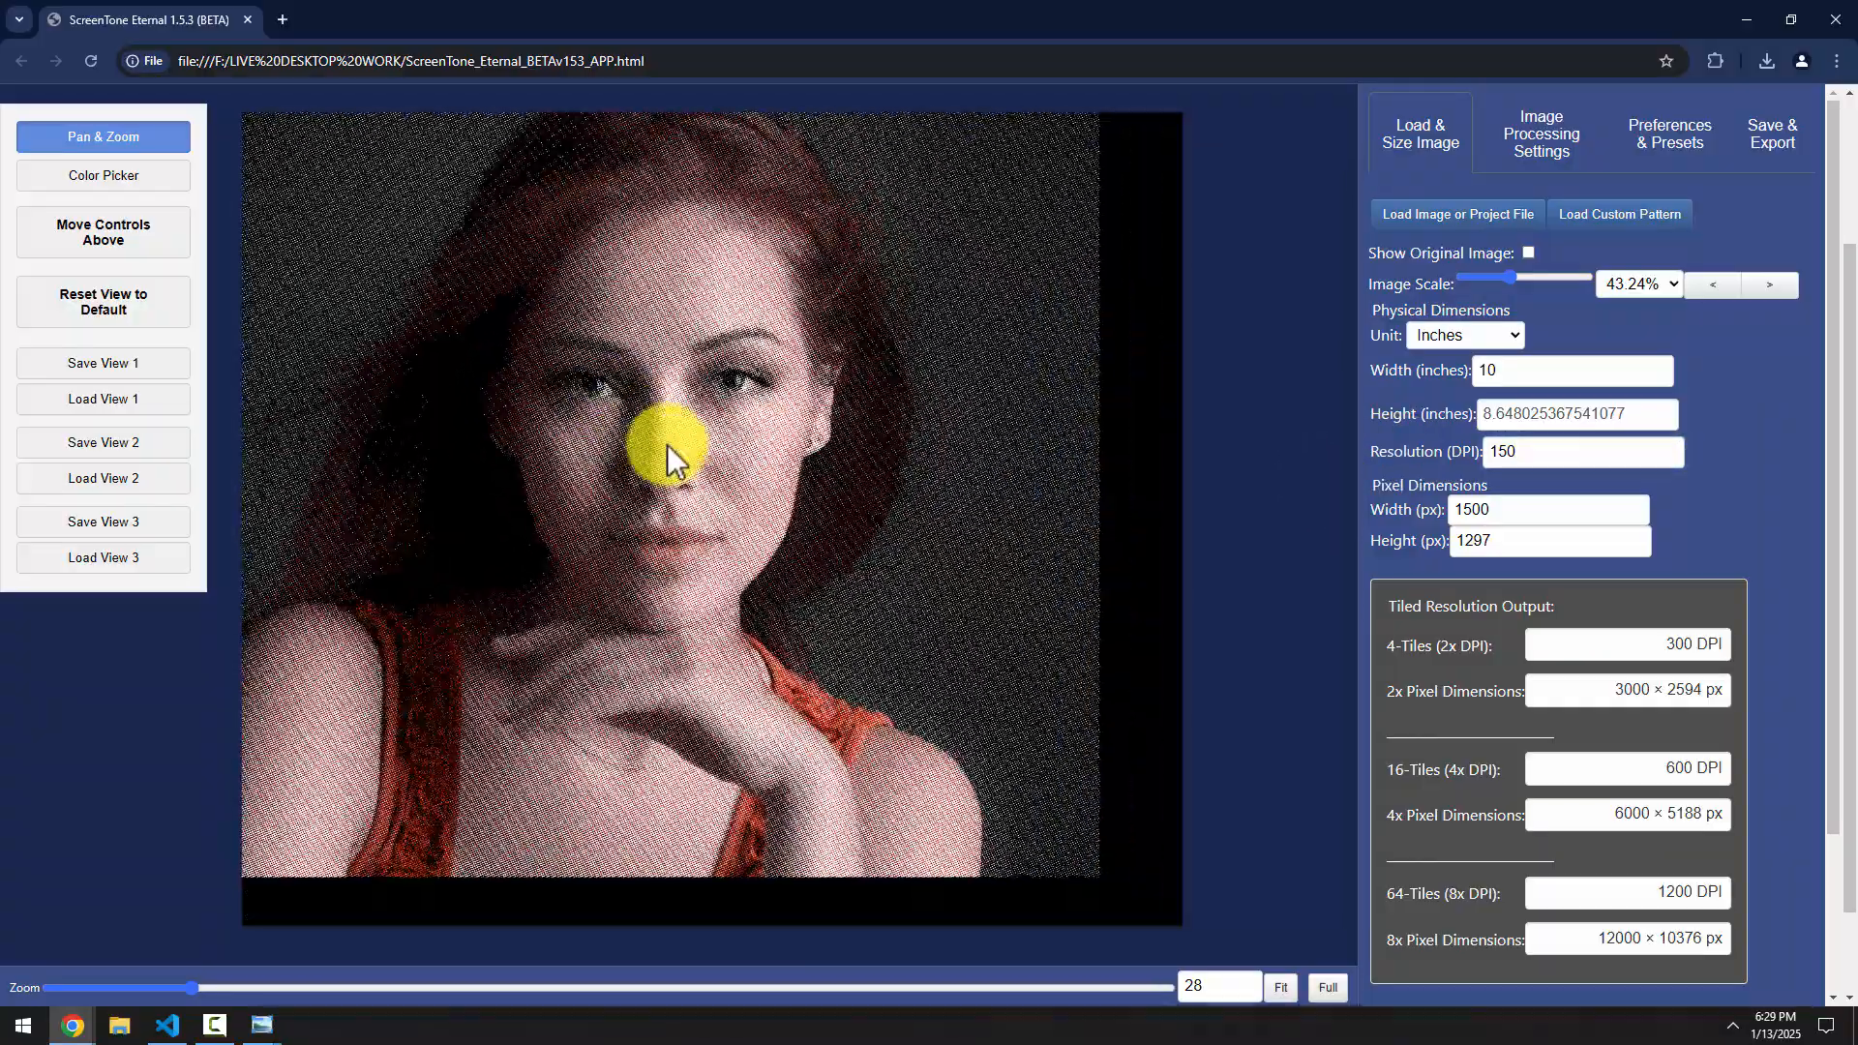
{"action": "left_click_drag", "start_coordinate": [666, 444], "coordinate": [723, 480]}
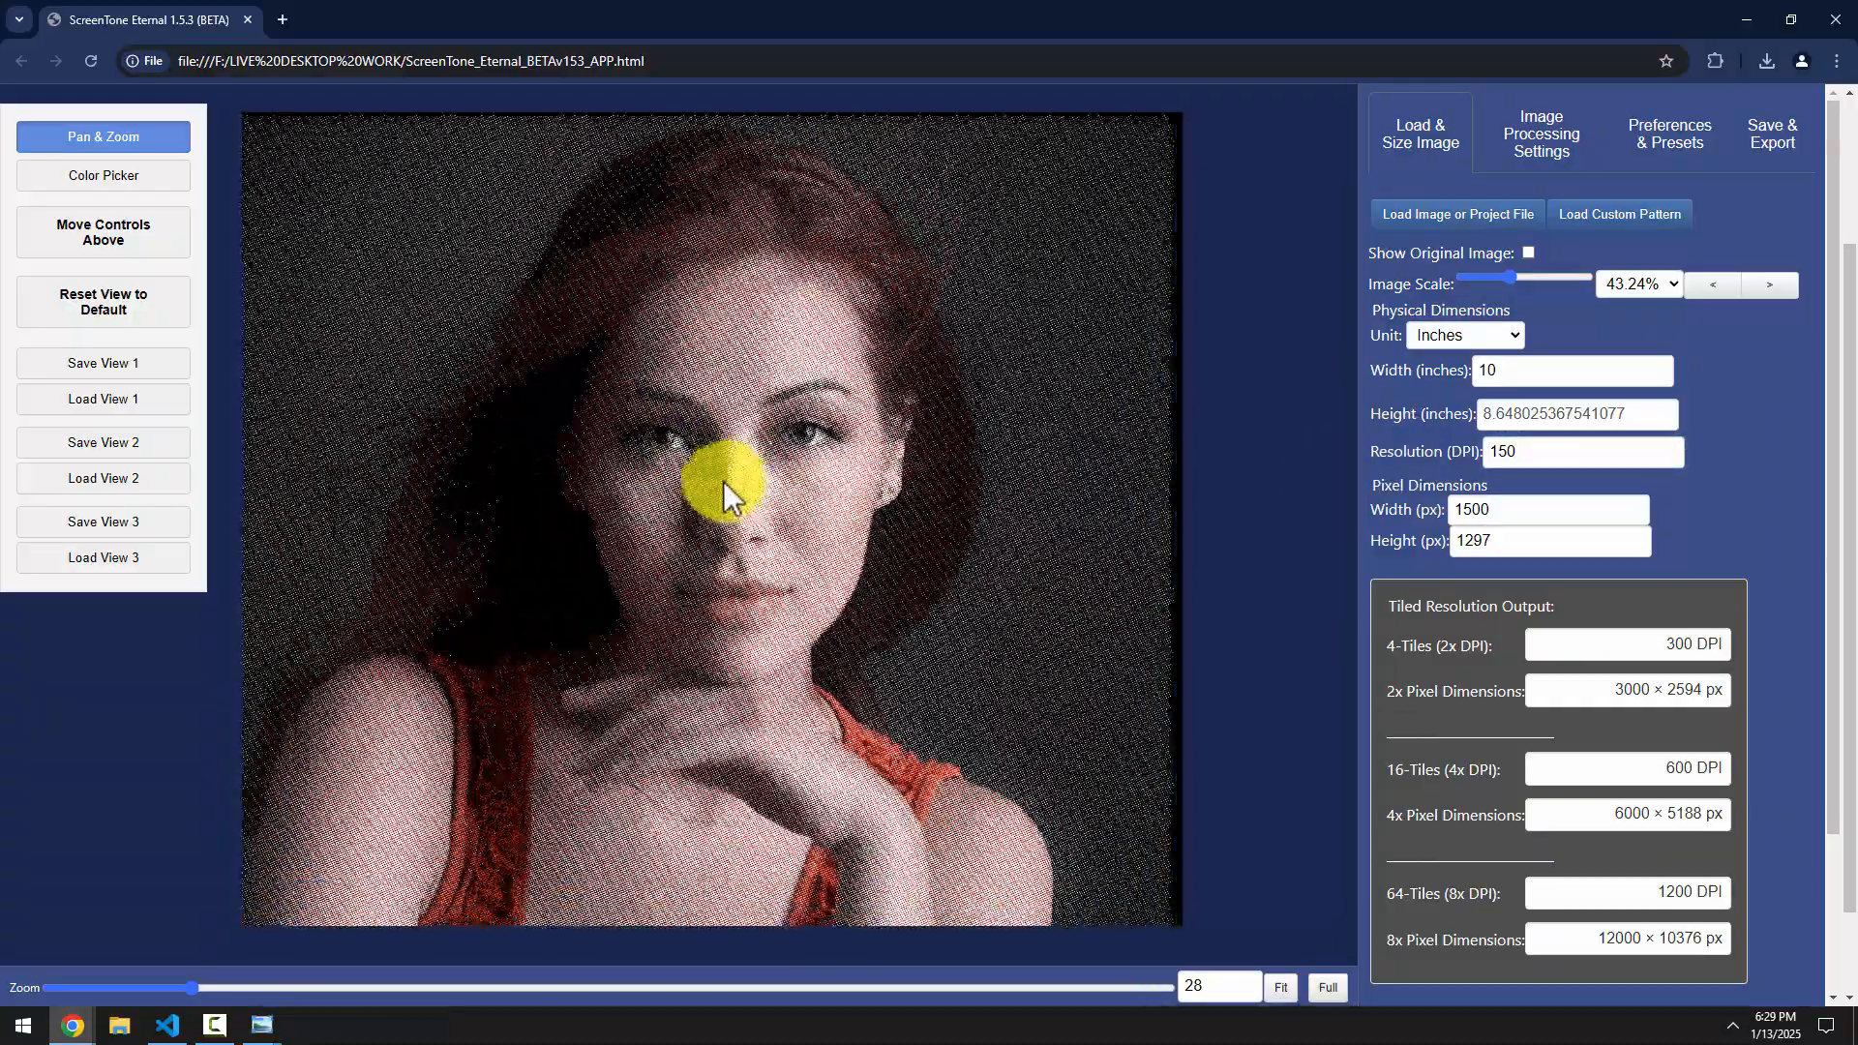
{"action": "left_click", "coordinate": [107, 304]}
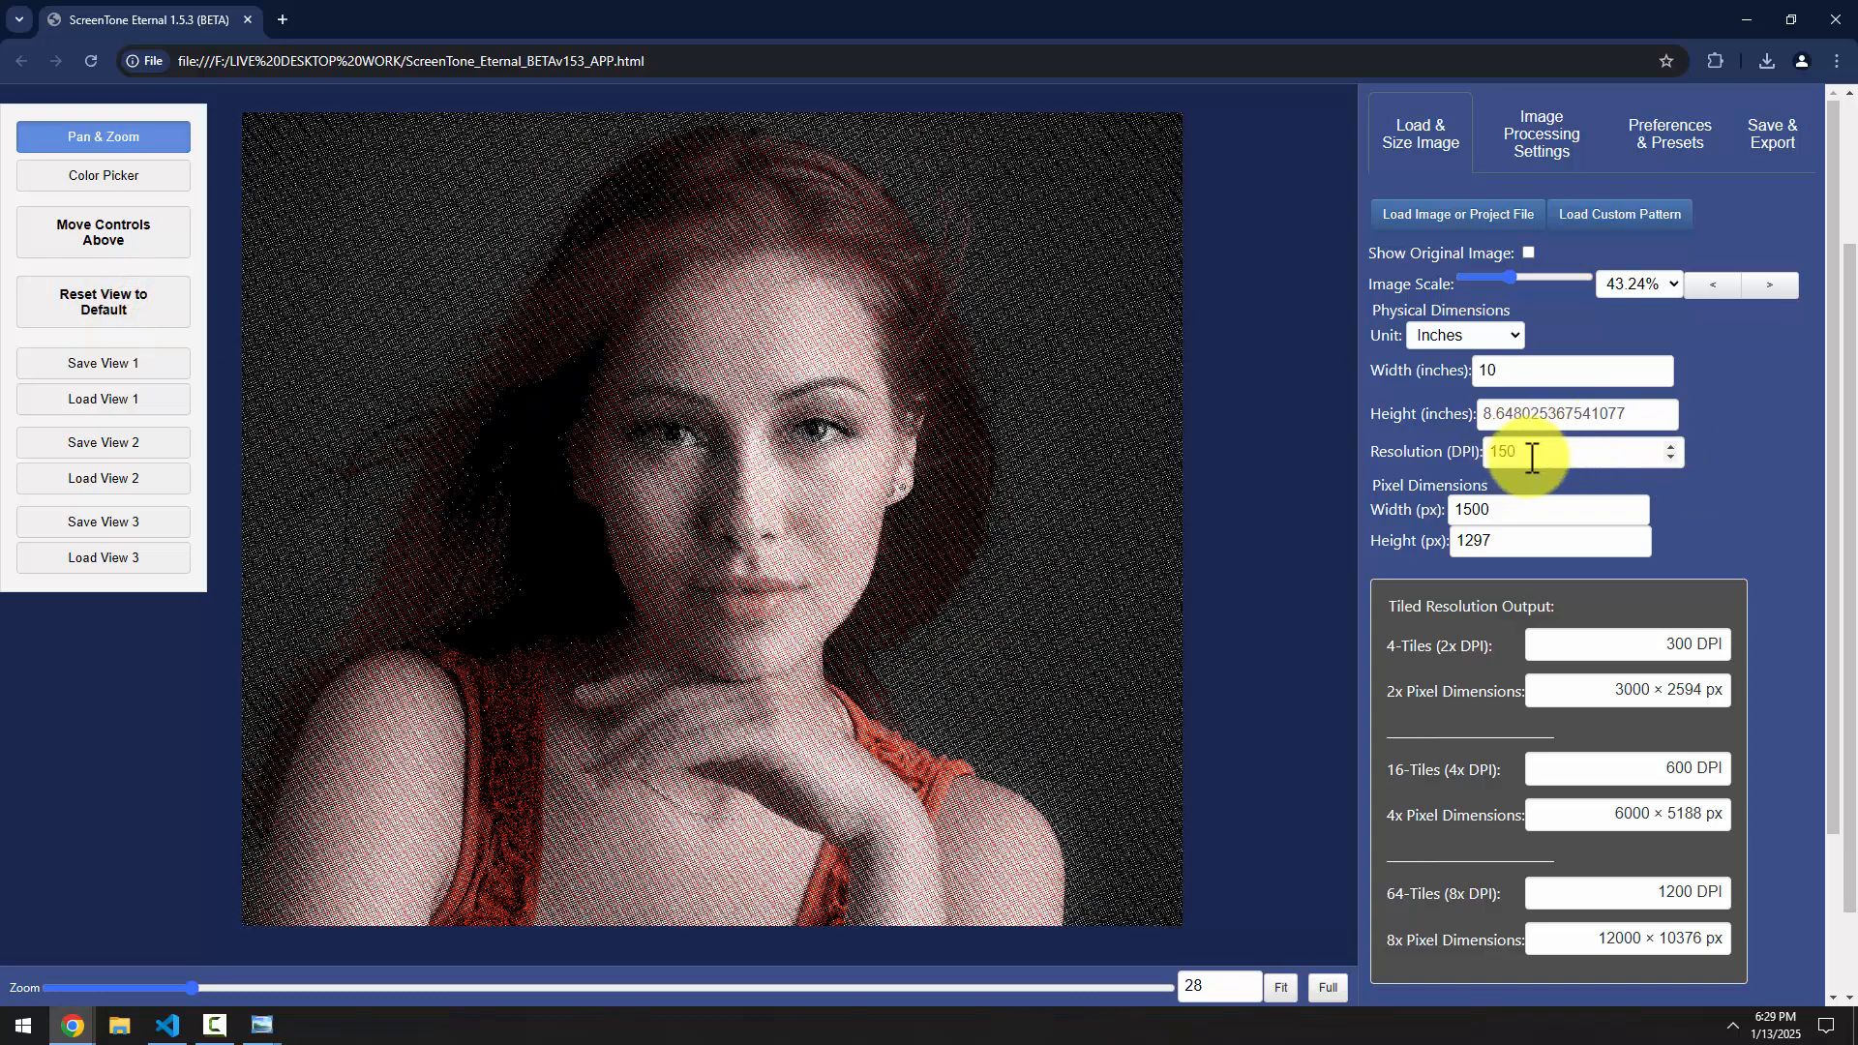
Set the image resolution to 100 DPI
{"action": "left_click_drag", "start_coordinate": [1526, 457], "coordinate": [1471, 459]}
{"action": "type", "text": "100"}
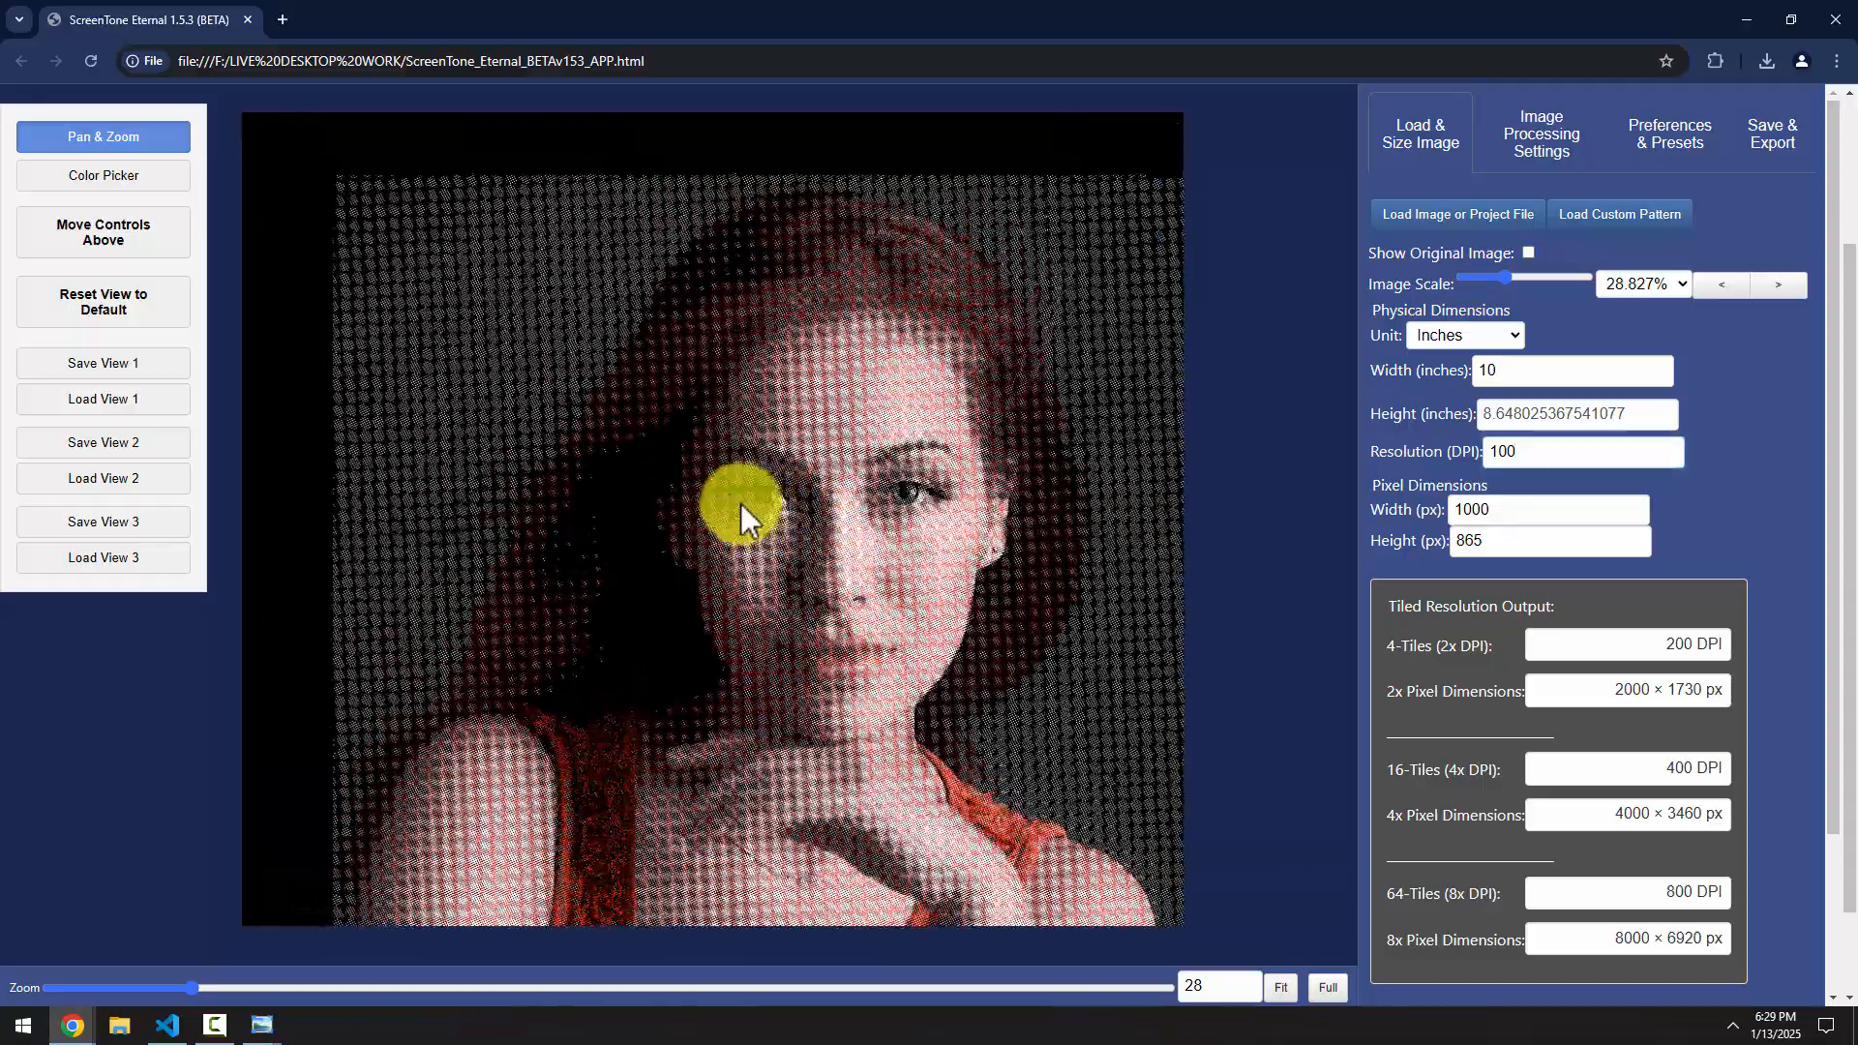
Examine the halftone dots around the eye from full portrait down to individual dots, and reset the view to default
{"action": "mouse_move", "coordinate": [740, 504]}
{"action": "left_mouse_down"}
{"action": "mouse_move", "coordinate": [665, 457]}
{"action": "mouse_move", "coordinate": [740, 492]}
{"action": "left_mouse_up"}
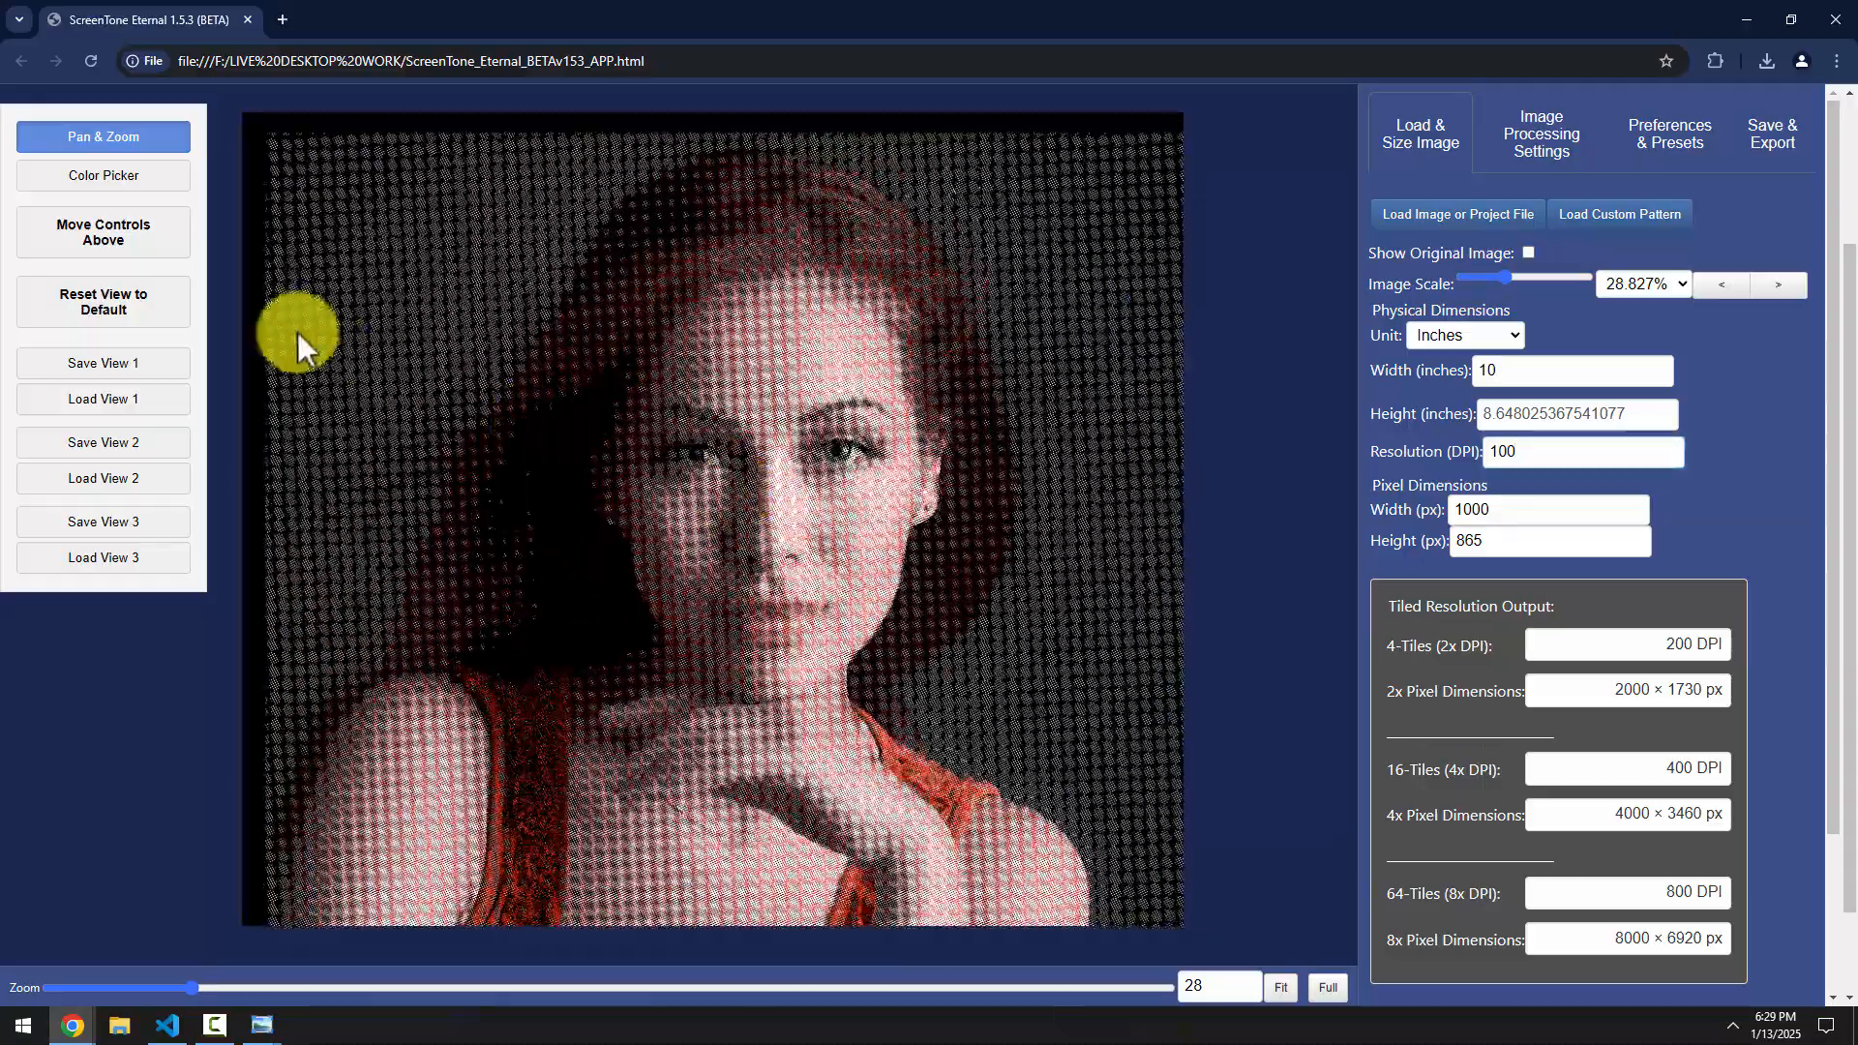
{"action": "left_click", "coordinate": [93, 308]}
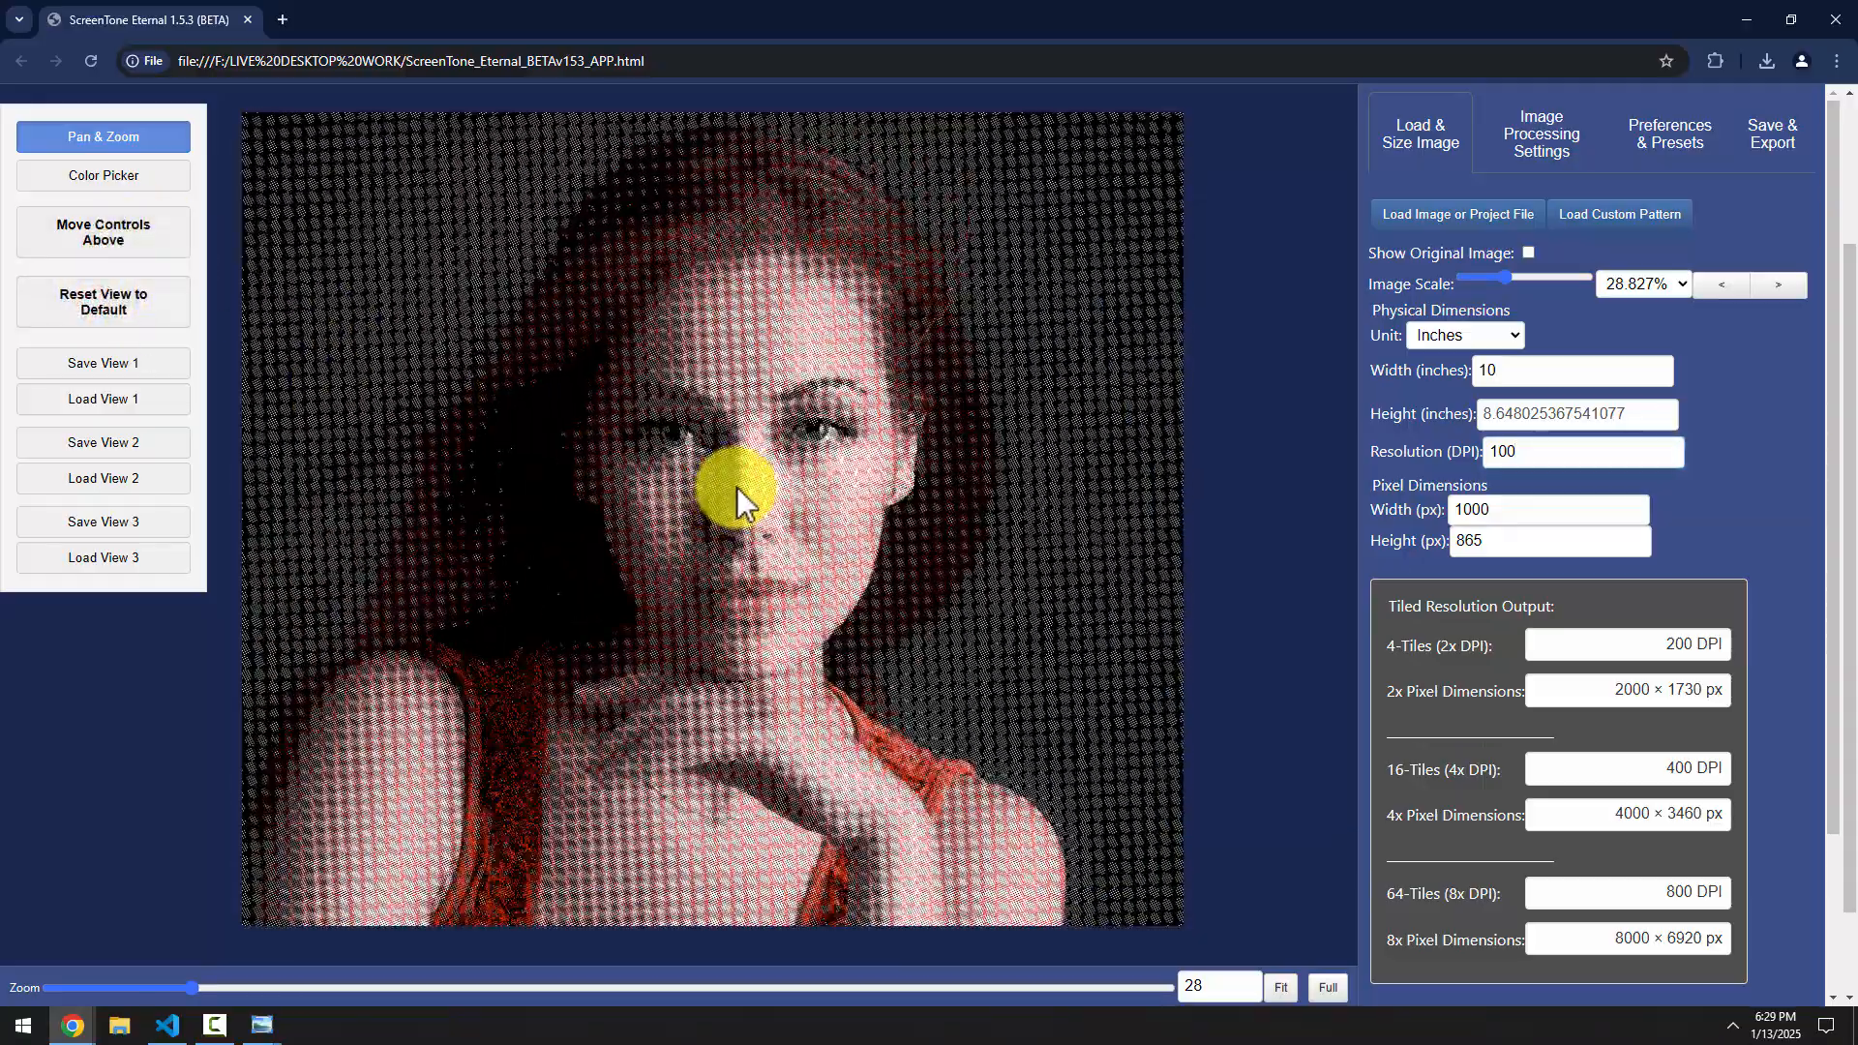
{"action": "scroll", "coordinate": [735, 486], "scroll_direction": "up", "scroll_amount": 5}
{"action": "scroll", "coordinate": [793, 537], "scroll_direction": "up", "scroll_amount": 6}
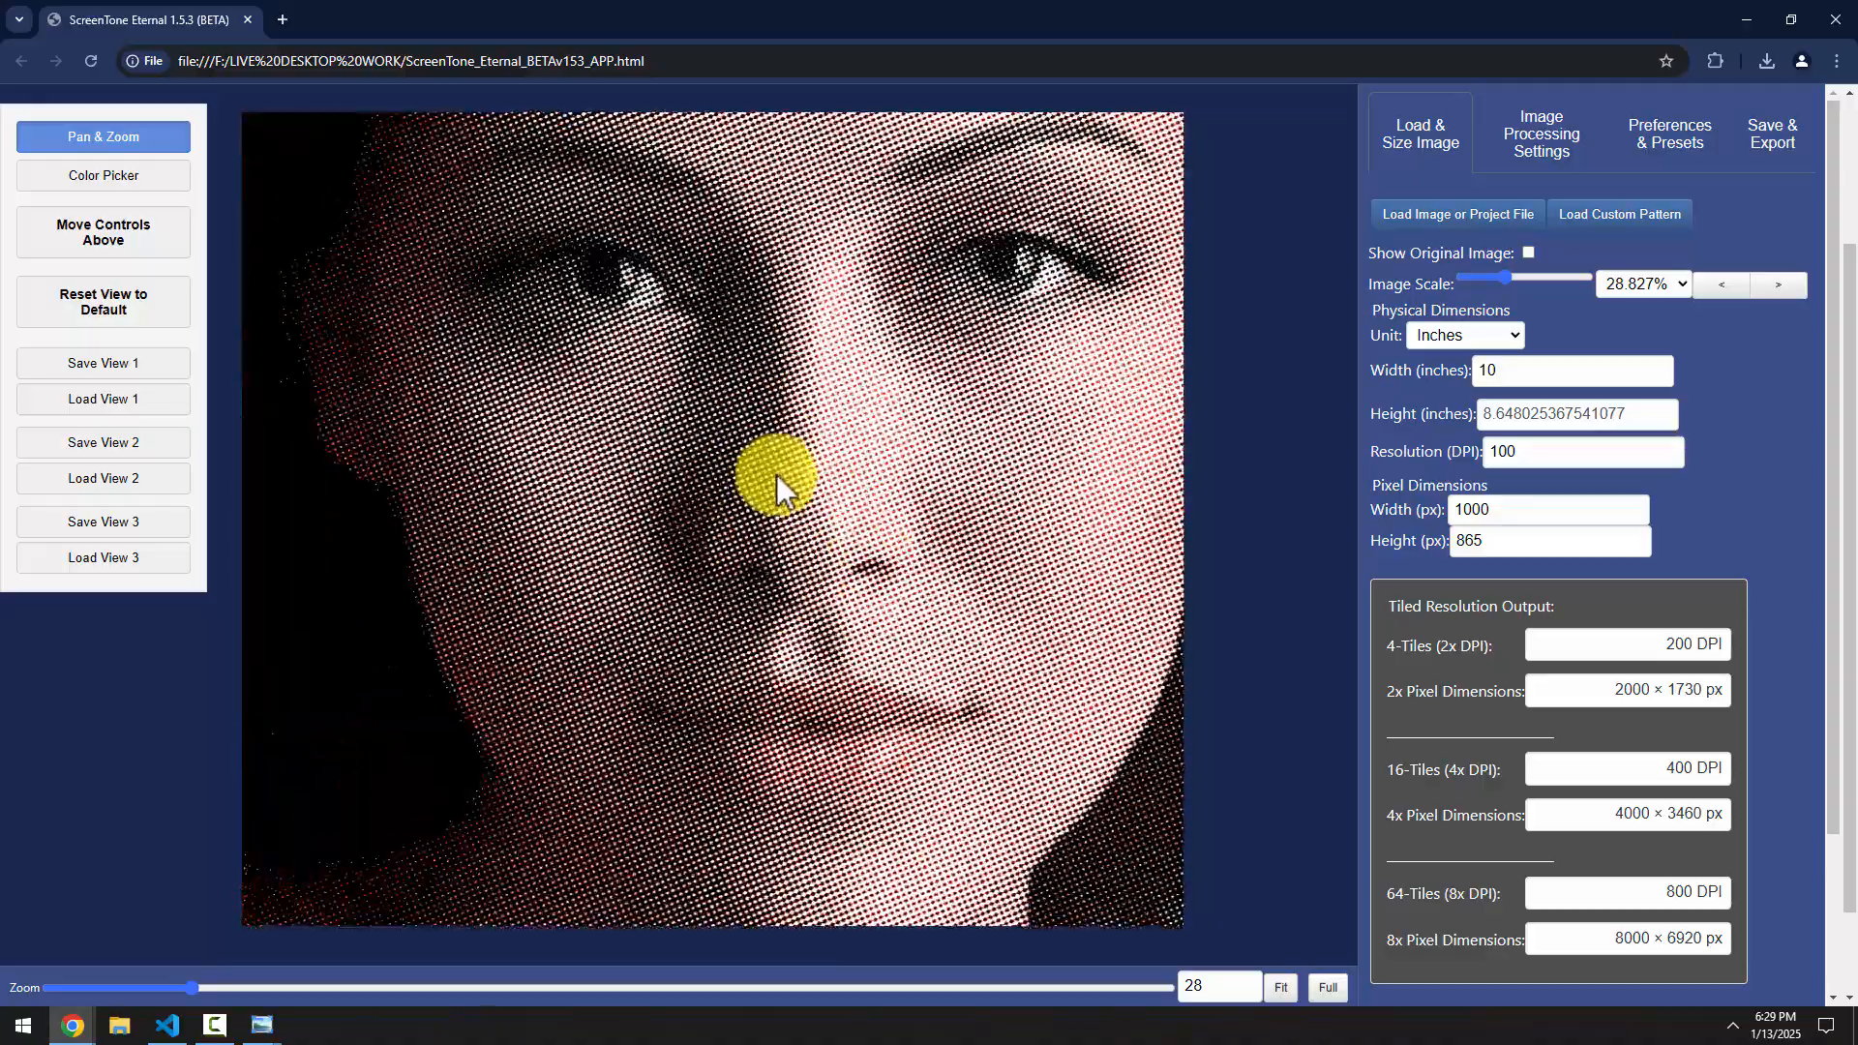
{"action": "scroll", "coordinate": [882, 390], "scroll_direction": "up", "scroll_amount": 5}
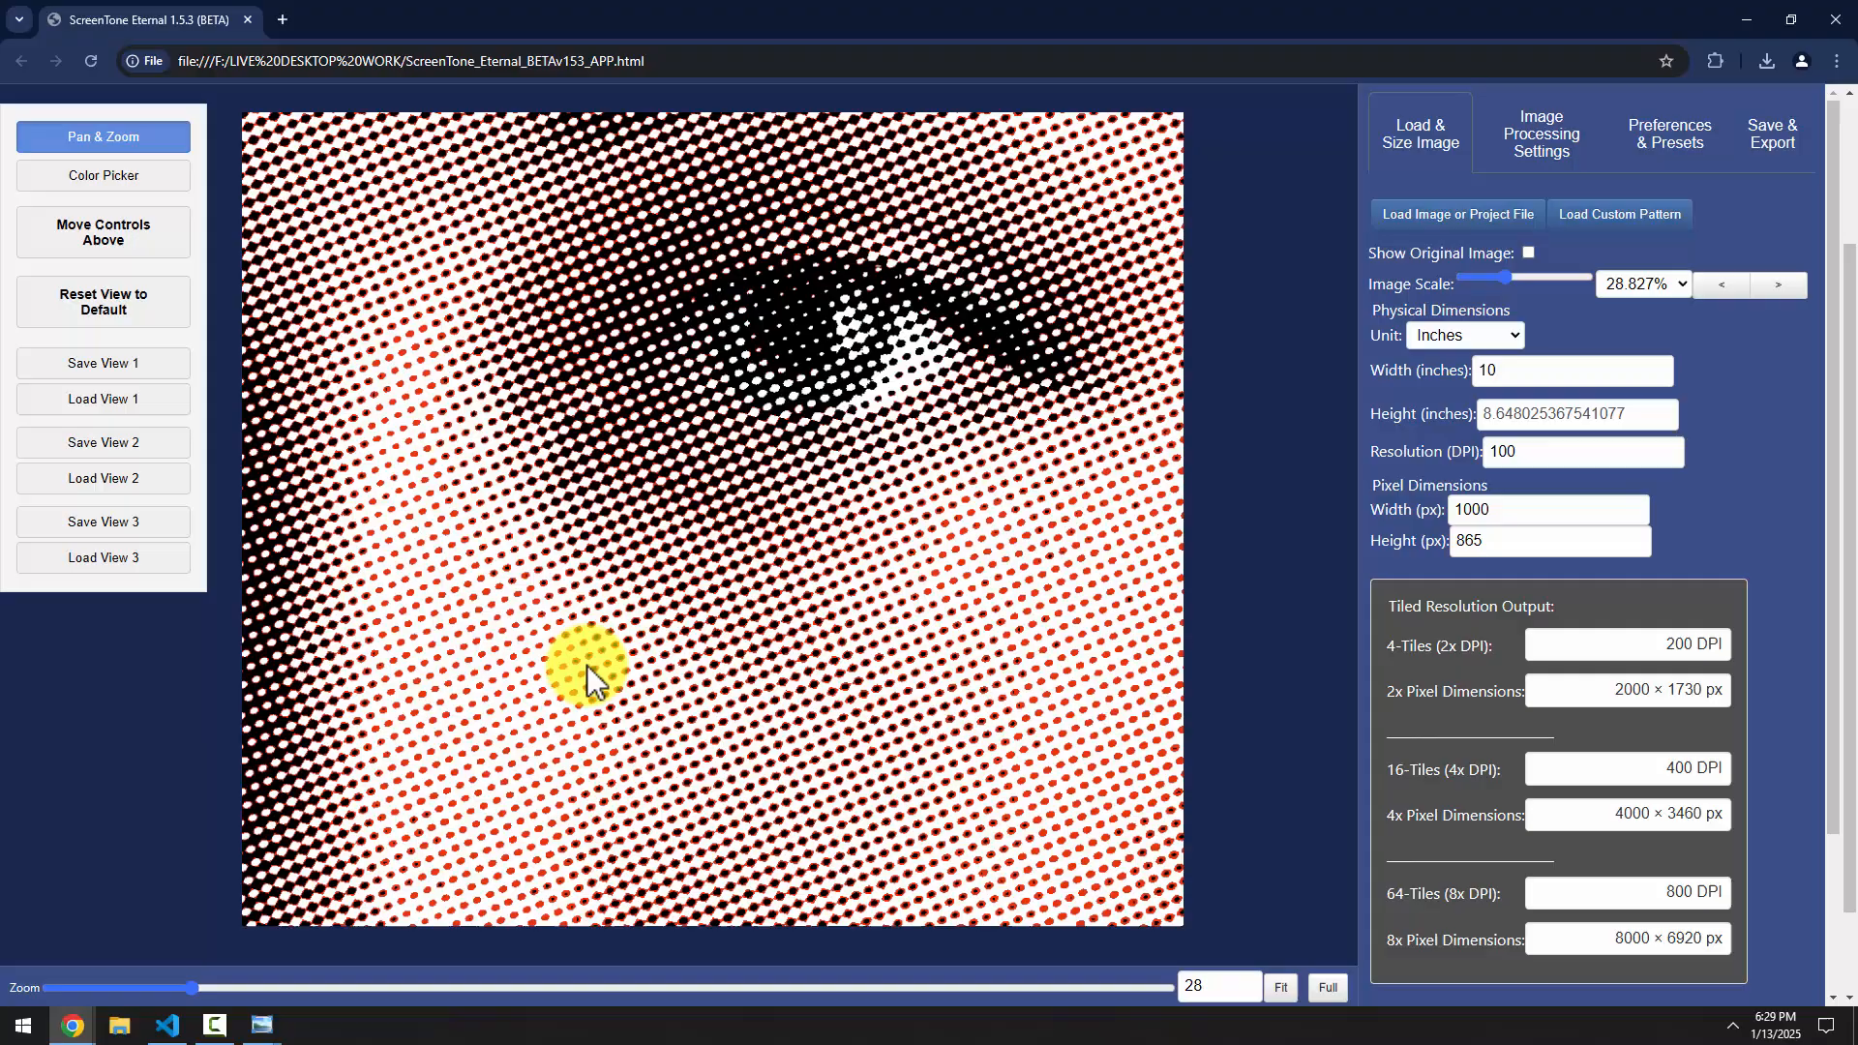
{"action": "left_click_drag", "start_coordinate": [587, 664], "coordinate": [654, 577]}
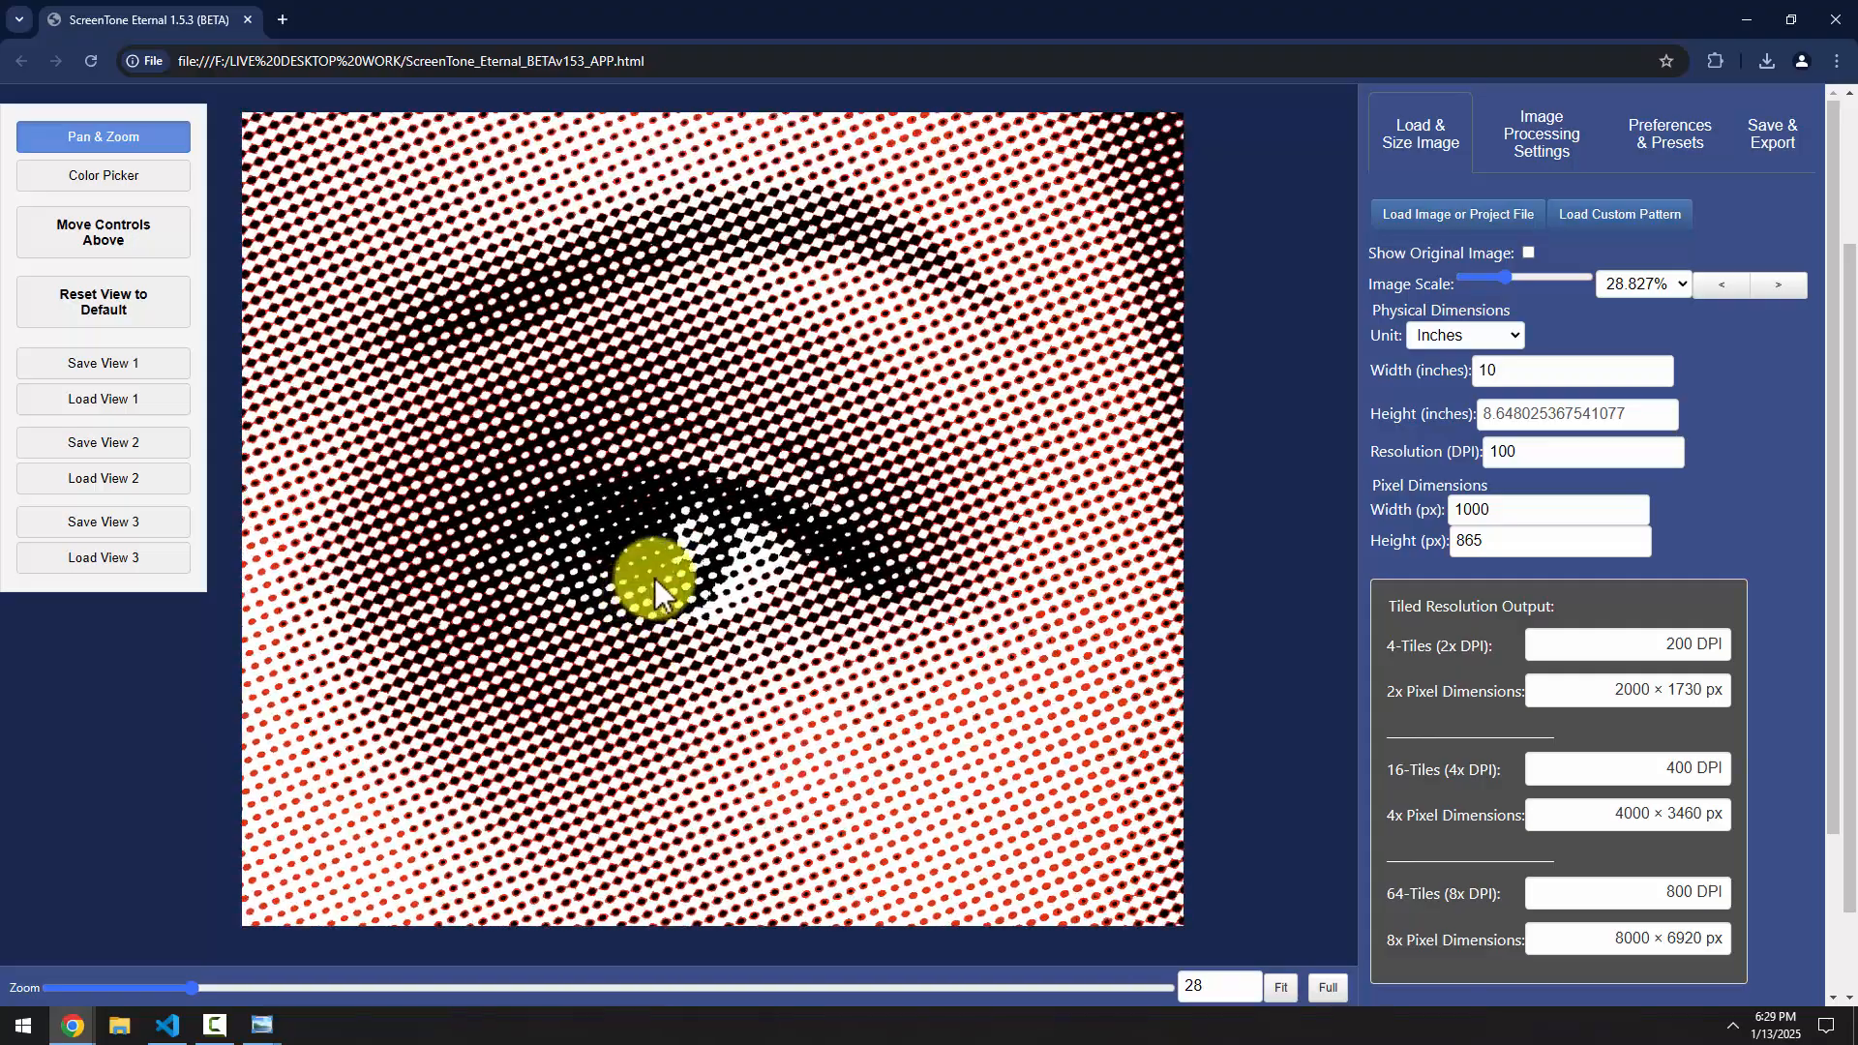
{"action": "scroll", "coordinate": [624, 579], "scroll_direction": "up", "scroll_amount": 8}
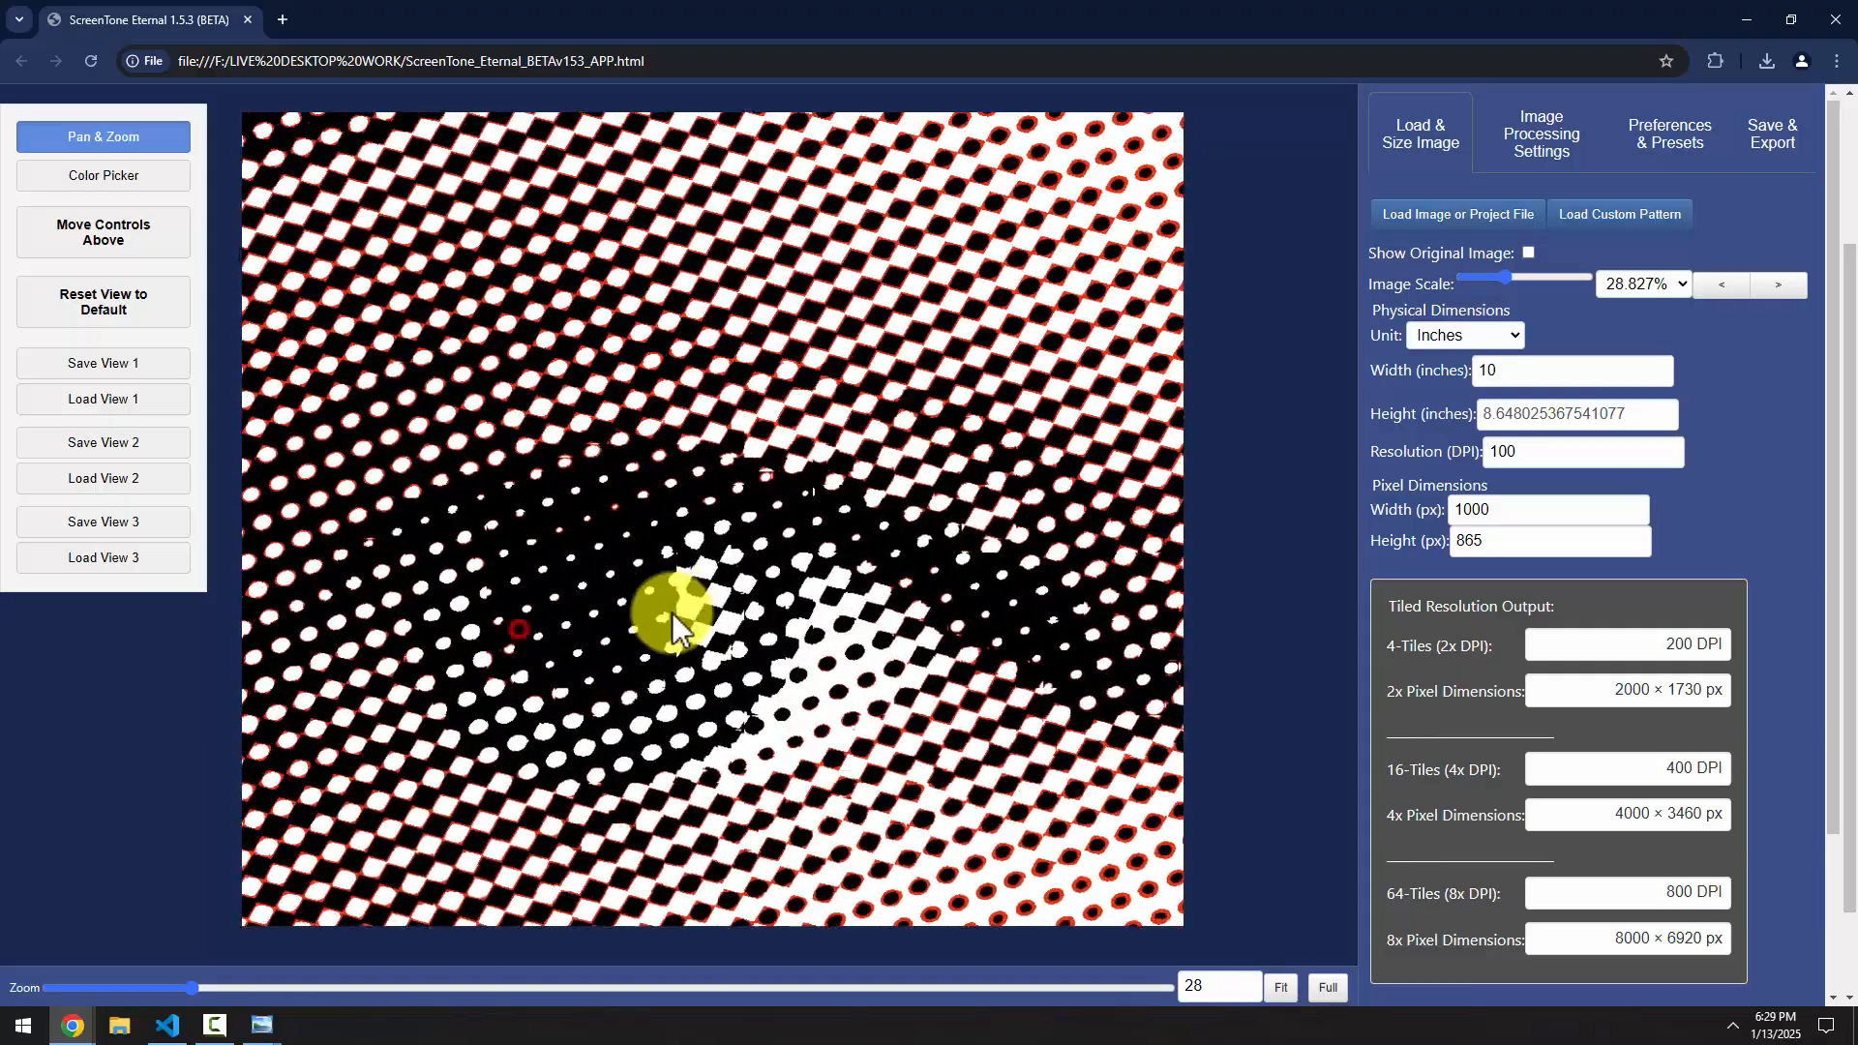
{"action": "scroll", "coordinate": [775, 506], "scroll_direction": "down", "scroll_amount": 8}
{"action": "scroll", "coordinate": [879, 543], "scroll_direction": "up", "scroll_amount": 6}
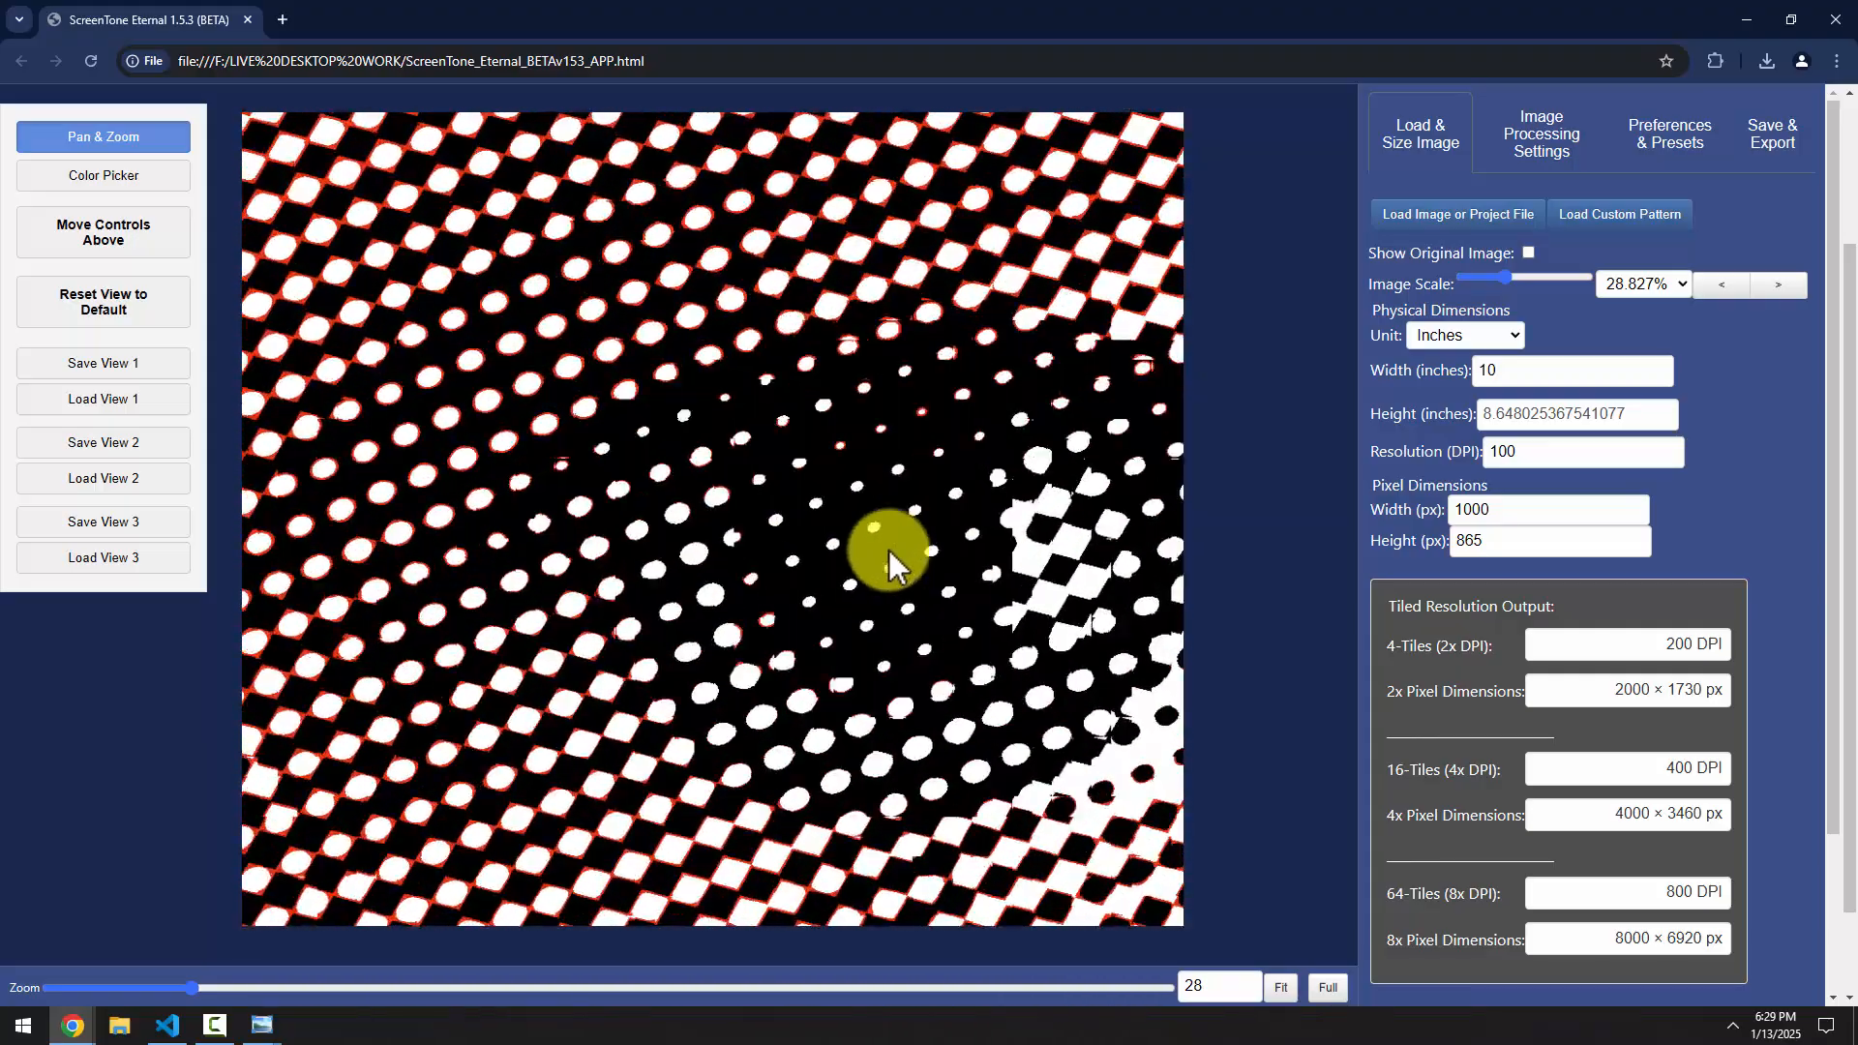
{"action": "scroll", "coordinate": [871, 580], "scroll_direction": "up", "scroll_amount": 6}
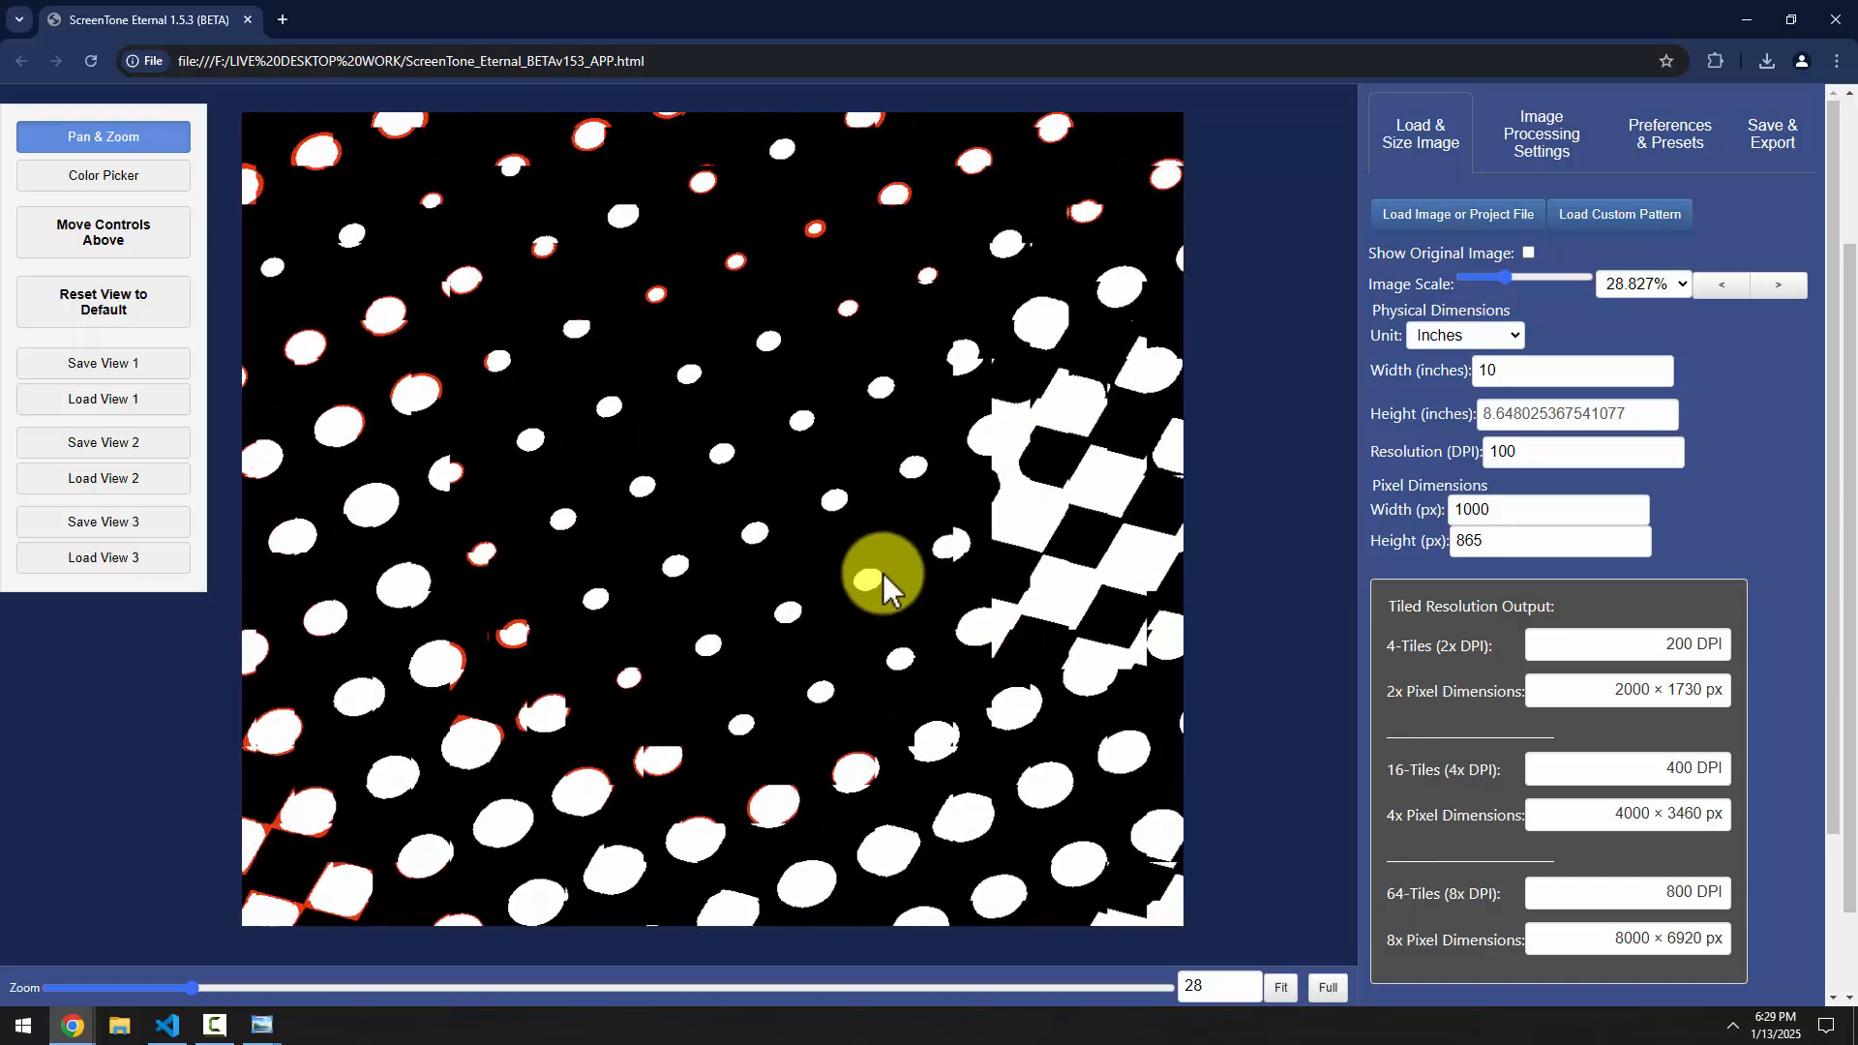
{"action": "scroll", "coordinate": [867, 536], "scroll_direction": "up", "scroll_amount": 5}
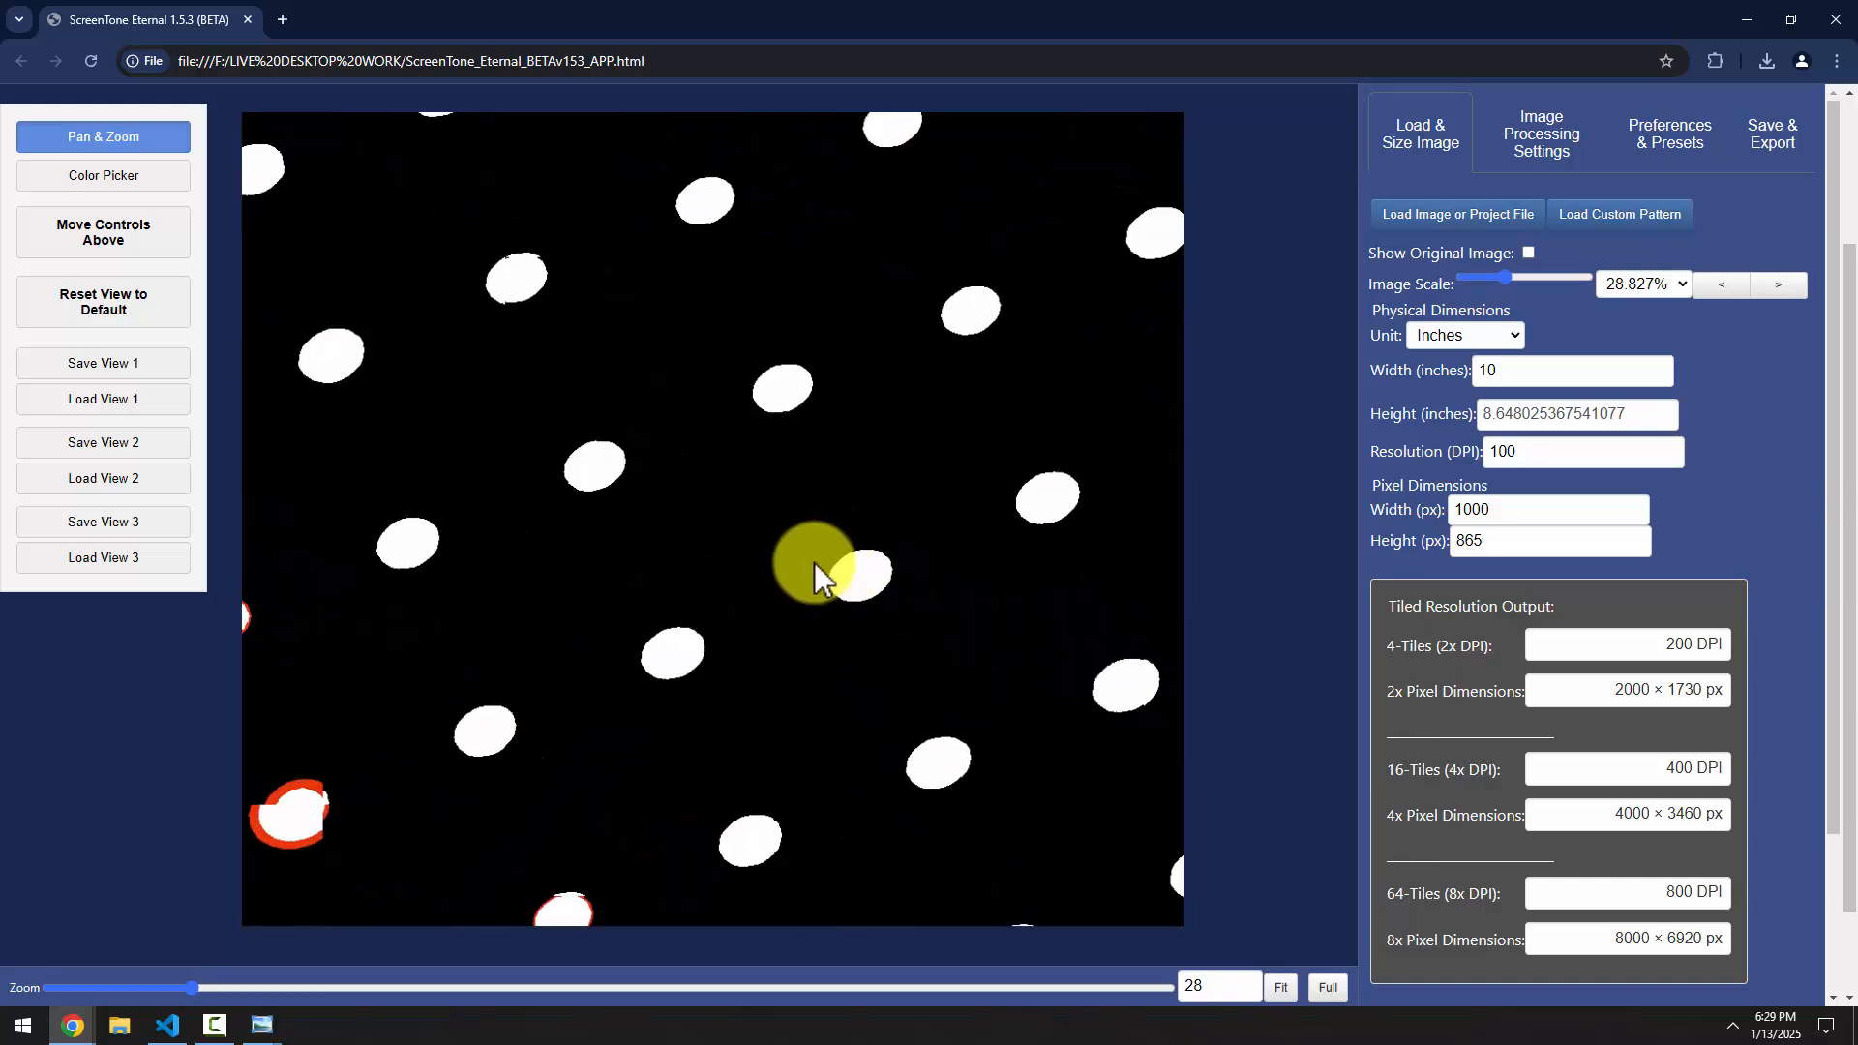
{"action": "scroll", "coordinate": [814, 561], "scroll_direction": "down", "scroll_amount": 5}
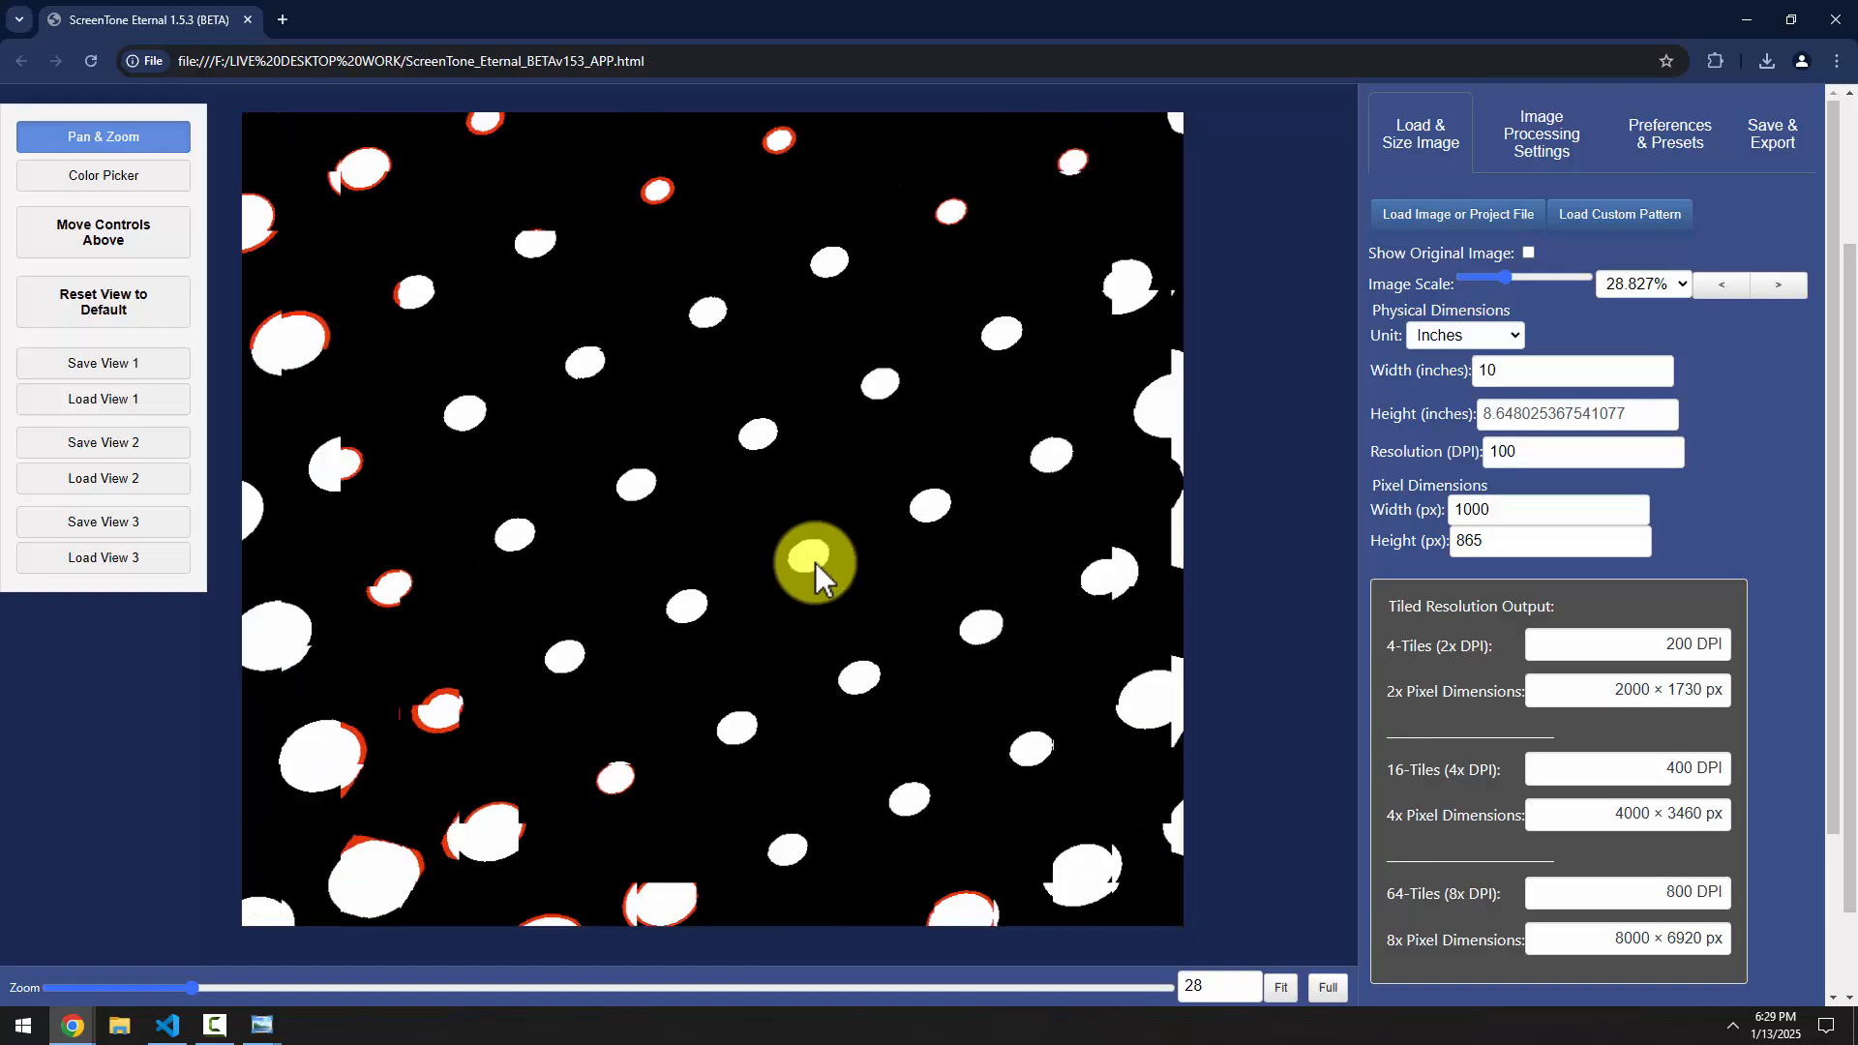
{"action": "scroll", "coordinate": [786, 573], "scroll_direction": "down", "scroll_amount": 8}
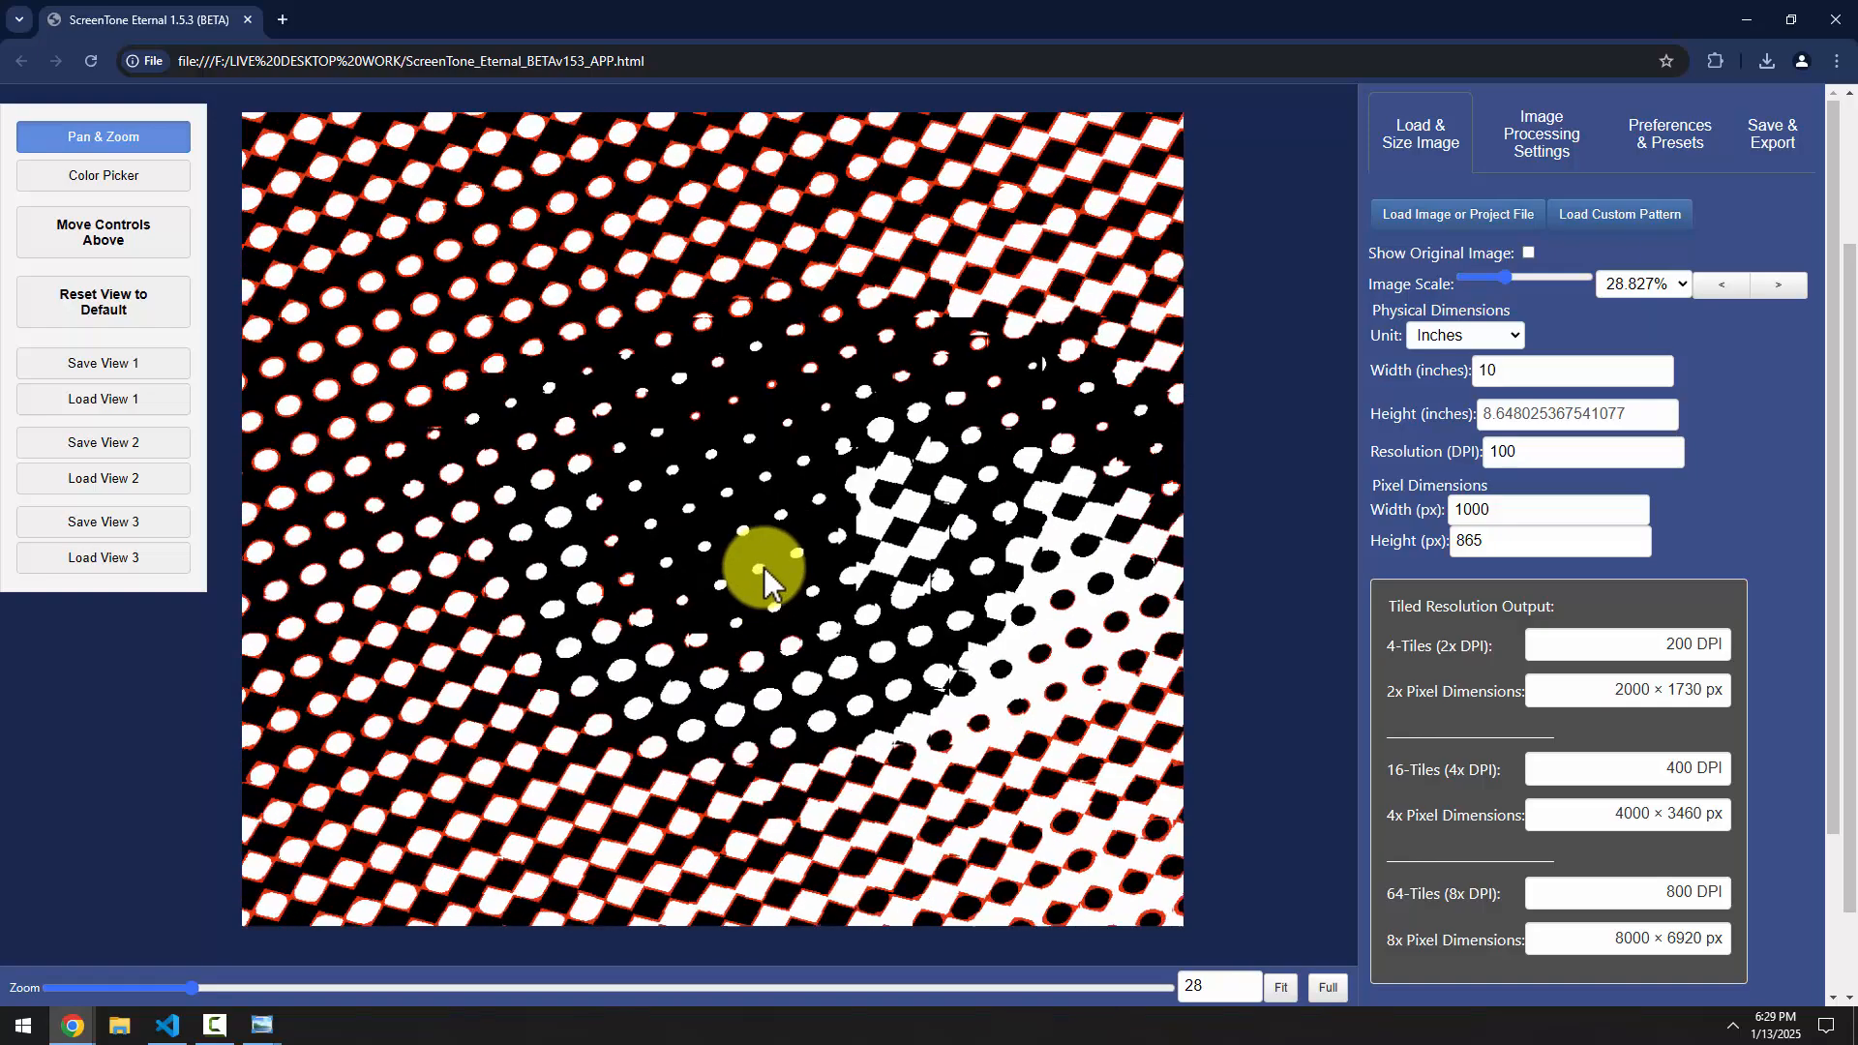
{"action": "scroll", "coordinate": [756, 569], "scroll_direction": "down", "scroll_amount": 8}
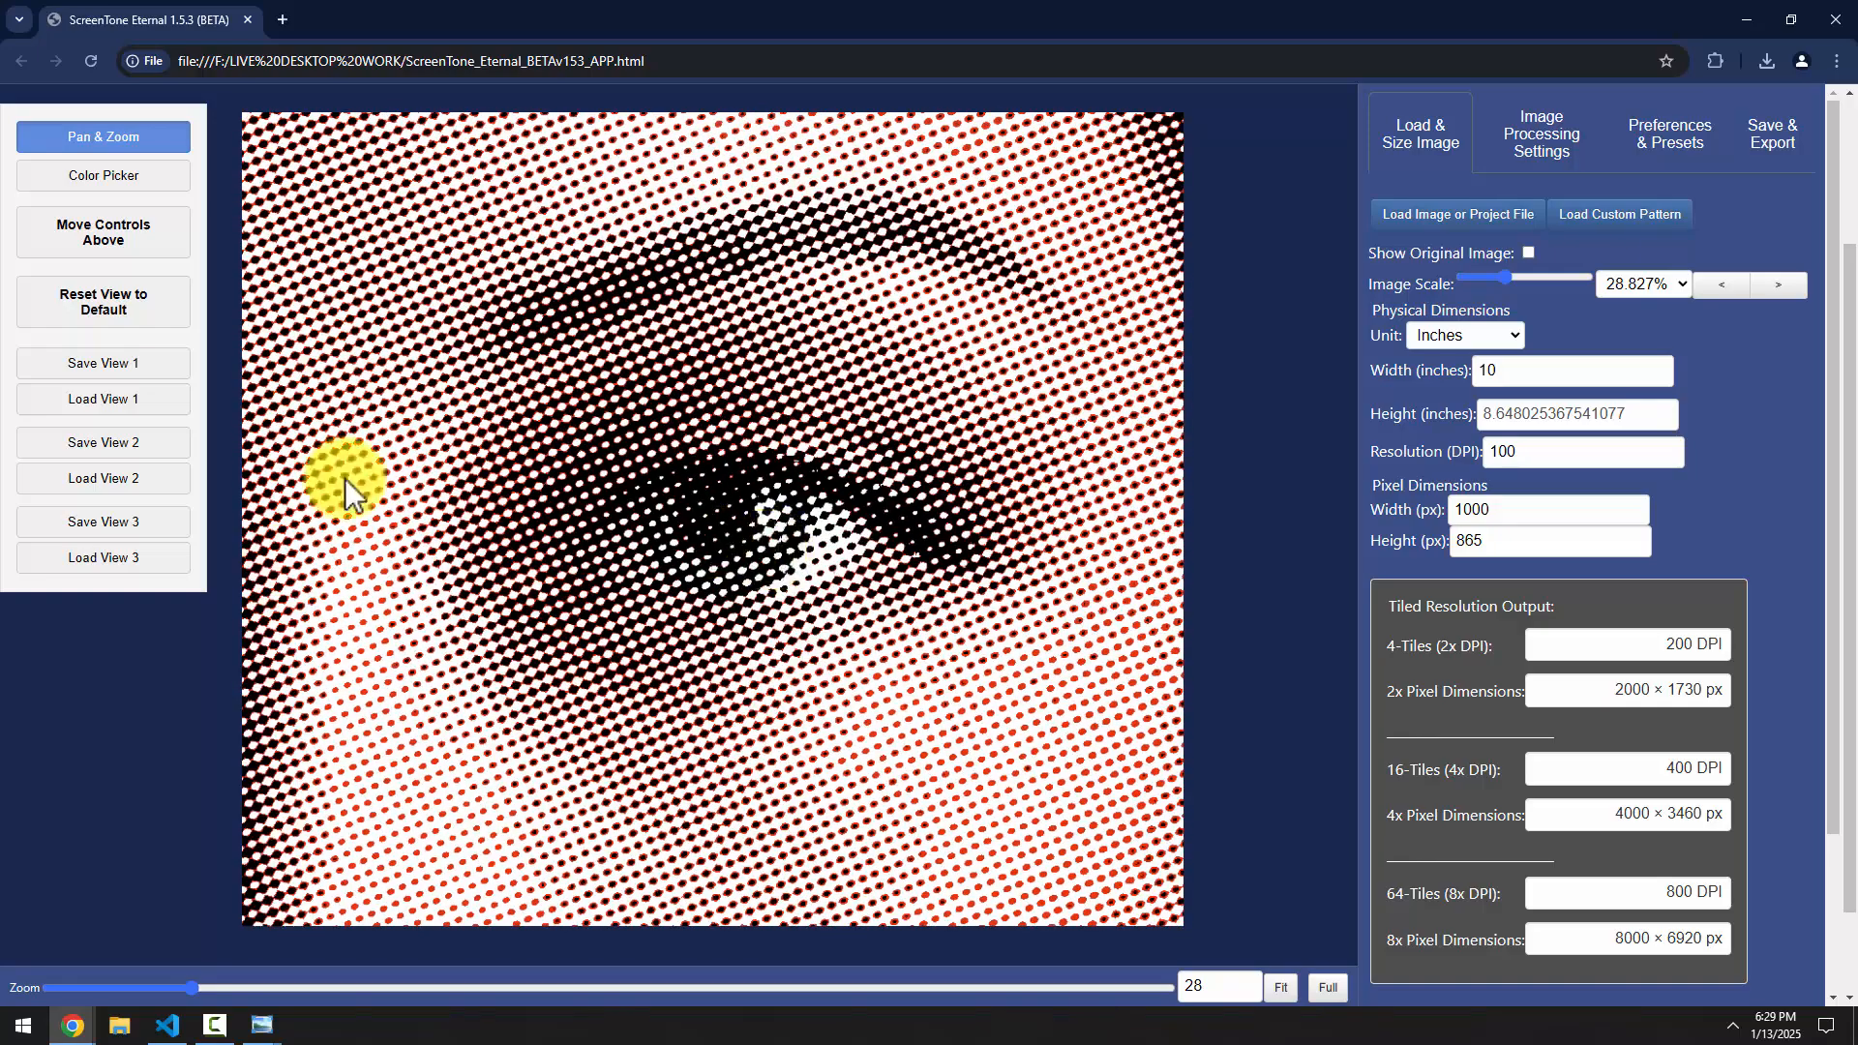
{"action": "scroll", "coordinate": [677, 548], "scroll_direction": "down", "scroll_amount": 5}
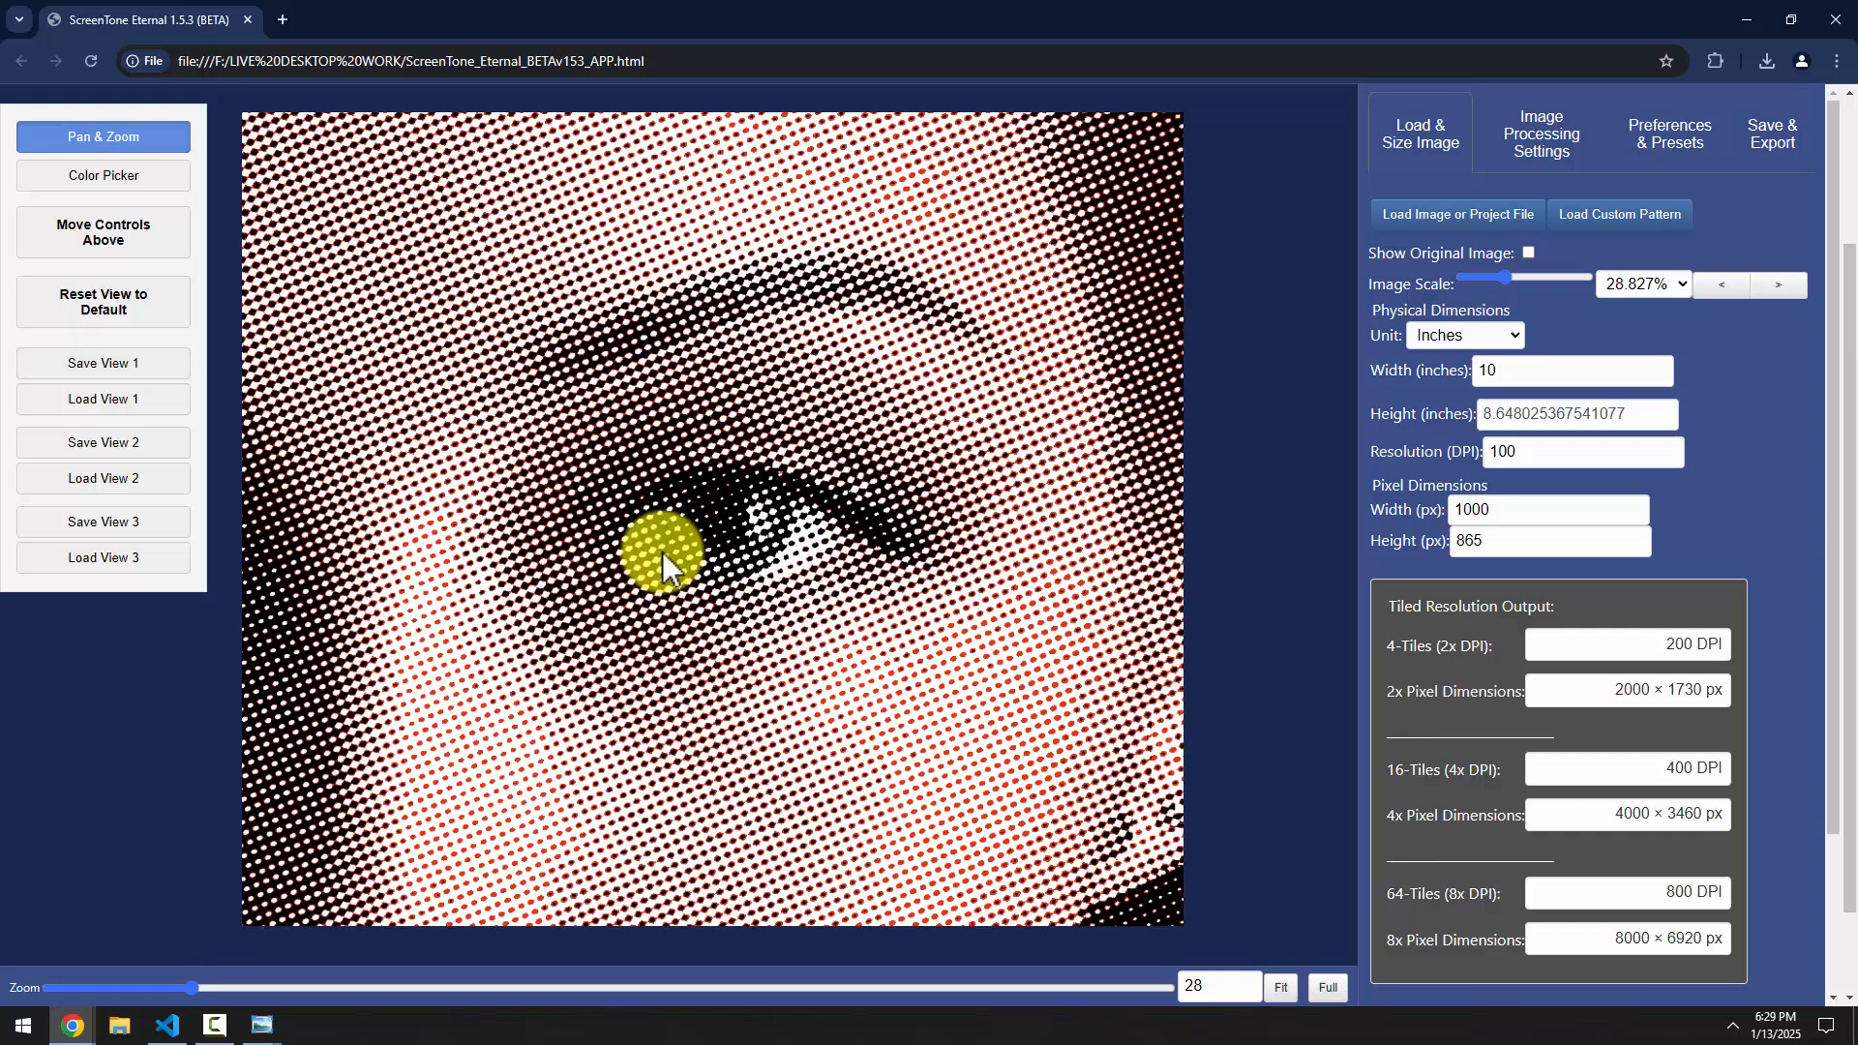
{"action": "left_click", "coordinate": [104, 312]}
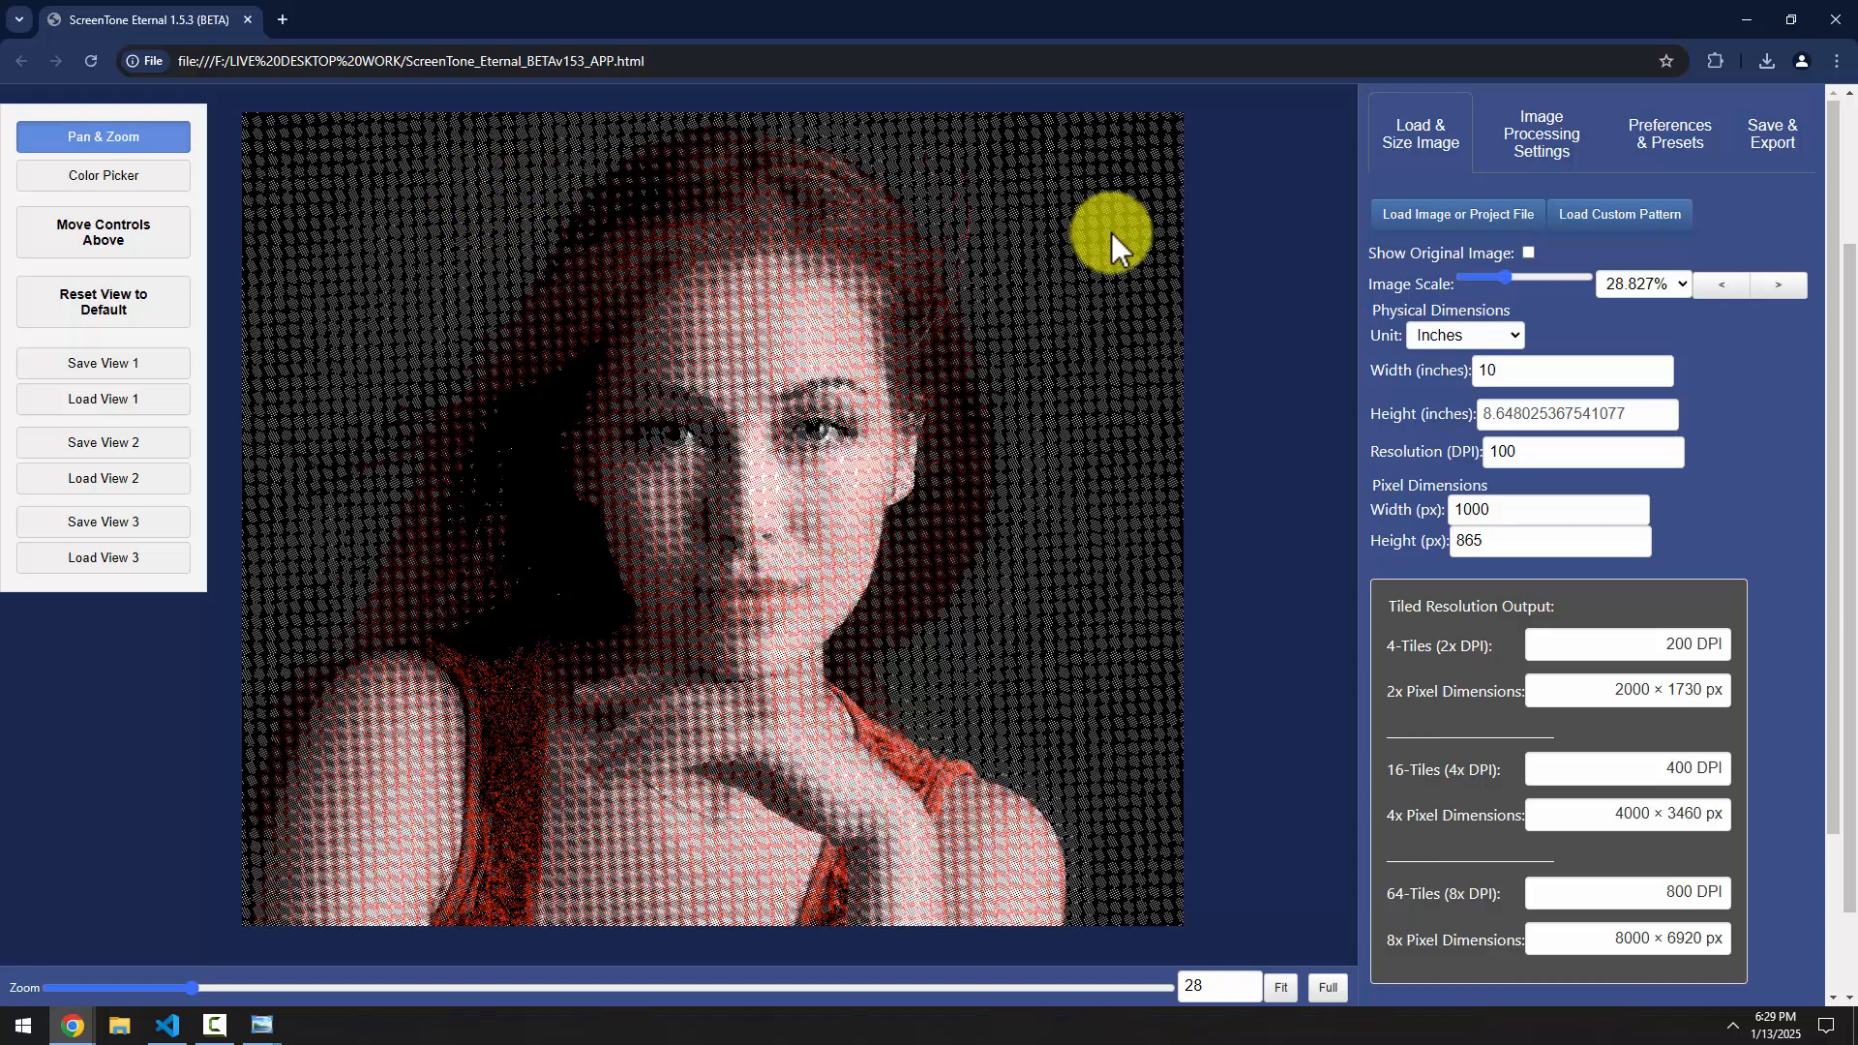
Show the image processing settings, examine the halftone on the face up close, and reset the view to default
{"action": "left_click", "coordinate": [1519, 138]}
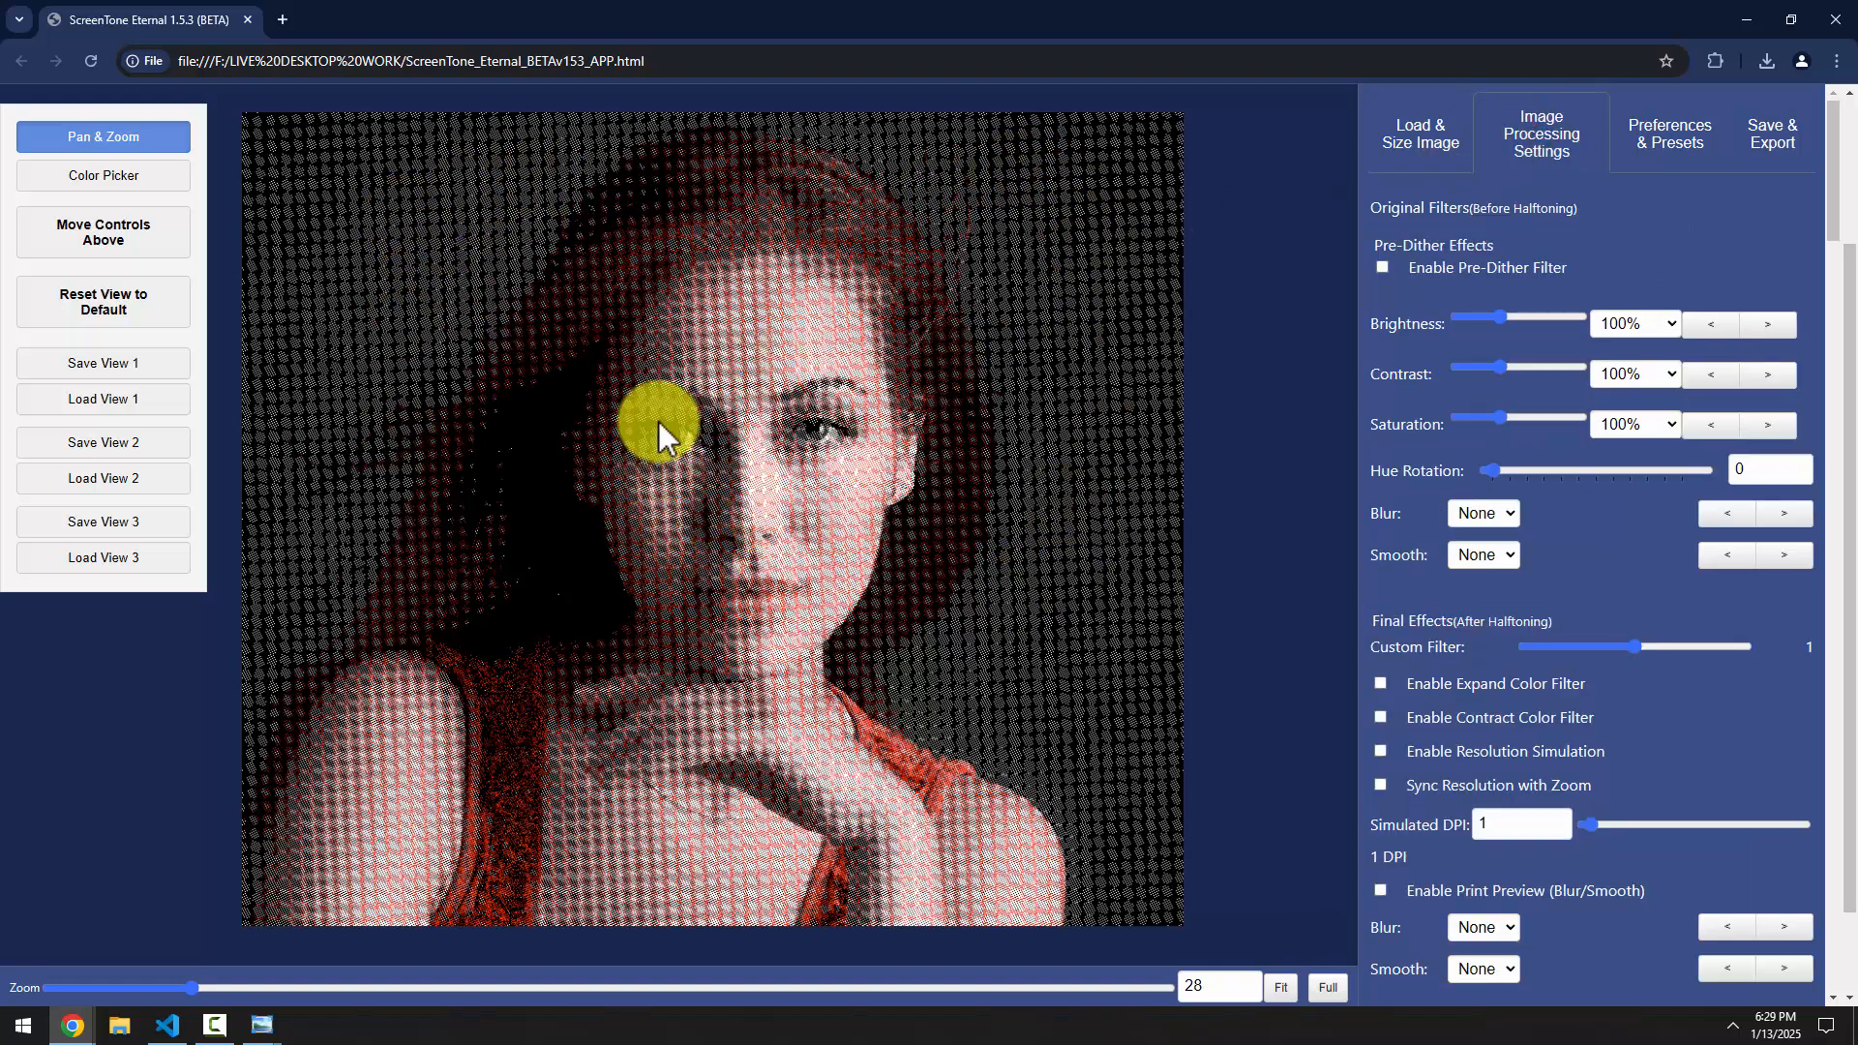
{"action": "scroll", "coordinate": [791, 477], "scroll_direction": "up", "scroll_amount": 2}
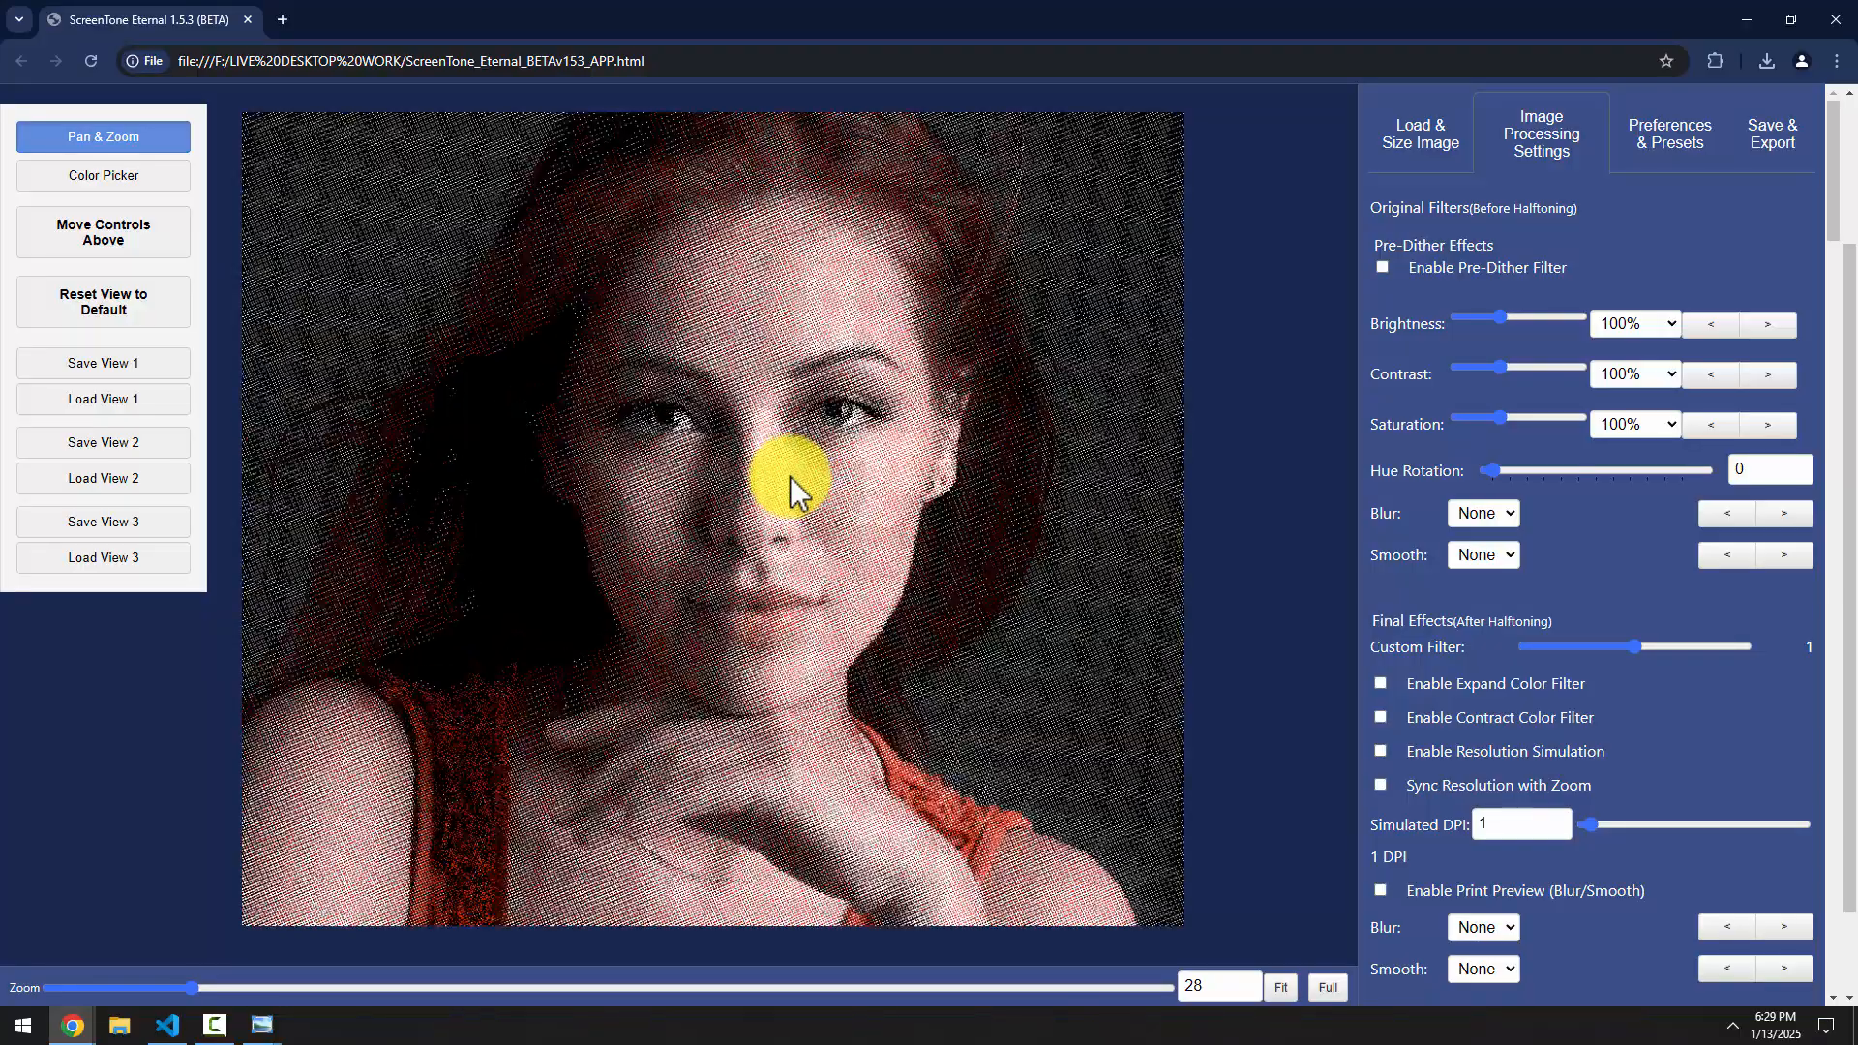
{"action": "scroll", "coordinate": [791, 477], "scroll_direction": "up", "scroll_amount": 6}
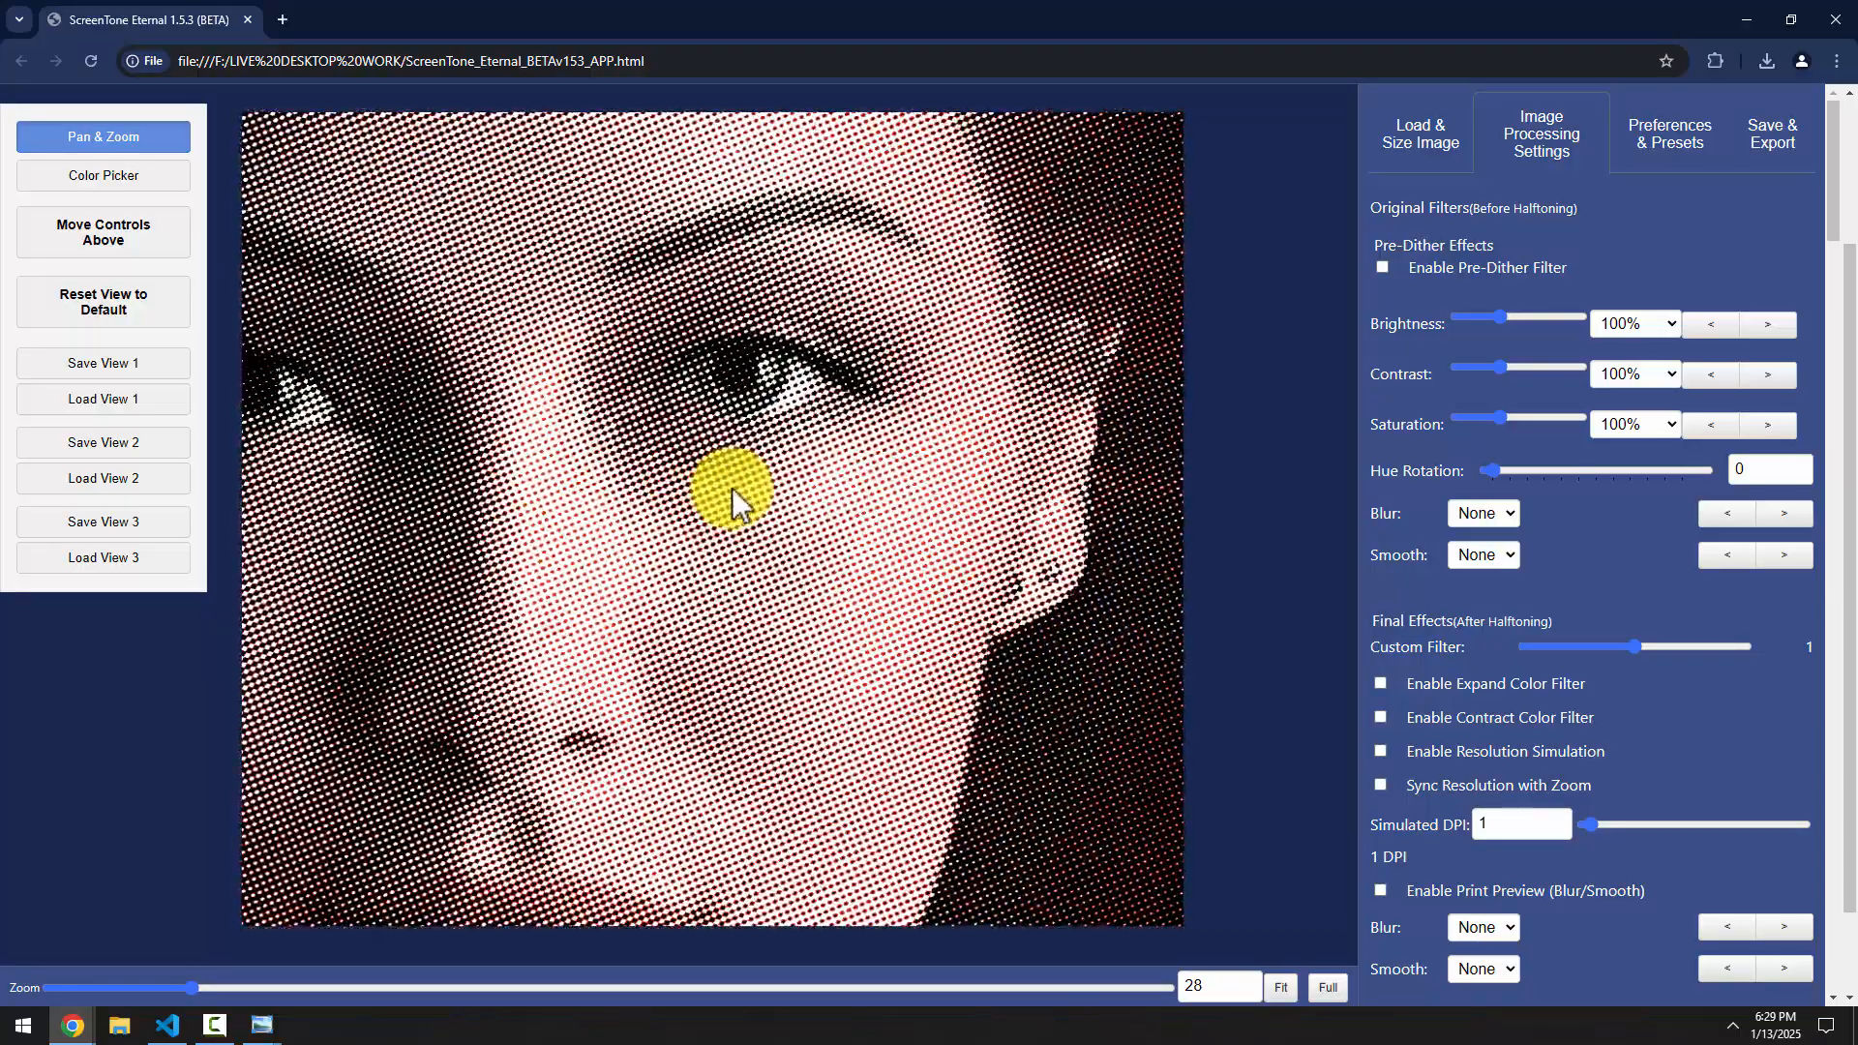
{"action": "scroll", "coordinate": [732, 498], "scroll_direction": "up", "scroll_amount": 4}
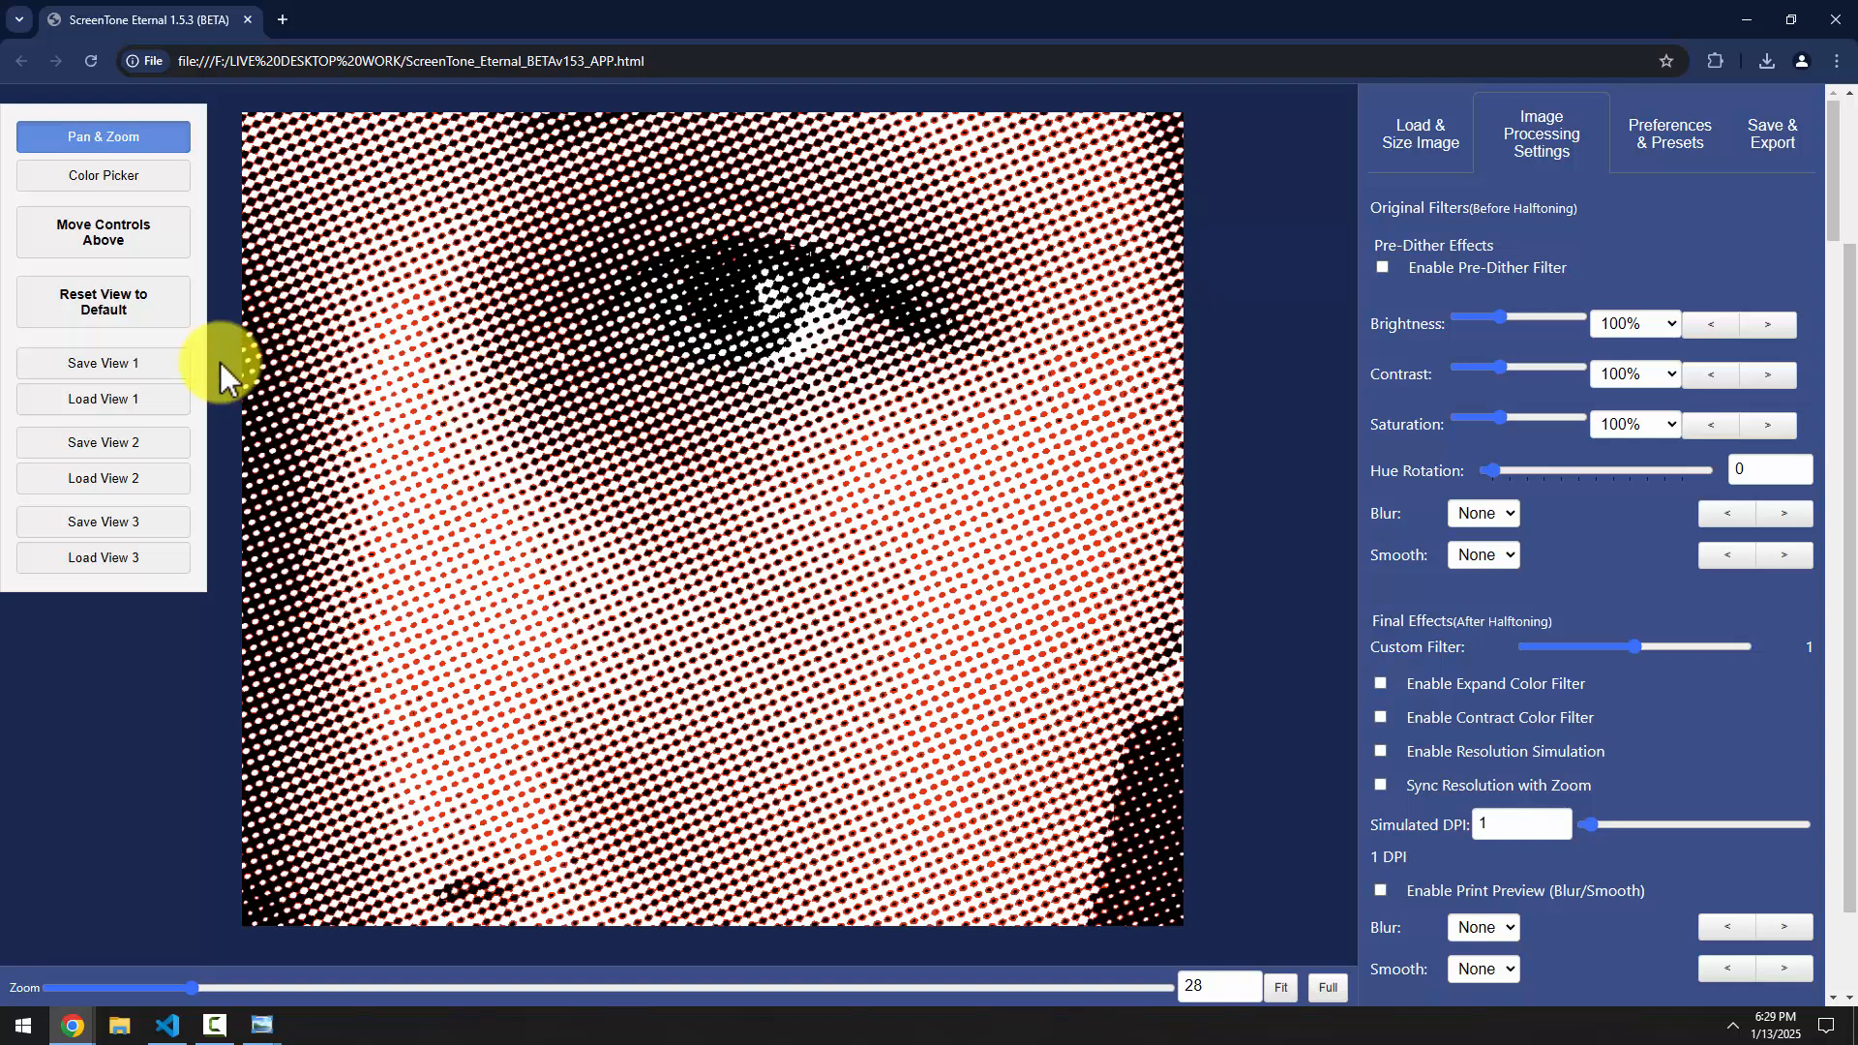
{"action": "left_click", "coordinate": [112, 308]}
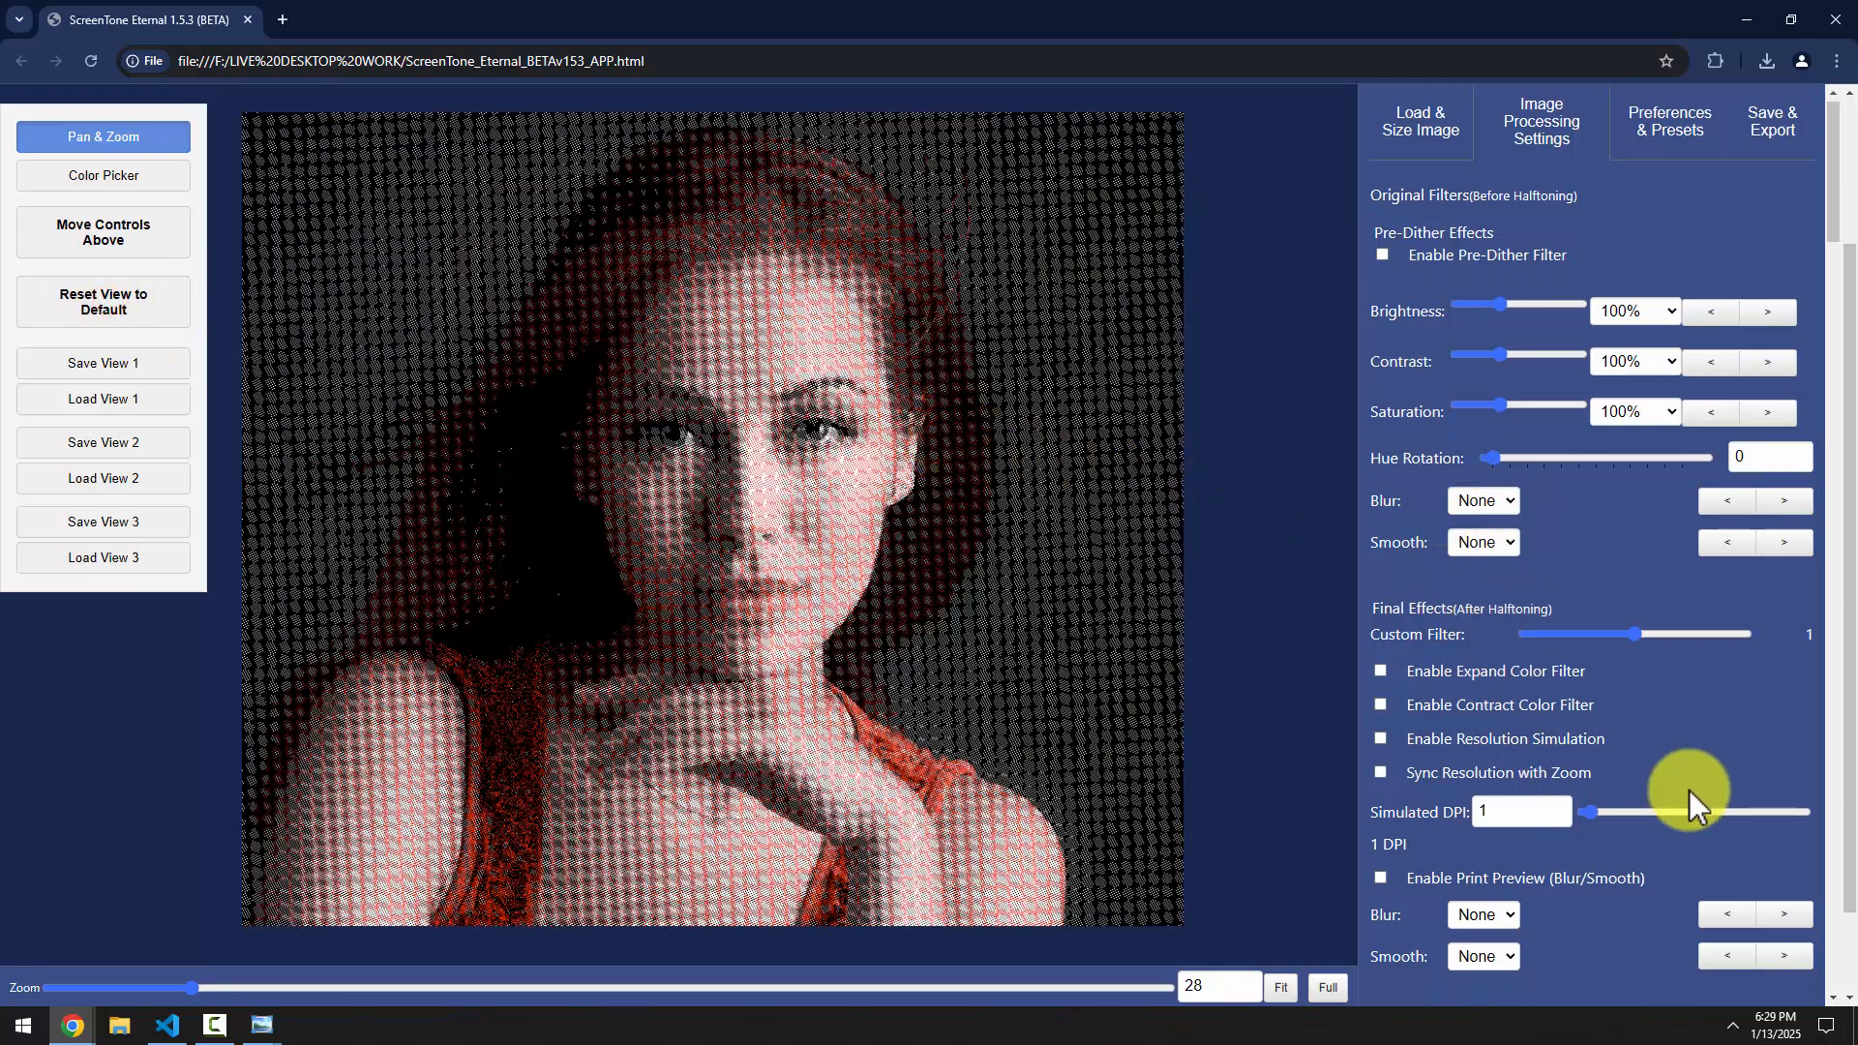
Set the after-halftoning Blur to 2, check its effect on the portrait, and reset the view to default
{"action": "scroll", "coordinate": [1688, 790], "scroll_direction": "down", "scroll_amount": 3}
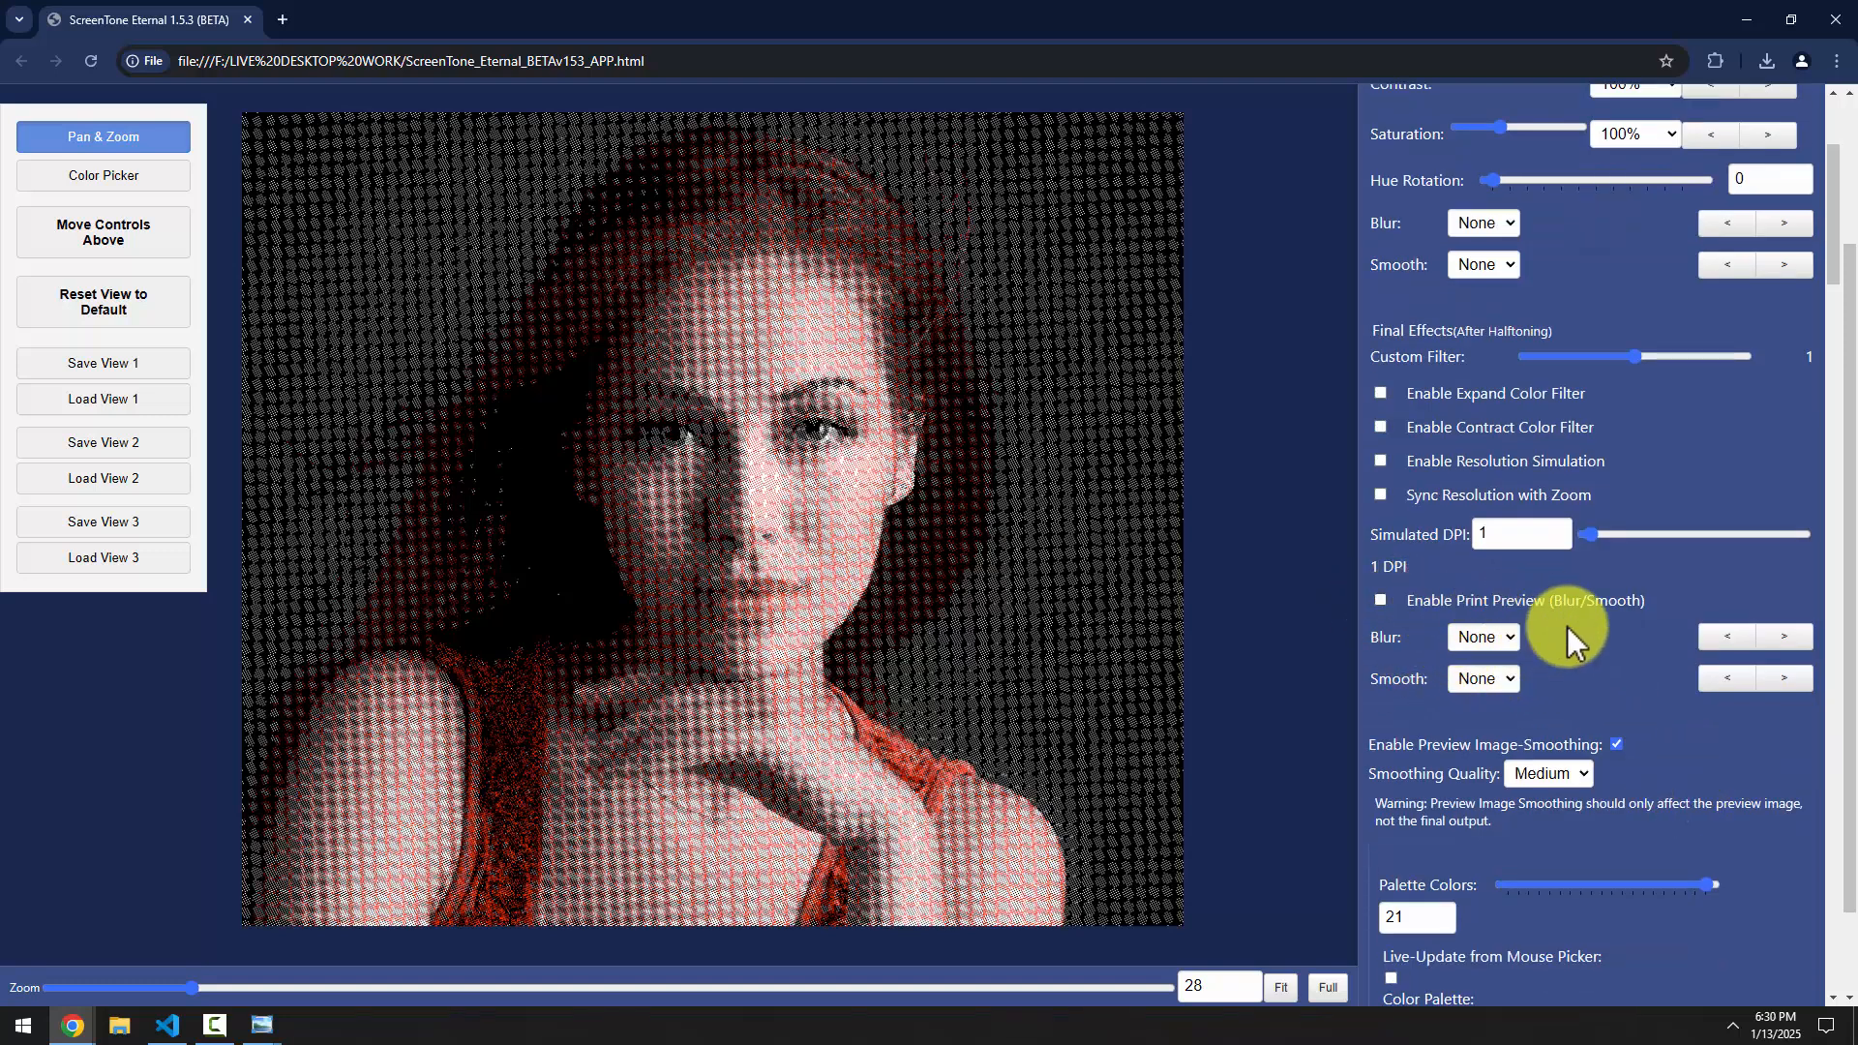
{"action": "left_click", "coordinate": [1770, 644]}
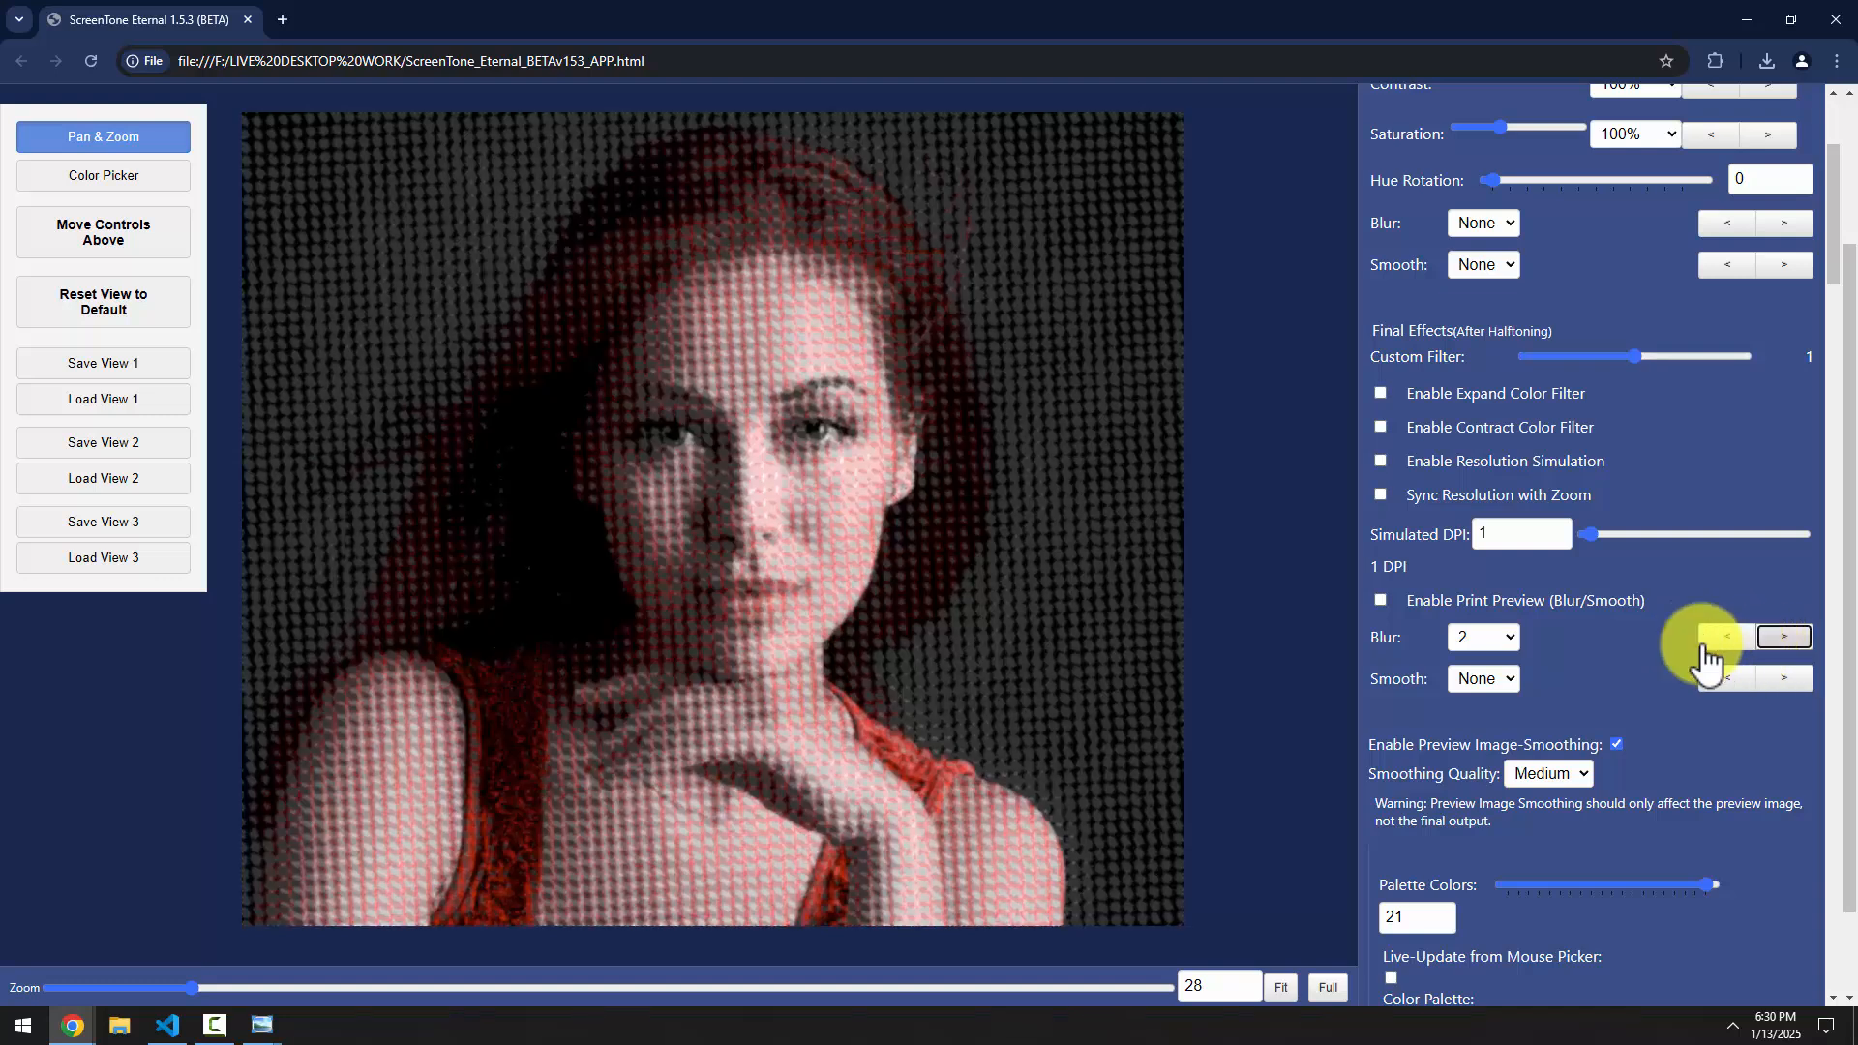
{"action": "left_click_drag", "start_coordinate": [881, 544], "coordinate": [914, 461]}
{"action": "scroll", "coordinate": [913, 461], "scroll_direction": "up", "scroll_amount": 2}
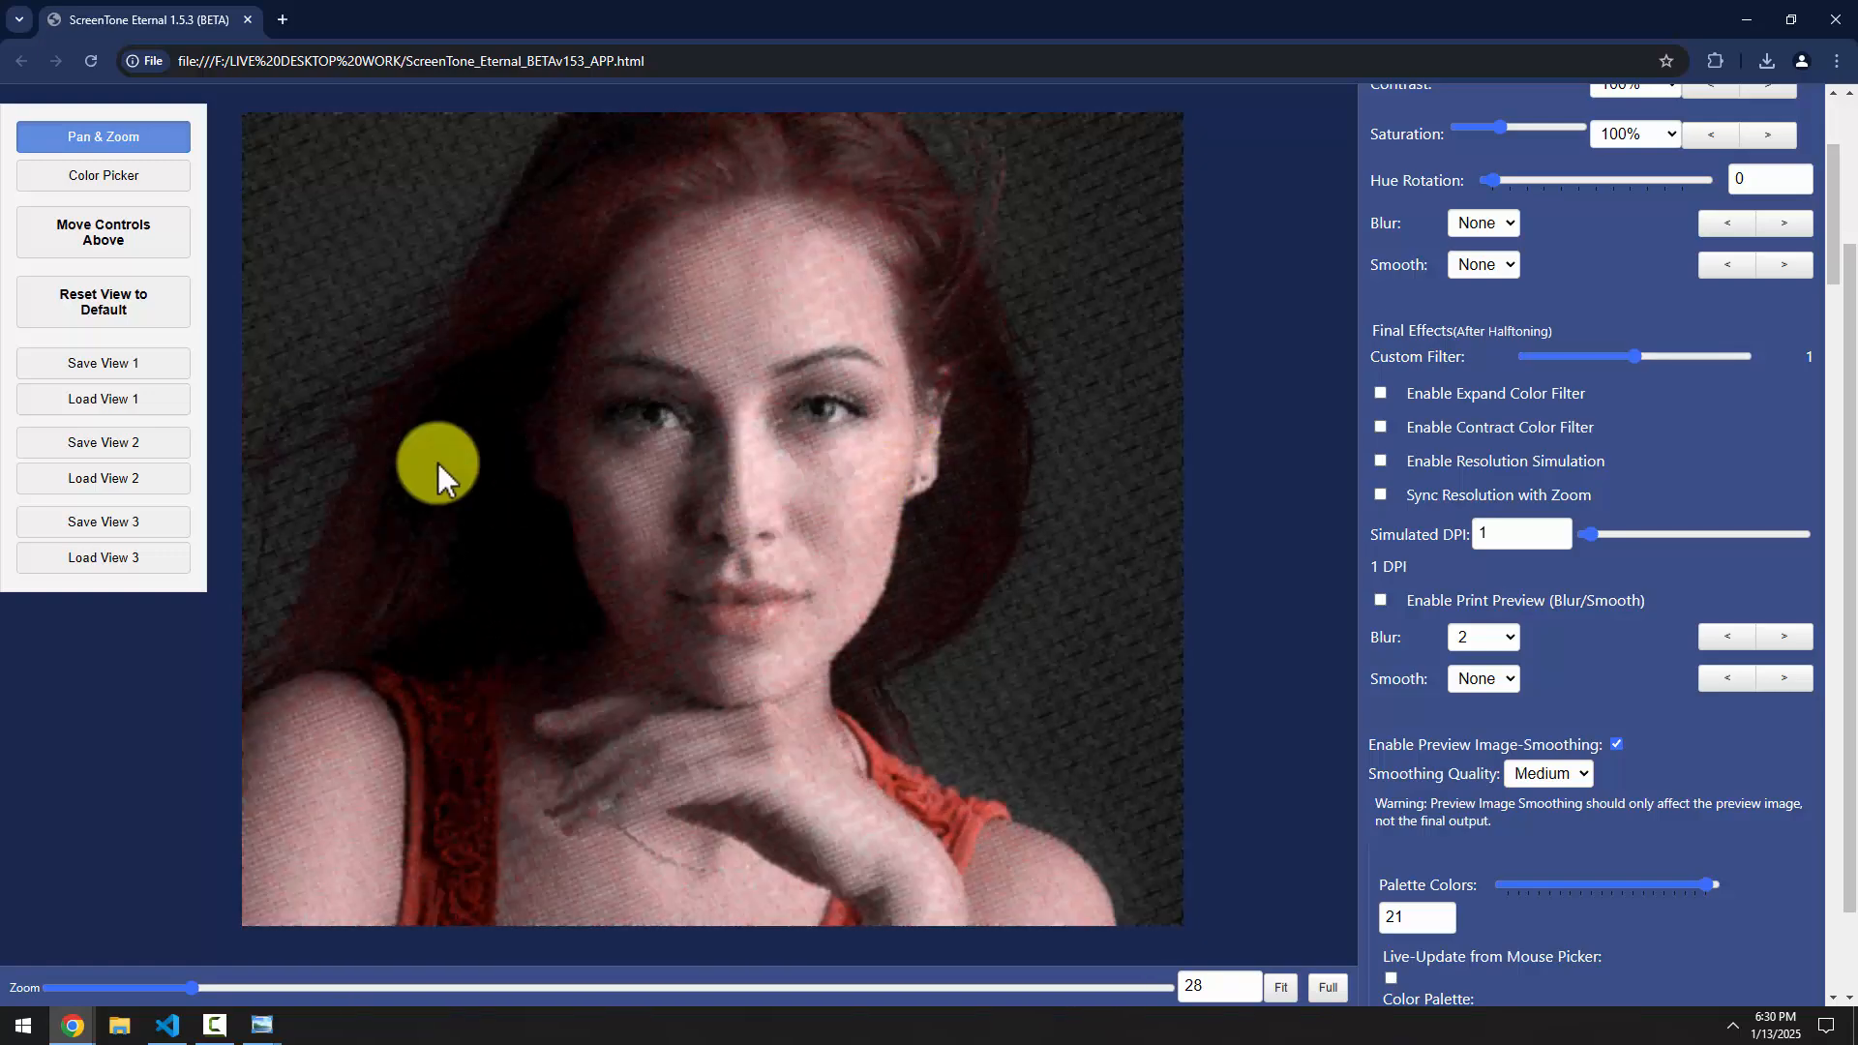
{"action": "left_click", "coordinate": [107, 304]}
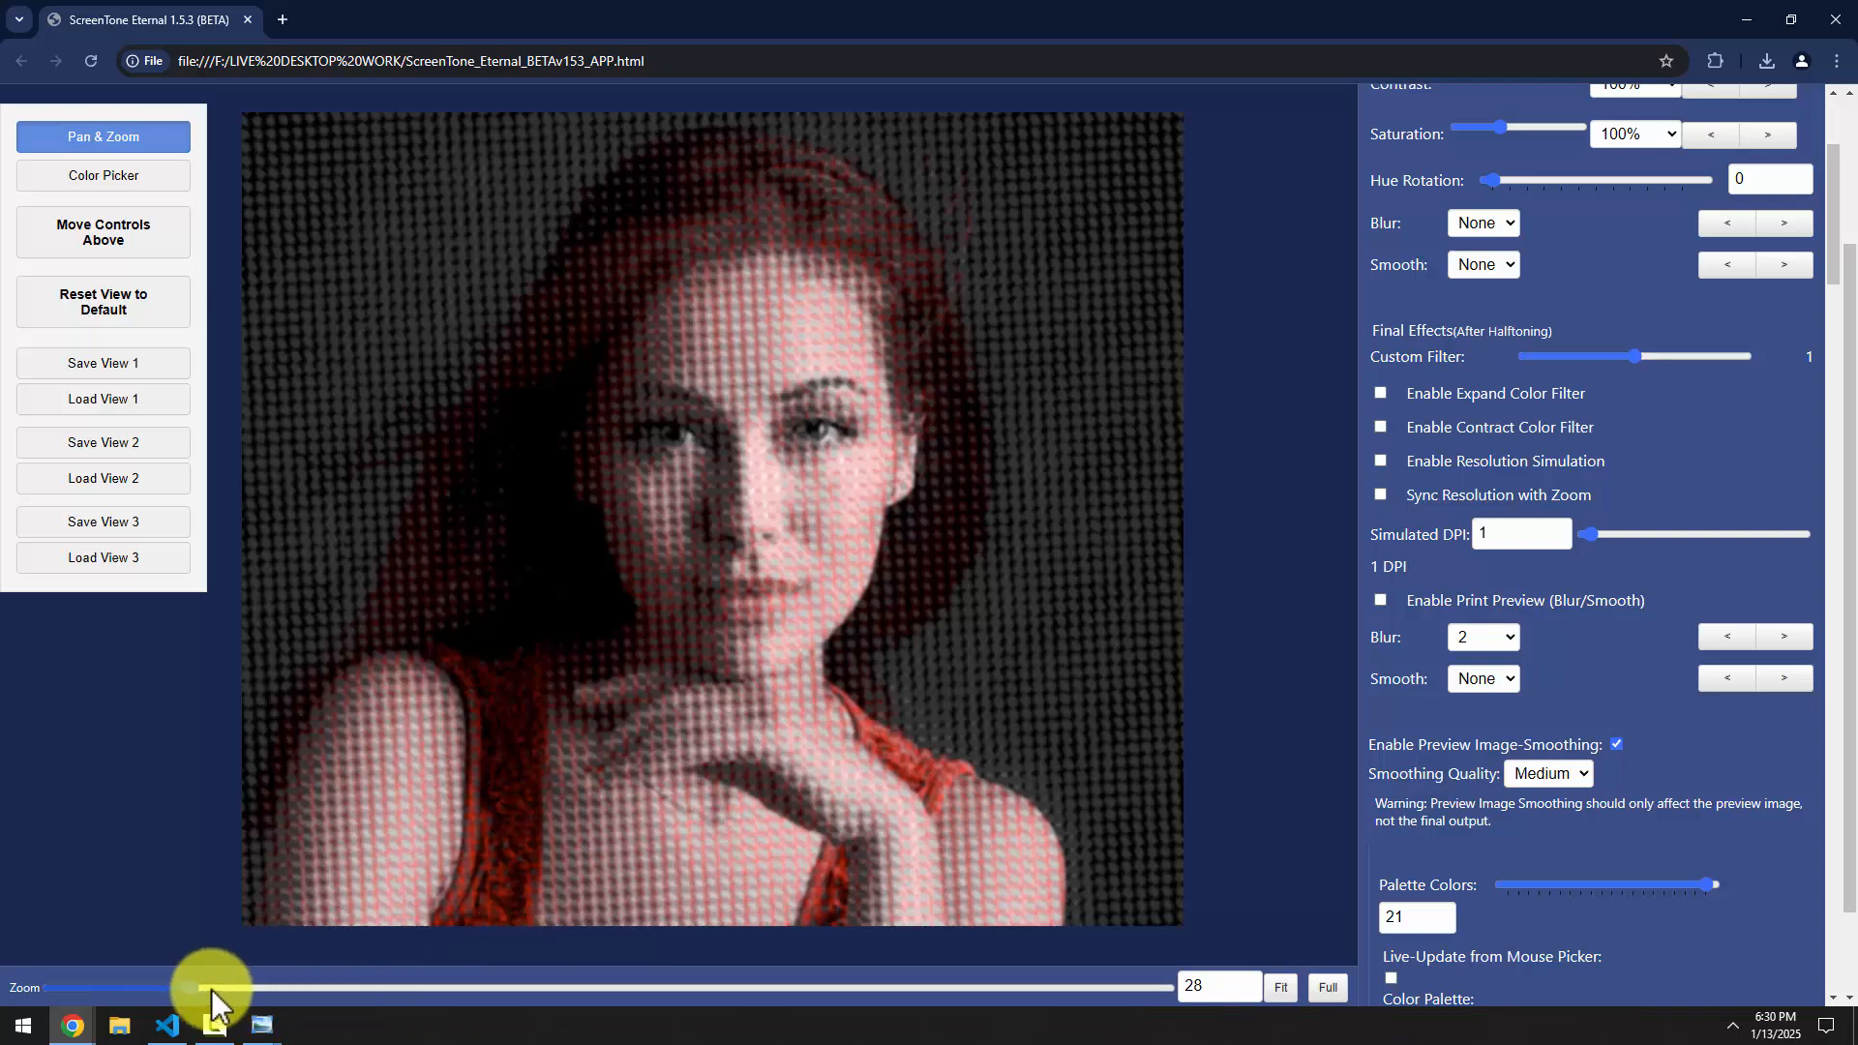
Set the preview zoom to 29 and inspect the blurred halftone on the face and eye
{"action": "mouse_move", "coordinate": [210, 987]}
{"action": "left_mouse_down"}
{"action": "mouse_move", "coordinate": [165, 987]}
{"action": "mouse_move", "coordinate": [241, 987]}
{"action": "mouse_move", "coordinate": [201, 987]}
{"action": "left_mouse_up"}
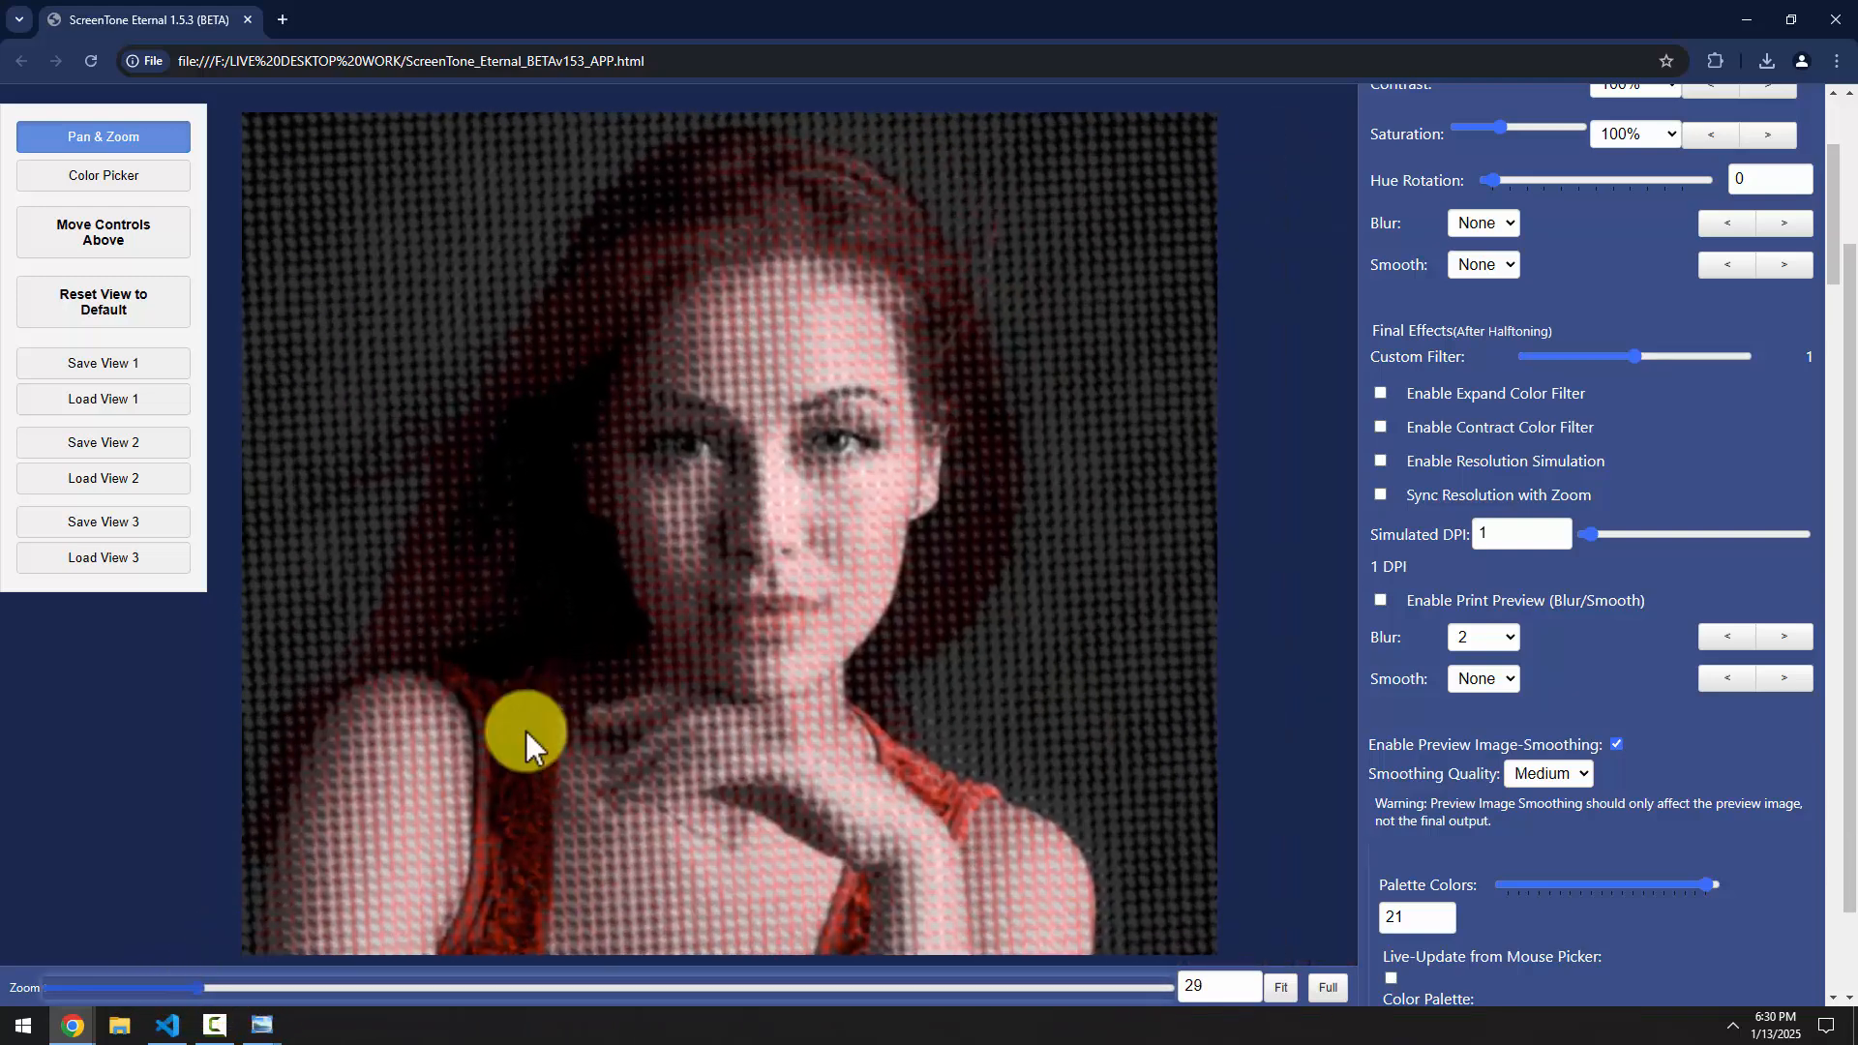
{"action": "scroll", "coordinate": [815, 506], "scroll_direction": "up", "scroll_amount": 5}
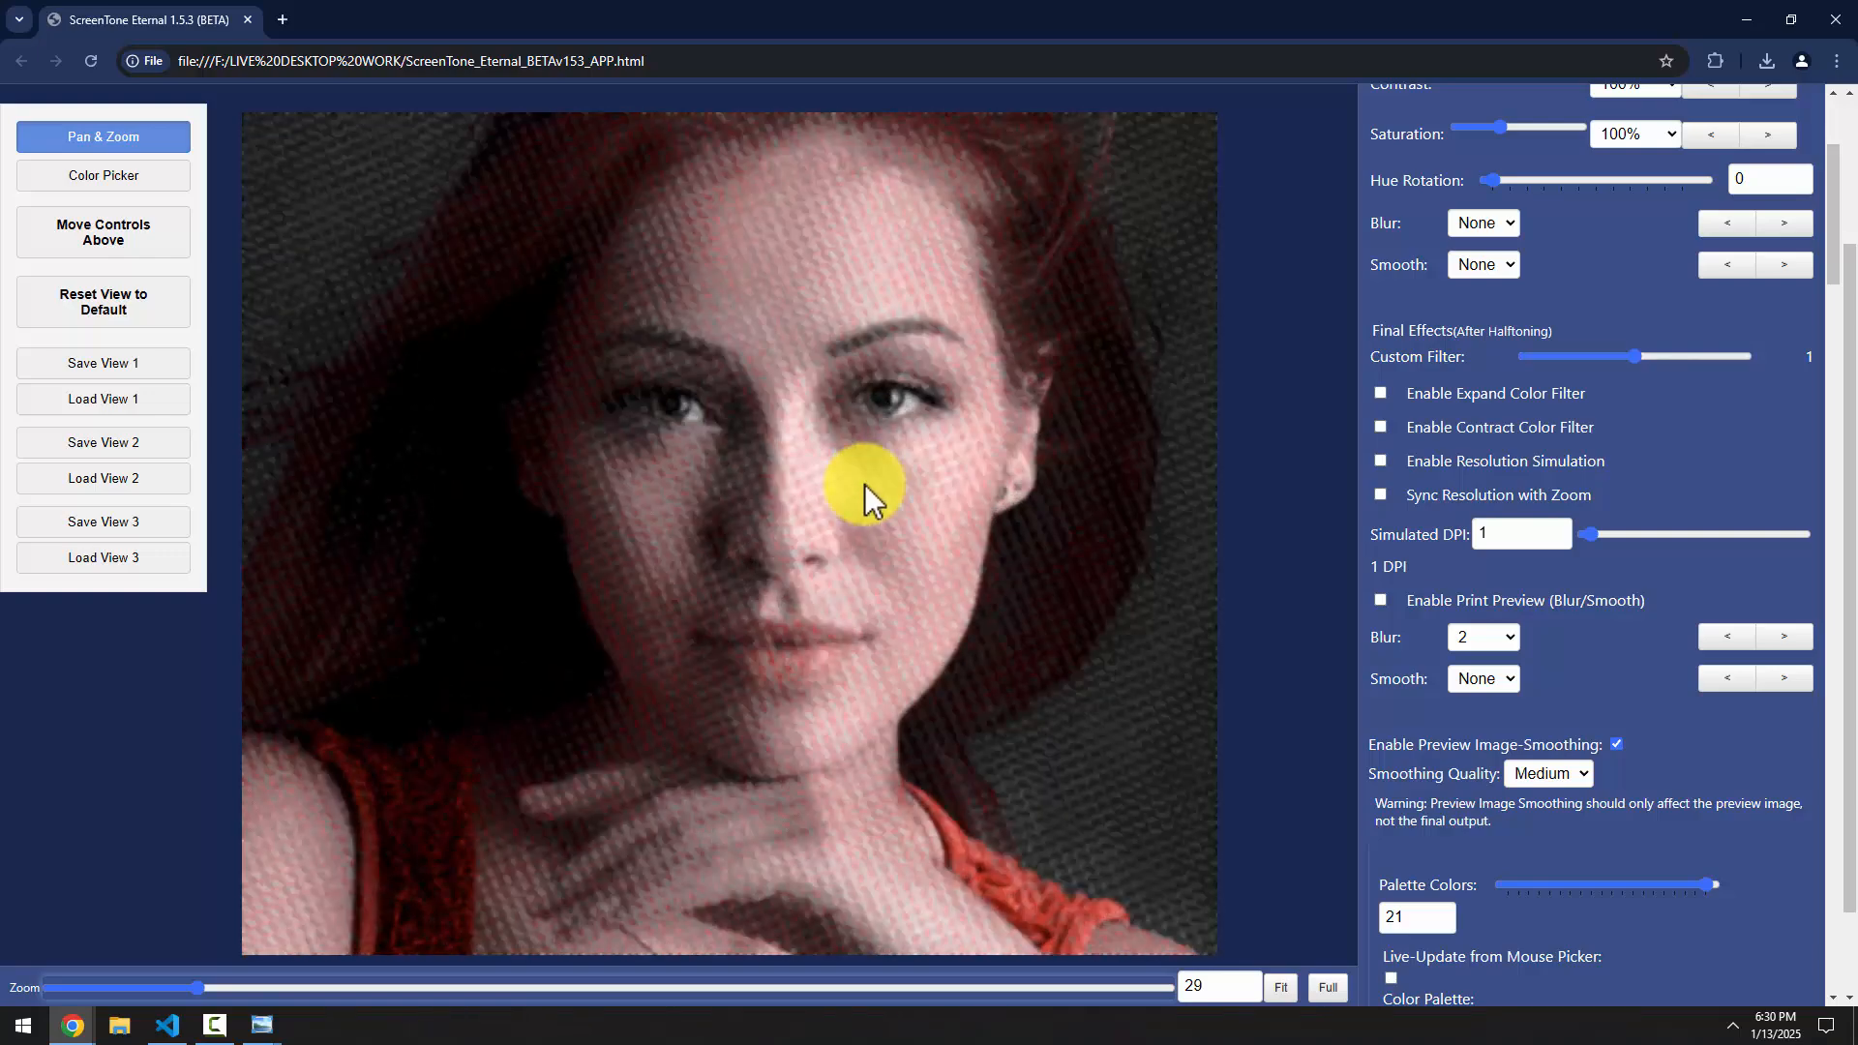
{"action": "left_click_drag", "start_coordinate": [972, 472], "coordinate": [518, 808]}
{"action": "left_click_drag", "start_coordinate": [908, 713], "coordinate": [1225, 926]}
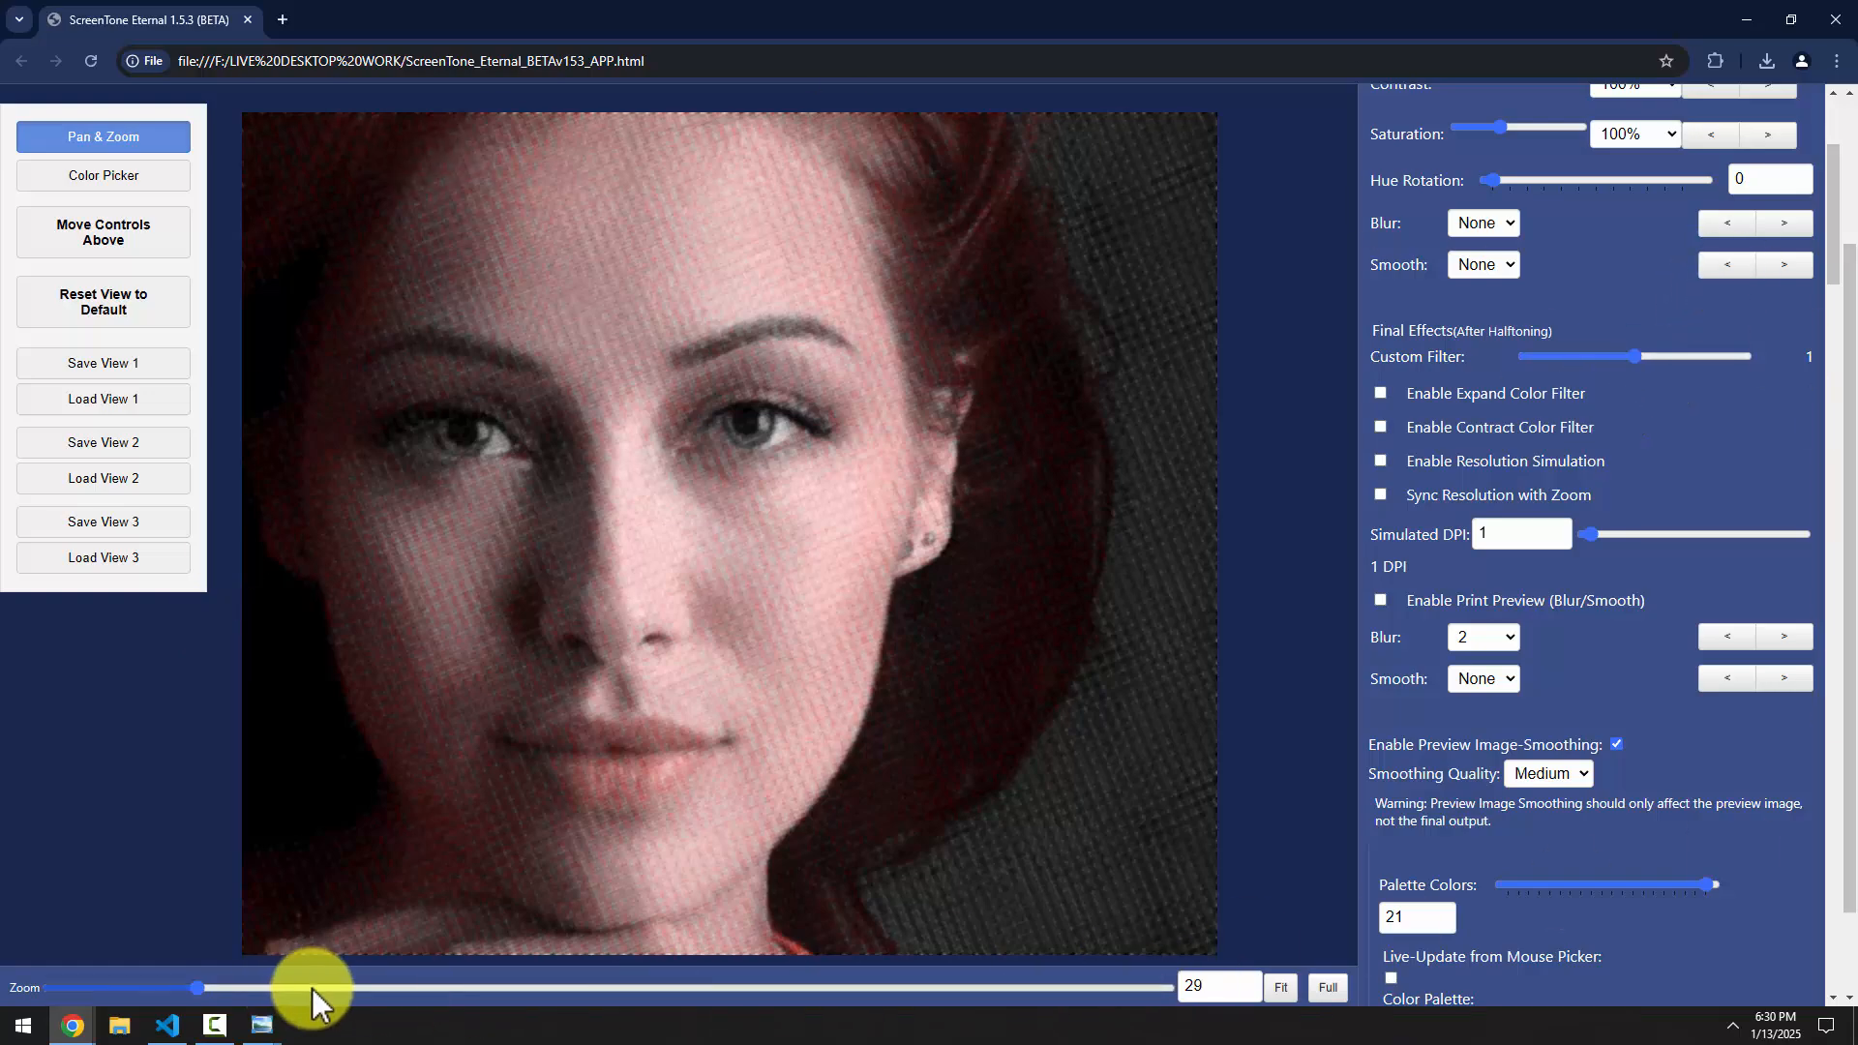
{"action": "scroll", "coordinate": [755, 542], "scroll_direction": "up", "scroll_amount": 5}
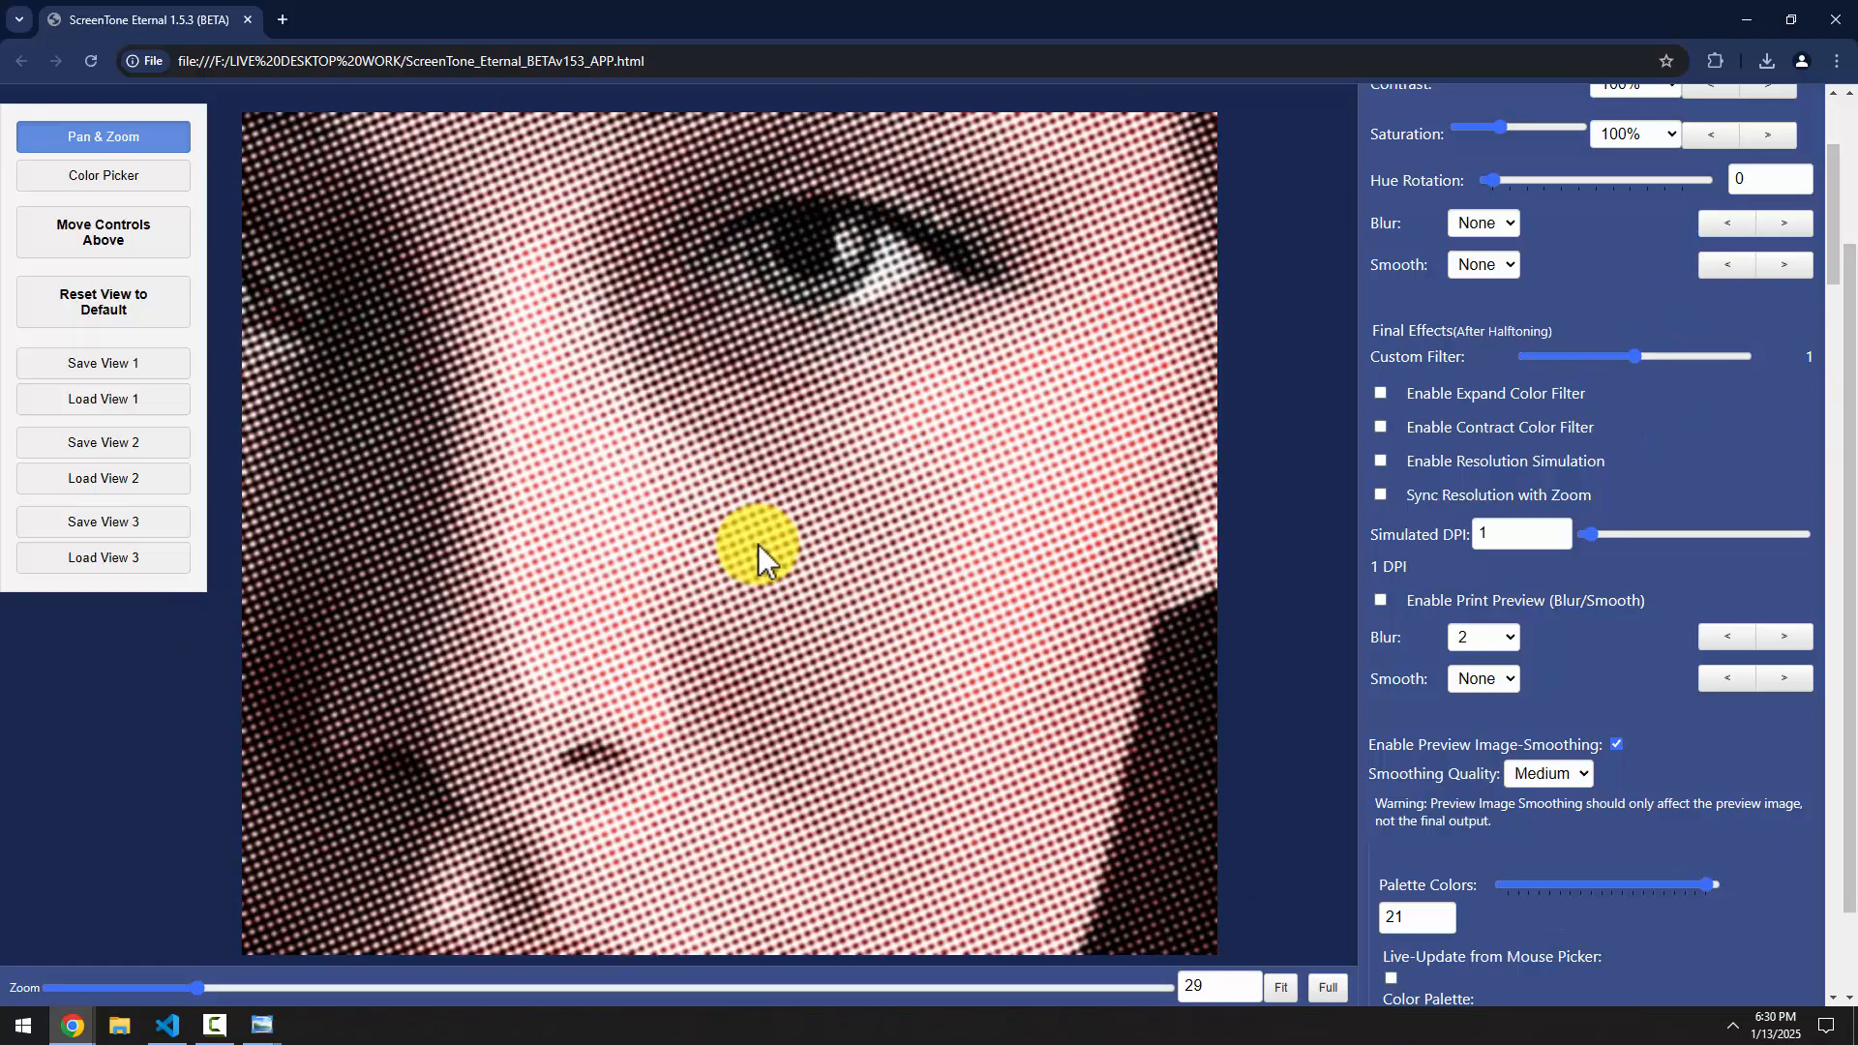
{"action": "scroll", "coordinate": [758, 544], "scroll_direction": "up", "scroll_amount": 3}
{"action": "left_click_drag", "start_coordinate": [858, 448], "coordinate": [770, 630]}
Raise the after-halftoning Blur to 7 and check how the dots blend across the eye and face
{"action": "left_click", "coordinate": [1784, 636]}
{"action": "left_click", "coordinate": [1783, 636]}
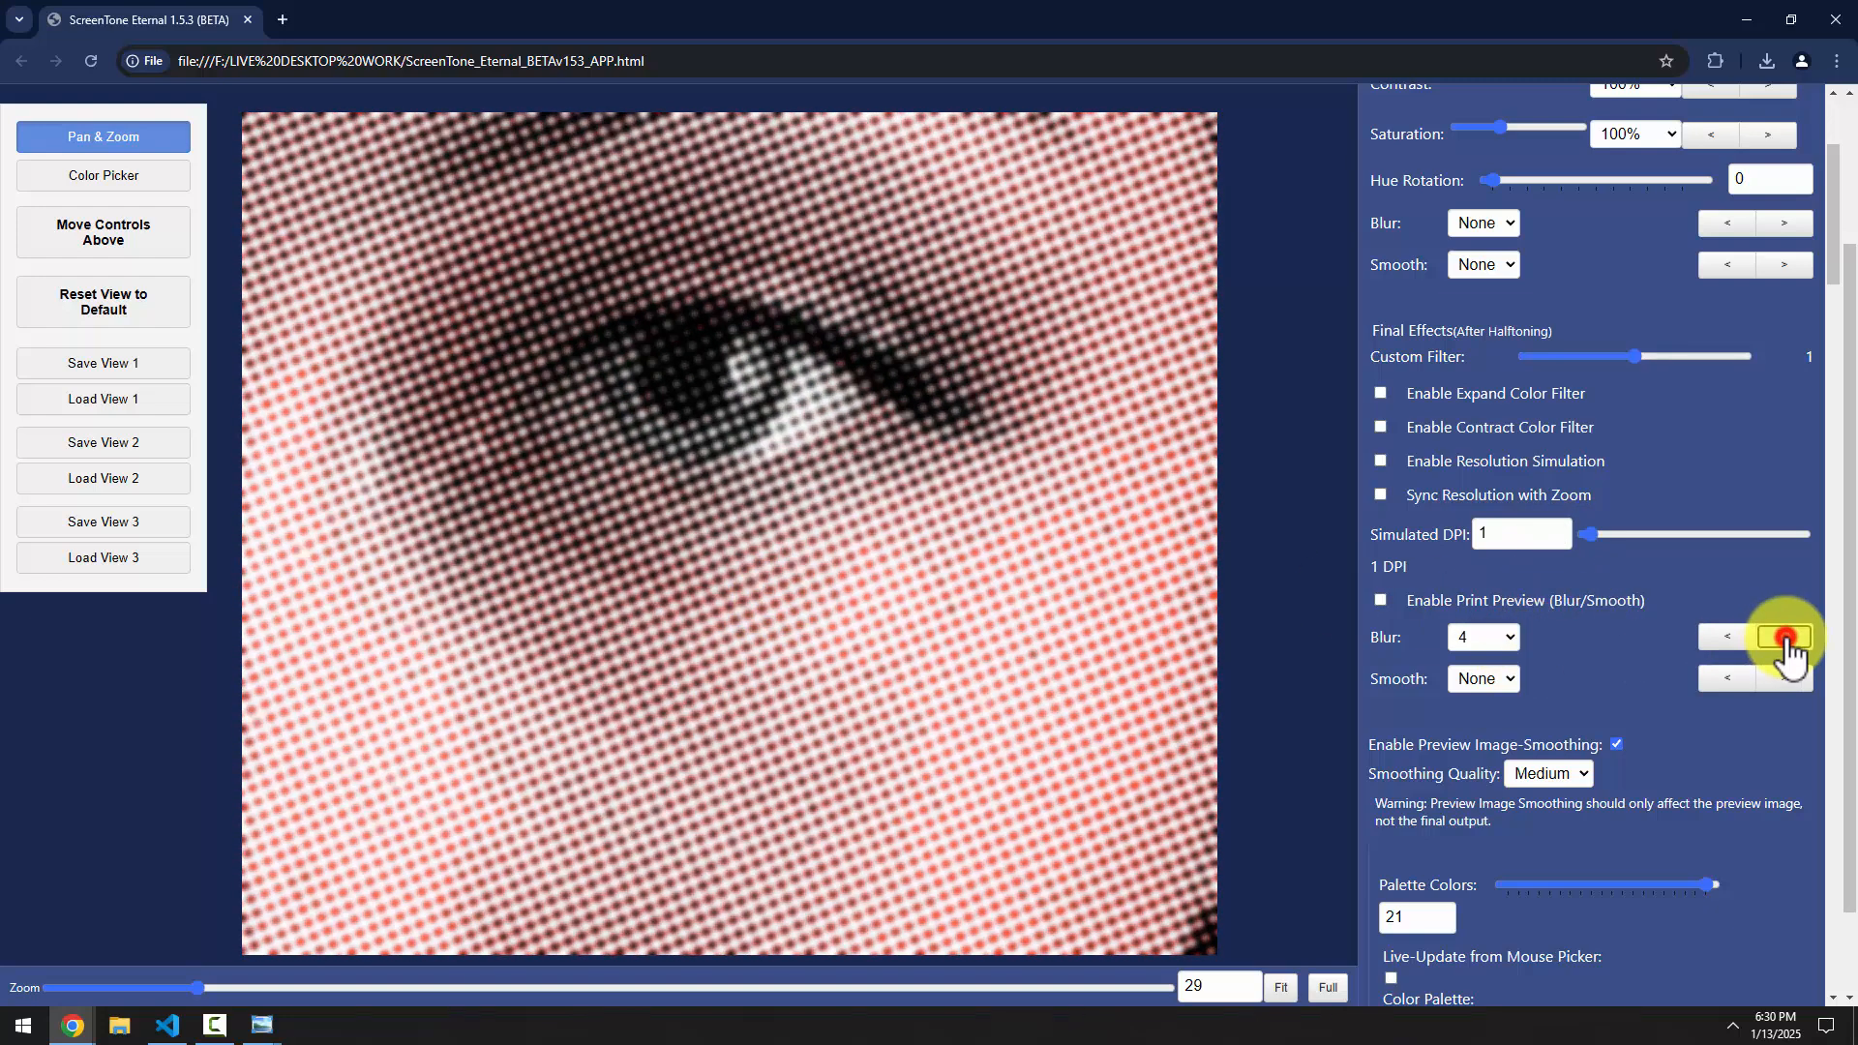
{"action": "left_click", "coordinate": [1783, 636]}
{"action": "left_click", "coordinate": [1784, 636]}
{"action": "left_click", "coordinate": [1783, 636]}
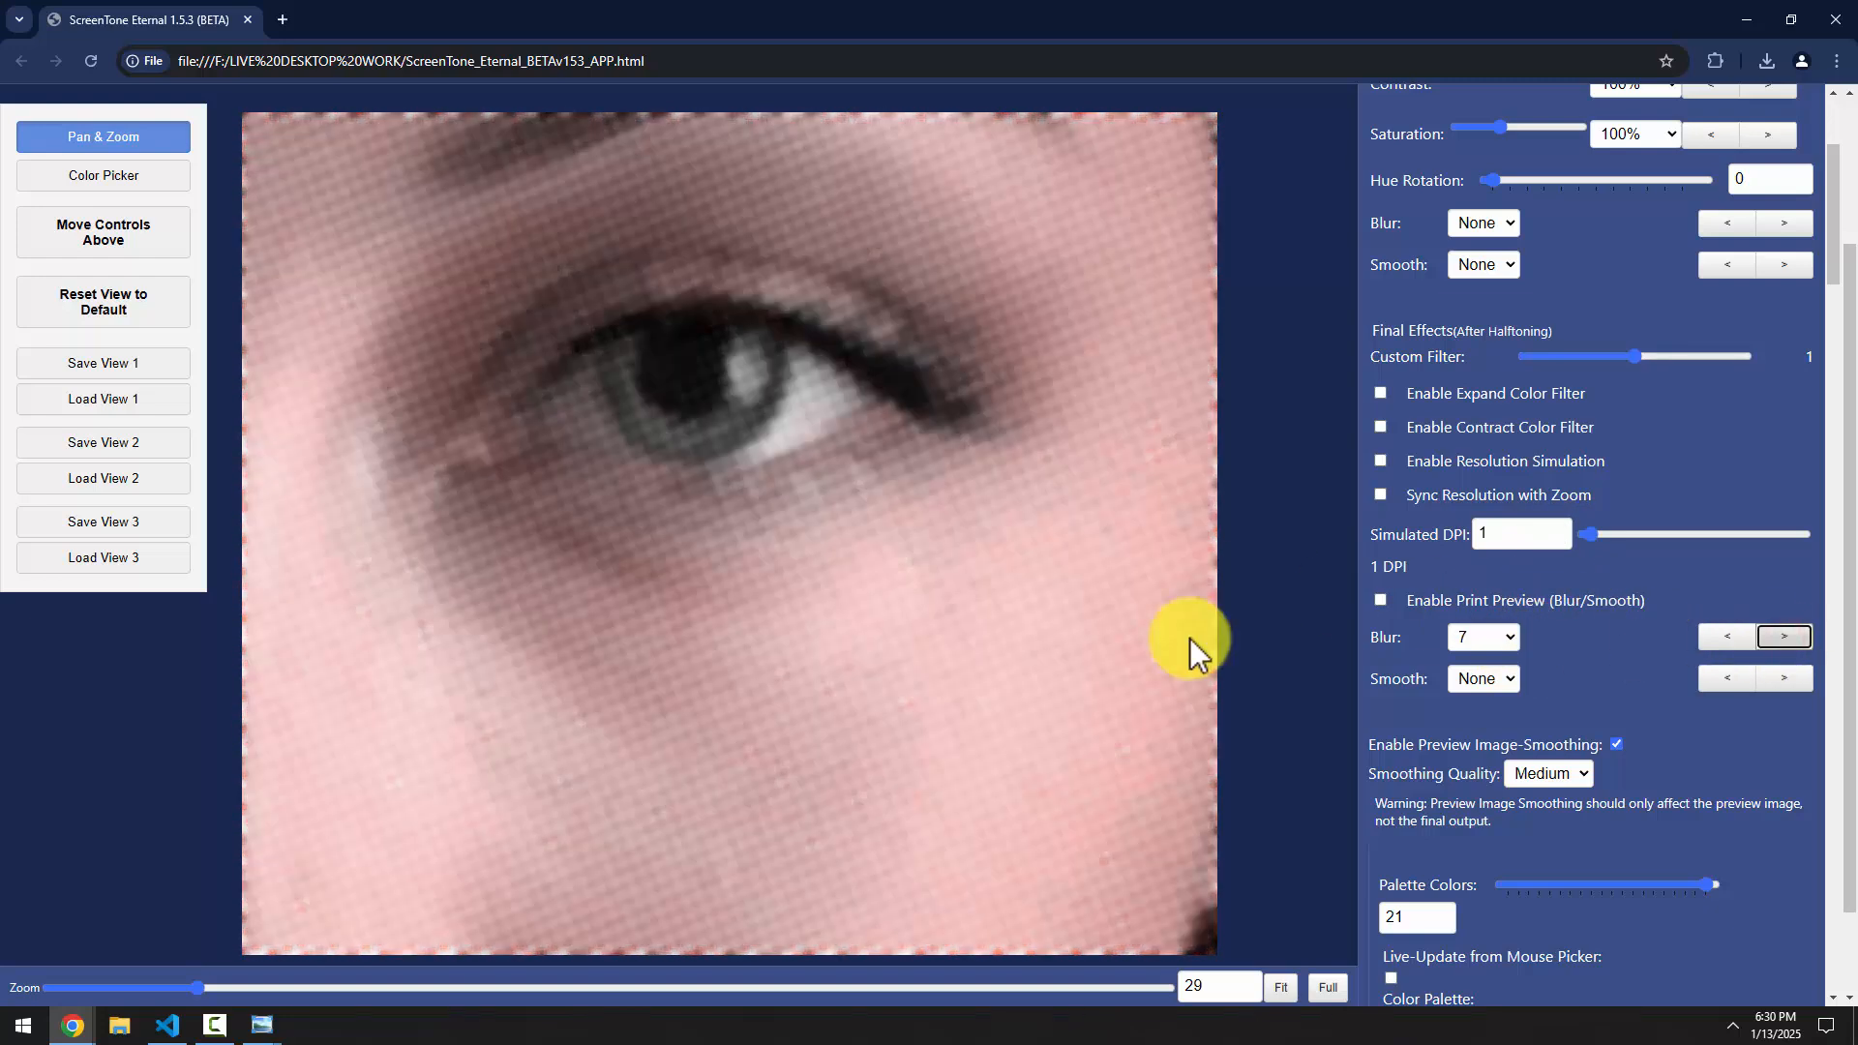
{"action": "left_click_drag", "start_coordinate": [816, 630], "coordinate": [931, 523]}
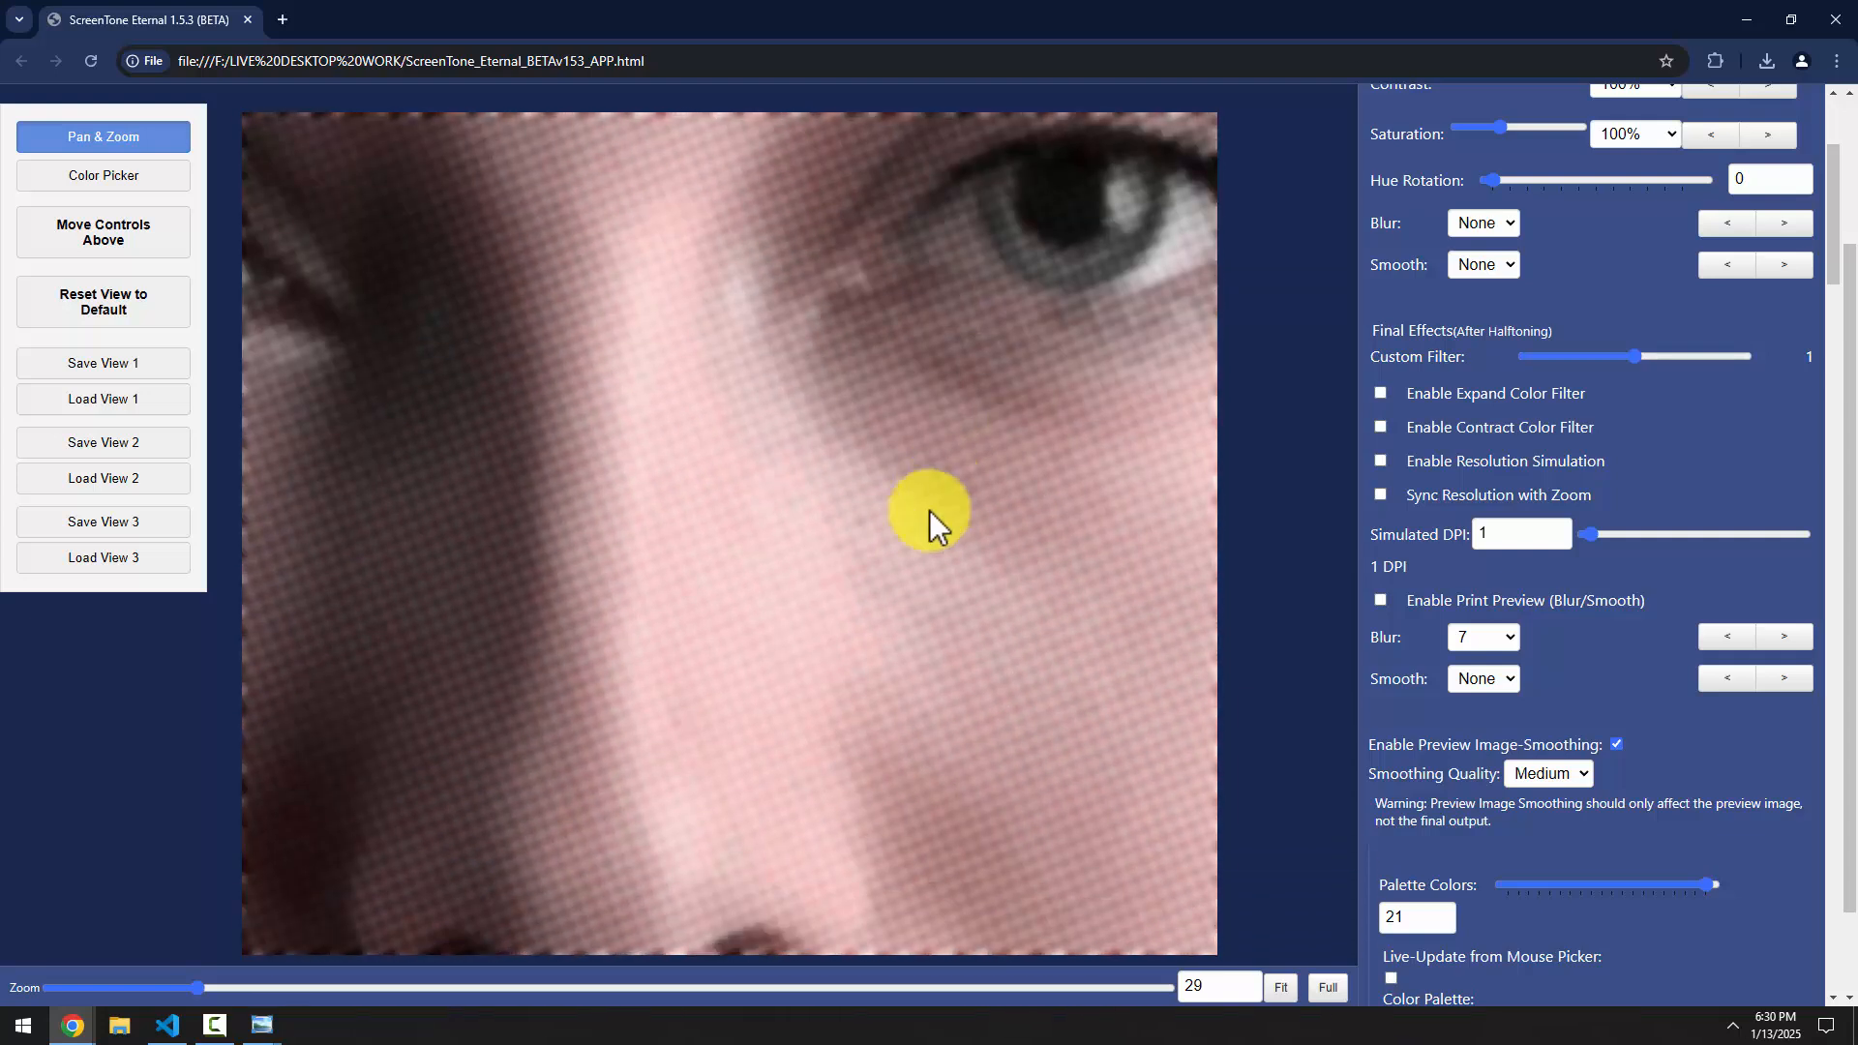
{"action": "scroll", "coordinate": [904, 584], "scroll_direction": "down", "scroll_amount": 6}
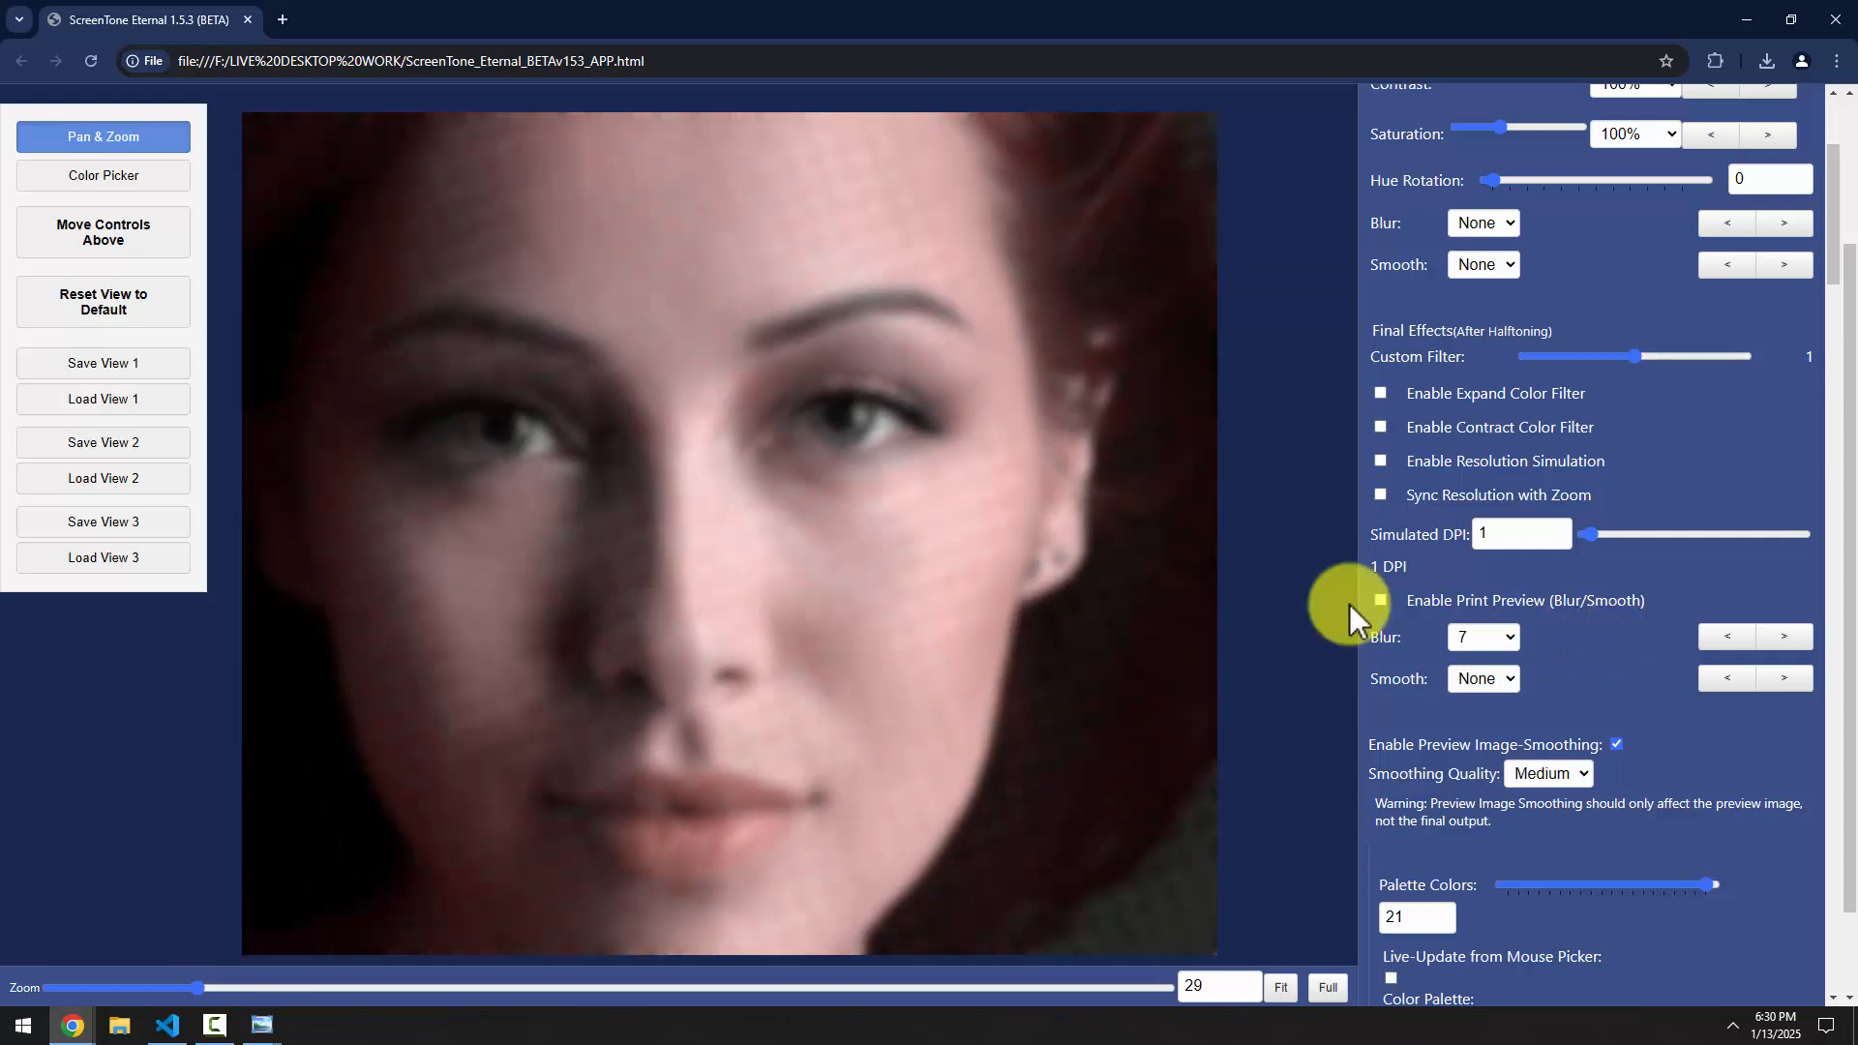
Lower the after-halftoning Blur to 3 and reset the view to default
{"action": "left_click", "coordinate": [1712, 639]}
{"action": "left_click", "coordinate": [1712, 639]}
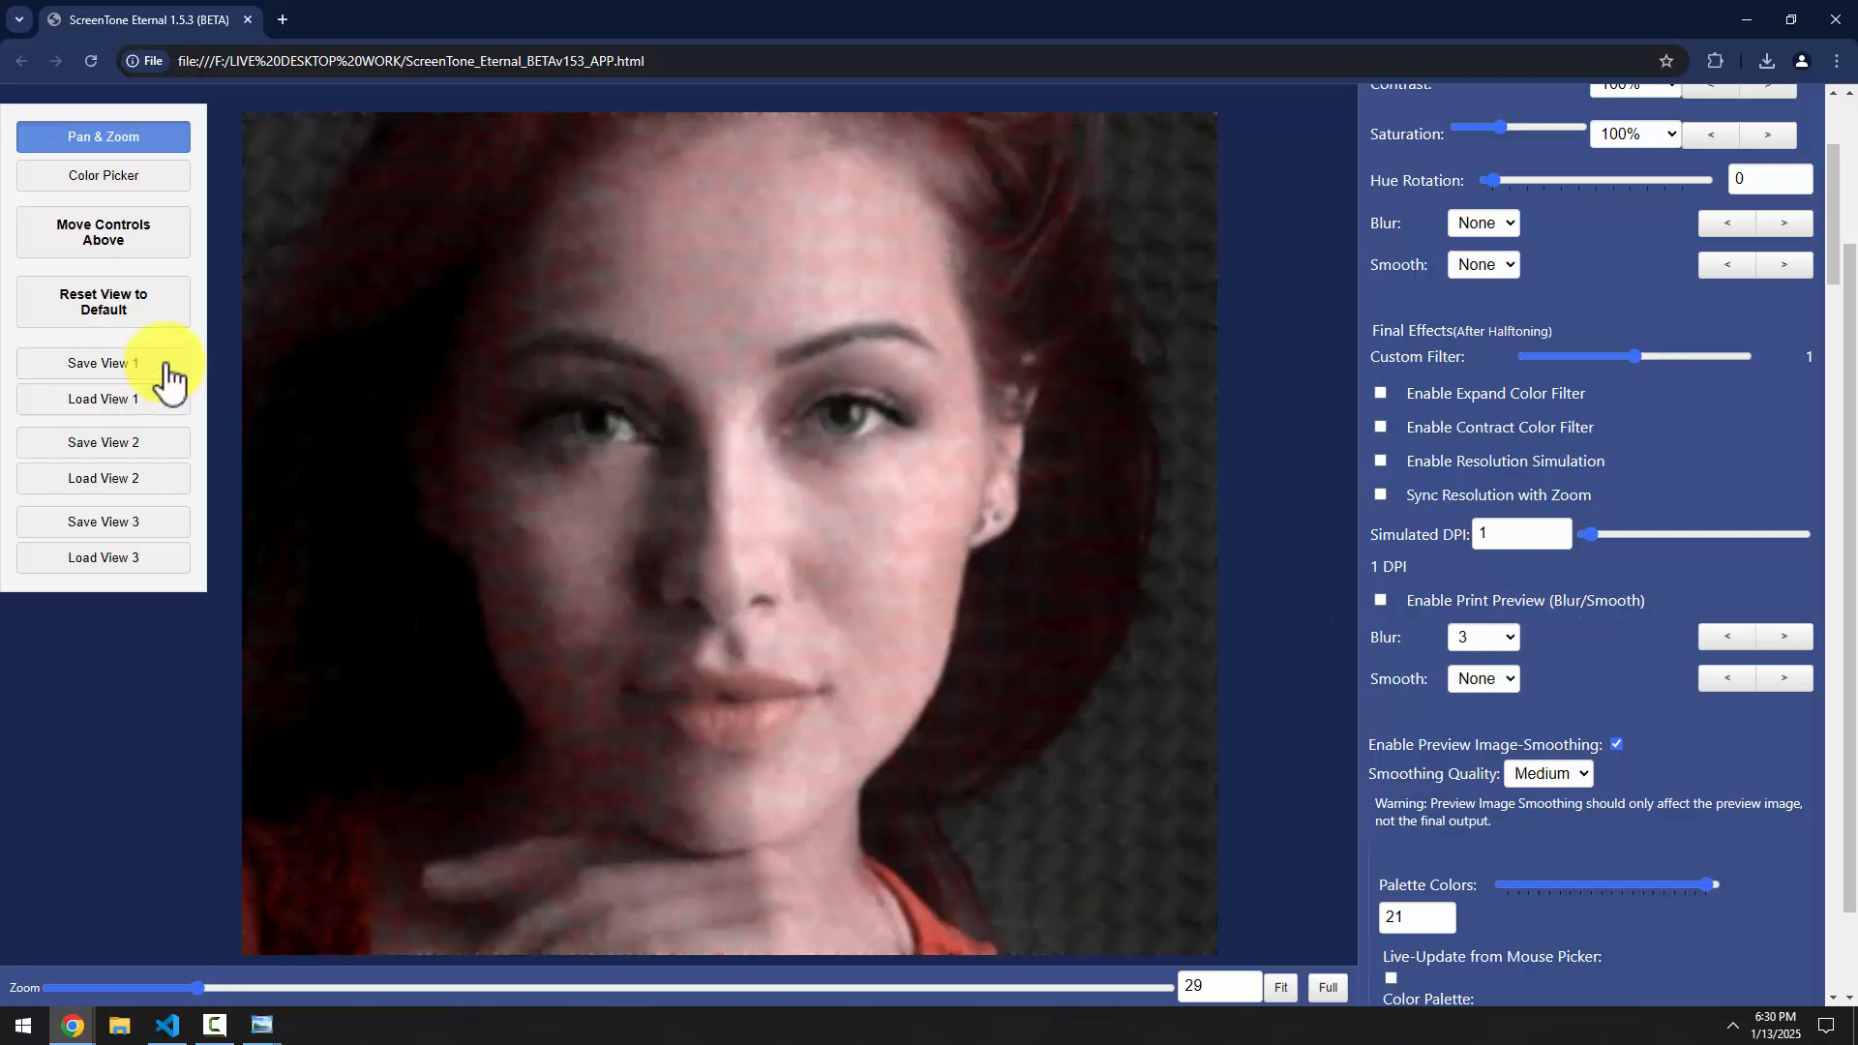
{"action": "left_click", "coordinate": [116, 314]}
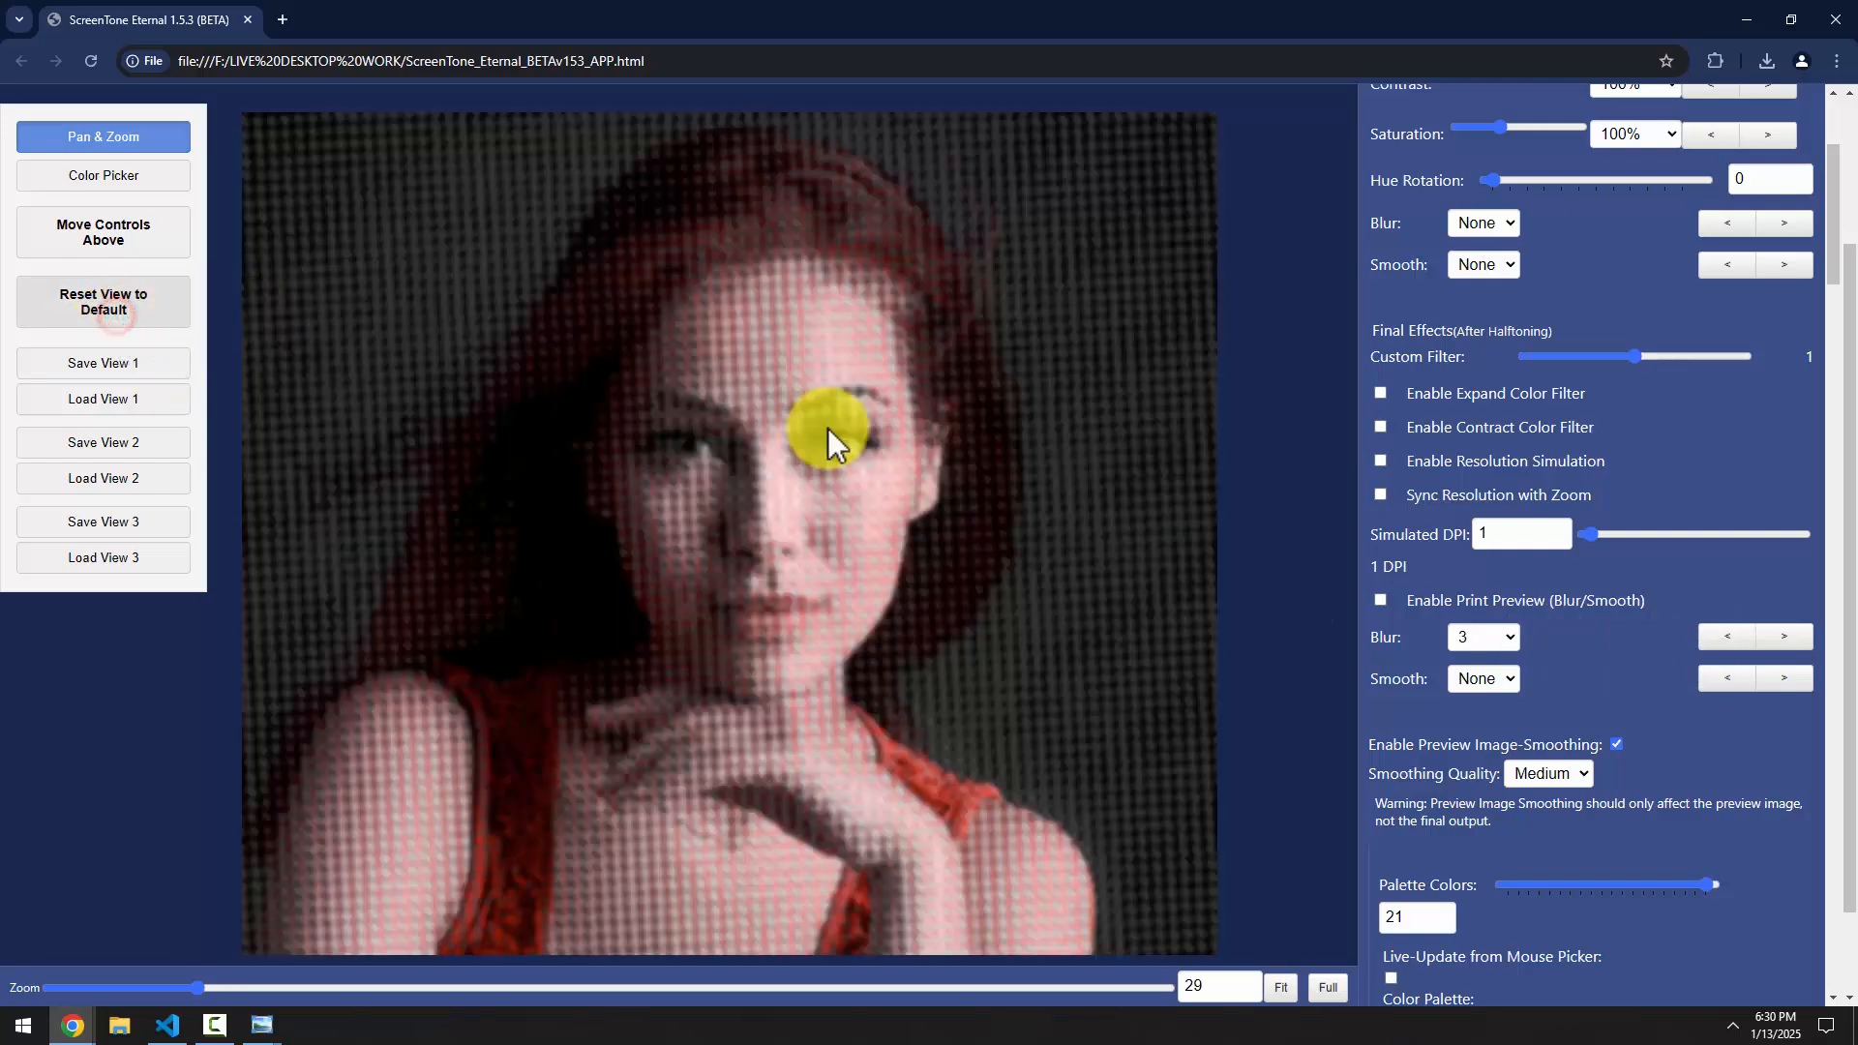
Set the after-halftoning Blur to None and disable Preview Image-Smoothing
{"action": "left_click", "coordinate": [1724, 641]}
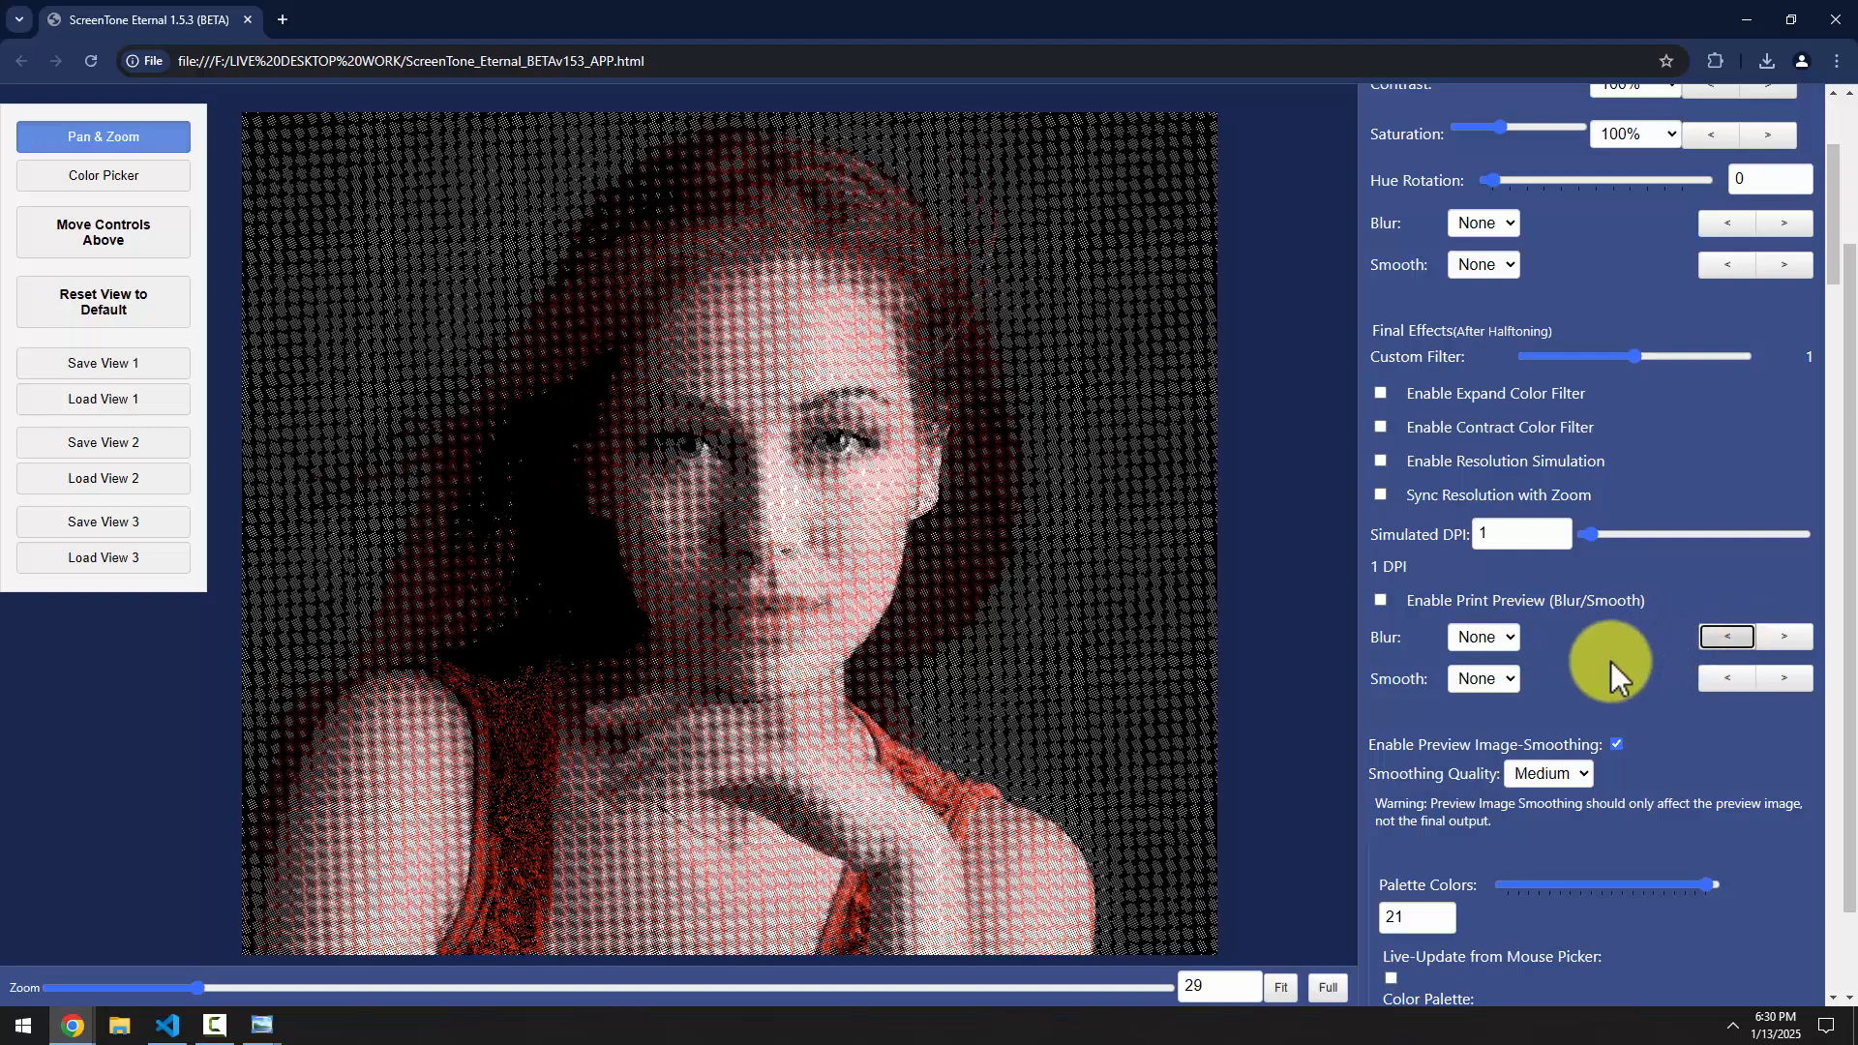
{"action": "left_click", "coordinate": [1618, 745]}
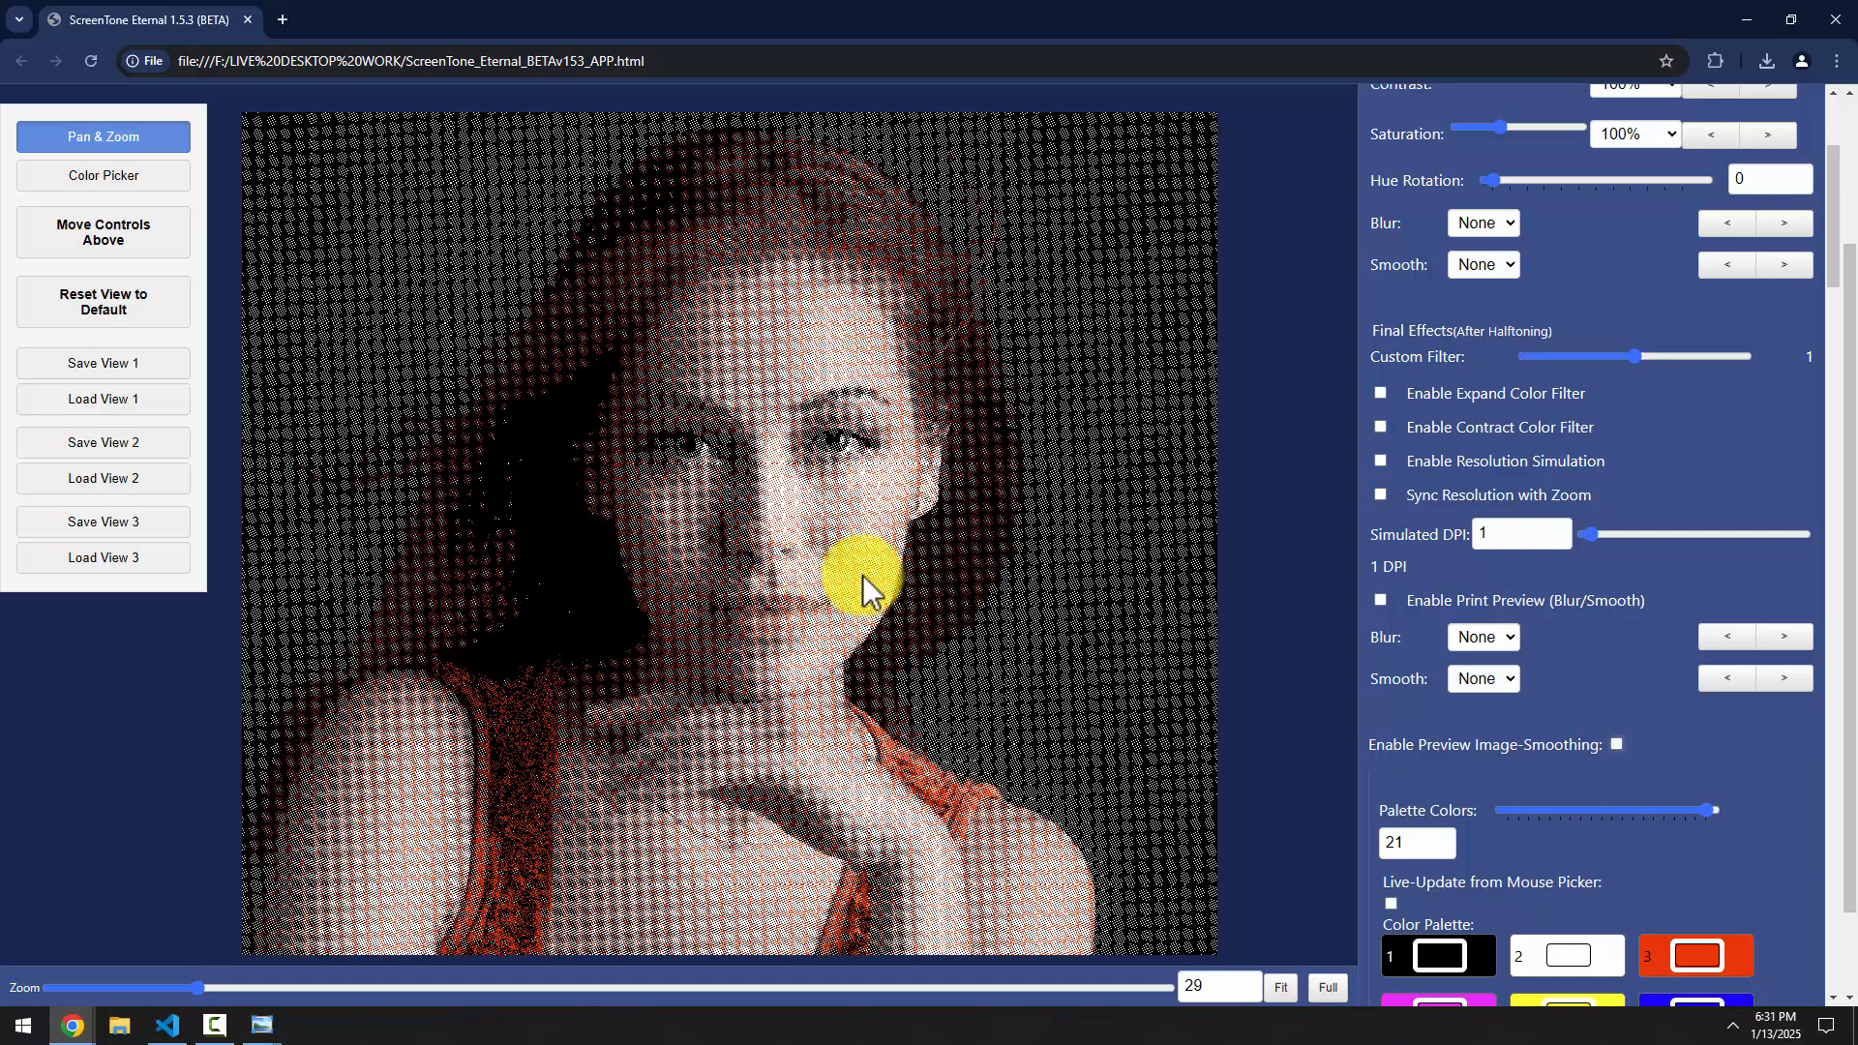
Enable Preview Image-Smoothing and set its Smoothing Quality to Medium
{"action": "left_click", "coordinate": [1614, 744]}
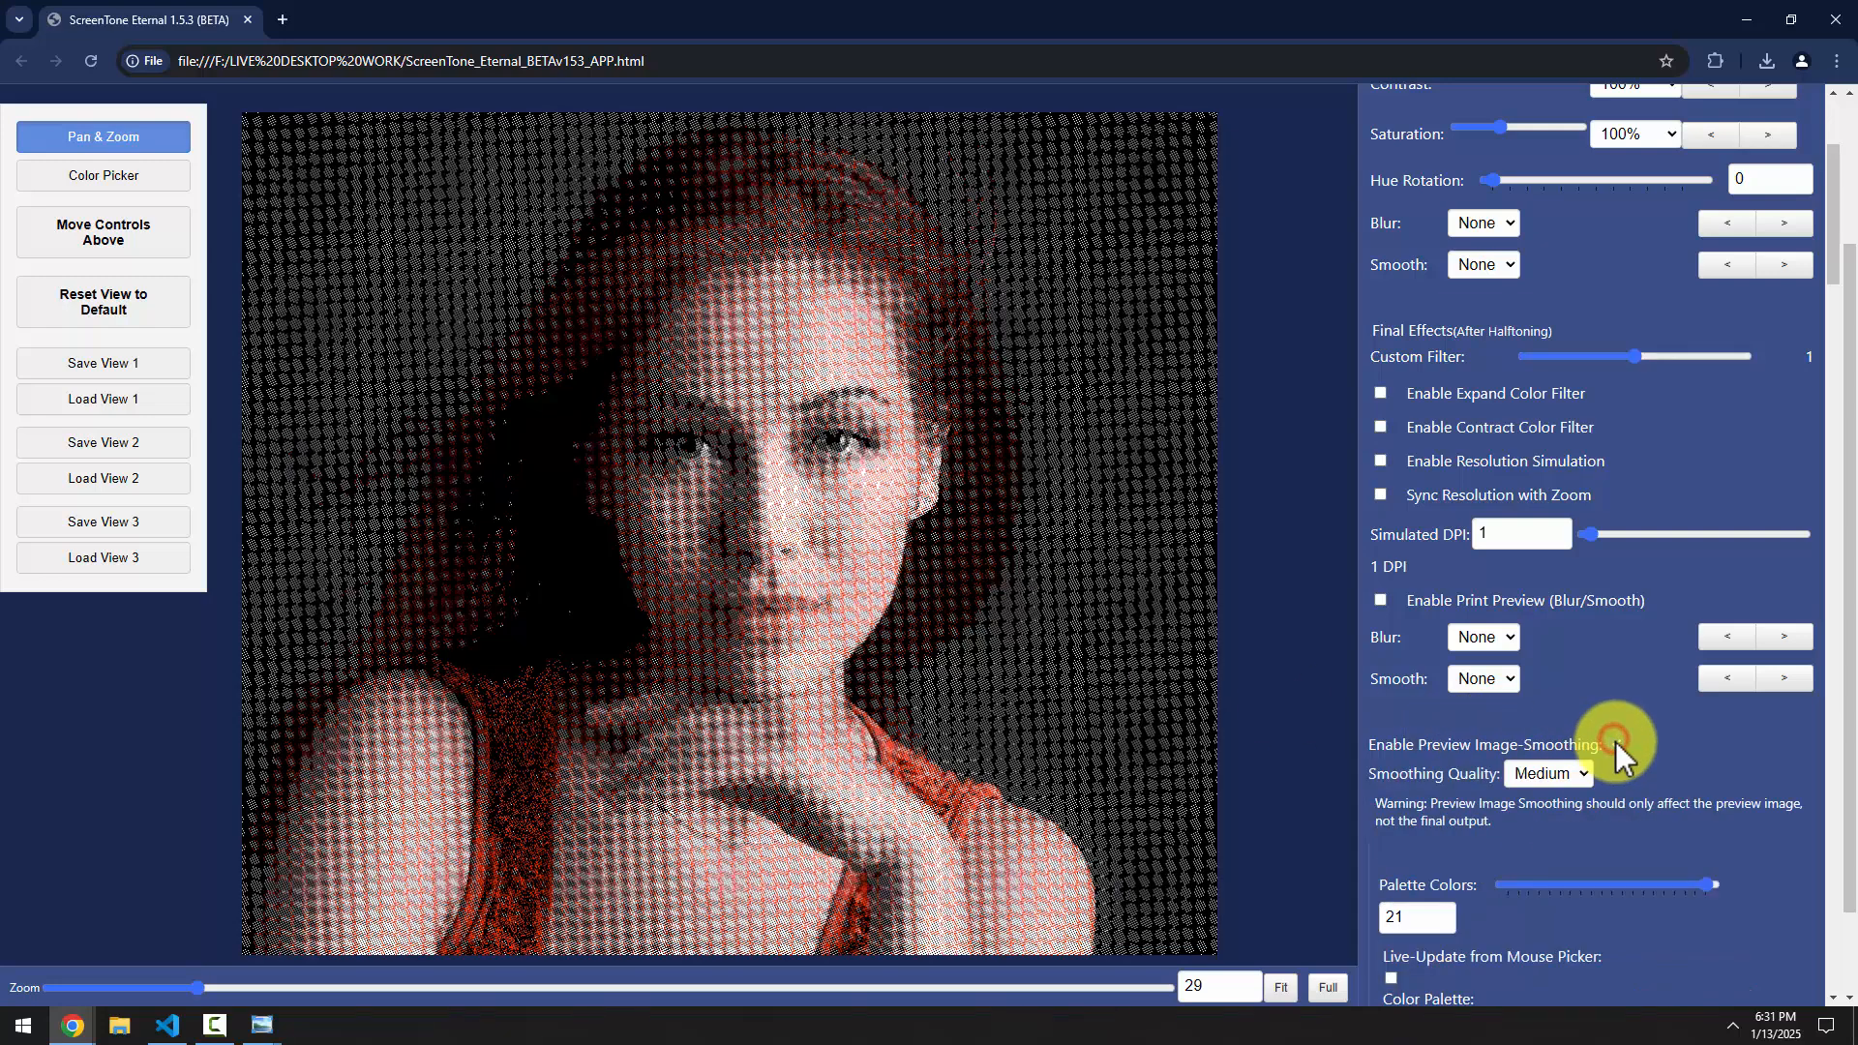
{"action": "left_click", "coordinate": [1549, 773]}
{"action": "left_click", "coordinate": [1546, 852]}
{"action": "left_click", "coordinate": [1560, 782]}
{"action": "left_click", "coordinate": [1545, 829]}
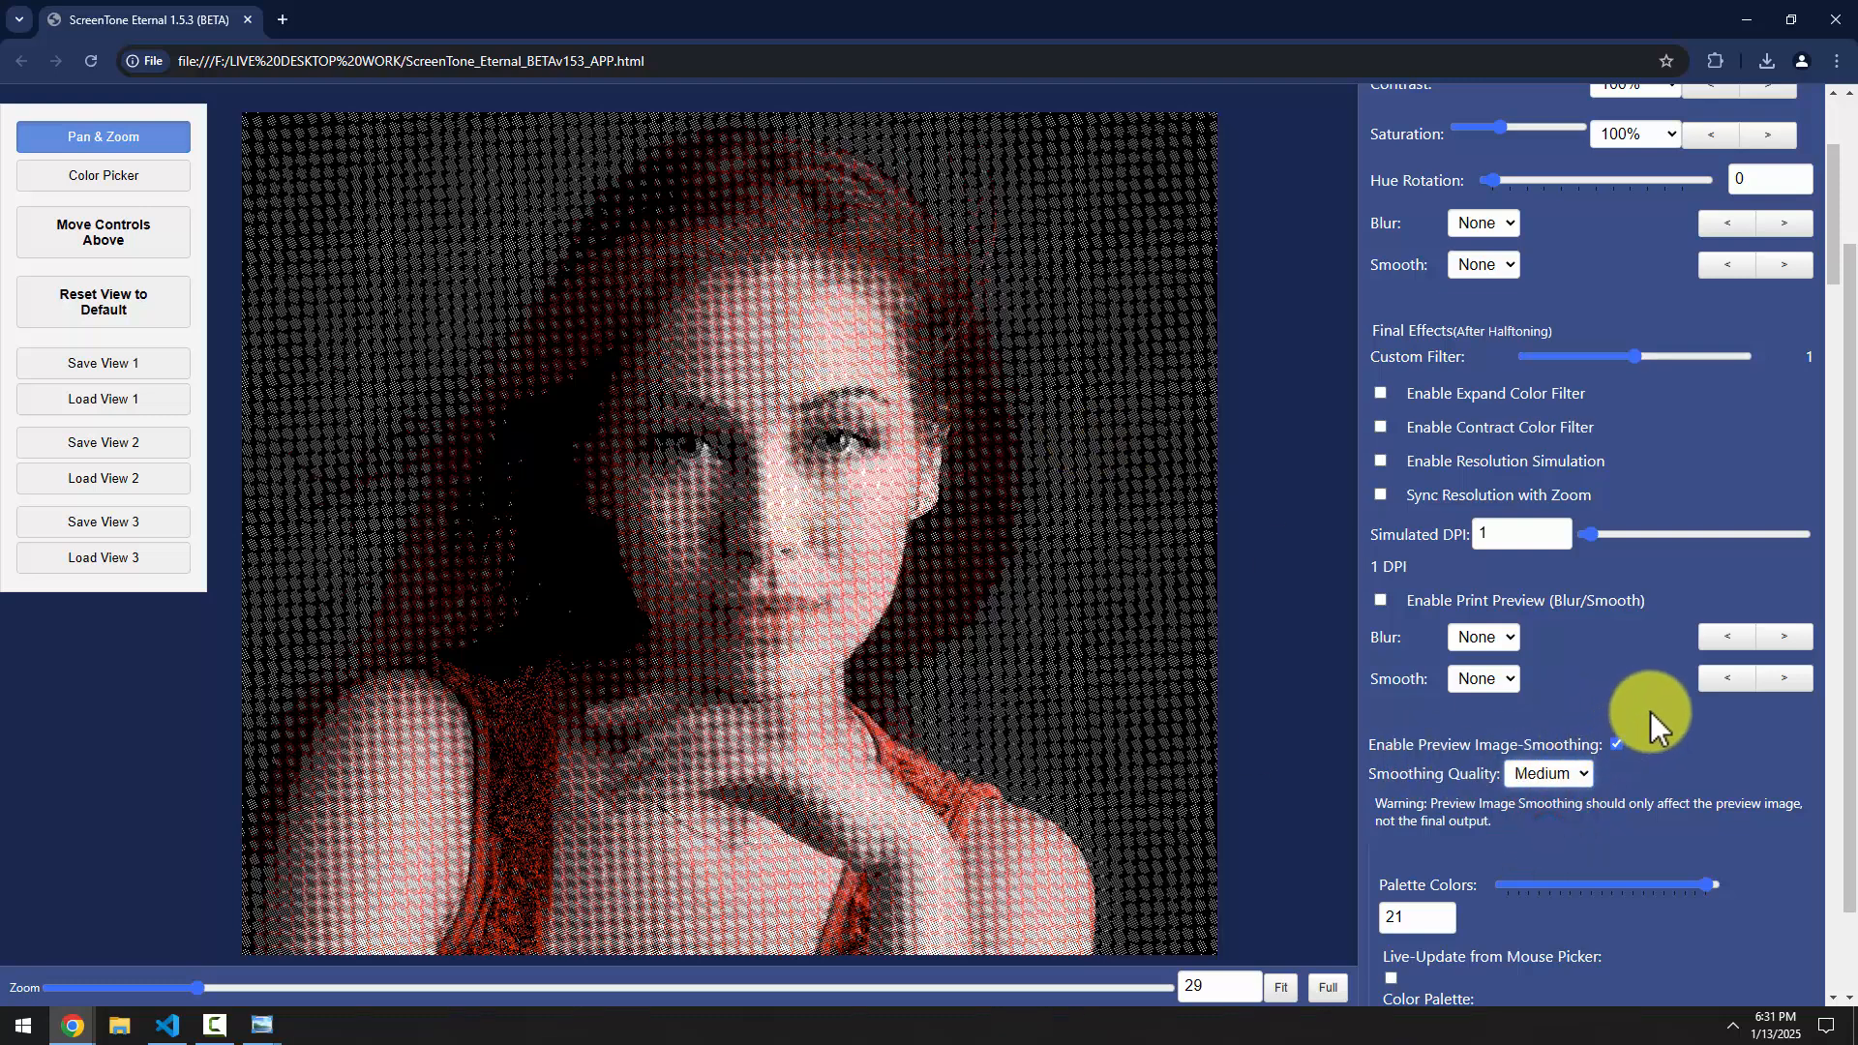
Switch the portrait preview from halftones to the continuous-tone Channels view
{"action": "scroll", "coordinate": [1771, 619], "scroll_direction": "down", "scroll_amount": 5}
{"action": "scroll", "coordinate": [1800, 581], "scroll_direction": "down", "scroll_amount": 5}
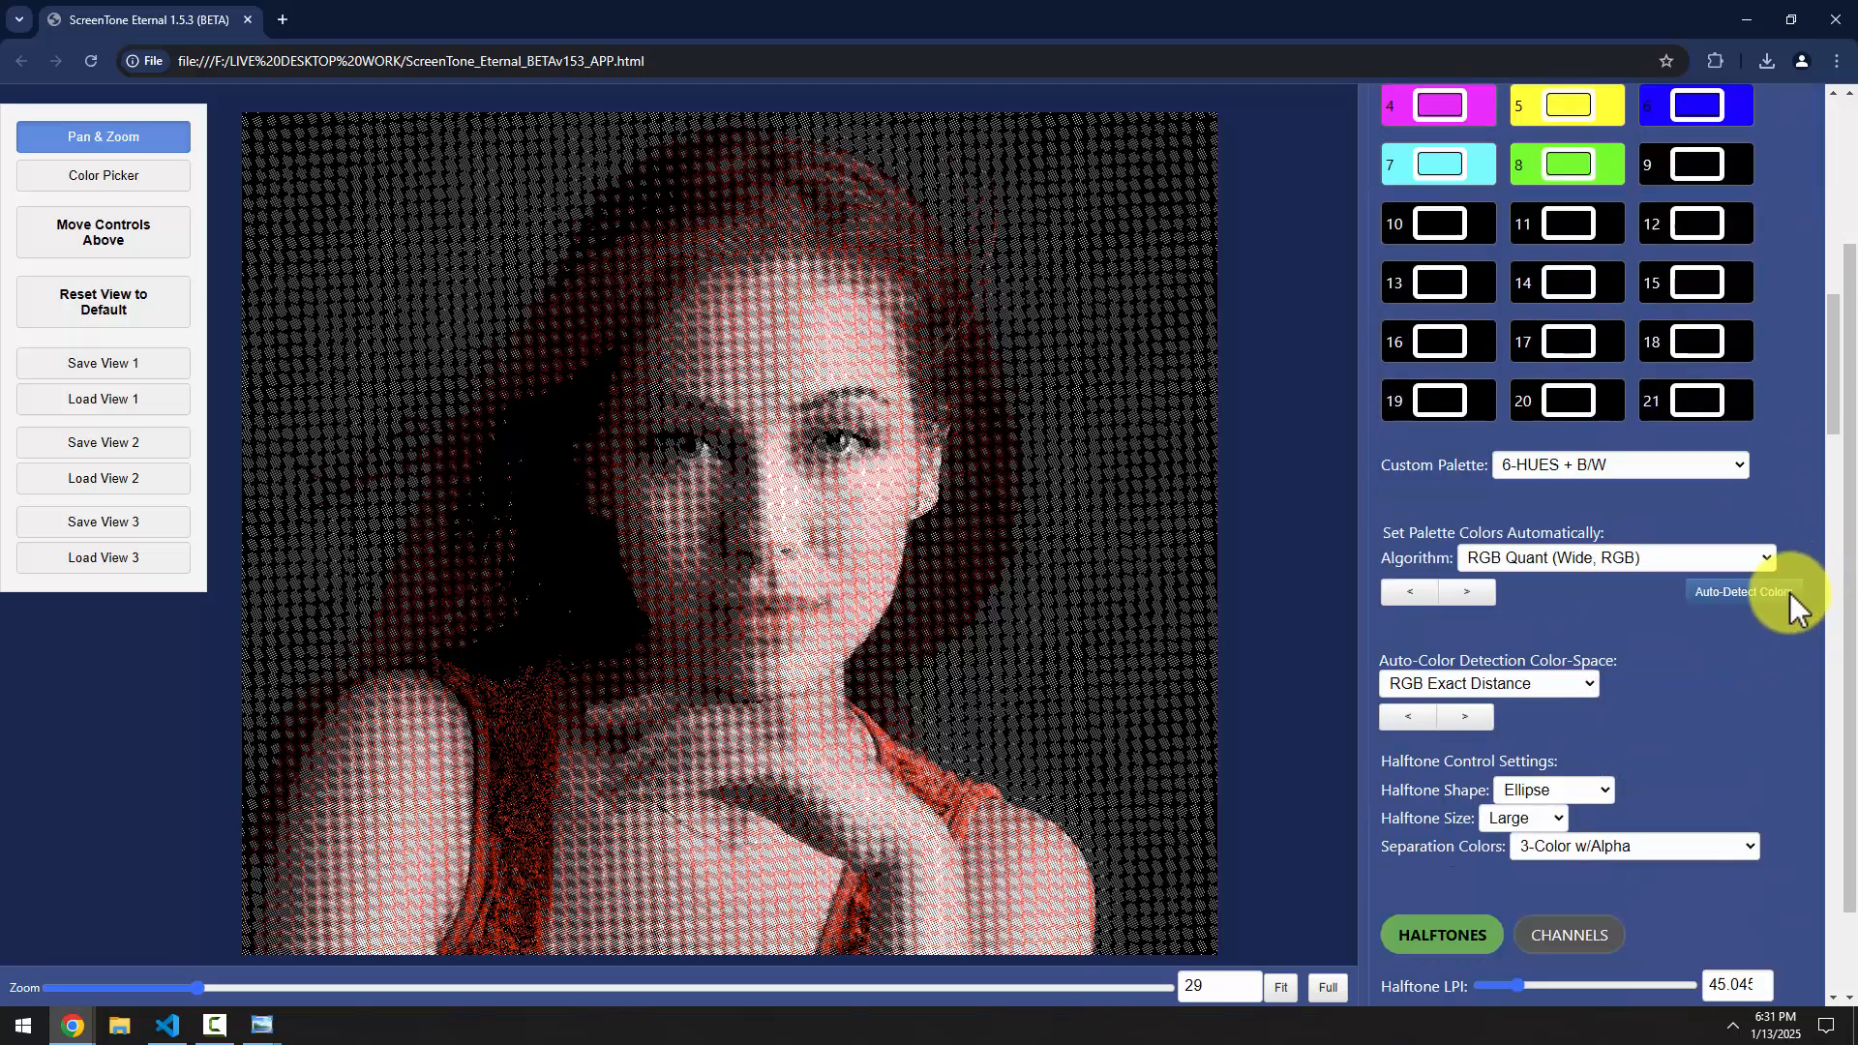
{"action": "scroll", "coordinate": [1785, 614], "scroll_direction": "down", "scroll_amount": 6}
{"action": "left_click", "coordinate": [1583, 384]}
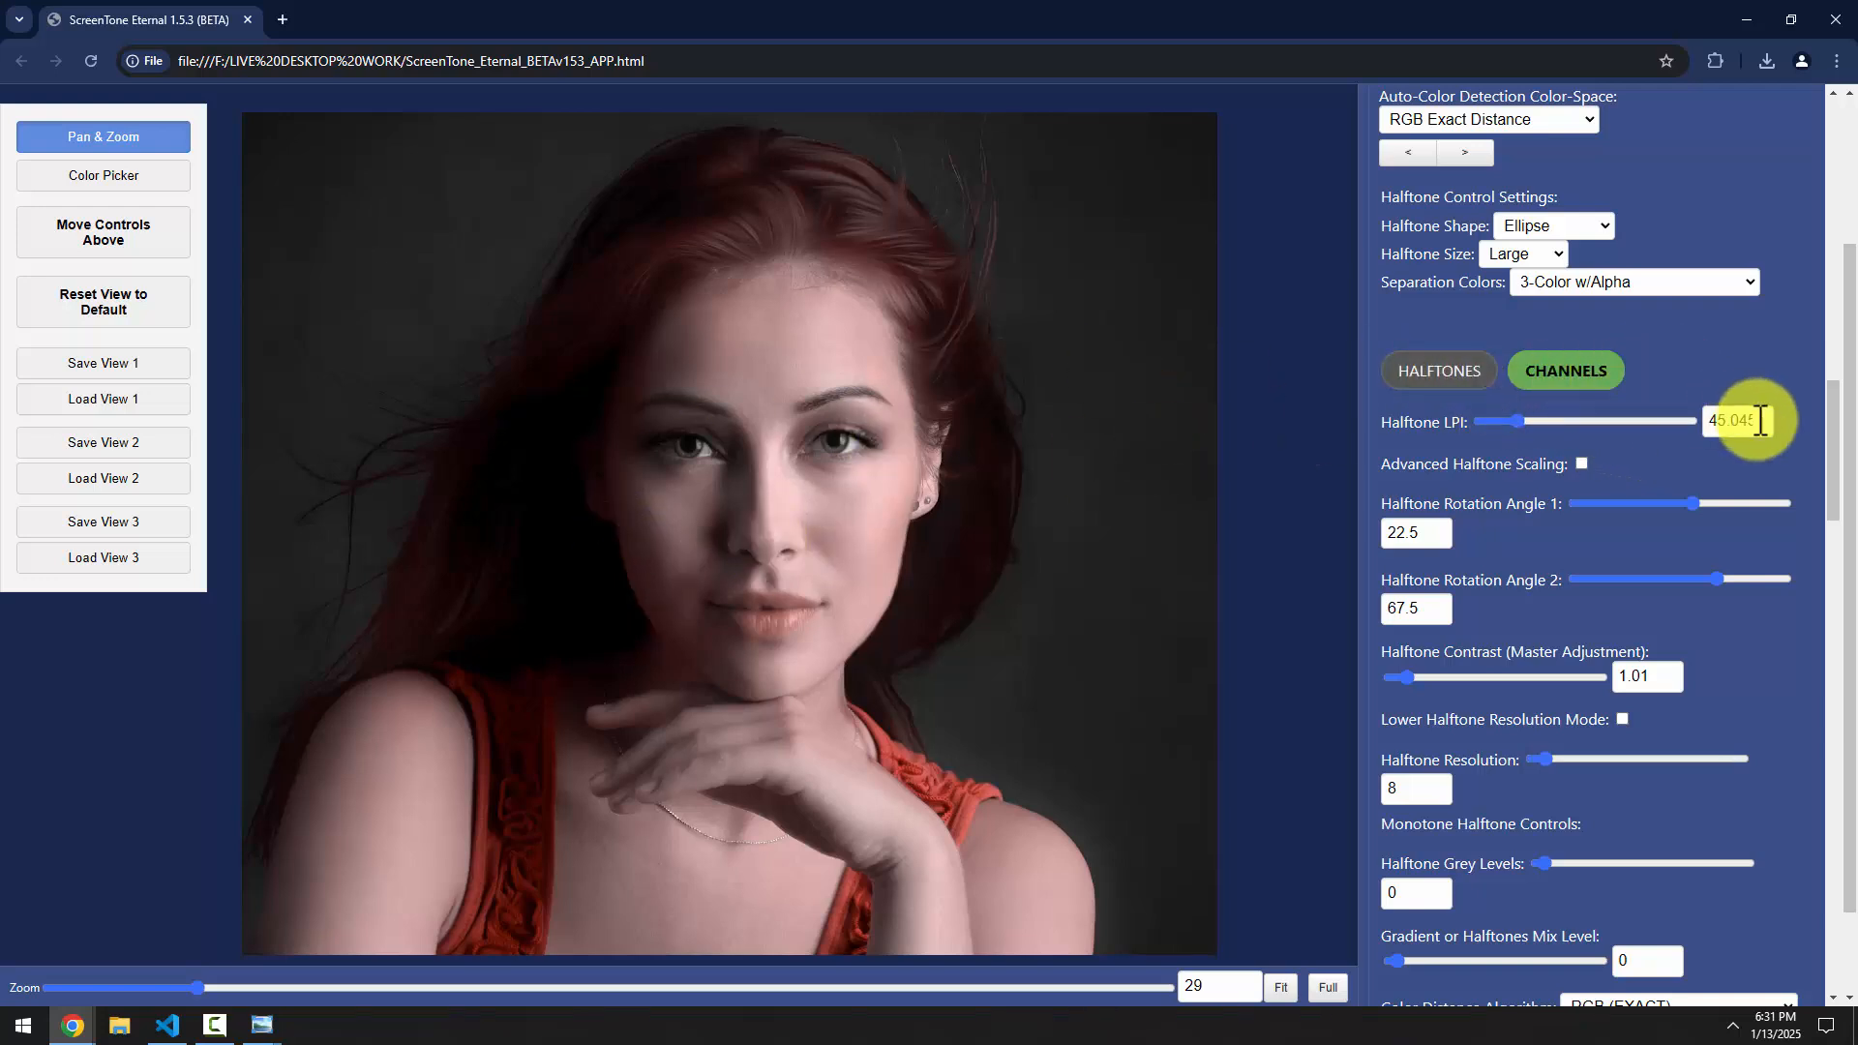
Reduce the number of Palette Colors to 3
{"action": "left_click_drag", "start_coordinate": [1831, 414], "coordinate": [1823, 122]}
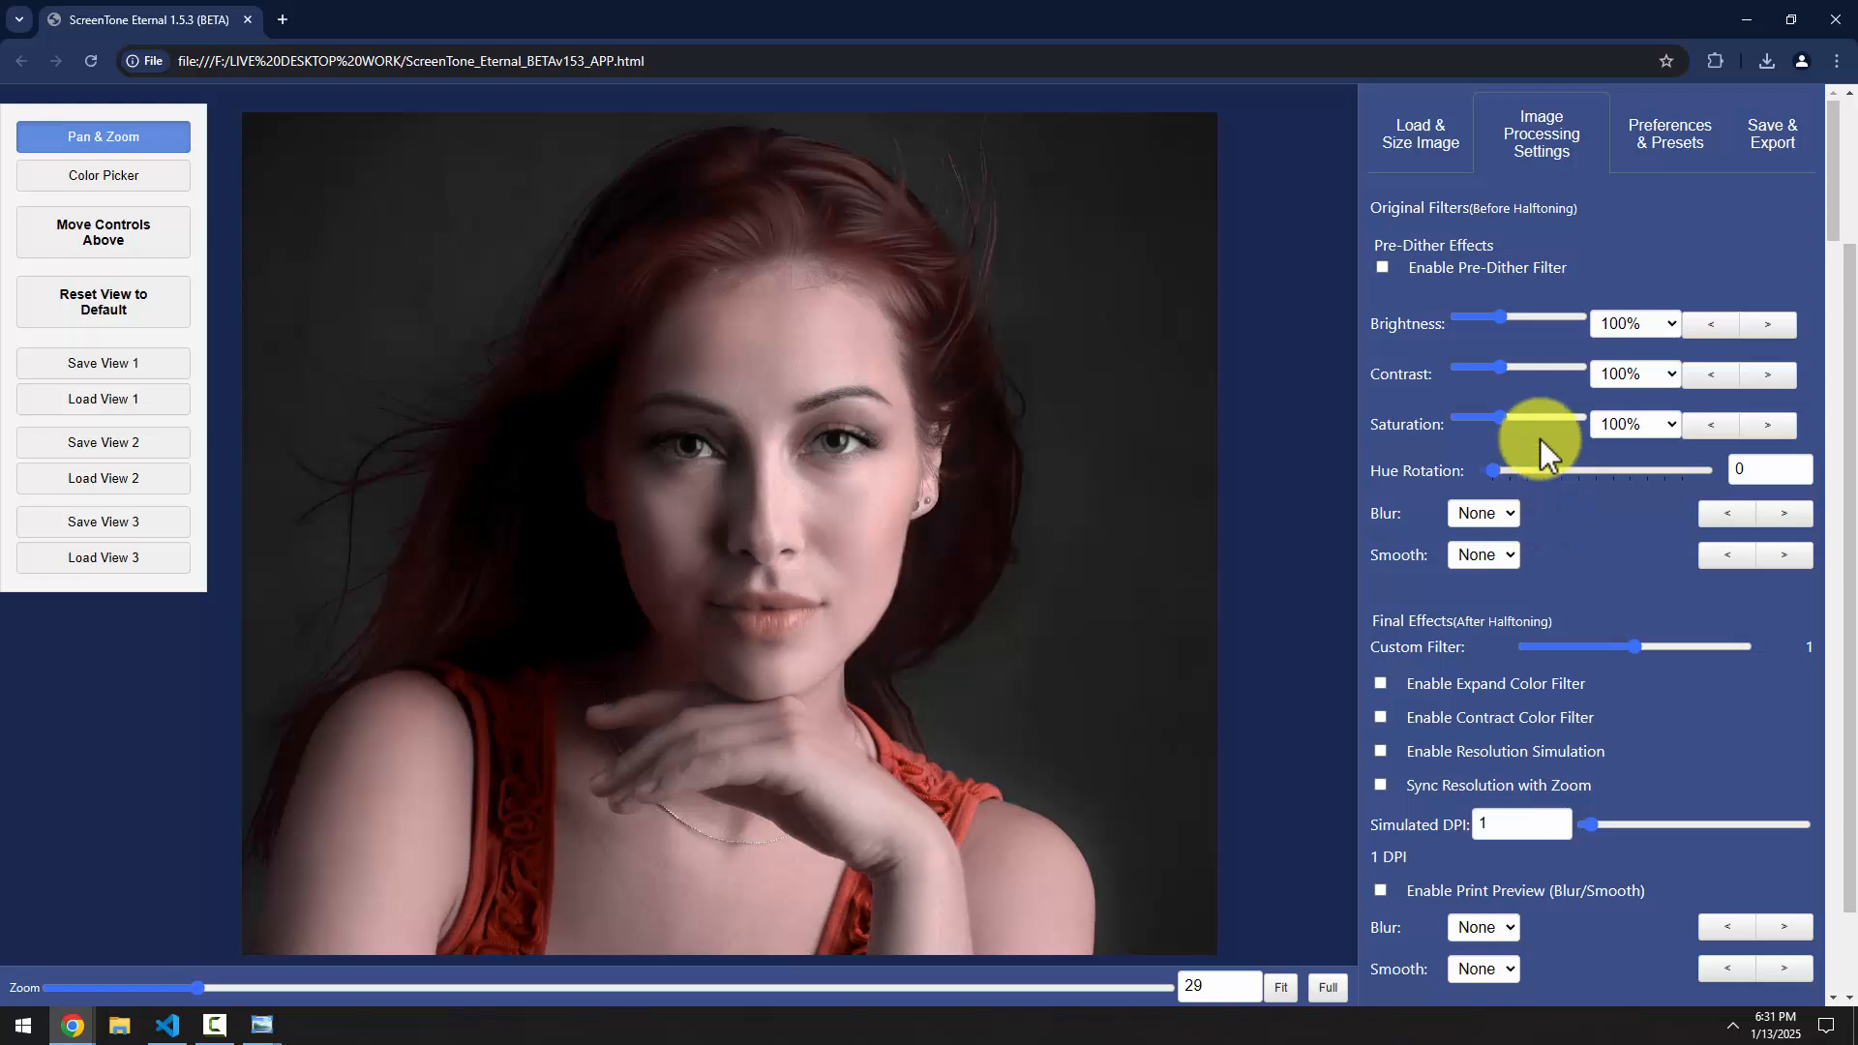
{"action": "left_click_drag", "start_coordinate": [1828, 205], "coordinate": [1812, 373]}
{"action": "left_click_drag", "start_coordinate": [1710, 240], "coordinate": [1516, 241]}
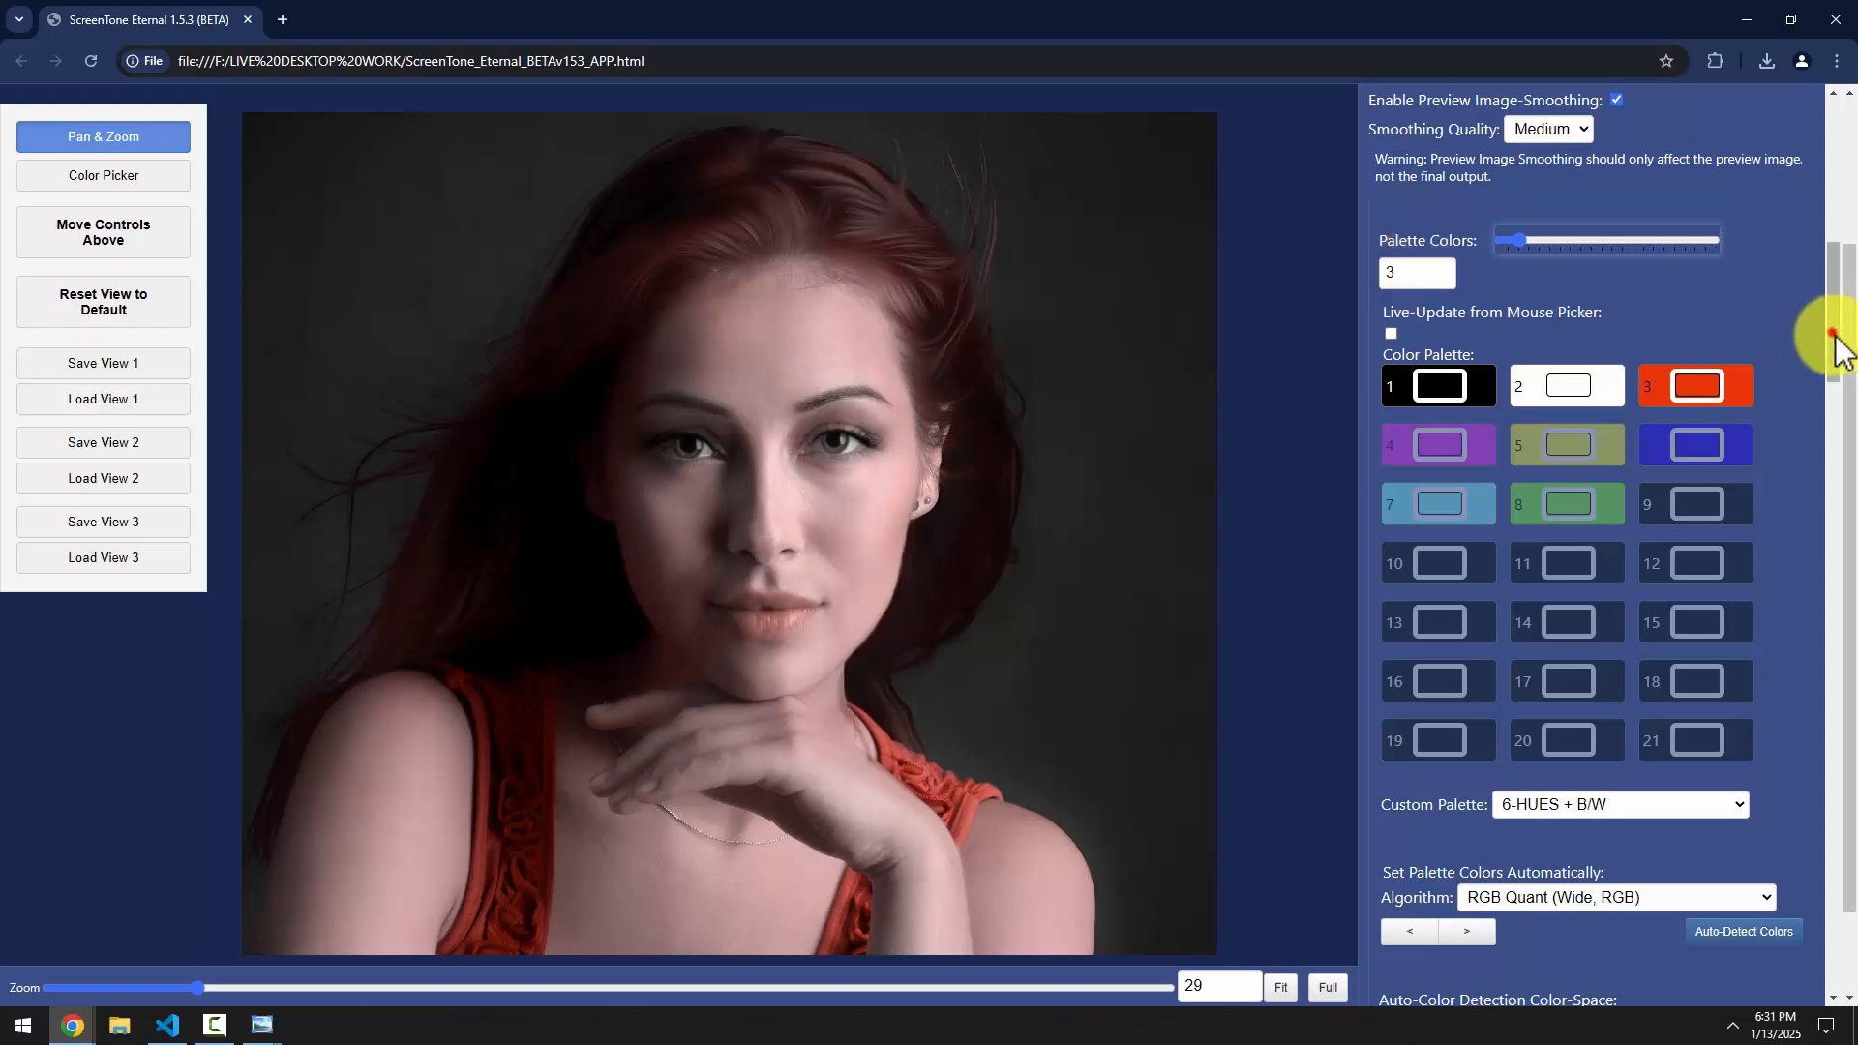
Review the Separation Colors options without changing 3-Color w/Alpha, and compare the Halftones and Channels previews, ending on Channels
{"action": "left_click_drag", "start_coordinate": [1835, 334], "coordinate": [1841, 440]}
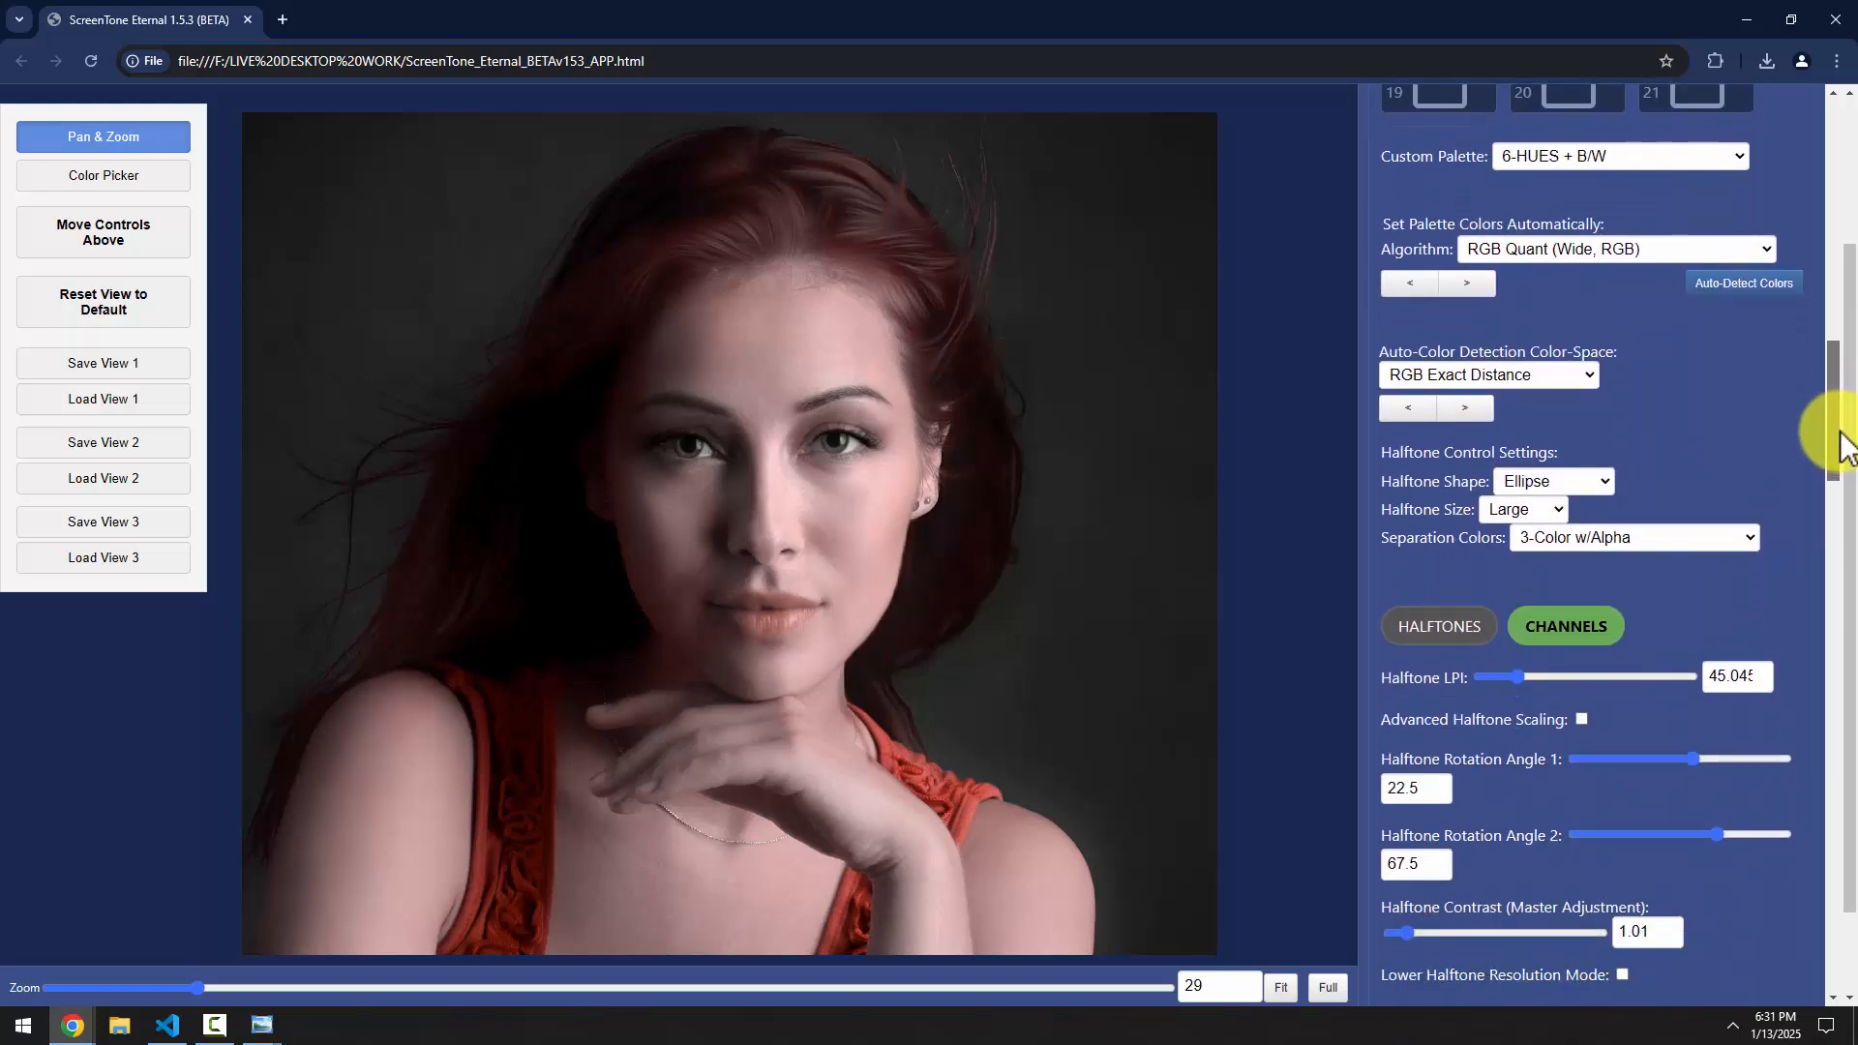
{"action": "left_click_drag", "start_coordinate": [1396, 538], "coordinate": [1529, 538]}
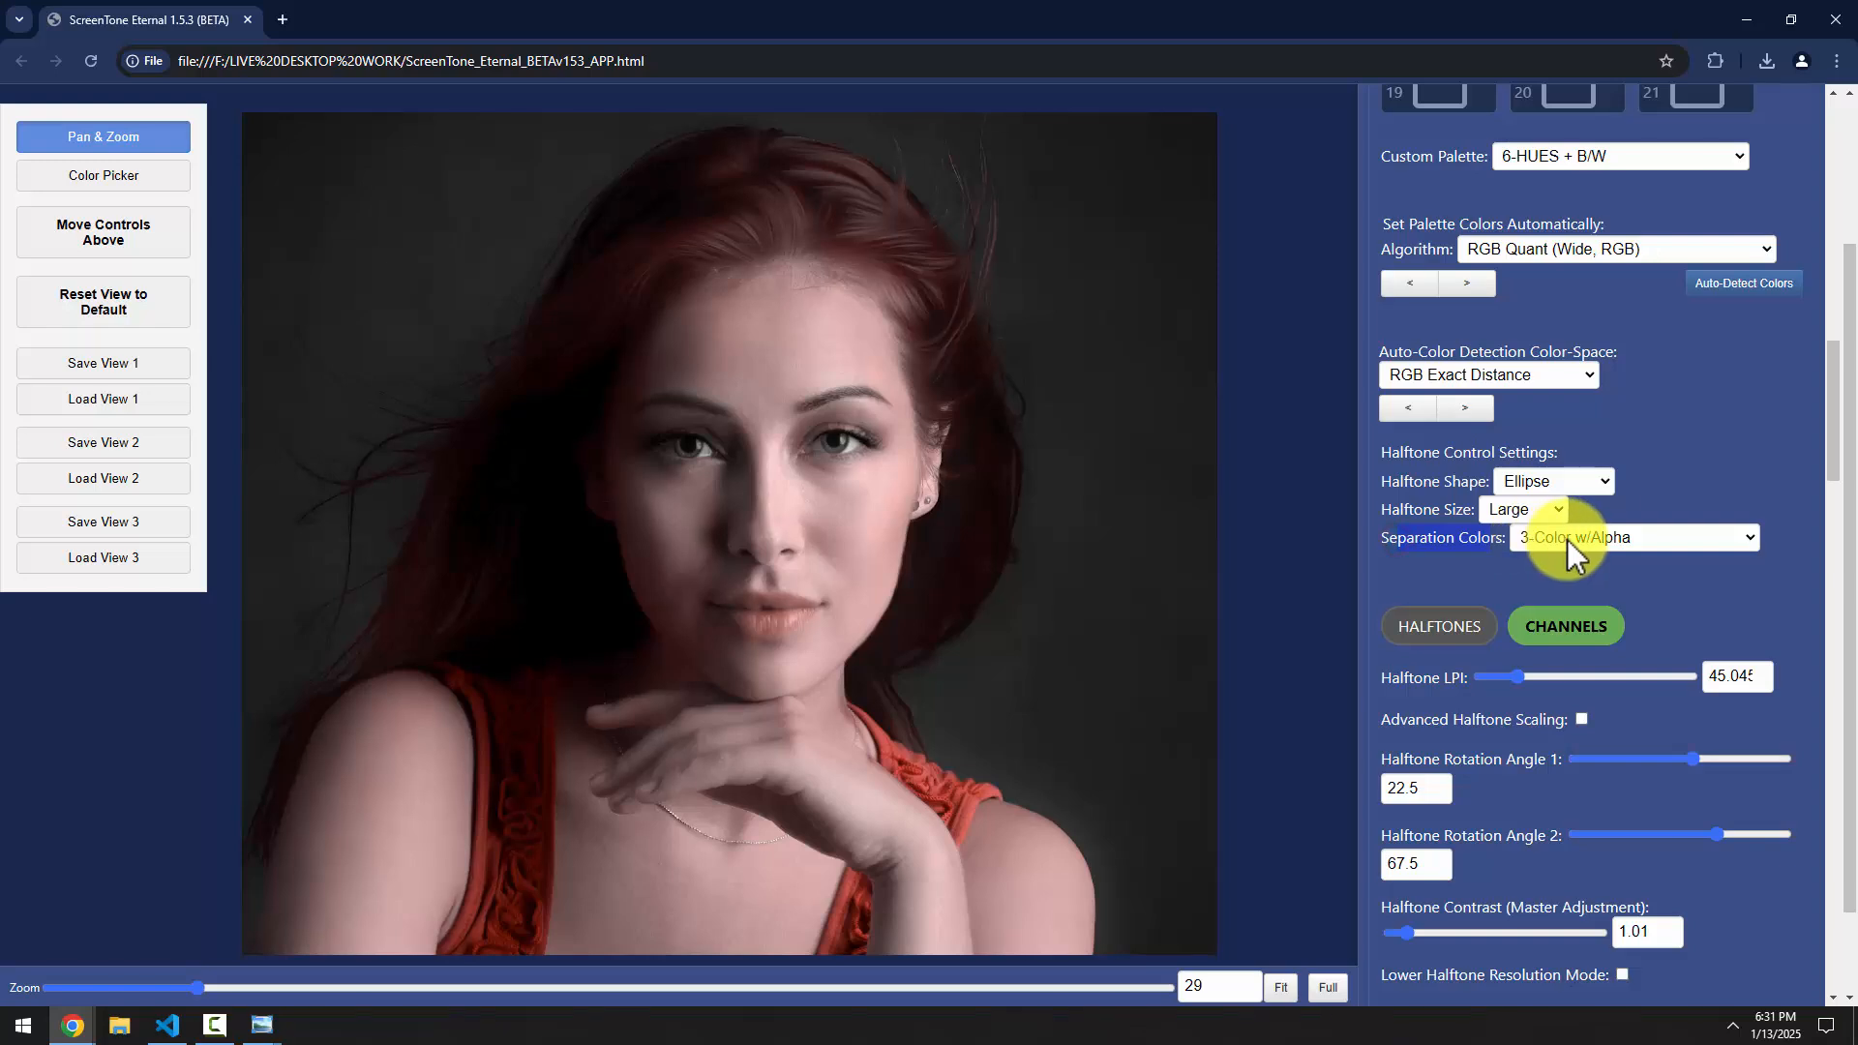
{"action": "left_click", "coordinate": [1630, 550]}
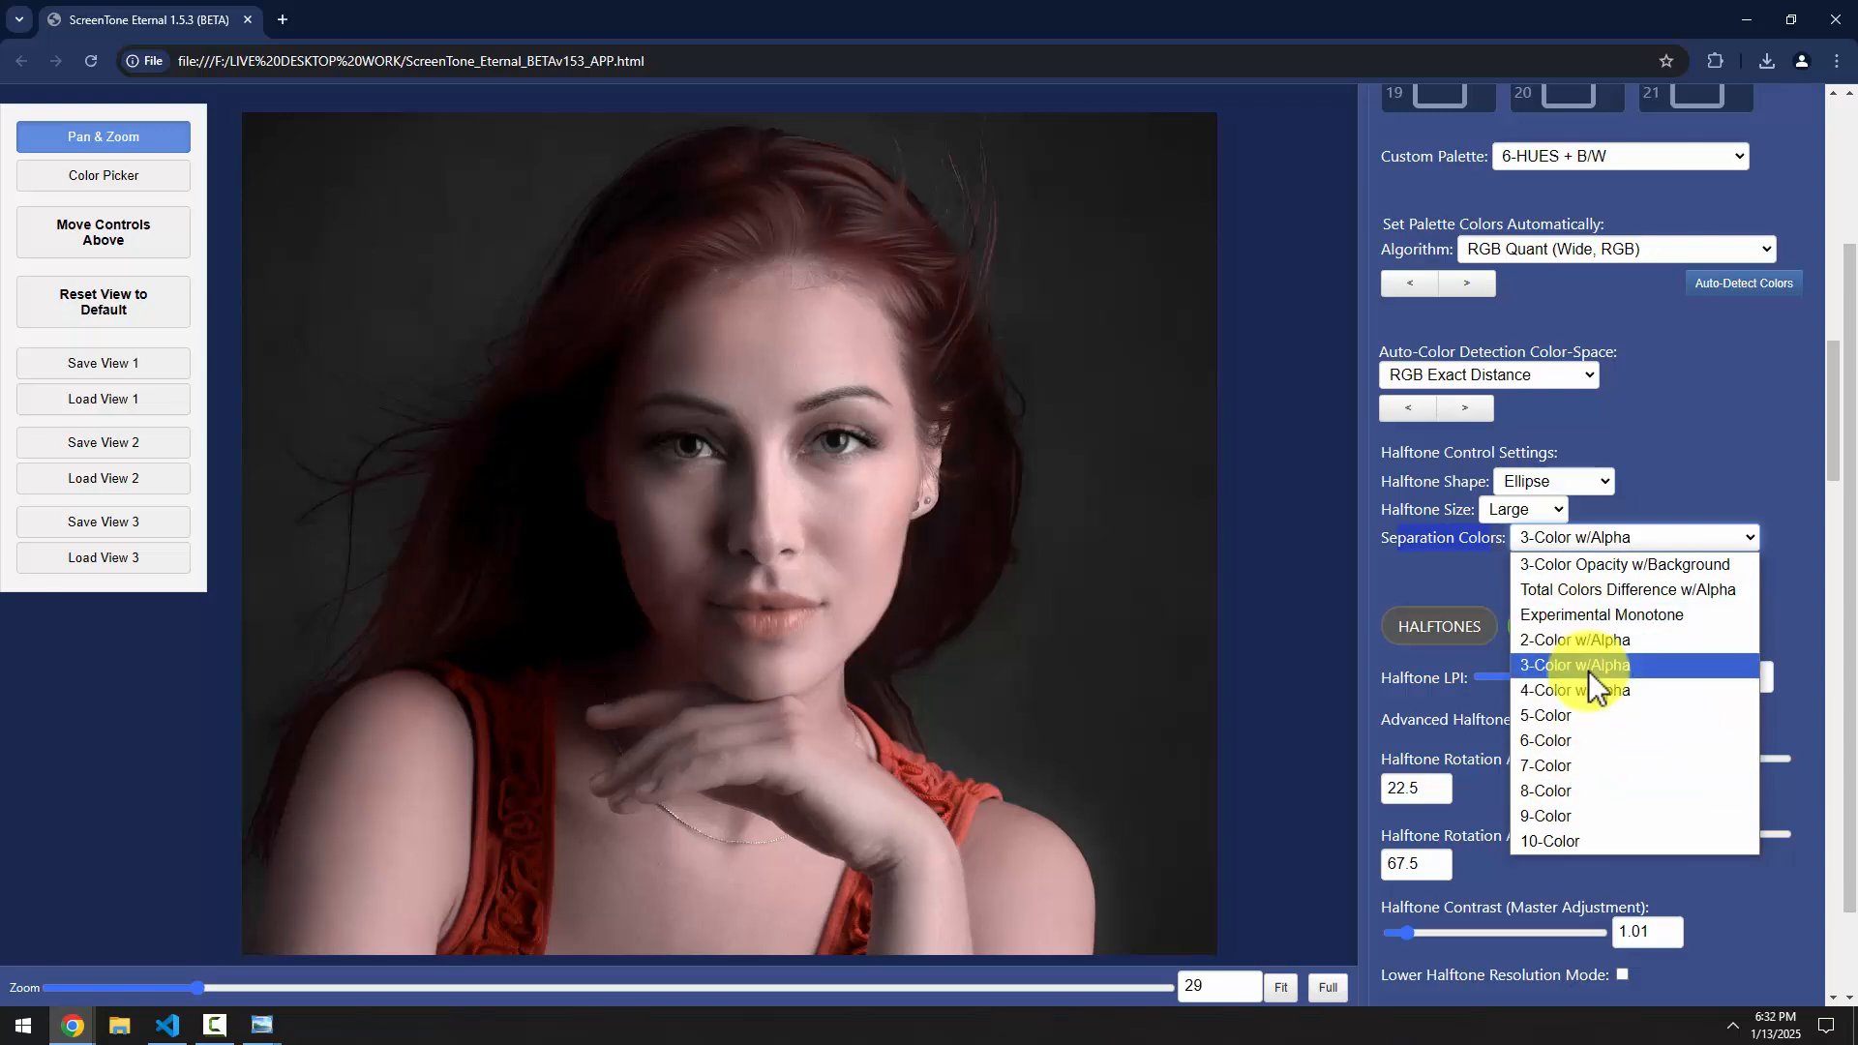
{"action": "left_click", "coordinate": [1742, 431]}
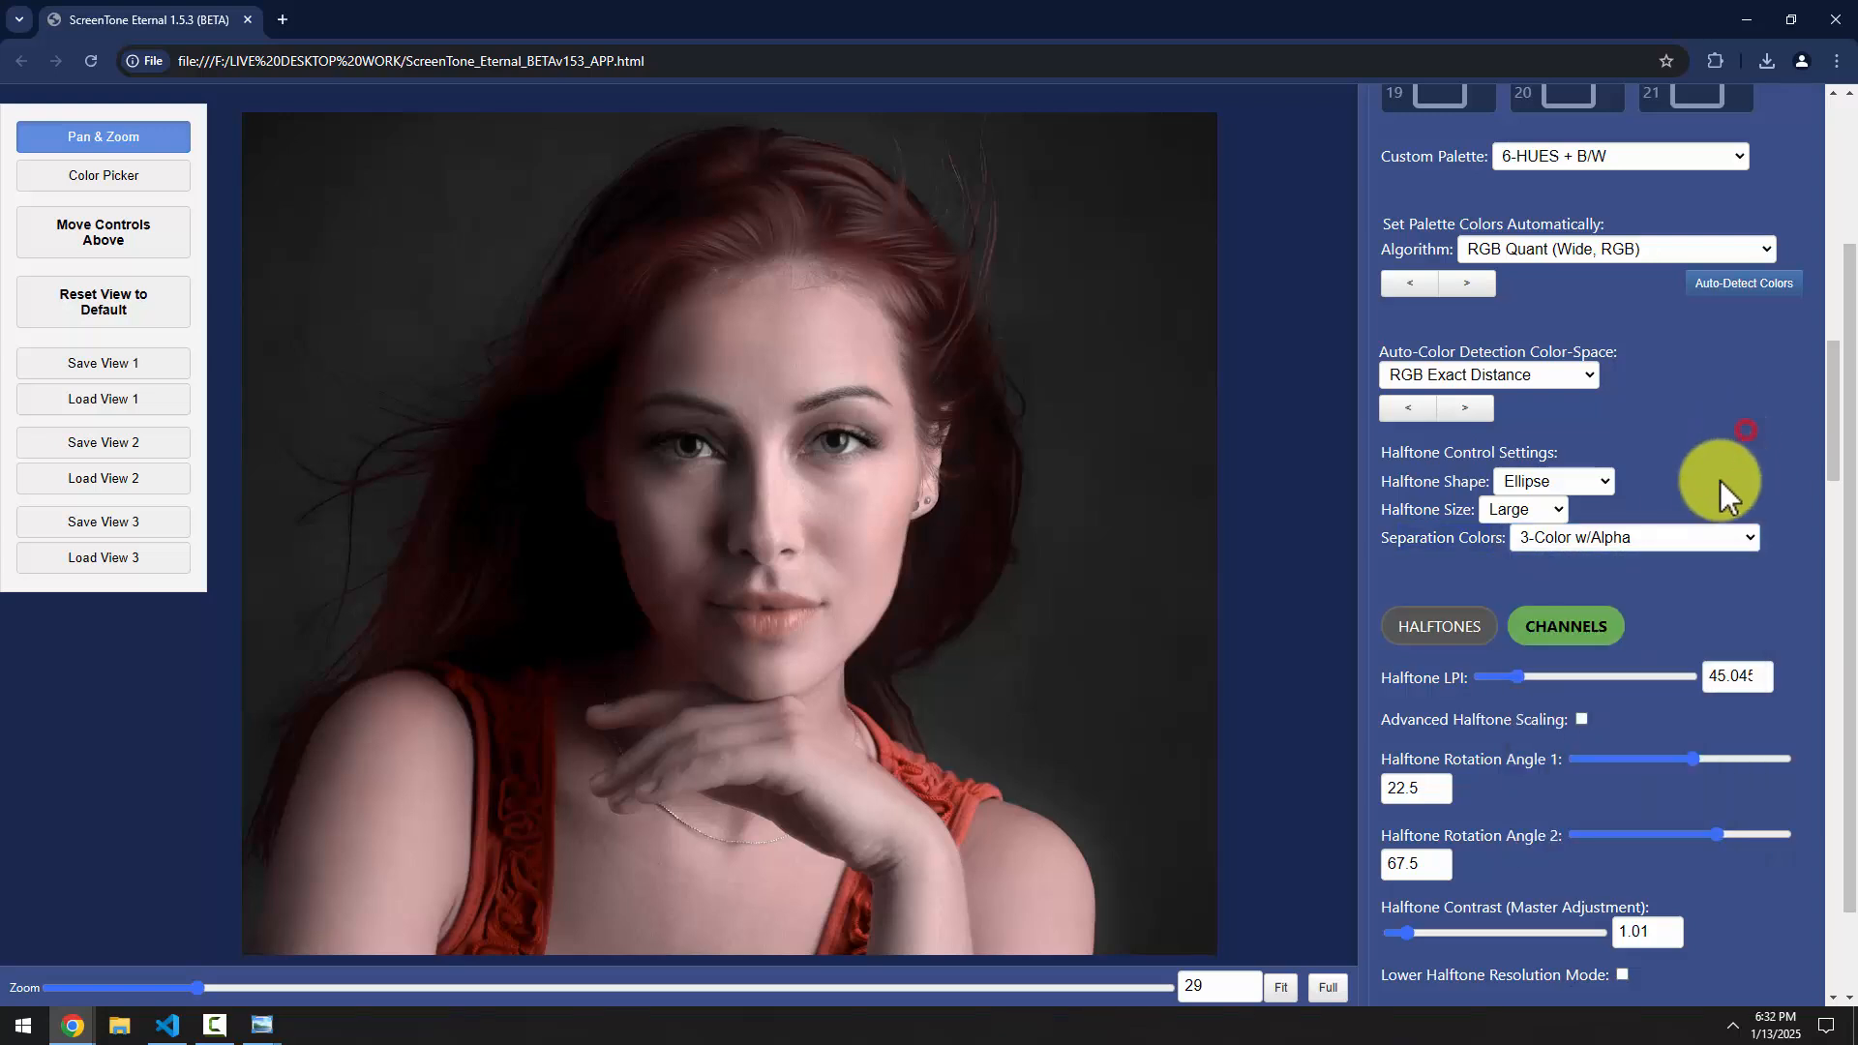
{"action": "left_click", "coordinate": [1461, 624]}
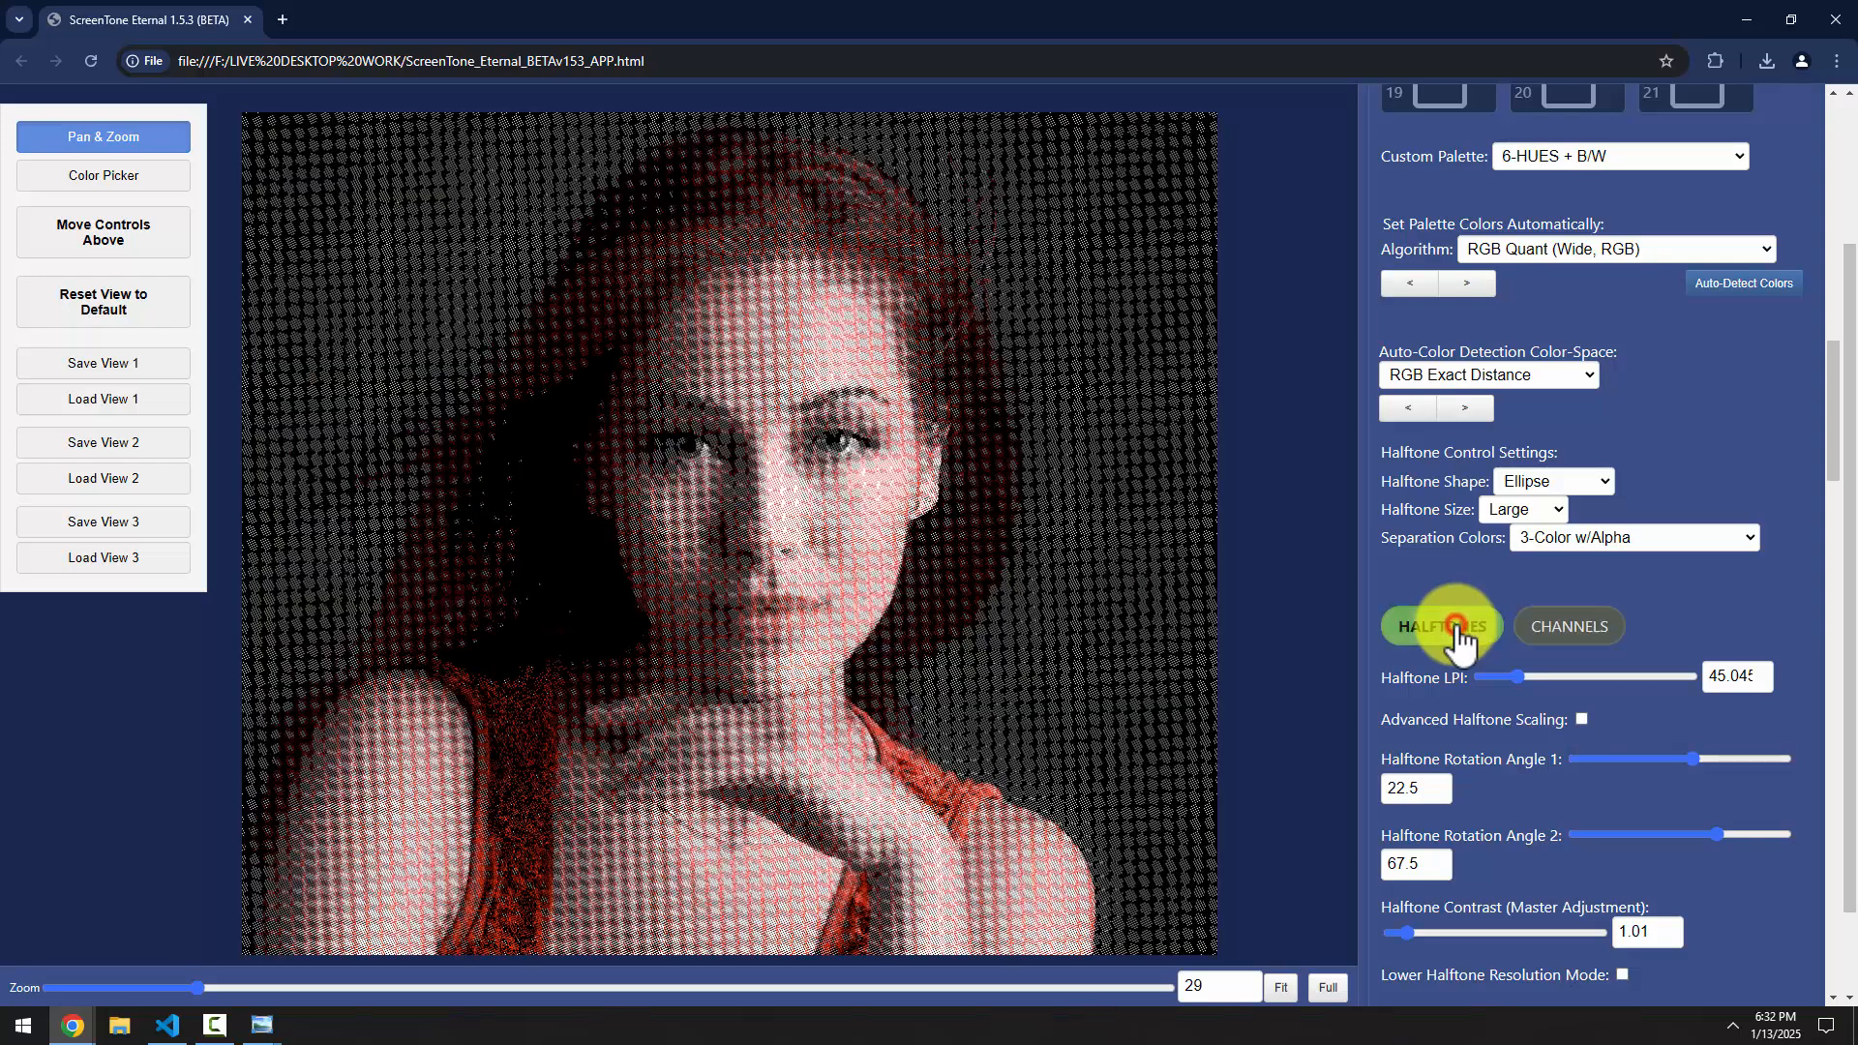
{"action": "left_click", "coordinate": [1572, 629]}
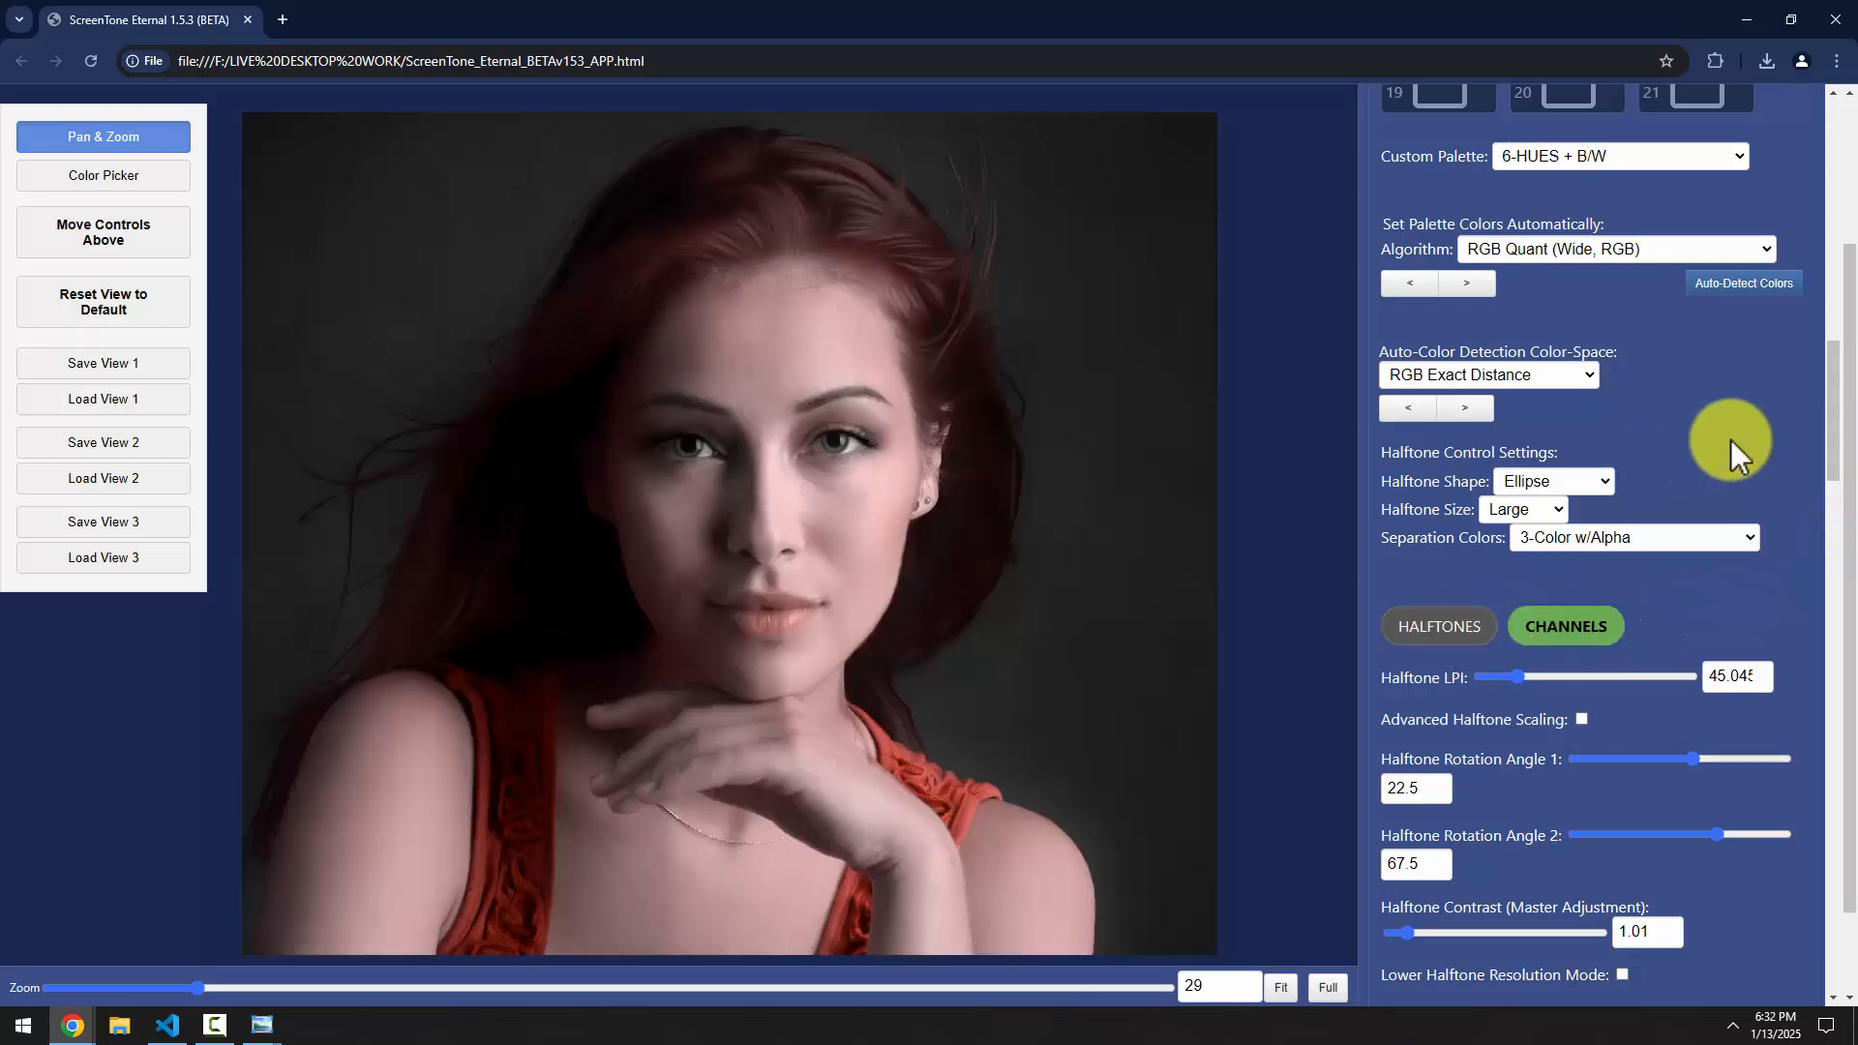
Auto-detect the palette colors from the portrait using the RGB Quant (Wide, RGB) algorithm
{"action": "left_click_drag", "start_coordinate": [1835, 414], "coordinate": [1846, 645]}
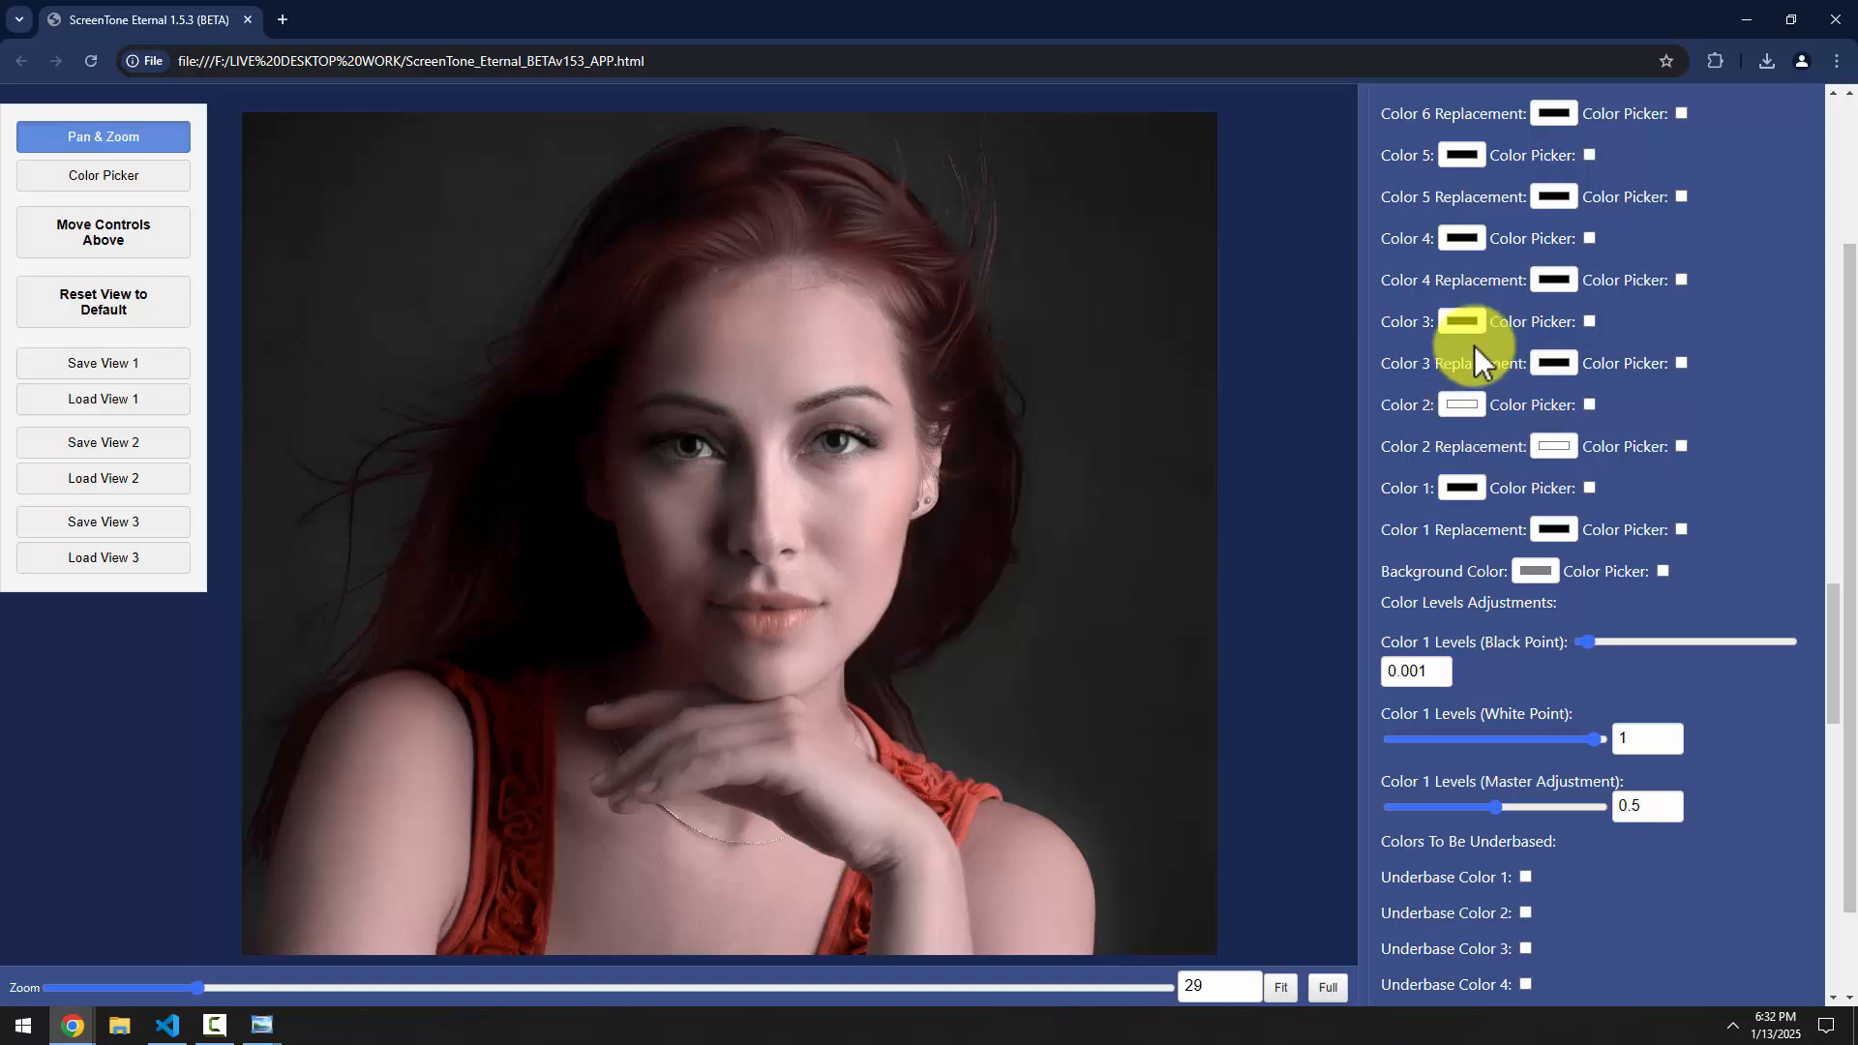
{"action": "left_click_drag", "start_coordinate": [1828, 680], "coordinate": [1831, 329]}
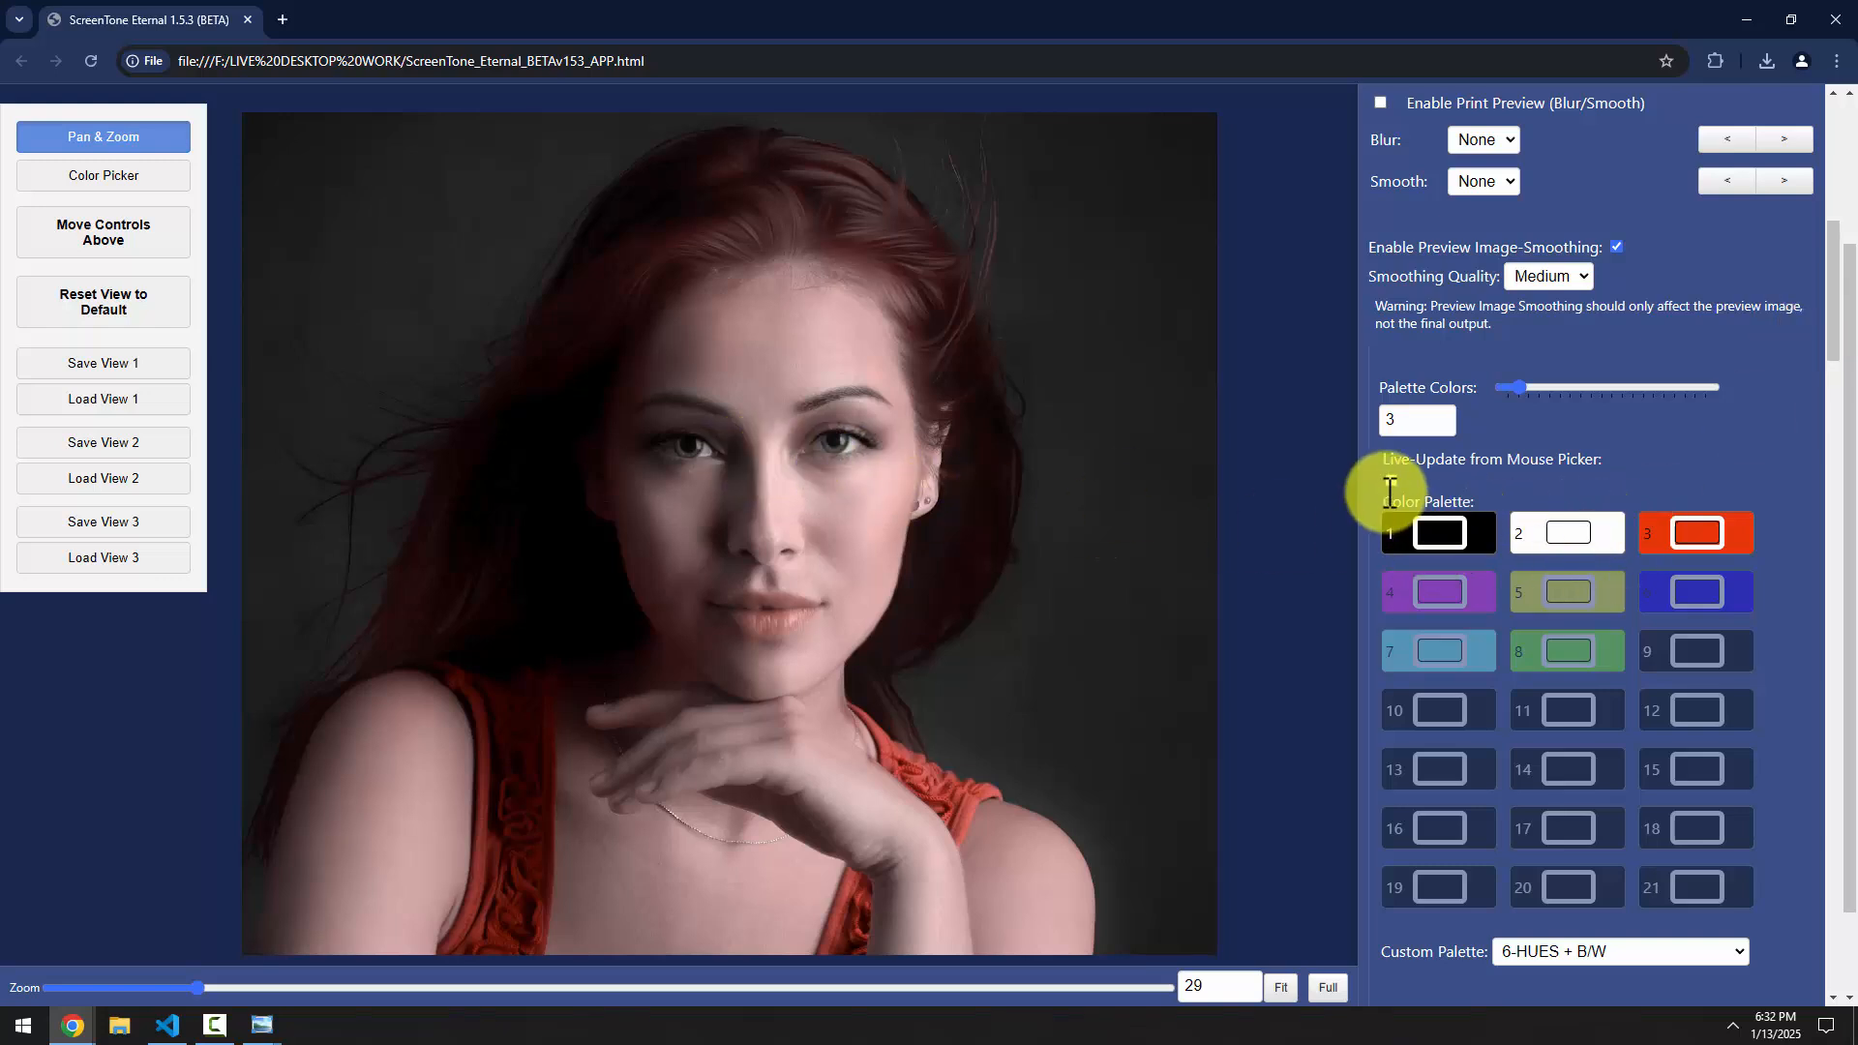
{"action": "left_click_drag", "start_coordinate": [1827, 334], "coordinate": [1841, 424]}
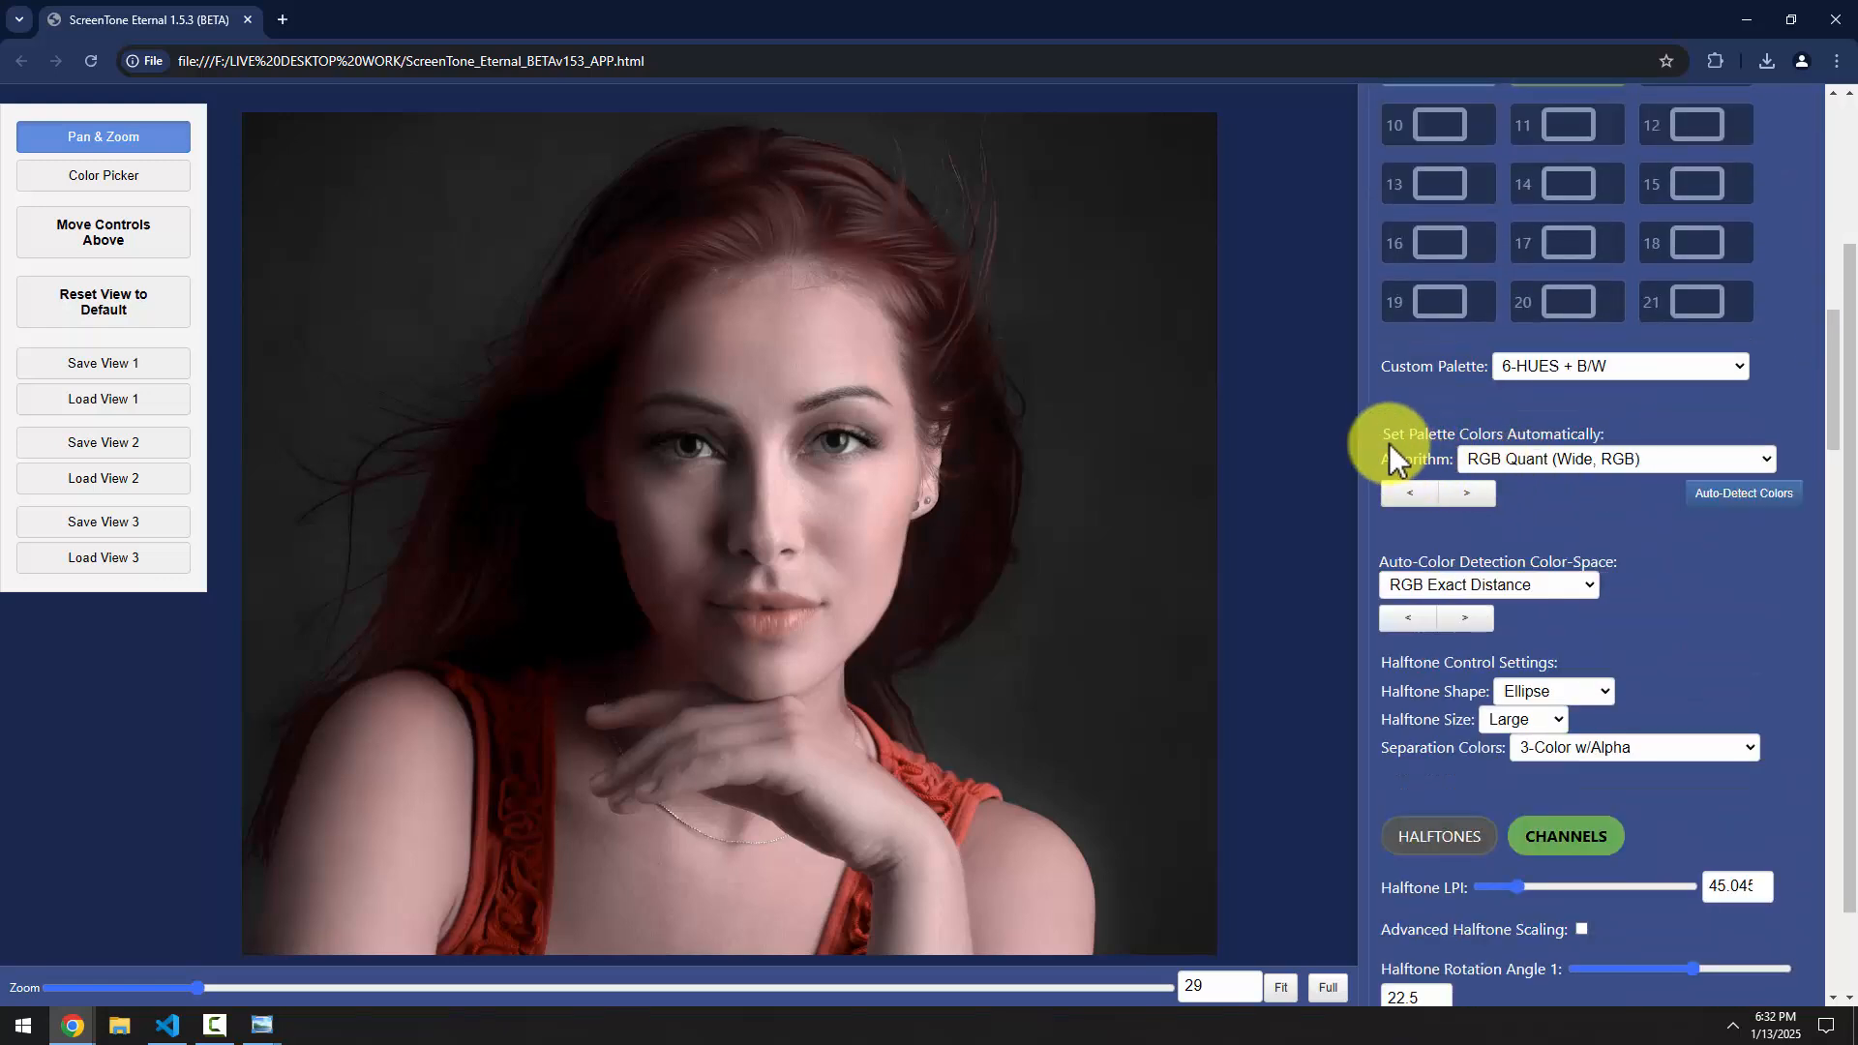
{"action": "left_click_drag", "start_coordinate": [1384, 435], "coordinate": [1616, 428]}
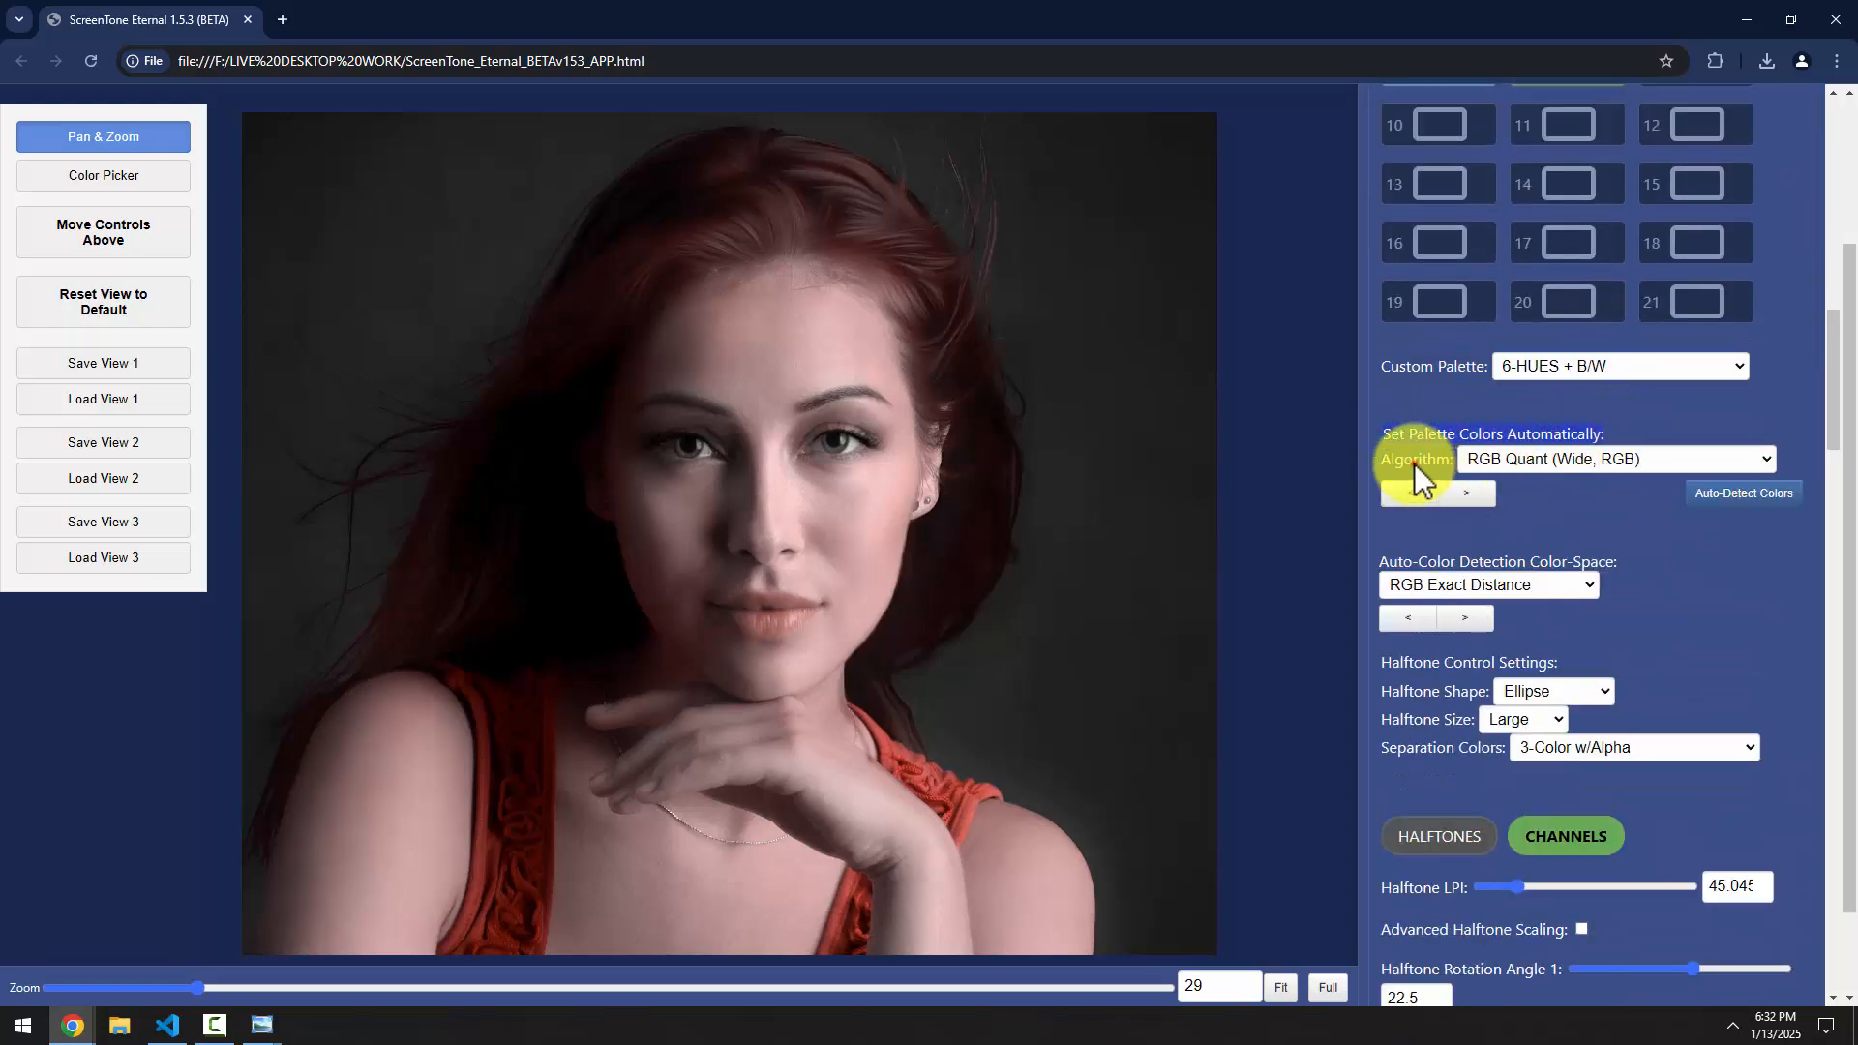
{"action": "left_click", "coordinate": [1548, 459]}
{"action": "scroll", "coordinate": [1566, 798], "scroll_direction": "down", "scroll_amount": 2}
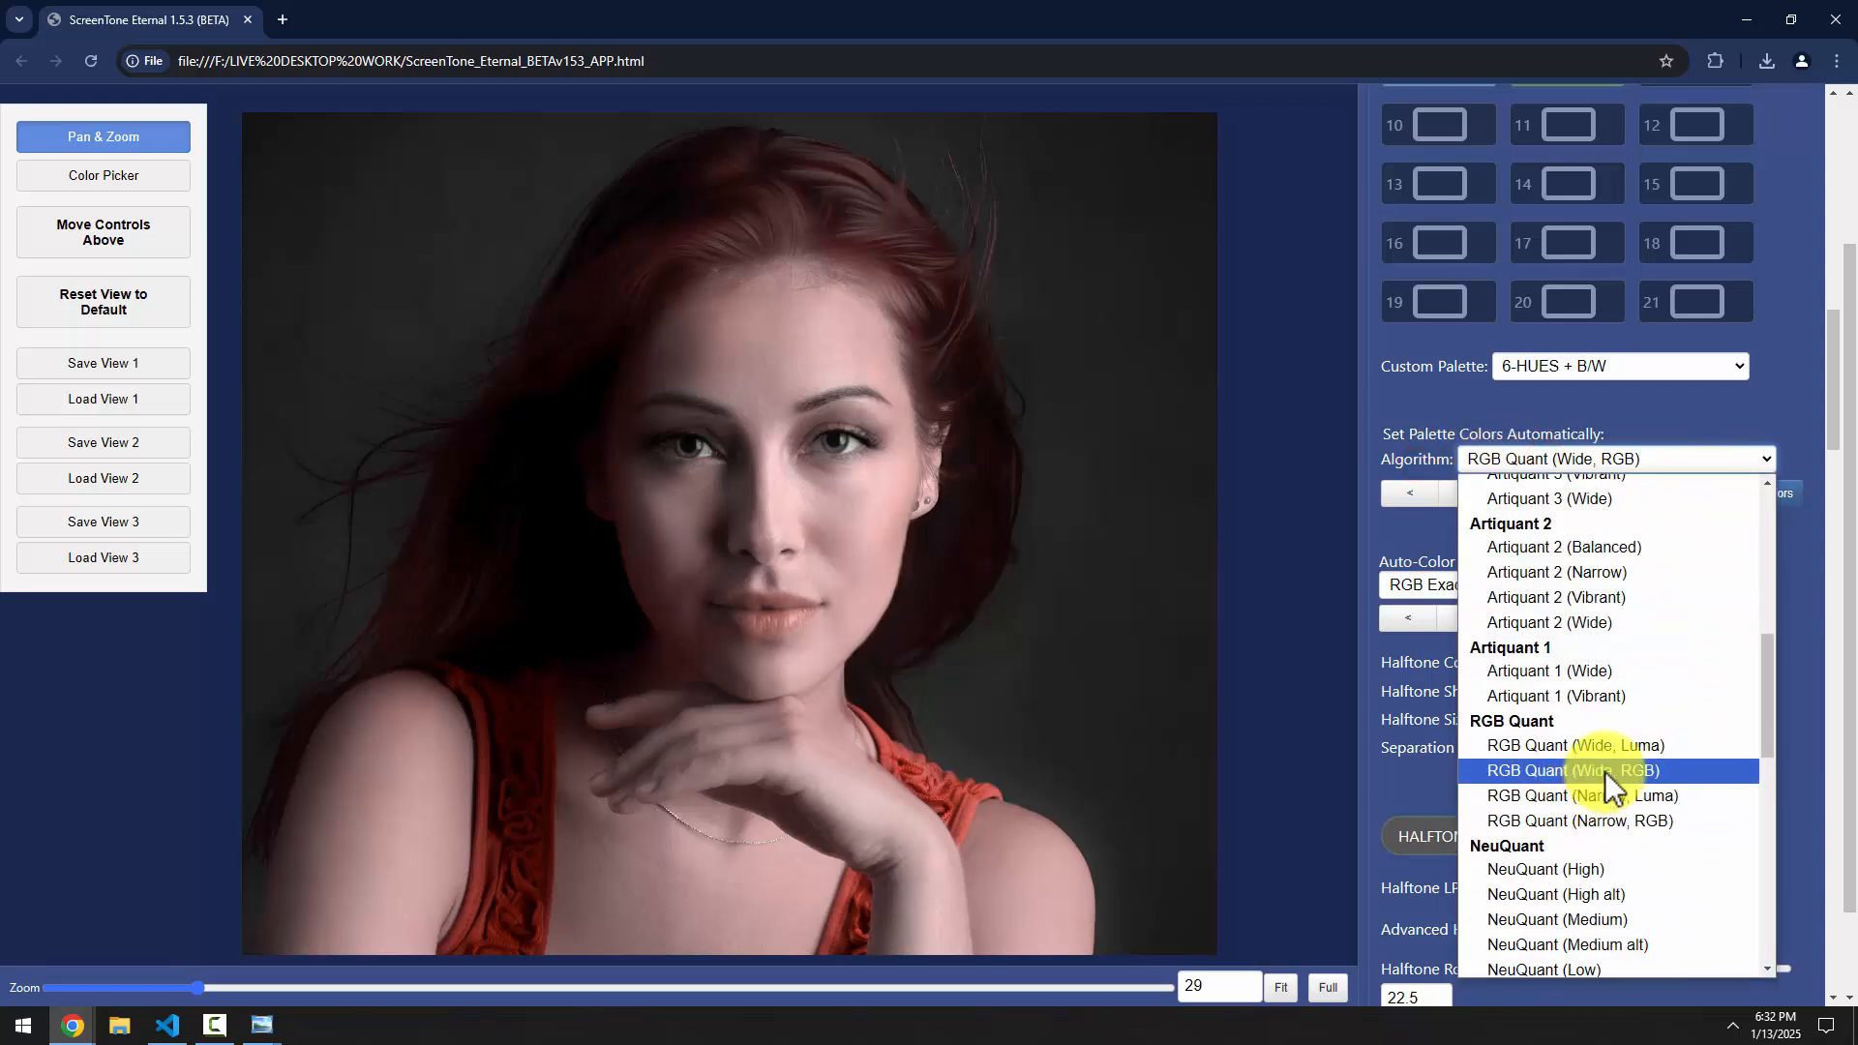
{"action": "left_click", "coordinate": [1726, 416]}
{"action": "left_click", "coordinate": [1732, 495]}
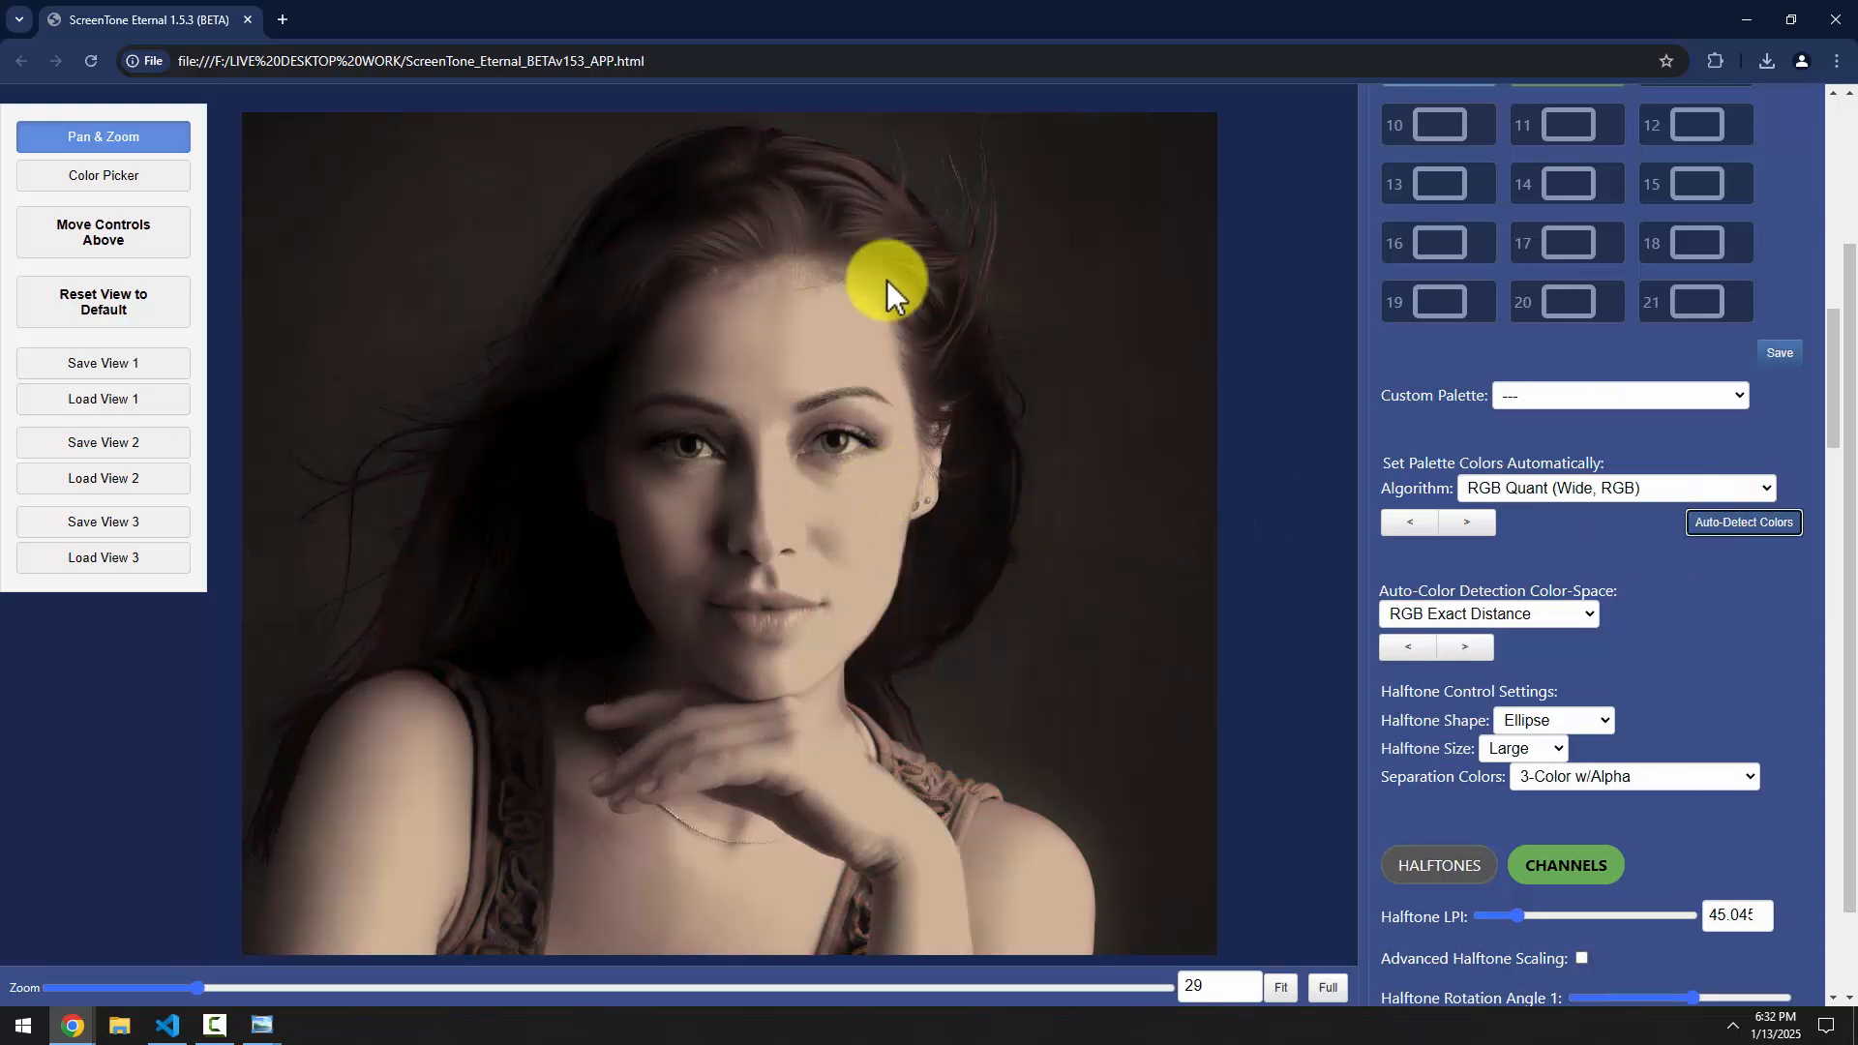
Try the Uniform and Hue wheel 1 algorithms for the automatic palette colors
{"action": "left_click", "coordinate": [1617, 487]}
{"action": "scroll", "coordinate": [1537, 566], "scroll_direction": "up", "scroll_amount": 5}
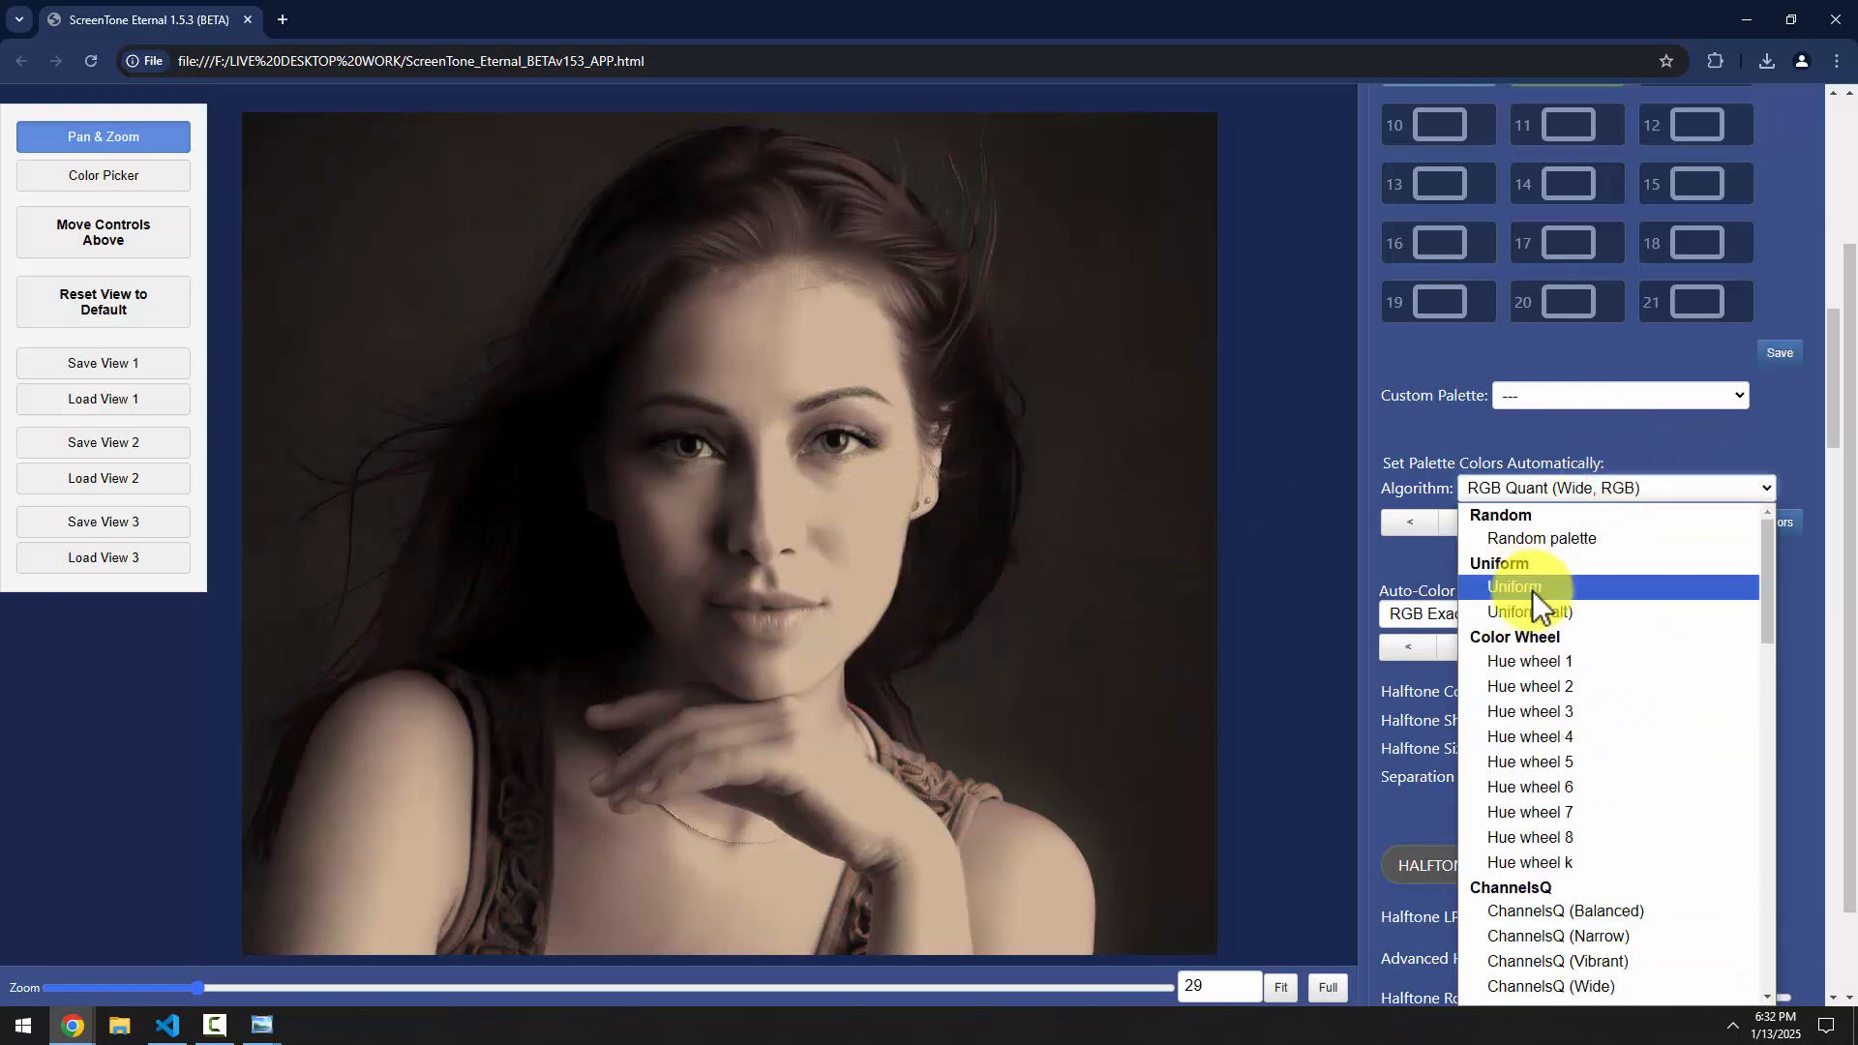
{"action": "left_click", "coordinate": [1532, 589]}
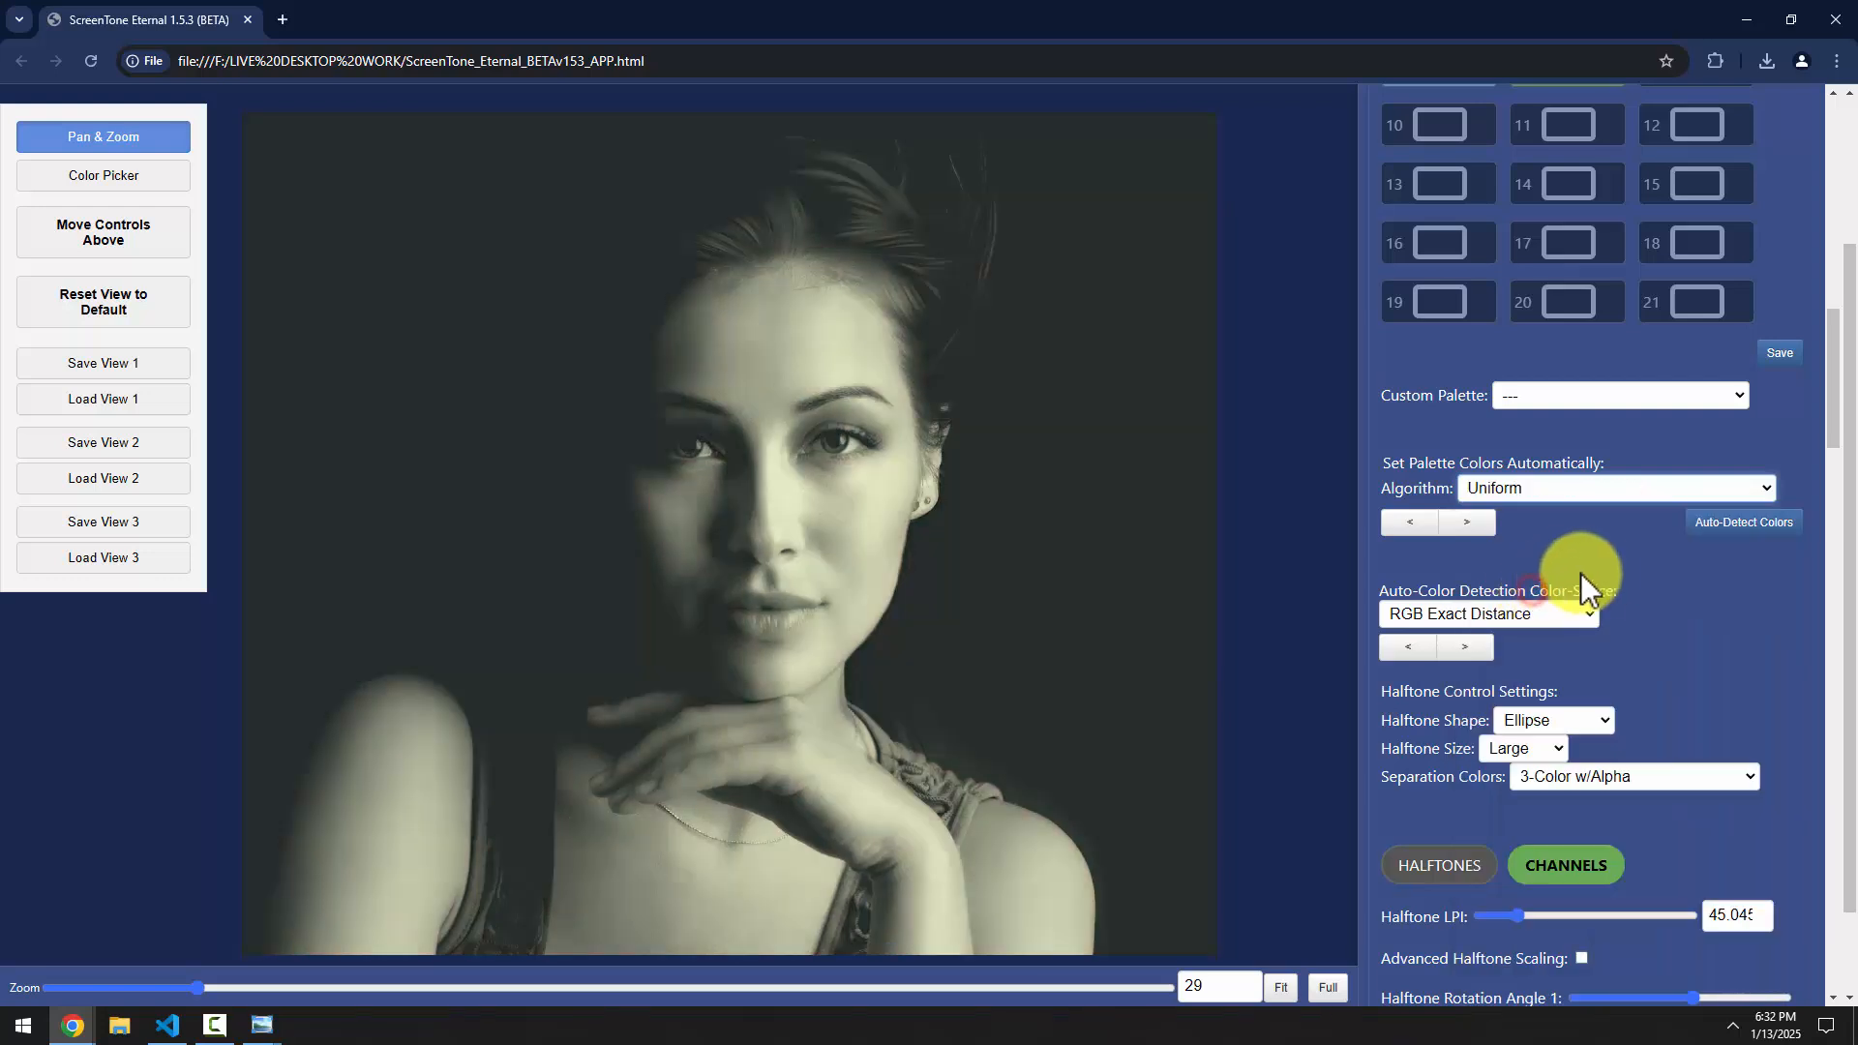
{"action": "left_click", "coordinate": [1529, 495]}
{"action": "left_click", "coordinate": [1525, 662]}
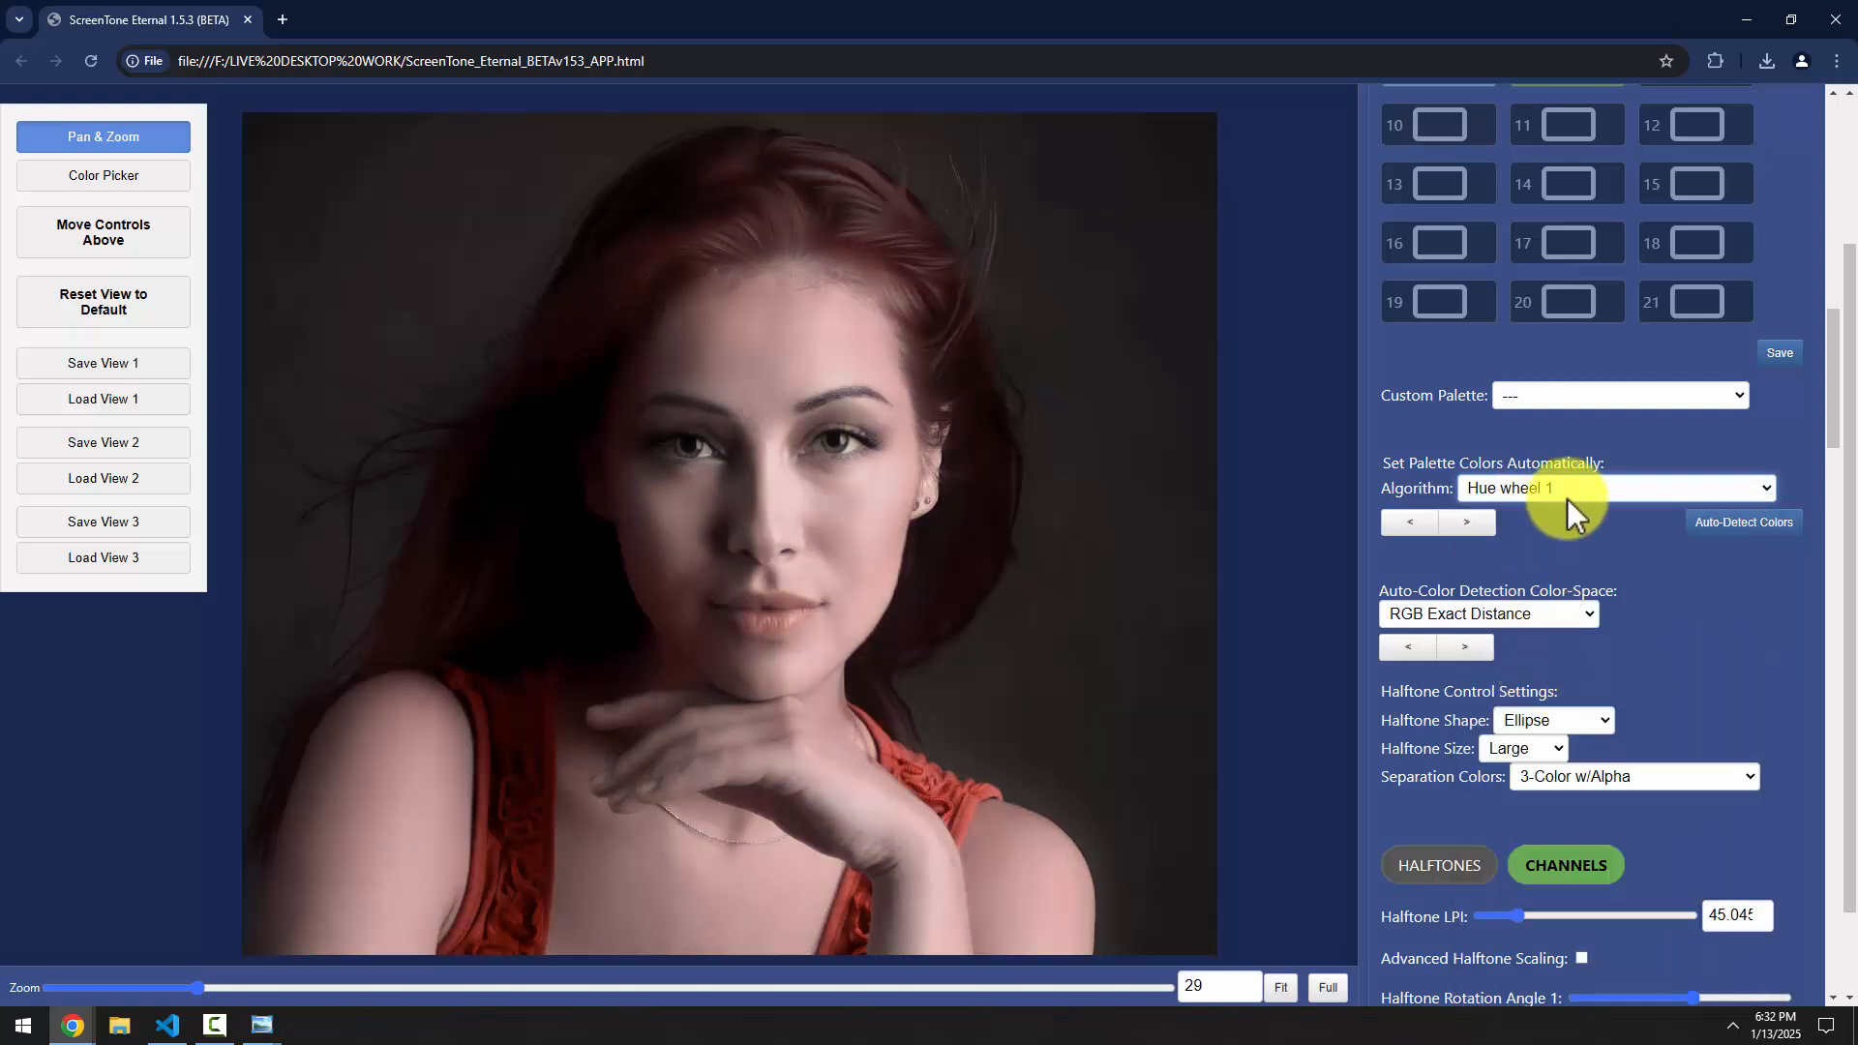
Try the ChannelsQ (Wide) and Artiquant 3 (Balanced) algorithms for the automatic palette colors
{"action": "left_click", "coordinate": [1566, 495]}
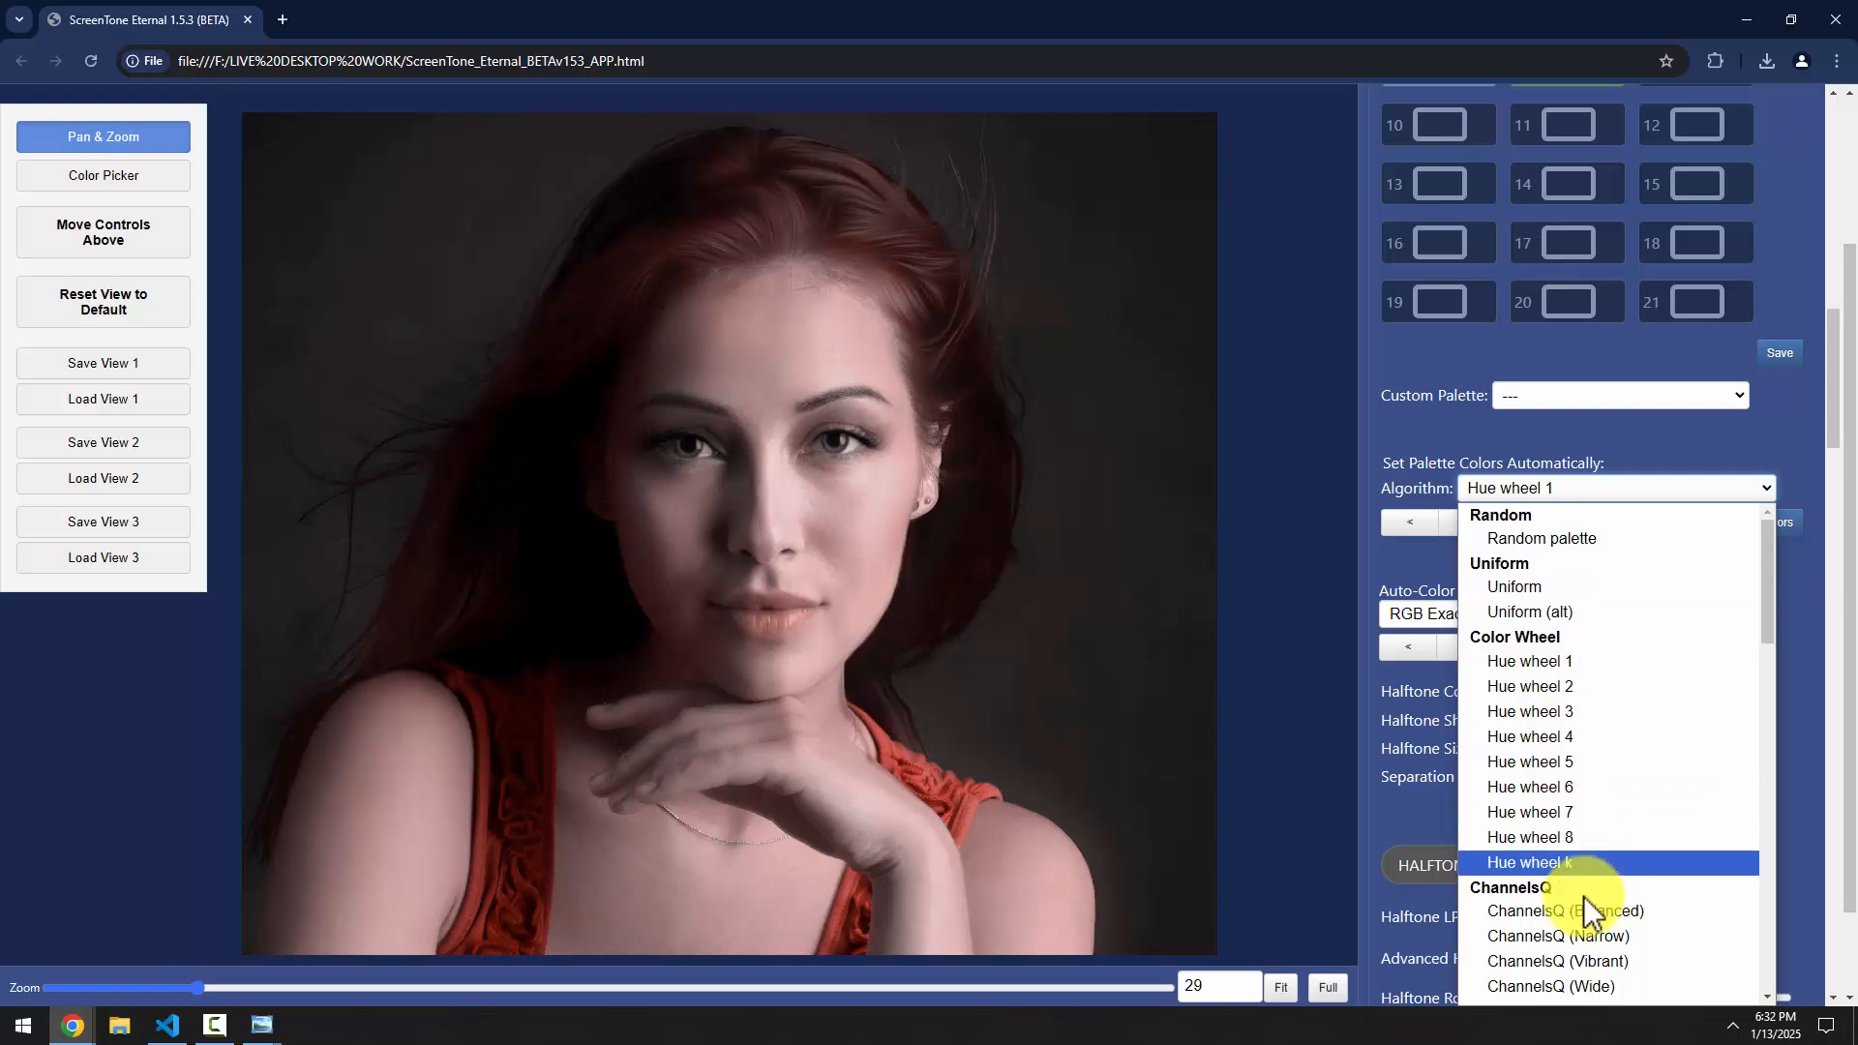
{"action": "left_click", "coordinate": [1567, 985]}
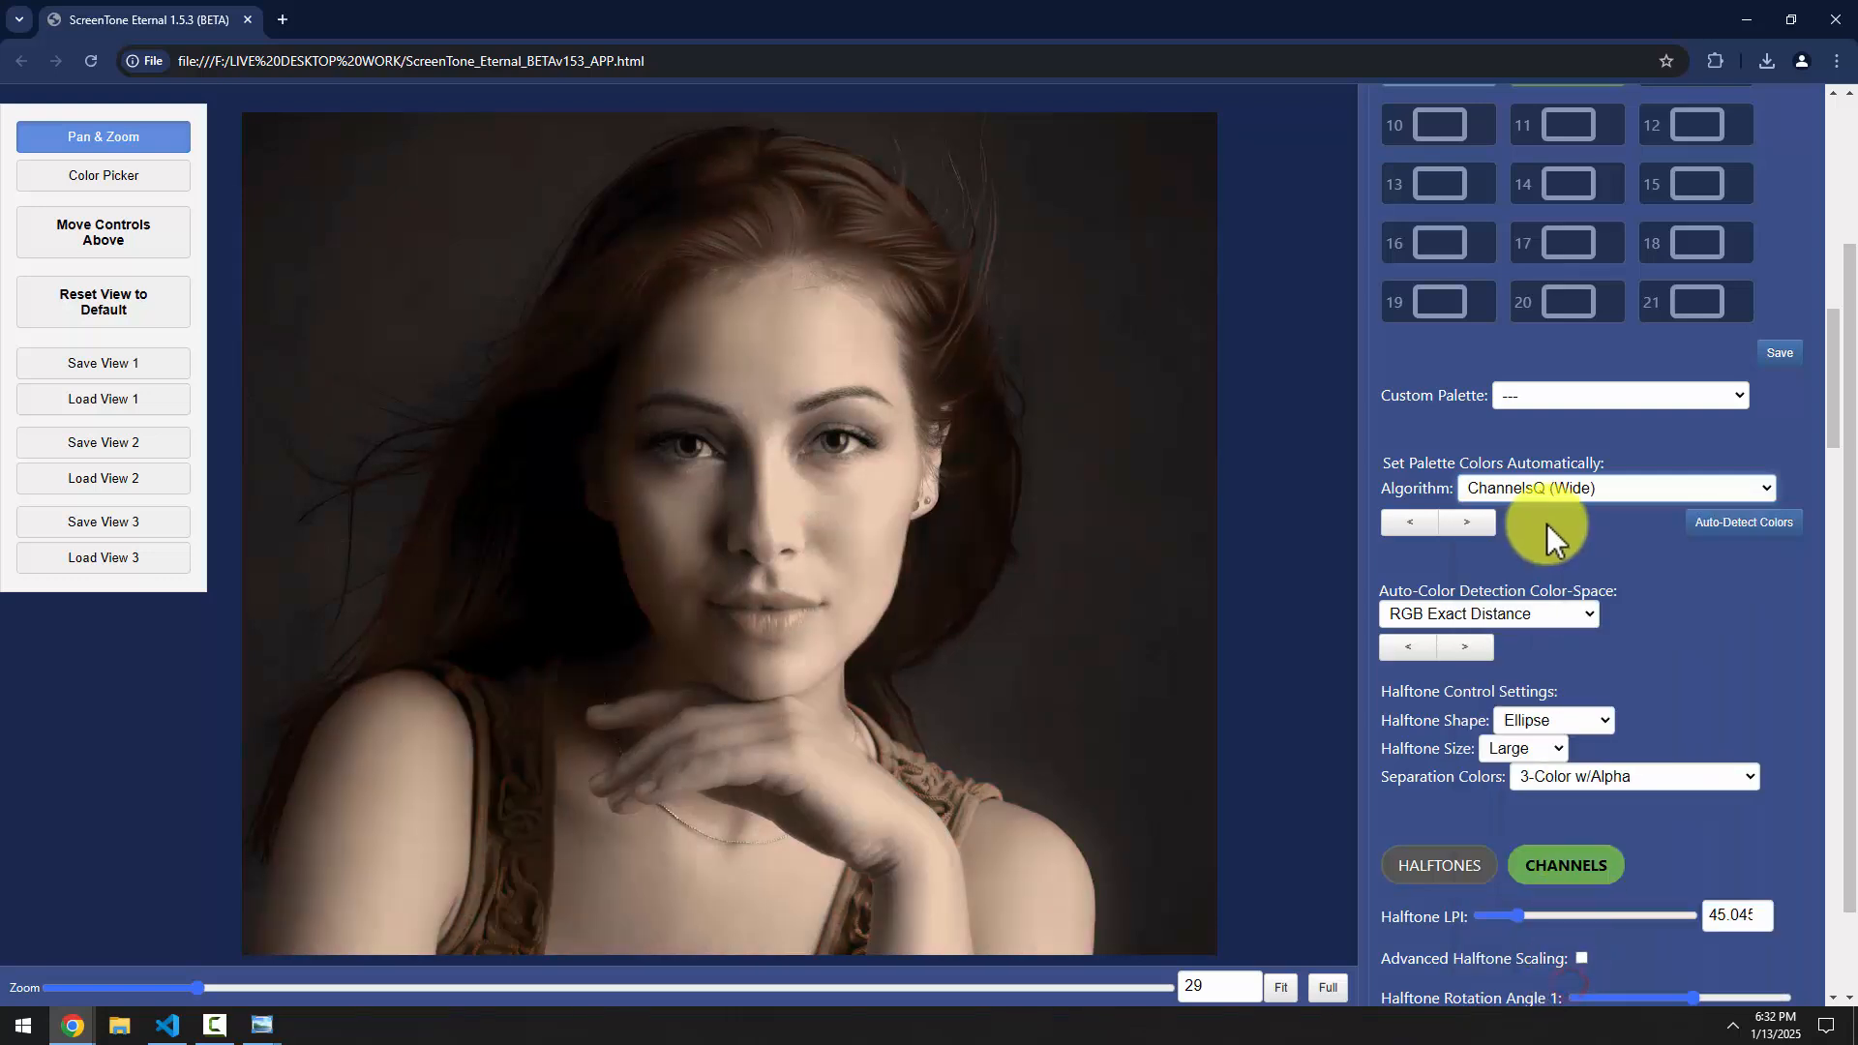
{"action": "left_click", "coordinate": [1558, 490]}
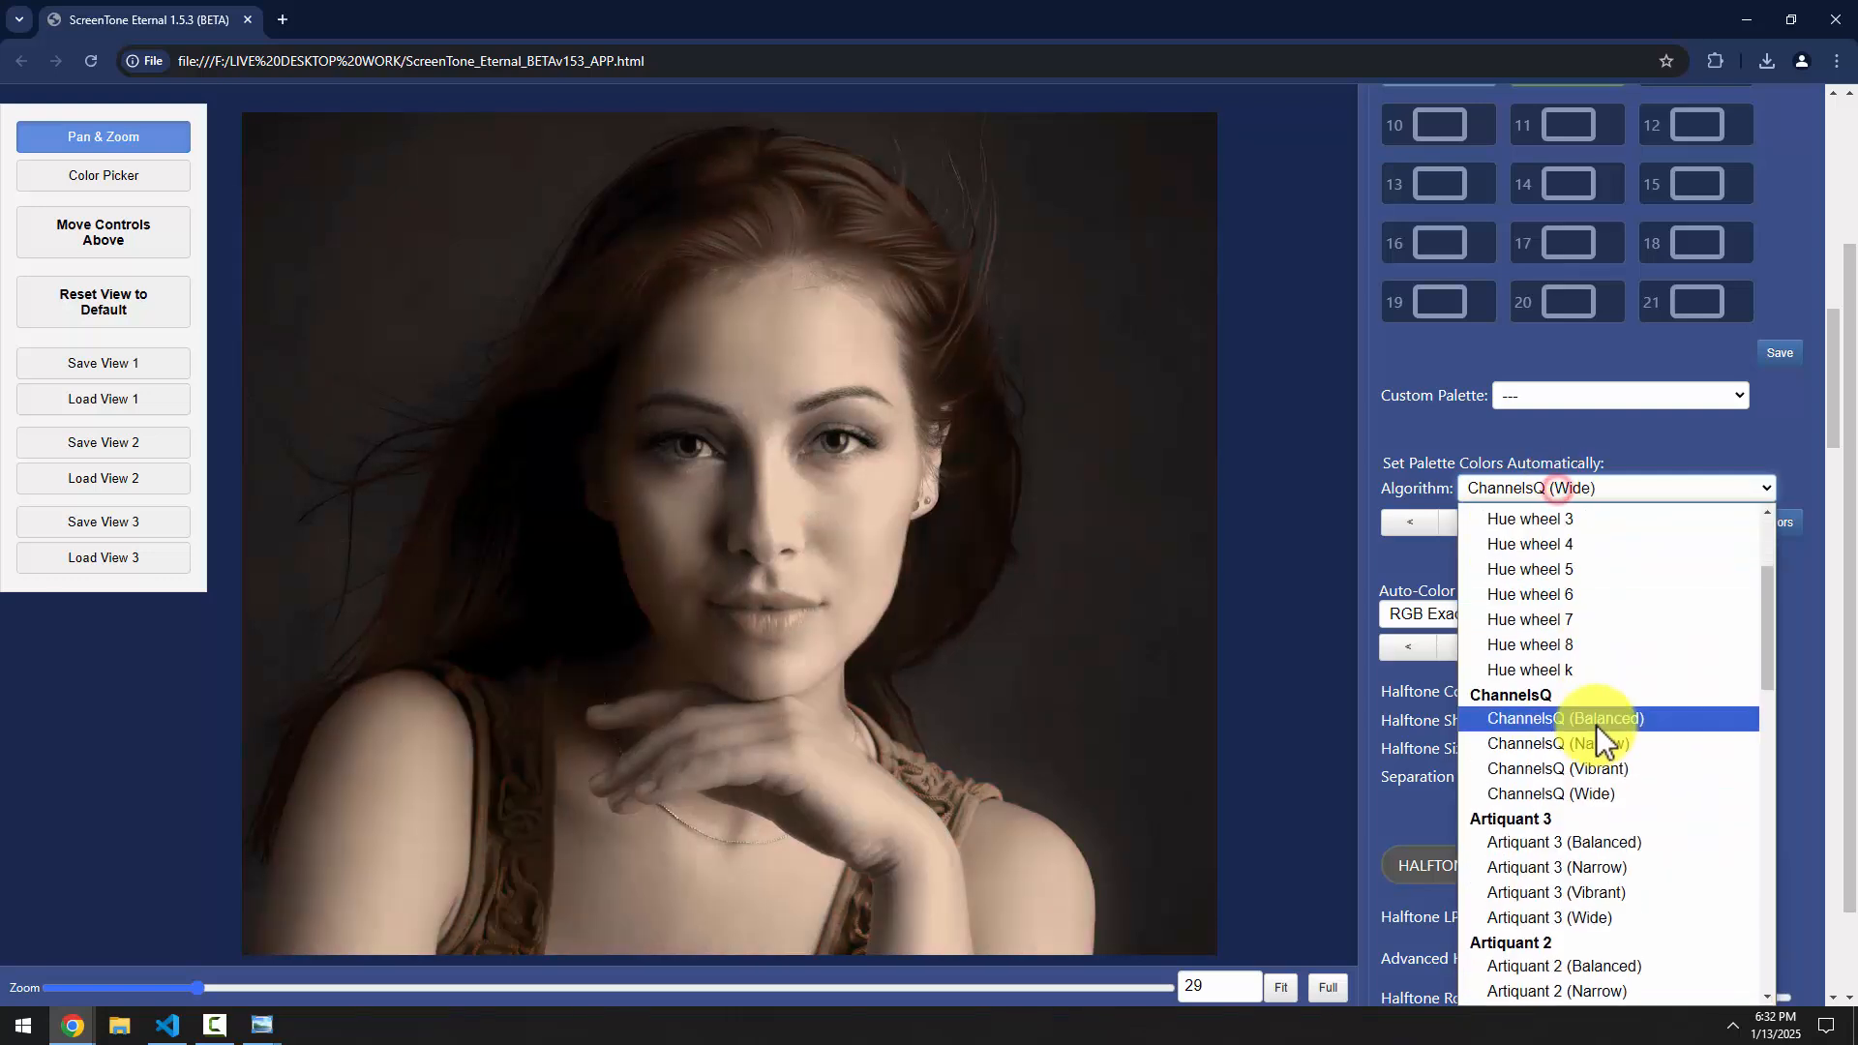
{"action": "left_click", "coordinate": [1564, 842]}
Try the K Means (RGB) algorithm for the automatic palette colors
{"action": "left_click", "coordinate": [1570, 490]}
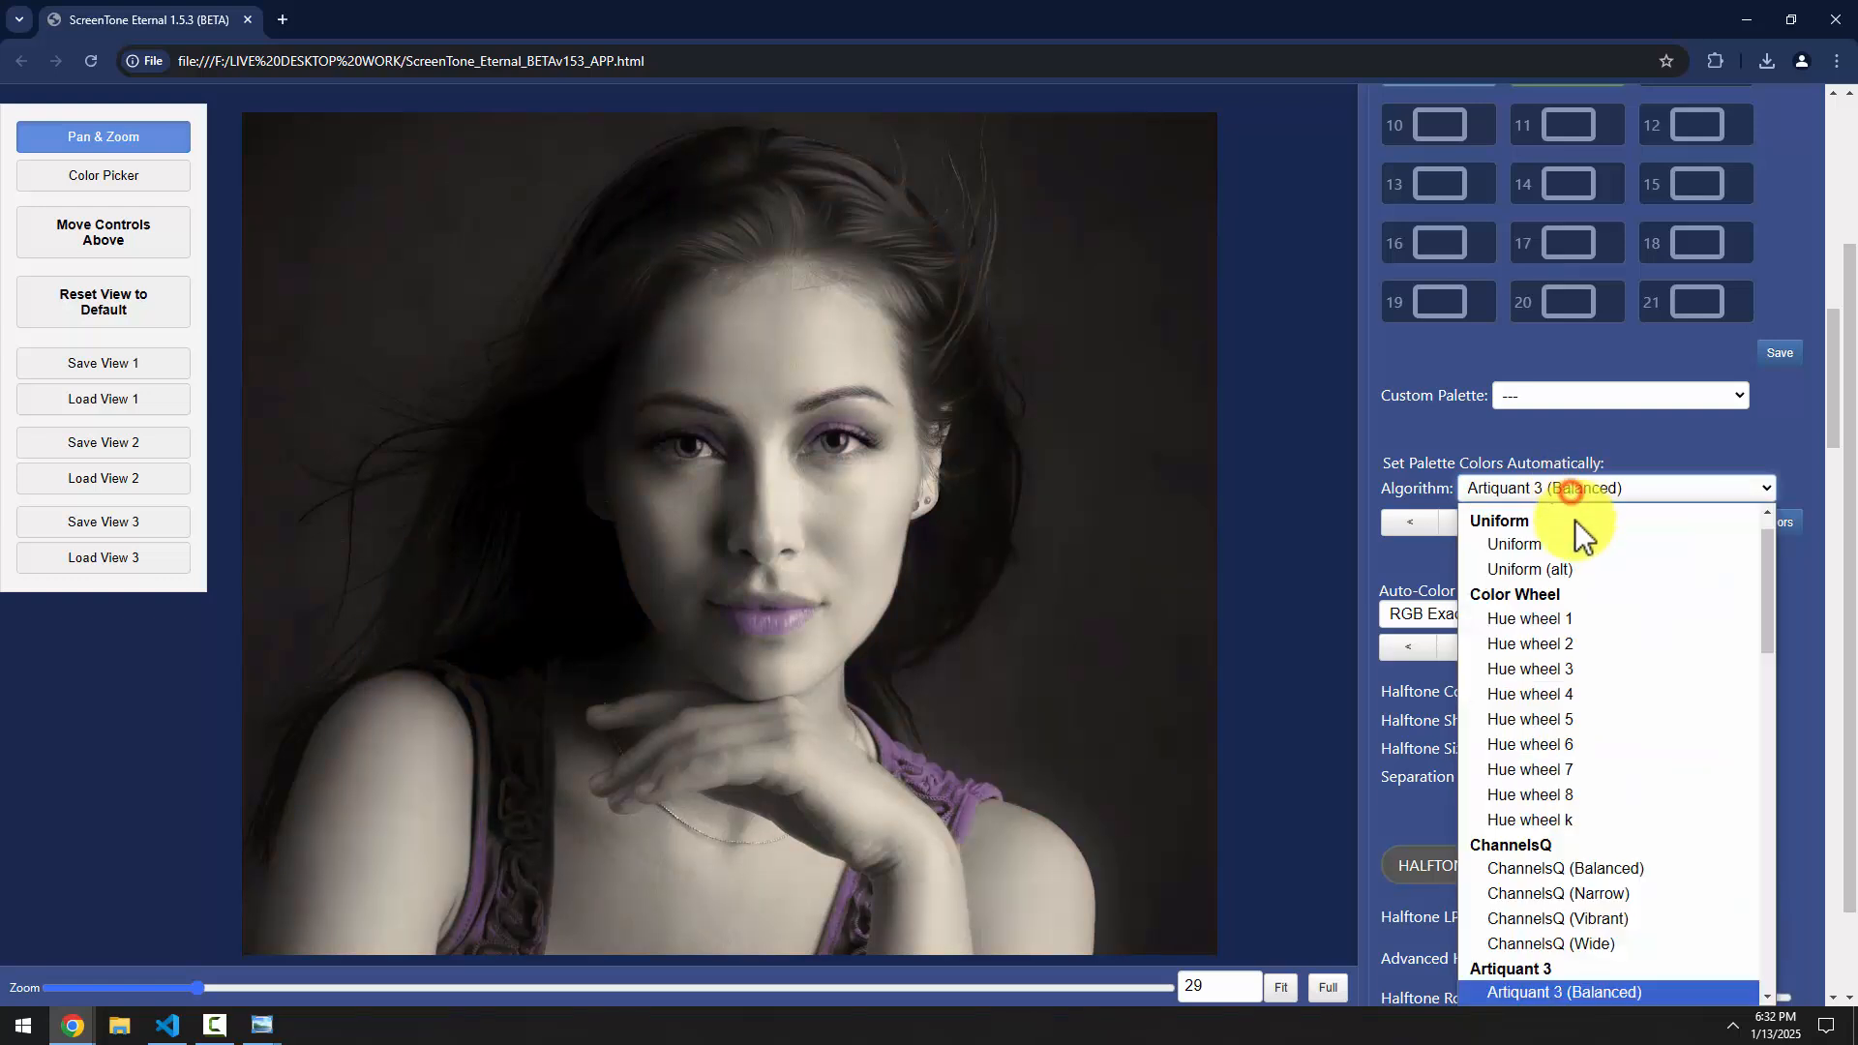
{"action": "scroll", "coordinate": [1563, 629], "scroll_direction": "down", "scroll_amount": 2}
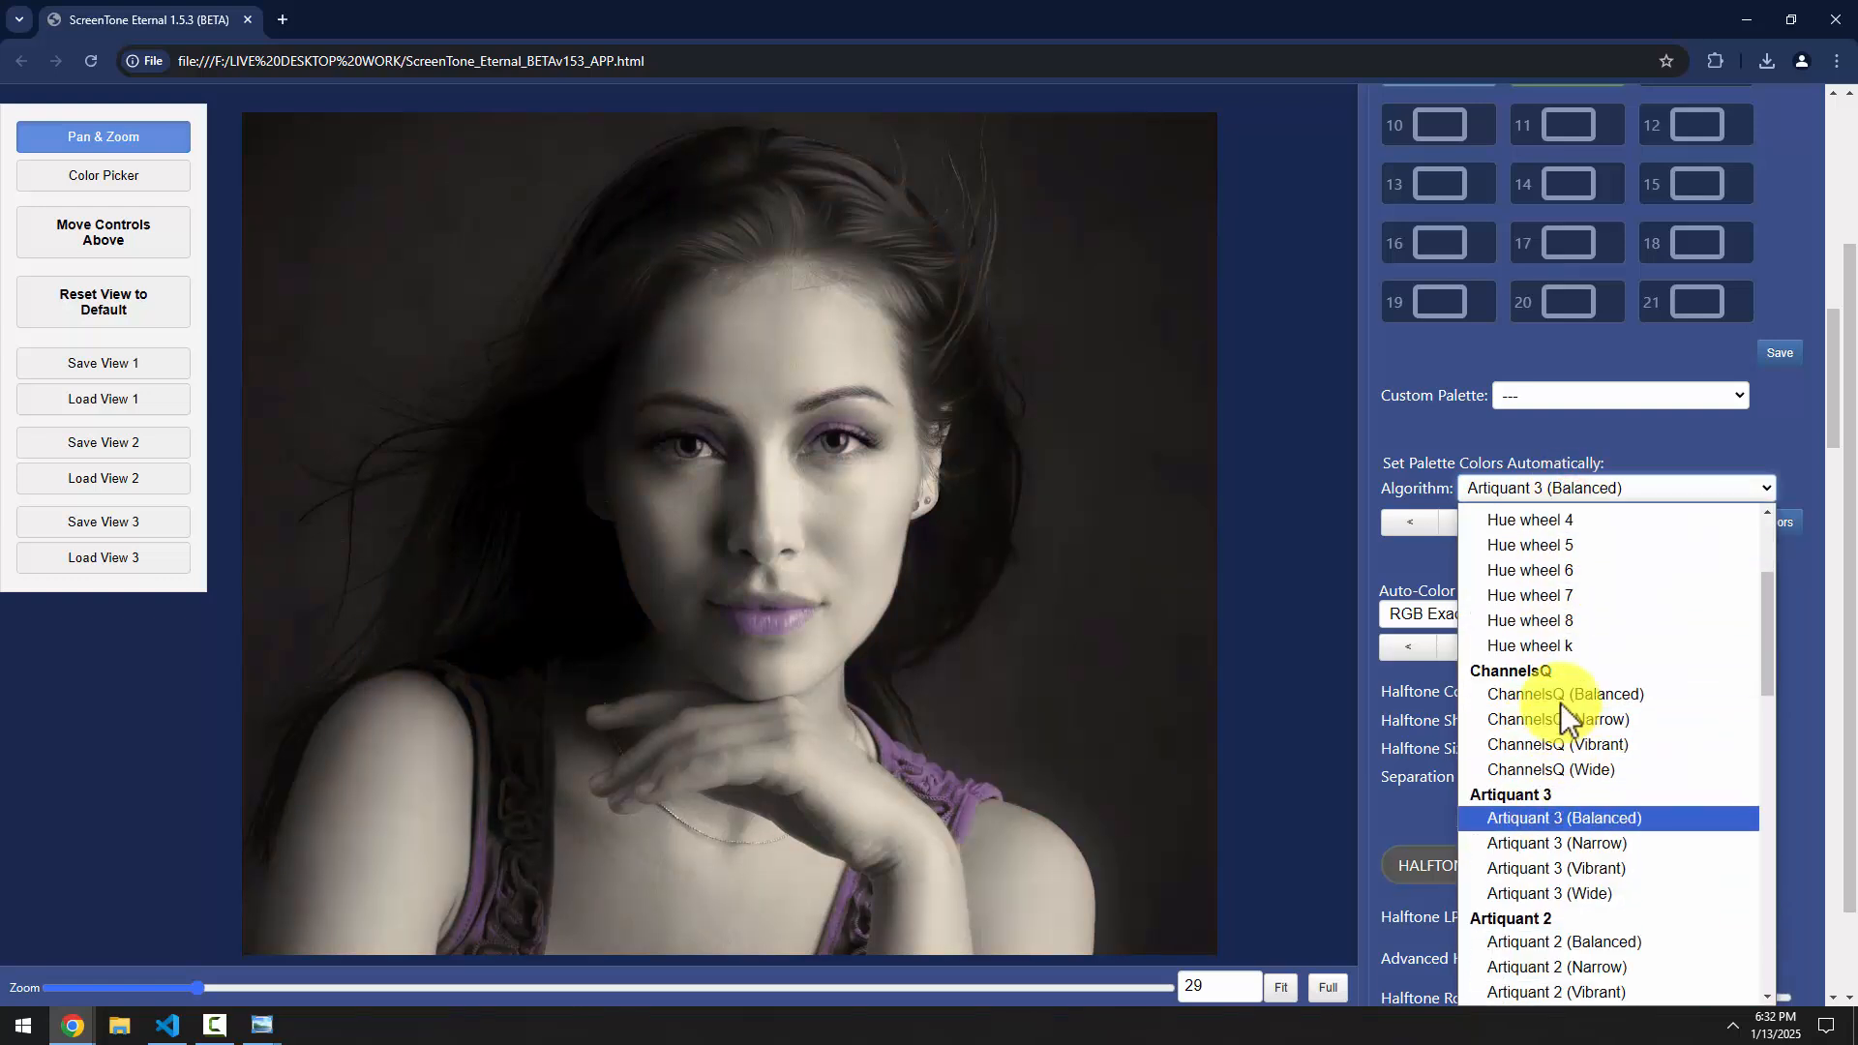
{"action": "scroll", "coordinate": [1558, 764], "scroll_direction": "down", "scroll_amount": 2}
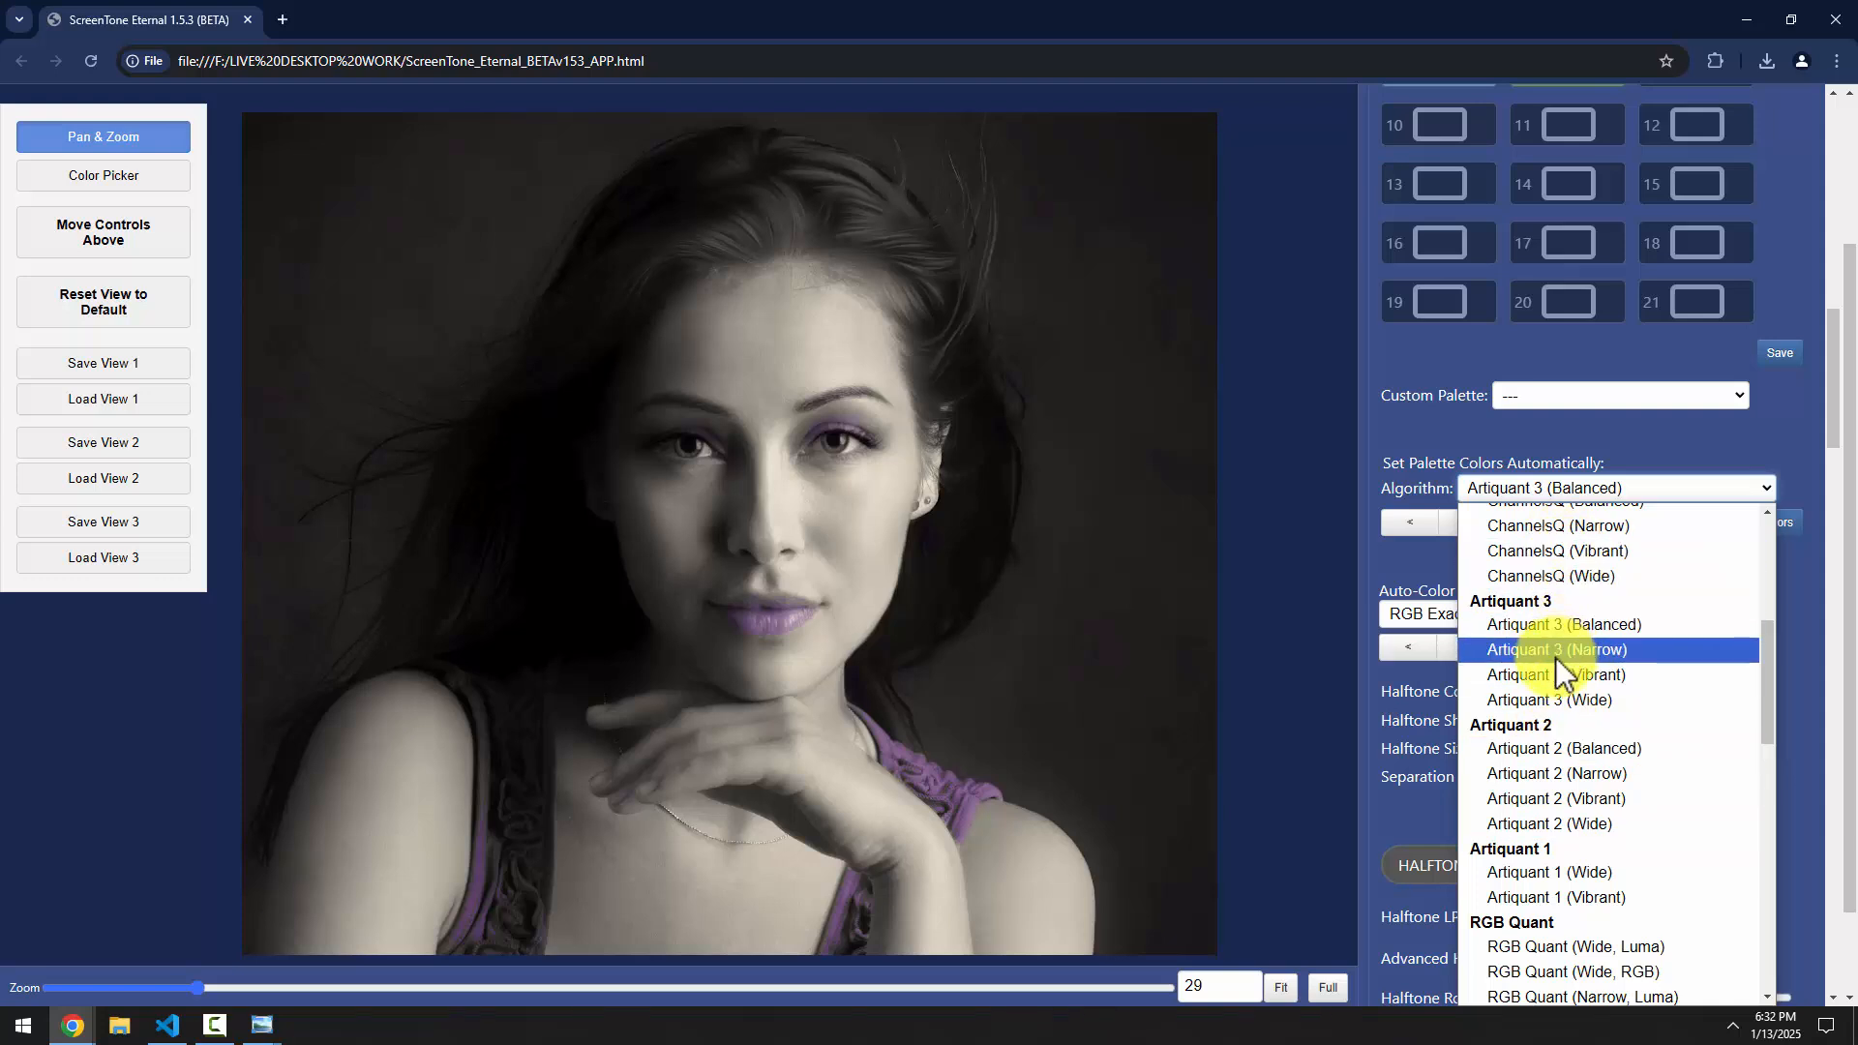
{"action": "scroll", "coordinate": [1560, 678], "scroll_direction": "down", "scroll_amount": 2}
{"action": "scroll", "coordinate": [1549, 829], "scroll_direction": "down", "scroll_amount": 2}
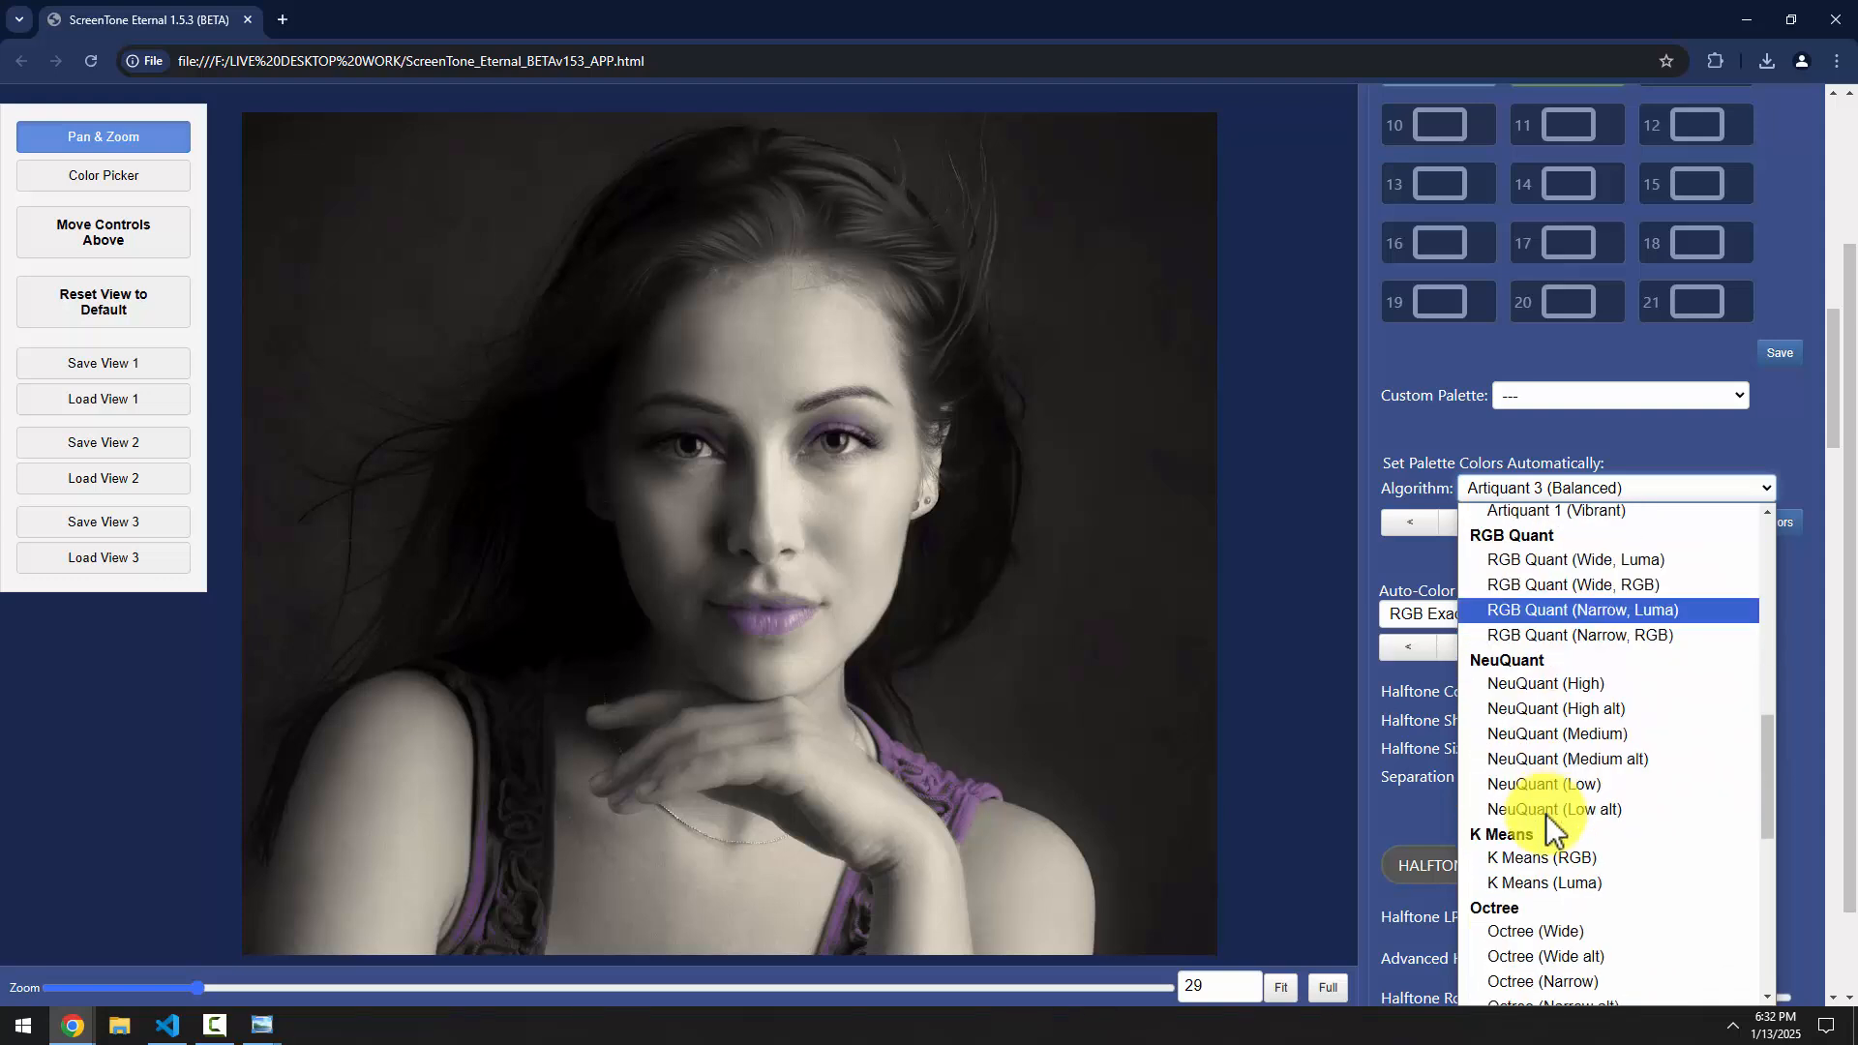
{"action": "scroll", "coordinate": [1548, 830], "scroll_direction": "down", "scroll_amount": 2}
{"action": "left_click", "coordinate": [1576, 667]}
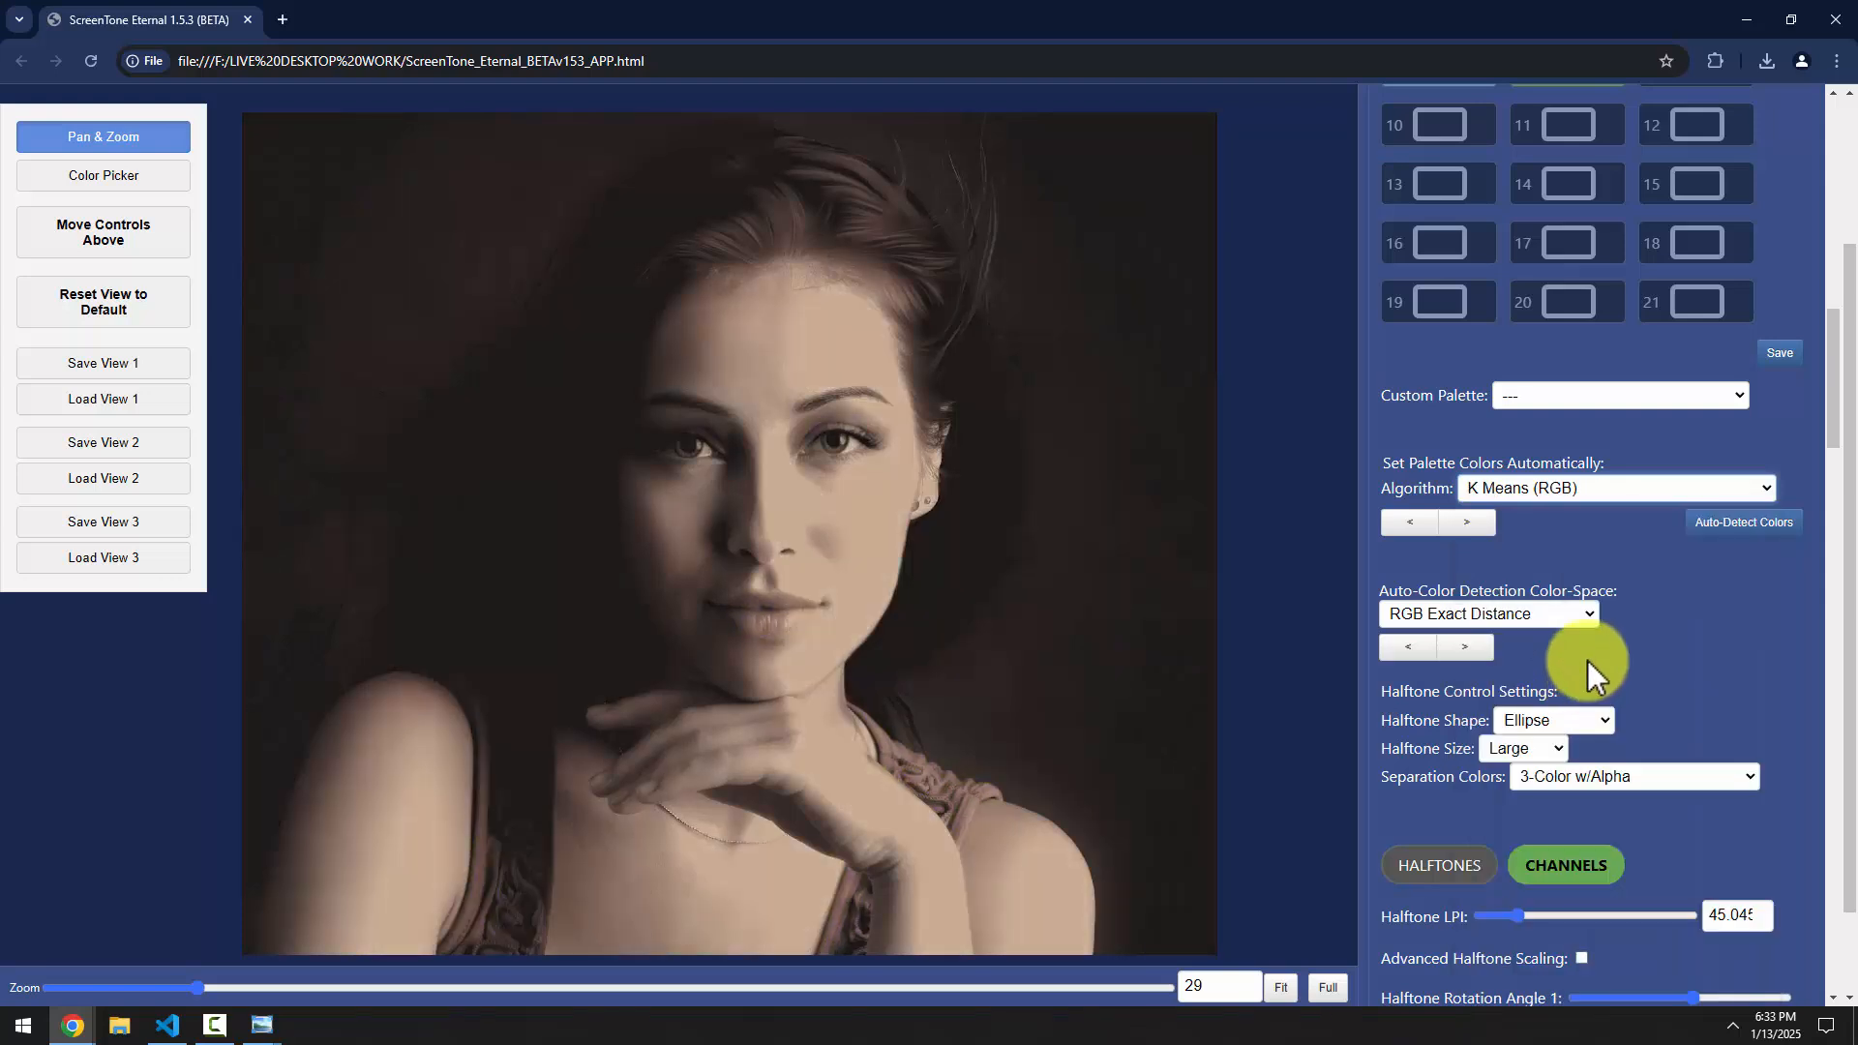
Browse the available palette algorithms and set the automatic palette algorithm back to RGB Quant (Wide, RGB)
{"action": "left_click", "coordinate": [1593, 492]}
{"action": "scroll", "coordinate": [1583, 706], "scroll_direction": "down", "scroll_amount": 4}
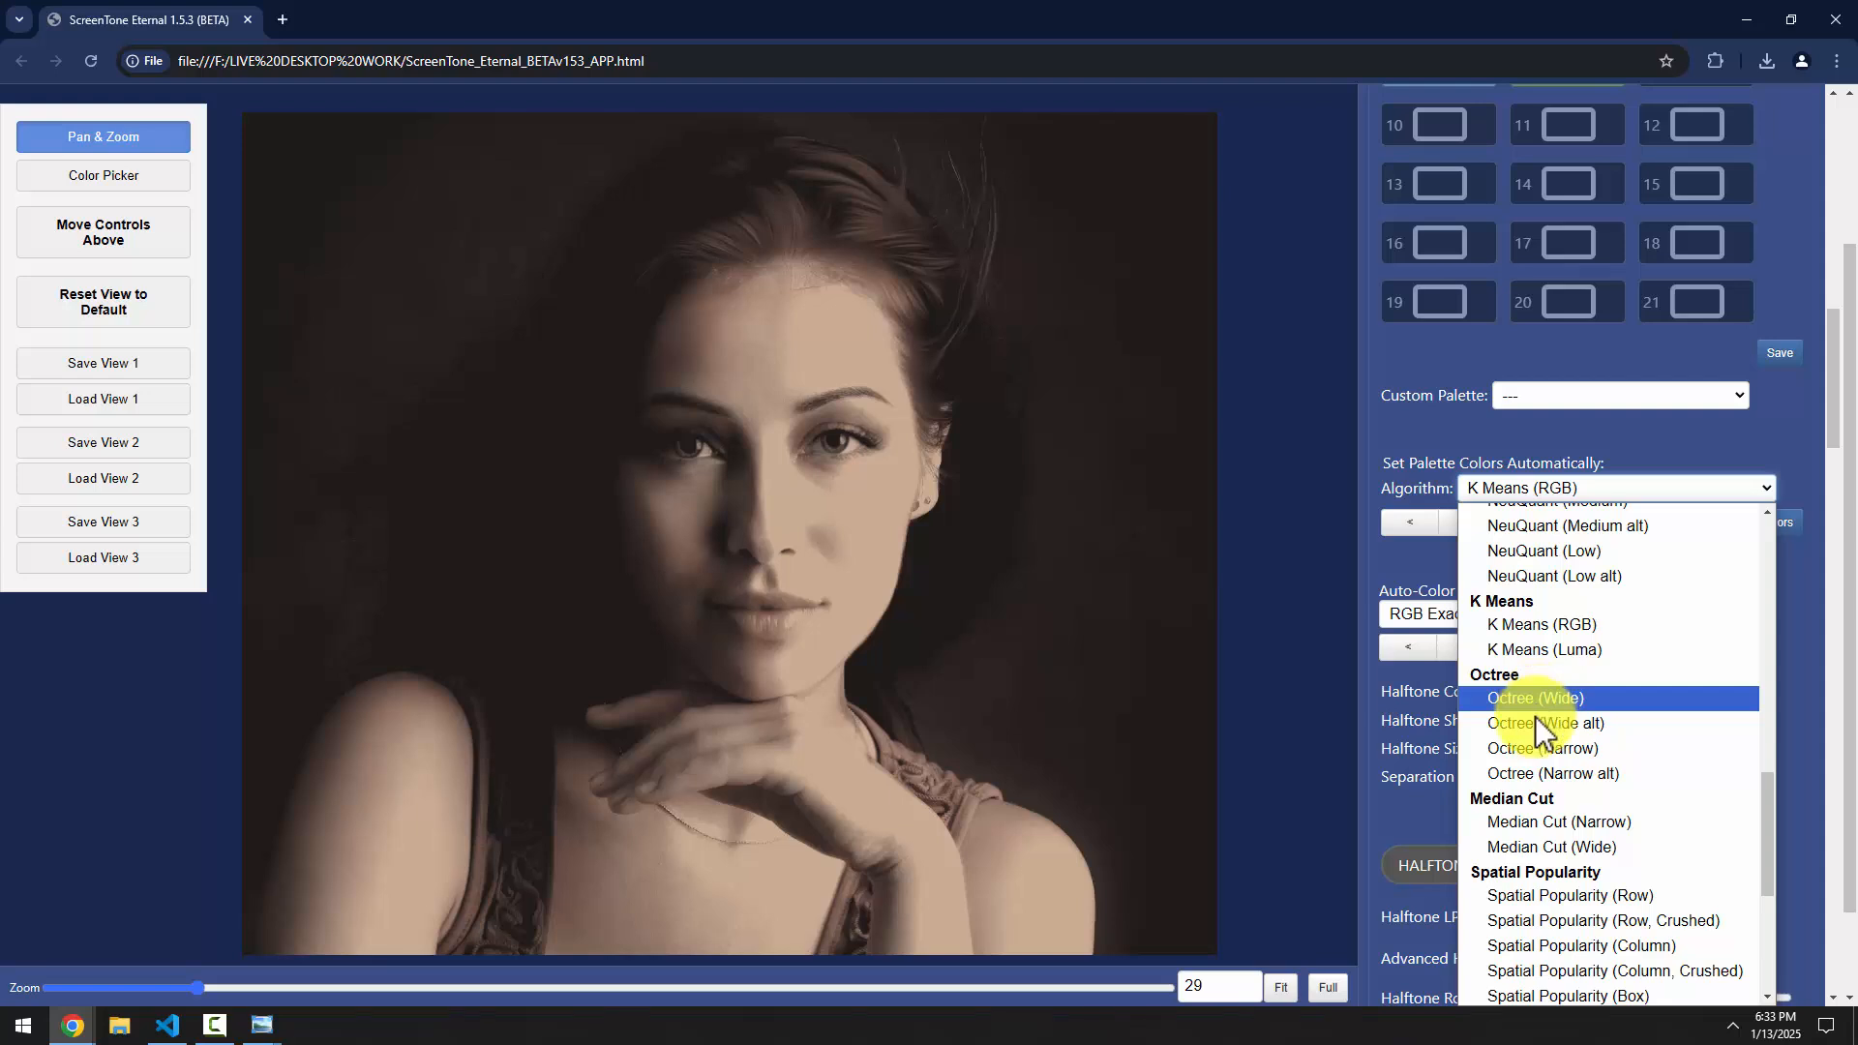
{"action": "scroll", "coordinate": [1545, 687], "scroll_direction": "up", "scroll_amount": 2}
{"action": "scroll", "coordinate": [1546, 688], "scroll_direction": "up", "scroll_amount": 4}
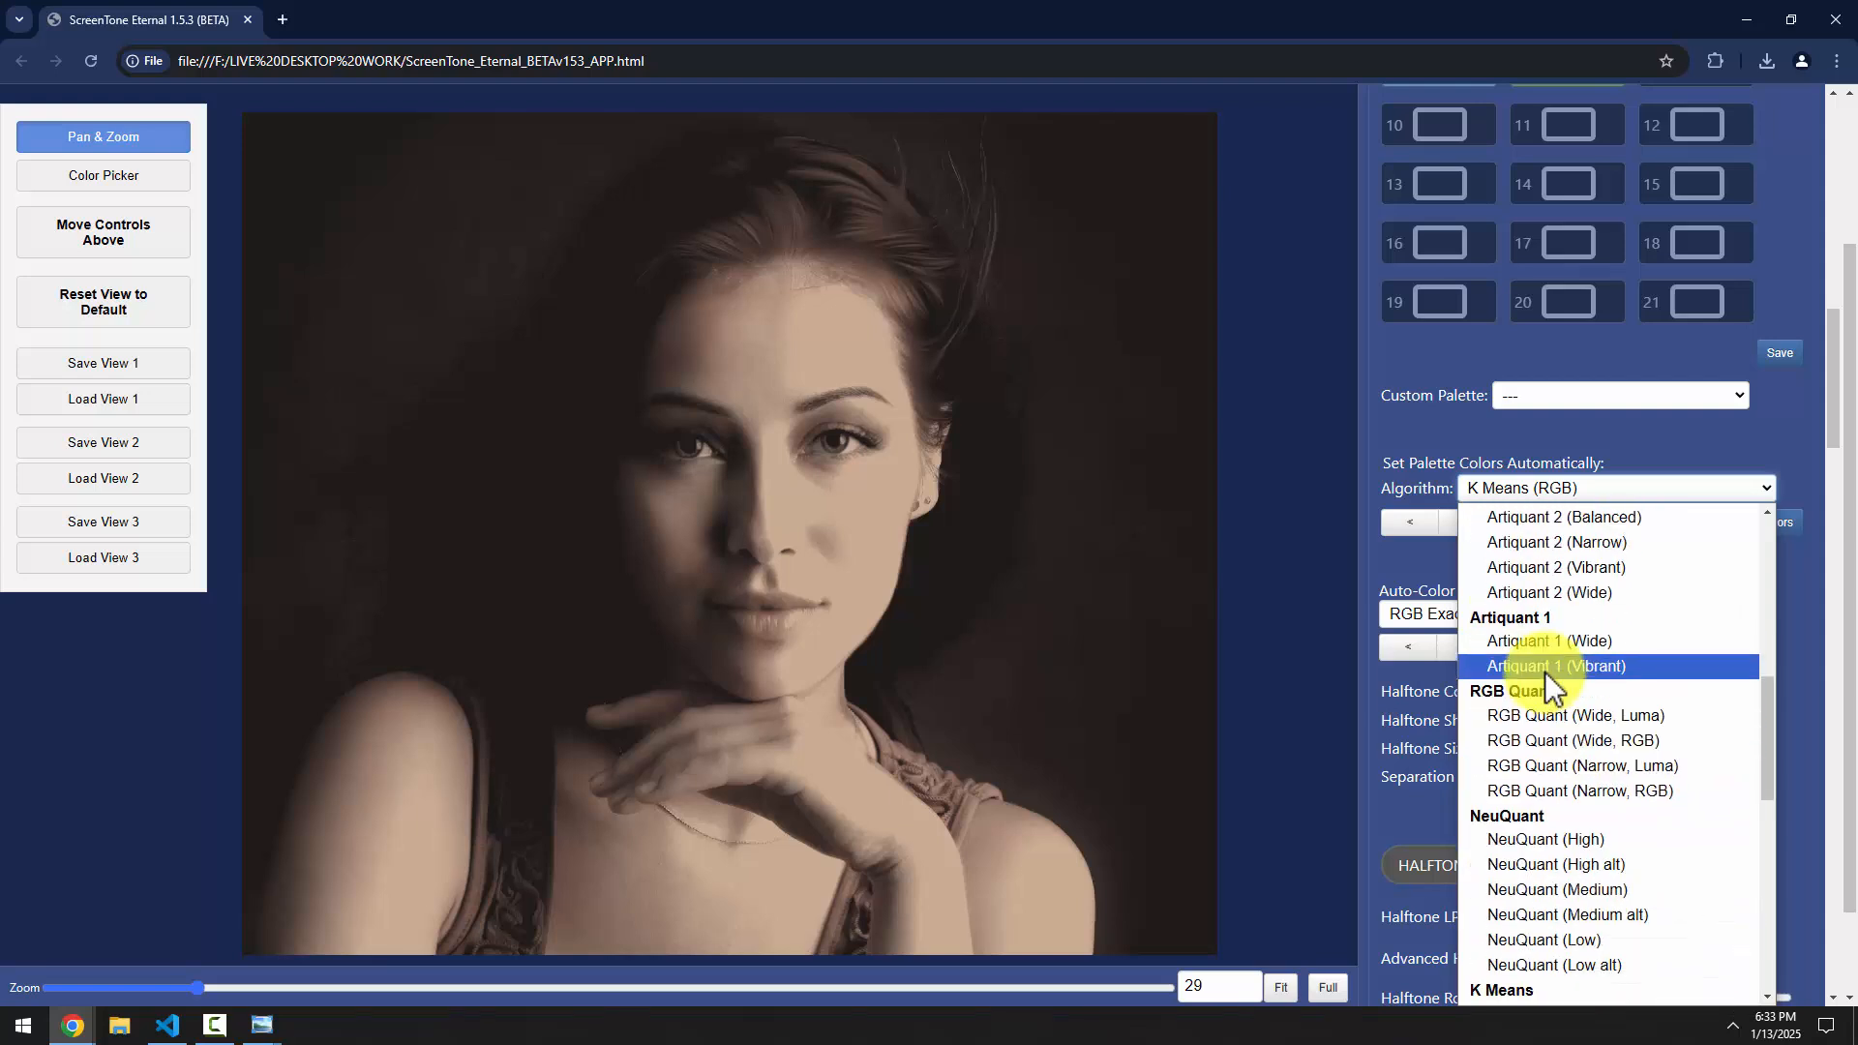
{"action": "scroll", "coordinate": [1559, 538], "scroll_direction": "up", "scroll_amount": 4}
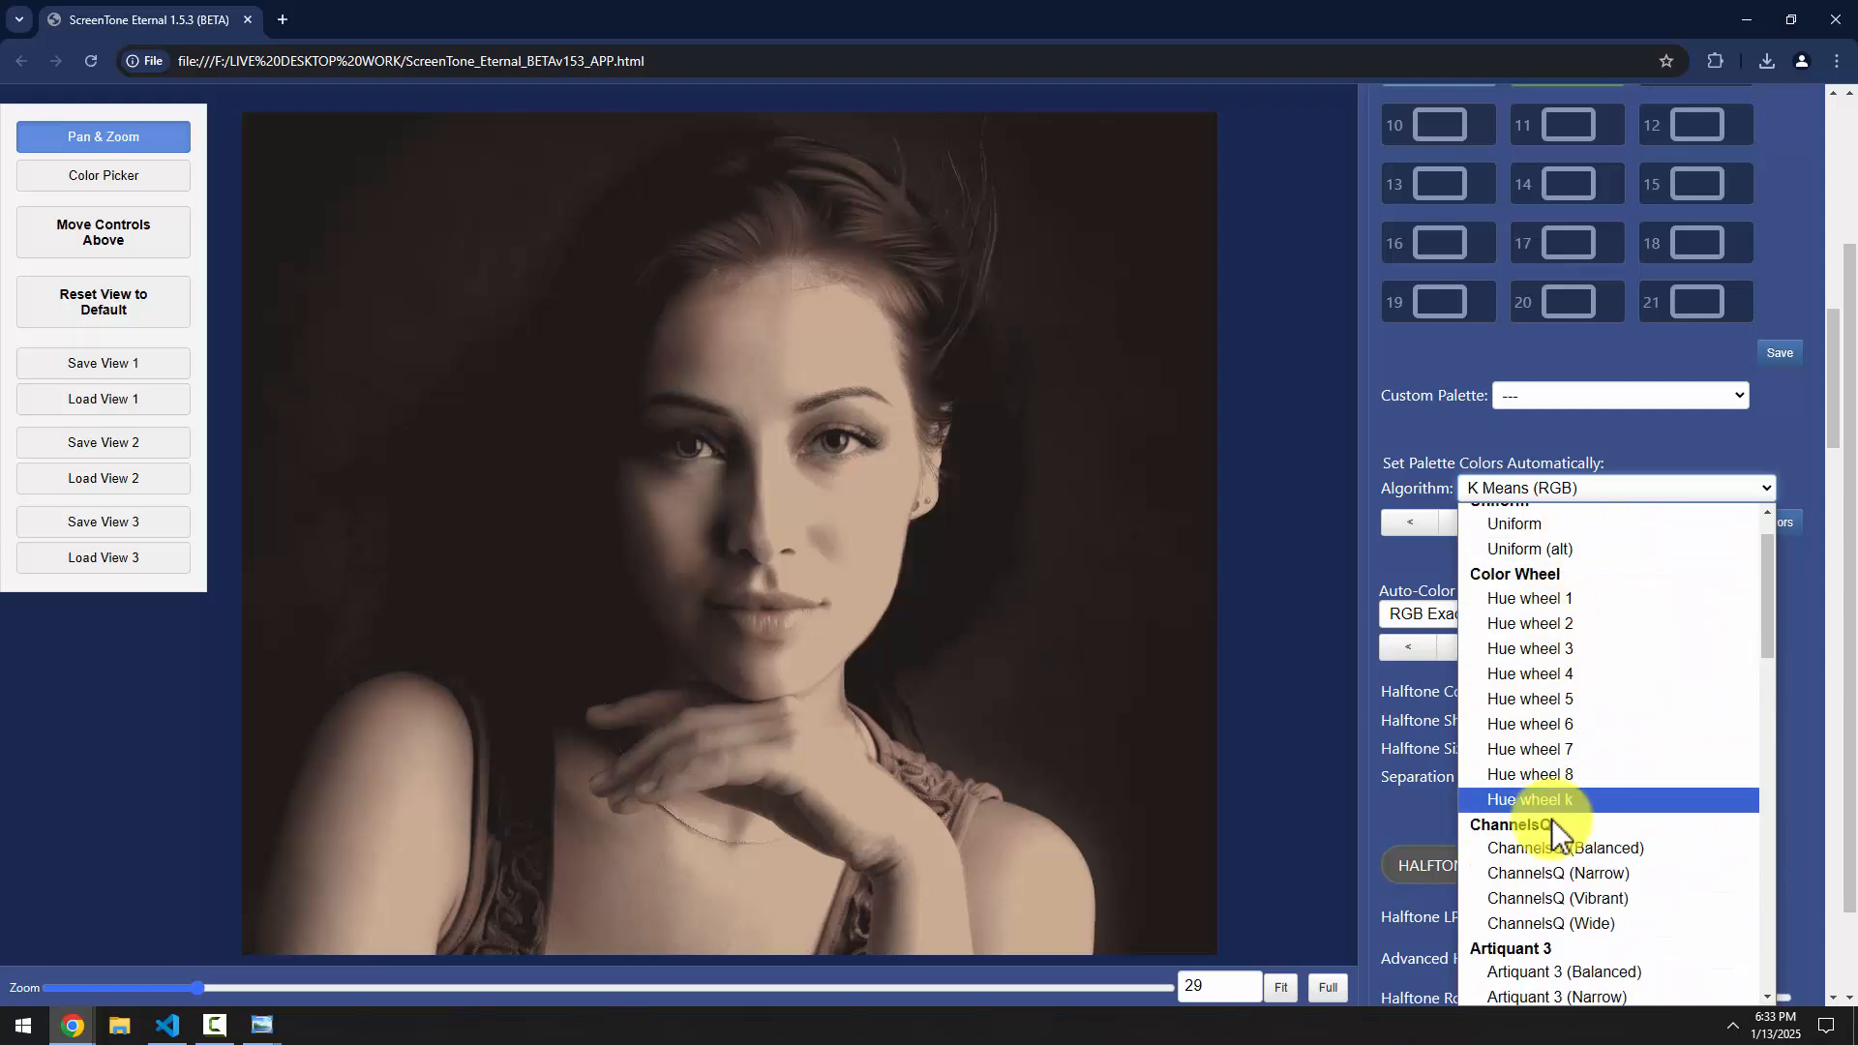
{"action": "scroll", "coordinate": [1552, 609], "scroll_direction": "up", "scroll_amount": 1}
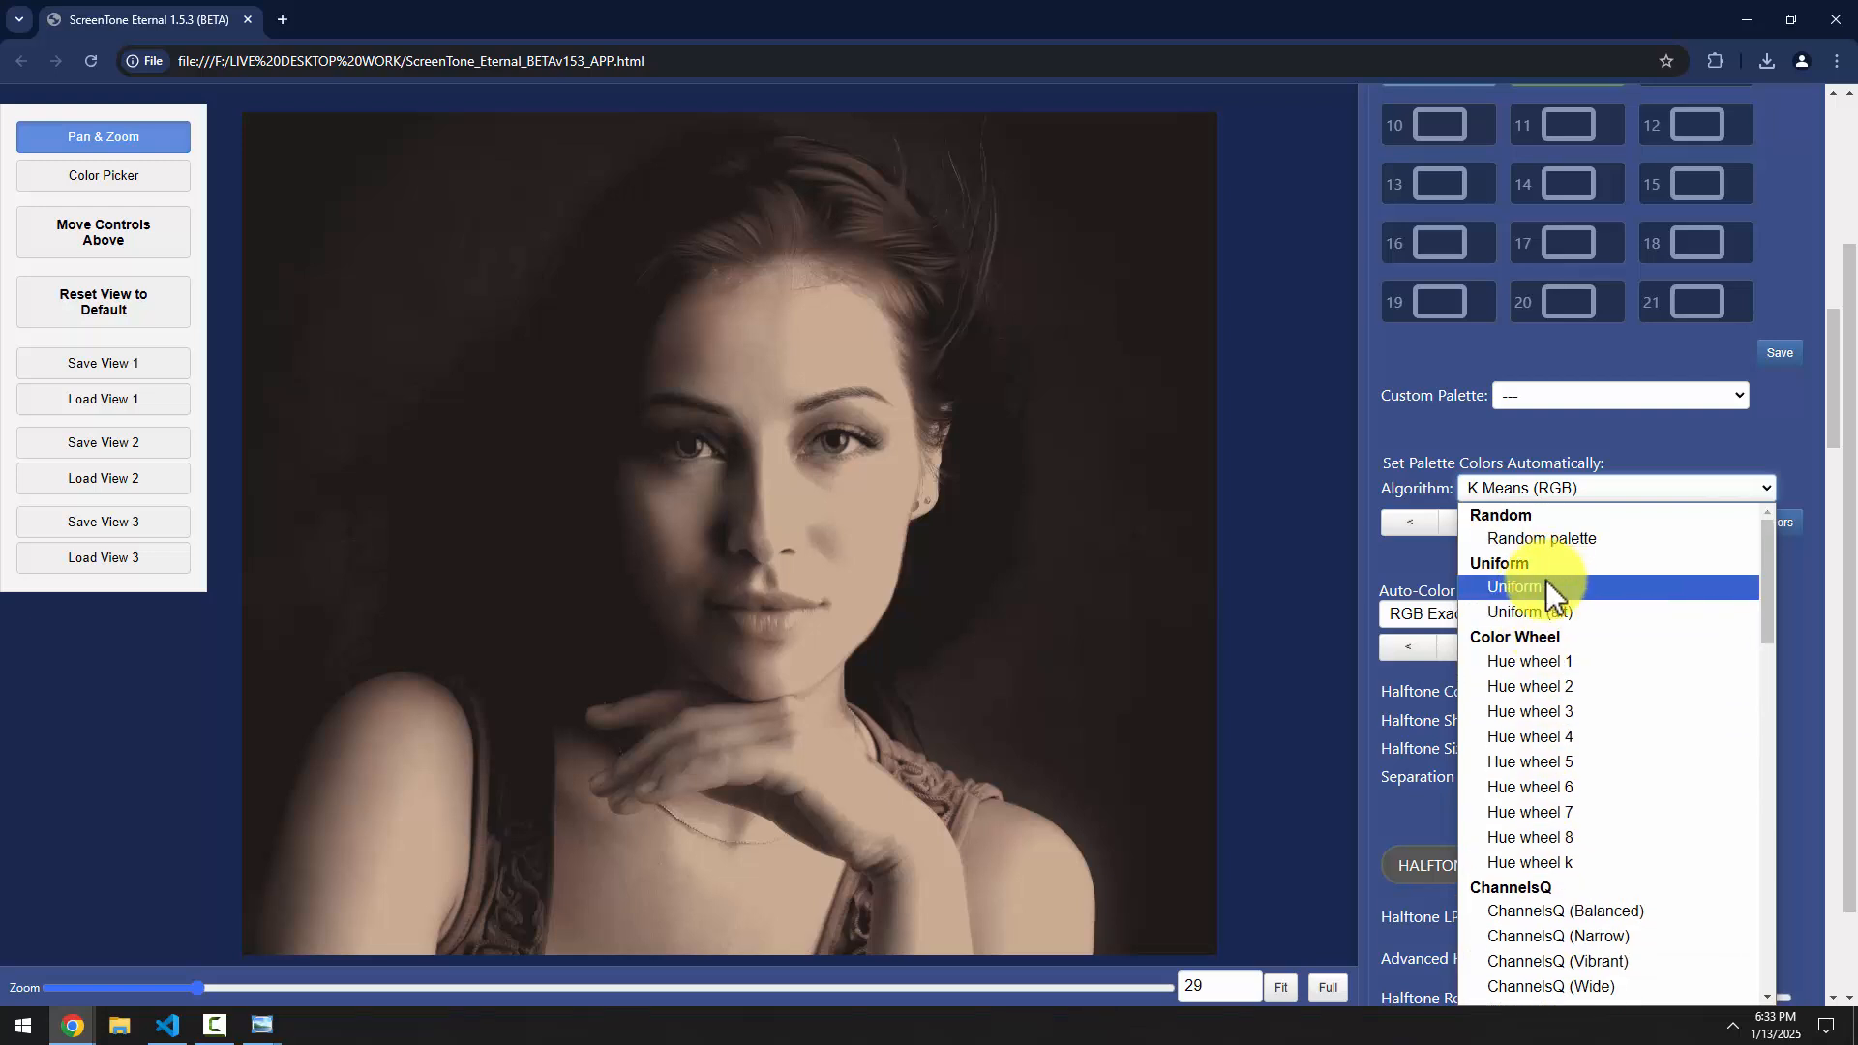
{"action": "scroll", "coordinate": [1546, 579], "scroll_direction": "down", "scroll_amount": 6}
{"action": "scroll", "coordinate": [1563, 798], "scroll_direction": "down", "scroll_amount": 2}
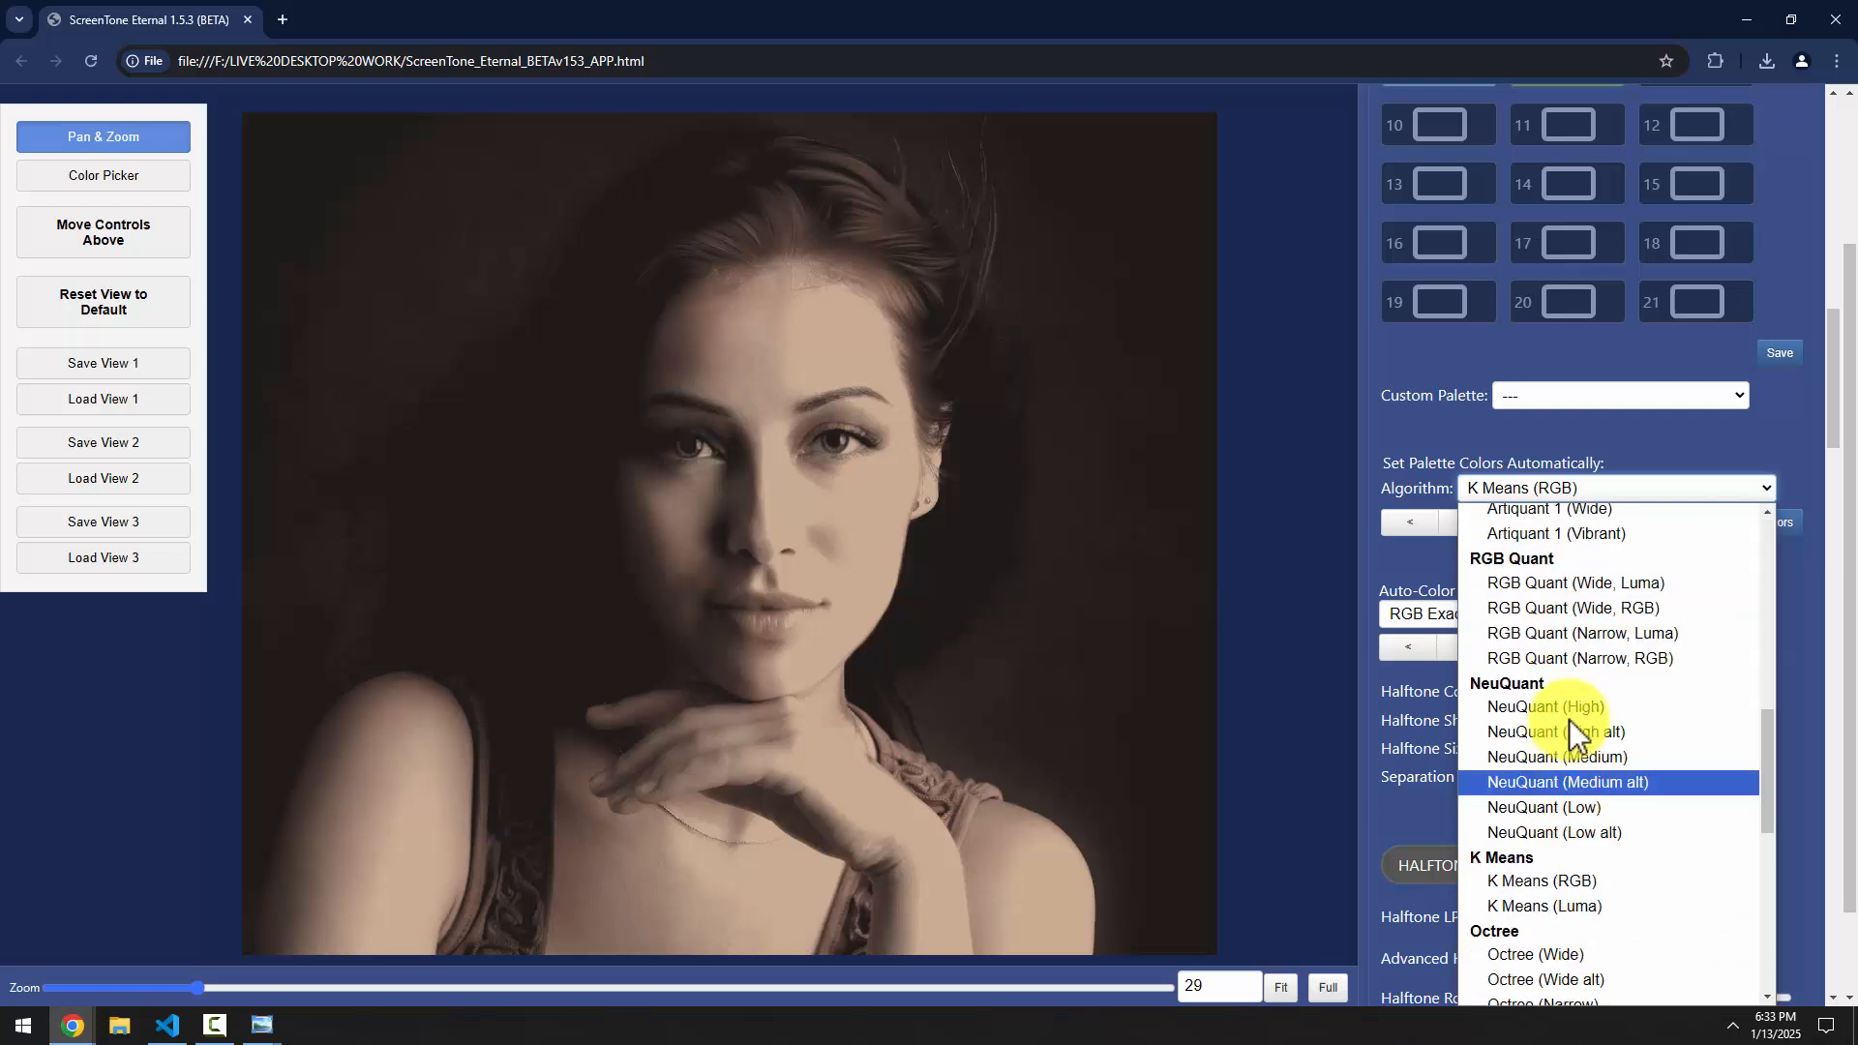
{"action": "left_click", "coordinate": [1565, 619]}
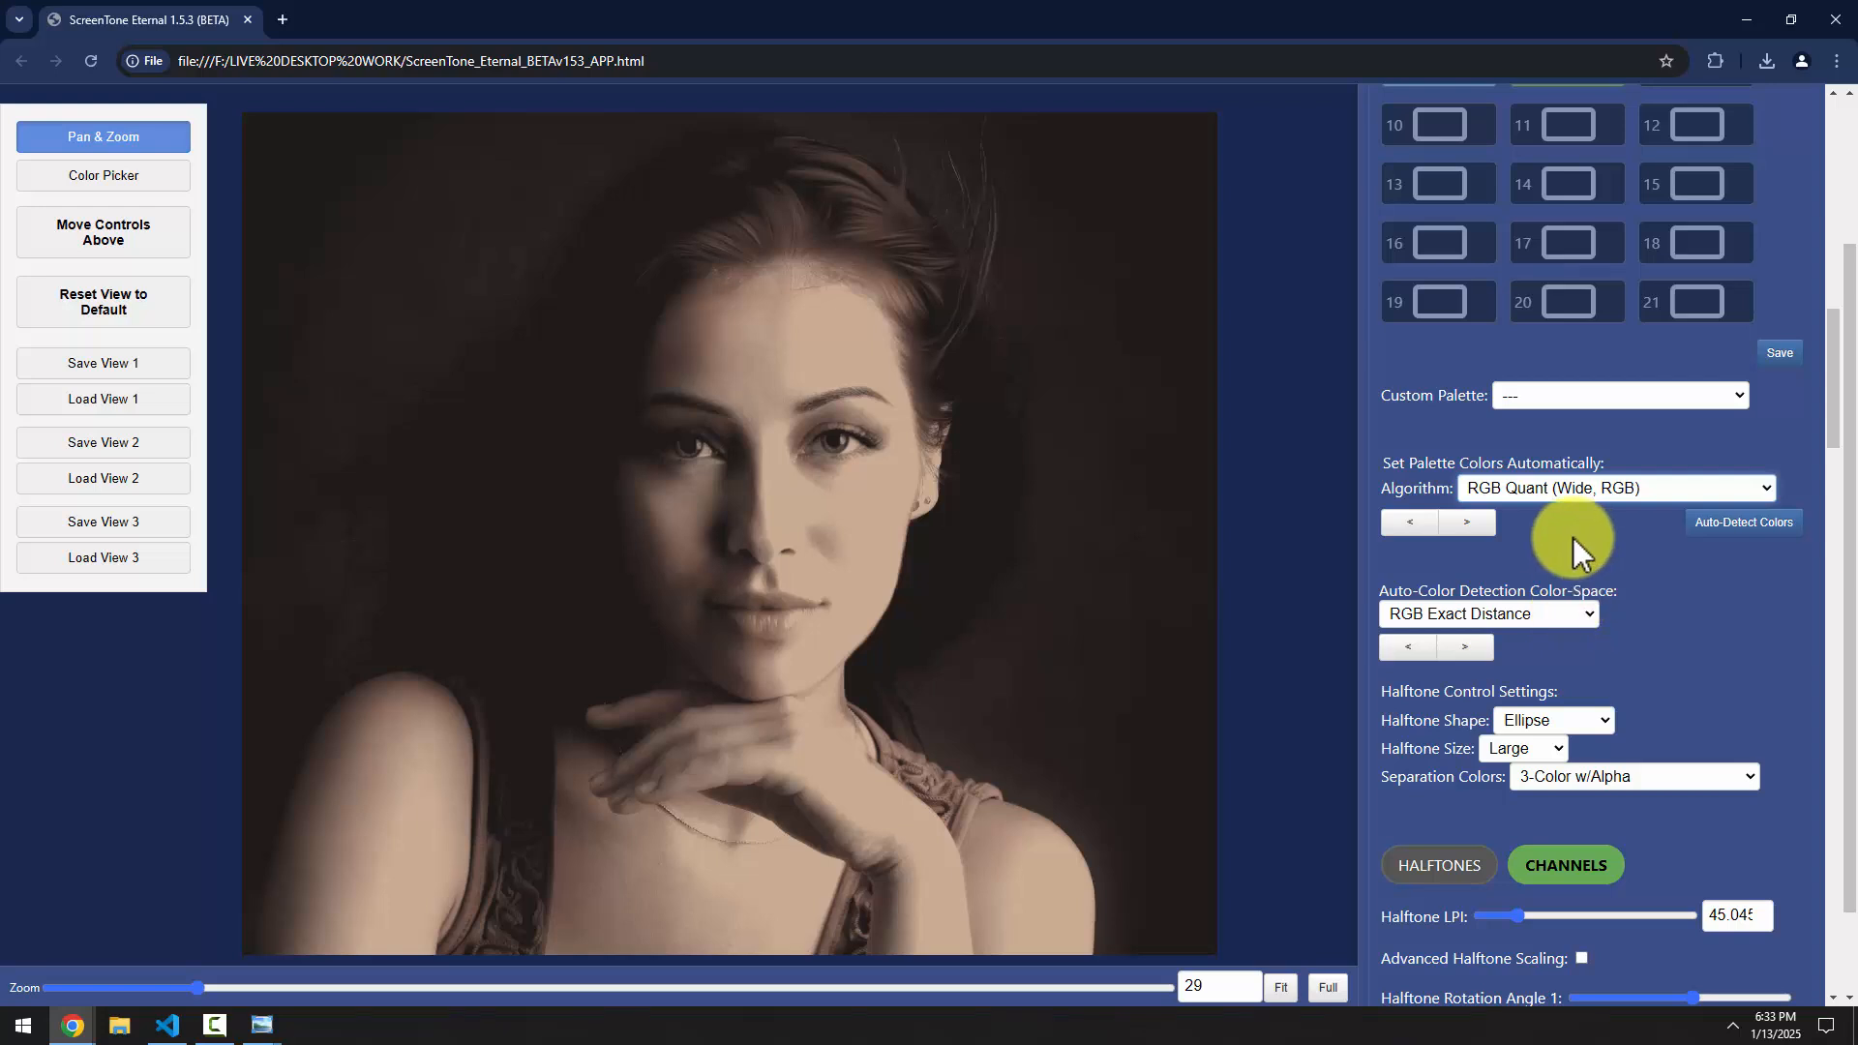
Auto-detect the portrait's palette colors with the selected algorithm, and switch the rendering to halftones and back to channels
{"action": "left_click", "coordinate": [1744, 530]}
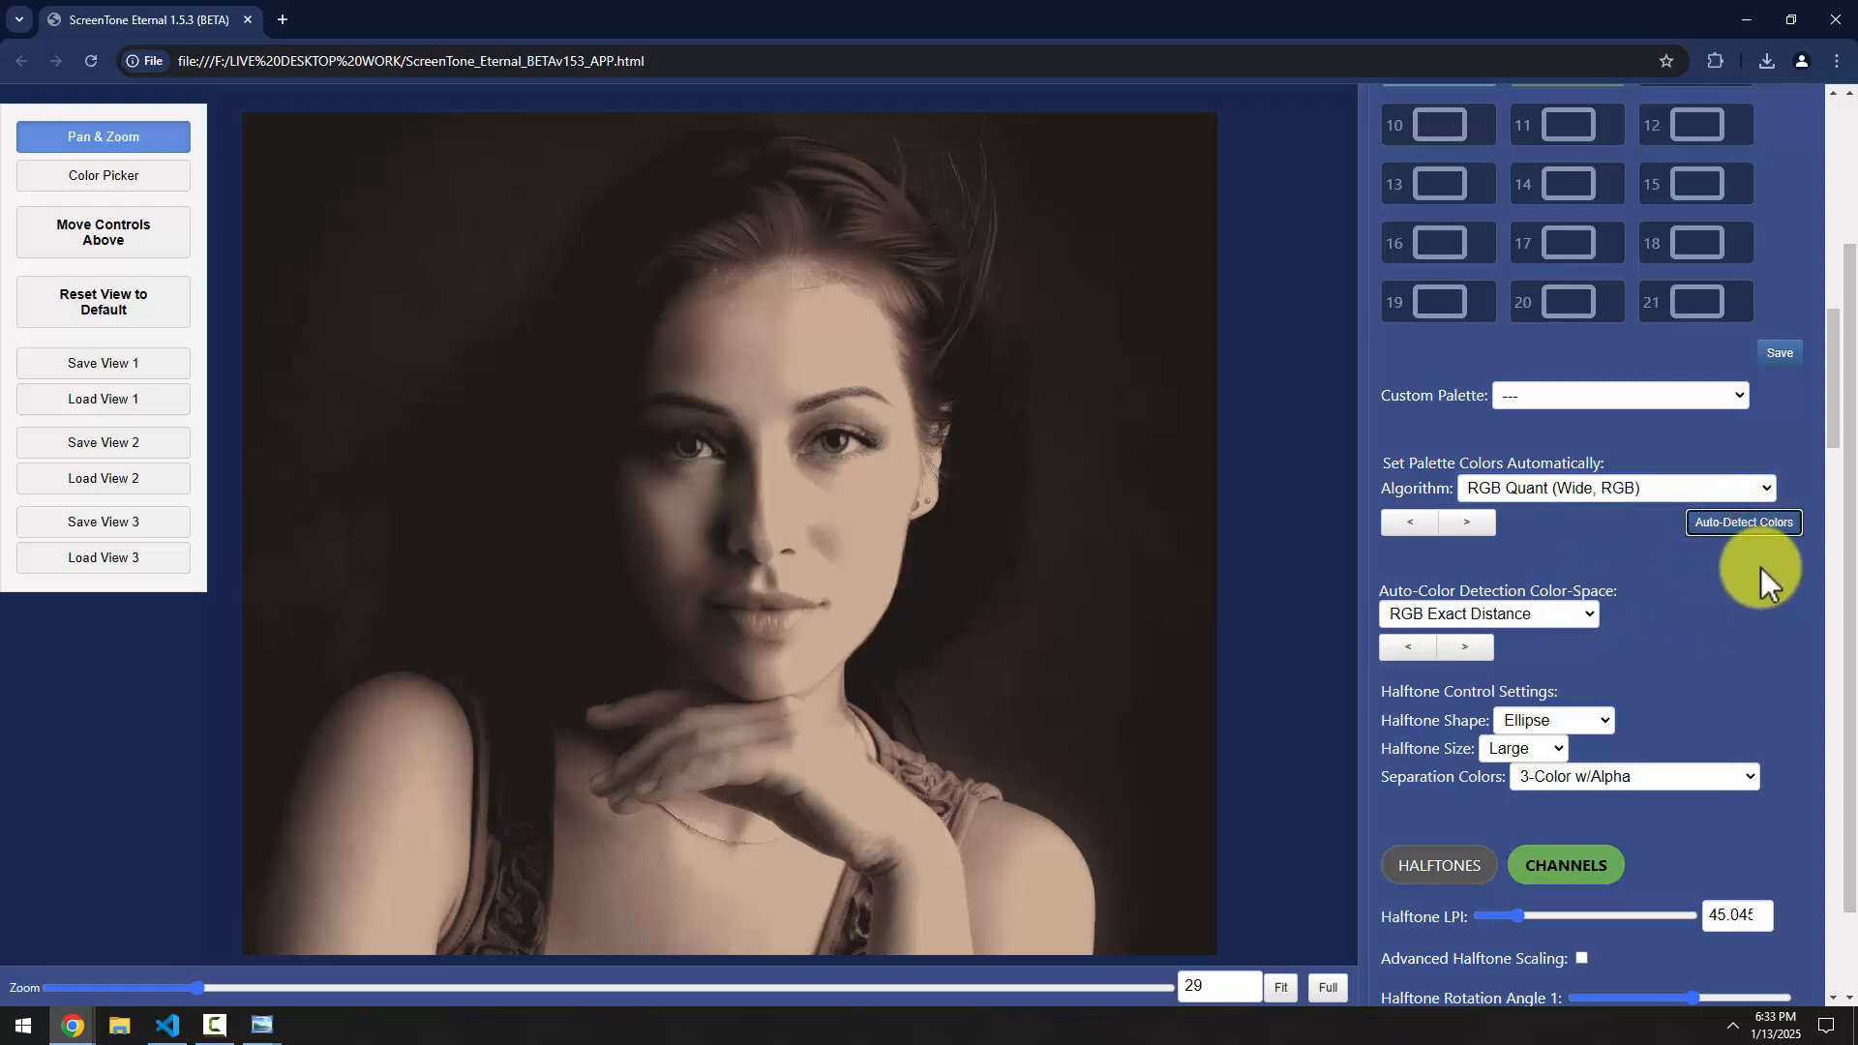
{"action": "scroll", "coordinate": [1730, 571], "scroll_direction": "down", "scroll_amount": 5}
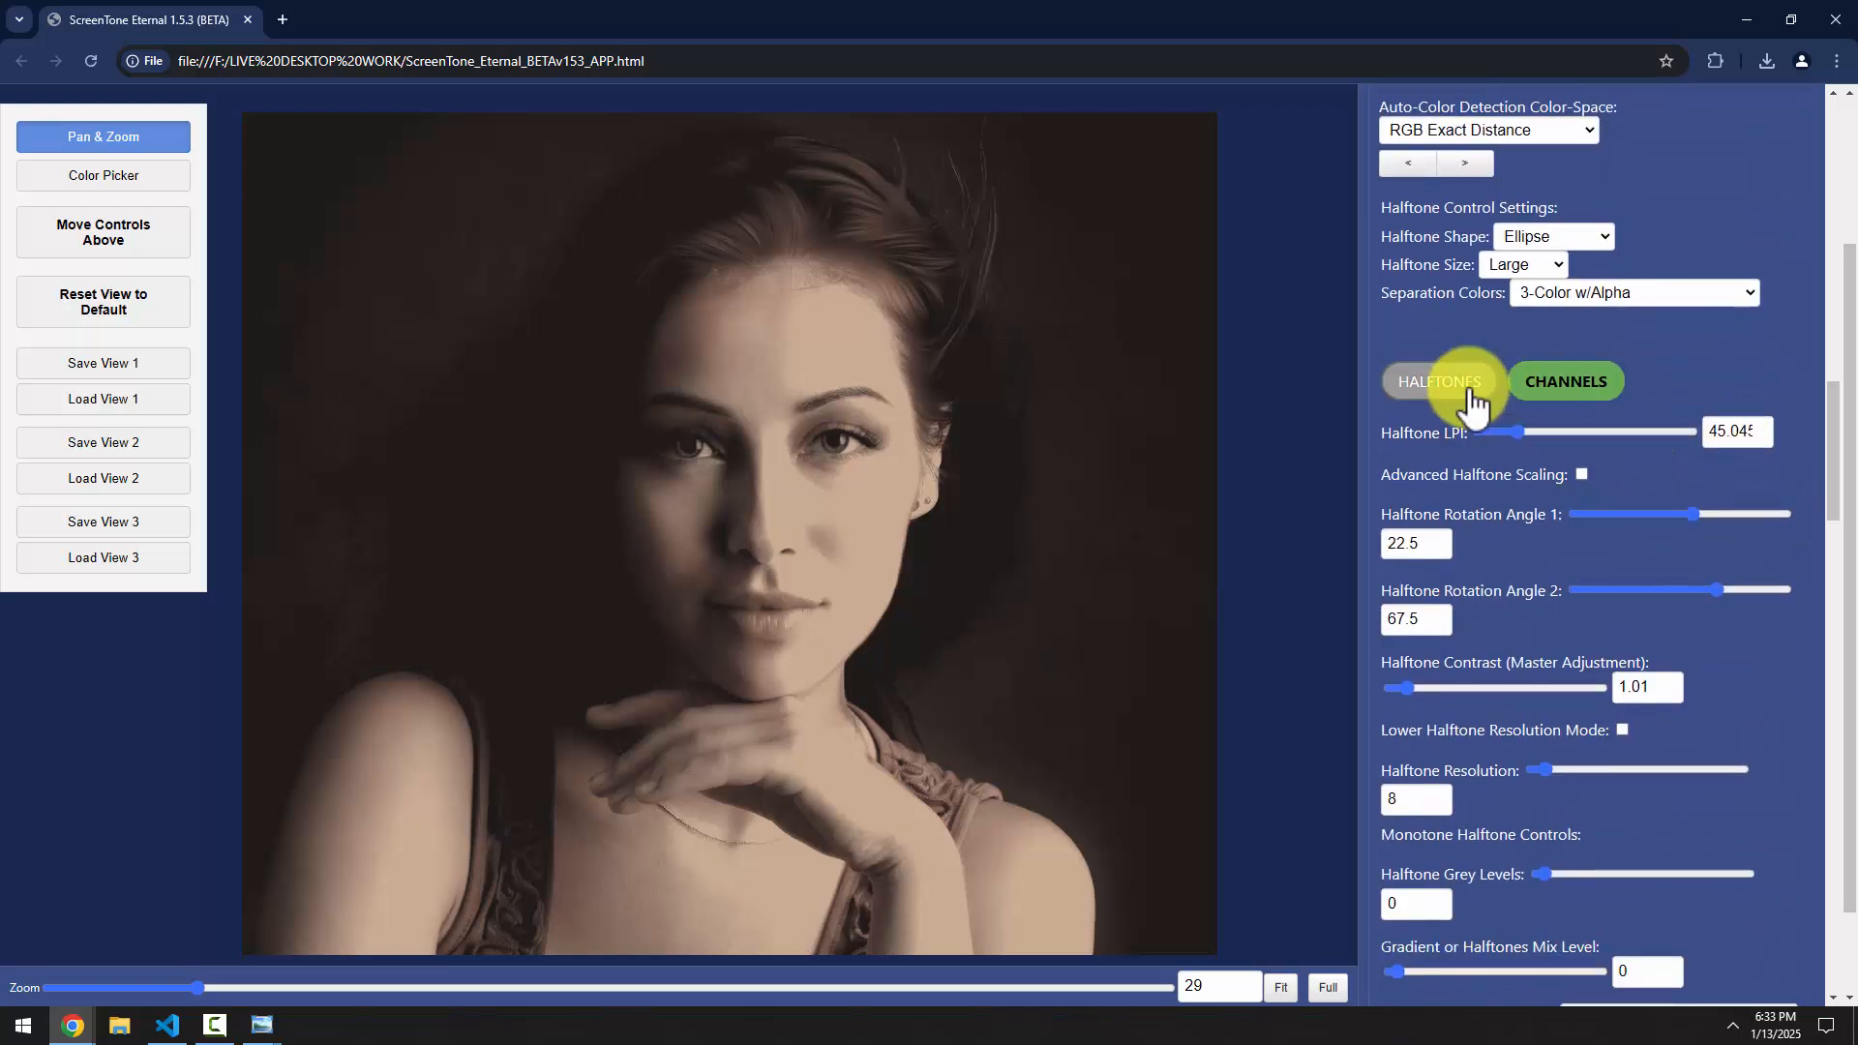
{"action": "left_click", "coordinate": [1471, 397]}
{"action": "left_click", "coordinate": [1568, 387]}
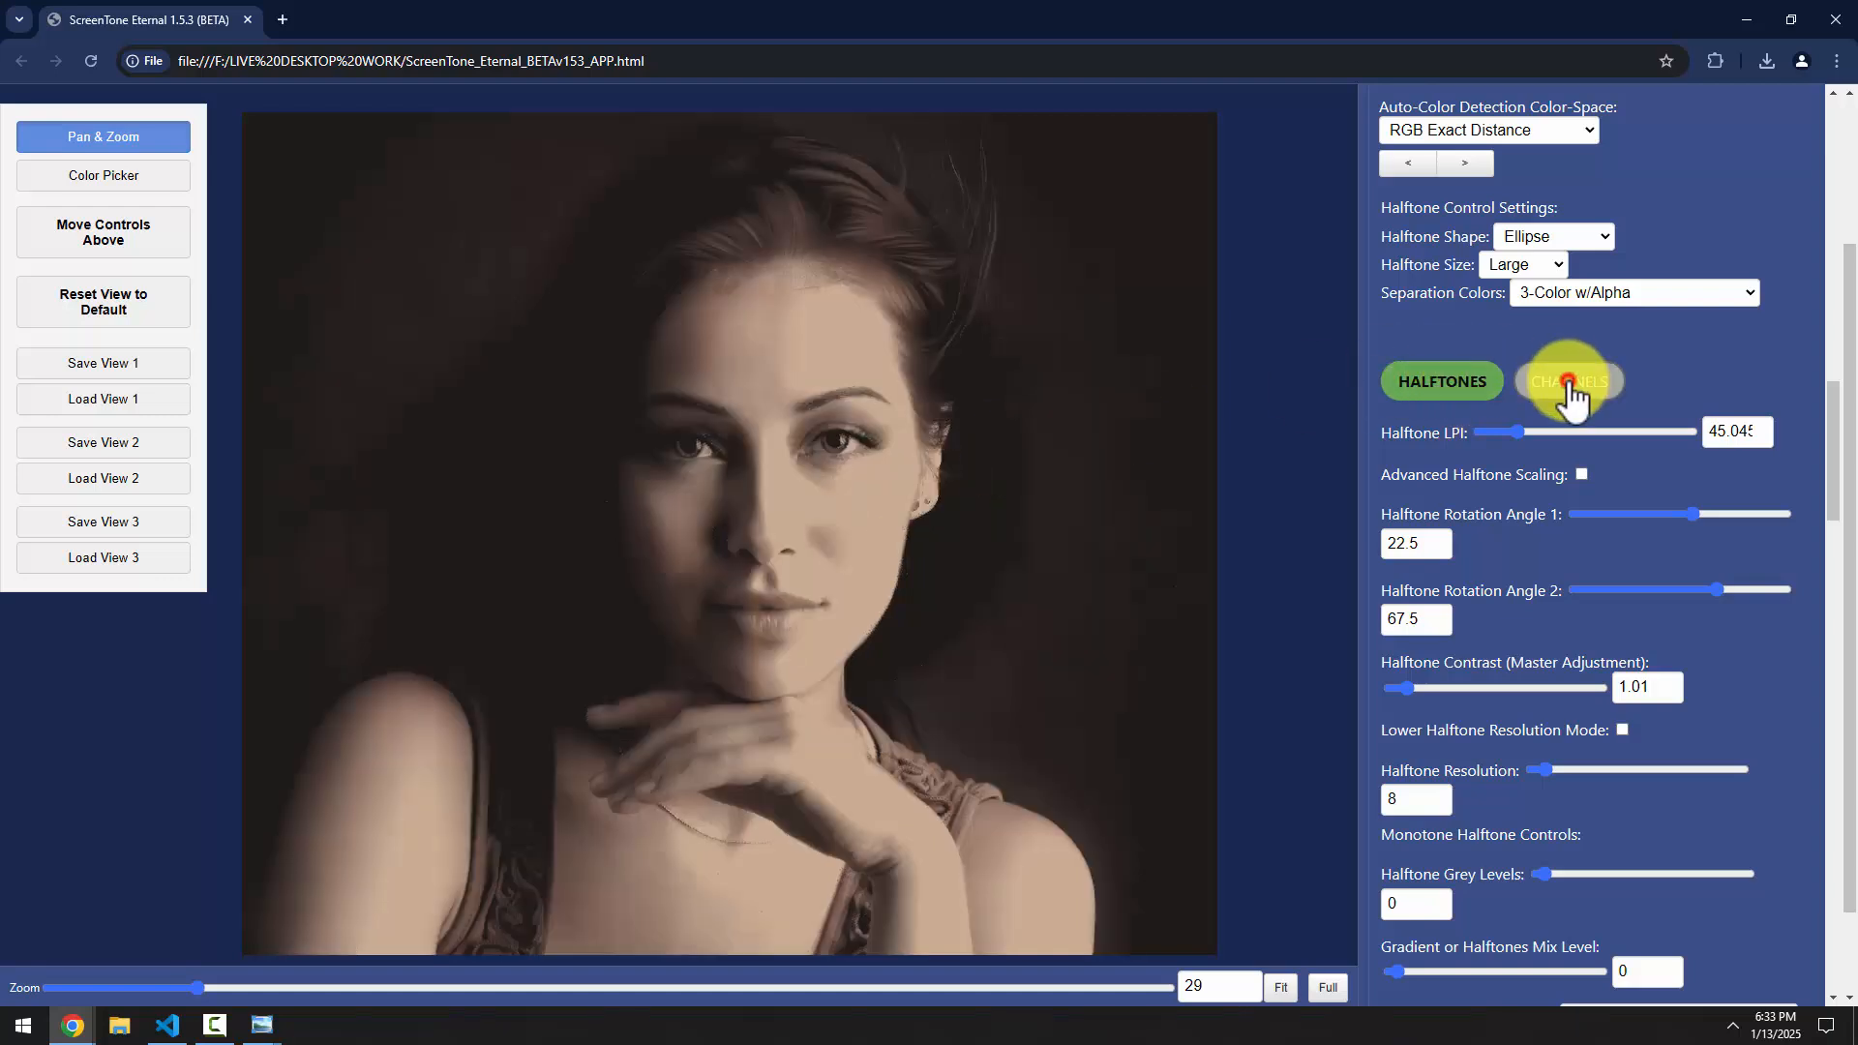
Preview Separations 1, 2 and 3 one by one, and return the separation view mode to Full-Color
{"action": "scroll", "coordinate": [1762, 519], "scroll_direction": "down", "scroll_amount": 15}
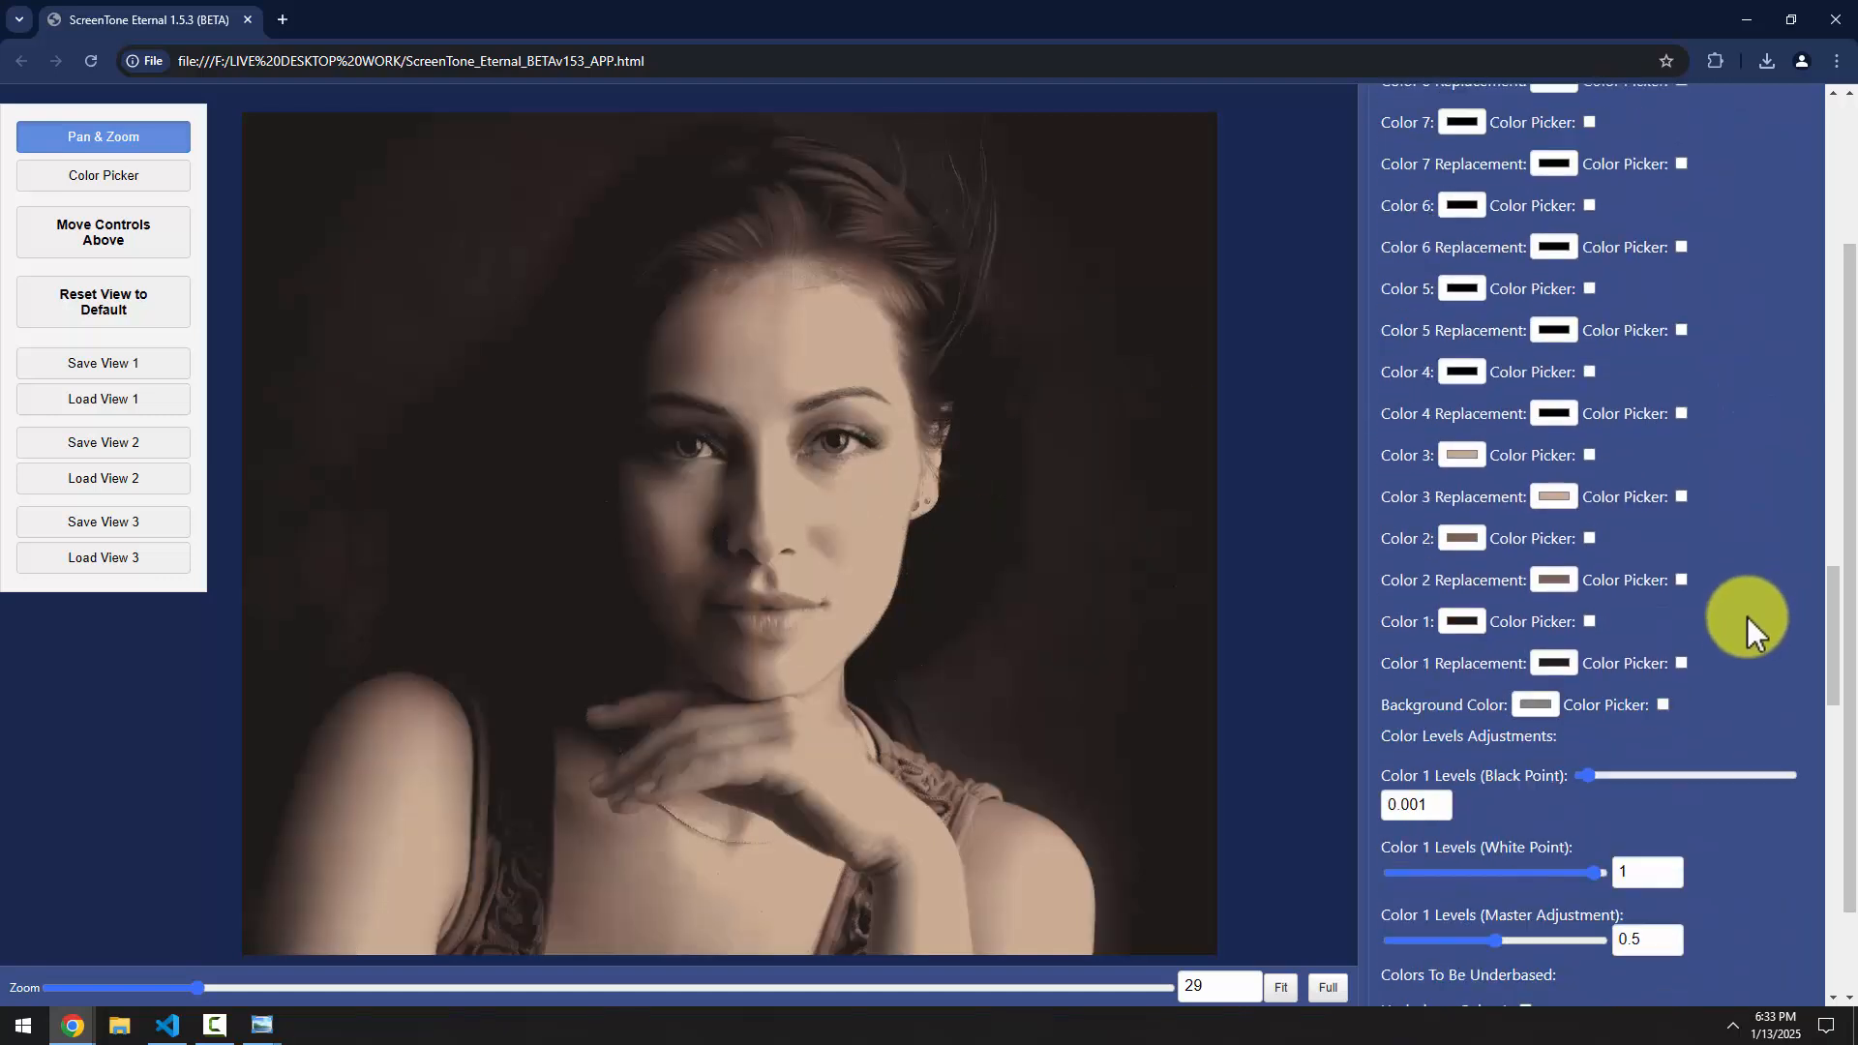
{"action": "scroll", "coordinate": [1745, 625], "scroll_direction": "down", "scroll_amount": 13}
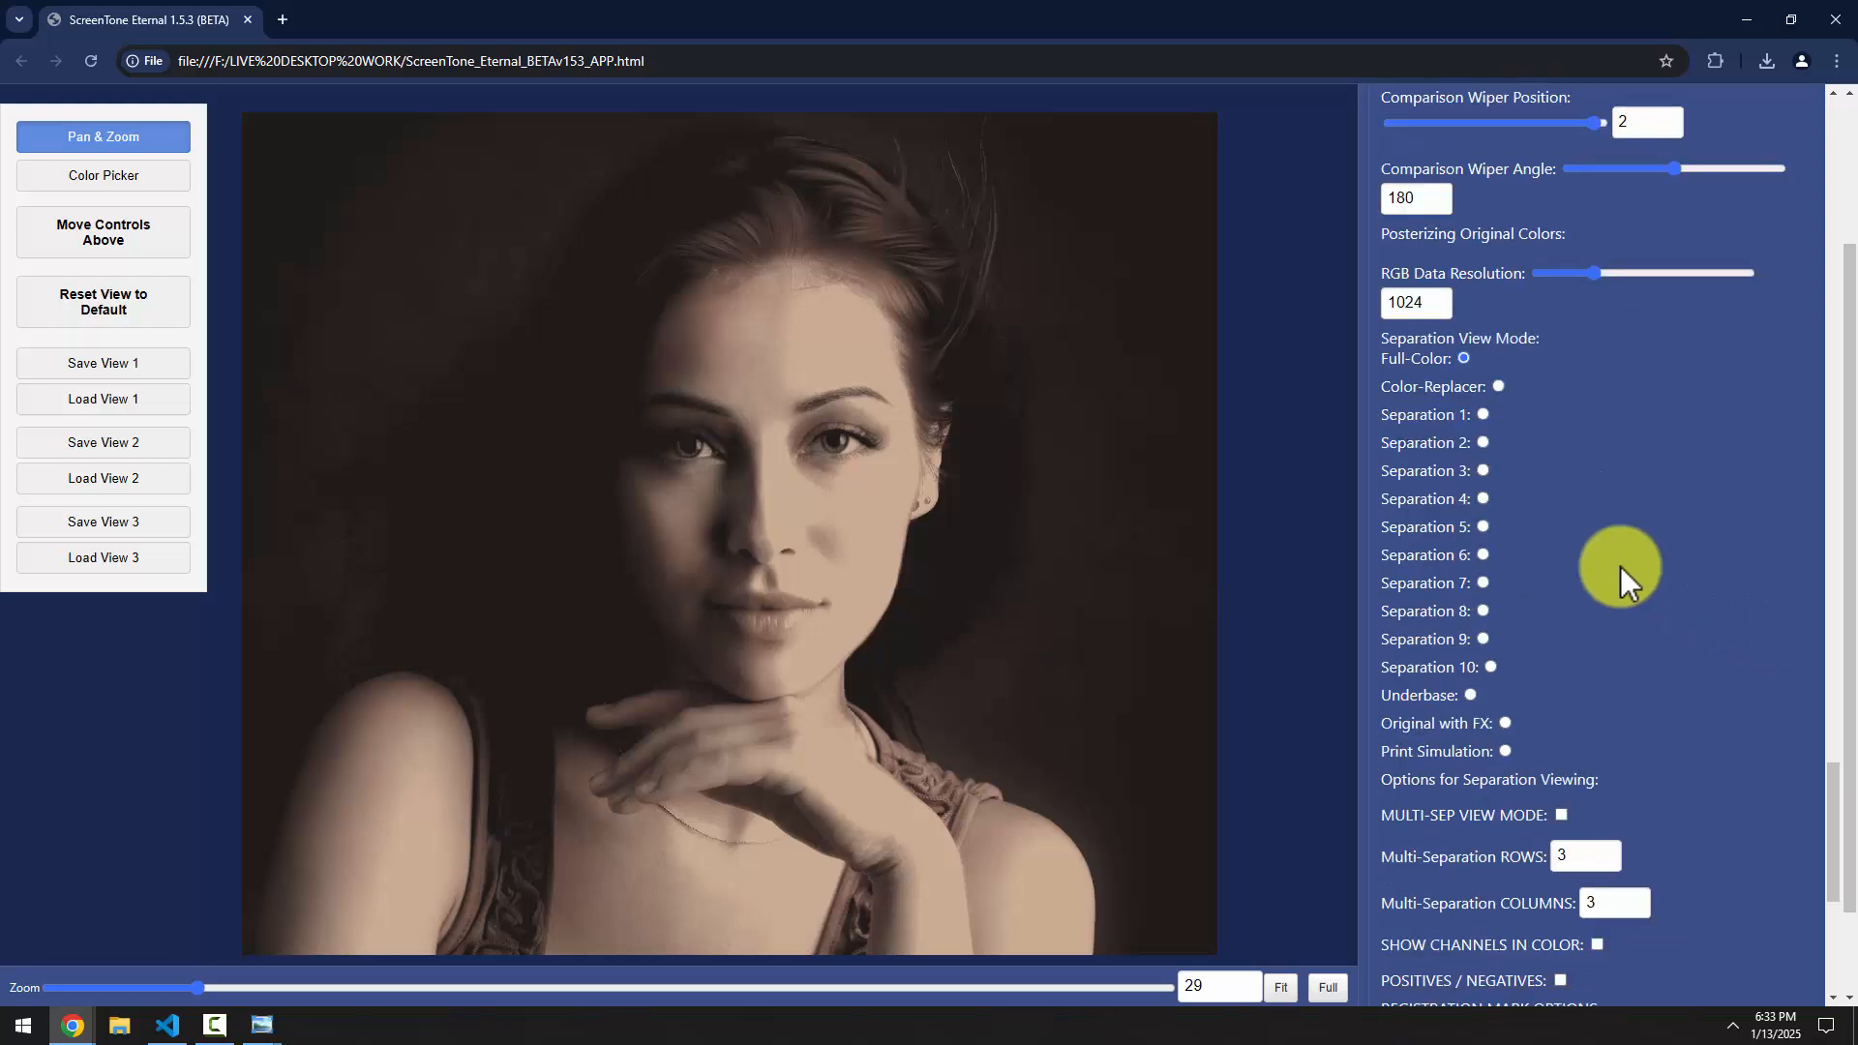
{"action": "left_click_drag", "start_coordinate": [1384, 339], "coordinate": [1546, 339]}
{"action": "left_click", "coordinate": [1524, 358]}
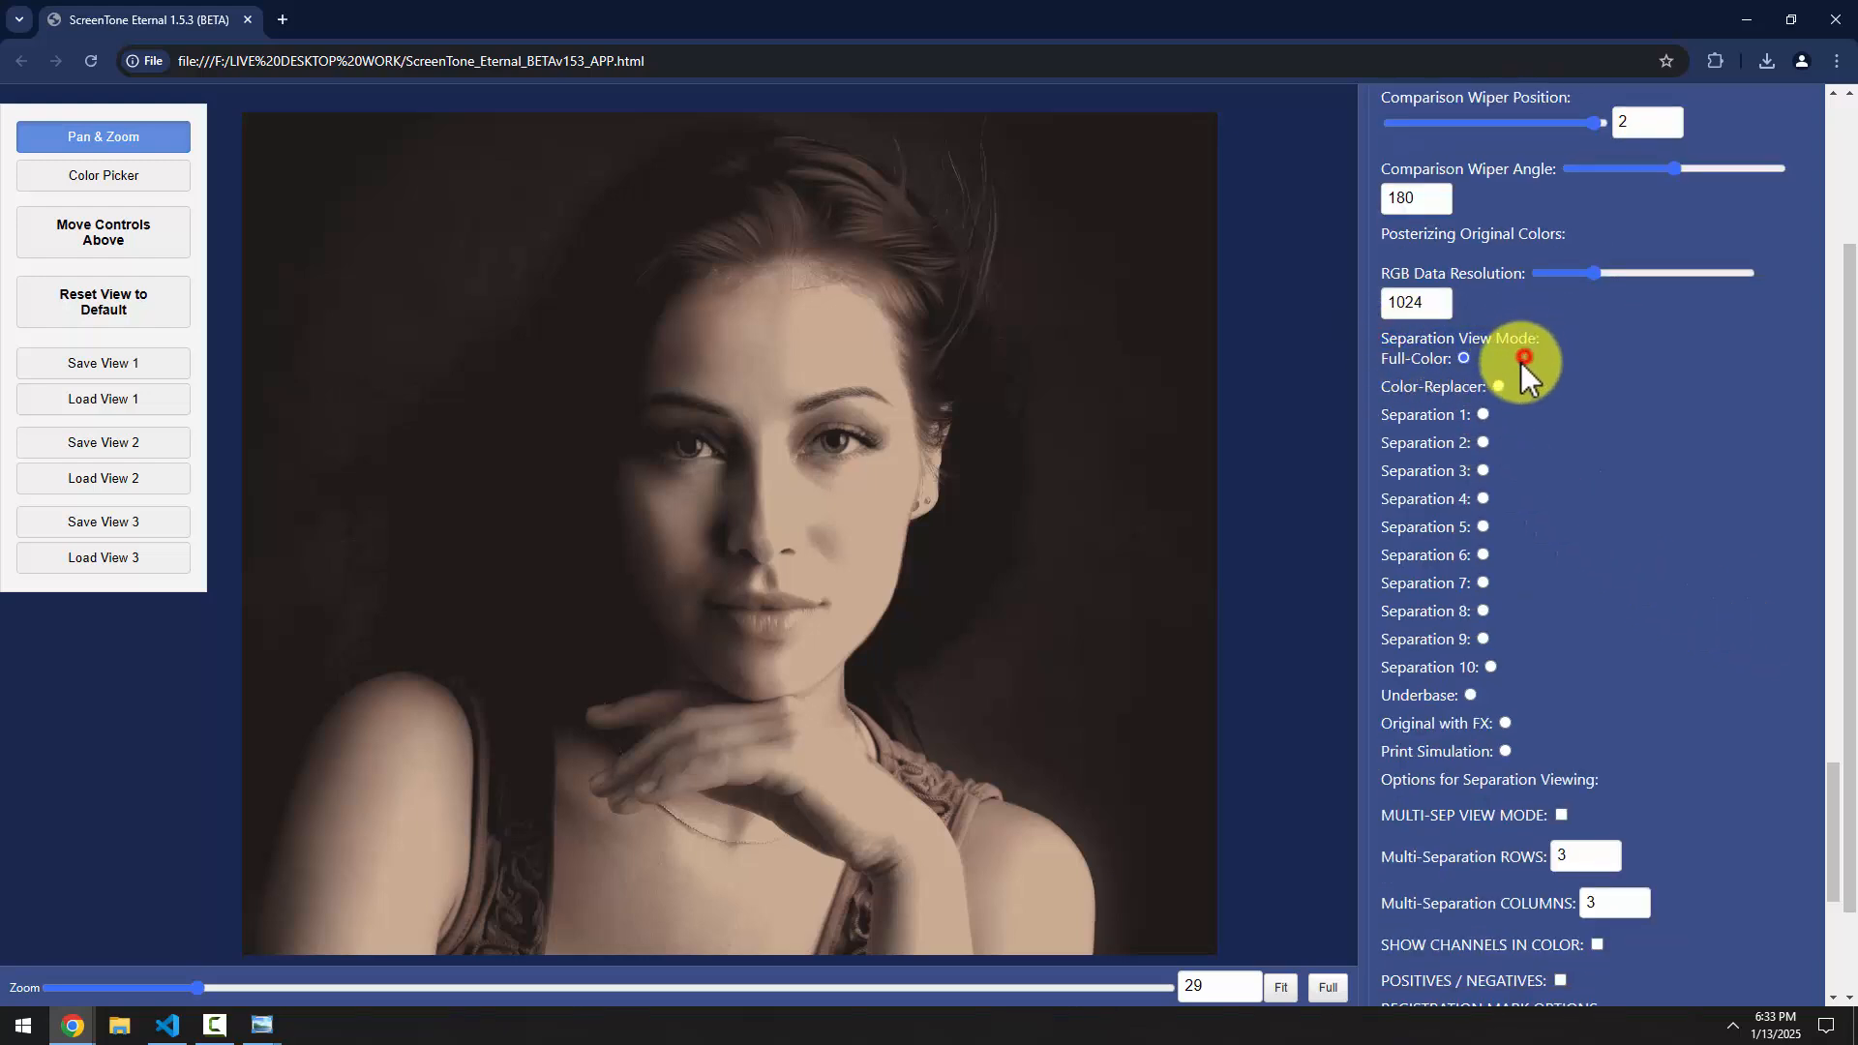
{"action": "left_click", "coordinate": [1483, 415]}
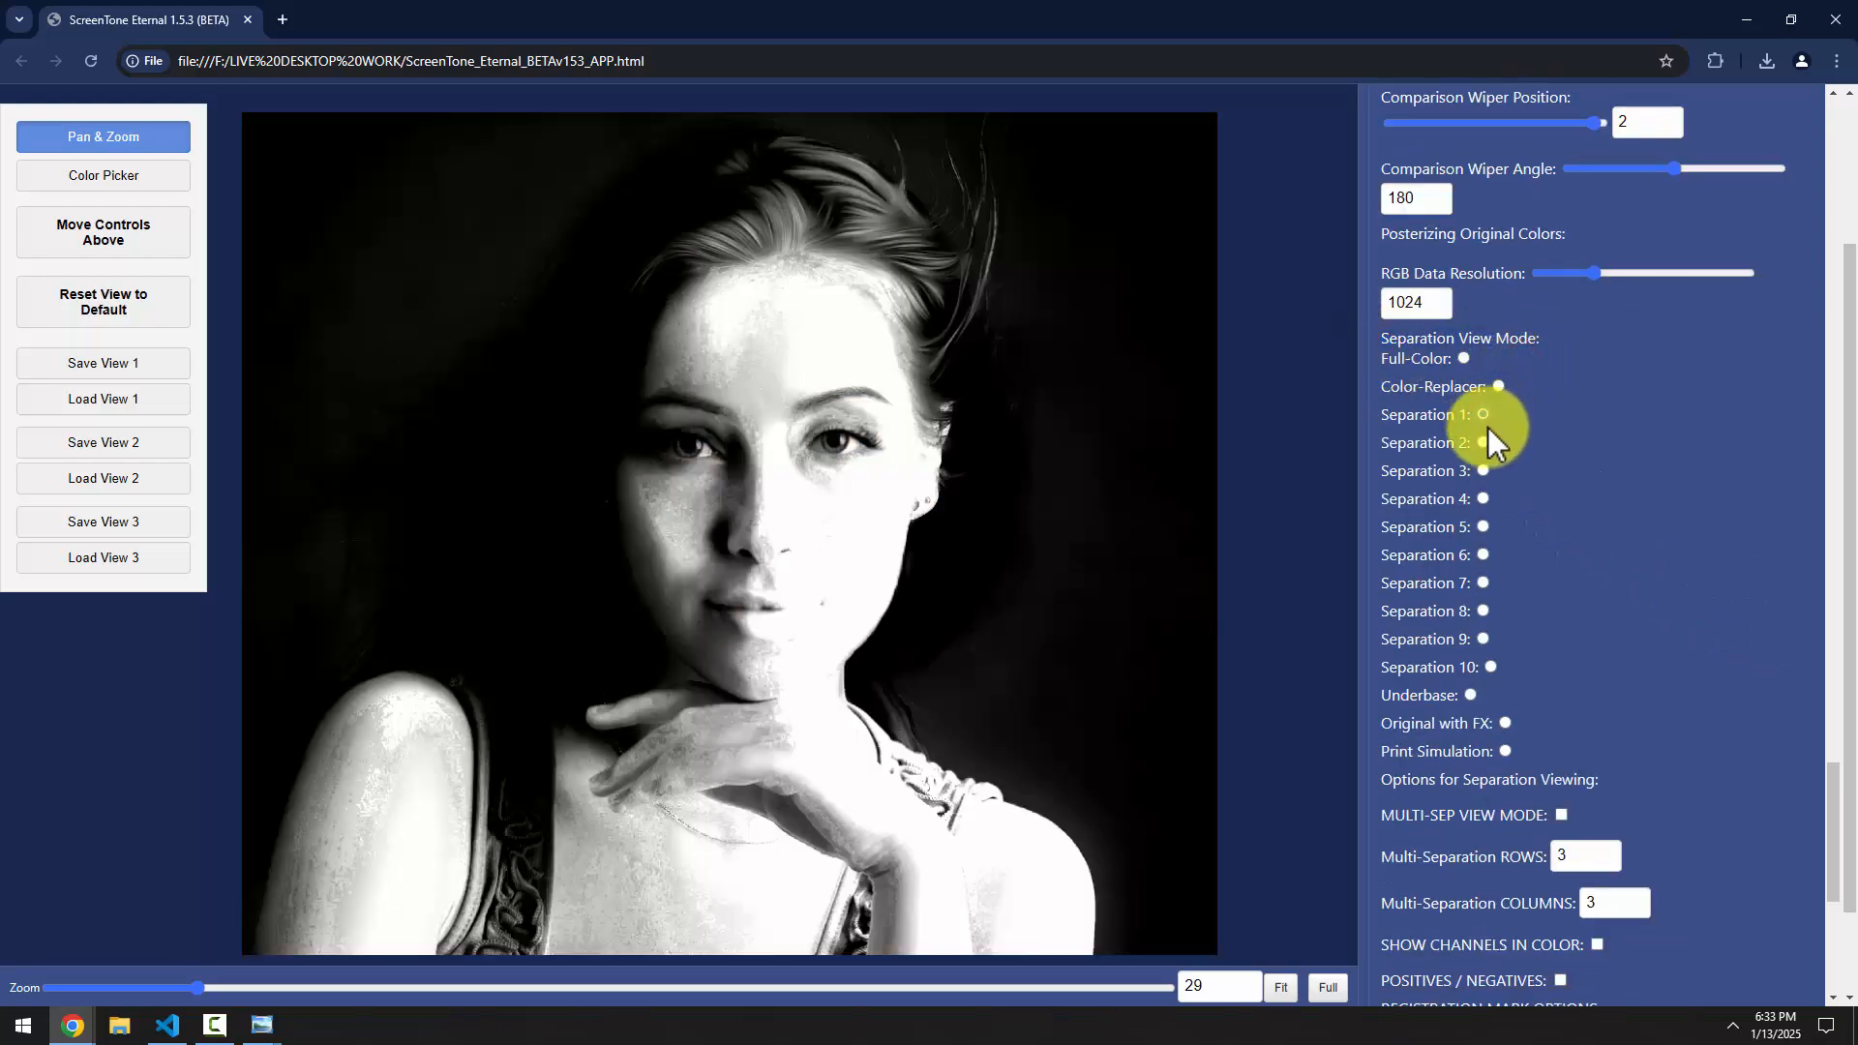
{"action": "left_click", "coordinate": [1484, 443]}
{"action": "left_click", "coordinate": [1482, 471]}
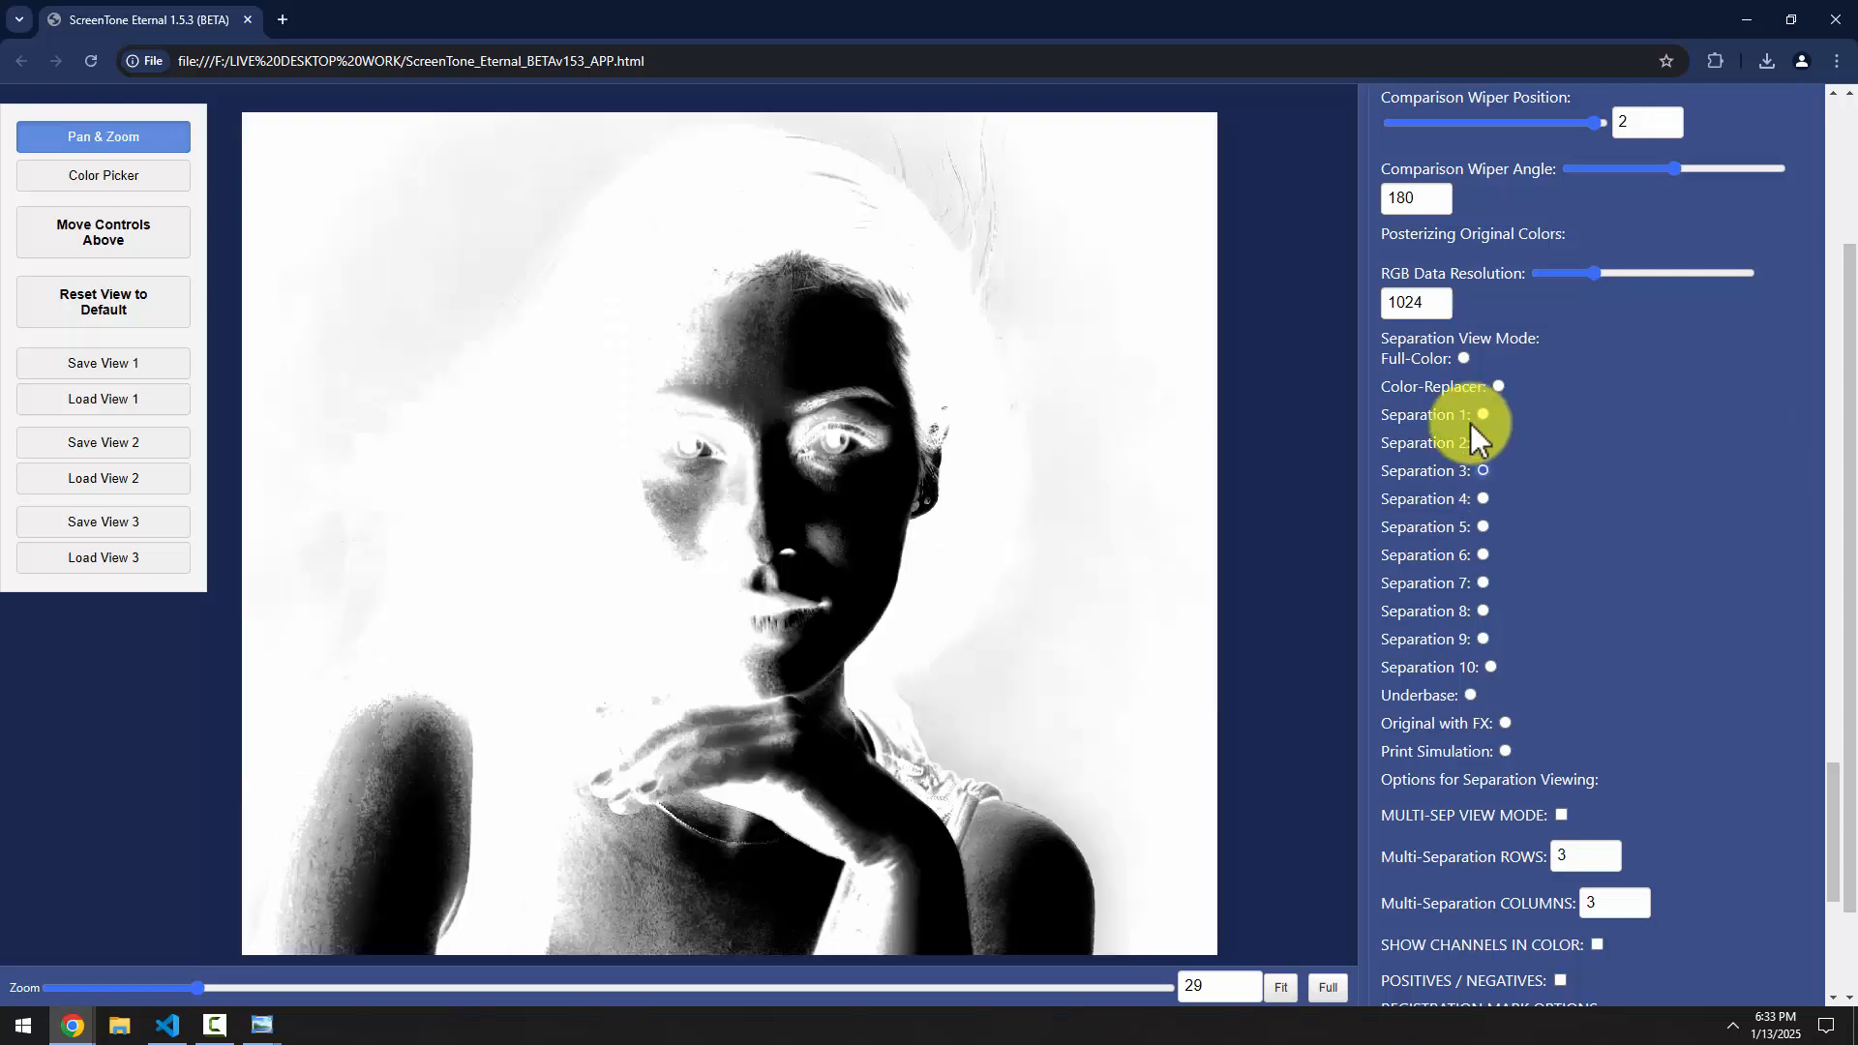
{"action": "left_click", "coordinate": [1463, 359]}
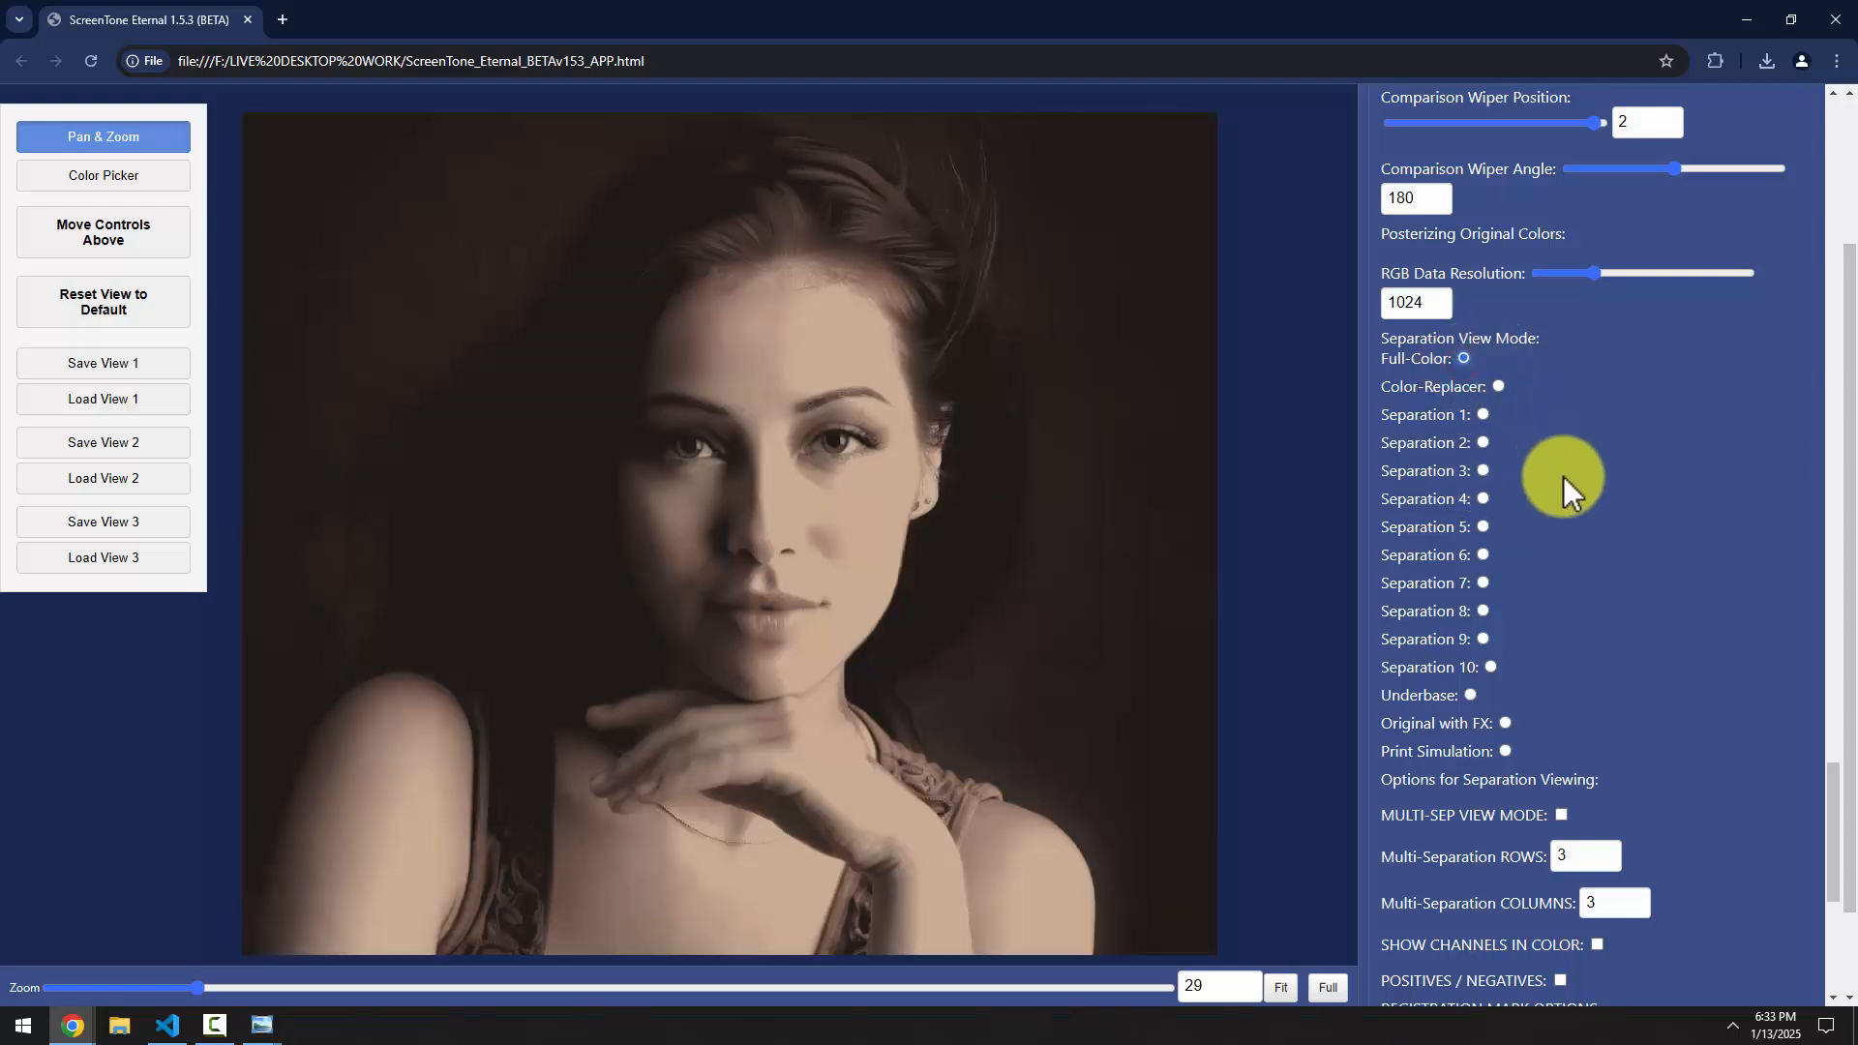
Load the image 3 CUSTOM COLORS BLENDING TEST FILE.png from the MoreTestImages folder on the desktop
{"action": "scroll", "coordinate": [1589, 629], "scroll_direction": "up", "scroll_amount": 15}
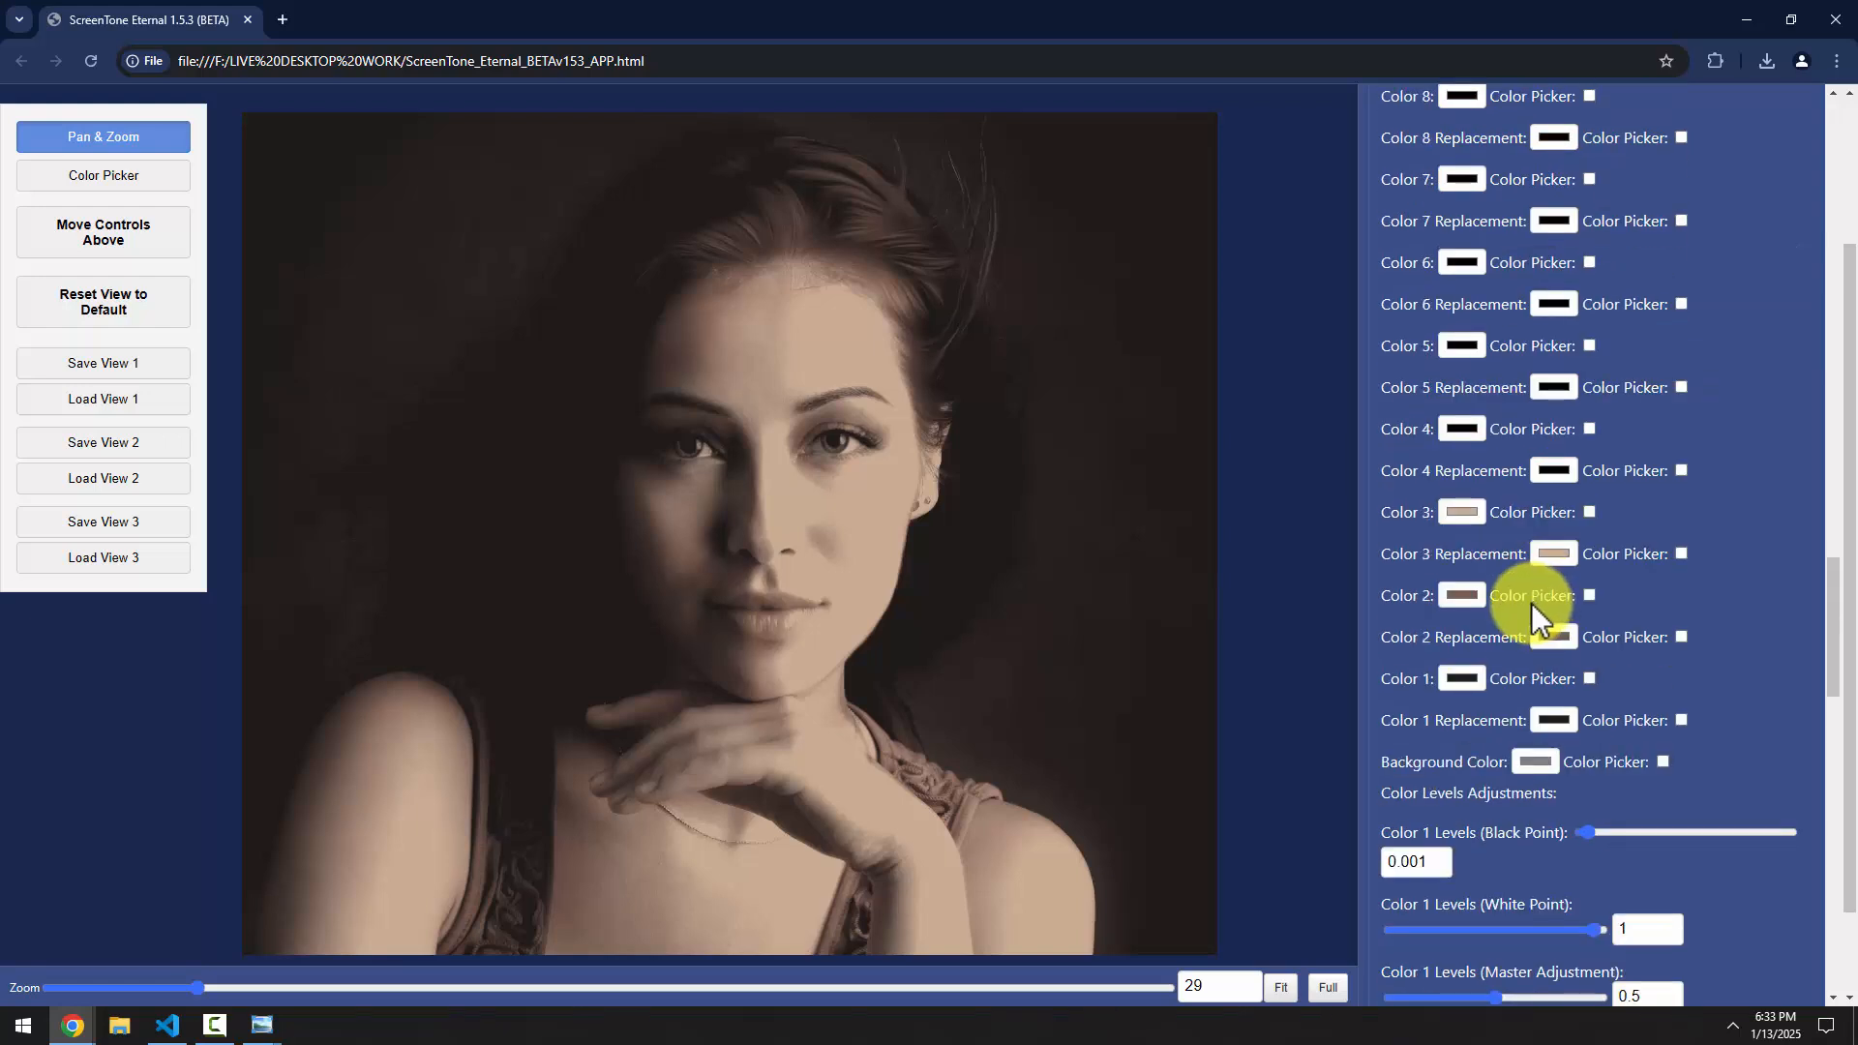
{"action": "scroll", "coordinate": [1529, 602], "scroll_direction": "up", "scroll_amount": 15}
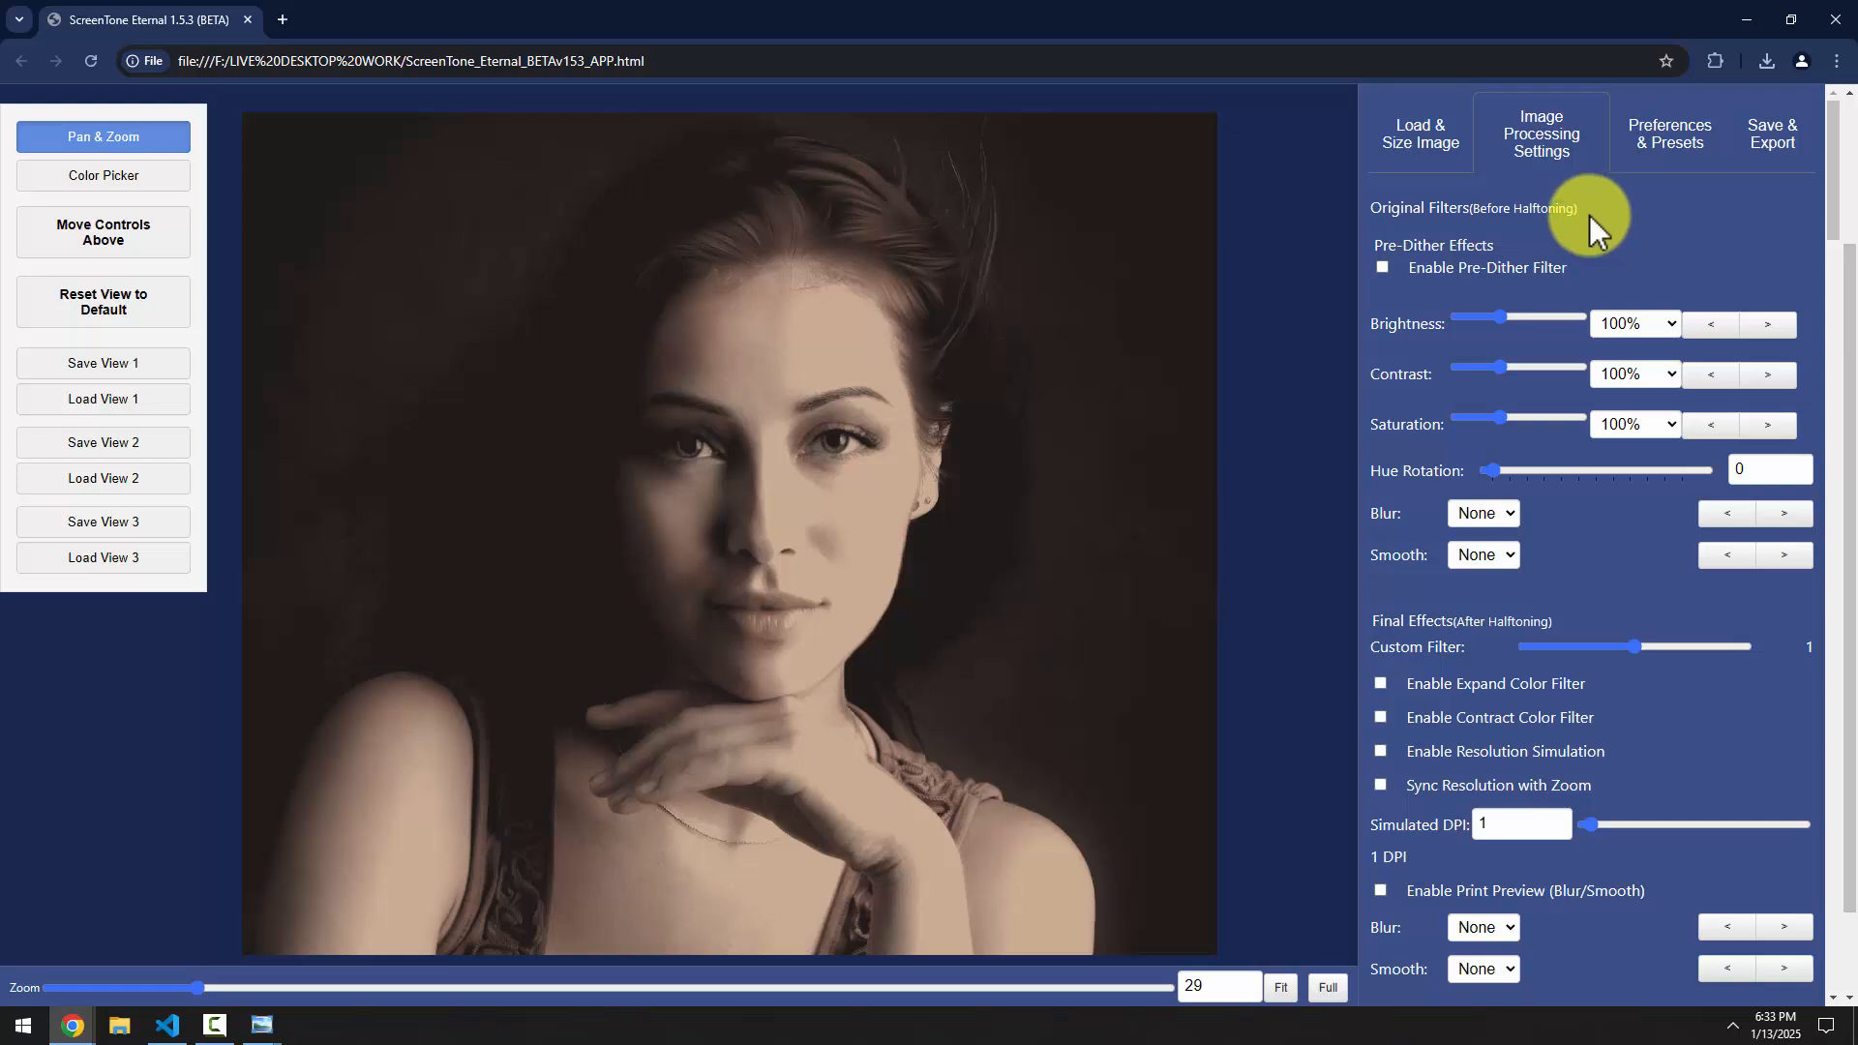
{"action": "left_click", "coordinate": [1423, 150]}
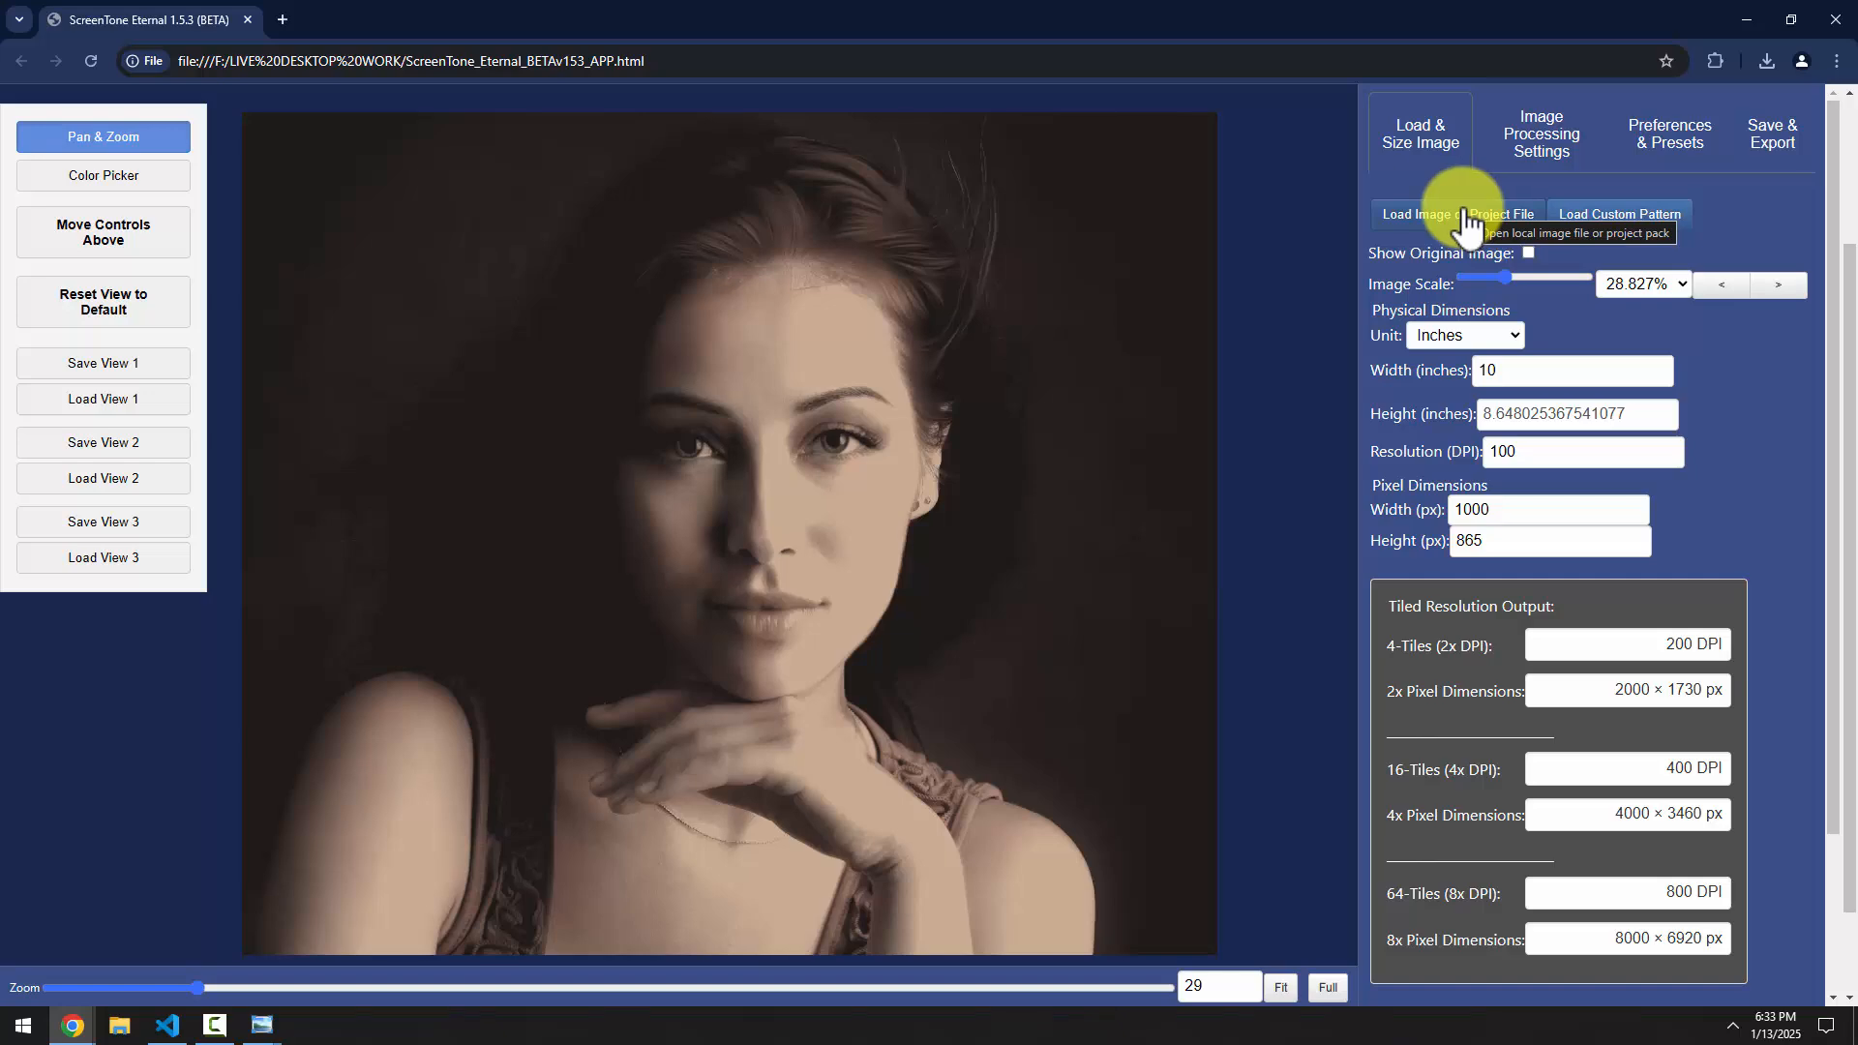
{"action": "left_click", "coordinate": [1427, 217]}
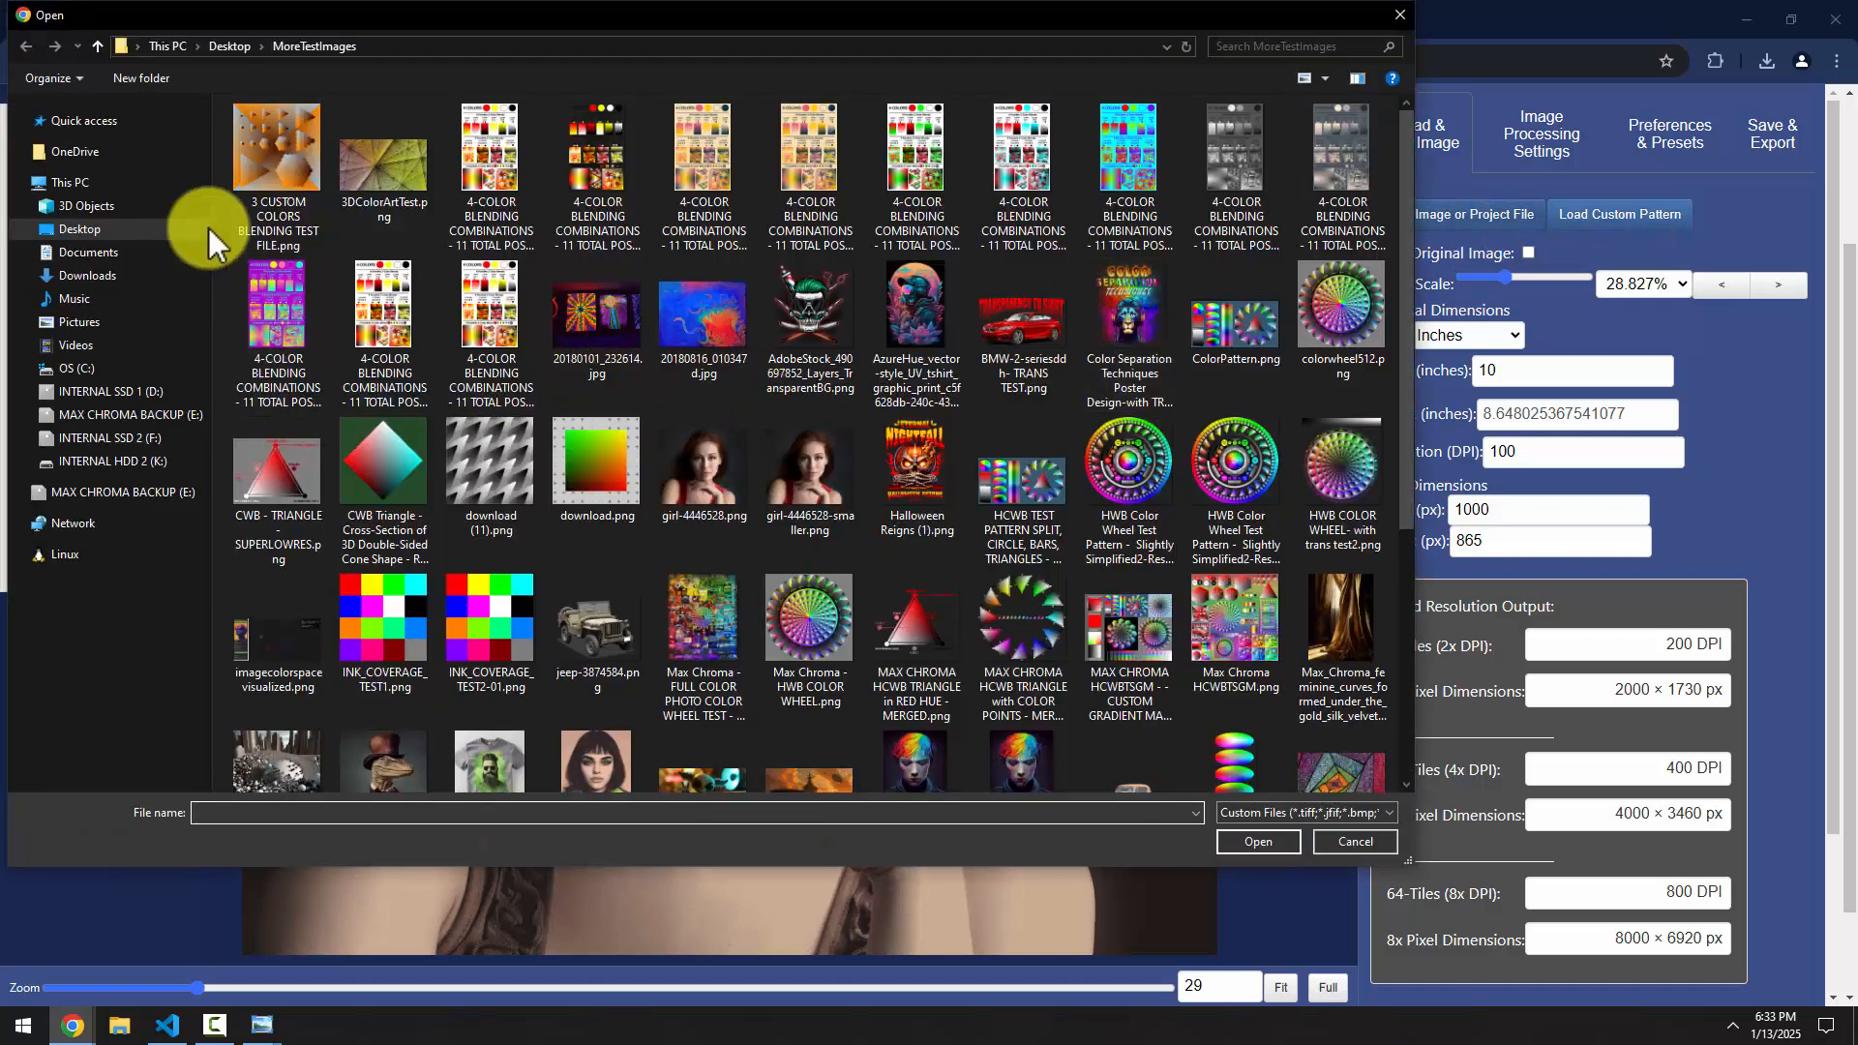
{"action": "double_click", "coordinate": [288, 148]}
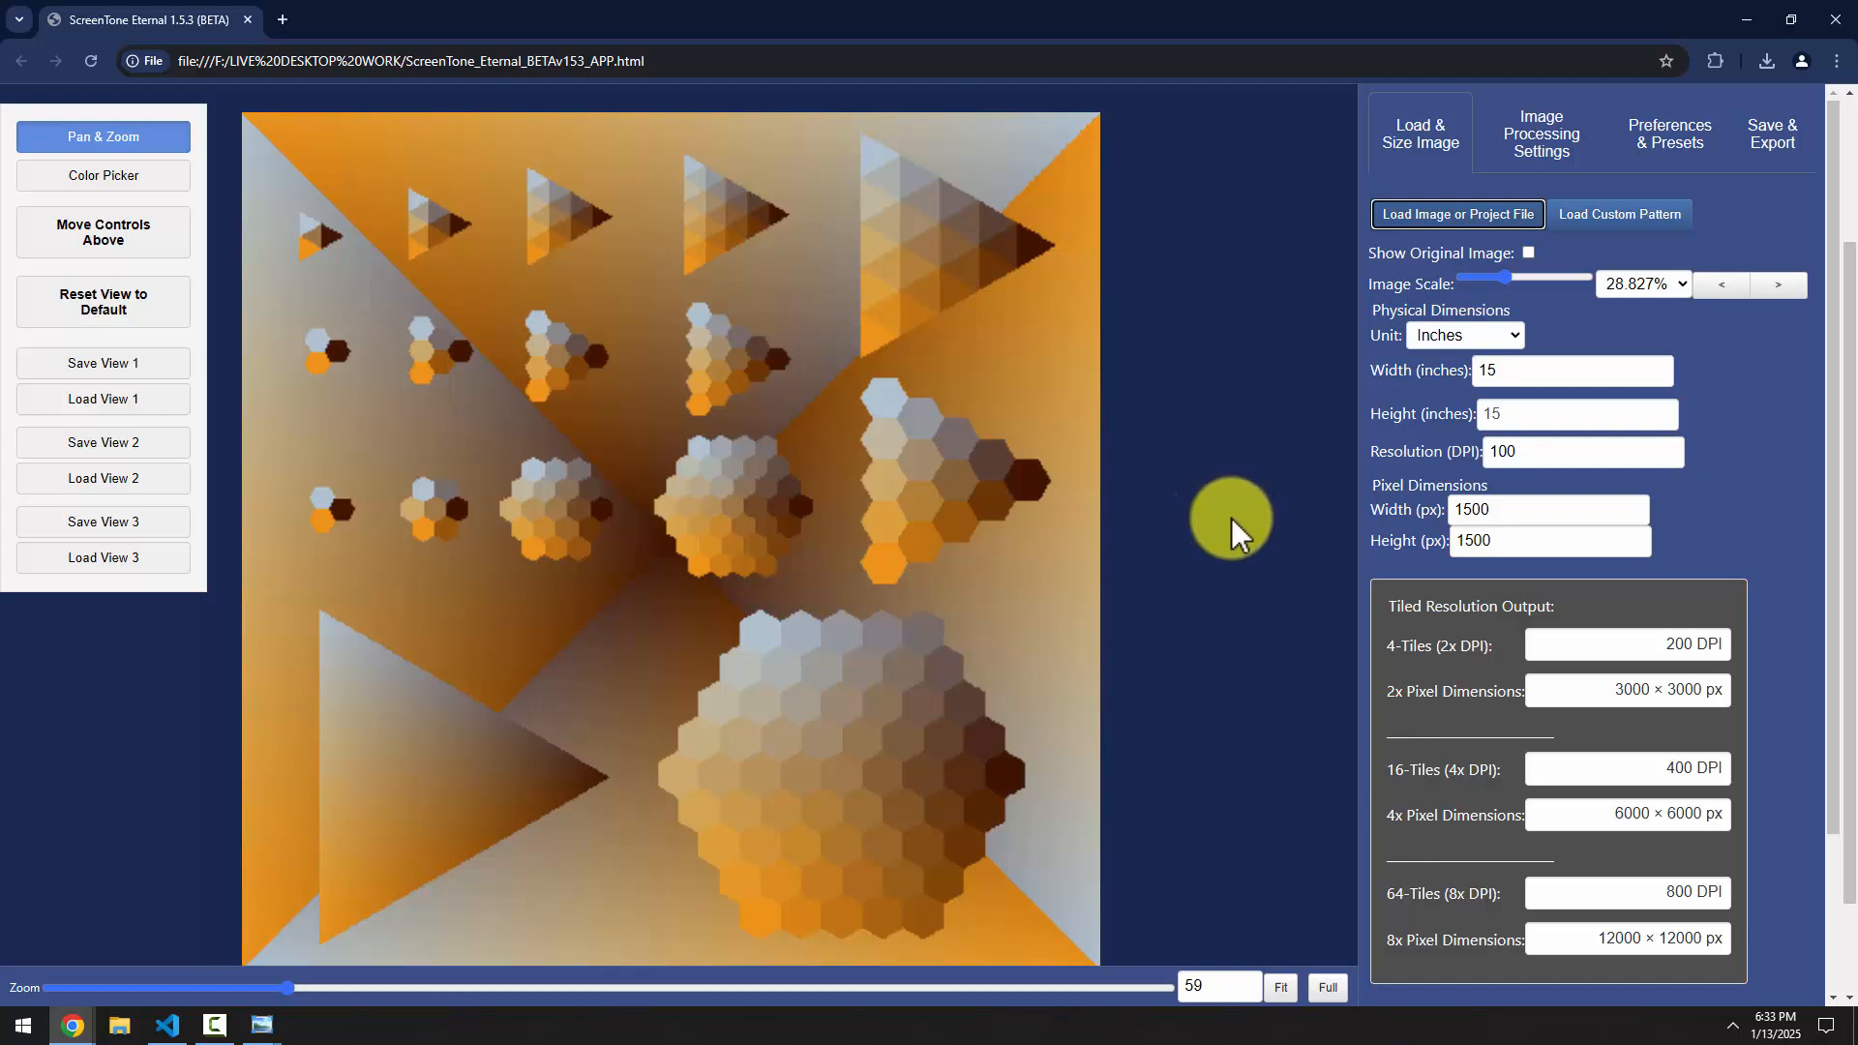
{"action": "scroll", "coordinate": [1847, 374], "scroll_direction": "down", "scroll_amount": 1}
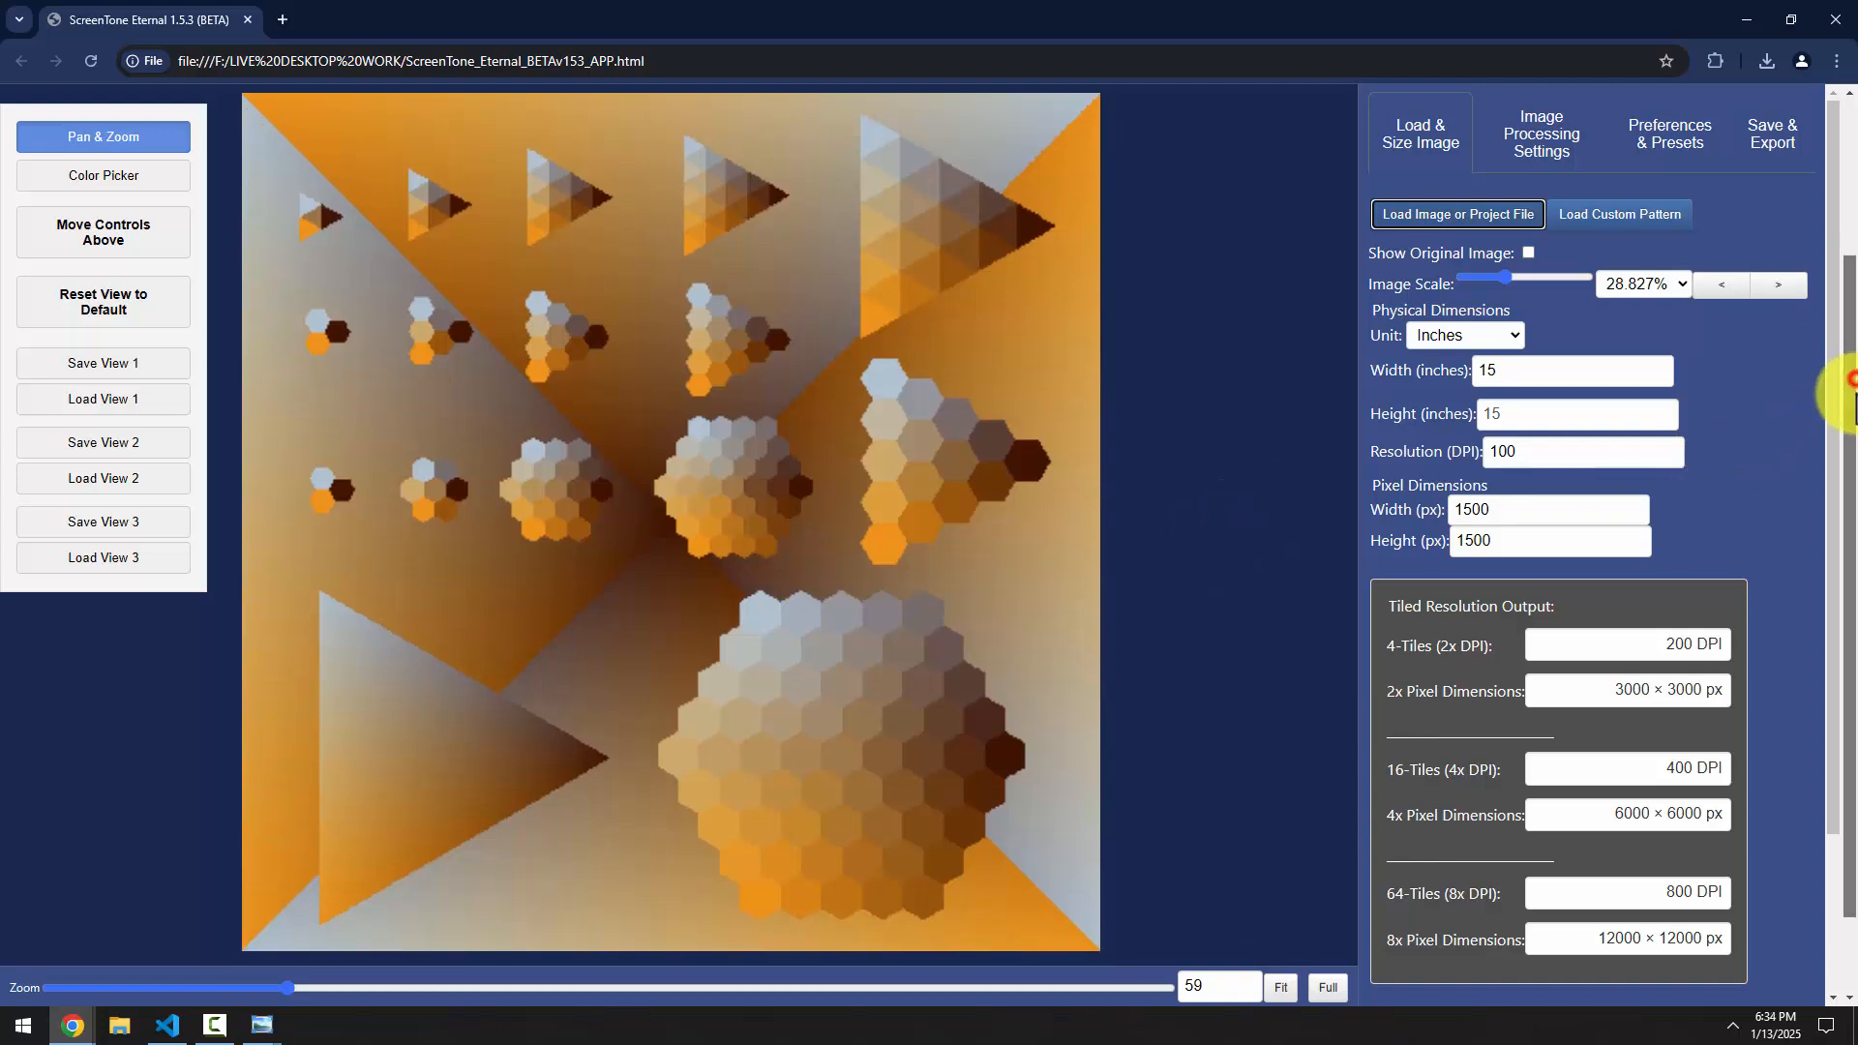
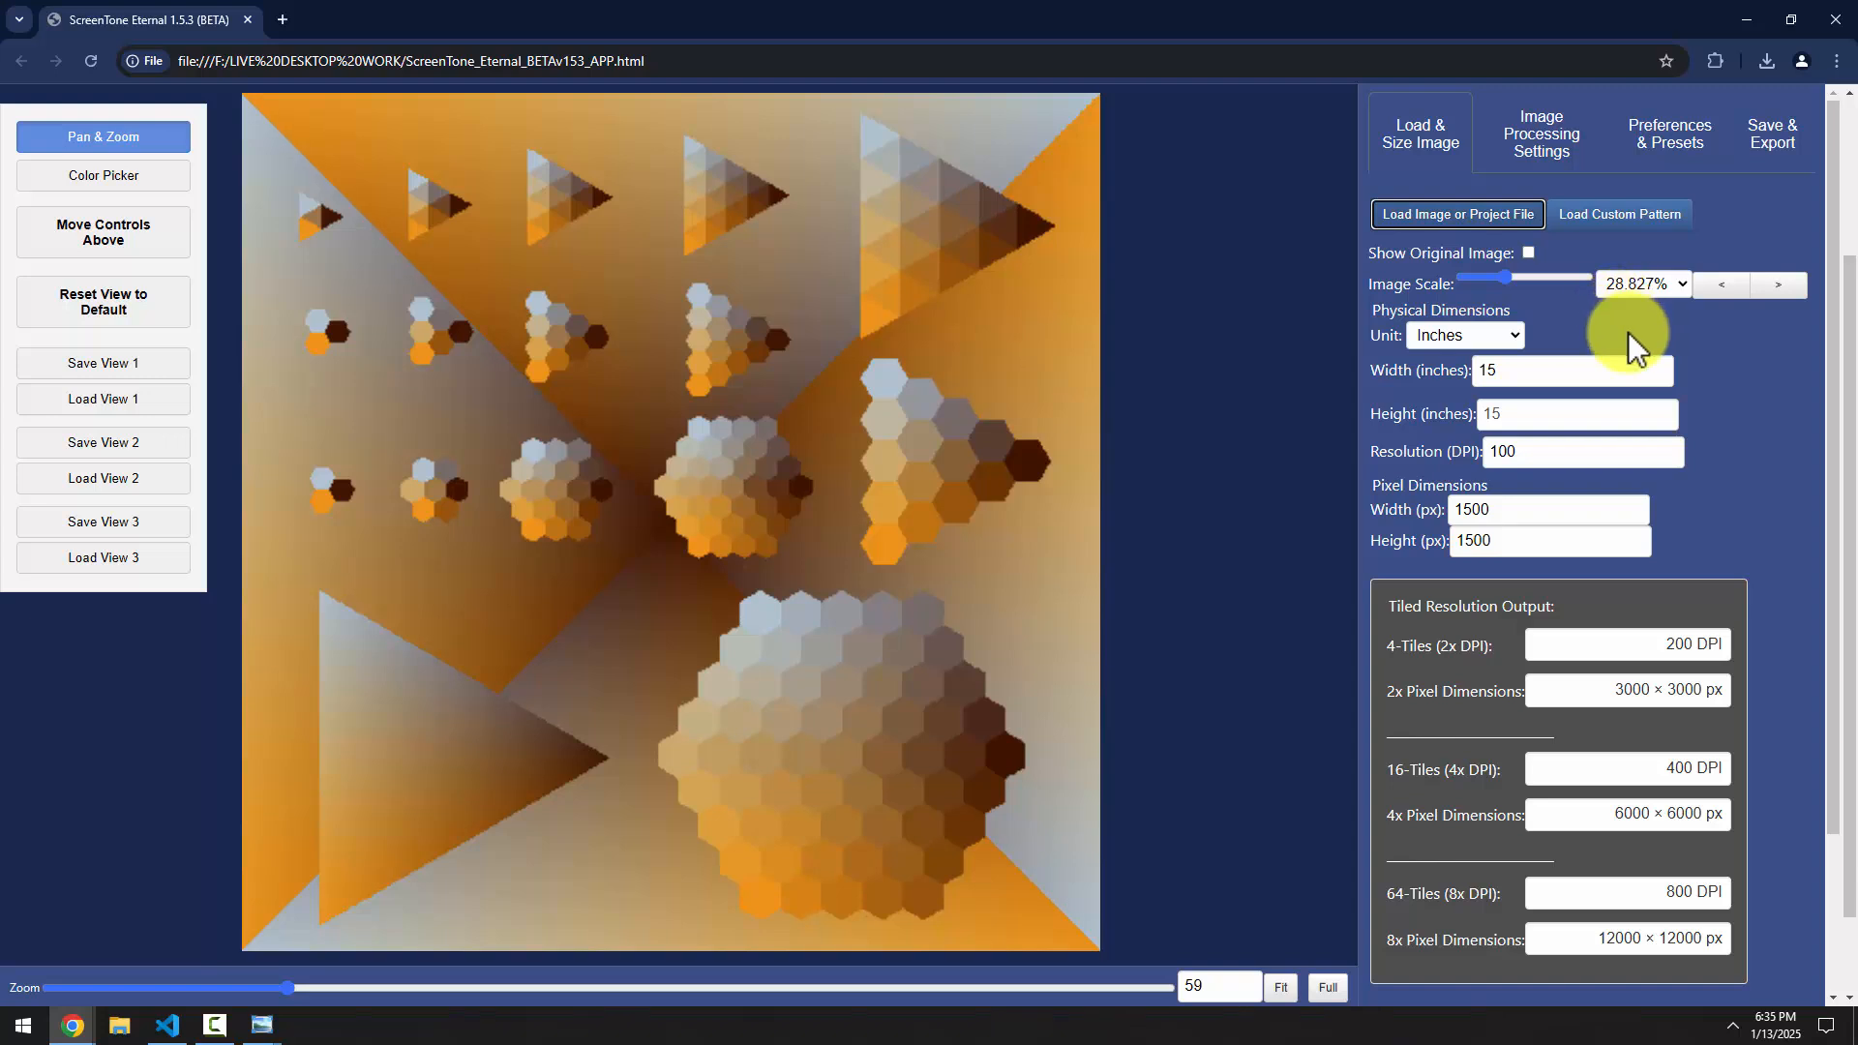
Set the image's physical width to 11 inches and check the tiled output resolutions for 64 tiles and 4 tiles
{"action": "double_click", "coordinate": [1533, 371]}
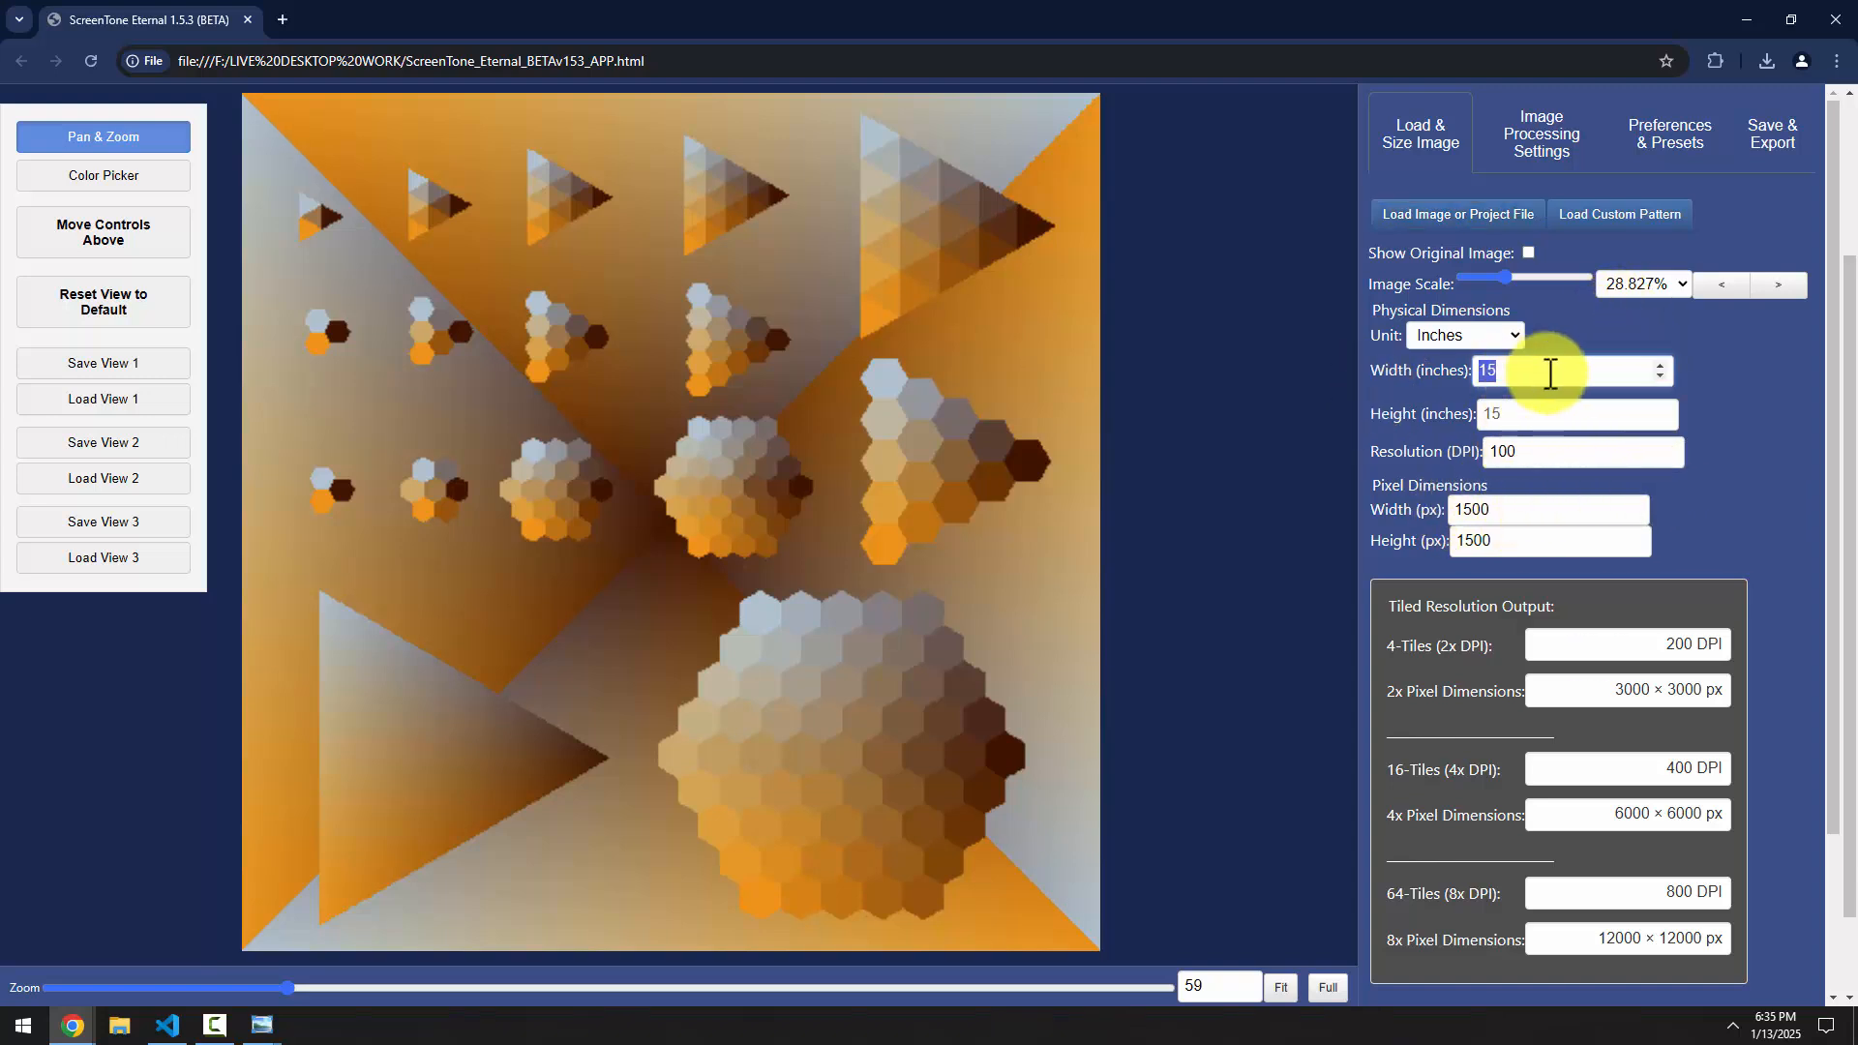
{"action": "scroll", "coordinate": [1836, 416], "scroll_direction": "down", "scroll_amount": 2}
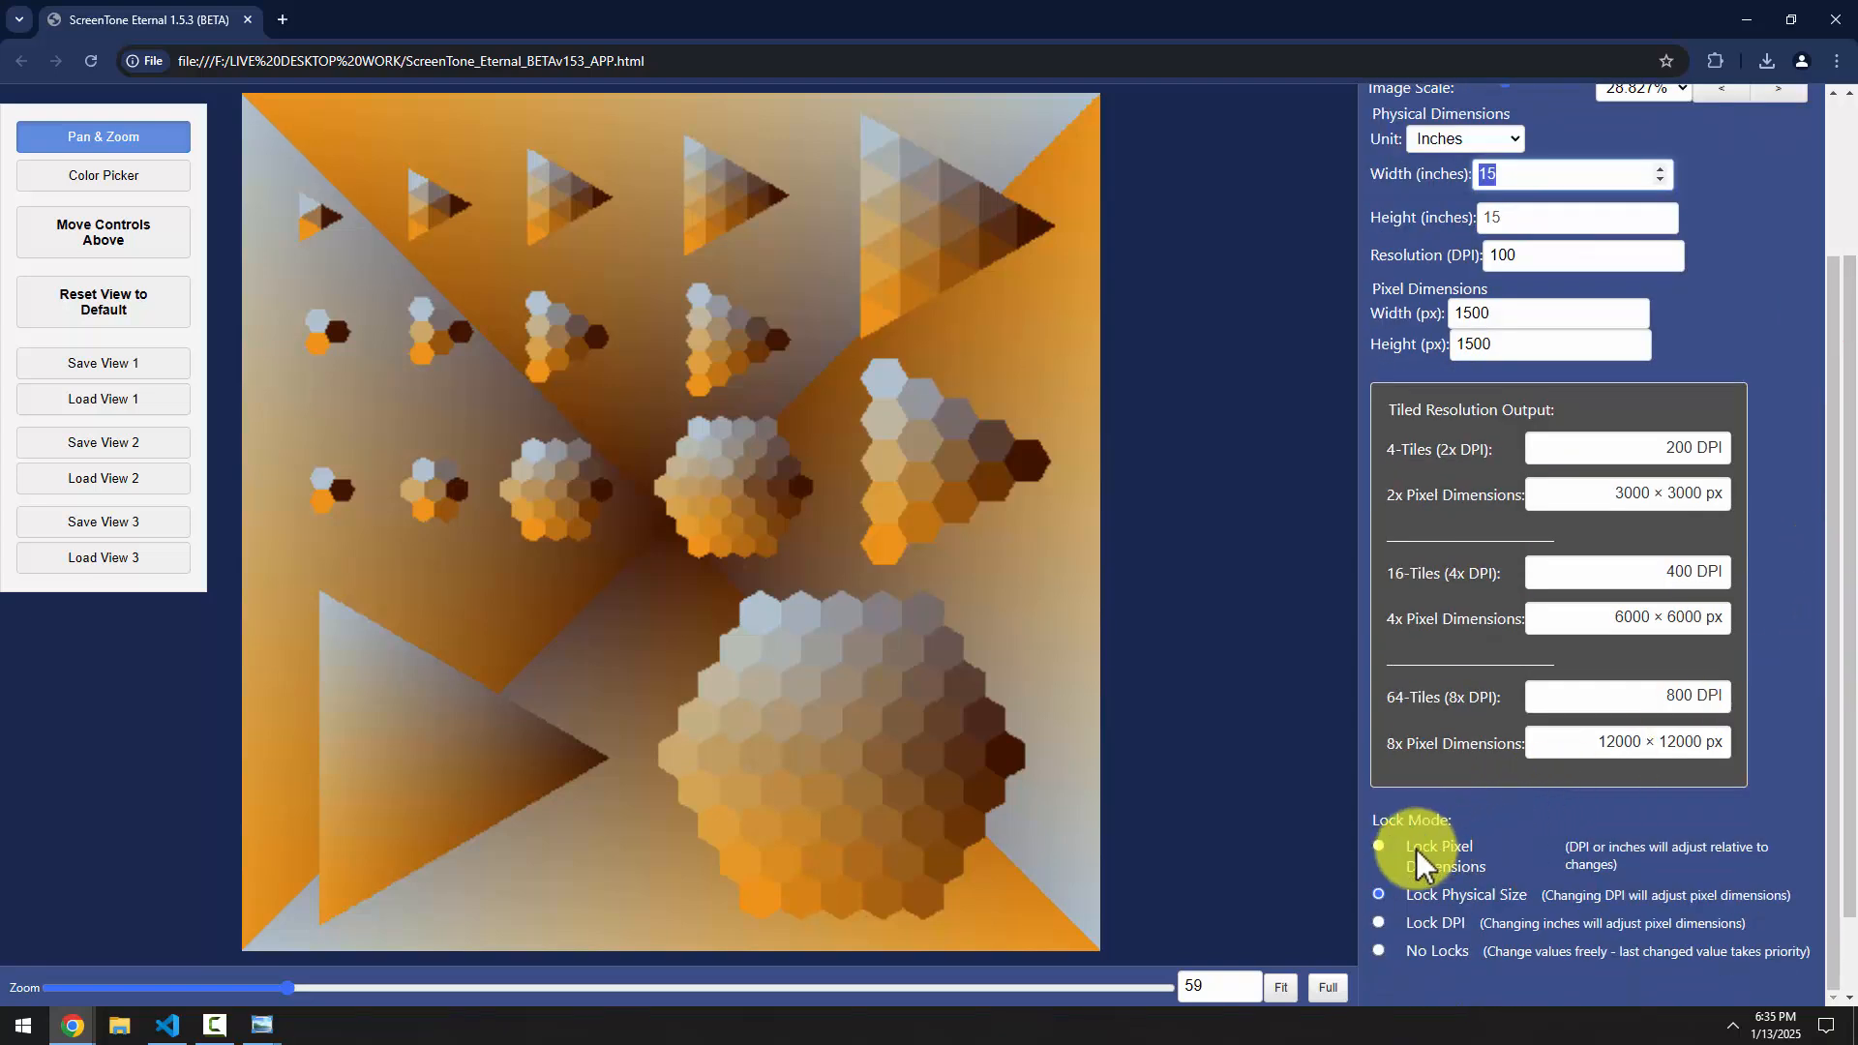
{"action": "scroll", "coordinate": [1762, 834], "scroll_direction": "up", "scroll_amount": 2}
{"action": "left_click", "coordinate": [1521, 368]}
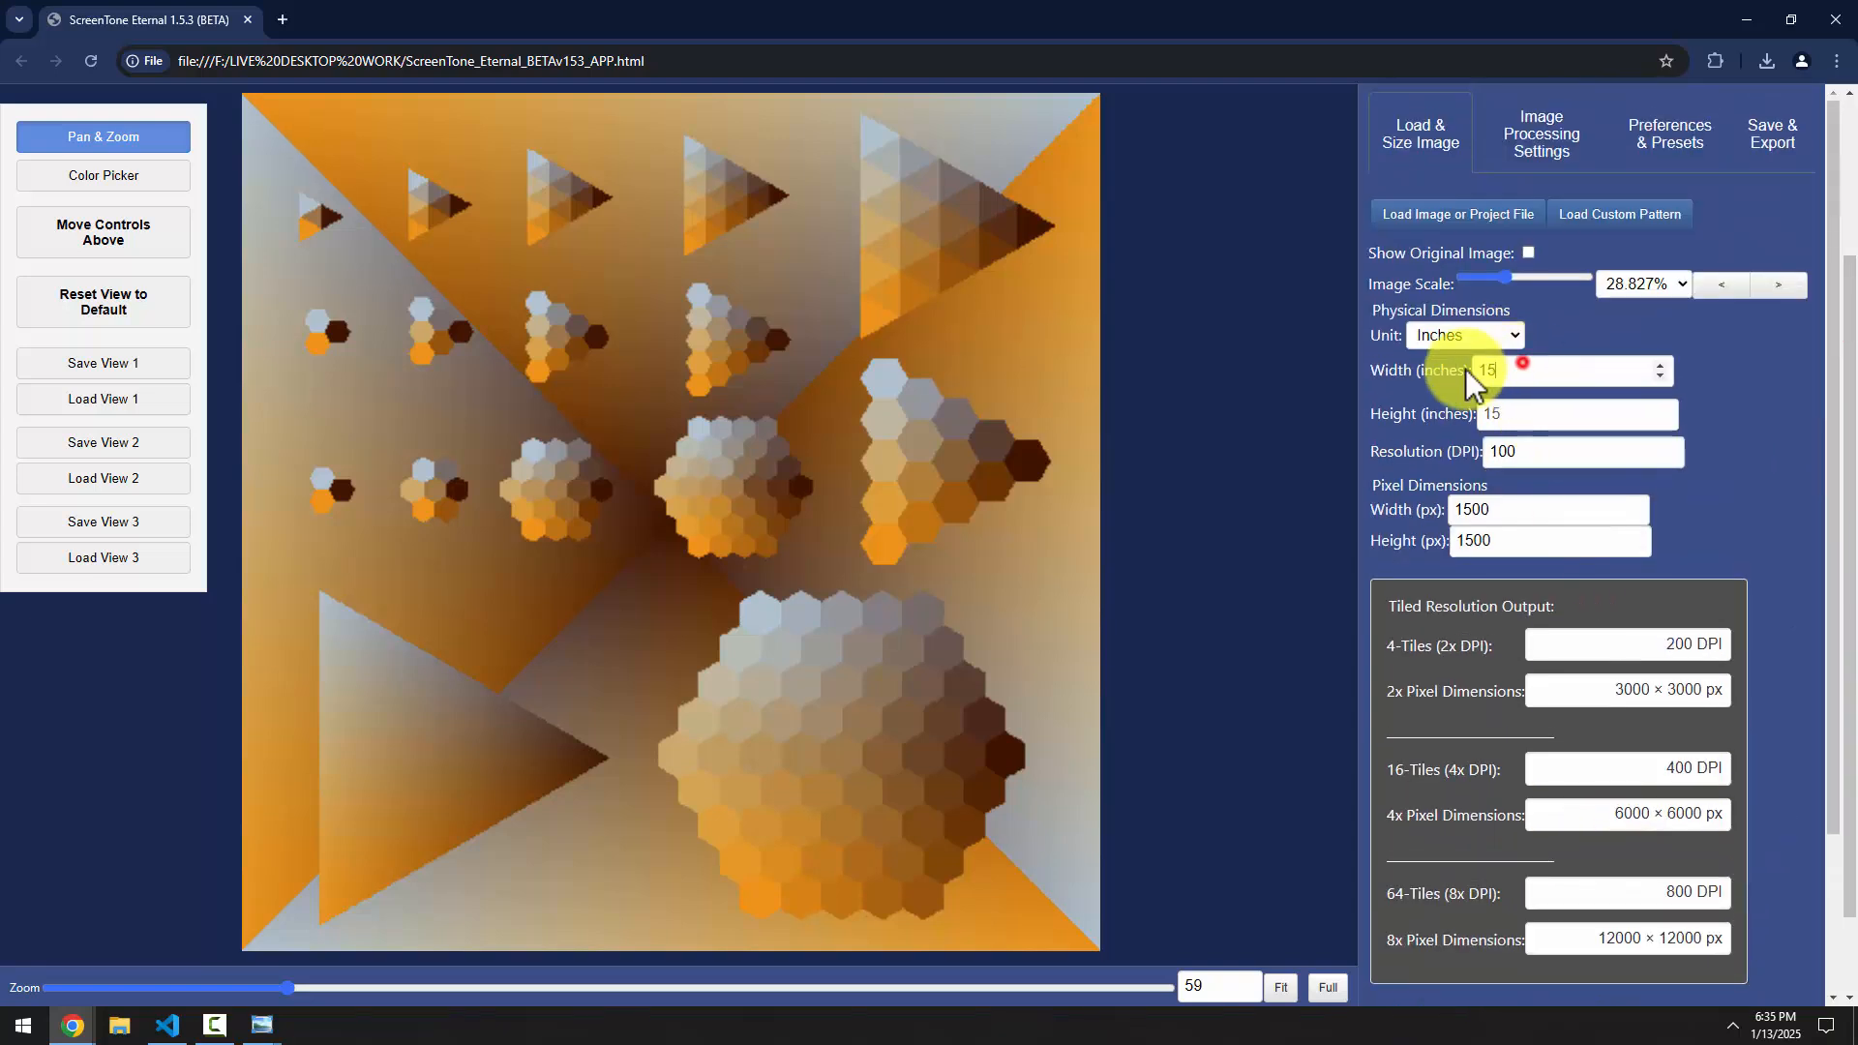
{"action": "left_click_drag", "start_coordinate": [1522, 364], "coordinate": [1468, 372]}
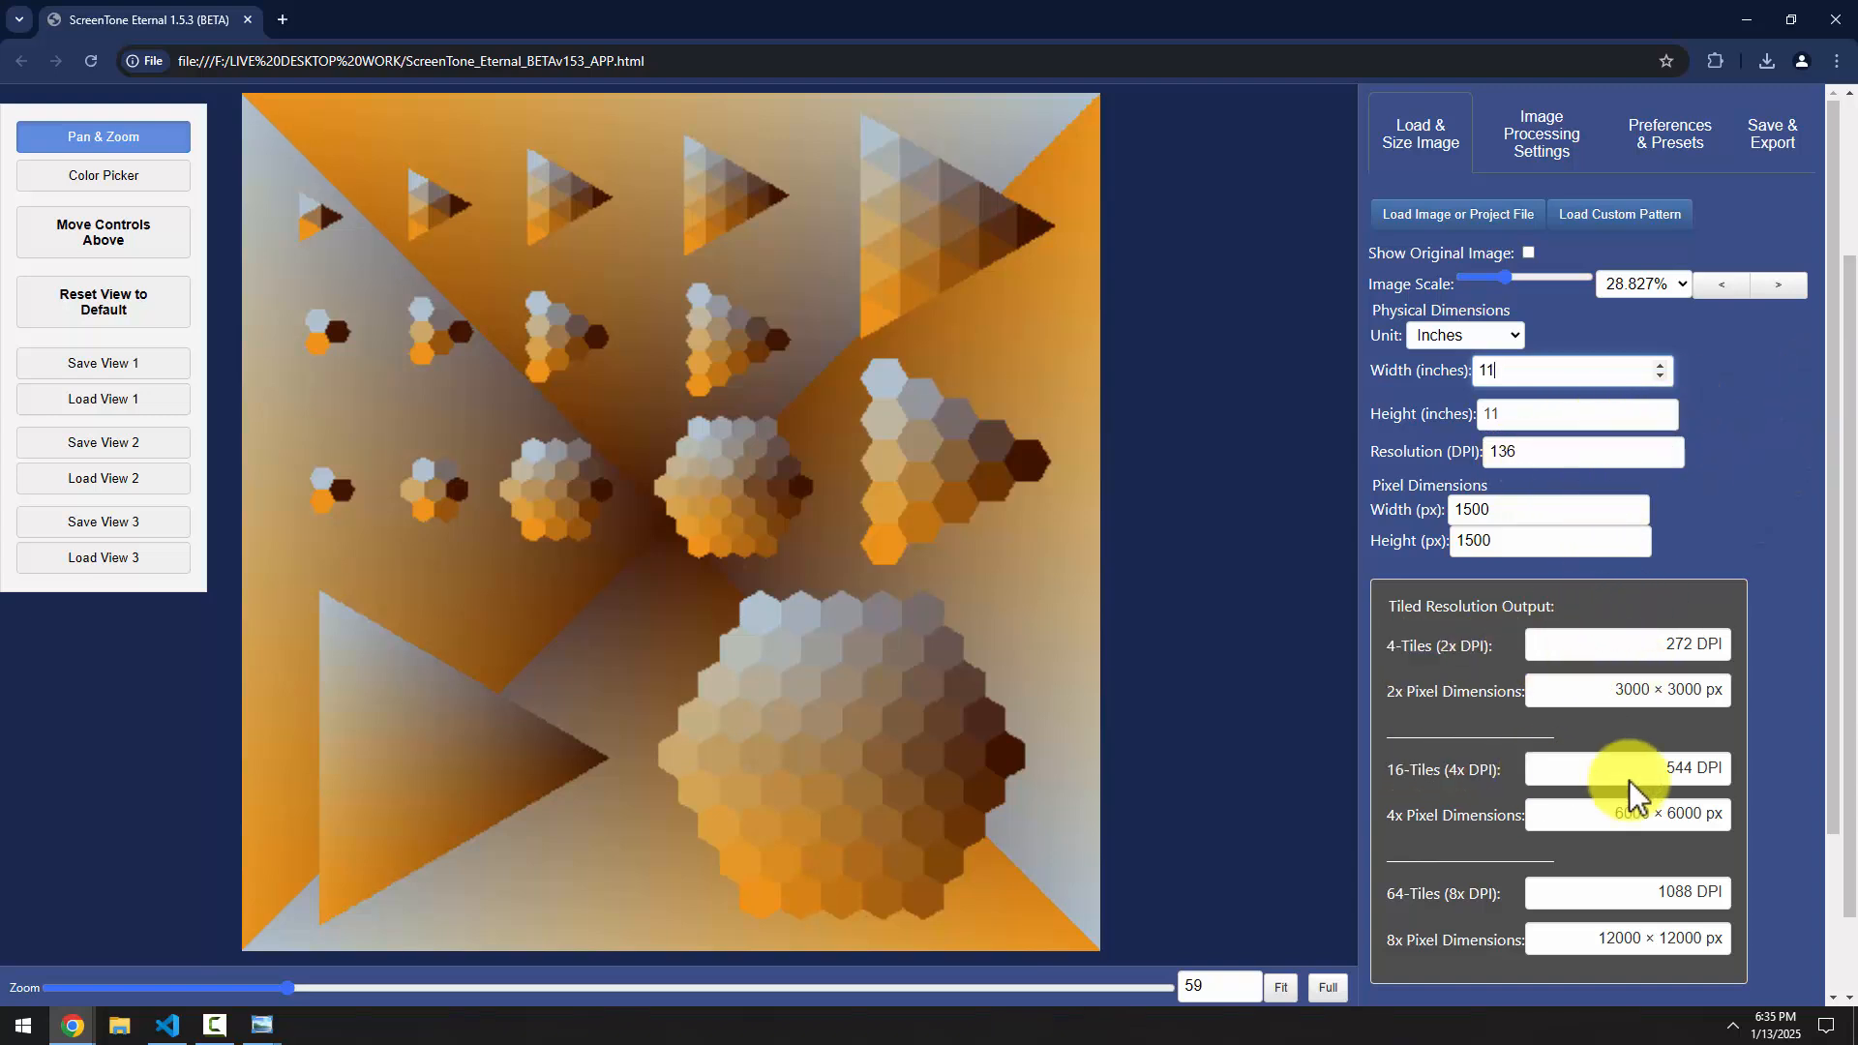
{"action": "left_click_drag", "start_coordinate": [1722, 896], "coordinate": [1403, 892]}
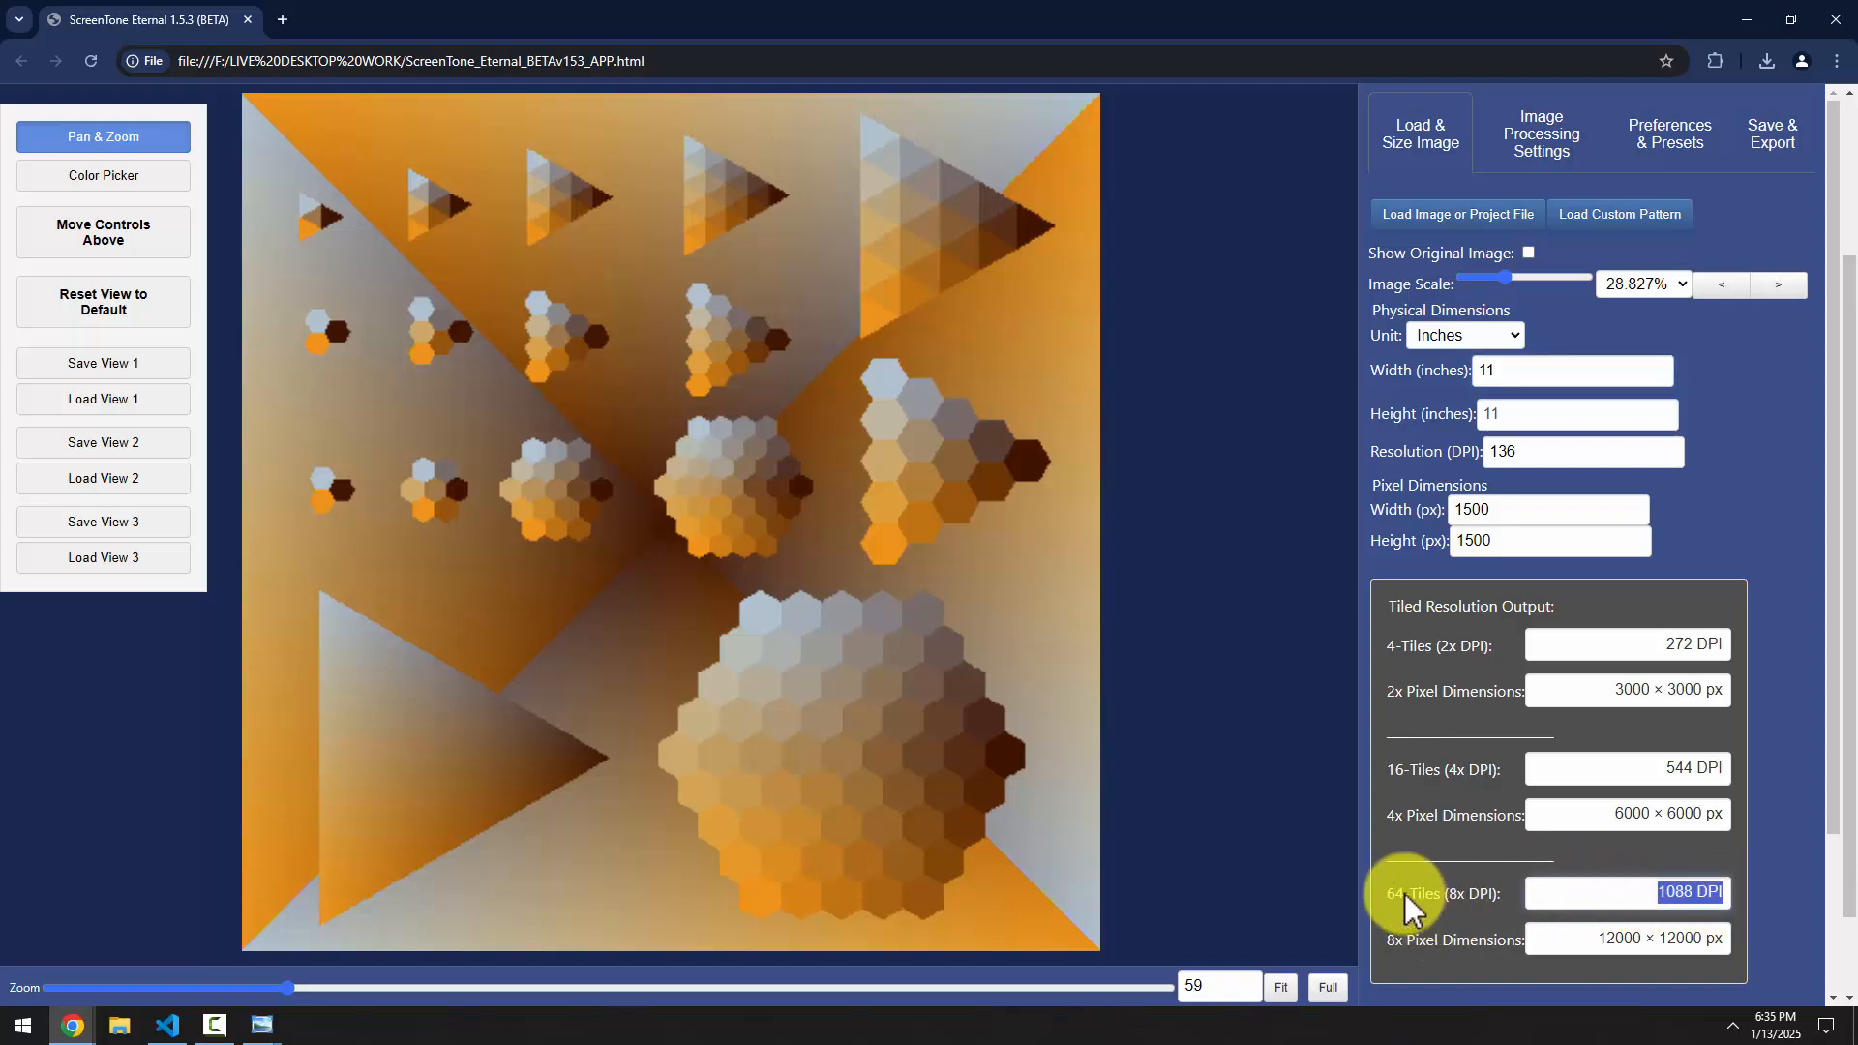
{"action": "left_click_drag", "start_coordinate": [1645, 642], "coordinate": [1761, 642]}
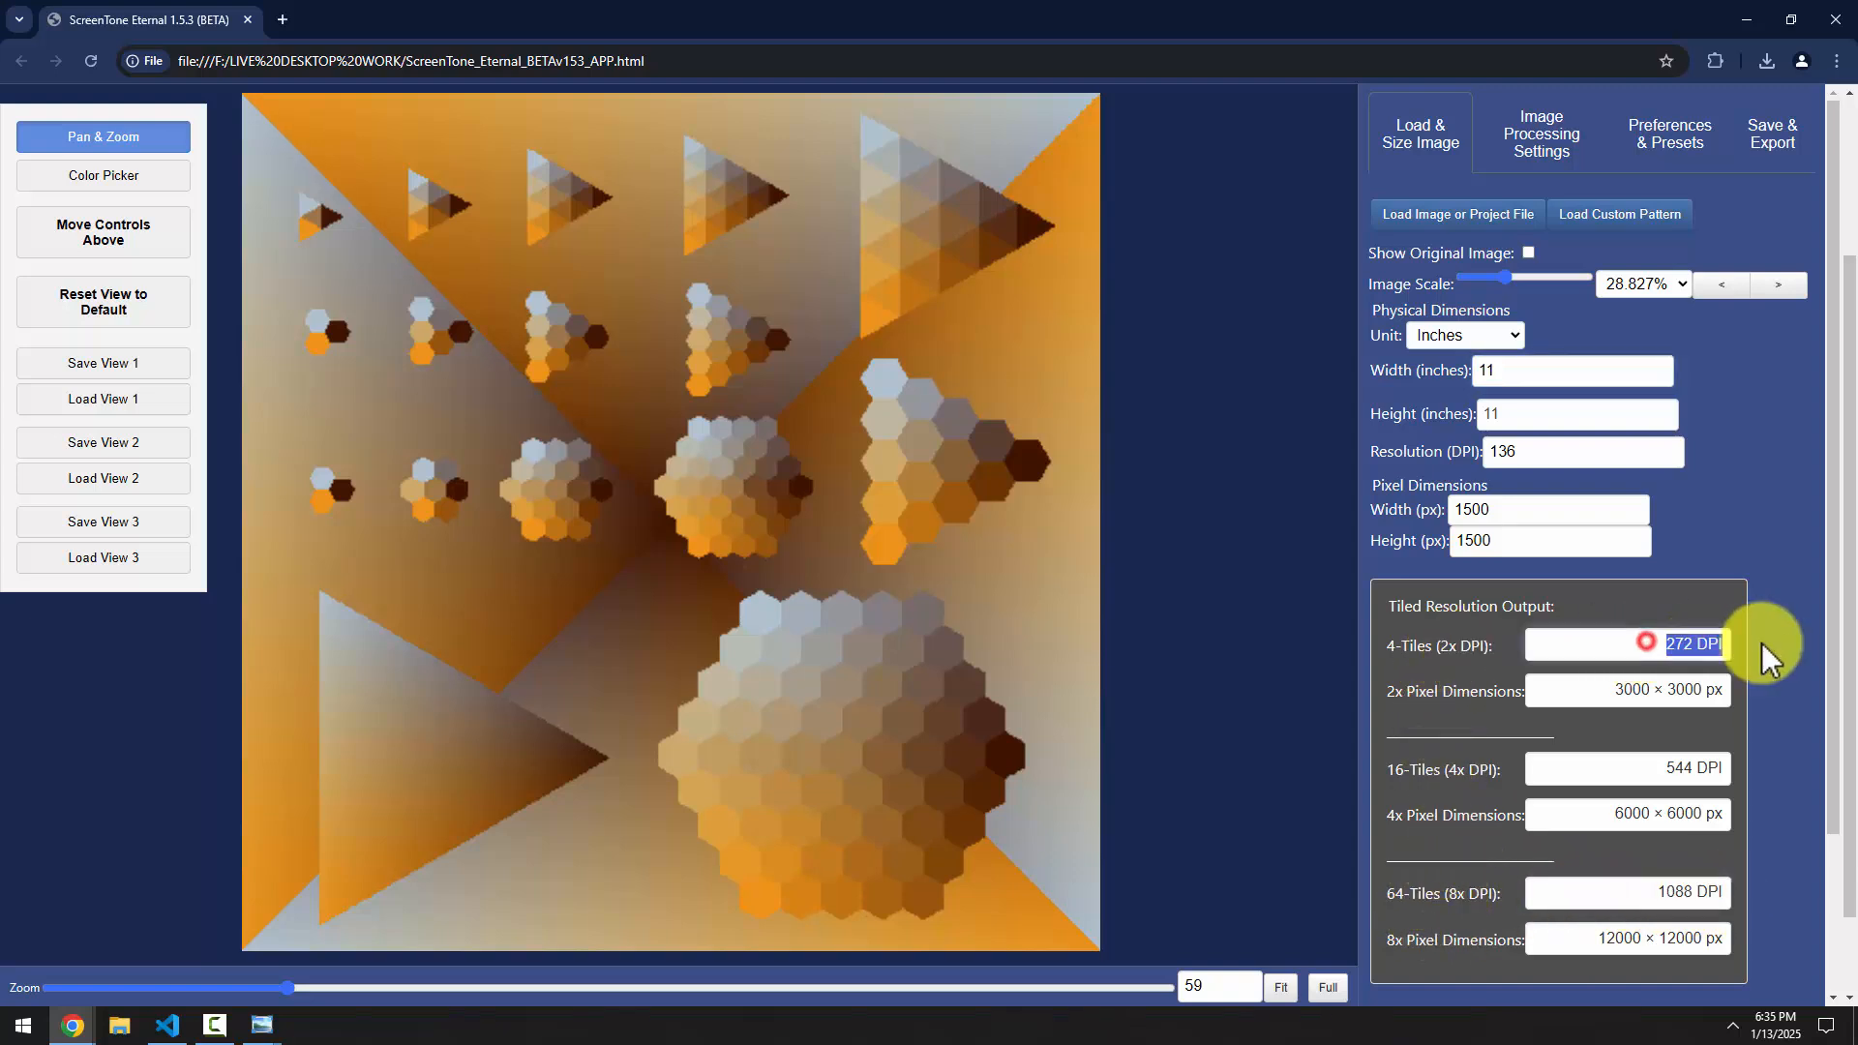
{"action": "left_click", "coordinate": [1650, 641]}
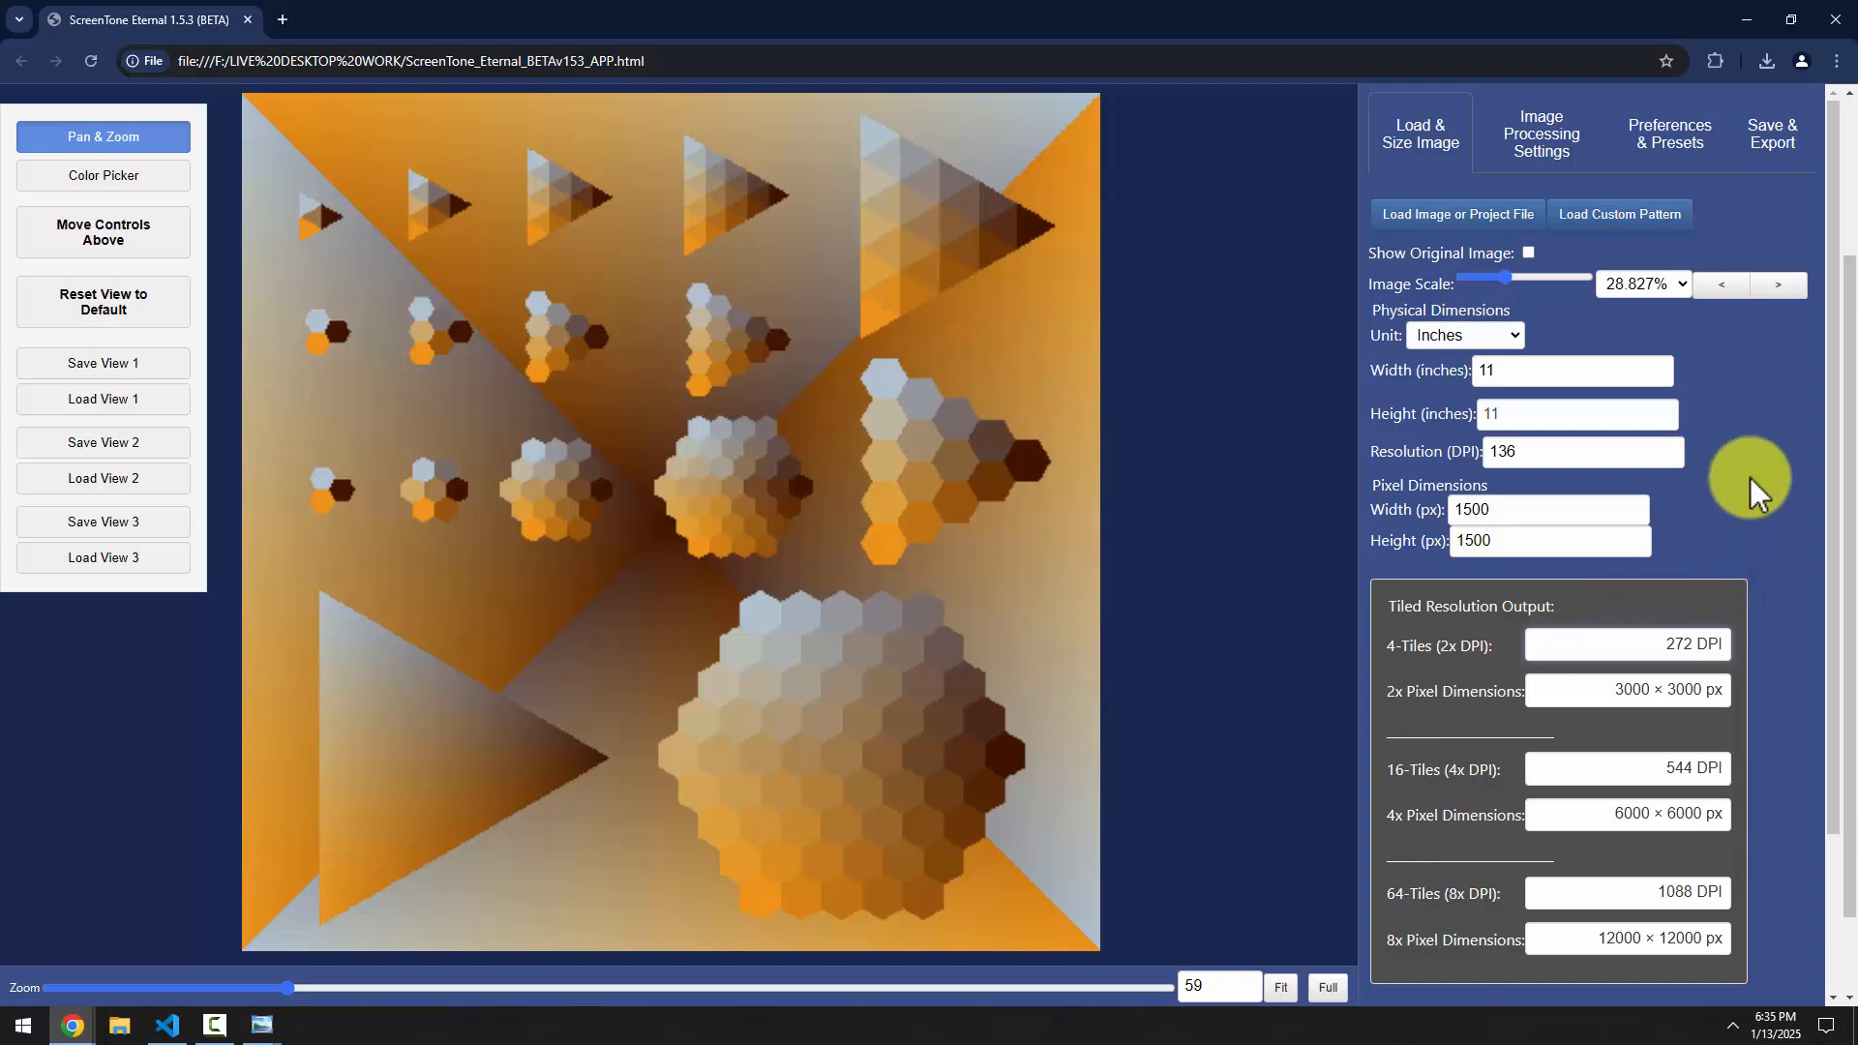
Set the image resolution to 75 DPI while the physical size is locked
{"action": "left_click_drag", "start_coordinate": [1828, 365], "coordinate": [1828, 622]}
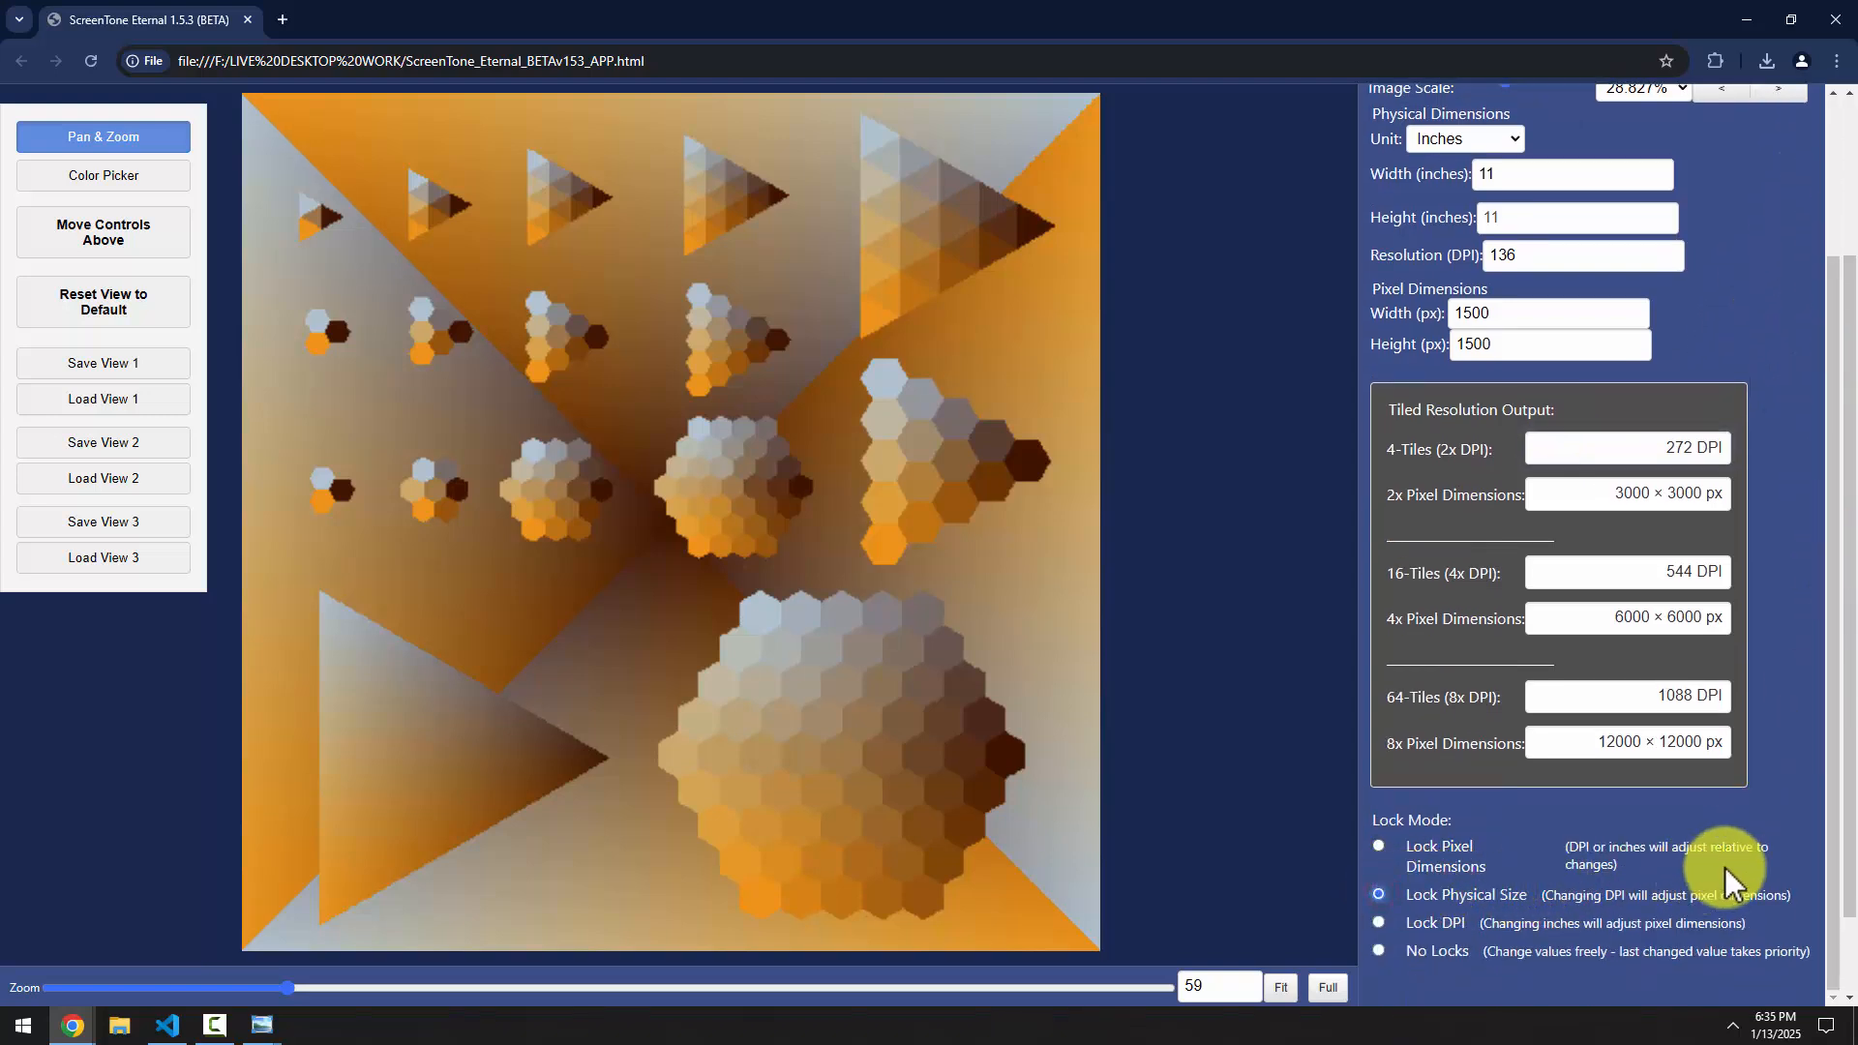
{"action": "scroll", "coordinate": [1770, 820], "scroll_direction": "up", "scroll_amount": 2}
{"action": "left_click_drag", "start_coordinate": [1537, 452], "coordinate": [1471, 472]}
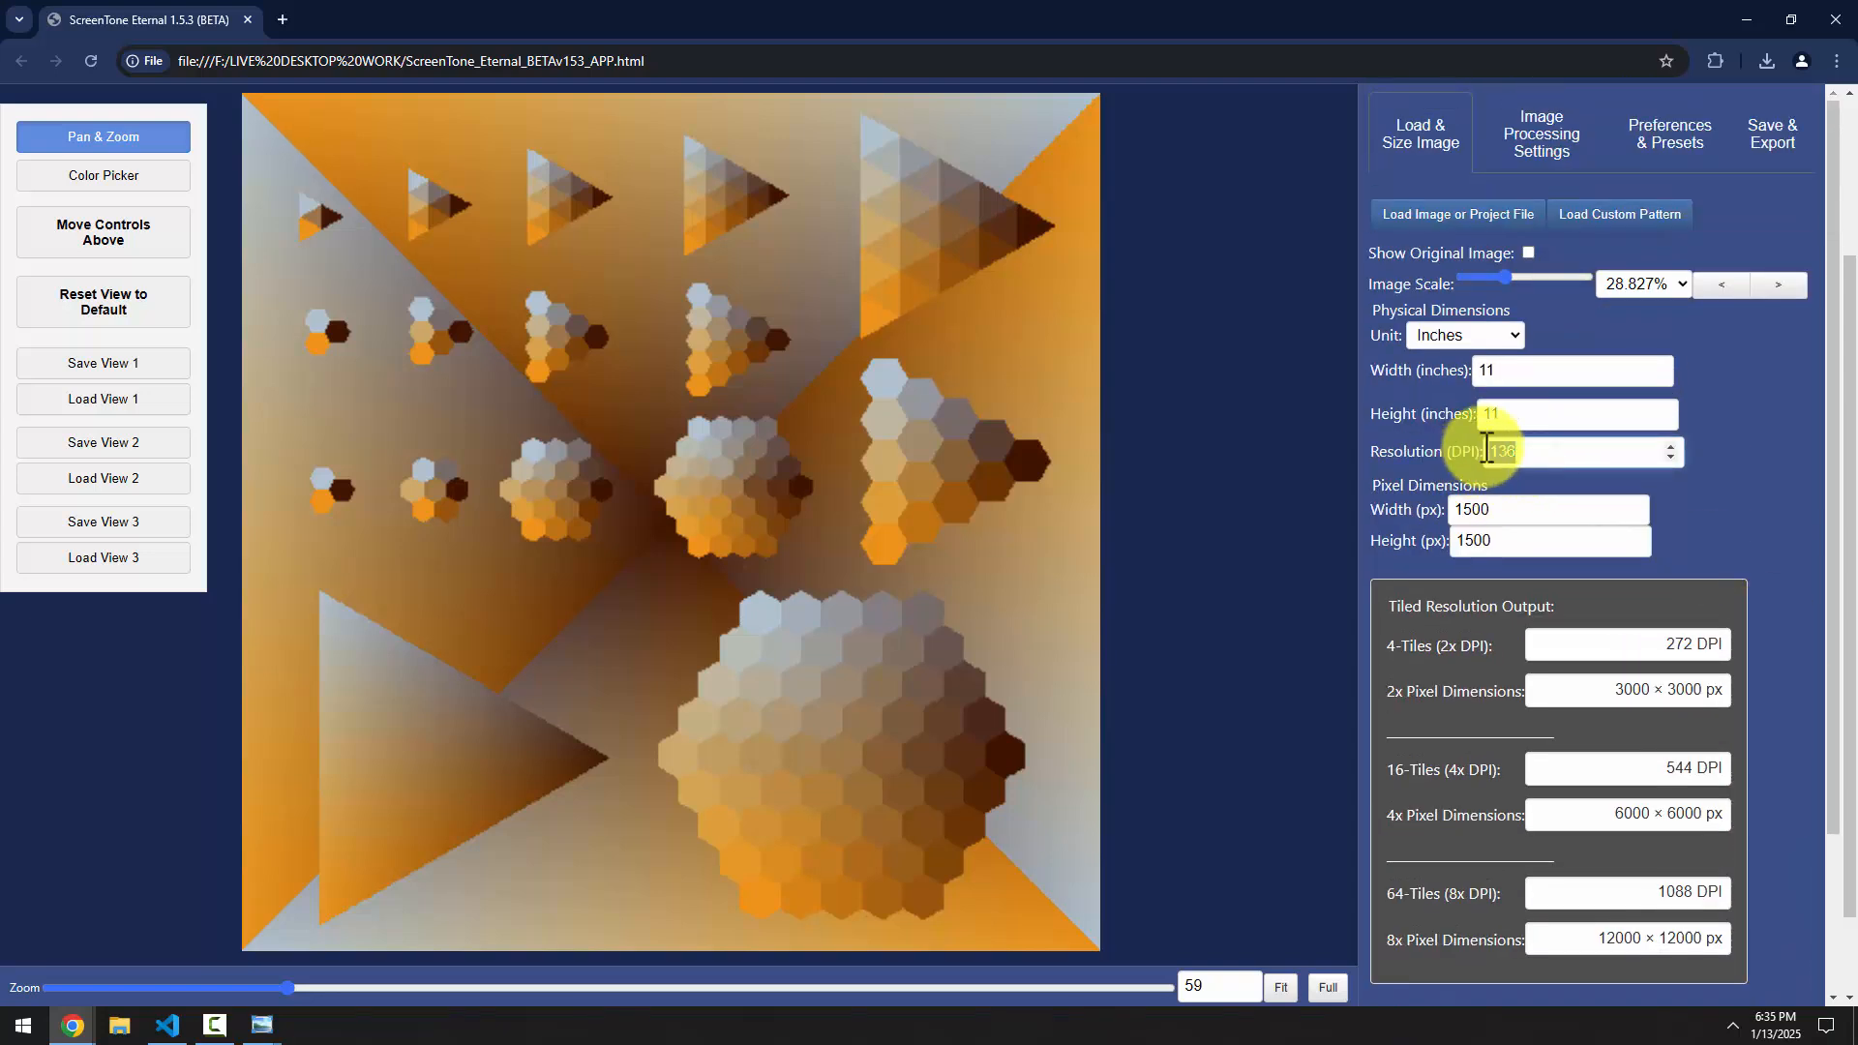
{"action": "type", "text": "75"}
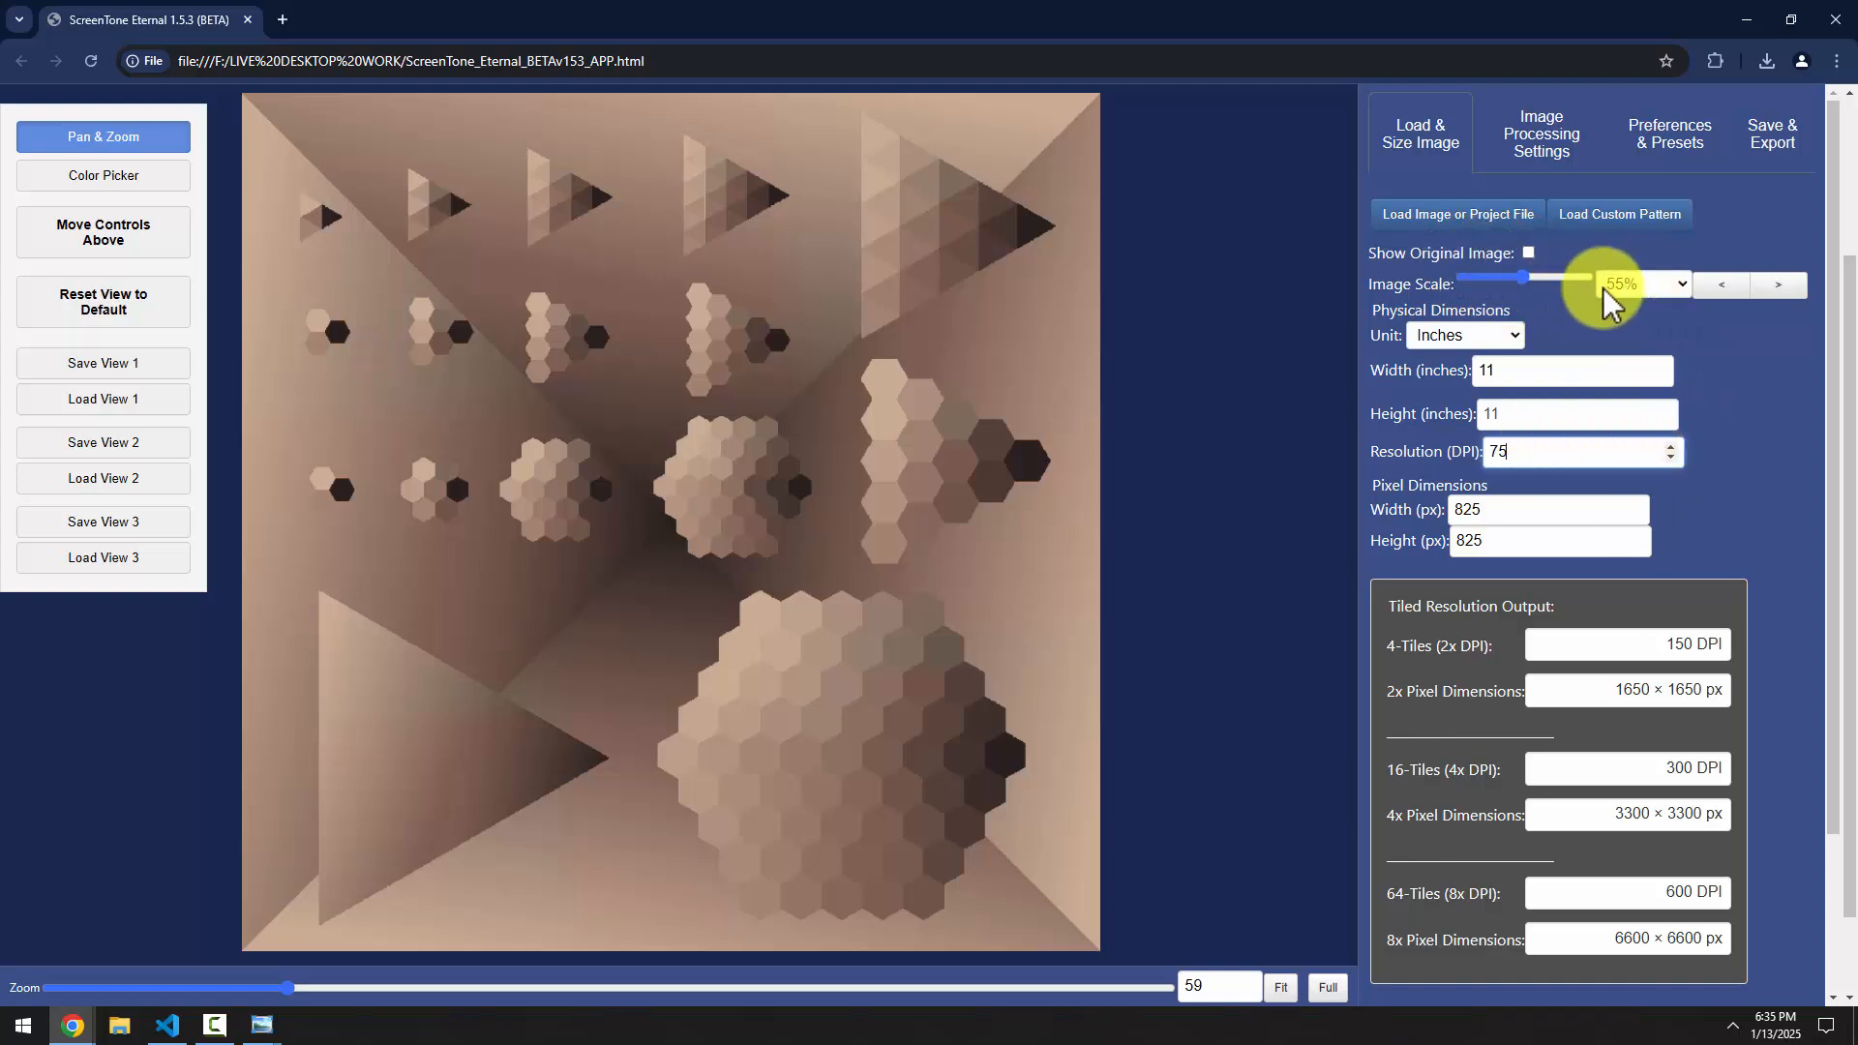
{"action": "left_click", "coordinate": [1539, 454]}
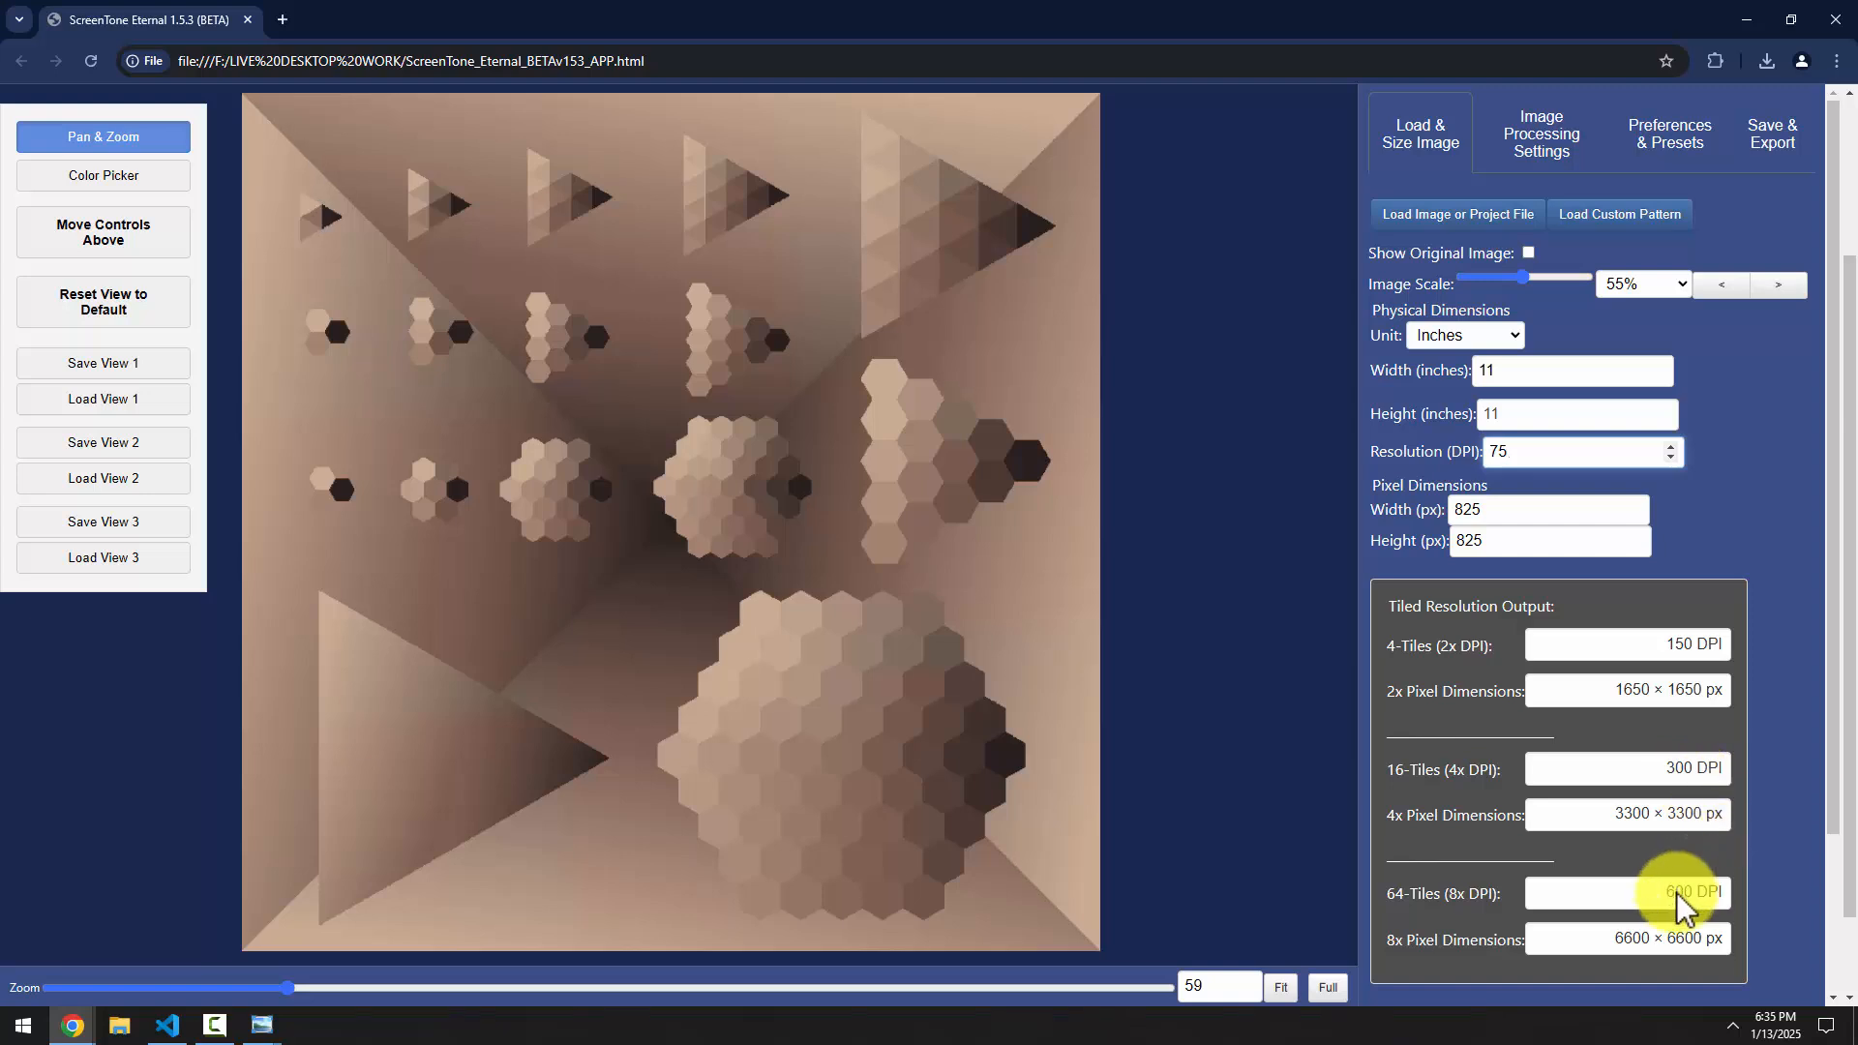
{"action": "left_click_drag", "start_coordinate": [1538, 451], "coordinate": [1464, 461]}
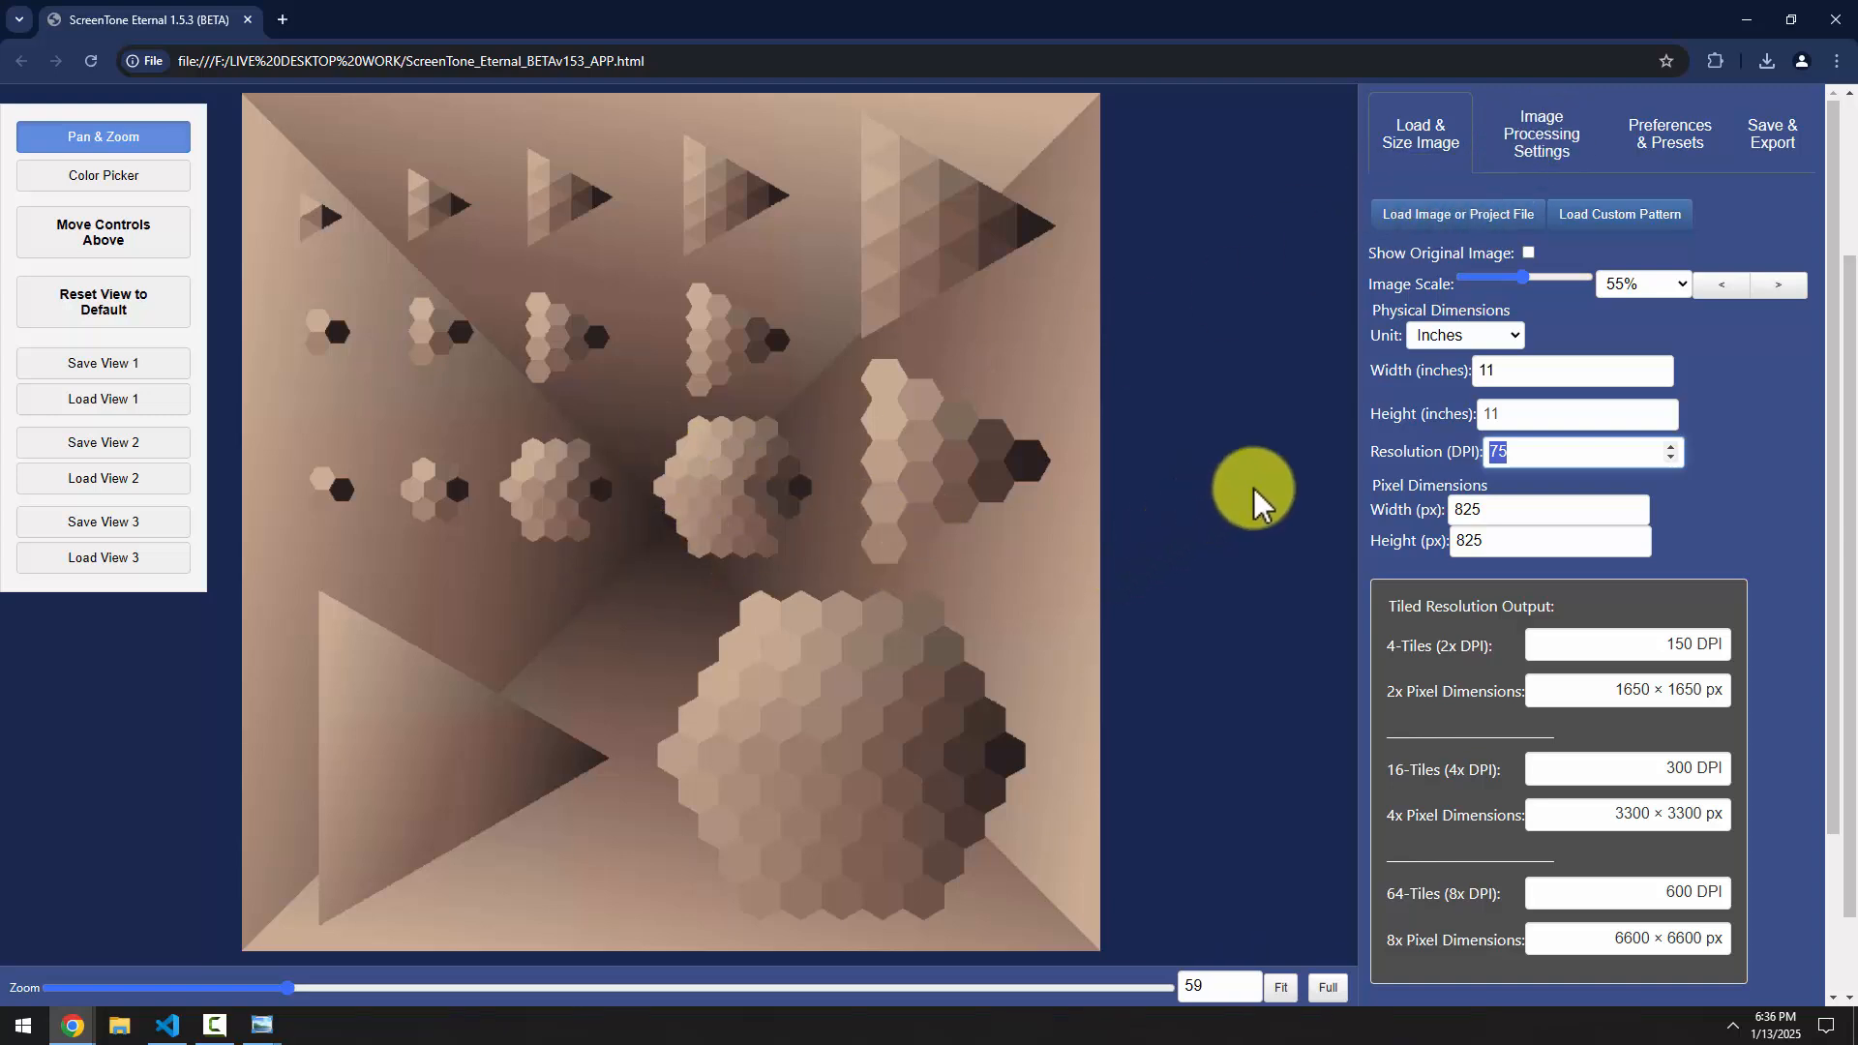
Auto-detect the three palette colors of the blending test image with the RGB Quant (Wide, RGB) algorithm
{"action": "left_click", "coordinate": [1539, 145]}
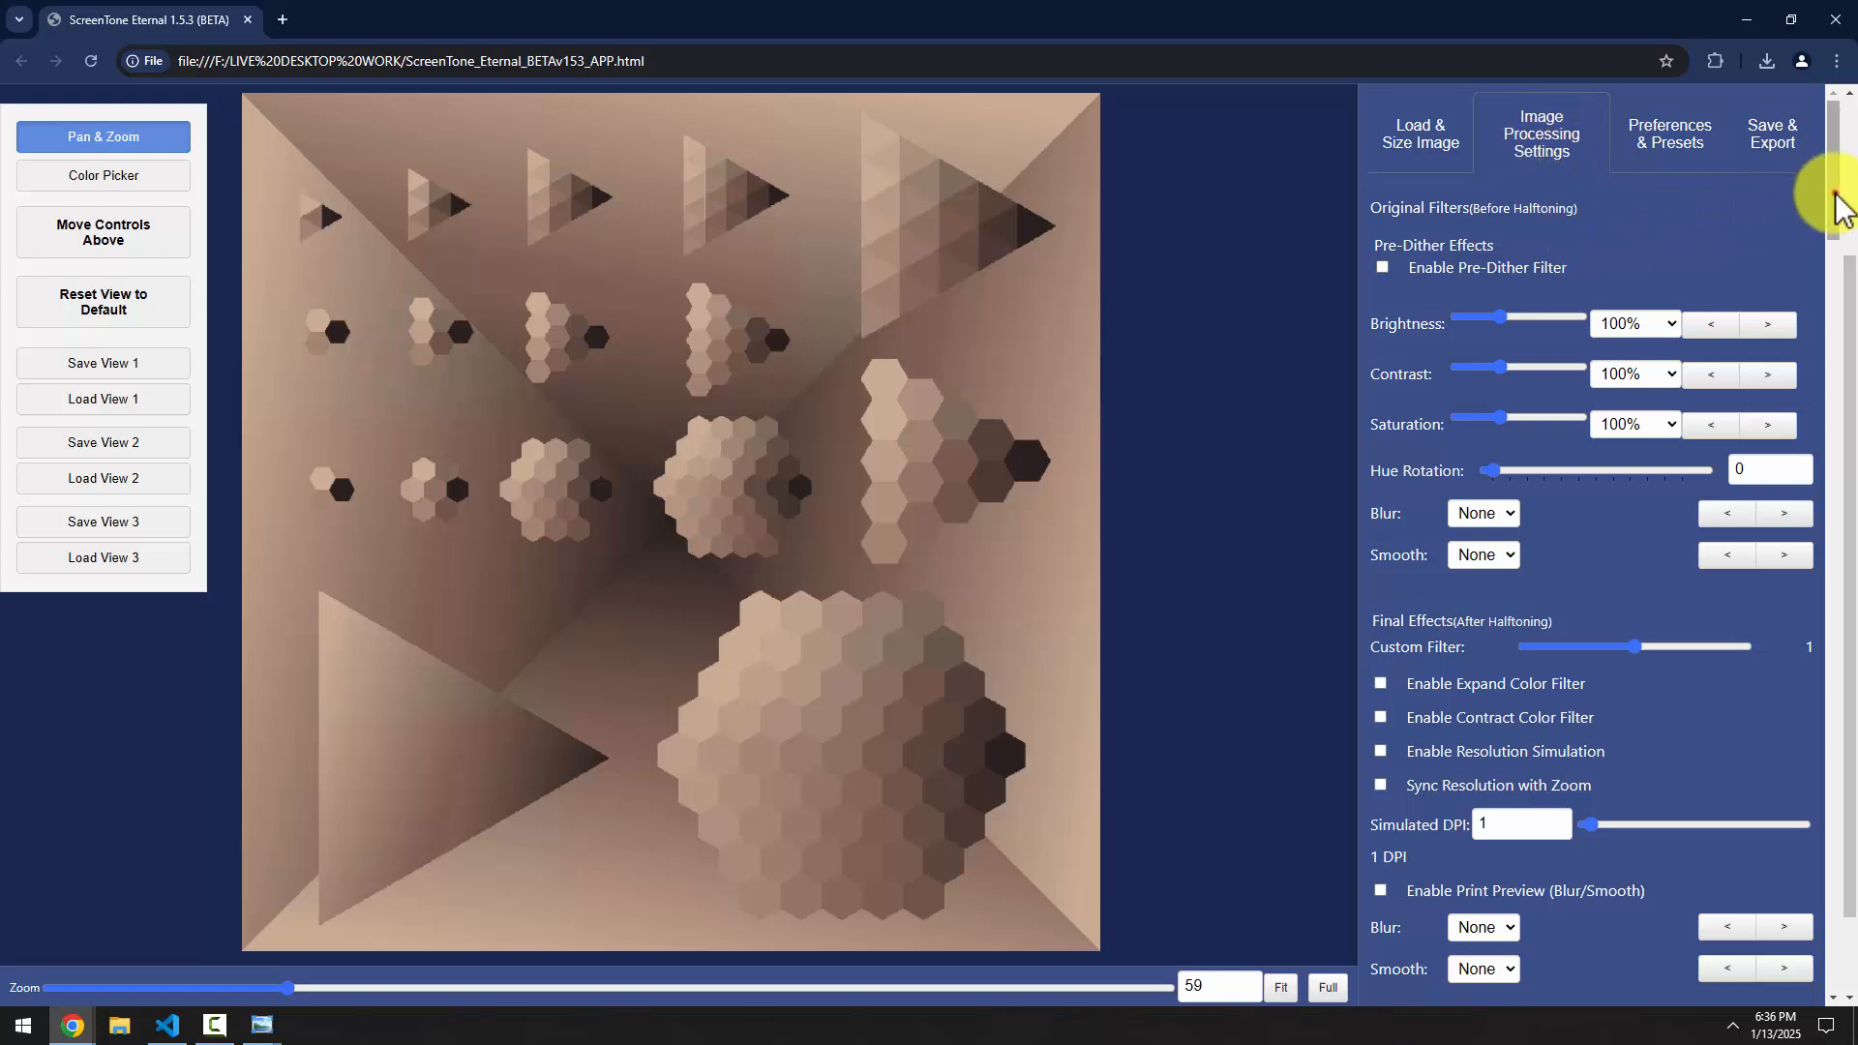
{"action": "left_click_drag", "start_coordinate": [1836, 203], "coordinate": [1826, 343]}
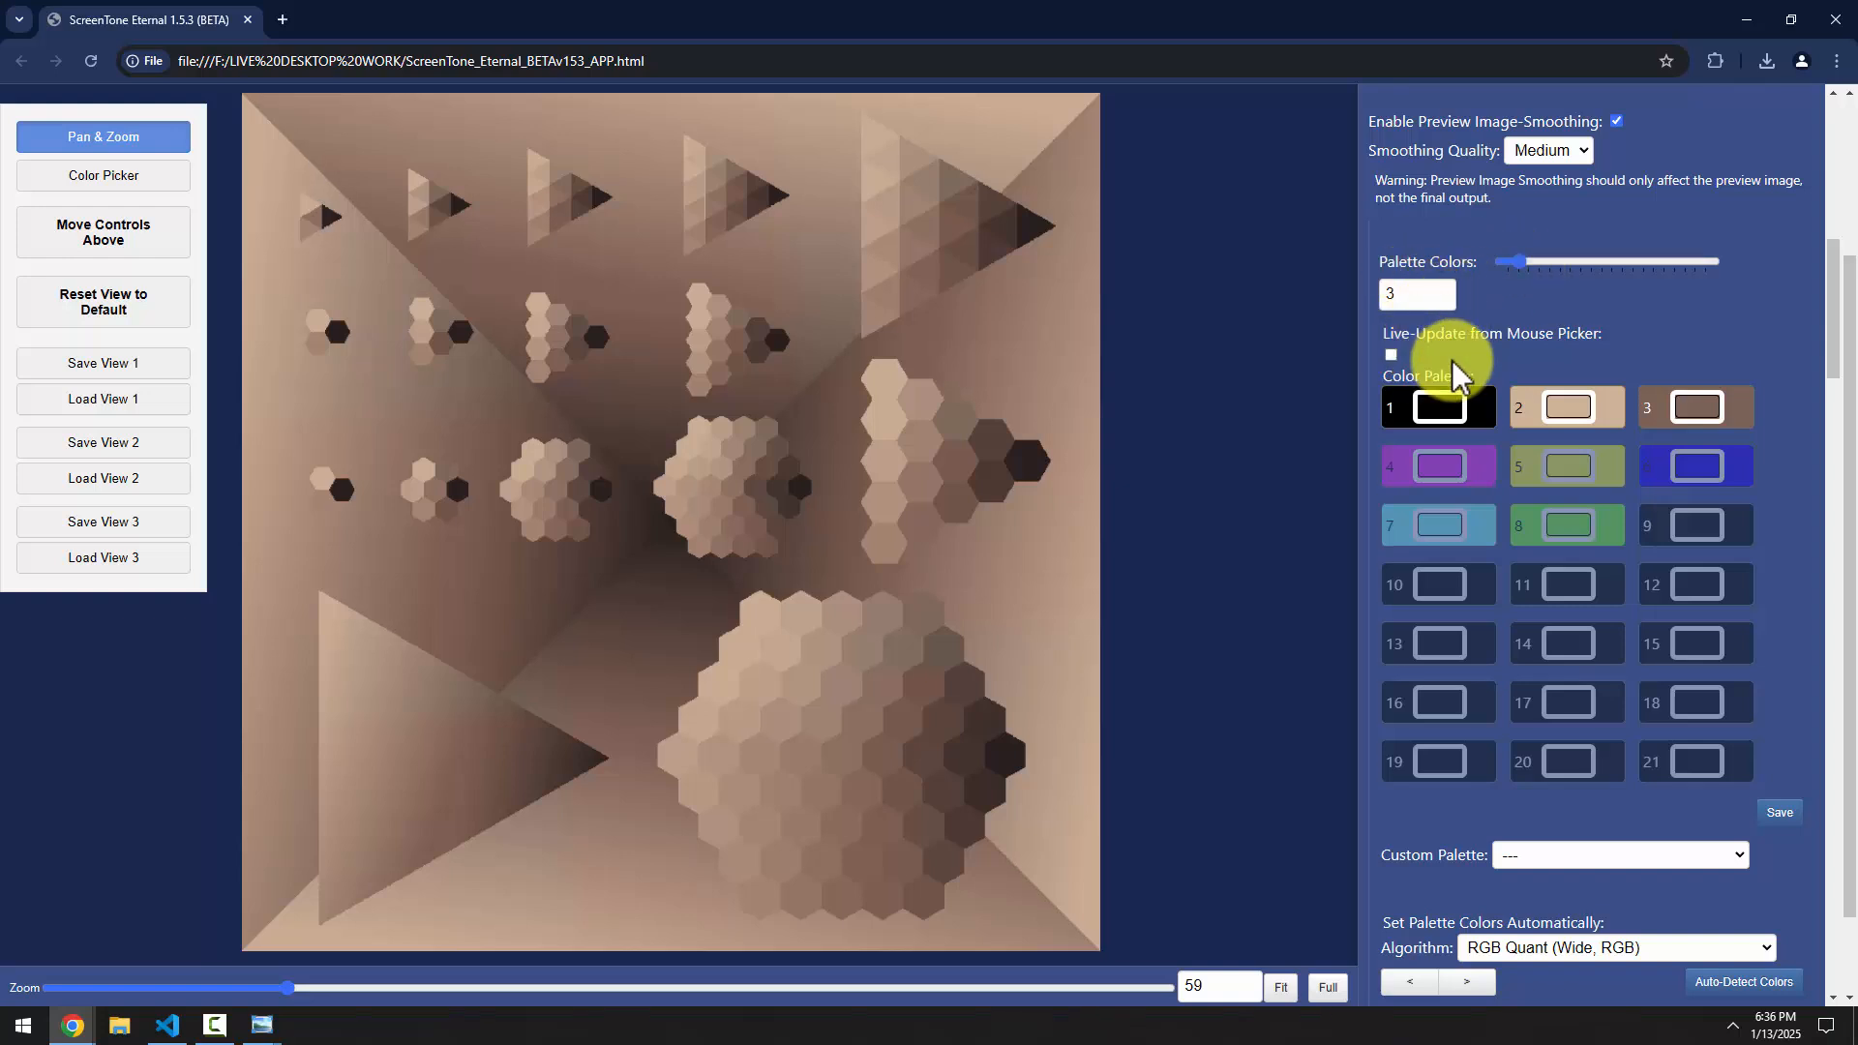
{"action": "left_click_drag", "start_coordinate": [1829, 346], "coordinate": [1832, 430]}
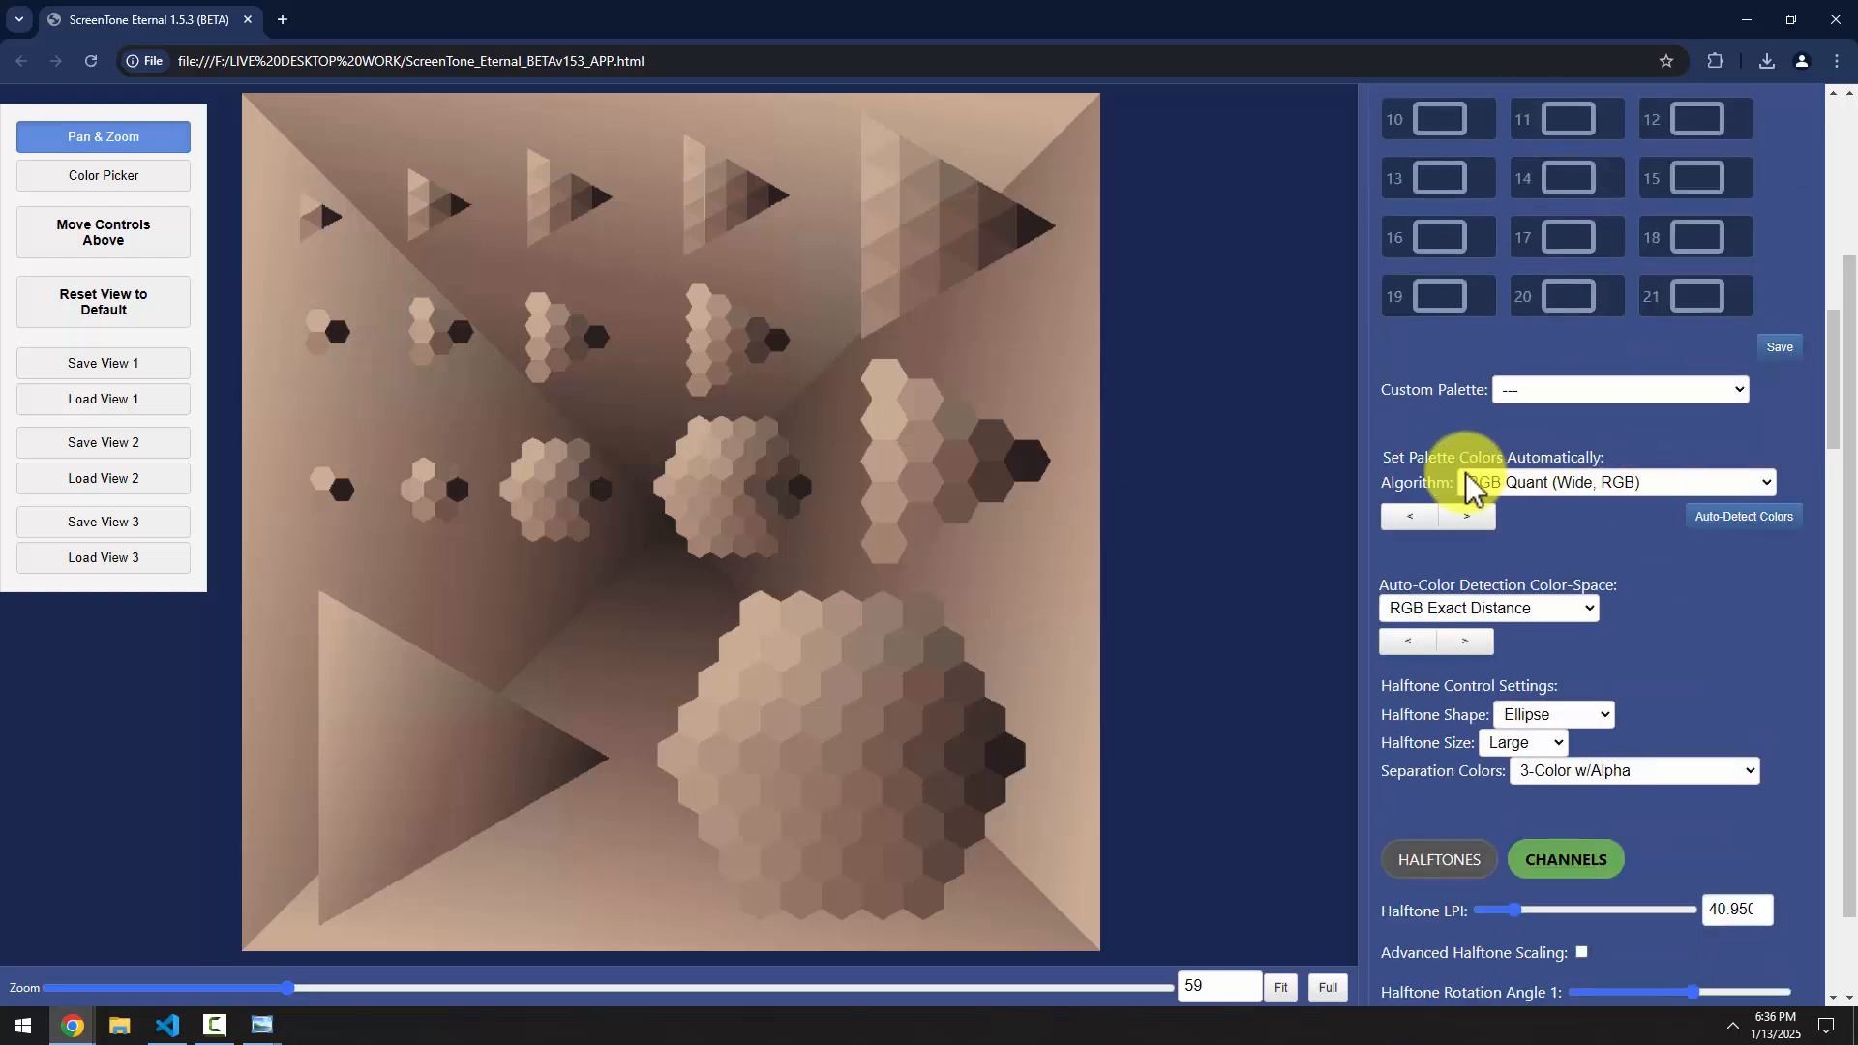
{"action": "left_click", "coordinate": [1719, 516]}
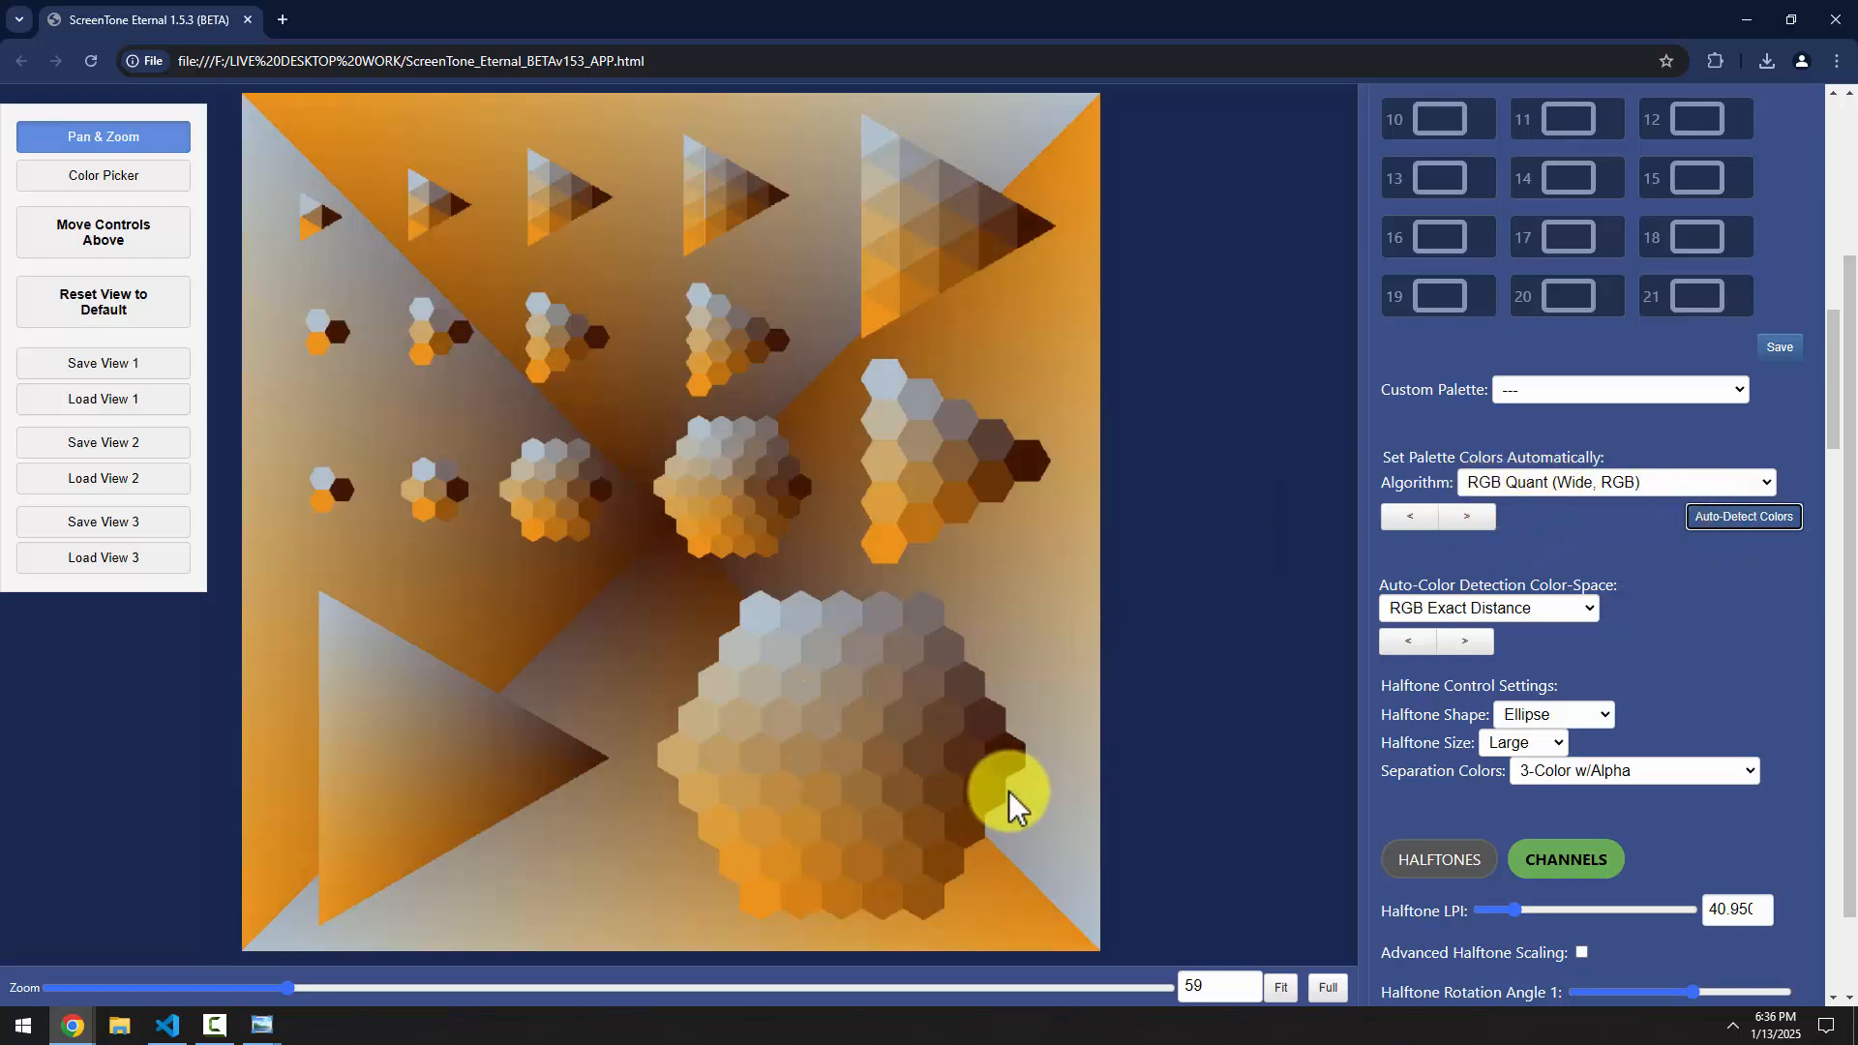
Compare the halftone and channel renderings of the test image, and leave halftones on for a close look at the dots
{"action": "left_click_drag", "start_coordinate": [1833, 430], "coordinate": [1838, 484]}
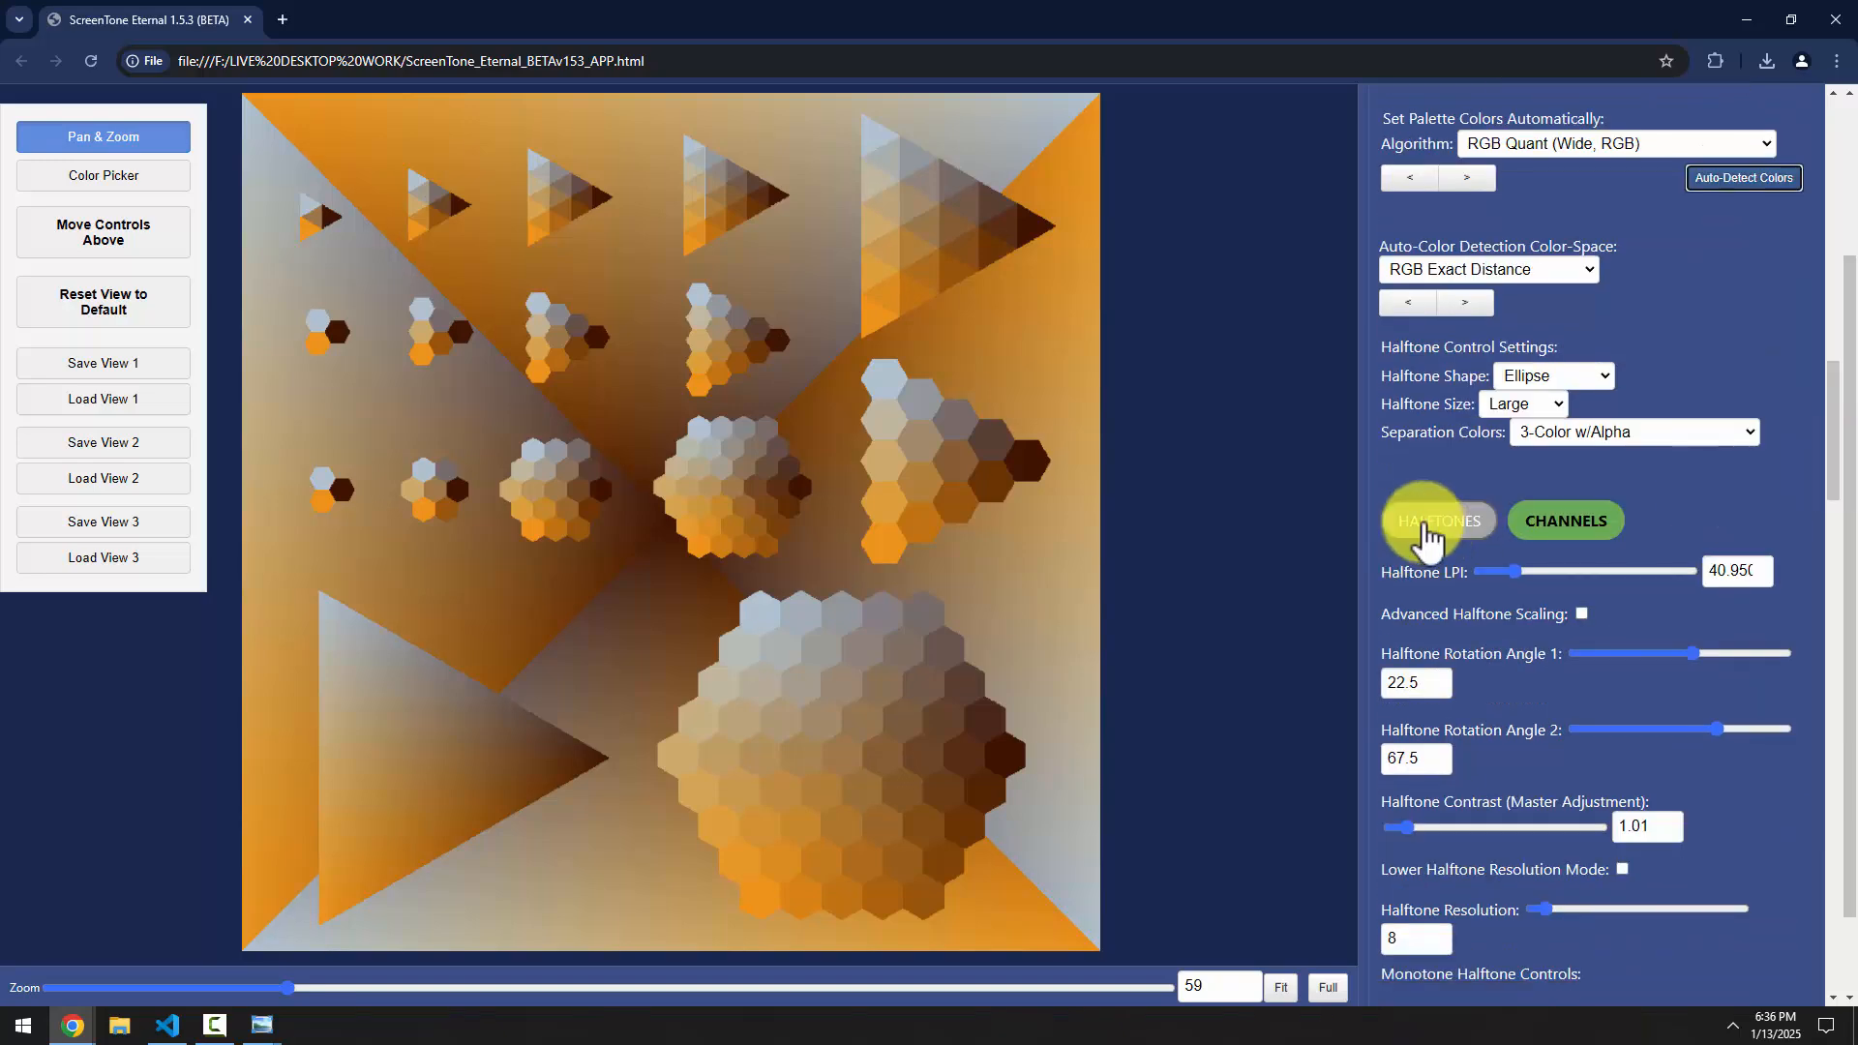
{"action": "left_click", "coordinate": [1422, 522]}
{"action": "left_click", "coordinate": [1572, 523]}
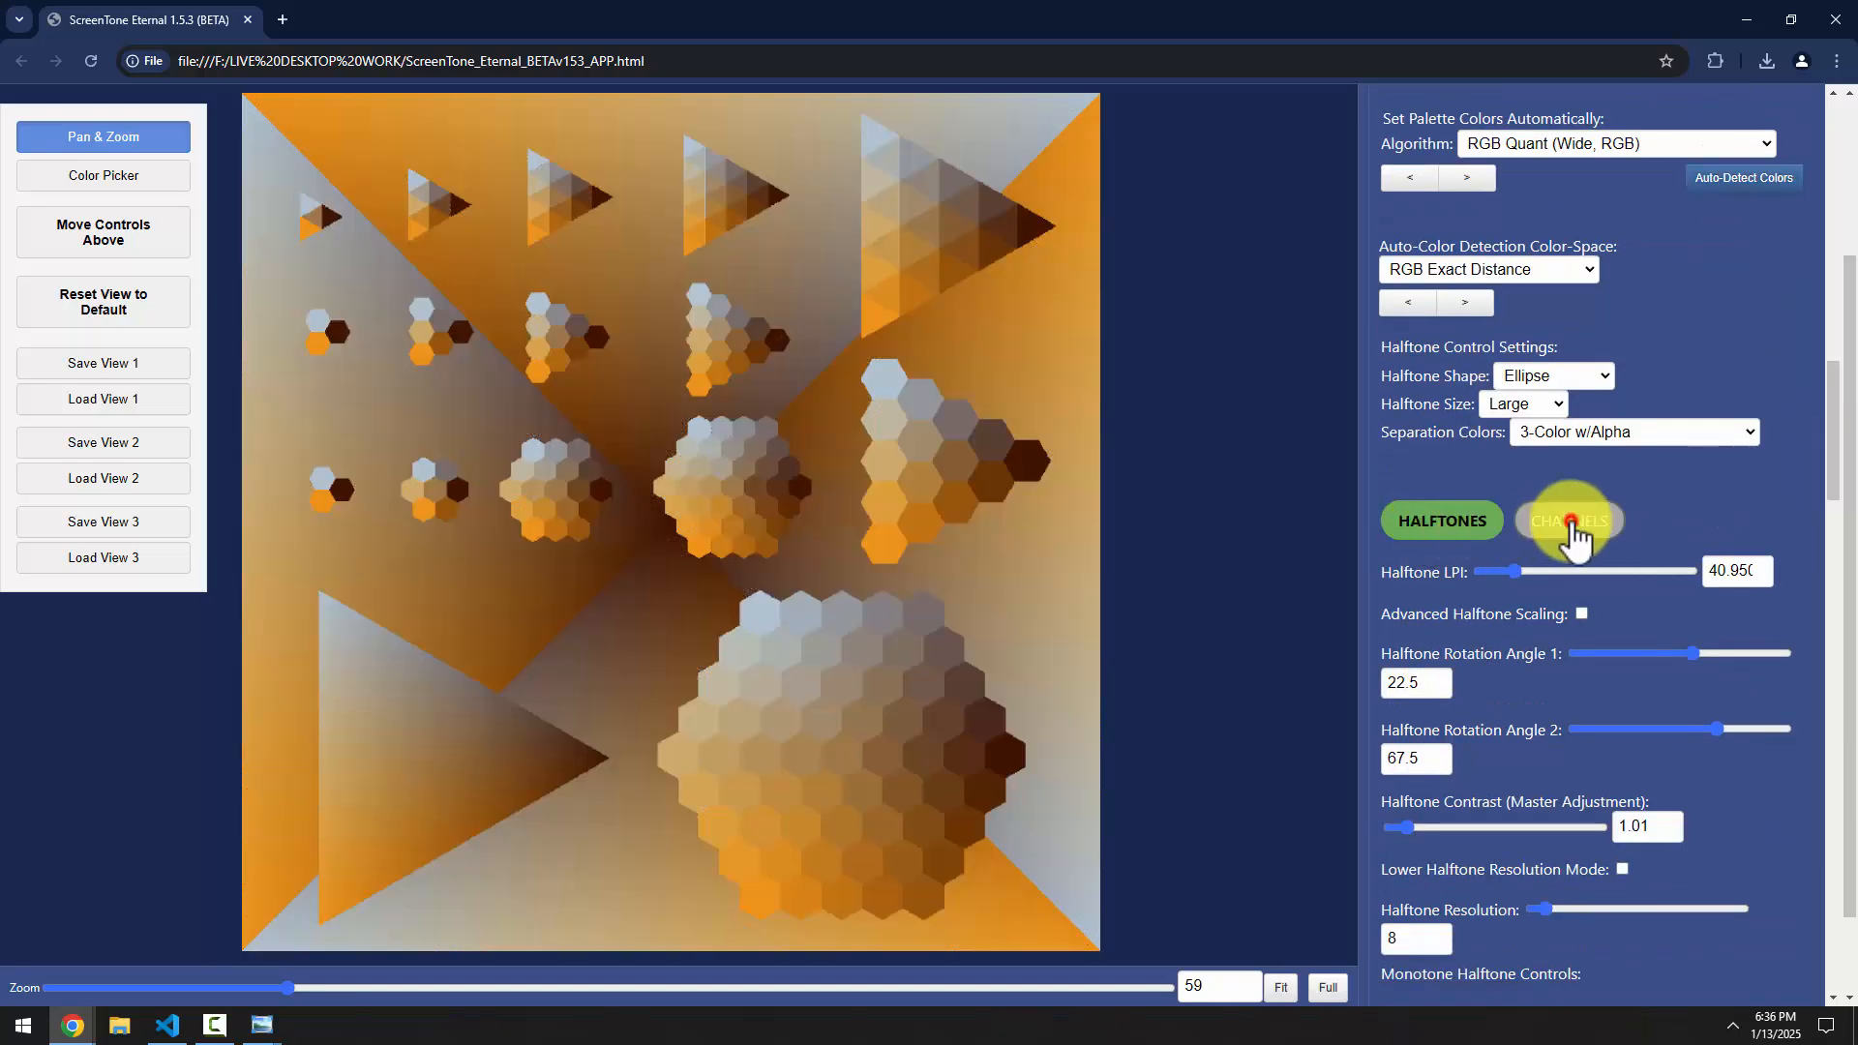
{"action": "left_click", "coordinate": [1442, 522]}
{"action": "scroll", "coordinate": [868, 775], "scroll_direction": "up", "scroll_amount": 10}
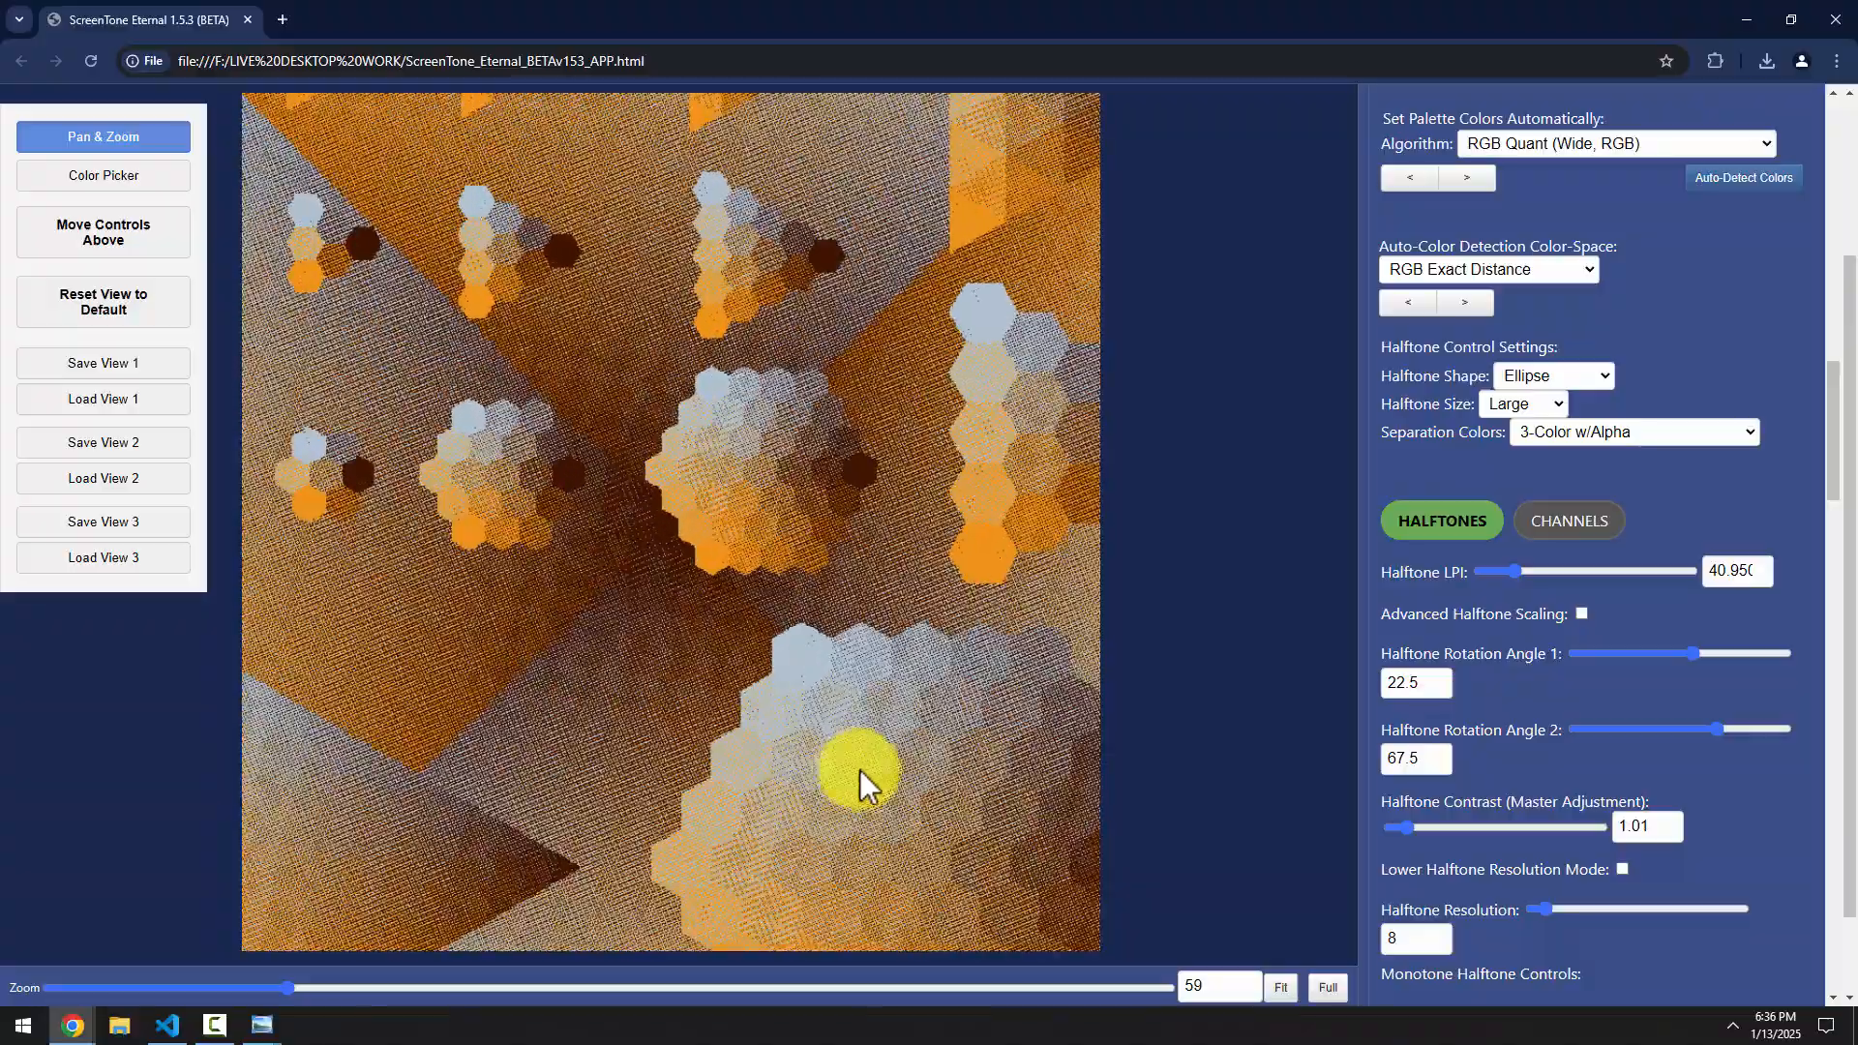
Zoom in on the halftone dots of a triangular hexagon cluster and save the close-up as View 1
{"action": "scroll", "coordinate": [797, 461], "scroll_direction": "down", "scroll_amount": 8}
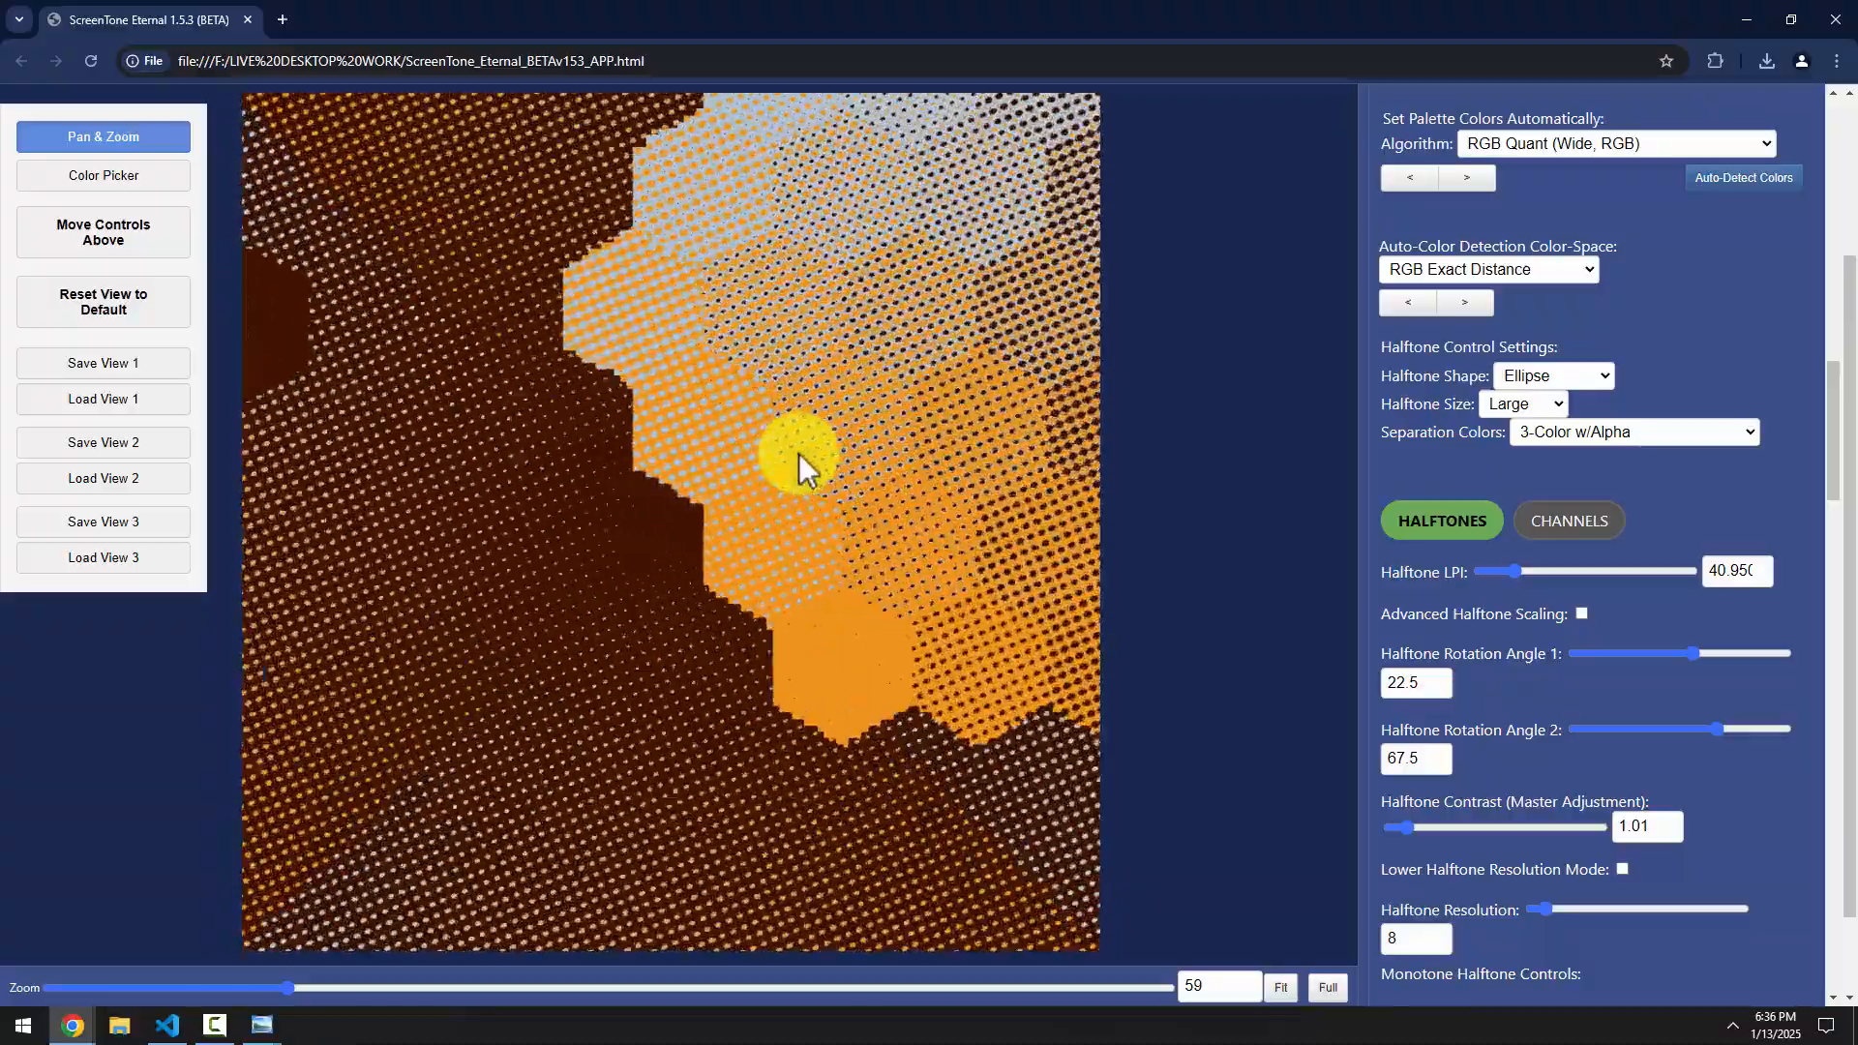
{"action": "scroll", "coordinate": [727, 487], "scroll_direction": "down", "scroll_amount": 8}
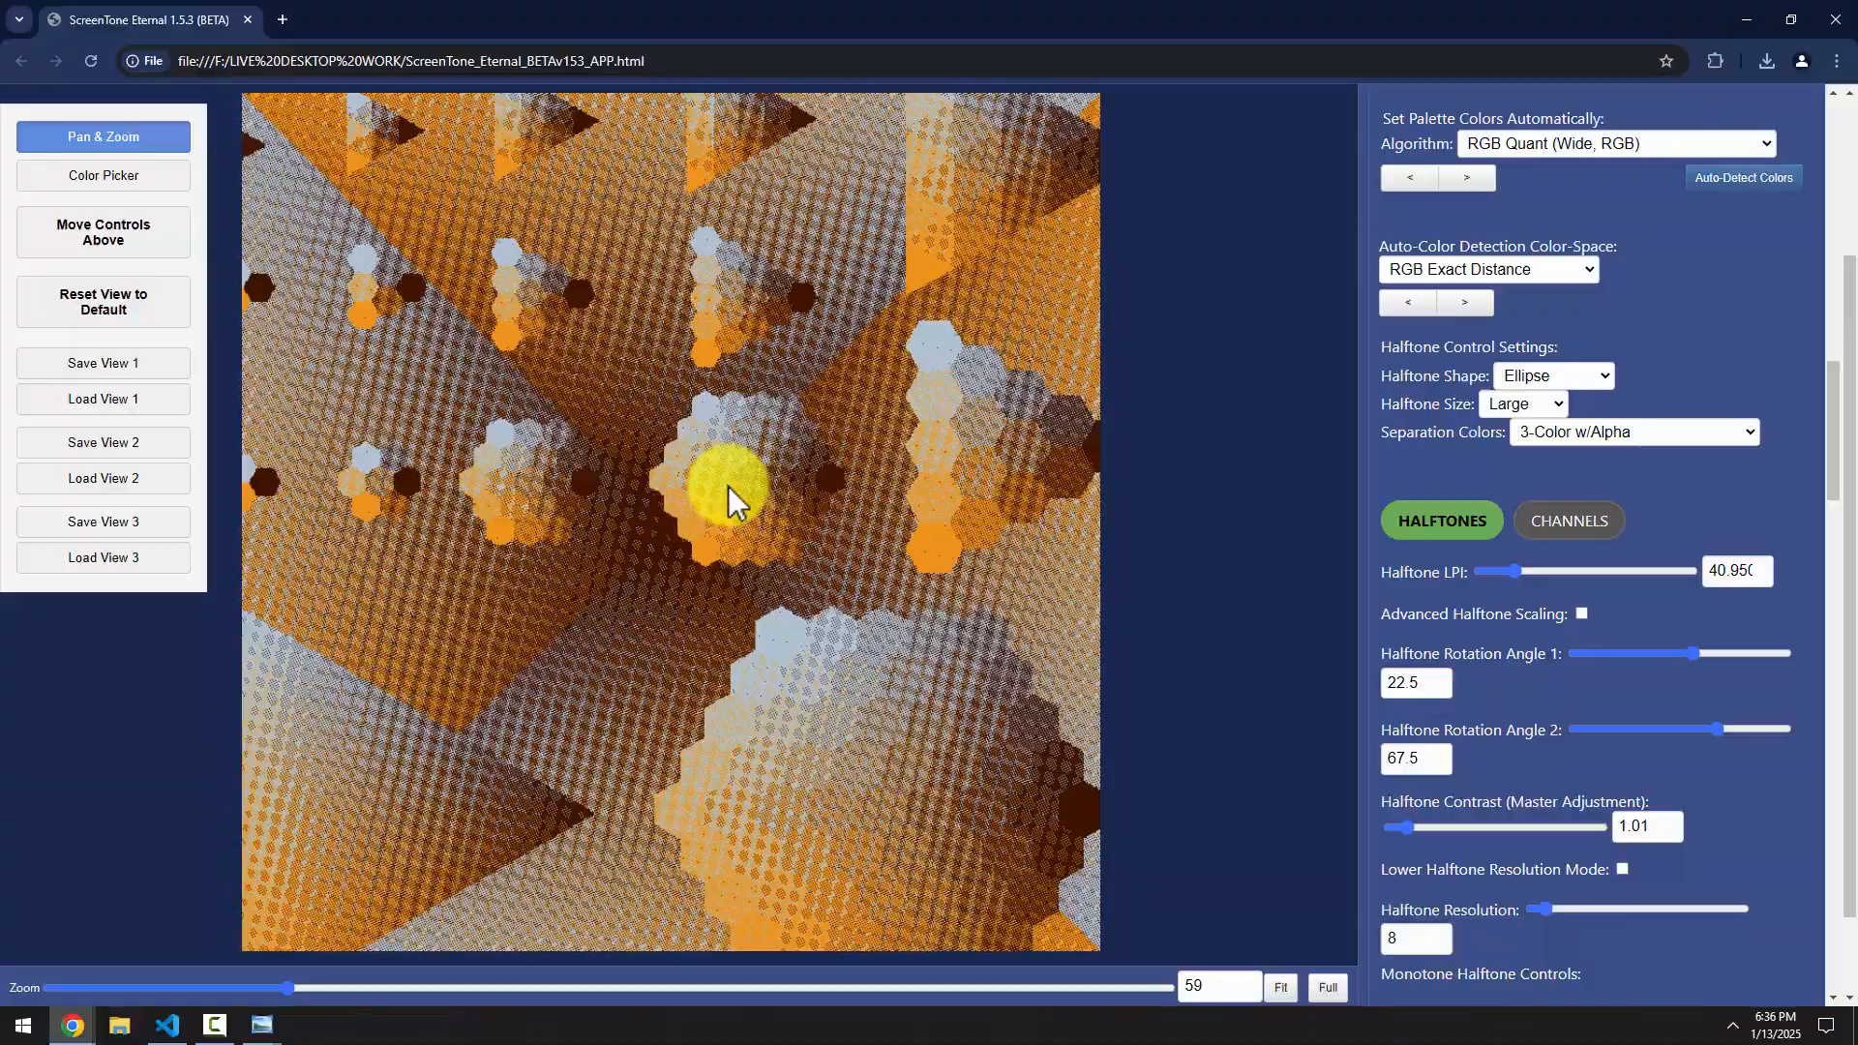
{"action": "scroll", "coordinate": [725, 489], "scroll_direction": "up", "scroll_amount": 10}
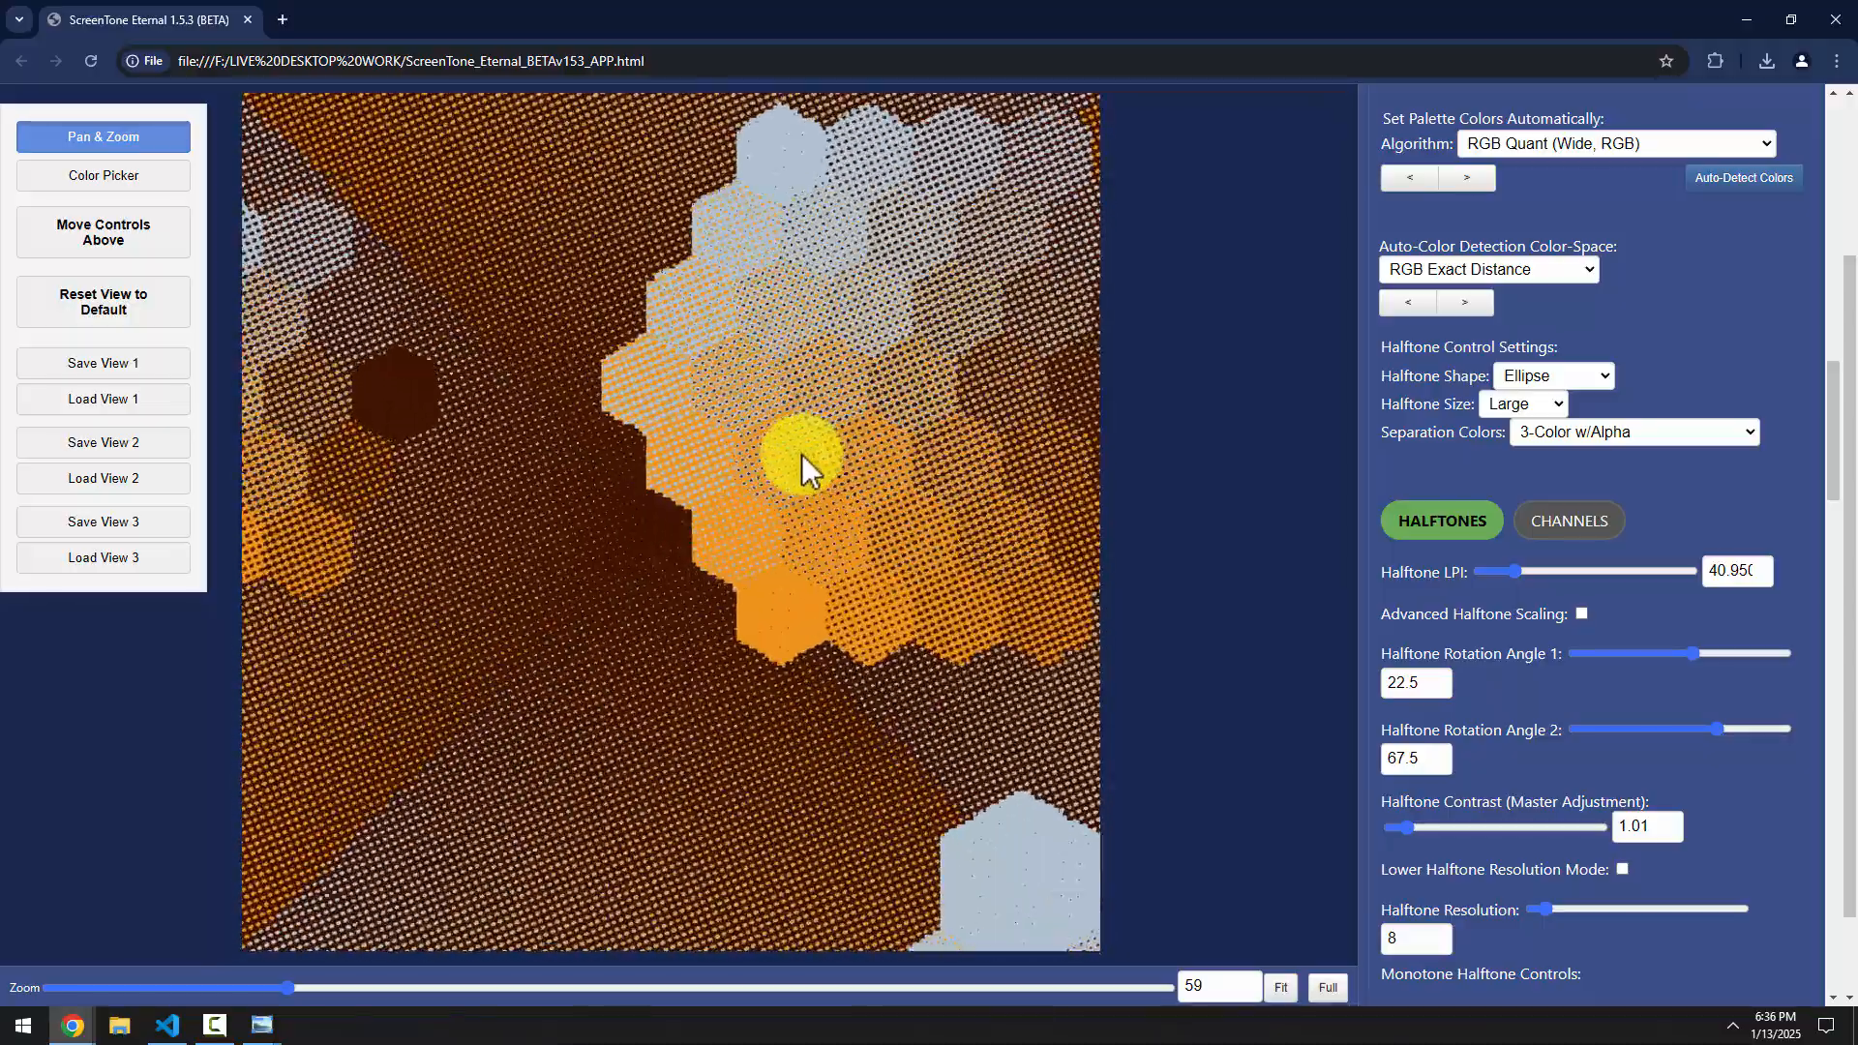
{"action": "left_click_drag", "start_coordinate": [802, 455], "coordinate": [705, 444]}
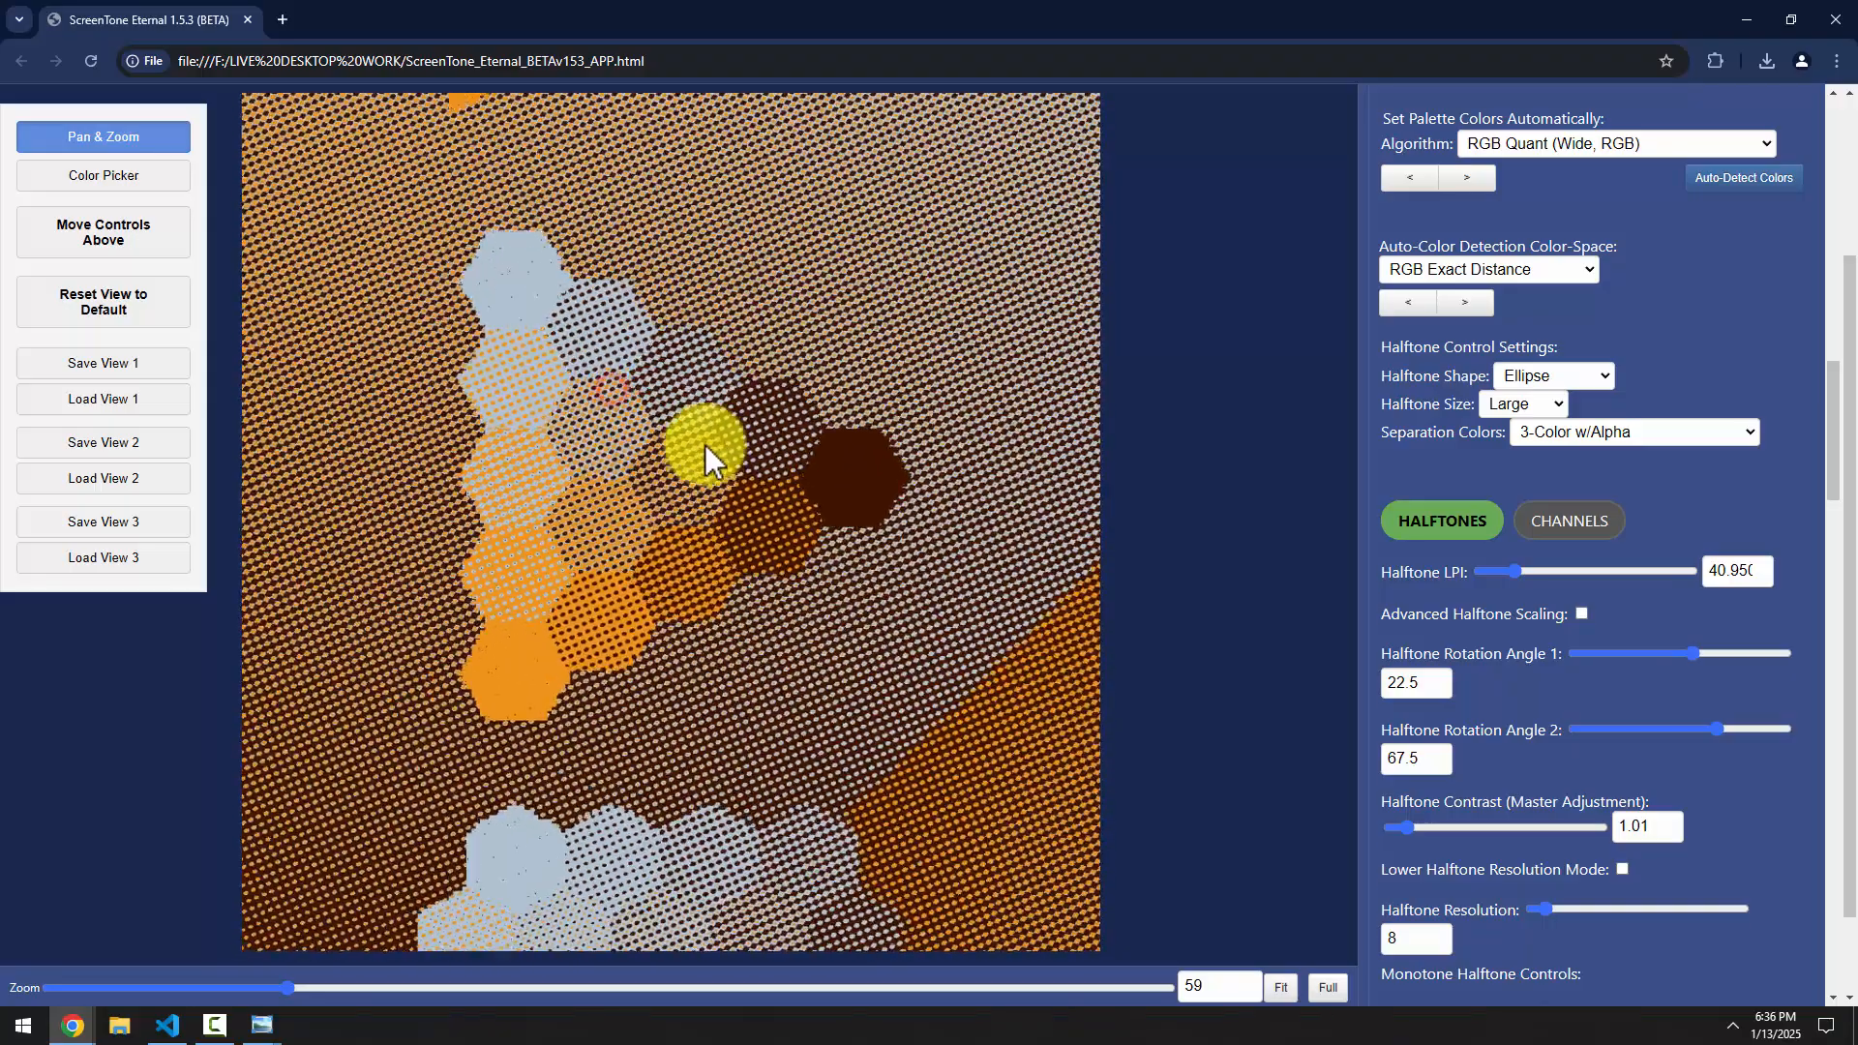
{"action": "scroll", "coordinate": [611, 485], "scroll_direction": "up", "scroll_amount": 8}
{"action": "scroll", "coordinate": [611, 485], "scroll_direction": "down", "scroll_amount": 4}
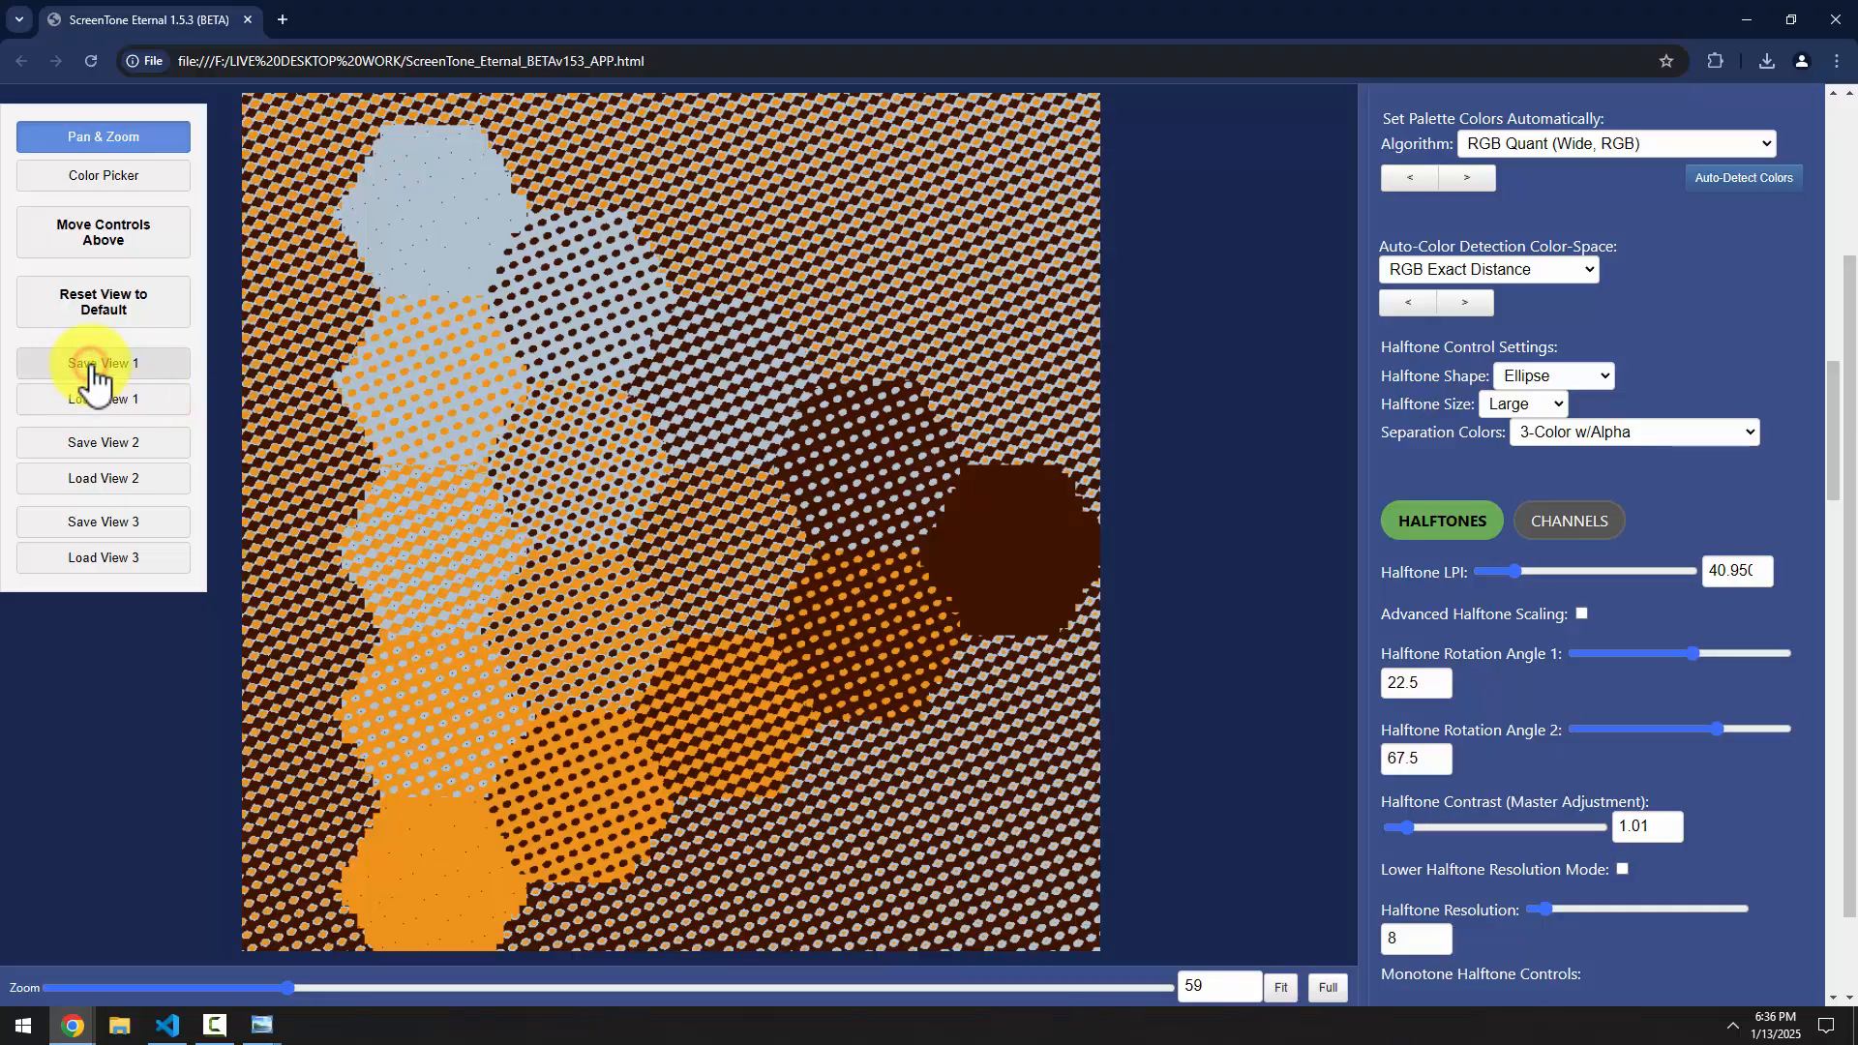
Reset the view, zoom in on the halftone dots of the large gradient triangle and save the close-up as View 3
{"action": "scroll", "coordinate": [629, 525], "scroll_direction": "down", "scroll_amount": 4}
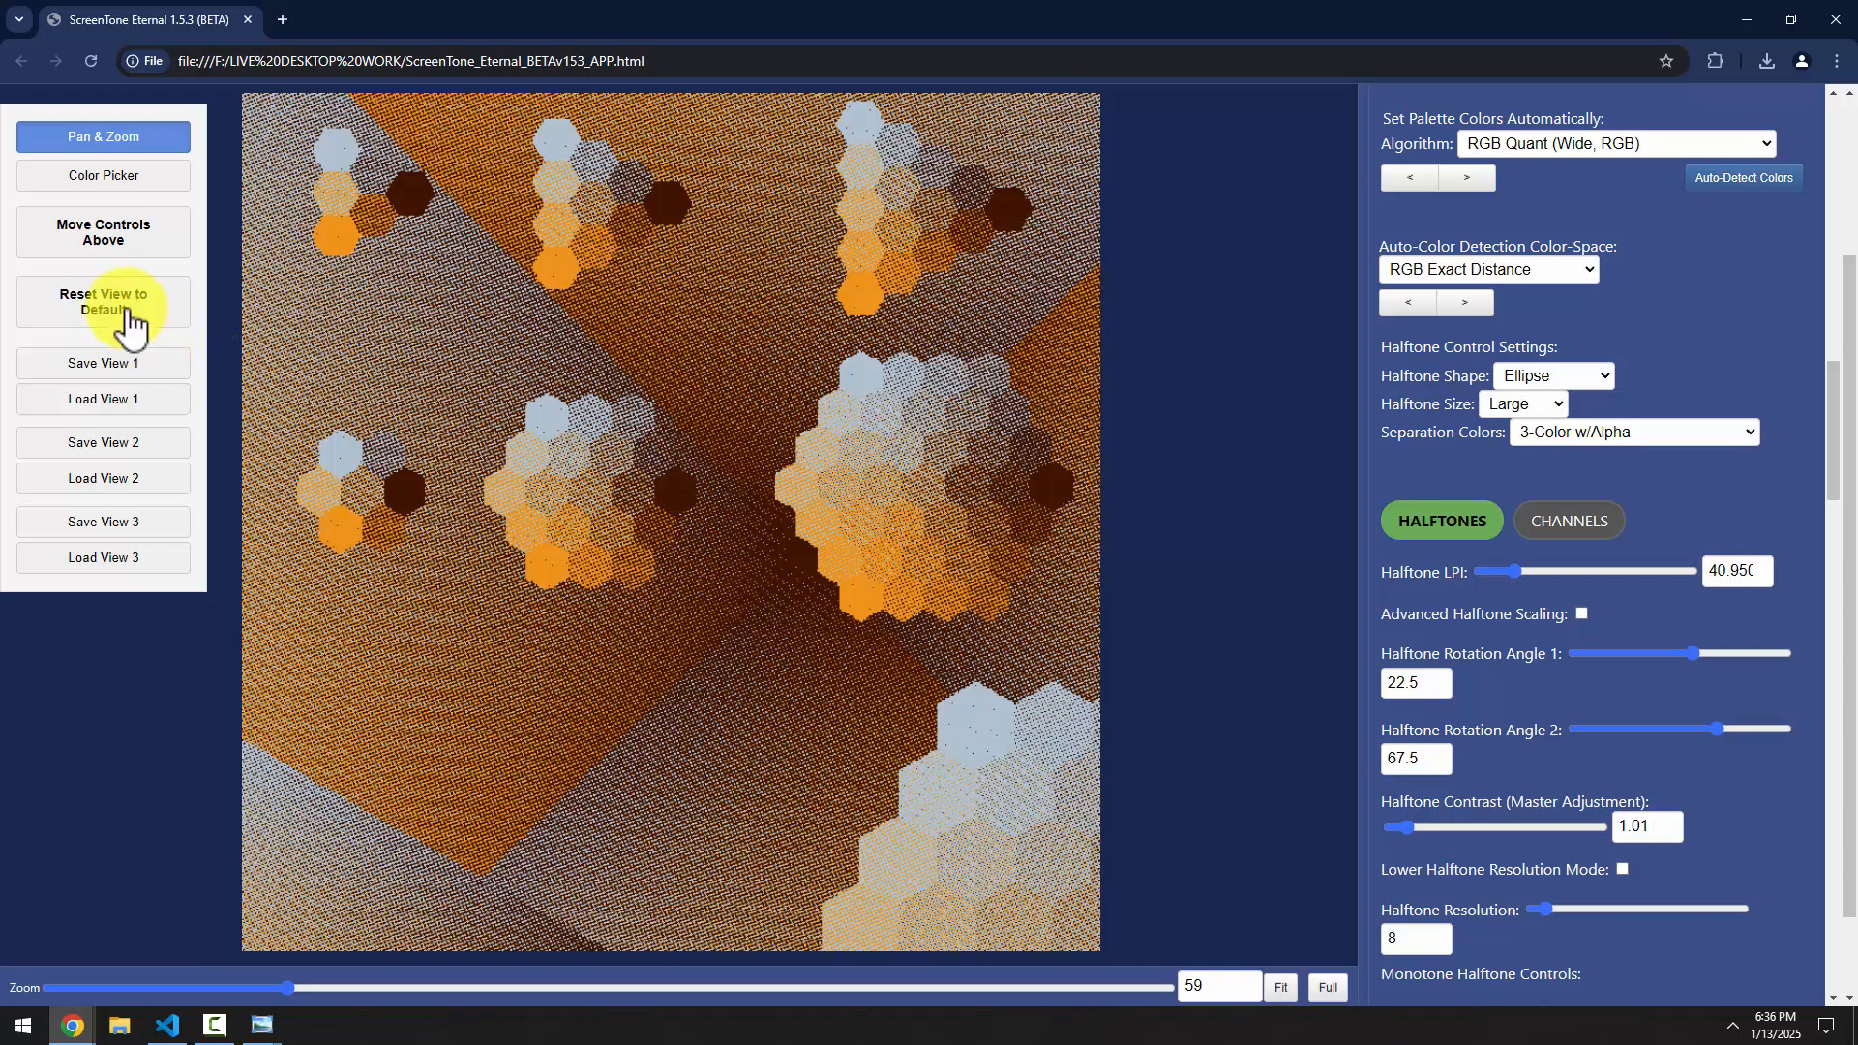
{"action": "left_click", "coordinate": [121, 308]}
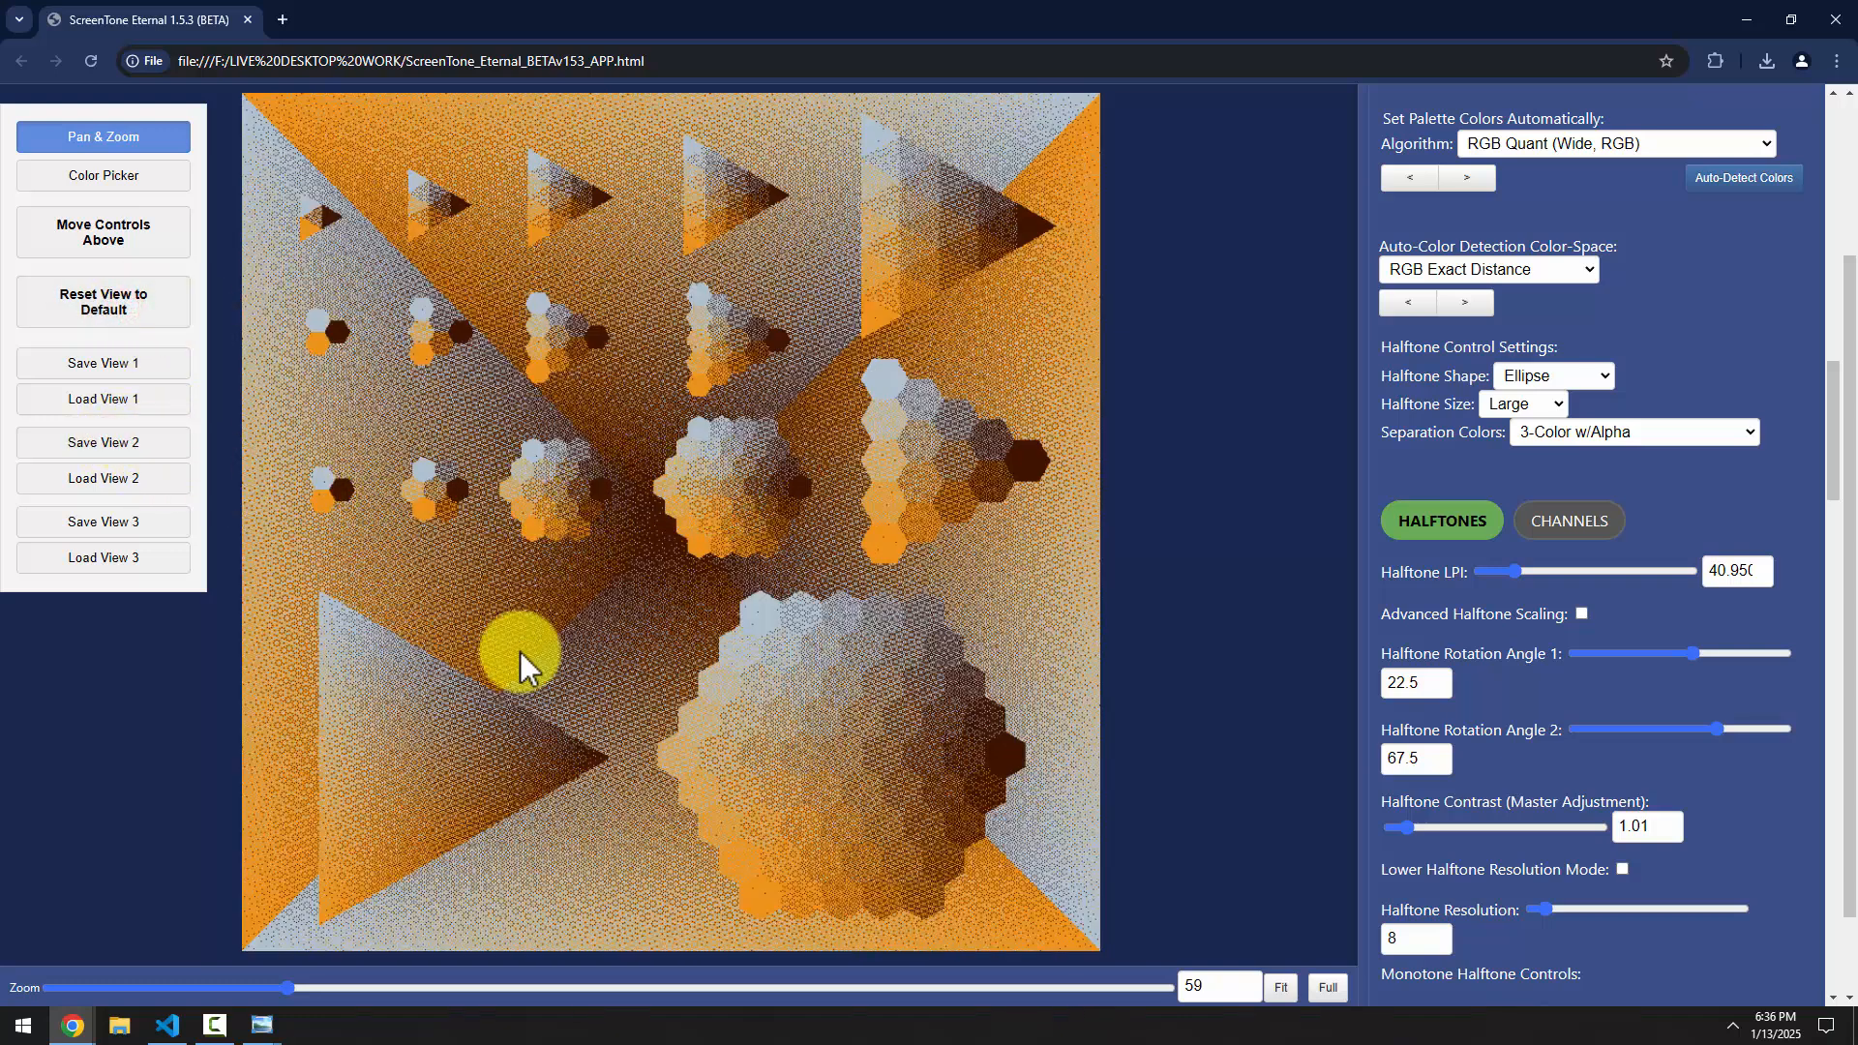
{"action": "left_click_drag", "start_coordinate": [493, 725], "coordinate": [584, 665]}
{"action": "scroll", "coordinate": [555, 674], "scroll_direction": "up", "scroll_amount": 8}
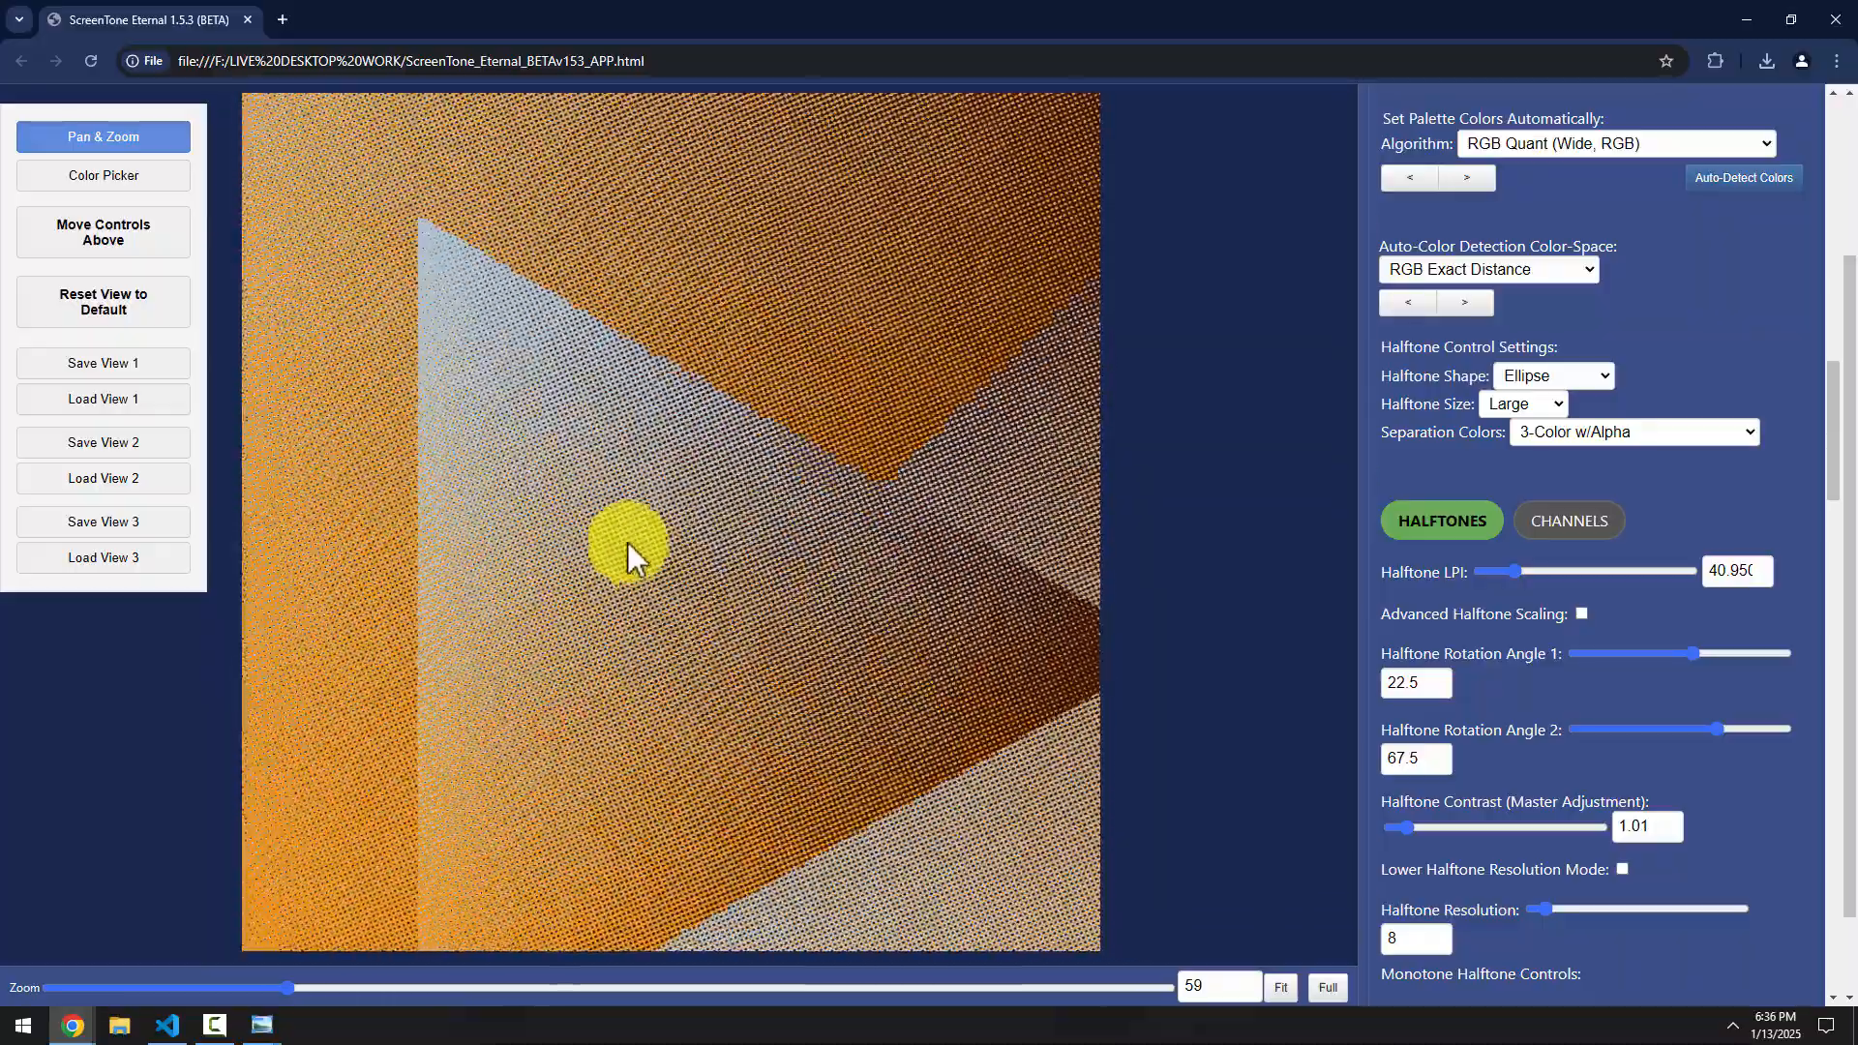
{"action": "left_click_drag", "start_coordinate": [627, 542], "coordinate": [543, 456]}
{"action": "scroll", "coordinate": [552, 468], "scroll_direction": "up", "scroll_amount": 8}
{"action": "scroll", "coordinate": [552, 468], "scroll_direction": "up", "scroll_amount": 10}
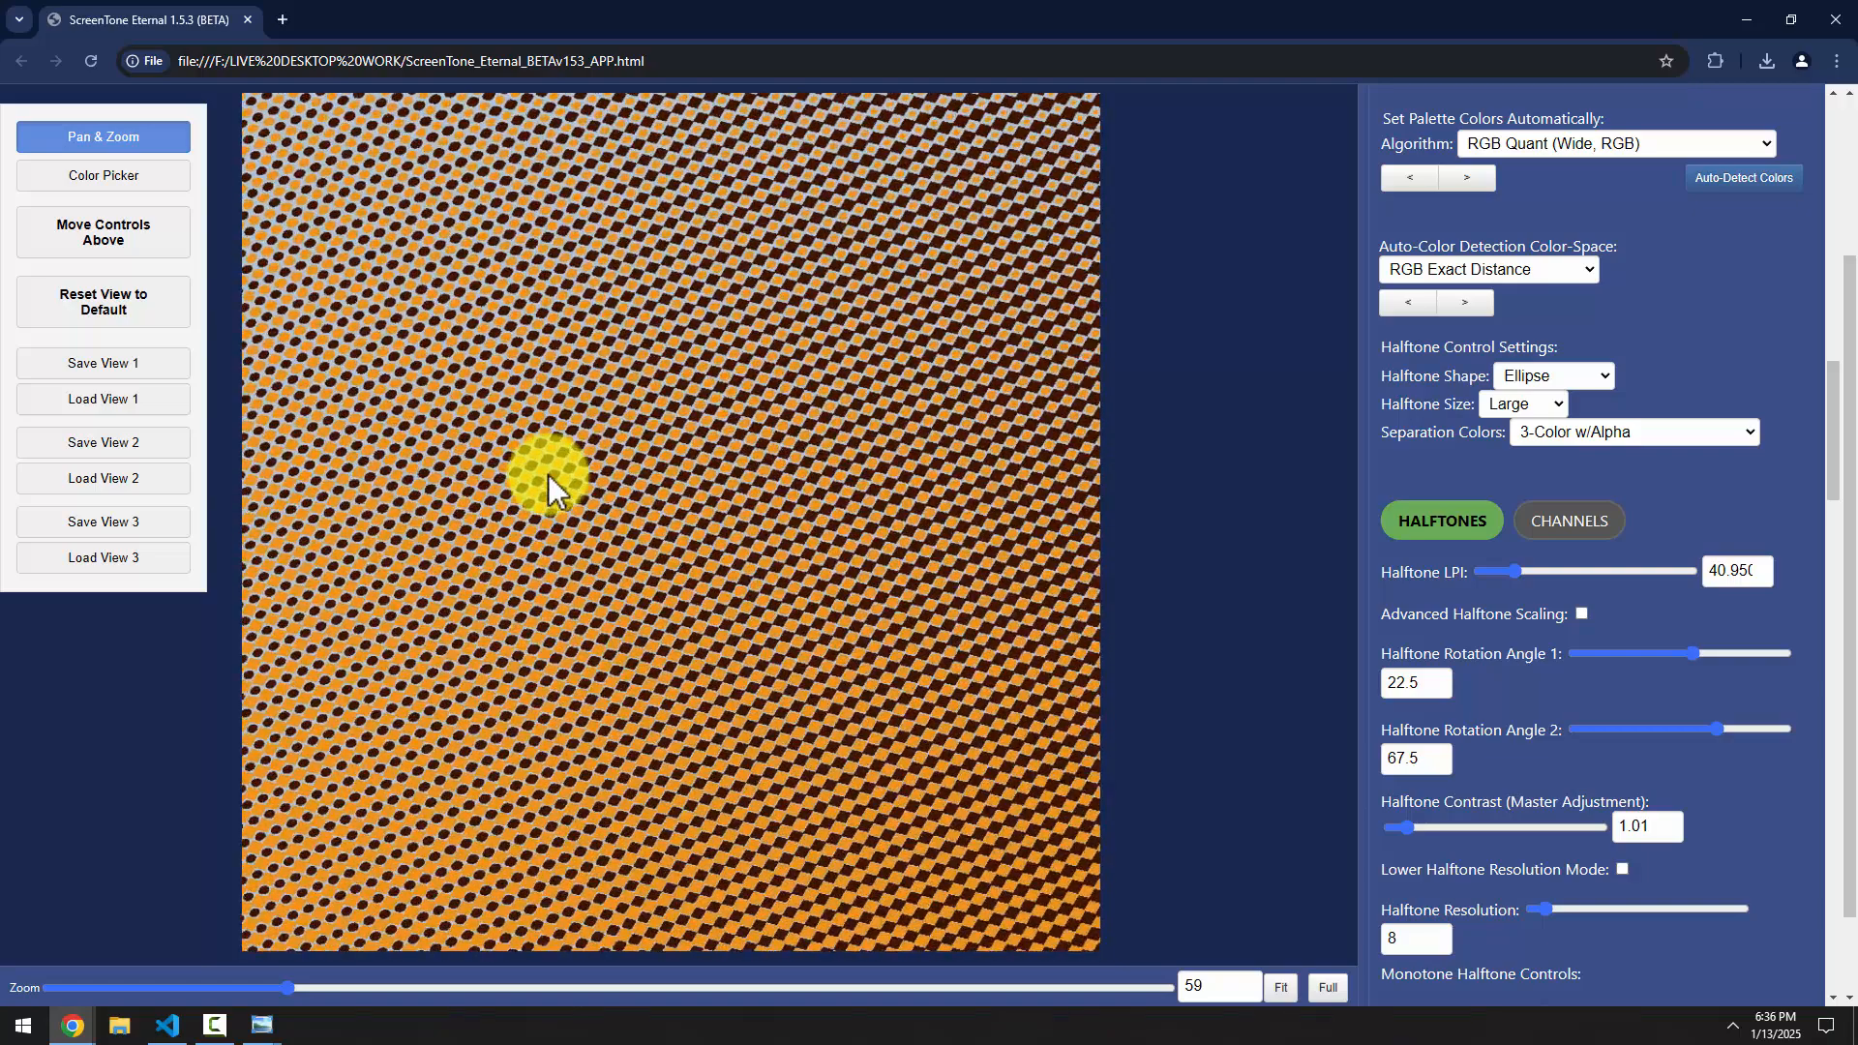
{"action": "scroll", "coordinate": [581, 515], "scroll_direction": "up", "scroll_amount": 6}
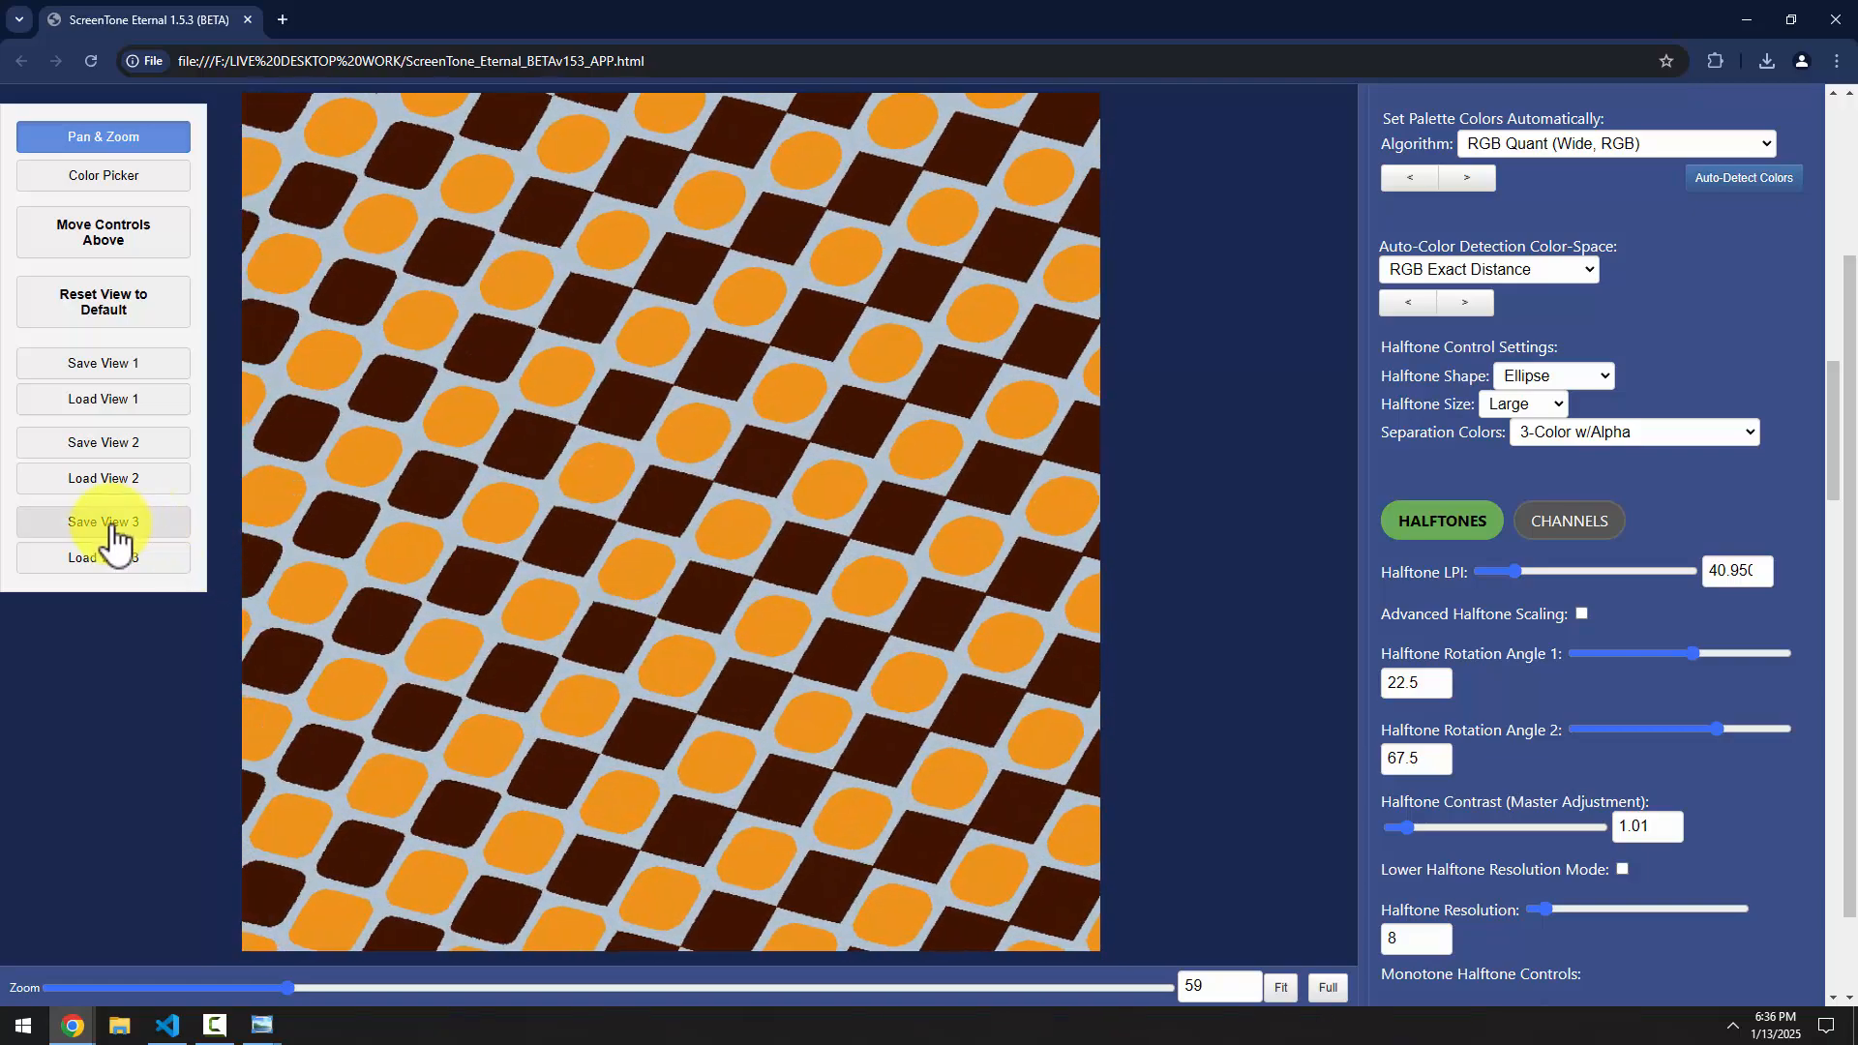
Recall saved views 1, 2 and 3 in turn, and return the preview to the default view
{"action": "left_click", "coordinate": [81, 397]}
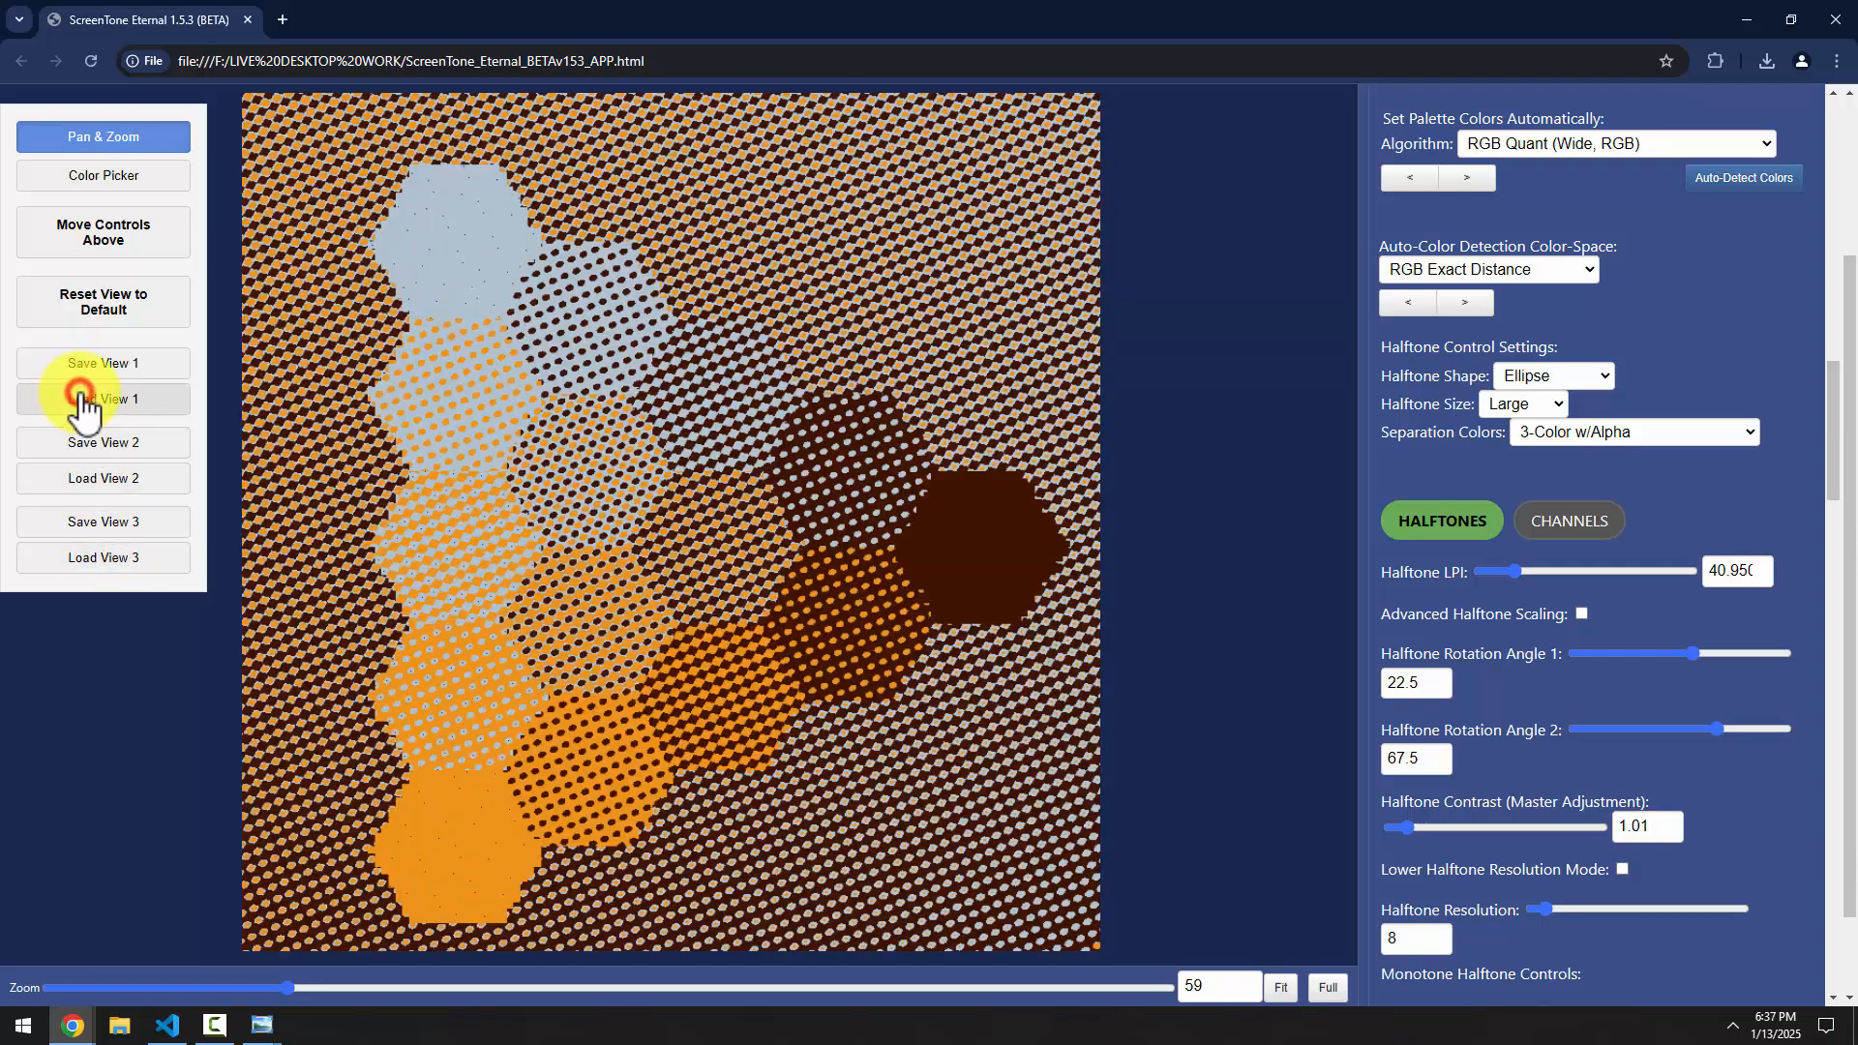
{"action": "left_click", "coordinate": [92, 480]}
{"action": "left_click", "coordinate": [92, 558]}
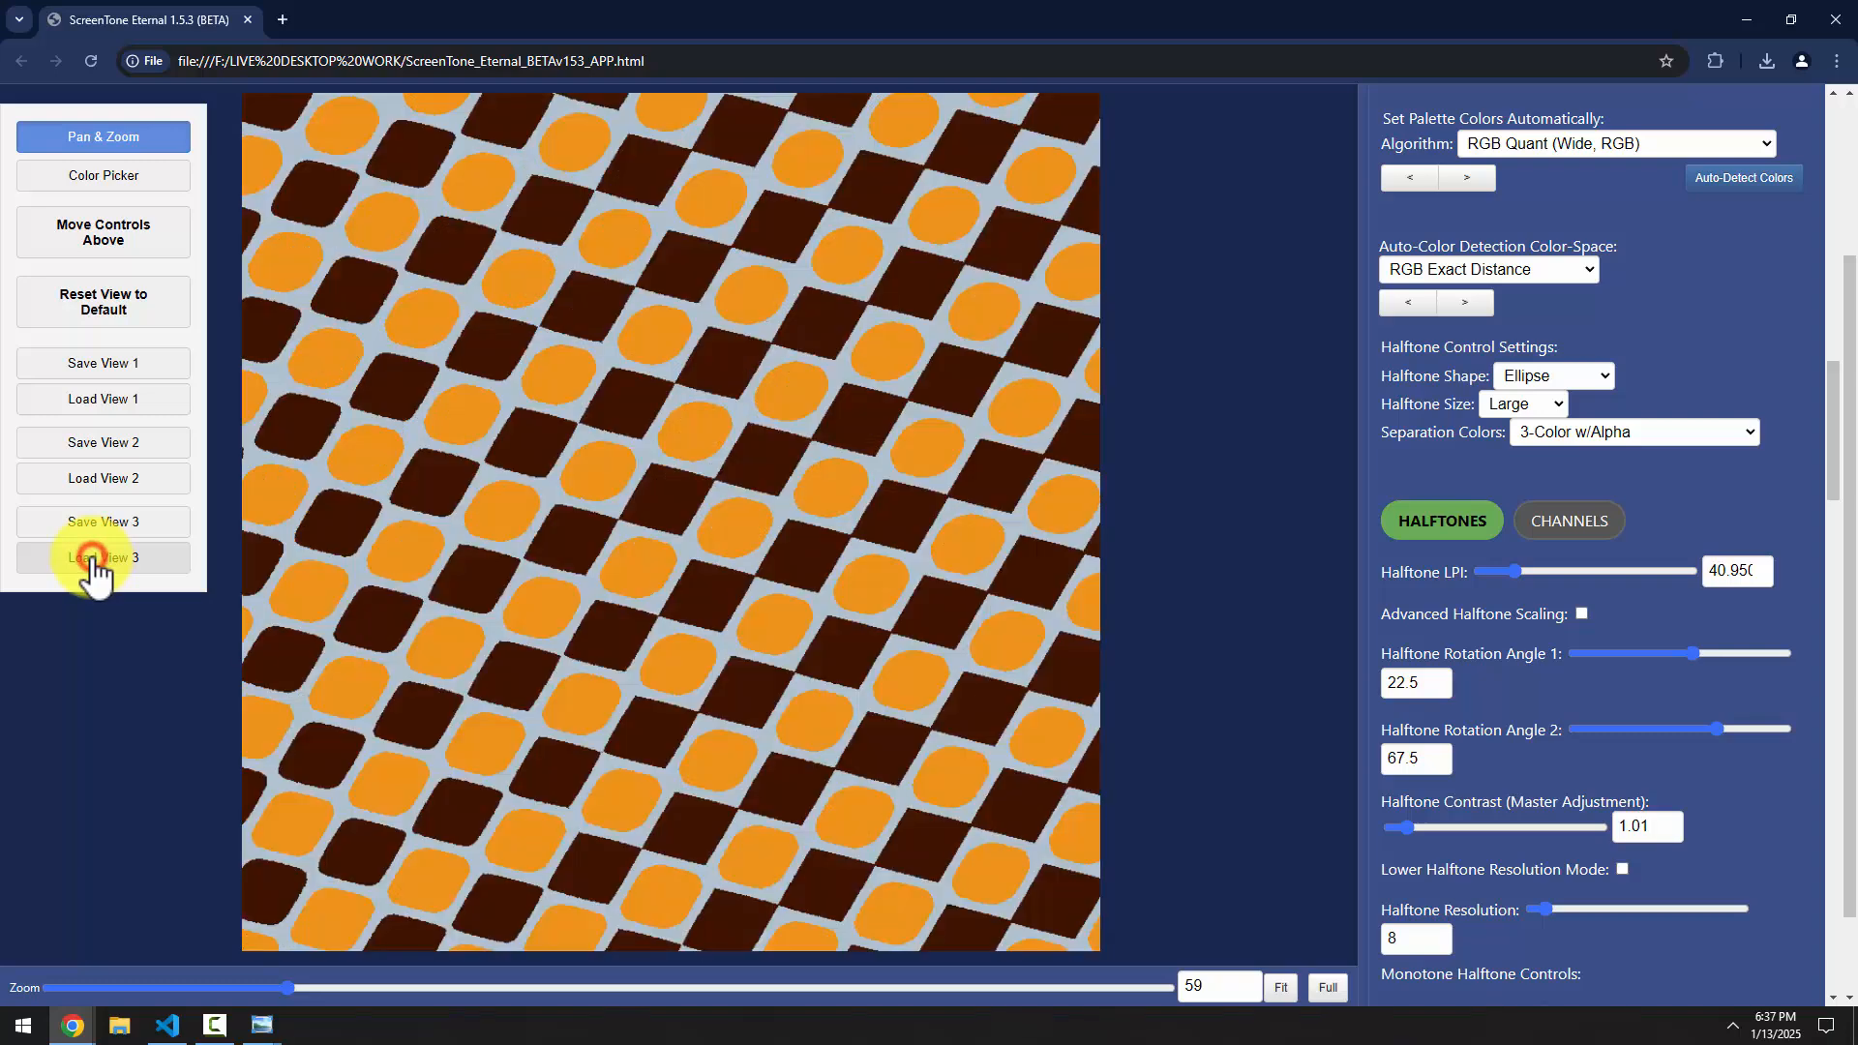
{"action": "left_click", "coordinate": [94, 302]}
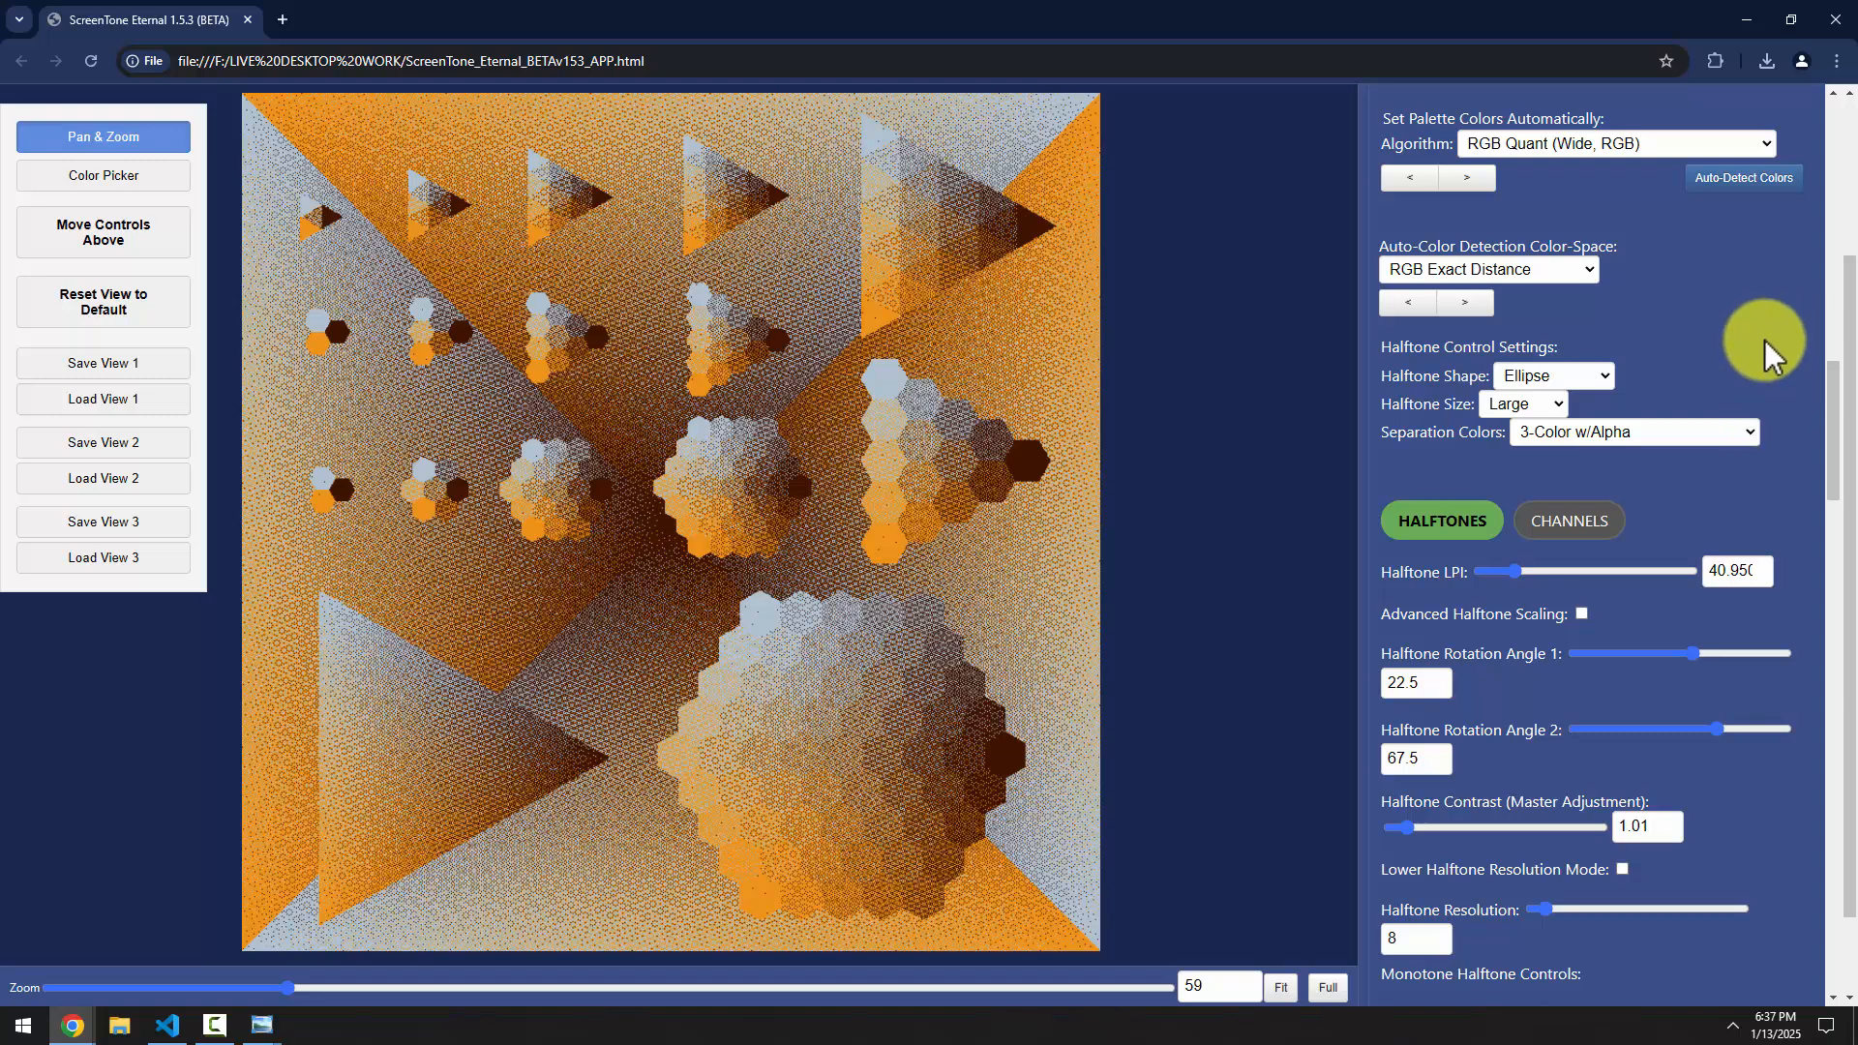
Compare the preview with image smoothing disabled and enabled, leaving Preview Image-Smoothing on
{"action": "scroll", "coordinate": [1609, 676], "scroll_direction": "up", "scroll_amount": 6}
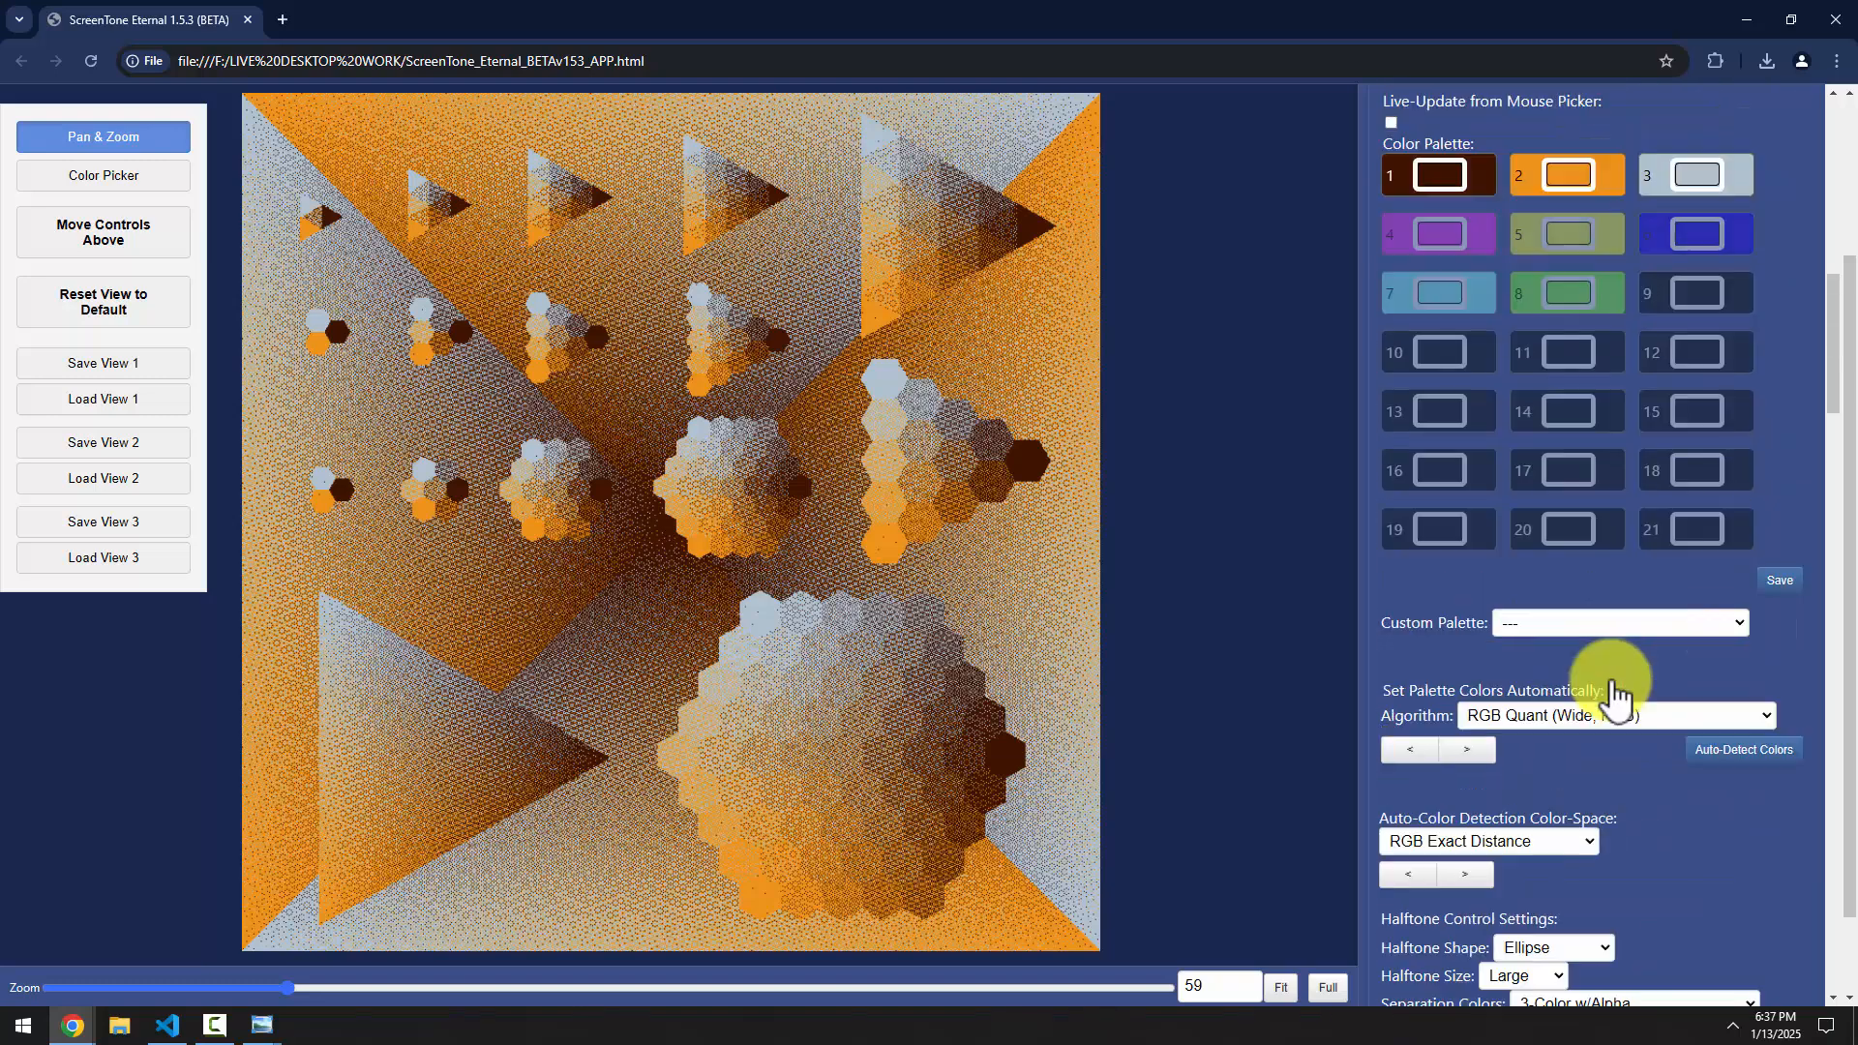
{"action": "scroll", "coordinate": [1451, 620], "scroll_direction": "up", "scroll_amount": 8}
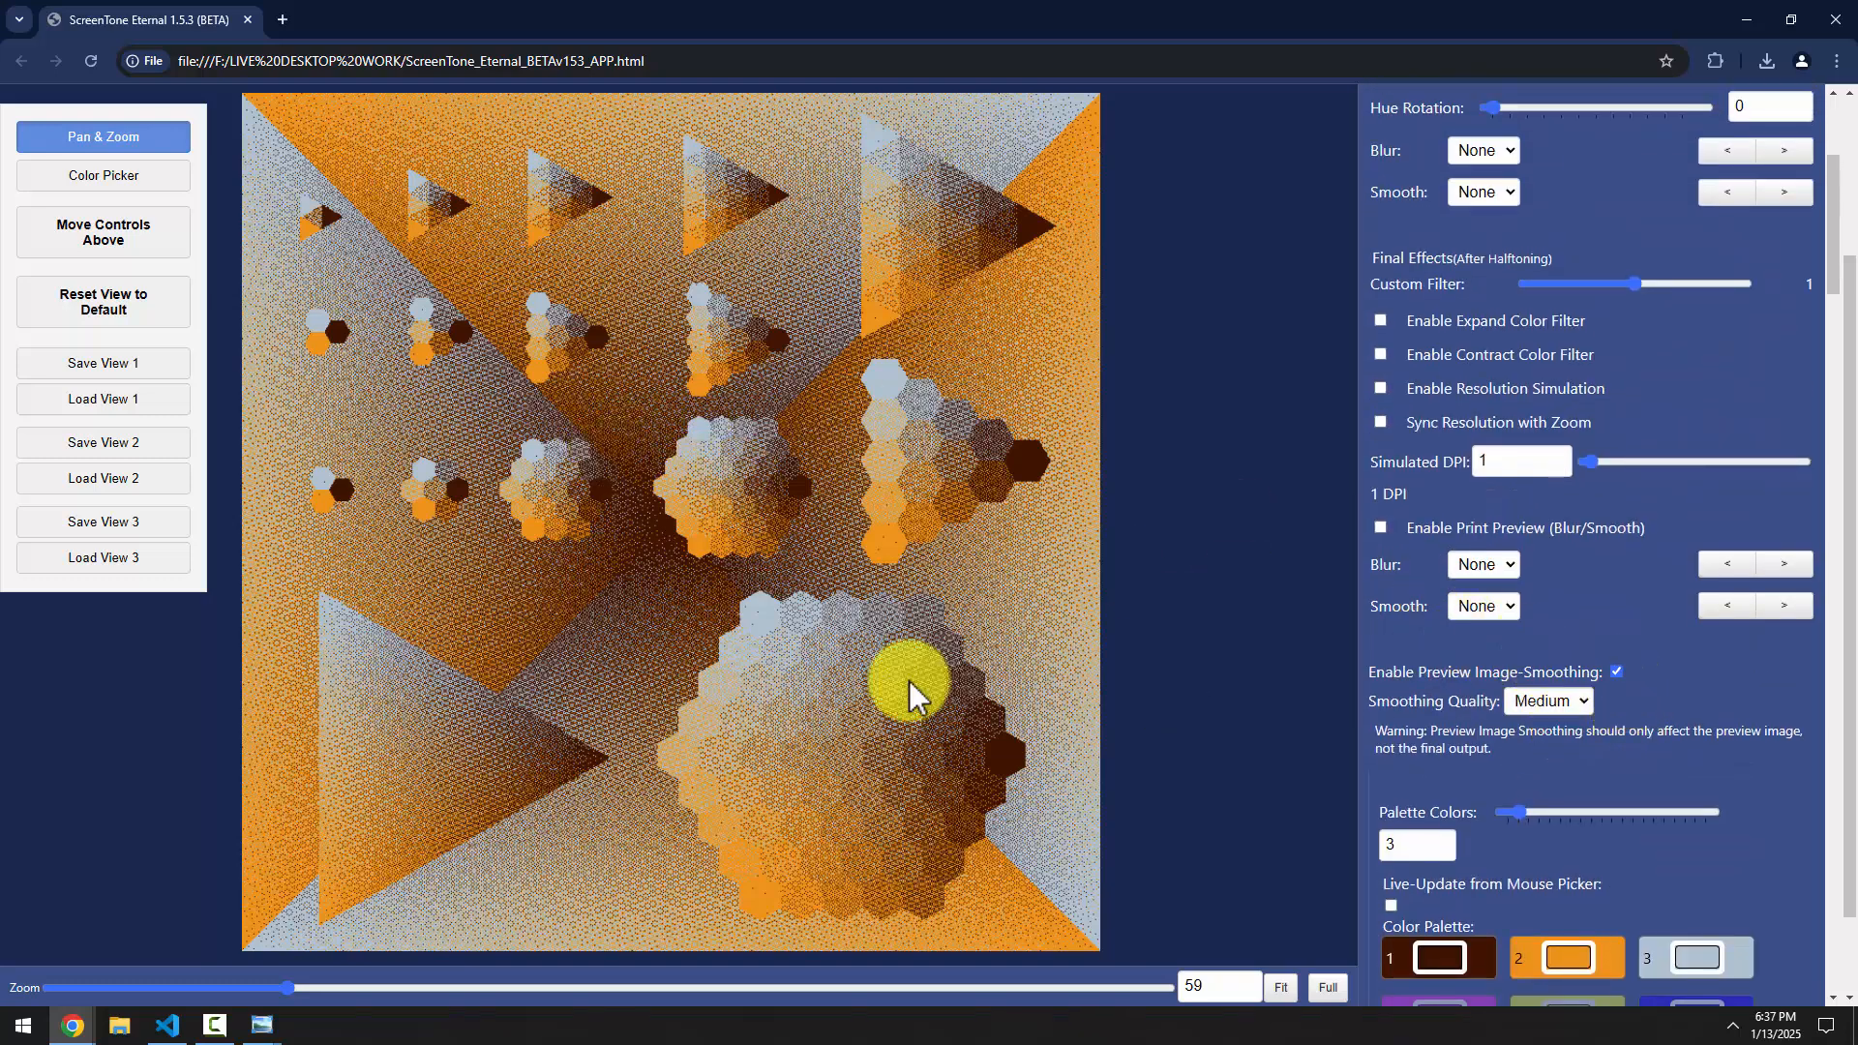
{"action": "left_click", "coordinate": [1616, 671]}
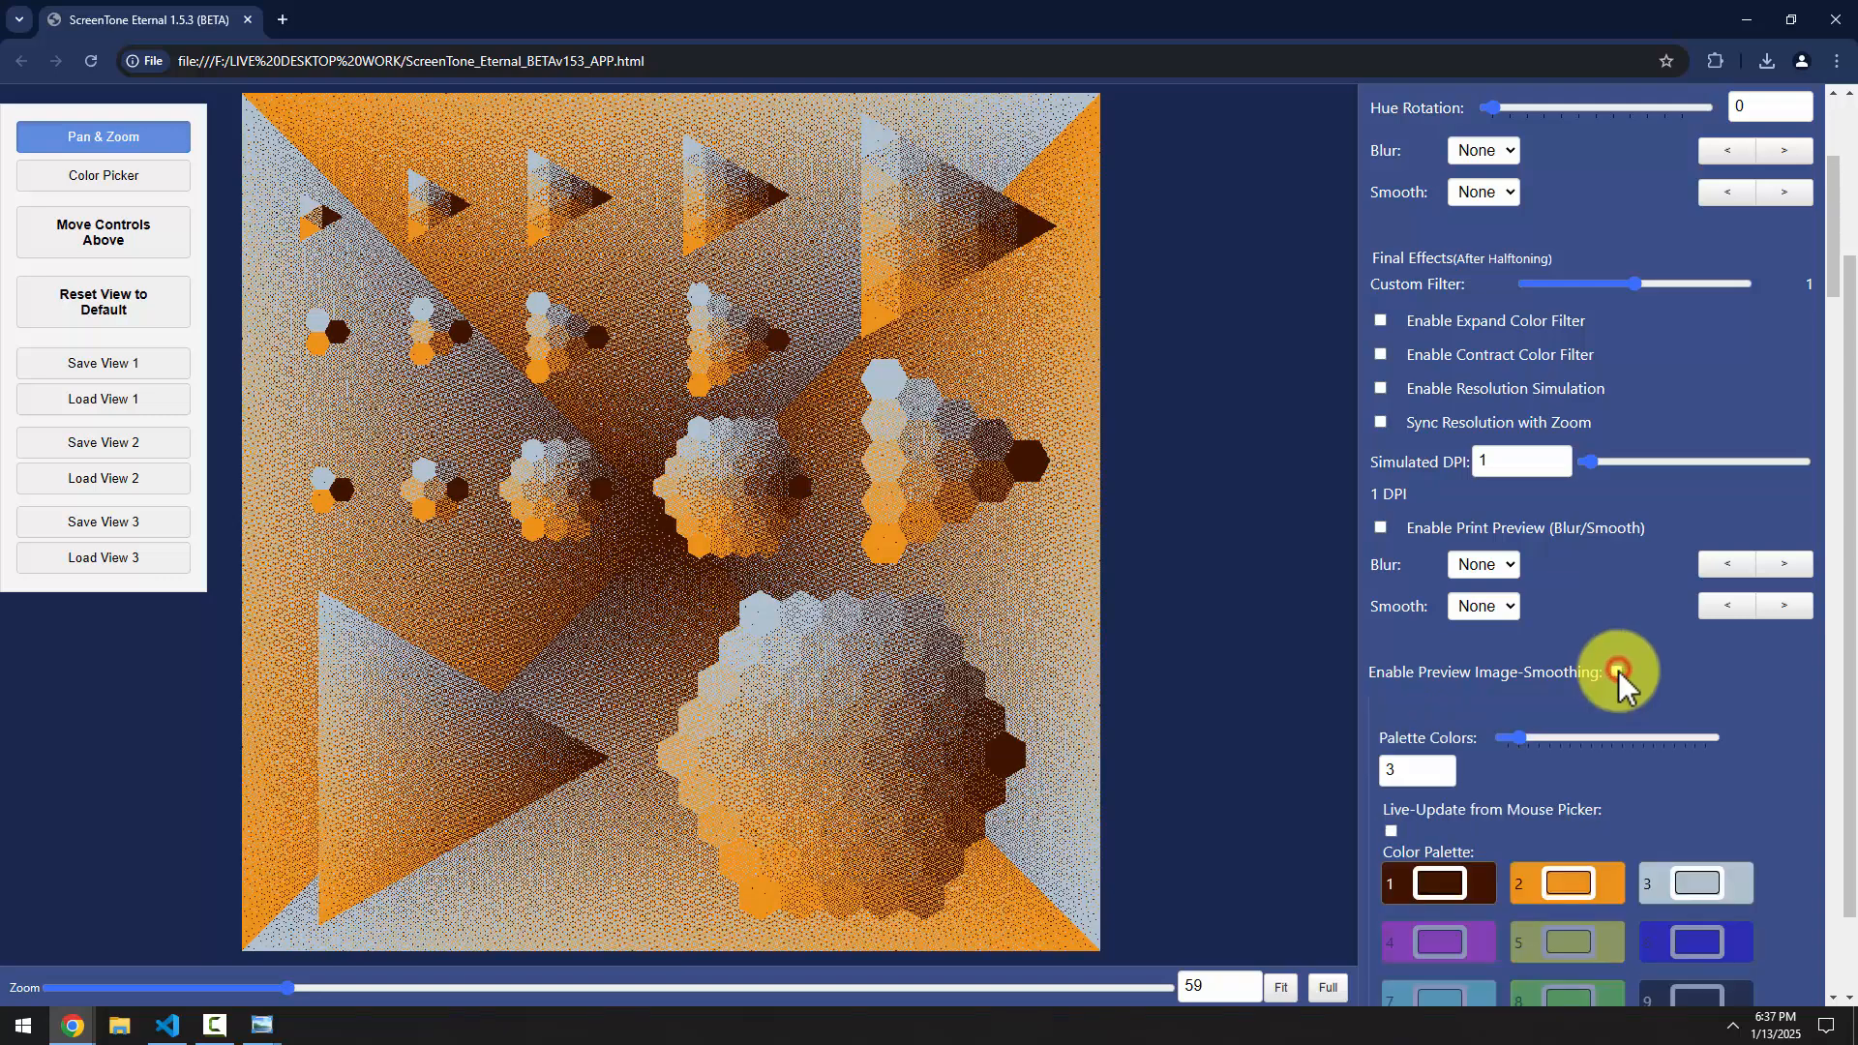
{"action": "left_click", "coordinate": [1616, 672]}
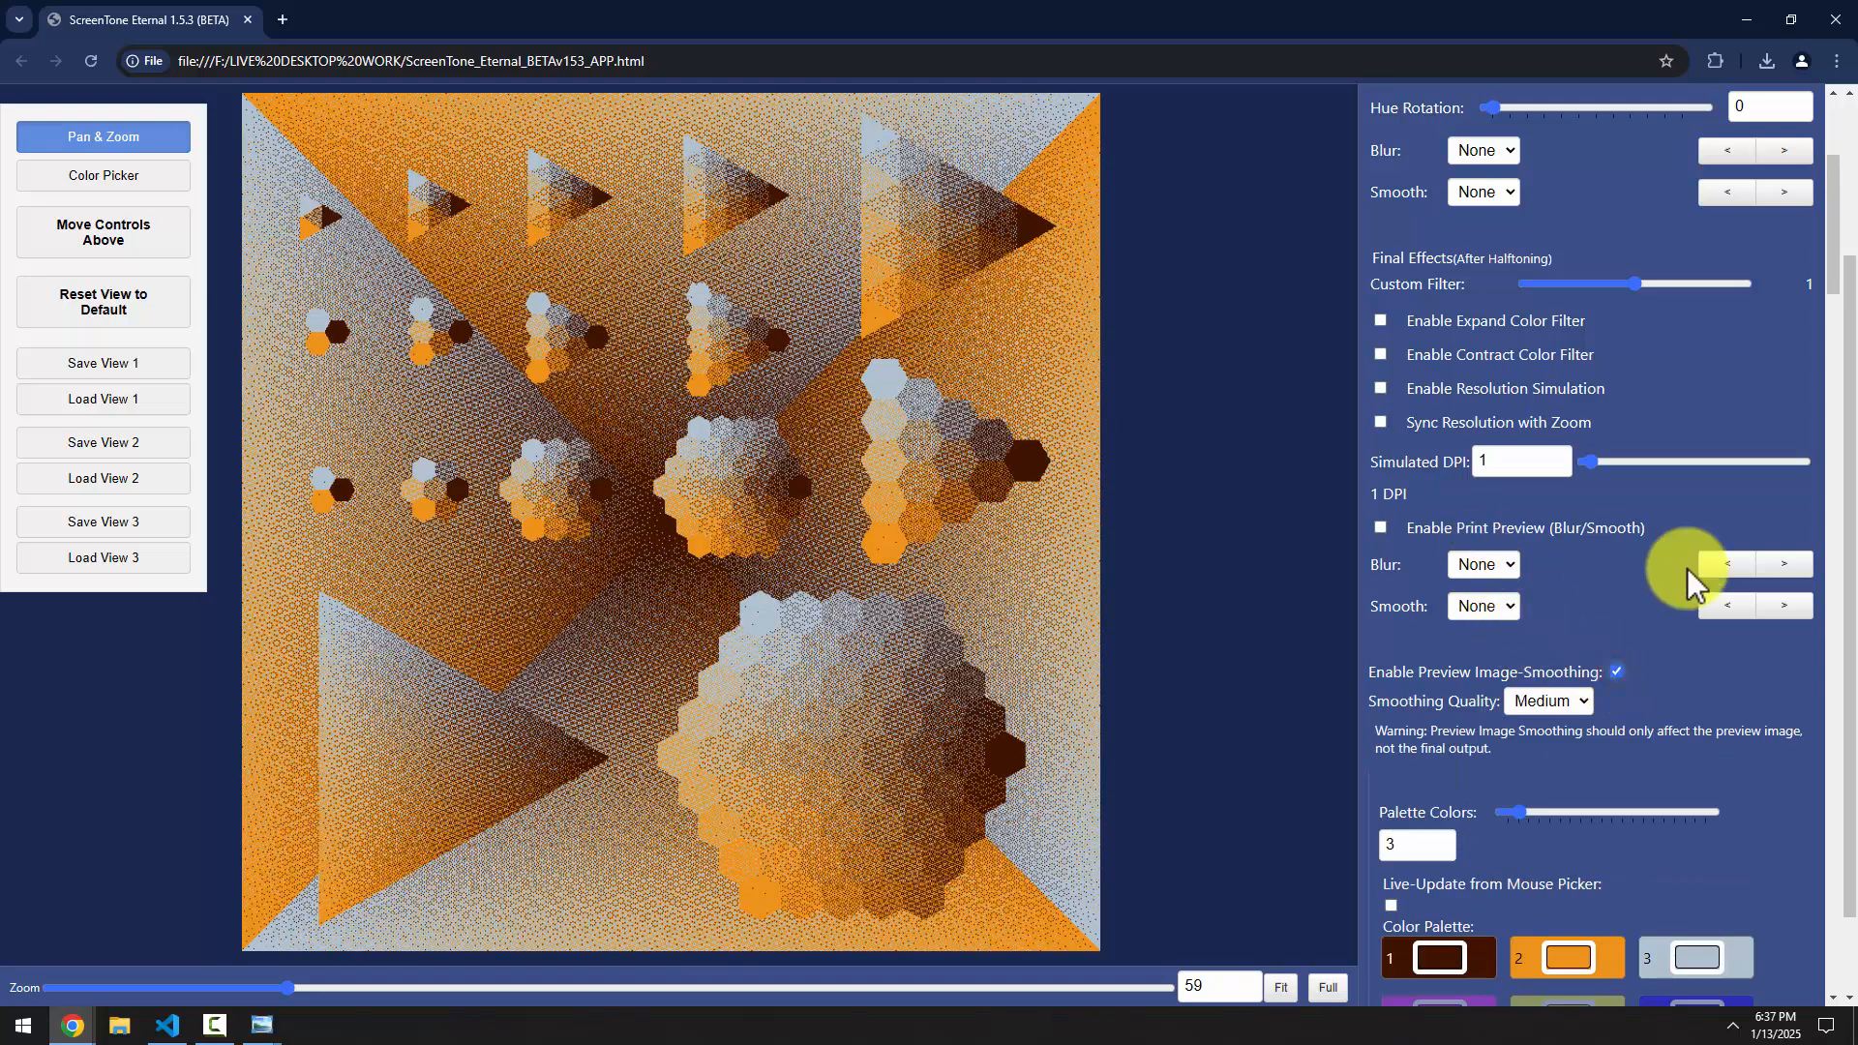
Try an after-halftoning blur of 2 on the preview, and lower it to 1
{"action": "left_click", "coordinate": [1783, 564]}
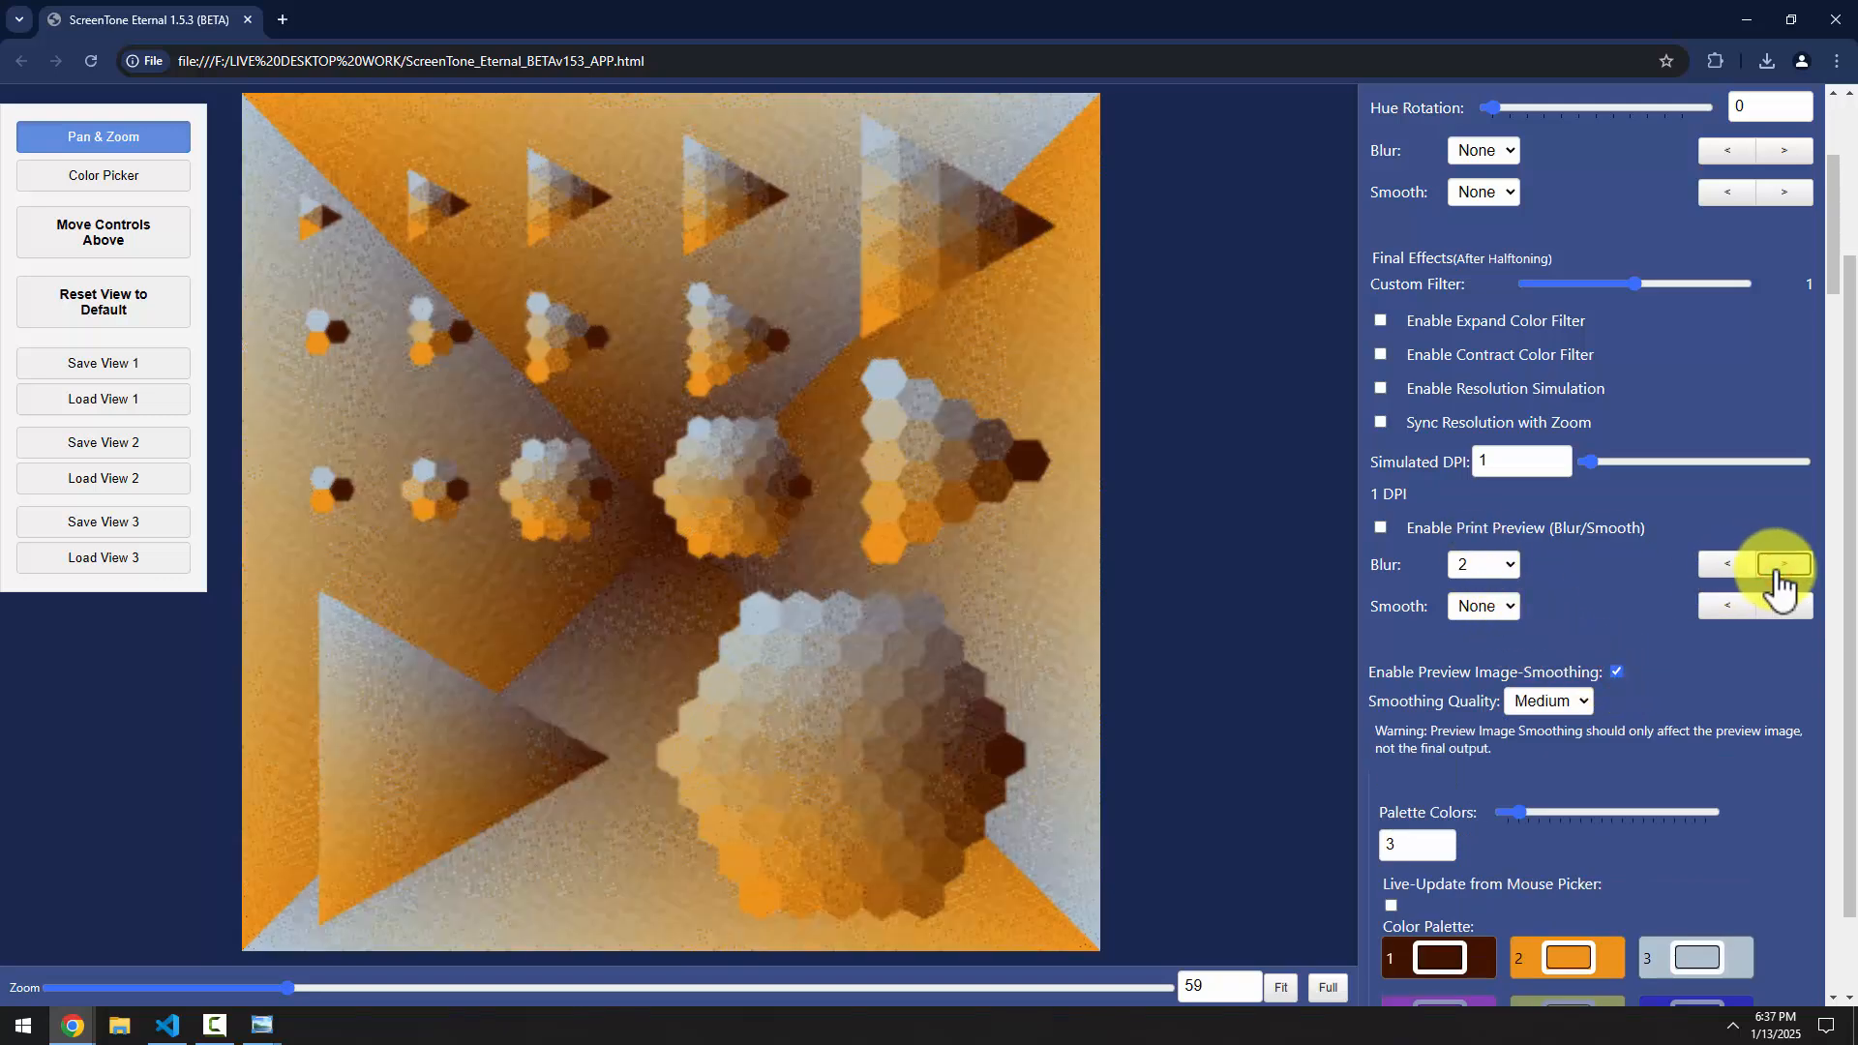
{"action": "scroll", "coordinate": [1651, 445], "scroll_direction": "up", "scroll_amount": 6}
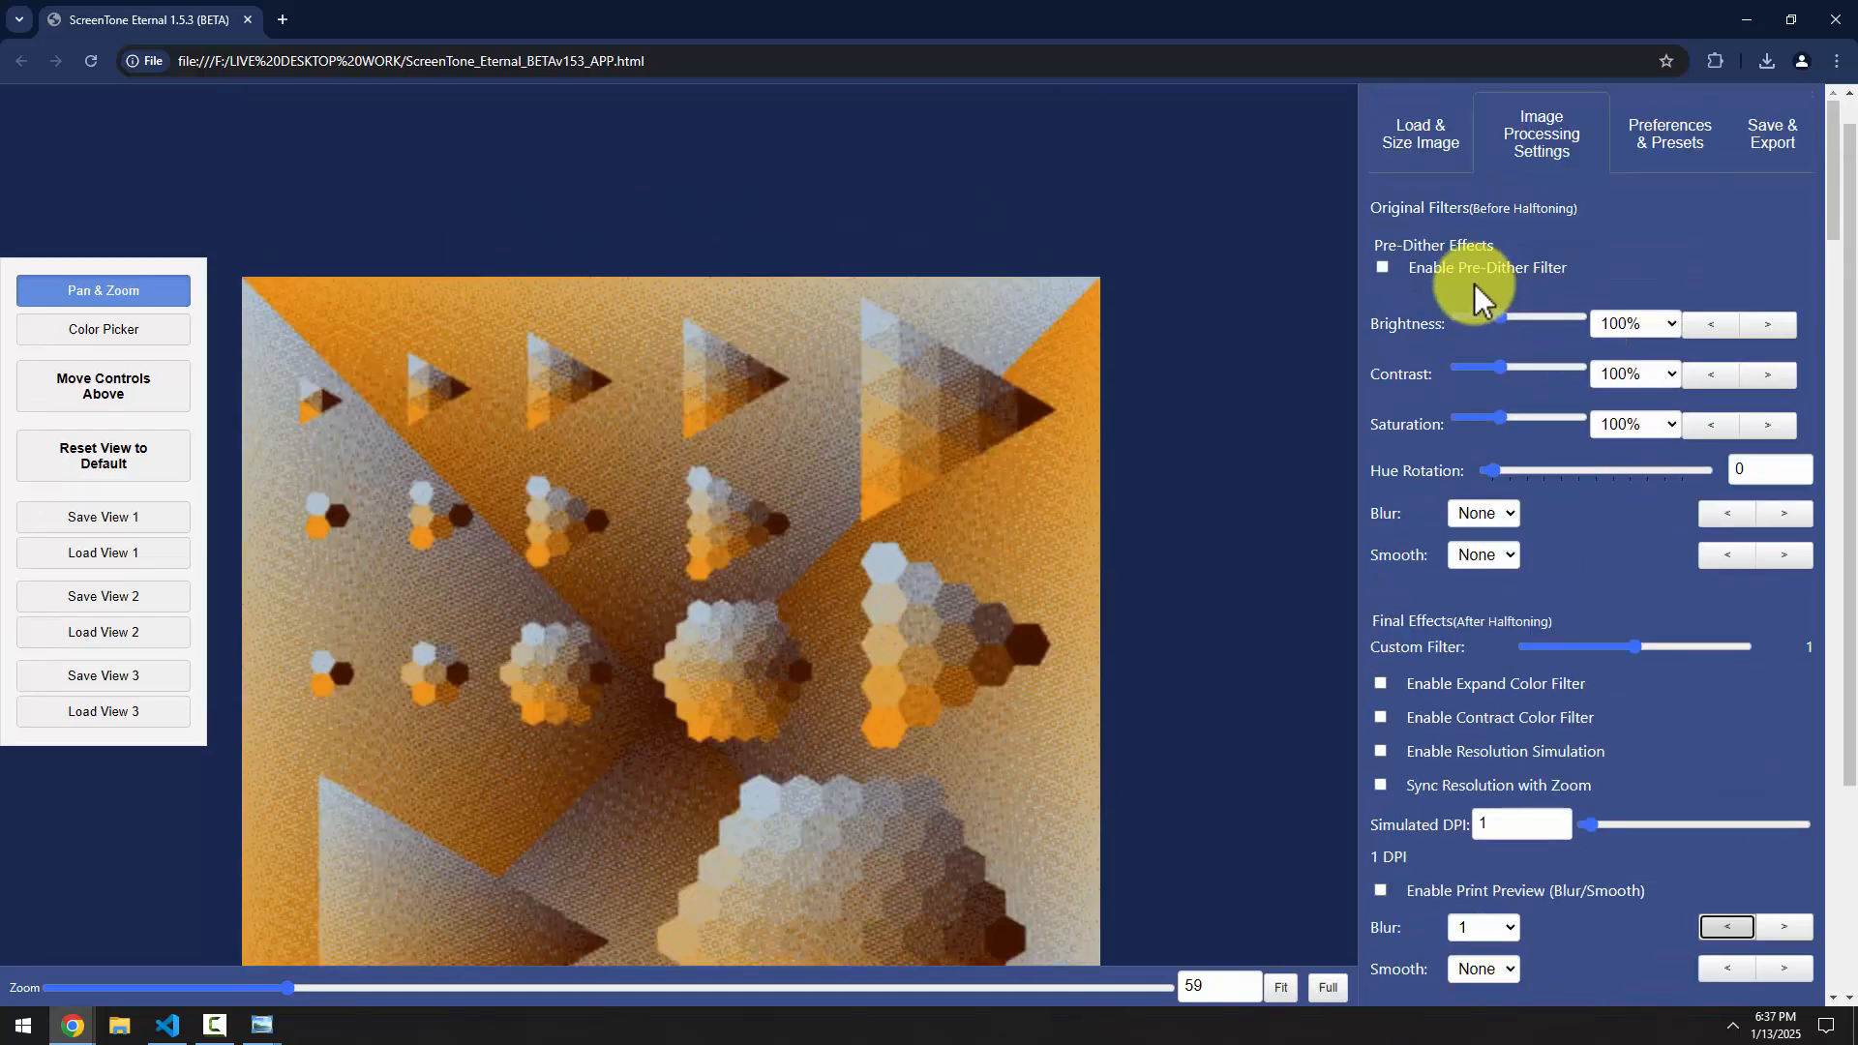
{"action": "left_click_drag", "start_coordinate": [1847, 208], "coordinate": [1837, 350]}
Show the original image beside the blurred halftone preview at a zoom of 36 and compare the two
{"action": "left_click", "coordinate": [1419, 134]}
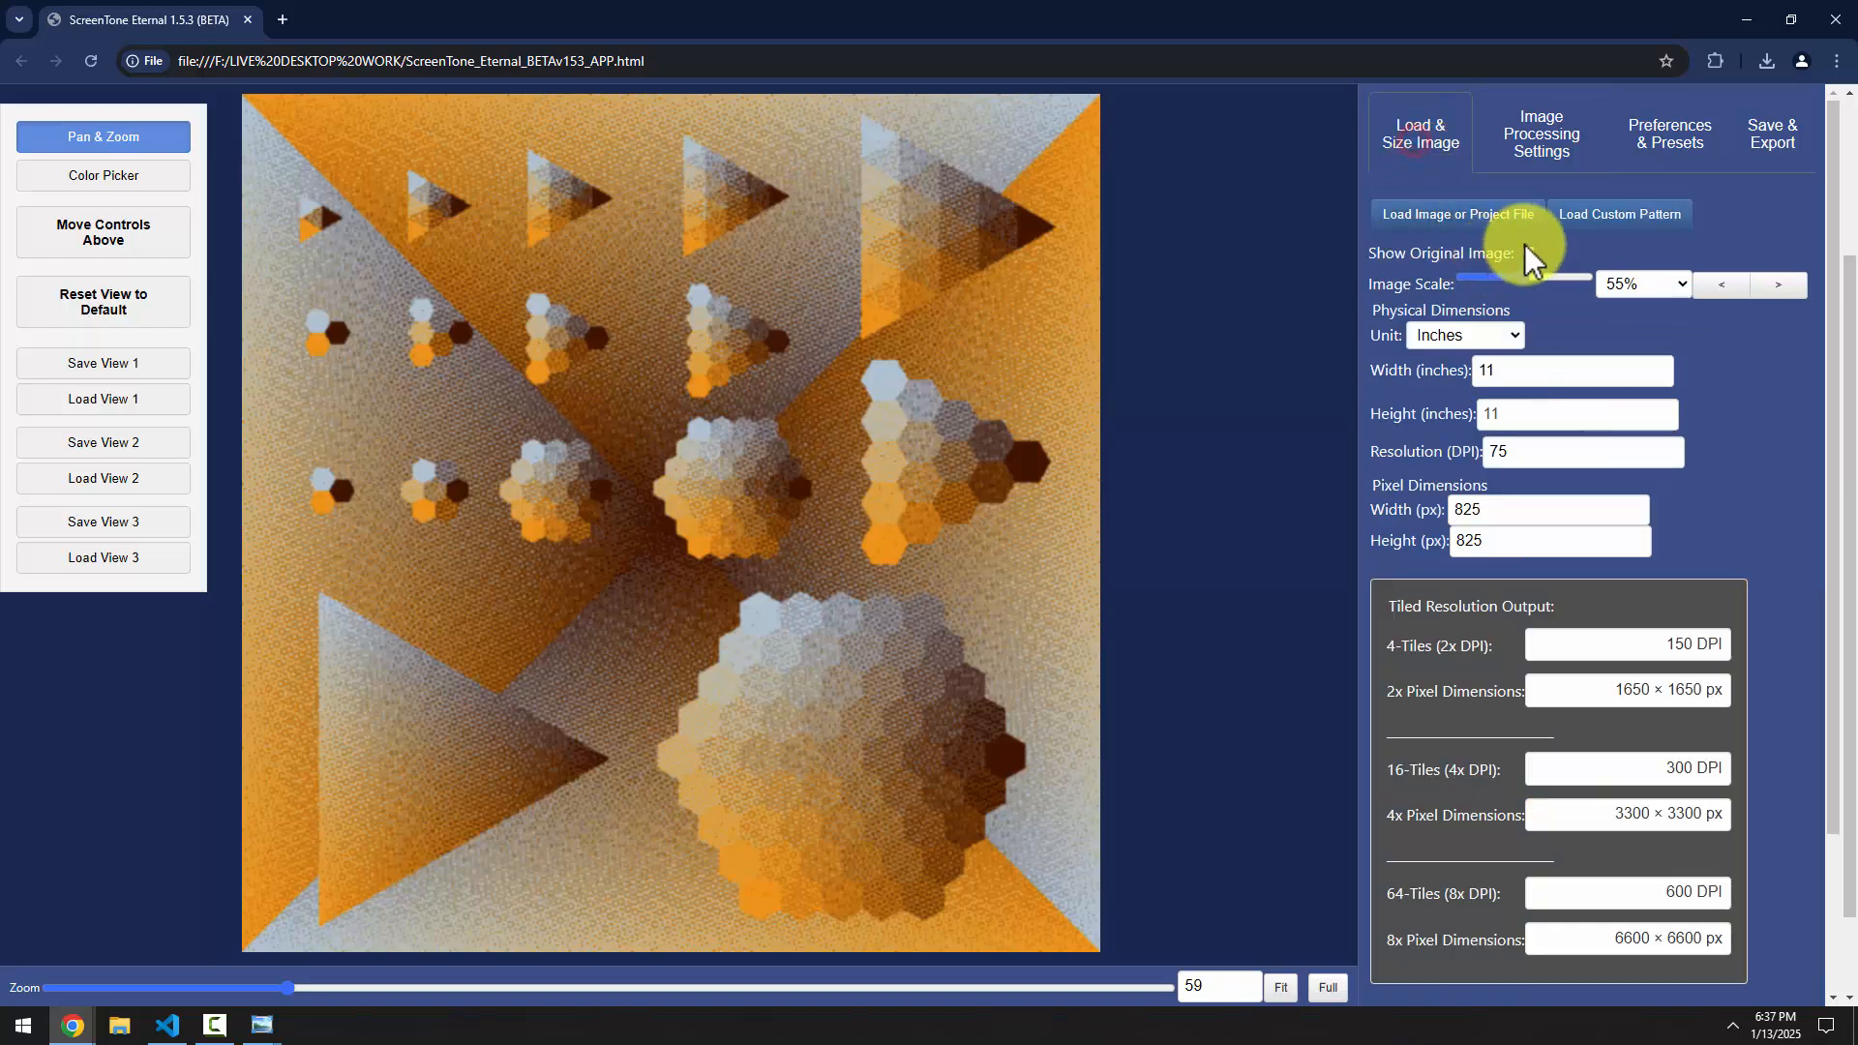
{"action": "left_click", "coordinate": [1528, 253]}
{"action": "left_click_drag", "start_coordinate": [290, 970], "coordinate": [188, 969]}
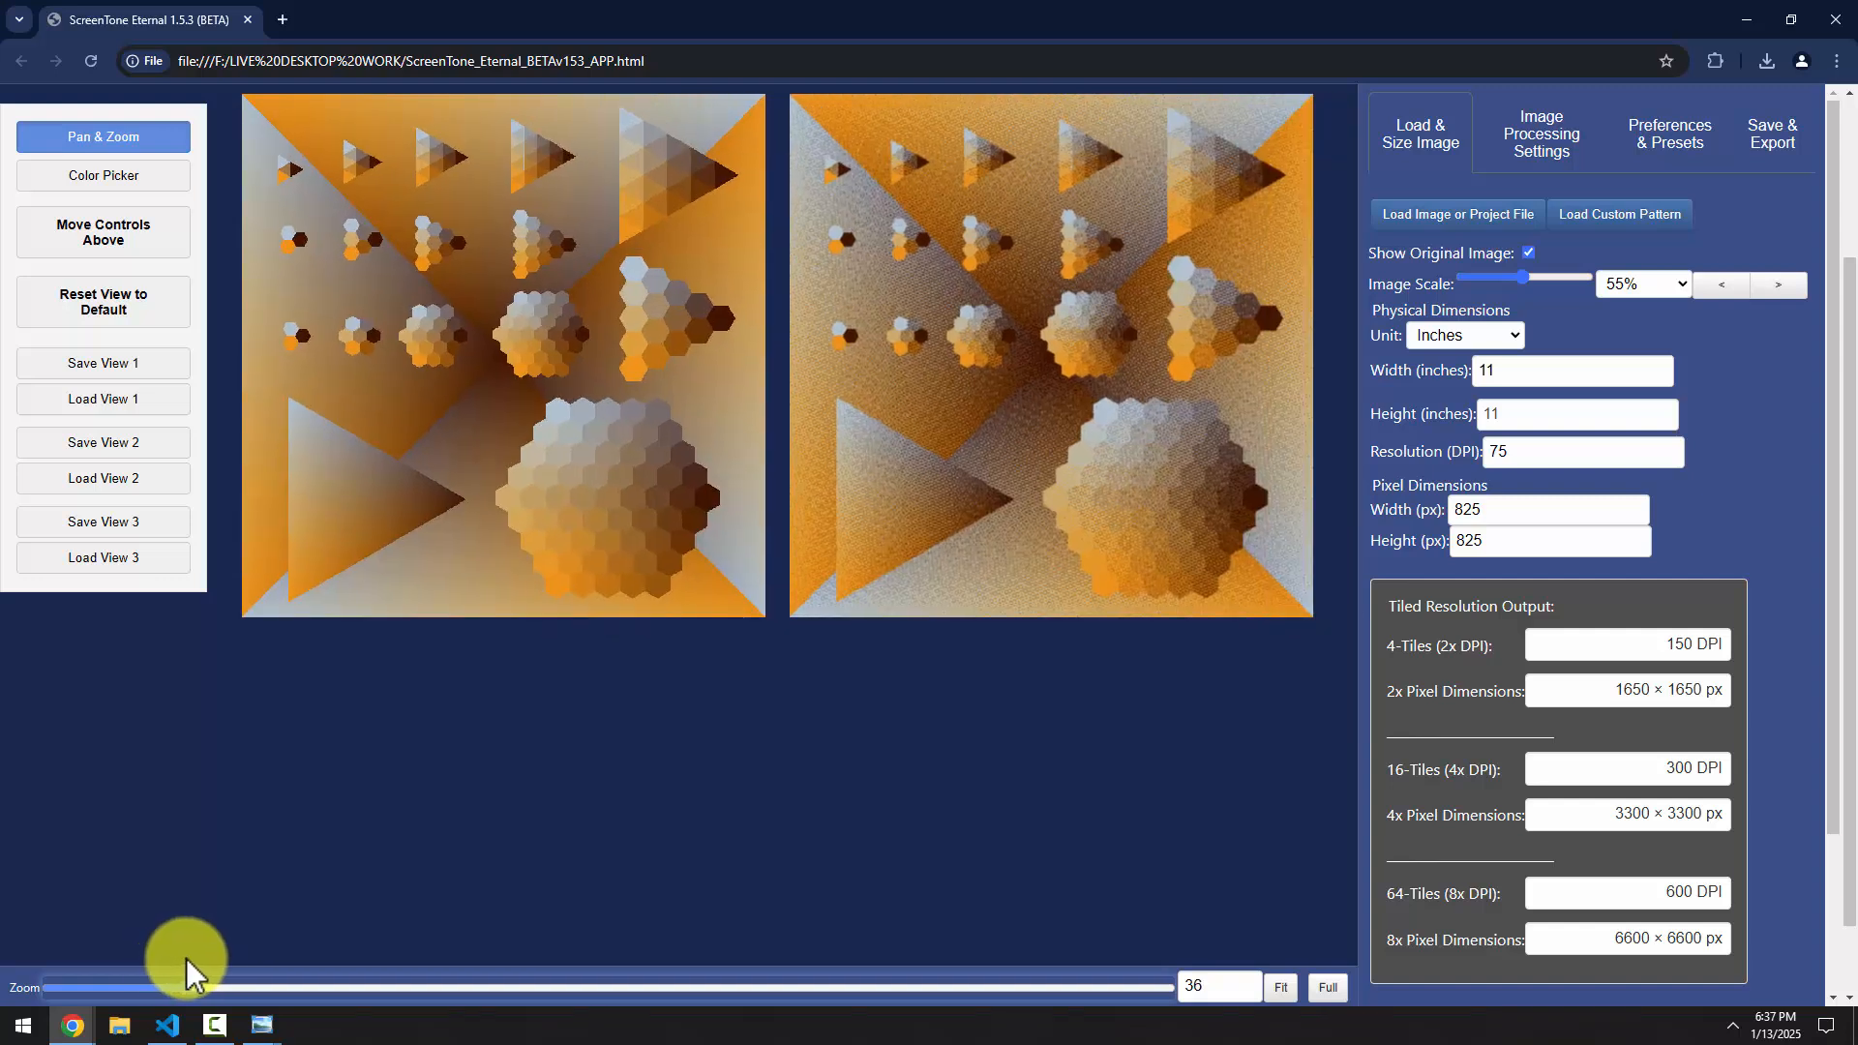
{"action": "scroll", "coordinate": [945, 900], "scroll_direction": "up", "scroll_amount": 2}
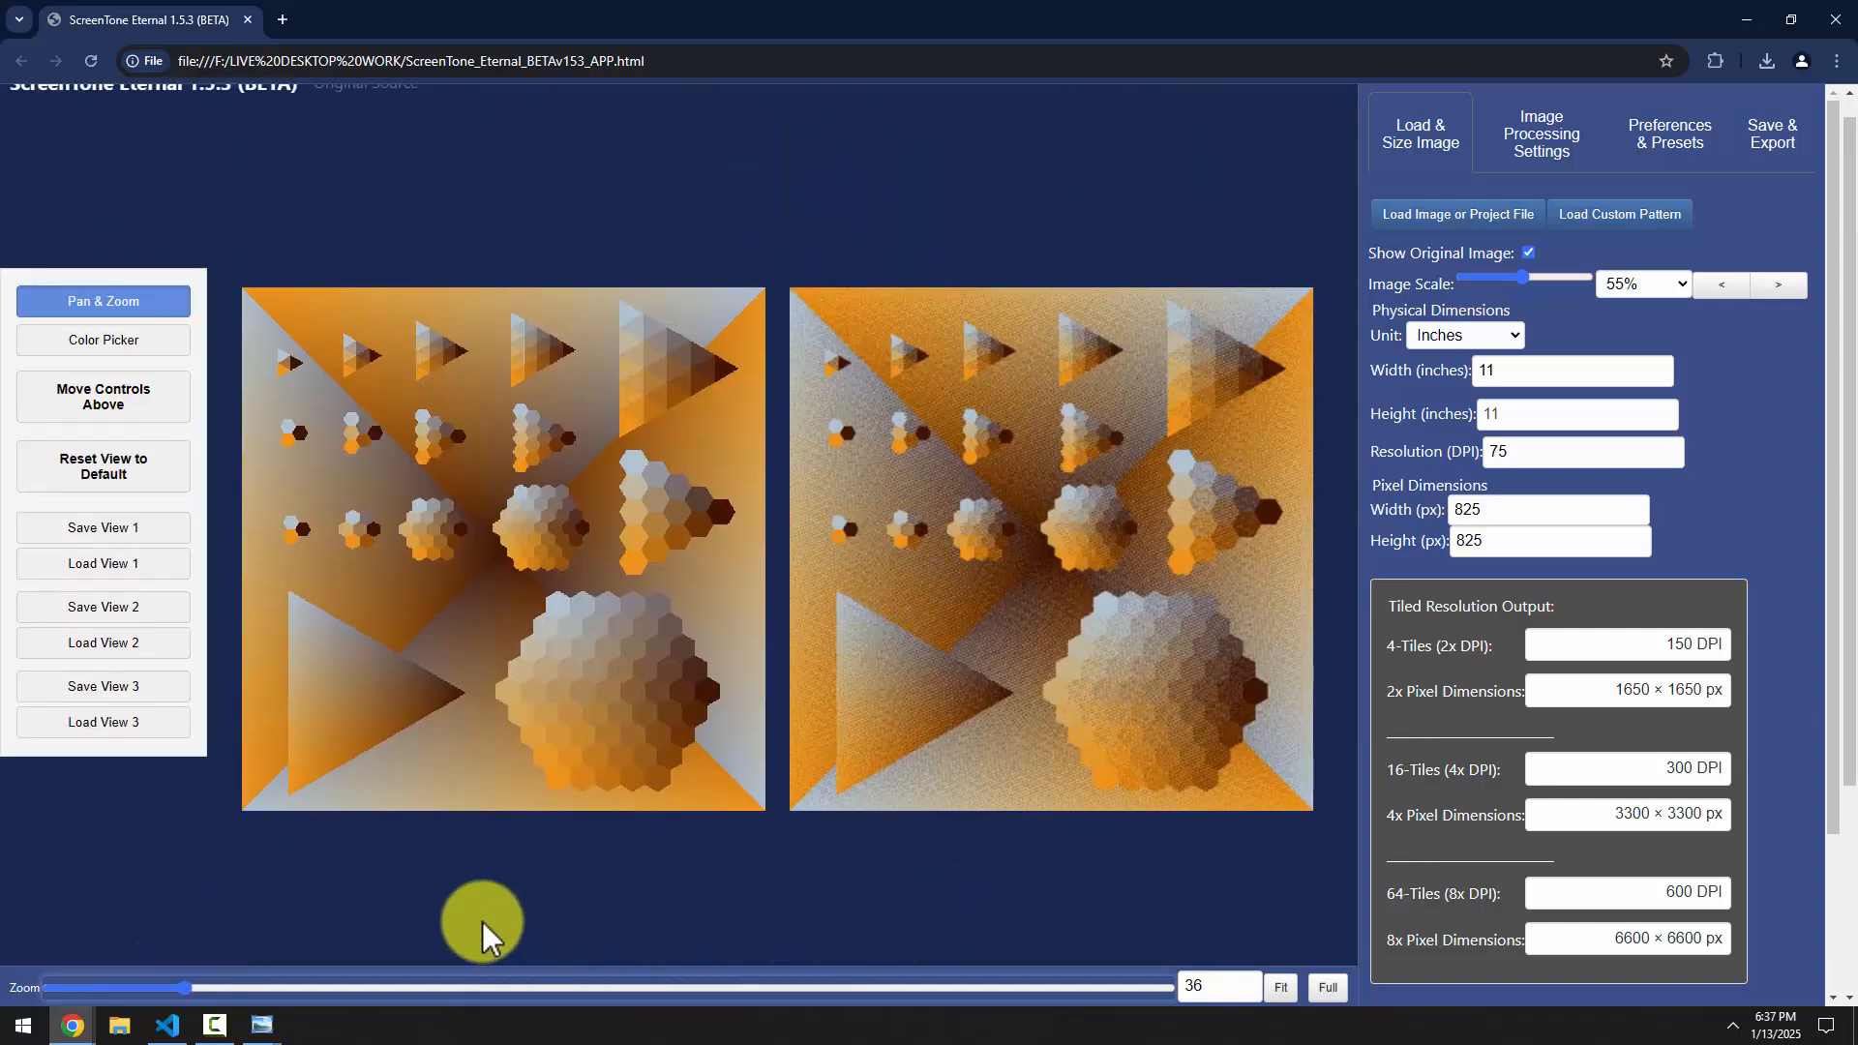
Hide the original image and fit the halftone preview to the viewing area
{"action": "left_click", "coordinate": [1529, 253]}
{"action": "left_click_drag", "start_coordinate": [197, 987], "coordinate": [381, 987]}
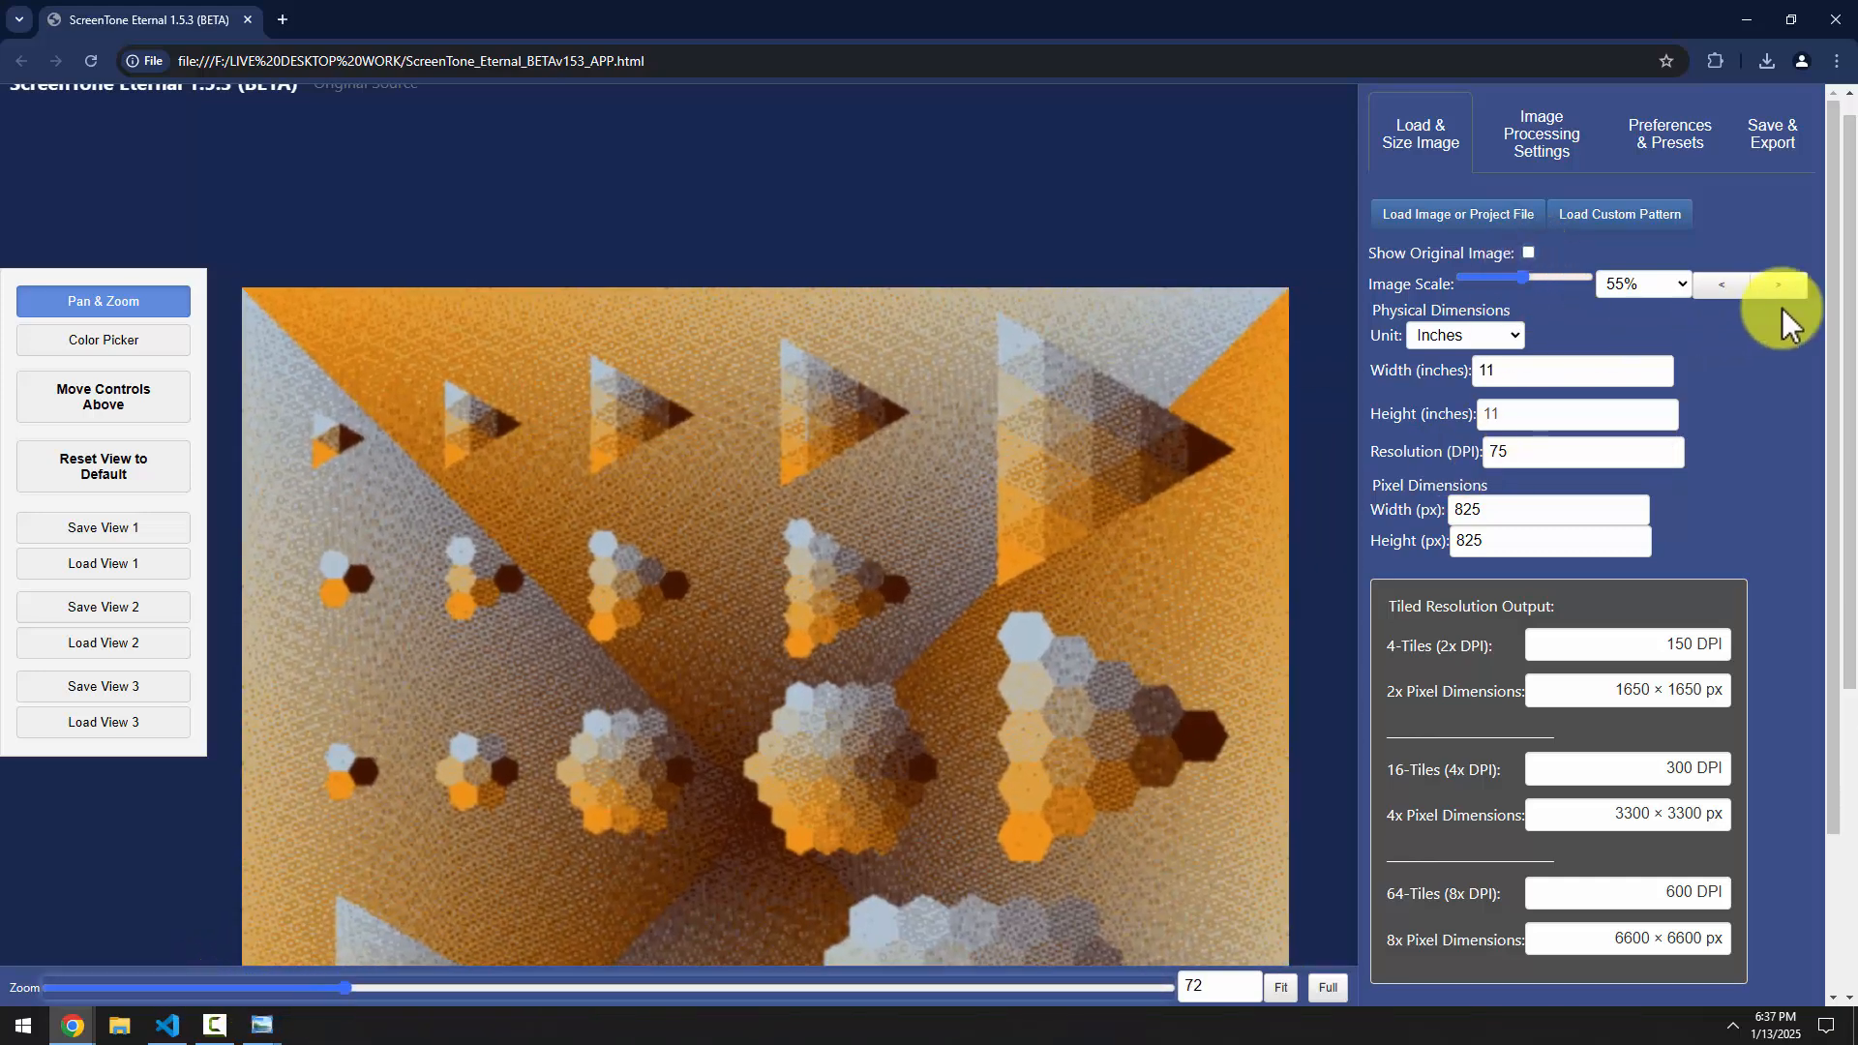
{"action": "left_click_drag", "start_coordinate": [1852, 290], "coordinate": [1831, 403]}
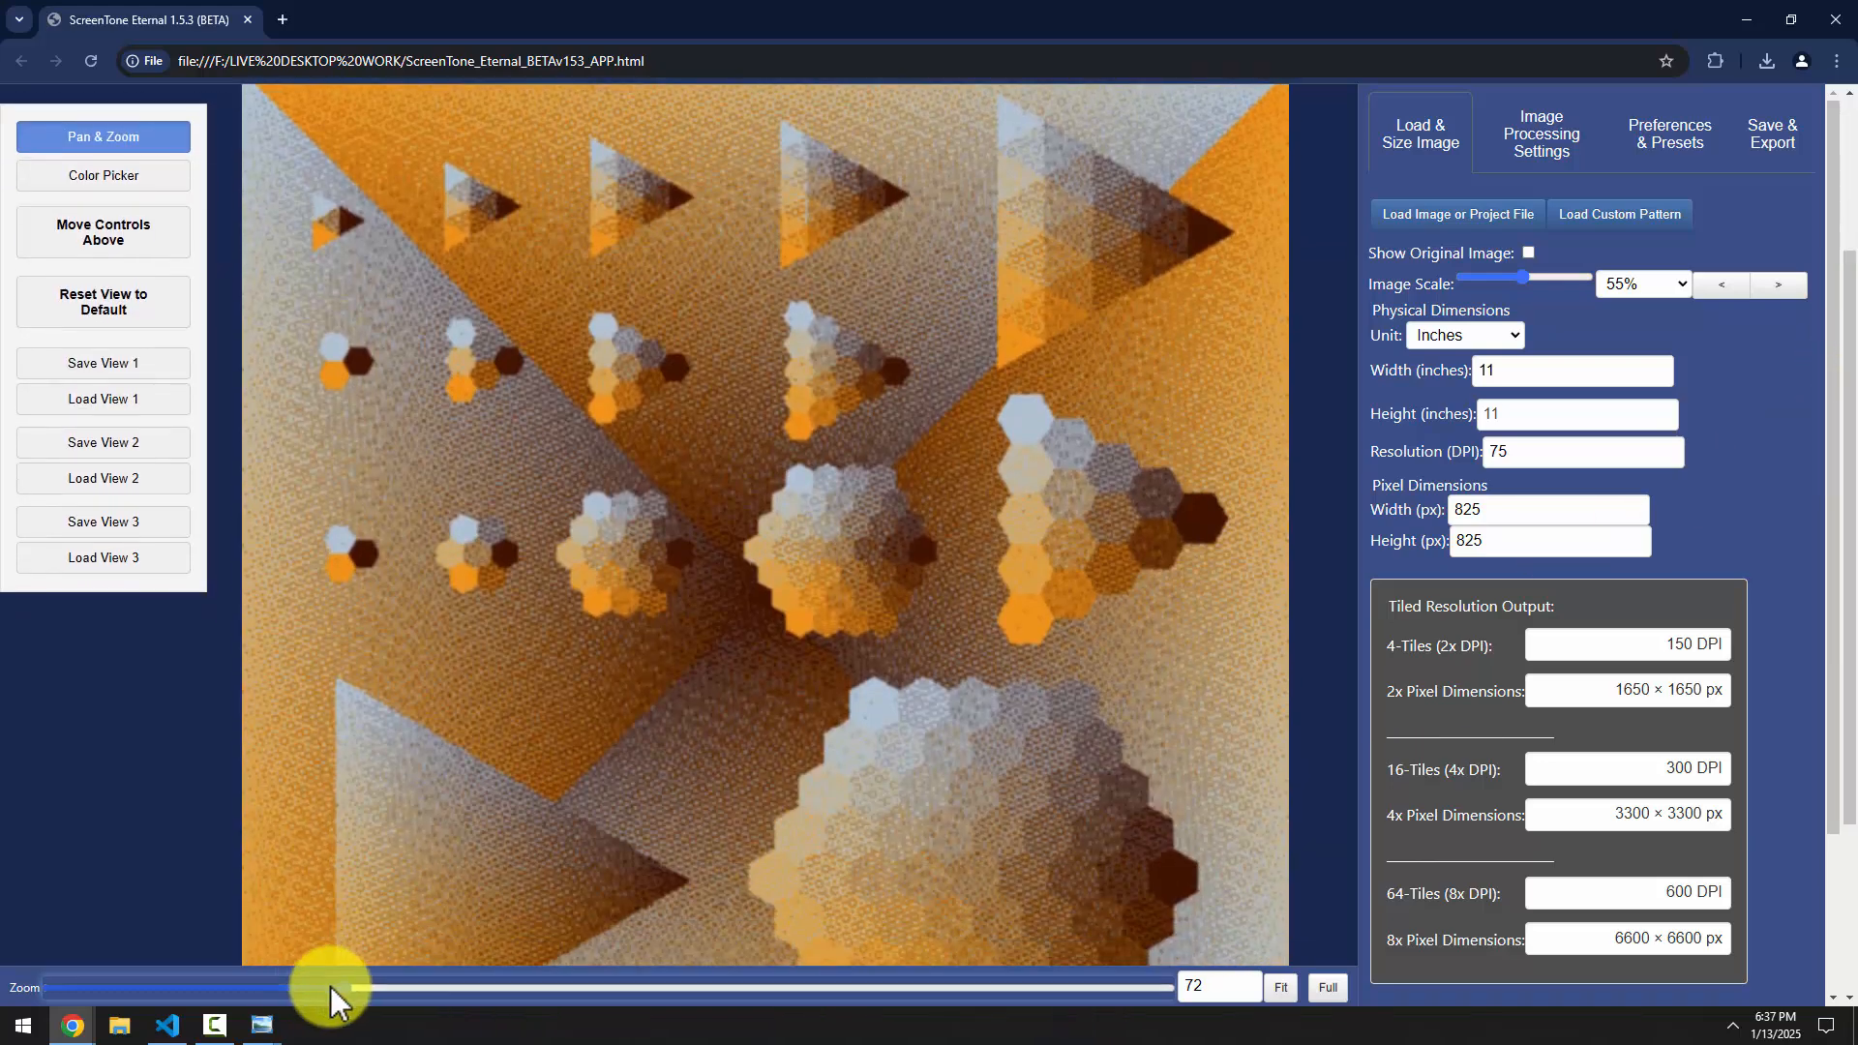
{"action": "mouse_move", "coordinate": [332, 987]}
{"action": "left_mouse_down"}
{"action": "mouse_move", "coordinate": [322, 1012]}
{"action": "mouse_move", "coordinate": [299, 995]}
{"action": "left_mouse_up"}
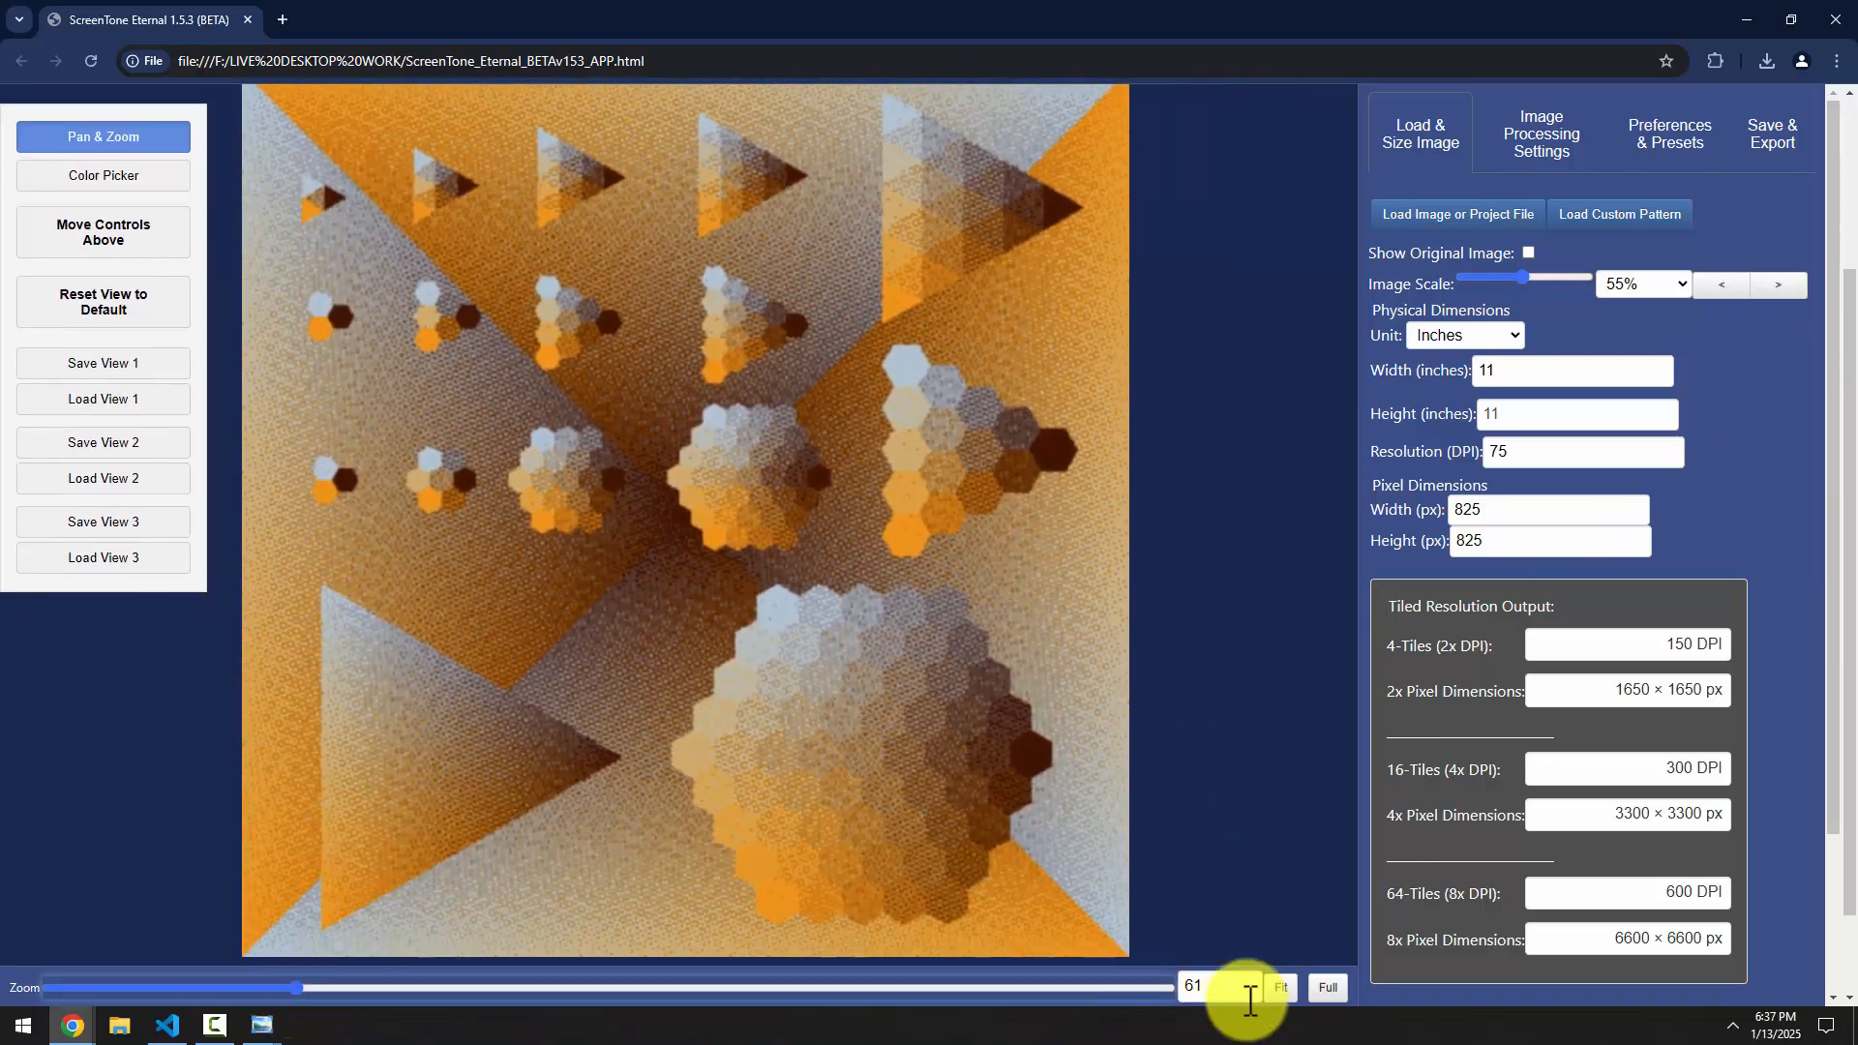
{"action": "left_click", "coordinate": [1284, 987]}
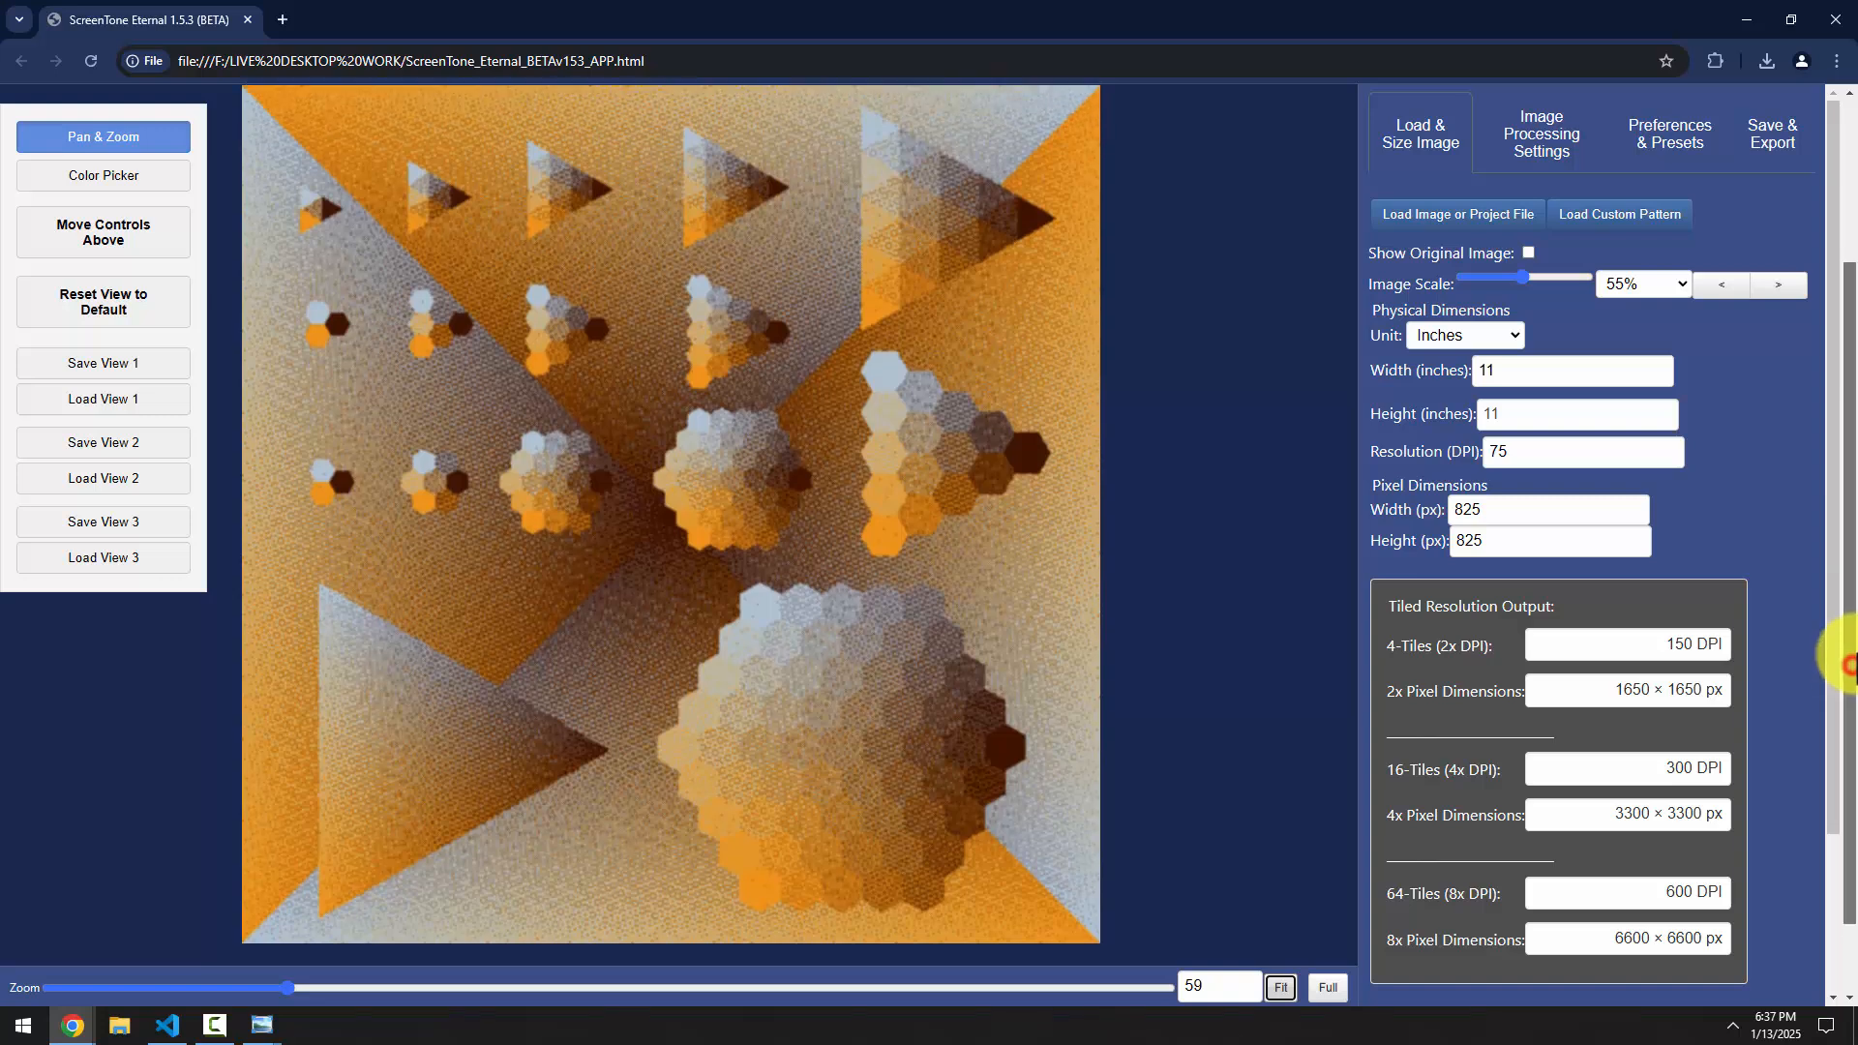
Set the after-halftoning blur in the image processing settings back to None
{"action": "left_click", "coordinate": [1563, 146]}
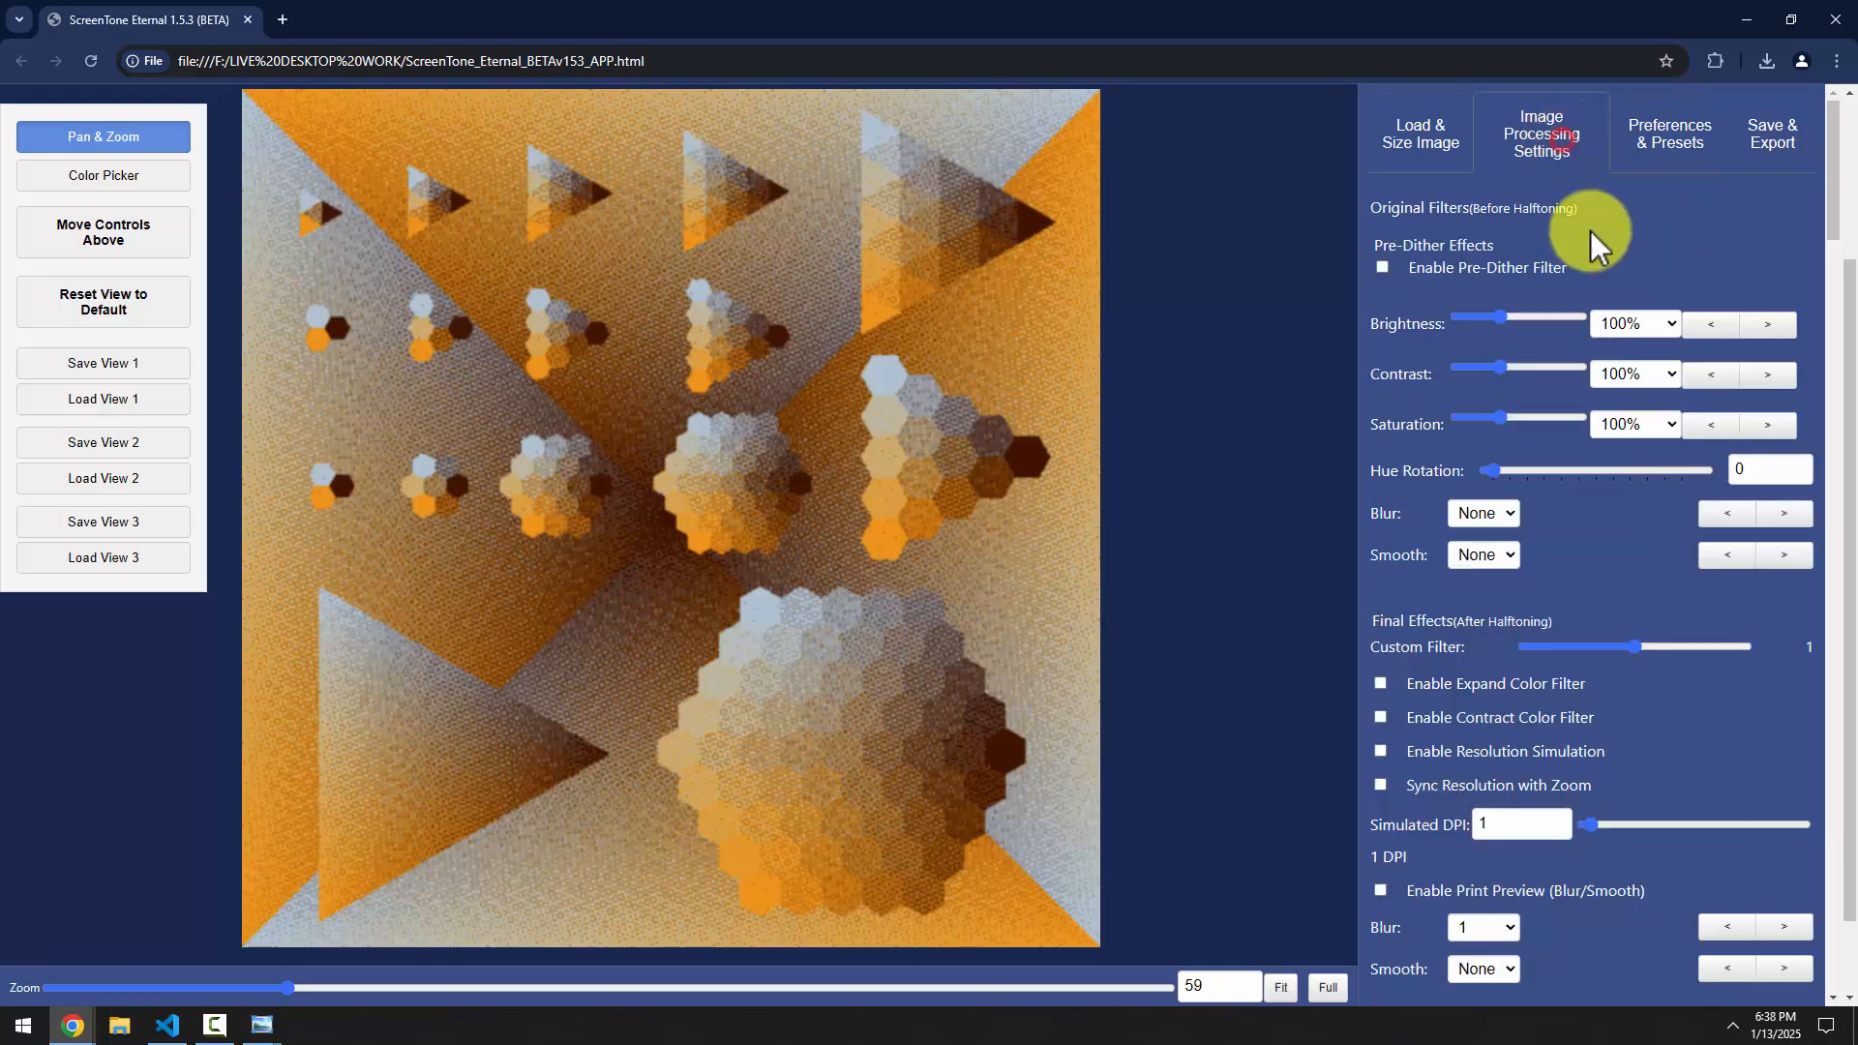
{"action": "scroll", "coordinate": [1578, 635], "scroll_direction": "down", "scroll_amount": 4}
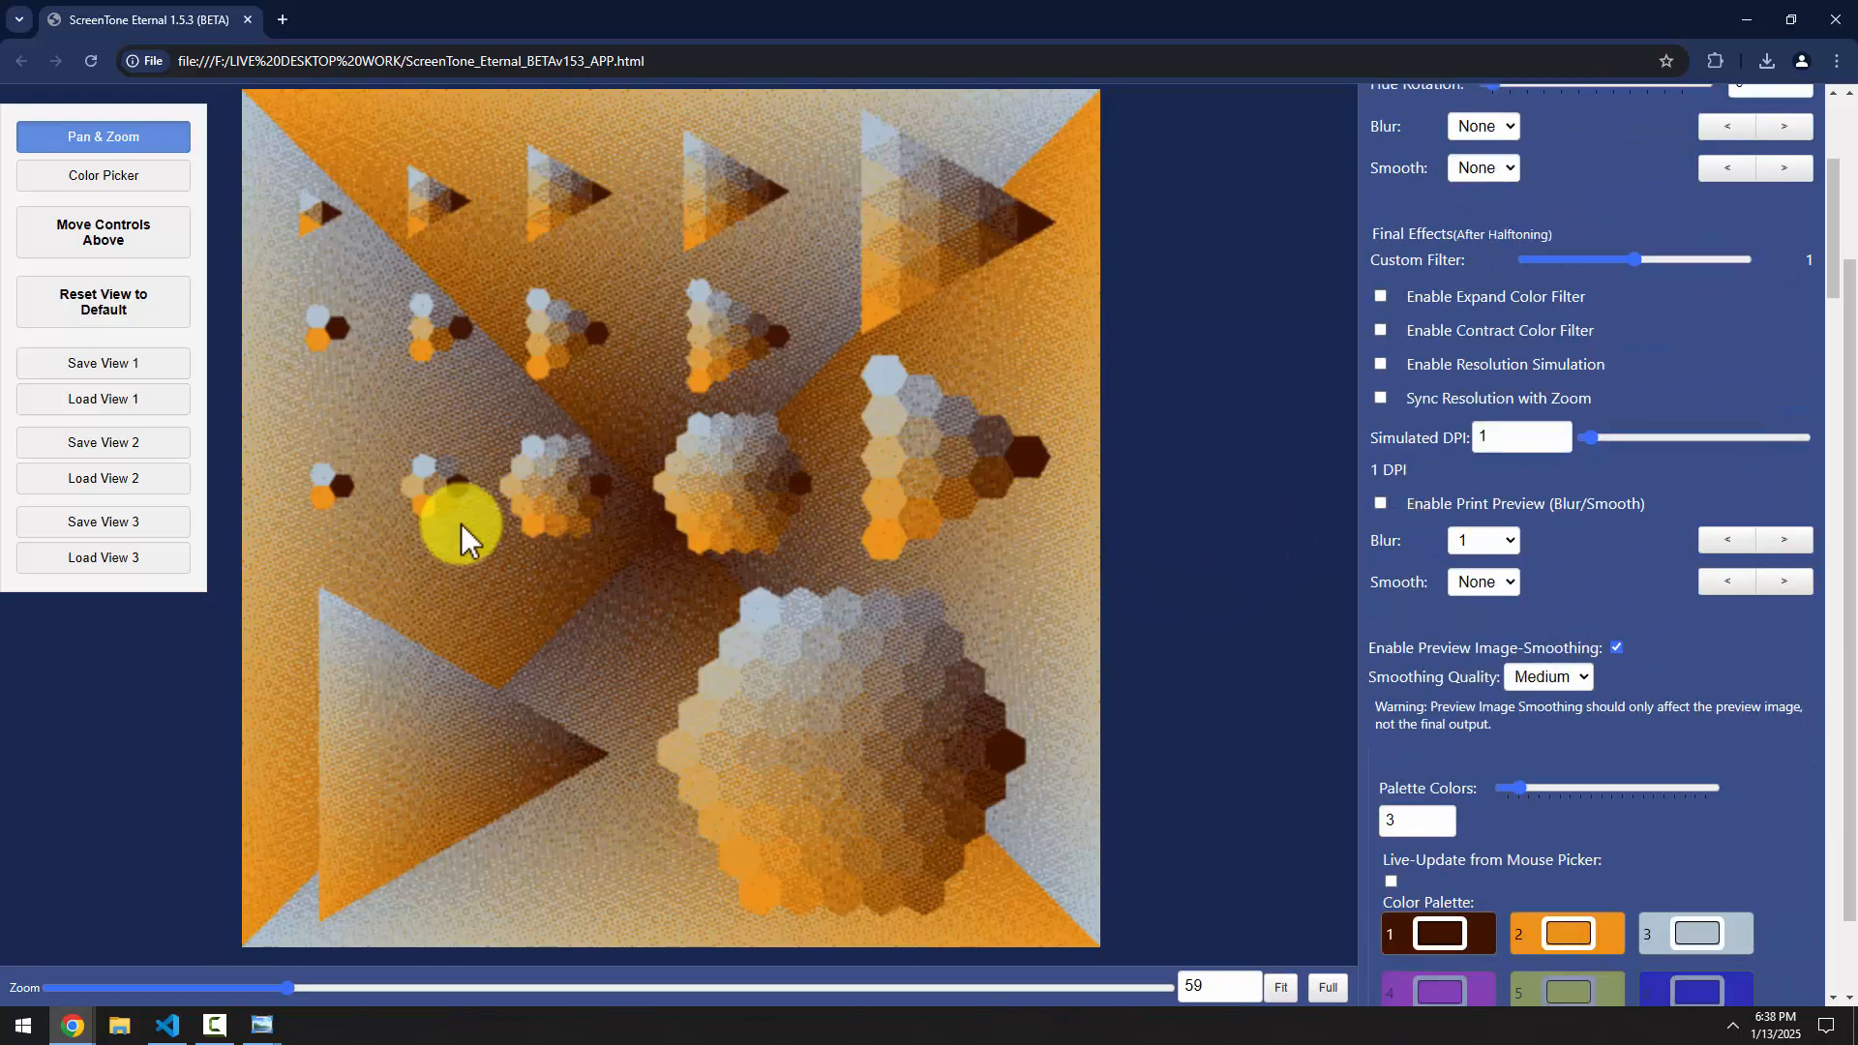
{"action": "left_click", "coordinate": [1731, 542]}
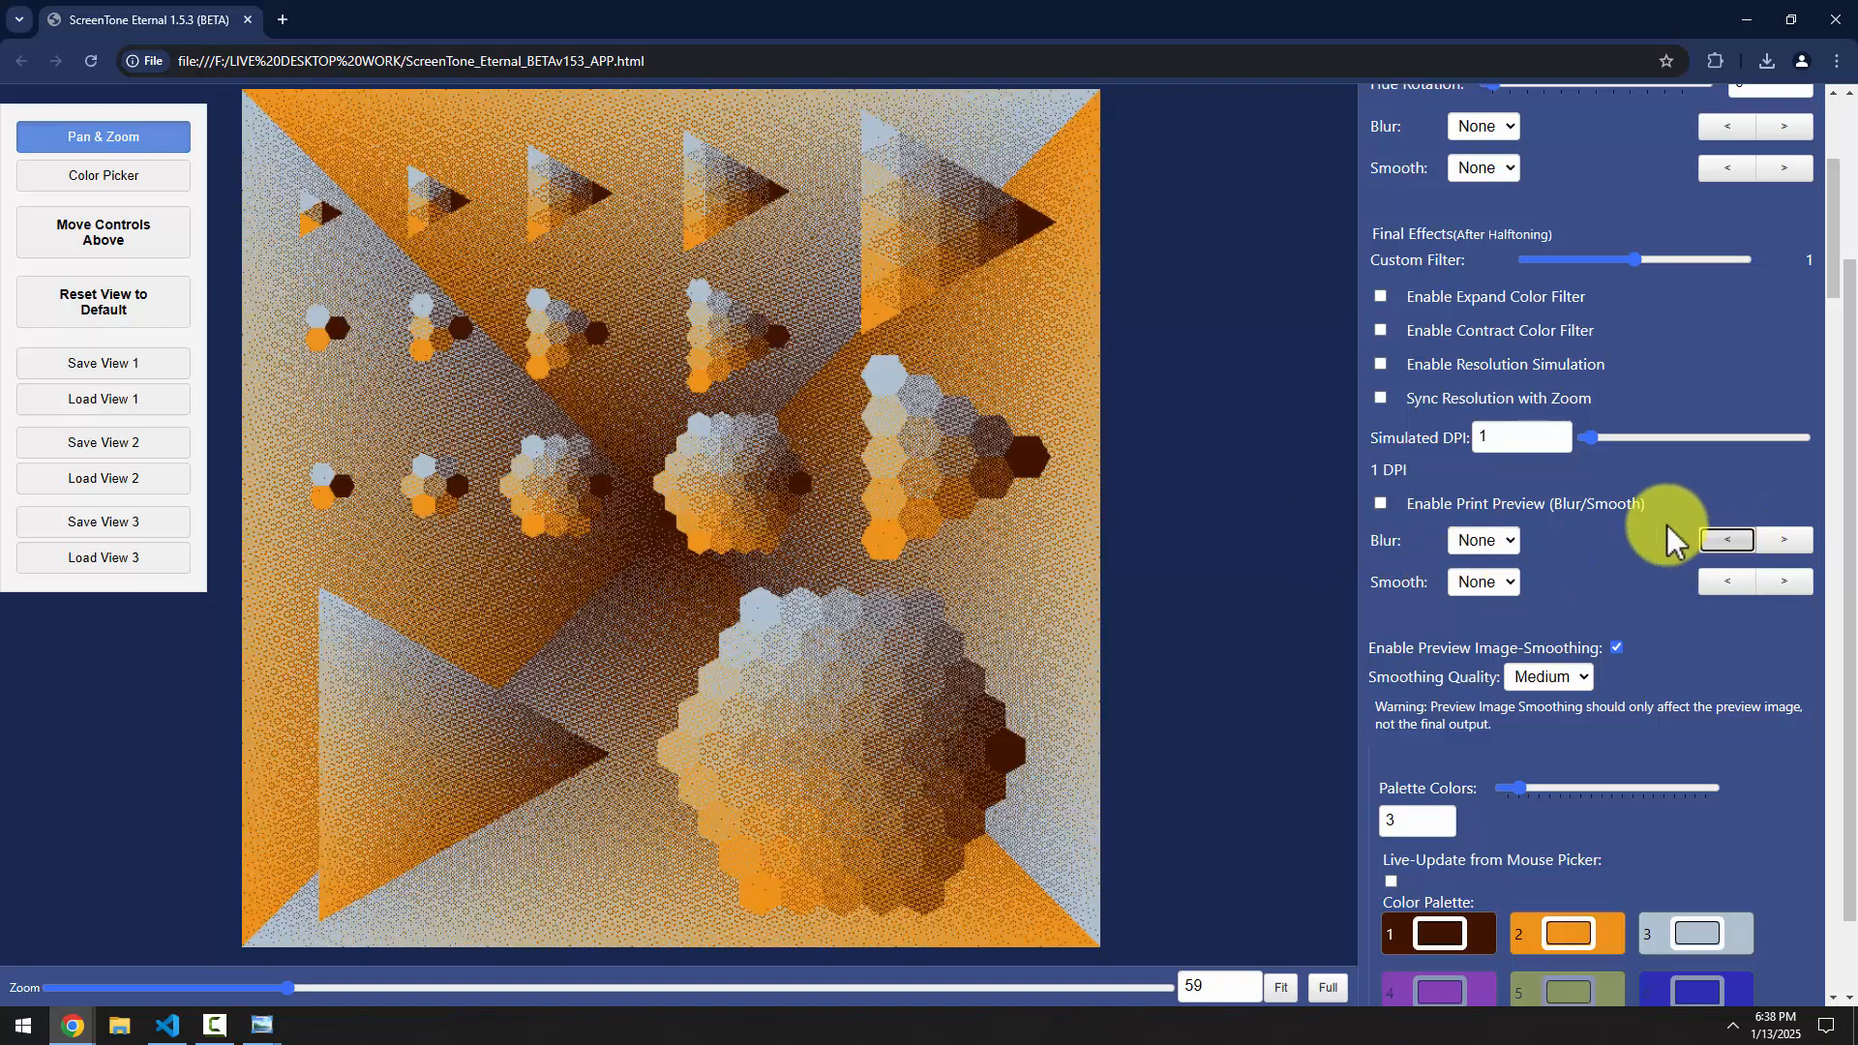
Set the original-versus-processed comparison wiper position to about 0.51 so it splits the test image near its middle
{"action": "scroll", "coordinate": [1614, 544], "scroll_direction": "down", "scroll_amount": 4}
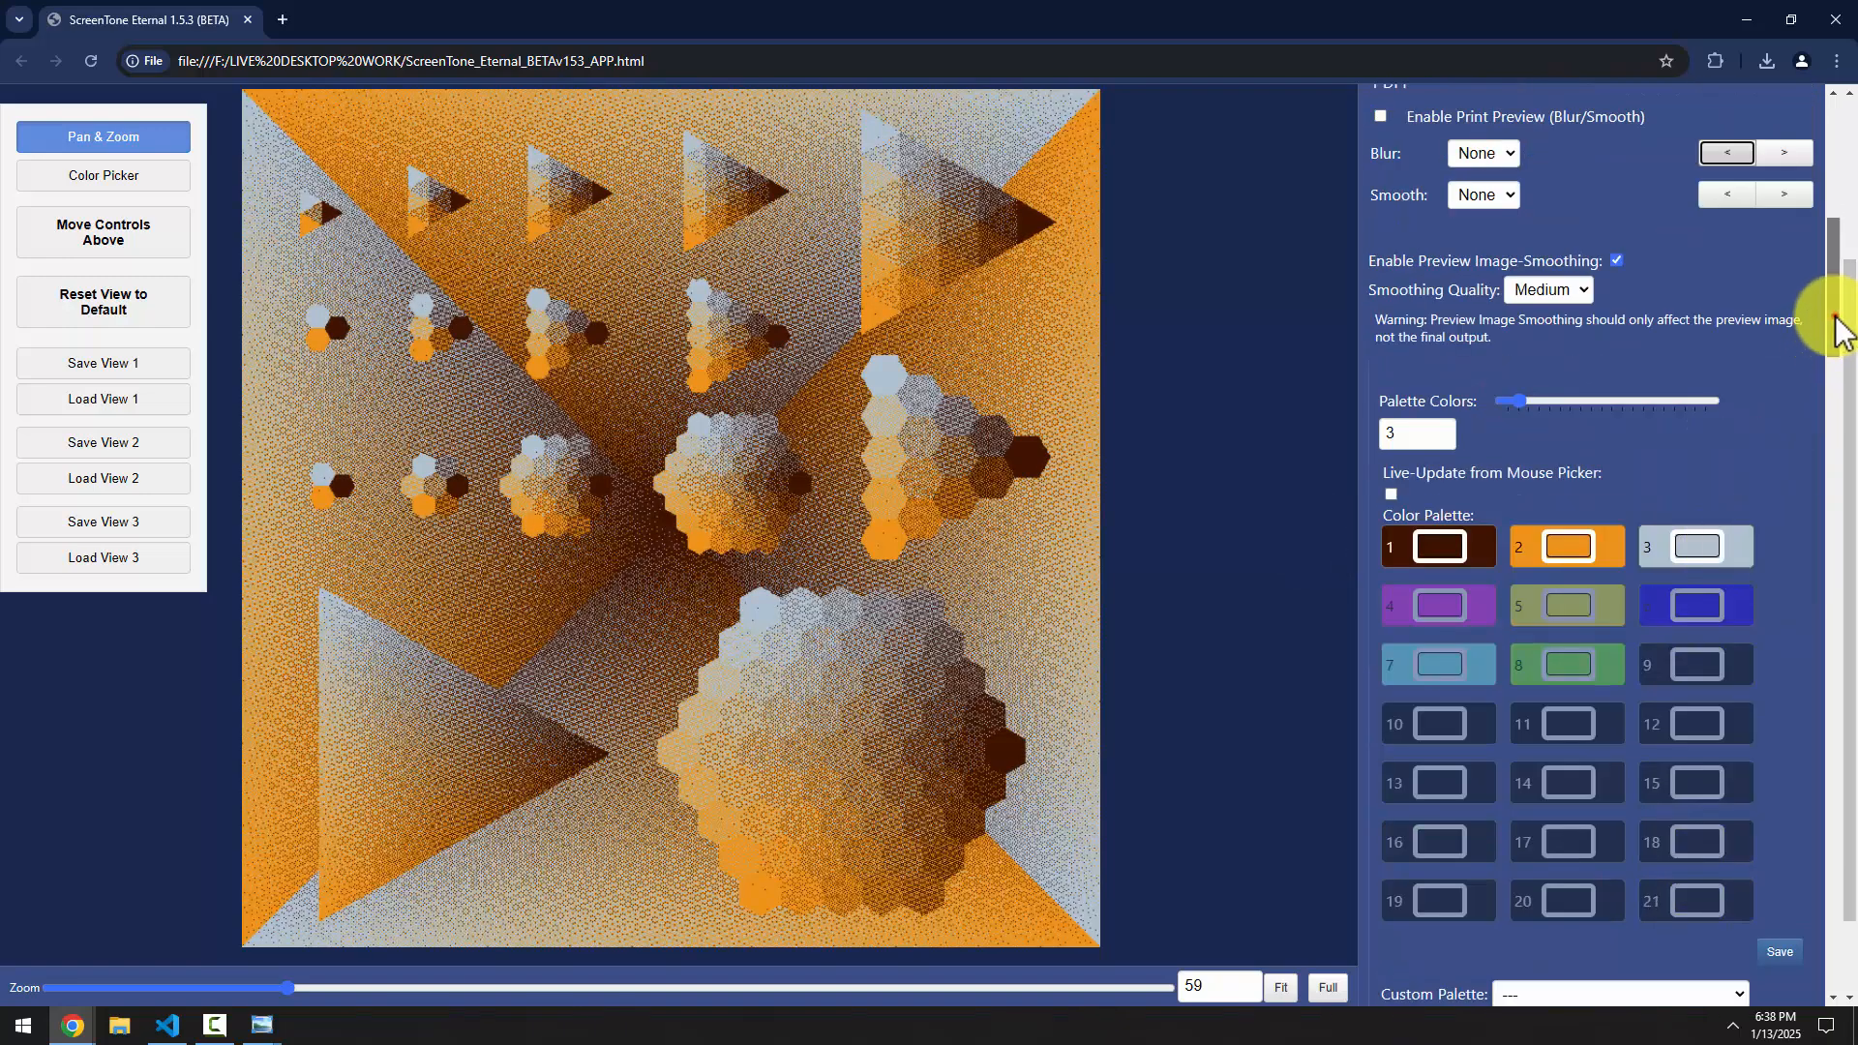
{"action": "left_click_drag", "start_coordinate": [1836, 317], "coordinate": [1839, 685]}
{"action": "left_click_drag", "start_coordinate": [1833, 736], "coordinate": [1825, 726]}
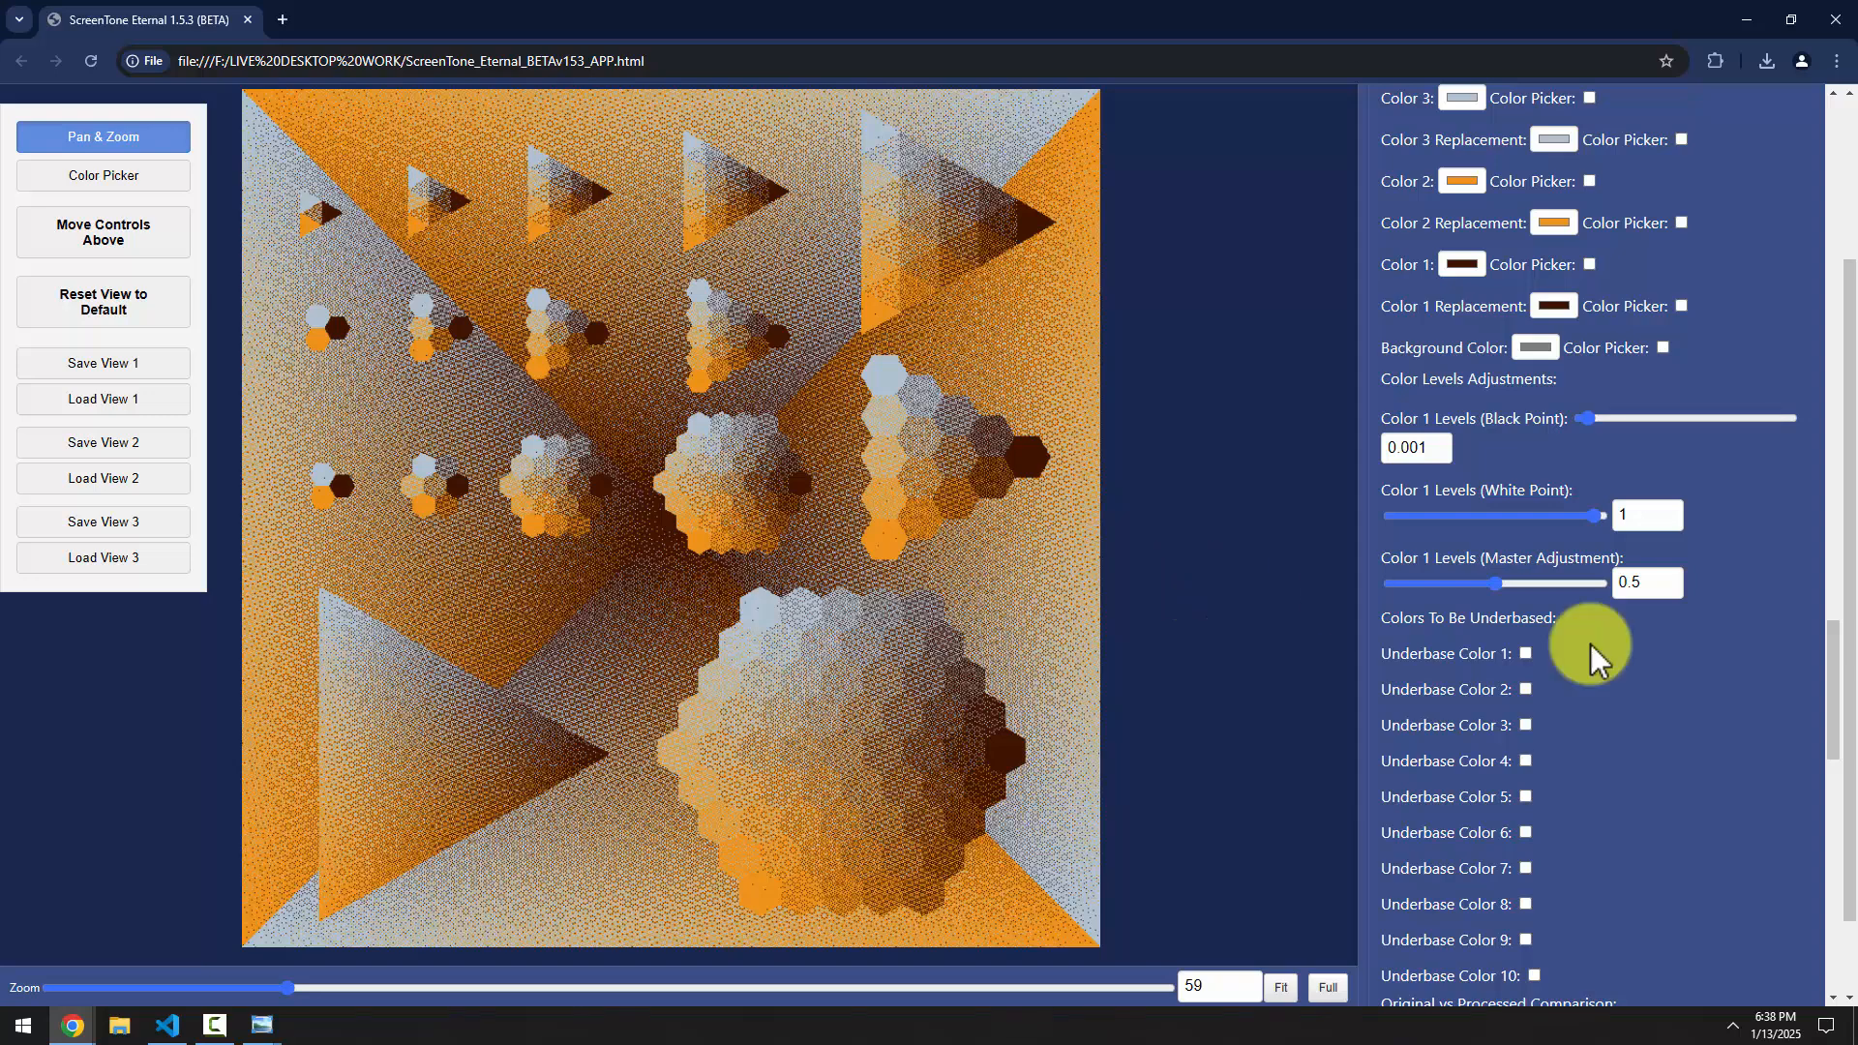
{"action": "left_click_drag", "start_coordinate": [1827, 664], "coordinate": [1834, 750]}
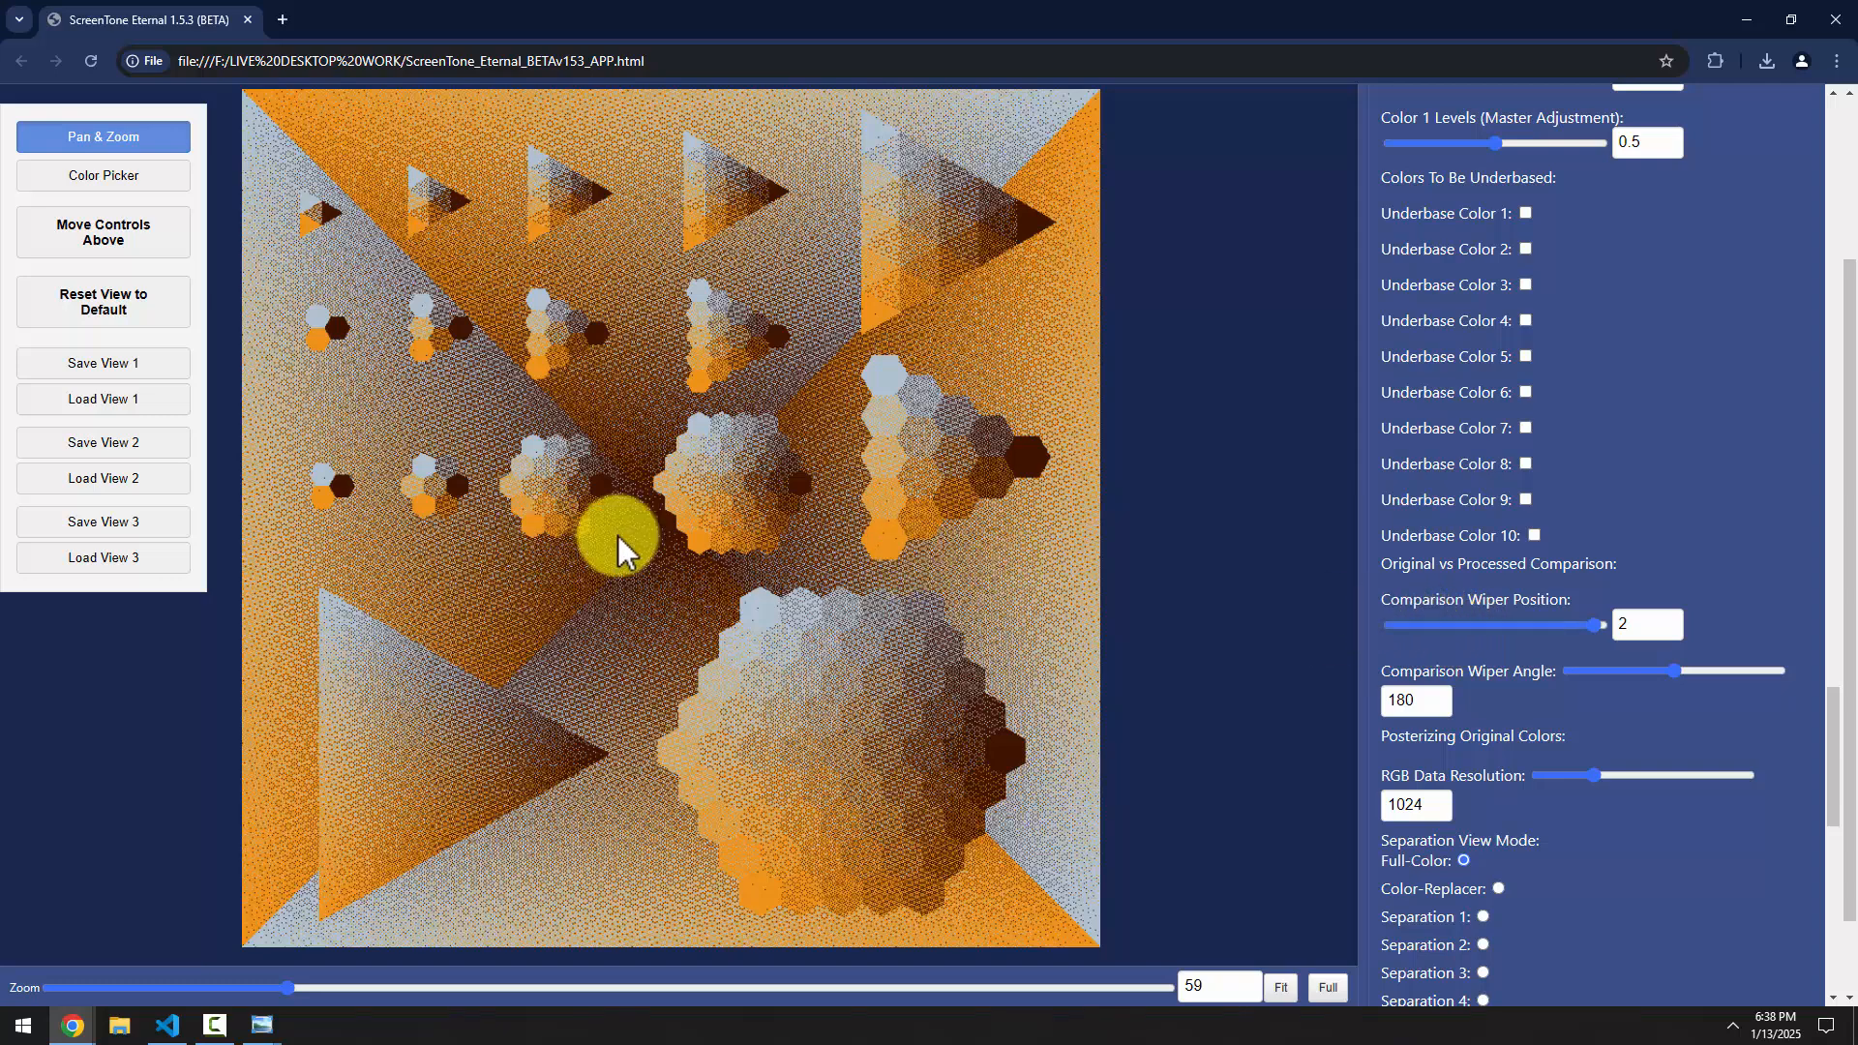
{"action": "left_click_drag", "start_coordinate": [1594, 625], "coordinate": [1502, 629]}
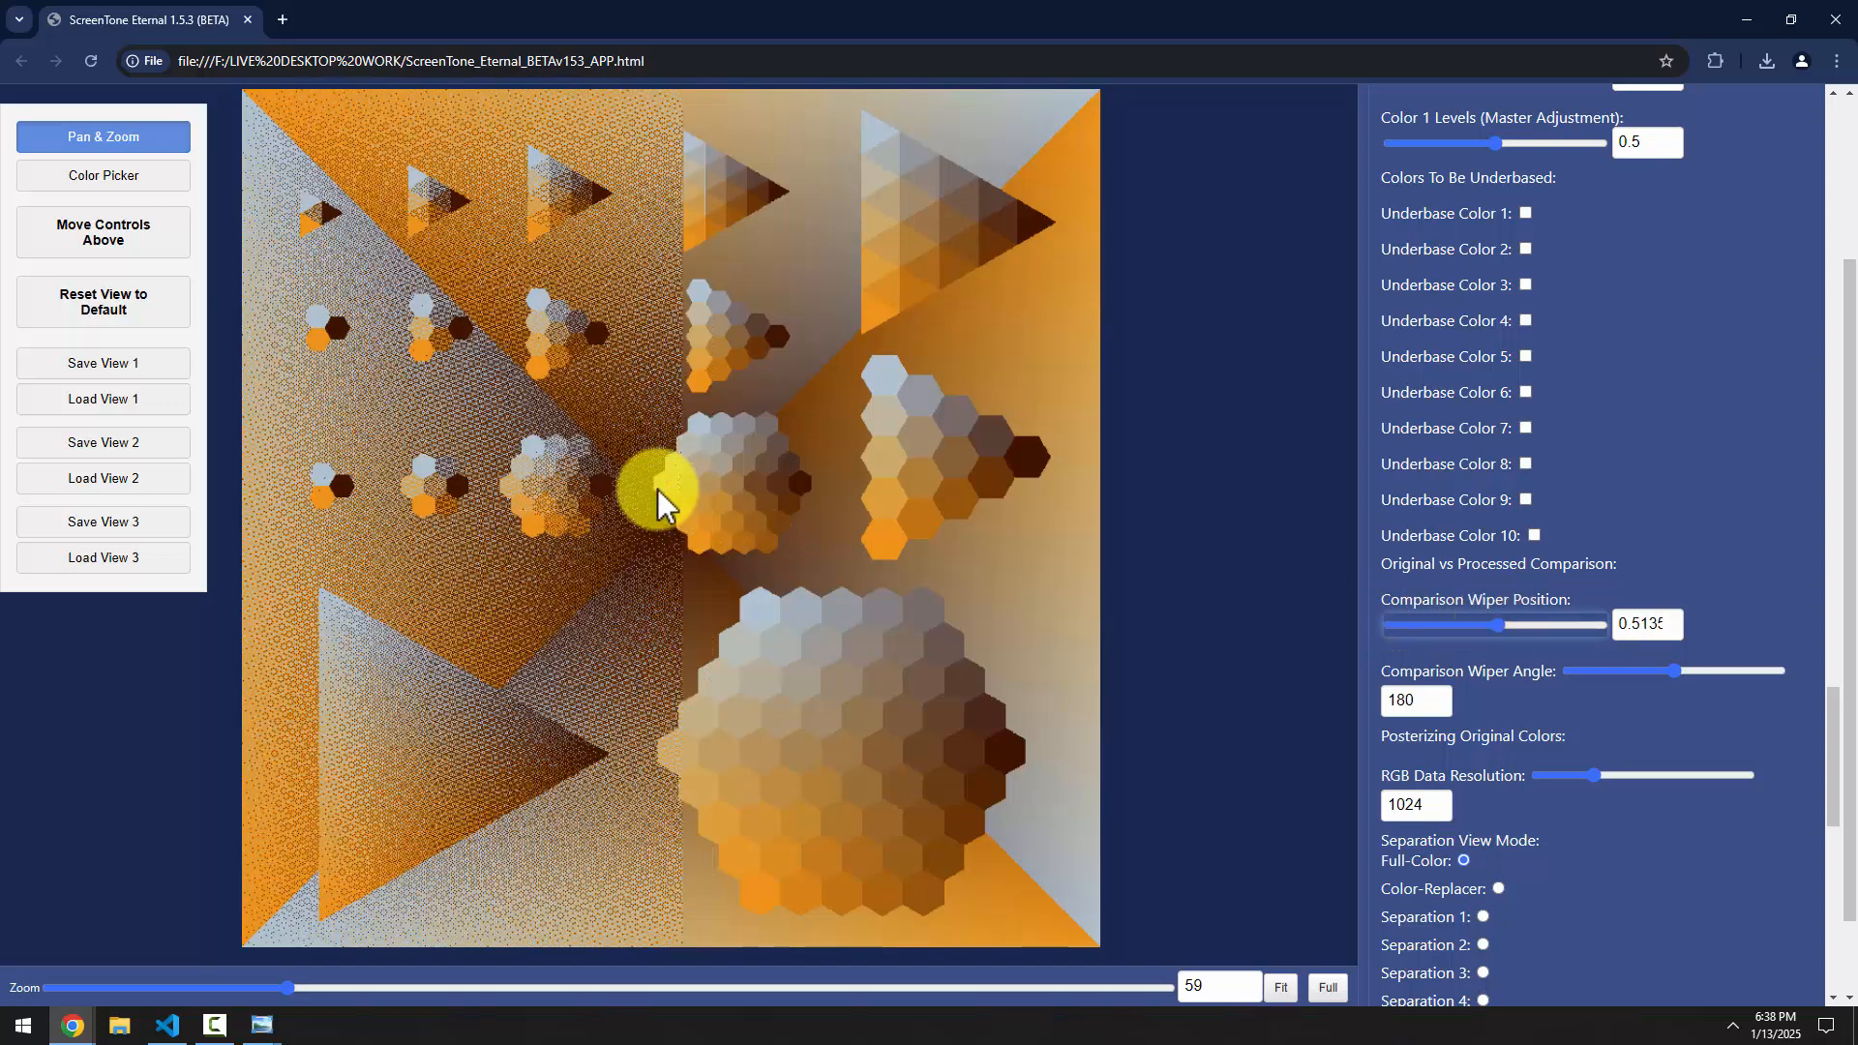
Examine the hexagon cluster close up along the wiper line between the halftoned and original halves
{"action": "scroll", "coordinate": [664, 486], "scroll_direction": "up", "scroll_amount": 6}
{"action": "scroll", "coordinate": [726, 427], "scroll_direction": "up", "scroll_amount": 6}
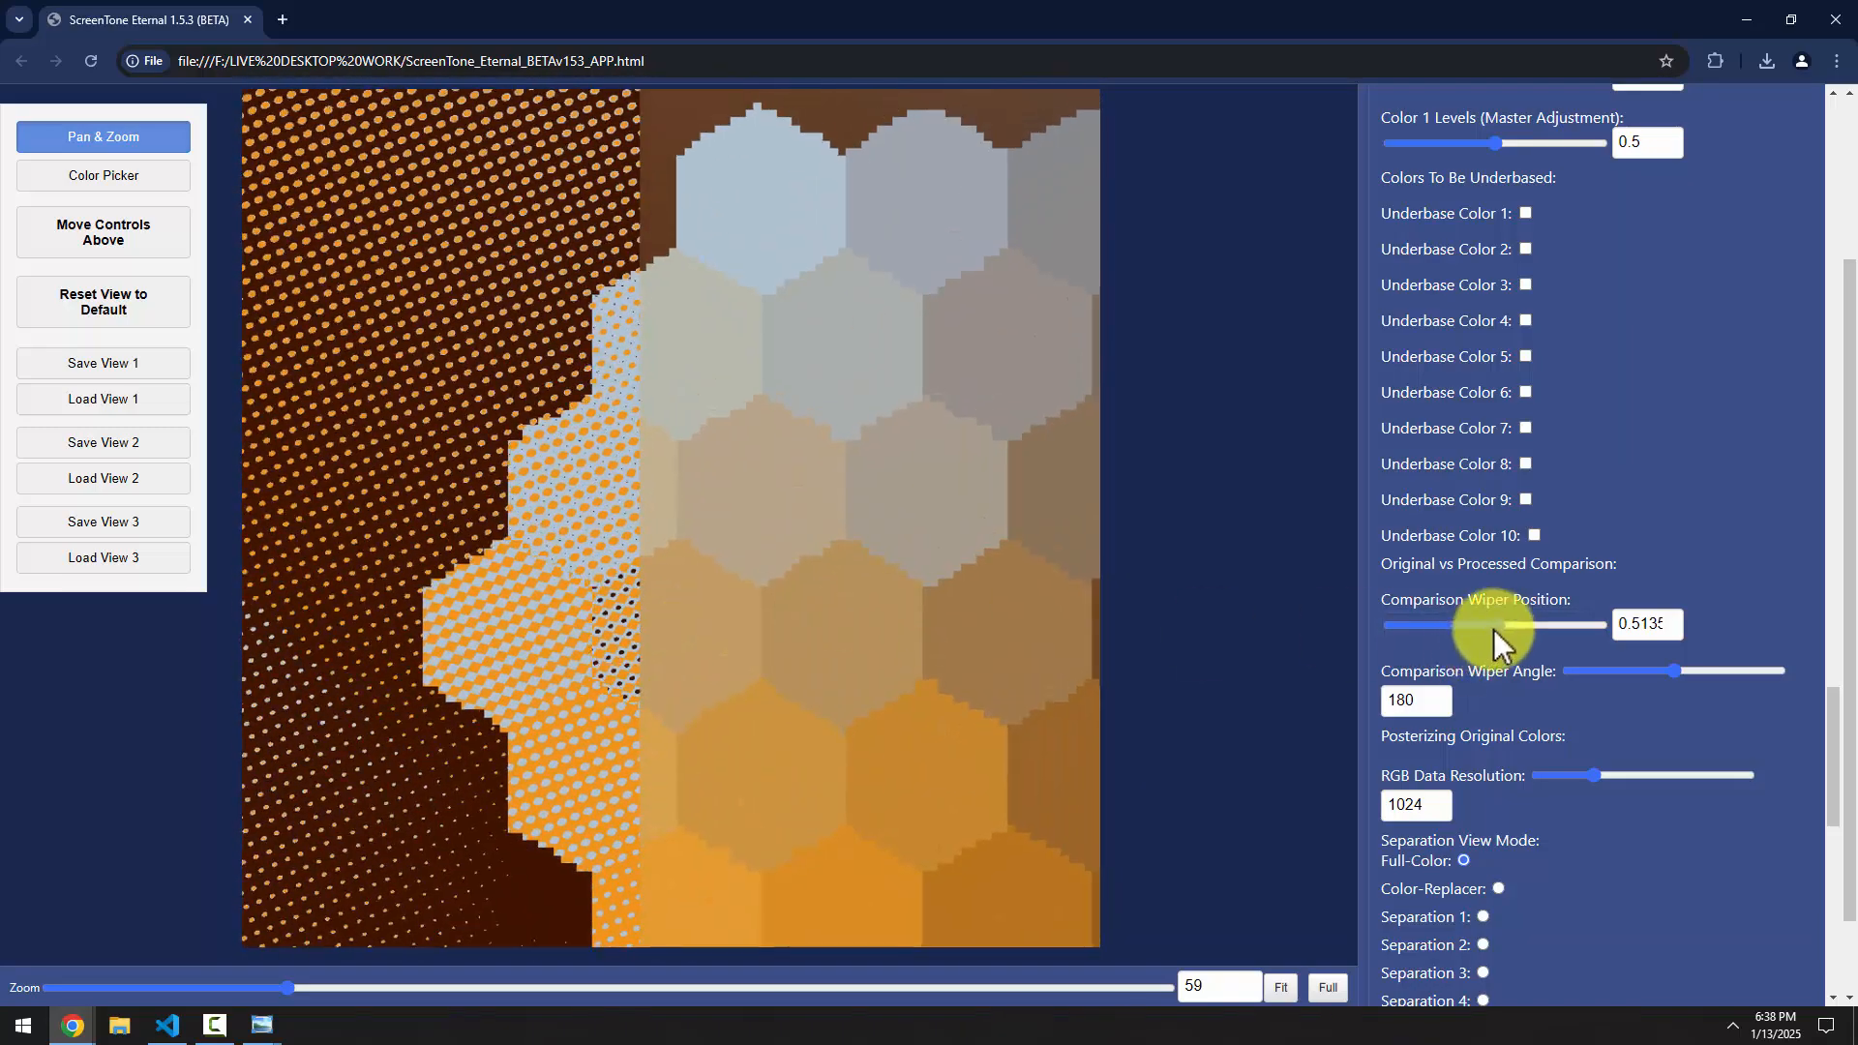
{"action": "mouse_move", "coordinate": [1498, 625]}
{"action": "left_mouse_down"}
{"action": "mouse_move", "coordinate": [1535, 624]}
{"action": "mouse_move", "coordinate": [1498, 624]}
{"action": "left_mouse_up"}
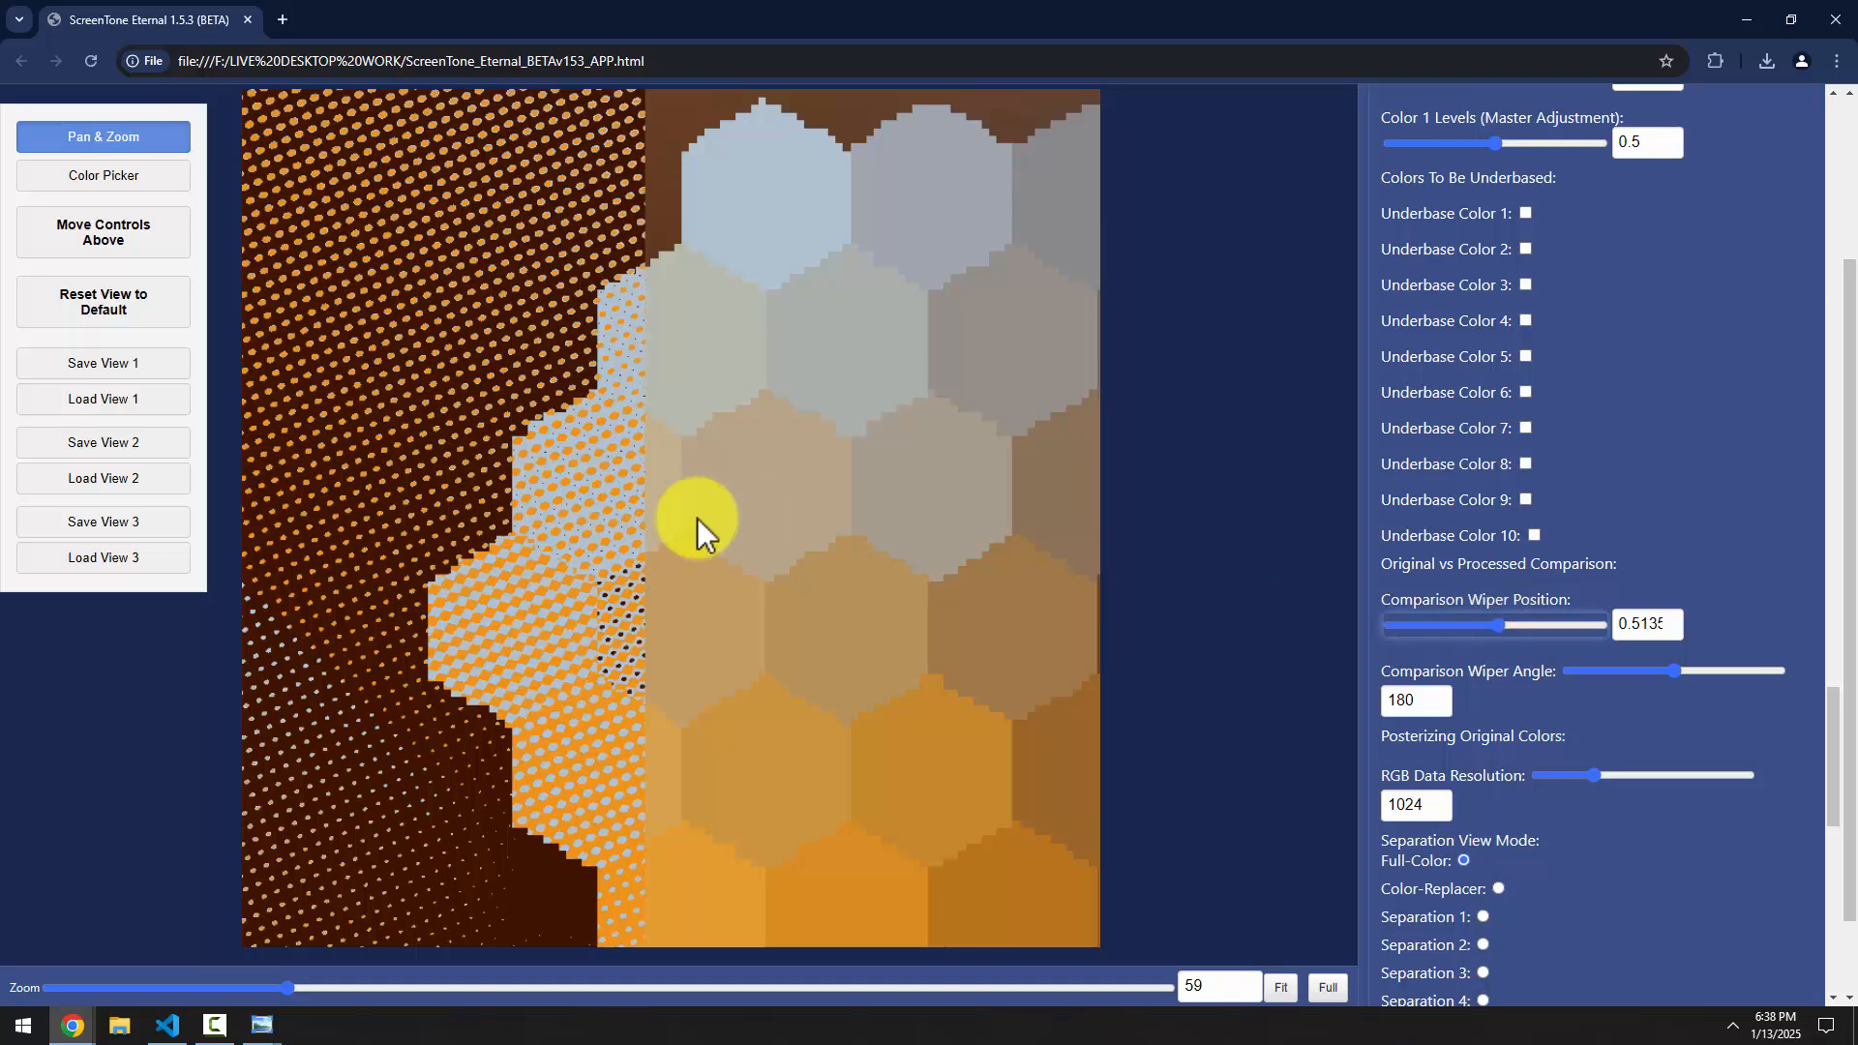
Set the comparison wiper angle to about 52 and its position to about 0.44 for a diagonal original-versus-processed split
{"action": "scroll", "coordinate": [697, 518], "scroll_direction": "down", "scroll_amount": 5}
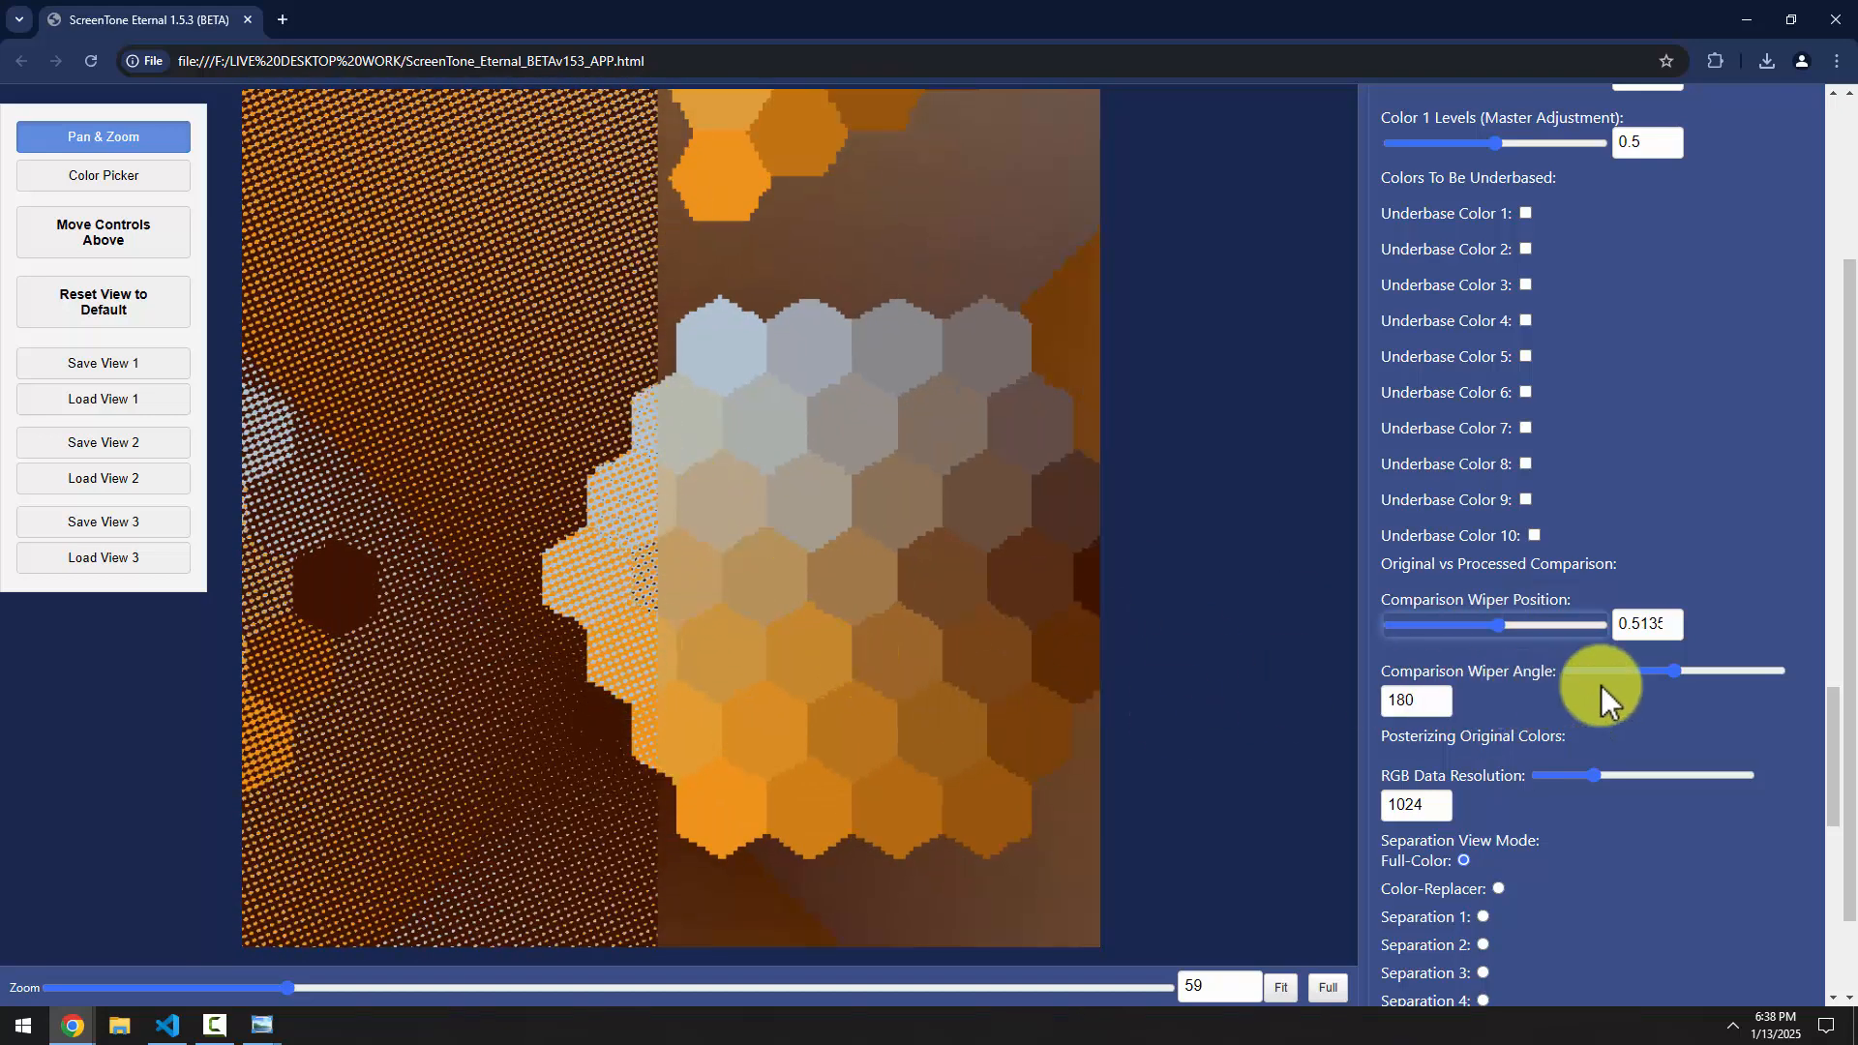
{"action": "left_click_drag", "start_coordinate": [1669, 670], "coordinate": [1604, 671]}
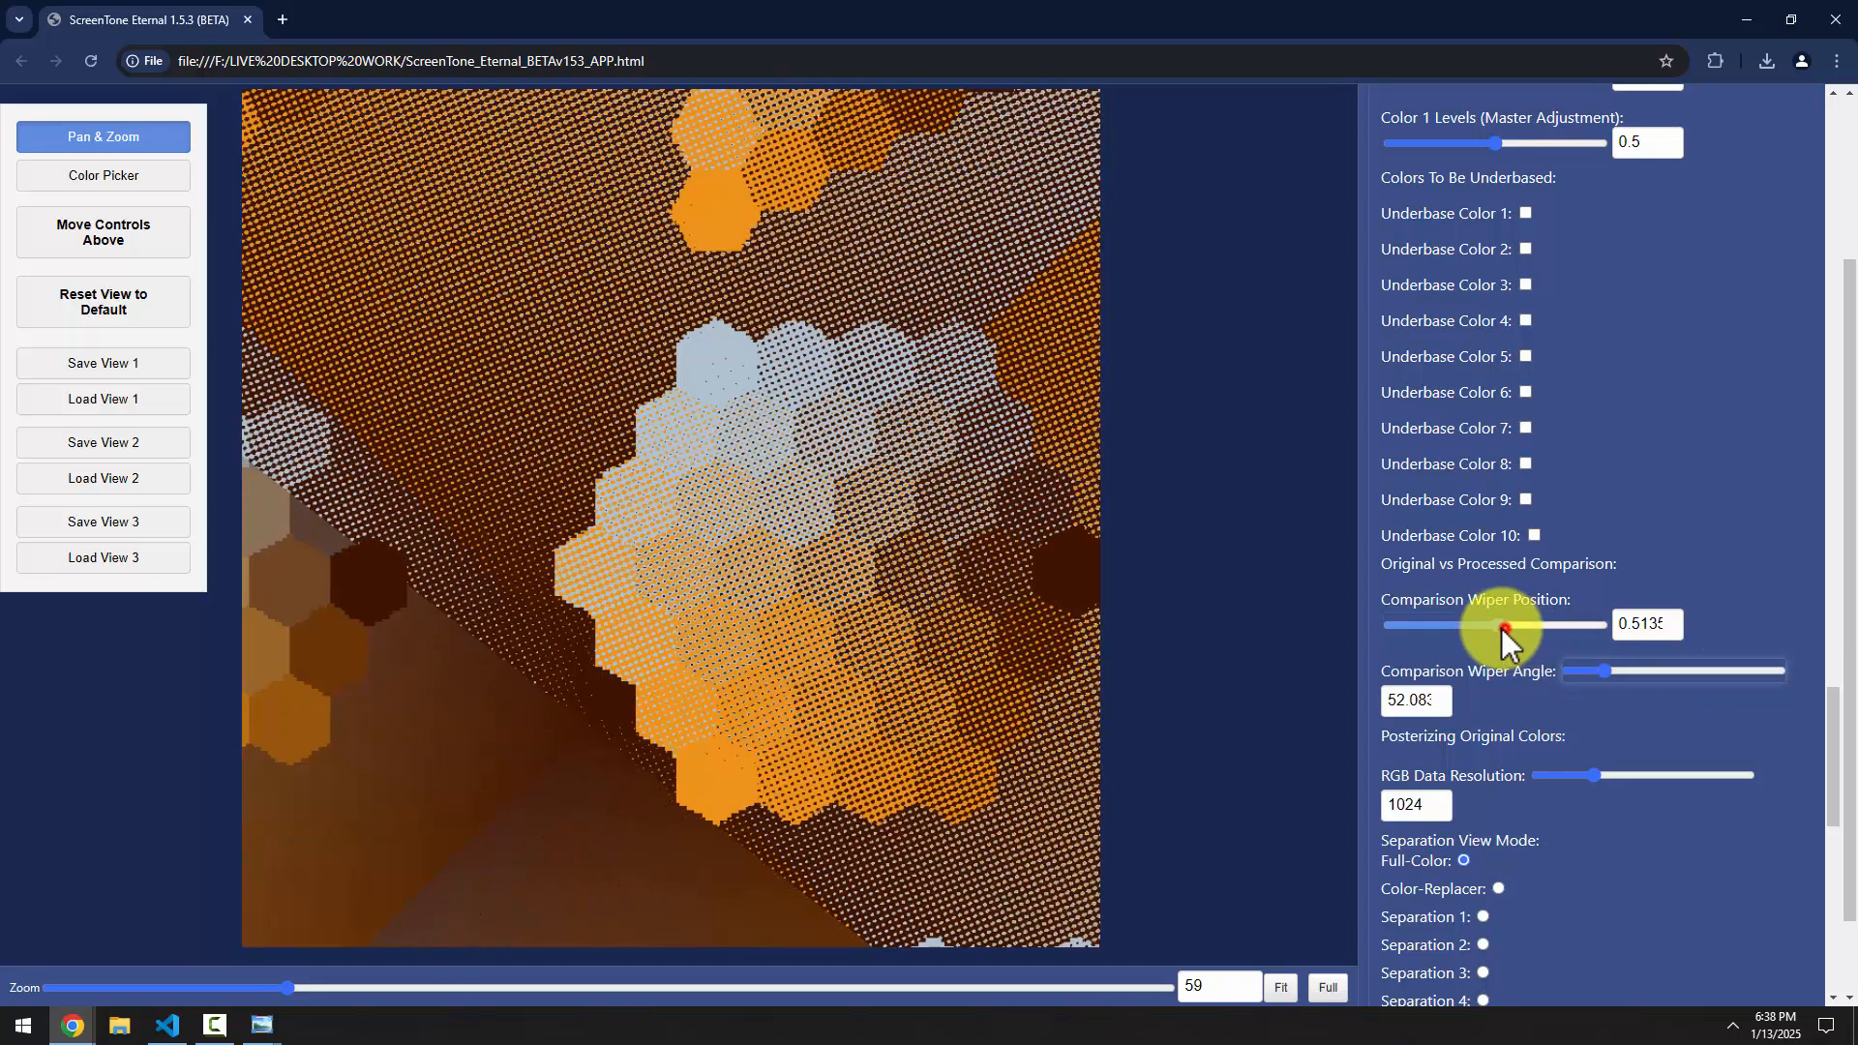
{"action": "mouse_move", "coordinate": [1501, 629]}
{"action": "left_mouse_down"}
{"action": "mouse_move", "coordinate": [1460, 623]}
{"action": "mouse_move", "coordinate": [1485, 623]}
{"action": "left_mouse_up"}
Show Separation 1 in the processed half and set the comparison wiper position to about 0.46
{"action": "scroll", "coordinate": [1601, 587], "scroll_direction": "down", "scroll_amount": 2}
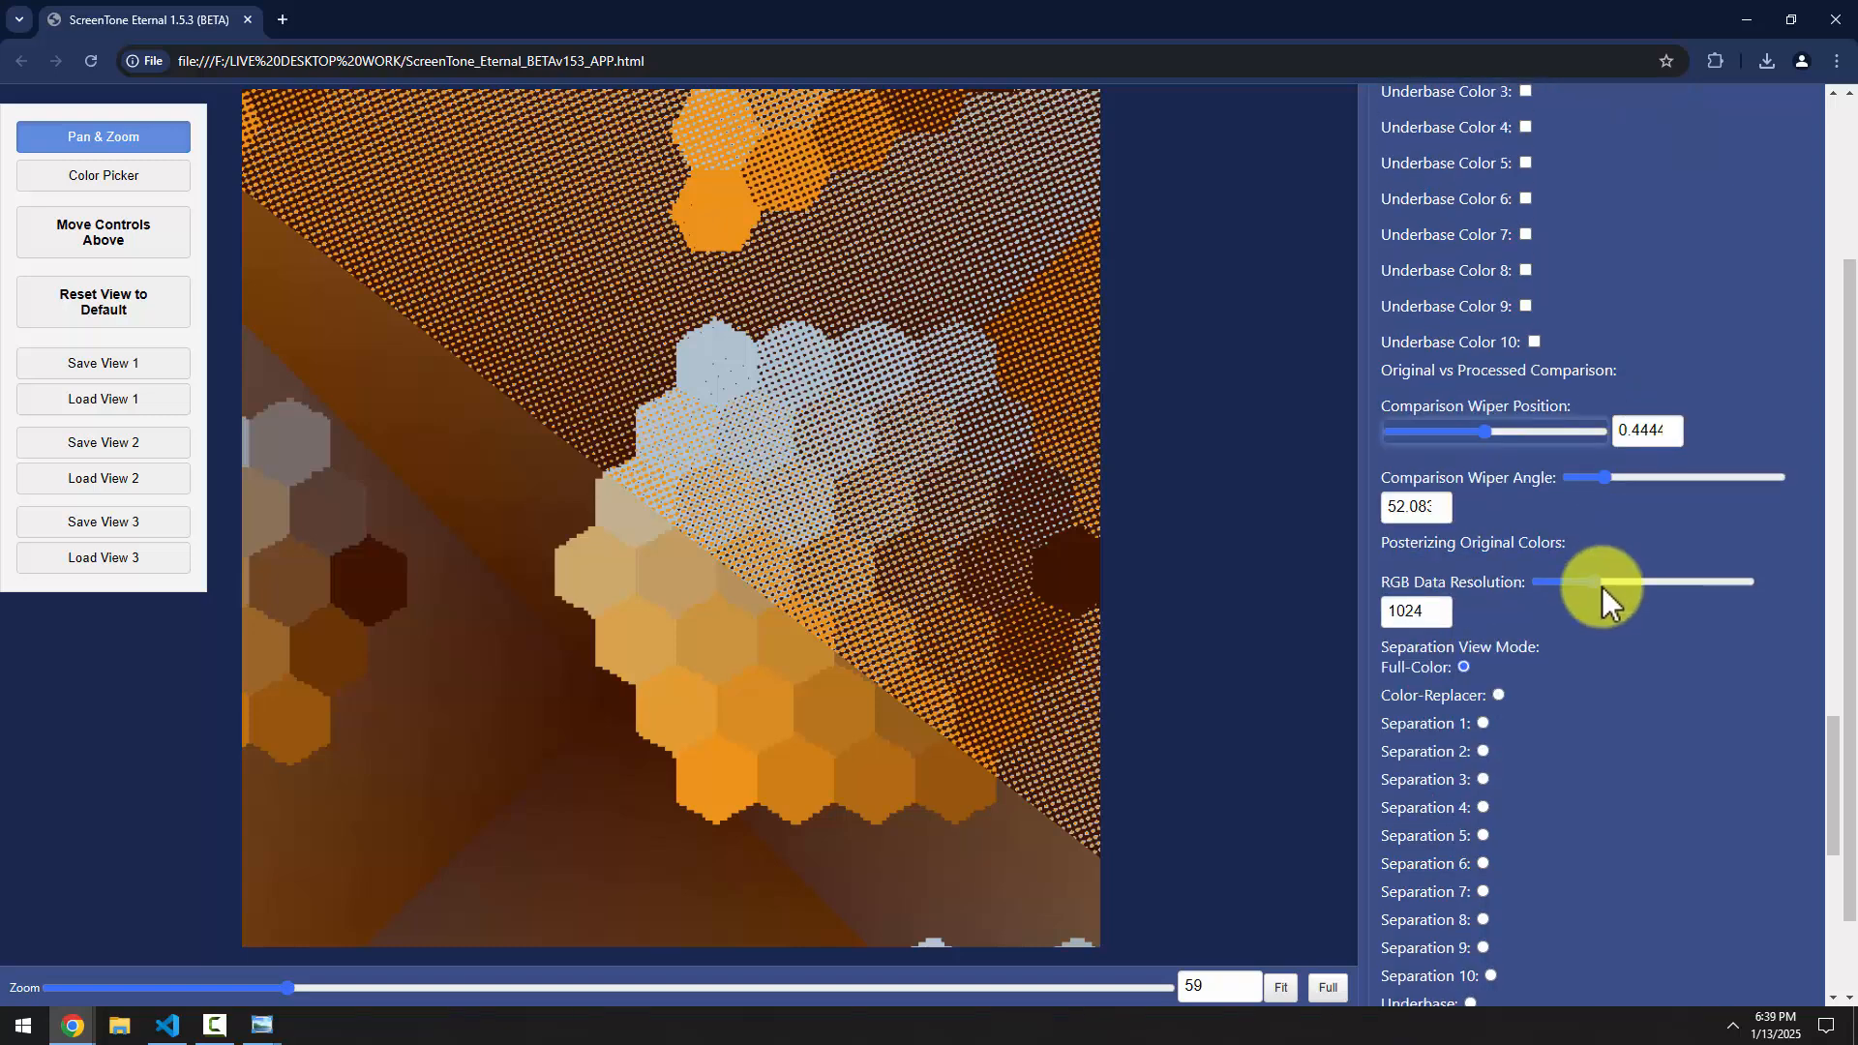
{"action": "left_click", "coordinate": [1483, 723]}
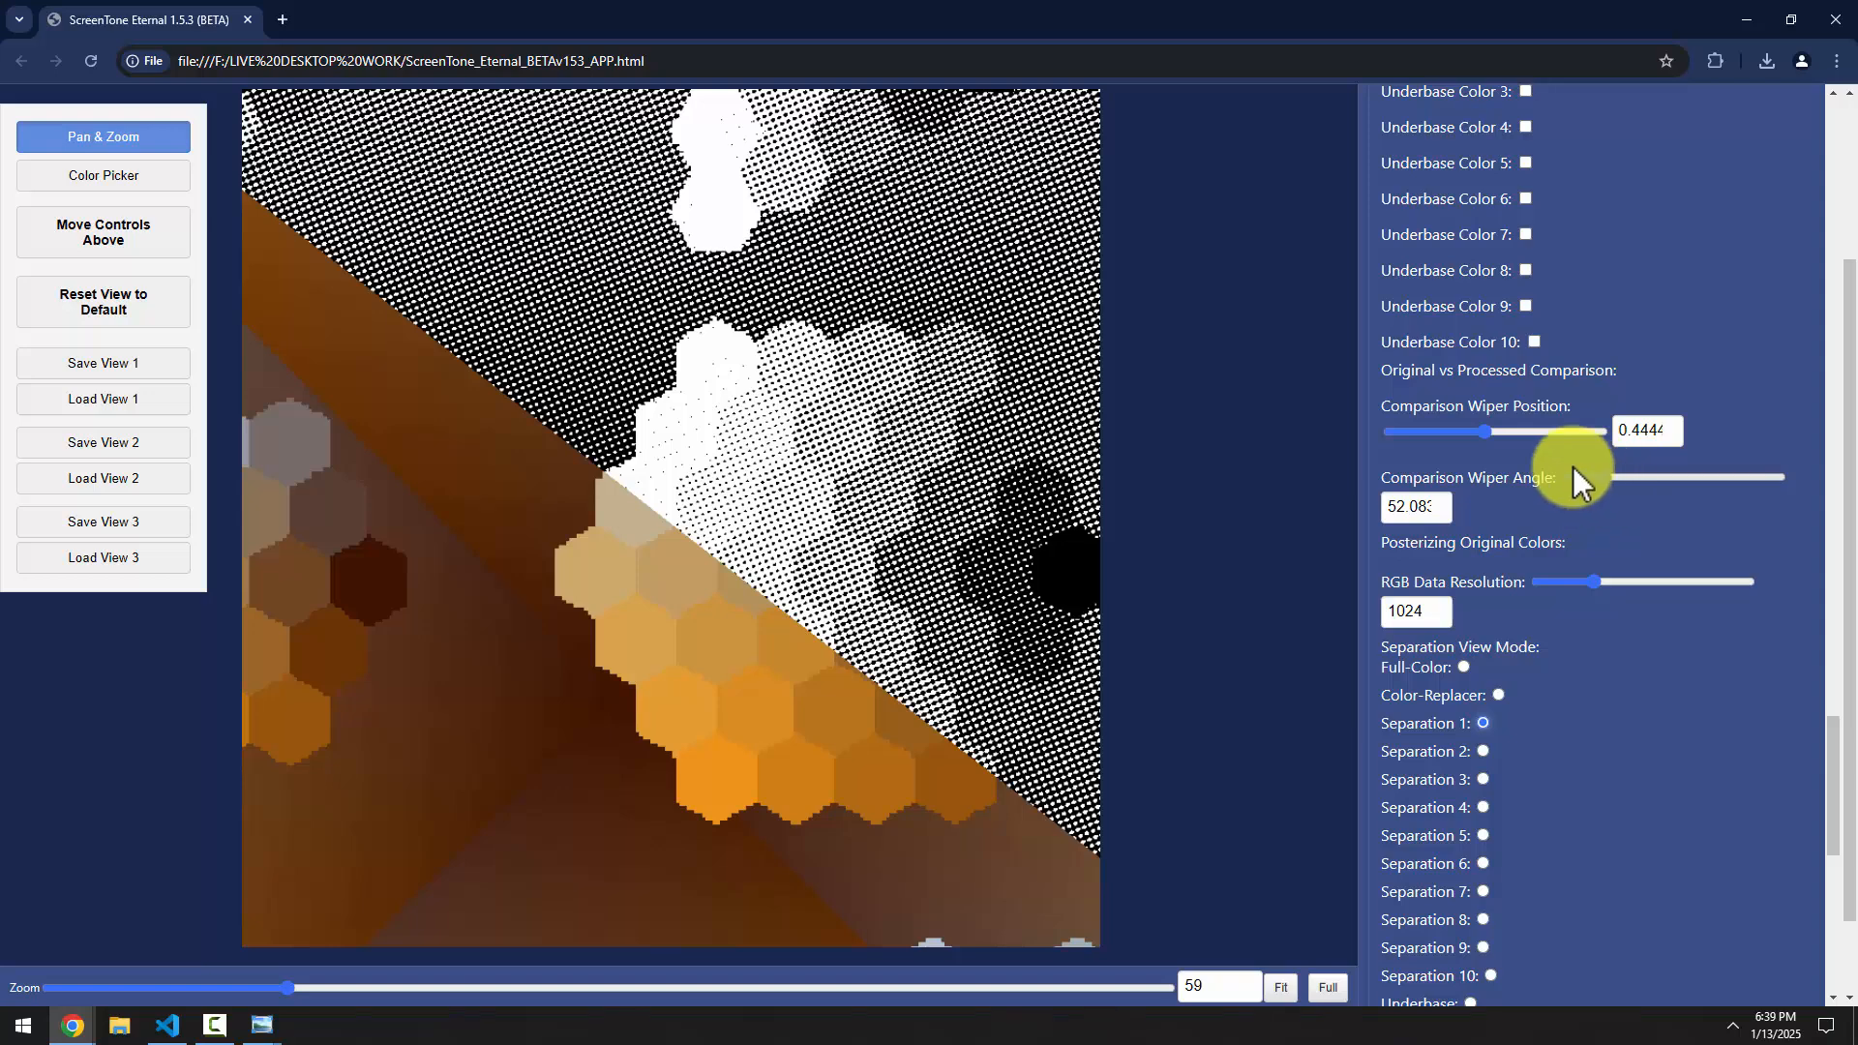
{"action": "mouse_move", "coordinate": [1492, 422]}
{"action": "left_mouse_down"}
{"action": "mouse_move", "coordinate": [1456, 426]}
{"action": "mouse_move", "coordinate": [1513, 420]}
{"action": "mouse_move", "coordinate": [1473, 421]}
{"action": "mouse_move", "coordinate": [1489, 421]}
{"action": "left_mouse_up"}
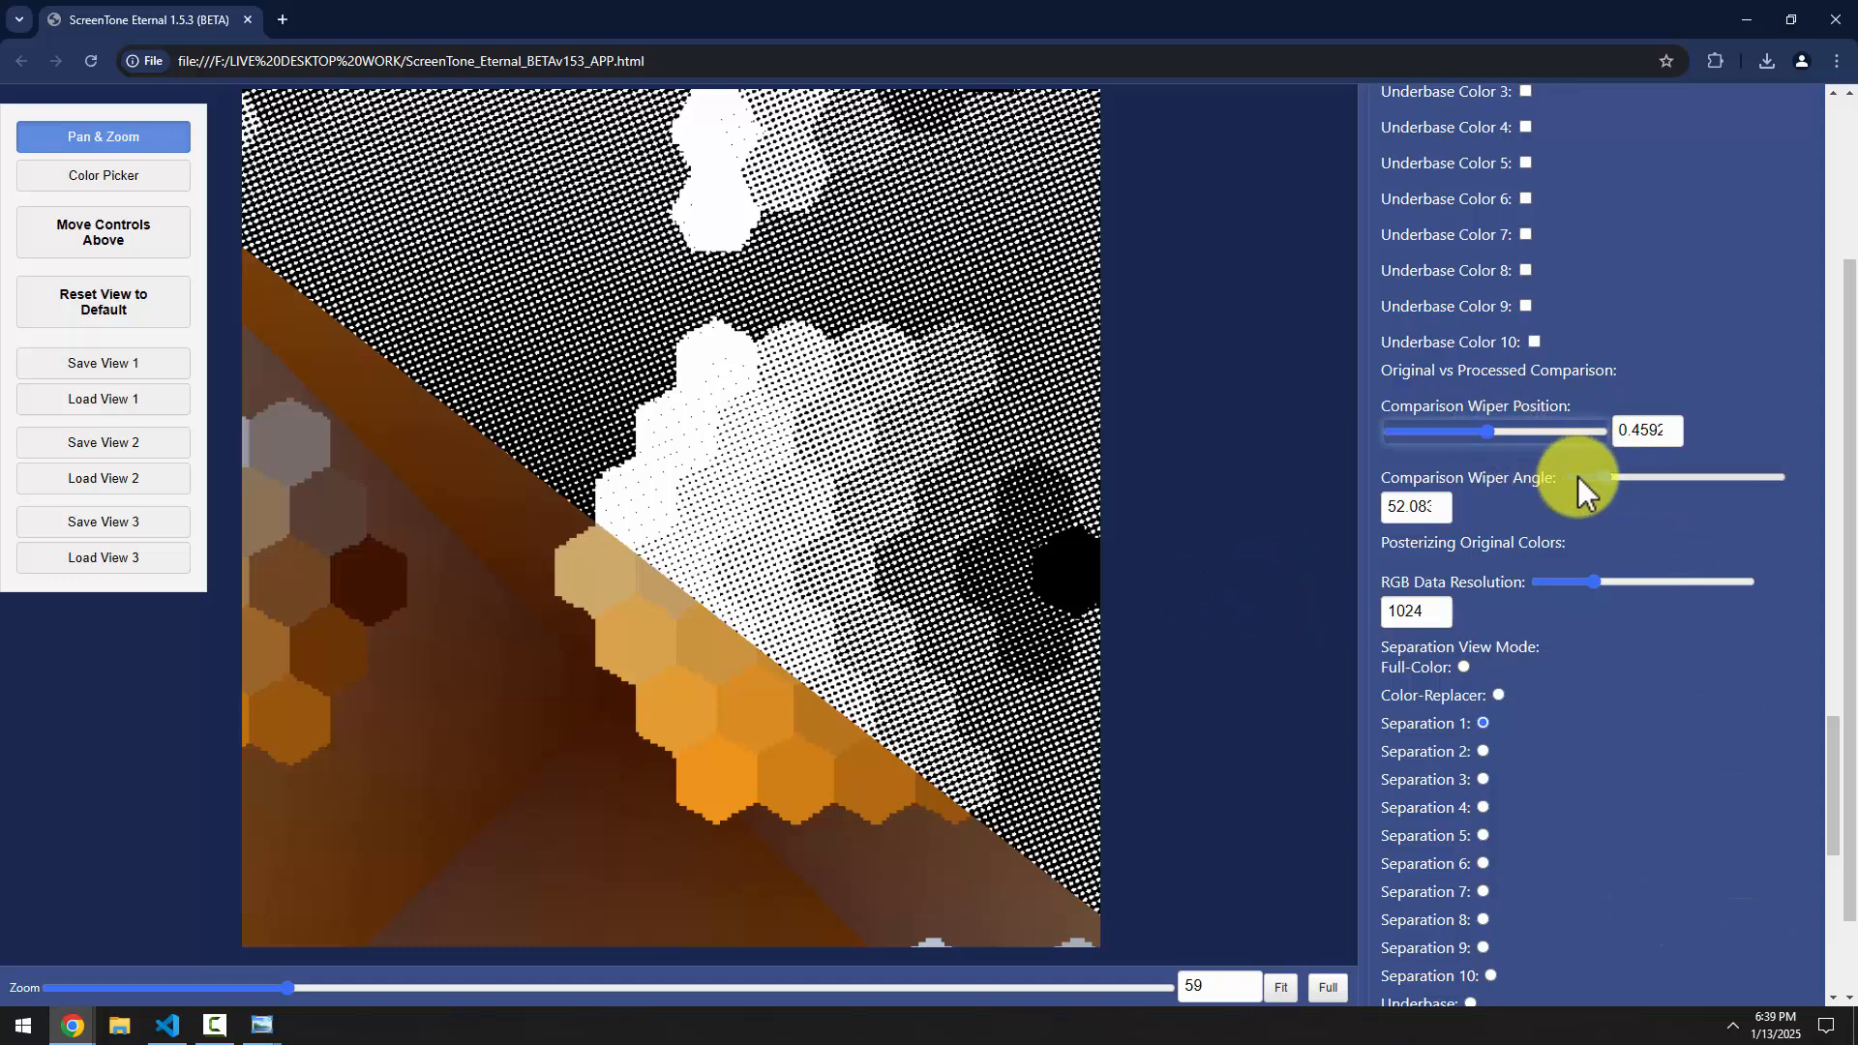
Set the comparison wiper angle to 180 and its position to 1 so the processed image fills the preview at zoom 58
{"action": "type", "text": "180"}
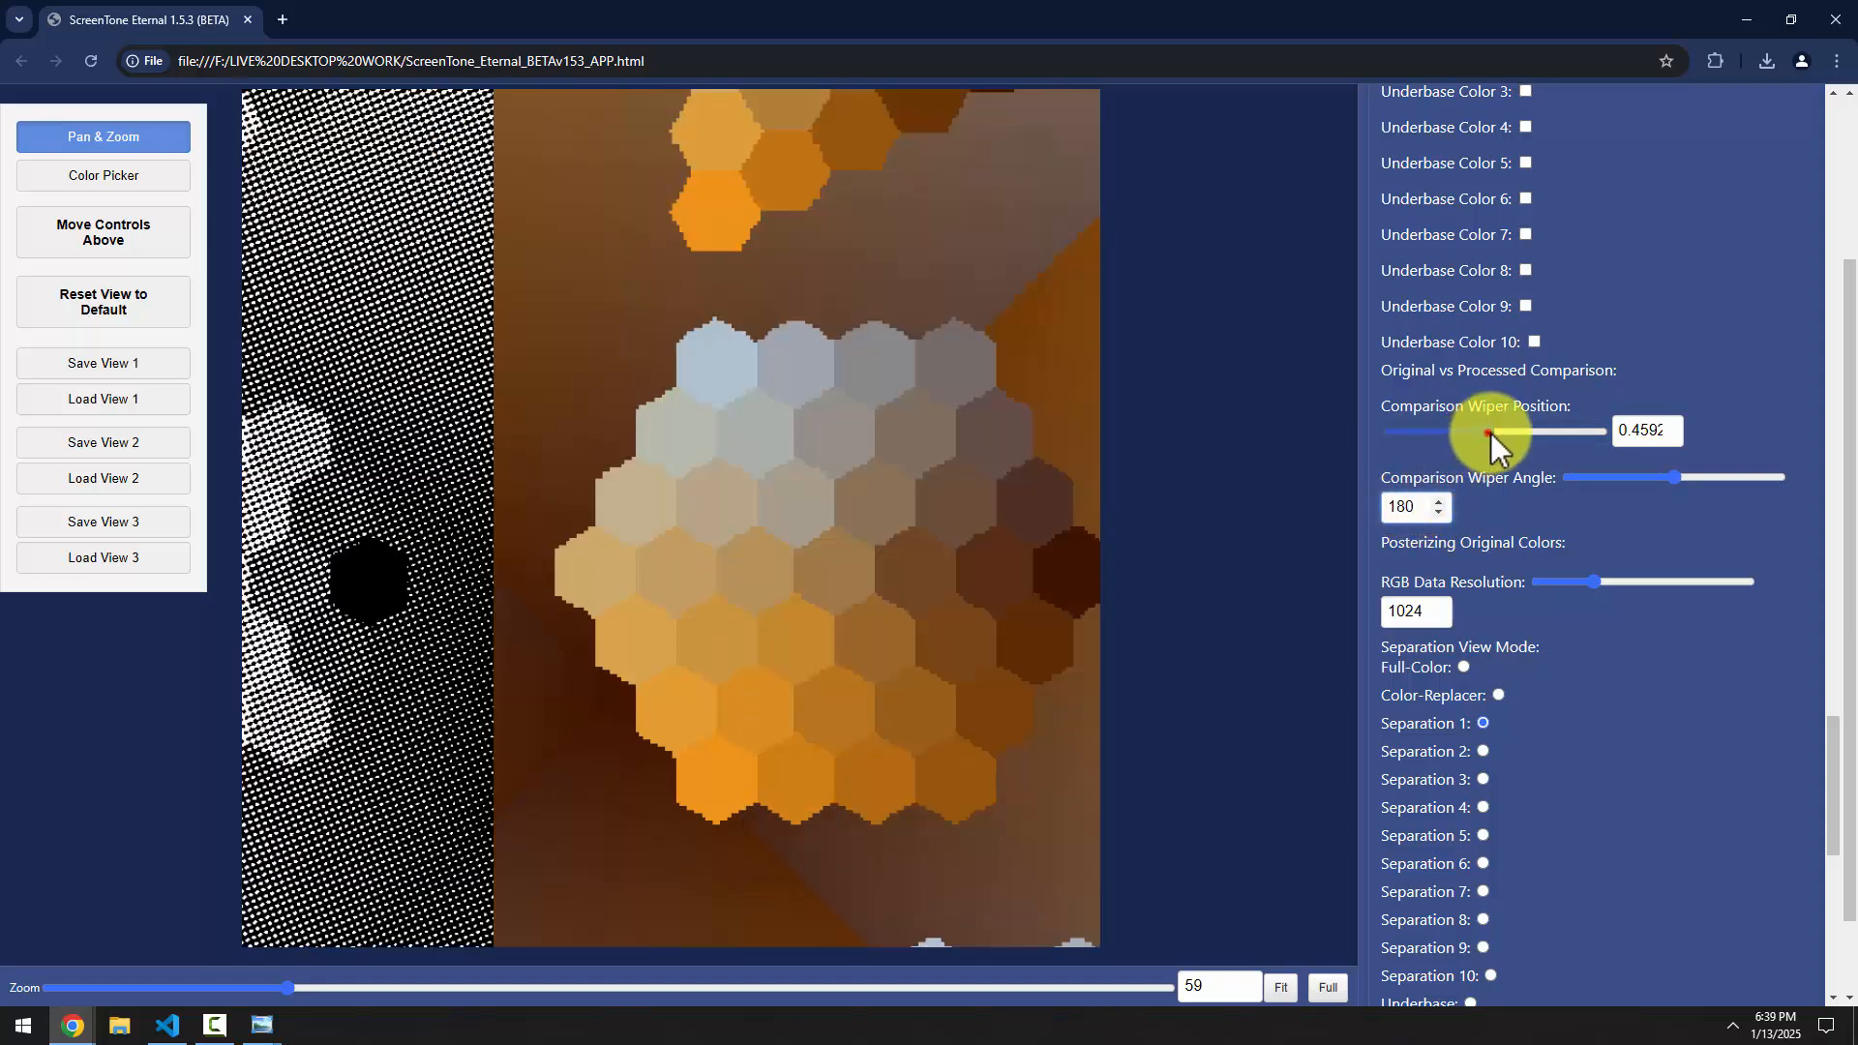
{"action": "left_click_drag", "start_coordinate": [1490, 434], "coordinate": [1731, 449]}
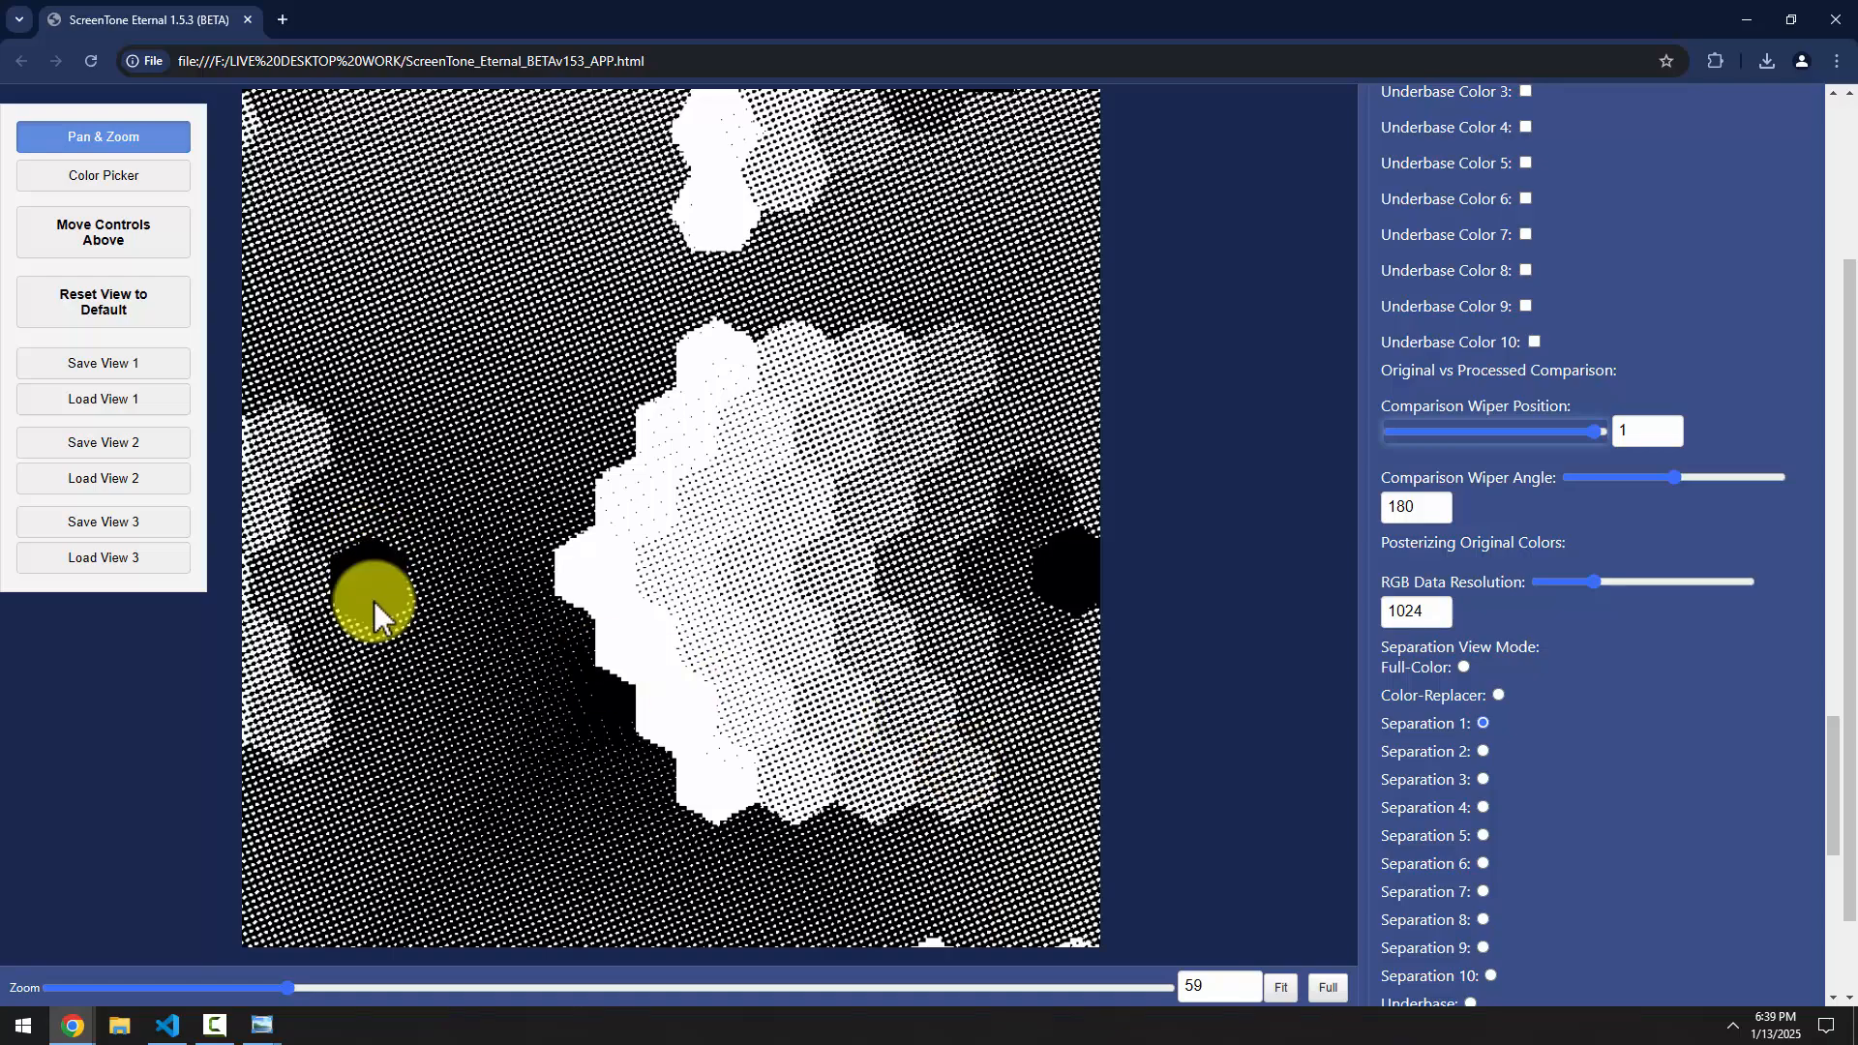
{"action": "mouse_move", "coordinate": [281, 987]}
{"action": "left_mouse_down"}
{"action": "mouse_move", "coordinate": [236, 995]}
{"action": "mouse_move", "coordinate": [283, 1002]}
{"action": "left_mouse_up"}
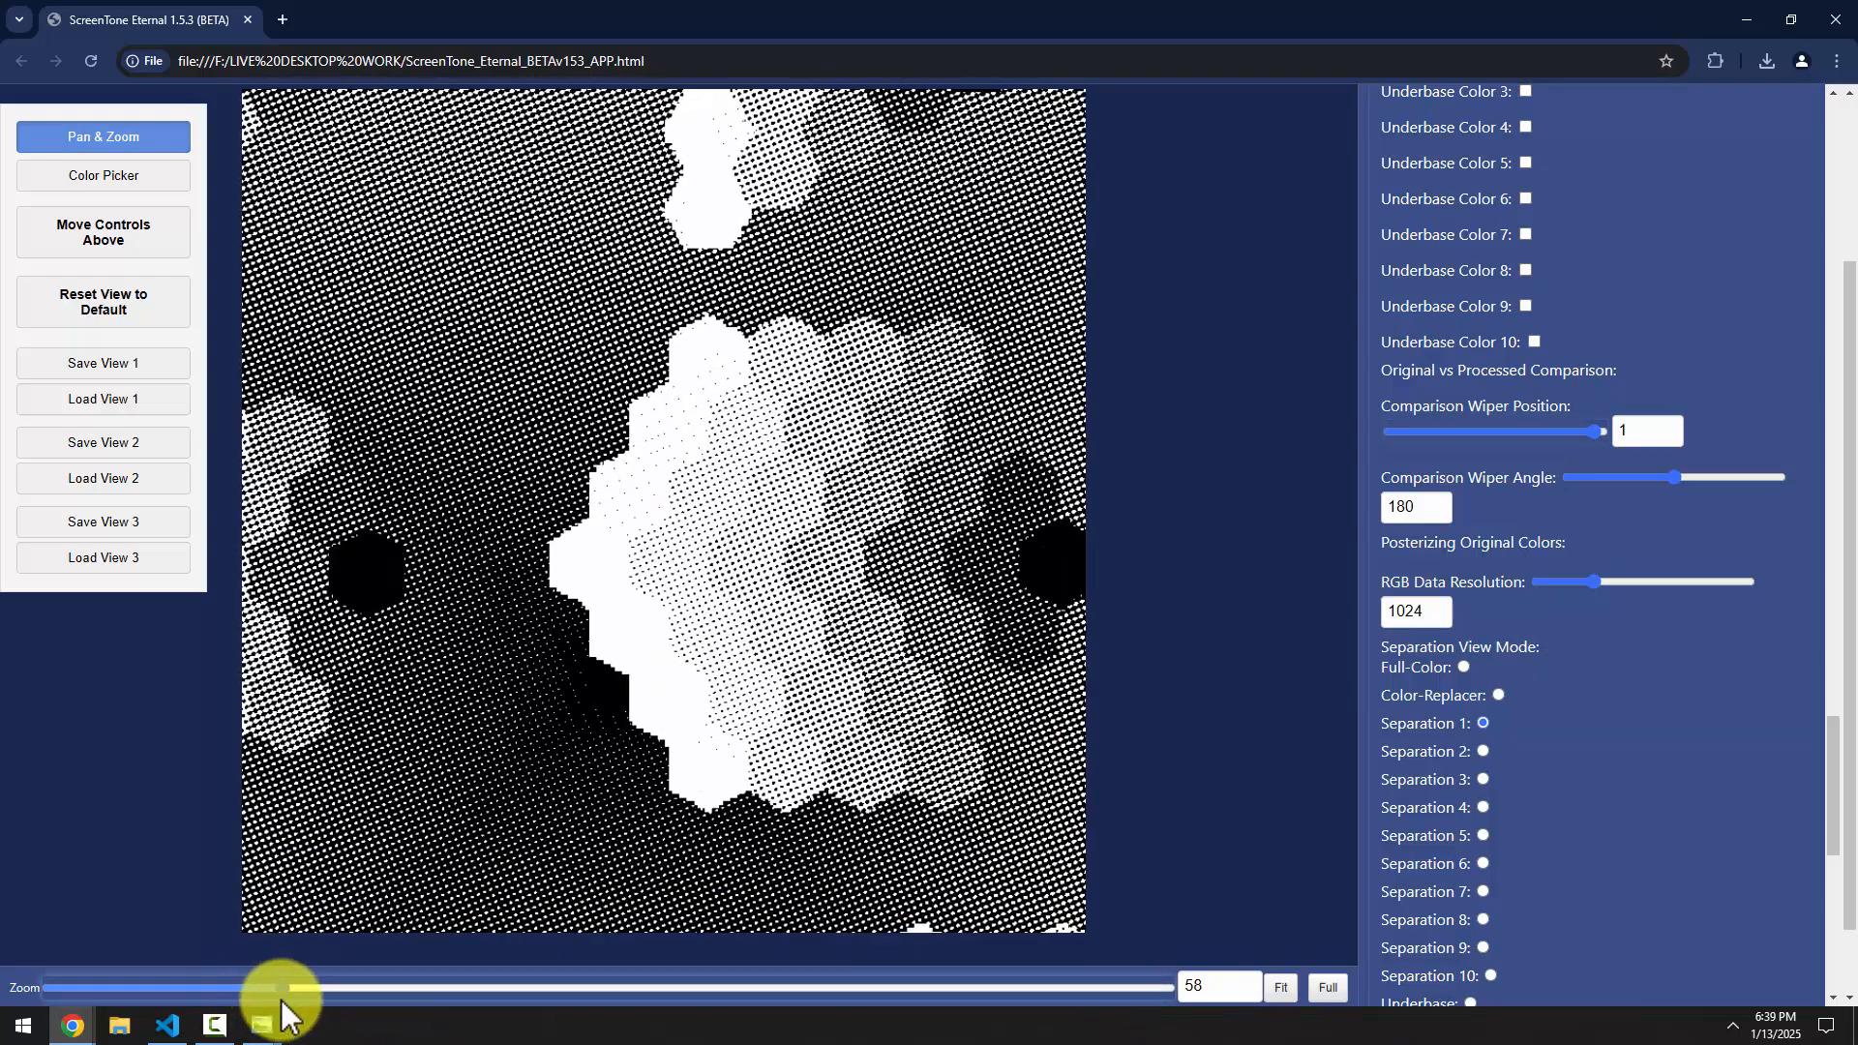
Reset the view to default and view Separations 1, 2, 3 and Color-Replacer in turn, ending on Full-Color
{"action": "left_click", "coordinate": [1461, 667]}
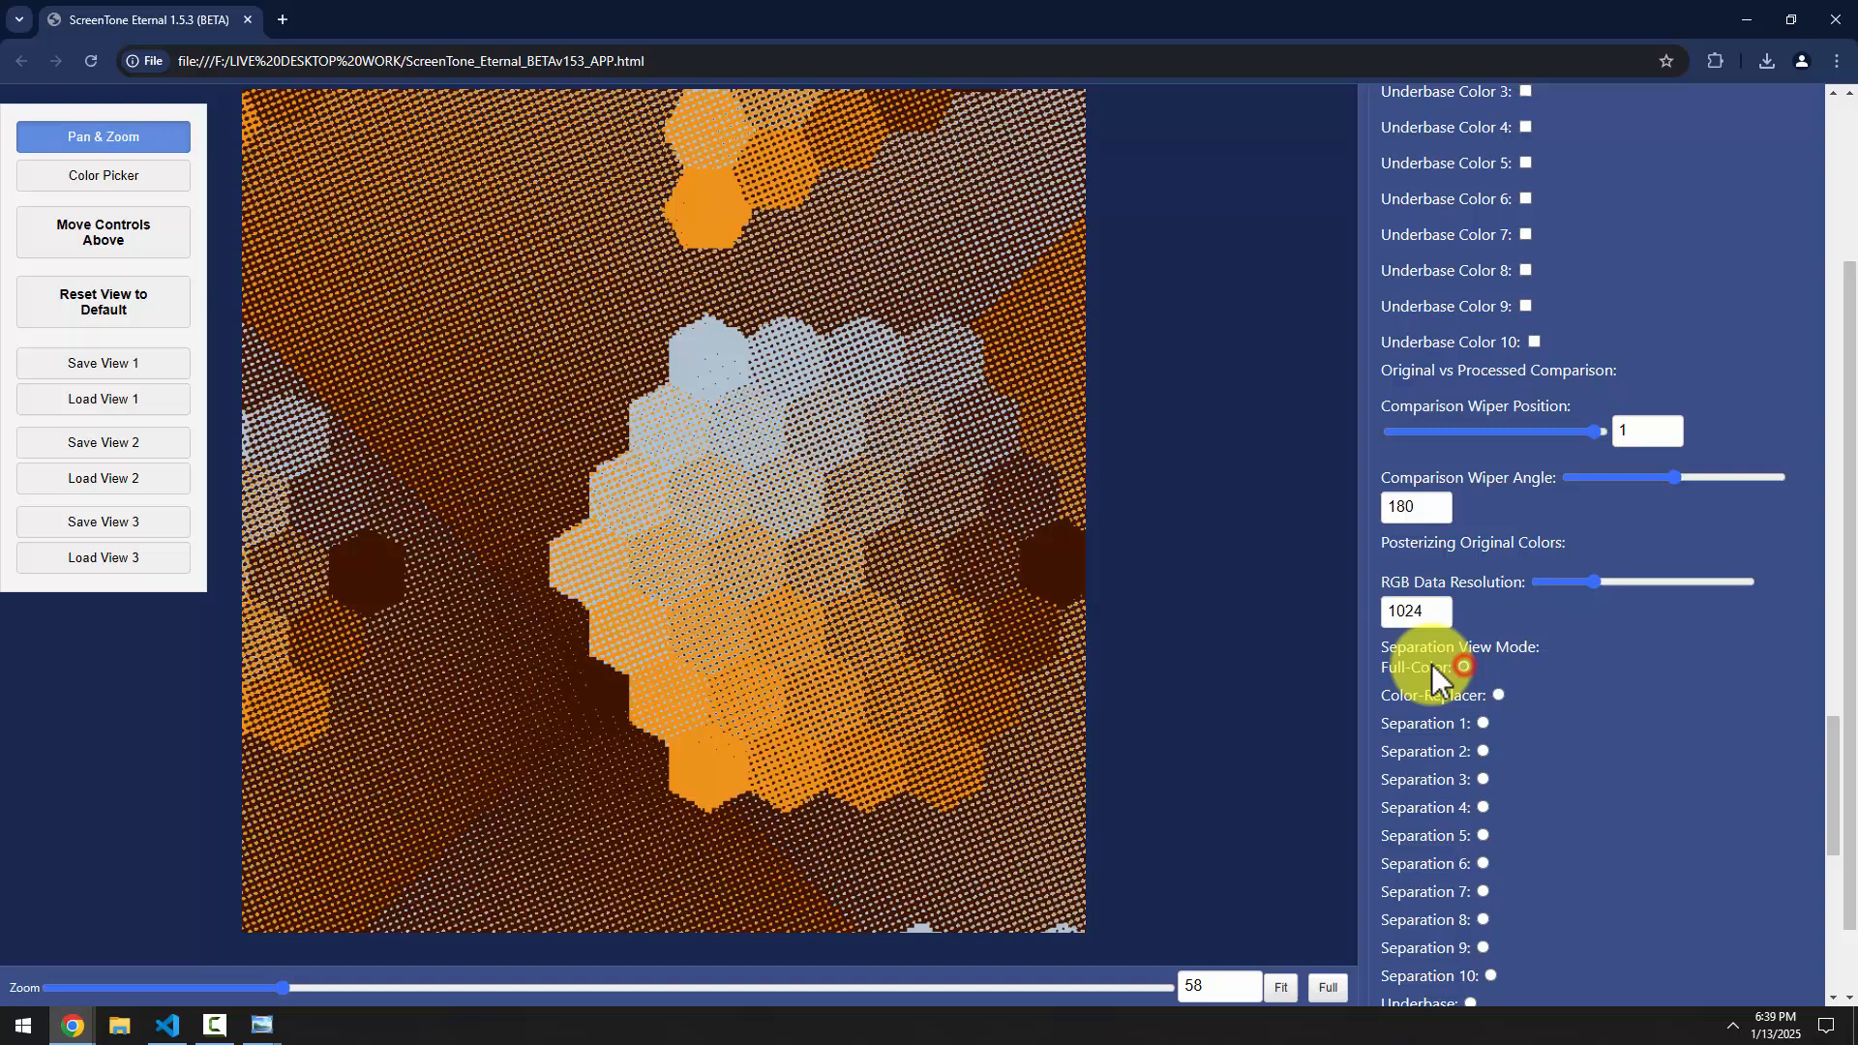
{"action": "left_click", "coordinate": [101, 308]}
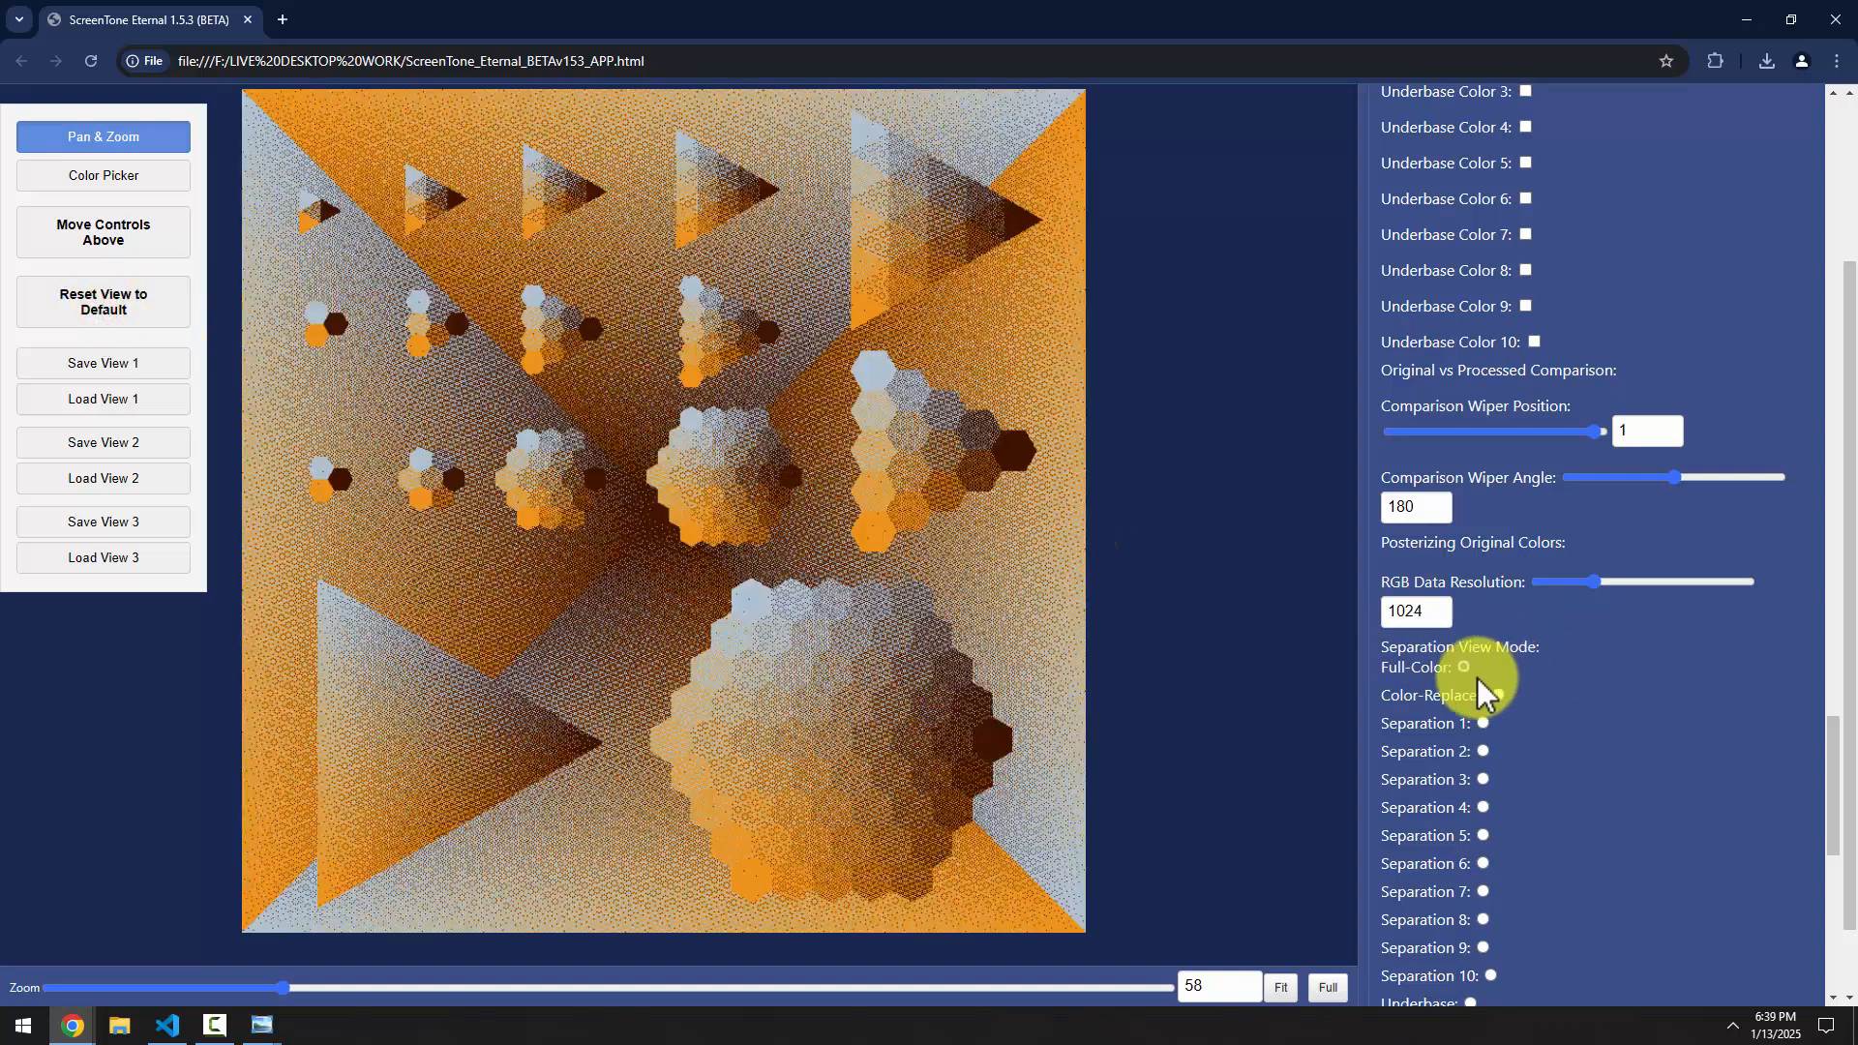
{"action": "left_click", "coordinate": [1483, 722]}
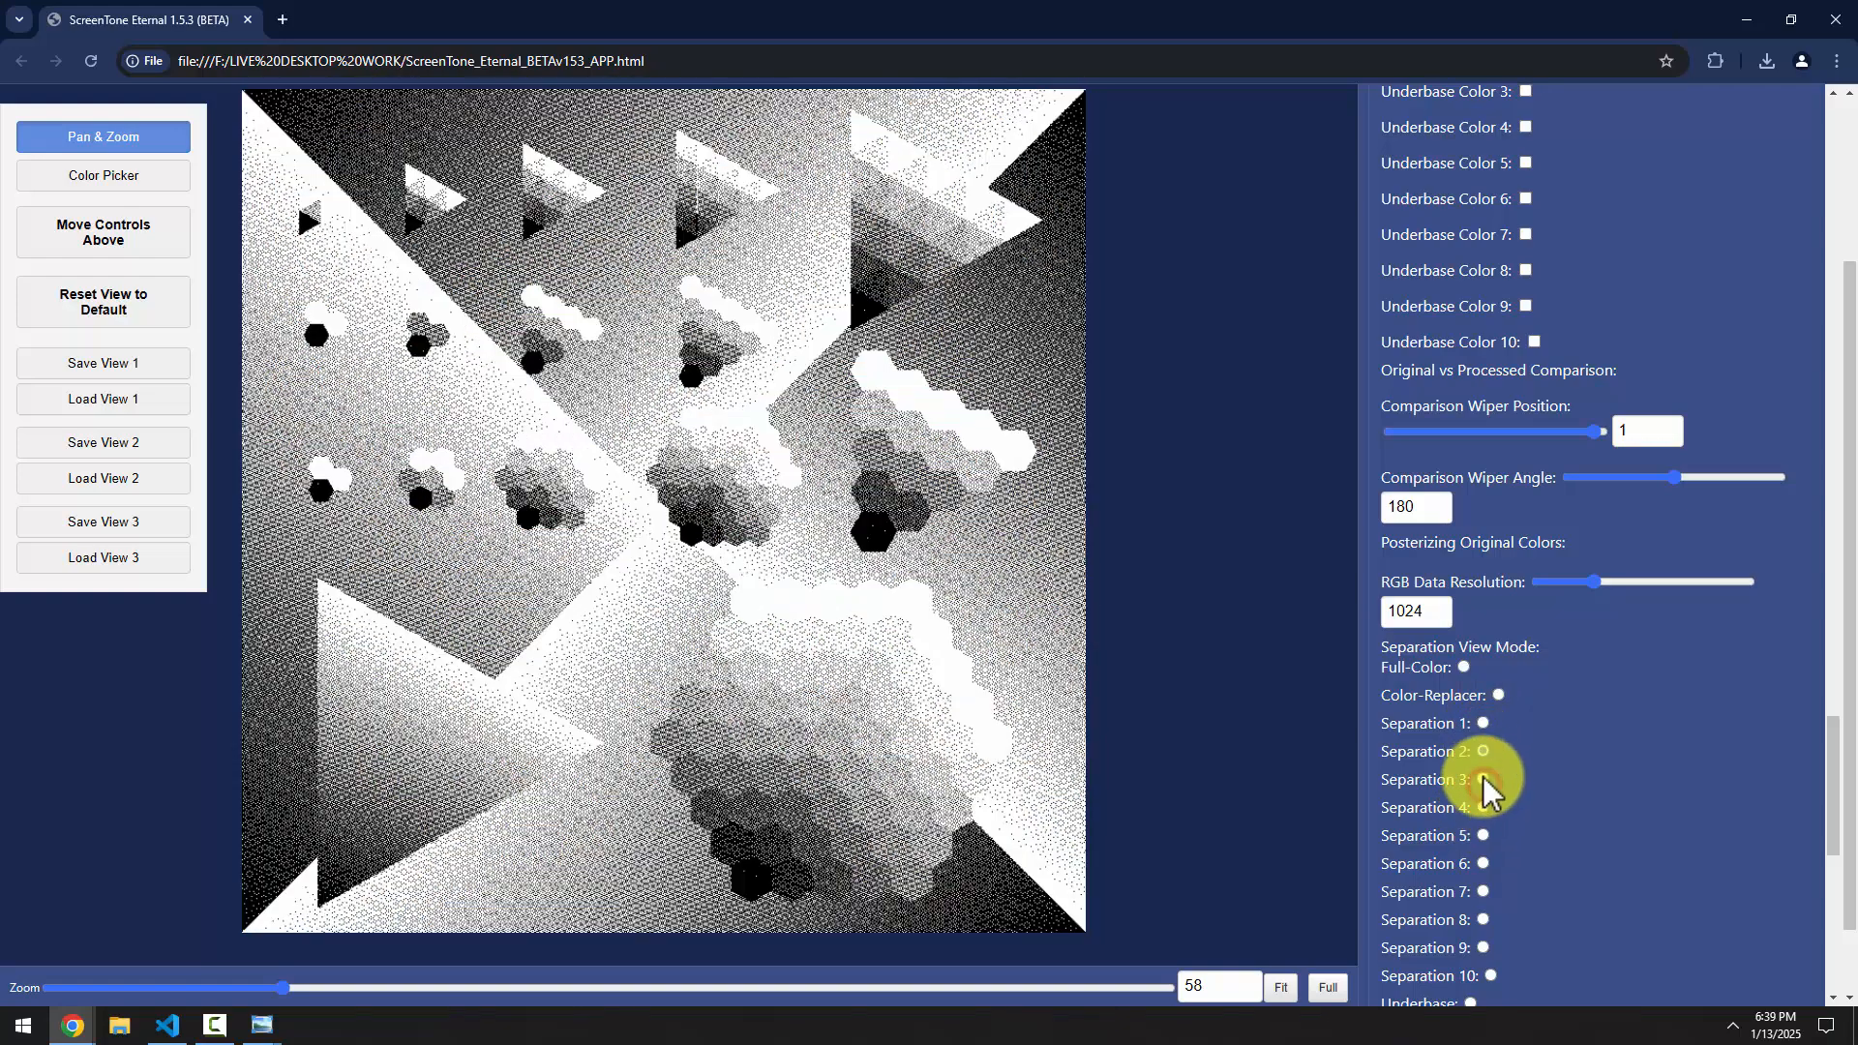
{"action": "left_click", "coordinate": [1483, 780]}
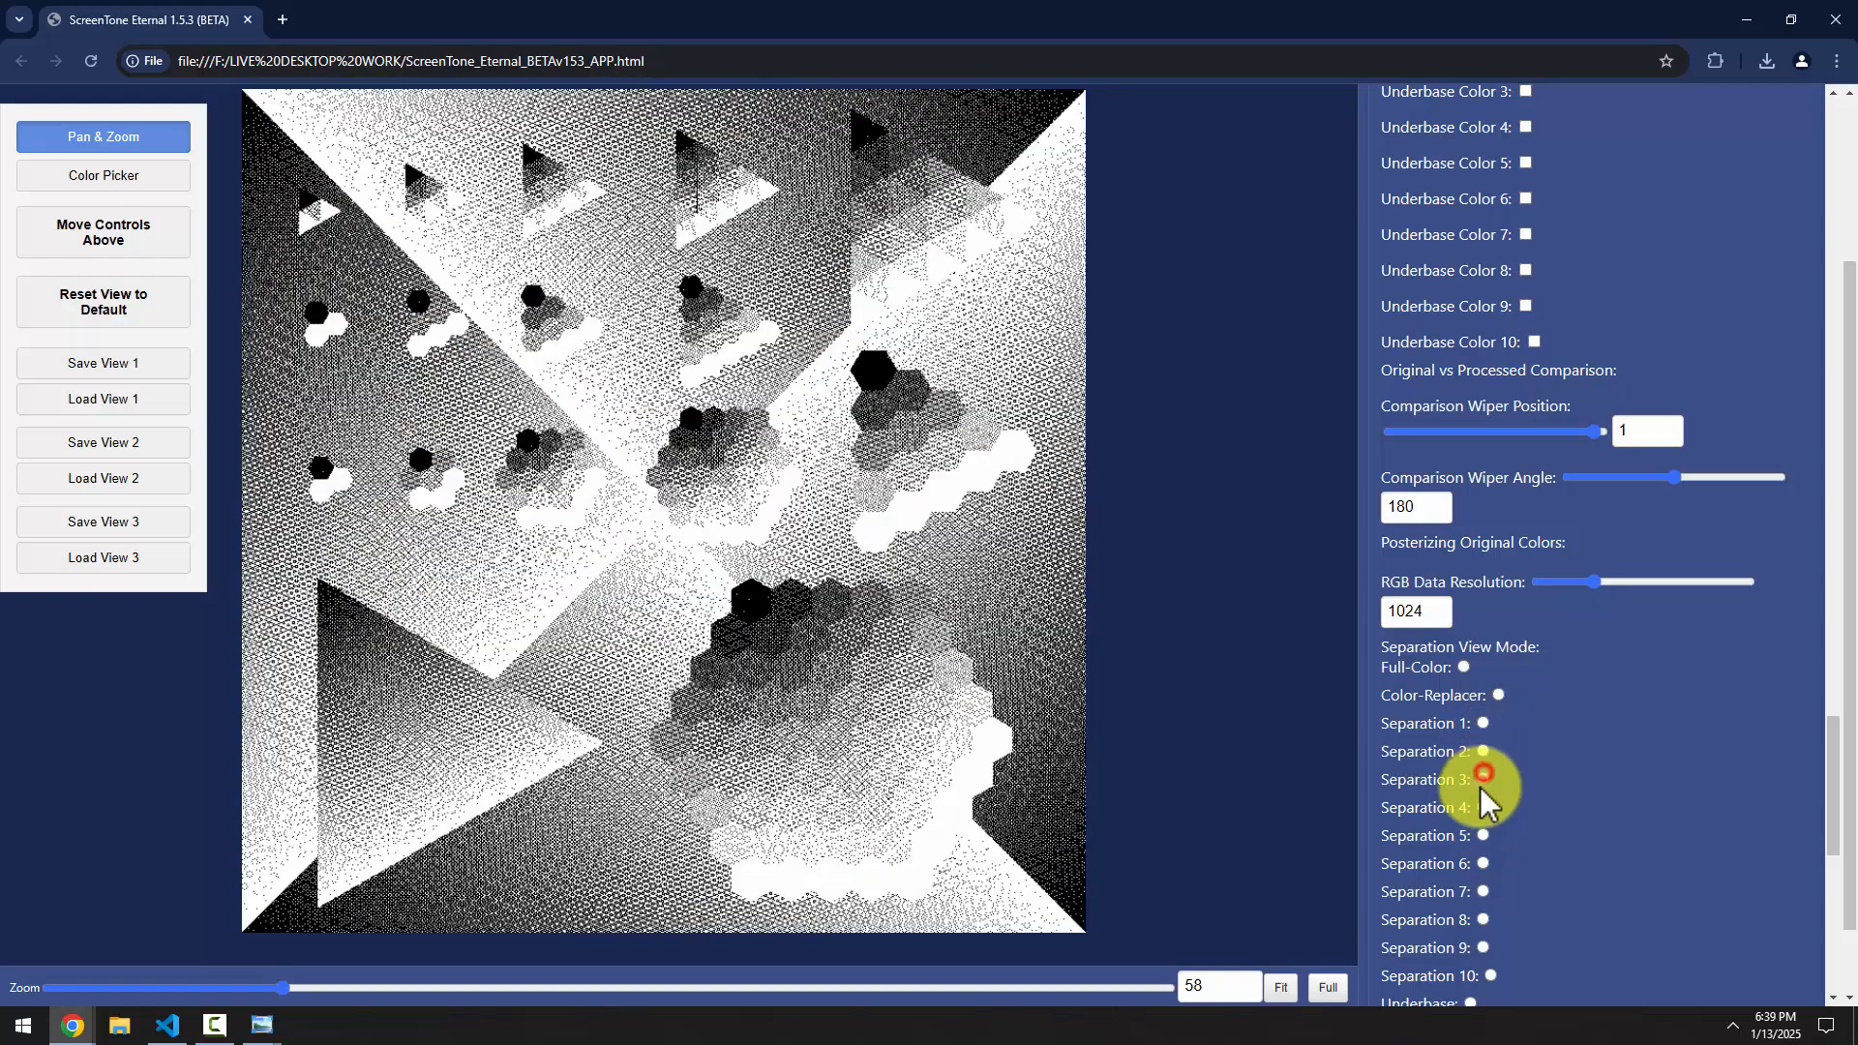
{"action": "left_click", "coordinate": [1461, 668]}
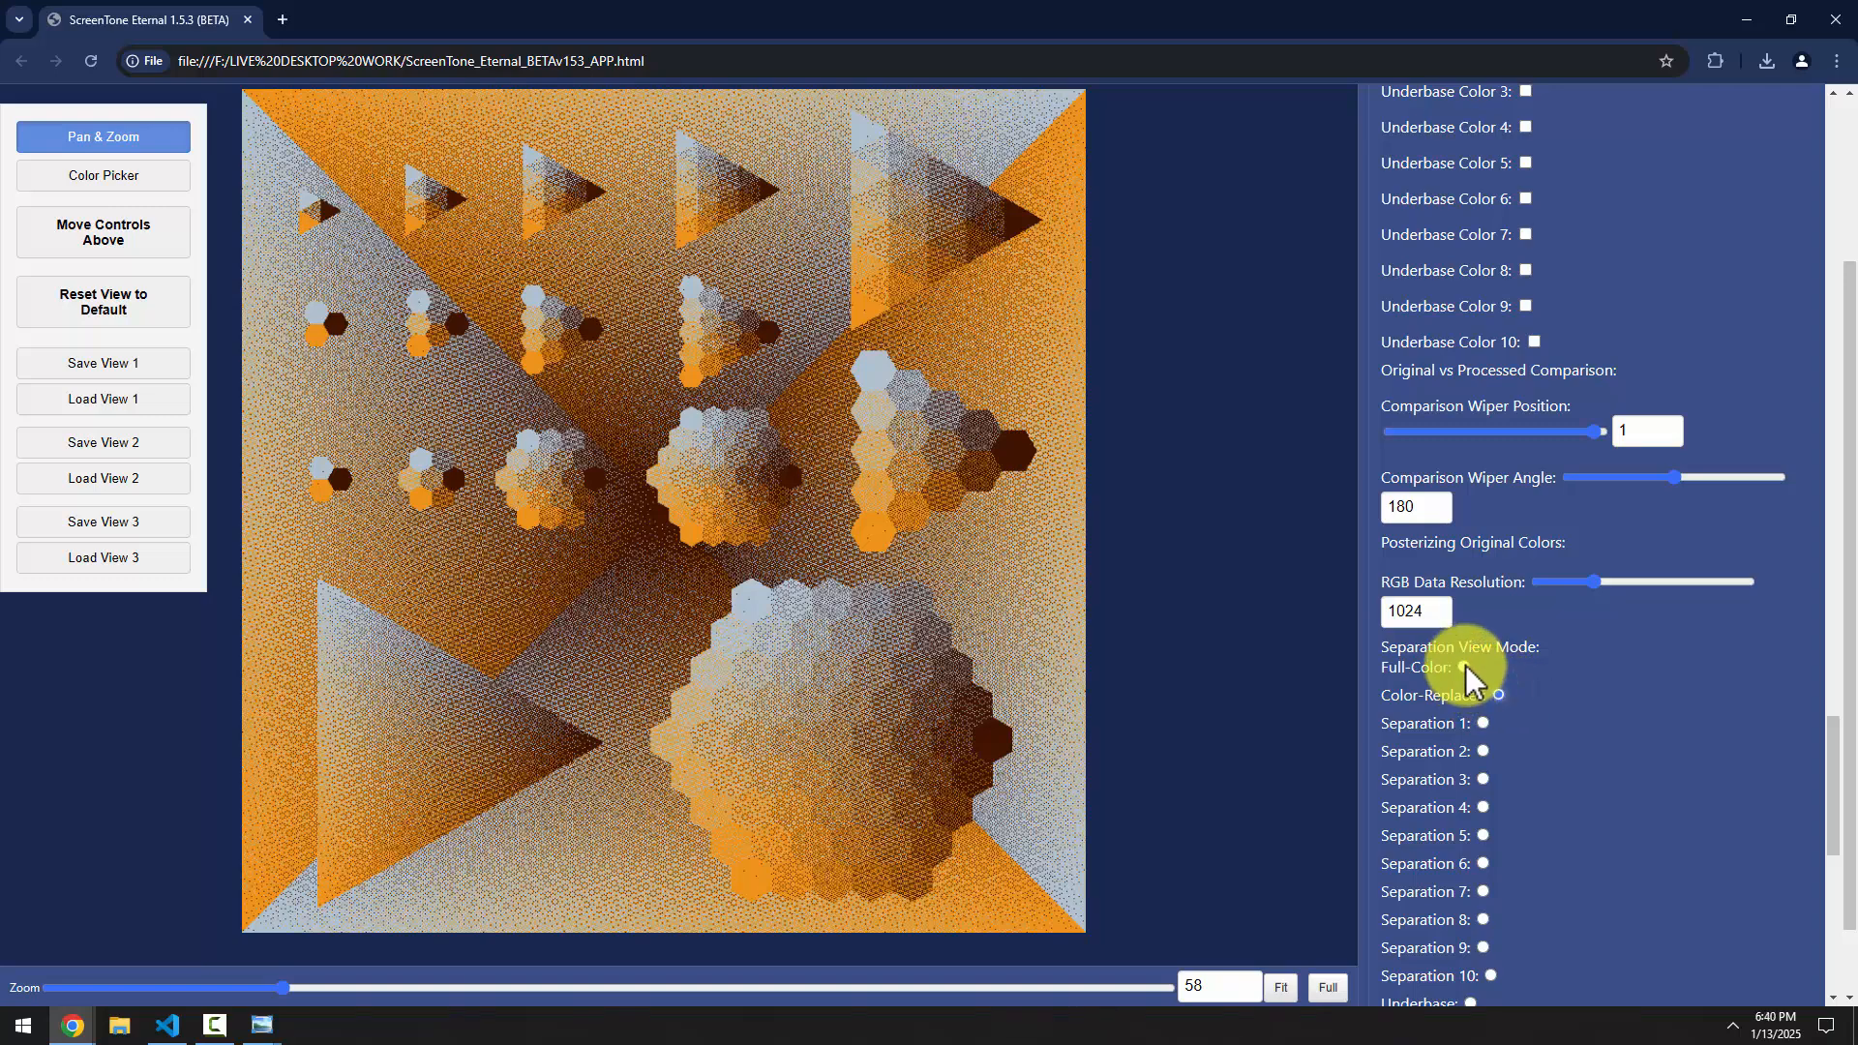
{"action": "left_click", "coordinate": [1464, 668]}
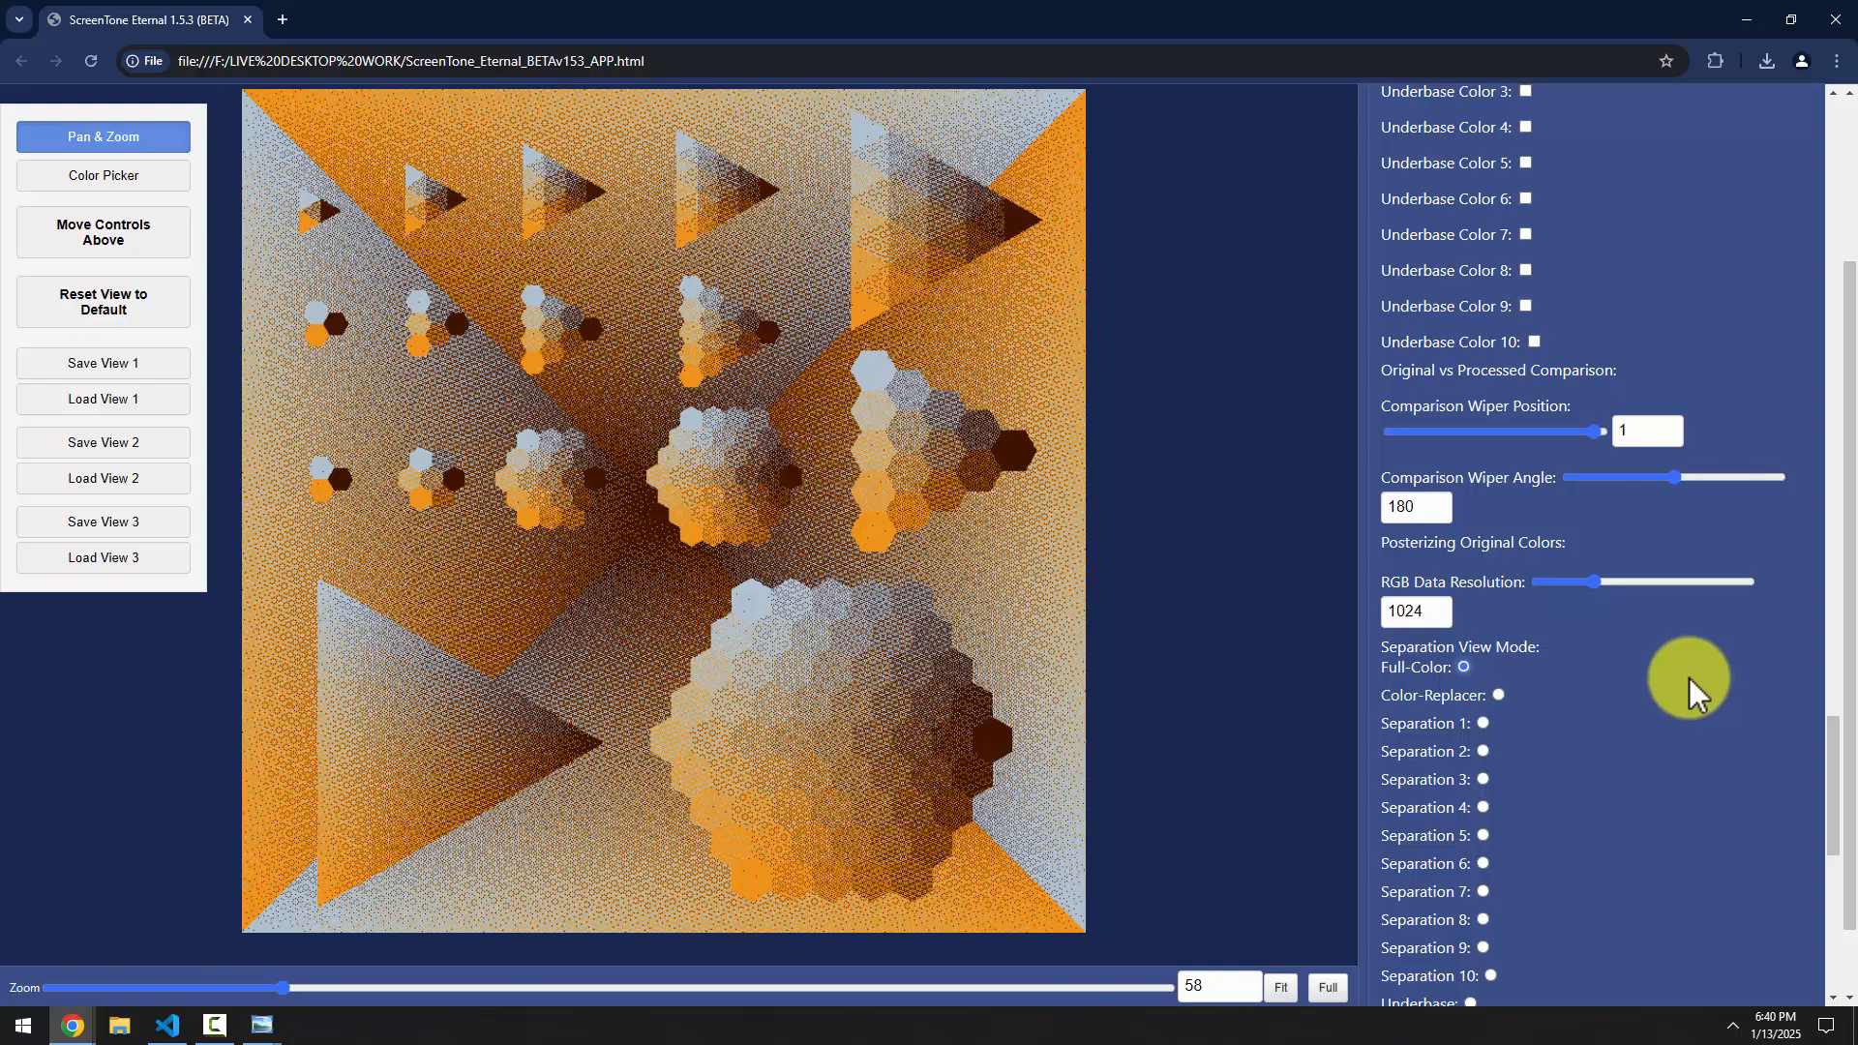
Enable the multi-separation view mode and position the grid of images within the preview area
{"action": "scroll", "coordinate": [1635, 490], "scroll_direction": "up", "scroll_amount": 3}
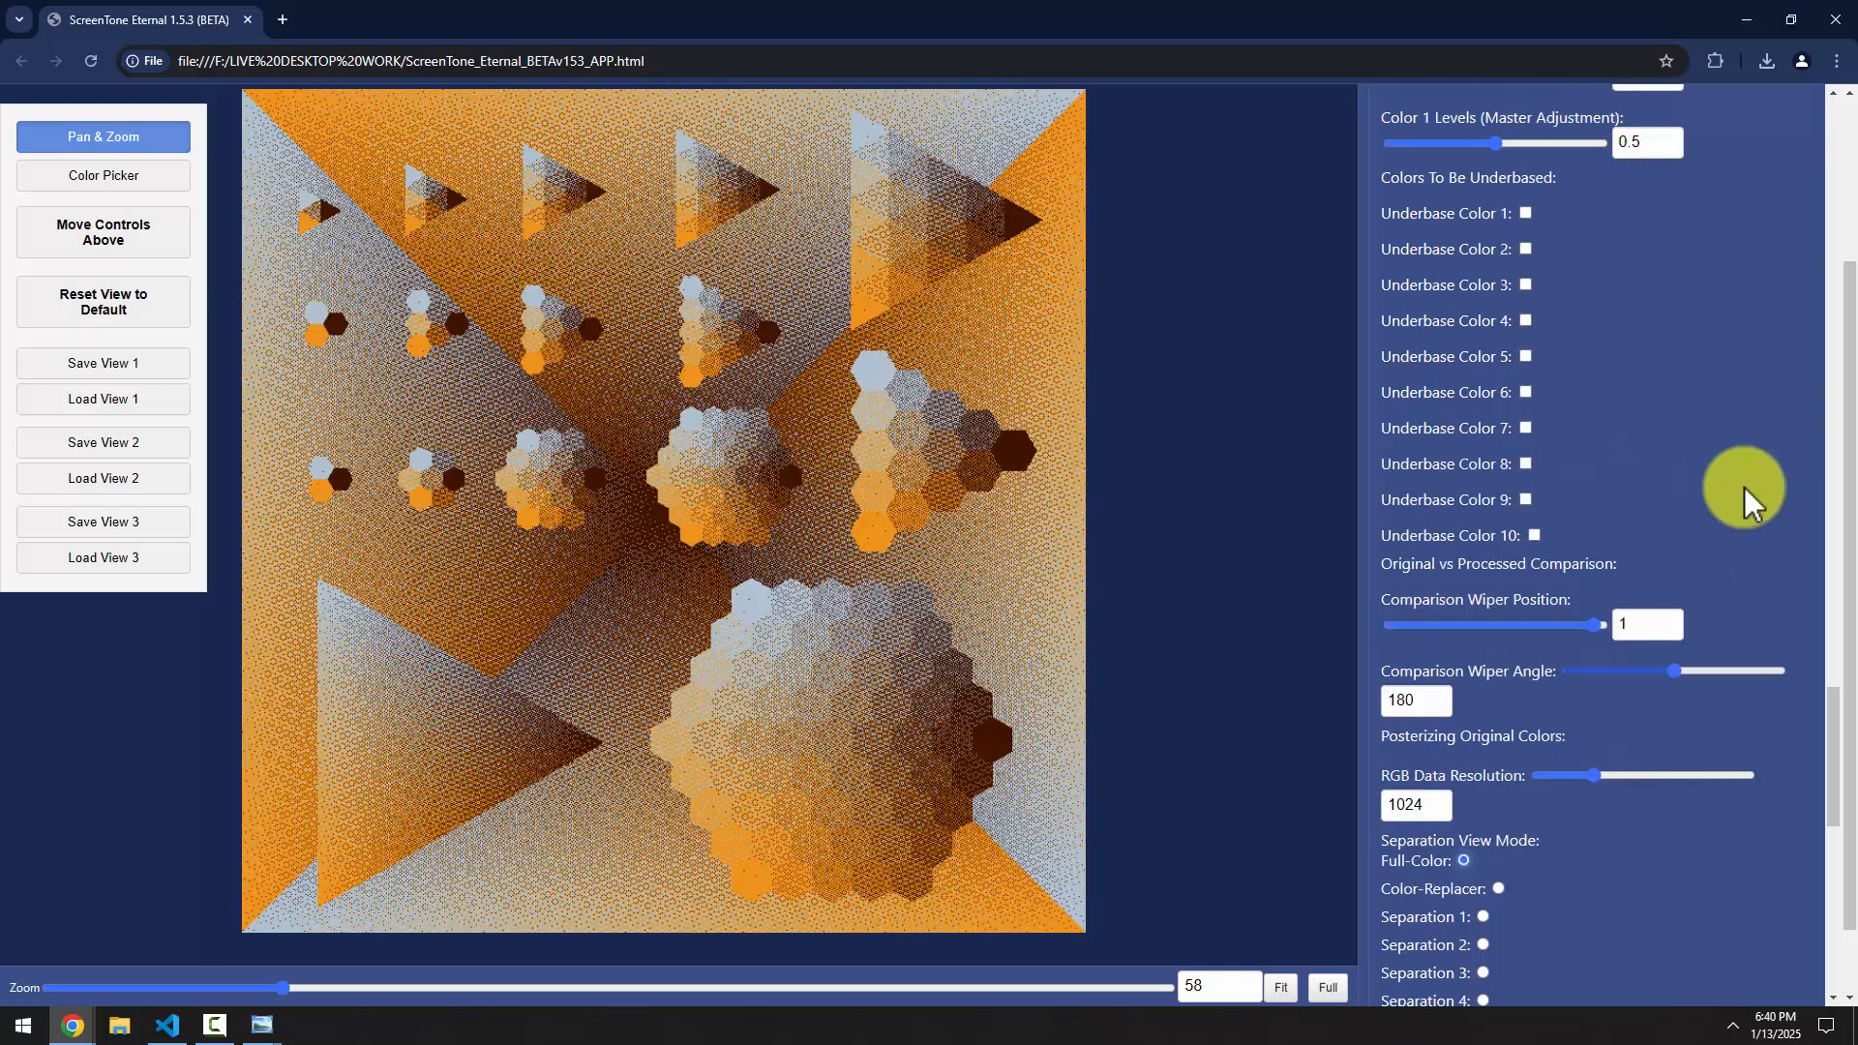
{"action": "scroll", "coordinate": [1744, 478], "scroll_direction": "down", "scroll_amount": 1}
{"action": "scroll", "coordinate": [1723, 658], "scroll_direction": "down", "scroll_amount": 5}
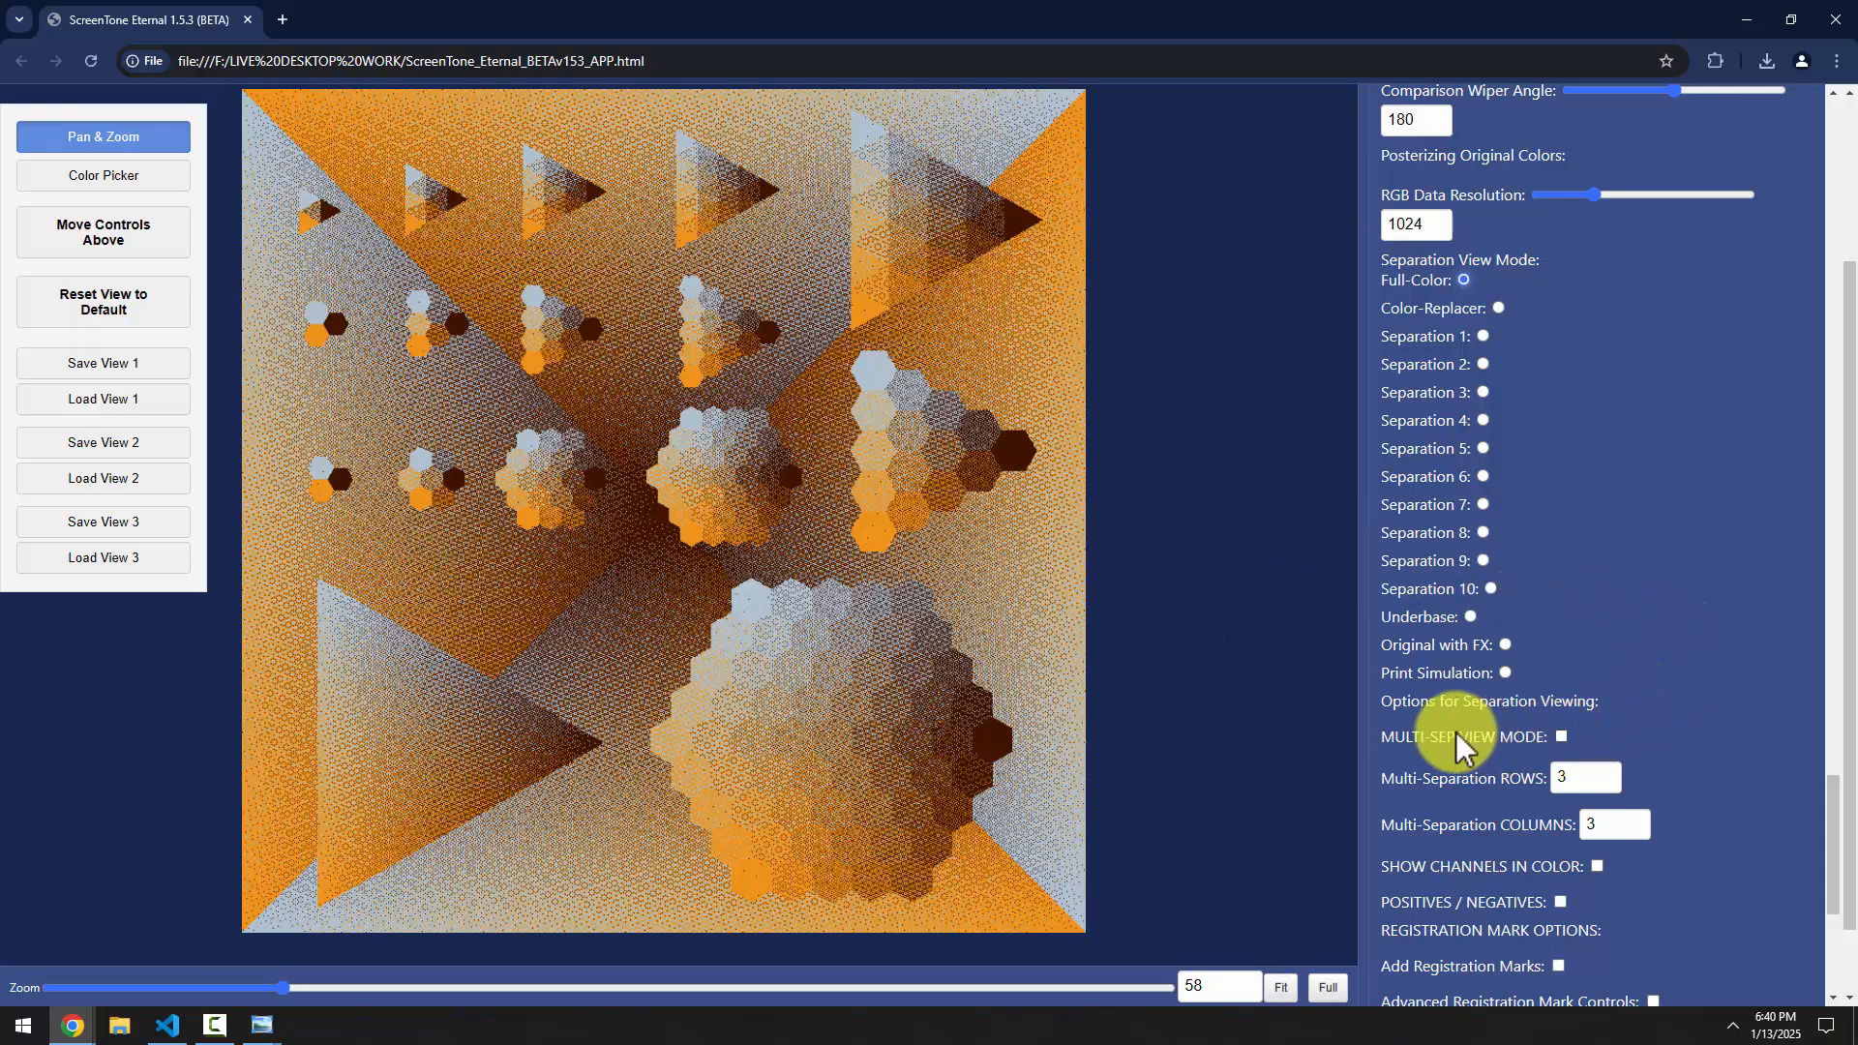
{"action": "left_click", "coordinate": [1561, 737]}
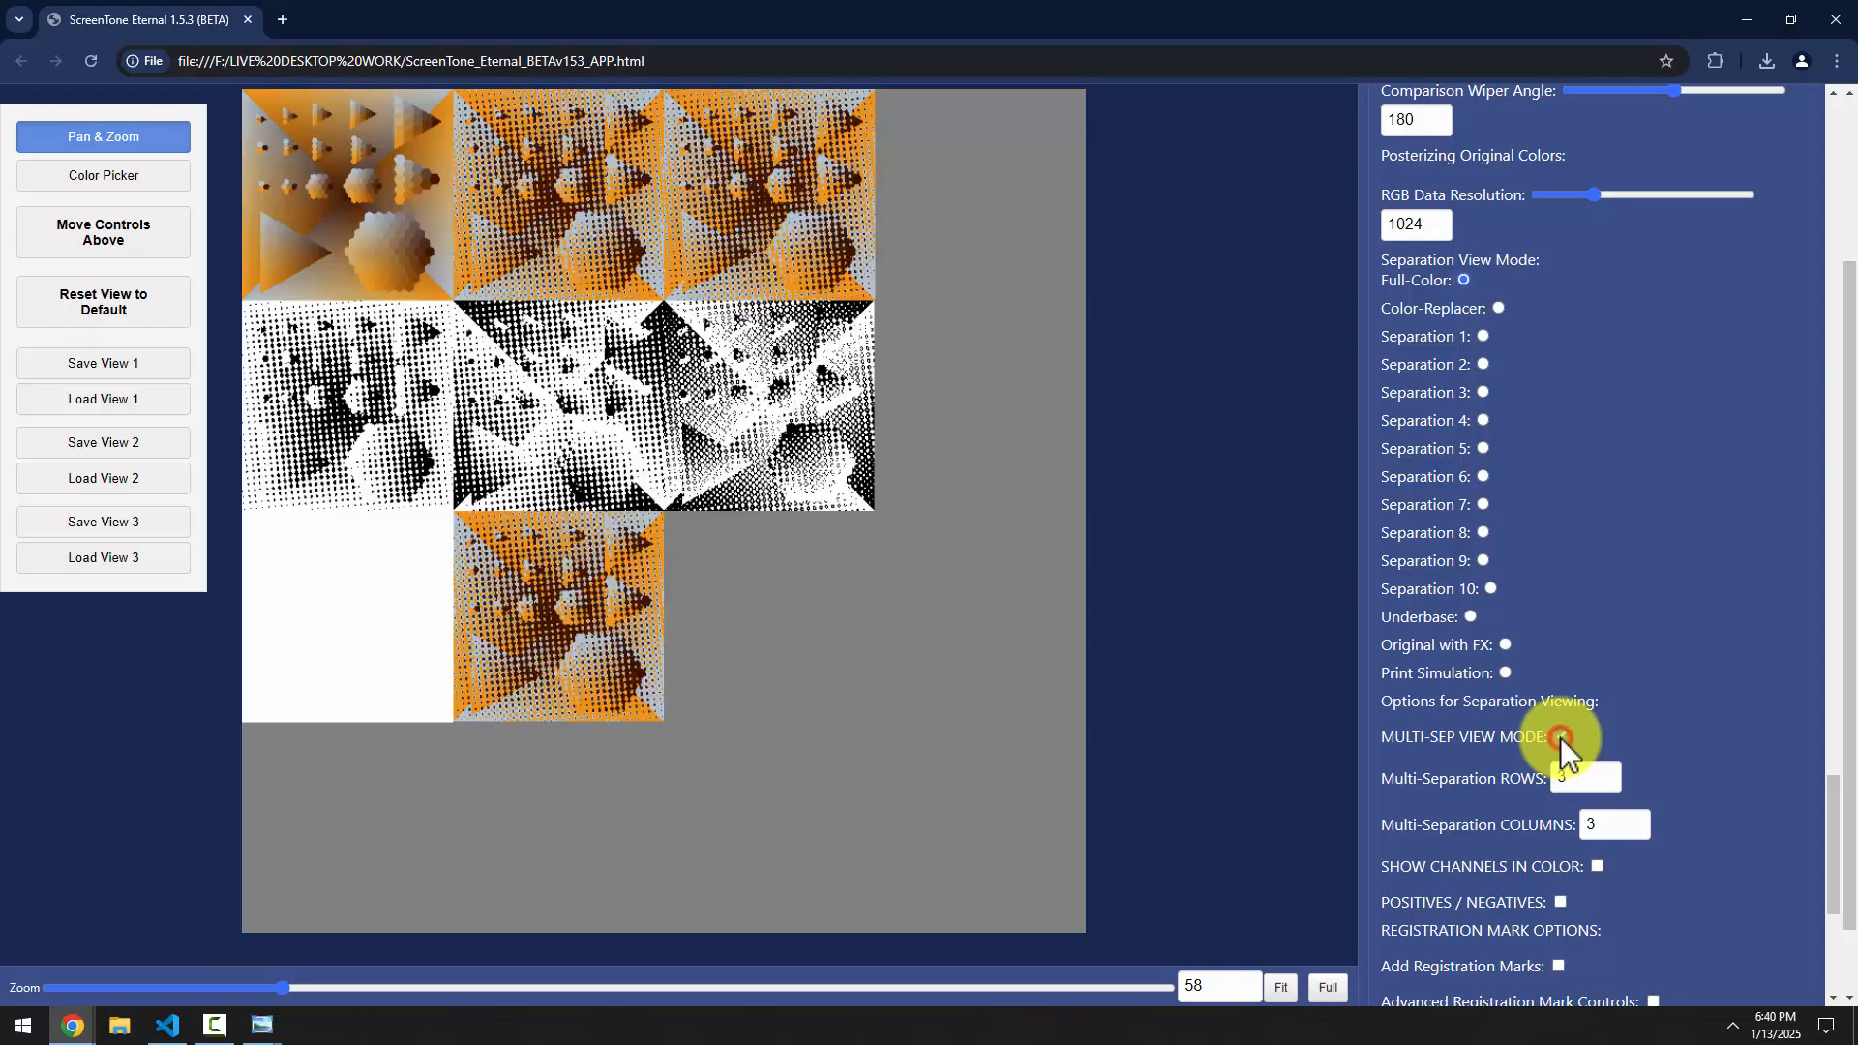
{"action": "left_click_drag", "start_coordinate": [579, 425], "coordinate": [627, 479]}
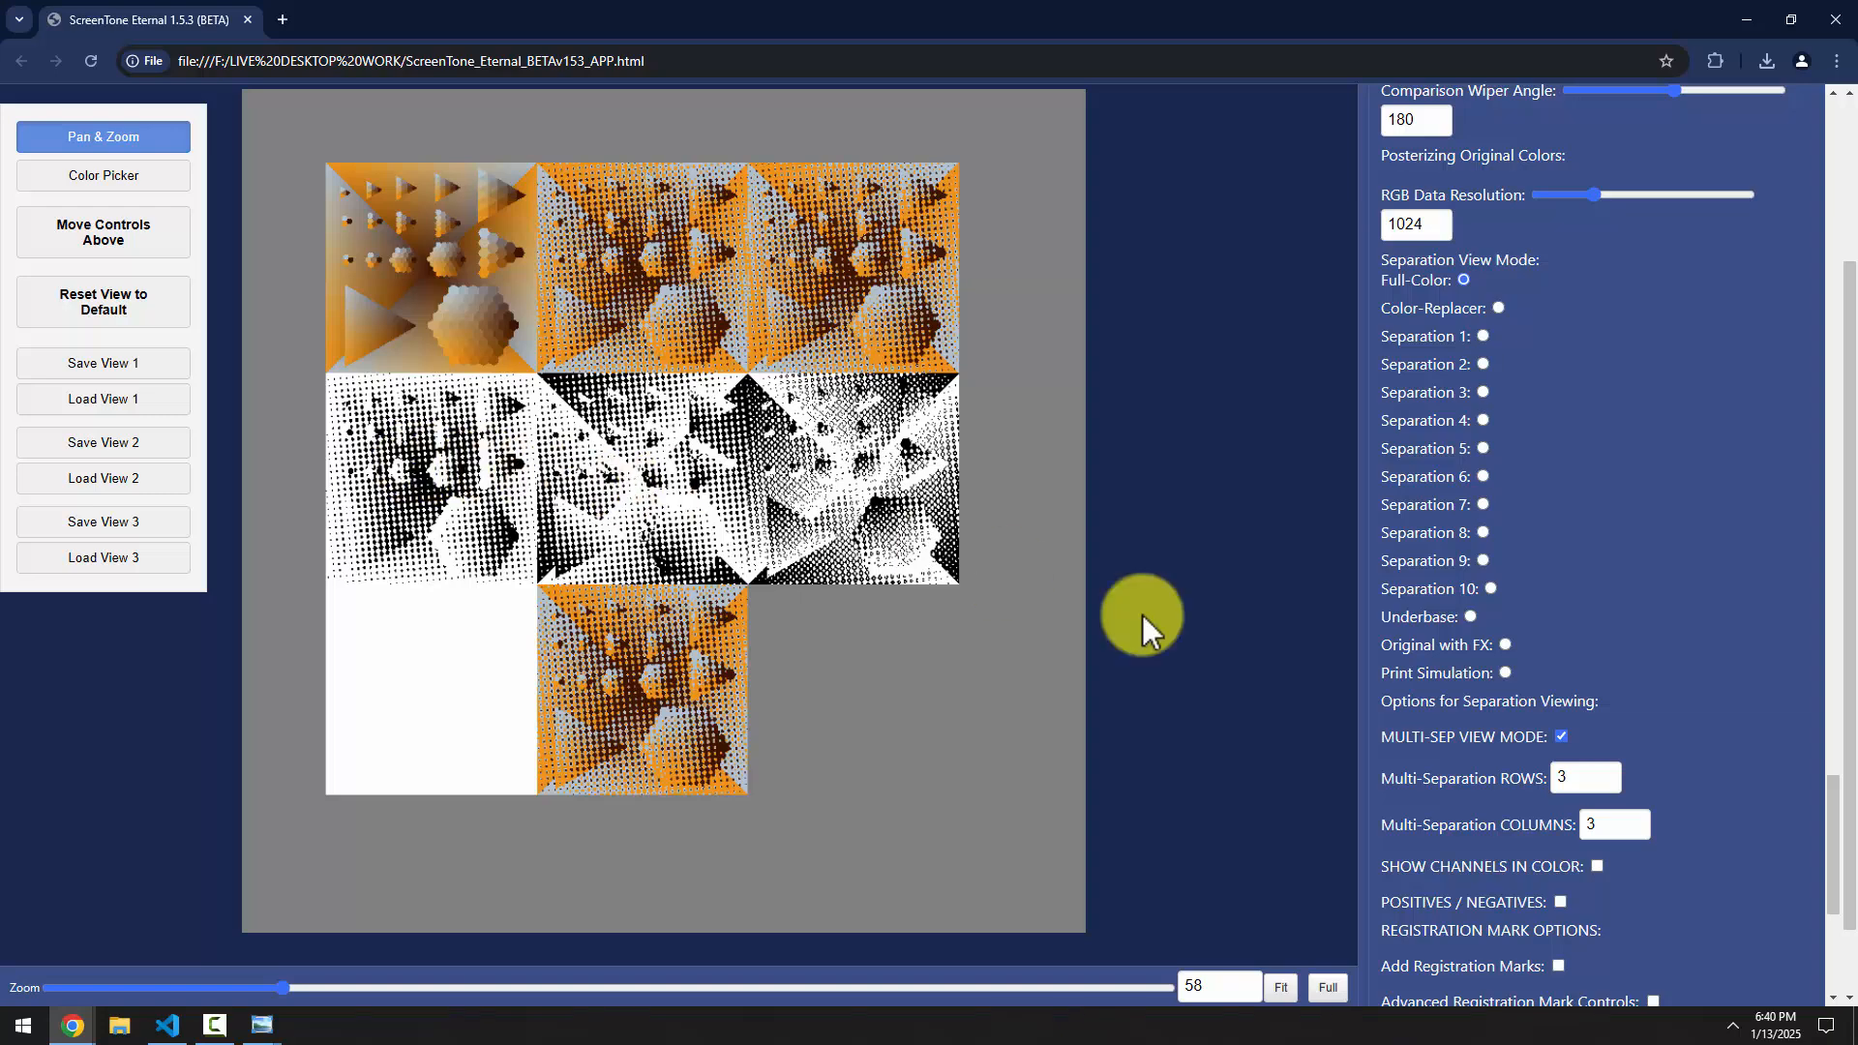
Arrange the multi-separation view as 2 rows by 3 columns and center the enlarged grid in the preview
{"action": "left_click", "coordinate": [1633, 828]}
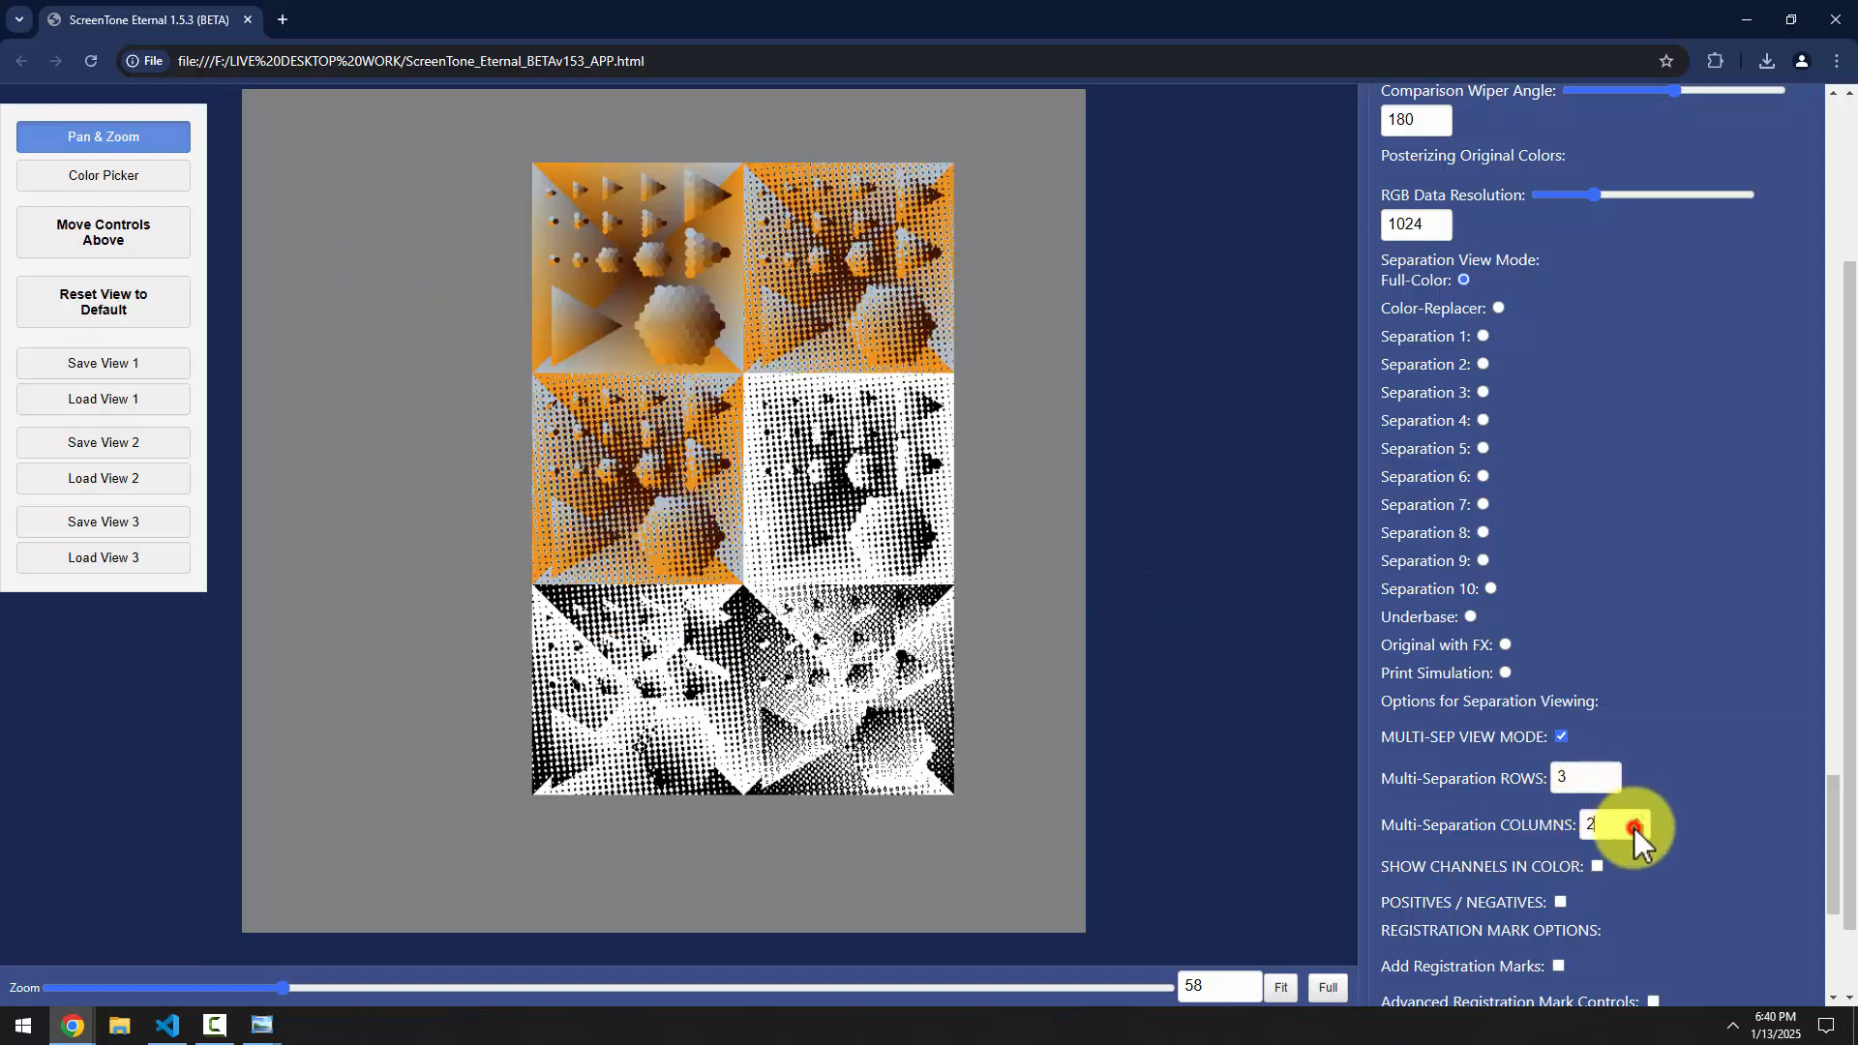
{"action": "left_click", "coordinate": [1633, 828]}
{"action": "left_click", "coordinate": [1634, 817]}
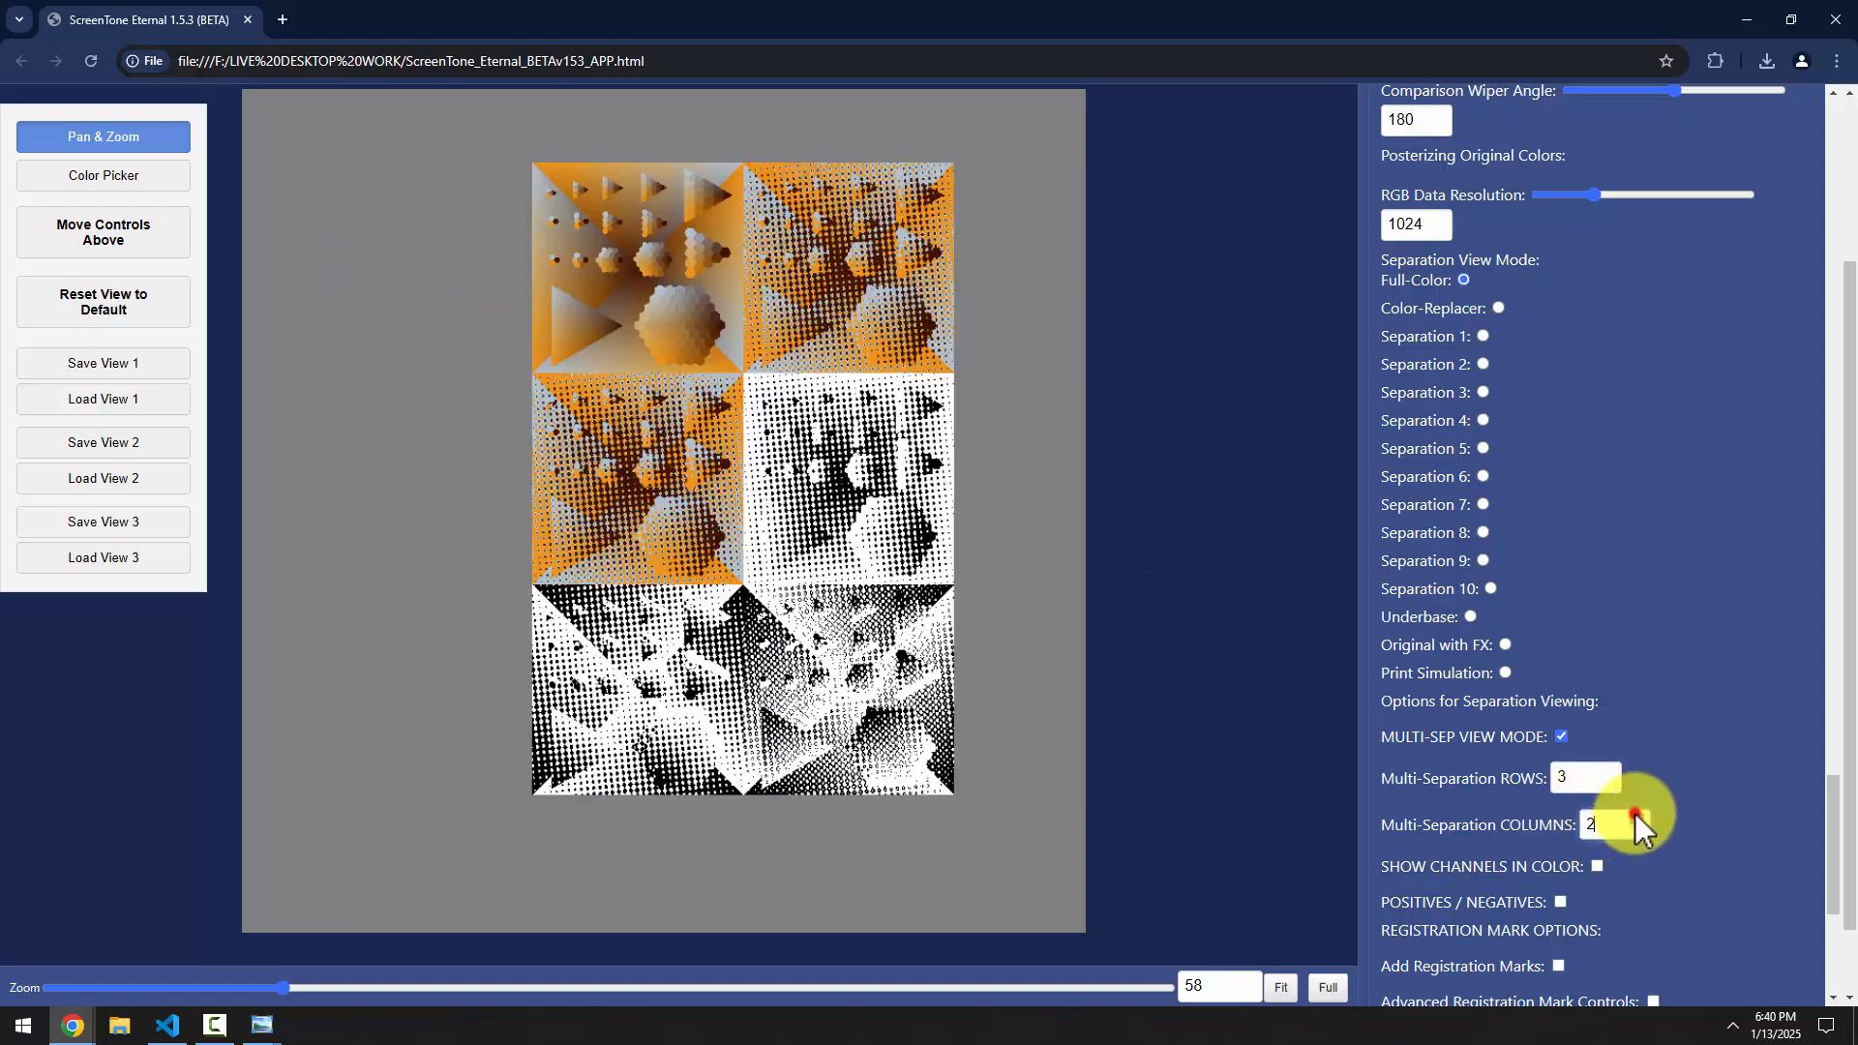
{"action": "left_click", "coordinate": [1633, 815]}
{"action": "left_click", "coordinate": [1606, 786]}
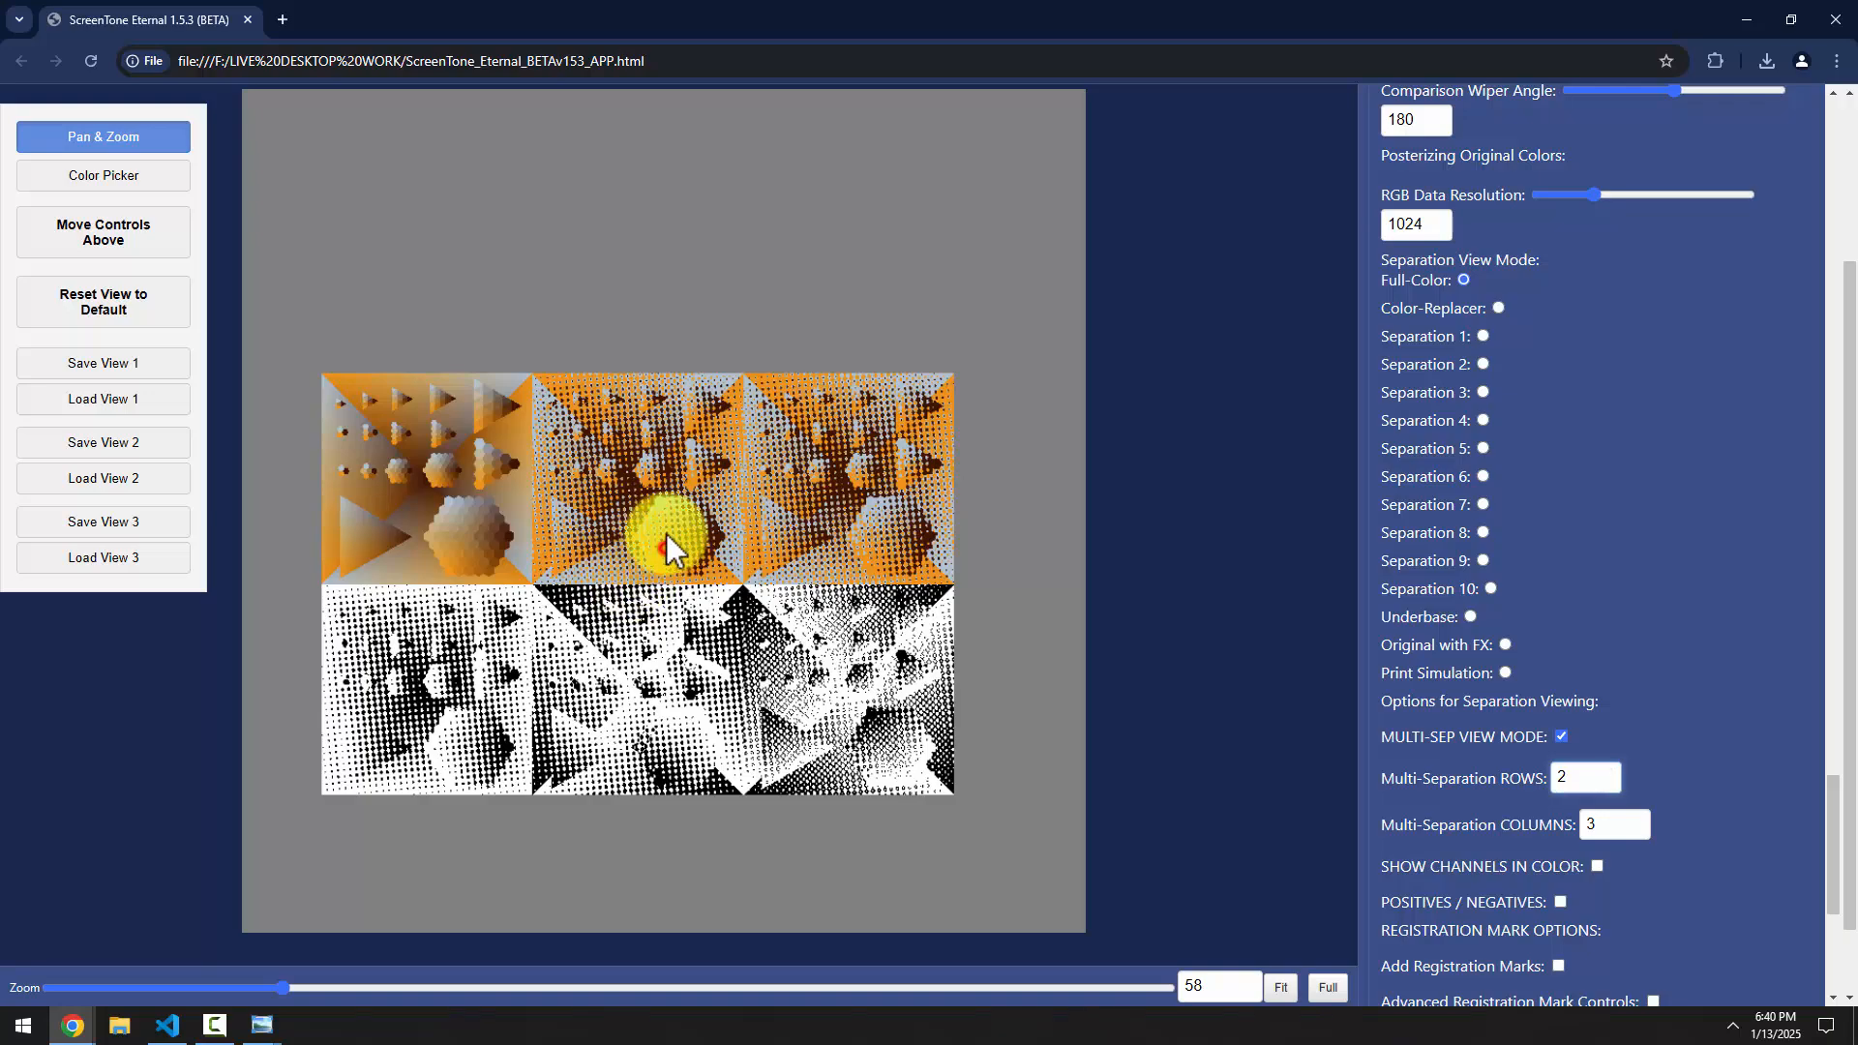
{"action": "left_click_drag", "start_coordinate": [664, 534], "coordinate": [684, 503]}
{"action": "scroll", "coordinate": [661, 512], "scroll_direction": "up", "scroll_amount": 4}
{"action": "scroll", "coordinate": [660, 511], "scroll_direction": "down", "scroll_amount": 2}
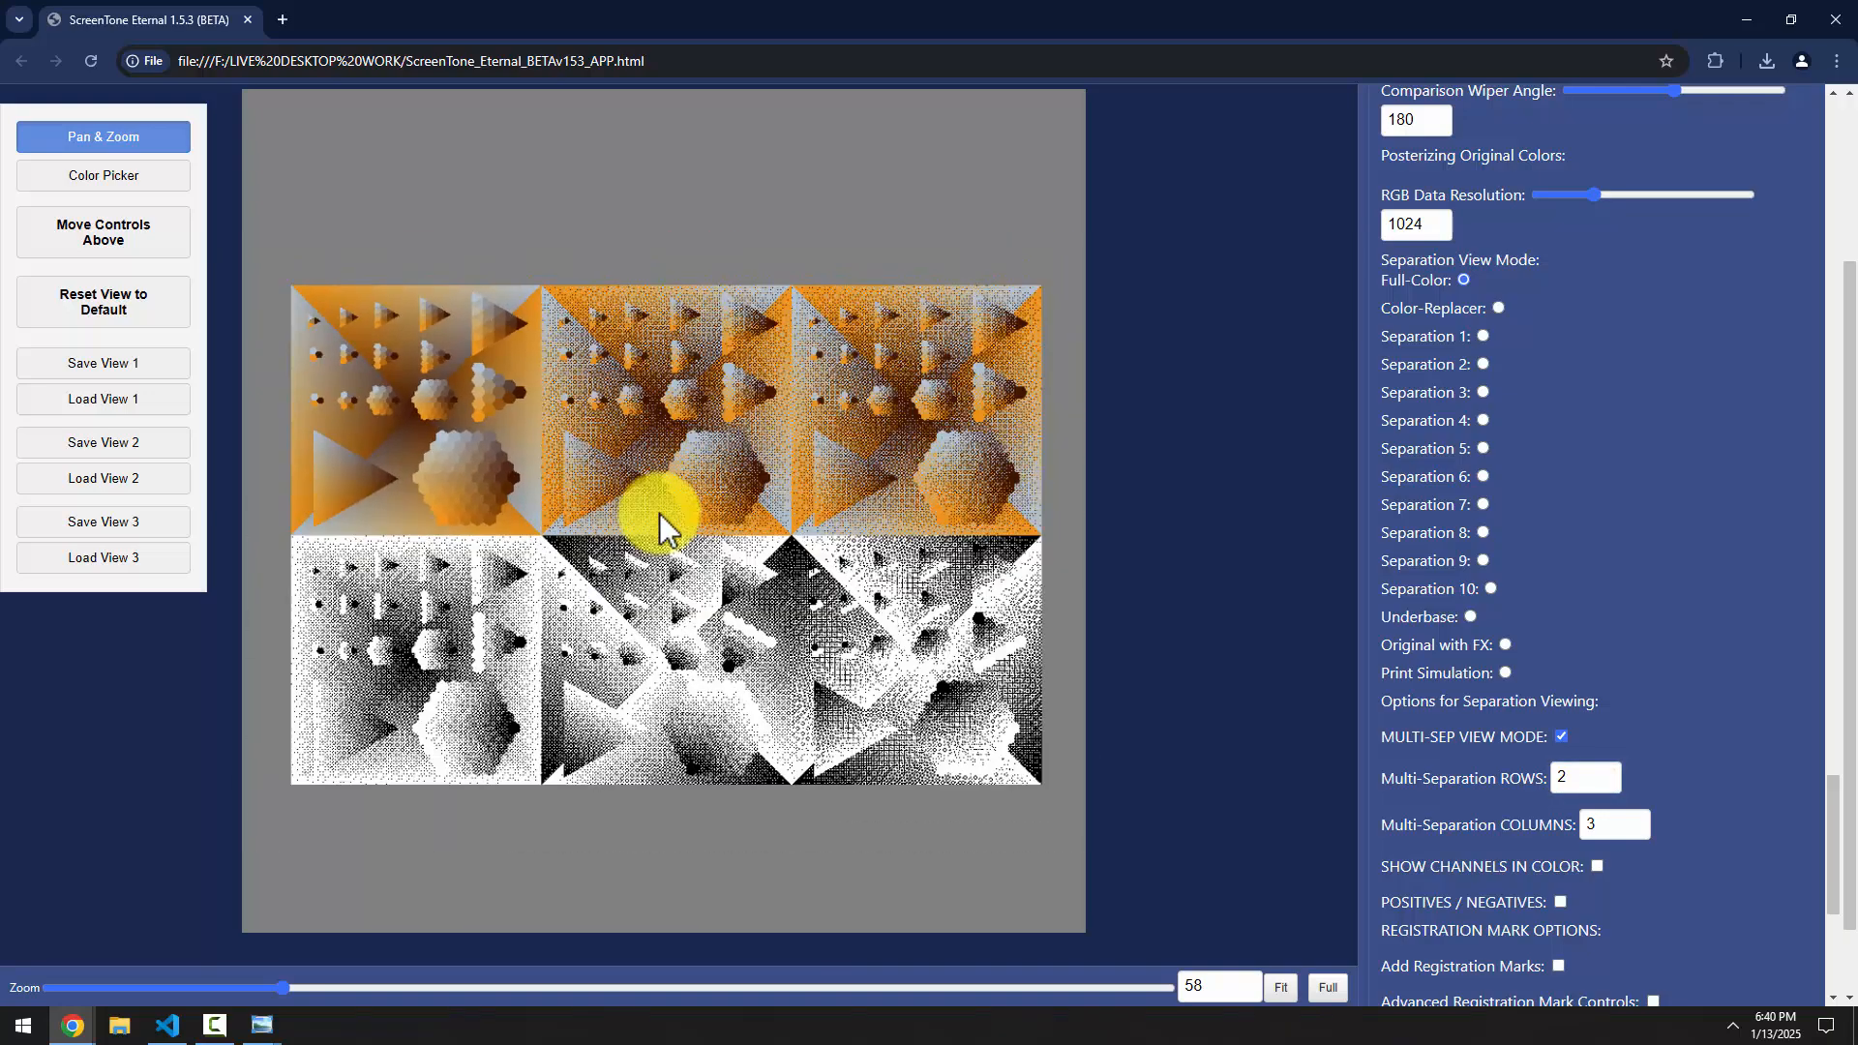
Switch the multi-separation preview from halftones to channels and center the six-image grid
{"action": "scroll", "coordinate": [1616, 554], "scroll_direction": "up", "scroll_amount": 15}
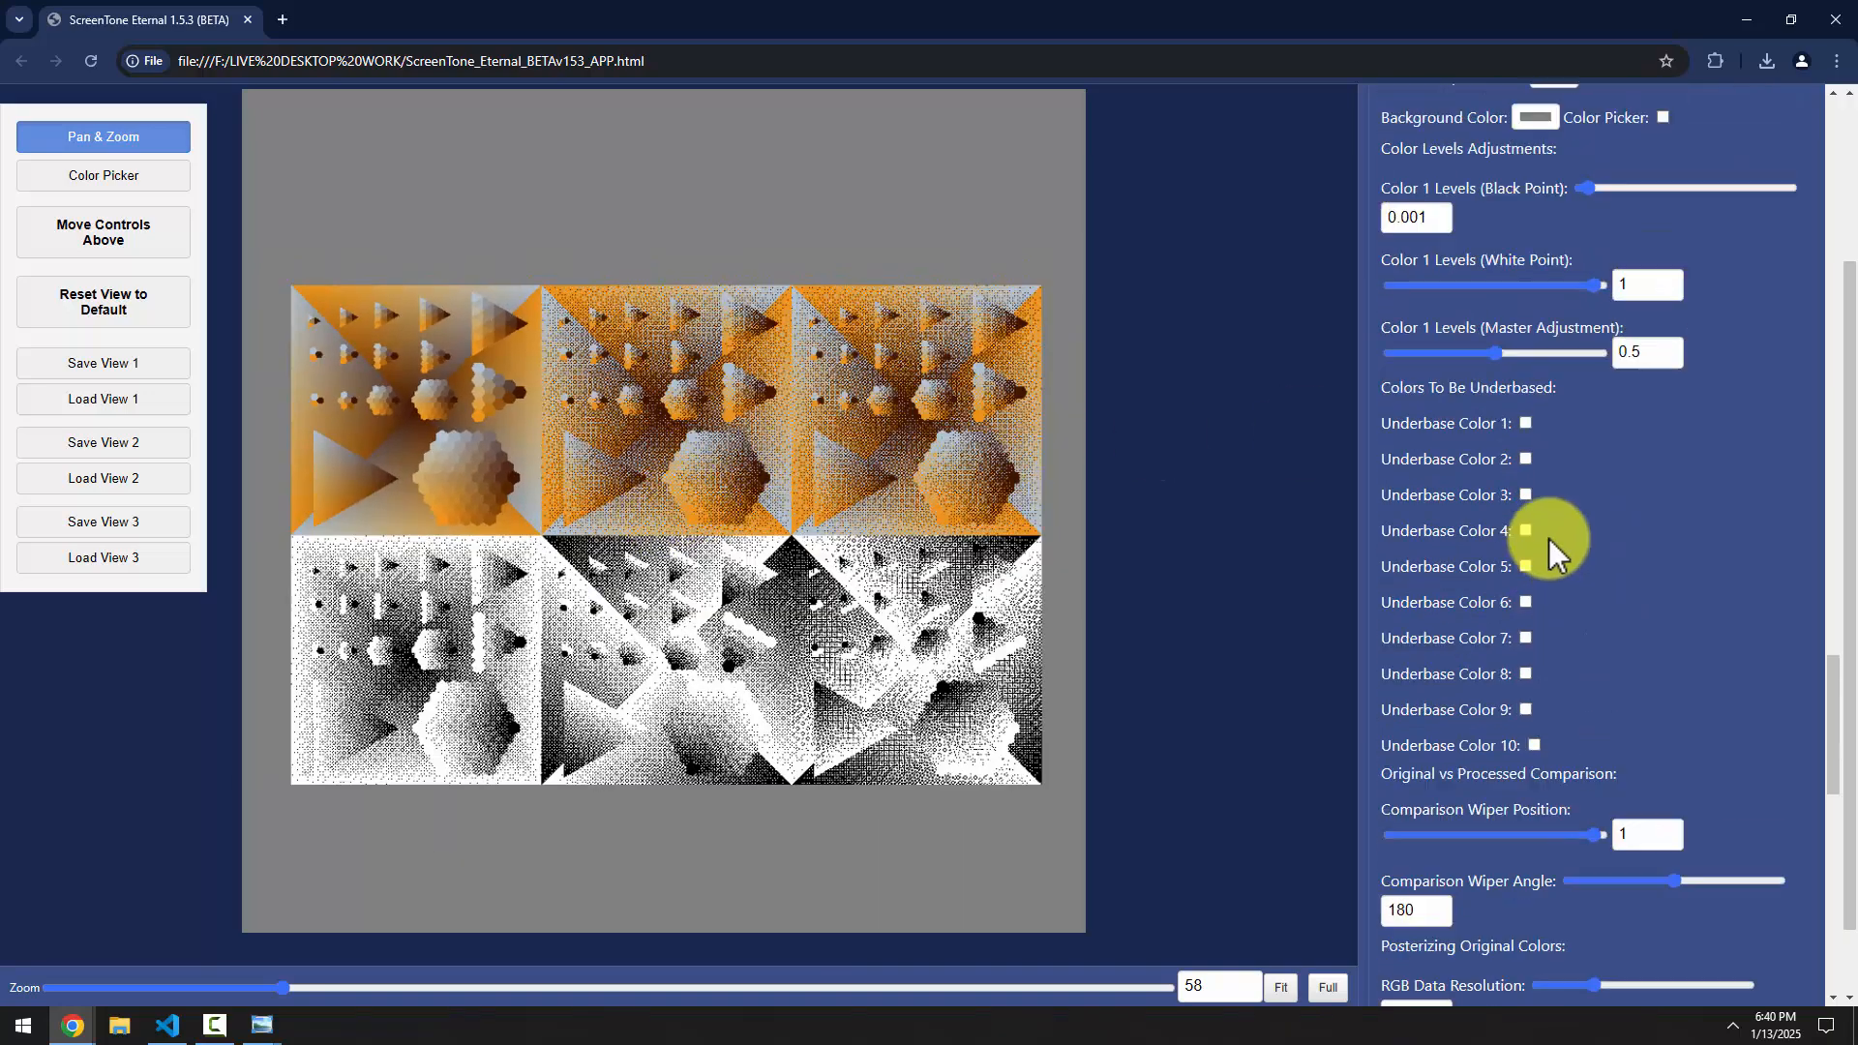
{"action": "scroll", "coordinate": [1478, 416], "scroll_direction": "up", "scroll_amount": 6}
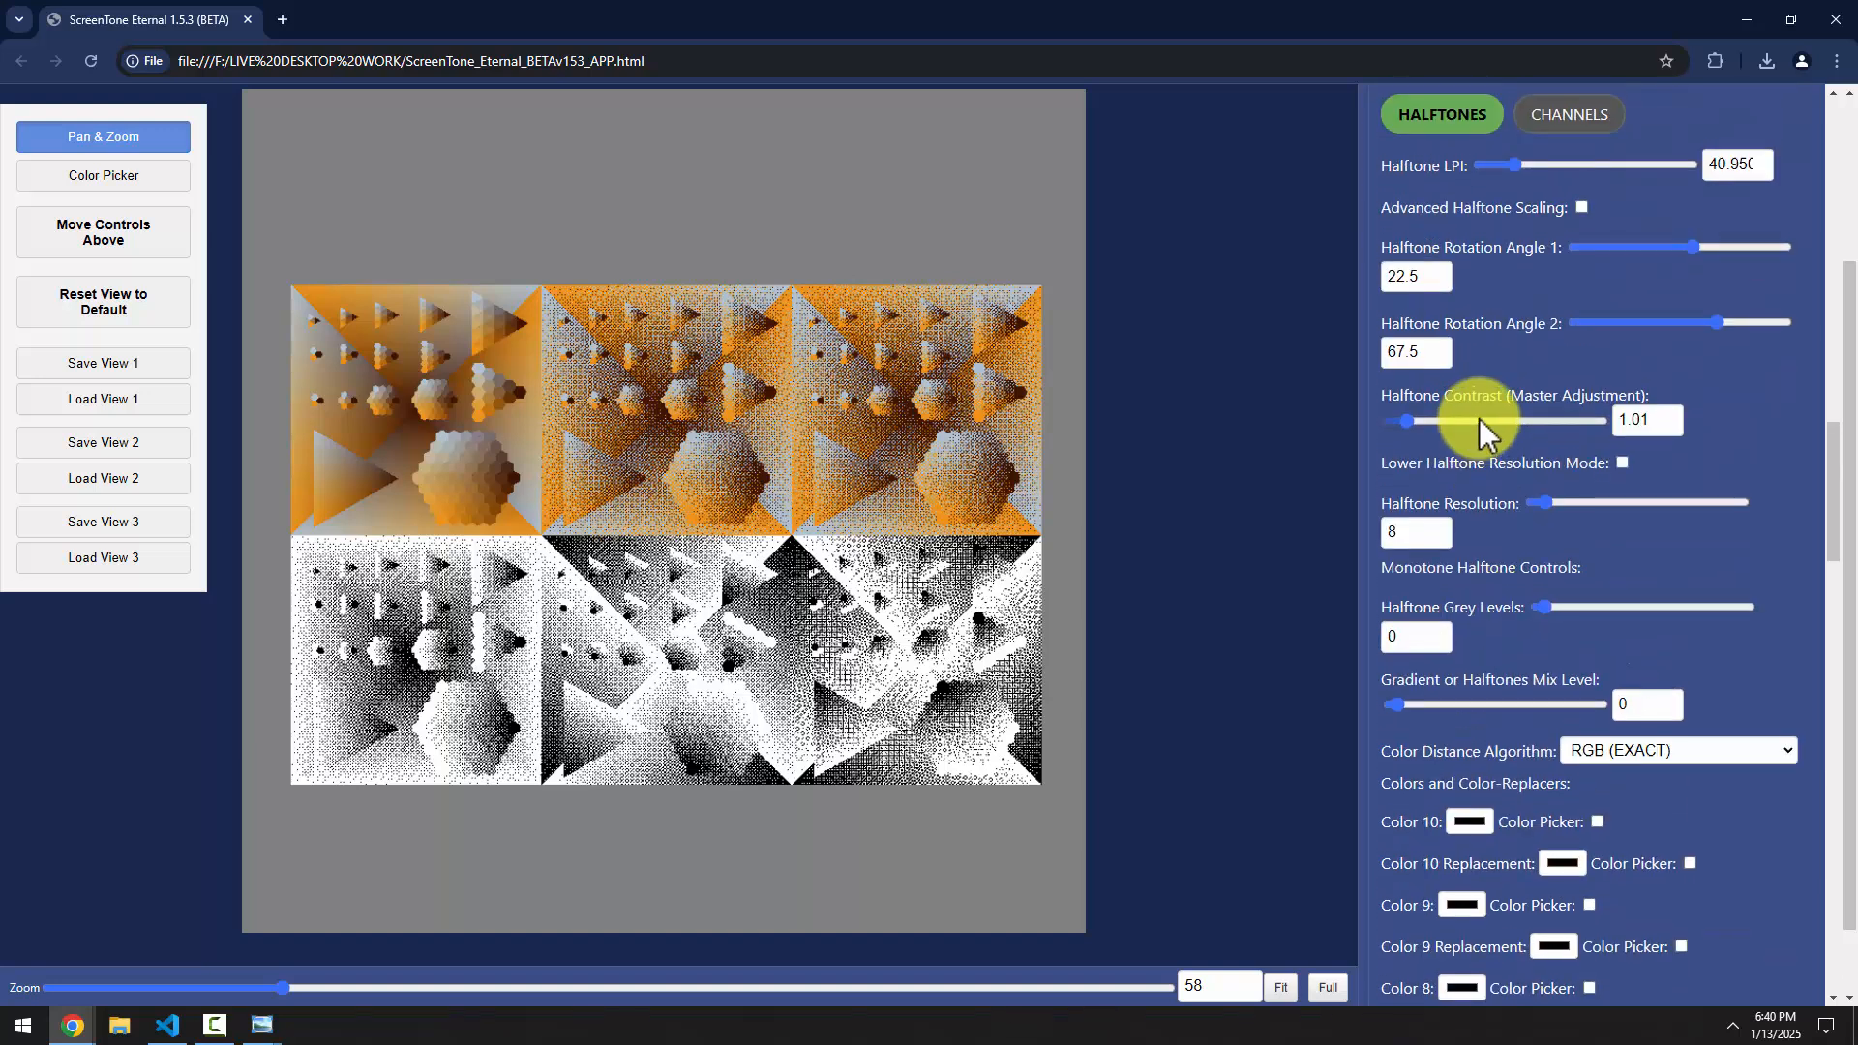
{"action": "left_click", "coordinate": [1566, 303]}
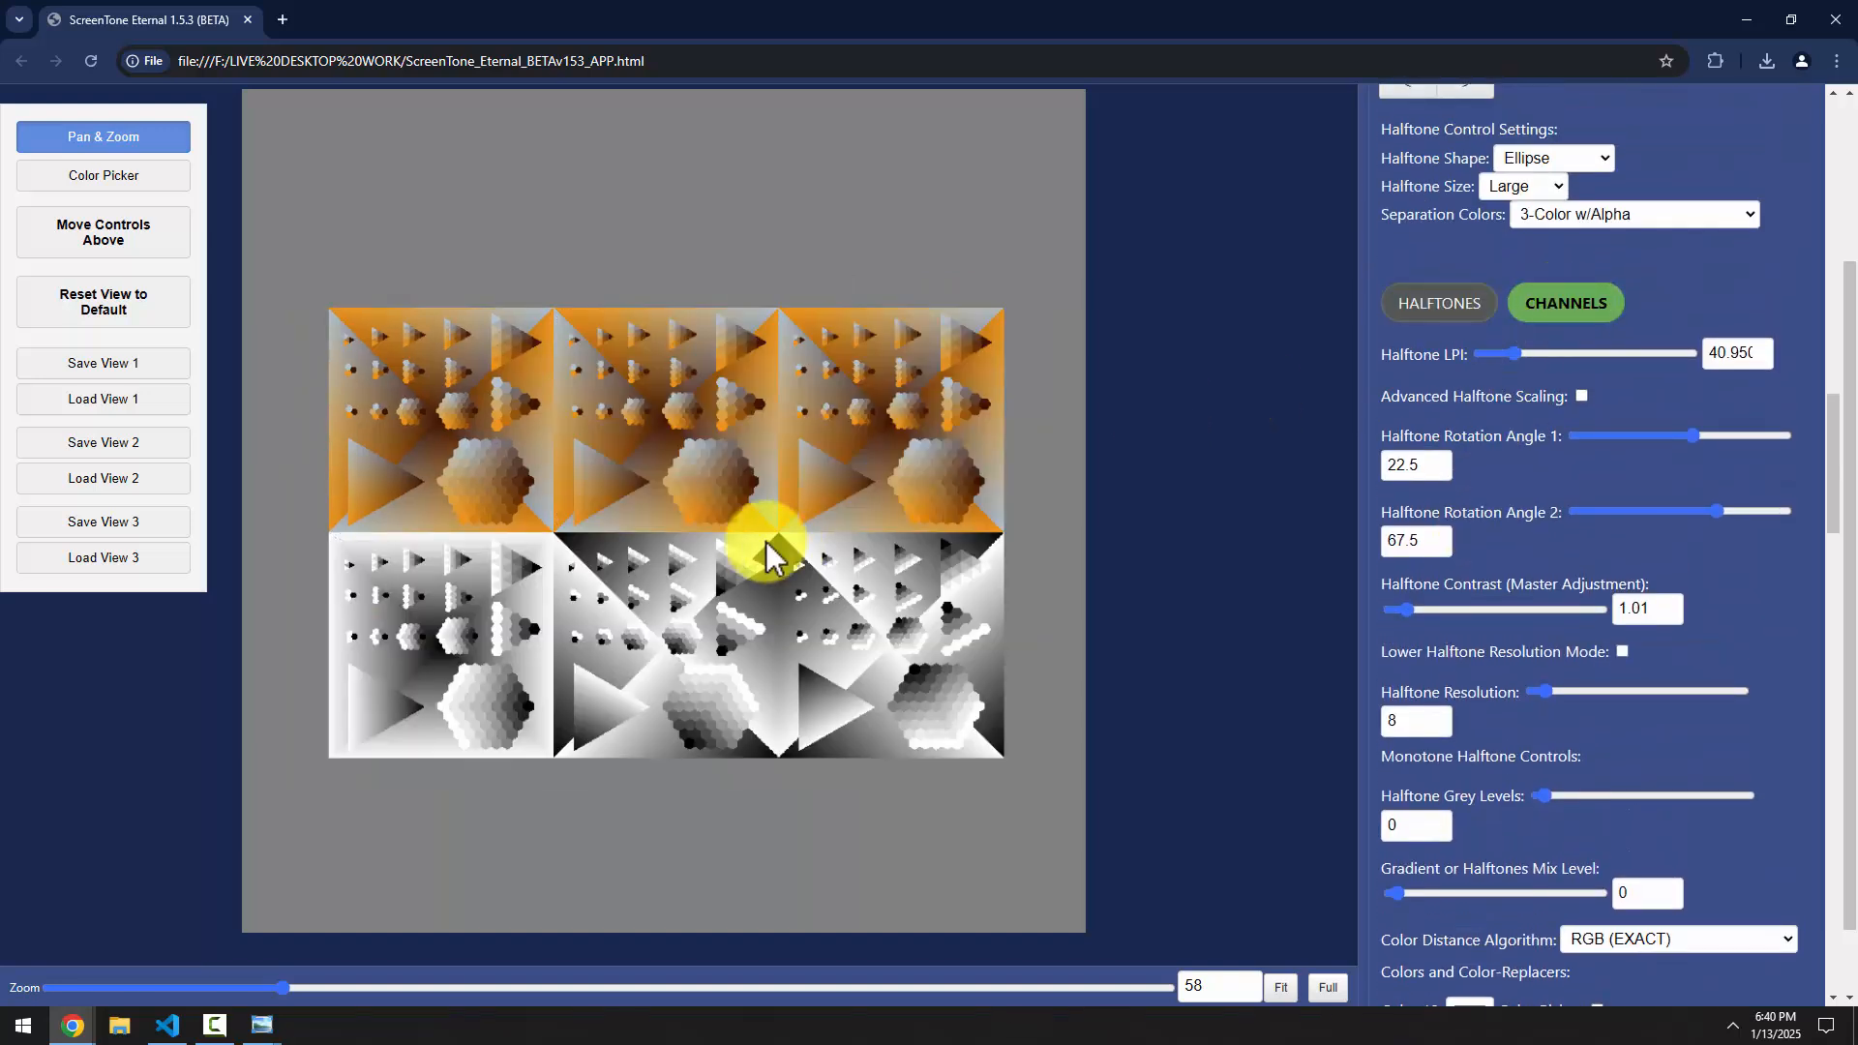
{"action": "left_click_drag", "start_coordinate": [677, 544], "coordinate": [669, 523]}
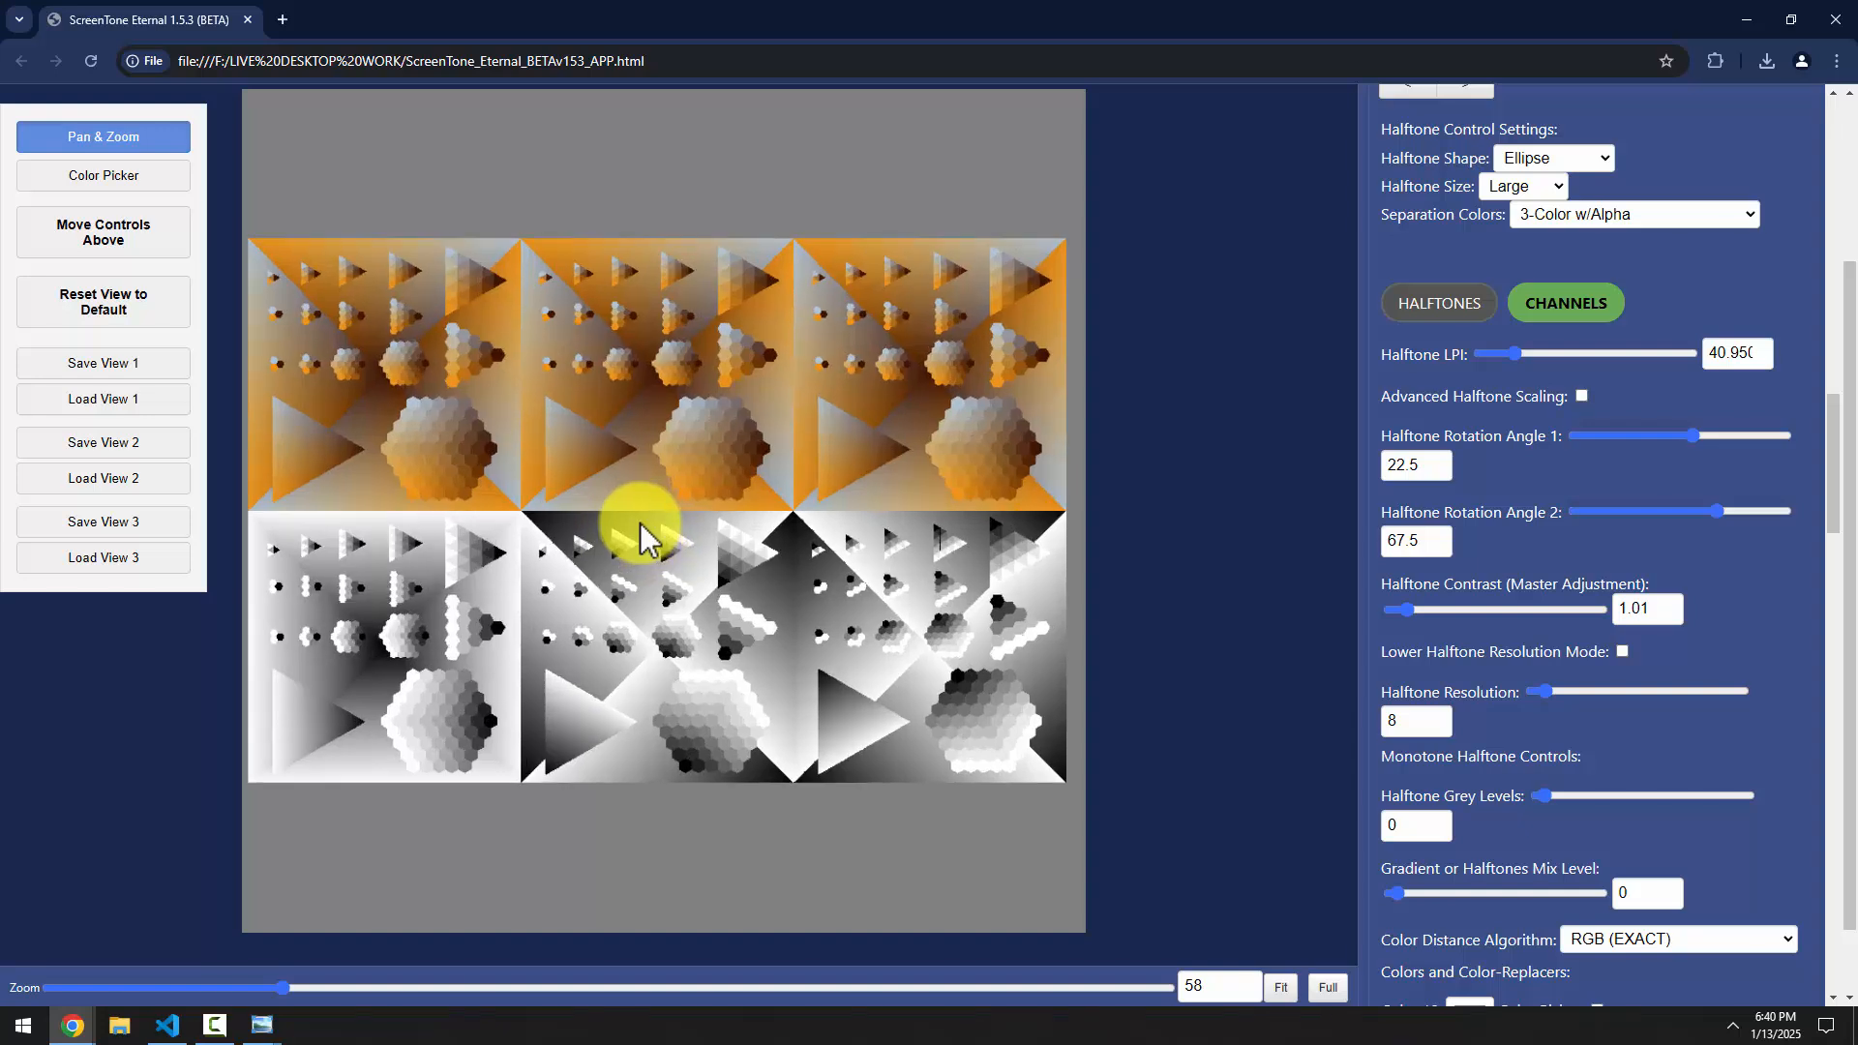
Enlarge the multi-separation channel preview to a zoom of 78 and position it to fill the viewing area
{"action": "left_click_drag", "start_coordinate": [276, 988], "coordinate": [339, 989]}
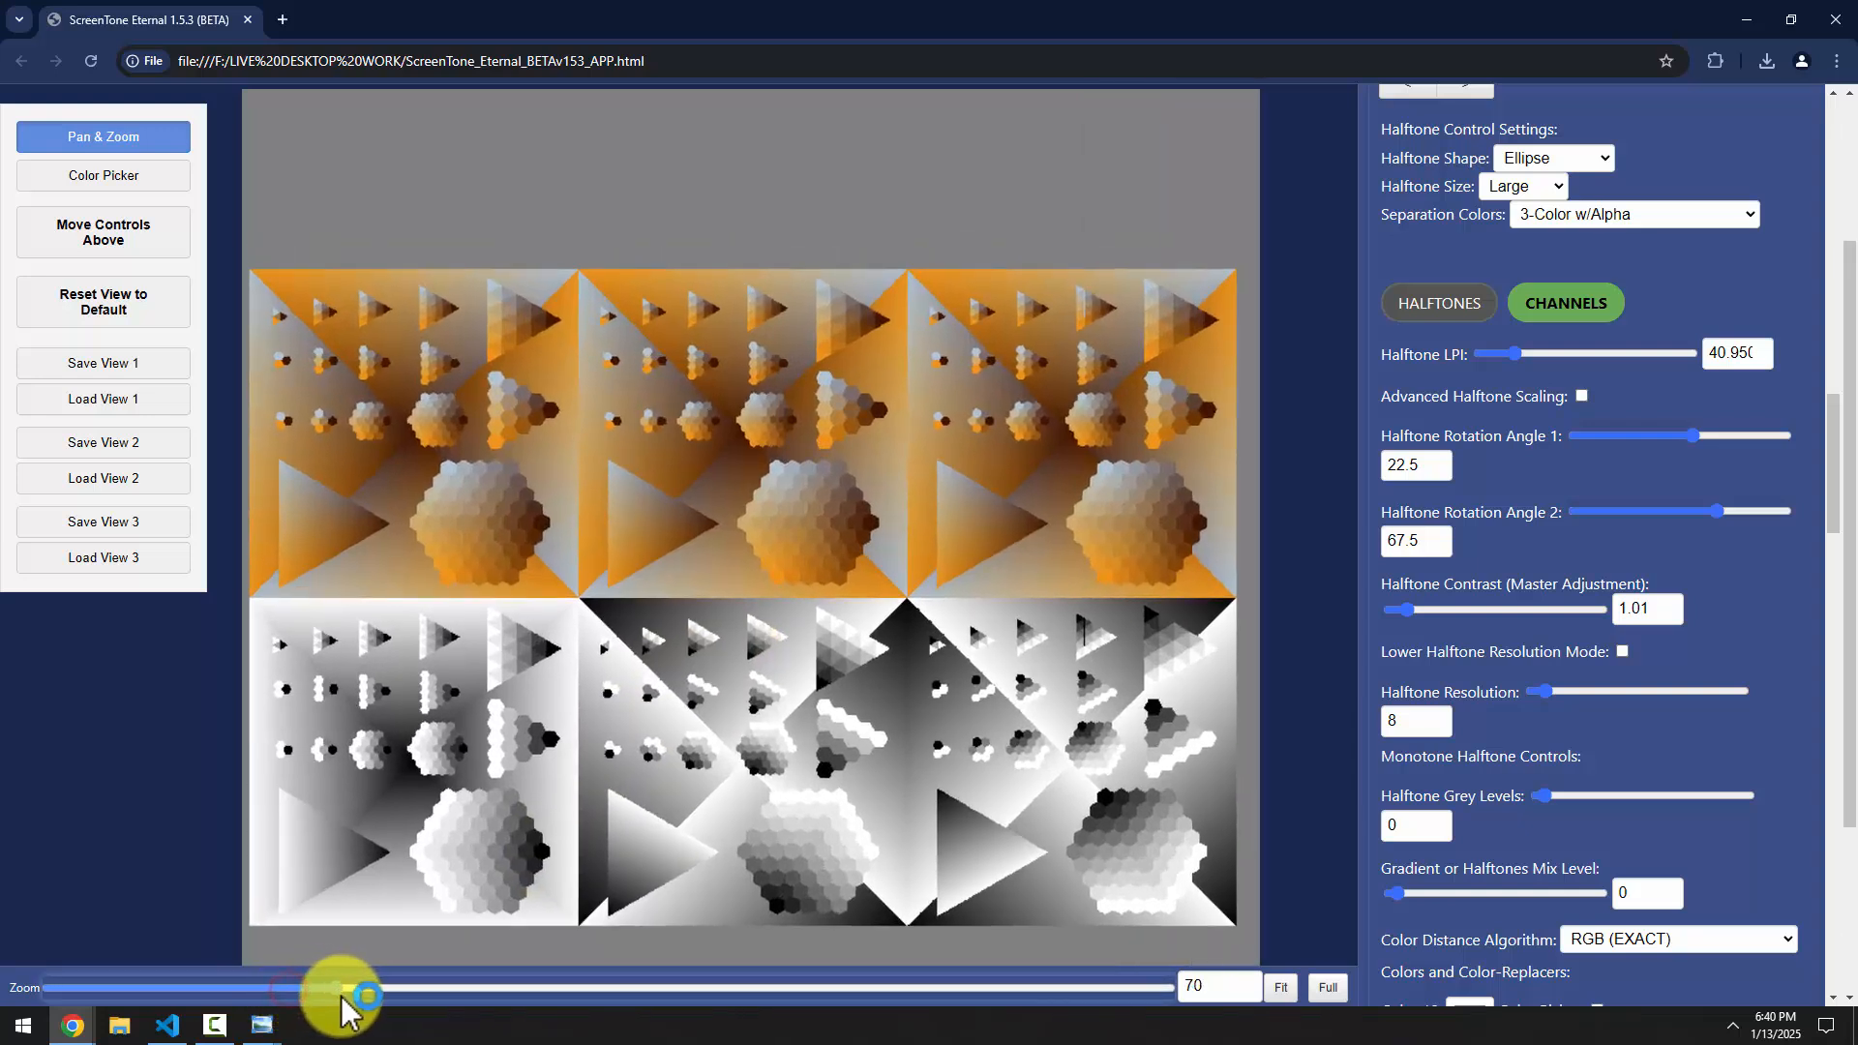
{"action": "left_click_drag", "start_coordinate": [602, 705], "coordinate": [592, 666]}
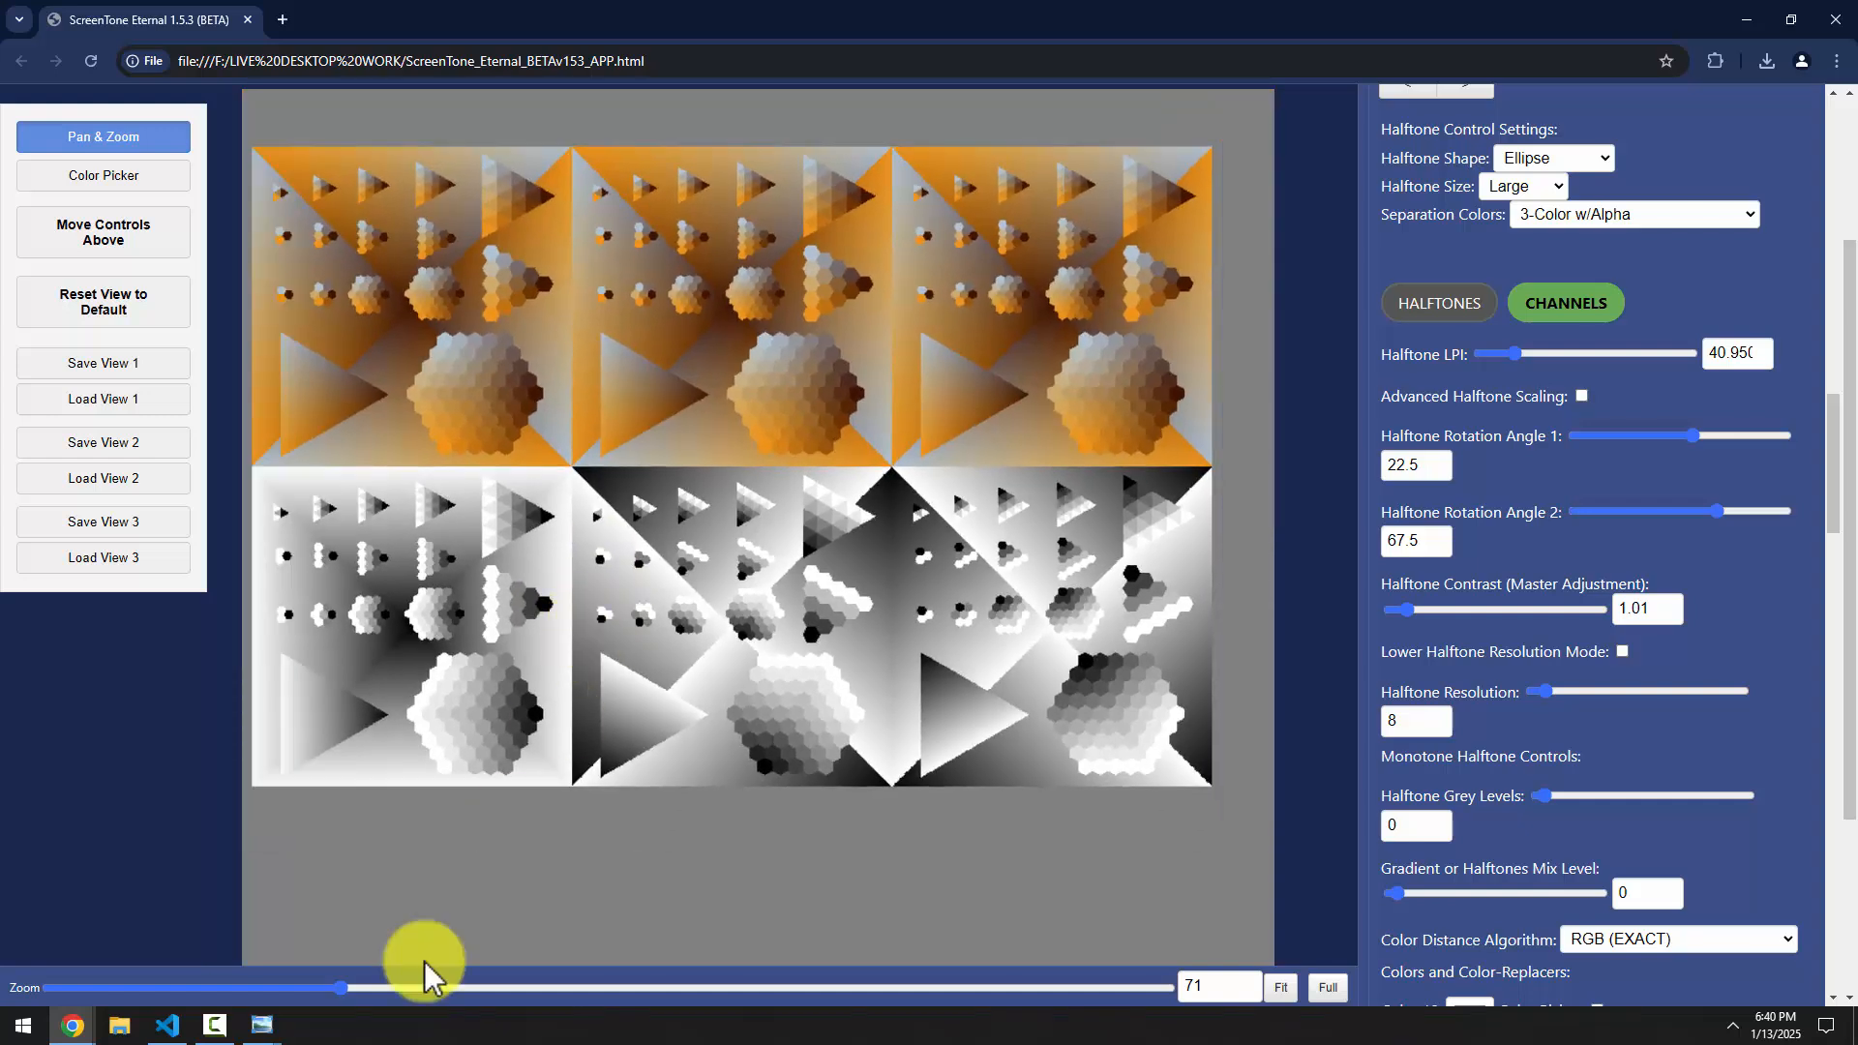
{"action": "left_click", "coordinate": [353, 988]}
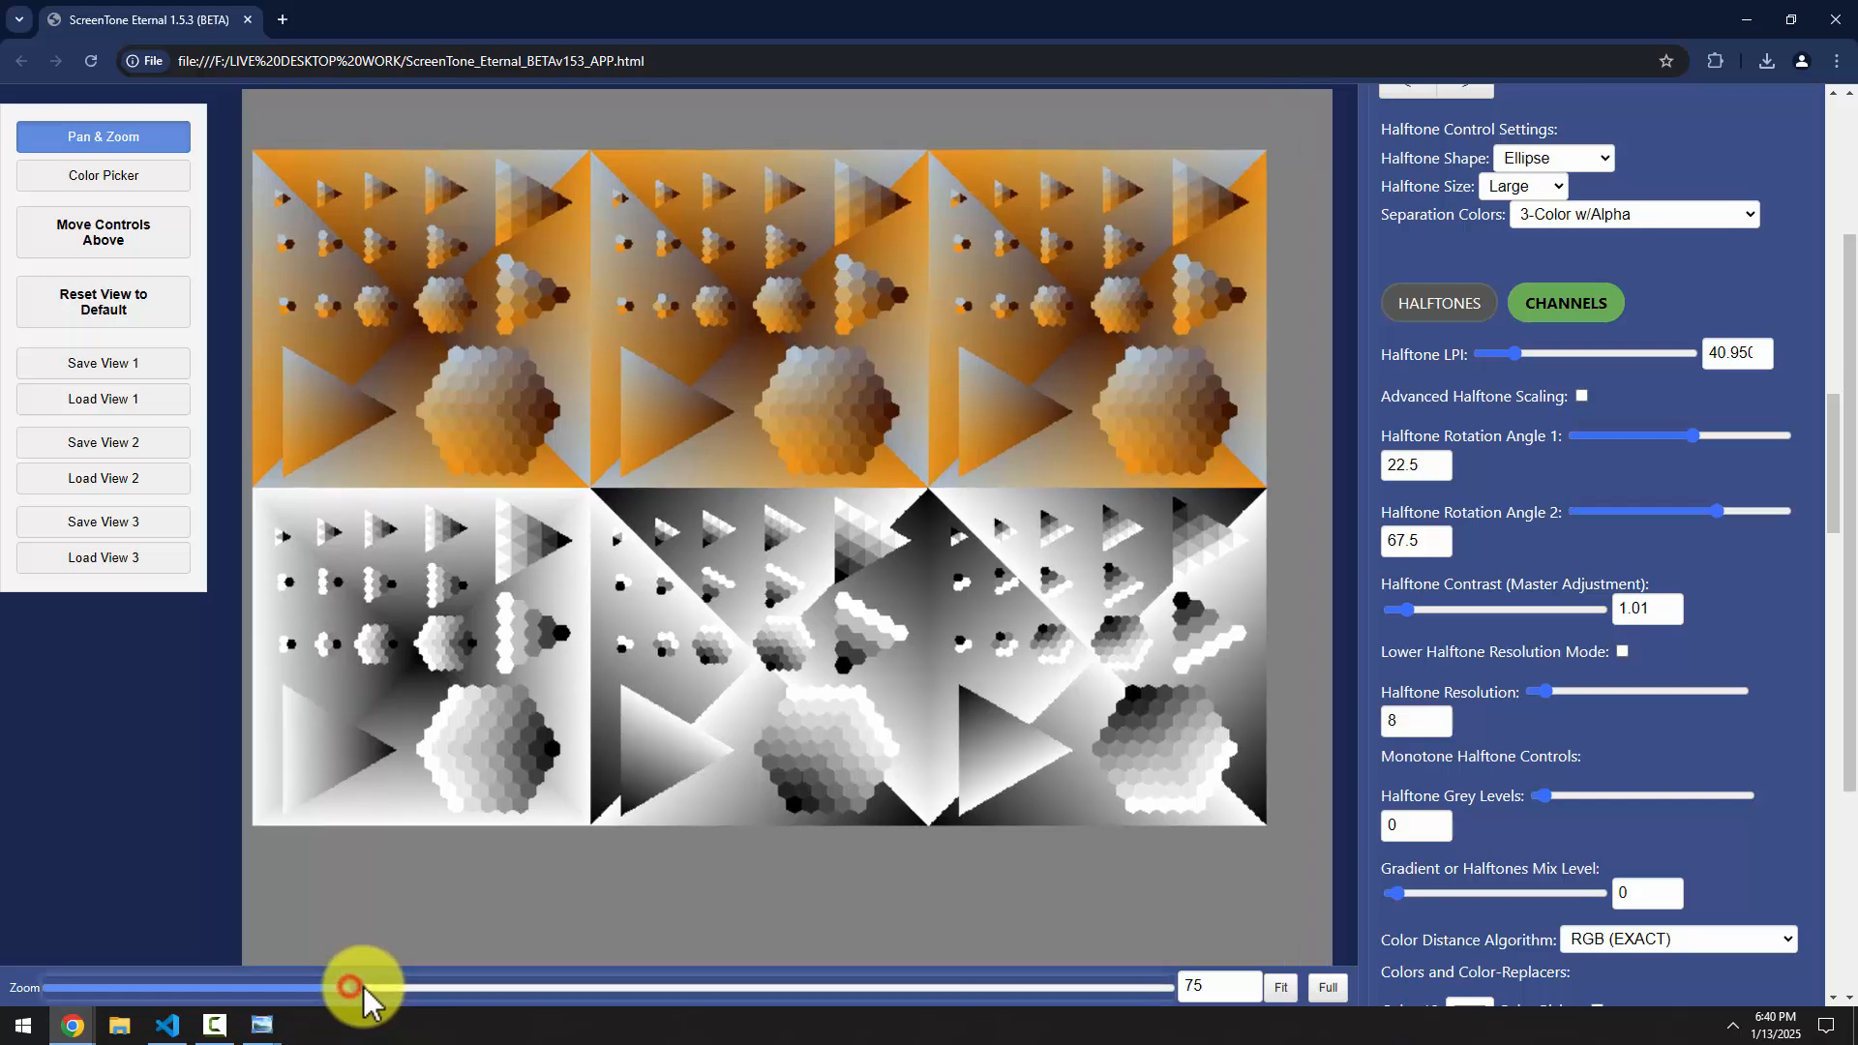
{"action": "left_click_drag", "start_coordinate": [363, 1002], "coordinate": [374, 995]}
{"action": "right_click", "coordinate": [375, 992]}
{"action": "left_click", "coordinate": [1182, 32]}
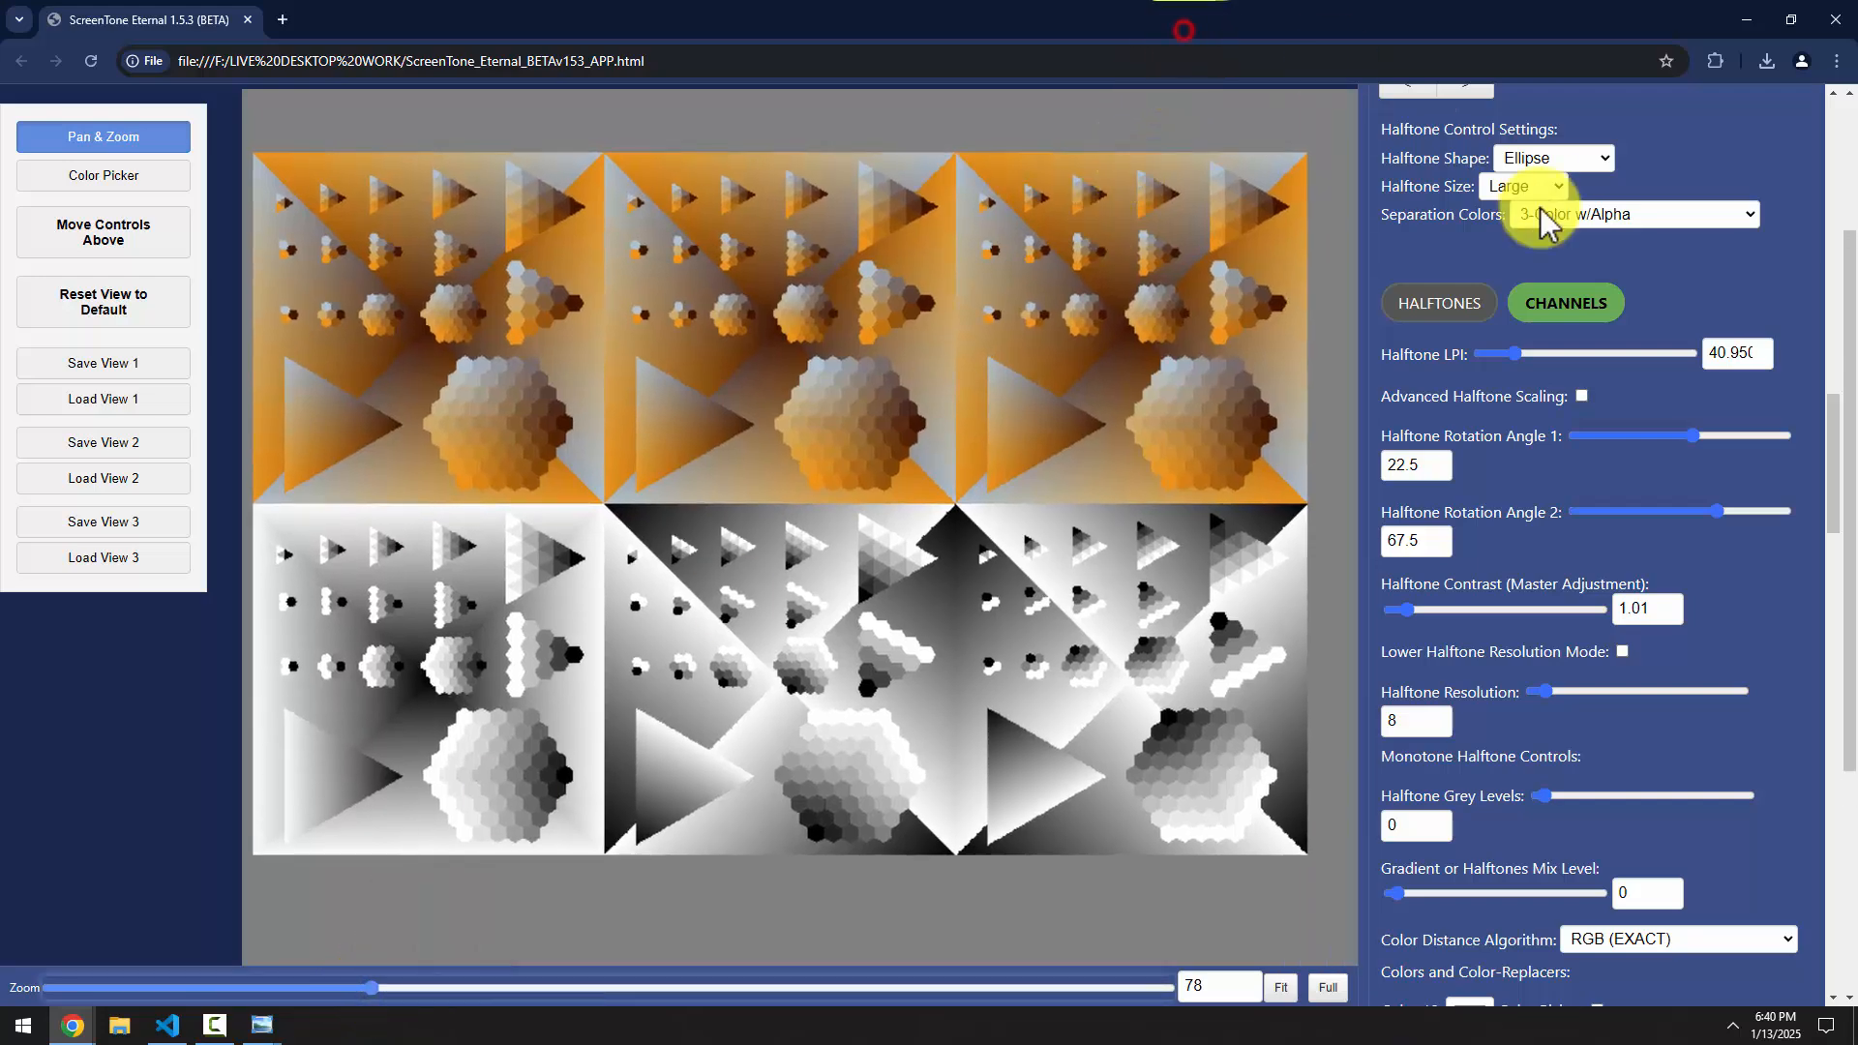
Set the Color 2 replacement to bright green, RGB 54, 231, 19, in the color-replacer settings
{"action": "scroll", "coordinate": [1587, 518], "scroll_direction": "up", "scroll_amount": 12}
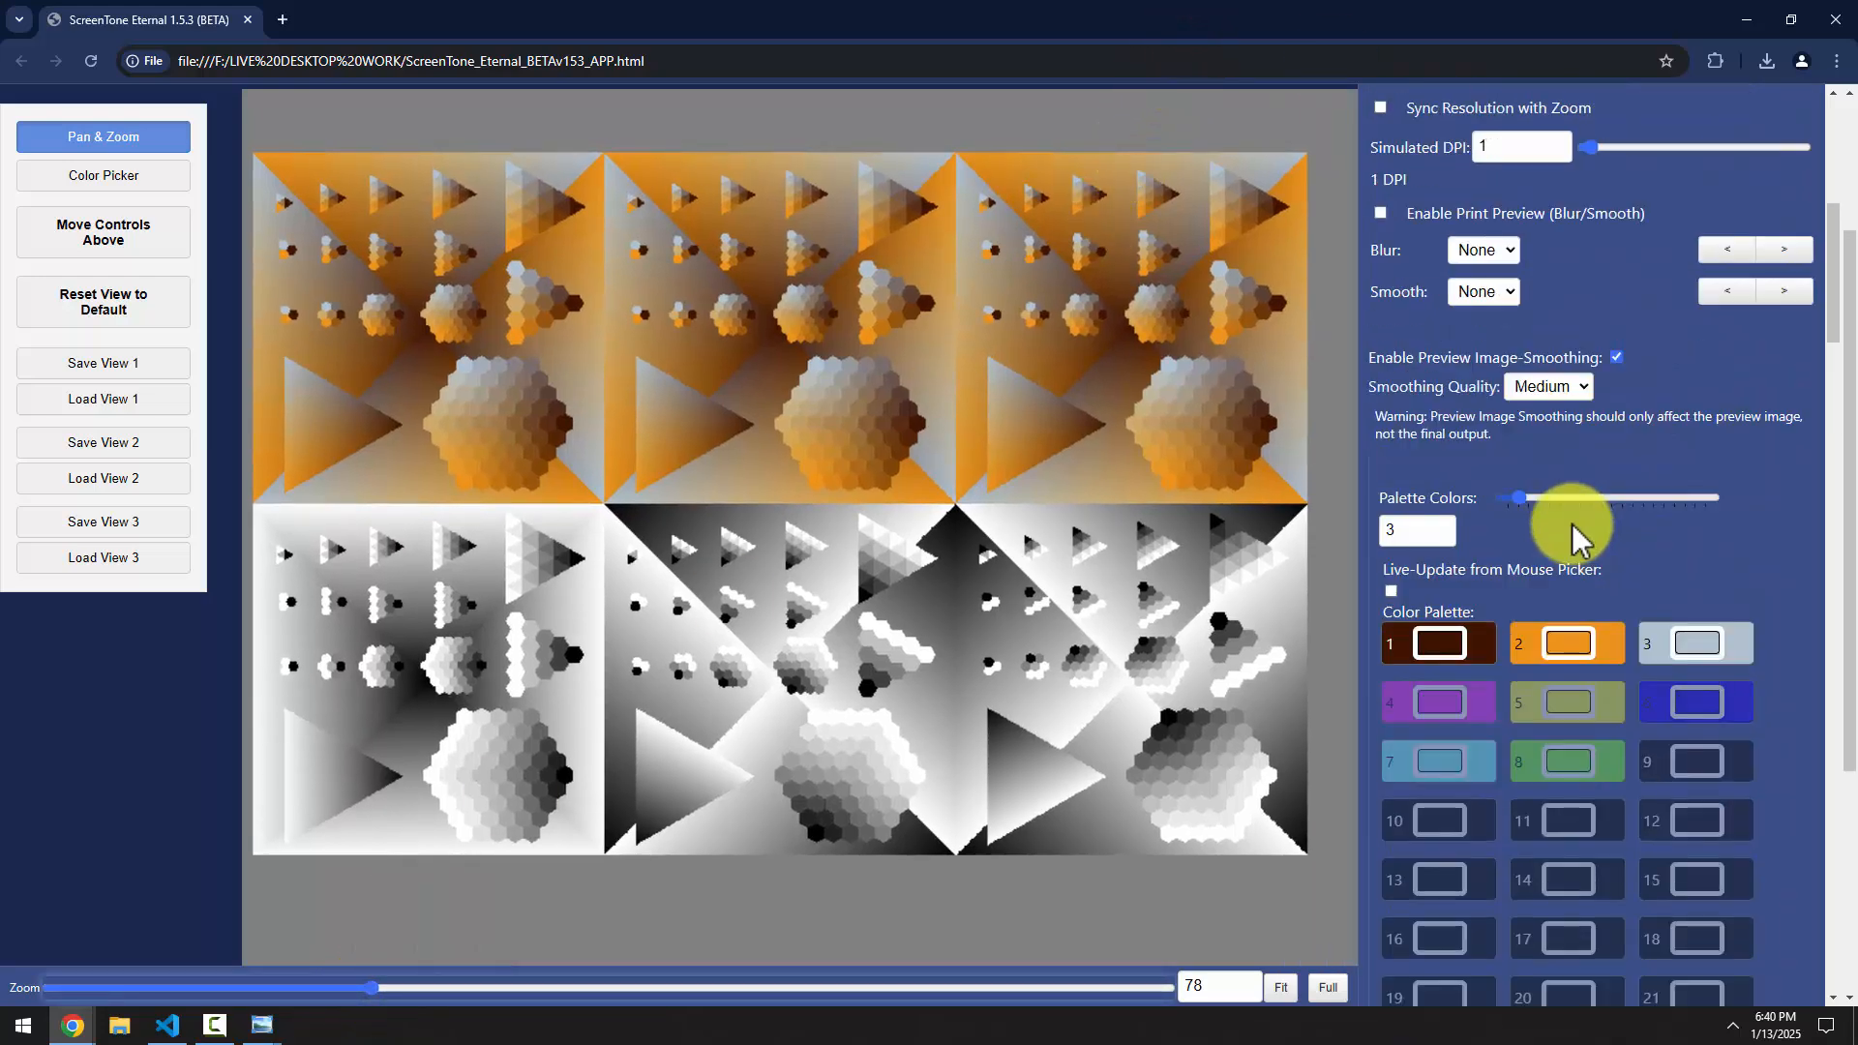
{"action": "scroll", "coordinate": [1572, 532], "scroll_direction": "up", "scroll_amount": 7}
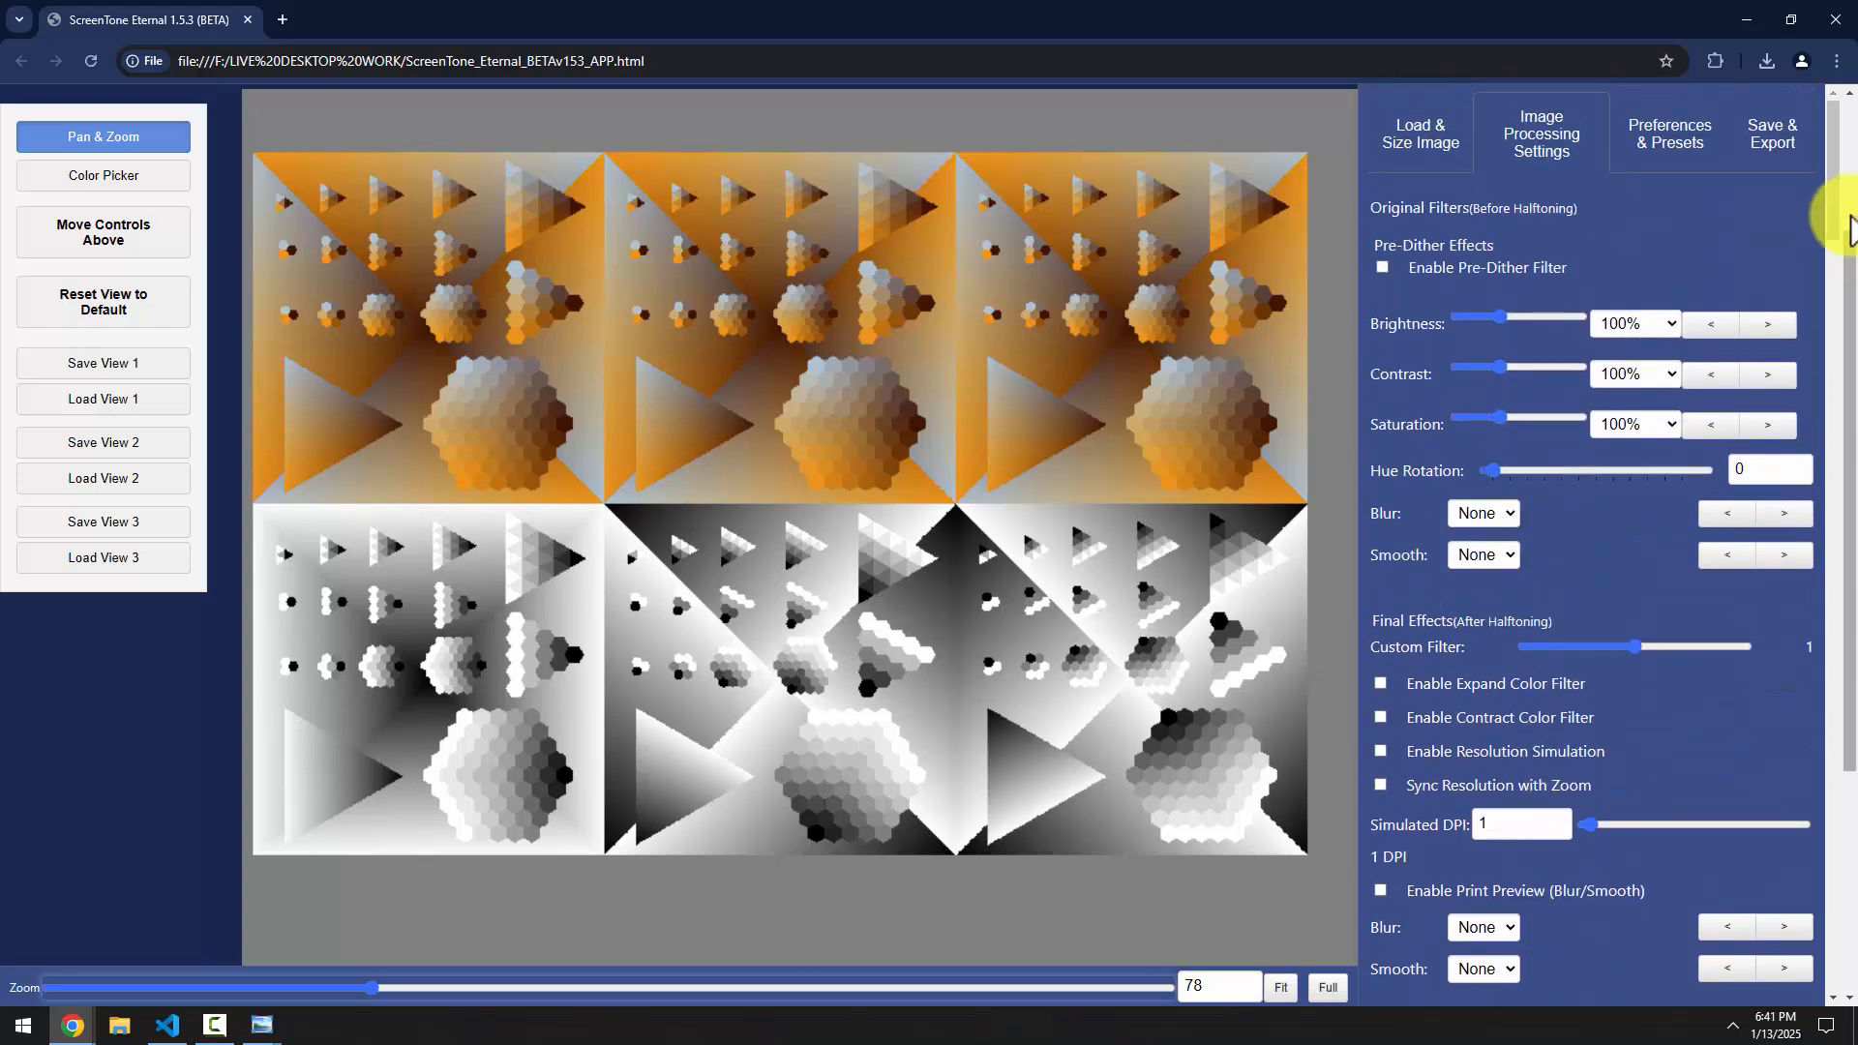
{"action": "left_click_drag", "start_coordinate": [1848, 227], "coordinate": [1825, 664]}
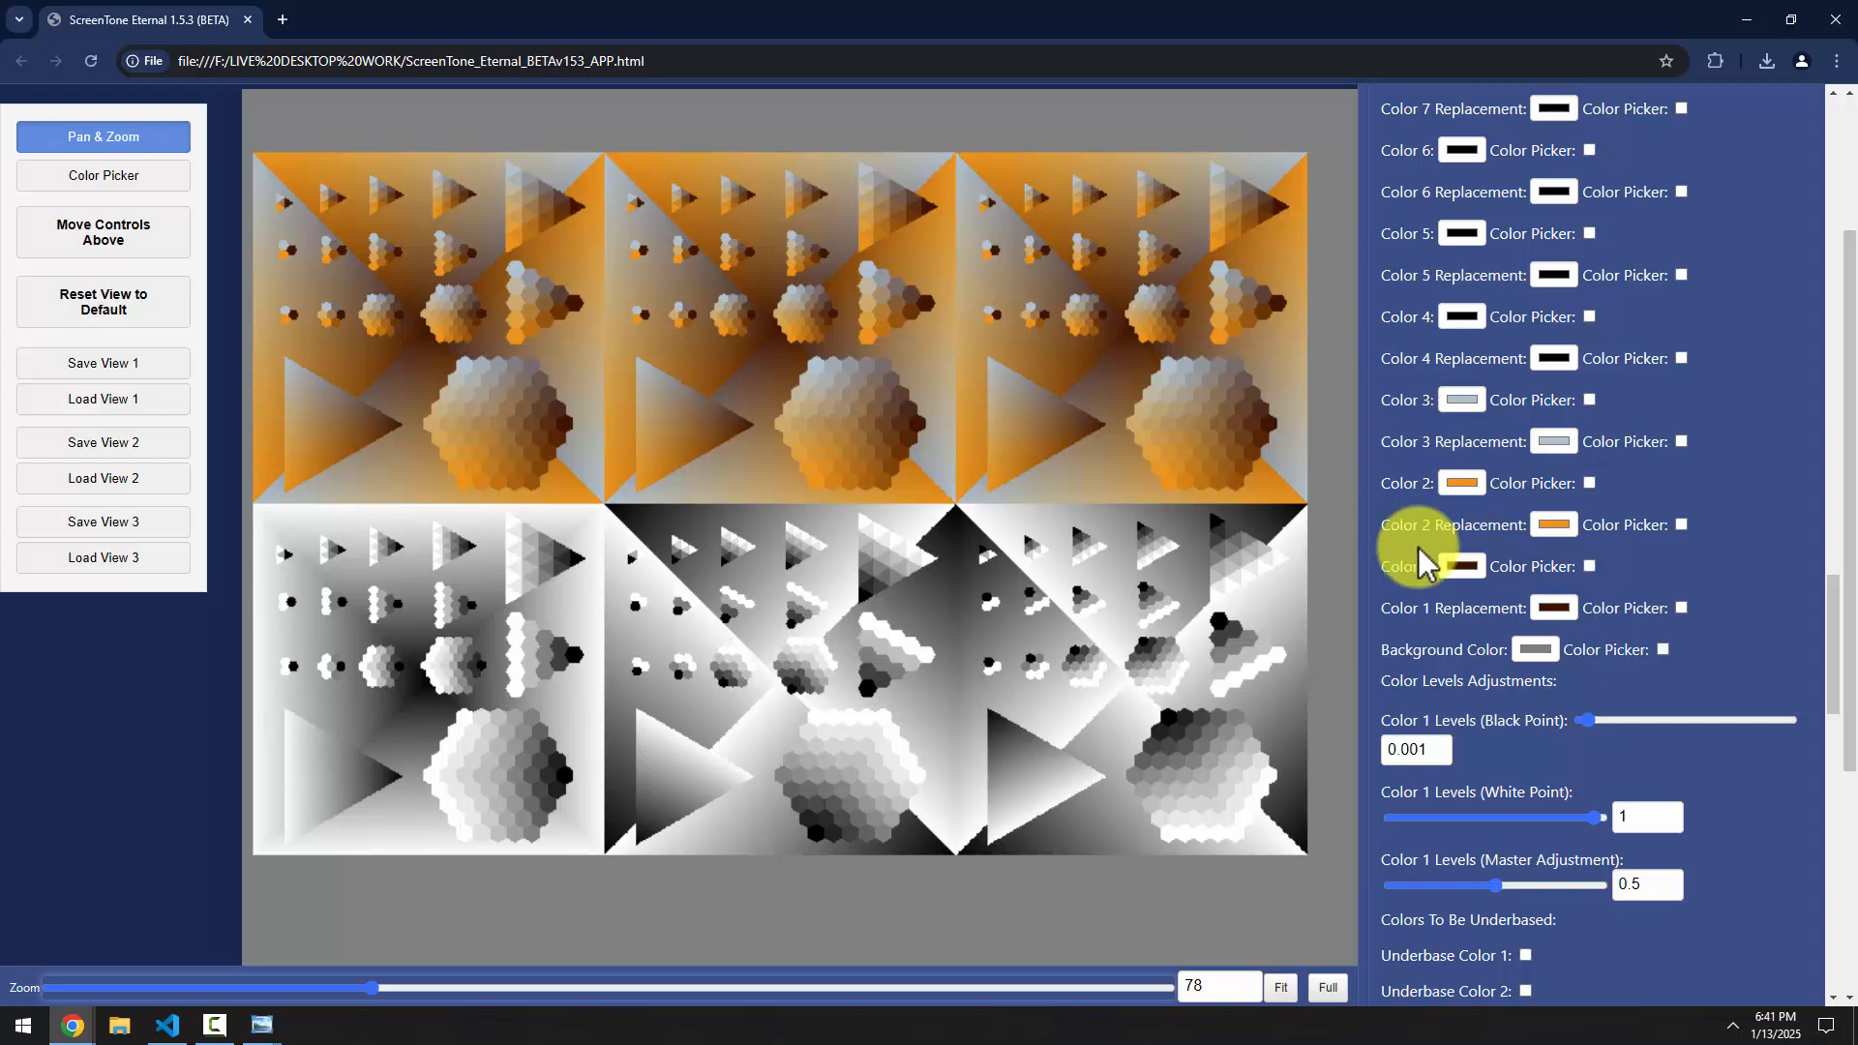
{"action": "scroll", "coordinate": [1417, 562], "scroll_direction": "up", "scroll_amount": 4}
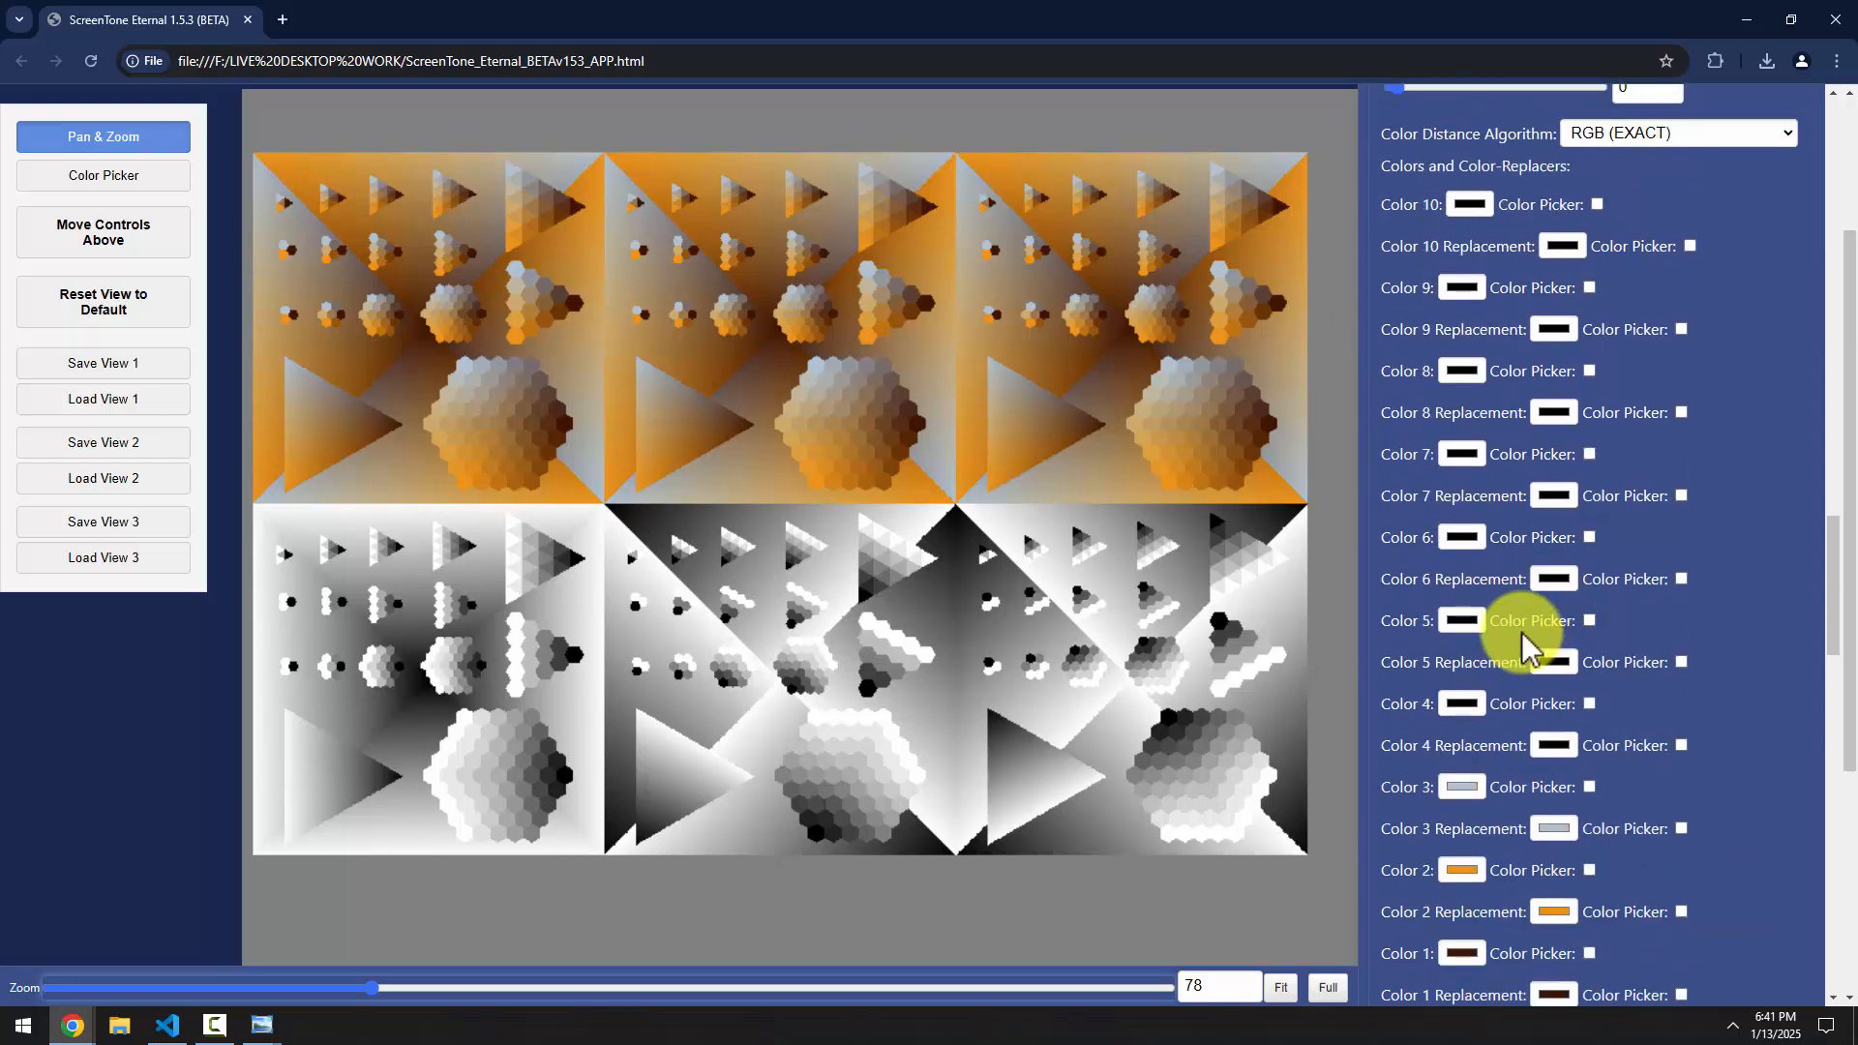
{"action": "scroll", "coordinate": [1587, 631], "scroll_direction": "up", "scroll_amount": 4}
{"action": "scroll", "coordinate": [1548, 580], "scroll_direction": "down", "scroll_amount": 4}
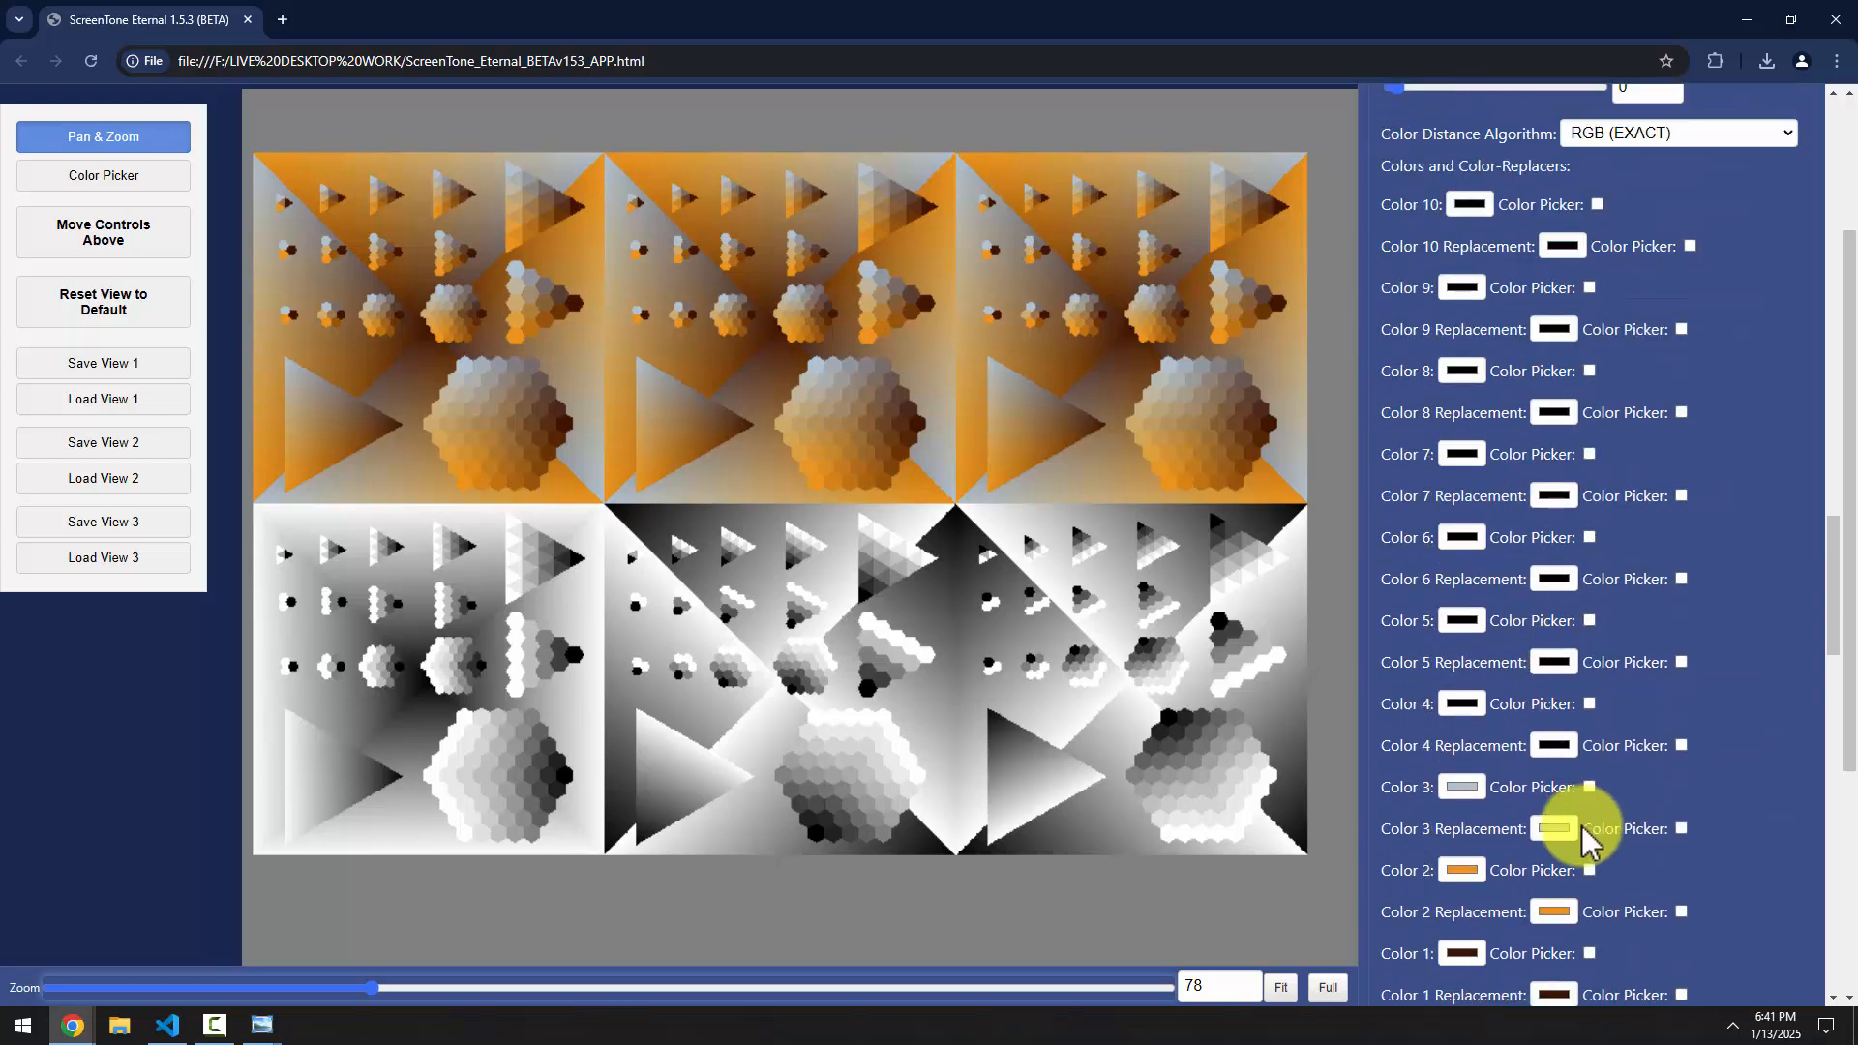
{"action": "scroll", "coordinate": [1587, 793], "scroll_direction": "down", "scroll_amount": 3}
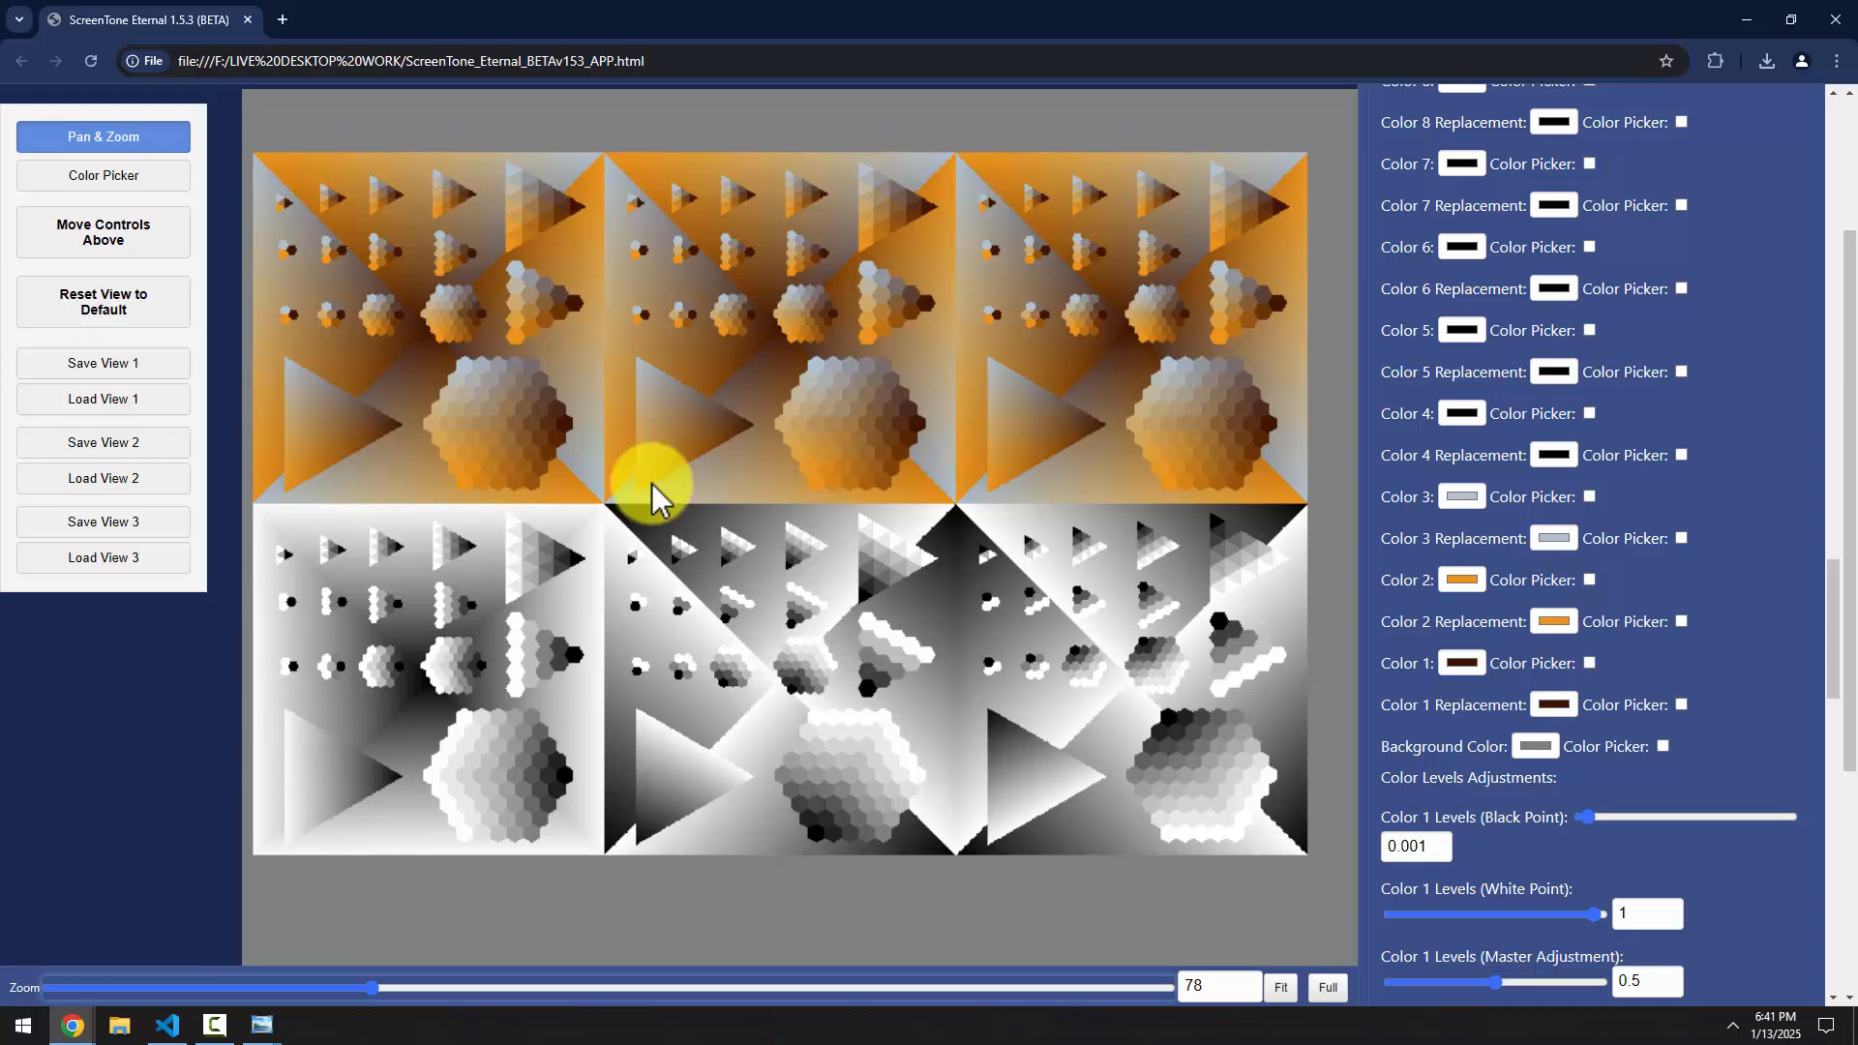
{"action": "left_click", "coordinate": [1553, 621]}
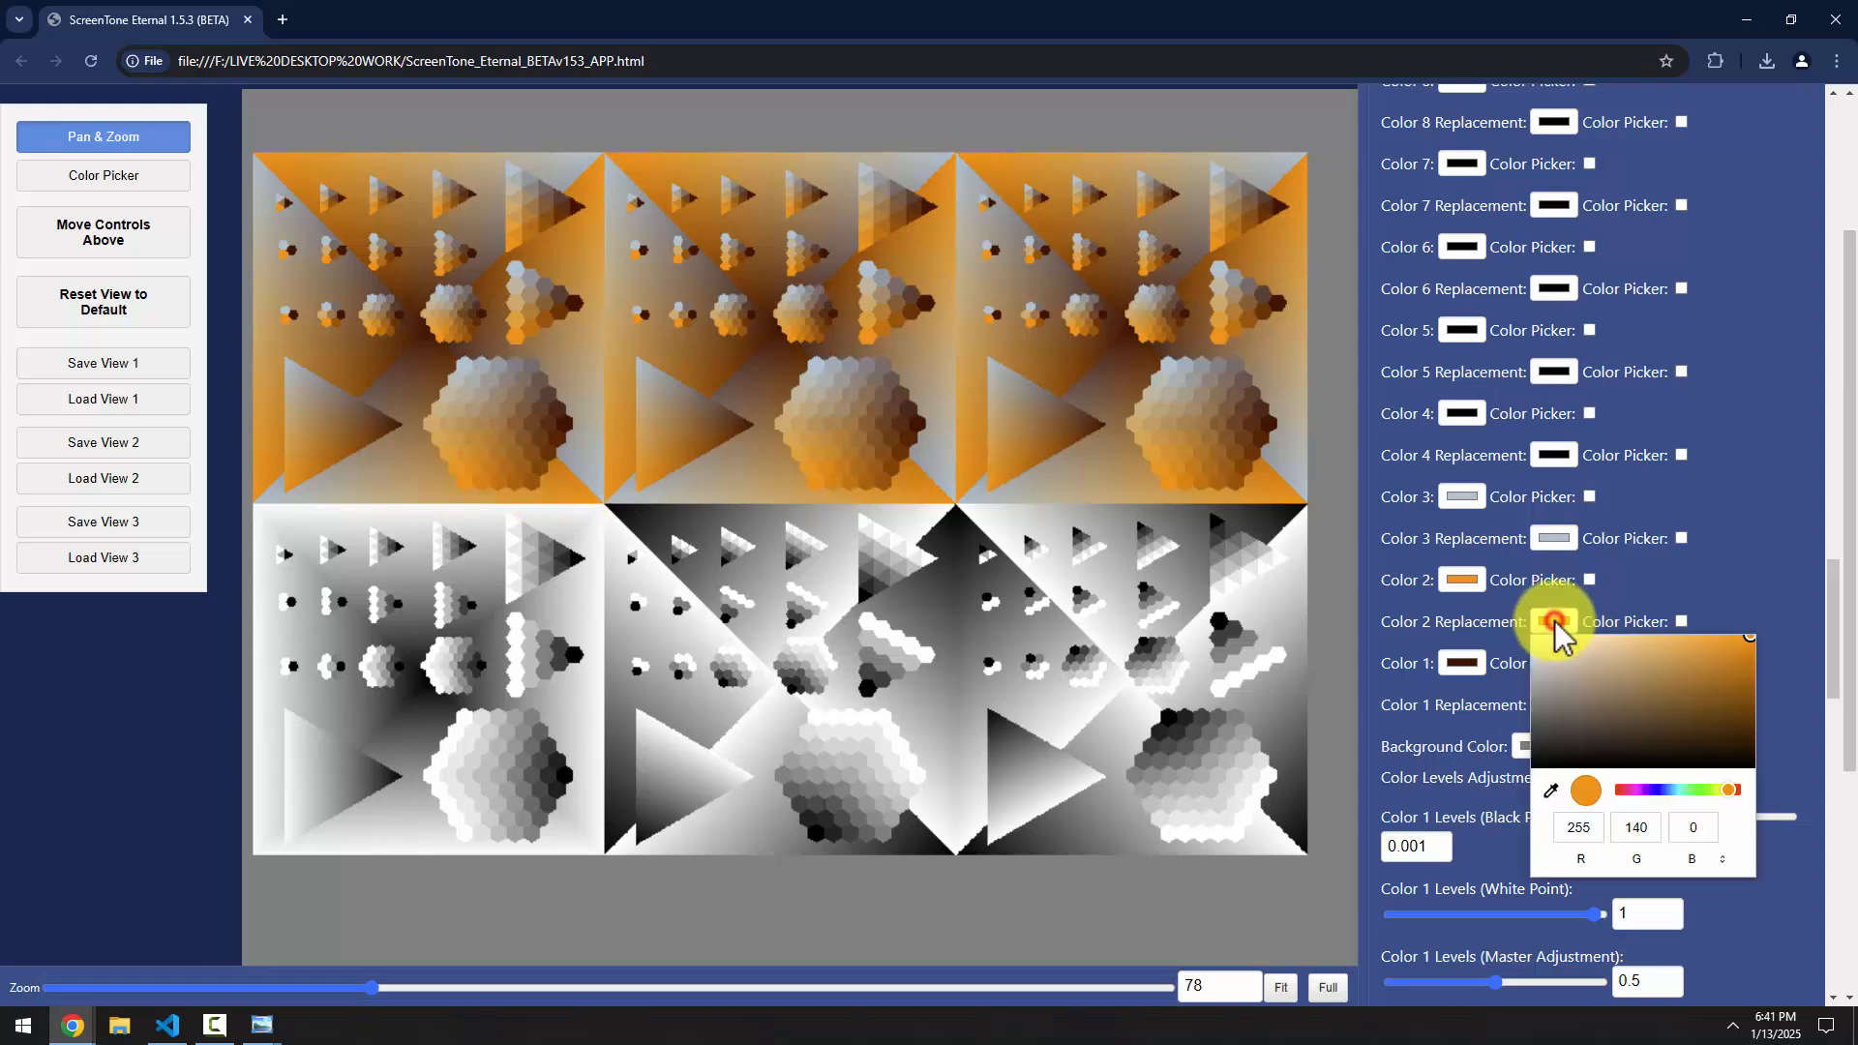
{"action": "left_click_drag", "start_coordinate": [1694, 799], "coordinate": [1680, 793]}
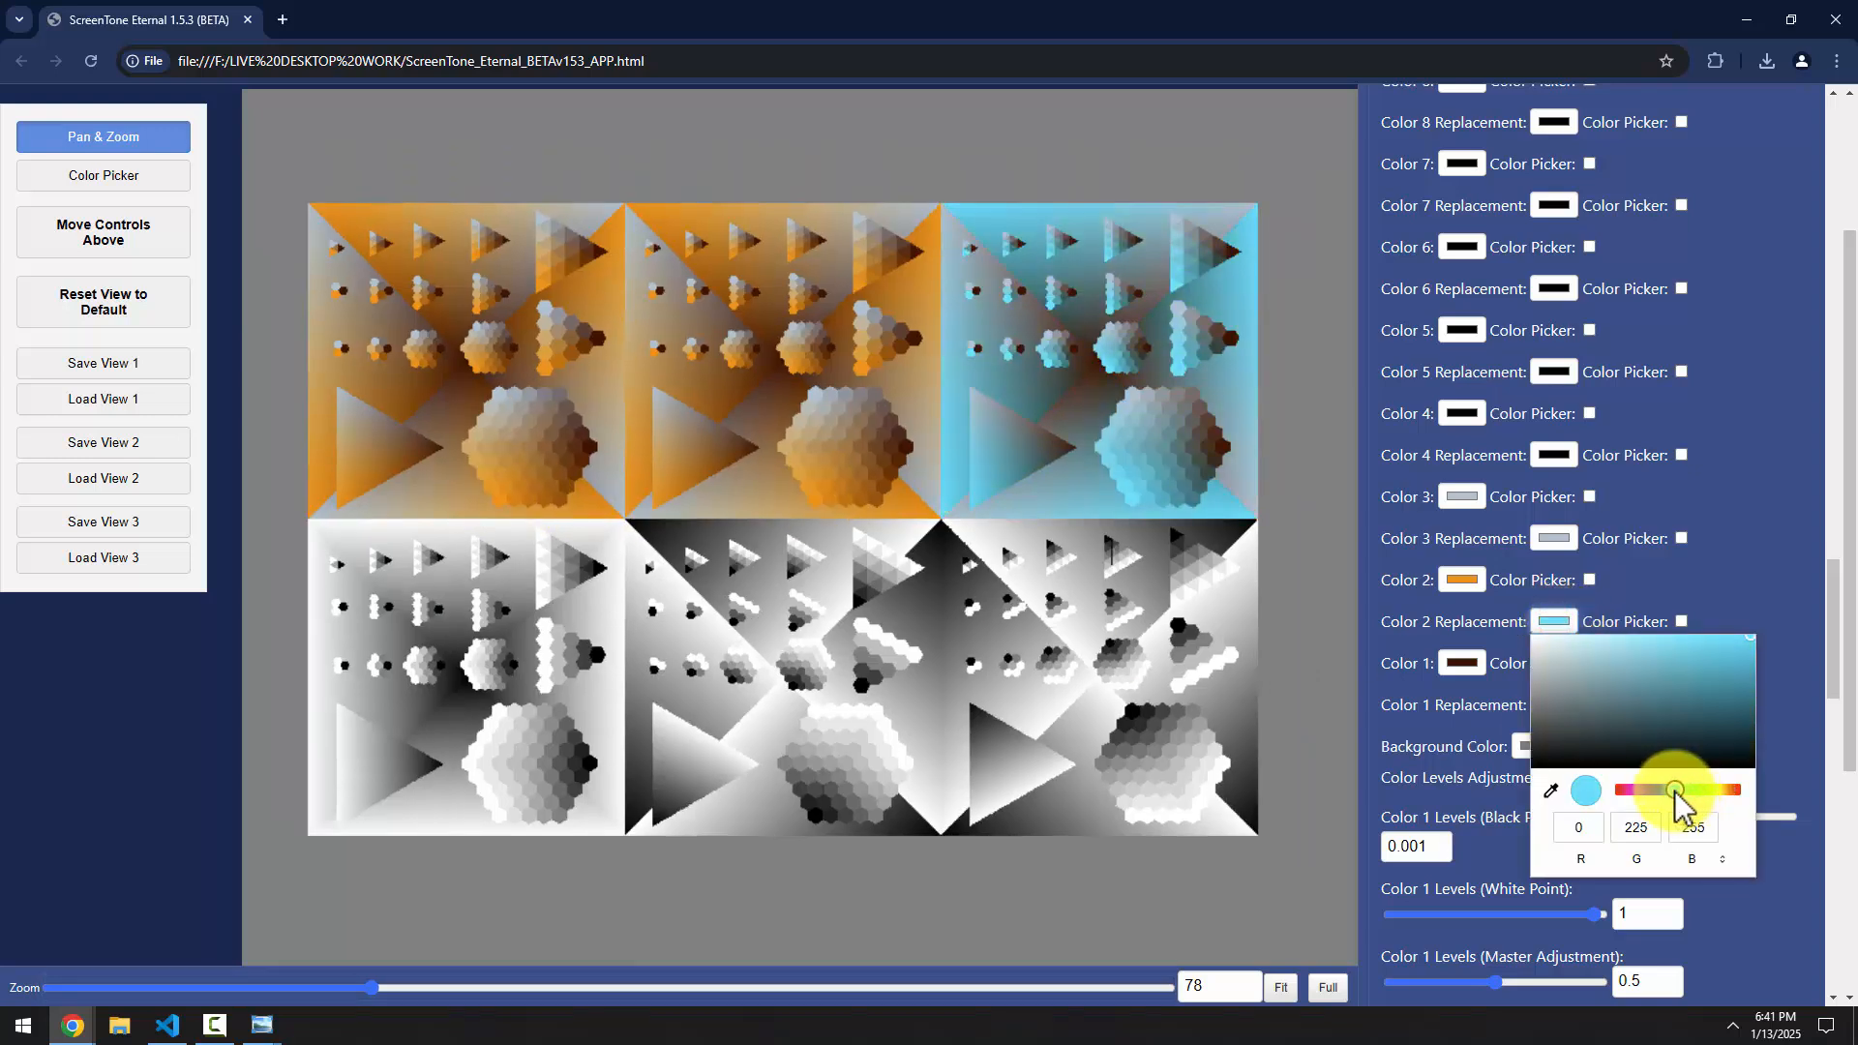
{"action": "mouse_move", "coordinate": [1664, 677]}
{"action": "left_mouse_down"}
{"action": "mouse_move", "coordinate": [1661, 694]}
{"action": "mouse_move", "coordinate": [1732, 642]}
{"action": "left_mouse_up"}
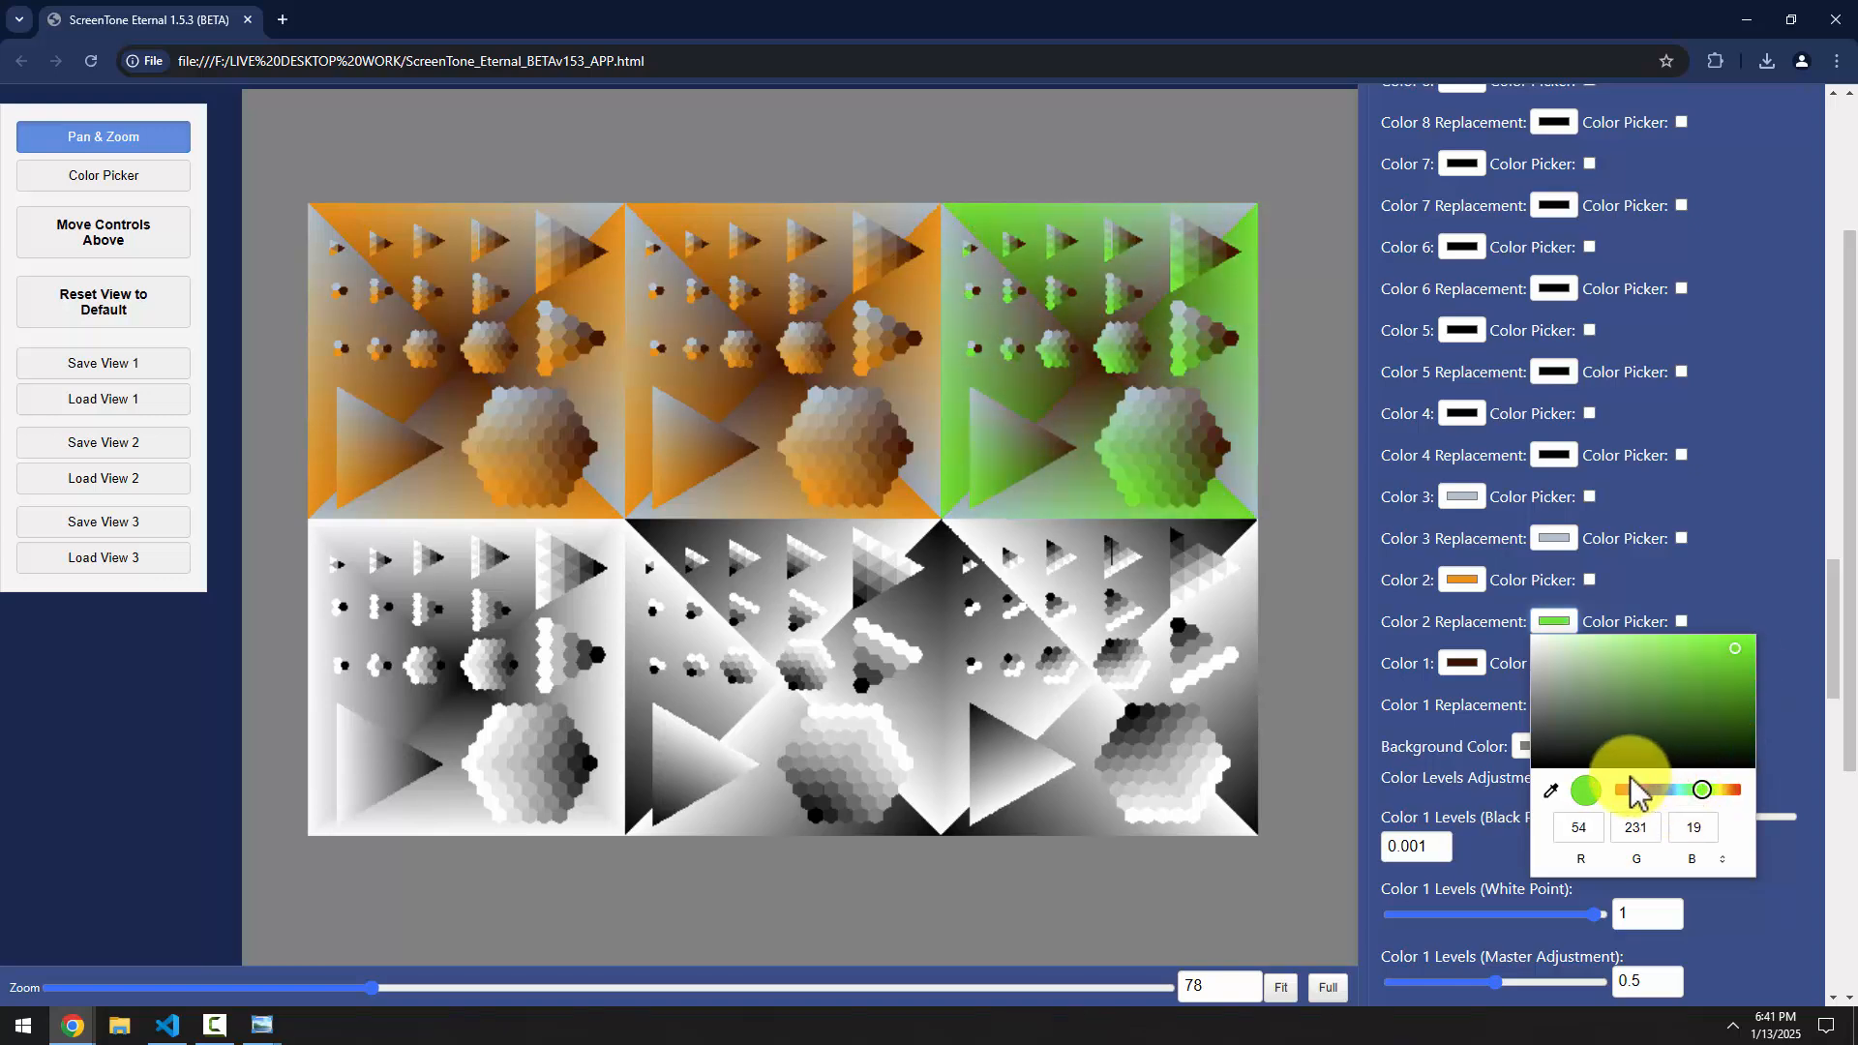
{"action": "left_click", "coordinate": [1784, 601]}
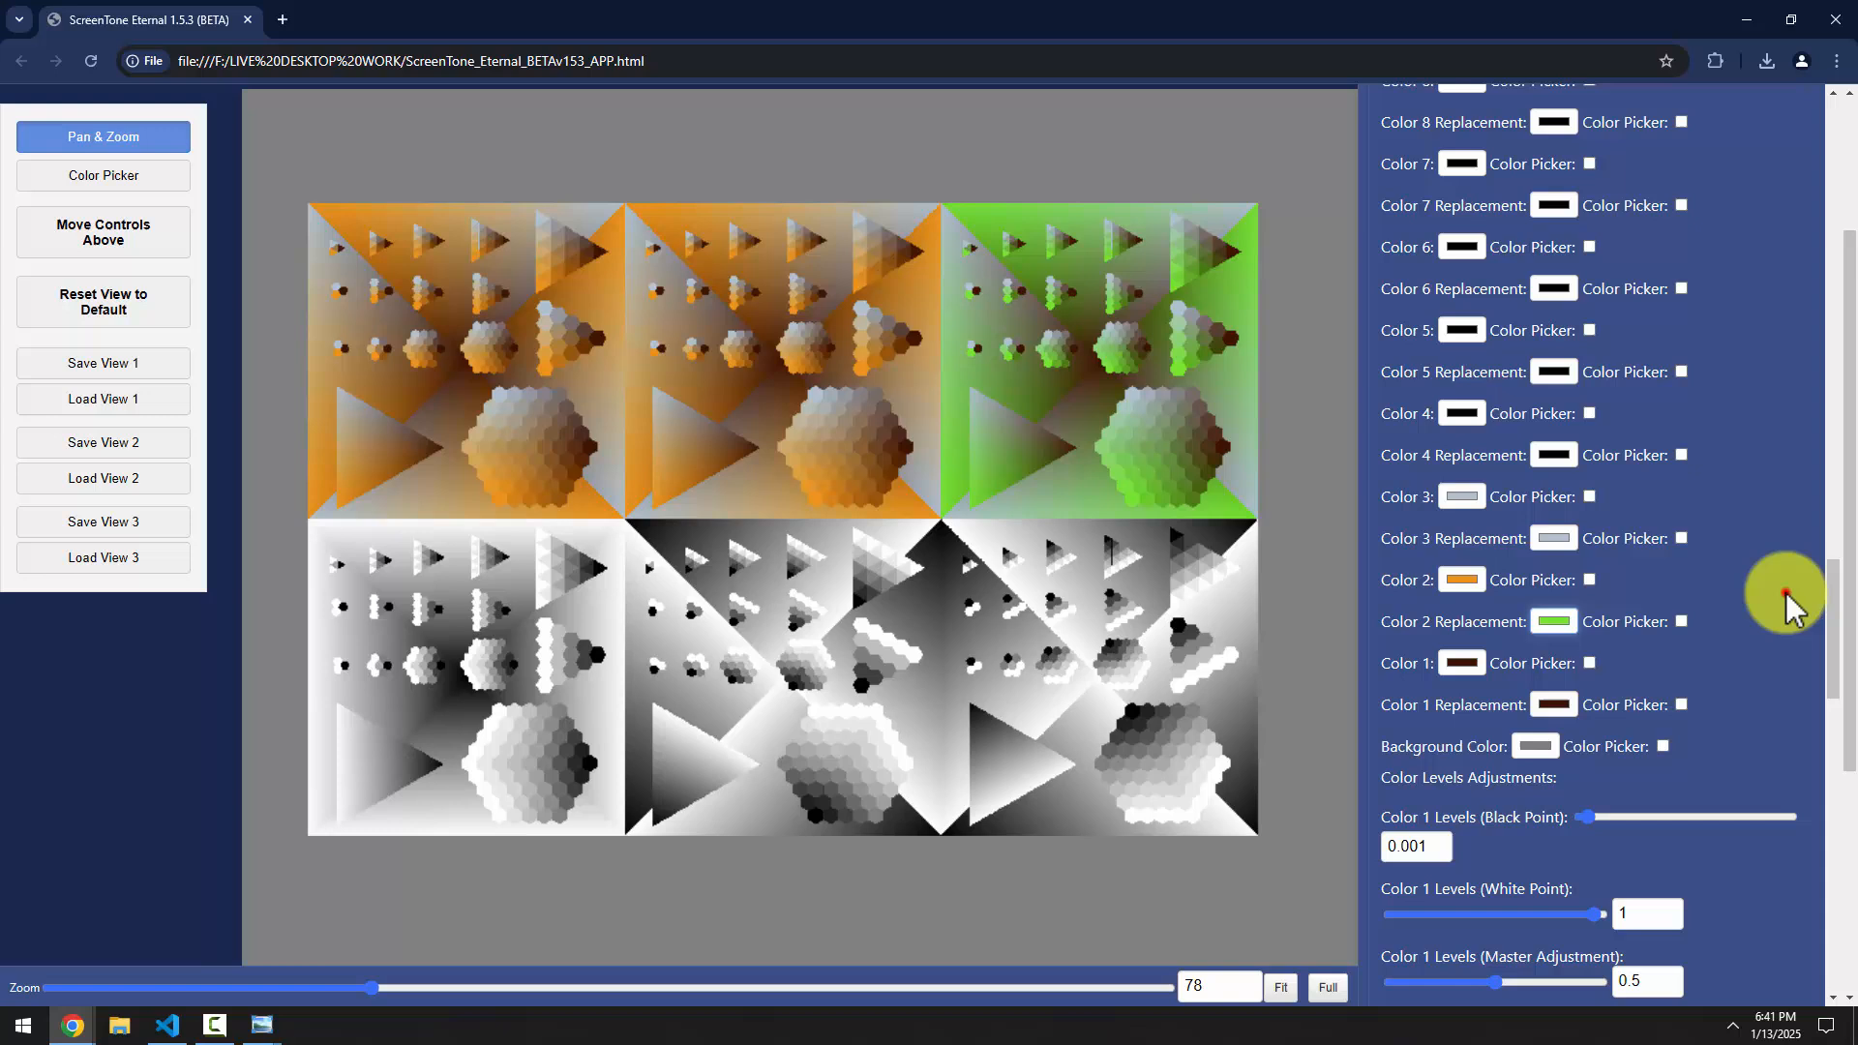
Shift the hue of the Color 1 replacement to a dark navy blue
{"action": "left_click", "coordinate": [1556, 711]}
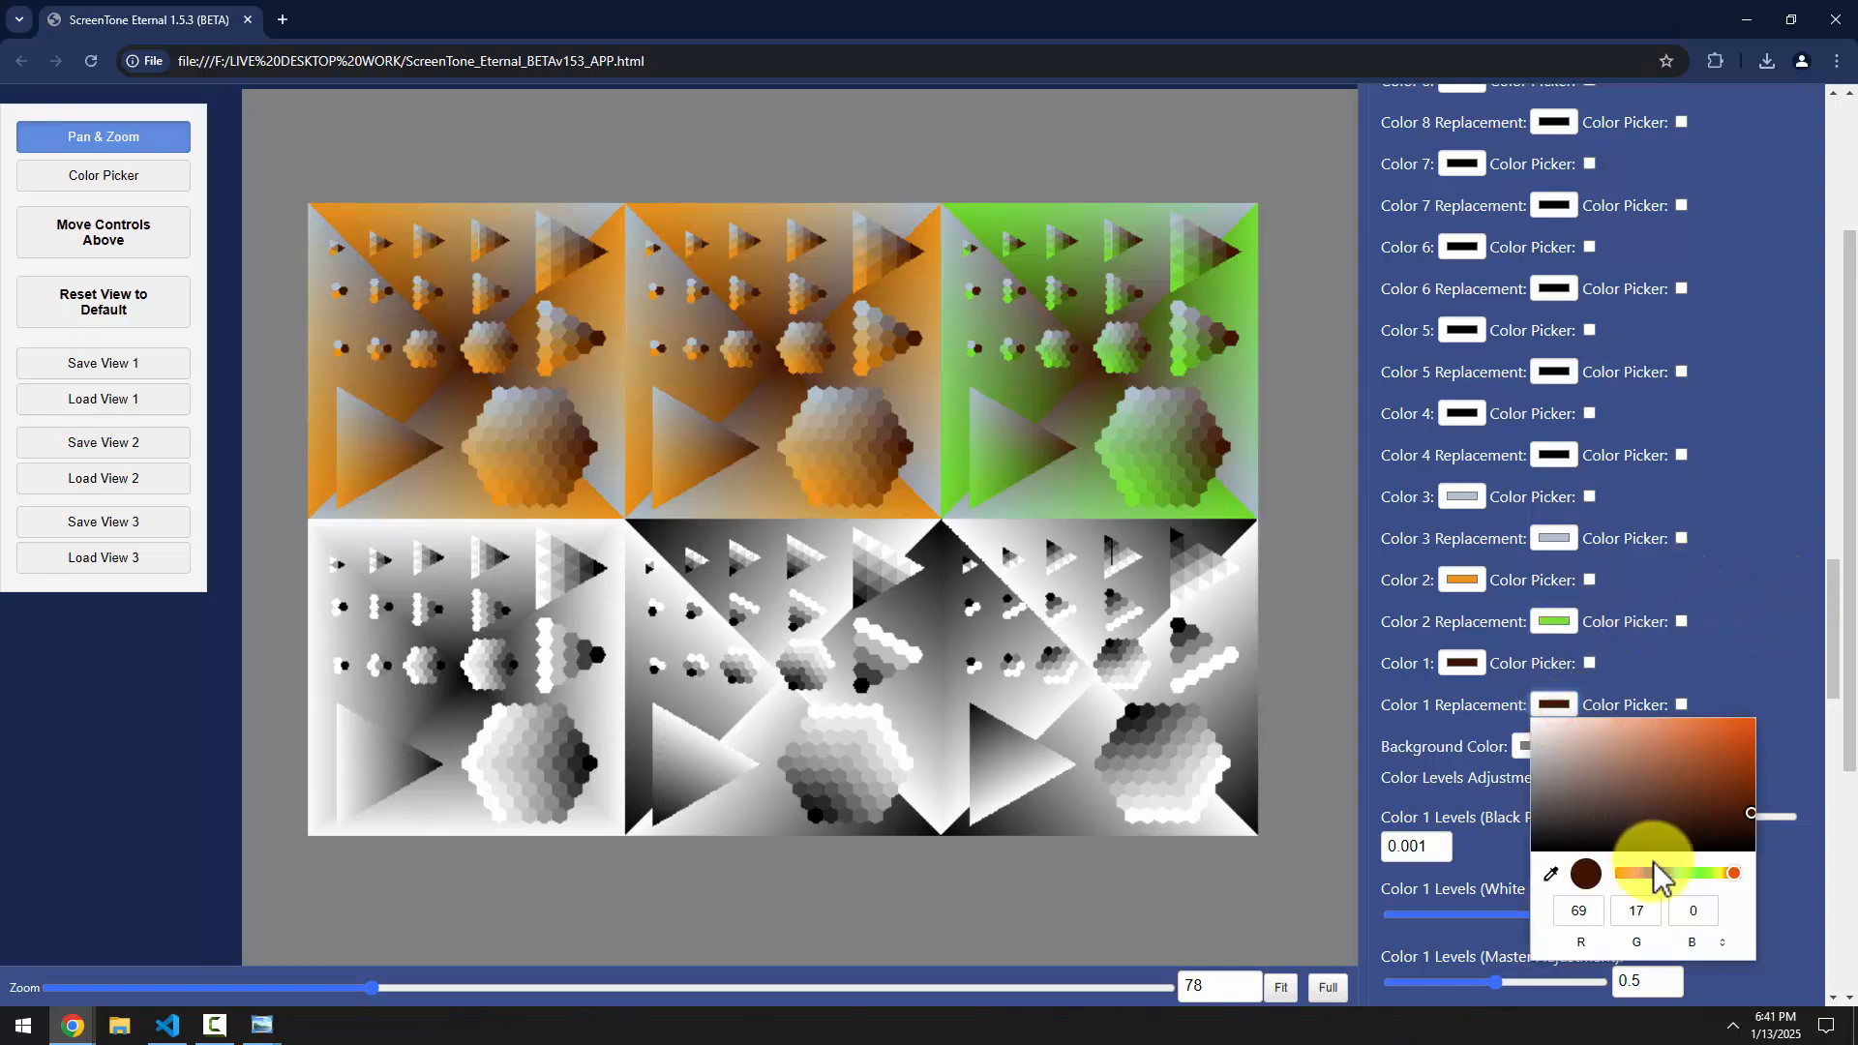
{"action": "left_click", "coordinate": [1656, 874]}
{"action": "left_click", "coordinate": [1776, 624]}
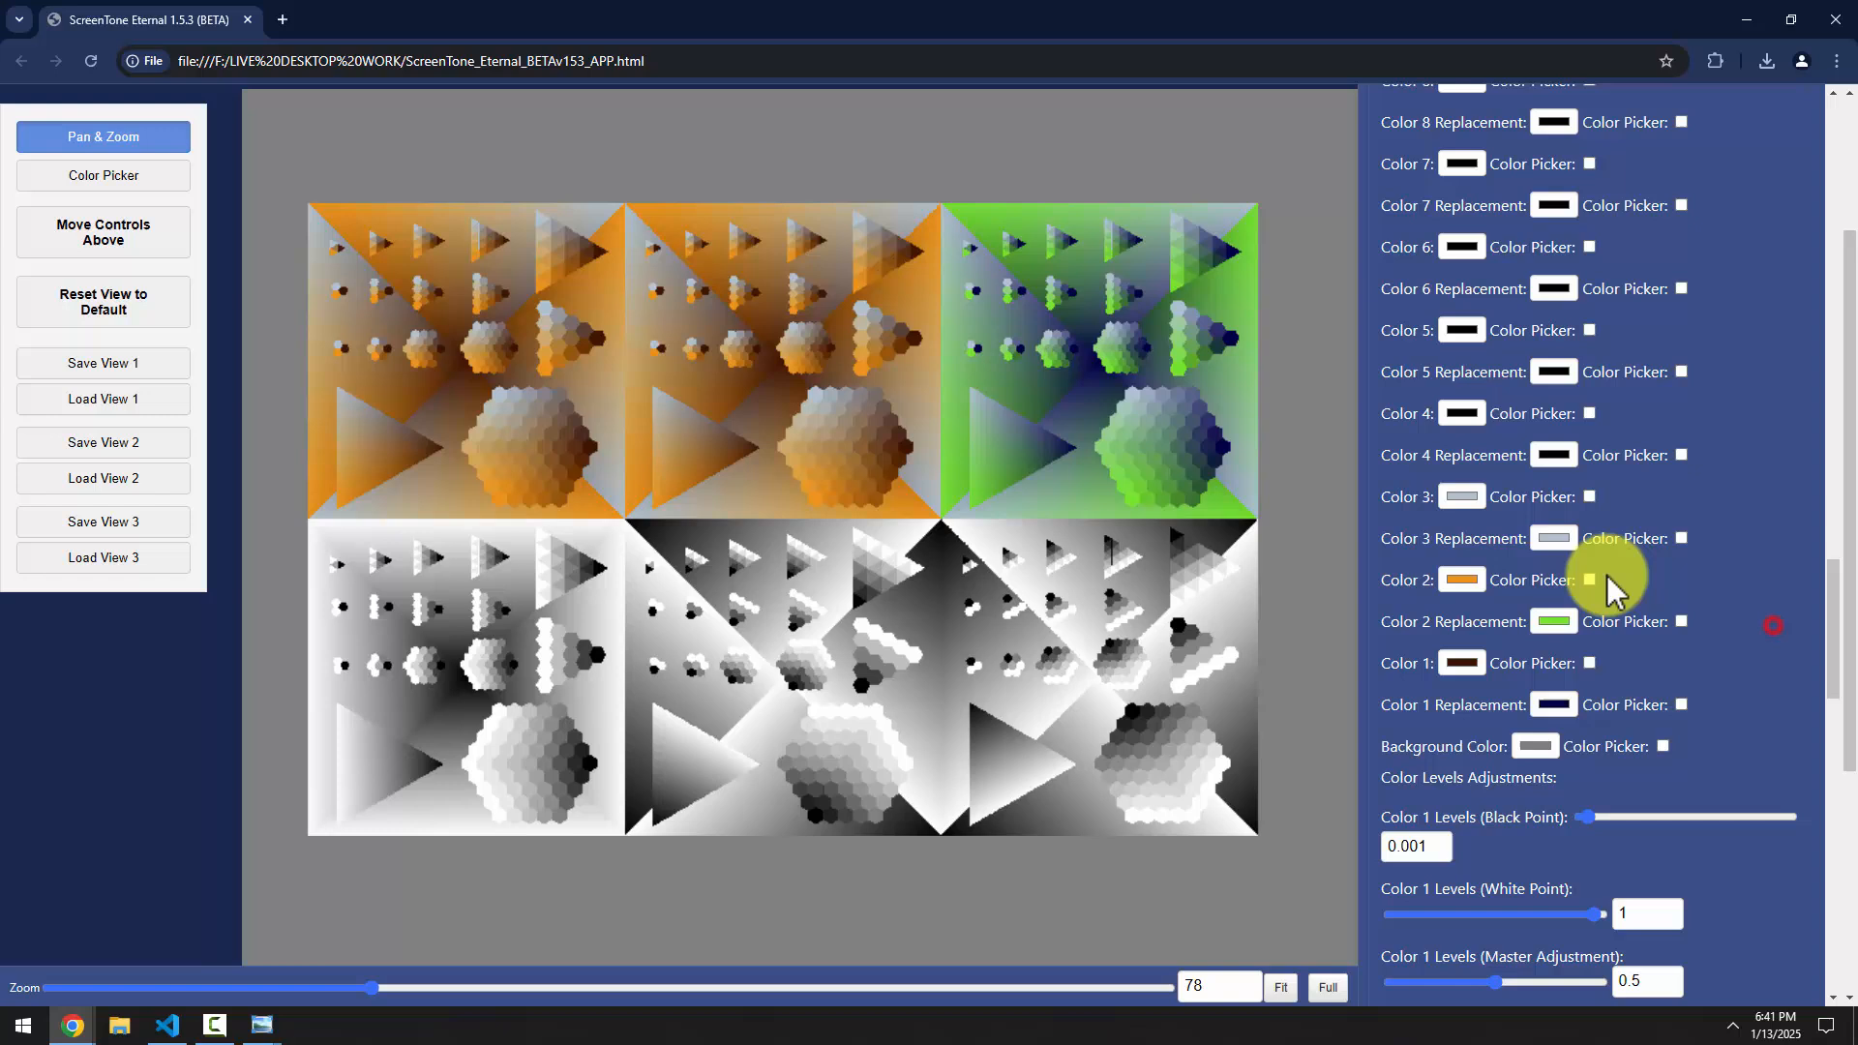
Set the Color 3 replacement to a light pinkish purple, RGB 226, 152, 231
{"action": "left_click", "coordinate": [1551, 538]}
{"action": "left_click", "coordinate": [1637, 706]}
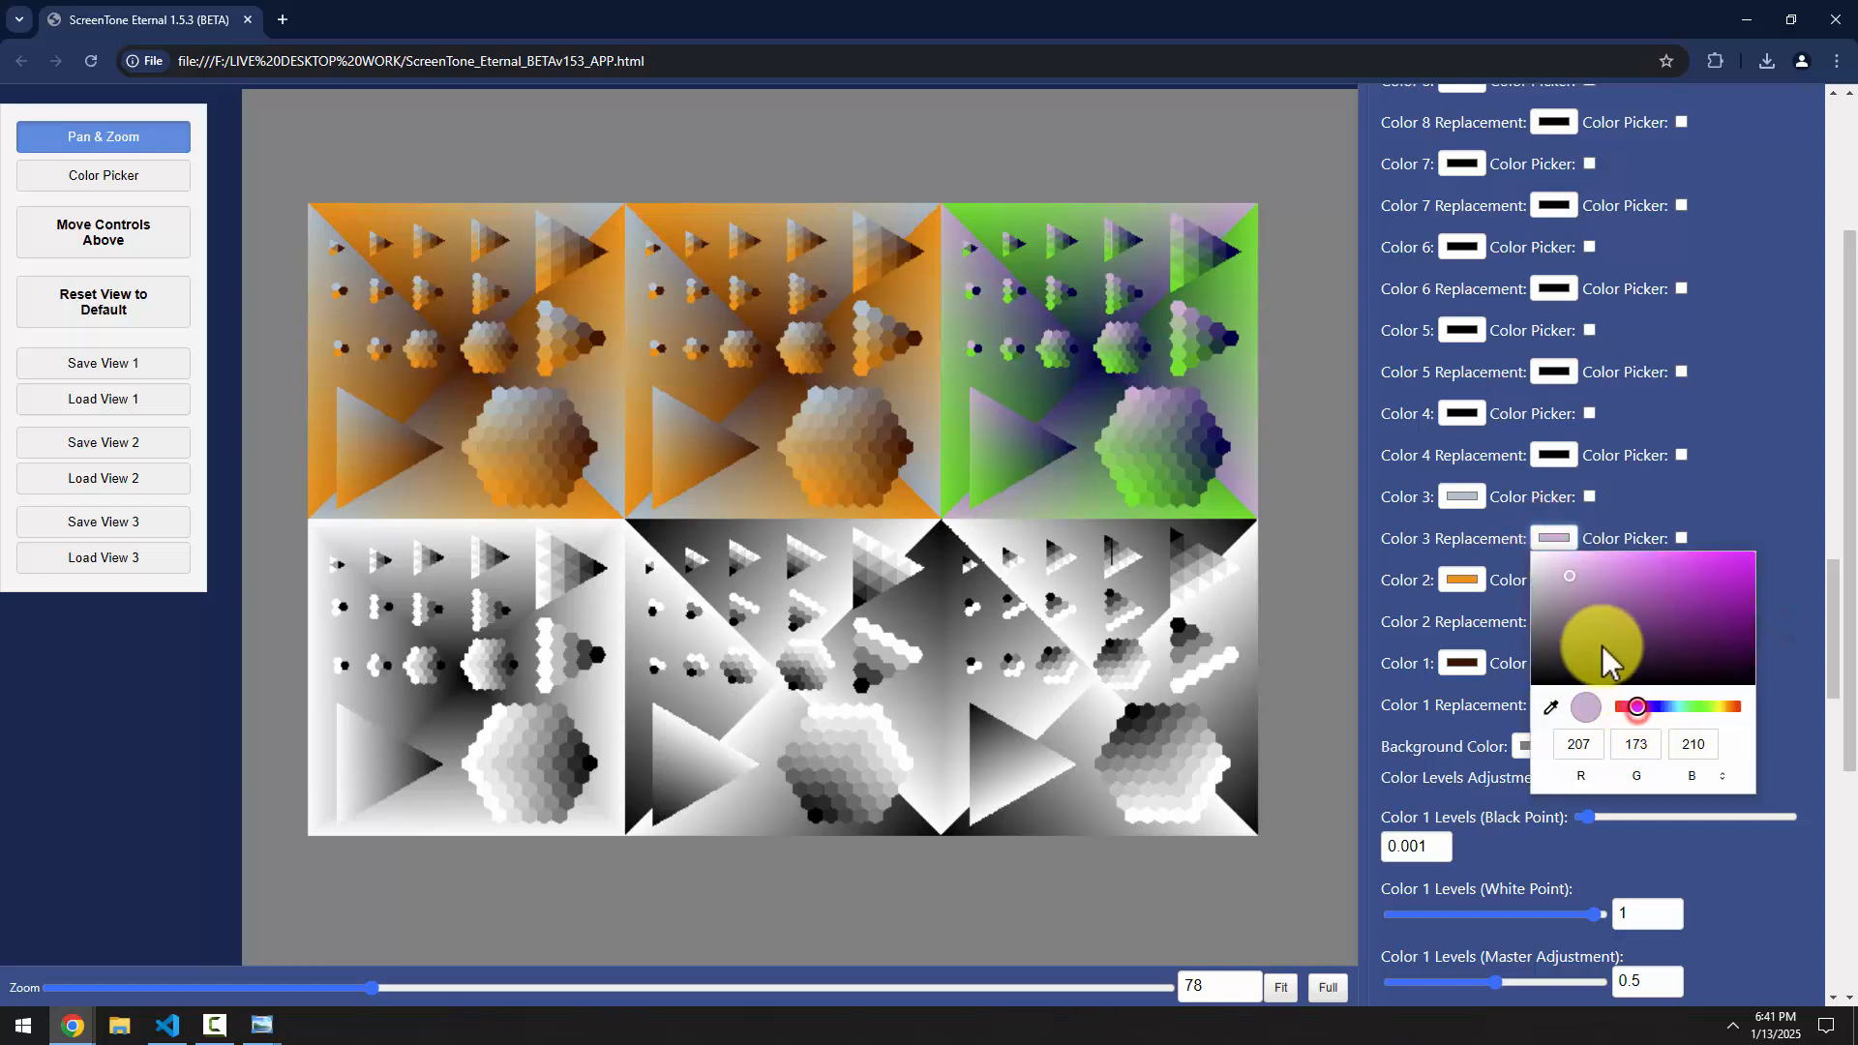
{"action": "left_click", "coordinate": [1544, 569]}
{"action": "left_click", "coordinate": [1602, 589]}
{"action": "left_click", "coordinate": [1607, 572]}
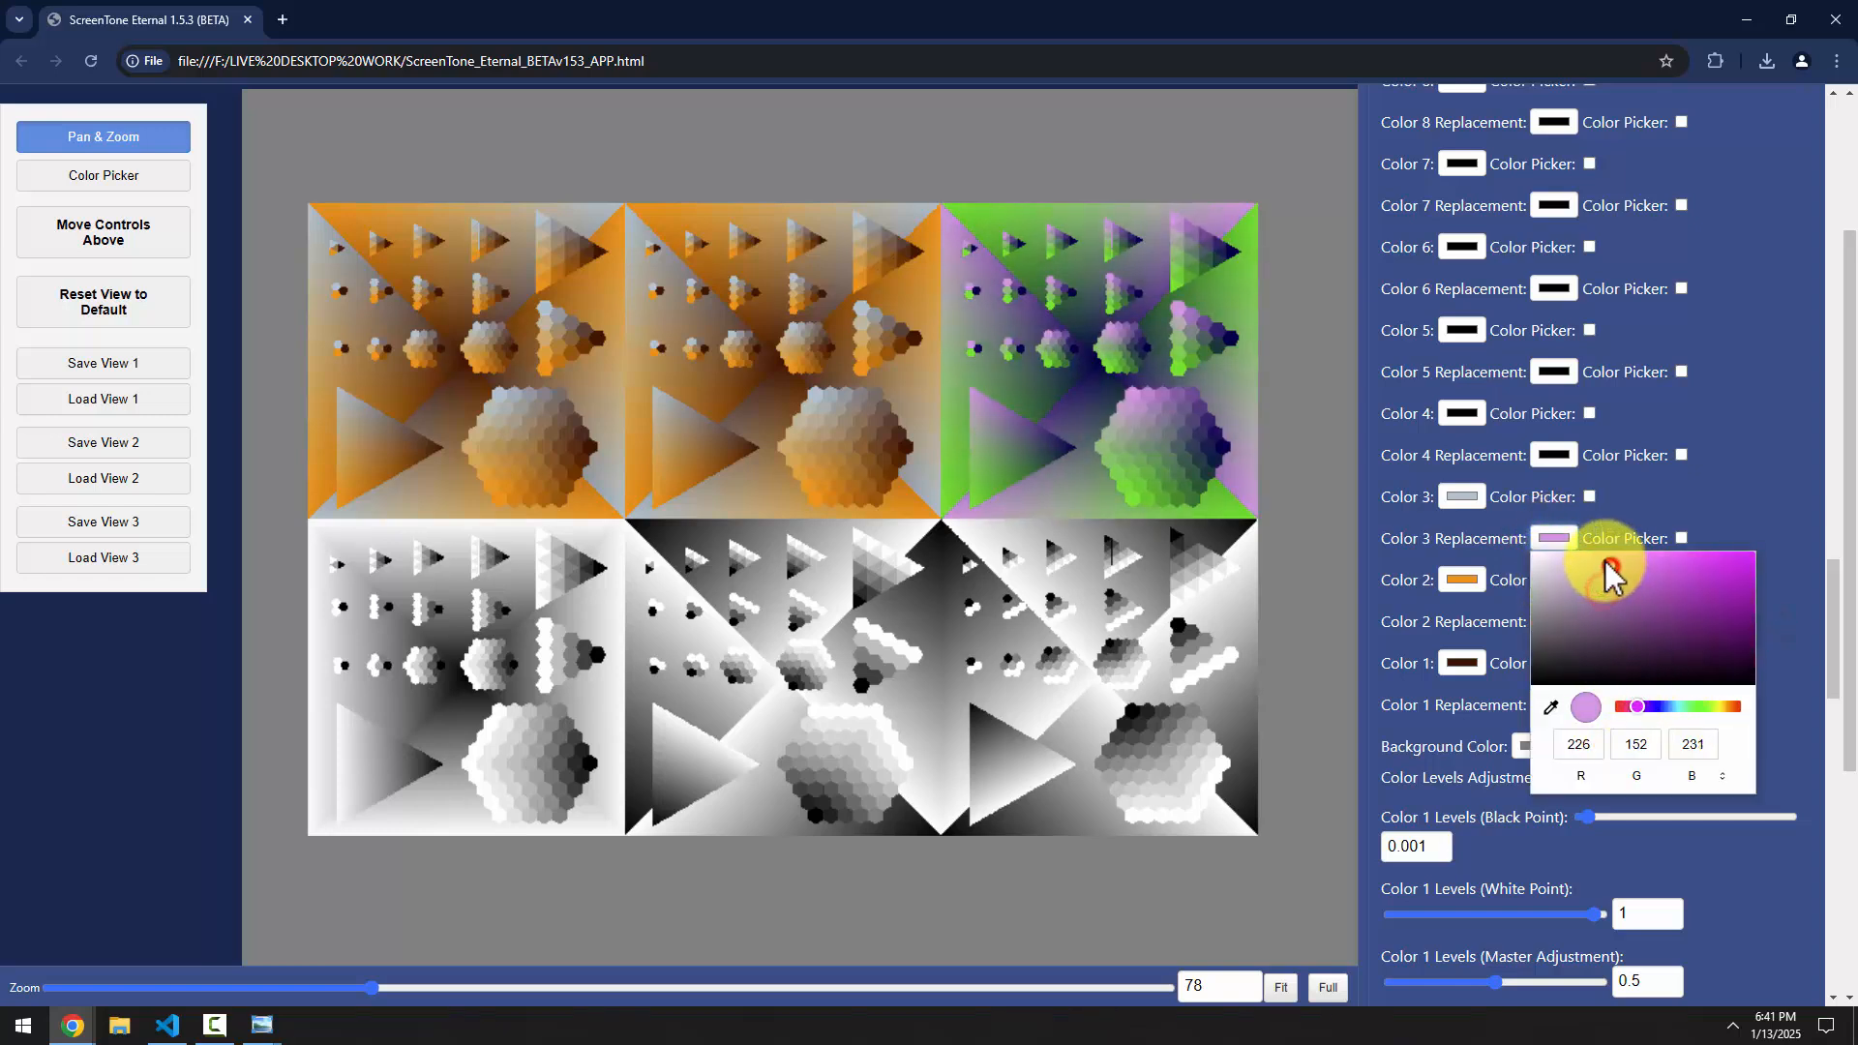
{"action": "left_click", "coordinate": [1757, 470]}
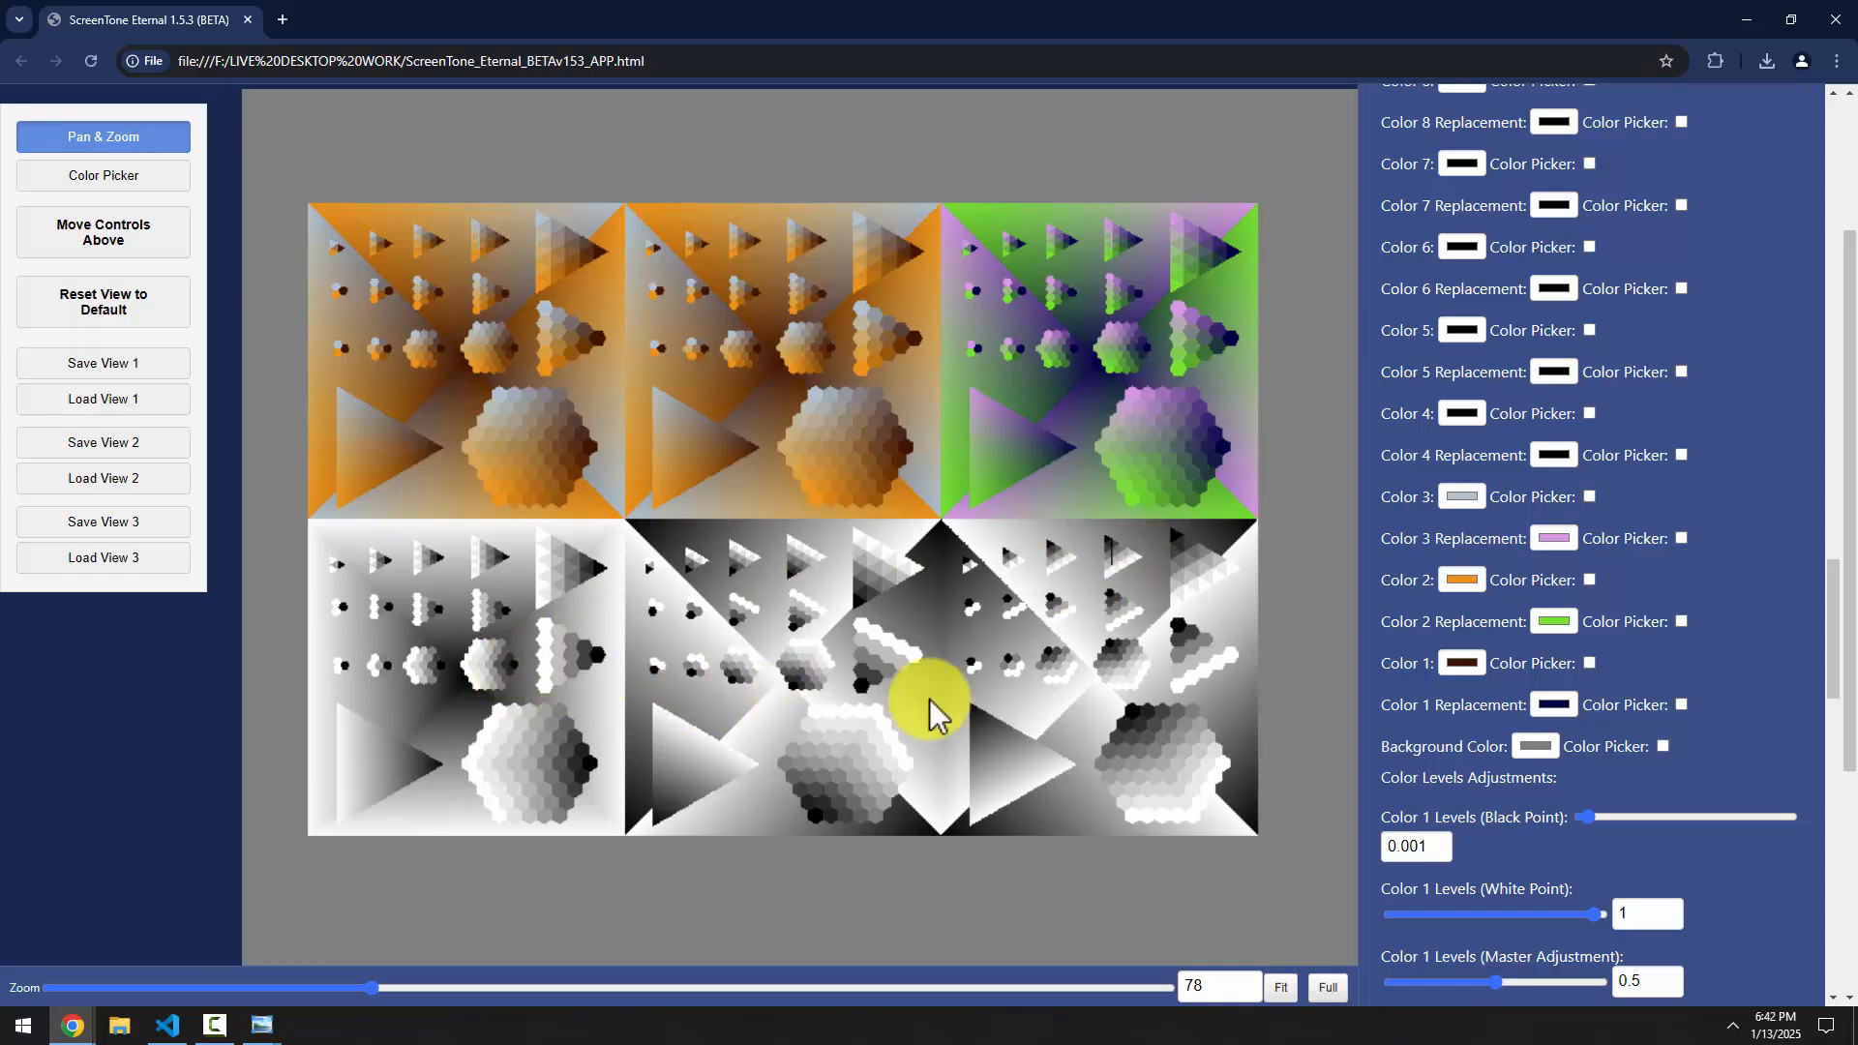
Enable the color picker for Color 2 and sample several orange tones from the large hexagon area of the original image
{"action": "scroll", "coordinate": [1721, 610], "scroll_direction": "down", "scroll_amount": 2}
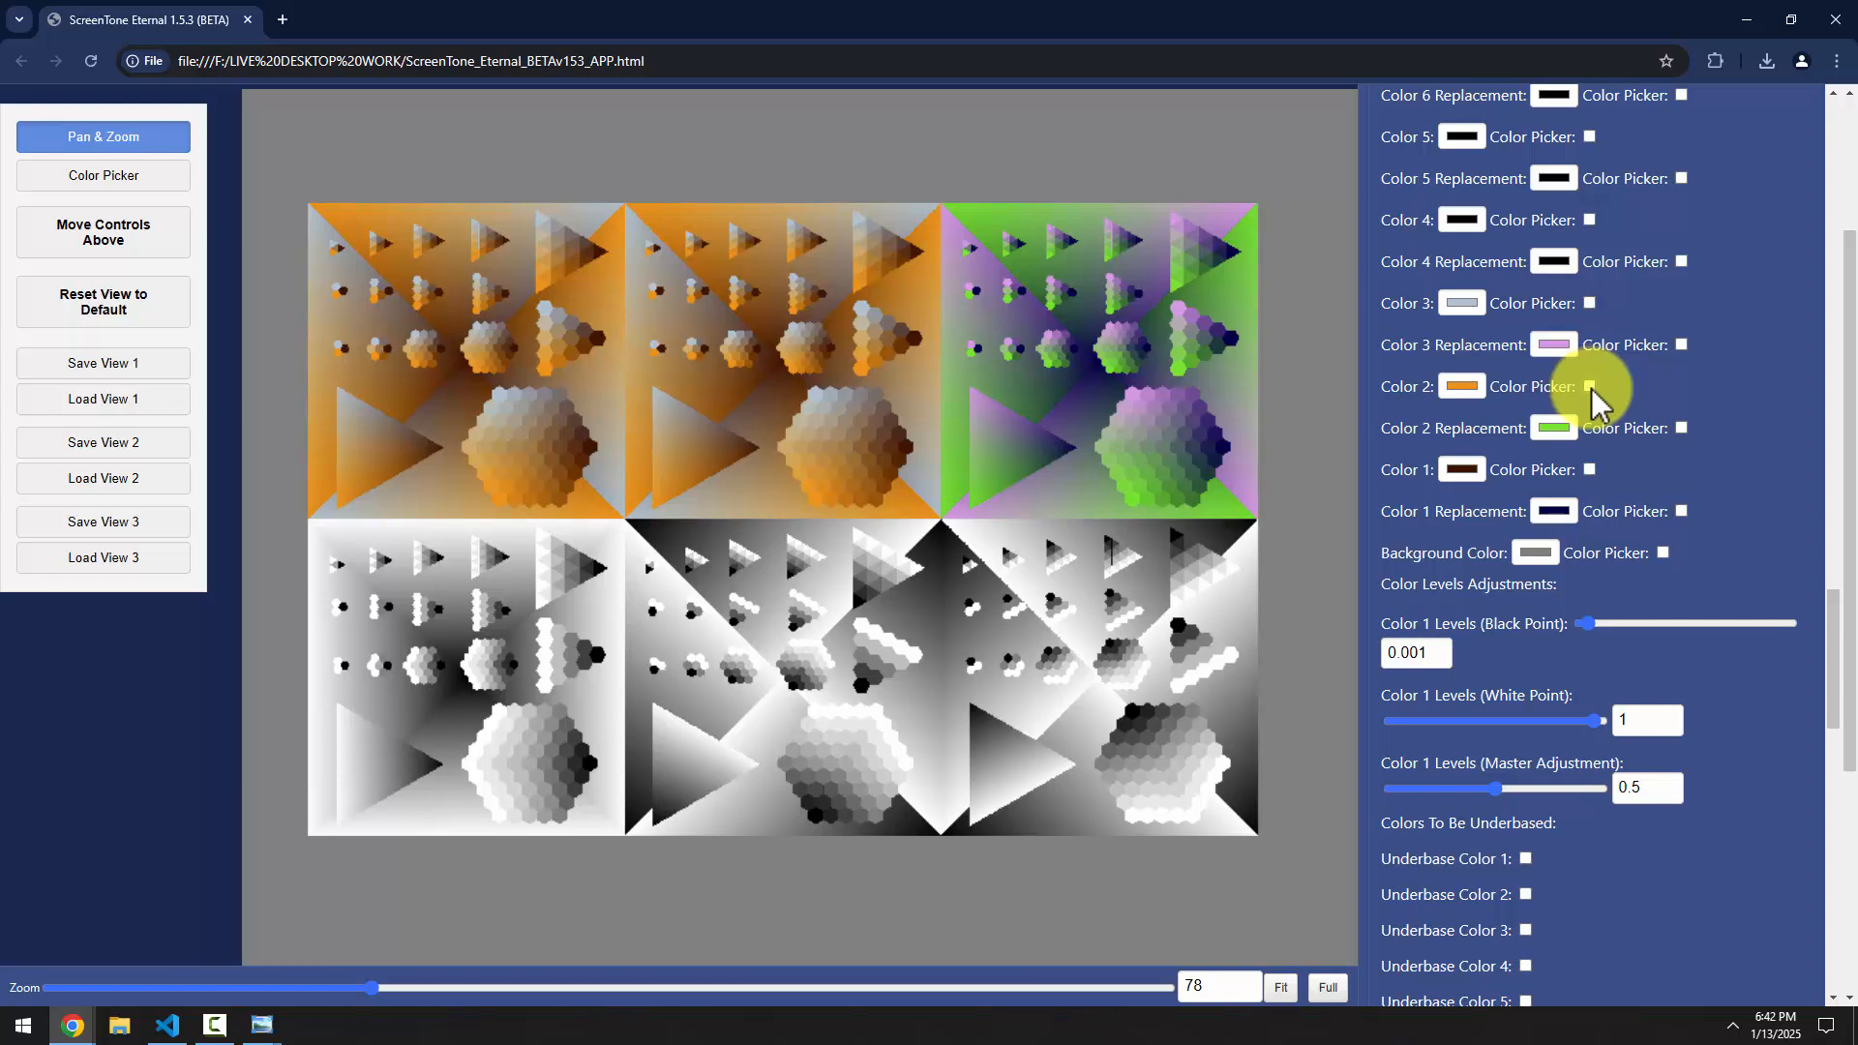
{"action": "left_click", "coordinate": [90, 178]}
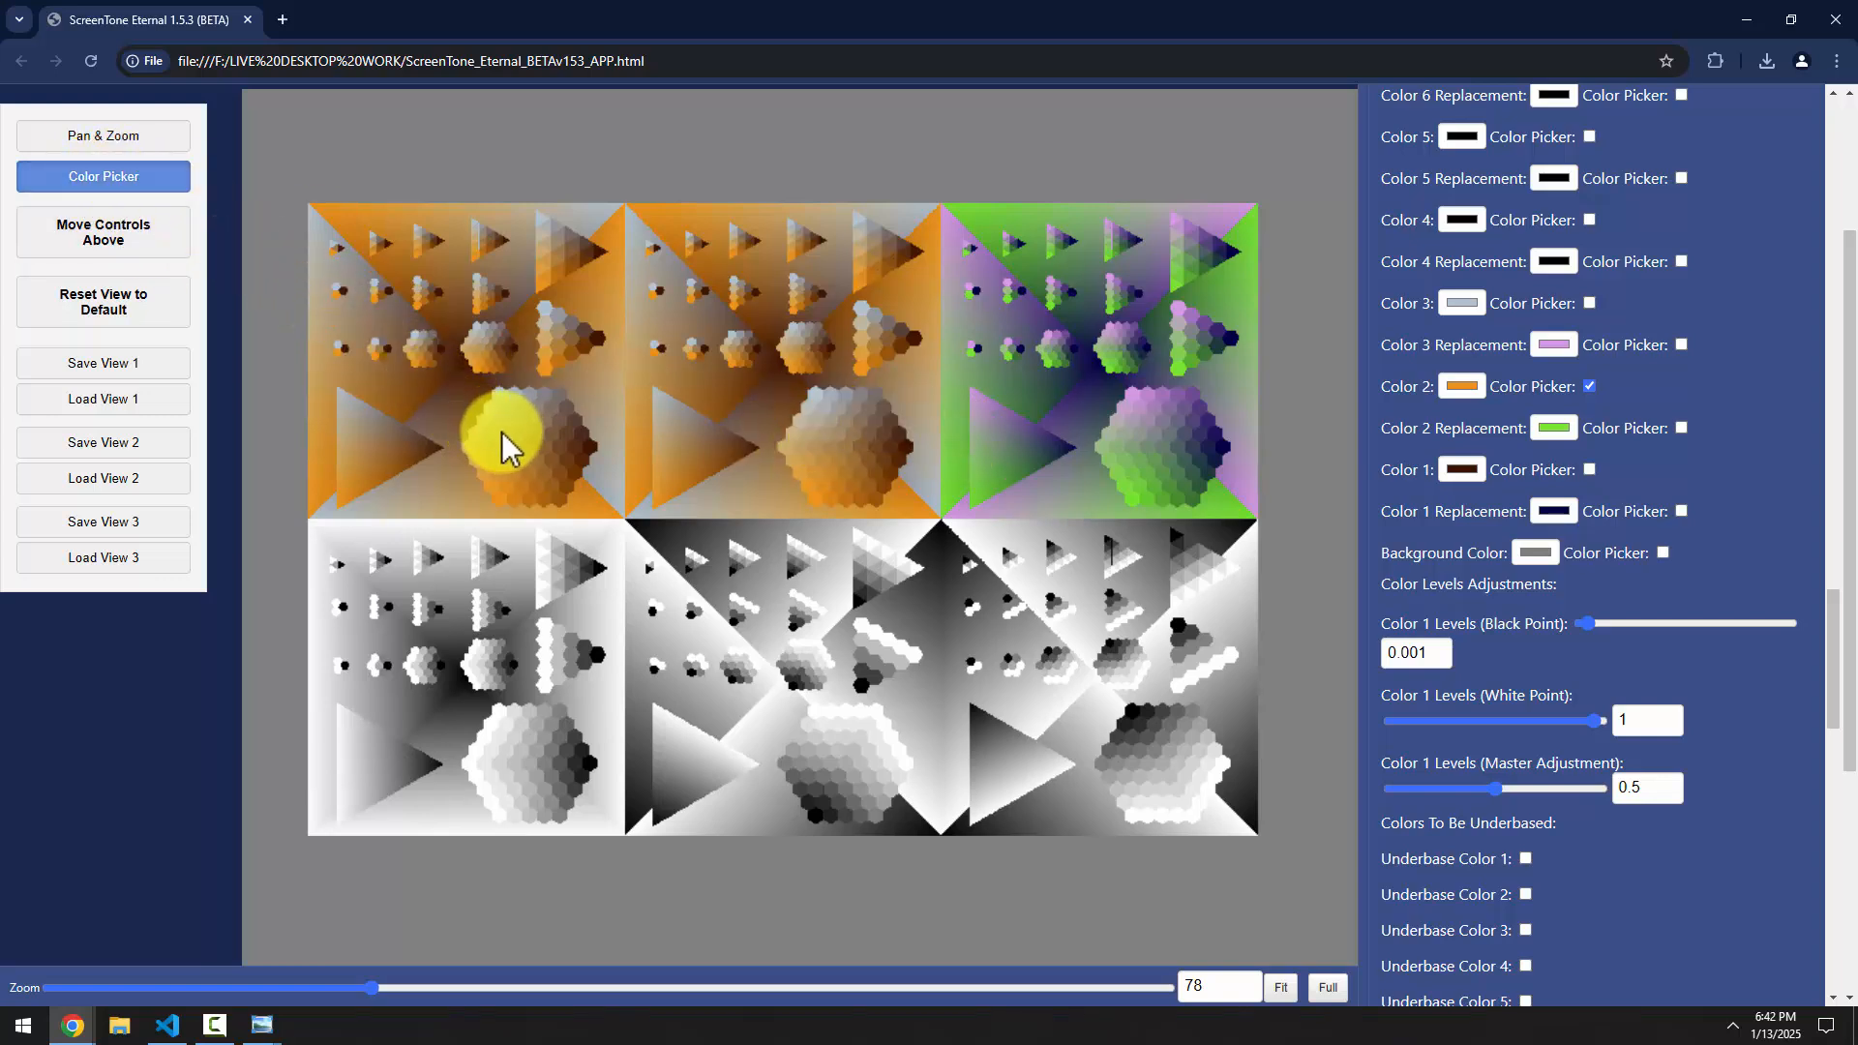
{"action": "left_click", "coordinate": [499, 500]}
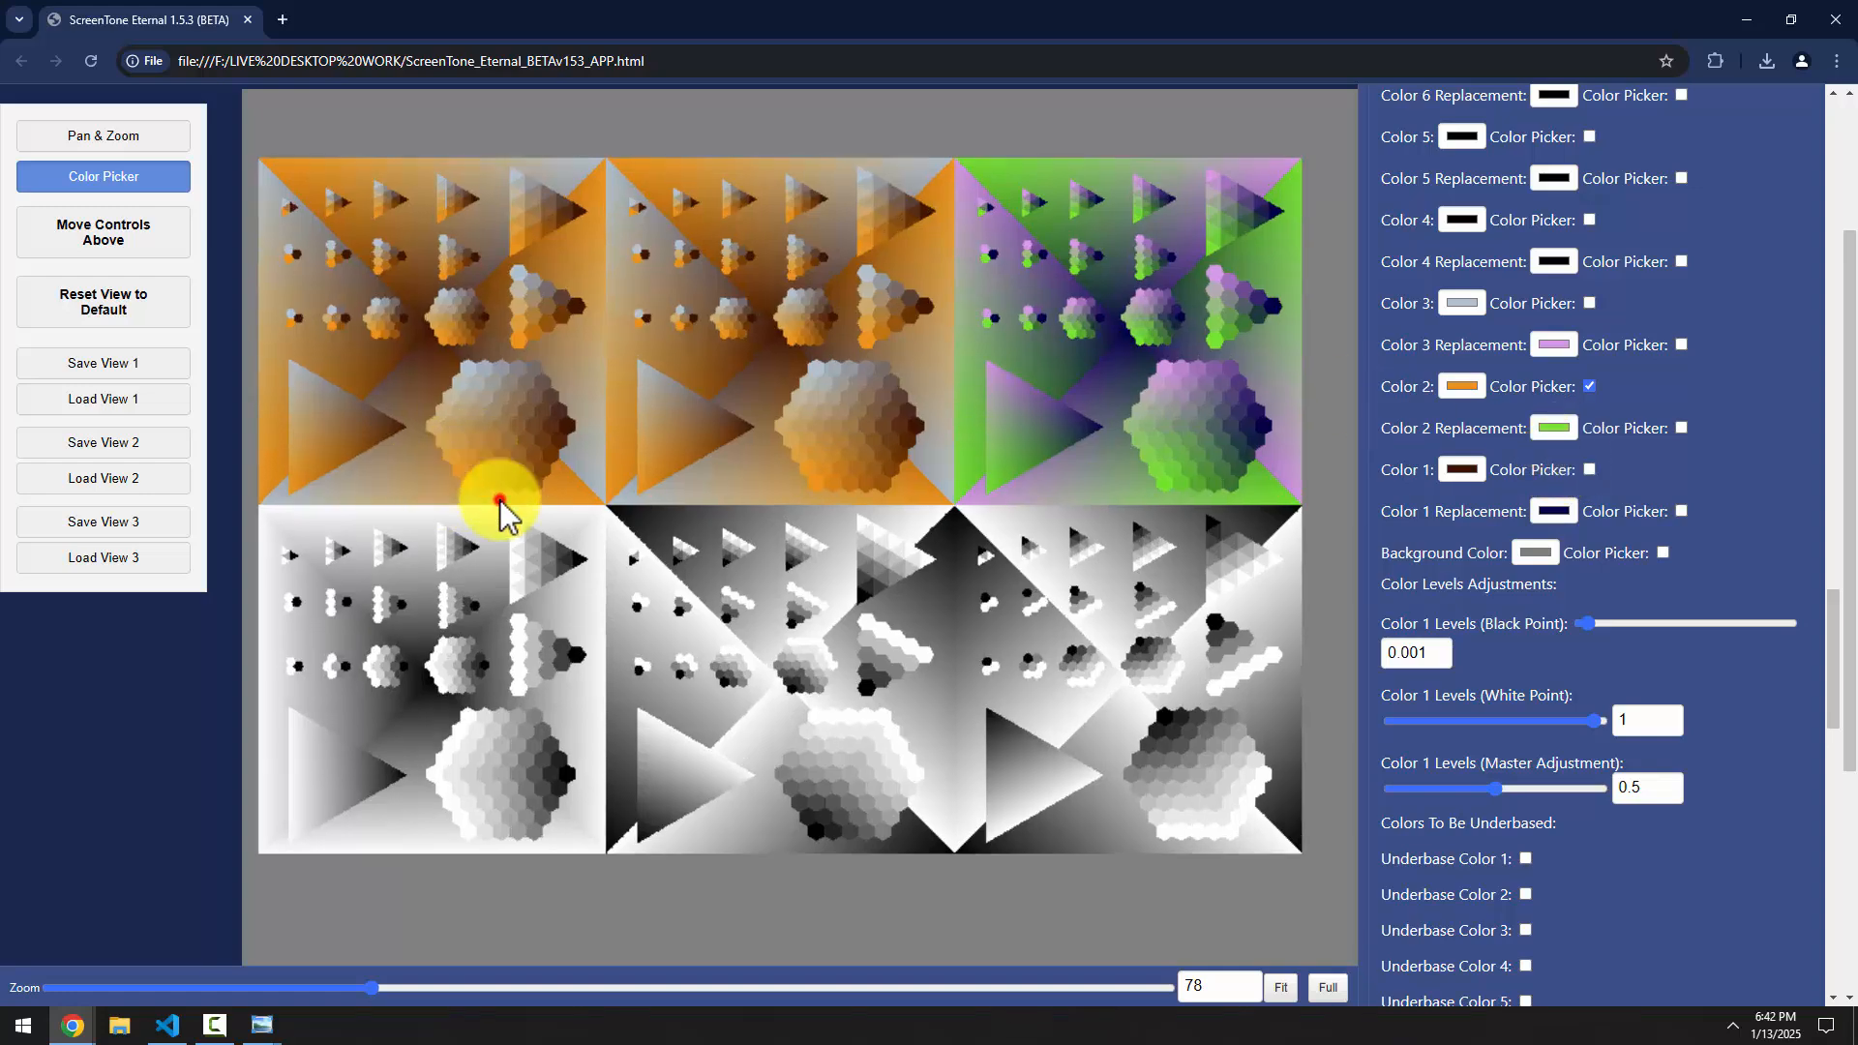
{"action": "left_click", "coordinate": [499, 495]}
{"action": "left_click", "coordinate": [475, 482]}
{"action": "left_click", "coordinate": [497, 445]}
{"action": "left_click", "coordinate": [466, 467]}
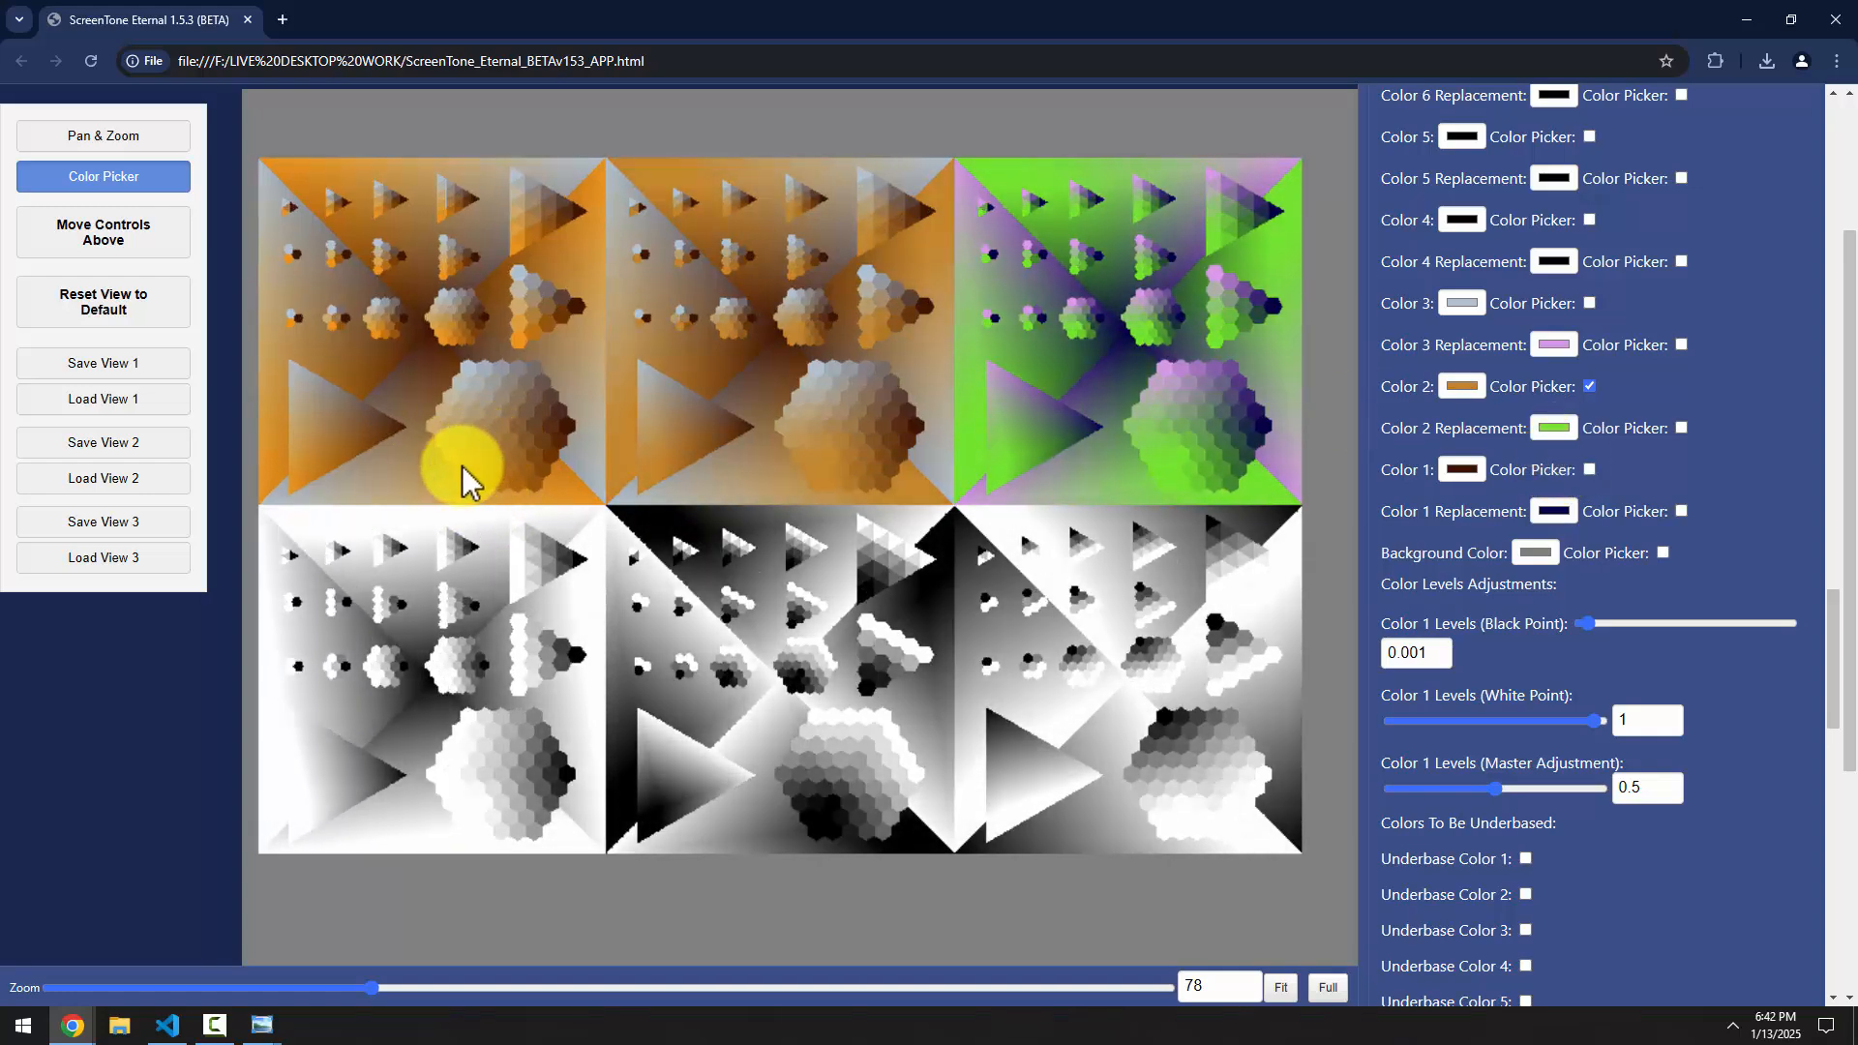
{"action": "left_click", "coordinate": [466, 464]}
{"action": "left_click", "coordinate": [472, 463]}
{"action": "left_click", "coordinate": [485, 460]}
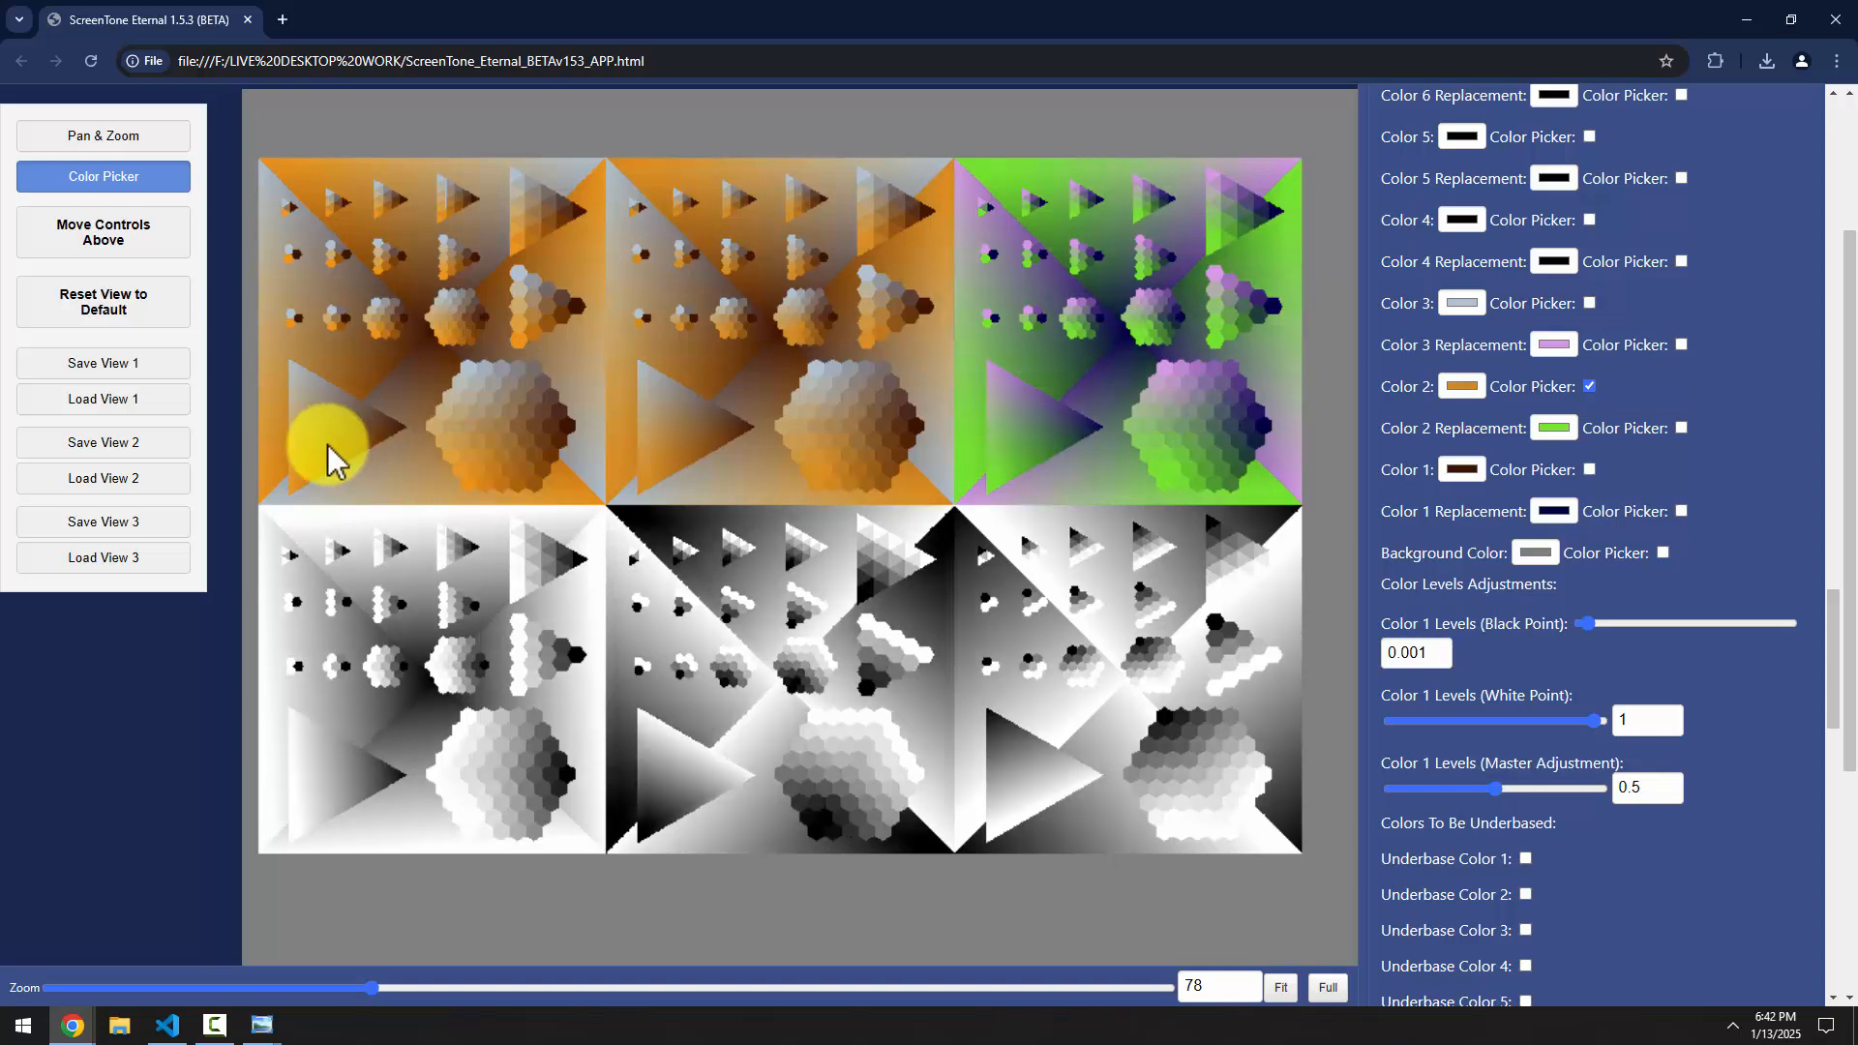
Sample brown and orange tones across the original's large triangle for Color 2, finish on the orange near its lower-left corner, and disable that picker
{"action": "left_click", "coordinate": [294, 485]}
{"action": "left_click", "coordinate": [313, 465]}
{"action": "left_click", "coordinate": [344, 437]}
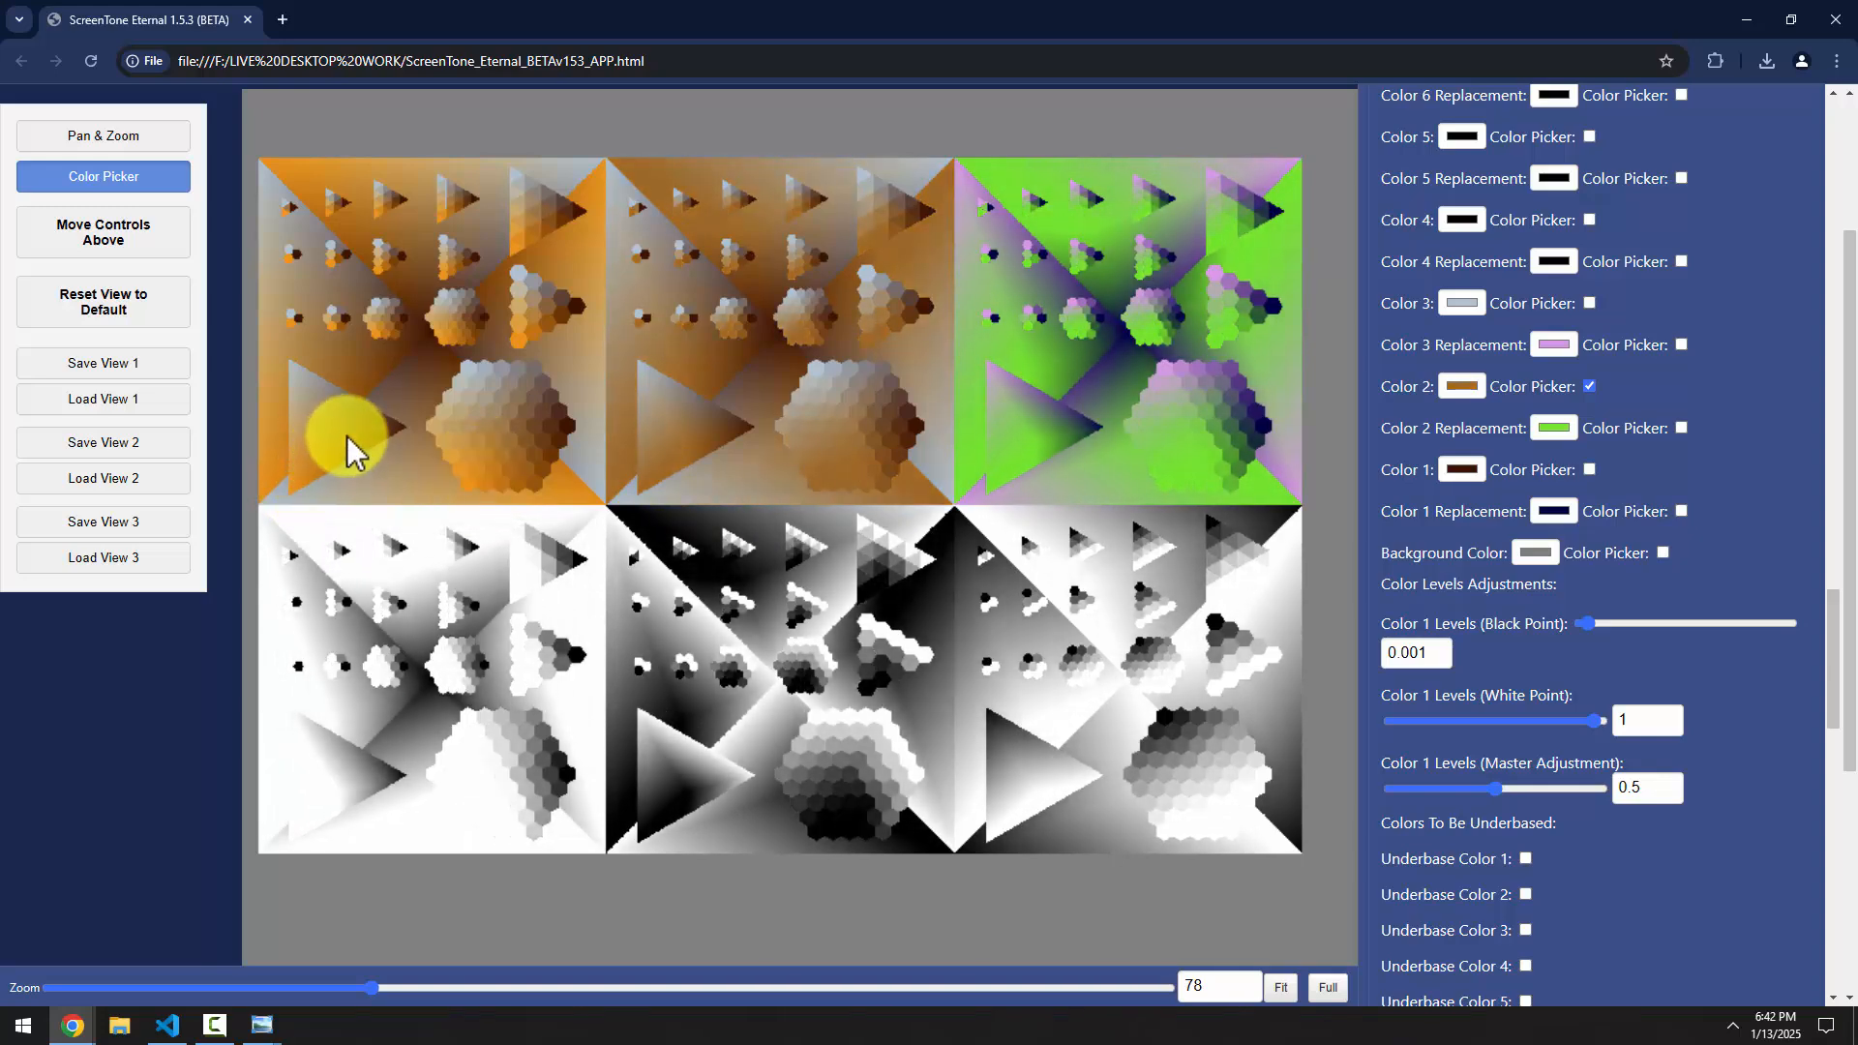
{"action": "left_click", "coordinate": [339, 411]}
{"action": "left_click", "coordinate": [348, 408]}
{"action": "left_click", "coordinate": [339, 428]}
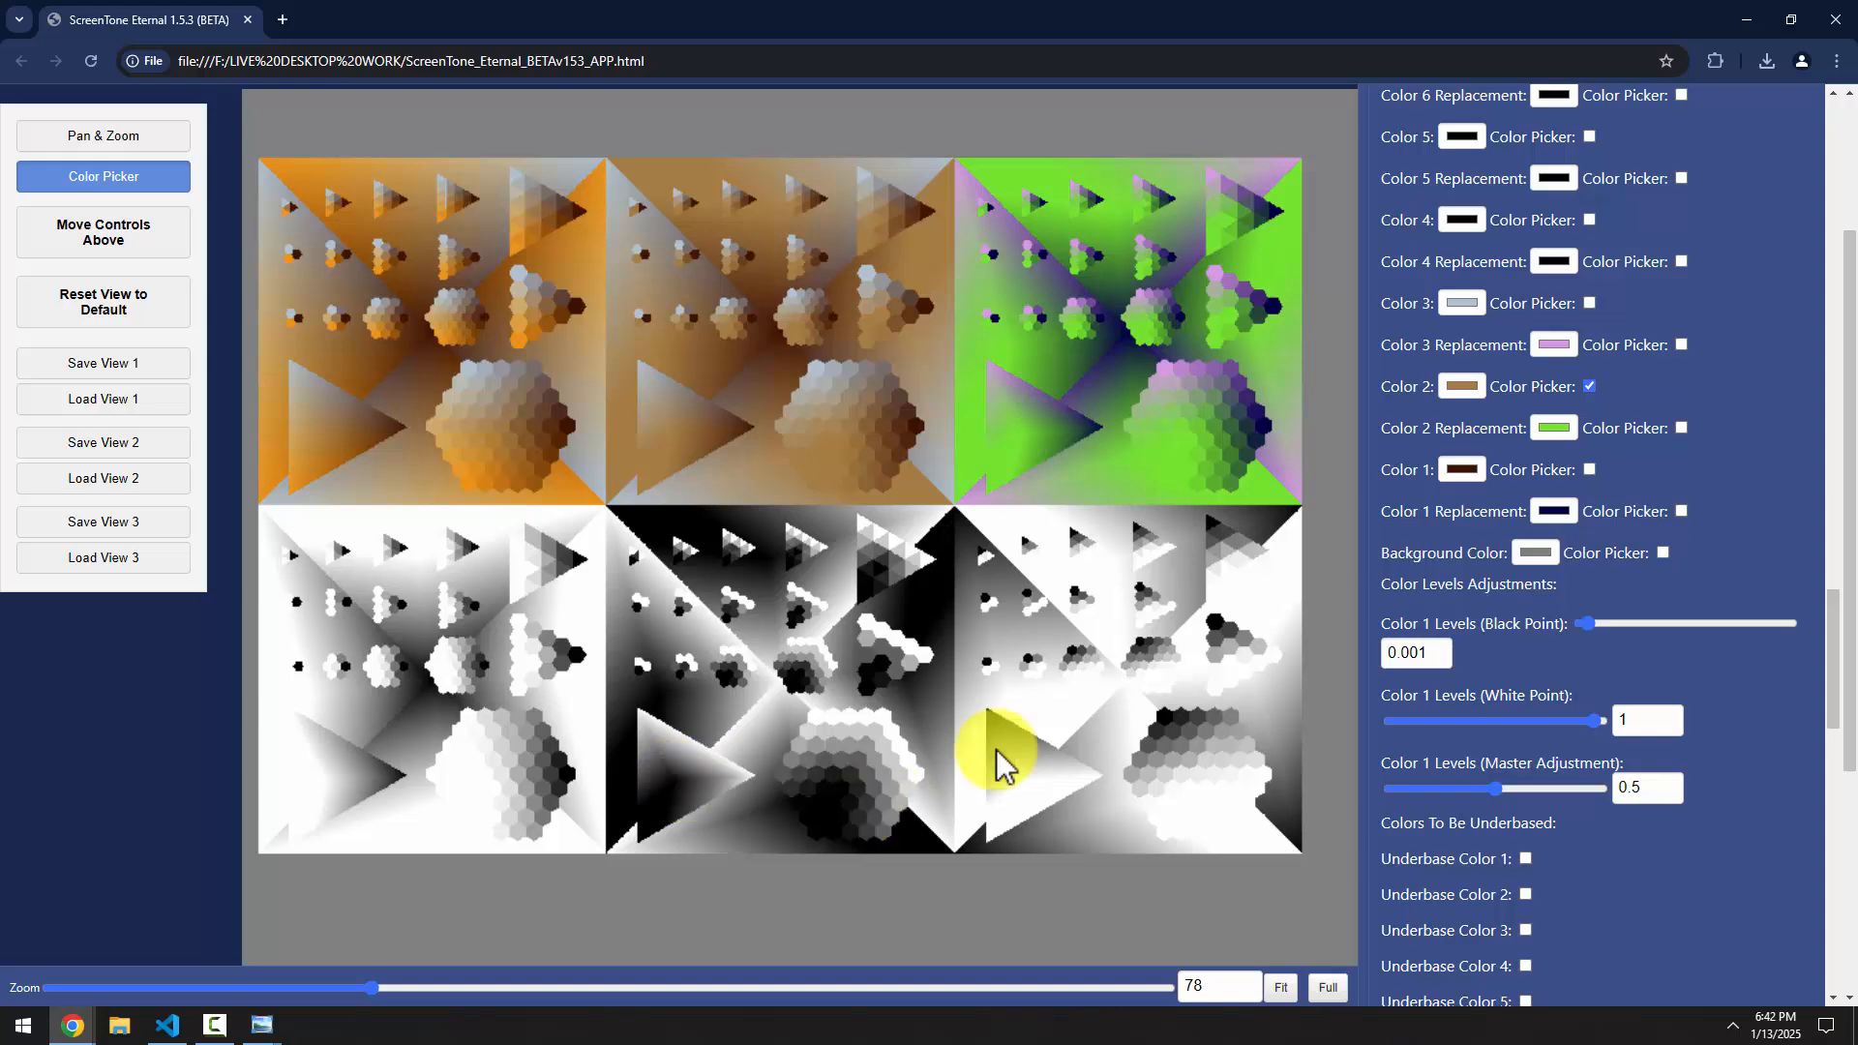
{"action": "left_click", "coordinate": [304, 452]}
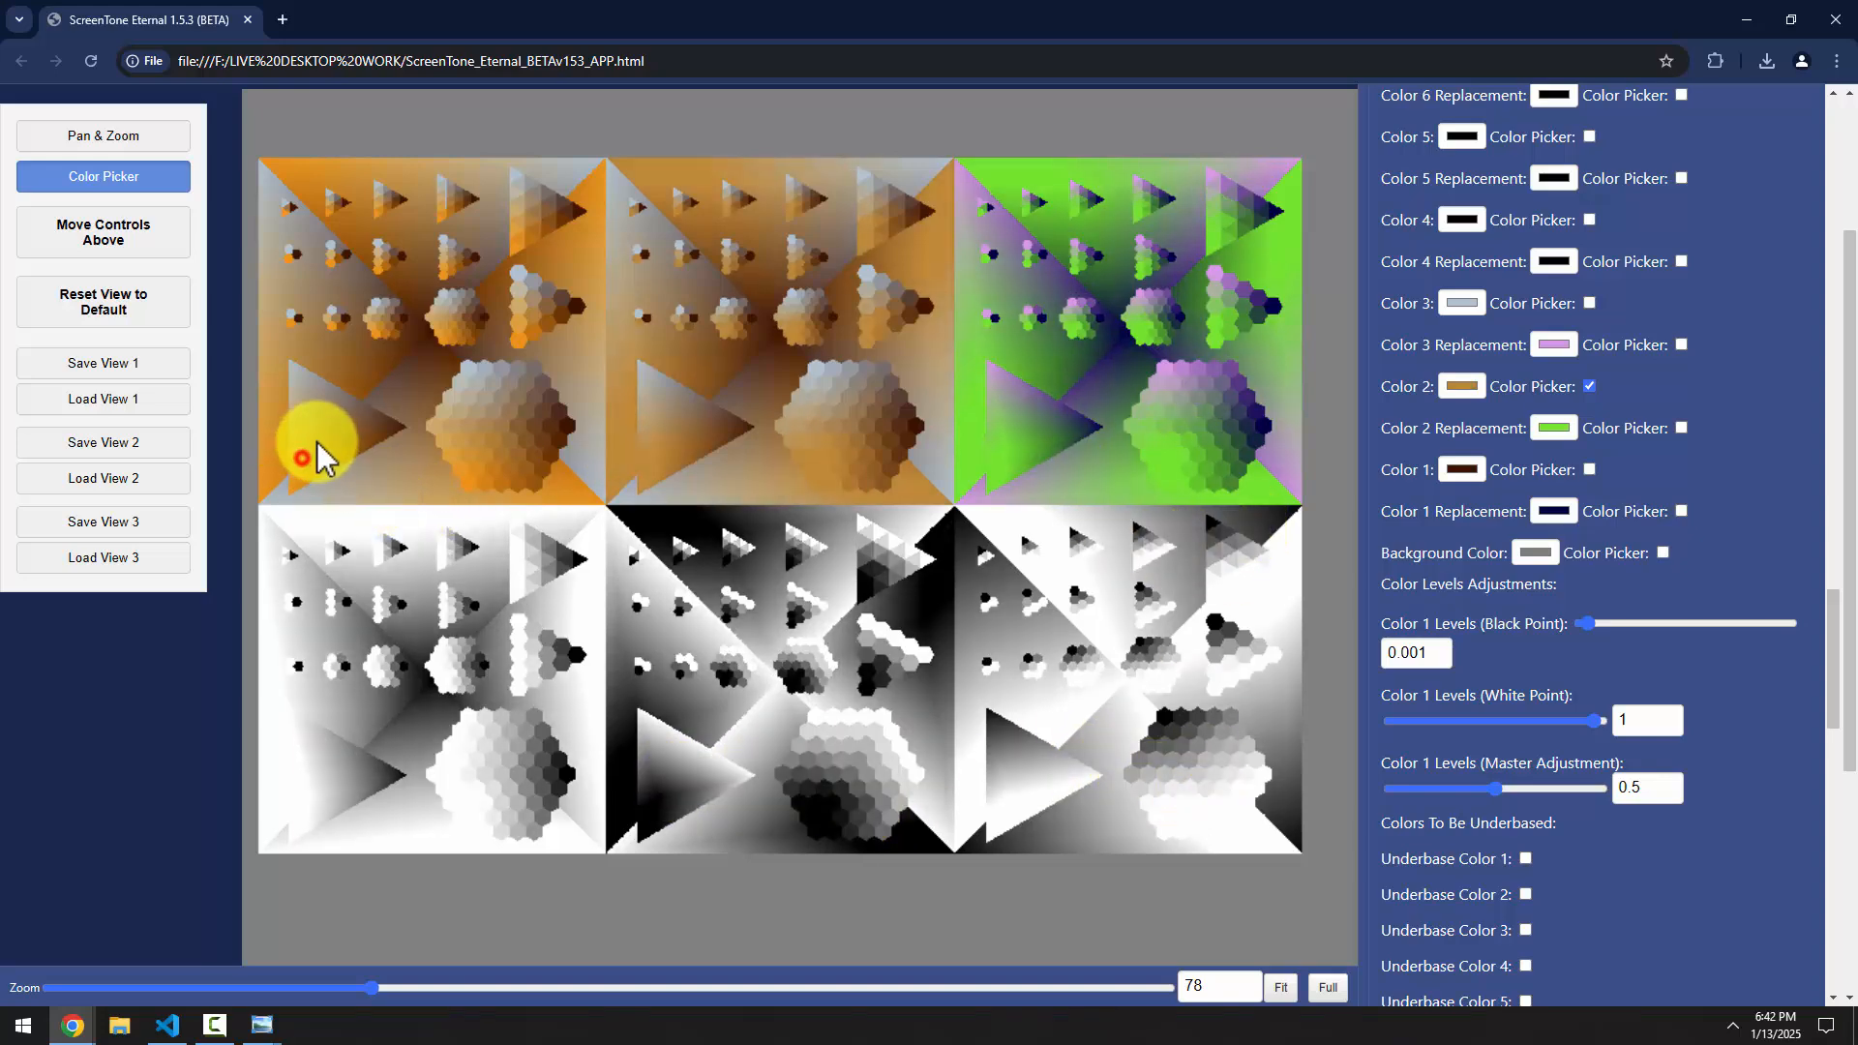
{"action": "left_click", "coordinate": [315, 399]}
{"action": "left_click", "coordinate": [334, 407]}
{"action": "left_click", "coordinate": [357, 418]}
{"action": "left_click", "coordinate": [340, 443]}
{"action": "left_click", "coordinate": [311, 455]}
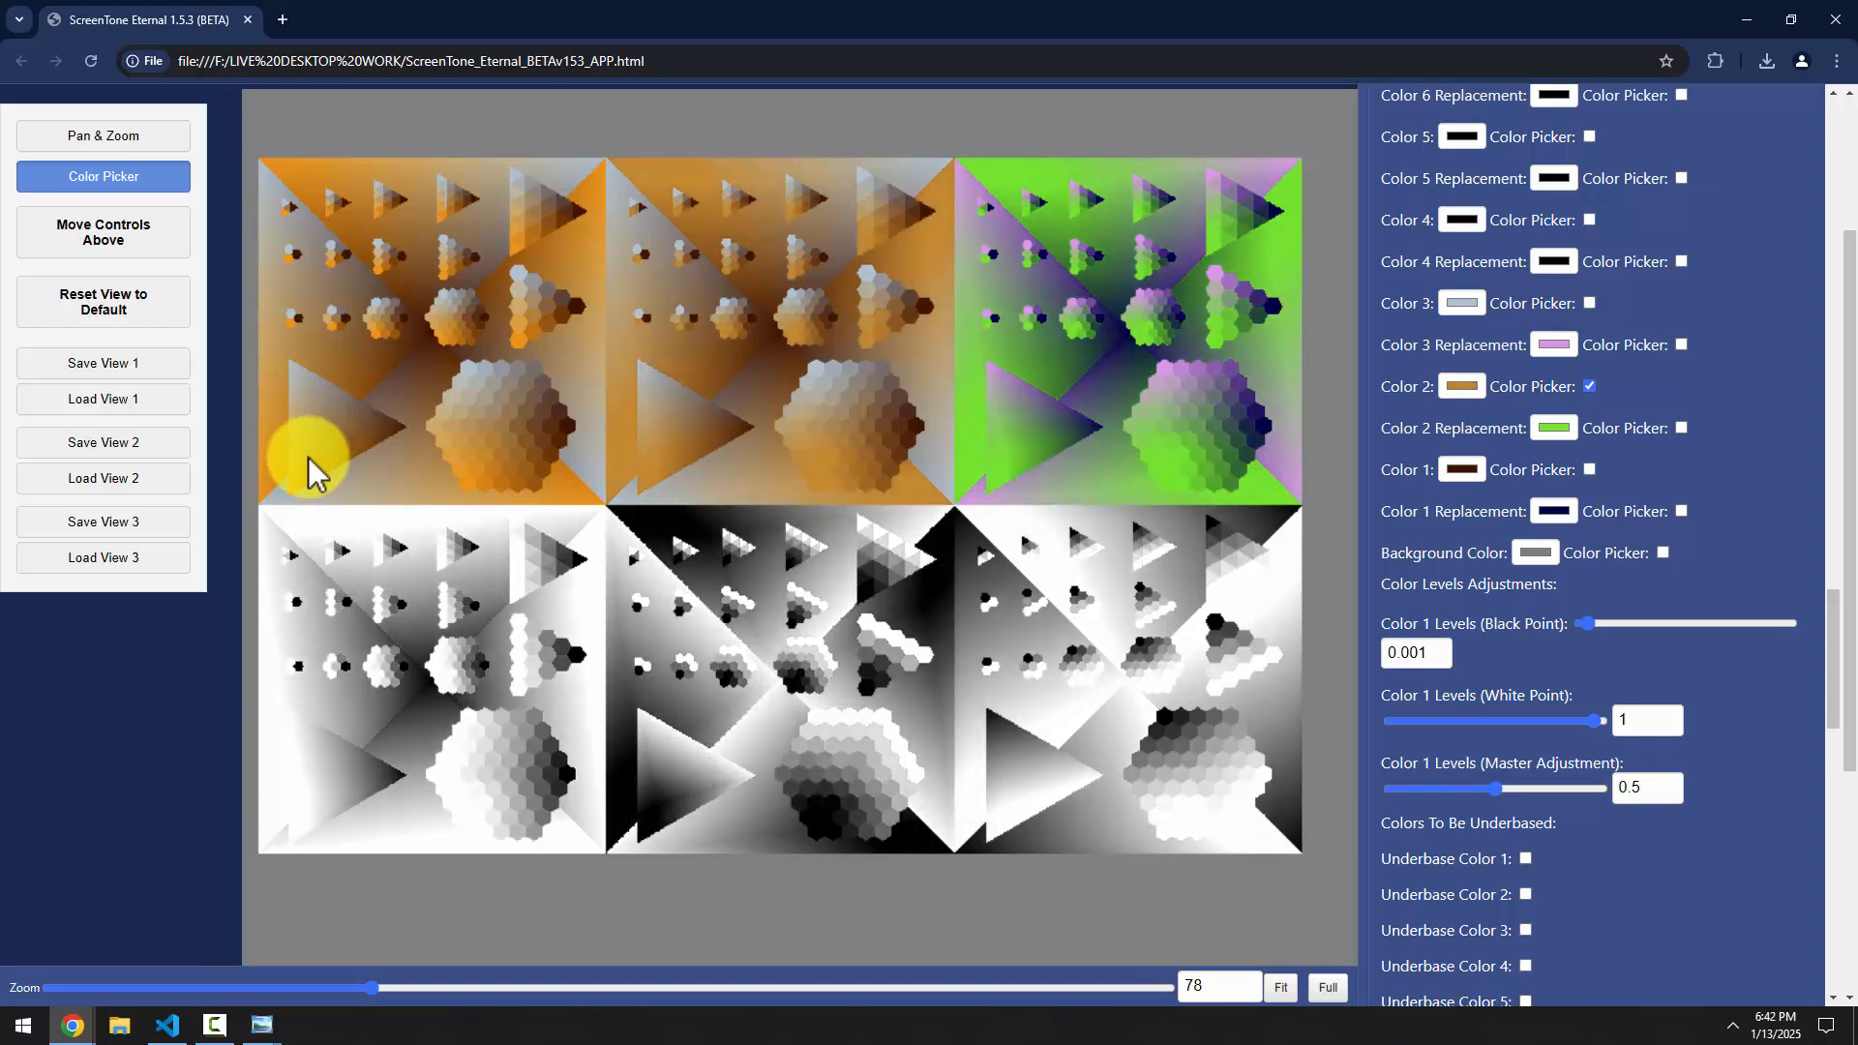
{"action": "left_click", "coordinate": [338, 420]}
{"action": "left_click", "coordinate": [325, 416]}
{"action": "mouse_move", "coordinate": [323, 415]}
{"action": "left_mouse_down"}
{"action": "mouse_move", "coordinate": [350, 432]}
{"action": "mouse_move", "coordinate": [318, 461]}
{"action": "mouse_move", "coordinate": [305, 387]}
{"action": "mouse_move", "coordinate": [332, 435]}
{"action": "mouse_move", "coordinate": [306, 466]}
{"action": "mouse_move", "coordinate": [317, 411]}
{"action": "mouse_move", "coordinate": [333, 423]}
{"action": "left_mouse_up"}
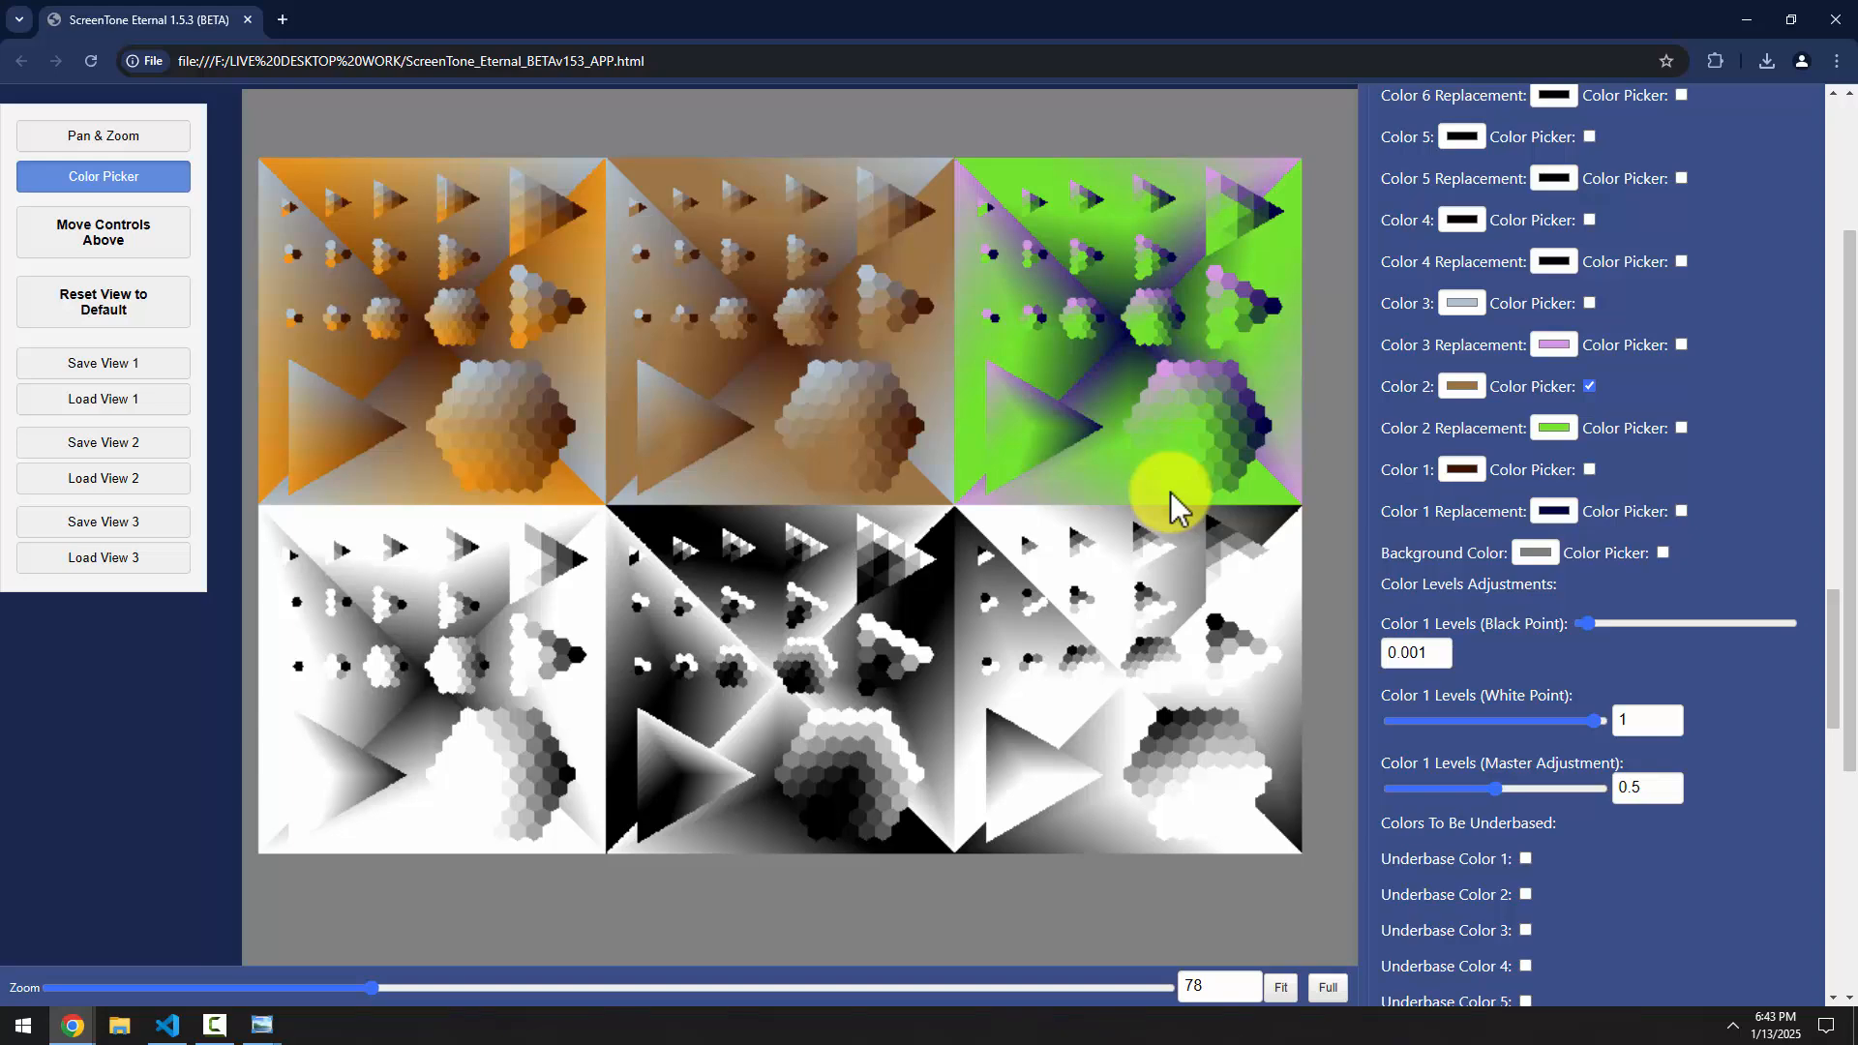
{"action": "mouse_move", "coordinate": [305, 466]}
{"action": "left_mouse_down"}
{"action": "mouse_move", "coordinate": [325, 414]}
{"action": "mouse_move", "coordinate": [348, 432]}
{"action": "mouse_move", "coordinate": [301, 473]}
{"action": "left_mouse_up"}
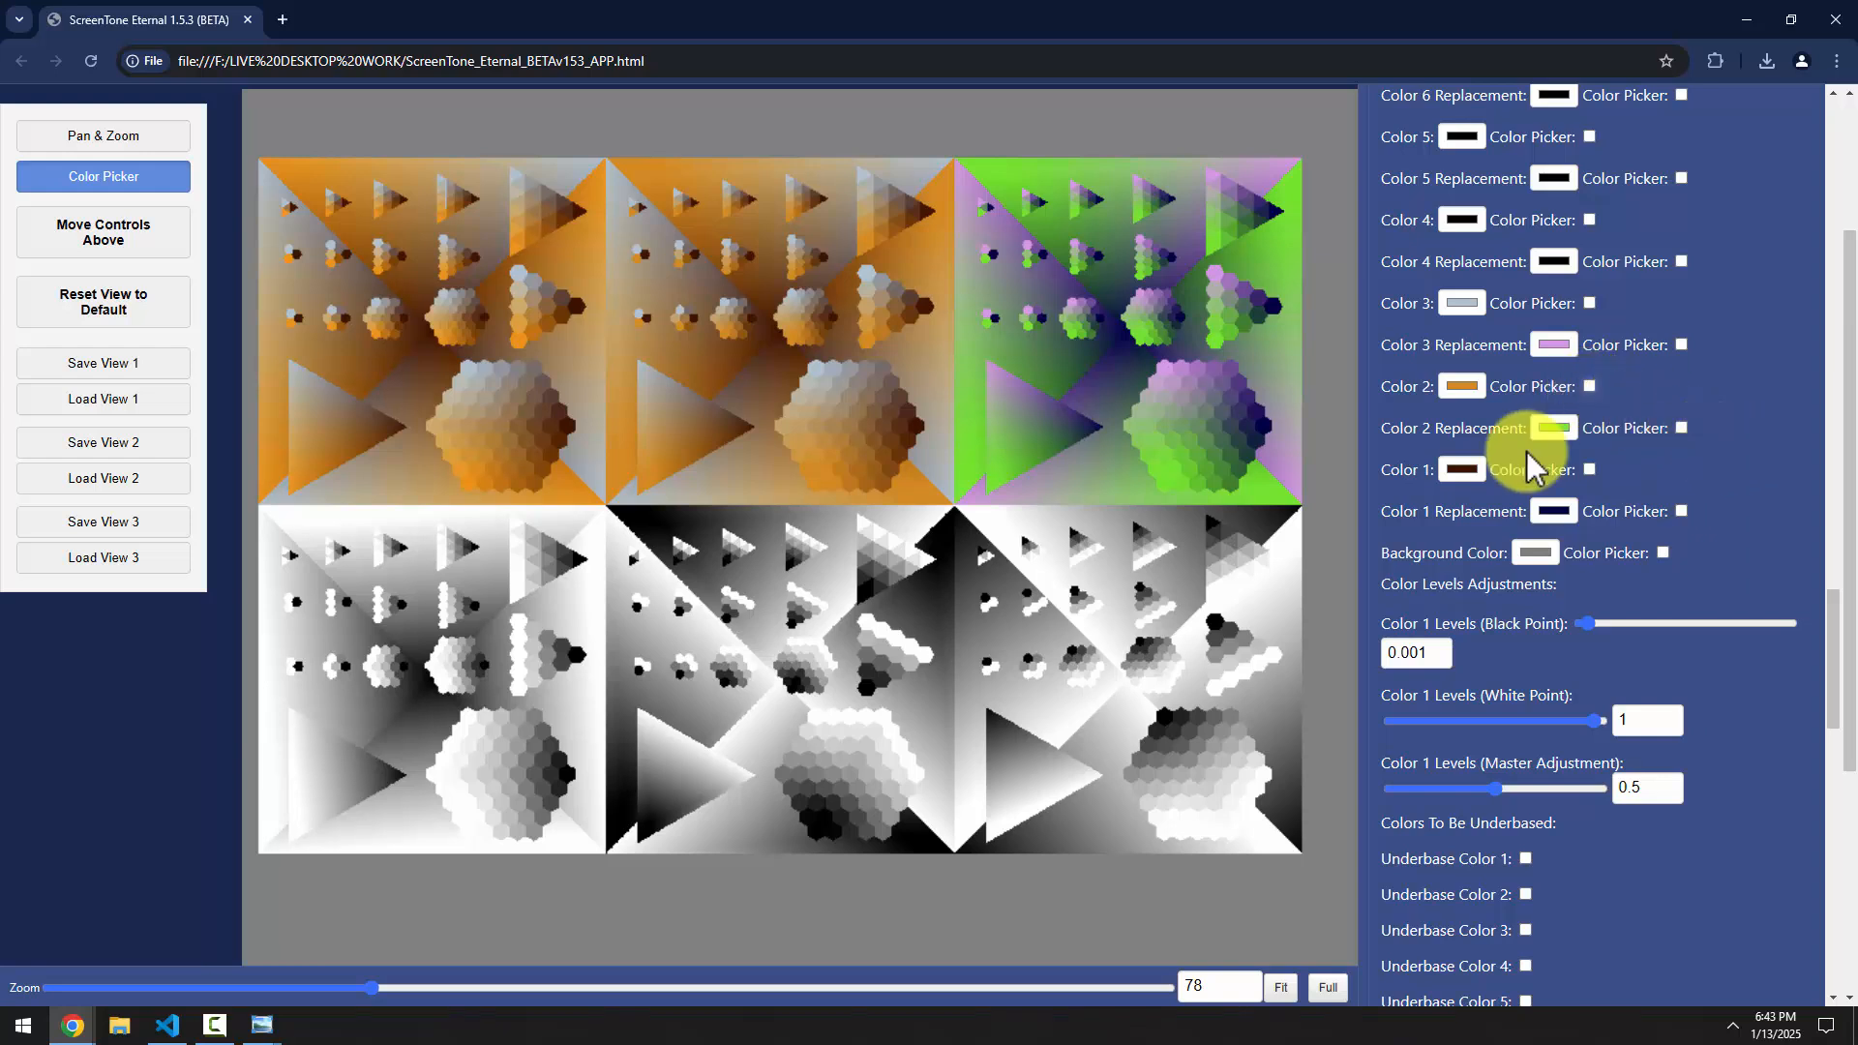
Reset the preview to its default view and turn off the multi-separation view mode
{"action": "left_click", "coordinate": [109, 302]}
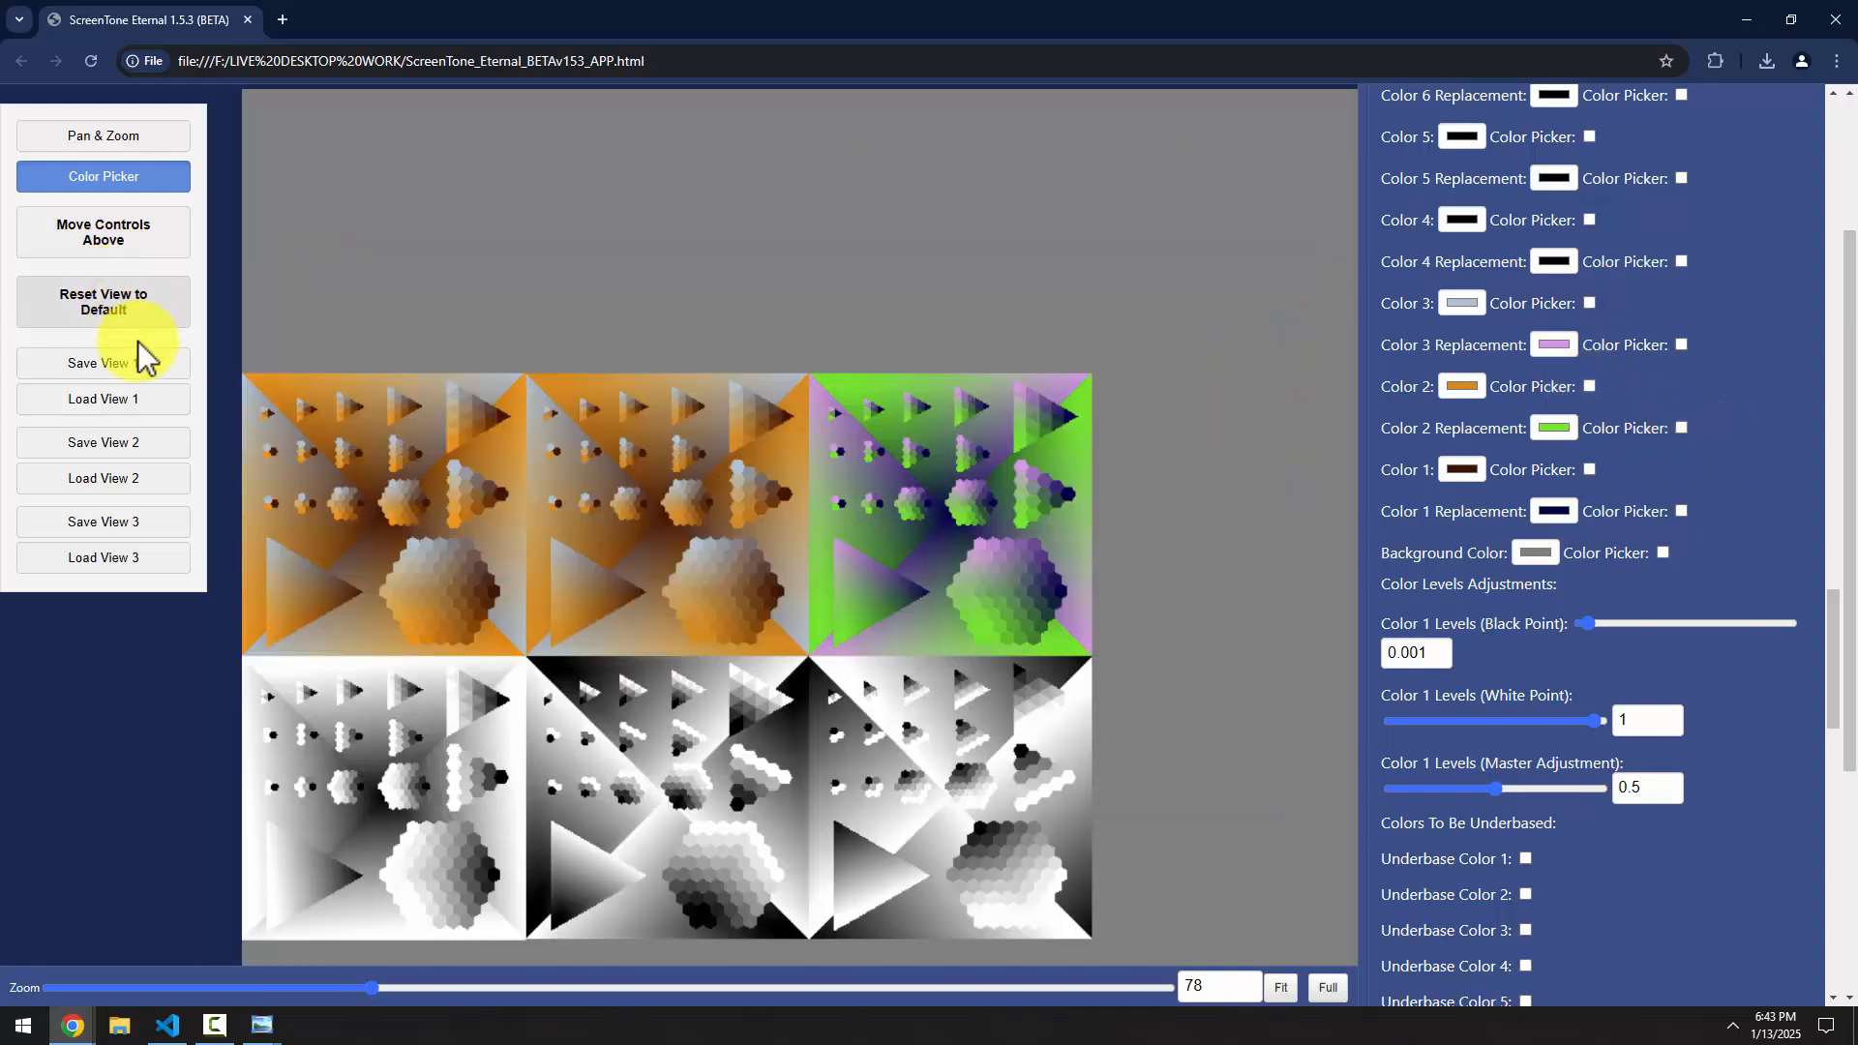
{"action": "scroll", "coordinate": [1736, 580], "scroll_direction": "down", "scroll_amount": 20}
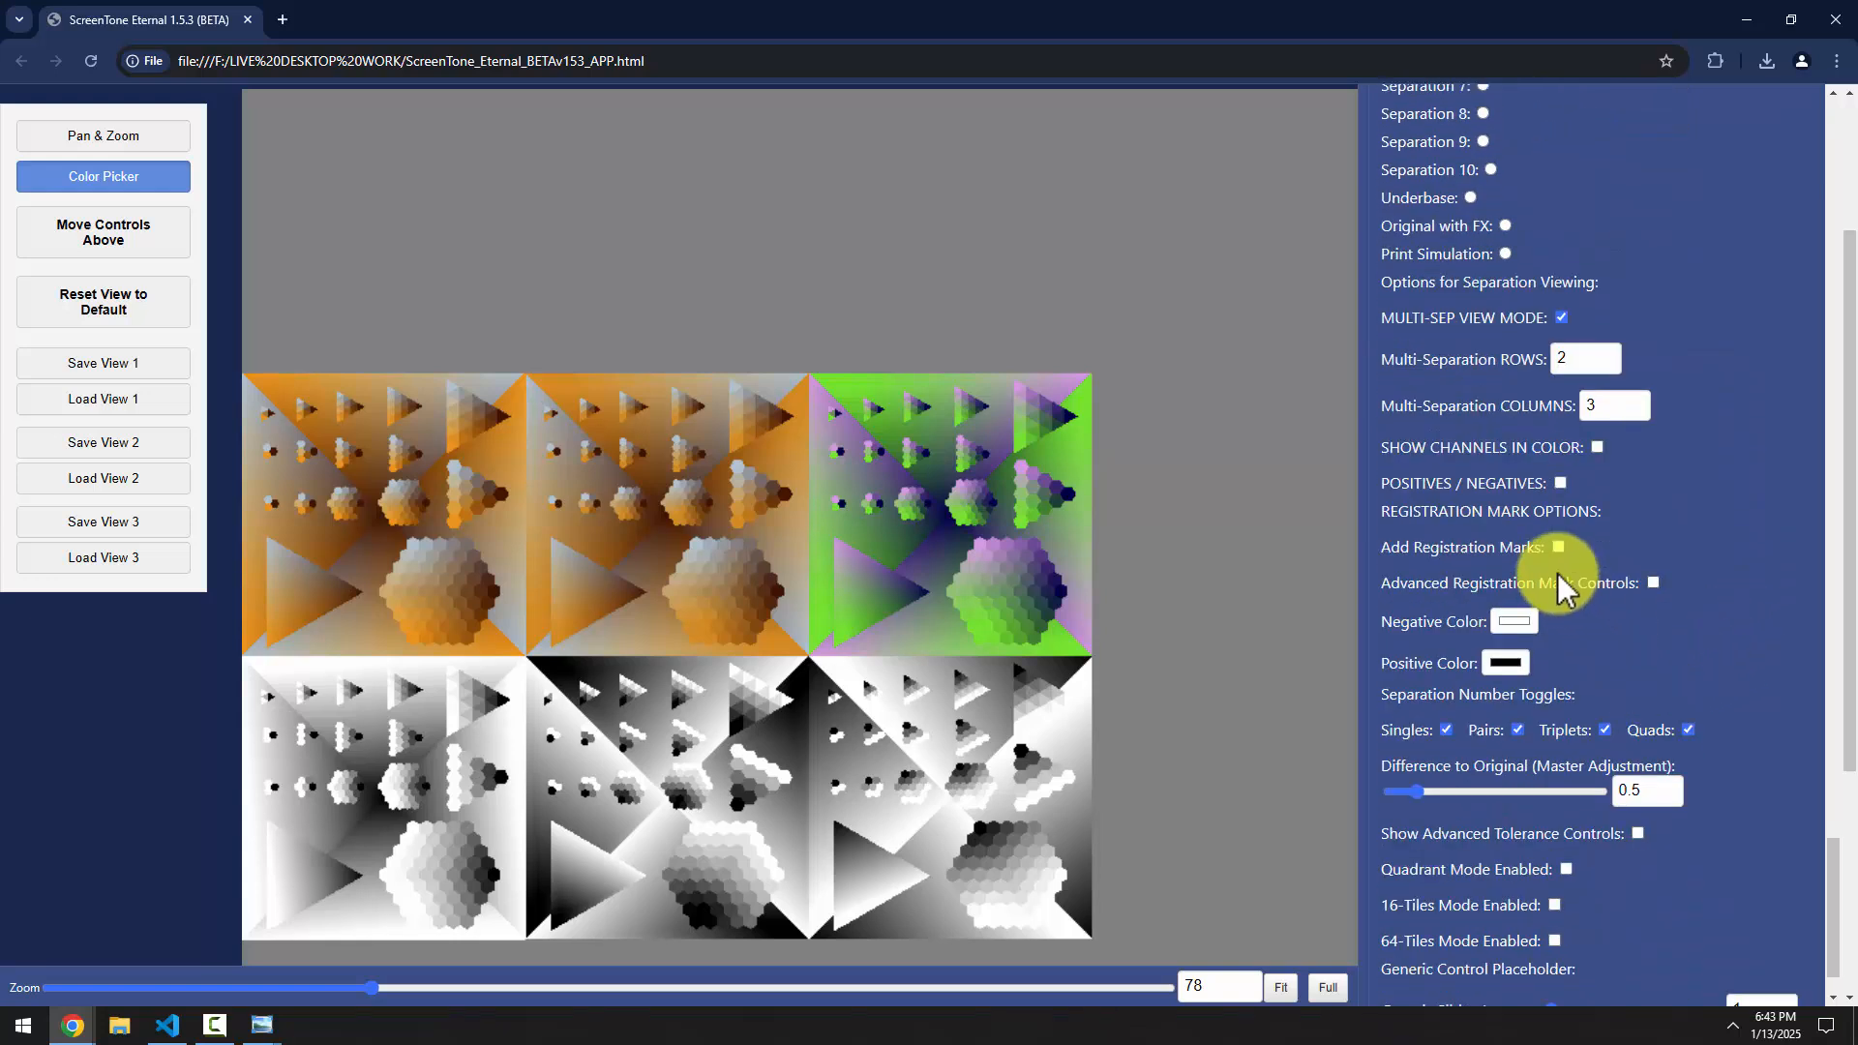
{"action": "scroll", "coordinate": [1655, 532], "scroll_direction": "up", "scroll_amount": 2}
{"action": "left_click", "coordinate": [1562, 433]}
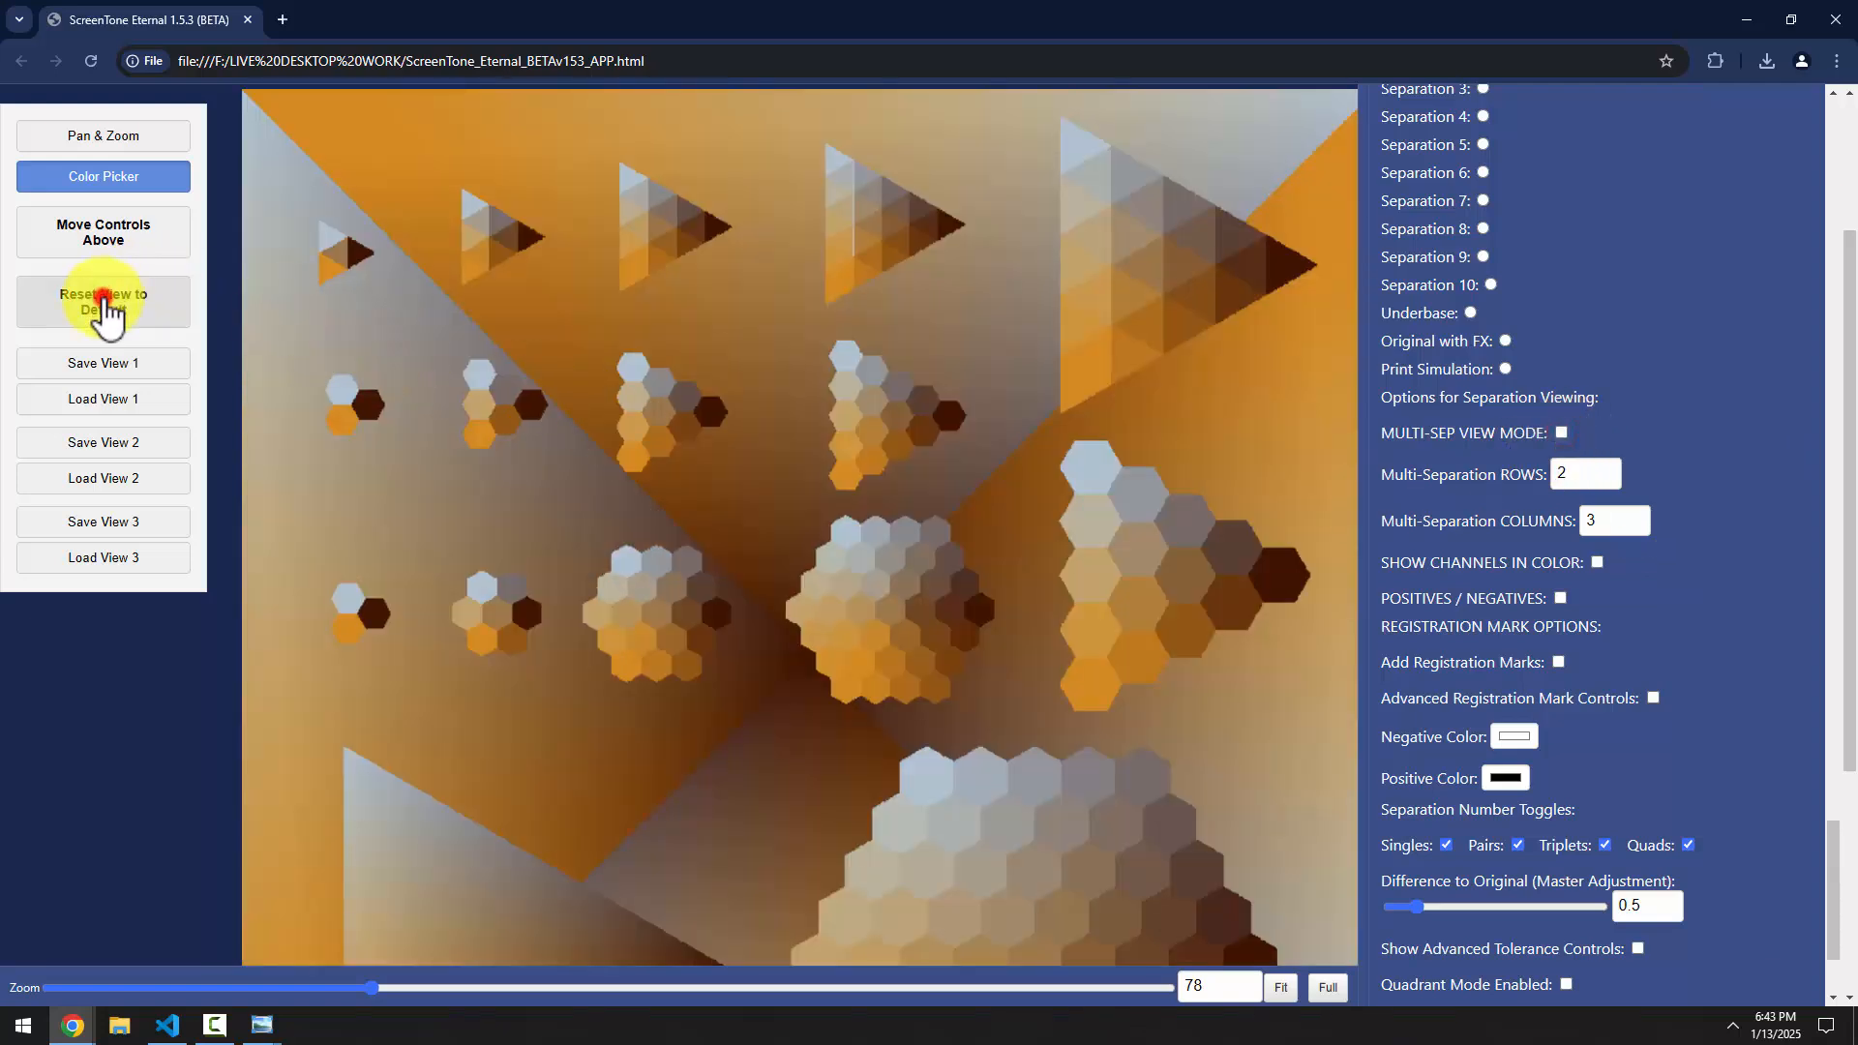
Fit the single full-color image to the preview area and reactivate Pan & Zoom mode
{"action": "left_click_drag", "start_coordinate": [357, 988], "coordinate": [332, 988]}
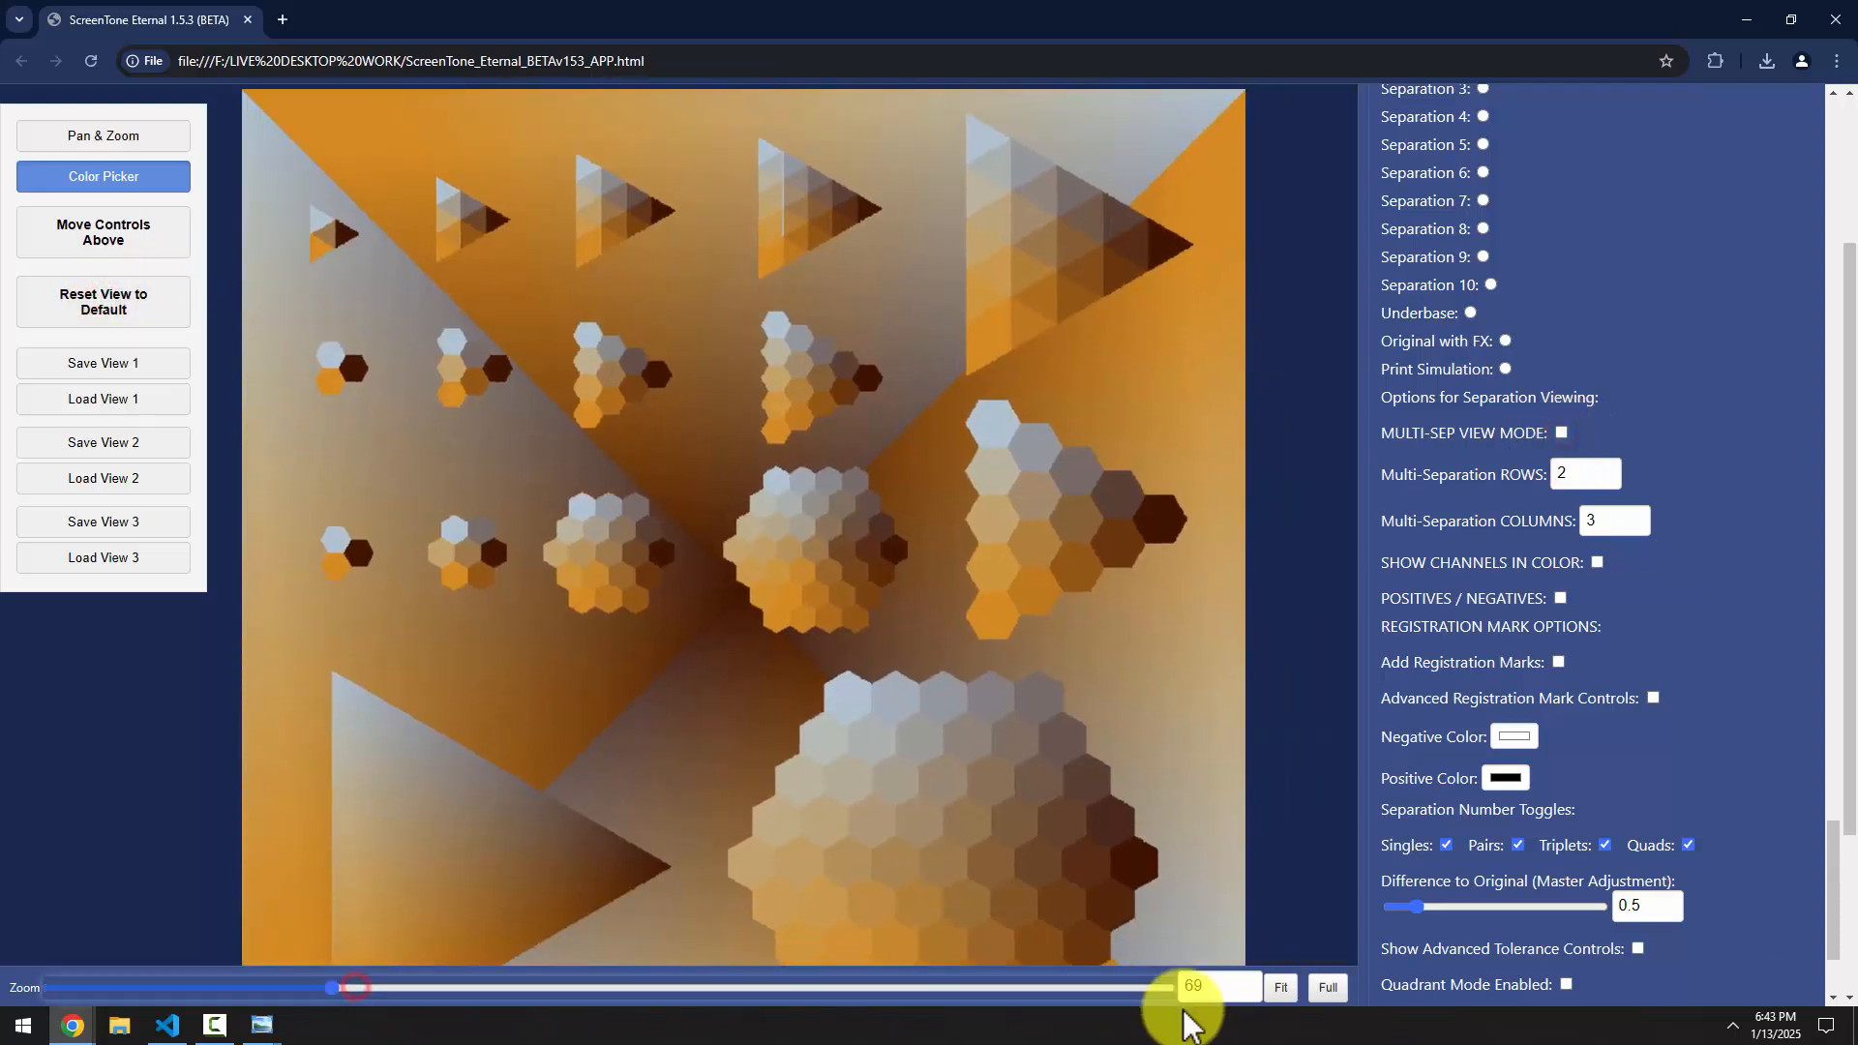
{"action": "left_click", "coordinate": [1282, 989]}
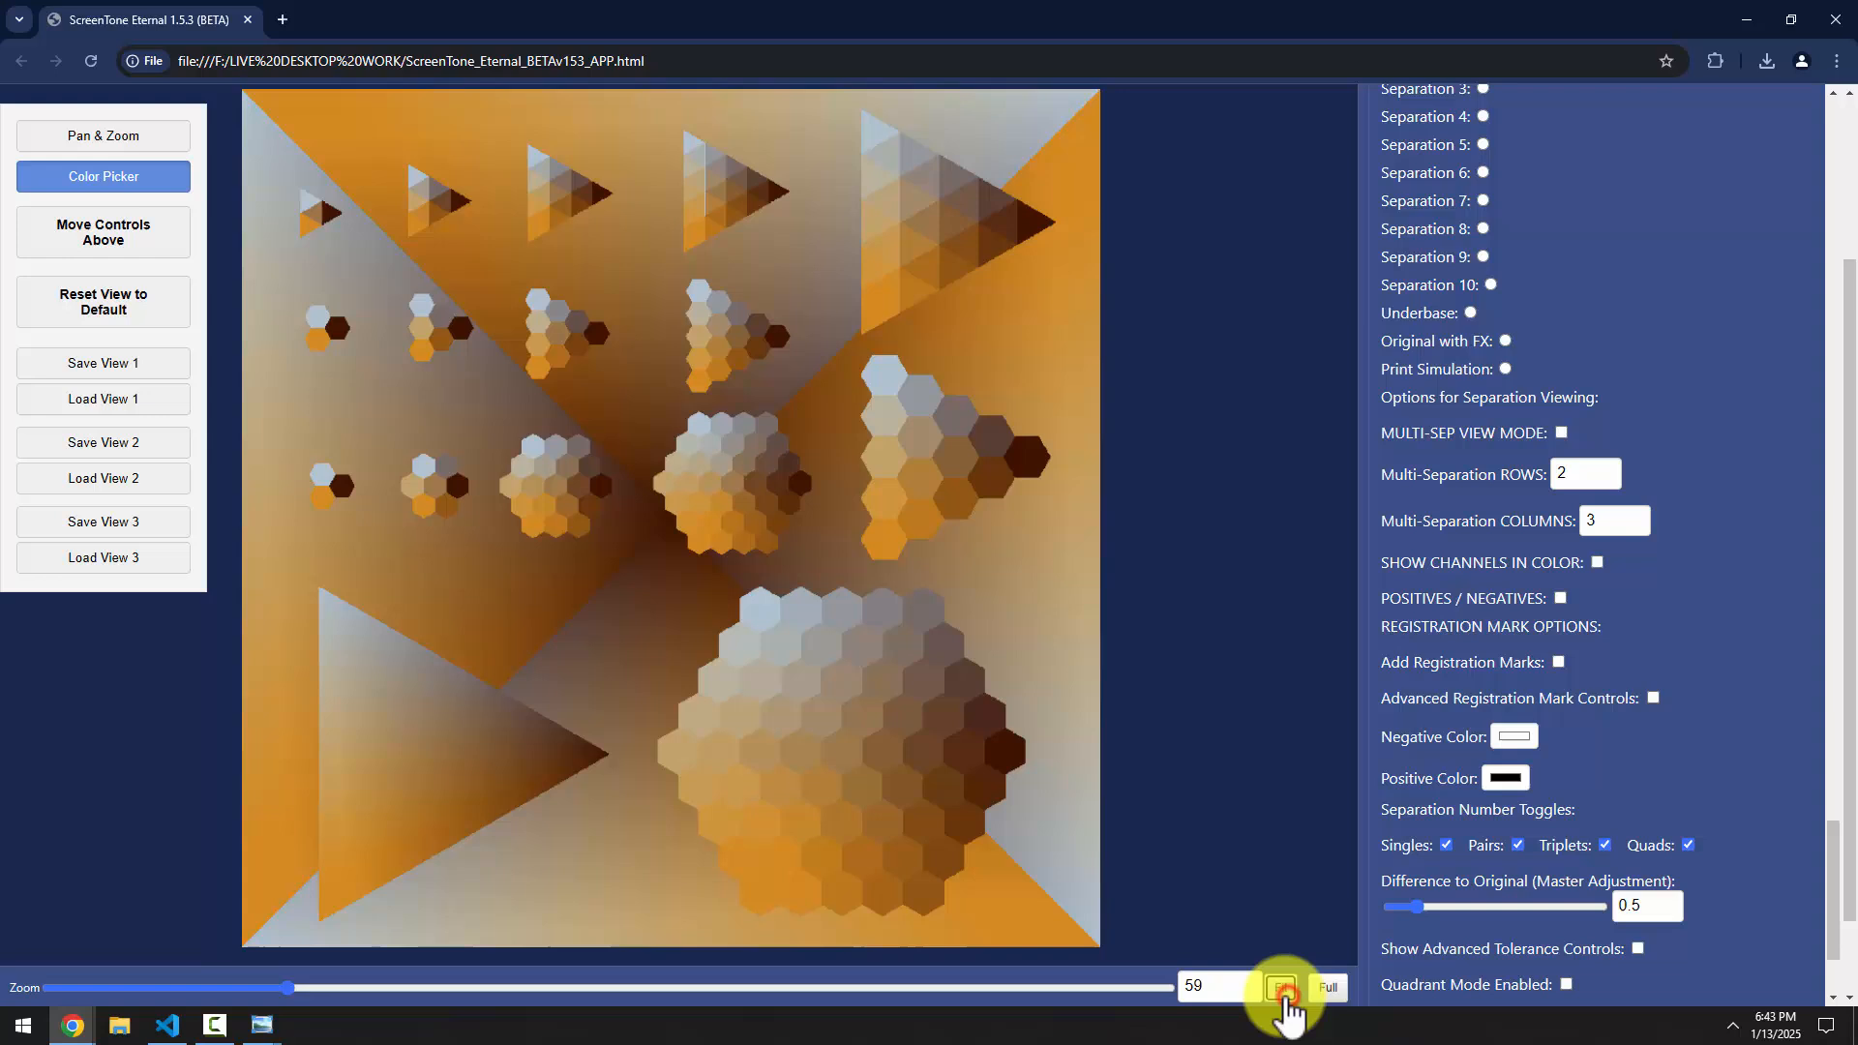
{"action": "left_click", "coordinate": [104, 137]}
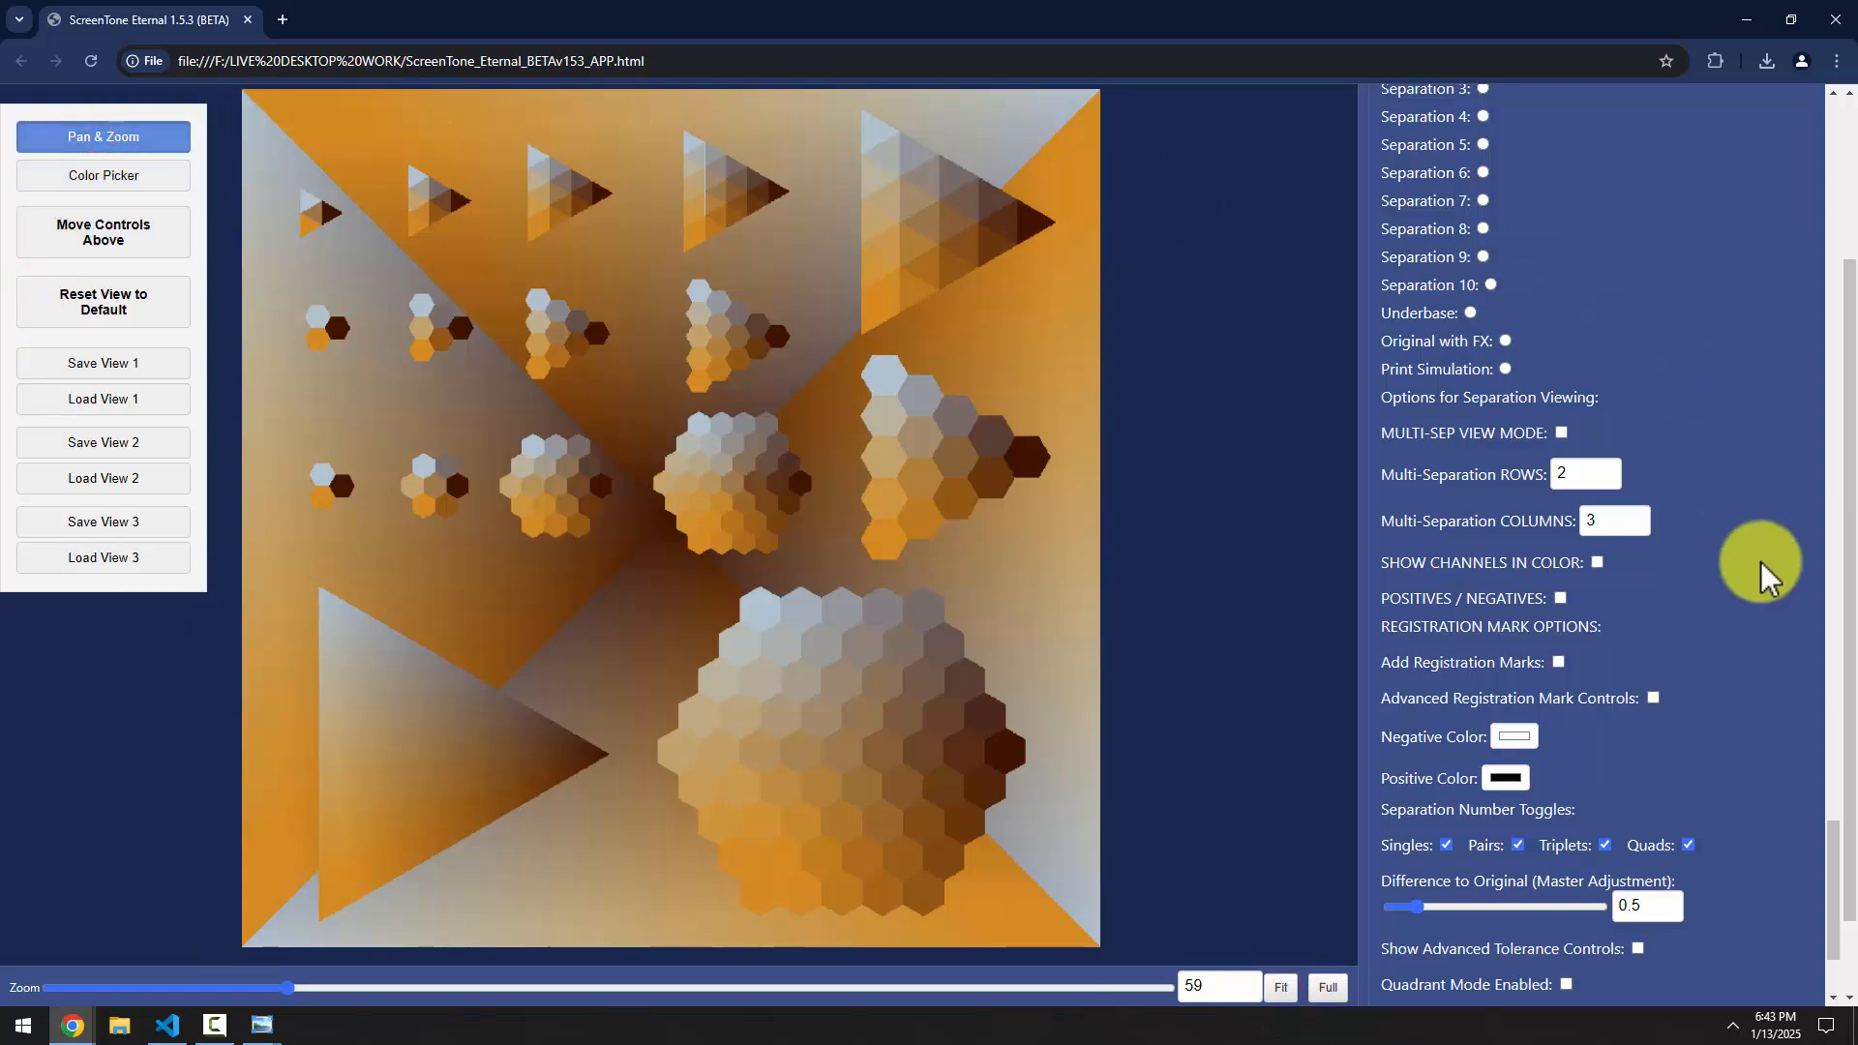
Switch to the browser window showing the Max Chroma website
{"action": "scroll", "coordinate": [1799, 638], "scroll_direction": "up", "scroll_amount": 4}
{"action": "scroll", "coordinate": [1799, 644], "scroll_direction": "up", "scroll_amount": 1}
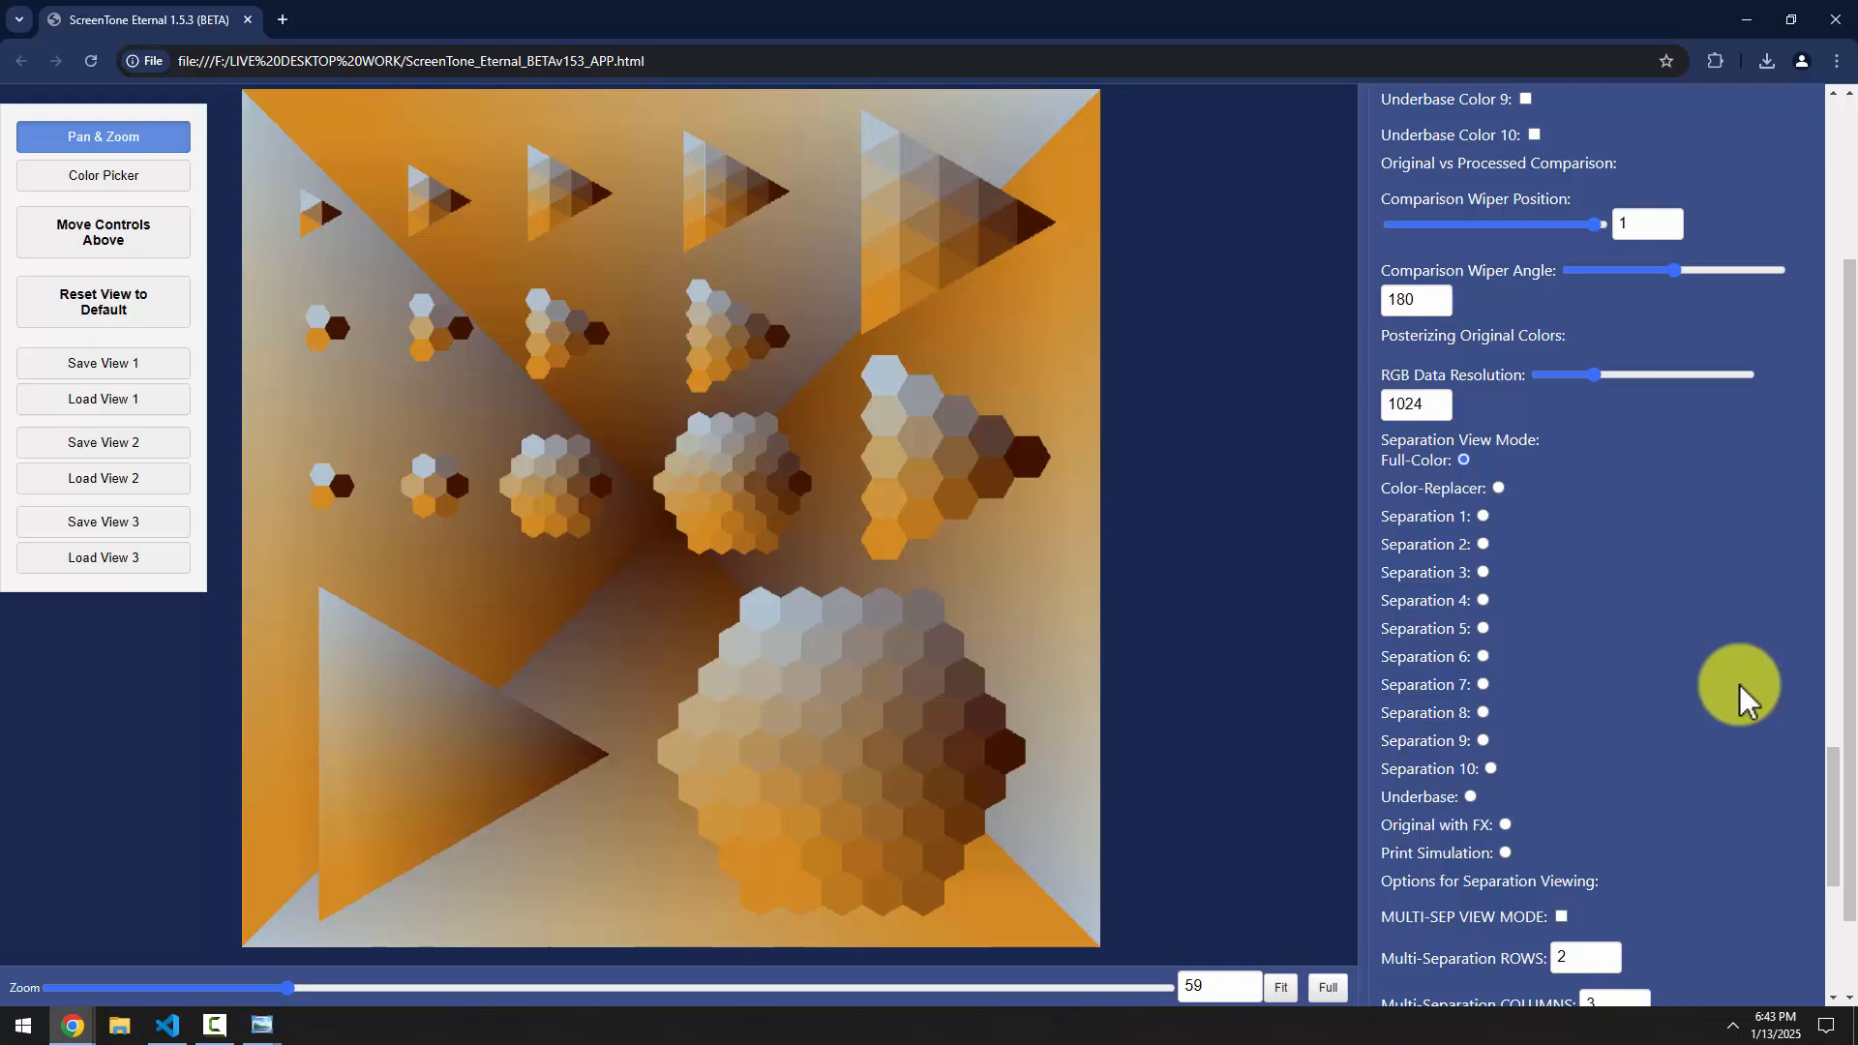
{"action": "scroll", "coordinate": [1739, 692], "scroll_direction": "up", "scroll_amount": 1}
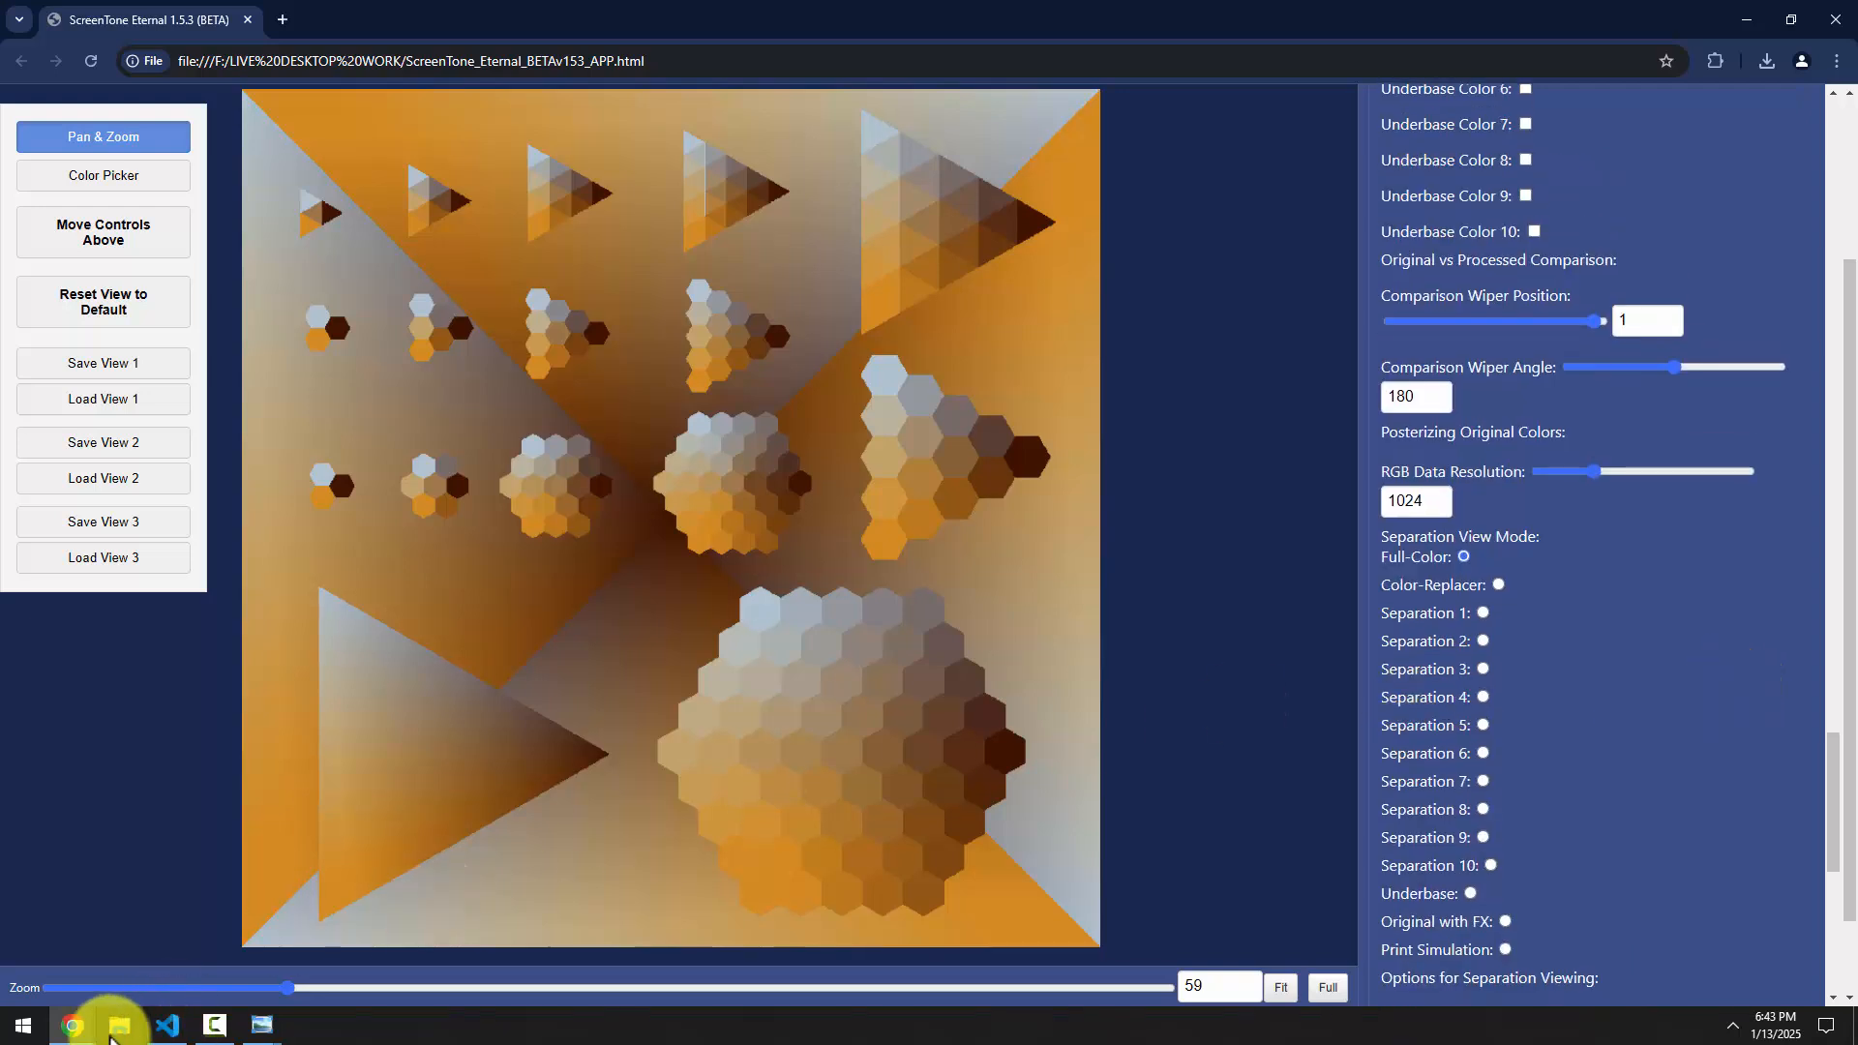
{"action": "mouse_move", "coordinate": [75, 1028]}
{"action": "left_click", "coordinate": [145, 972]}
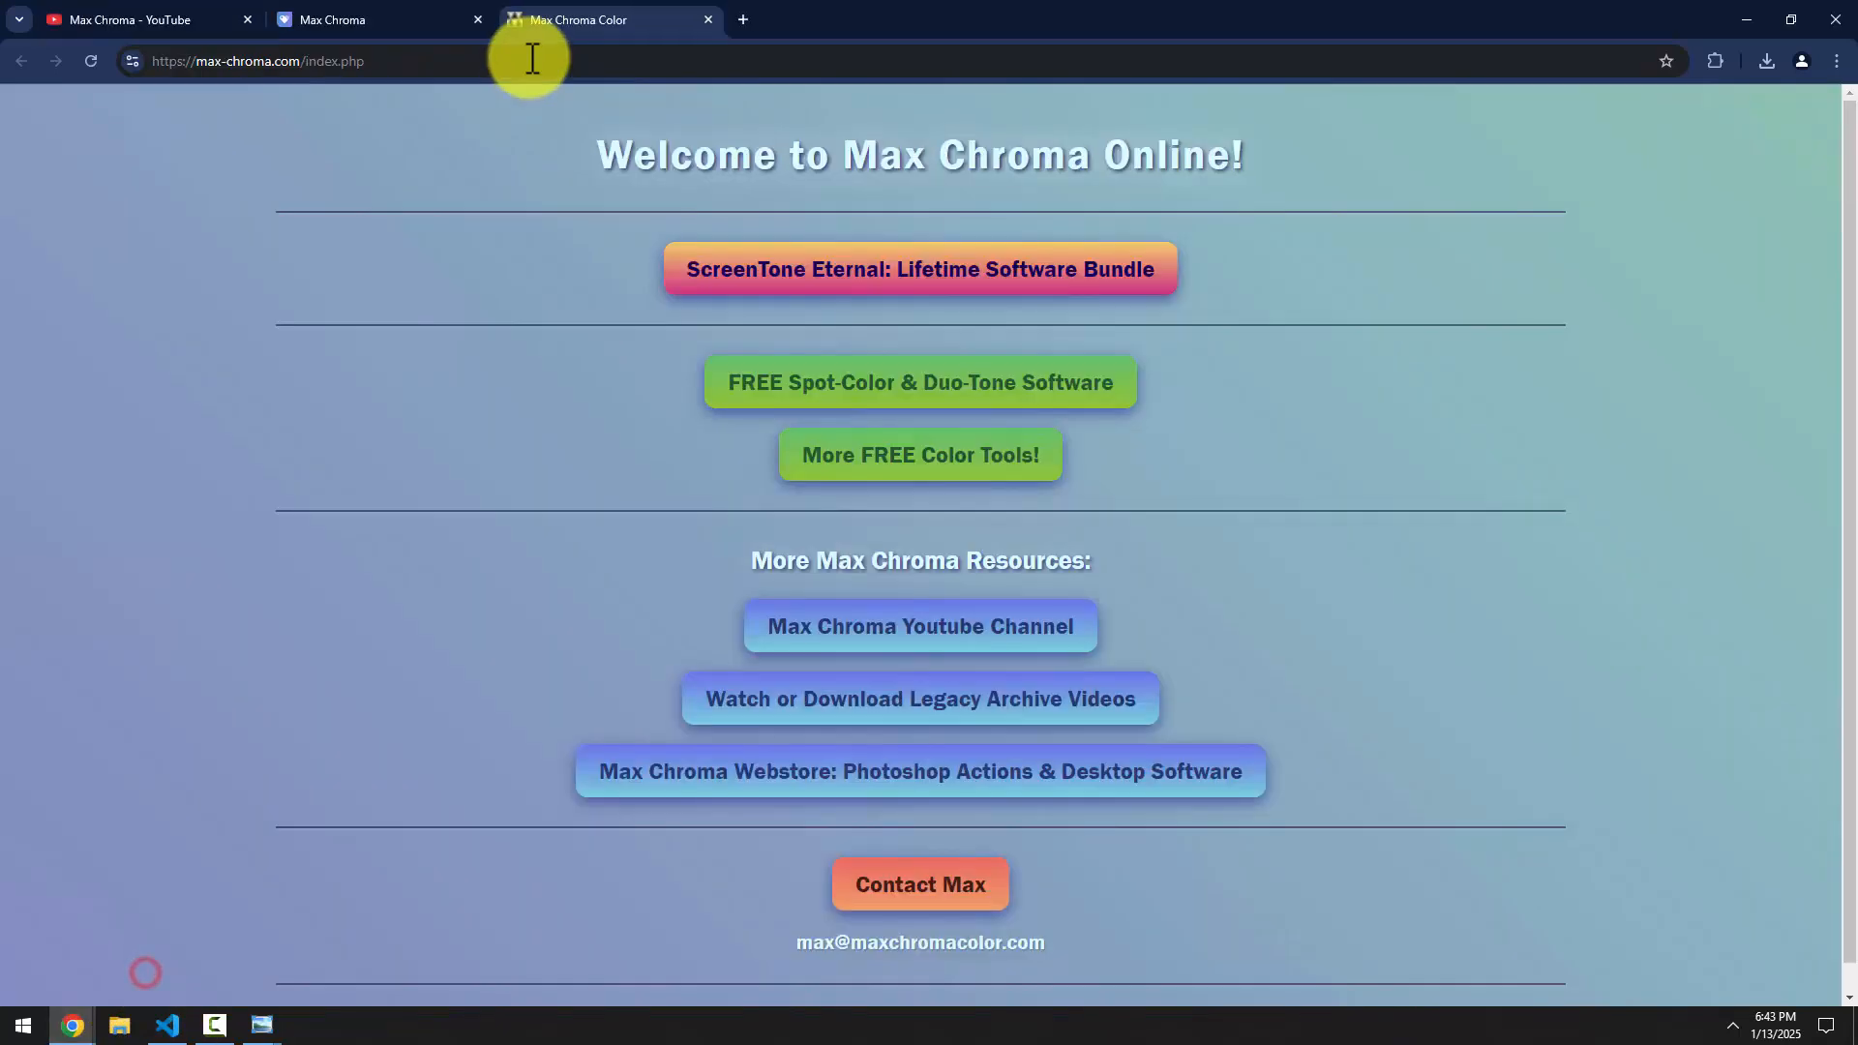
Return to the ScreenTone Eternal window and review its separation settings and the image's physical width setting
{"action": "left_click", "coordinate": [1746, 23]}
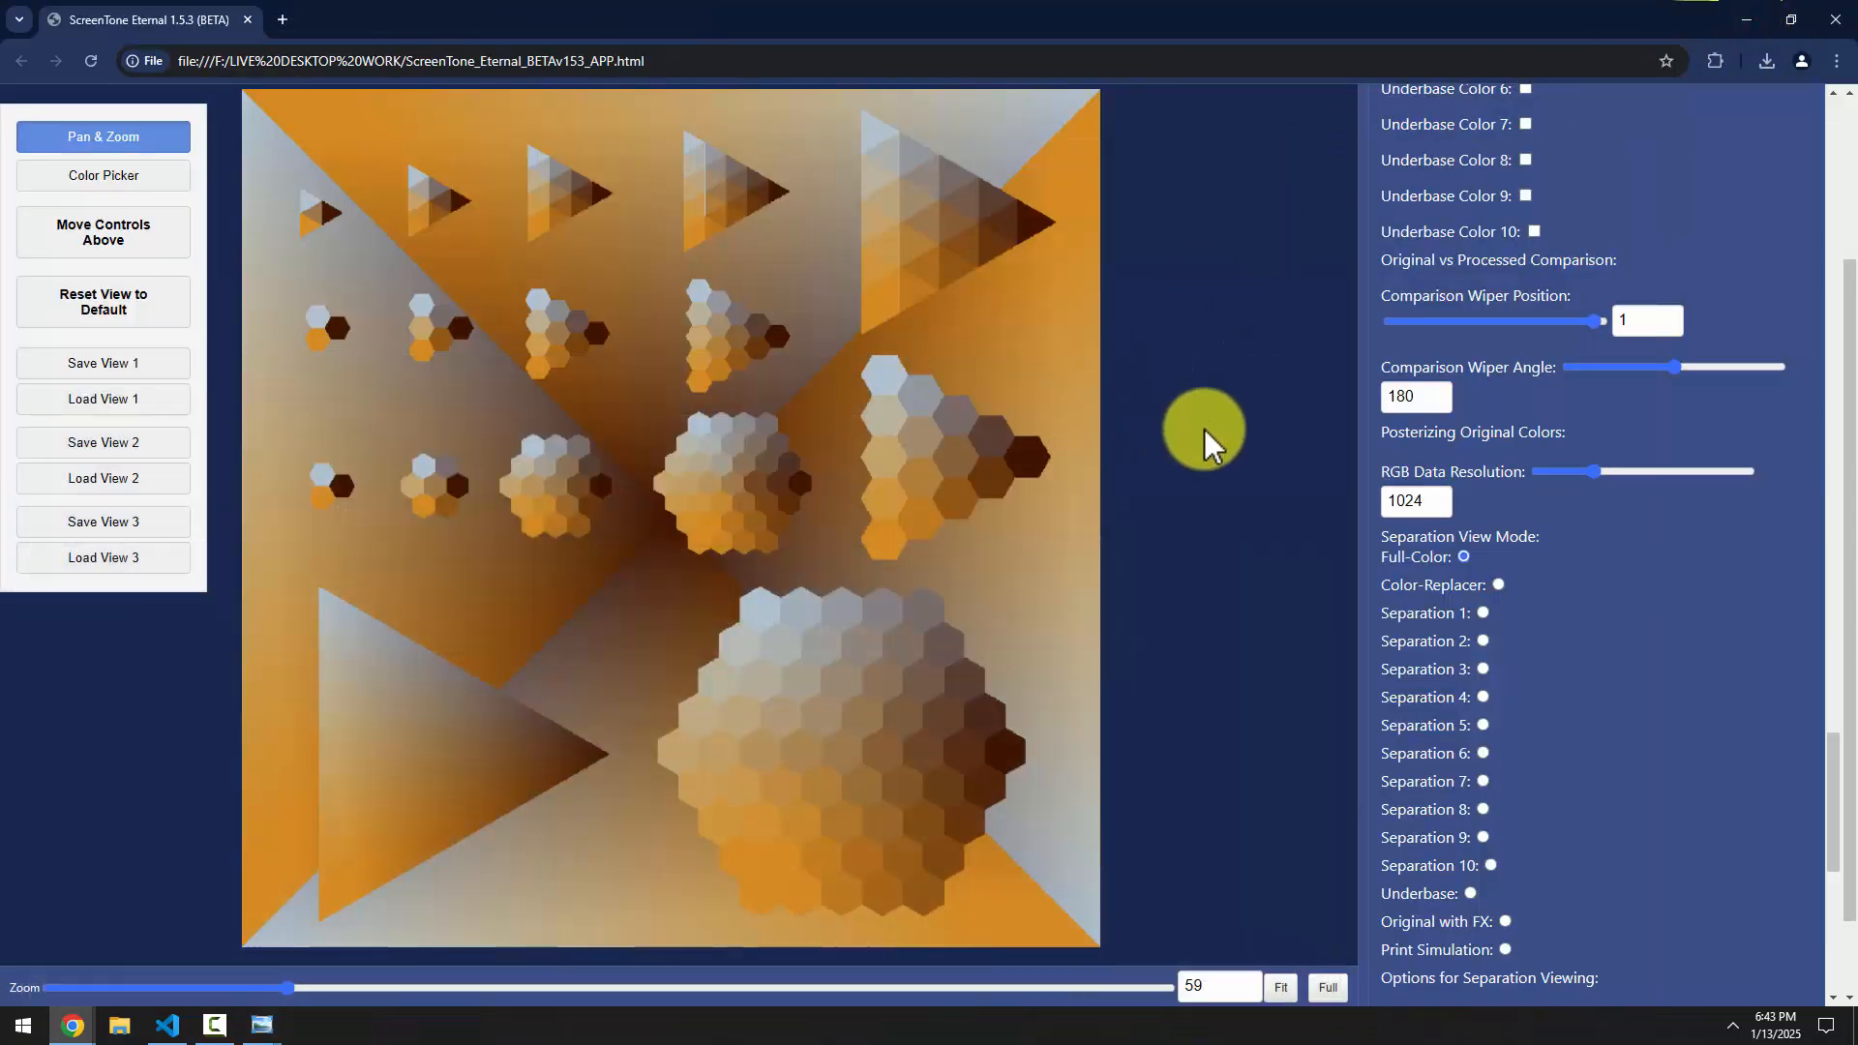
{"action": "scroll", "coordinate": [1687, 698], "scroll_direction": "up", "scroll_amount": 7}
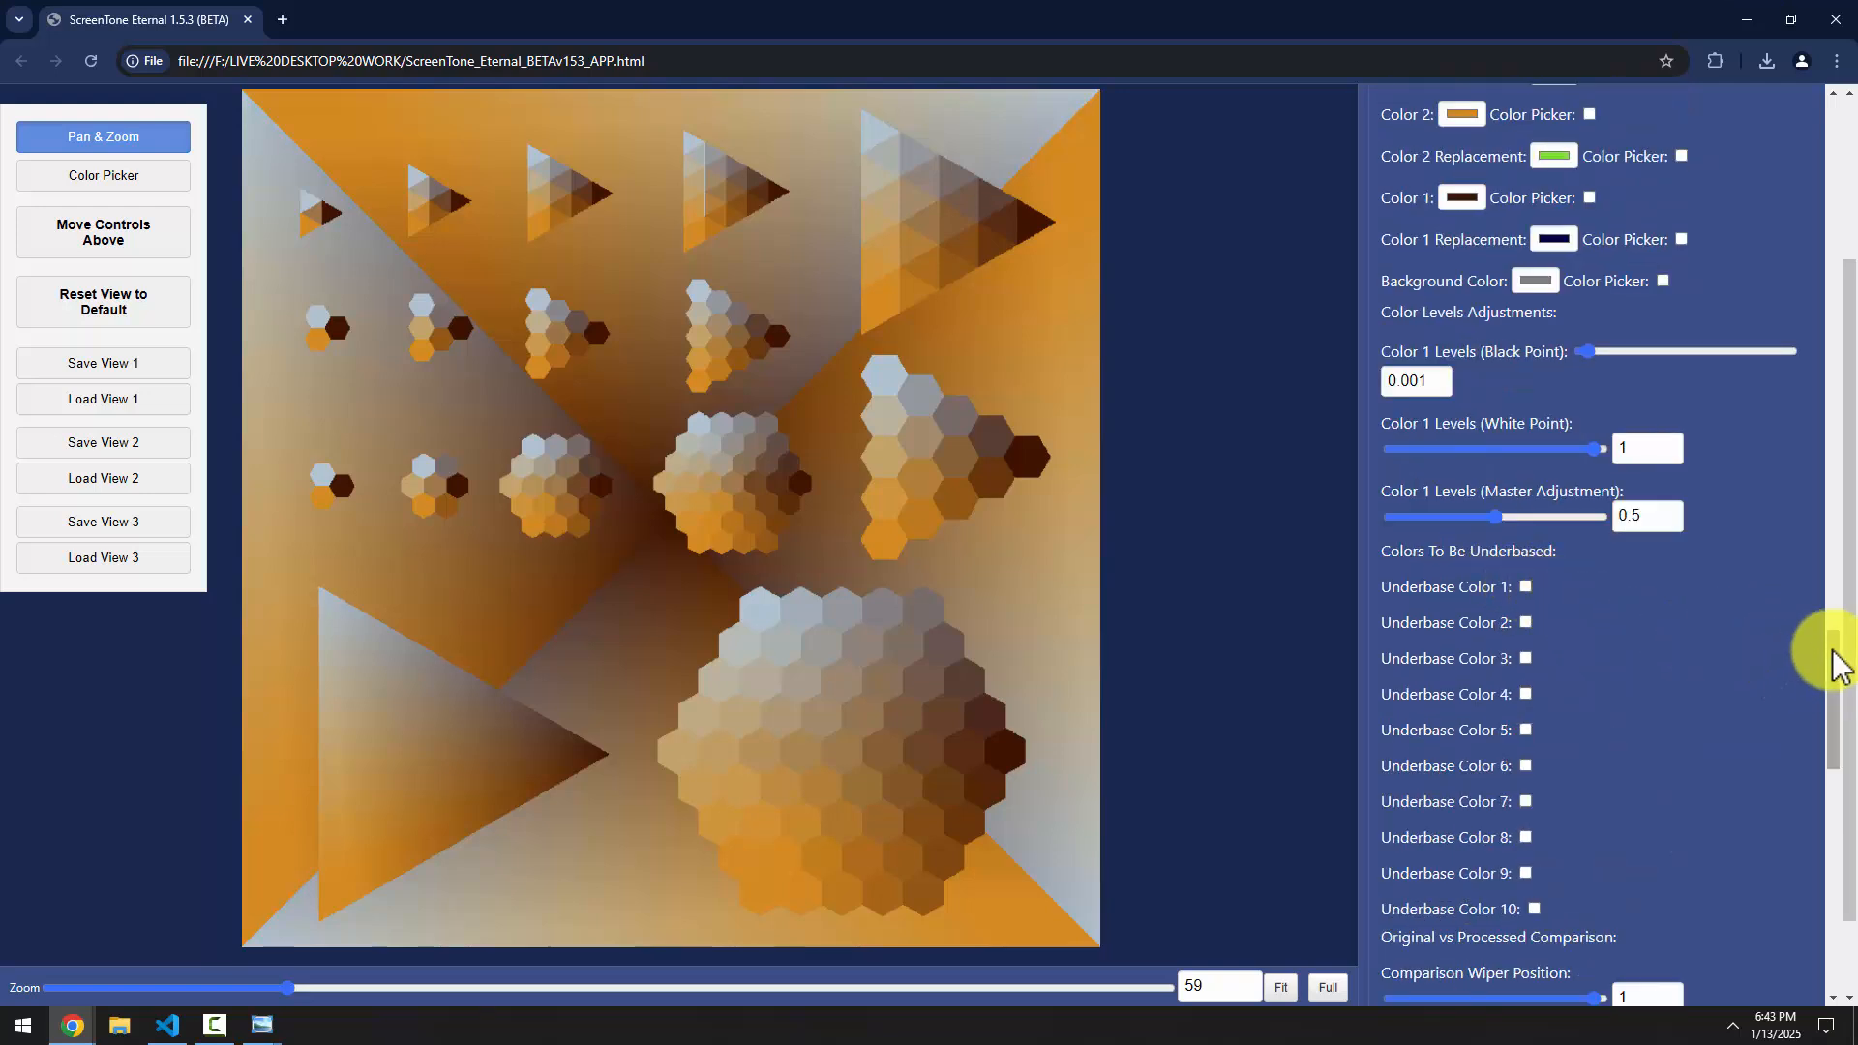
{"action": "left_click_drag", "start_coordinate": [1835, 673], "coordinate": [1829, 841]}
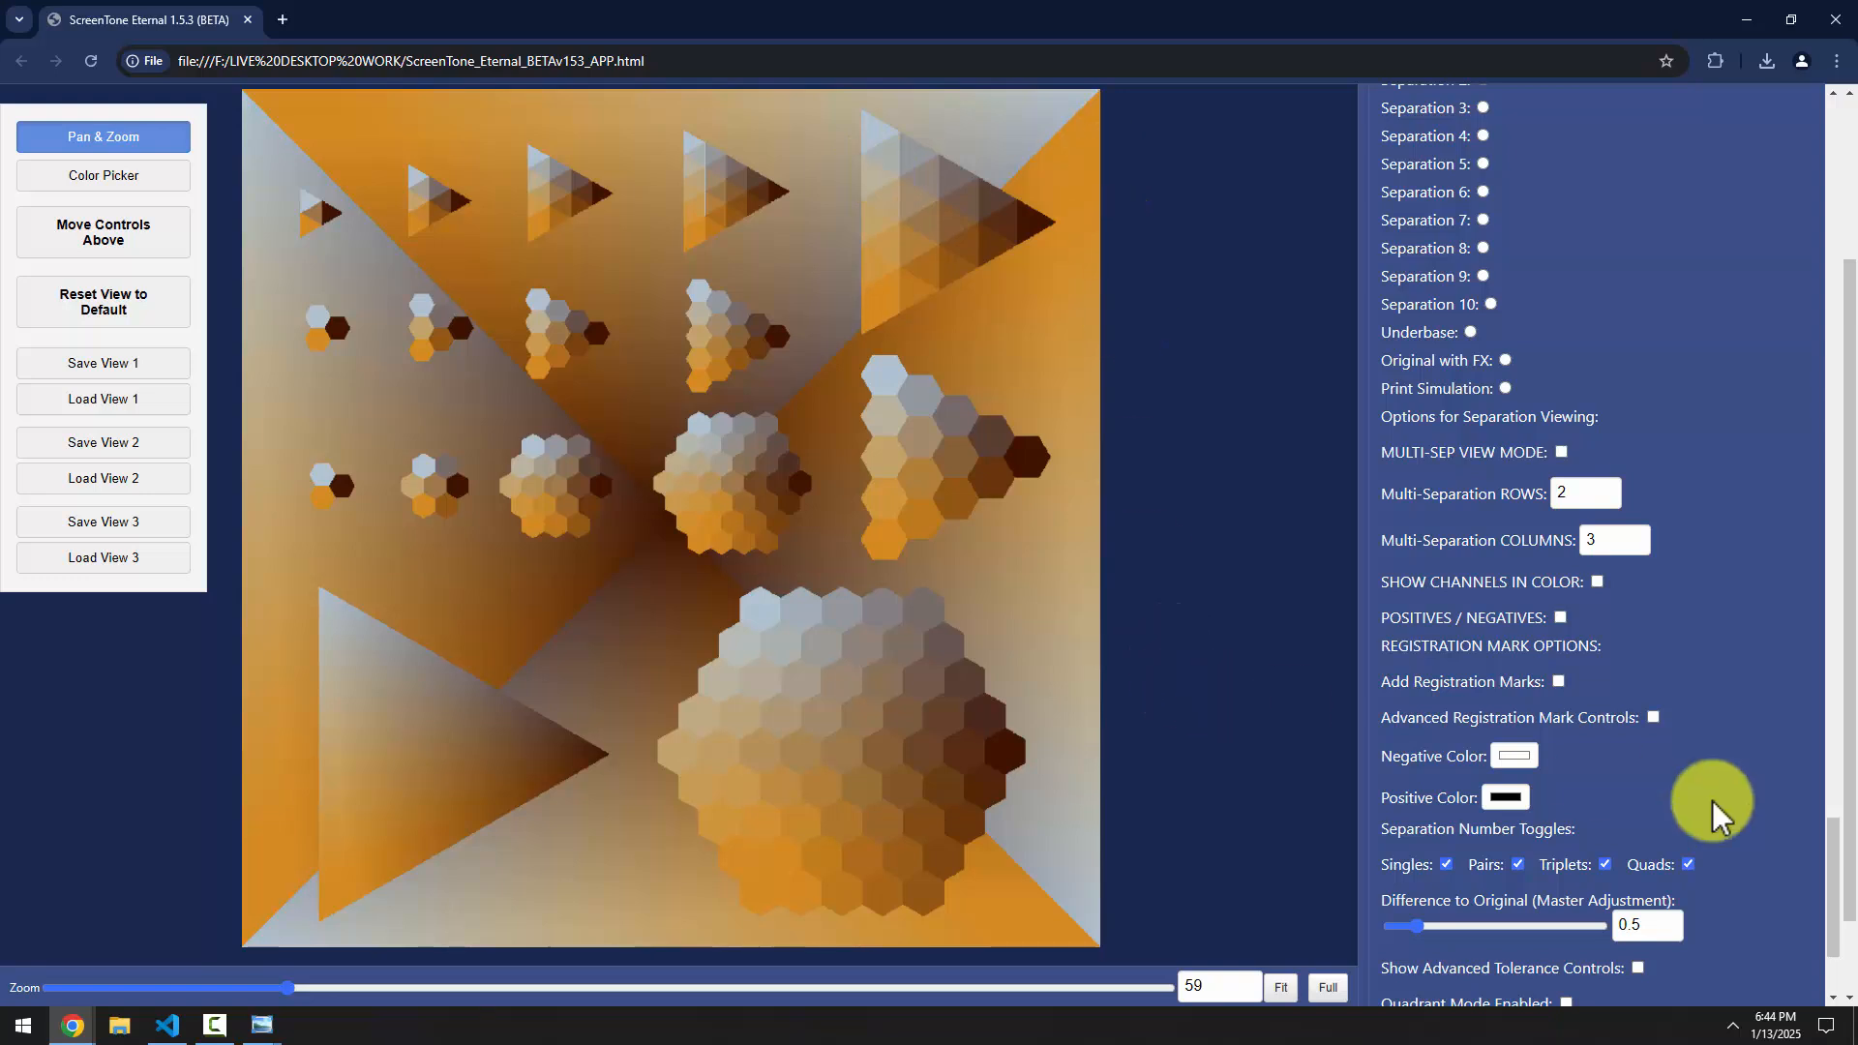
{"action": "scroll", "coordinate": [1829, 851], "scroll_direction": "up", "scroll_amount": 20}
{"action": "left_click", "coordinate": [1422, 126]}
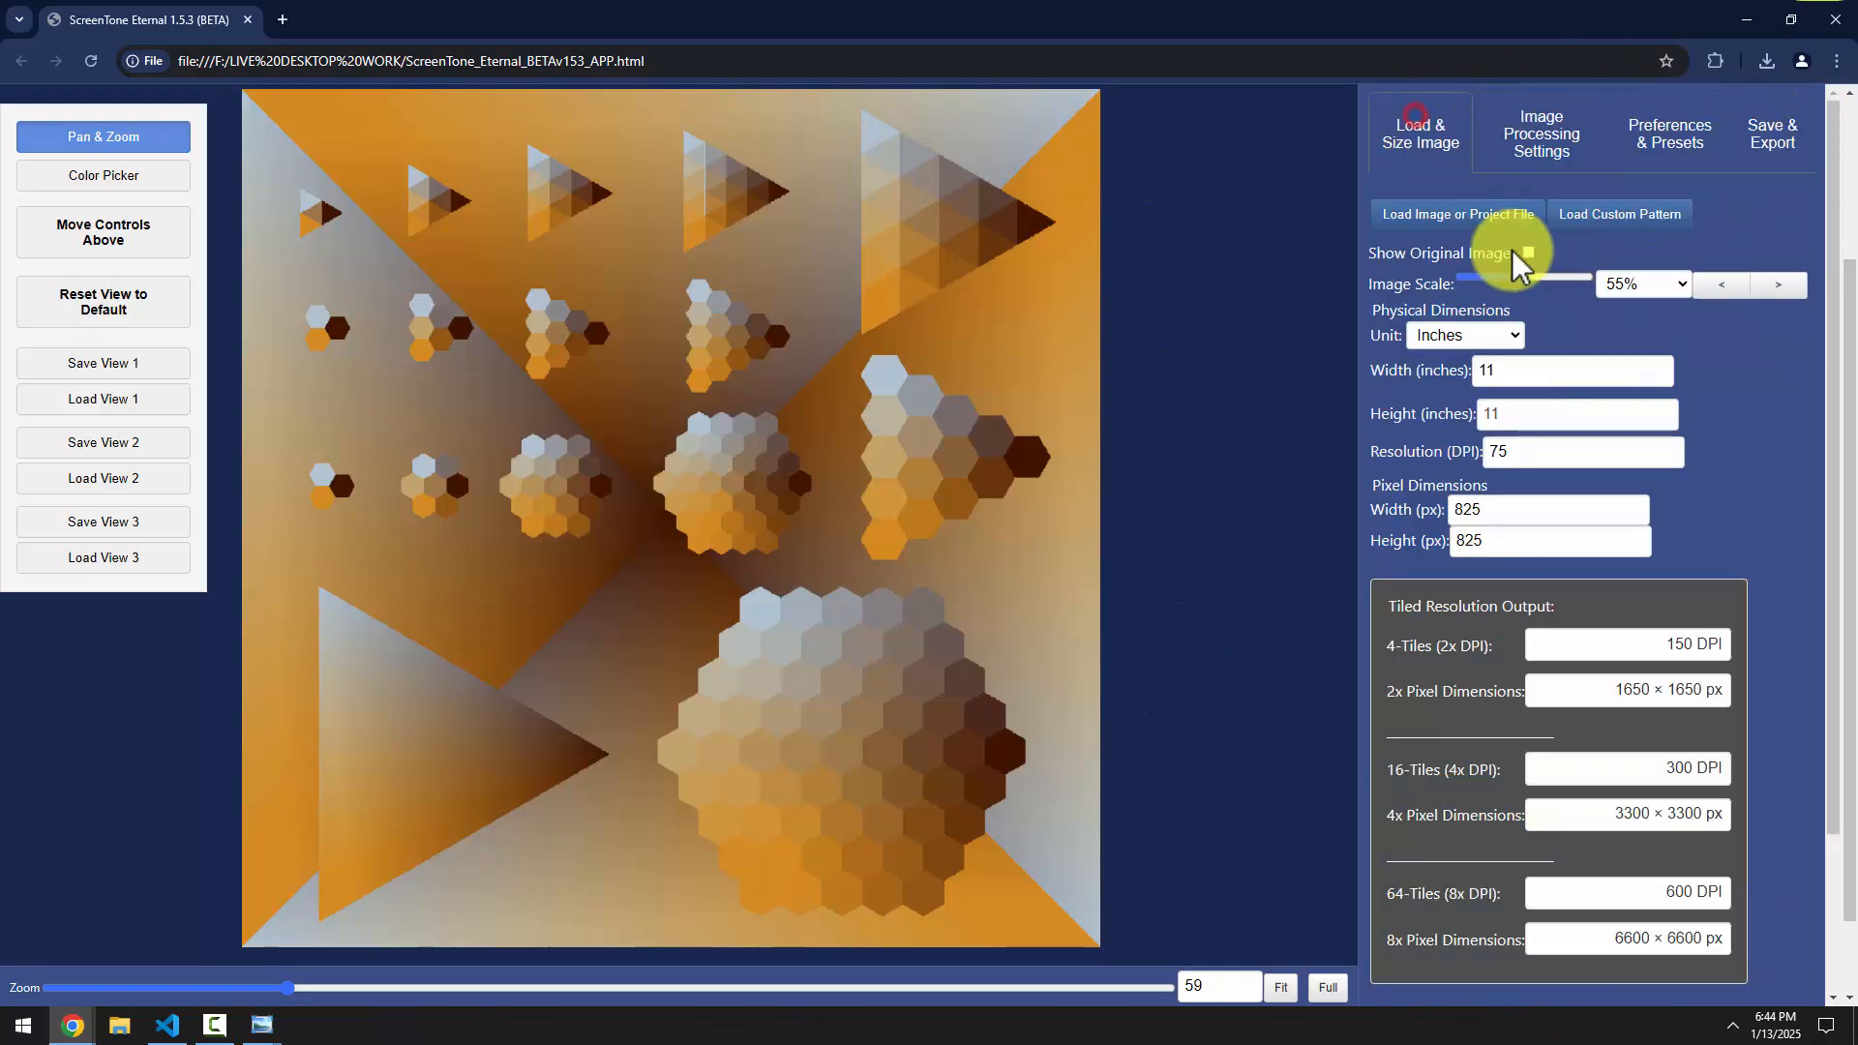
{"action": "left_click_drag", "start_coordinate": [1536, 381], "coordinate": [1469, 384]}
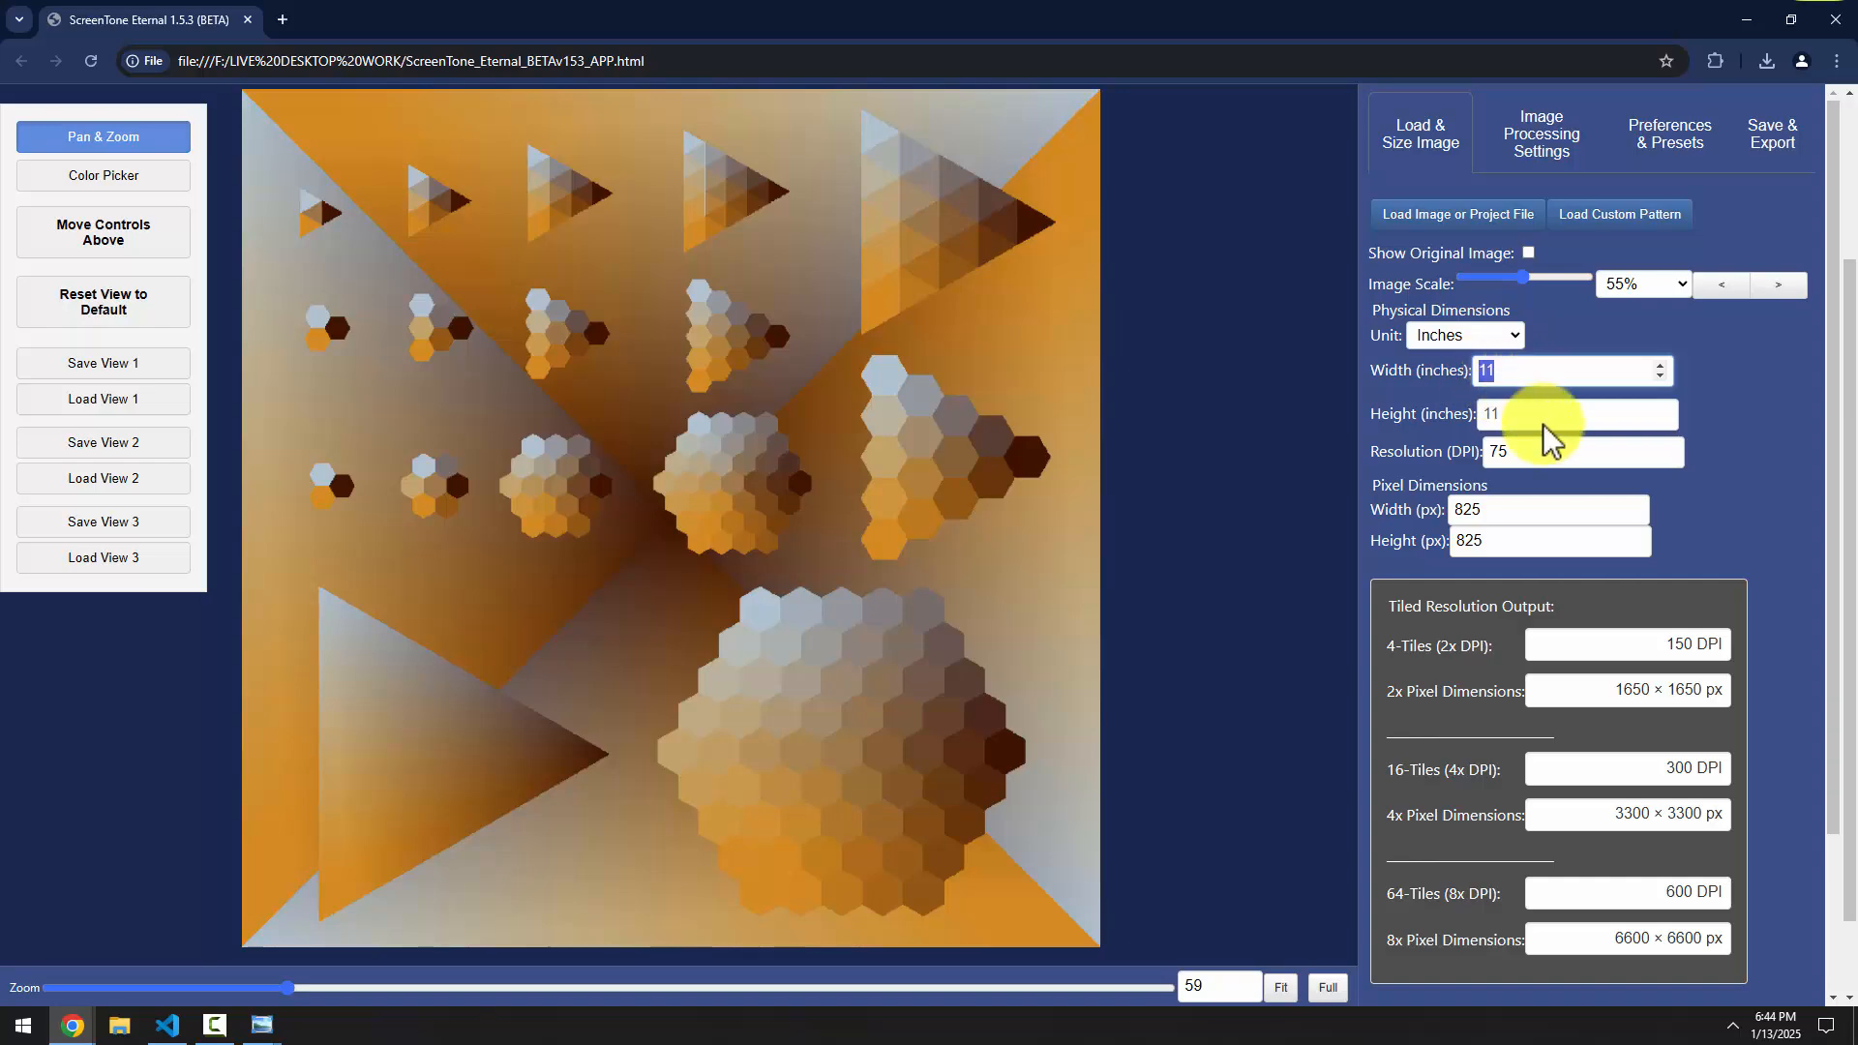
Return to the image processing settings and add registration marks to the full-color image
{"action": "left_click", "coordinate": [1542, 134]}
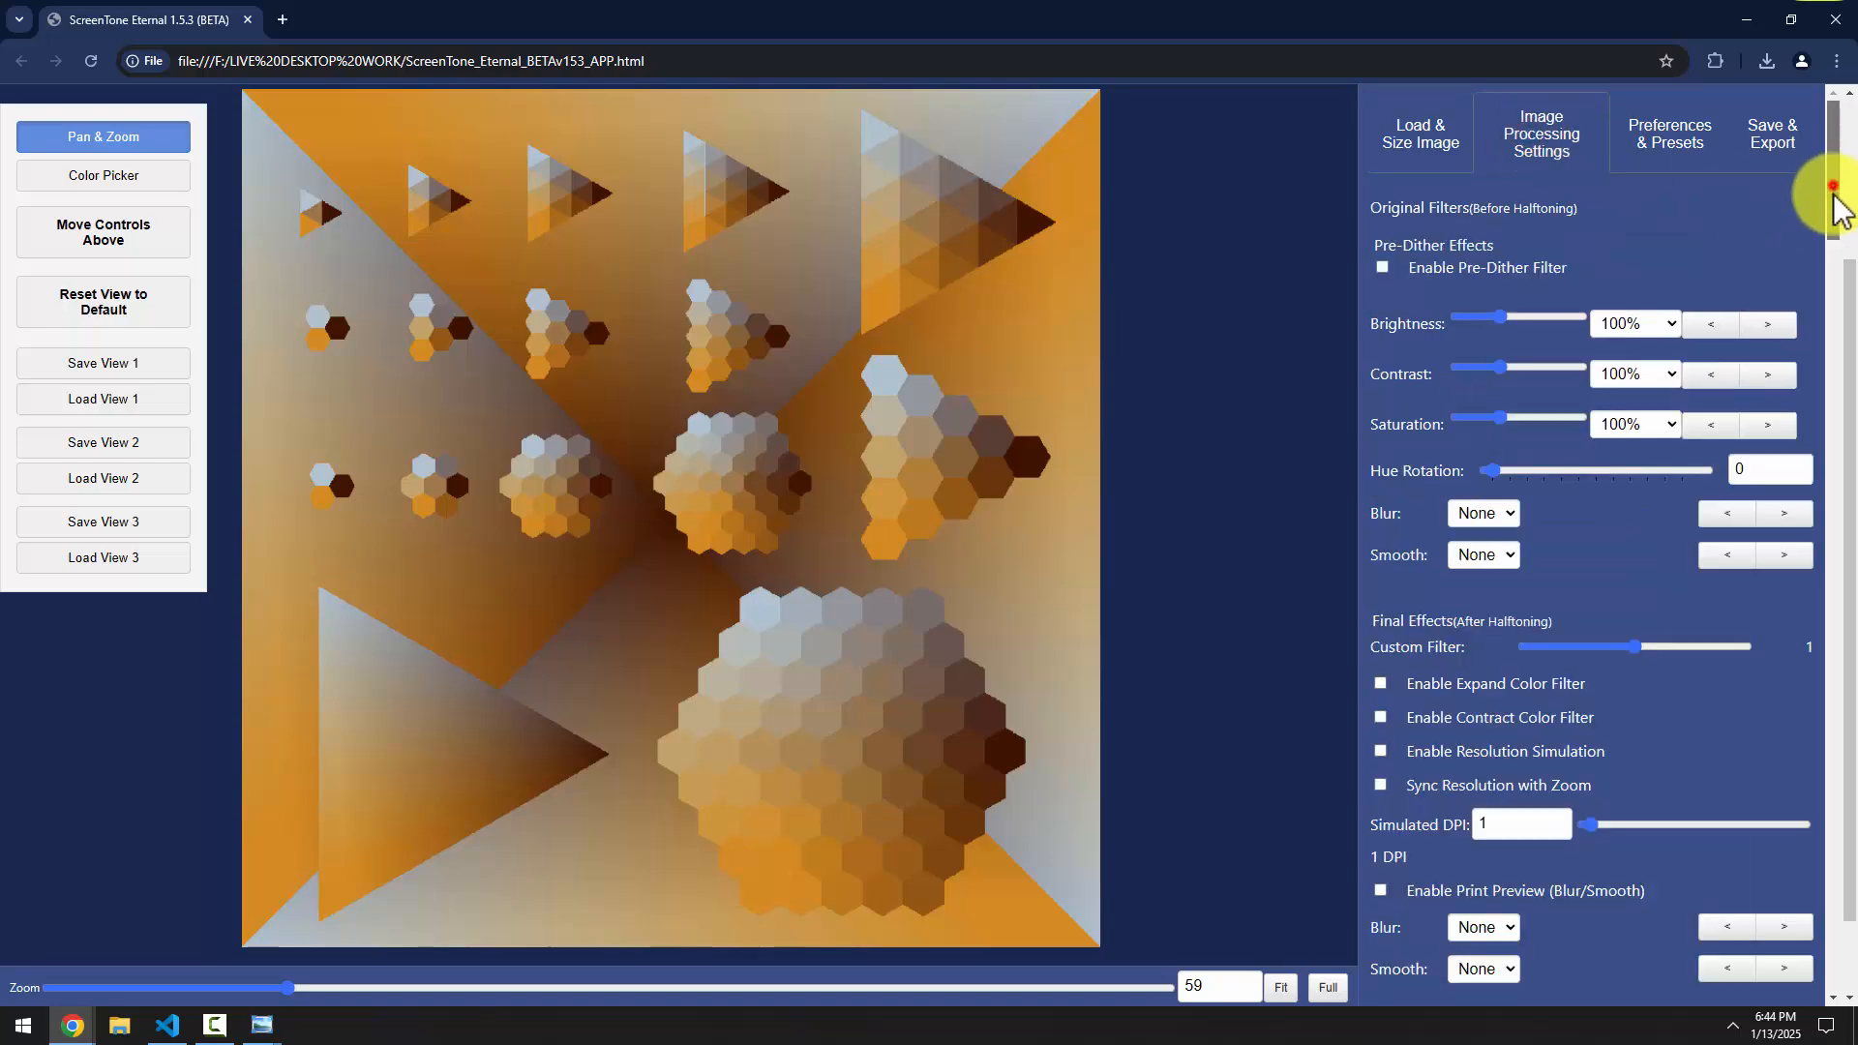
{"action": "left_click_drag", "start_coordinate": [1836, 203], "coordinate": [1829, 924]}
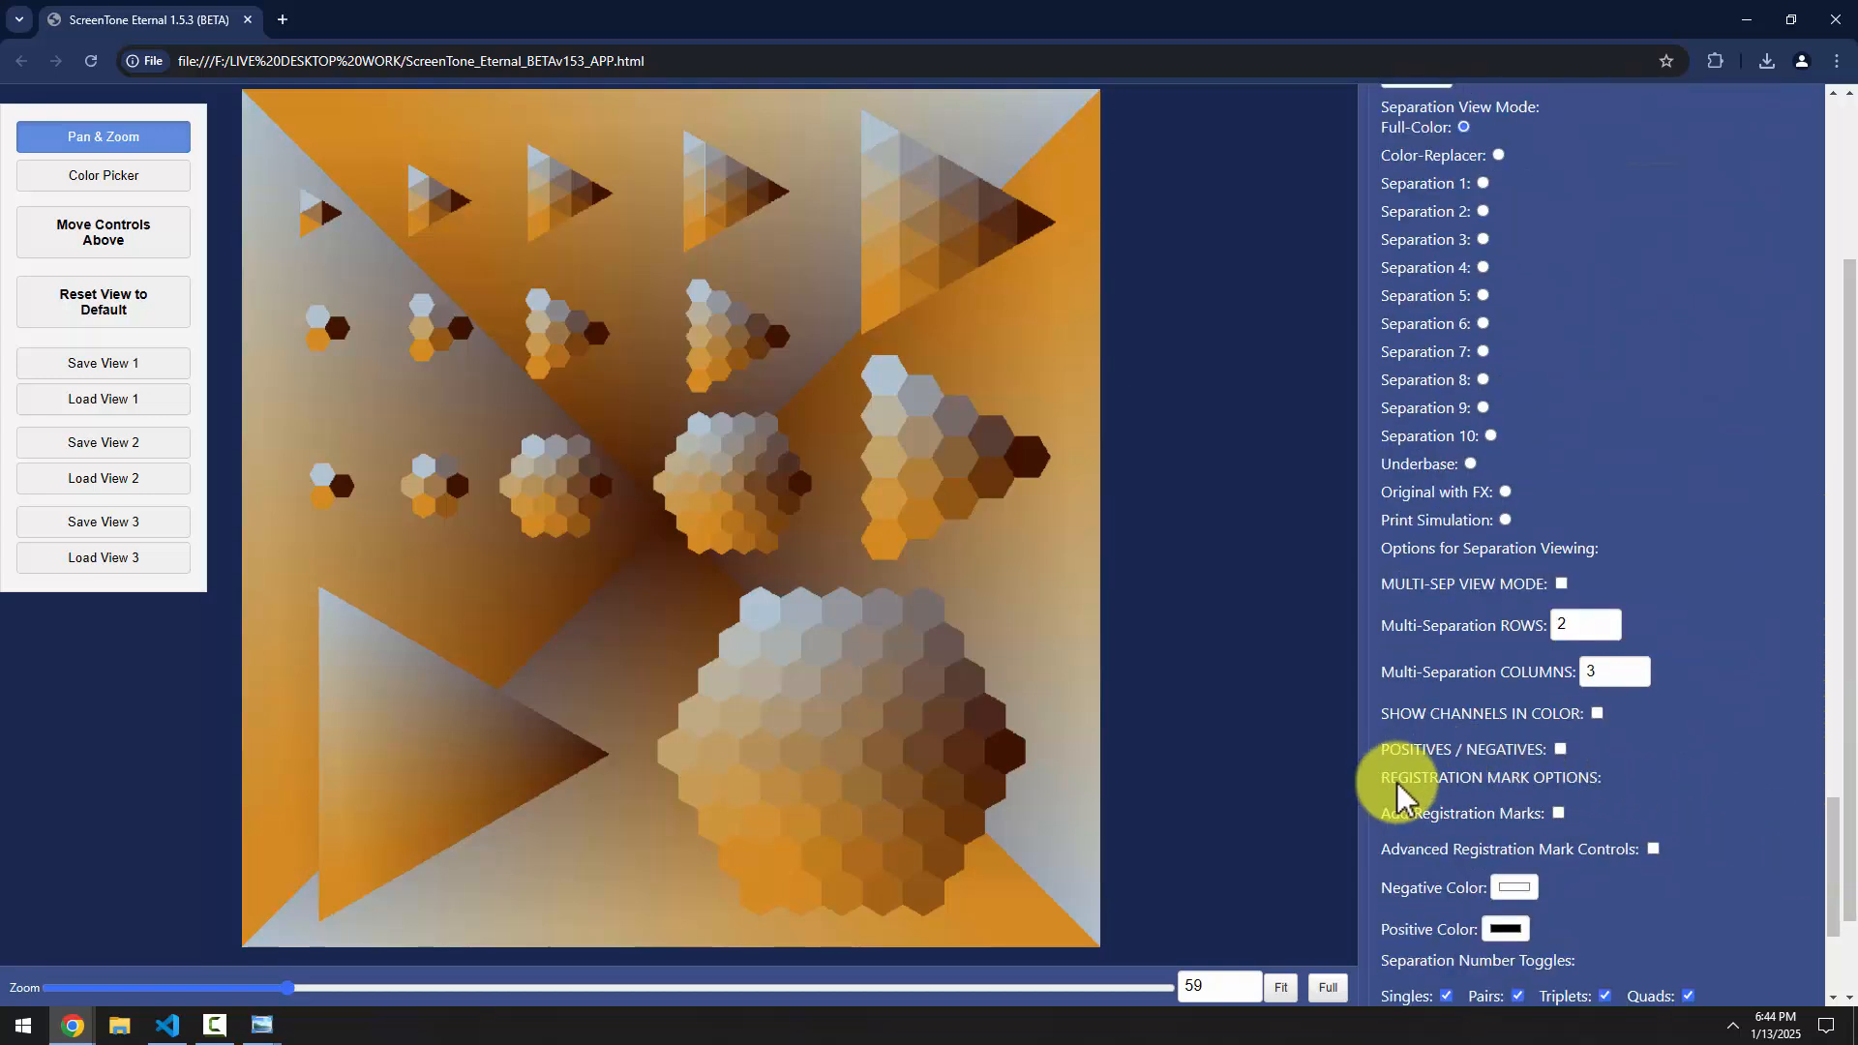
{"action": "left_click", "coordinate": [1558, 814]}
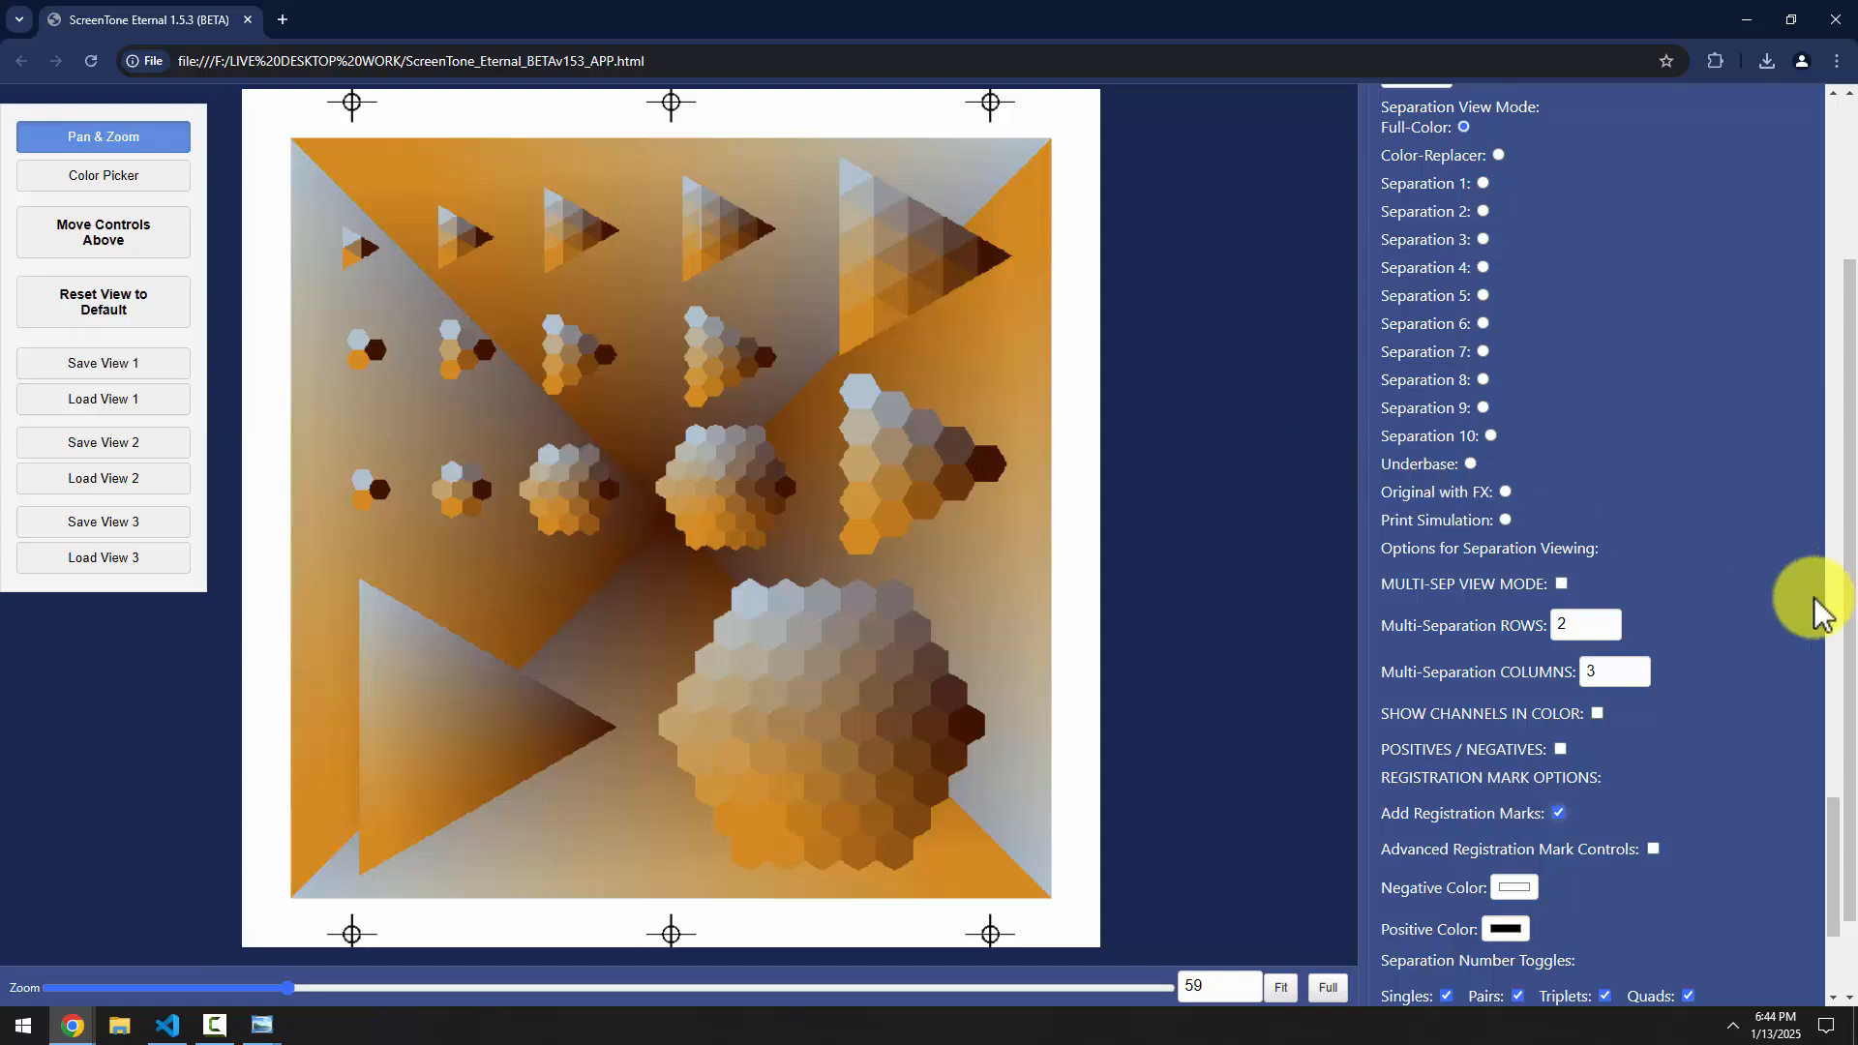
Show the advanced registration mark controls and display the center-left, center-right and all four corner marks around the image
{"action": "left_click_drag", "start_coordinate": [1827, 822], "coordinate": [1826, 856]}
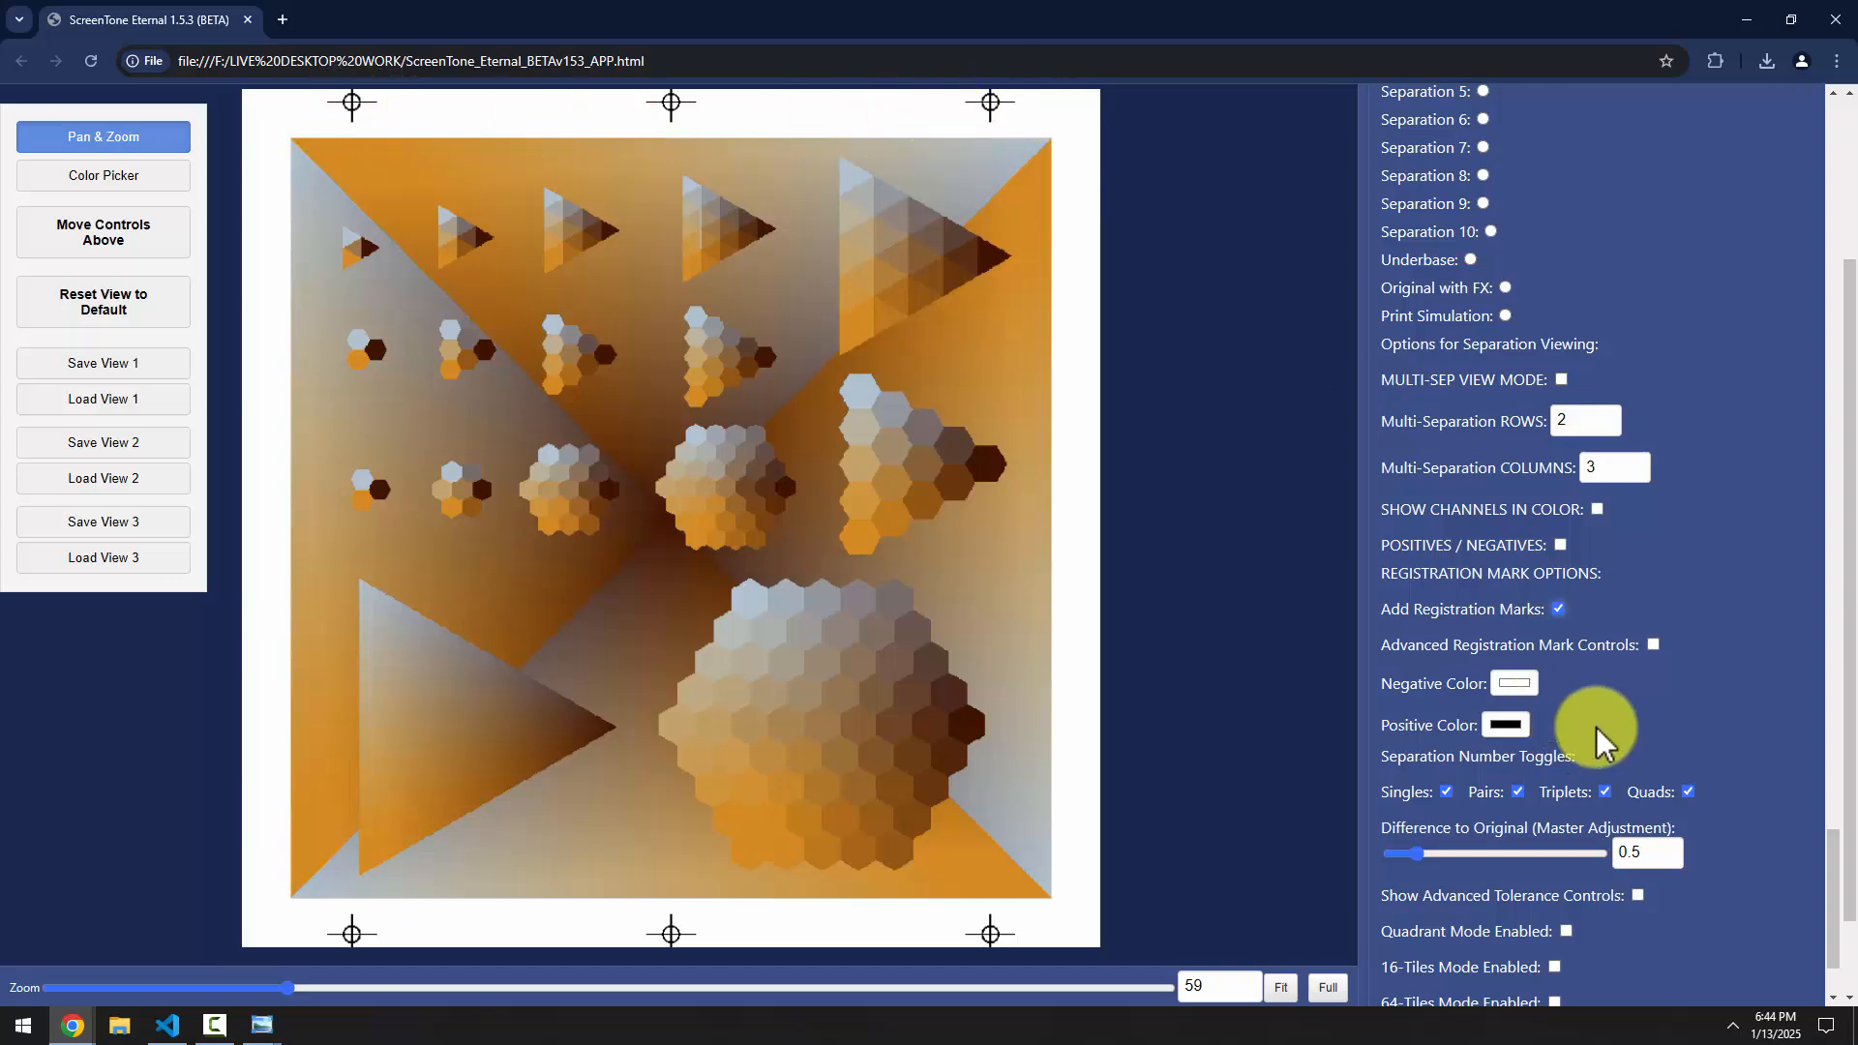
{"action": "left_click", "coordinate": [1653, 646]}
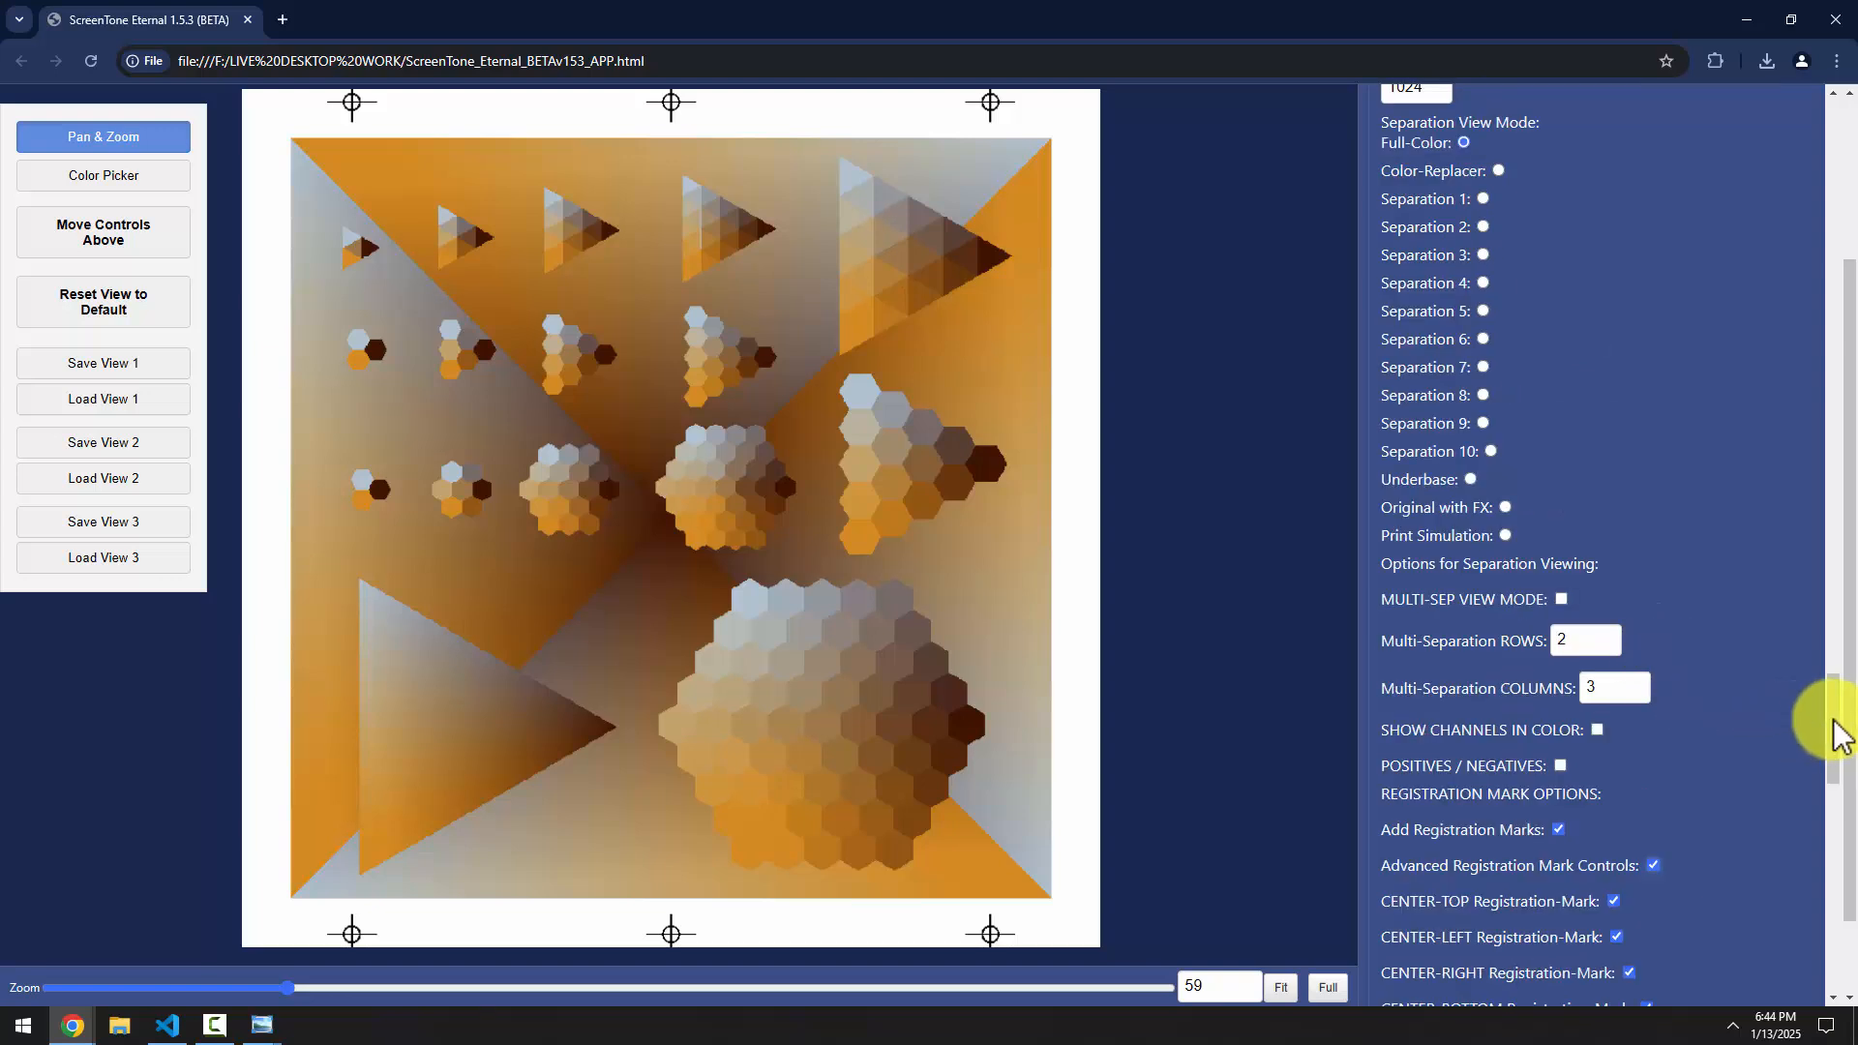
{"action": "left_click_drag", "start_coordinate": [1835, 731], "coordinate": [1835, 784]}
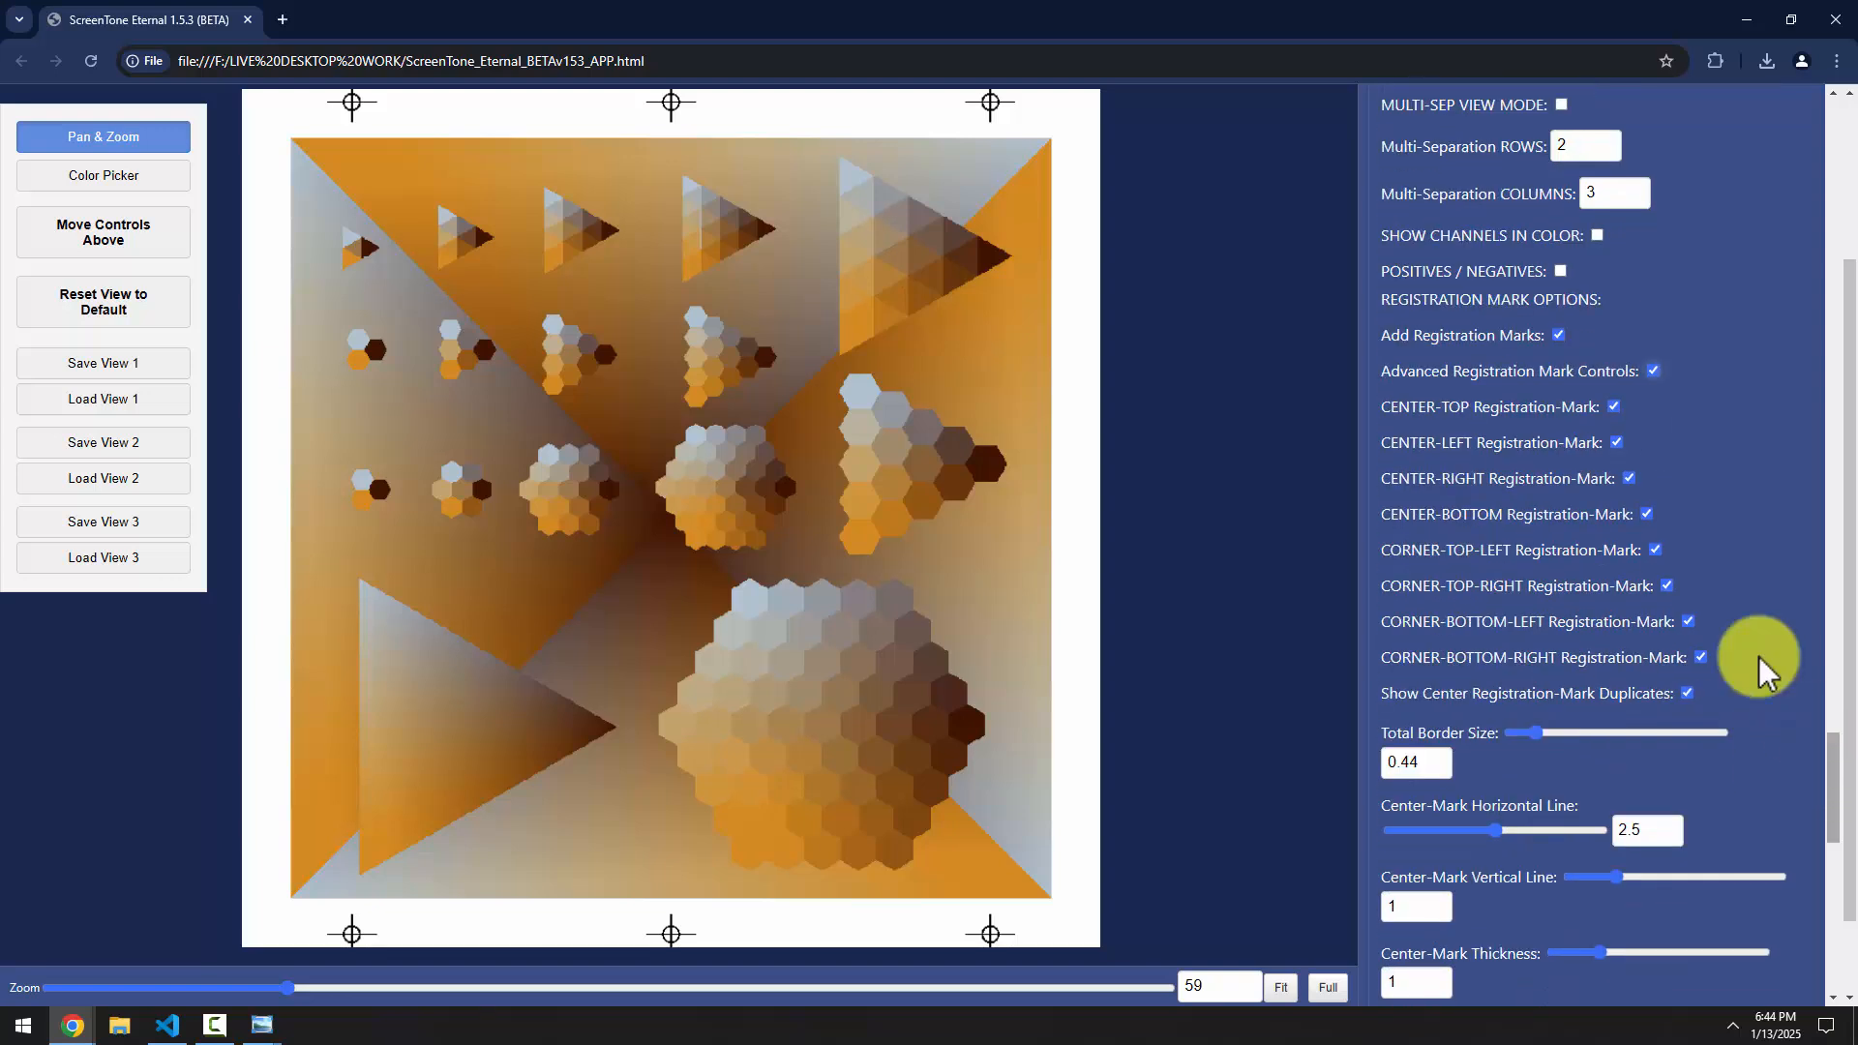
{"action": "left_click", "coordinate": [1613, 406]}
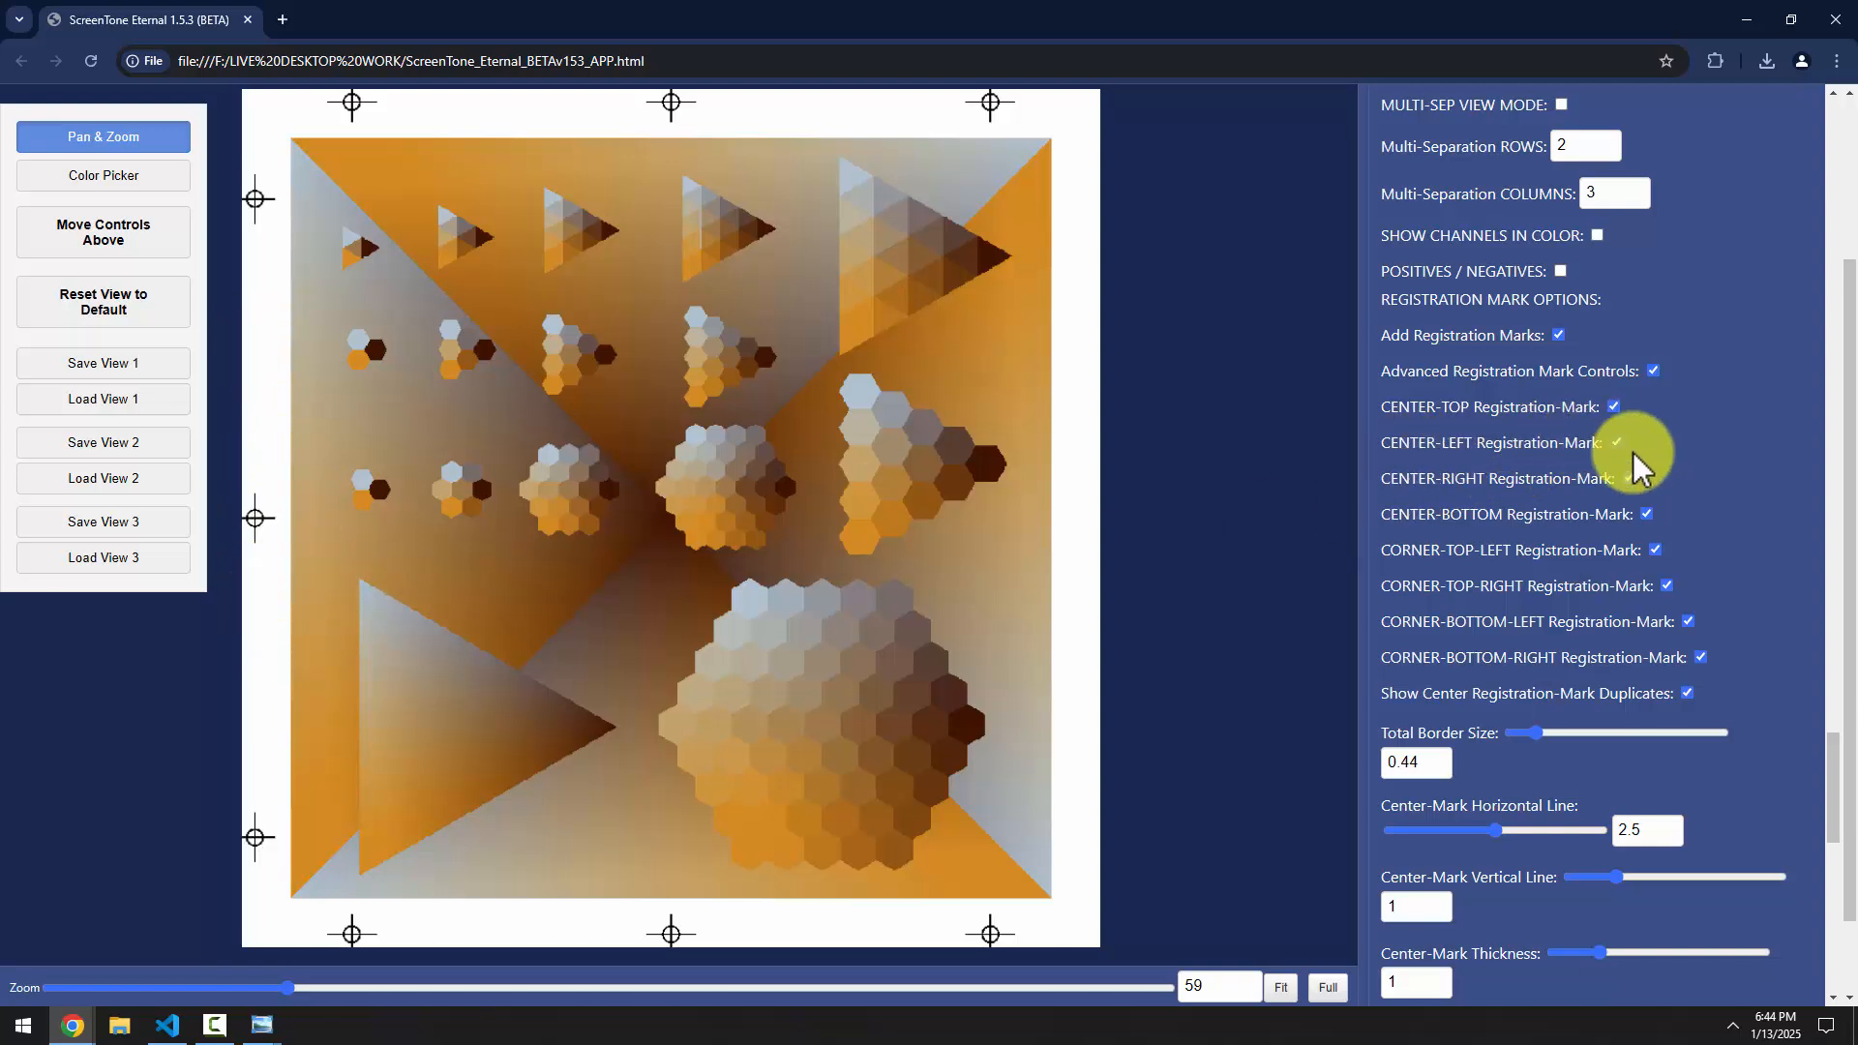
{"action": "left_click", "coordinate": [1630, 478]}
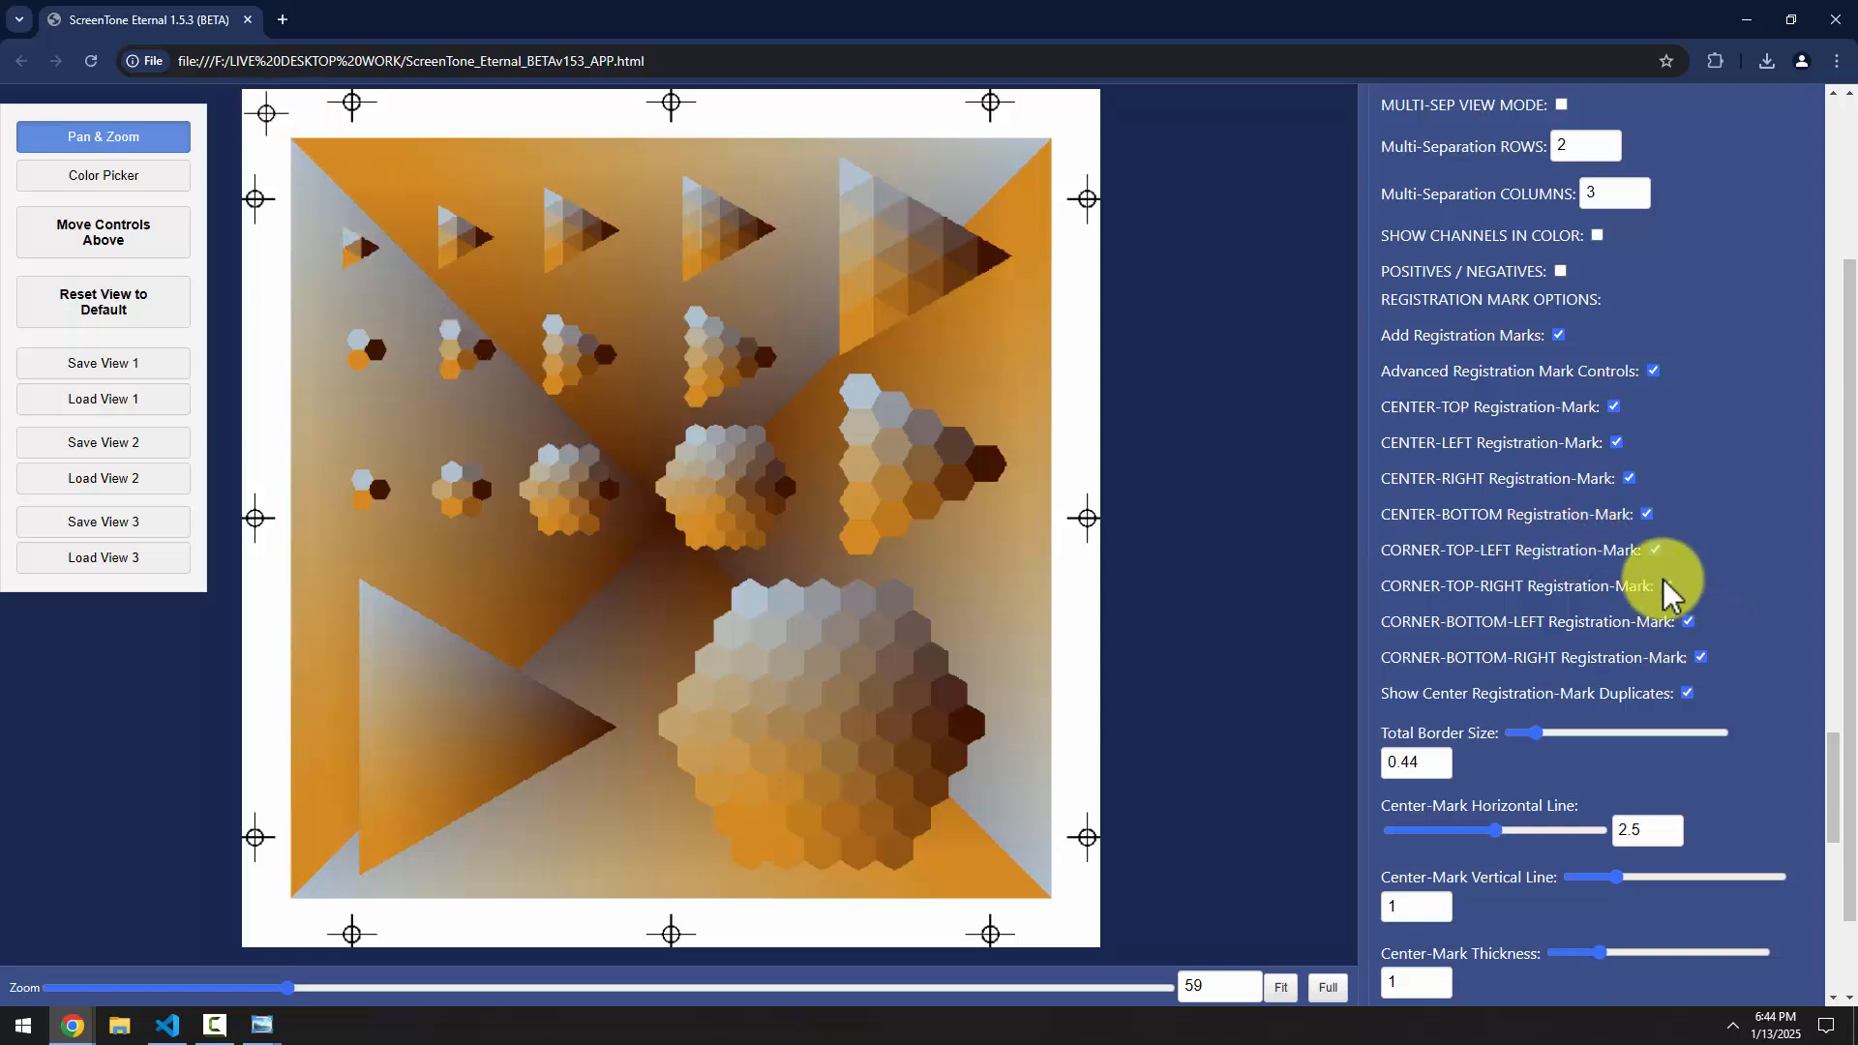
{"action": "left_click", "coordinate": [1700, 658]}
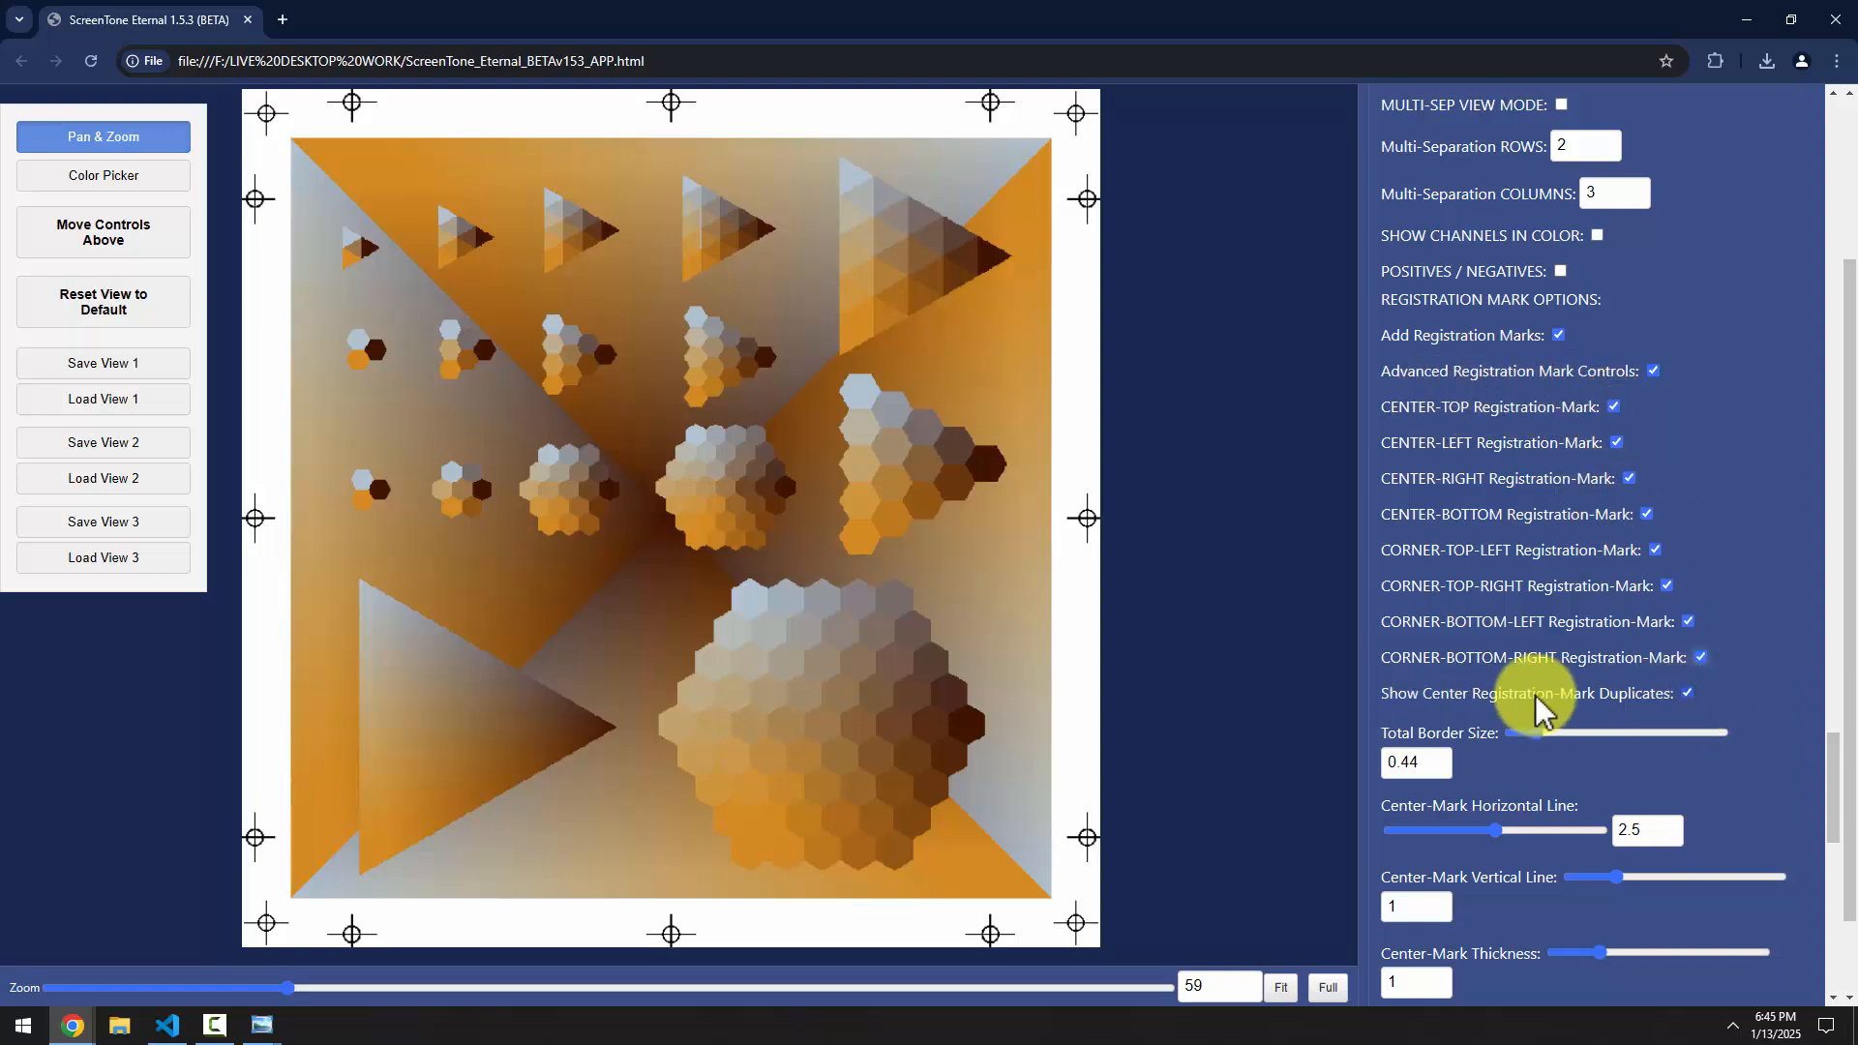
Keep only the center-top and center-bottom registration marks with their duplicates, and hide the advanced registration mark controls
{"action": "left_click", "coordinate": [1686, 694]}
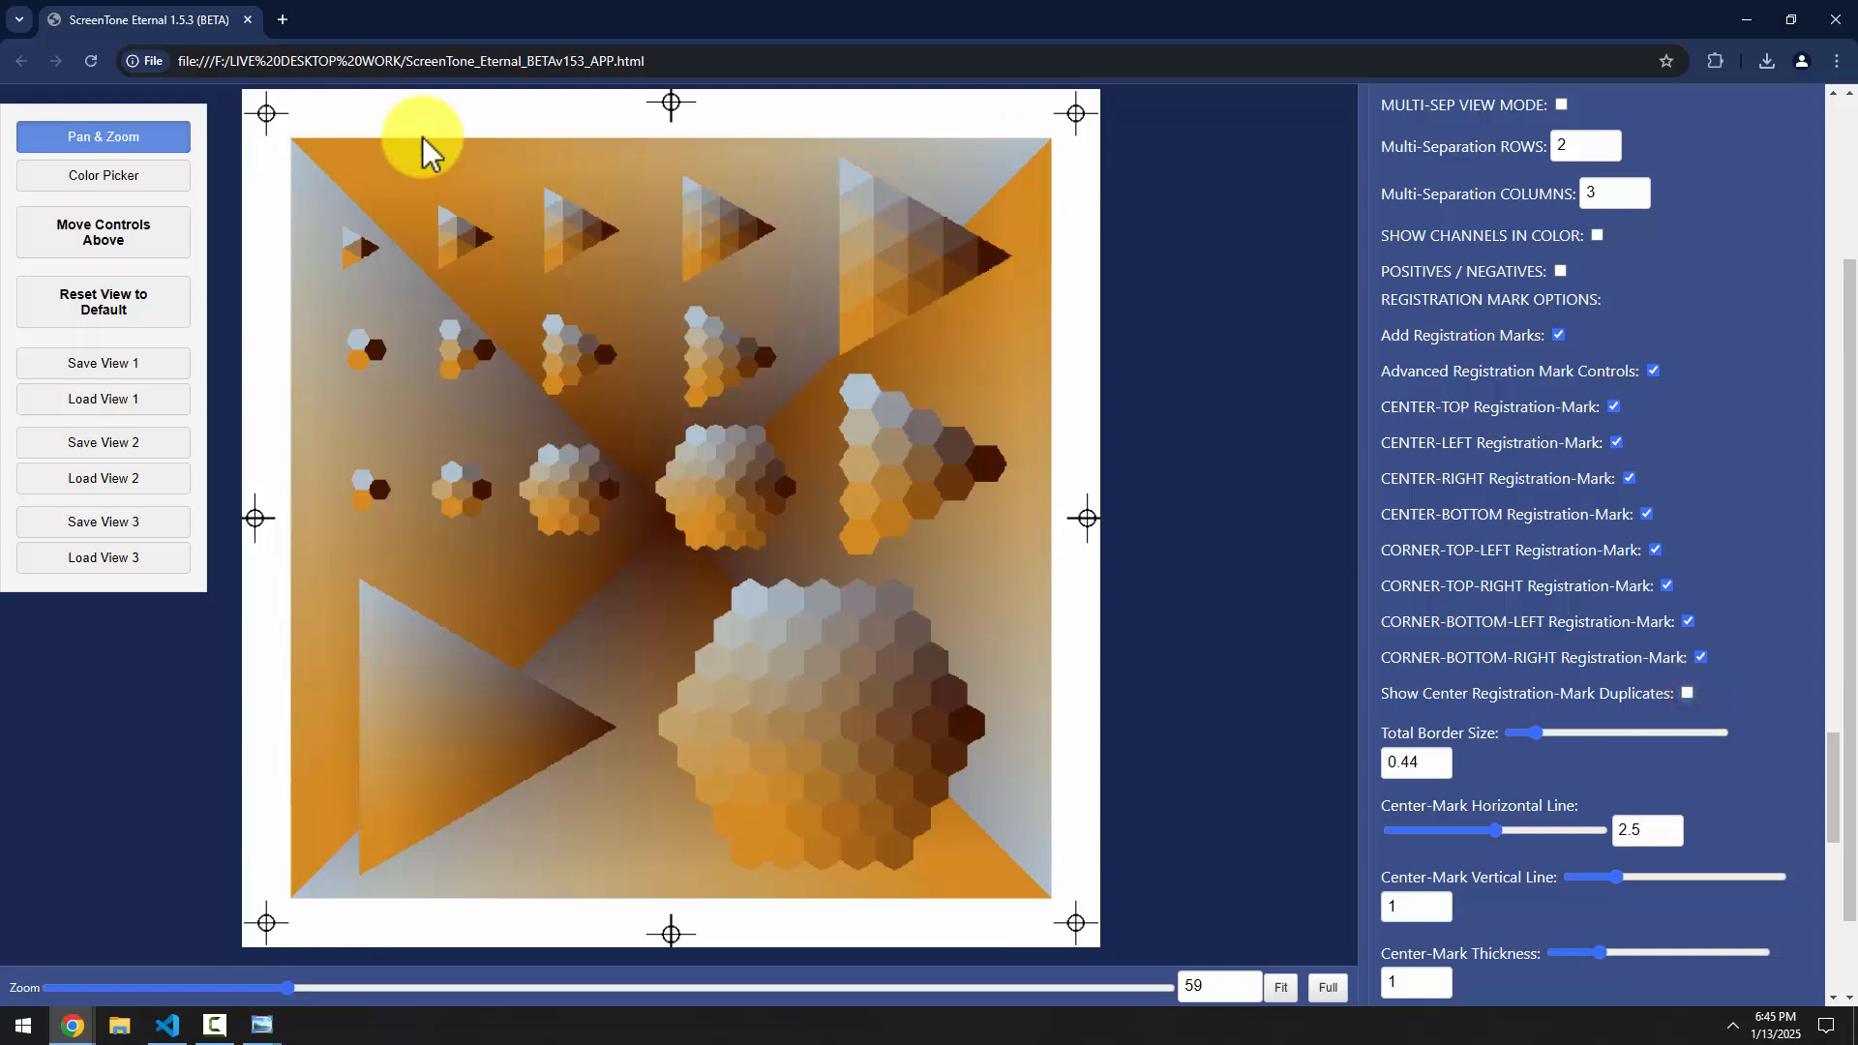
{"action": "left_click", "coordinate": [1700, 661]}
{"action": "left_click", "coordinate": [1687, 621]}
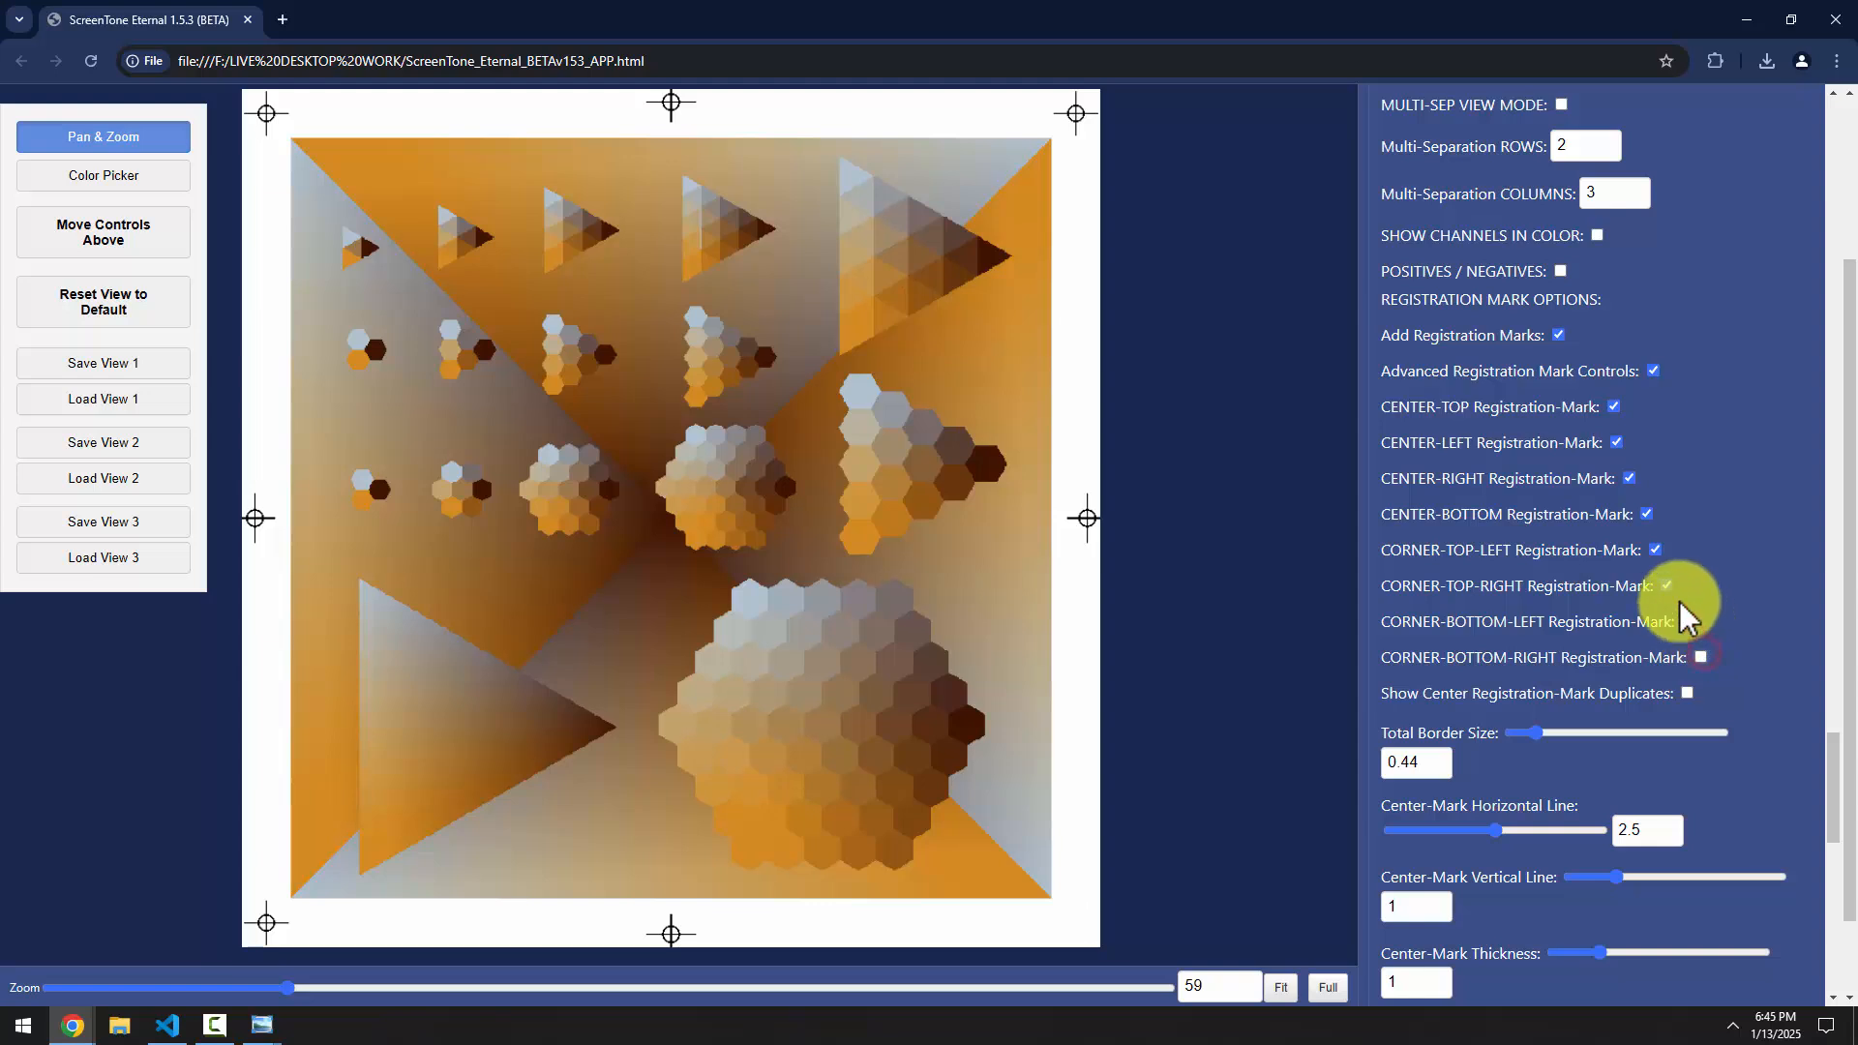
{"action": "left_click", "coordinate": [1647, 514]}
{"action": "left_click", "coordinate": [1630, 478]}
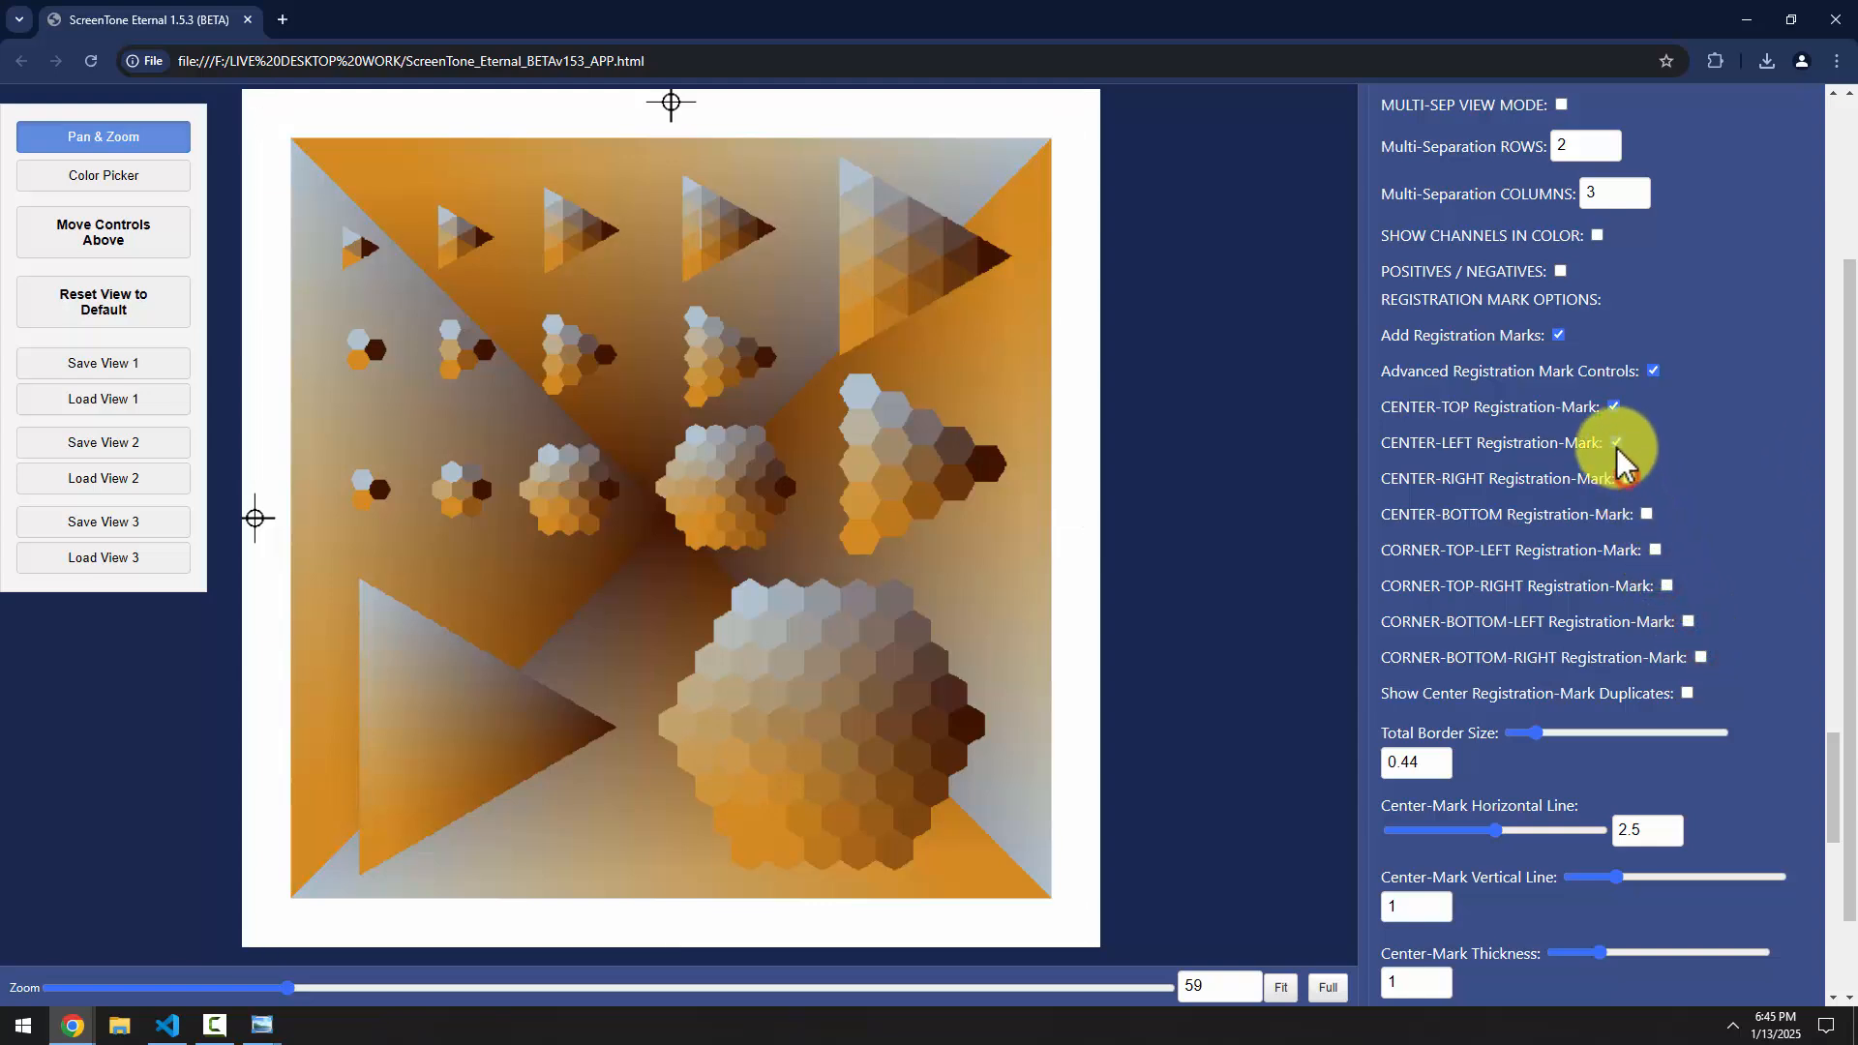
{"action": "left_click", "coordinate": [1615, 442]}
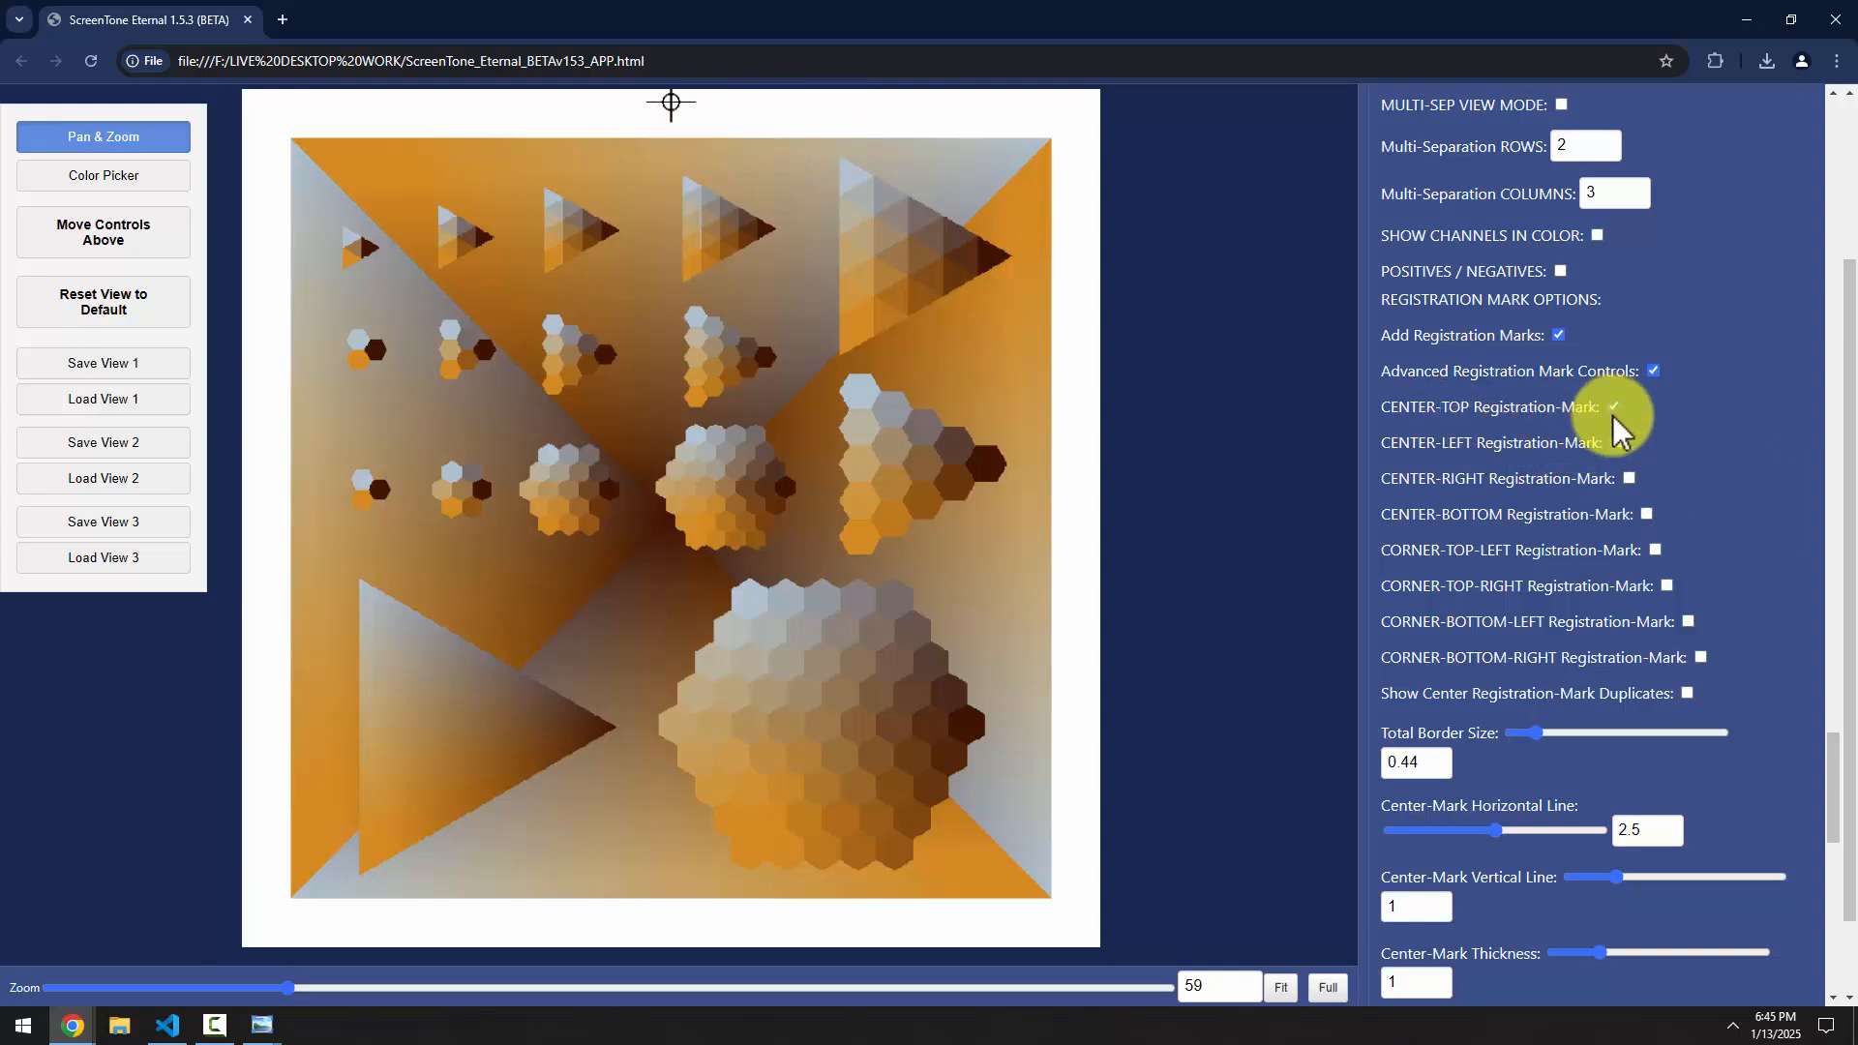
{"action": "left_click", "coordinate": [1645, 514]}
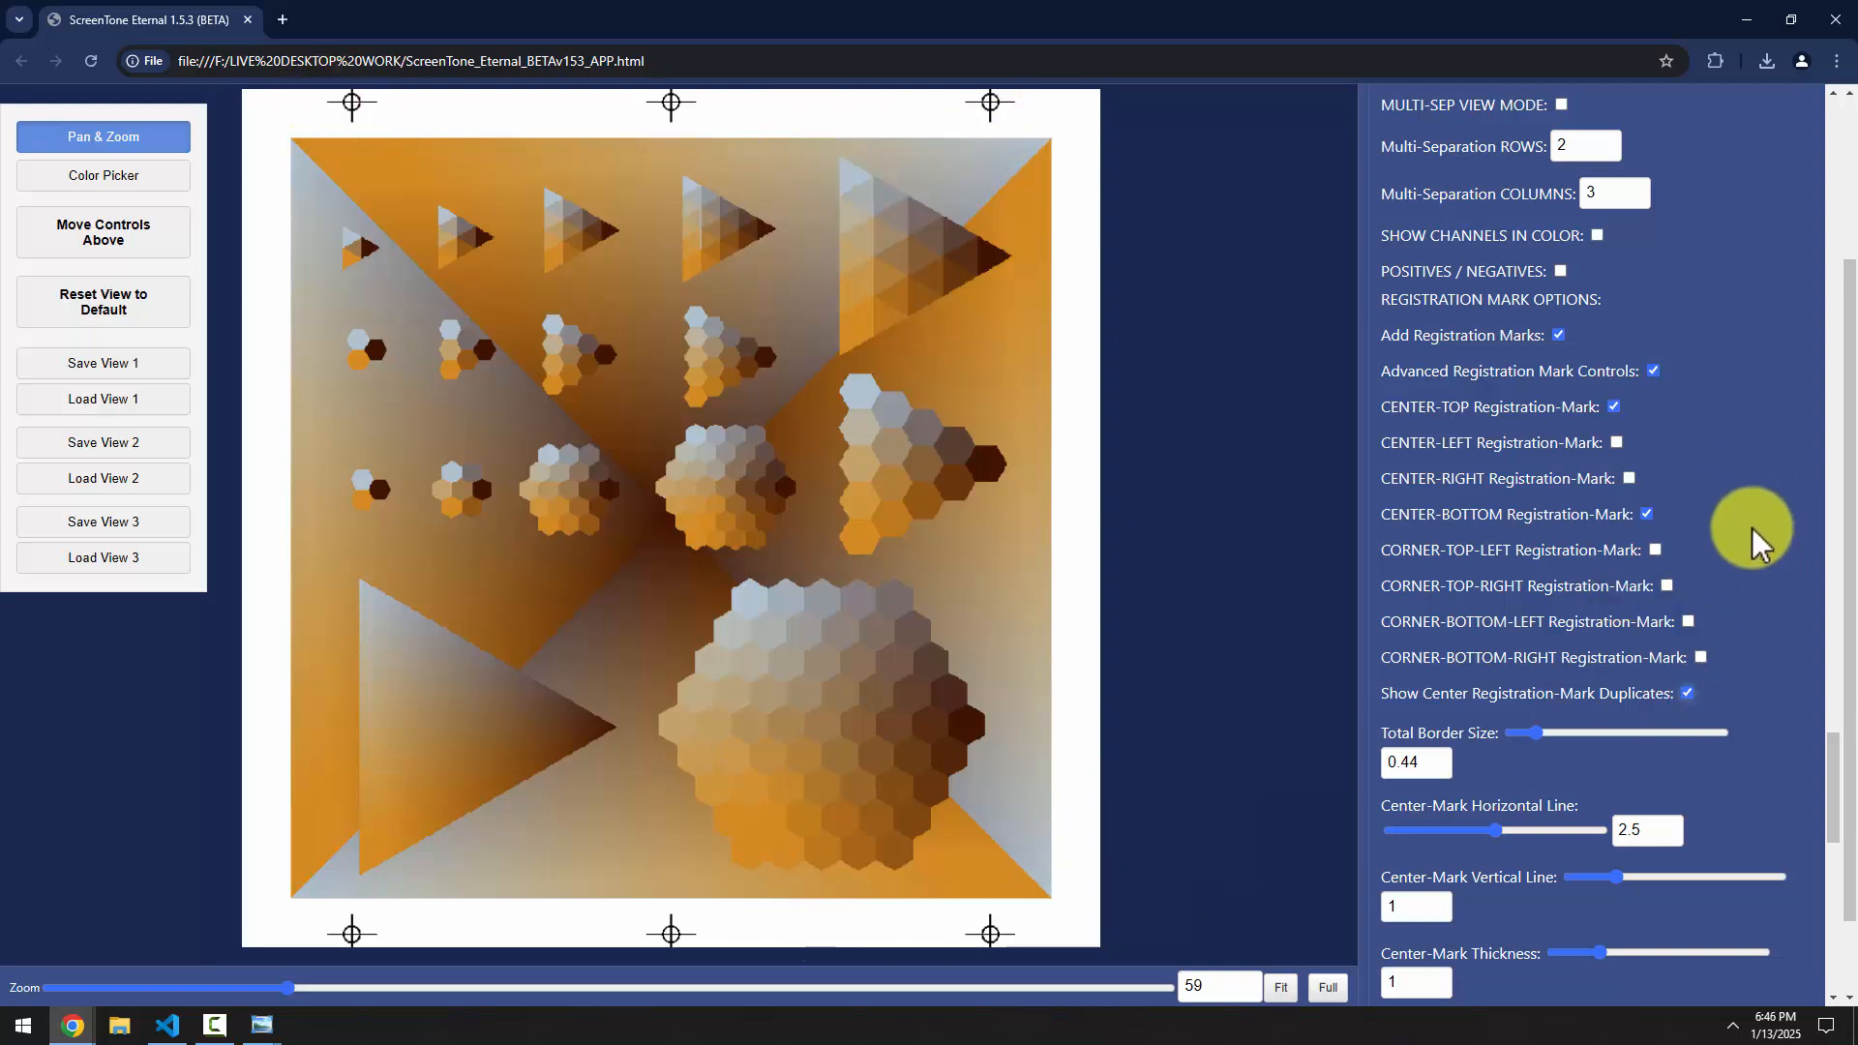
{"action": "left_click", "coordinate": [1654, 374]}
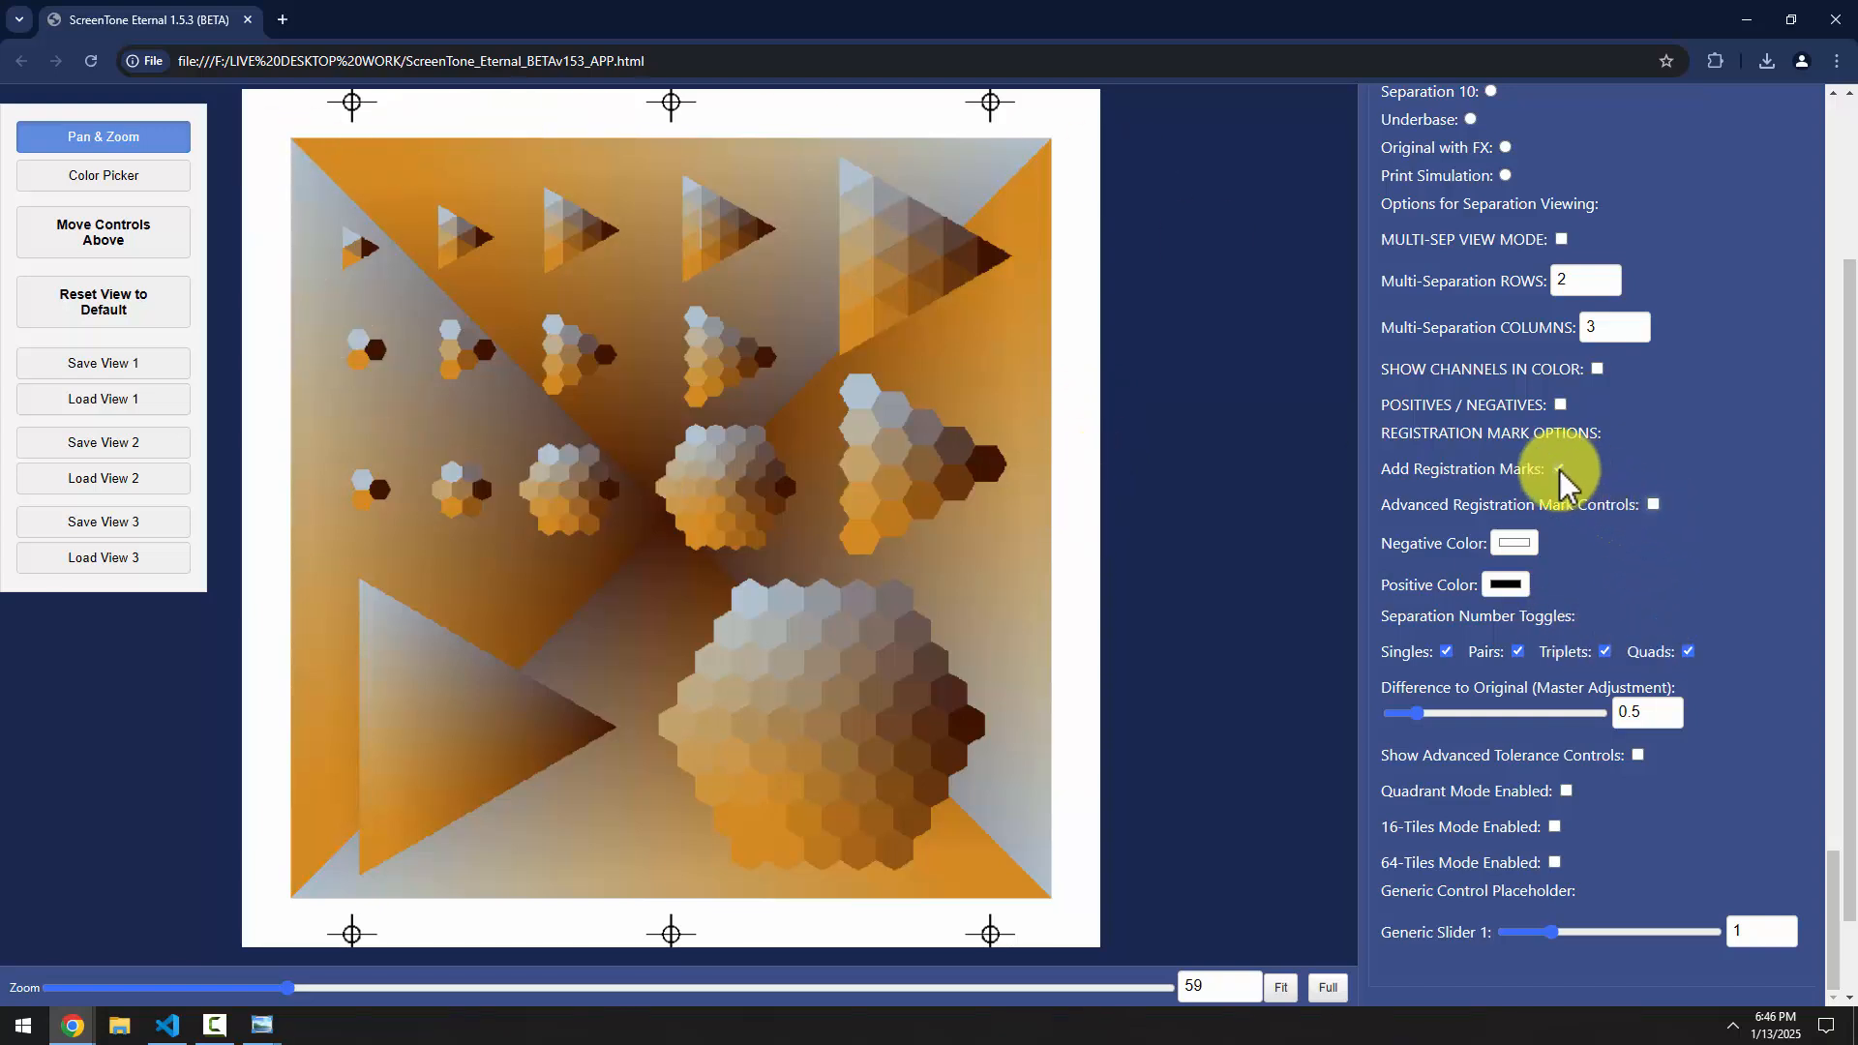
Examine the border size, center-mark and corner-mark settings in the advanced registration mark controls, and hide those controls again
{"action": "left_click", "coordinate": [1653, 504]}
{"action": "scroll", "coordinate": [1651, 497], "scroll_direction": "down", "scroll_amount": 1}
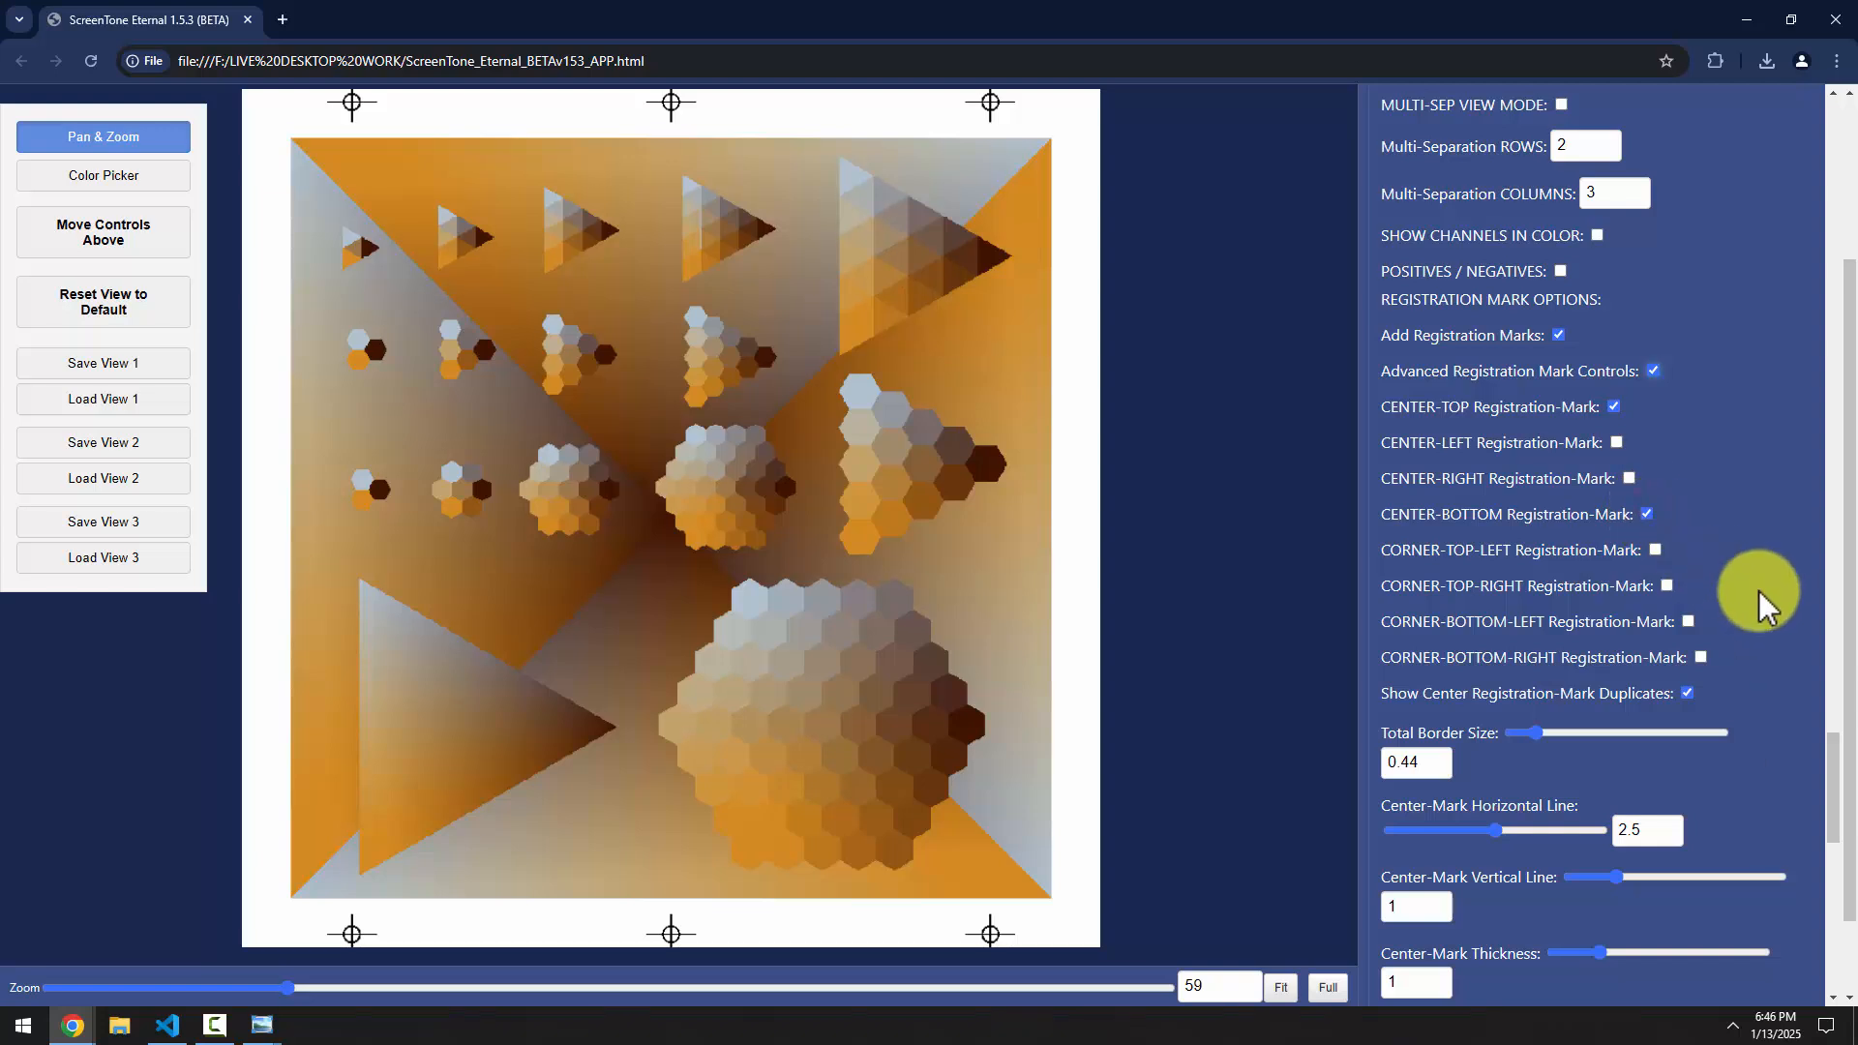
{"action": "scroll", "coordinate": [1761, 595], "scroll_direction": "down", "scroll_amount": 2}
{"action": "scroll", "coordinate": [1548, 600], "scroll_direction": "down", "scroll_amount": 4}
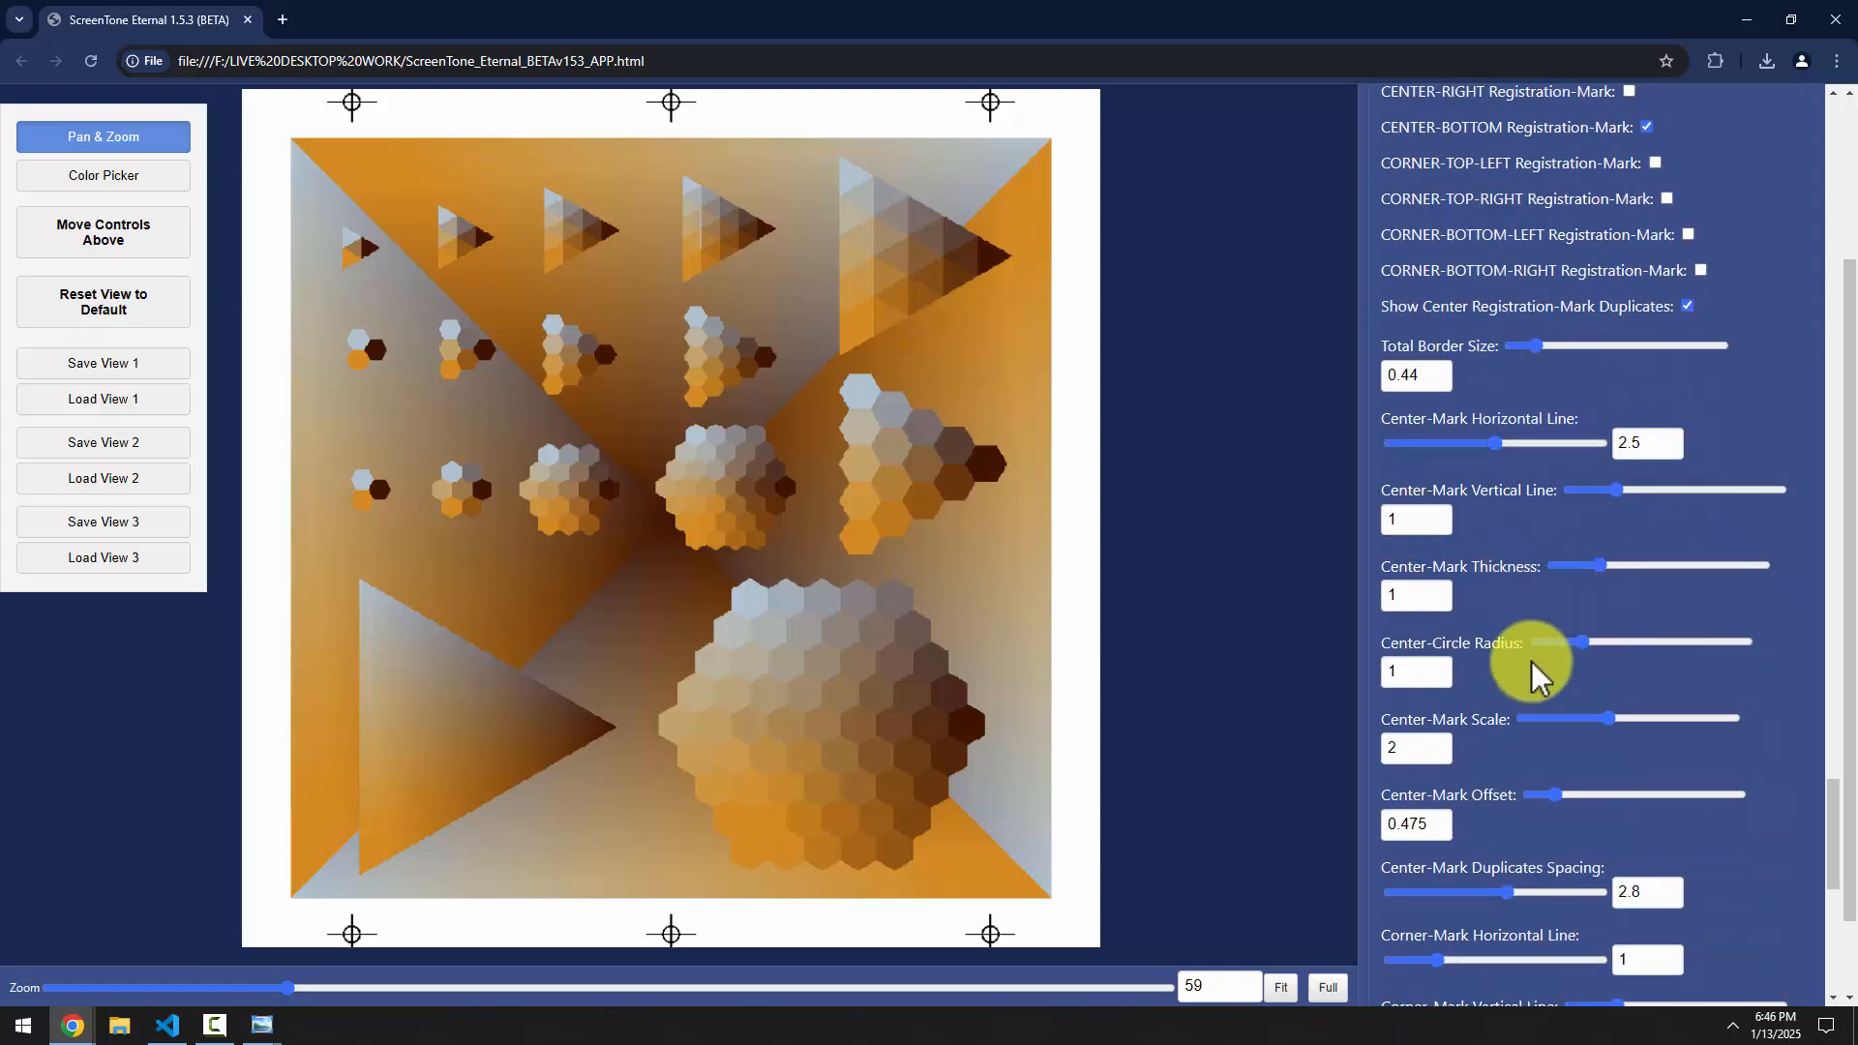
{"action": "scroll", "coordinate": [1507, 676], "scroll_direction": "down", "scroll_amount": 4}
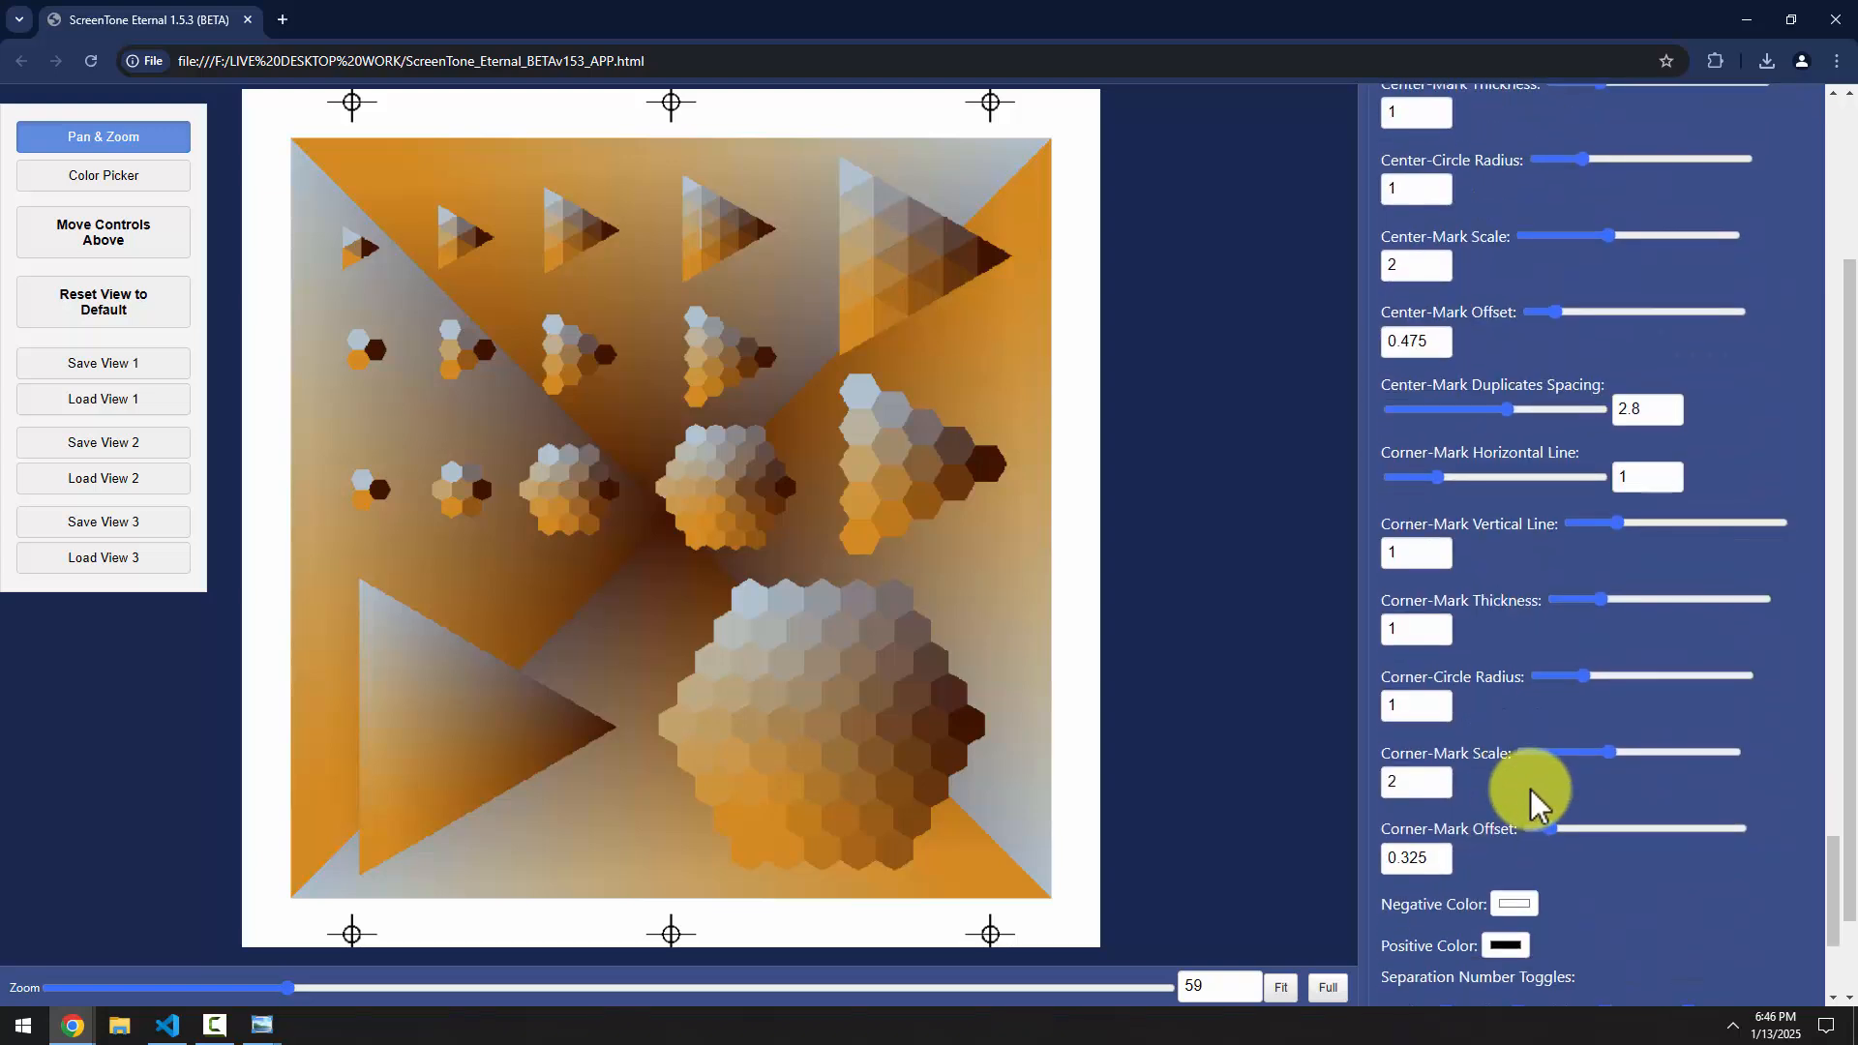
{"action": "scroll", "coordinate": [1541, 762], "scroll_direction": "up", "scroll_amount": 4}
{"action": "scroll", "coordinate": [1542, 745], "scroll_direction": "up", "scroll_amount": 4}
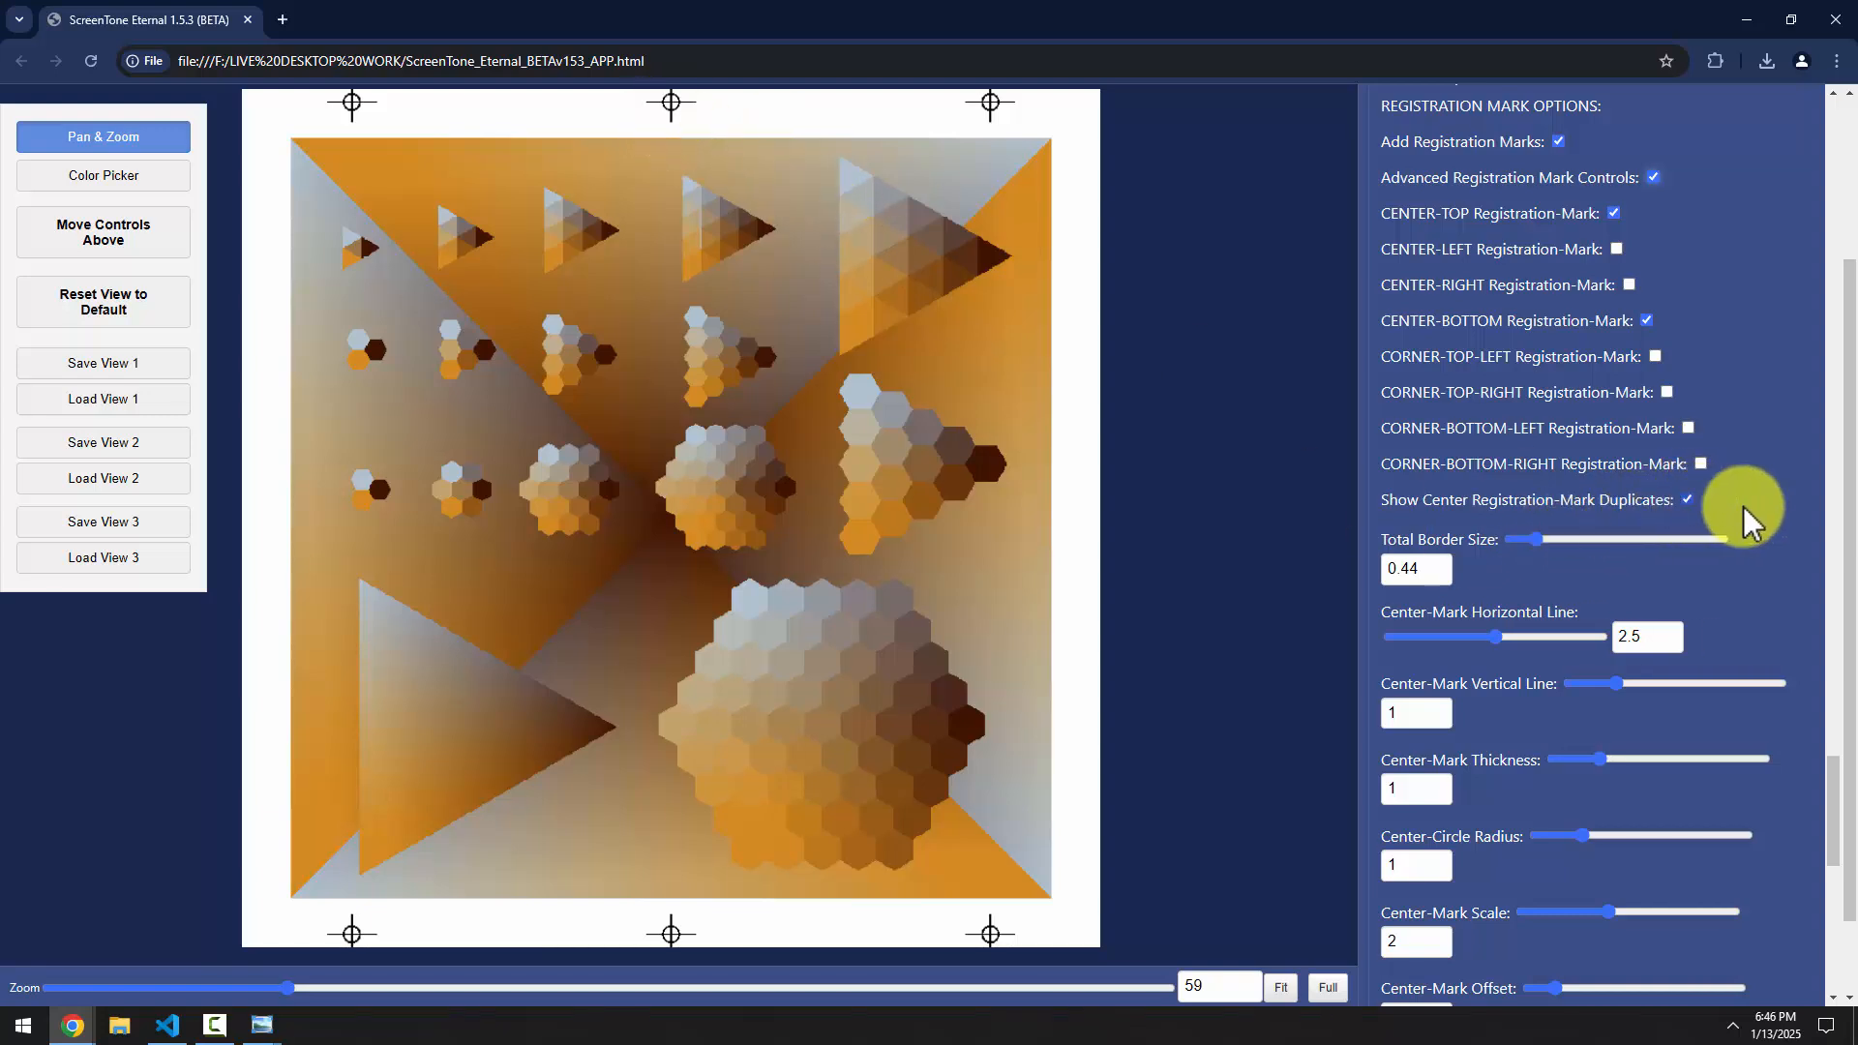
{"action": "scroll", "coordinate": [1736, 513], "scroll_direction": "up", "scroll_amount": 2}
{"action": "scroll", "coordinate": [1727, 561], "scroll_direction": "down", "scroll_amount": 6}
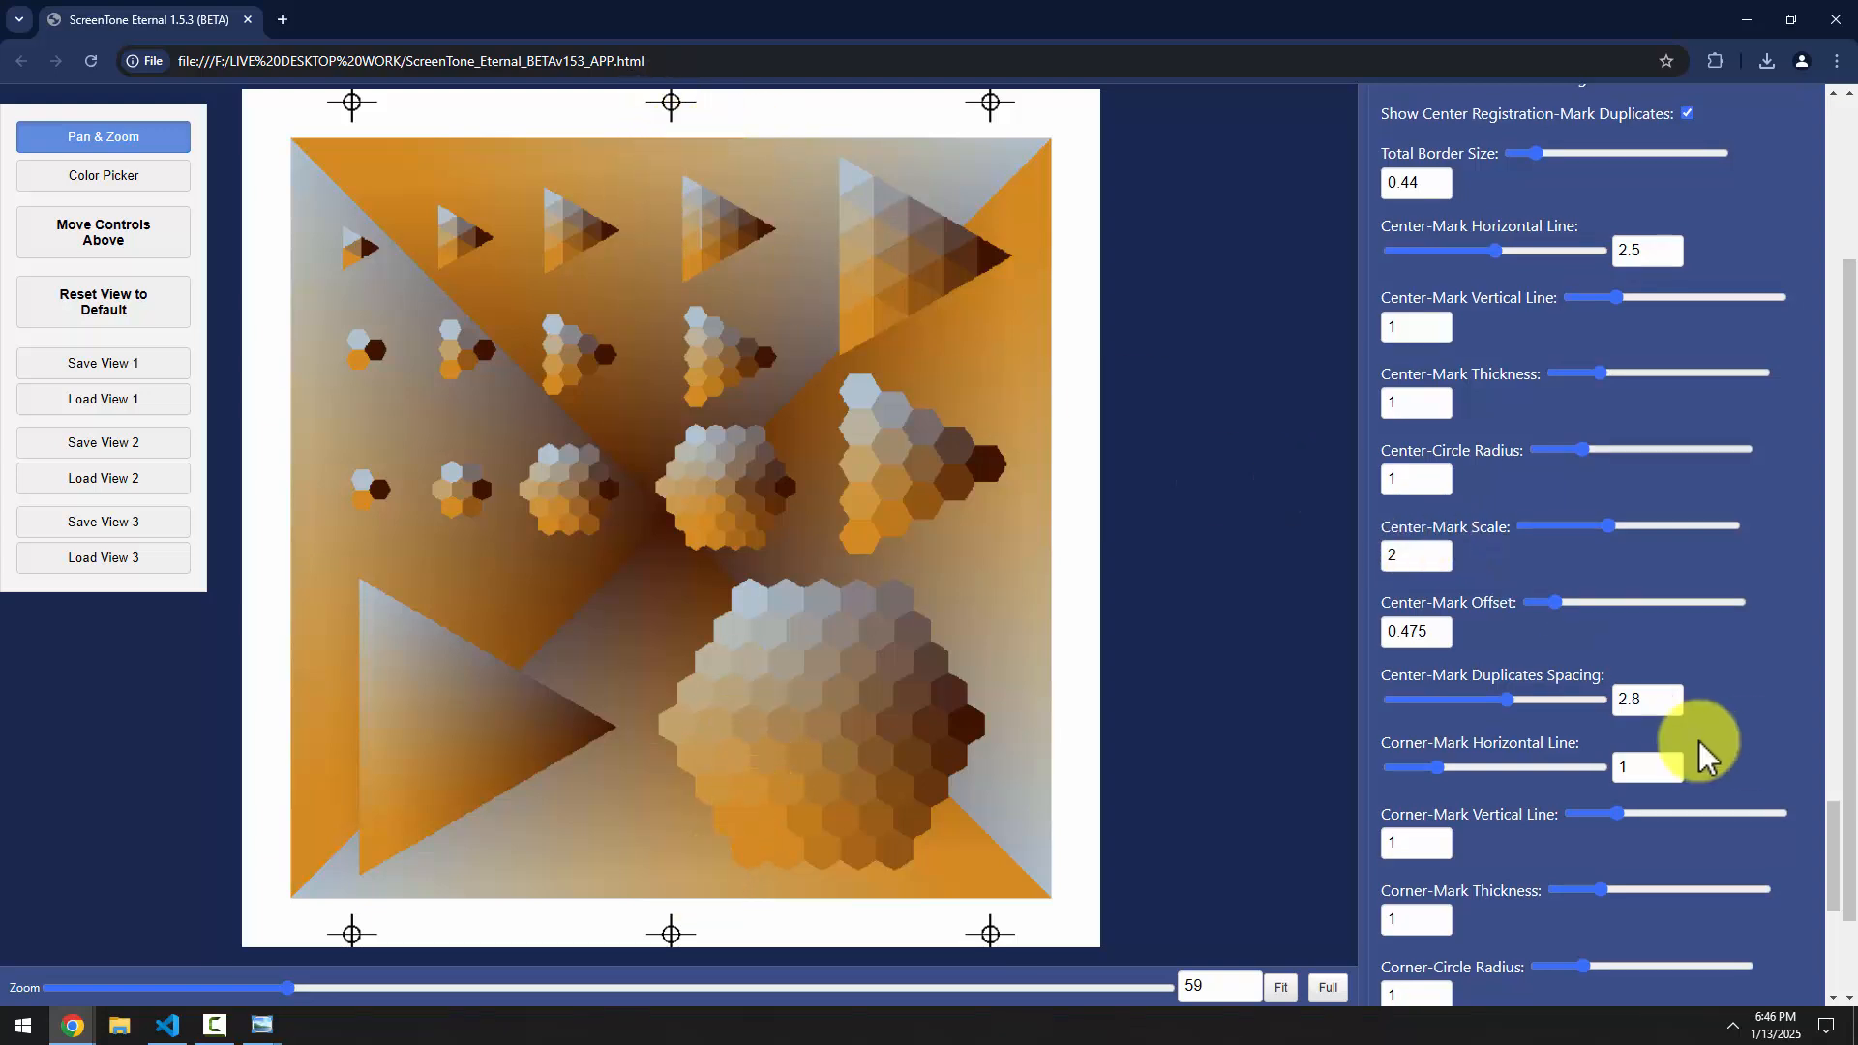
{"action": "scroll", "coordinate": [1698, 740], "scroll_direction": "up", "scroll_amount": 5}
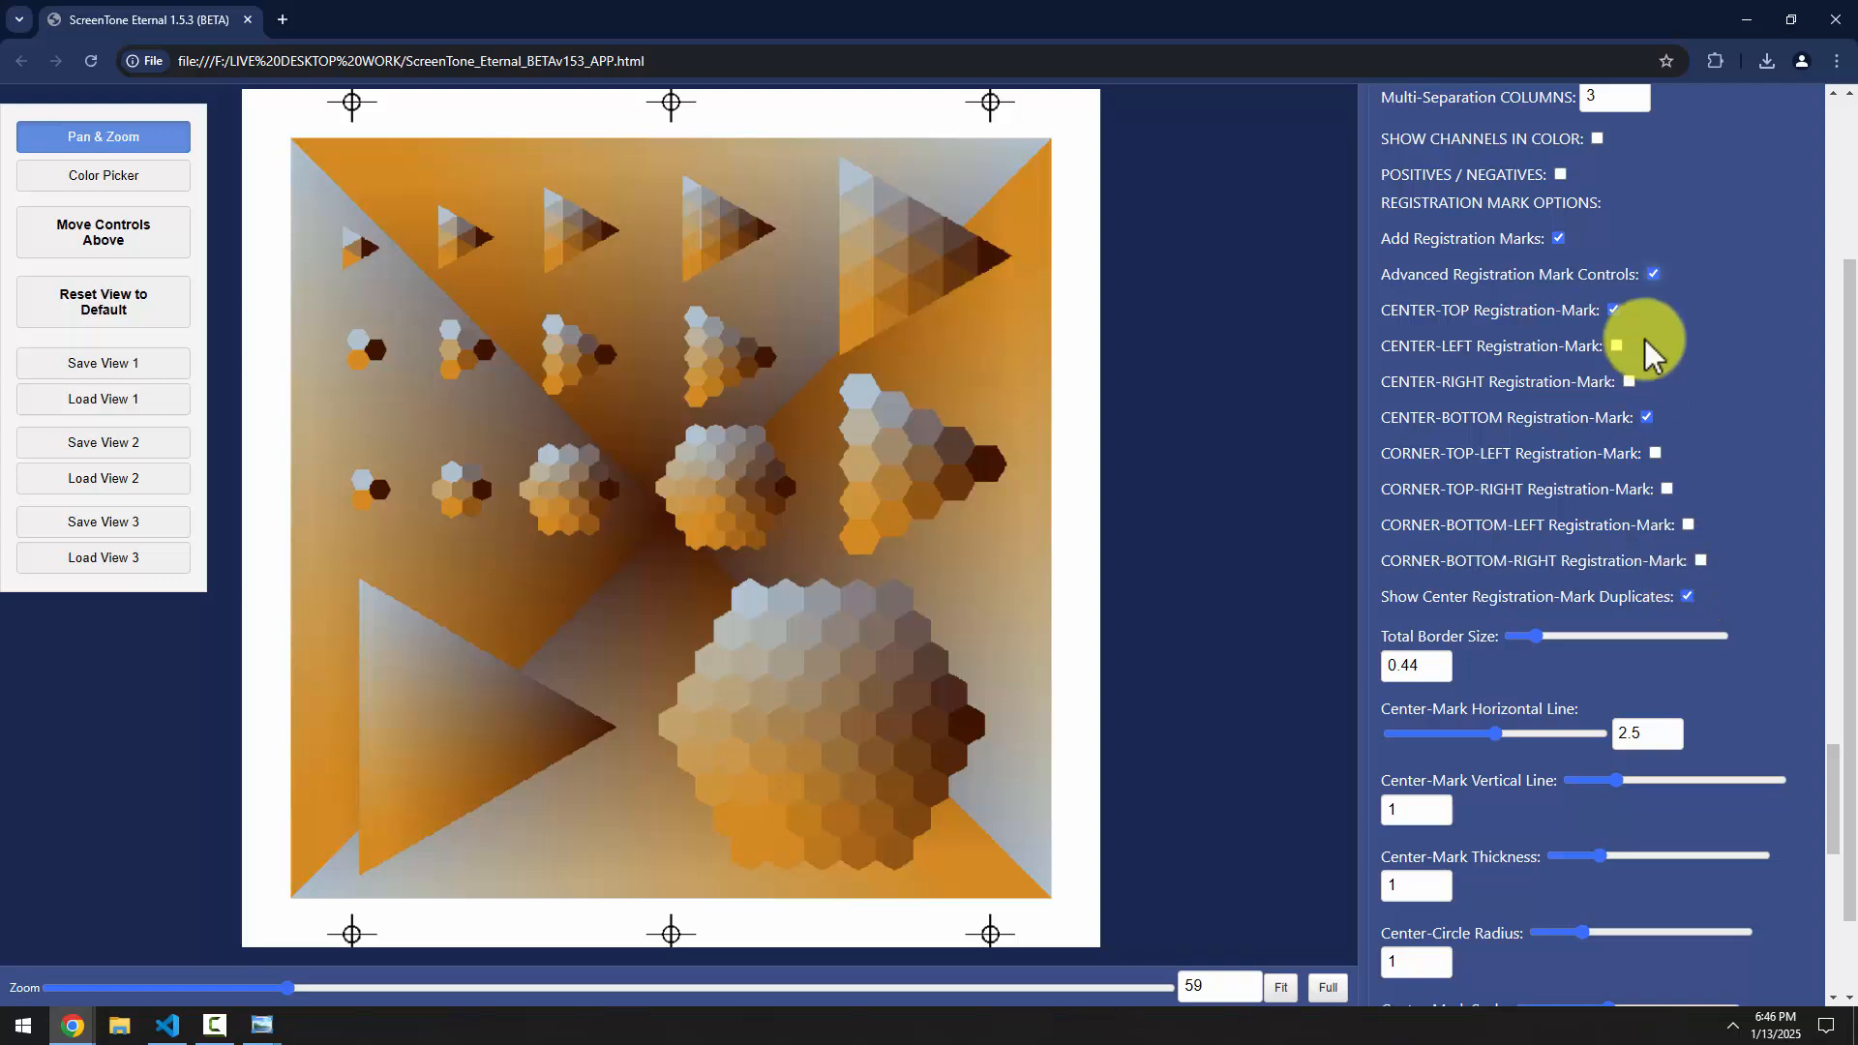
{"action": "left_click", "coordinate": [1652, 275]}
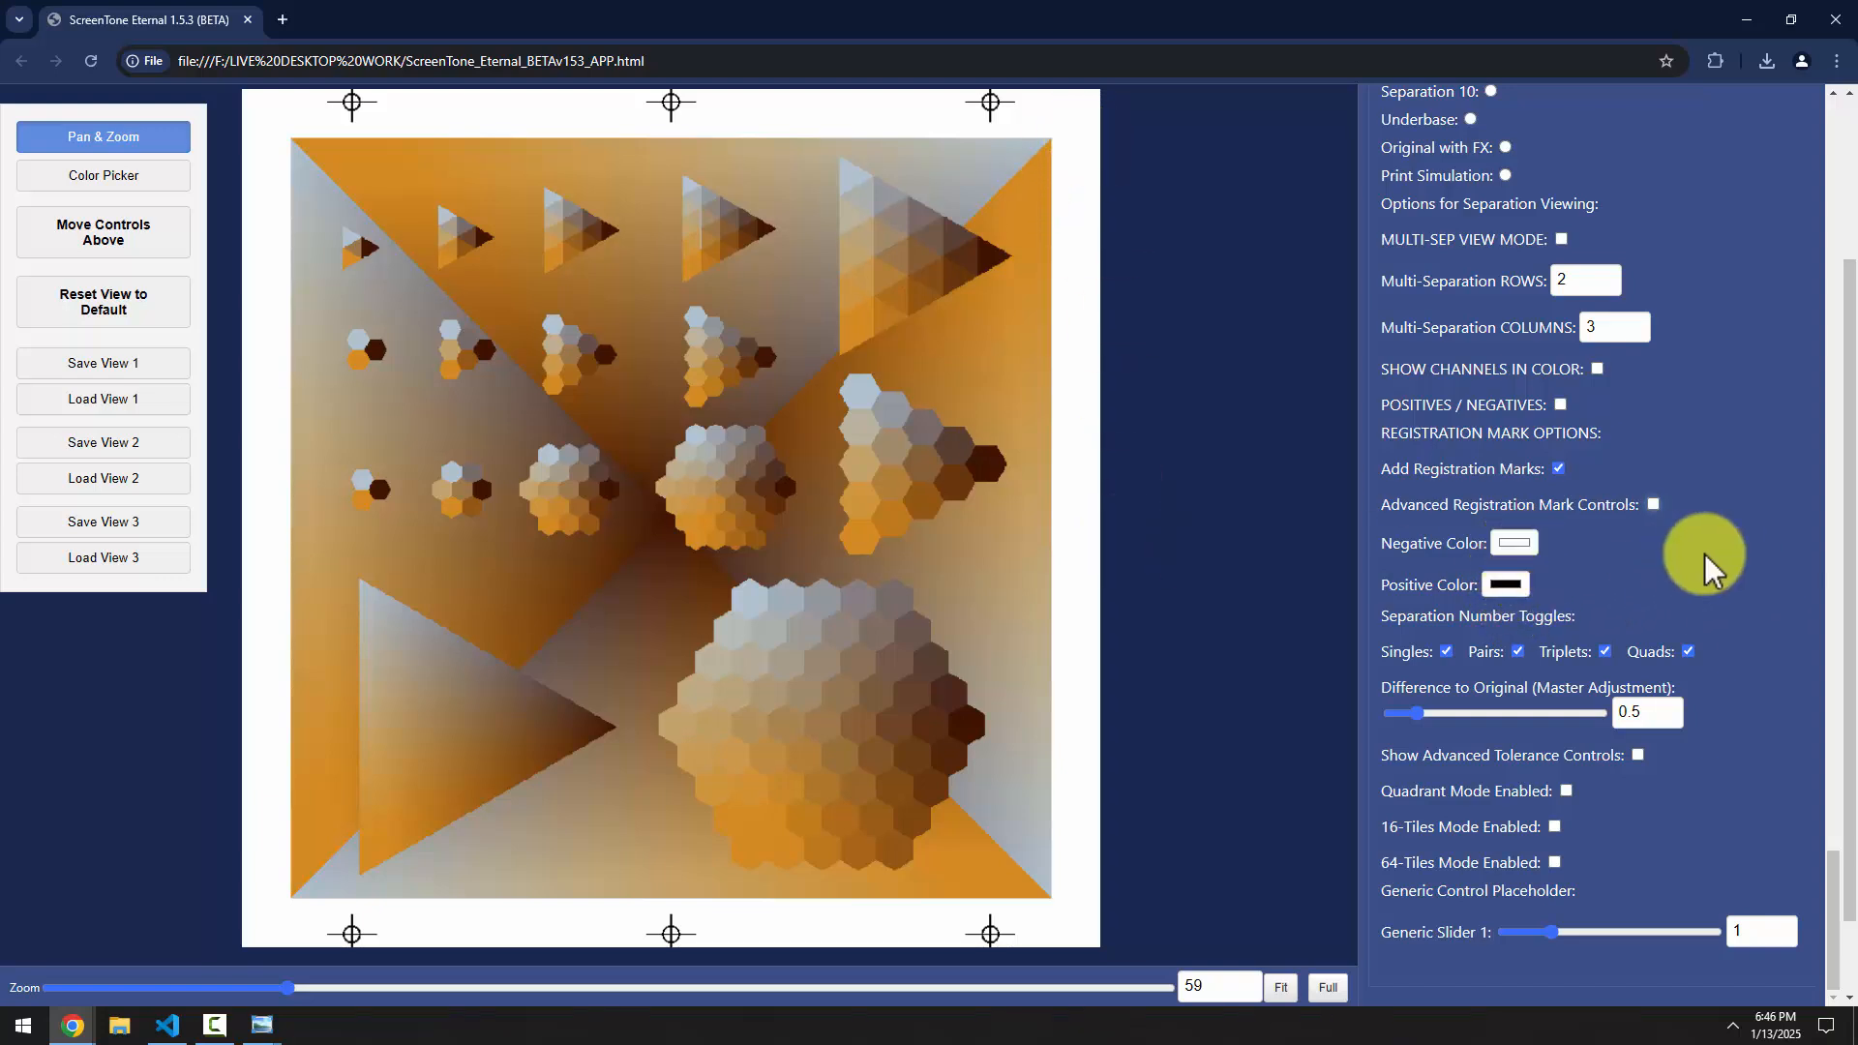
Switch the preview from full color to the single separation for the dark brown color
{"action": "scroll", "coordinate": [1721, 560], "scroll_direction": "up", "scroll_amount": 5}
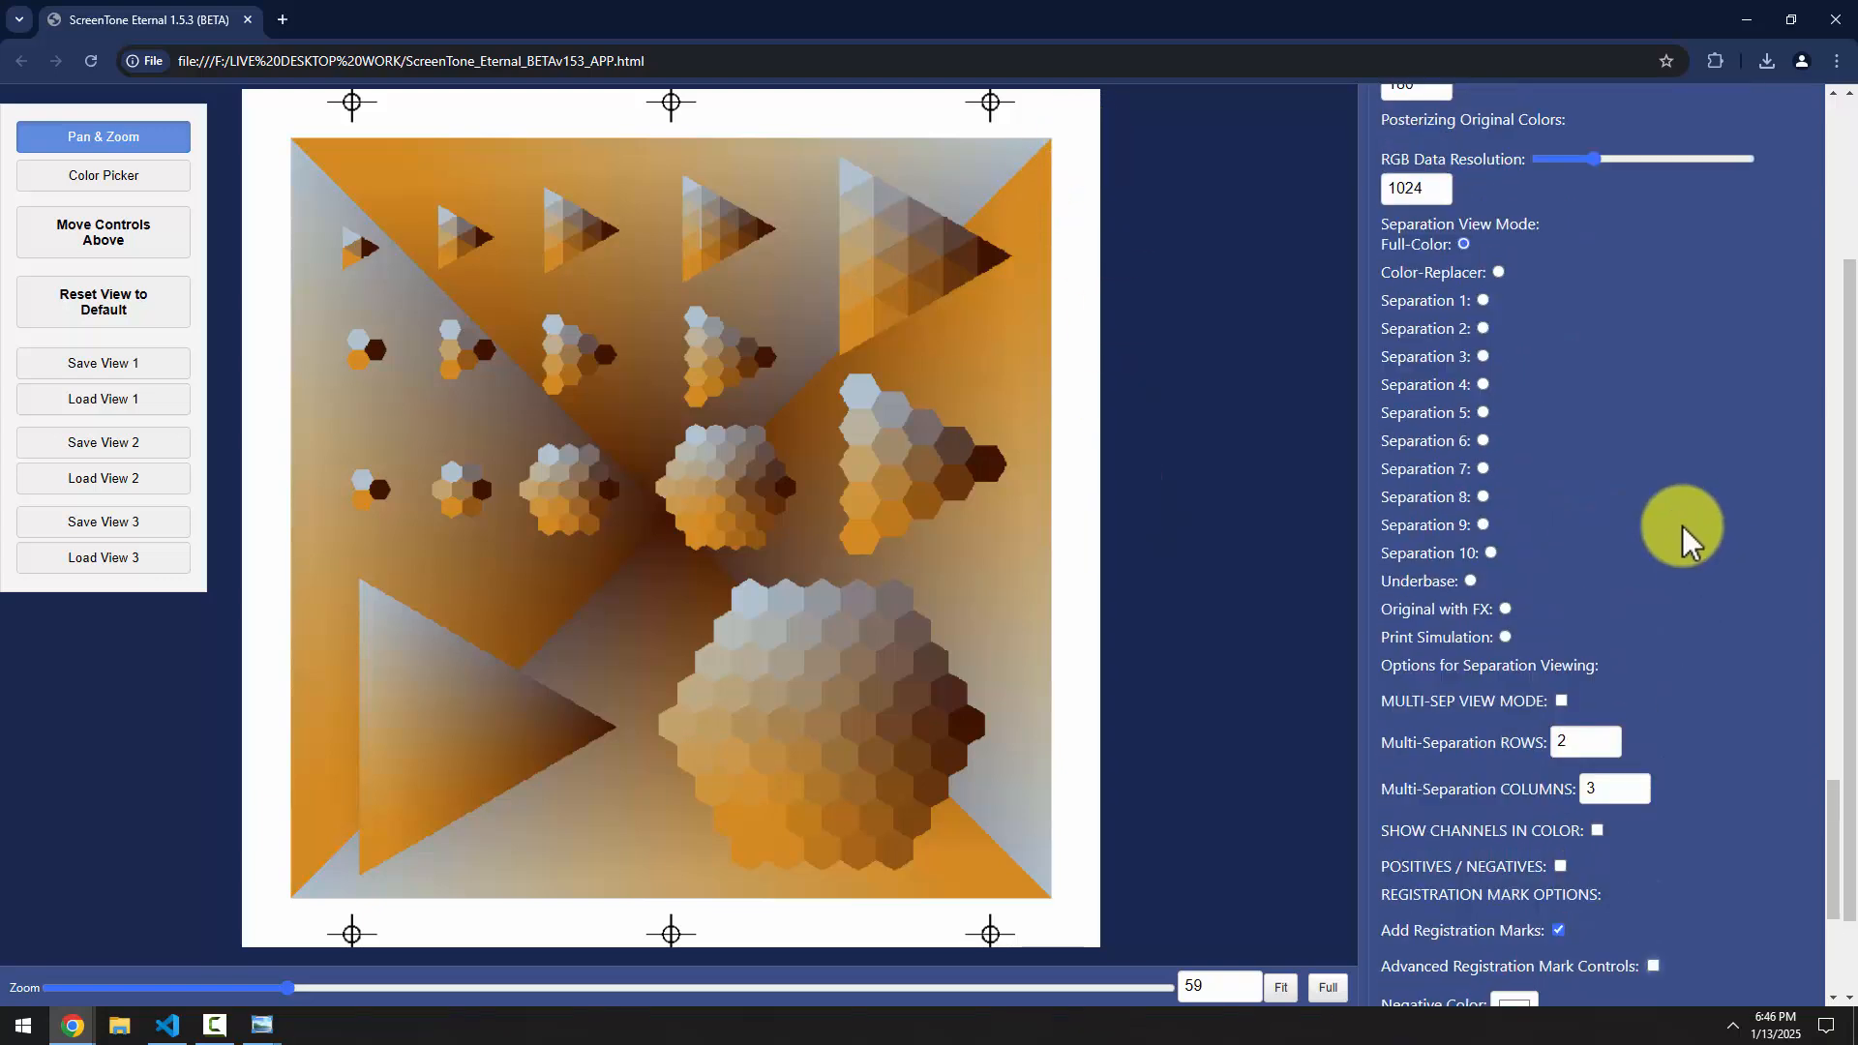
{"action": "left_click", "coordinate": [1483, 324]}
{"action": "scroll", "coordinate": [1721, 505], "scroll_direction": "down", "scroll_amount": 5}
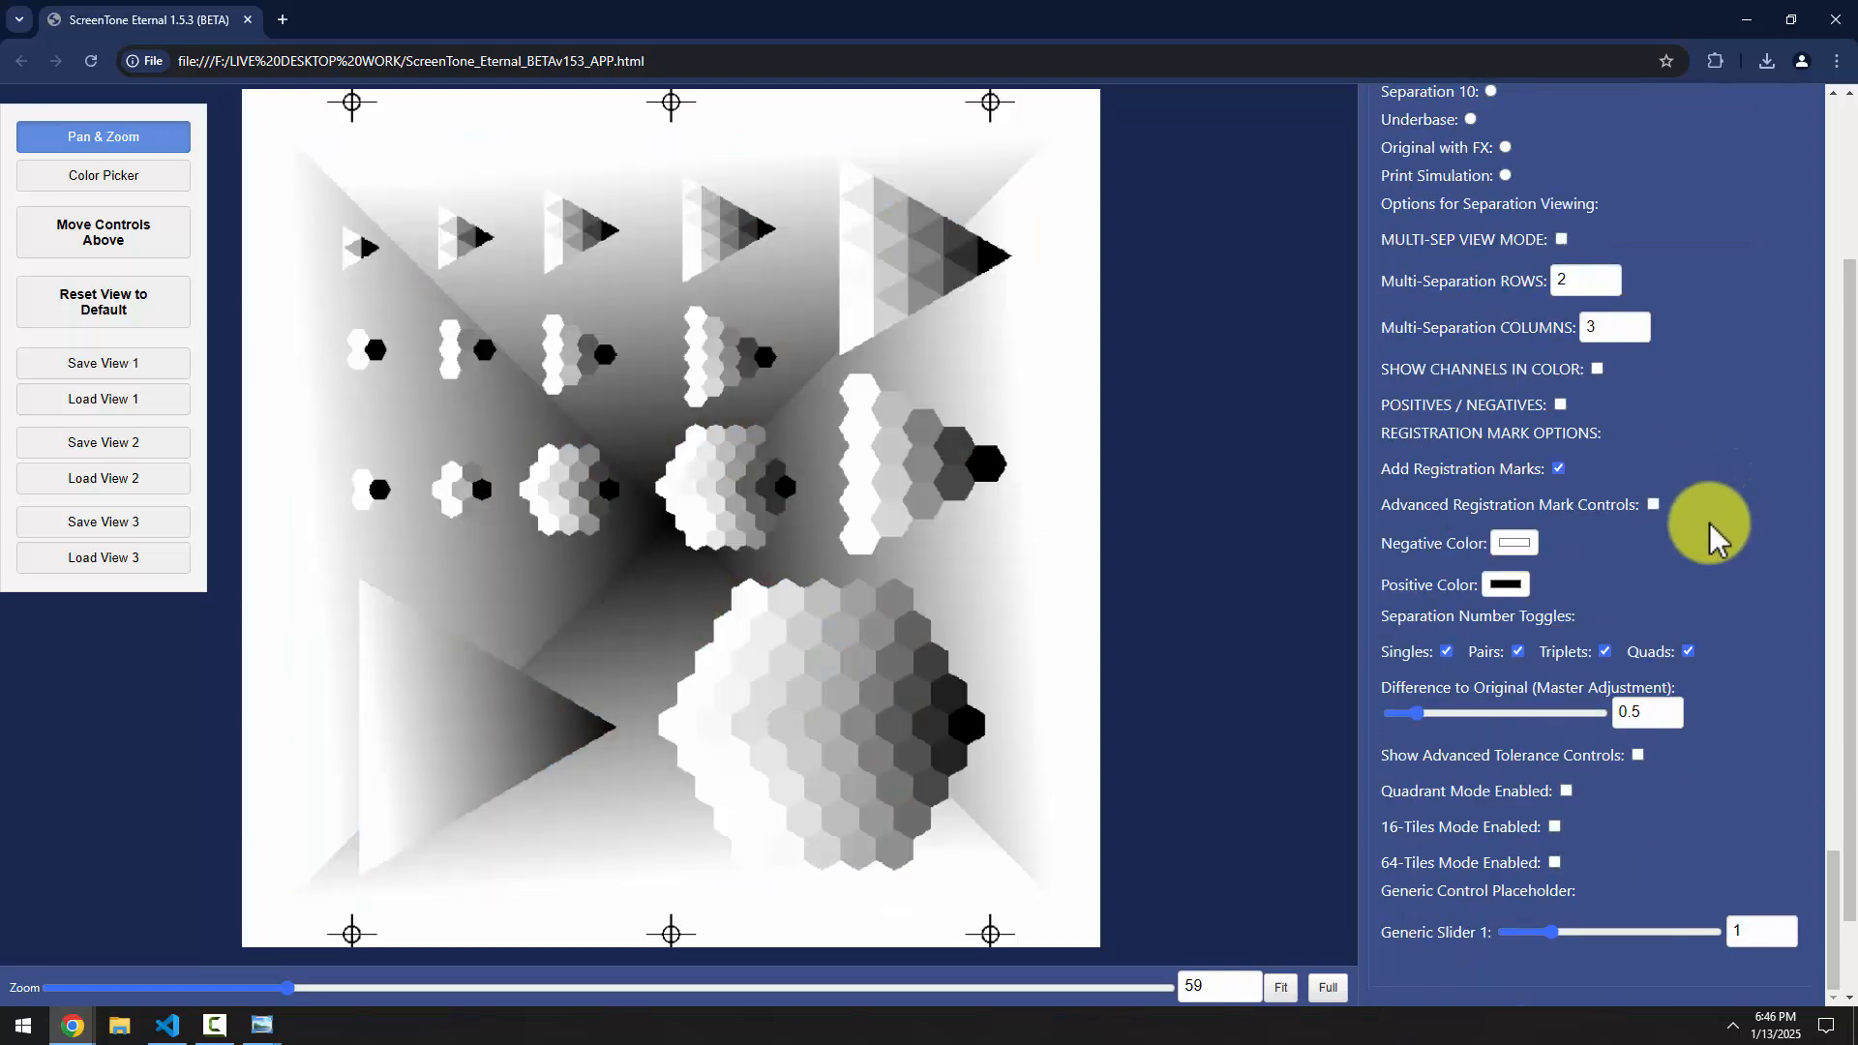
Try dark reddish tones such as RGB 127, 67, 67 as the separation's positive color, and restore it to black
{"action": "left_click", "coordinate": [1502, 582]}
{"action": "left_click", "coordinate": [1544, 683]}
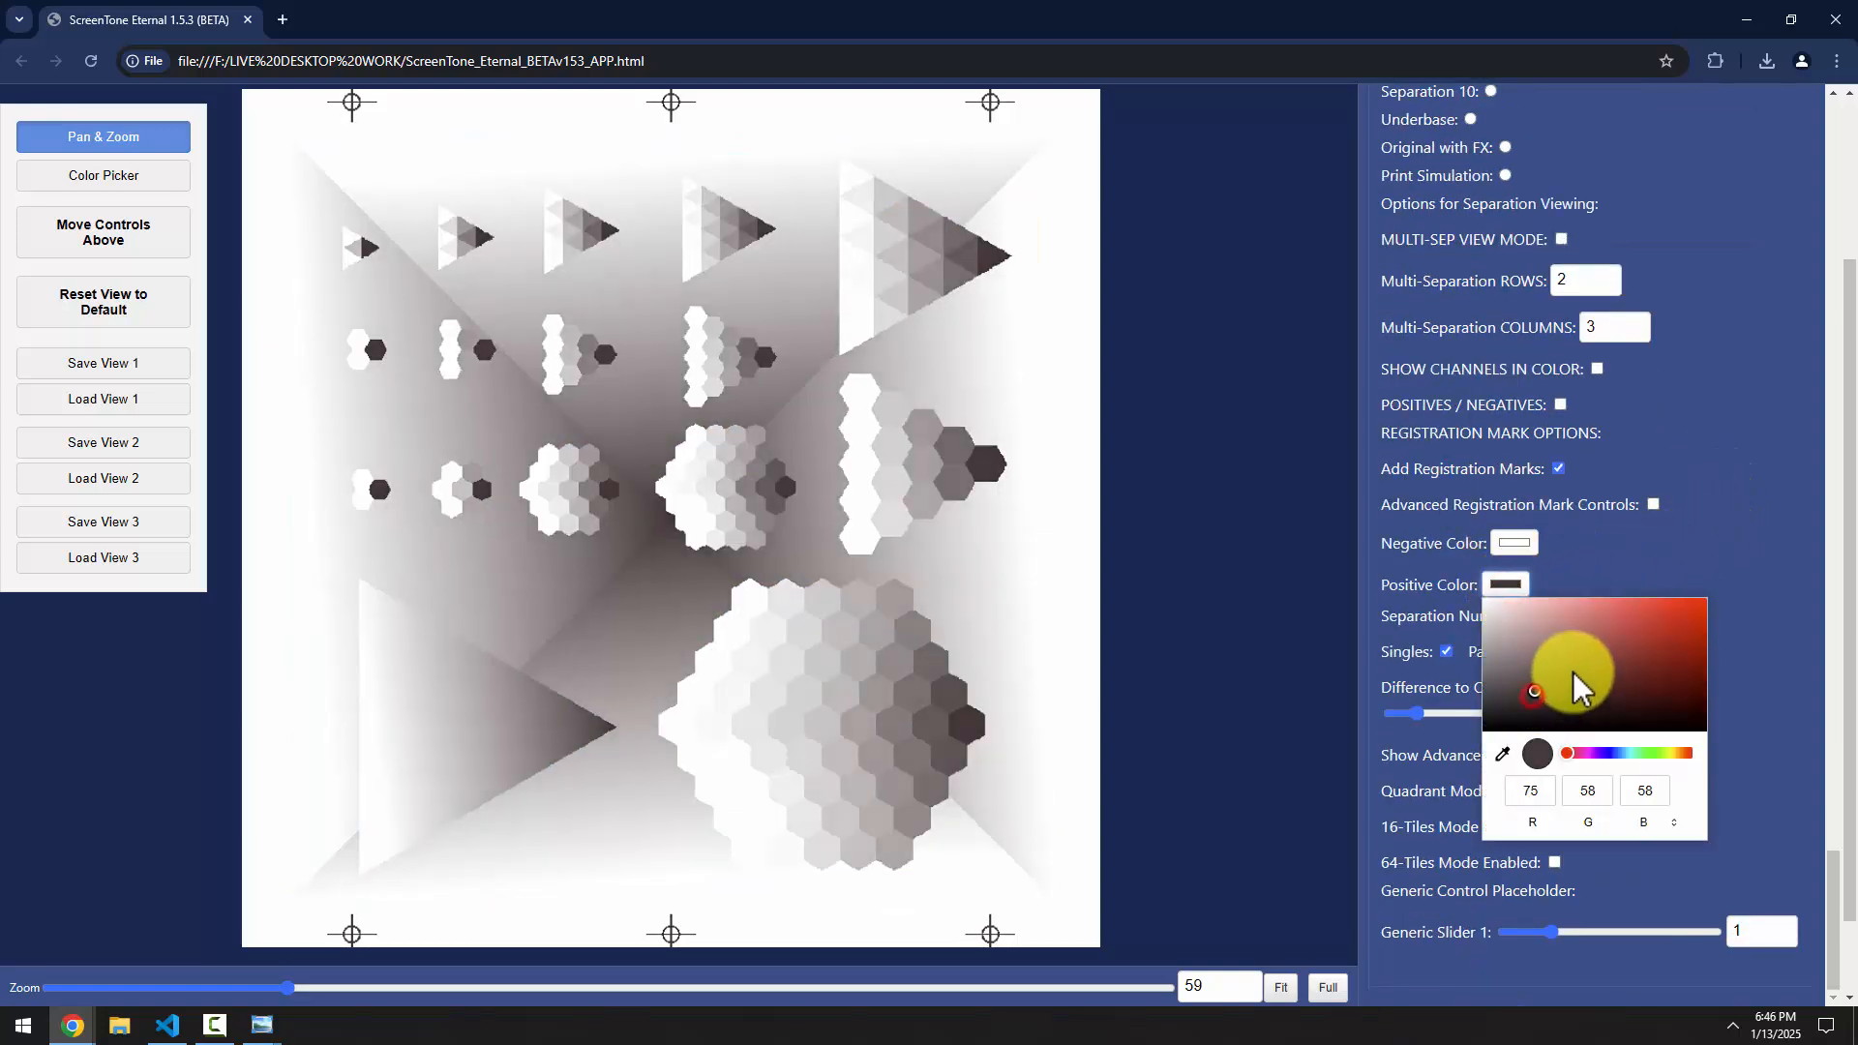
{"action": "left_click", "coordinate": [1595, 659]}
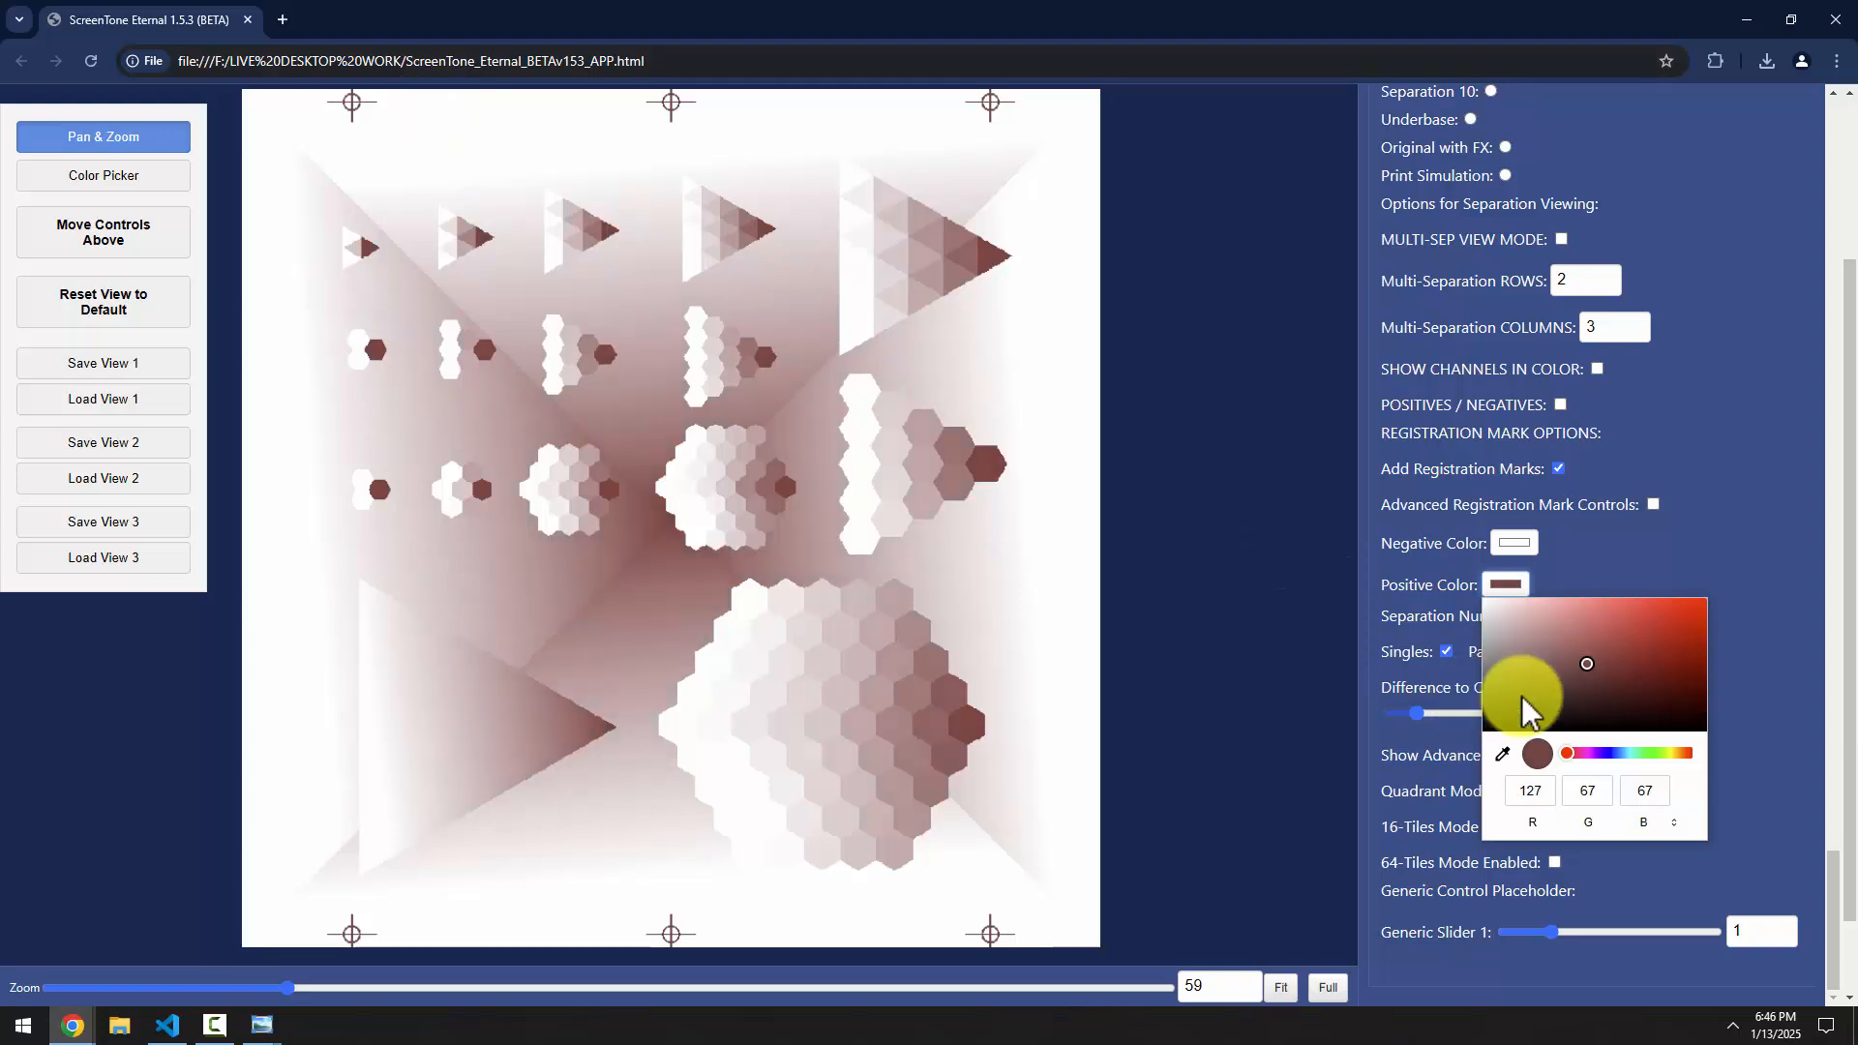
{"action": "left_click", "coordinate": [1484, 732]}
{"action": "left_click", "coordinate": [1683, 551]}
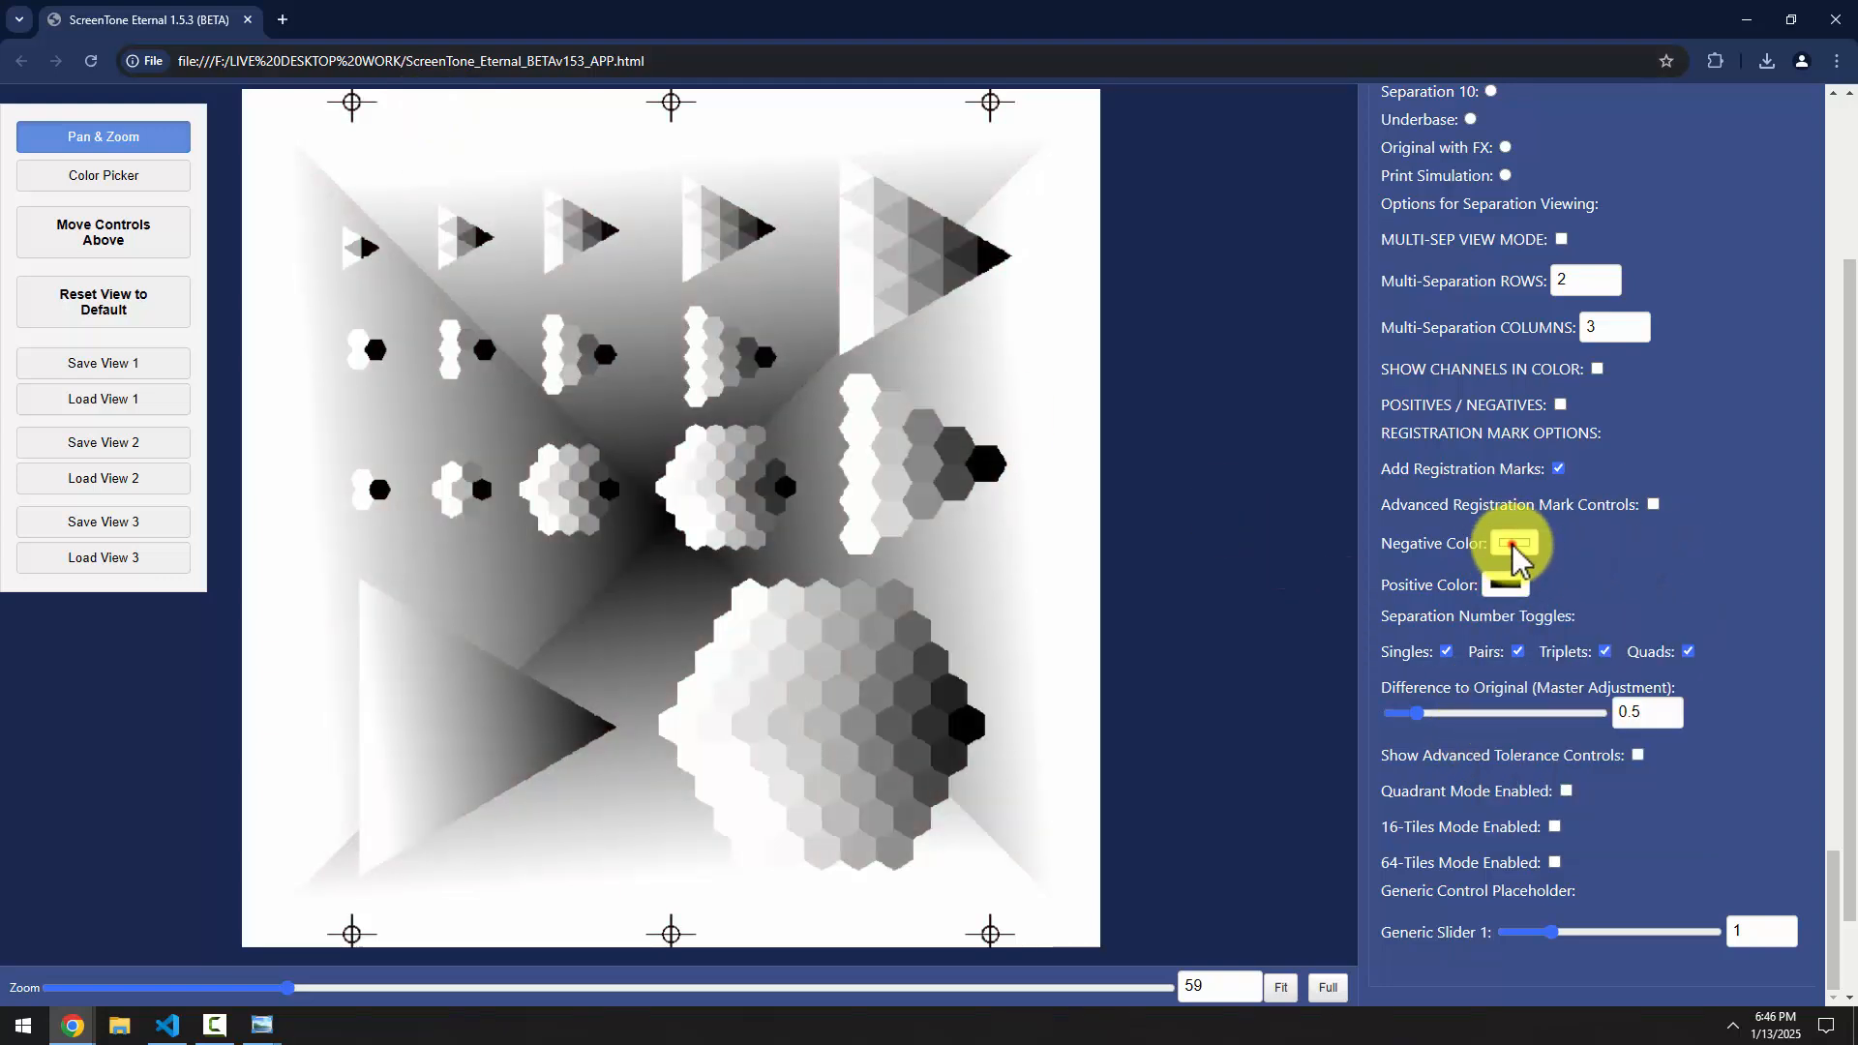
Try a muted pink as the separation's negative color, and restore it to white (RGB 255, 255, 255)
{"action": "left_click", "coordinate": [1514, 545]}
{"action": "left_click", "coordinate": [1541, 608]}
{"action": "left_click", "coordinate": [1612, 541]}
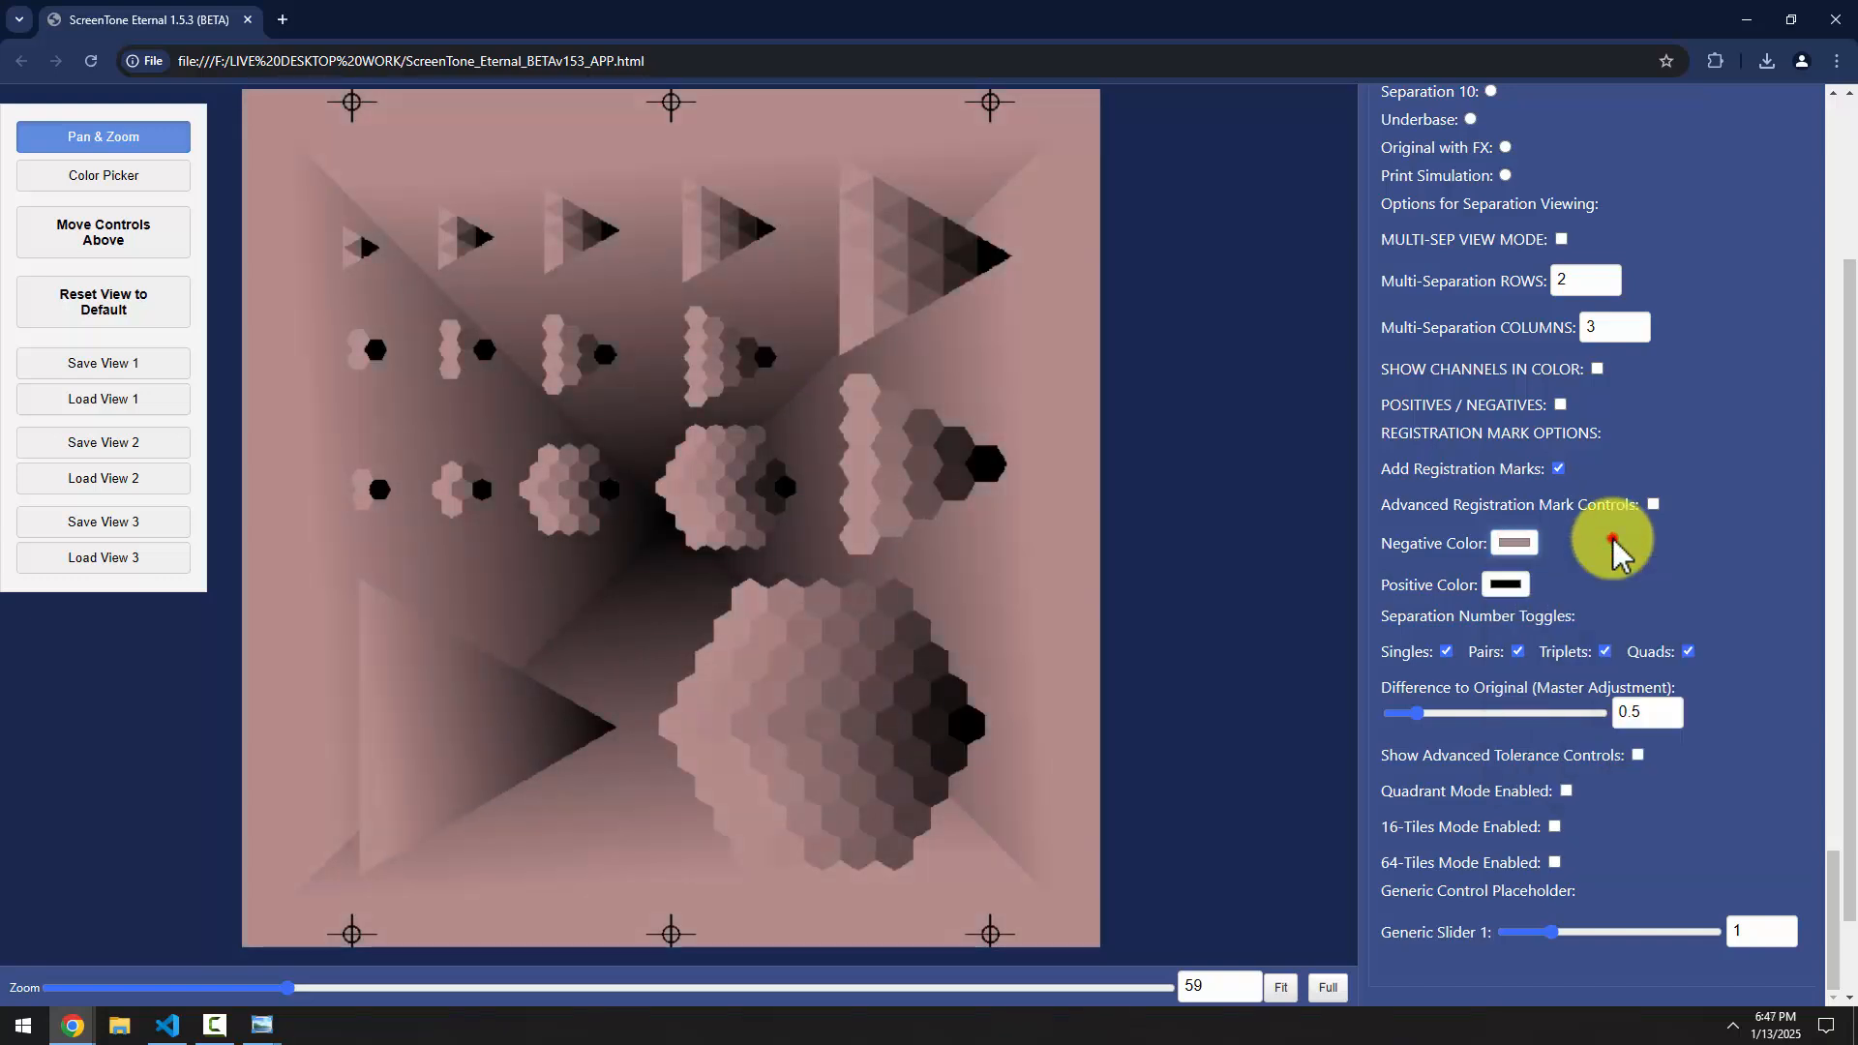
{"action": "left_click", "coordinate": [1514, 543]}
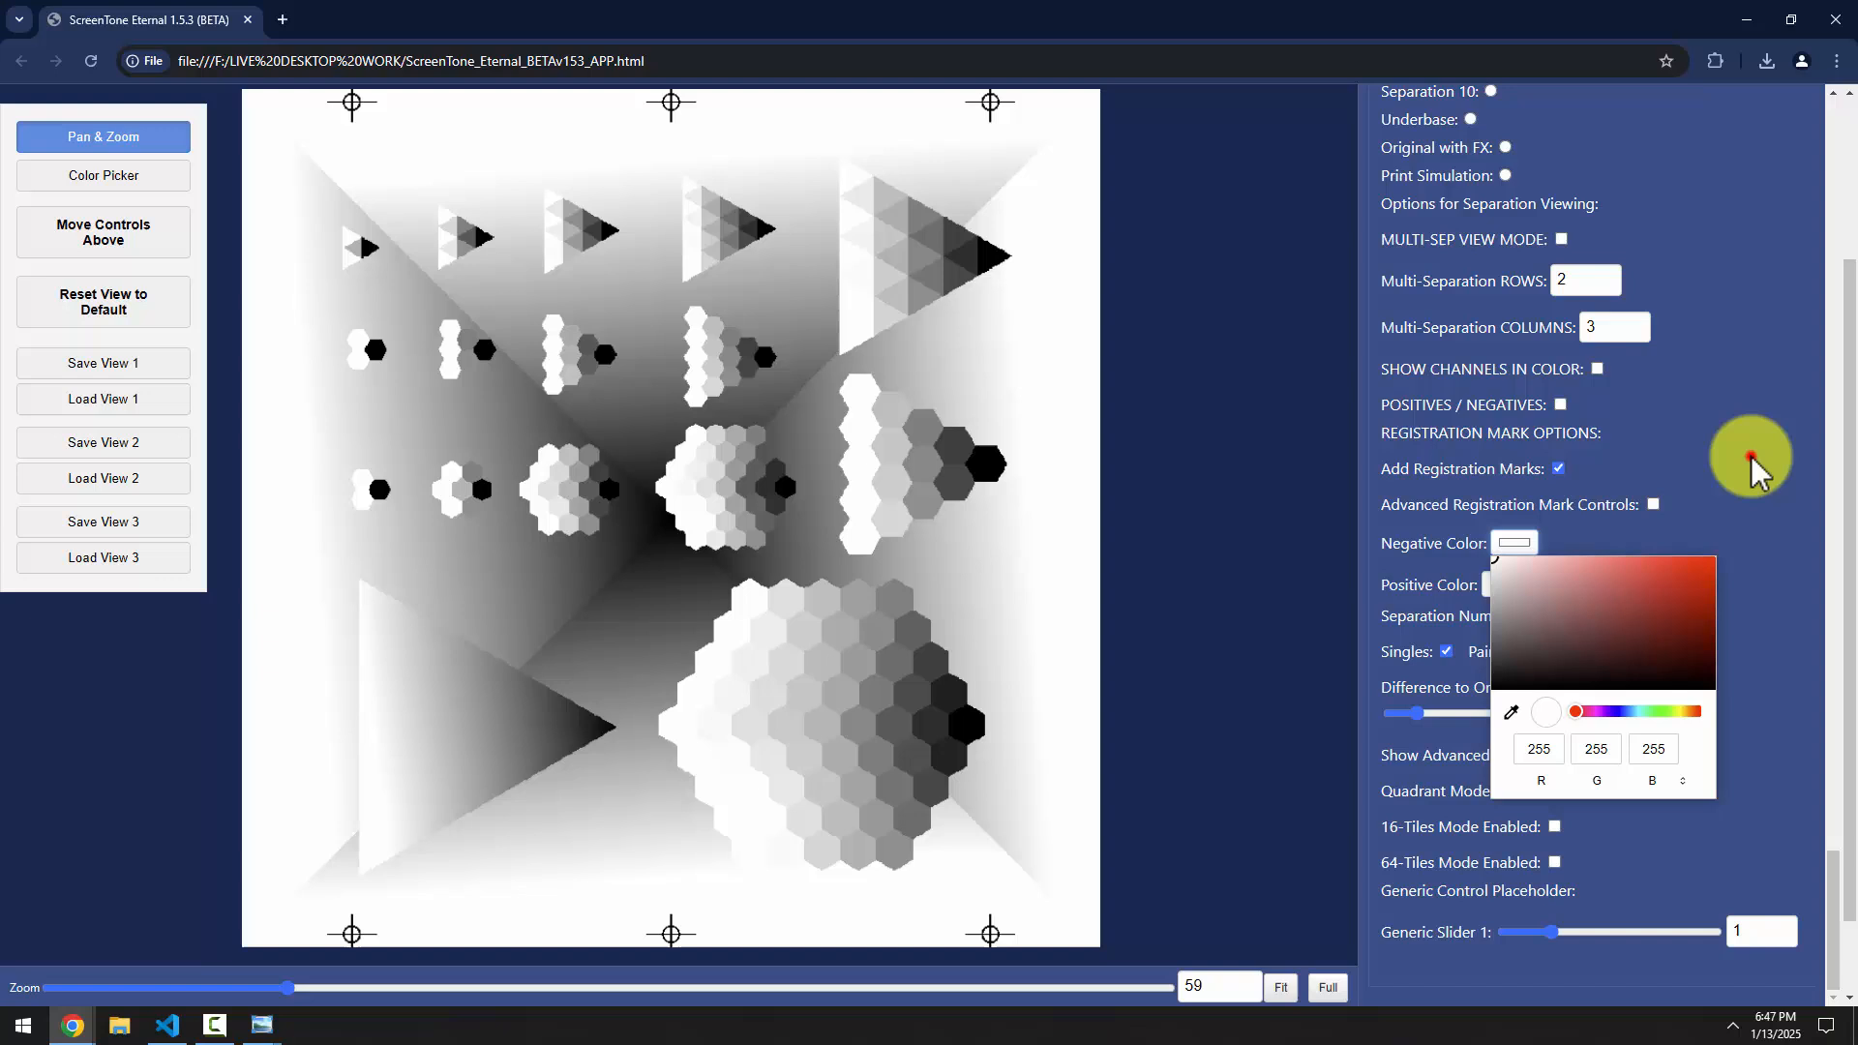
{"action": "left_click", "coordinate": [1749, 455]}
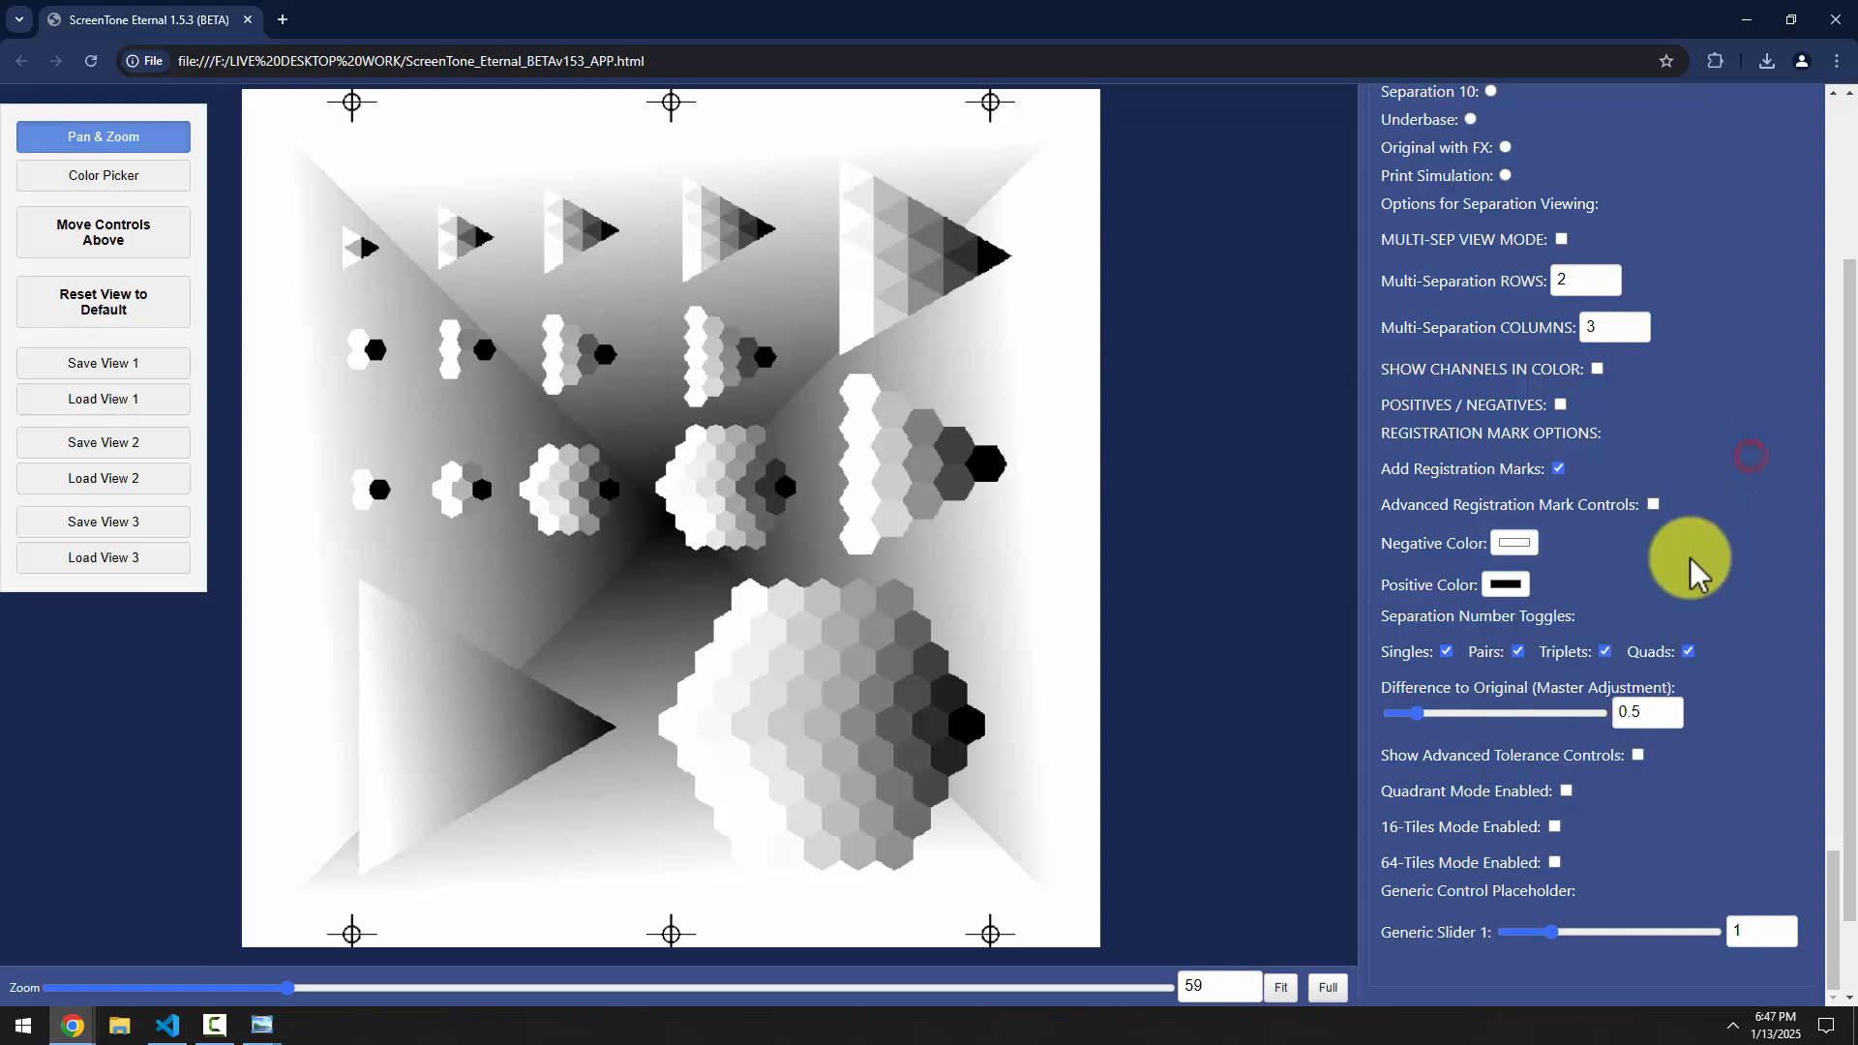
Compare the positive and negative versions of the separation by toggling Positives / Negatives on, off and on again
{"action": "left_click", "coordinate": [1559, 407]}
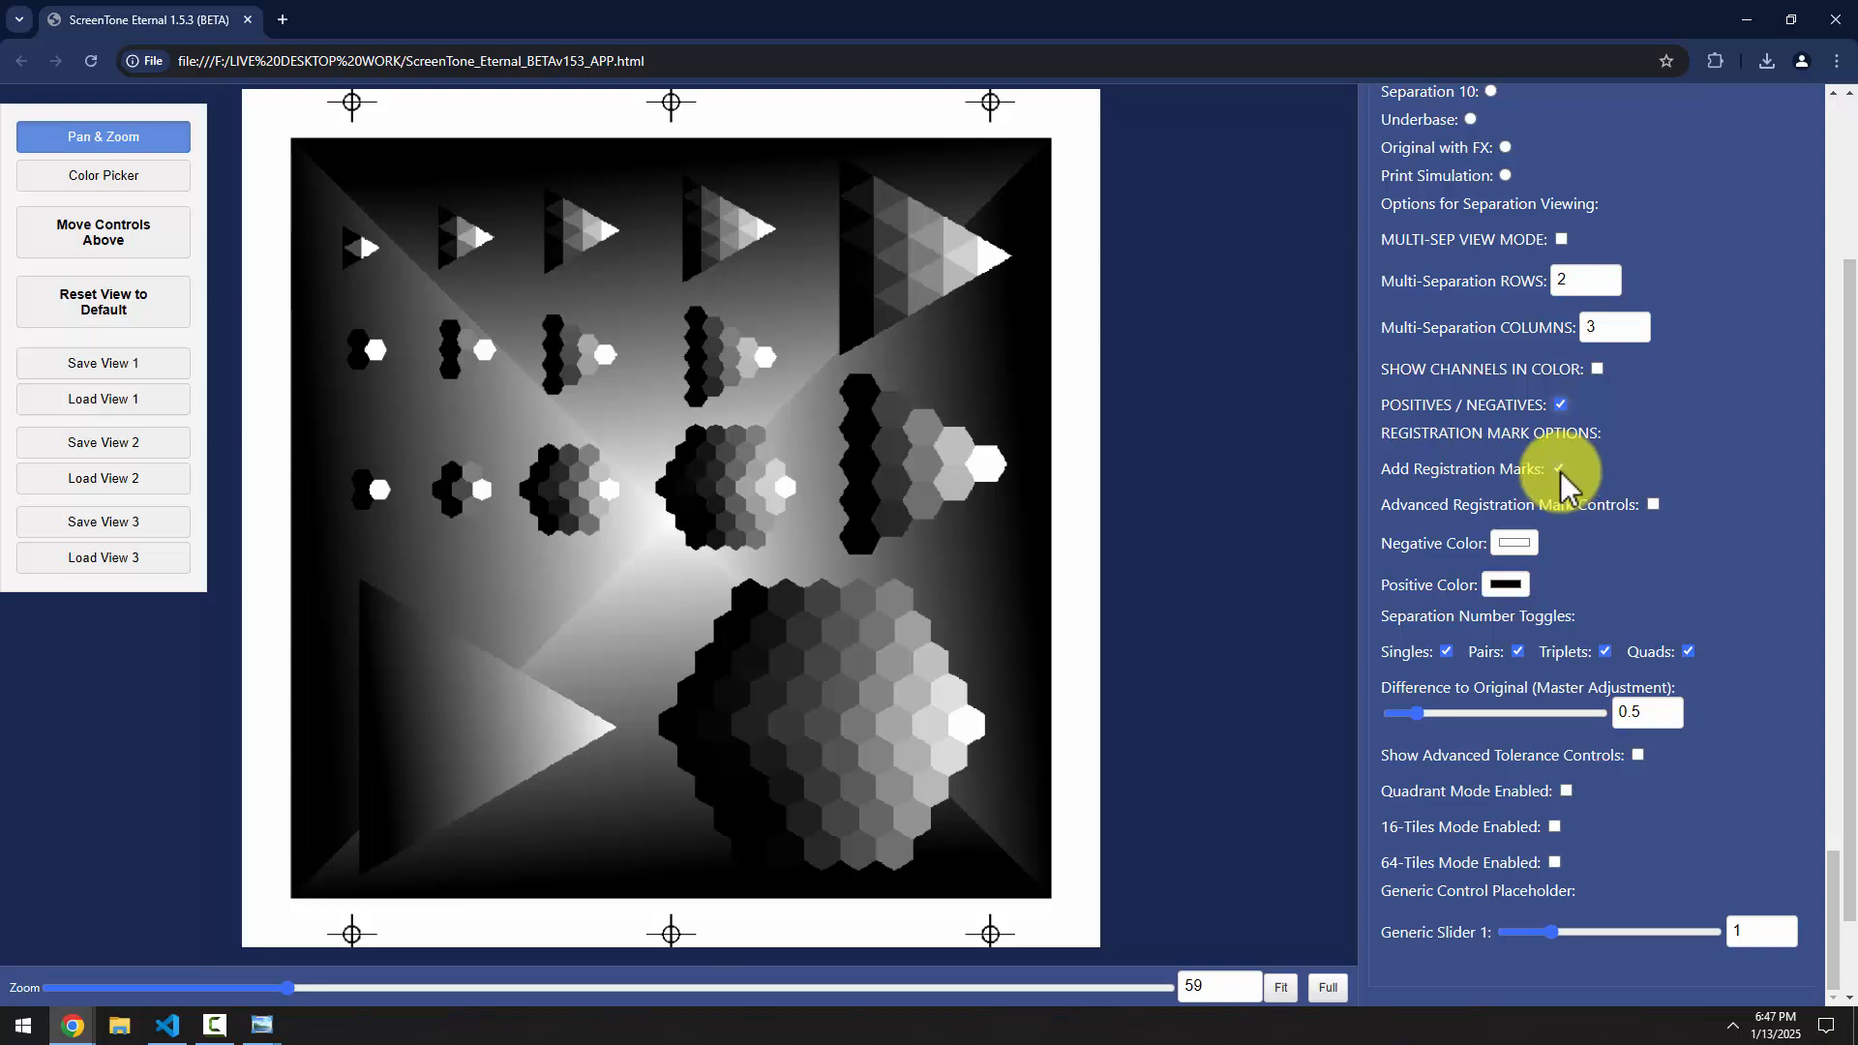
{"action": "left_click", "coordinate": [1560, 406]}
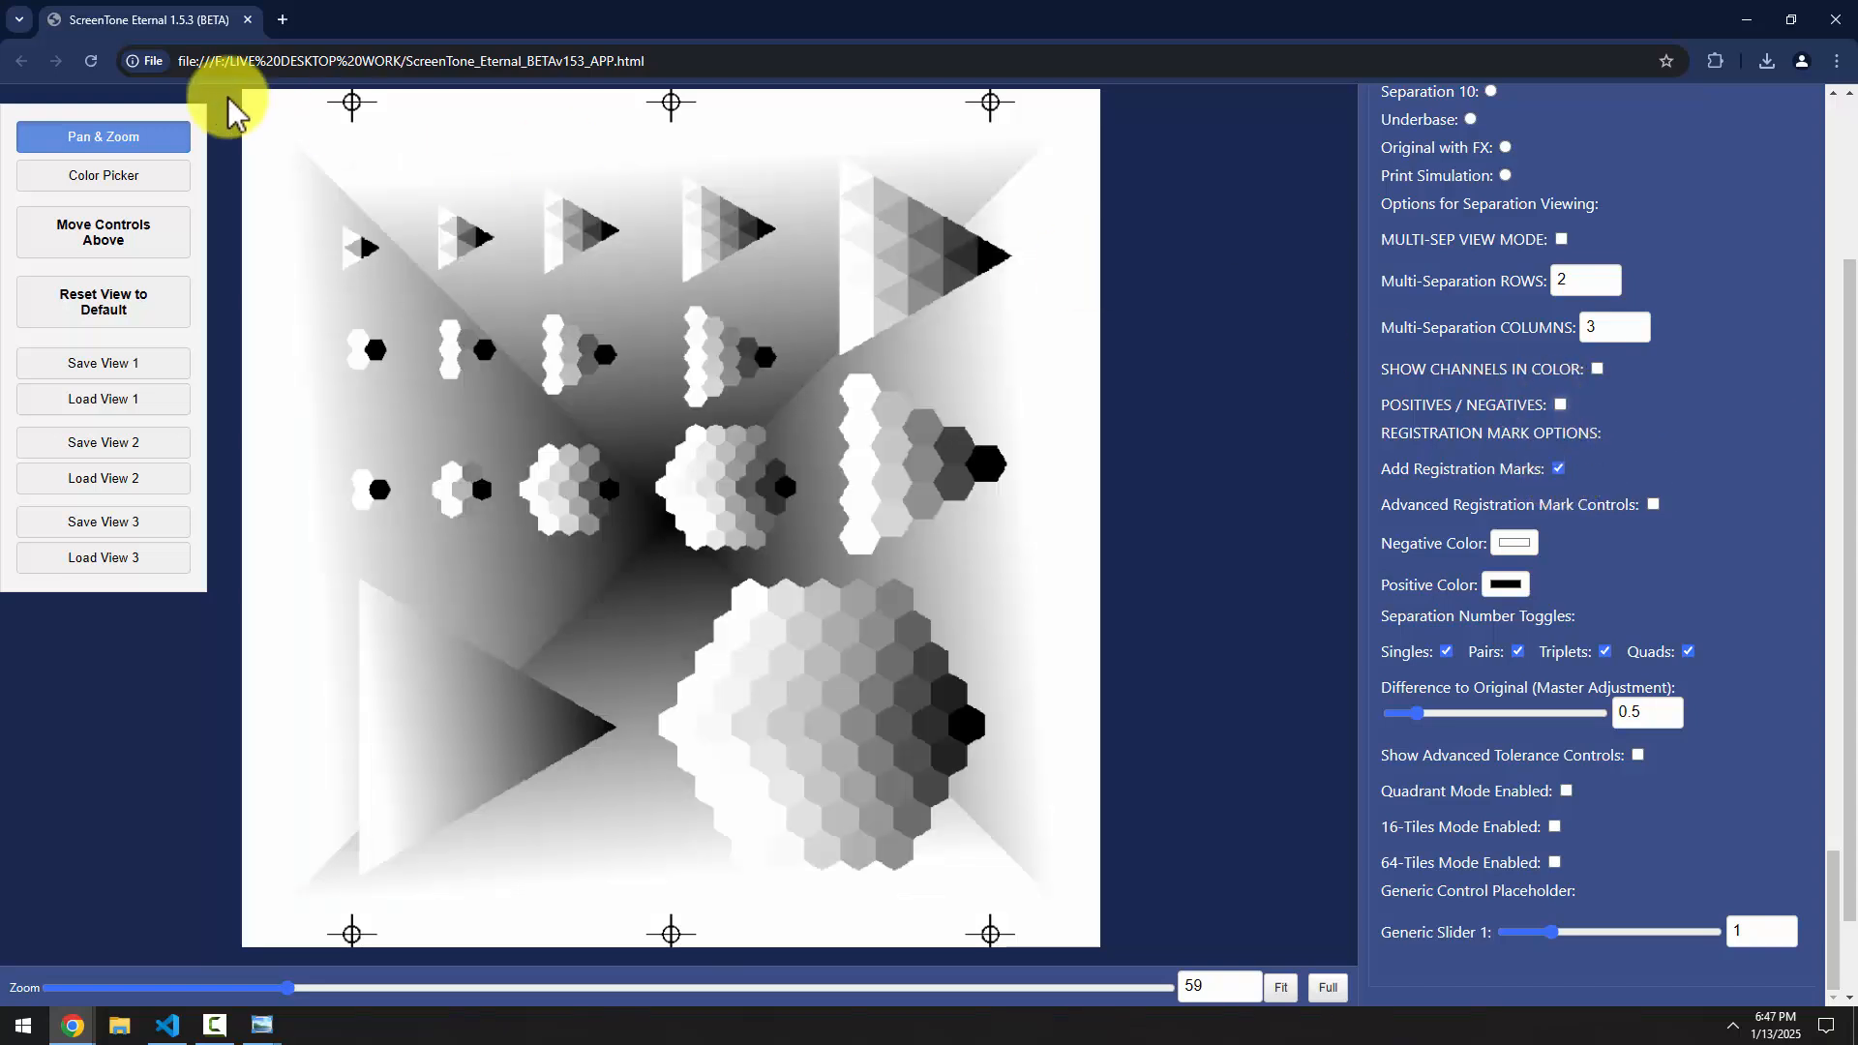
{"action": "left_click", "coordinate": [1558, 405]}
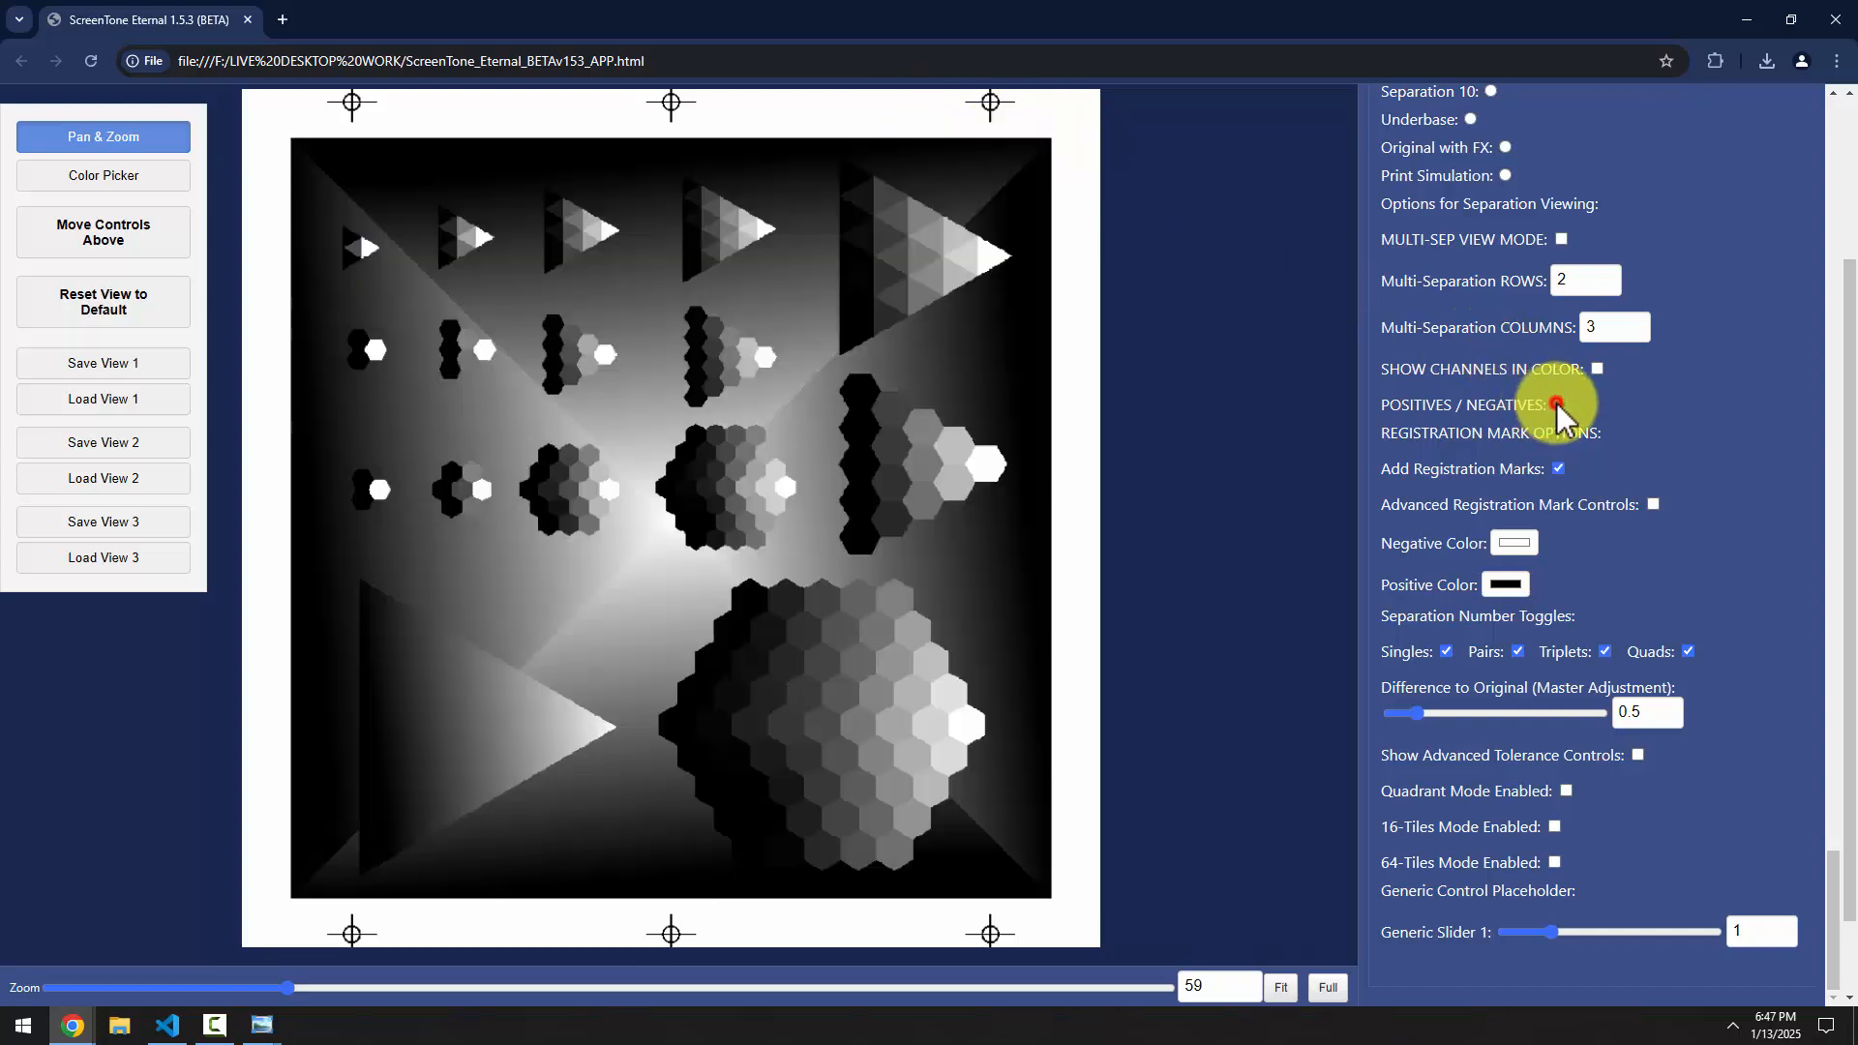
Try RGB 122, 98, 98 as the negative color with Positives / Negatives on and off, and restore the color to white
{"action": "left_click", "coordinate": [1515, 543]}
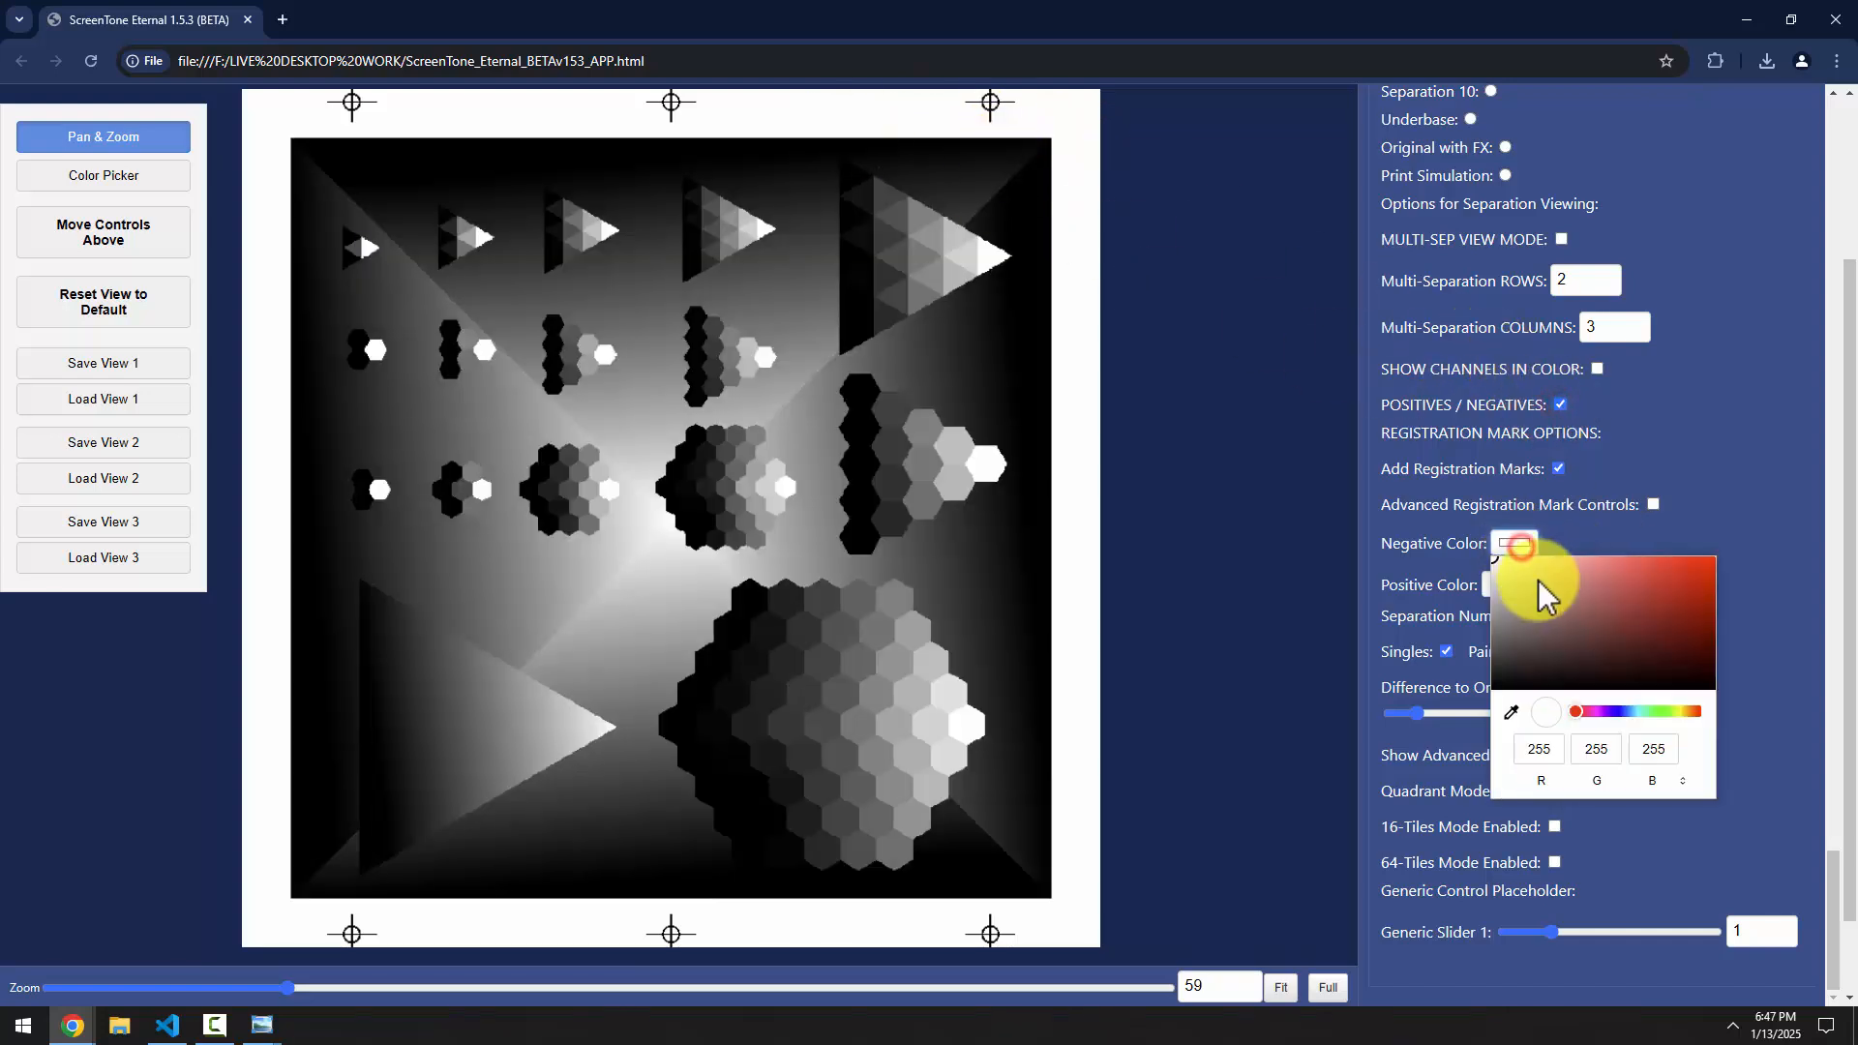
{"action": "left_click_drag", "start_coordinate": [1541, 579], "coordinate": [1540, 628]}
{"action": "left_click", "coordinate": [1599, 529]}
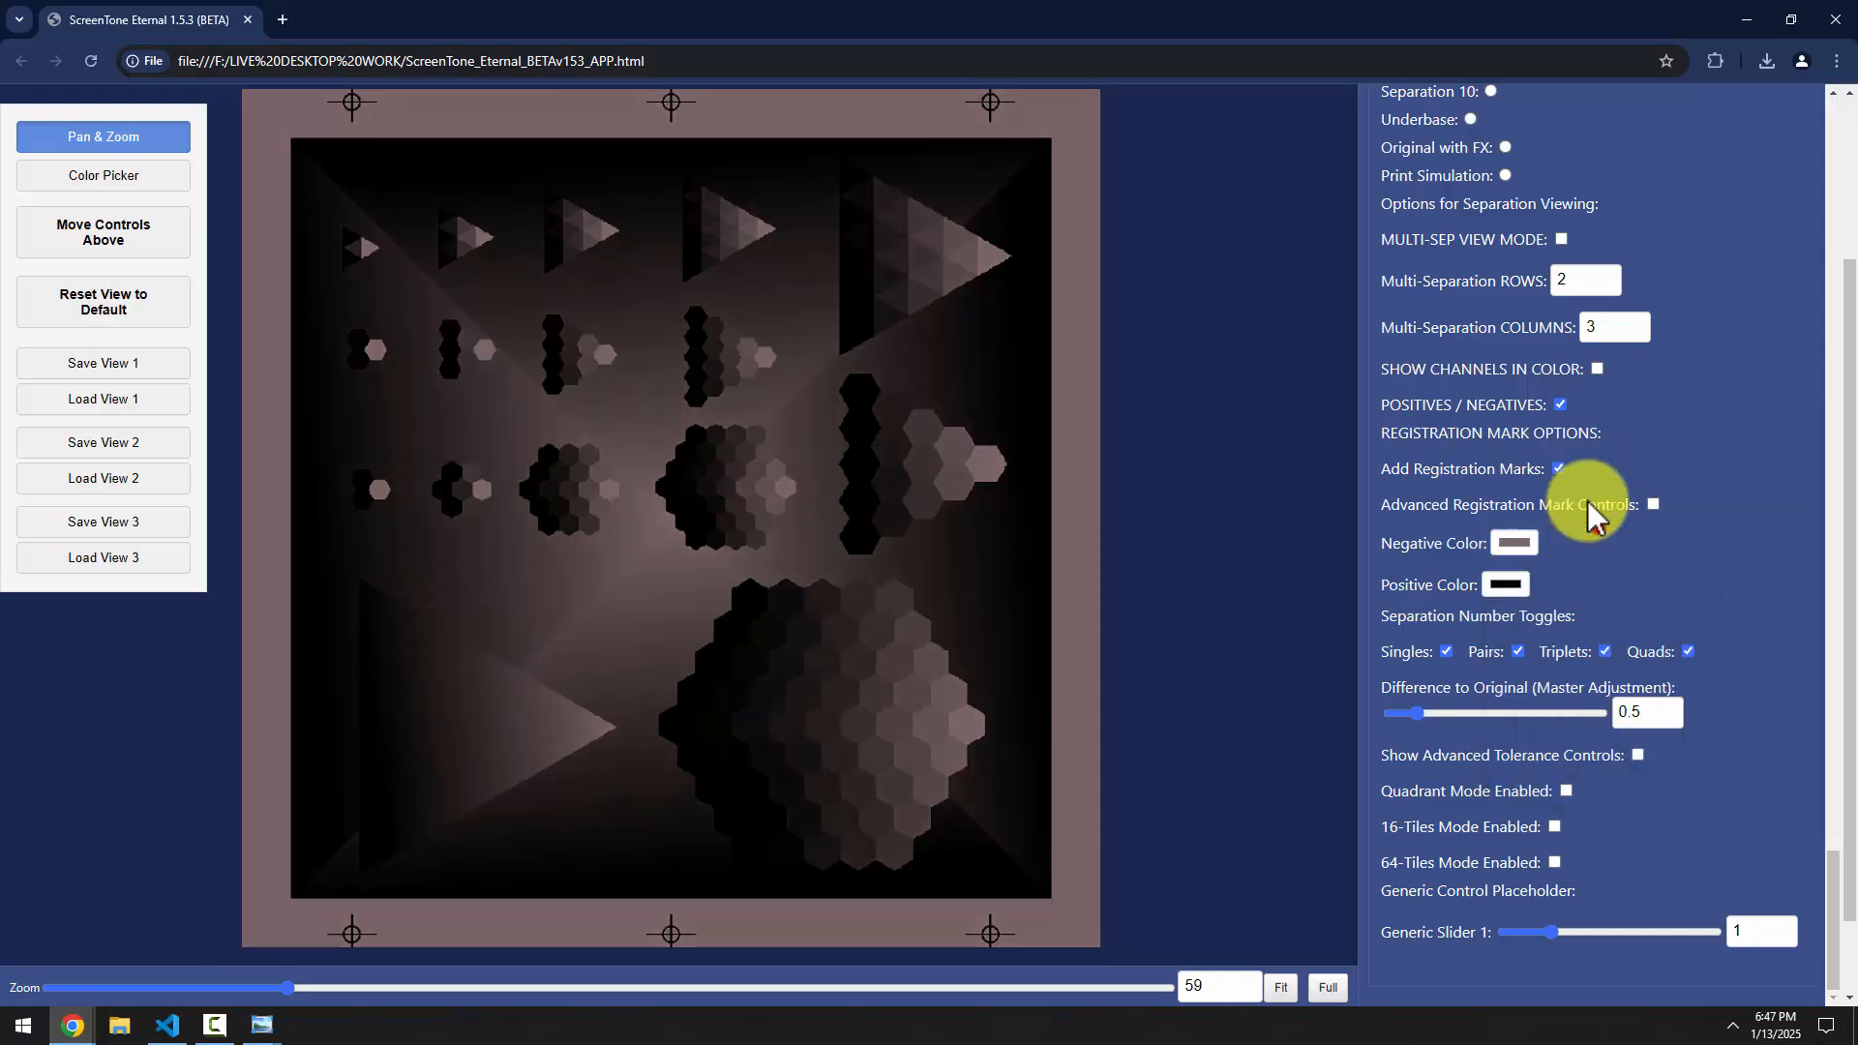
{"action": "left_click", "coordinate": [1562, 404]}
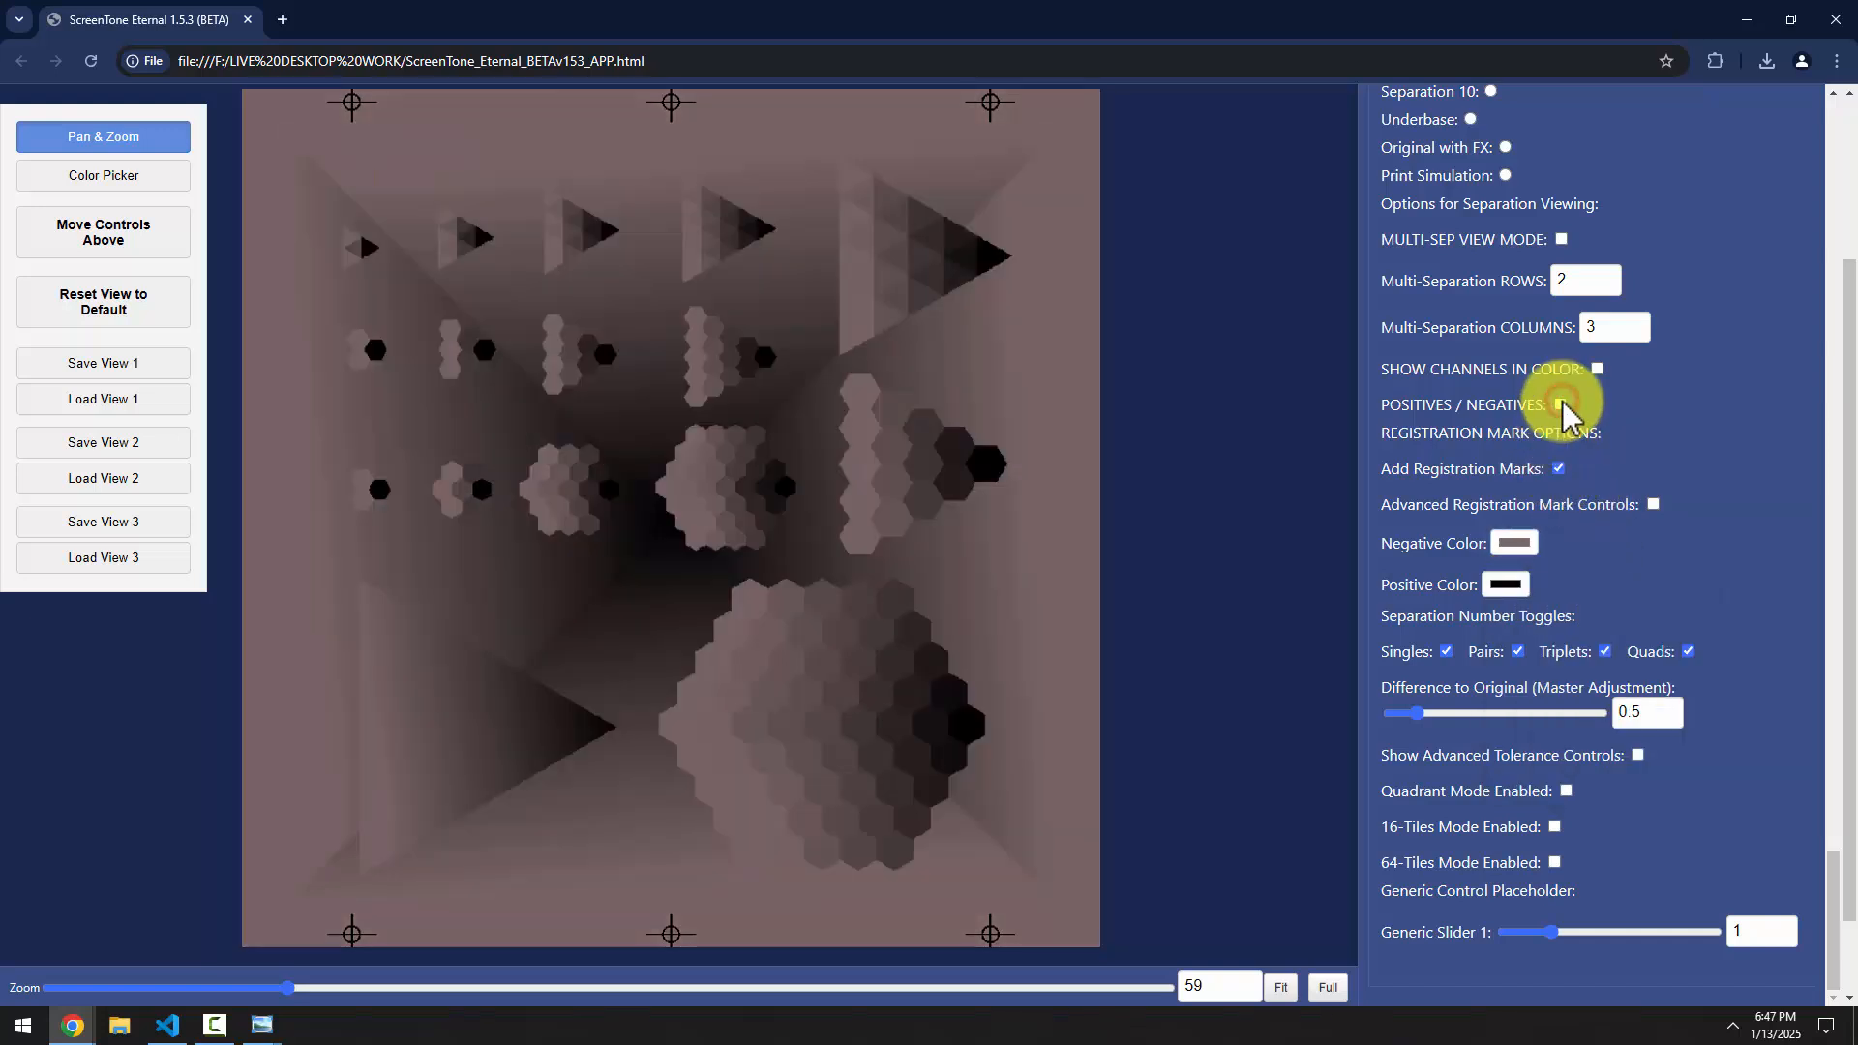
{"action": "left_click", "coordinate": [1517, 549]}
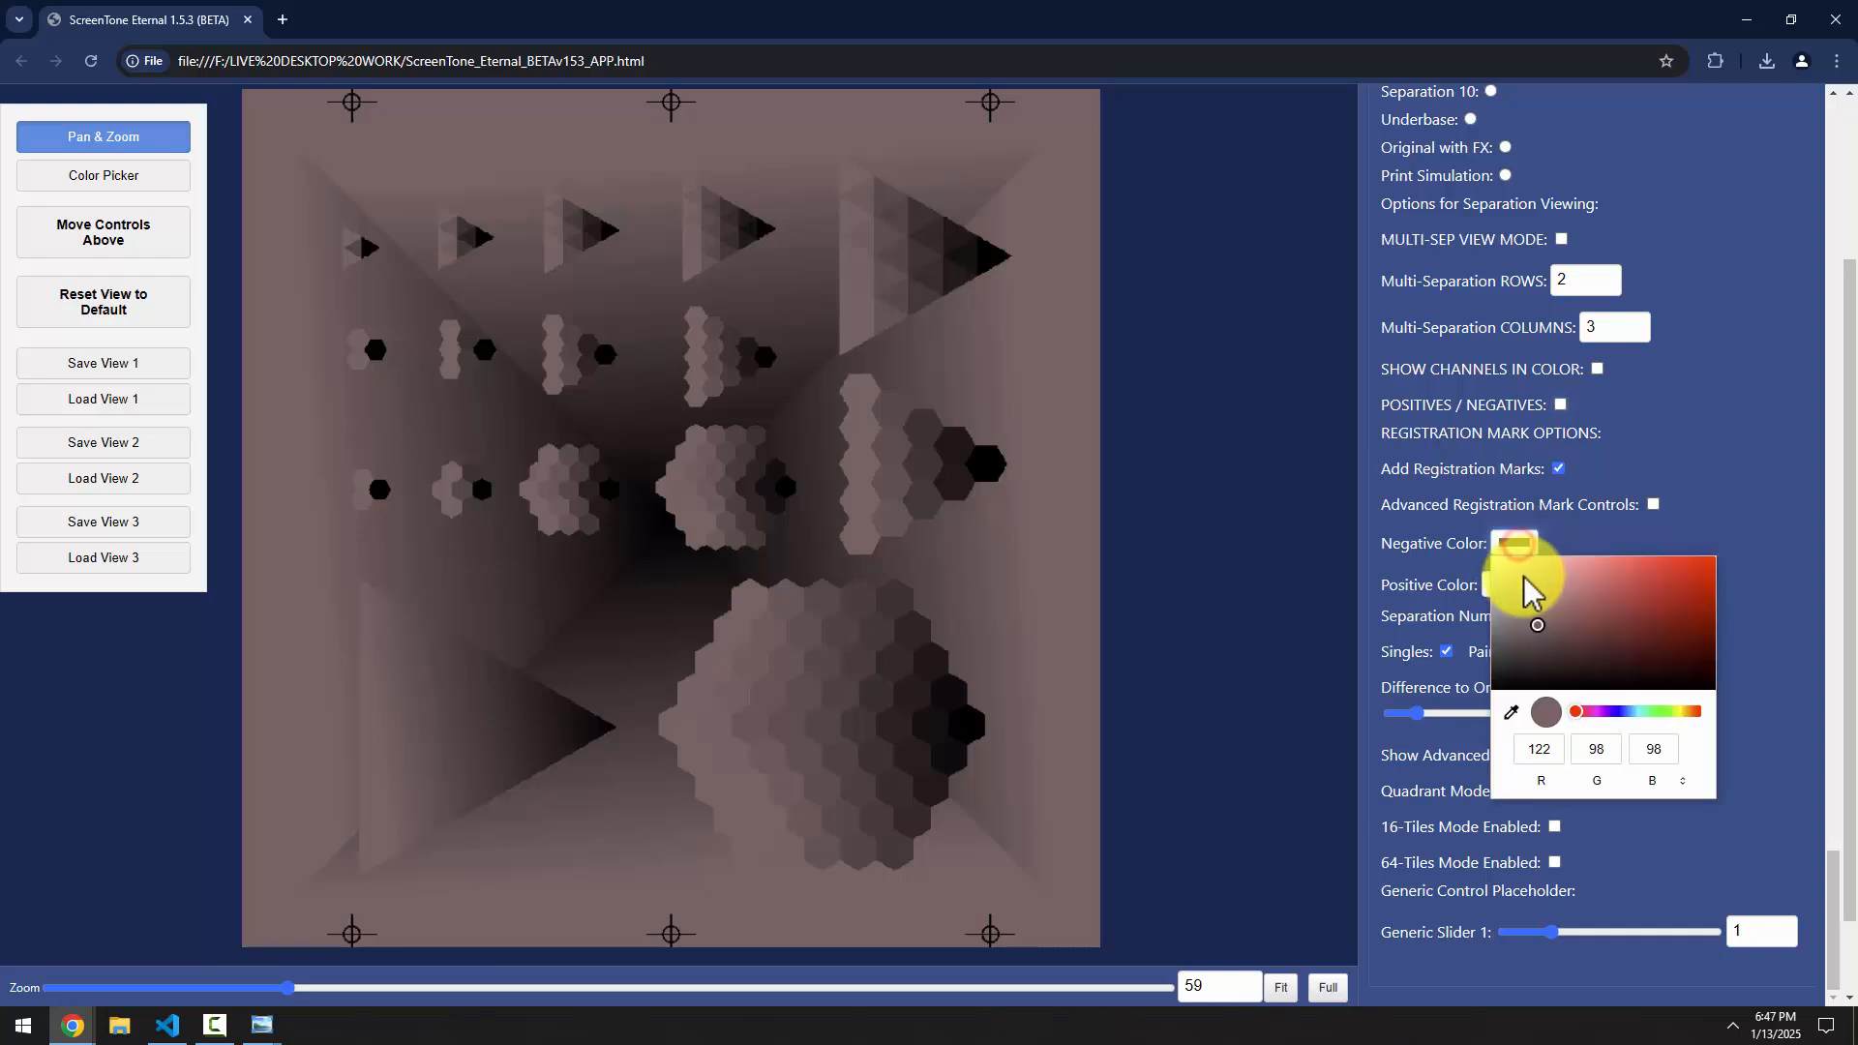
{"action": "left_click_drag", "start_coordinate": [1522, 584], "coordinate": [1451, 532]}
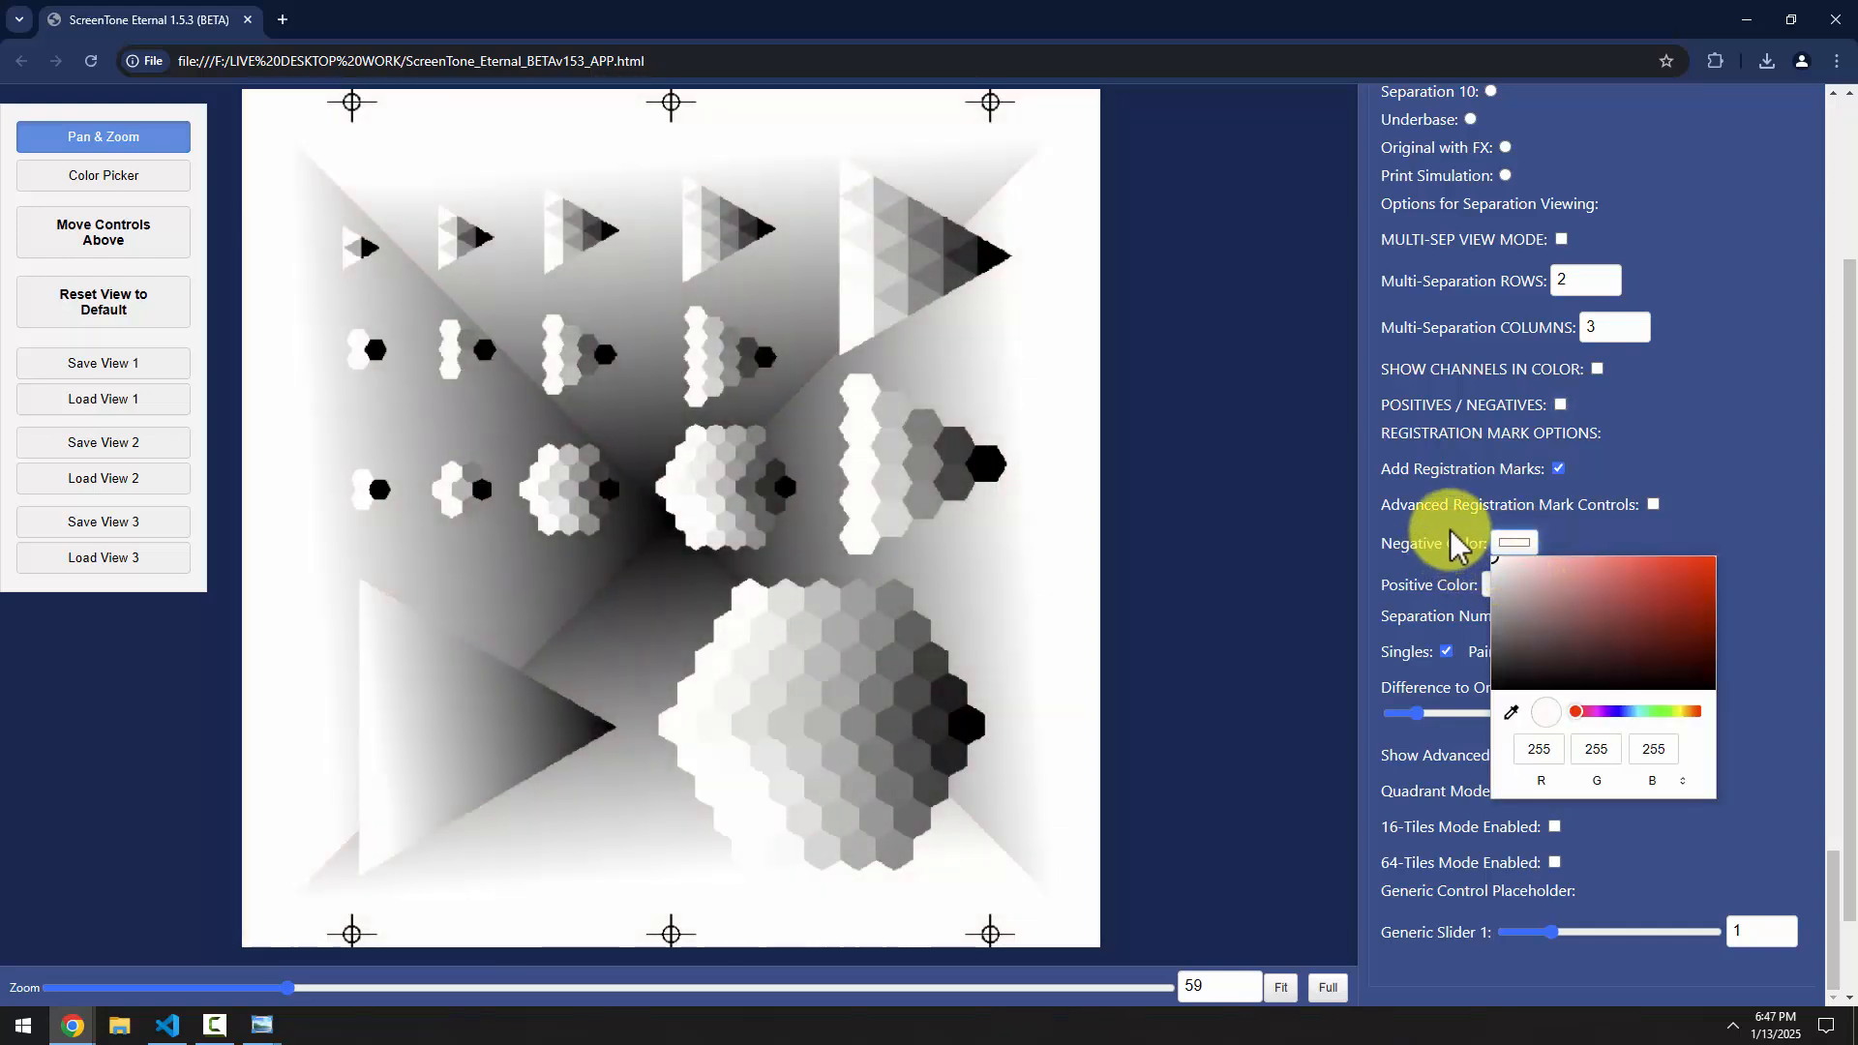
{"action": "left_click", "coordinate": [1572, 528]}
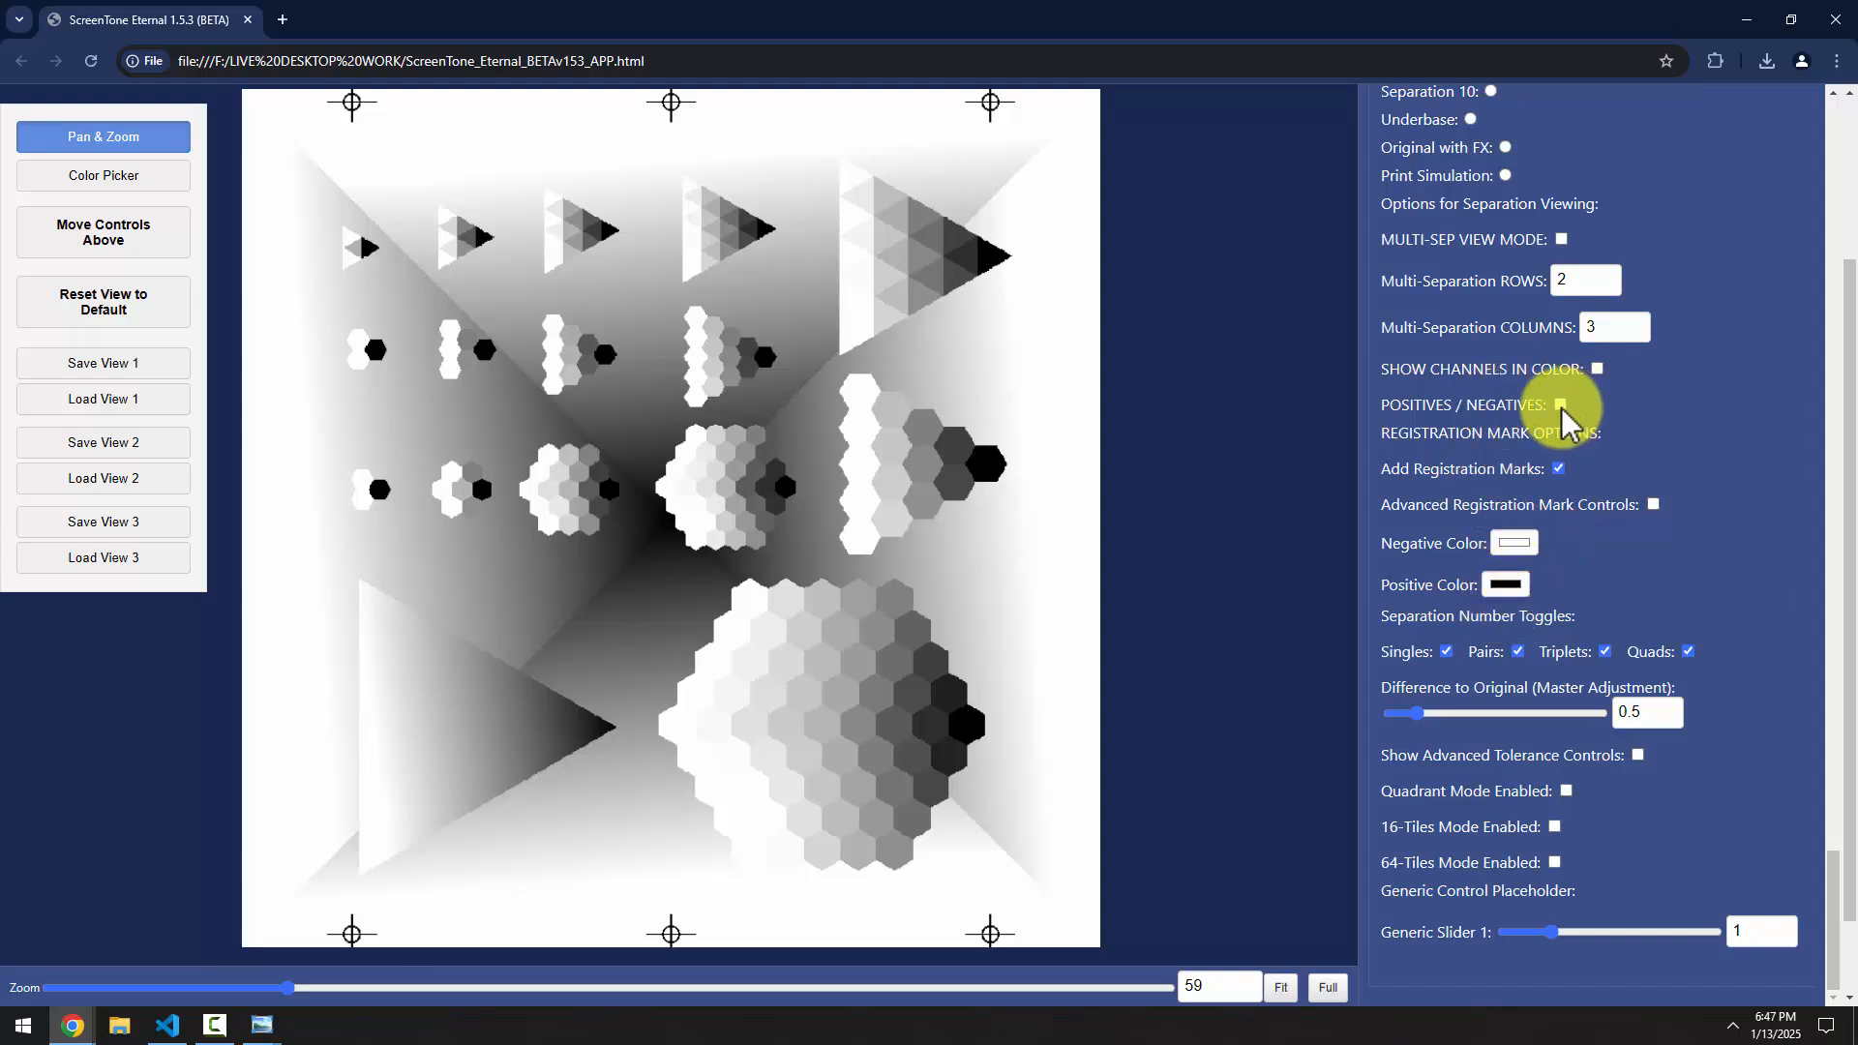
Swap the separation colors by setting the positive color to white and the negative color to black (RGB 0, 0, 0)
{"action": "left_click", "coordinate": [1498, 585]}
{"action": "left_click_drag", "start_coordinate": [1499, 613], "coordinate": [1476, 601]}
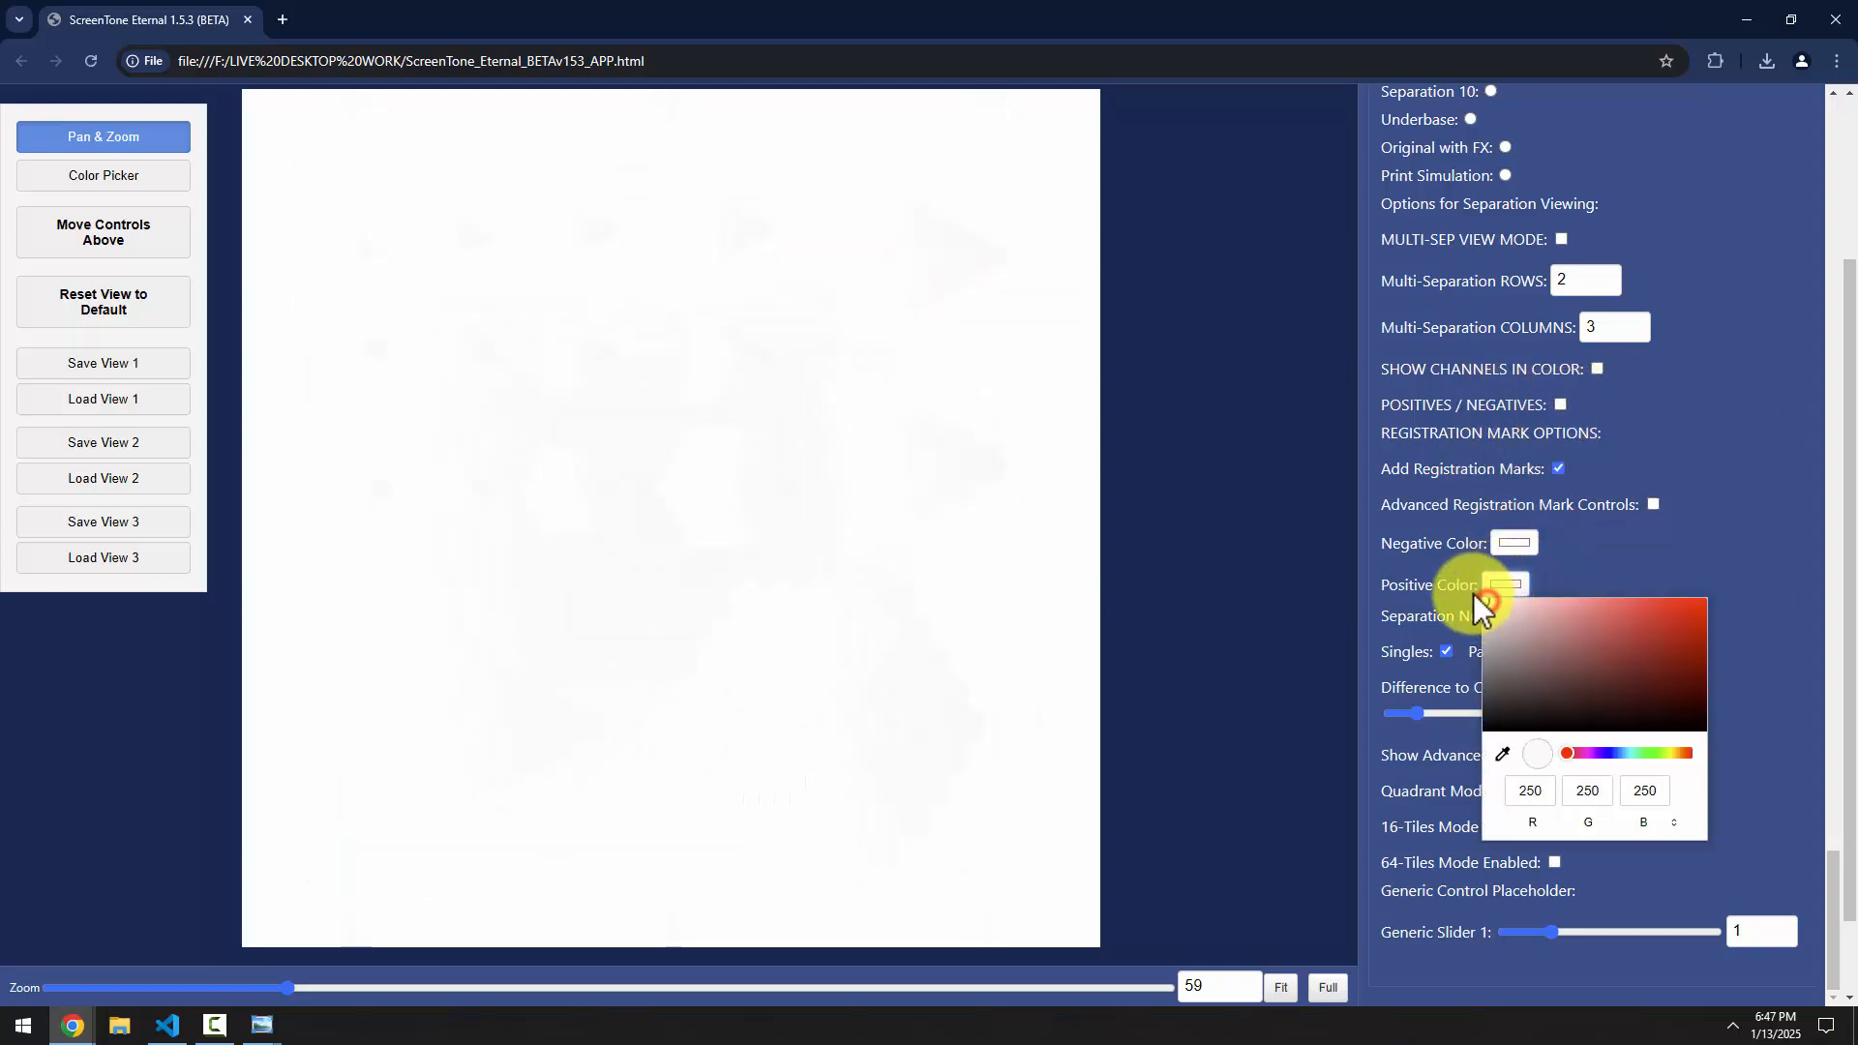
{"action": "left_click", "coordinate": [1511, 549]}
{"action": "left_click_drag", "start_coordinate": [1500, 683], "coordinate": [1426, 739]}
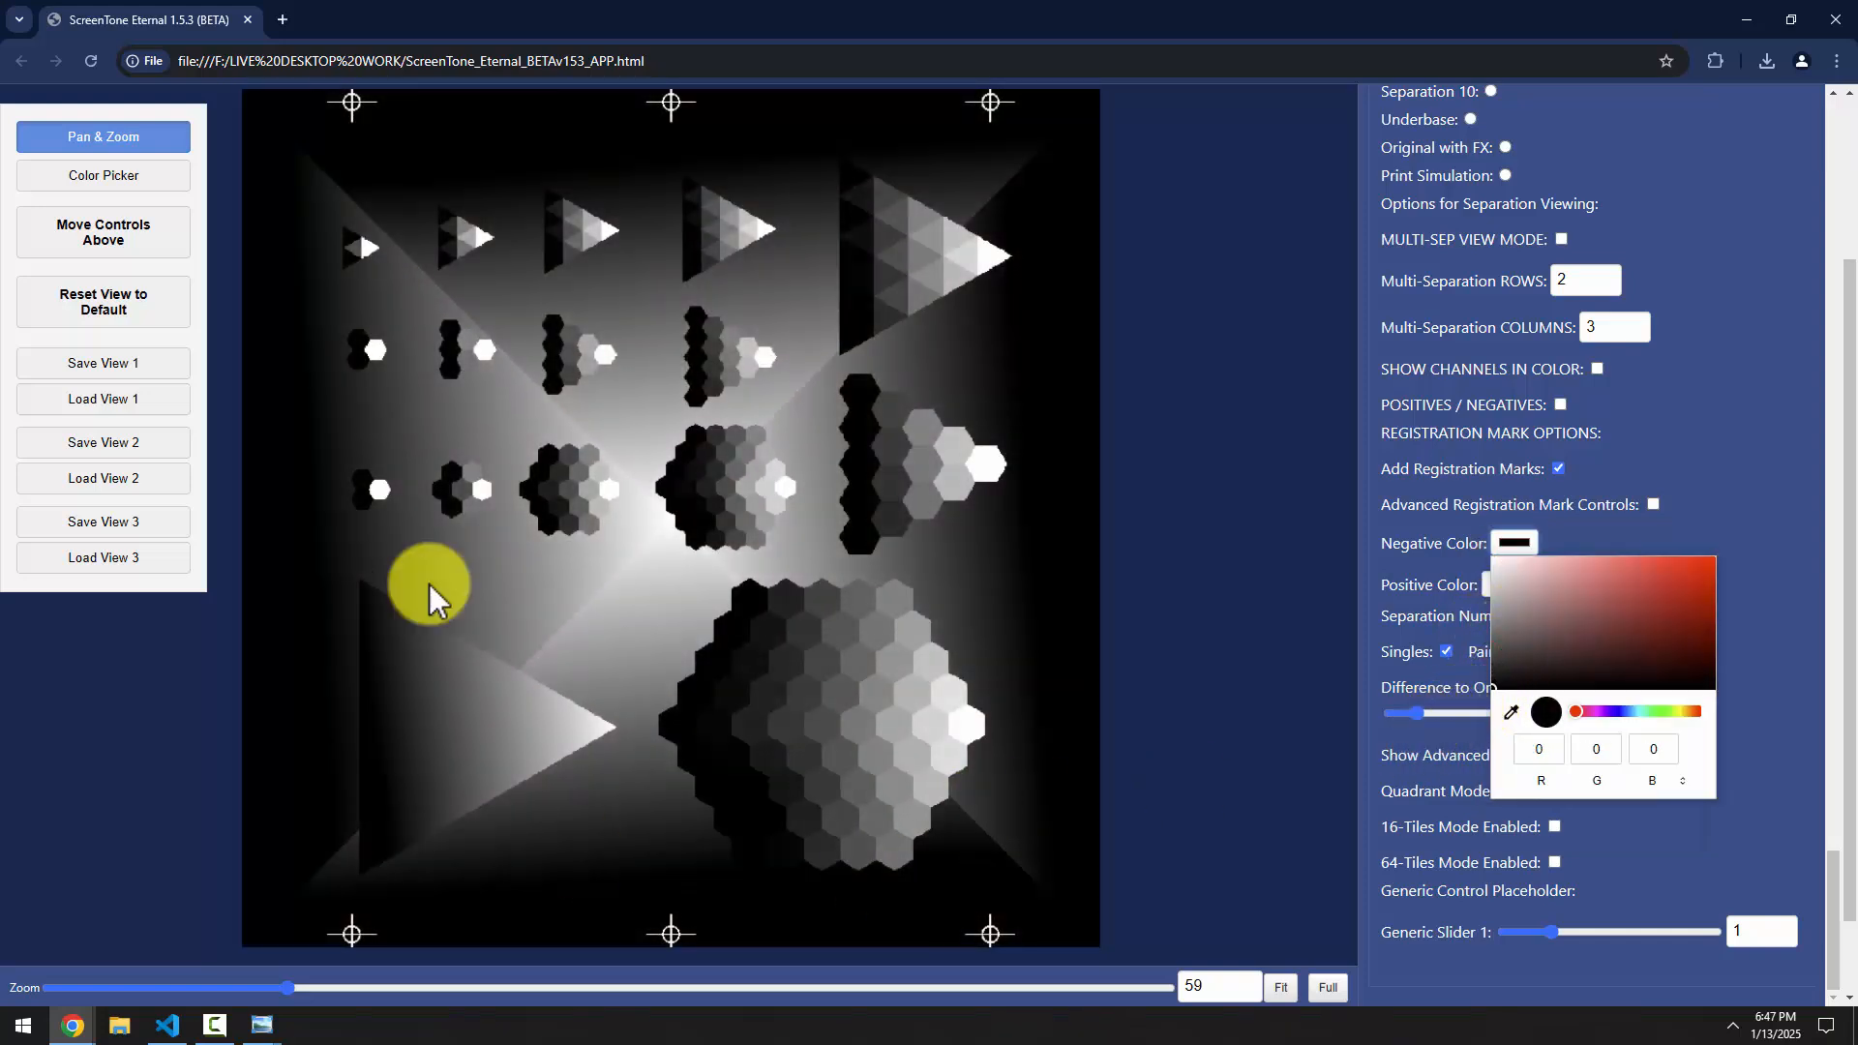
{"action": "left_click", "coordinate": [1673, 442]}
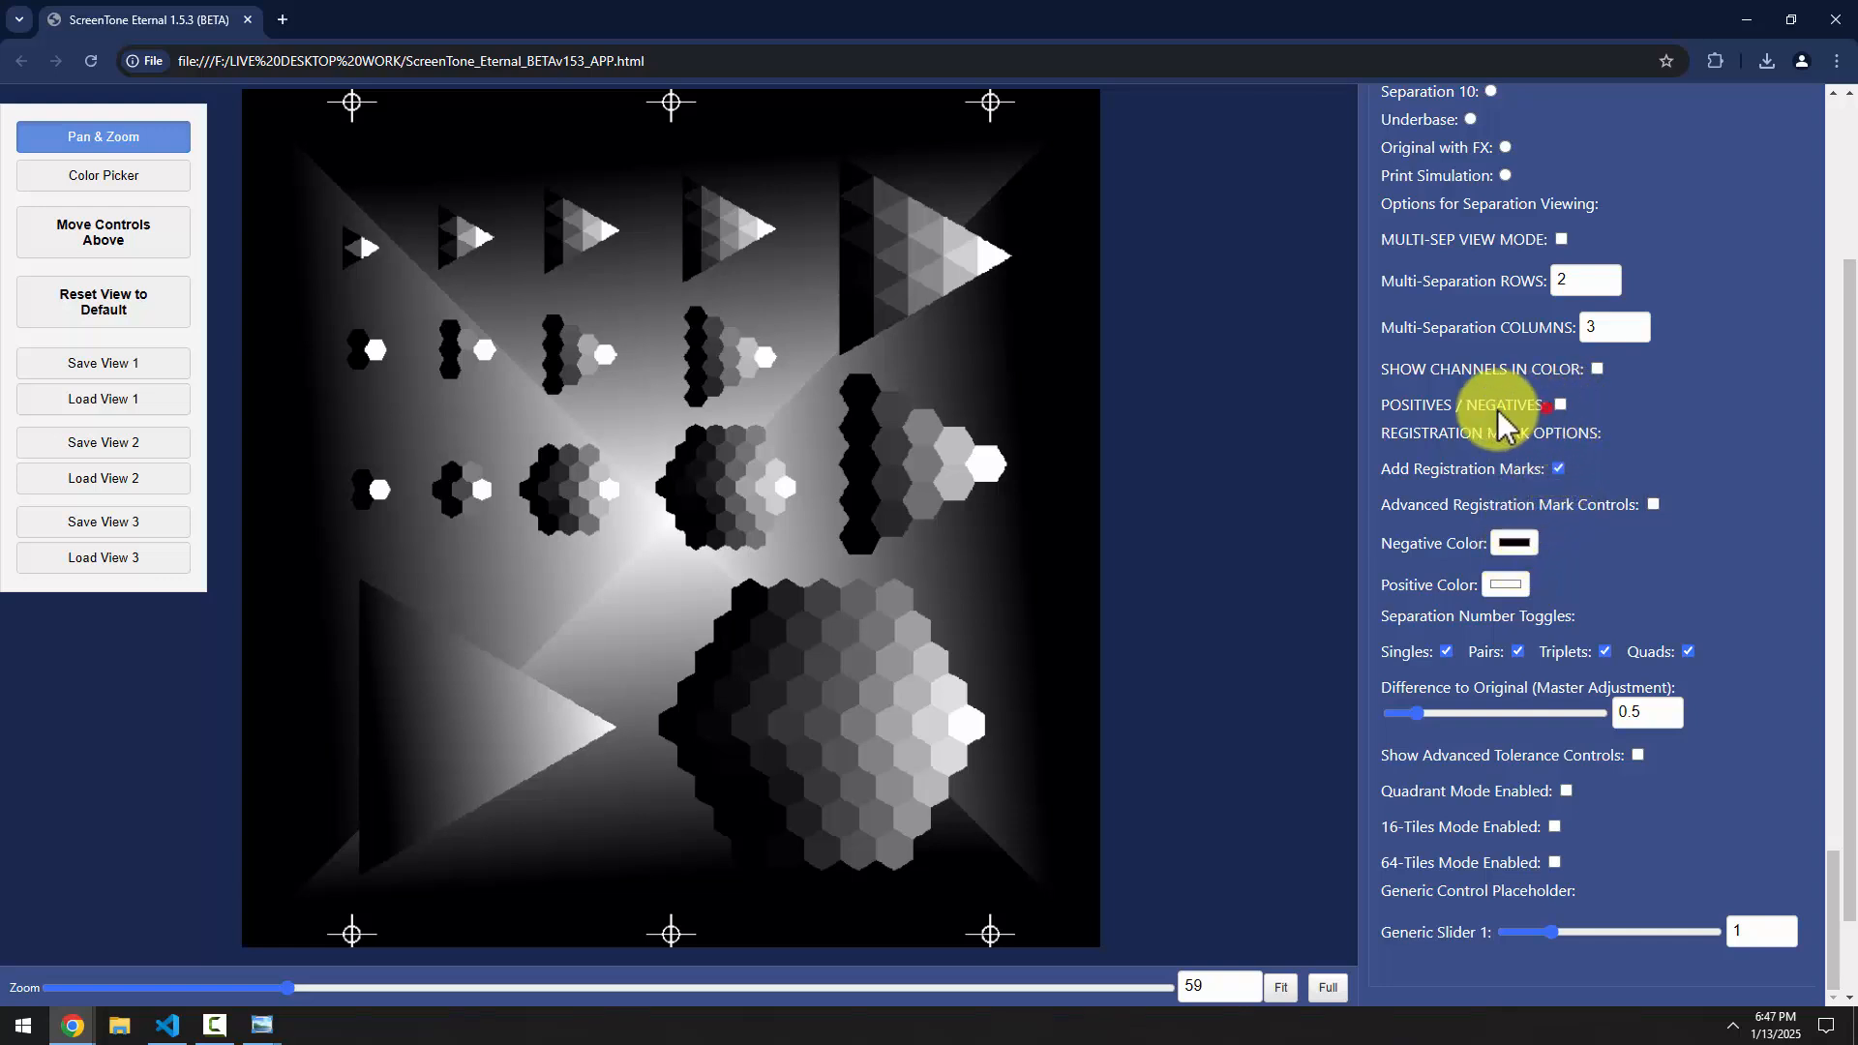
Search the project in Visual Studio Code for the label "POSITIVES / NEGATIVES:" and open the match in gui-controls.vue
{"action": "left_click_drag", "start_coordinate": [1560, 406], "coordinate": [1381, 407]}
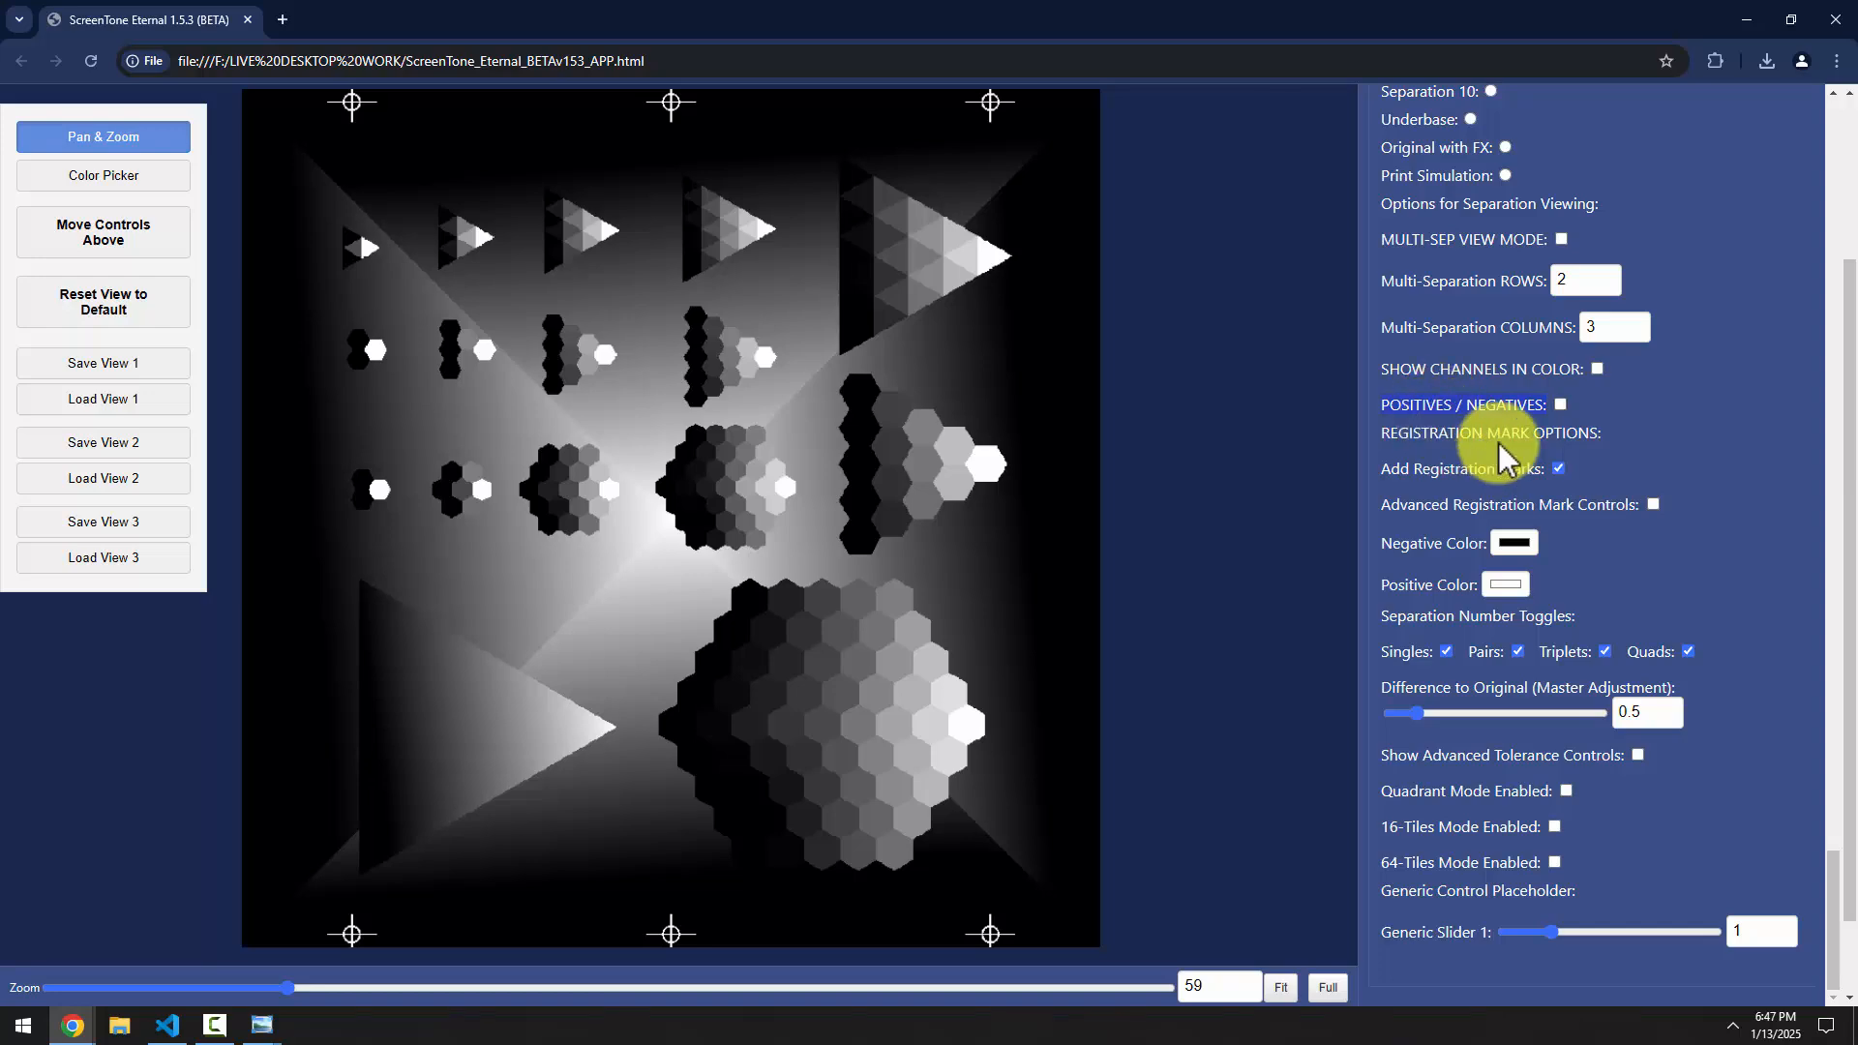
{"action": "left_click", "coordinate": [170, 1028]}
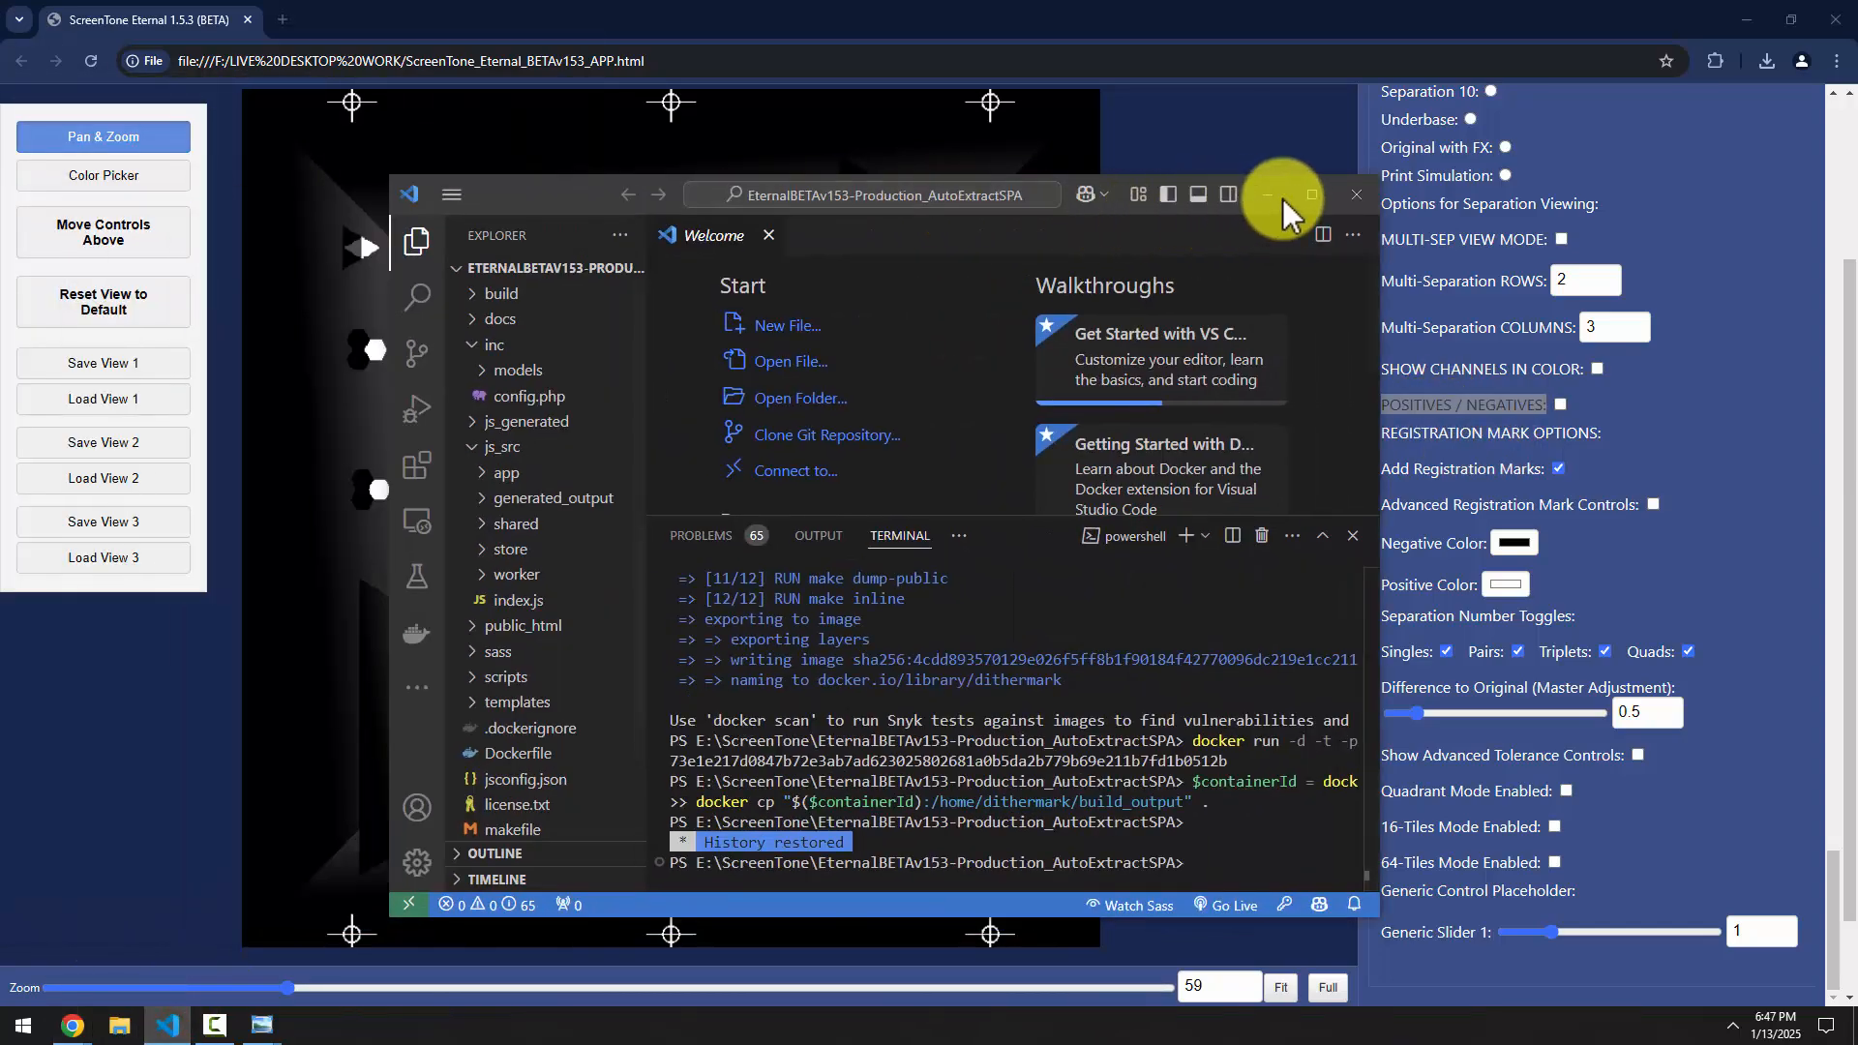
{"action": "double_click", "coordinate": [1311, 193]}
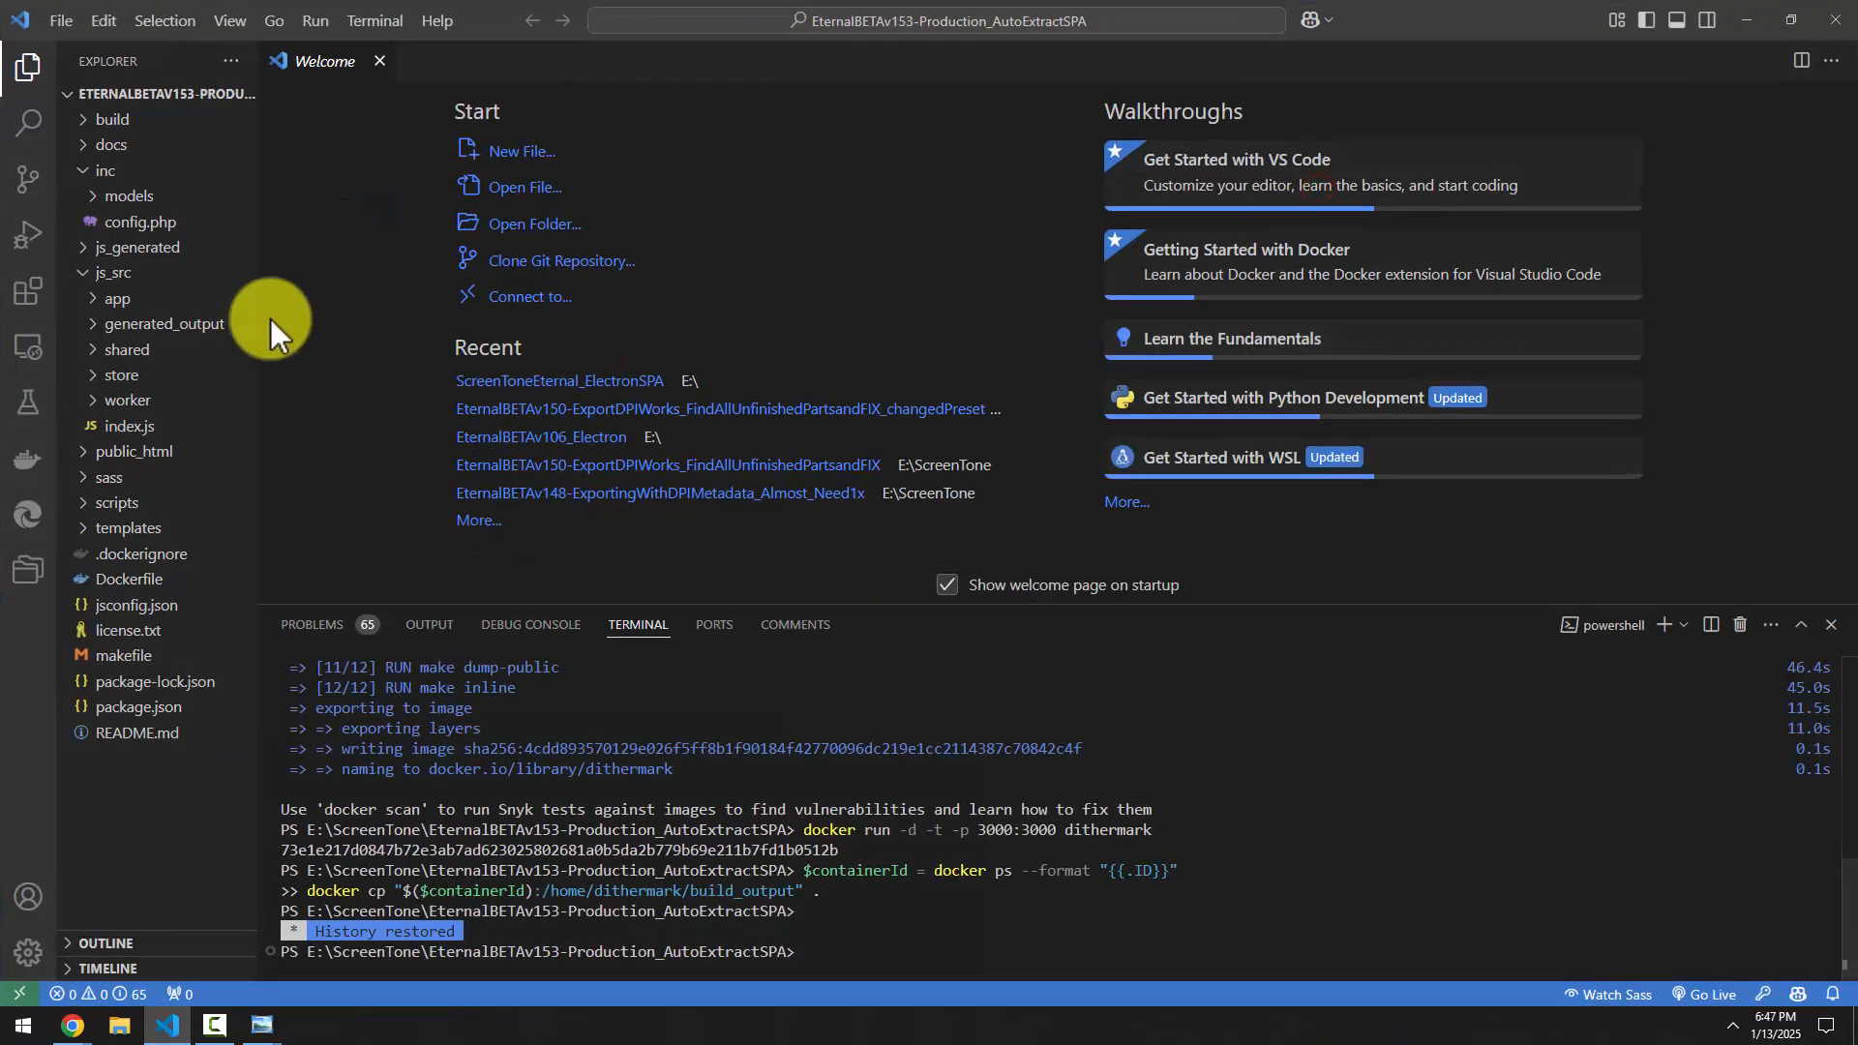
{"action": "left_click", "coordinate": [28, 123]}
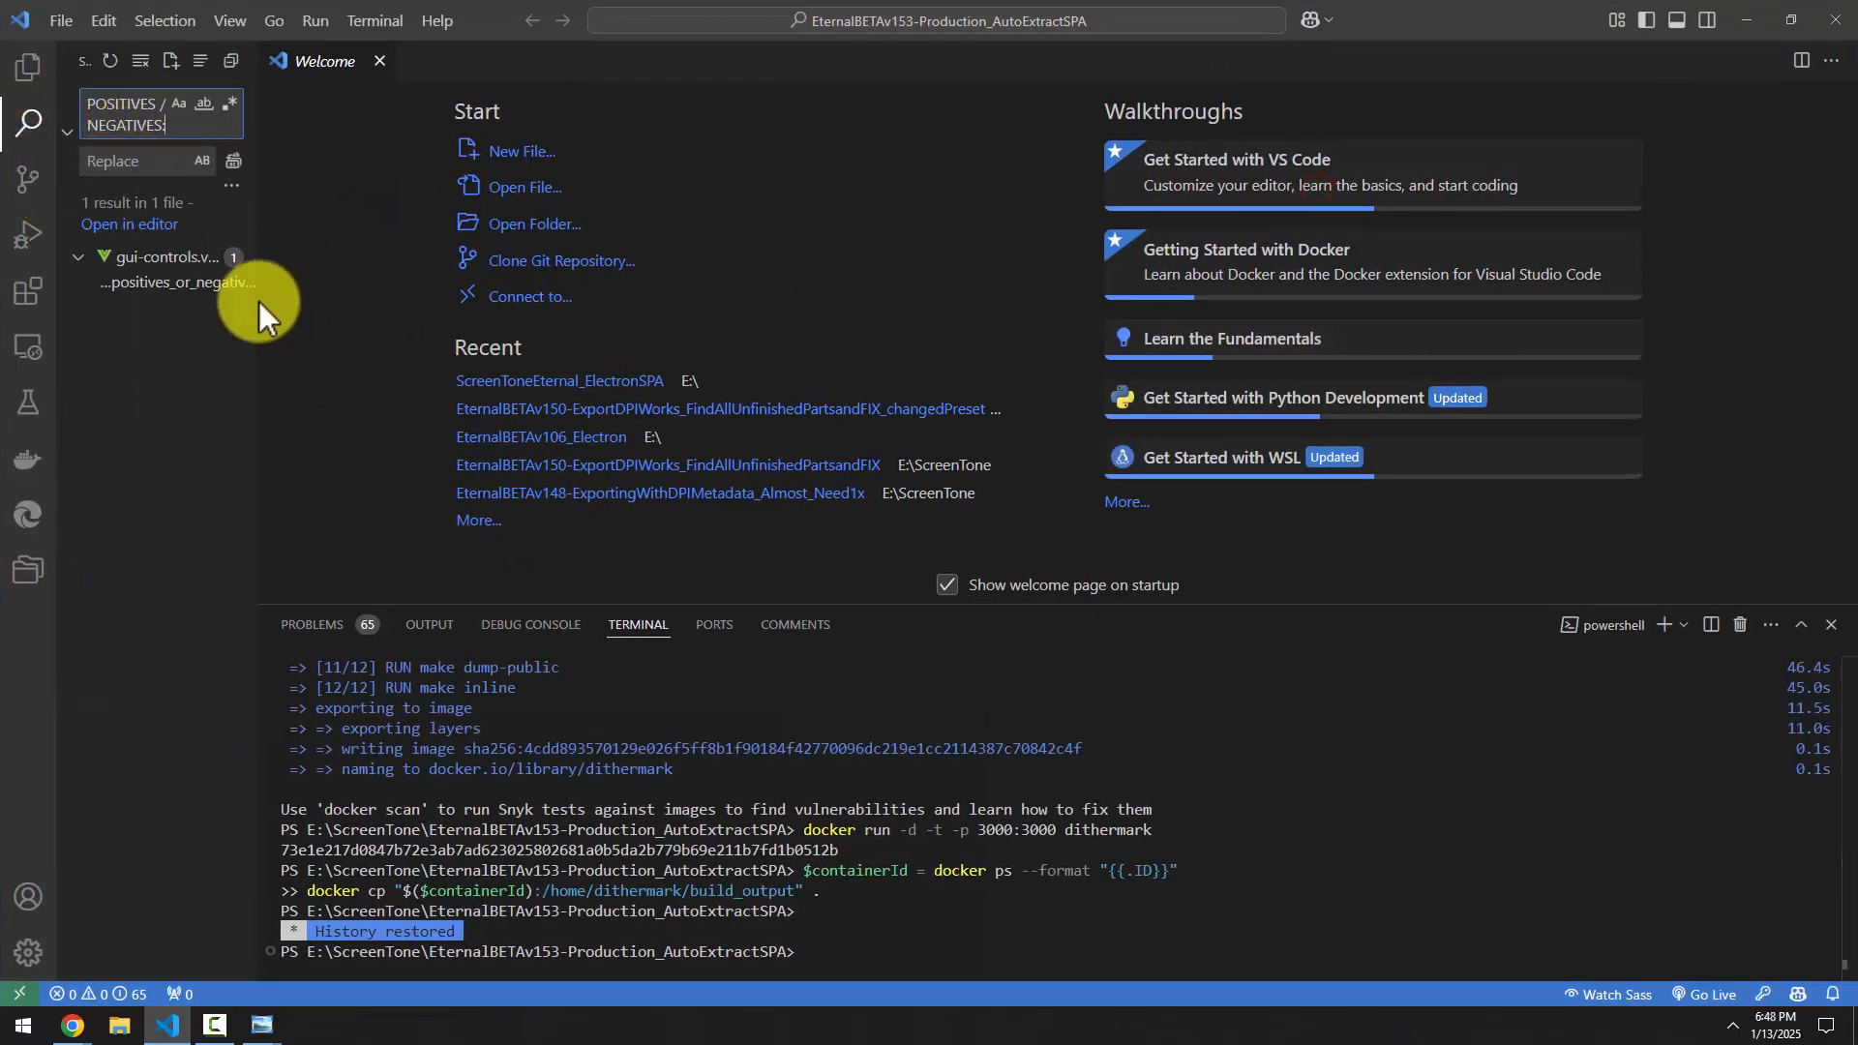
{"action": "left_click", "coordinate": [141, 281]}
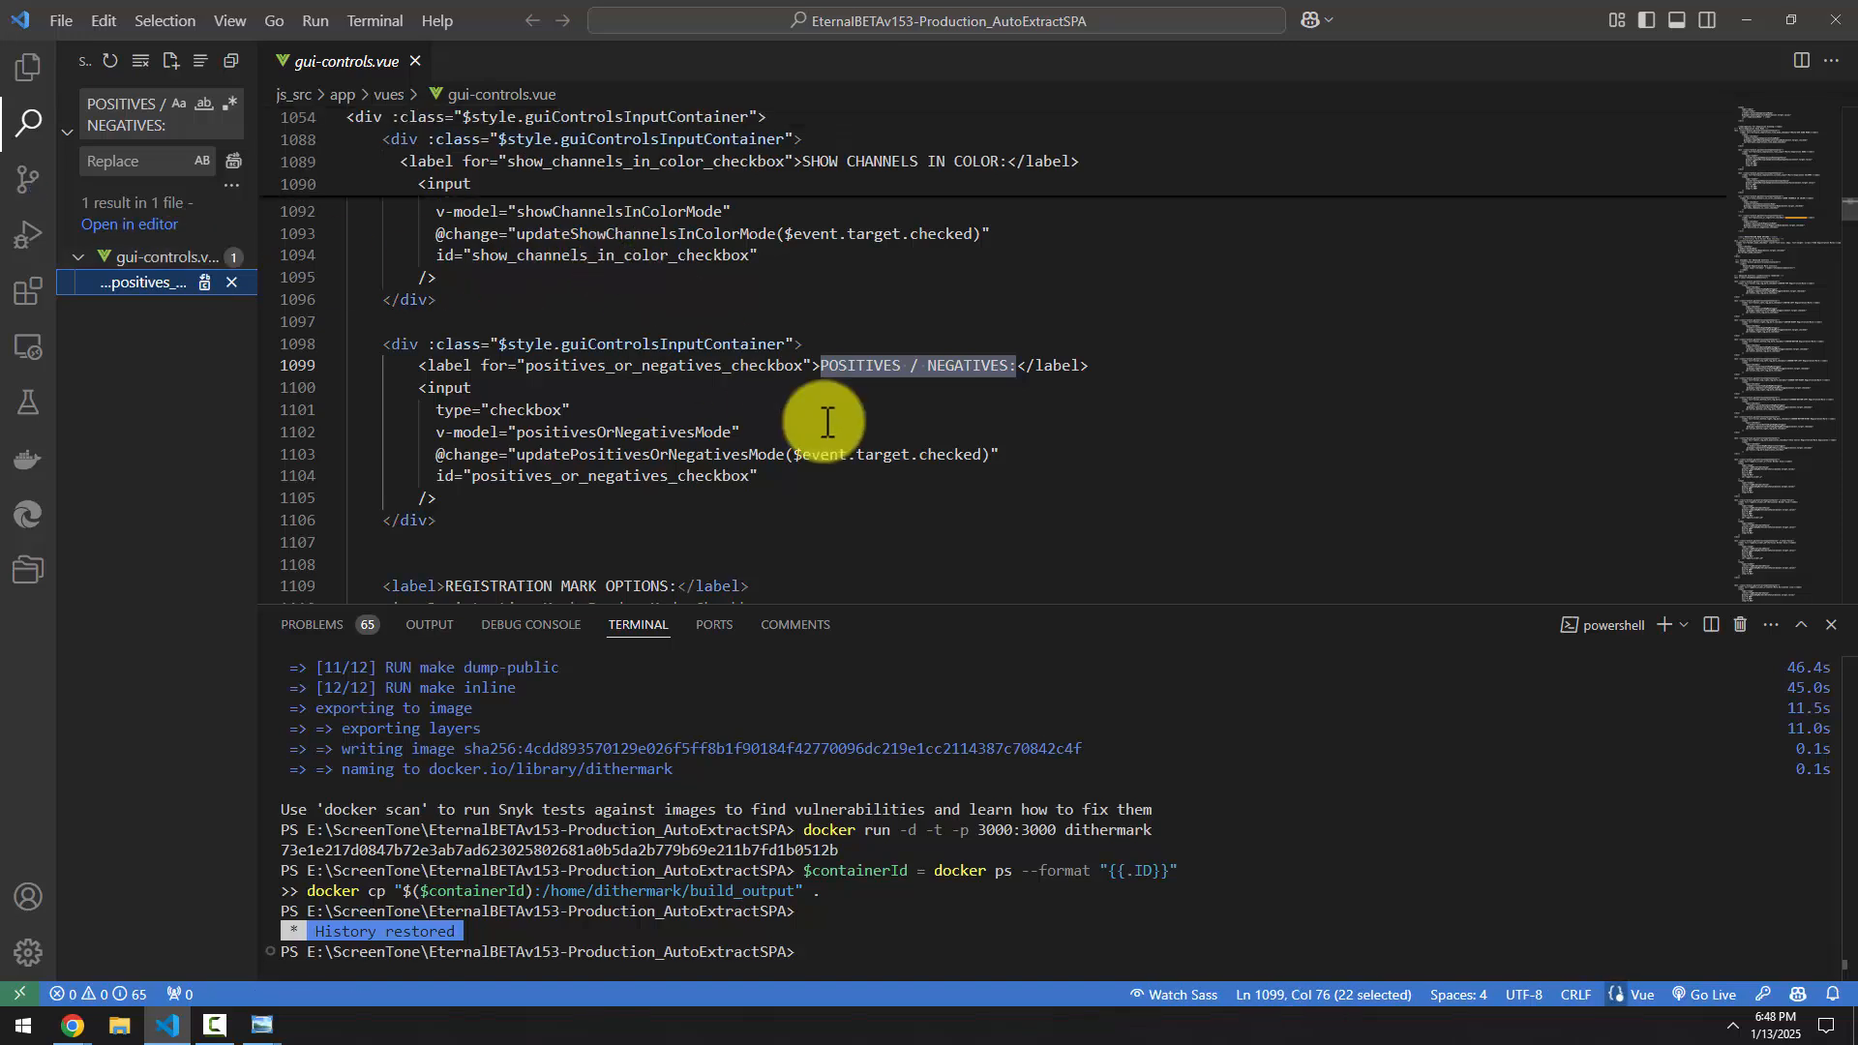
Enlarge the code area and examine the Positives / Negatives checkbox block and the neighbouring color channel and registration mark markup
{"action": "scroll", "coordinate": [829, 414], "scroll_direction": "up", "scroll_amount": 1}
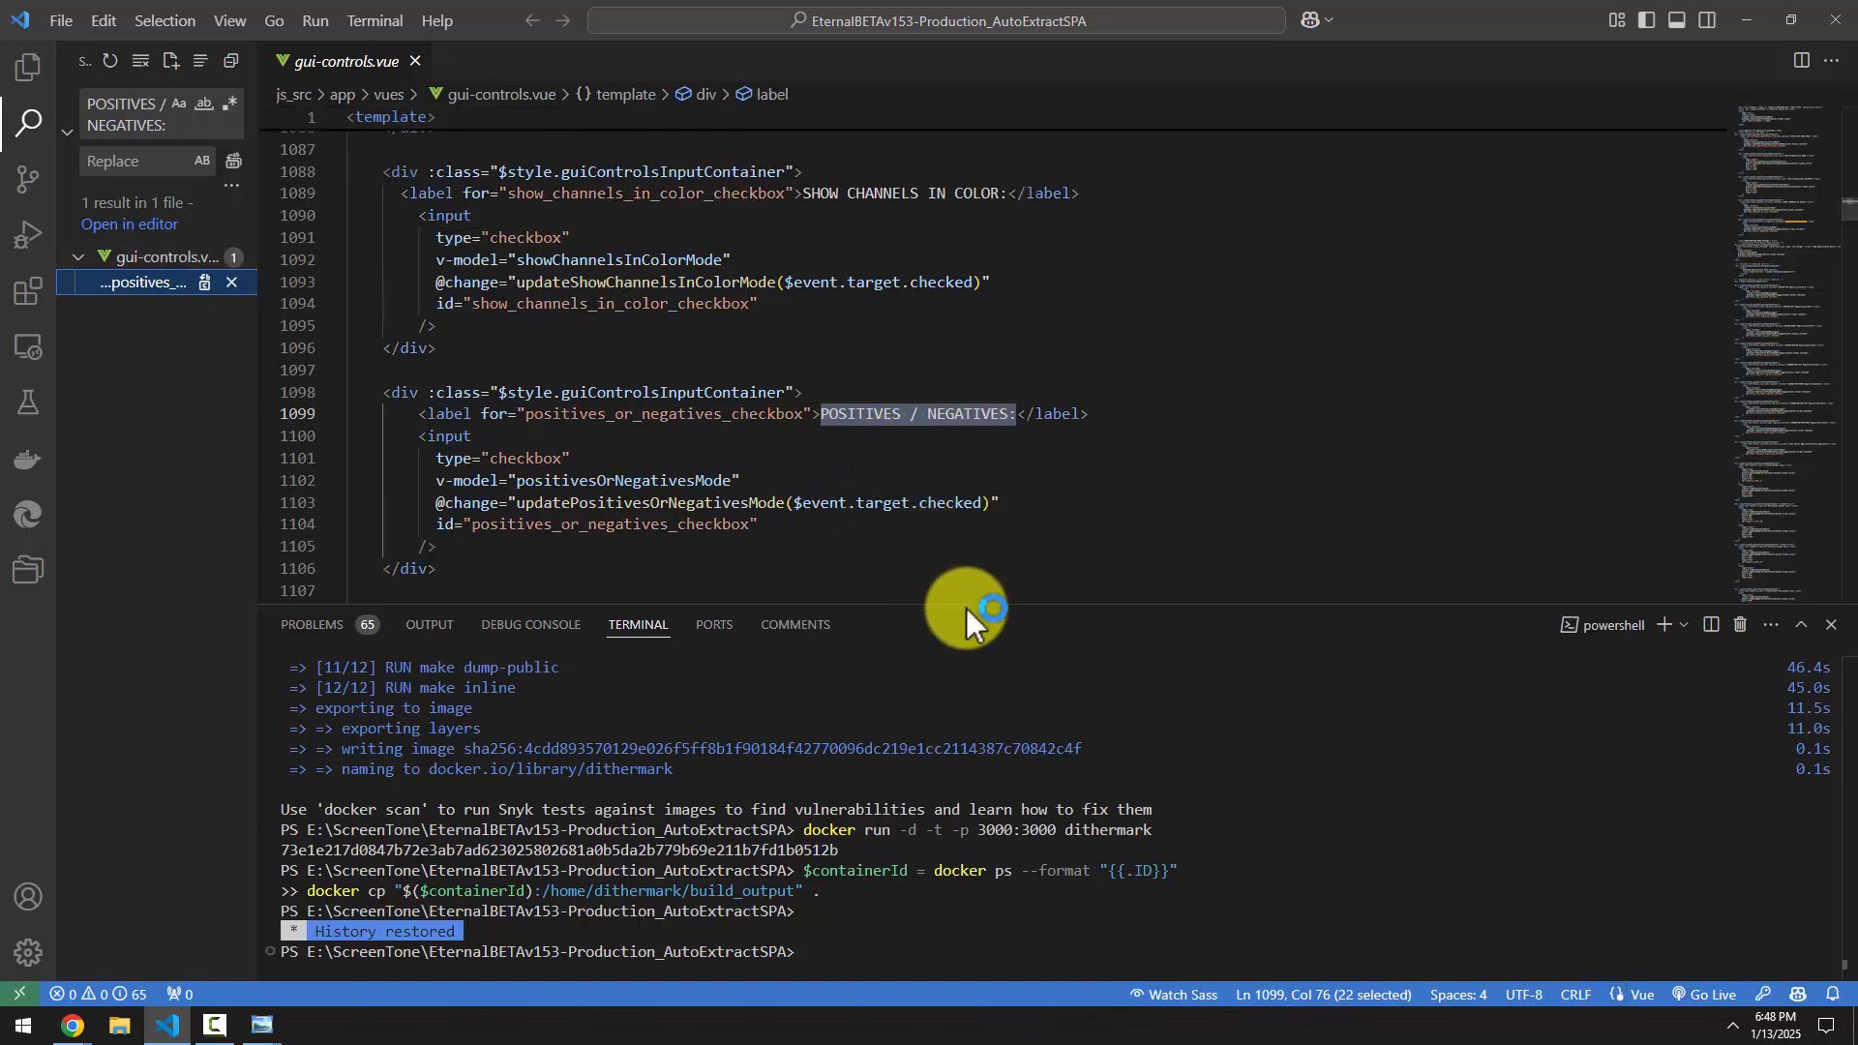
{"action": "left_click_drag", "start_coordinate": [965, 608], "coordinate": [996, 878]}
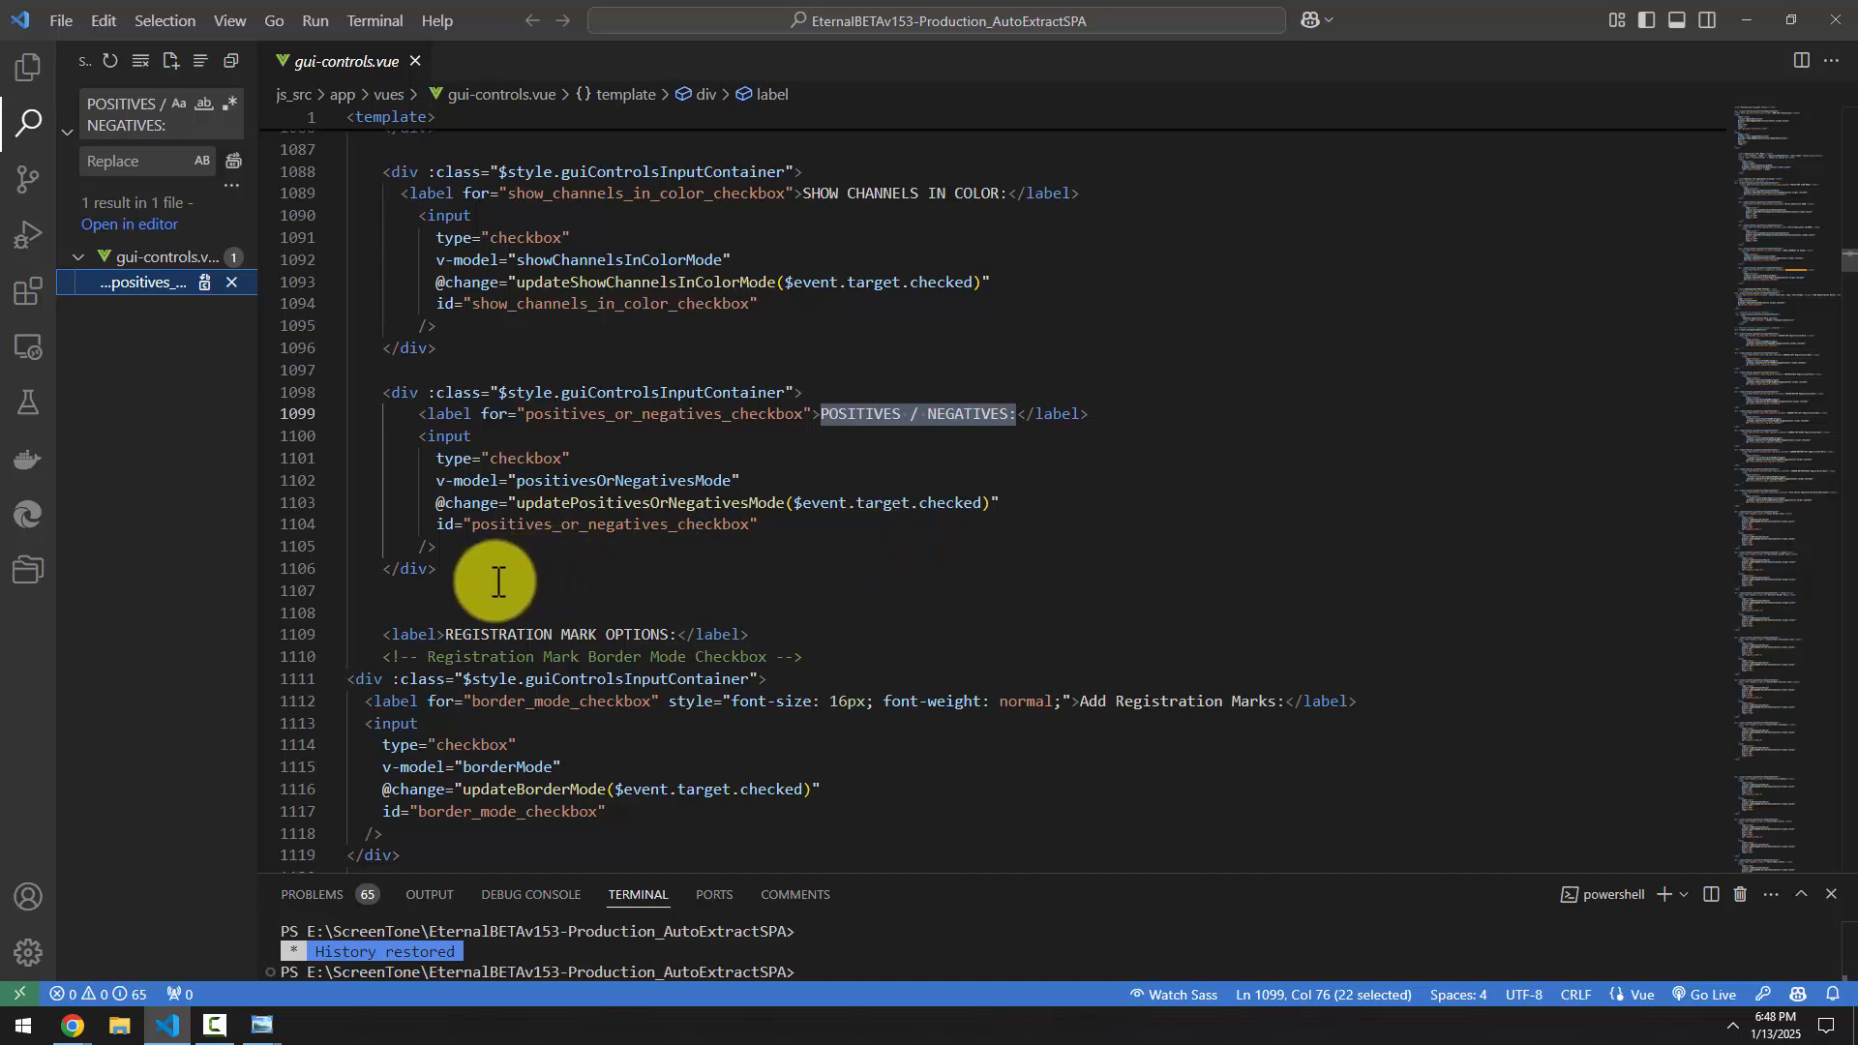
{"action": "left_click_drag", "start_coordinate": [497, 580], "coordinate": [303, 376]}
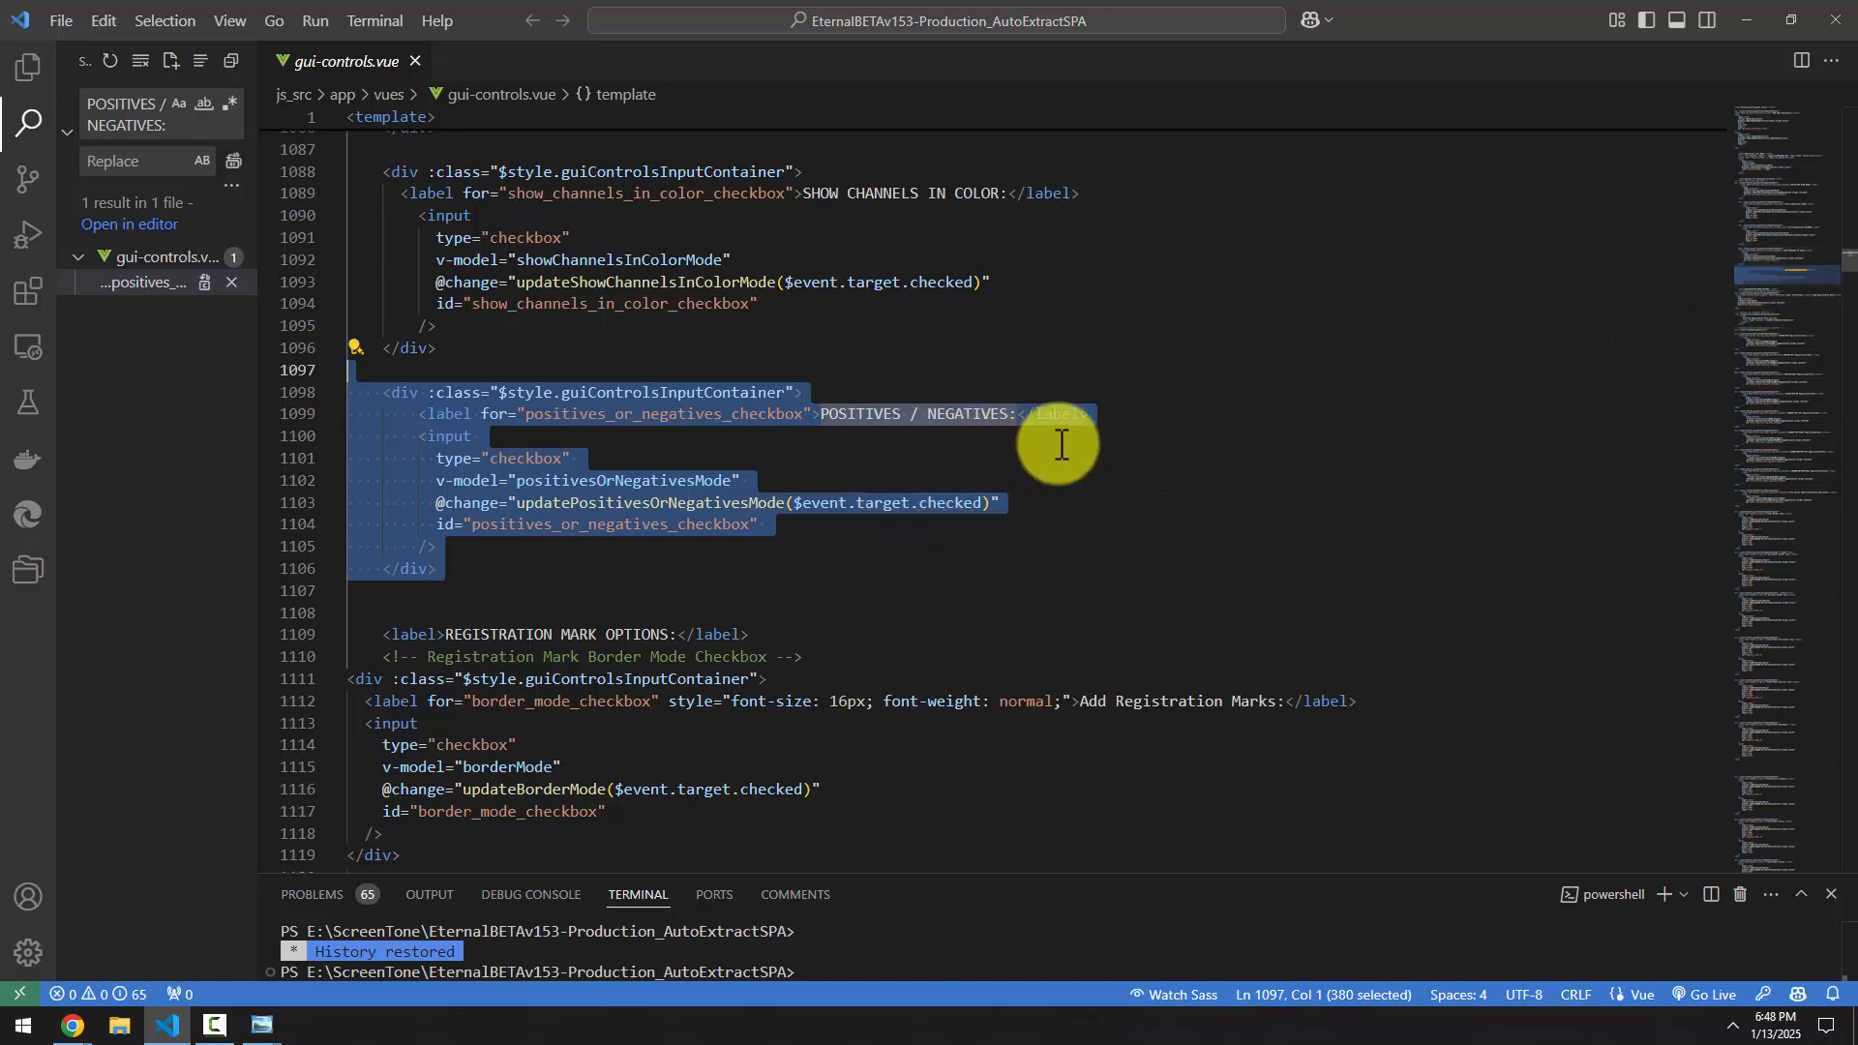
{"action": "scroll", "coordinate": [1156, 474], "scroll_direction": "up", "scroll_amount": 2}
{"action": "scroll", "coordinate": [997, 445], "scroll_direction": "up", "scroll_amount": 1}
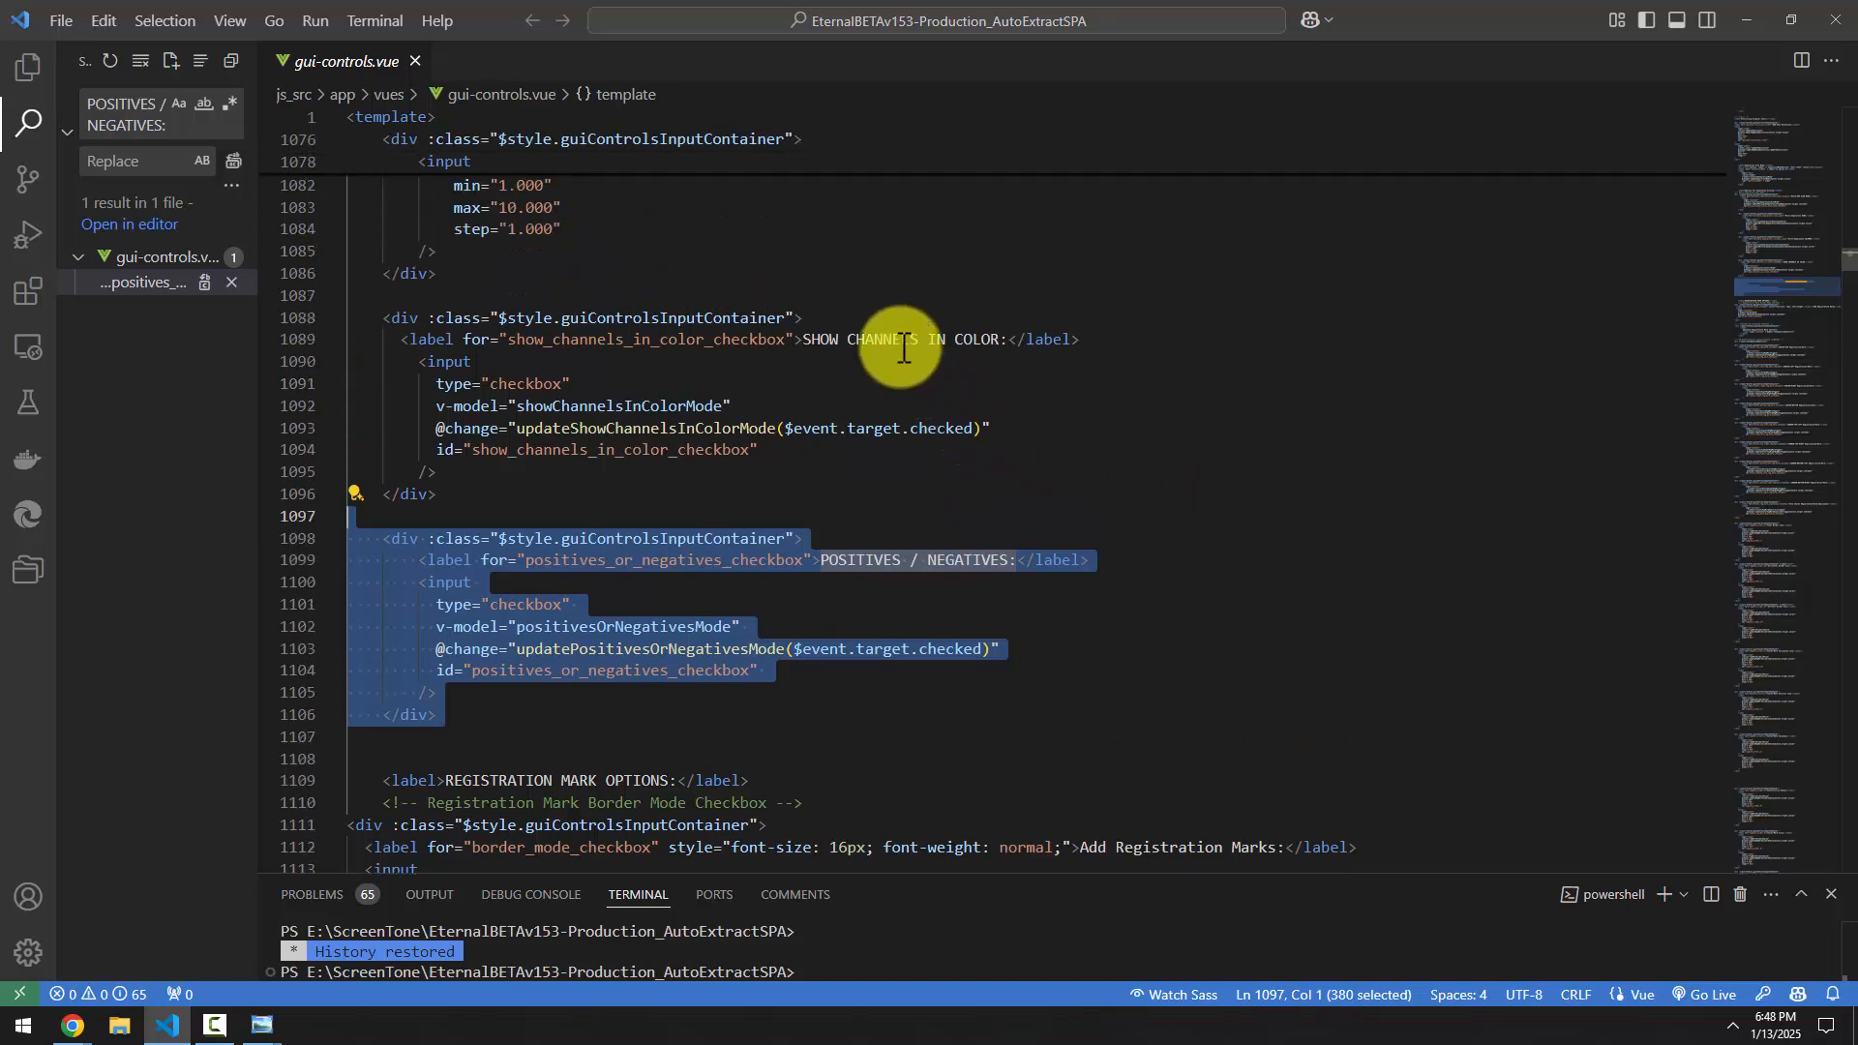
{"action": "scroll", "coordinate": [987, 427], "scroll_direction": "down", "scroll_amount": 4}
{"action": "scroll", "coordinate": [994, 436], "scroll_direction": "up", "scroll_amount": 2}
{"action": "scroll", "coordinate": [994, 558], "scroll_direction": "down", "scroll_amount": 8}
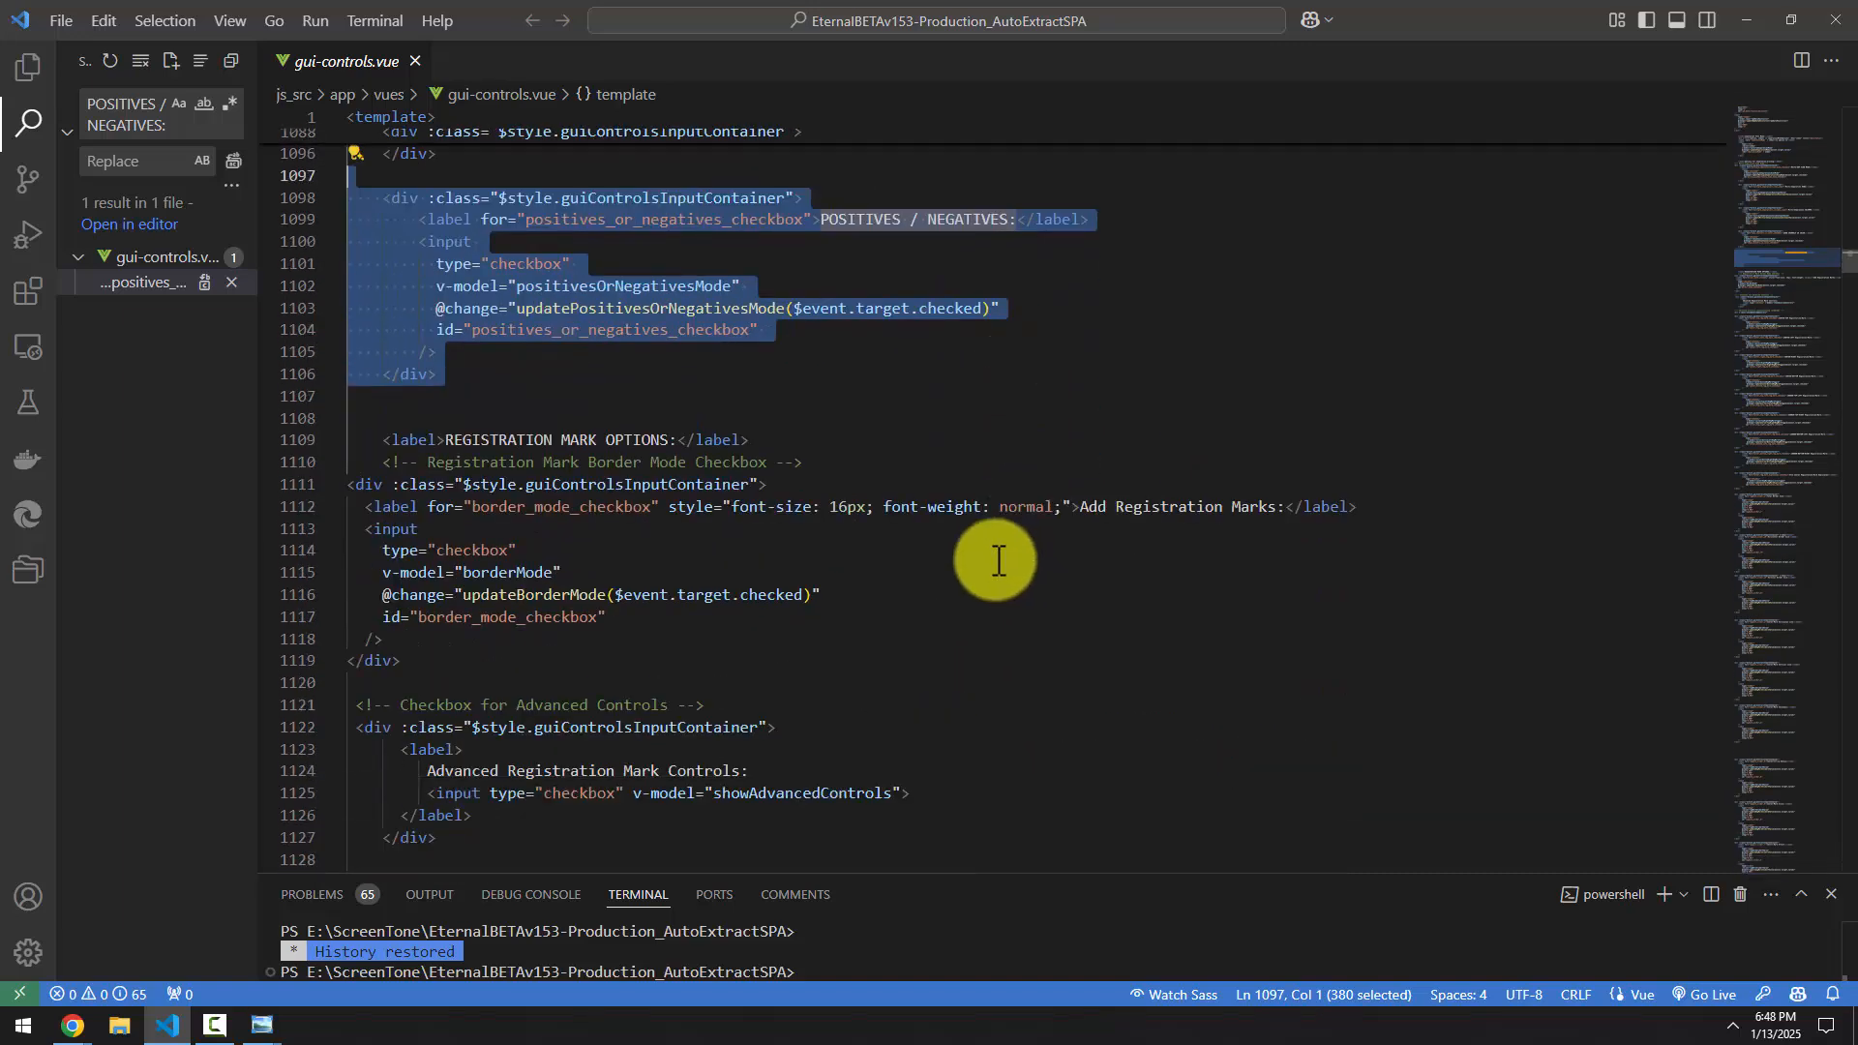
{"action": "scroll", "coordinate": [1548, 387], "scroll_direction": "down", "scroll_amount": 3}
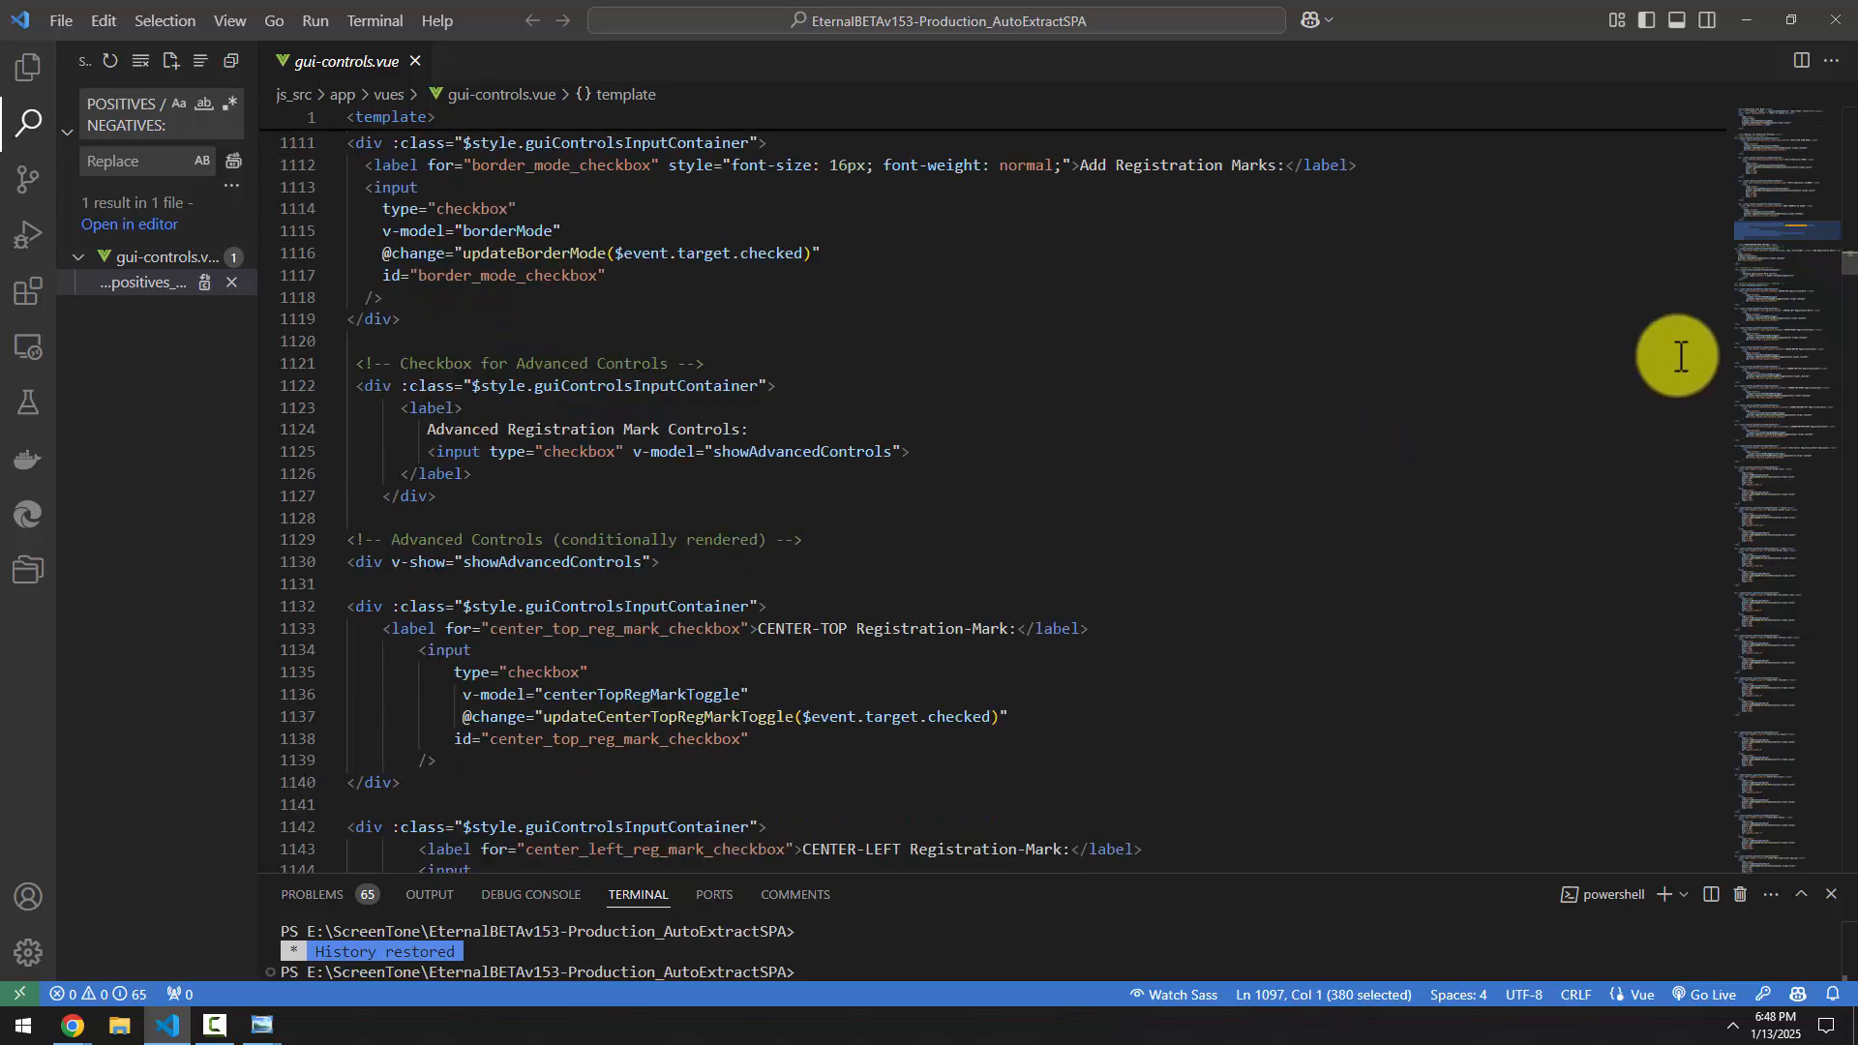
{"action": "scroll", "coordinate": [1790, 310], "scroll_direction": "up", "scroll_amount": 1}
Examine the borderColor, regMarkColor and positivesOrNegativesMode entries in the data section of gui-controls.vue, and return to ScreenTone Eternal
{"action": "left_click_drag", "start_coordinate": [1850, 271], "coordinate": [1850, 592]}
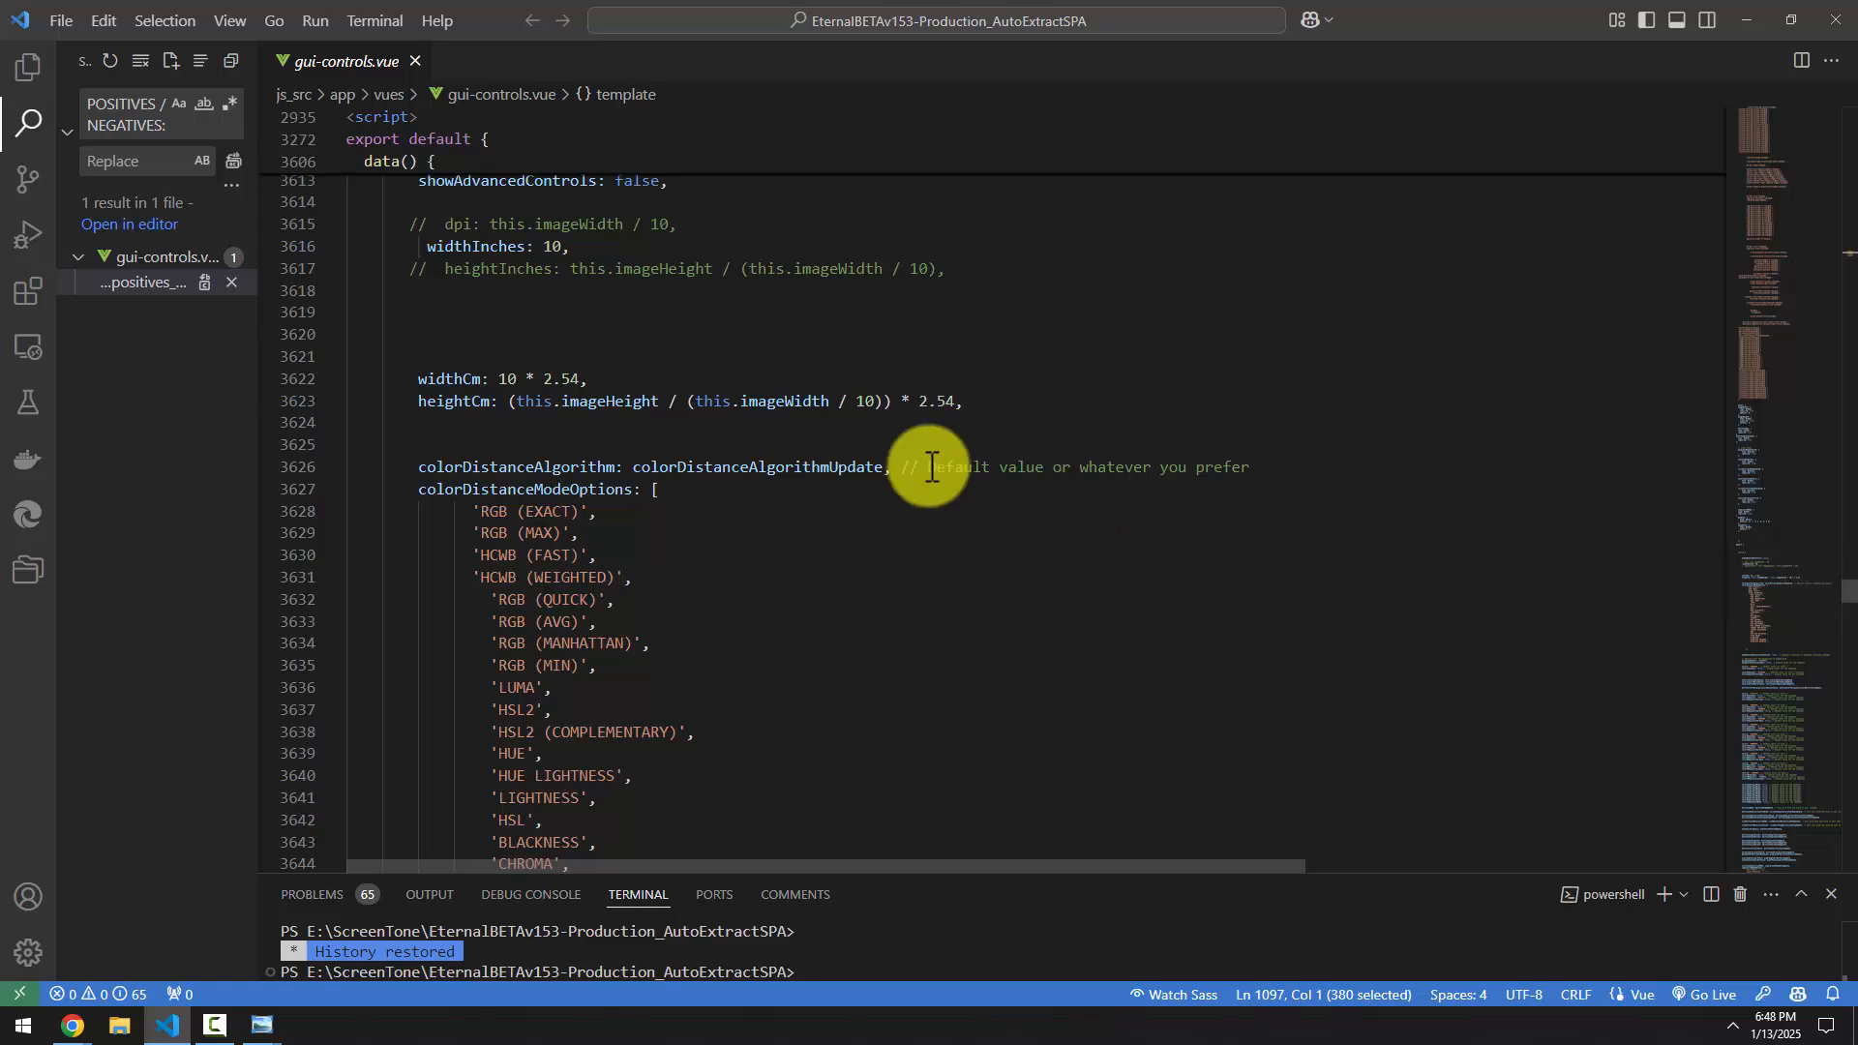
{"action": "scroll", "coordinate": [754, 448], "scroll_direction": "down", "scroll_amount": 20}
{"action": "scroll", "coordinate": [785, 469], "scroll_direction": "down", "scroll_amount": 20}
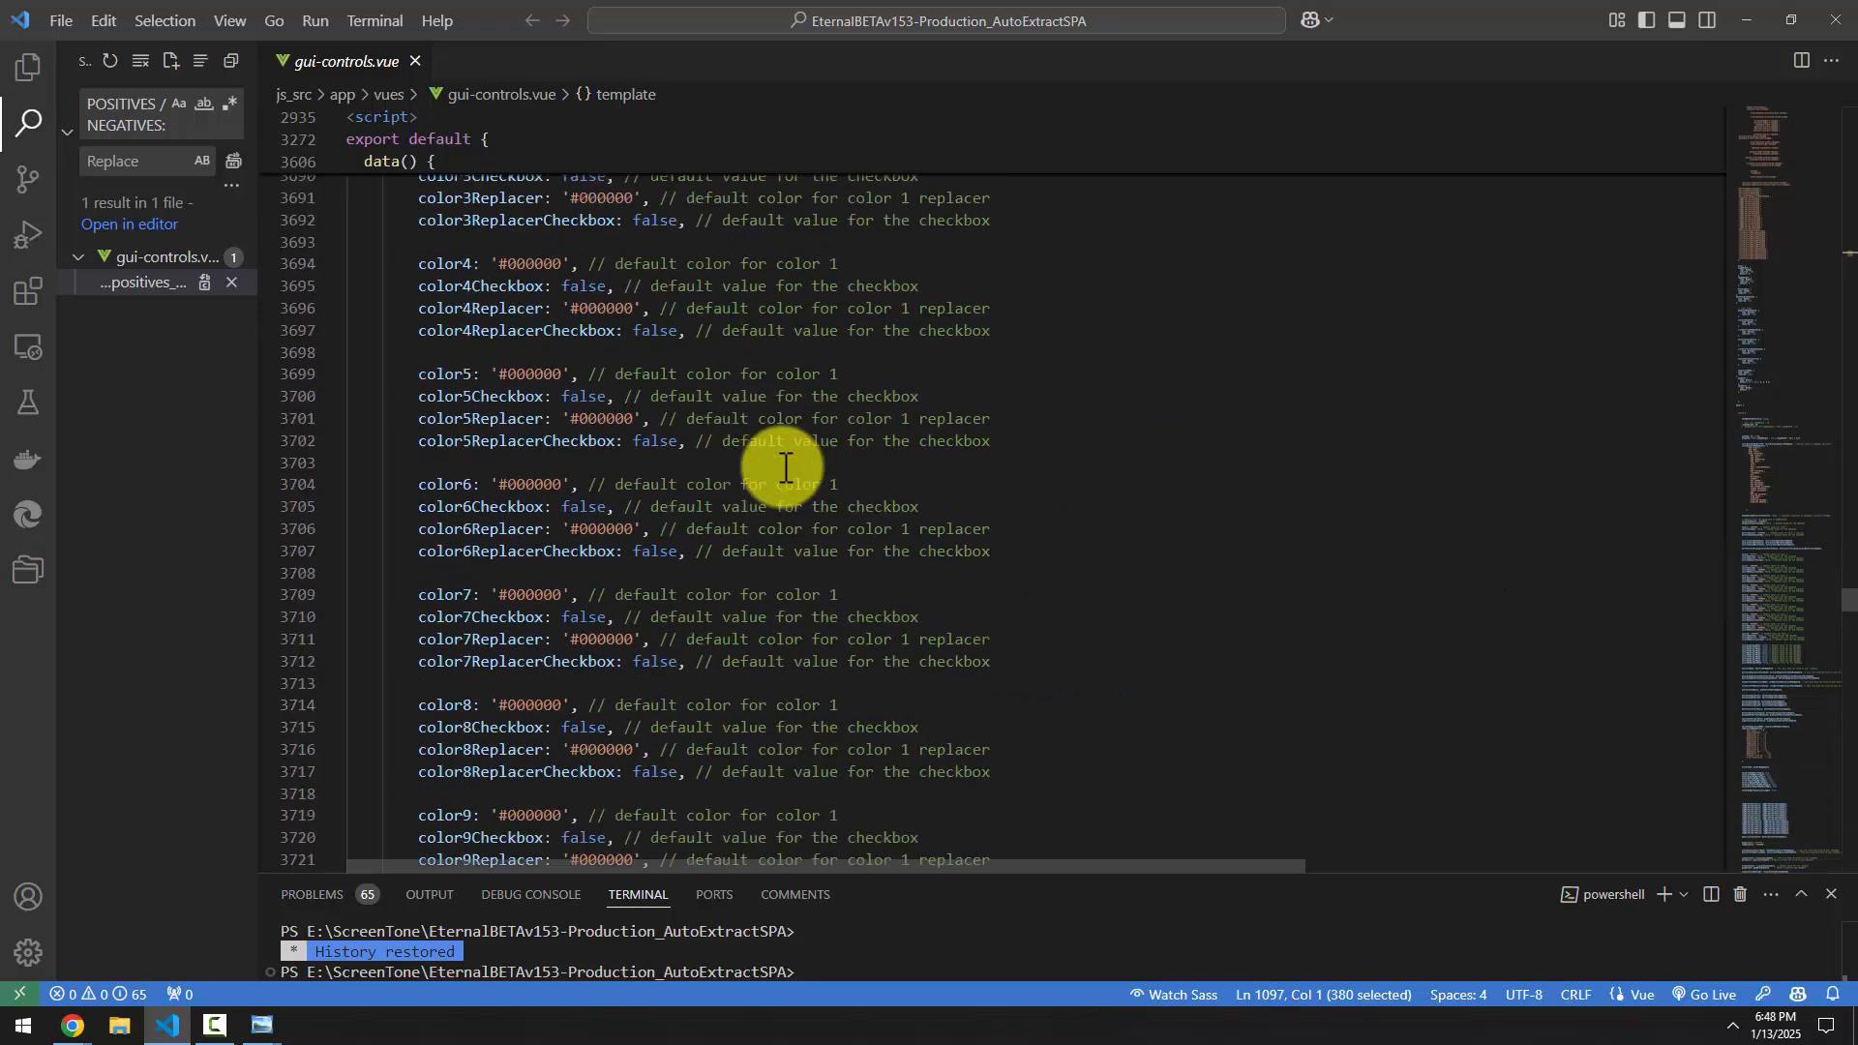
{"action": "scroll", "coordinate": [785, 468], "scroll_direction": "down", "scroll_amount": 18}
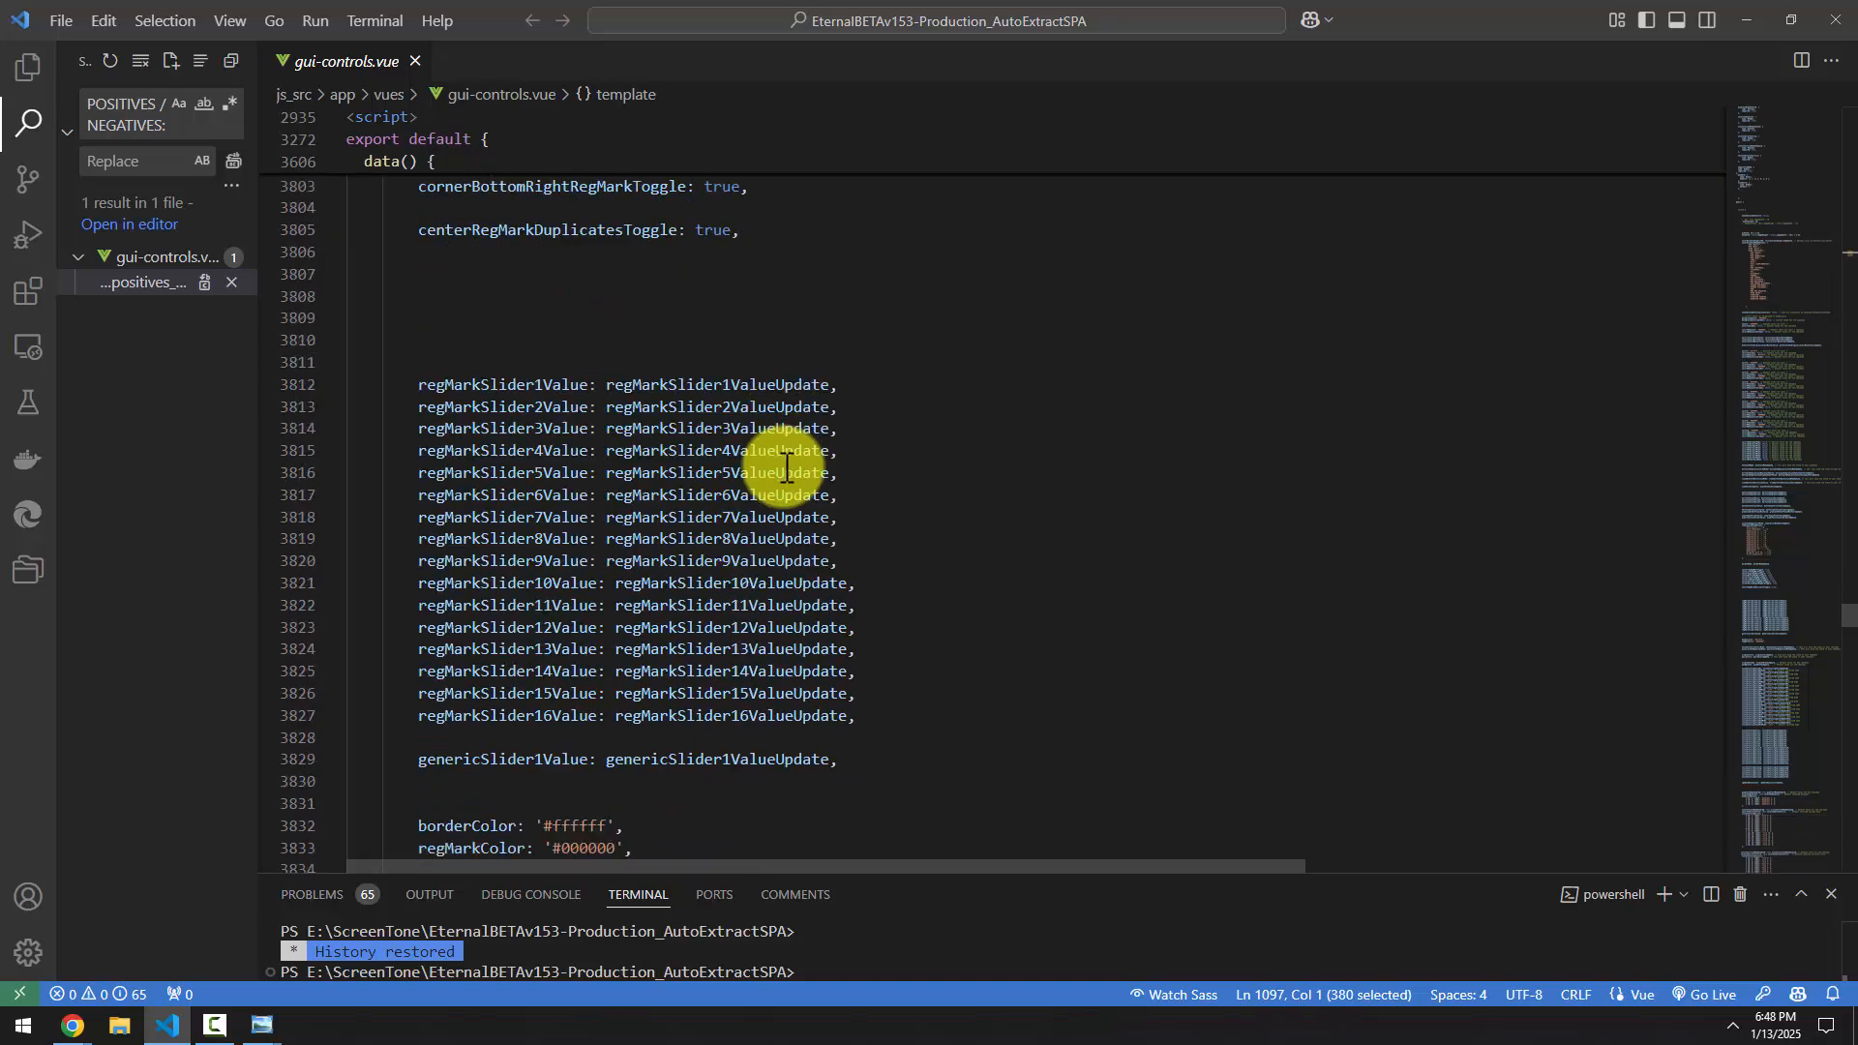
{"action": "scroll", "coordinate": [779, 464], "scroll_direction": "up", "scroll_amount": 3}
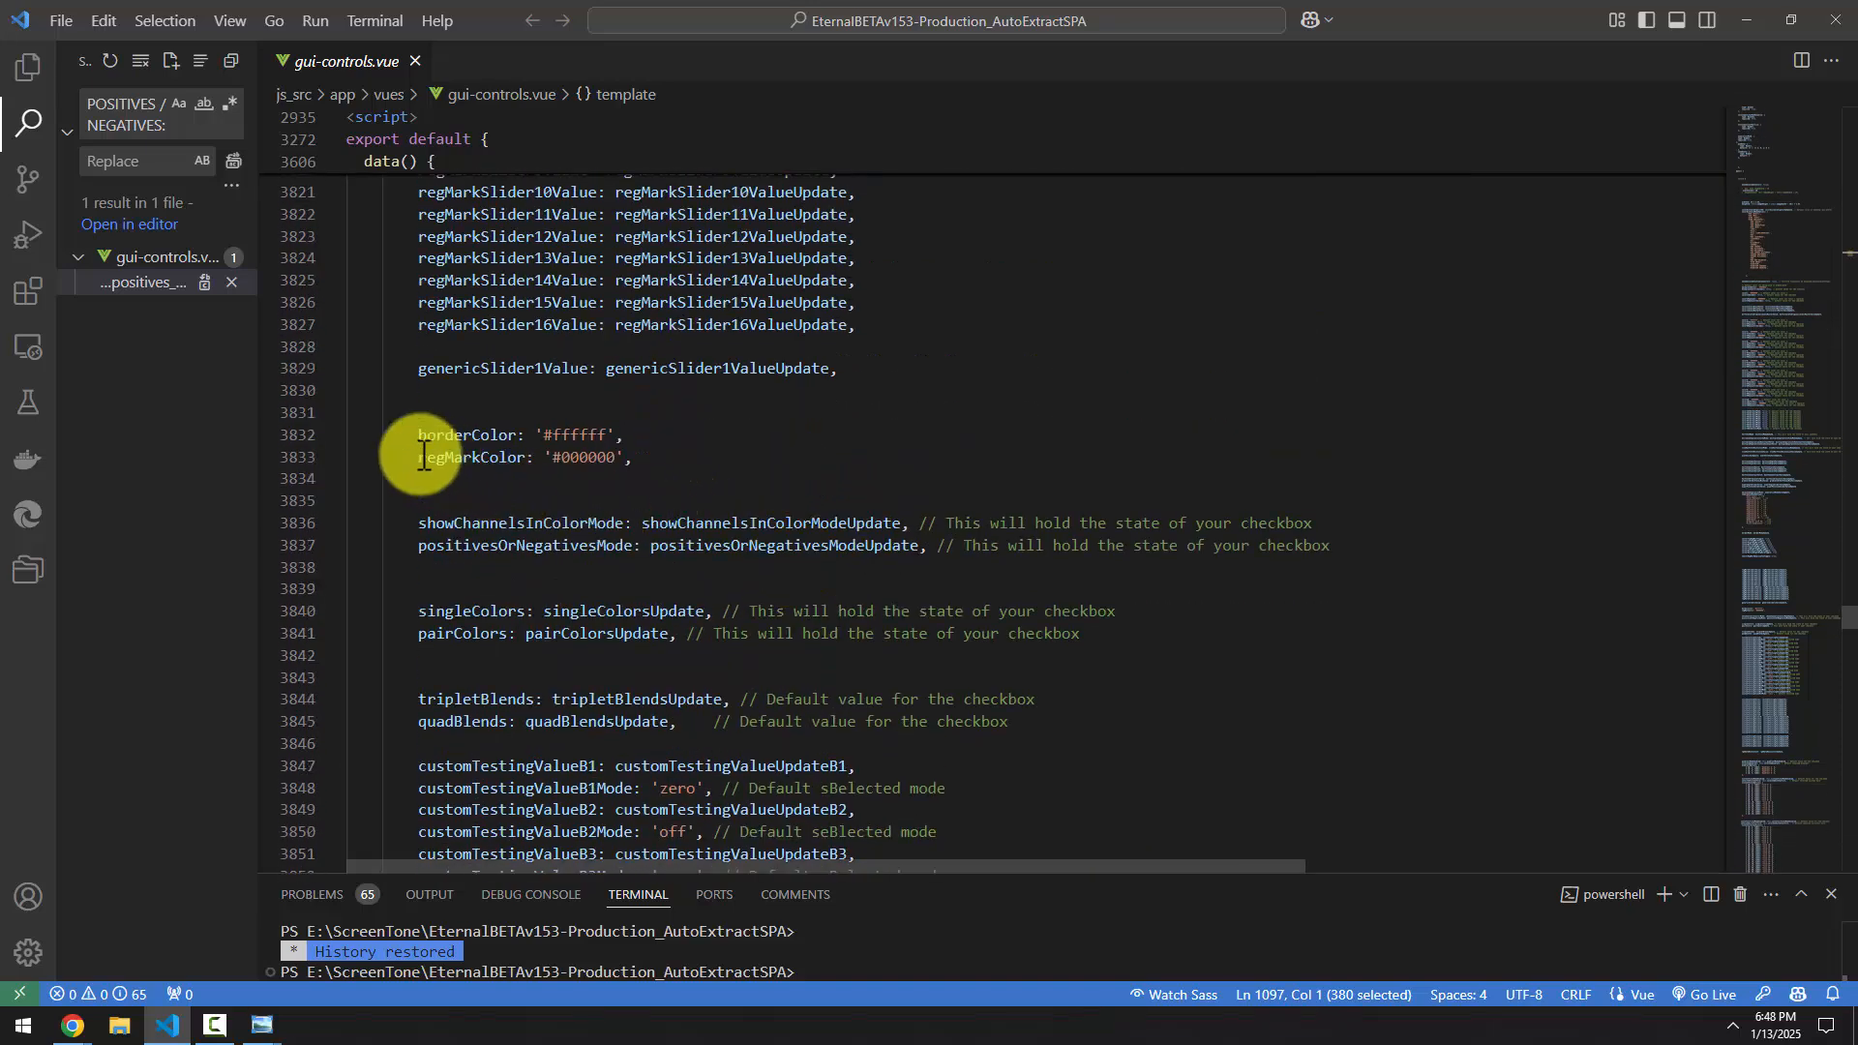
{"action": "left_click_drag", "start_coordinate": [410, 437], "coordinate": [633, 460]}
{"action": "left_click", "coordinate": [732, 441]}
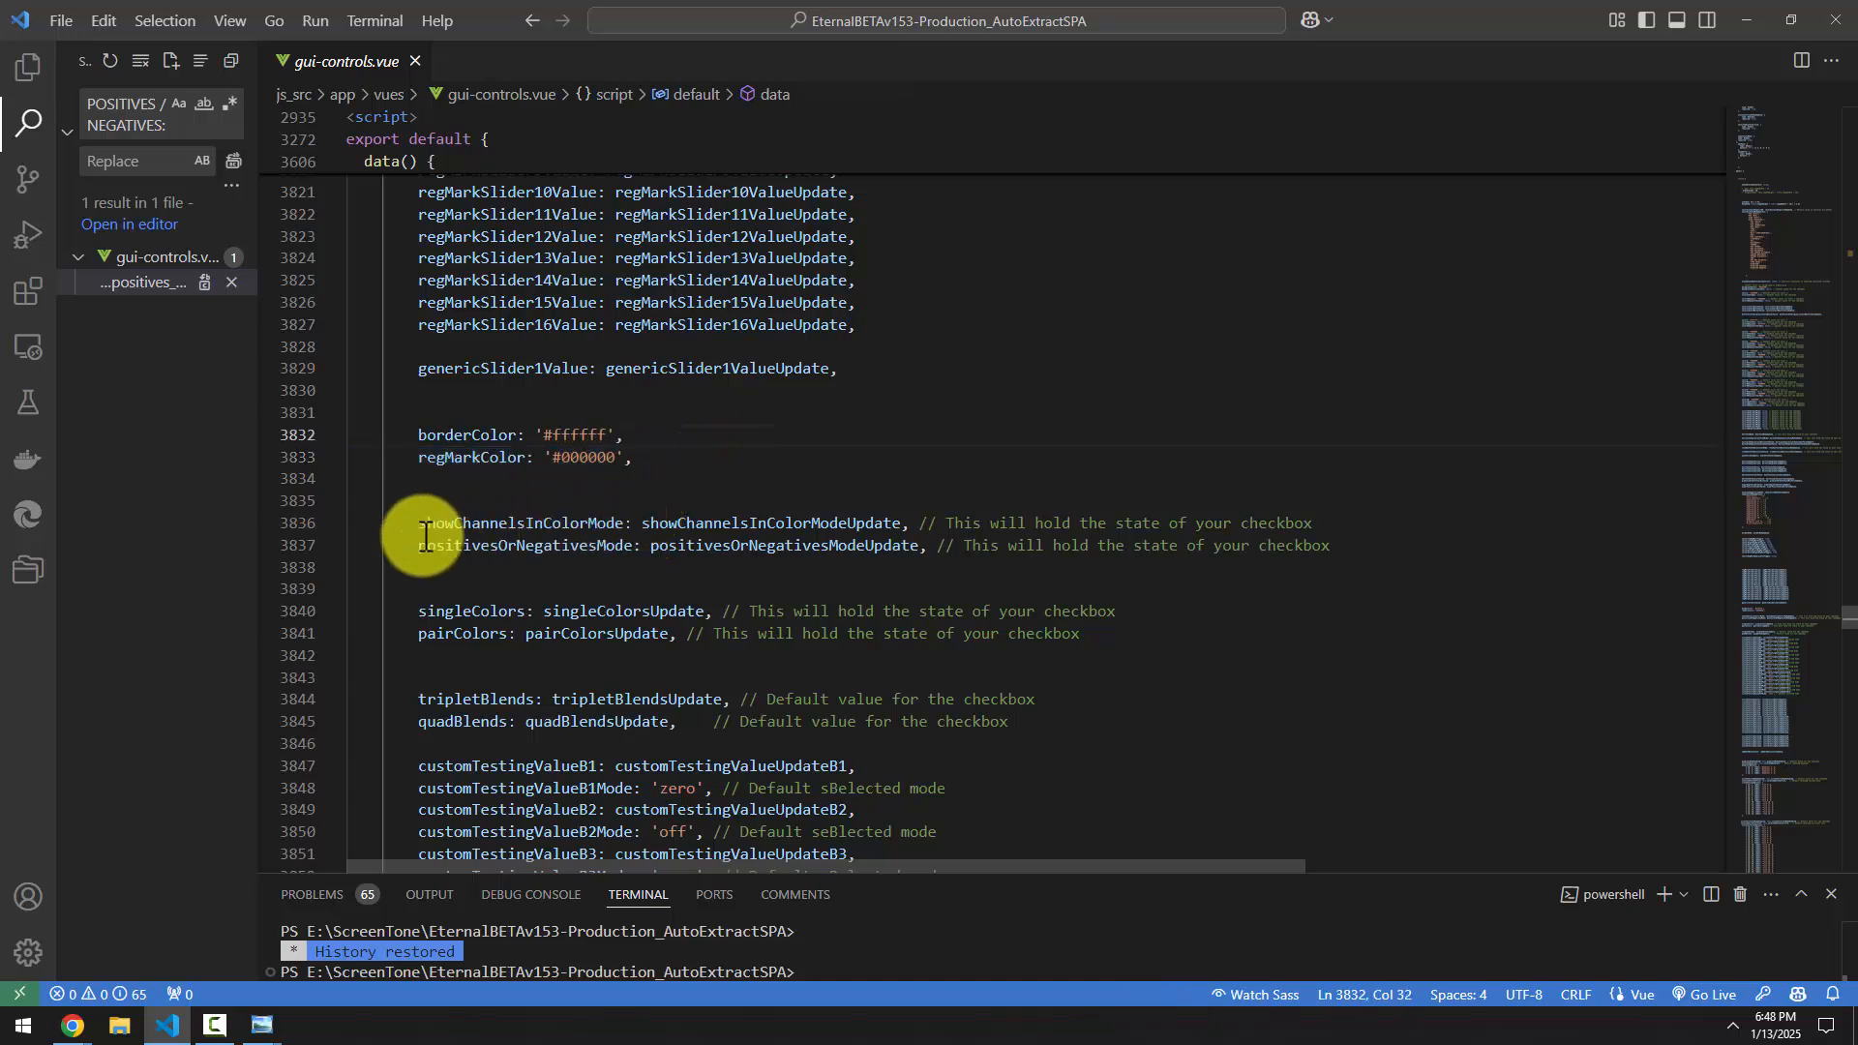
{"action": "left_click_drag", "start_coordinate": [404, 546], "coordinate": [1173, 549]}
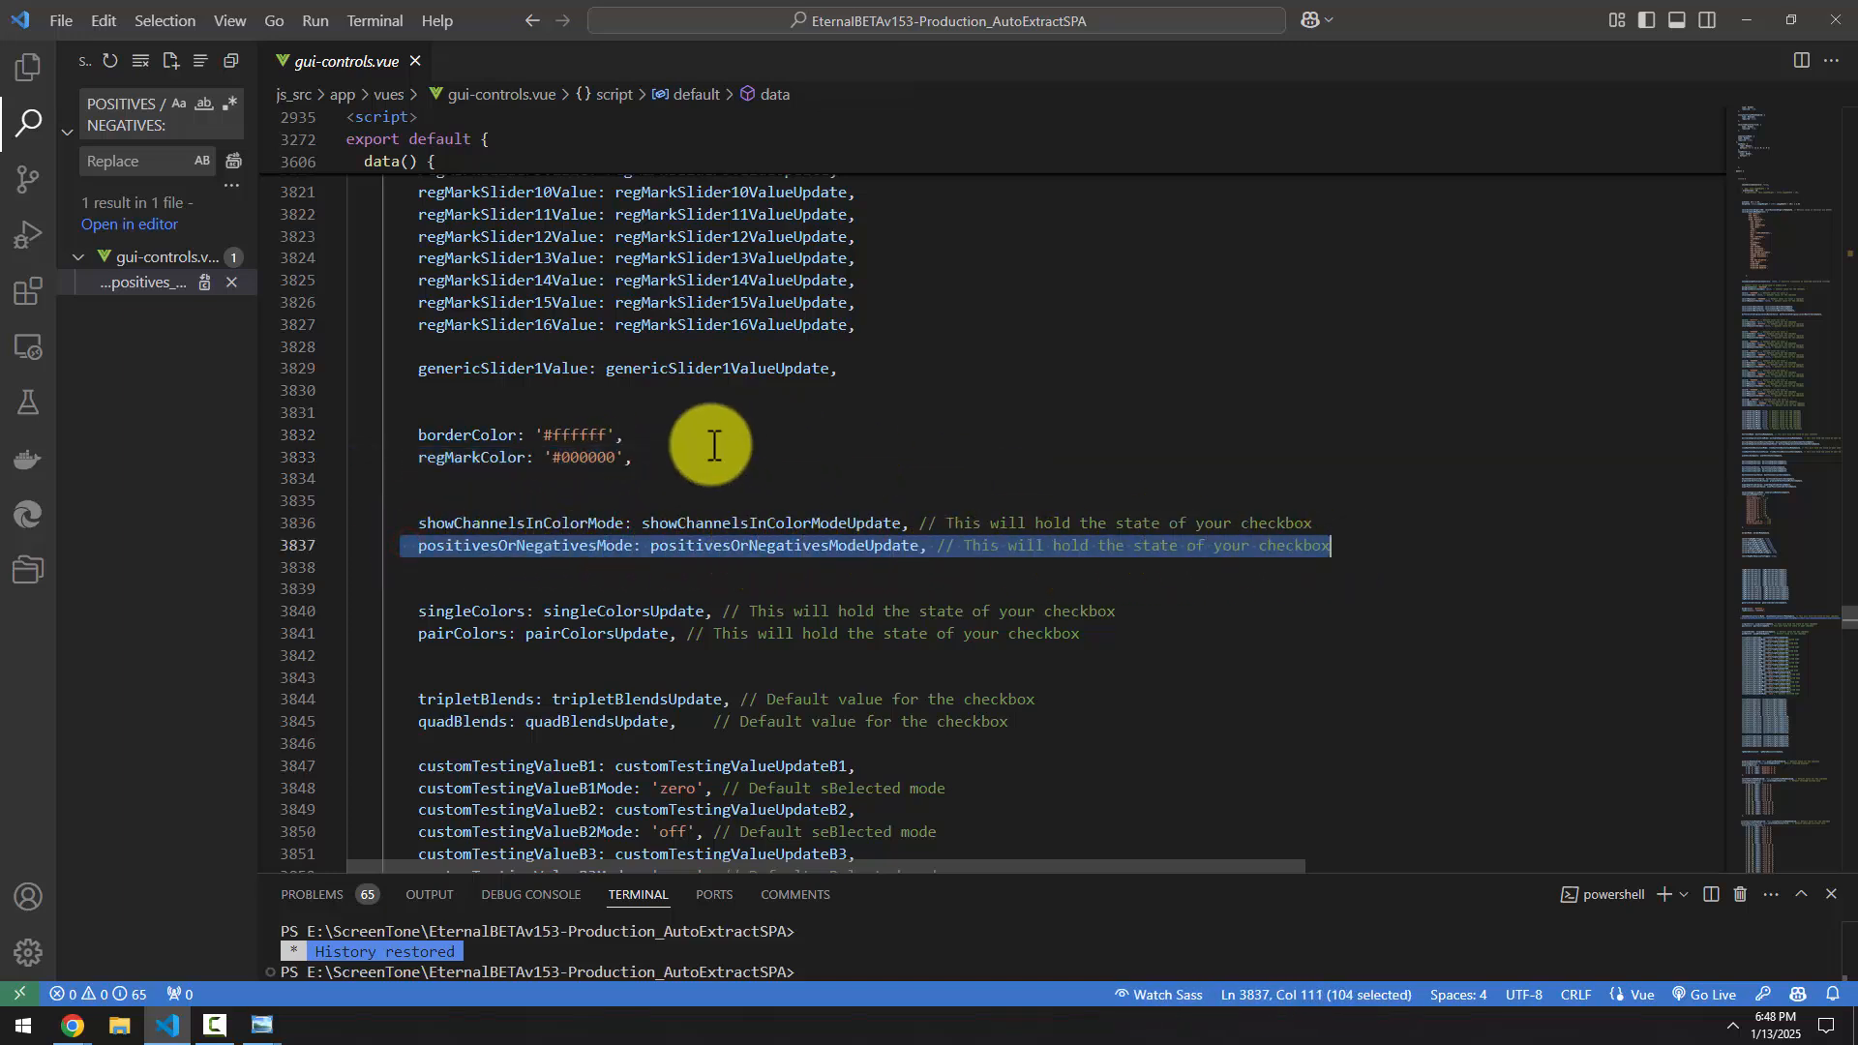
{"action": "left_click_drag", "start_coordinate": [385, 435], "coordinate": [651, 450]}
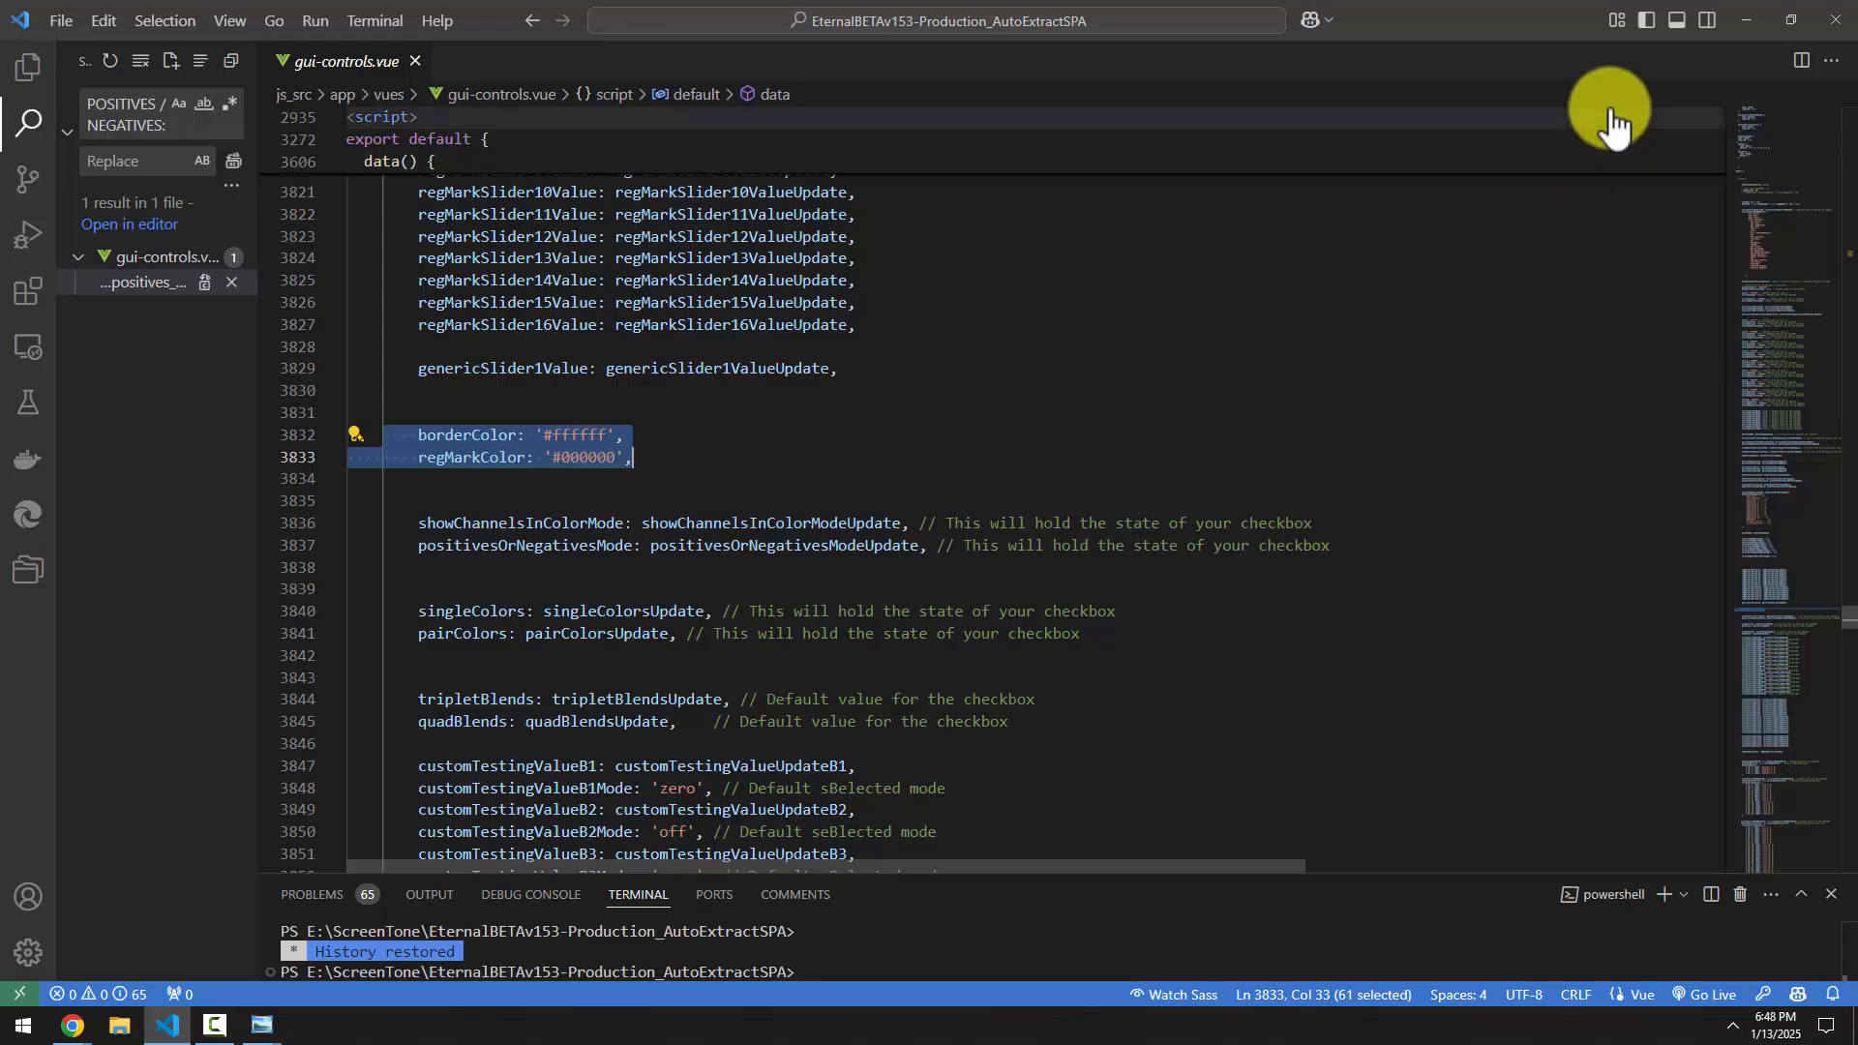
{"action": "left_click", "coordinate": [1747, 19]}
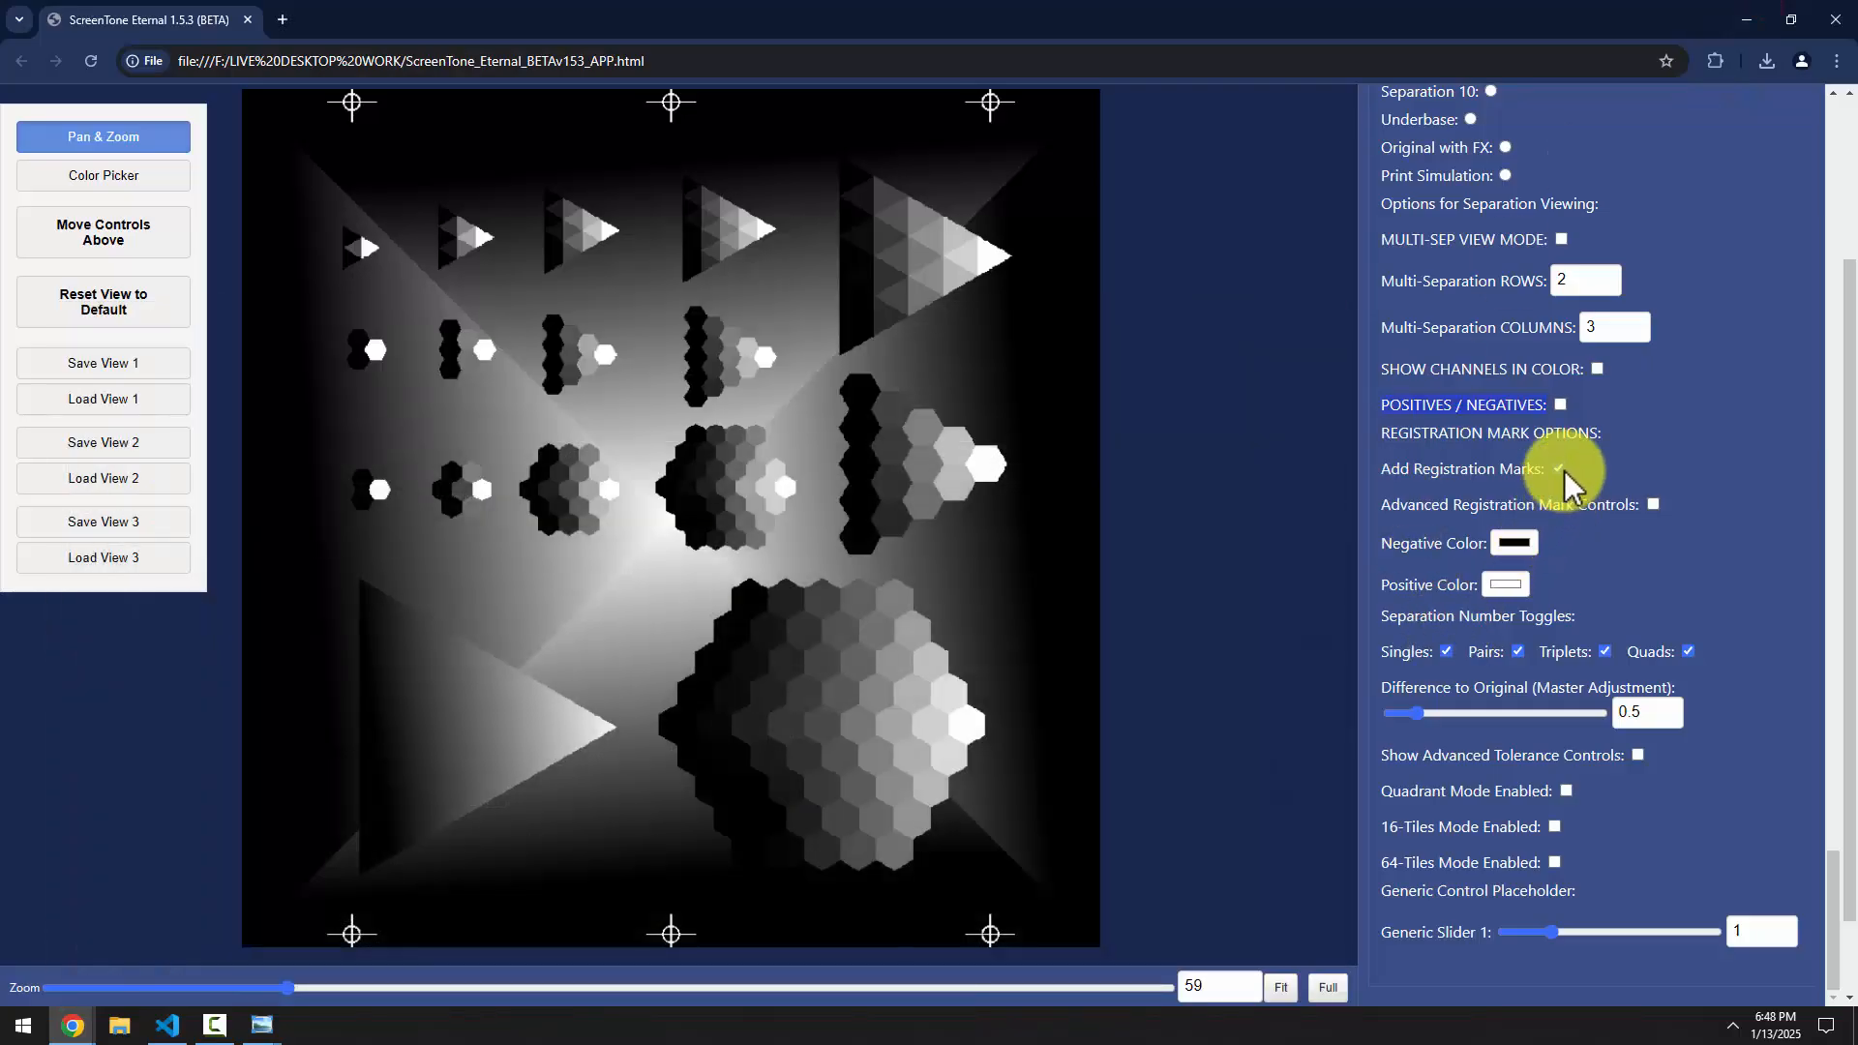
Set the Negative Color to pure white
{"action": "left_click", "coordinate": [1515, 543]}
{"action": "left_click", "coordinate": [1525, 617]}
{"action": "mouse_move", "coordinate": [1486, 555]}
{"action": "left_mouse_down"}
{"action": "mouse_move", "coordinate": [1468, 539]}
{"action": "mouse_move", "coordinate": [1504, 571]}
{"action": "mouse_move", "coordinate": [1486, 571]}
{"action": "left_mouse_up"}
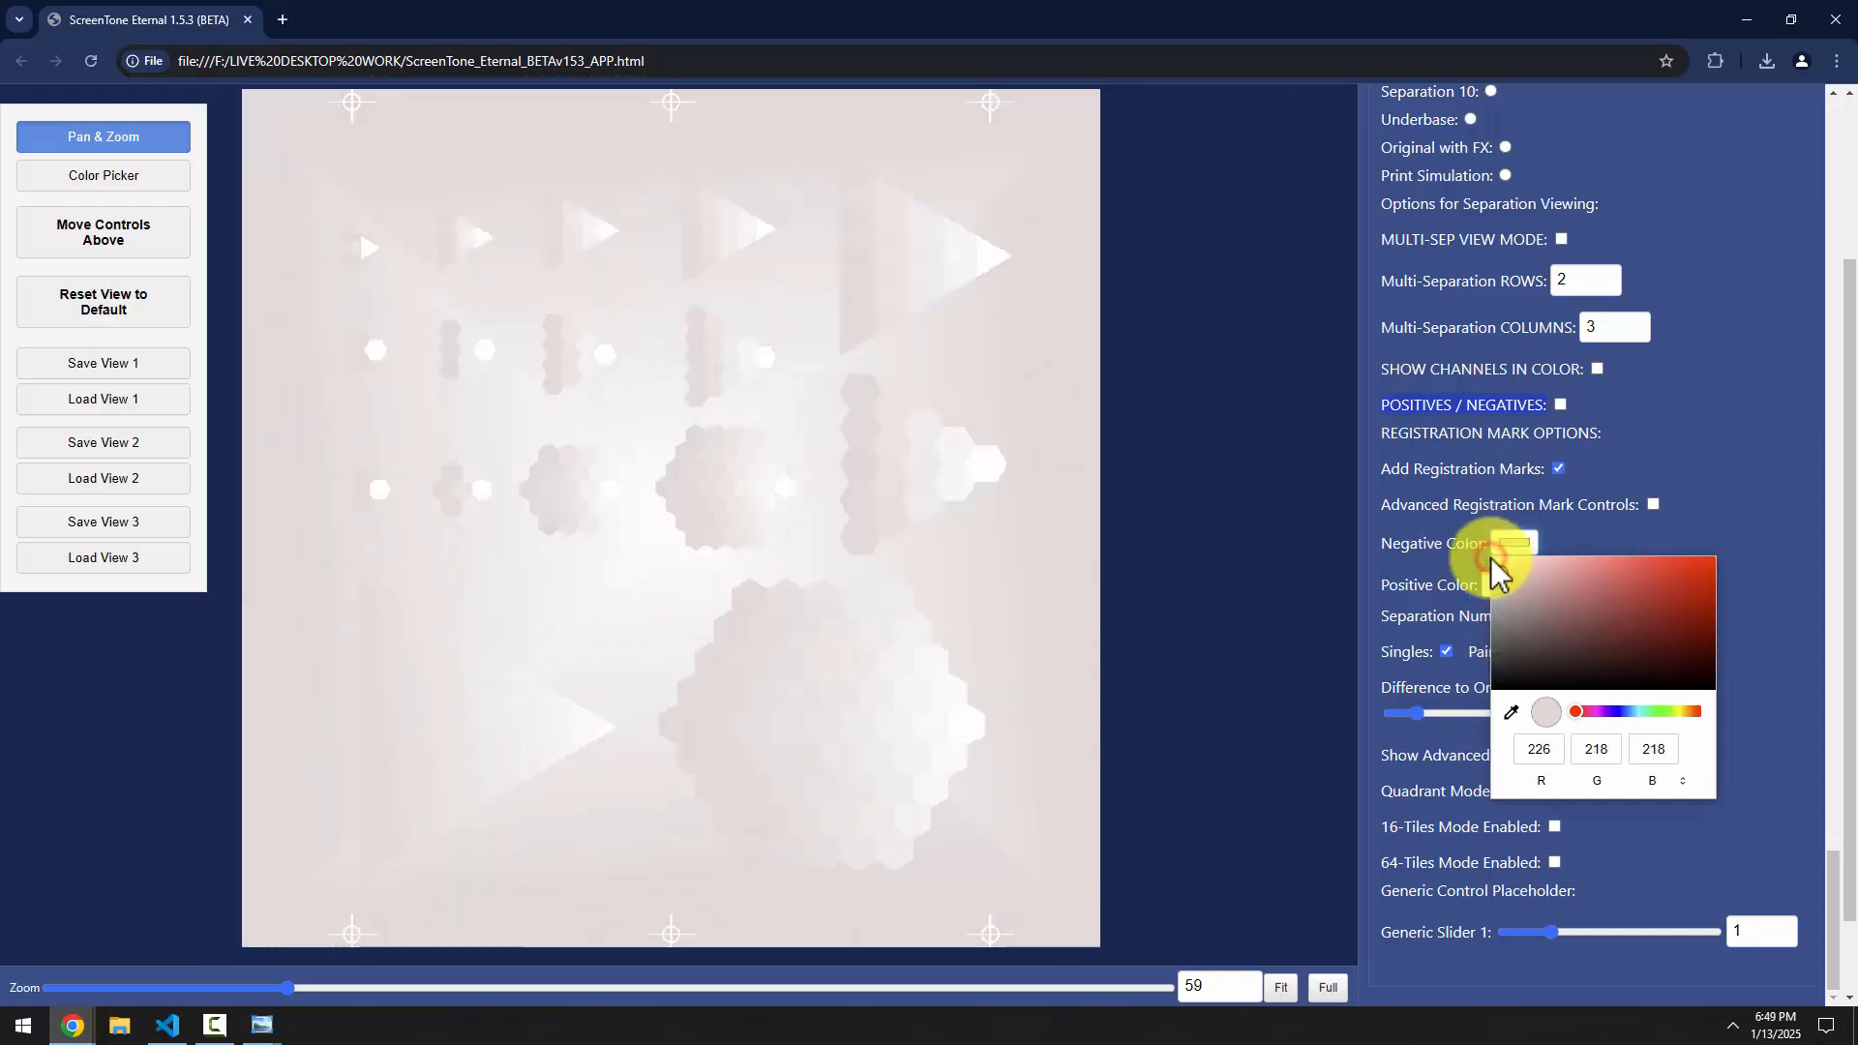
{"action": "left_click", "coordinate": [1485, 566]}
{"action": "left_click", "coordinate": [1511, 544]}
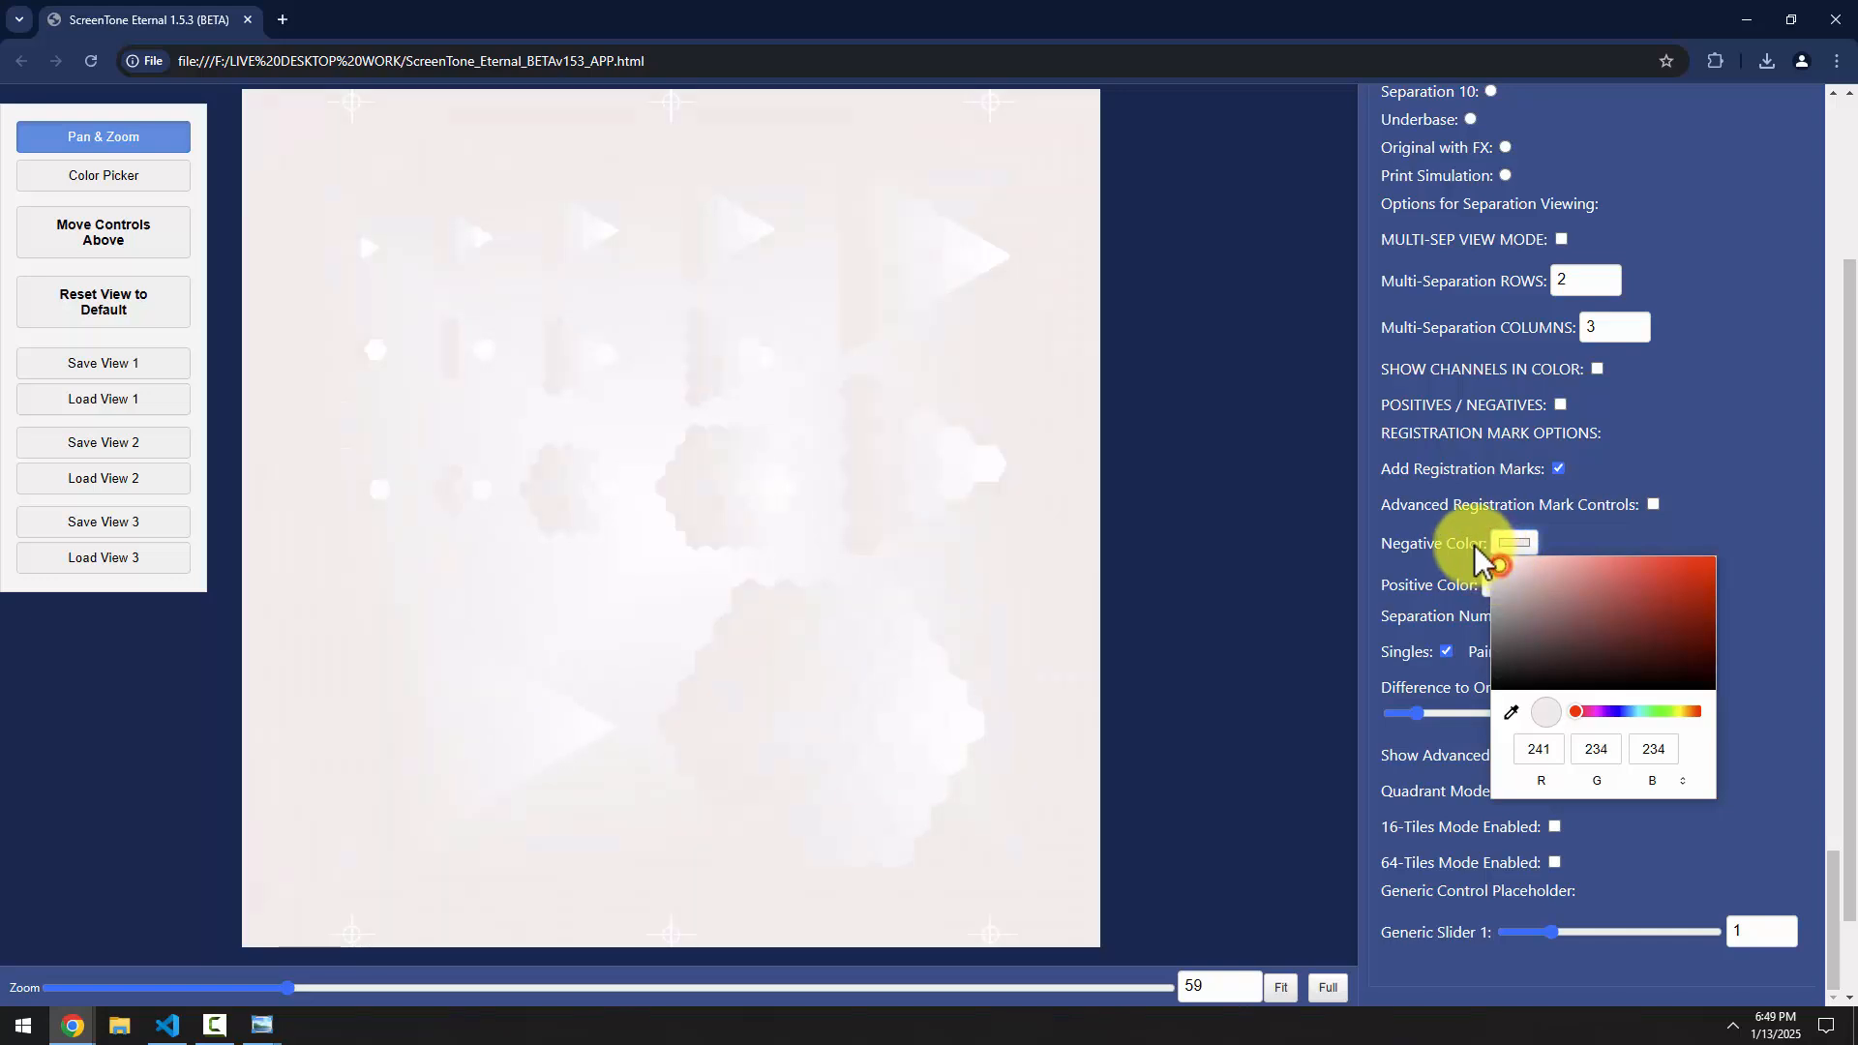
{"action": "left_click_drag", "start_coordinate": [1476, 548], "coordinate": [1463, 529]}
Set the Positive Color to black
{"action": "left_click", "coordinate": [1495, 581]}
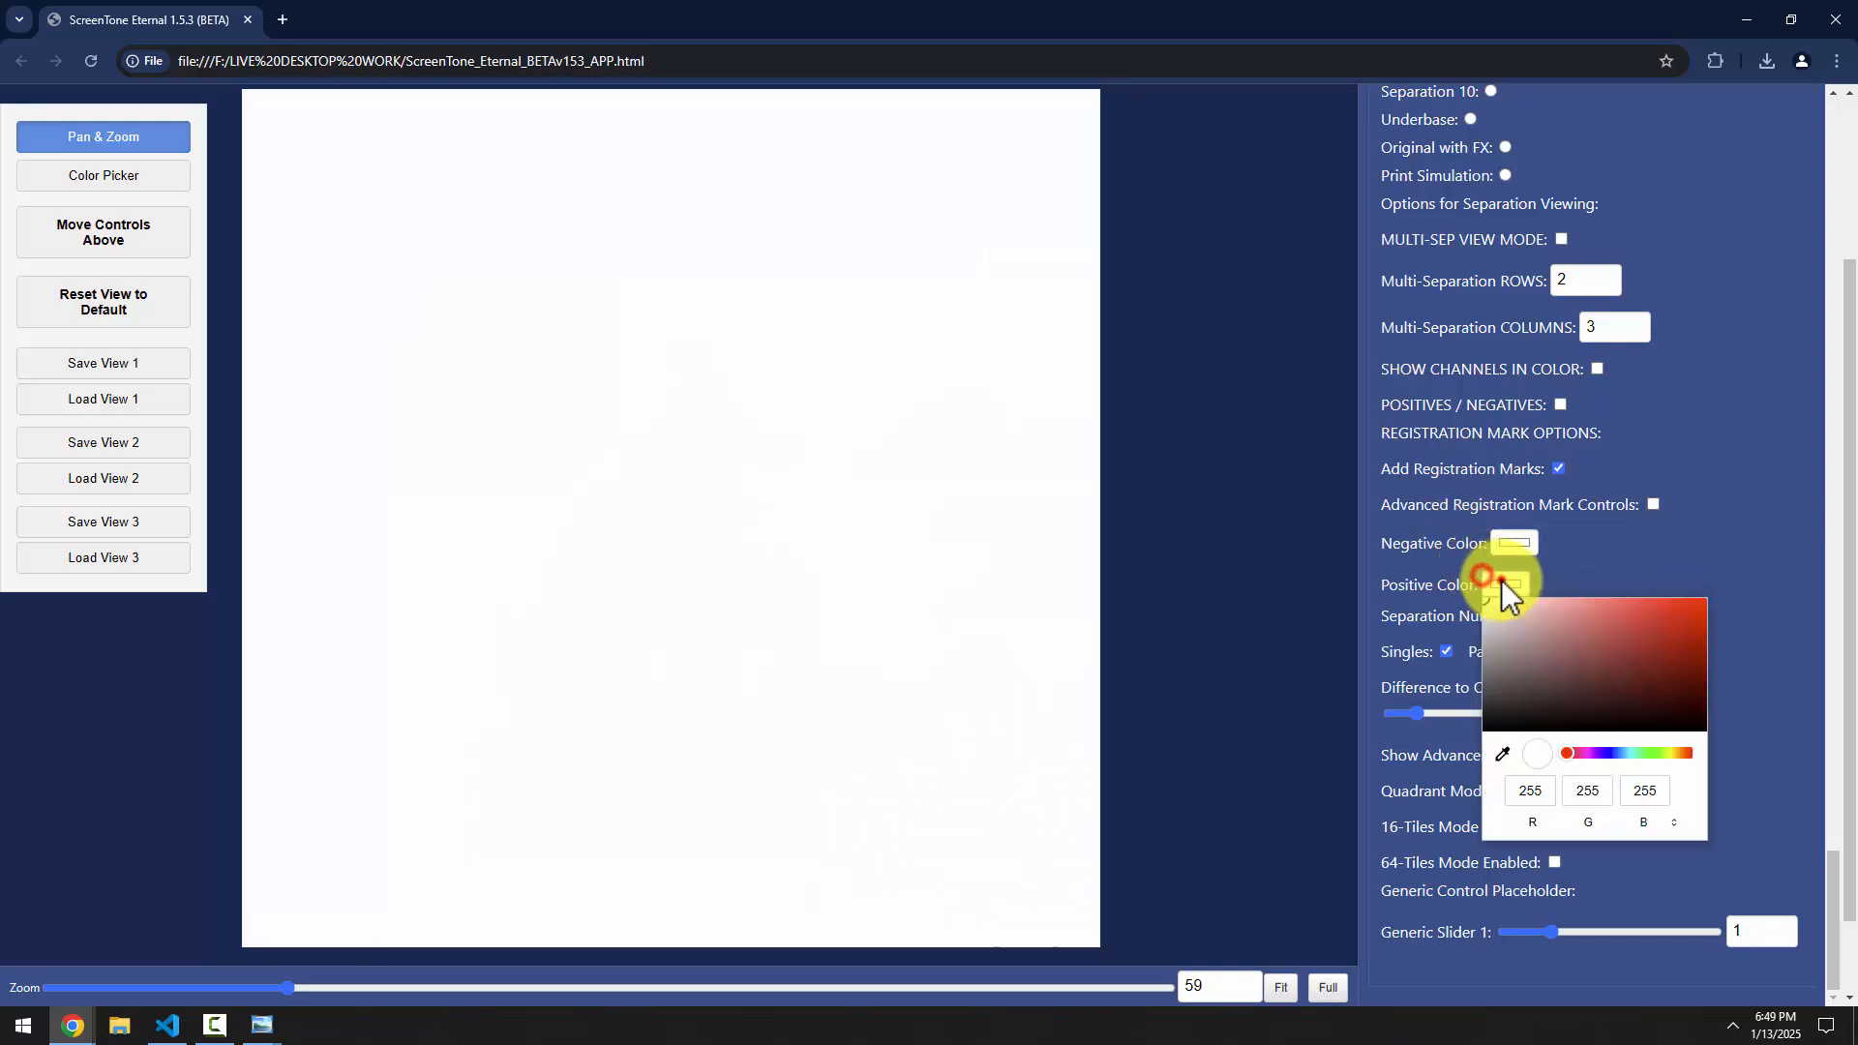
{"action": "left_click", "coordinate": [1494, 687]}
{"action": "left_click_drag", "start_coordinate": [1468, 757], "coordinate": [1422, 779]}
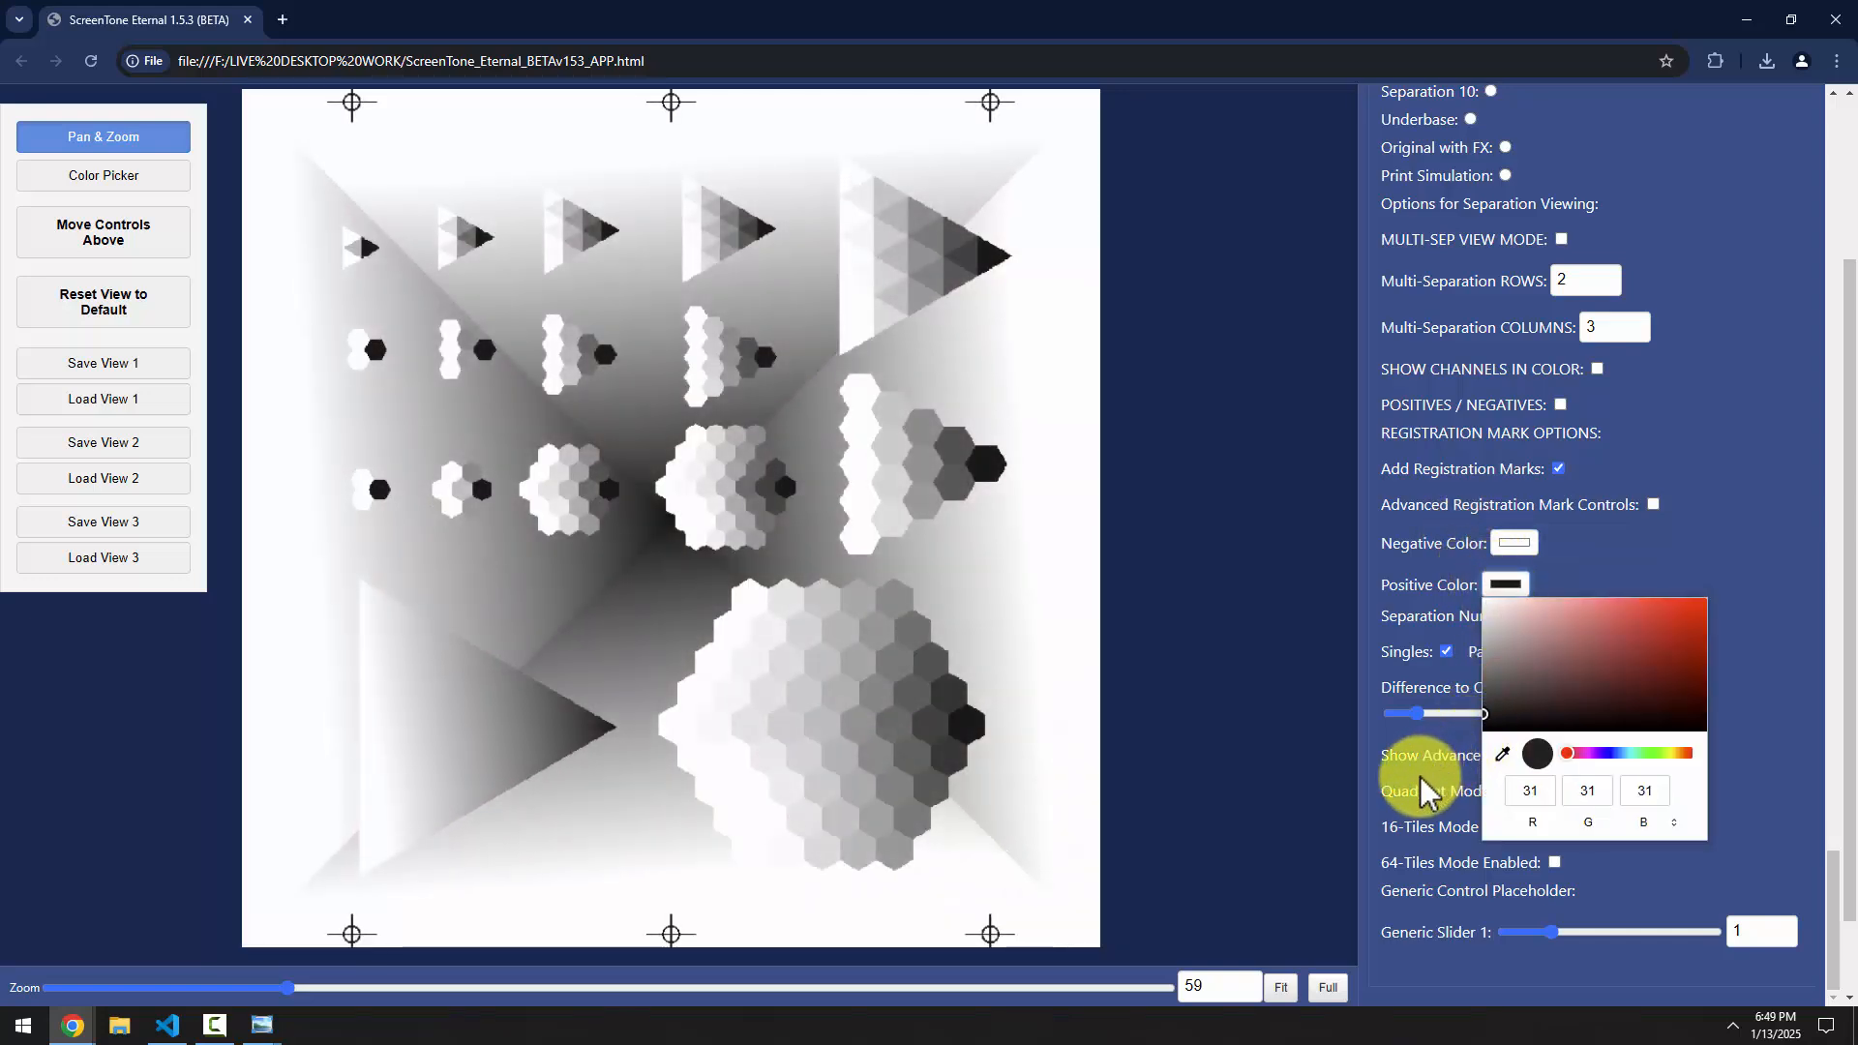
{"action": "left_click", "coordinate": [1795, 571]}
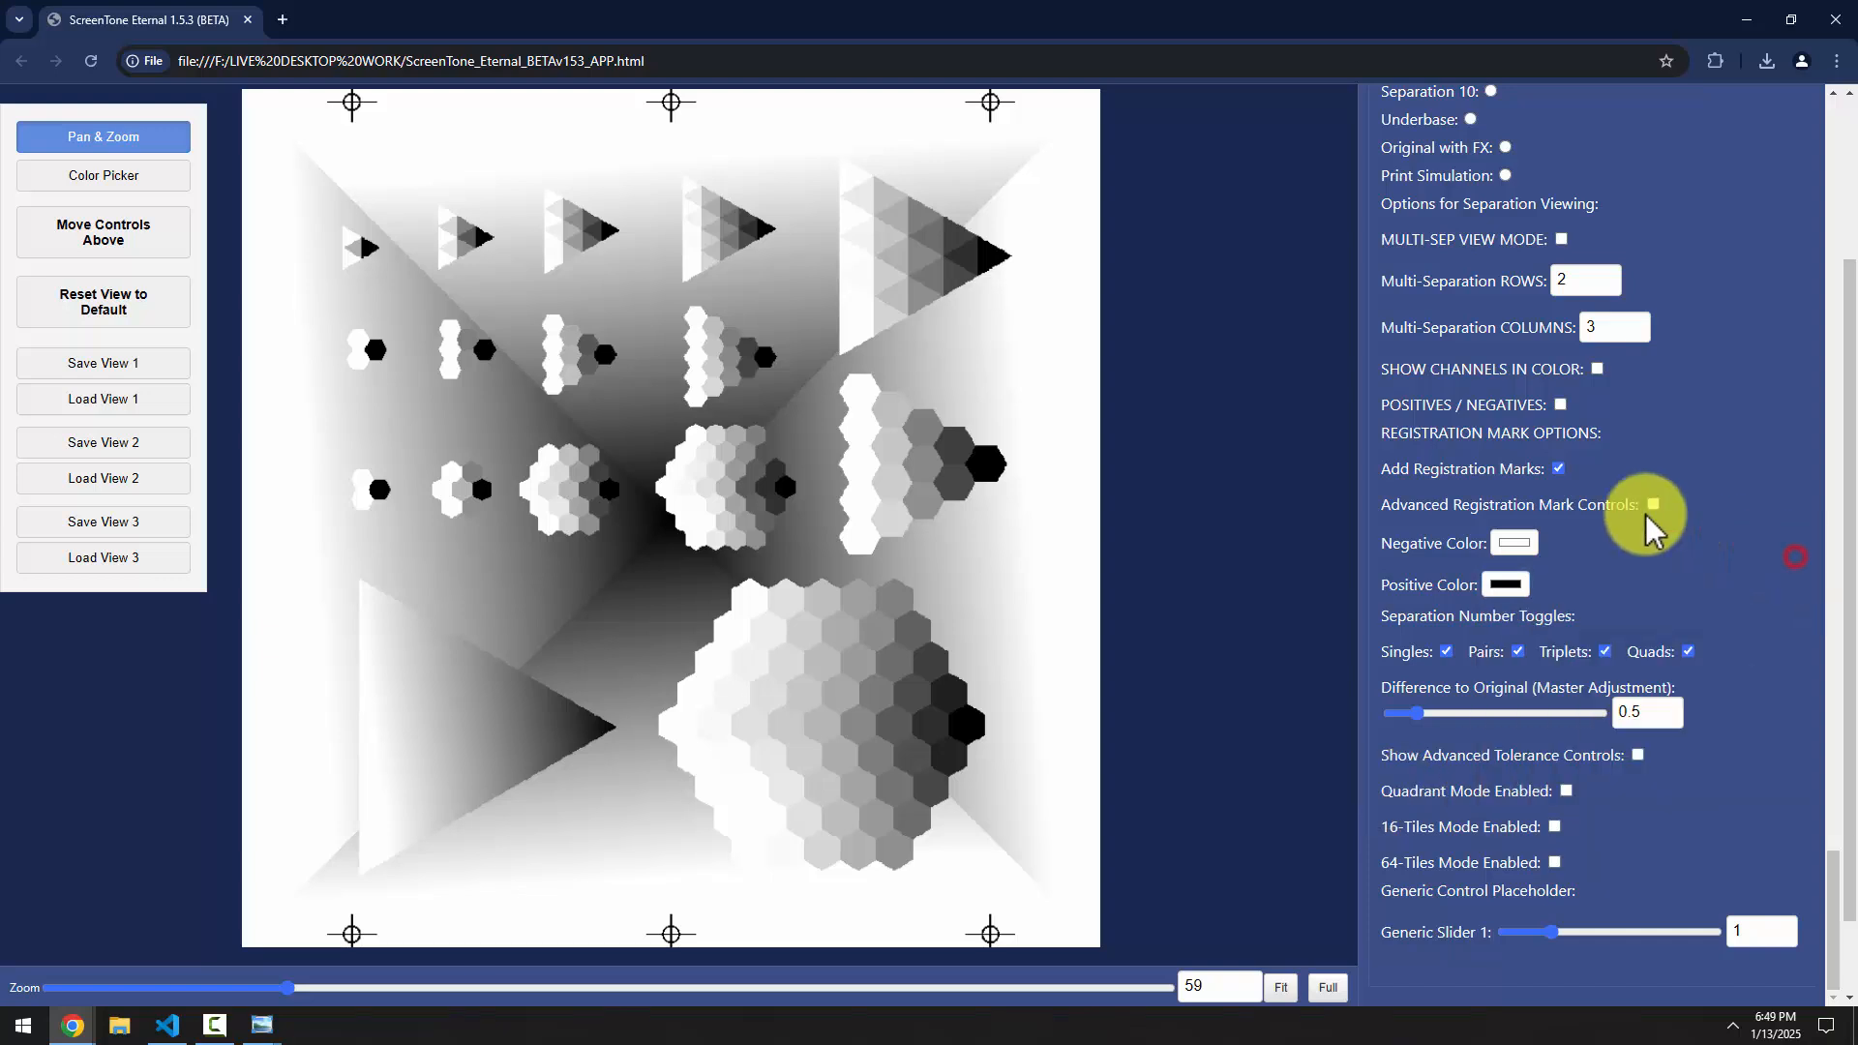
Turn off the registration marks and preview the multi-separation view with Positives / Negatives switched on and off, returning to the single view
{"action": "left_click", "coordinate": [1559, 469]}
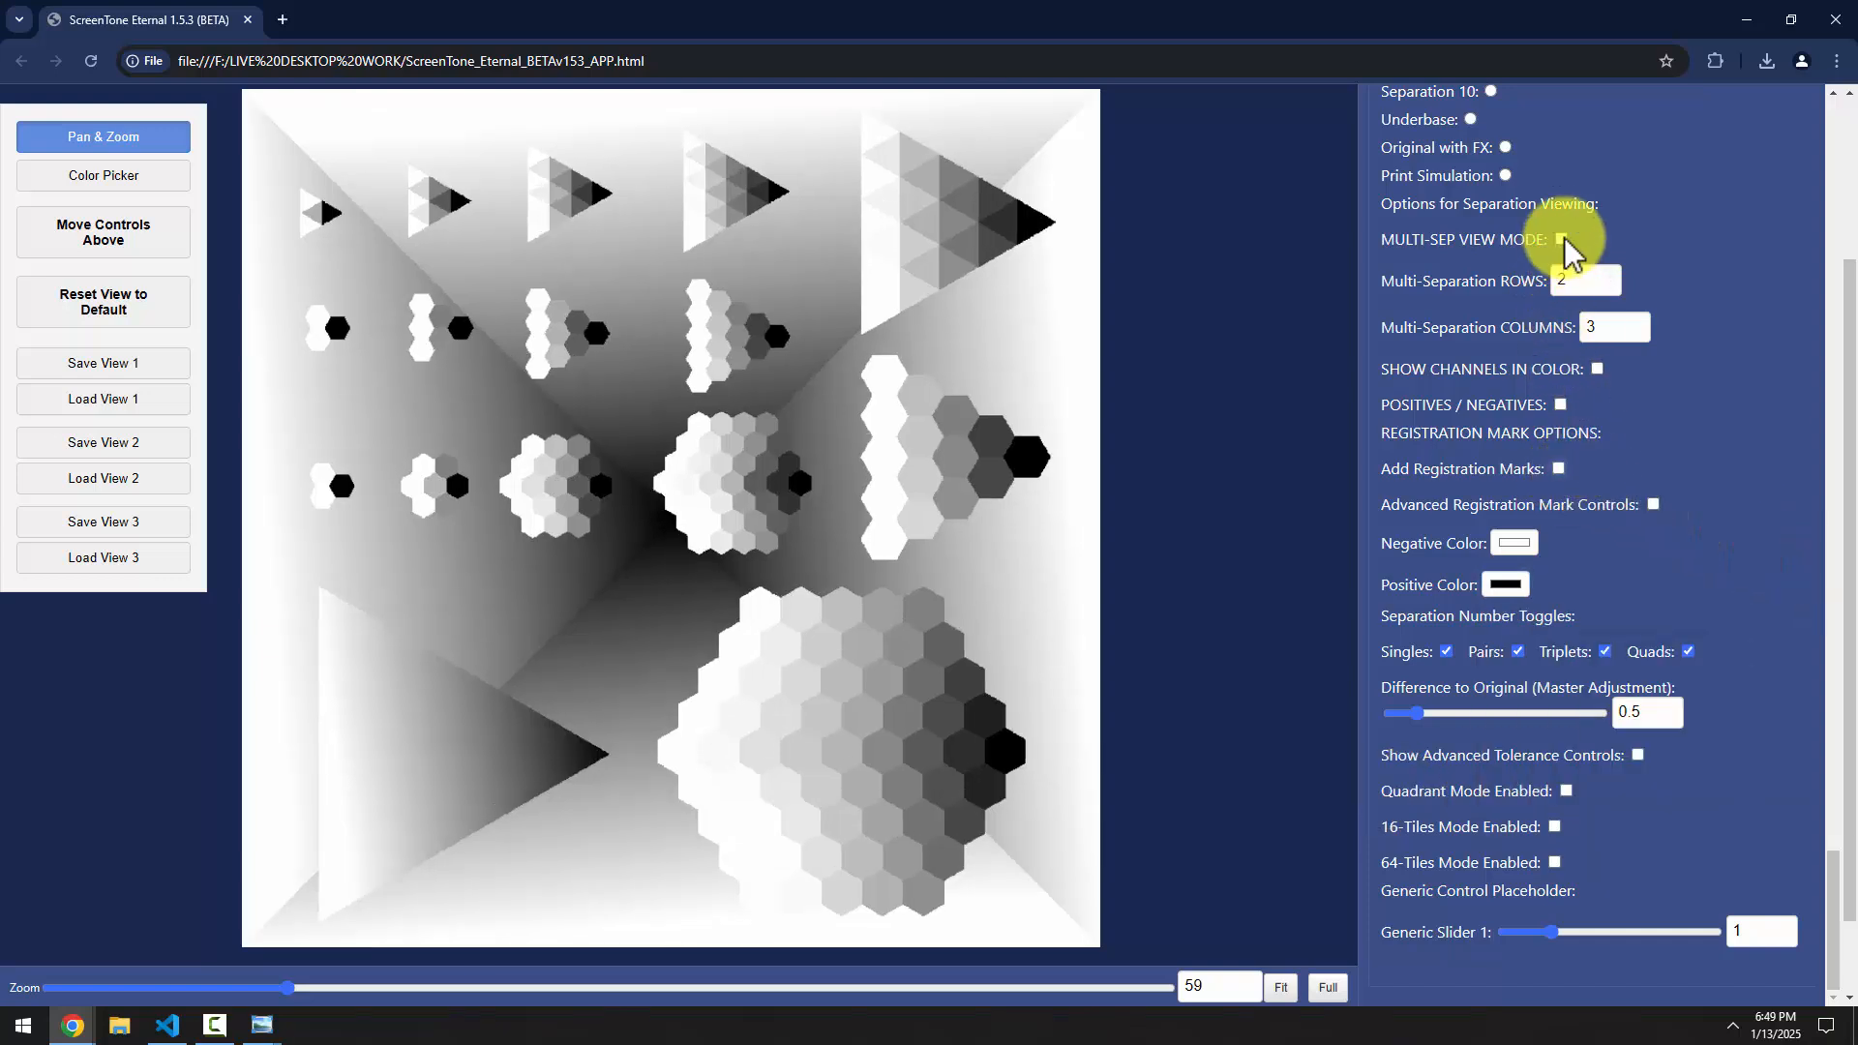
{"action": "left_click", "coordinate": [1565, 239]}
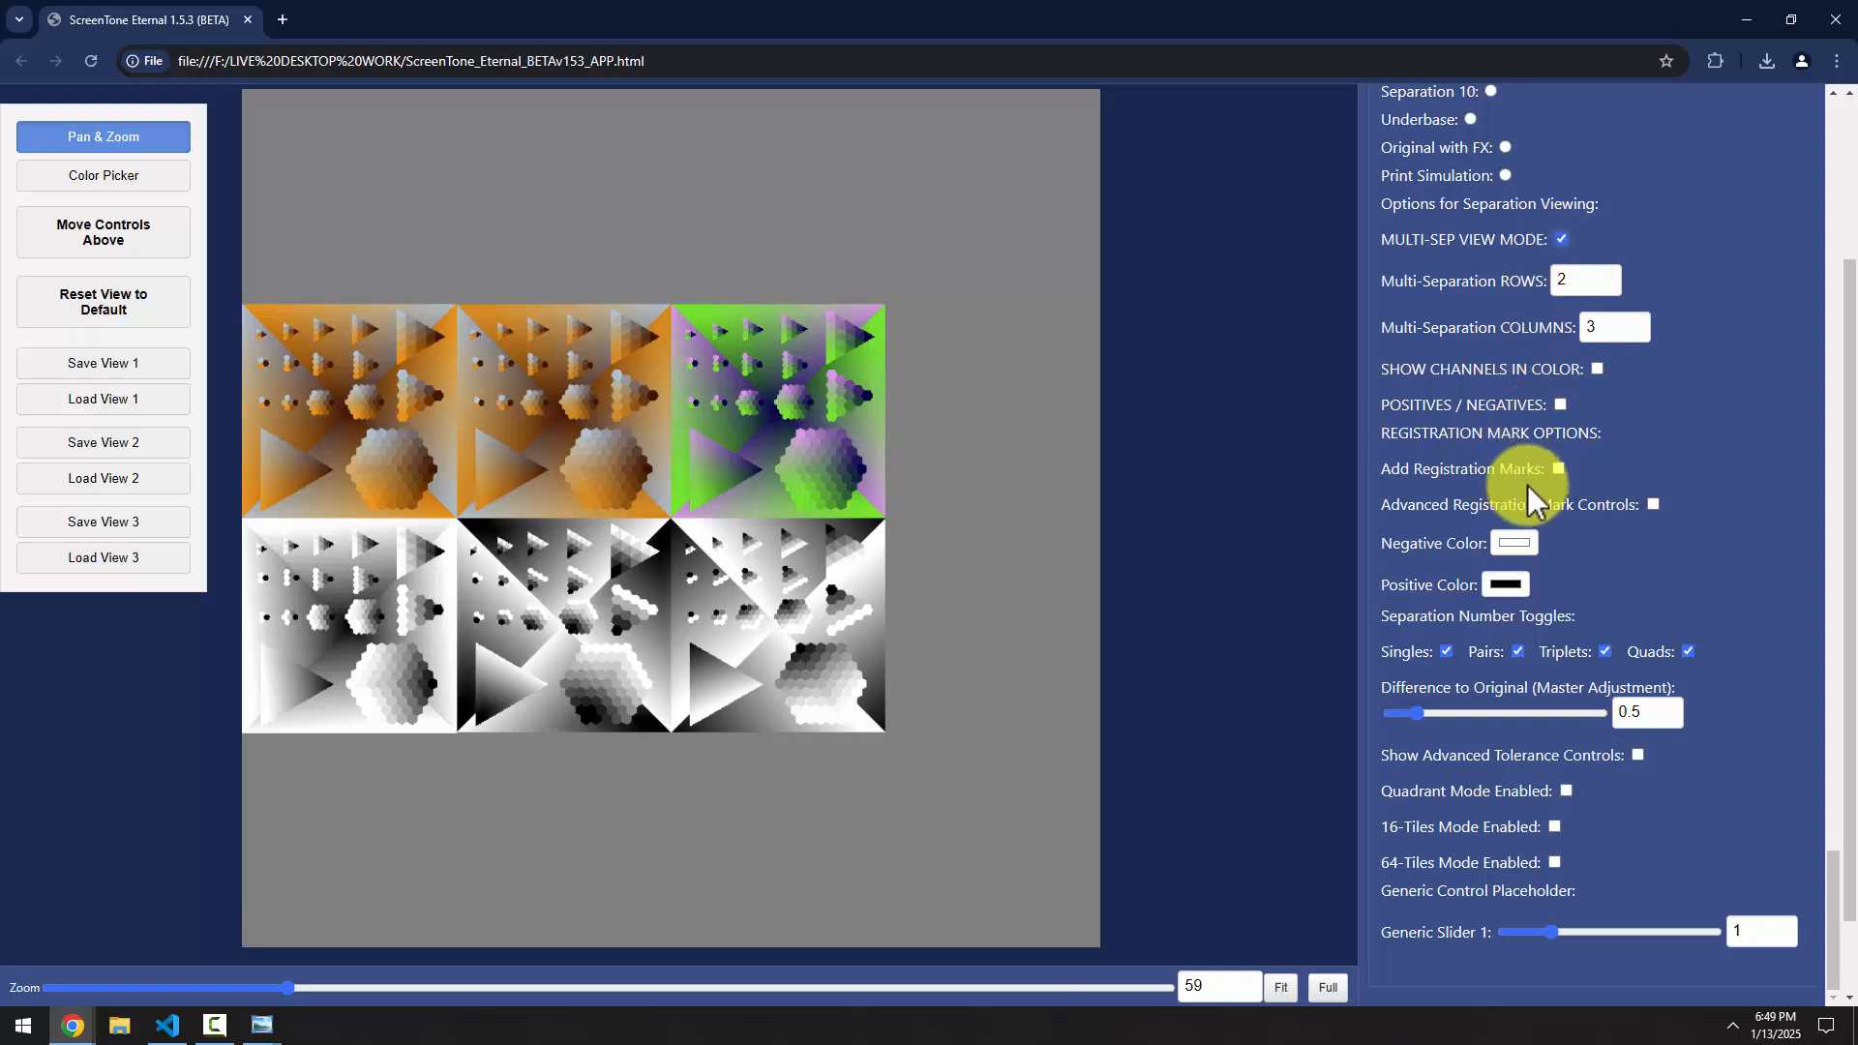
{"action": "left_click", "coordinate": [1561, 405]}
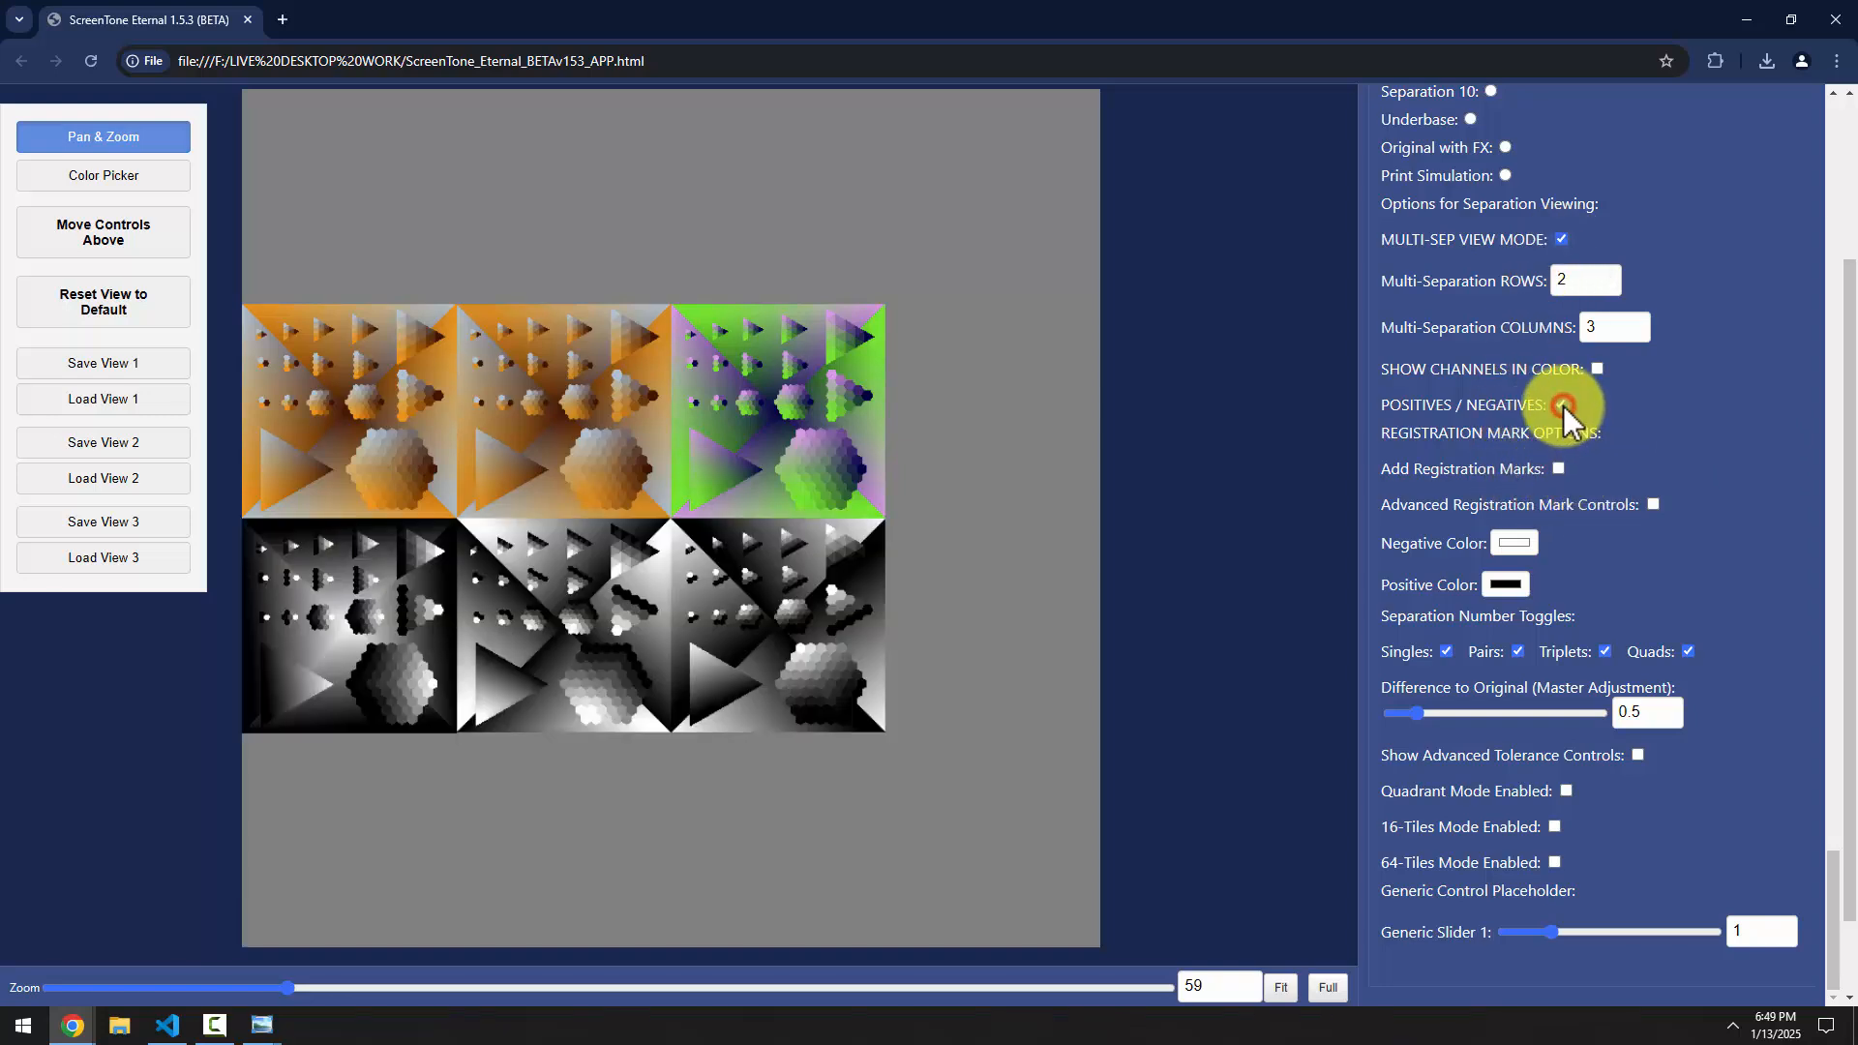
{"action": "left_click", "coordinate": [1561, 405]}
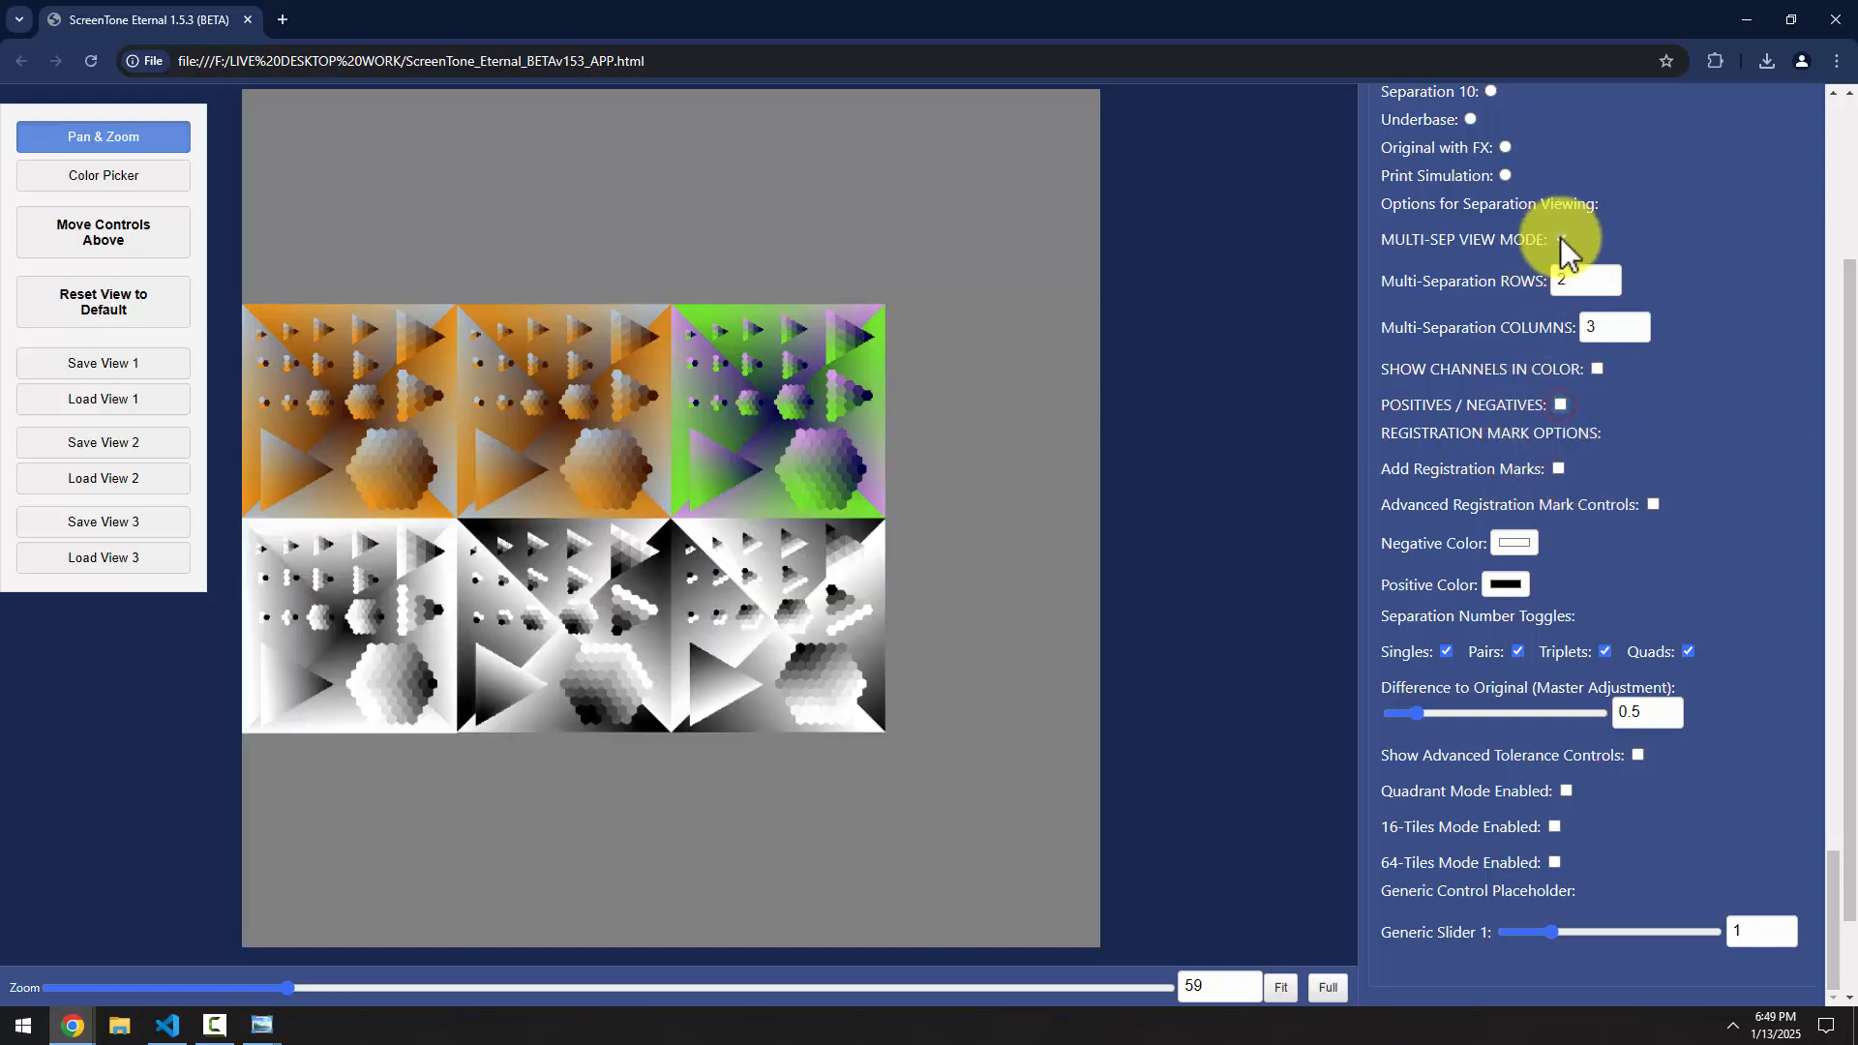
{"action": "left_click", "coordinate": [1562, 241]}
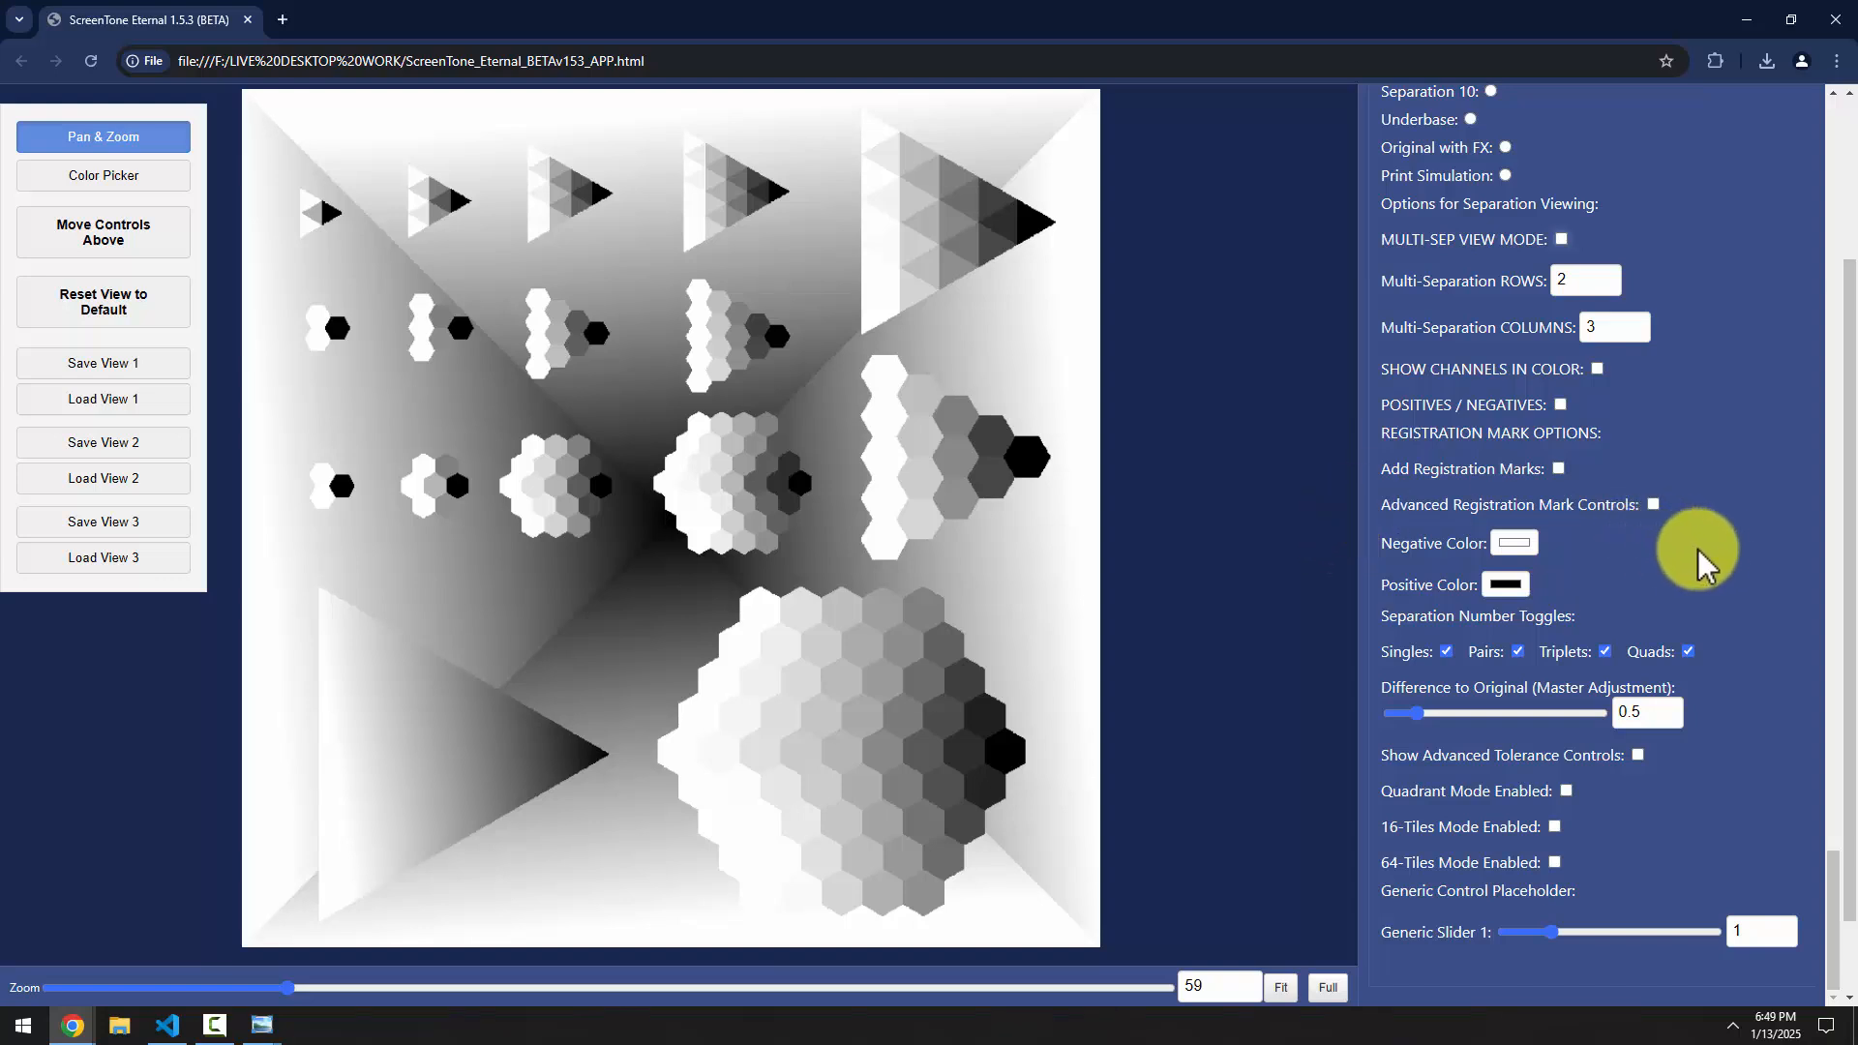
Look through the image processing settings and set the Separation View Mode to Full-Color
{"action": "scroll", "coordinate": [1711, 571], "scroll_direction": "up", "scroll_amount": 1}
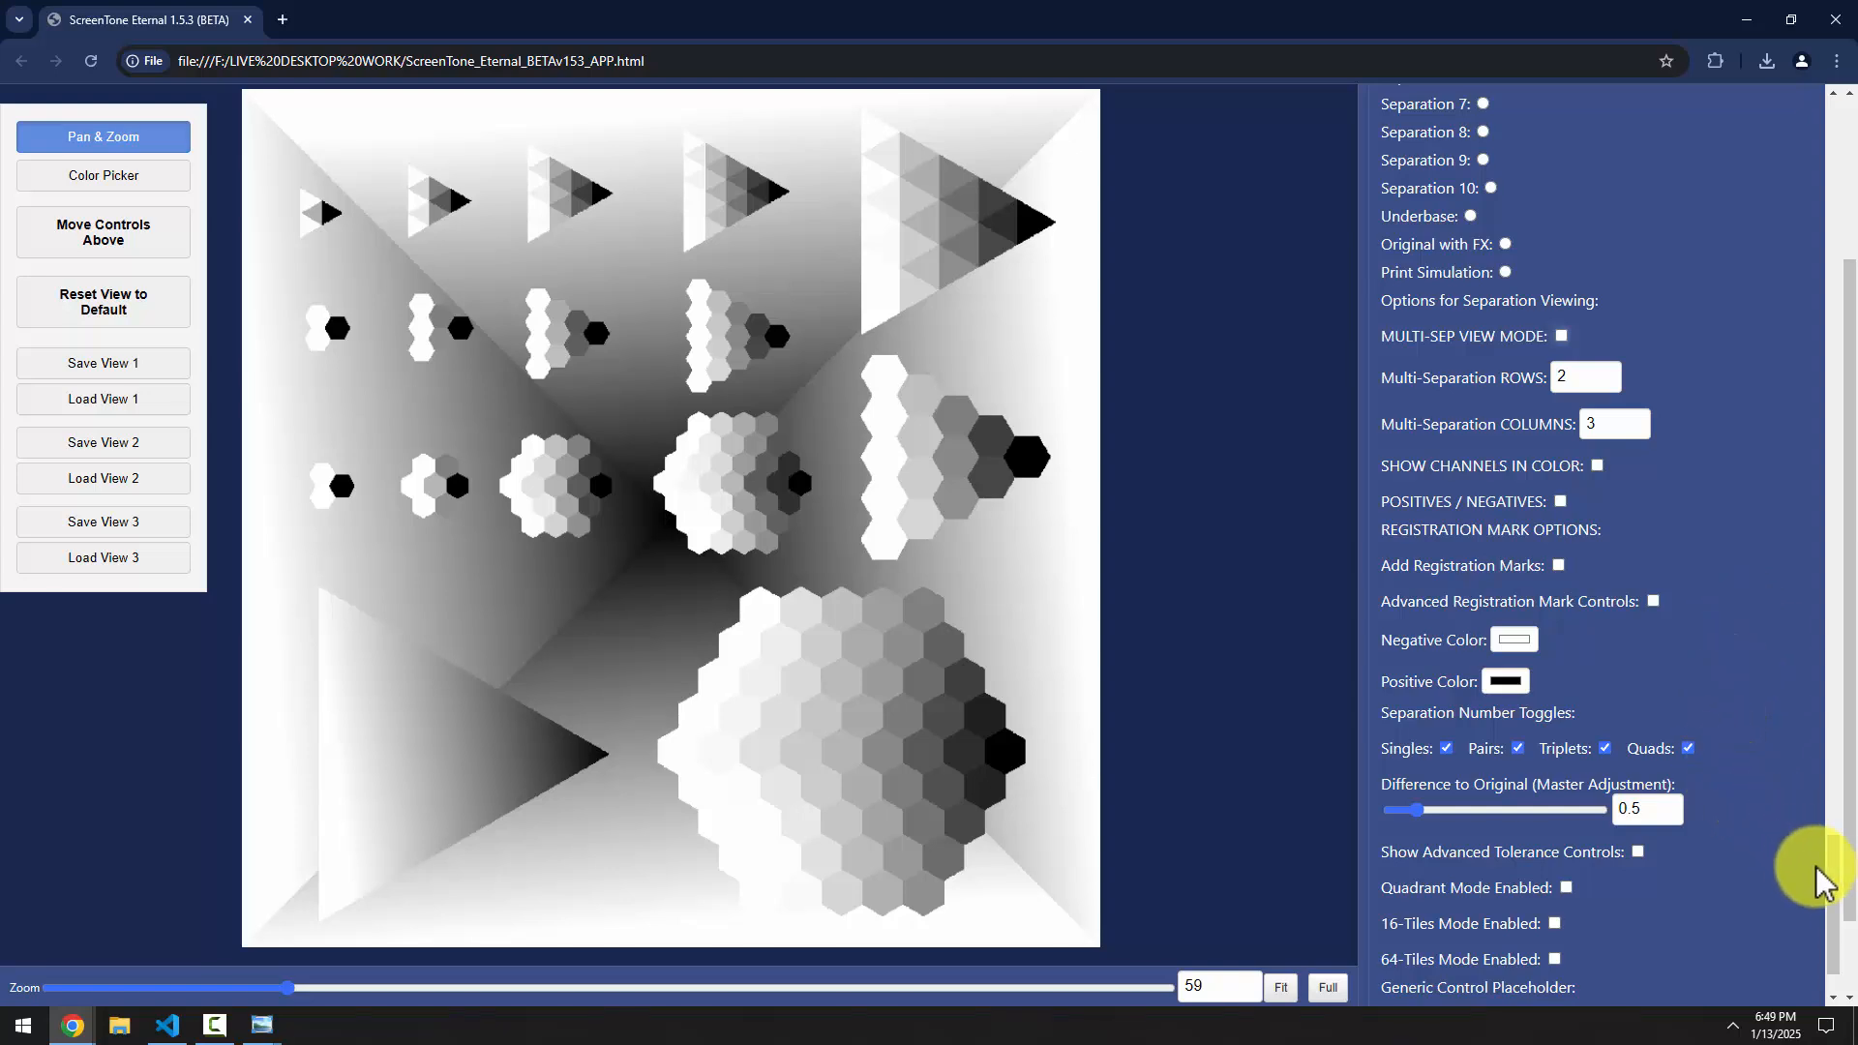
{"action": "left_click_drag", "start_coordinate": [1836, 876], "coordinate": [1838, 174]}
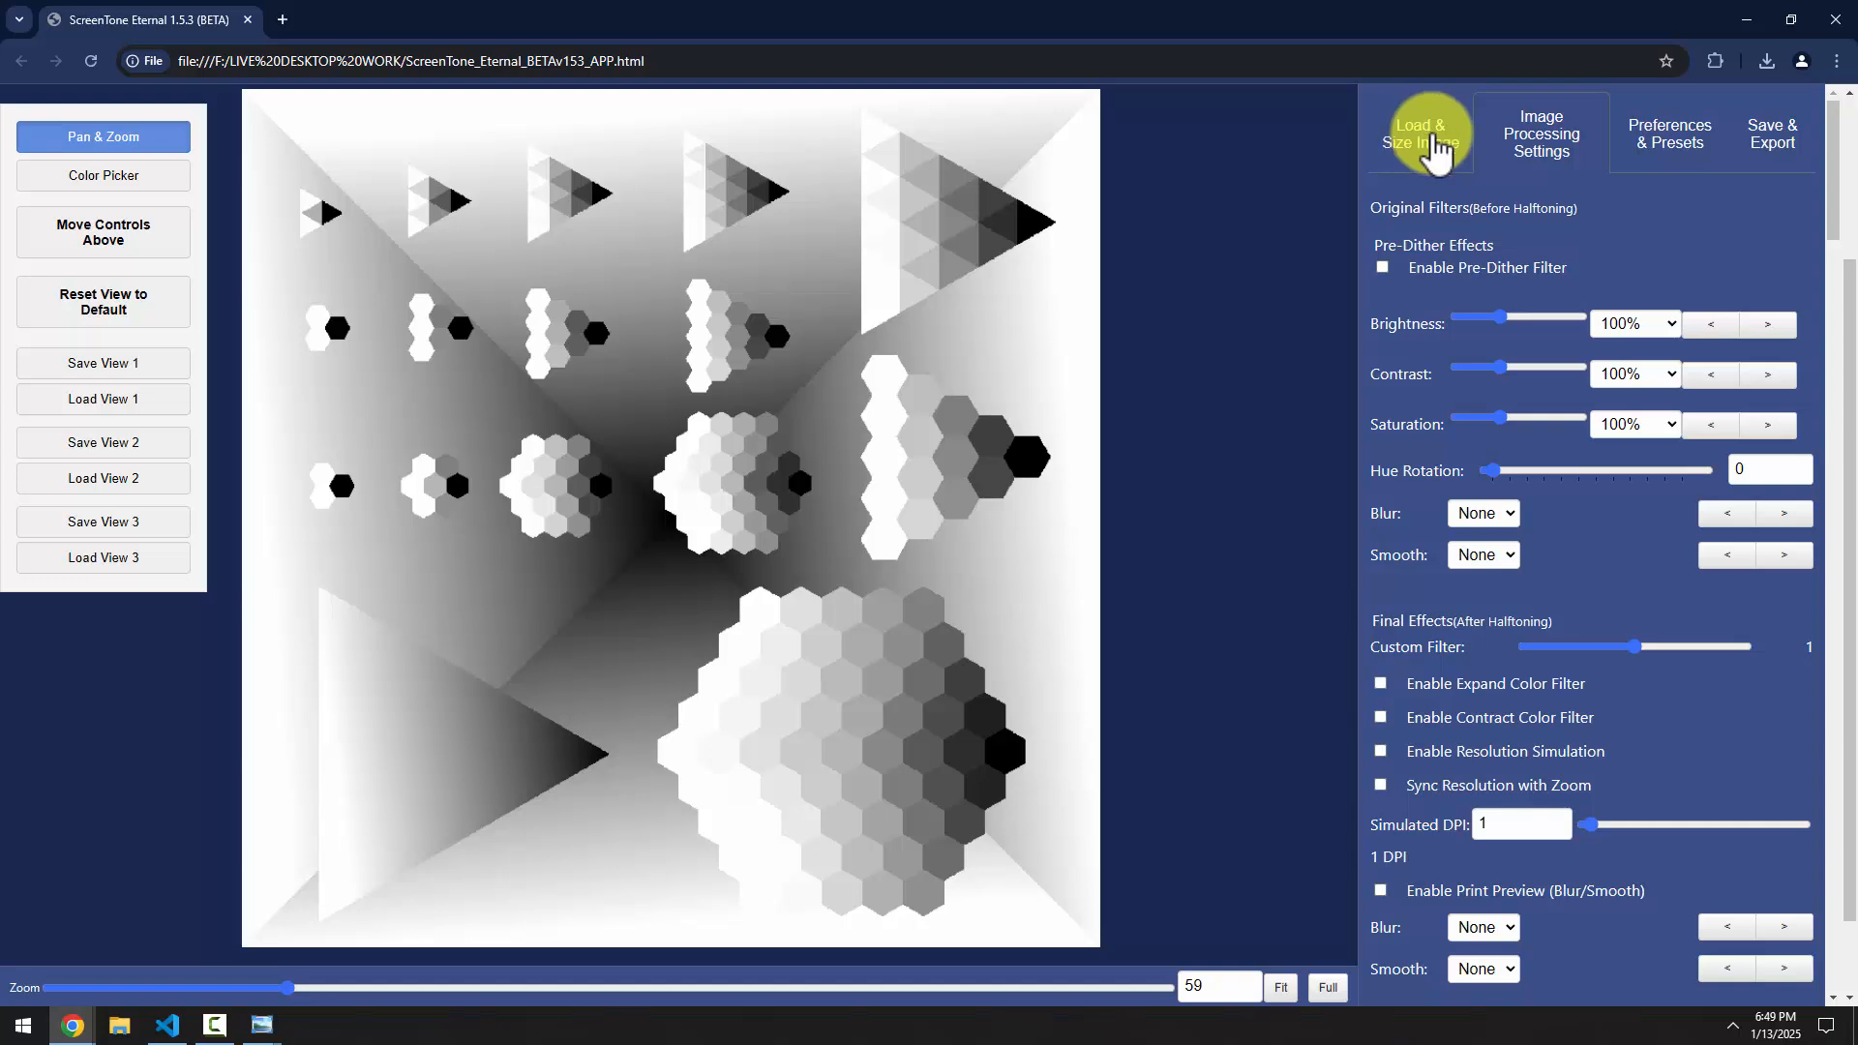
{"action": "scroll", "coordinate": [1800, 474], "scroll_direction": "down", "scroll_amount": 14}
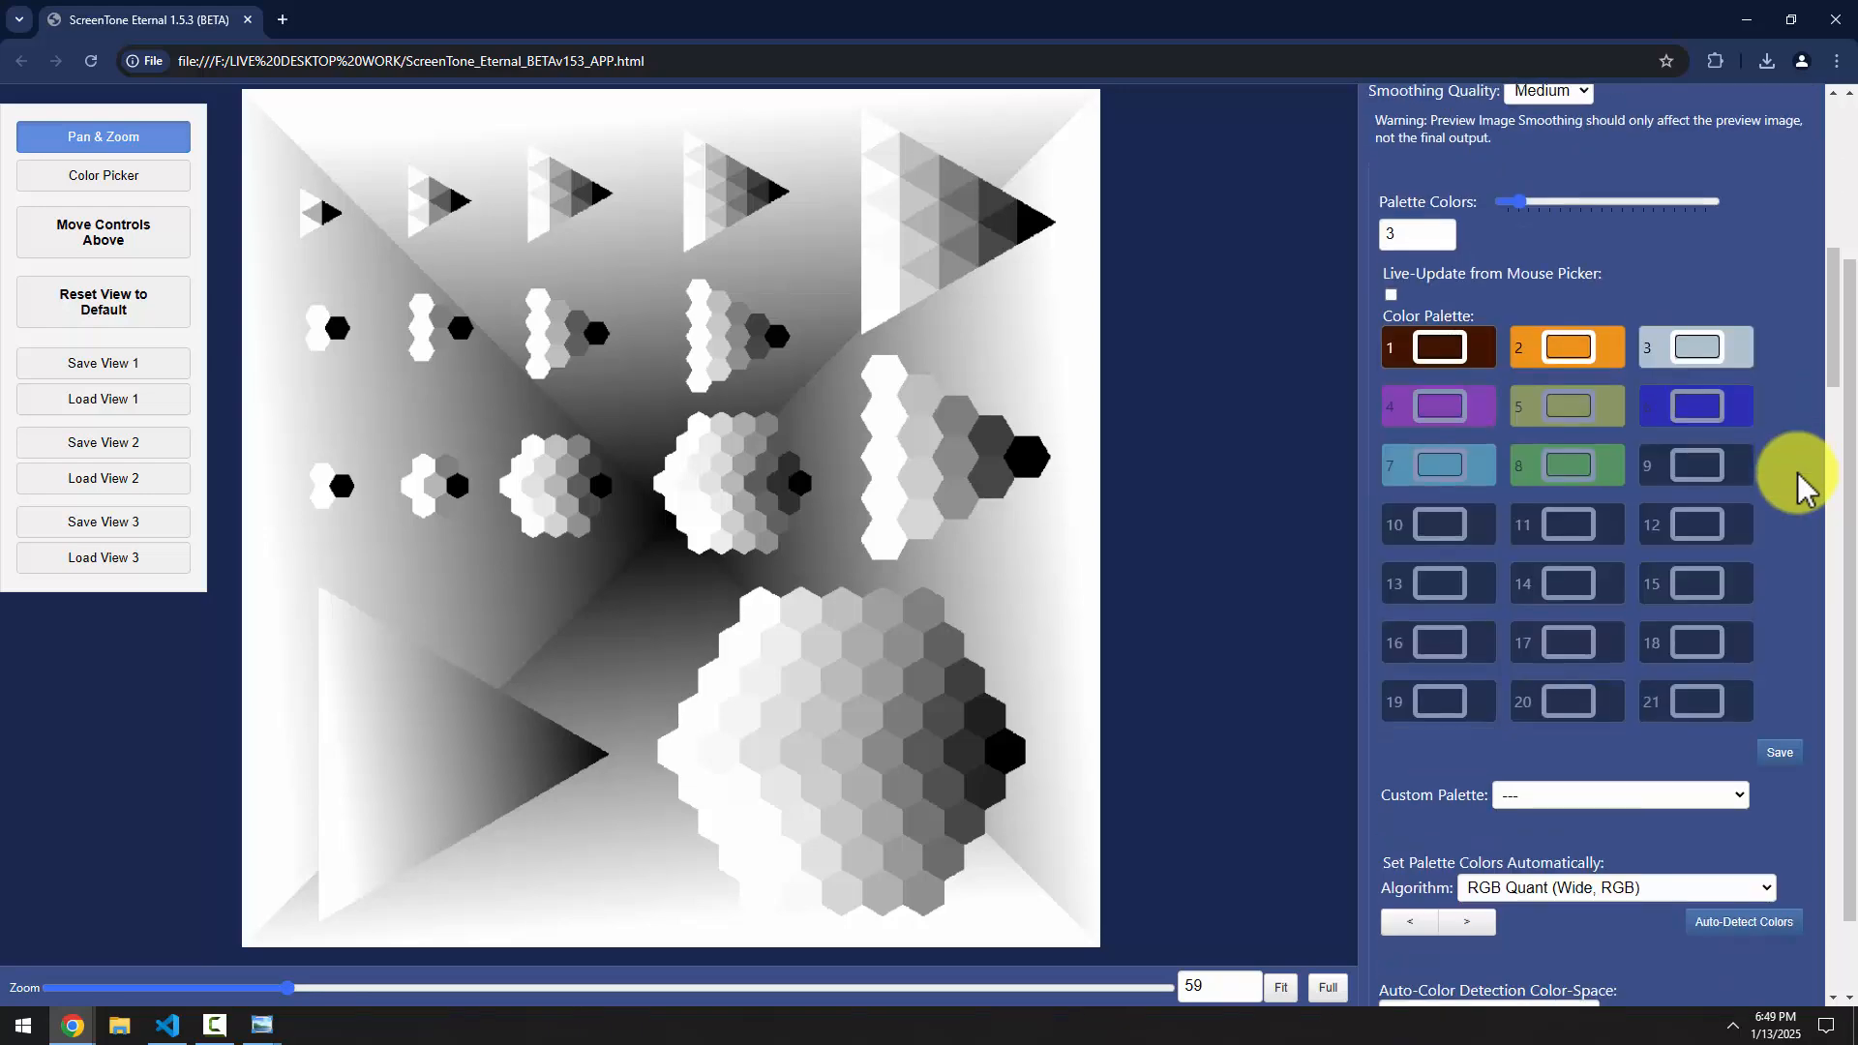
{"action": "scroll", "coordinate": [1800, 484], "scroll_direction": "down", "scroll_amount": 15}
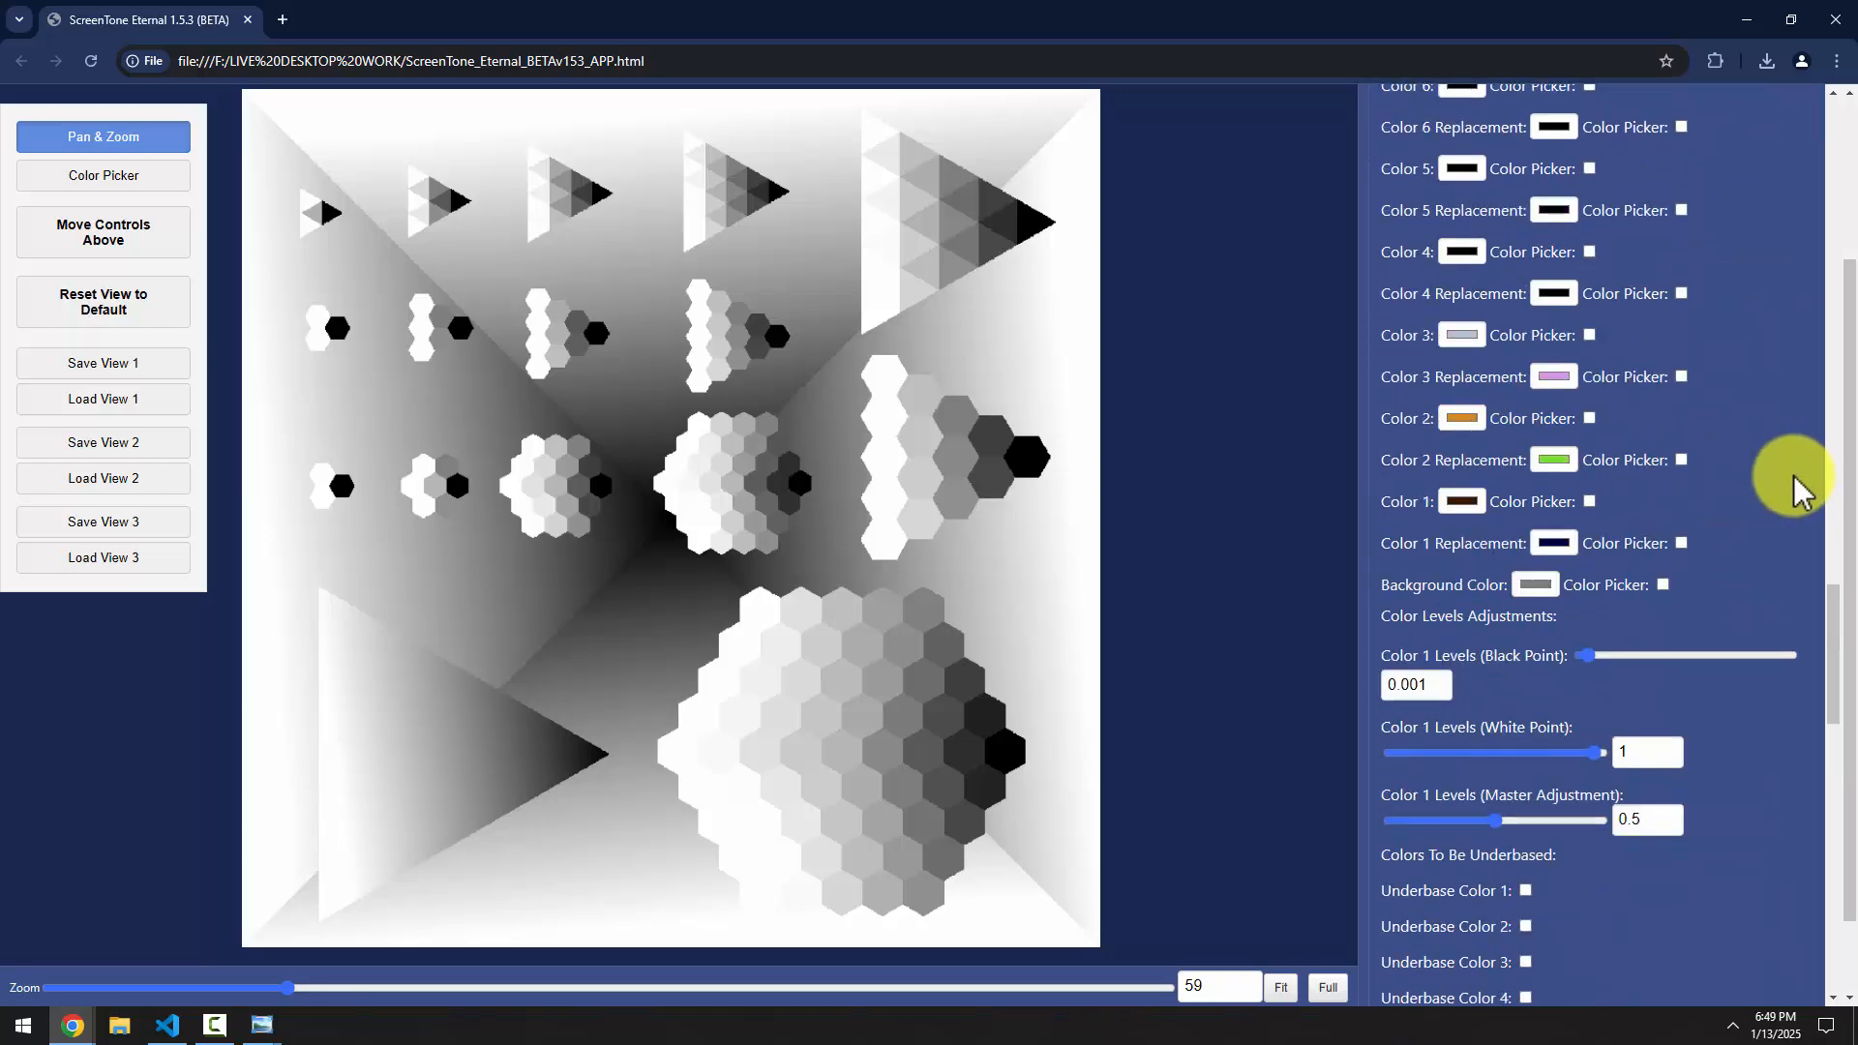
{"action": "scroll", "coordinate": [1790, 493], "scroll_direction": "up", "scroll_amount": 17}
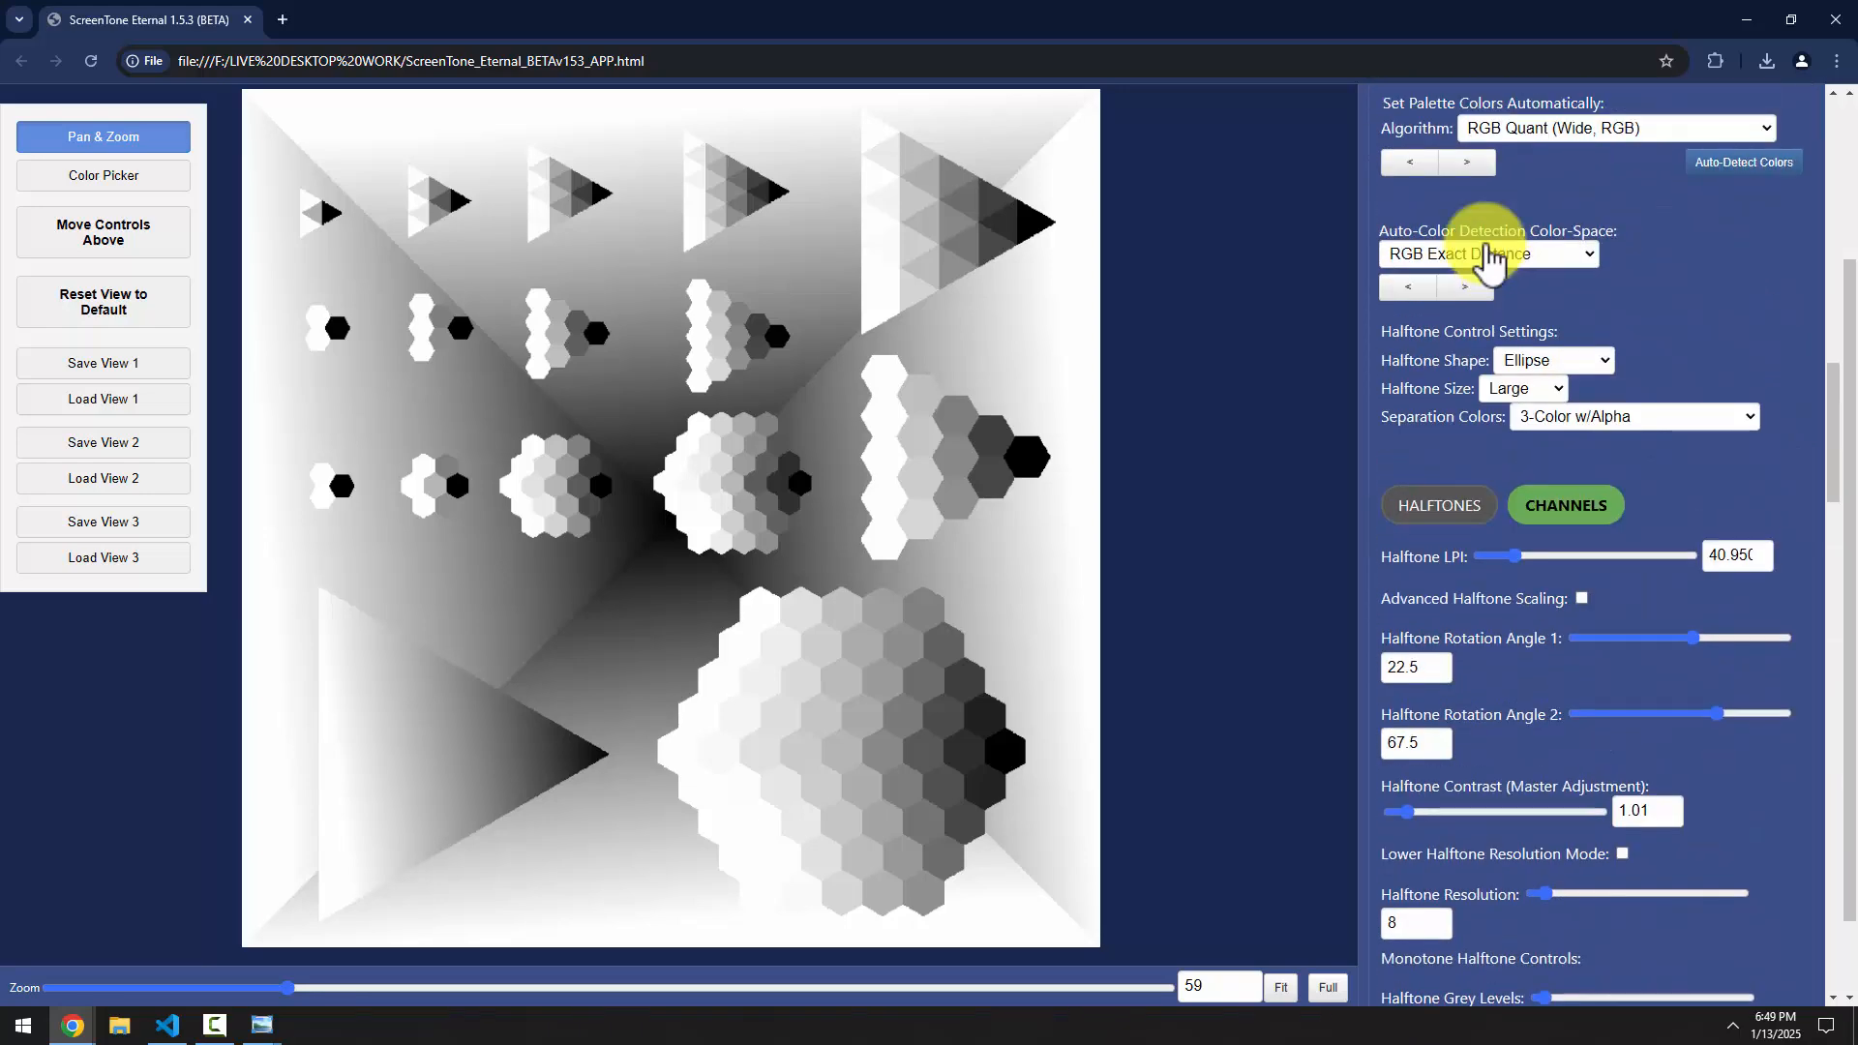
{"action": "scroll", "coordinate": [1466, 280], "scroll_direction": "up", "scroll_amount": 6}
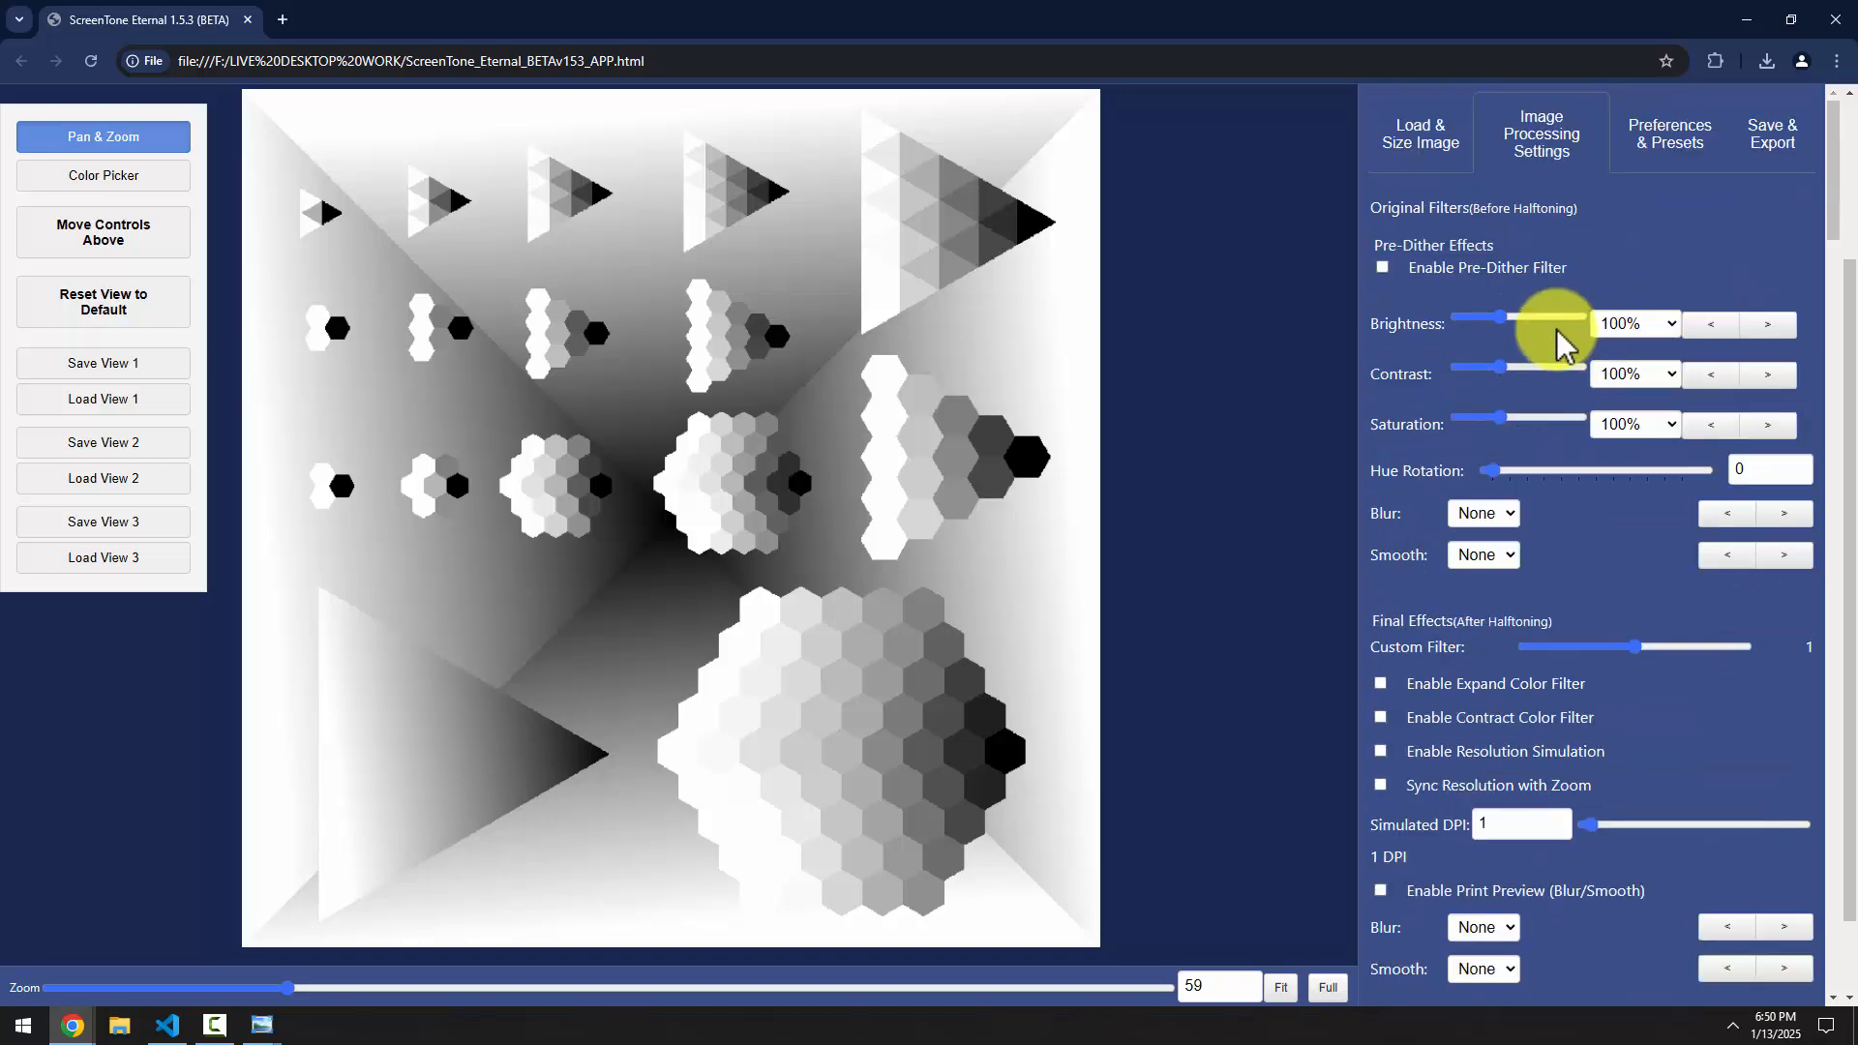
{"action": "scroll", "coordinate": [1588, 613], "scroll_direction": "down", "scroll_amount": 20}
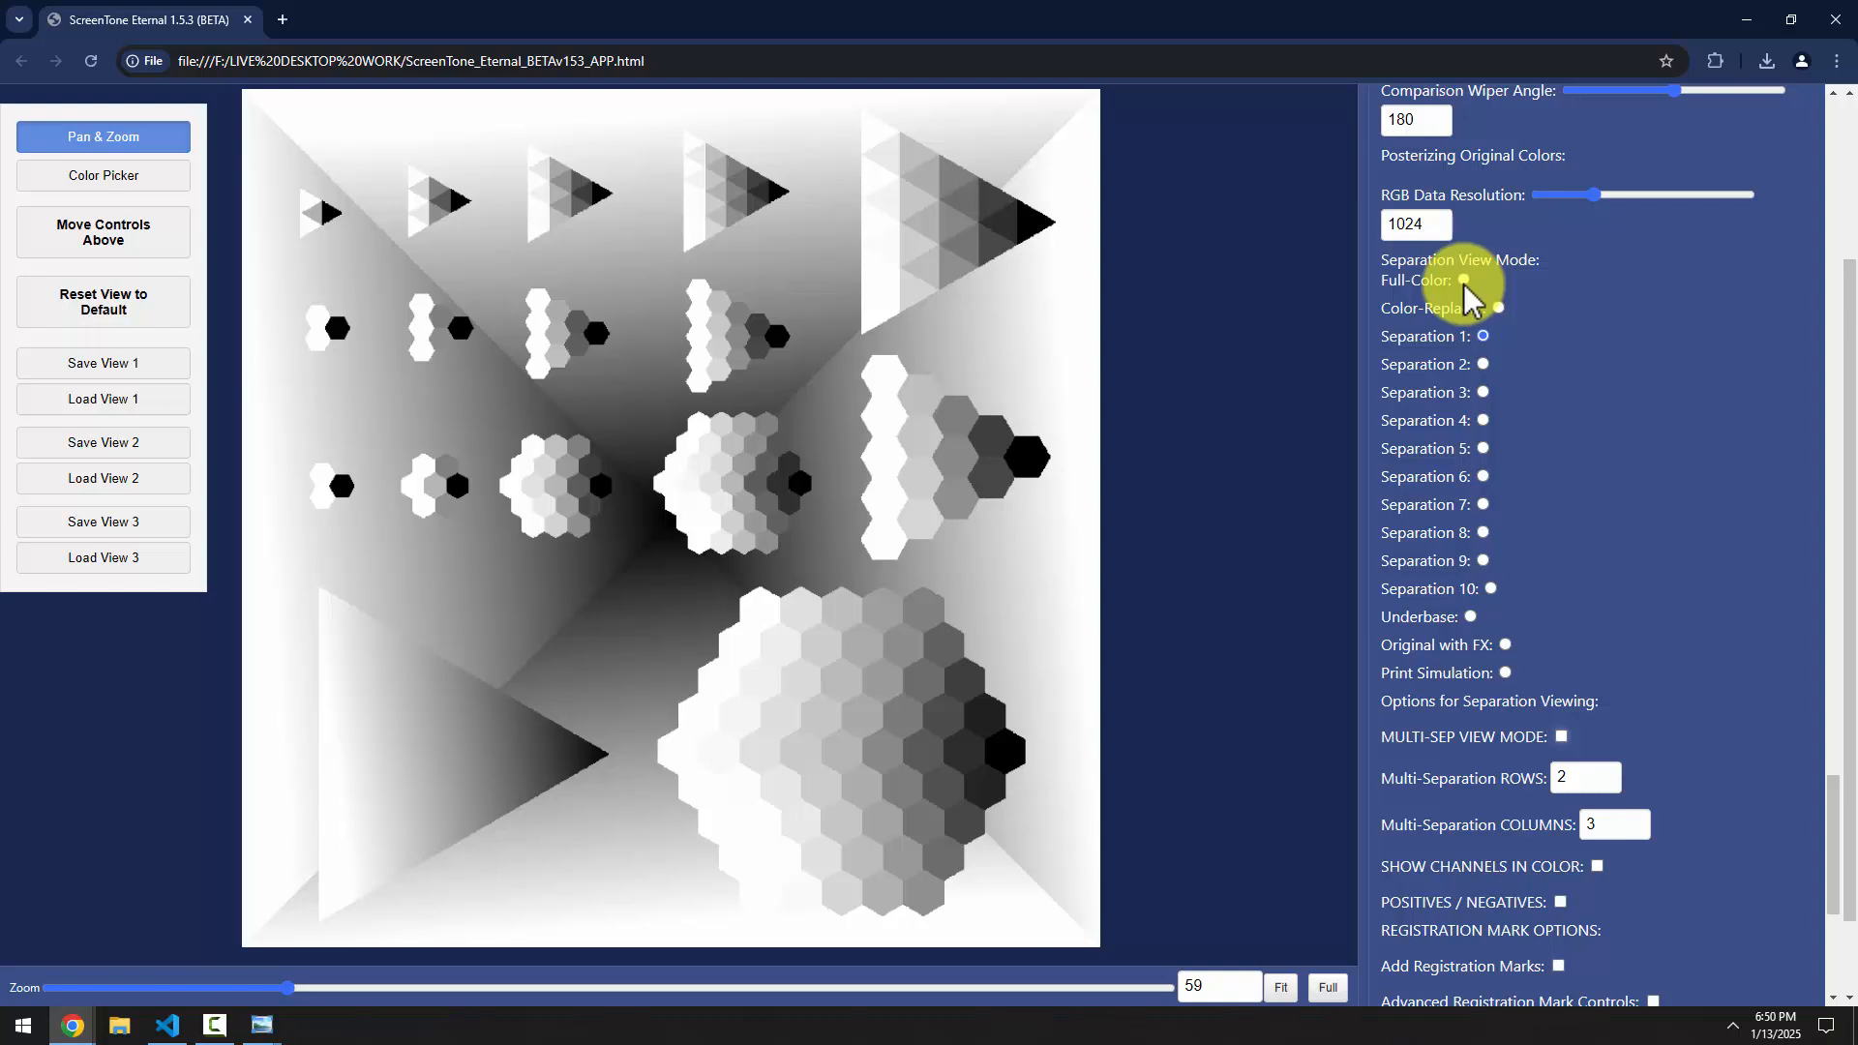
{"action": "left_click", "coordinate": [1464, 280]}
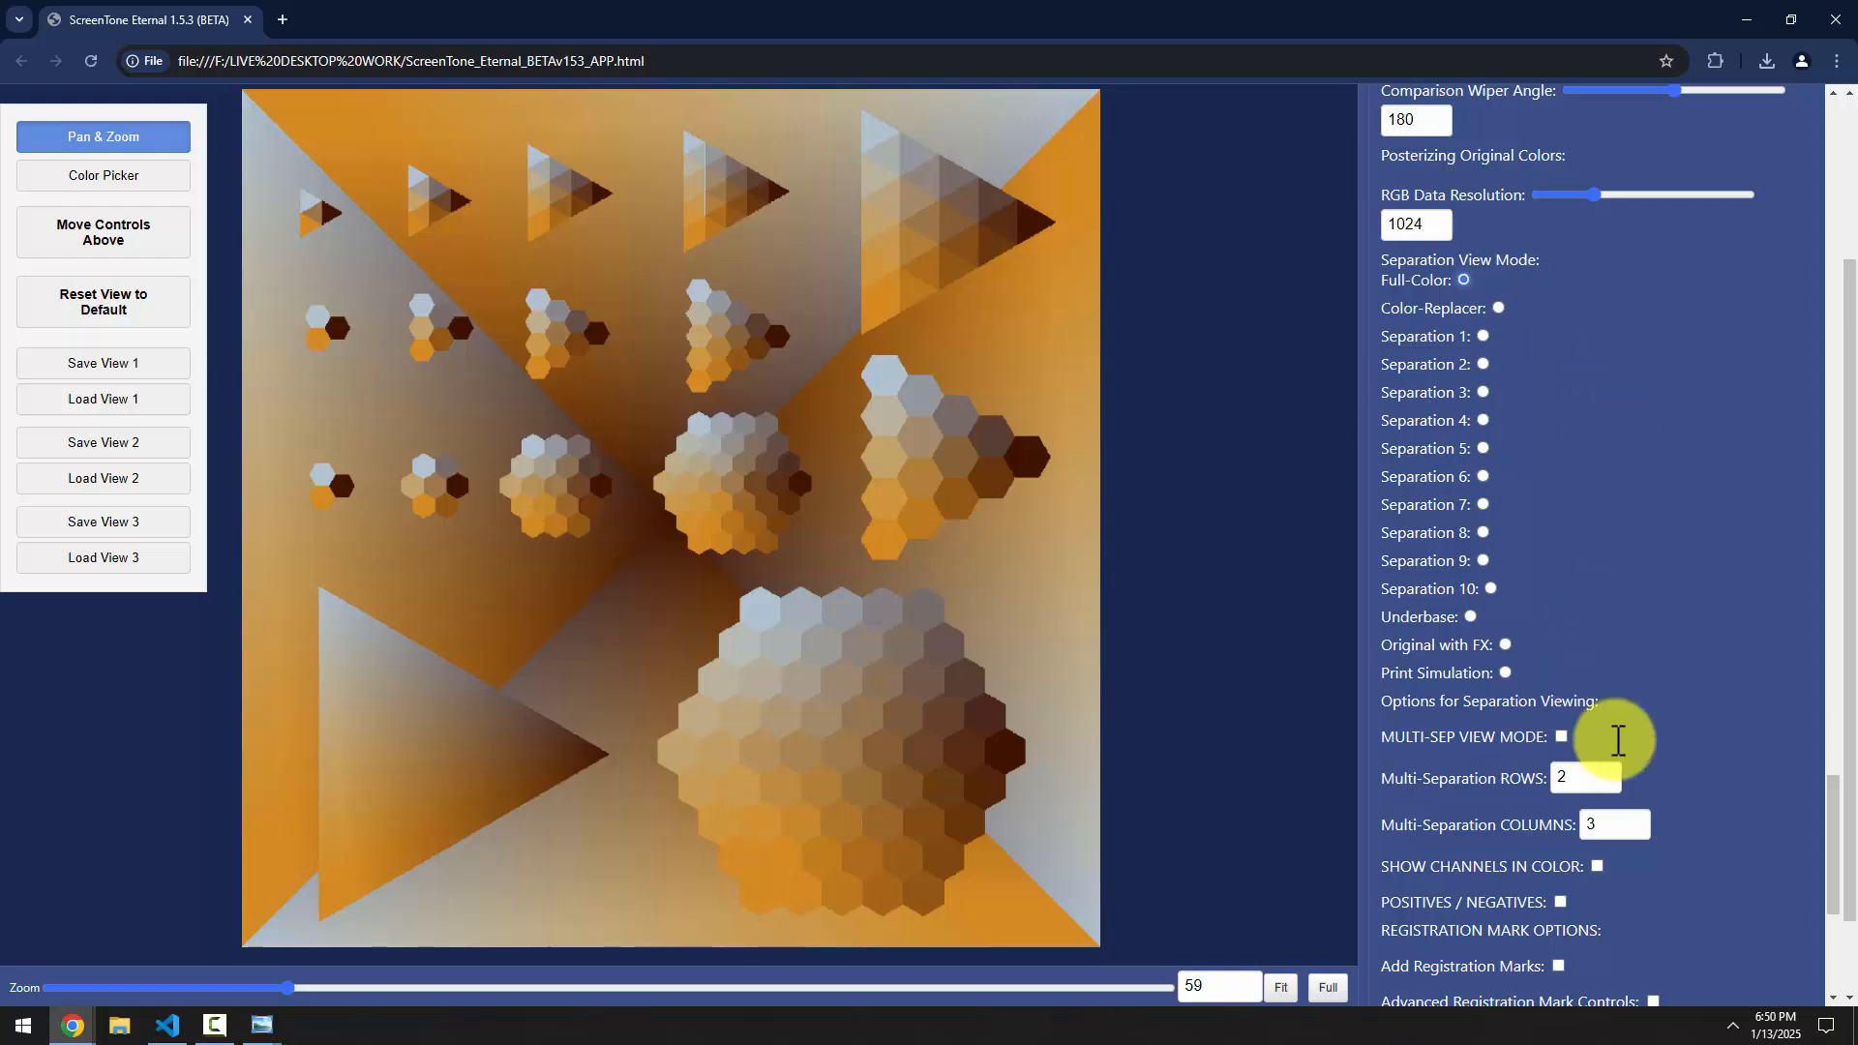
Examine the Color 1 levels, underbase color options and the Color and Color Replacement swatches in the image processing settings
{"action": "left_click_drag", "start_coordinate": [1839, 822], "coordinate": [1829, 693]}
{"action": "scroll", "coordinate": [1828, 610], "scroll_direction": "up", "scroll_amount": 9}
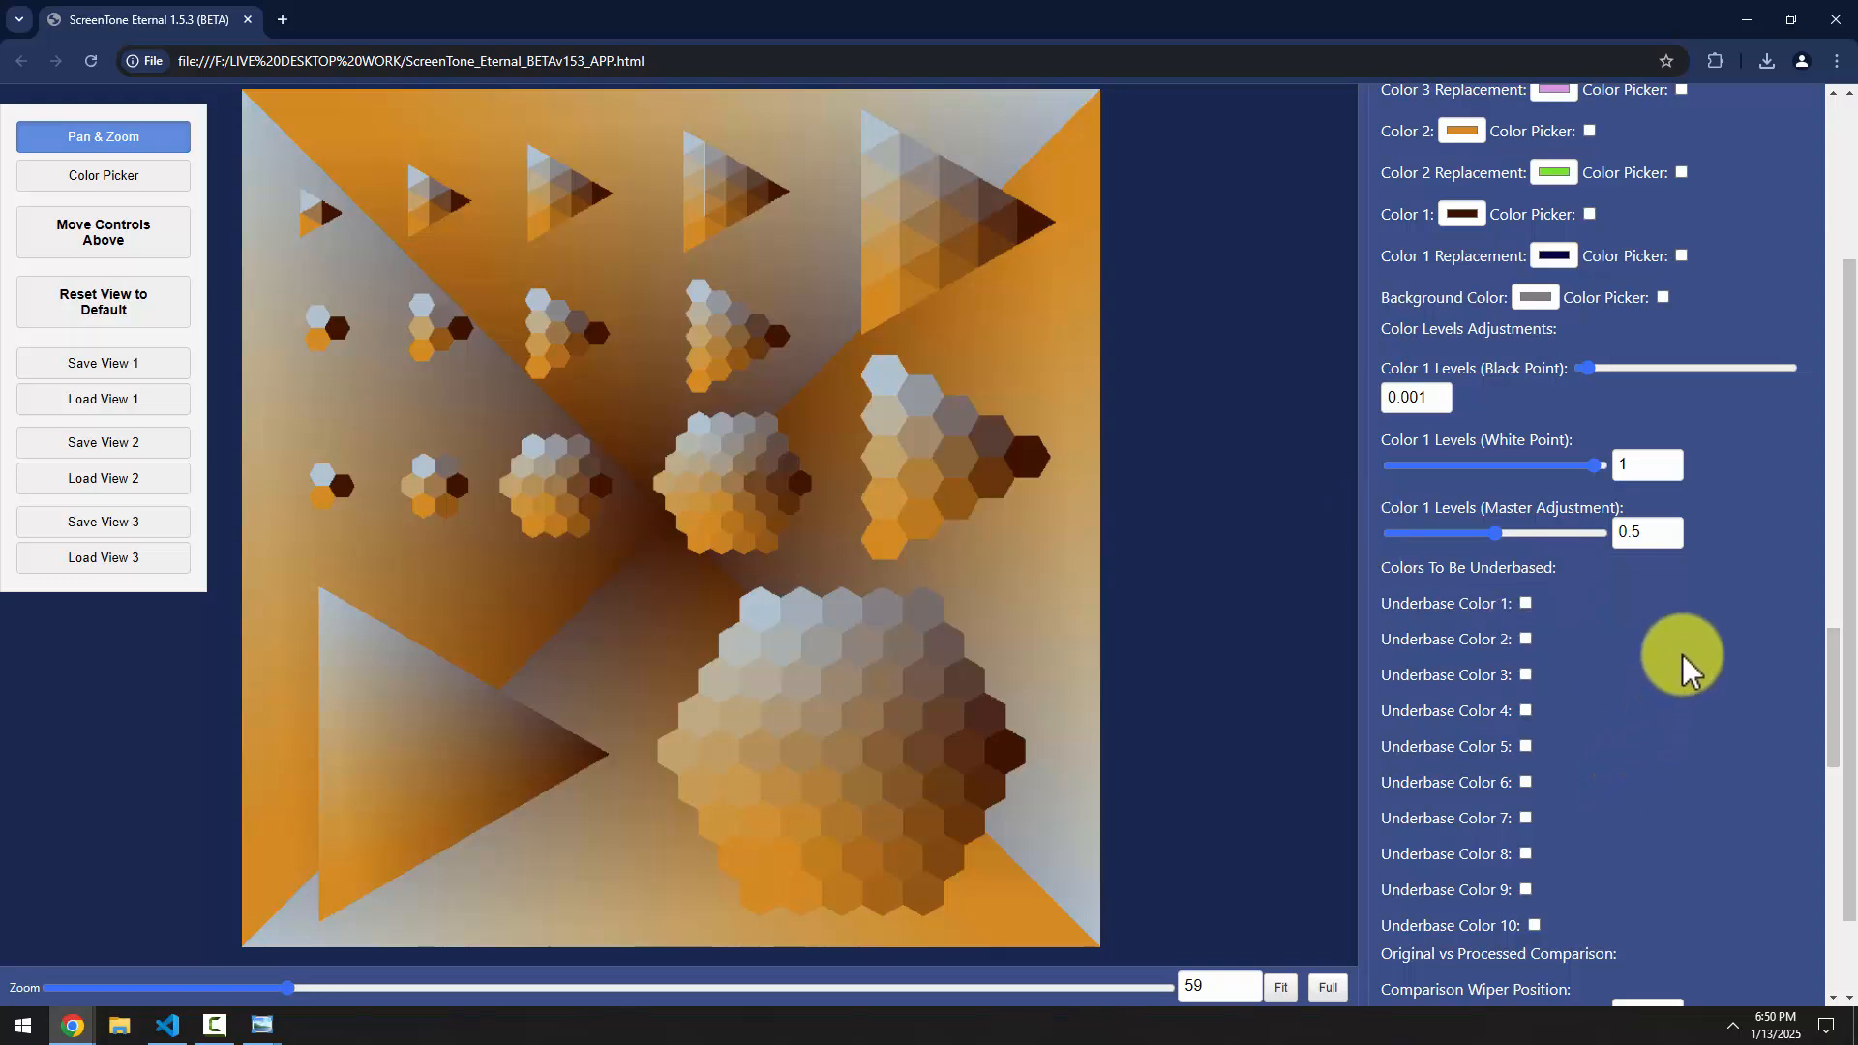
{"action": "scroll", "coordinate": [1693, 649], "scroll_direction": "down", "scroll_amount": 2}
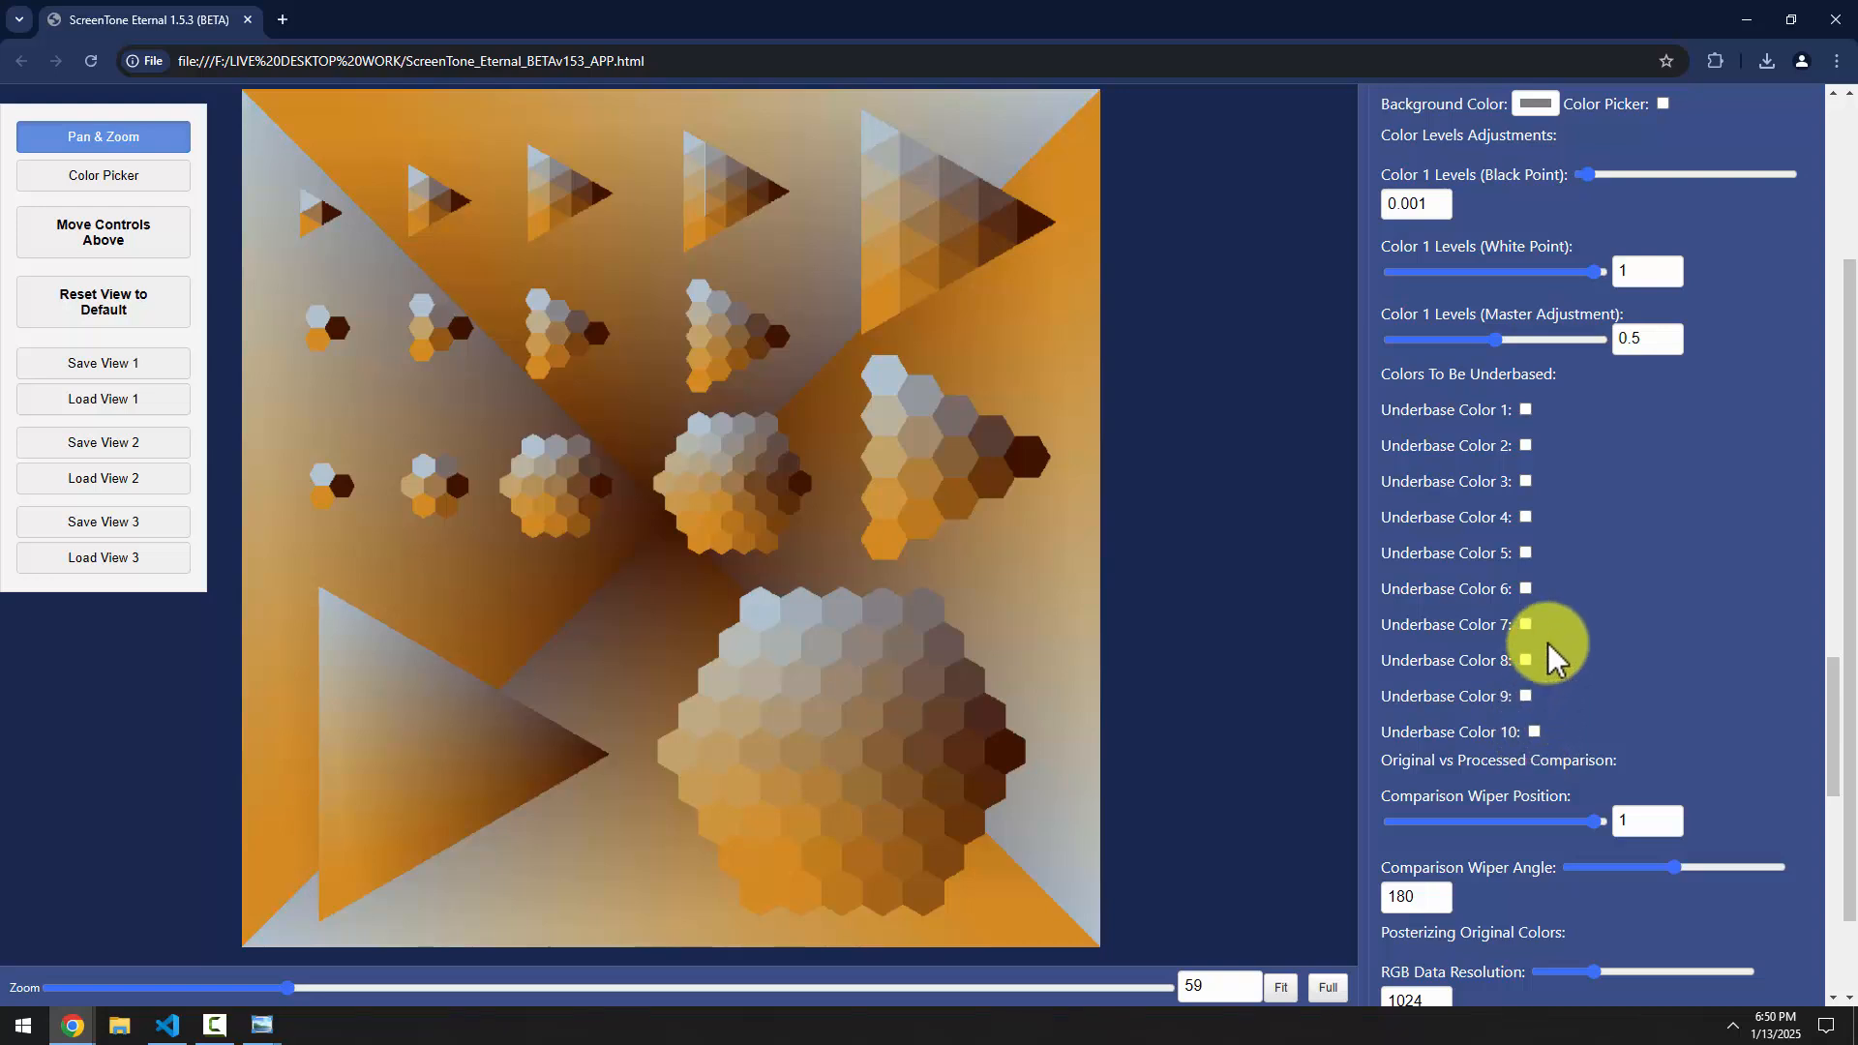
{"action": "scroll", "coordinate": [1742, 600], "scroll_direction": "up", "scroll_amount": 3}
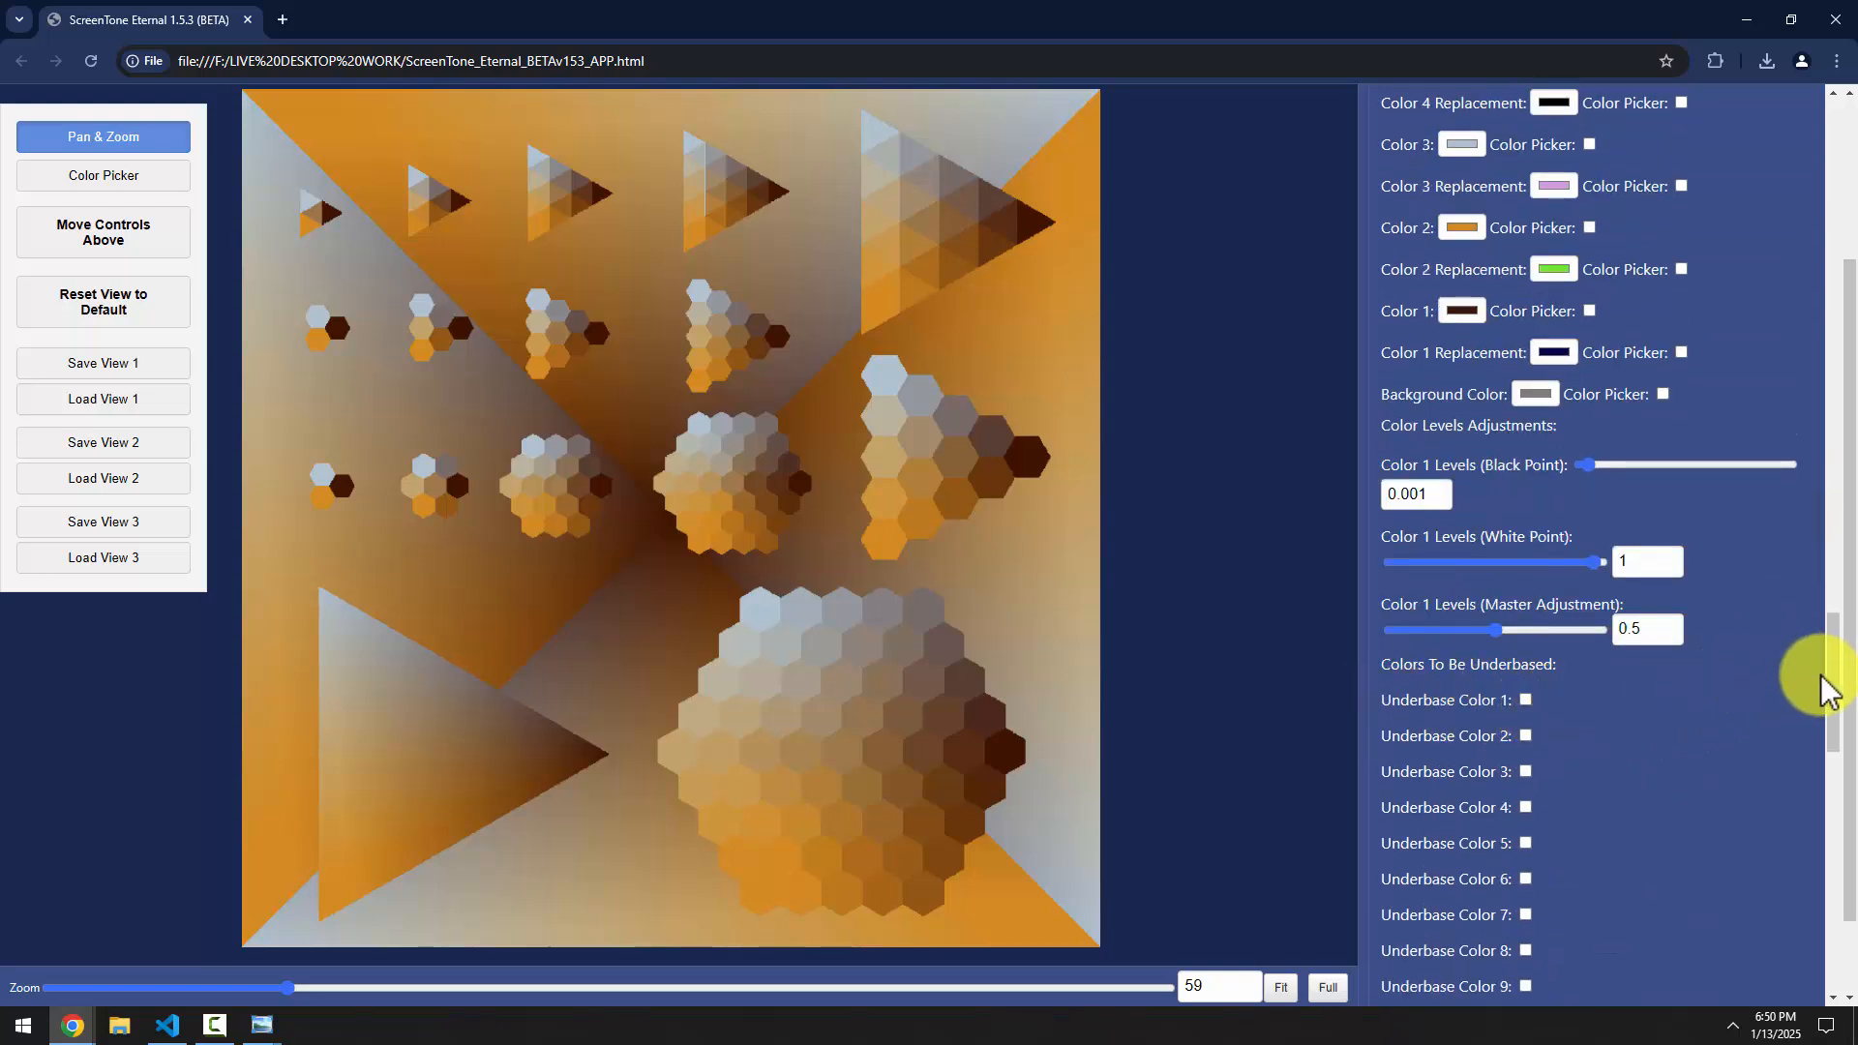
{"action": "scroll", "coordinate": [1829, 619], "scroll_direction": "up", "scroll_amount": 4}
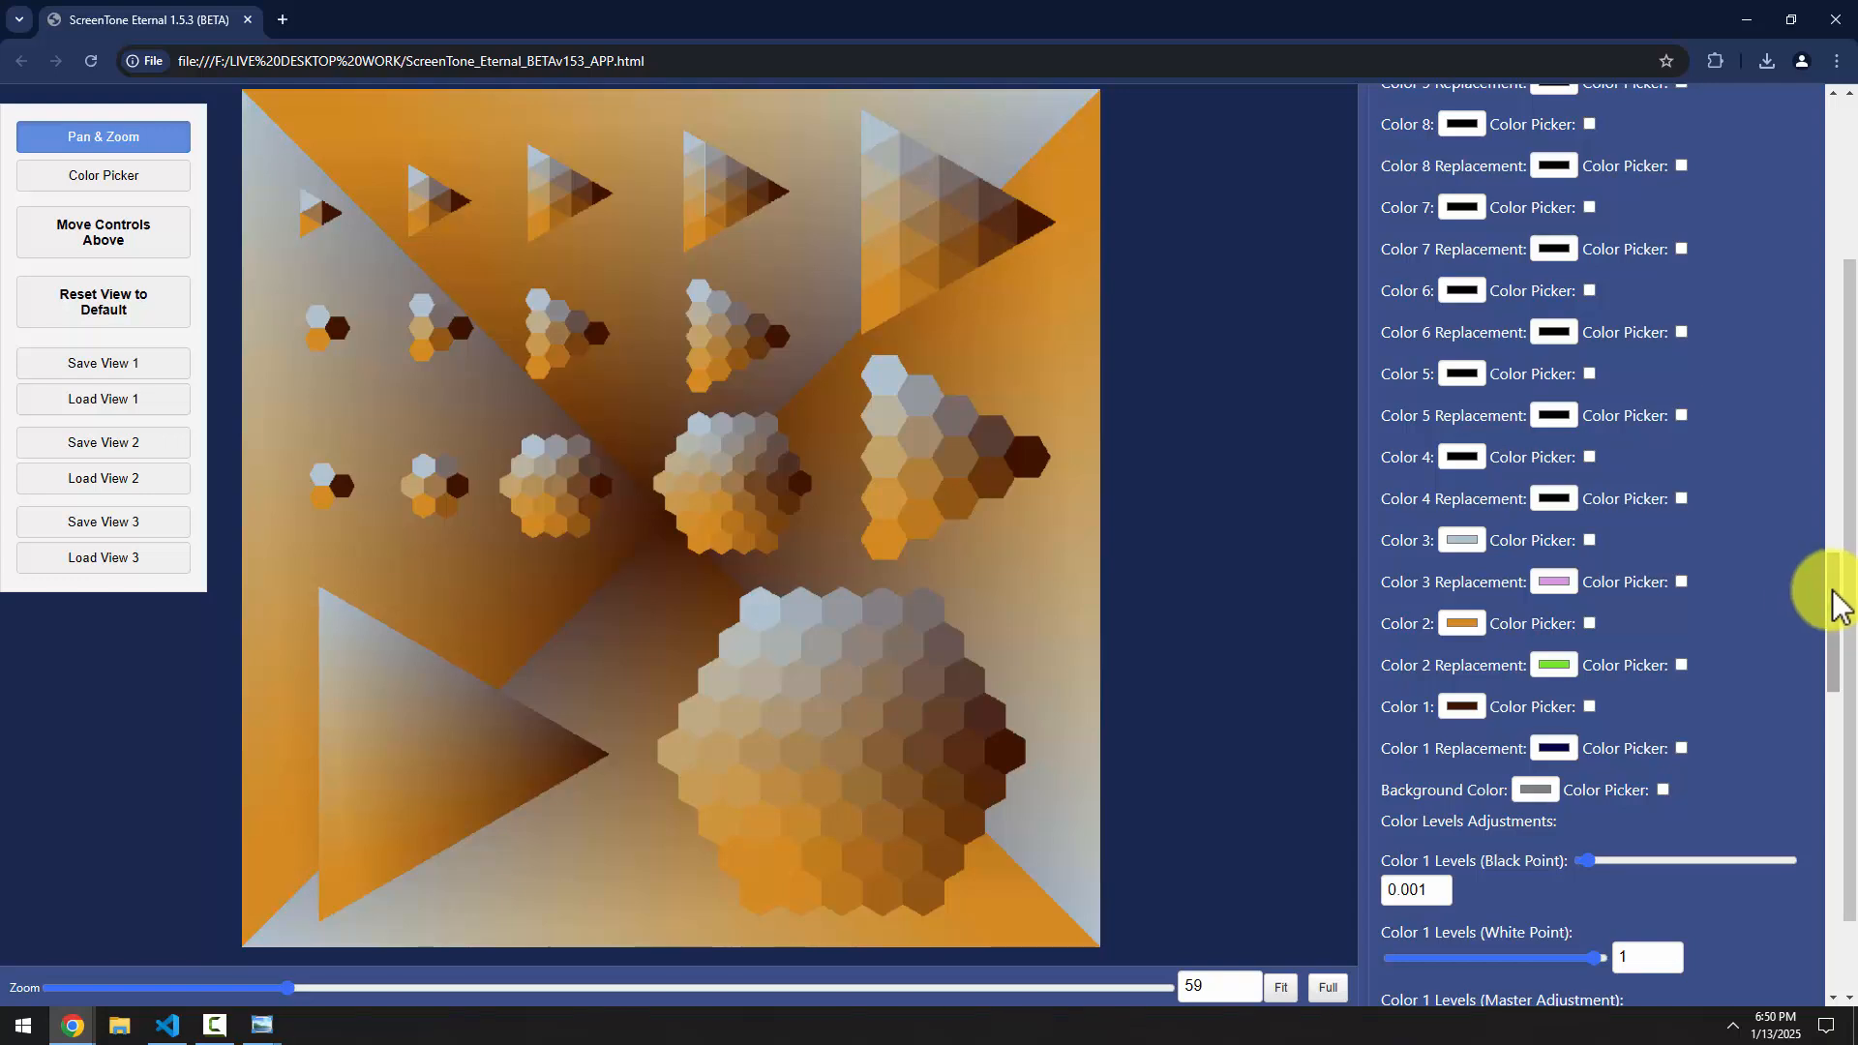
{"action": "scroll", "coordinate": [1836, 605], "scroll_direction": "down", "scroll_amount": 3}
{"action": "right_click", "coordinate": [1841, 635]}
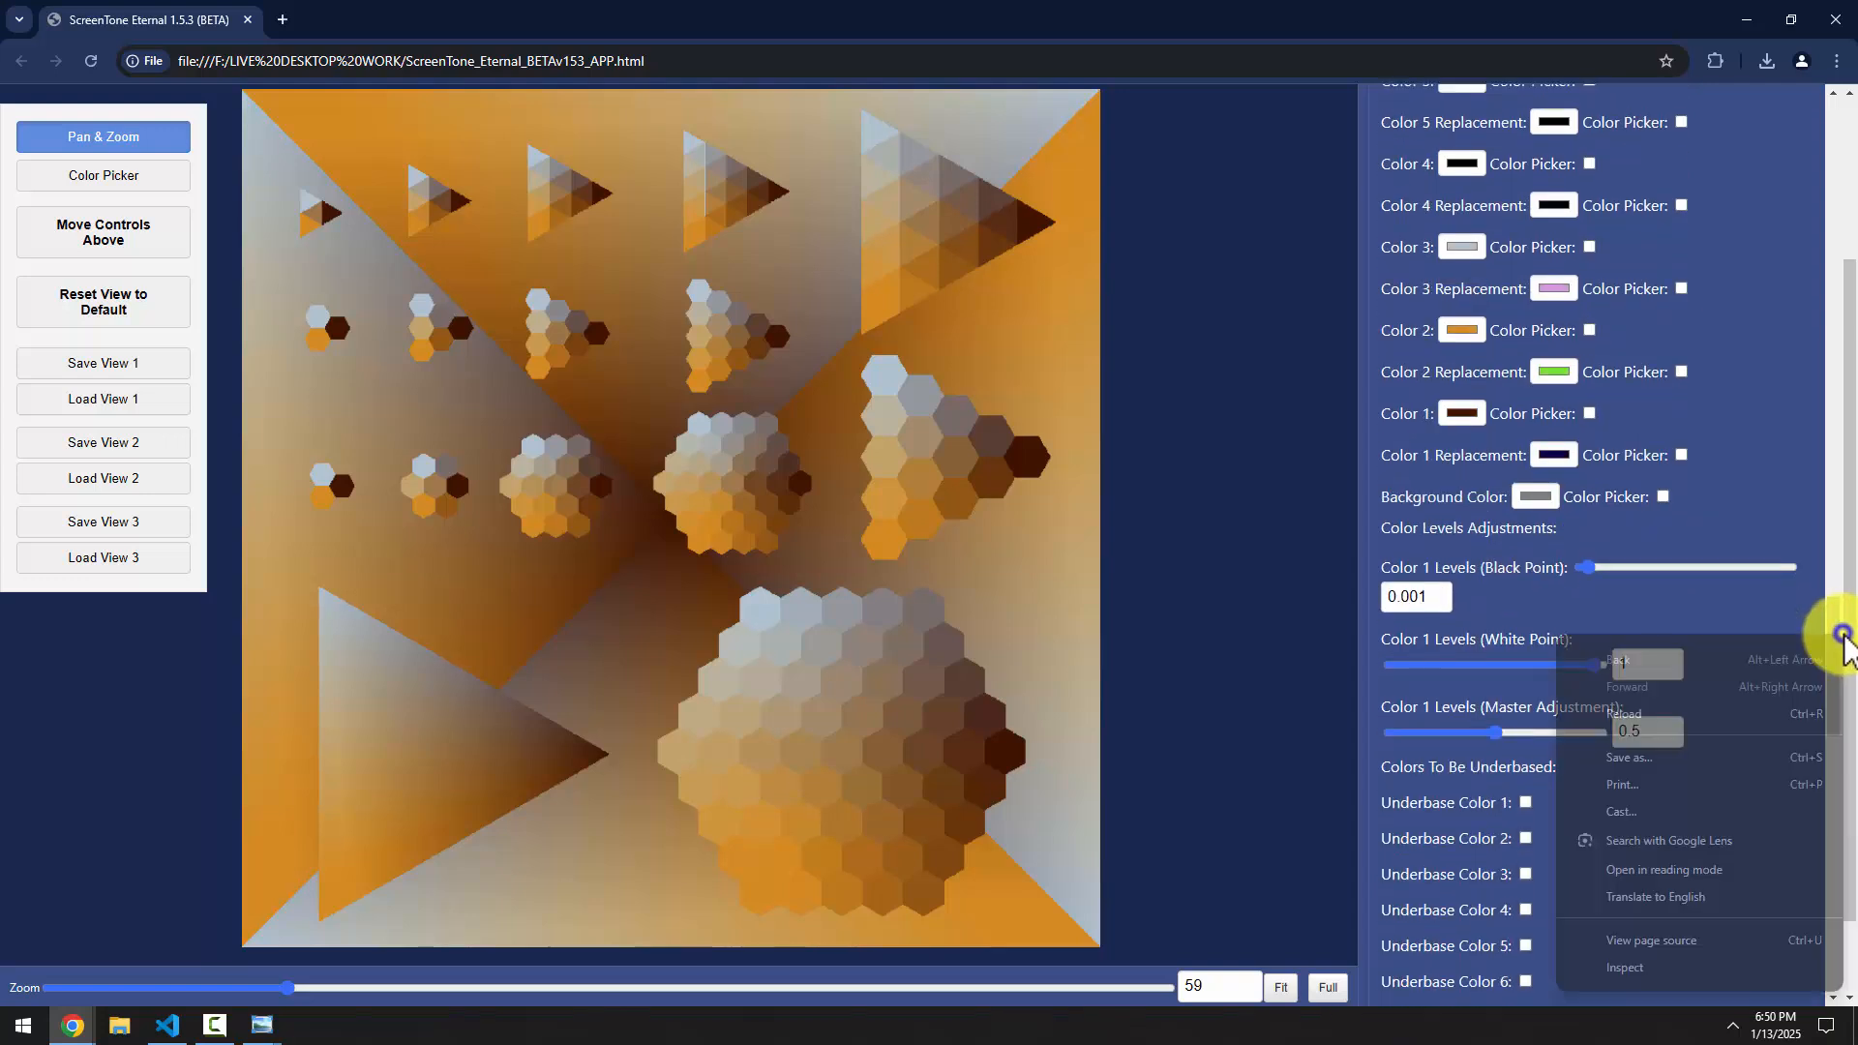
{"action": "left_click_drag", "start_coordinate": [1831, 620], "coordinate": [1832, 608]}
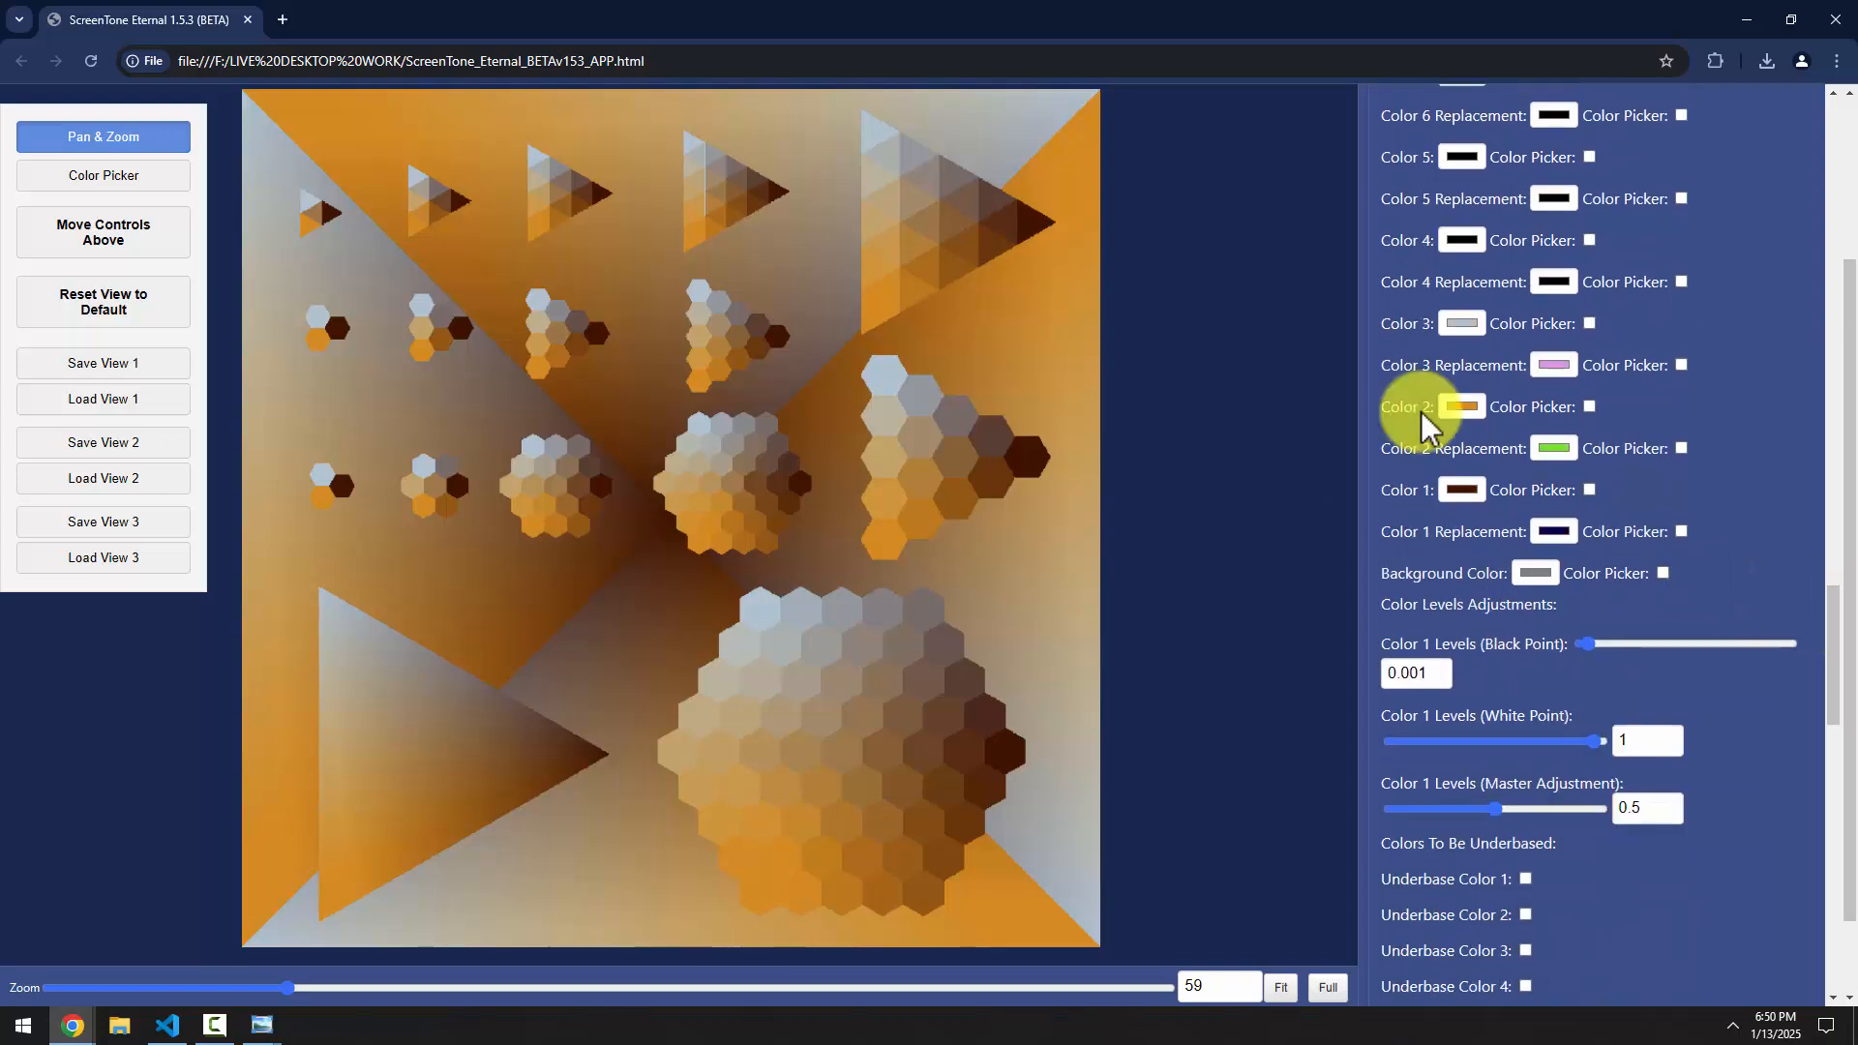
Add registration marks around the full-color artwork
{"action": "left_click_drag", "start_coordinate": [1832, 643], "coordinate": [1829, 929]}
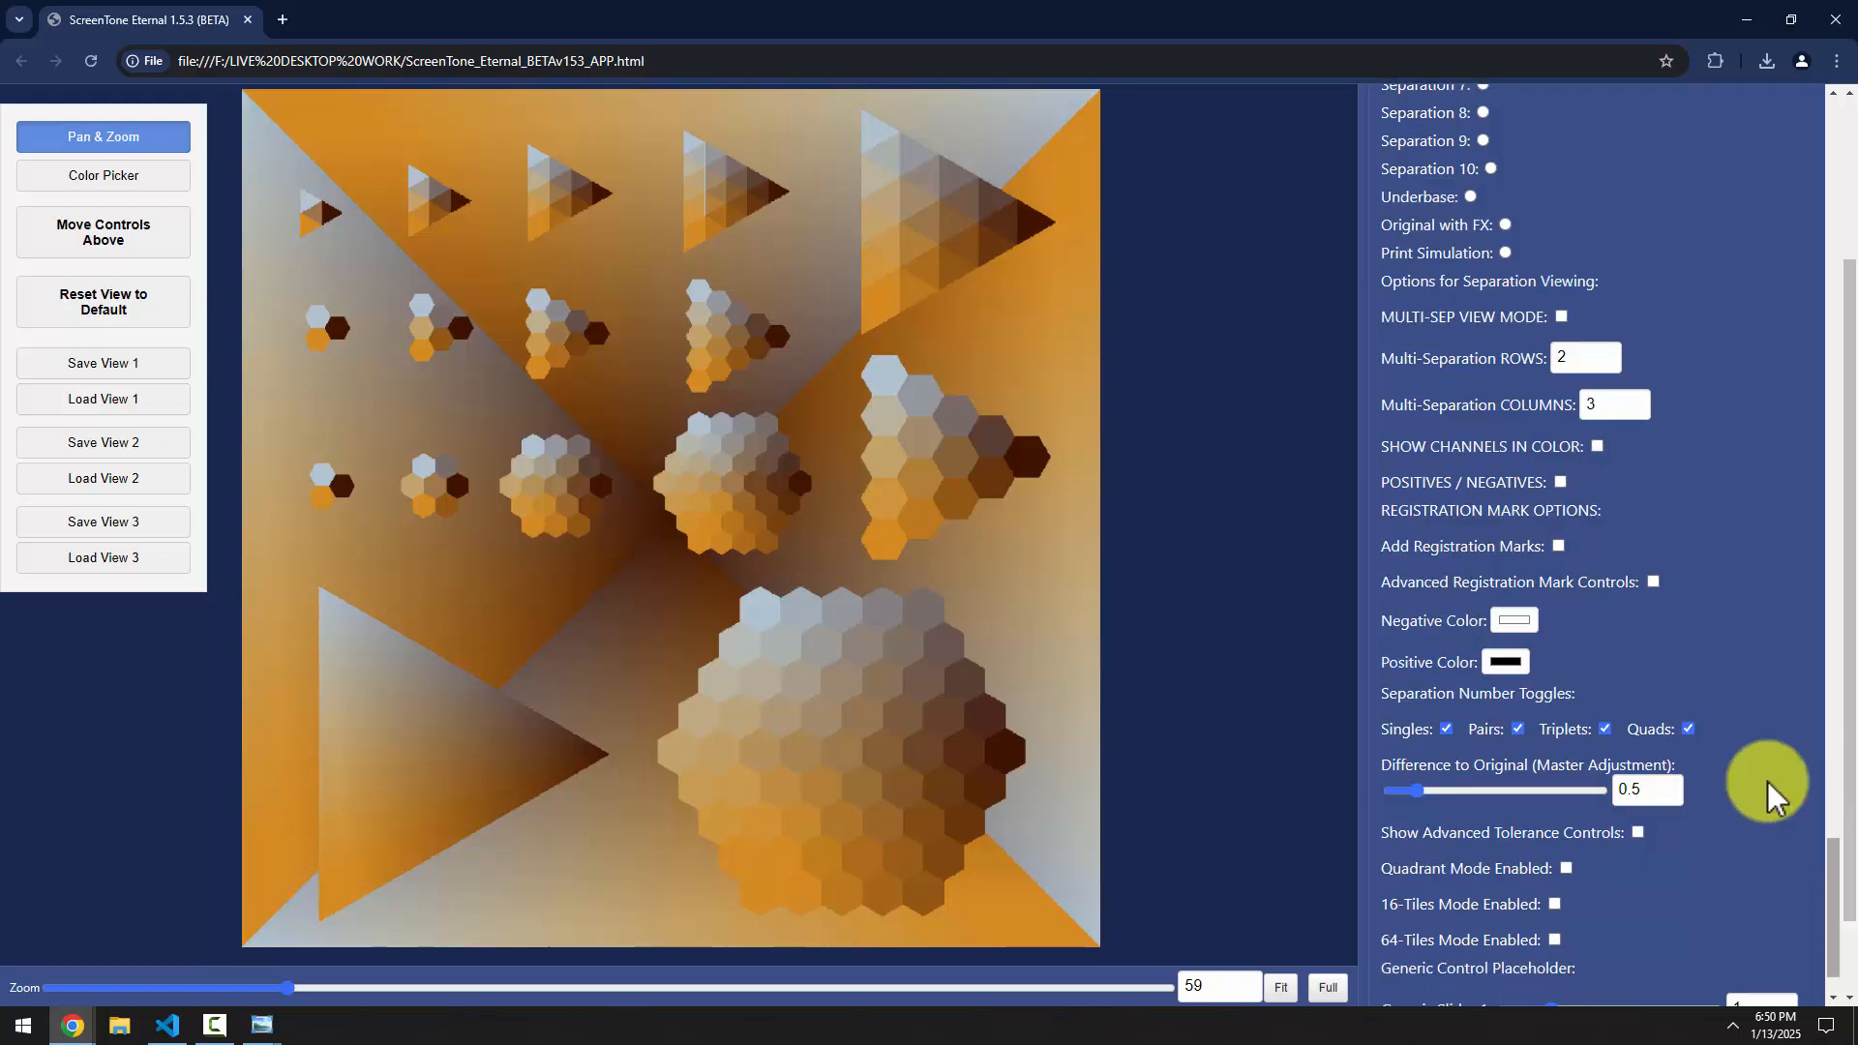
{"action": "left_click", "coordinate": [1558, 547]}
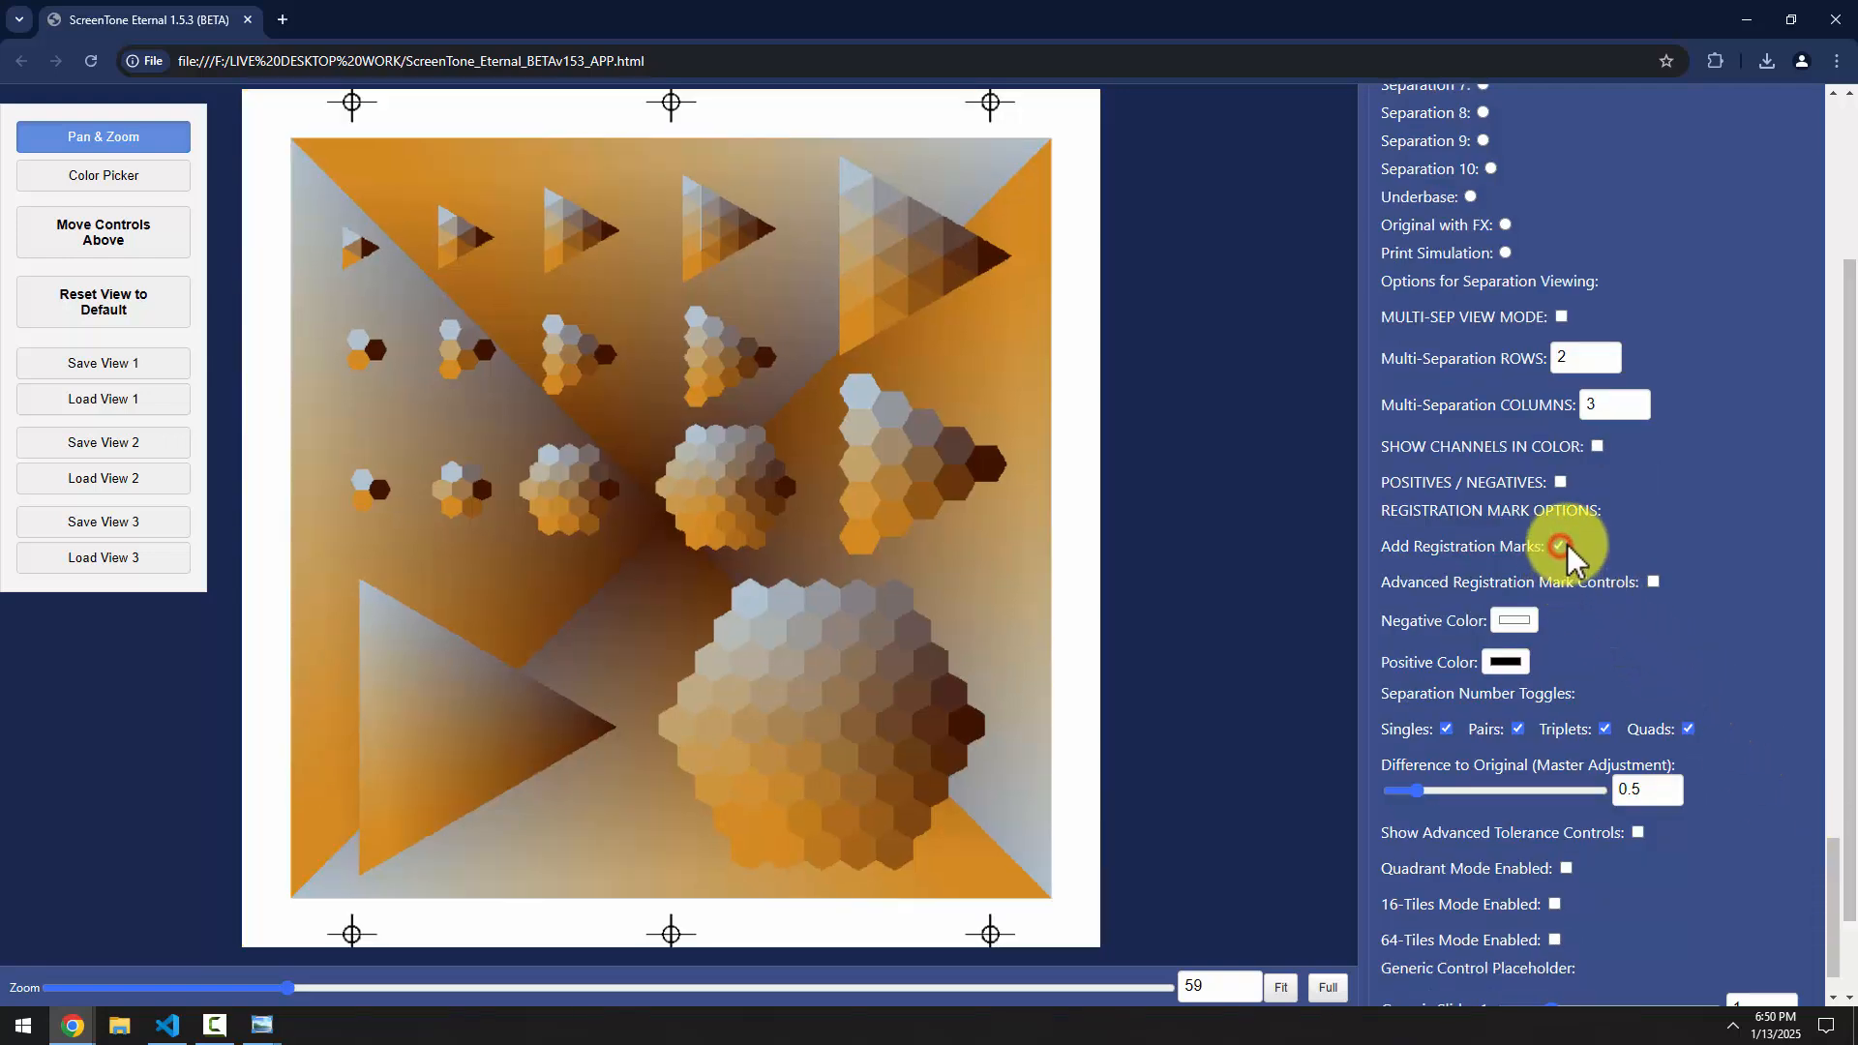
Open the image loading and sizing settings and examine the Desired Artwork Width and total area dimensions
{"action": "left_click_drag", "start_coordinate": [1836, 895], "coordinate": [1203, 133]}
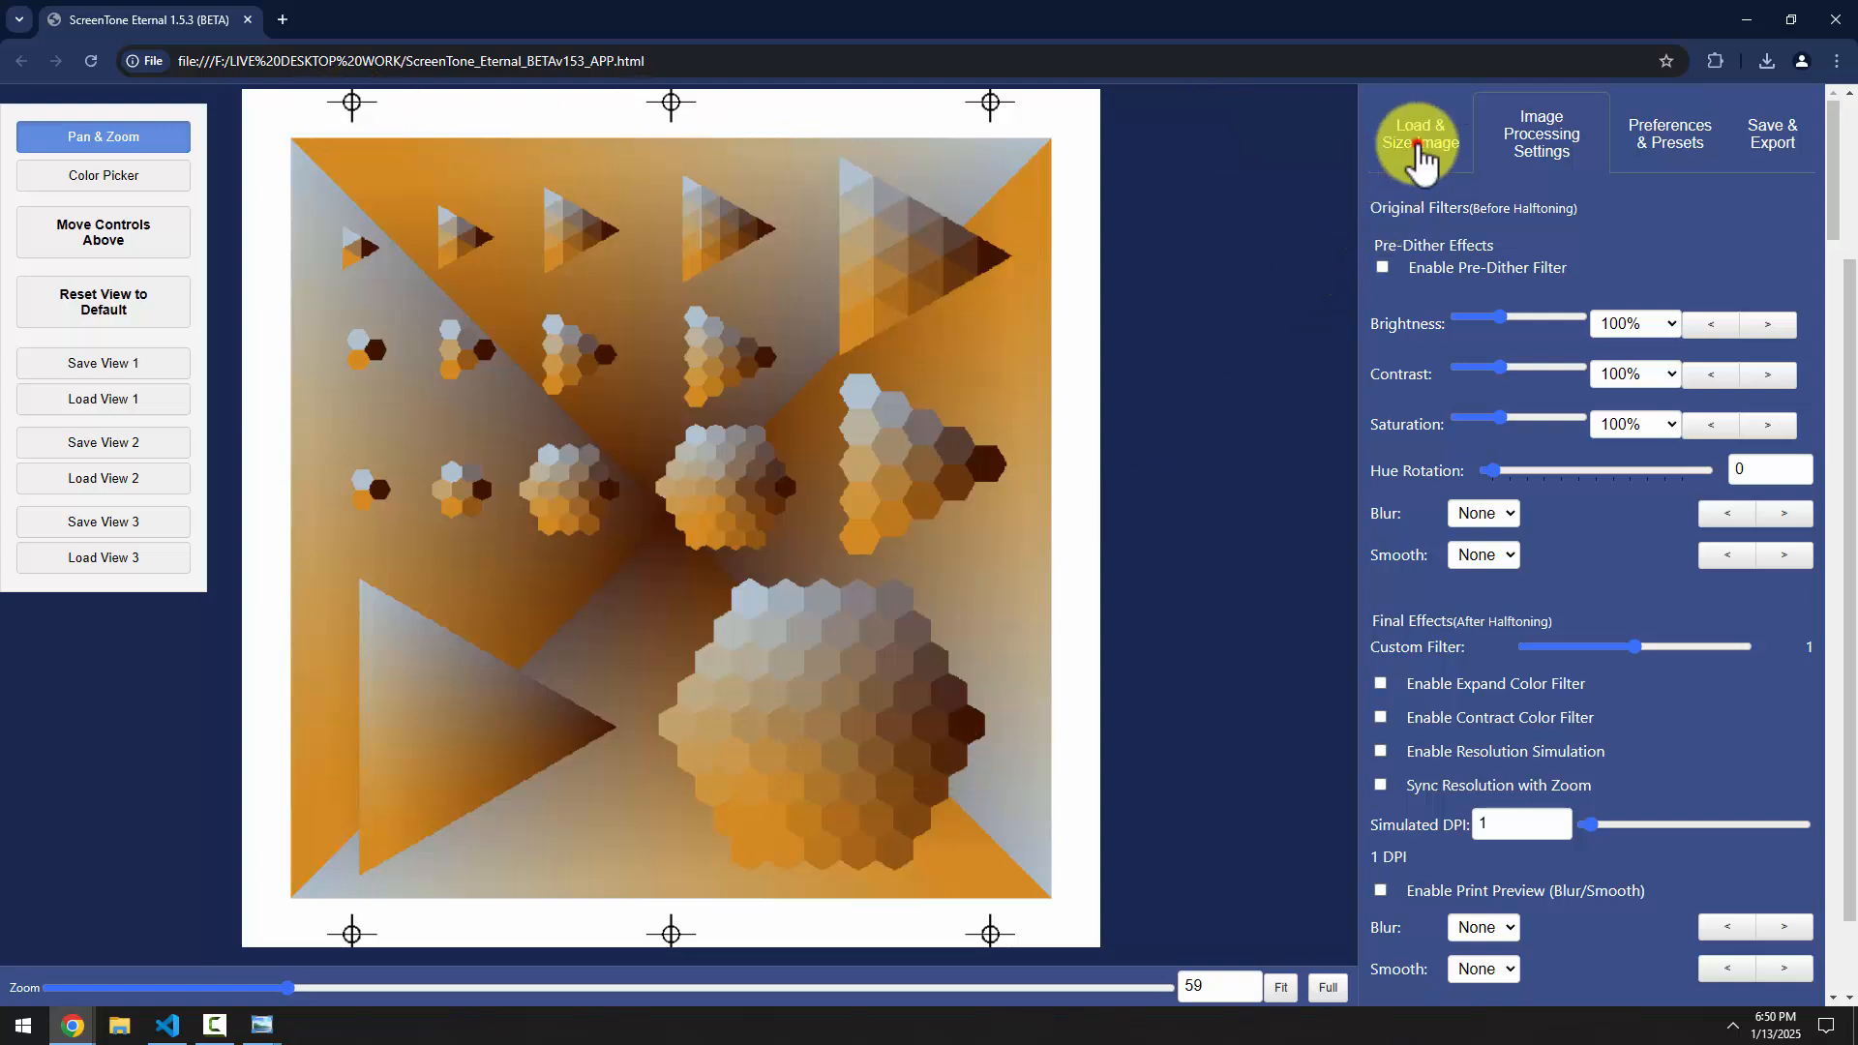
{"action": "left_click", "coordinate": [1420, 135]}
{"action": "left_click_drag", "start_coordinate": [1598, 416], "coordinate": [1518, 433]}
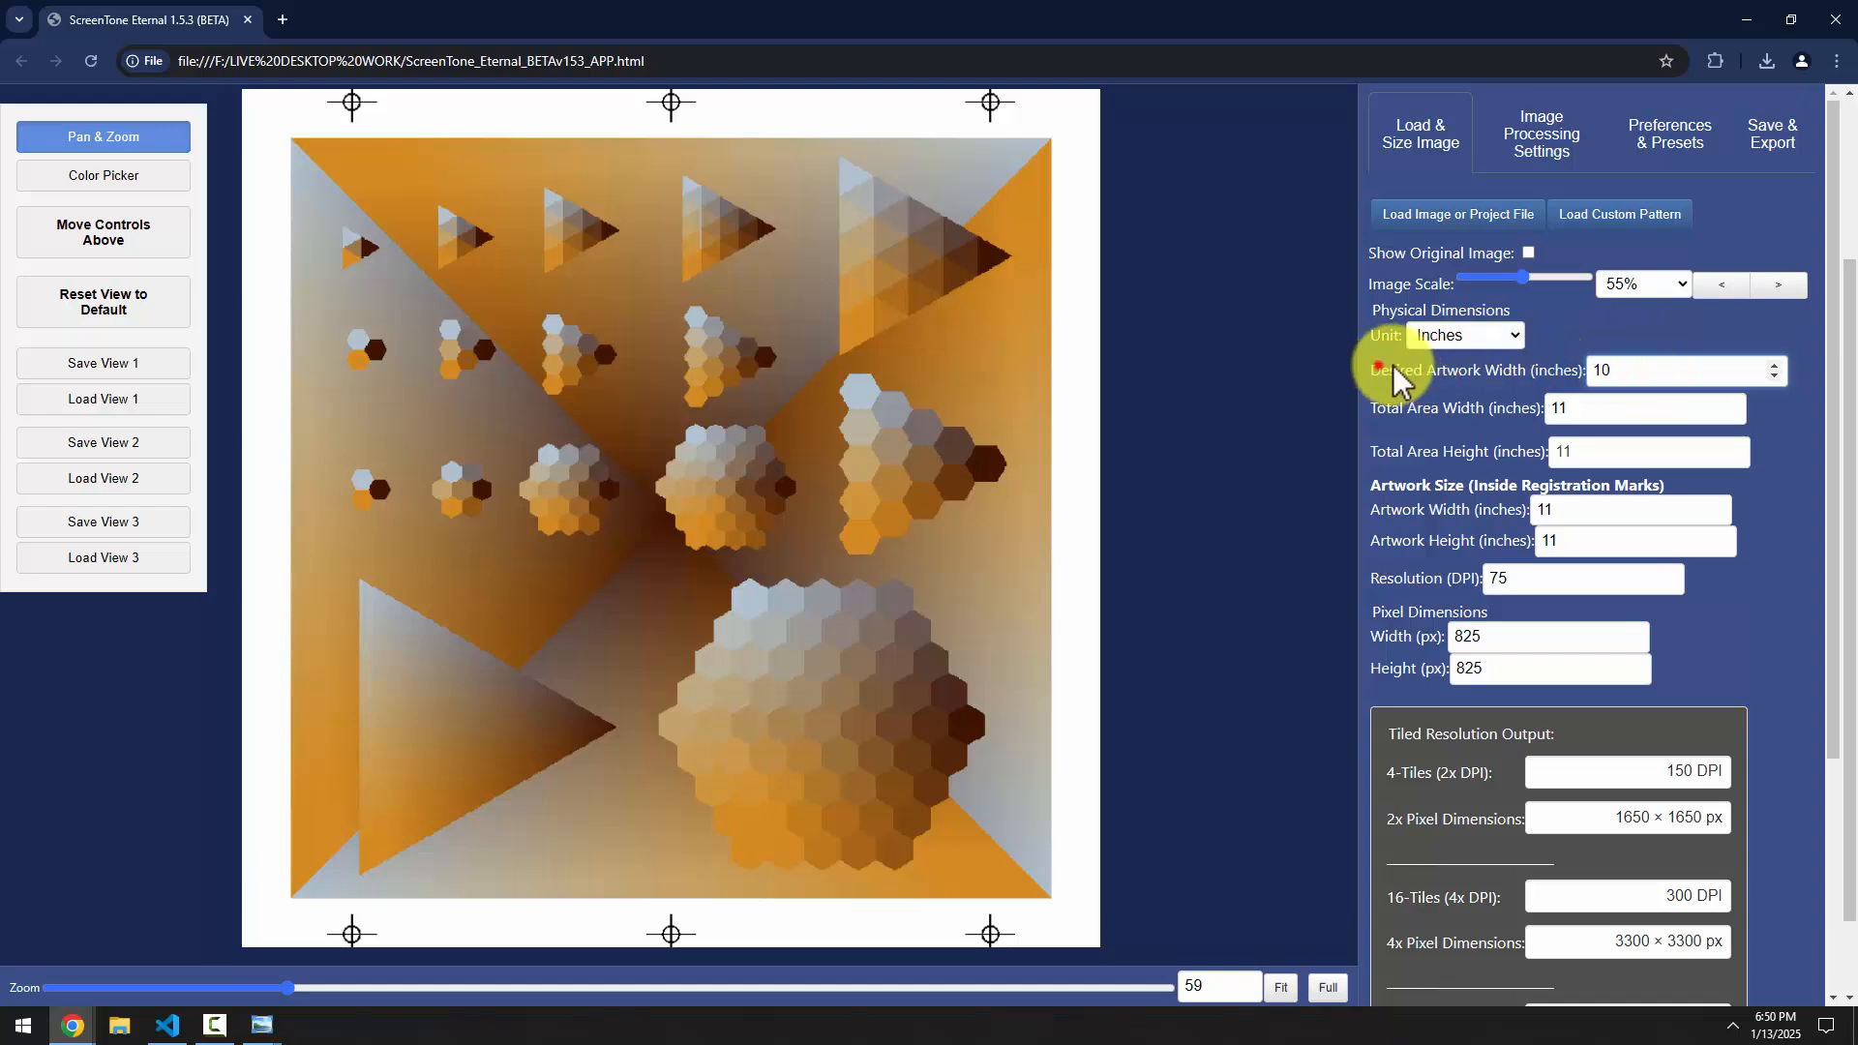
Set the desired artwork width to 11 inches
{"action": "left_click_drag", "start_coordinate": [1377, 368], "coordinate": [1559, 370]}
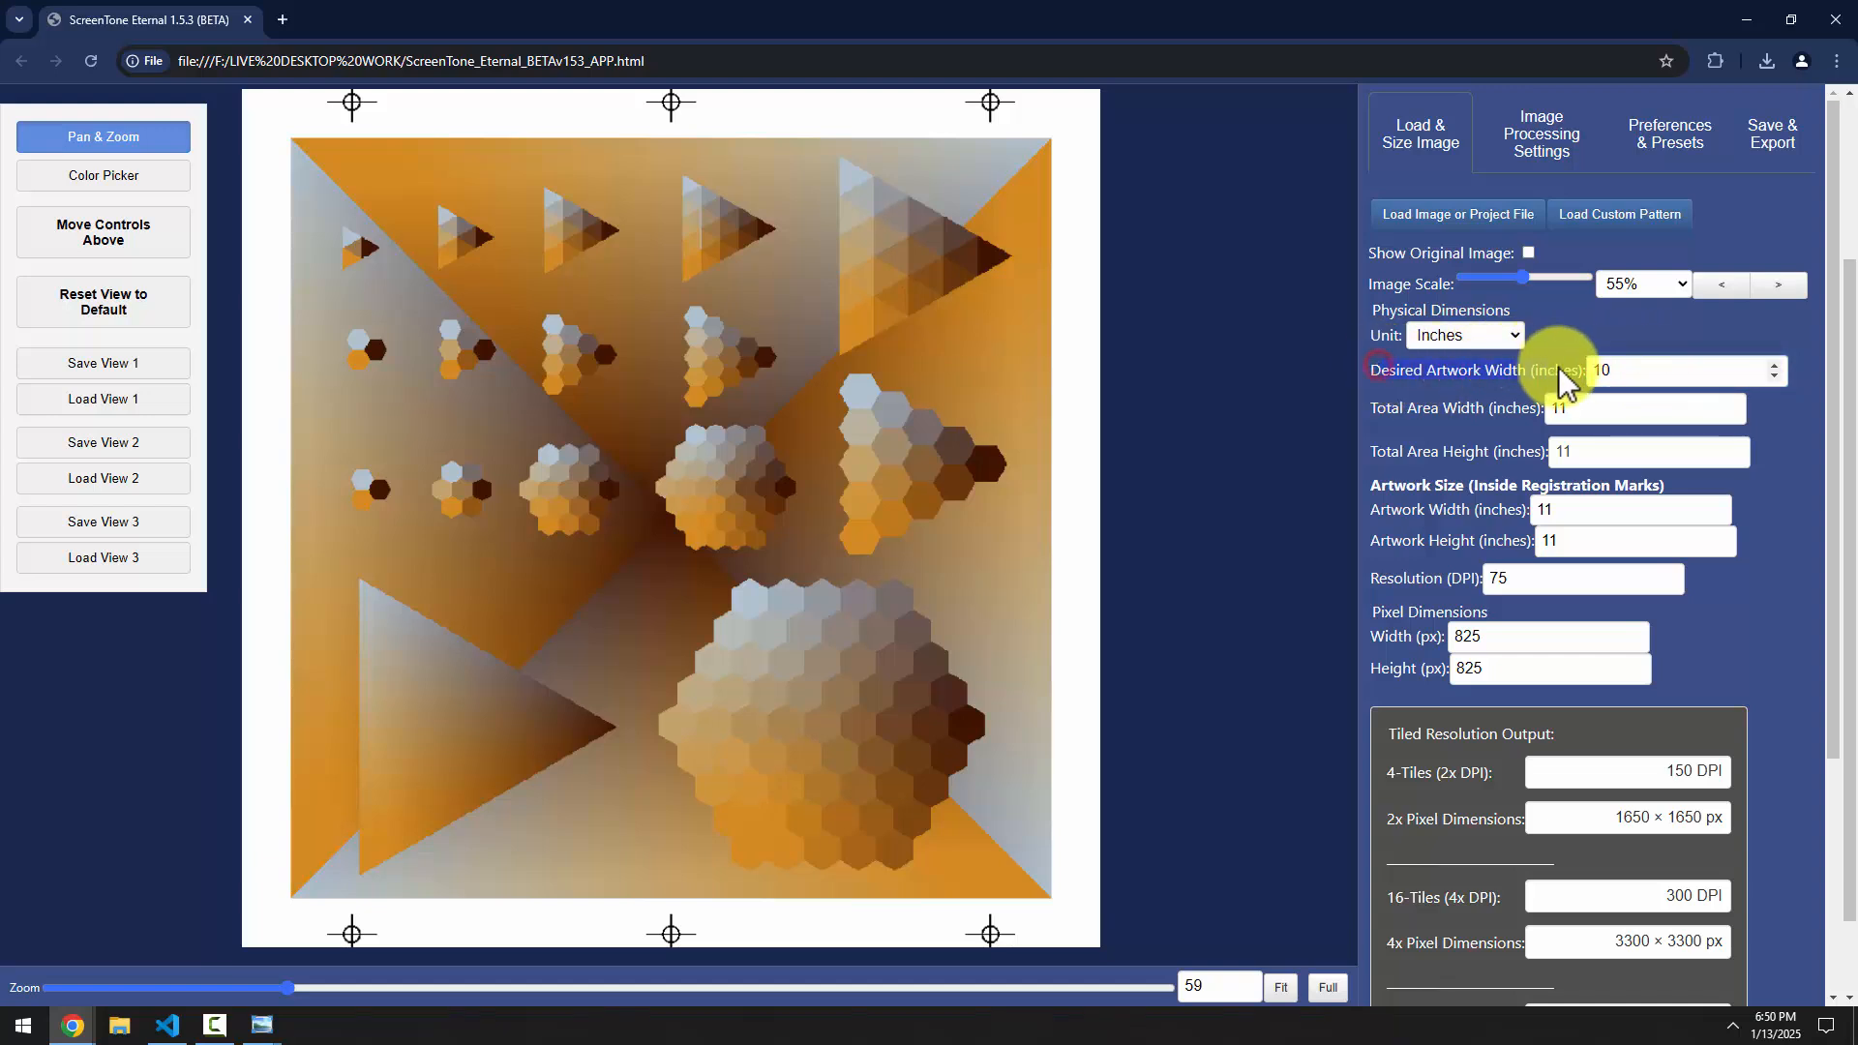
{"action": "left_click", "coordinate": [1466, 489]}
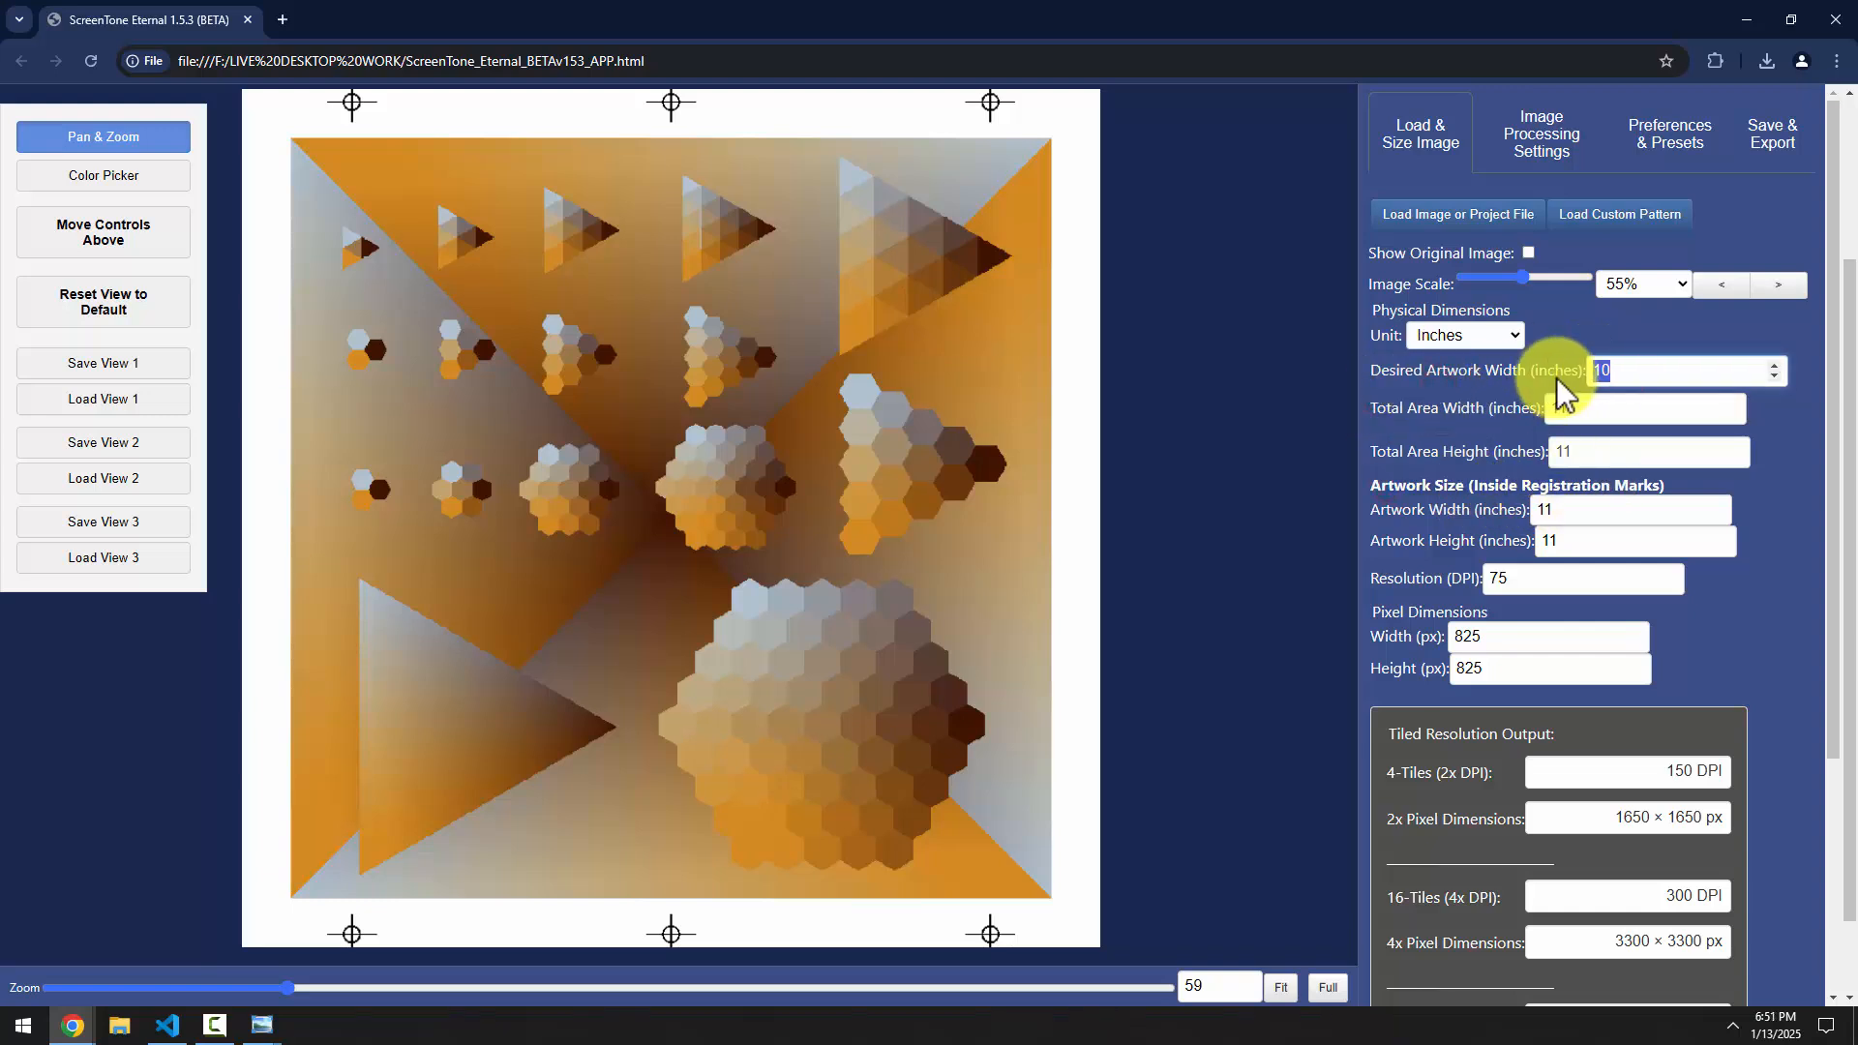
{"action": "left_click_drag", "start_coordinate": [1606, 365], "coordinate": [1623, 364]}
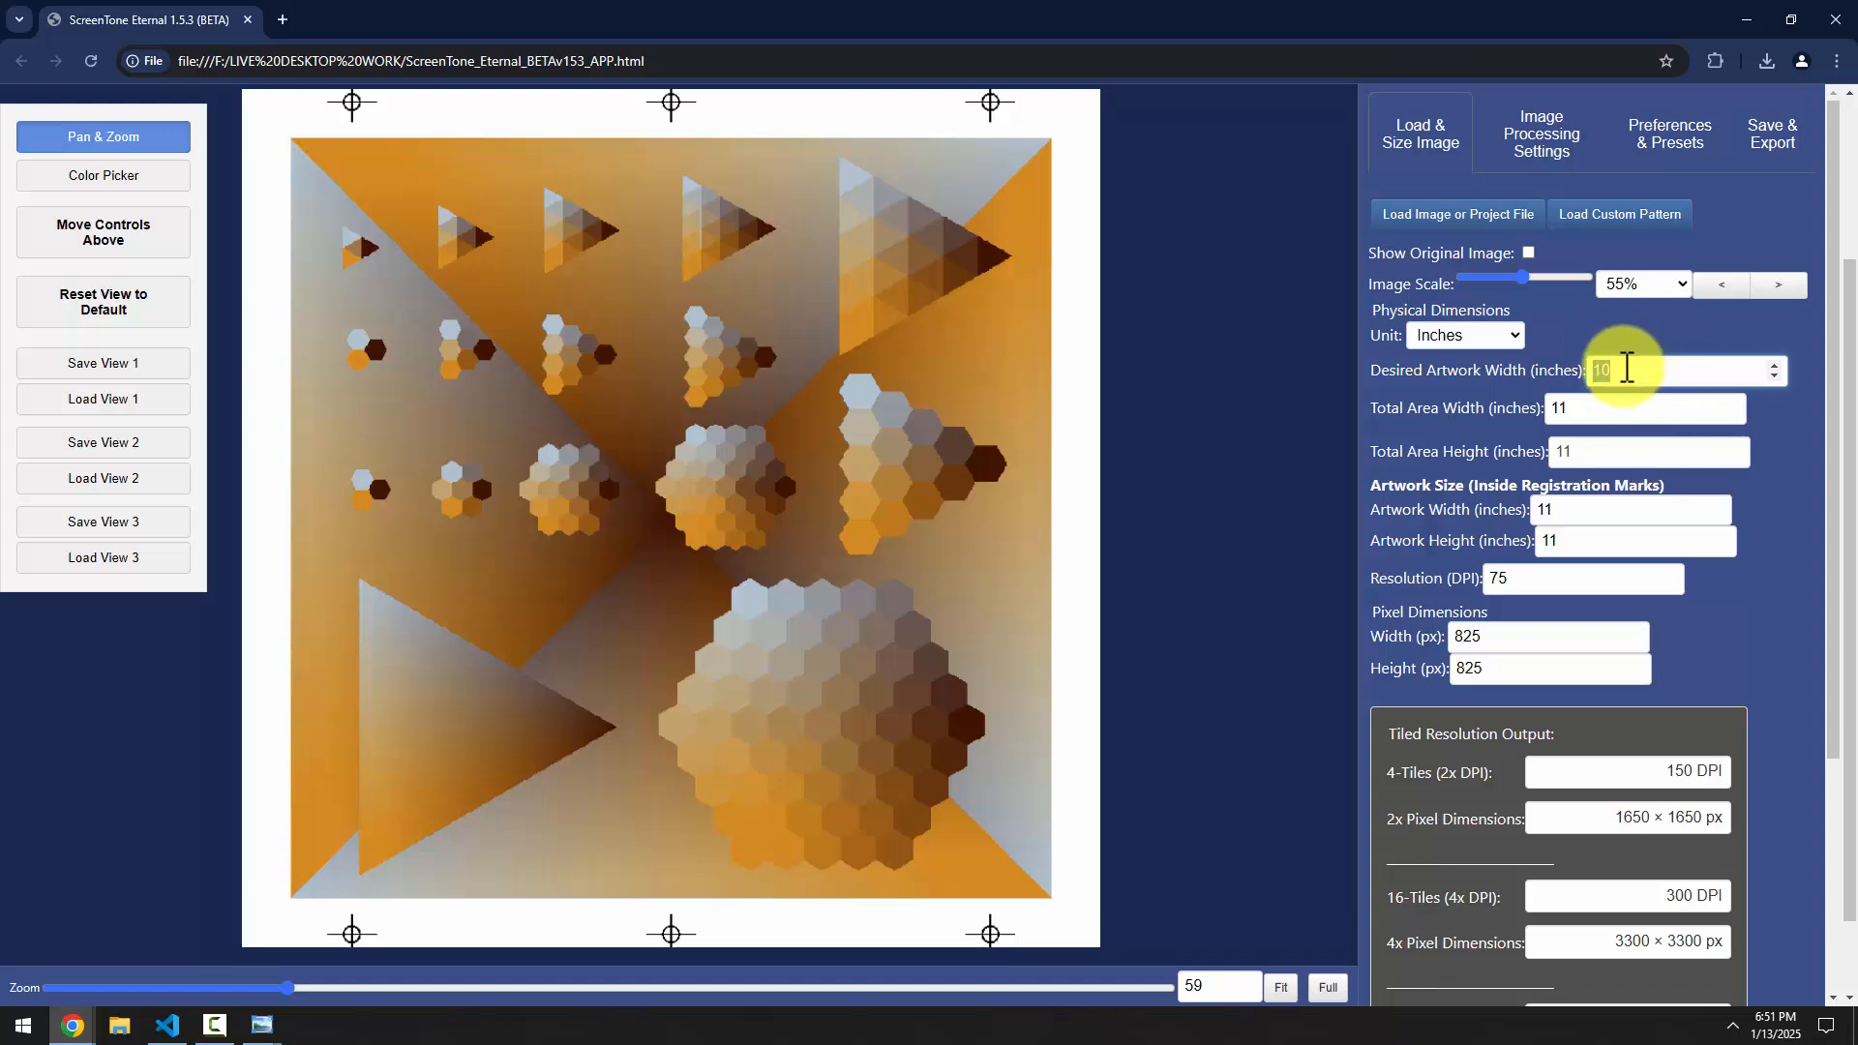
{"action": "type", "text": "11"}
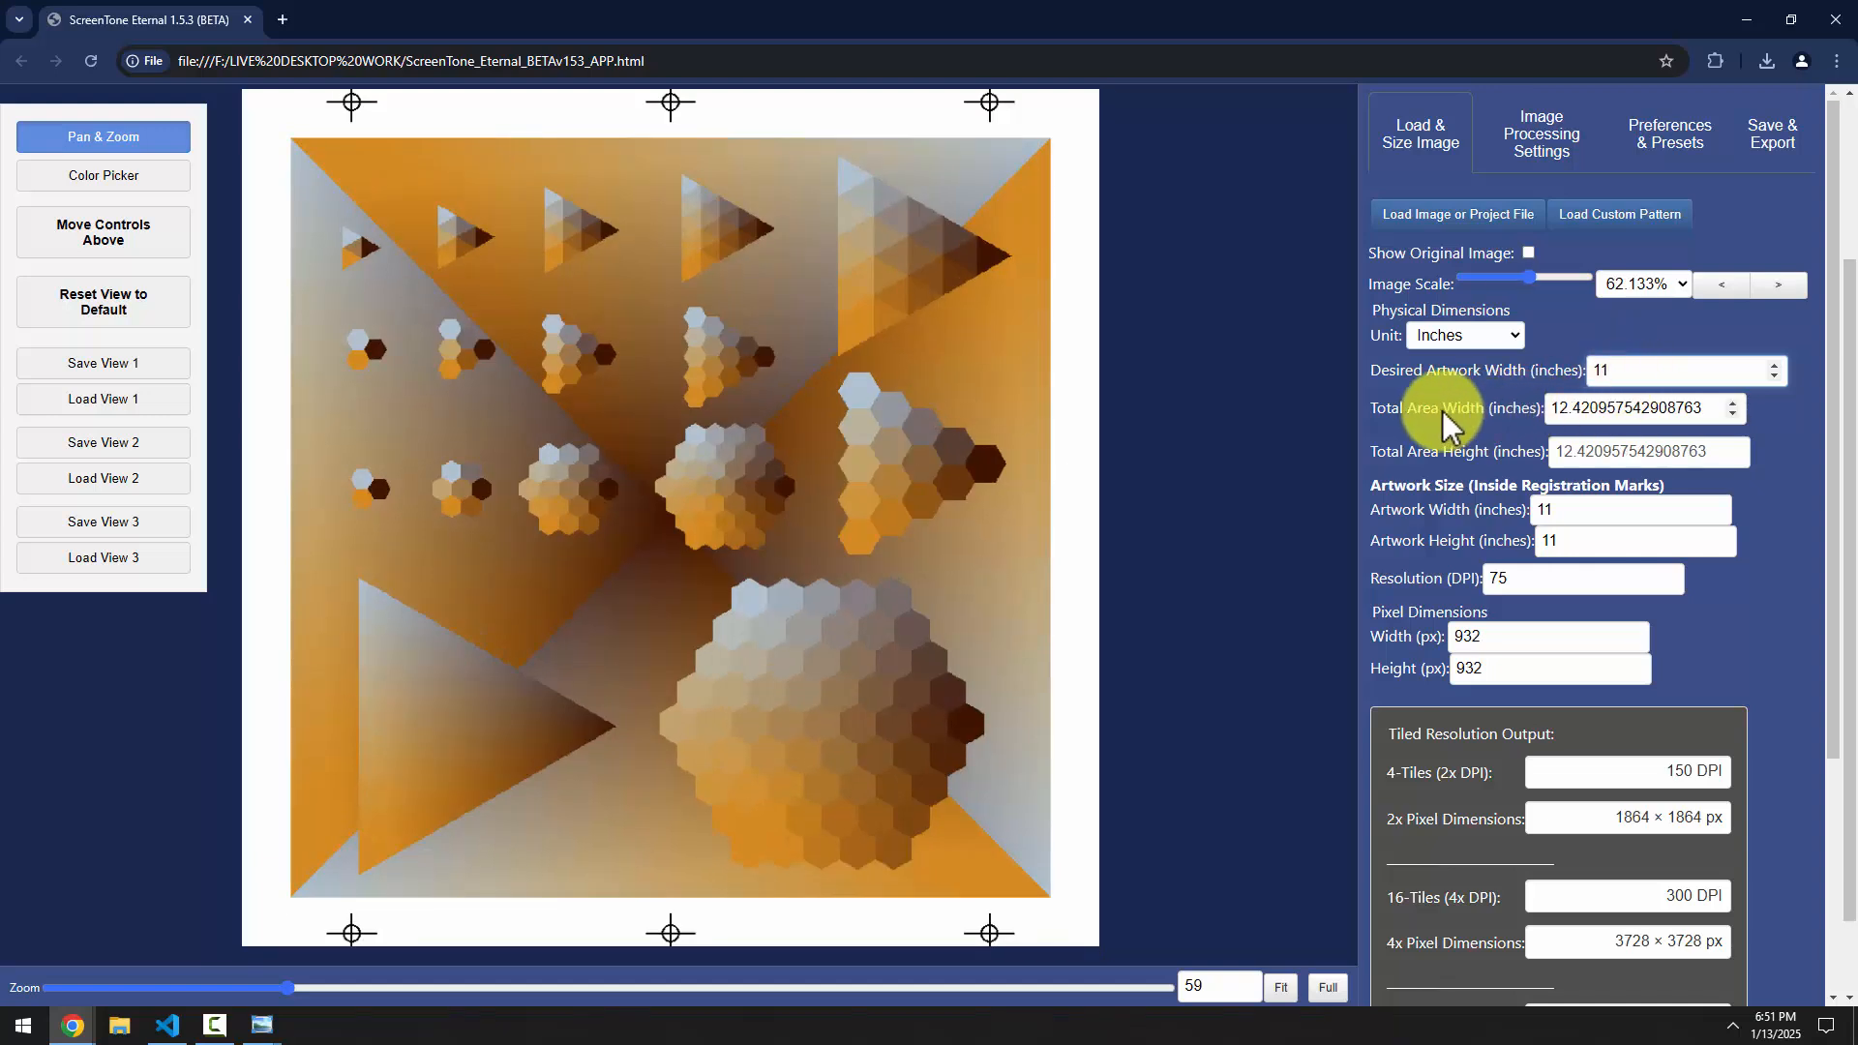
Review the total area width and the DPI values of the 4-, 16- and 64-tile resolution outputs
{"action": "left_click_drag", "start_coordinate": [1646, 411], "coordinate": [1534, 423]}
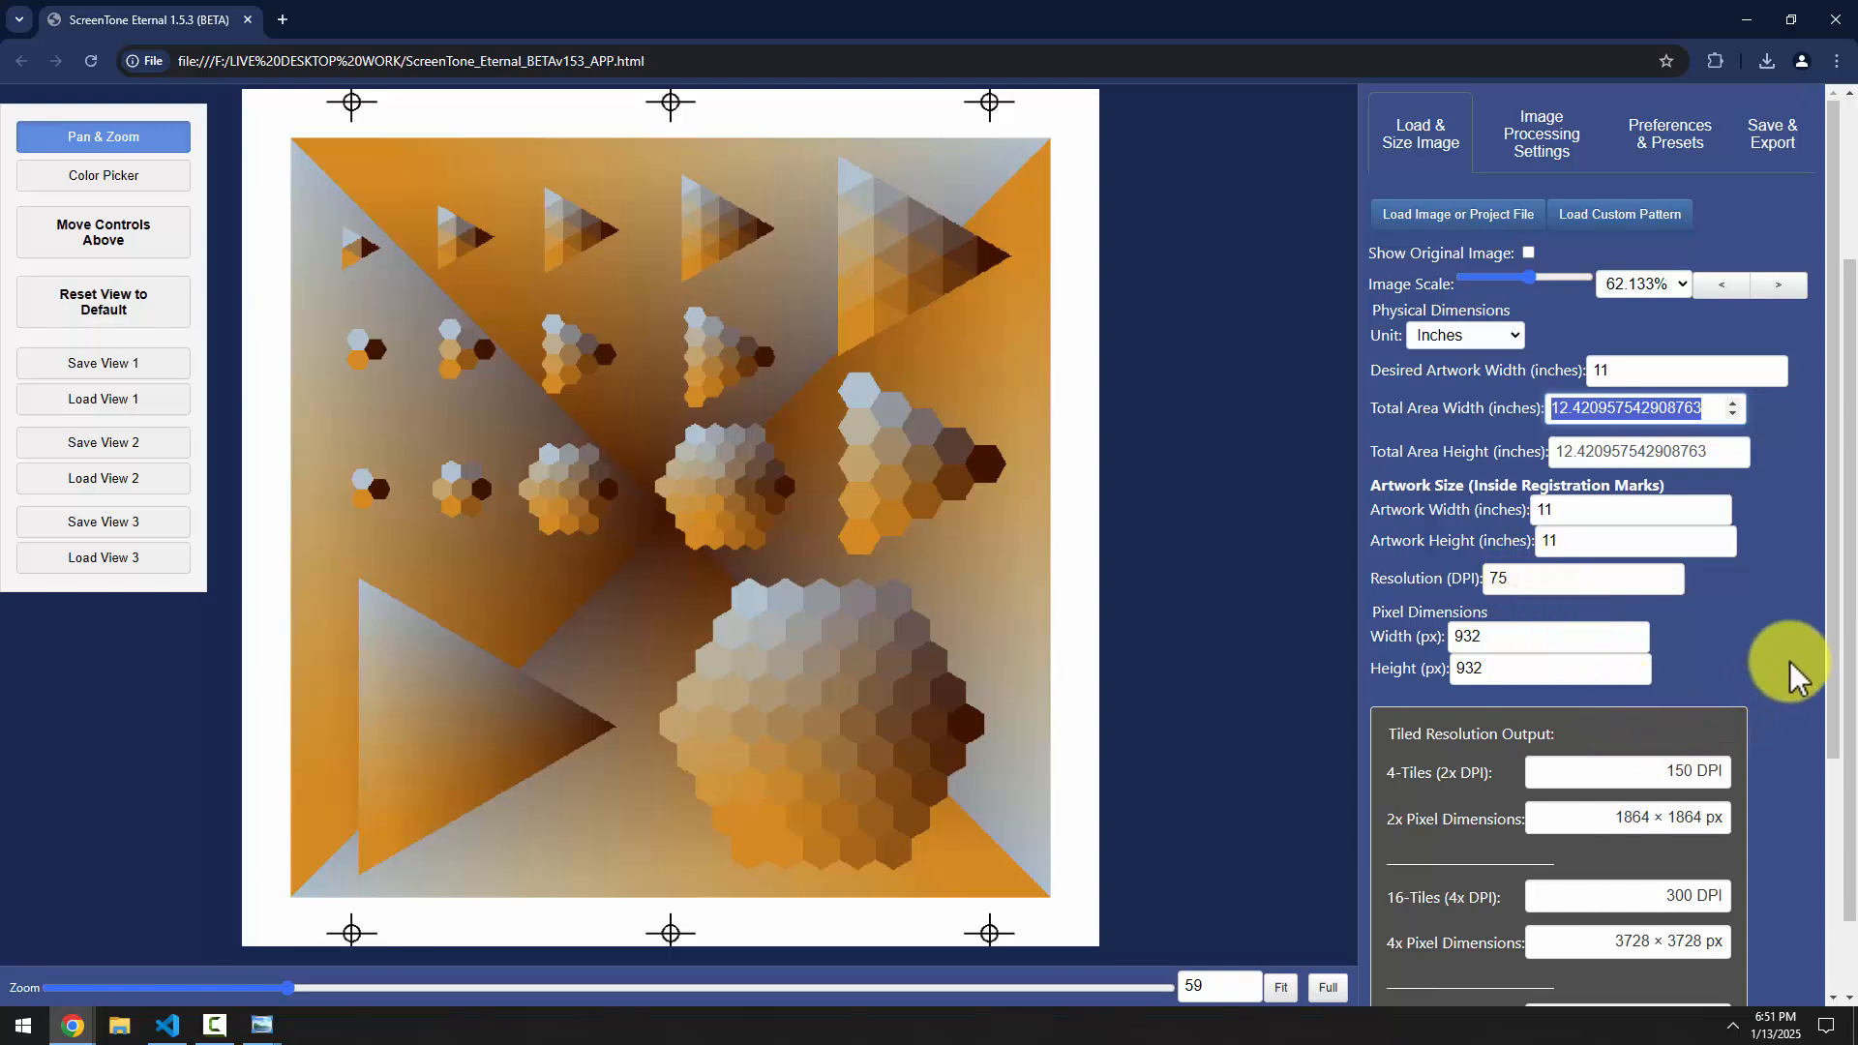
{"action": "left_click_drag", "start_coordinate": [1838, 661], "coordinate": [1767, 764]}
{"action": "left_click", "coordinate": [1656, 547]}
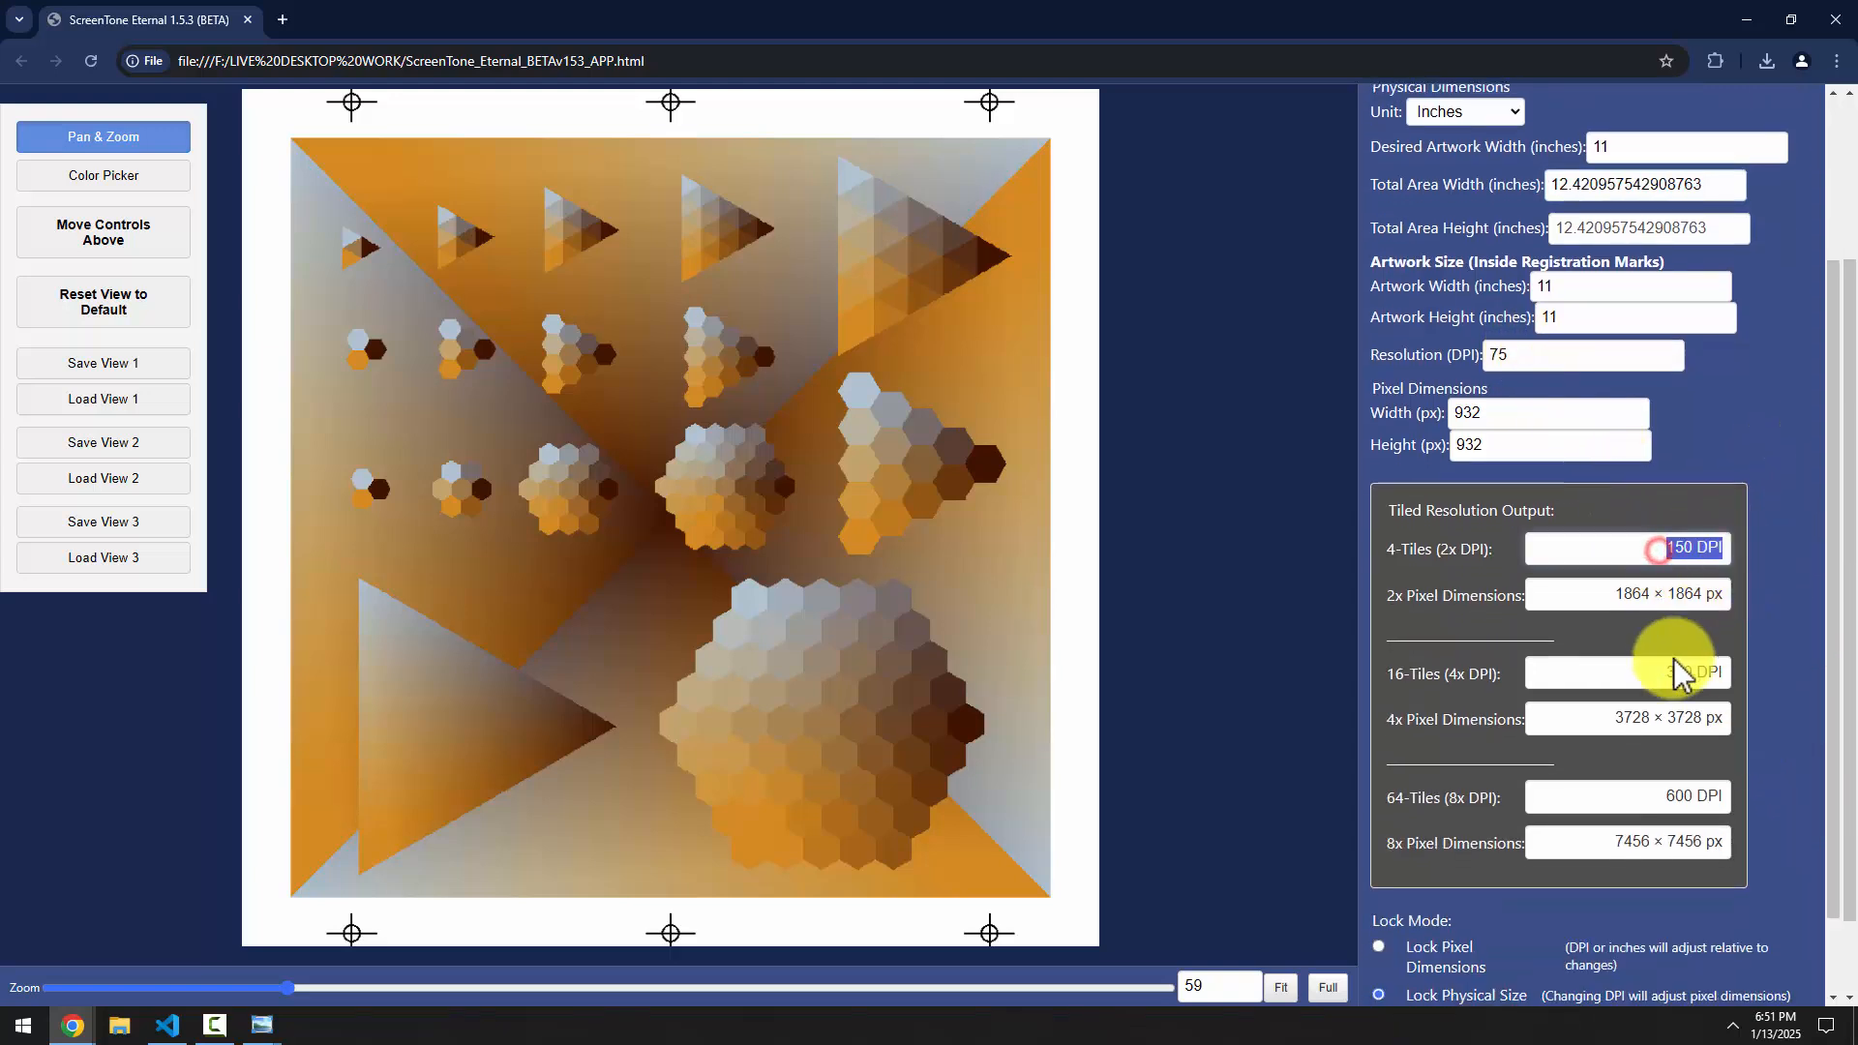
{"action": "left_click", "coordinate": [1648, 670]}
{"action": "left_click", "coordinate": [1649, 795]}
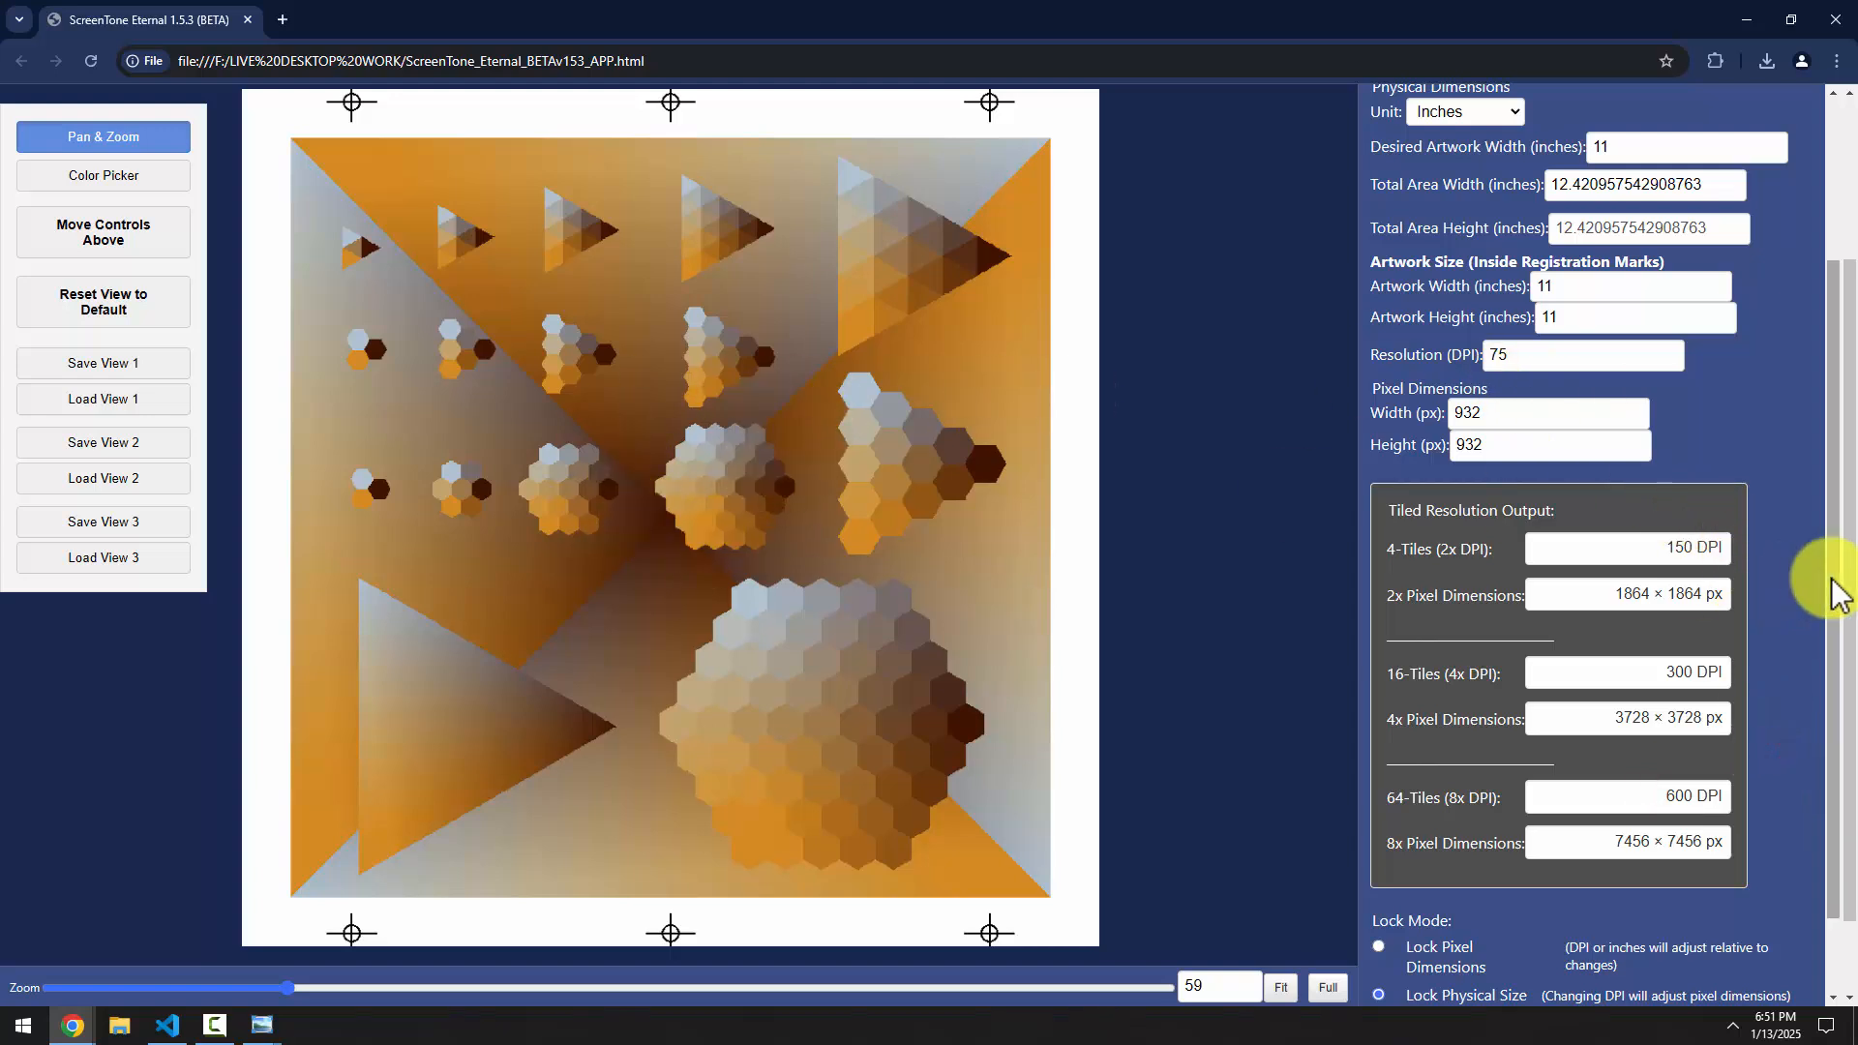
Enable halftones for the artwork in the image processing settings
{"action": "left_click_drag", "start_coordinate": [1837, 585], "coordinate": [1829, 402]}
{"action": "left_click", "coordinate": [1539, 155]}
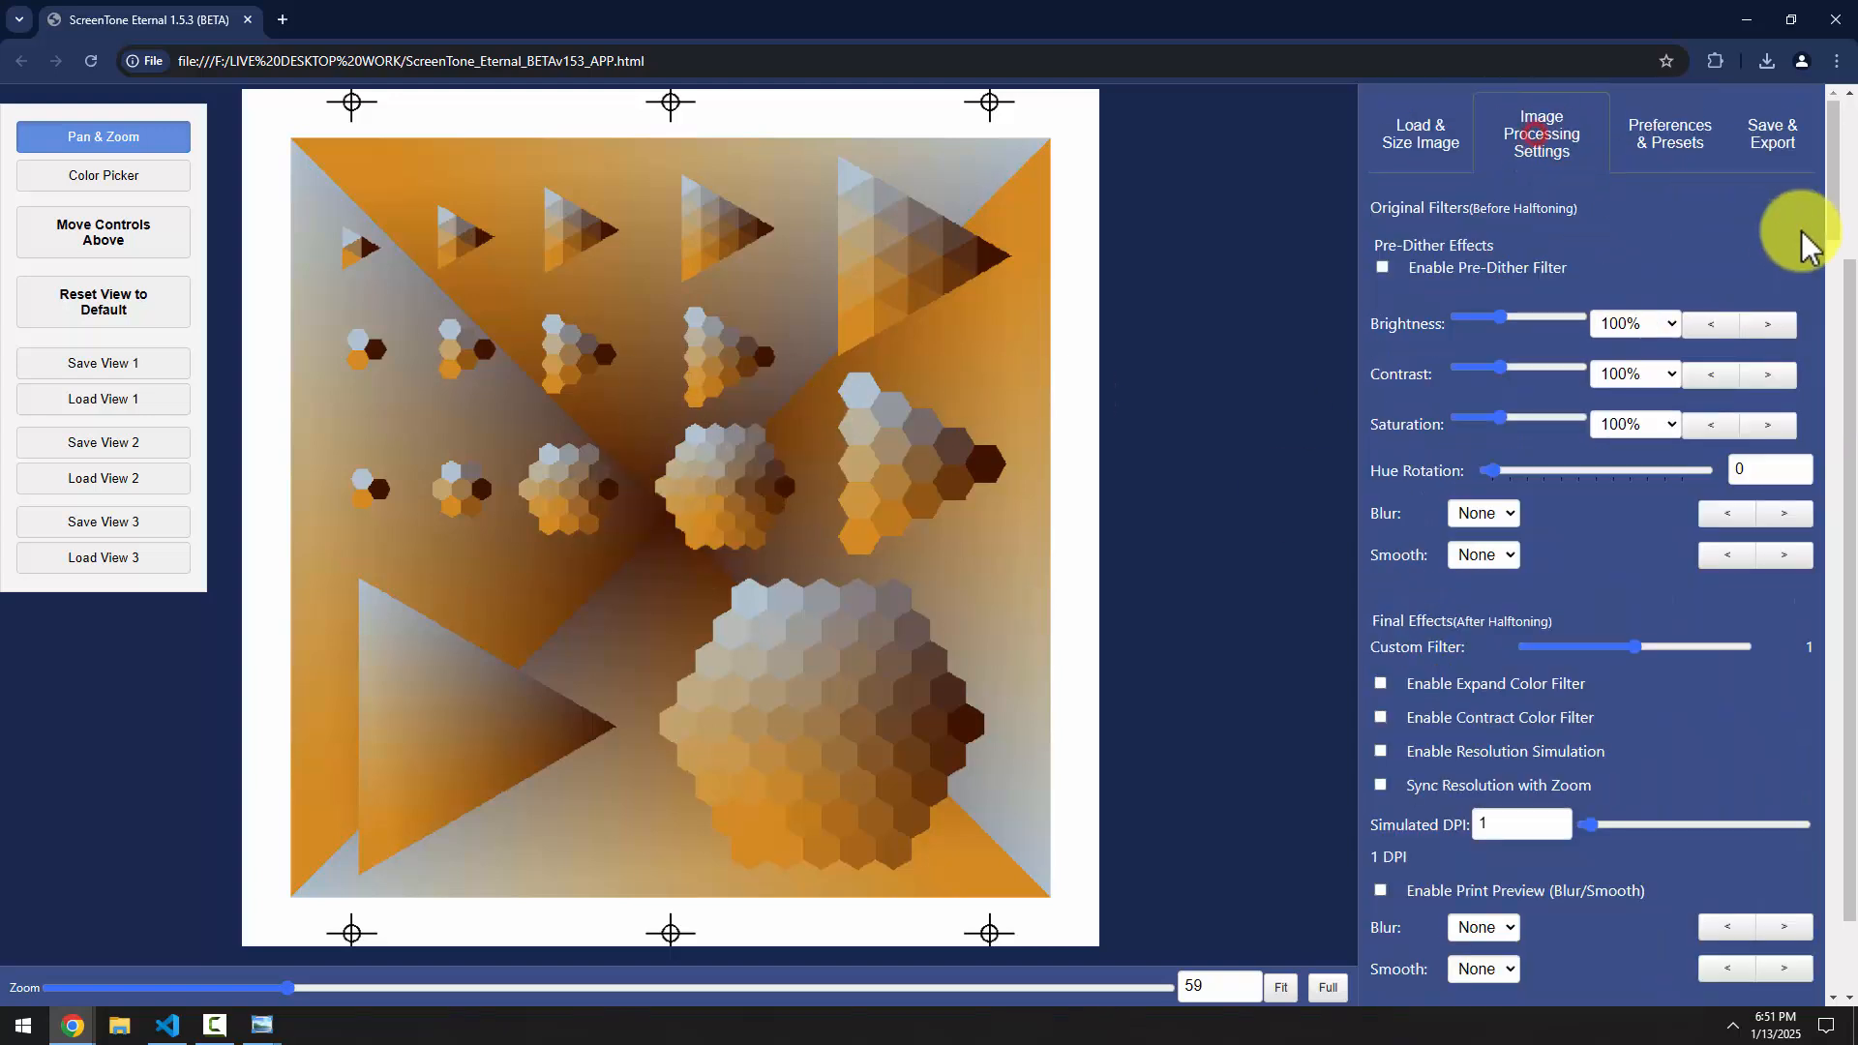
{"action": "left_click_drag", "start_coordinate": [1826, 236], "coordinate": [1791, 489]}
{"action": "left_click", "coordinate": [1458, 398]}
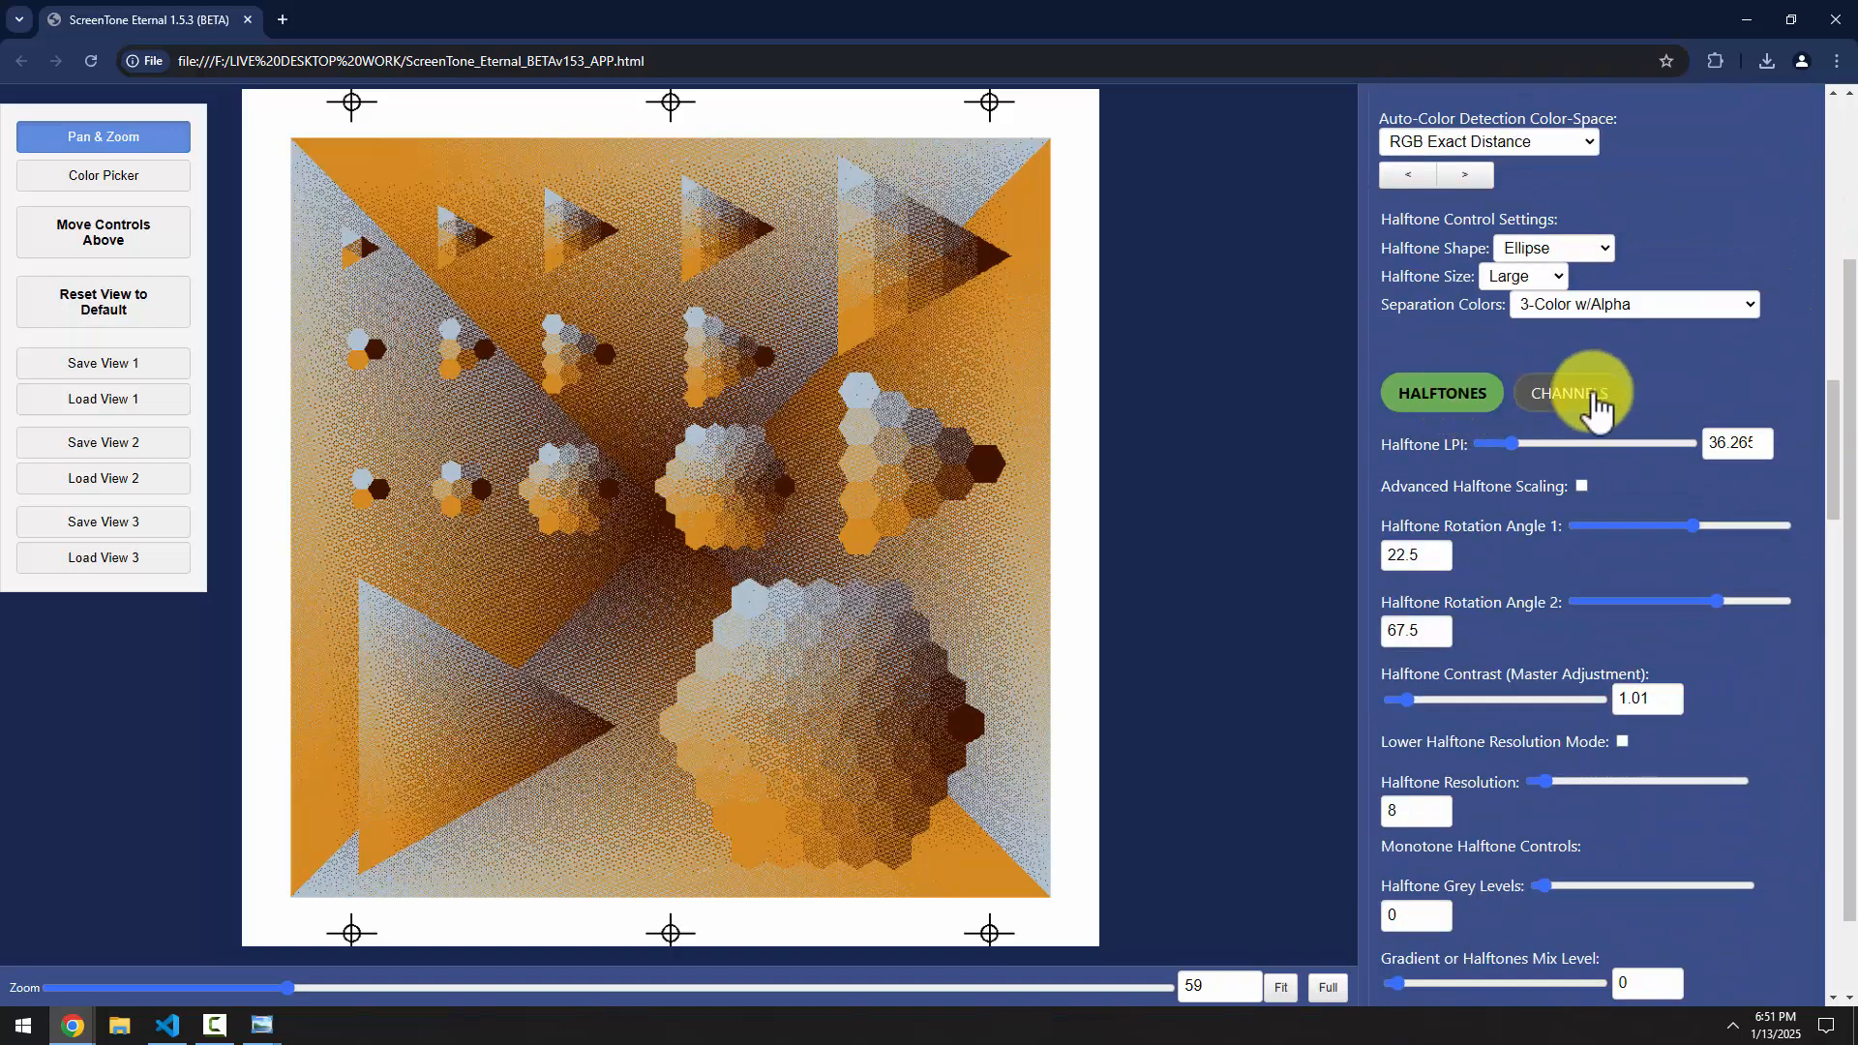
Set the separation view mode to Underbase and include colors 1 and 2 in the underbase
{"action": "left_click_drag", "start_coordinate": [1832, 406], "coordinate": [1851, 772]}
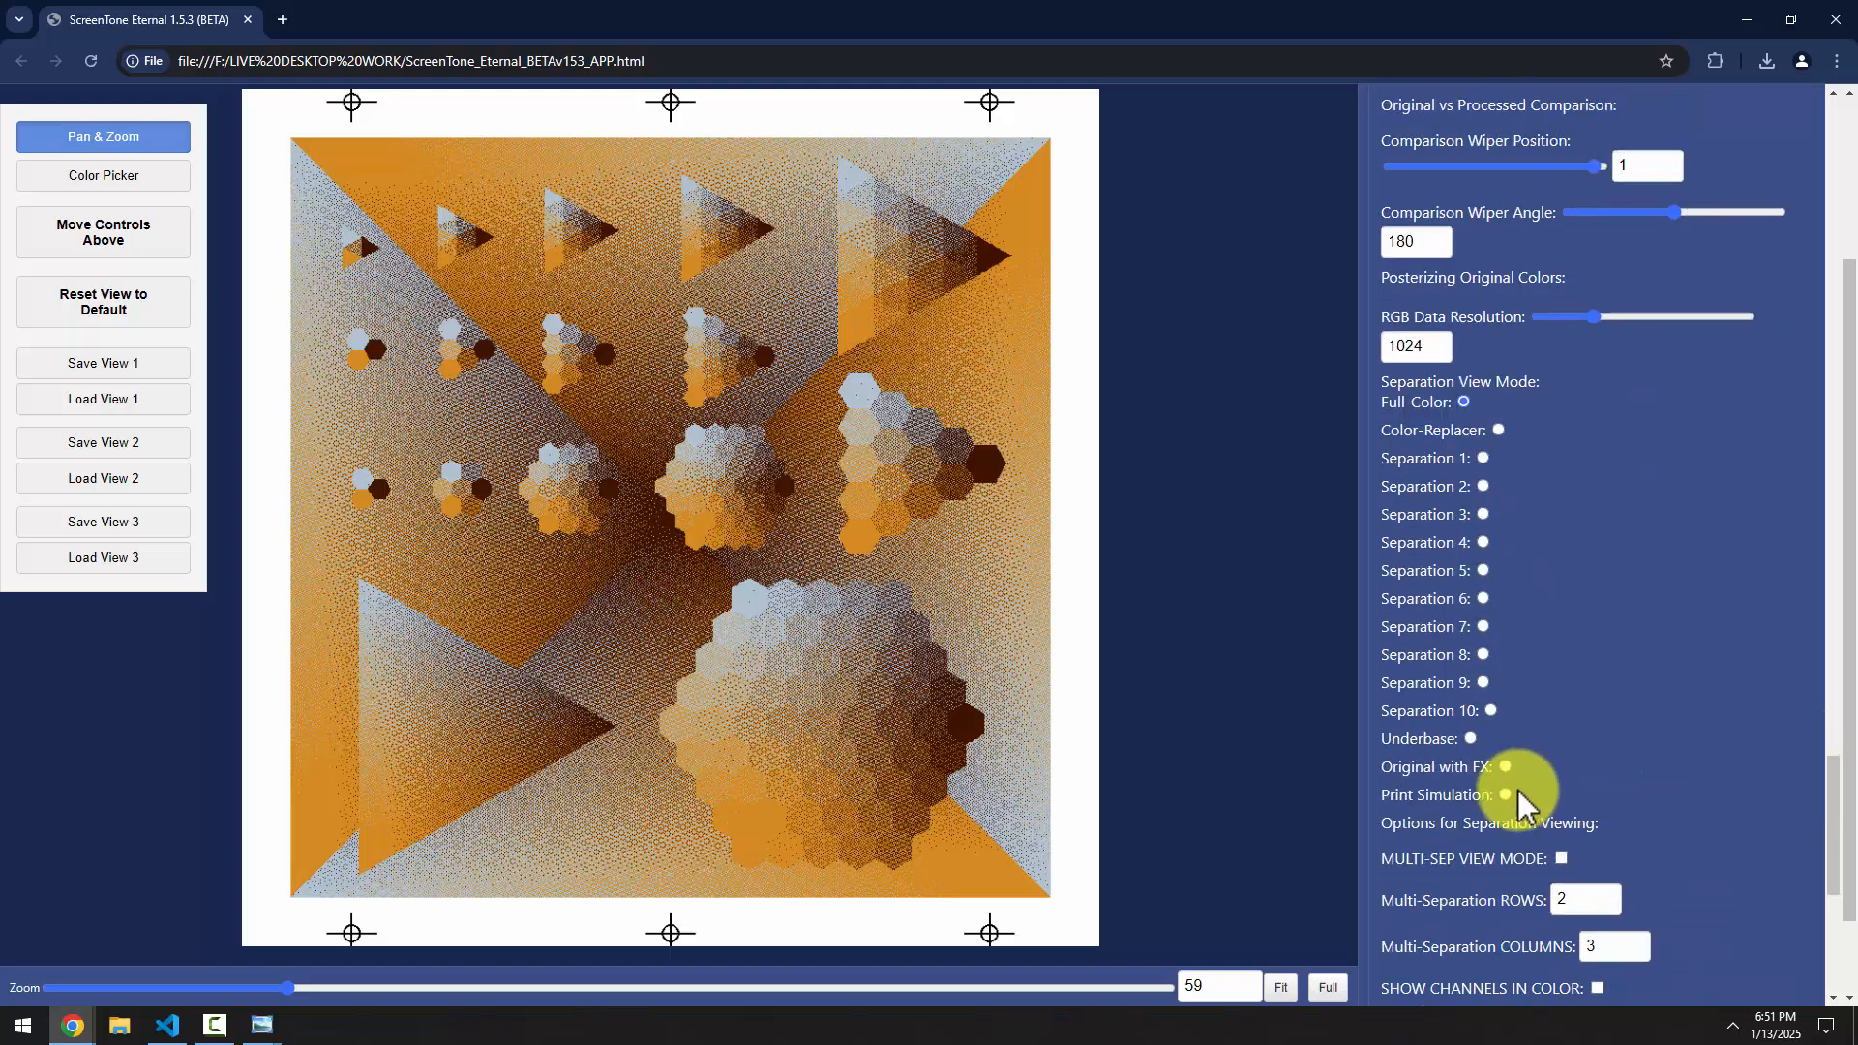
{"action": "left_click", "coordinate": [1470, 738]}
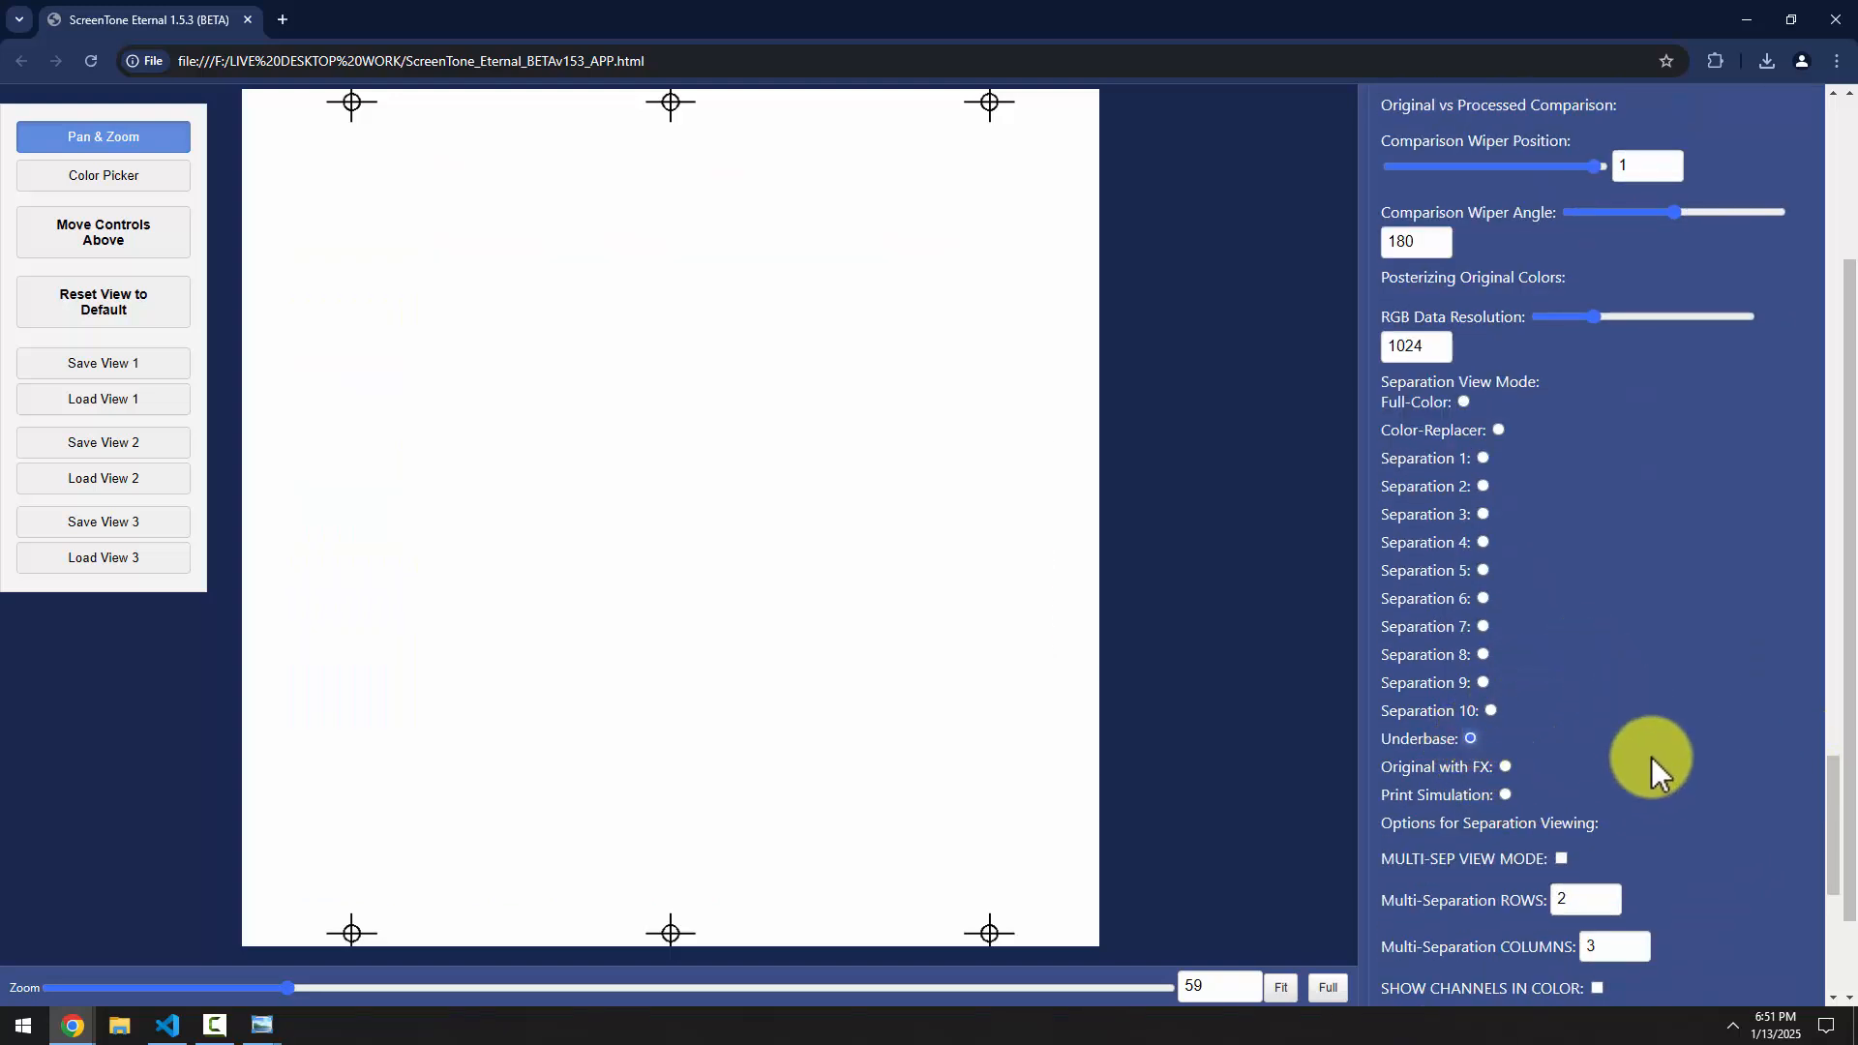
{"action": "scroll", "coordinate": [1651, 757], "scroll_direction": "up", "scroll_amount": 7}
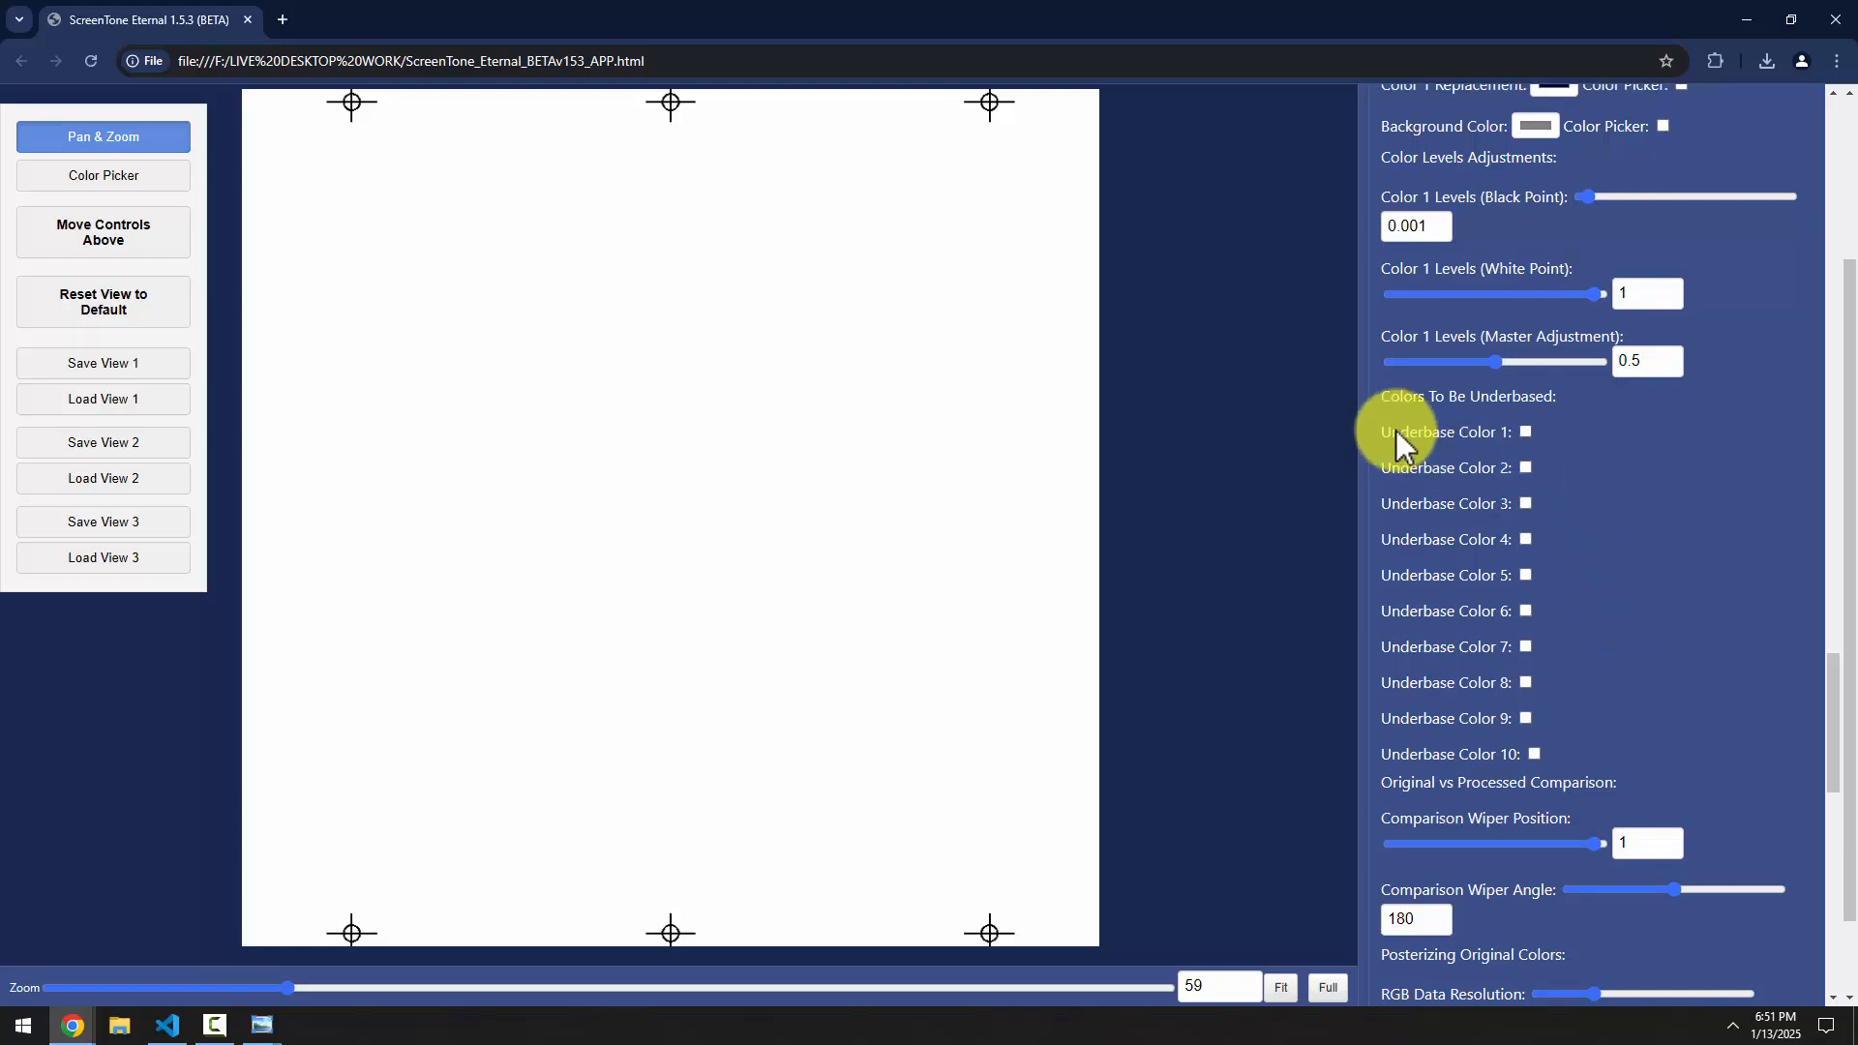
{"action": "left_click", "coordinate": [1525, 430]}
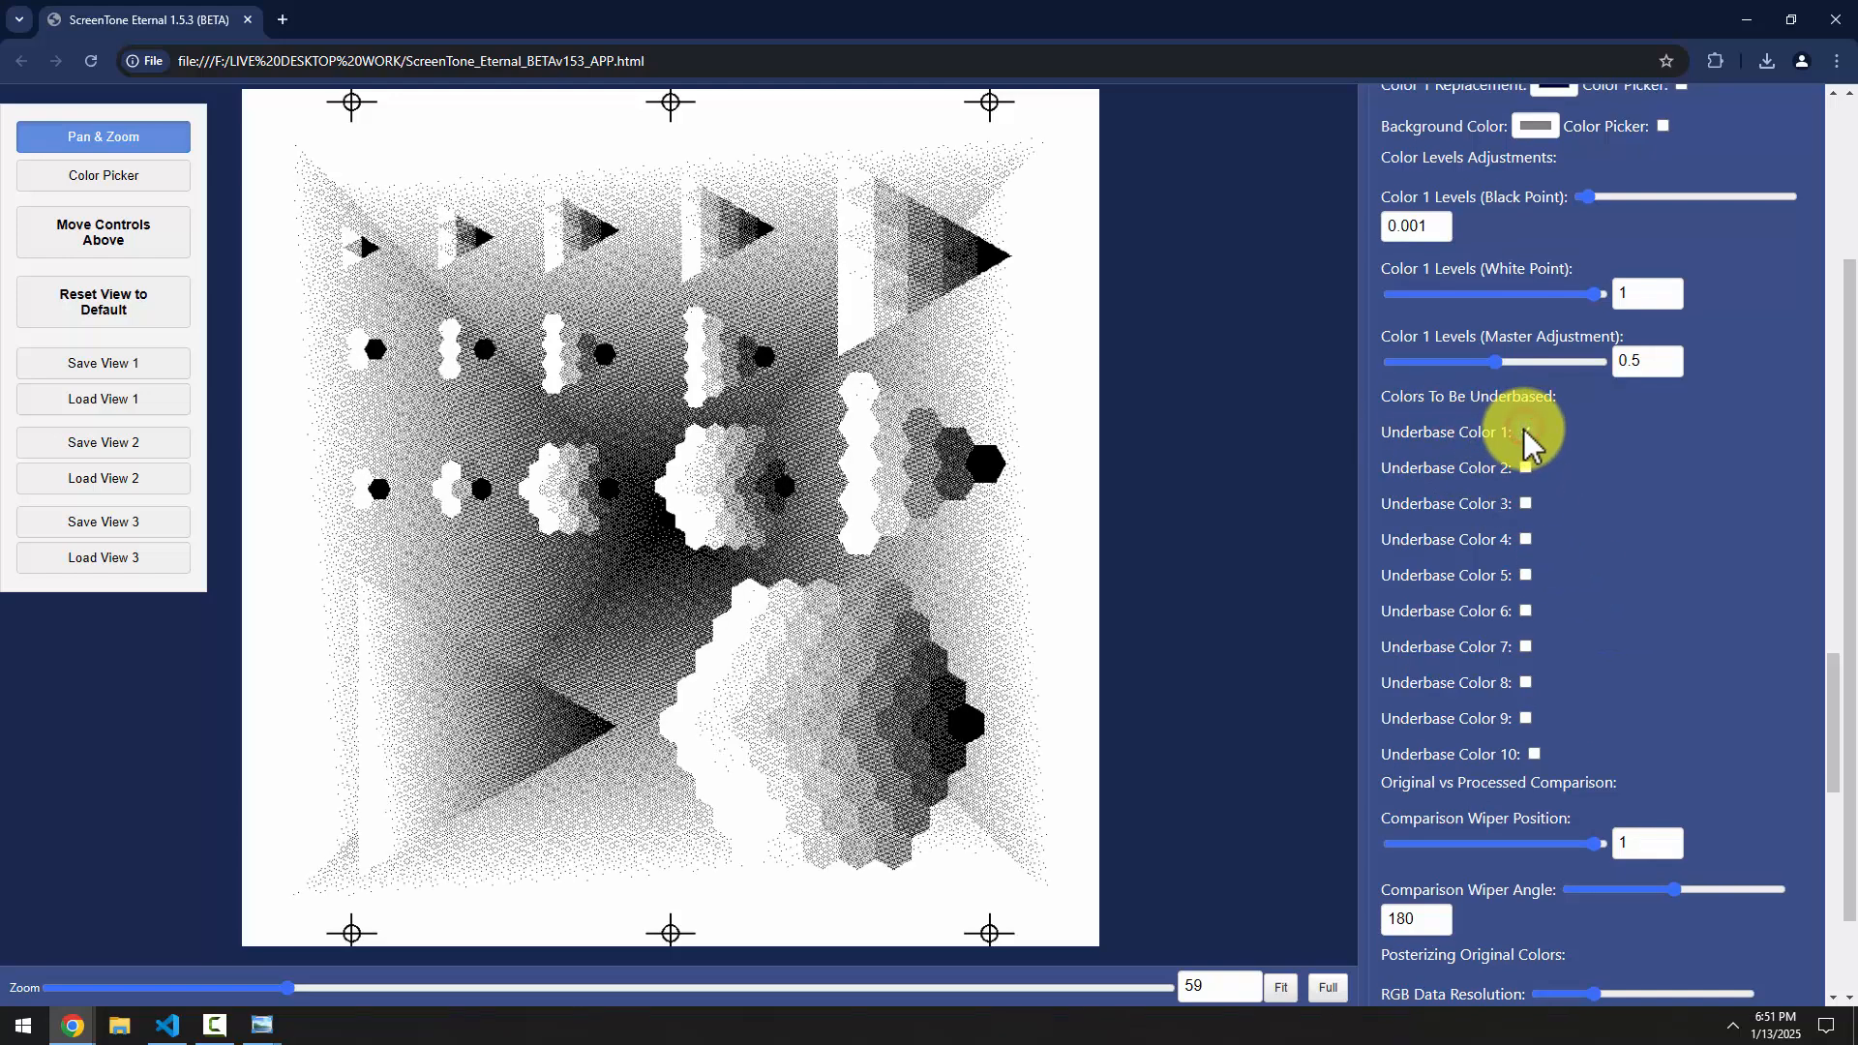
{"action": "left_click", "coordinate": [1525, 468]}
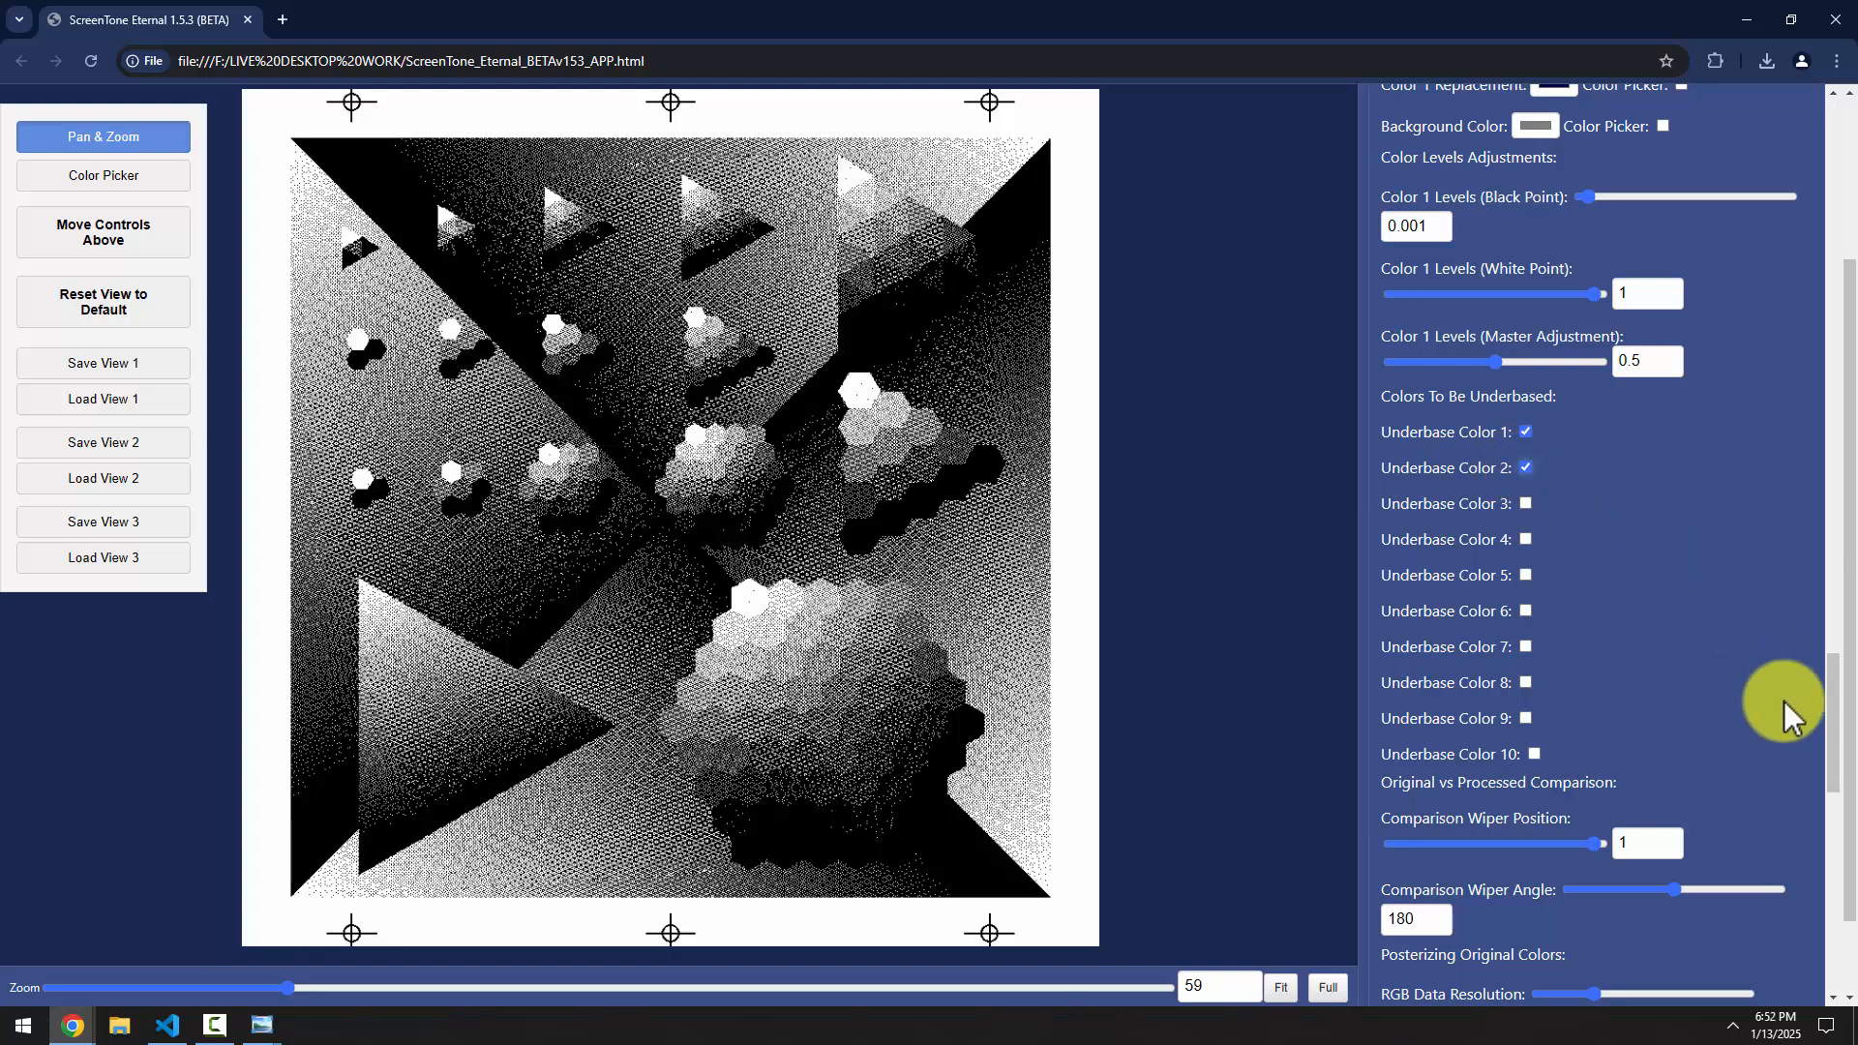
Return to the Full-Color separation view at its default position and activate the Color Picker mode
{"action": "left_click_drag", "start_coordinate": [1832, 727], "coordinate": [1825, 775]}
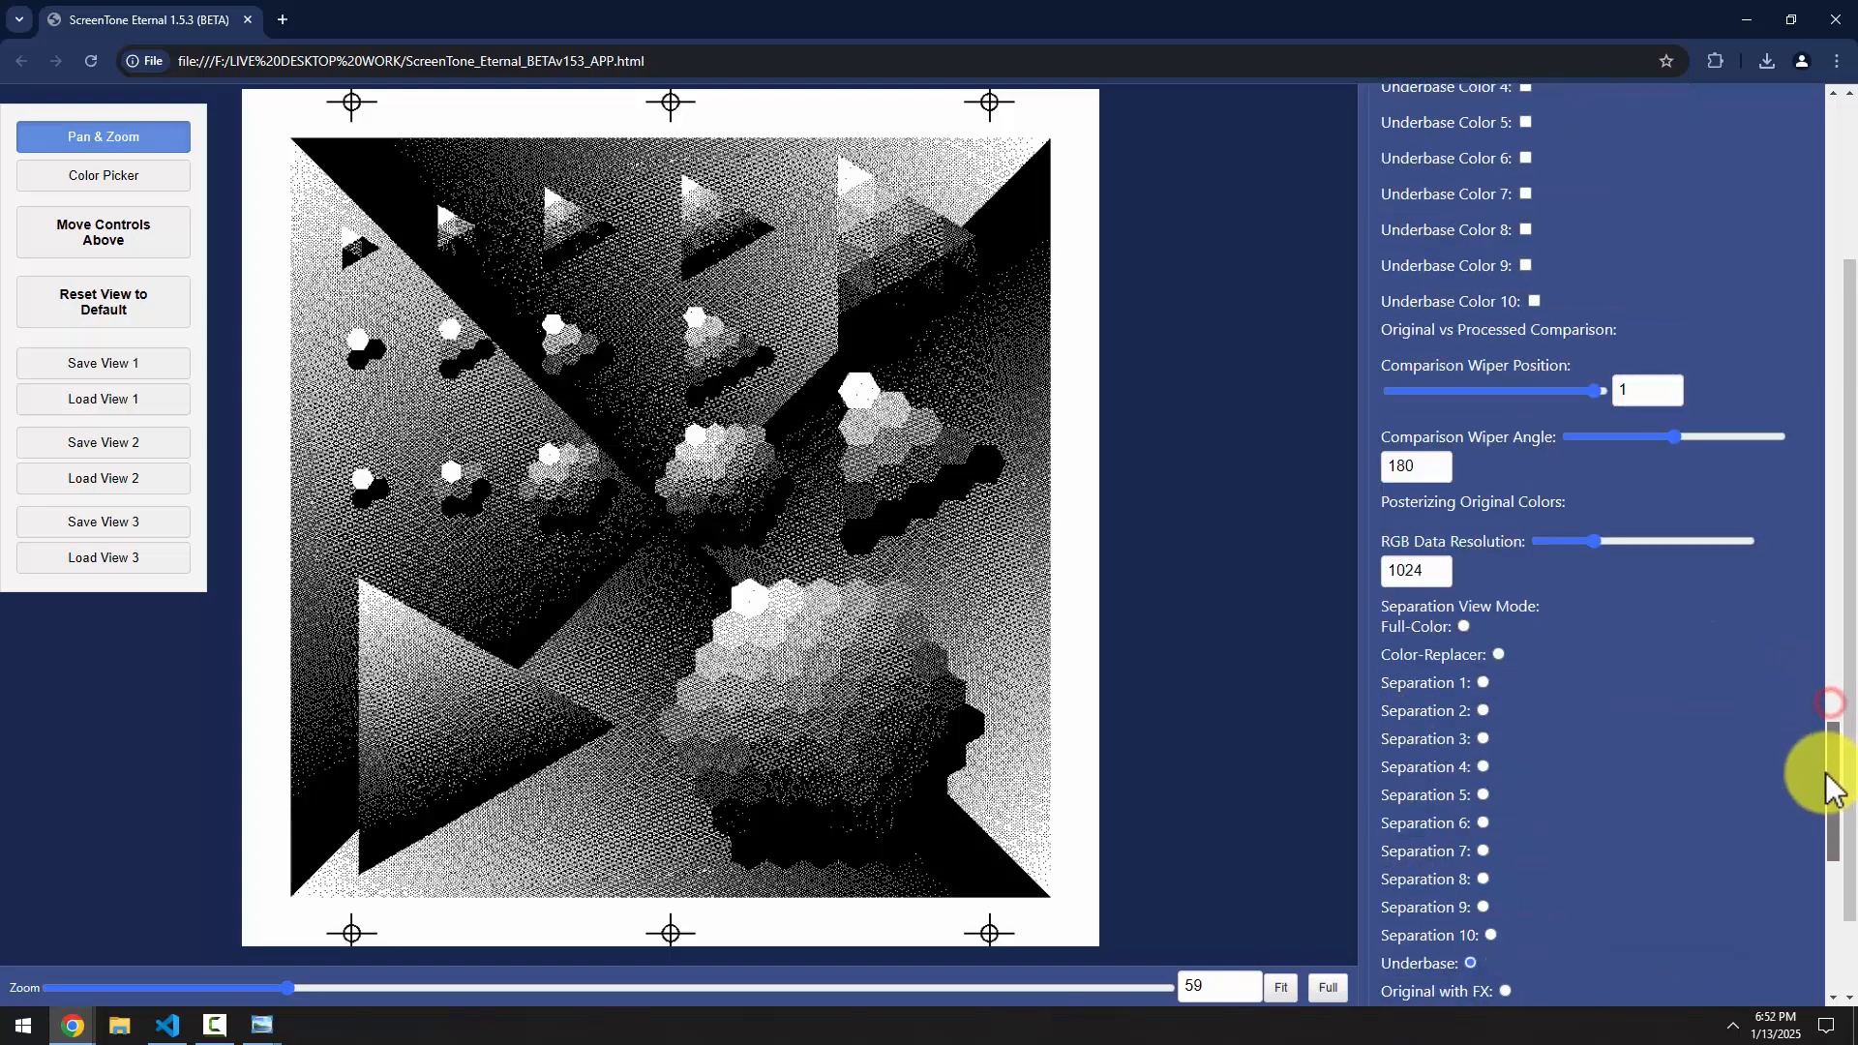
{"action": "left_click", "coordinate": [1462, 627]}
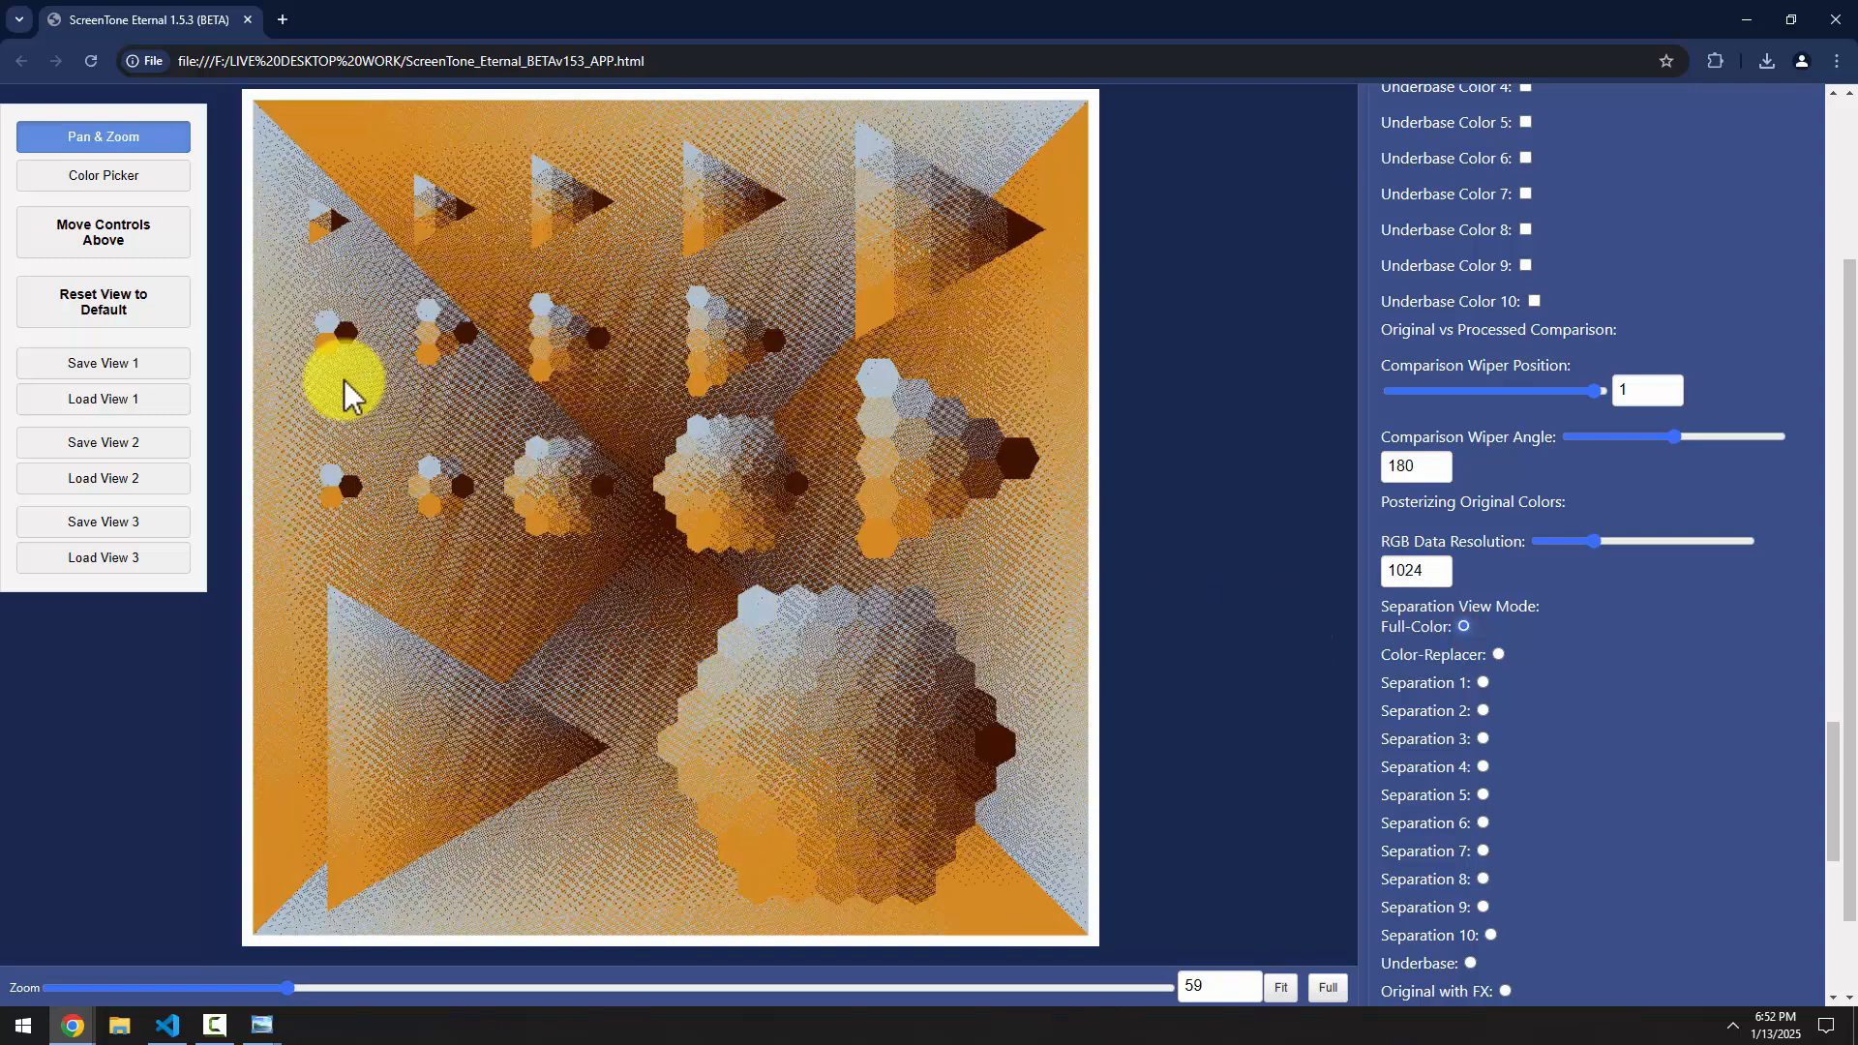
{"action": "left_click", "coordinate": [111, 300]}
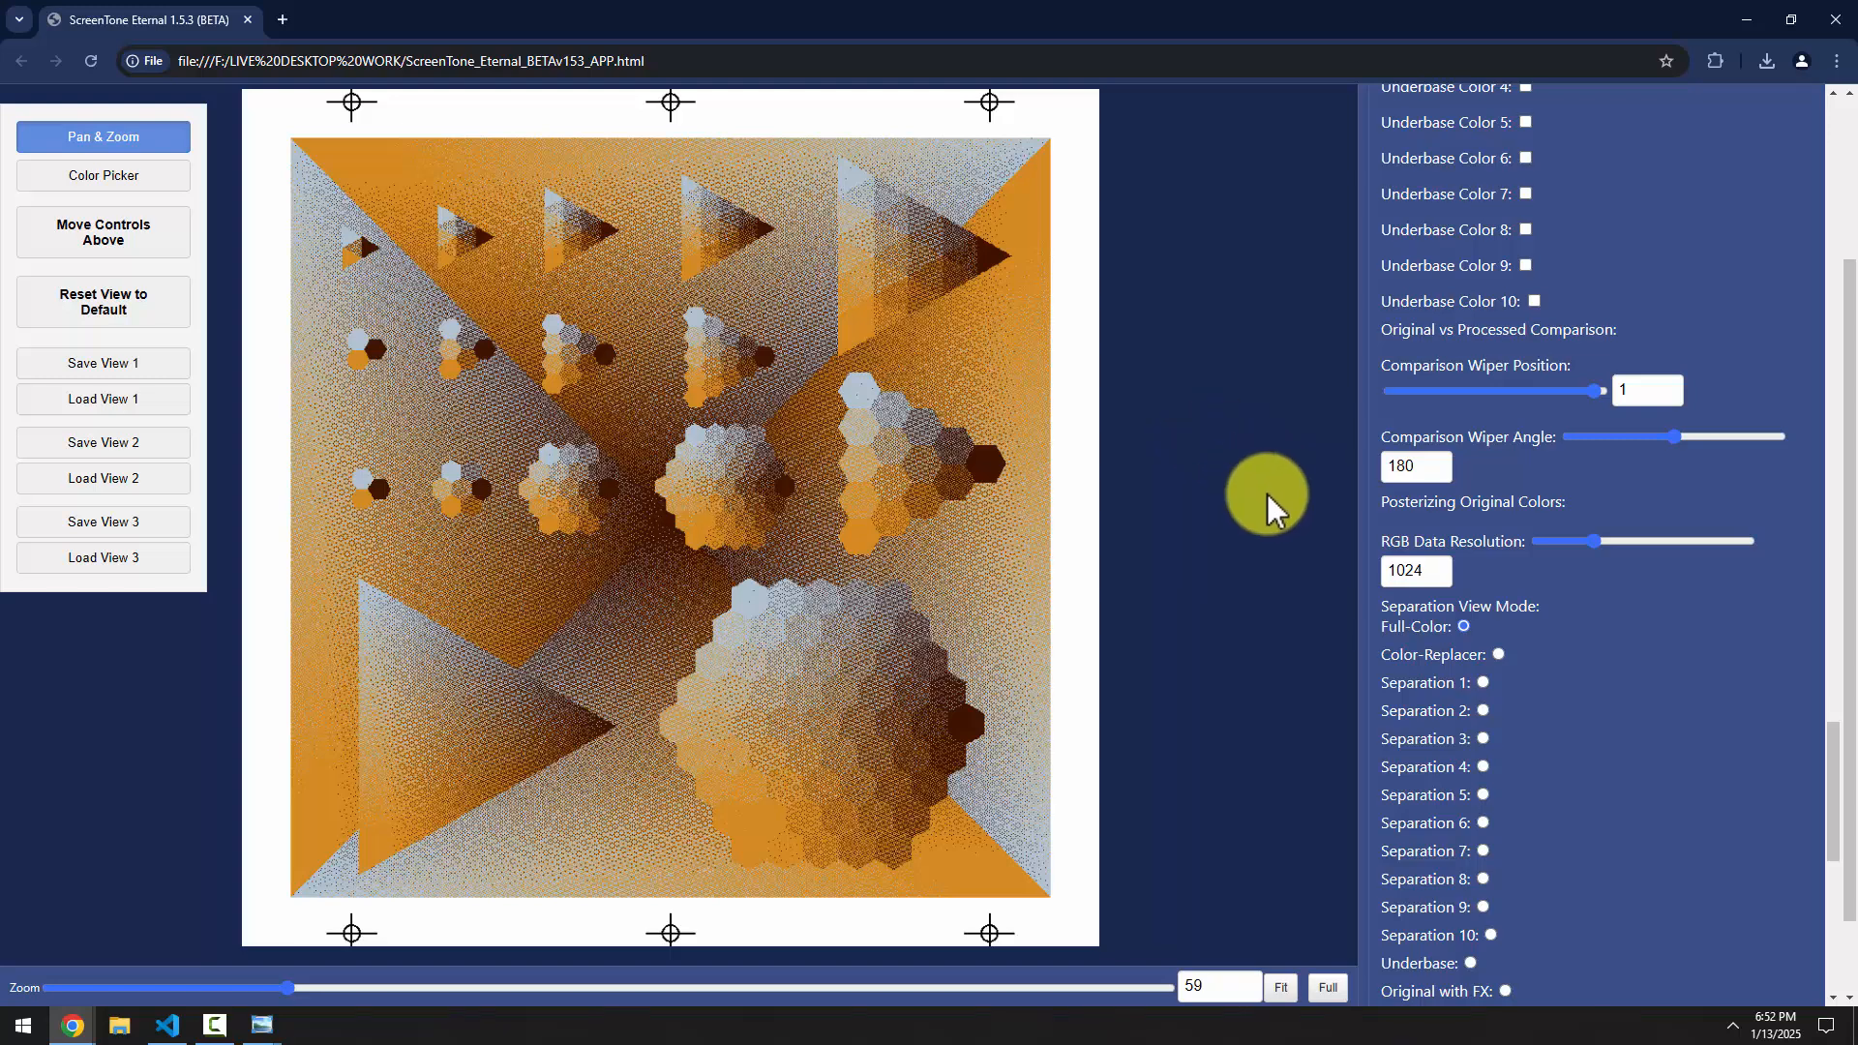
{"action": "left_click", "coordinate": [110, 180]}
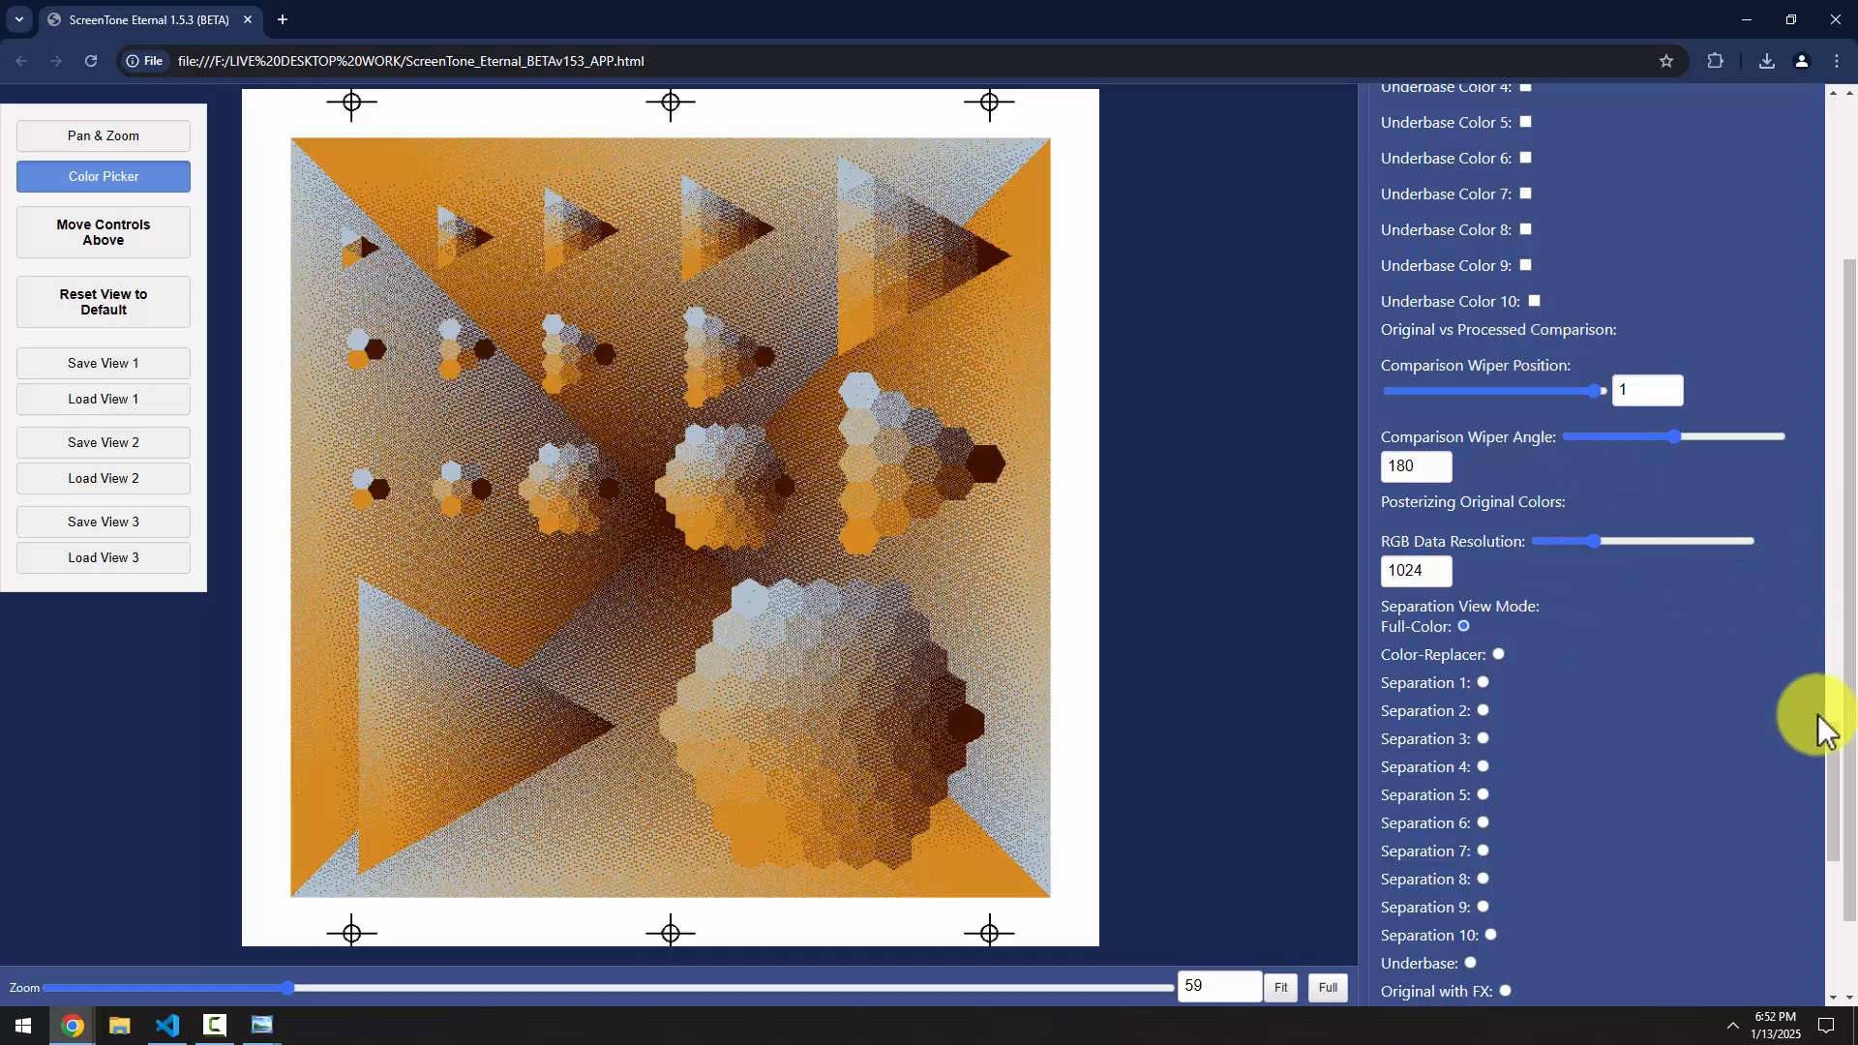
Show the Underbase separation again and change the underbased colors to 2 and 3, excluding color 1
{"action": "left_click", "coordinate": [1467, 964]}
{"action": "scroll", "coordinate": [1597, 828], "scroll_direction": "up", "scroll_amount": 4}
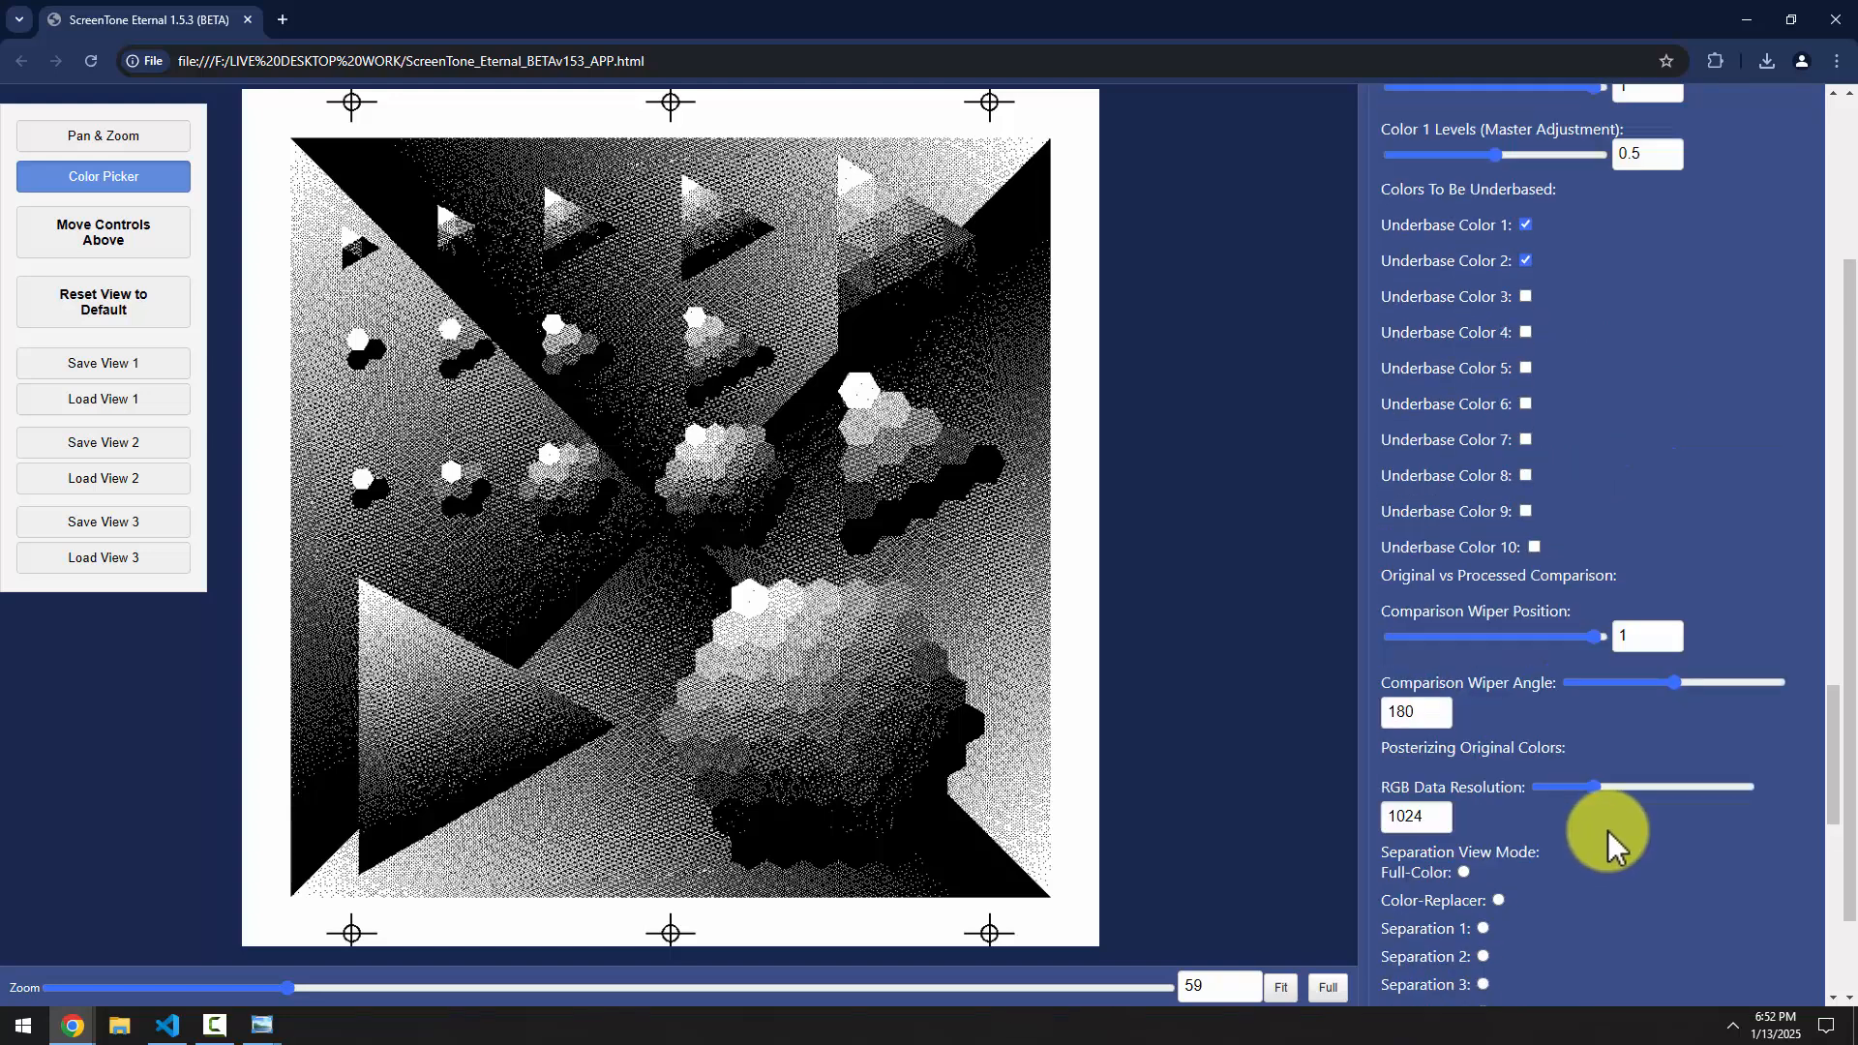
{"action": "left_click", "coordinate": [1525, 438]}
{"action": "left_click", "coordinate": [1525, 403]}
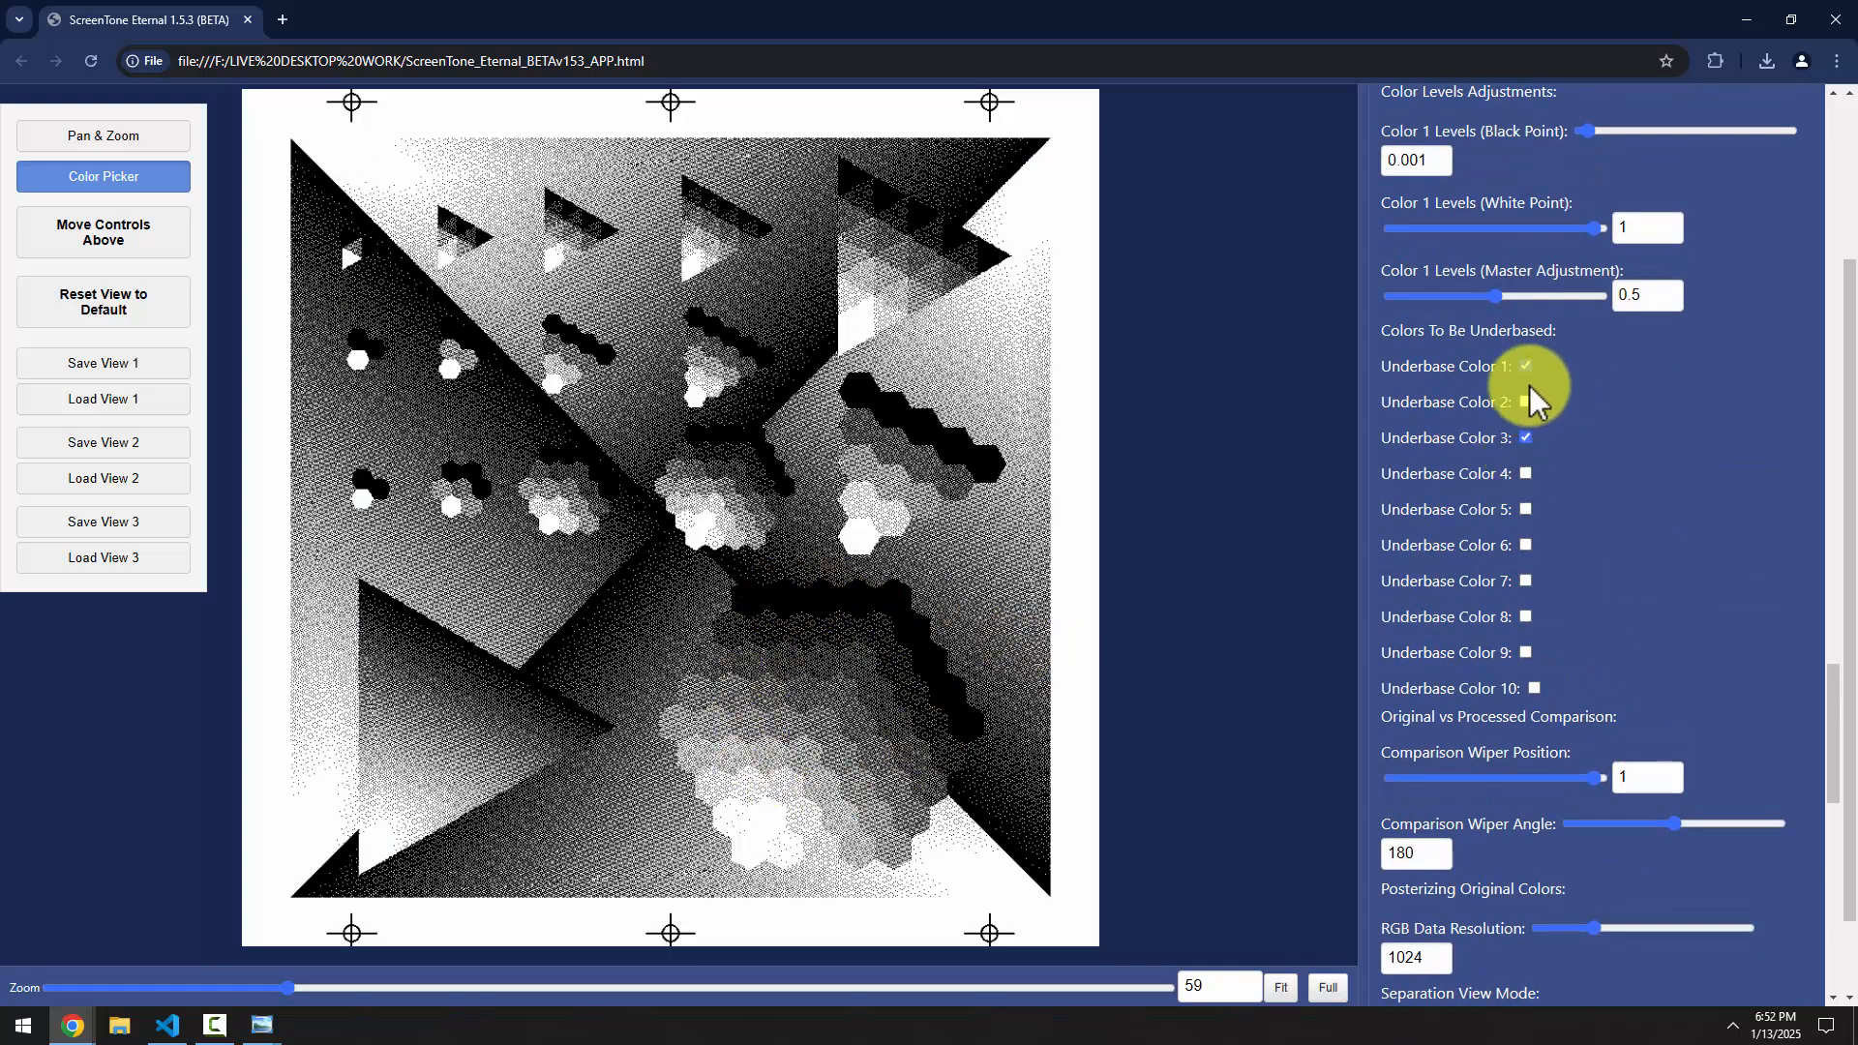
{"action": "left_click", "coordinate": [1525, 402]}
{"action": "left_click", "coordinate": [1527, 368]}
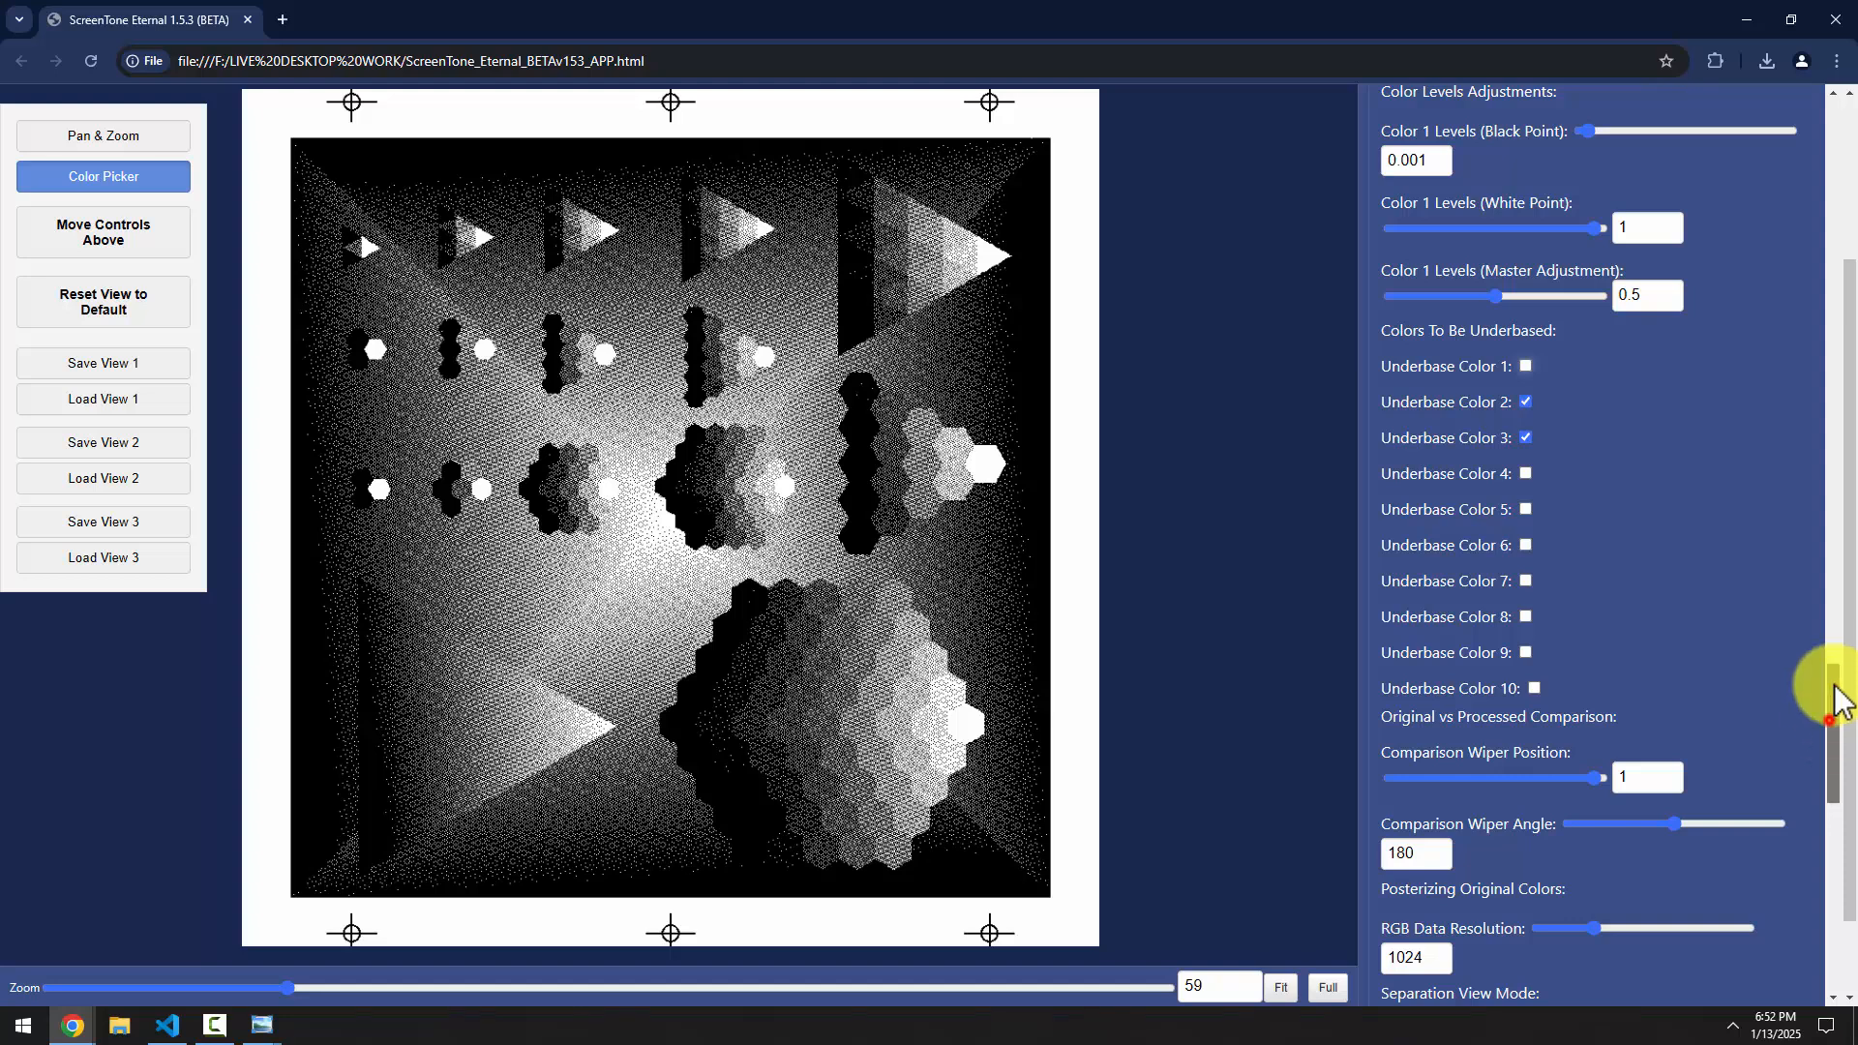
Switch the separation view mode back to Full-Color
{"action": "scroll", "coordinate": [1833, 765], "scroll_direction": "up", "scroll_amount": 2}
{"action": "scroll", "coordinate": [1781, 746], "scroll_direction": "down", "scroll_amount": 6}
{"action": "left_click", "coordinate": [1468, 425]}
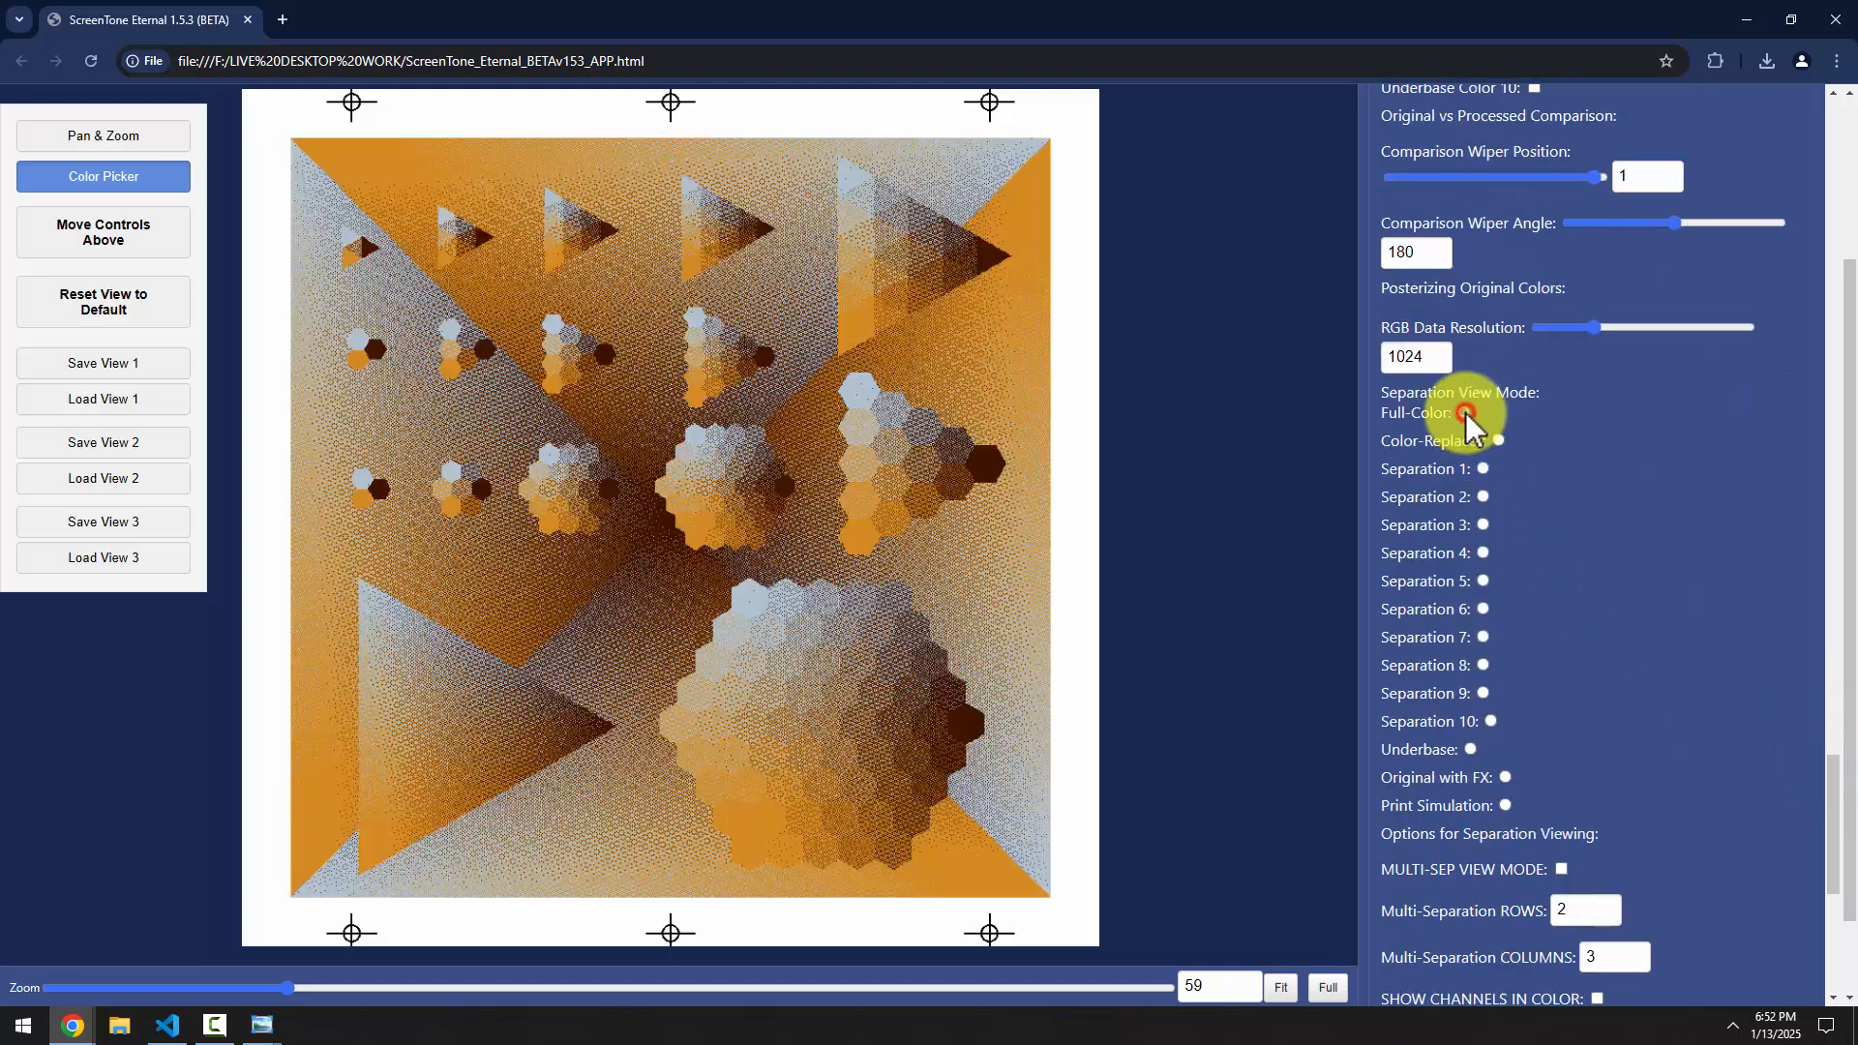
Examine the preset options in the preferences, including the list of saved presets, without choosing one
{"action": "left_click_drag", "start_coordinate": [1828, 820], "coordinate": [1838, 49]}
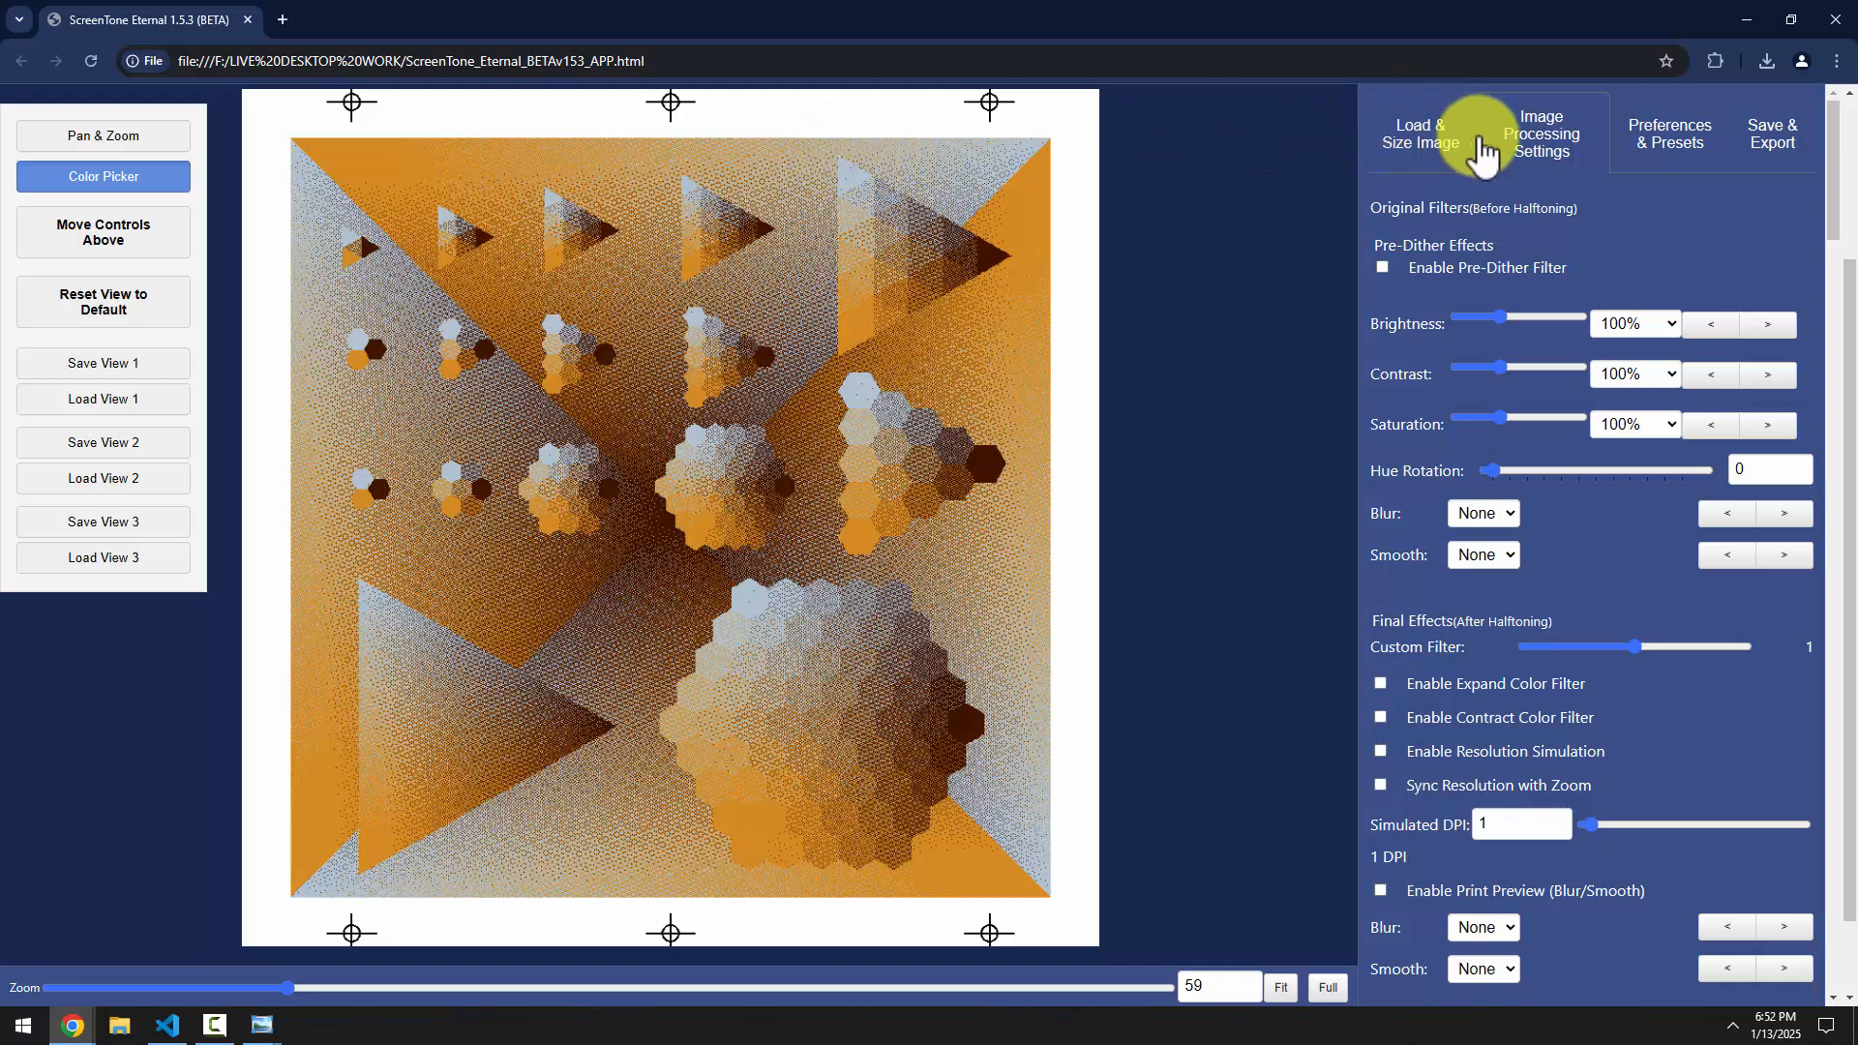
{"action": "left_click", "coordinate": [1671, 145]}
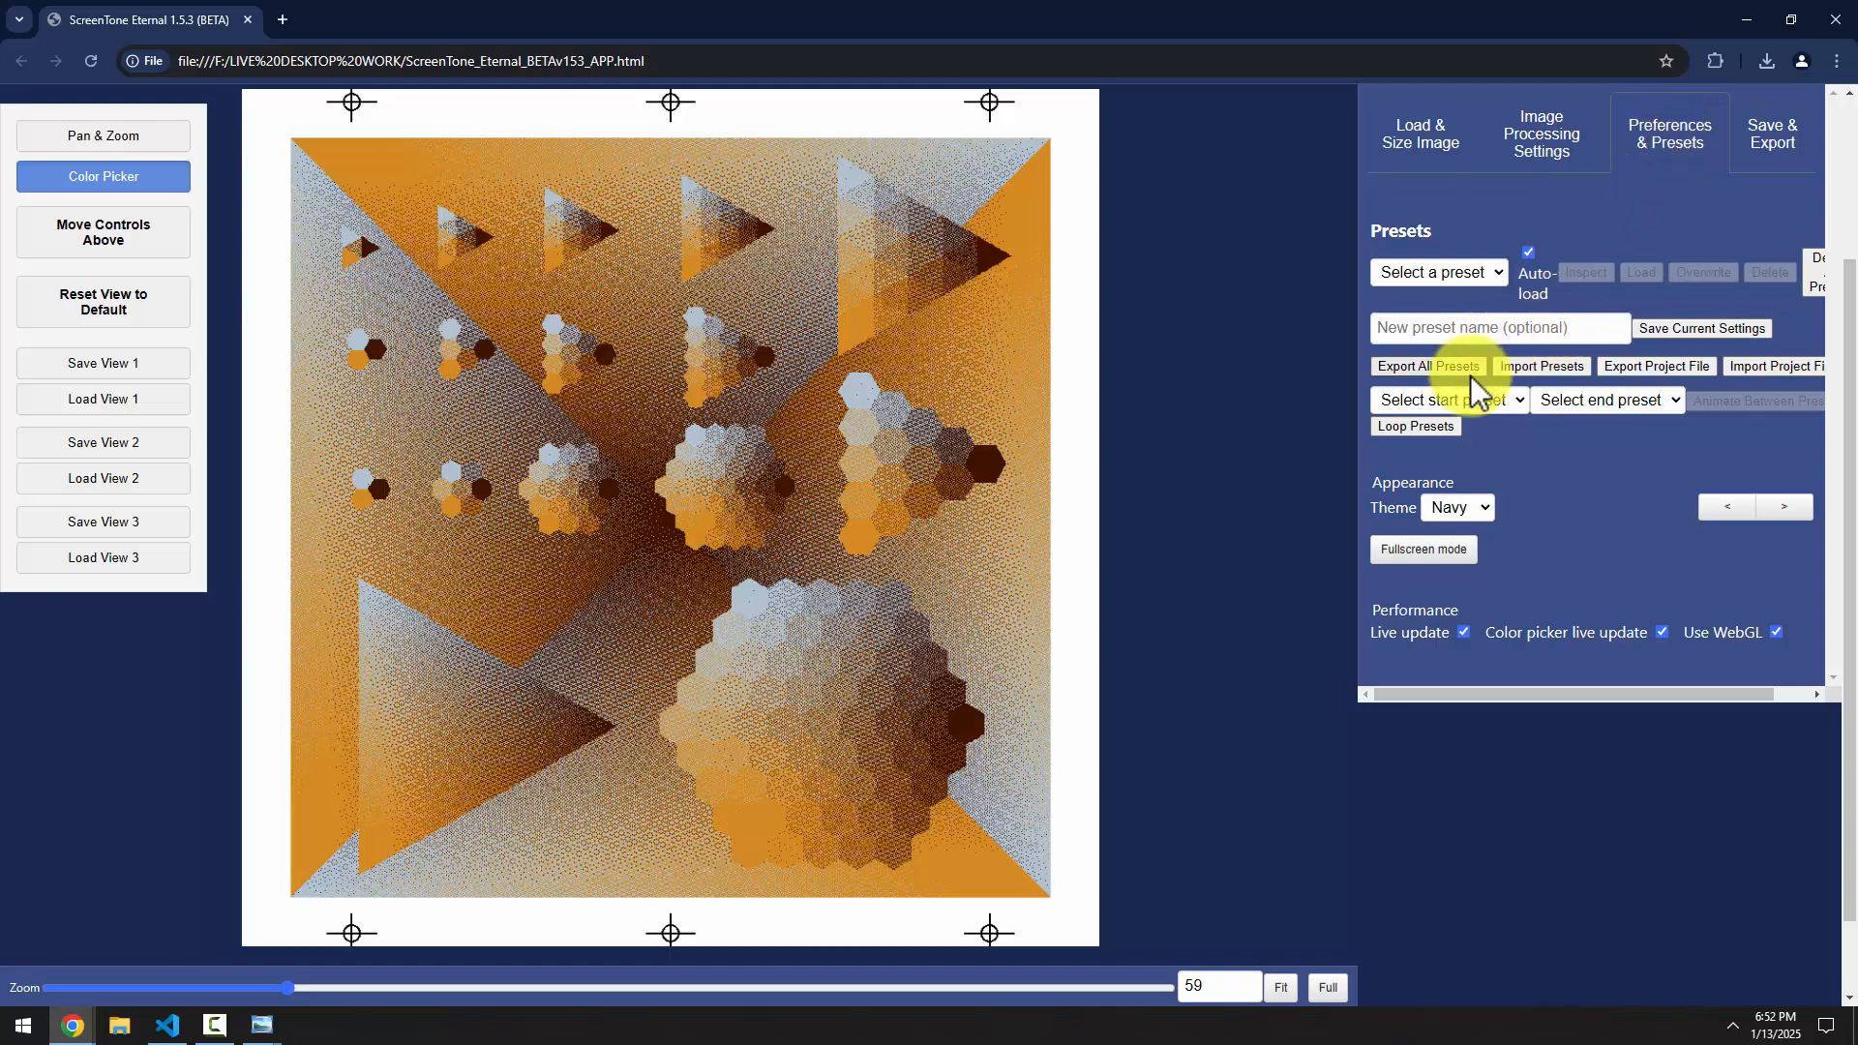
{"action": "left_click", "coordinate": [1674, 327]}
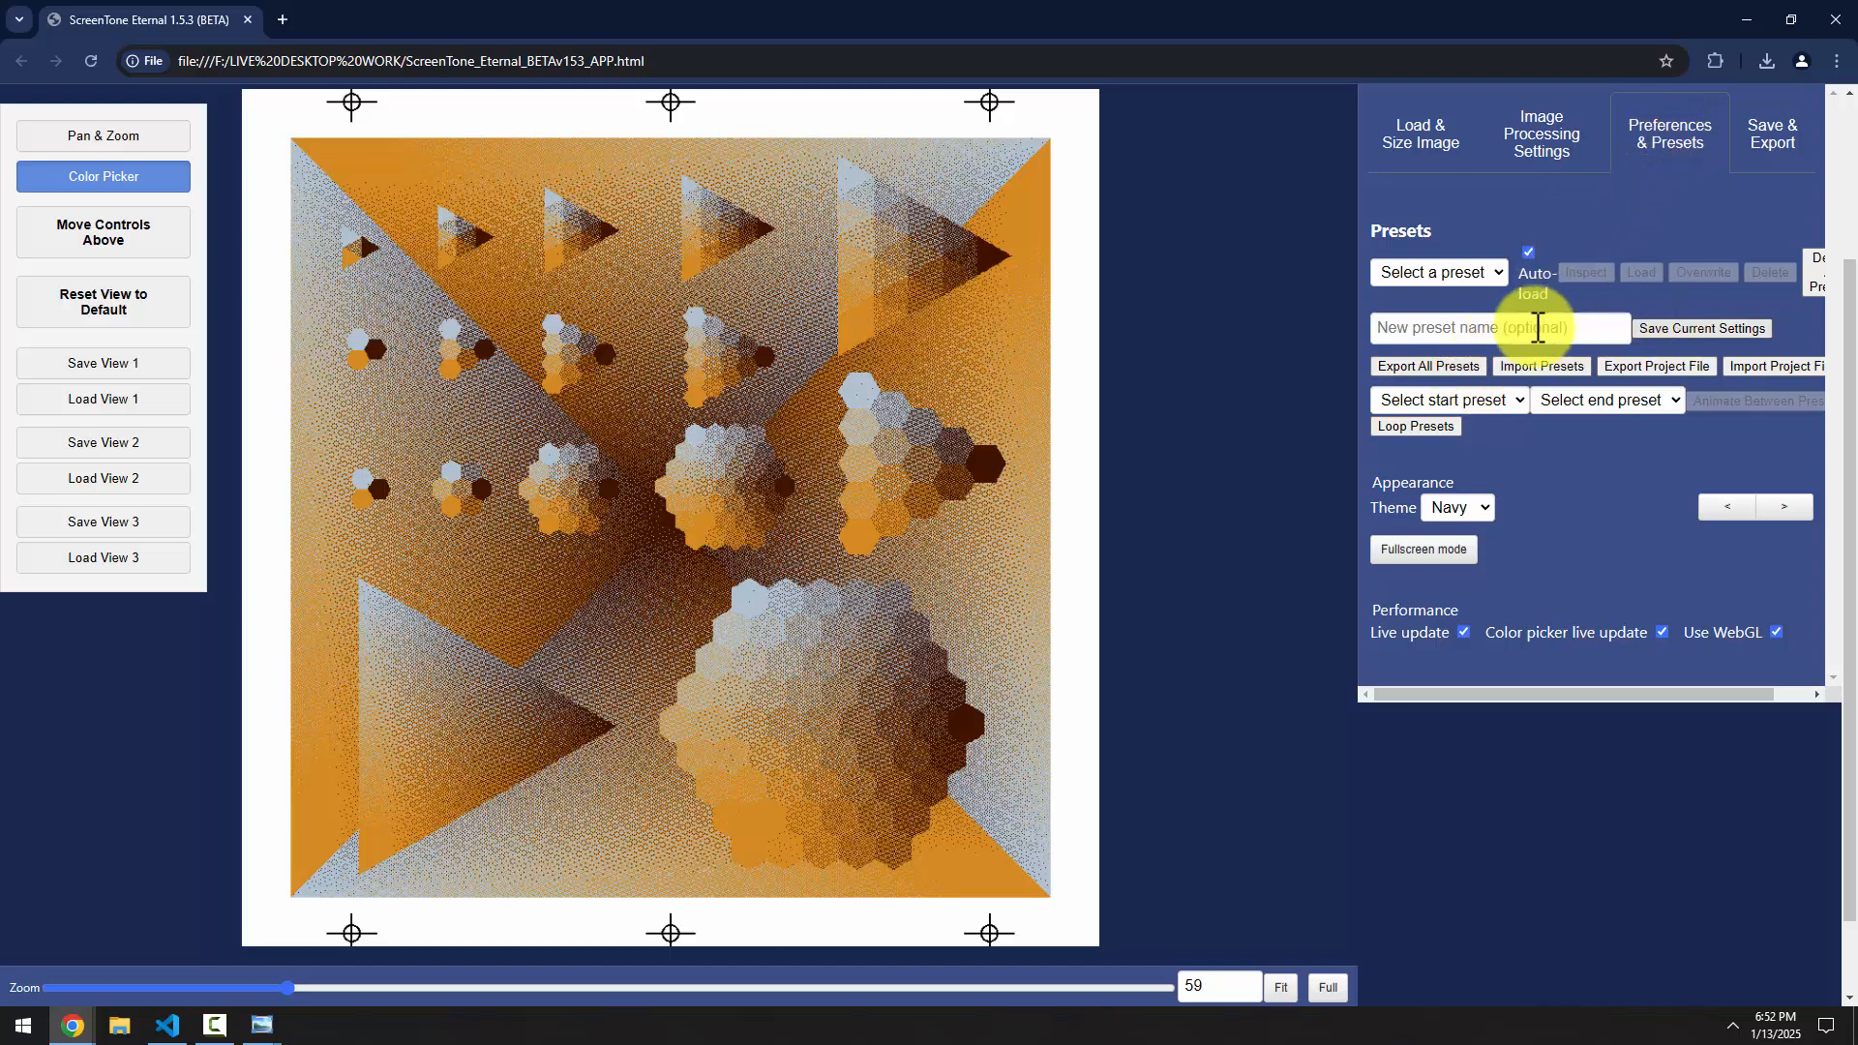
{"action": "scroll", "coordinate": [1452, 464], "scroll_direction": "down", "scroll_amount": 1}
{"action": "scroll", "coordinate": [1225, 445], "scroll_direction": "up", "scroll_amount": 1}
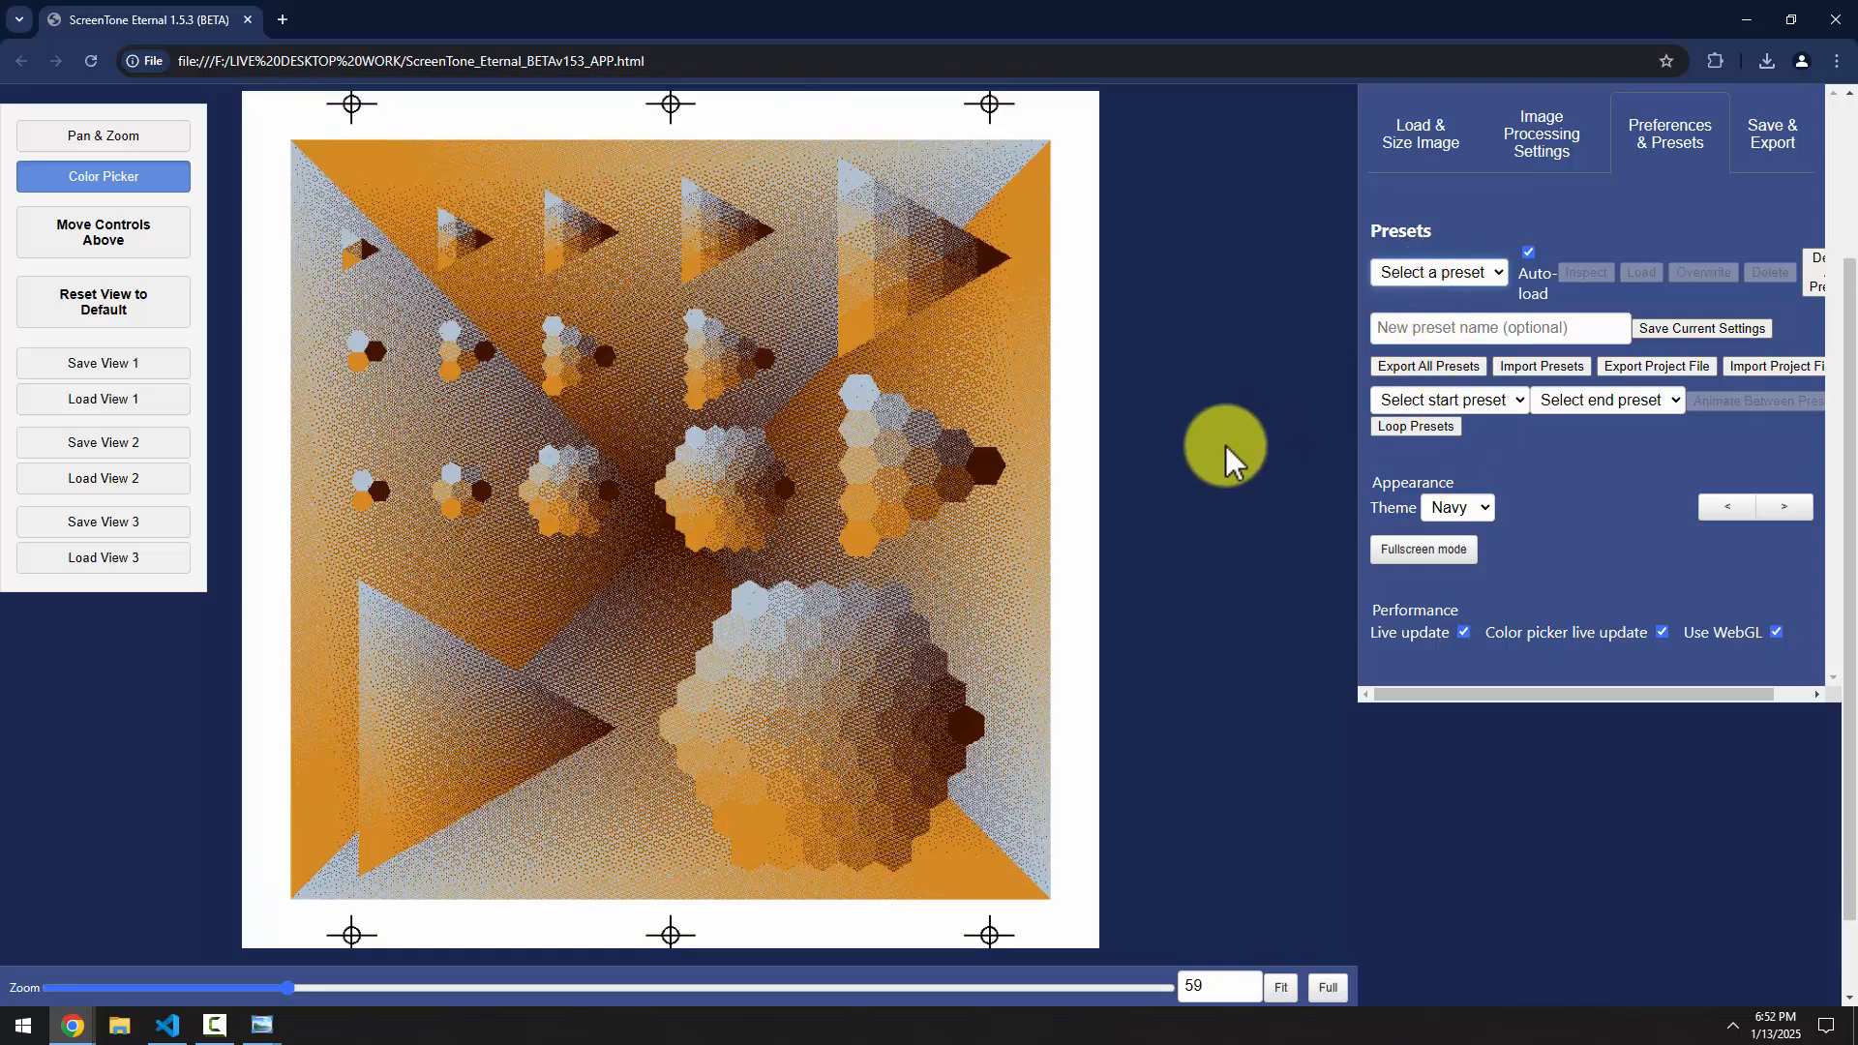
{"action": "left_click", "coordinate": [1437, 271]}
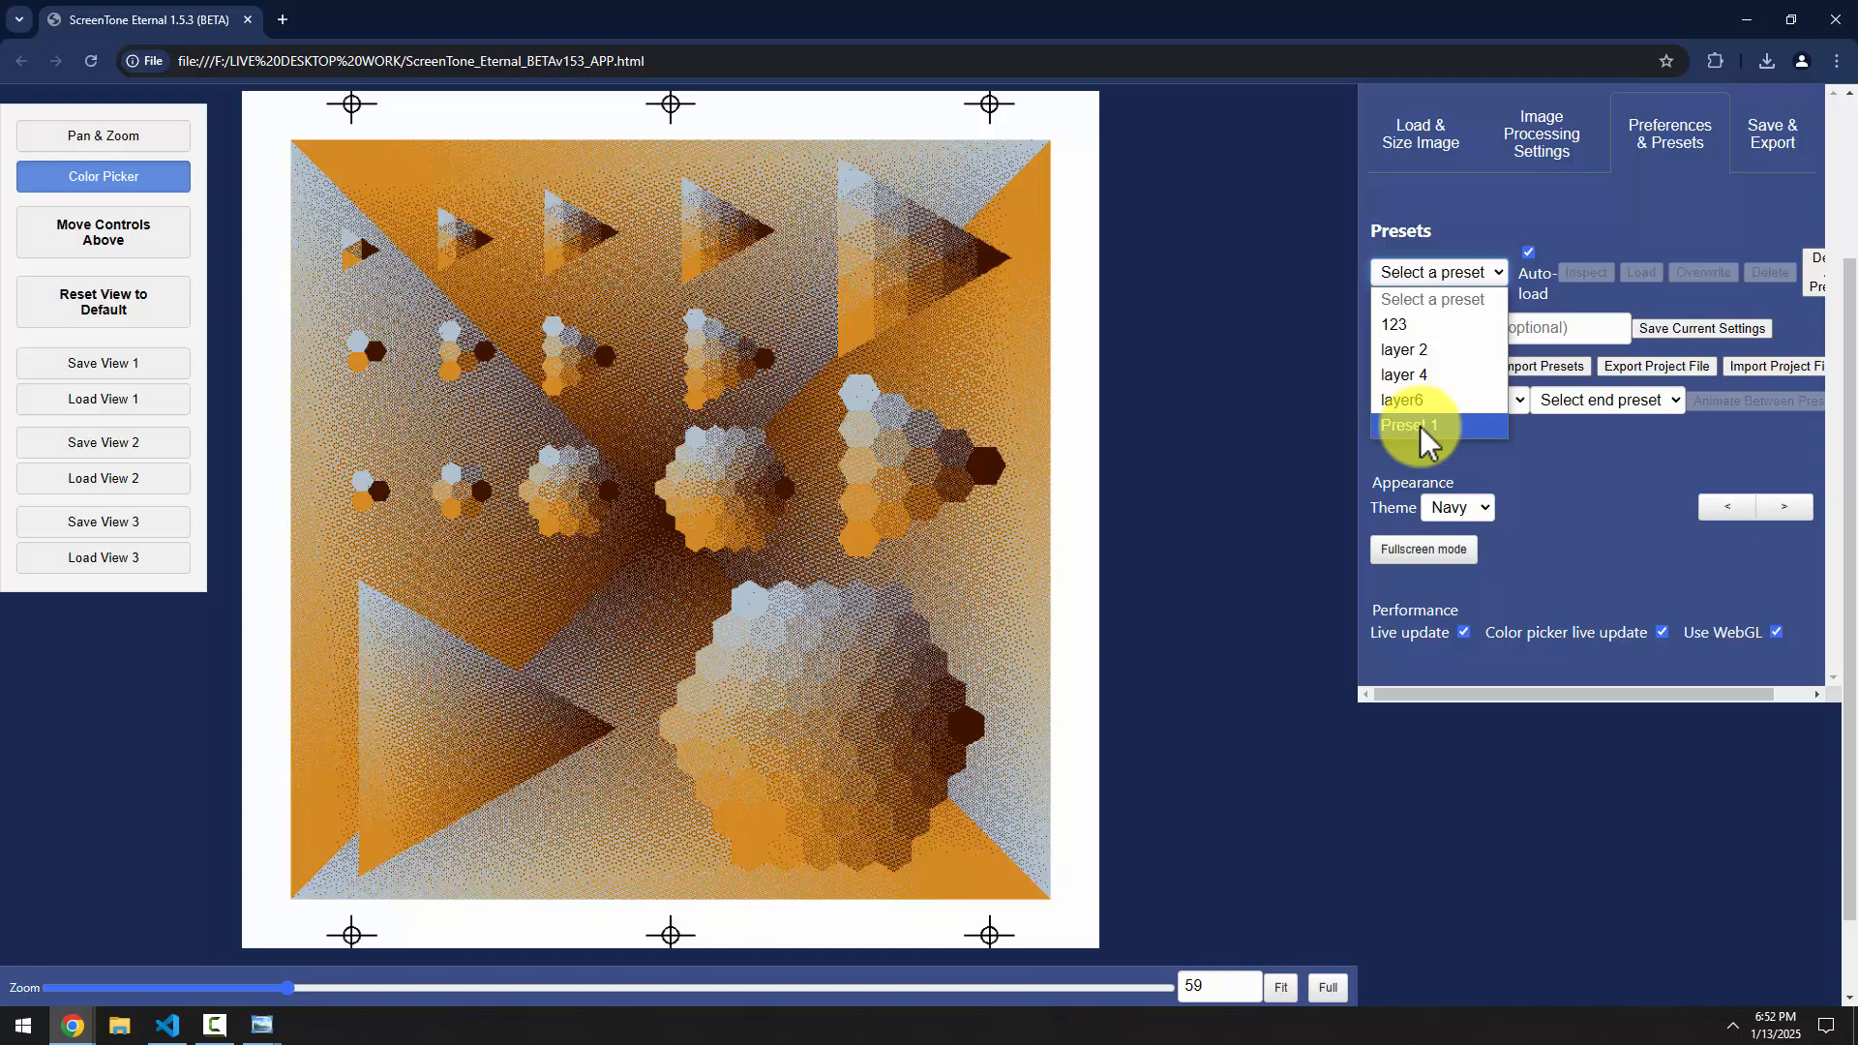
{"action": "left_click", "coordinate": [1642, 222]}
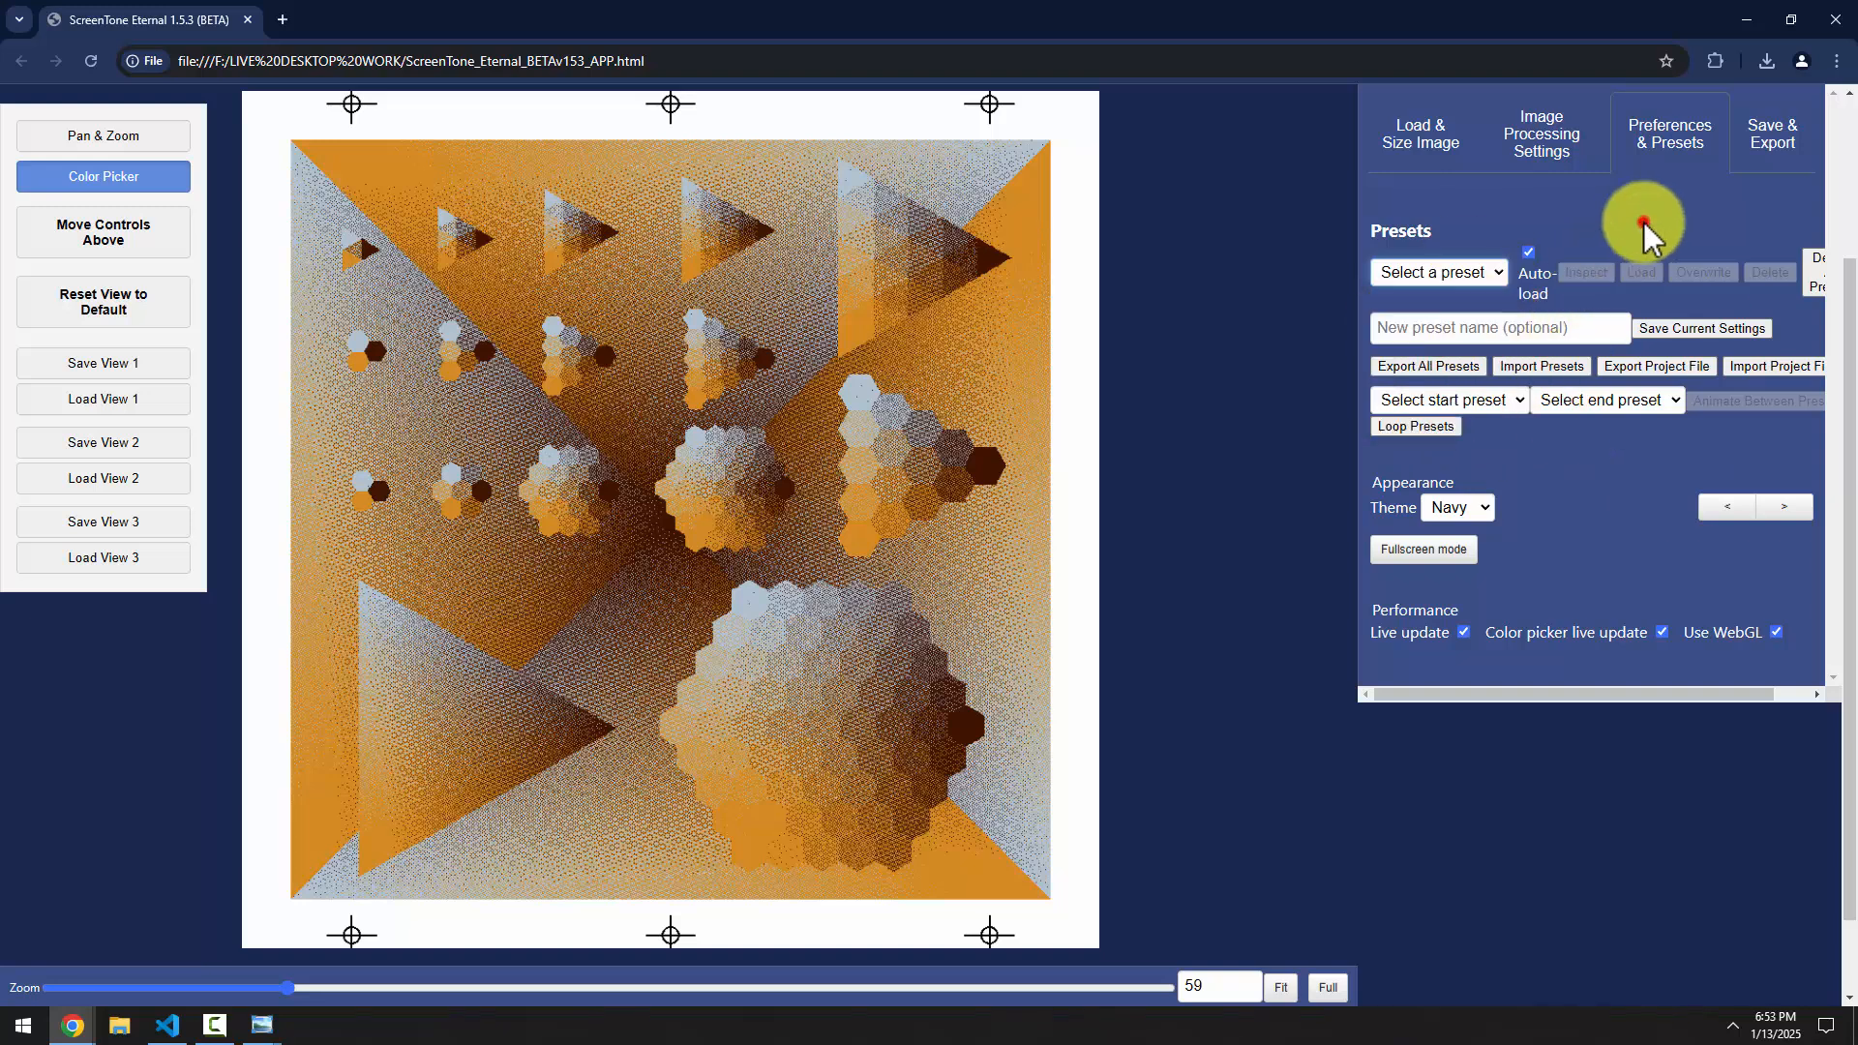
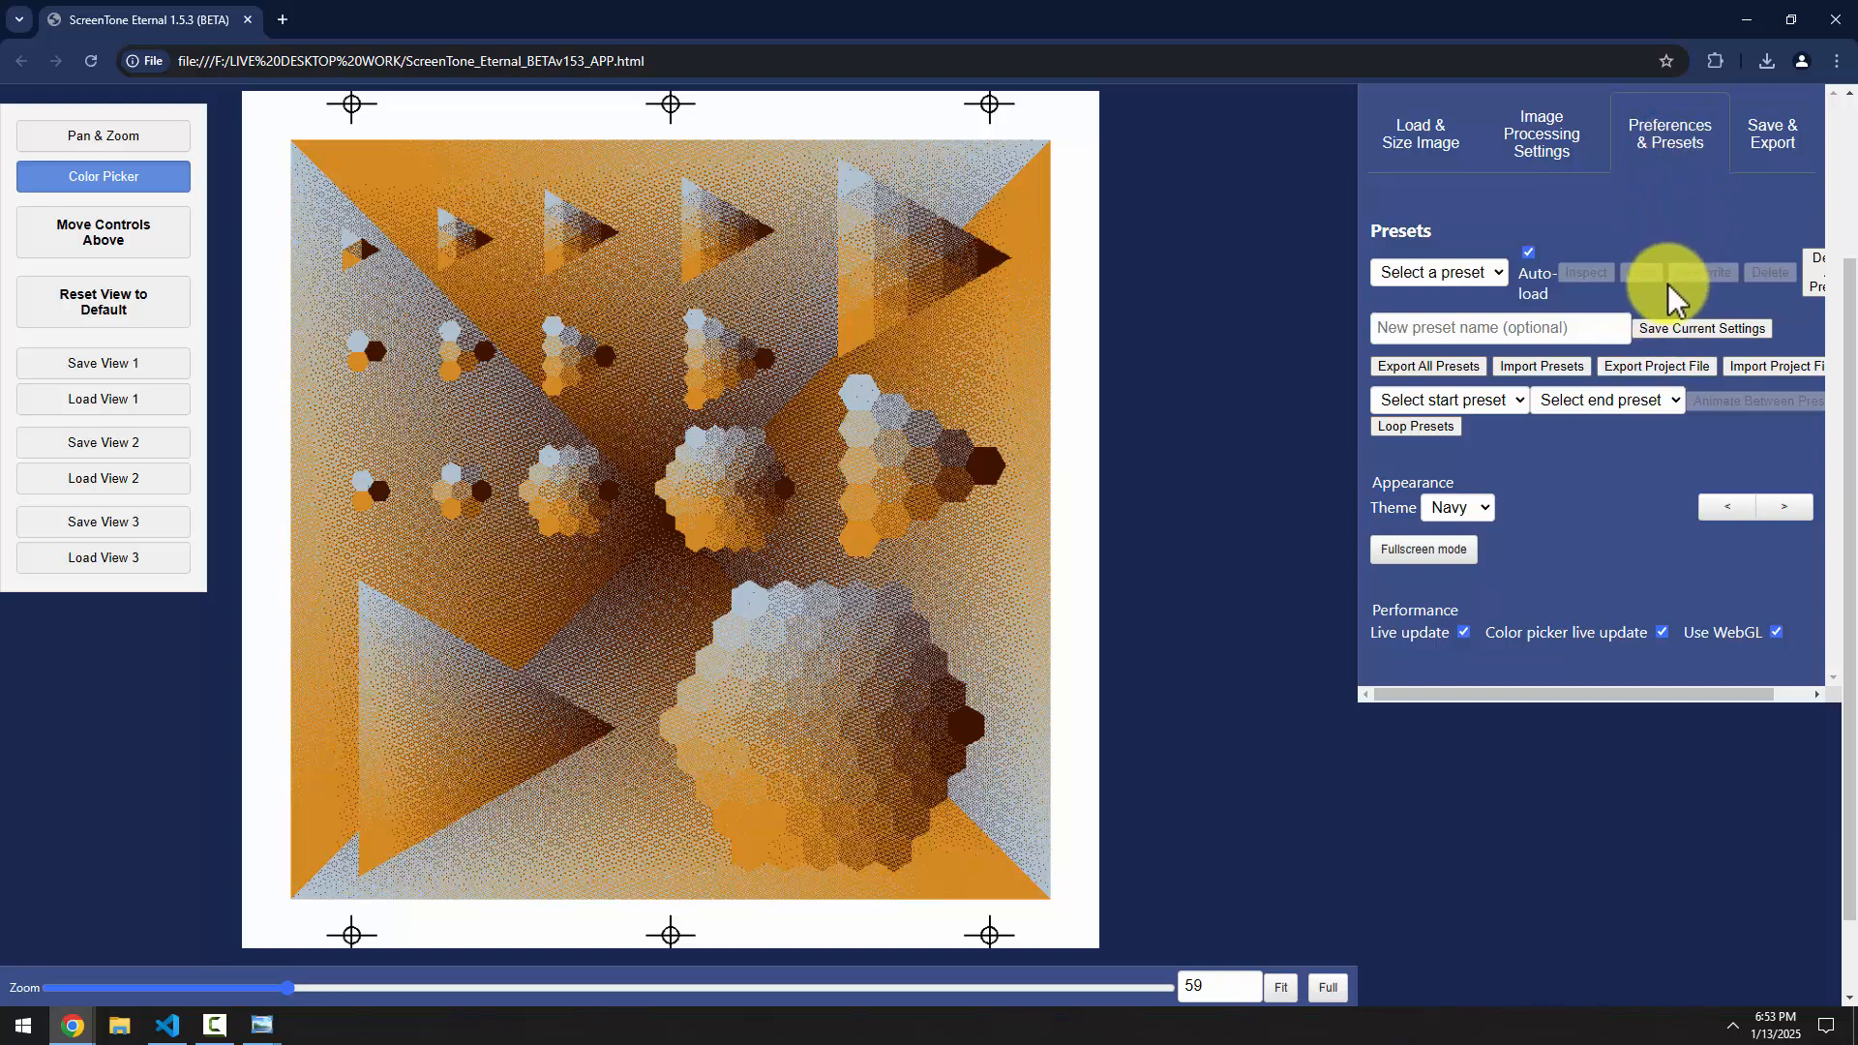
{"action": "left_click", "coordinate": [1564, 143]}
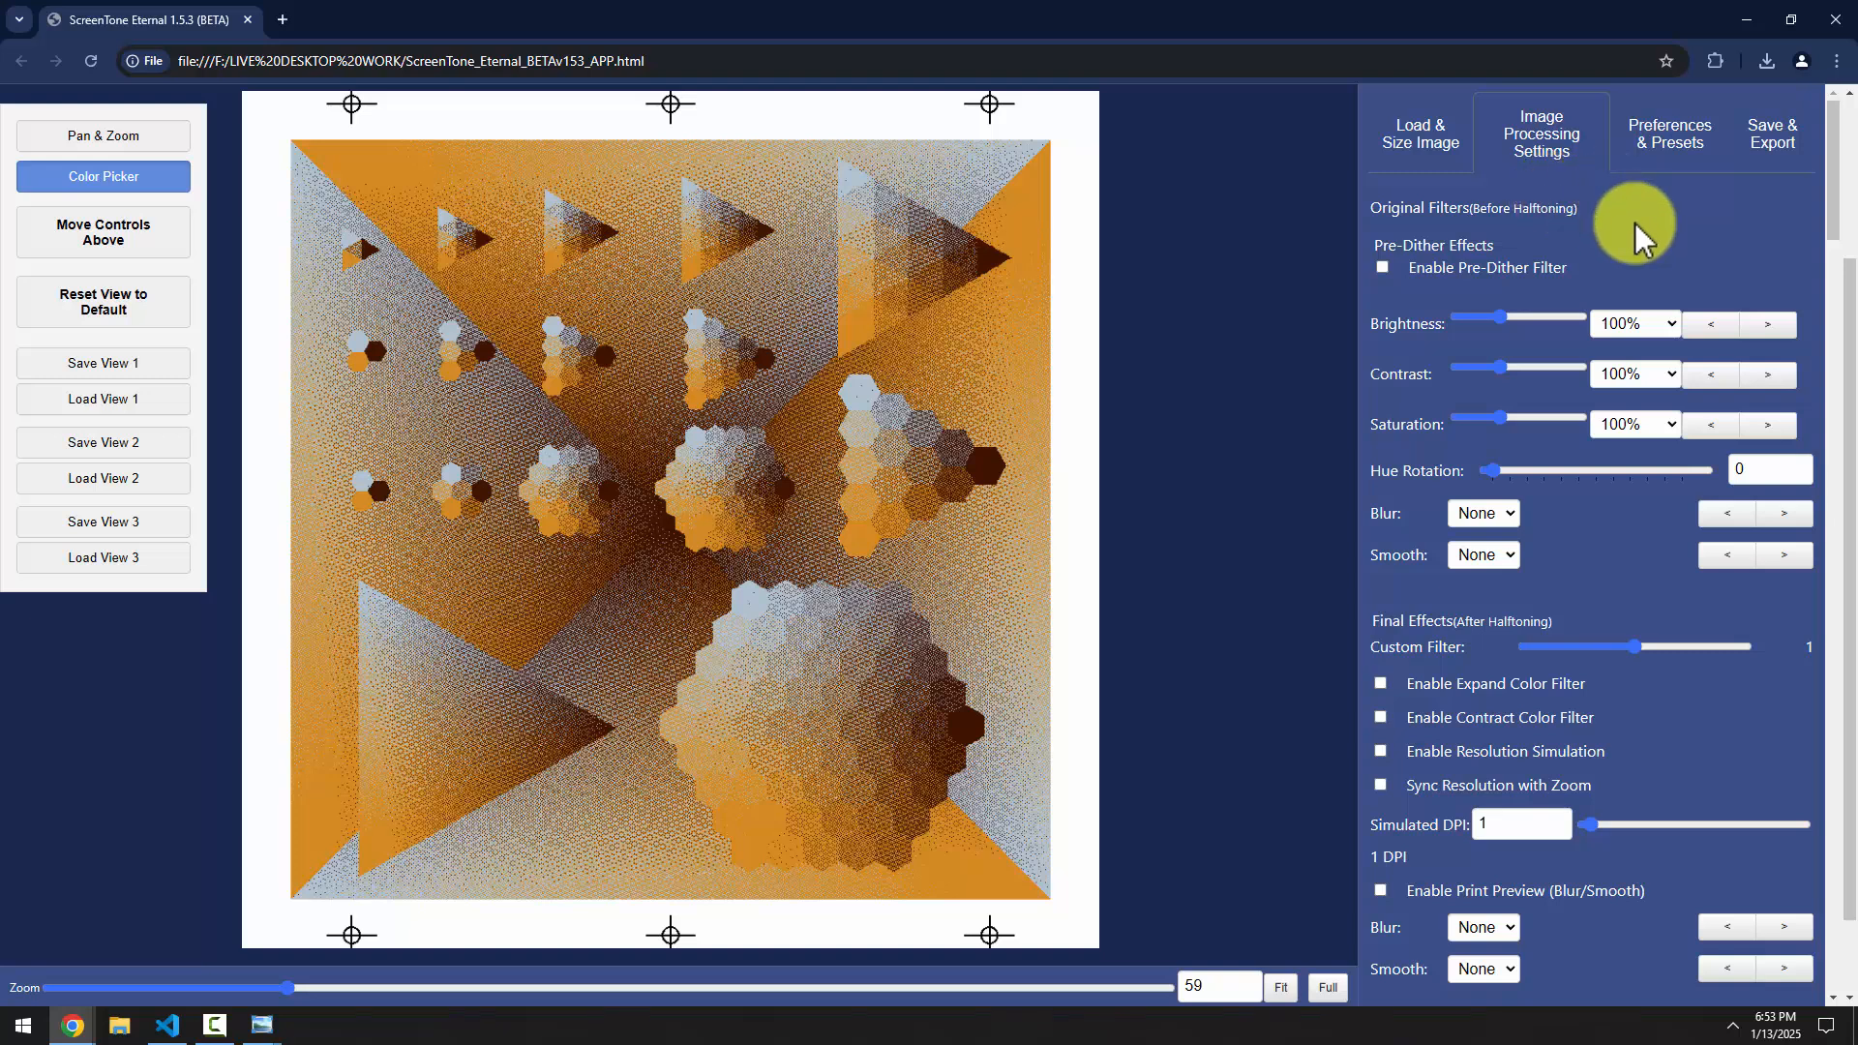
{"action": "left_click", "coordinate": [1668, 155]}
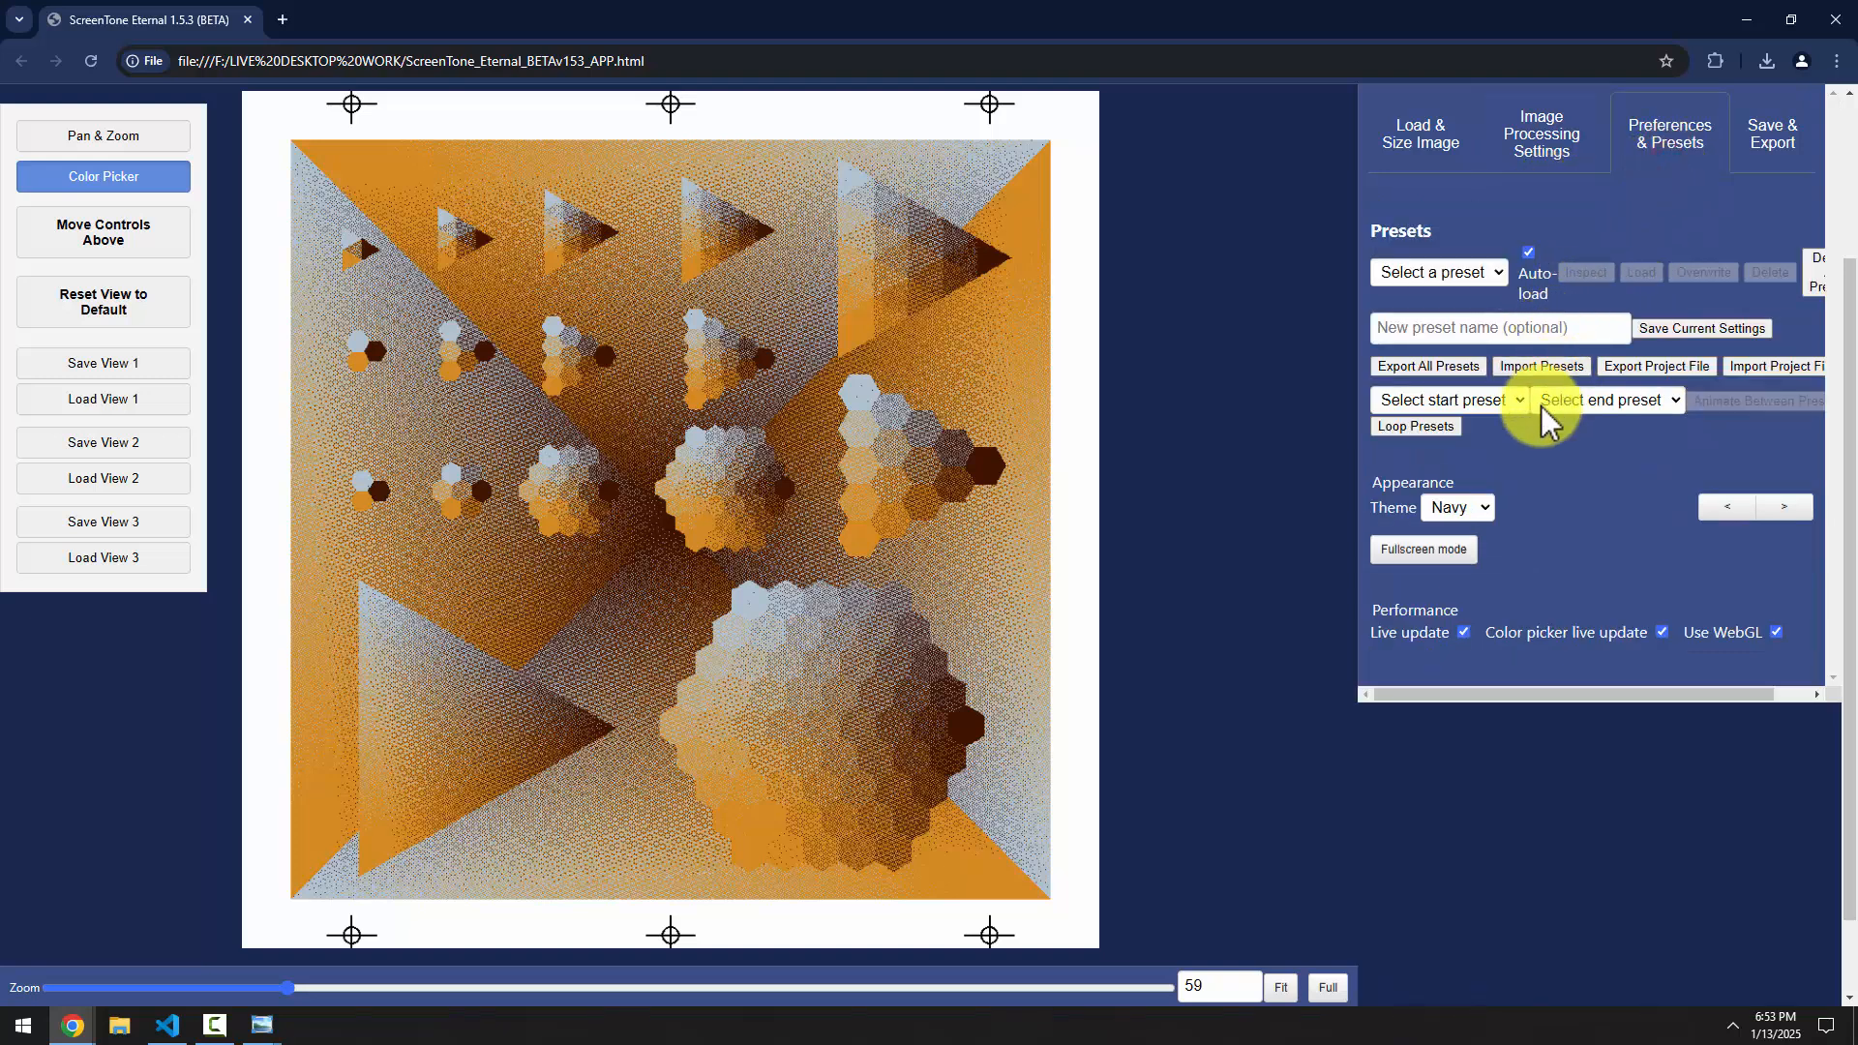
{"action": "left_click", "coordinate": [1542, 145]}
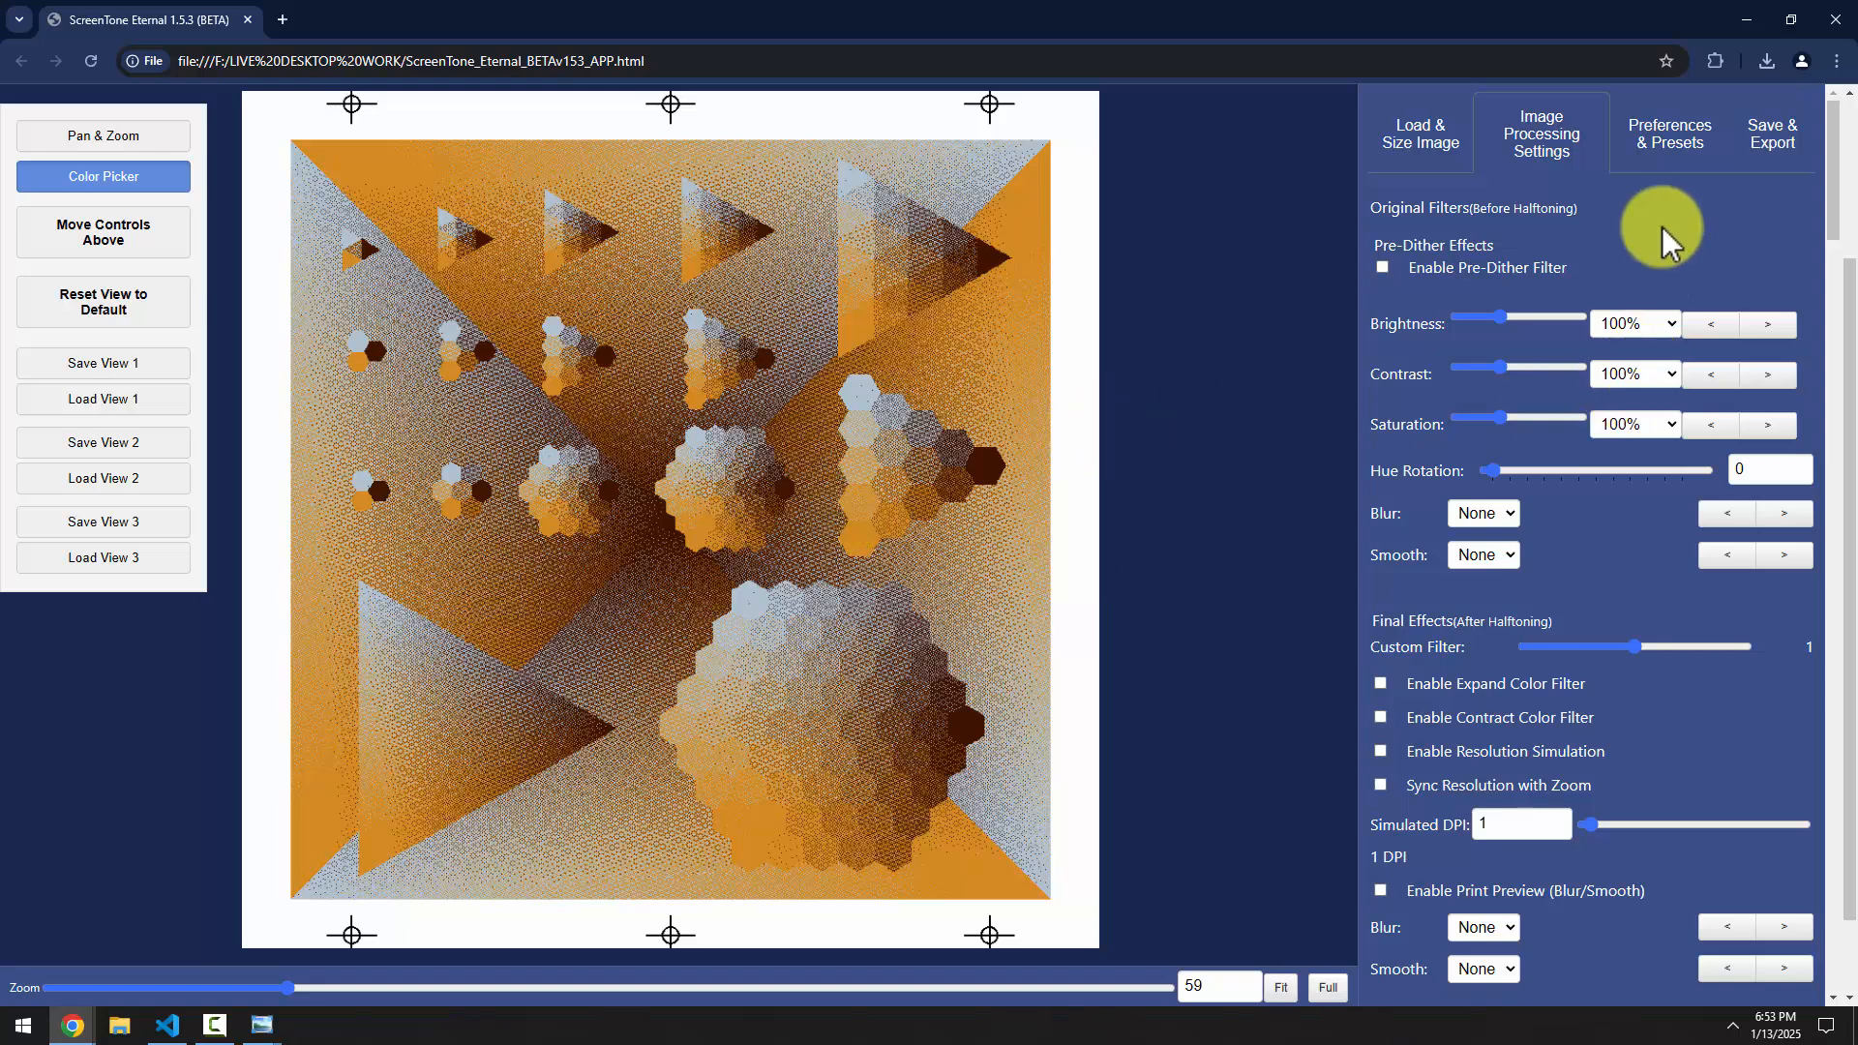
{"action": "scroll", "coordinate": [1609, 257], "scroll_direction": "down", "scroll_amount": 7}
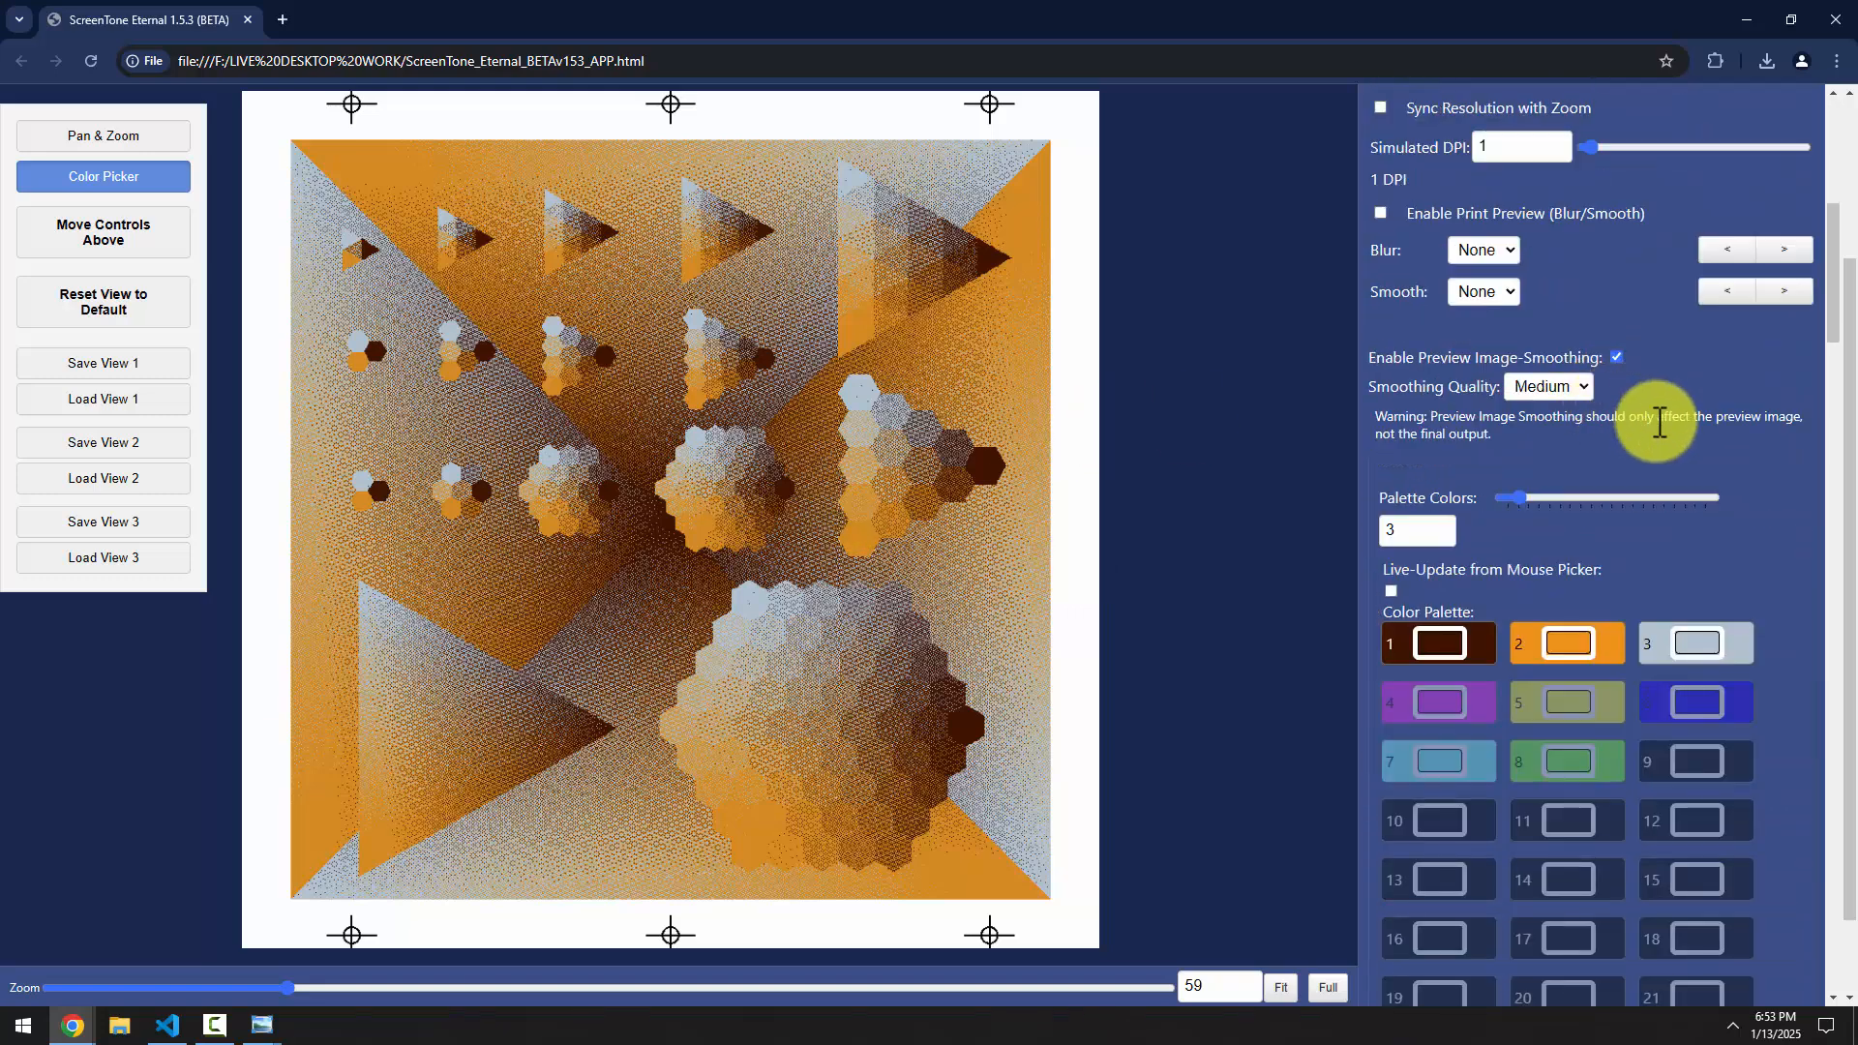
{"action": "scroll", "coordinate": [1596, 290], "scroll_direction": "up", "scroll_amount": 7}
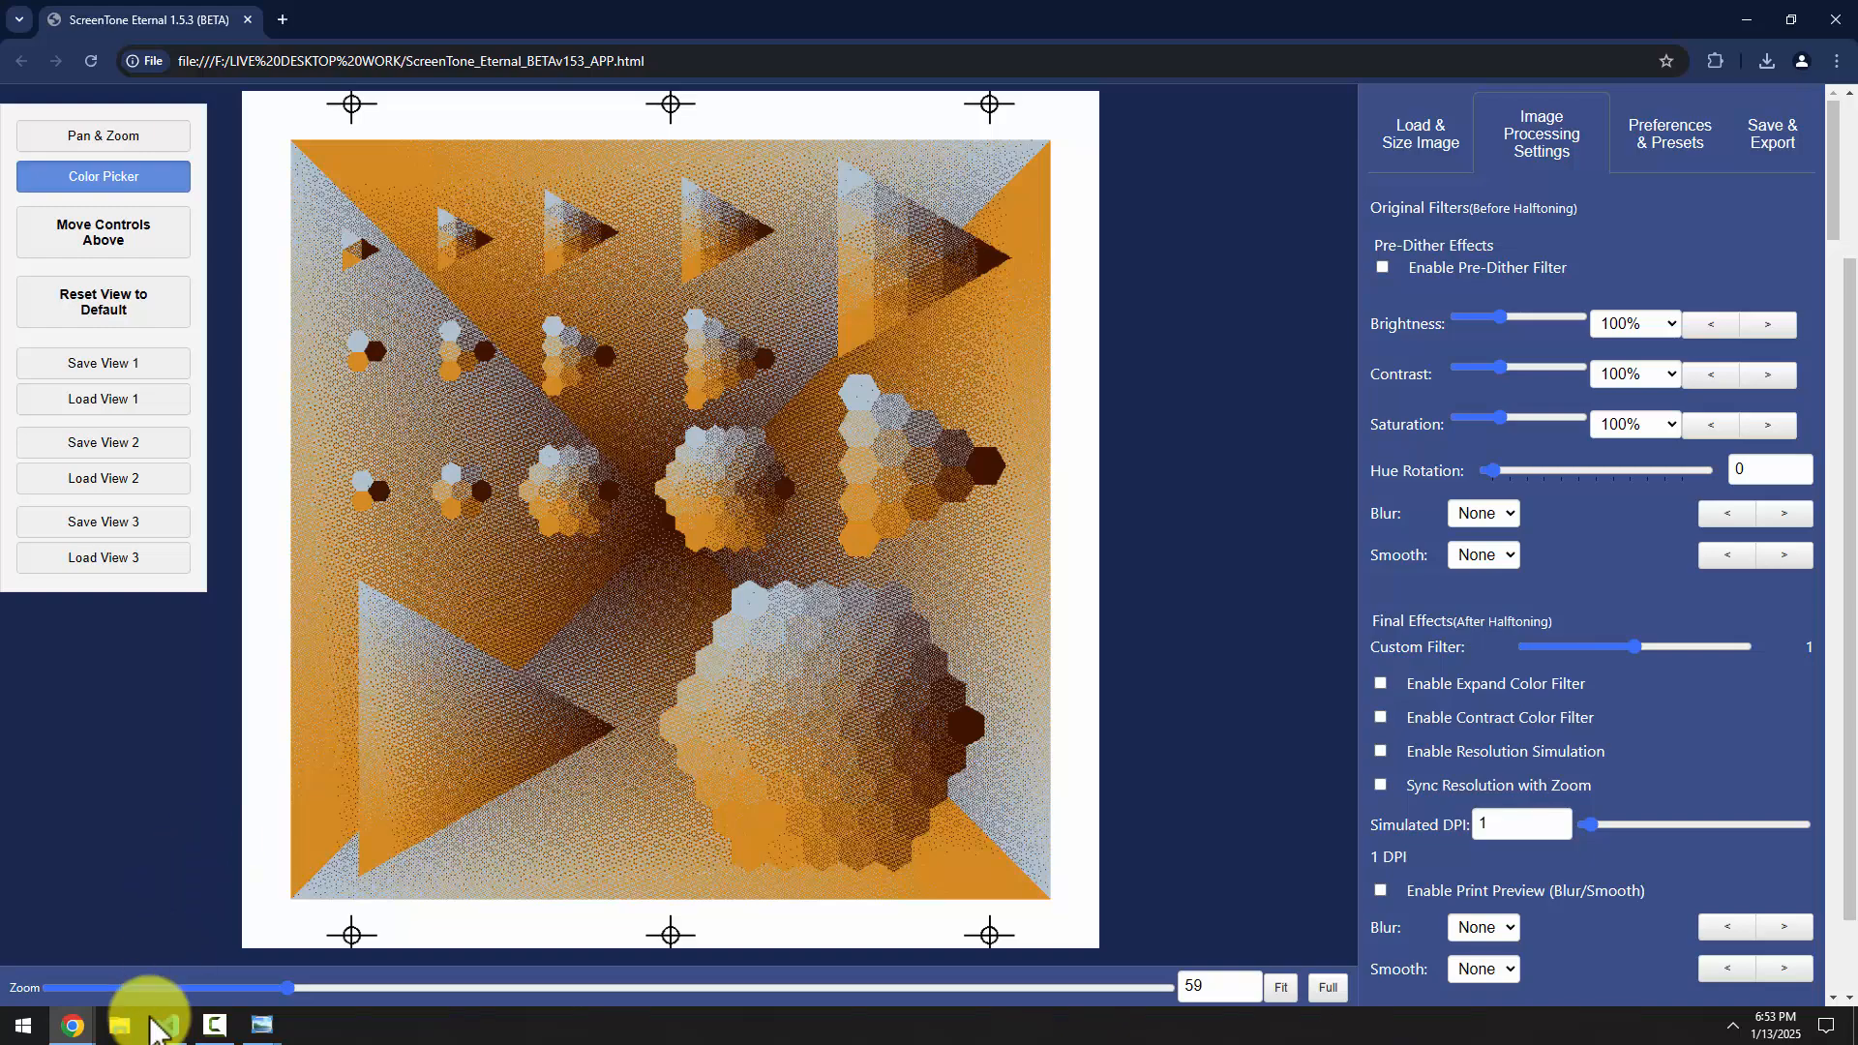
Switch to the browser window showing the Max Chroma website
{"action": "mouse_move", "coordinate": [85, 1029]}
{"action": "left_click", "coordinate": [104, 967]}
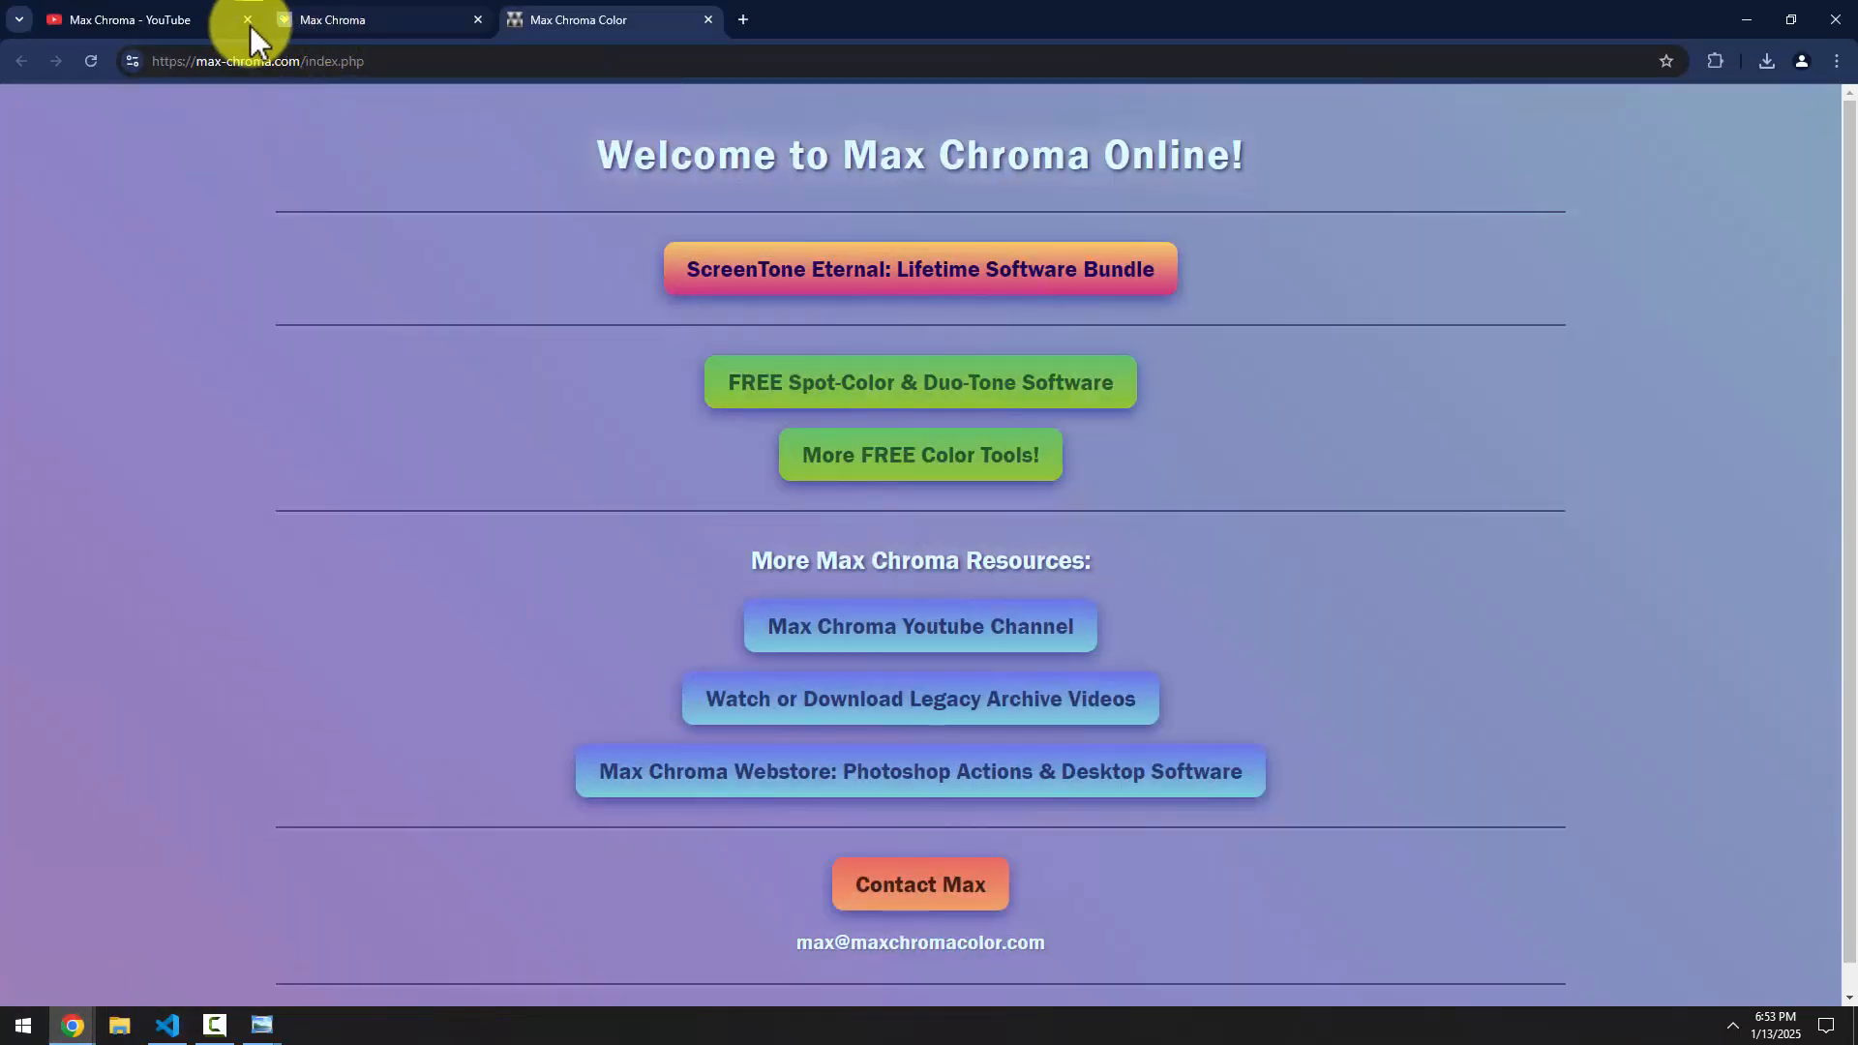
Look through the list of videos on the Max Chroma YouTube channel
{"action": "left_click", "coordinate": [169, 22]}
{"action": "scroll", "coordinate": [842, 655], "scroll_direction": "up", "scroll_amount": 8}
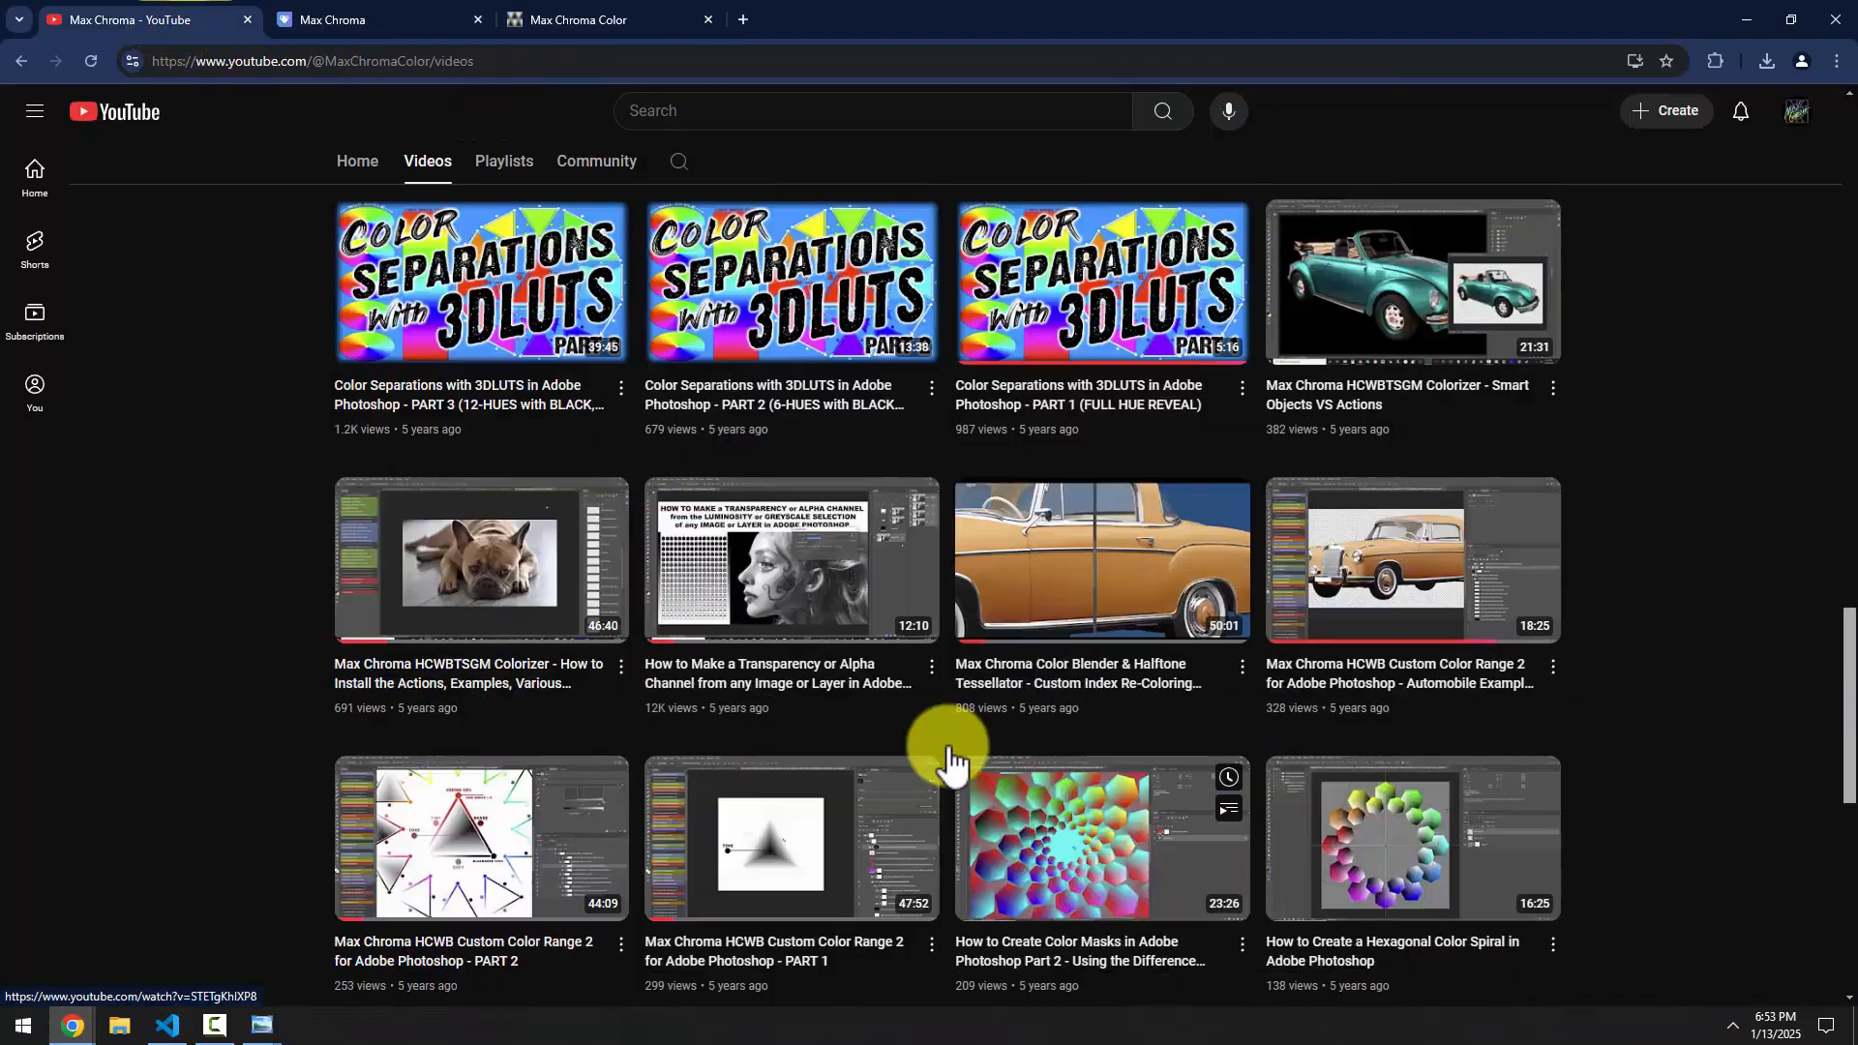
{"action": "scroll", "coordinate": [684, 667], "scroll_direction": "up", "scroll_amount": 10}
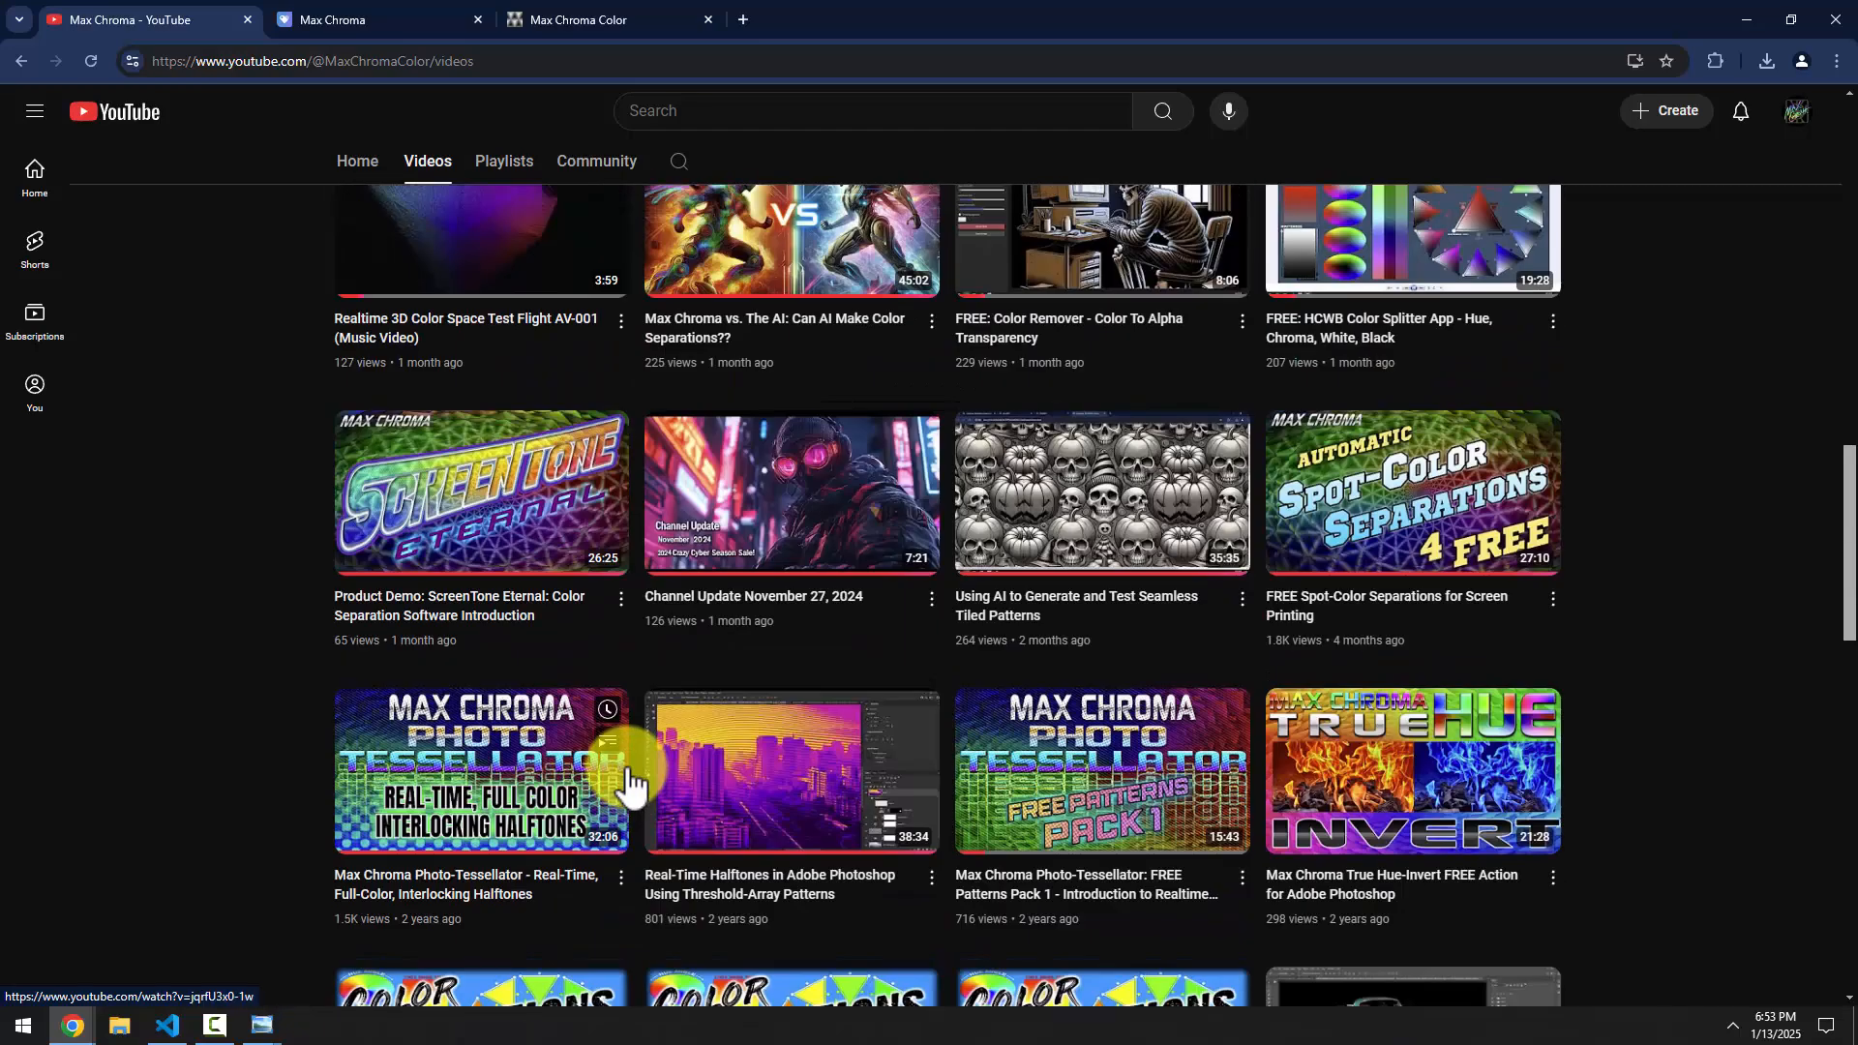
{"action": "scroll", "coordinate": [685, 768], "scroll_direction": "up", "scroll_amount": 7}
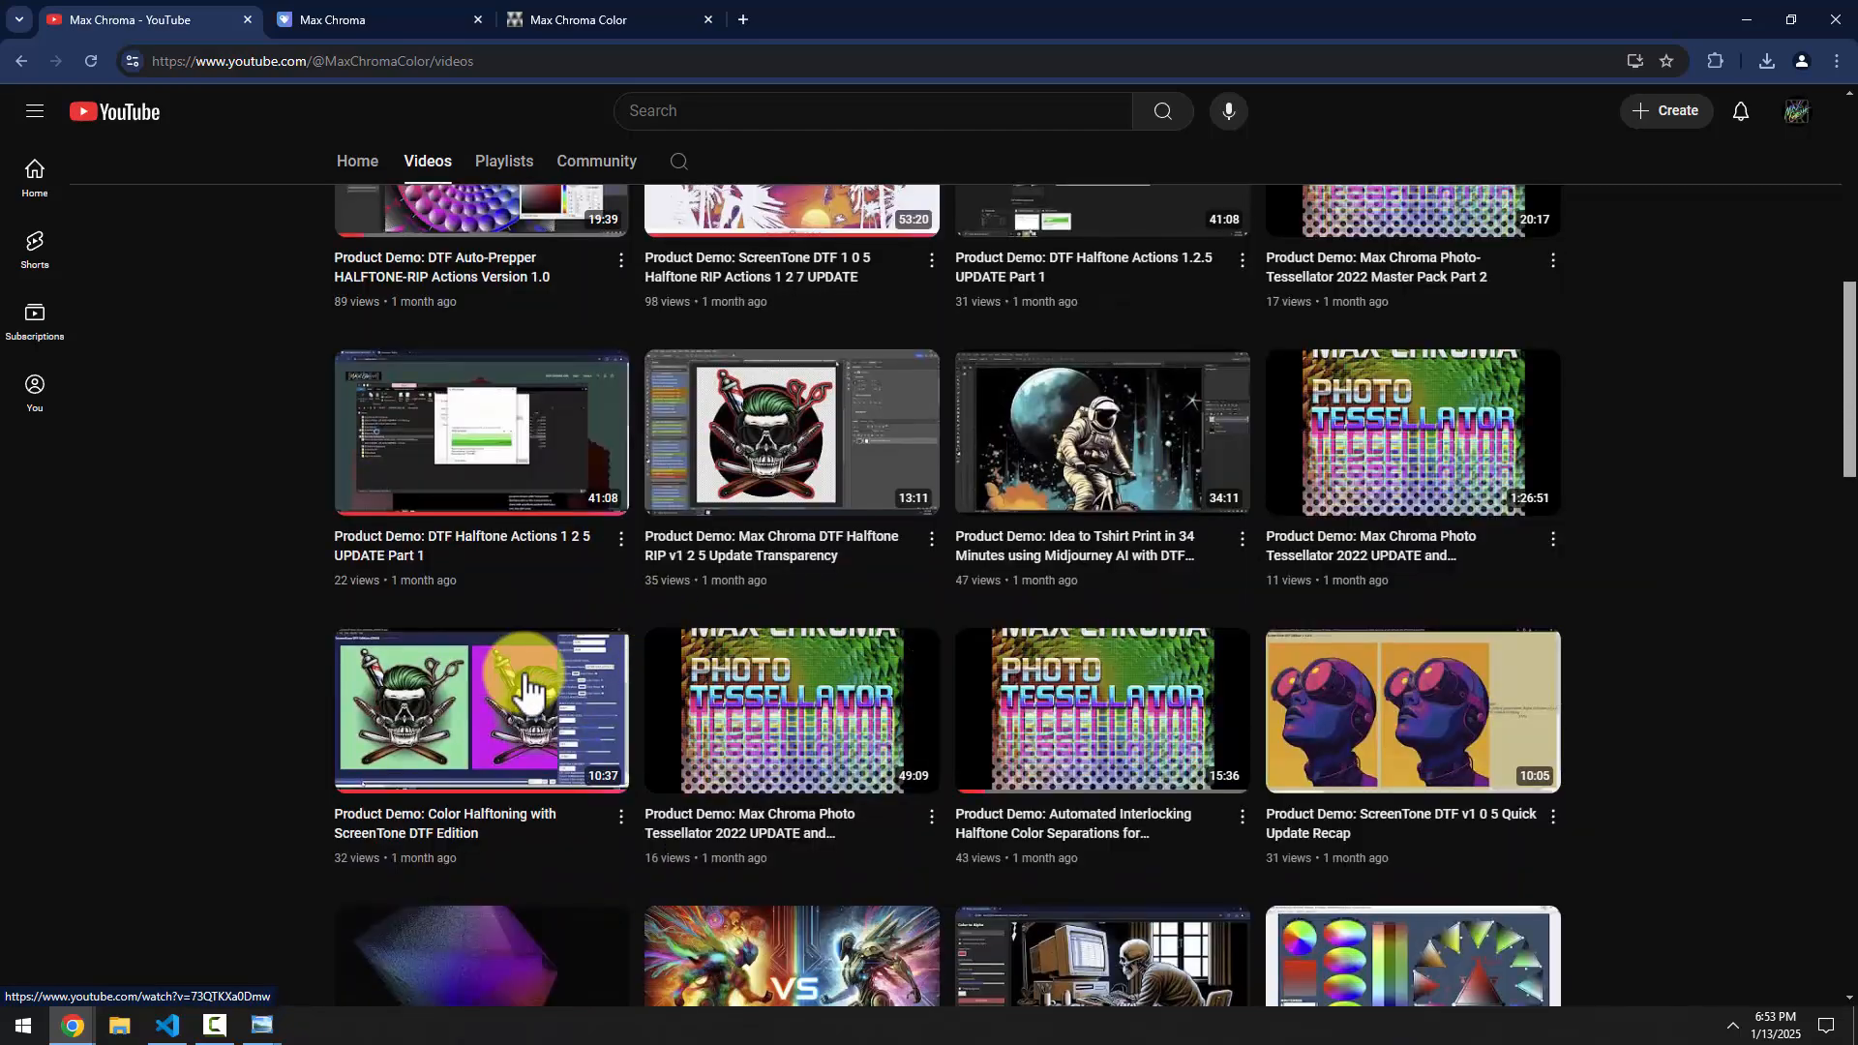
{"action": "scroll", "coordinate": [1047, 604], "scroll_direction": "up", "scroll_amount": 3}
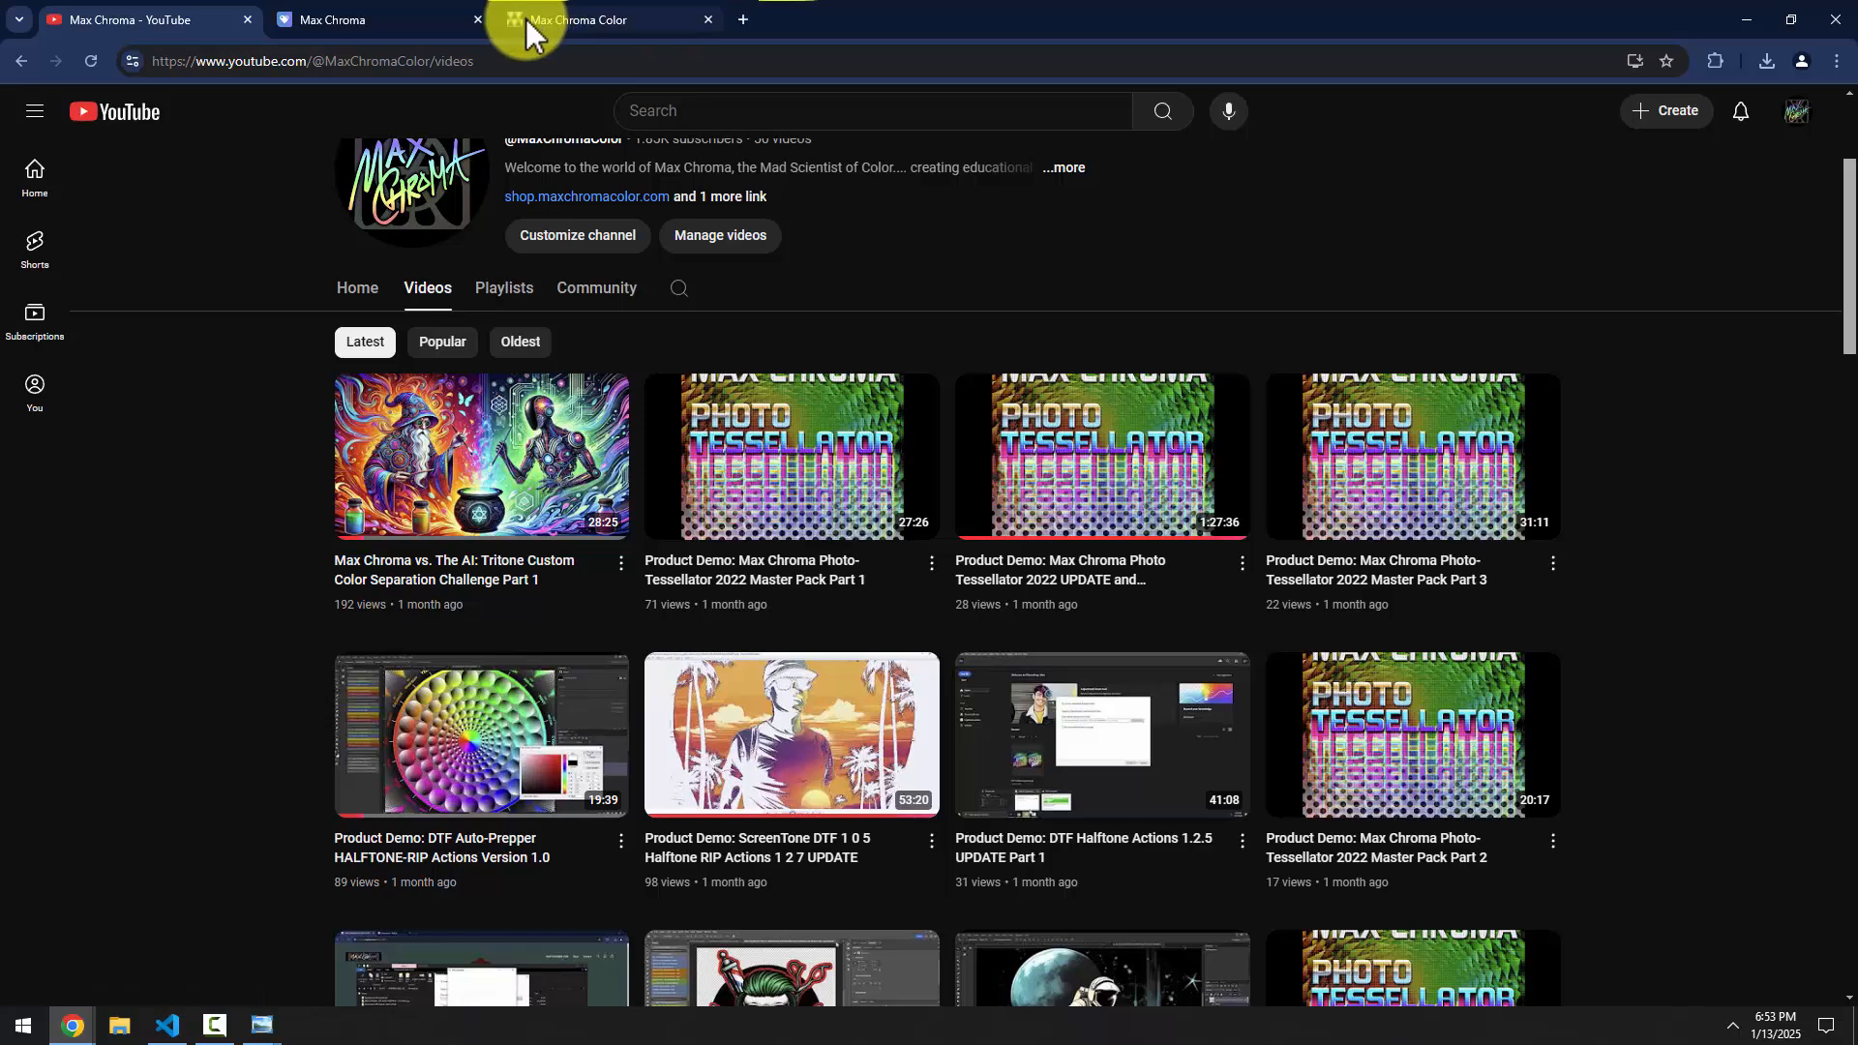
Switch to the browser window running ScreenTone Eternal 1.5.3
{"action": "left_click", "coordinate": [167, 1025]}
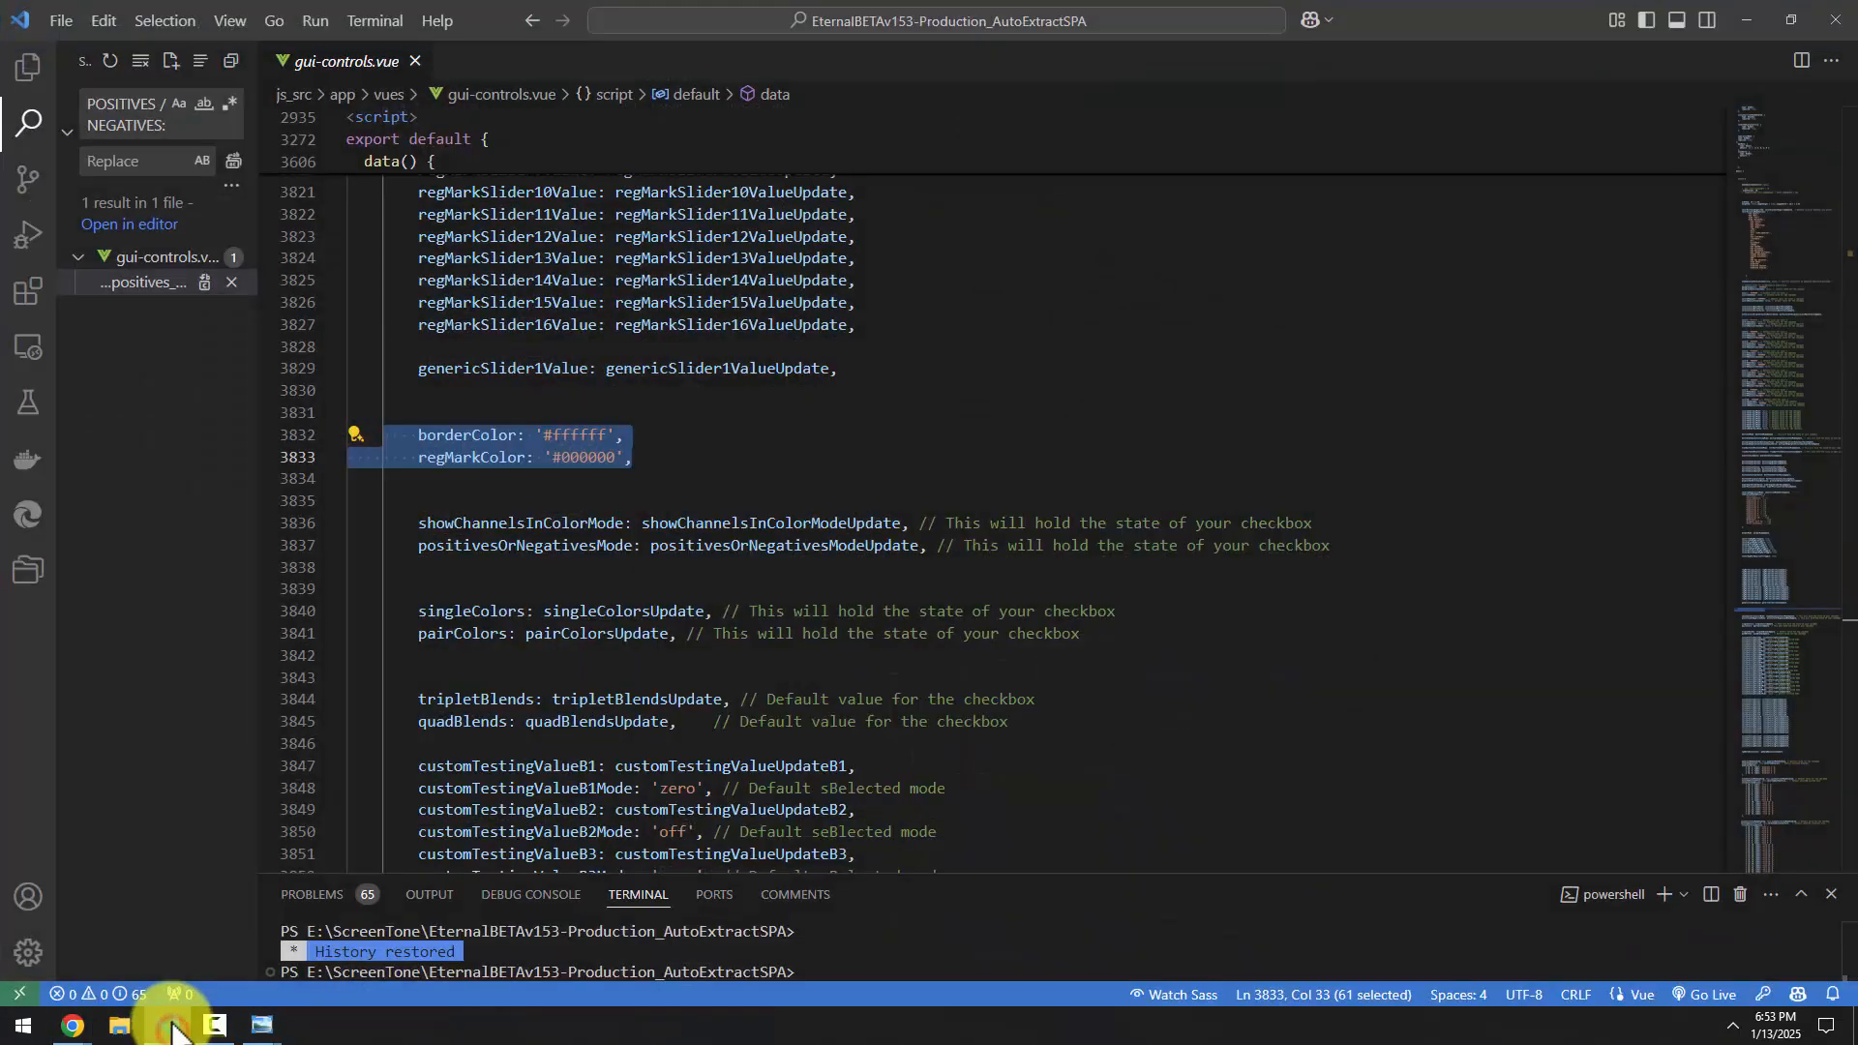
{"action": "left_click", "coordinate": [72, 1025]}
{"action": "left_click", "coordinate": [285, 953]}
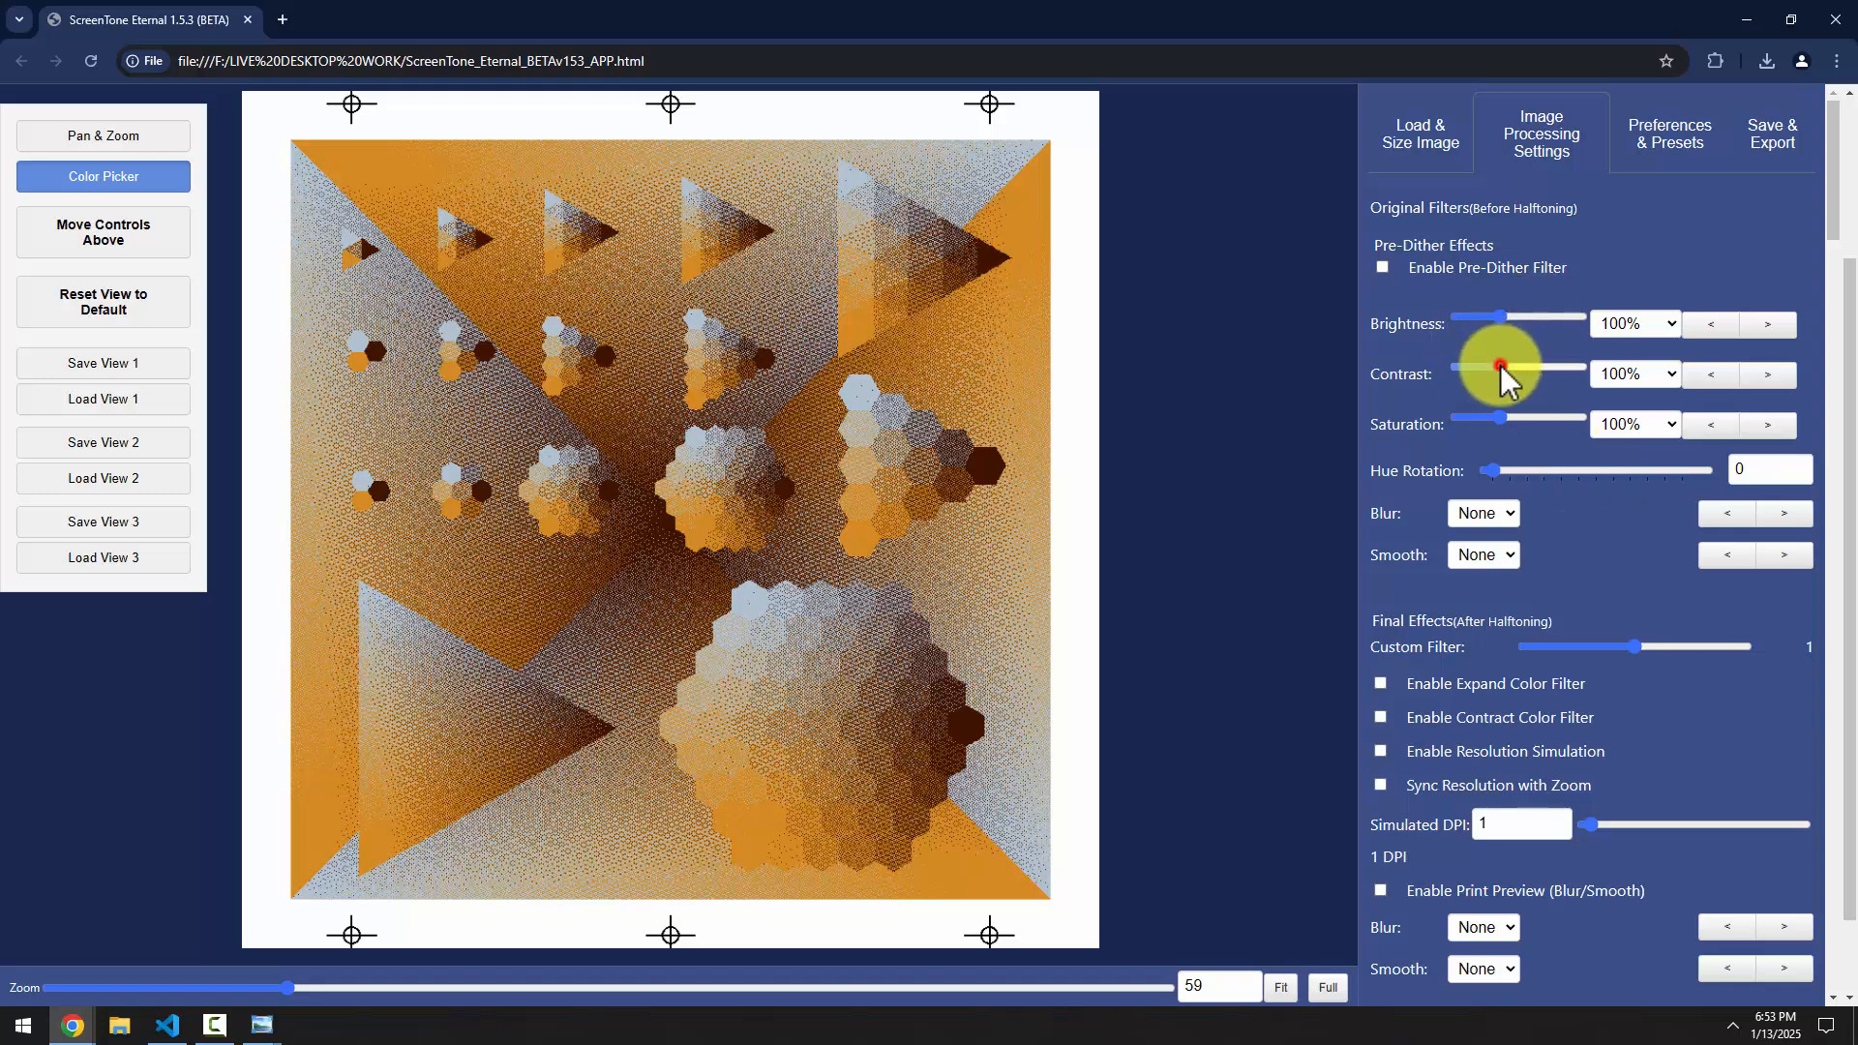
Try the brightness, contrast and saturation adjustments of the original filters and return each of them to 100%
{"action": "left_click_drag", "start_coordinate": [1501, 367], "coordinate": [1503, 415]}
{"action": "left_click_drag", "start_coordinate": [1499, 317], "coordinate": [1502, 319]}
{"action": "left_click", "coordinate": [1709, 377]}
{"action": "left_click", "coordinate": [1711, 377]}
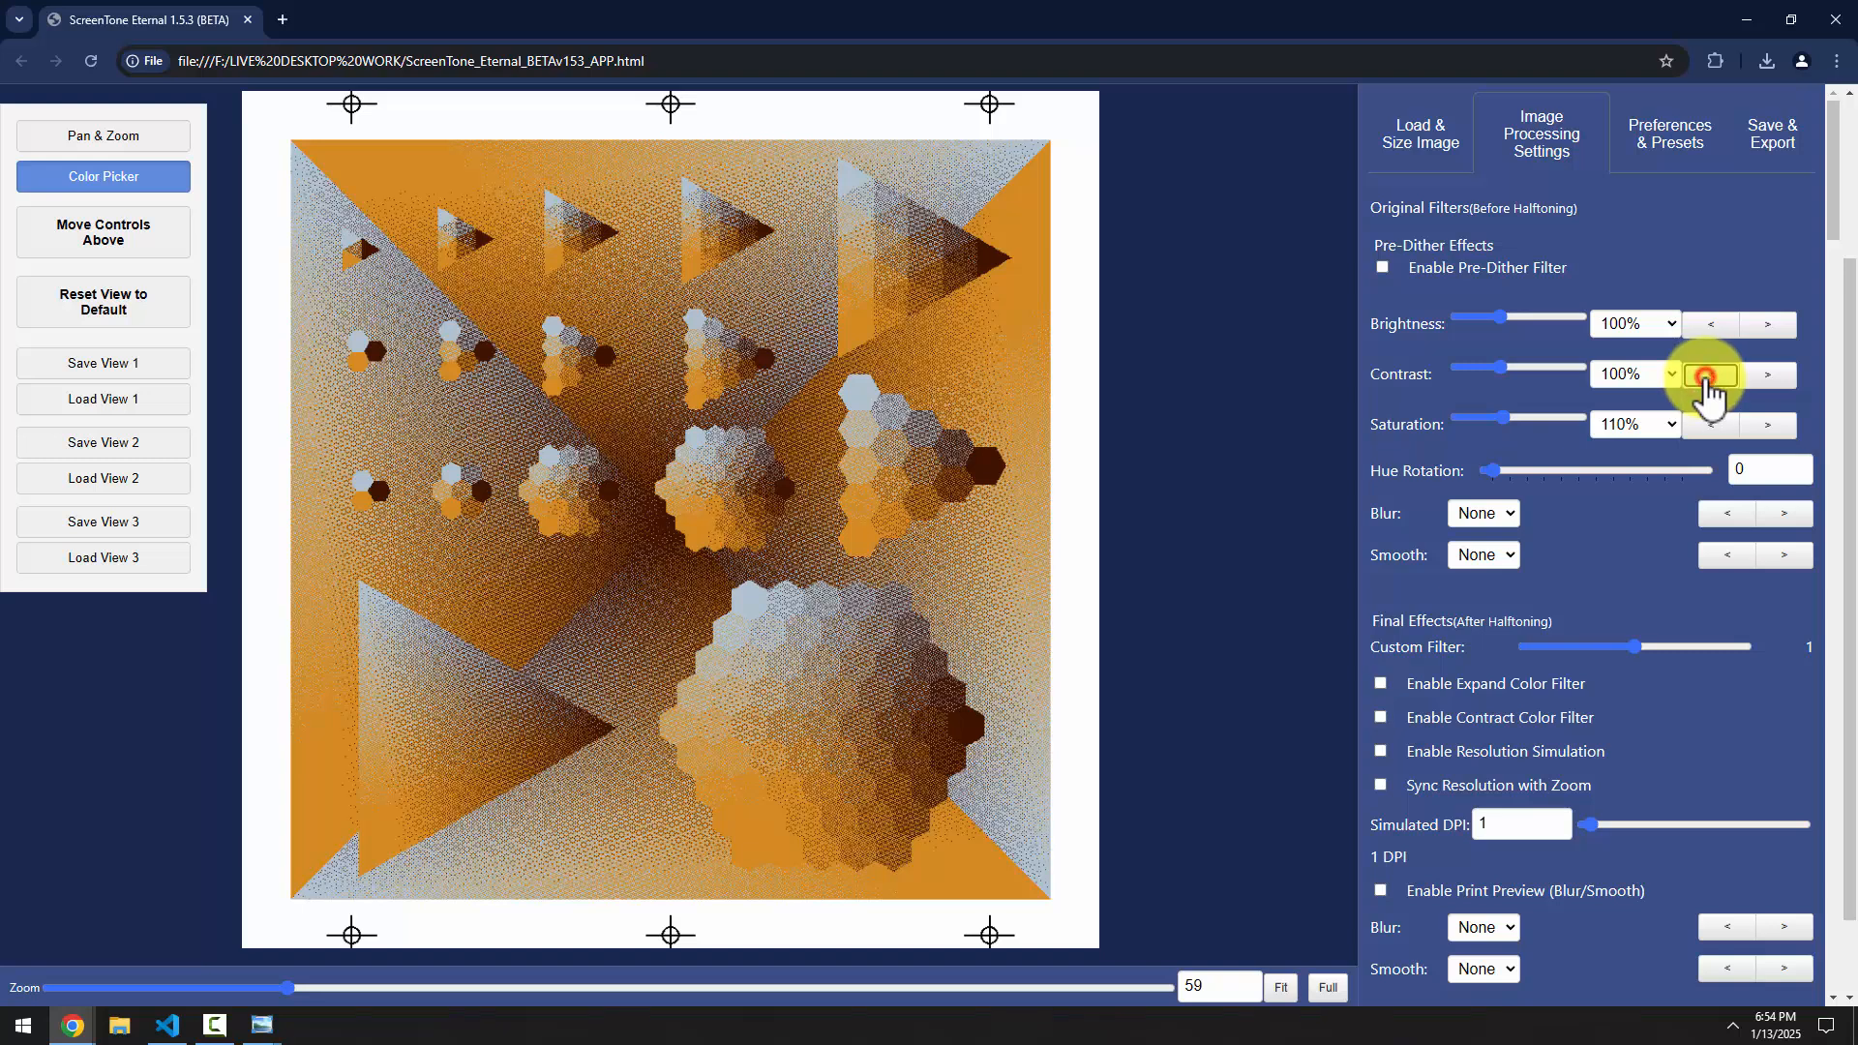
{"action": "left_click", "coordinate": [1699, 426]}
{"action": "left_click", "coordinate": [1765, 424]}
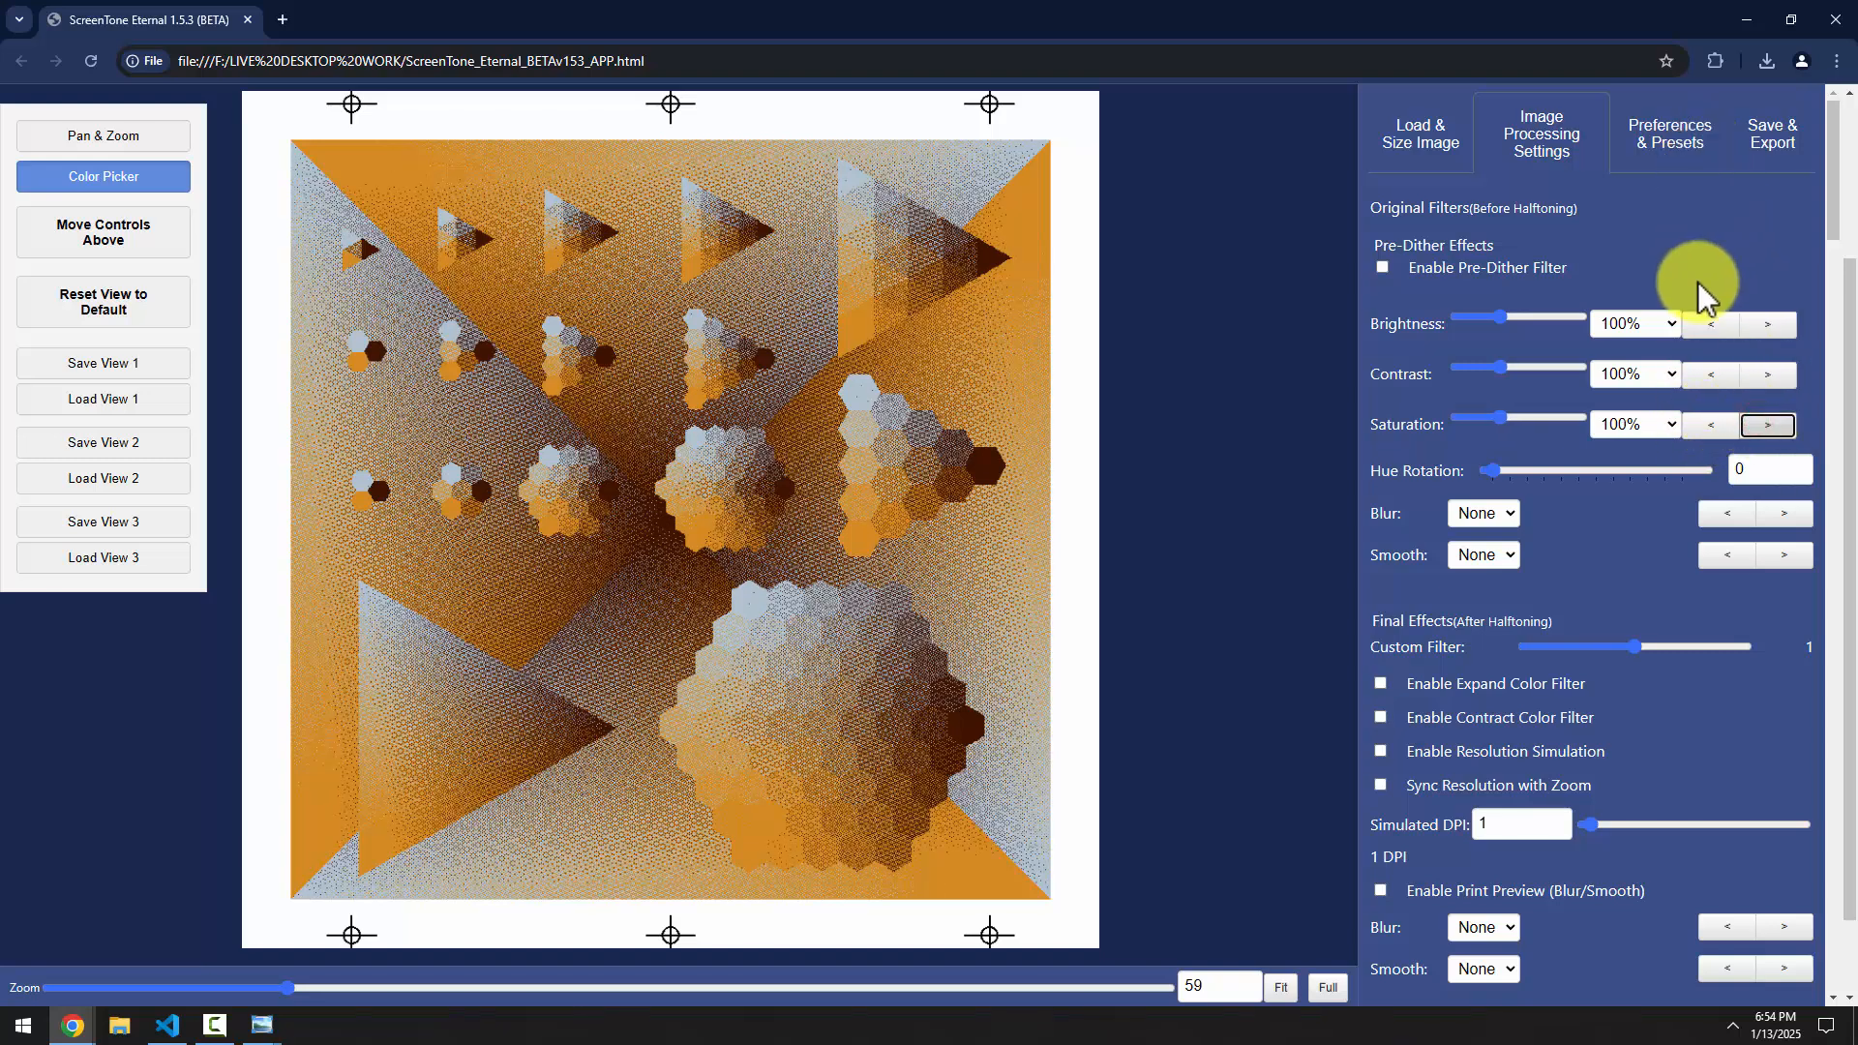
Try a blur of 1 in the final effects after halftoning and set it back to None
{"action": "scroll", "coordinate": [1708, 416], "scroll_direction": "down", "scroll_amount": 3}
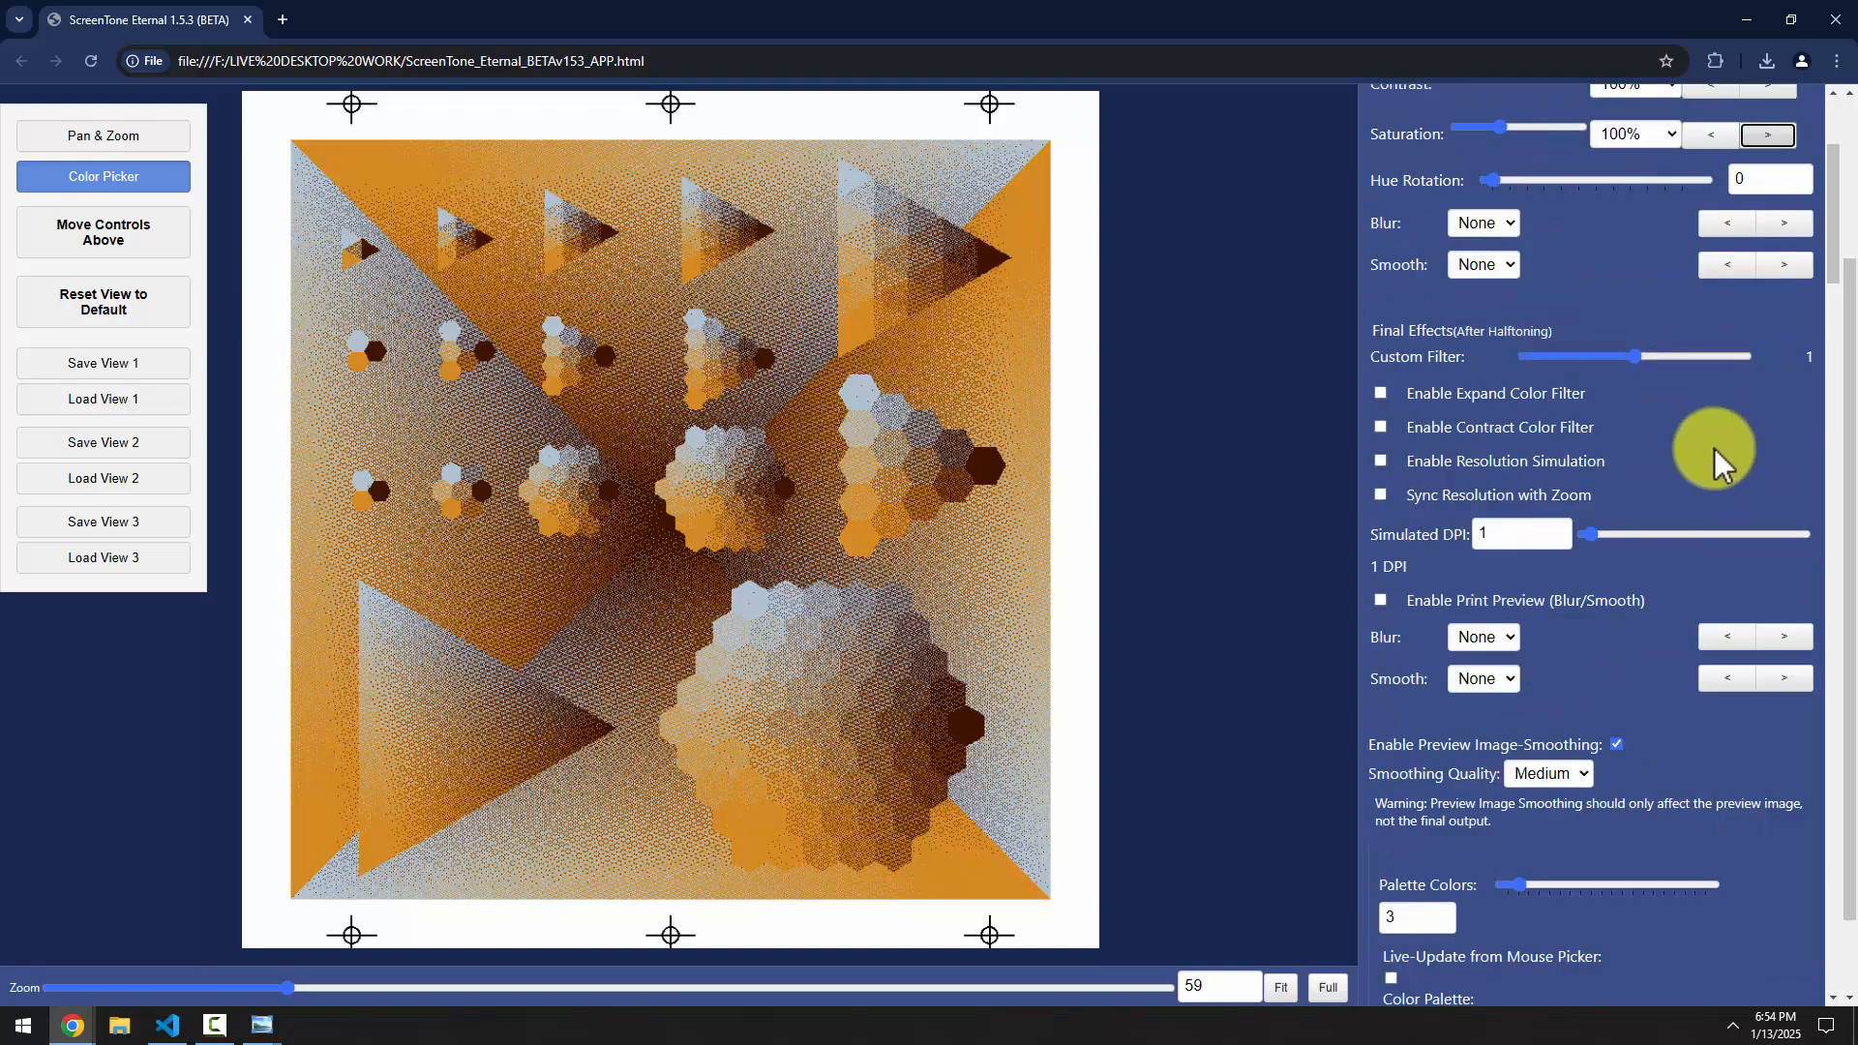
{"action": "left_click", "coordinate": [1783, 636]}
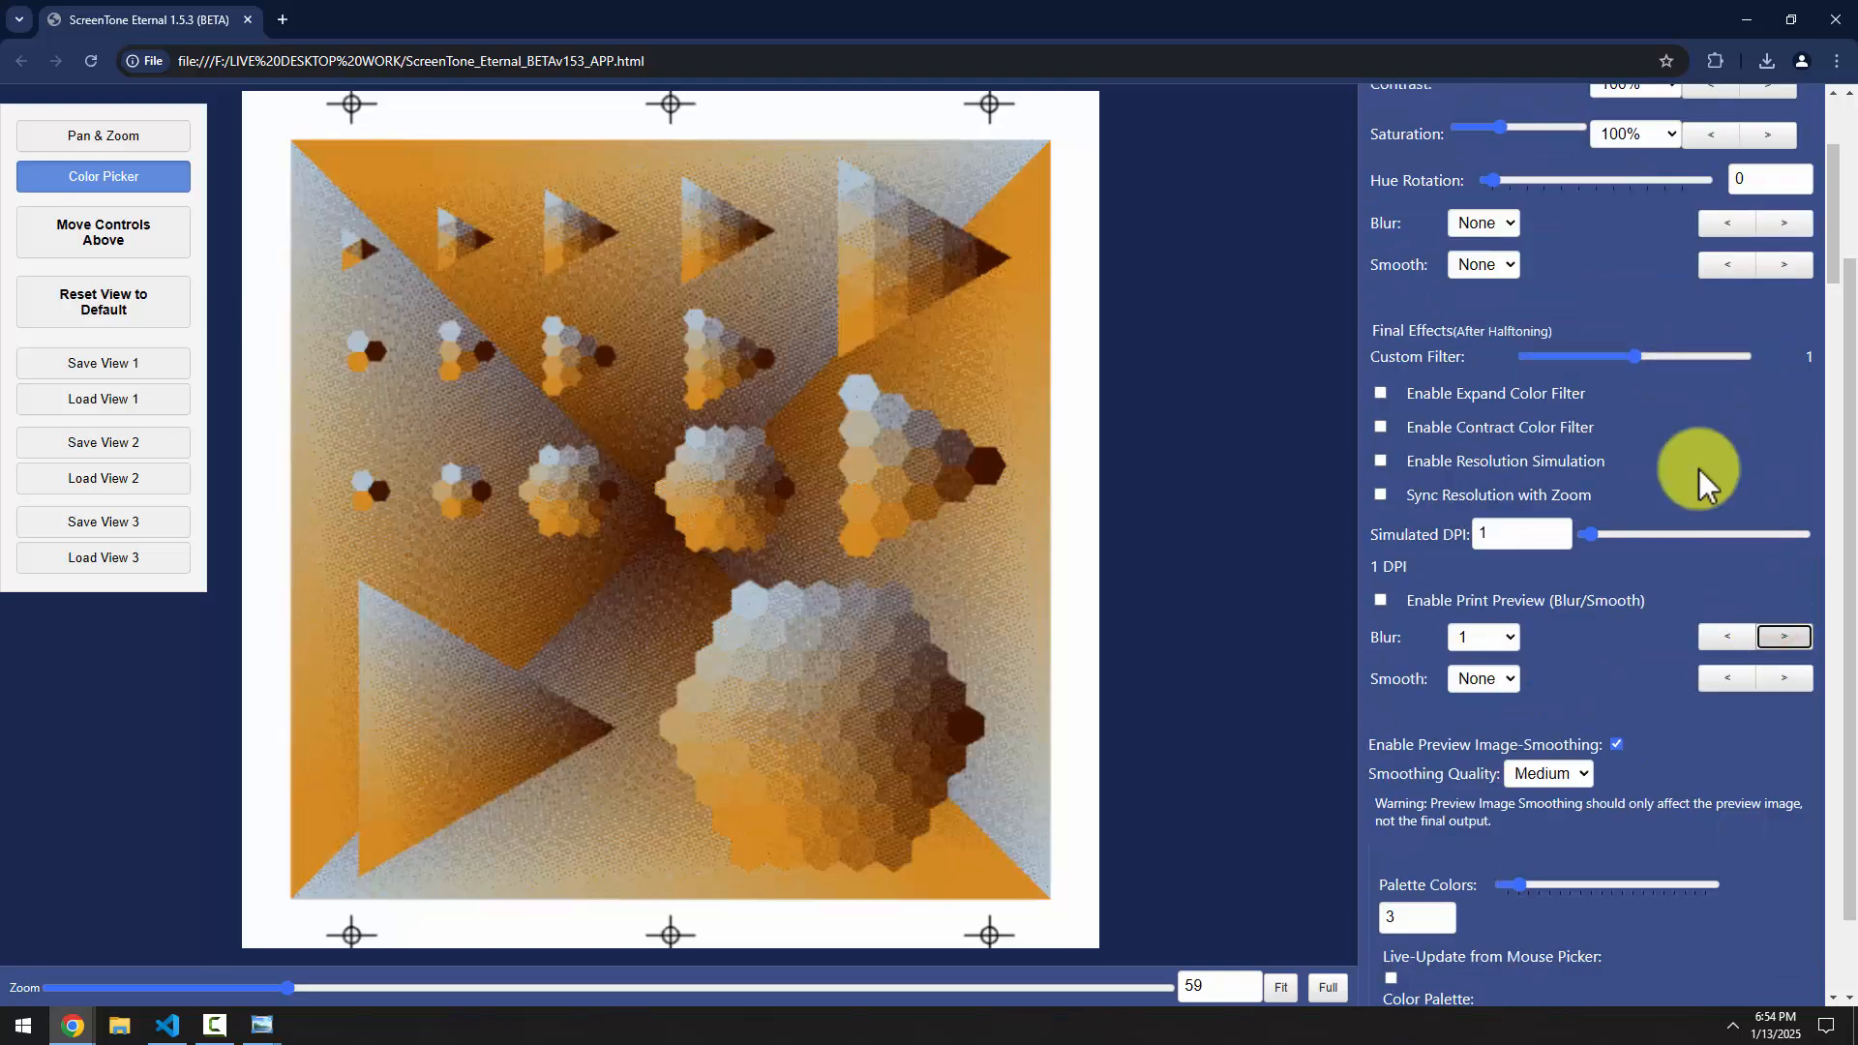
{"action": "left_click", "coordinate": [1729, 639]}
Review the artwork sizing settings, including desired artwork width, total area width and resolution, without changing them
{"action": "scroll", "coordinate": [1651, 464], "scroll_direction": "down", "scroll_amount": 5}
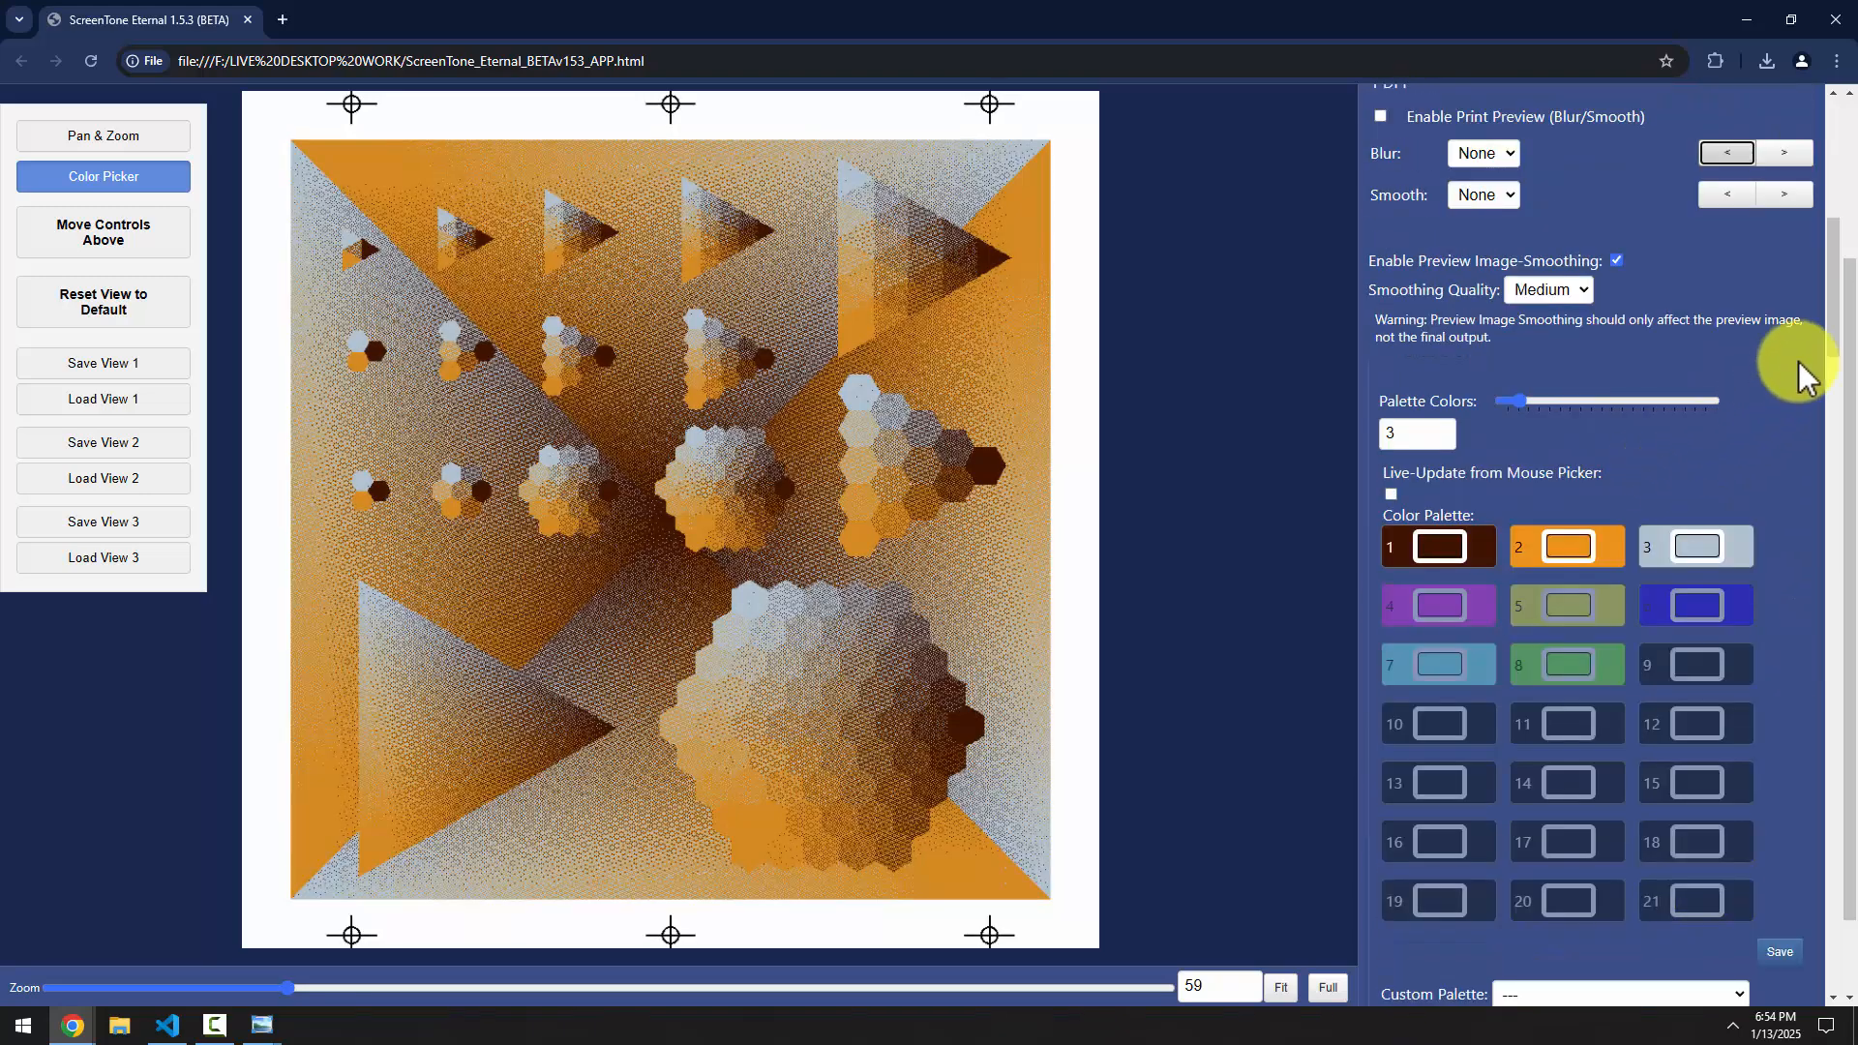
{"action": "left_click_drag", "start_coordinate": [1836, 373], "coordinate": [1839, 101]}
{"action": "left_click", "coordinate": [1418, 136]}
{"action": "double_click", "coordinate": [1612, 375]}
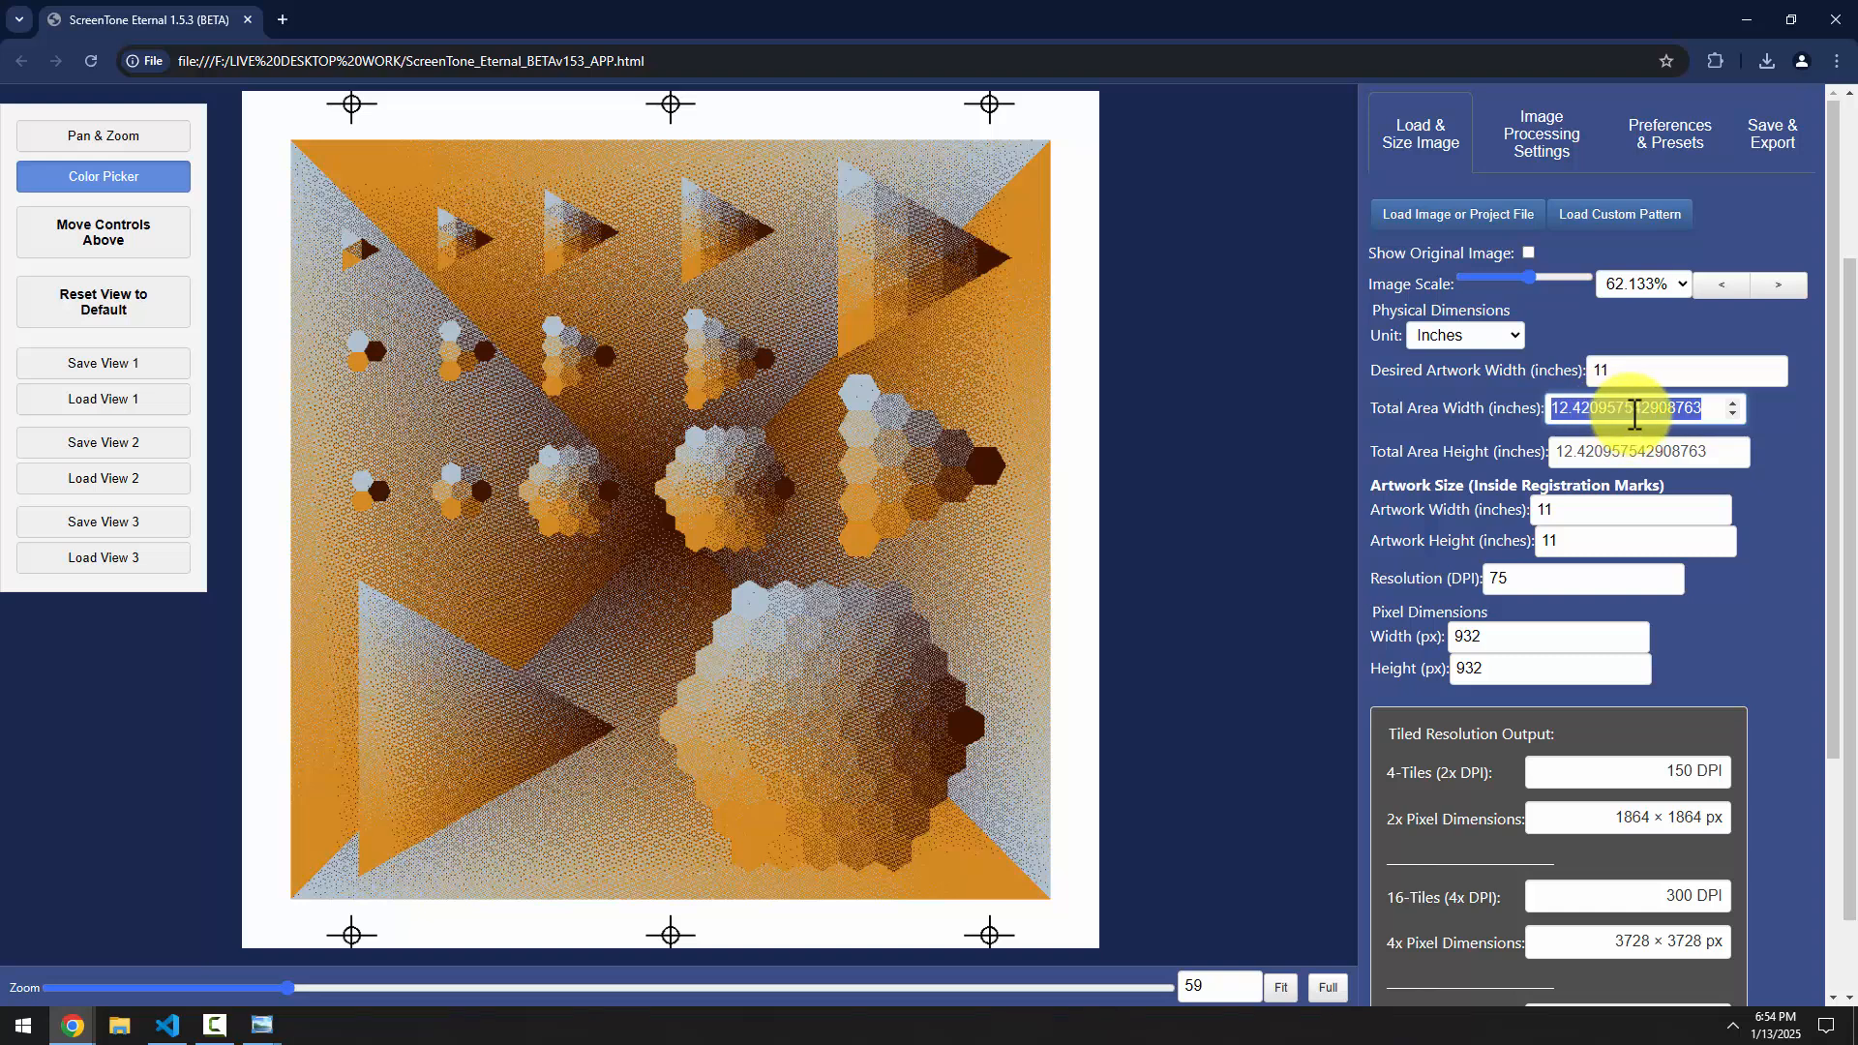
{"action": "double_click", "coordinate": [1529, 579]}
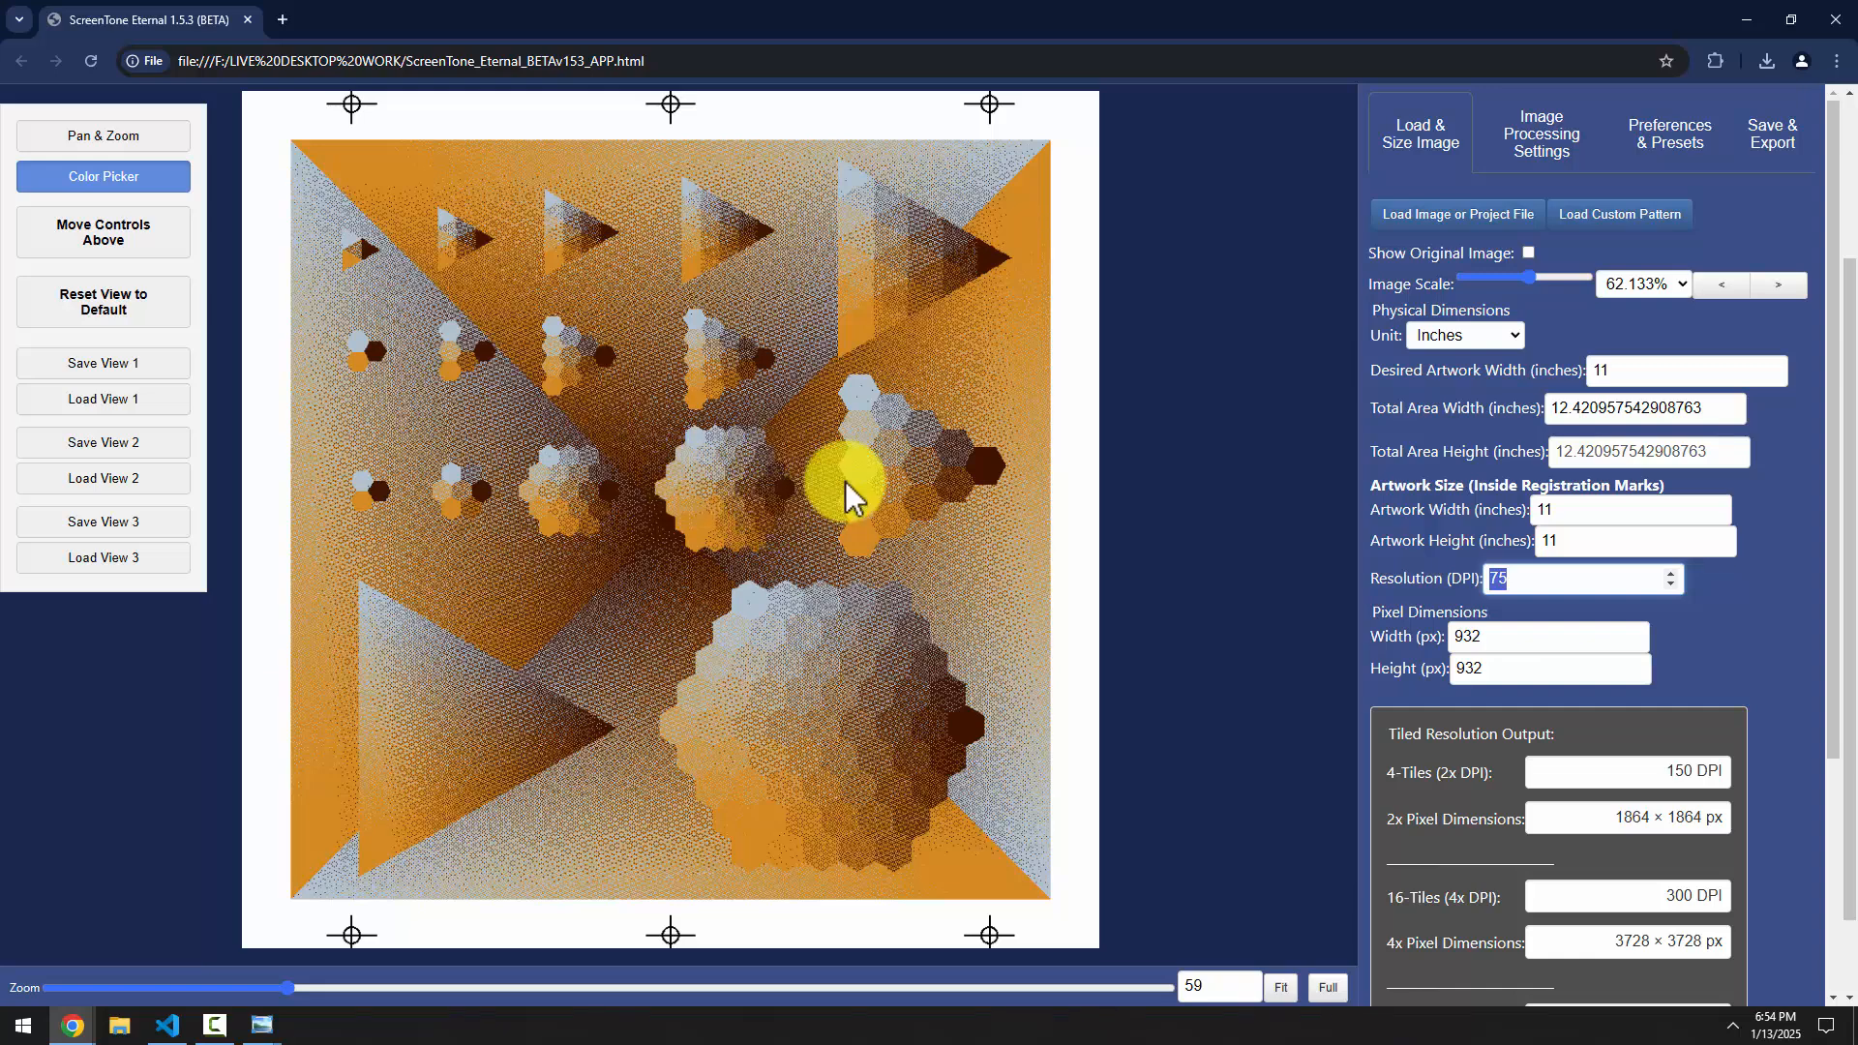
Lower the halftone LPI to 5.610 in the image processing settings
{"action": "left_click", "coordinate": [1539, 136]}
{"action": "left_click_drag", "start_coordinate": [1831, 198], "coordinate": [1834, 475]}
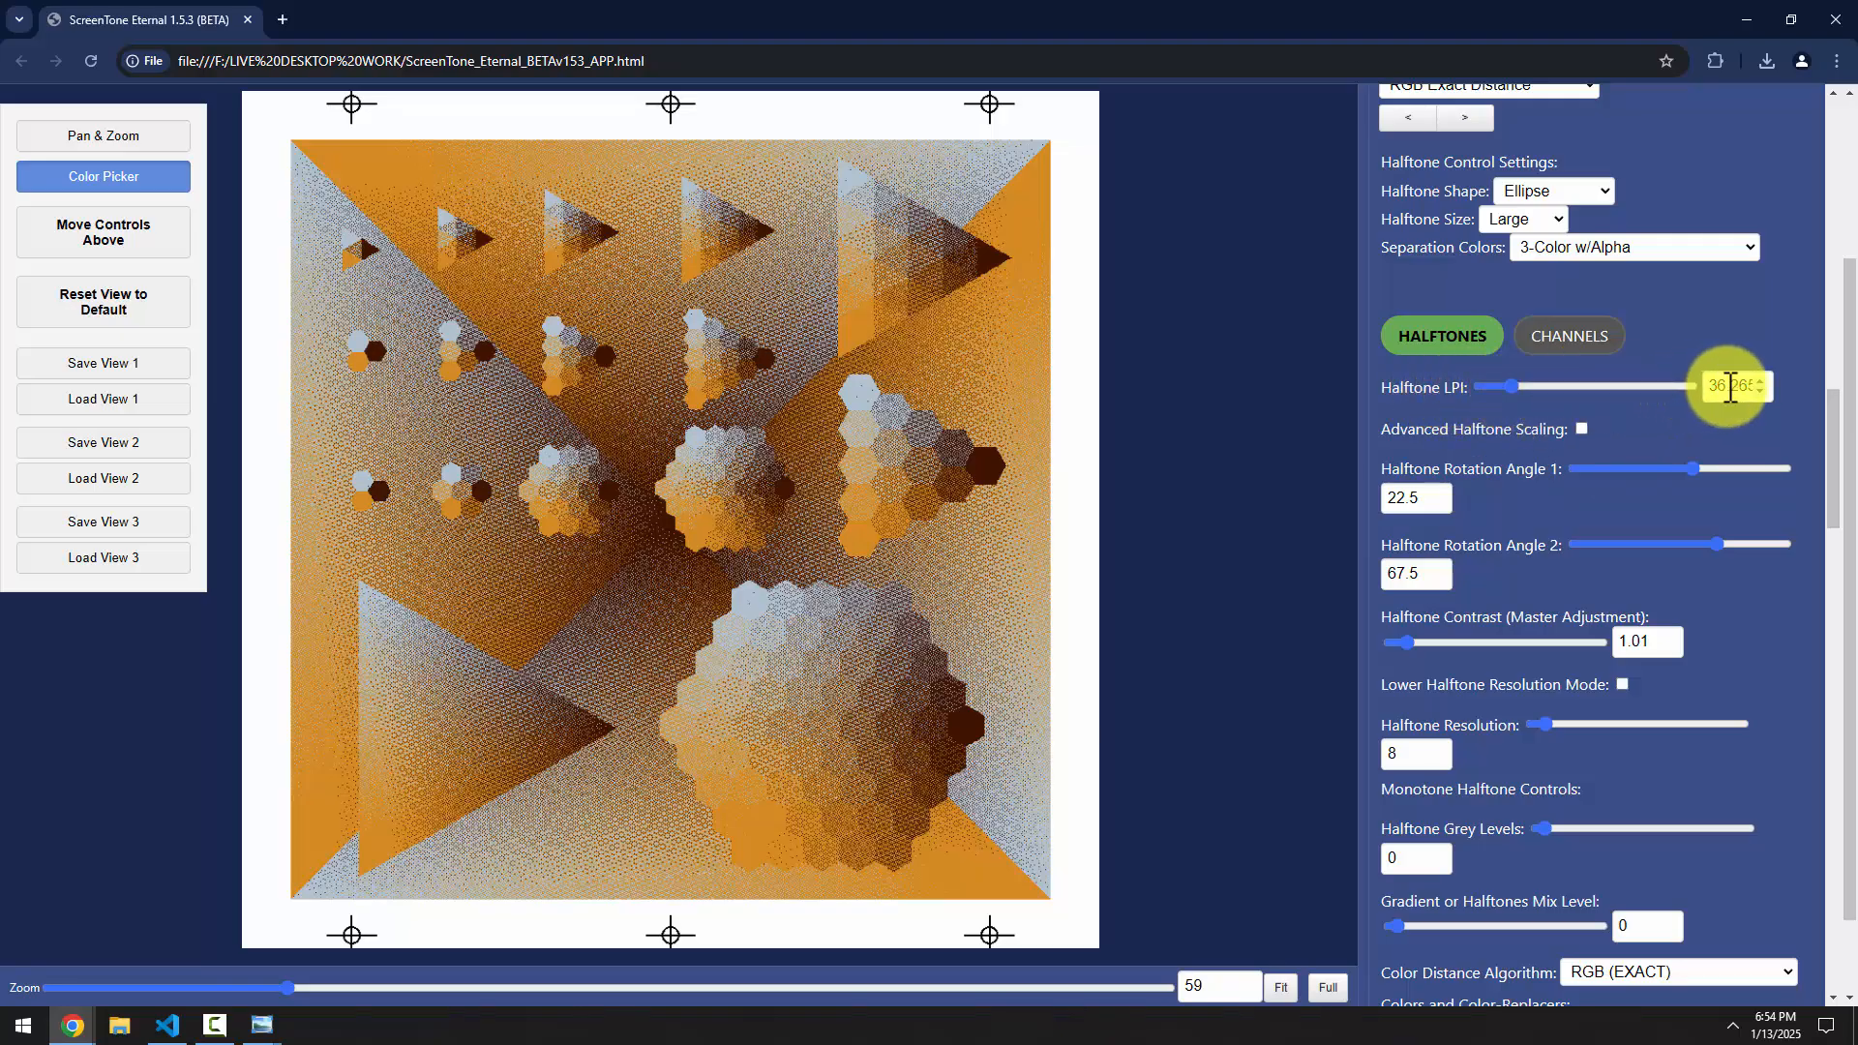
{"action": "mouse_move", "coordinate": [1513, 387]}
{"action": "left_mouse_down"}
{"action": "mouse_move", "coordinate": [1500, 403]}
{"action": "mouse_move", "coordinate": [1488, 387]}
{"action": "left_mouse_up"}
Examine the large halftone dots up close around the big triangle in the artwork, using the Pan & Zoom mode
{"action": "scroll", "coordinate": [711, 503], "scroll_direction": "up", "scroll_amount": 2}
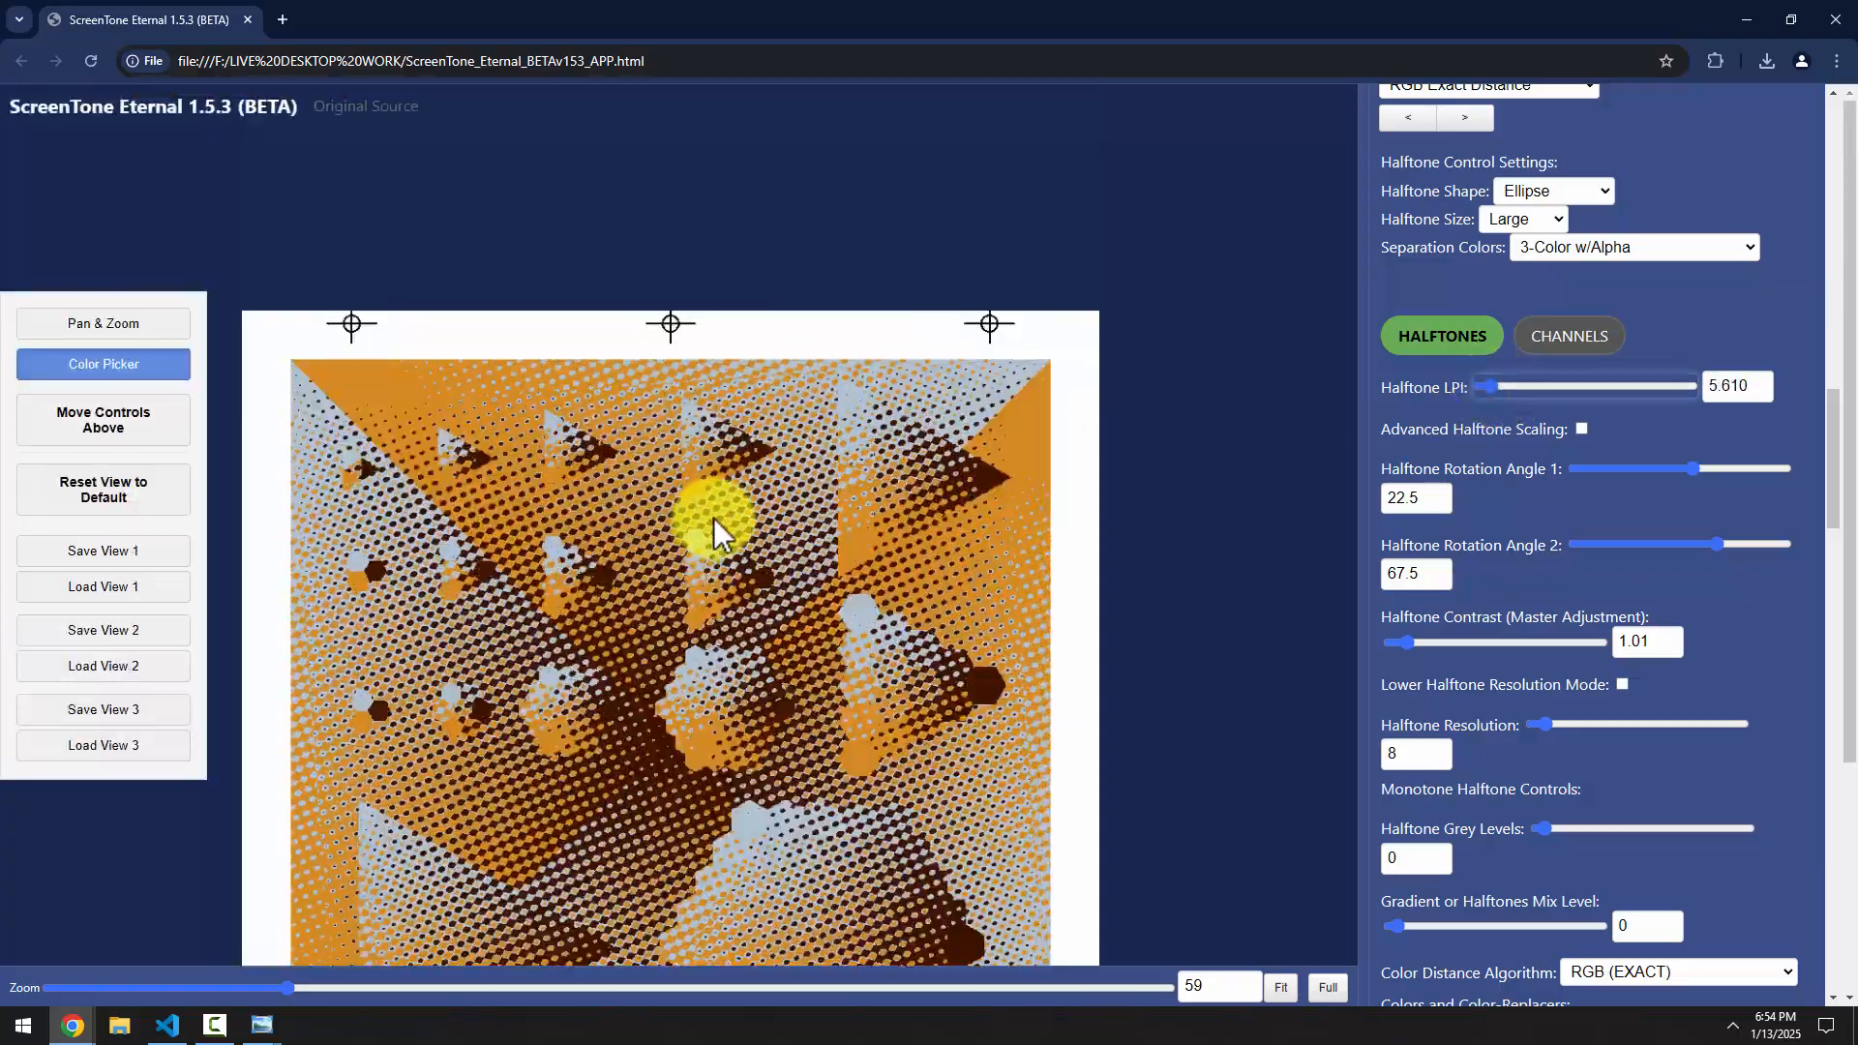
{"action": "scroll", "coordinate": [716, 513], "scroll_direction": "down", "scroll_amount": 5}
{"action": "scroll", "coordinate": [967, 465], "scroll_direction": "up", "scroll_amount": 2}
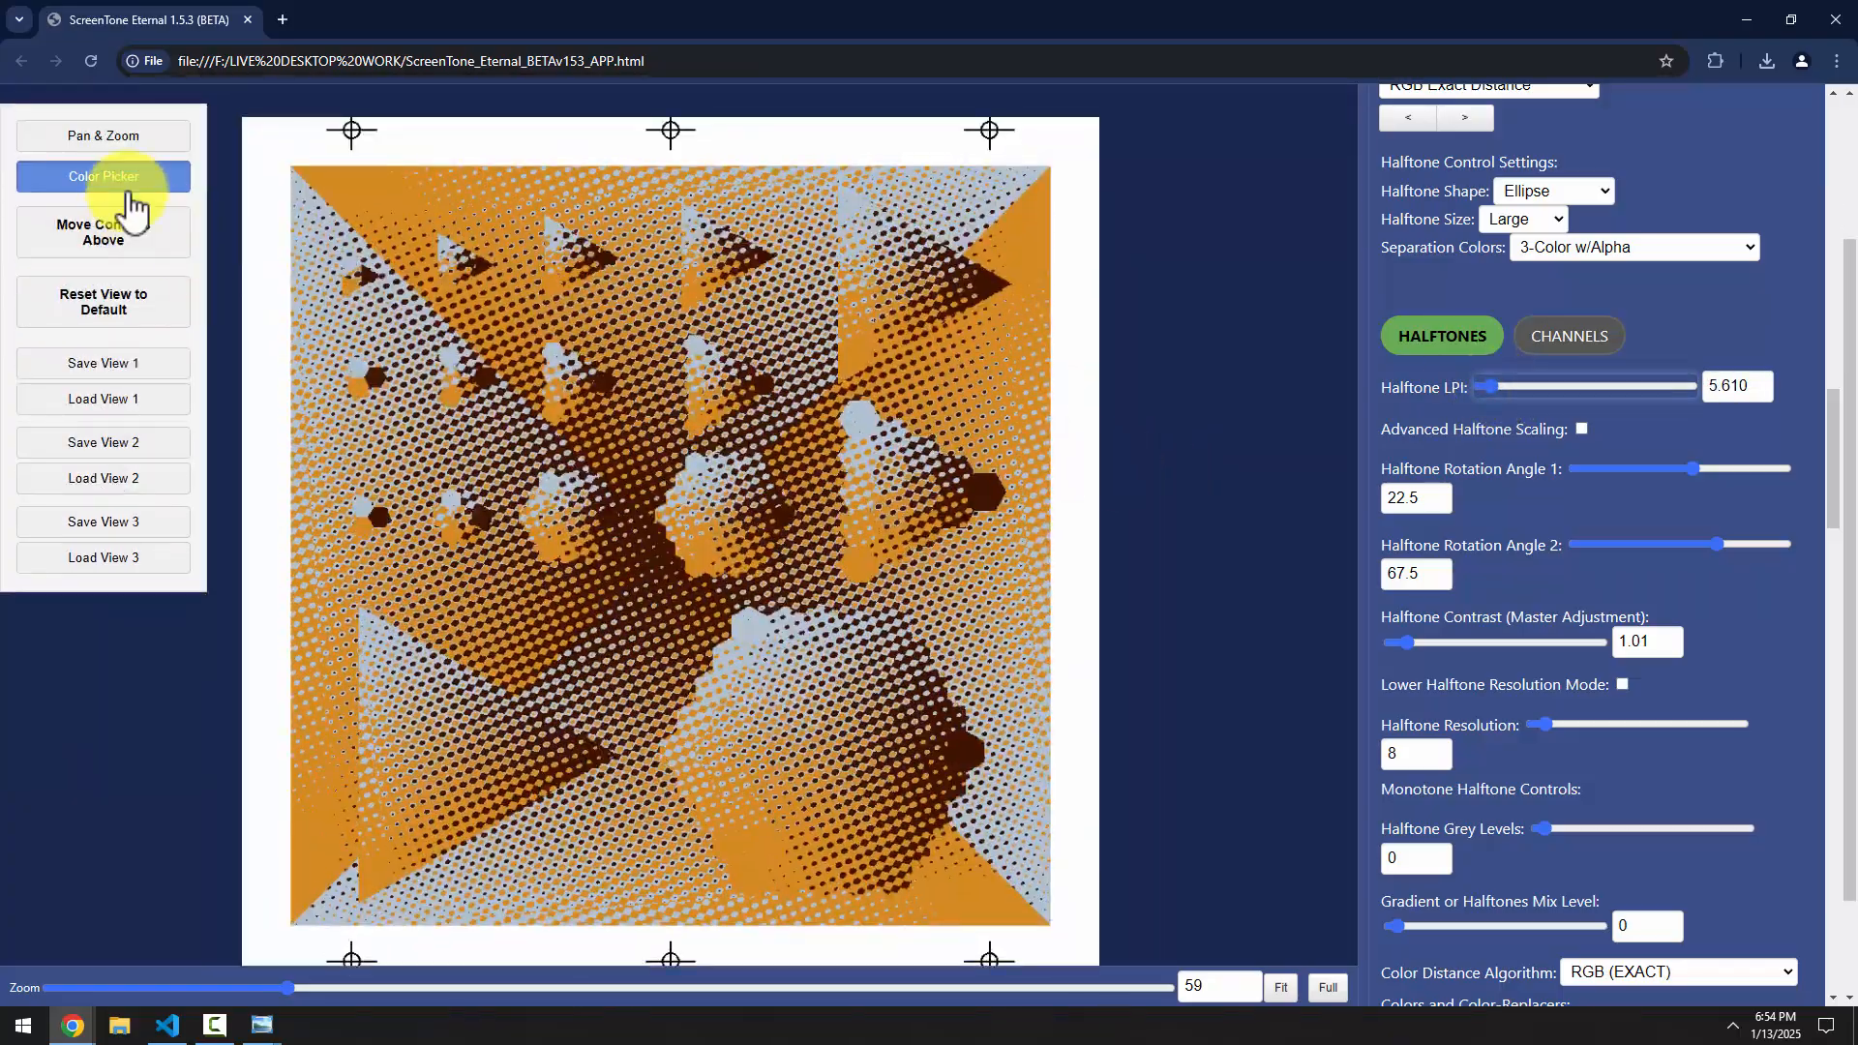
{"action": "left_click", "coordinate": [102, 135]}
{"action": "scroll", "coordinate": [726, 489], "scroll_direction": "up", "scroll_amount": 2}
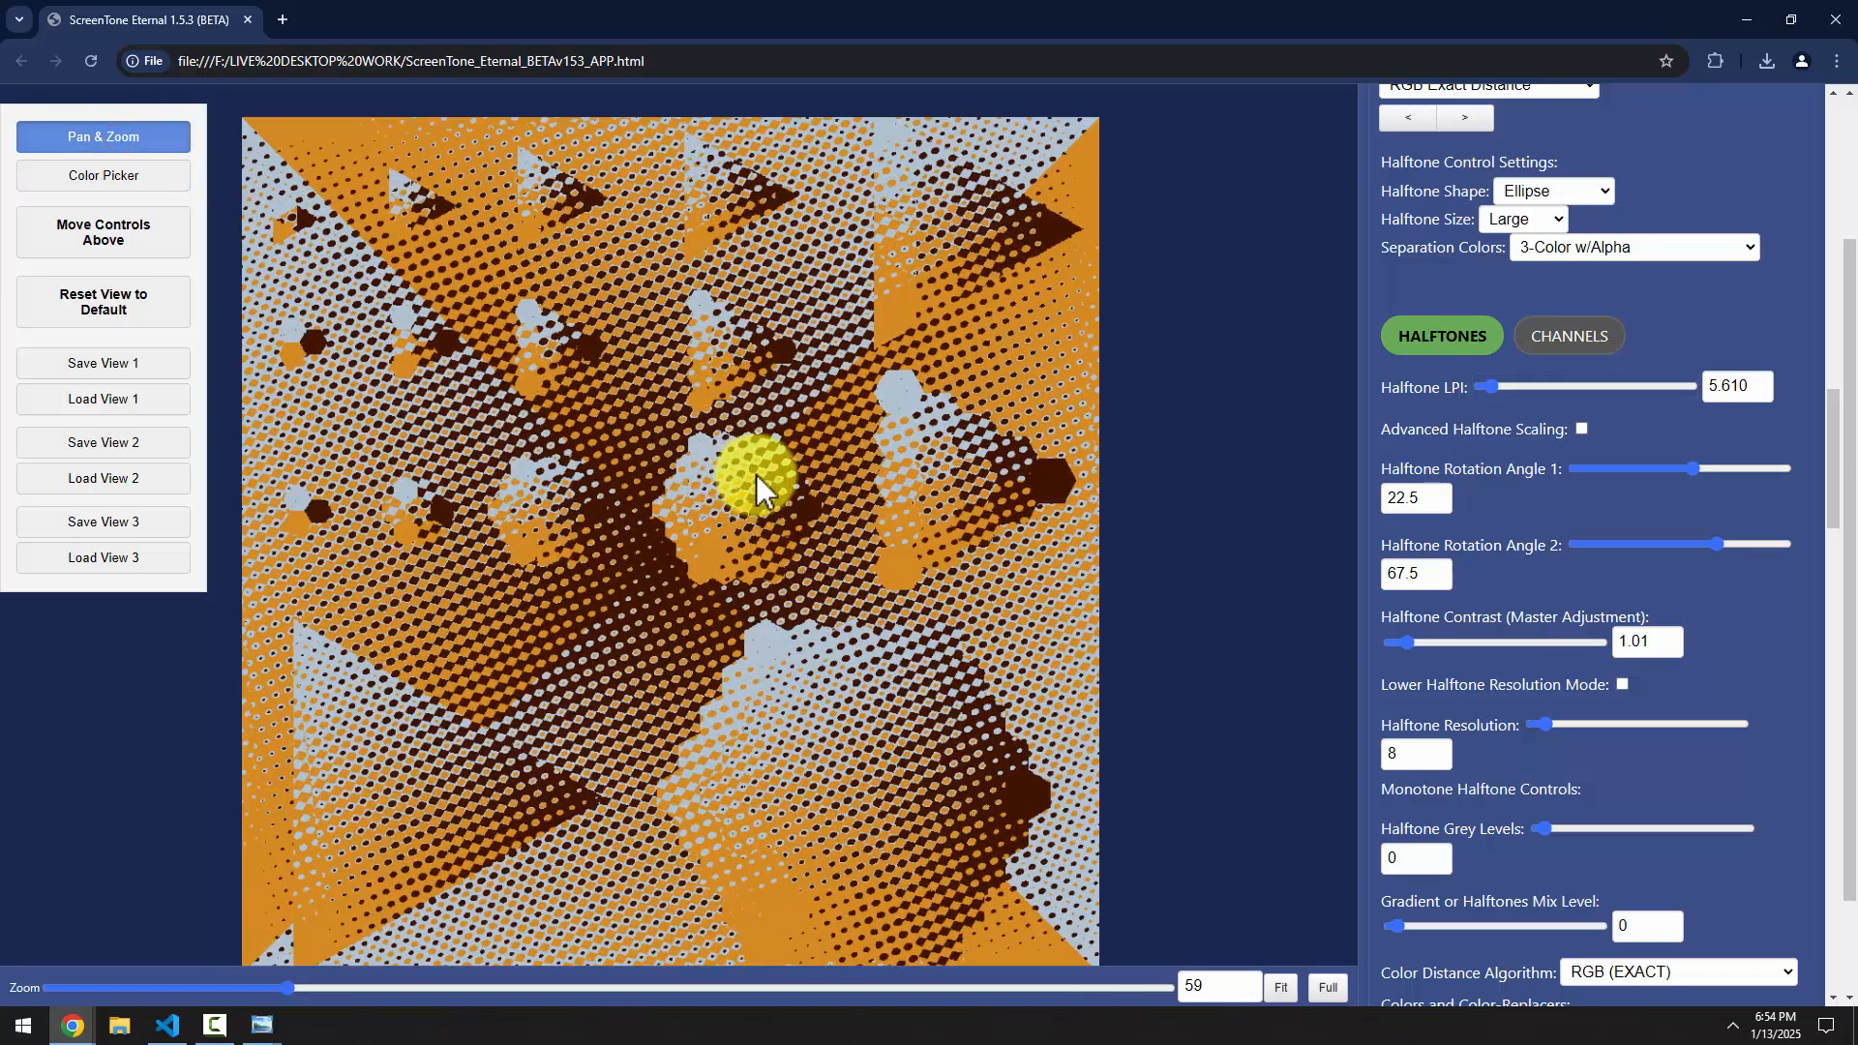
{"action": "scroll", "coordinate": [758, 481], "scroll_direction": "up", "scroll_amount": 4}
{"action": "left_click_drag", "start_coordinate": [610, 717], "coordinate": [848, 525]}
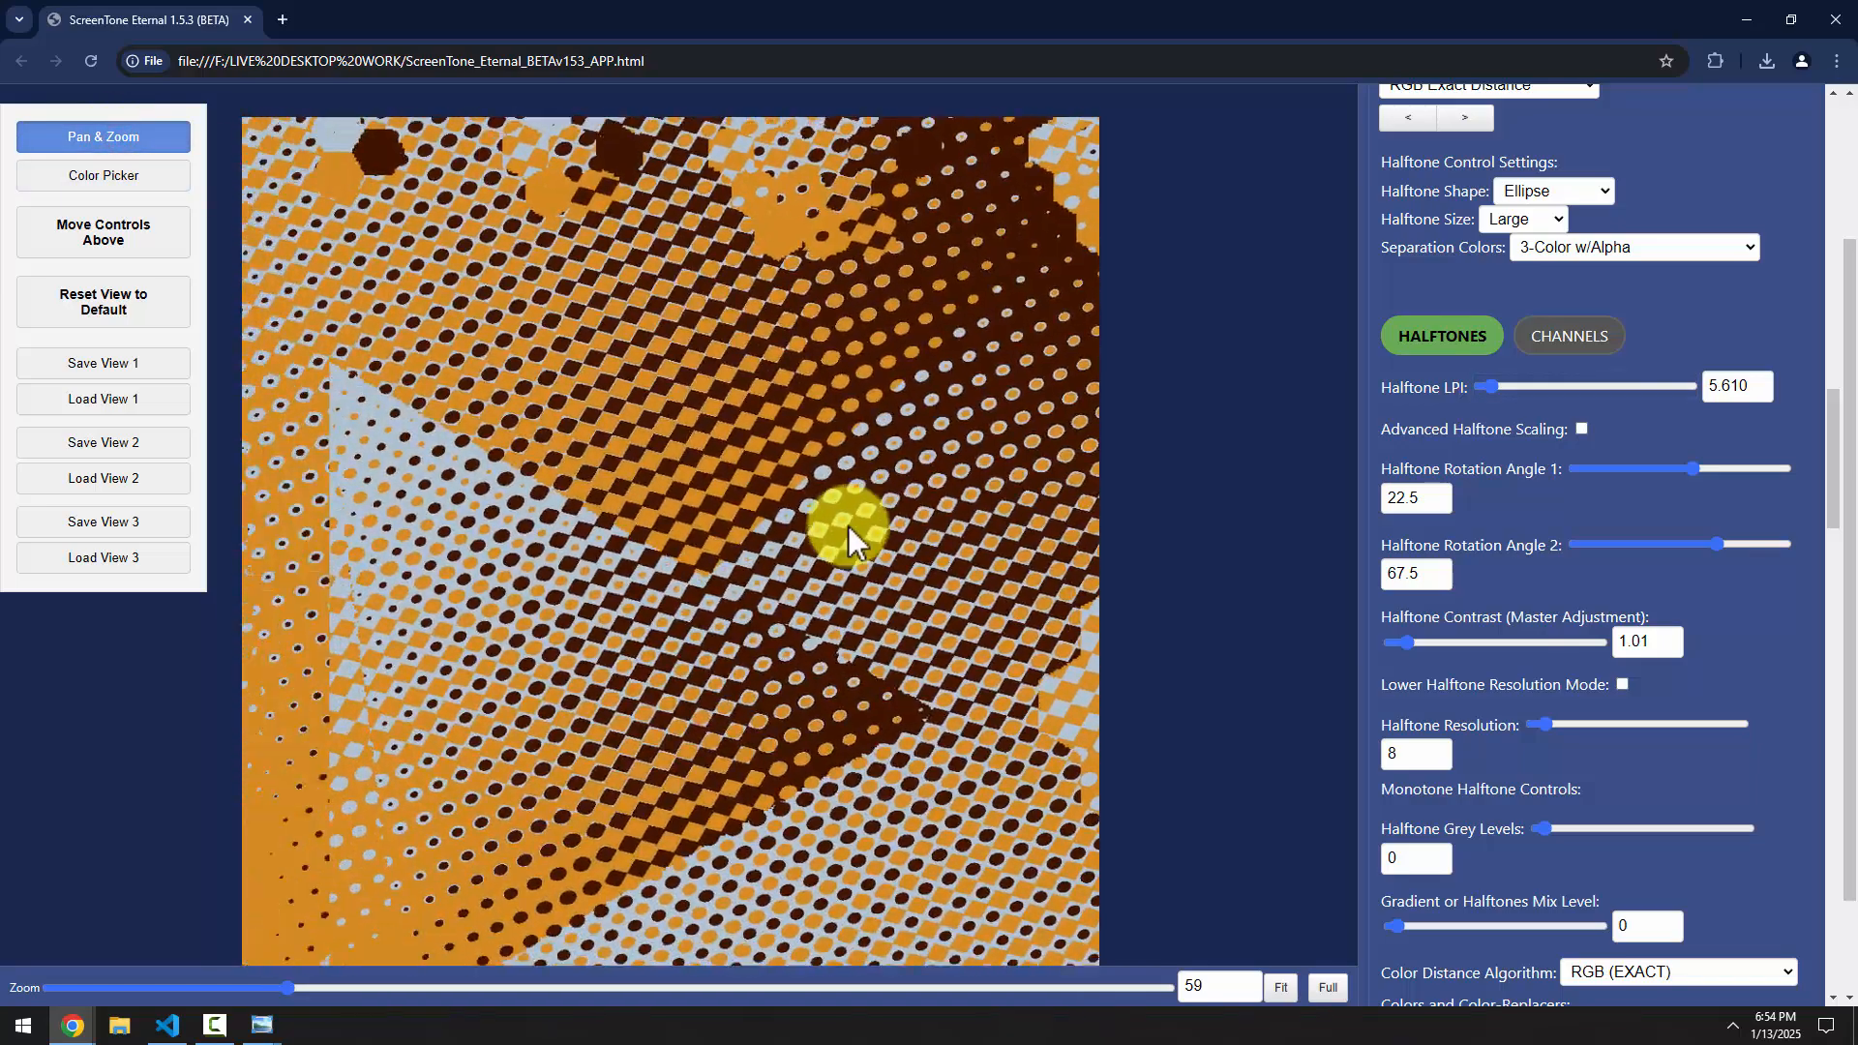
{"action": "left_click_drag", "start_coordinate": [702, 668], "coordinate": [743, 573]}
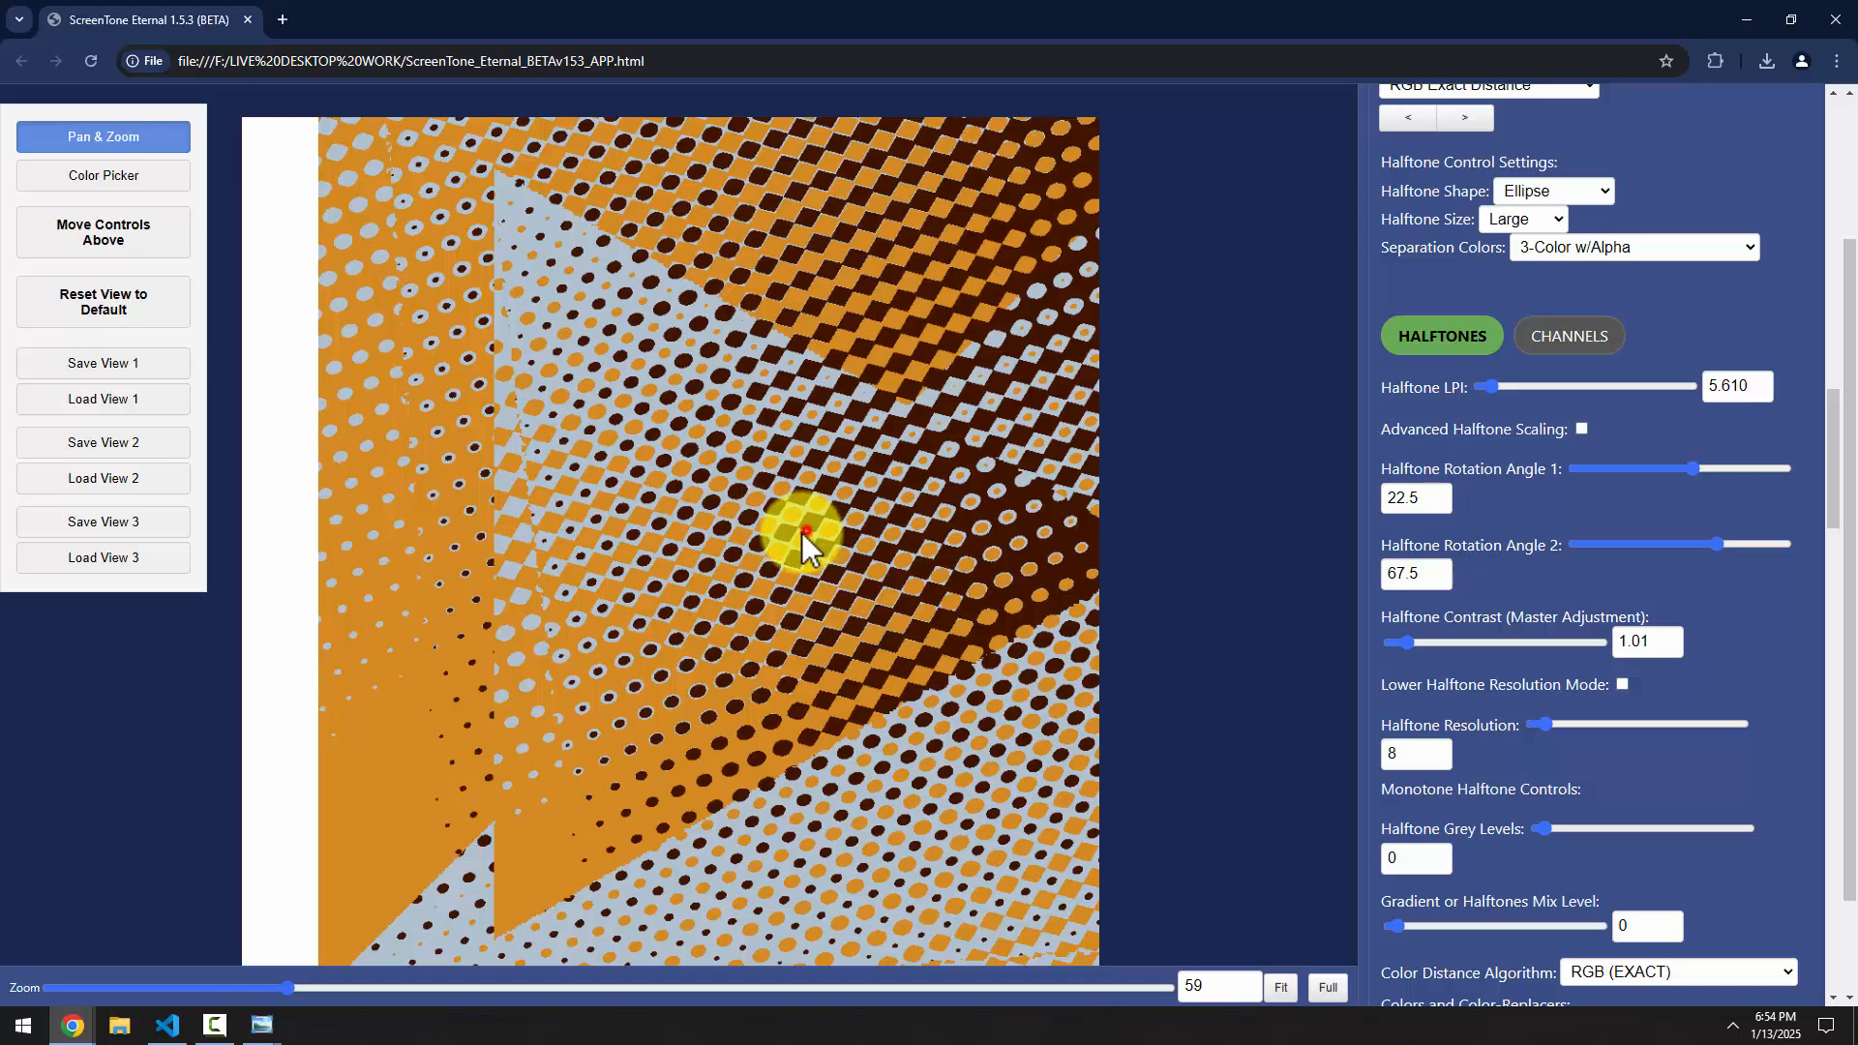
{"action": "left_click_drag", "start_coordinate": [800, 531], "coordinate": [711, 546]}
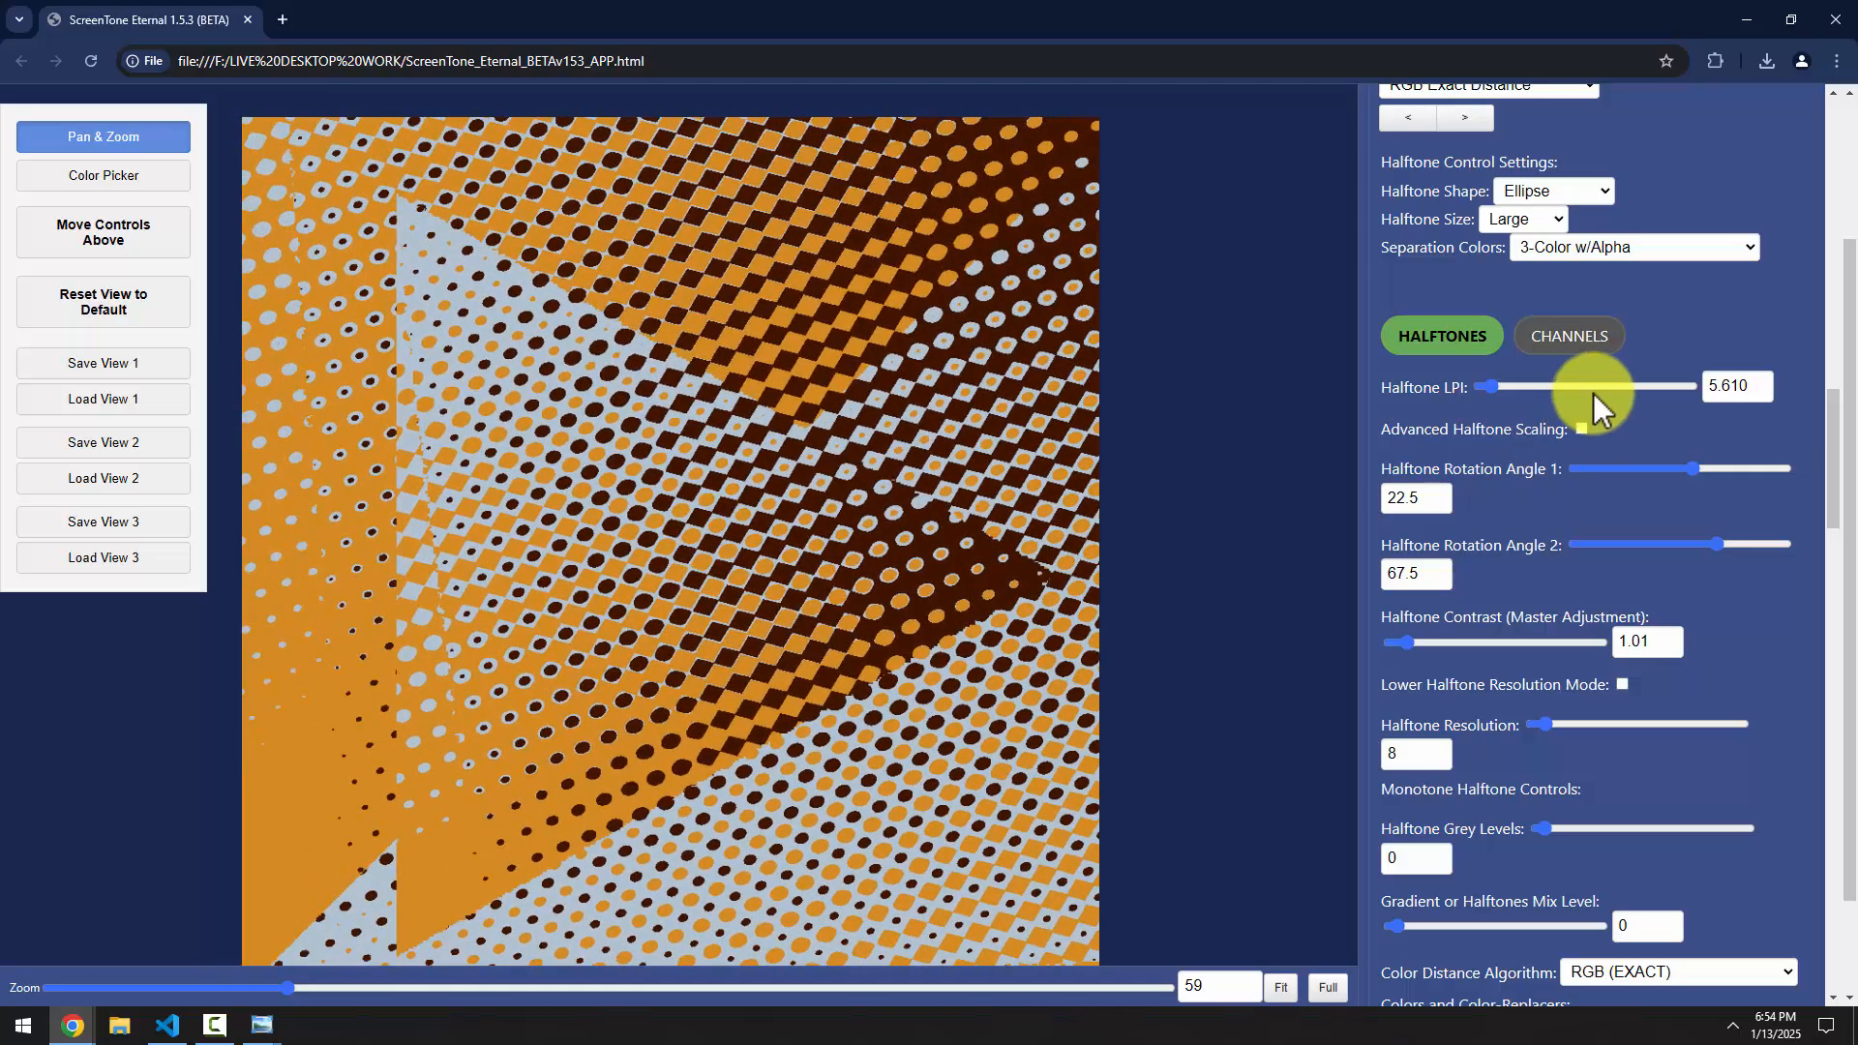
Raise the halftone LPI to 11.610 and set Halftone Rotation Angle 1 to 24.92
{"action": "left_click_drag", "start_coordinate": [1489, 386], "coordinate": [1497, 383]}
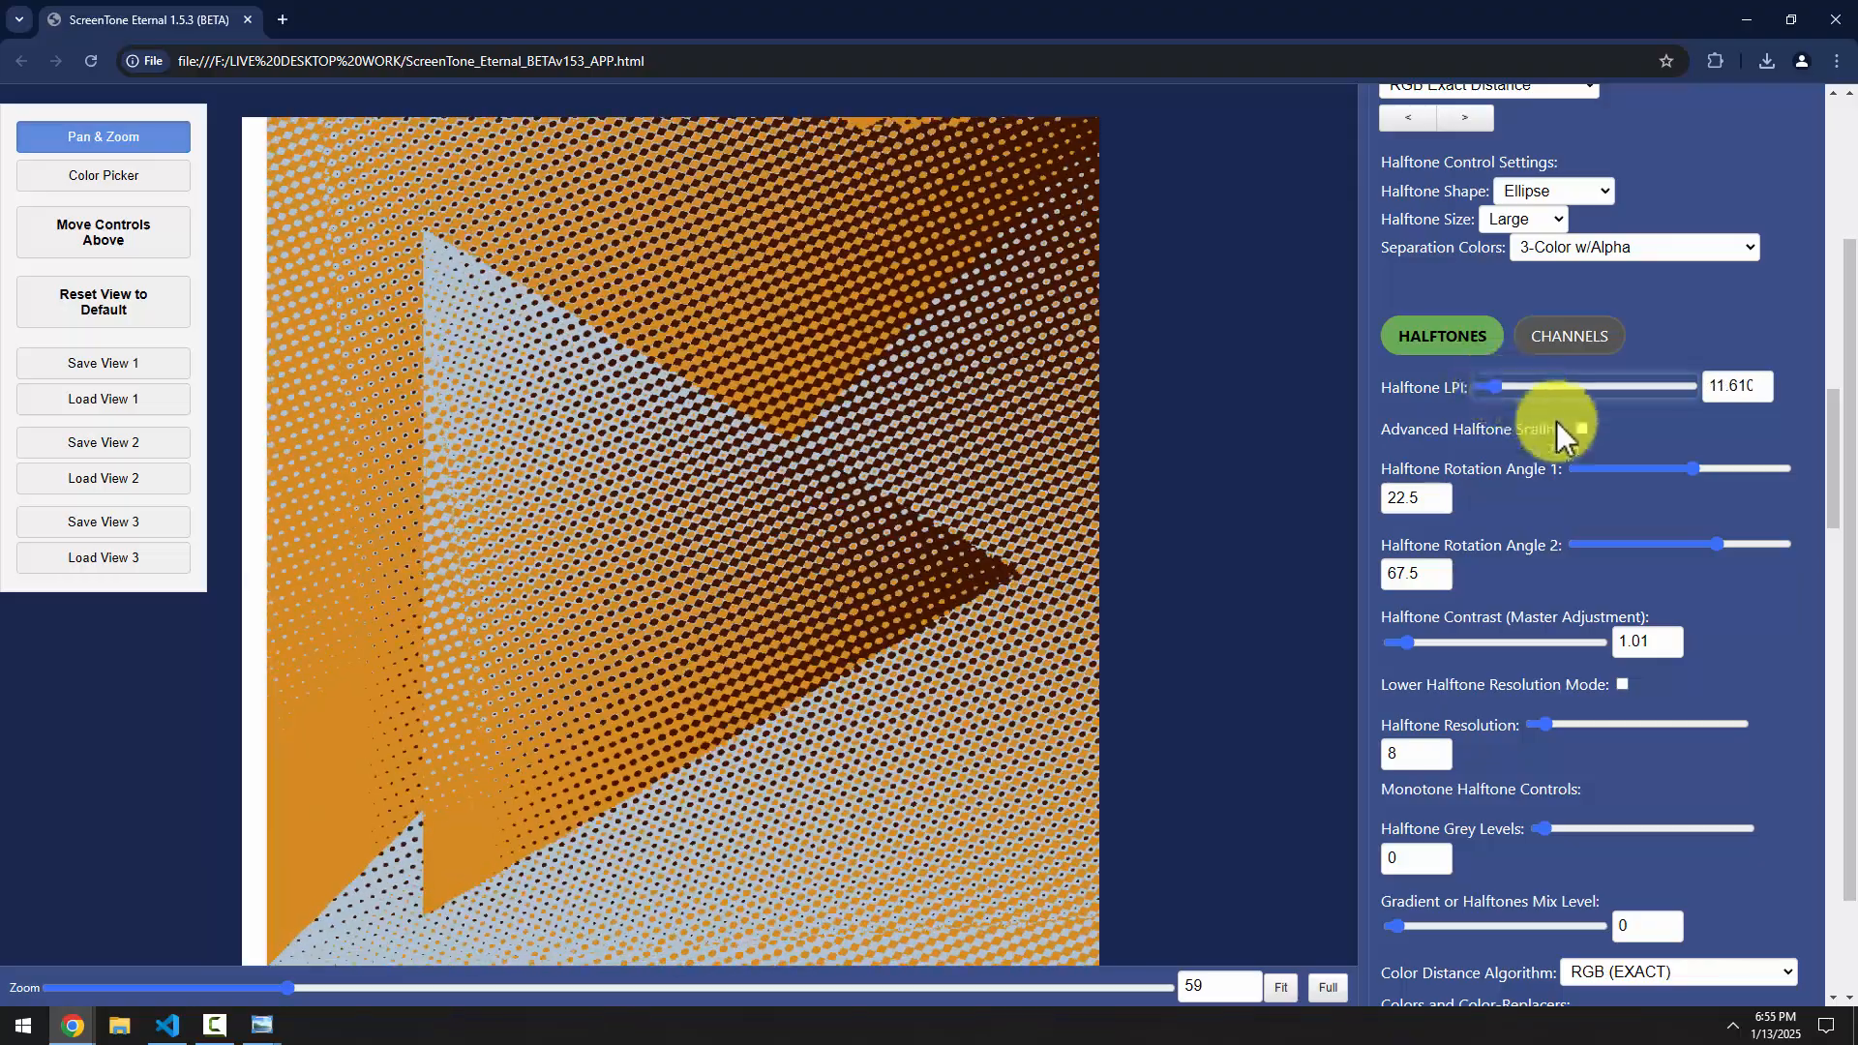
{"action": "left_click", "coordinate": [1686, 469]}
{"action": "mouse_move", "coordinate": [1682, 470]}
{"action": "left_mouse_down"}
{"action": "mouse_move", "coordinate": [1645, 475]}
{"action": "mouse_move", "coordinate": [1692, 475]}
{"action": "left_mouse_up"}
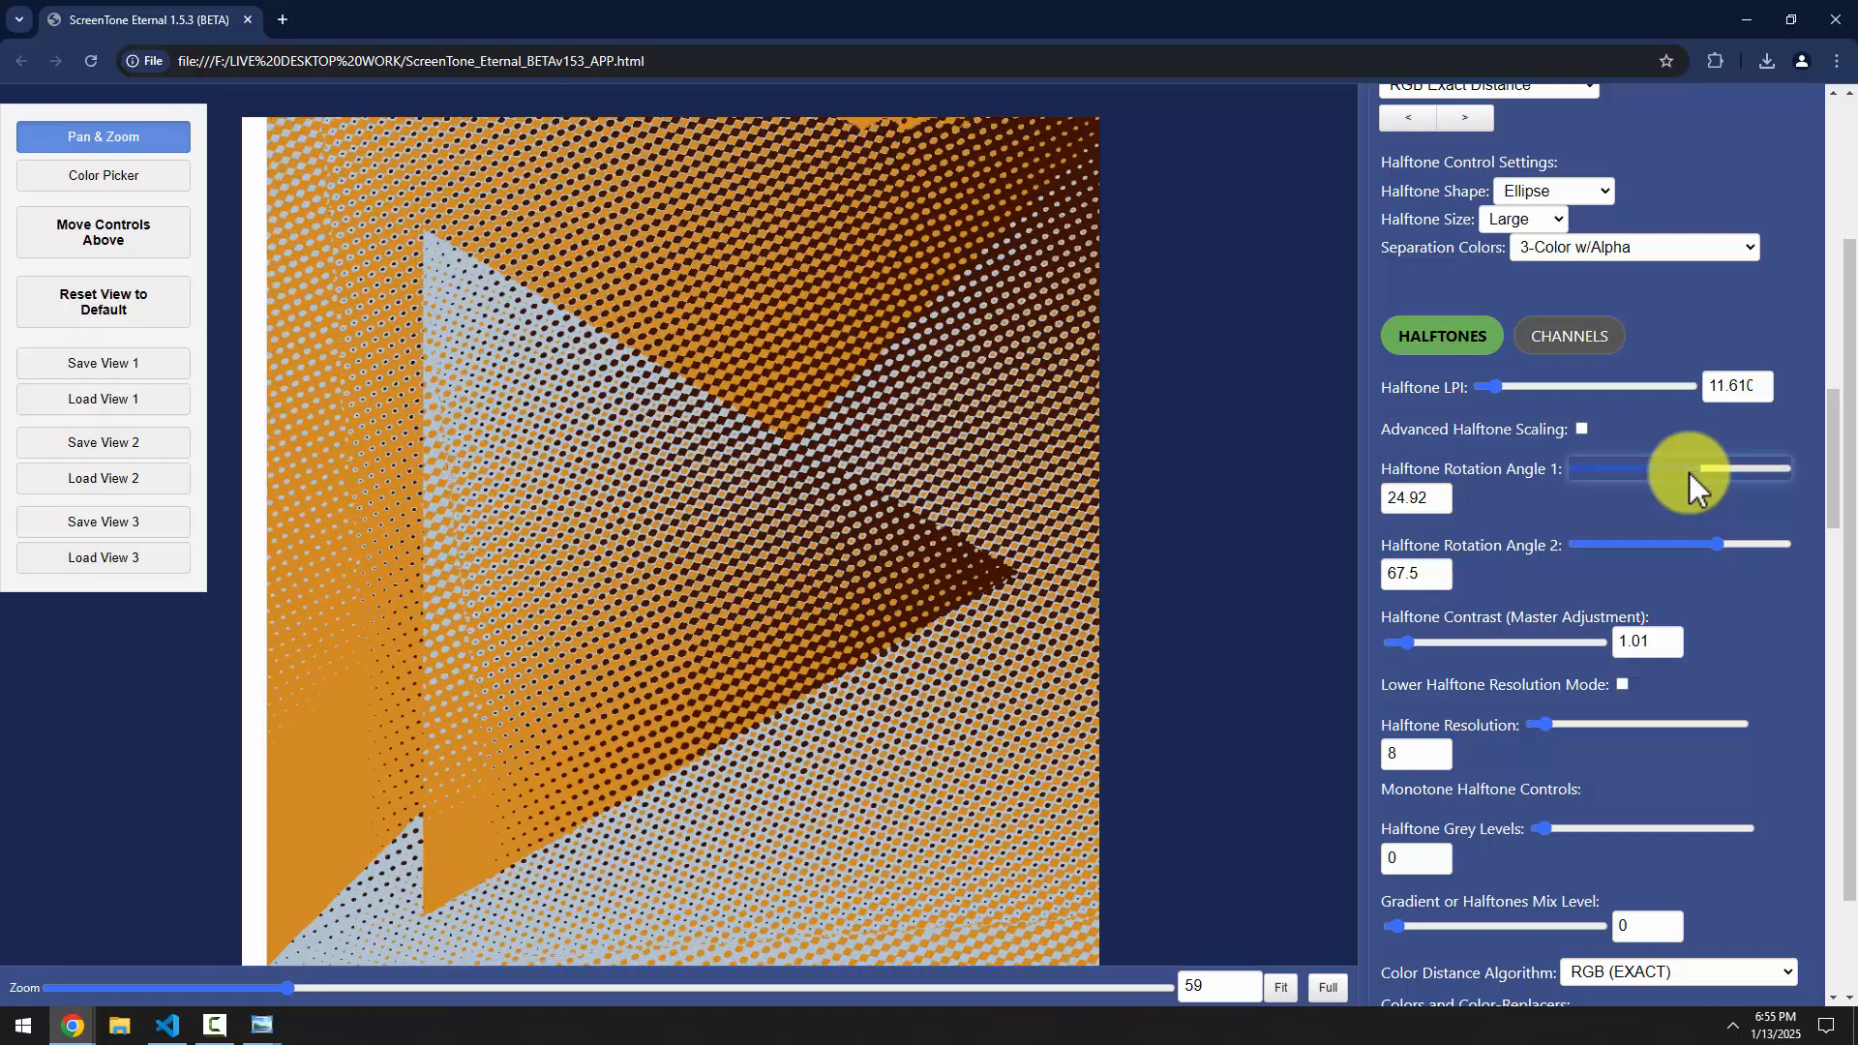
Try the Diamond, Cross and Circle halftone shapes one after another on the artwork
{"action": "left_click", "coordinate": [1551, 194]}
{"action": "left_click", "coordinate": [1551, 211]}
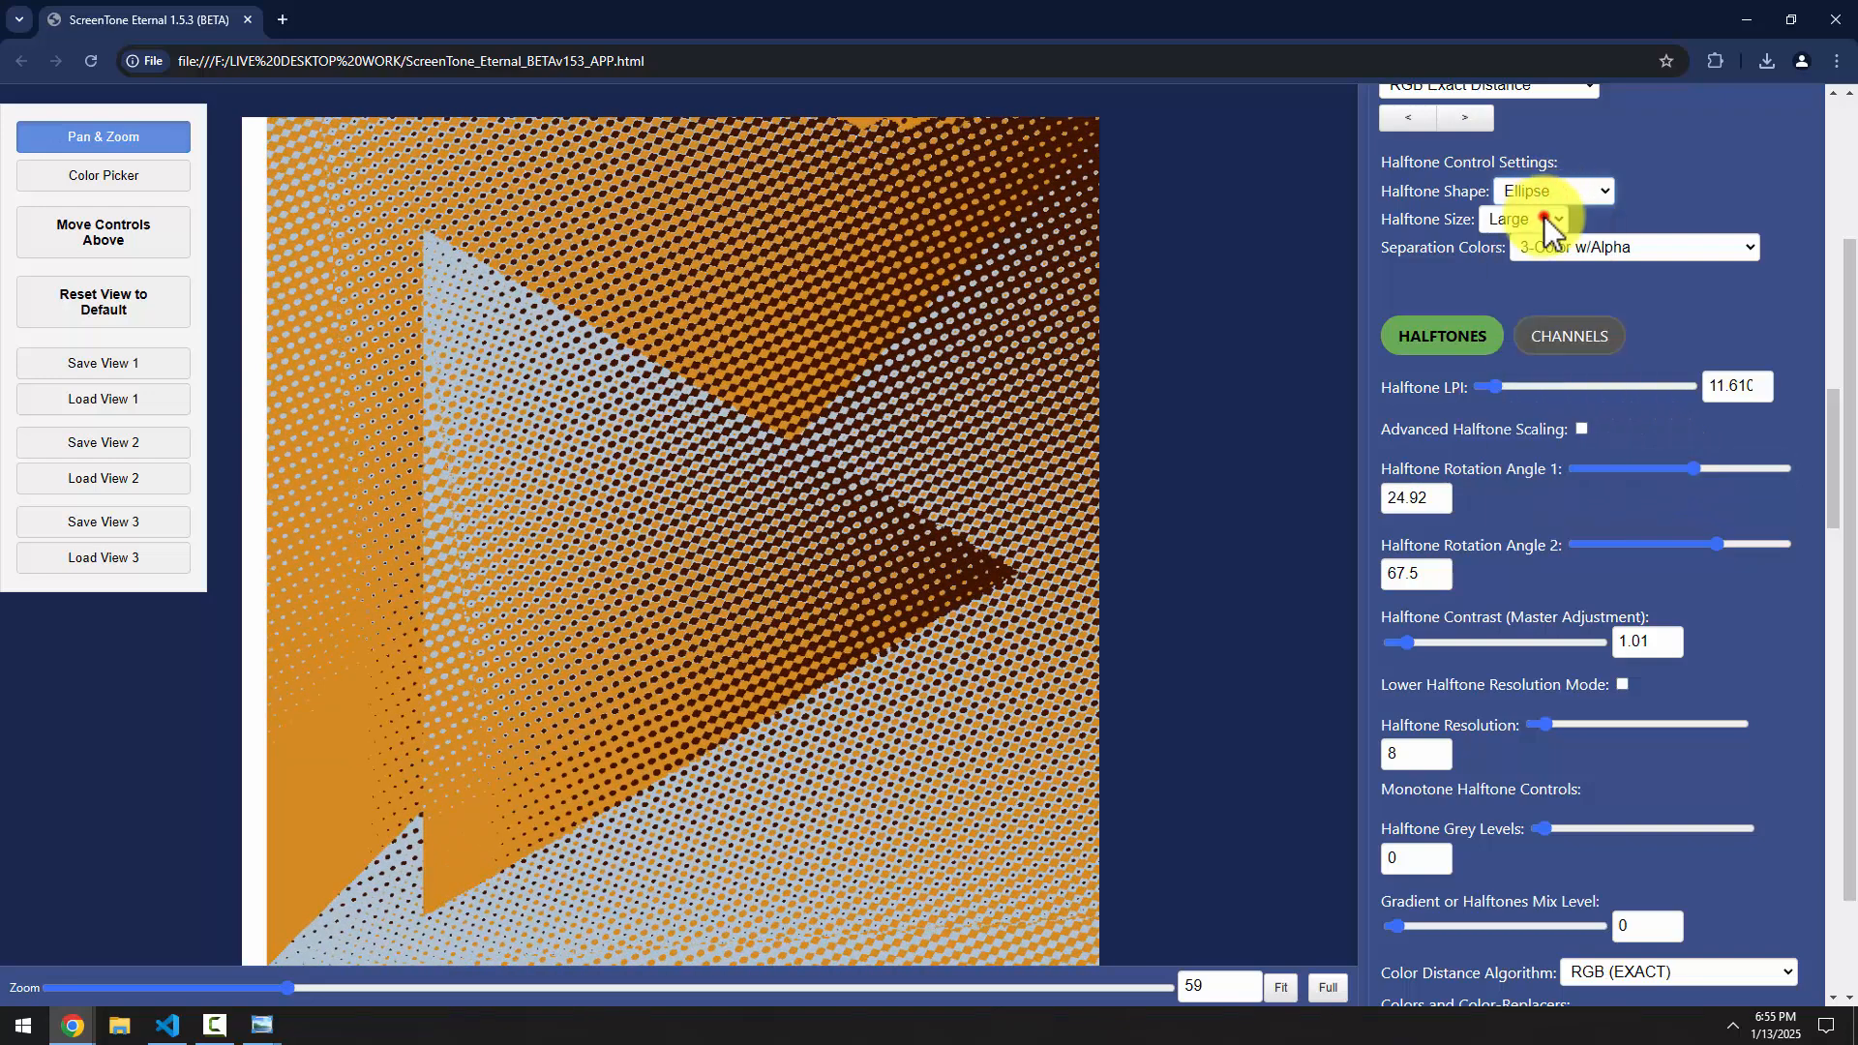
{"action": "left_click", "coordinate": [1551, 190]}
{"action": "left_click", "coordinate": [1545, 254]}
{"action": "left_click", "coordinate": [1542, 192]}
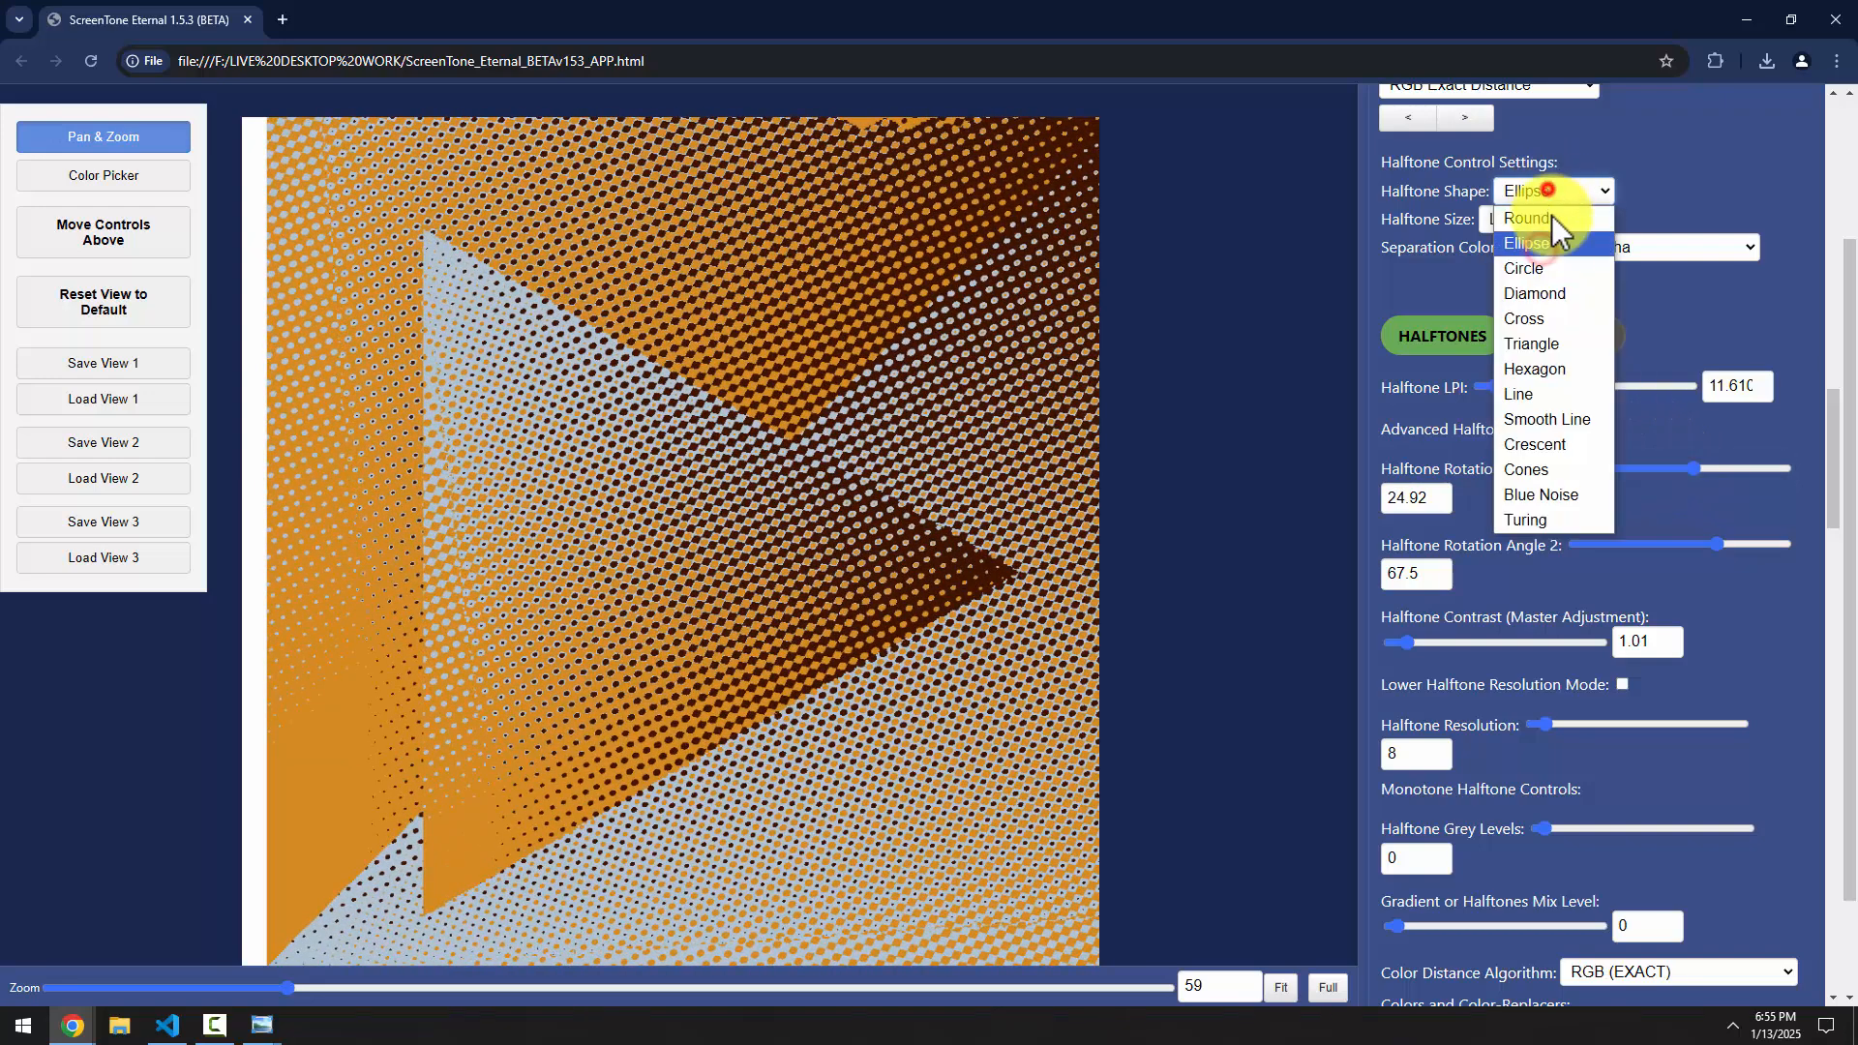
{"action": "left_click", "coordinate": [1535, 294]}
{"action": "left_click", "coordinate": [1565, 188]}
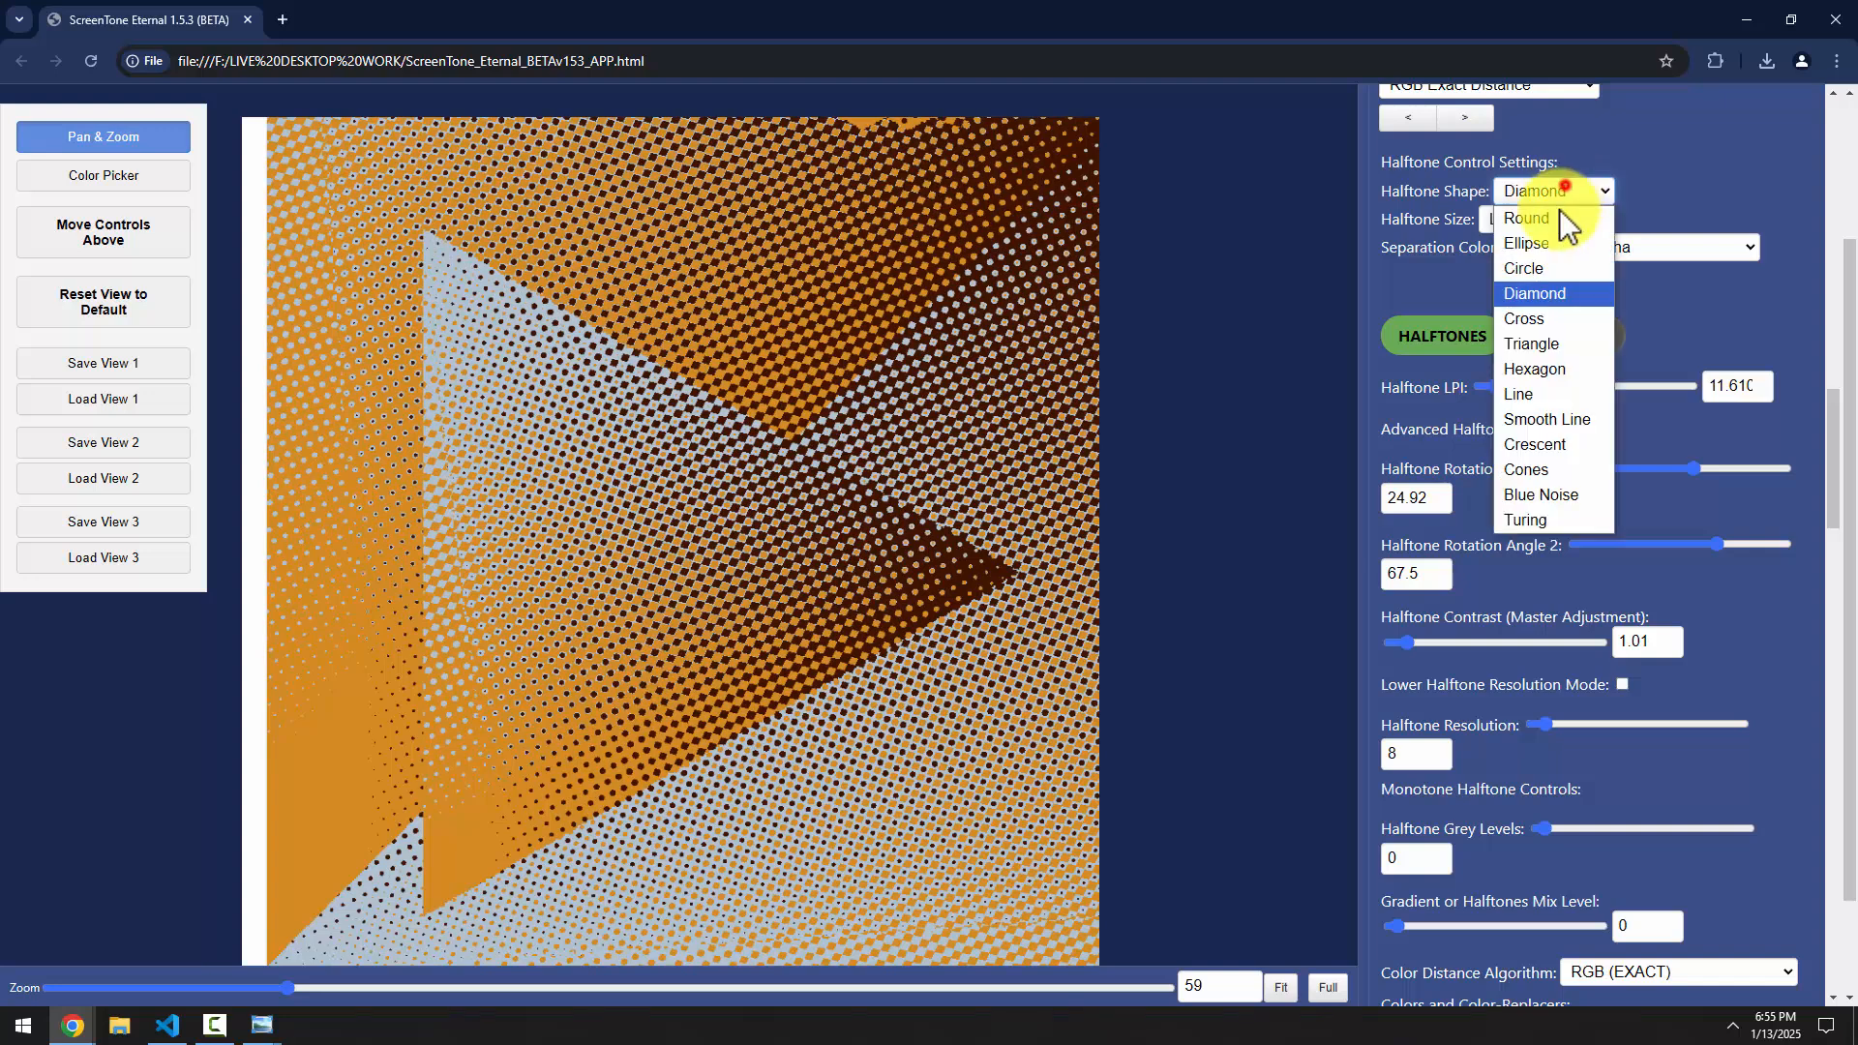
{"action": "left_click", "coordinate": [1539, 319]}
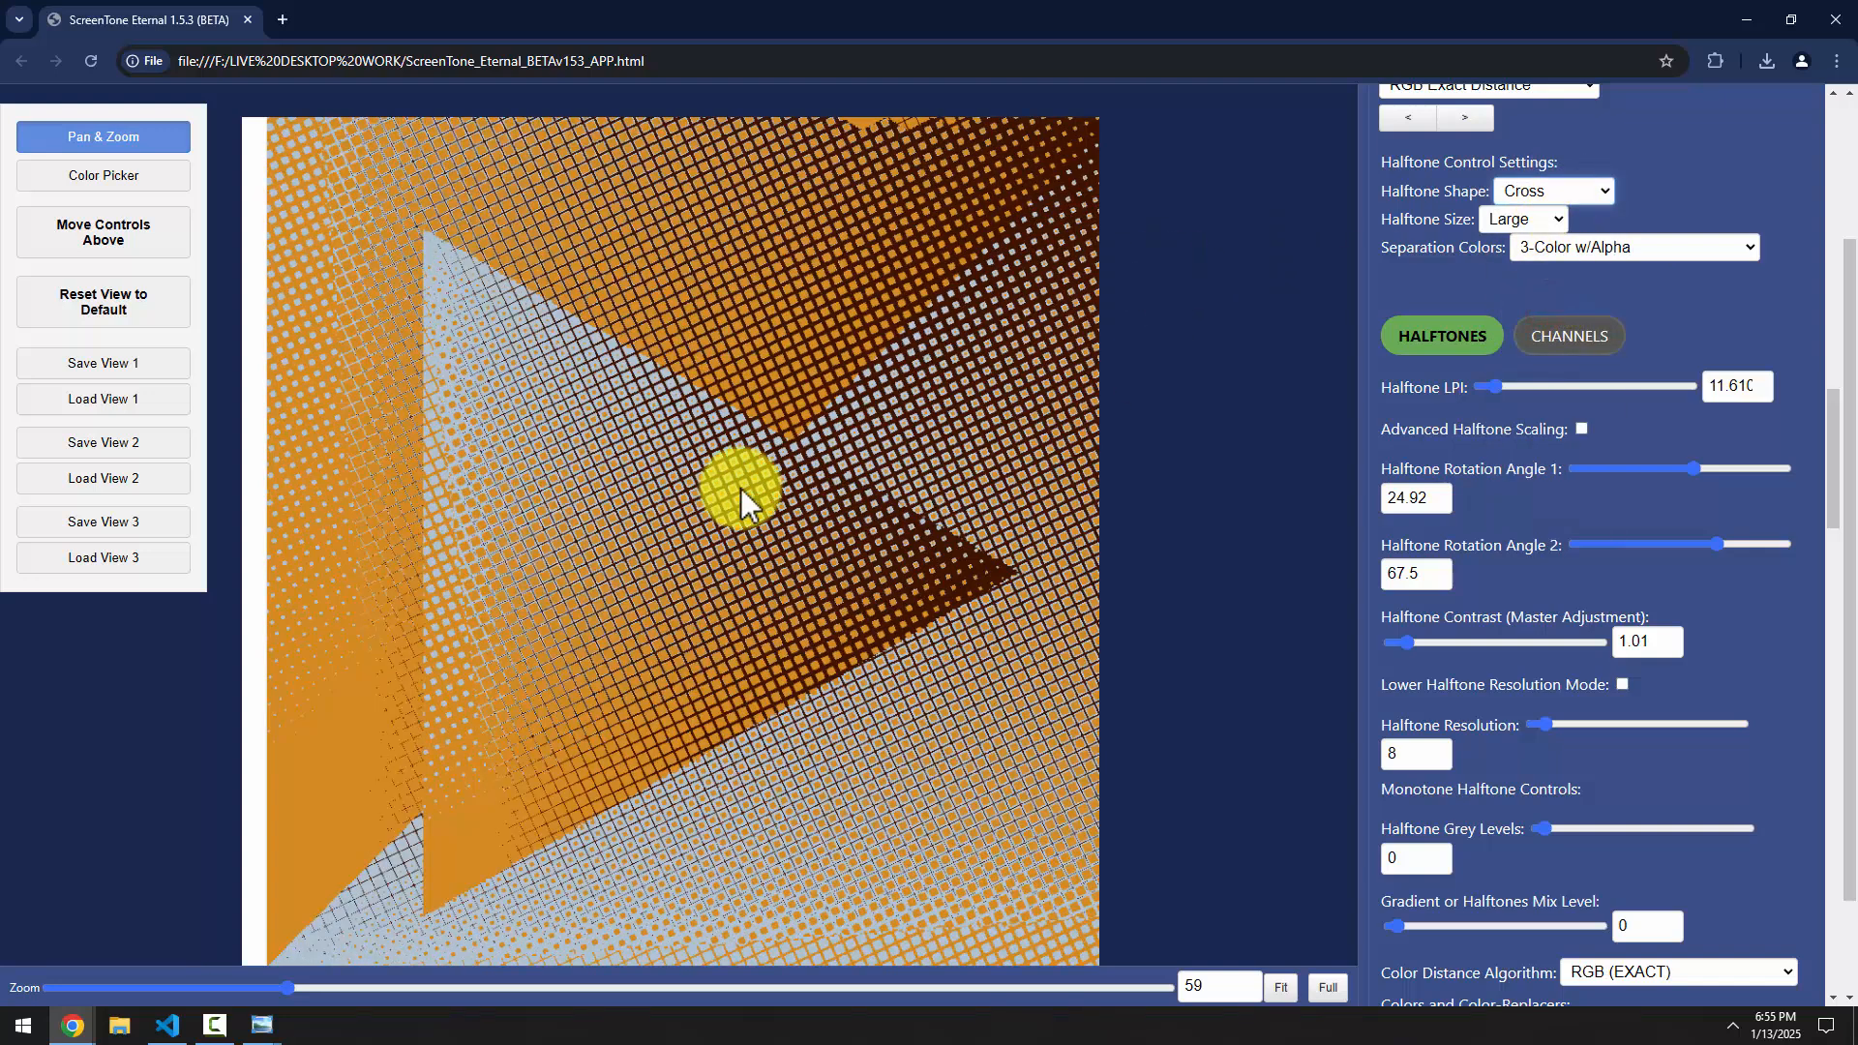
{"action": "left_click", "coordinate": [1531, 200]}
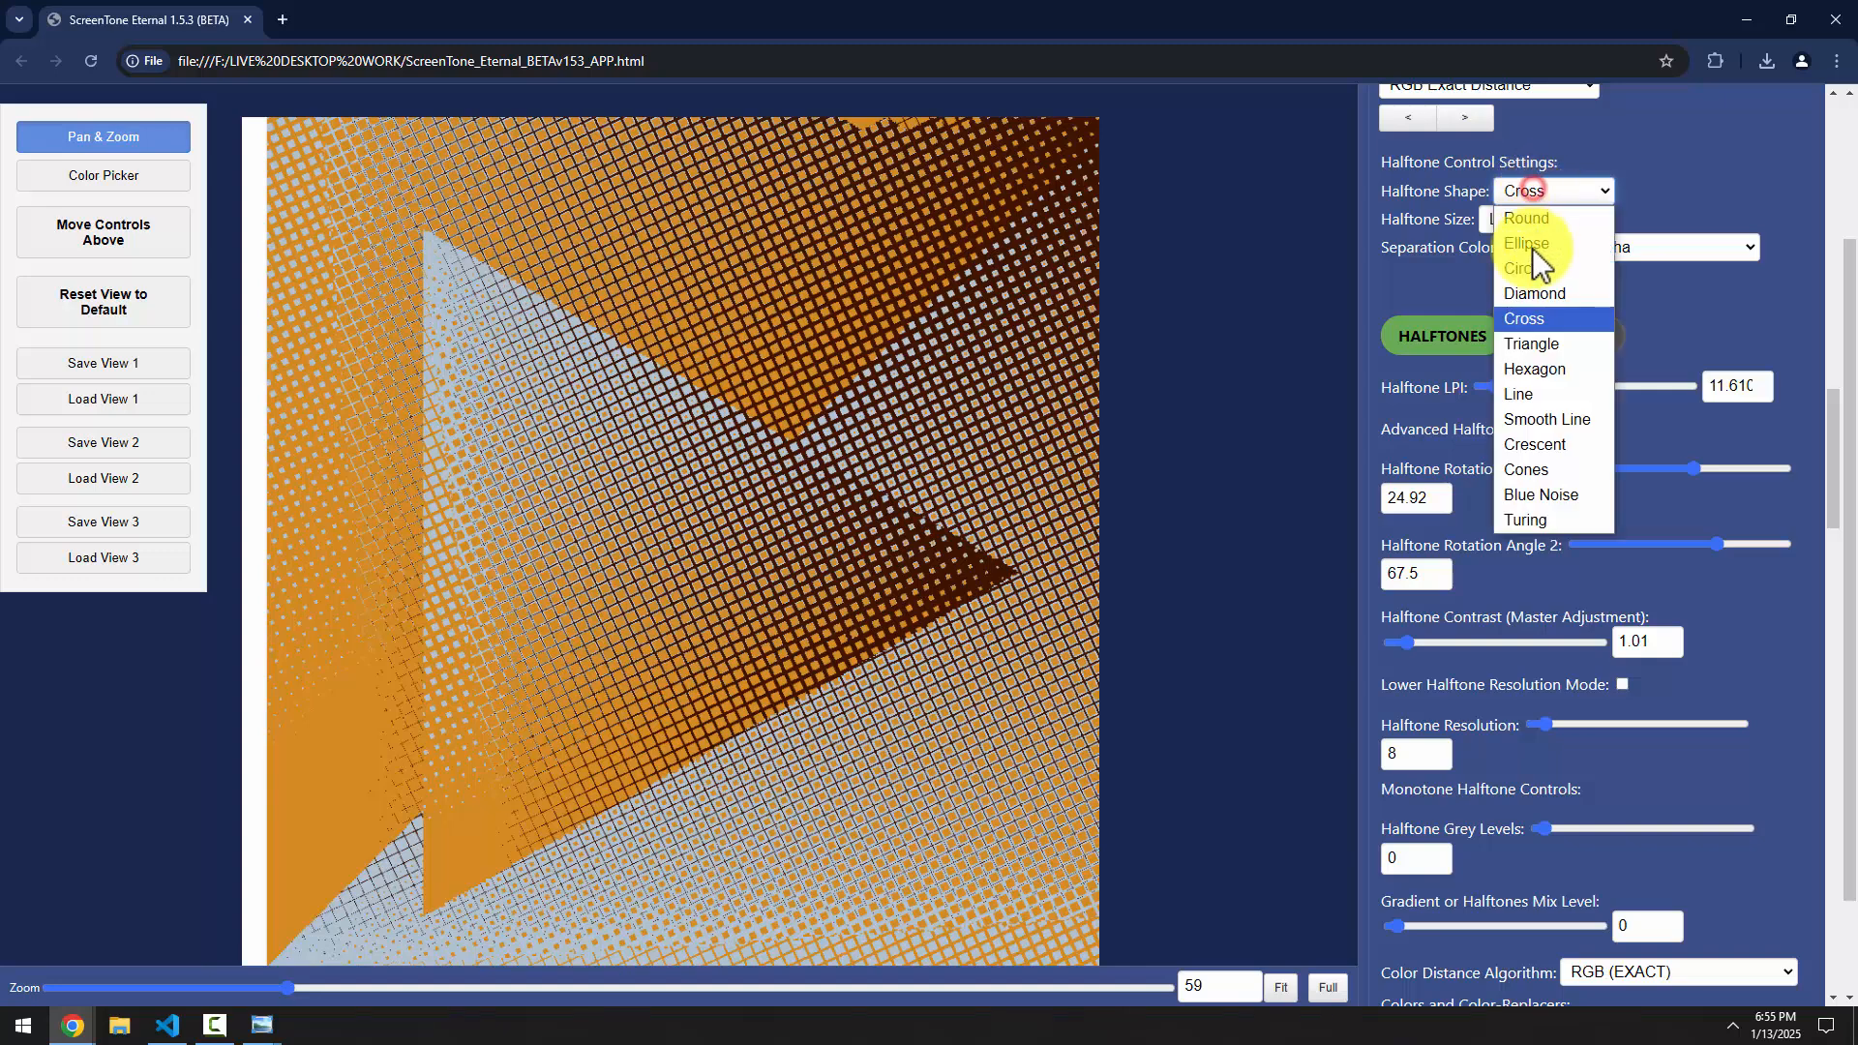
{"action": "left_click", "coordinate": [1532, 240]}
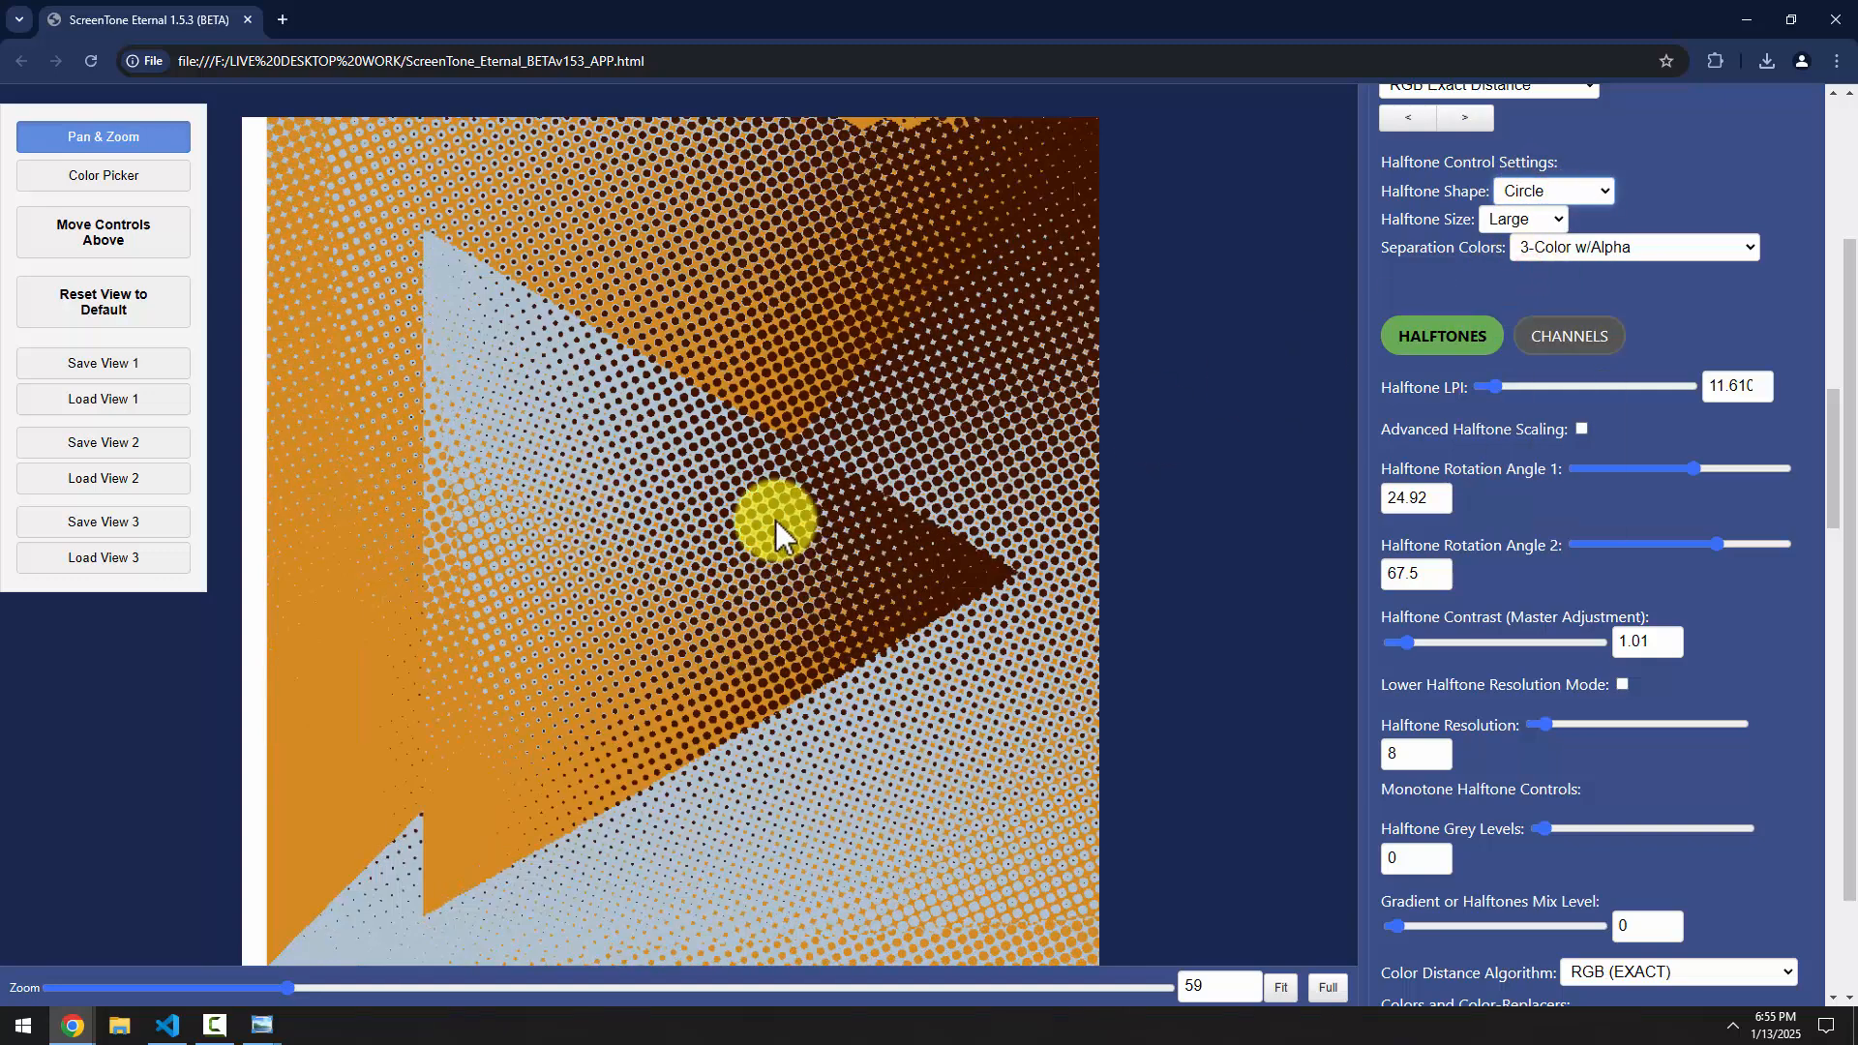
Change the halftone shape to Triangle and lower the halftone LPI to 4.110
{"action": "left_click", "coordinate": [1551, 193]}
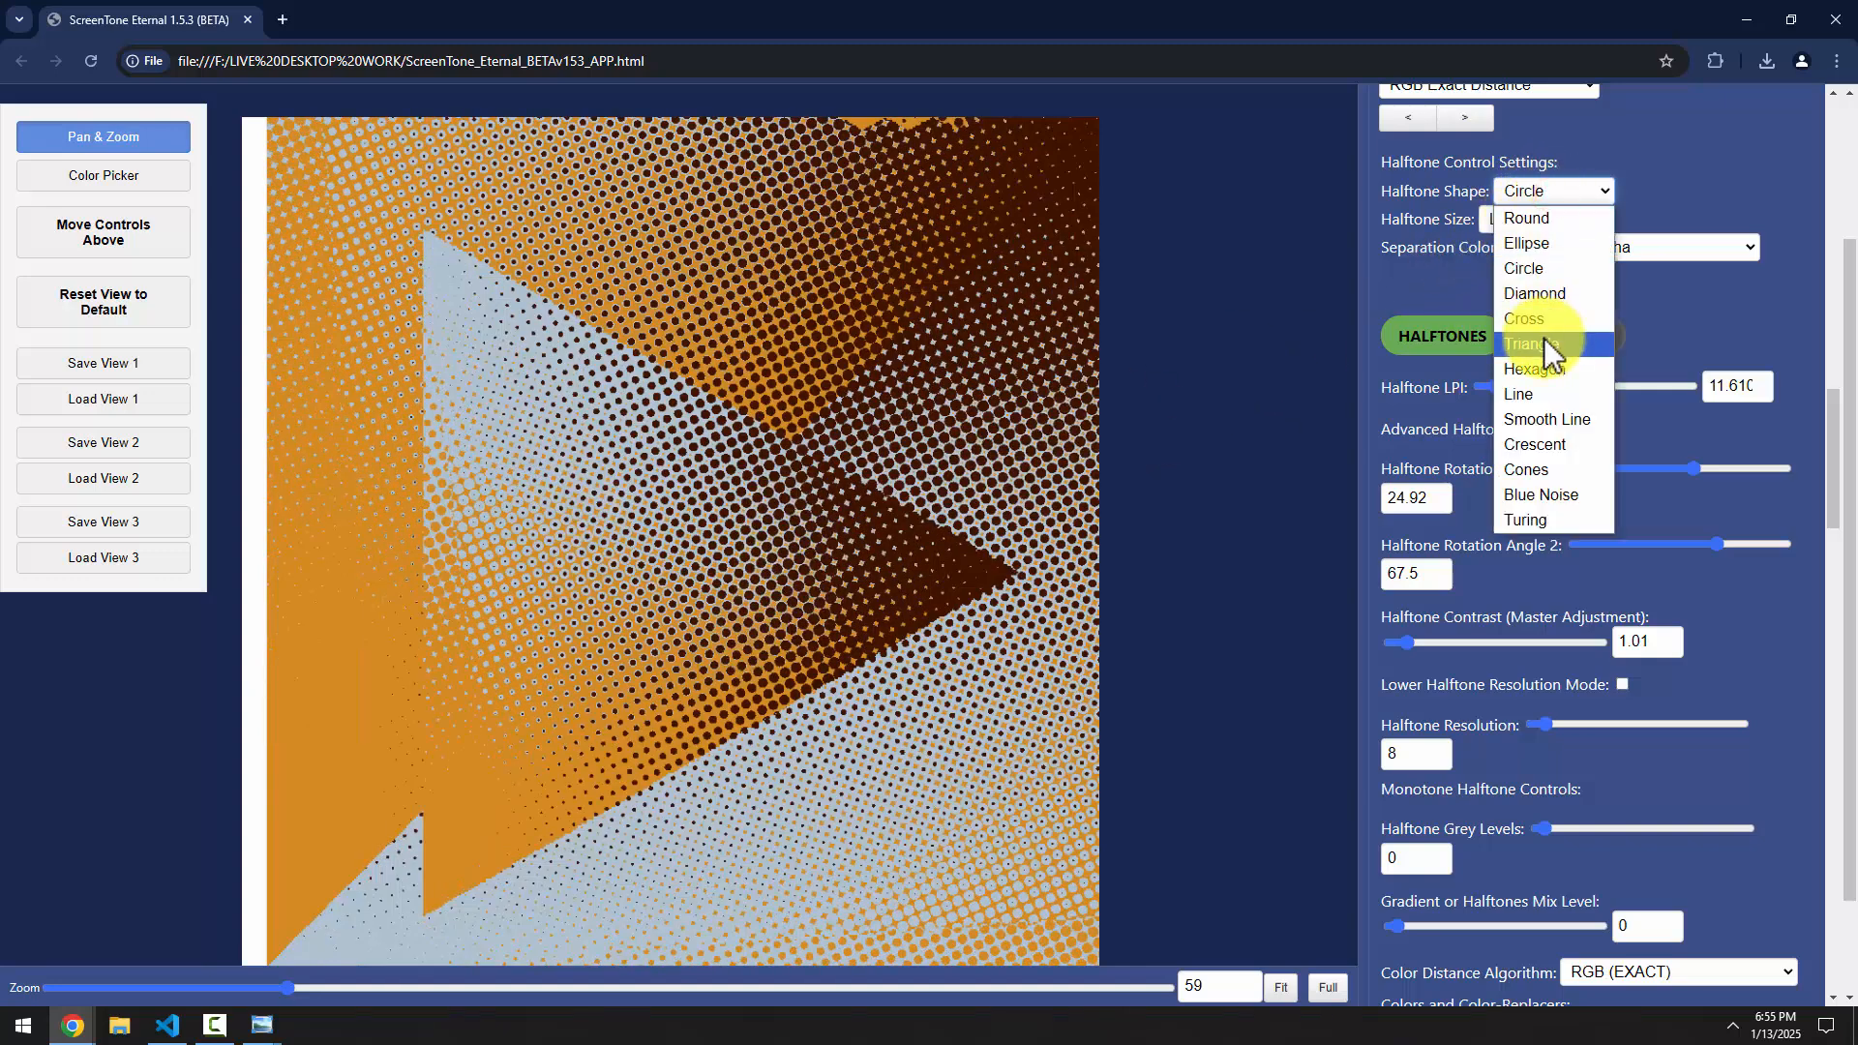
{"action": "left_click", "coordinate": [1546, 343]}
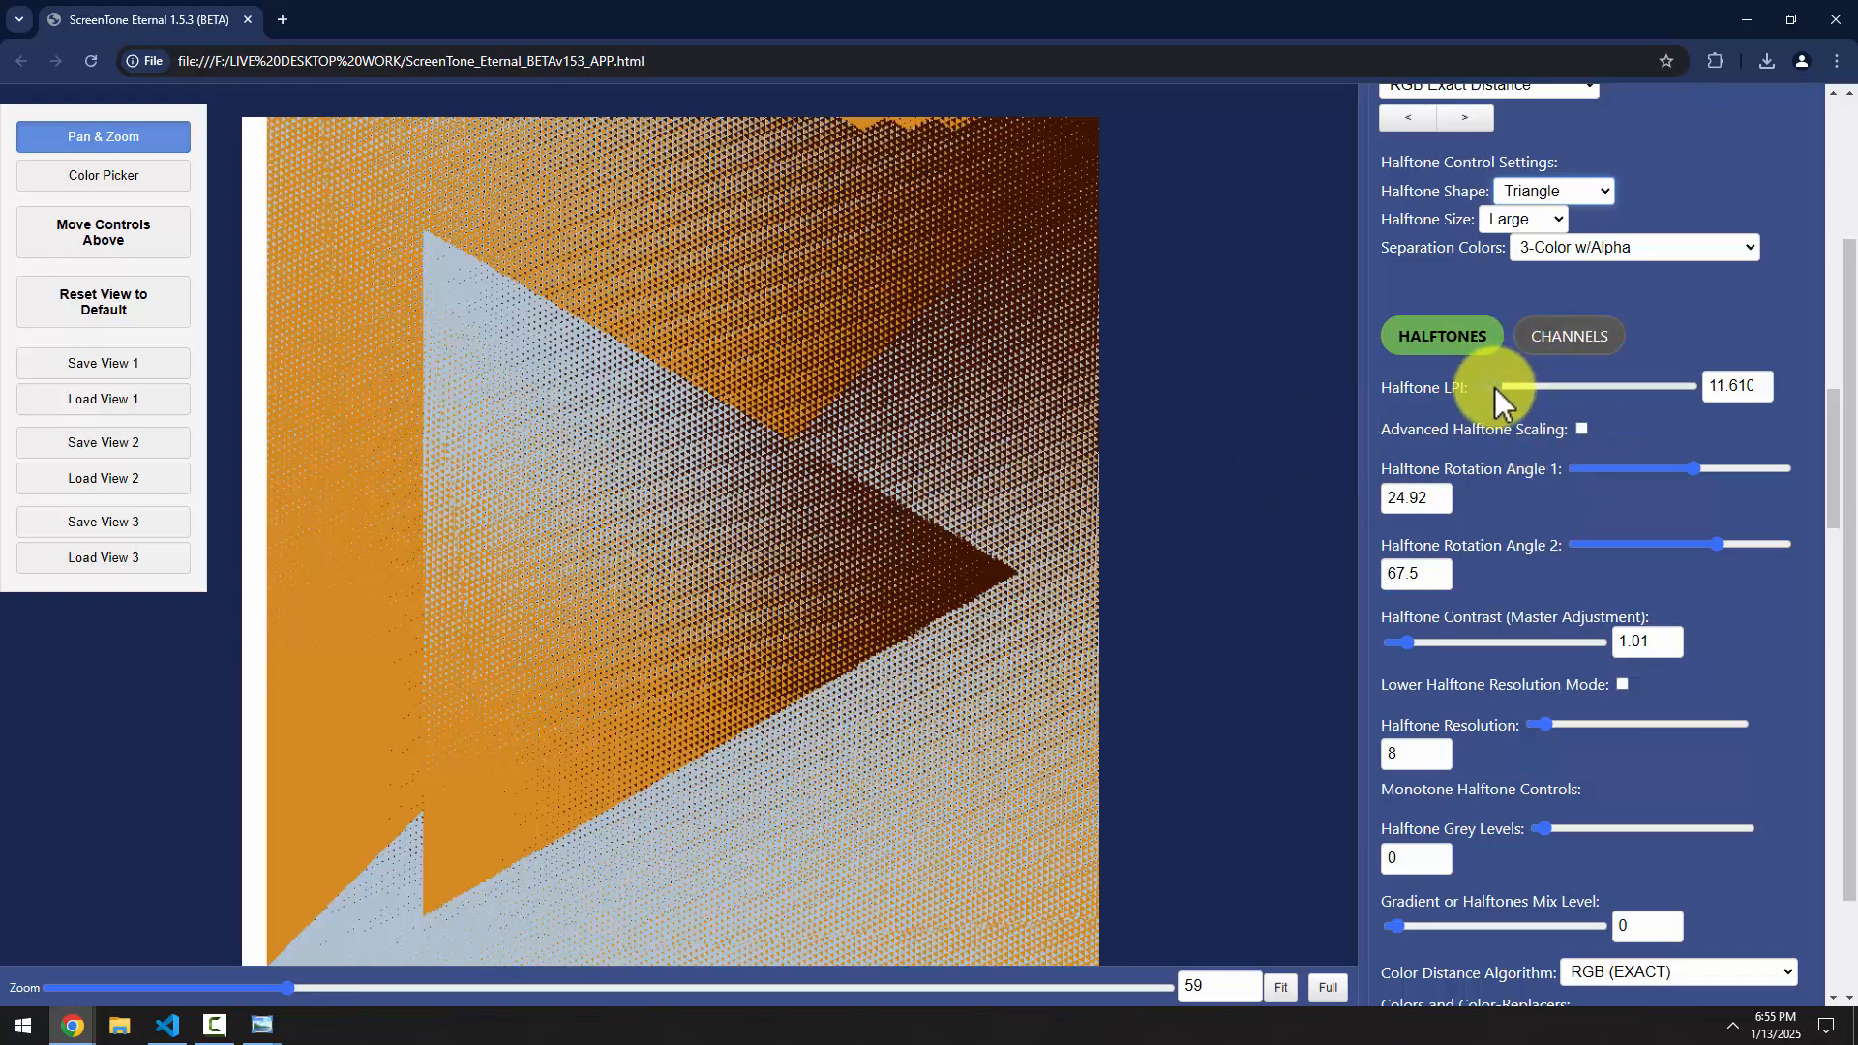
{"action": "left_click_drag", "start_coordinate": [1494, 387], "coordinate": [1490, 387]}
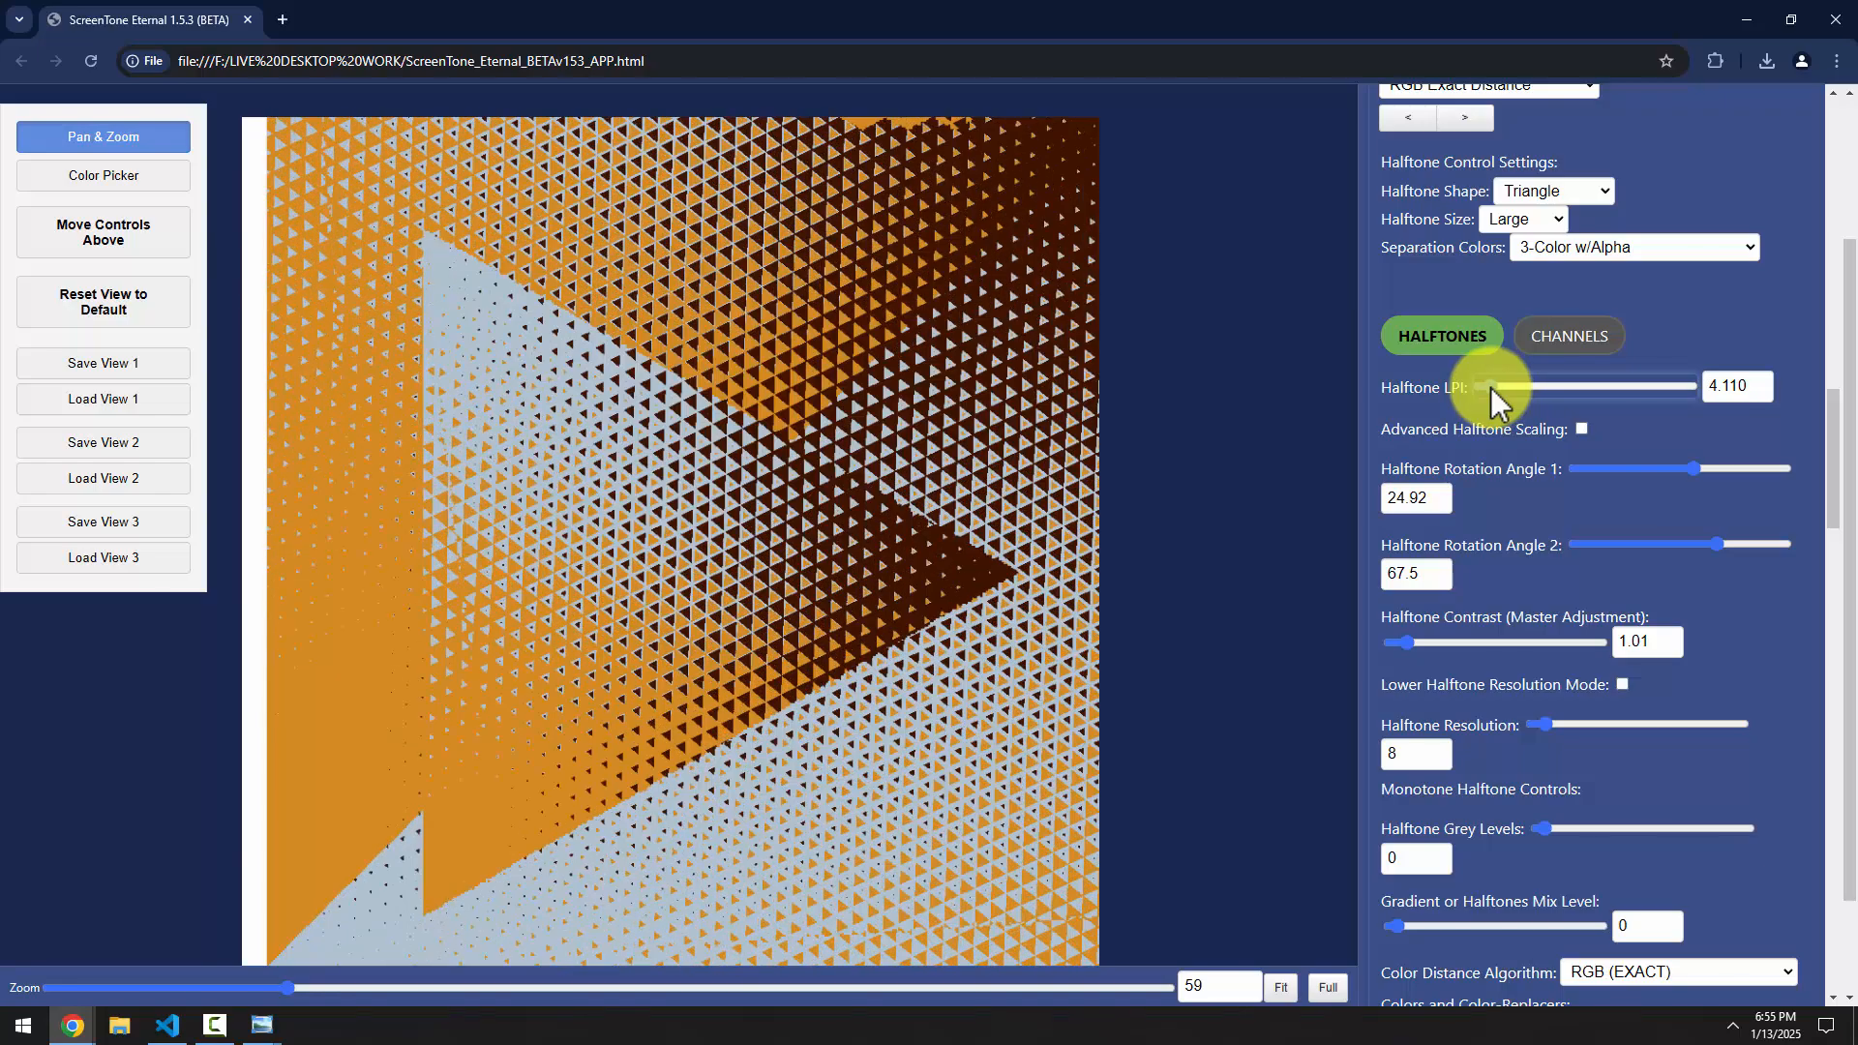
Try Halftone Rotation Angle 1 at 15 for the triangle halftones and settle on 45
{"action": "left_click_drag", "start_coordinate": [1688, 468], "coordinate": [1691, 466]}
{"action": "left_click", "coordinate": [1417, 505]}
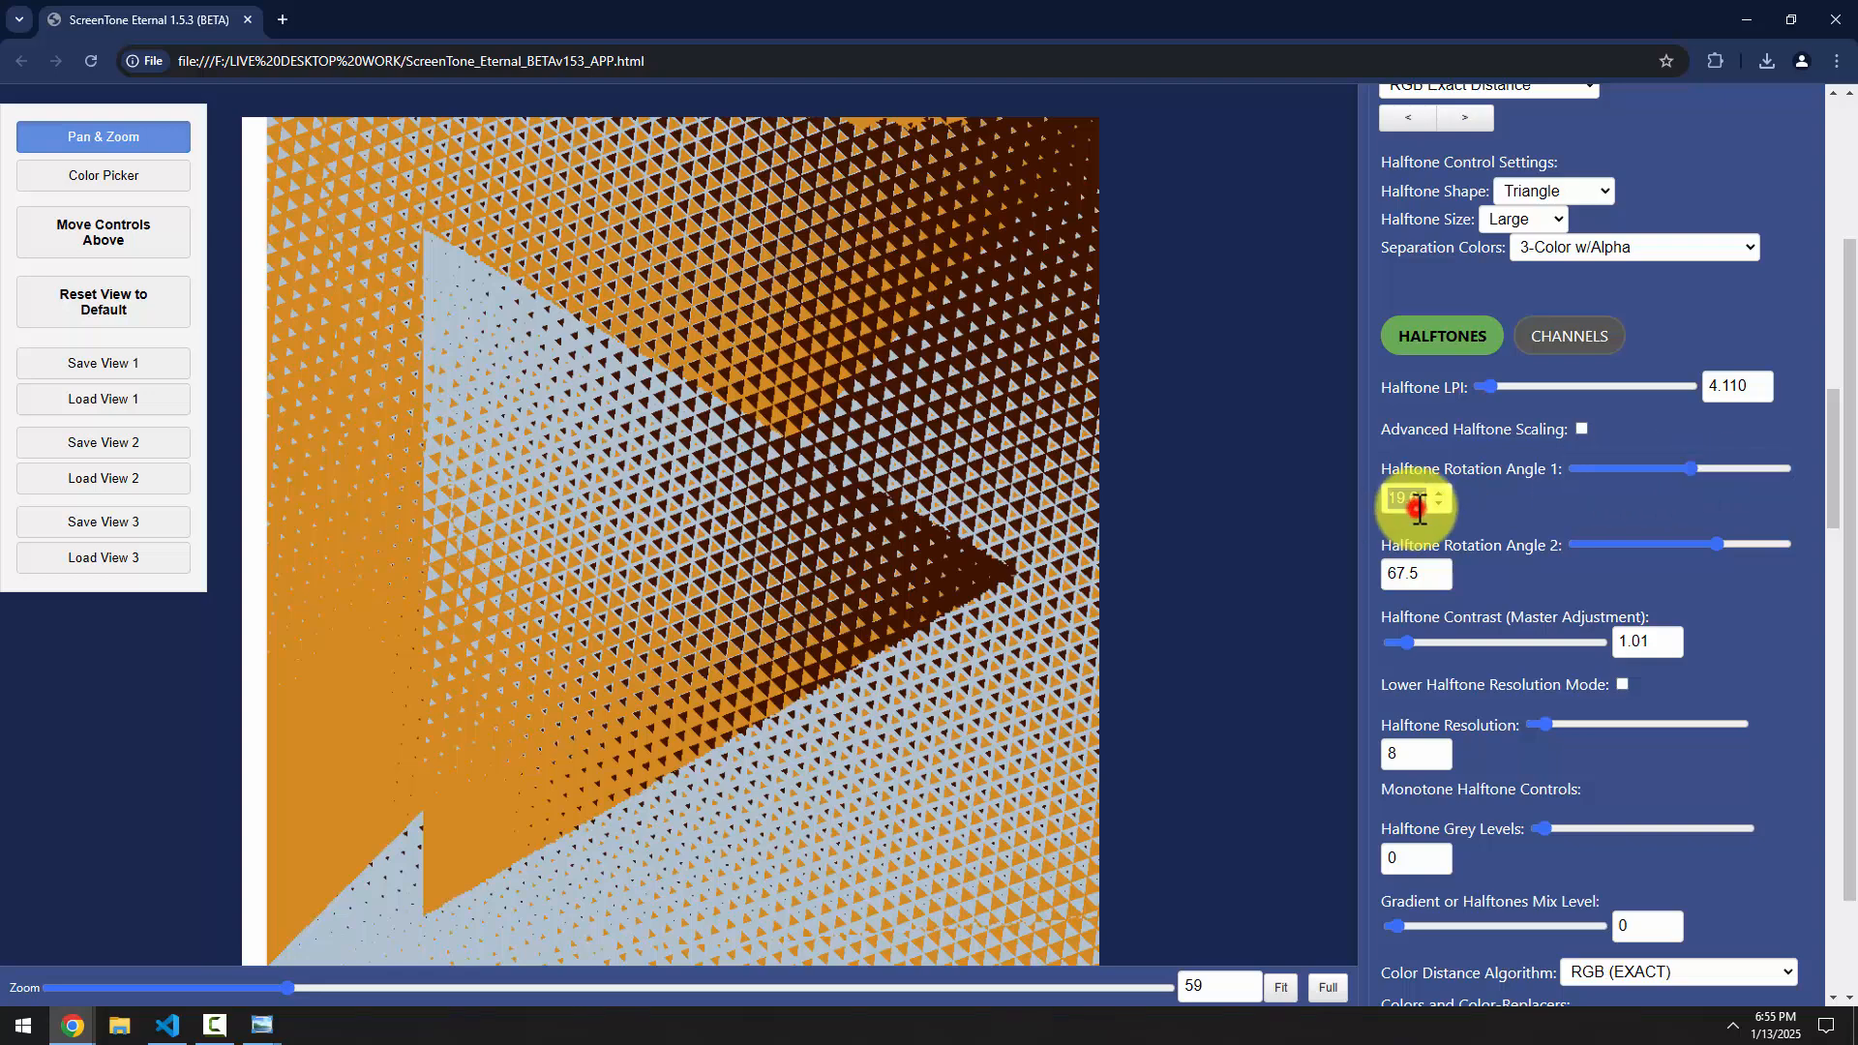
{"action": "type", "text": "15"}
{"action": "key", "text": "Return"}
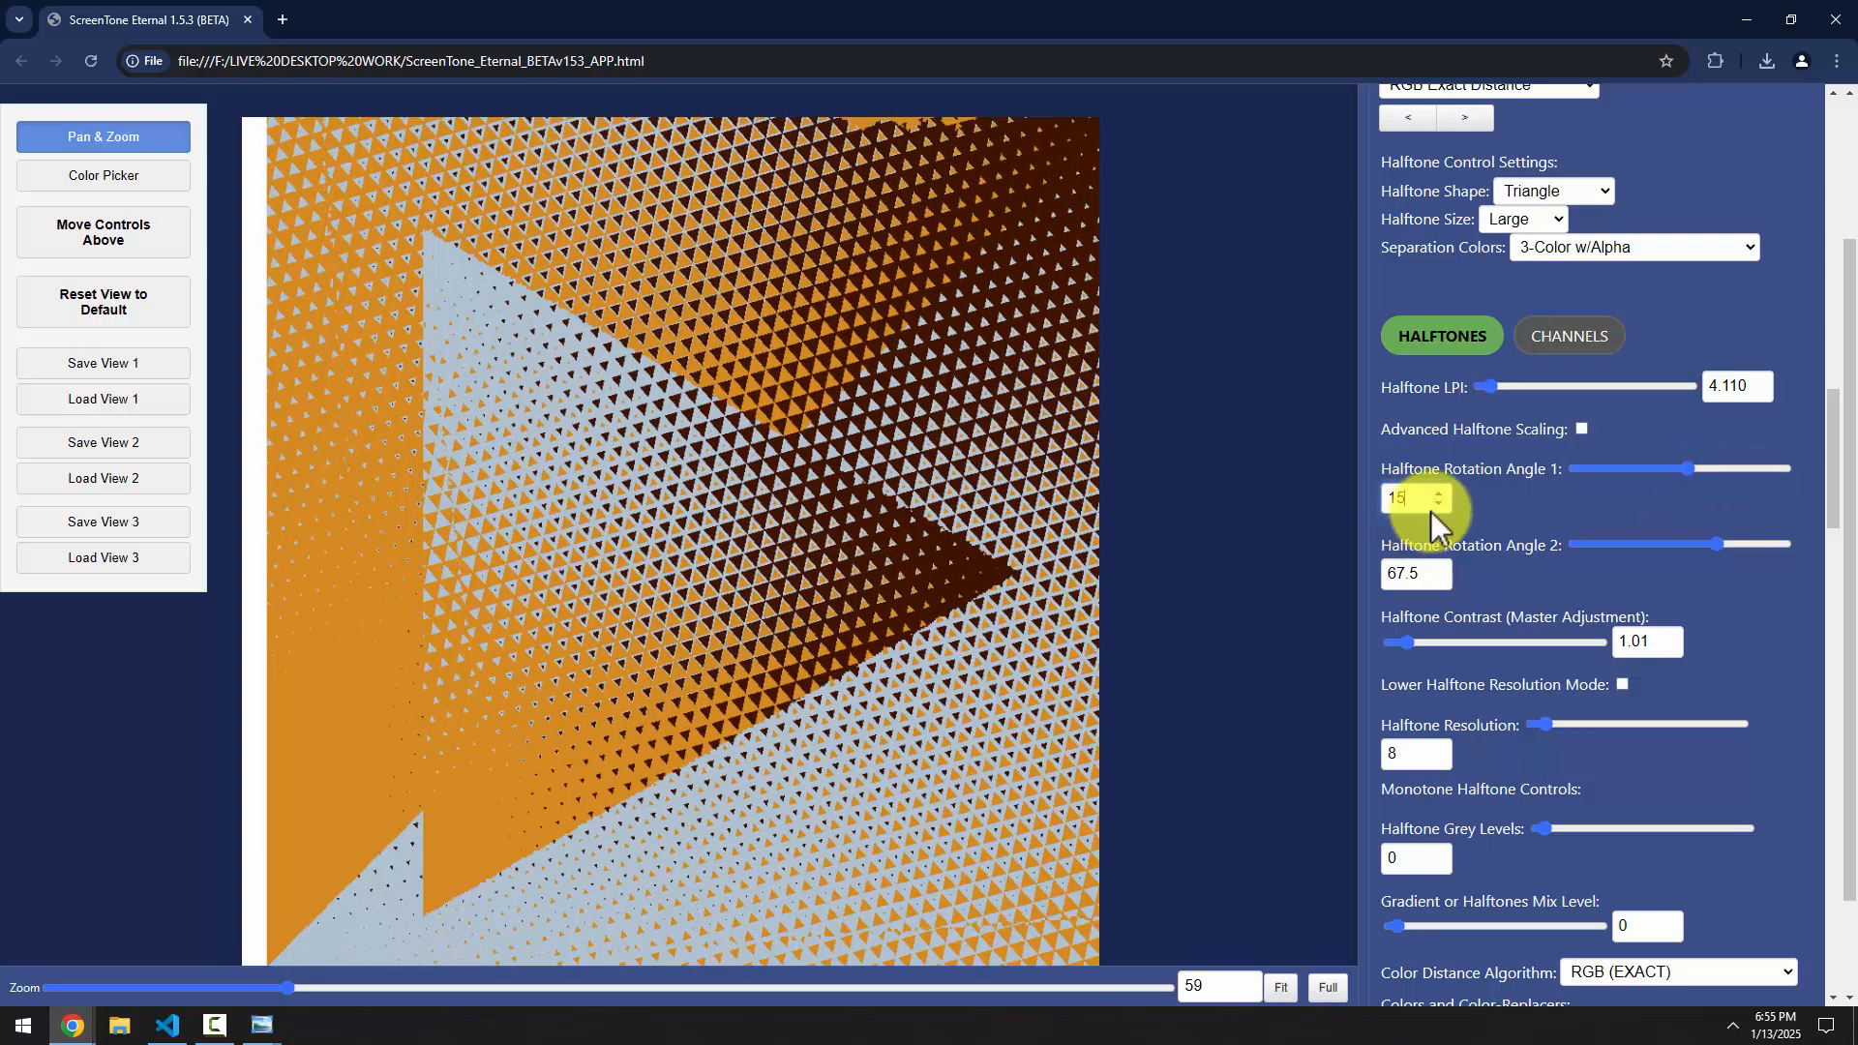
{"action": "left_click", "coordinate": [1412, 506]}
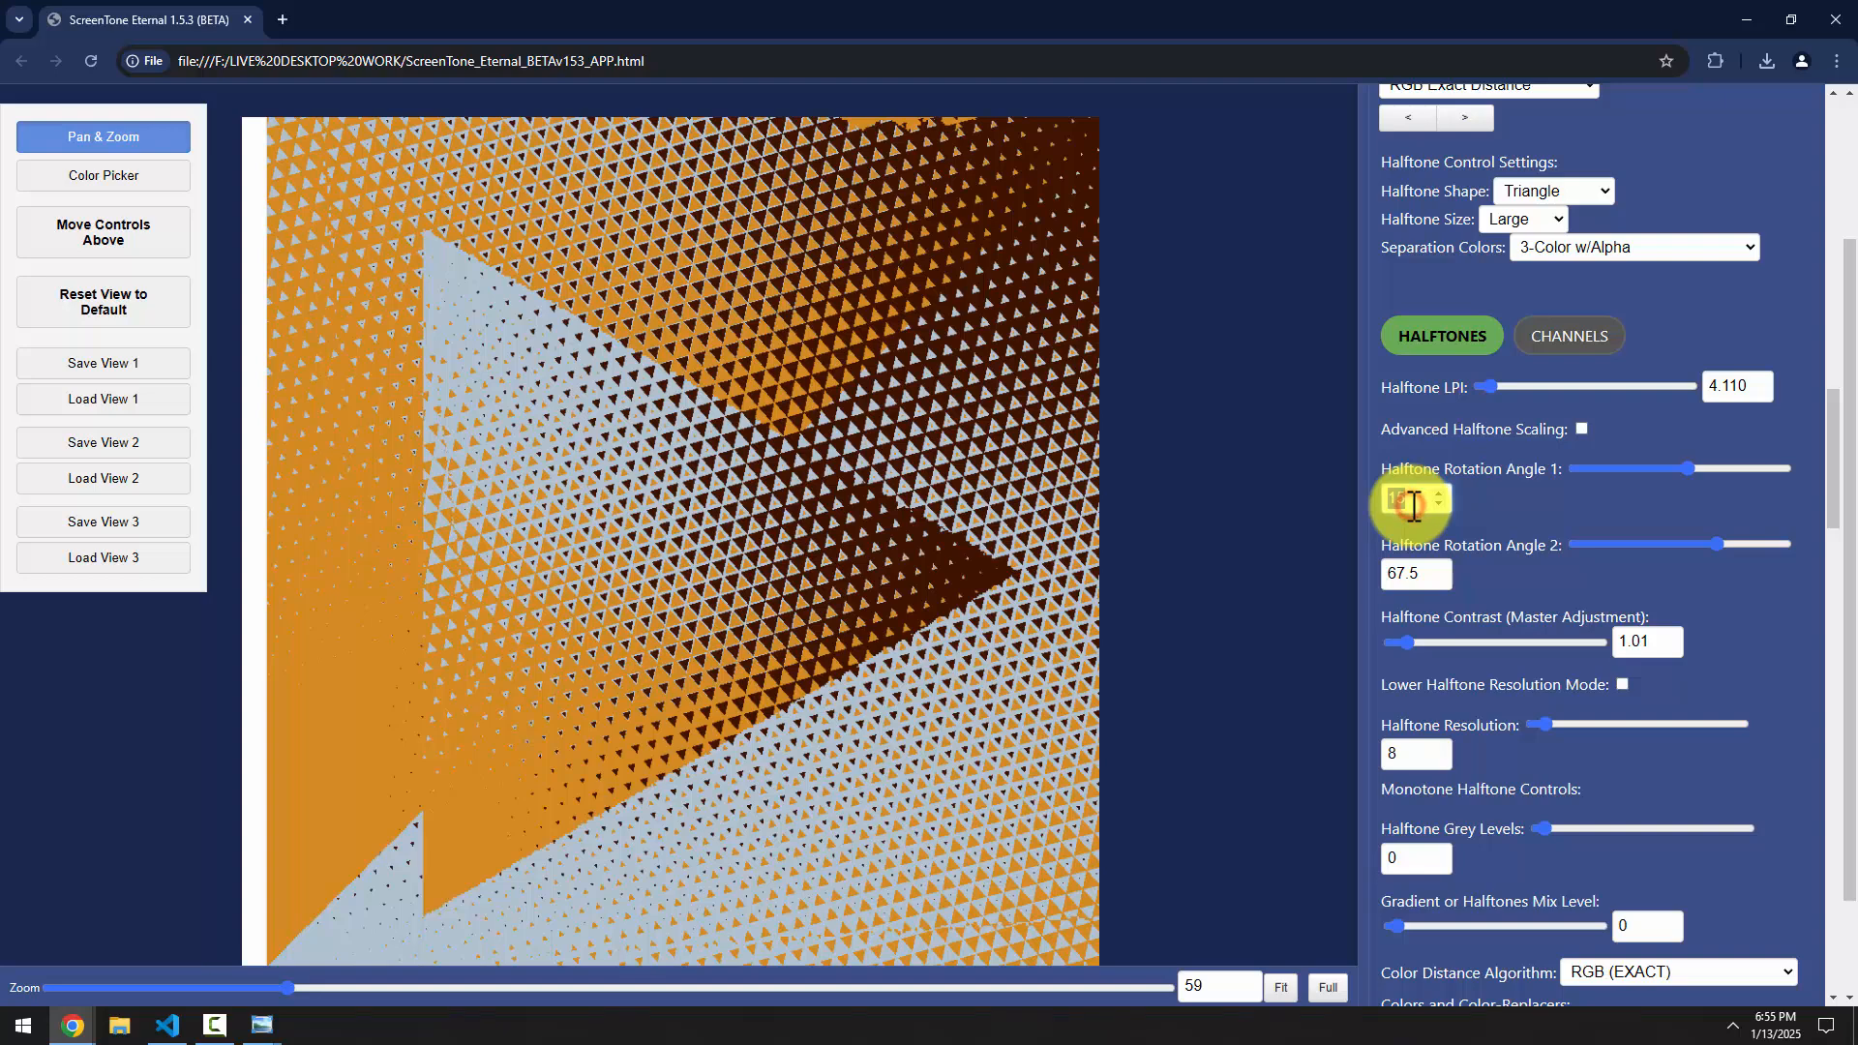
{"action": "key", "text": "Return"}
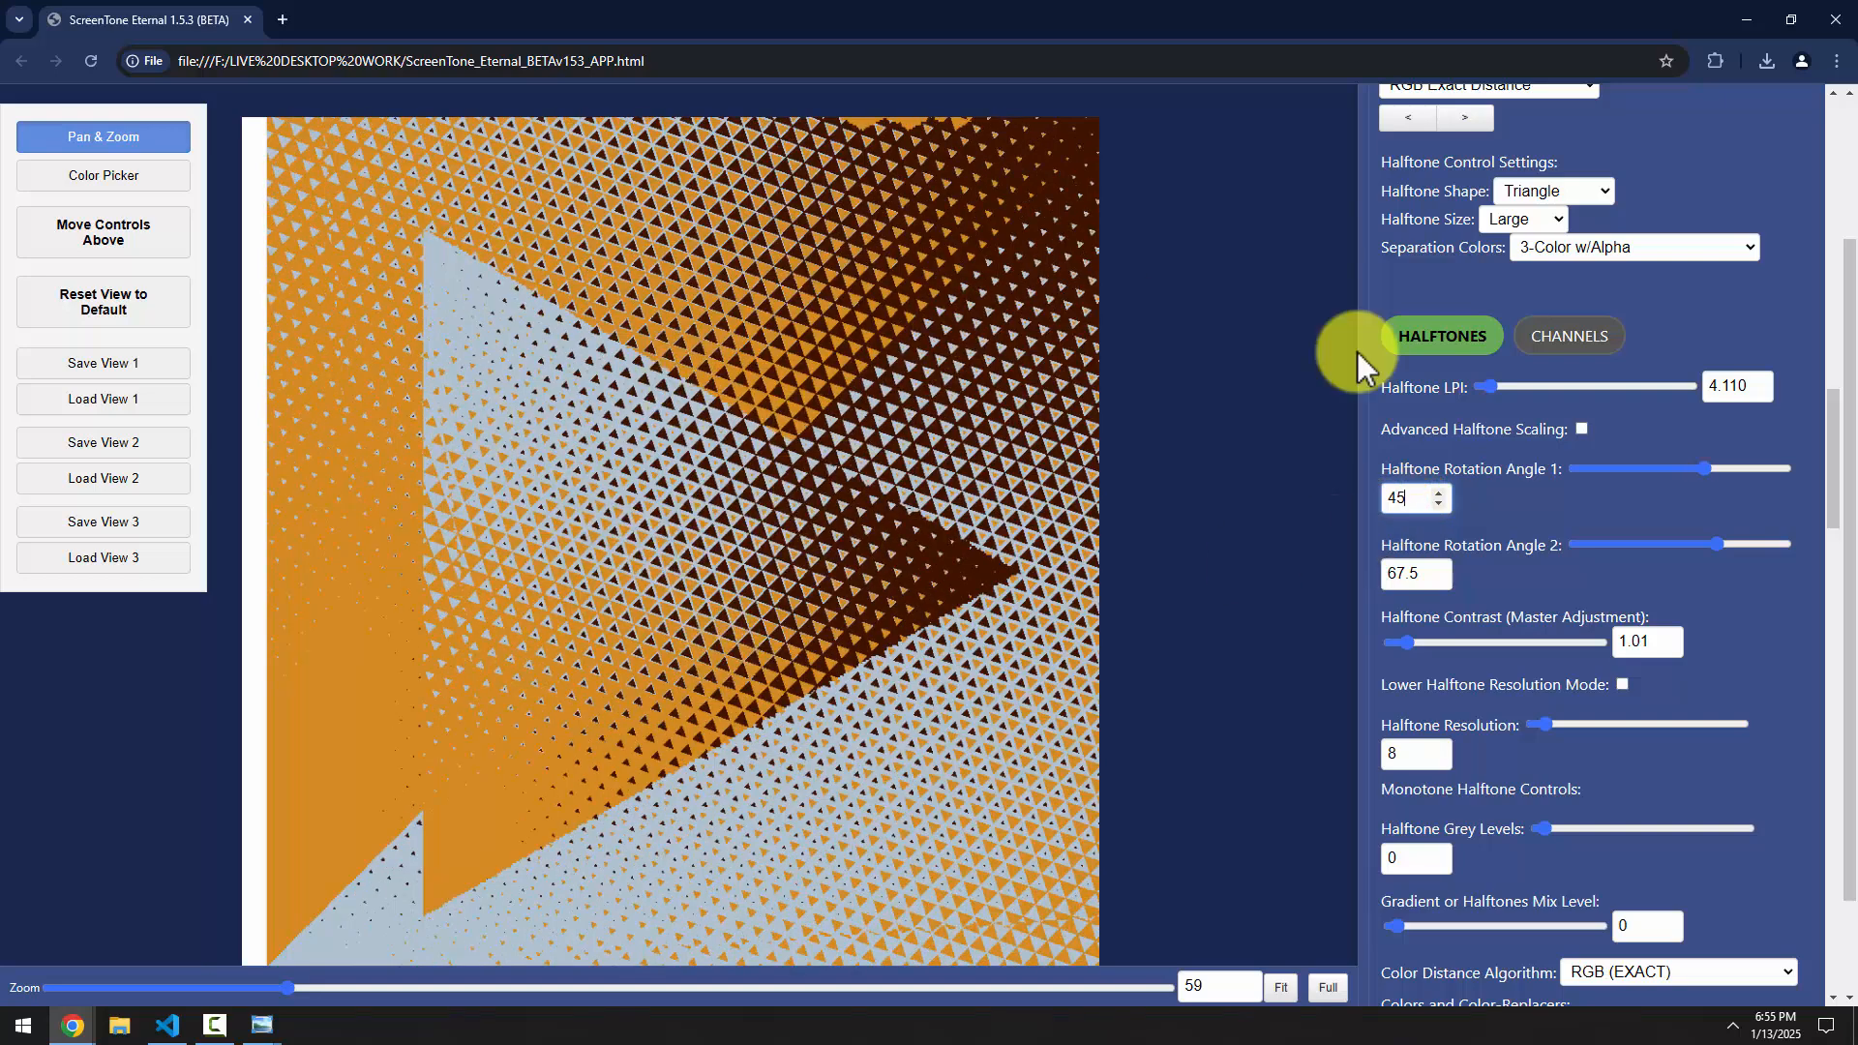
Raise the halftone LPI to 5.610 and change the halftone shape to Ellipse
{"action": "left_click_drag", "start_coordinate": [1490, 387], "coordinate": [1491, 404]}
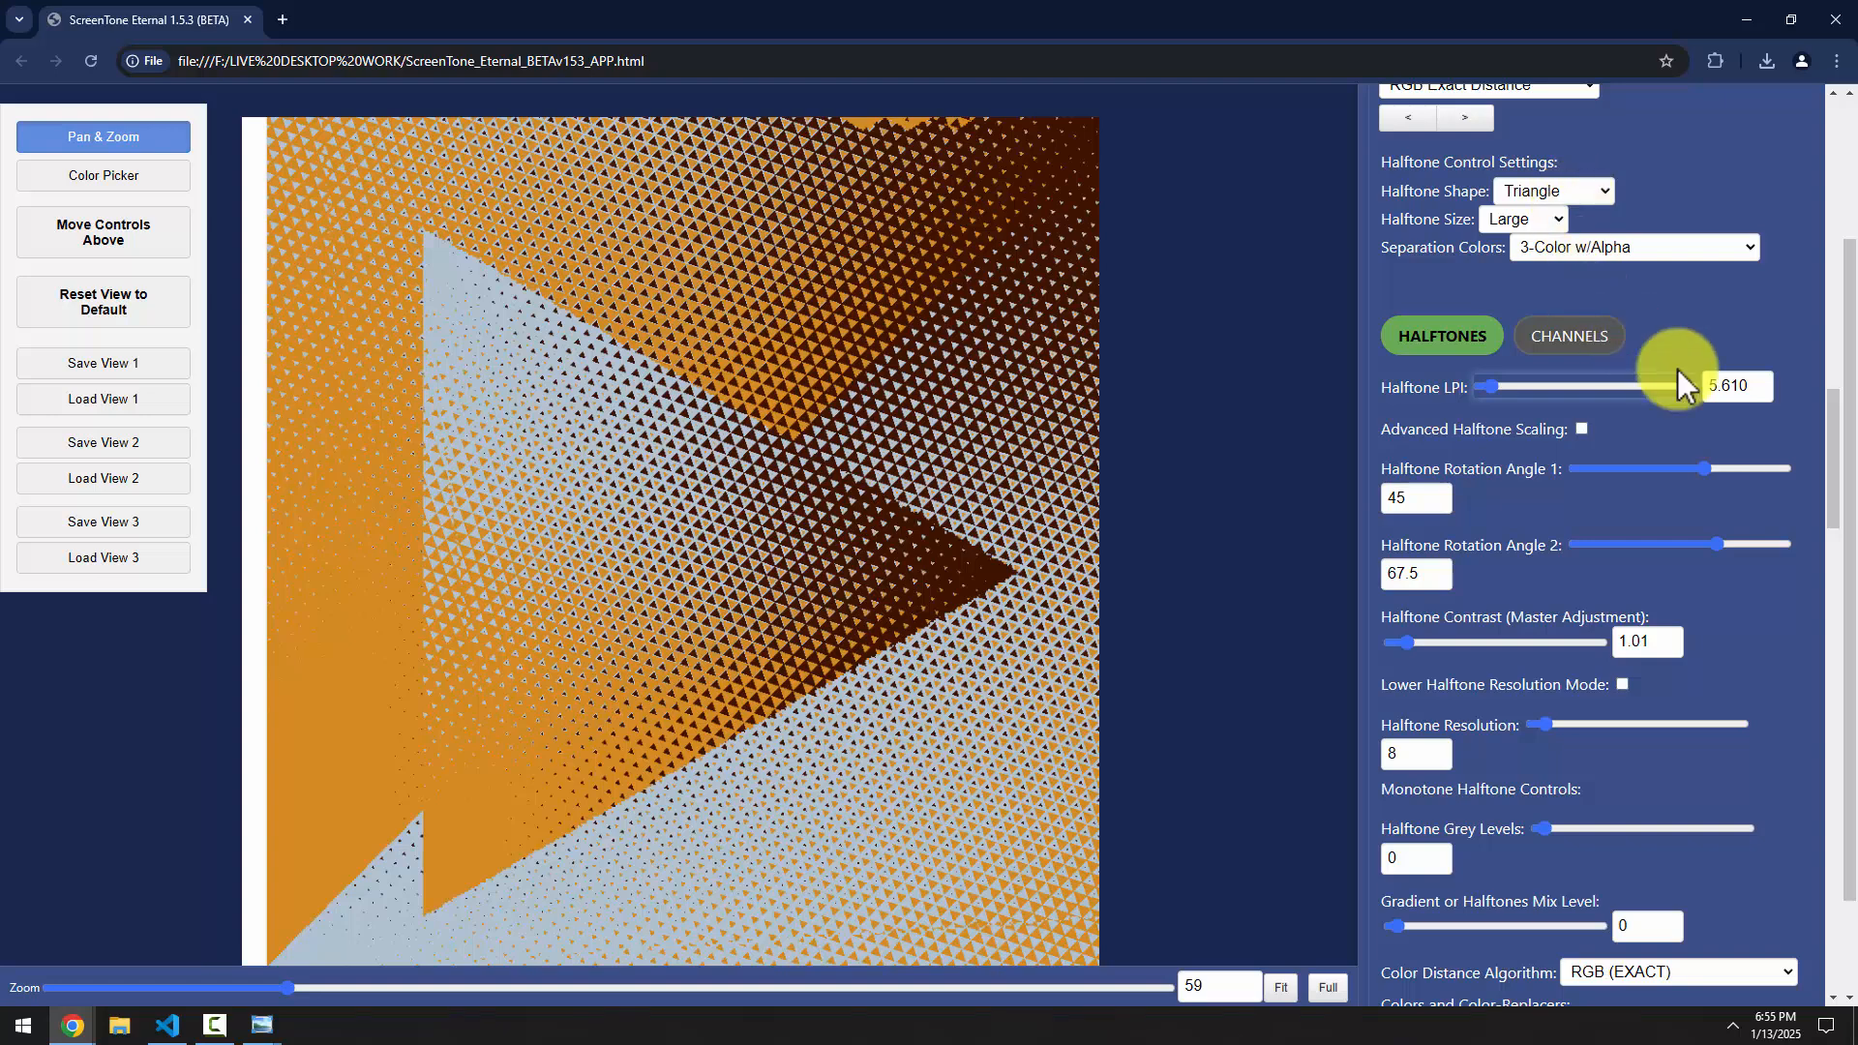
{"action": "left_click", "coordinate": [1588, 205]}
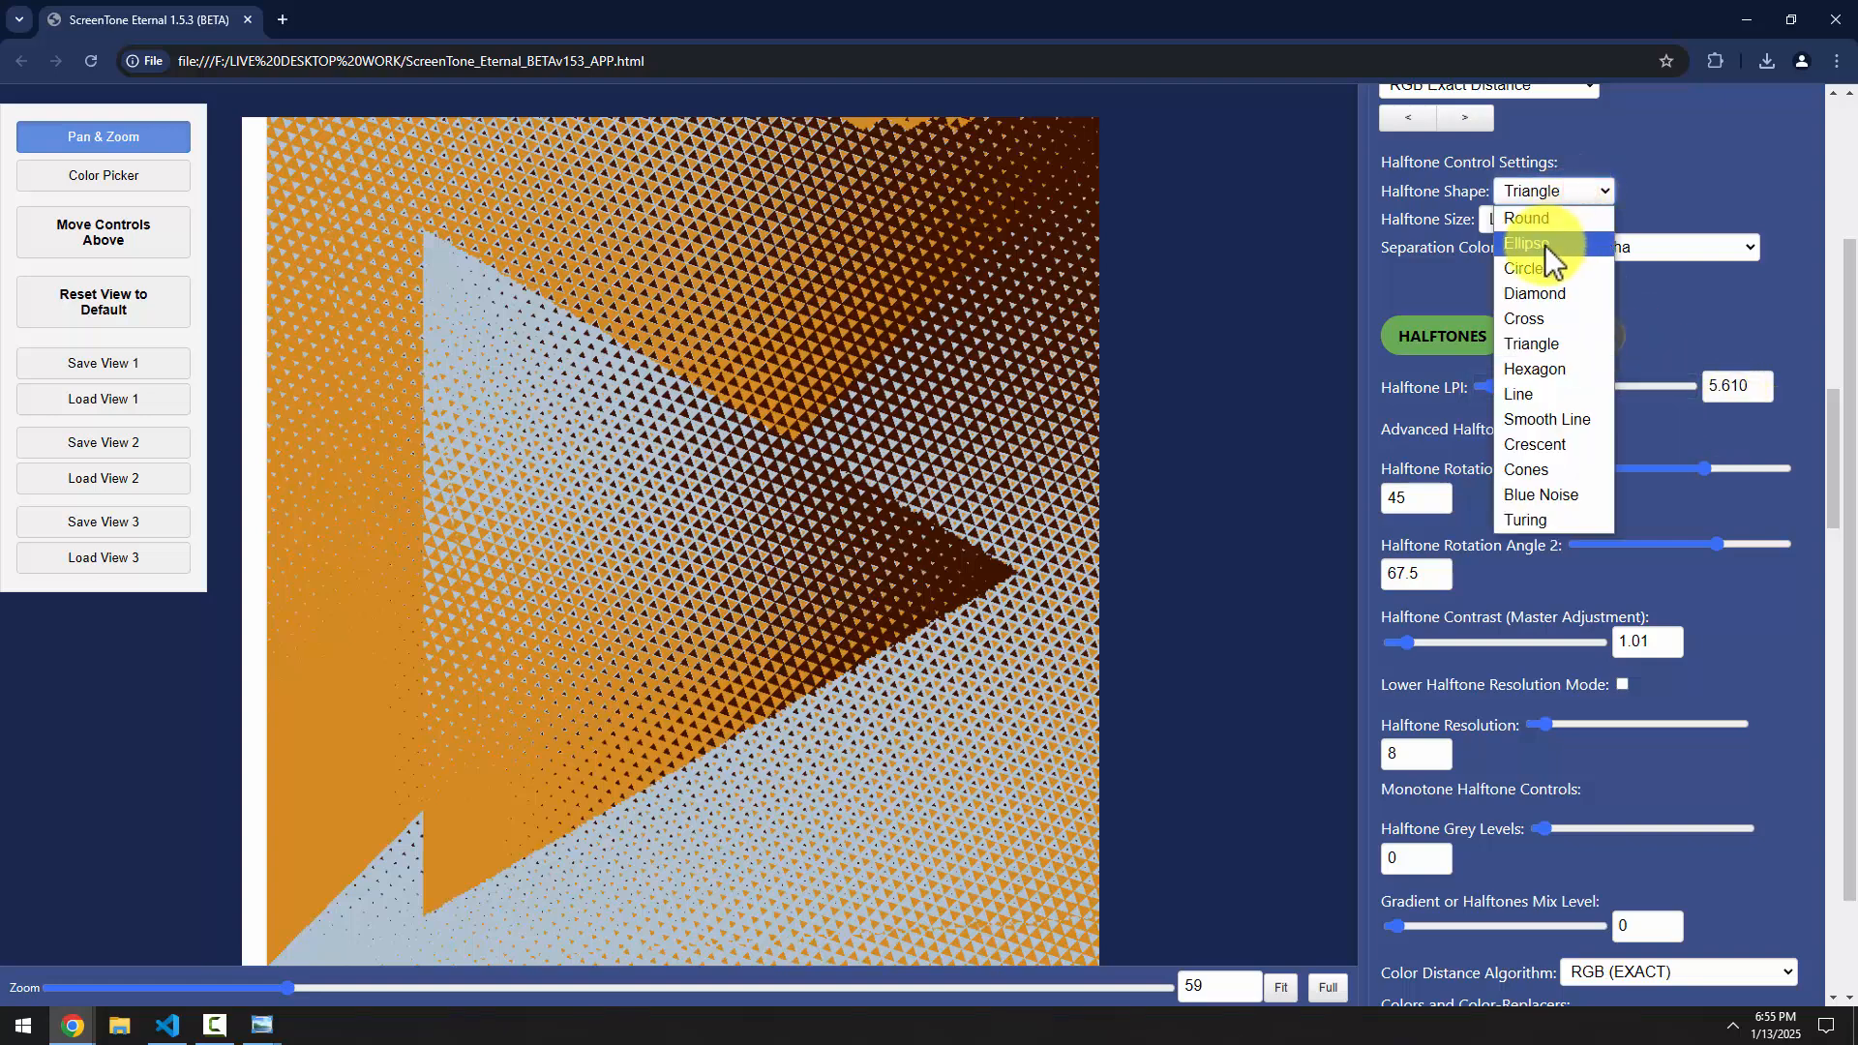
{"action": "left_click", "coordinate": [1544, 246]}
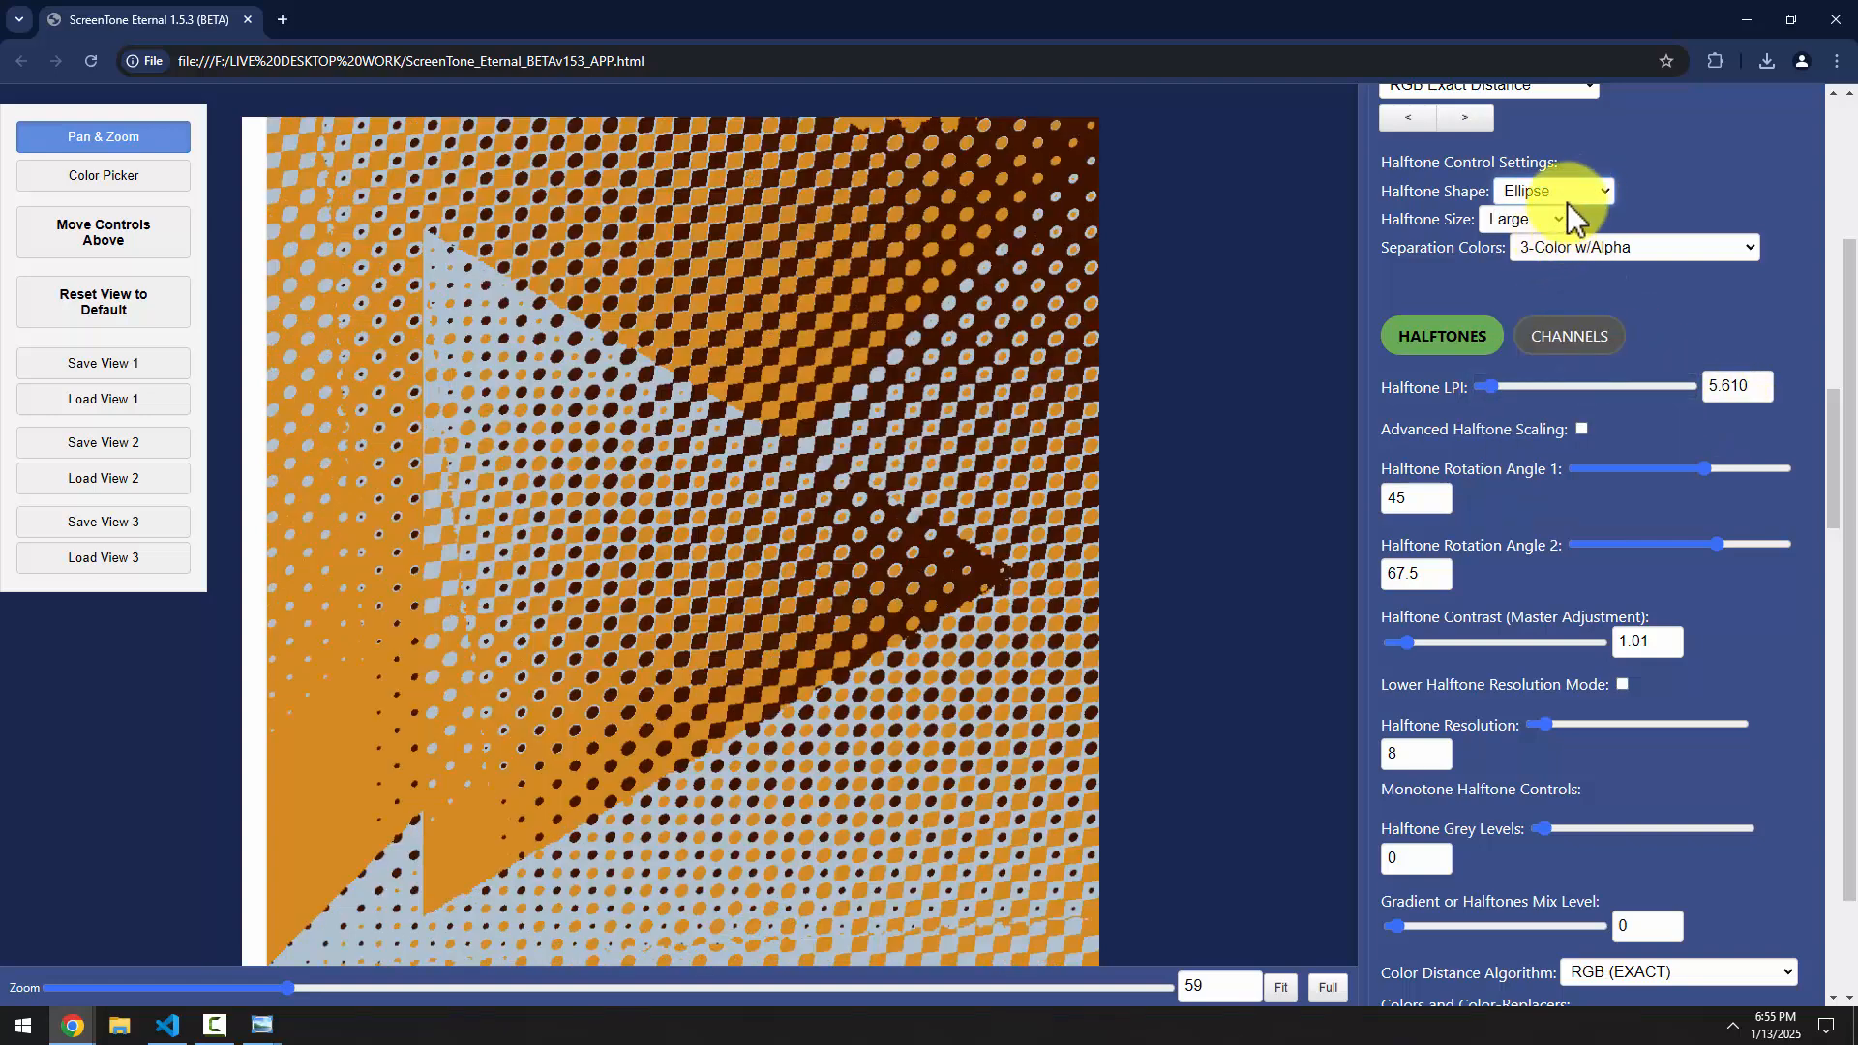
Set the halftone LPI to 45 and Halftone Rotation Angle 1 to 22.5
{"action": "left_click", "coordinate": [1739, 380]}
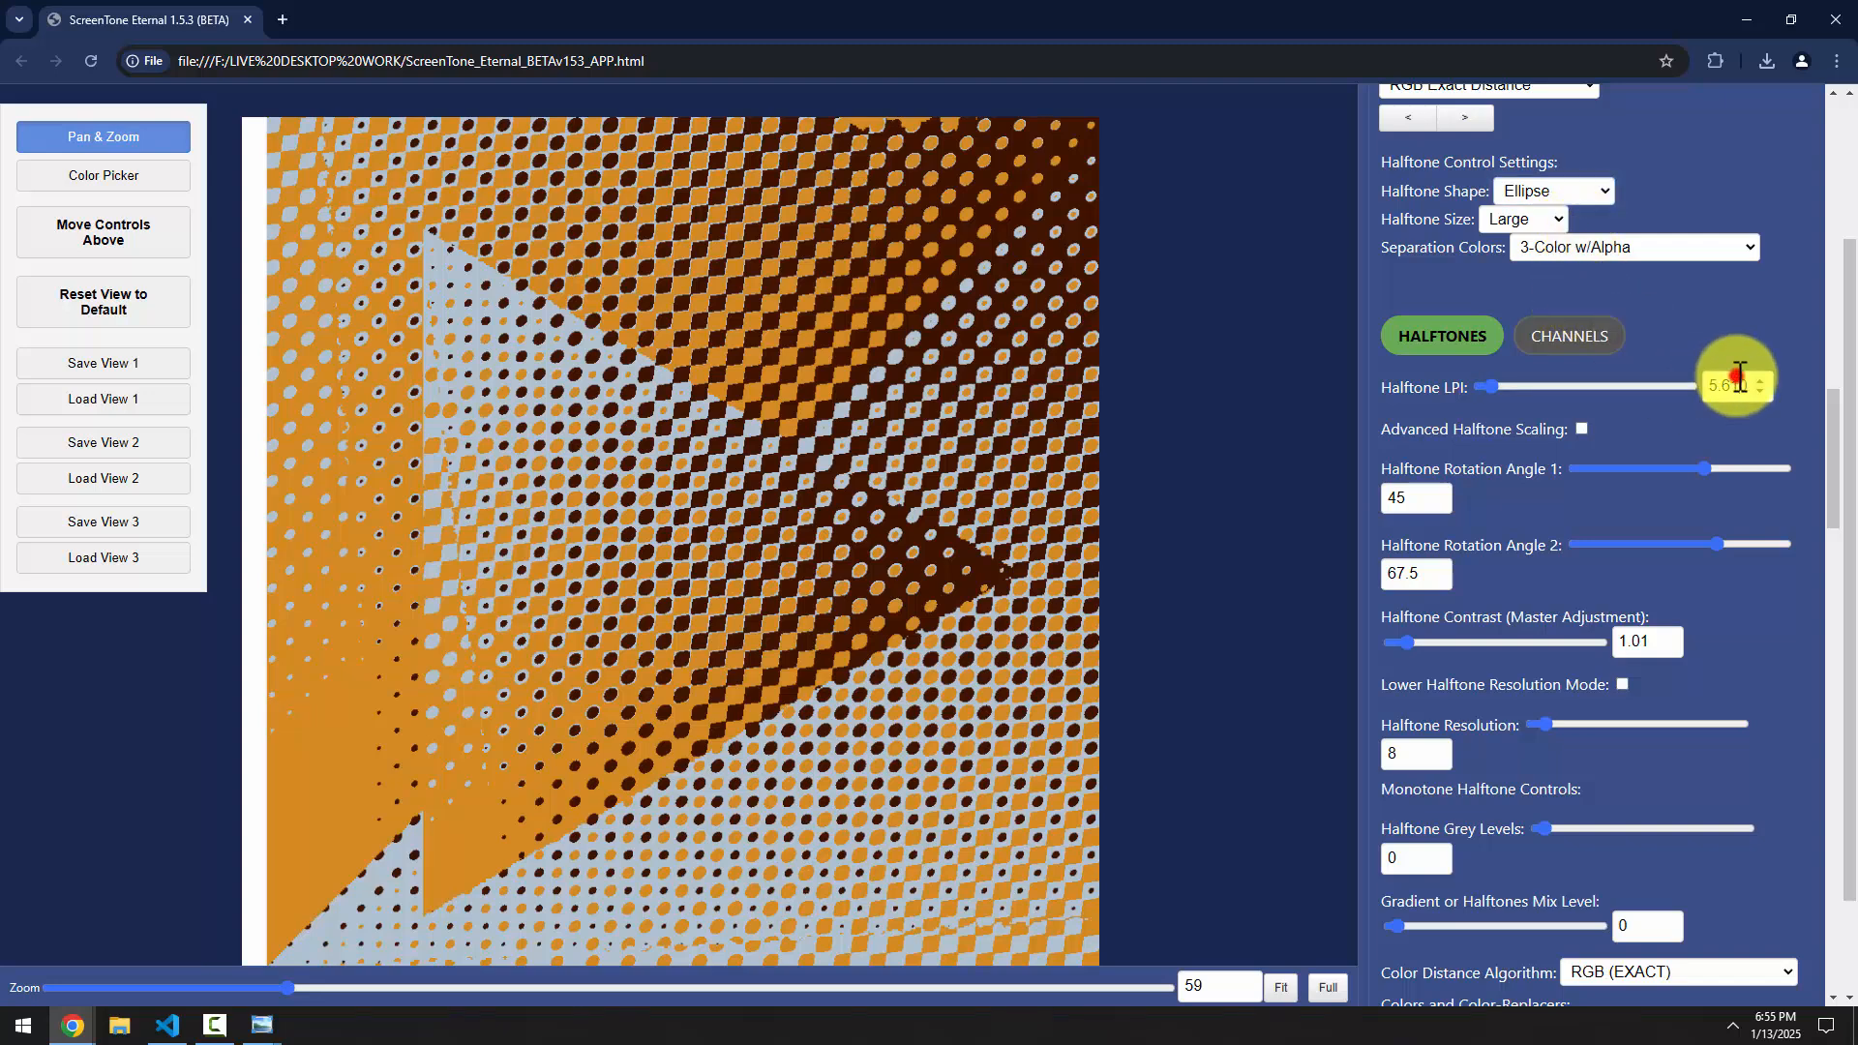
{"action": "type", "text": "45"}
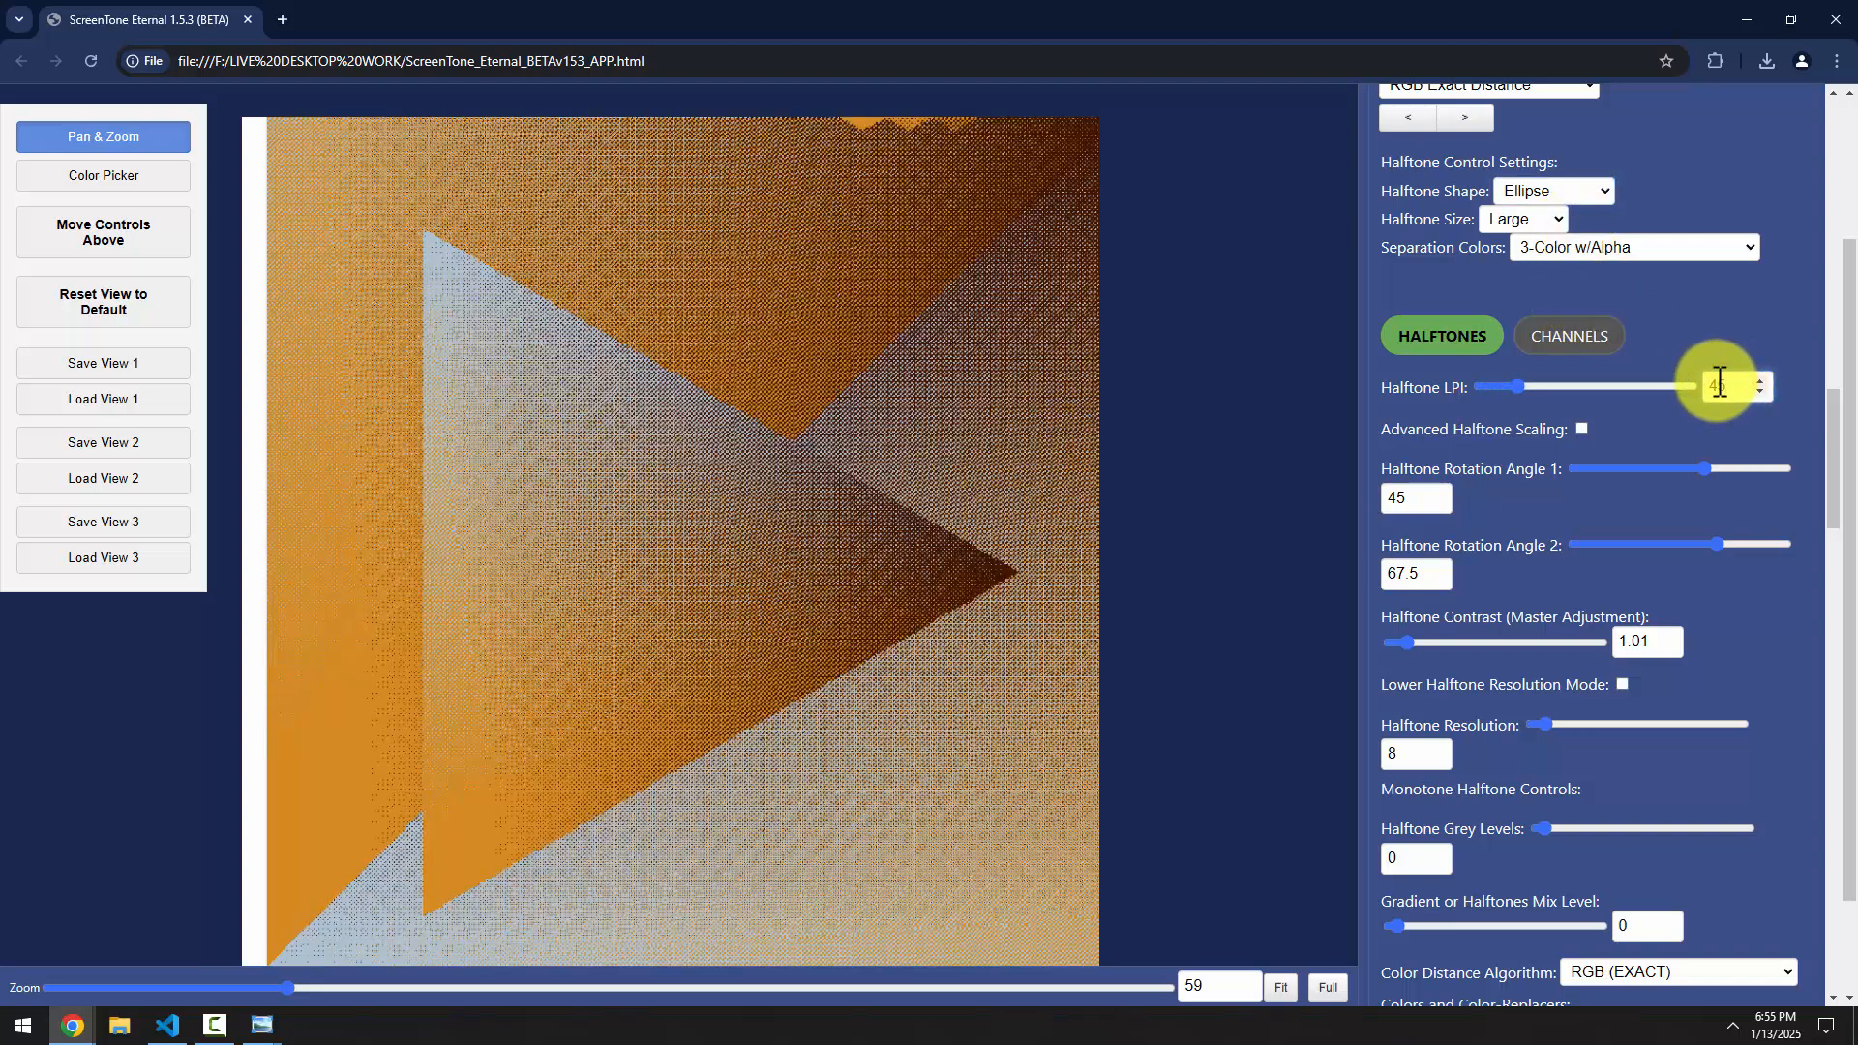
{"action": "double_click", "coordinate": [1410, 498]}
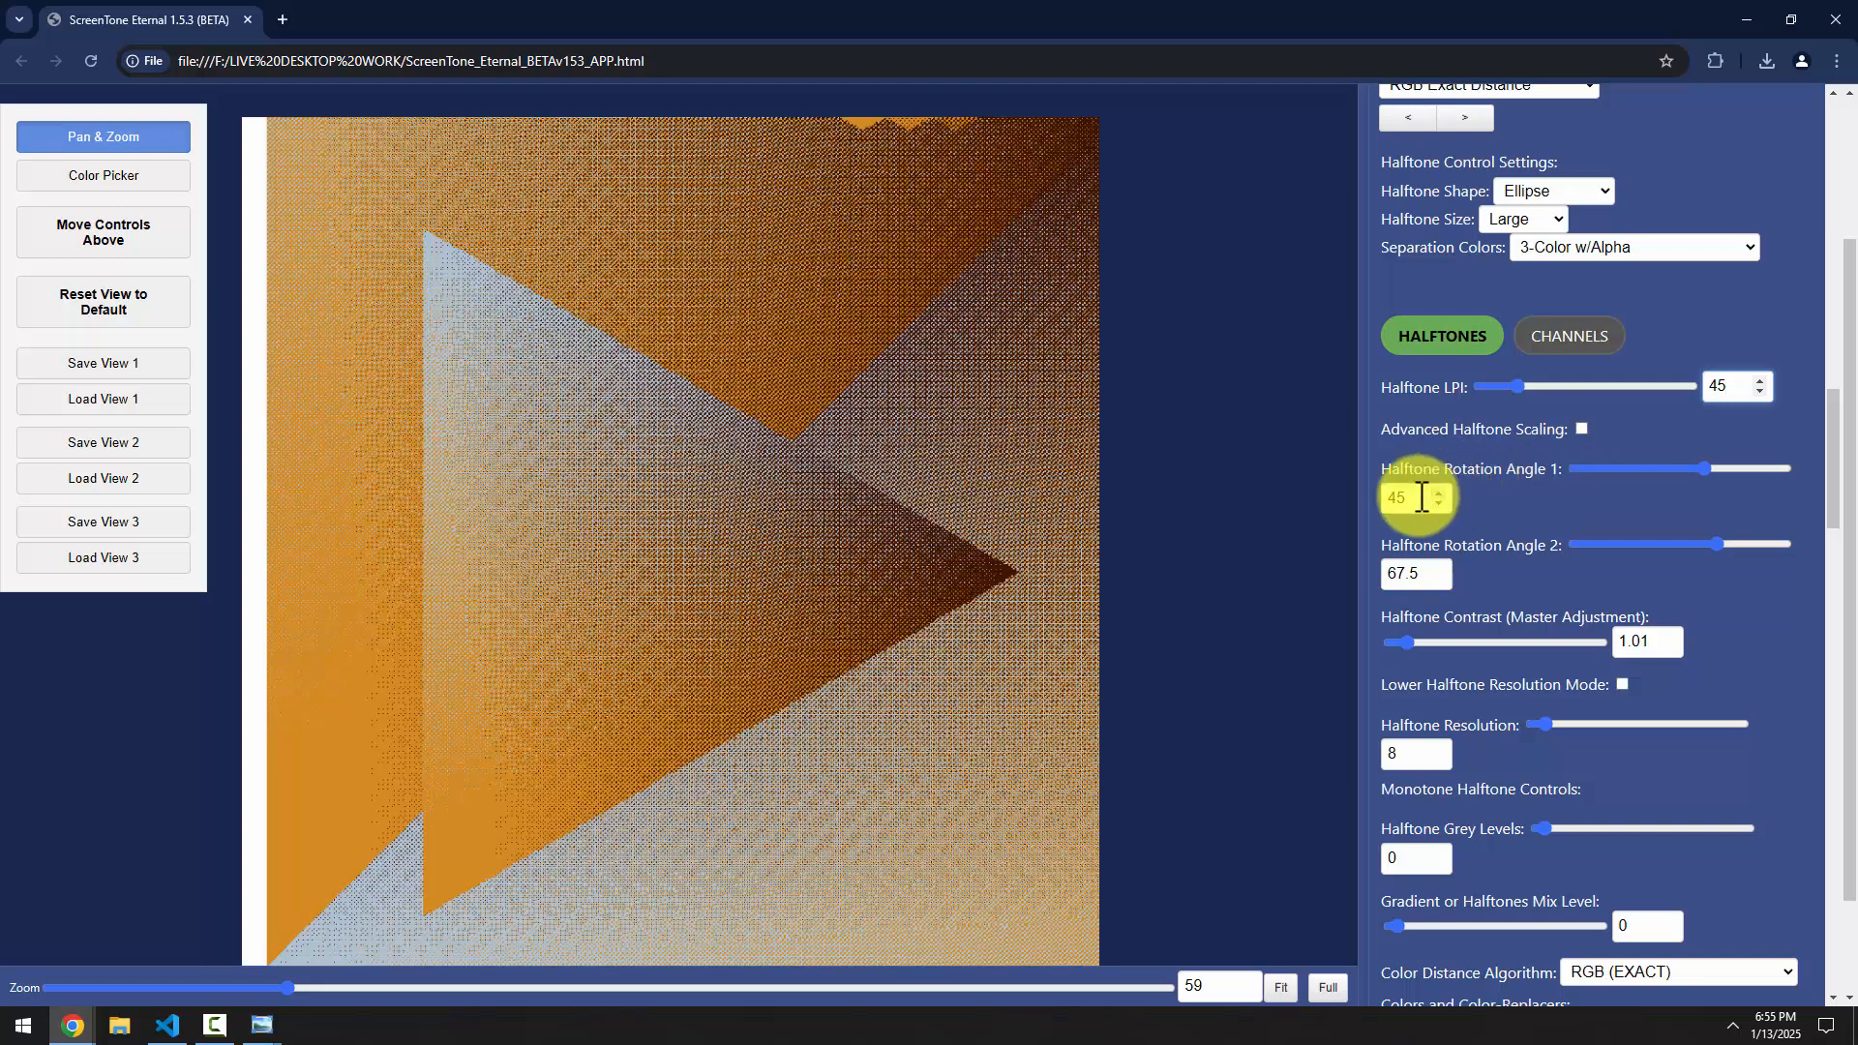
{"action": "type", "text": "22.5"}
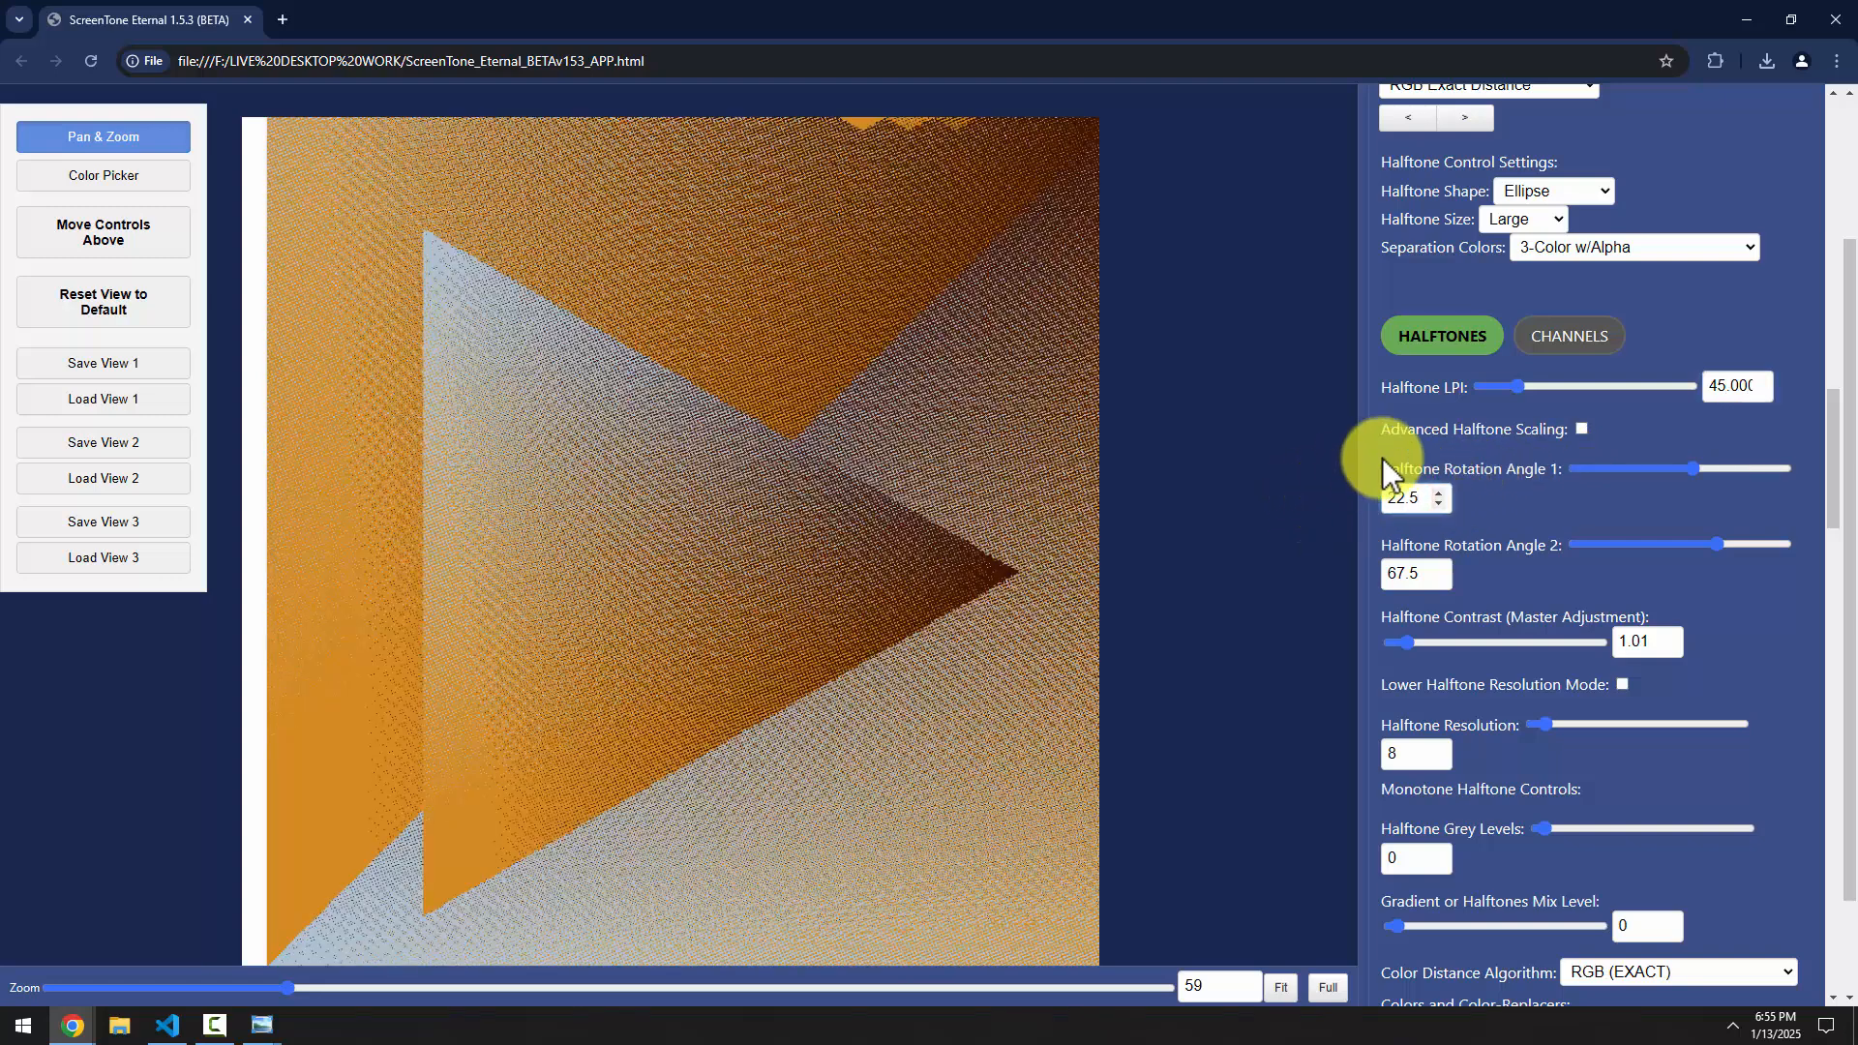
Reset the view to default and review the desired artwork width and total area width in the image sizing settings
{"action": "left_click", "coordinate": [89, 308]}
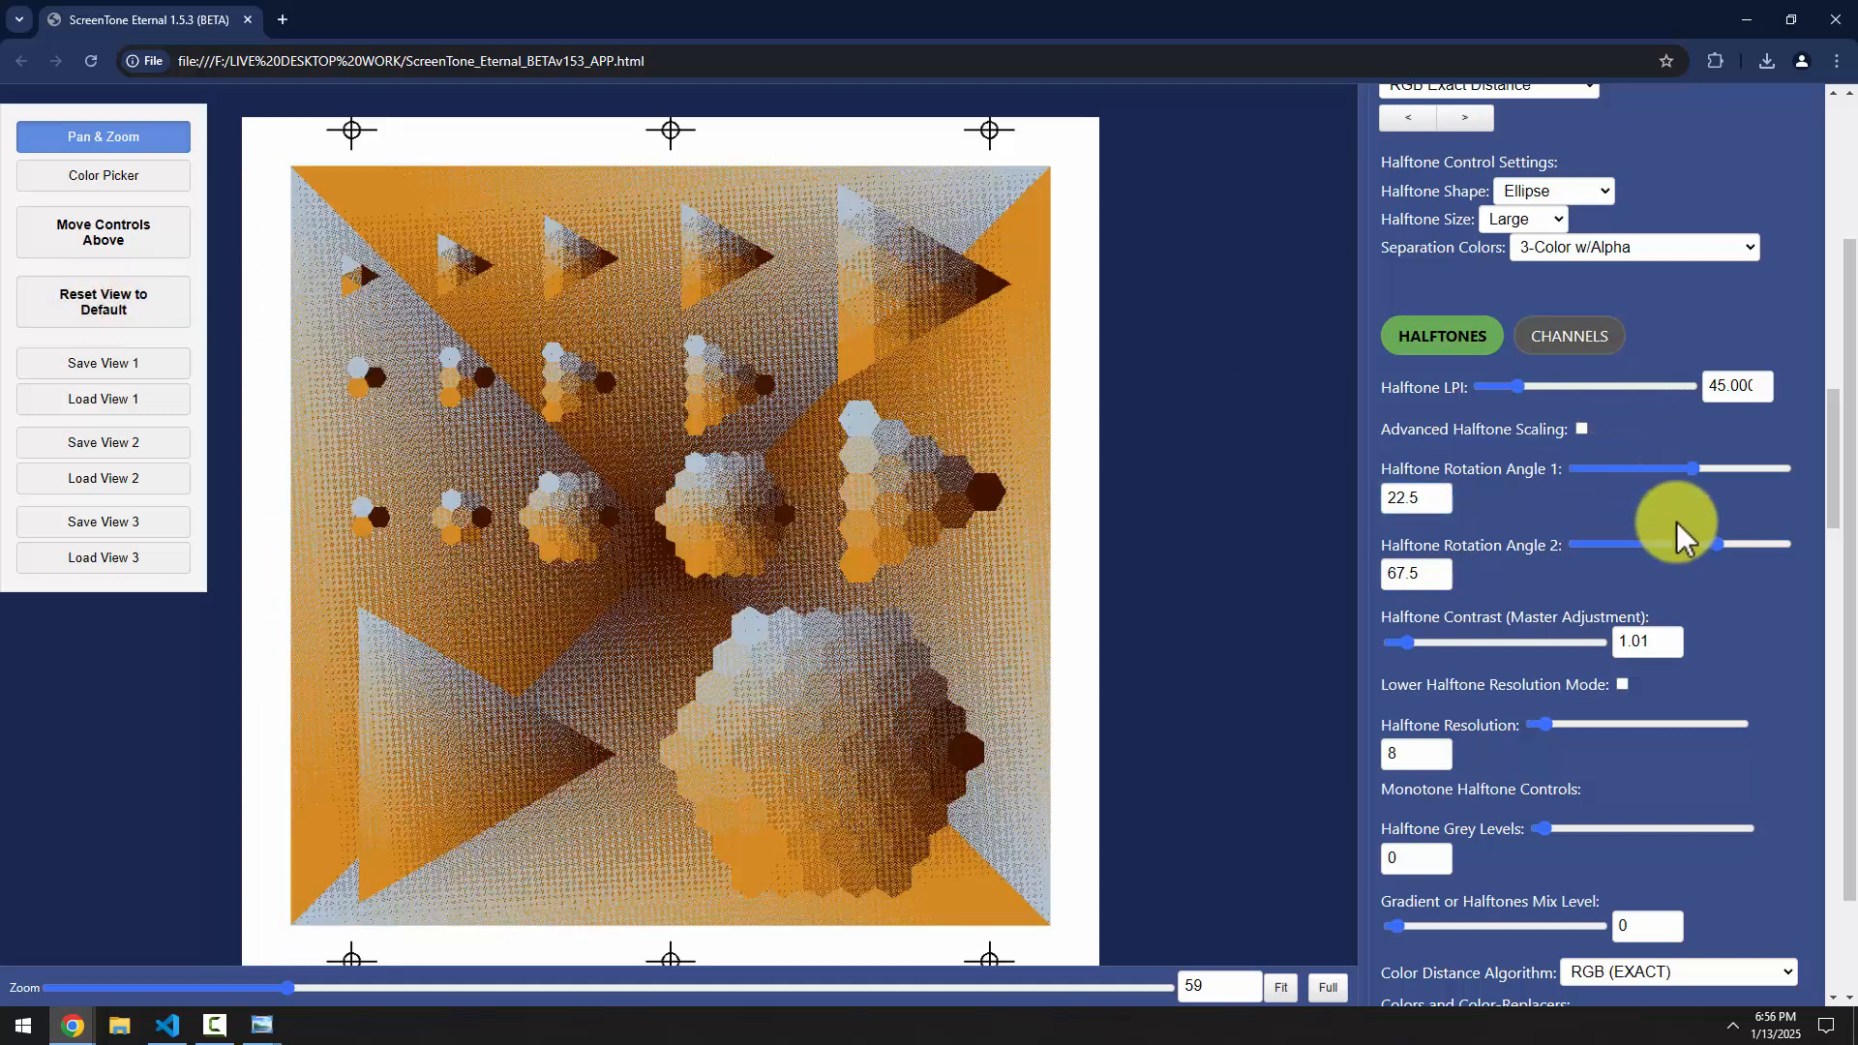
{"action": "scroll", "coordinate": [1795, 640], "scroll_direction": "up", "scroll_amount": 7}
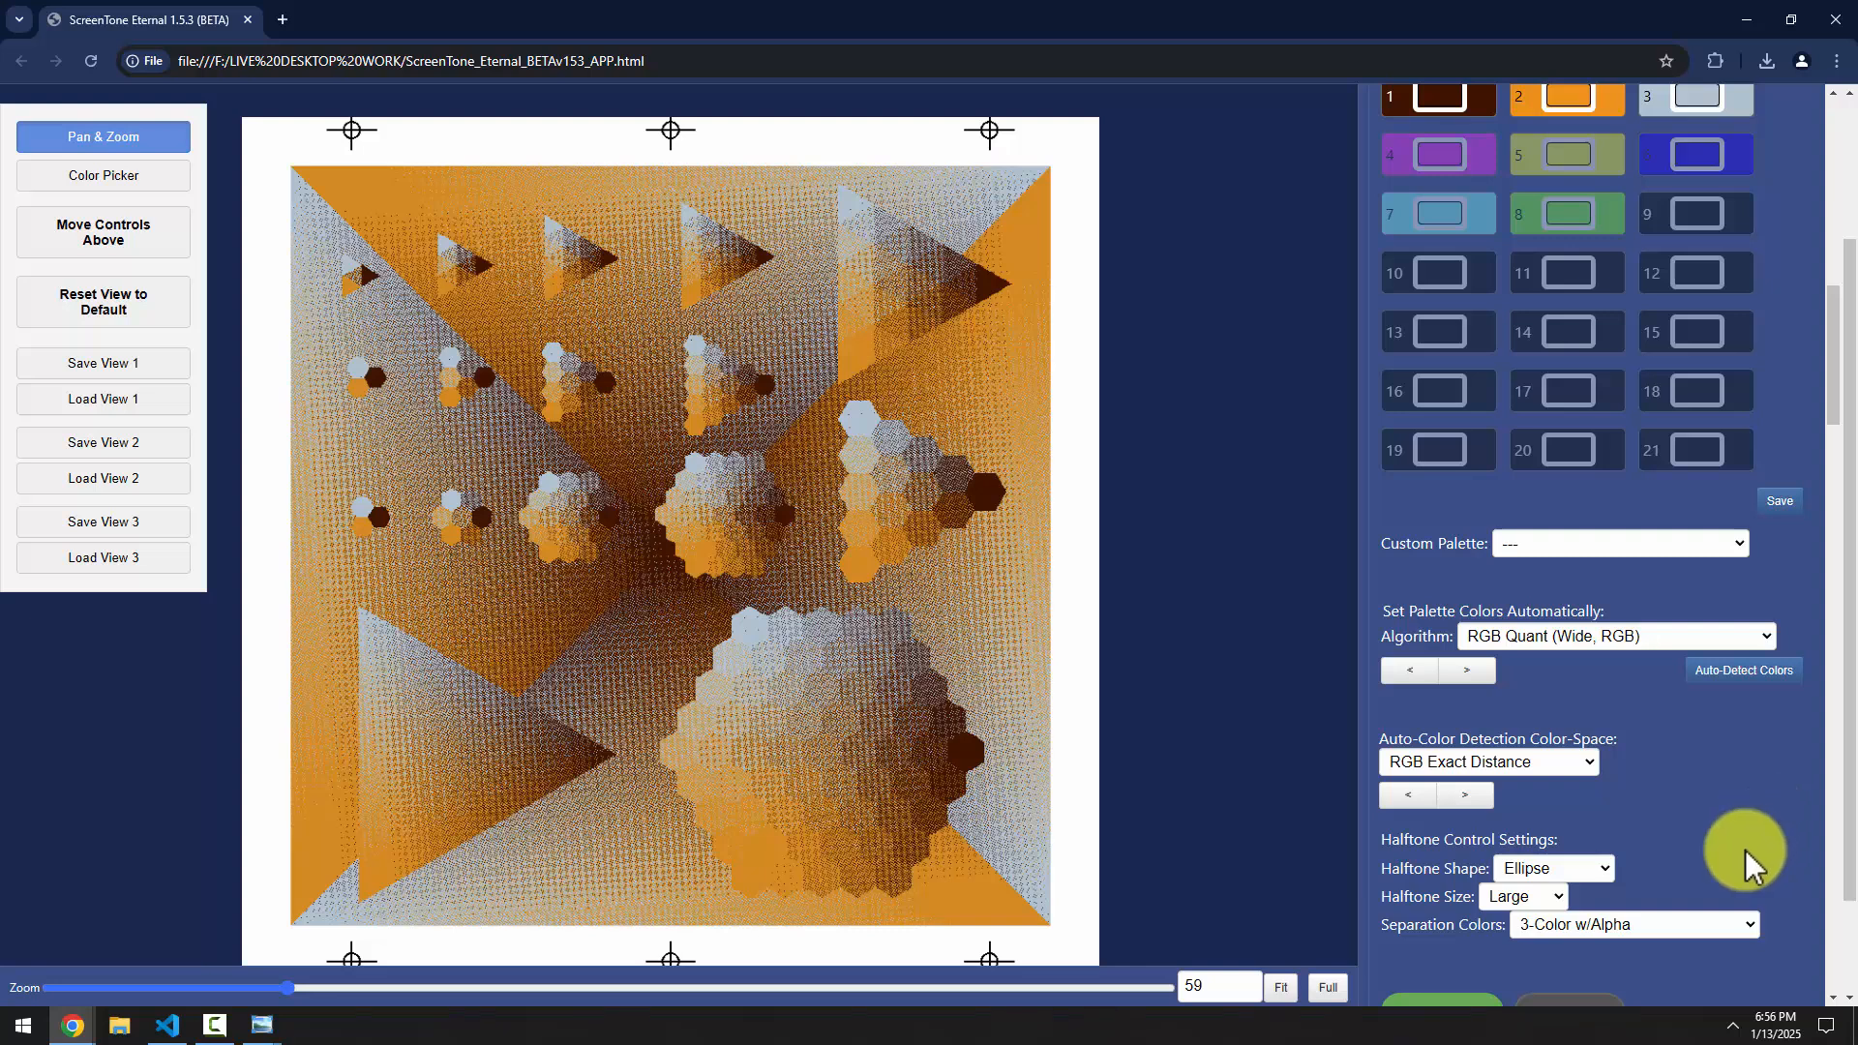
{"action": "scroll", "coordinate": [1745, 849], "scroll_direction": "up", "scroll_amount": 8}
{"action": "scroll", "coordinate": [1668, 298], "scroll_direction": "up", "scroll_amount": 5}
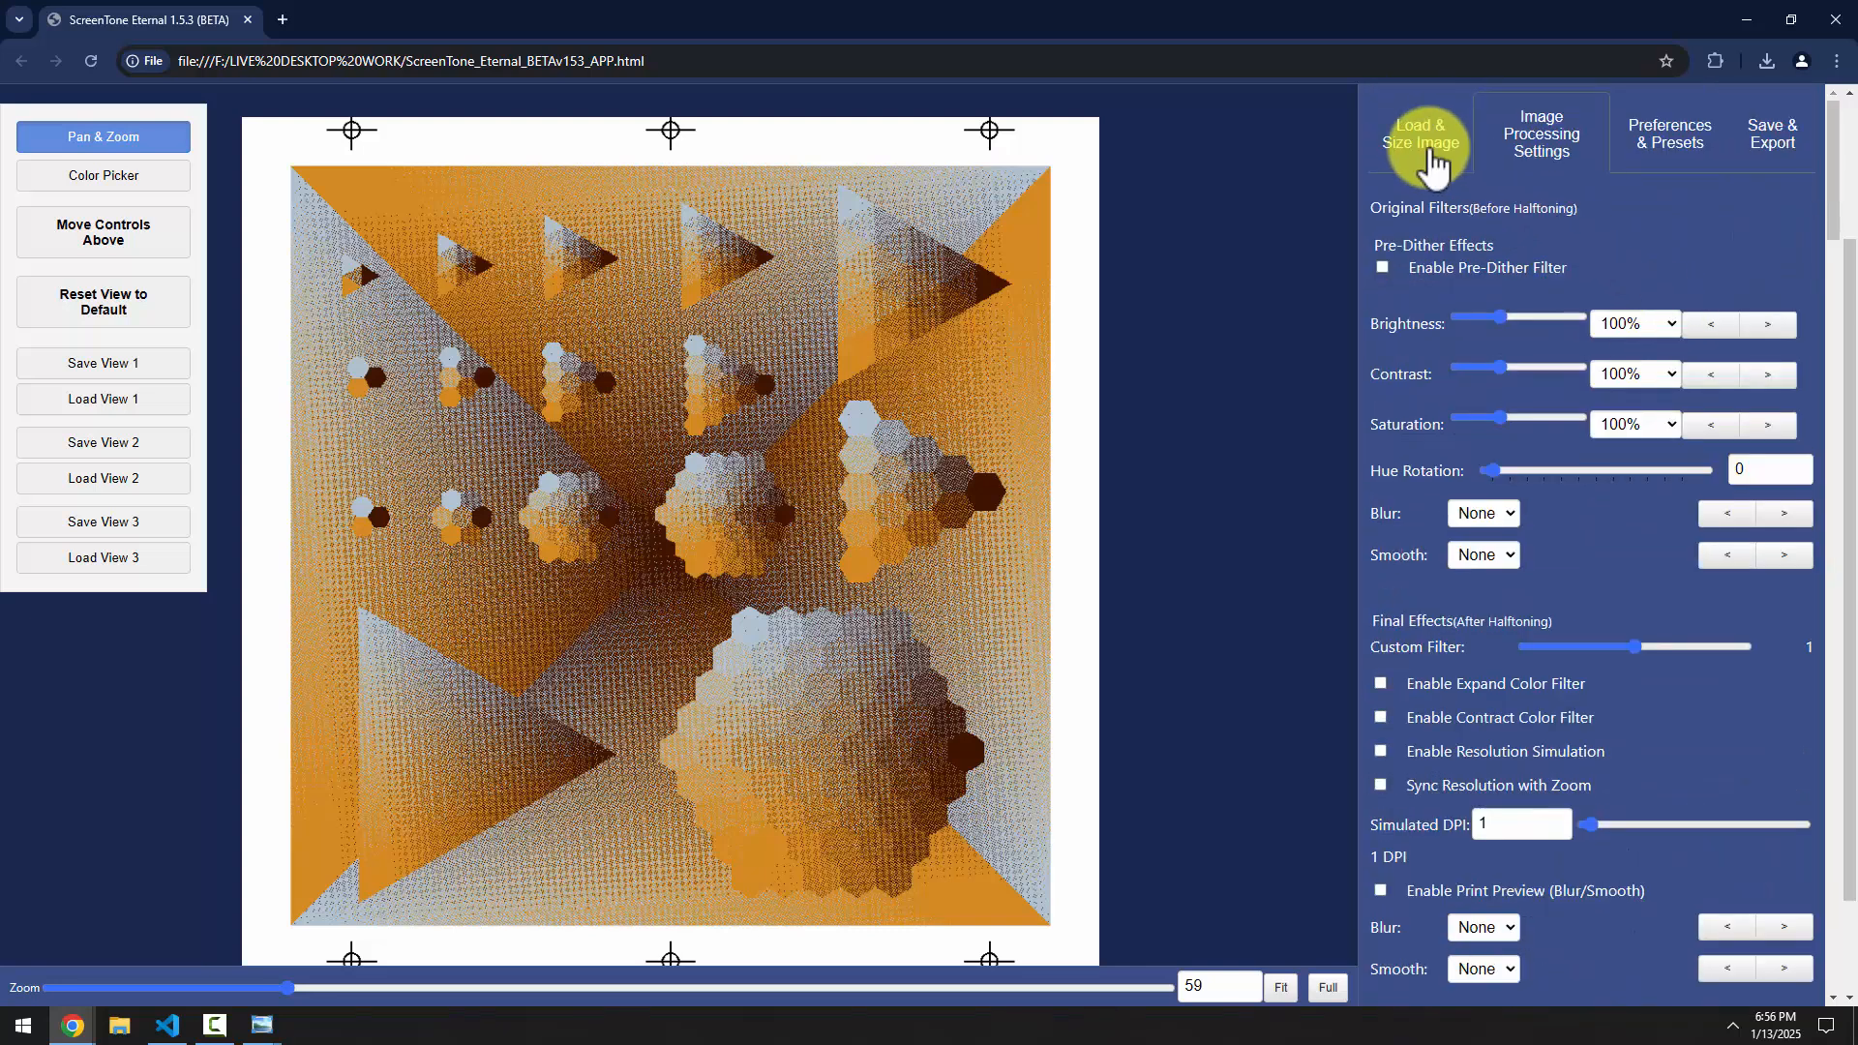
{"action": "left_click", "coordinate": [1424, 145]}
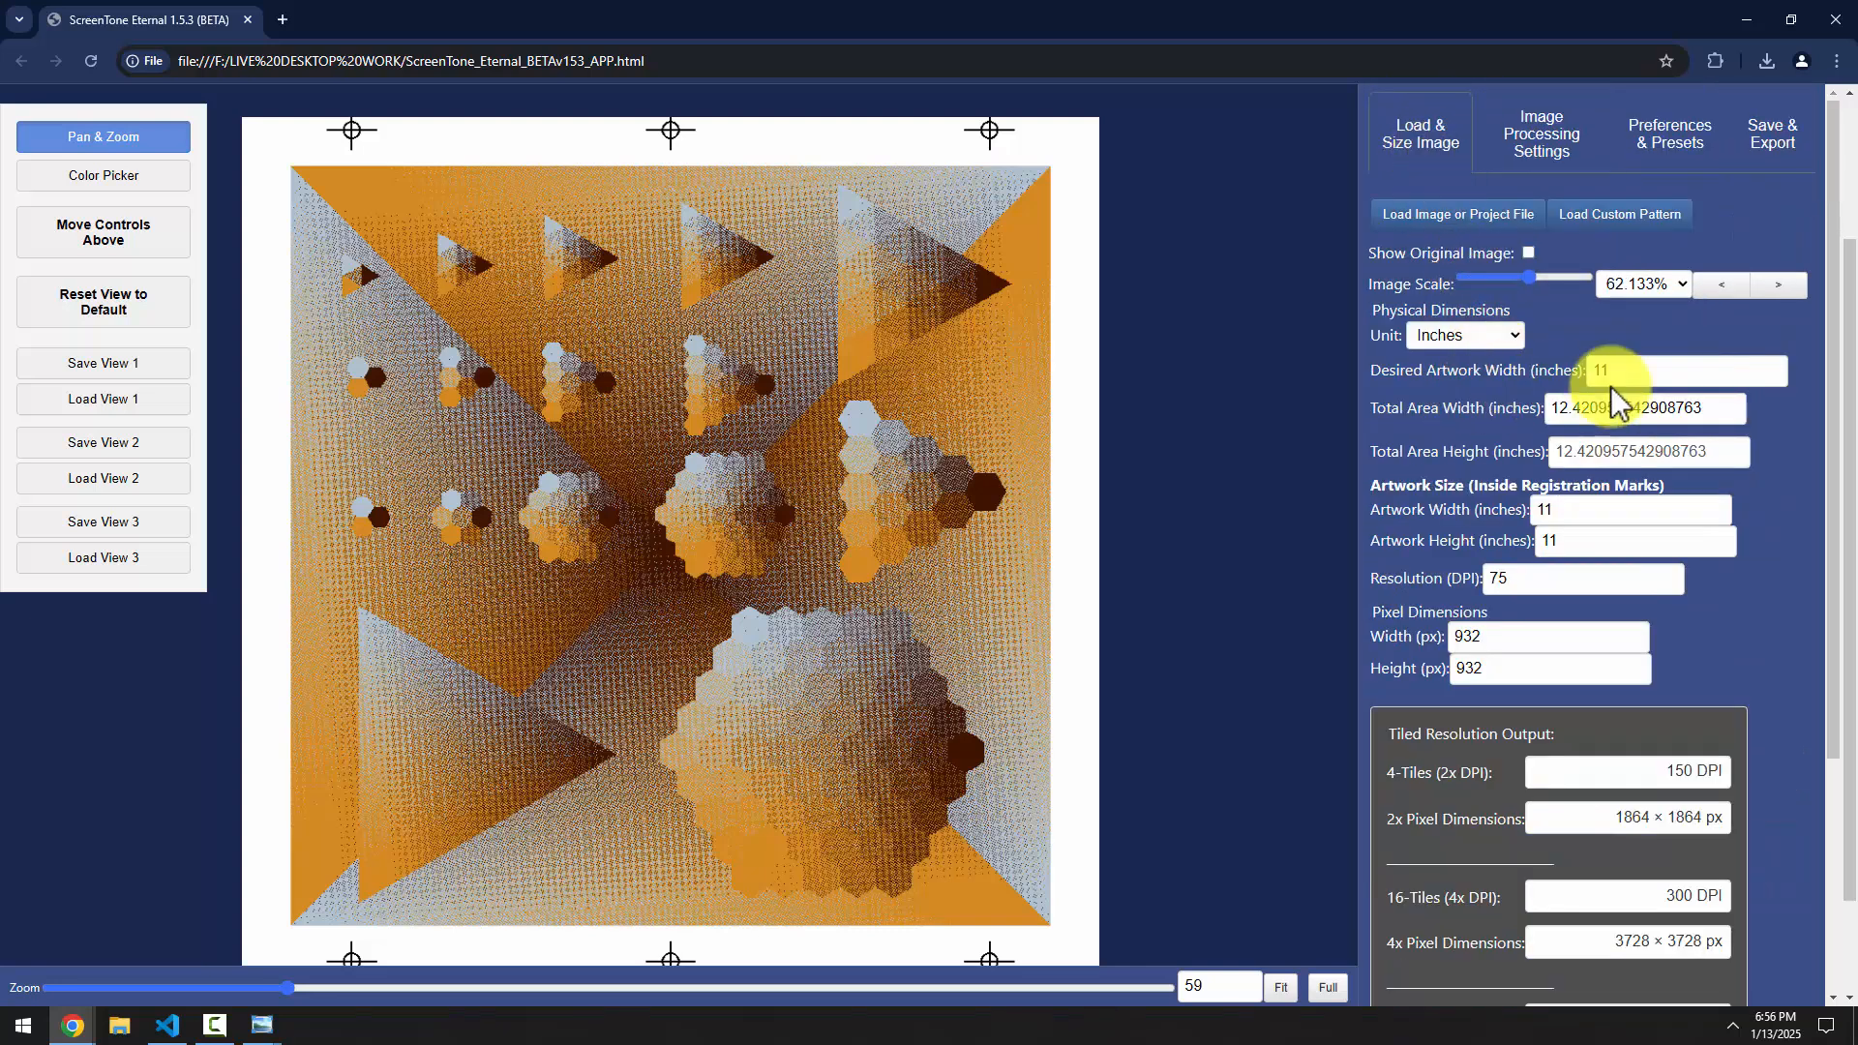
{"action": "left_click_drag", "start_coordinate": [1640, 374], "coordinate": [1533, 375]}
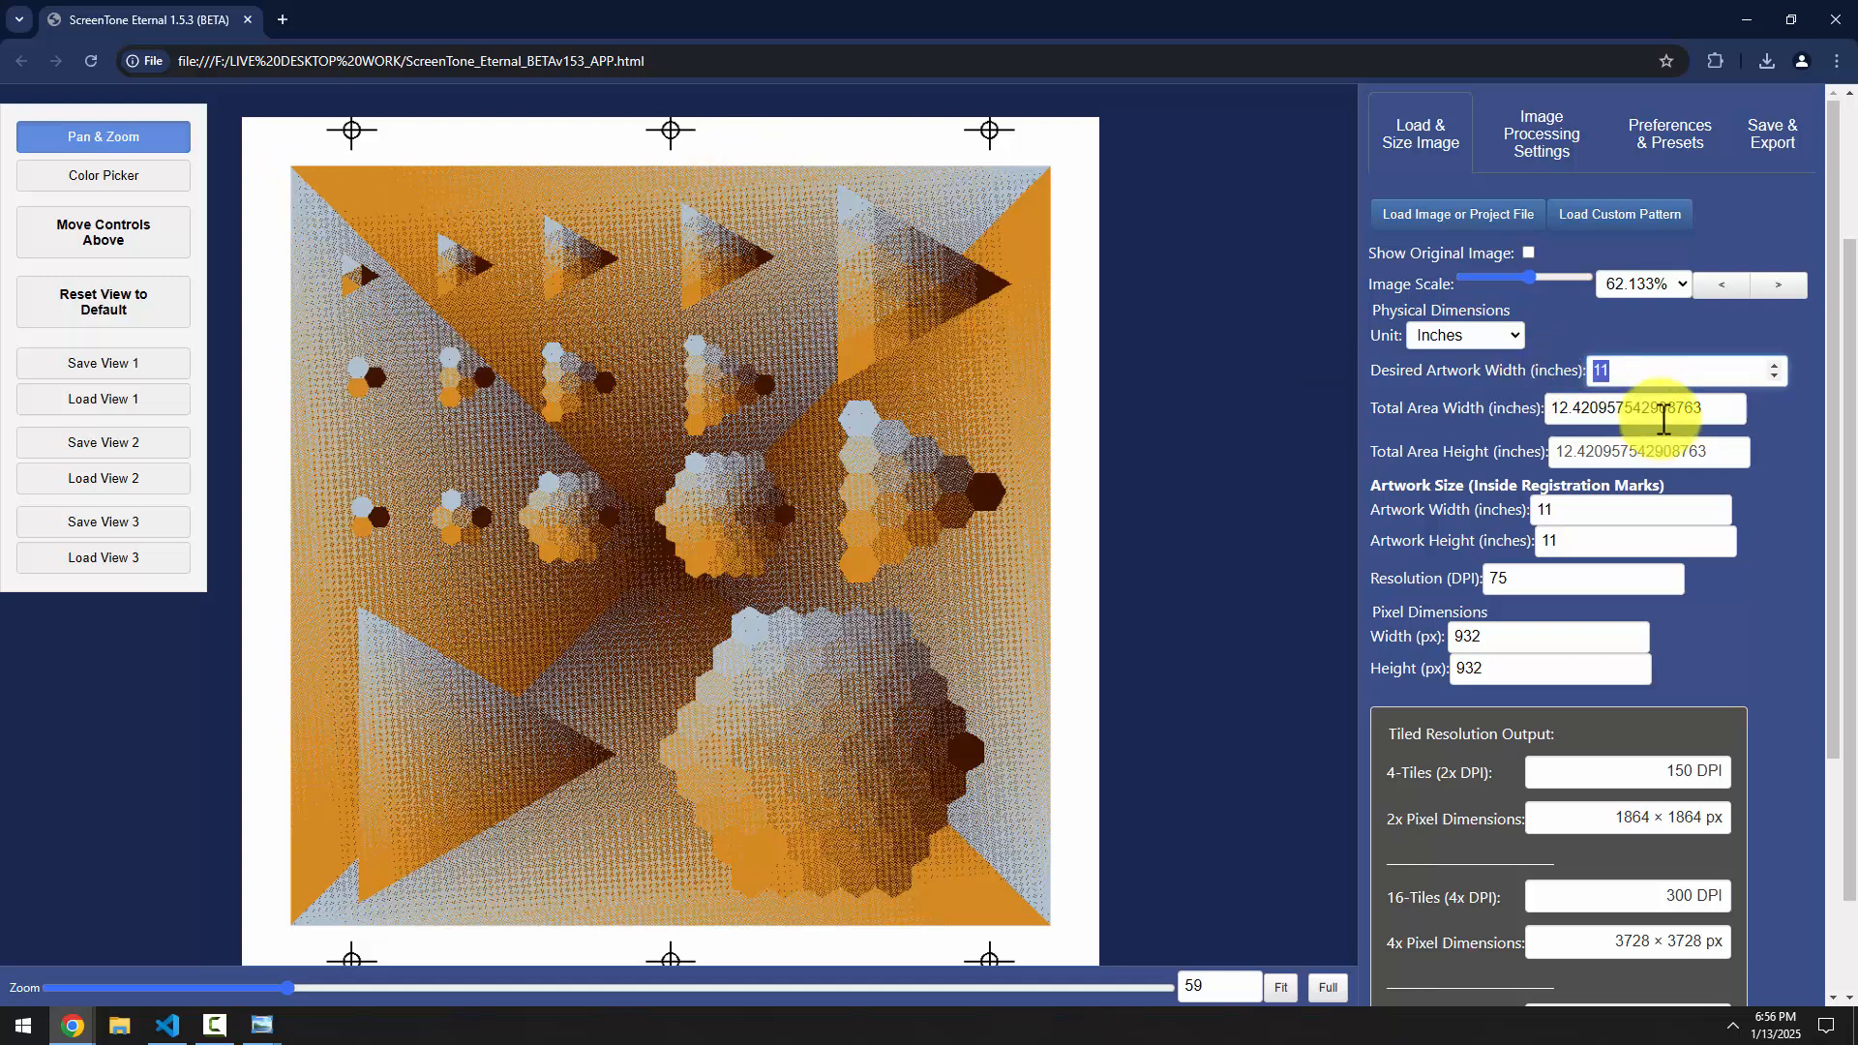
{"action": "left_click", "coordinate": [1607, 407]}
{"action": "double_click", "coordinate": [1607, 407]}
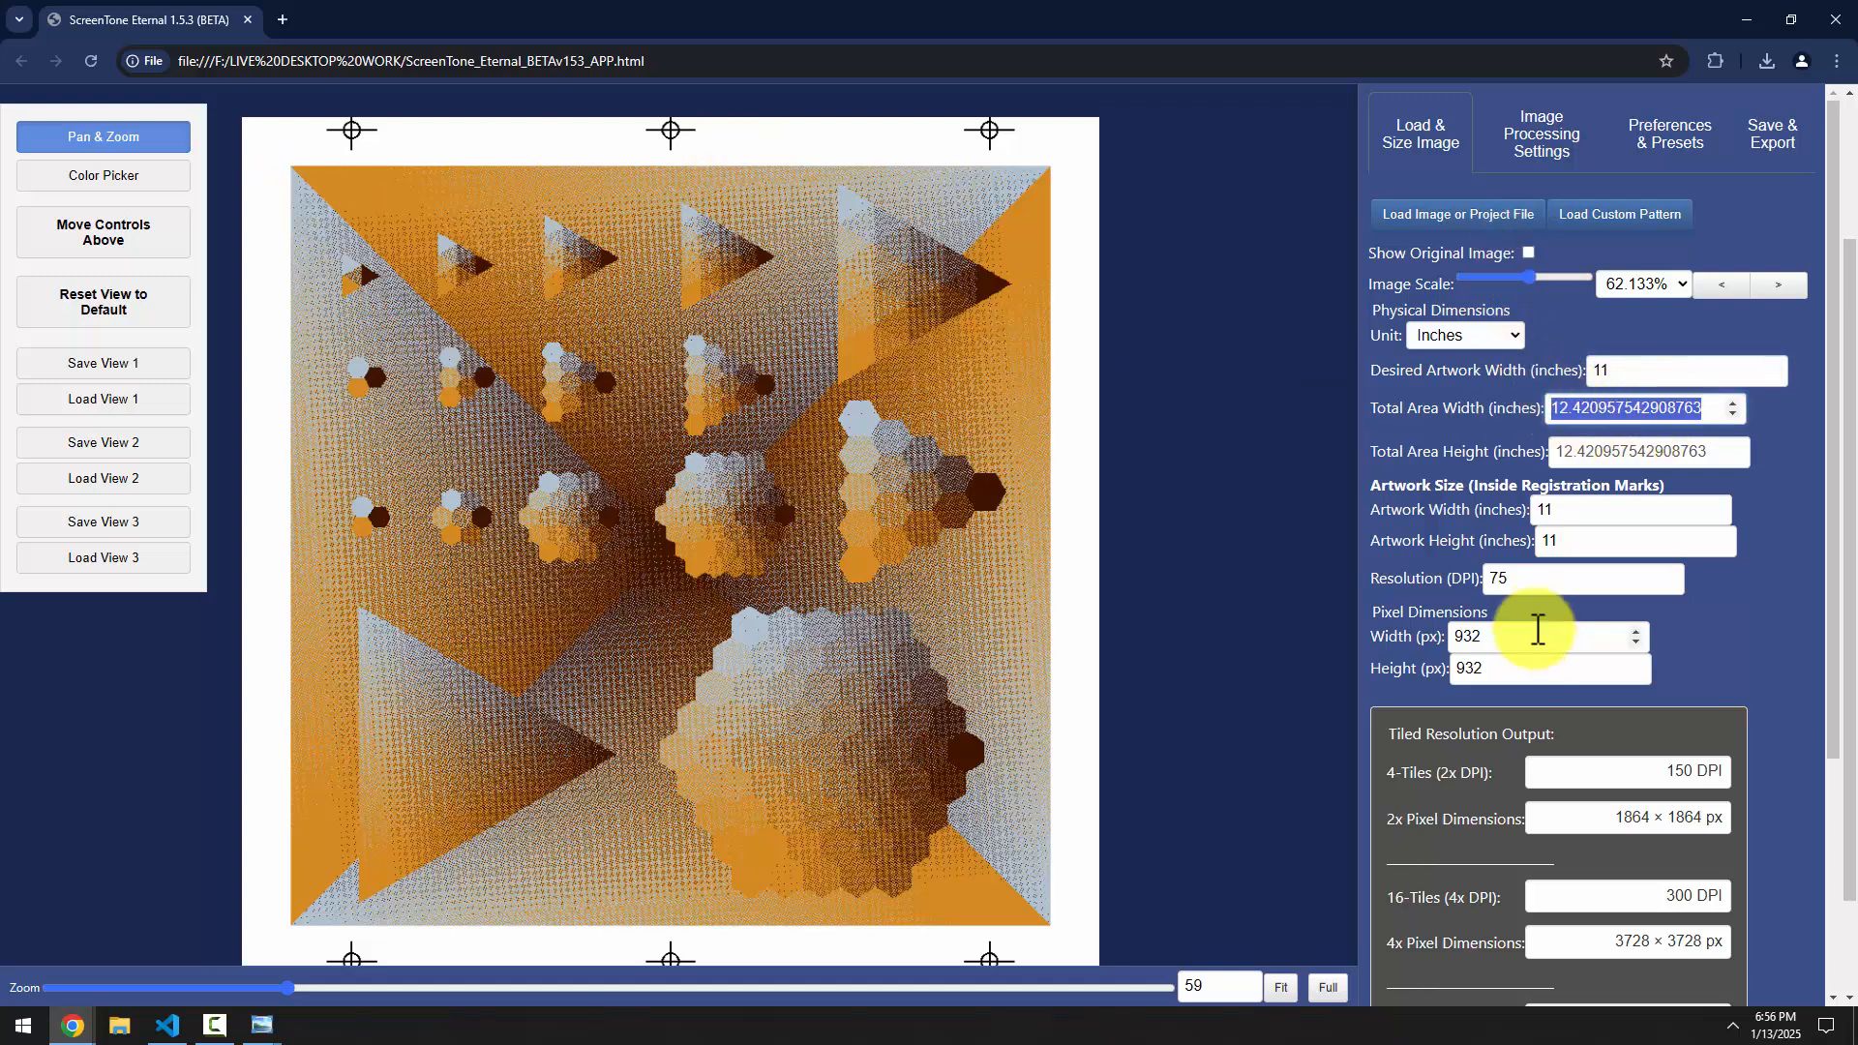
Include Separations 1, 2 and 3 and the Underbase in the auto-saved separations for export
{"action": "left_click", "coordinate": [1552, 143]}
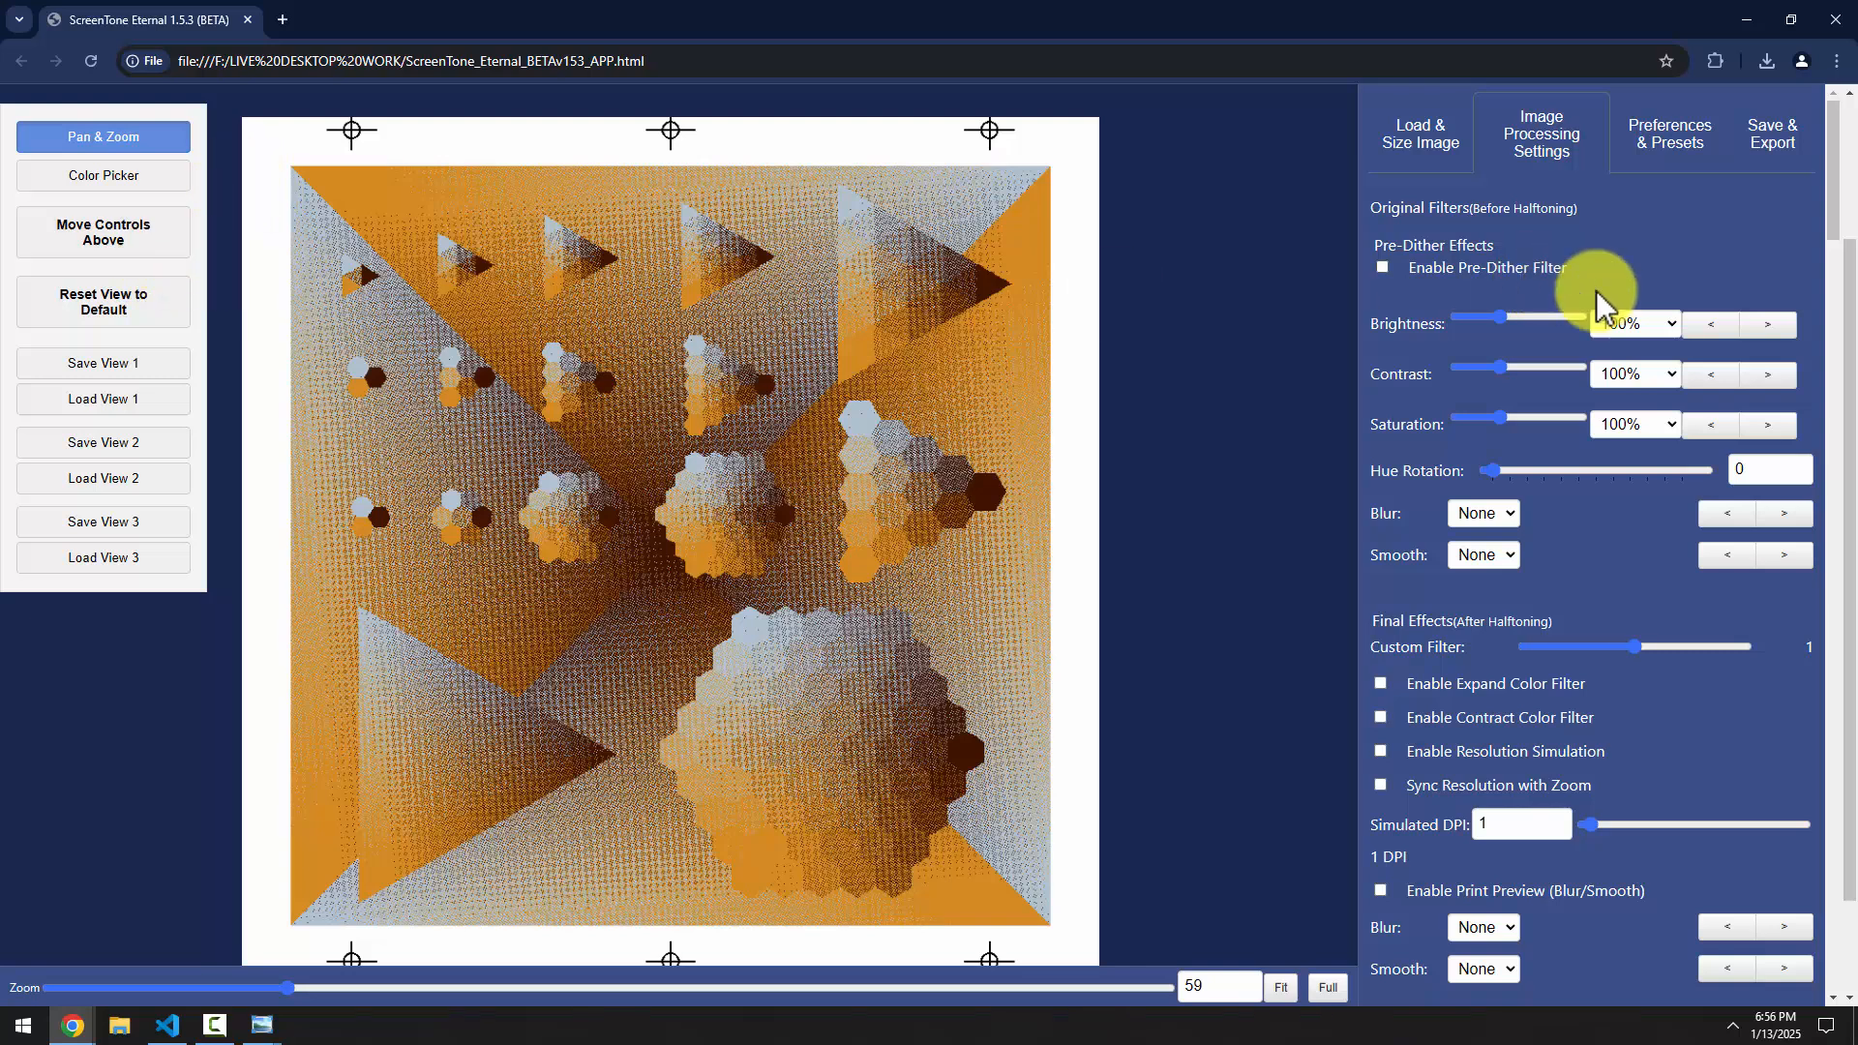
{"action": "left_click", "coordinate": [1767, 143]}
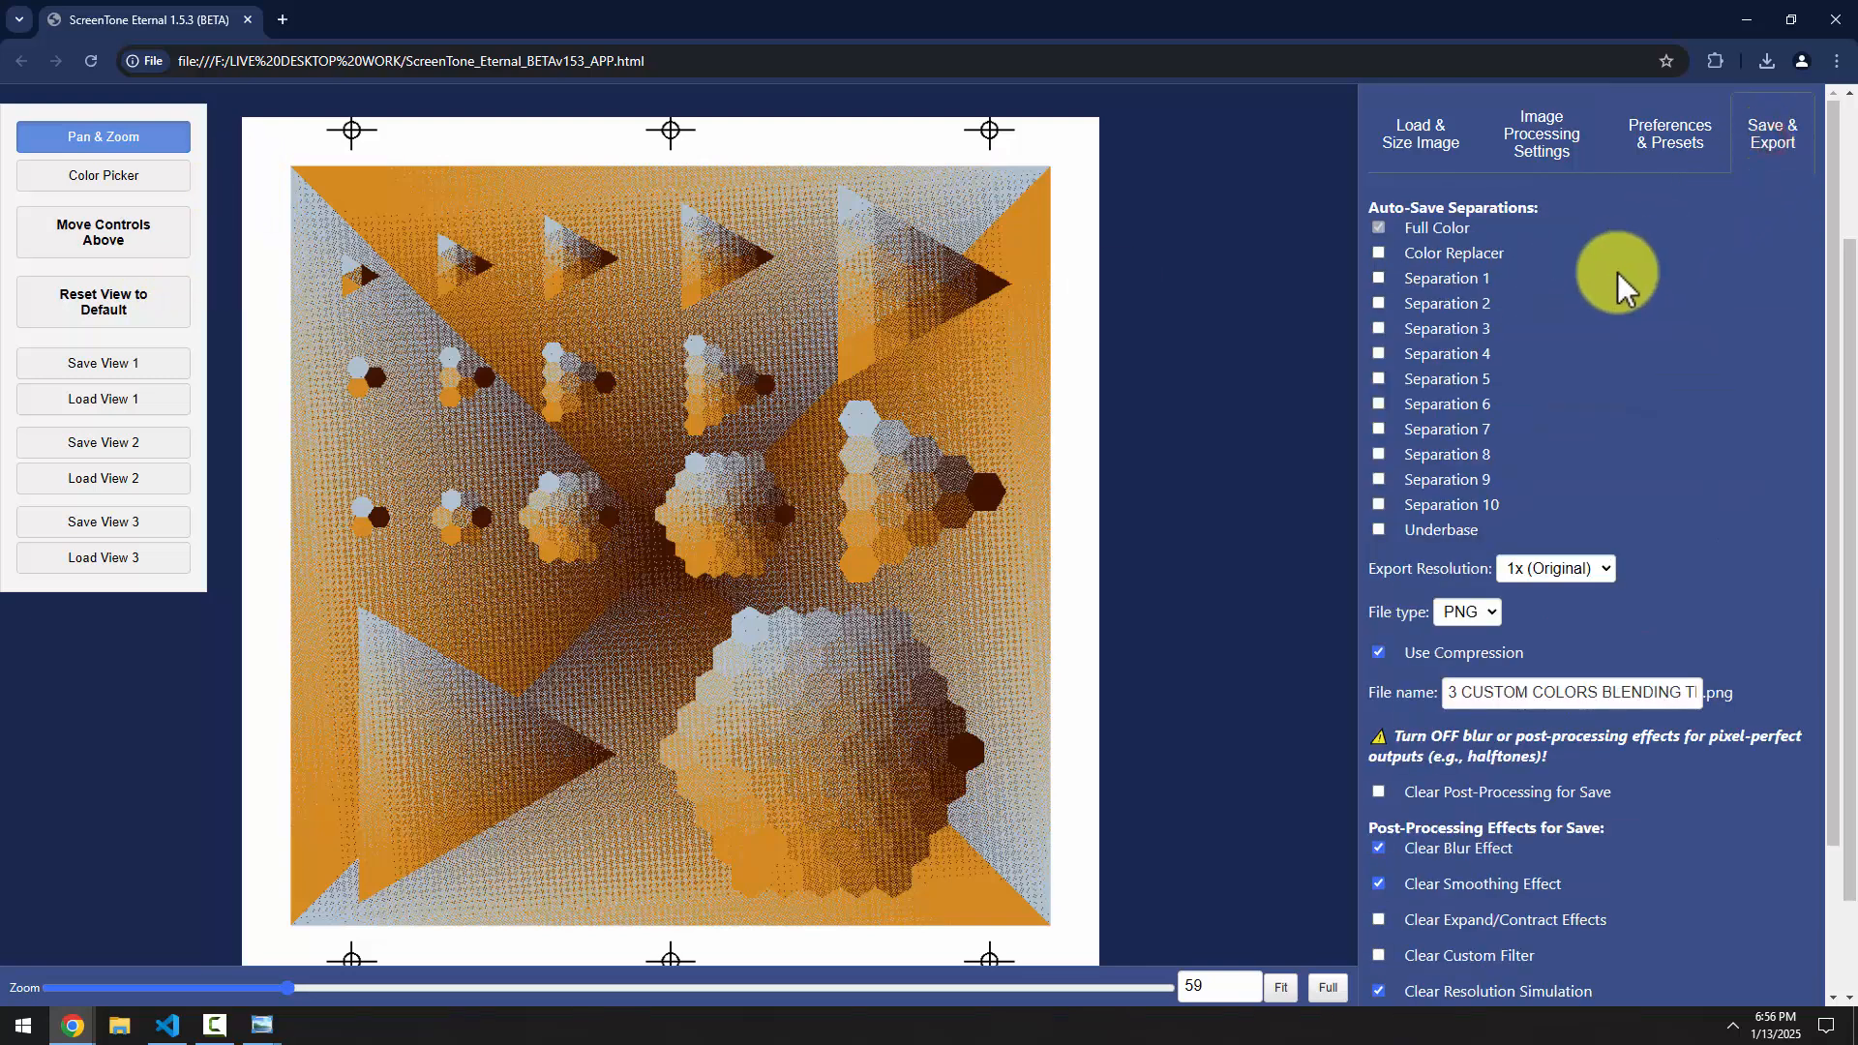
{"action": "left_click", "coordinate": [1378, 279]}
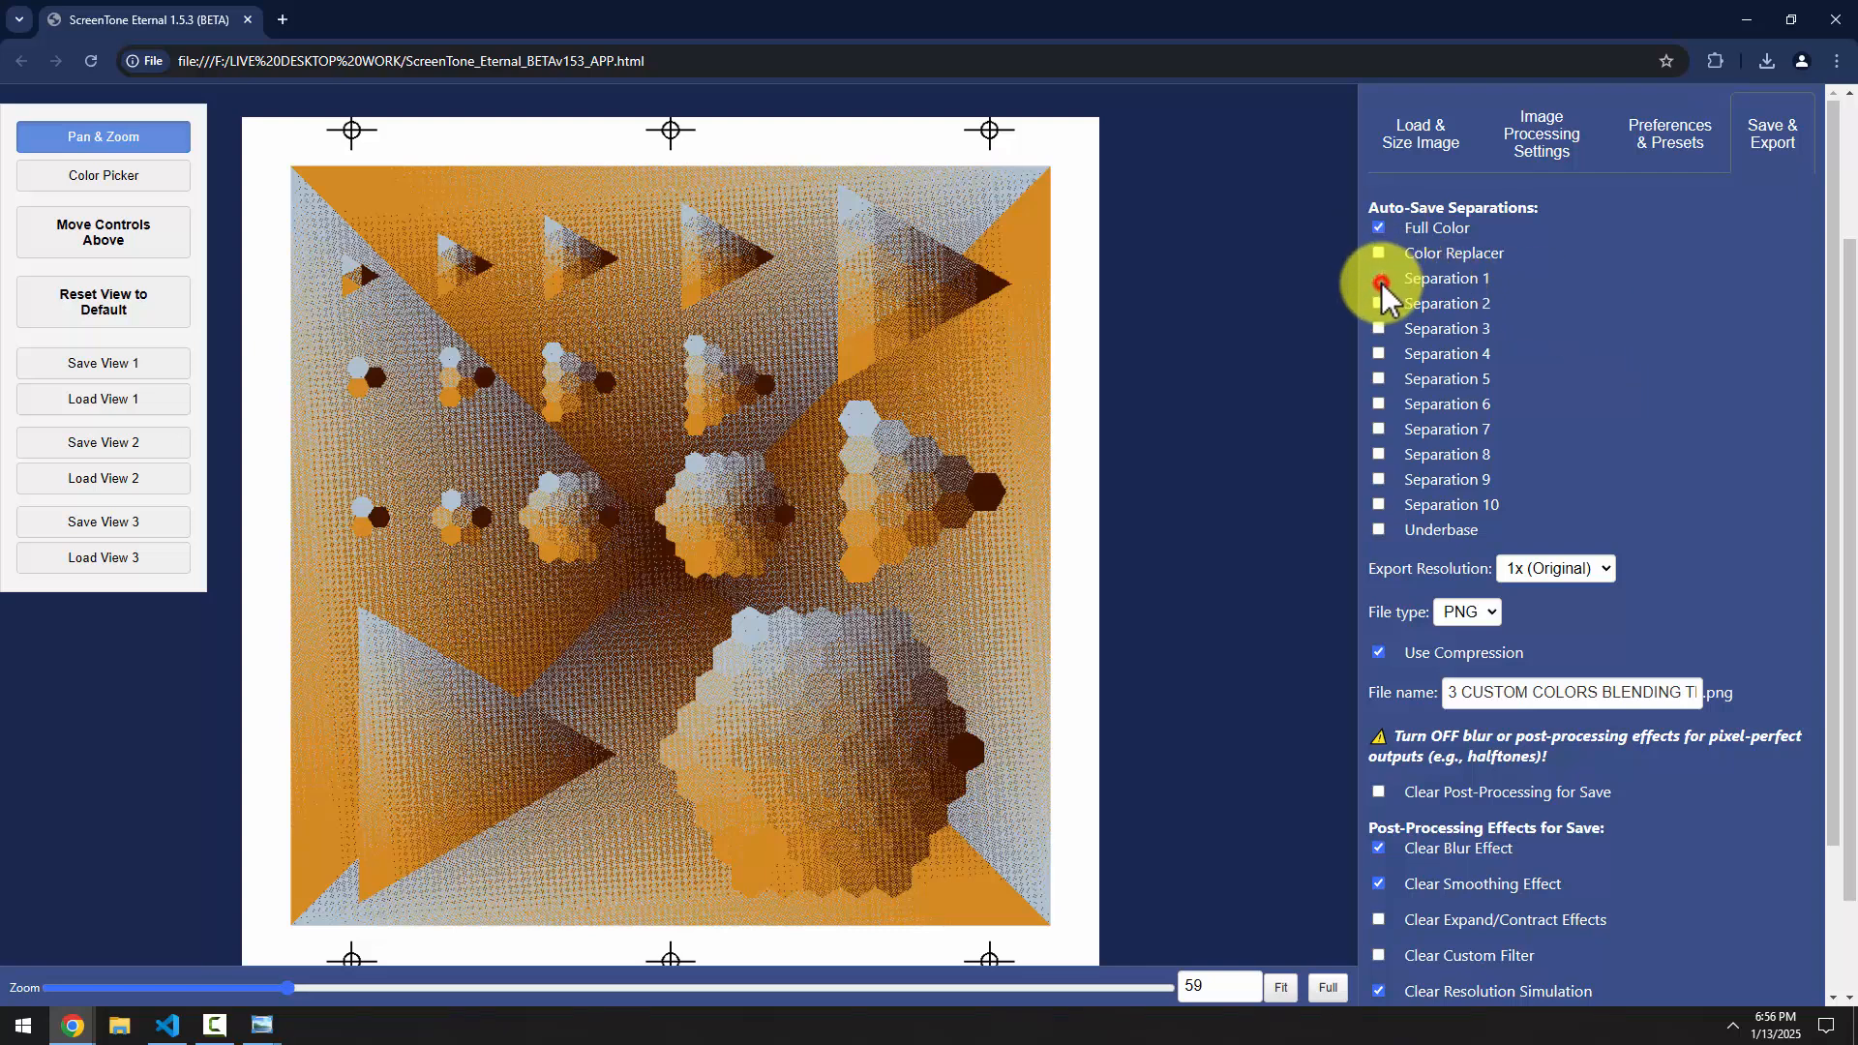
{"action": "left_click", "coordinate": [1379, 329]}
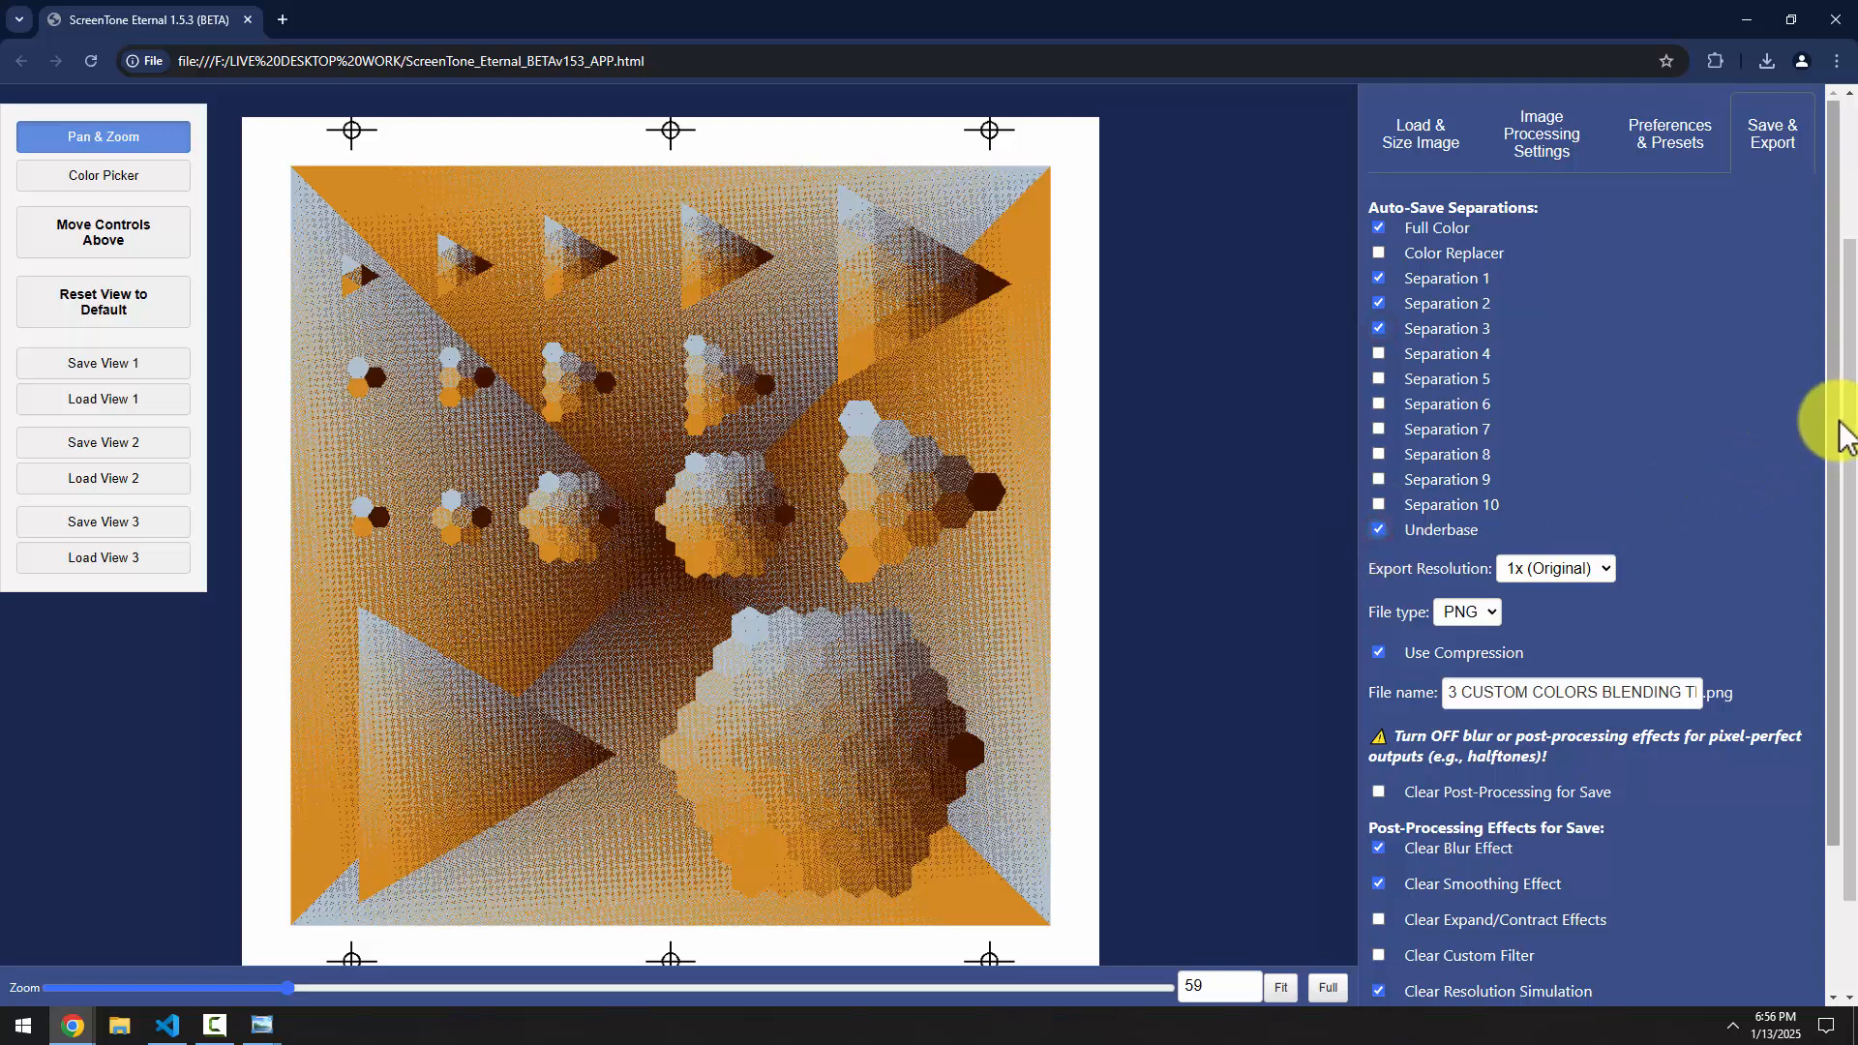
Prepare and save the full-color image, the three color separations and the underbase as PNG files
{"action": "scroll", "coordinate": [1839, 484], "scroll_direction": "down", "scroll_amount": 2}
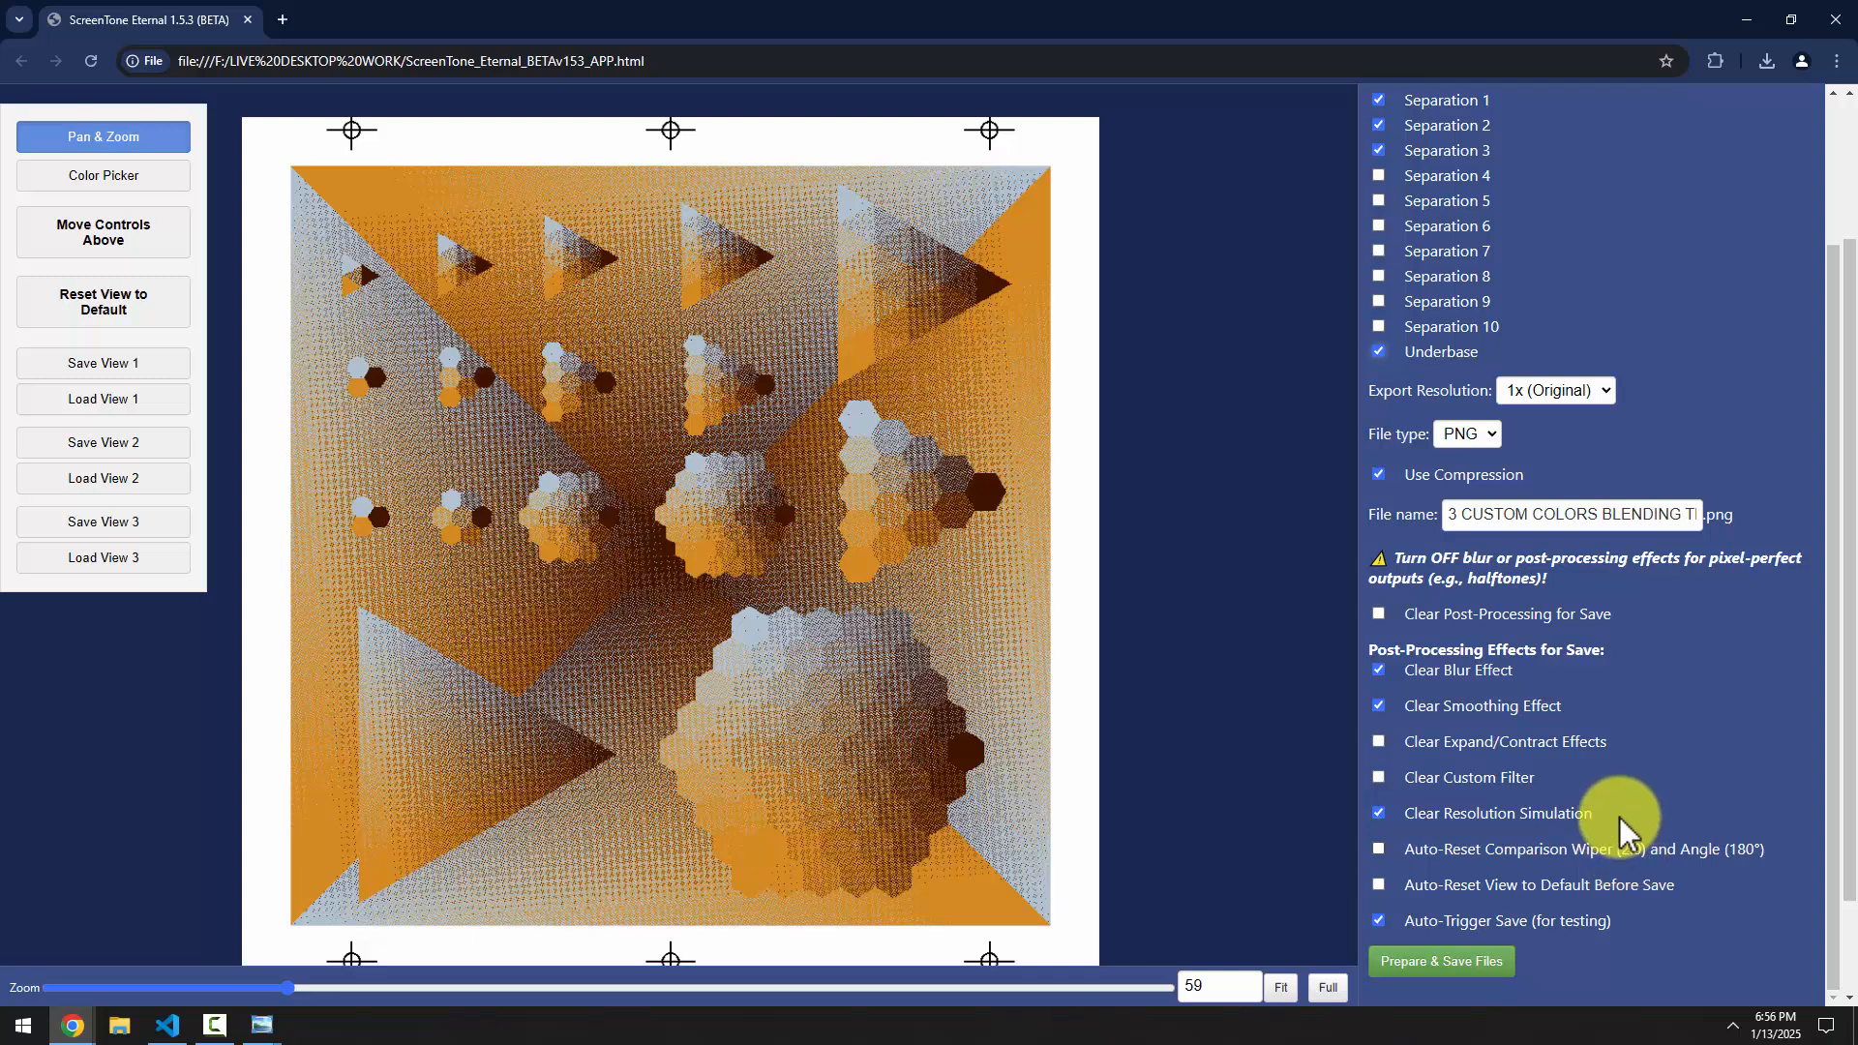
{"action": "left_click", "coordinate": [1477, 969]}
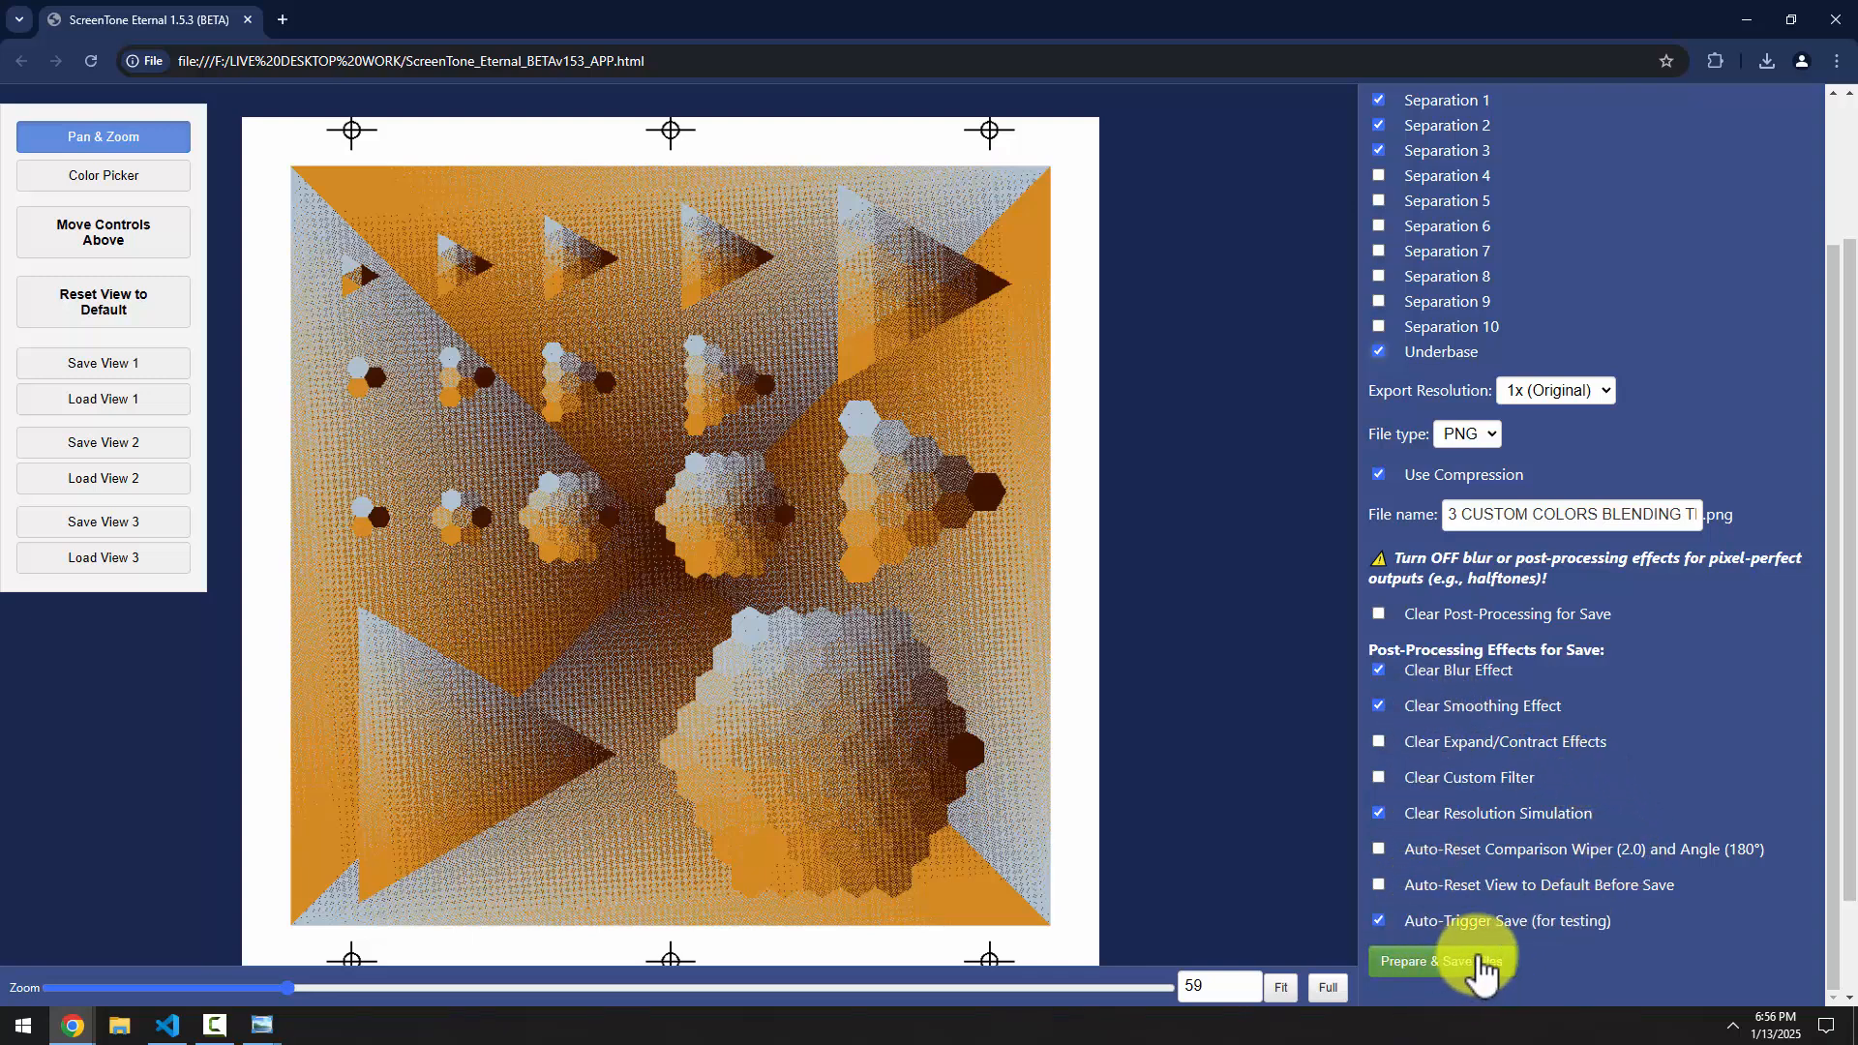
{"action": "scroll", "coordinate": [1703, 951], "scroll_direction": "up", "scroll_amount": 1}
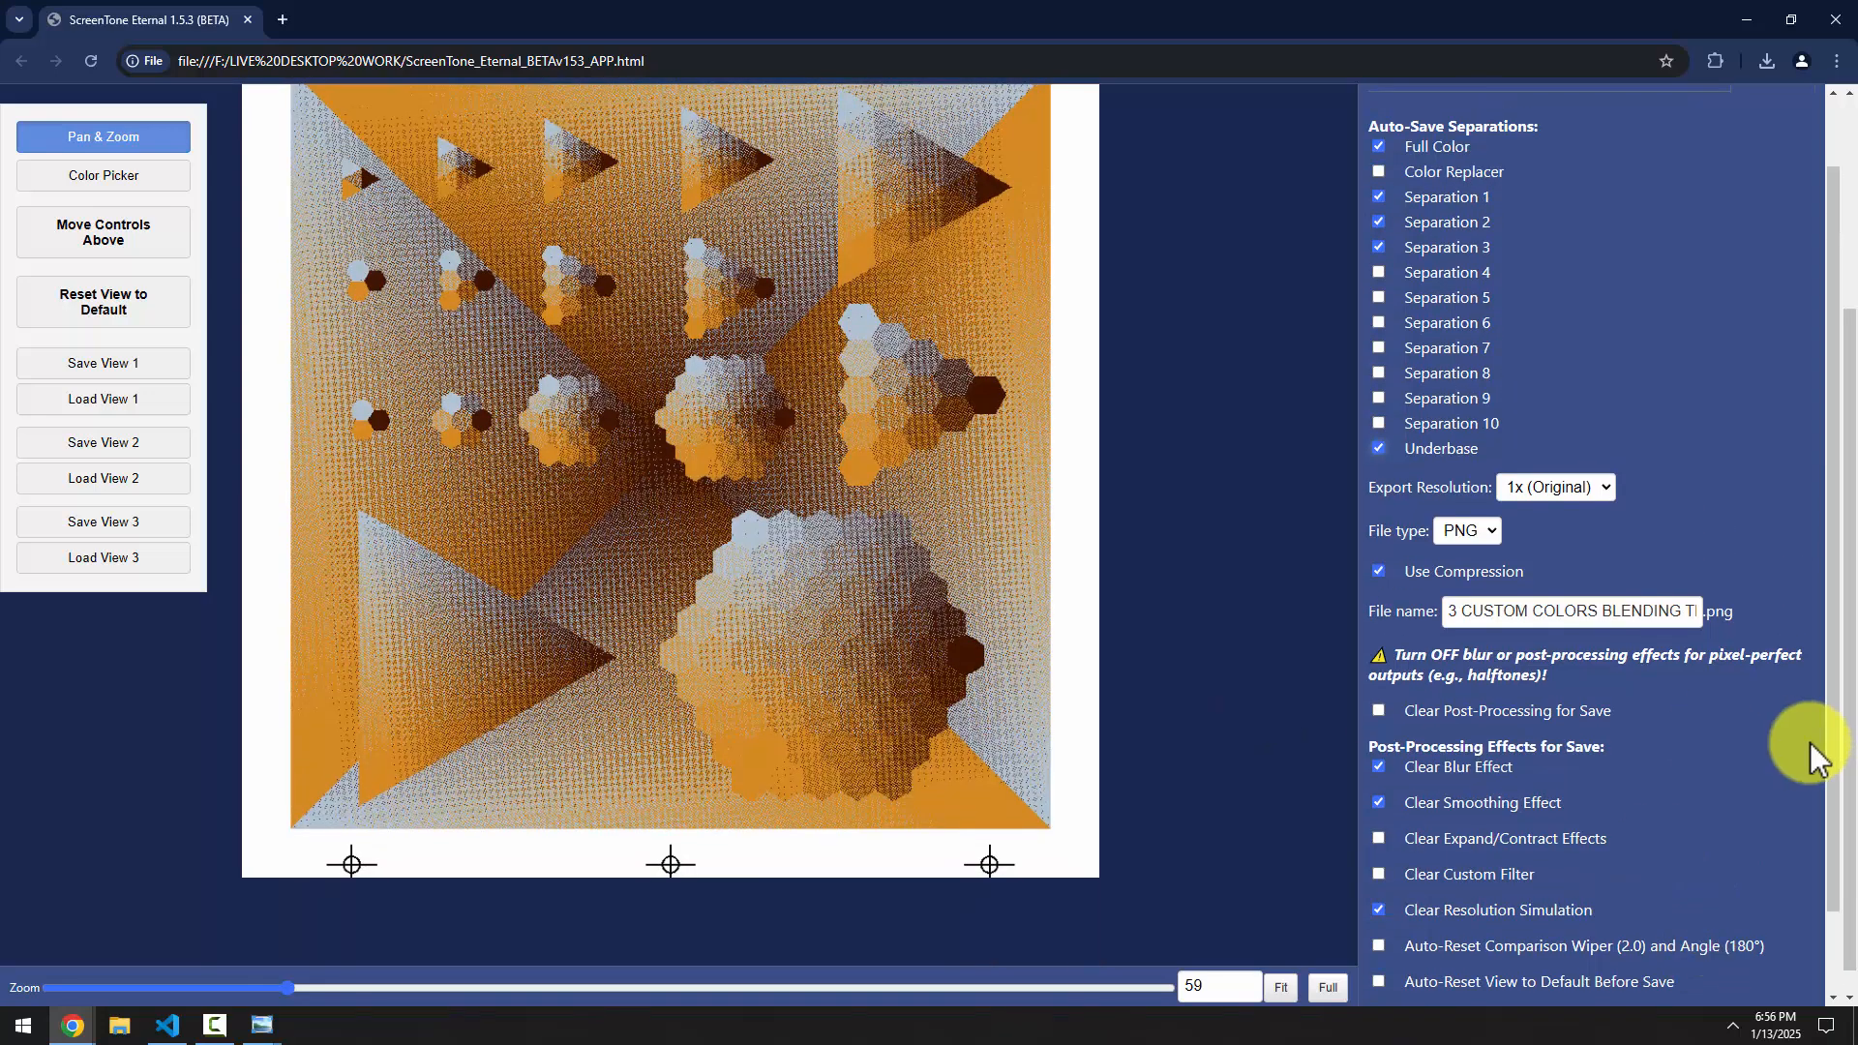
{"action": "left_click_drag", "start_coordinate": [1850, 776], "coordinate": [1851, 711]}
{"action": "right_click", "coordinate": [1851, 718]}
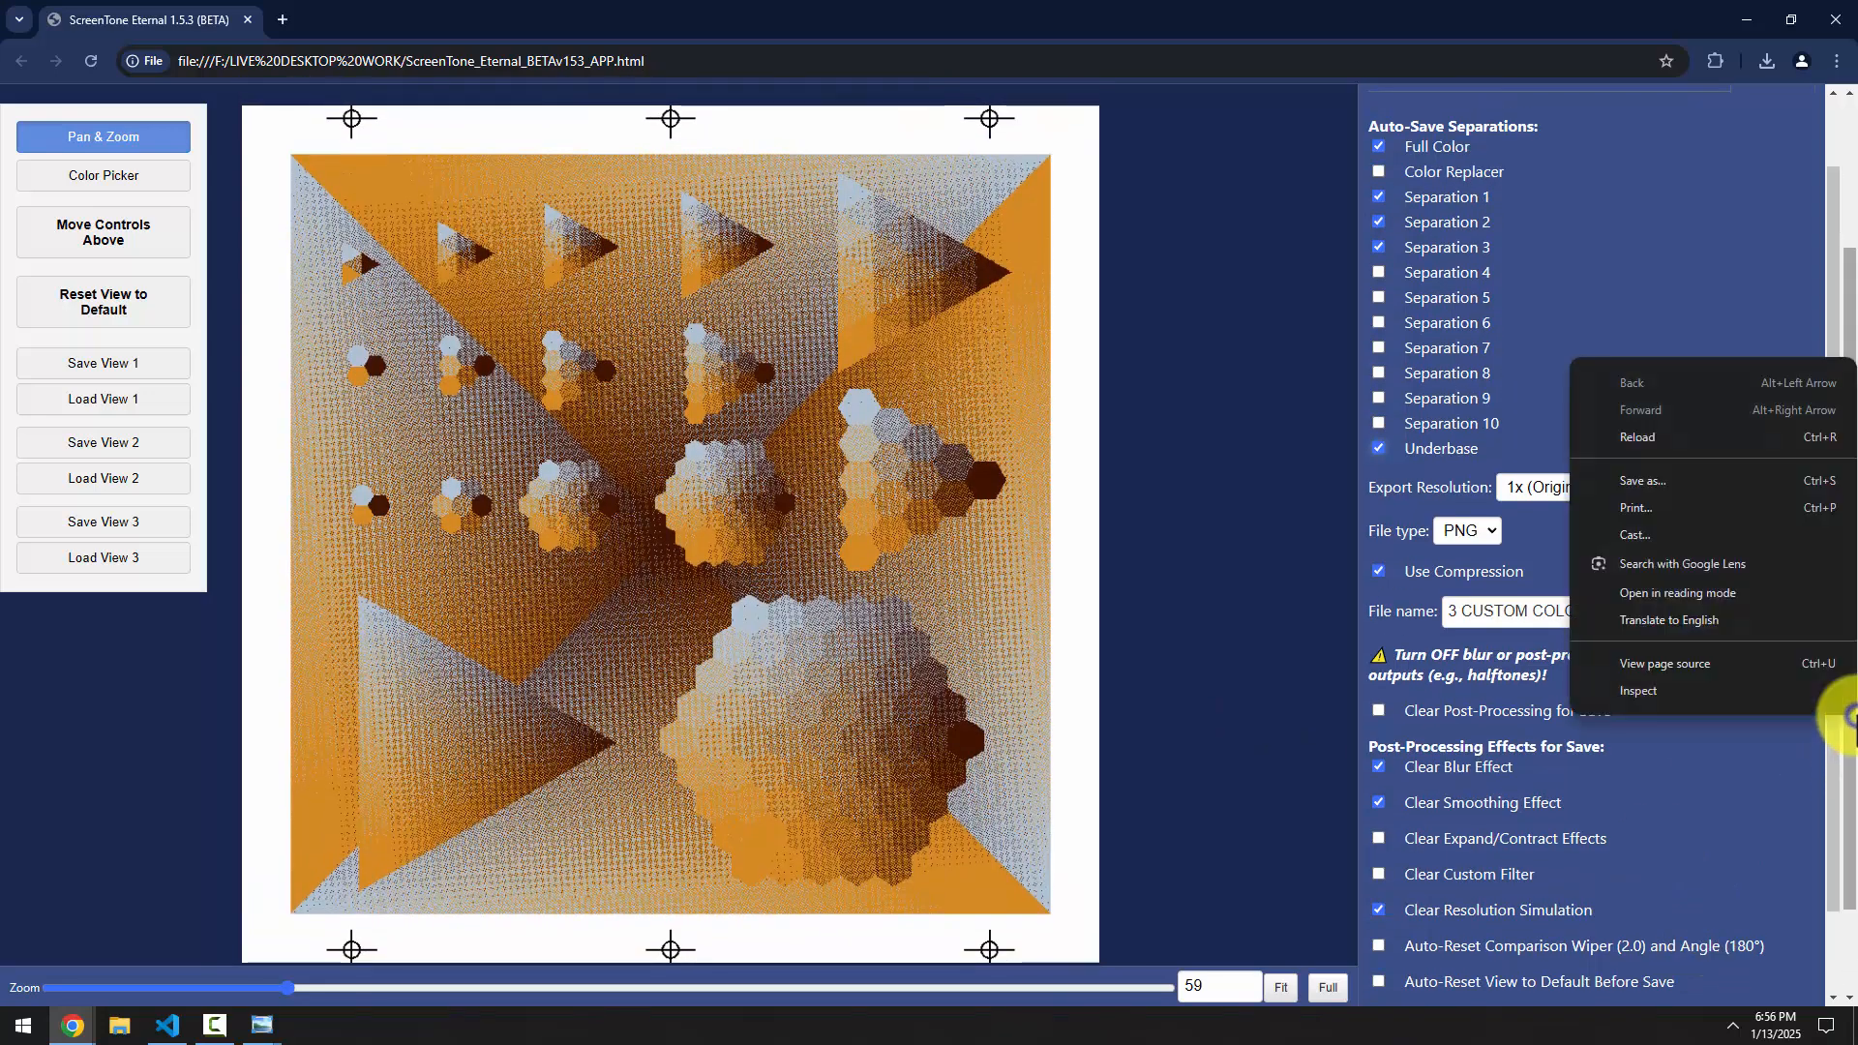
{"action": "left_click", "coordinate": [1851, 764]}
{"action": "scroll", "coordinate": [1713, 910], "scroll_direction": "down", "scroll_amount": 1}
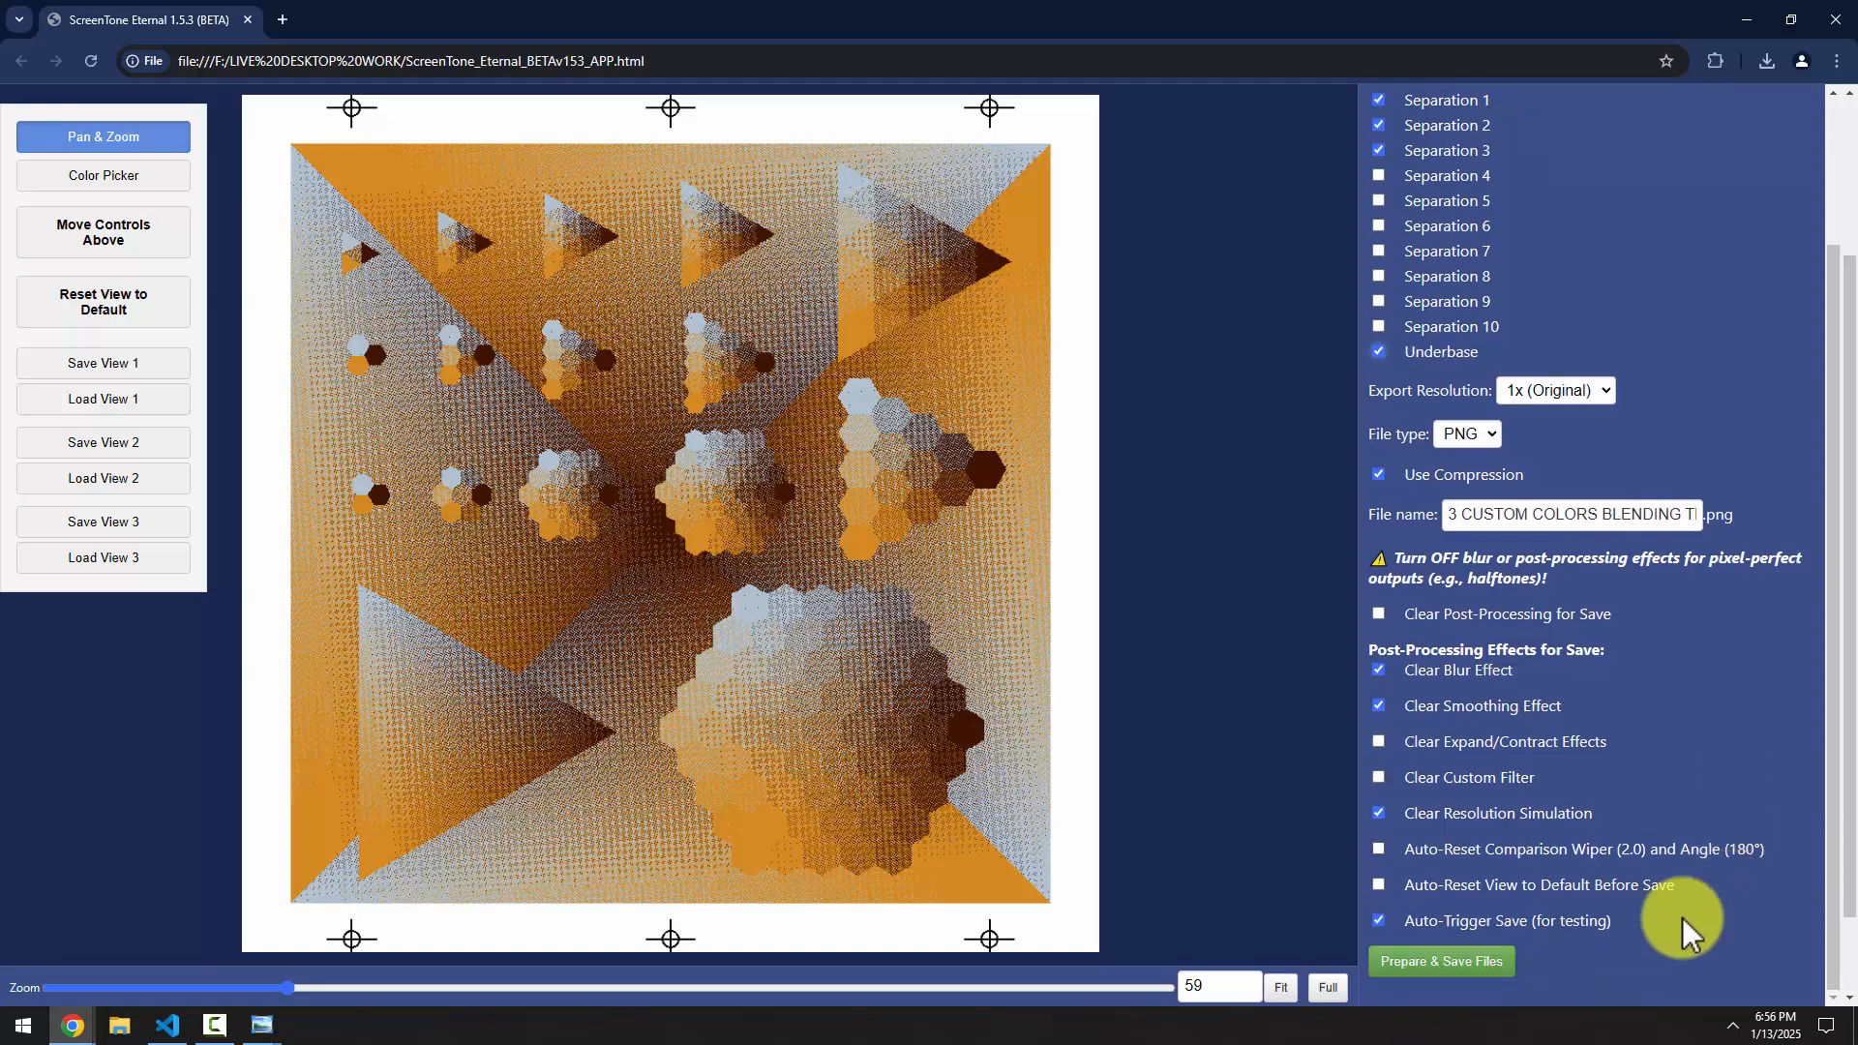
{"action": "left_click", "coordinate": [1455, 961]}
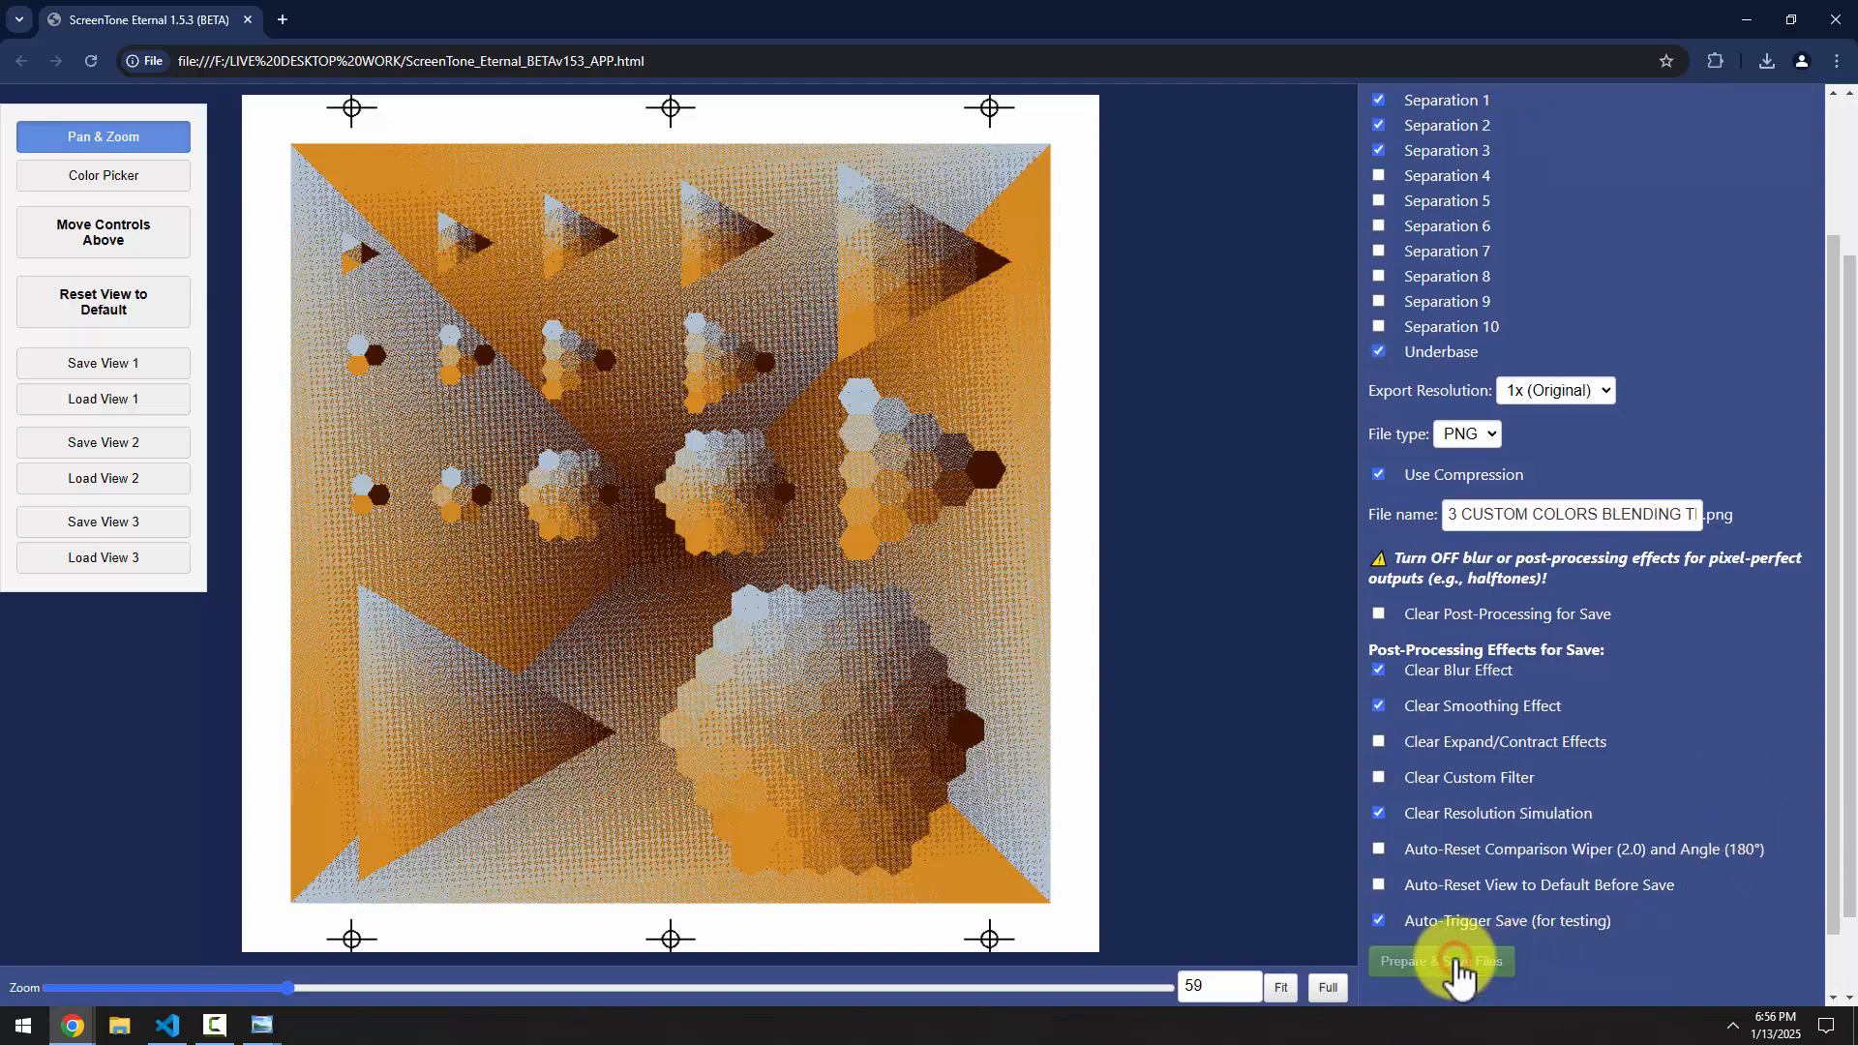
{"action": "left_click", "coordinate": [303, 197]}
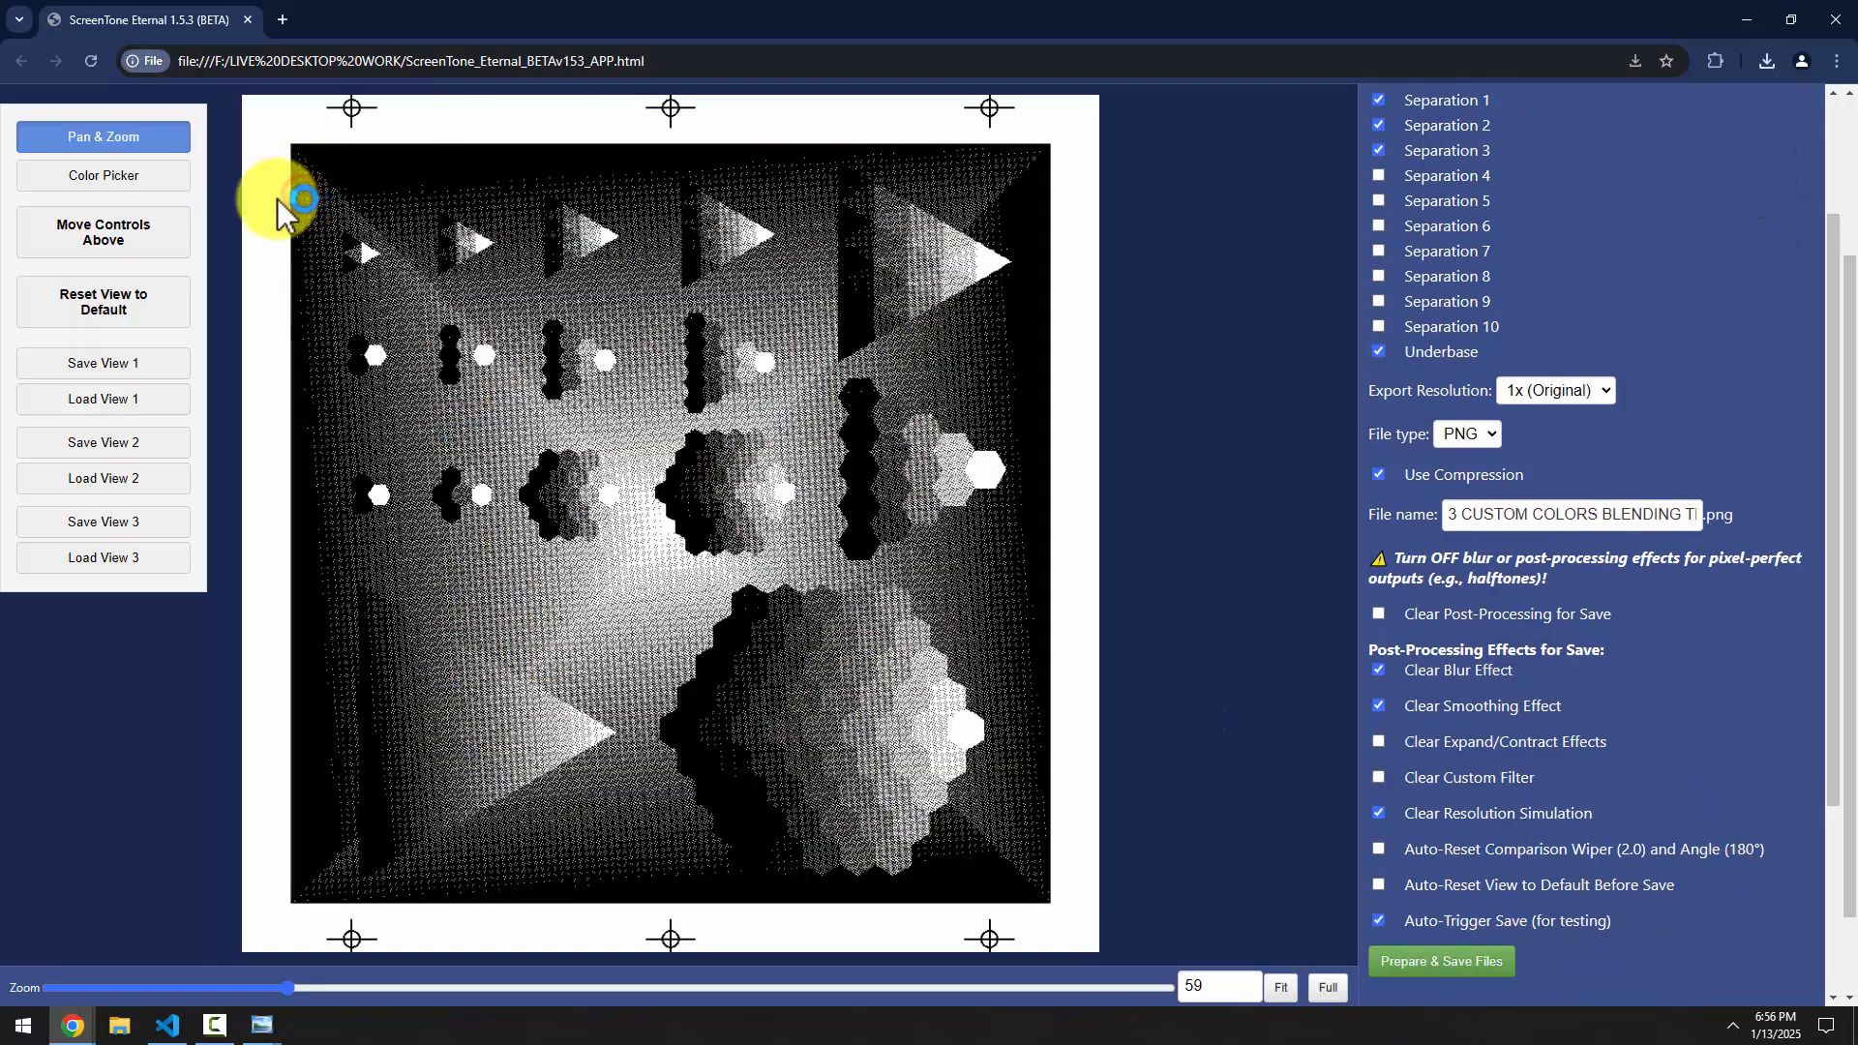
Open the Downloads folder in File Explorer and view the exported full-color PNG of the 3 CUSTOM COLORS BLENDING TEST FILE
{"action": "left_click", "coordinate": [120, 1029]}
{"action": "left_click", "coordinate": [1014, 345]}
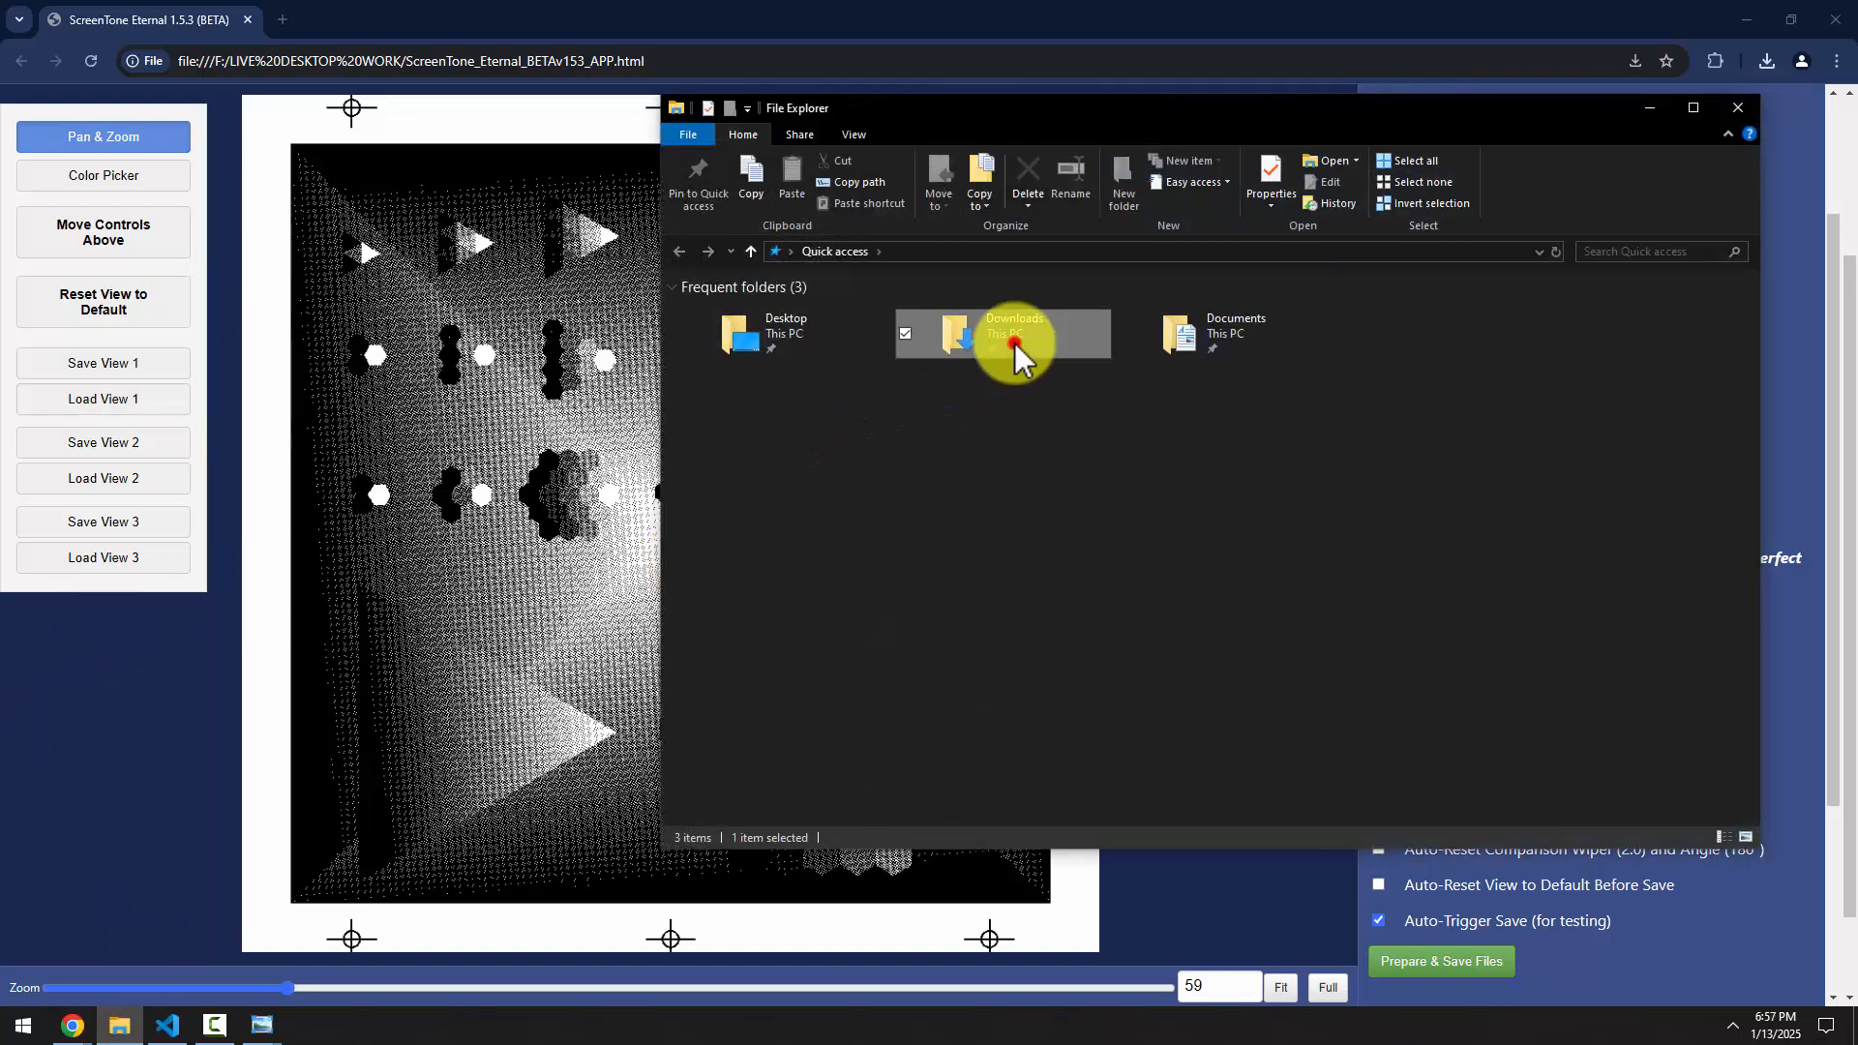
{"action": "double_click", "coordinate": [1014, 345]}
{"action": "double_click", "coordinate": [1153, 332]}
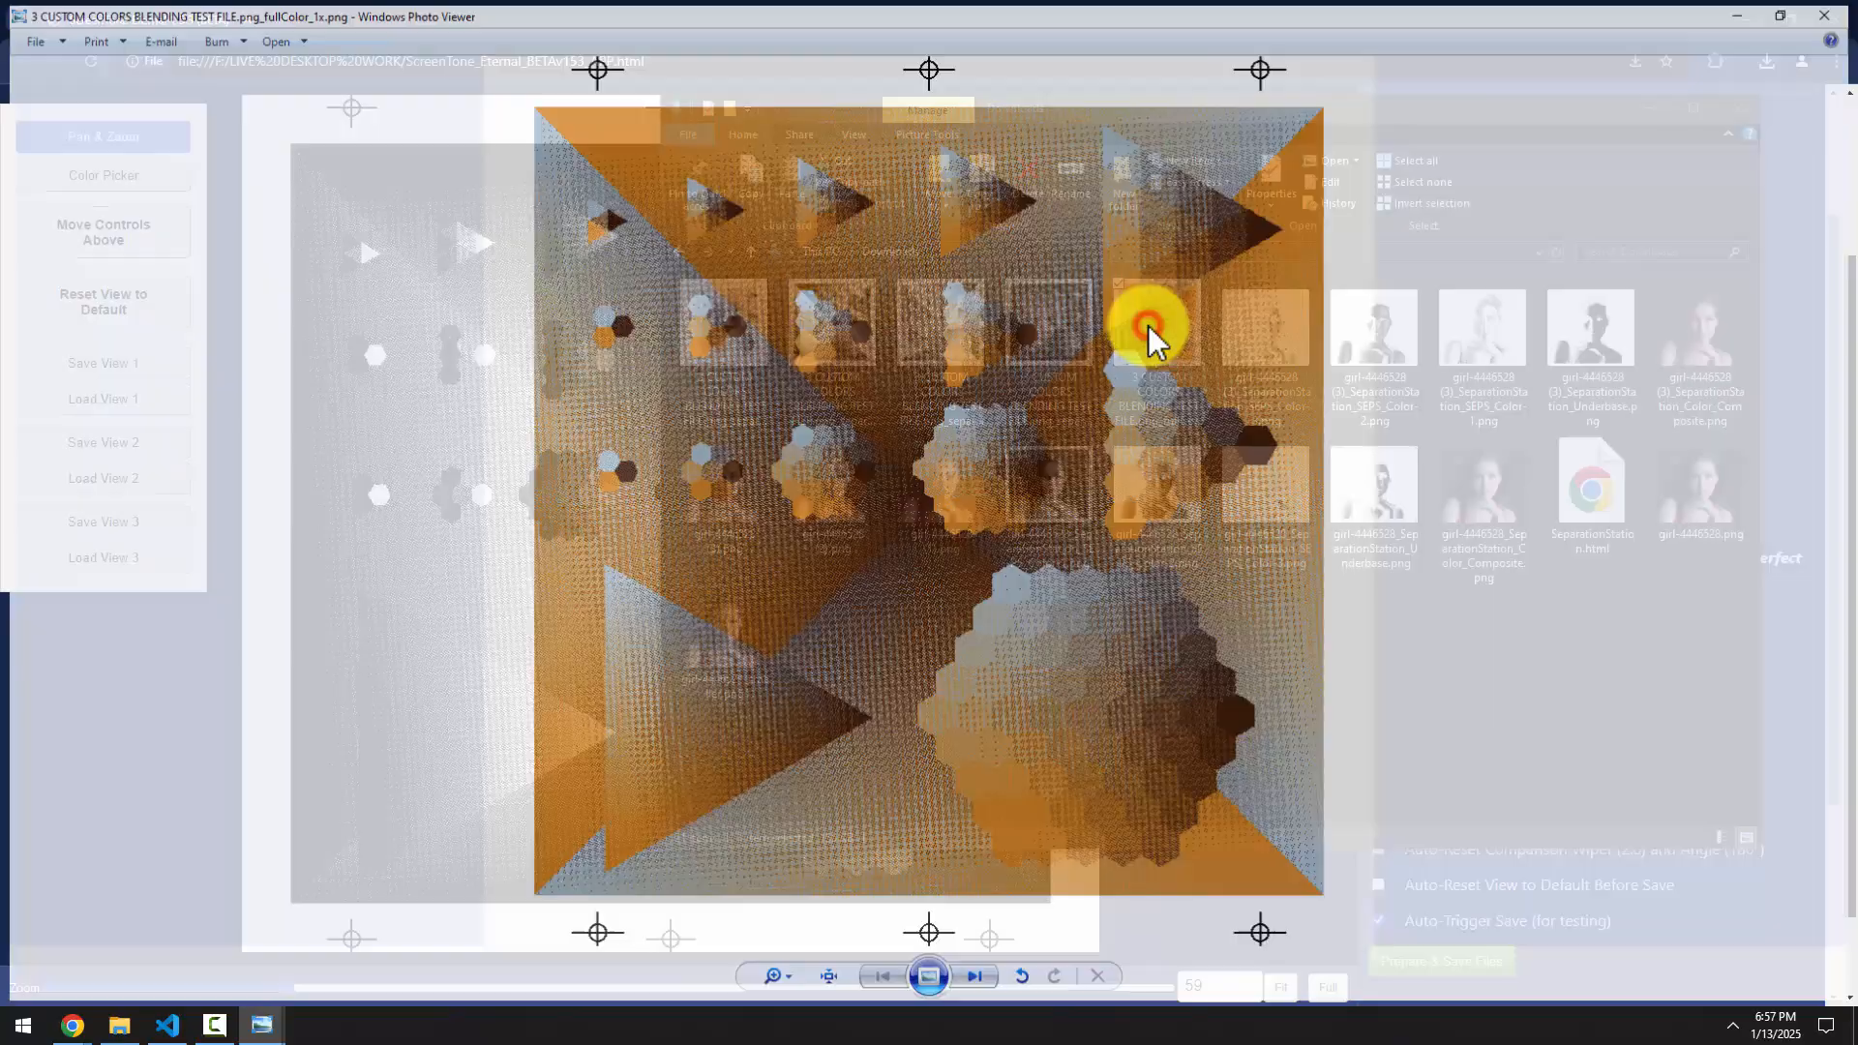
Browse the exported separation images back to Separation 1, examine its halftone dots up close, and close the photo viewer
{"action": "left_click", "coordinate": [885, 981]}
{"action": "left_click", "coordinate": [886, 981]}
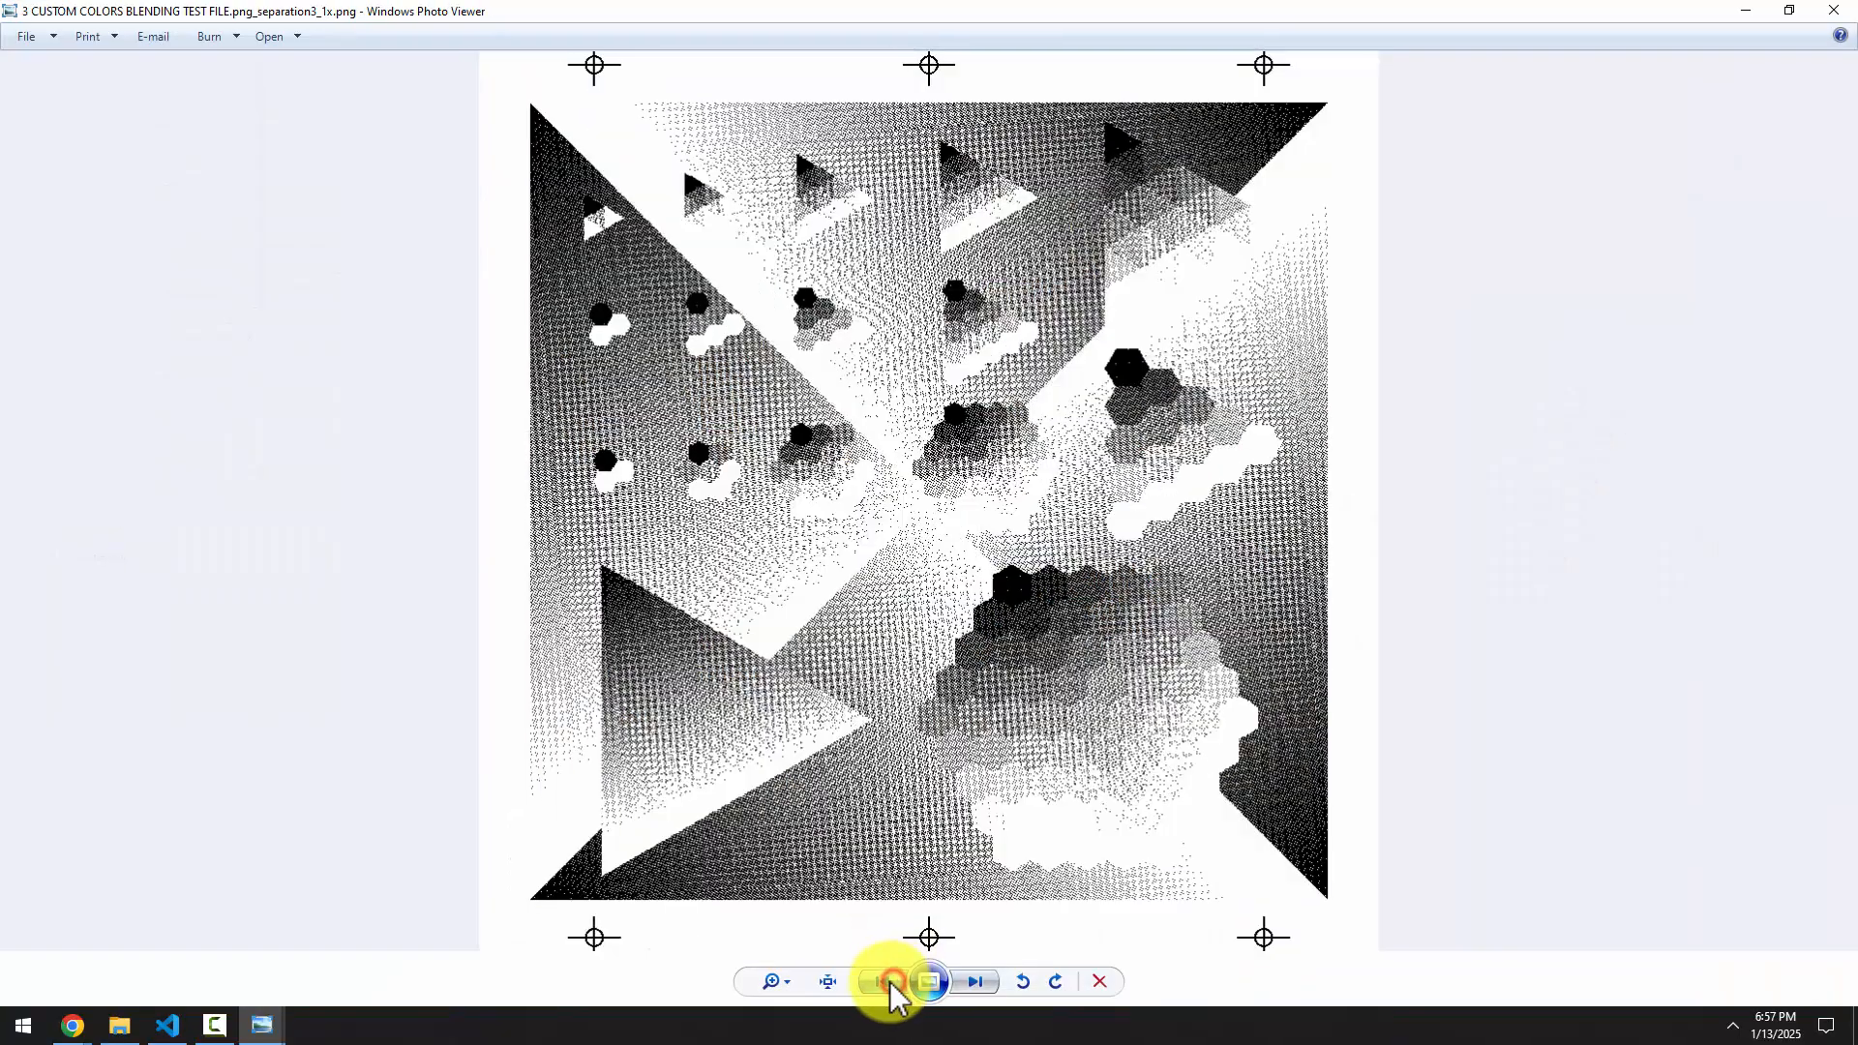
{"action": "left_click", "coordinate": [888, 981]}
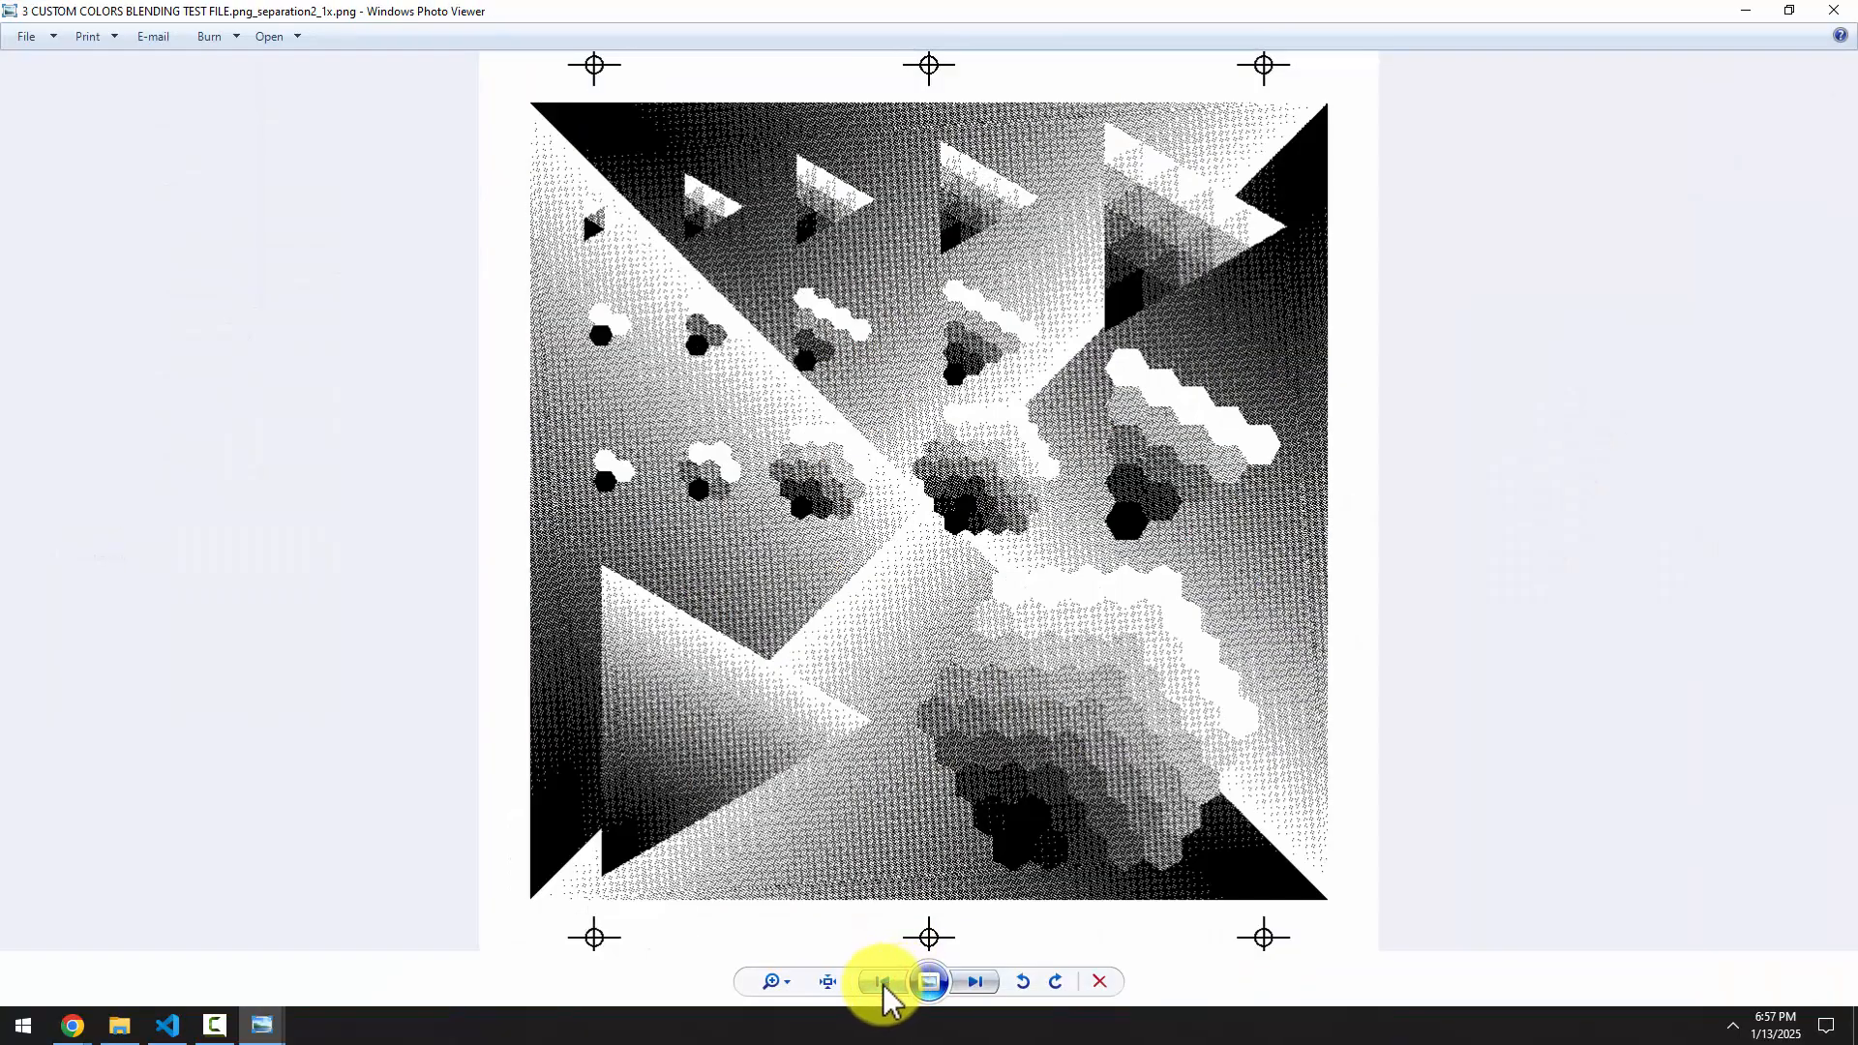
{"action": "left_click", "coordinate": [880, 982]}
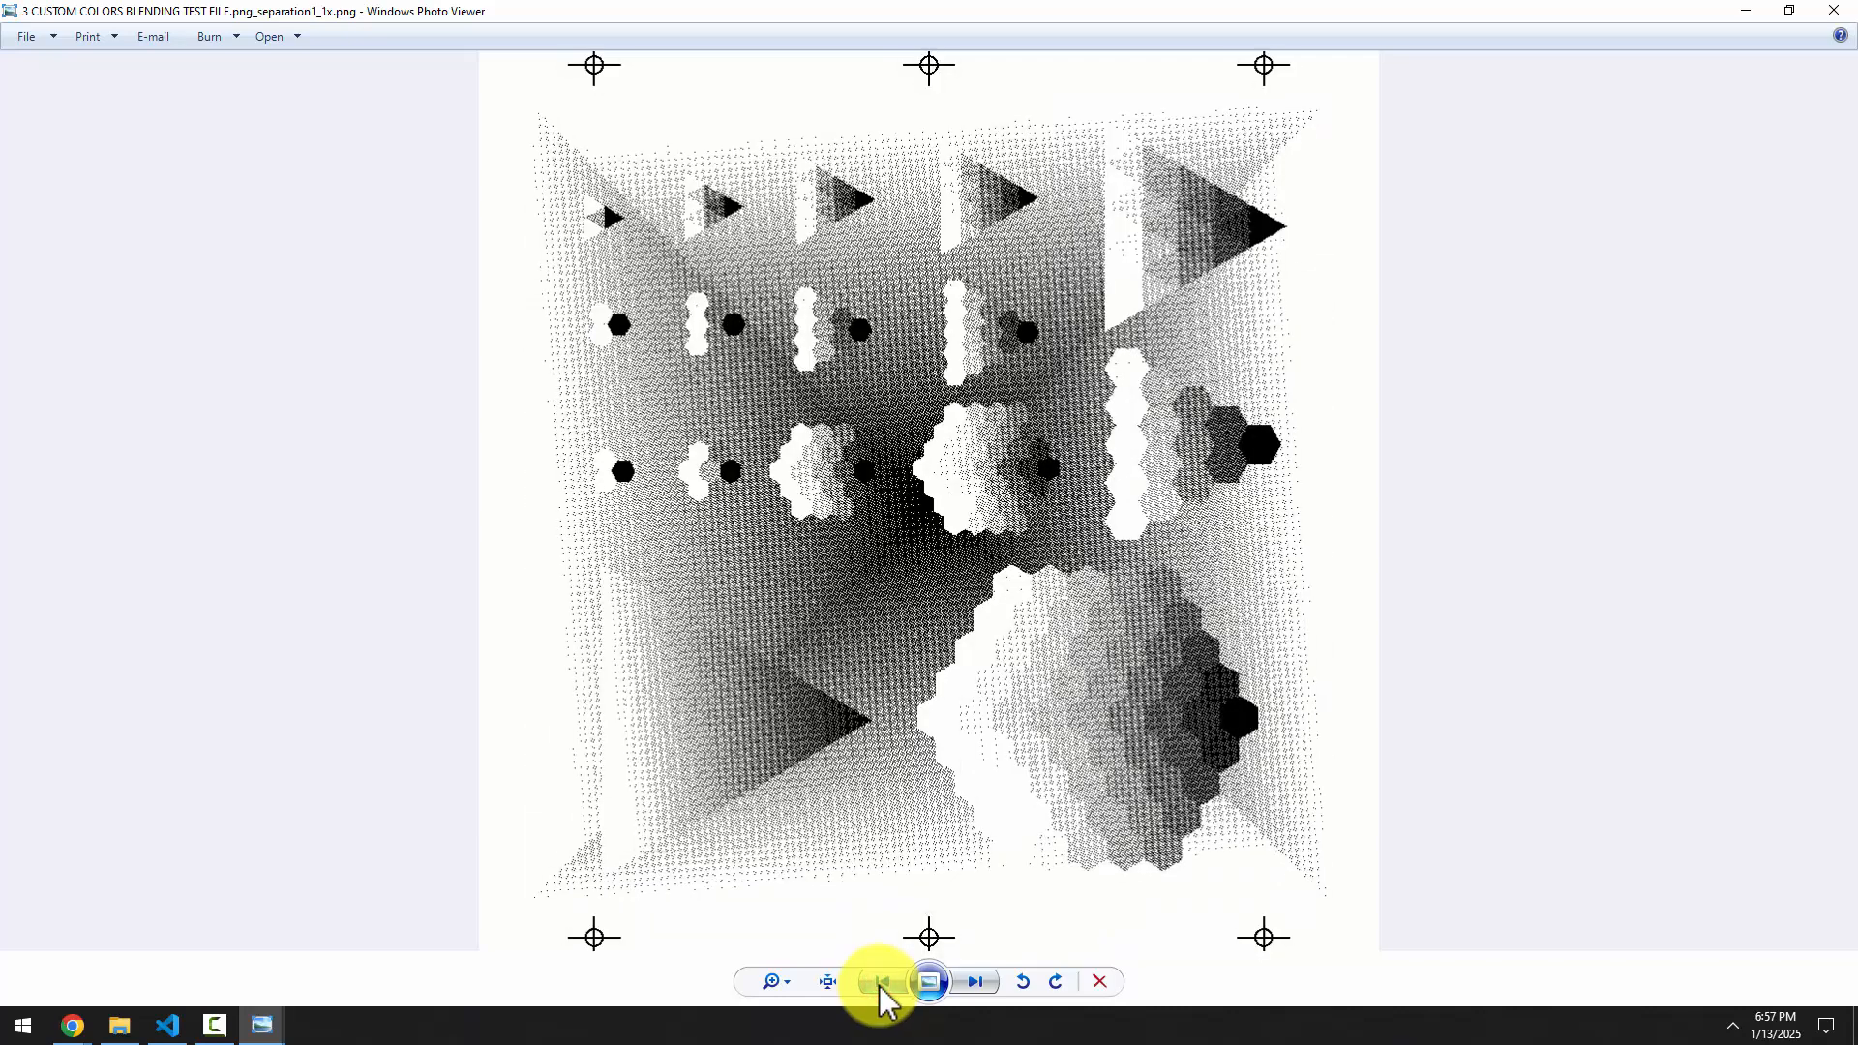
{"action": "scroll", "coordinate": [931, 66], "scroll_direction": "up", "scroll_amount": 4}
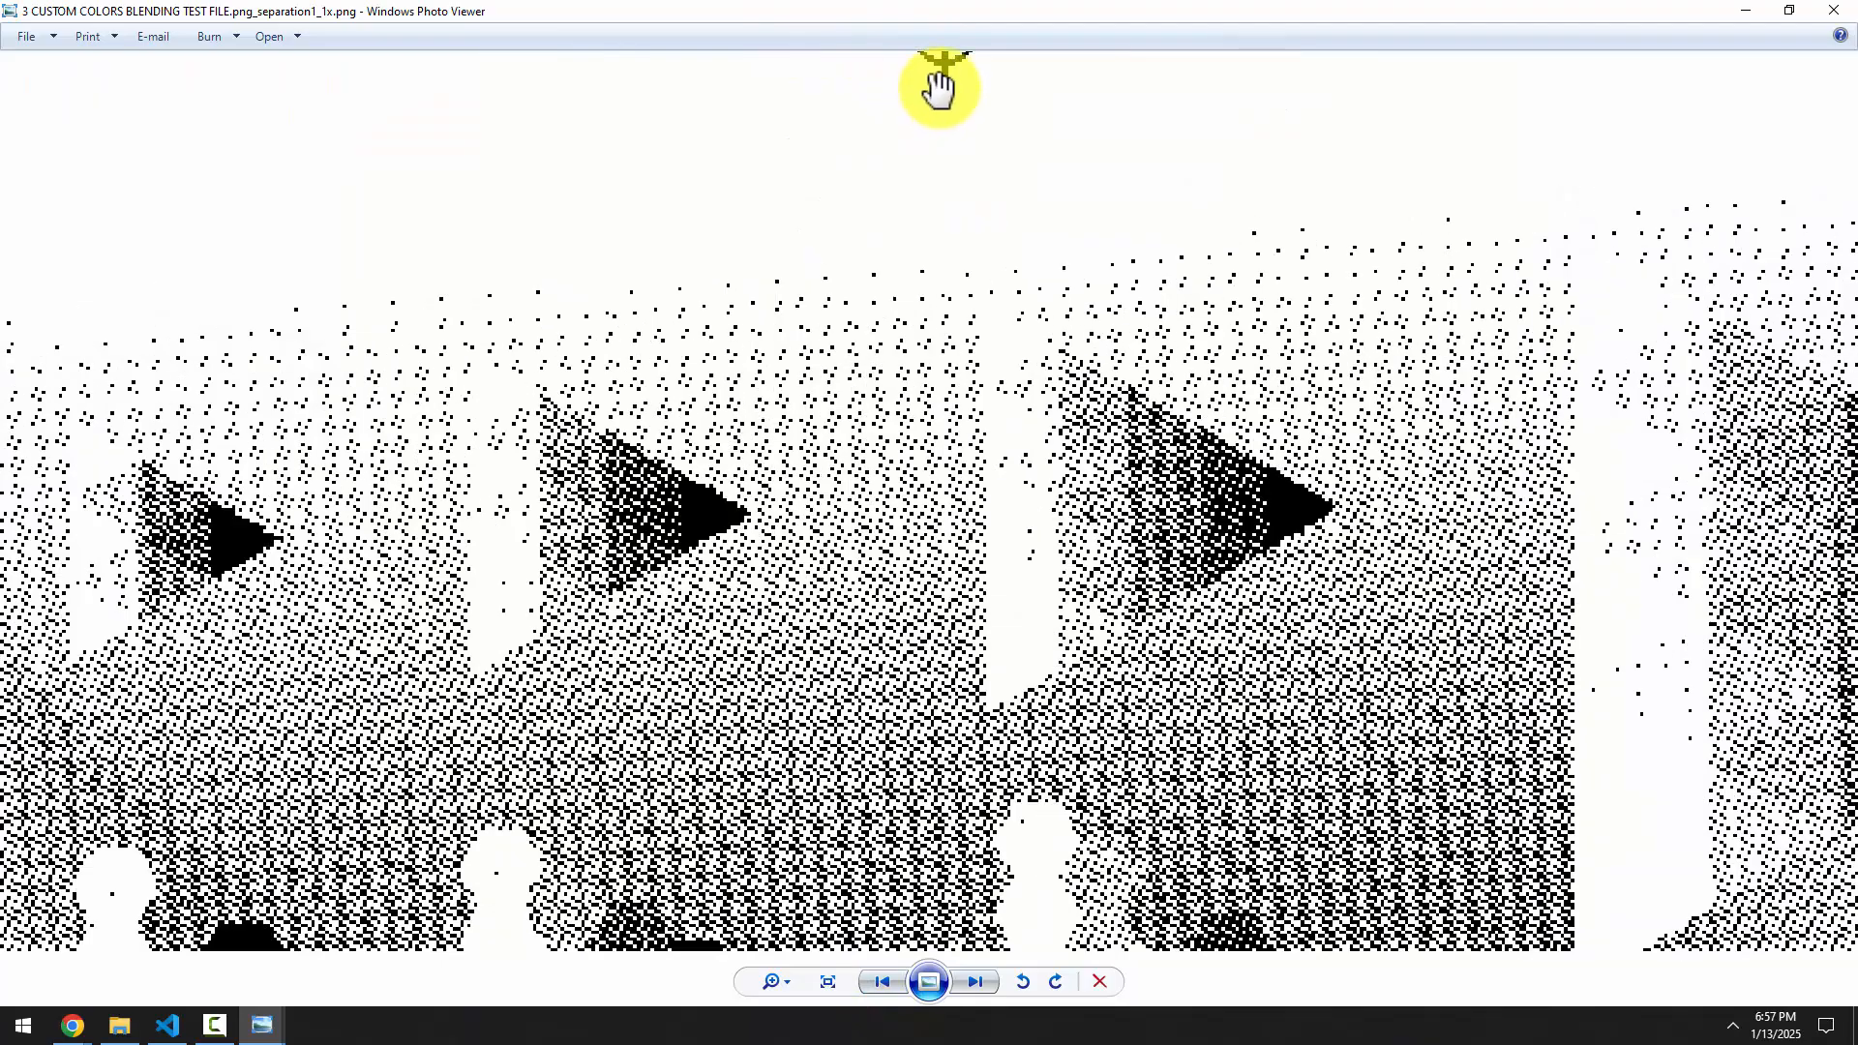
{"action": "left_click_drag", "start_coordinate": [939, 87], "coordinate": [942, 229]}
{"action": "scroll", "coordinate": [1013, 474], "scroll_direction": "down", "scroll_amount": 3}
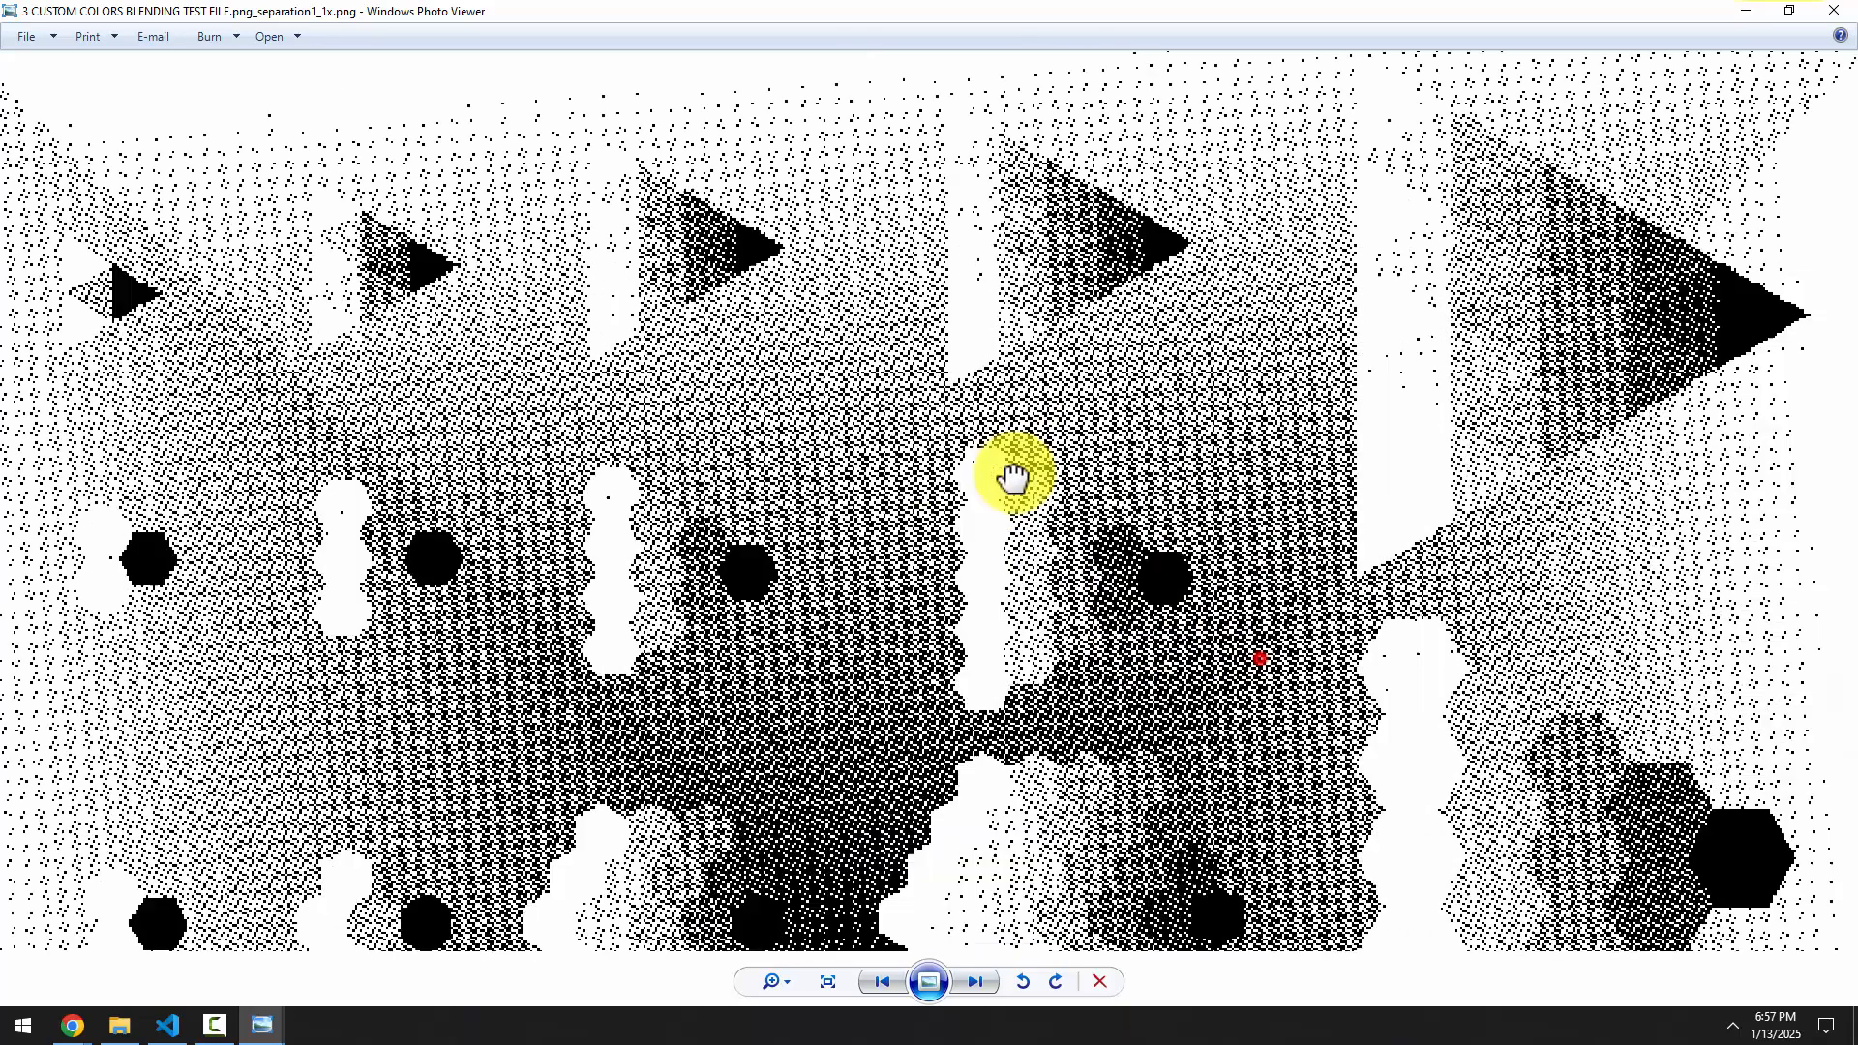
{"action": "scroll", "coordinate": [1013, 474], "scroll_direction": "up", "scroll_amount": 4}
{"action": "left_click", "coordinate": [1838, 14]}
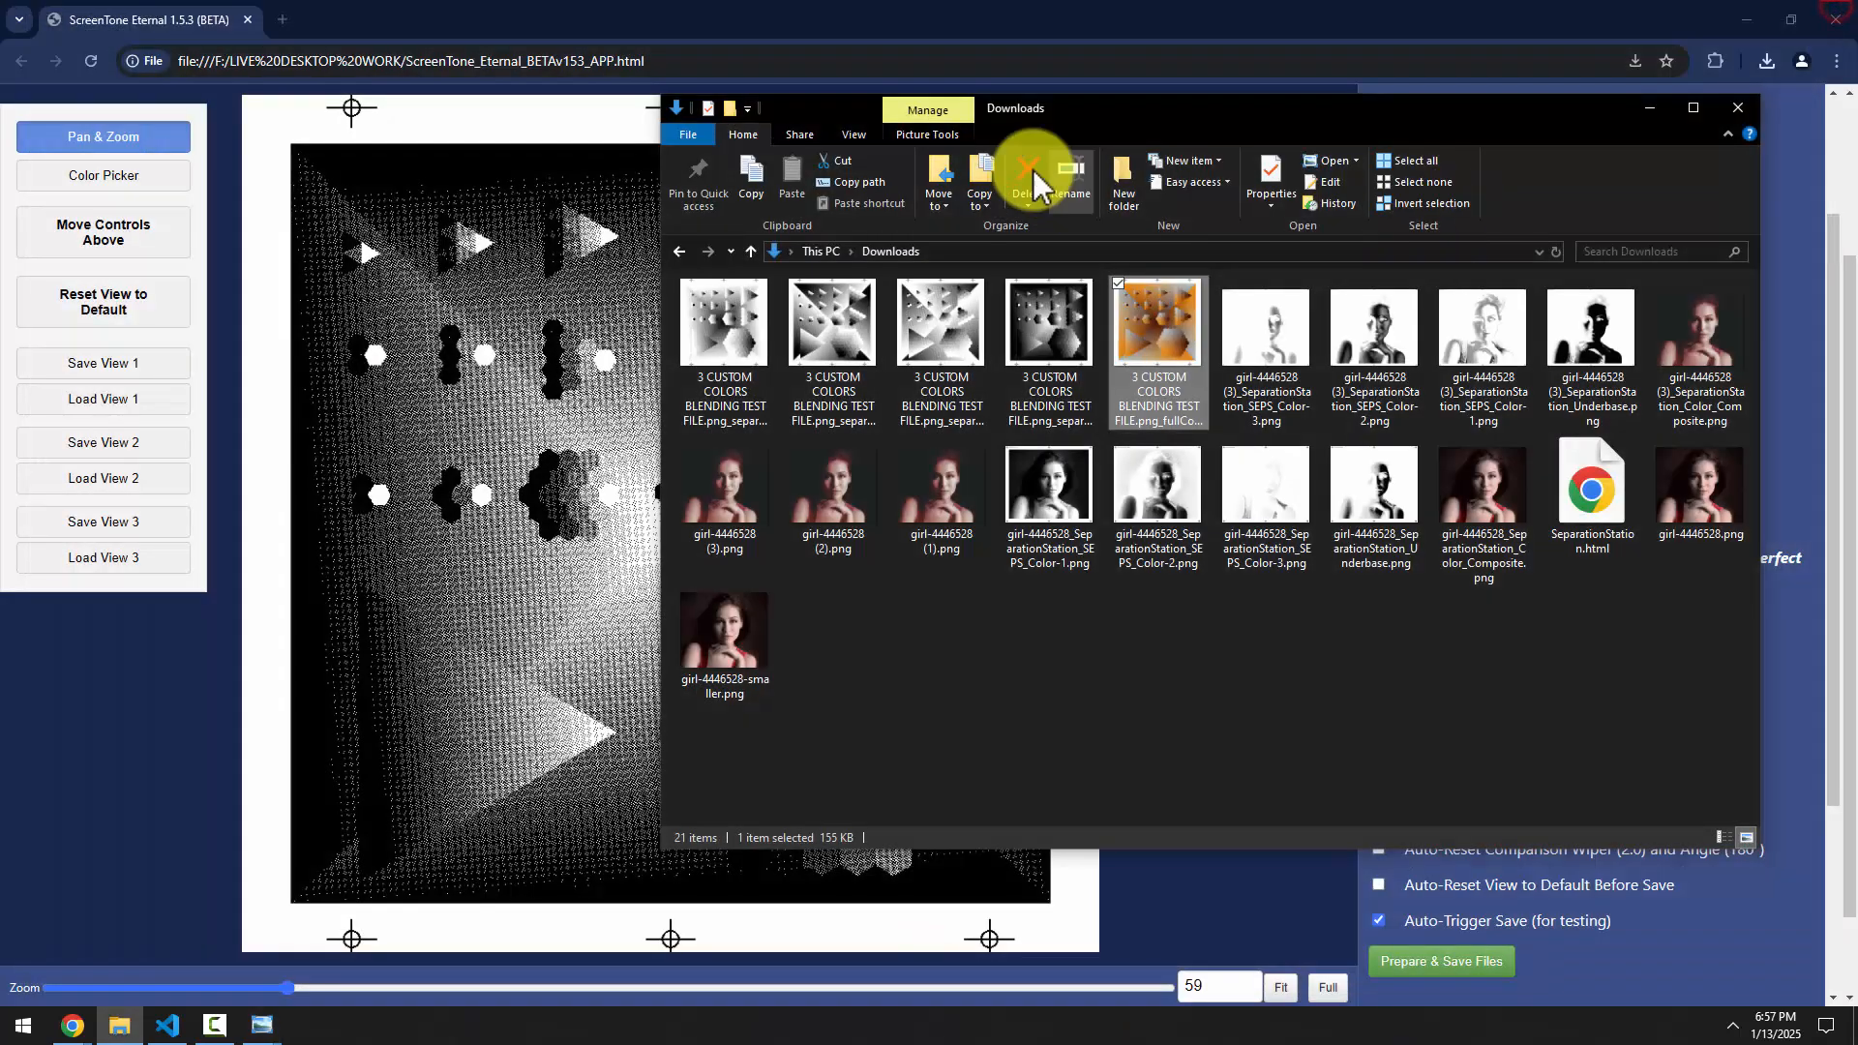
Switch back to ScreenTone Eternal and check the artwork's Resolution (DPI) value in the image sizing settings
{"action": "left_click", "coordinate": [746, 11]}
{"action": "scroll", "coordinate": [1607, 291], "scroll_direction": "up", "scroll_amount": 2}
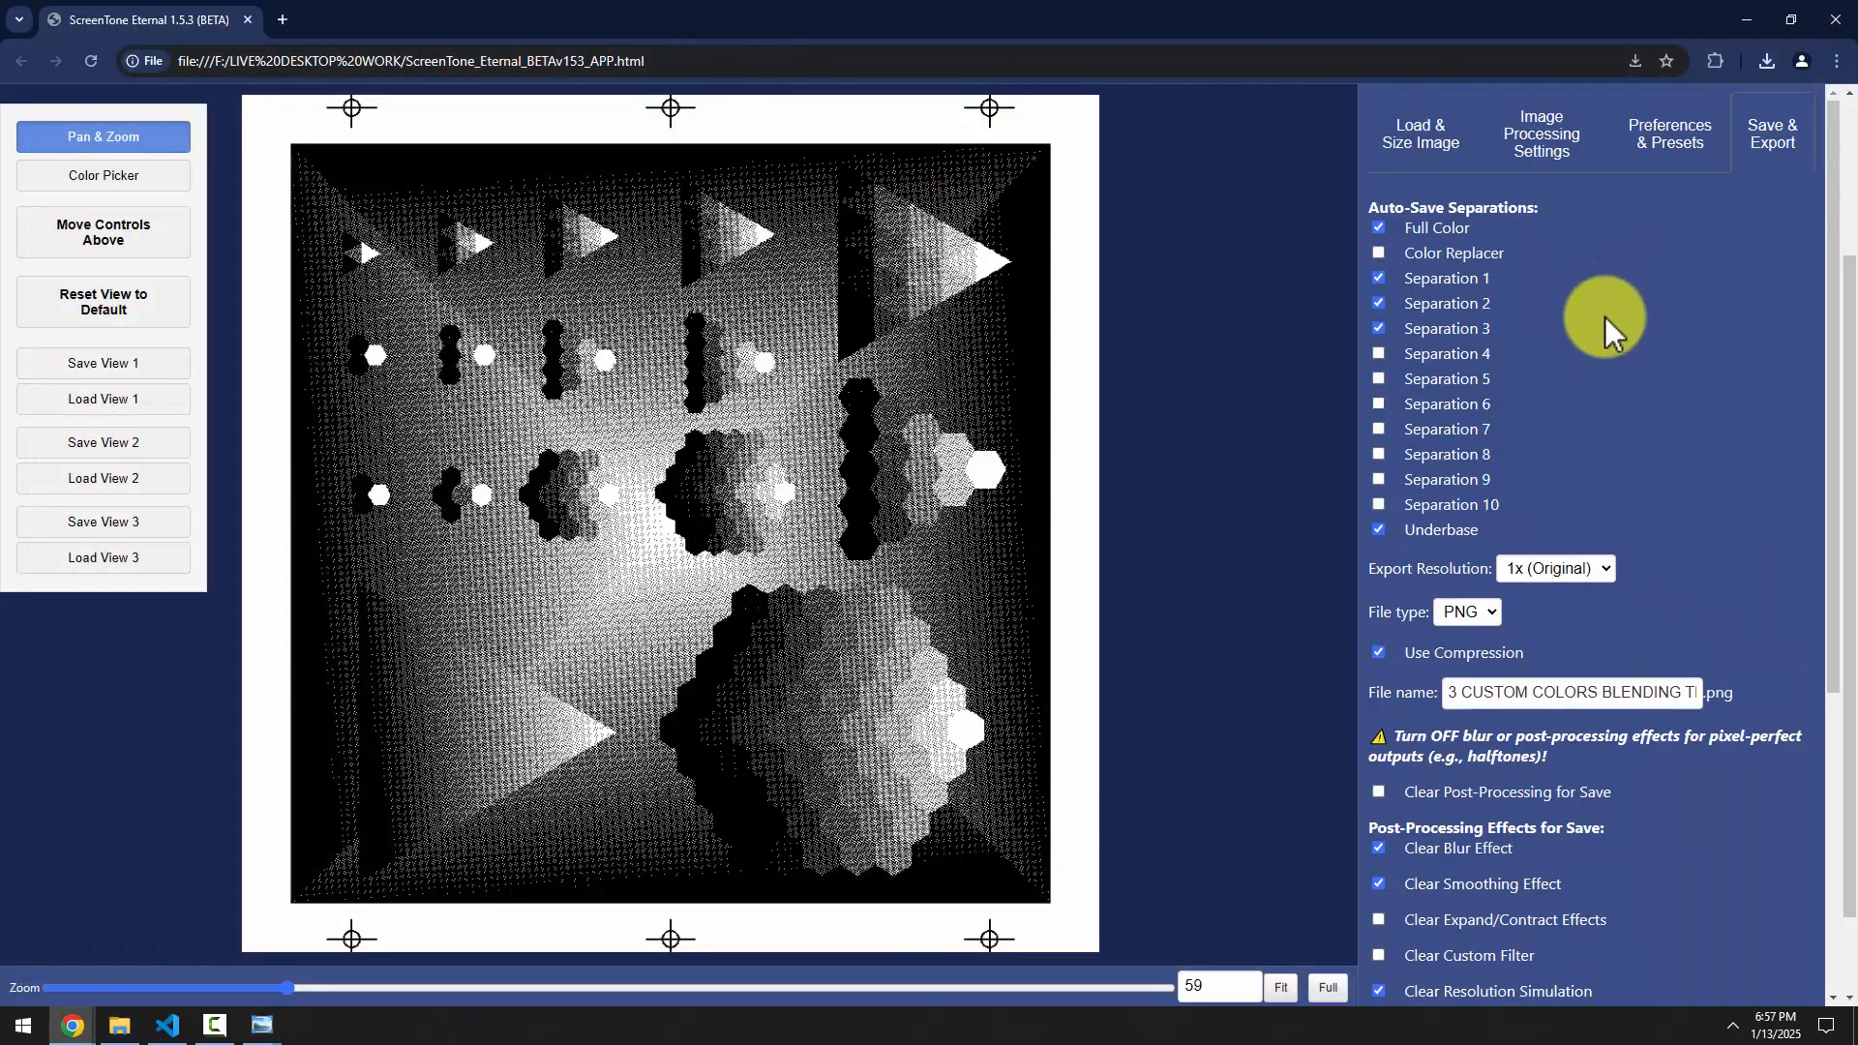
{"action": "left_click", "coordinate": [1426, 133]}
{"action": "double_click", "coordinate": [1546, 573]}
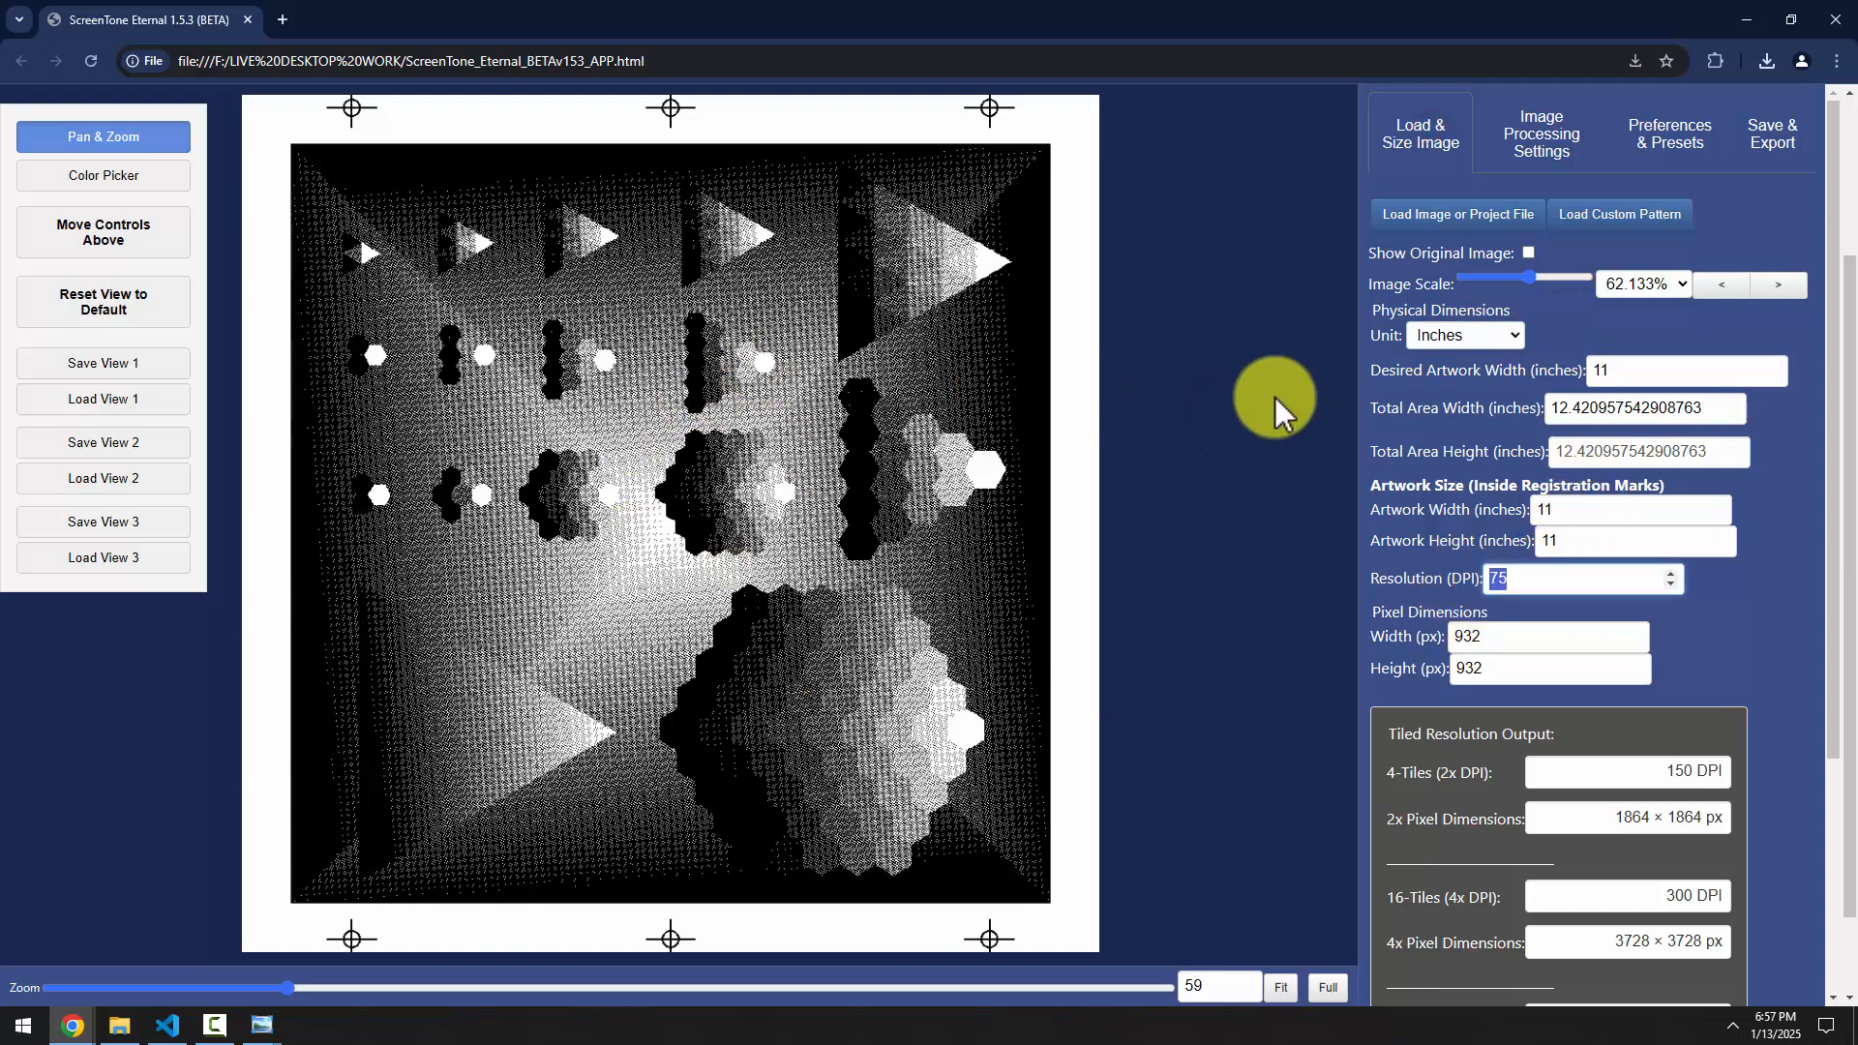
Set the Separation View Mode to Full-Color in the image processing settings
{"action": "left_click", "coordinate": [1543, 155]}
{"action": "left_click_drag", "start_coordinate": [1831, 208], "coordinate": [1837, 765]}
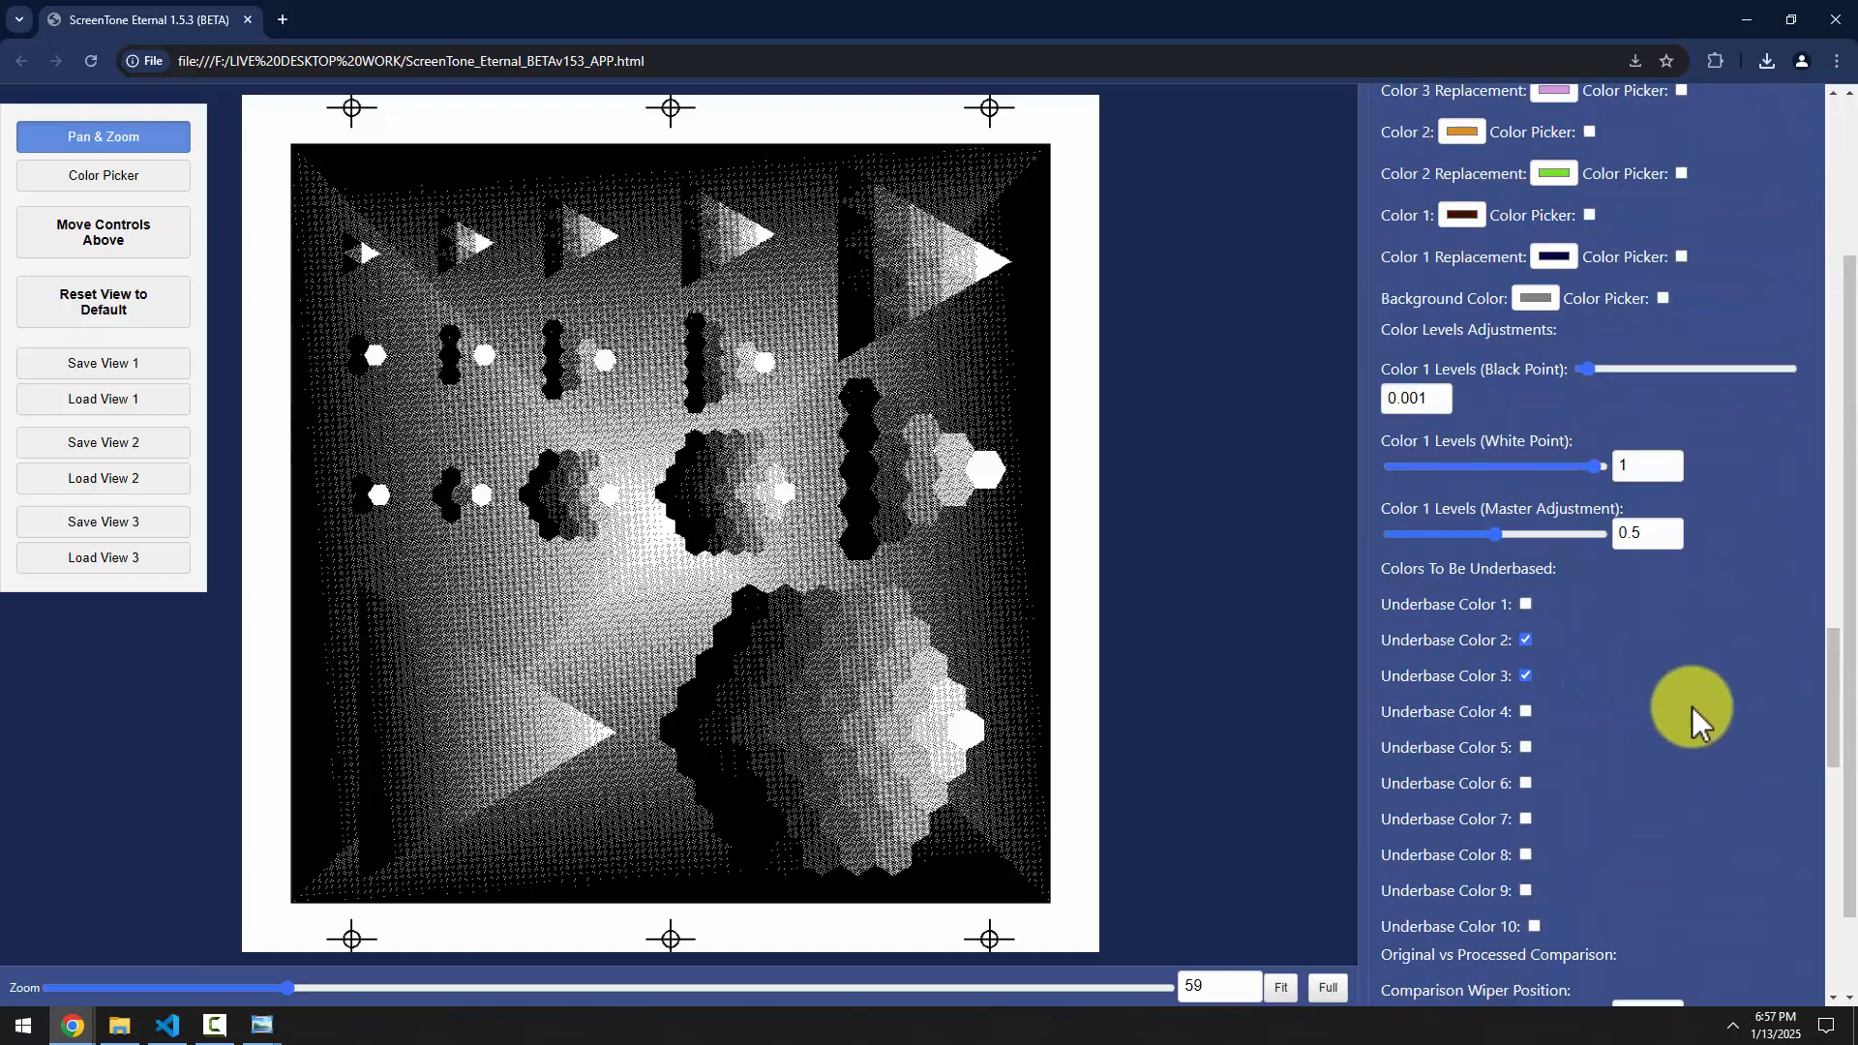
{"action": "scroll", "coordinate": [1693, 711], "scroll_direction": "down", "scroll_amount": 5}
{"action": "left_click", "coordinate": [1463, 671]}
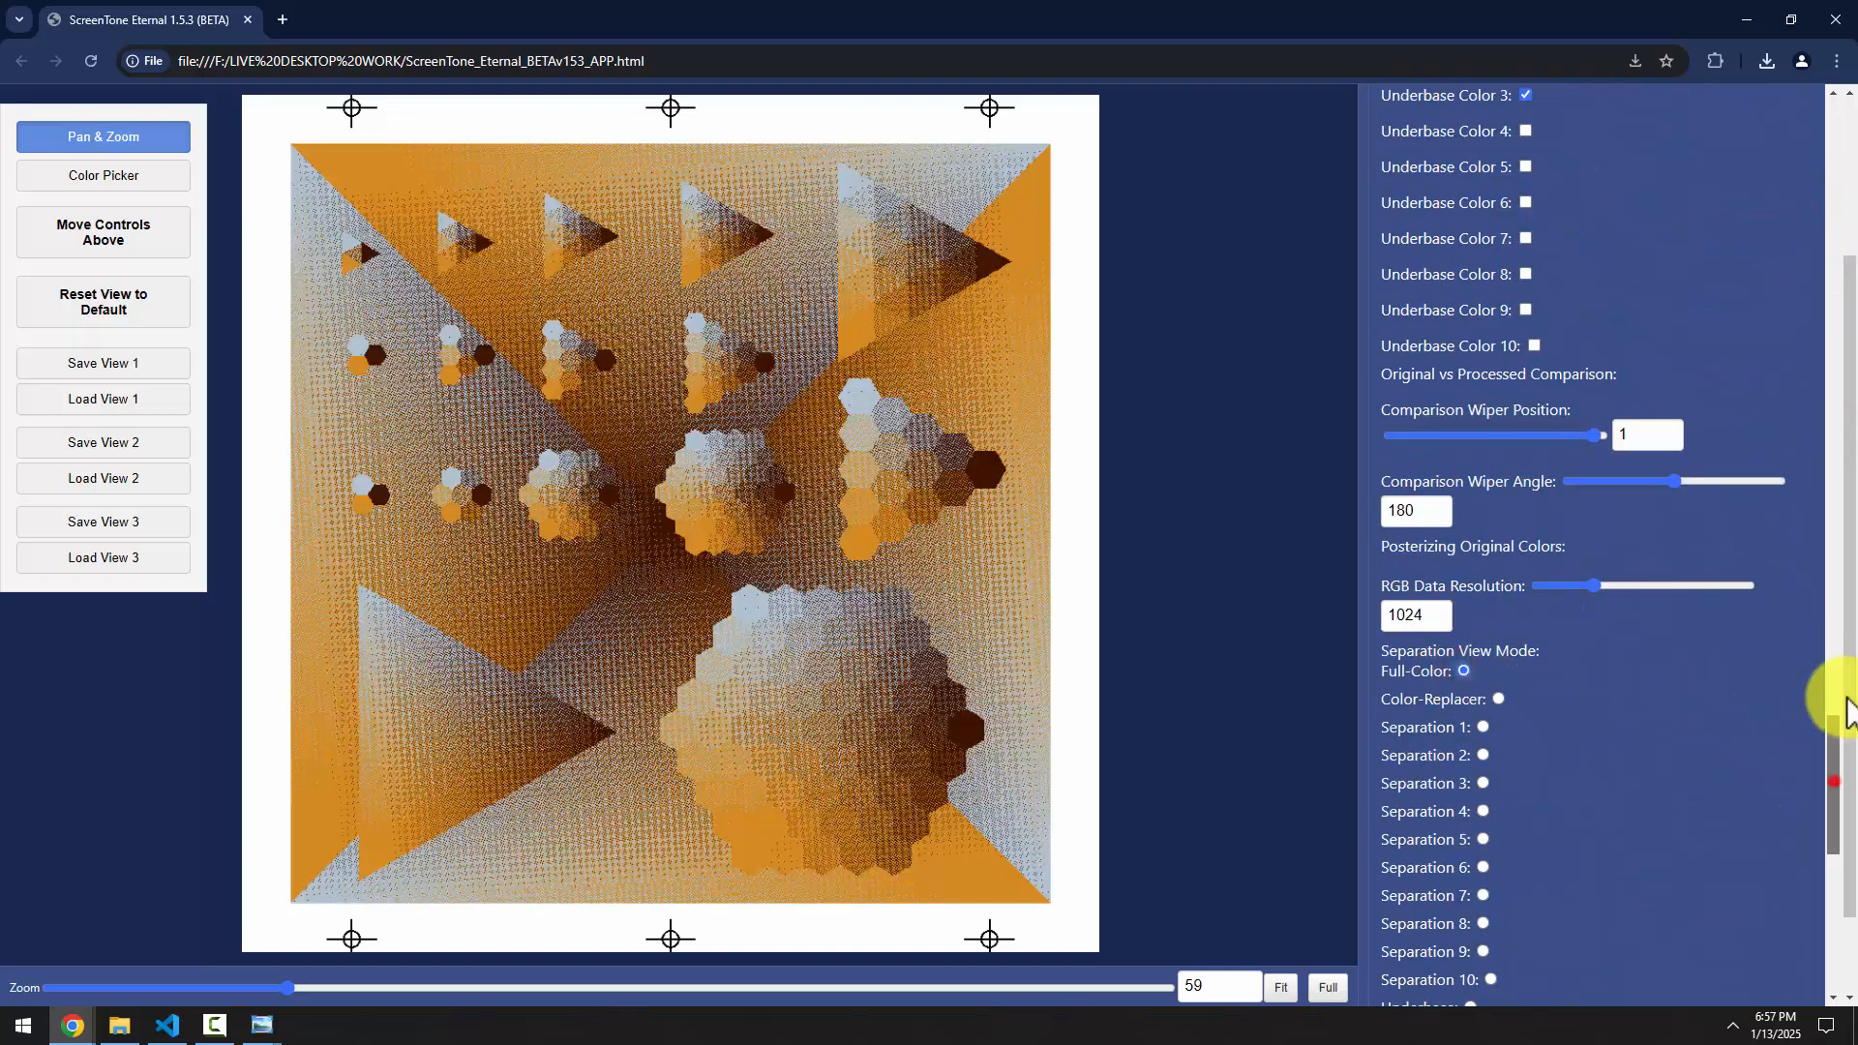
In the image sizing settings, set the artwork resolution to 150 DPI and check the 4-, 16- and 64-tile output resolutions
{"action": "left_click_drag", "start_coordinate": [1847, 698], "coordinate": [1840, 102]}
{"action": "left_click", "coordinate": [1426, 141]}
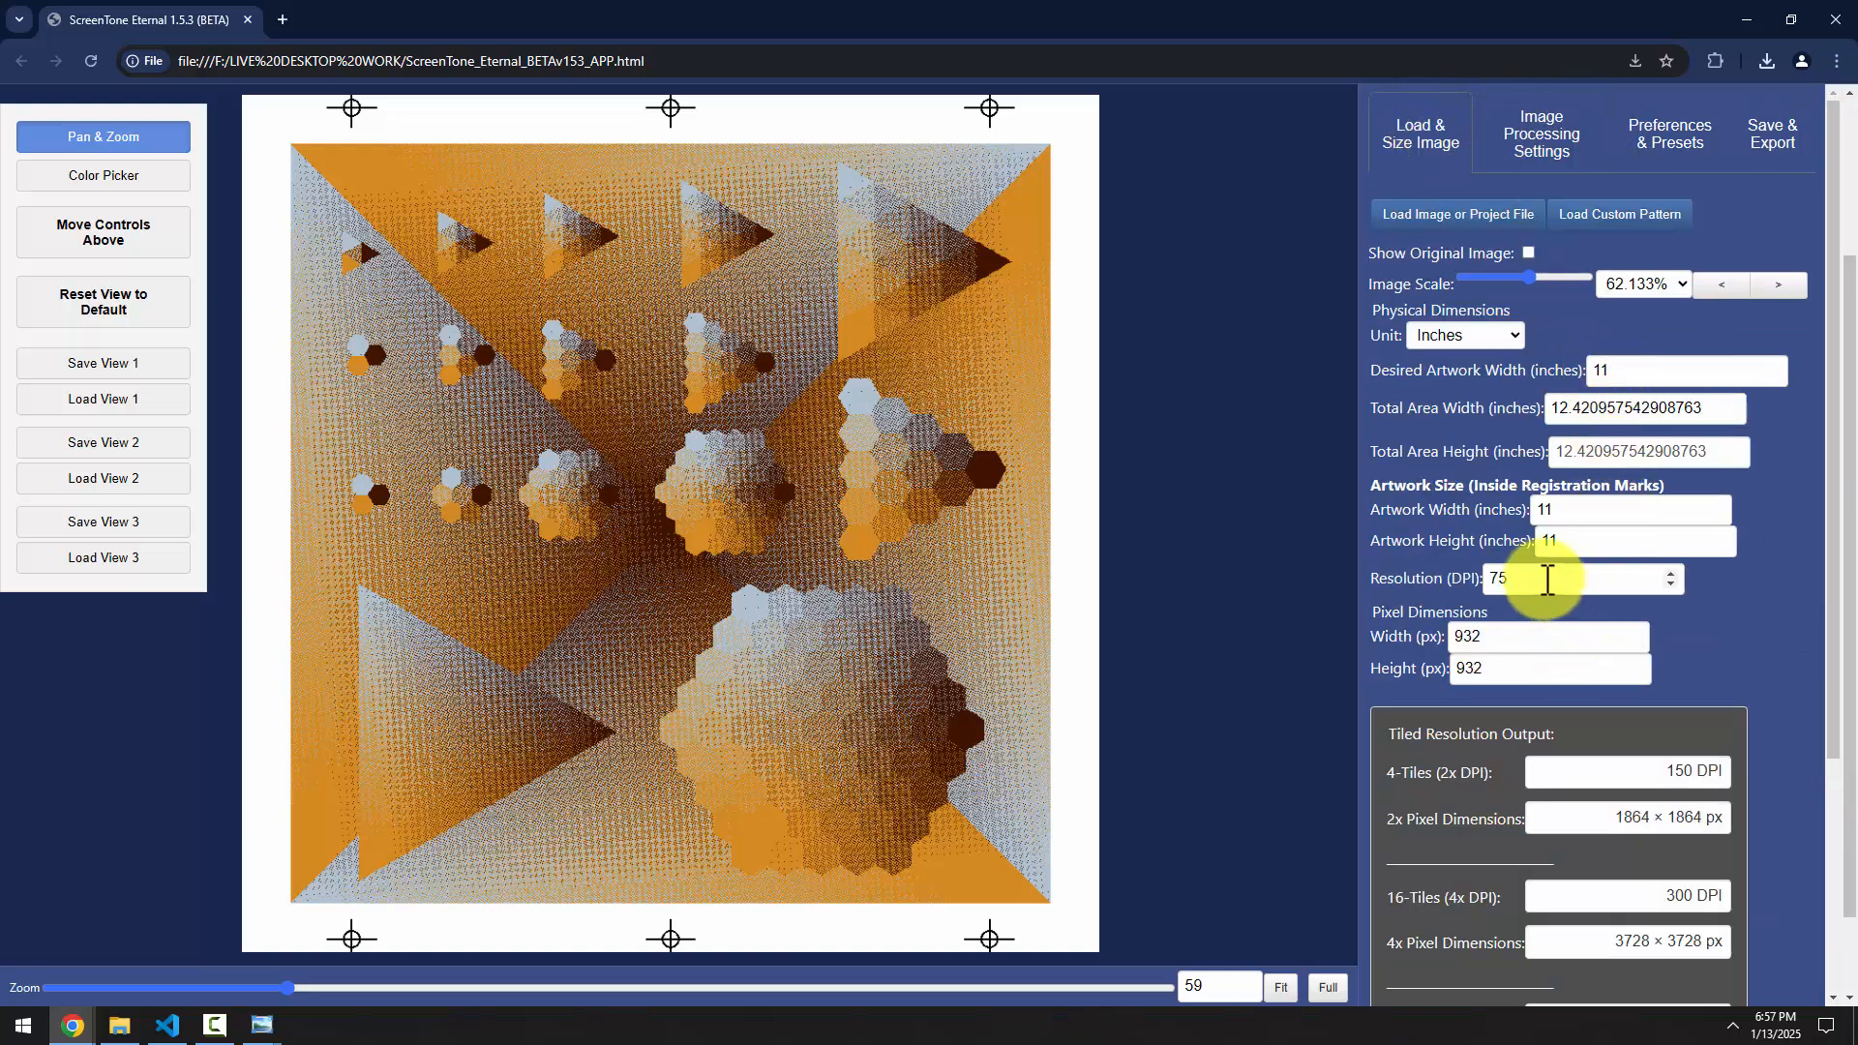
{"action": "left_click_drag", "start_coordinate": [1832, 665], "coordinate": [1834, 754]}
{"action": "scroll", "coordinate": [1659, 706], "scroll_direction": "down", "scroll_amount": 2}
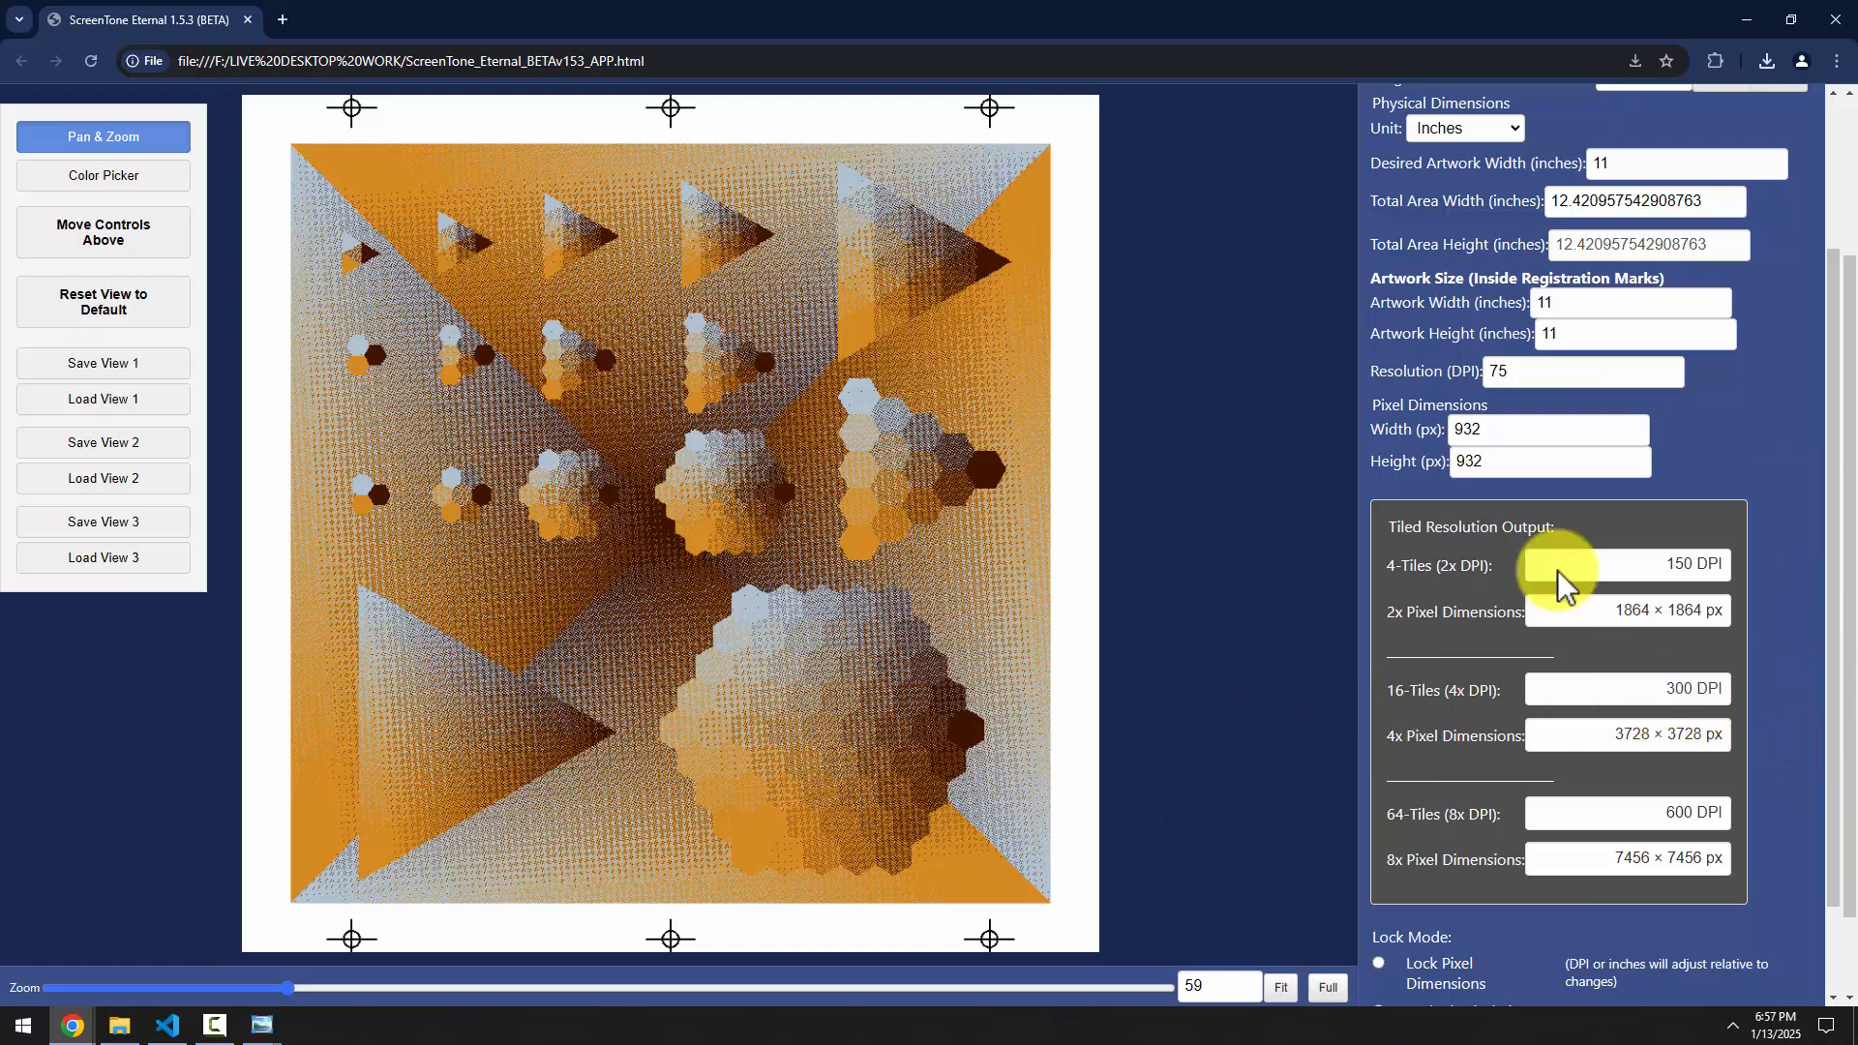
{"action": "double_click", "coordinate": [1506, 373]}
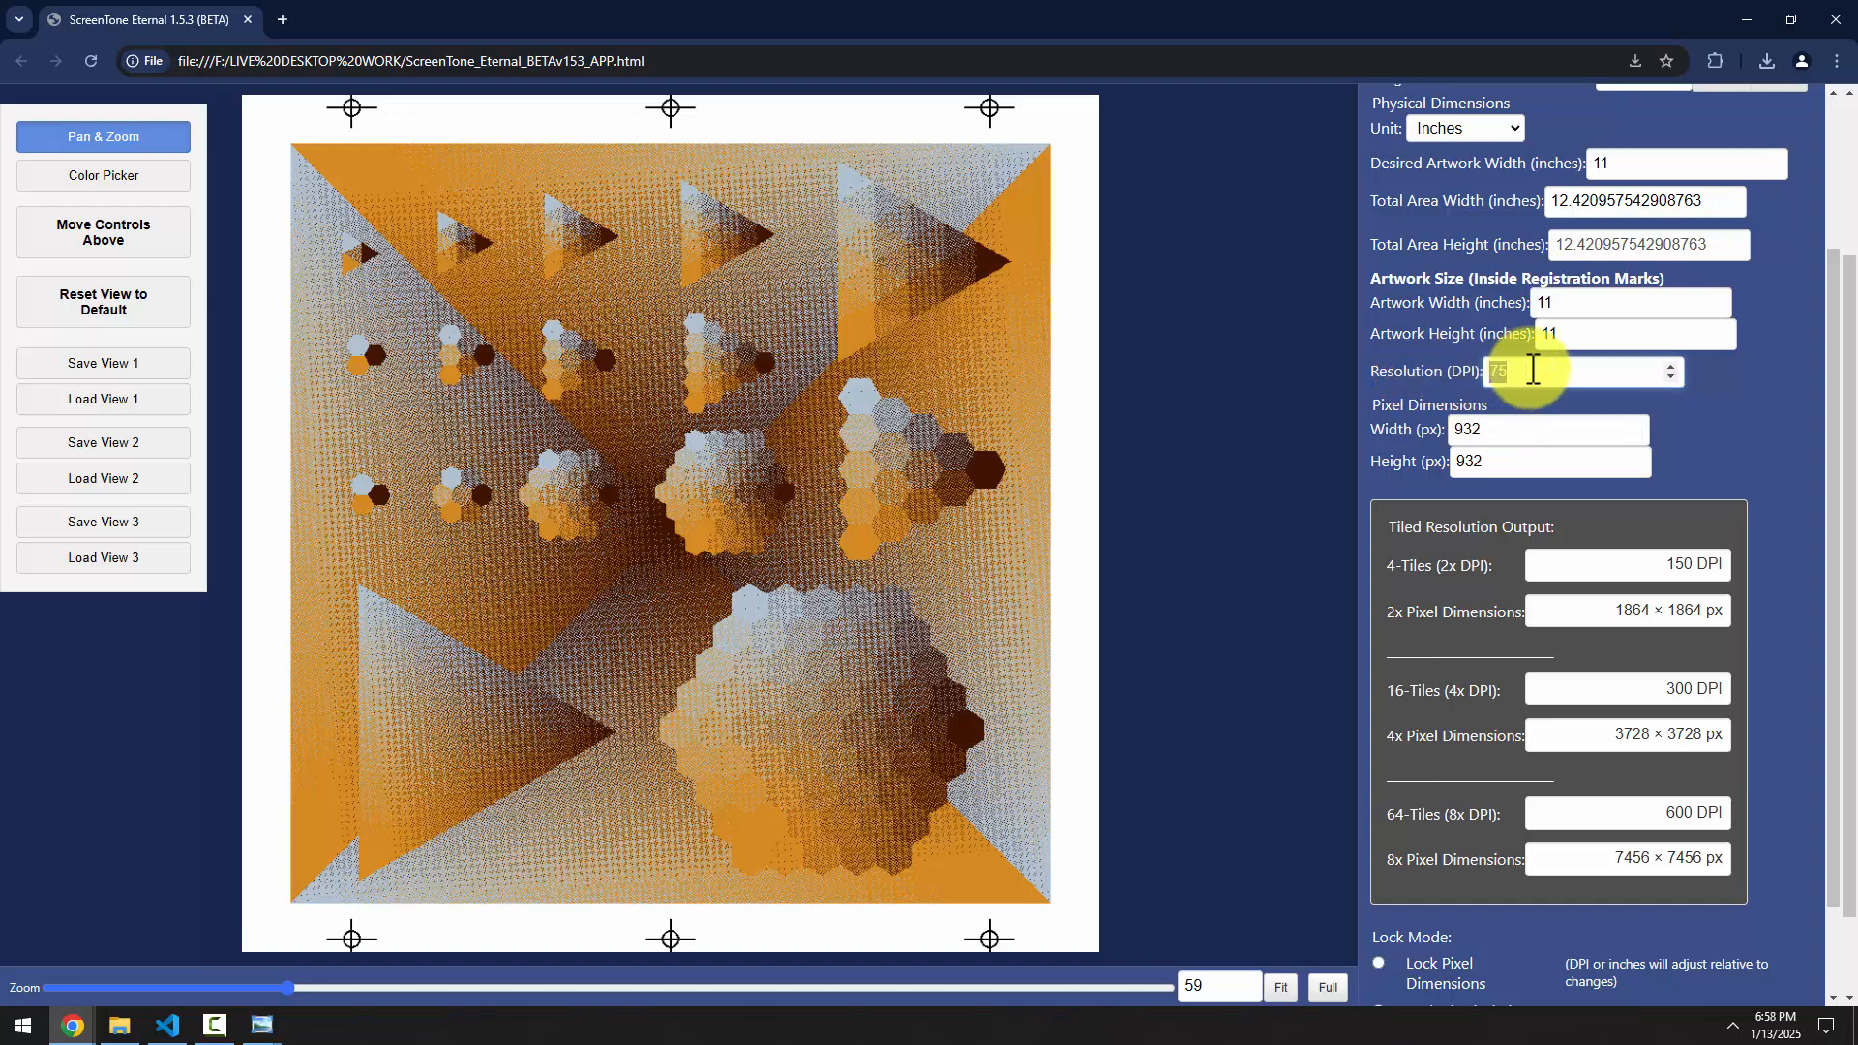
{"action": "type", "text": "150"}
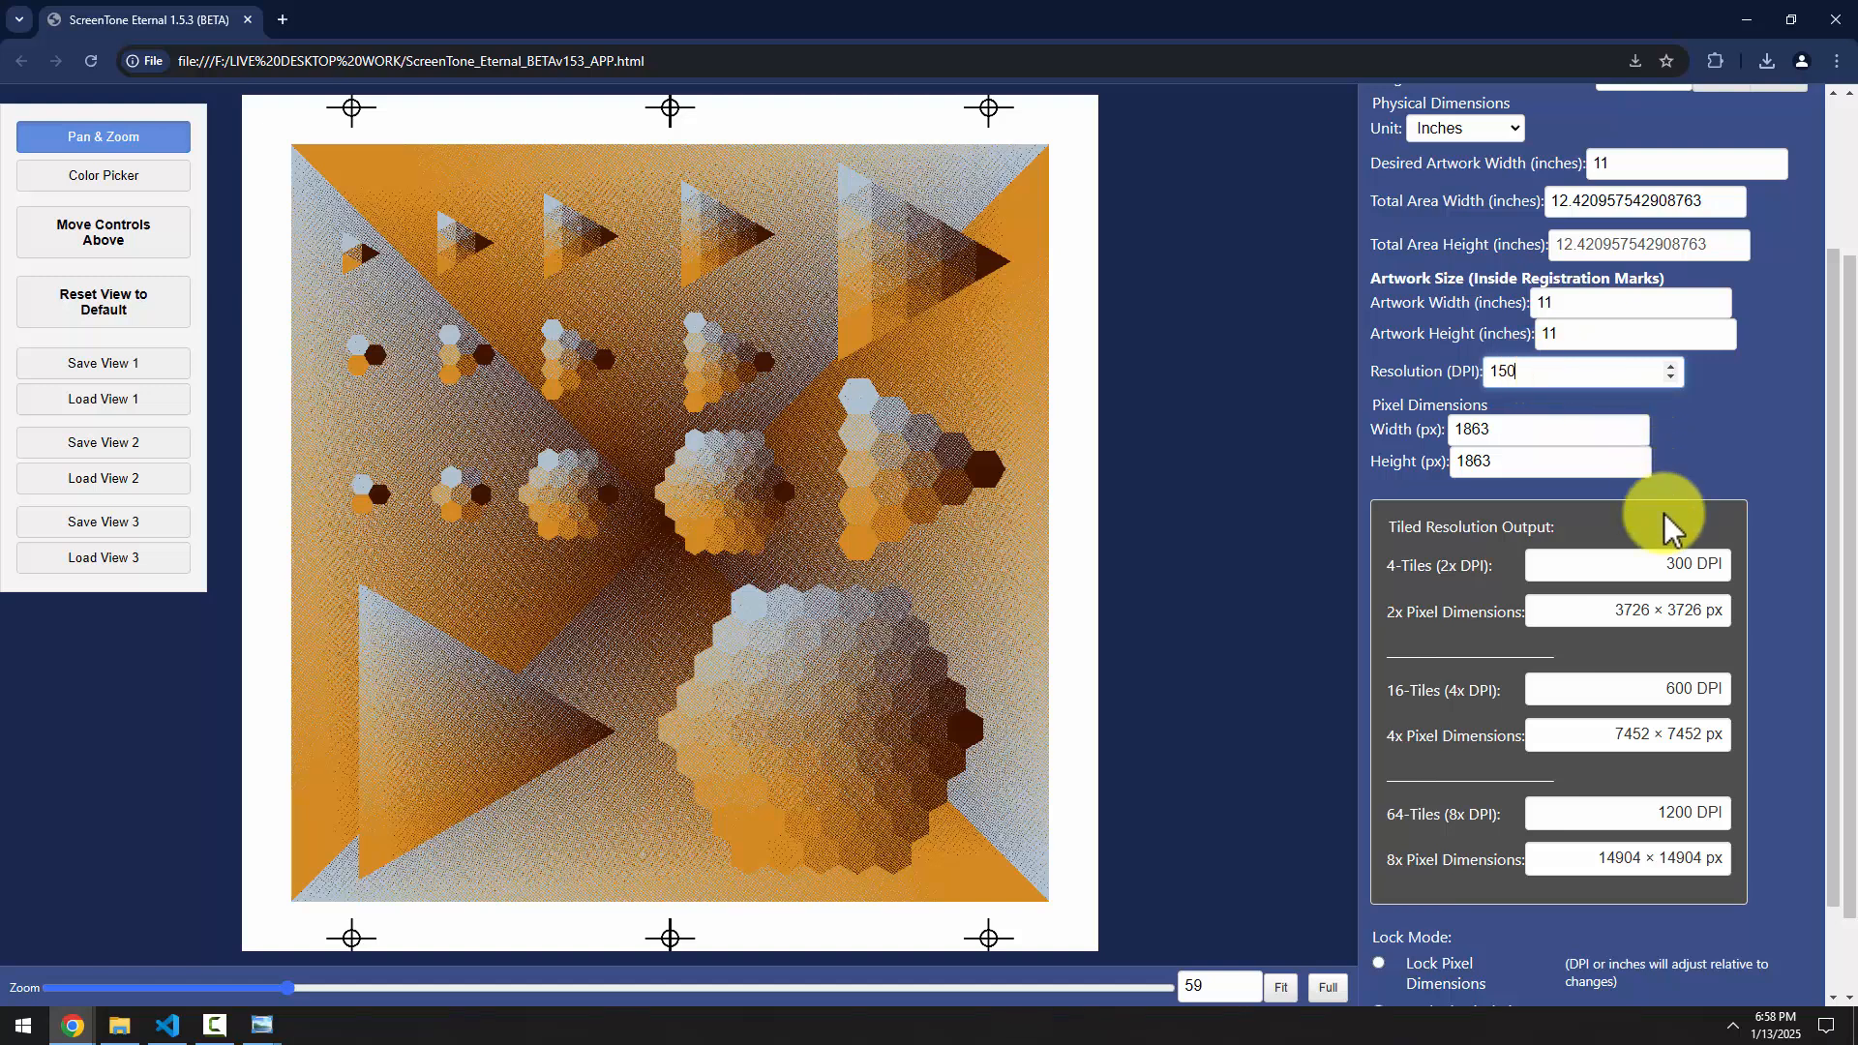
{"action": "left_click_drag", "start_coordinate": [1661, 566], "coordinate": [1730, 561]}
{"action": "left_click_drag", "start_coordinate": [1666, 689], "coordinate": [1742, 740]}
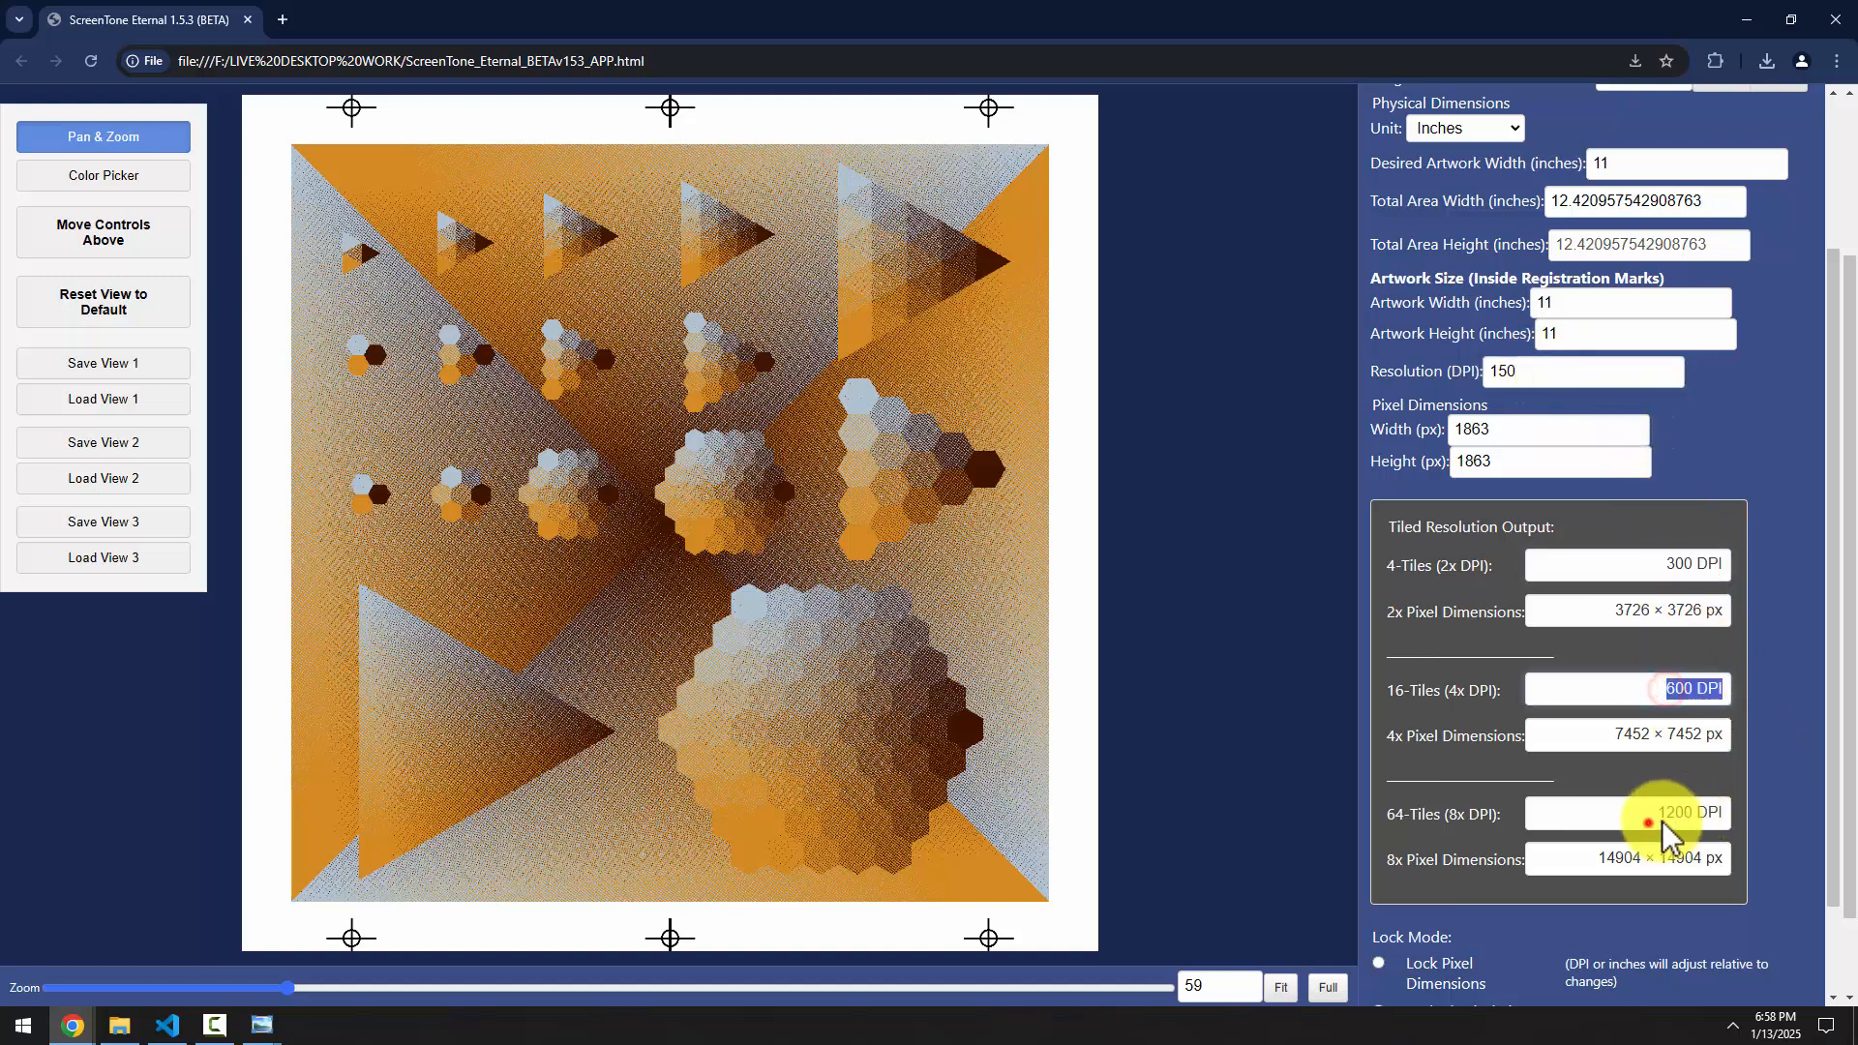
{"action": "left_click_drag", "start_coordinate": [1656, 813], "coordinate": [1742, 821]}
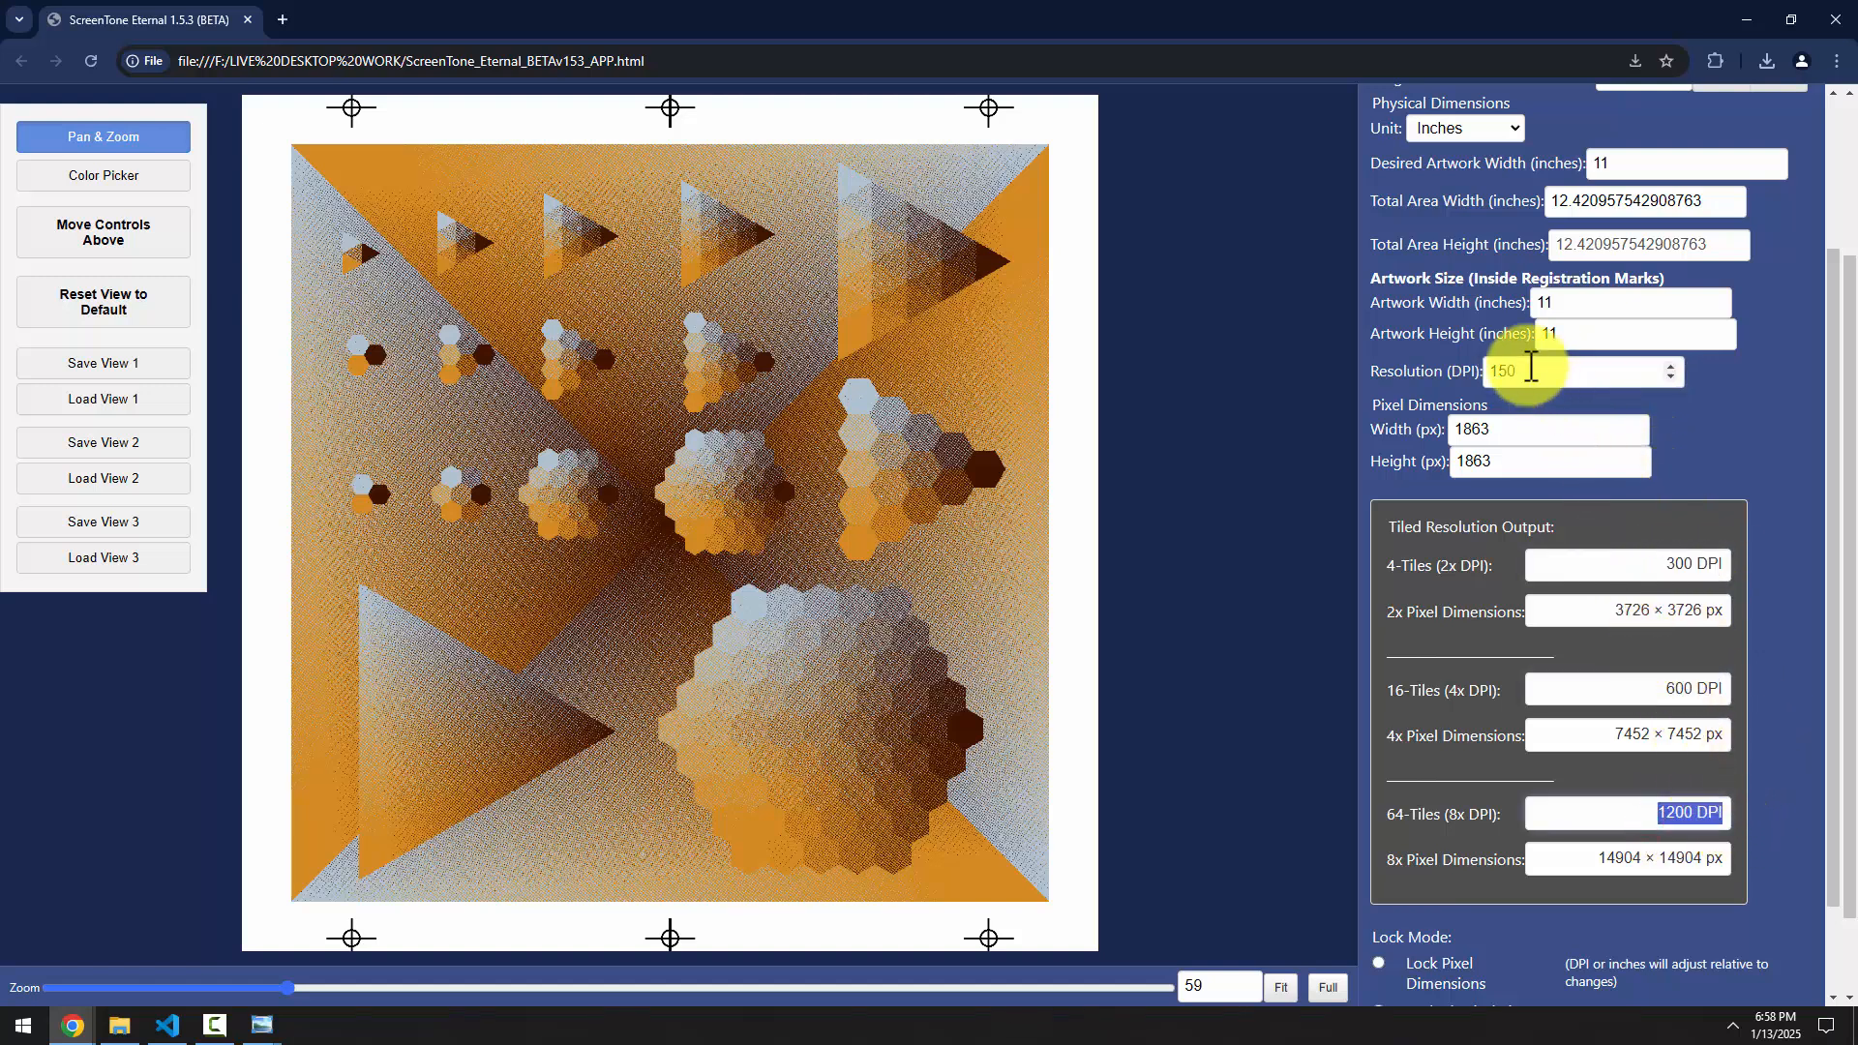
Set the artwork resolution to 300 DPI and check the resulting tiled output resolutions
{"action": "left_click_drag", "start_coordinate": [1531, 371], "coordinate": [1473, 376]}
{"action": "type", "text": "30"}
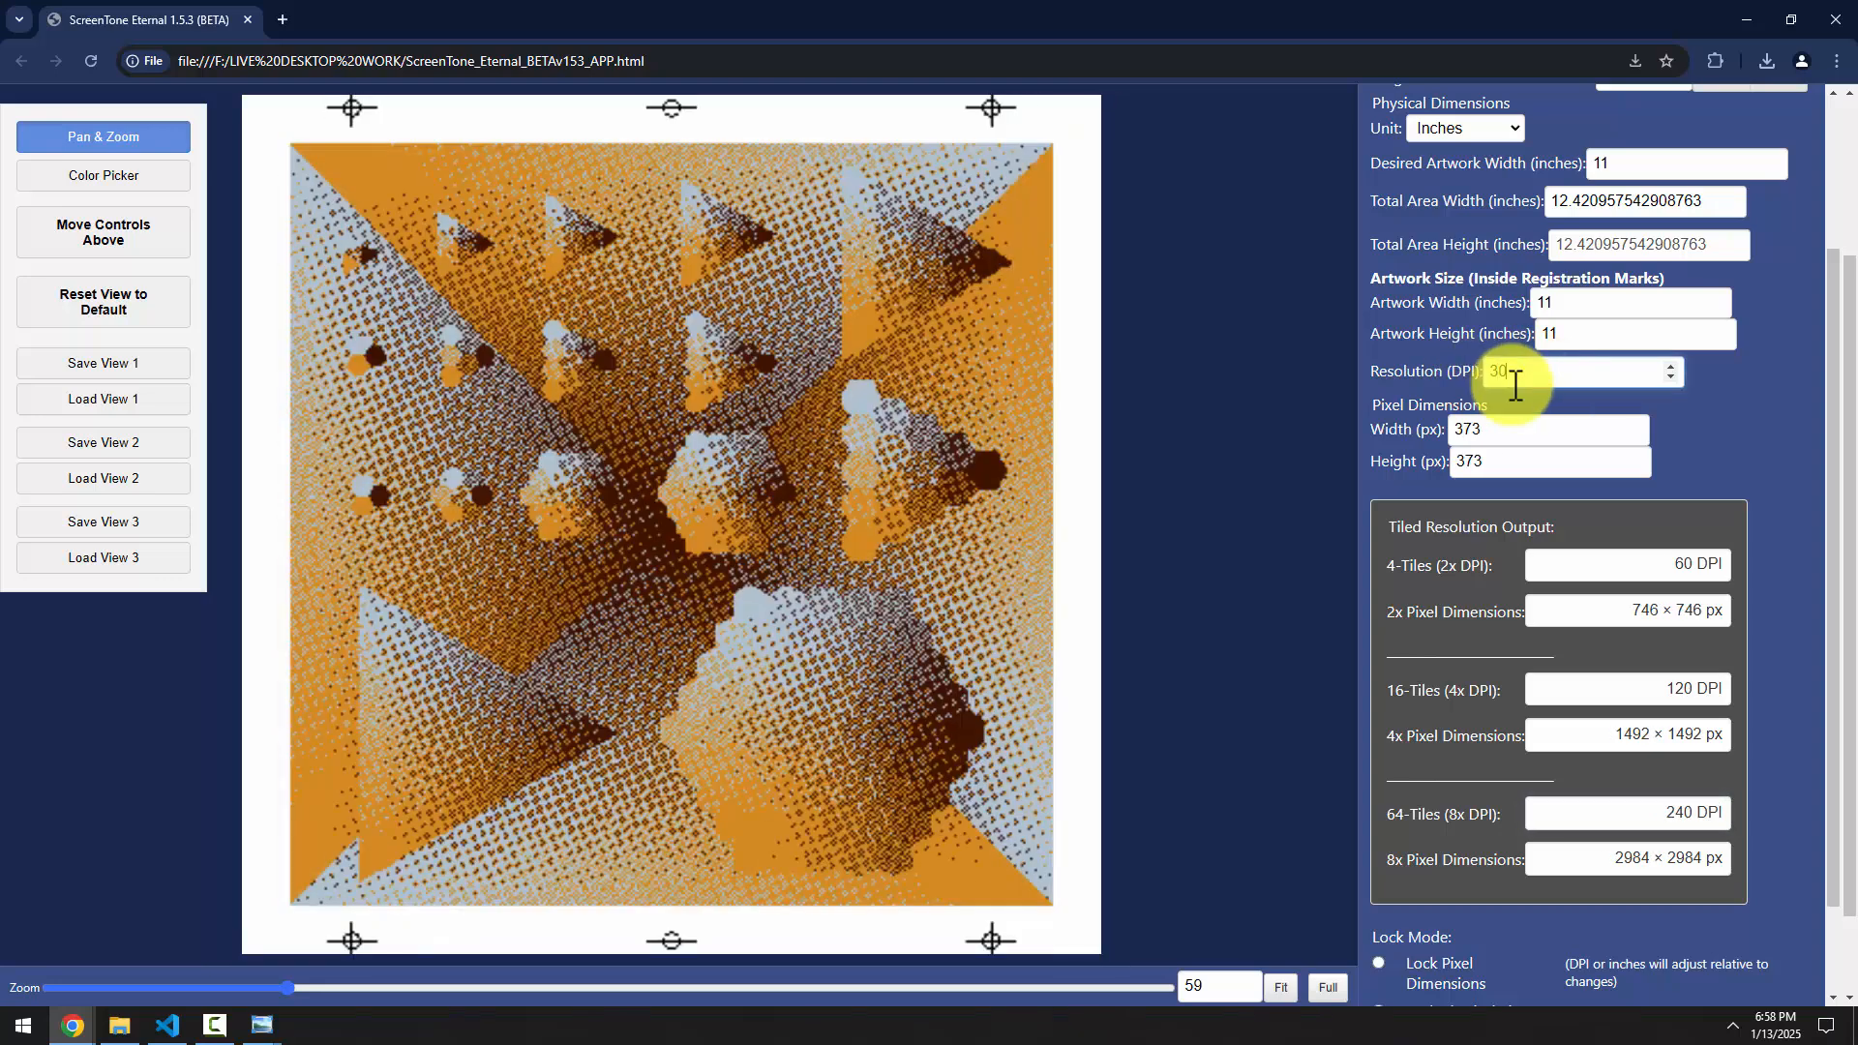
{"action": "type", "text": "0"}
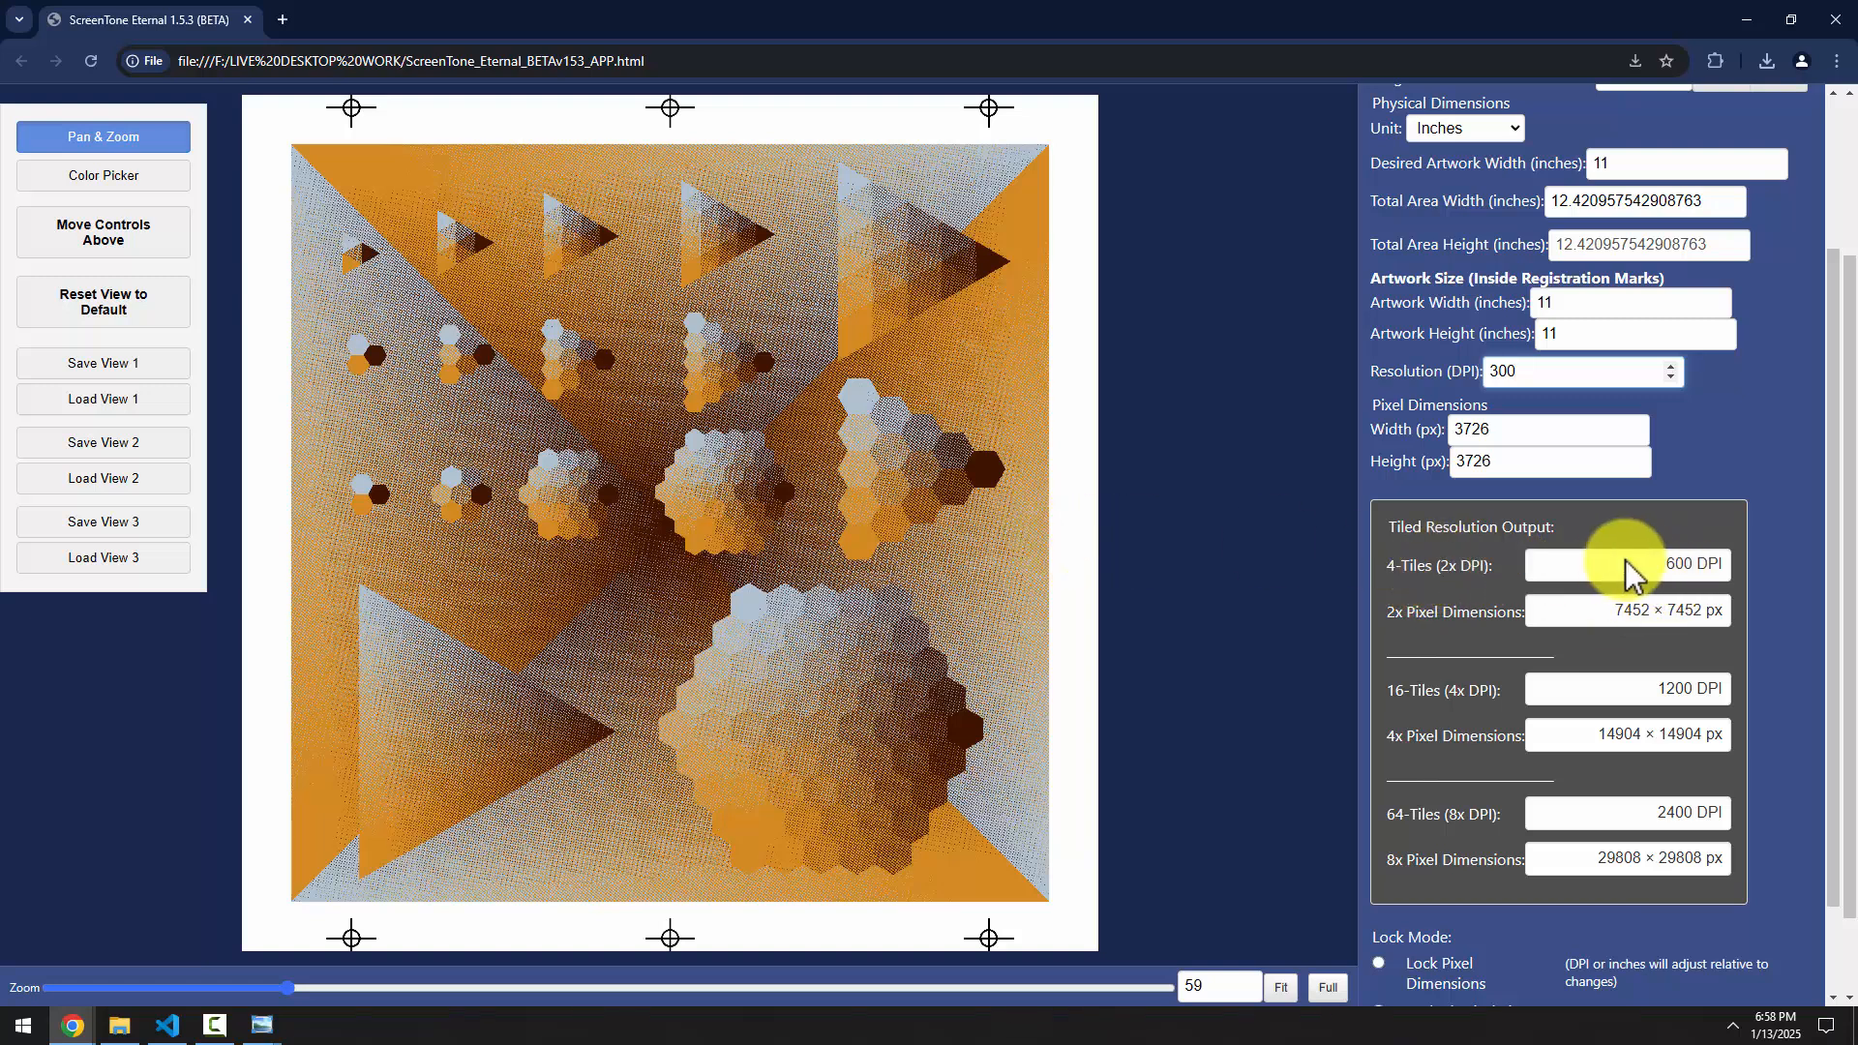
{"action": "left_click_drag", "start_coordinate": [1630, 572], "coordinate": [1791, 581]}
{"action": "left_click_drag", "start_coordinate": [1638, 687], "coordinate": [1728, 736]}
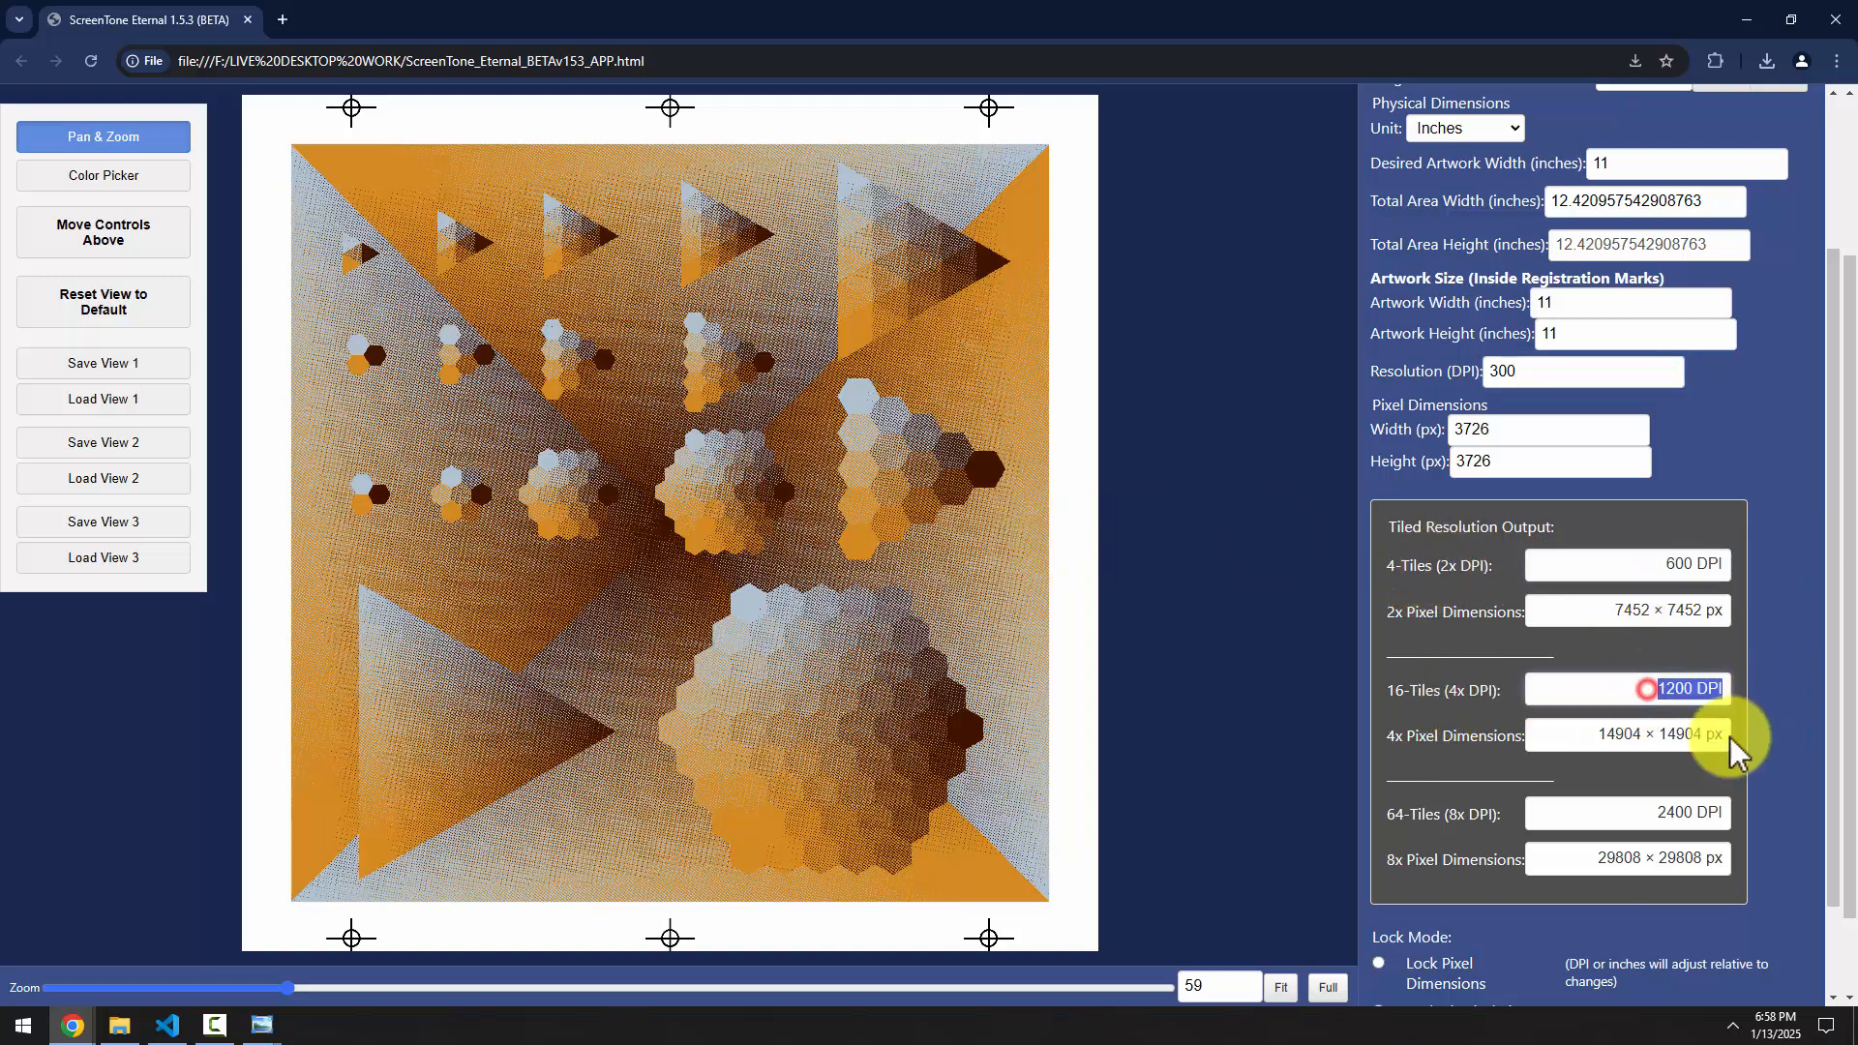
{"action": "left_click_drag", "start_coordinate": [1635, 811], "coordinate": [1756, 818]}
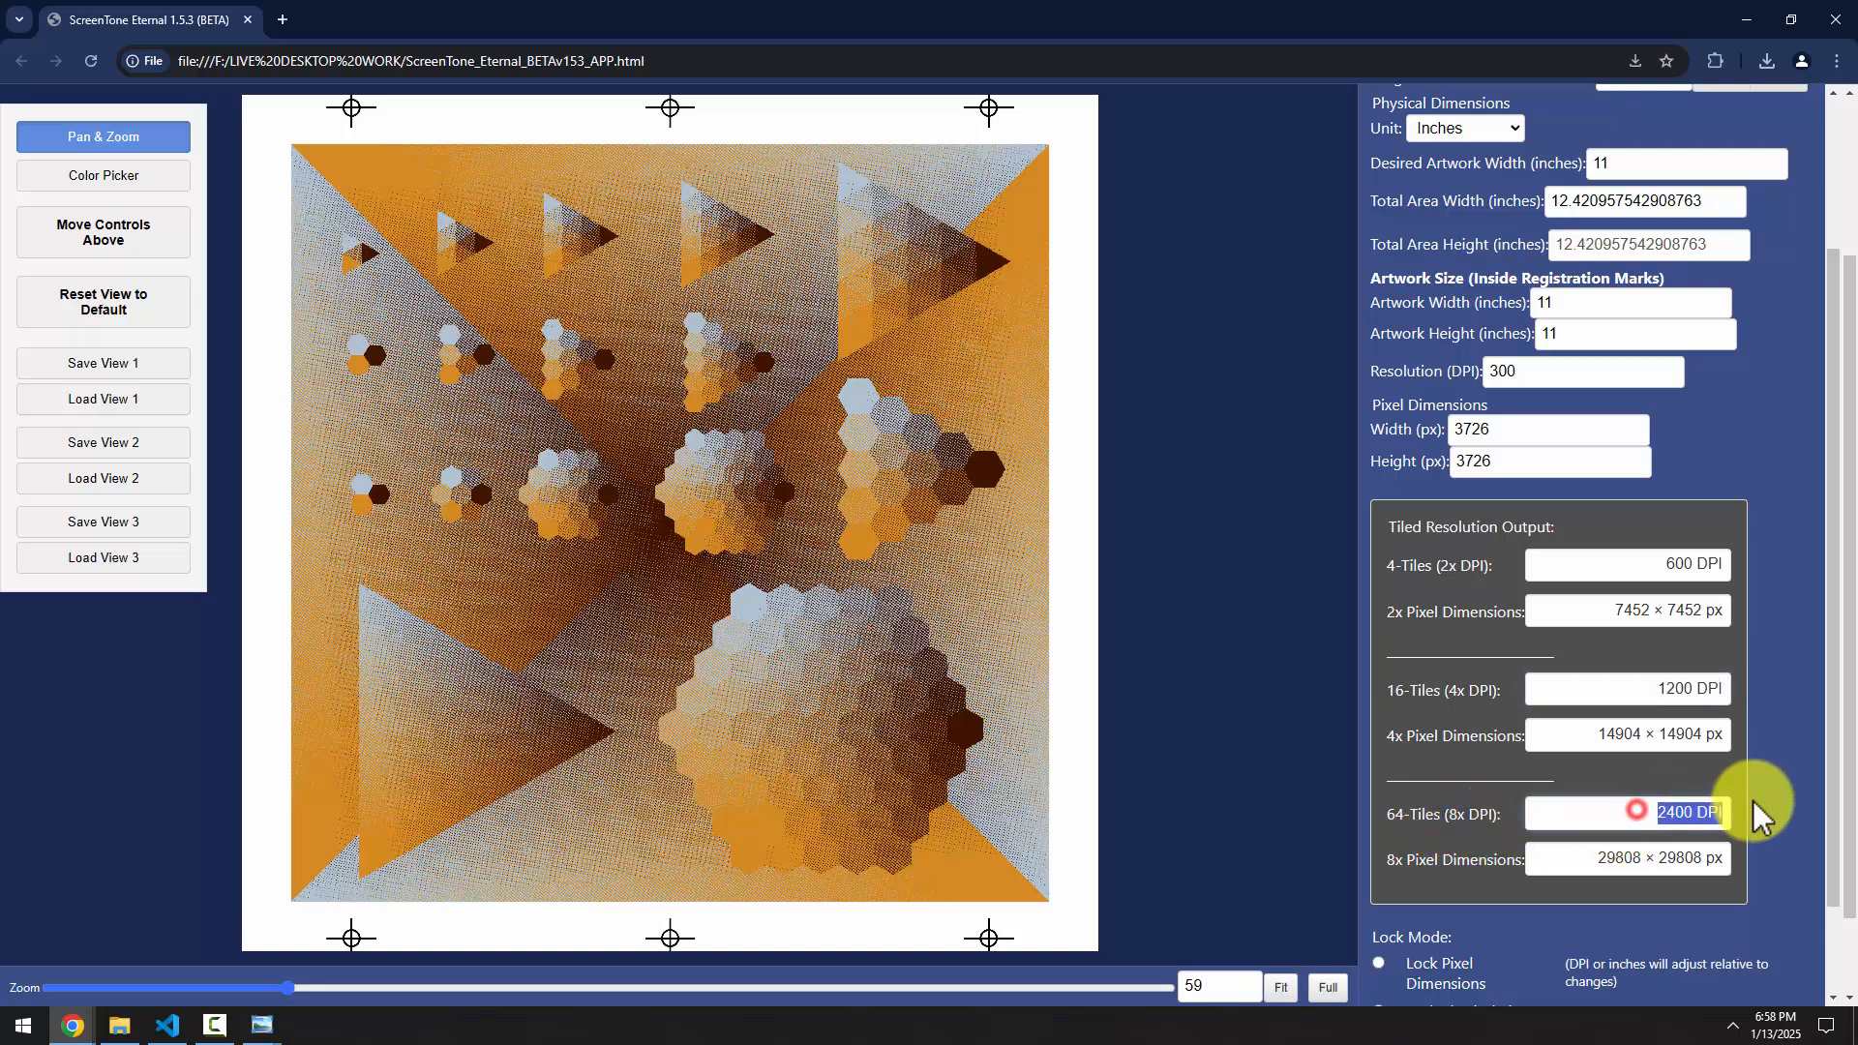
{"action": "left_click", "coordinate": [1660, 821]}
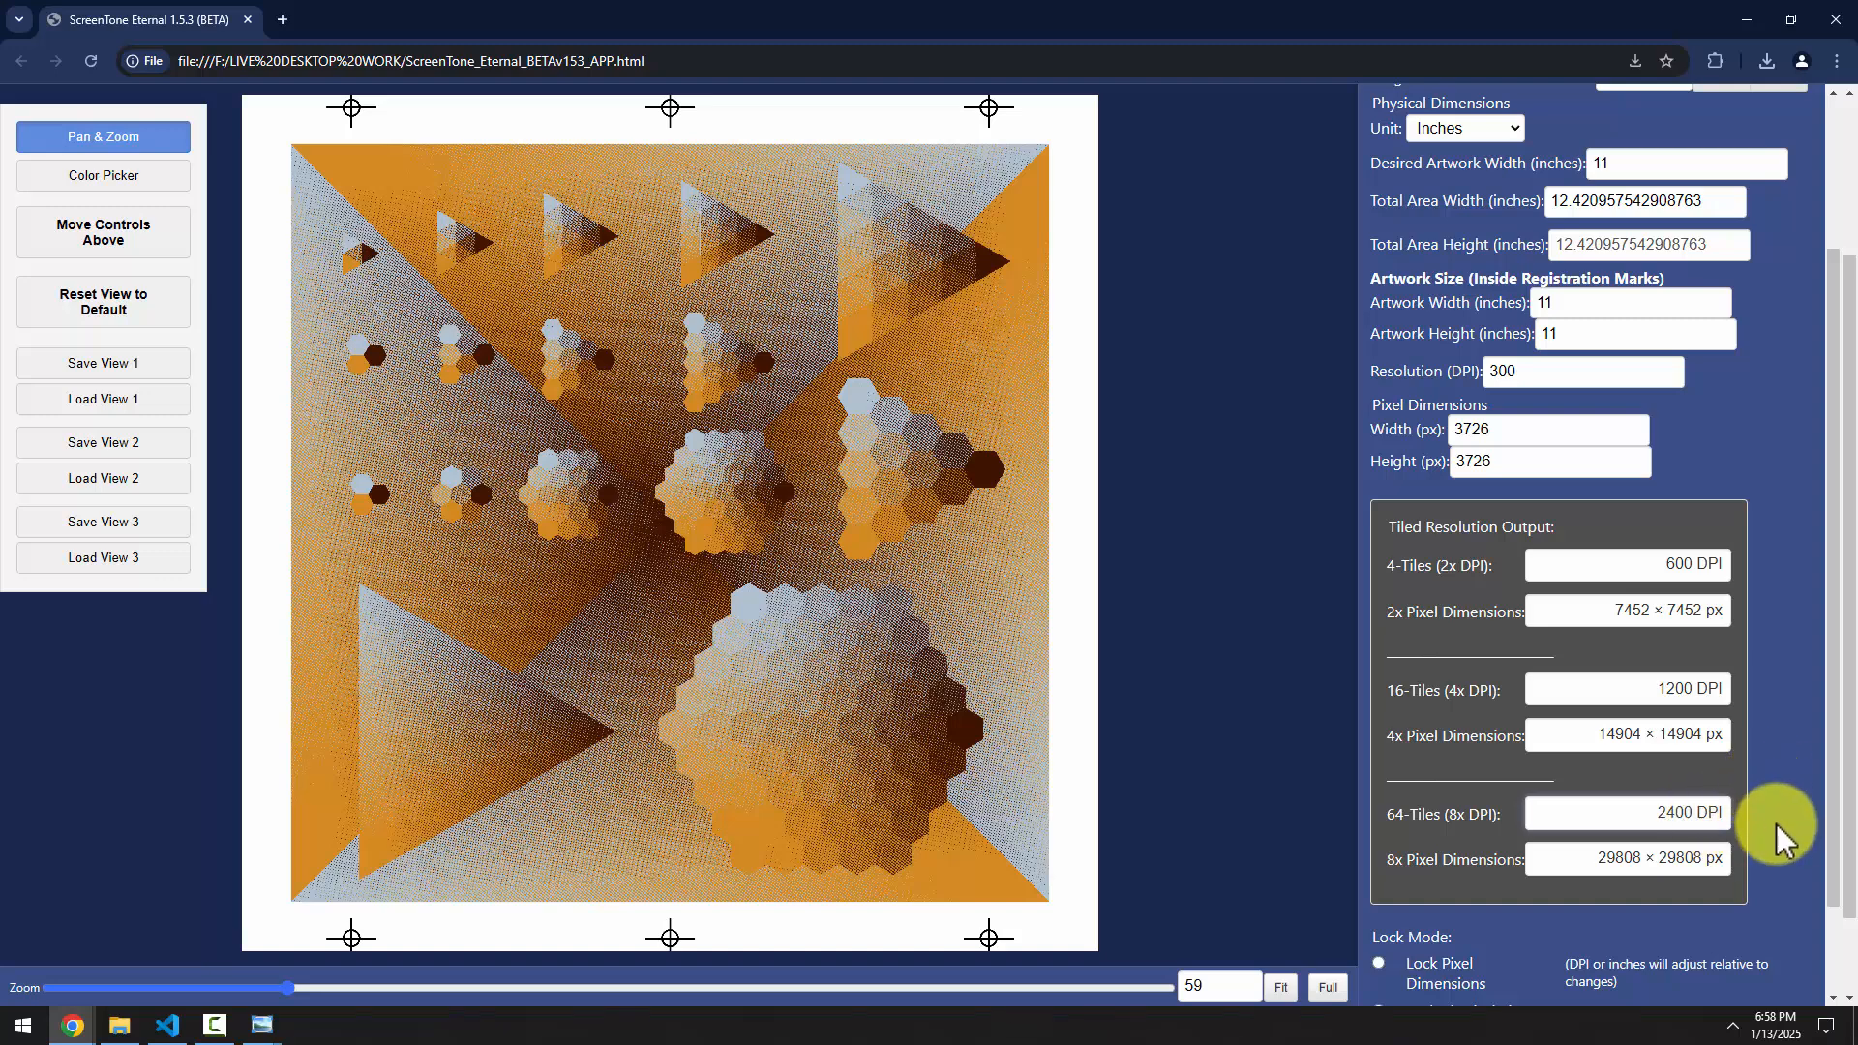
{"action": "scroll", "coordinate": [1788, 840], "scroll_direction": "up", "scroll_amount": 2}
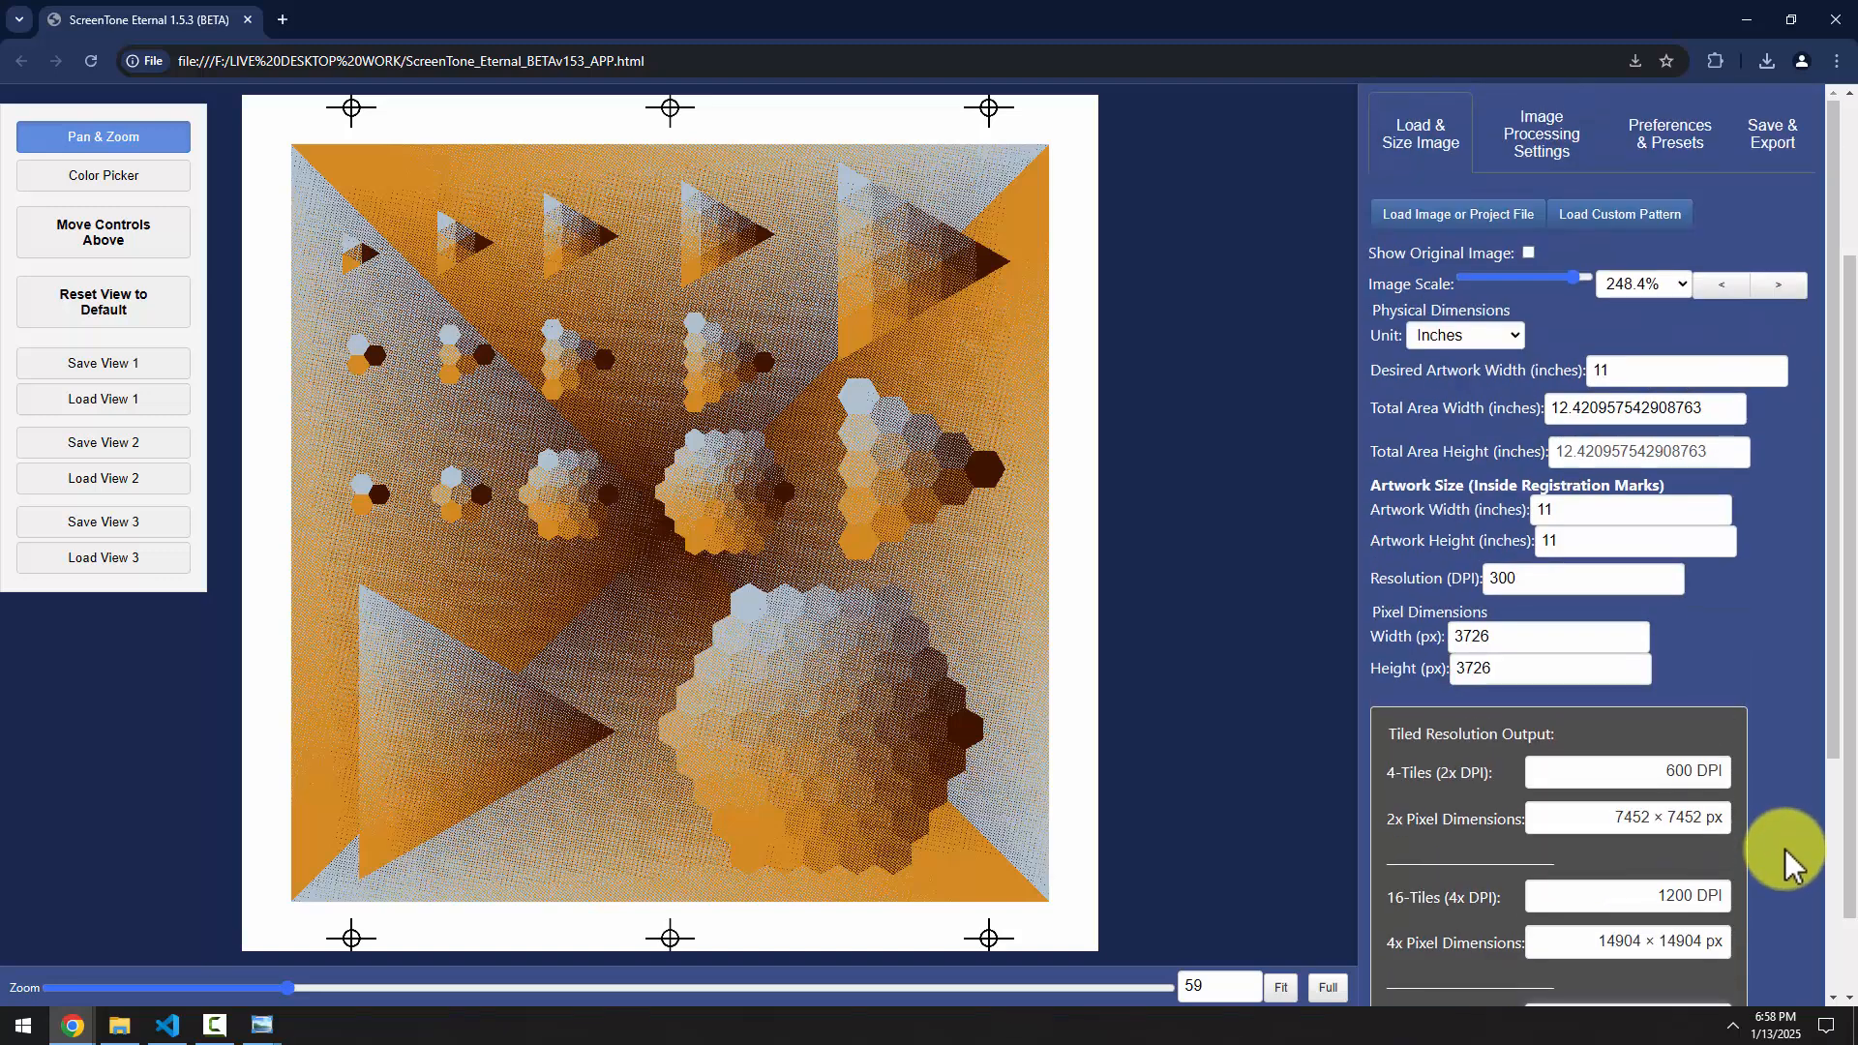
{"action": "scroll", "coordinate": [1829, 668], "scroll_direction": "down", "scroll_amount": 2}
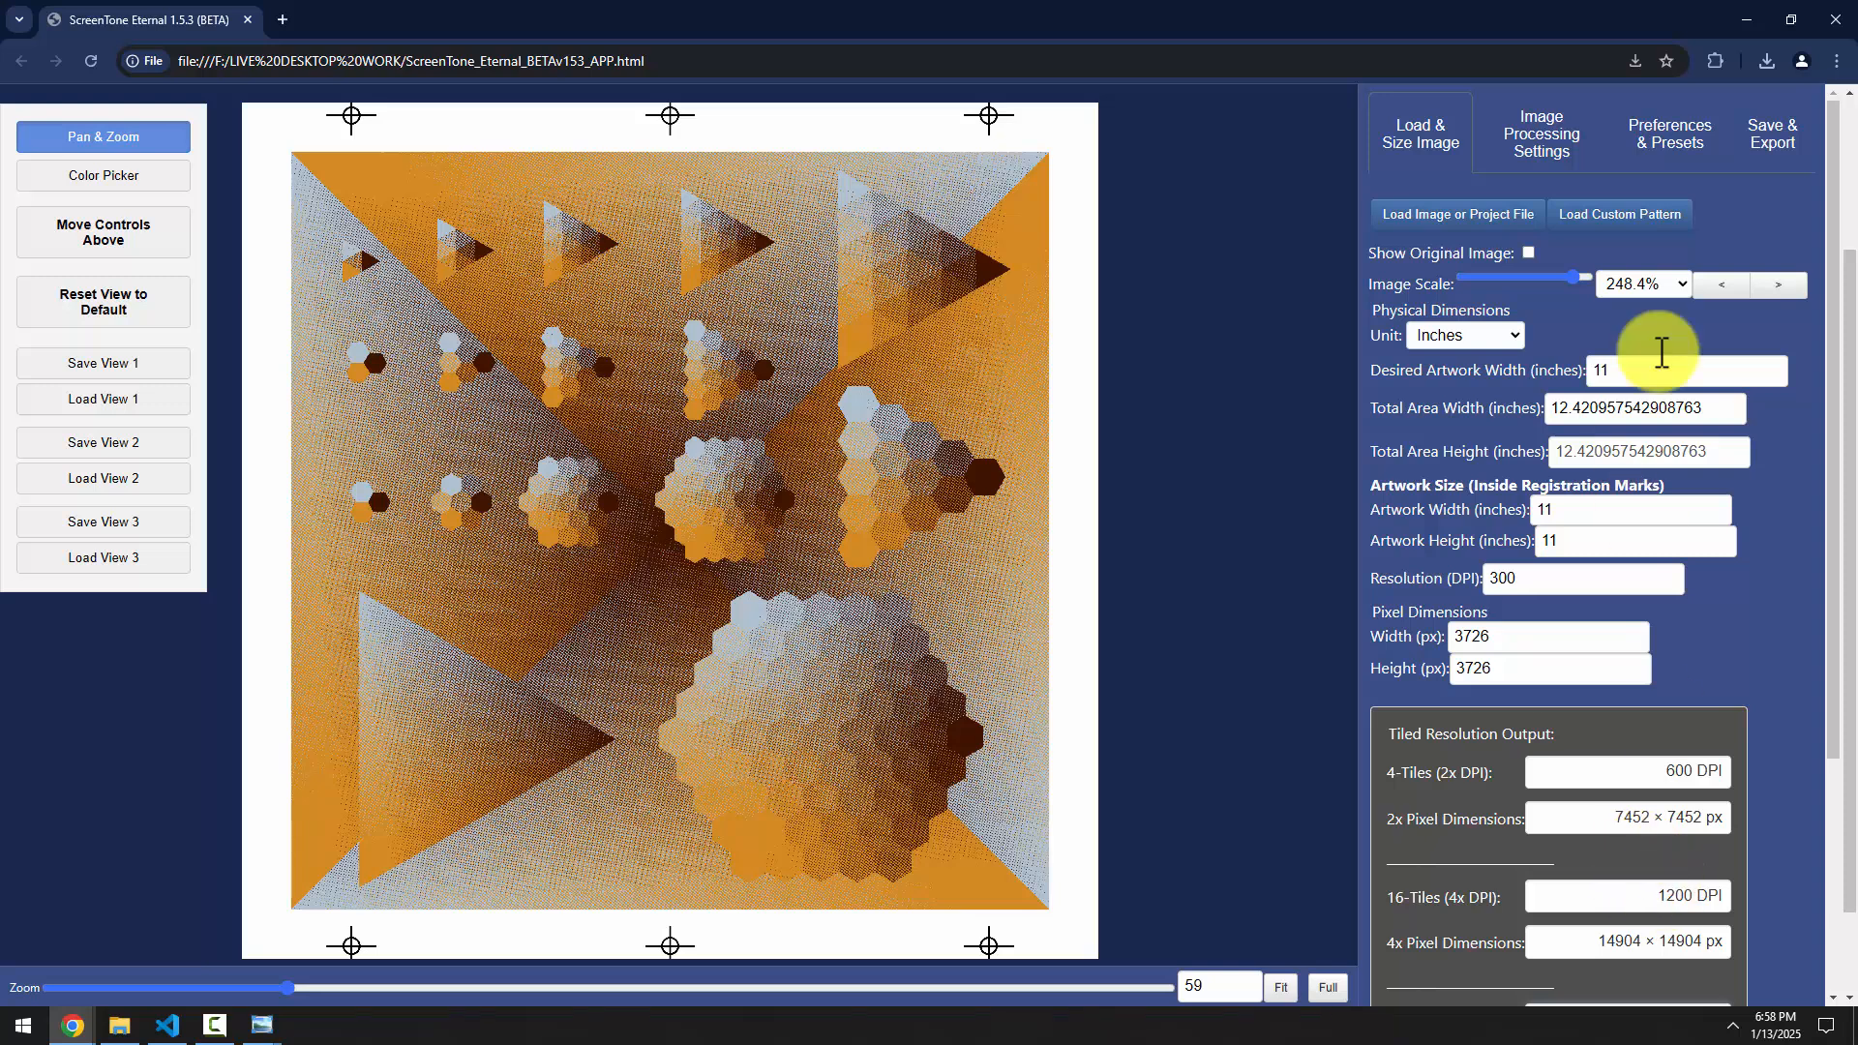
Open the export settings, look at the Downloads folder and the ScreenTone_Eternal_BETAv106_APP.html file on the desktop, and return to ScreenTone Eternal
{"action": "left_click", "coordinate": [1773, 146]}
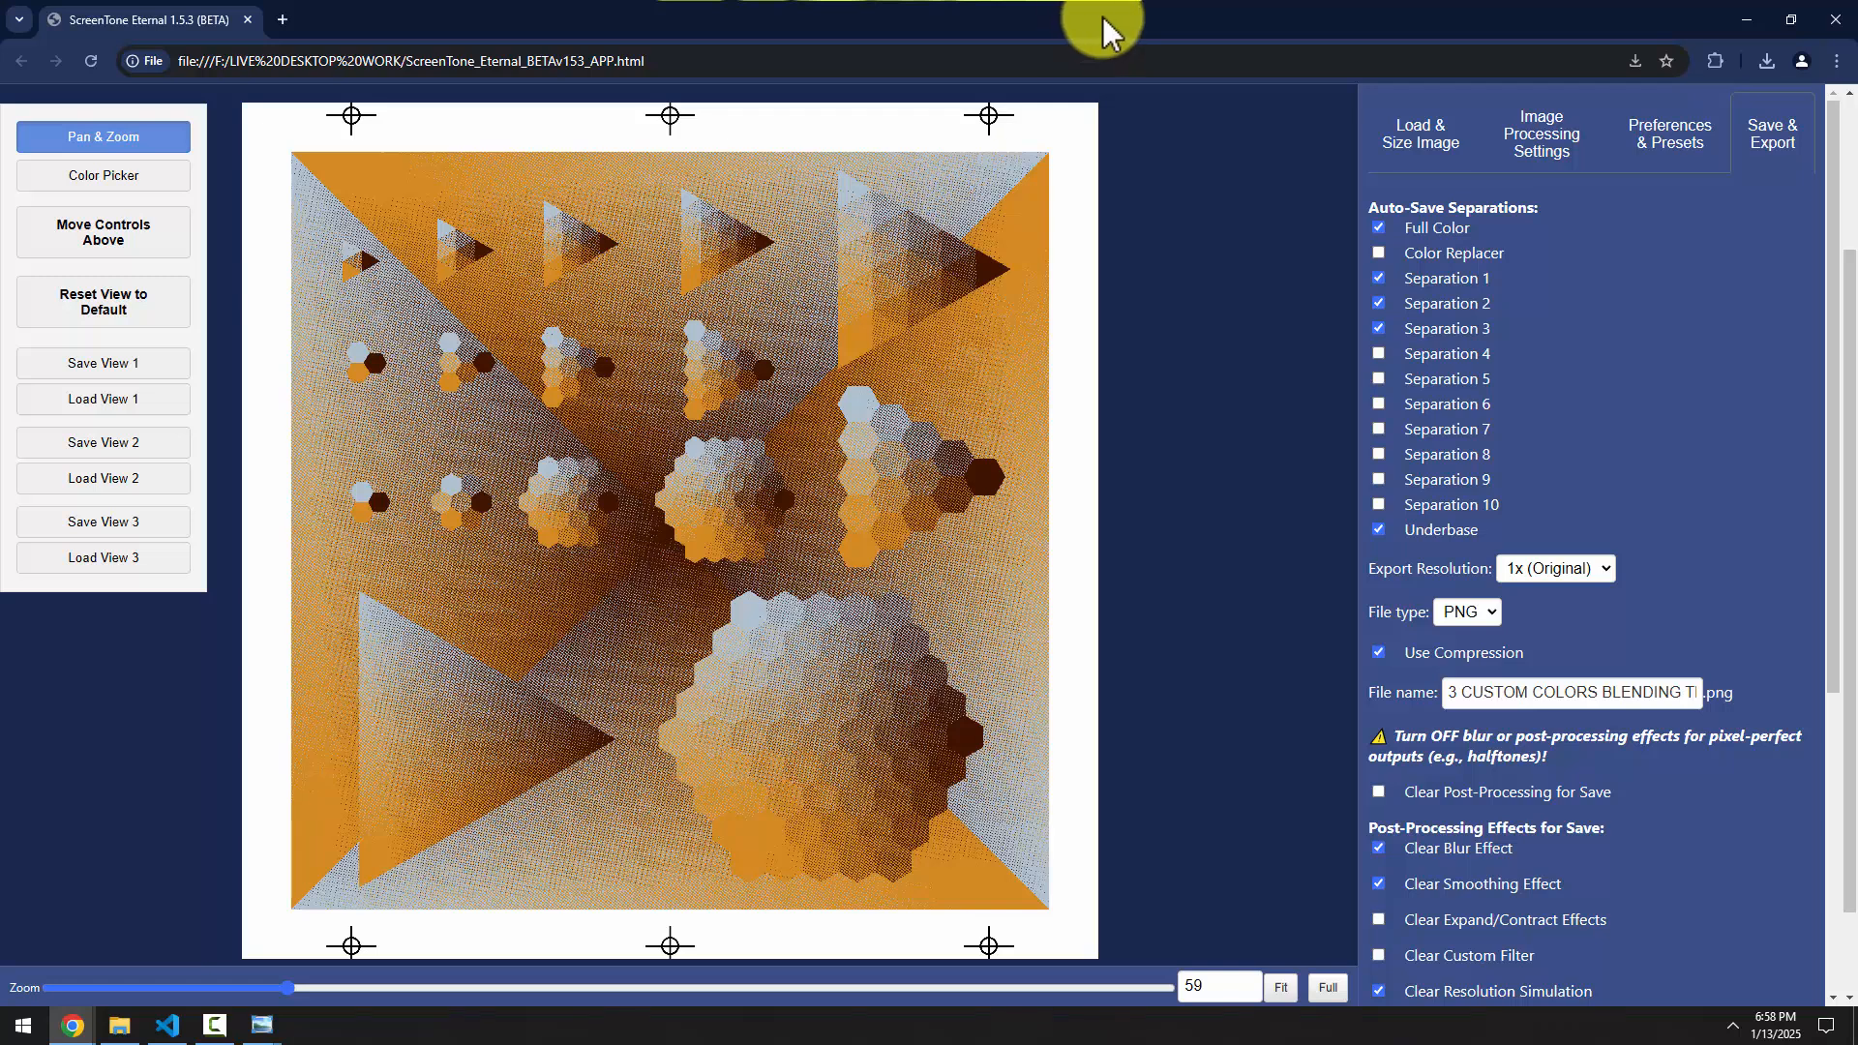
{"action": "left_click", "coordinate": [130, 1031]}
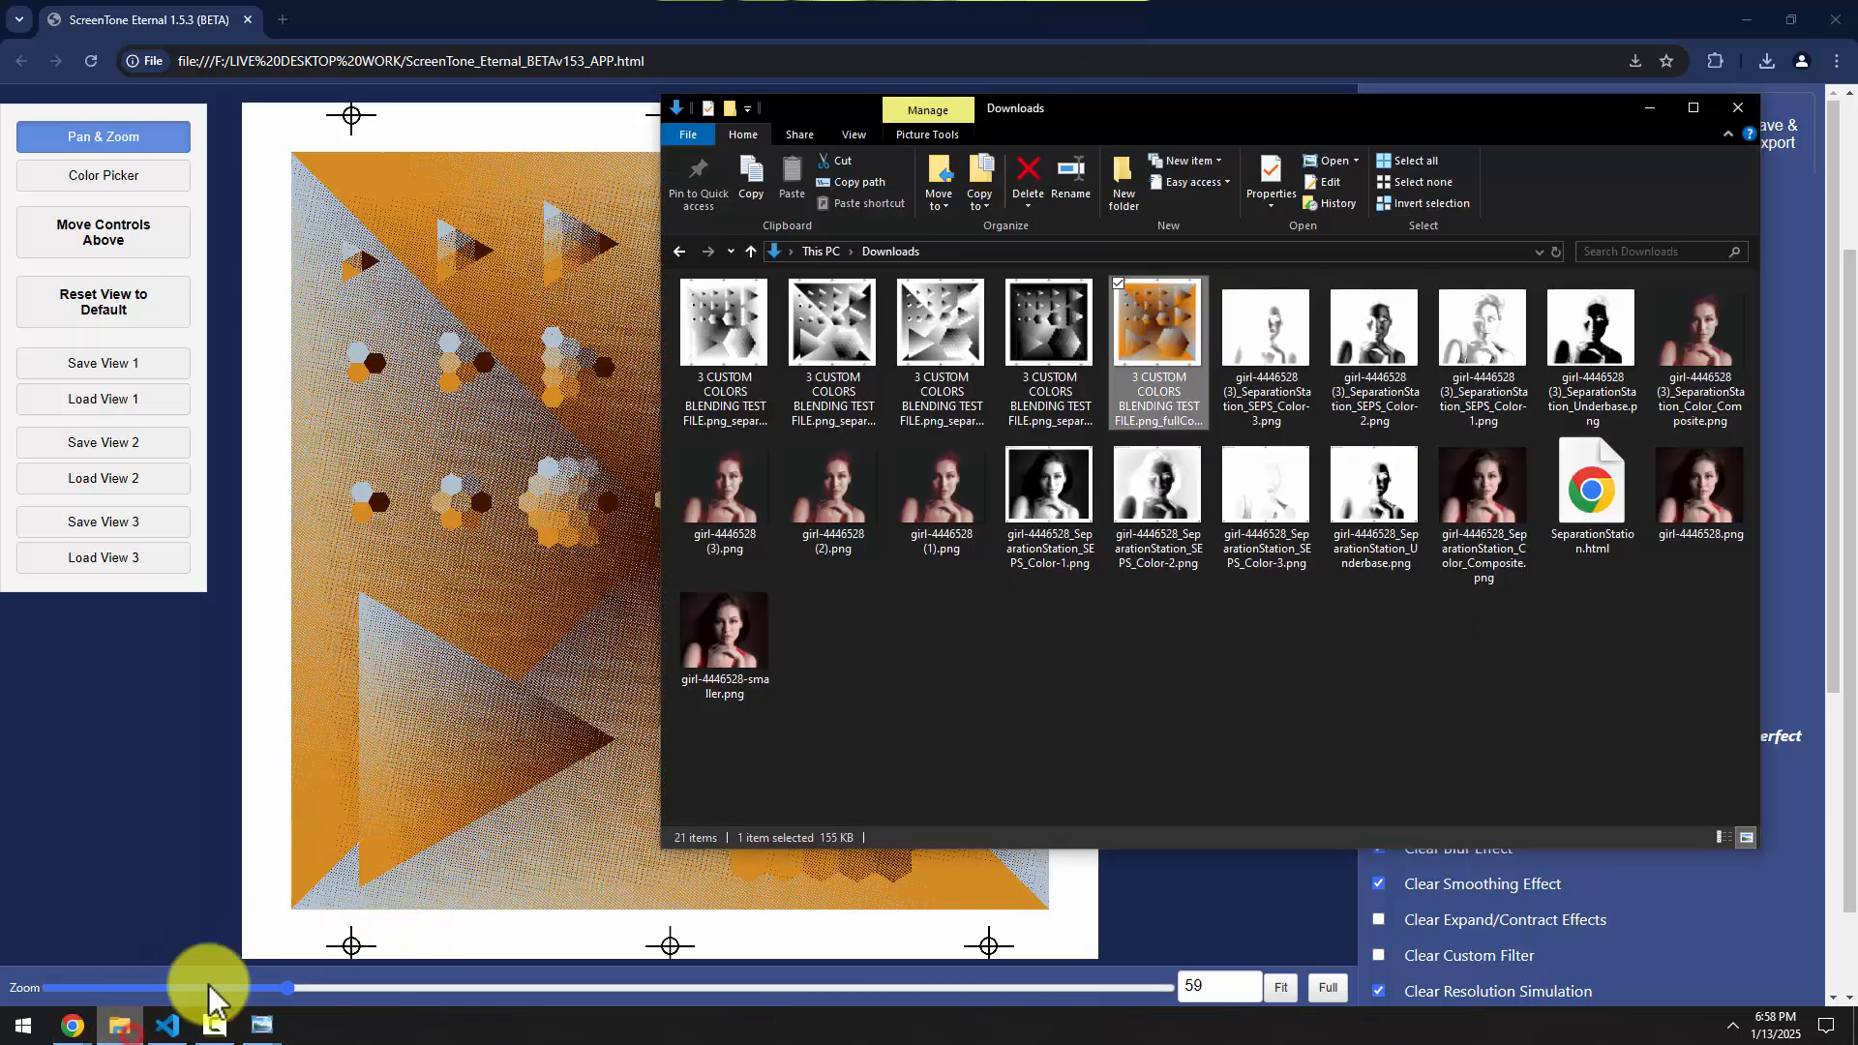
{"action": "left_click", "coordinate": [1650, 107]}
{"action": "left_click", "coordinate": [1747, 21]}
{"action": "left_click", "coordinate": [1747, 21]}
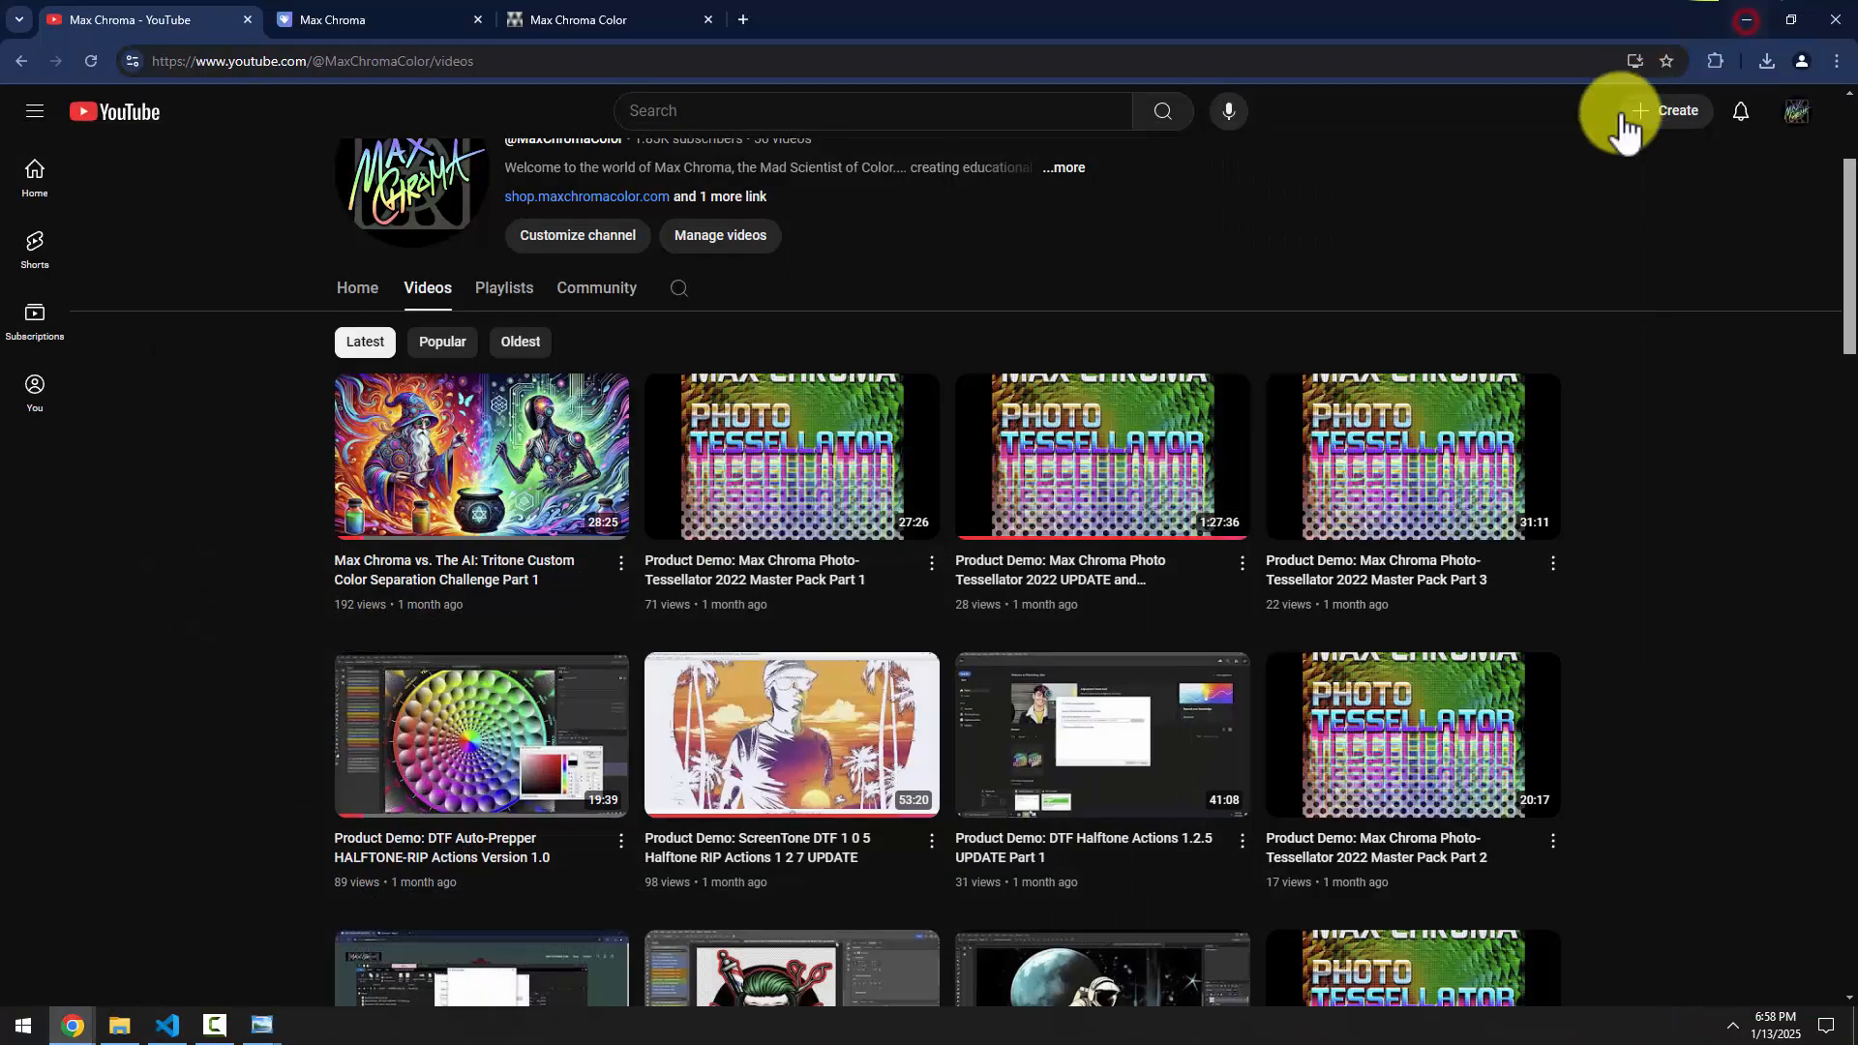
{"action": "left_click", "coordinate": [1747, 17]}
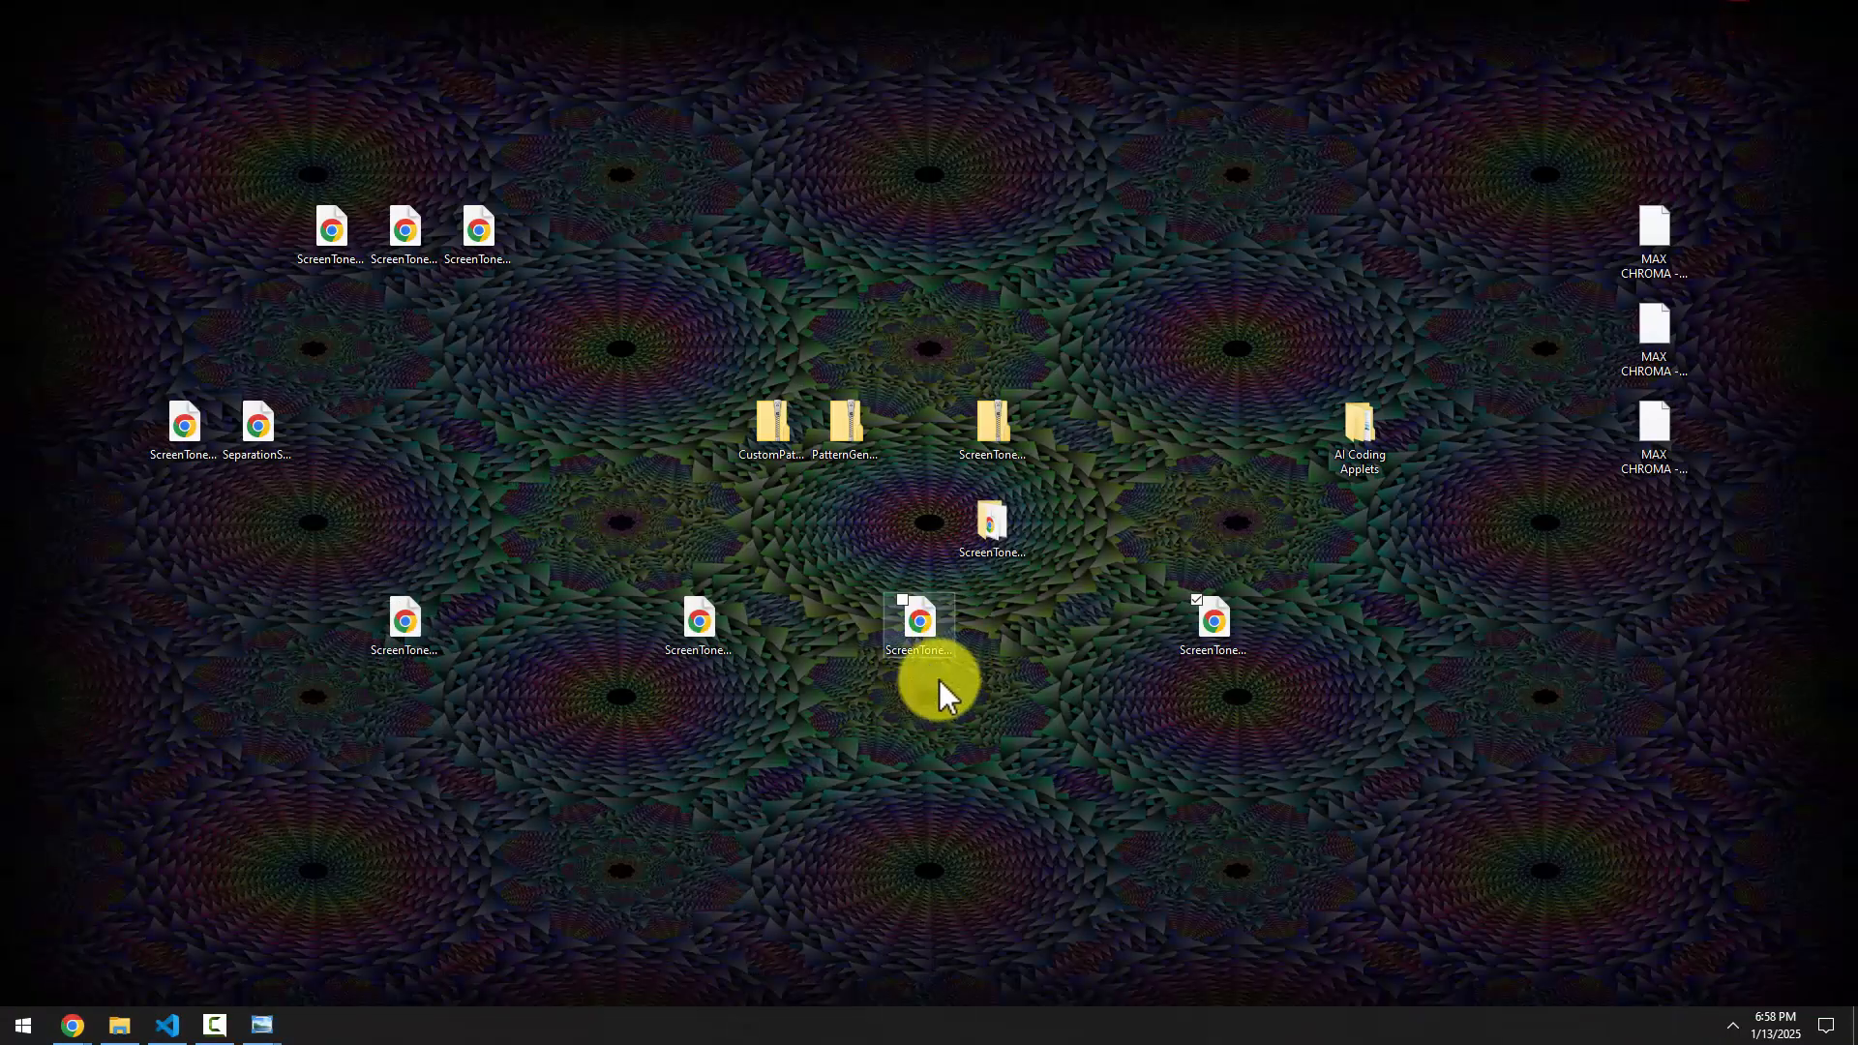
{"action": "left_click", "coordinate": [944, 648]}
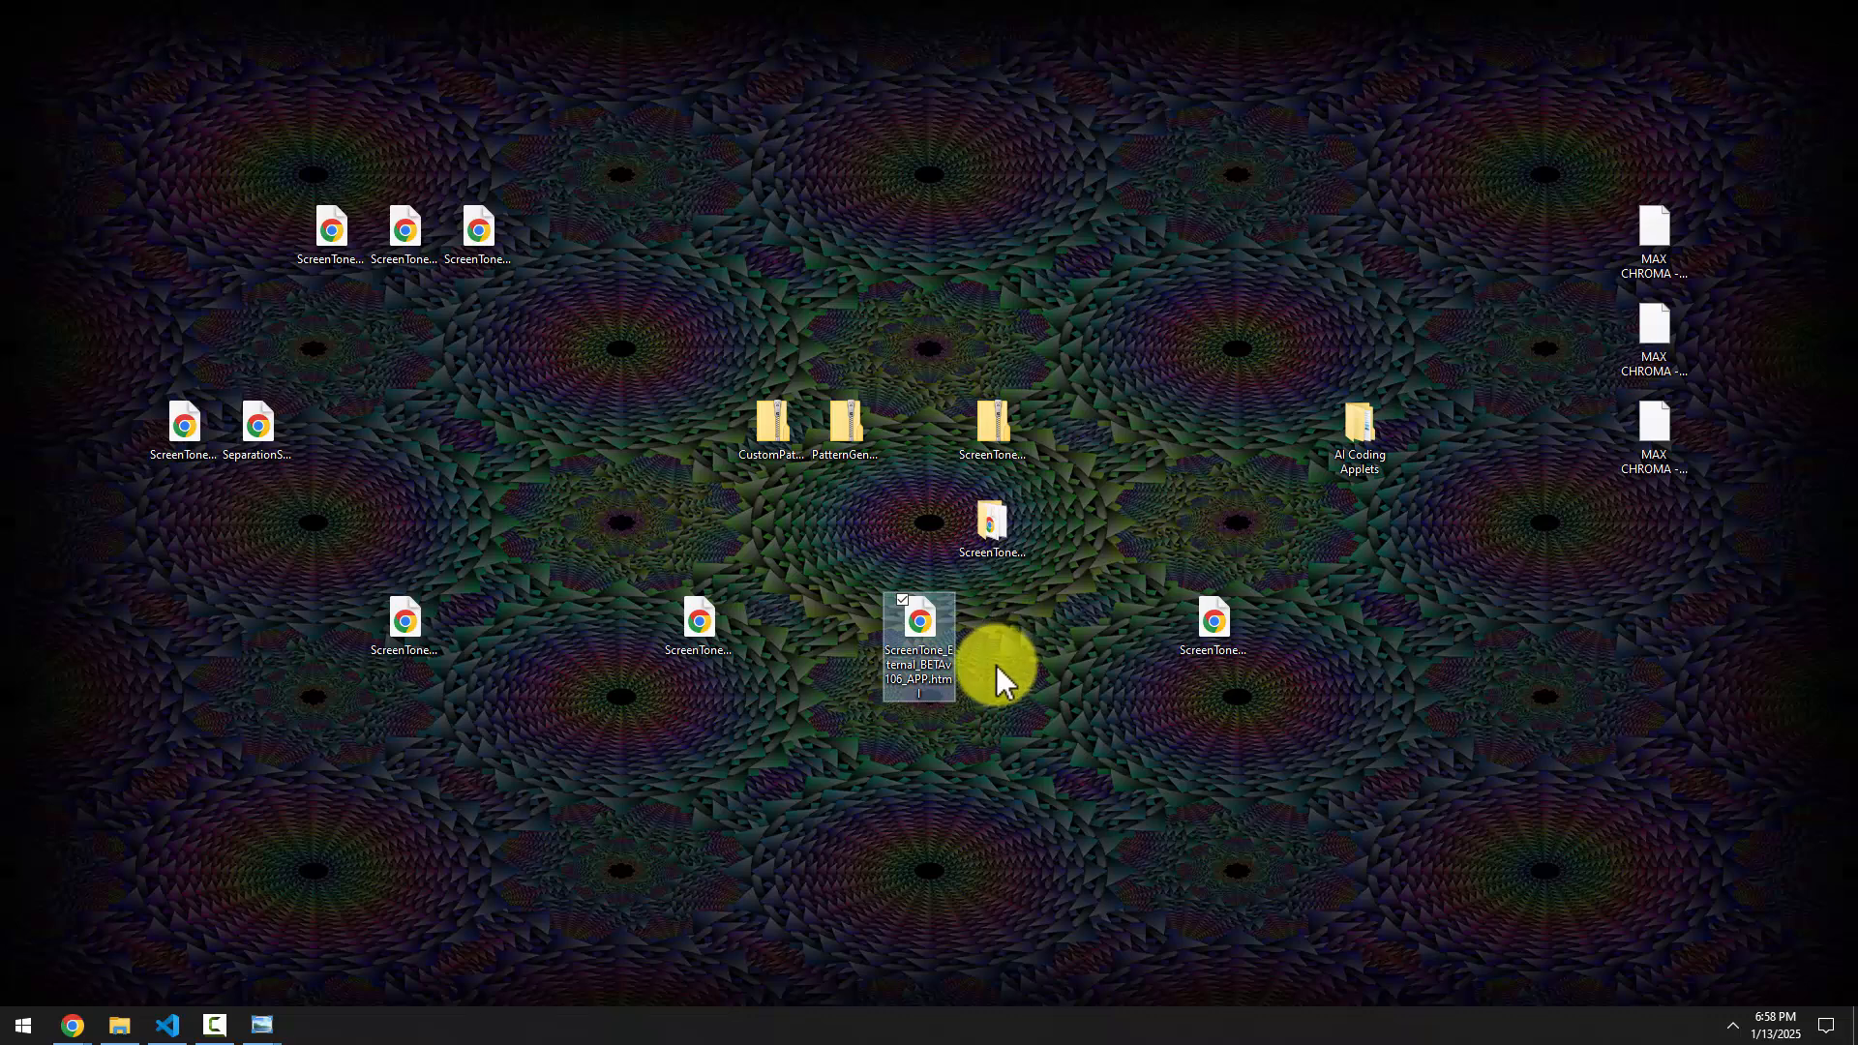
{"action": "mouse_move", "coordinate": [85, 1035]}
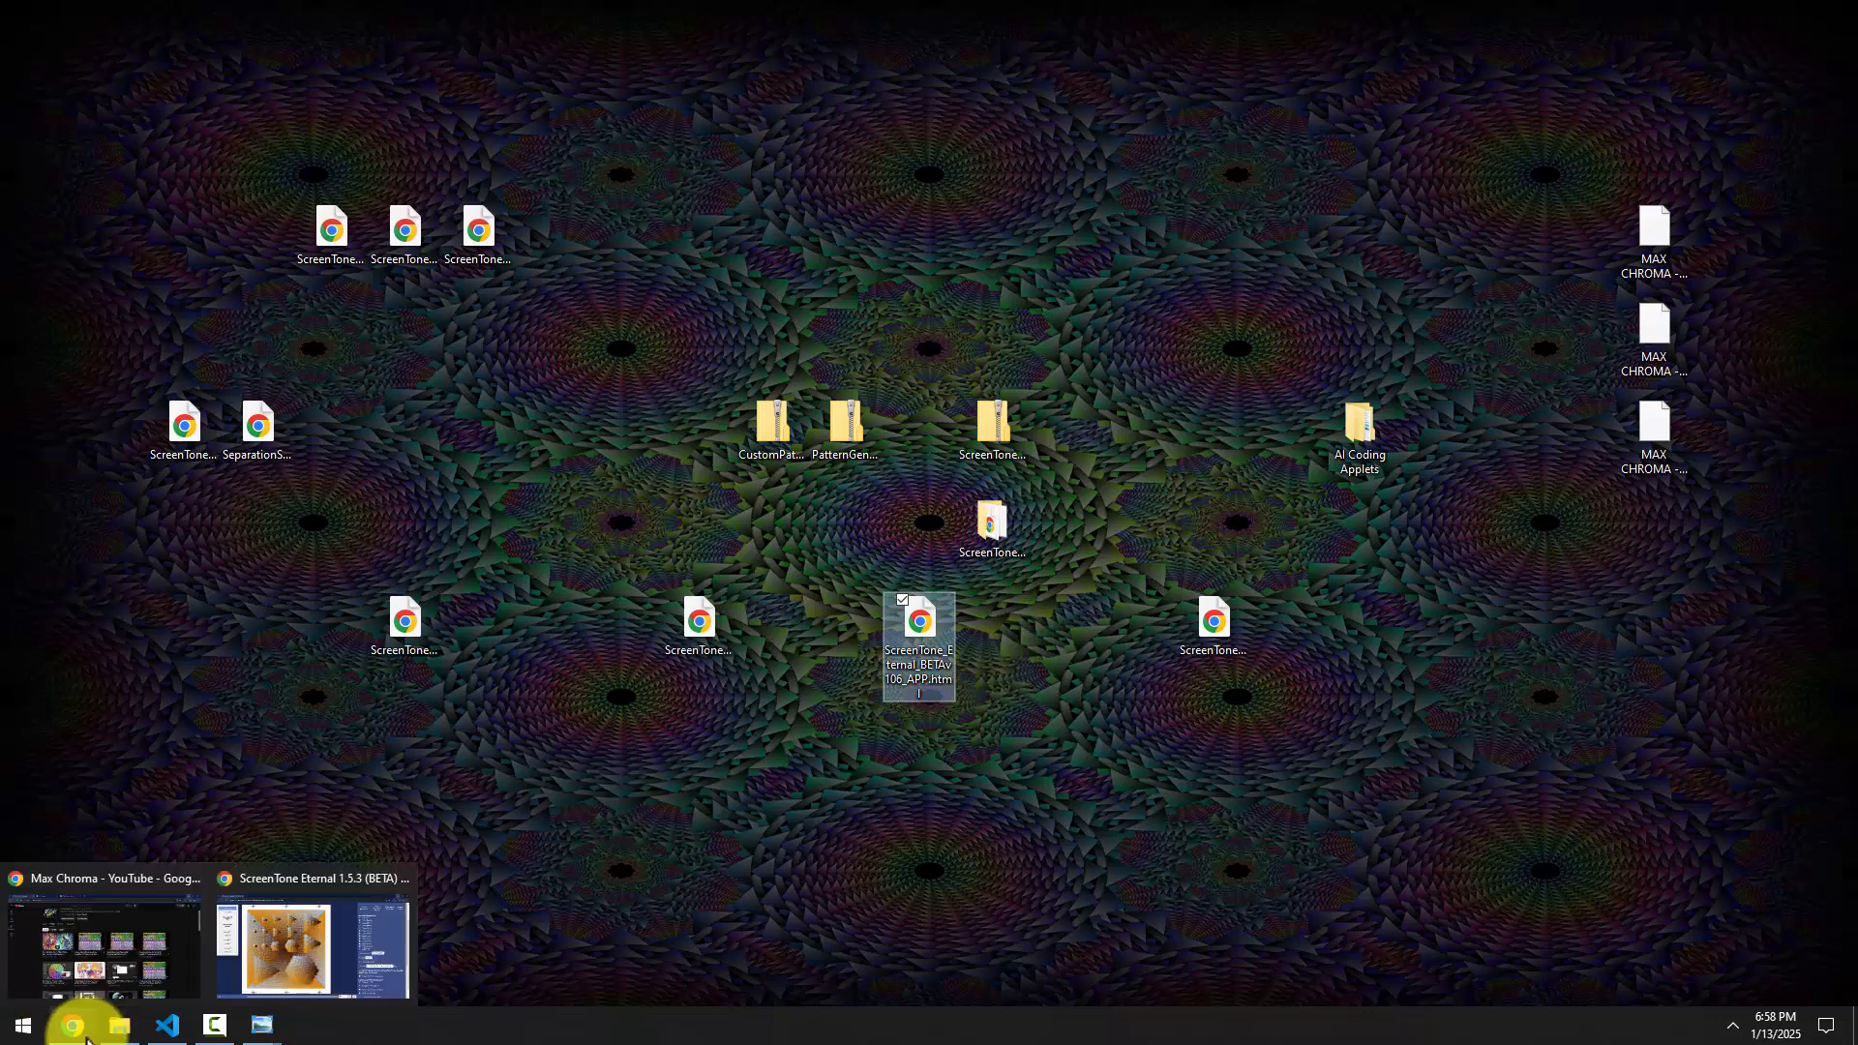
{"action": "left_click", "coordinate": [310, 980]}
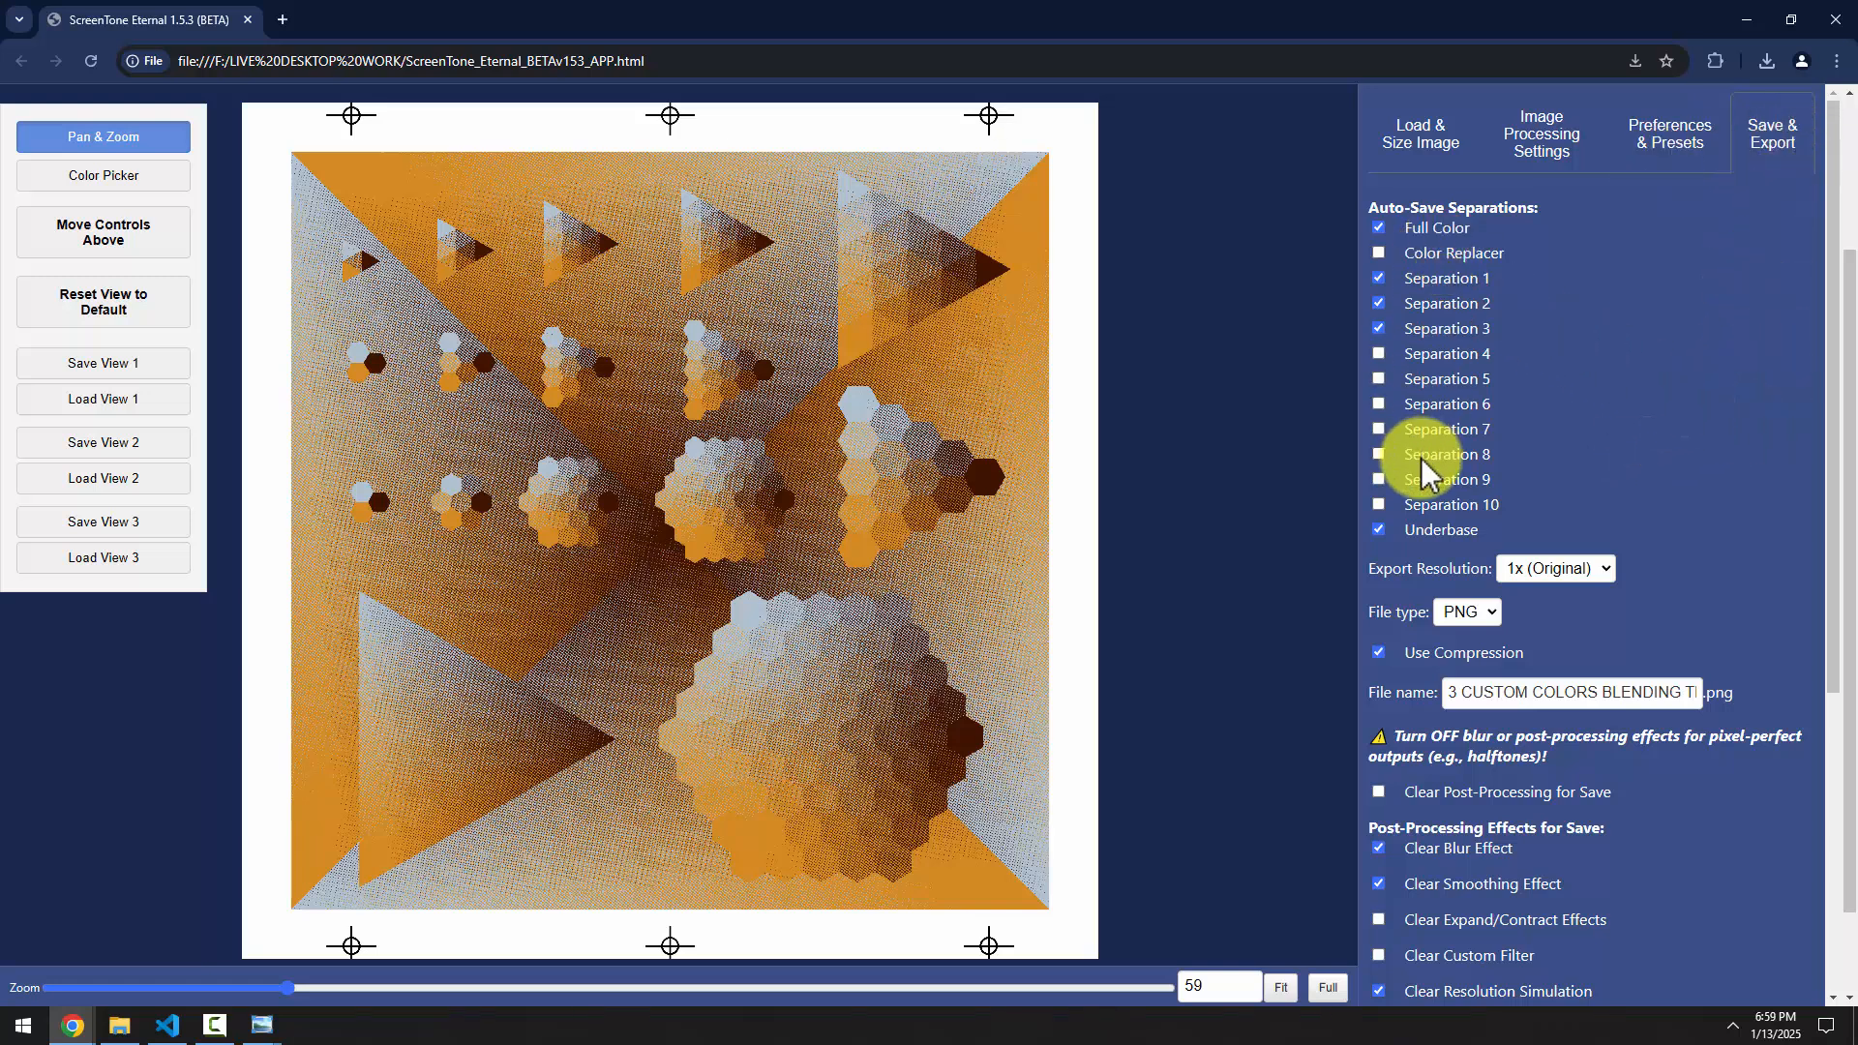
Turn off Auto-Trigger Save in the export options and set the Export Resolution to 2x
{"action": "left_click", "coordinate": [1832, 452]}
{"action": "left_click_drag", "start_coordinate": [1831, 452], "coordinate": [1829, 658]}
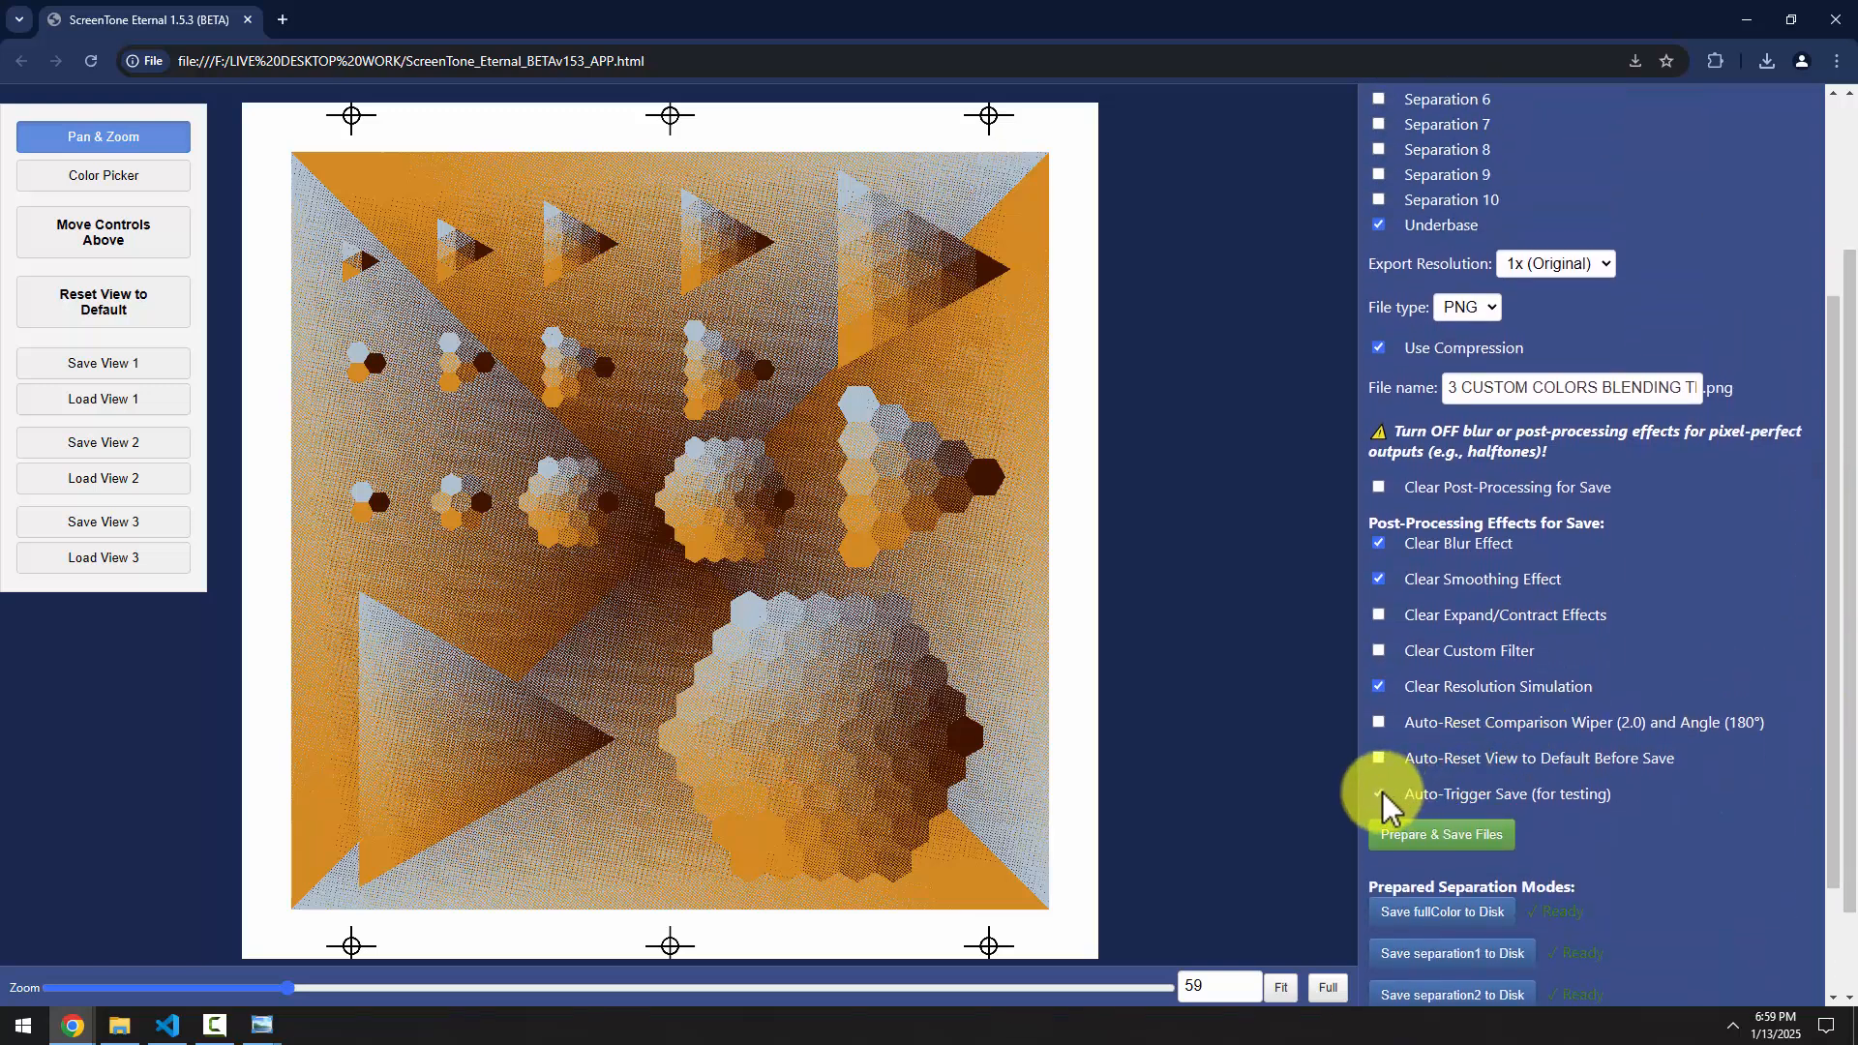
{"action": "left_click", "coordinate": [1380, 794]}
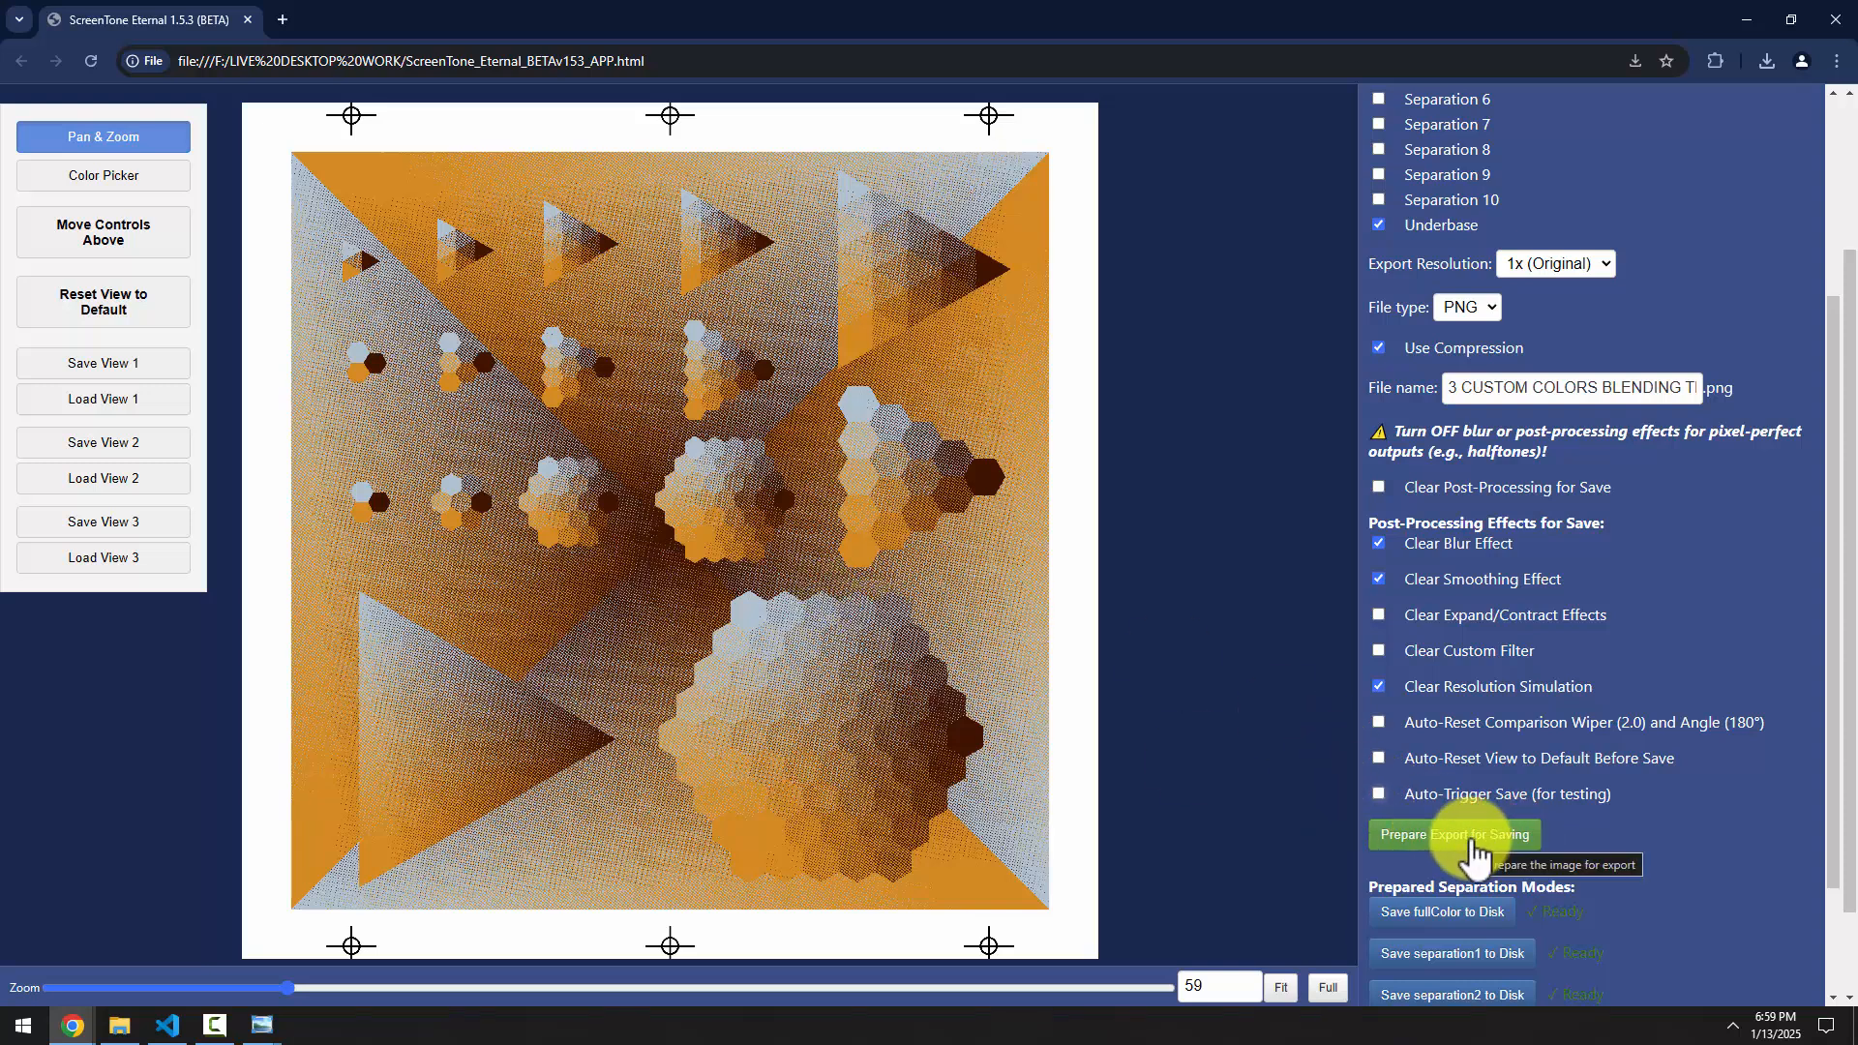
{"action": "left_click", "coordinate": [1544, 262]}
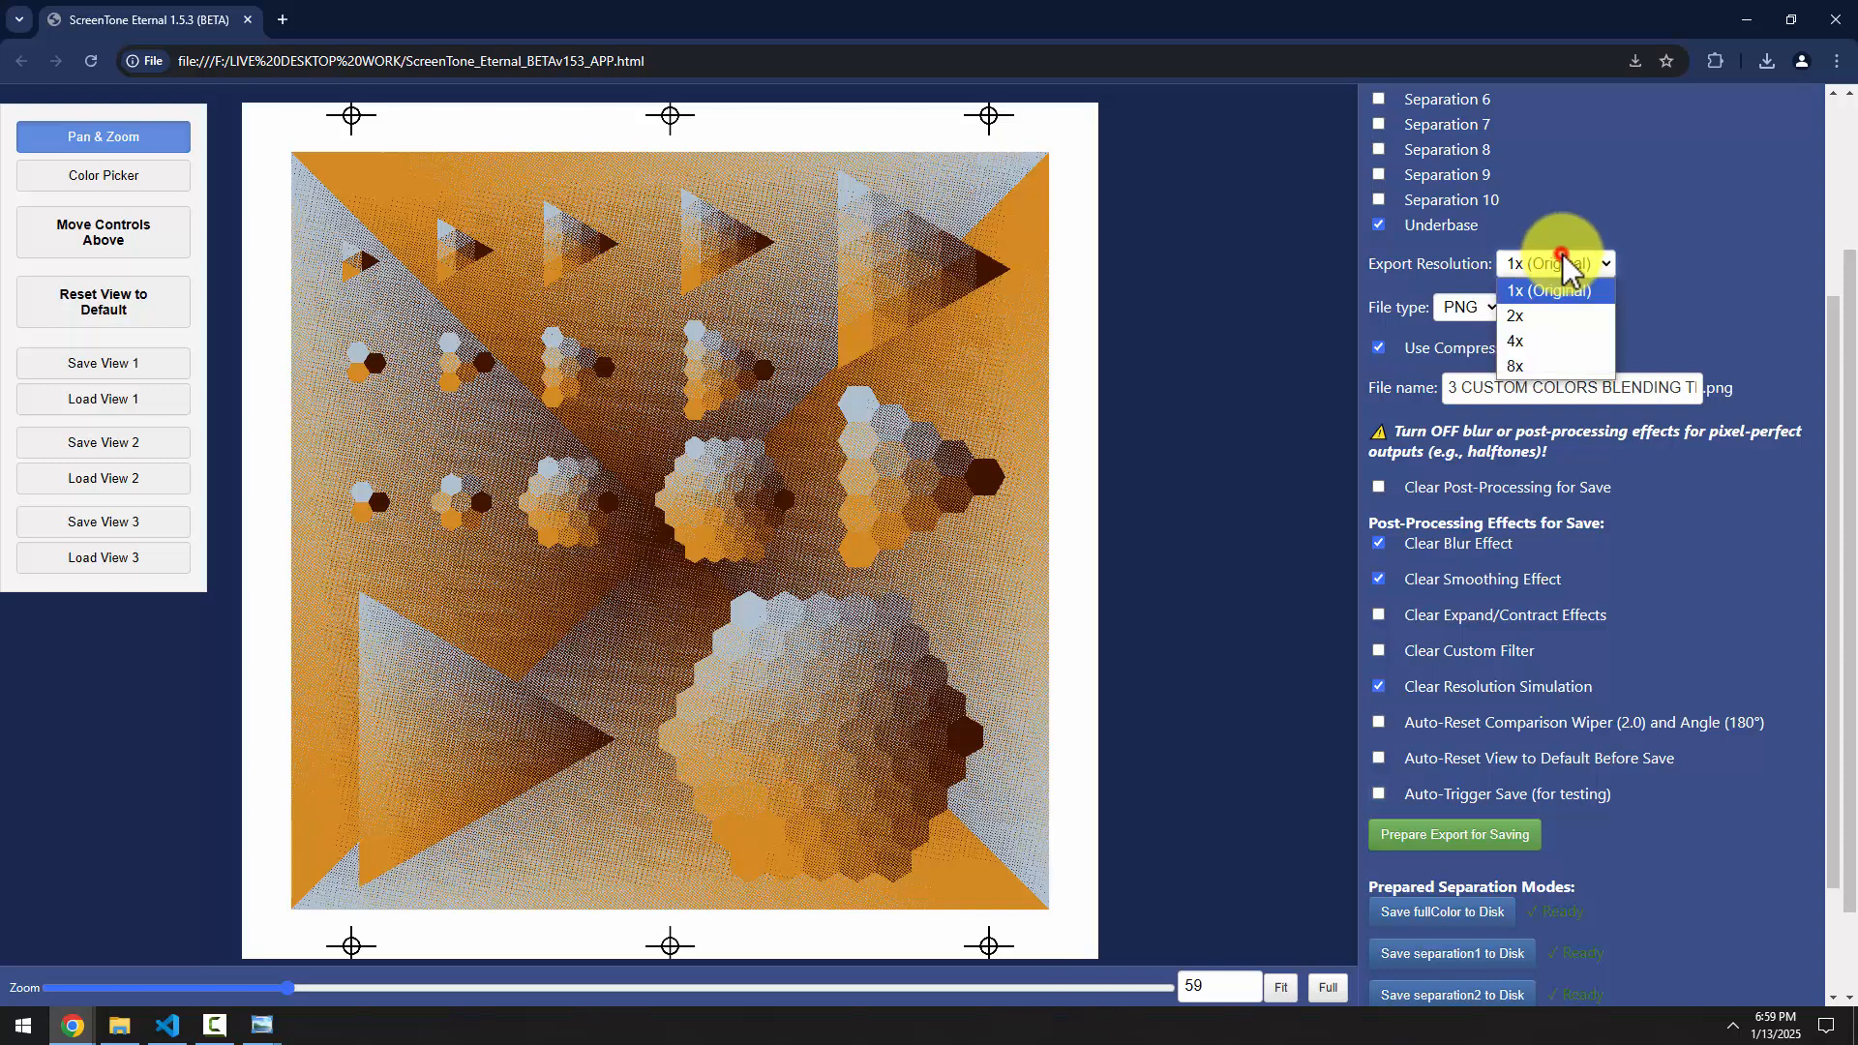
{"action": "left_click", "coordinate": [1525, 319]}
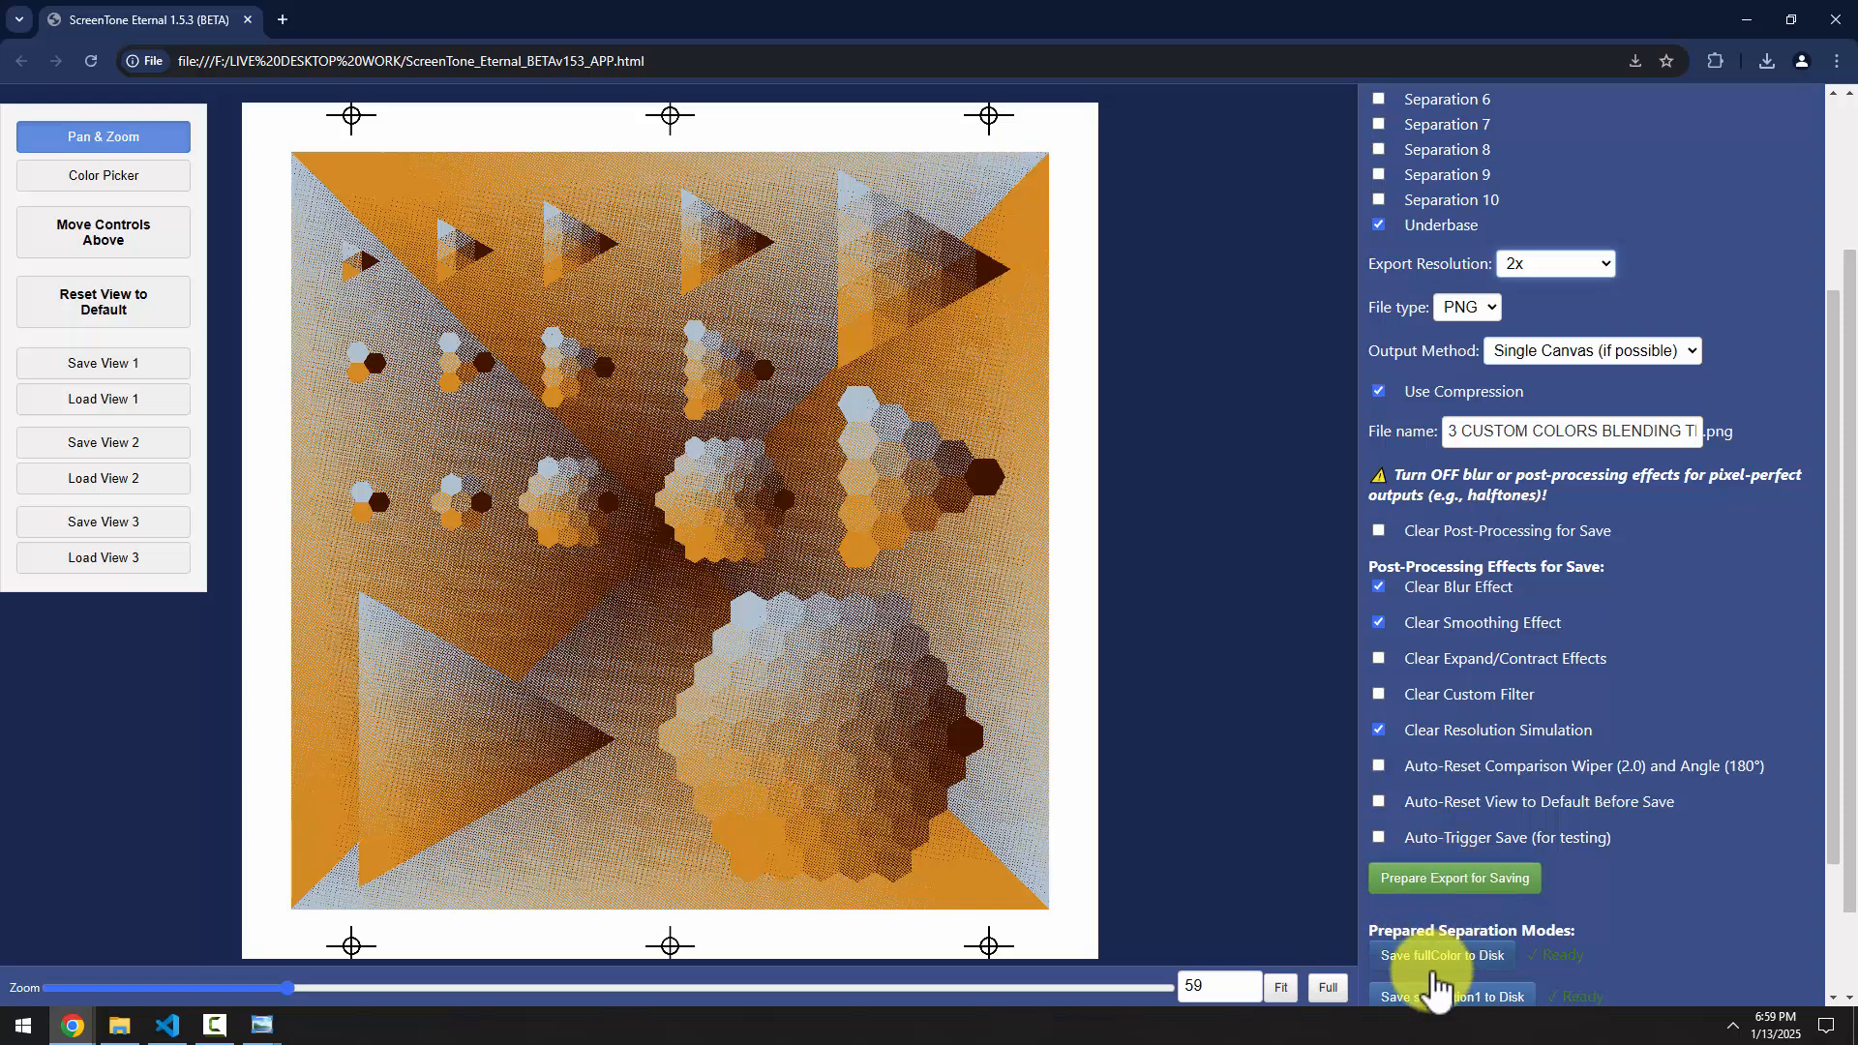
Prepare the 2x export and start saving all prepared modes, storing the full-color PNG in the Downloads folder
{"action": "left_click", "coordinate": [1467, 892]}
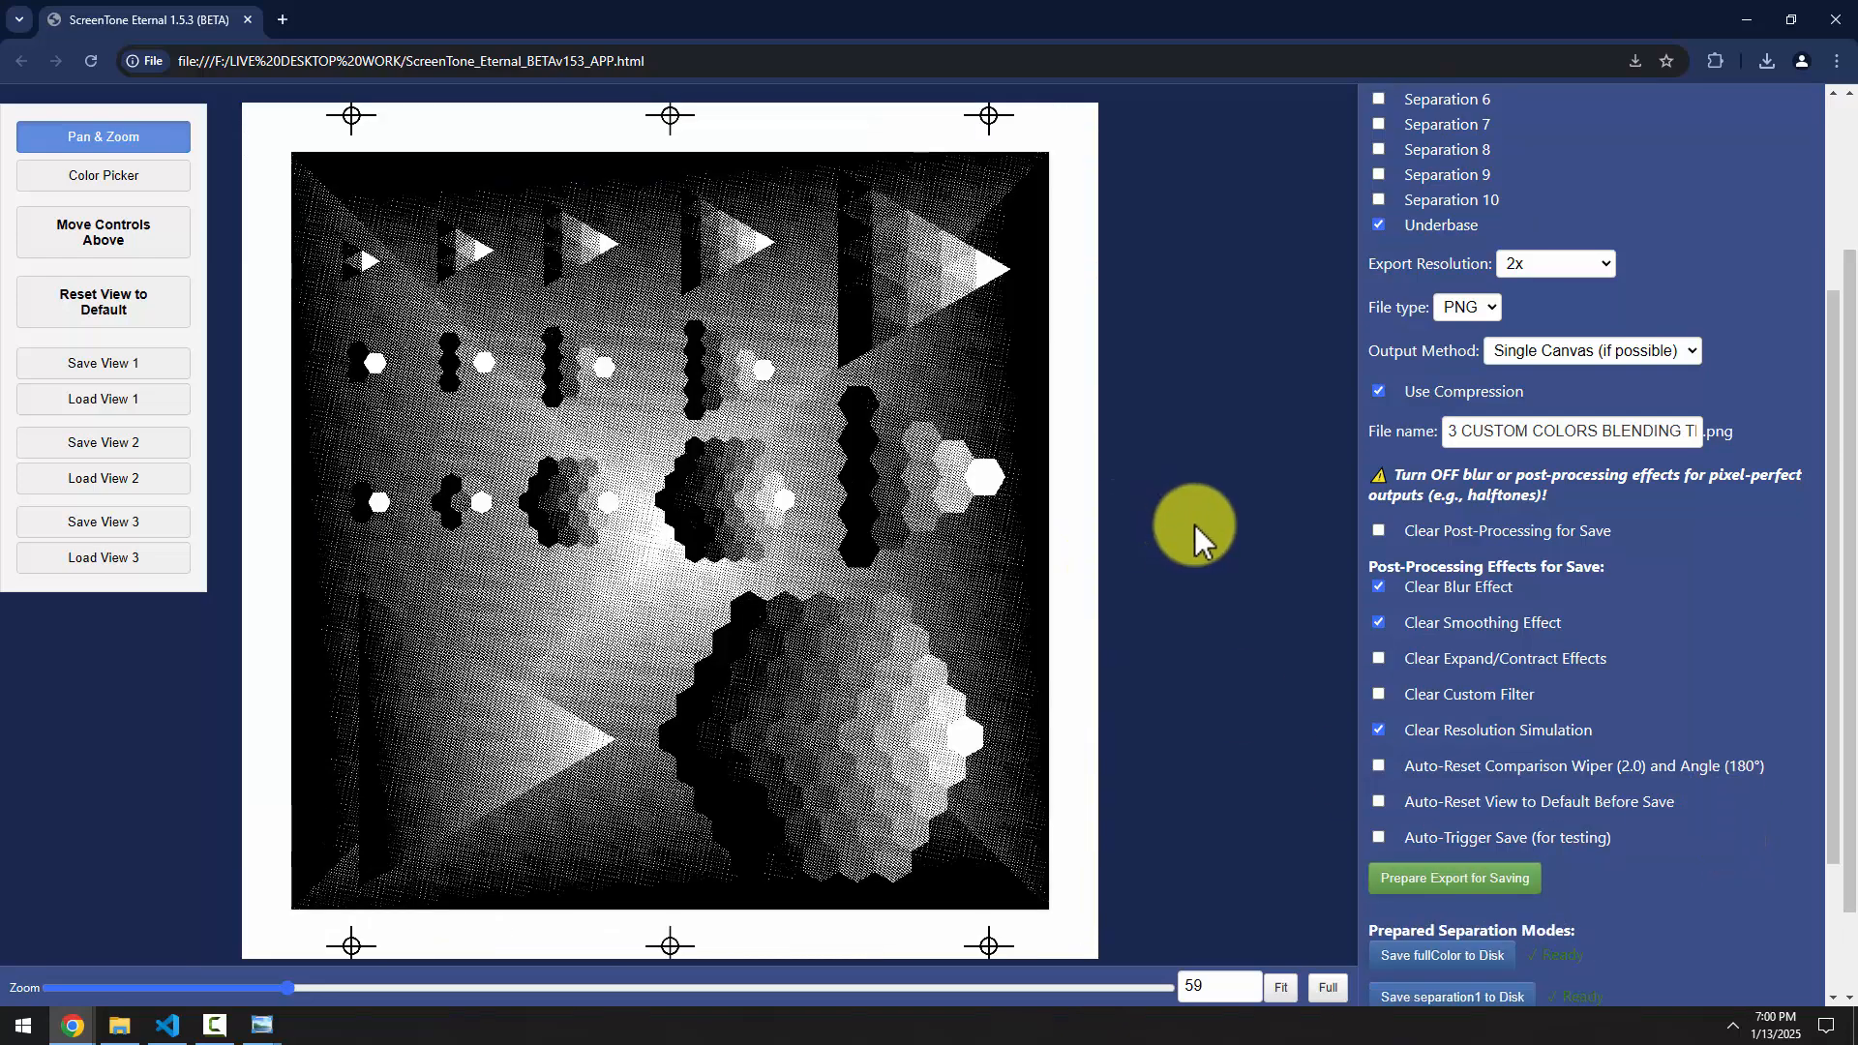
{"action": "scroll", "coordinate": [1825, 933], "scroll_direction": "down", "scroll_amount": 2}
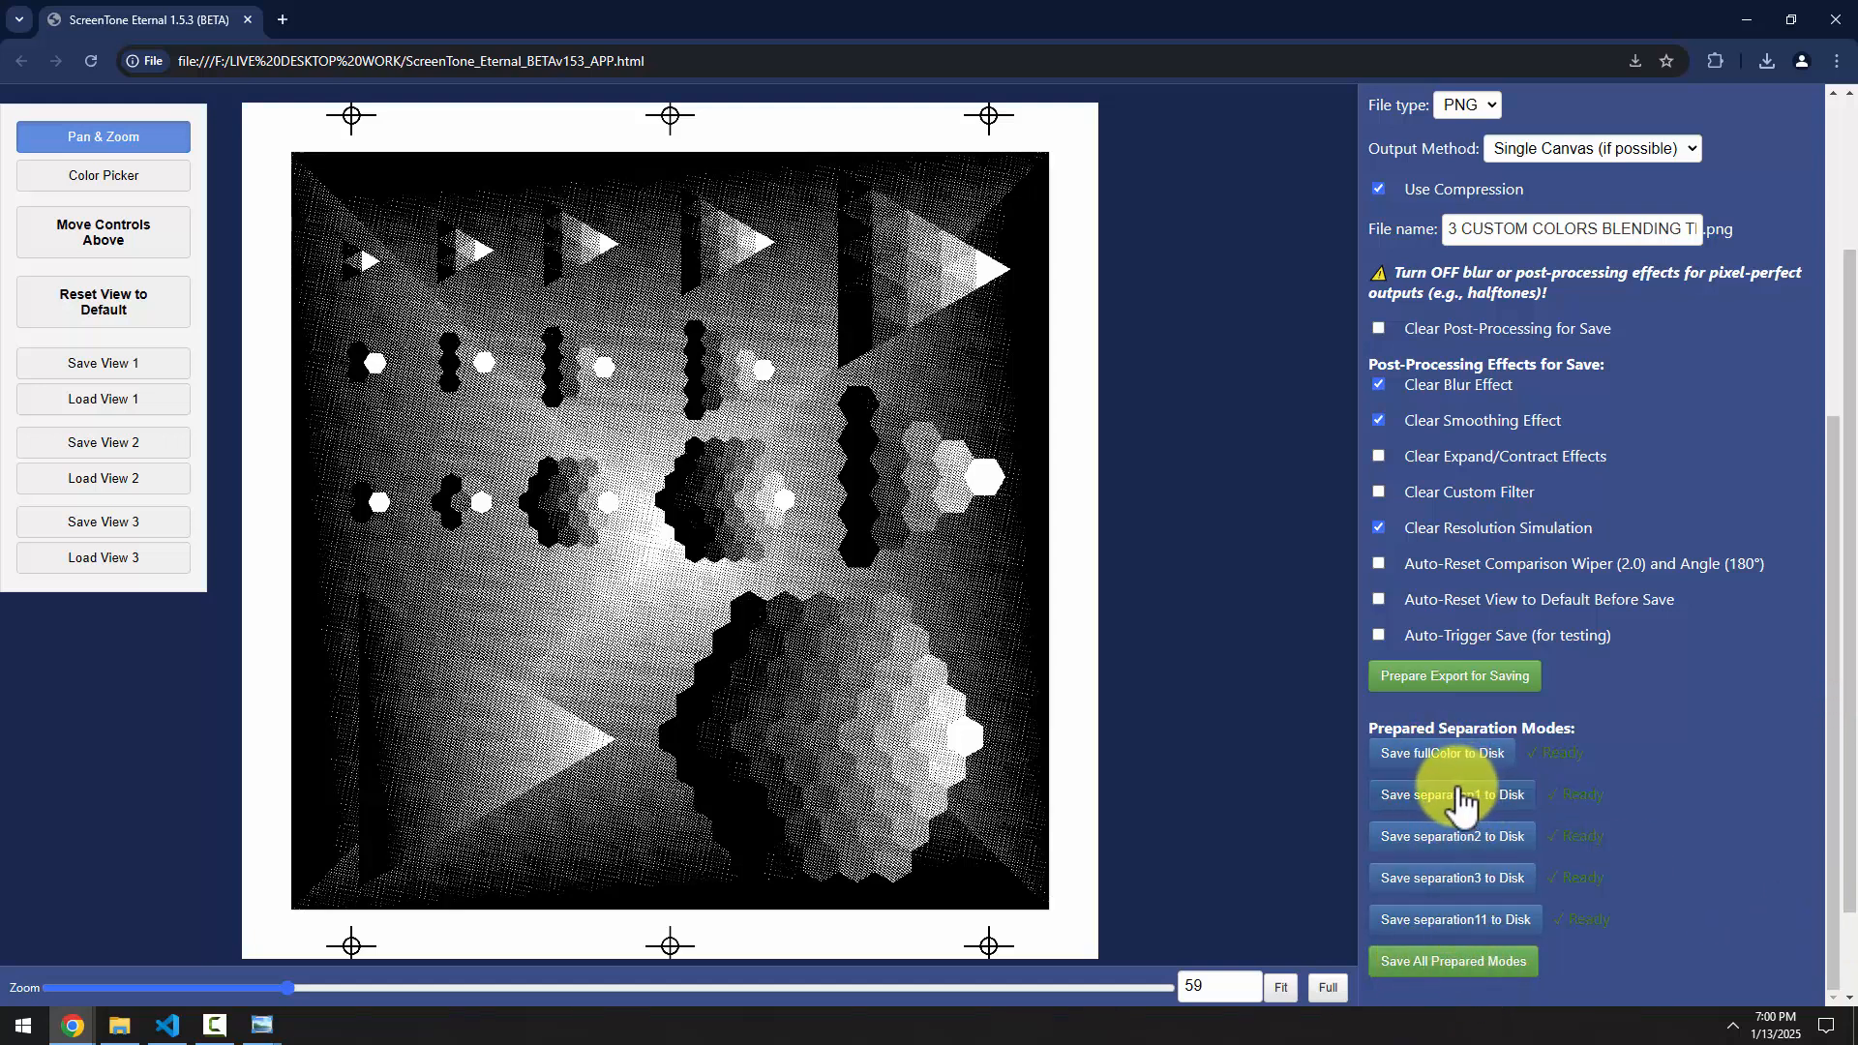
{"action": "left_click", "coordinate": [1462, 964]}
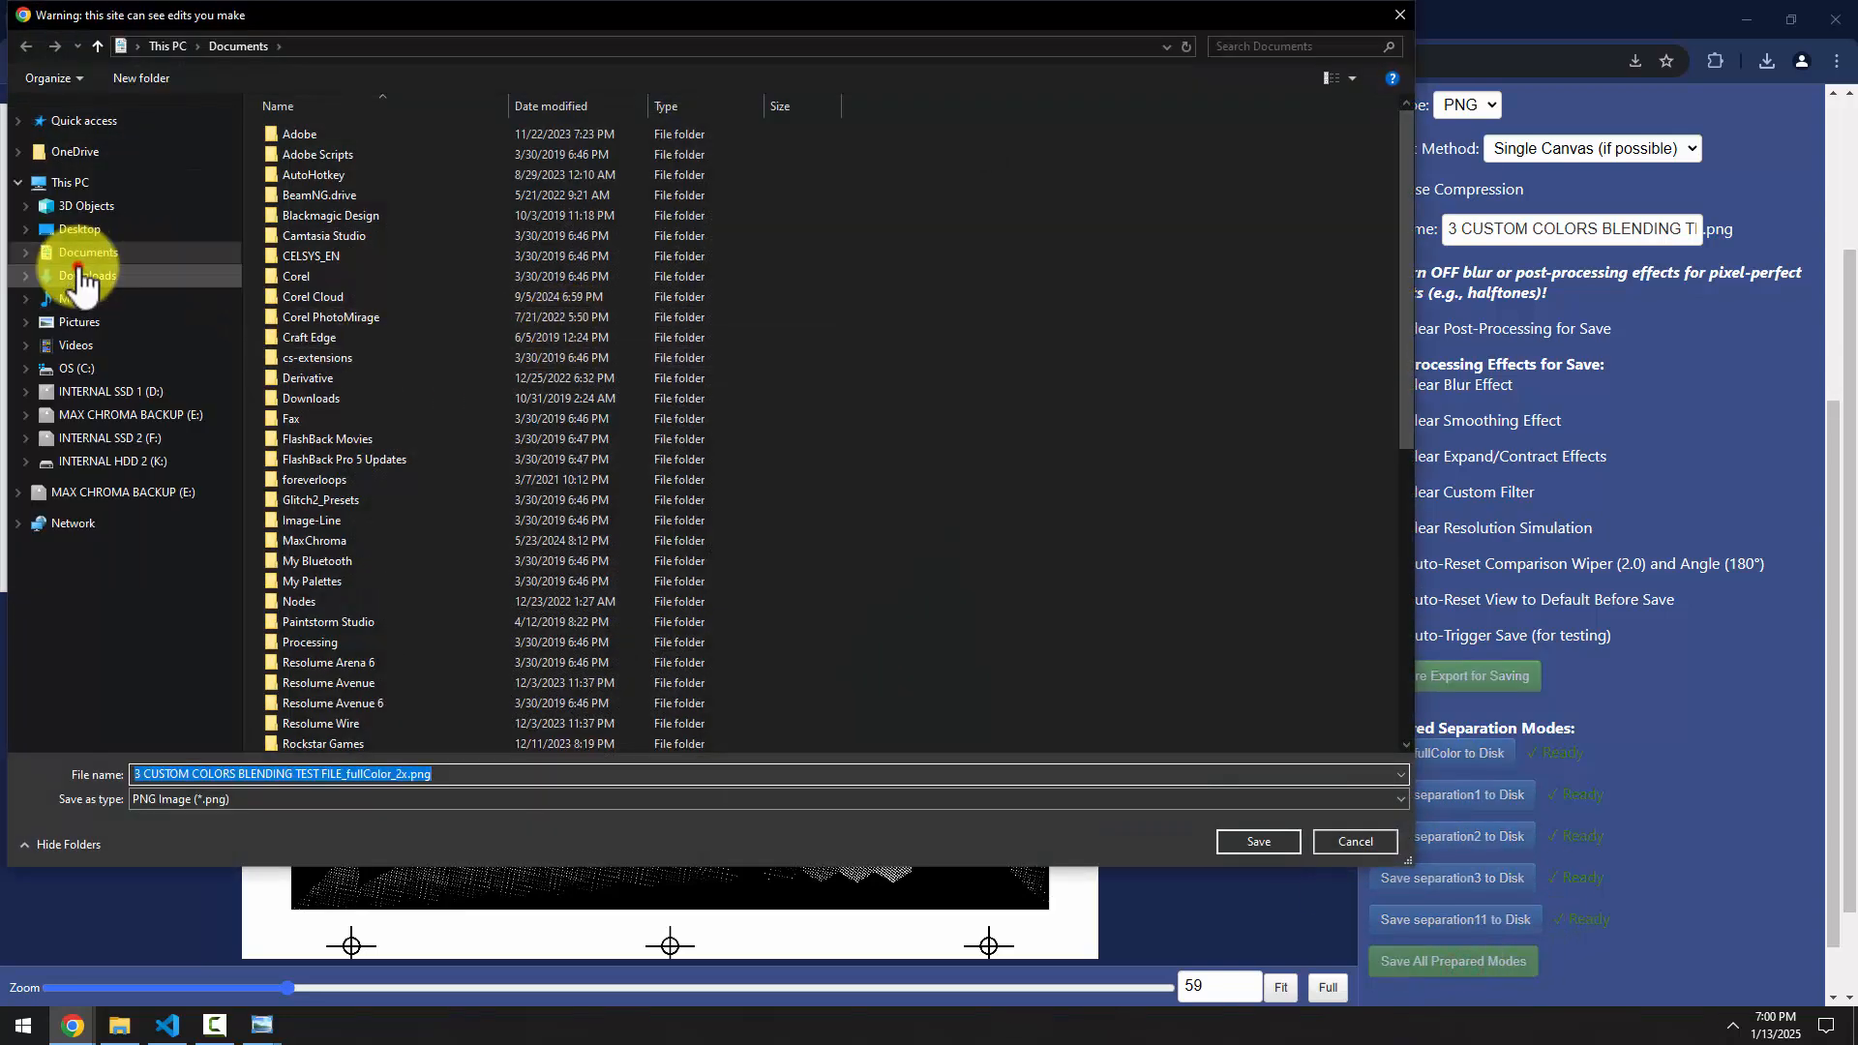
{"action": "left_click", "coordinate": [79, 272]}
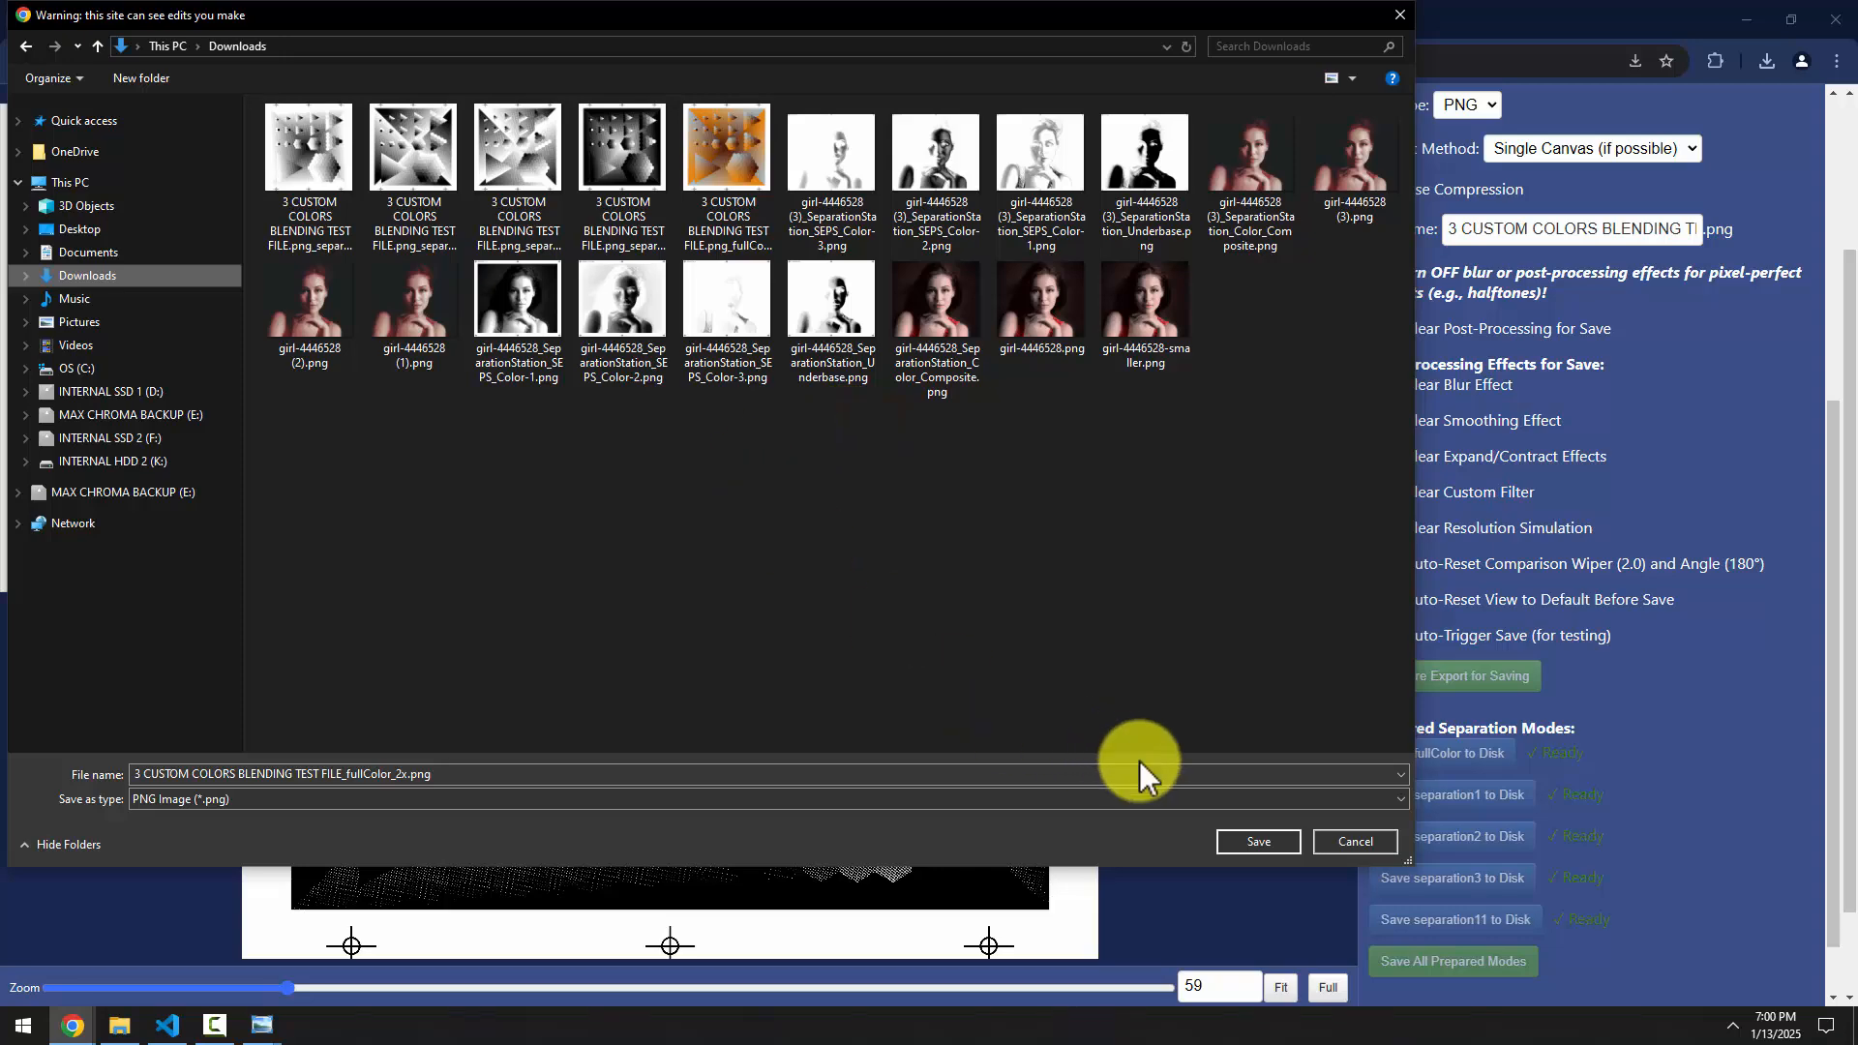
{"action": "left_click", "coordinate": [1249, 840]}
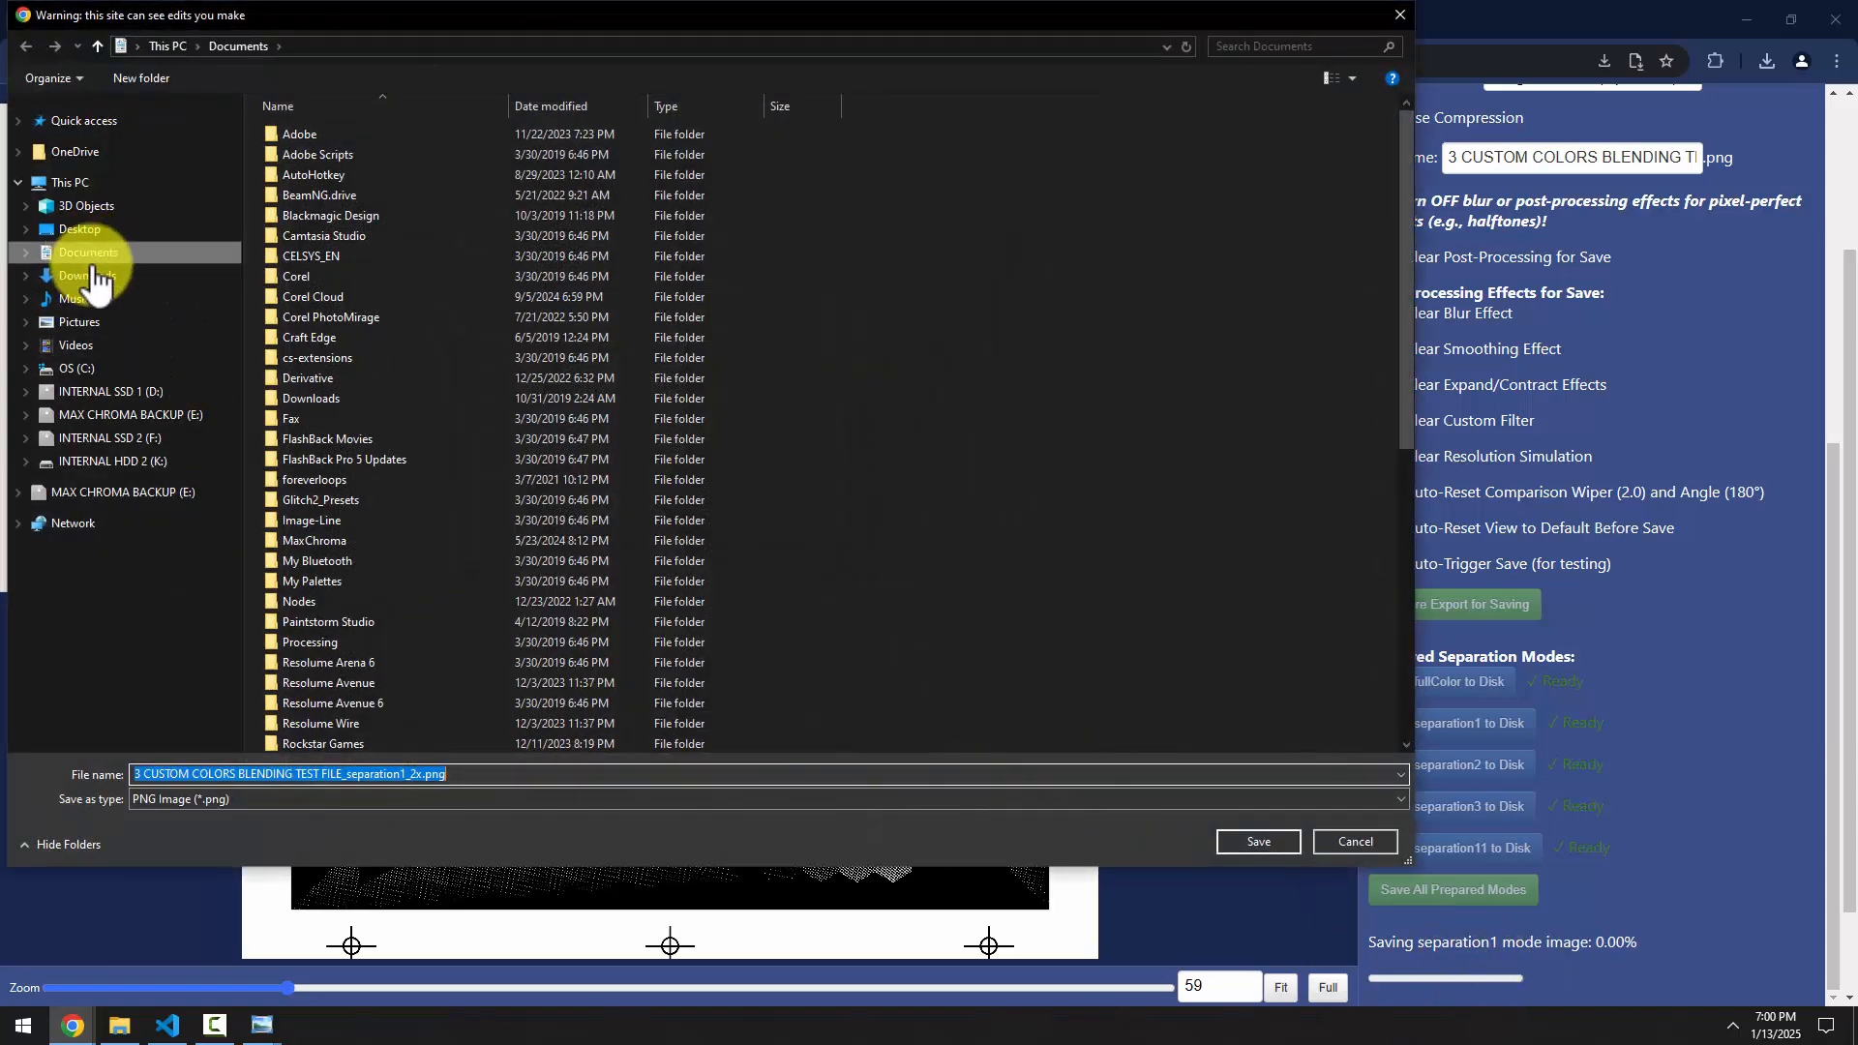
Save the 2x Separation 1 PNG in the Downloads folder and dismiss the alerts for the remaining modes
{"action": "left_click", "coordinate": [94, 276]}
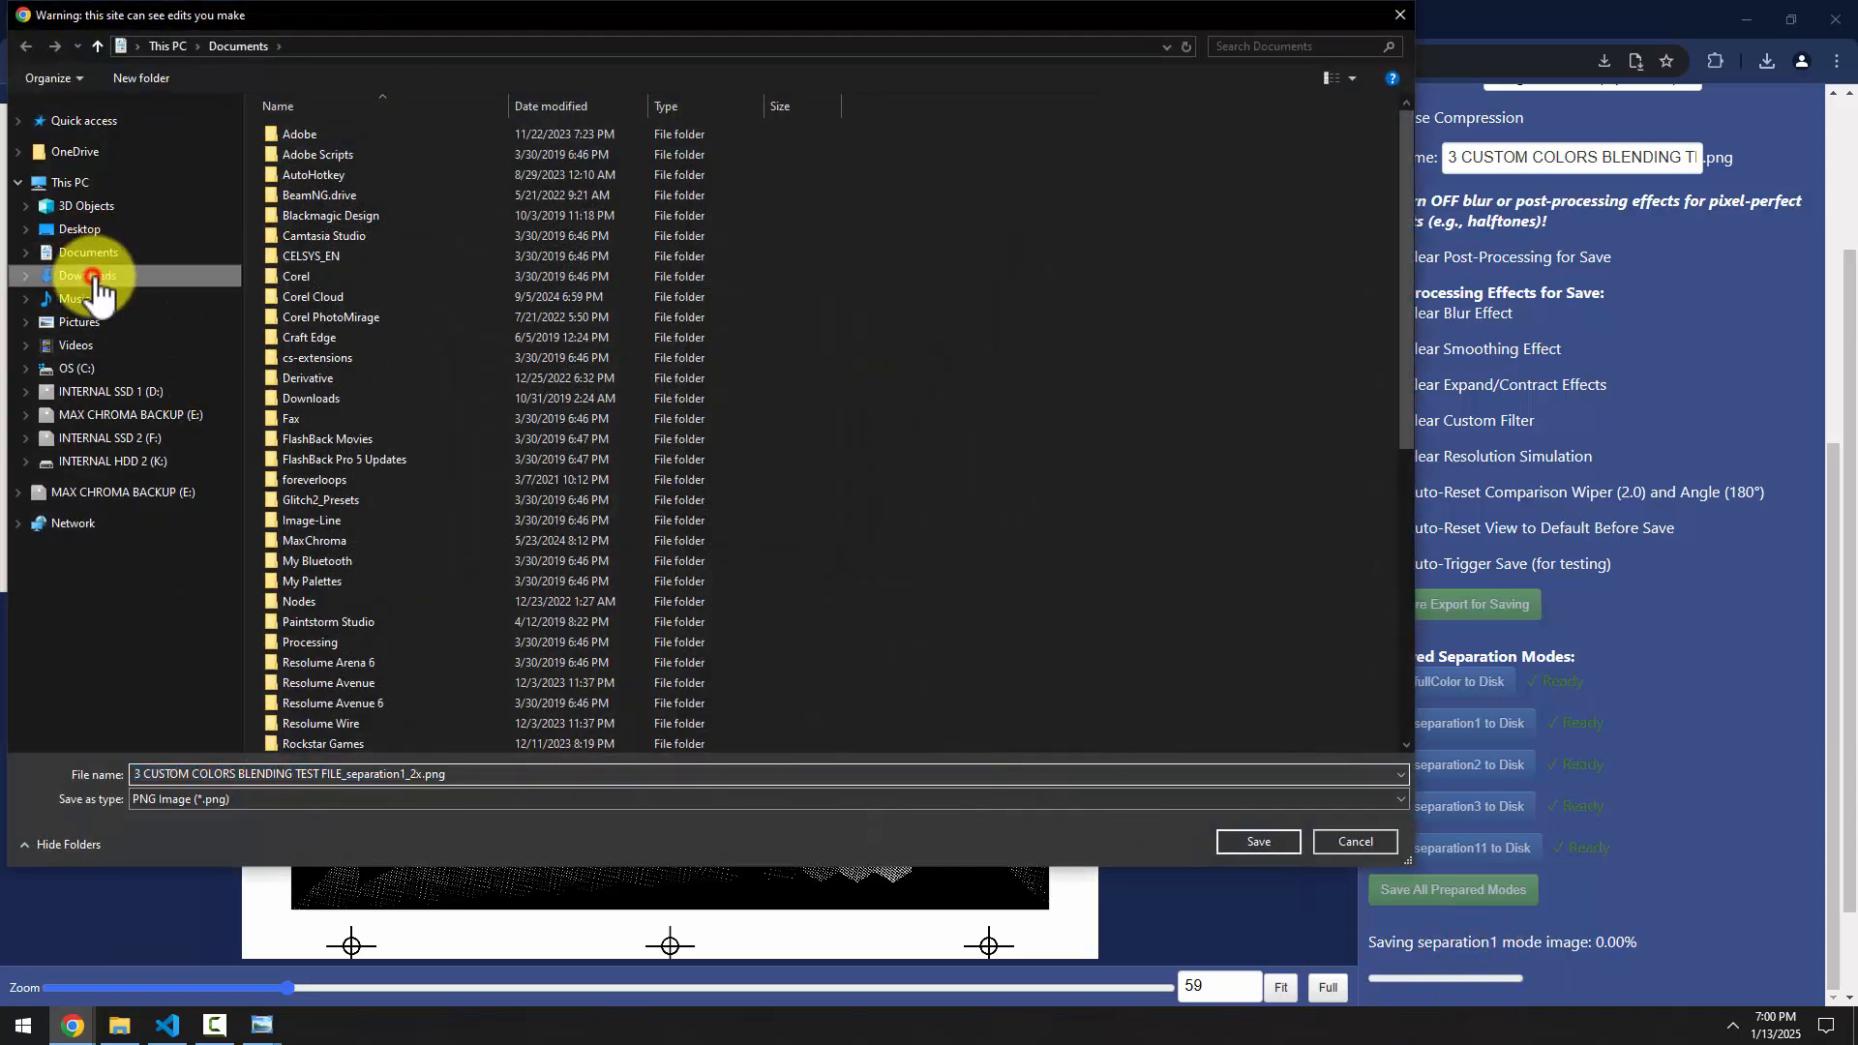
{"action": "left_click", "coordinate": [1291, 849]}
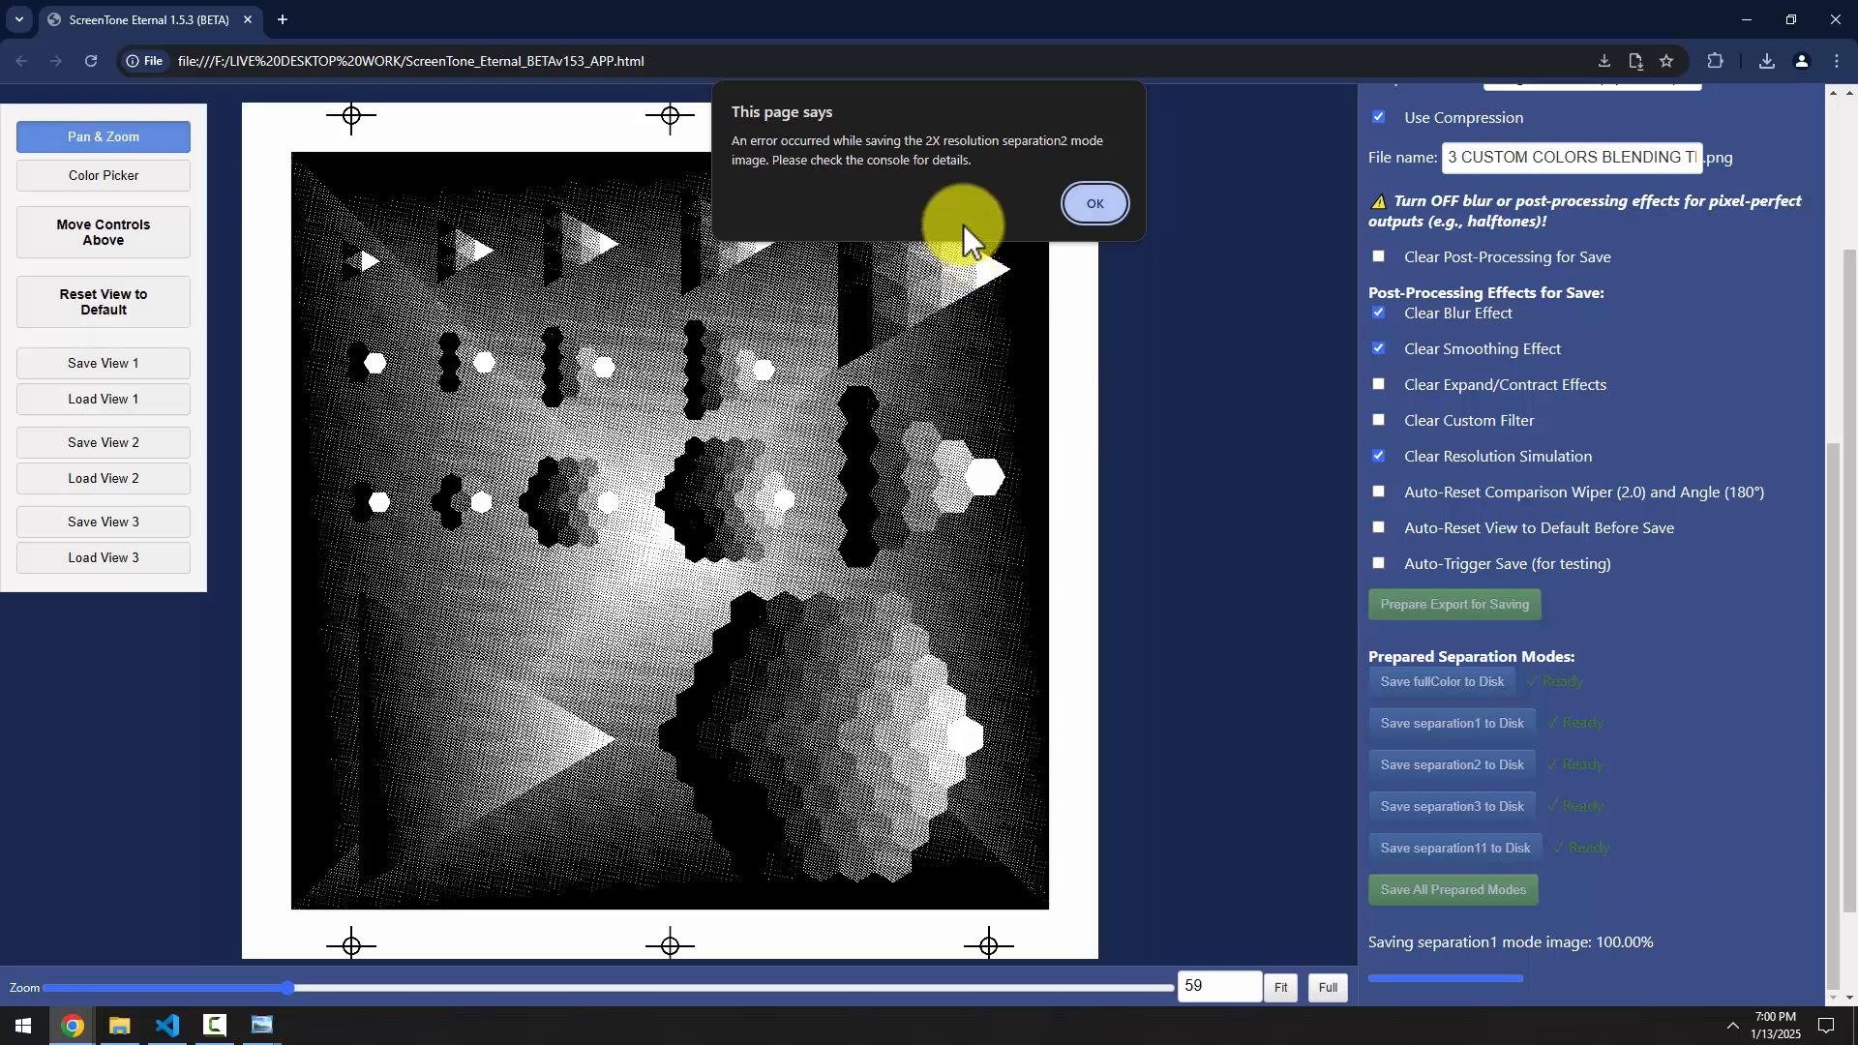
{"action": "left_click", "coordinate": [1094, 202]}
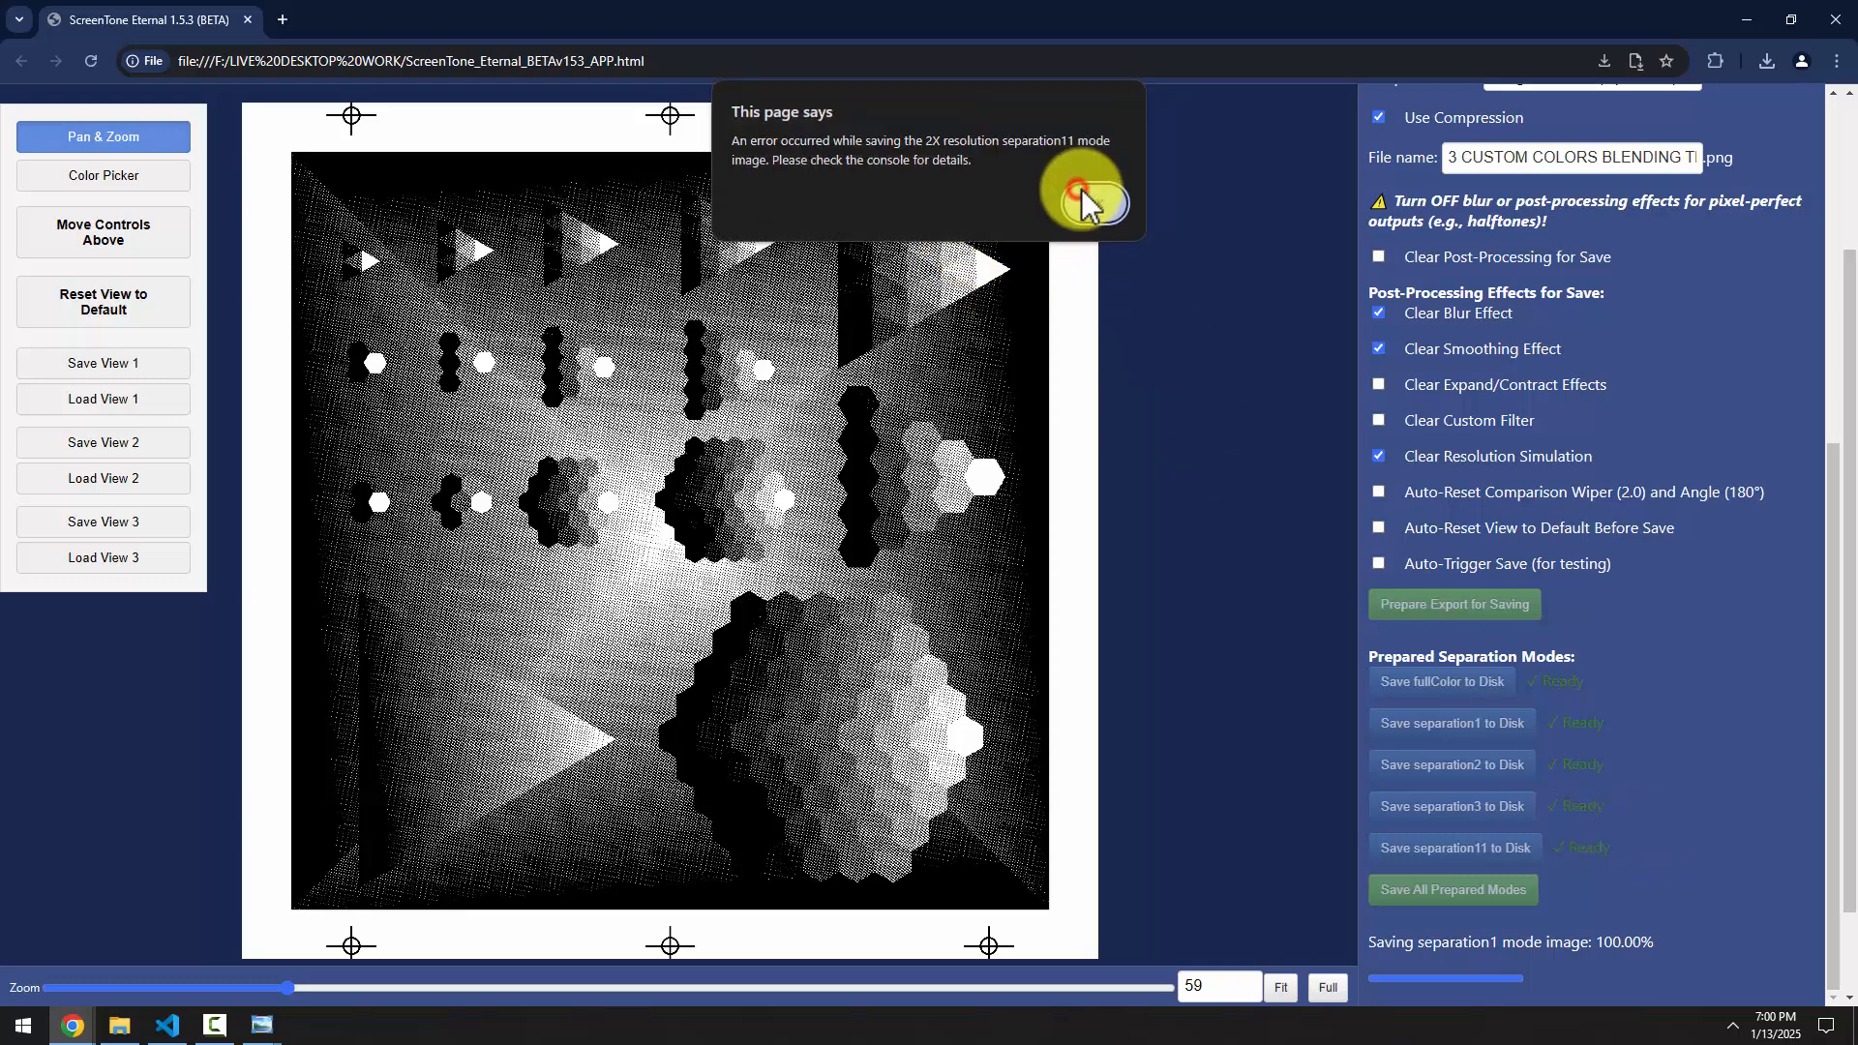
{"action": "left_click", "coordinate": [1088, 203]}
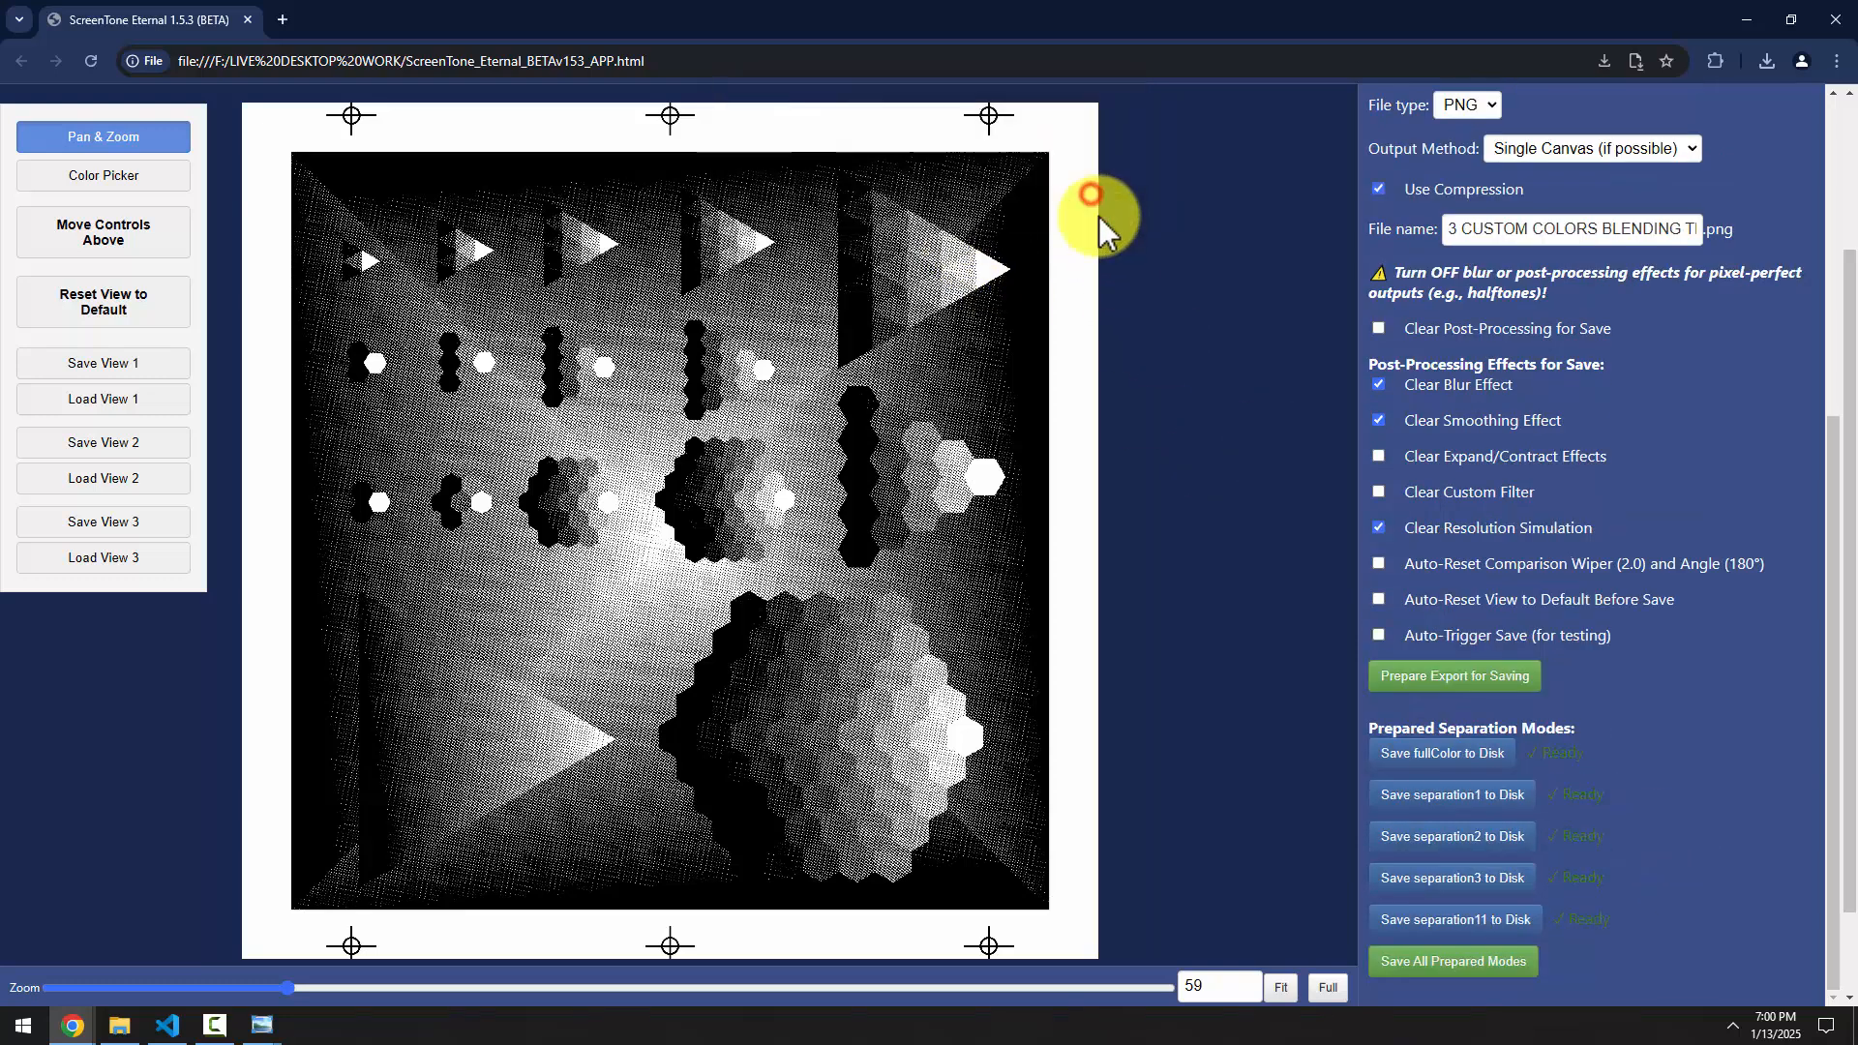
Save the 2x Separation 2 PNG in the Downloads folder and look over the exported files there
{"action": "left_click", "coordinate": [1485, 840]}
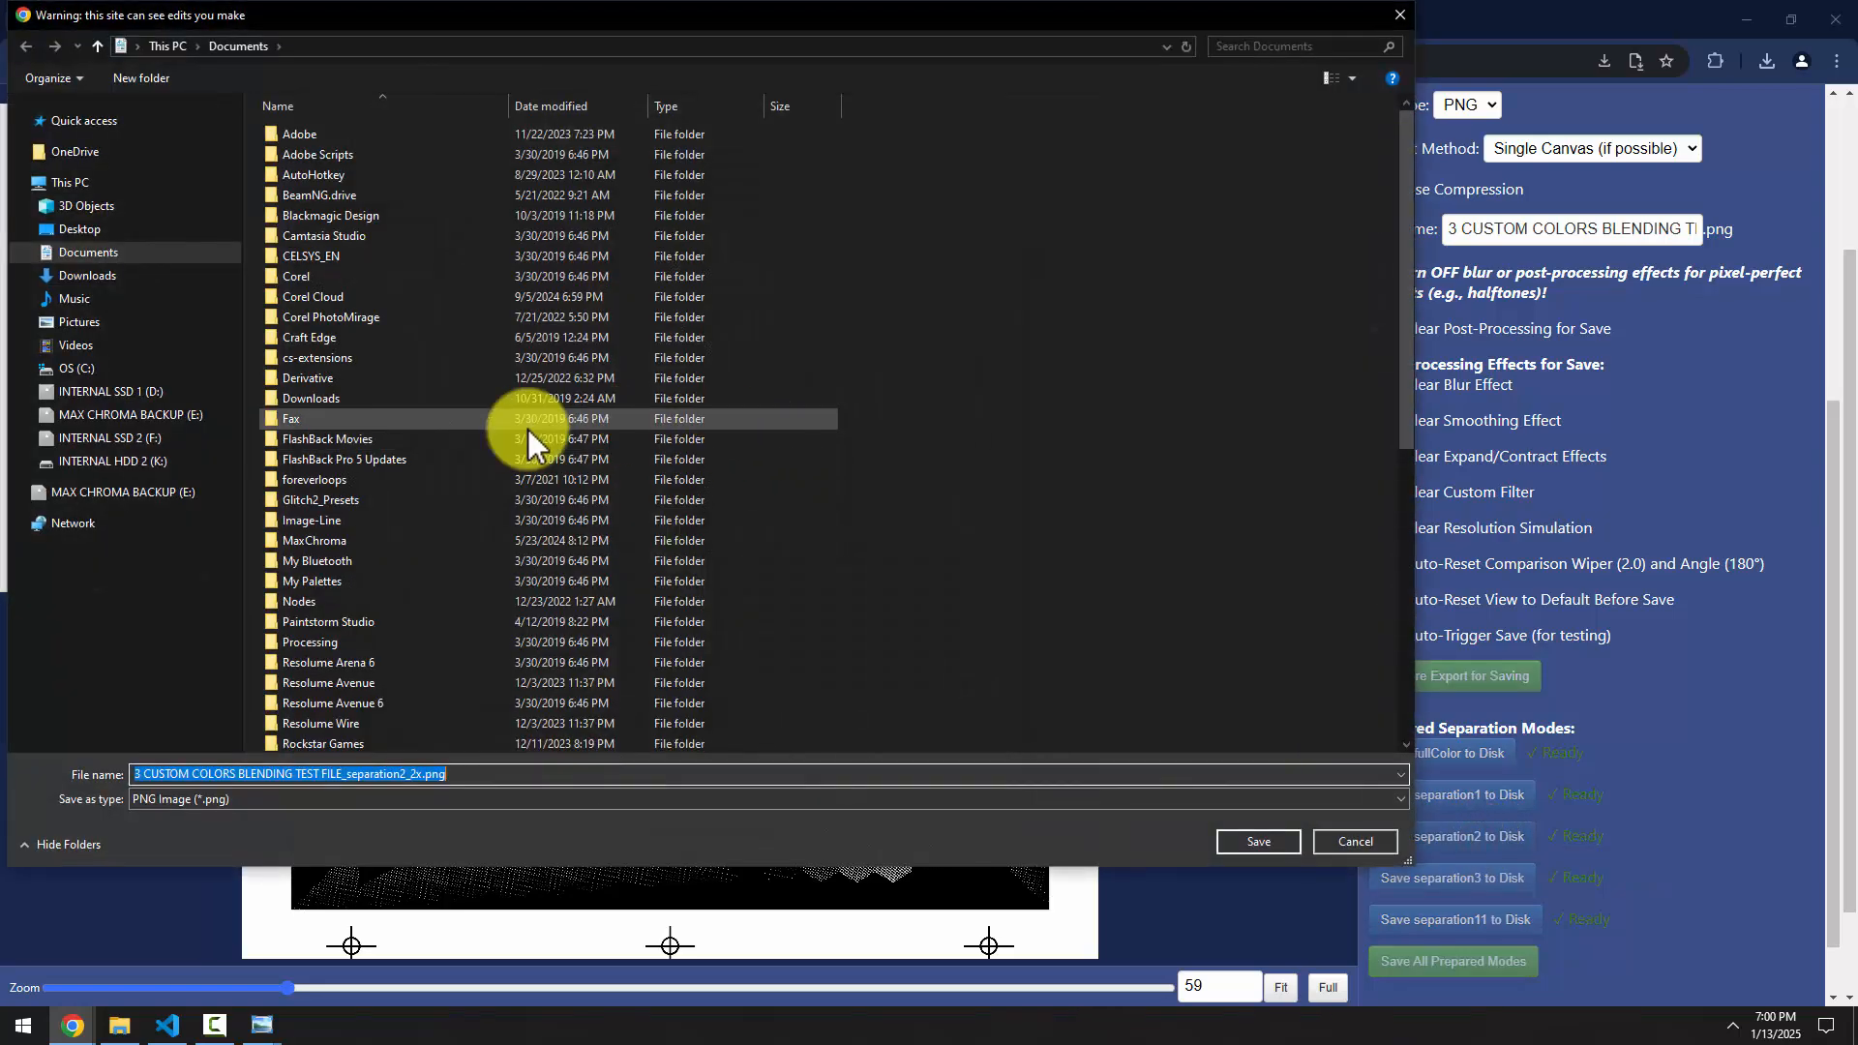
{"action": "left_click", "coordinate": [85, 274]}
{"action": "left_click", "coordinate": [1259, 840]}
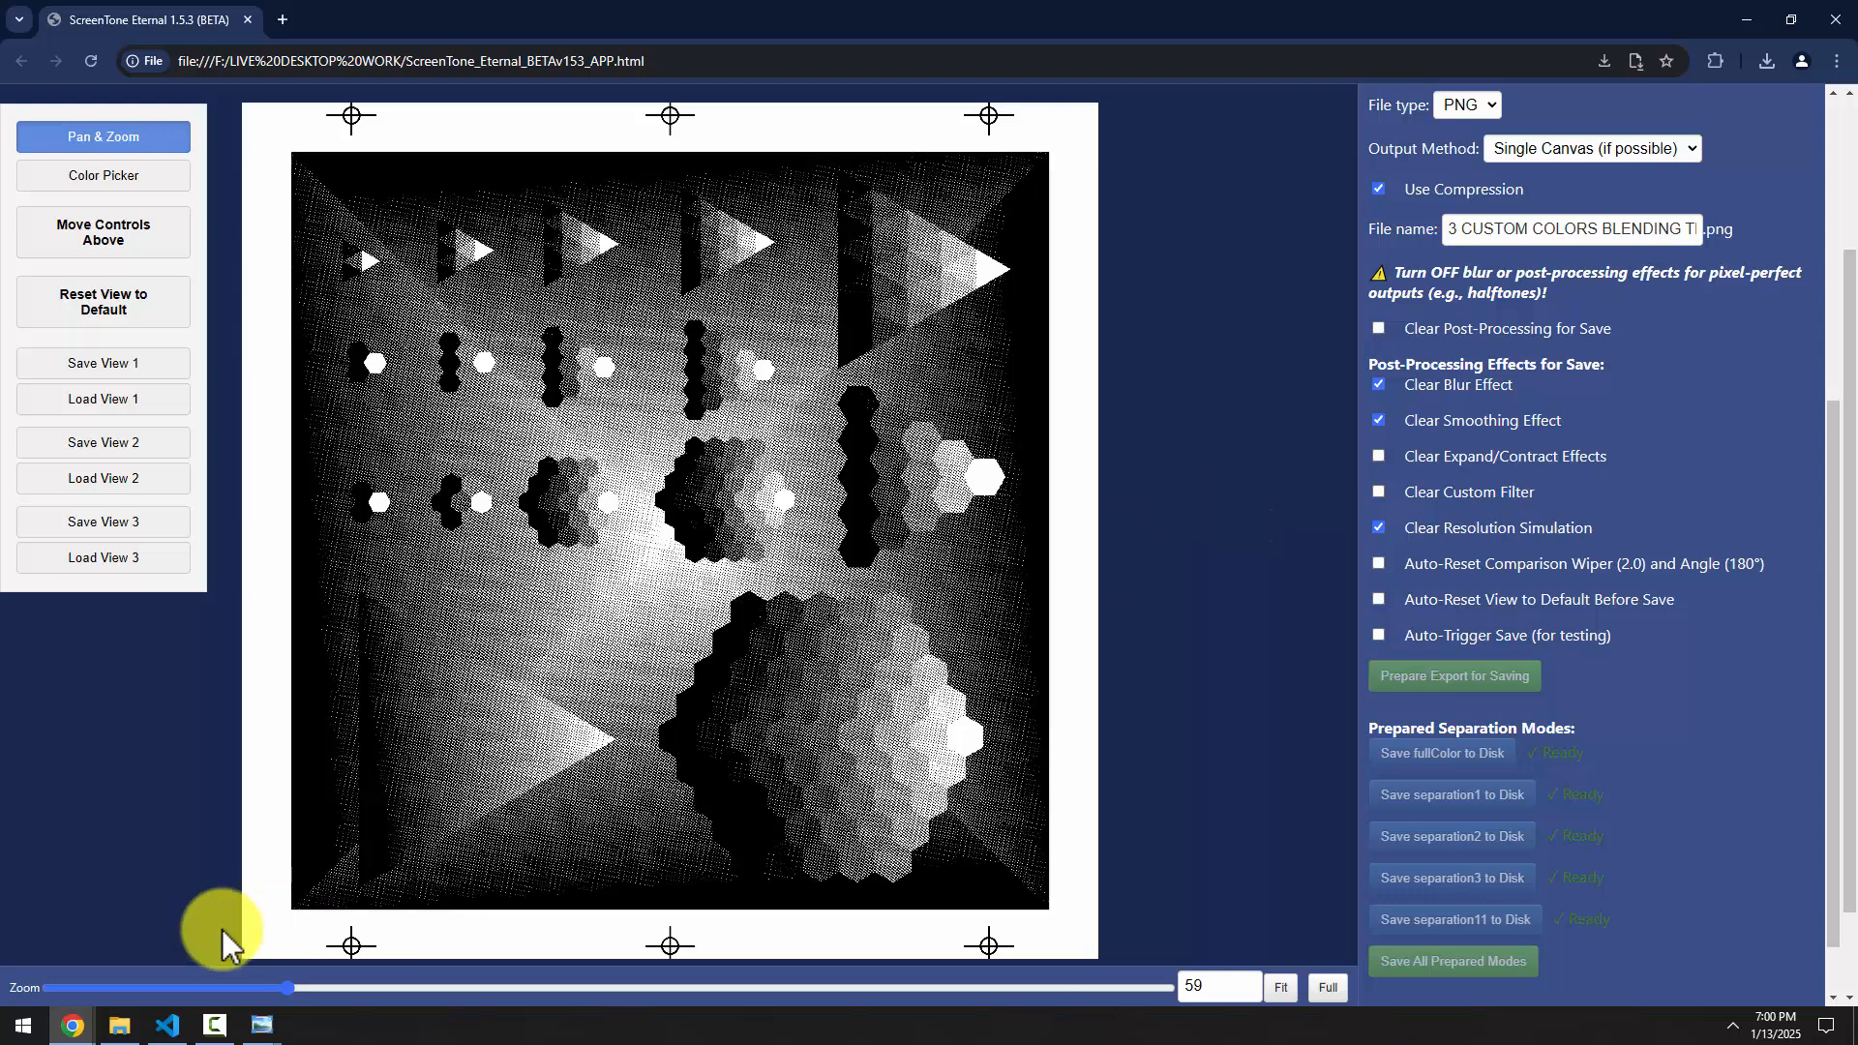
{"action": "left_click", "coordinate": [119, 1024]}
{"action": "left_click", "coordinate": [912, 254]}
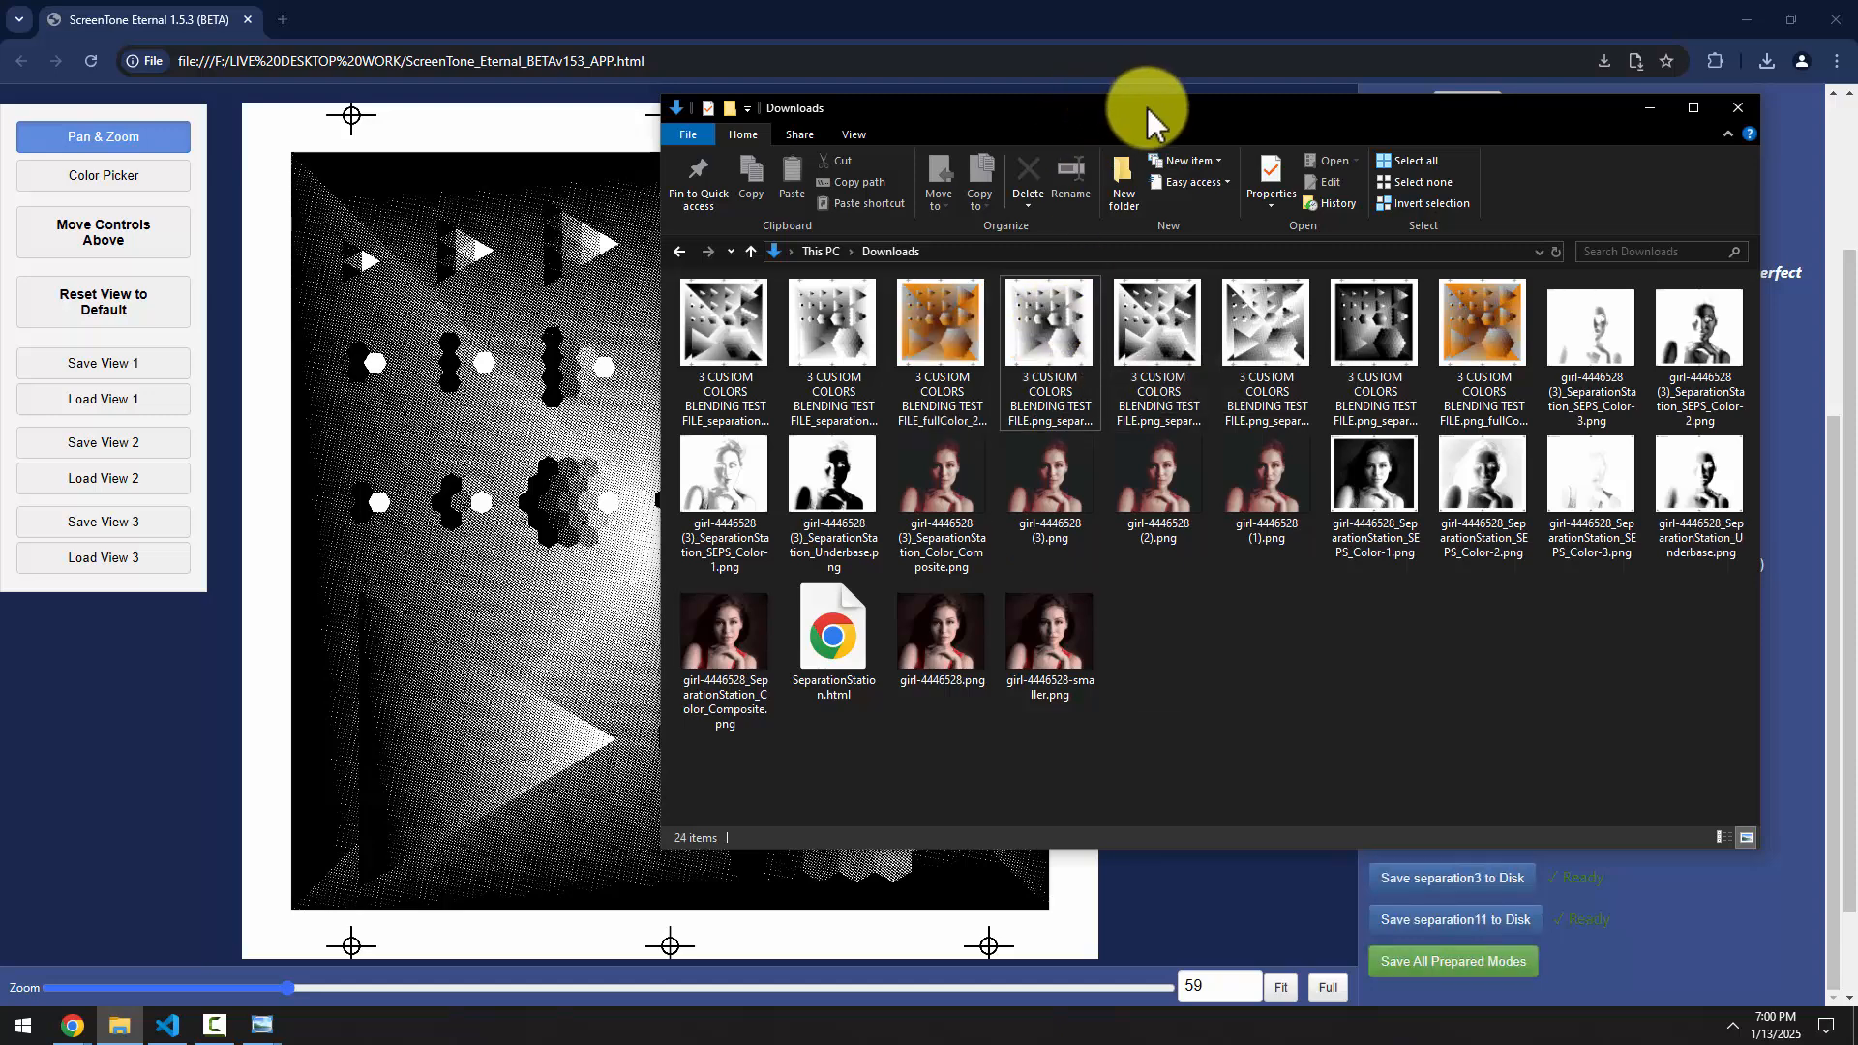
{"action": "left_click_drag", "start_coordinate": [1153, 116], "coordinate": [0, 105]}
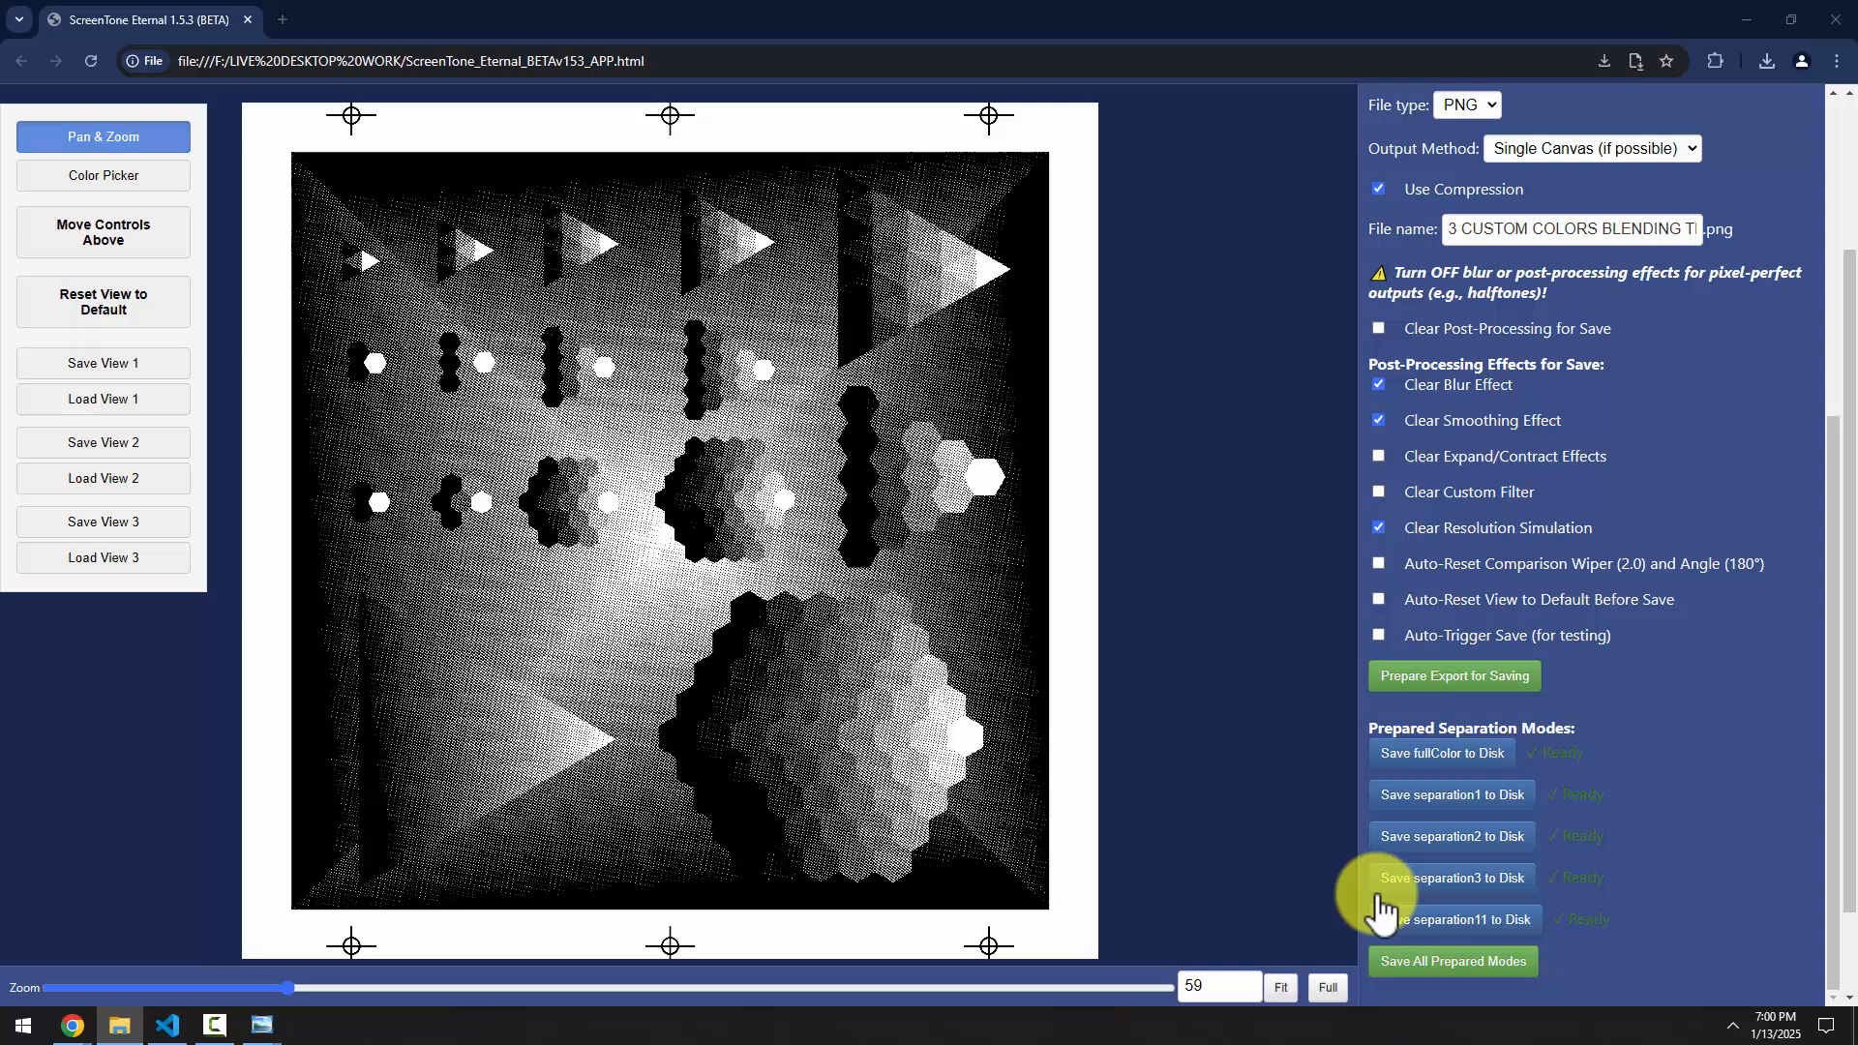
Save the 2x Separation 3 and Separation 11 PNGs in the Downloads folder
{"action": "left_click", "coordinate": [1474, 880]}
{"action": "left_click", "coordinate": [103, 275]}
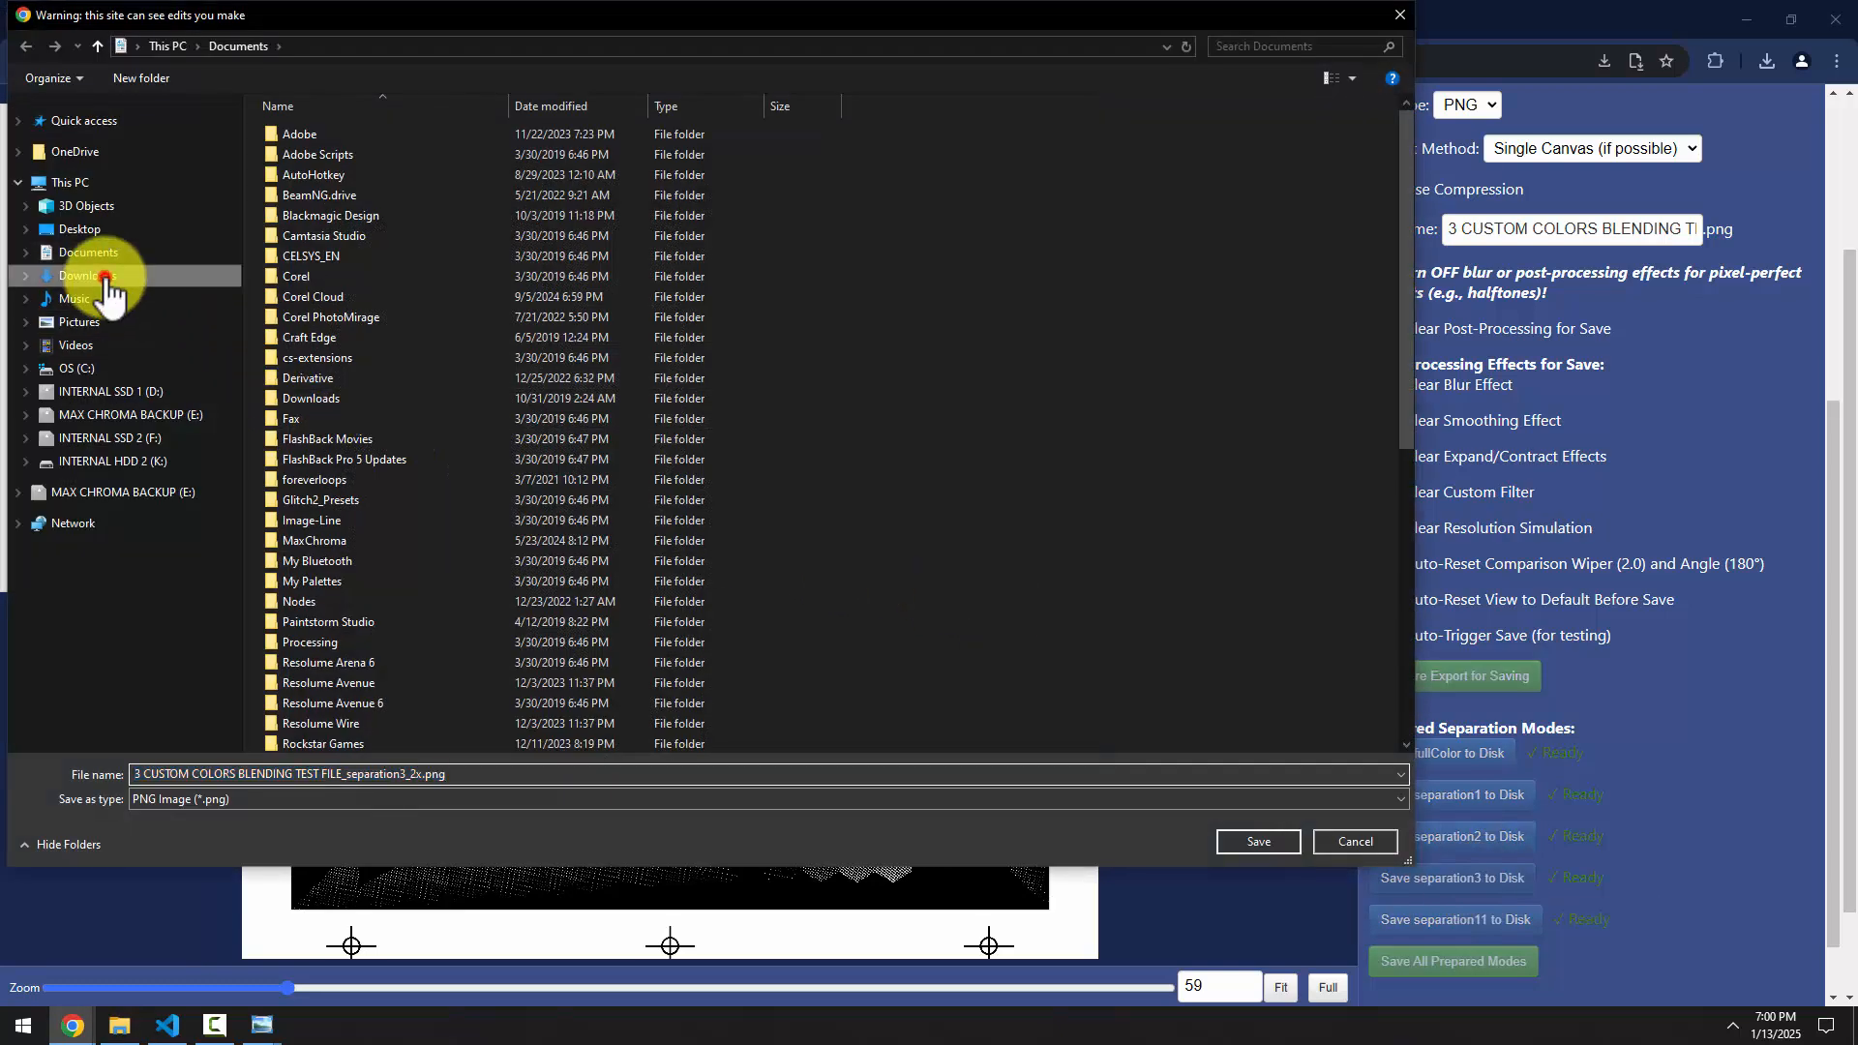
{"action": "left_click", "coordinate": [1293, 842]}
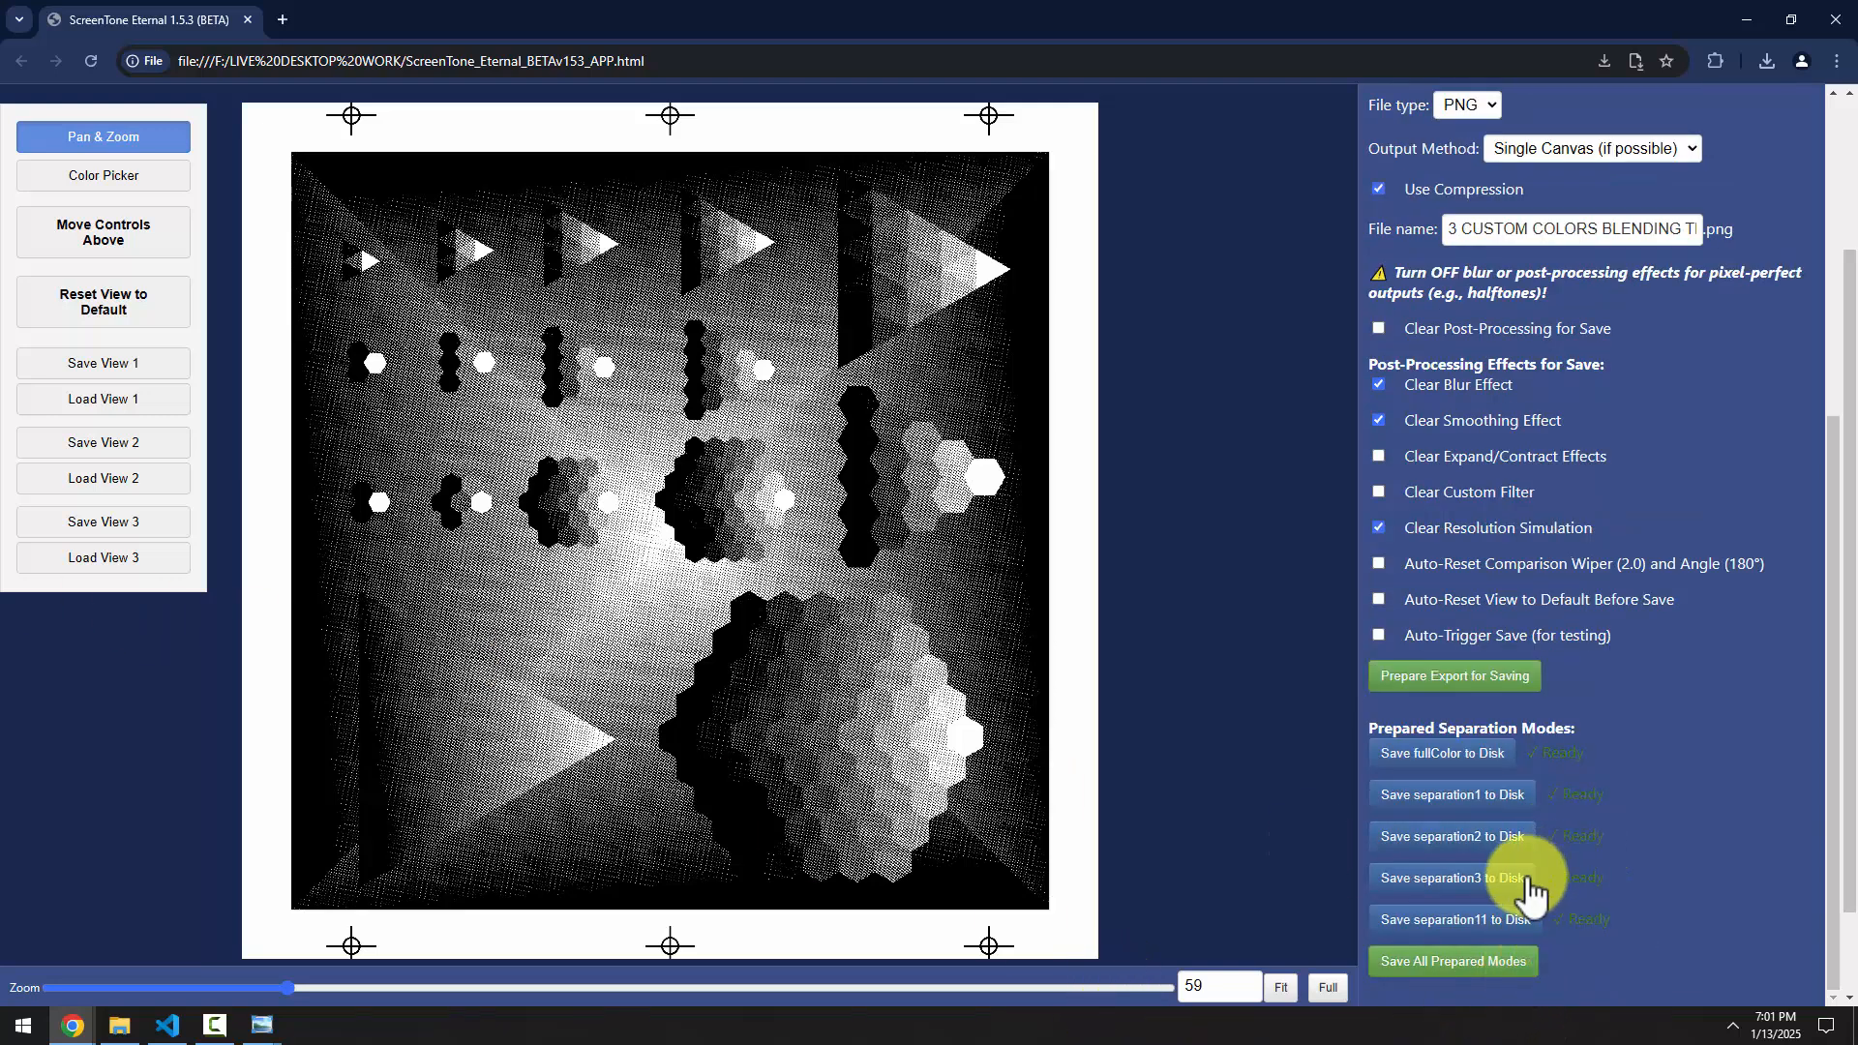
{"action": "left_click", "coordinate": [1437, 919]}
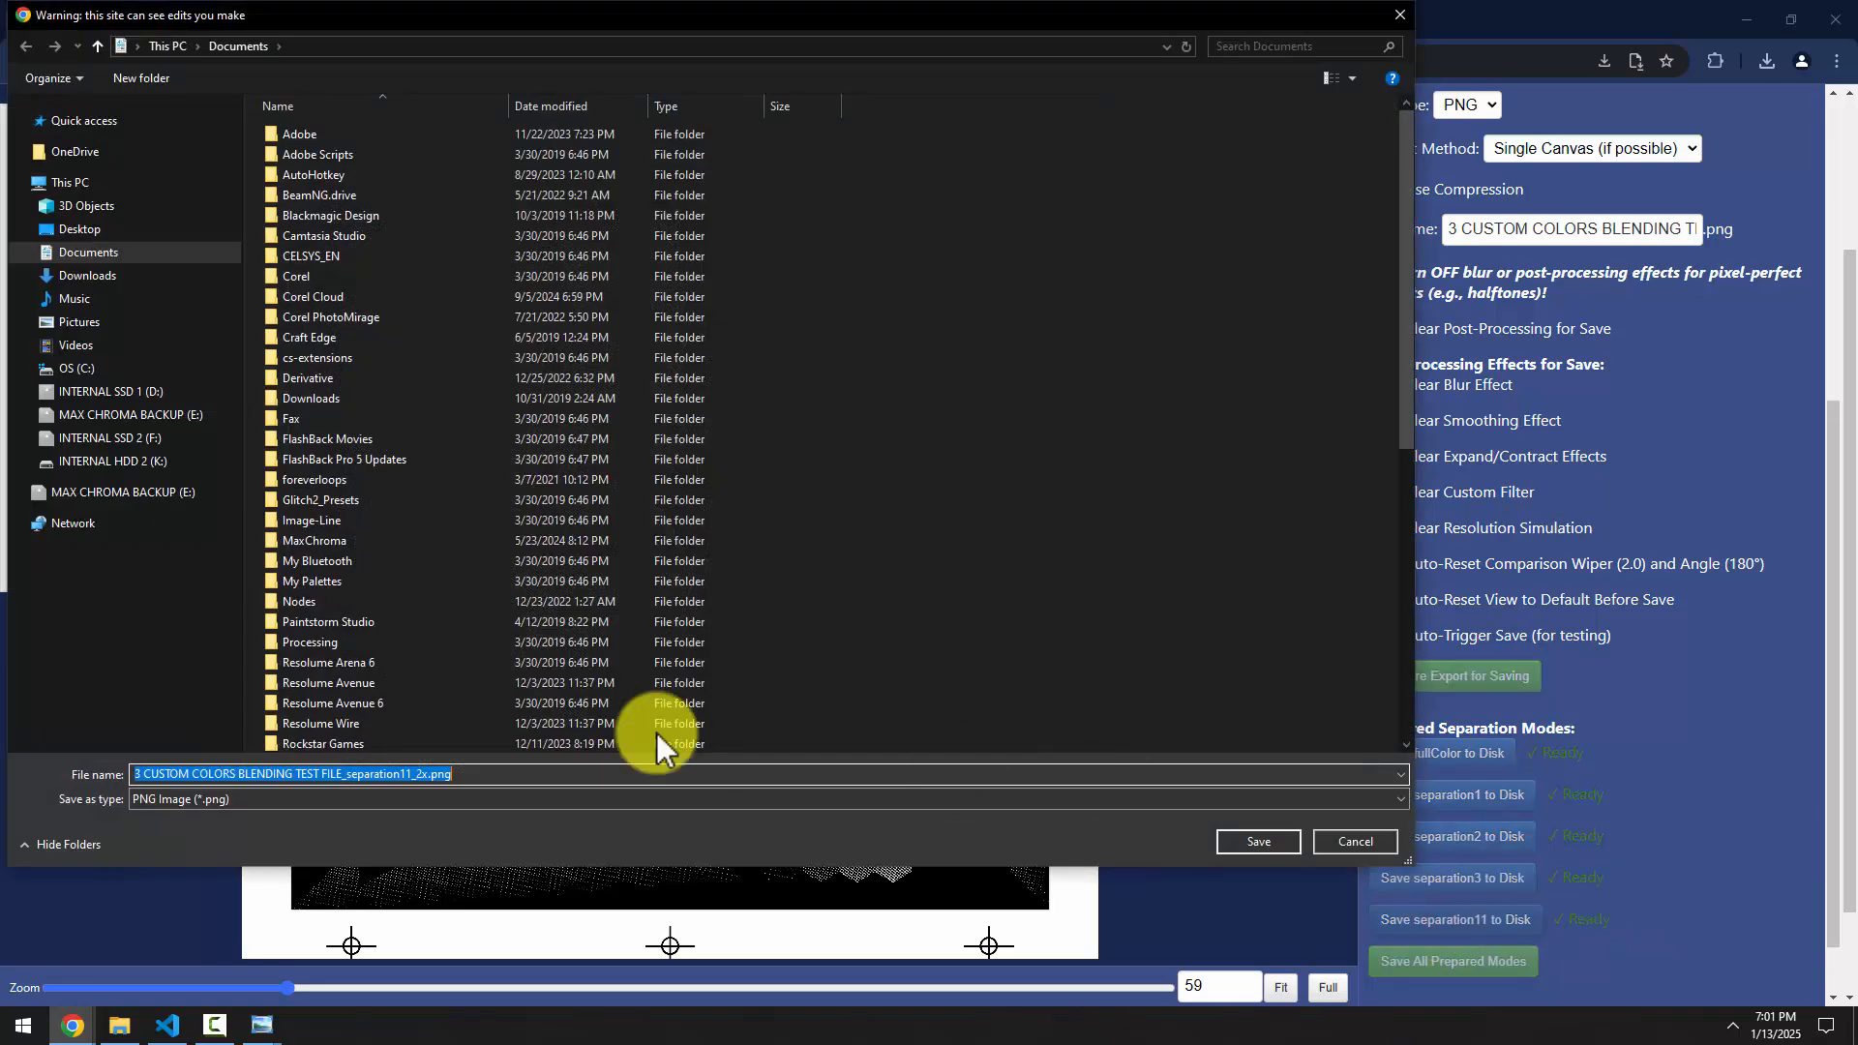
{"action": "left_click", "coordinate": [85, 275]}
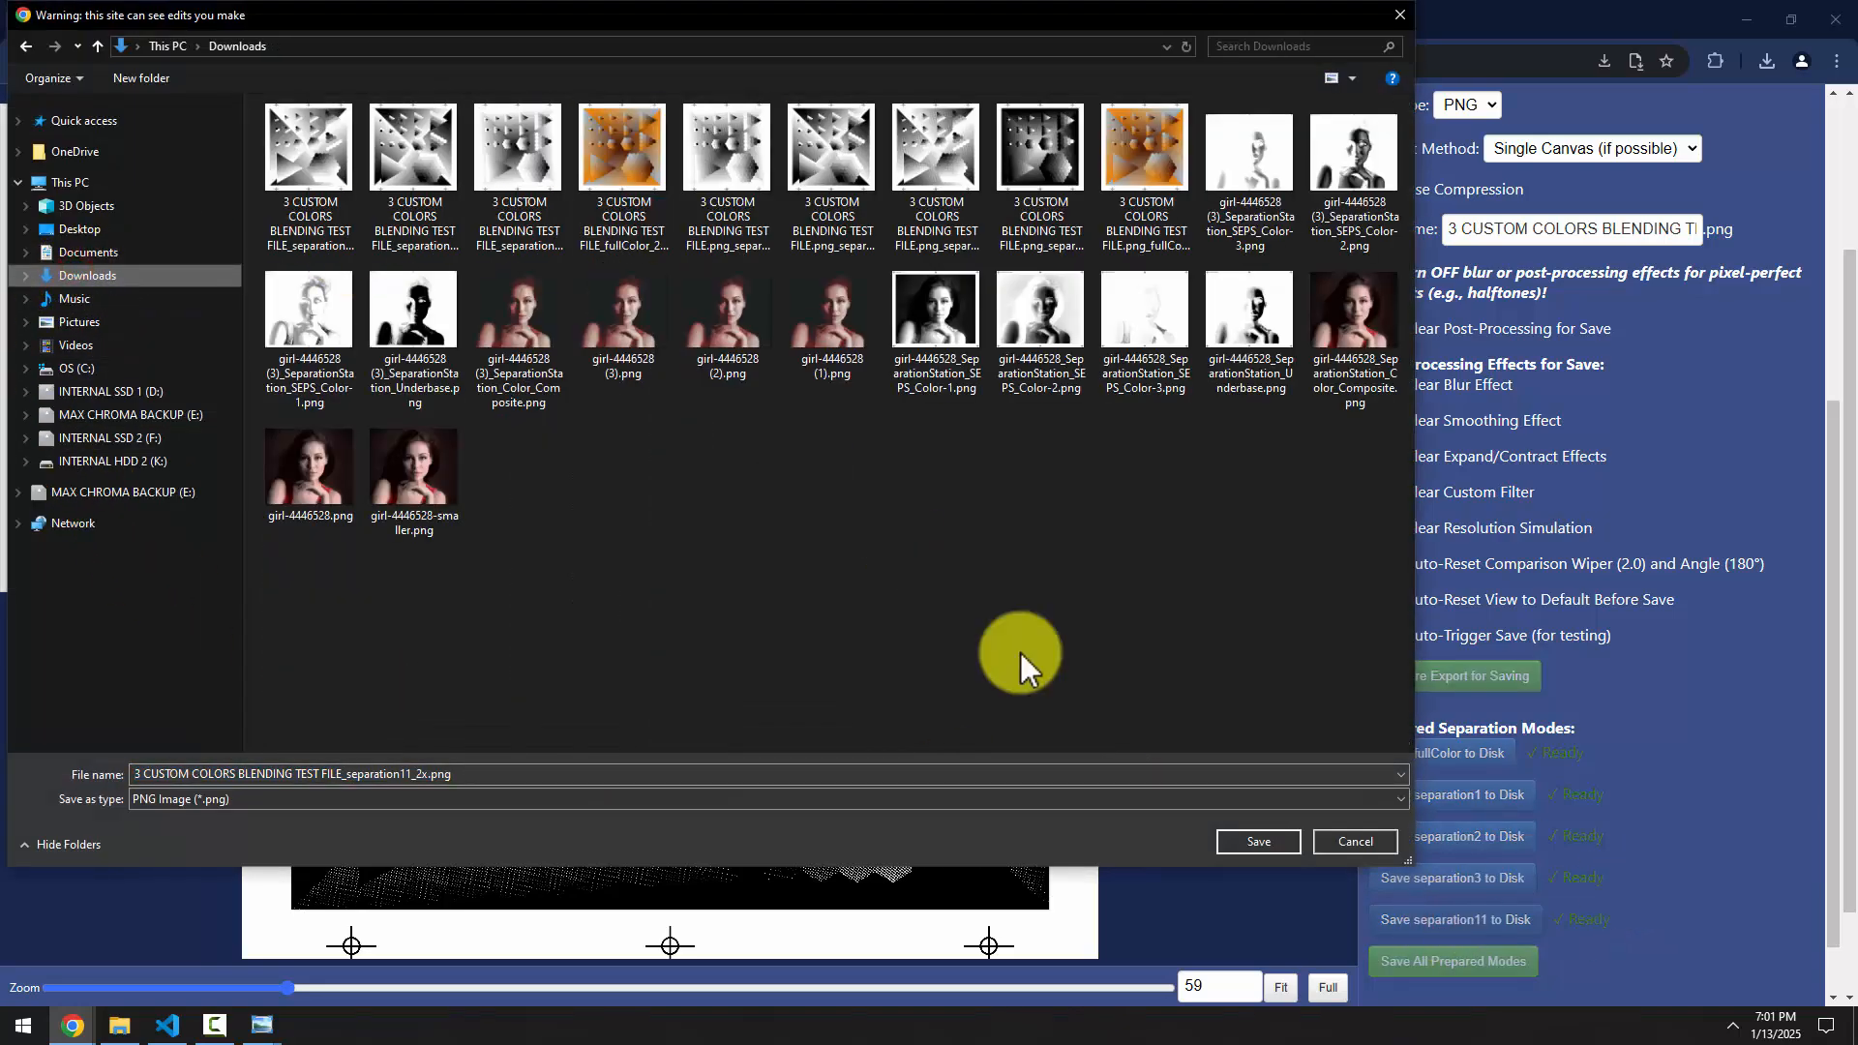
{"action": "left_click", "coordinate": [1259, 840]}
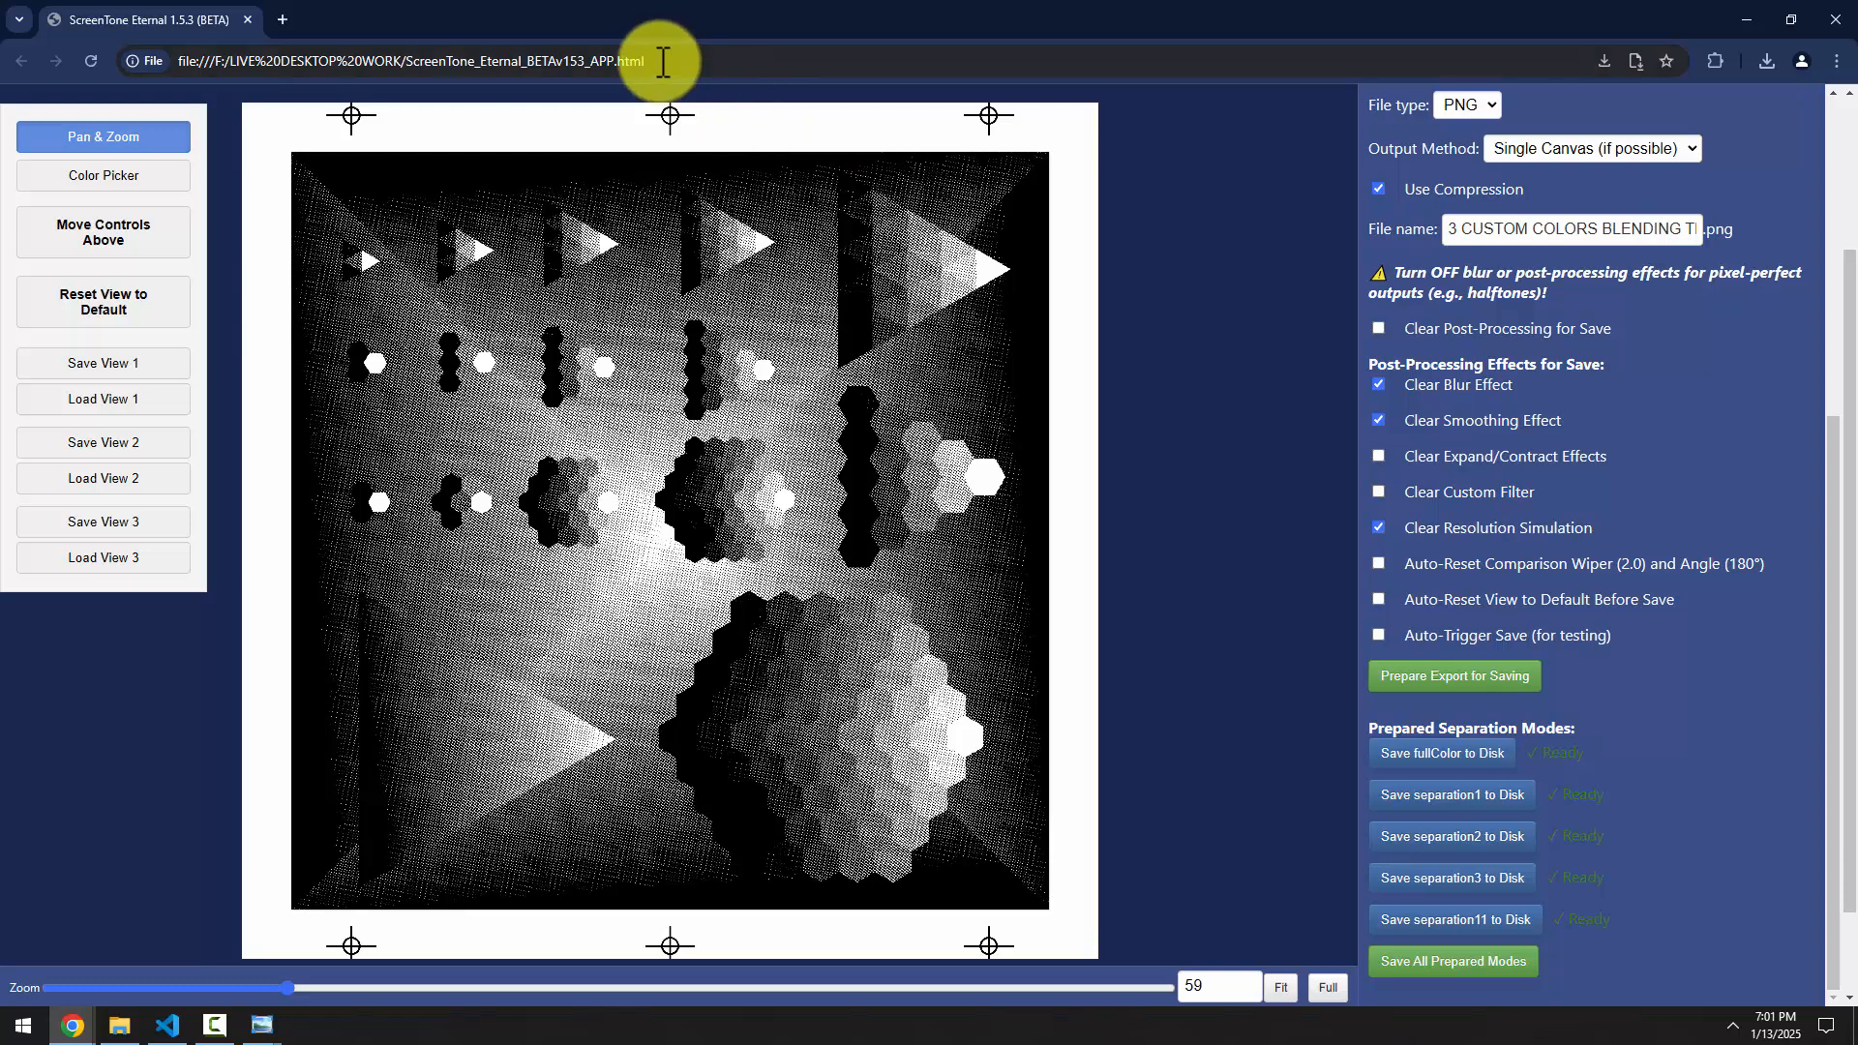
{"action": "left_click_drag", "start_coordinate": [663, 61], "coordinate": [339, 61]}
{"action": "left_click", "coordinate": [479, 59]}
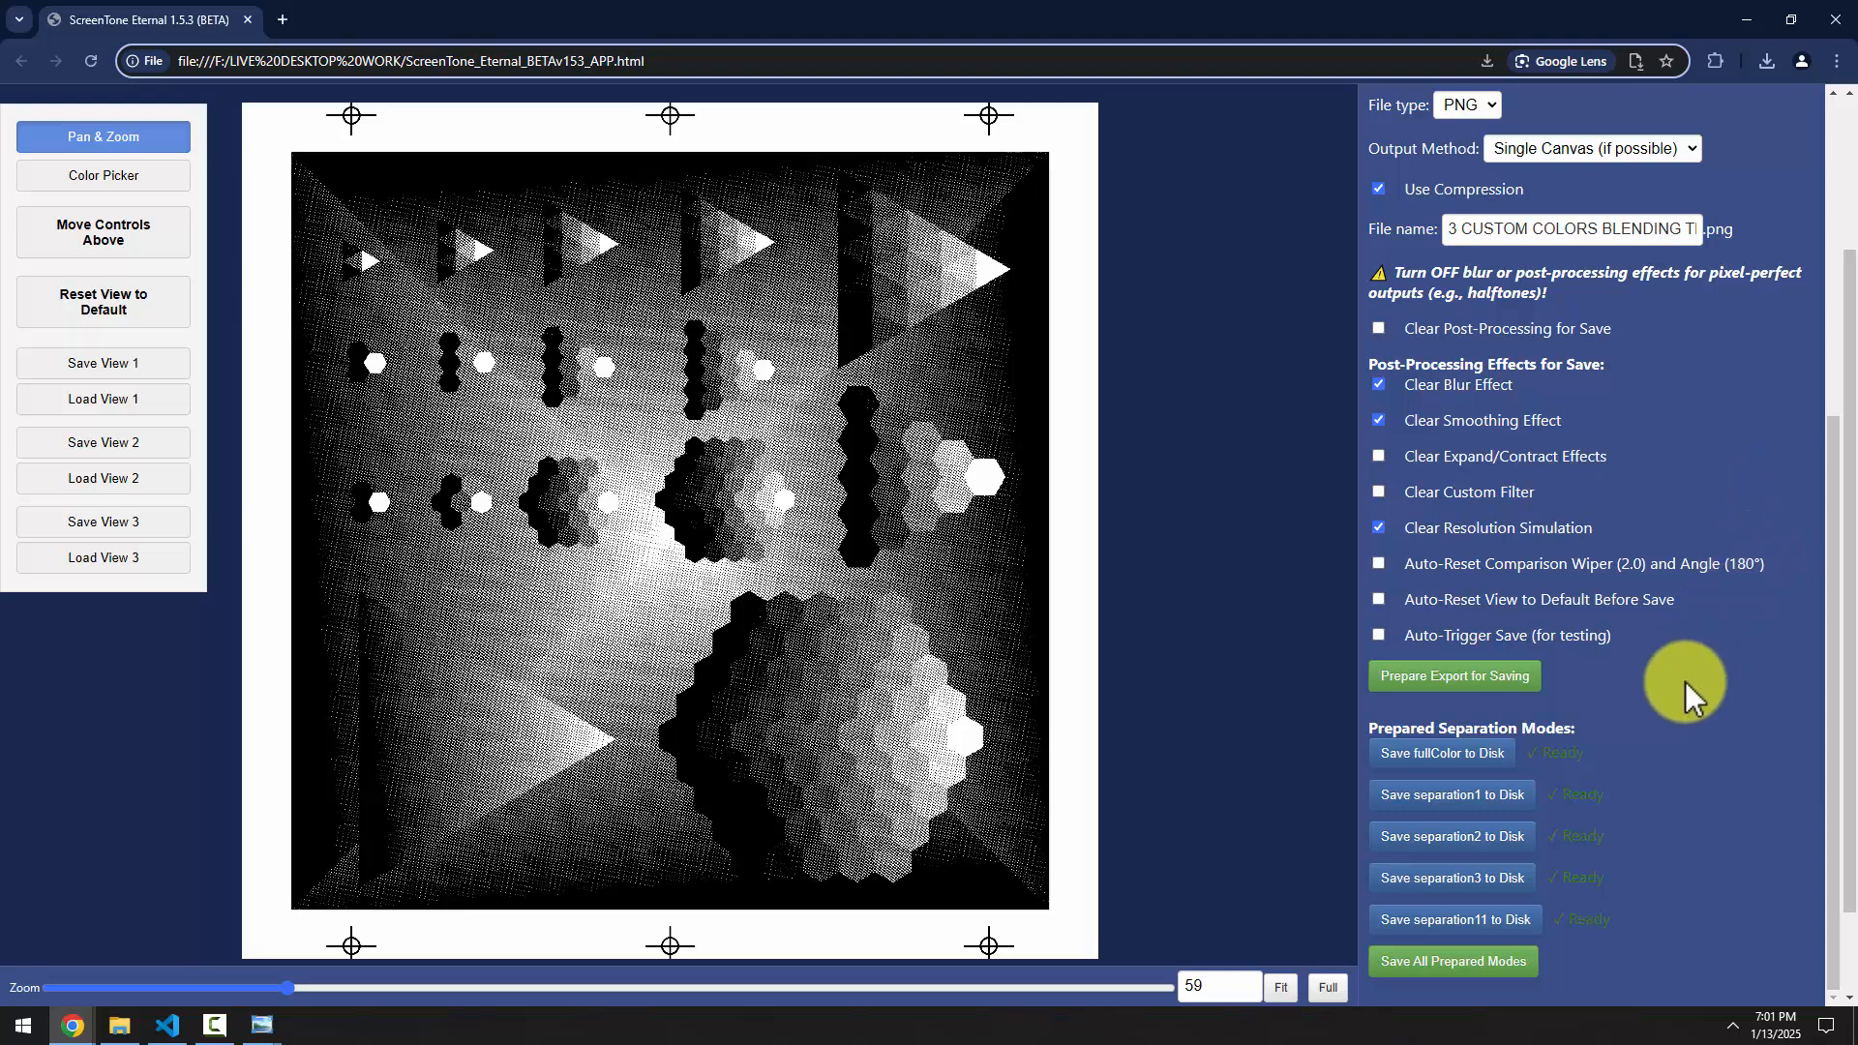
Switch the Separation View Mode in the image processing settings to Full-Color
{"action": "scroll", "coordinate": [1684, 713], "scroll_direction": "up", "scroll_amount": 5}
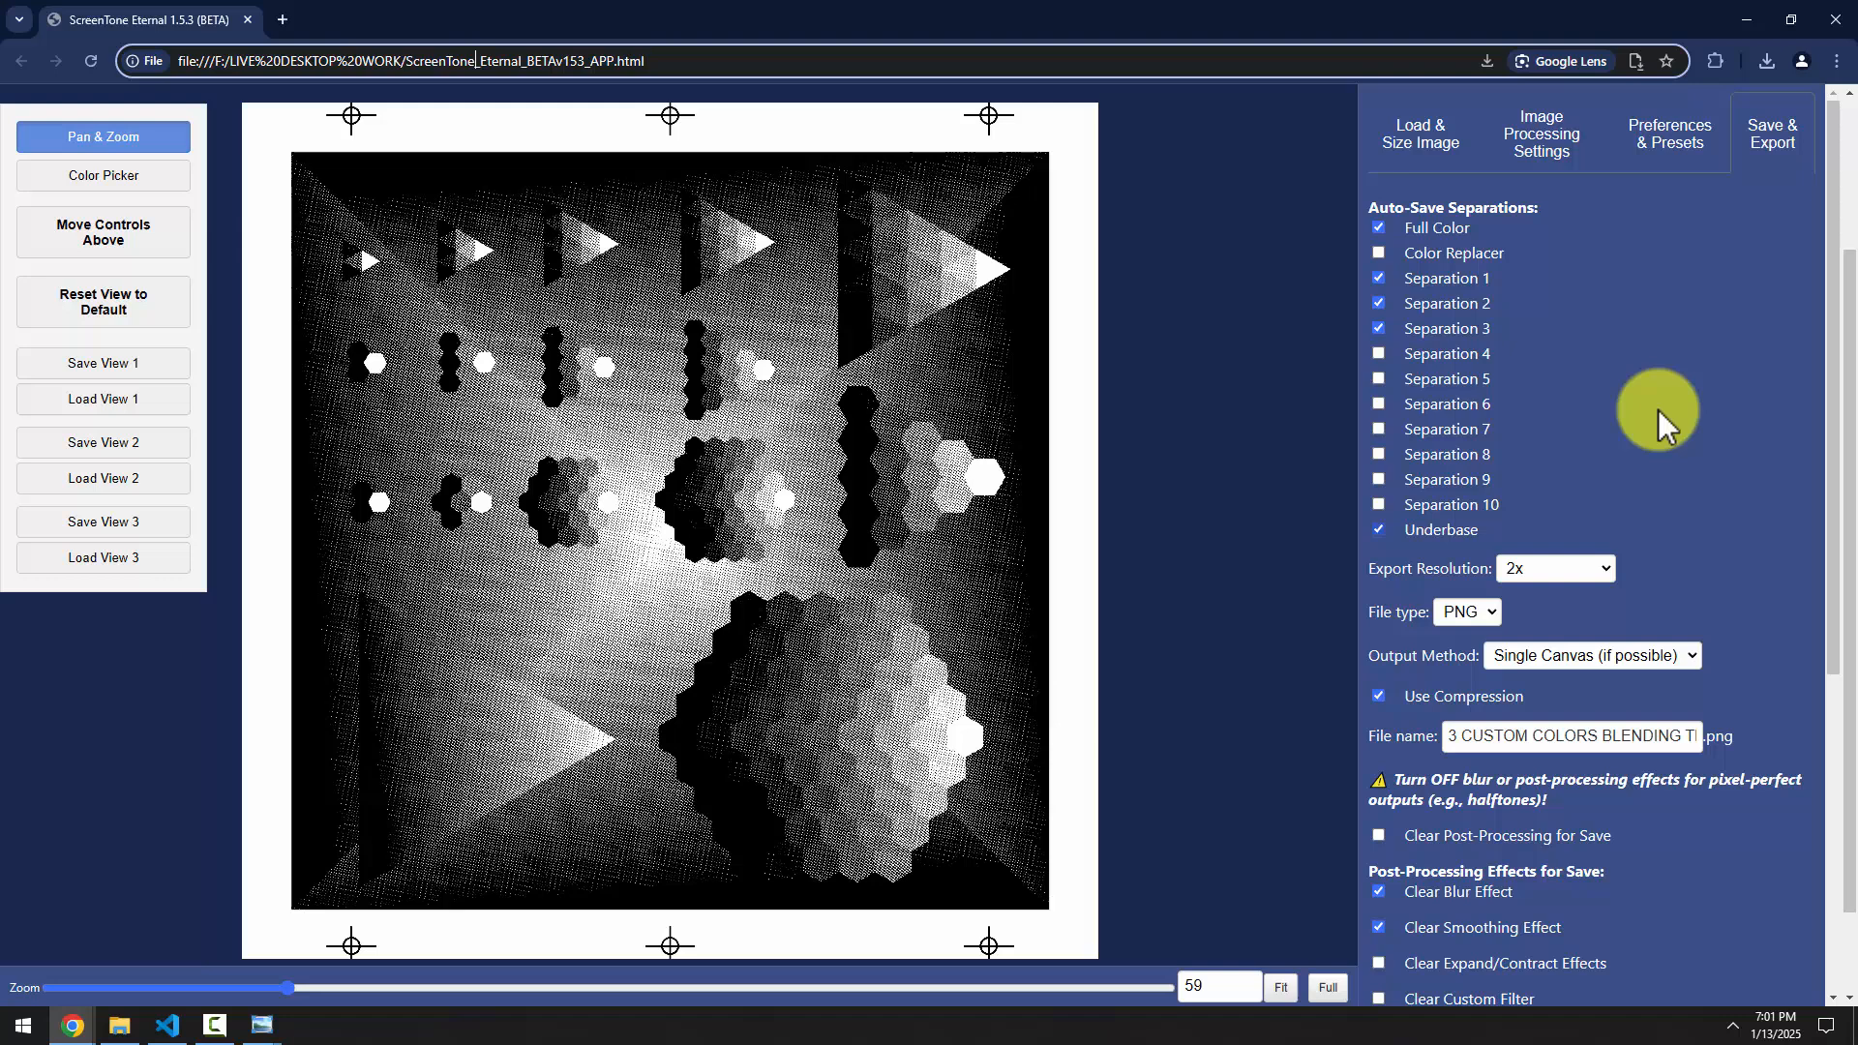
{"action": "left_click", "coordinate": [1541, 135]}
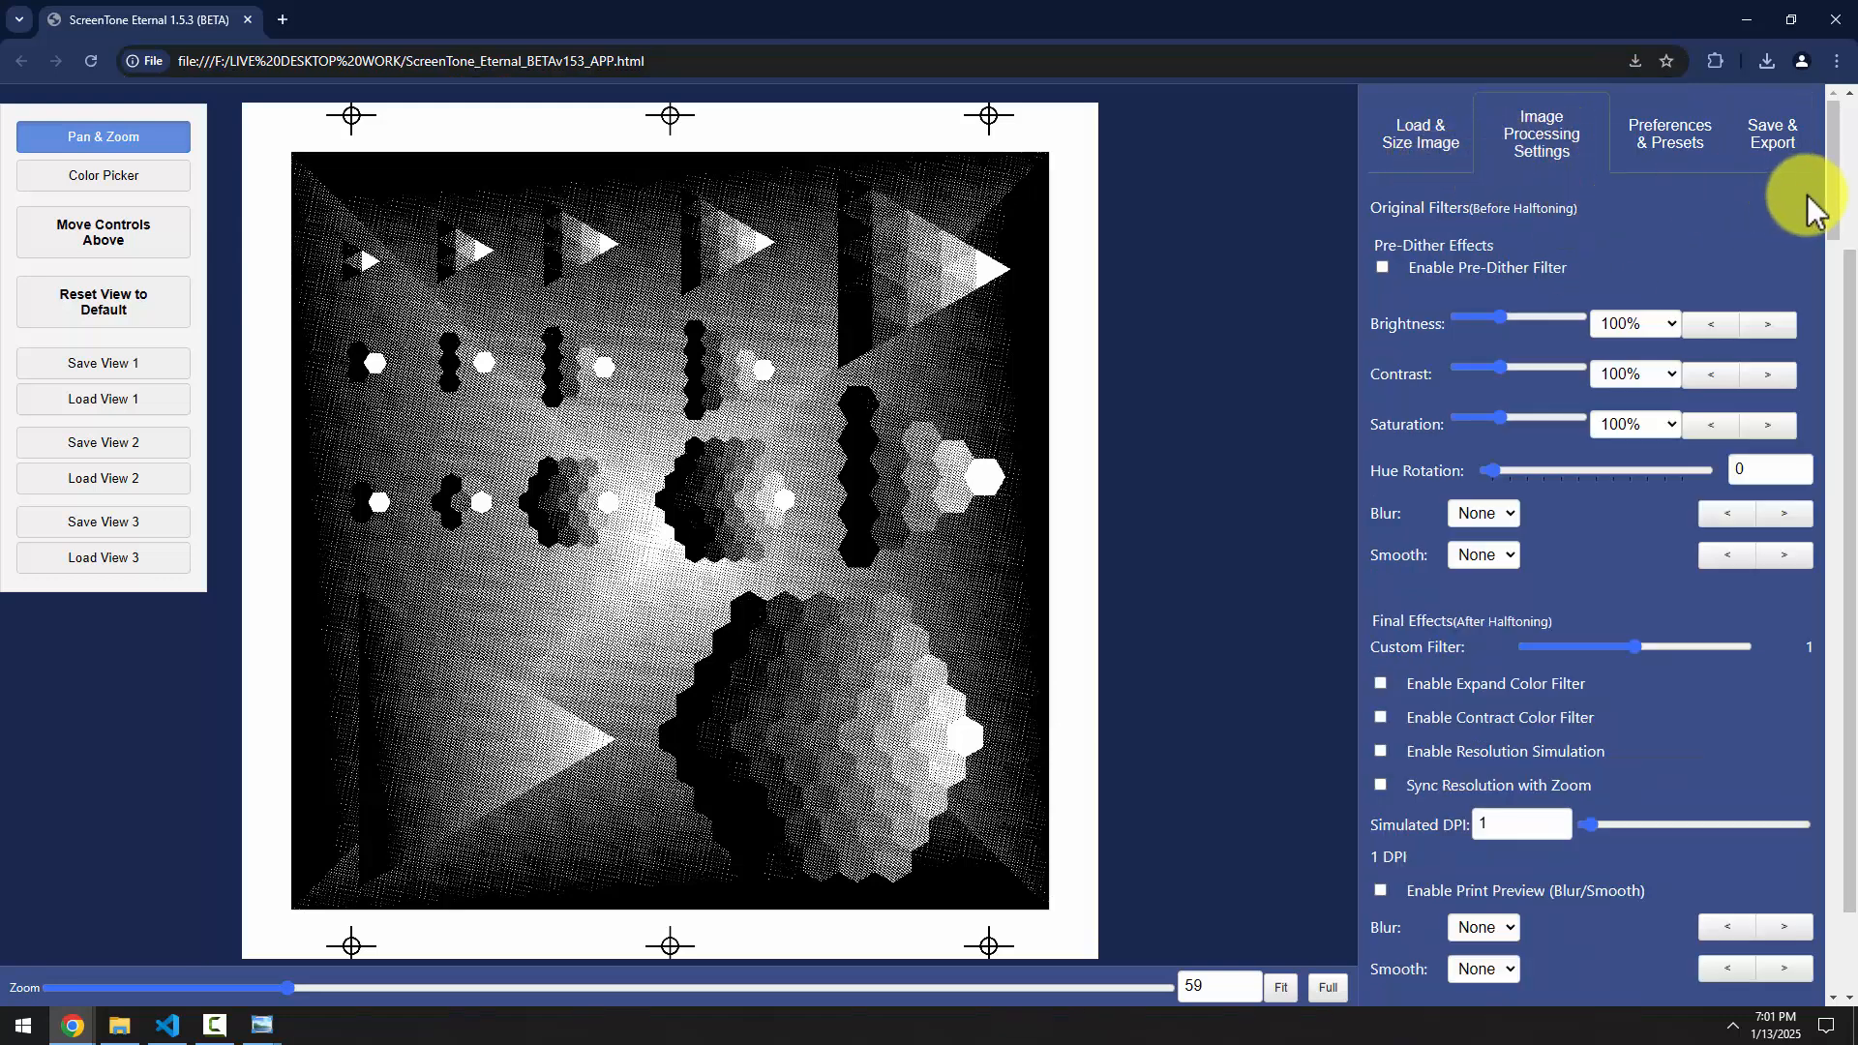
{"action": "left_click_drag", "start_coordinate": [1838, 194], "coordinate": [1832, 768]}
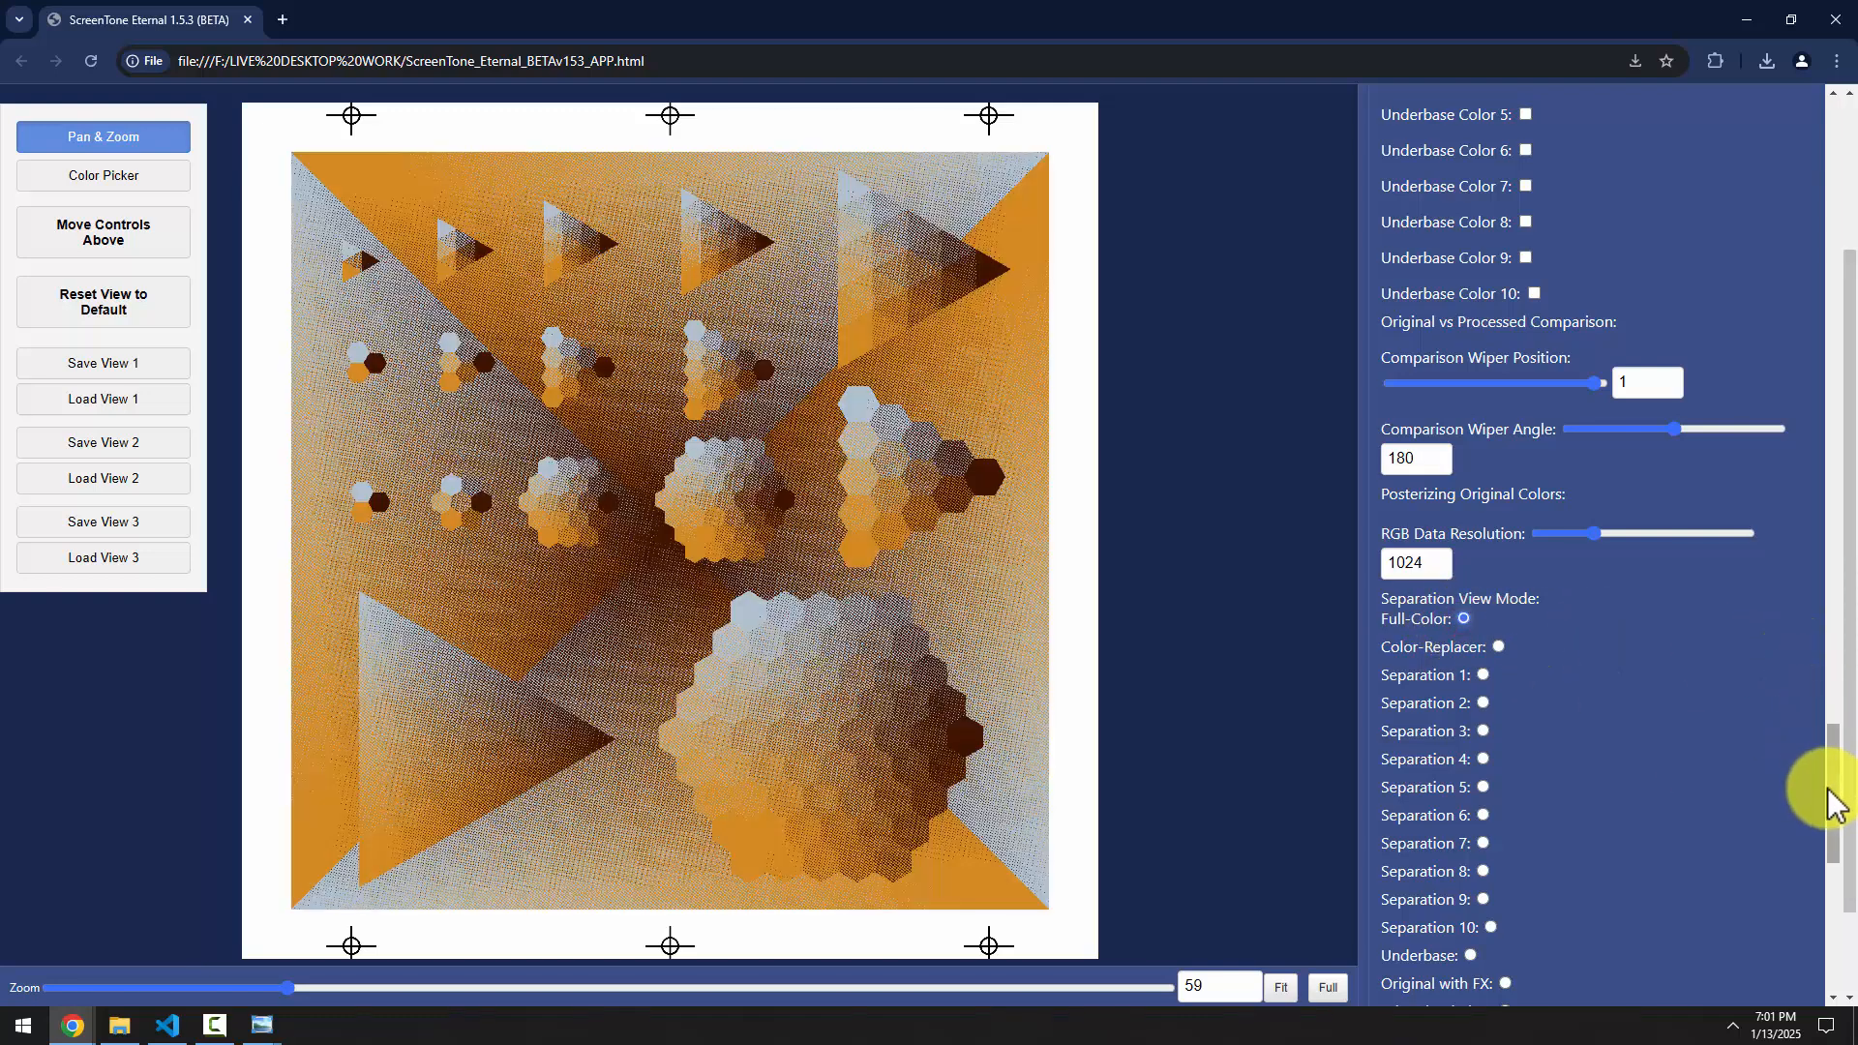
{"action": "left_click_drag", "start_coordinate": [1827, 788], "coordinate": [1752, 85]}
Exclude Separations 1, 2 and 3 and the Underbase from the auto-save separations, keeping only Full Color
{"action": "left_click", "coordinate": [1772, 134]}
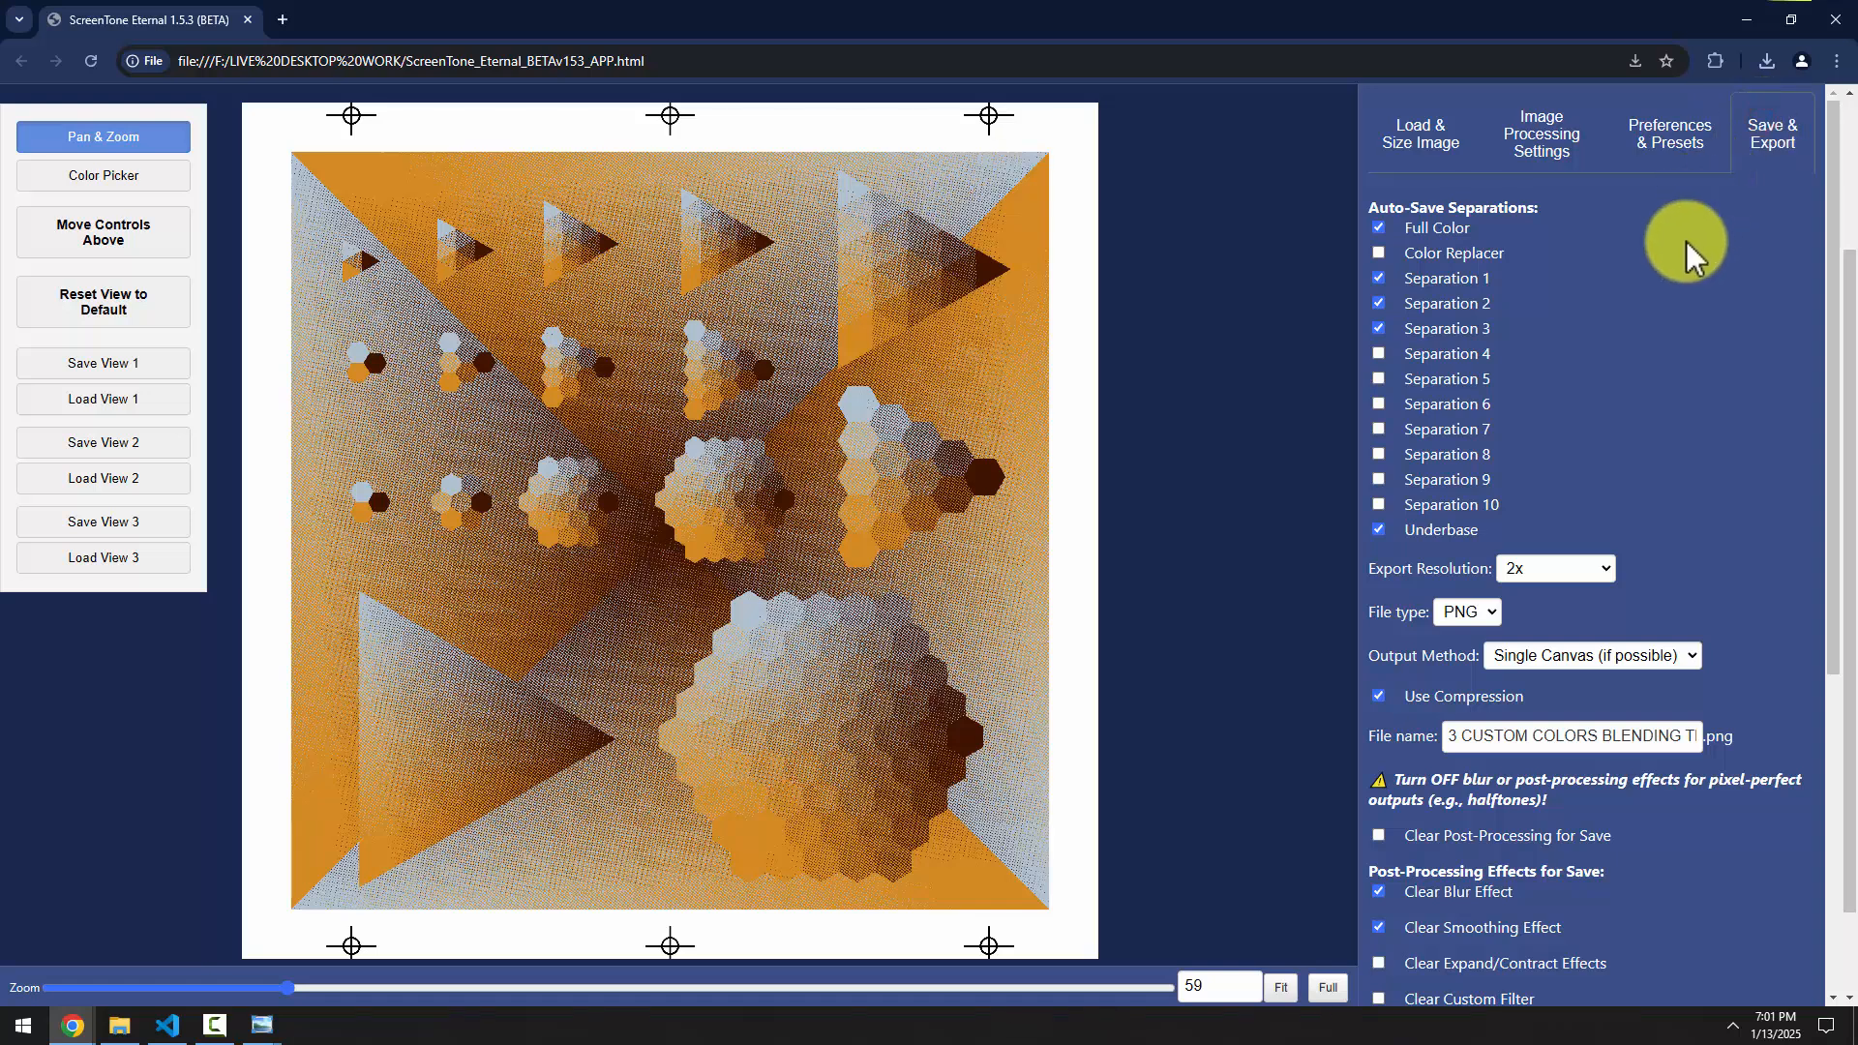
{"action": "left_click", "coordinate": [1378, 303]}
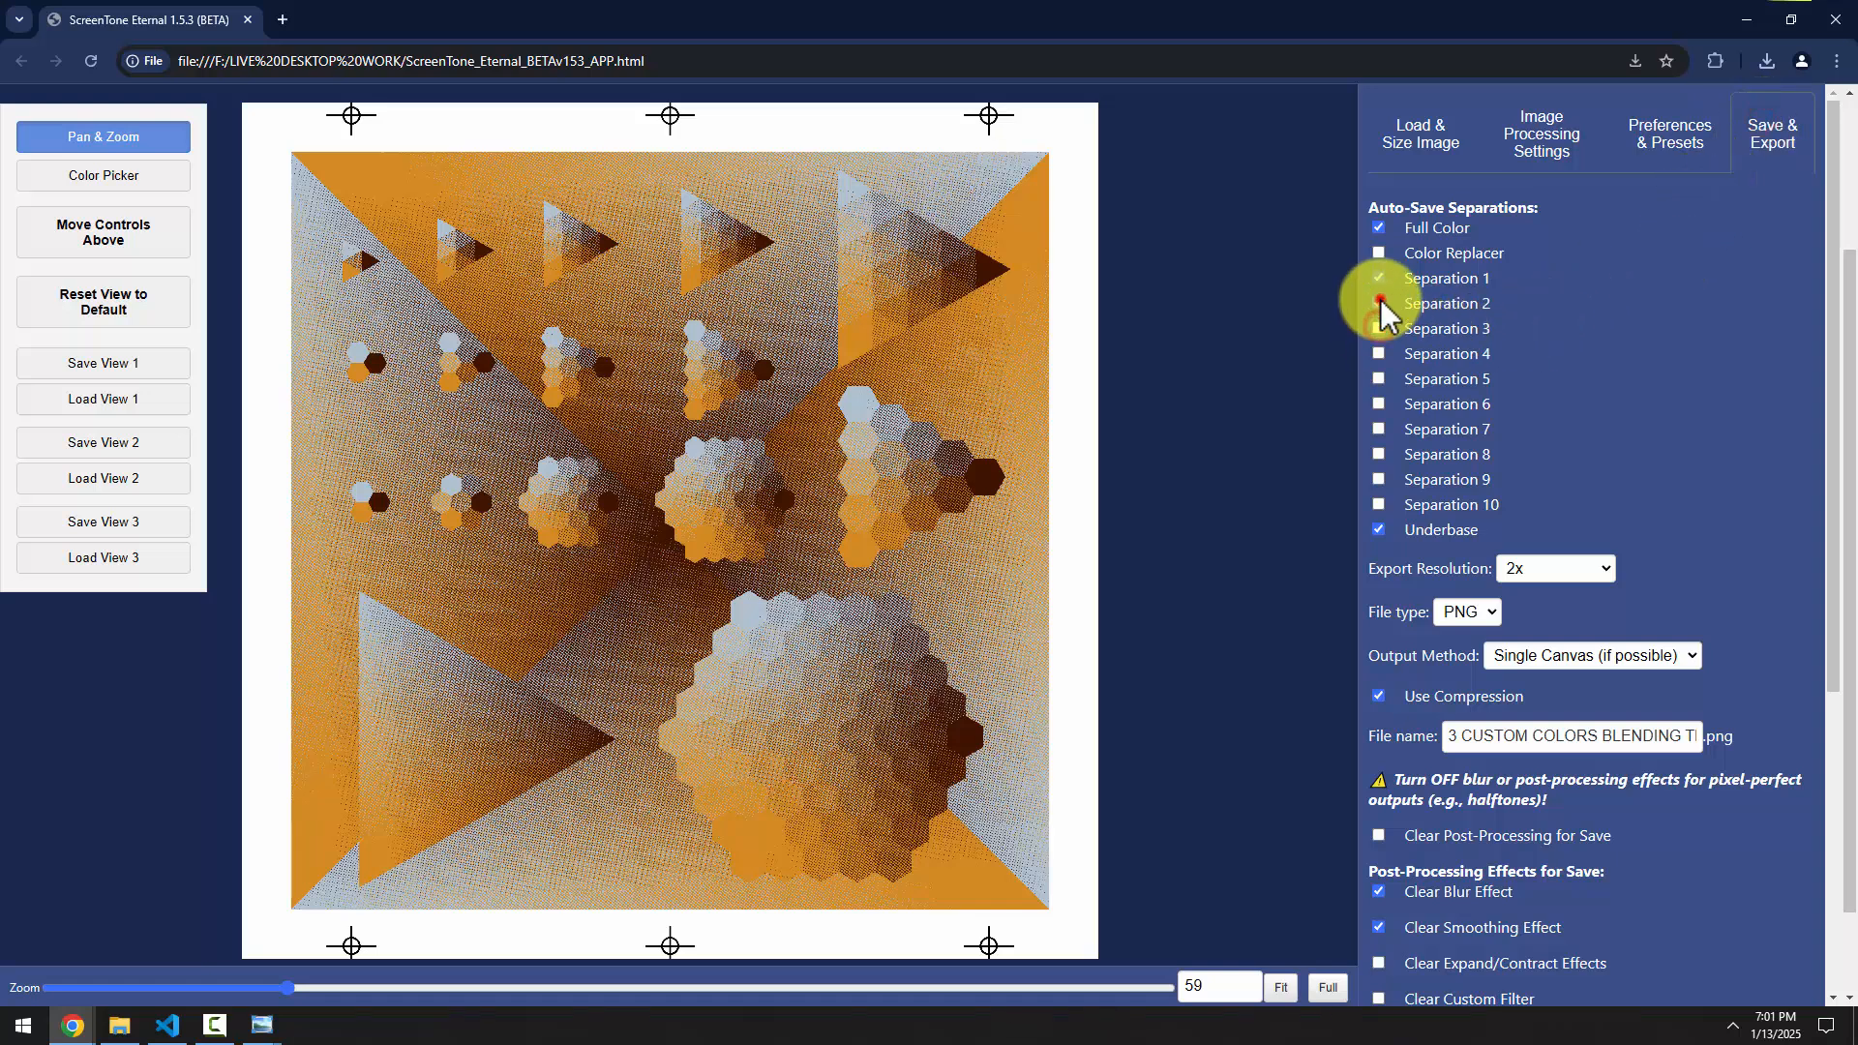
{"action": "left_click", "coordinate": [1378, 277]}
{"action": "left_click", "coordinate": [1378, 529]}
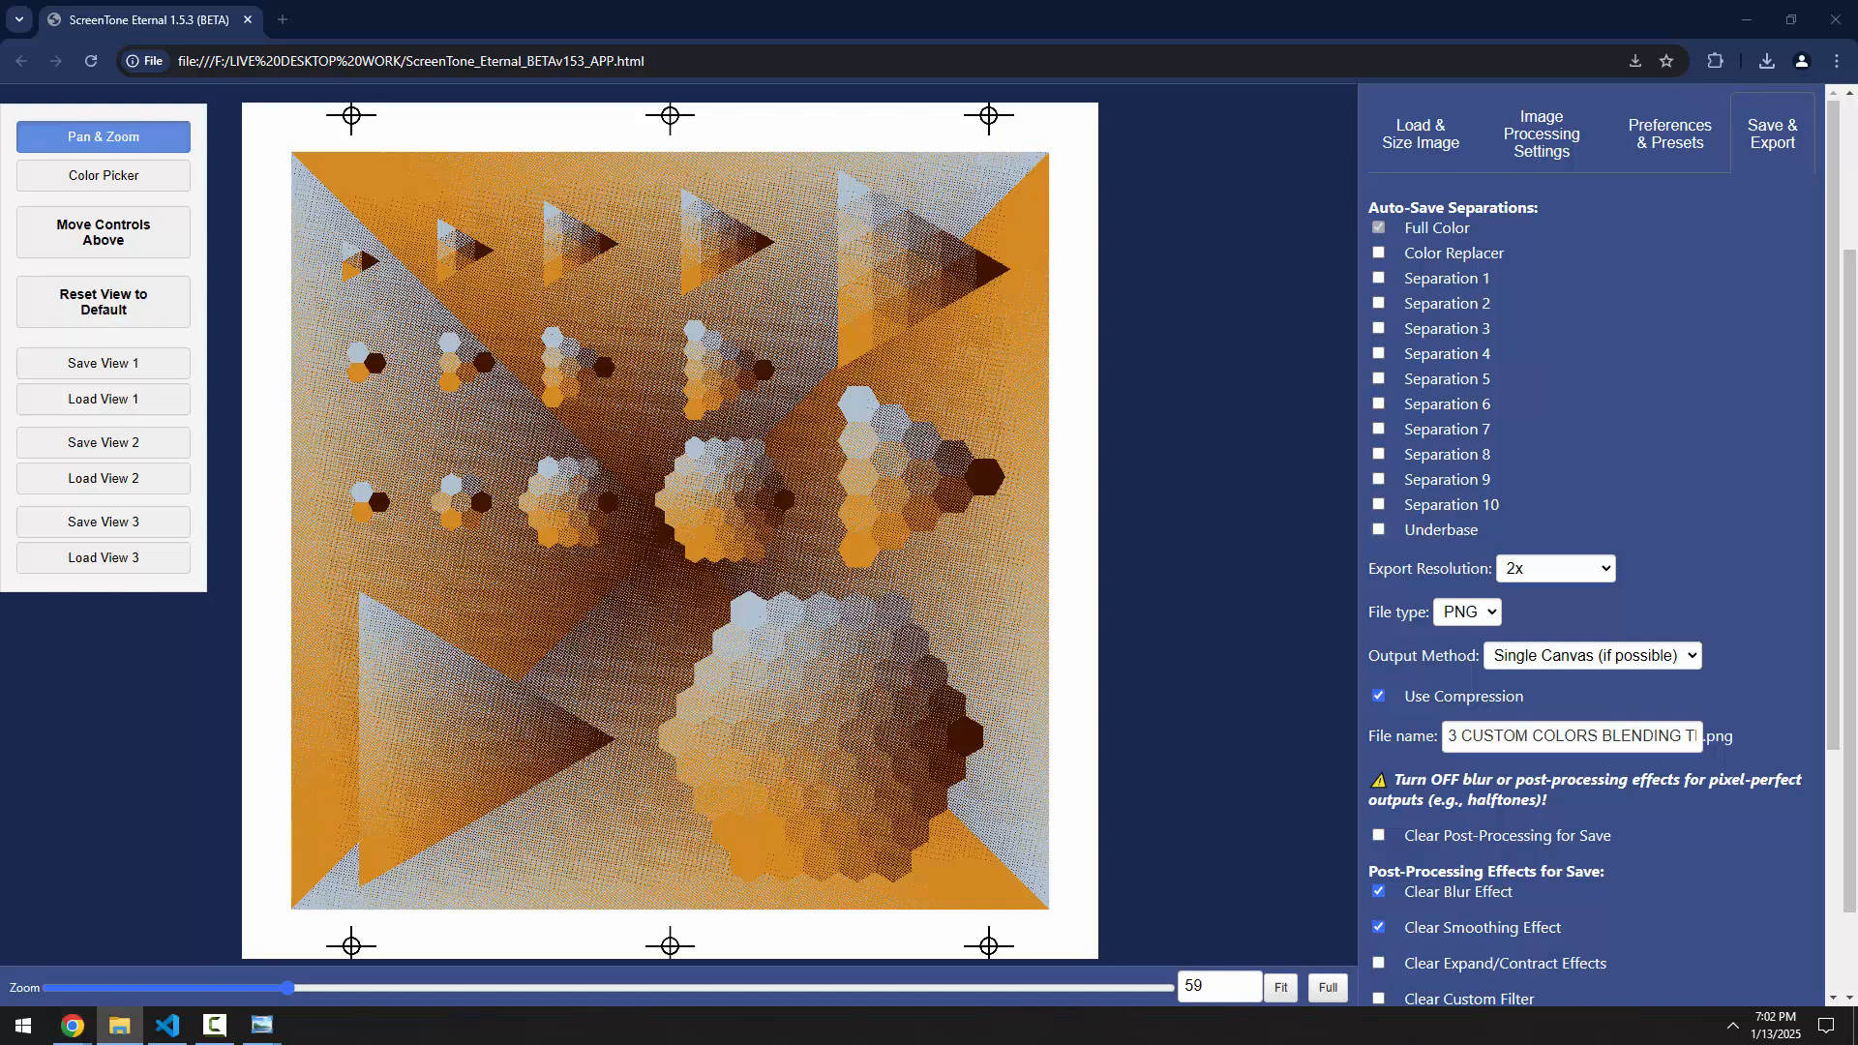
Open the 1x full-color PNG from the Downloads folder, examine its halftone pixels up close and close it
{"action": "left_click_drag", "start_coordinate": [0, 184], "coordinate": [523, 136]}
{"action": "double_click", "coordinate": [1274, 368]}
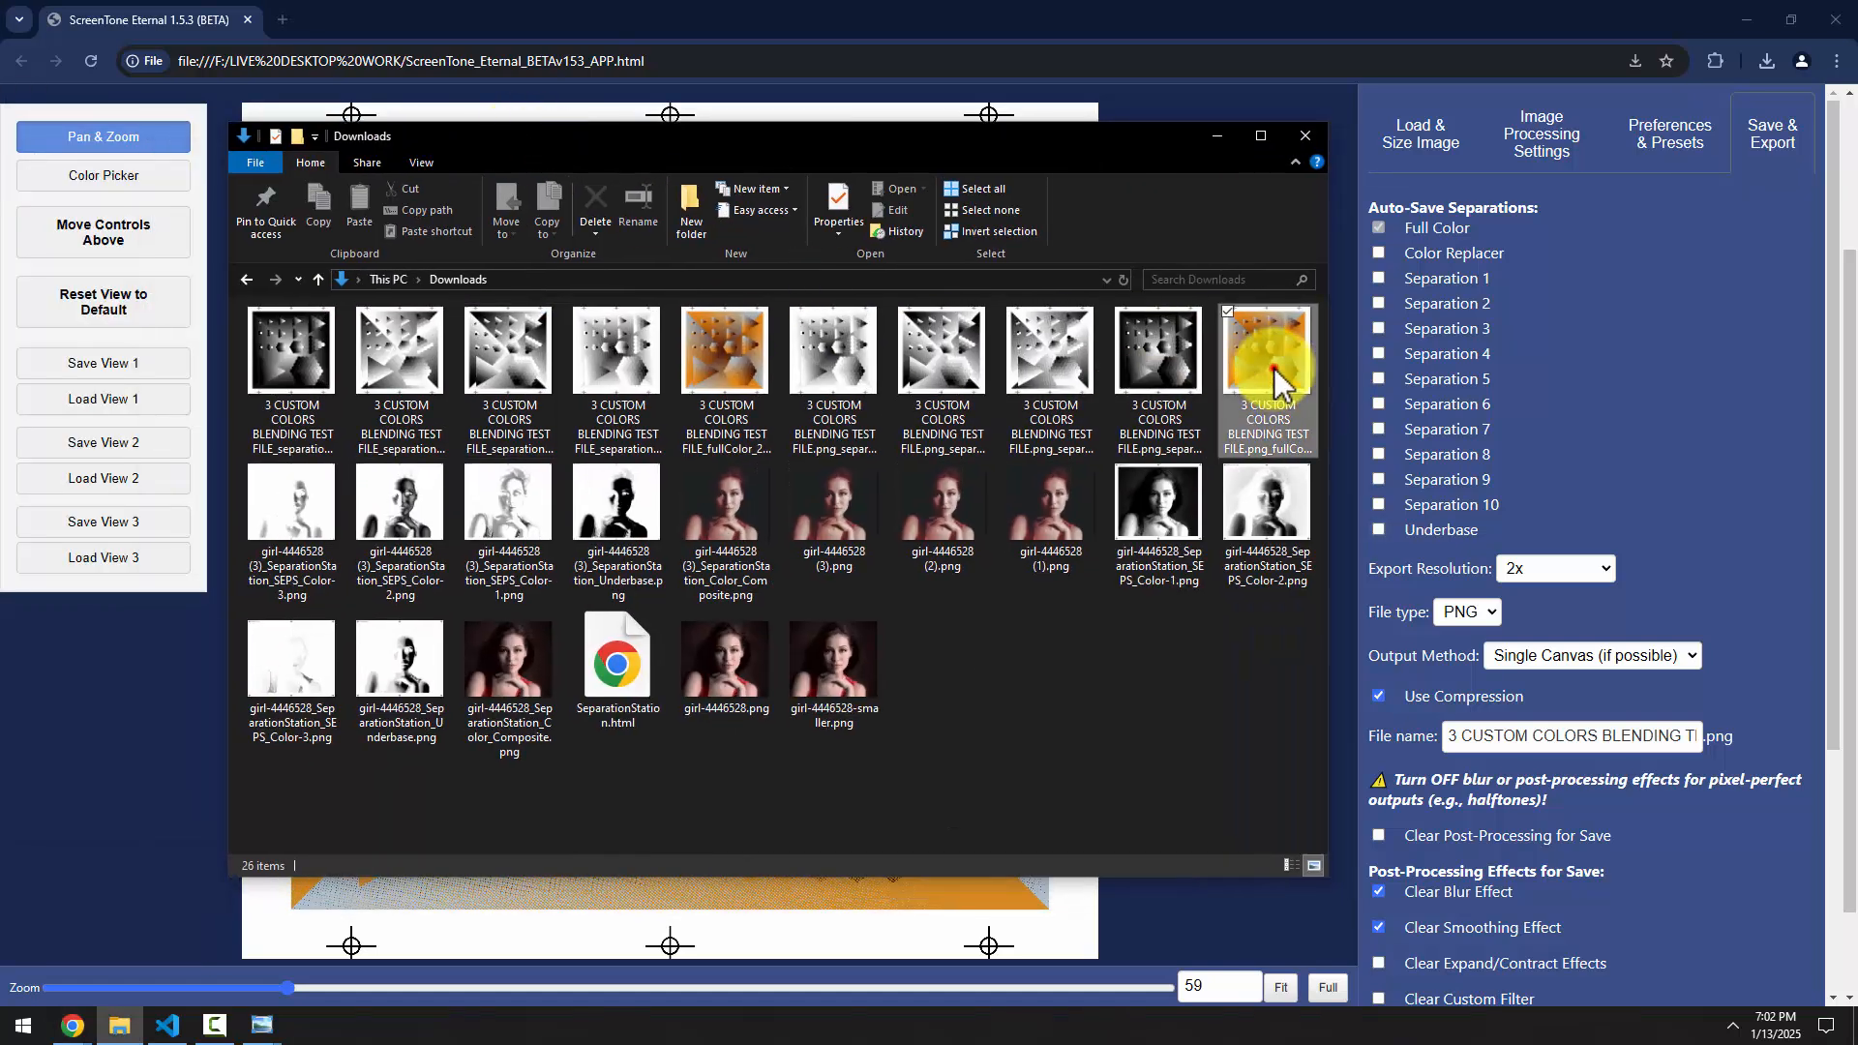
{"action": "scroll", "coordinate": [1161, 454], "scroll_direction": "up", "scroll_amount": 6}
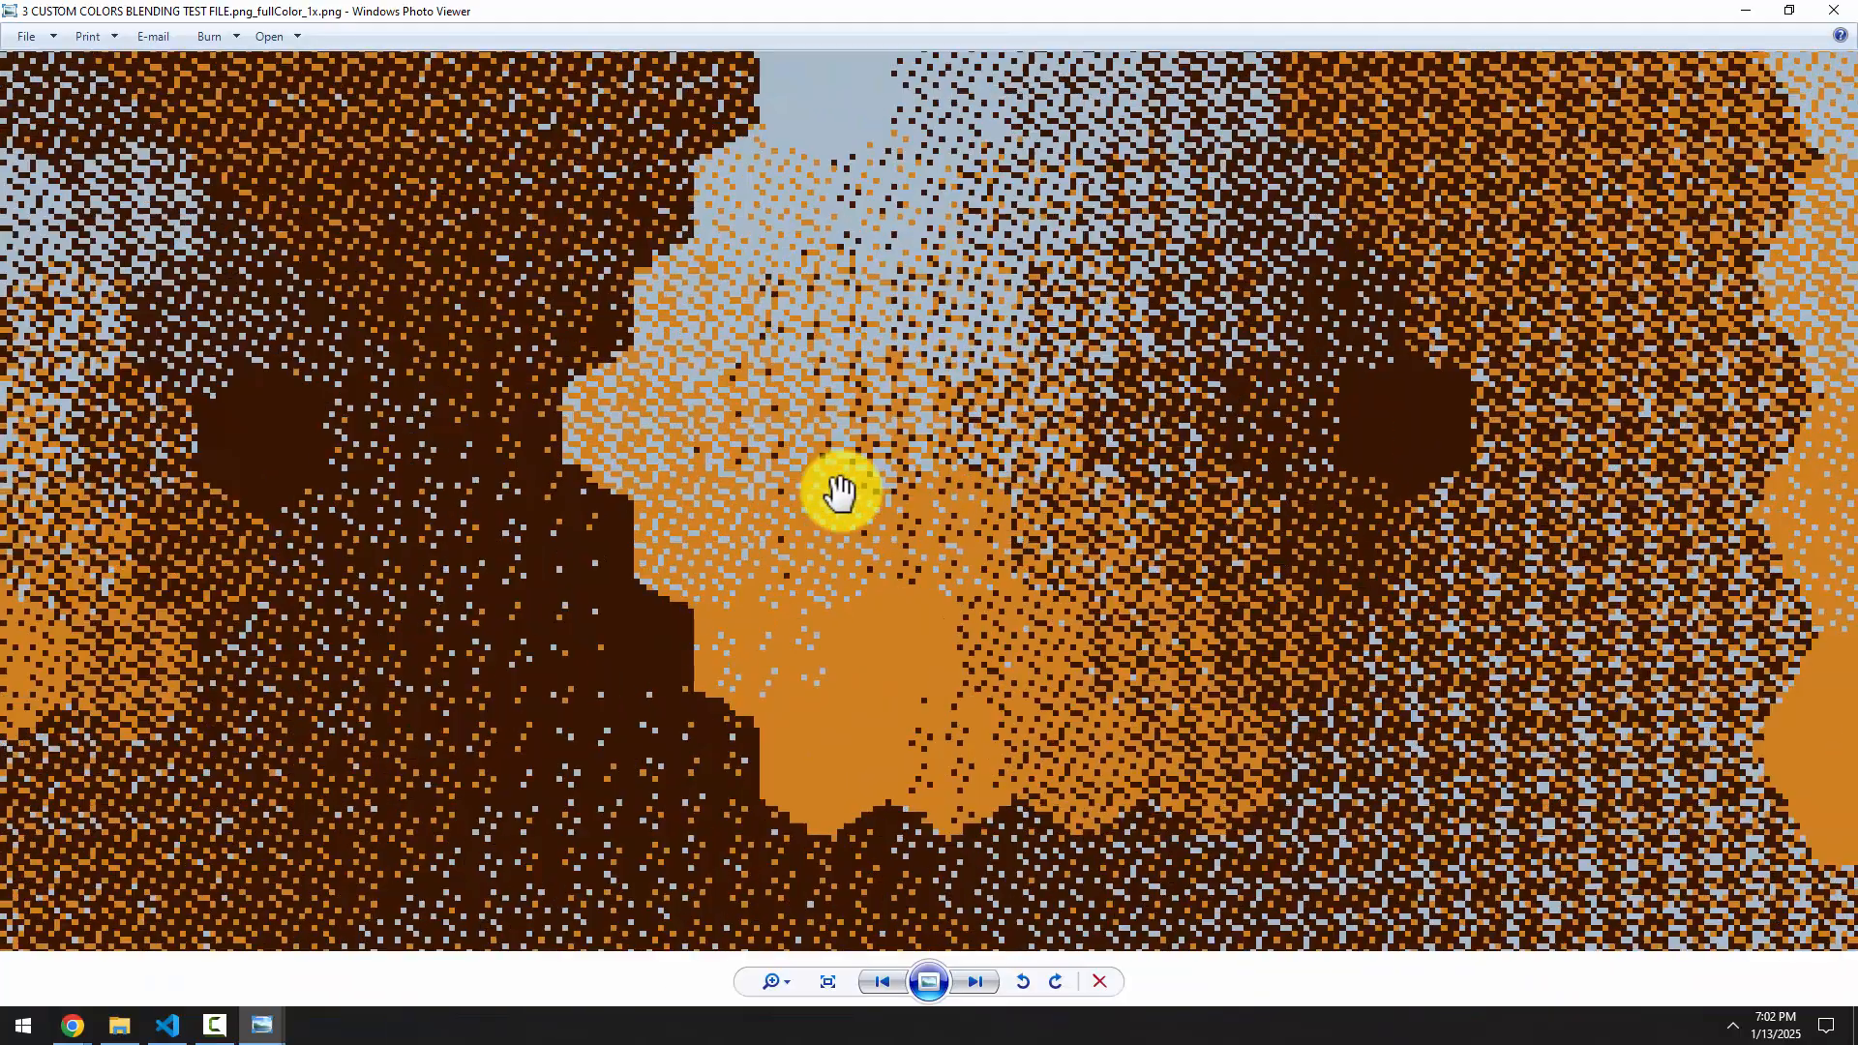
{"action": "scroll", "coordinate": [834, 462], "scroll_direction": "down", "scroll_amount": 6}
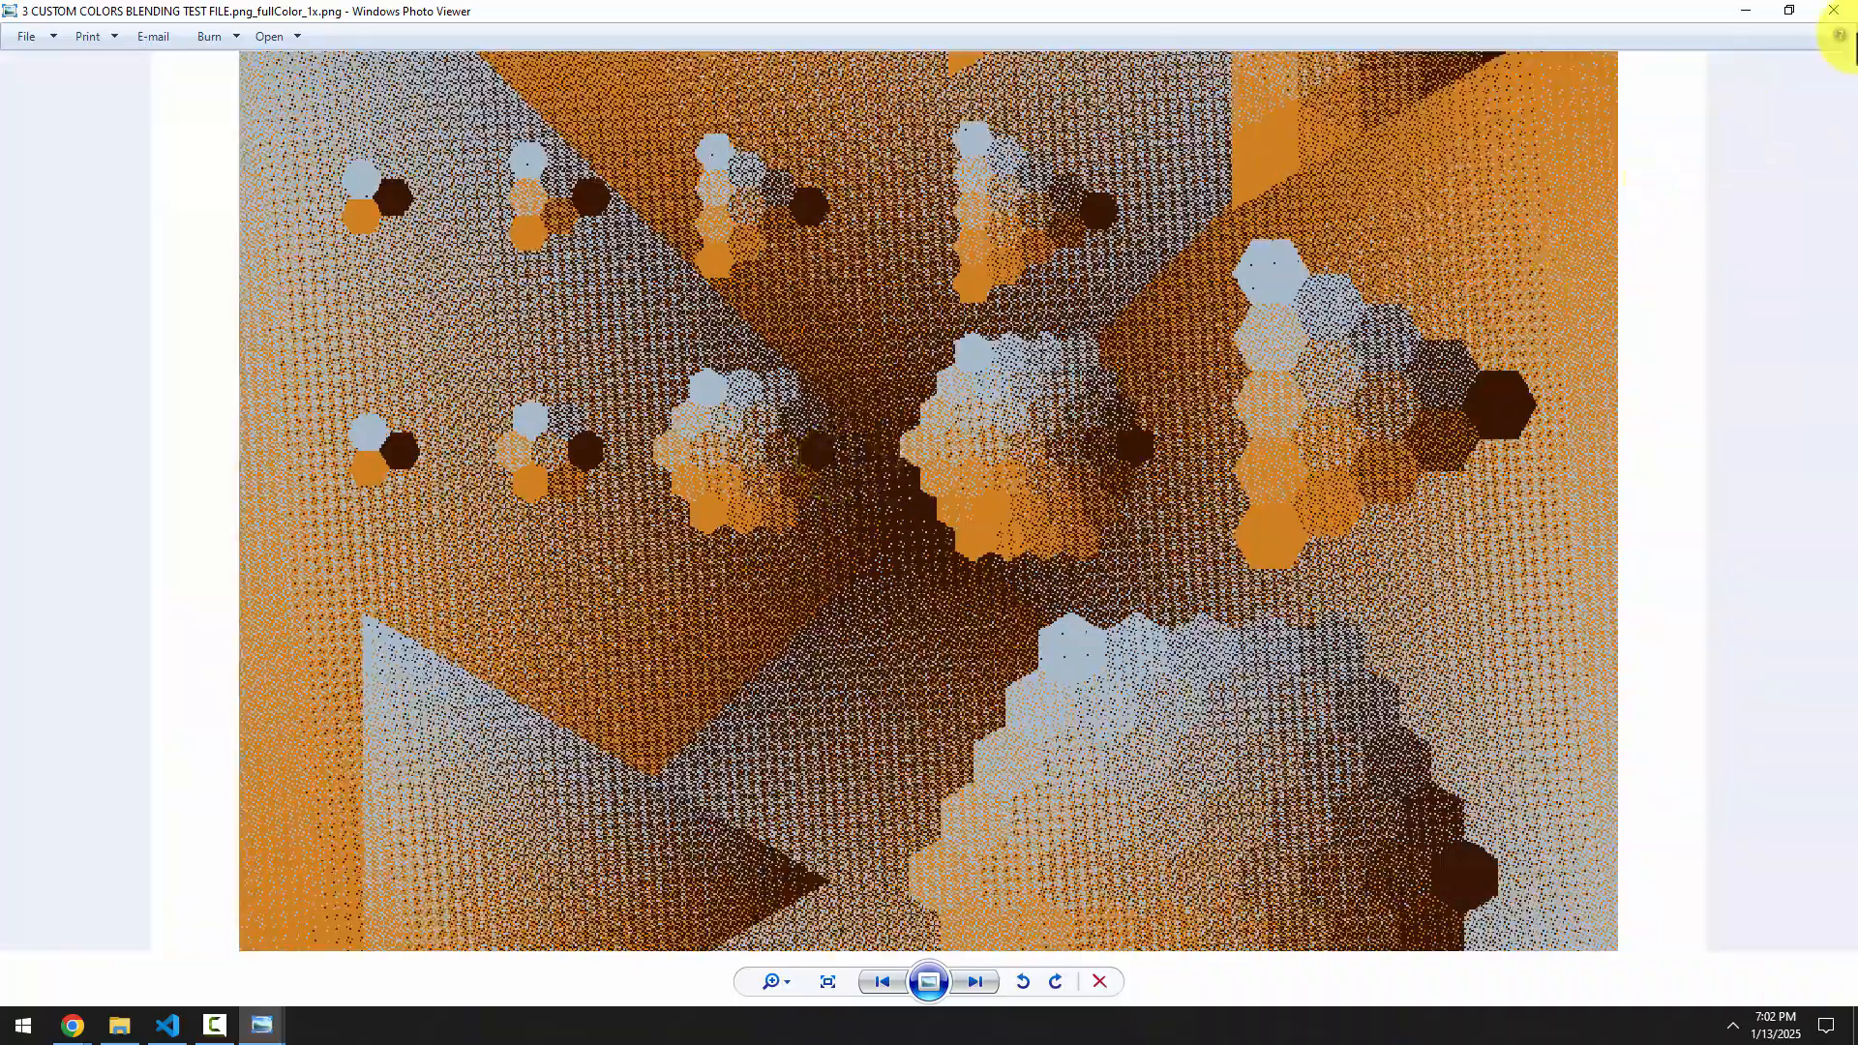
{"action": "left_click", "coordinate": [1819, 13]}
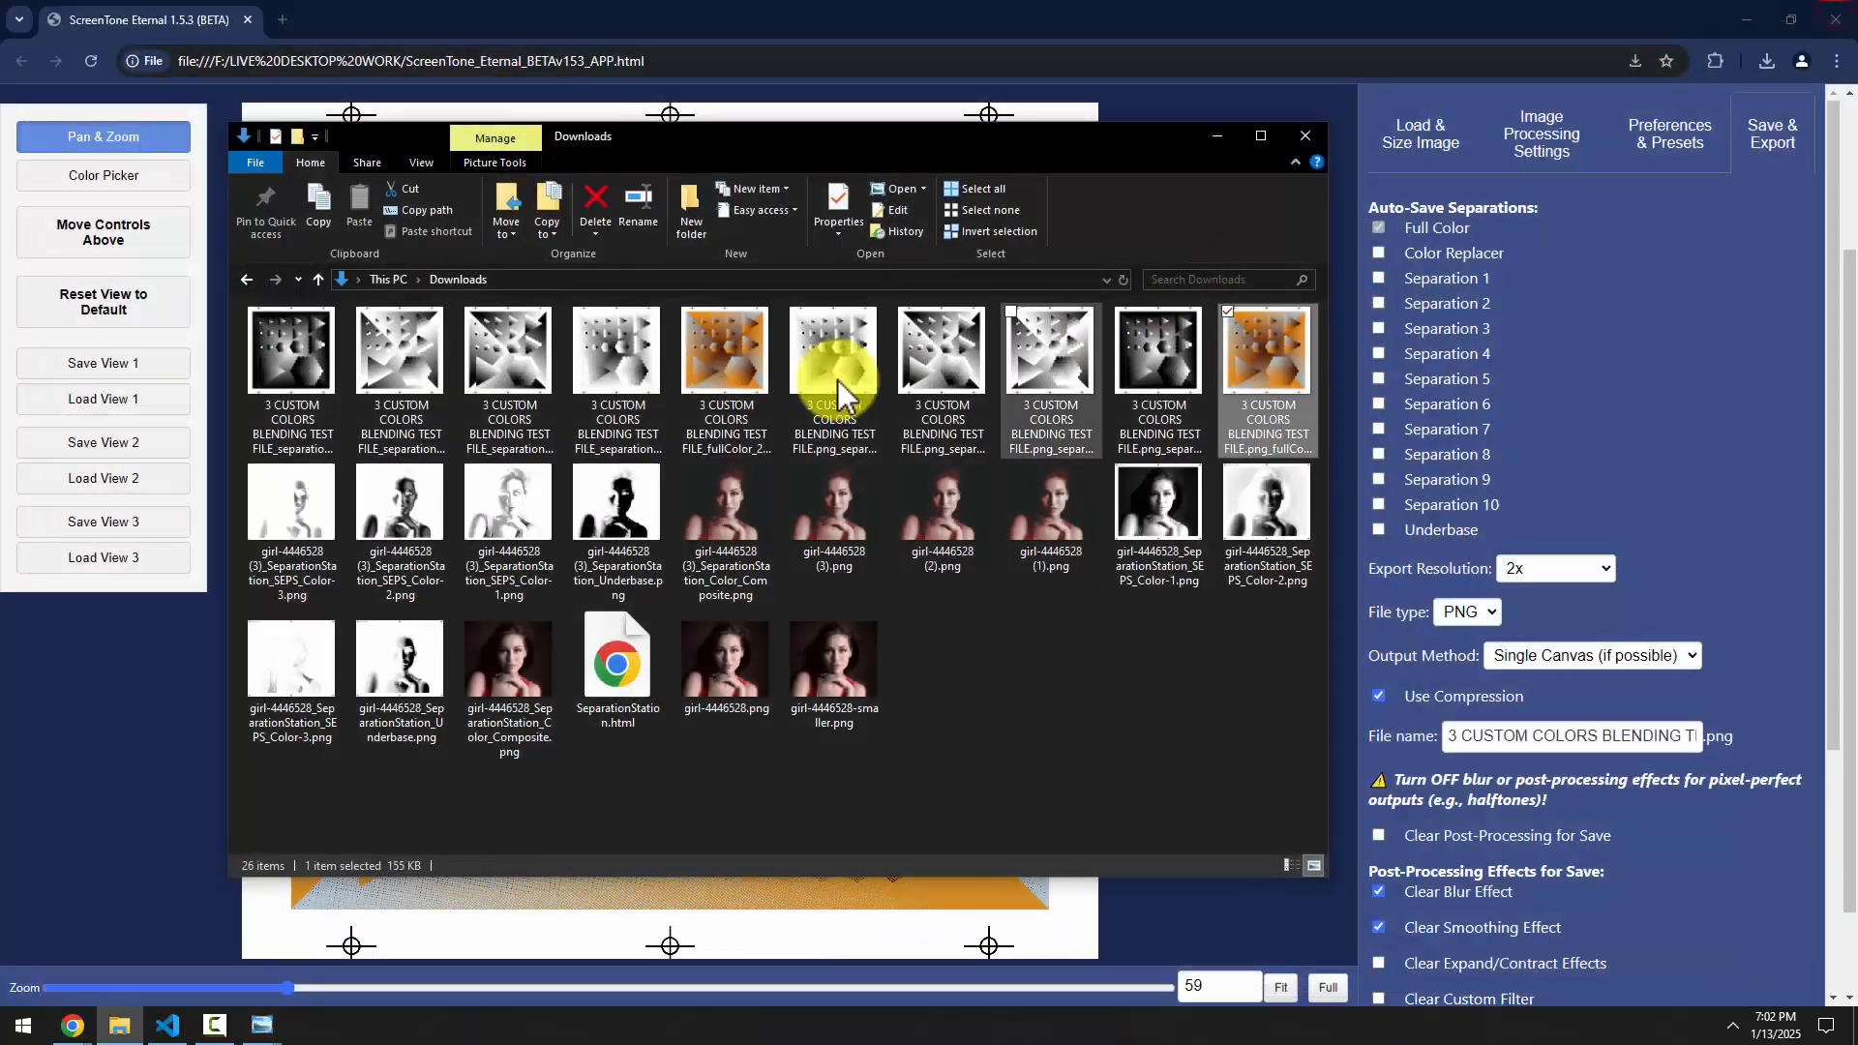
Open the 2x full-color PNG, examine its halftone dots across the artwork, and return to ScreenTone Eternal
{"action": "double_click", "coordinate": [724, 377]}
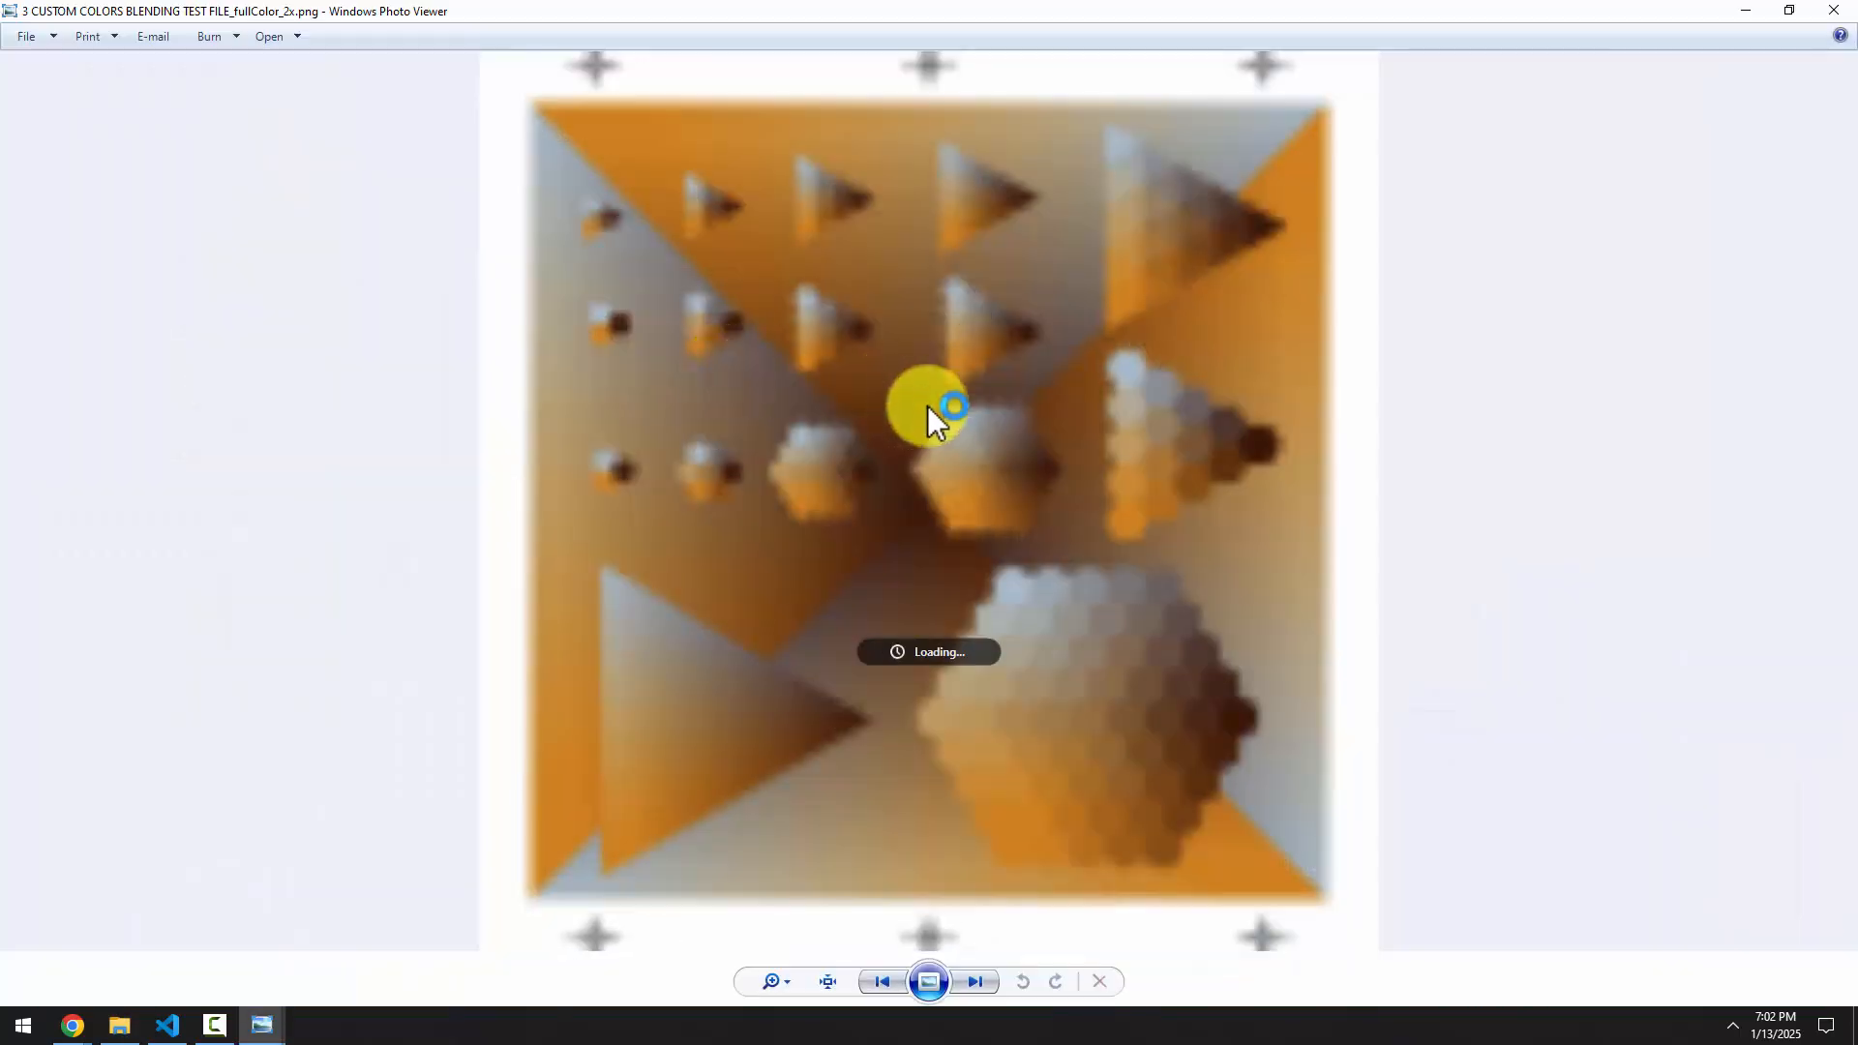
{"action": "scroll", "coordinate": [1077, 281], "scroll_direction": "up", "scroll_amount": 8}
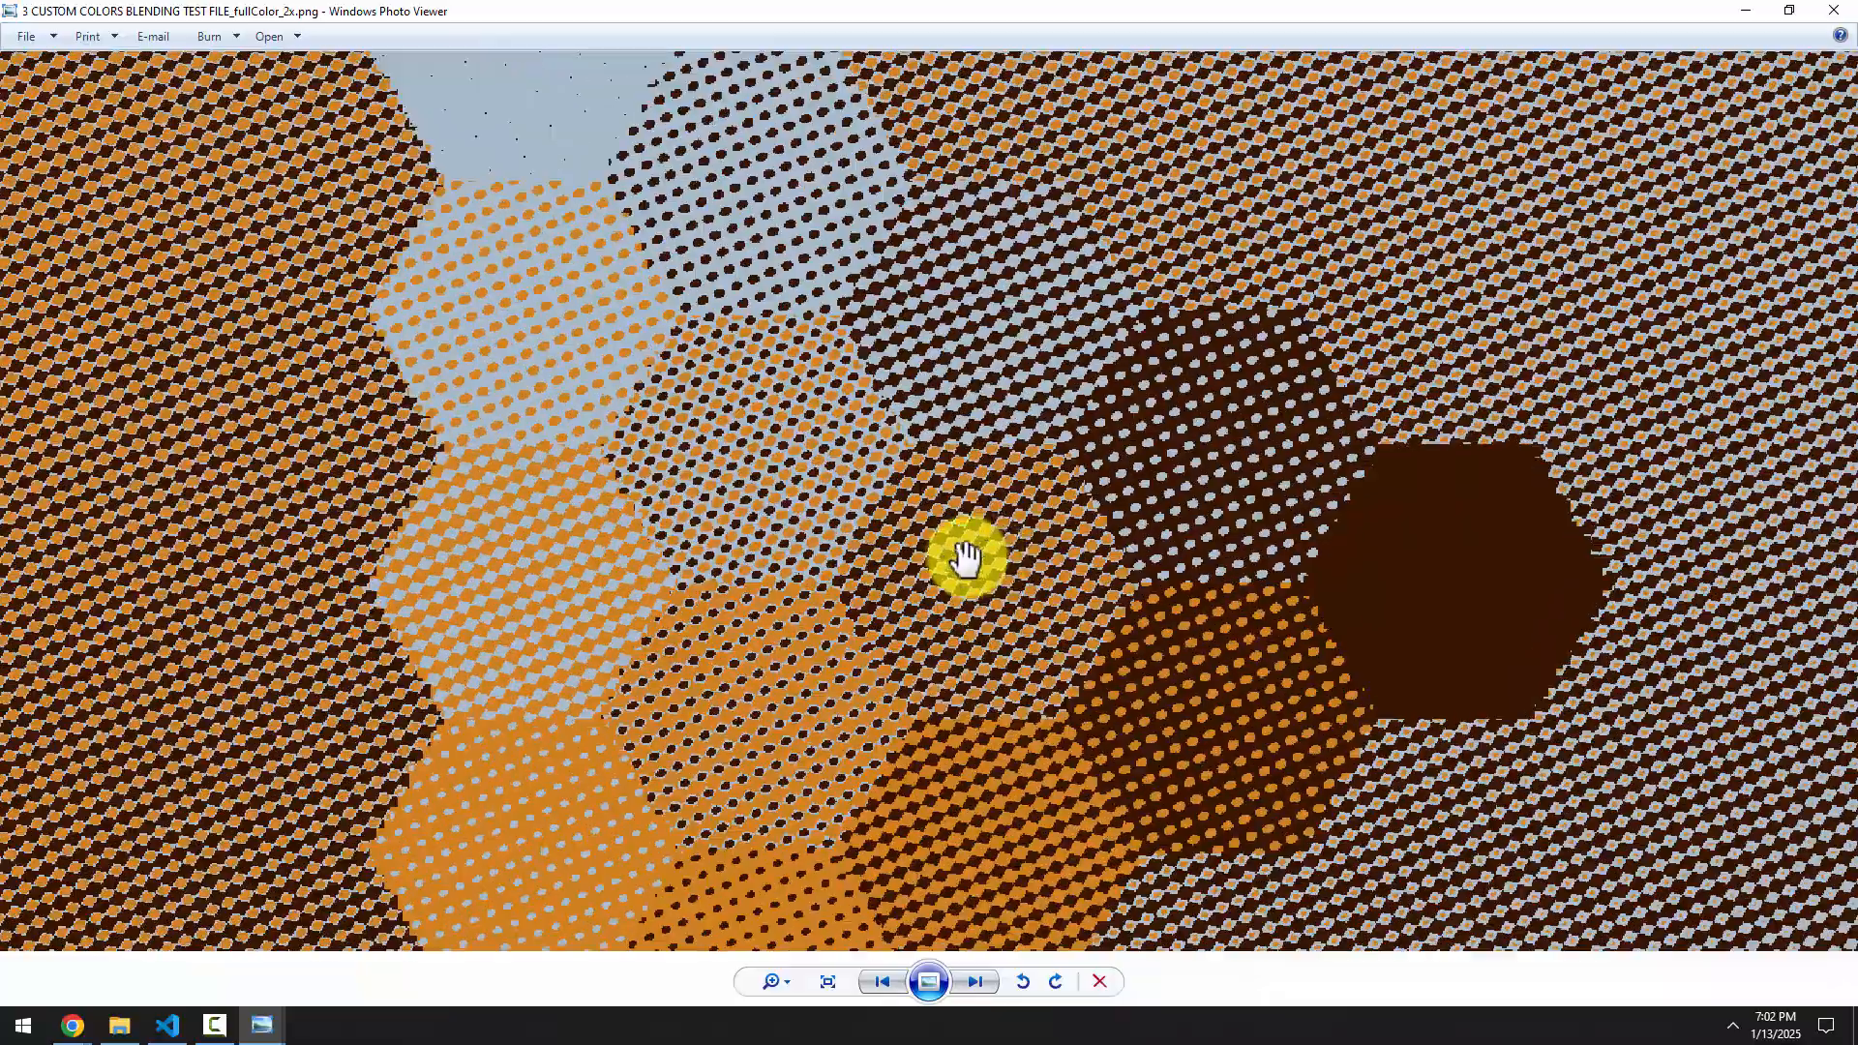
{"action": "scroll", "coordinate": [816, 524], "scroll_direction": "down", "scroll_amount": 6}
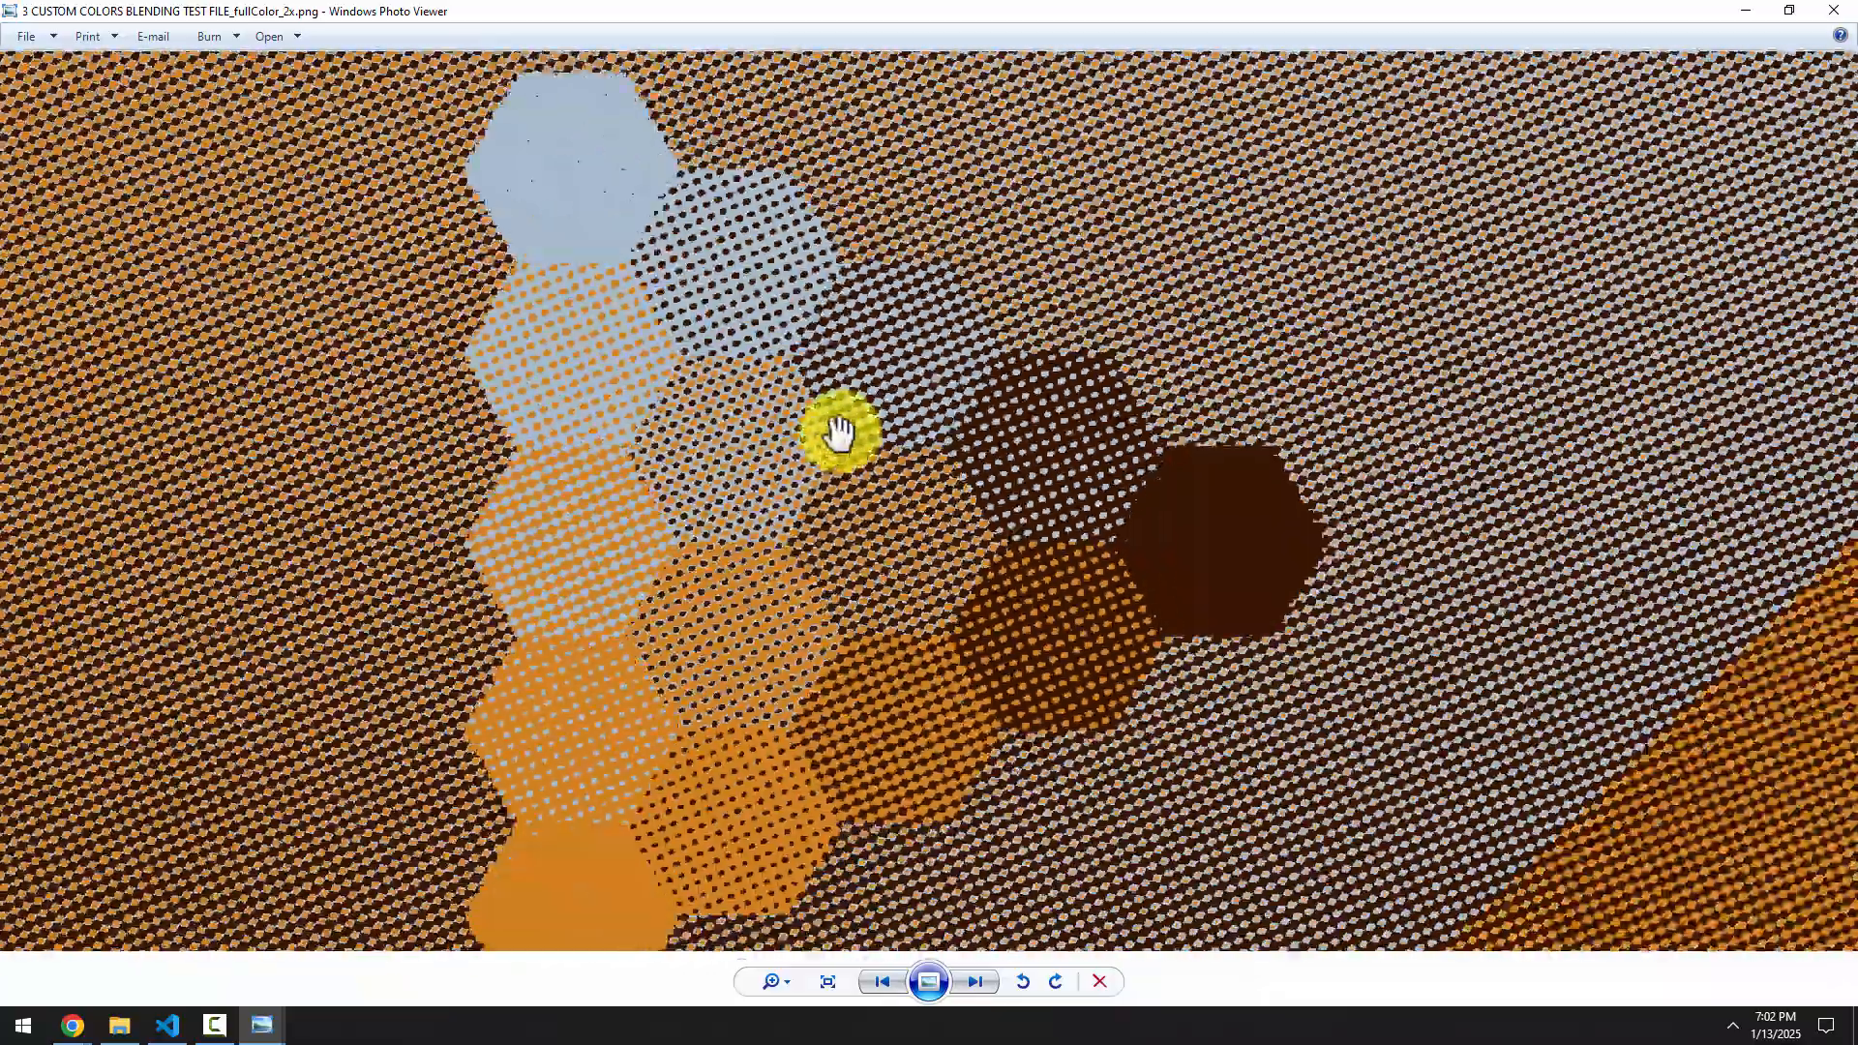
{"action": "left_click_drag", "start_coordinate": [875, 374], "coordinate": [958, 699]}
{"action": "left_click_drag", "start_coordinate": [786, 398], "coordinate": [941, 633]}
{"action": "left_click_drag", "start_coordinate": [972, 294], "coordinate": [1112, 585]}
{"action": "scroll", "coordinate": [700, 540], "scroll_direction": "up", "scroll_amount": 6}
{"action": "scroll", "coordinate": [701, 540], "scroll_direction": "down", "scroll_amount": 6}
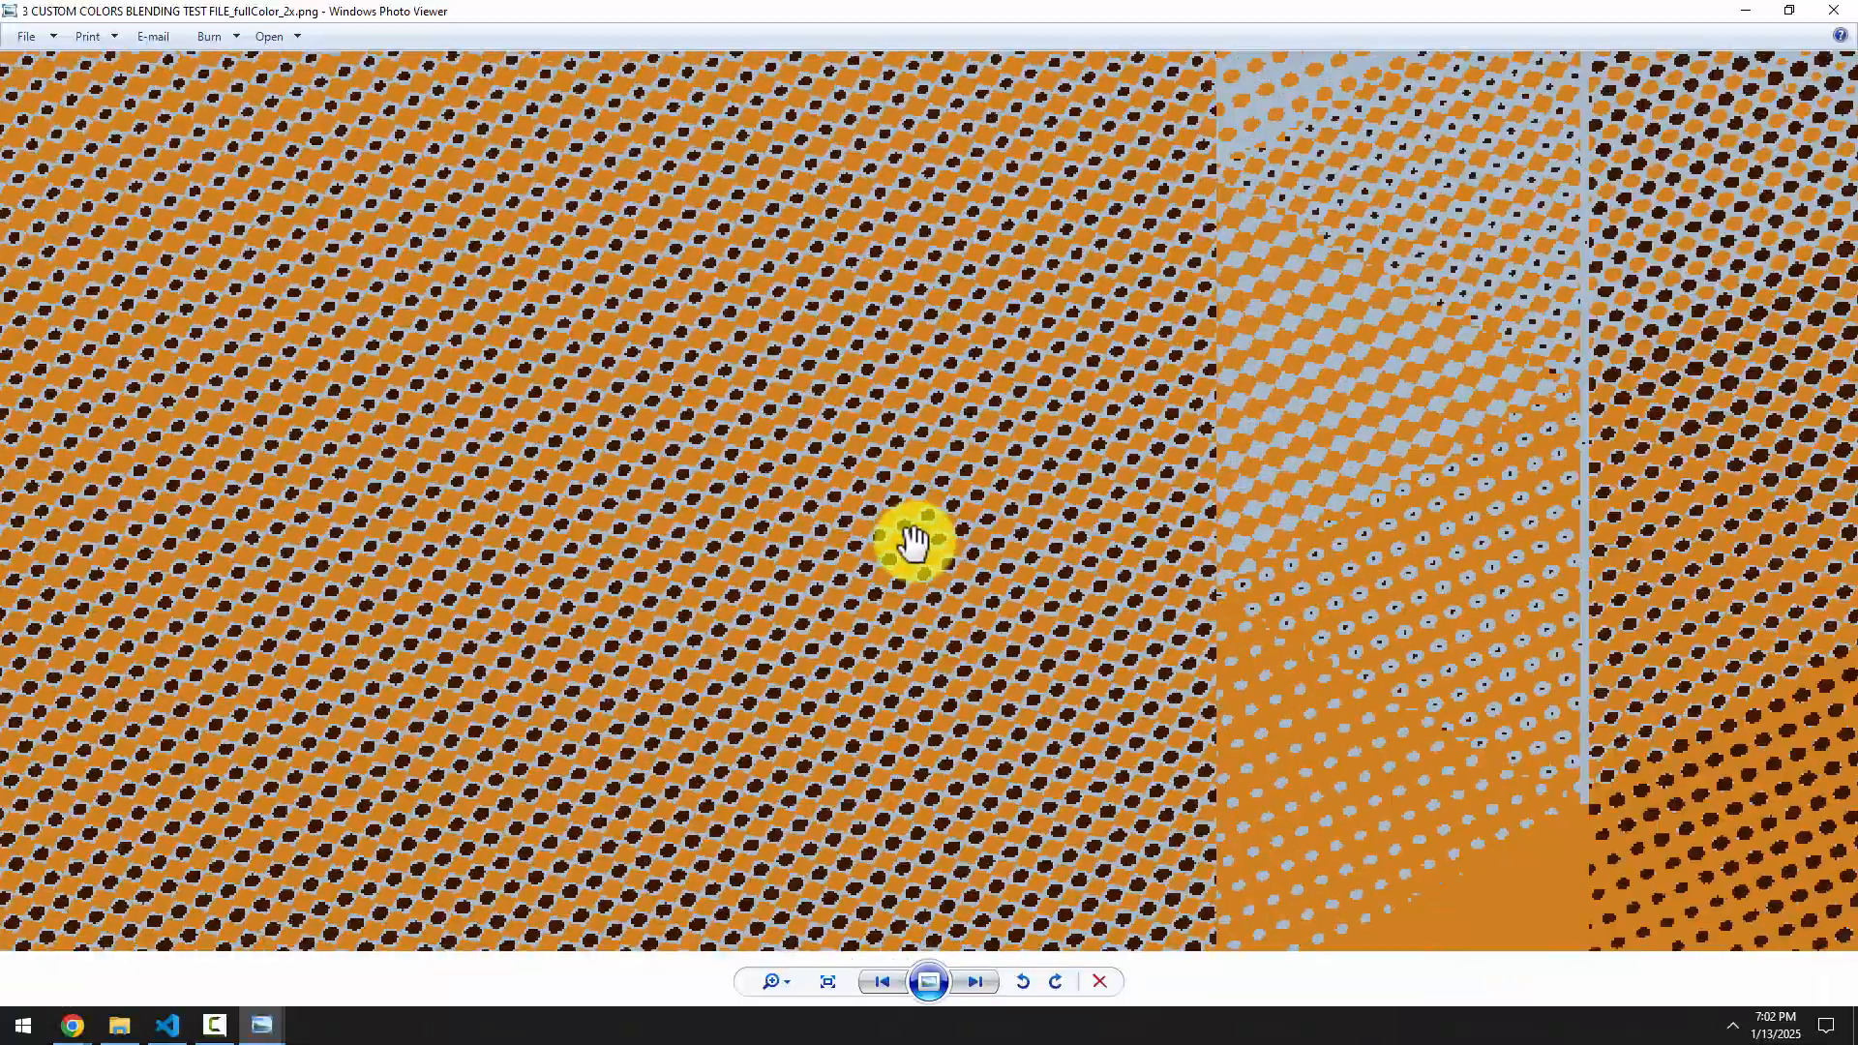
{"action": "scroll", "coordinate": [735, 547], "scroll_direction": "down", "scroll_amount": 6}
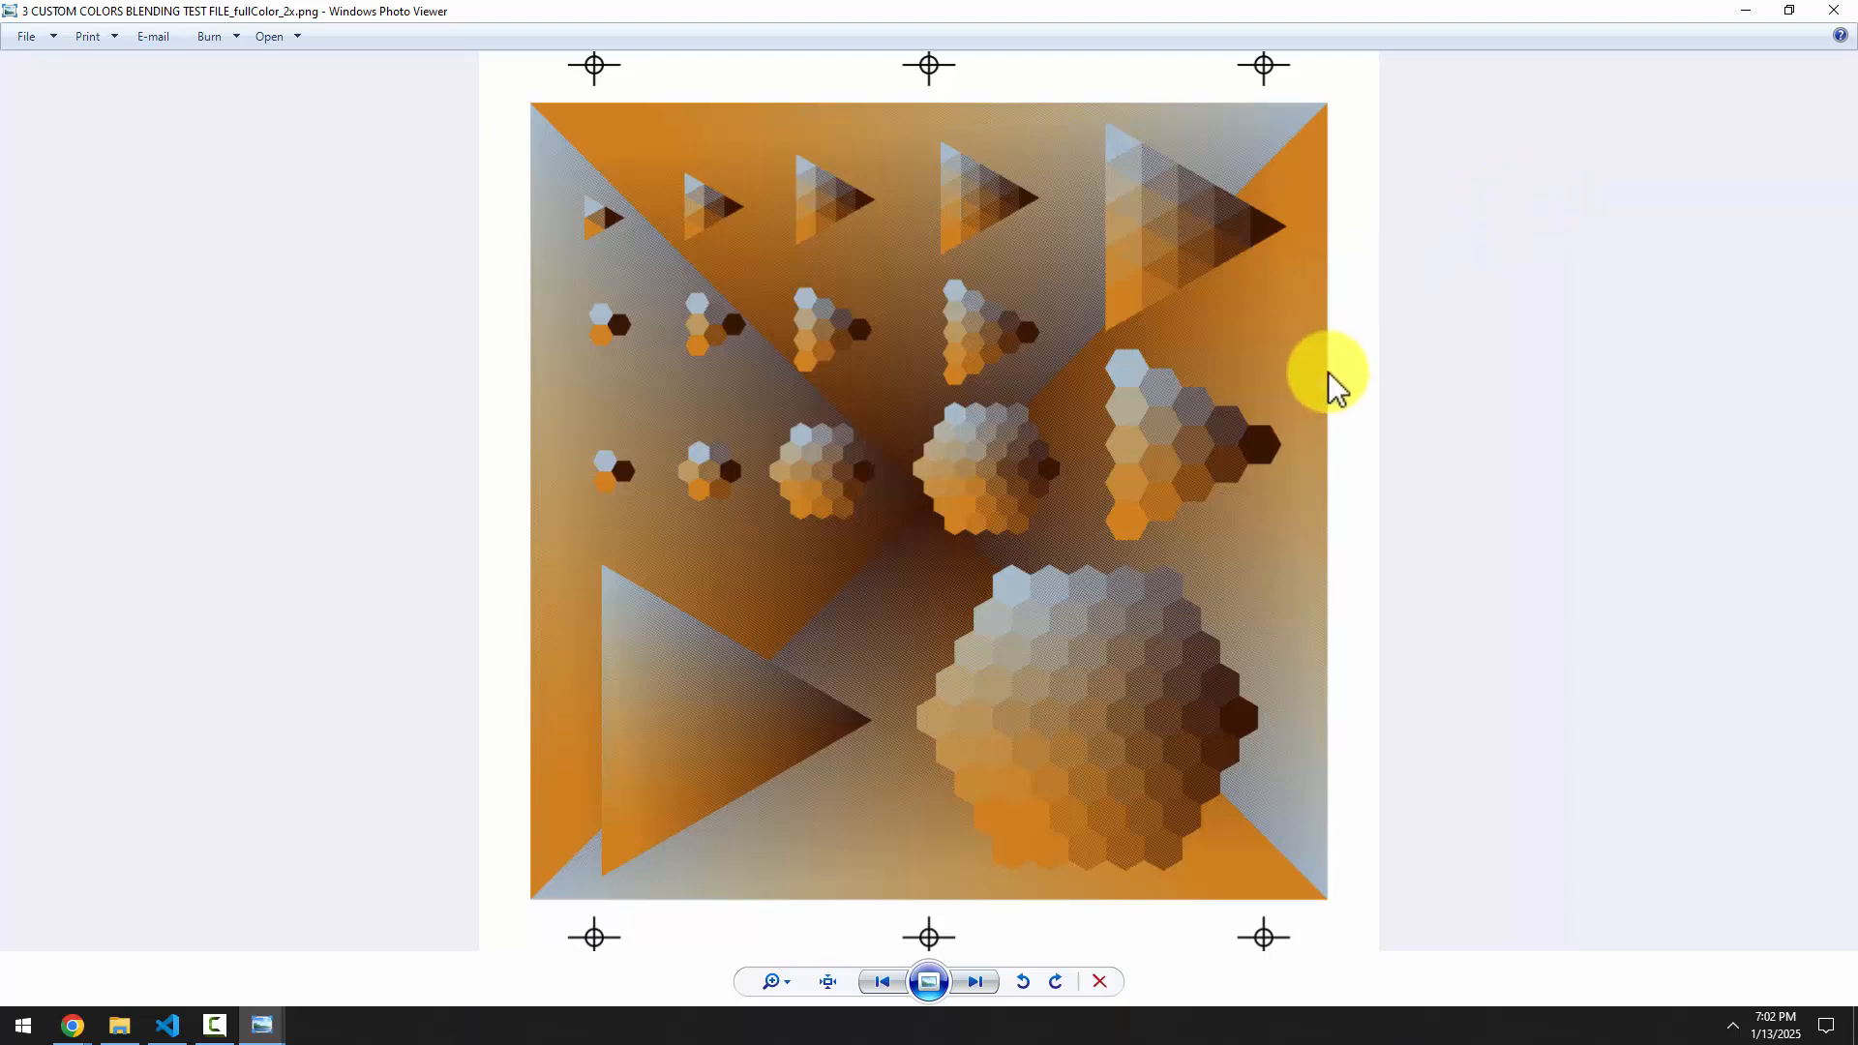
{"action": "left_click", "coordinate": [1834, 9]}
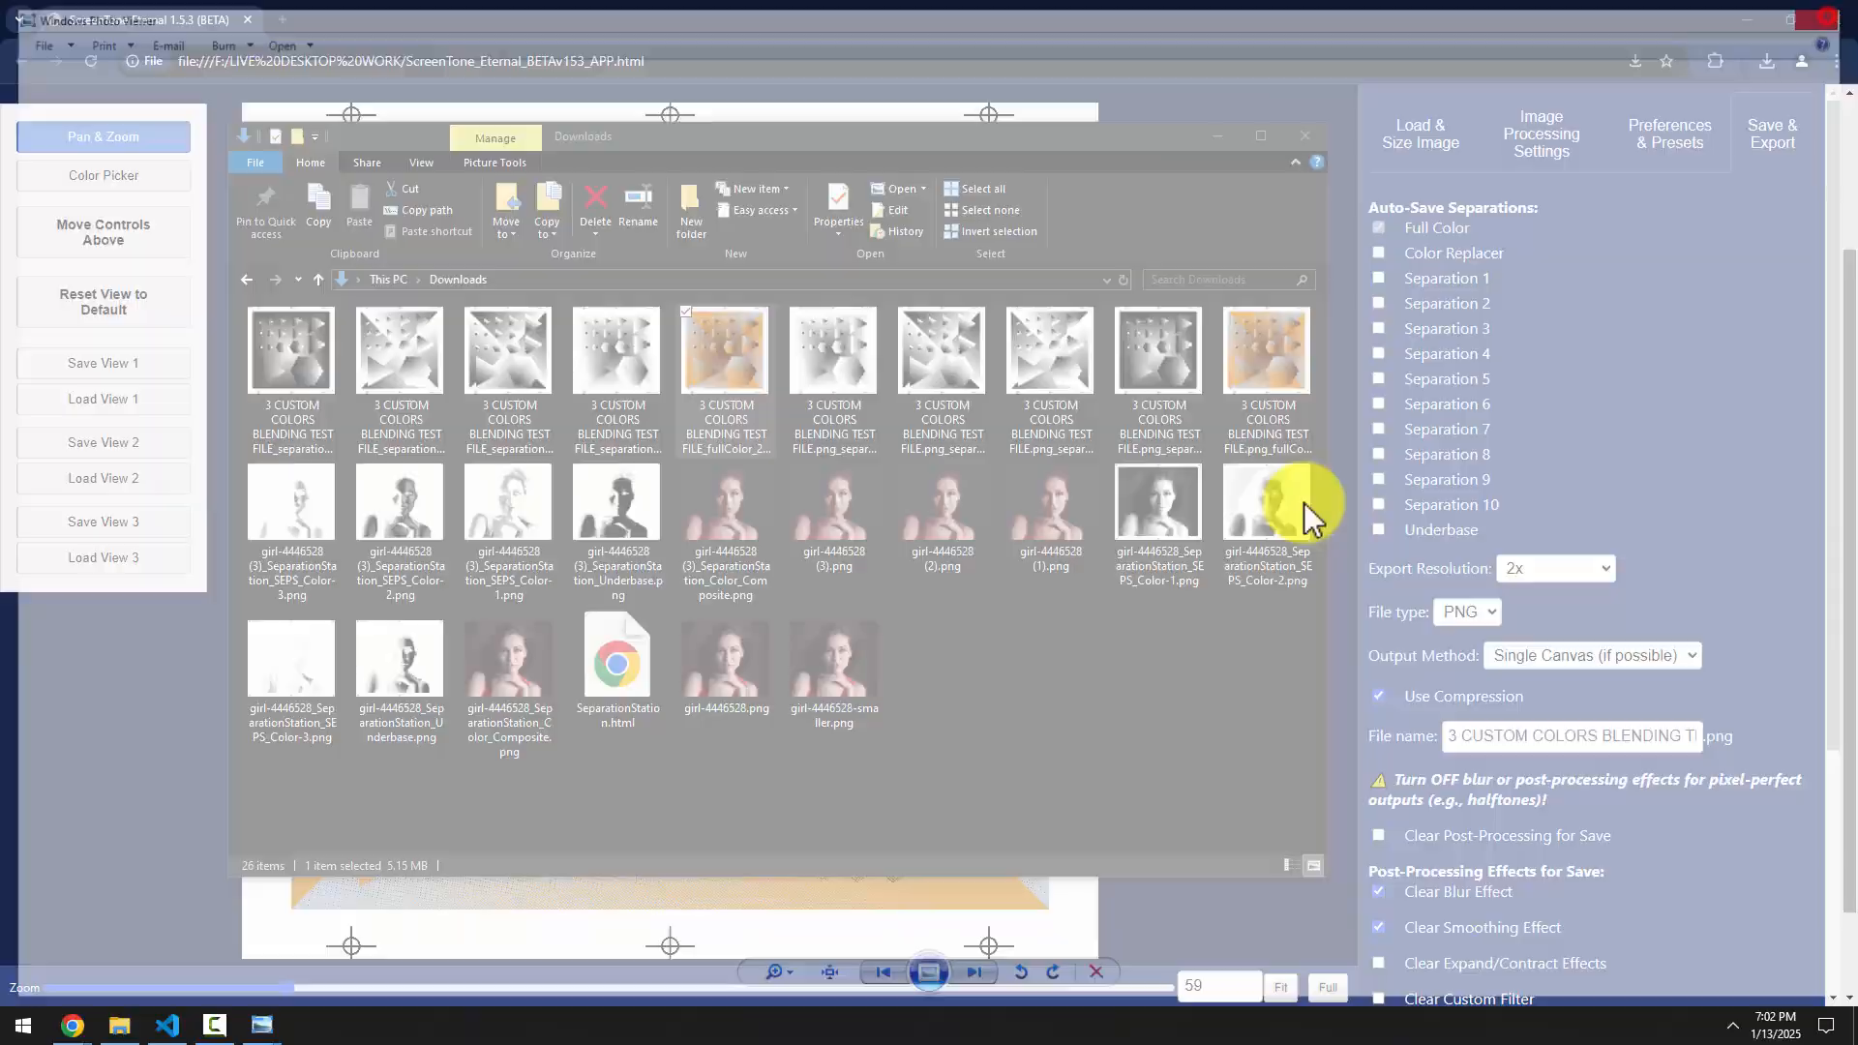
{"action": "left_click", "coordinate": [1219, 135]}
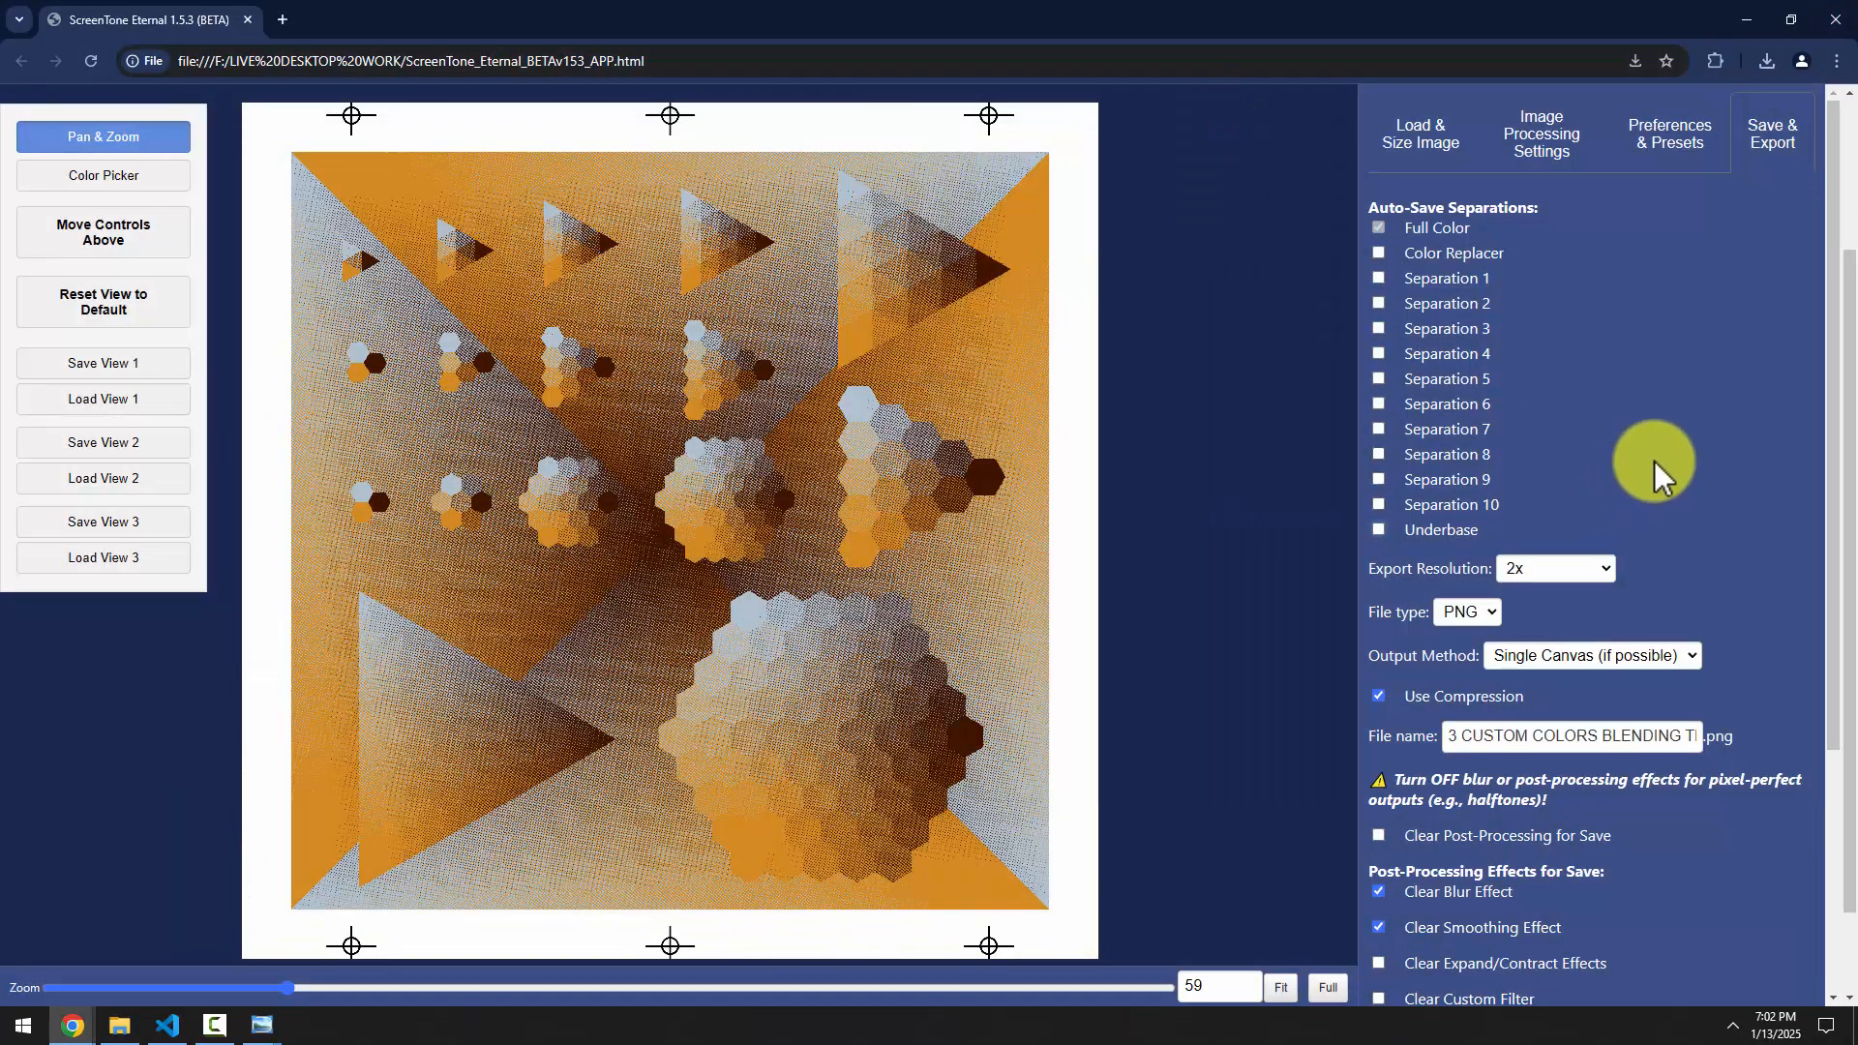
Set the Export Resolution to 4x and check the 16-tile output resolution in the image sizing settings
{"action": "left_click", "coordinate": [1597, 569]}
{"action": "left_click", "coordinate": [1546, 655]}
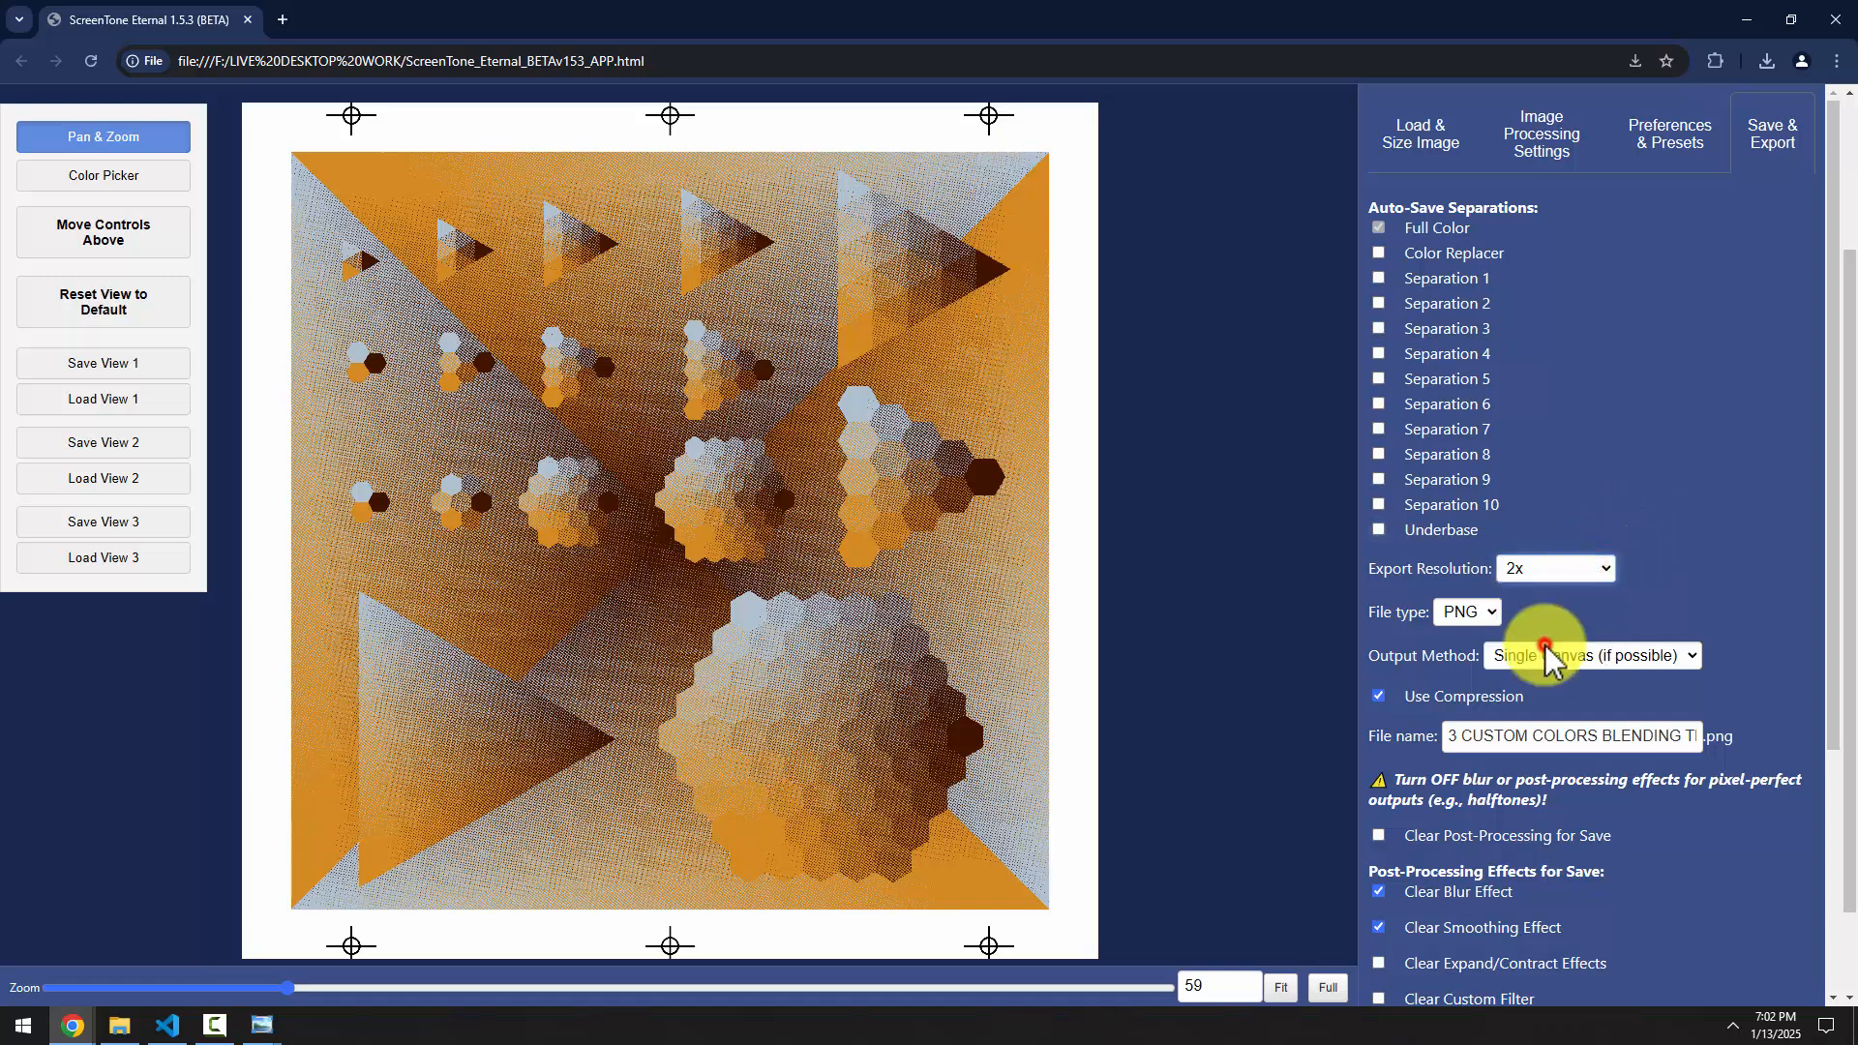
{"action": "left_click", "coordinate": [1427, 145]}
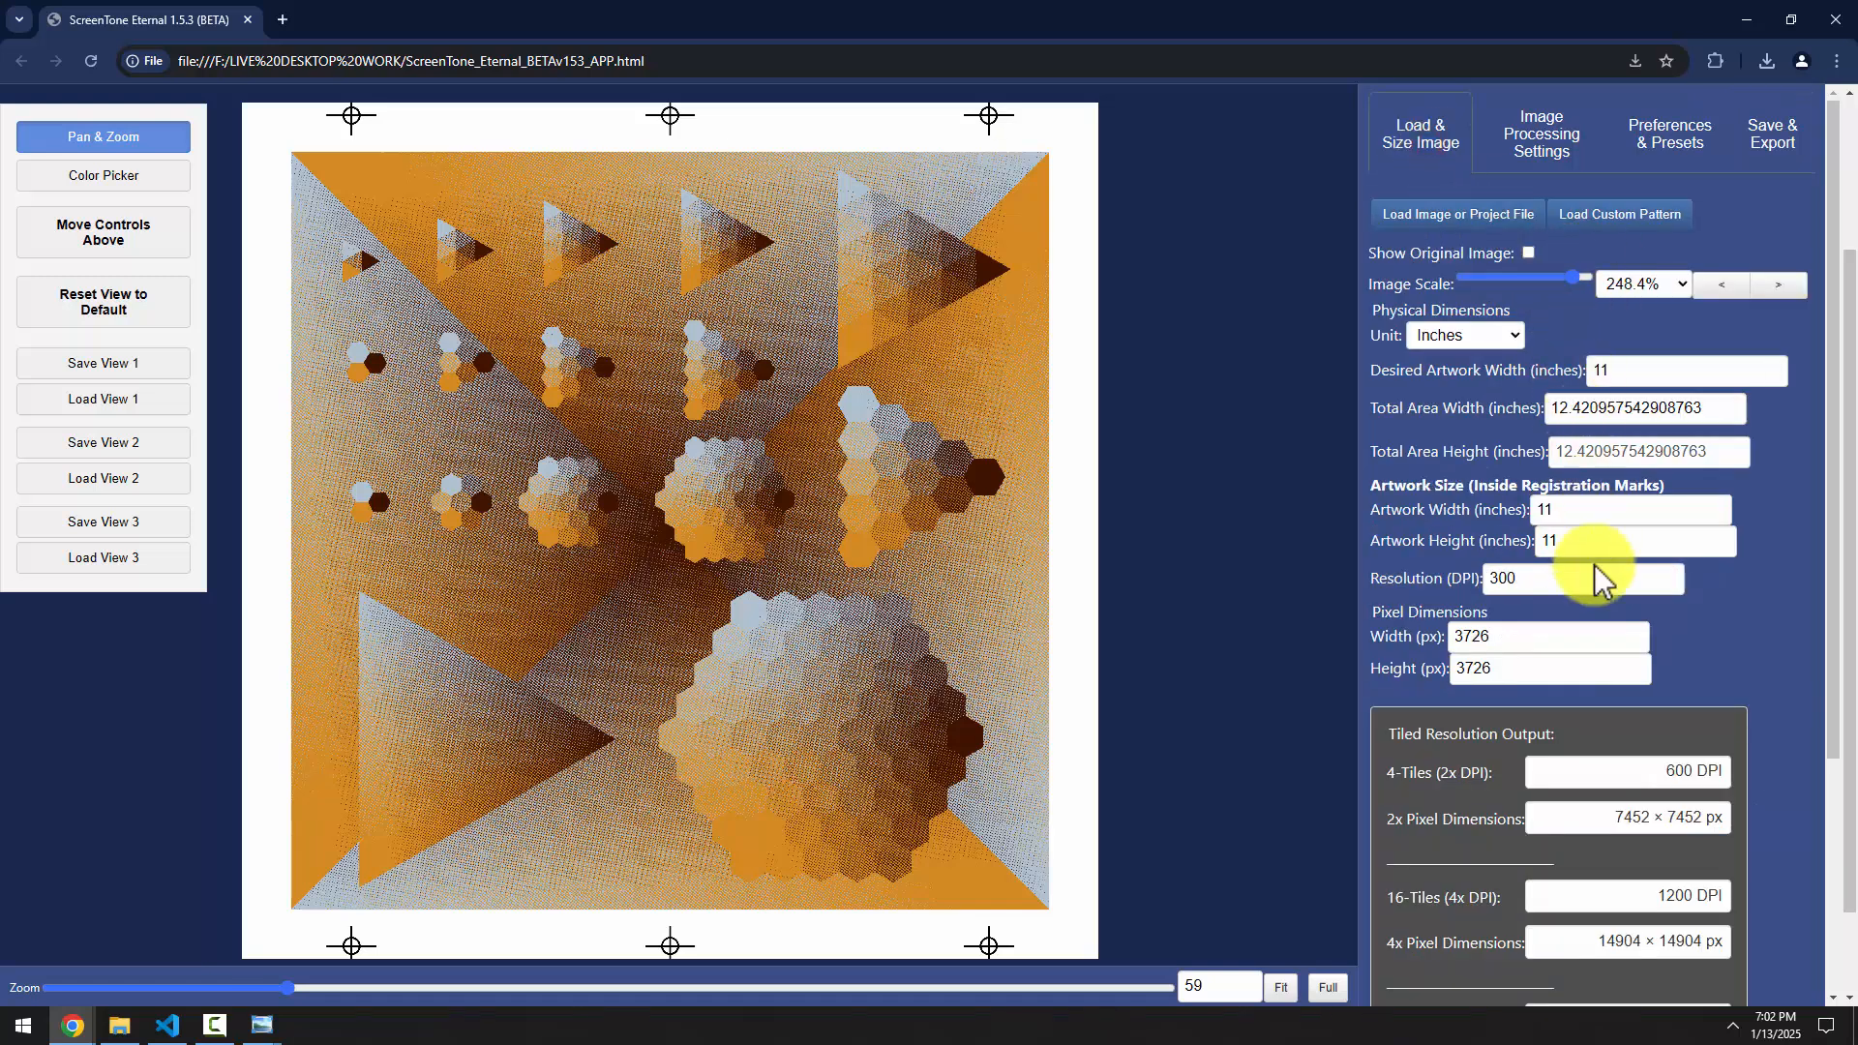
{"action": "scroll", "coordinate": [1558, 755], "scroll_direction": "down", "scroll_amount": 3}
{"action": "left_click_drag", "start_coordinate": [1412, 610], "coordinate": [1727, 620]}
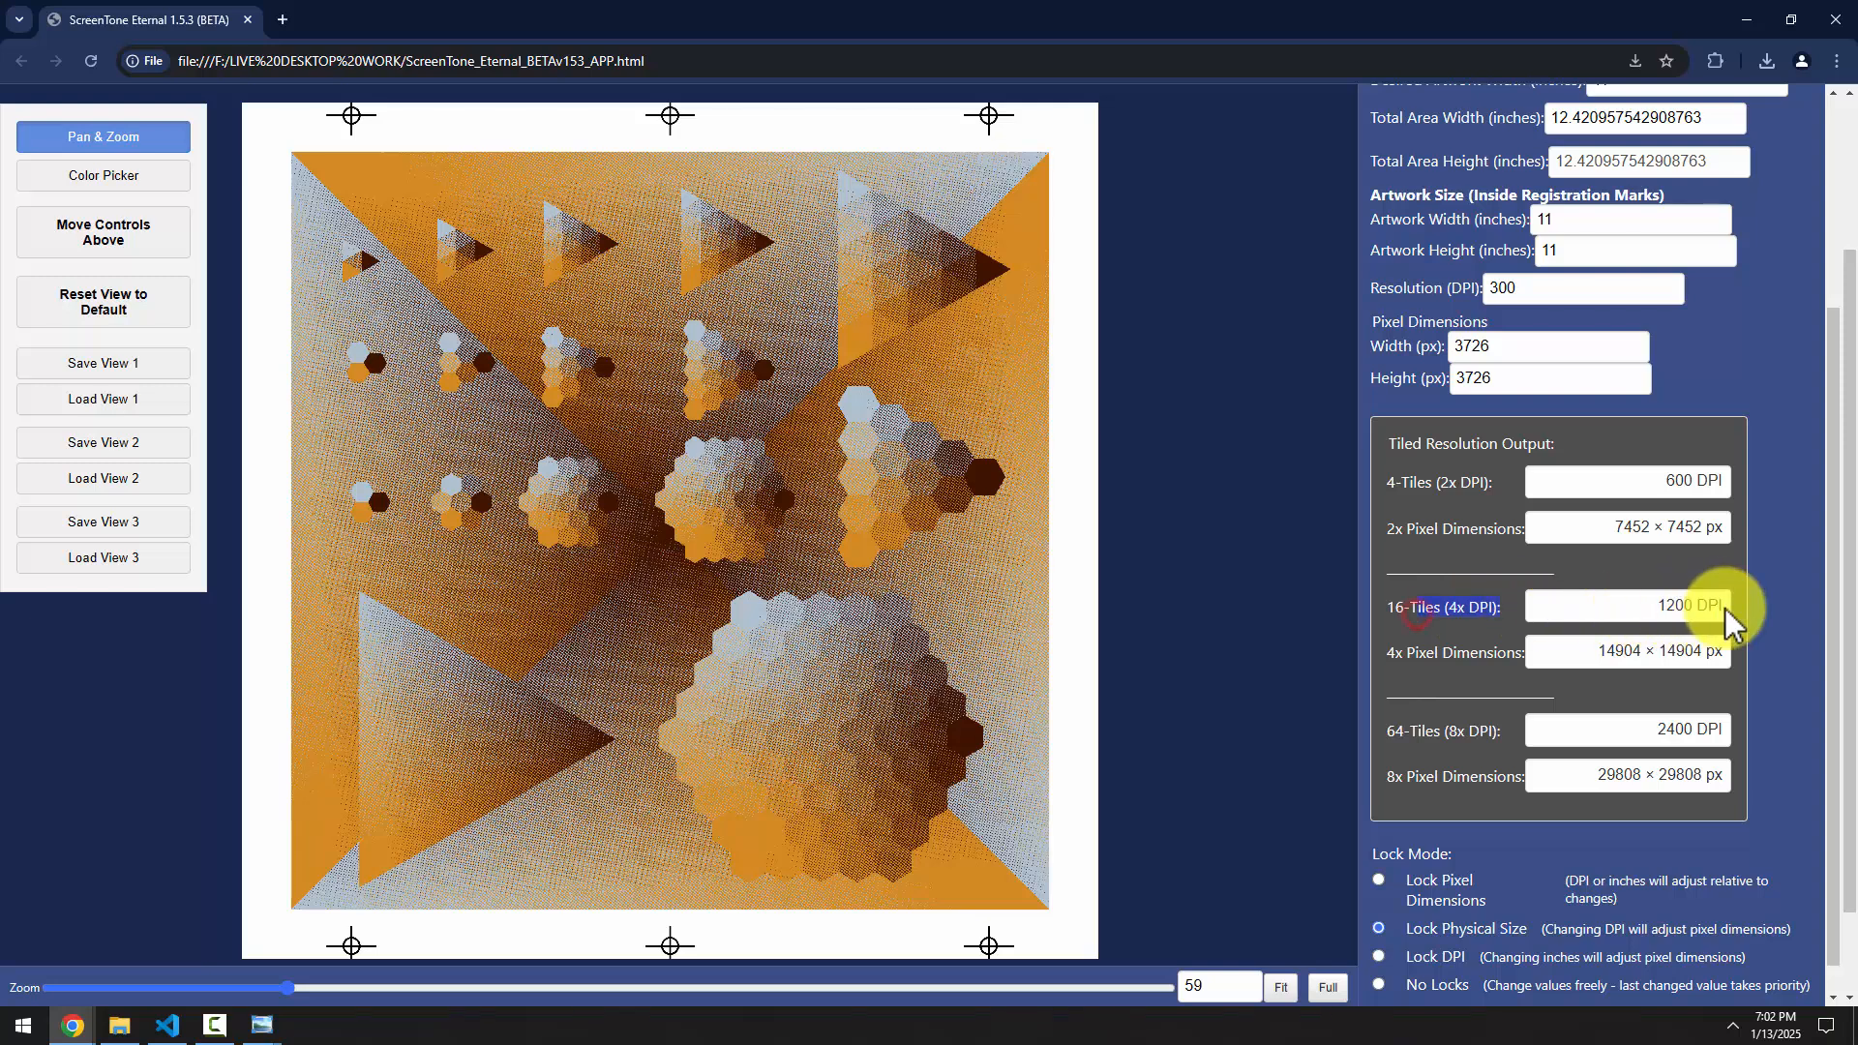
{"action": "scroll", "coordinate": [1783, 609], "scroll_direction": "up", "scroll_amount": 2}
{"action": "left_click", "coordinate": [1771, 131]}
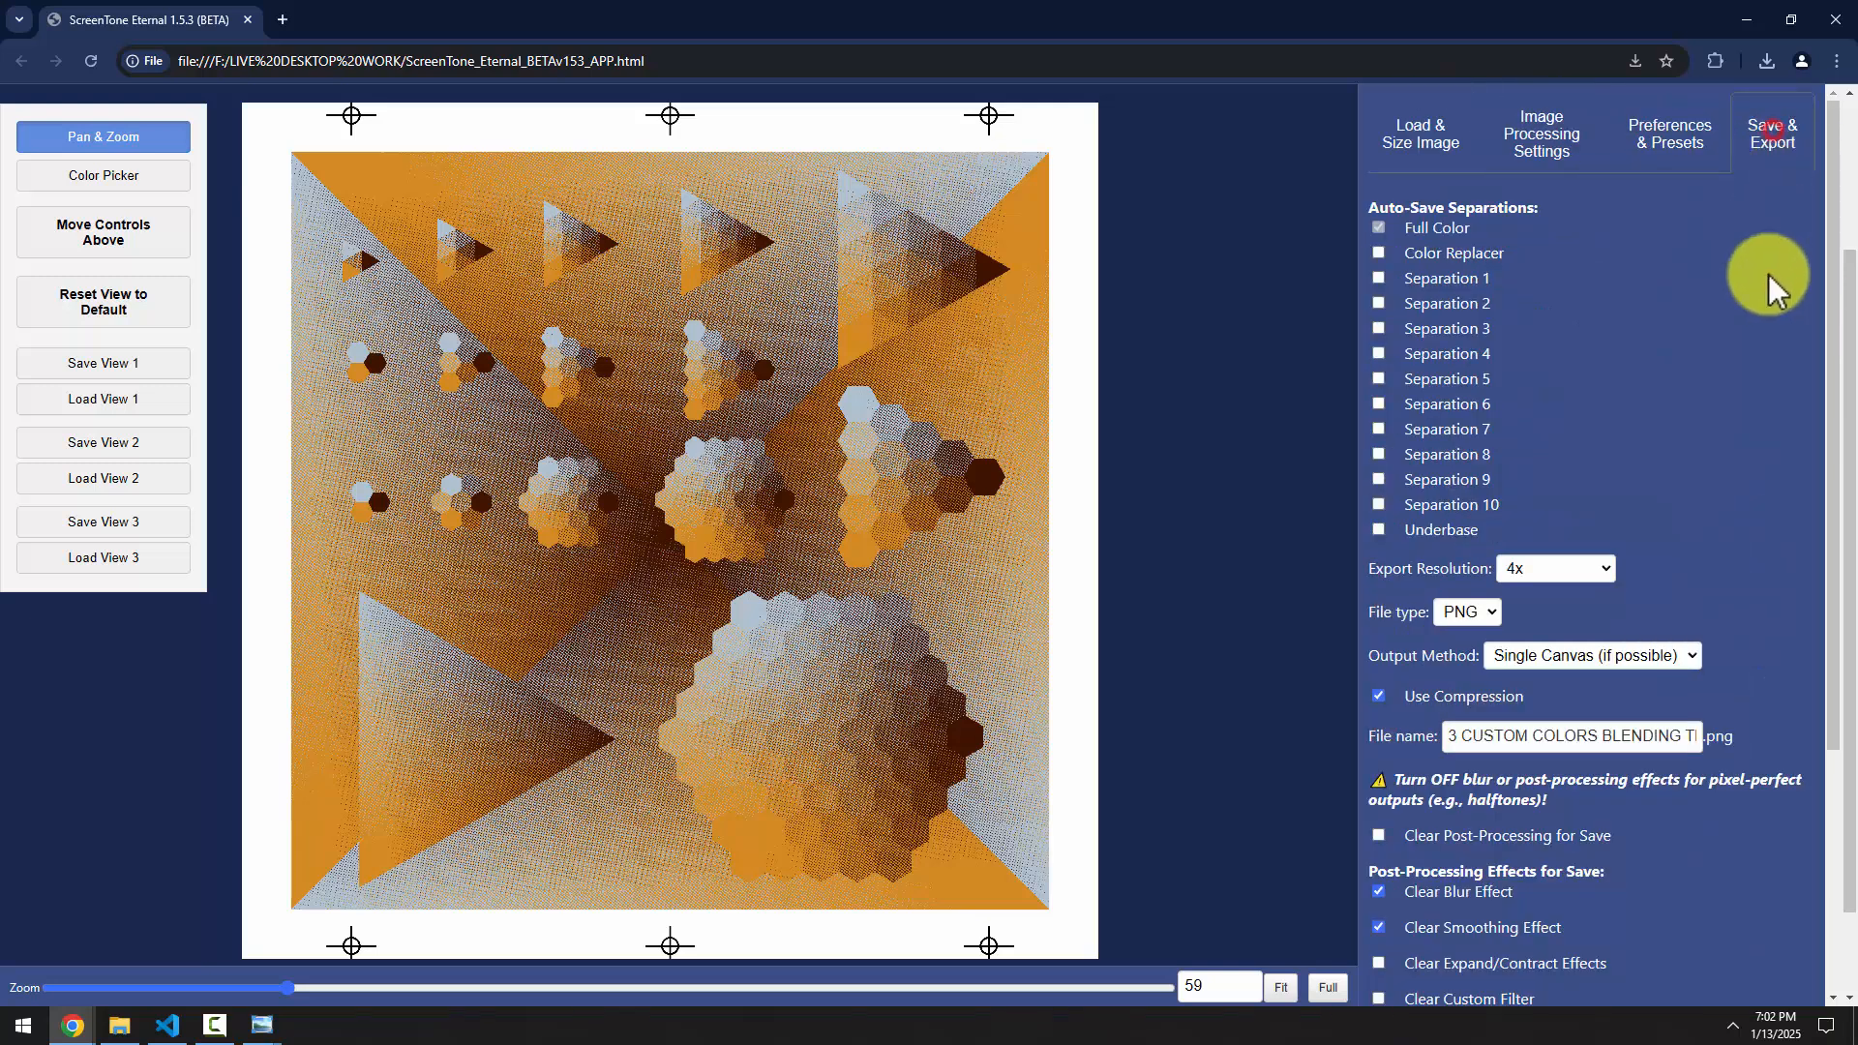
Prepare the 4x full-color export and save it to Downloads as 3 CUSTOM COLORS BLENDING TEST FILE_fullColor_4x.png
{"action": "scroll", "coordinate": [1766, 483], "scroll_direction": "down", "scroll_amount": 3}
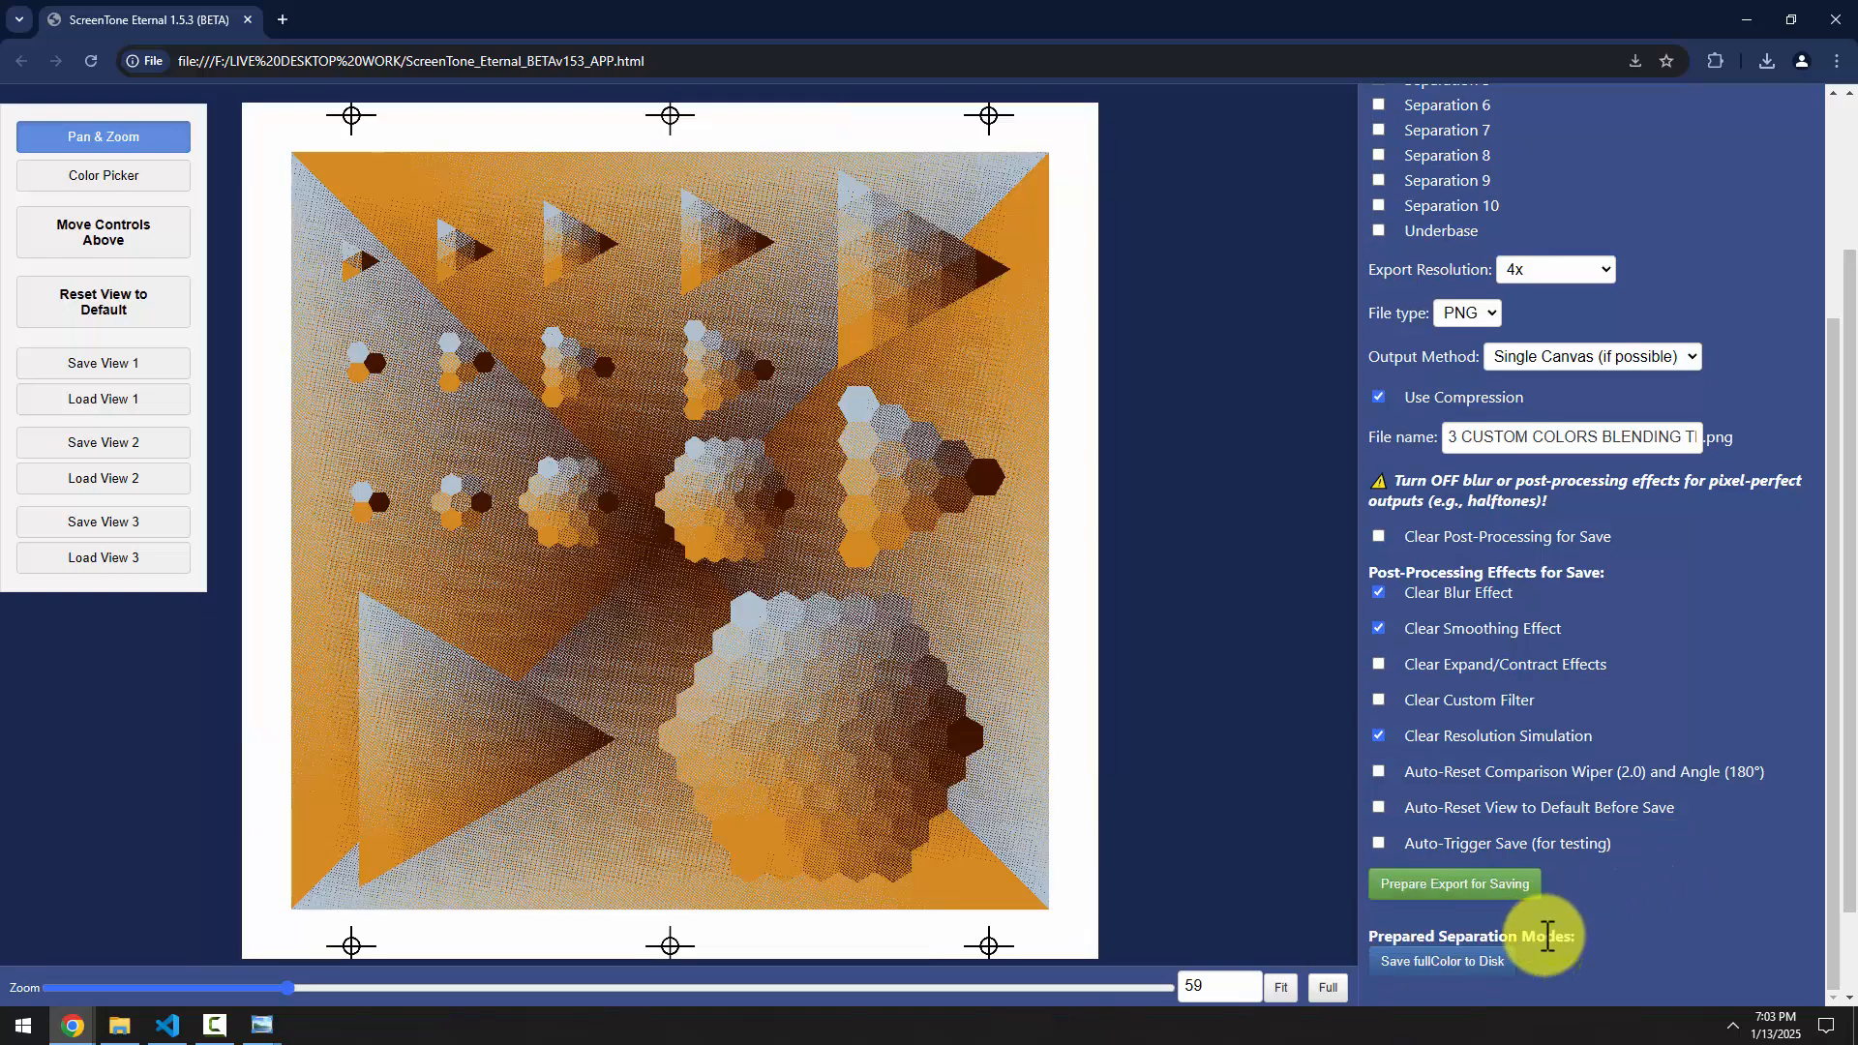
{"action": "left_click_drag", "start_coordinate": [1831, 772], "coordinate": [1828, 852]}
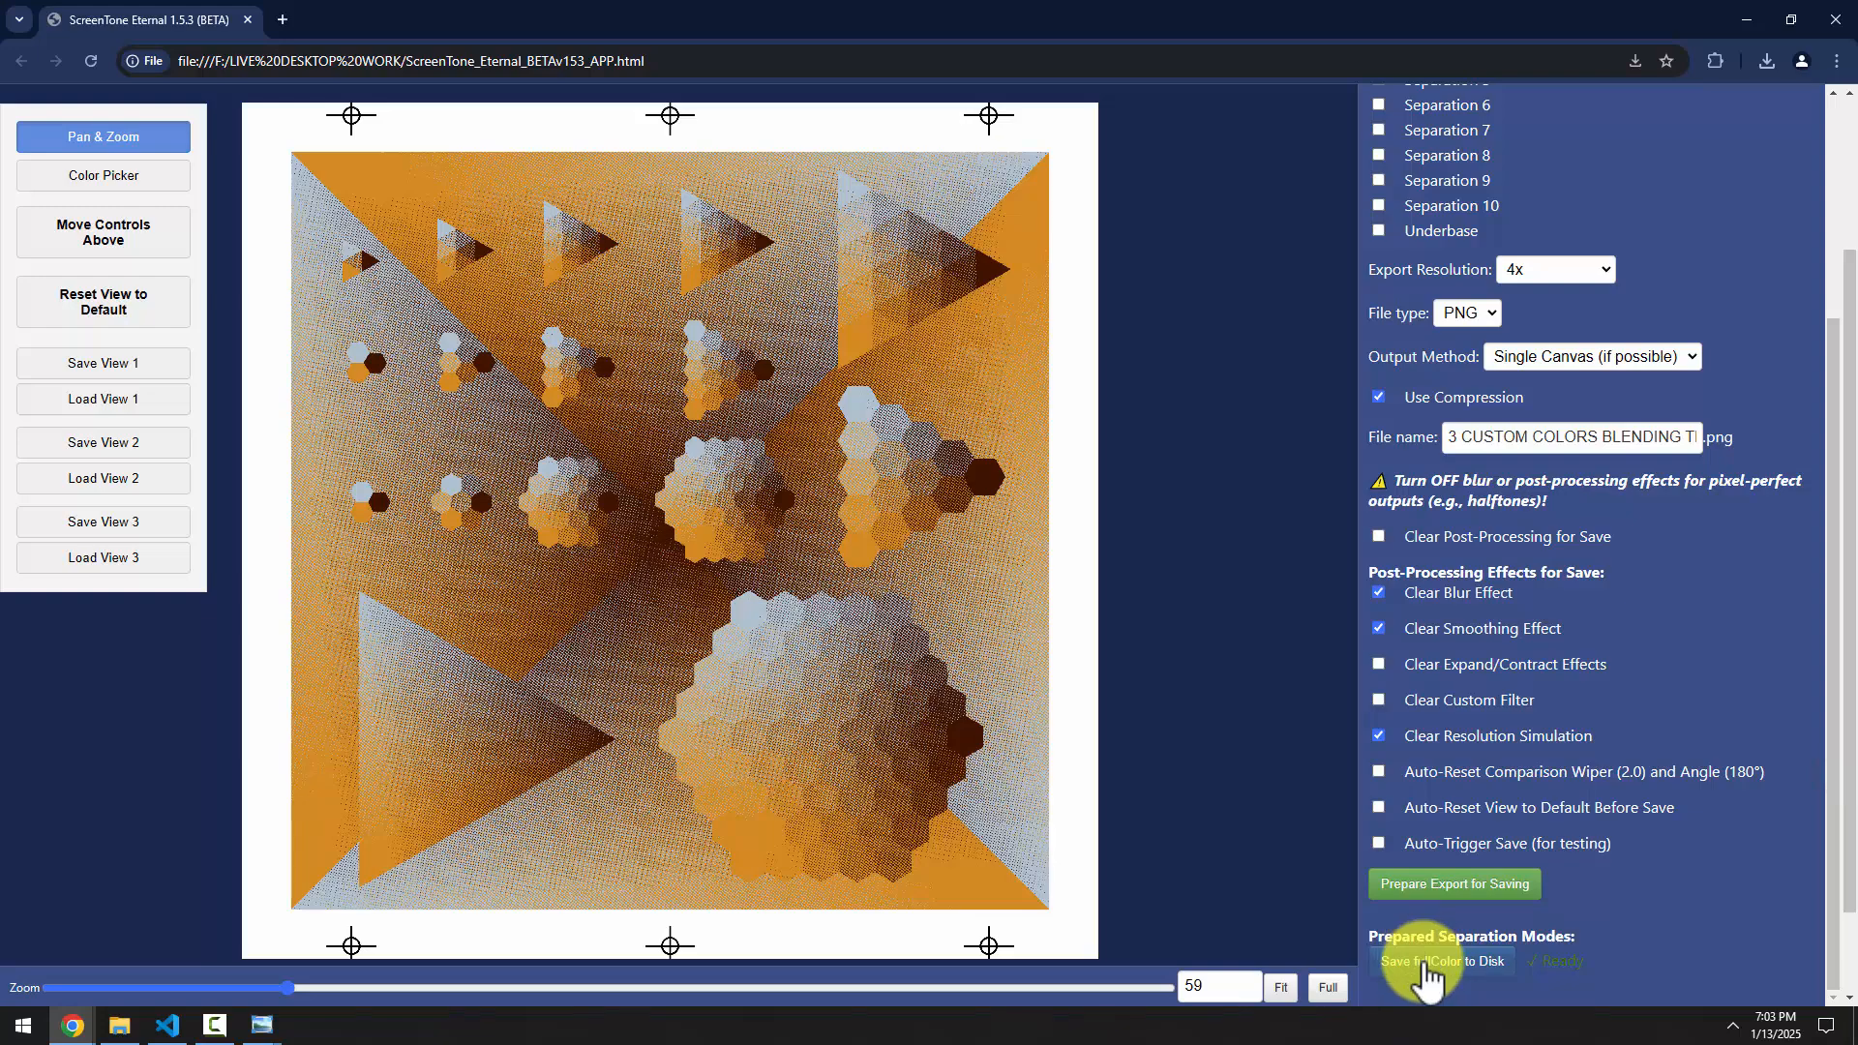
{"action": "left_click", "coordinate": [131, 1026]}
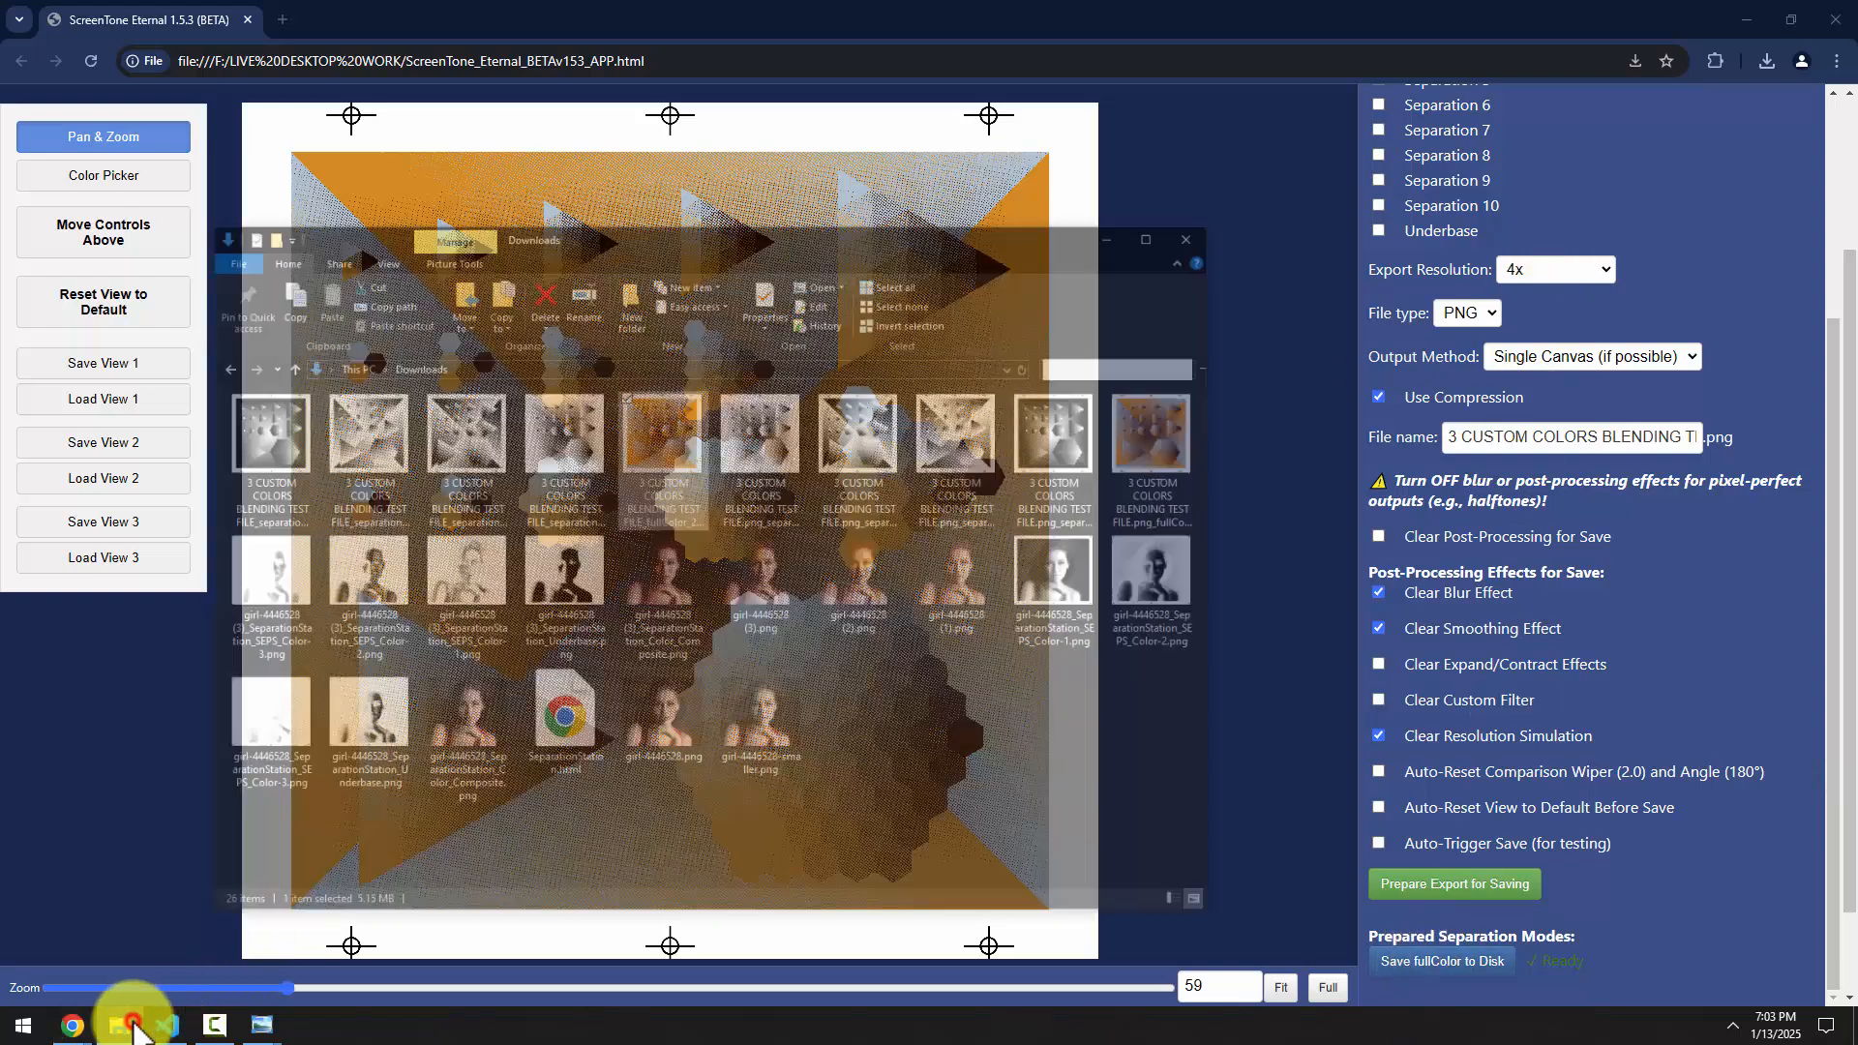
{"action": "left_click", "coordinate": [1485, 963]}
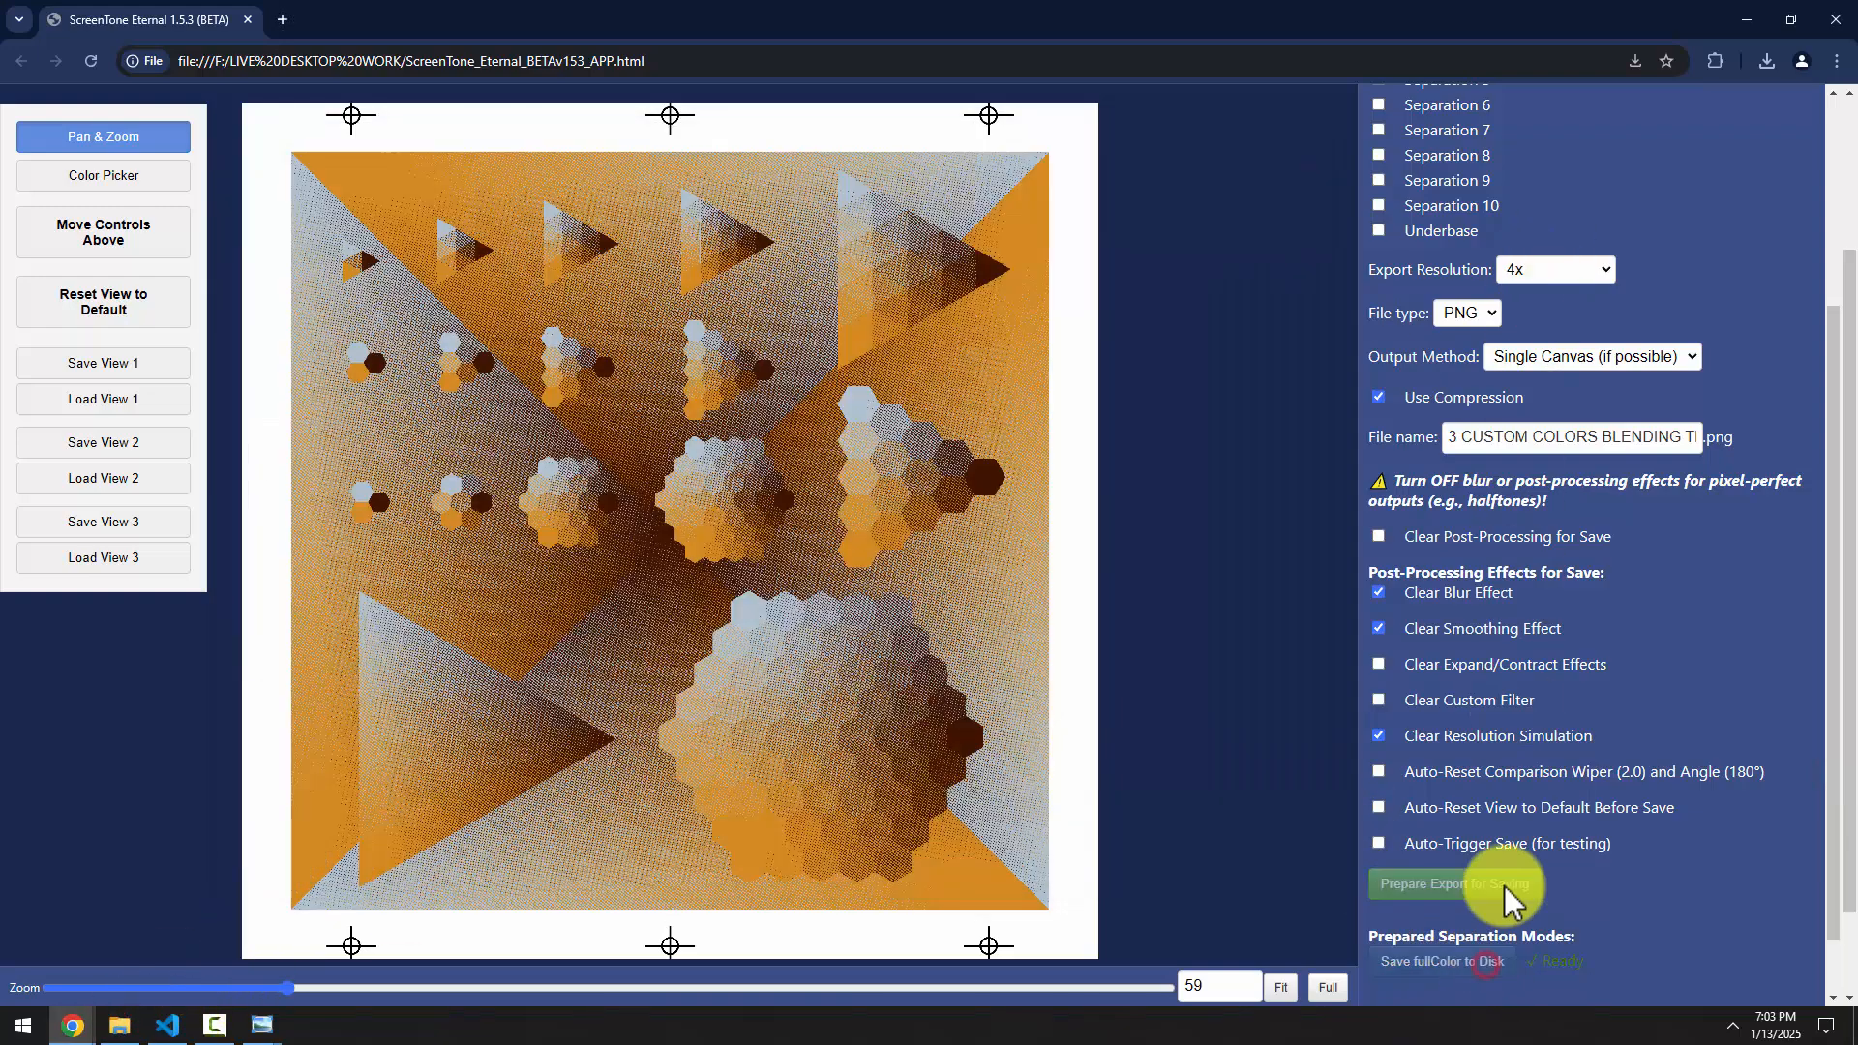
{"action": "left_click", "coordinate": [97, 278]}
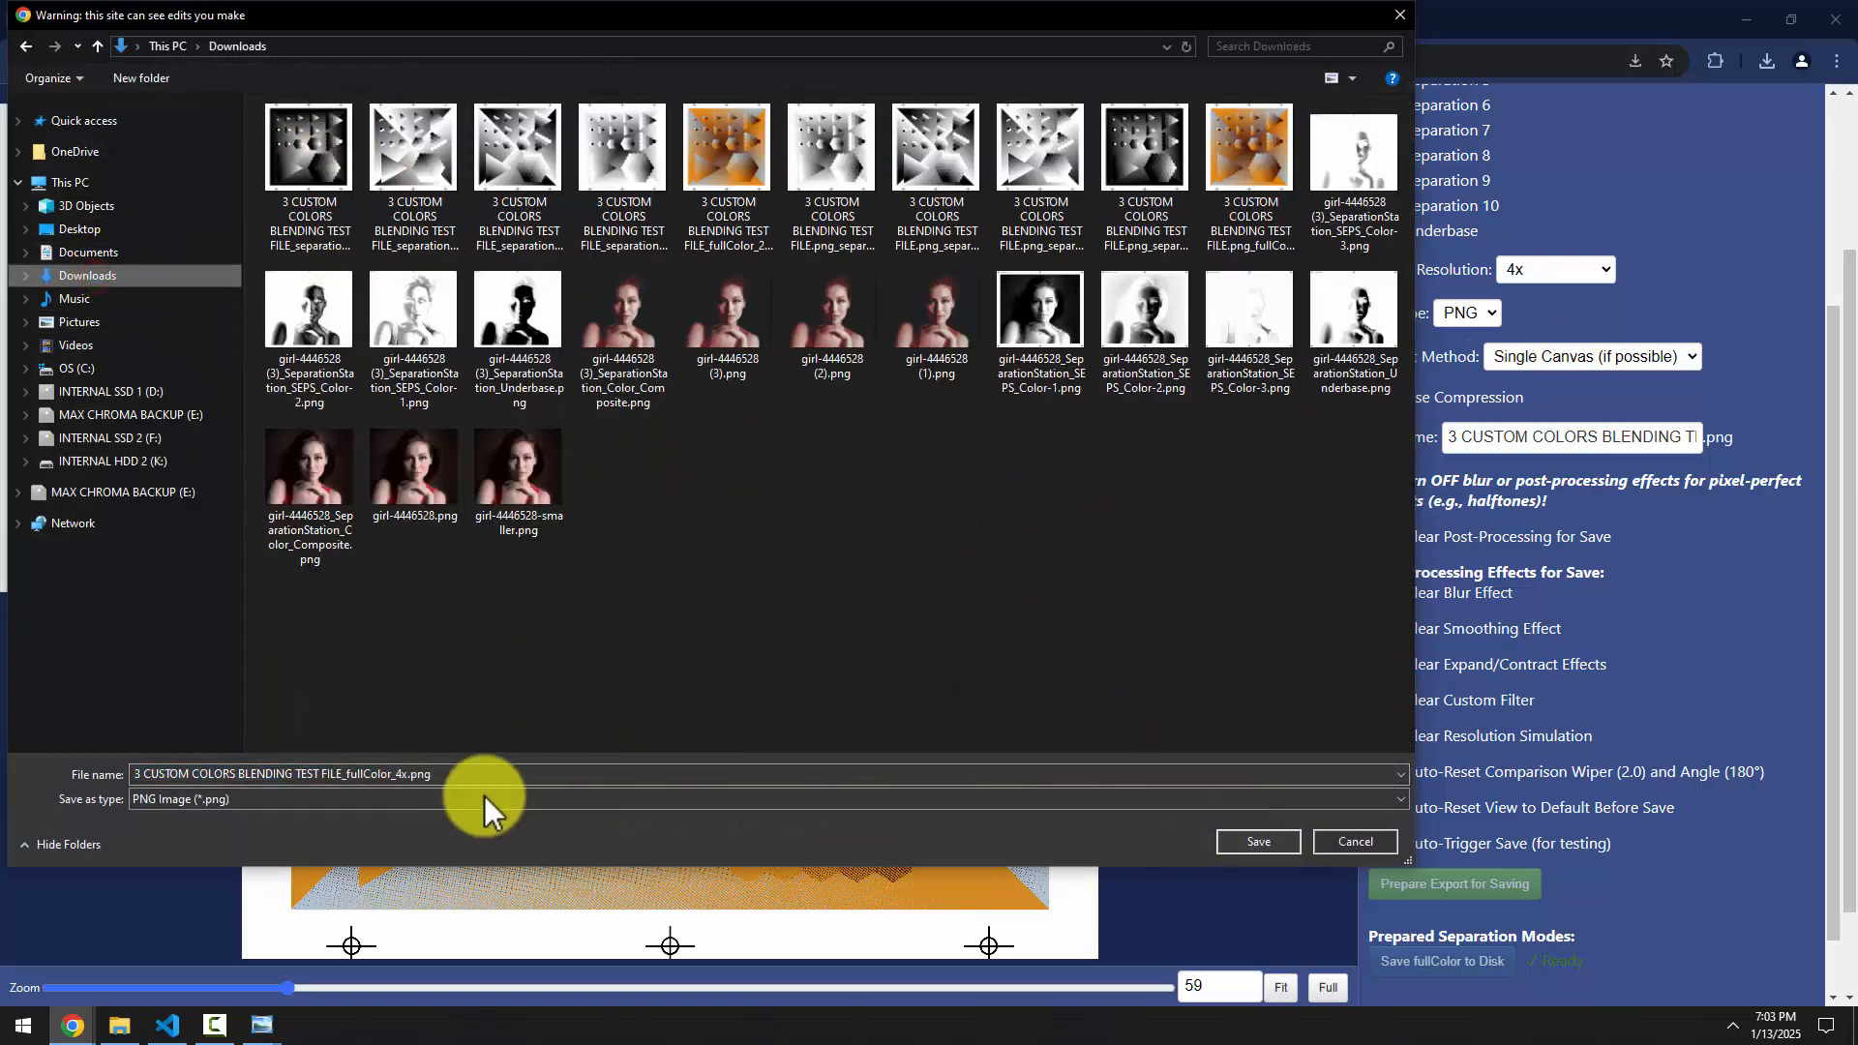
{"action": "left_click", "coordinate": [1263, 848]}
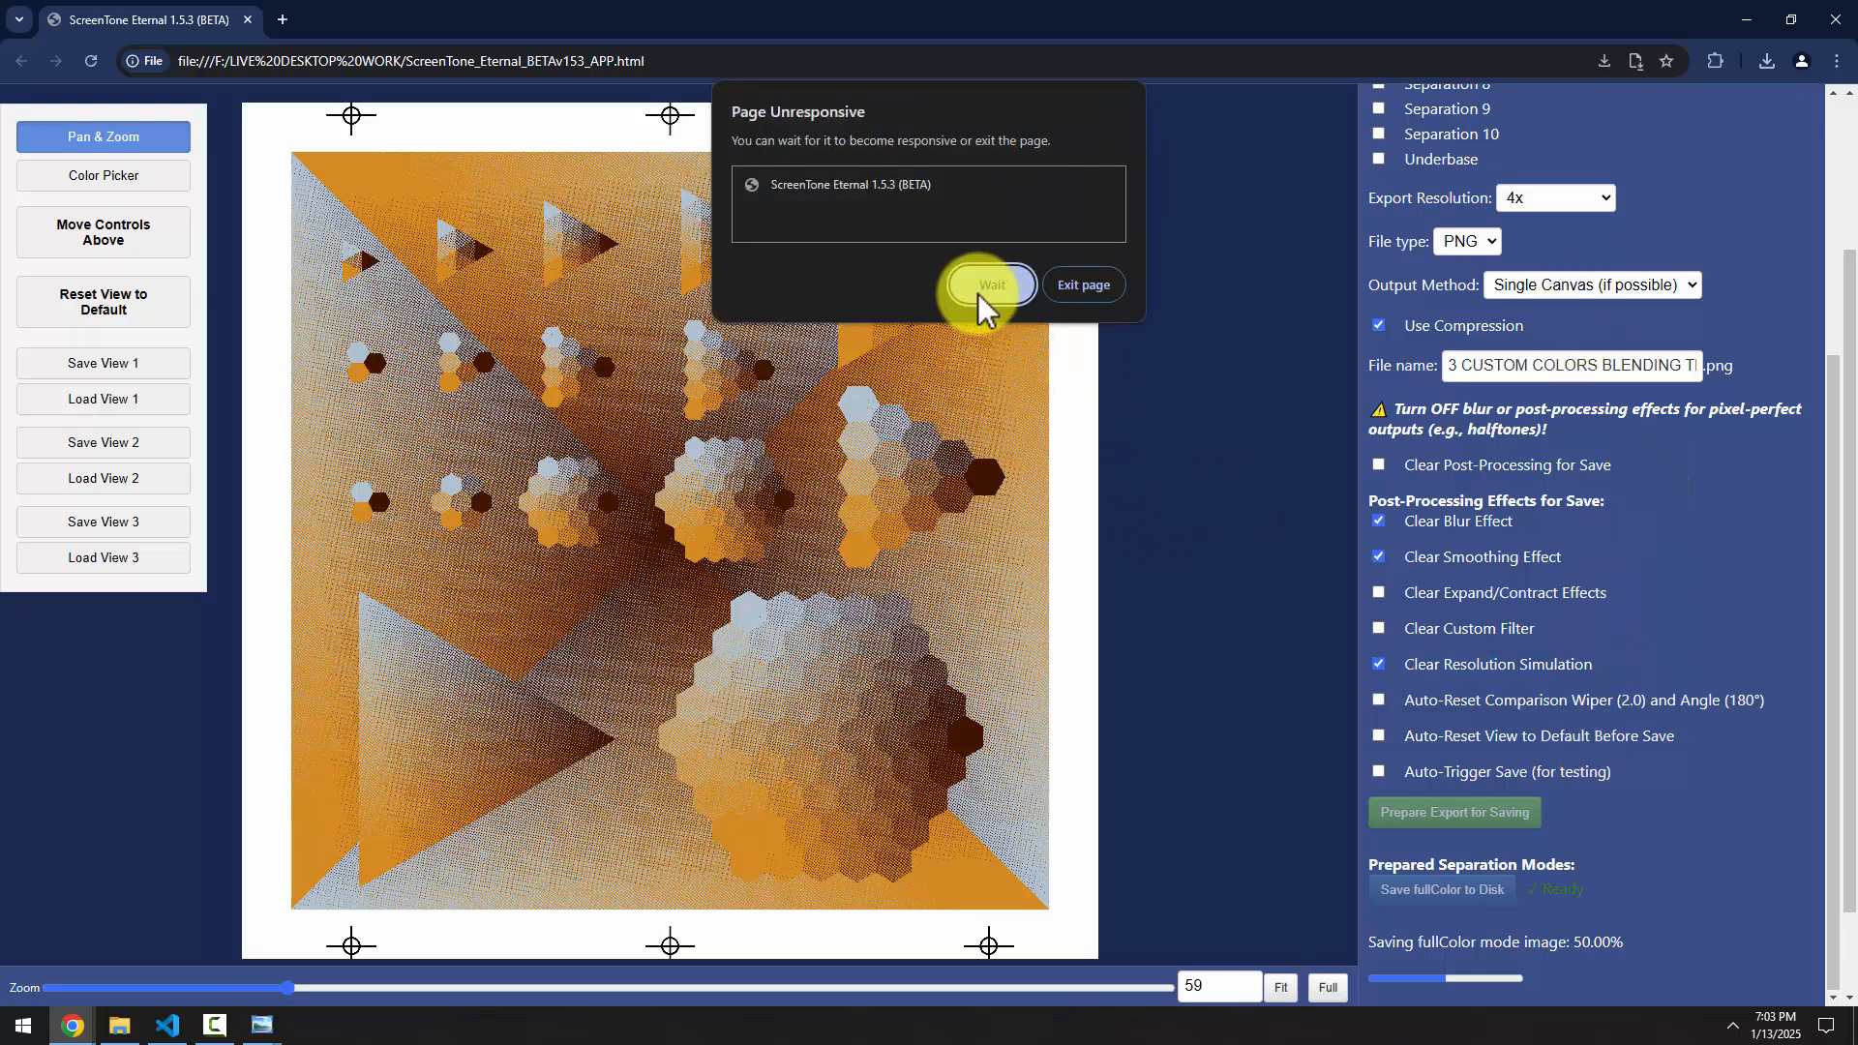
{"action": "left_click", "coordinate": [982, 287]}
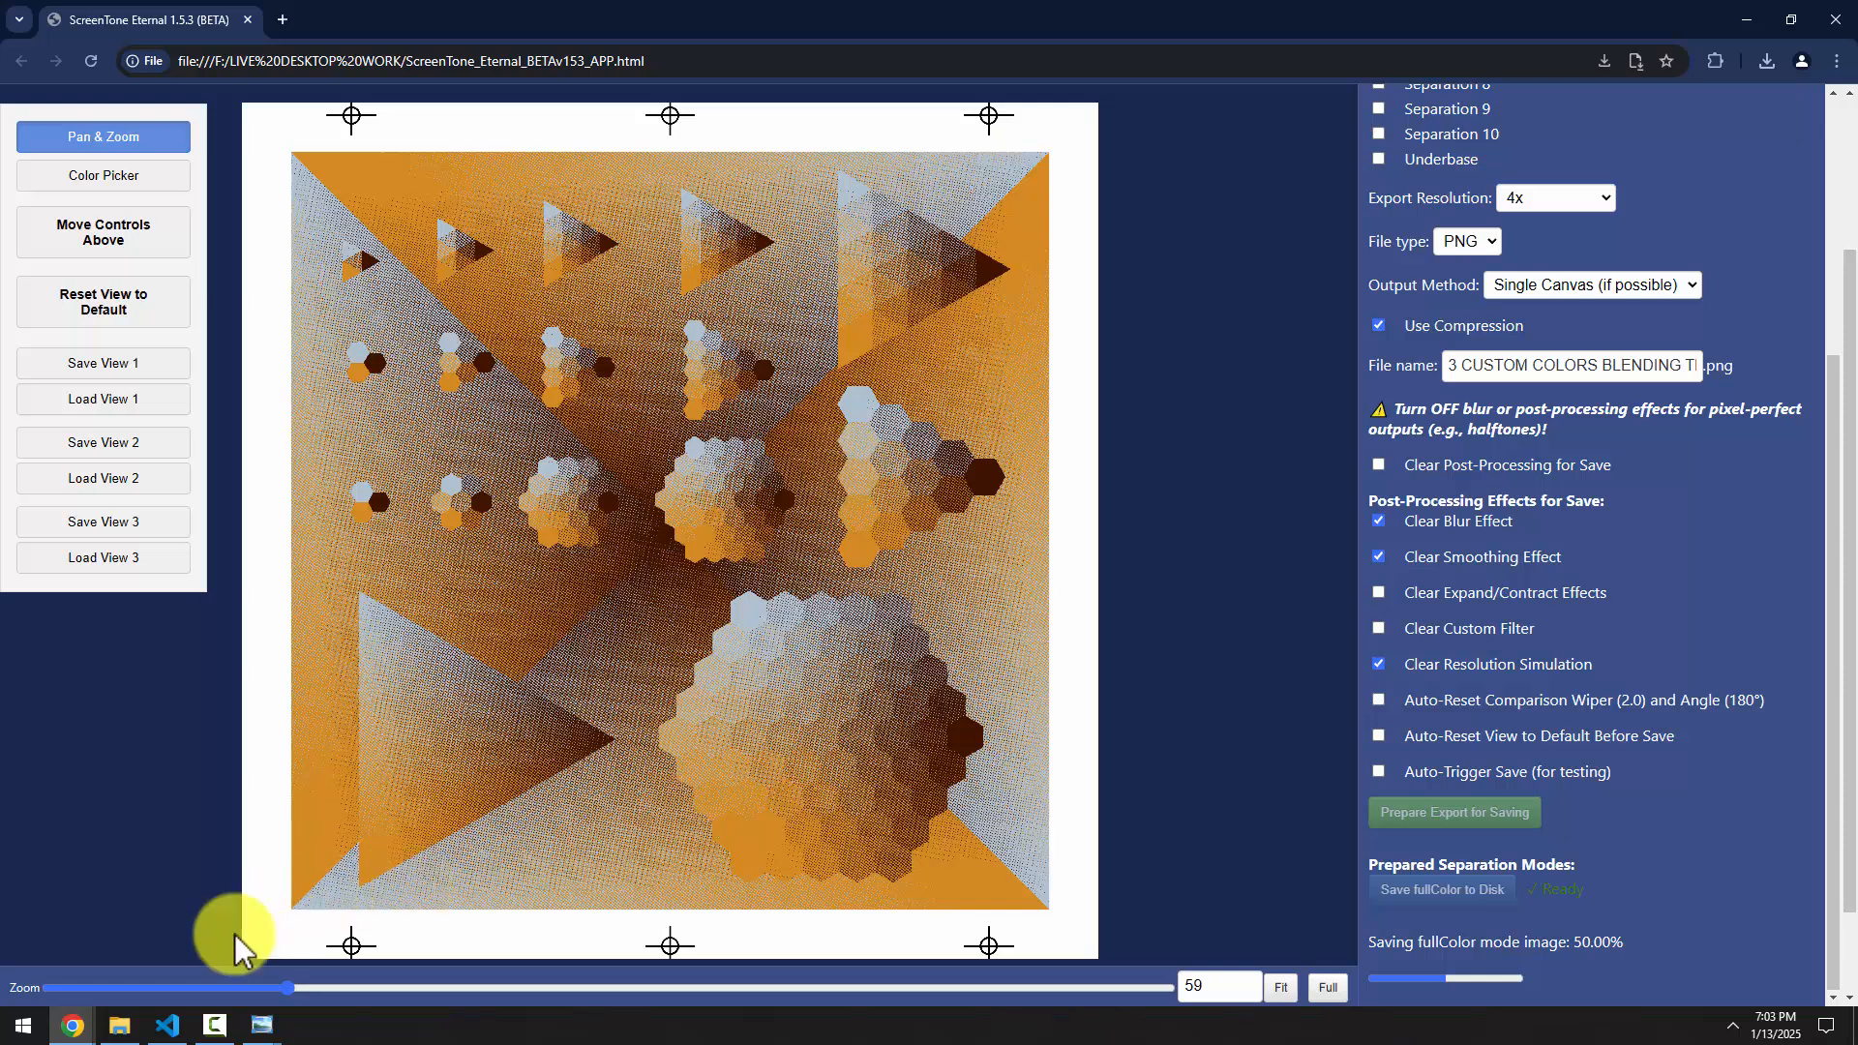
Open the 4x full-color PNG from the Downloads folder, examine its halftone dots up close, and close the image and folder
{"action": "left_click", "coordinate": [121, 1024]}
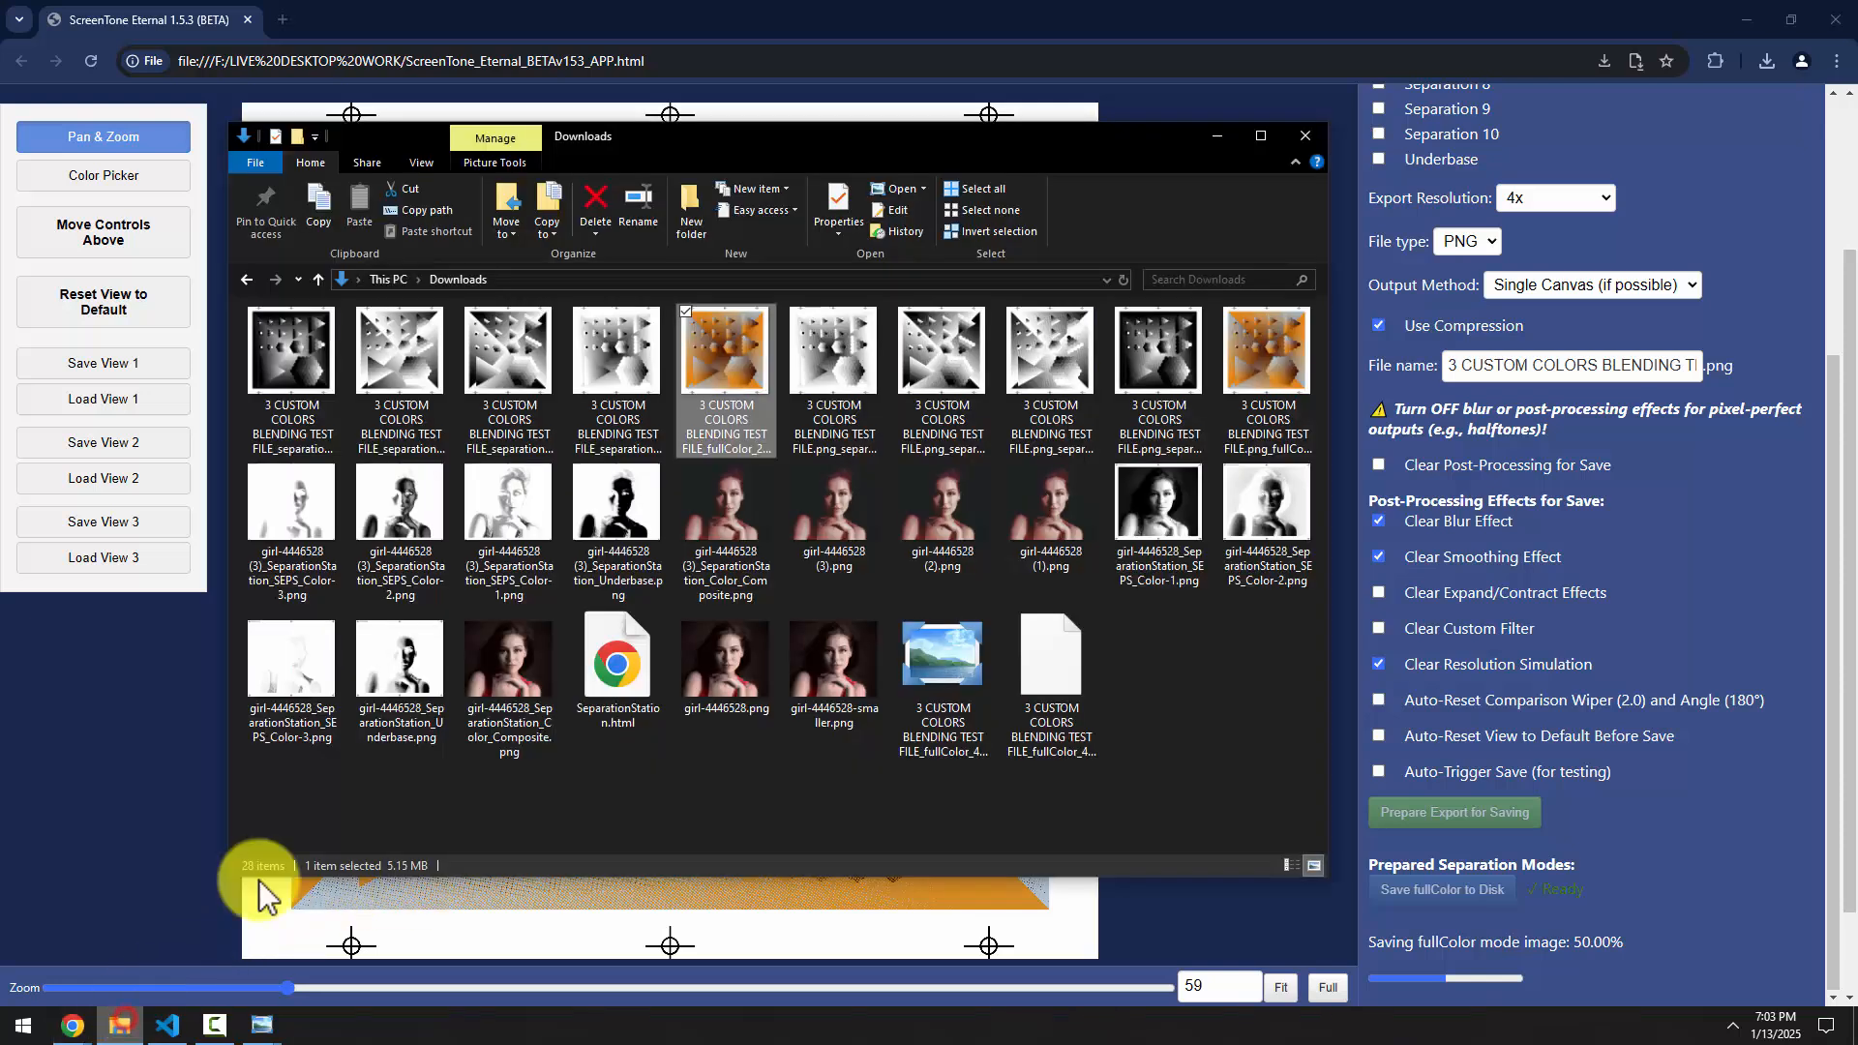
{"action": "left_click", "coordinate": [460, 278]}
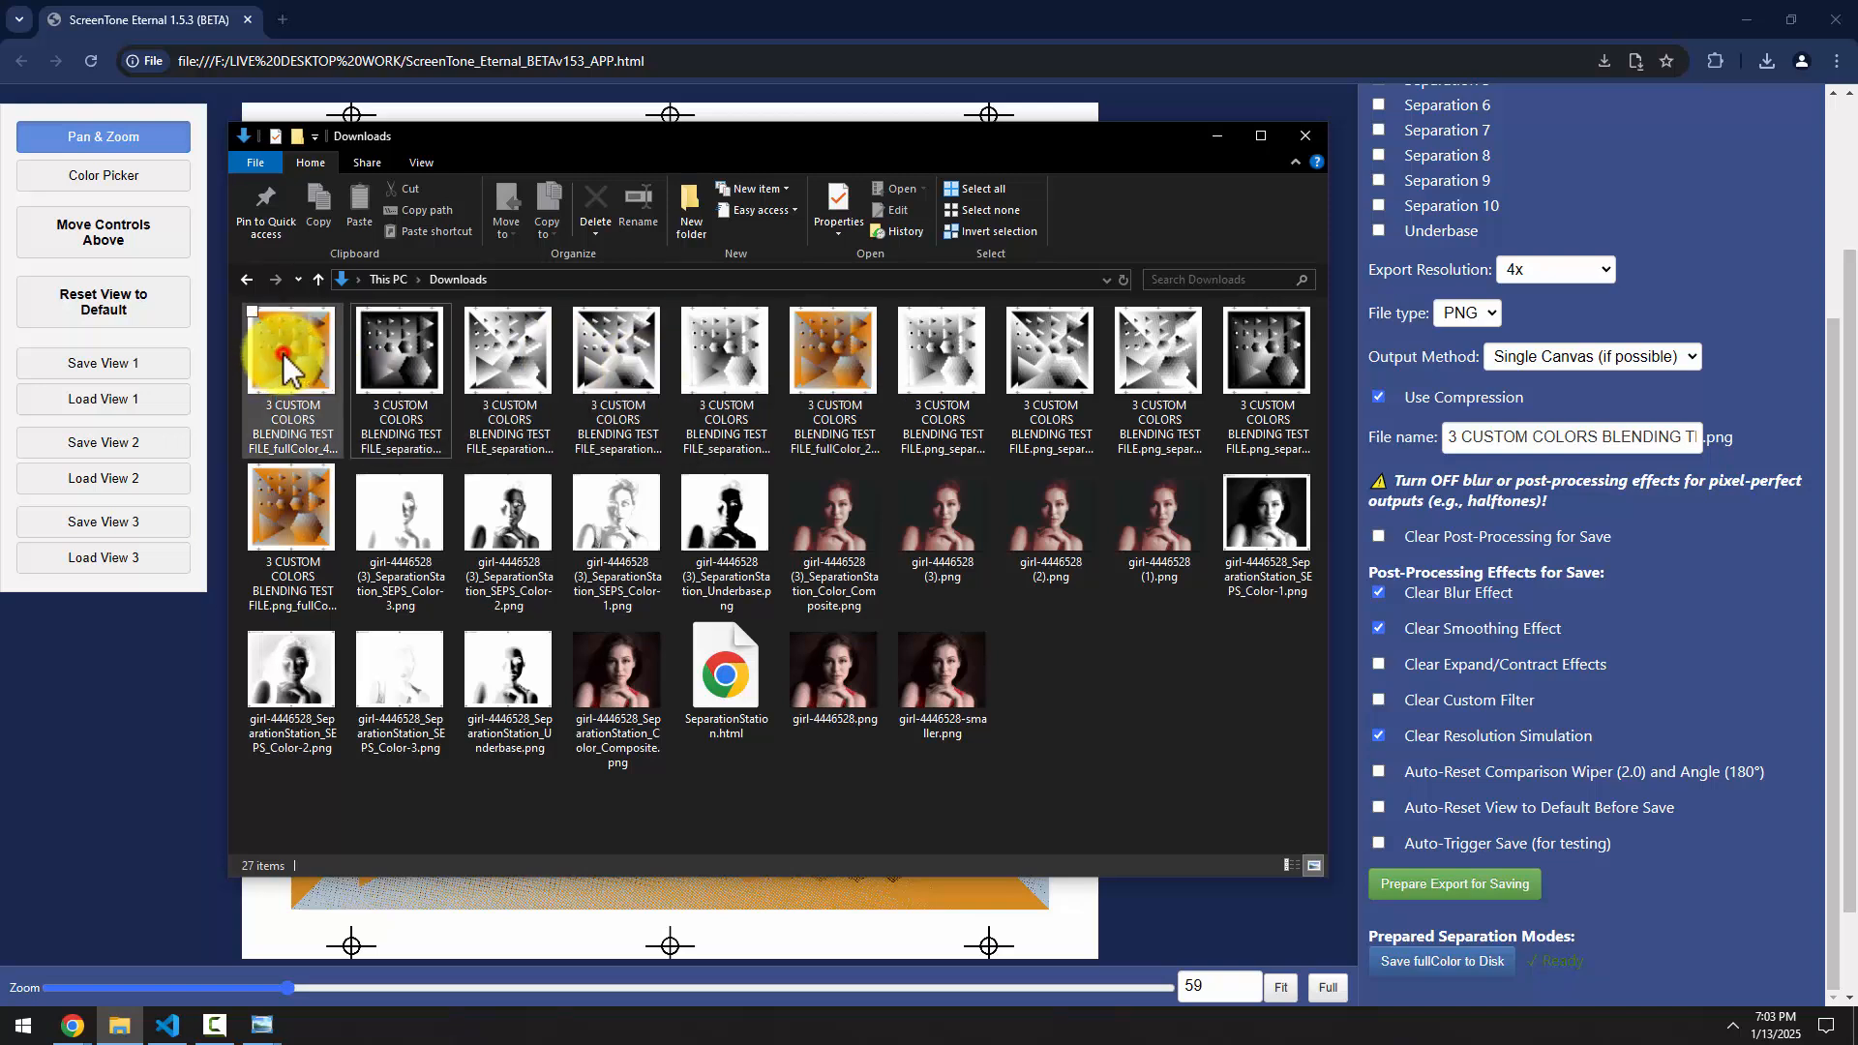
{"action": "double_click", "coordinate": [288, 363]}
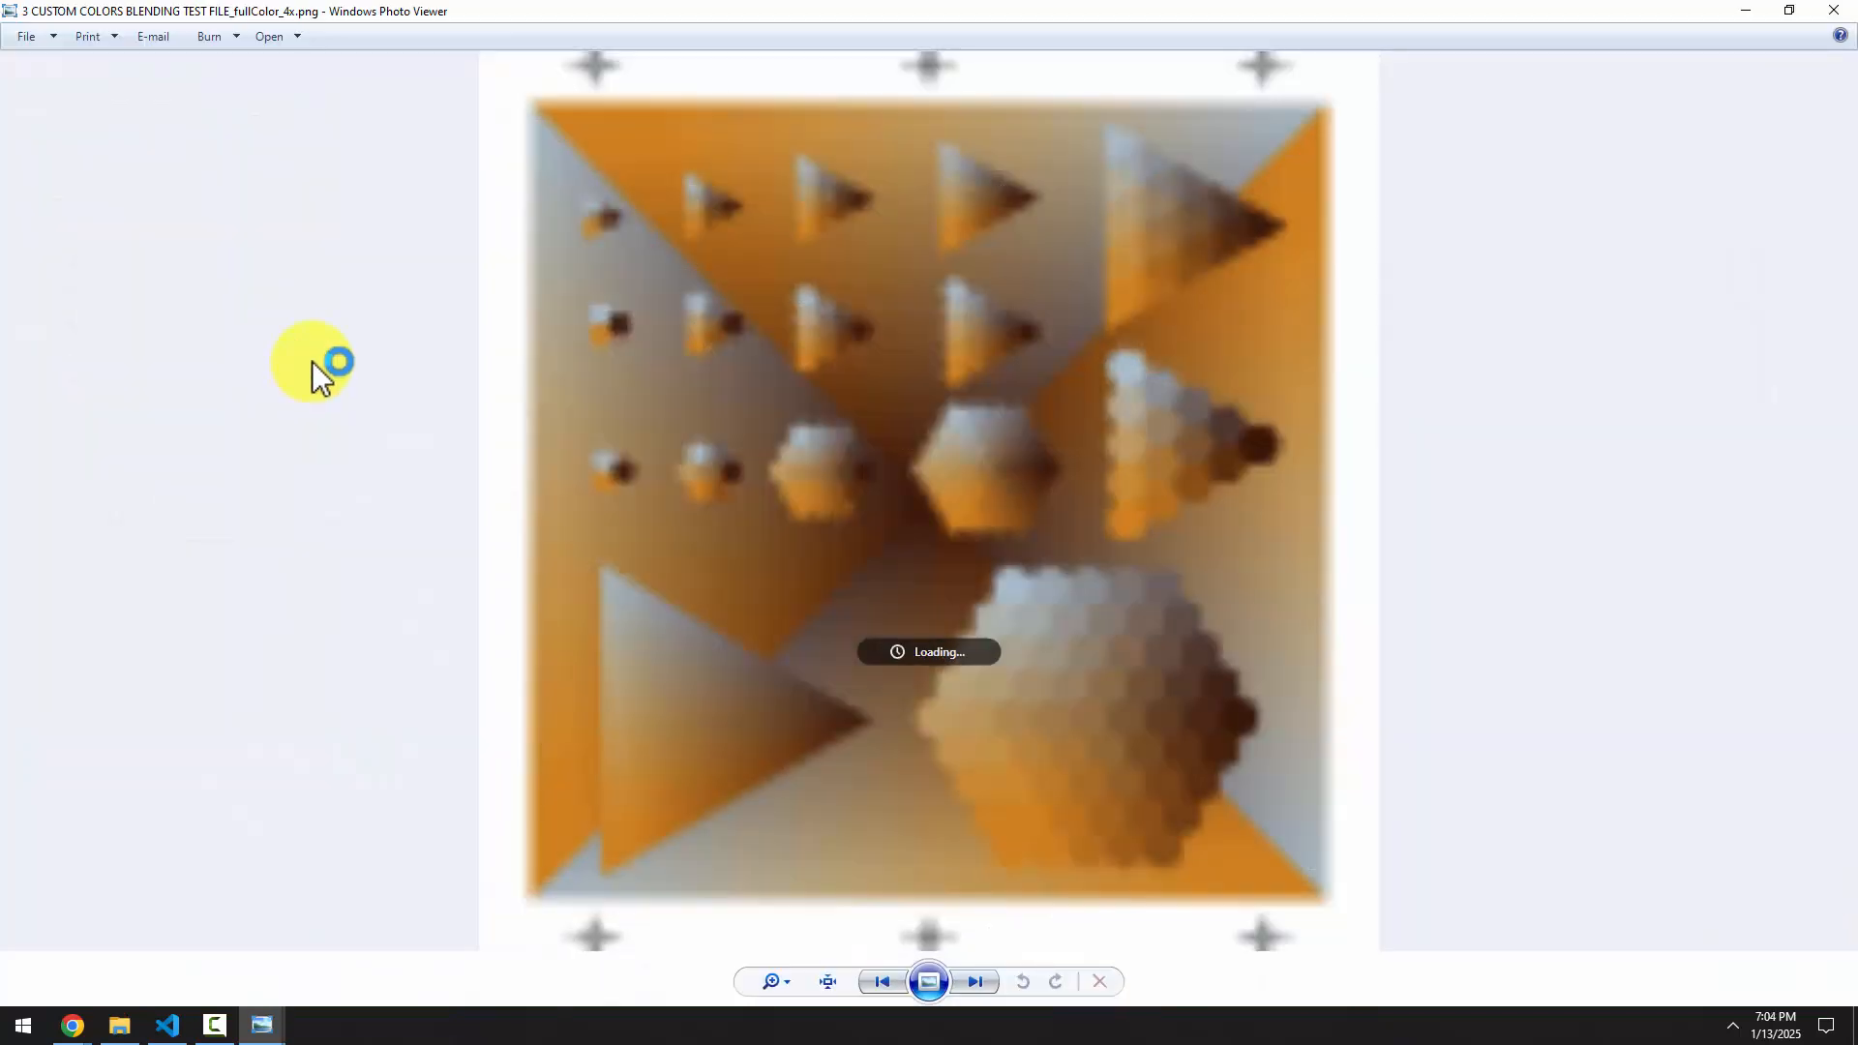
{"action": "scroll", "coordinate": [968, 184], "scroll_direction": "up", "scroll_amount": 5}
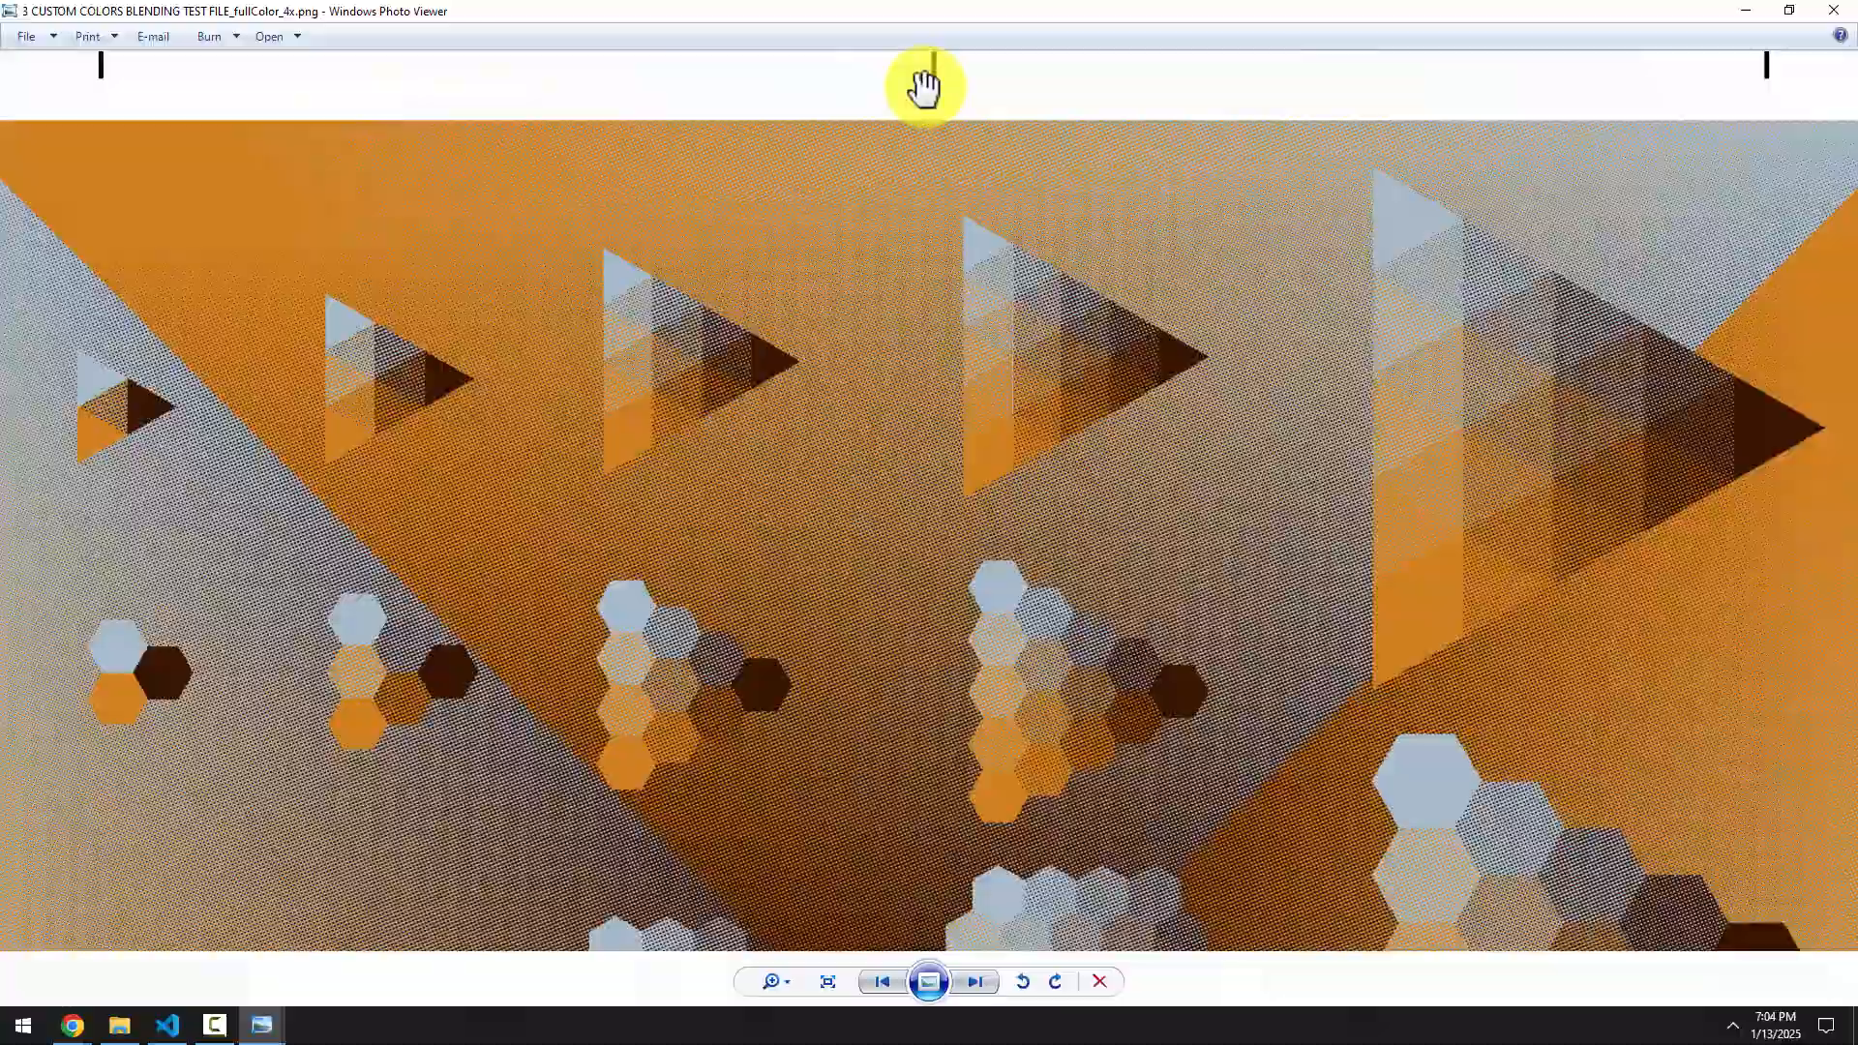
{"action": "scroll", "coordinate": [1118, 660], "scroll_direction": "up", "scroll_amount": 4}
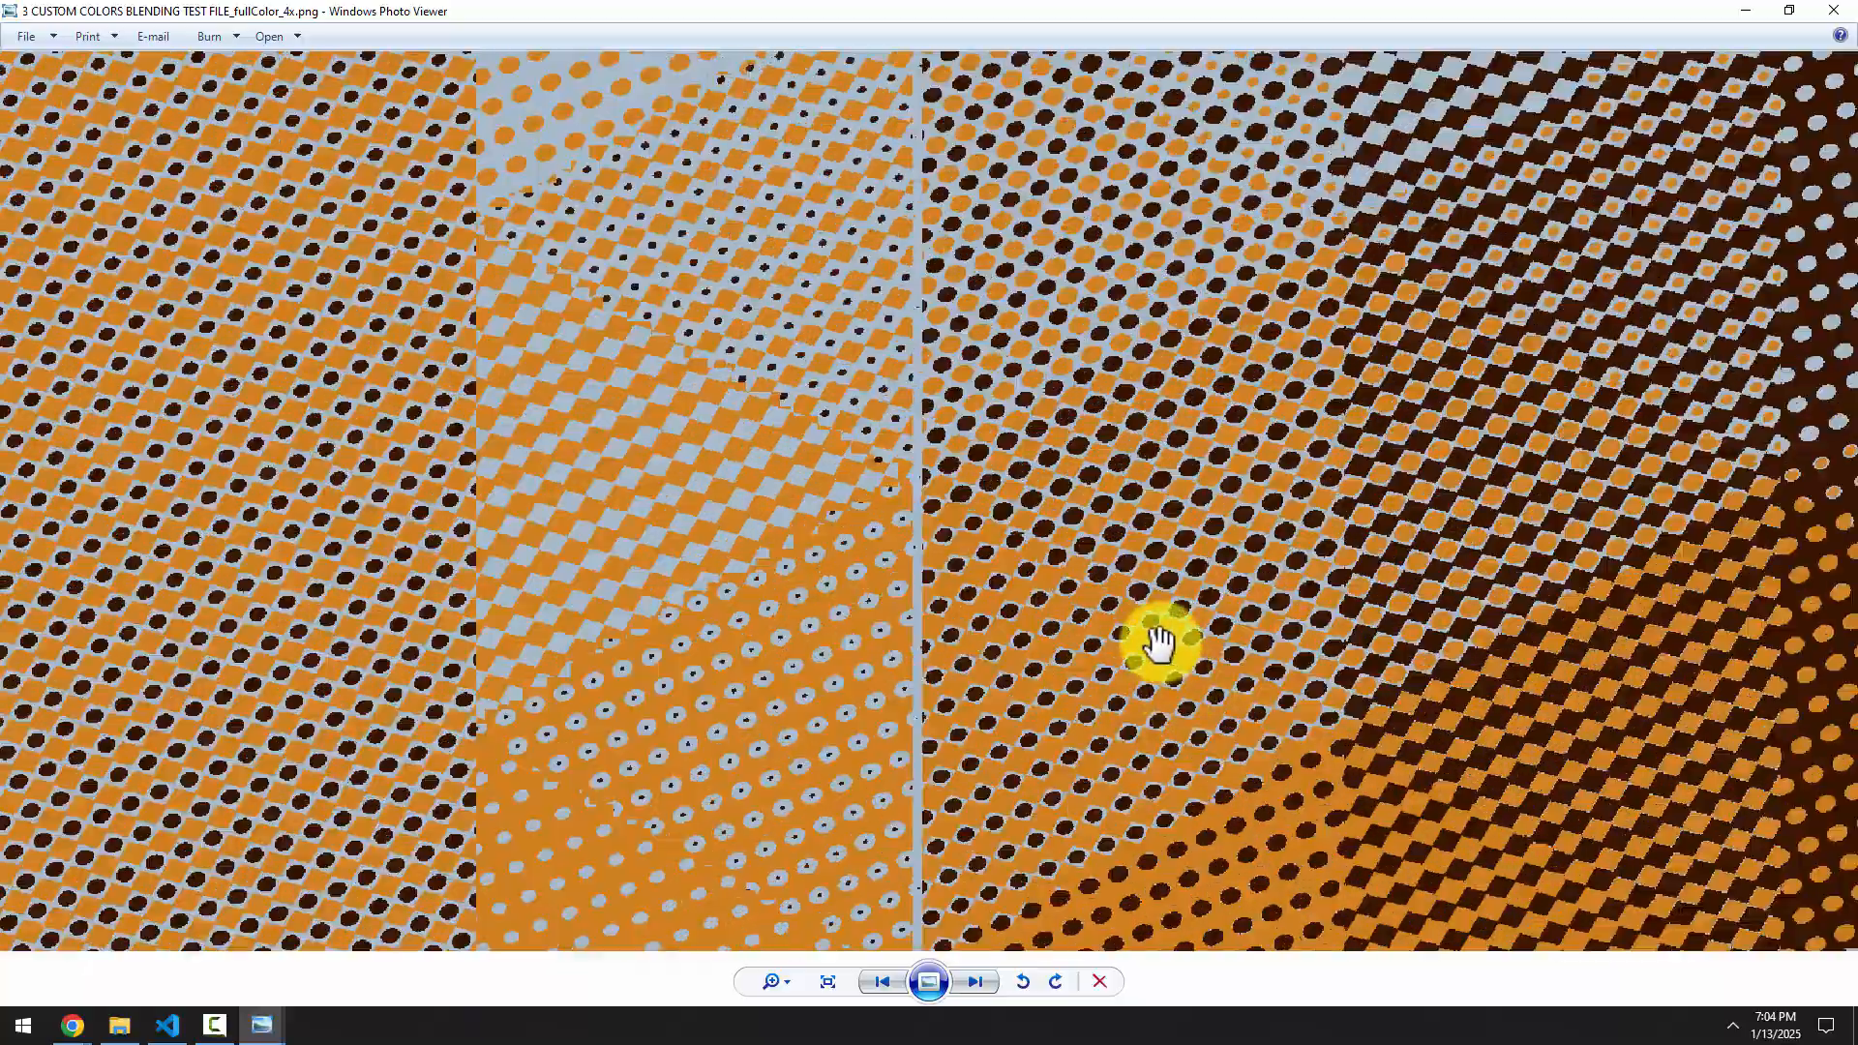
{"action": "scroll", "coordinate": [568, 539], "scroll_direction": "up", "scroll_amount": 1}
{"action": "scroll", "coordinate": [819, 547], "scroll_direction": "down", "scroll_amount": 10}
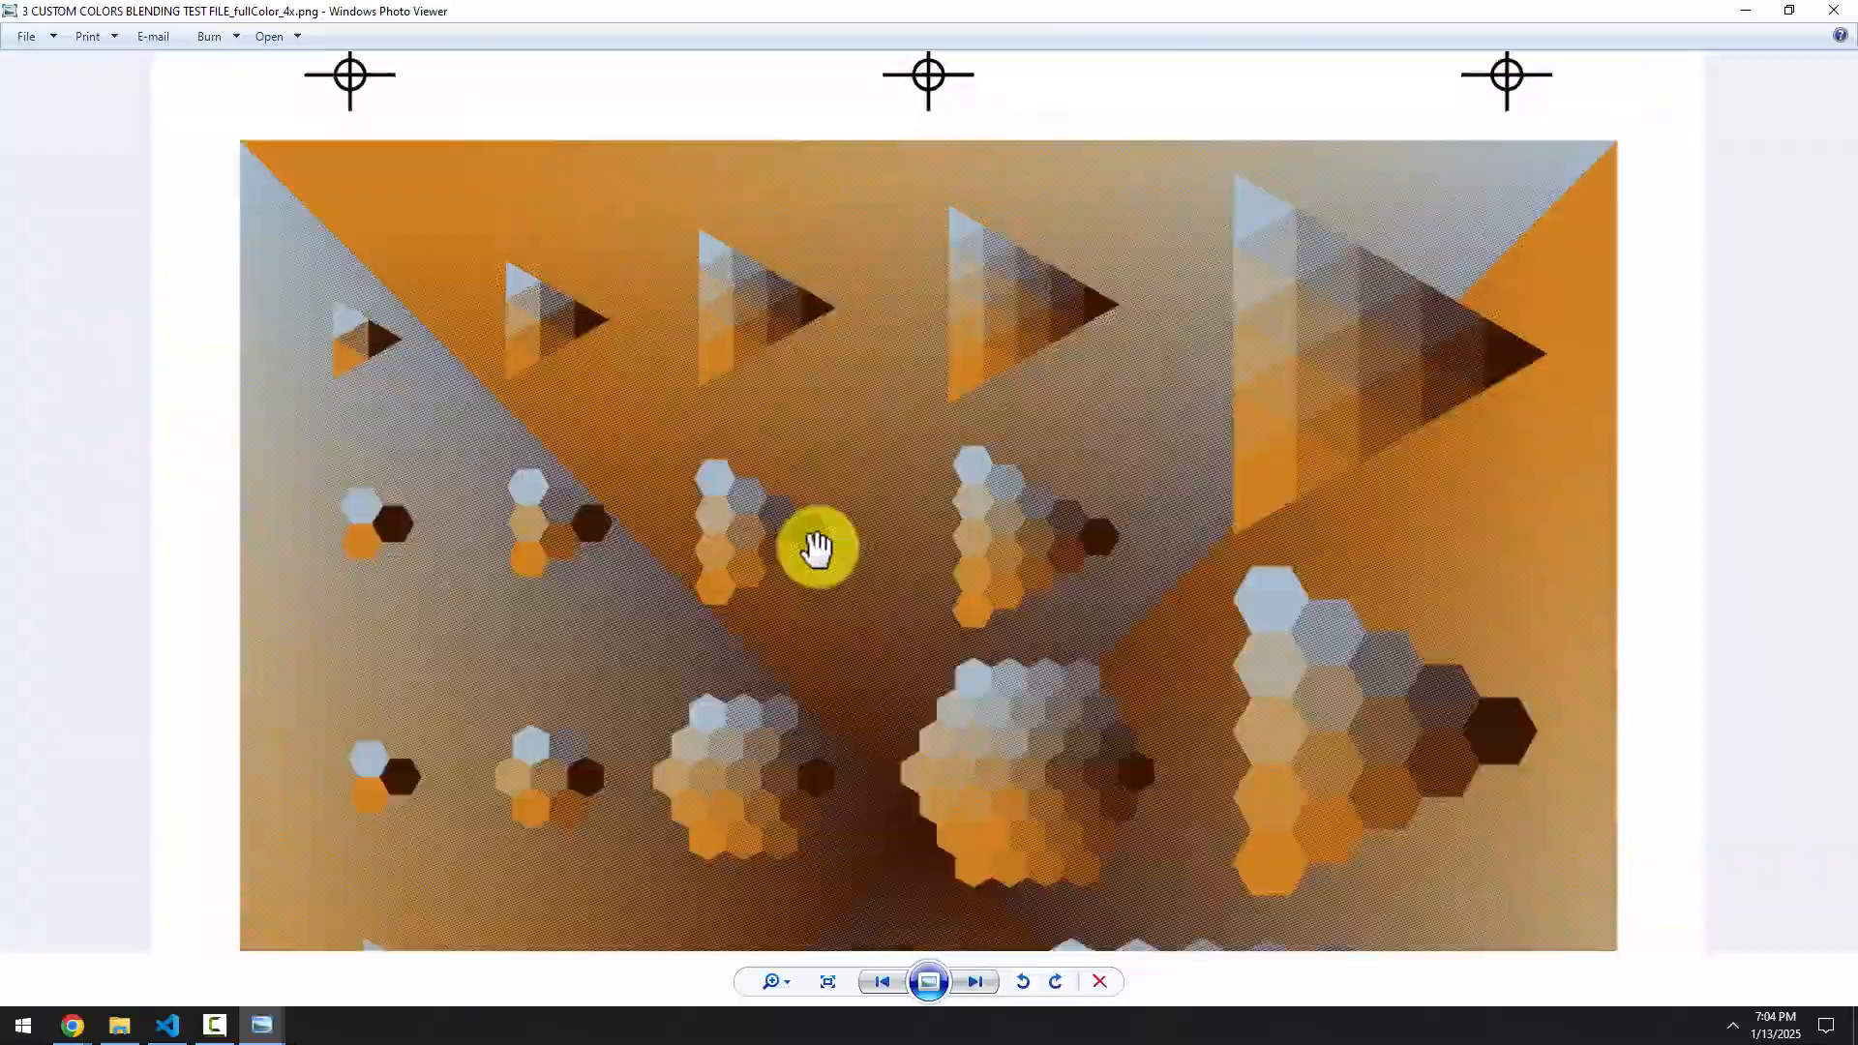
{"action": "left_click_drag", "start_coordinate": [878, 643], "coordinate": [802, 147]}
{"action": "left_click_drag", "start_coordinate": [919, 673], "coordinate": [935, 426]}
{"action": "scroll", "coordinate": [929, 427], "scroll_direction": "up", "scroll_amount": 6}
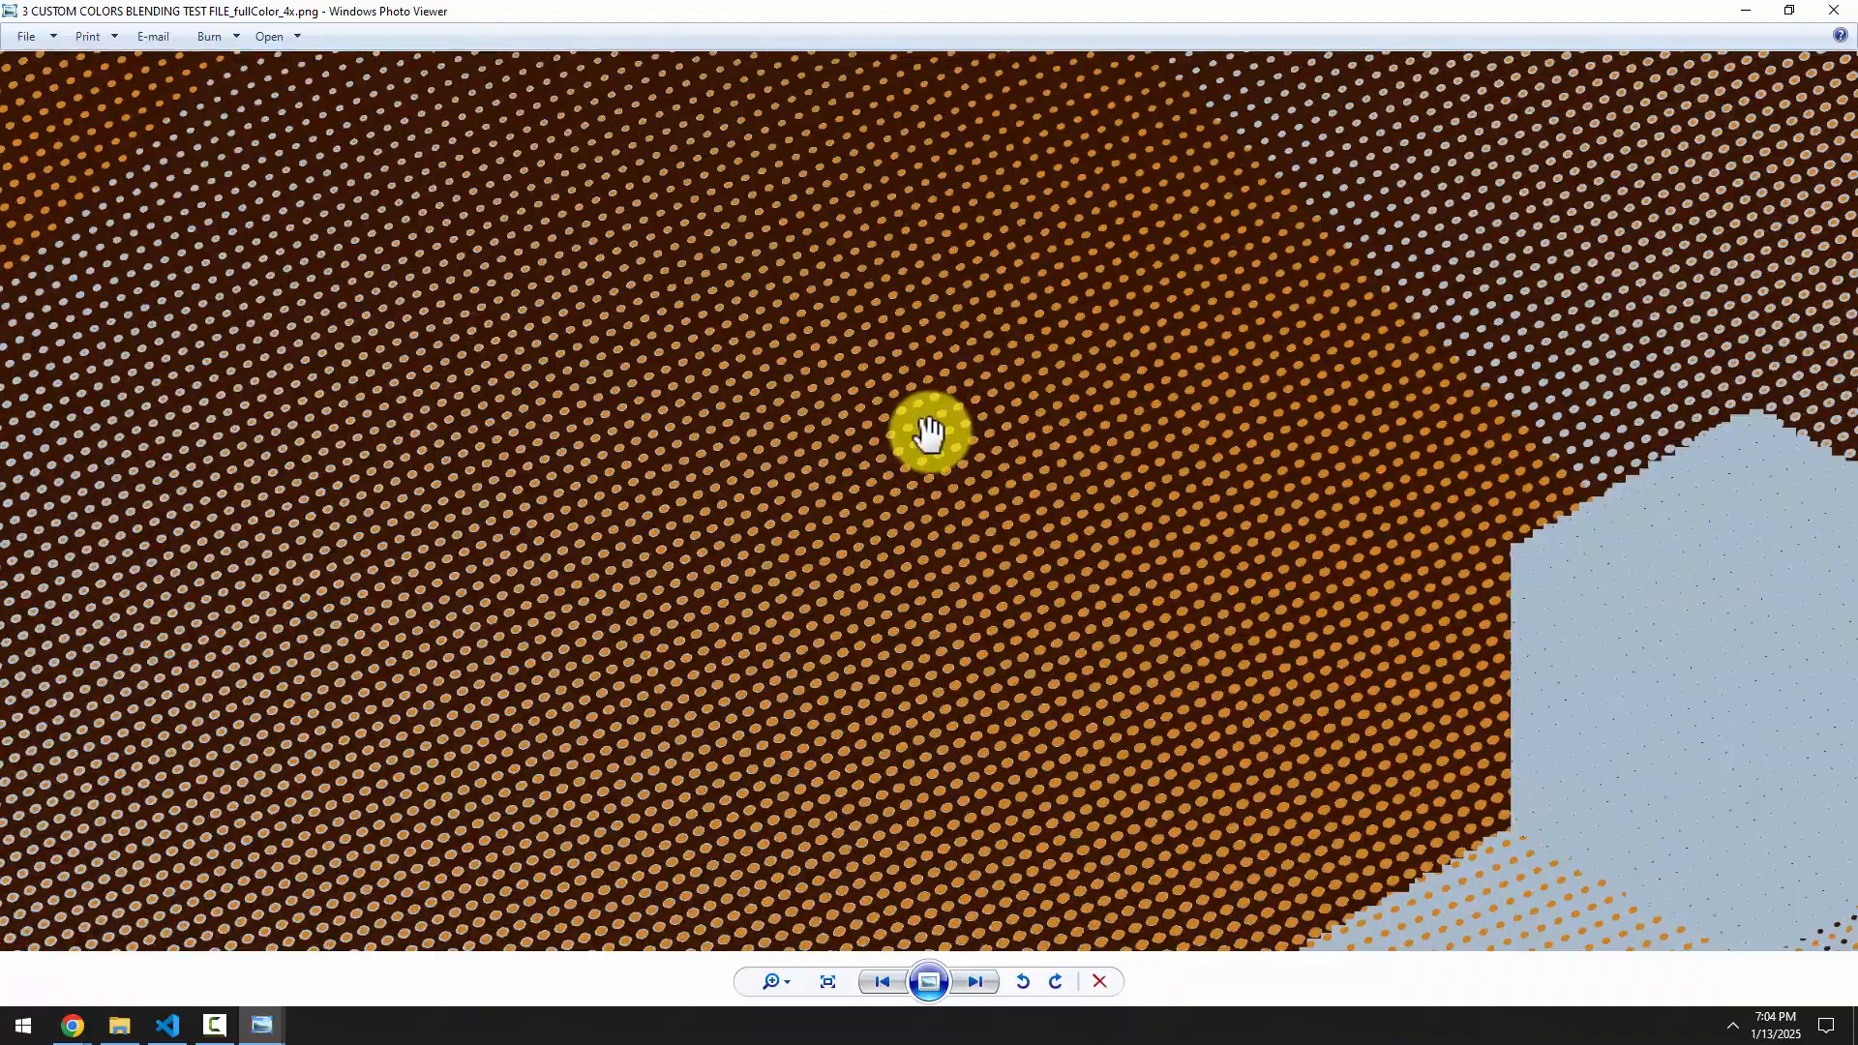
{"action": "left_click", "coordinate": [1835, 14]}
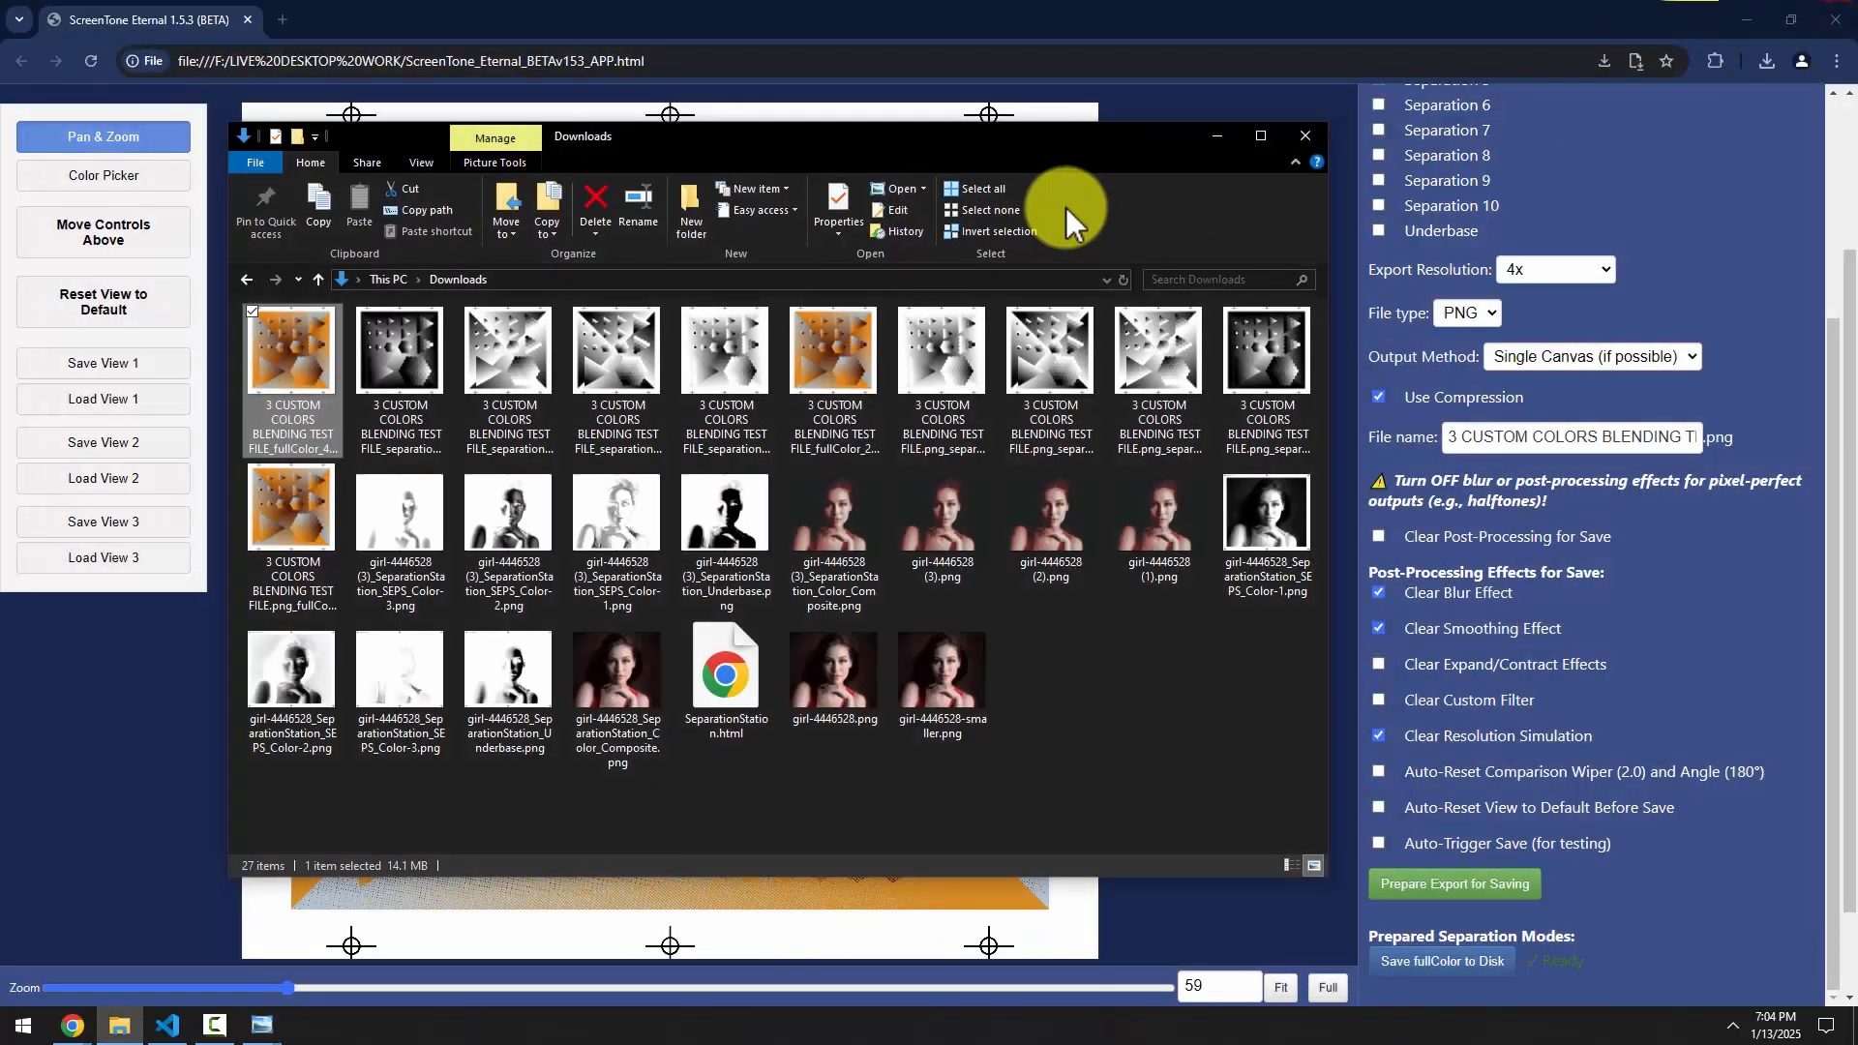
{"action": "left_click", "coordinate": [1218, 137]}
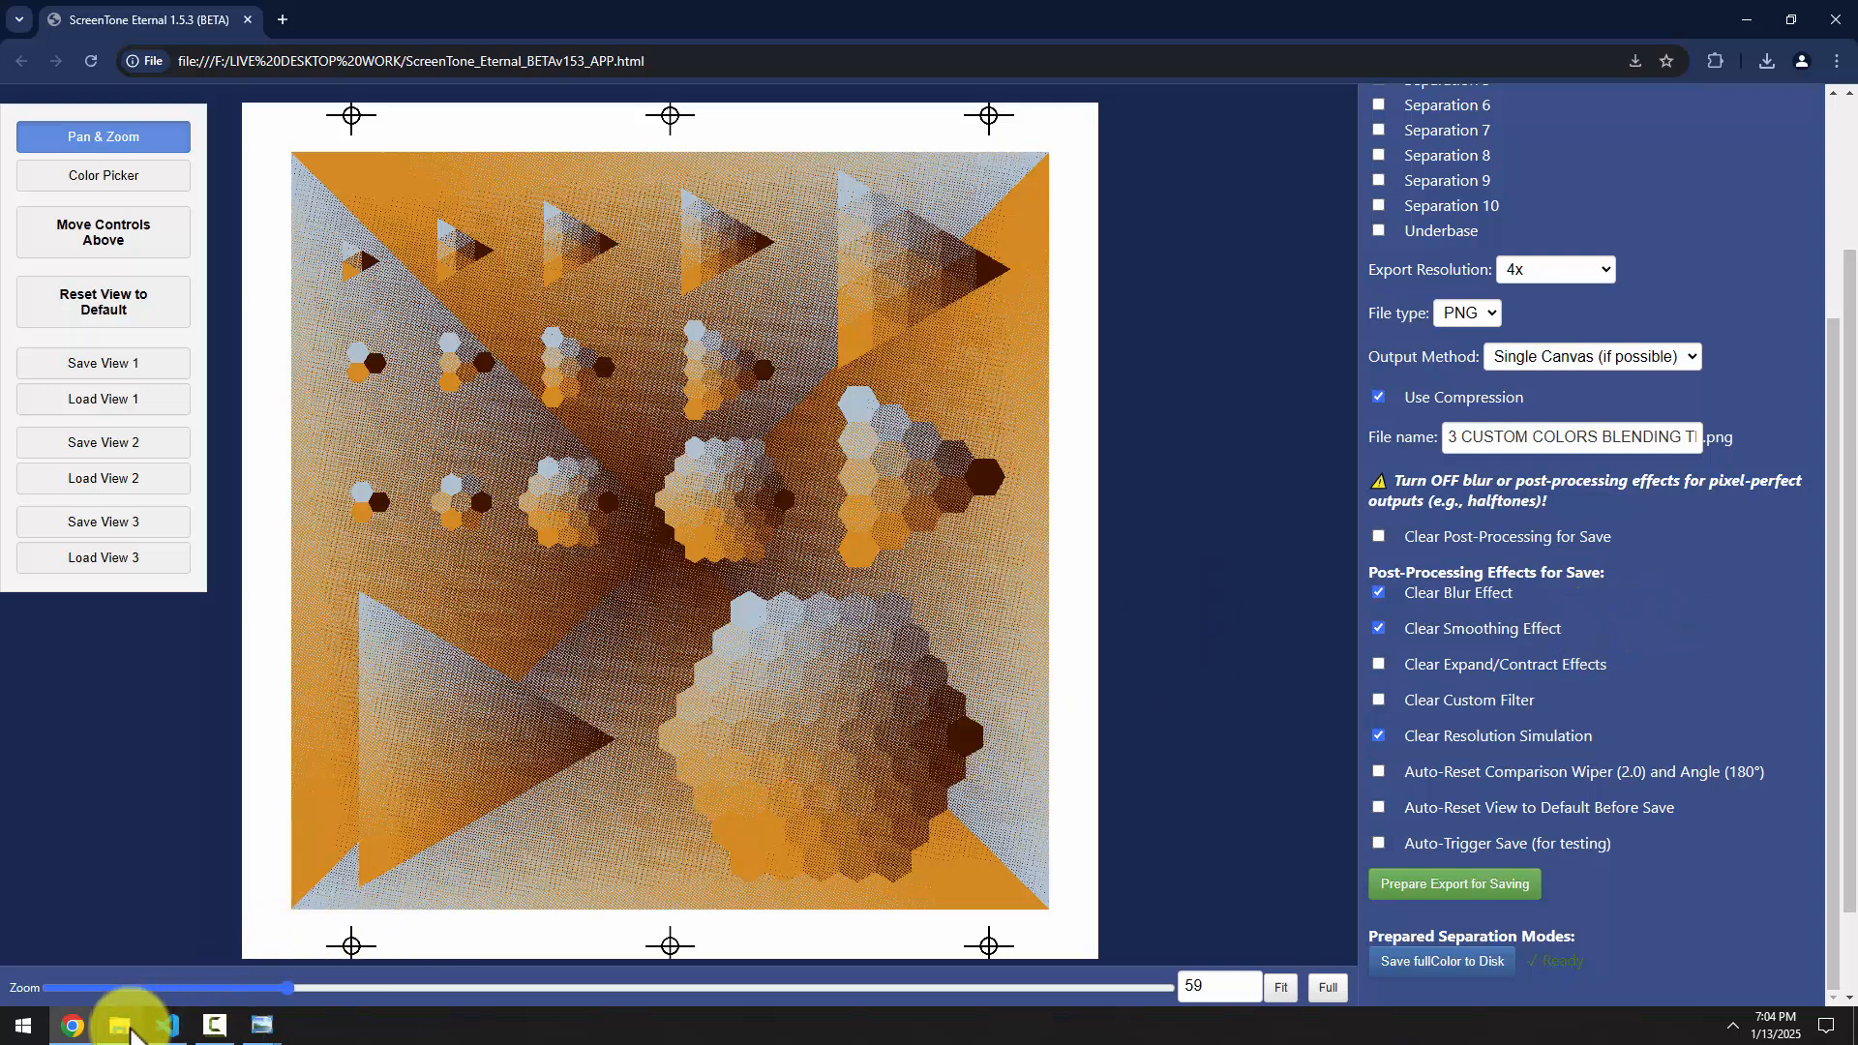
{"action": "mouse_move", "coordinate": [129, 1034]}
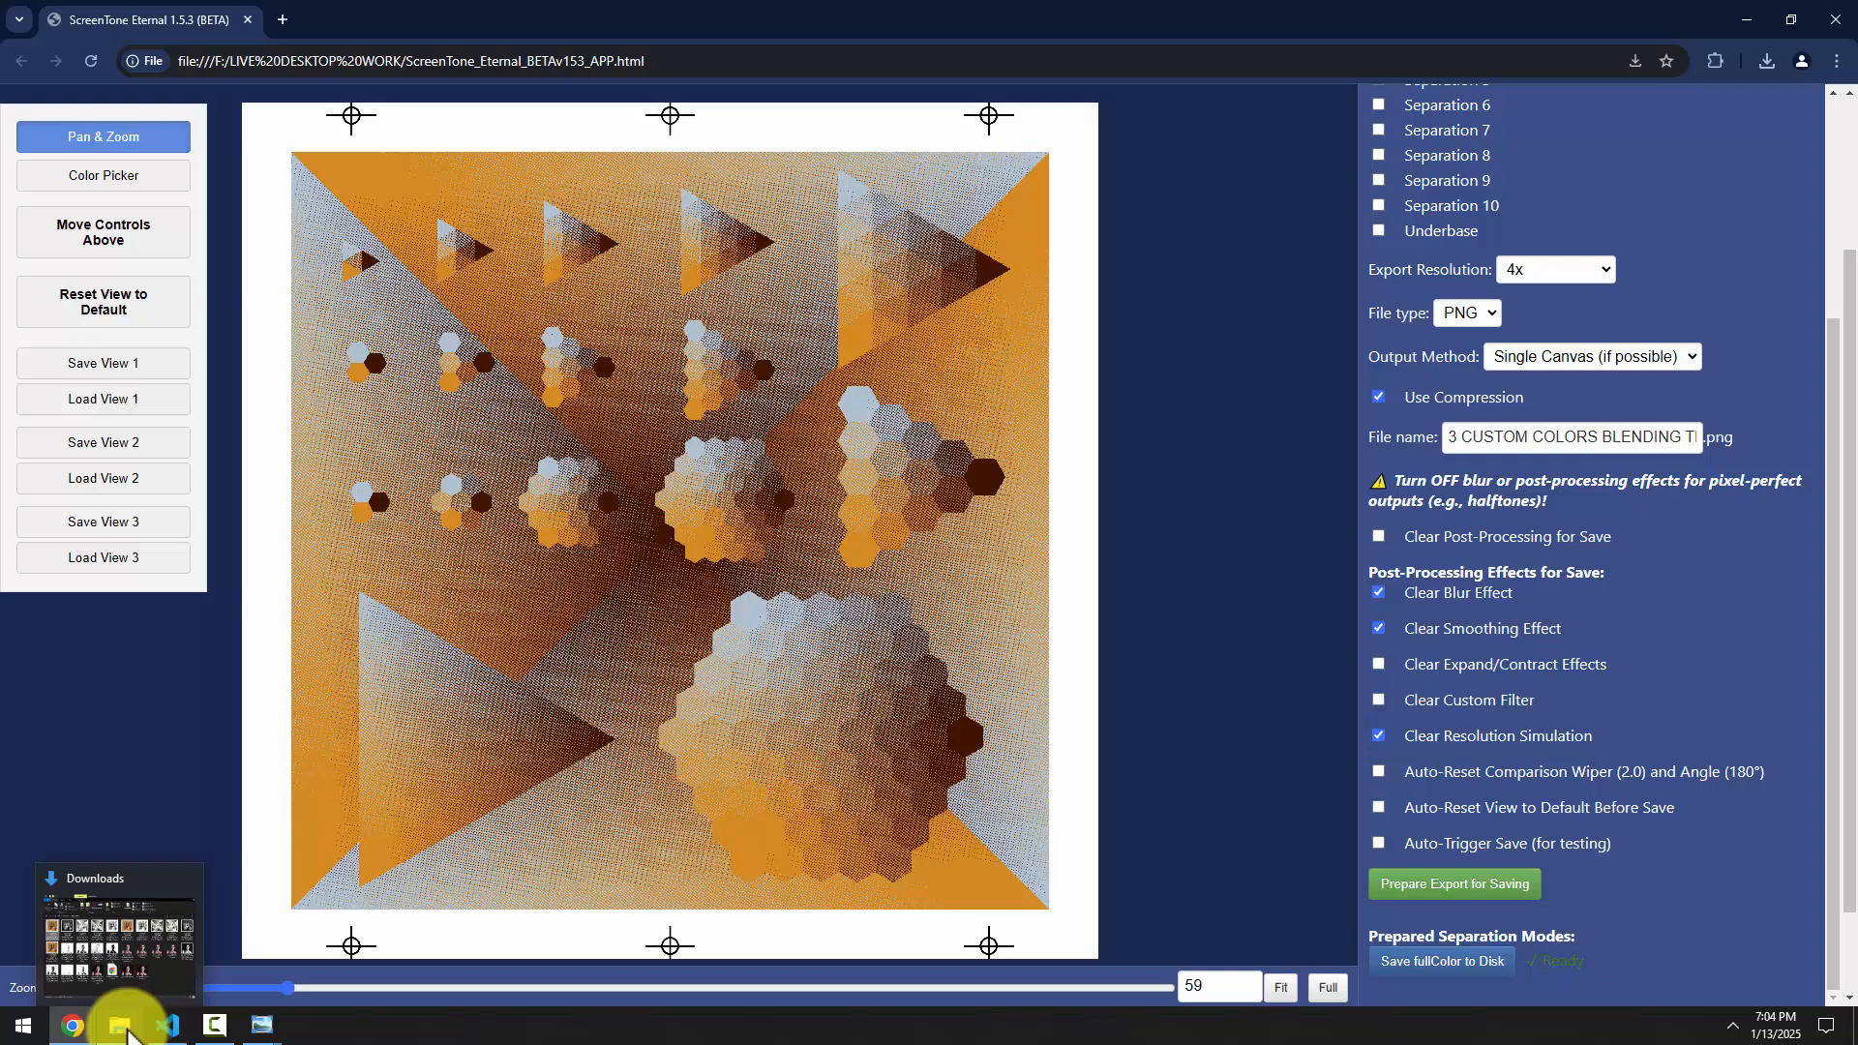
{"action": "left_click", "coordinate": [21, 1026]}
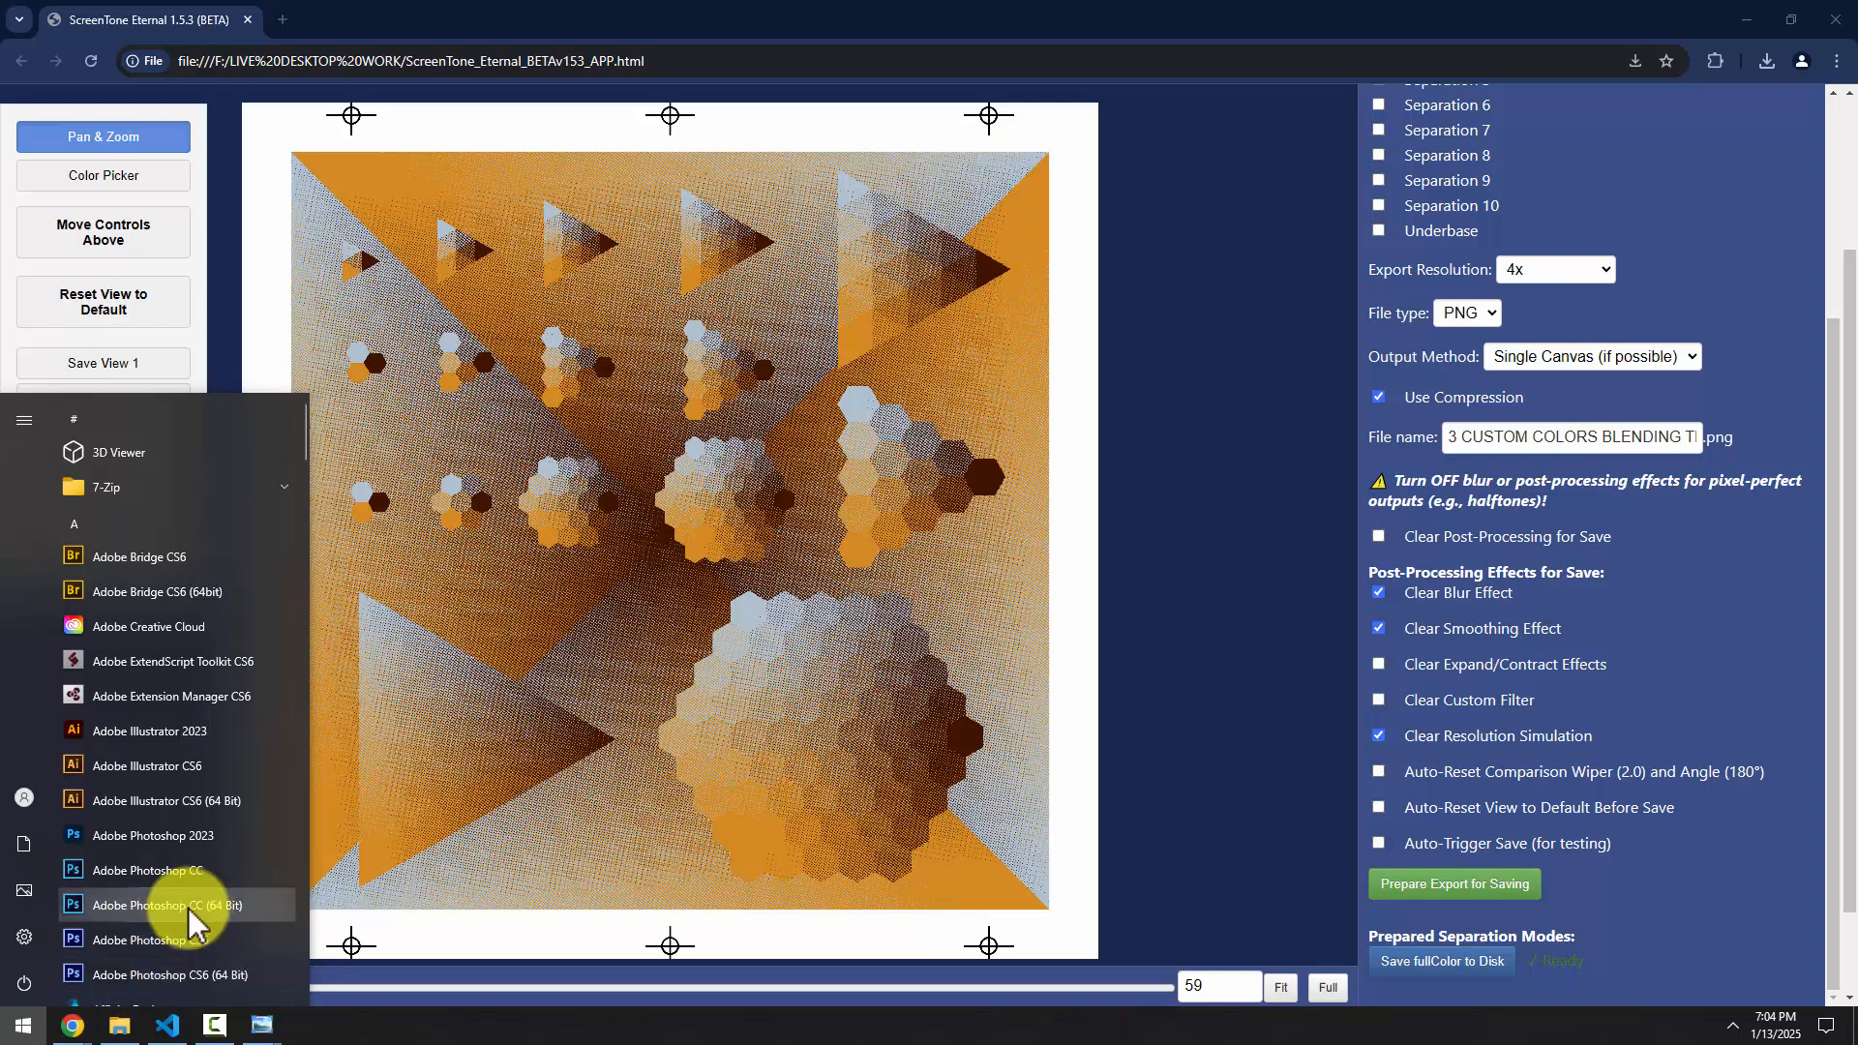
{"action": "scroll", "coordinate": [193, 910], "scroll_direction": "down", "scroll_amount": 3}
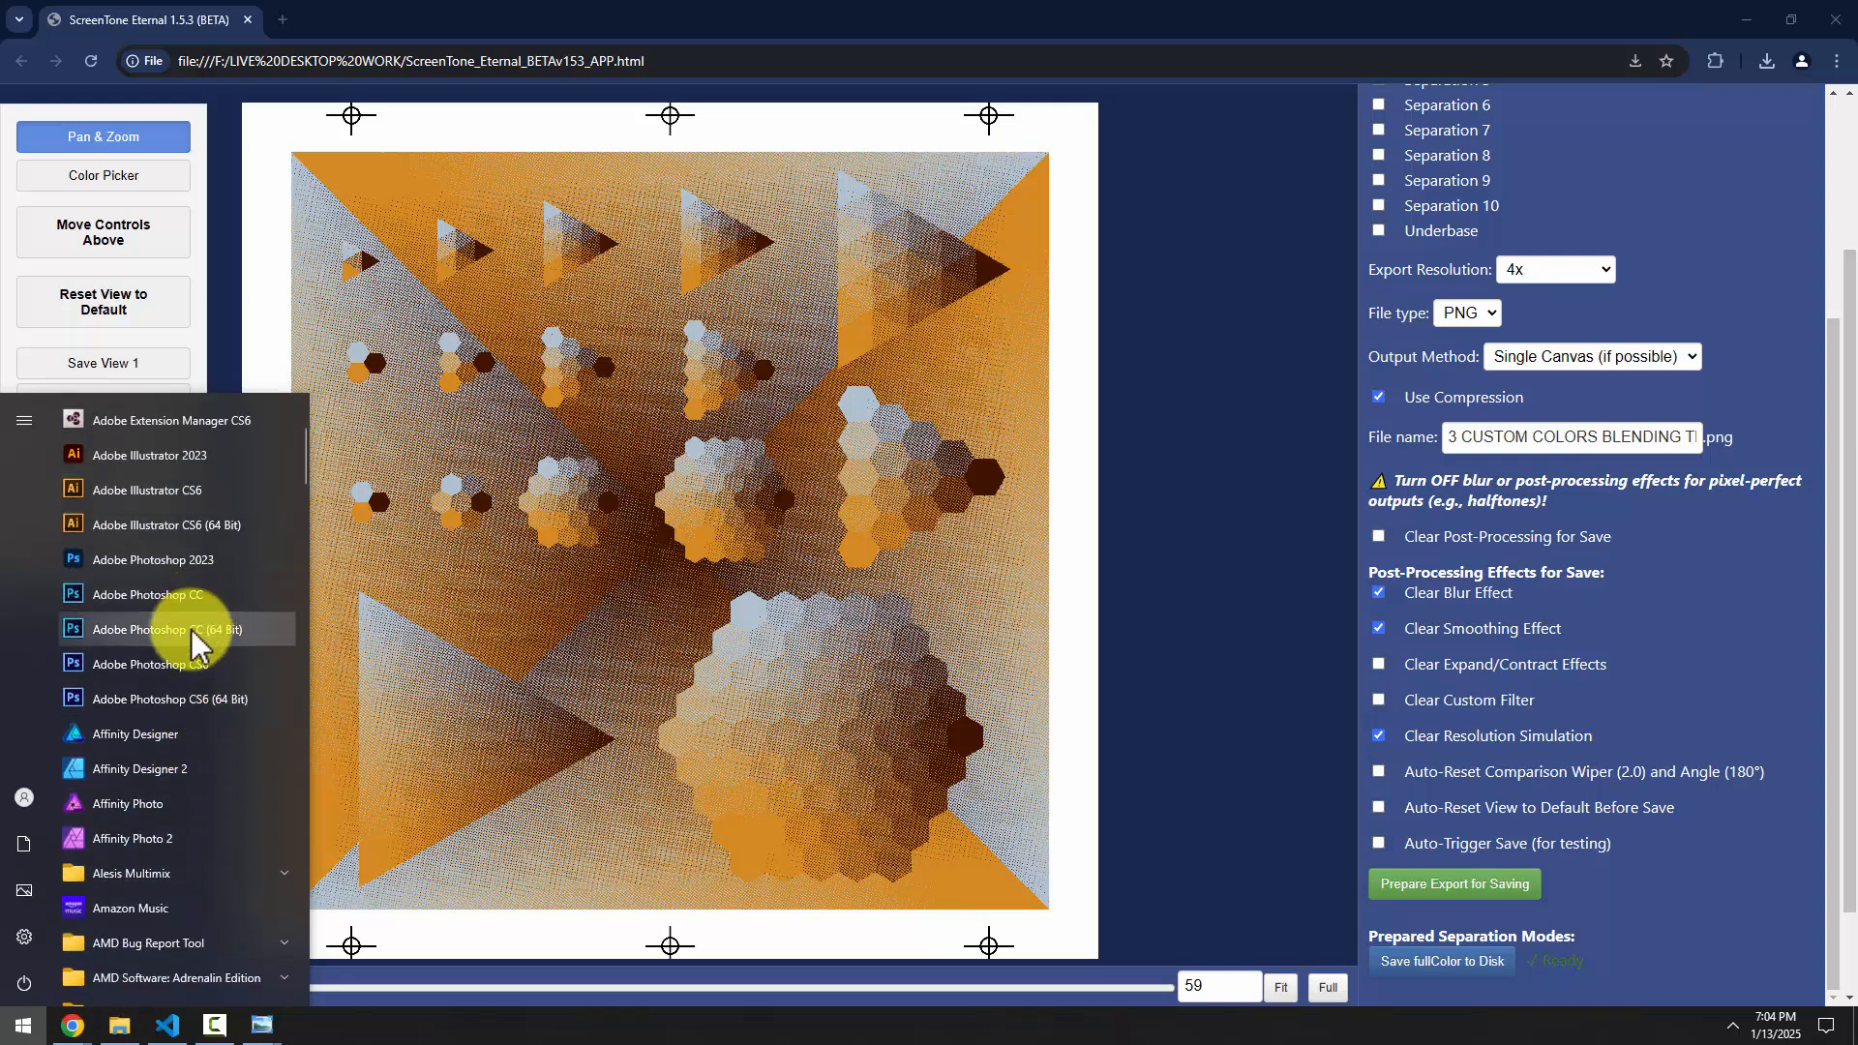
{"action": "left_click", "coordinate": [1267, 16]}
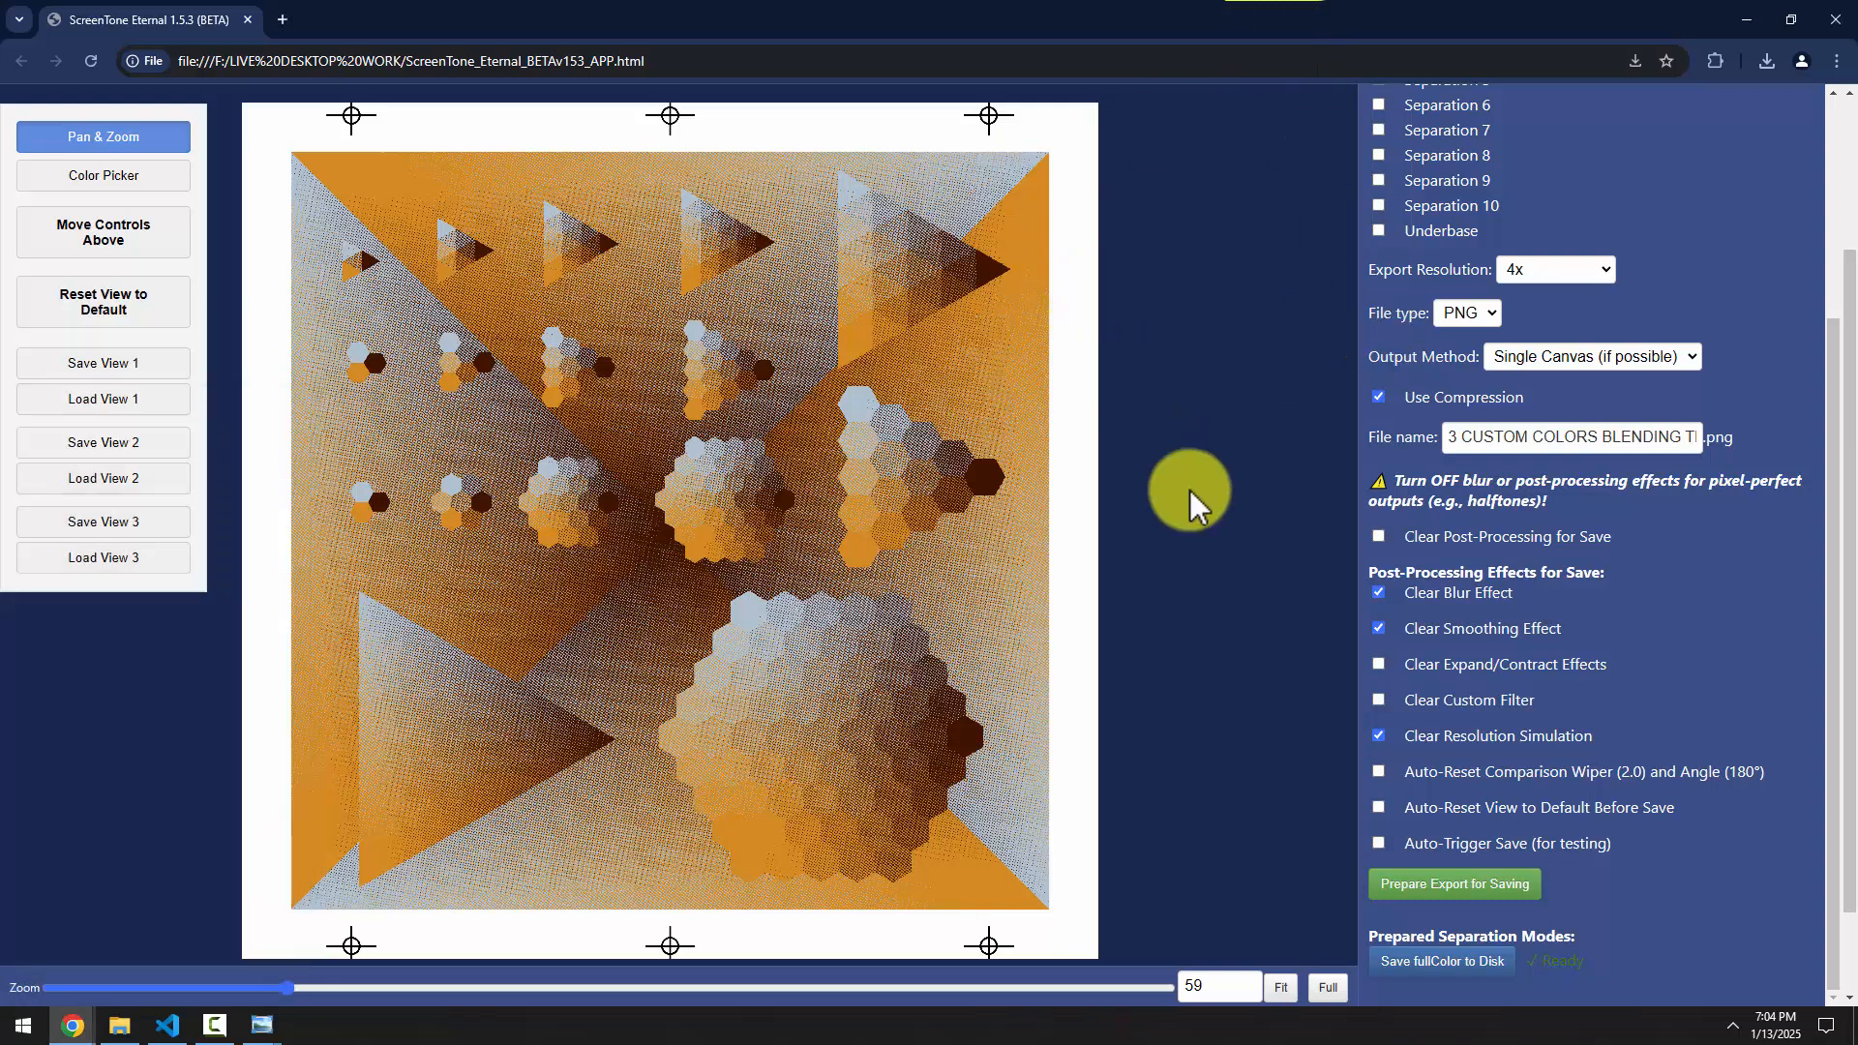
Launch Adobe Photoshop CC (64 Bit) and maximize its window
{"action": "left_click", "coordinate": [29, 1029]}
{"action": "scroll", "coordinate": [141, 794], "scroll_direction": "down", "scroll_amount": 4}
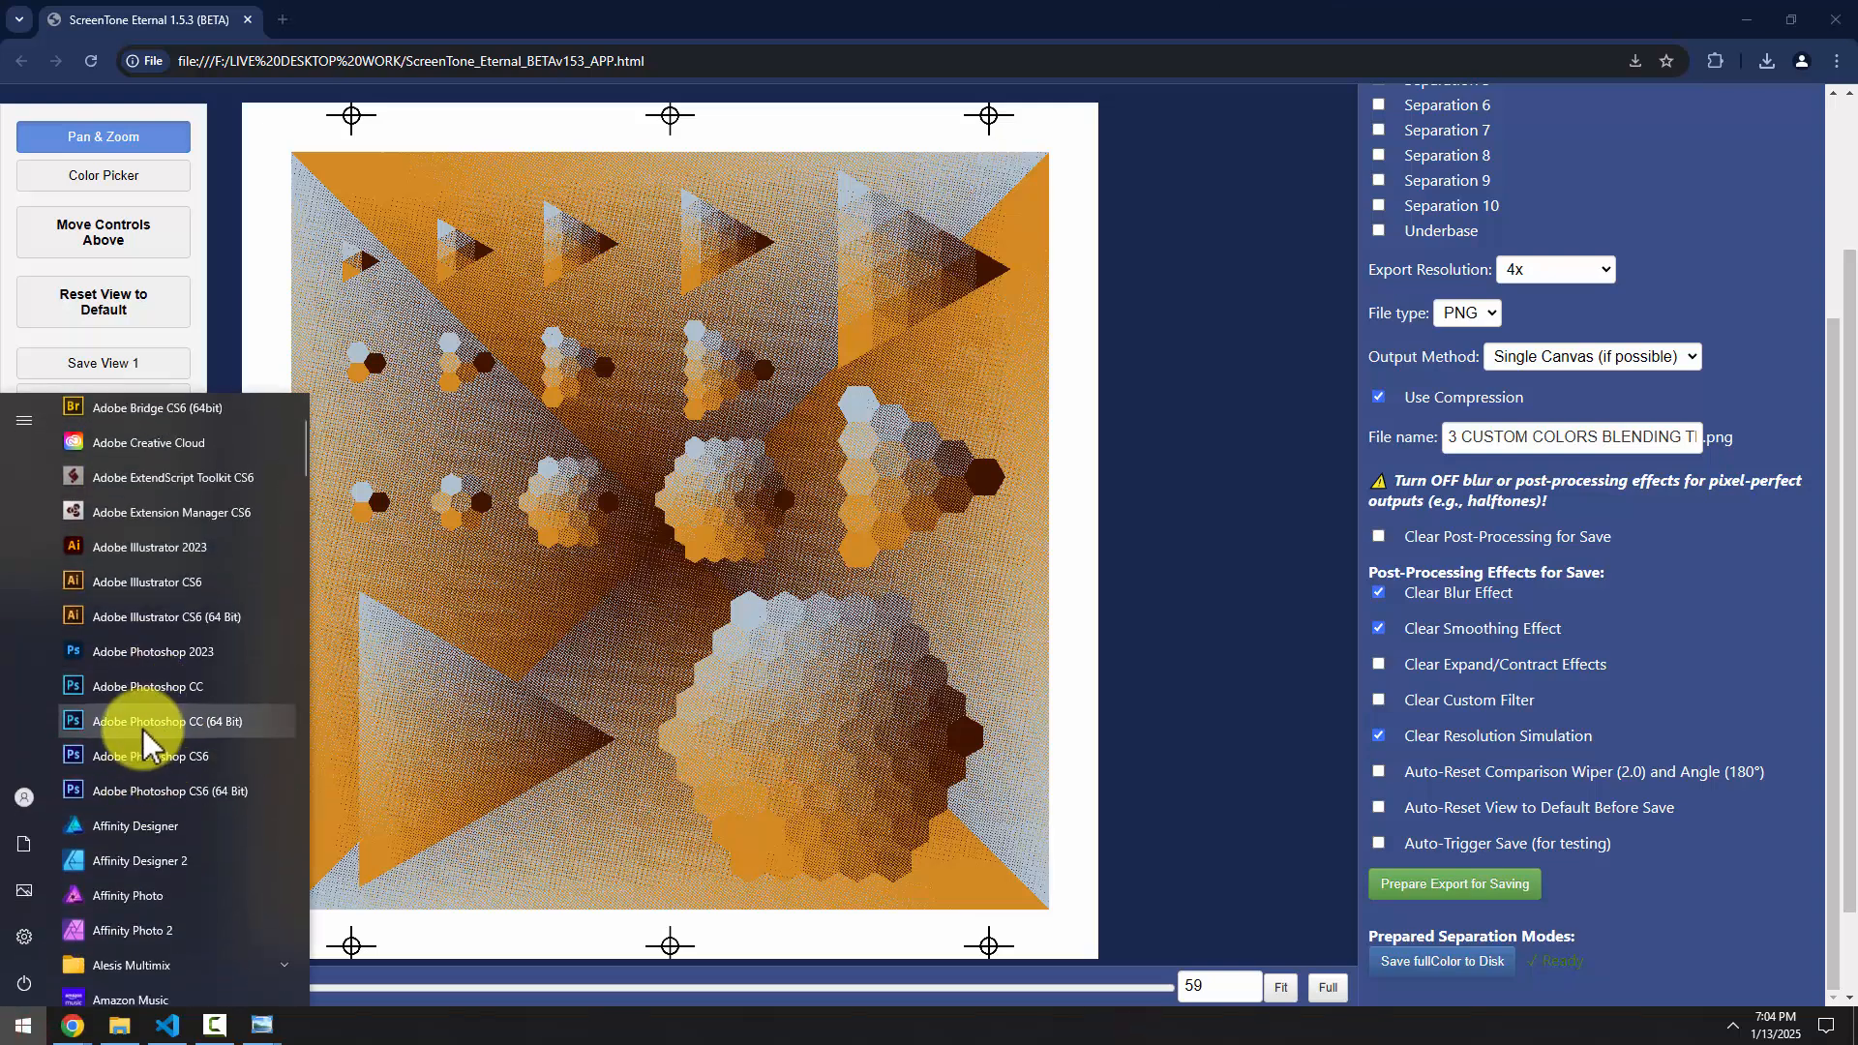
{"action": "left_click", "coordinate": [166, 721]}
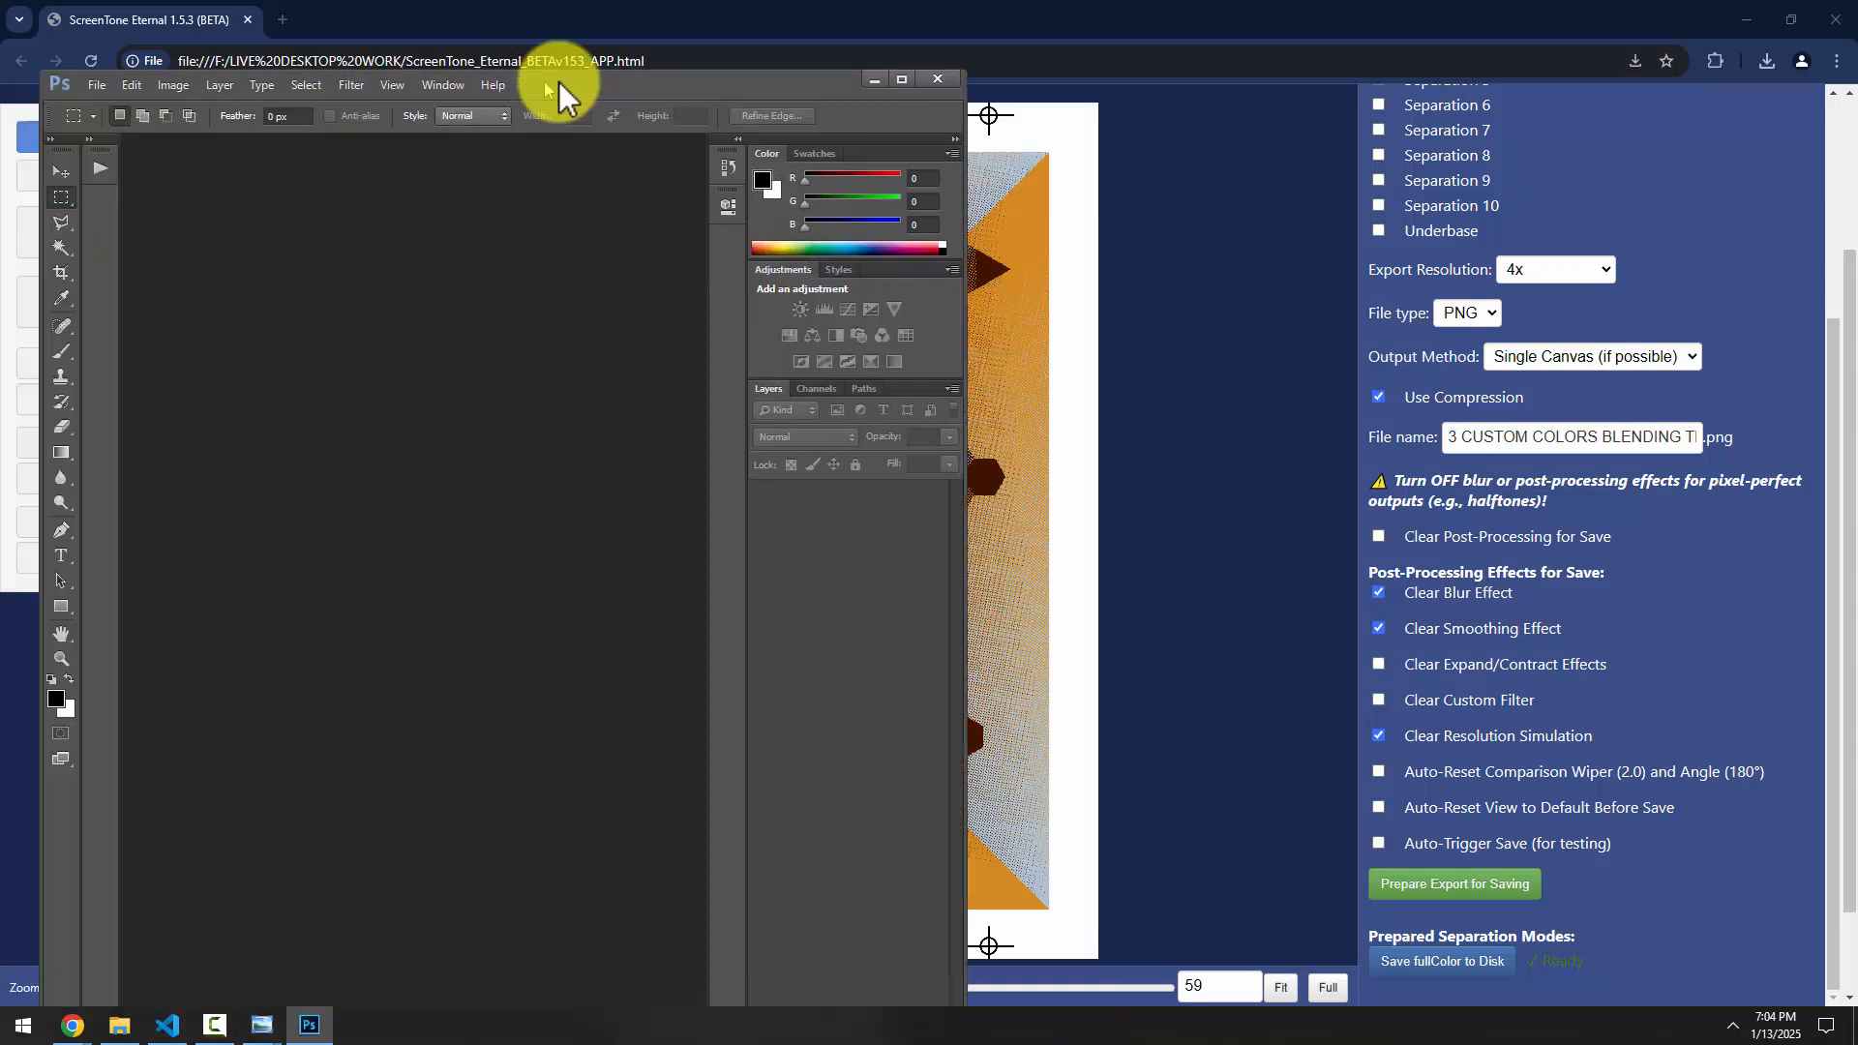
{"action": "left_click_drag", "start_coordinate": [559, 81], "coordinate": [778, 93]}
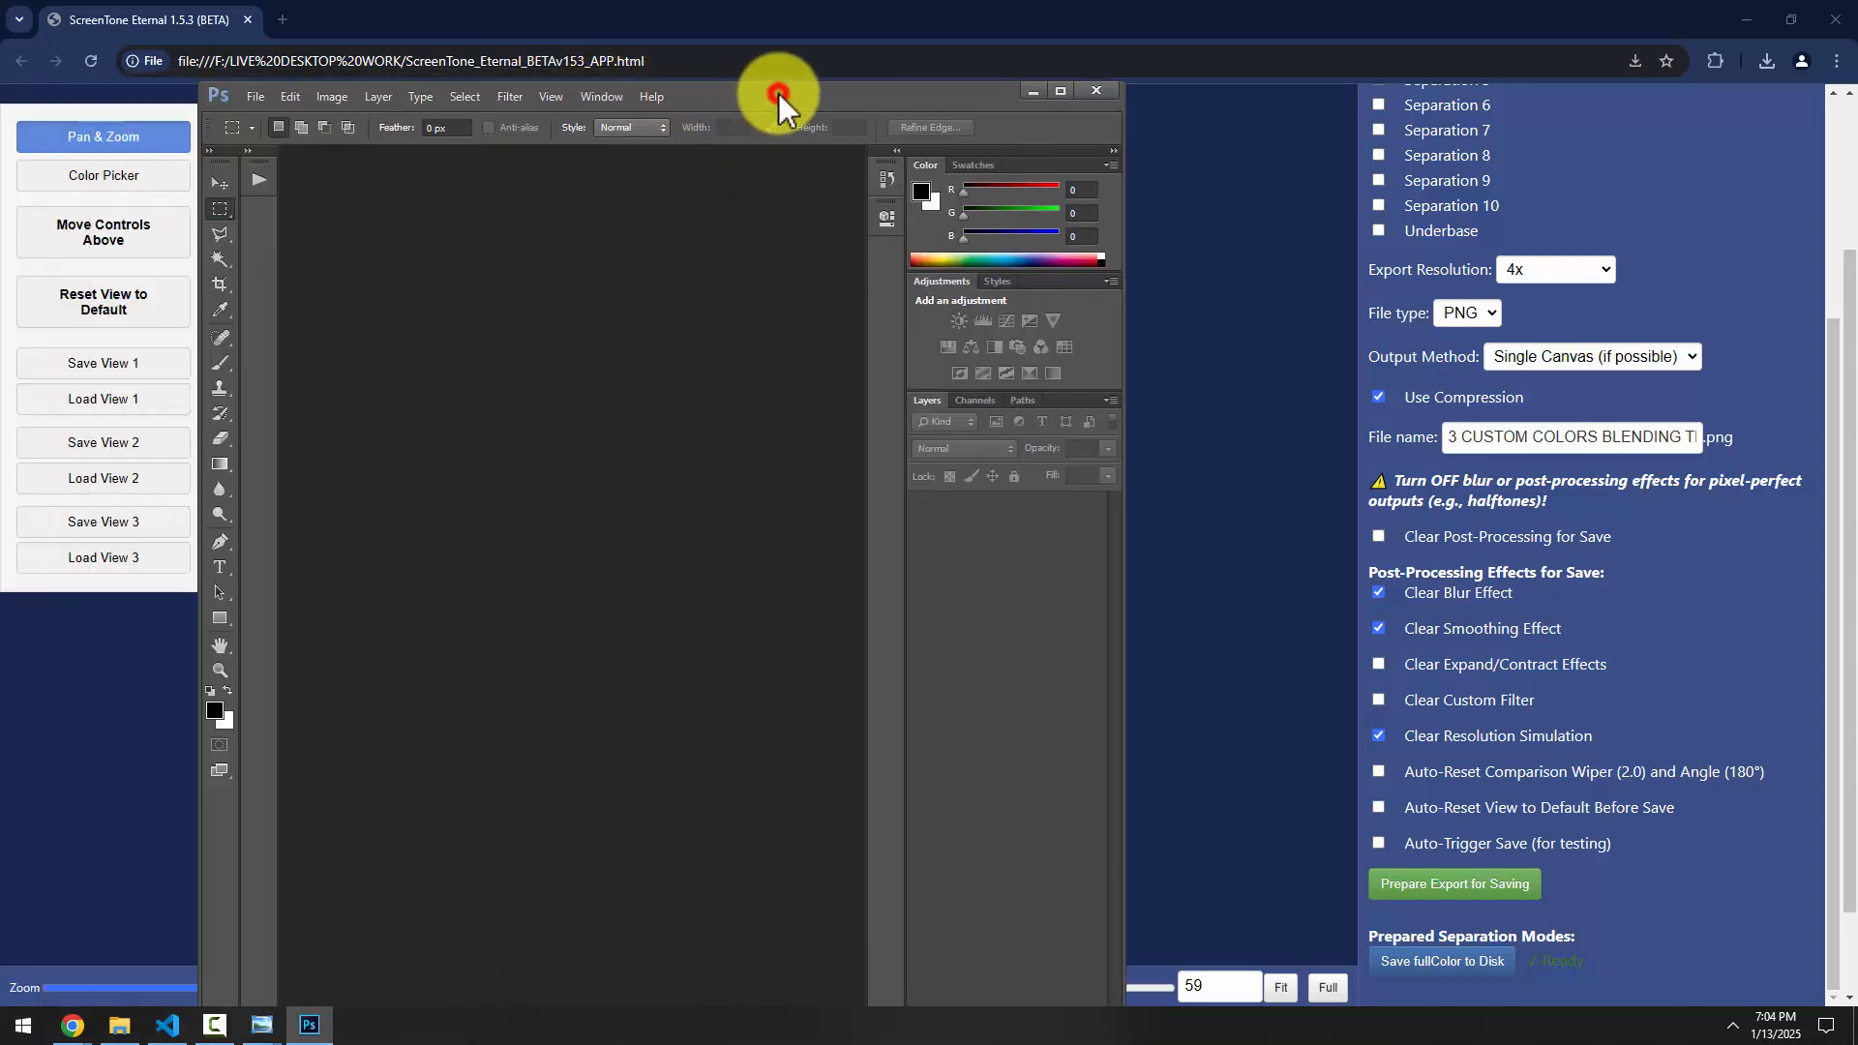
{"action": "double_click", "coordinate": [778, 93]}
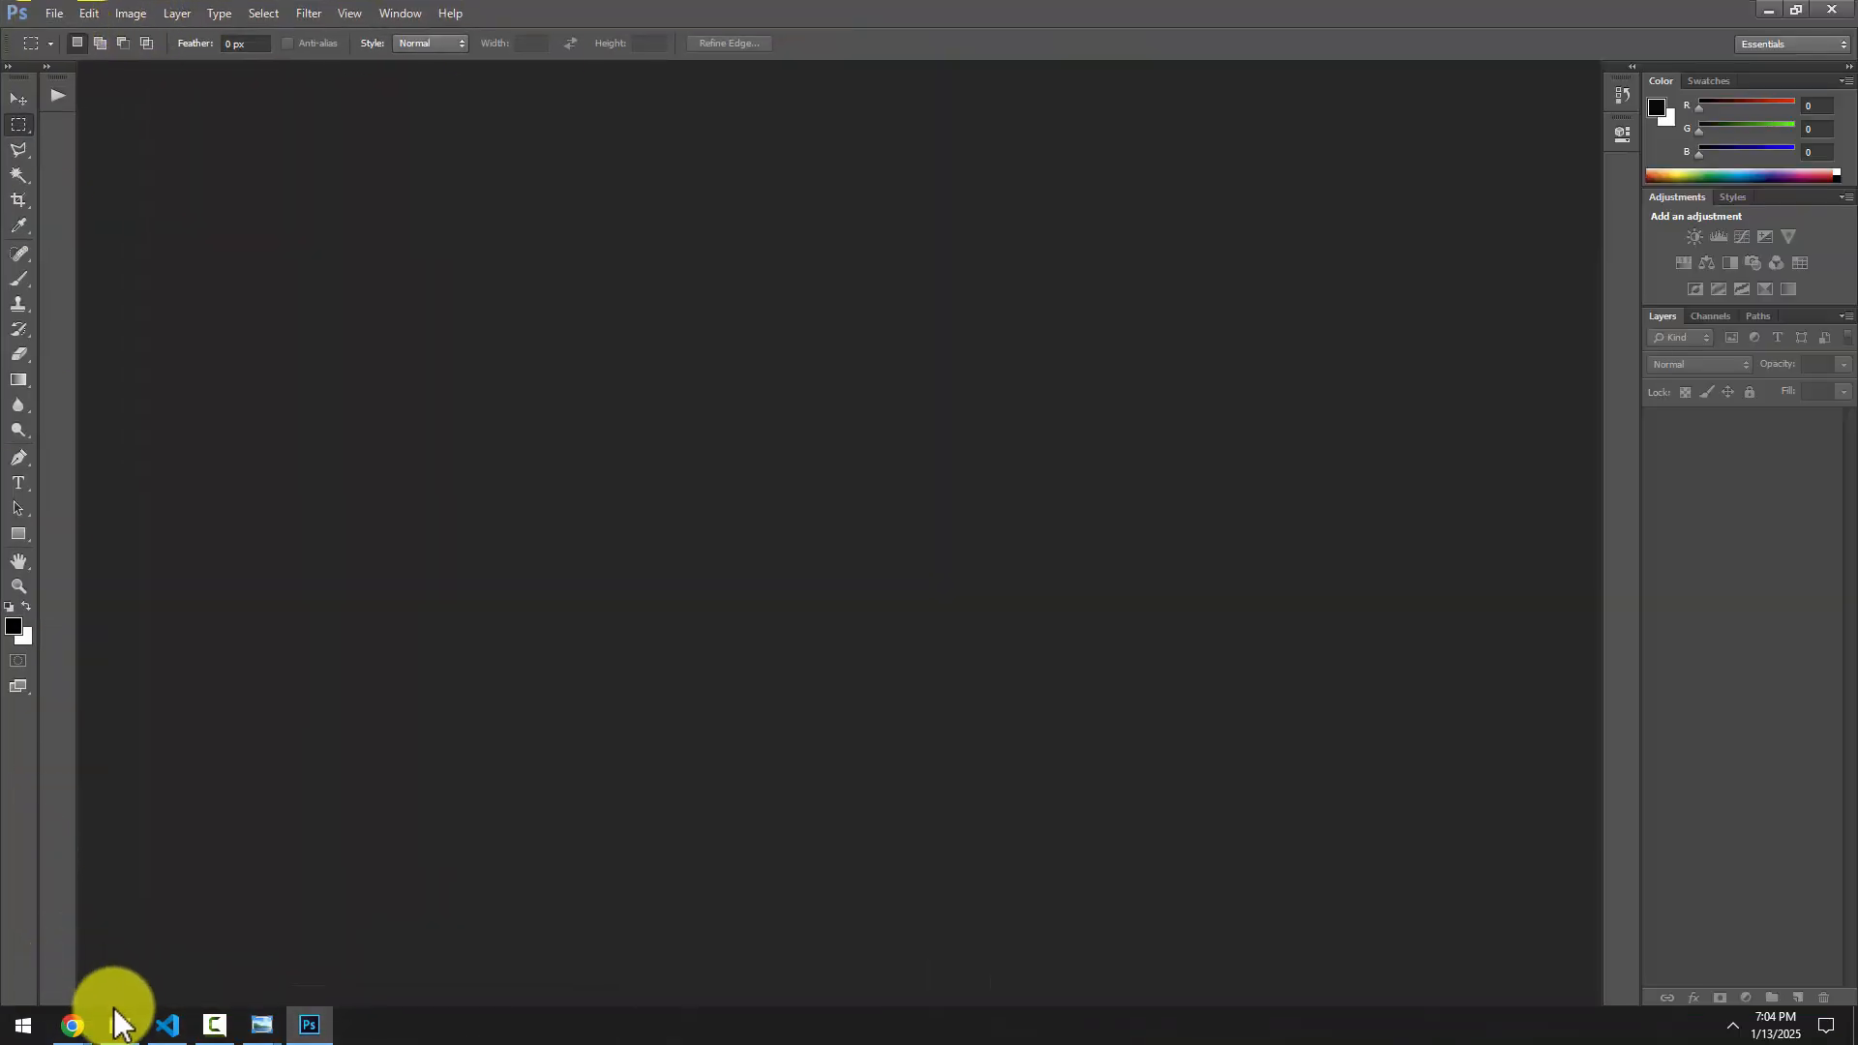
Open the 4x full-color PNG from the Downloads folder in Photoshop
{"action": "left_click", "coordinate": [117, 1024]}
{"action": "left_click", "coordinate": [310, 373]}
{"action": "left_click_drag", "start_coordinate": [164, 444], "coordinate": [164, 444]}
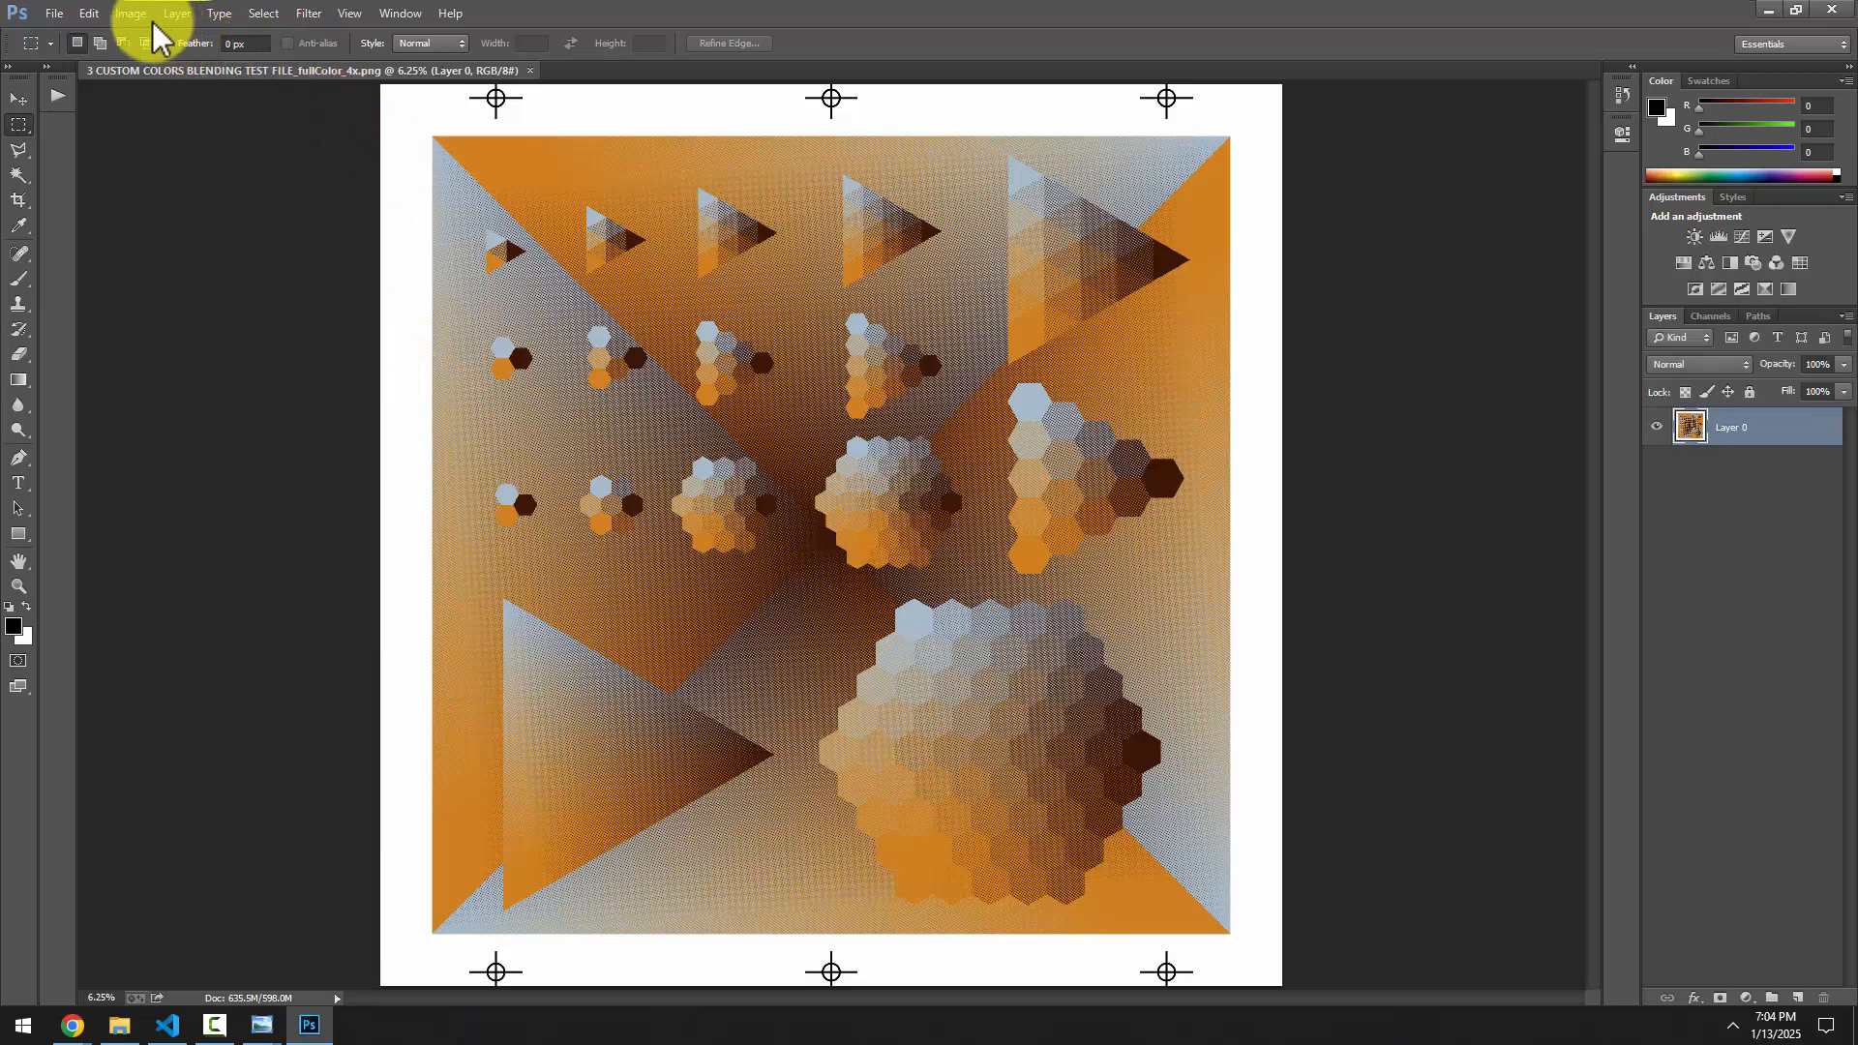
Check the 4x image's pixel dimensions, print size and resolution in Image Size against the export settings, and cancel without changes
{"action": "left_click", "coordinate": [131, 14]}
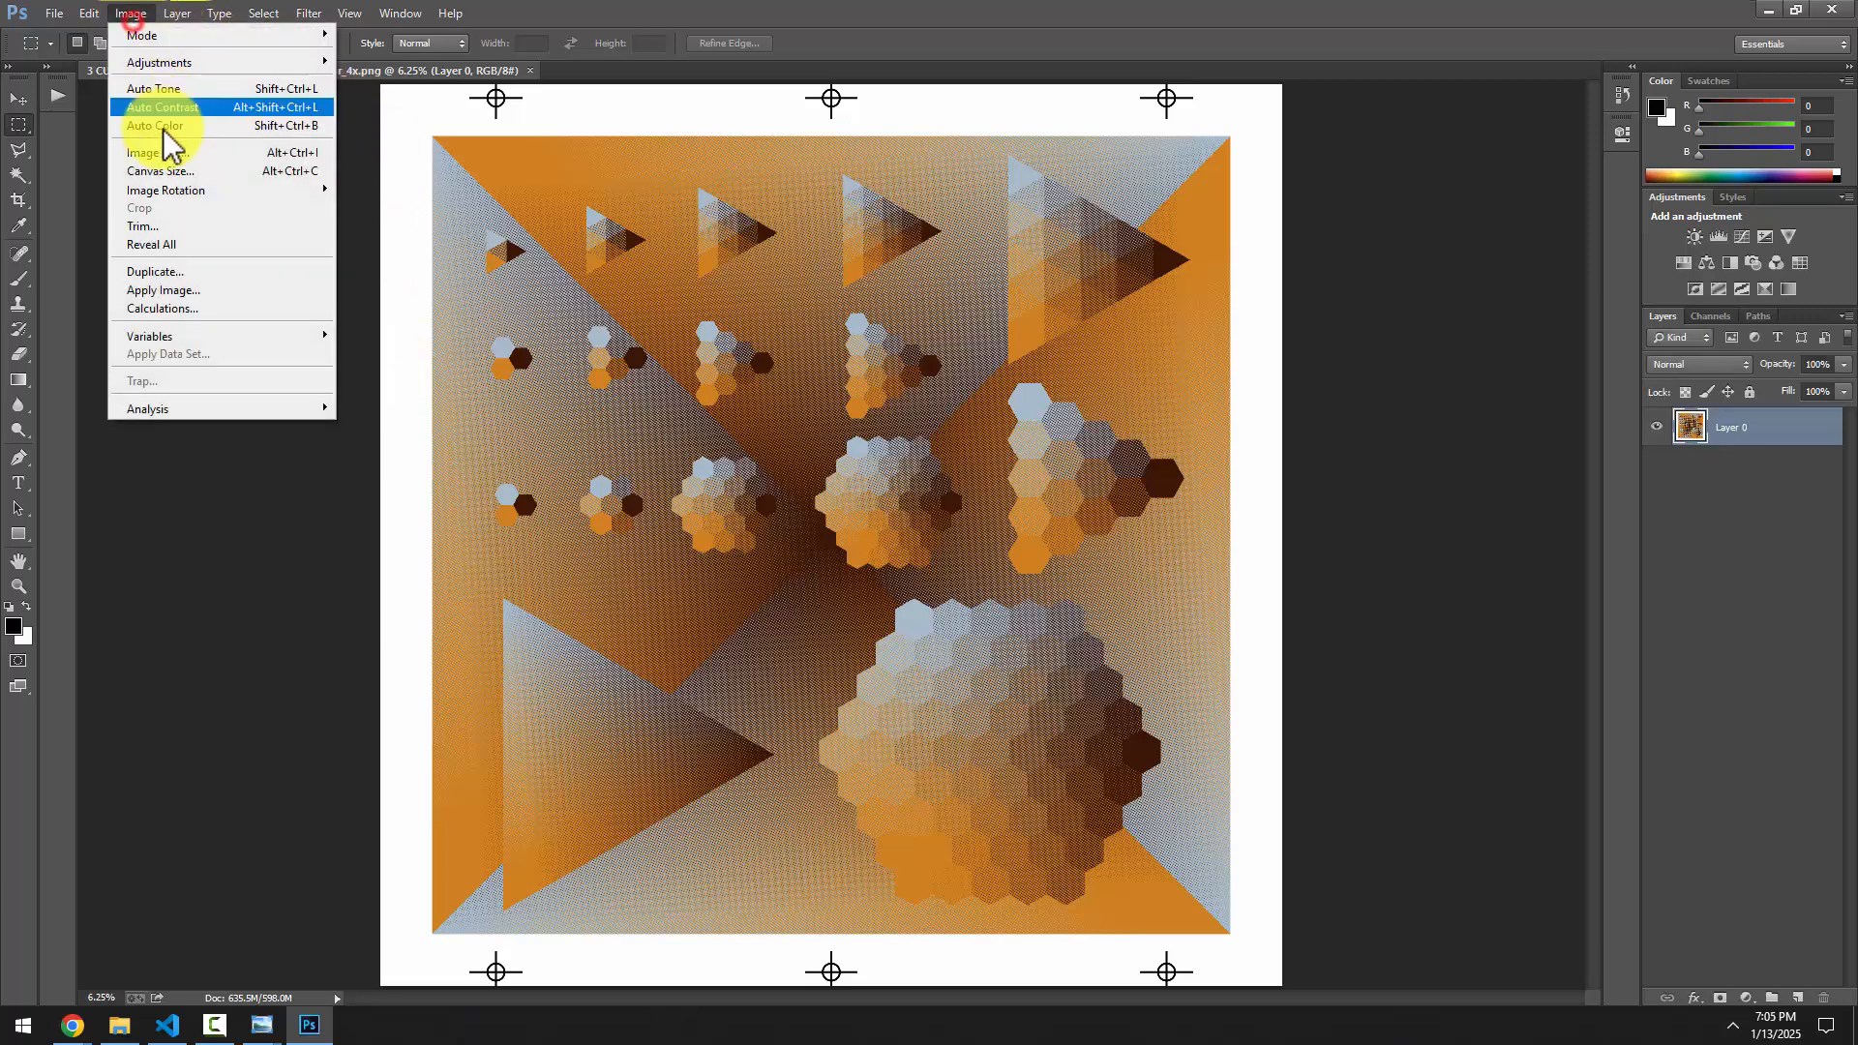
{"action": "left_click", "coordinate": [178, 153]}
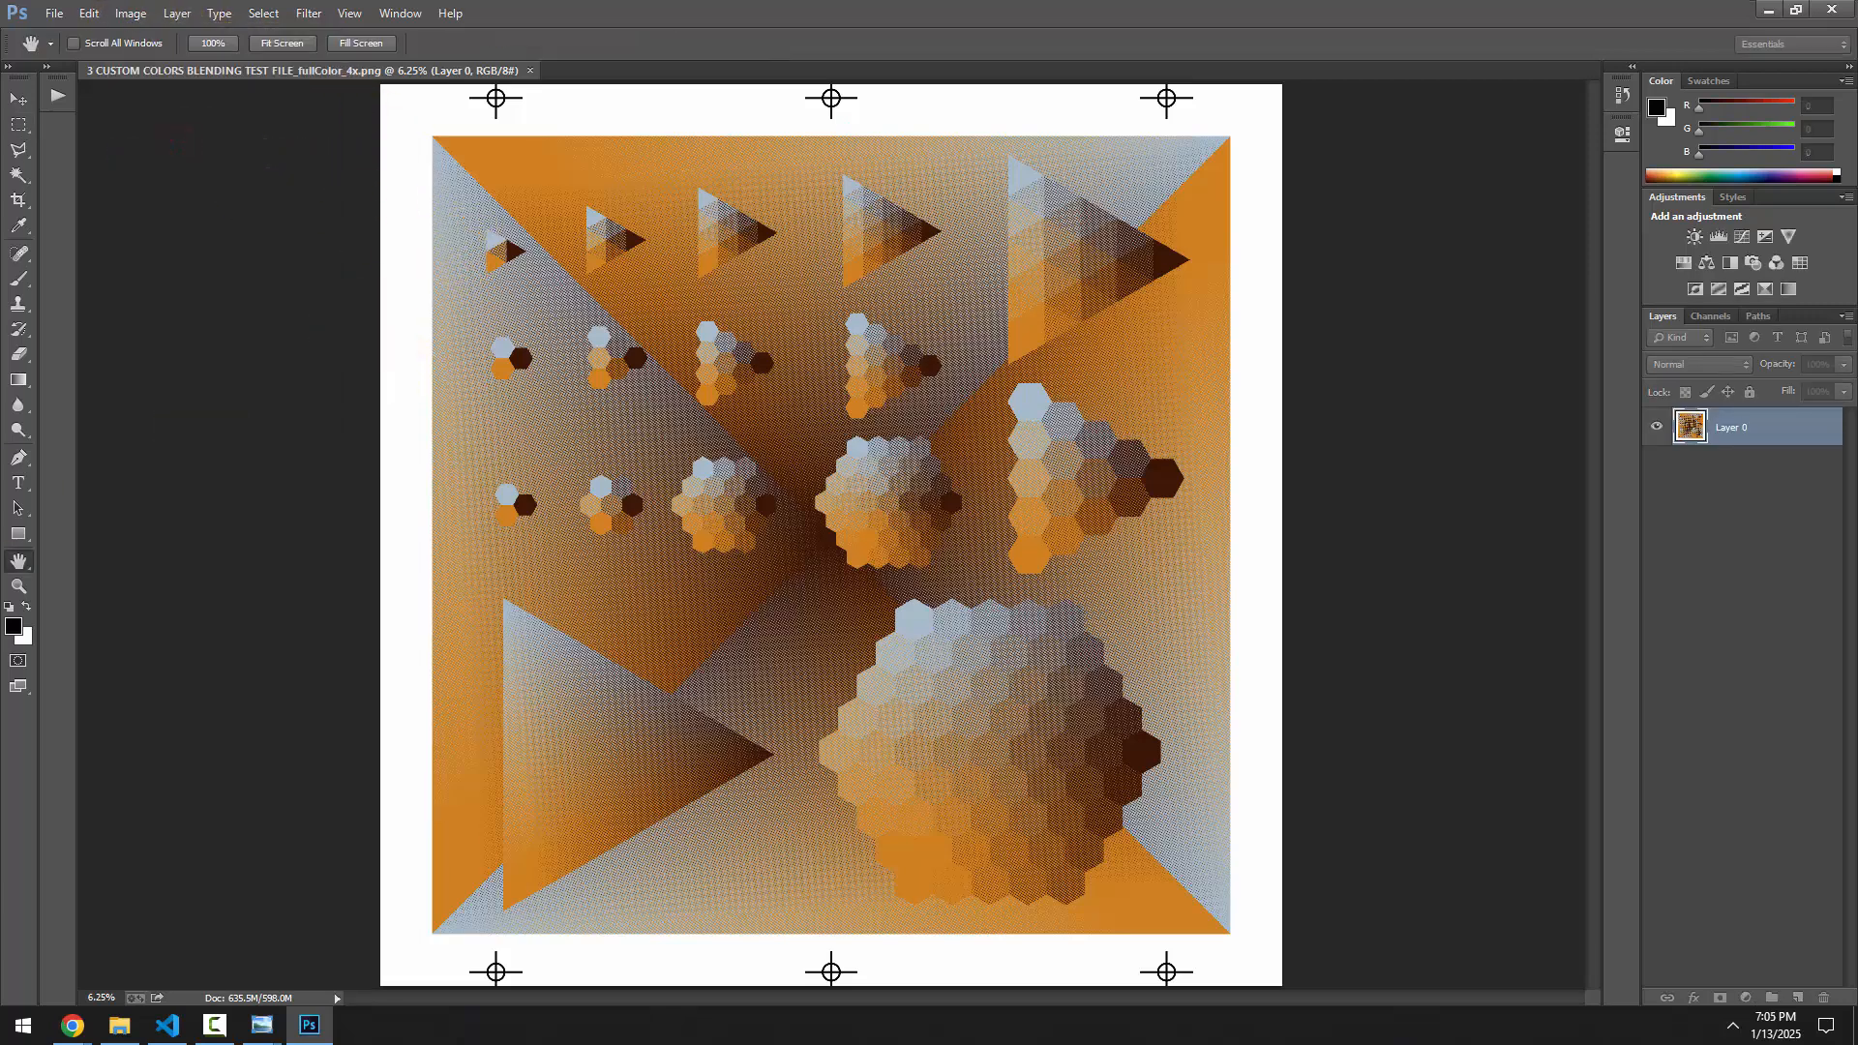
{"action": "left_click_drag", "start_coordinate": [977, 317], "coordinate": [1397, 327]}
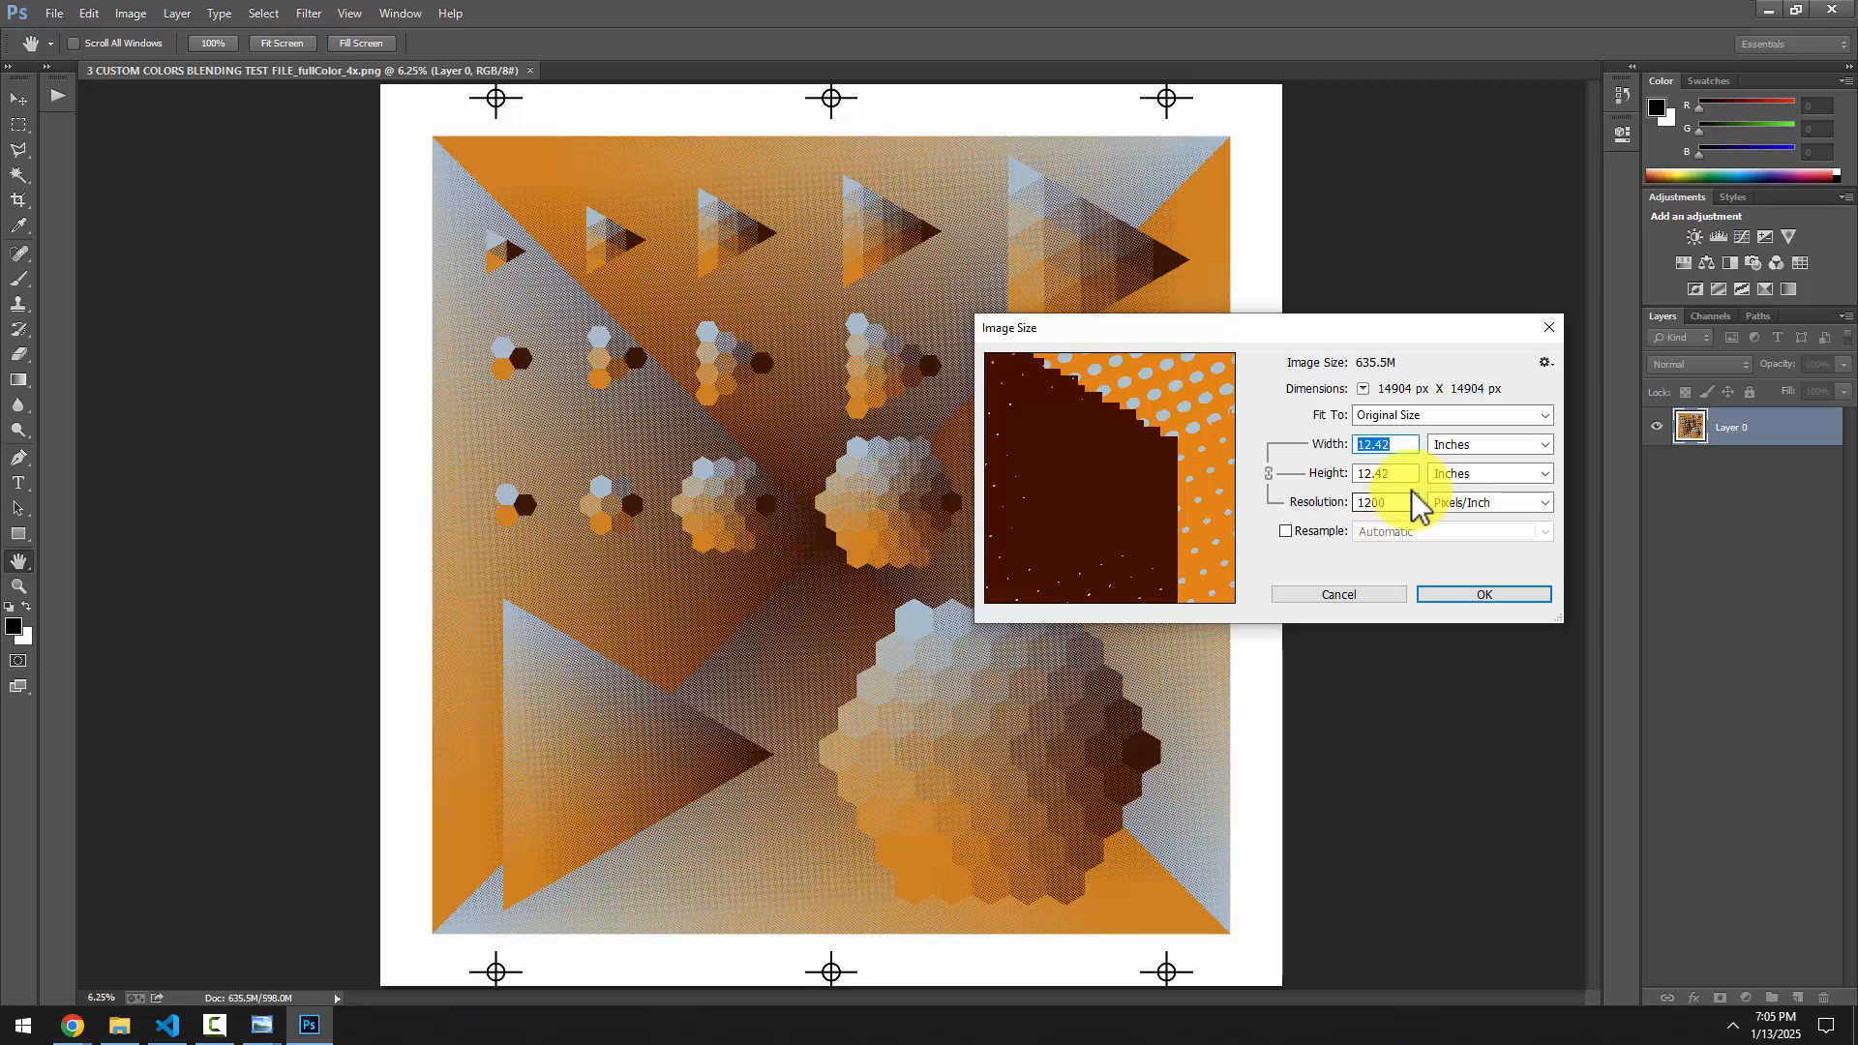
{"action": "left_click_drag", "start_coordinate": [1399, 505], "coordinate": [1355, 505]}
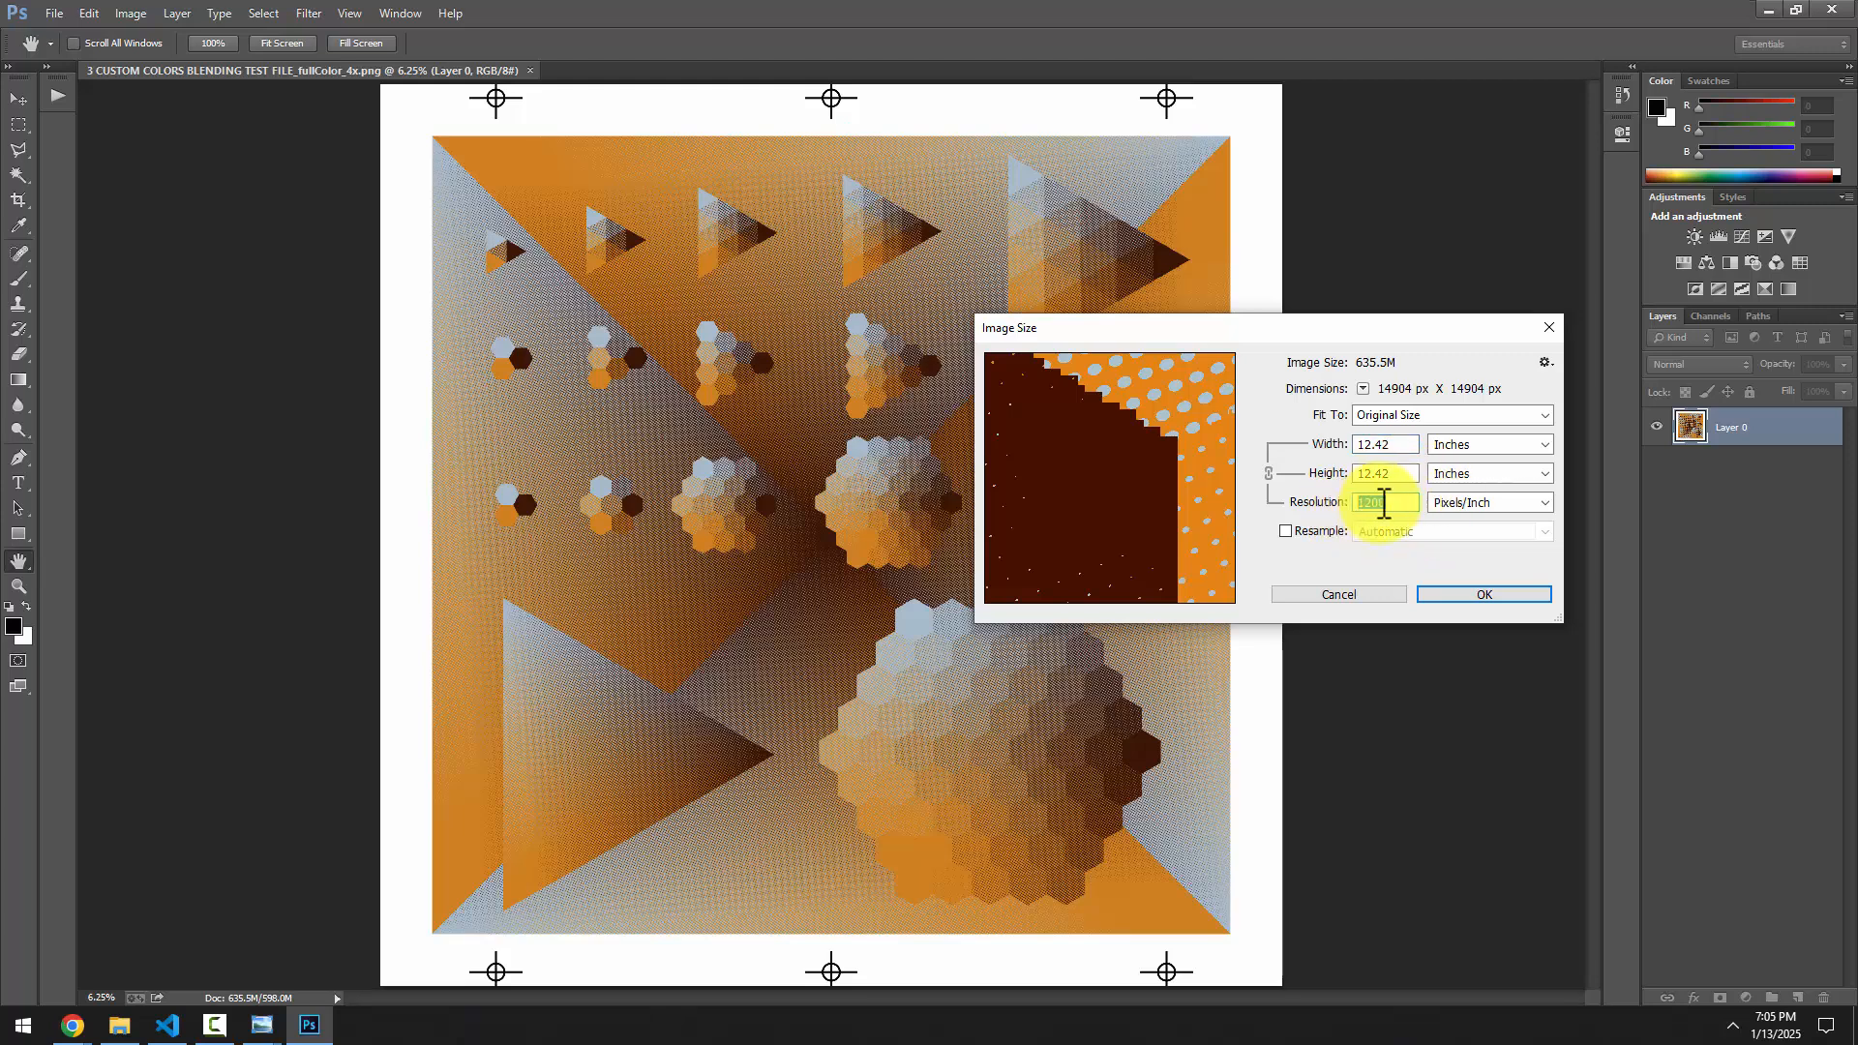
{"action": "left_click", "coordinate": [71, 1024]}
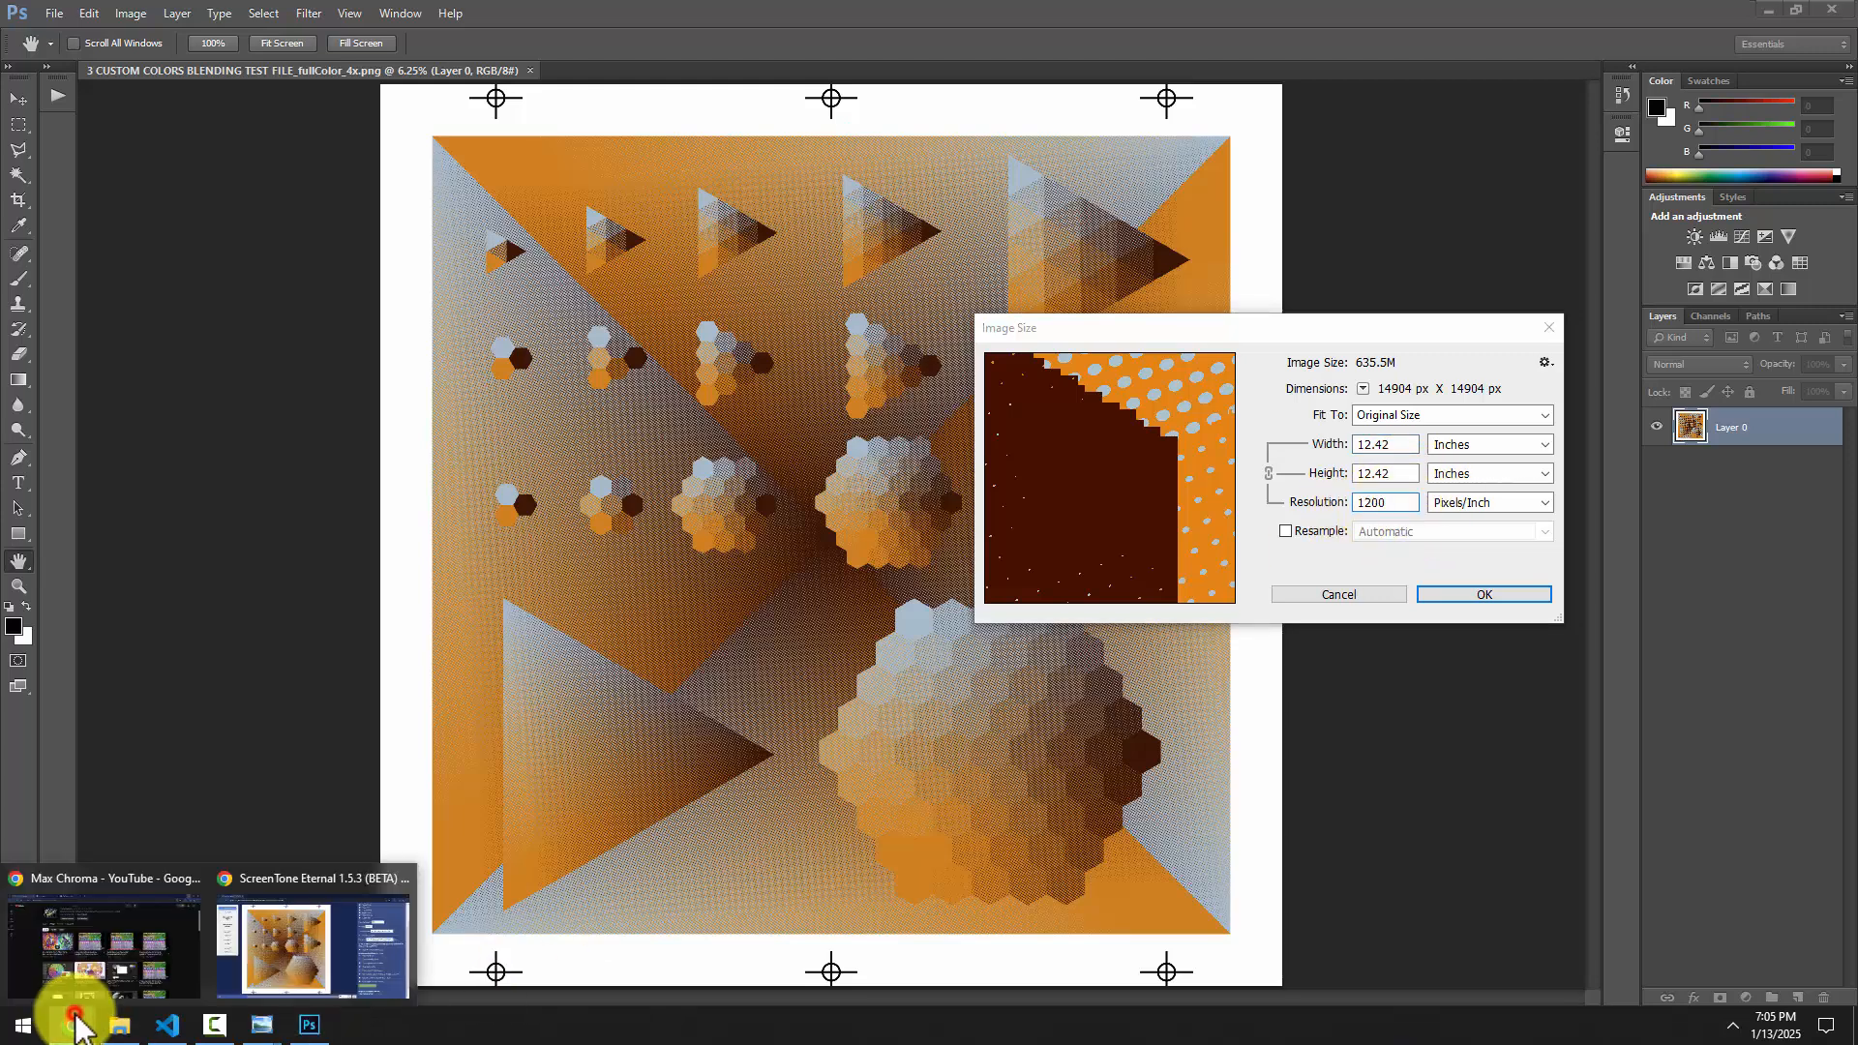
{"action": "left_click", "coordinate": [259, 972]}
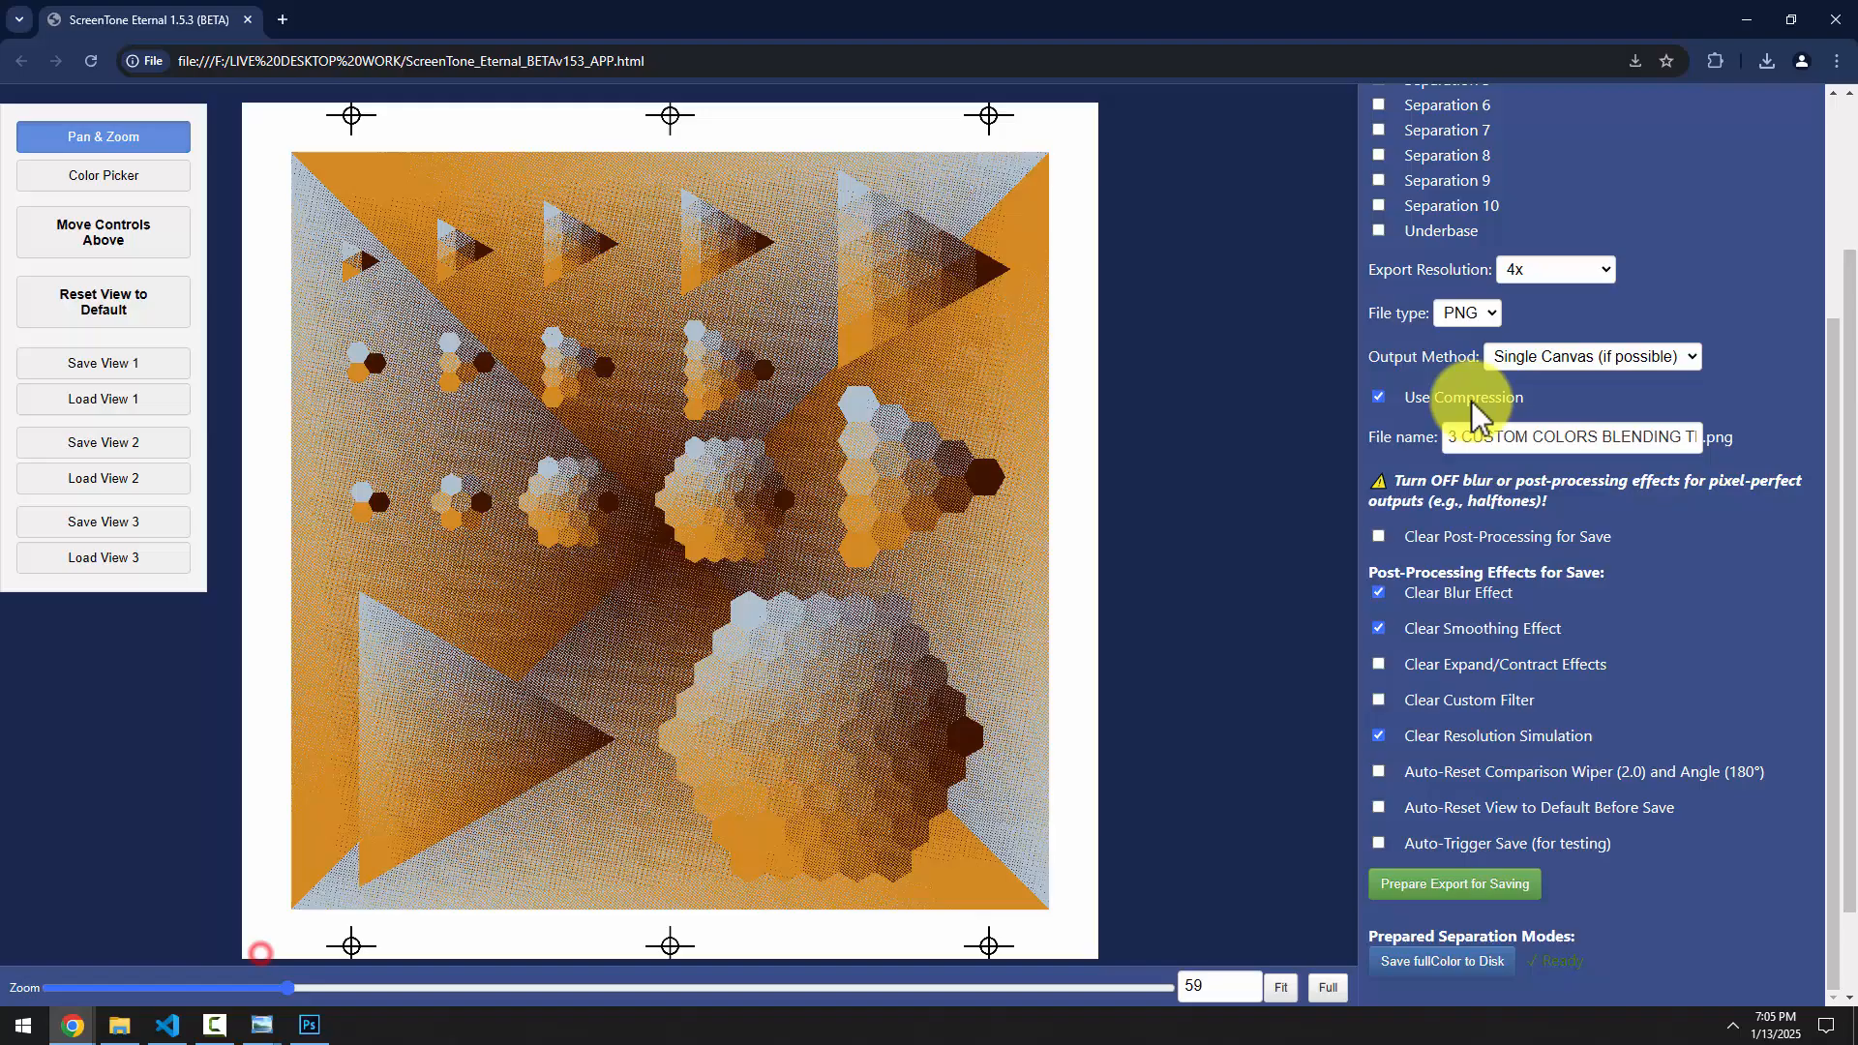
{"action": "left_click", "coordinate": [1749, 21]}
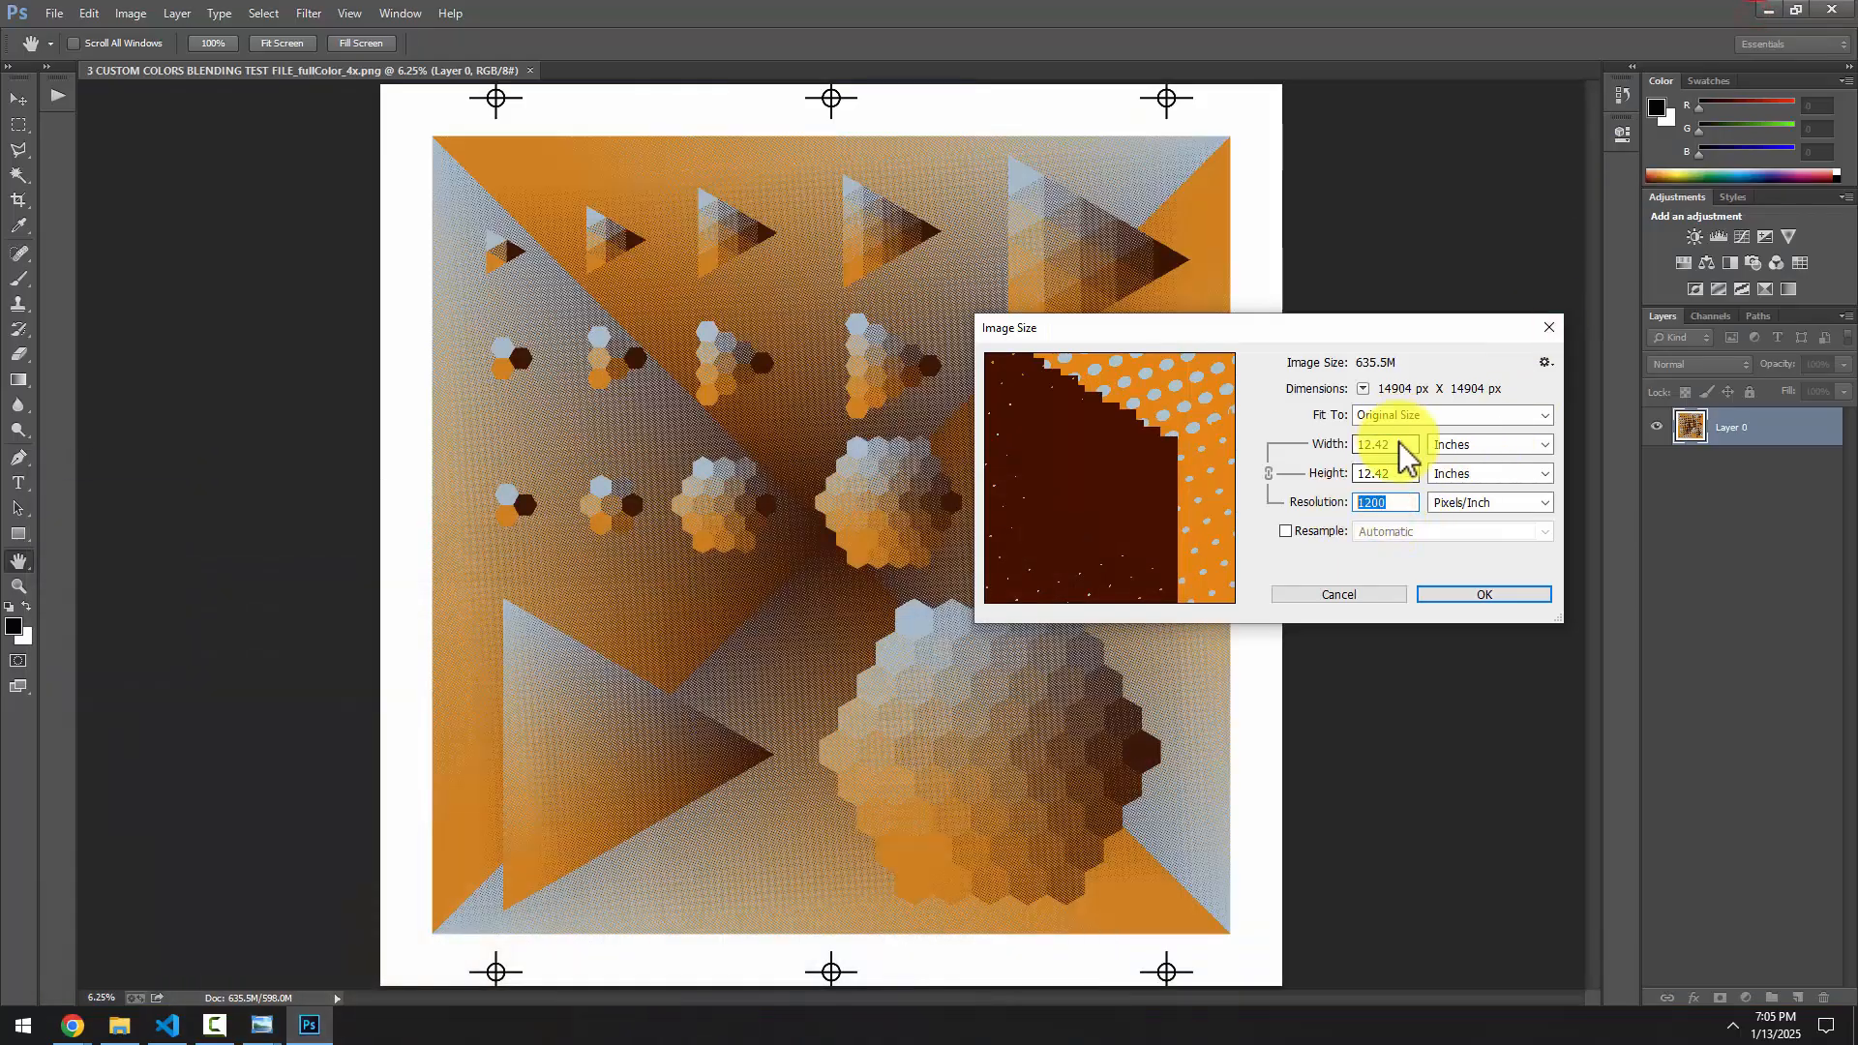
{"action": "left_click_drag", "start_coordinate": [1385, 332], "coordinate": [1405, 541]}
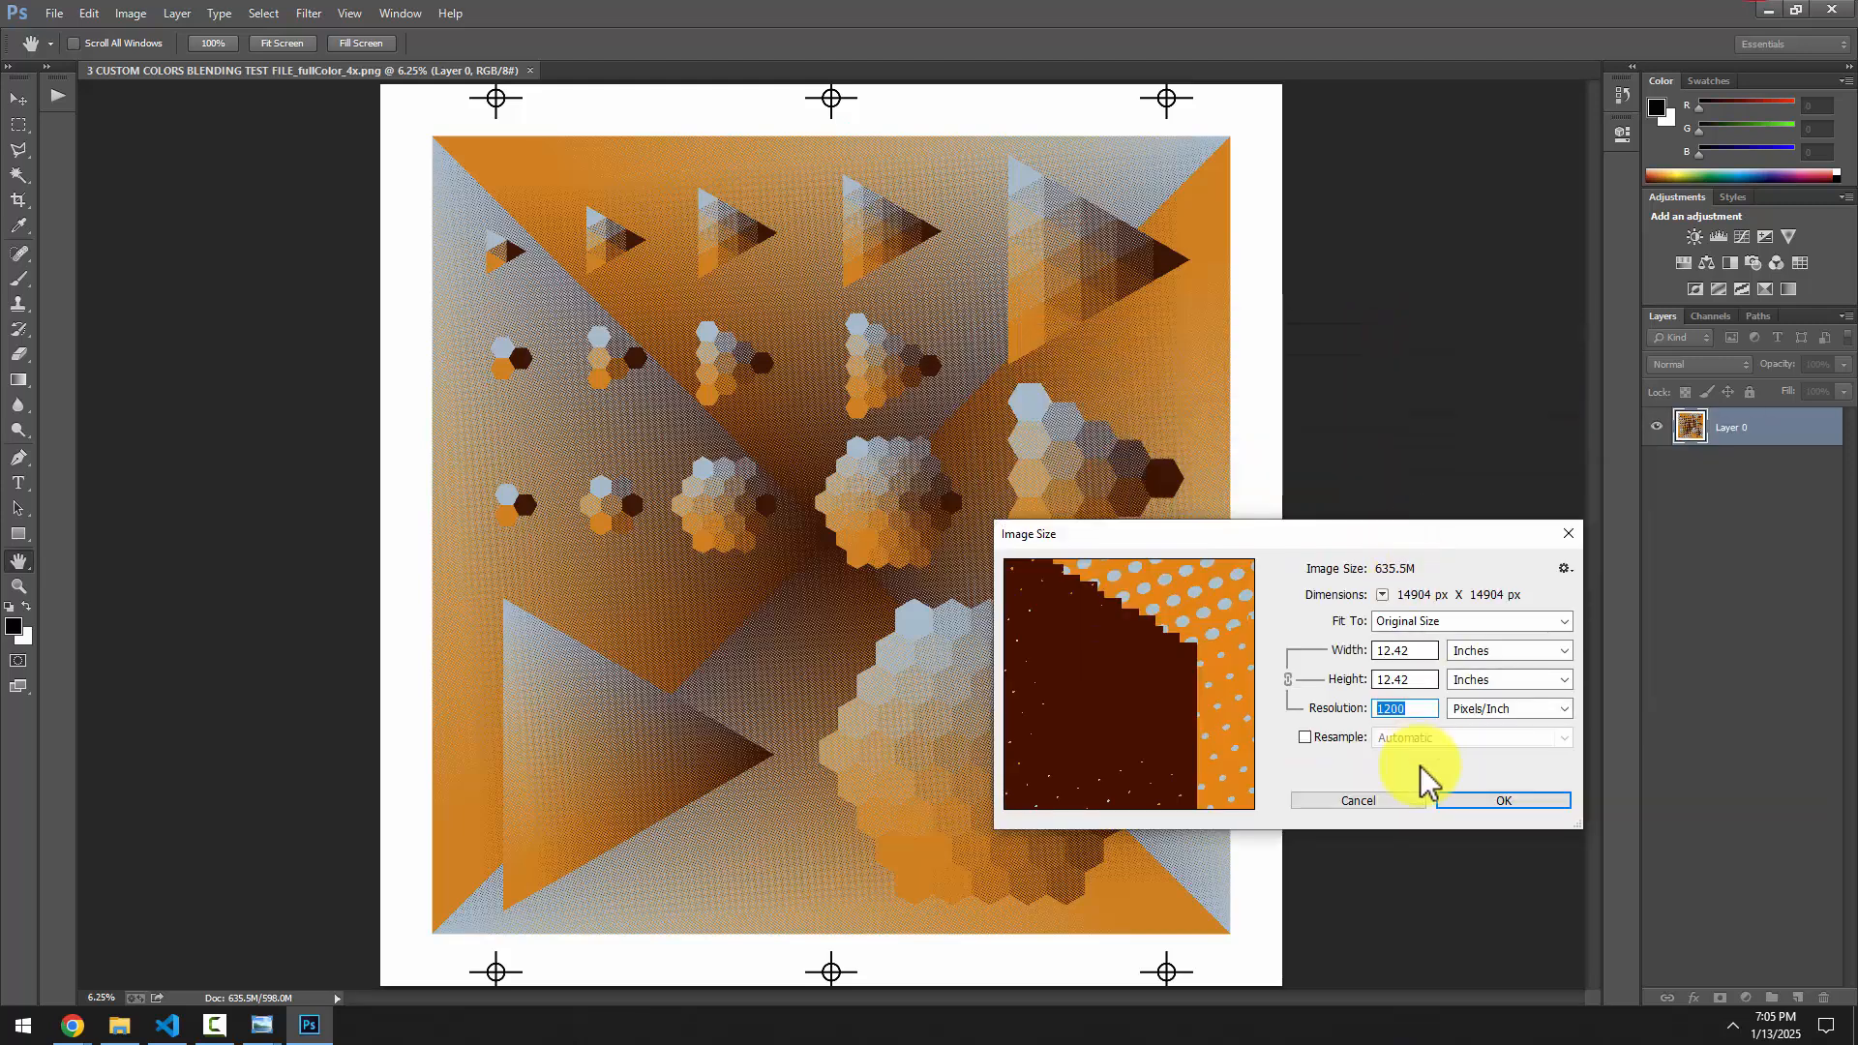
{"action": "left_click", "coordinate": [1403, 802]}
Duplicate the 4x image into a separate document under the default copy name
{"action": "key", "text": "m"}
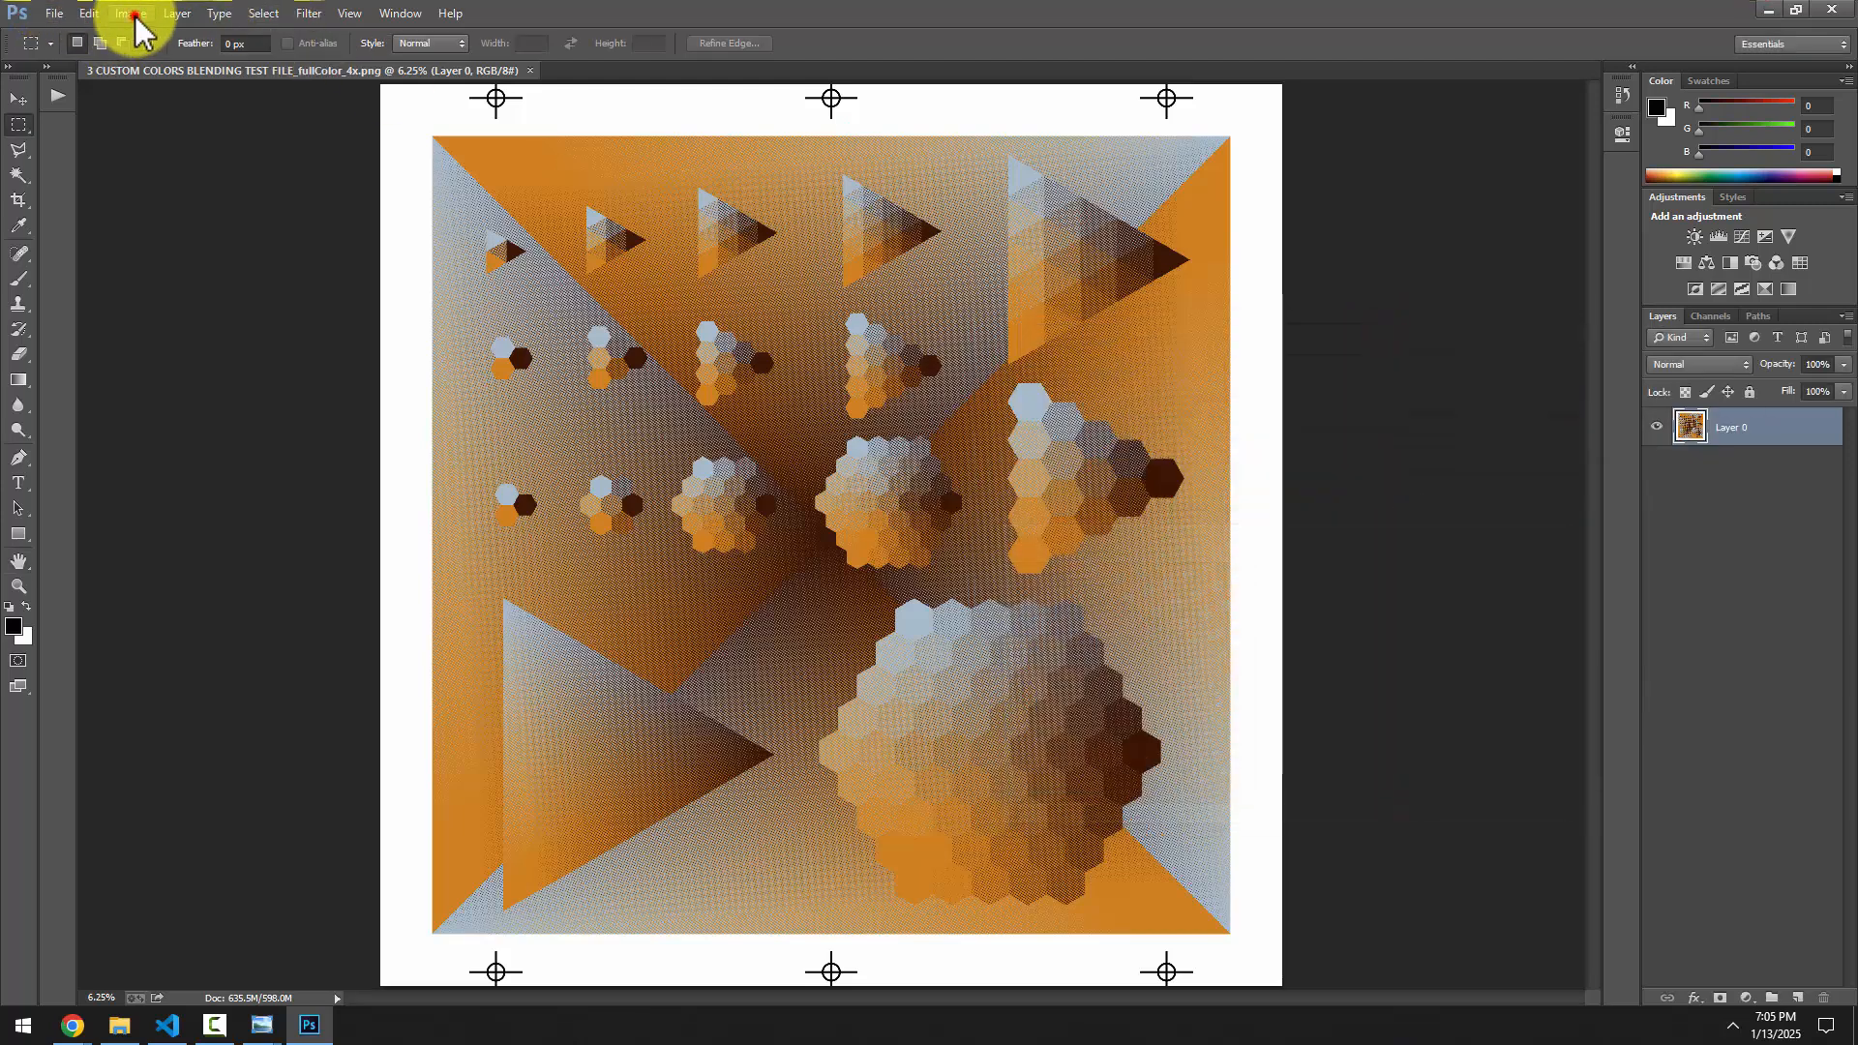
{"action": "left_click", "coordinate": [132, 14]}
{"action": "left_click", "coordinate": [197, 274]}
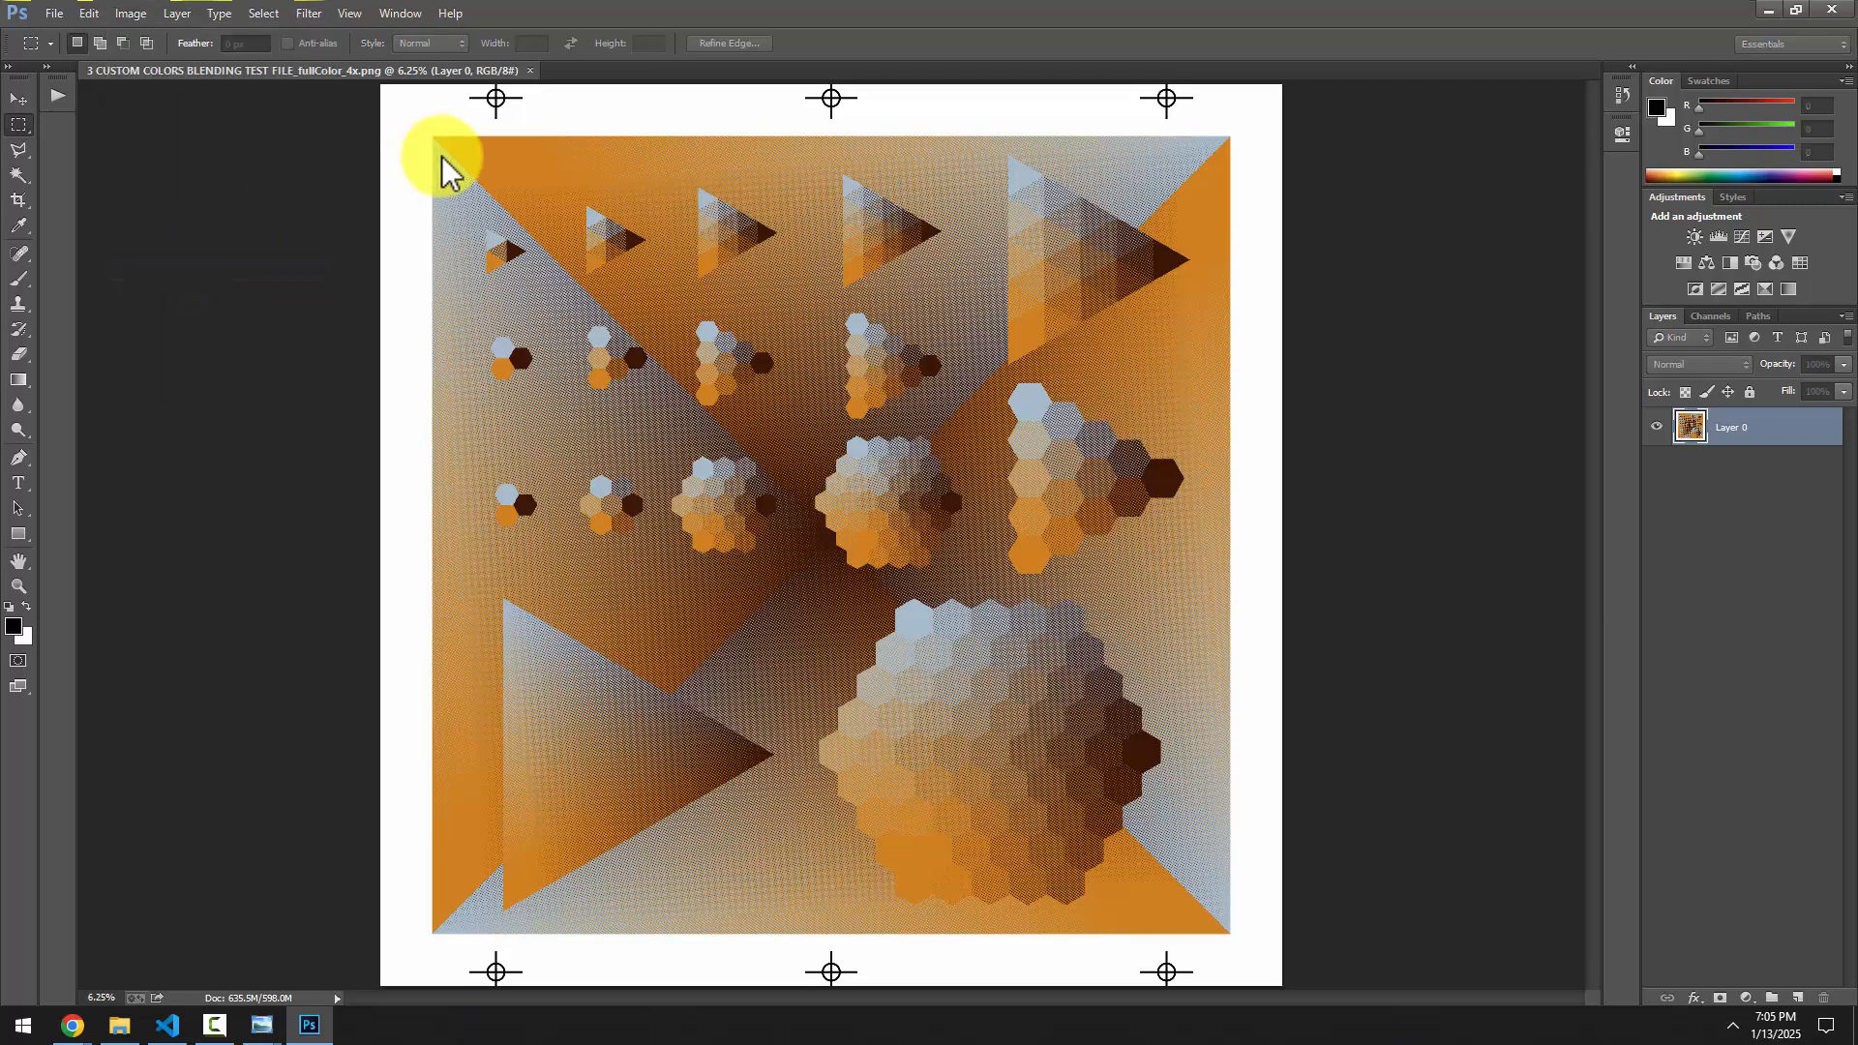
{"action": "key", "text": "Return"}
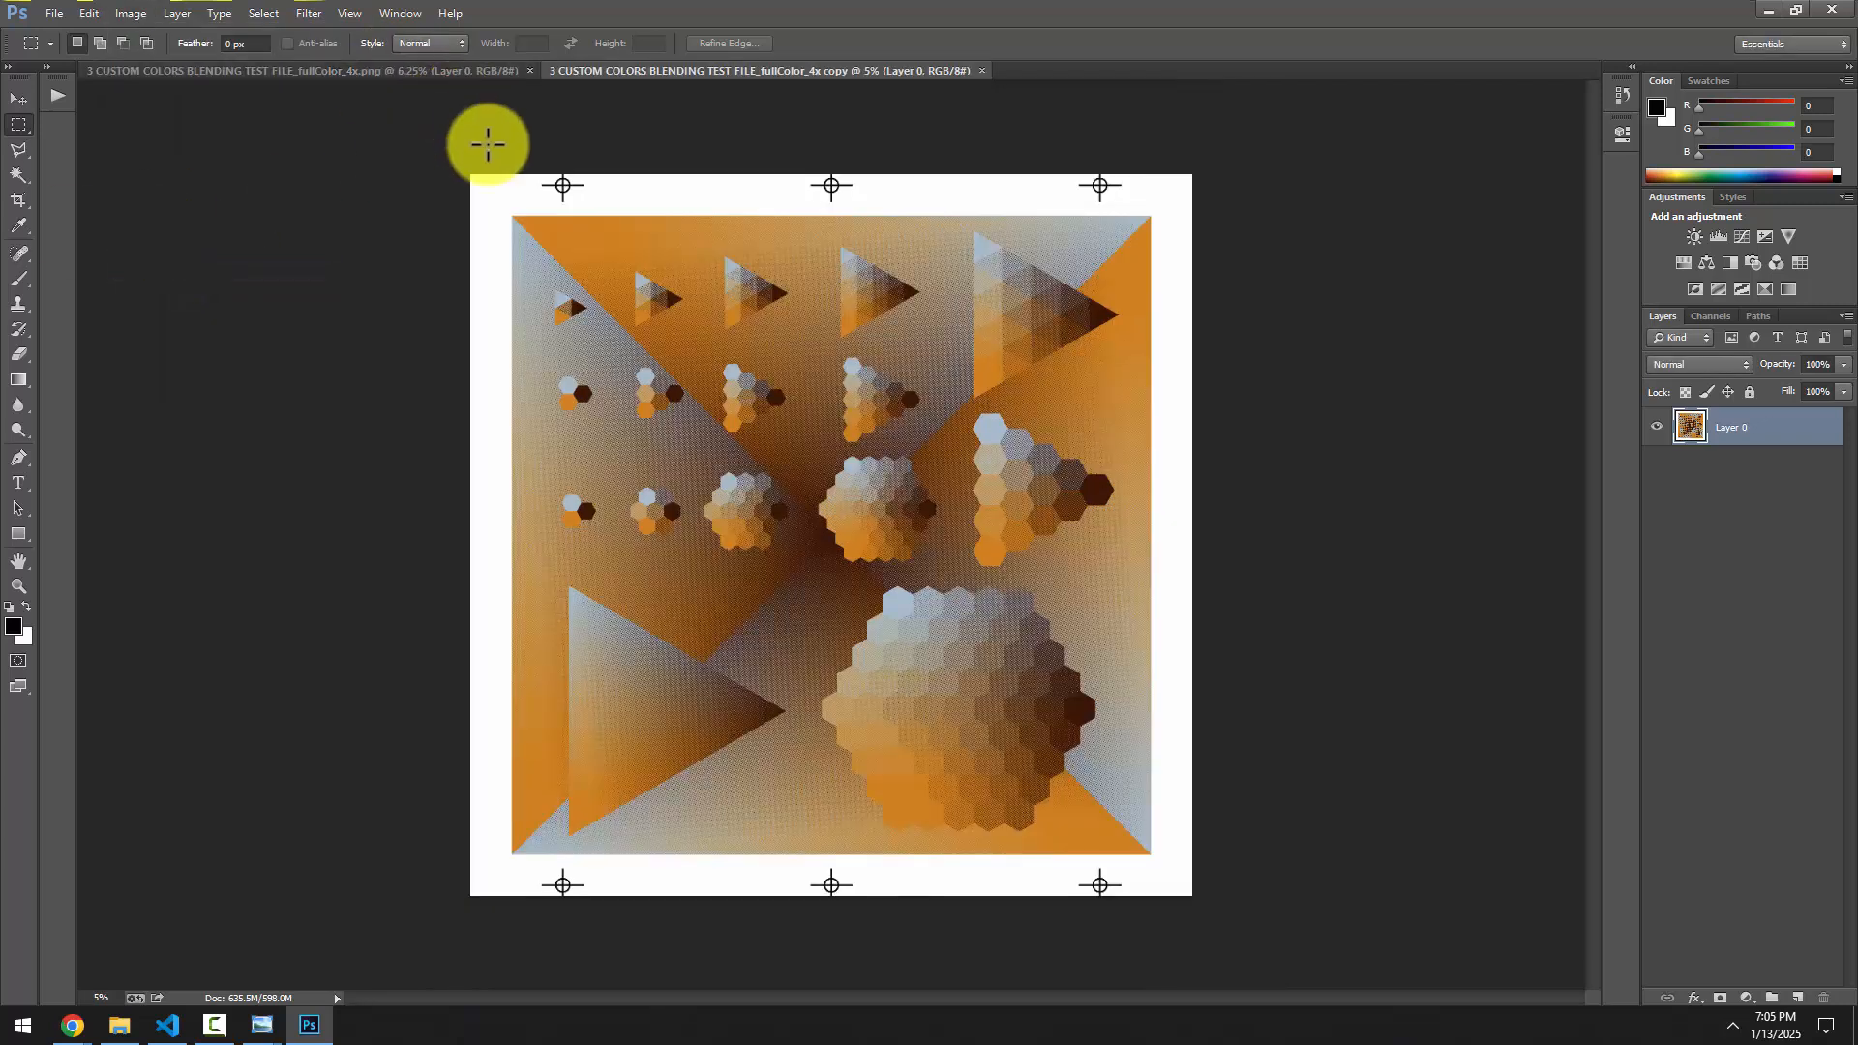
Clear the registration marks from the white margins above and below the artwork in the copy, and deselect
{"action": "left_click_drag", "start_coordinate": [448, 153], "coordinate": [1283, 206]}
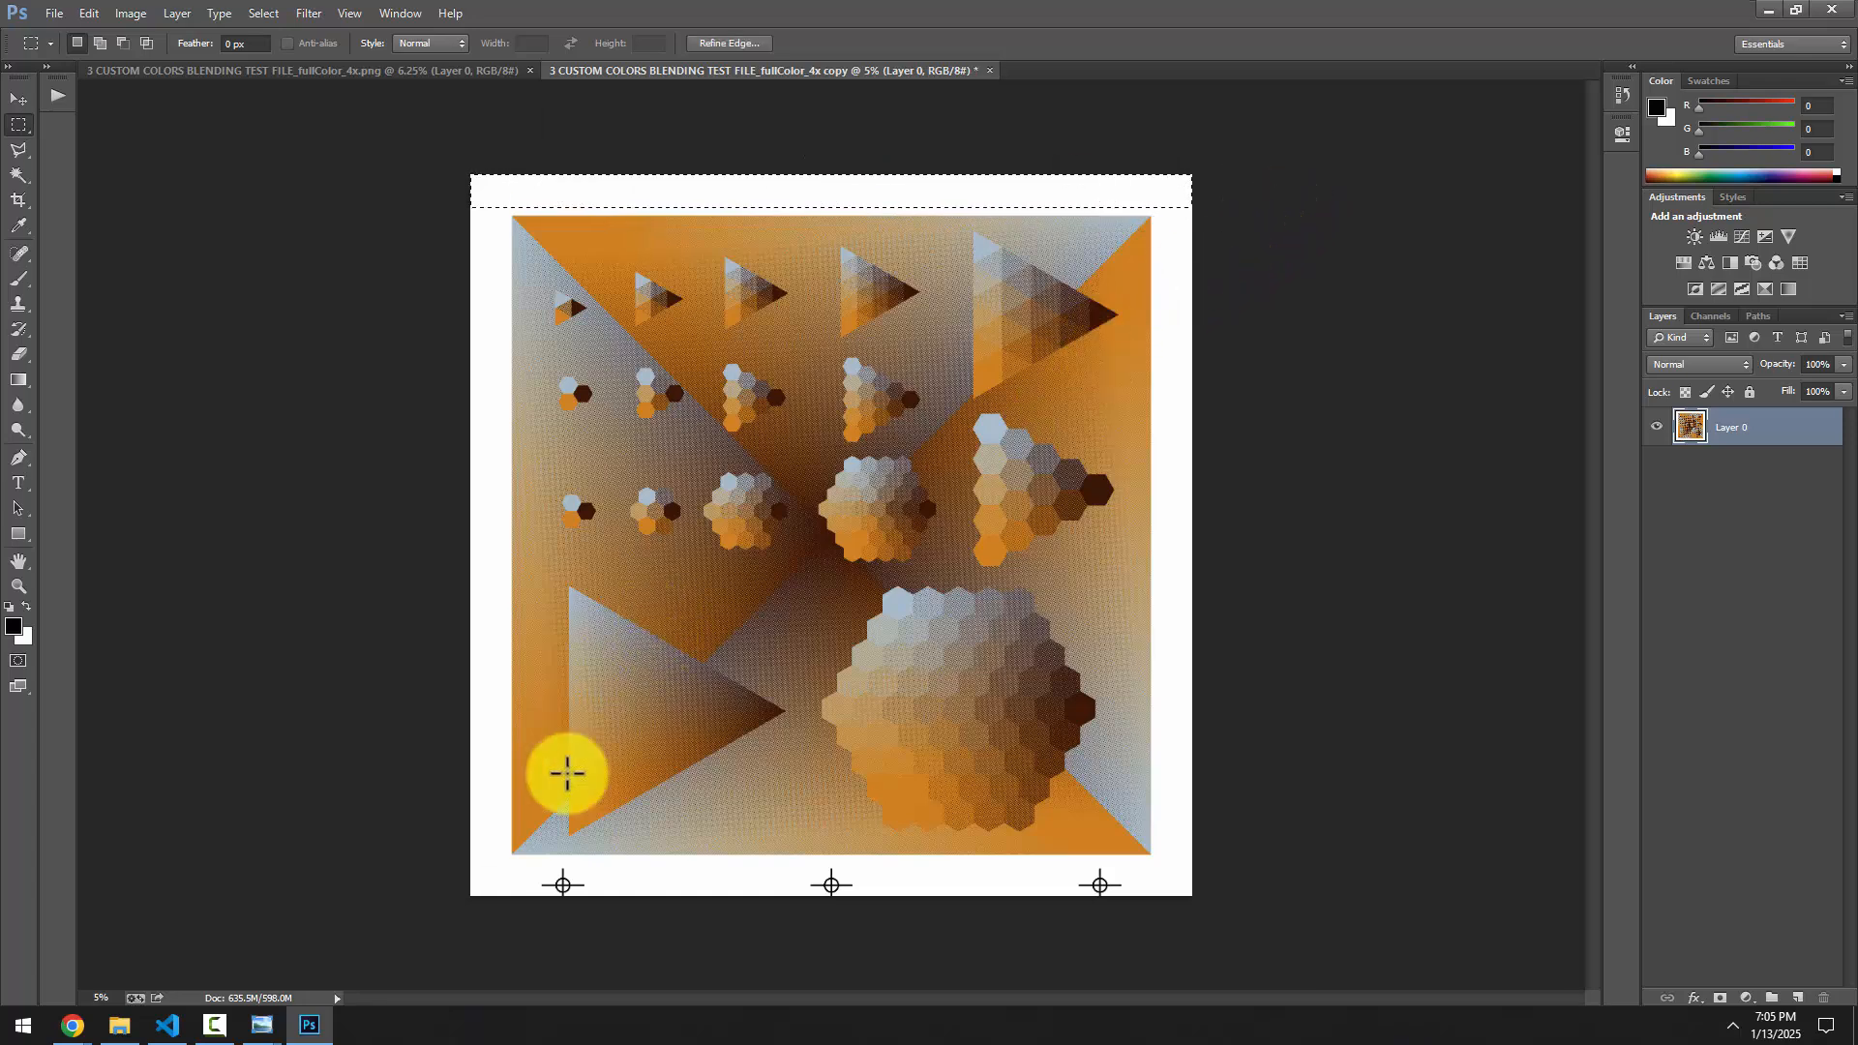
{"action": "left_click_drag", "start_coordinate": [438, 944], "coordinate": [1228, 833]}
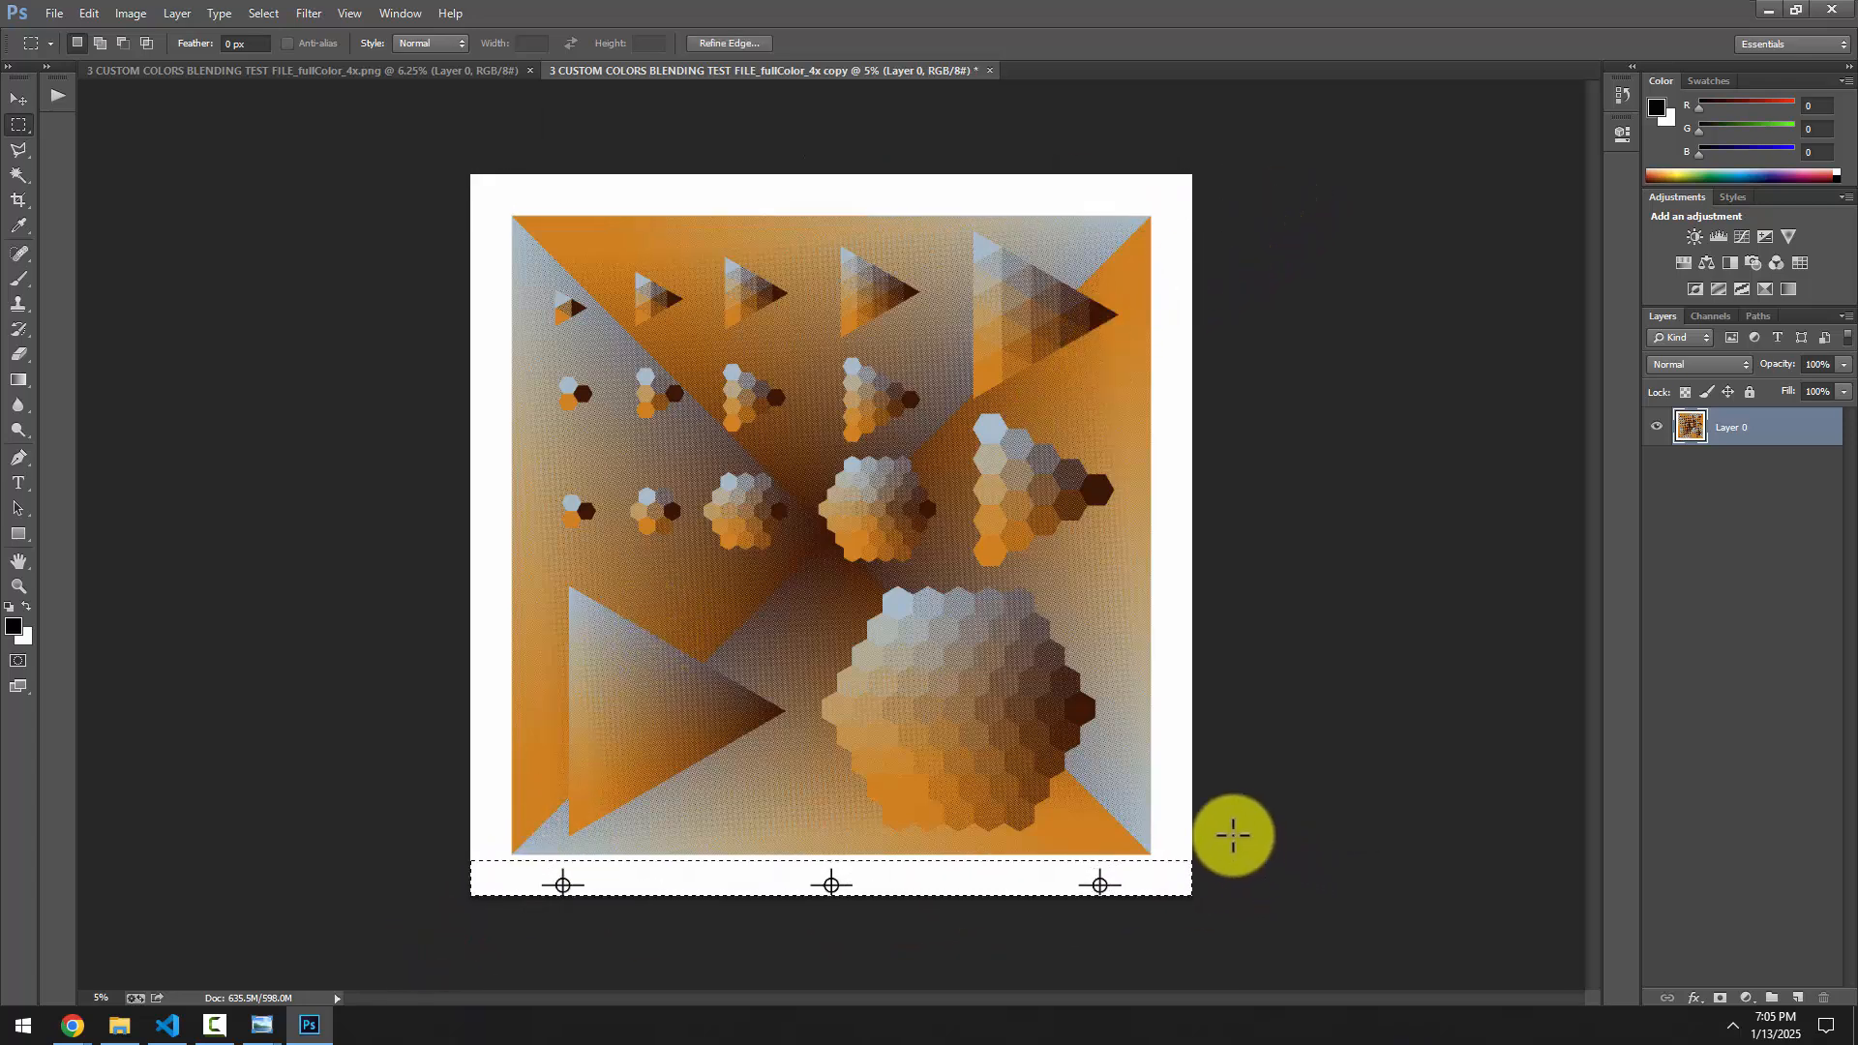
{"action": "left_click", "coordinate": [1224, 818]}
Select the white border with the Magic Wand at tolerance 0, invert the selection, and crop the copy to the artwork
{"action": "left_click", "coordinate": [19, 175]}
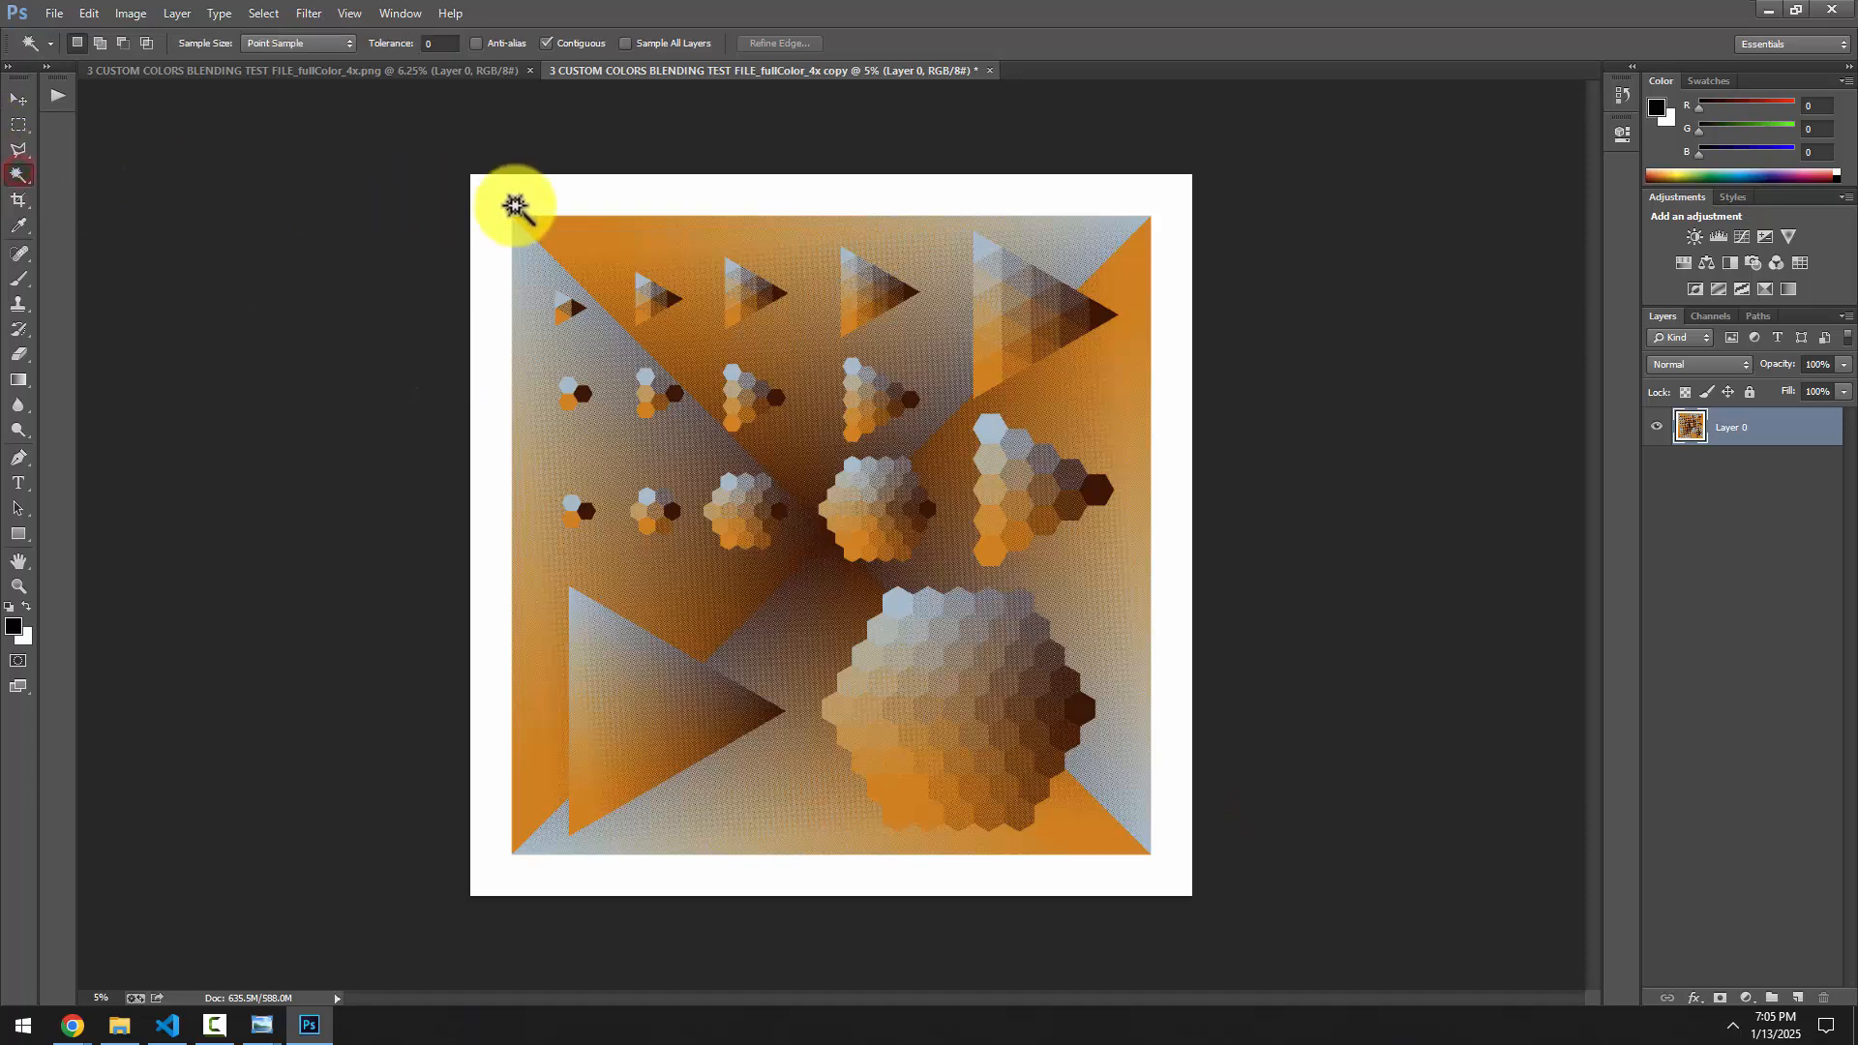
{"action": "left_click", "coordinate": [545, 198]}
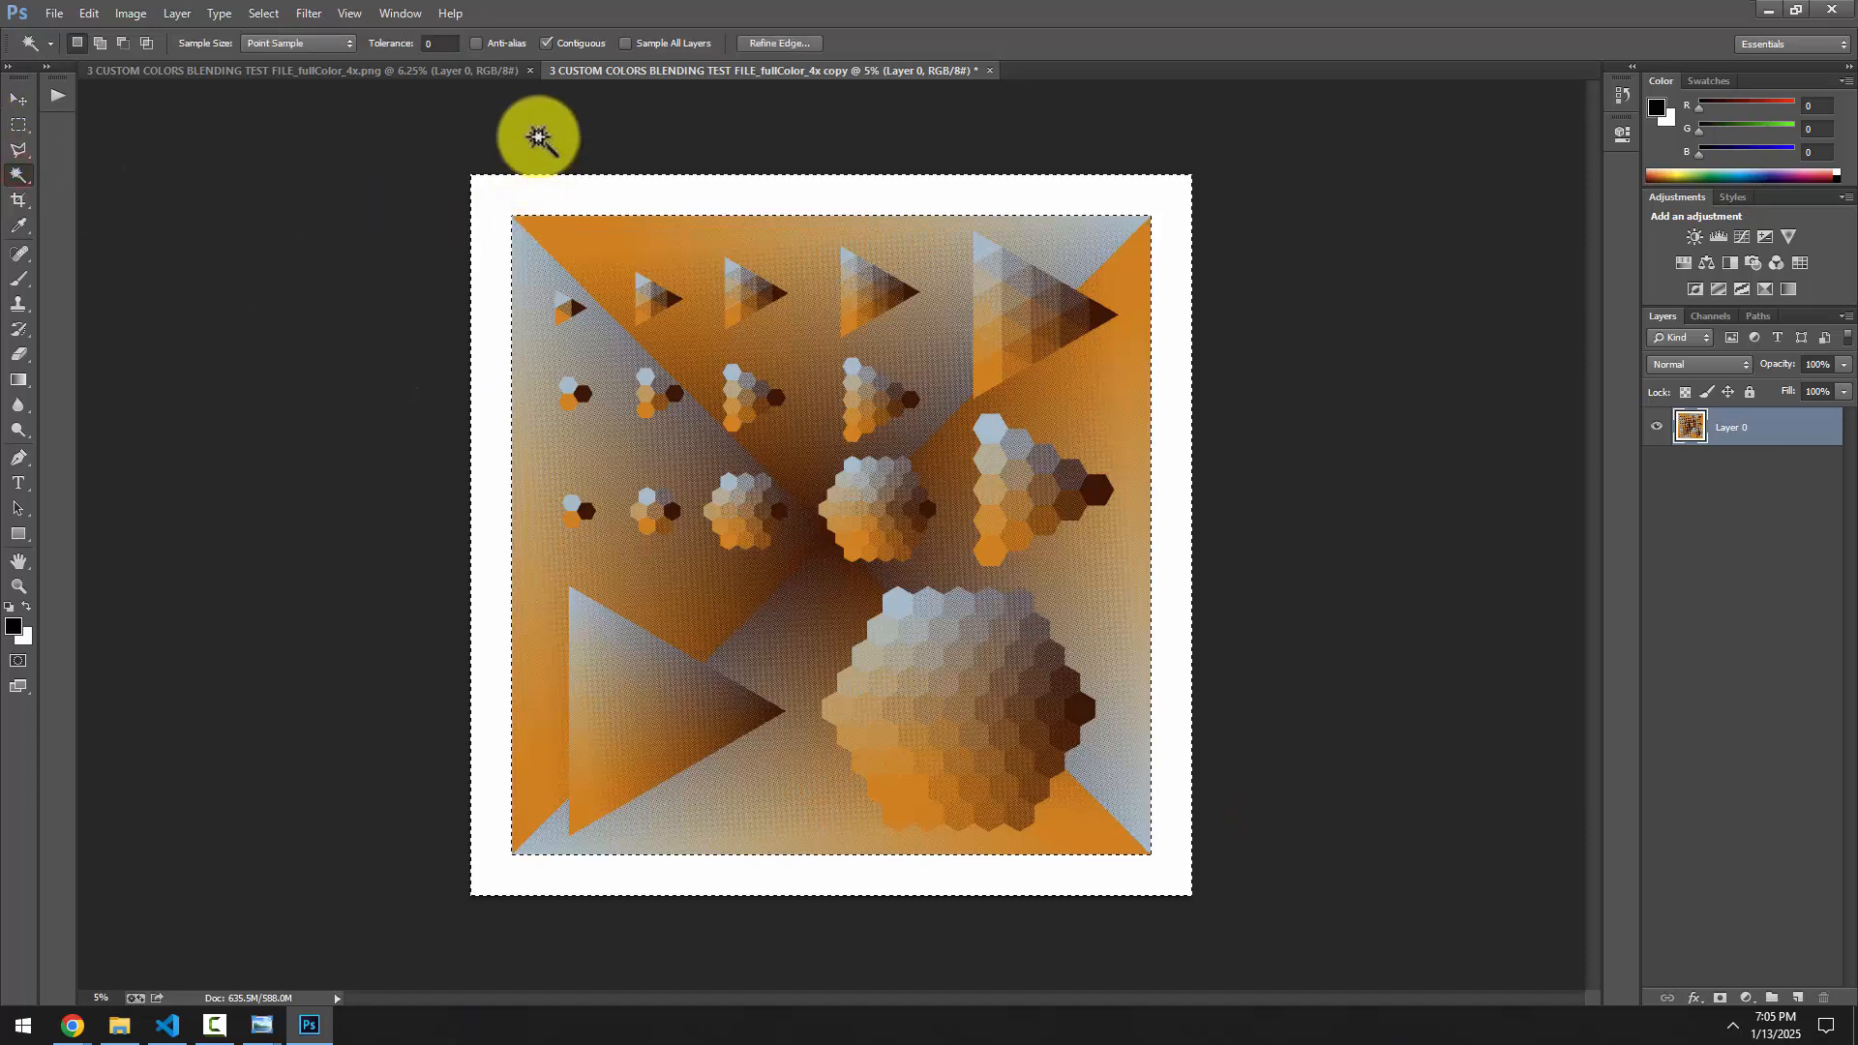
{"action": "left_click", "coordinate": [441, 43]}
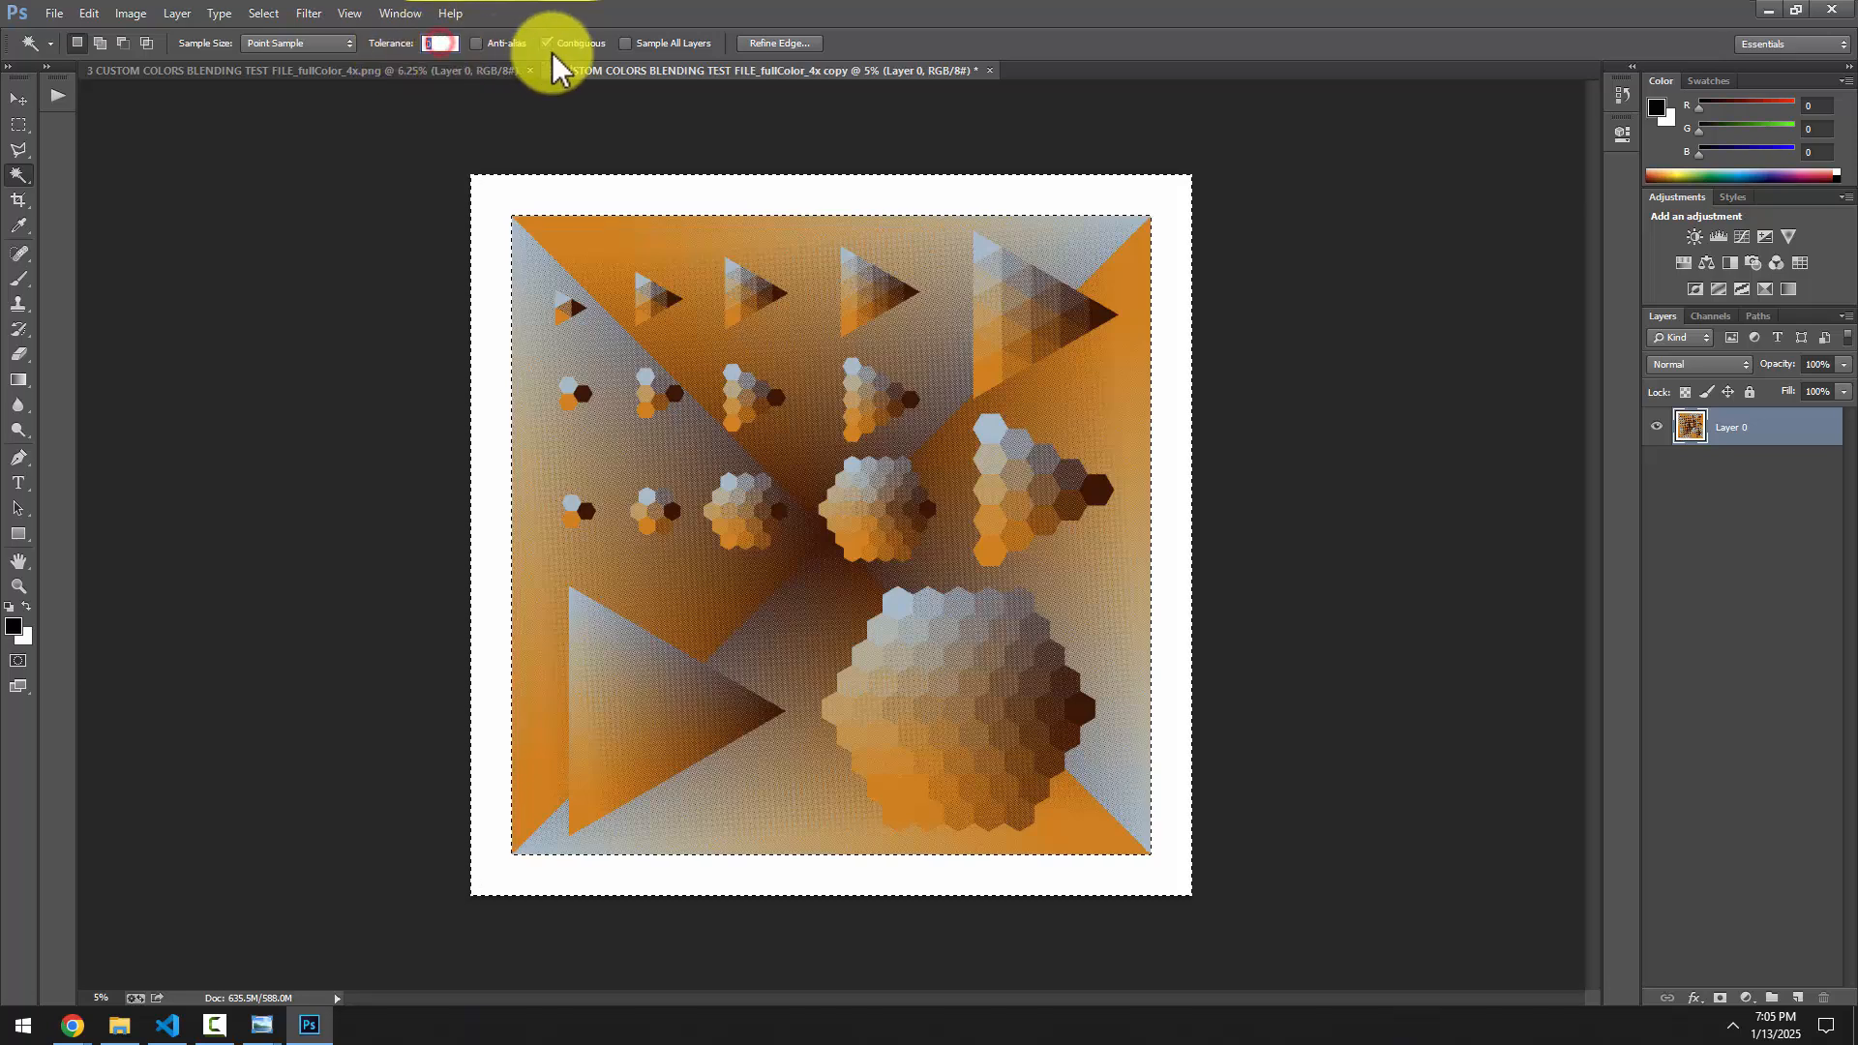
{"action": "key", "text": "Return"}
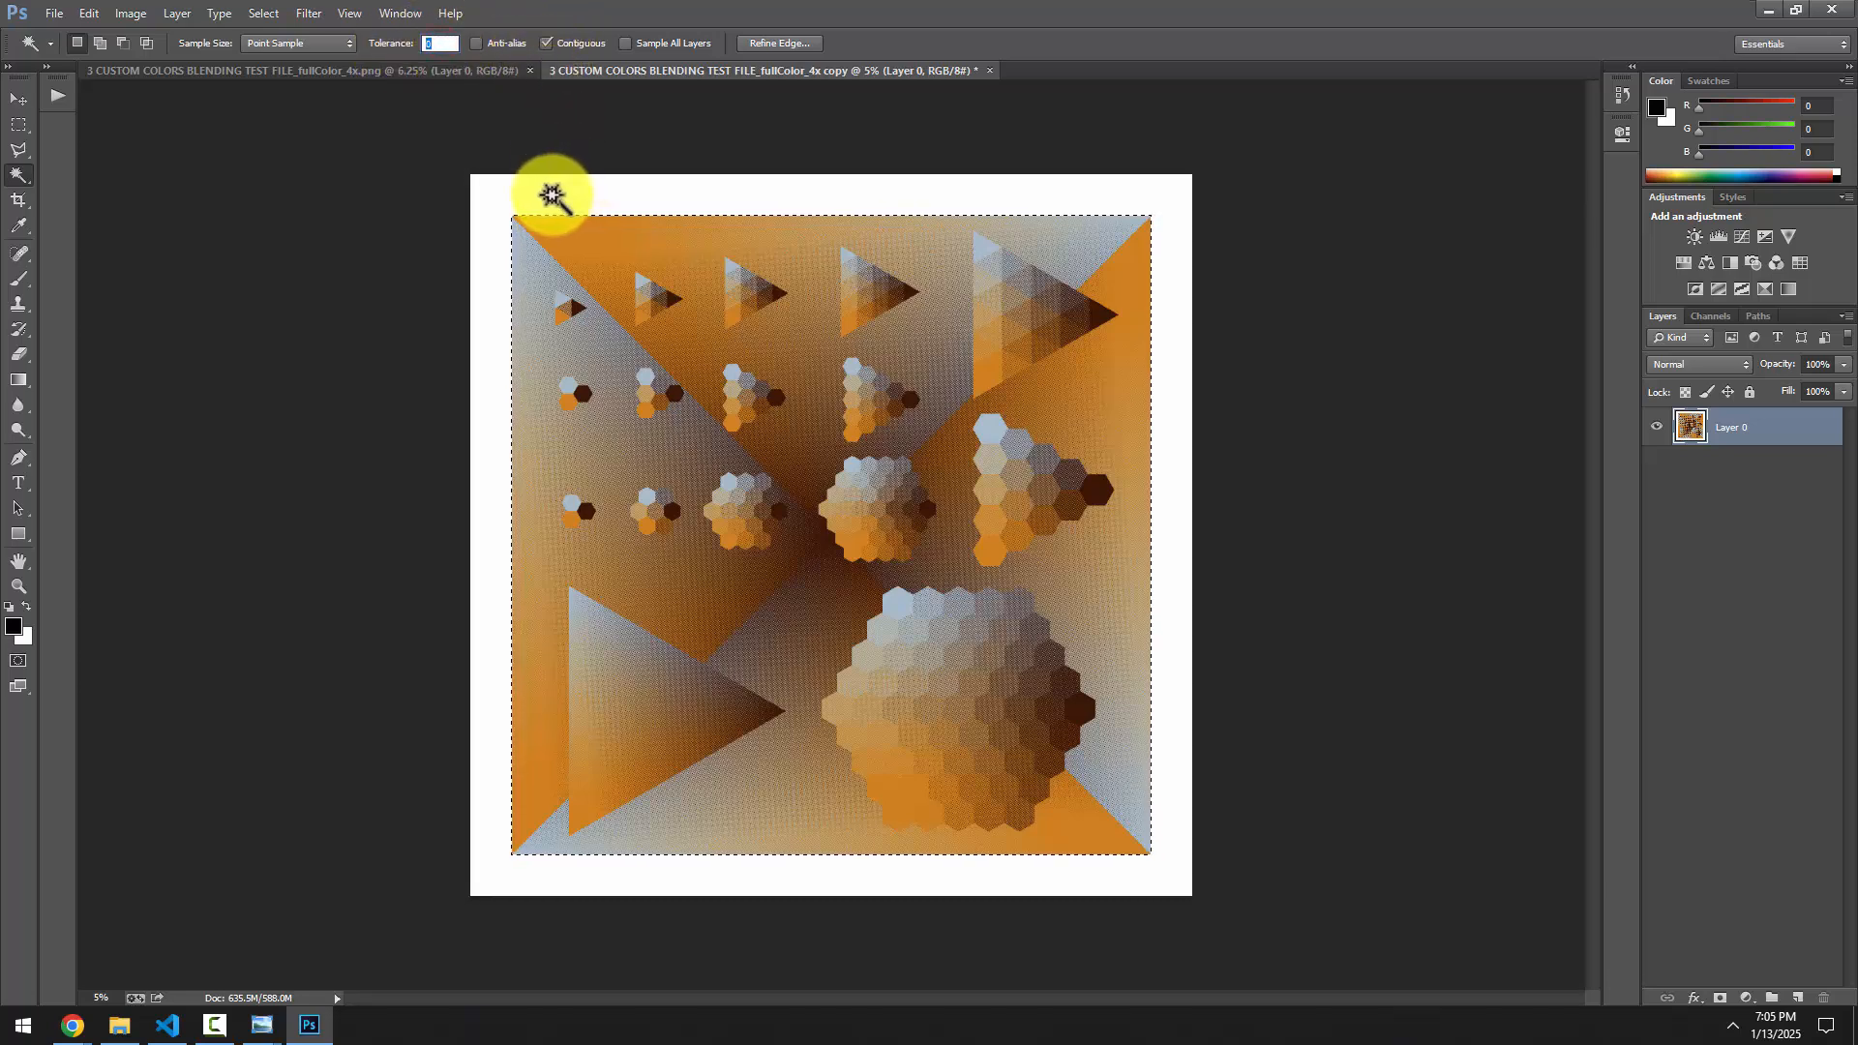
{"action": "left_click", "coordinate": [19, 199]}
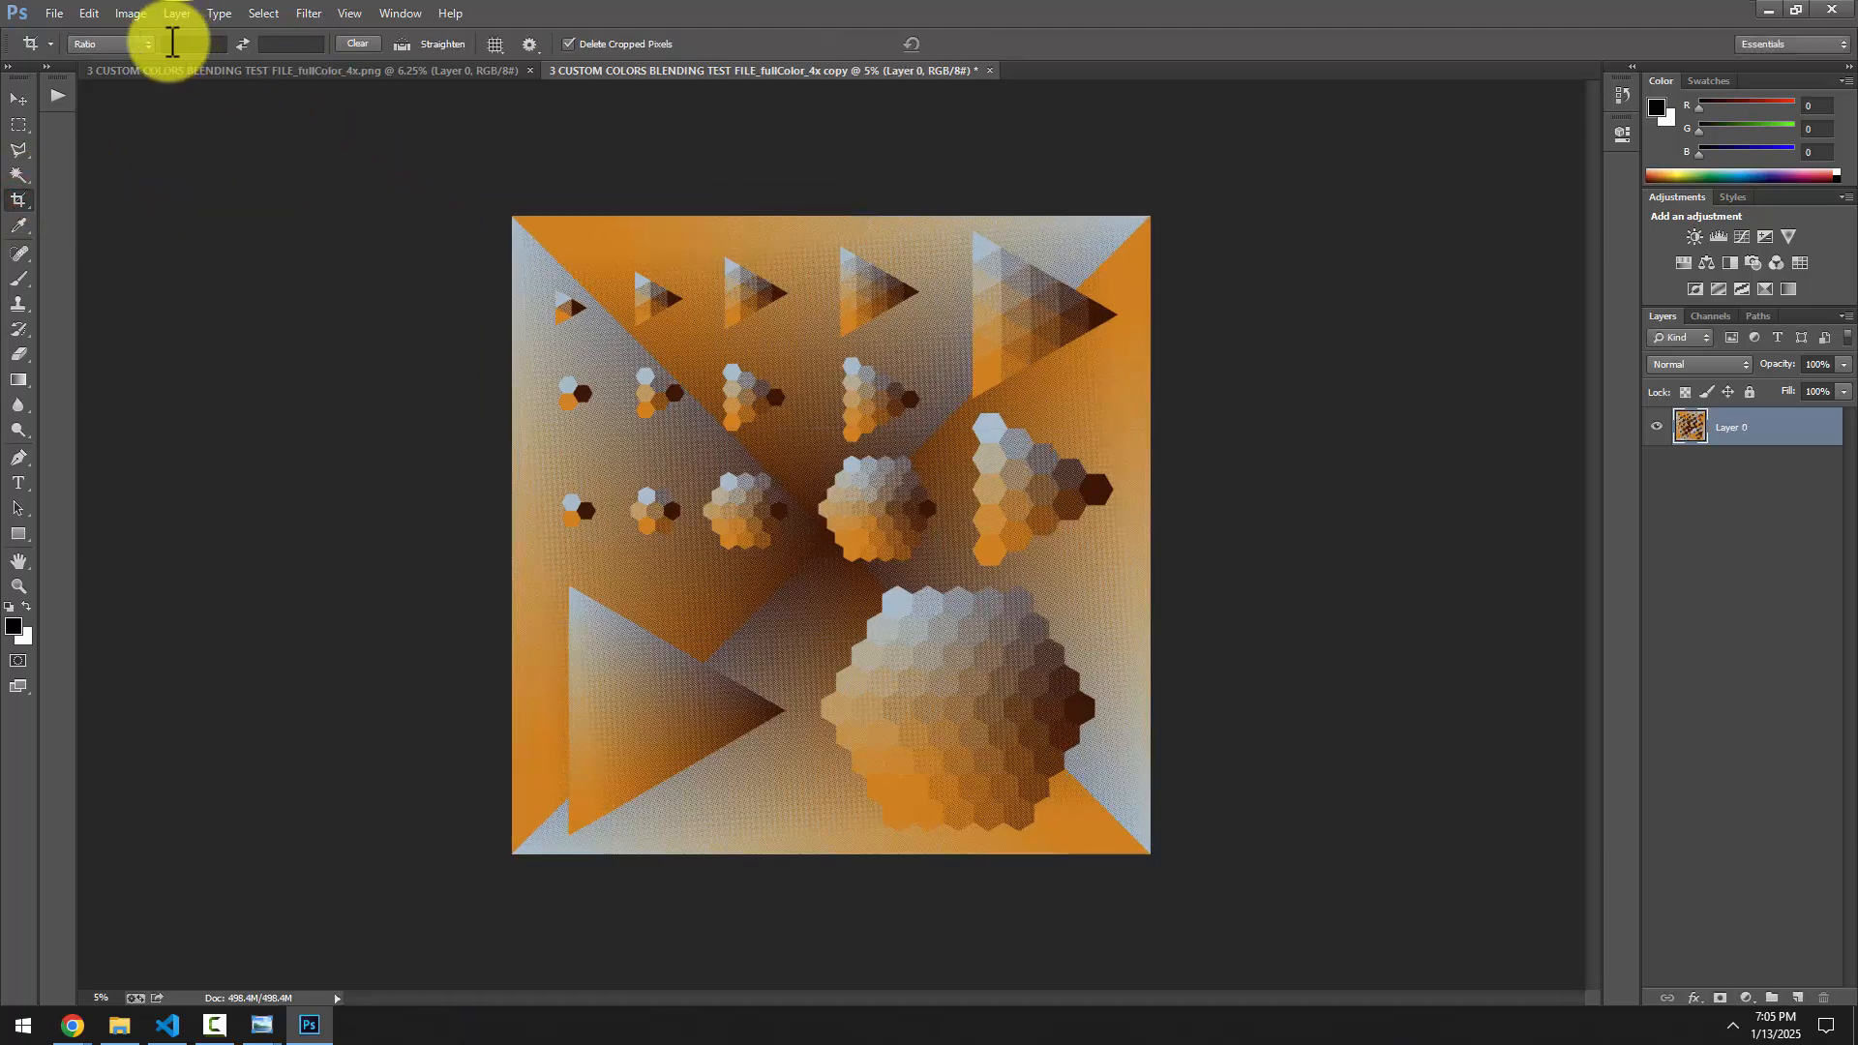
Check the cropped artwork's width, height and resolution in Image Size, and cancel without changes
{"action": "left_click", "coordinate": [130, 12]}
{"action": "left_click", "coordinate": [150, 145]}
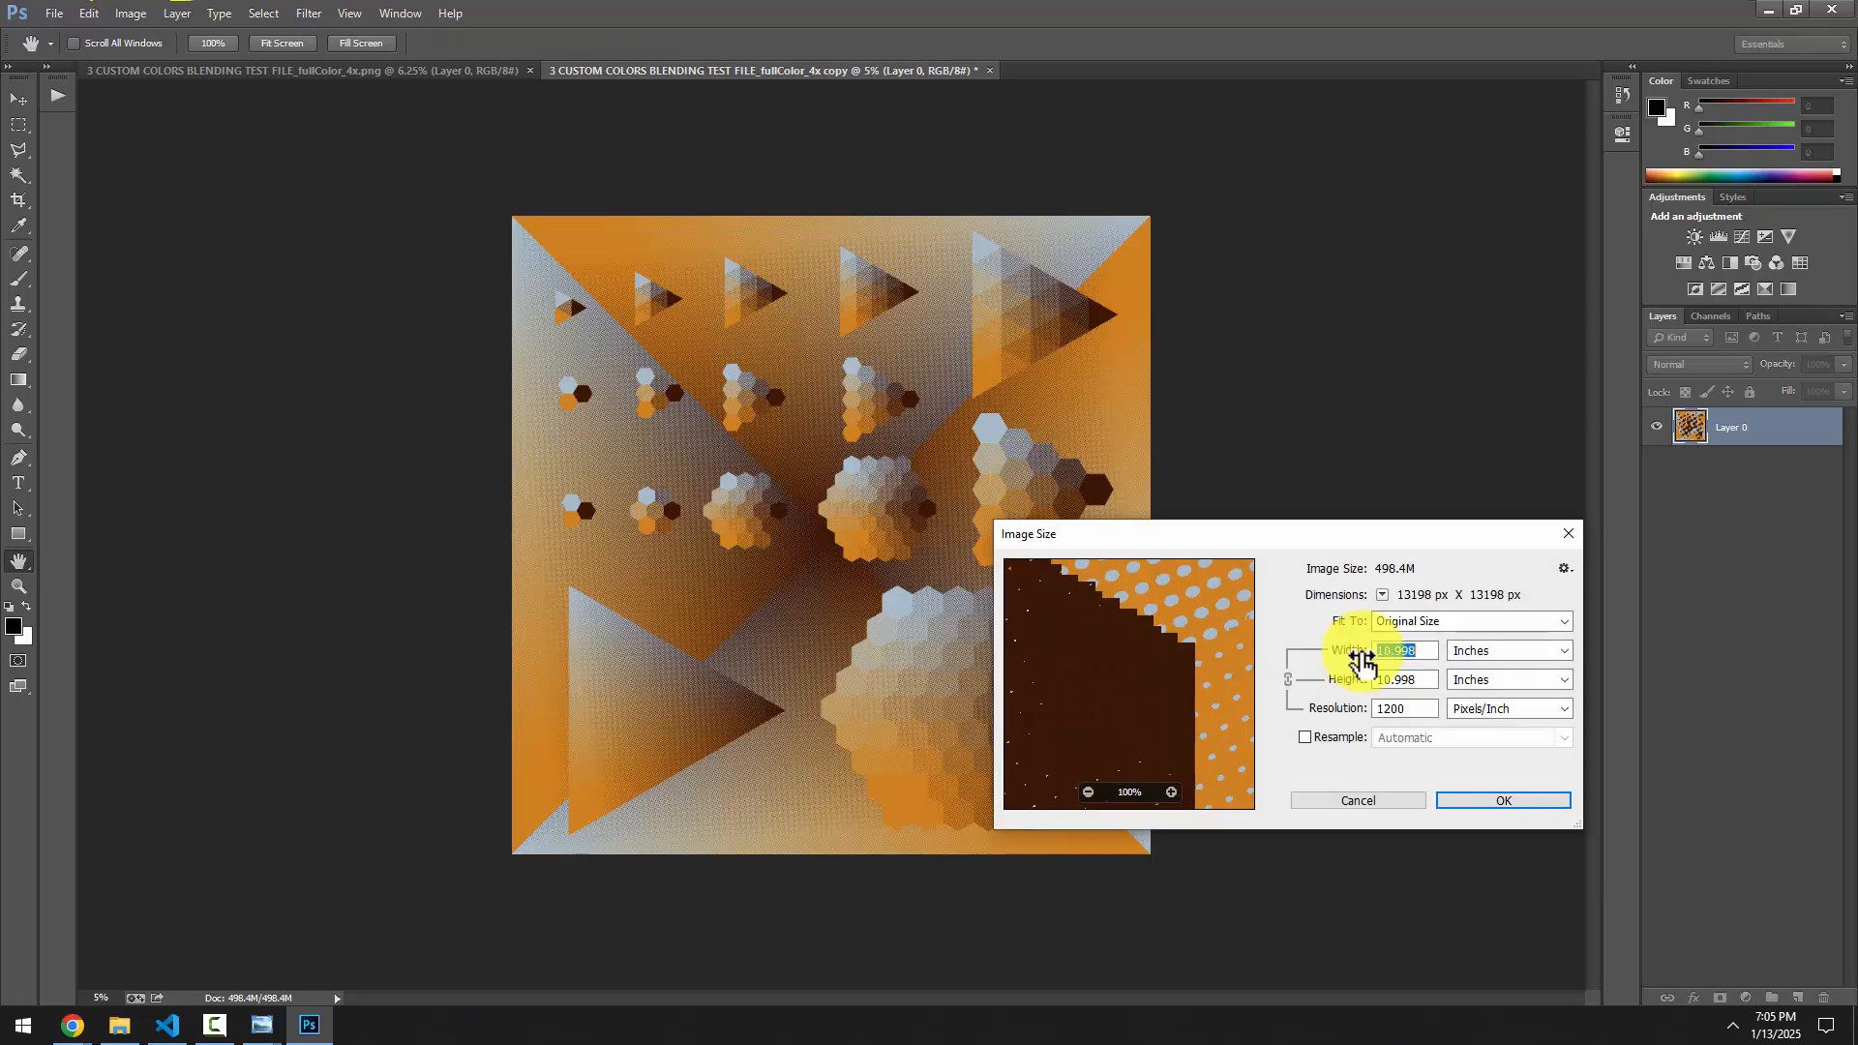
{"action": "key", "text": "Tab"}
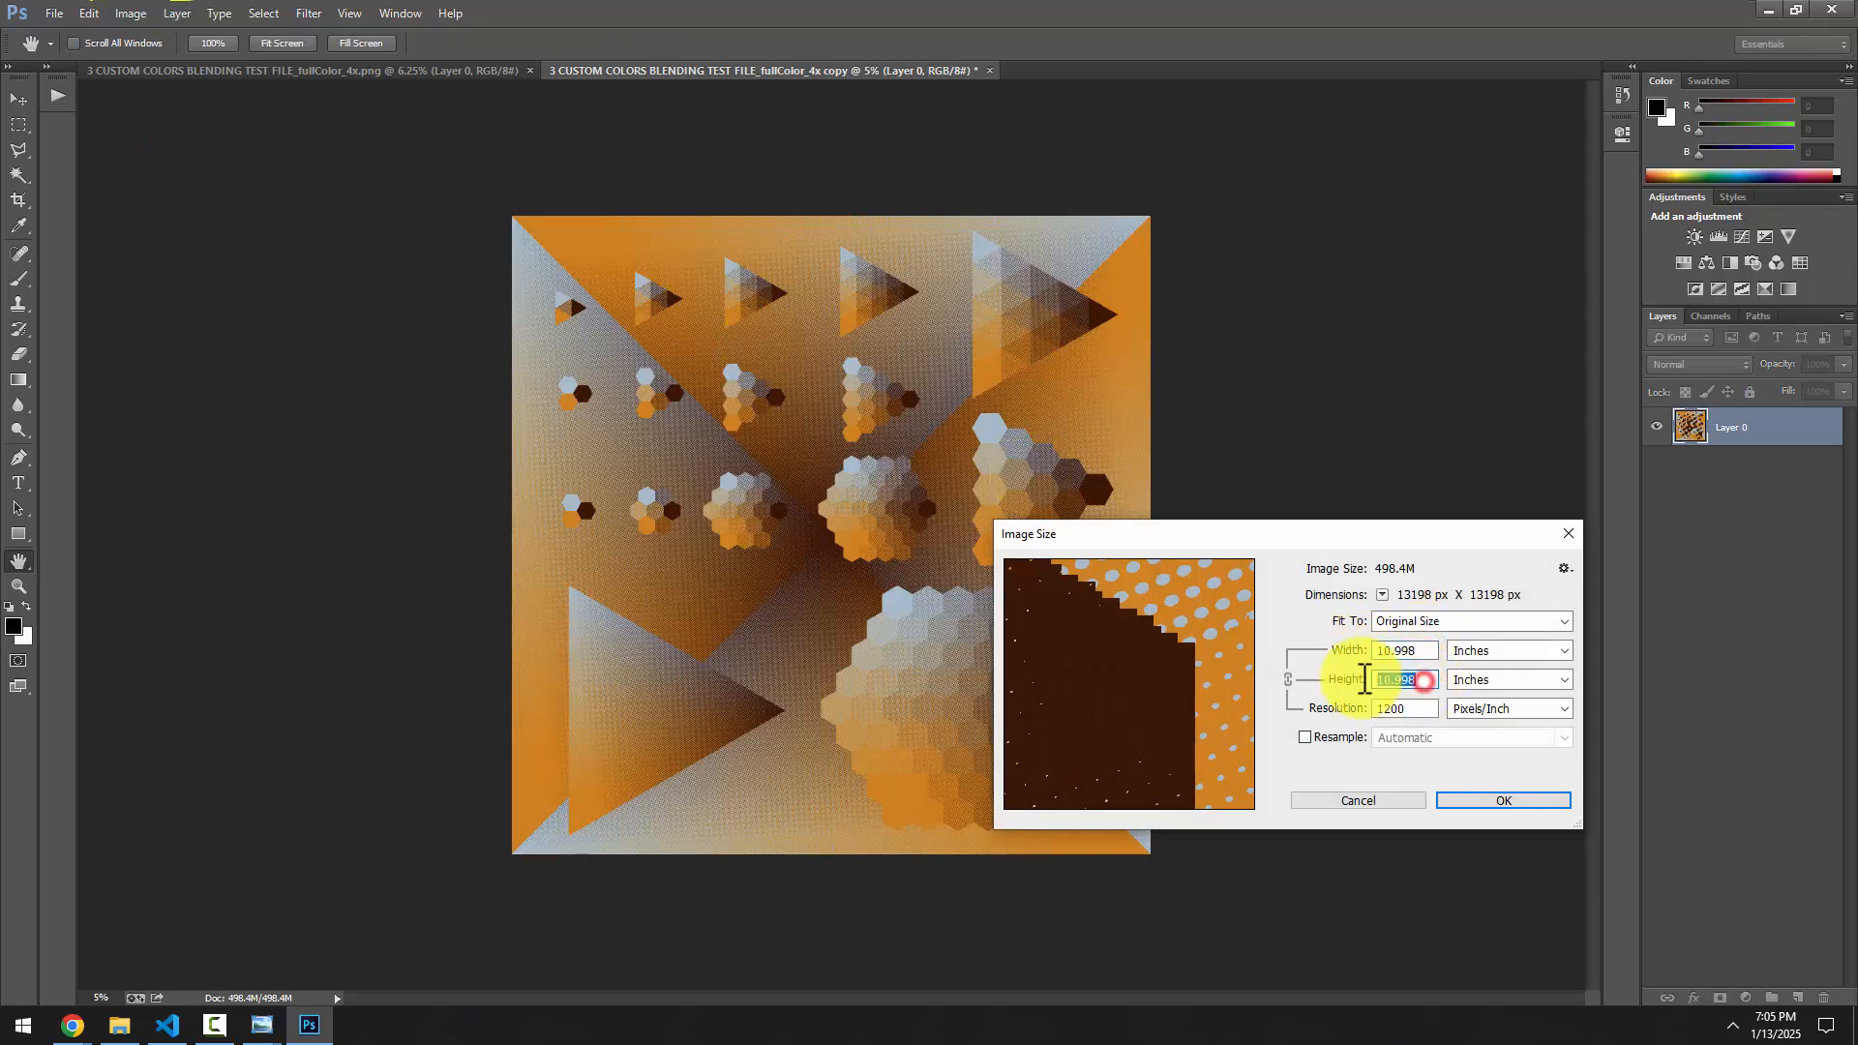
{"action": "left_click", "coordinate": [1420, 653]}
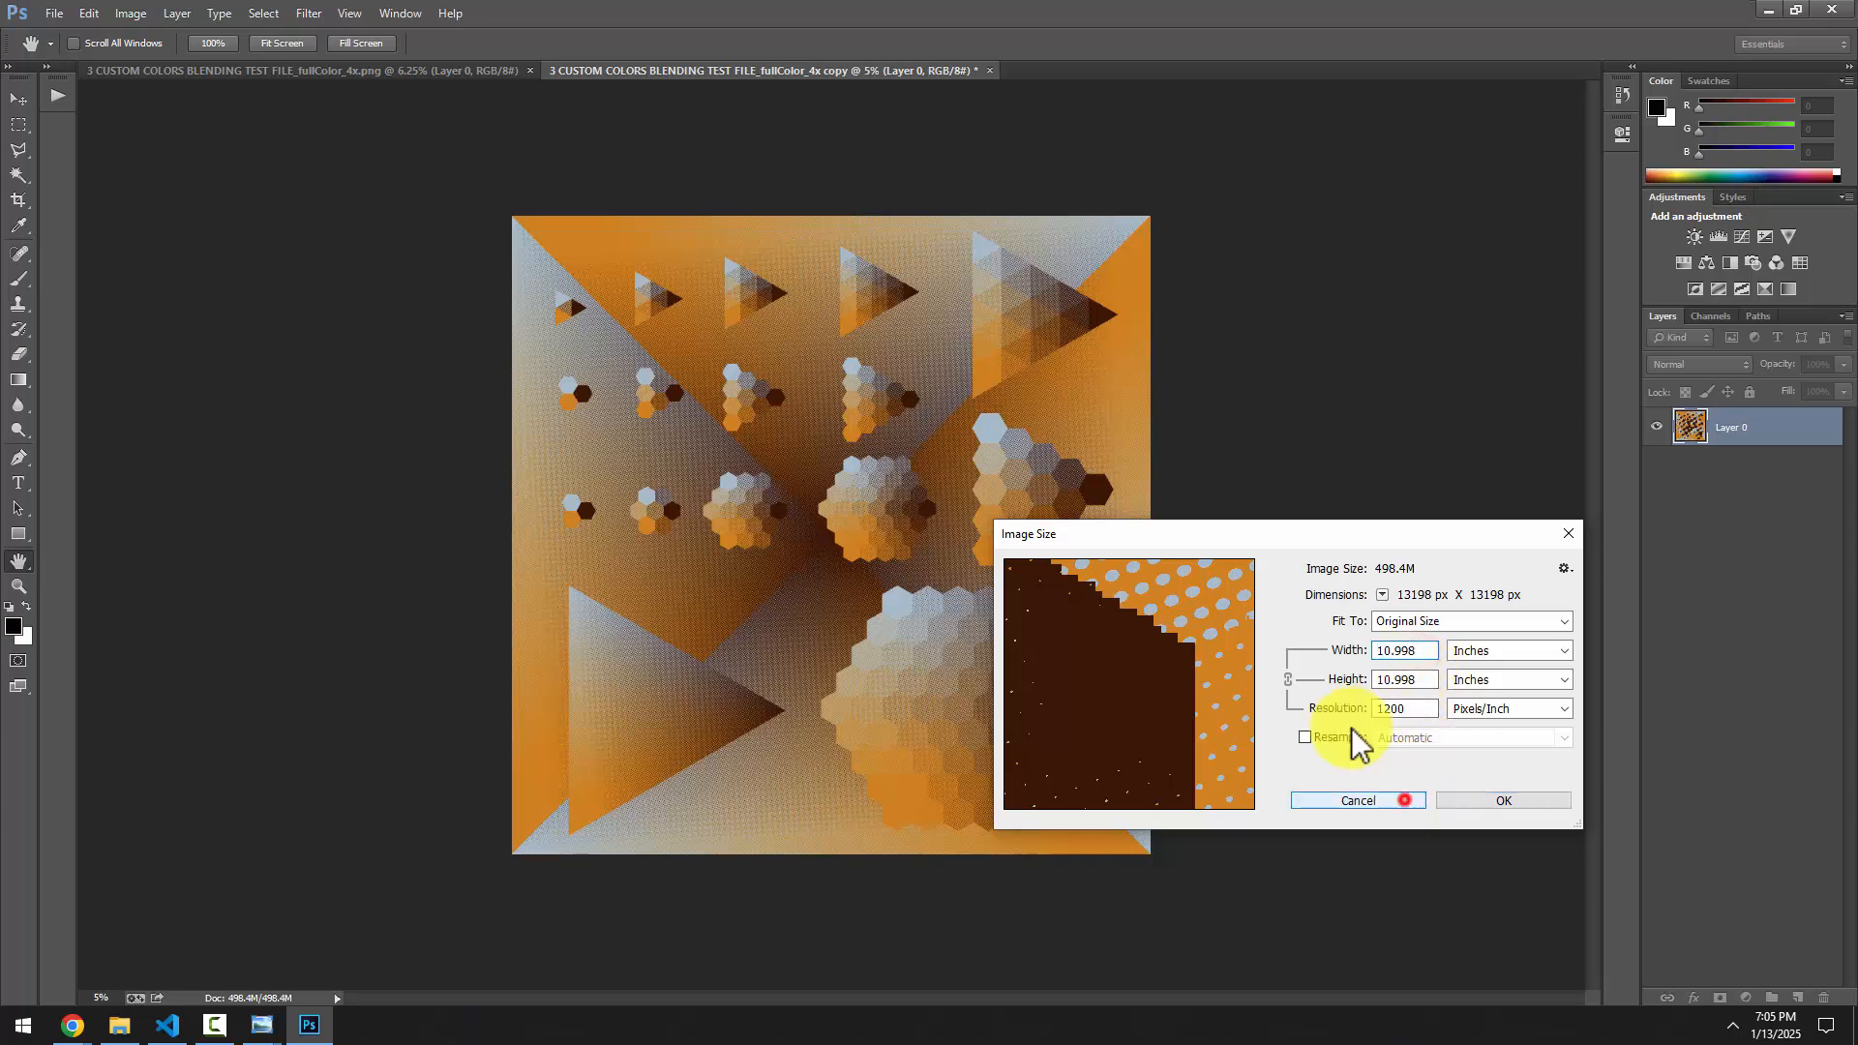
{"action": "left_click", "coordinate": [1404, 800]}
Close the cropped copy without saving, close the original 4x image, and minimize Photoshop
{"action": "key", "text": "c"}
{"action": "left_click", "coordinate": [989, 70]}
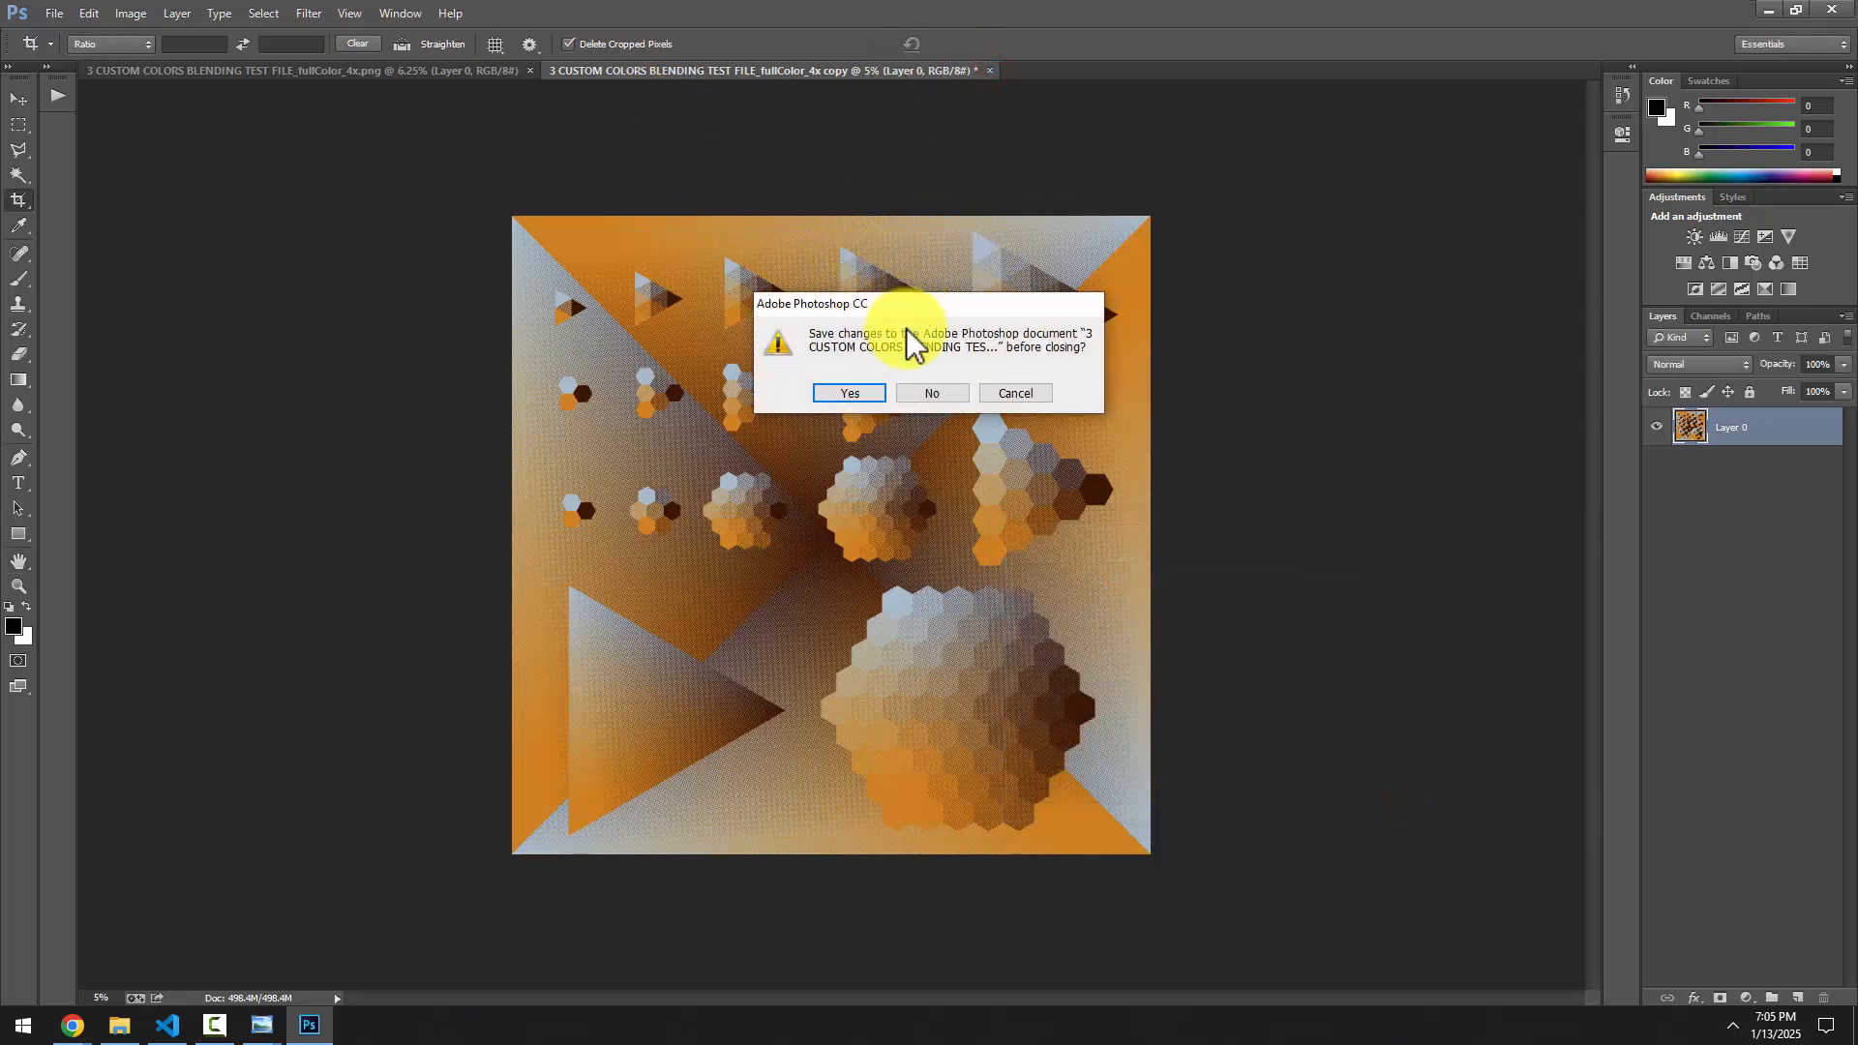
{"action": "left_click", "coordinate": [948, 392]}
{"action": "left_click", "coordinate": [525, 71]}
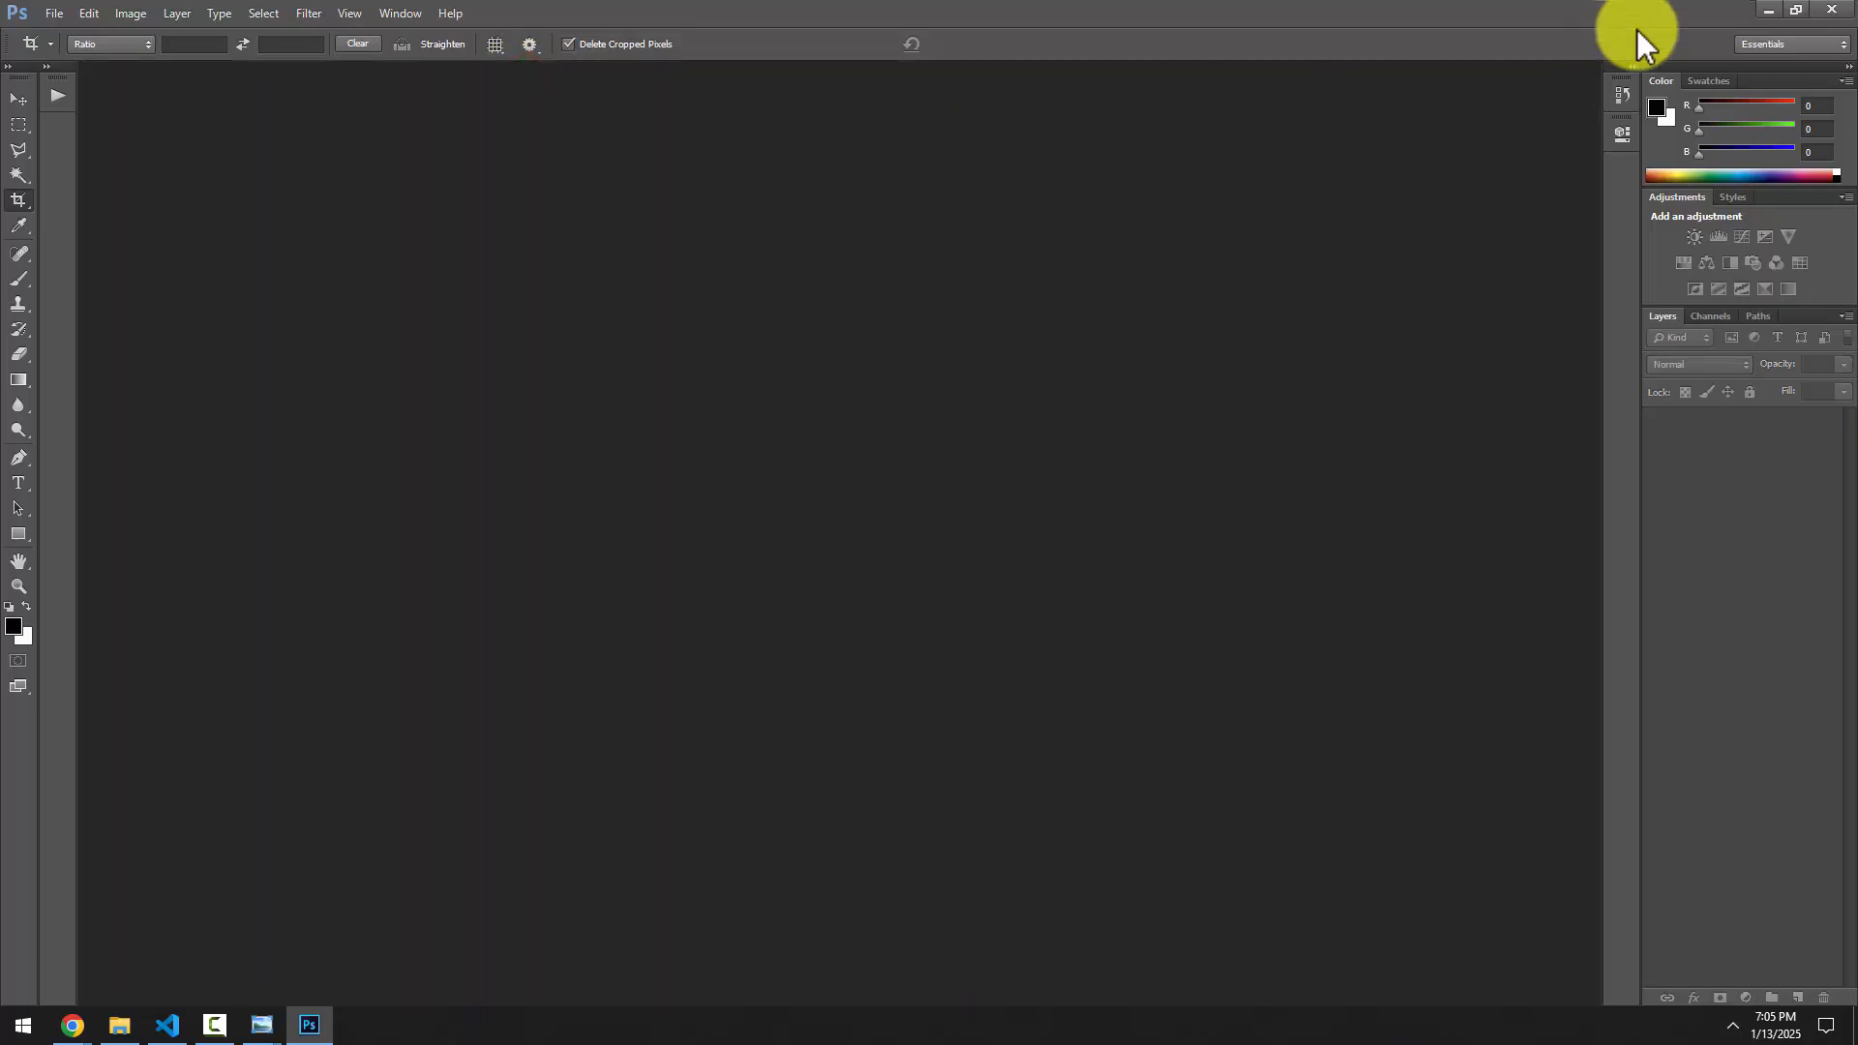
{"action": "left_click", "coordinate": [1768, 10]}
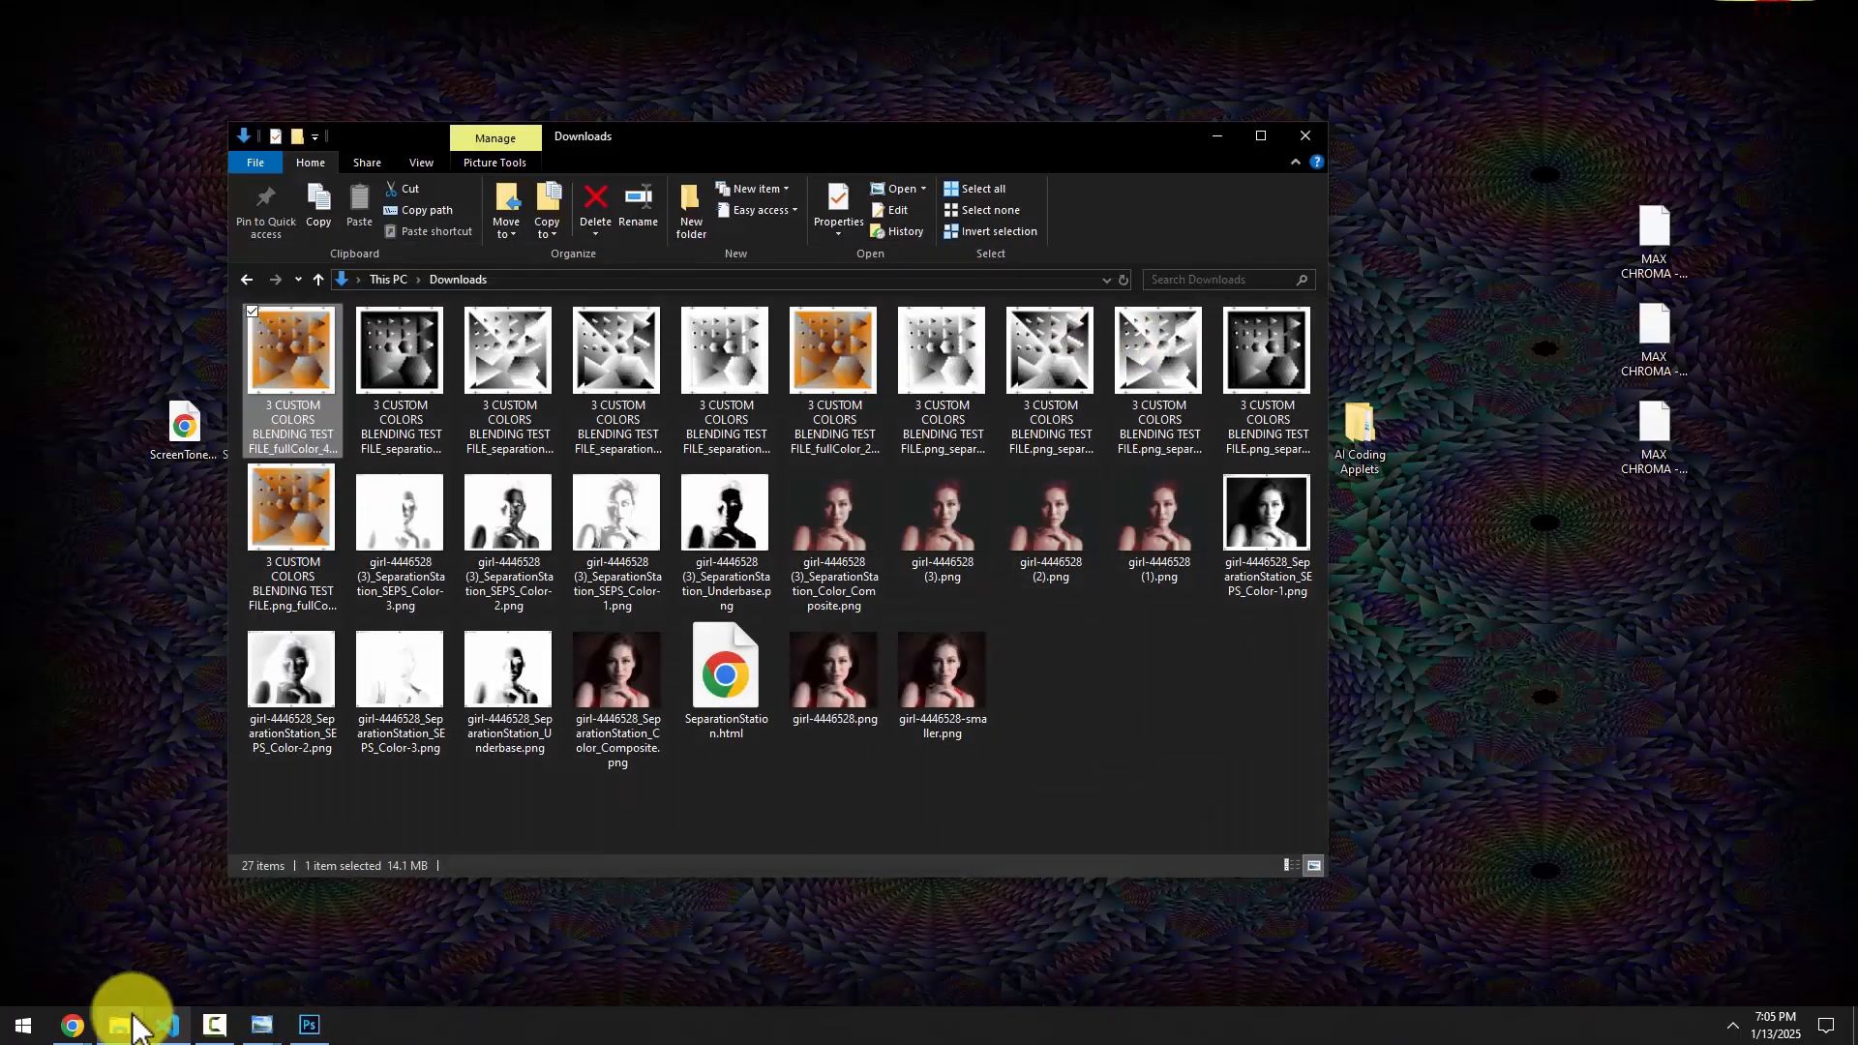
Switch to ScreenTone Eternal in Chrome and examine the 8x DPI in the image sizing settings' tiled resolution output
{"action": "mouse_move", "coordinate": [77, 1029]}
{"action": "left_click", "coordinate": [290, 943]}
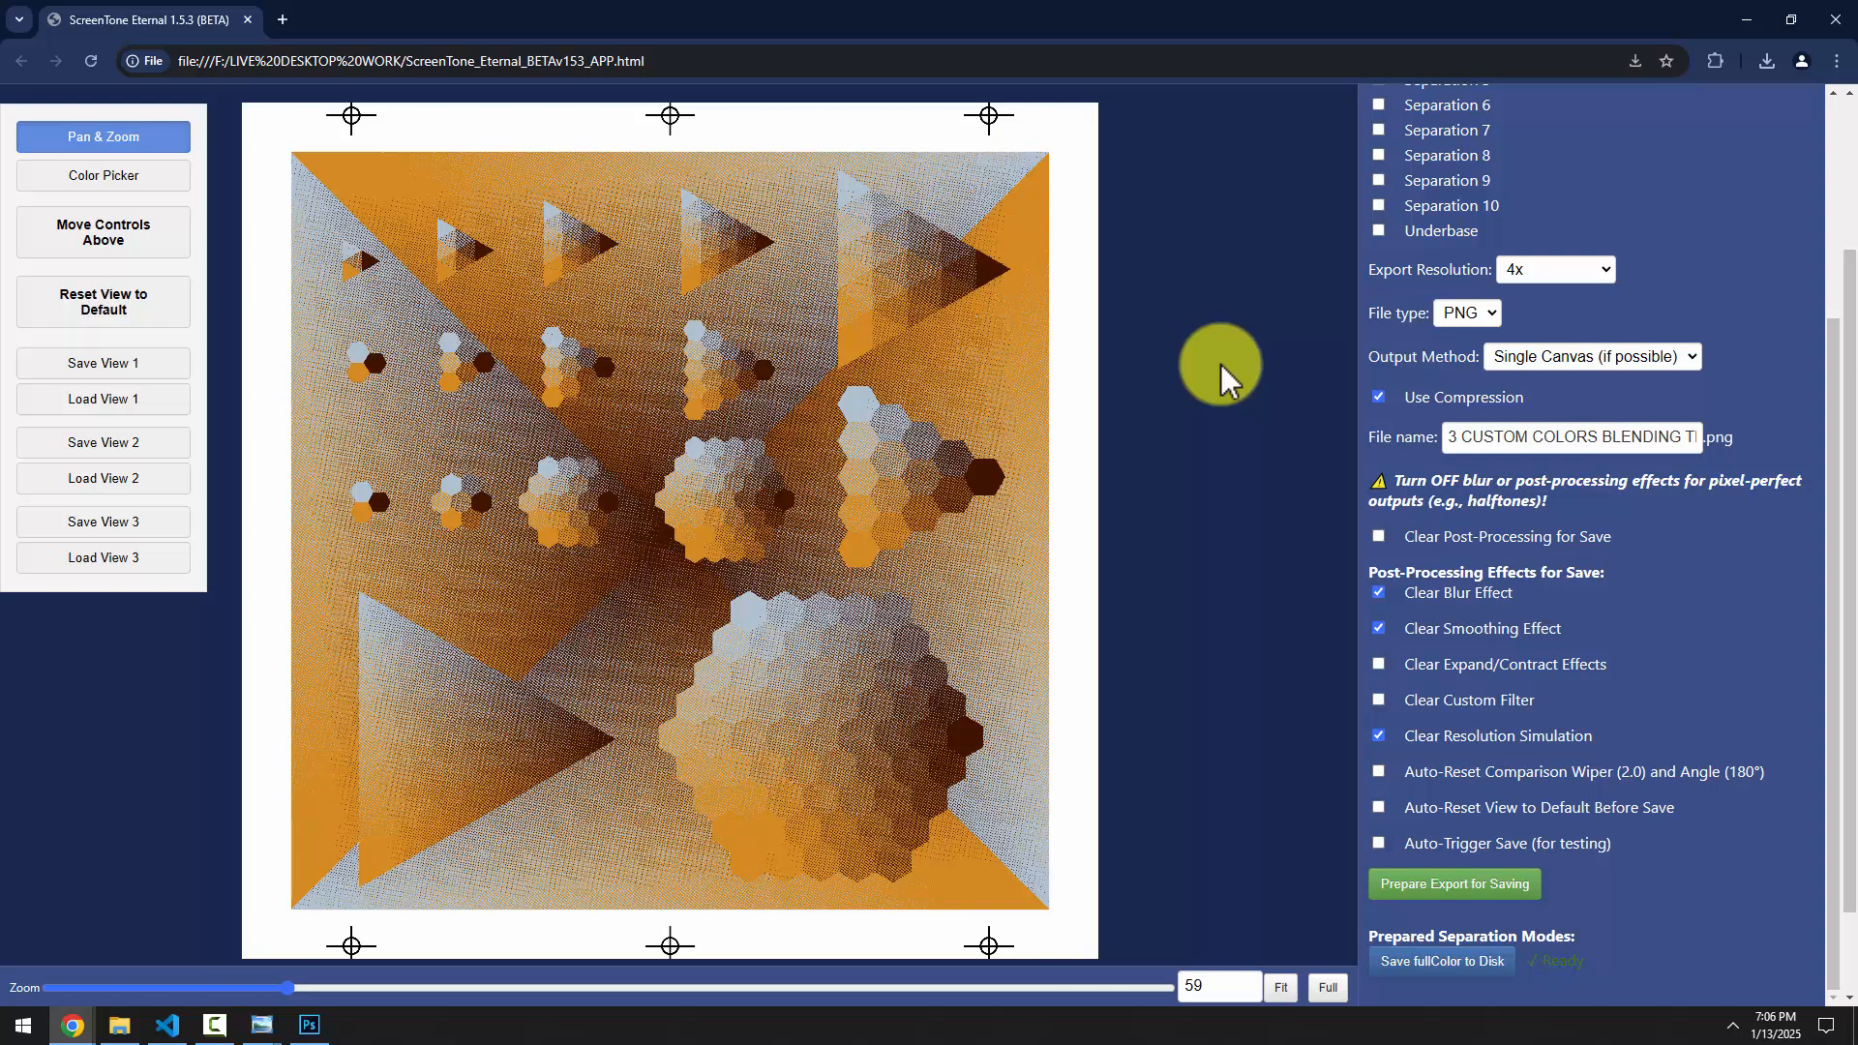
{"action": "scroll", "coordinate": [1704, 489], "scroll_direction": "up", "scroll_amount": 3}
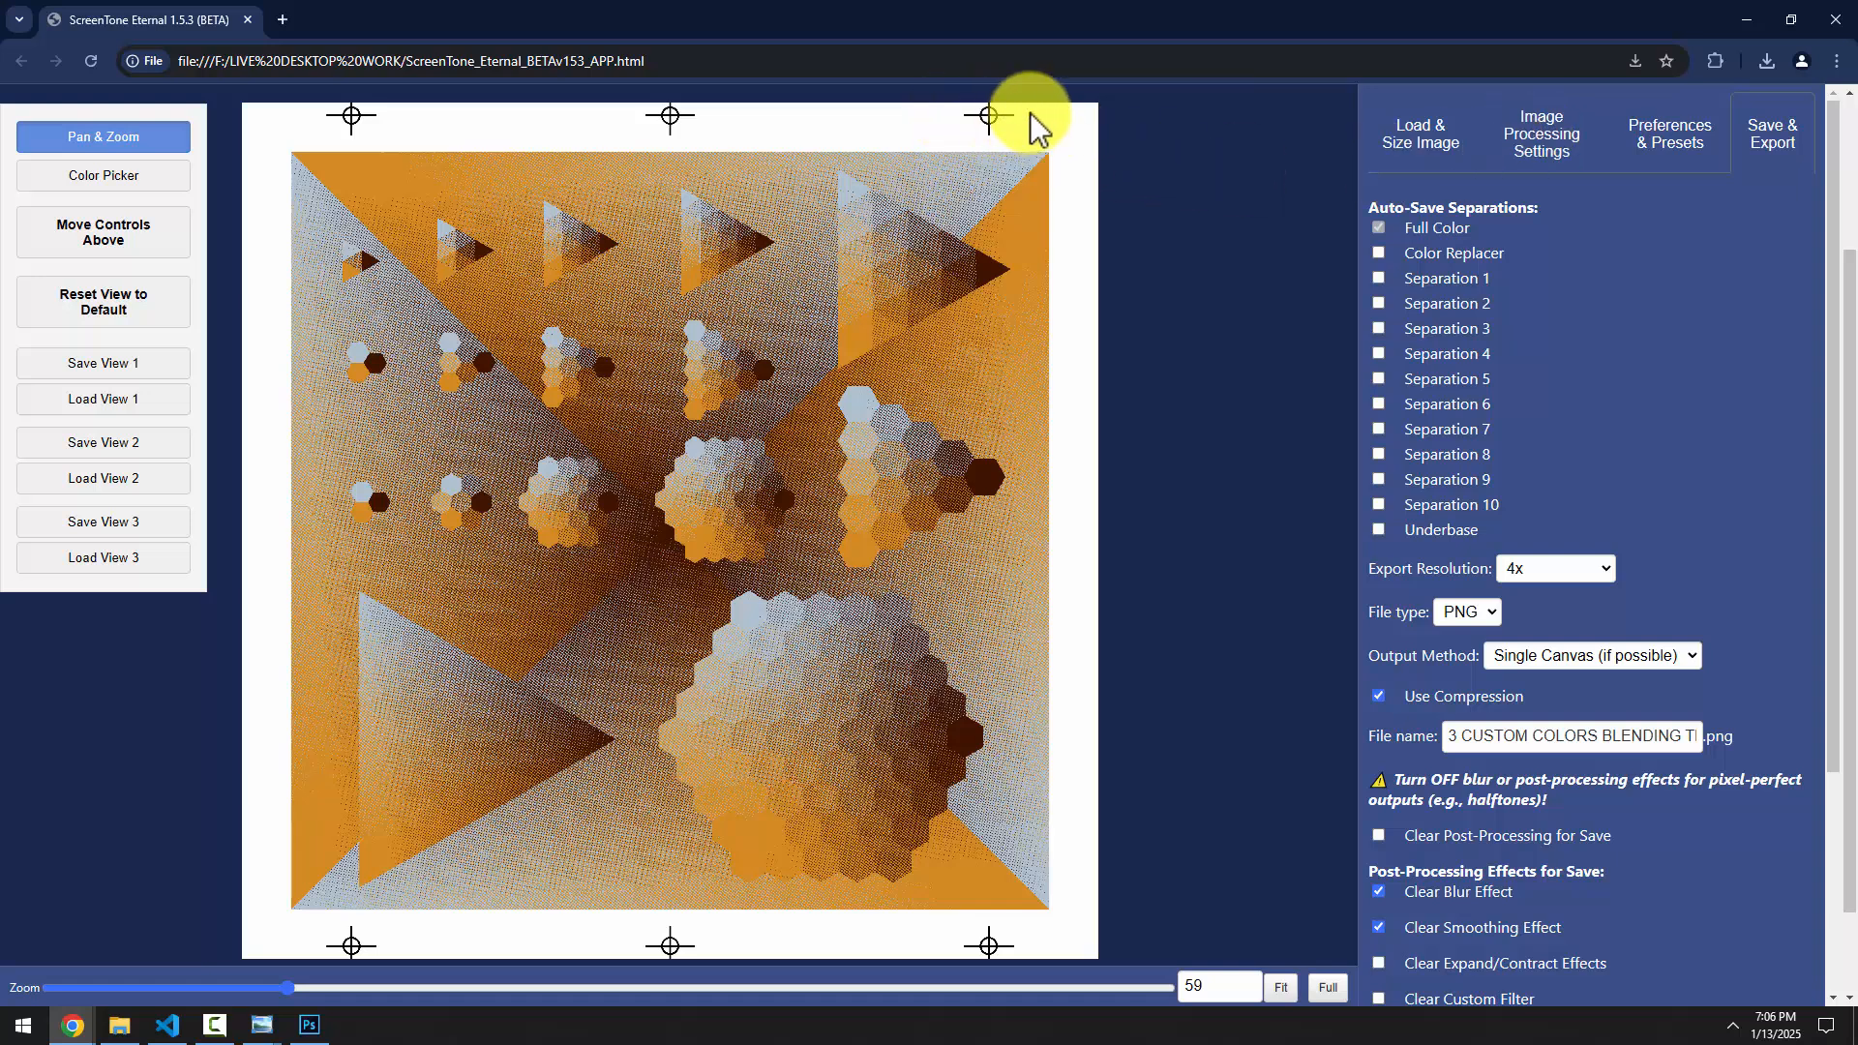
{"action": "left_click", "coordinate": [1433, 142]}
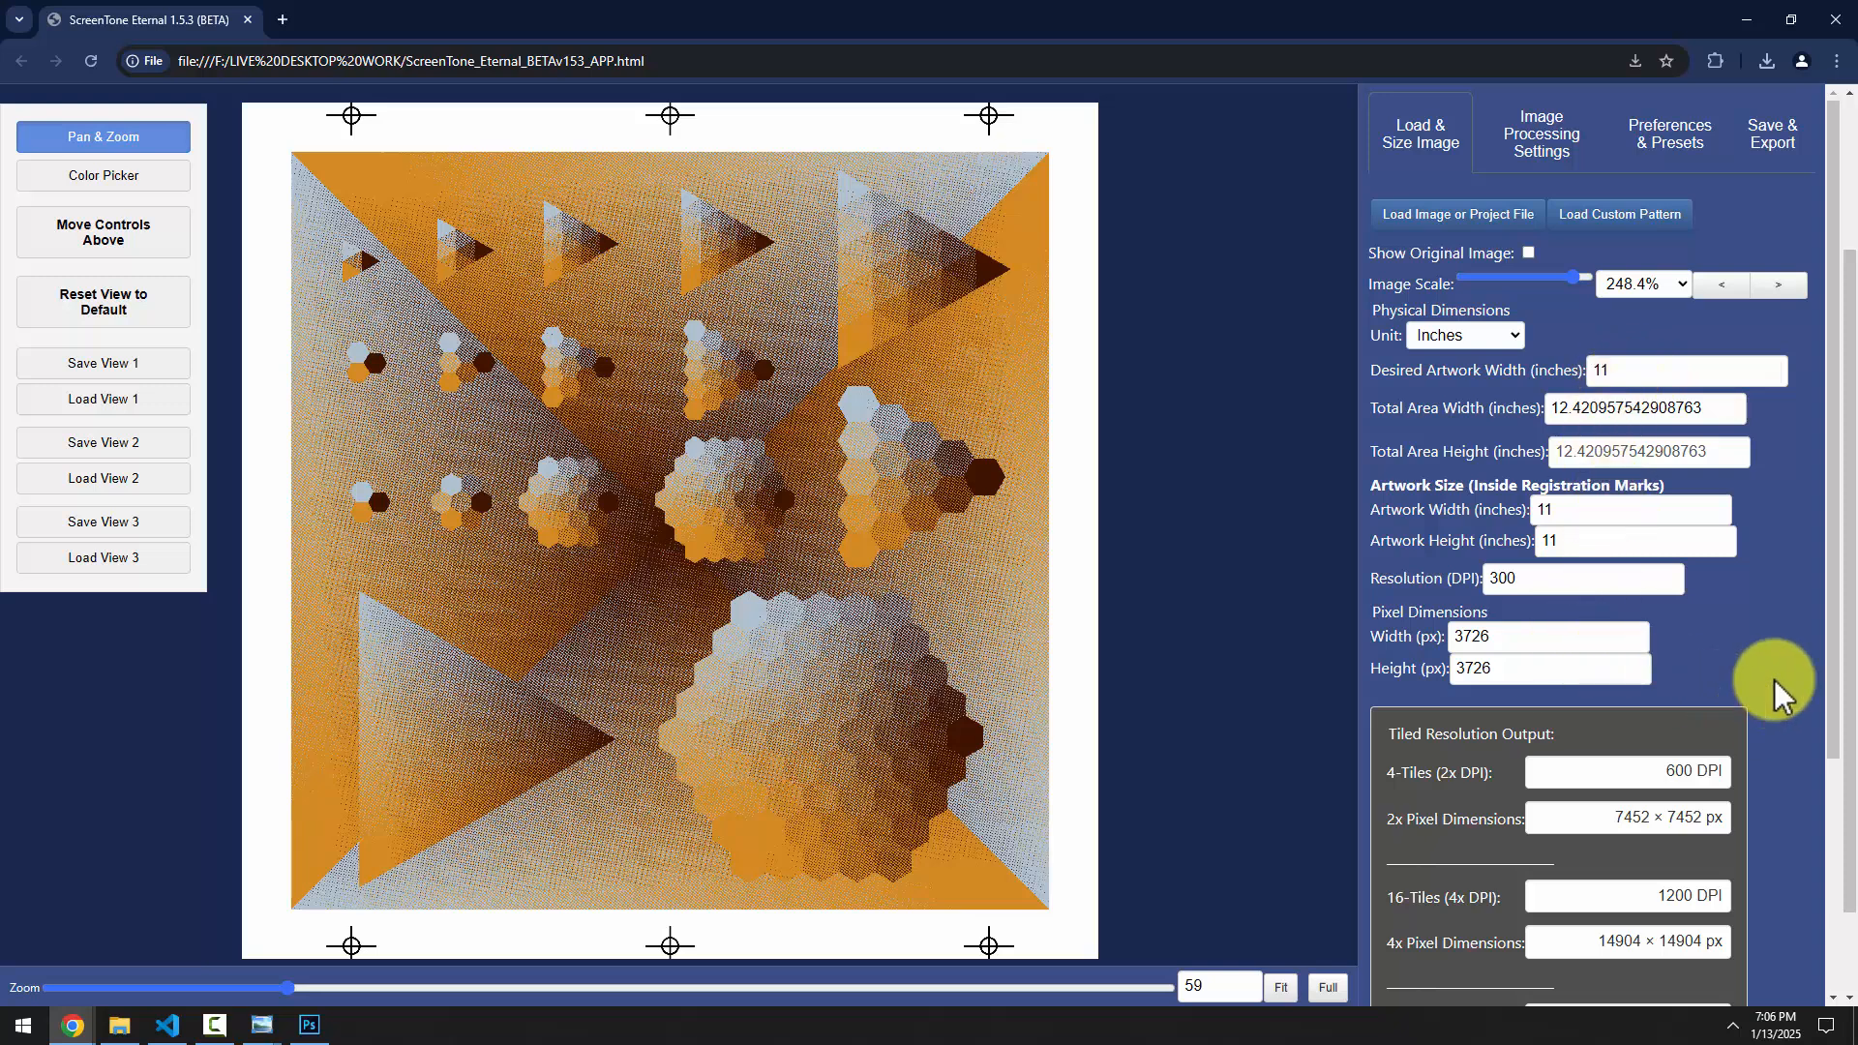
{"action": "scroll", "coordinate": [1775, 688], "scroll_direction": "down", "scroll_amount": 3}
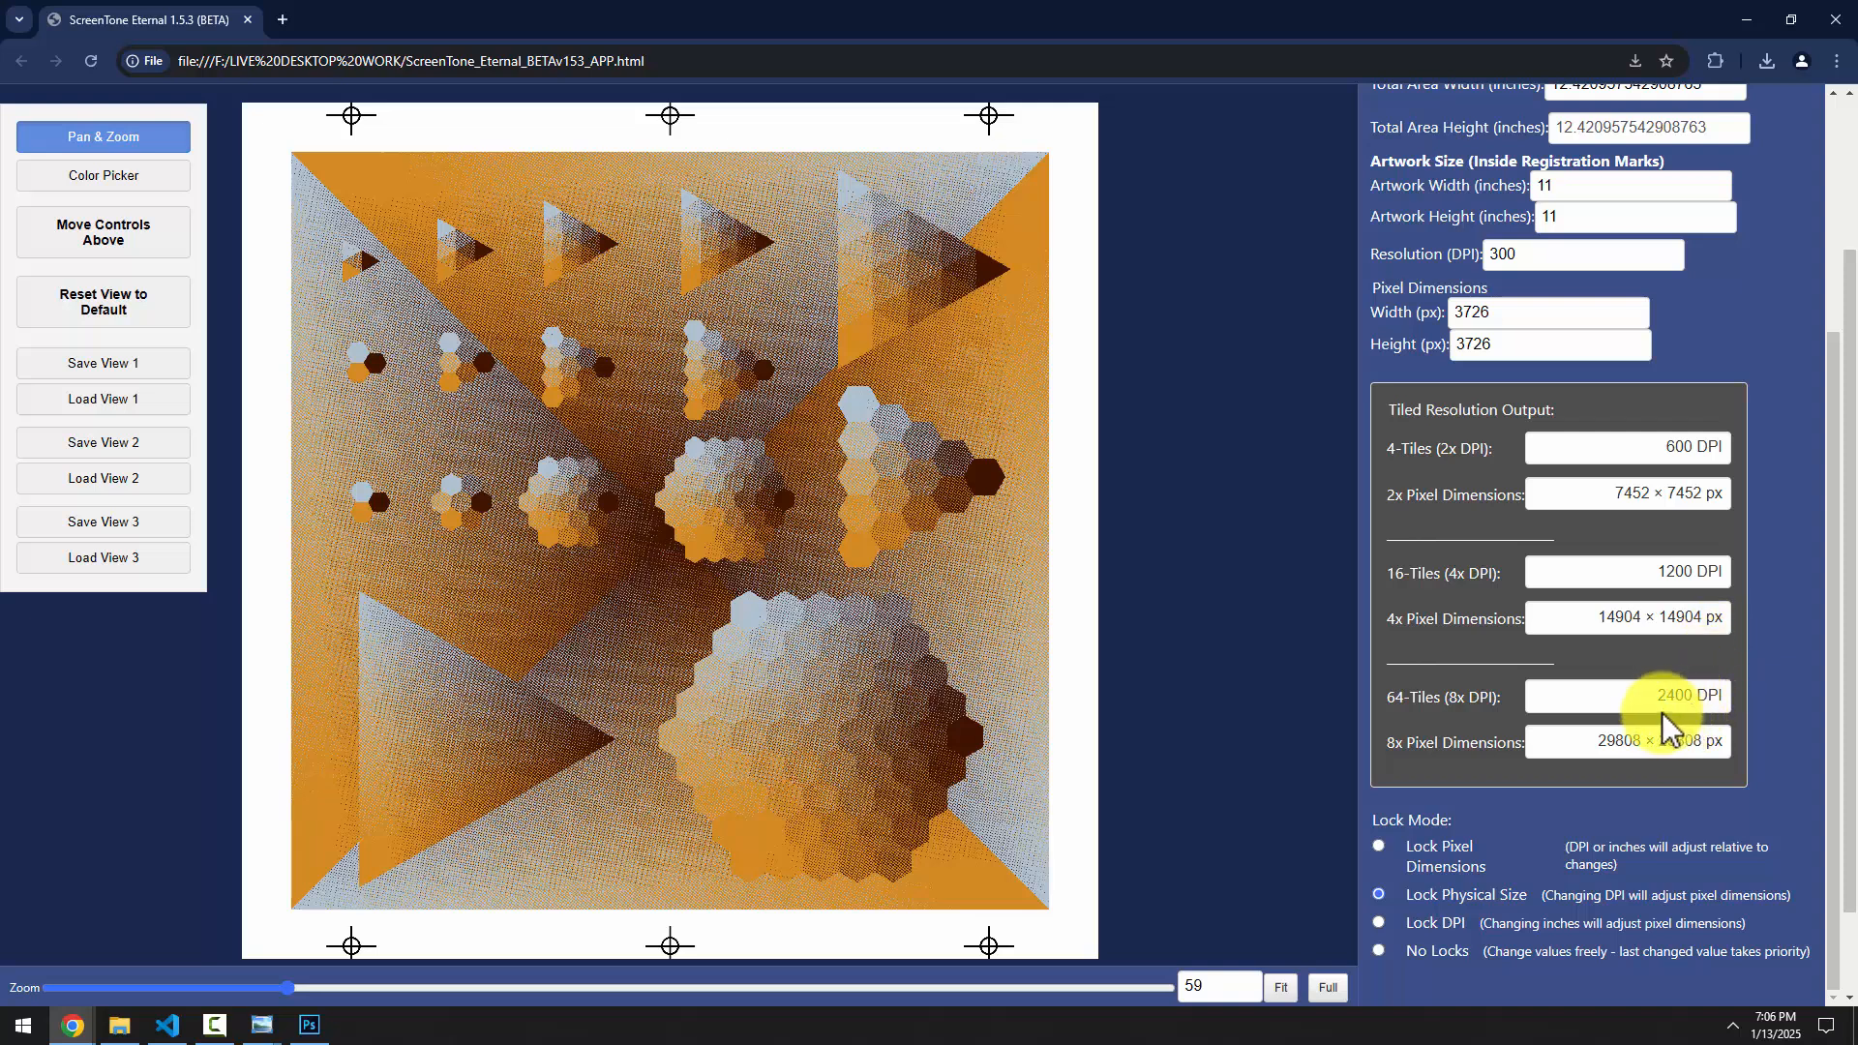
{"action": "left_click_drag", "start_coordinate": [1637, 700], "coordinate": [1700, 709]}
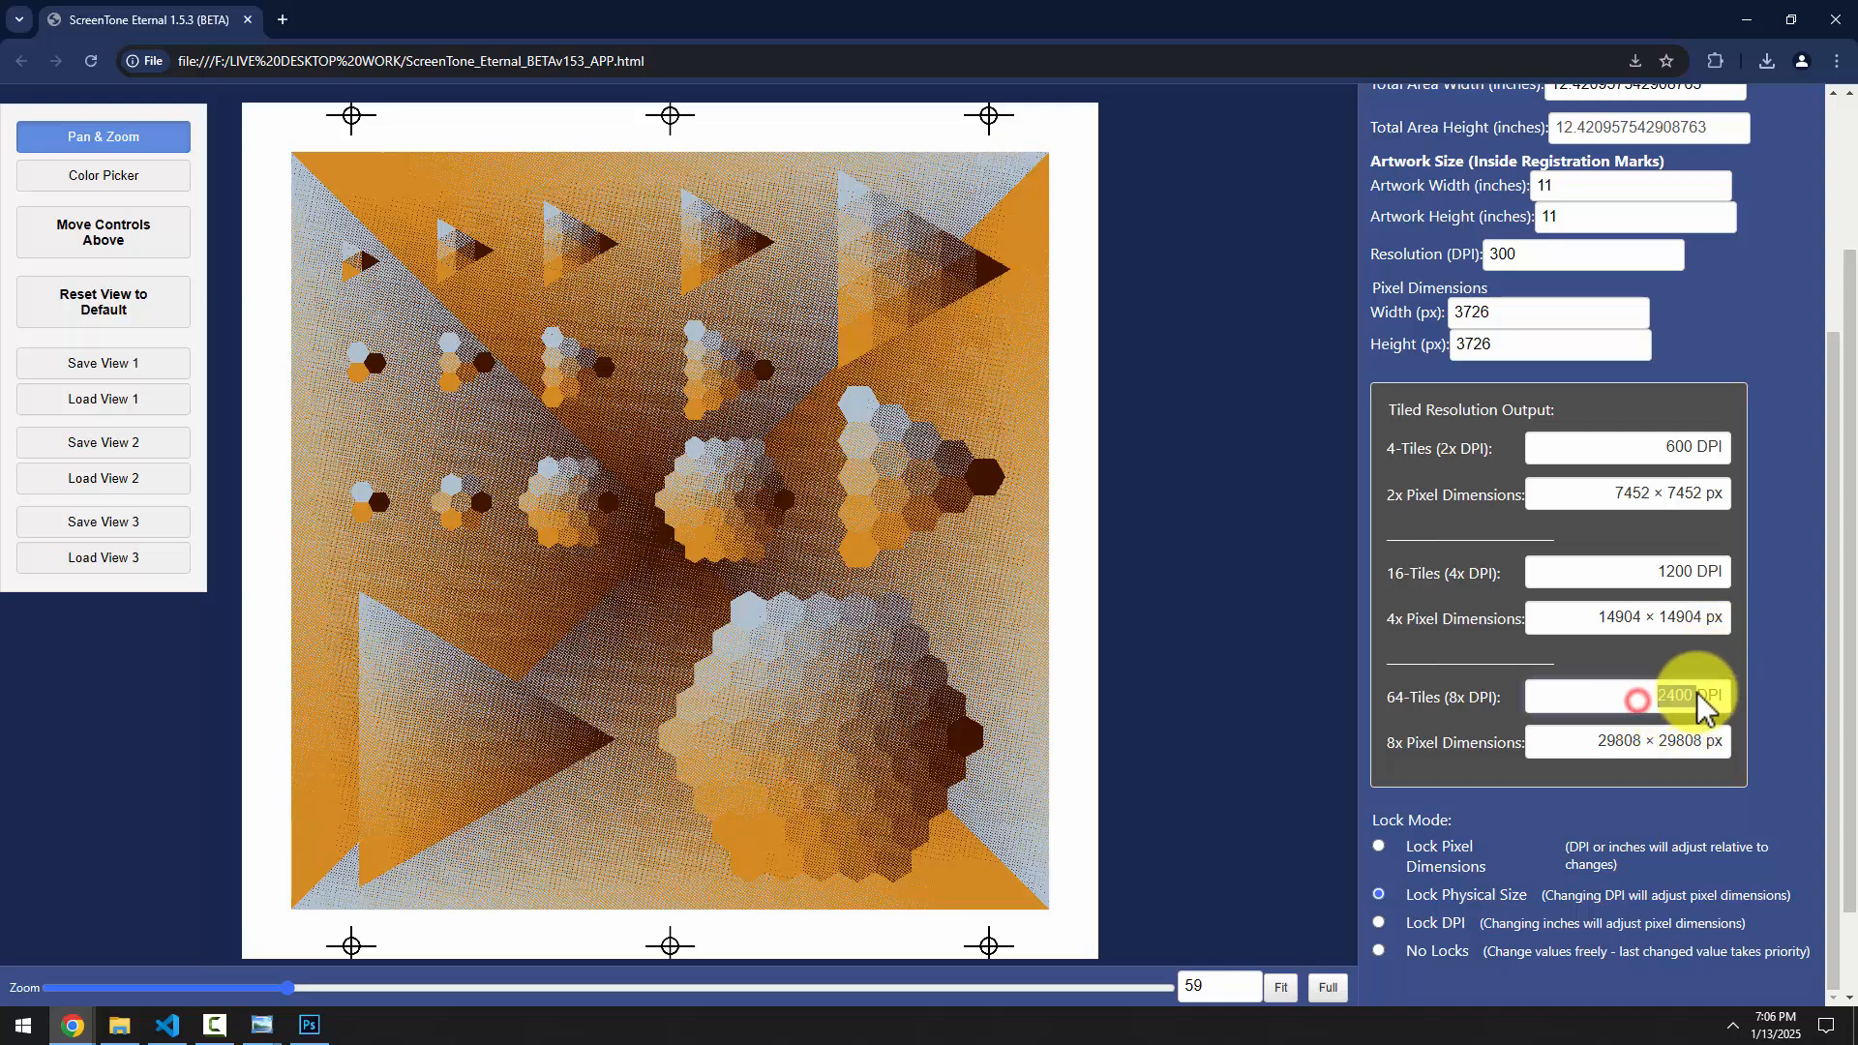
{"action": "left_click", "coordinate": [1689, 704]}
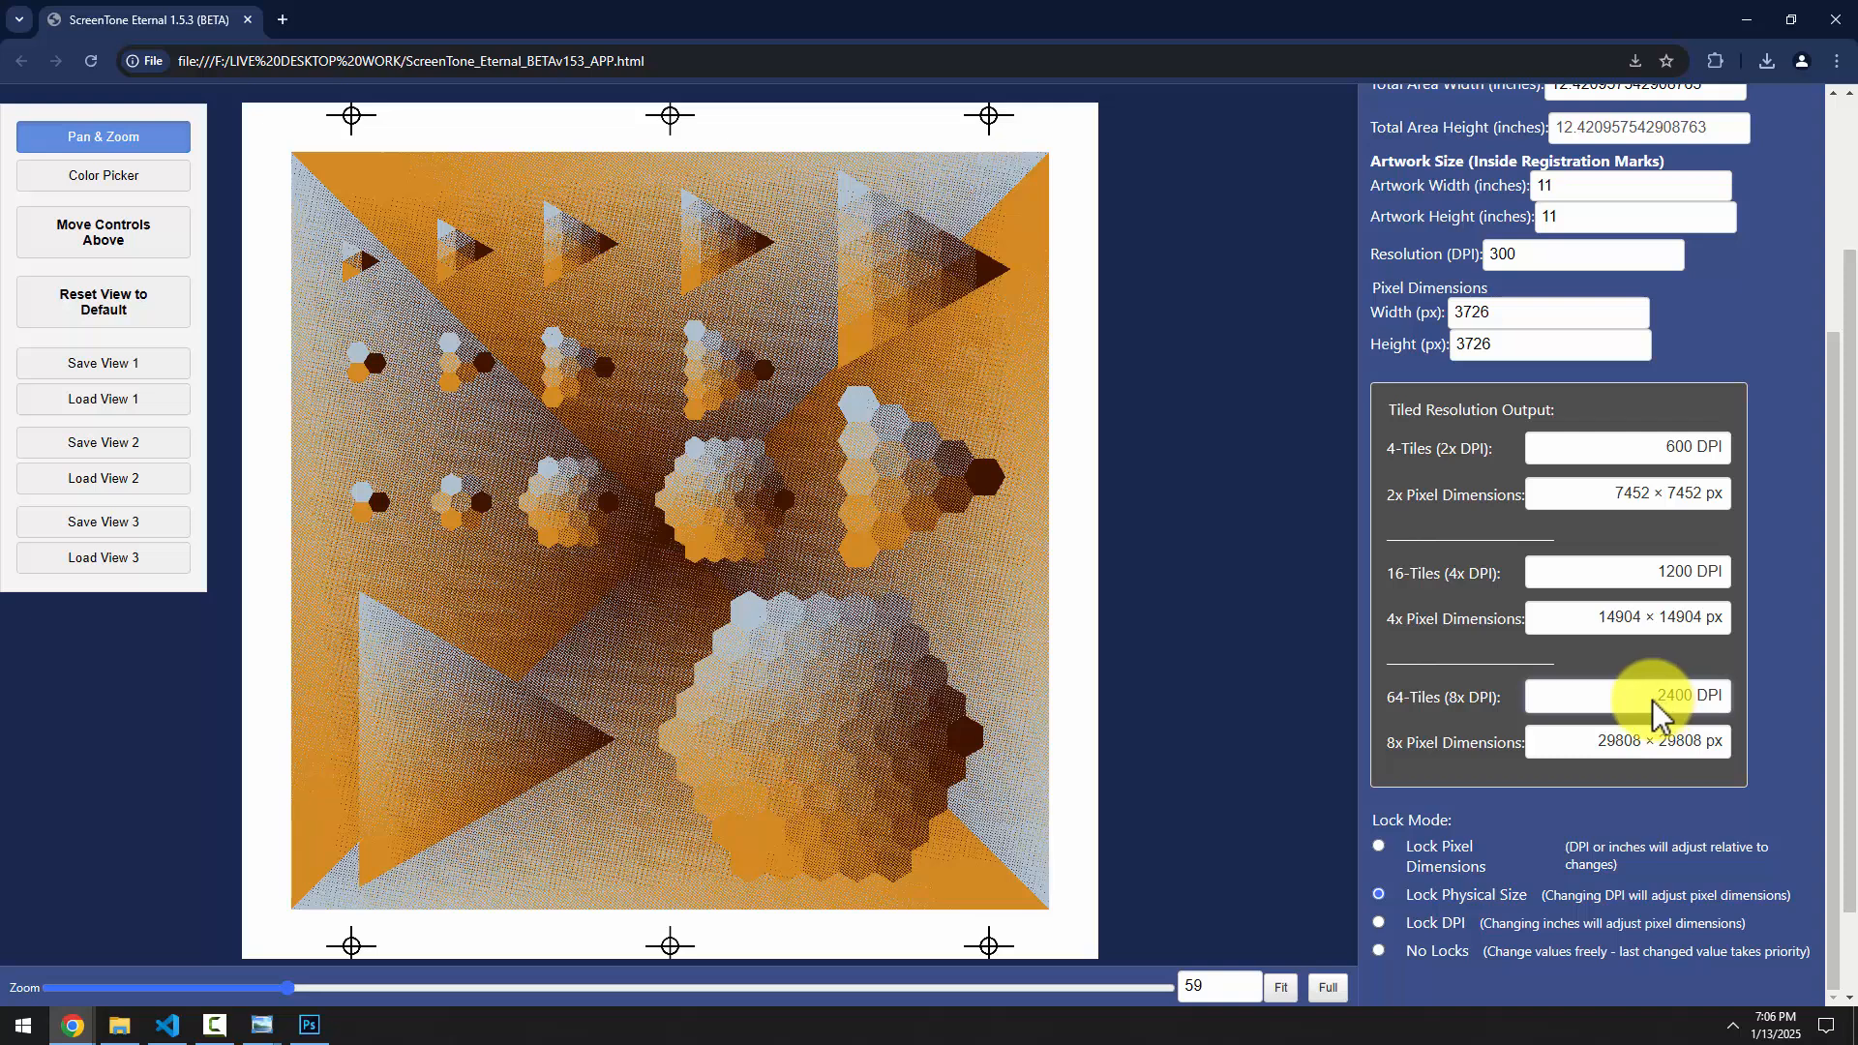
Try an artwork resolution of 600 DPI in the image sizing settings
{"action": "scroll", "coordinate": [1645, 532], "scroll_direction": "up", "scroll_amount": 3}
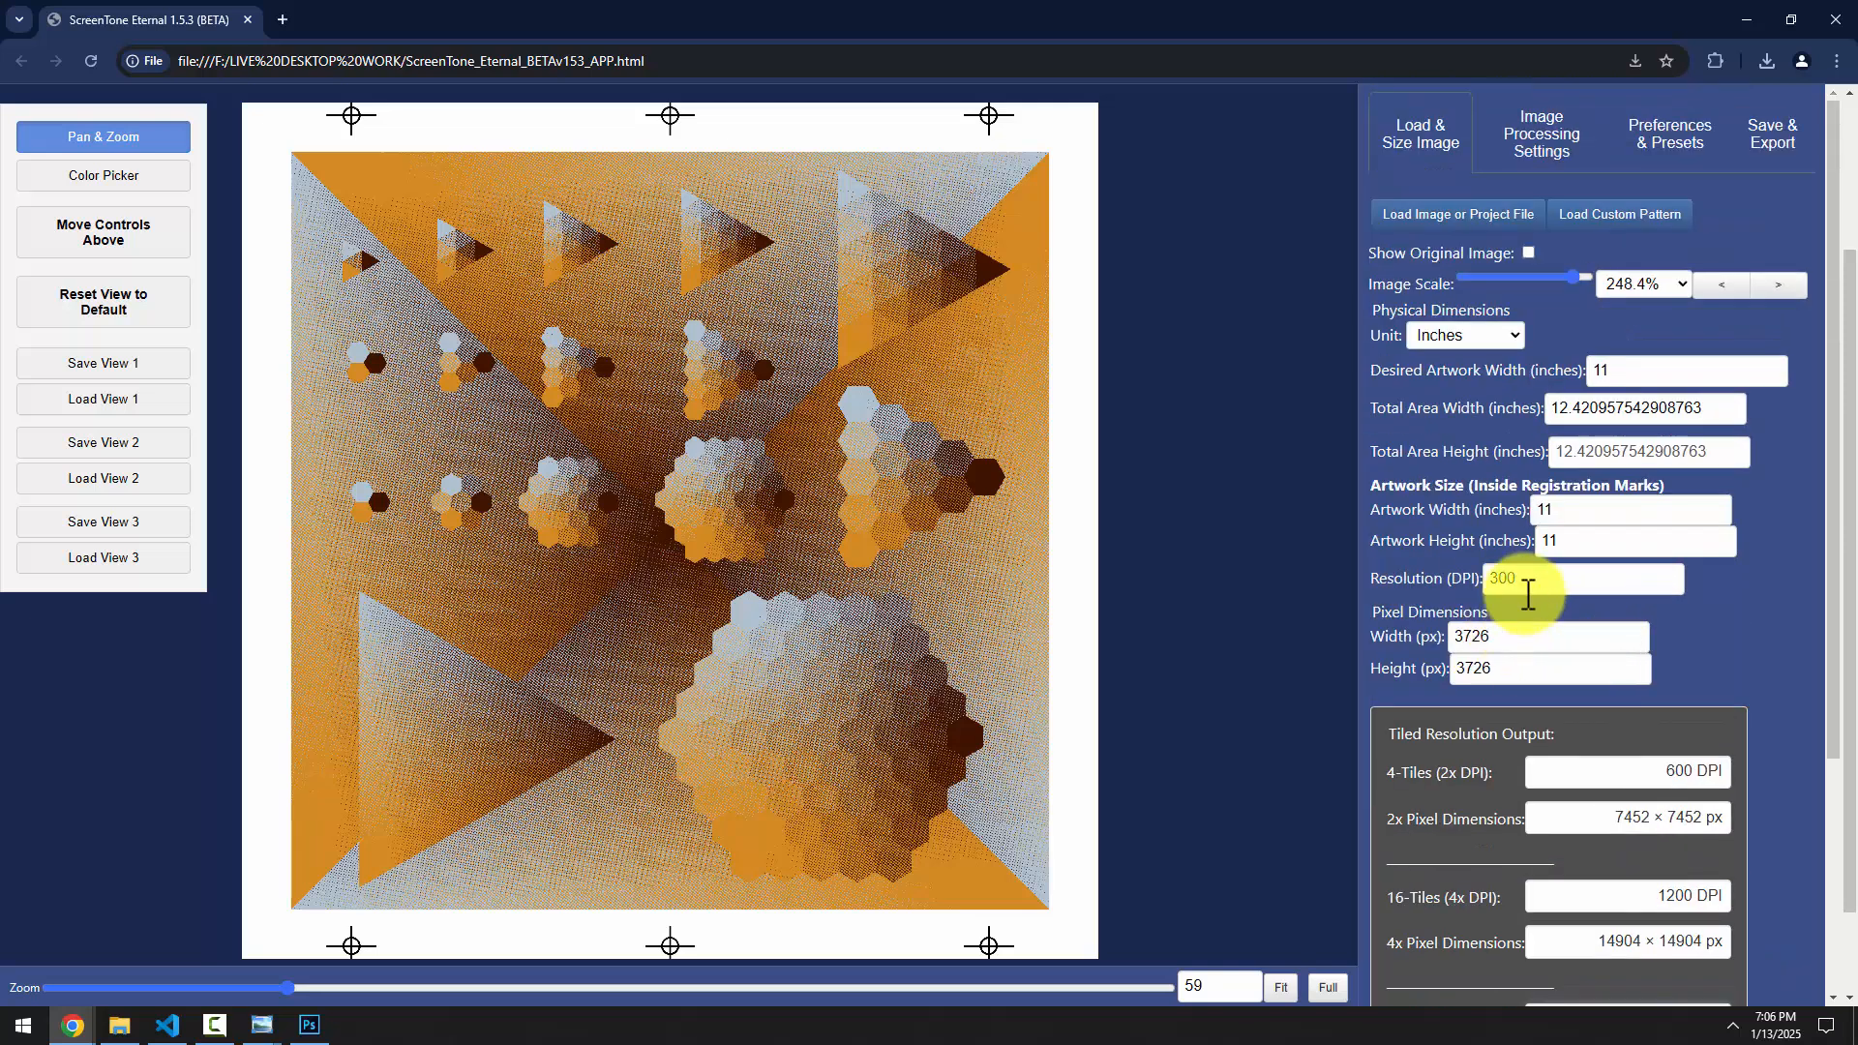
{"action": "left_click_drag", "start_coordinate": [1542, 581], "coordinate": [1411, 586]}
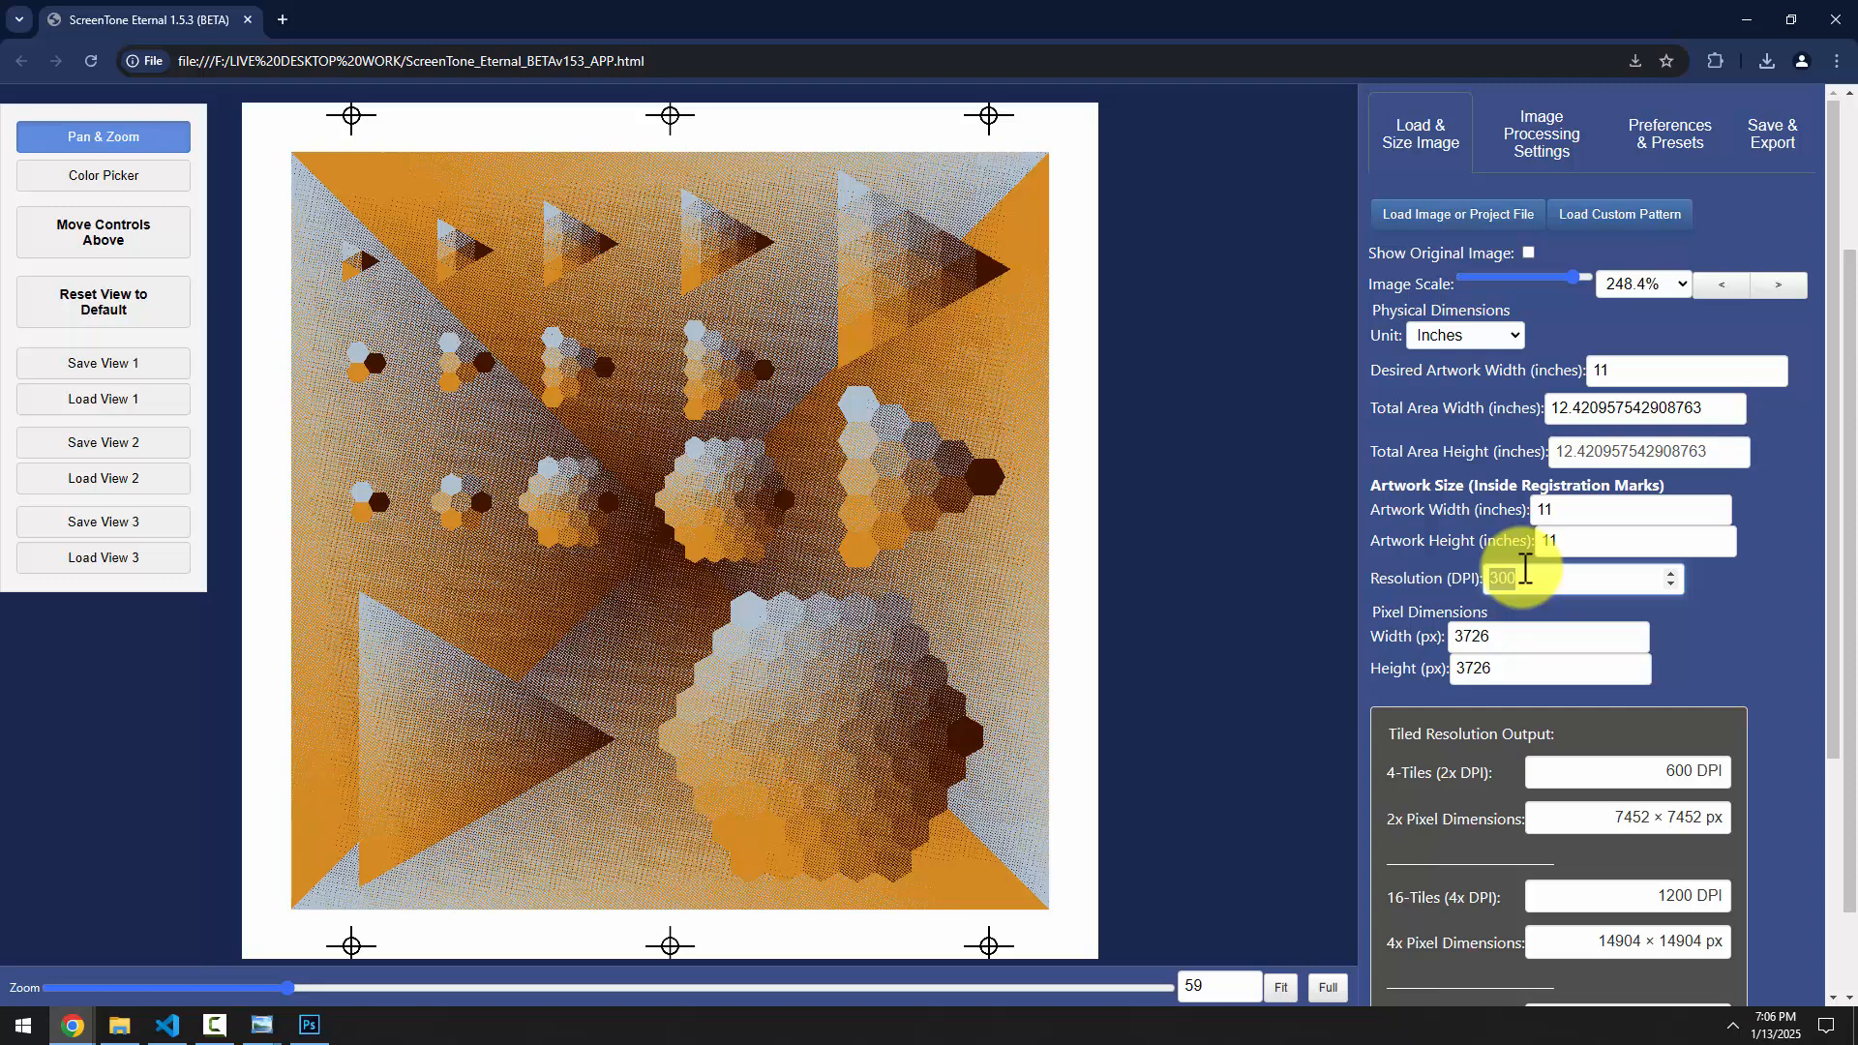
{"action": "type", "text": "60"}
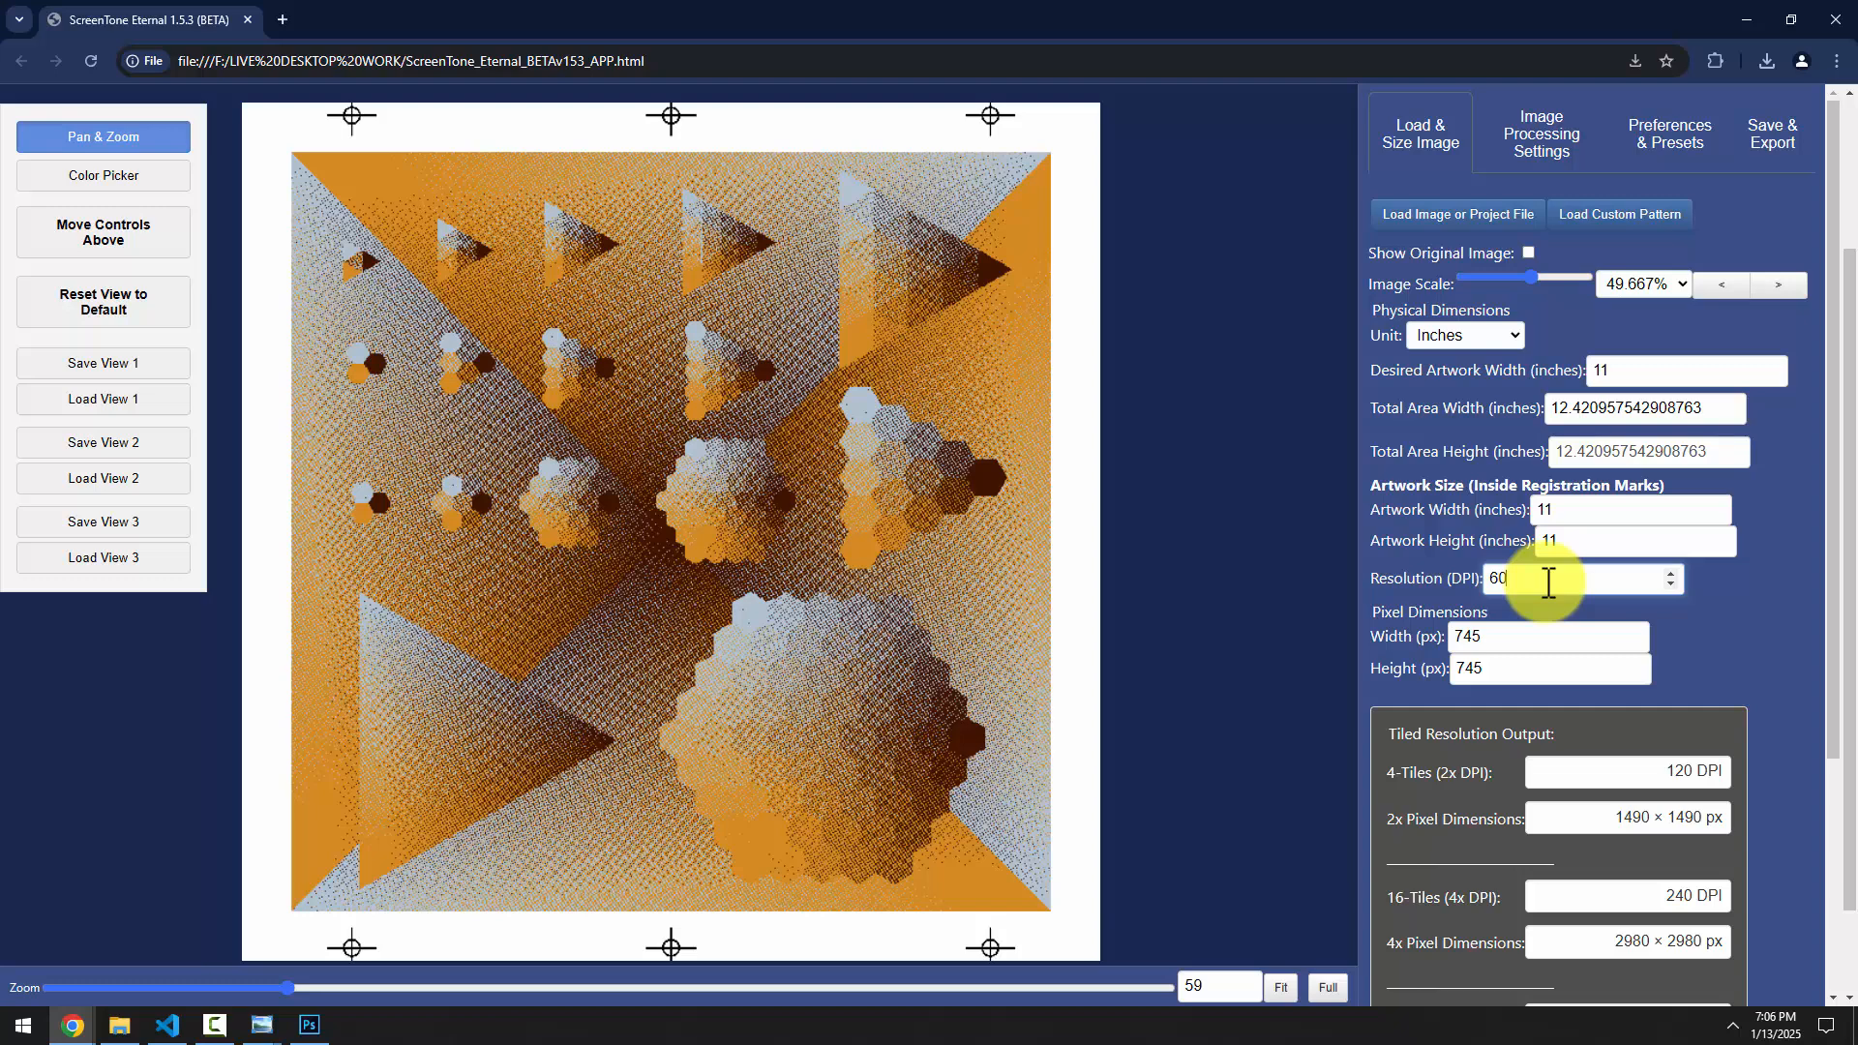
{"action": "type", "text": "0"}
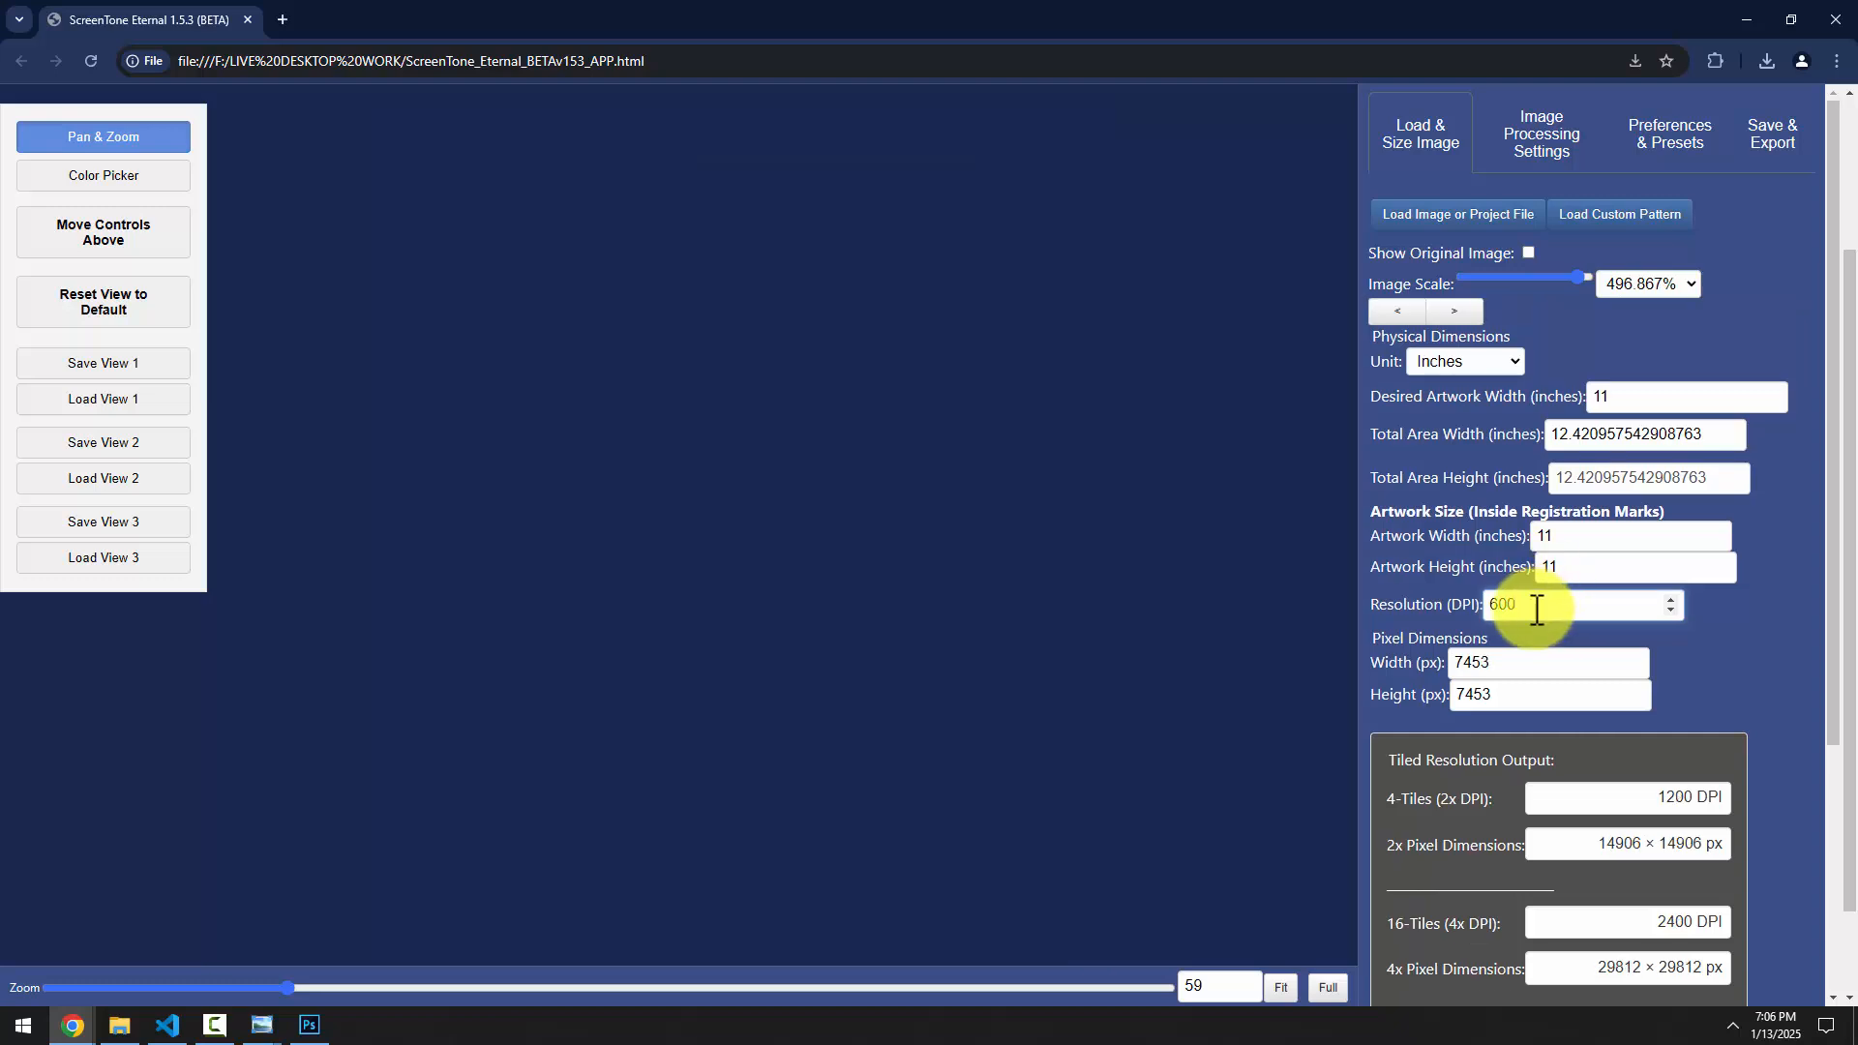
Return the artwork resolution to 300 DPI
{"action": "left_click_drag", "start_coordinate": [1532, 608], "coordinate": [1389, 617]}
{"action": "type", "text": "30"}
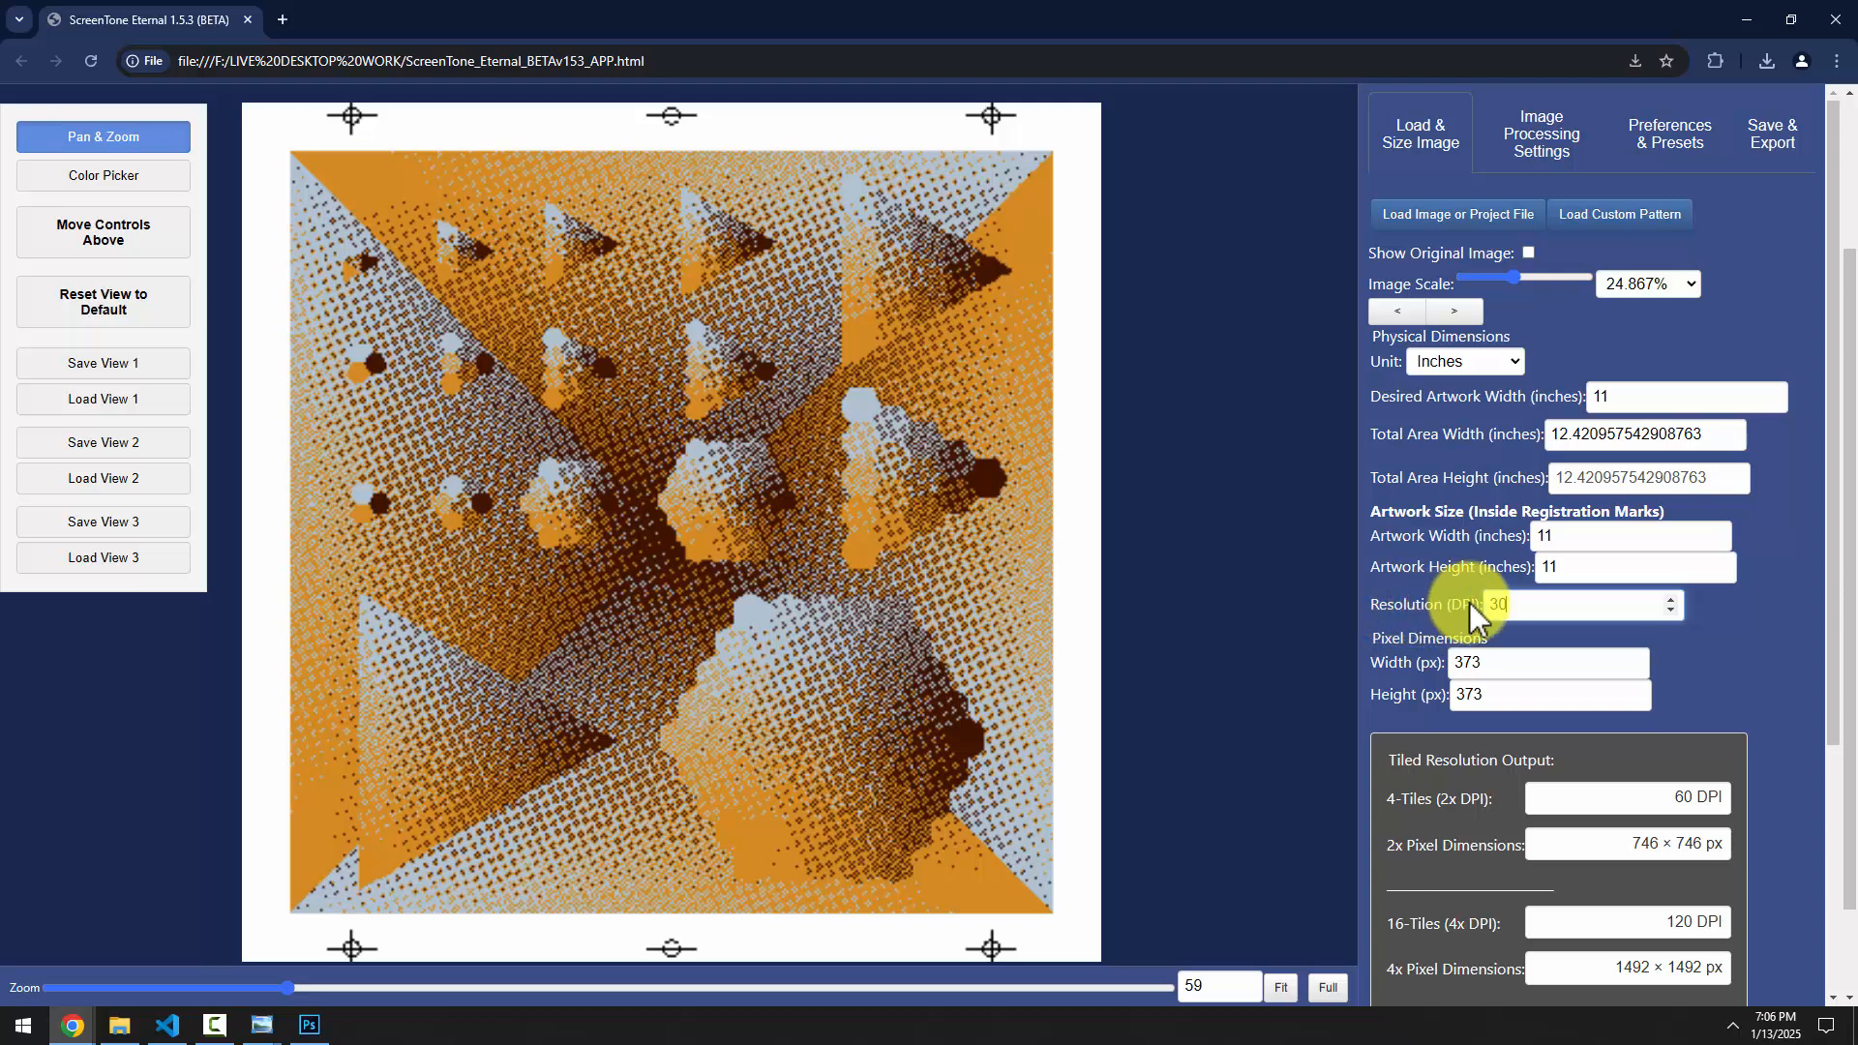
{"action": "type", "text": "0"}
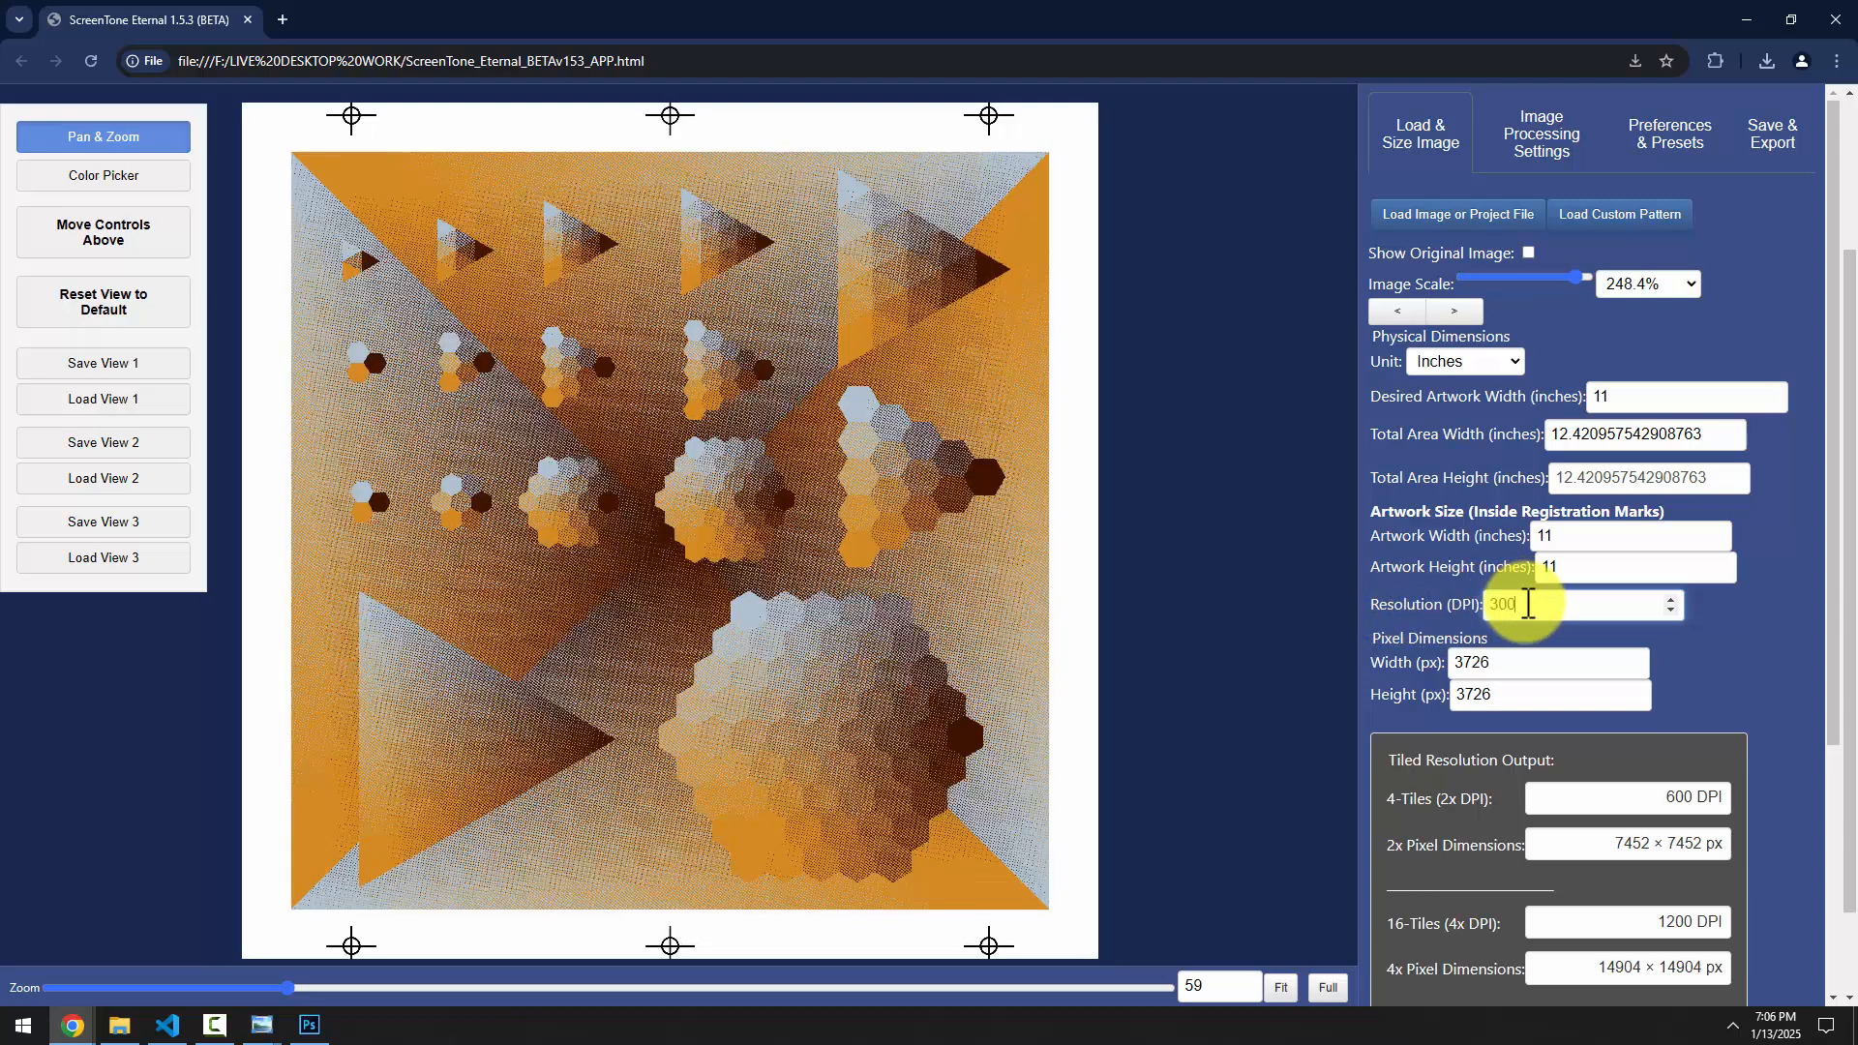
Try an artwork resolution of 500 DPI
{"action": "left_click_drag", "start_coordinate": [1526, 609], "coordinate": [1465, 619]}
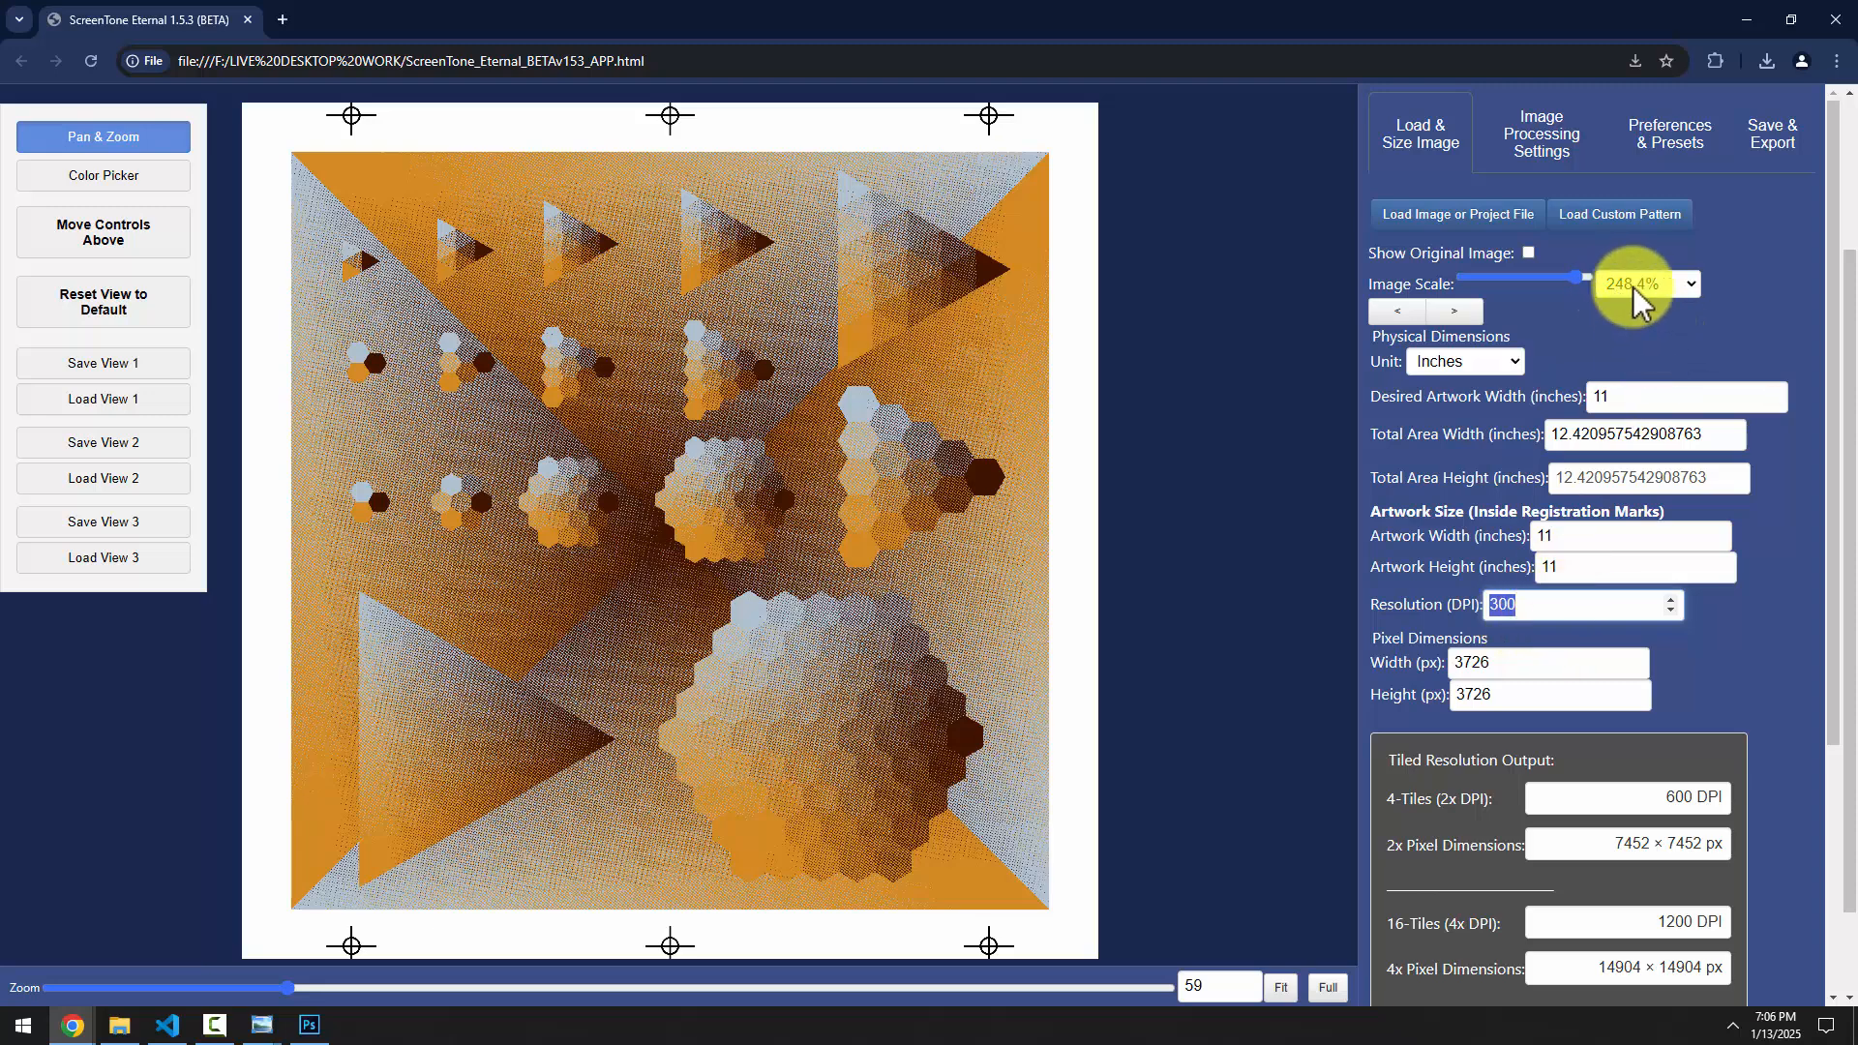
{"action": "type", "text": "50"}
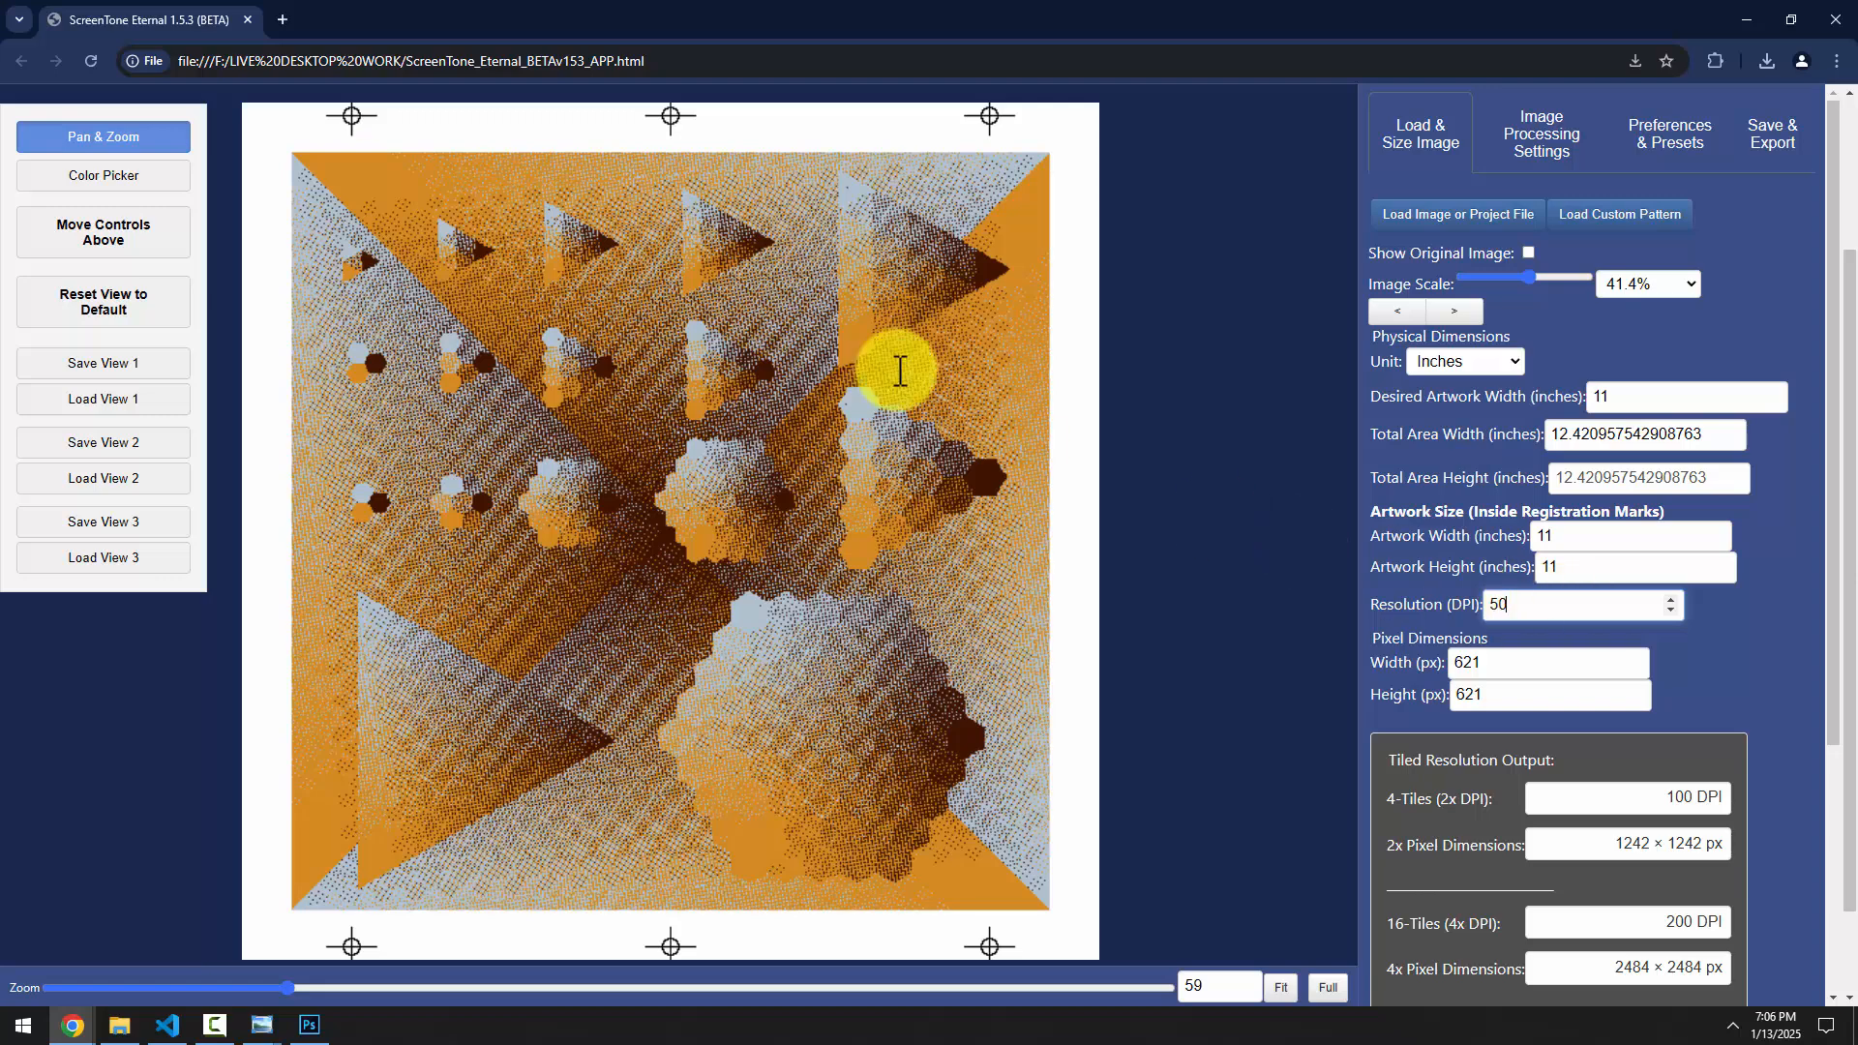
{"action": "type", "text": "0"}
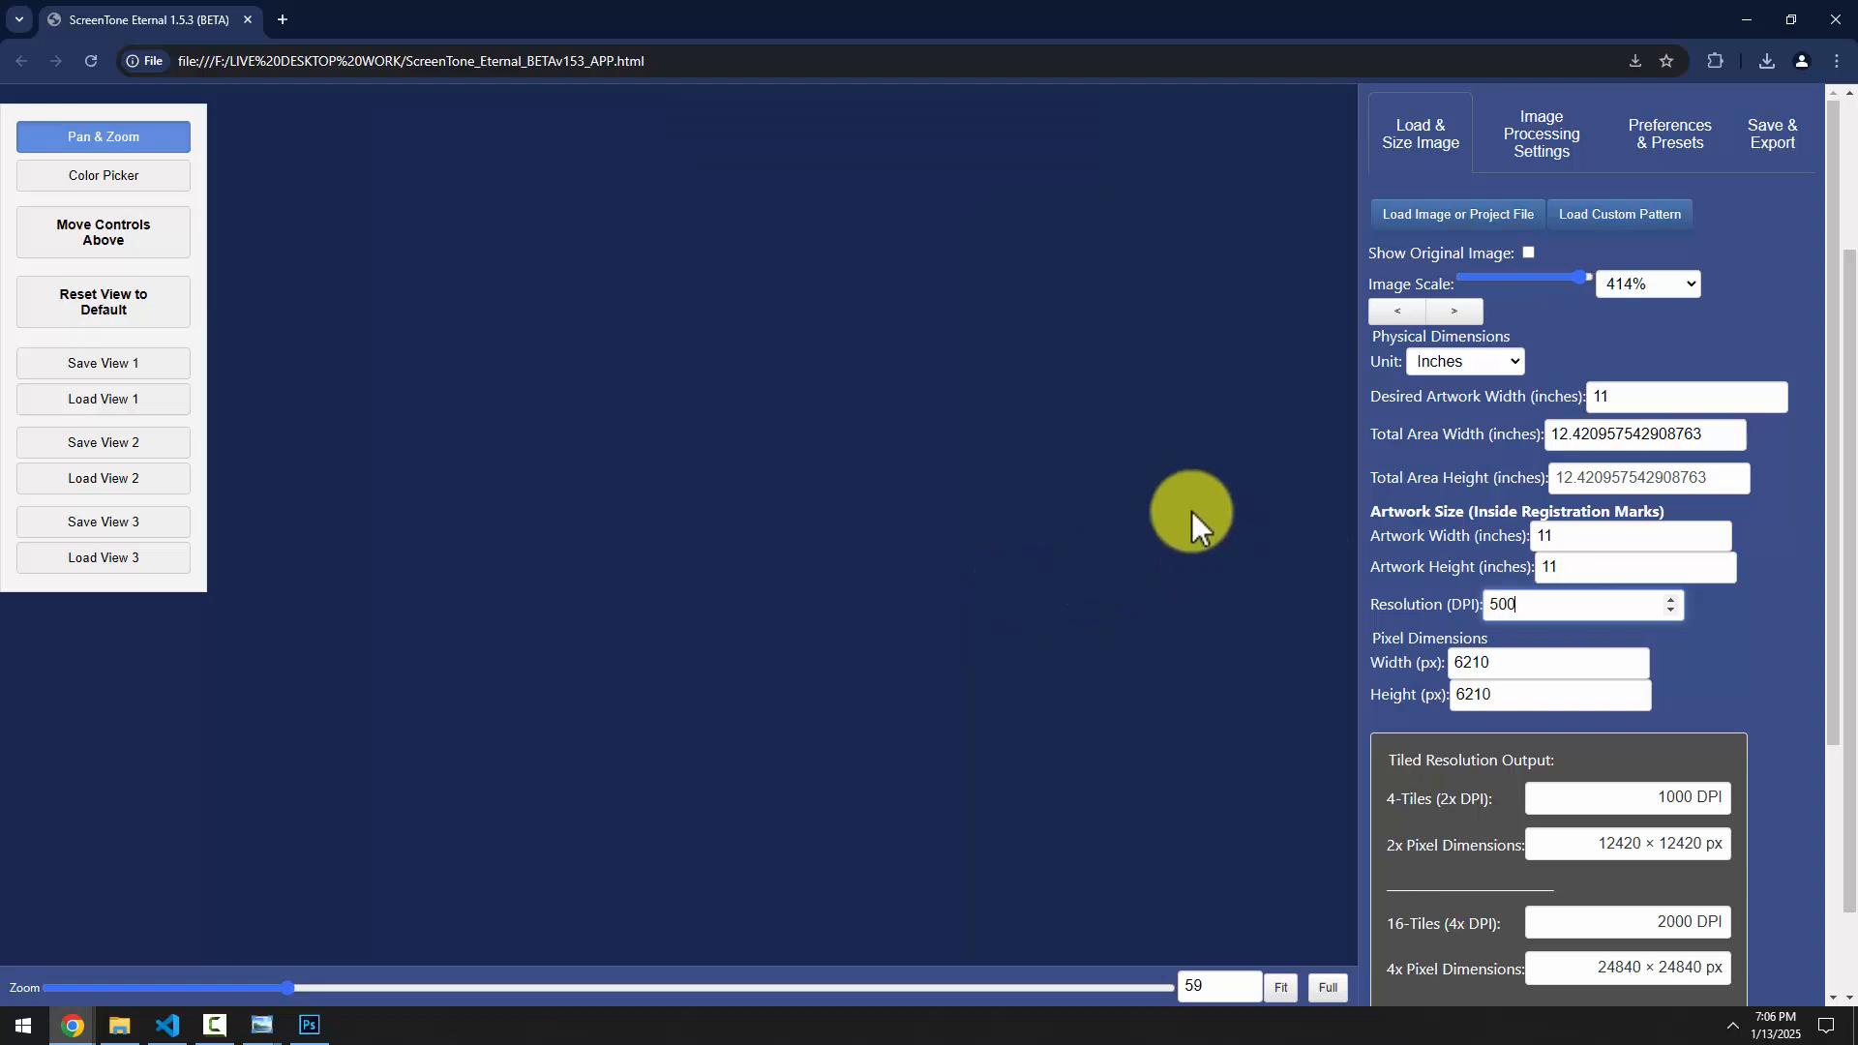
Set the artwork resolution to 400 DPI
{"action": "left_click_drag", "start_coordinate": [1537, 612], "coordinate": [1396, 615]}
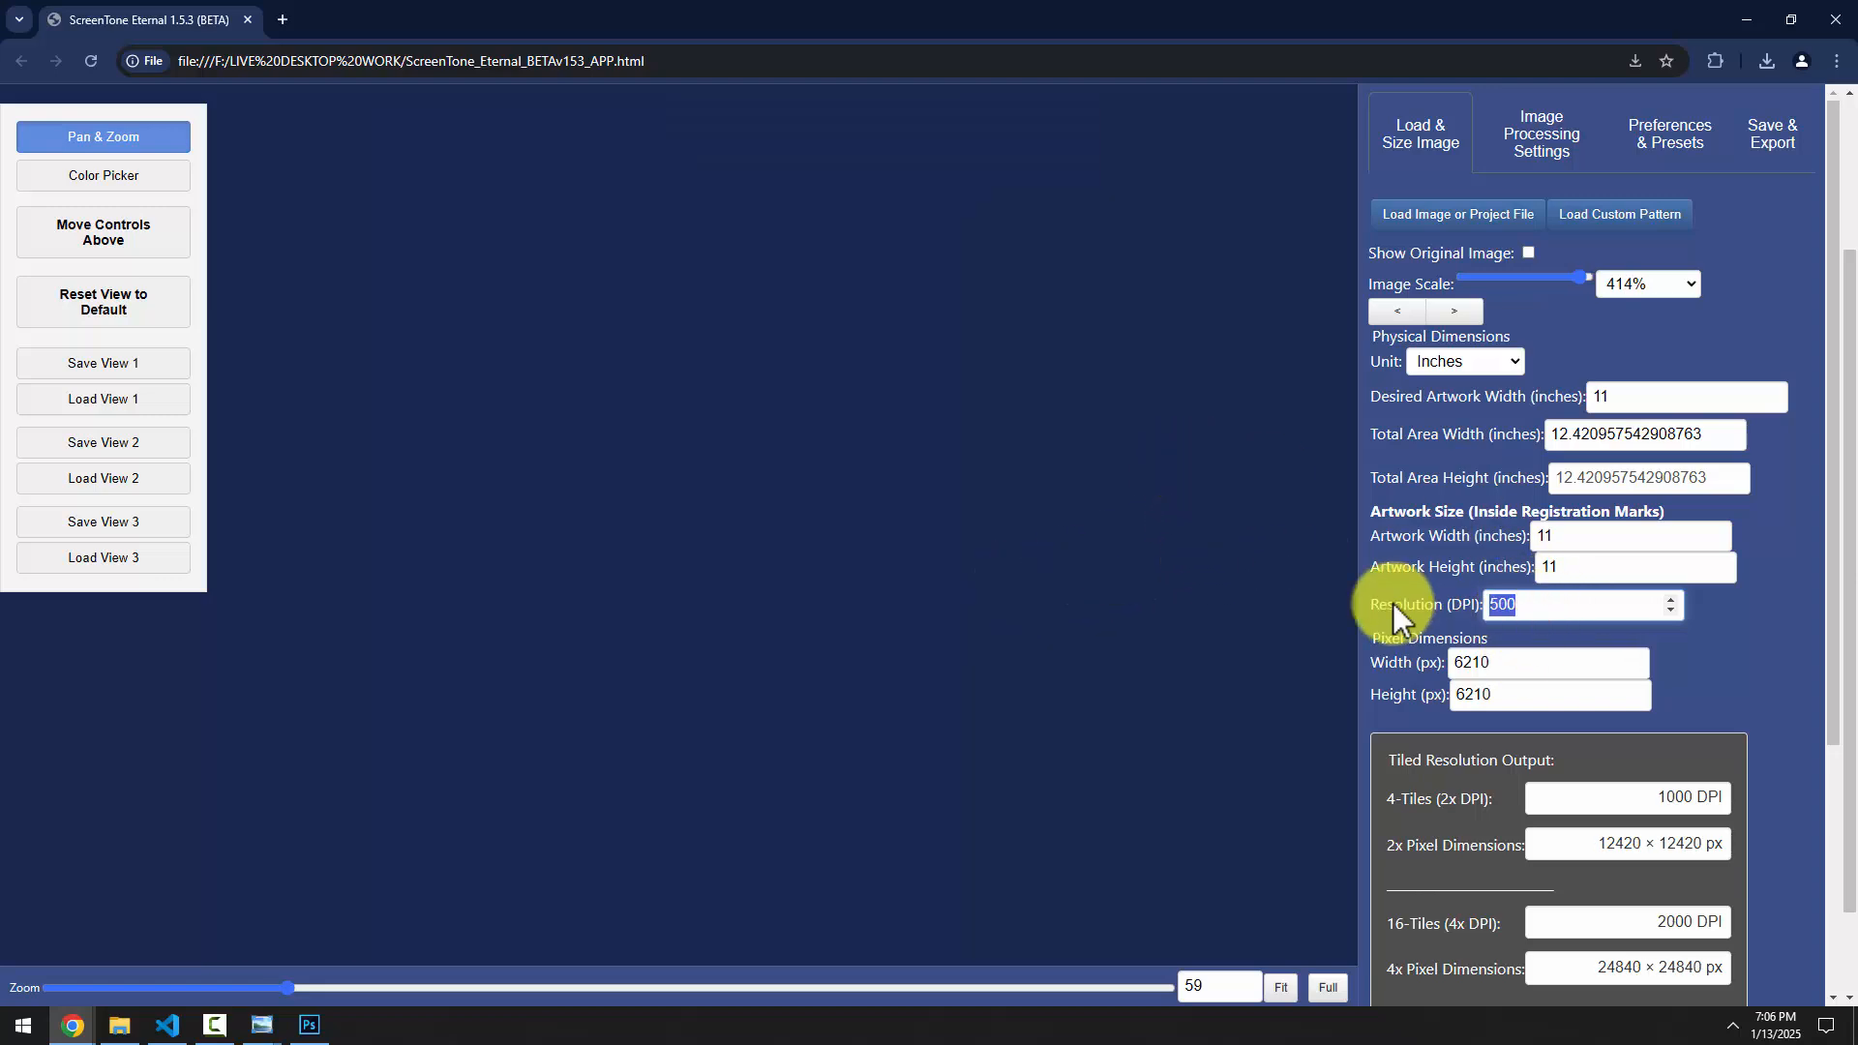
{"action": "type", "text": "40"}
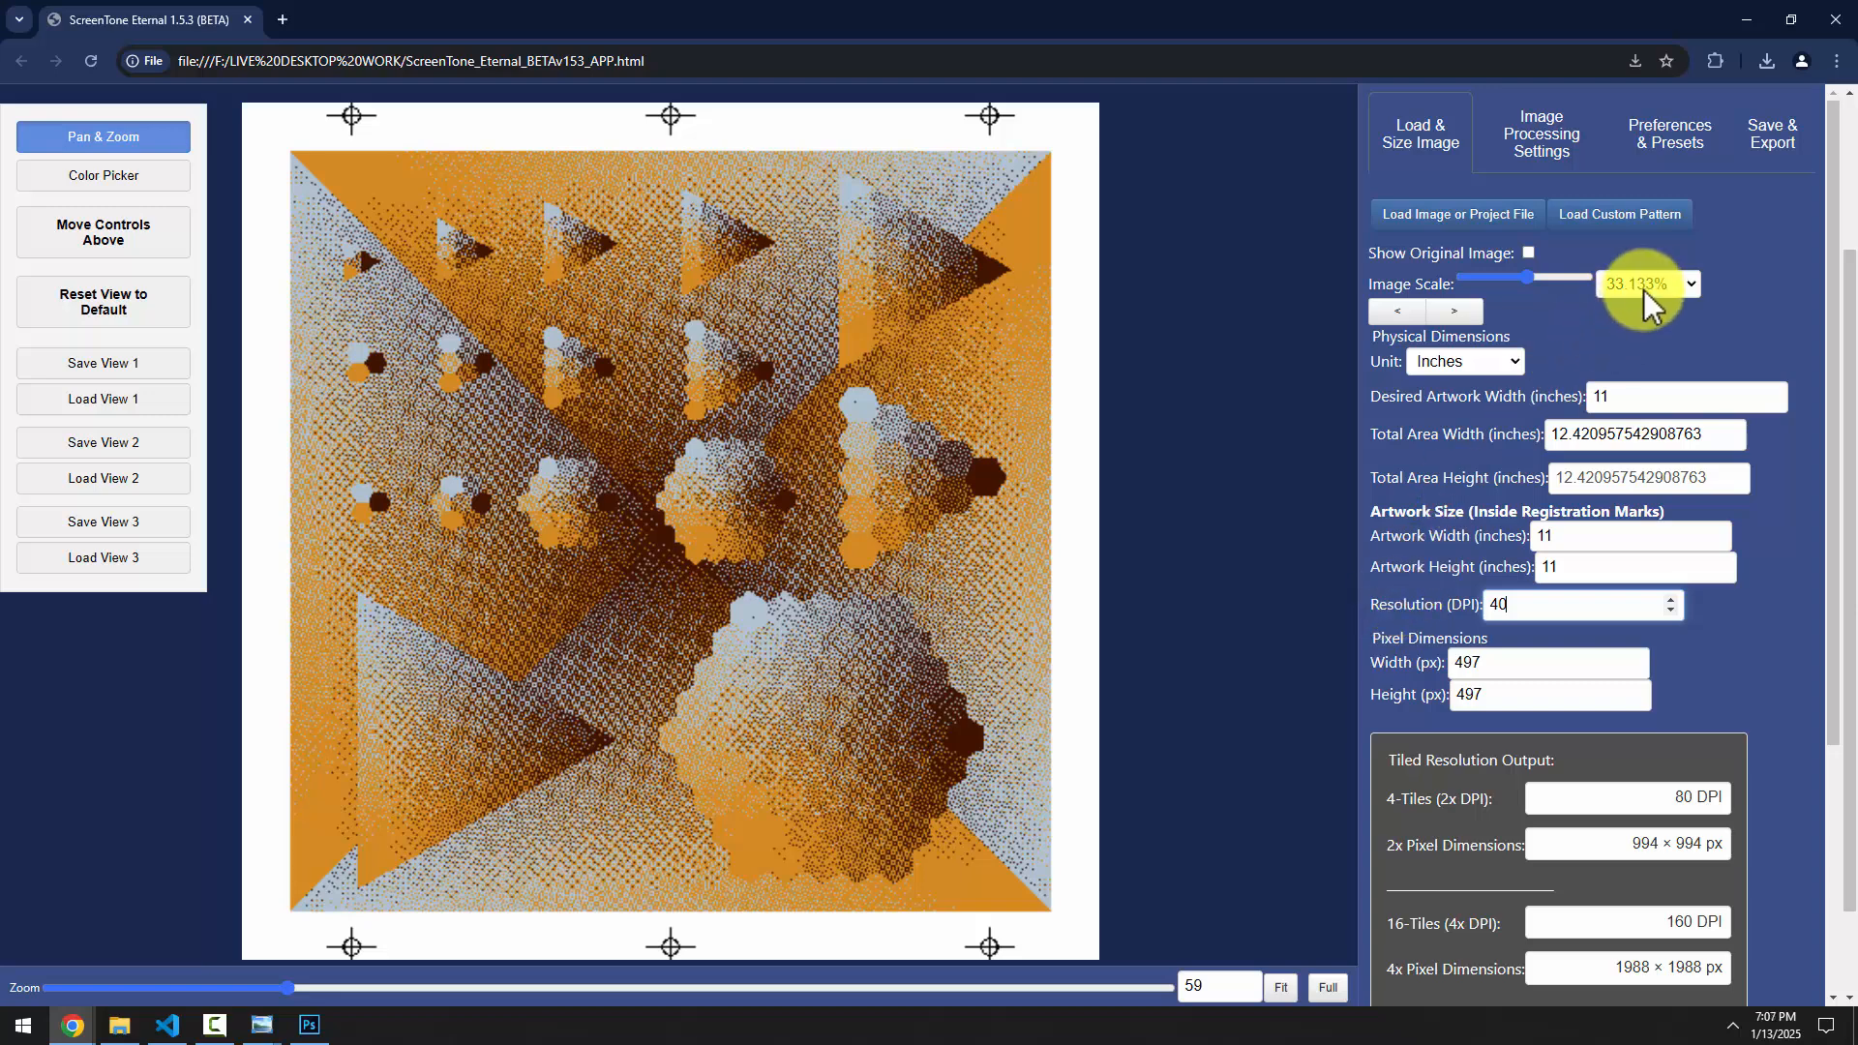
{"action": "type", "text": "0"}
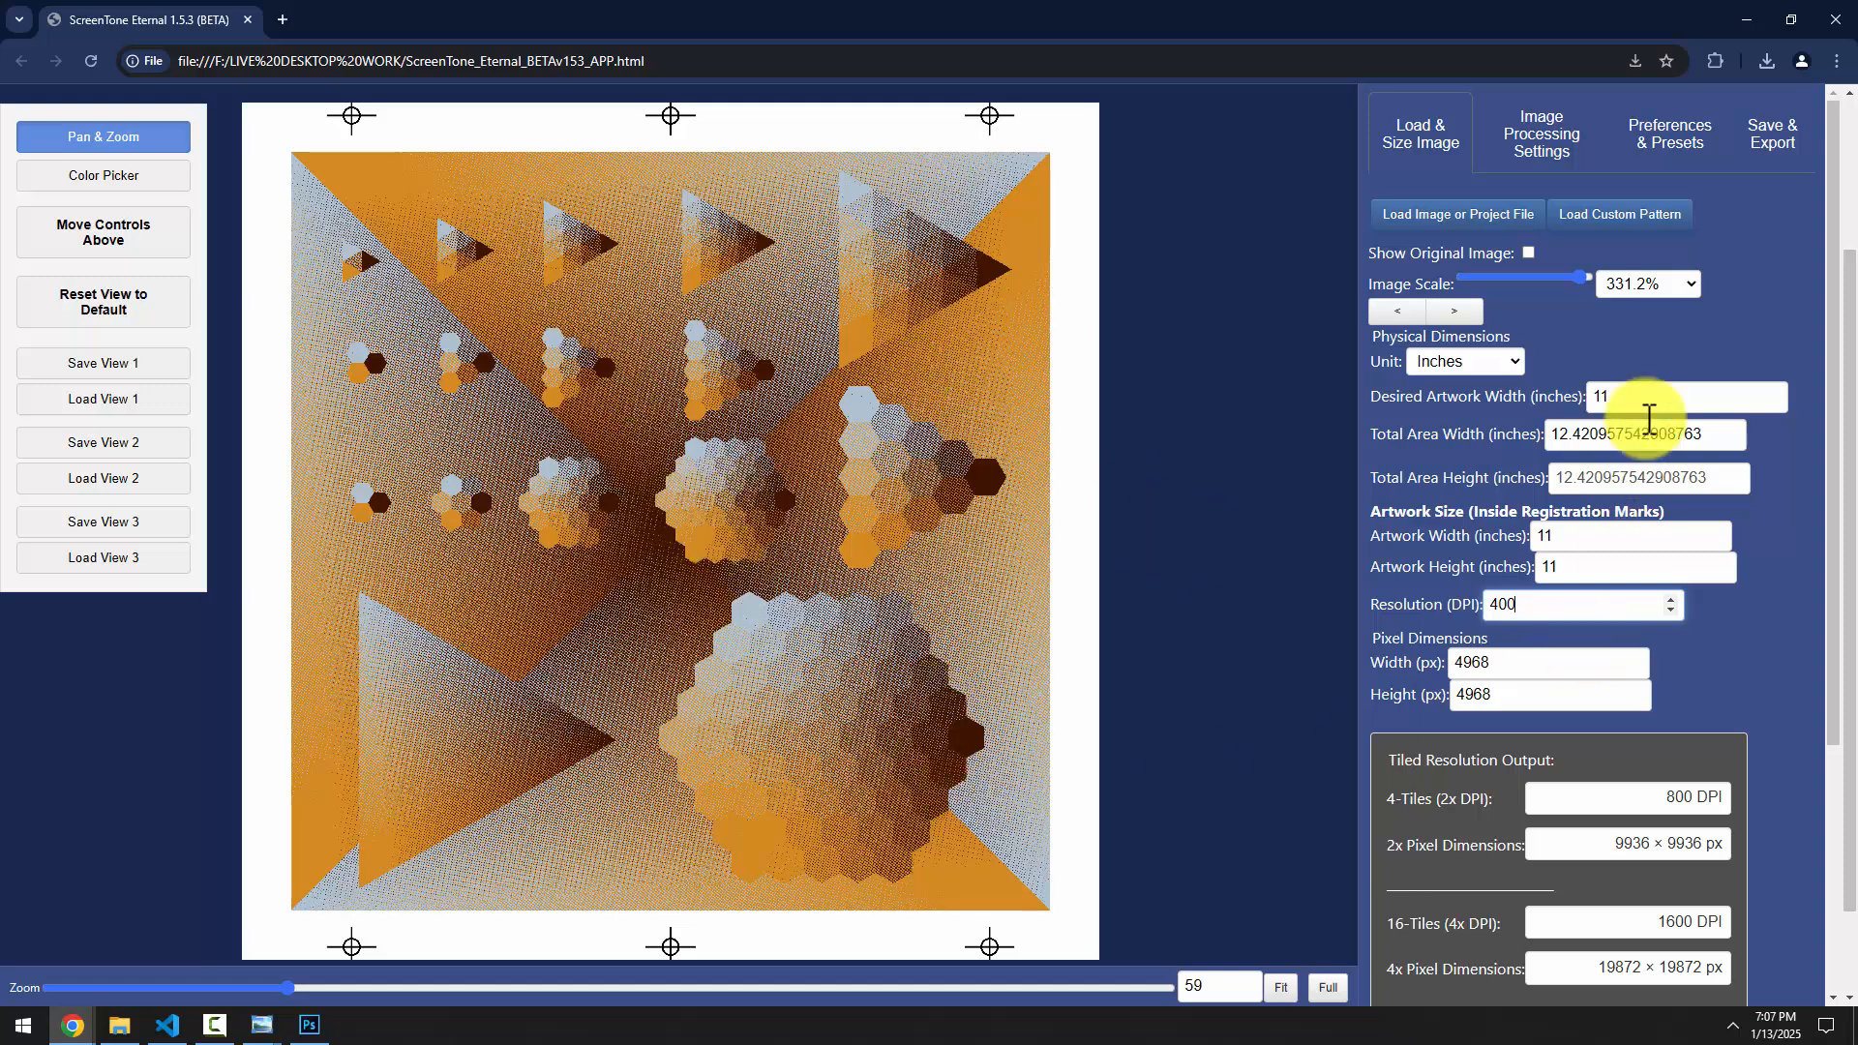
Examine the 64-tile (8x) DPI in the tiled resolution output for the 400 DPI artwork
{"action": "left_click_drag", "start_coordinate": [1836, 518], "coordinate": [1844, 692]}
{"action": "left_click_drag", "start_coordinate": [1624, 821], "coordinate": [1741, 827]}
{"action": "left_click", "coordinate": [1448, 830]}
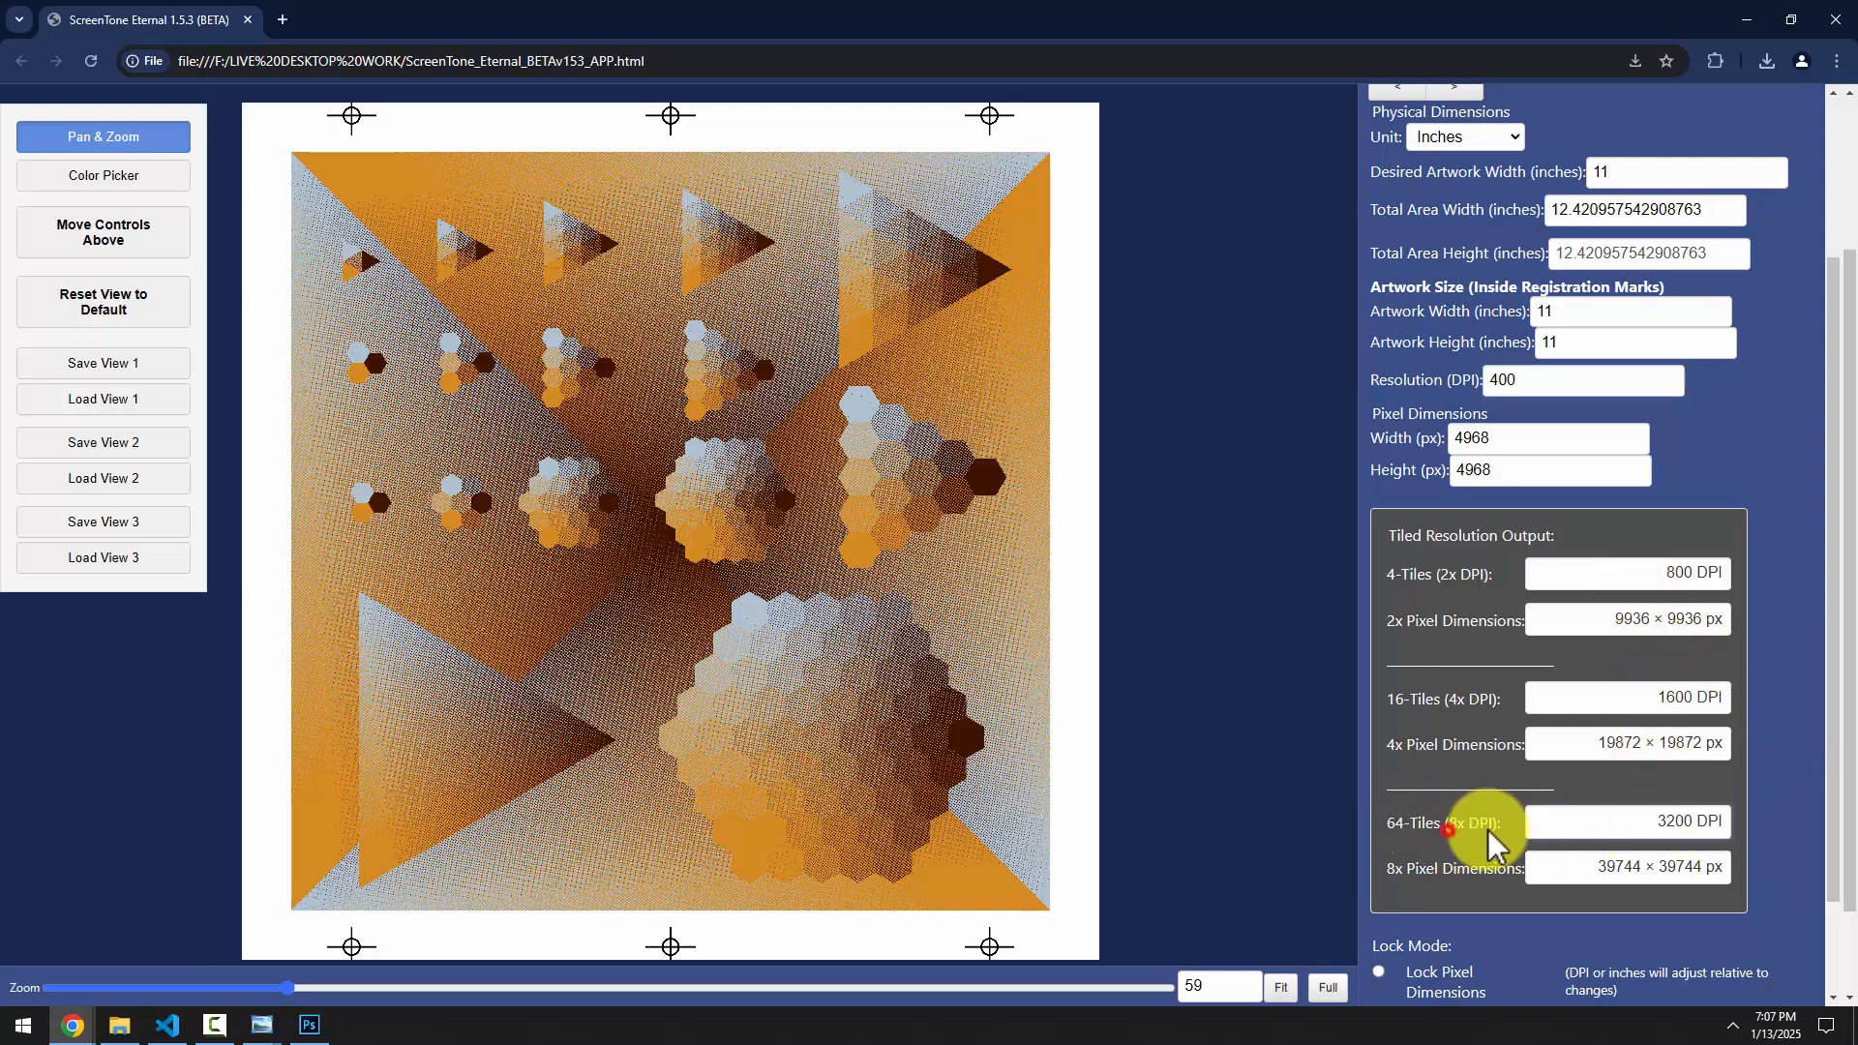
Check the 64-tile DPI and the 8x pixel dimensions in the tiled resolution output
{"action": "left_click", "coordinate": [1602, 820]}
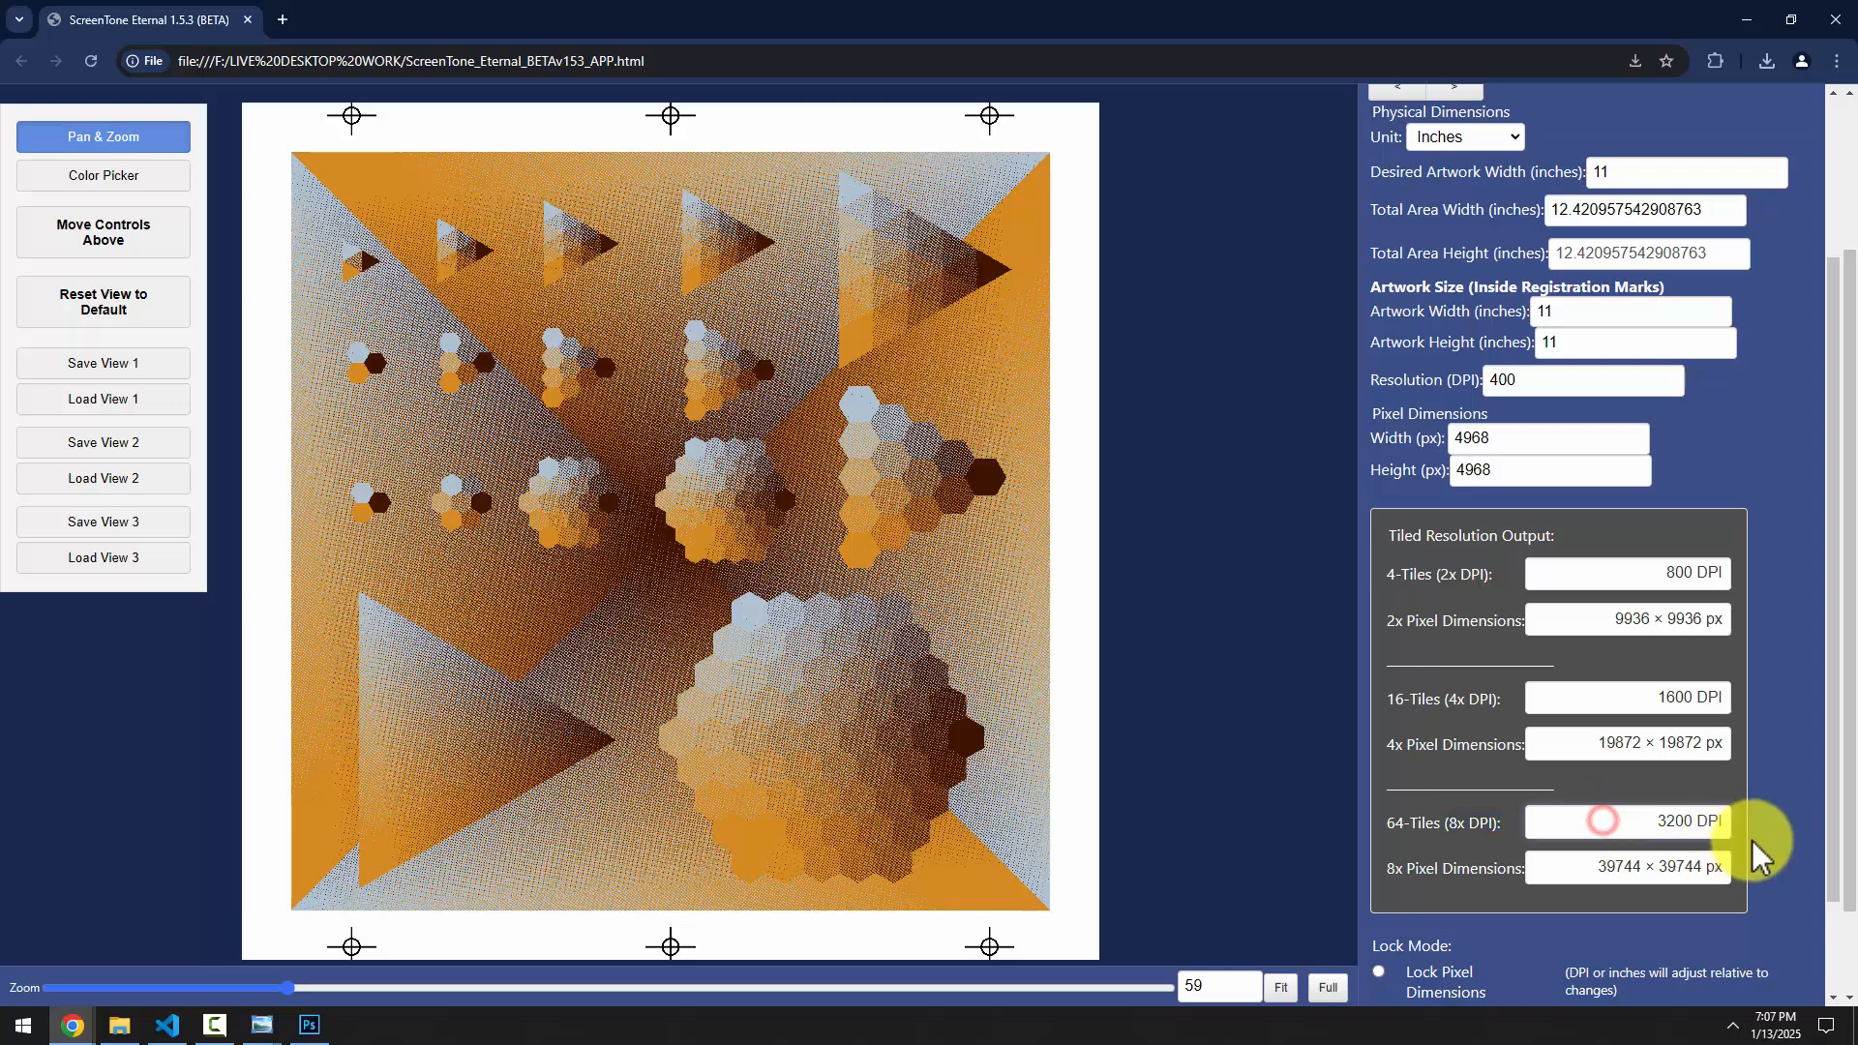
{"action": "left_click_drag", "start_coordinate": [1598, 871], "coordinate": [1727, 880]}
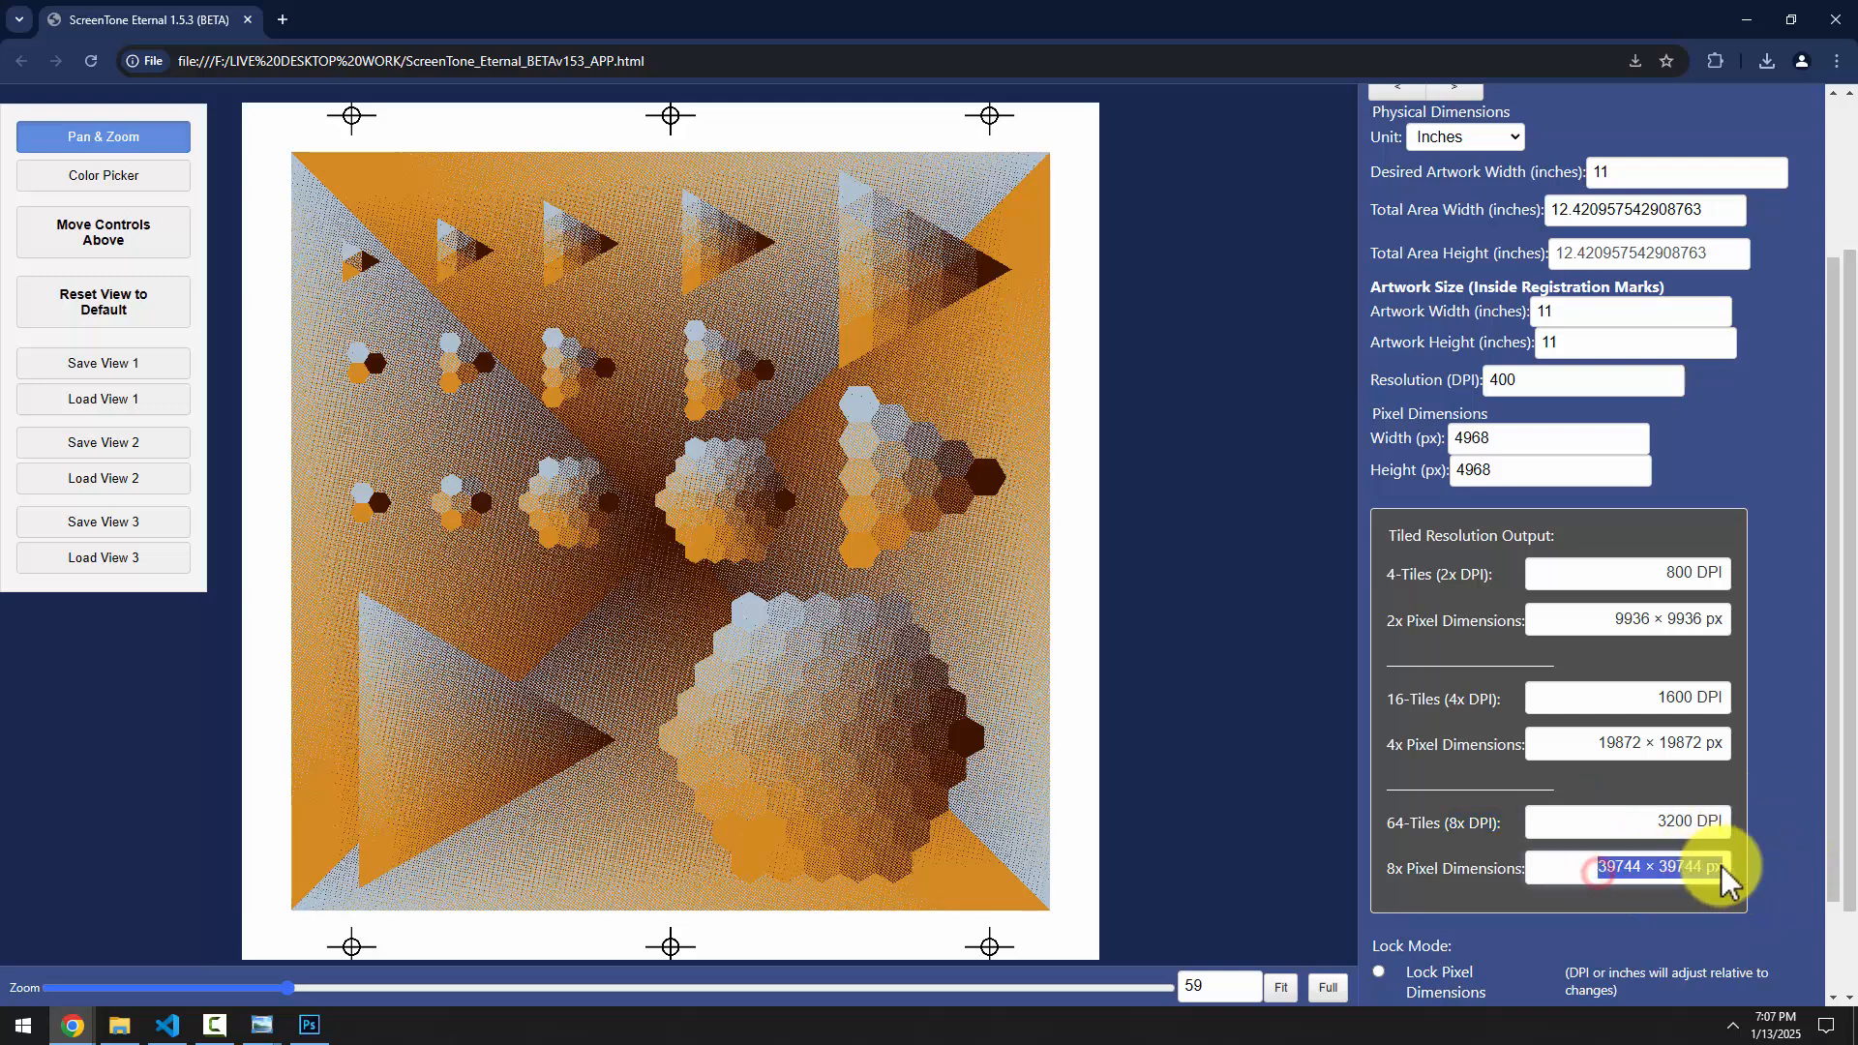
{"action": "left_click", "coordinate": [1791, 862]}
Set the export resolution to 8x in the save and export settings
{"action": "left_click_drag", "start_coordinate": [1835, 827], "coordinate": [1771, 14]}
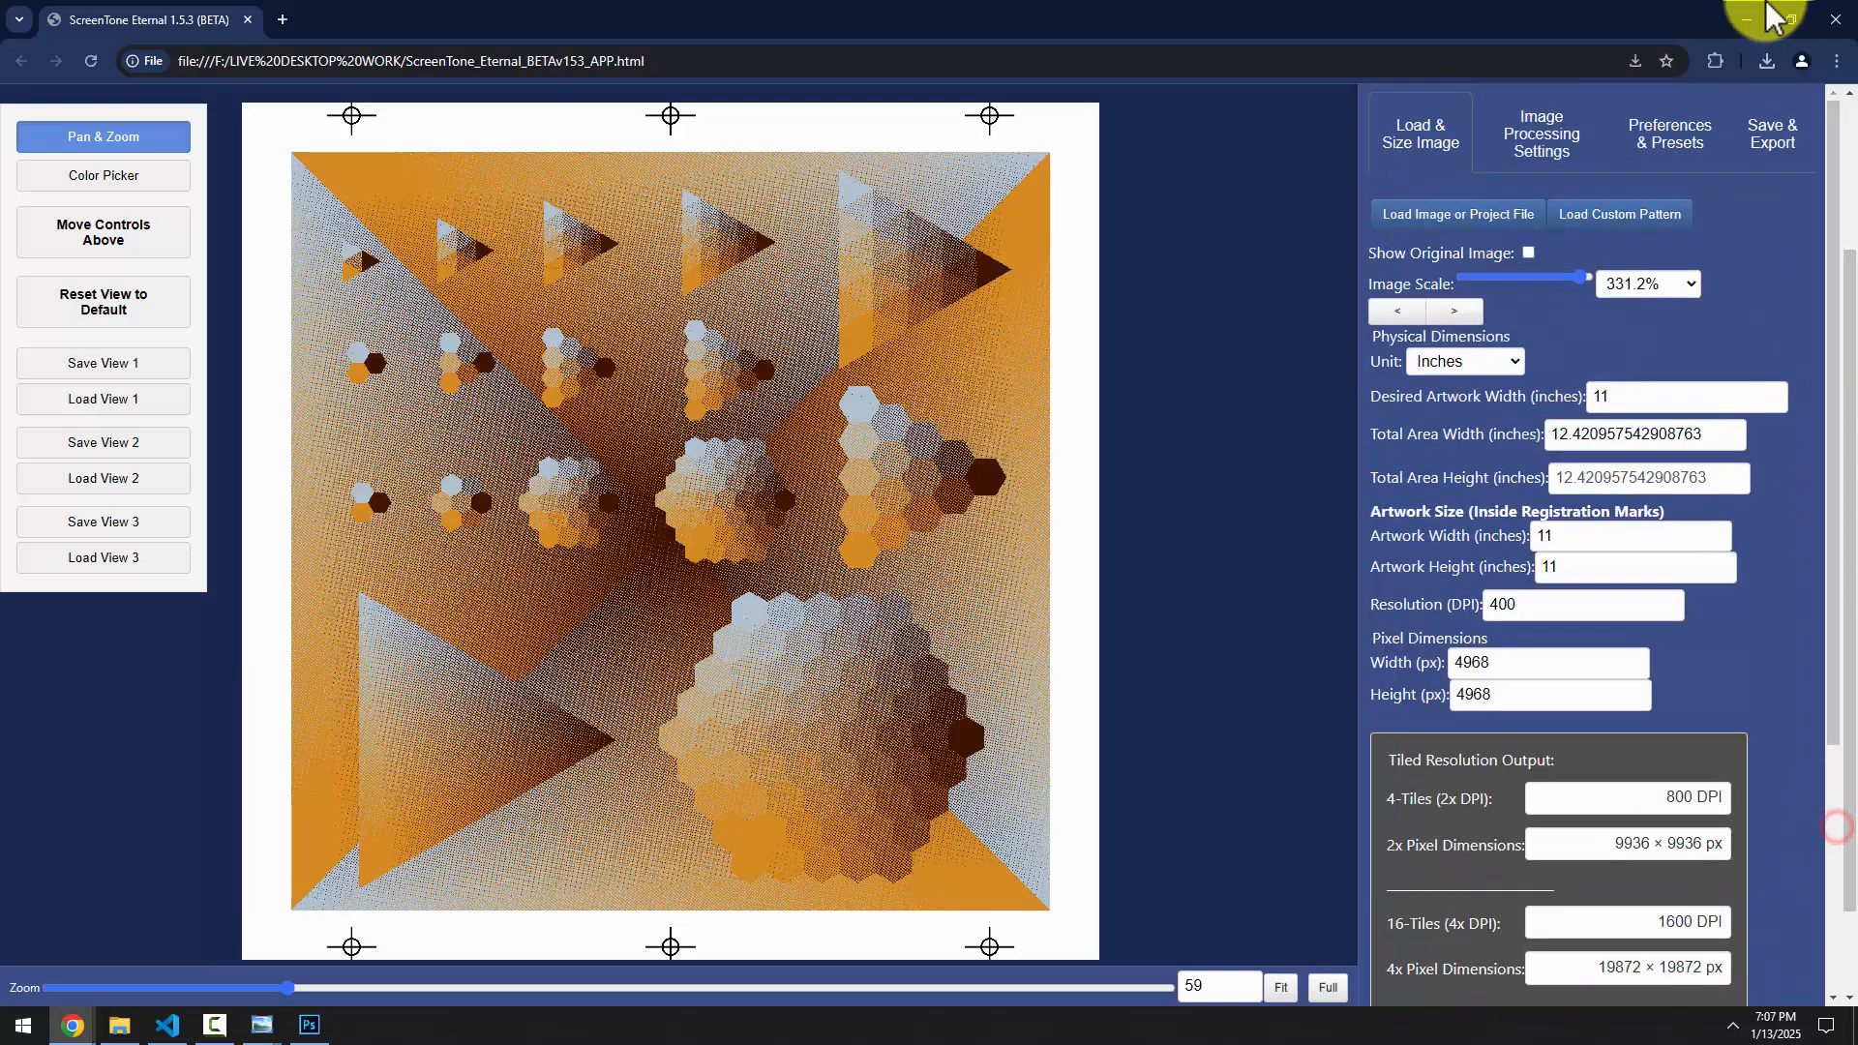
{"action": "left_click", "coordinate": [1773, 145]}
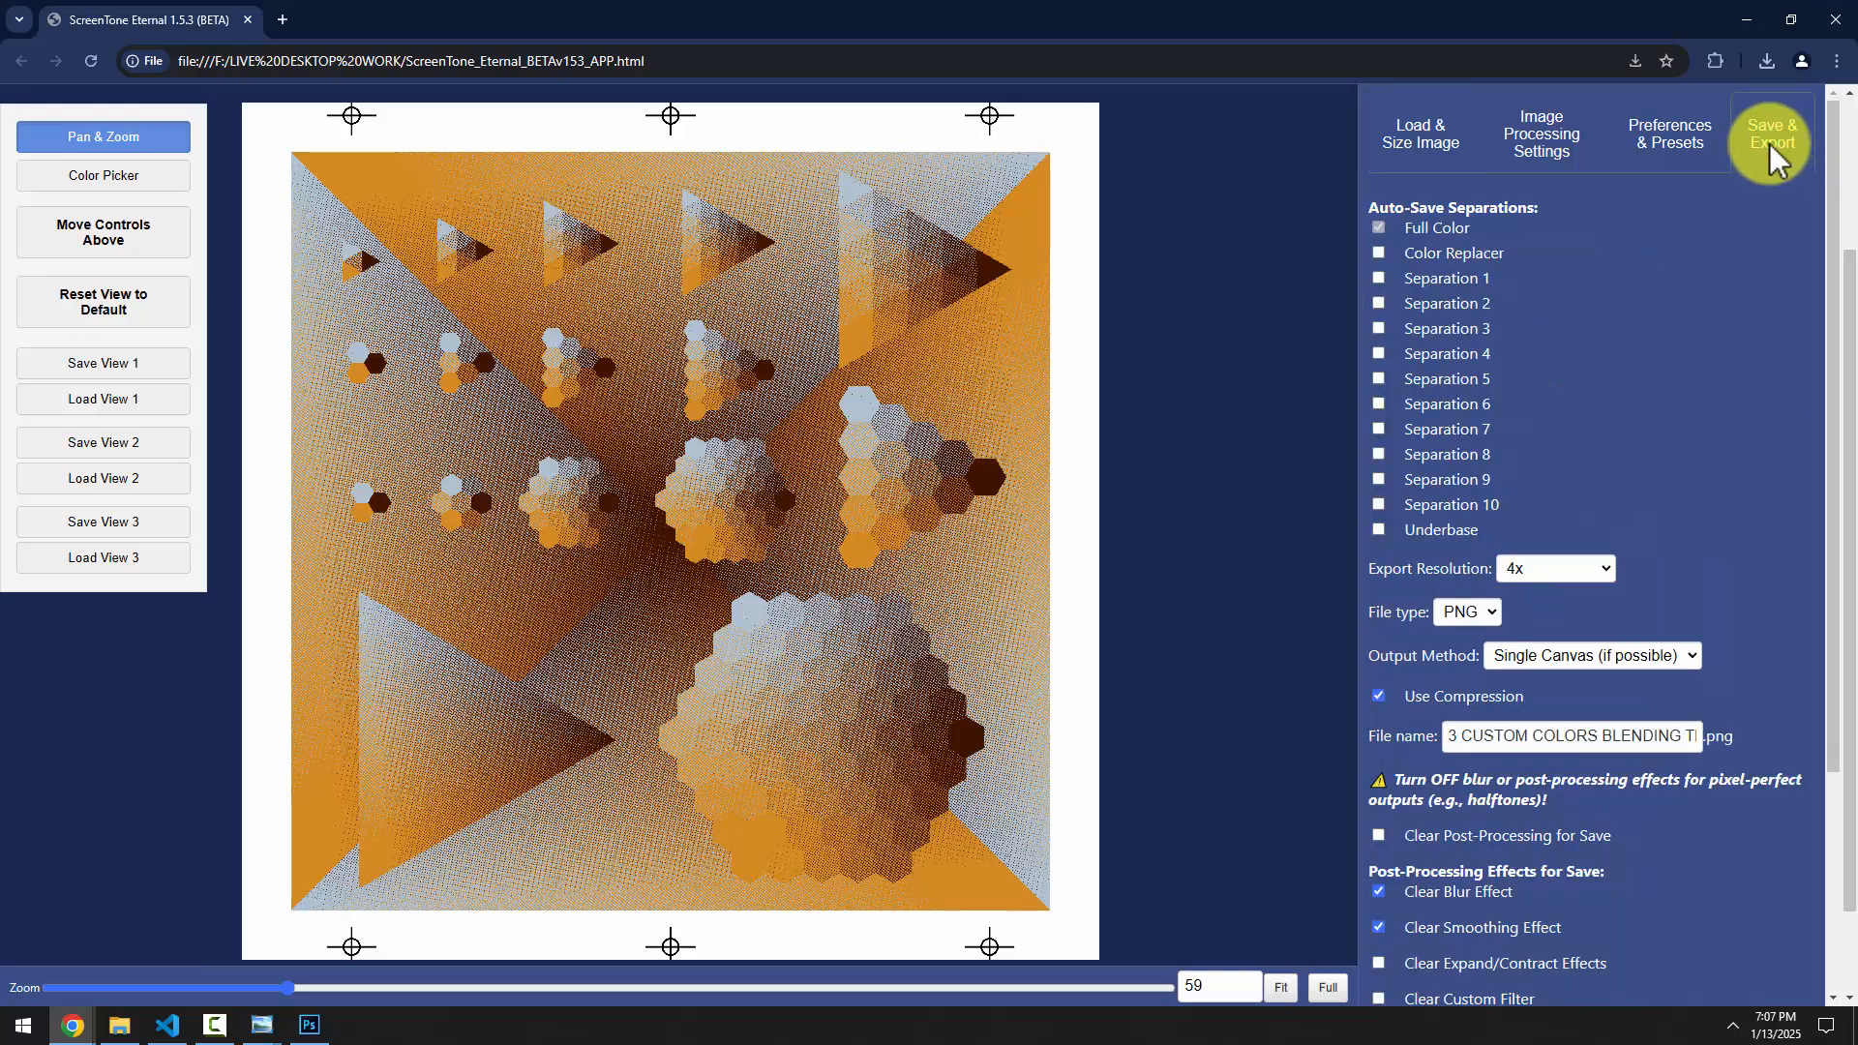
{"action": "left_click", "coordinate": [1598, 571]}
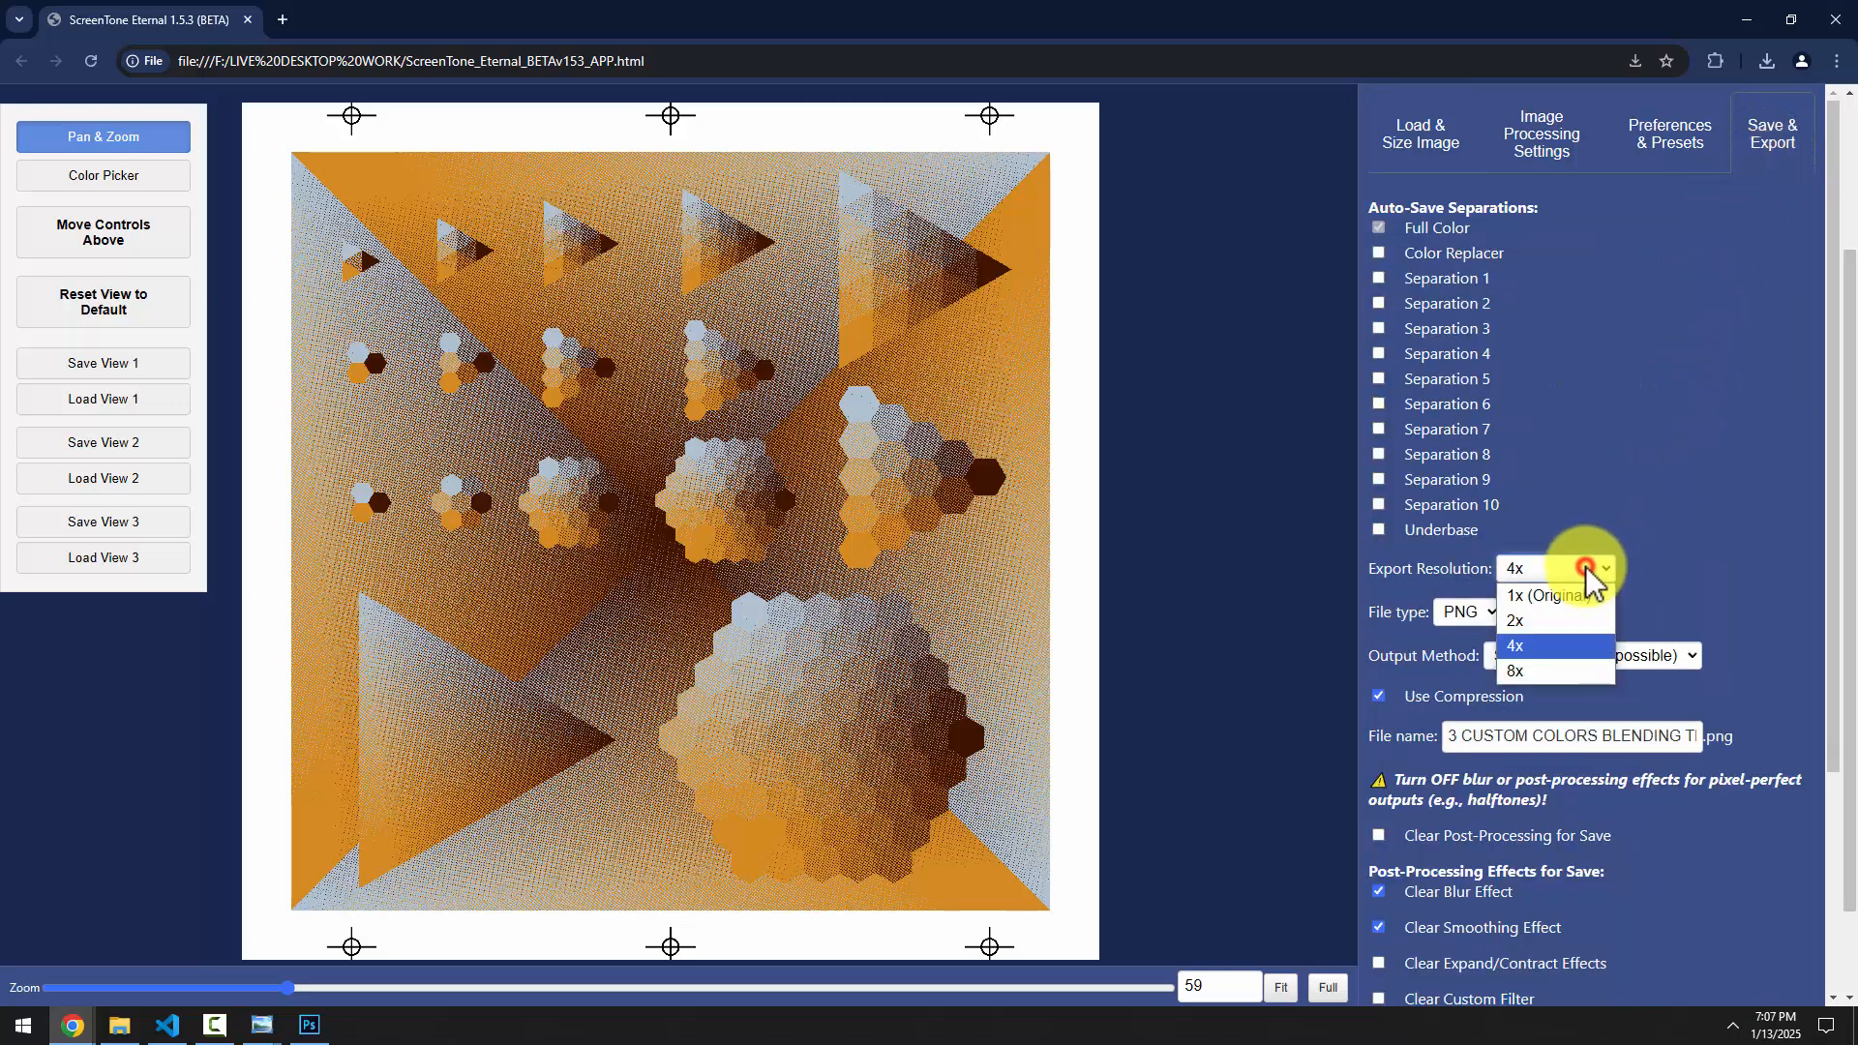
{"action": "left_click", "coordinate": [1543, 667]}
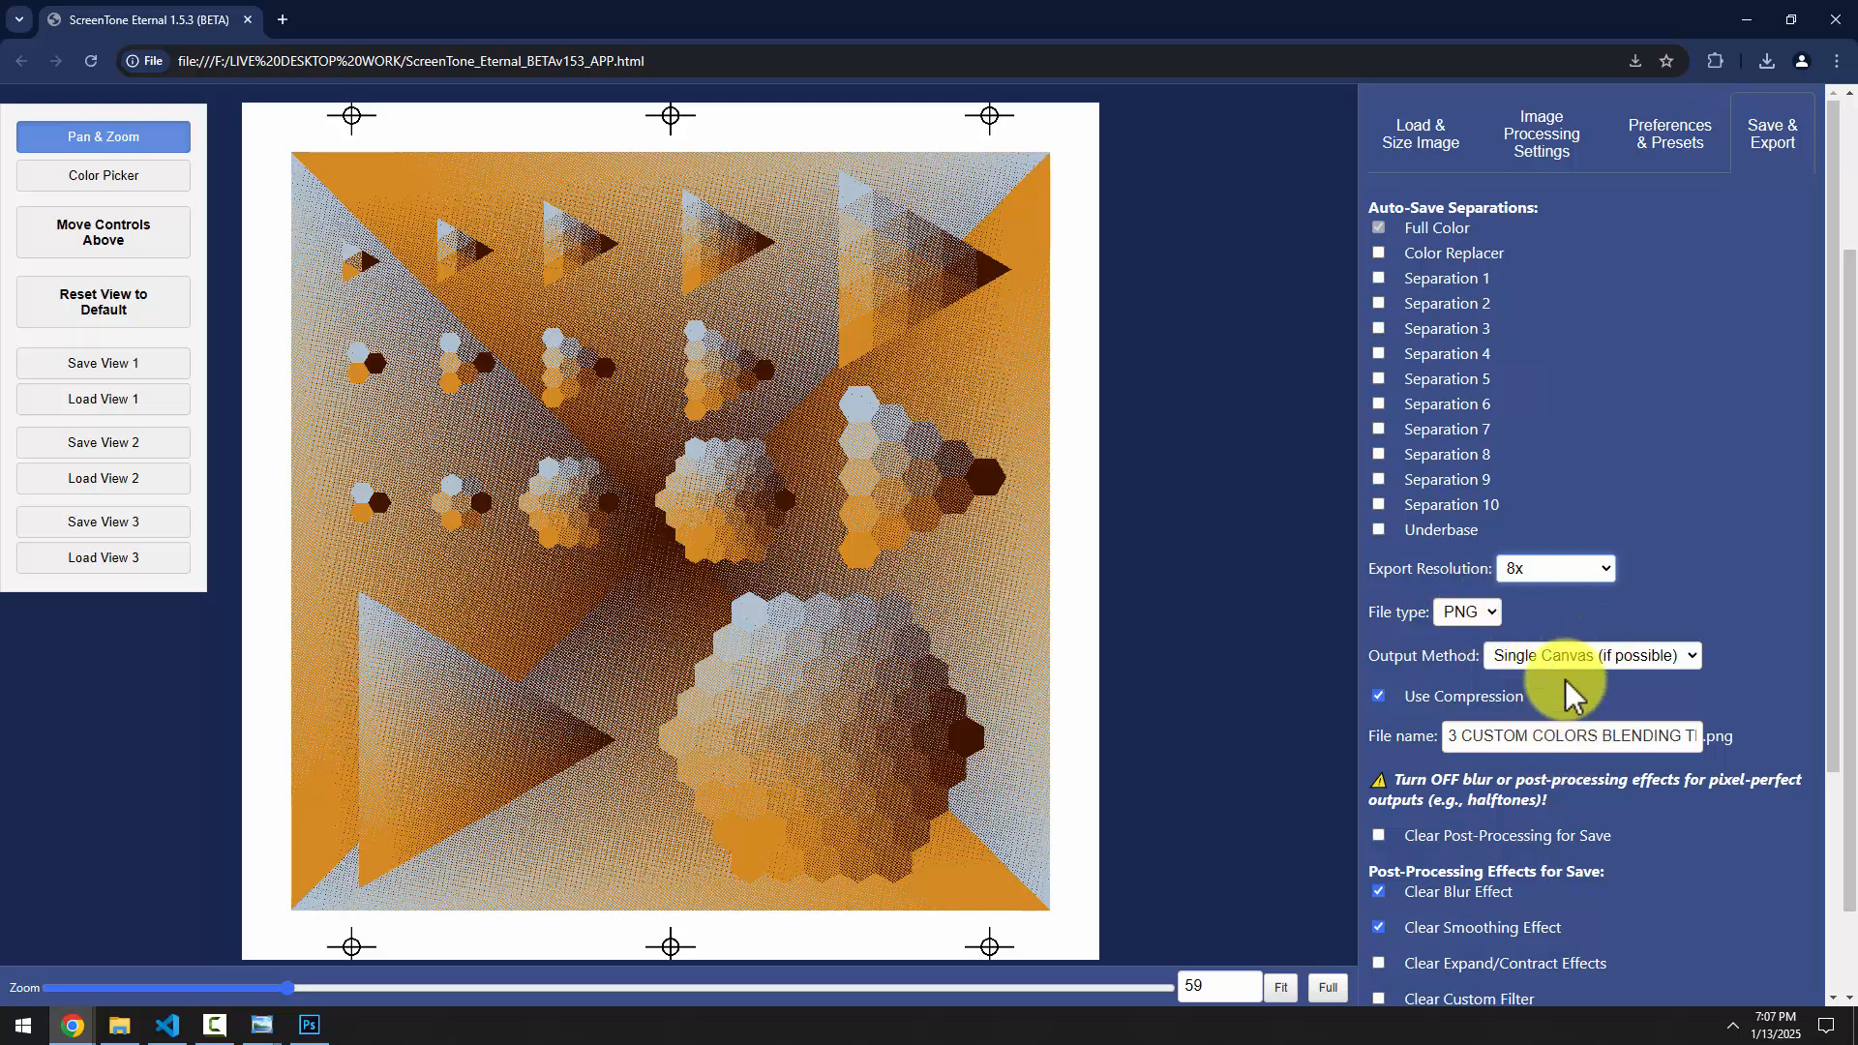
Set the export file type to PPM, the output method to Sliced Output and the tile processing to Stream to File
{"action": "scroll", "coordinate": [1781, 598], "scroll_direction": "down", "scroll_amount": 1}
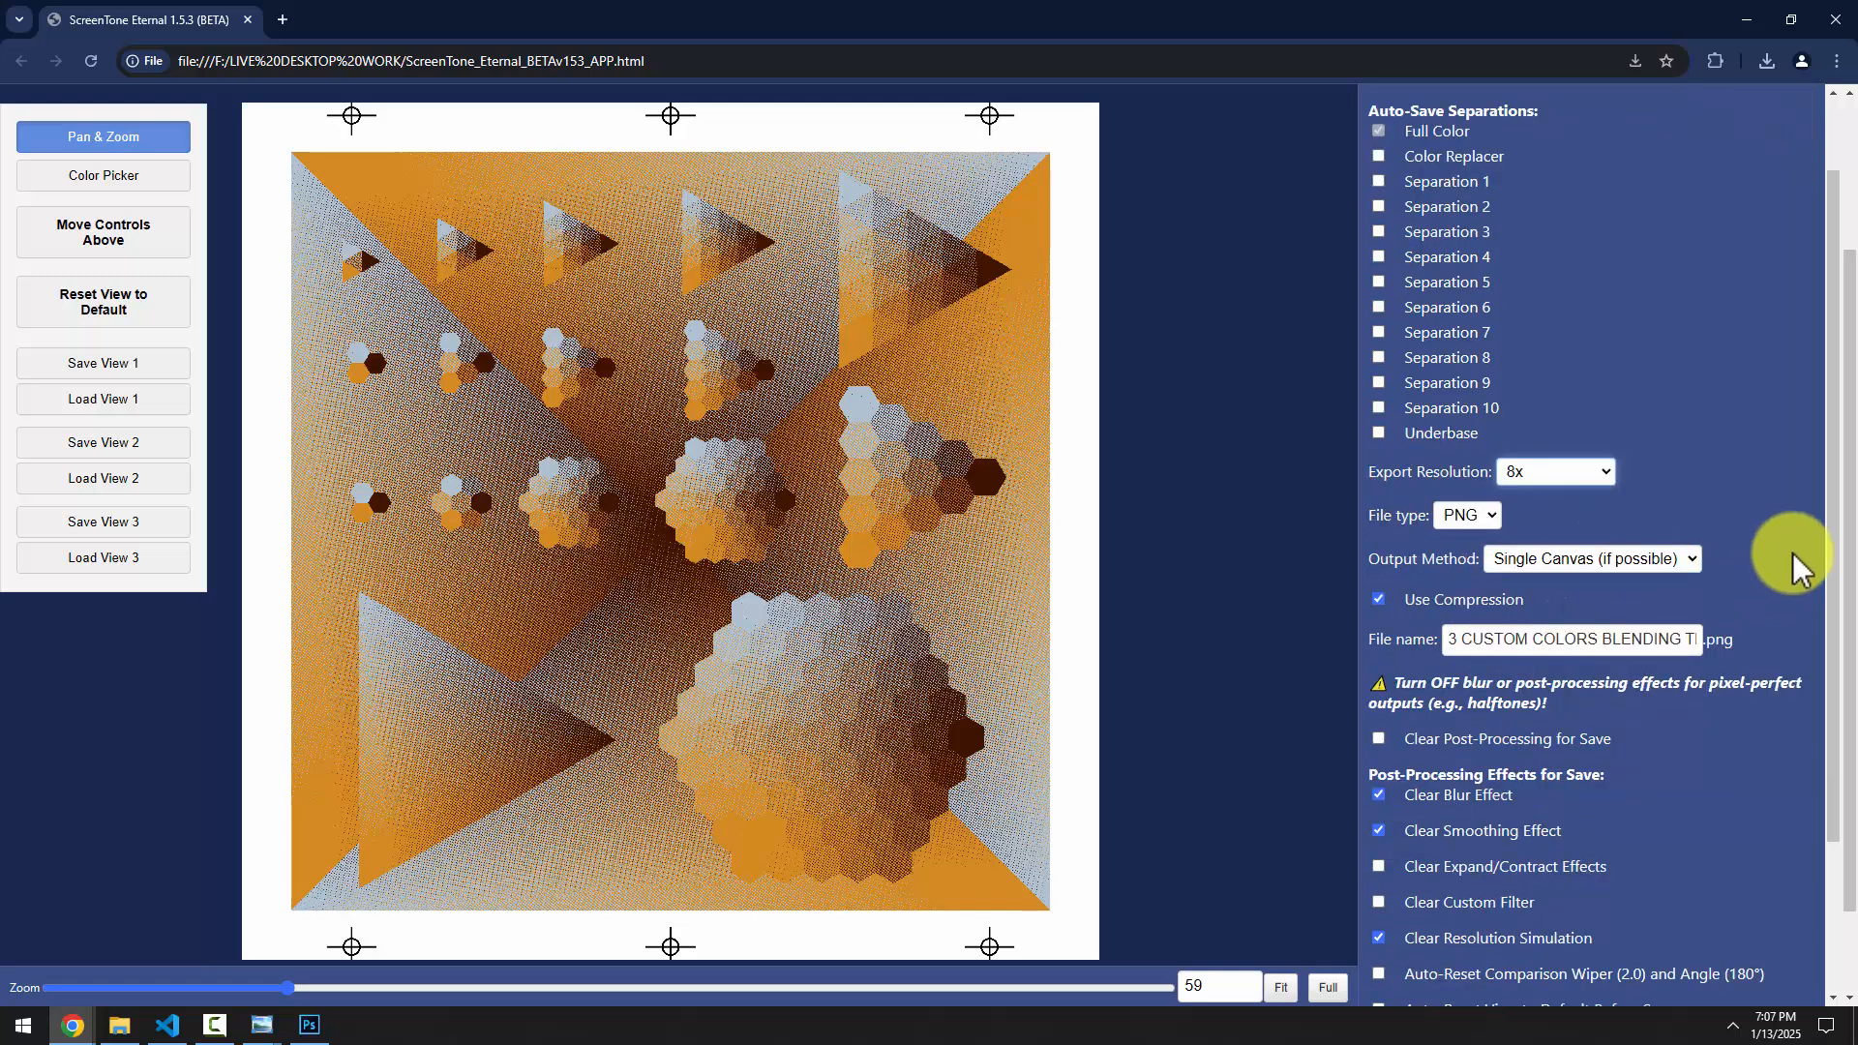
{"action": "left_click", "coordinate": [1469, 515]}
{"action": "left_click", "coordinate": [1469, 559]}
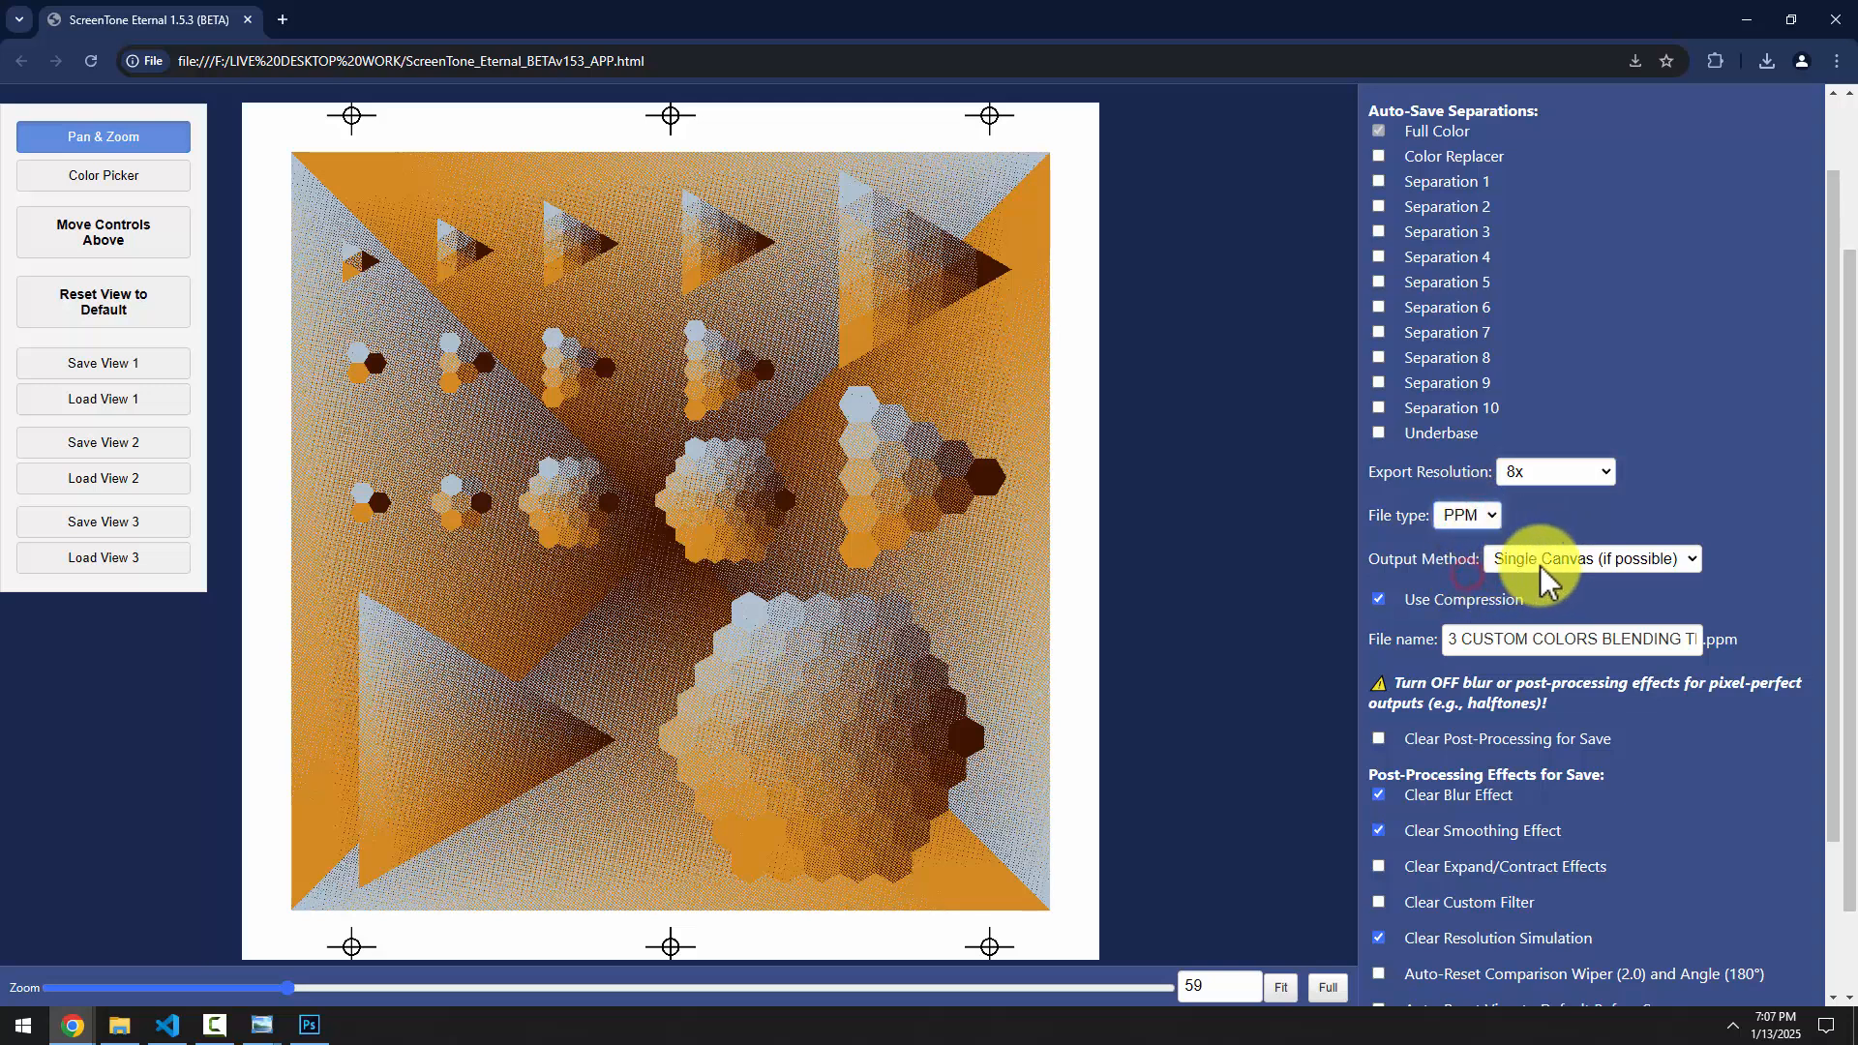
{"action": "left_click", "coordinate": [1577, 559]}
{"action": "left_click", "coordinate": [1572, 611]}
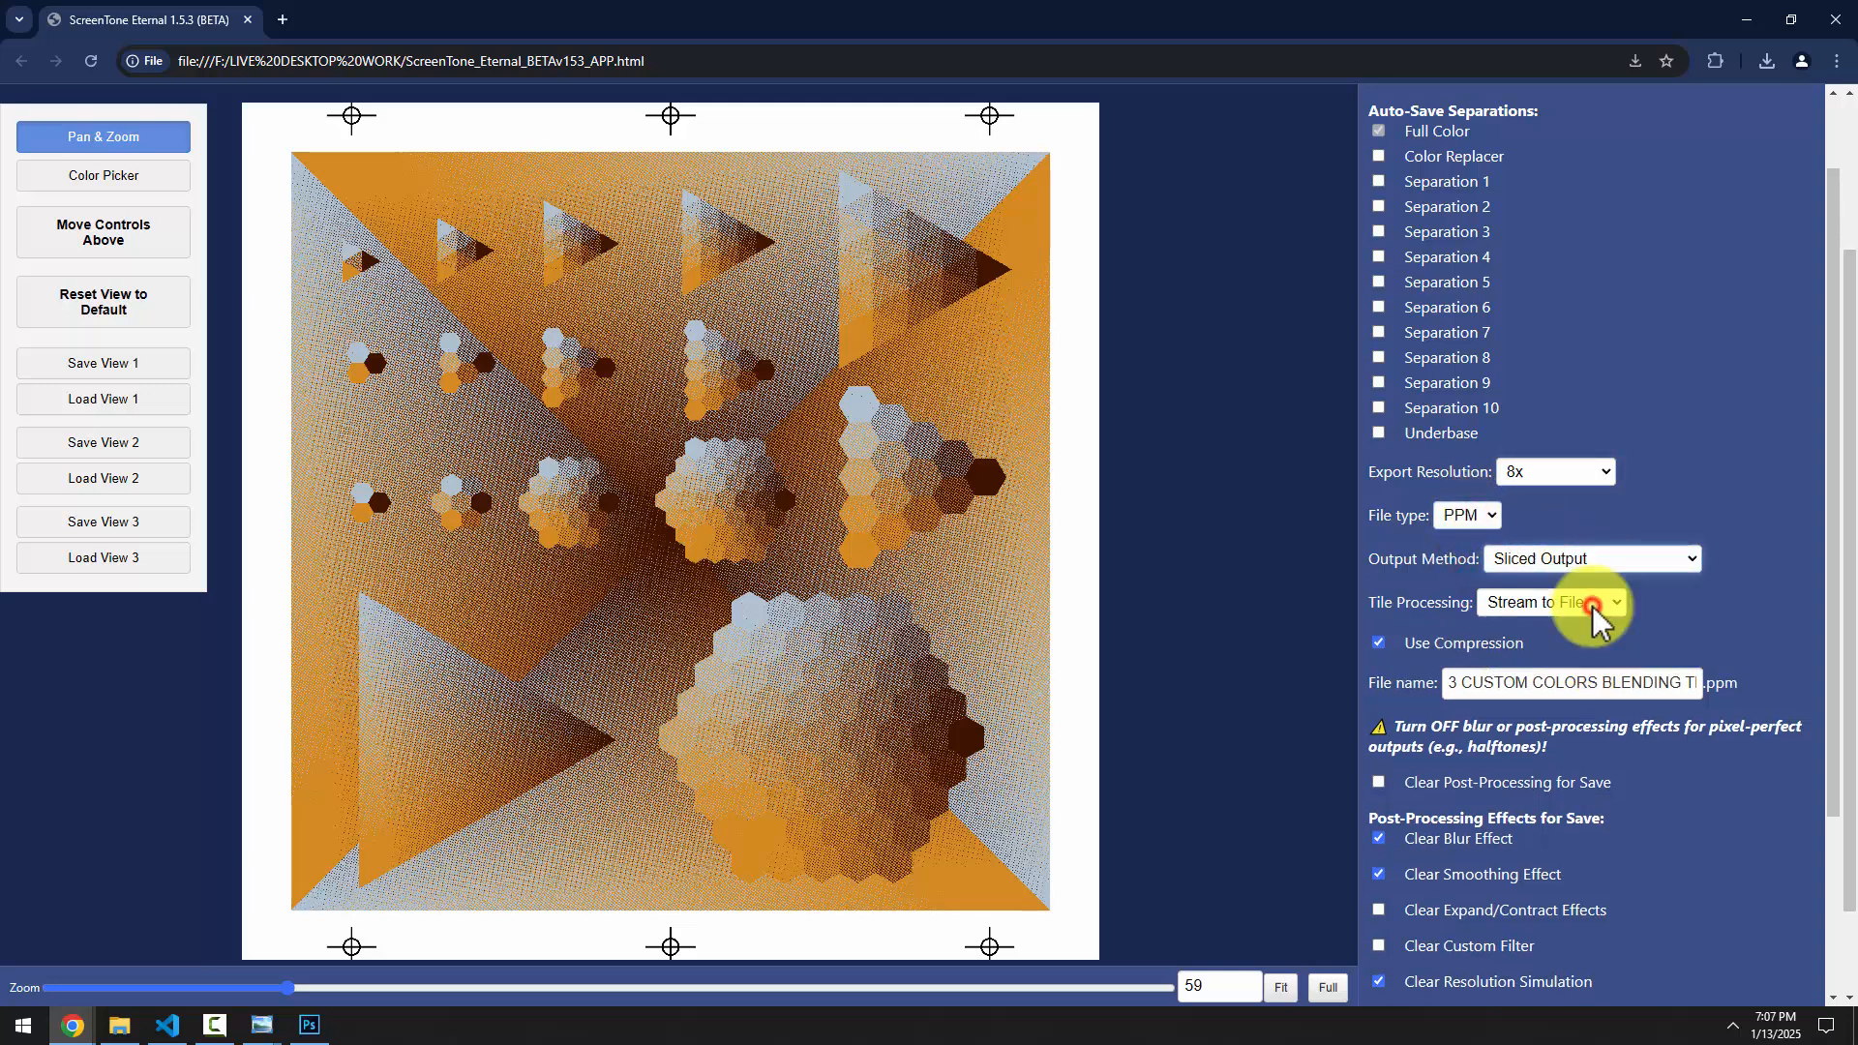
{"action": "left_click", "coordinate": [1525, 608]}
{"action": "left_click", "coordinate": [1538, 627]}
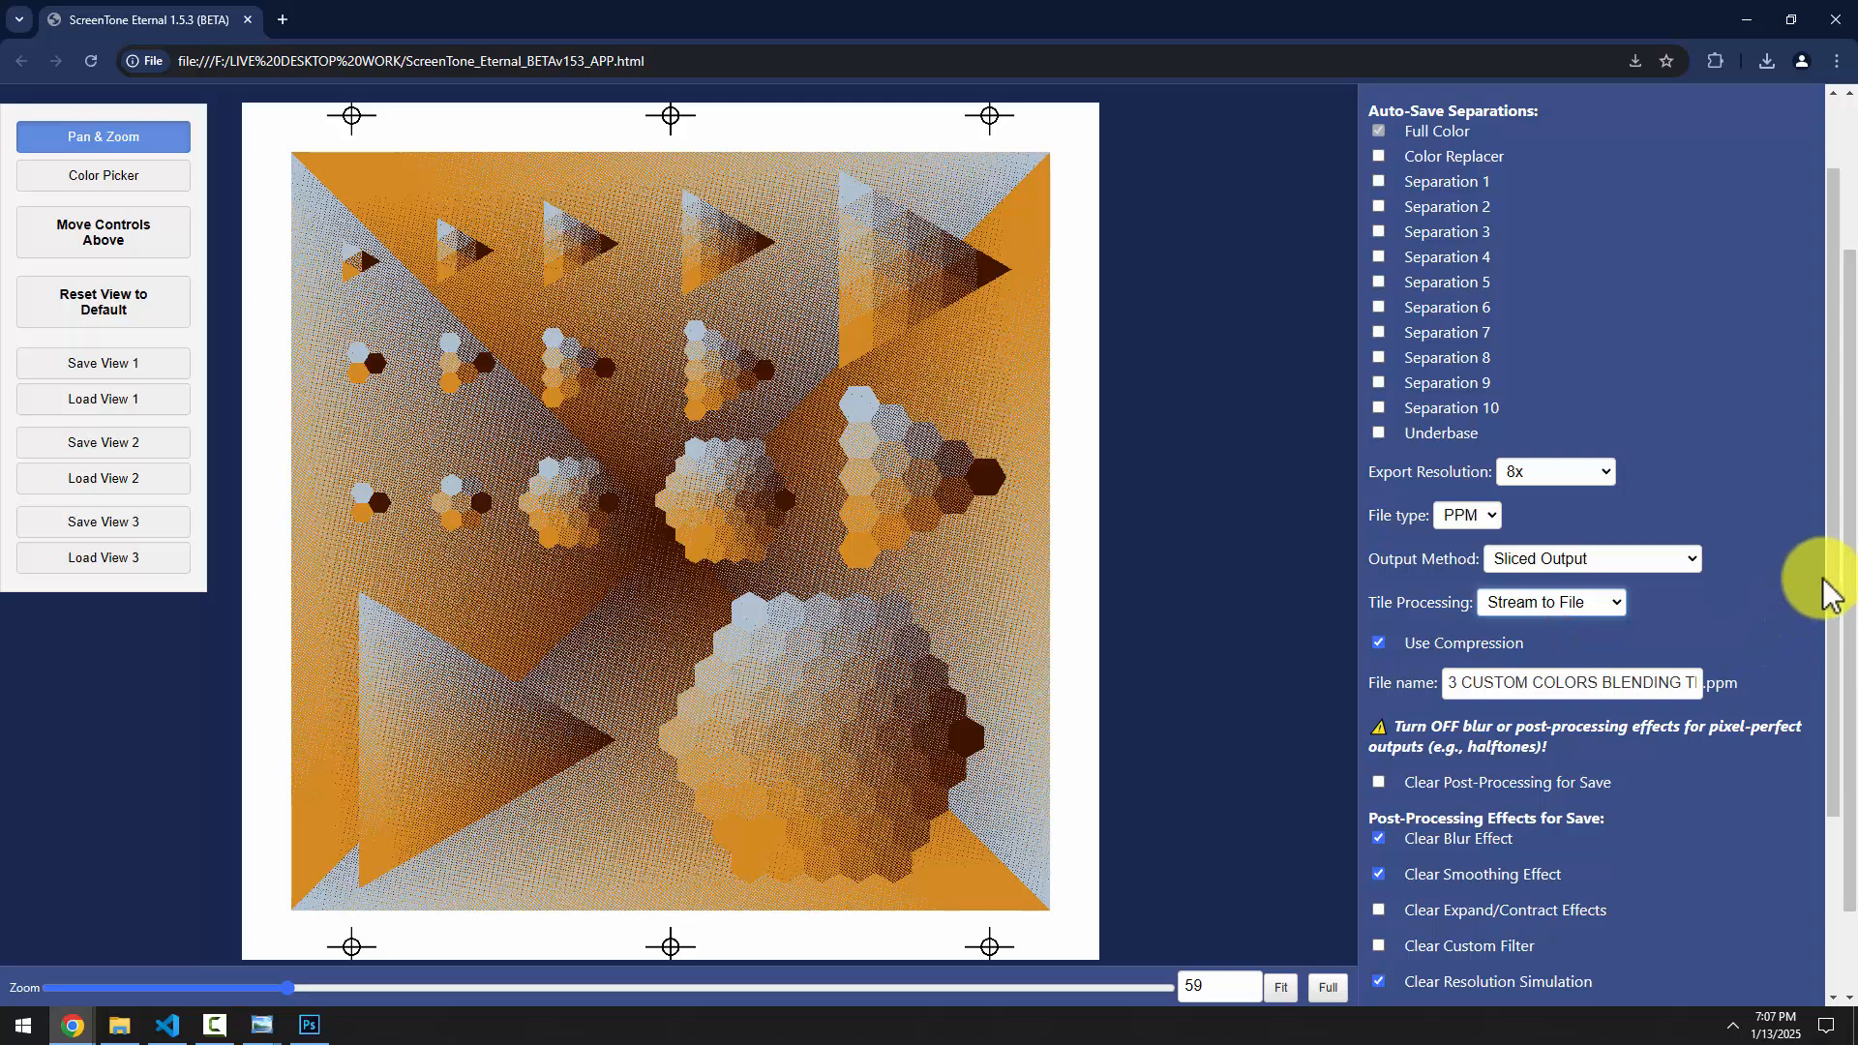
Prepare the 8x full-color export for saving
{"action": "left_click_drag", "start_coordinate": [1827, 572], "coordinate": [1824, 730]}
{"action": "scroll", "coordinate": [1827, 729], "scroll_direction": "down", "scroll_amount": 2}
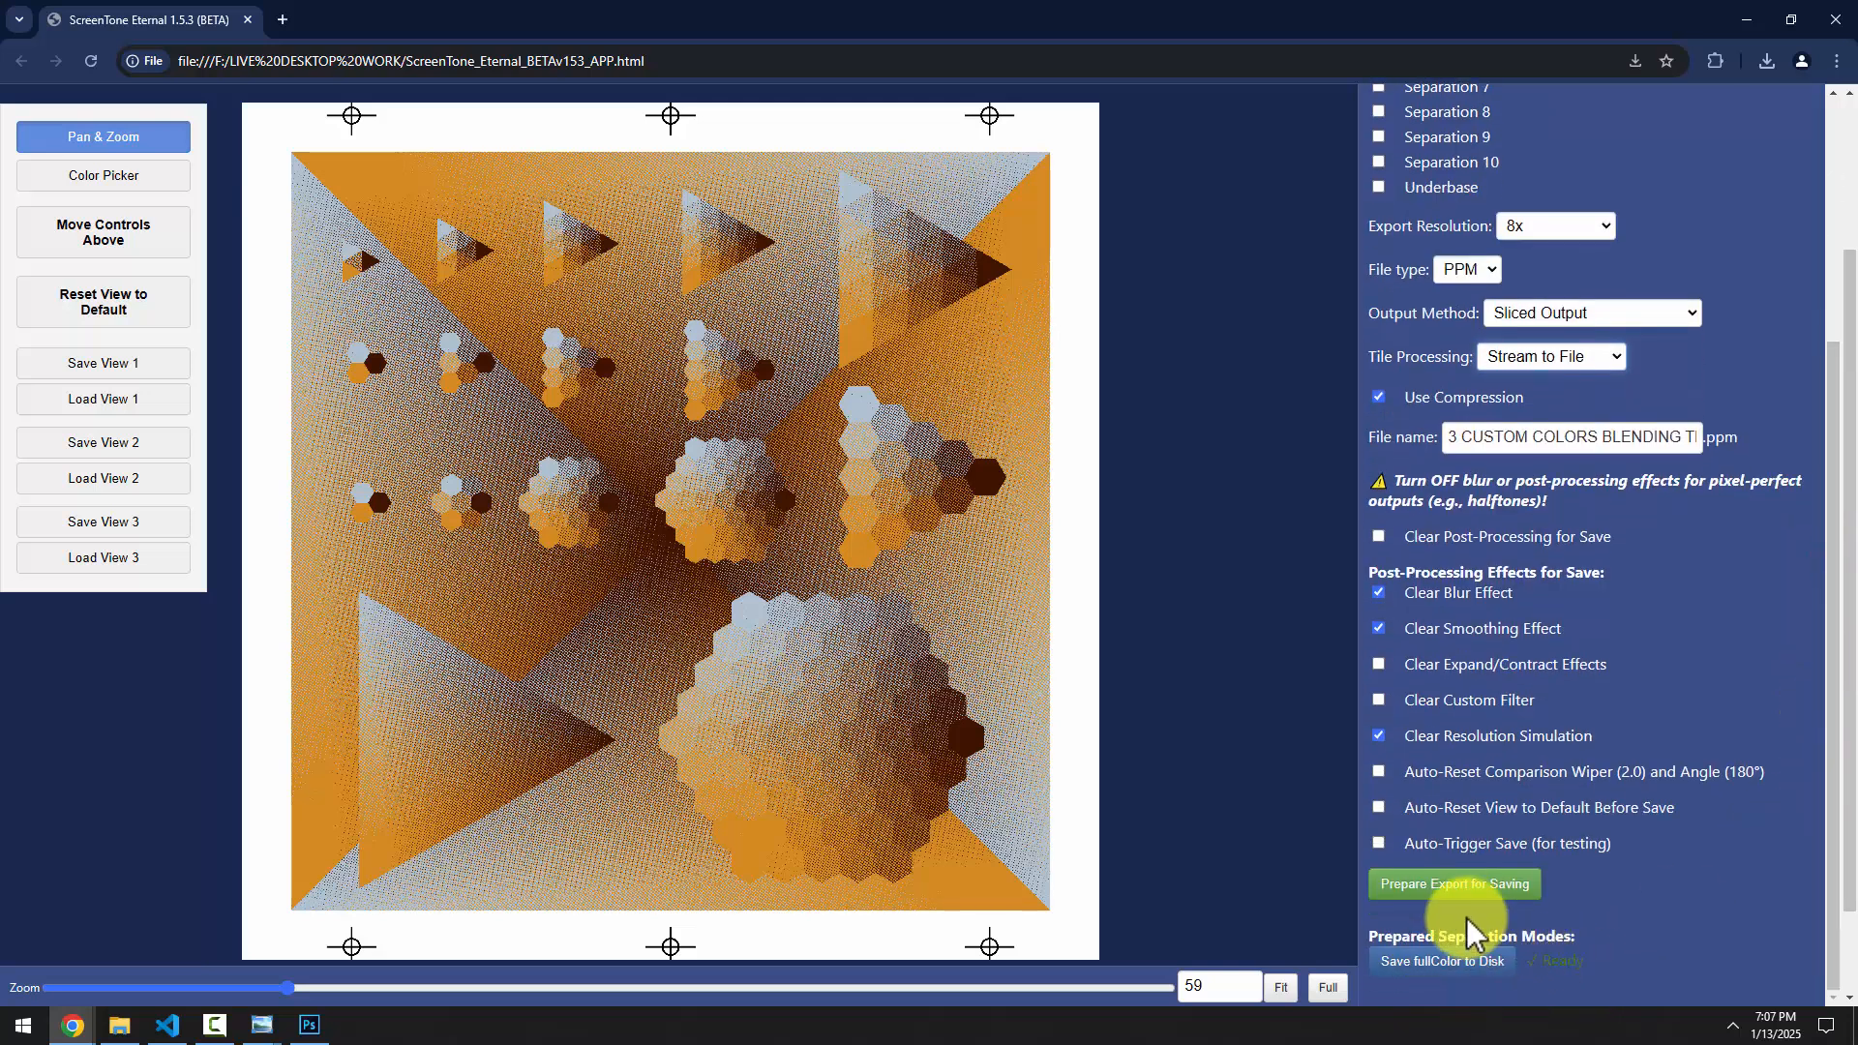
{"action": "left_click", "coordinate": [1456, 886]}
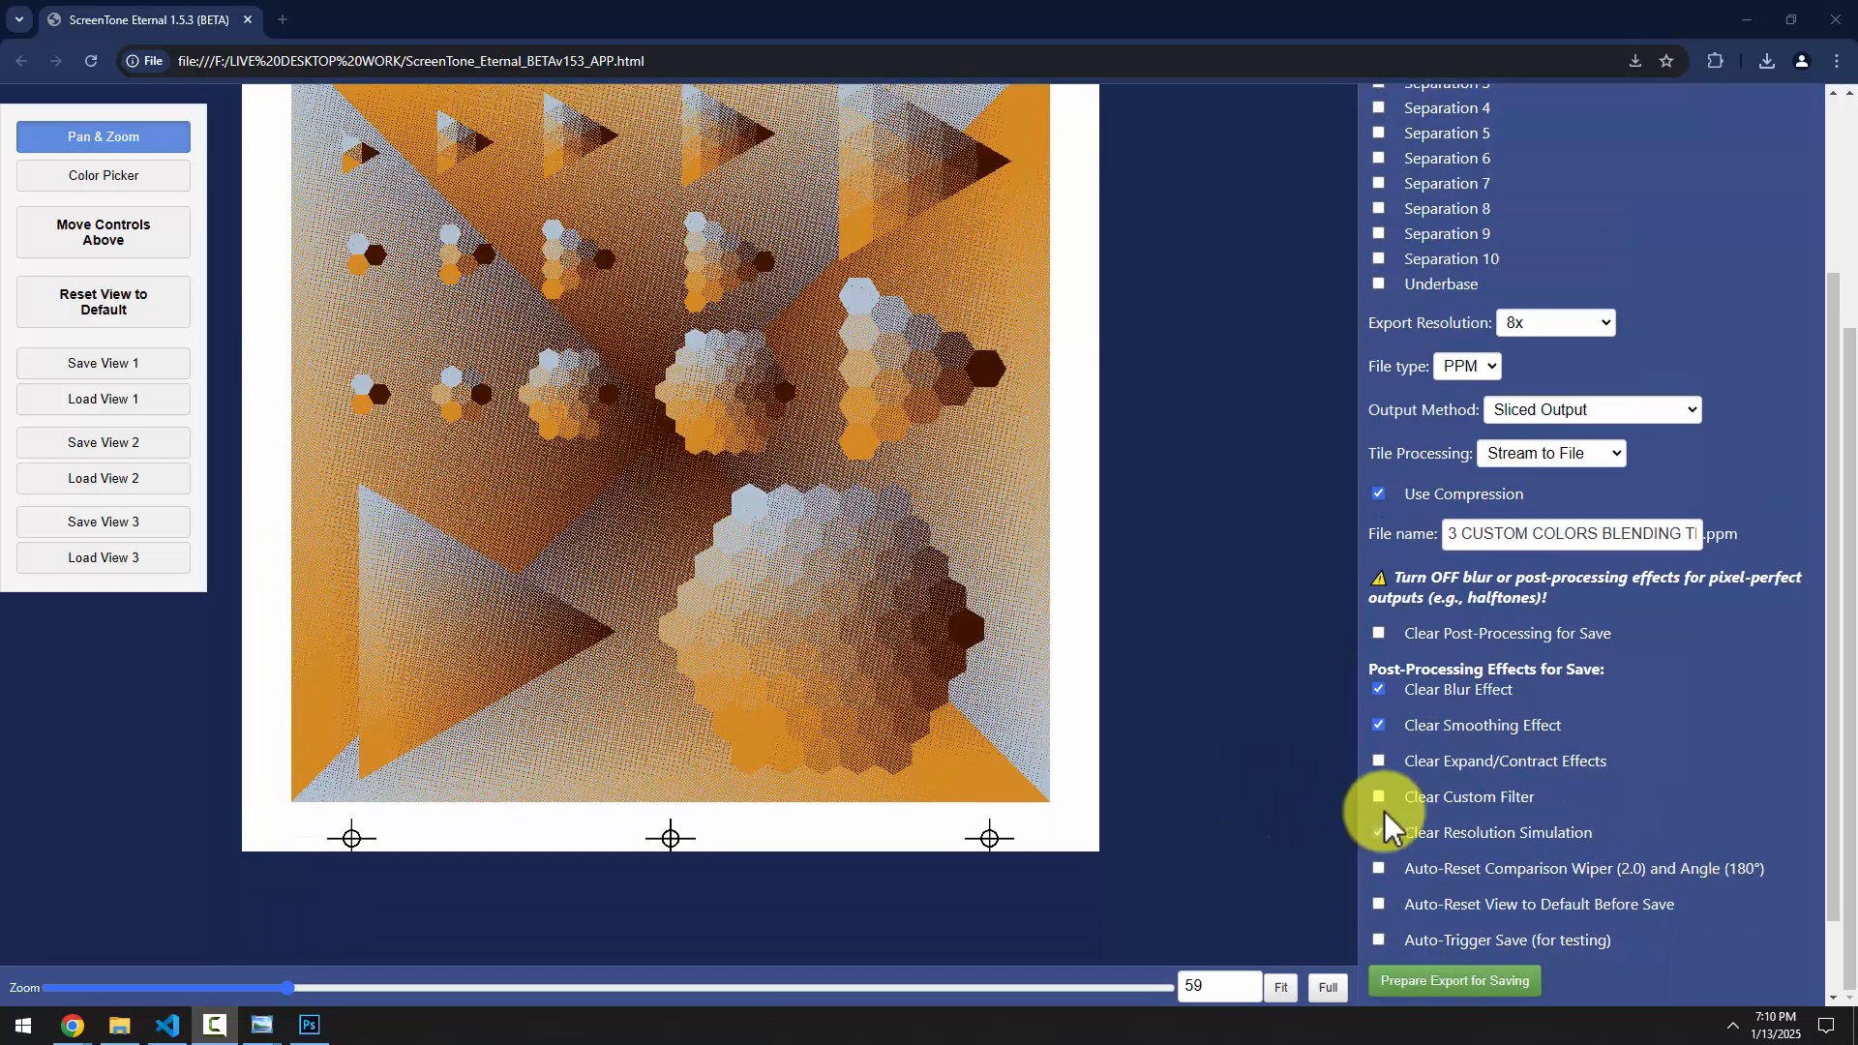
Save the prepared fullColor export to Downloads as 3 CUSTOM COLORS BLENDING TEST FILE_fullColor_8x.ppm
{"action": "left_click_drag", "start_coordinate": [1849, 823], "coordinate": [1826, 767]}
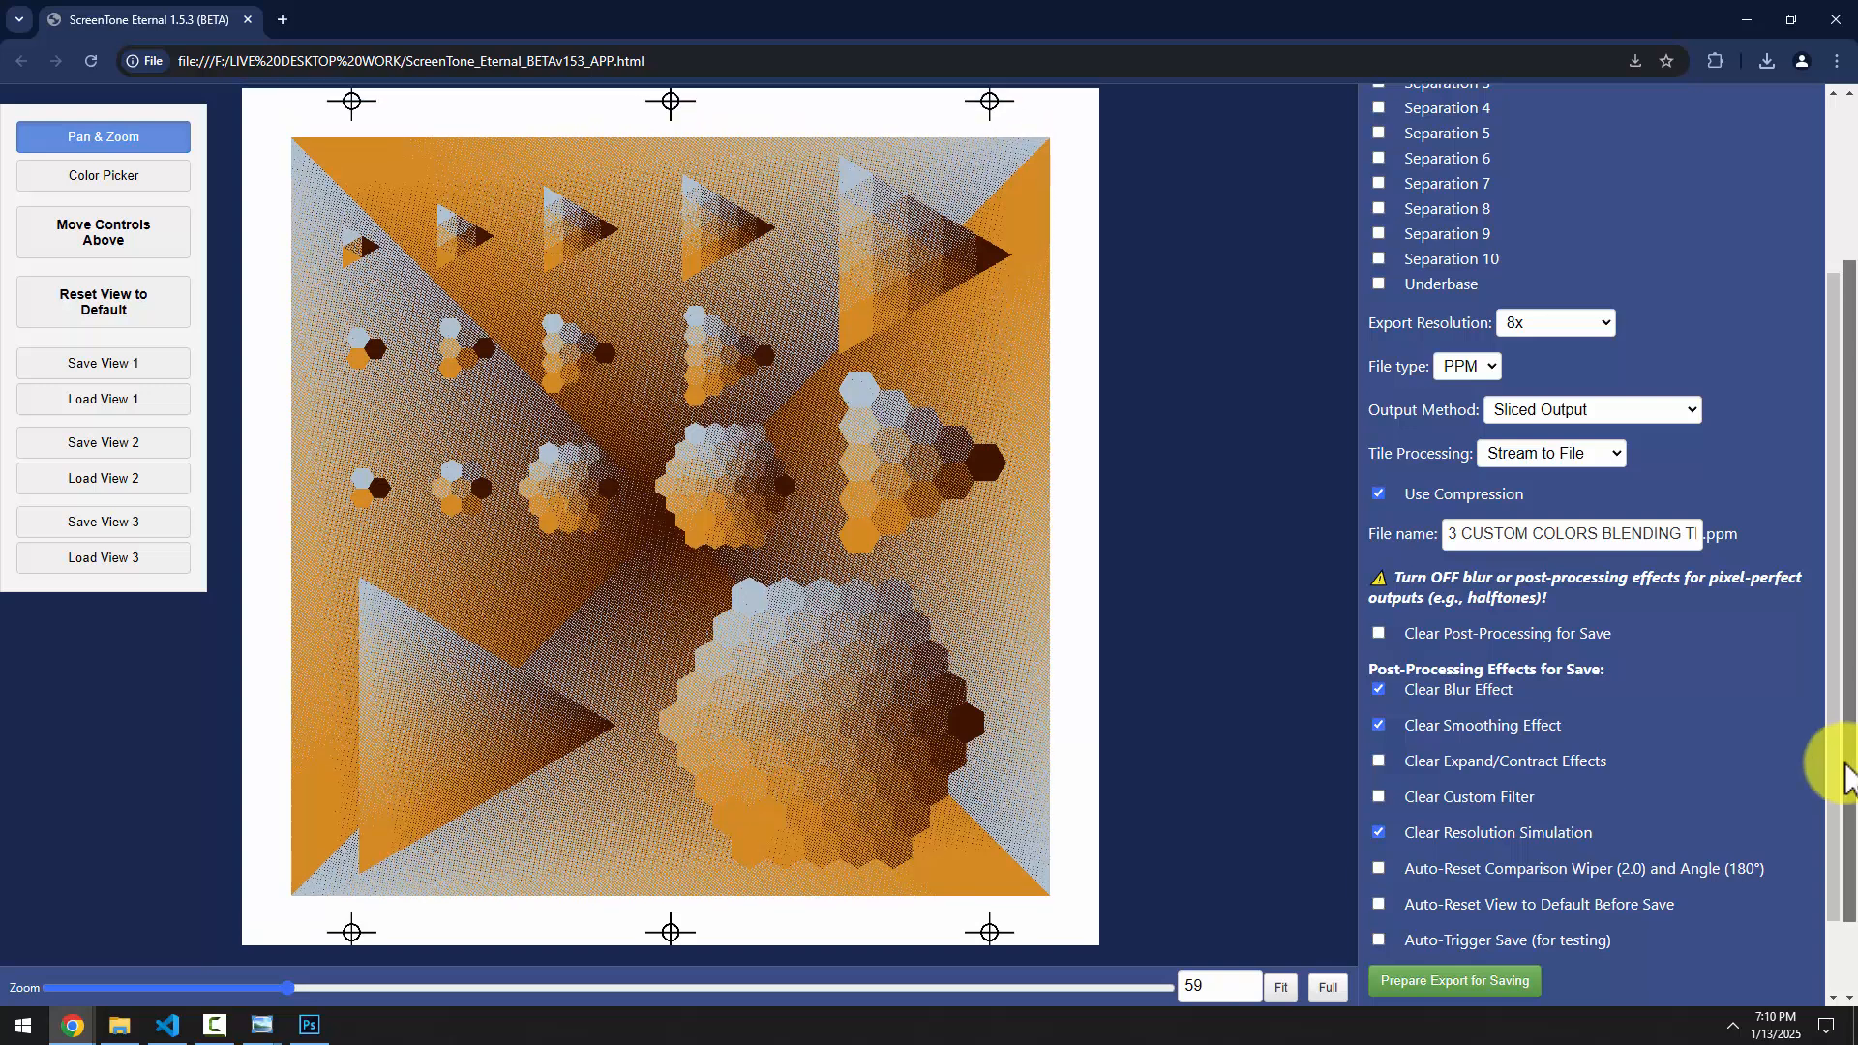
{"action": "scroll", "coordinate": [1836, 910], "scroll_direction": "down", "scroll_amount": 1}
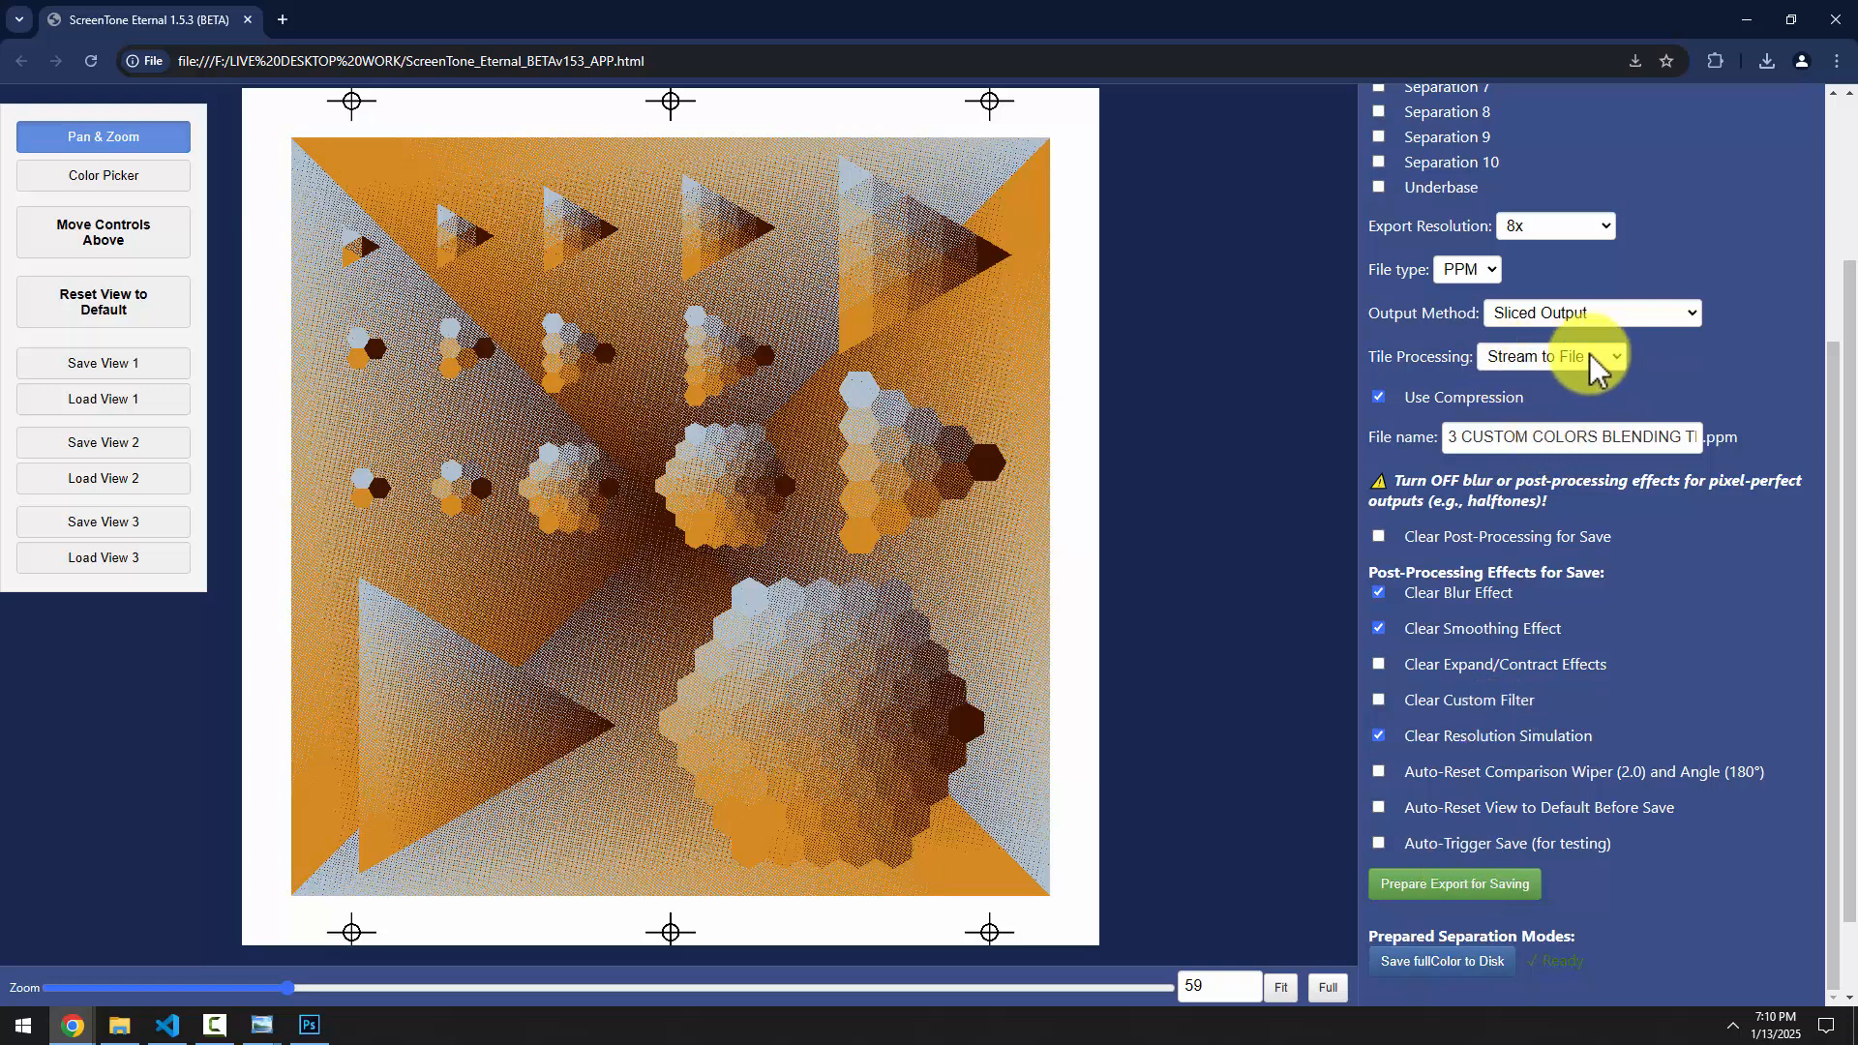
{"action": "left_click", "coordinate": [1463, 979]}
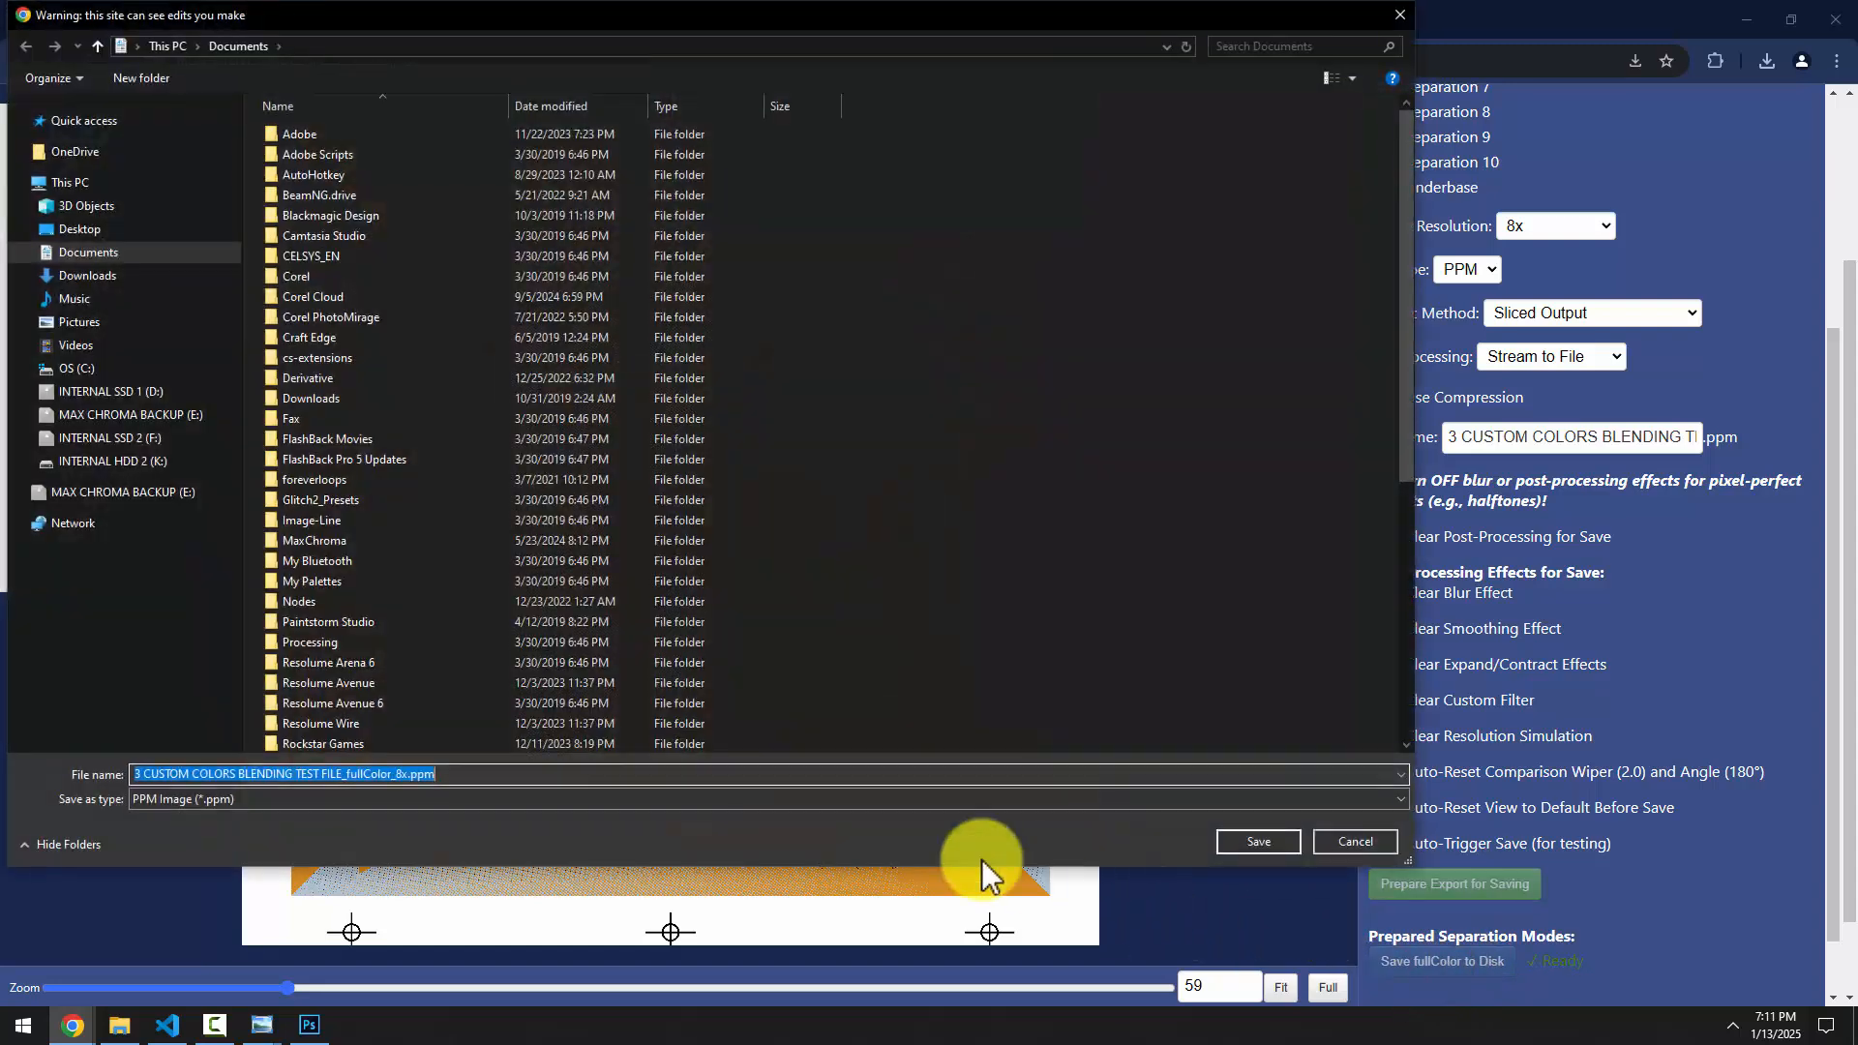
{"action": "left_click", "coordinate": [116, 275]}
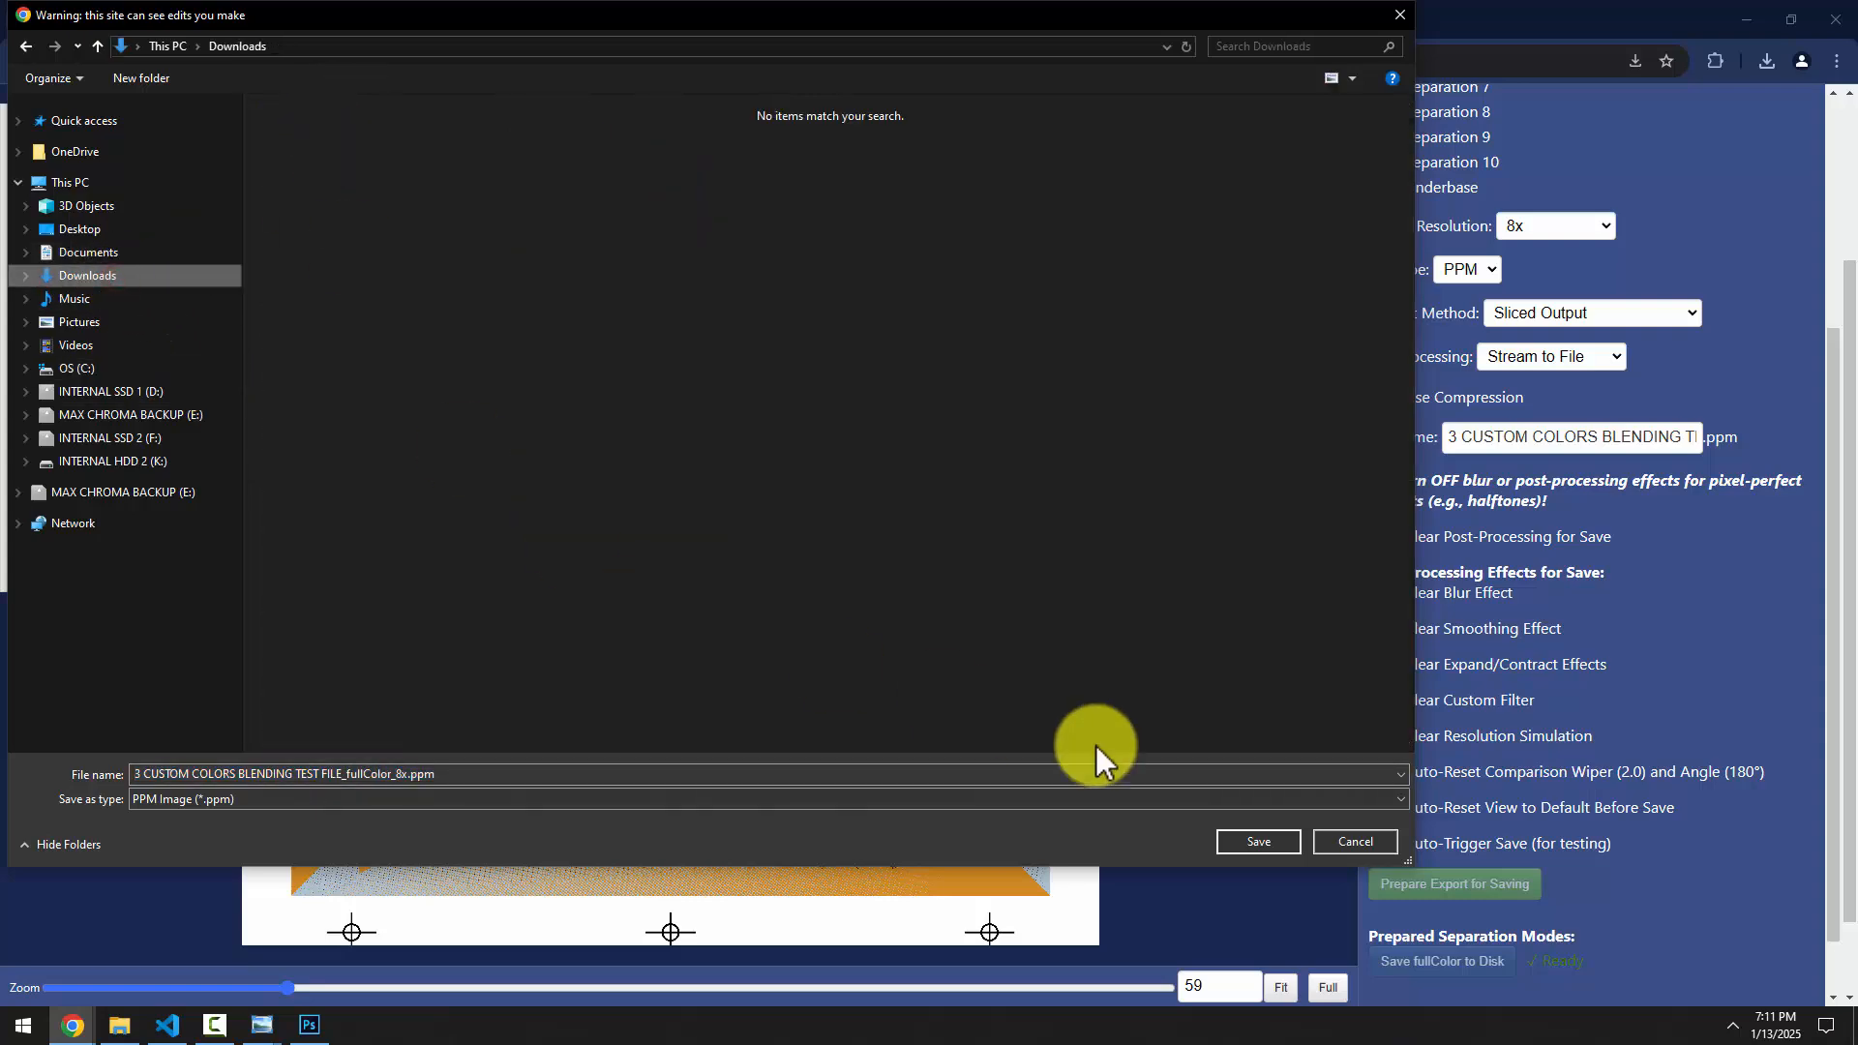
{"action": "left_click", "coordinate": [1273, 838]}
Switch to File Explorer and show the Downloads folder in Details view to check the size of the export being written
{"action": "left_click", "coordinate": [120, 1024]}
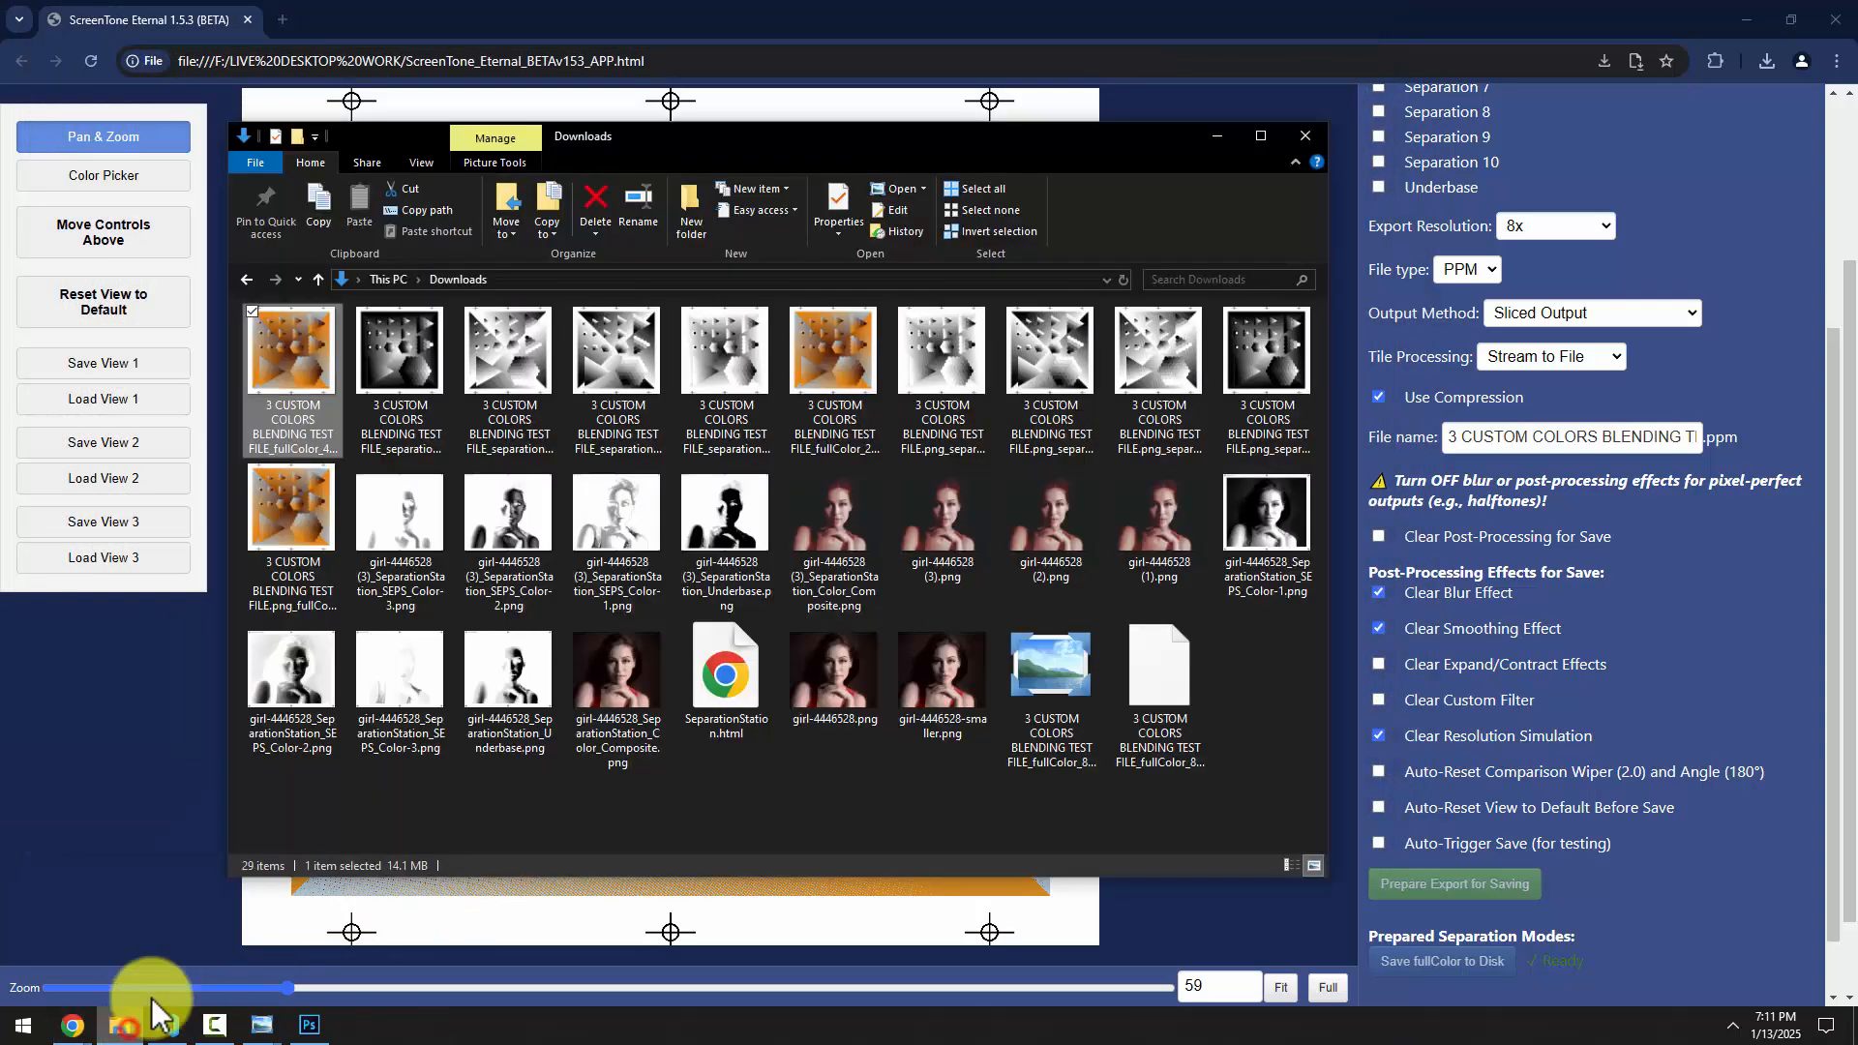
{"action": "left_click", "coordinate": [455, 281]}
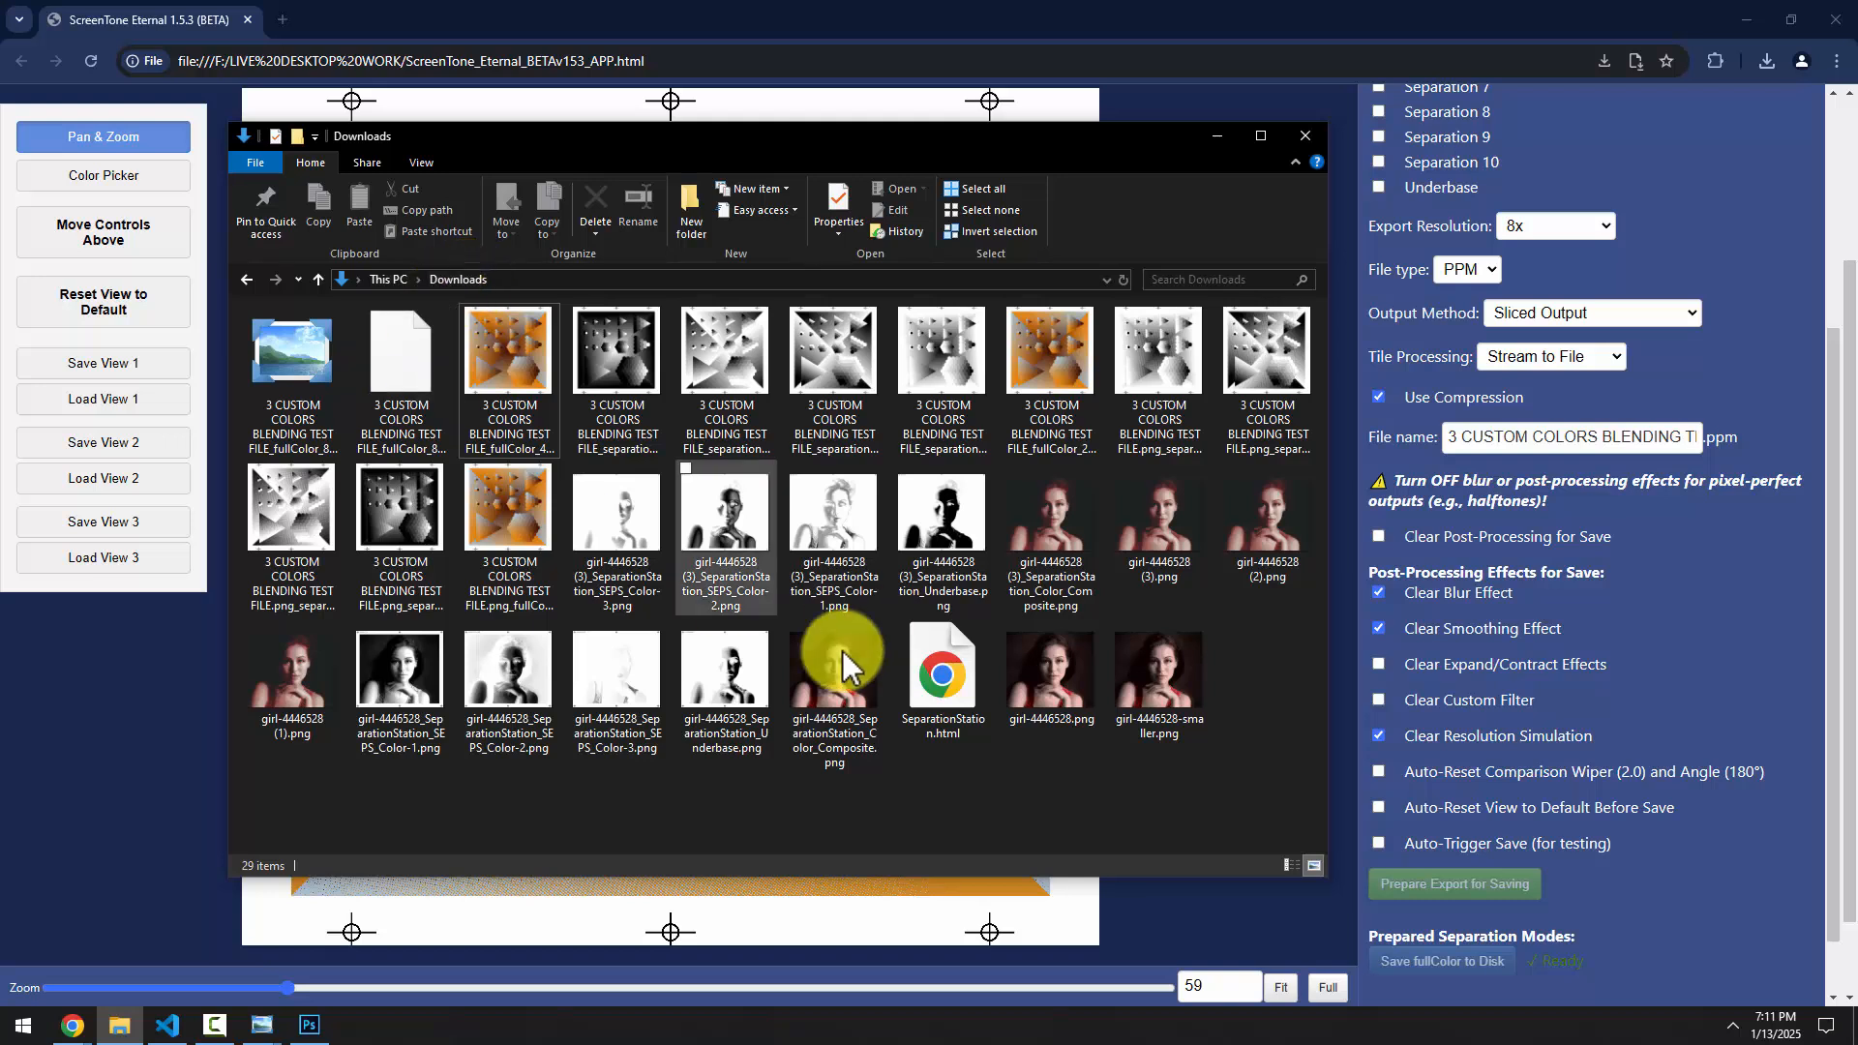
{"action": "right_click", "coordinate": [775, 806]}
{"action": "mouse_move", "coordinate": [611, 486]}
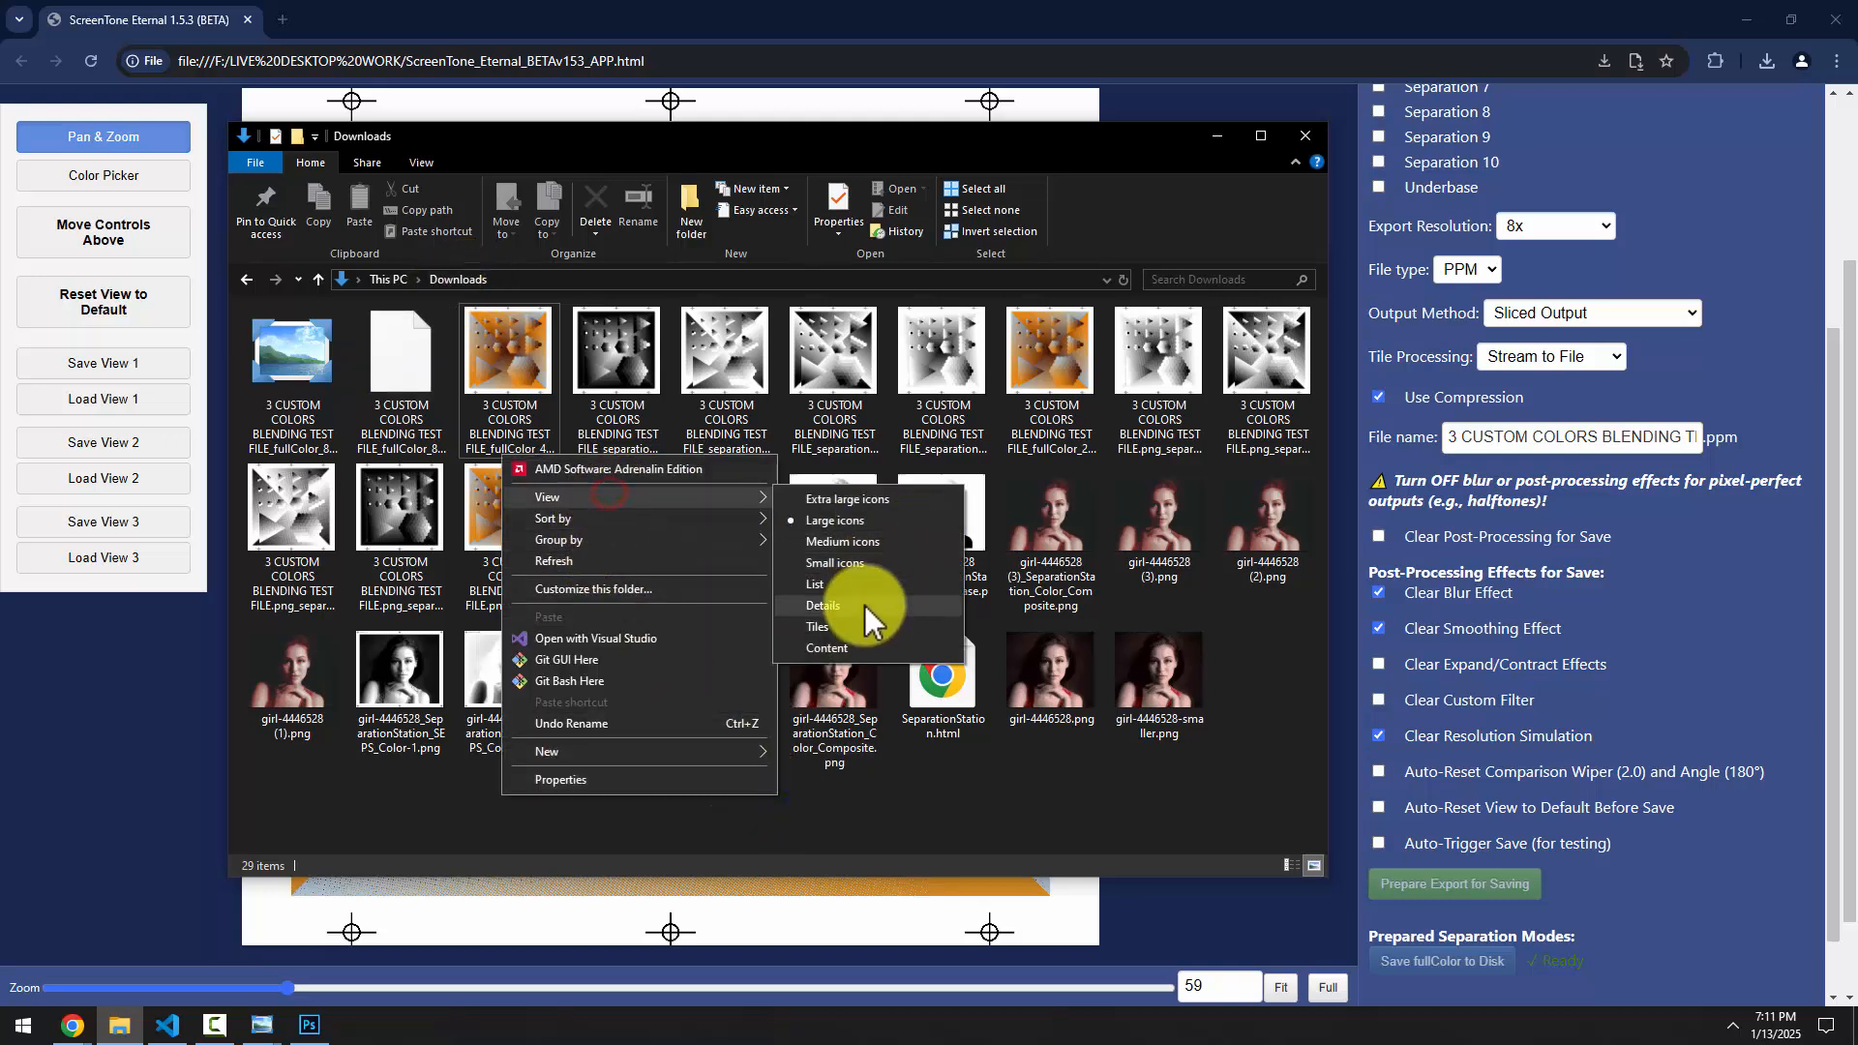
{"action": "left_click", "coordinate": [861, 604]}
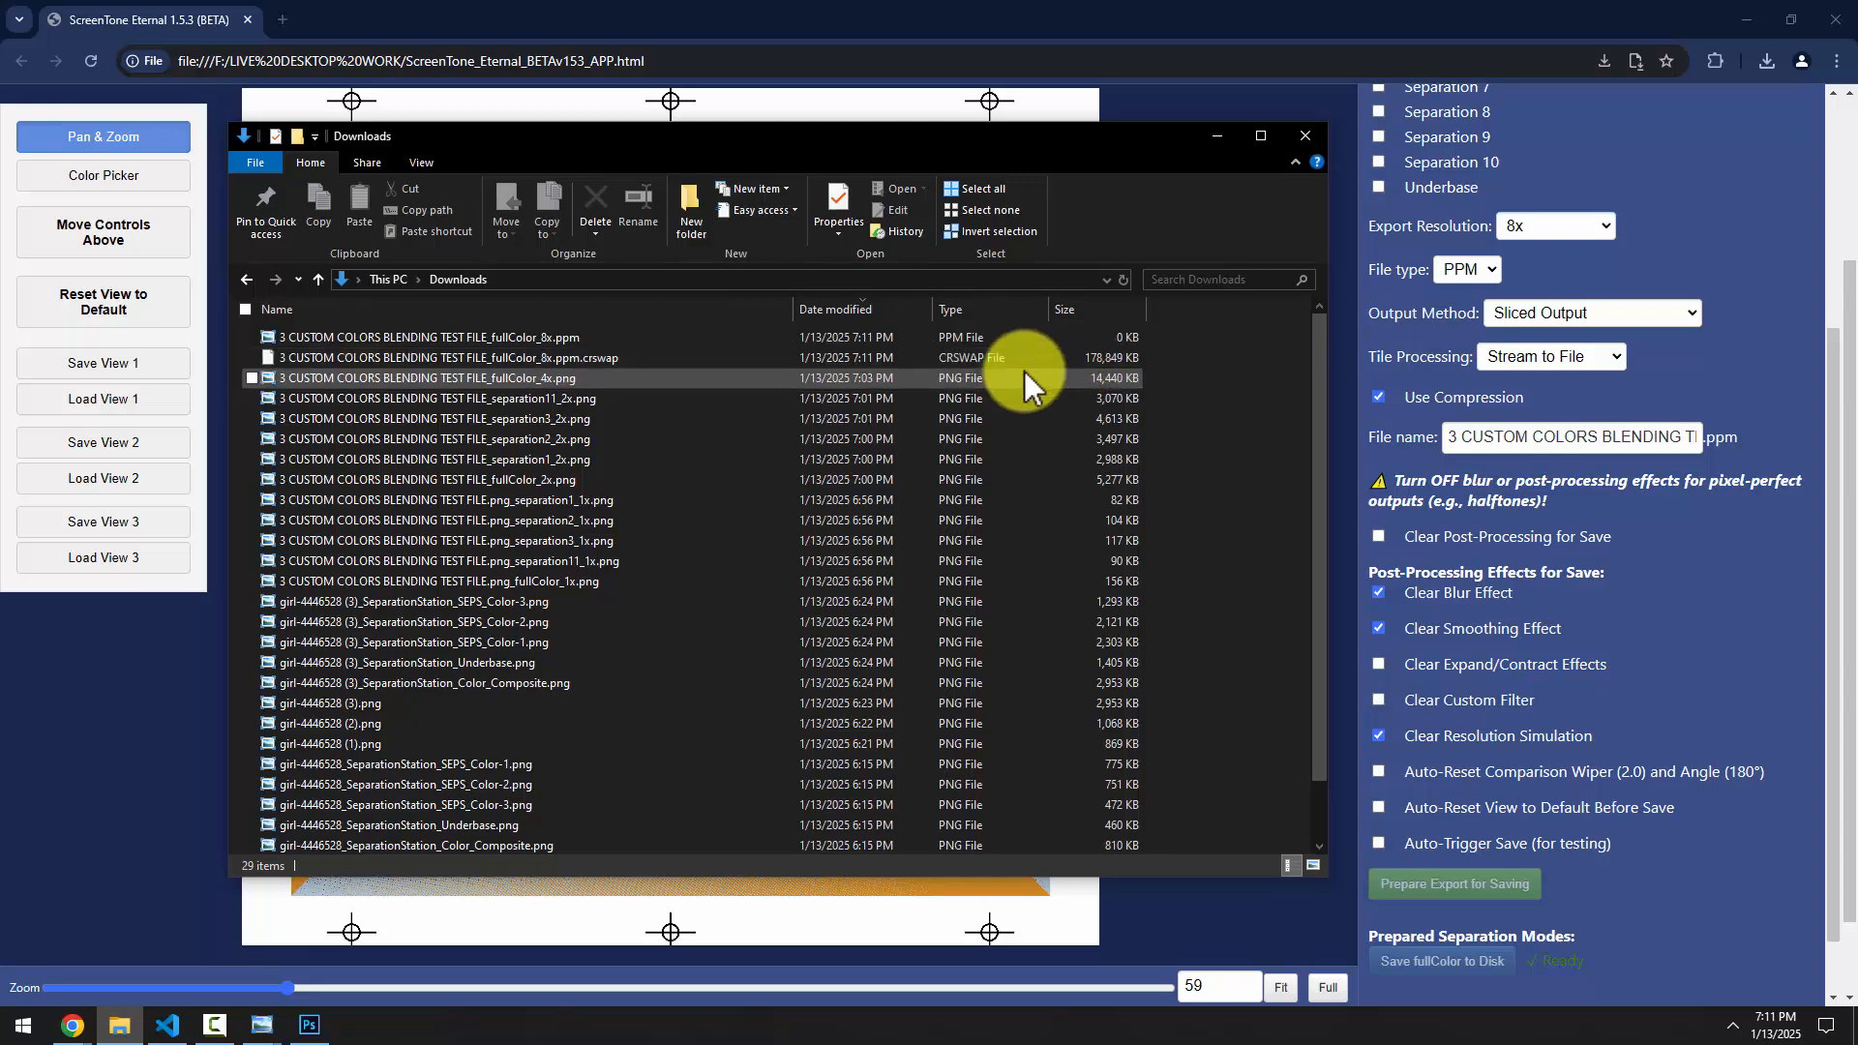
Switch back to ScreenTone Eternal and check the saving progress of the fullColor image
{"action": "left_click", "coordinate": [1816, 861]}
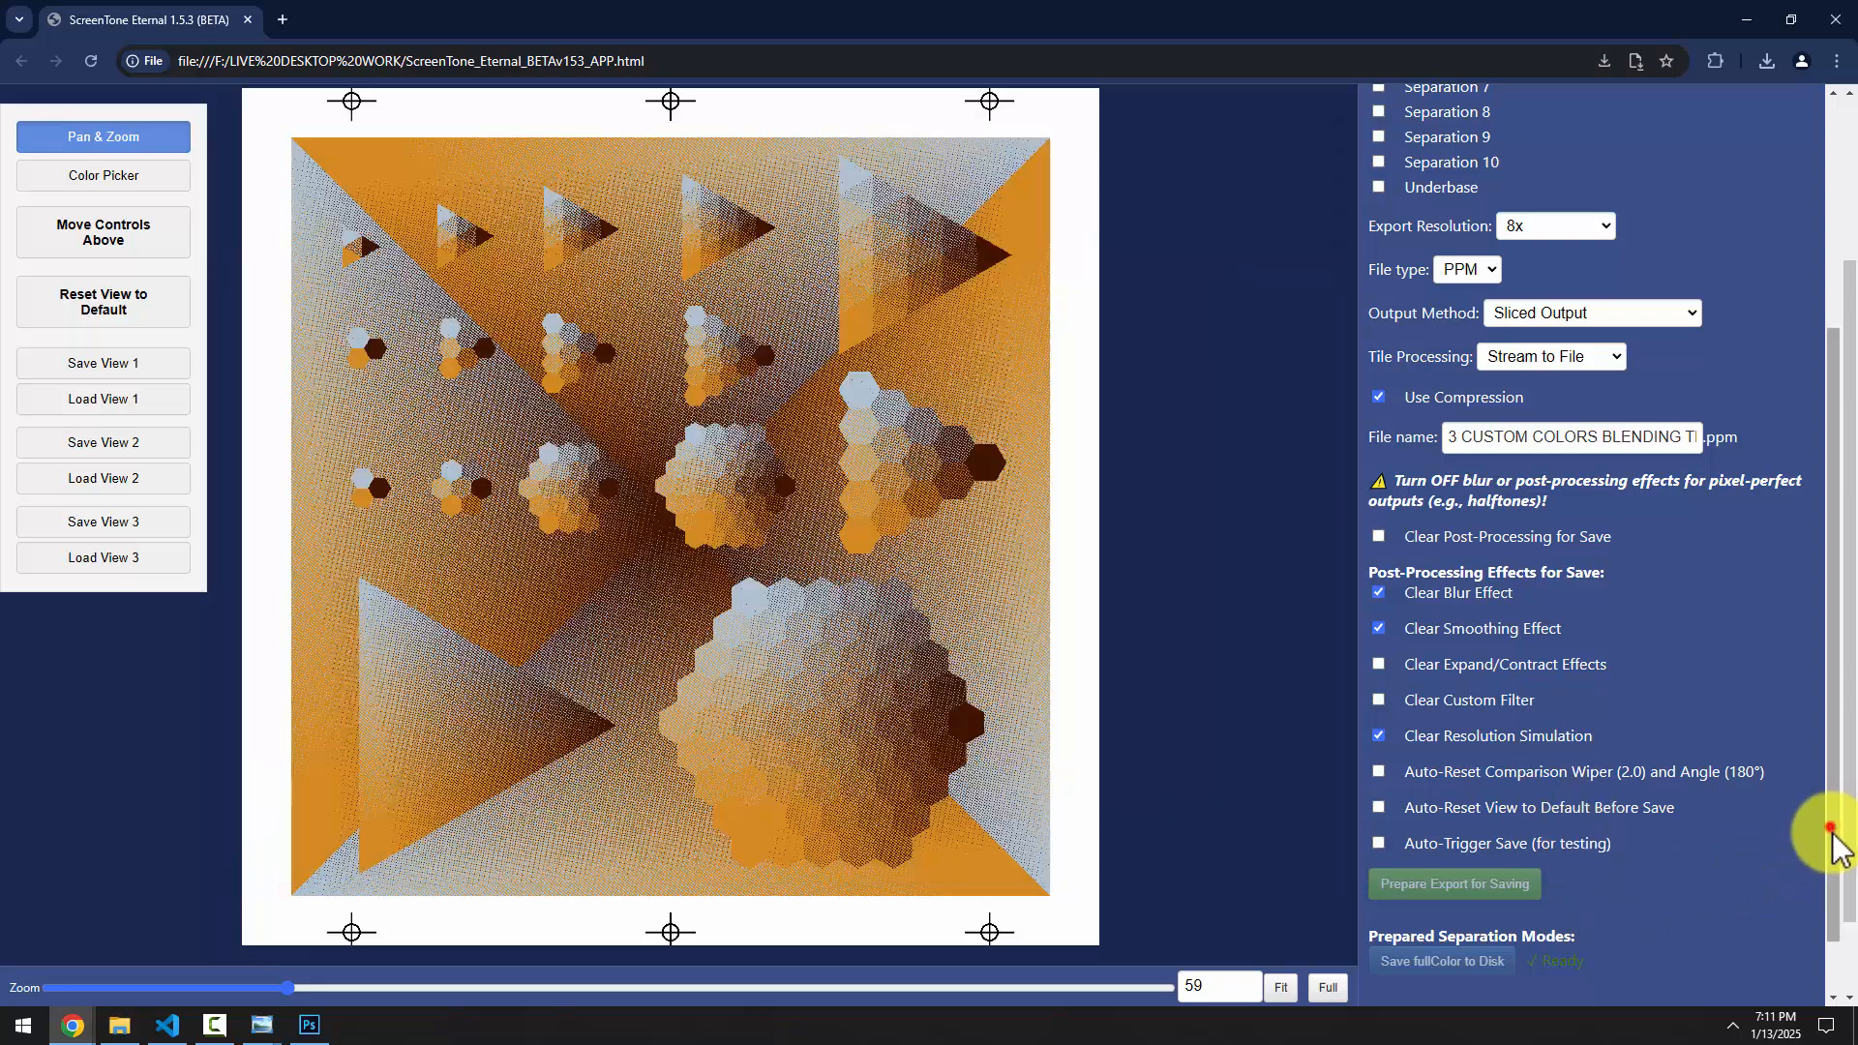
{"action": "scroll", "coordinate": [1824, 842], "scroll_direction": "down", "scroll_amount": 1}
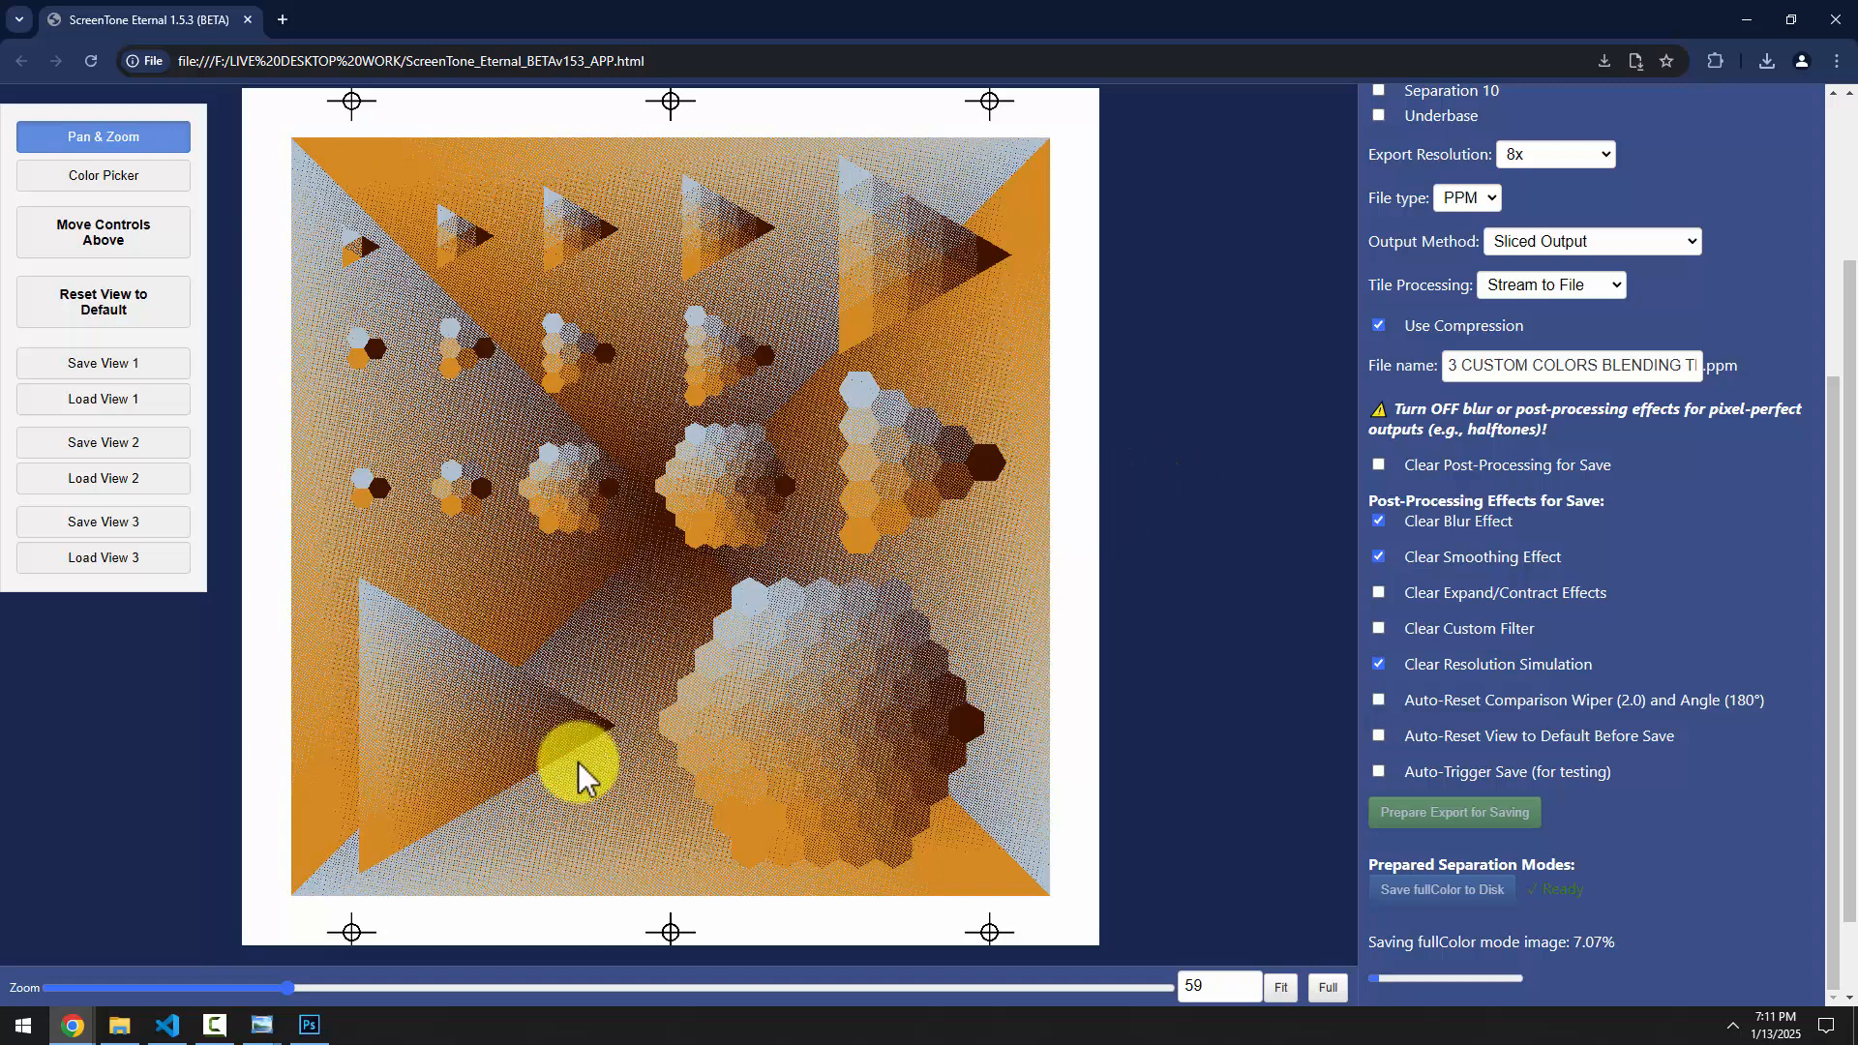
Switch to Visual Studio Code, open a widened Copilot chat beside gui-controls.vue and change it to Edit with Copilot
{"action": "left_click", "coordinate": [166, 1024]}
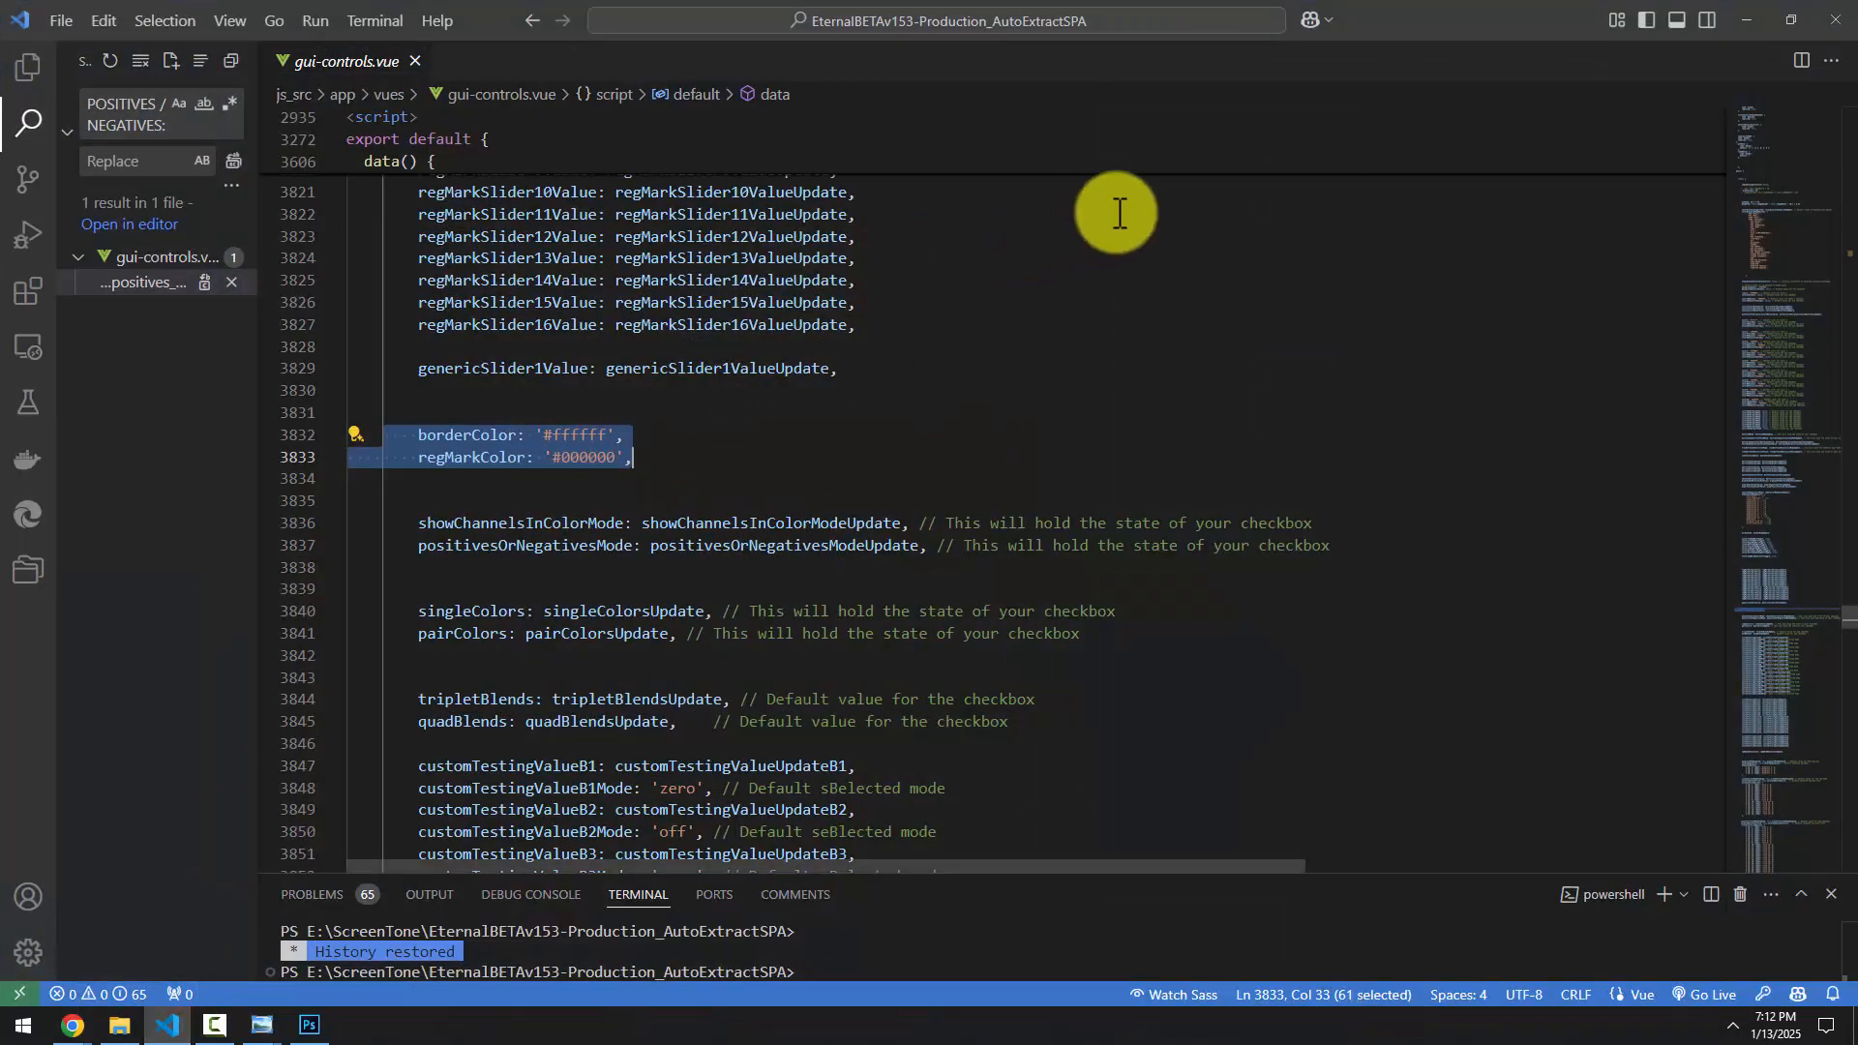
{"action": "left_click", "coordinate": [1310, 20]}
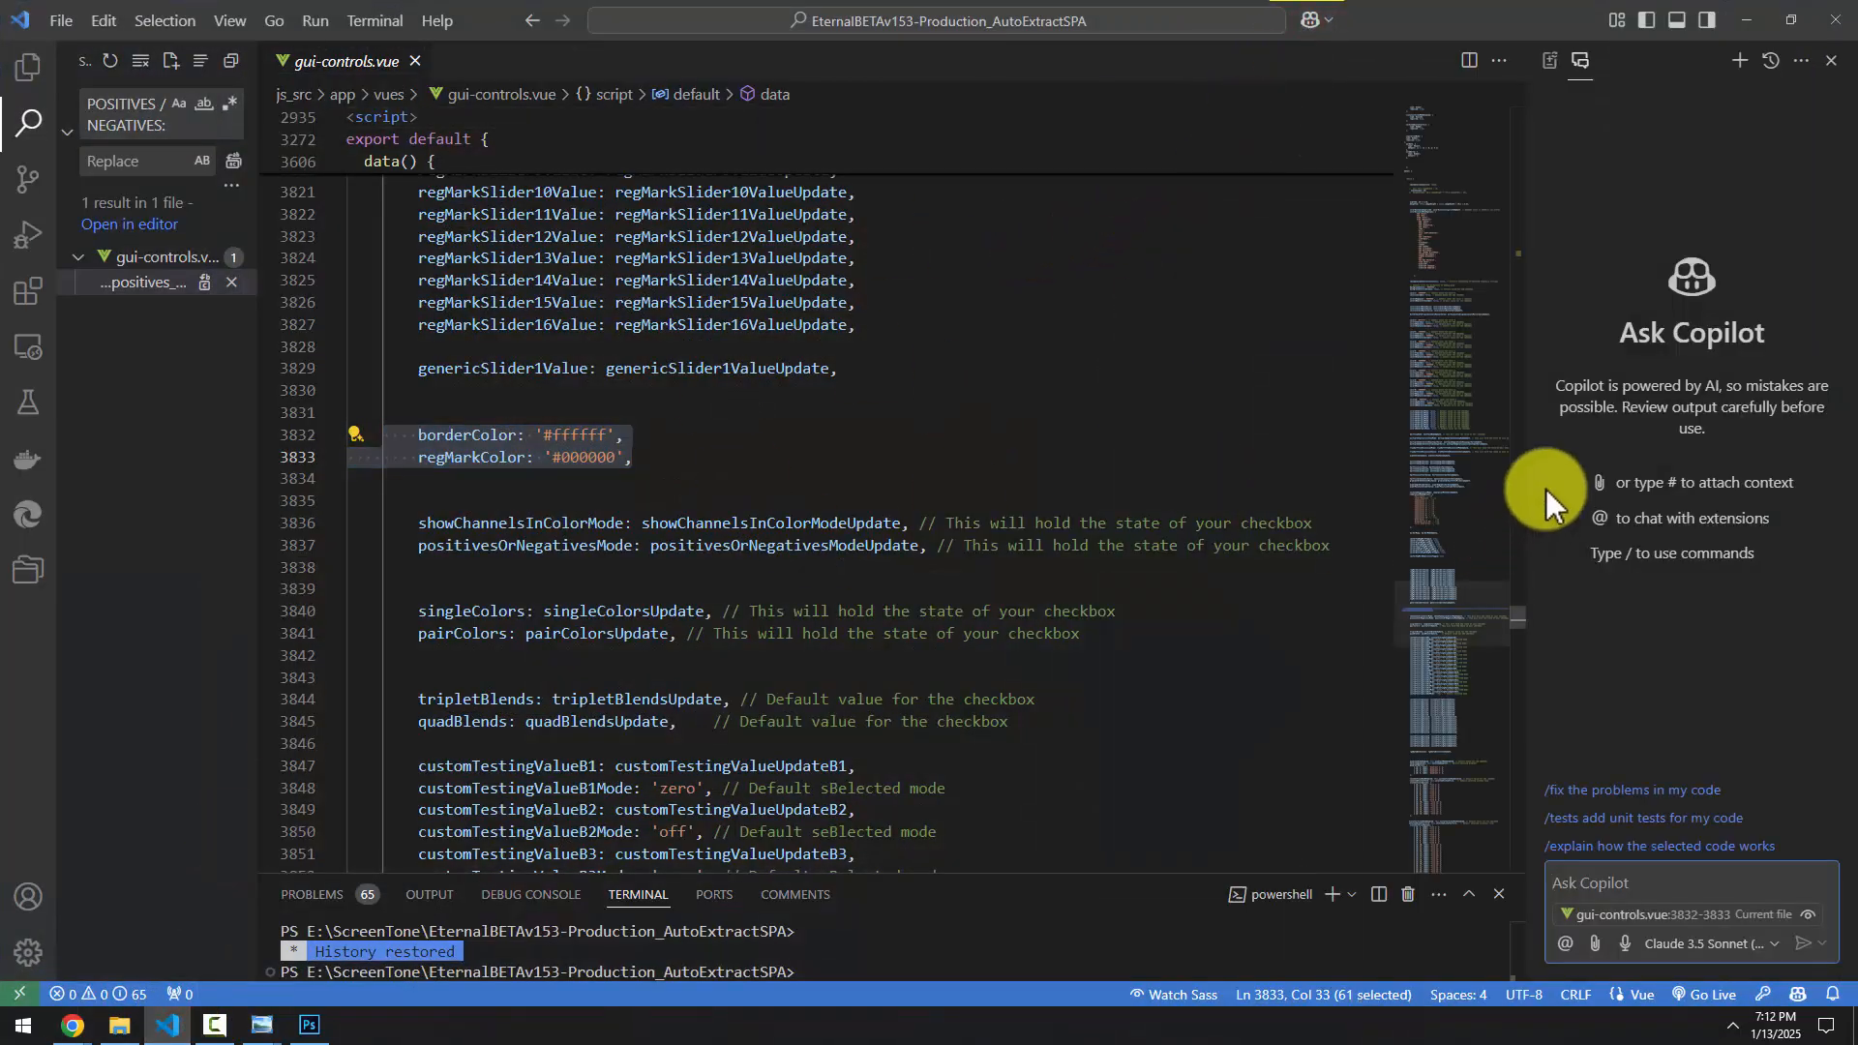
{"action": "left_click_drag", "start_coordinate": [1529, 491], "coordinate": [1408, 499]}
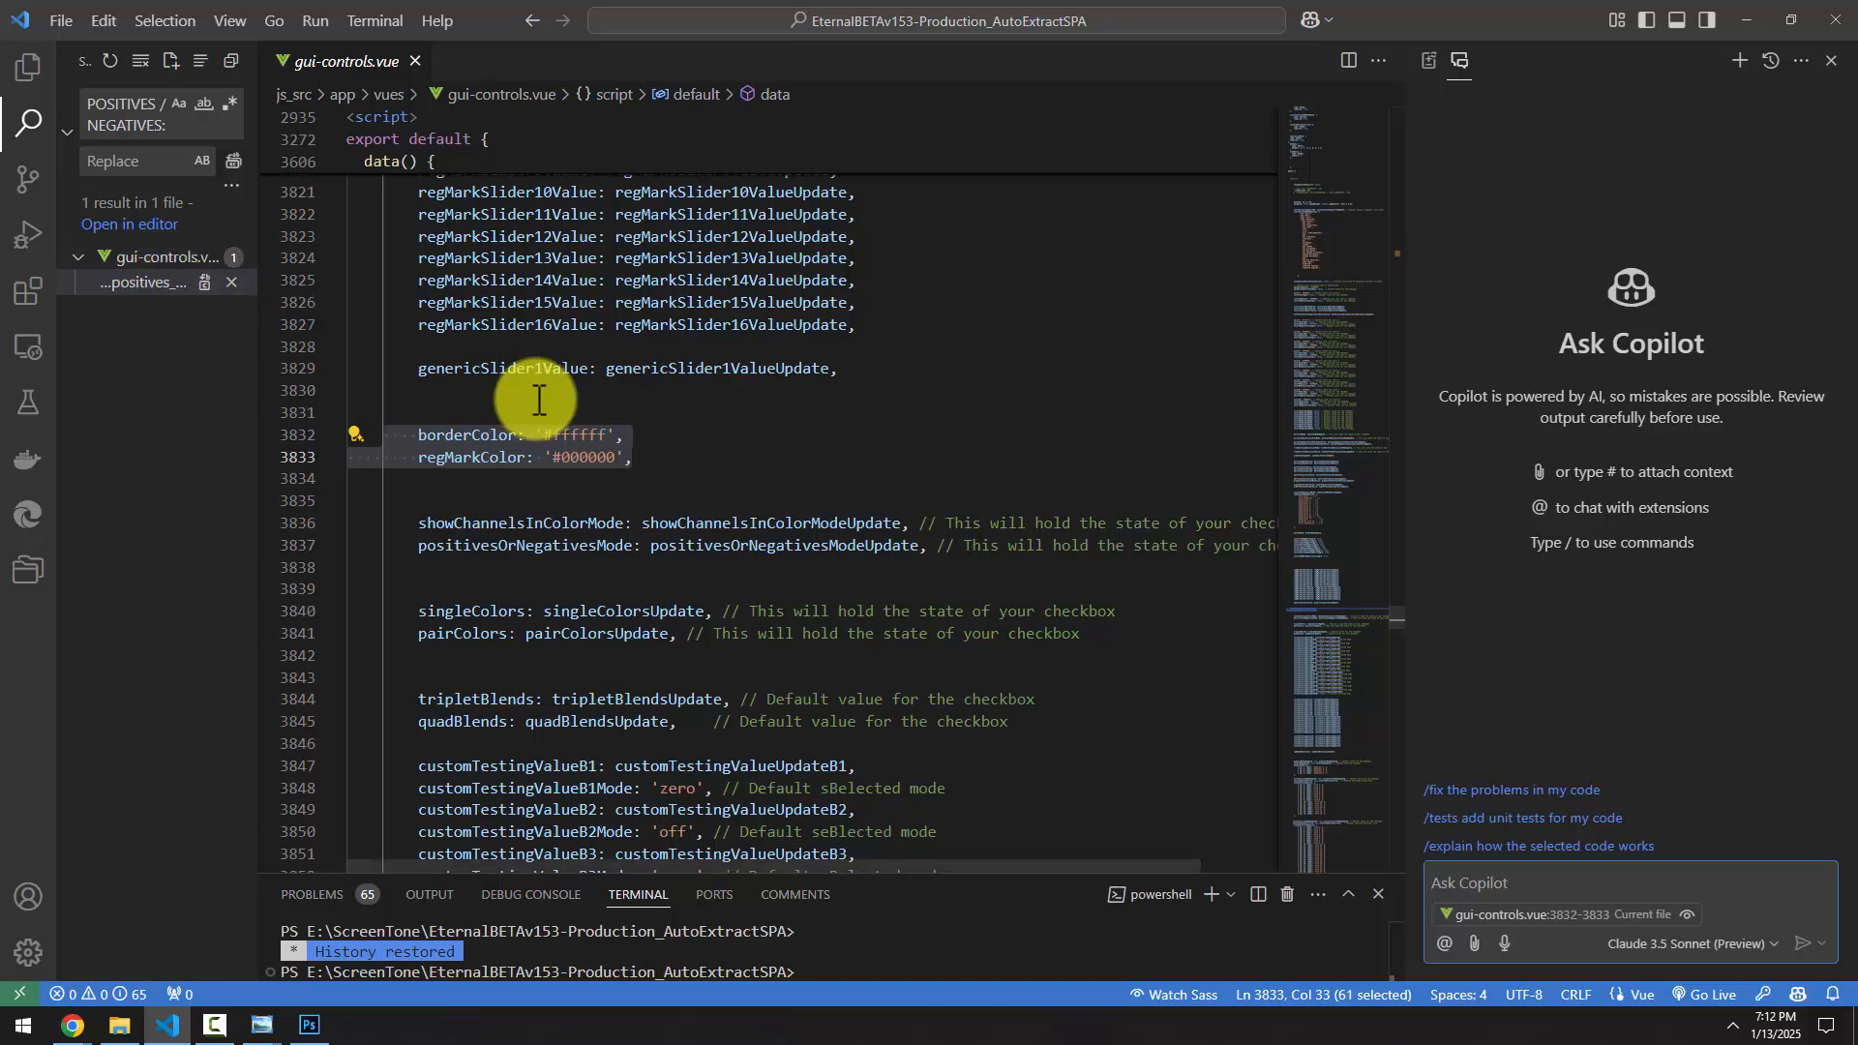
{"action": "left_click", "coordinate": [673, 459]}
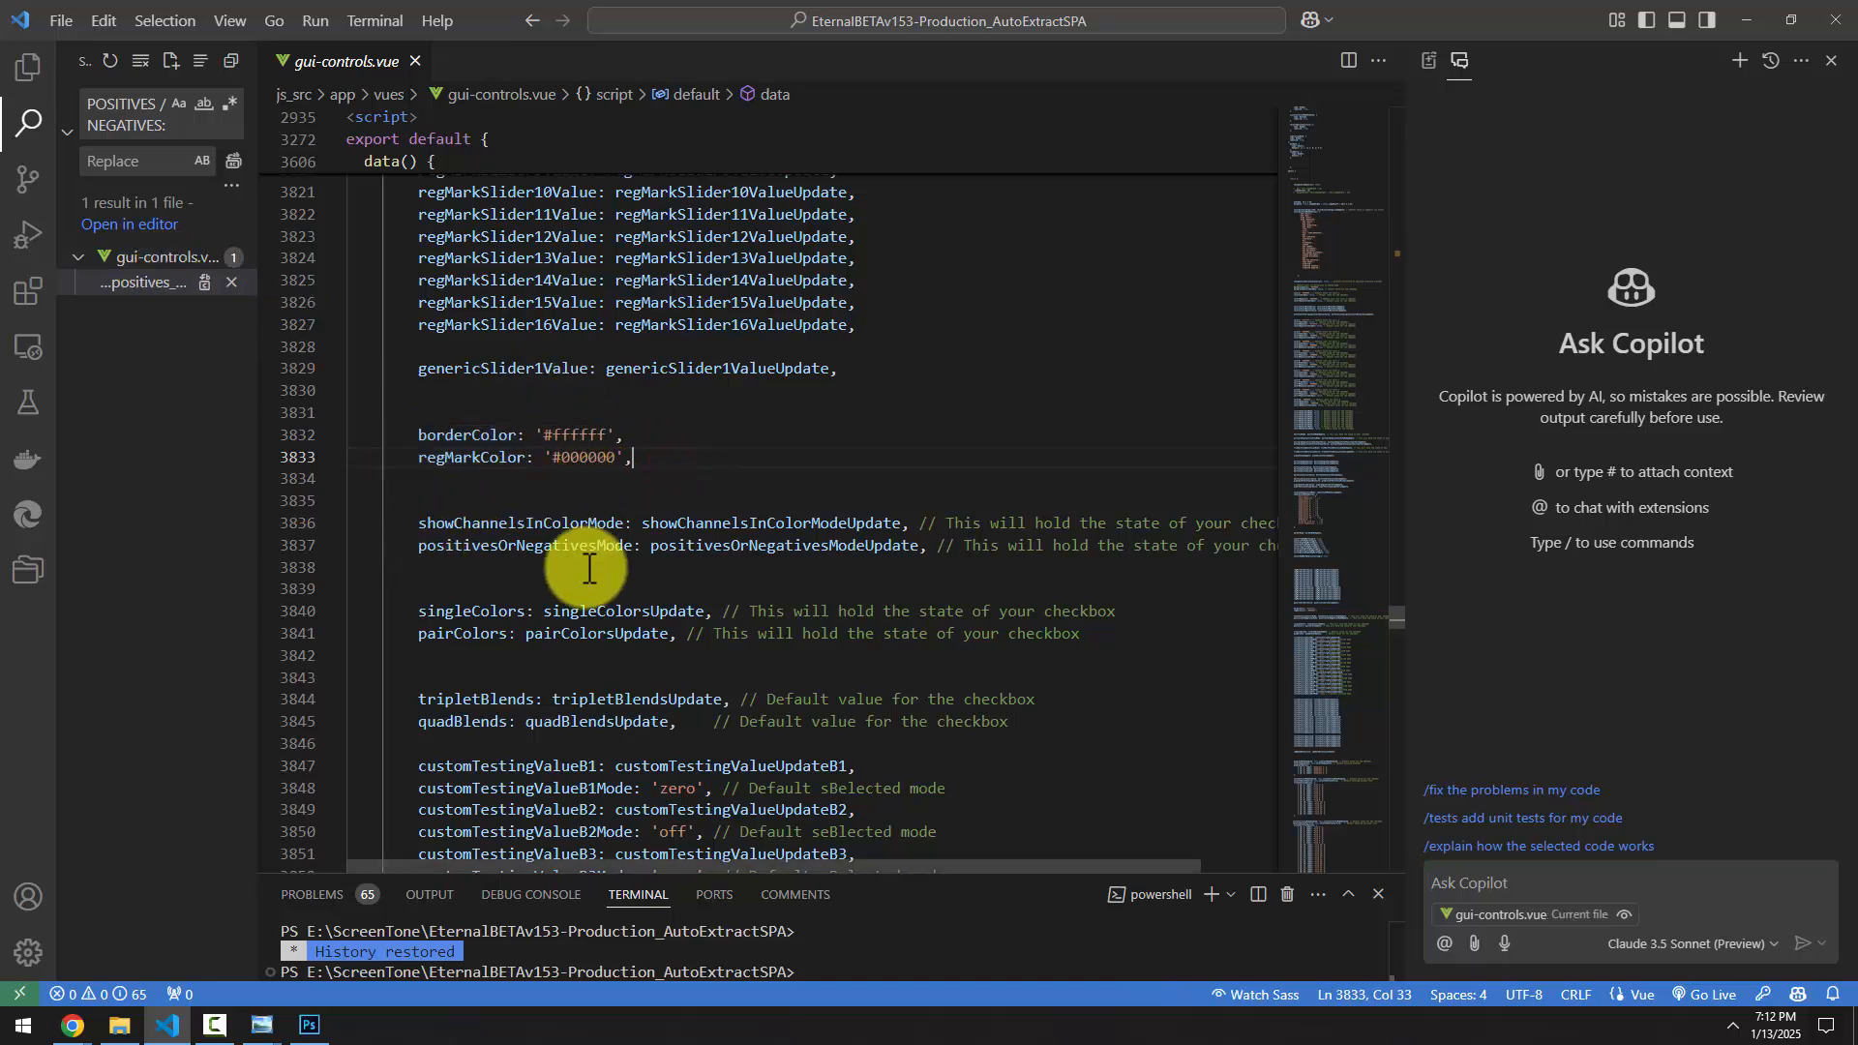
{"action": "left_click", "coordinate": [1428, 60]}
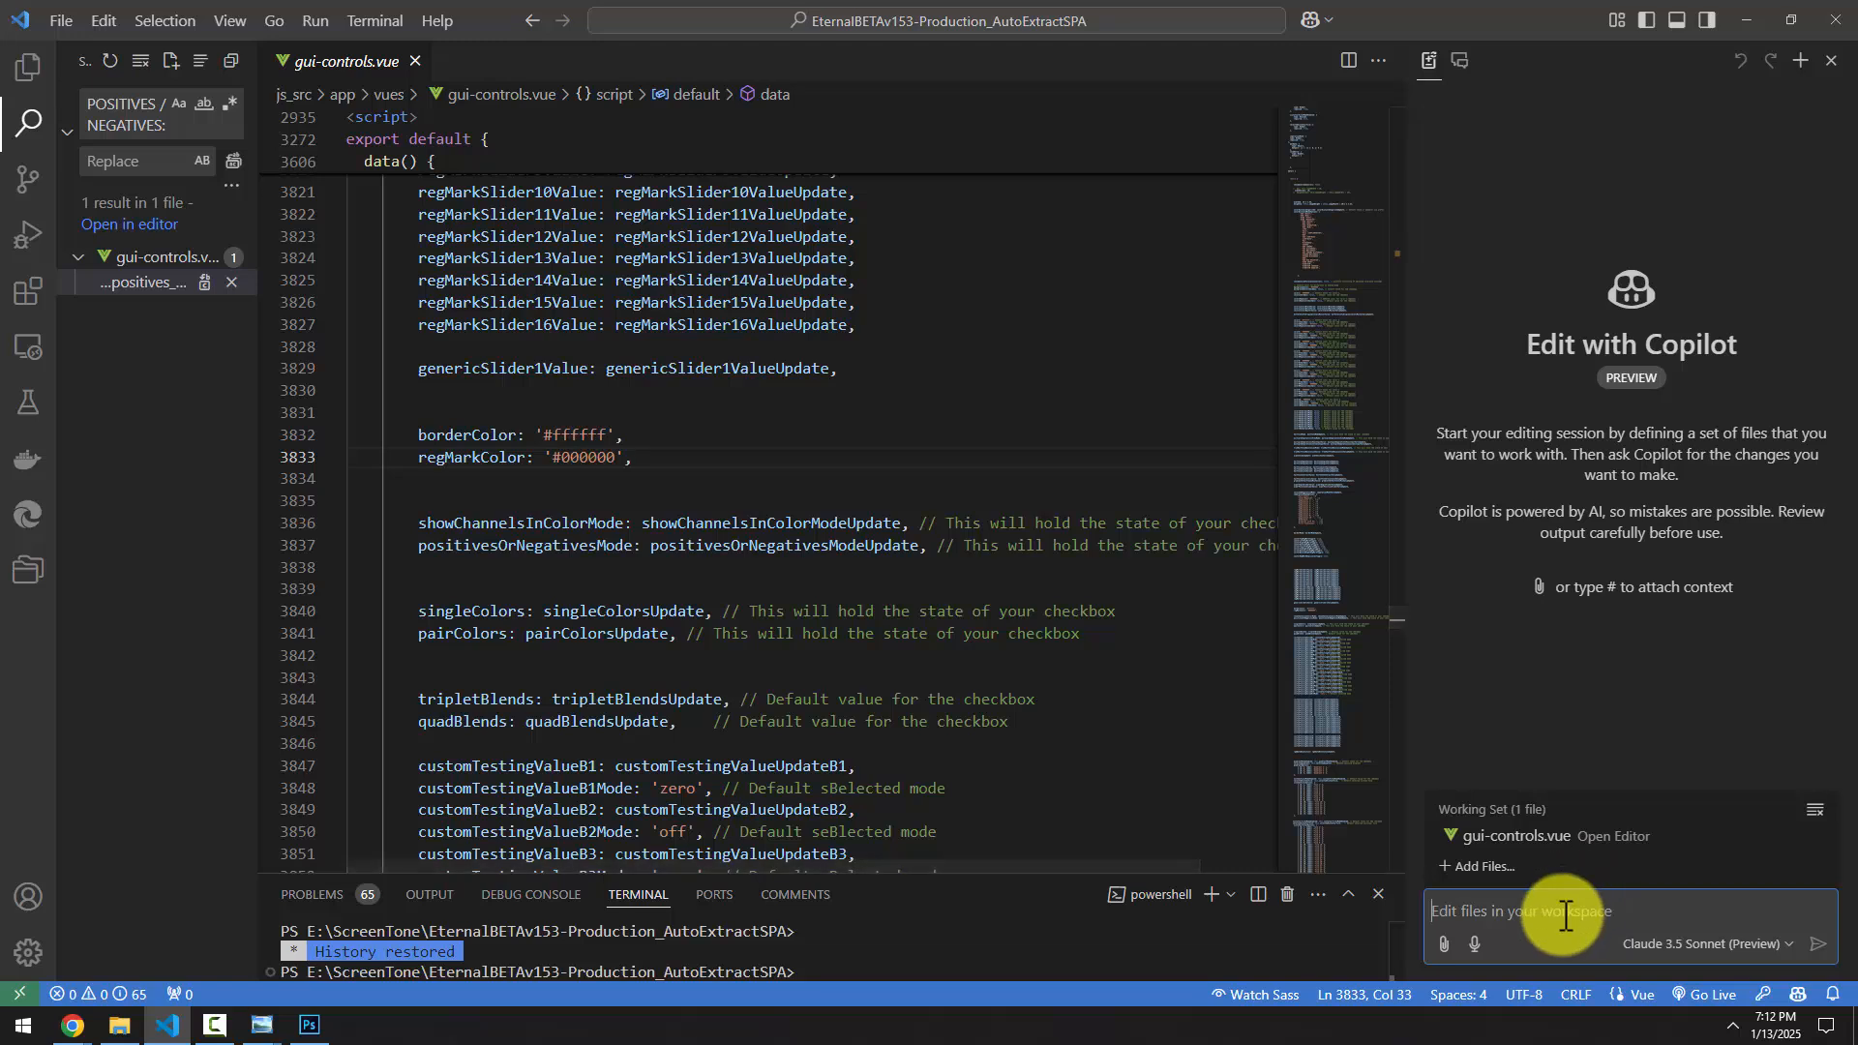
Begin a Copilot request to change how this works in the app, removing the original way "positivesOrNegativesMode:", copied from the code, worked
{"action": "left_click_drag", "start_coordinate": [411, 545], "coordinate": [640, 545]}
{"action": "key", "text": "ctrl+c"}
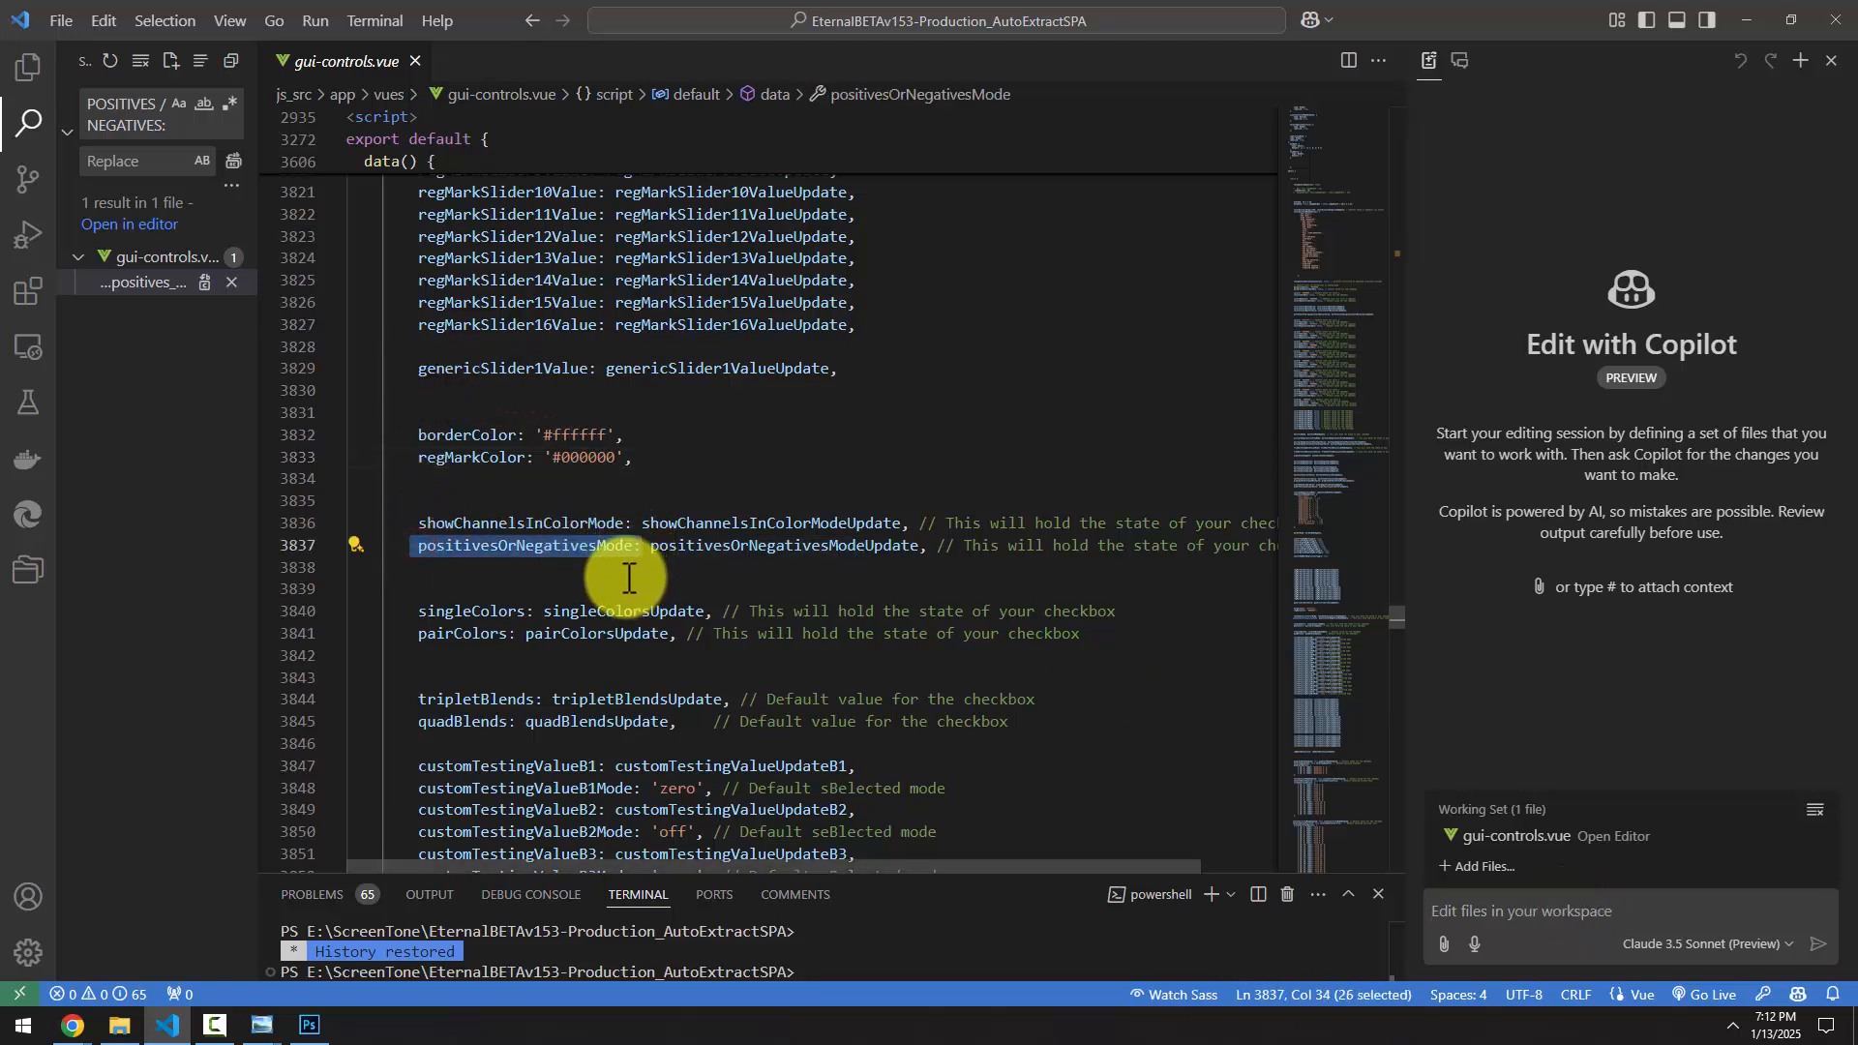
{"action": "left_click", "coordinate": [1545, 909]}
{"action": "type", "text": "I want to change"}
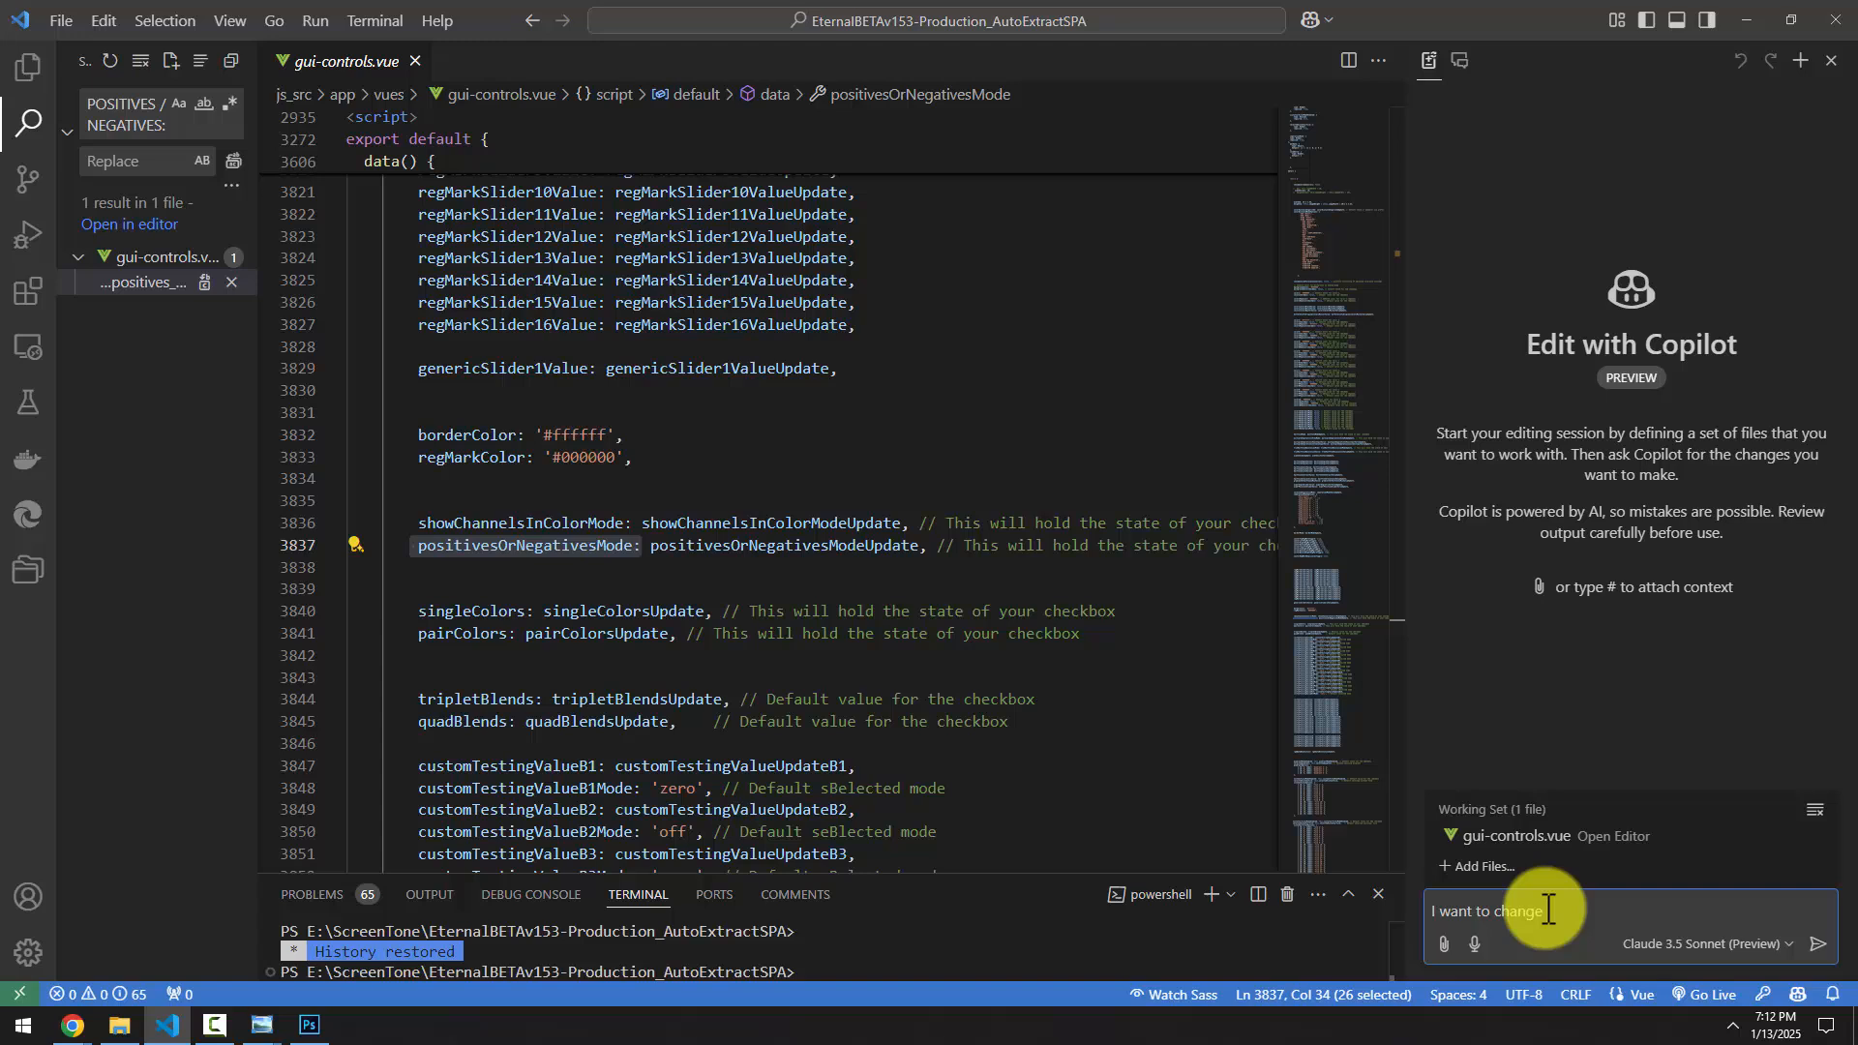
{"action": "type", "text": " the way this works in my app, removing the"}
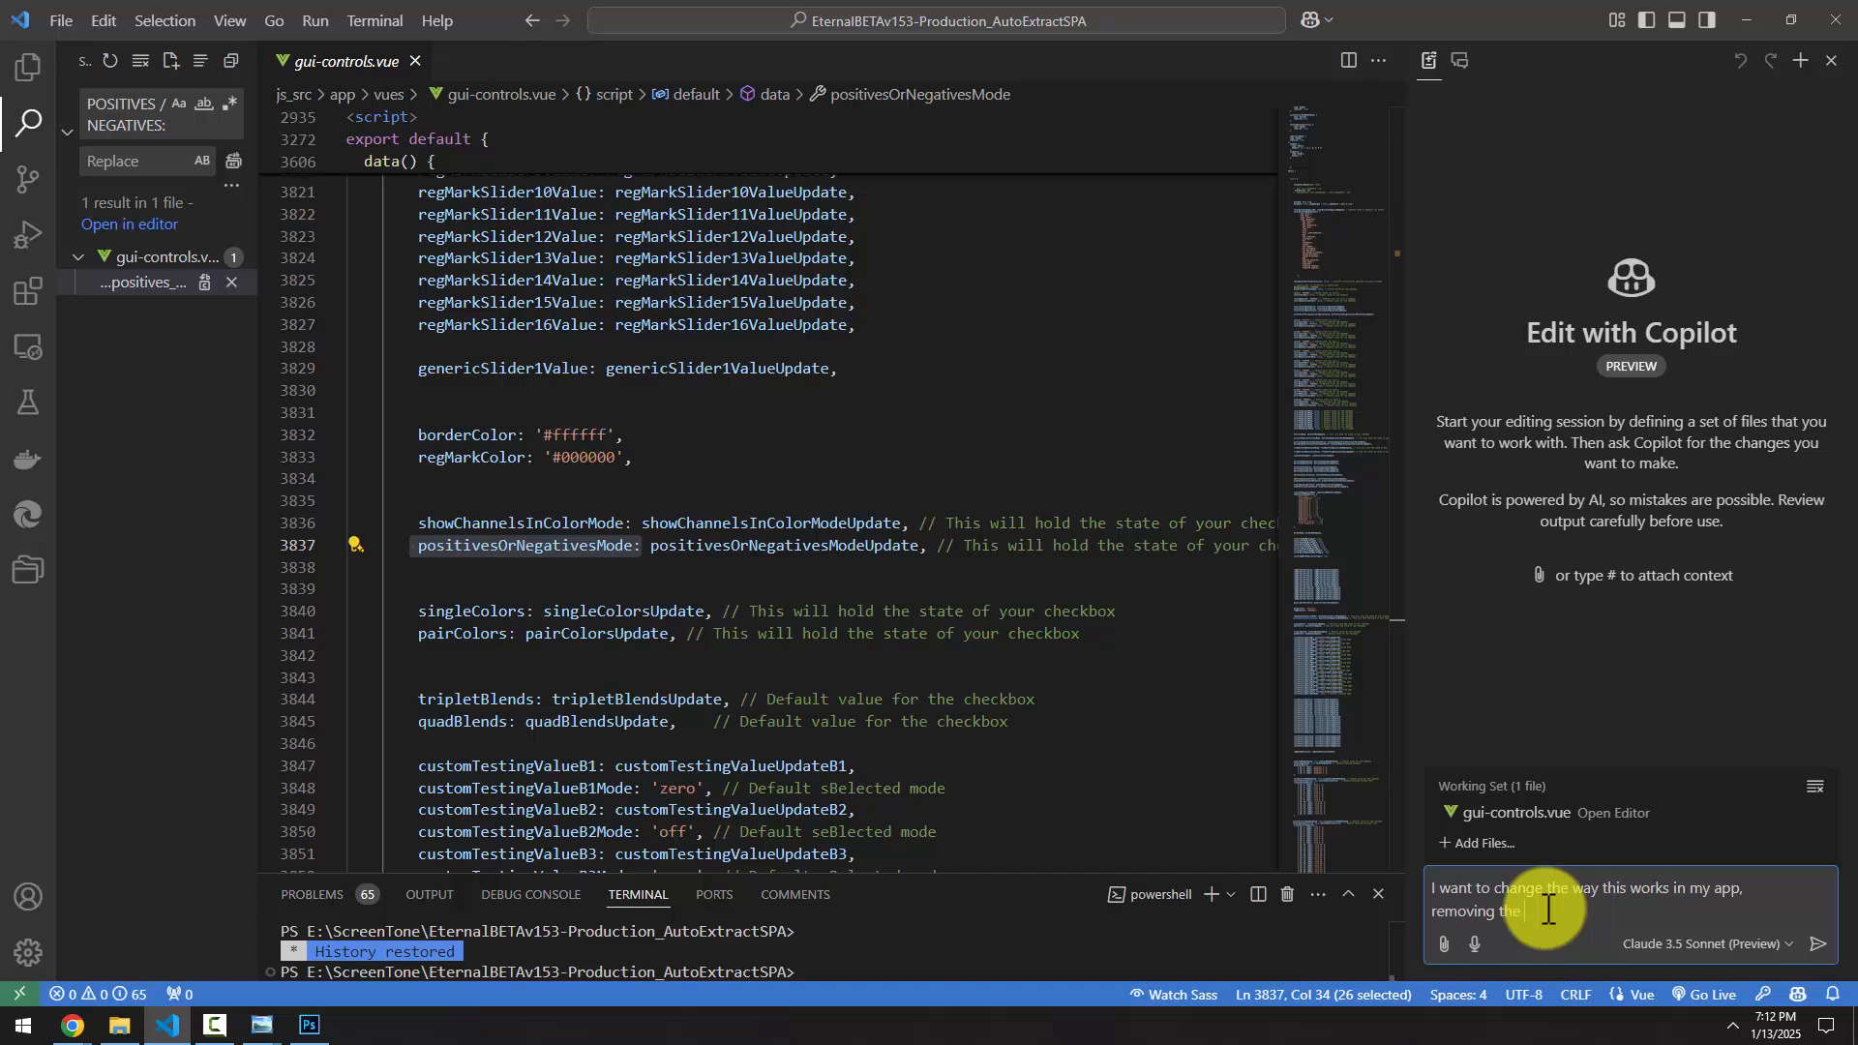
{"action": "type", "text": " original way \""}
{"action": "key", "text": "ctrl+v"}
{"action": "type", "text": "\" worke"}
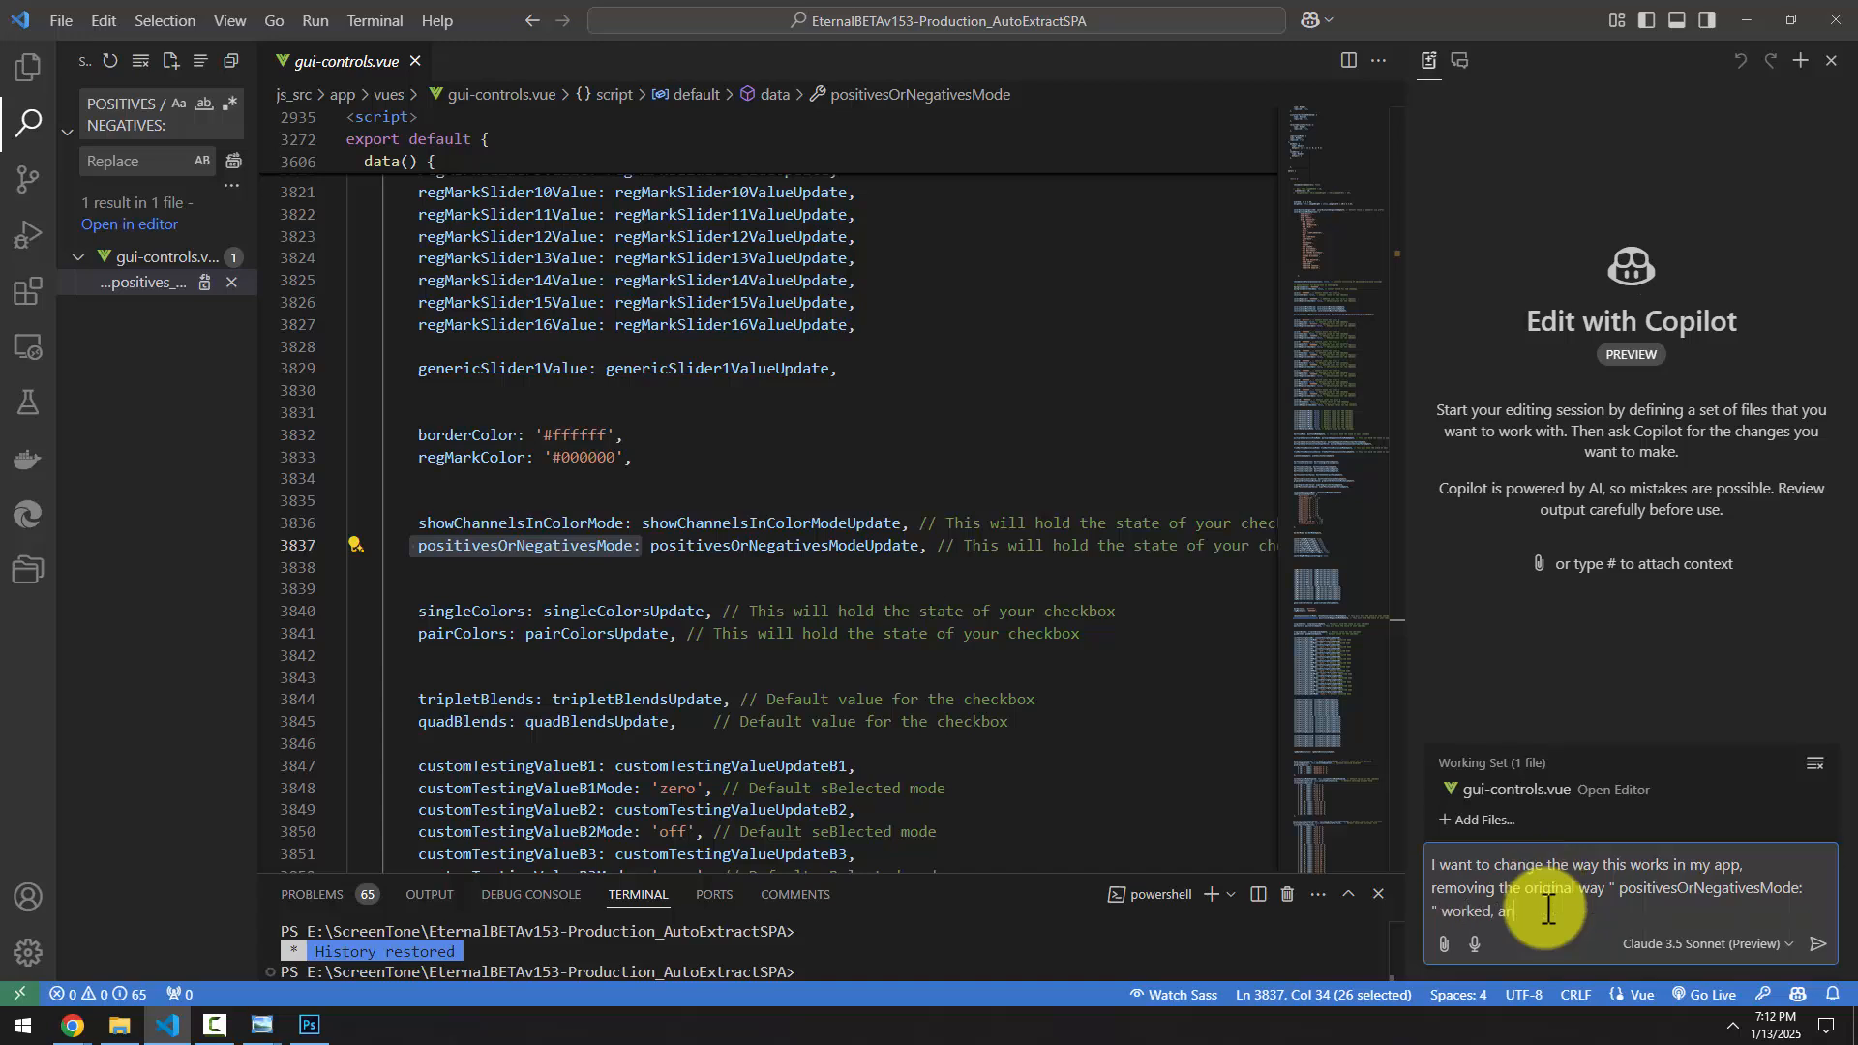
Complete the request to just flip borderColor and regMarkColor around, whatever they are, ask whether Copilot can make the edits, and send it
{"action": "type", "text": "d, and just have it so it flips the bo"}
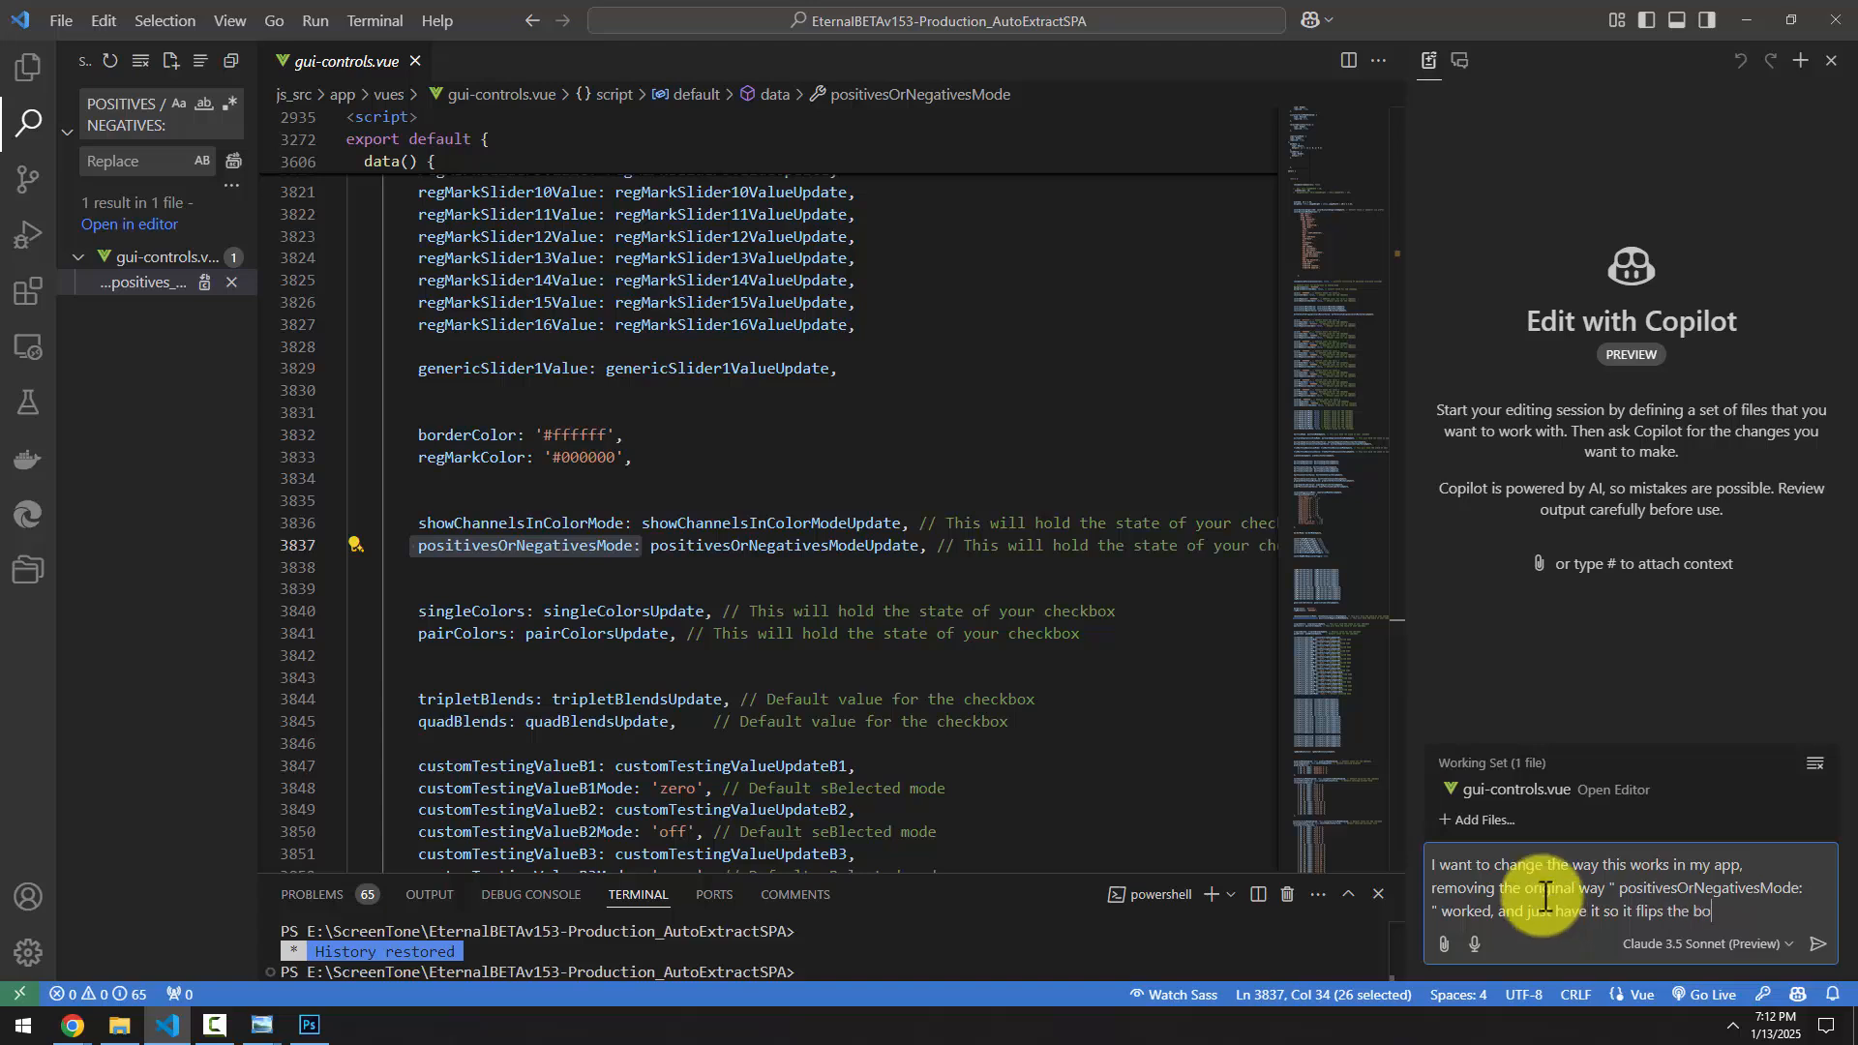
{"action": "type", "text": "rderColor and redM"}
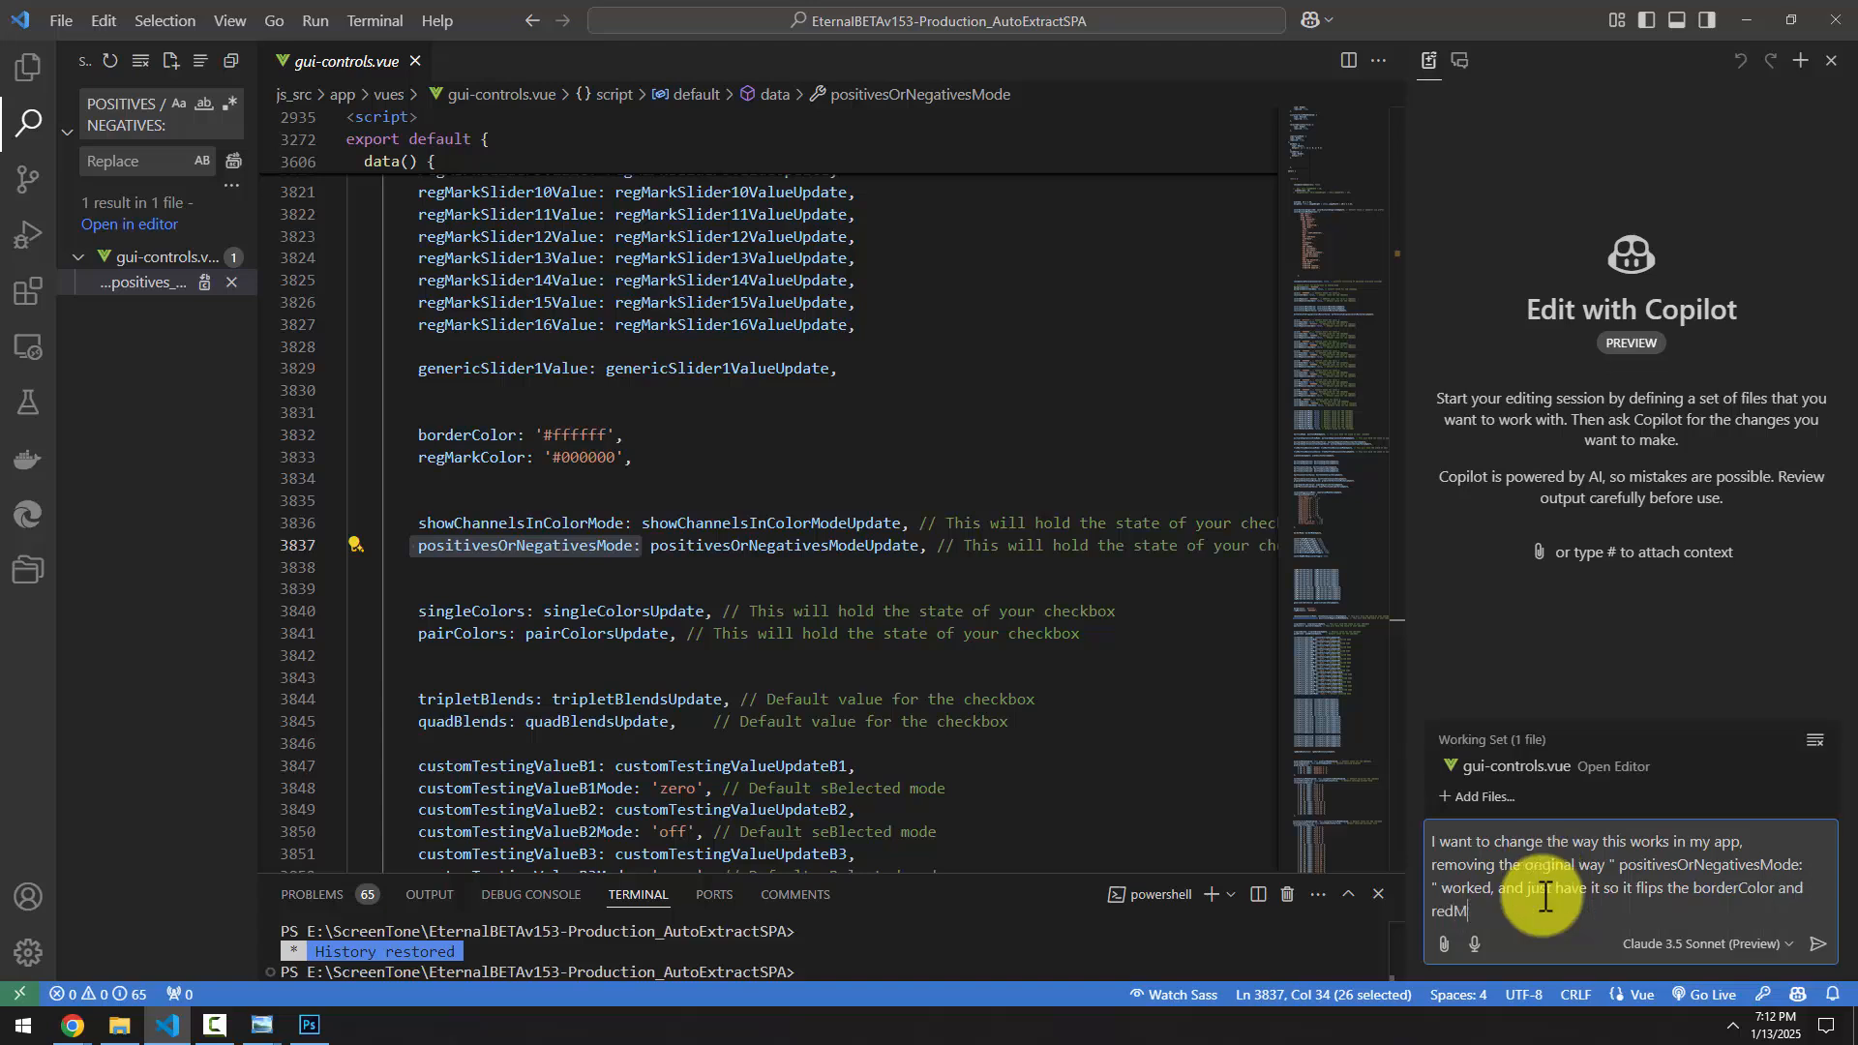
{"action": "key", "text": "BackSpace"}
{"action": "key", "text": "BackSpace"}
{"action": "type", "text": "gMarkColor around, whatever they are....  is that possible "}
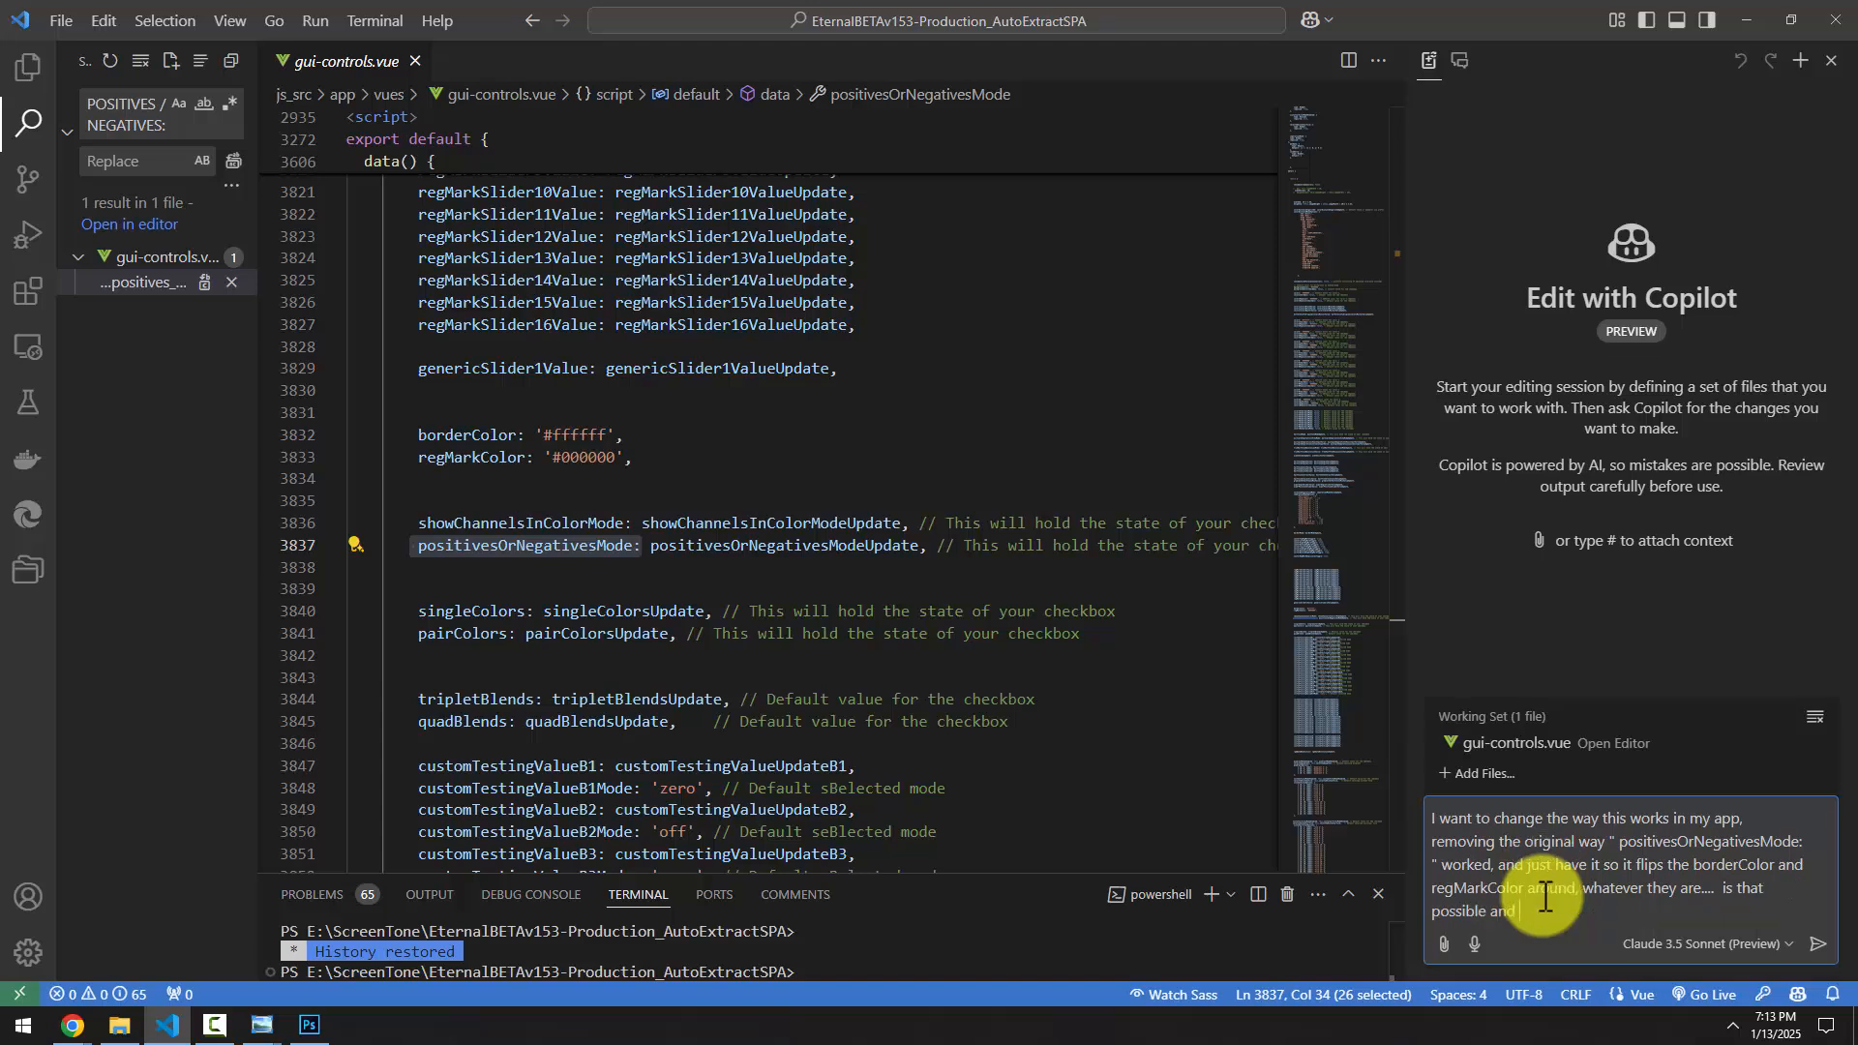
{"action": "type", "text": "and can you make the edits for me?"}
{"action": "key", "text": "Return"}
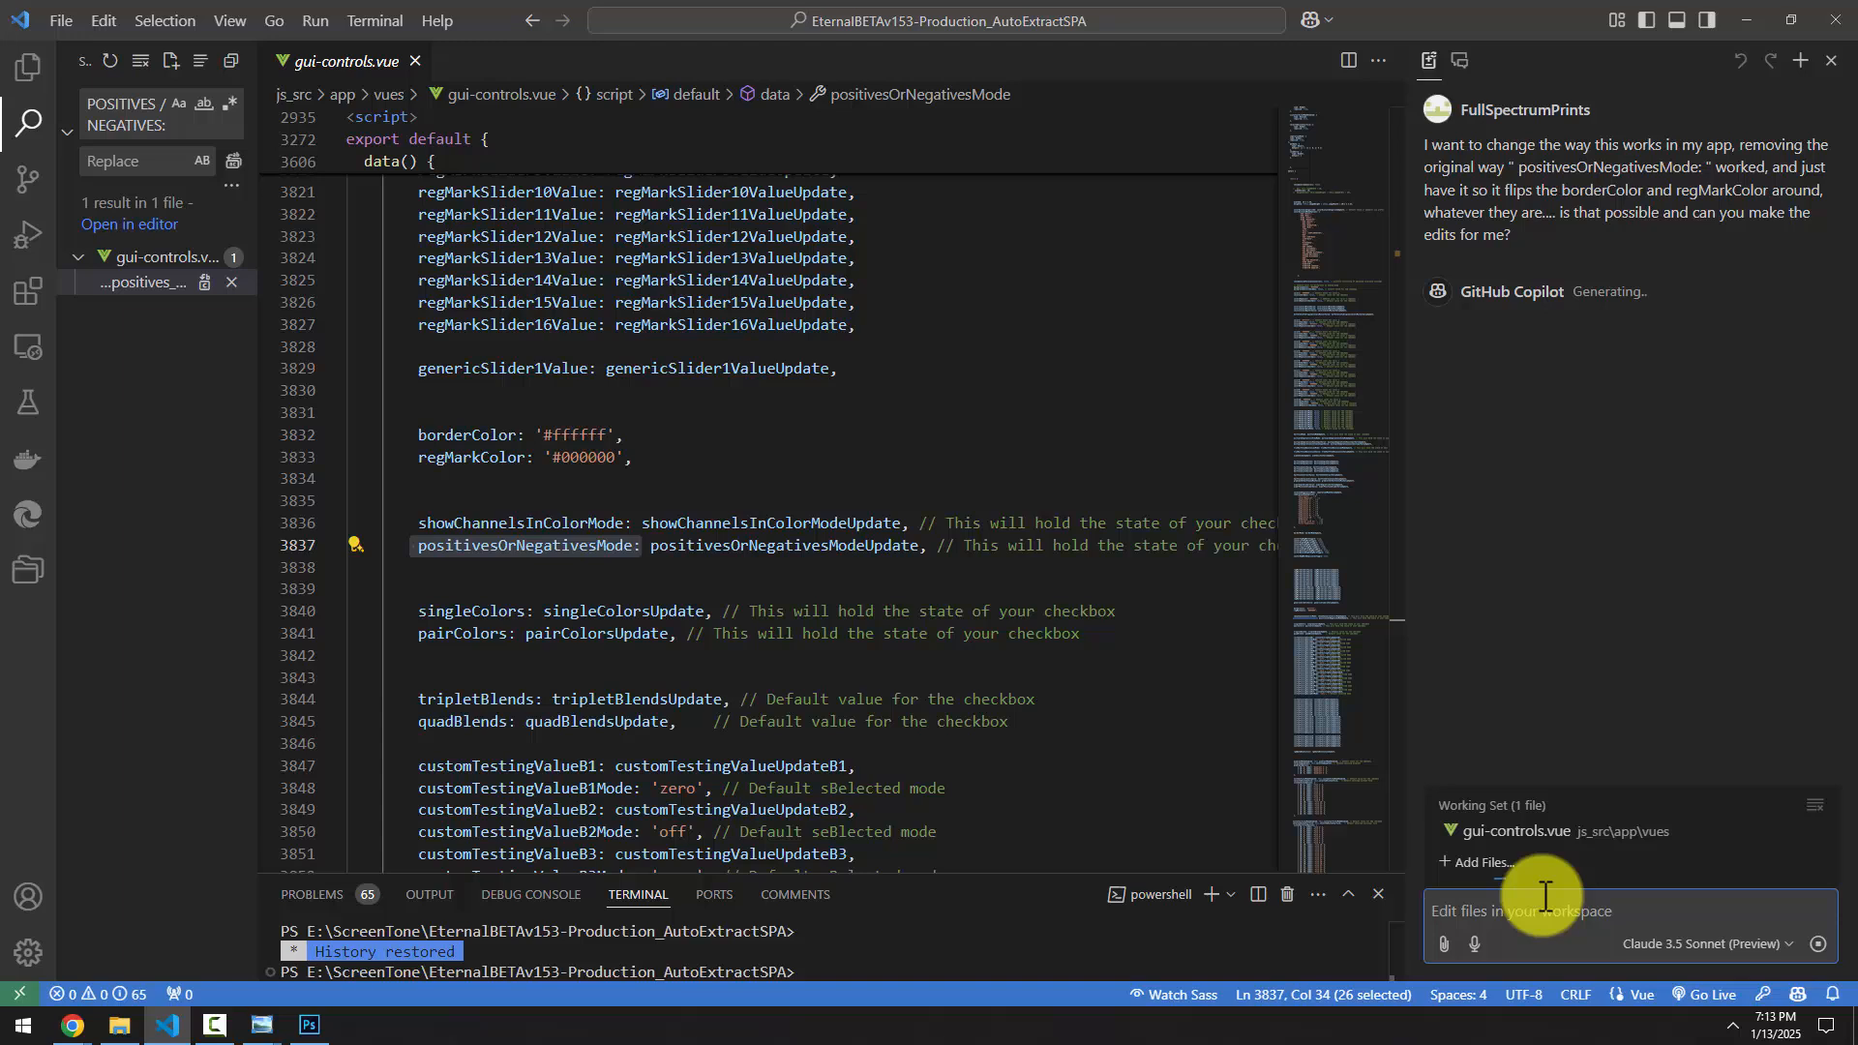
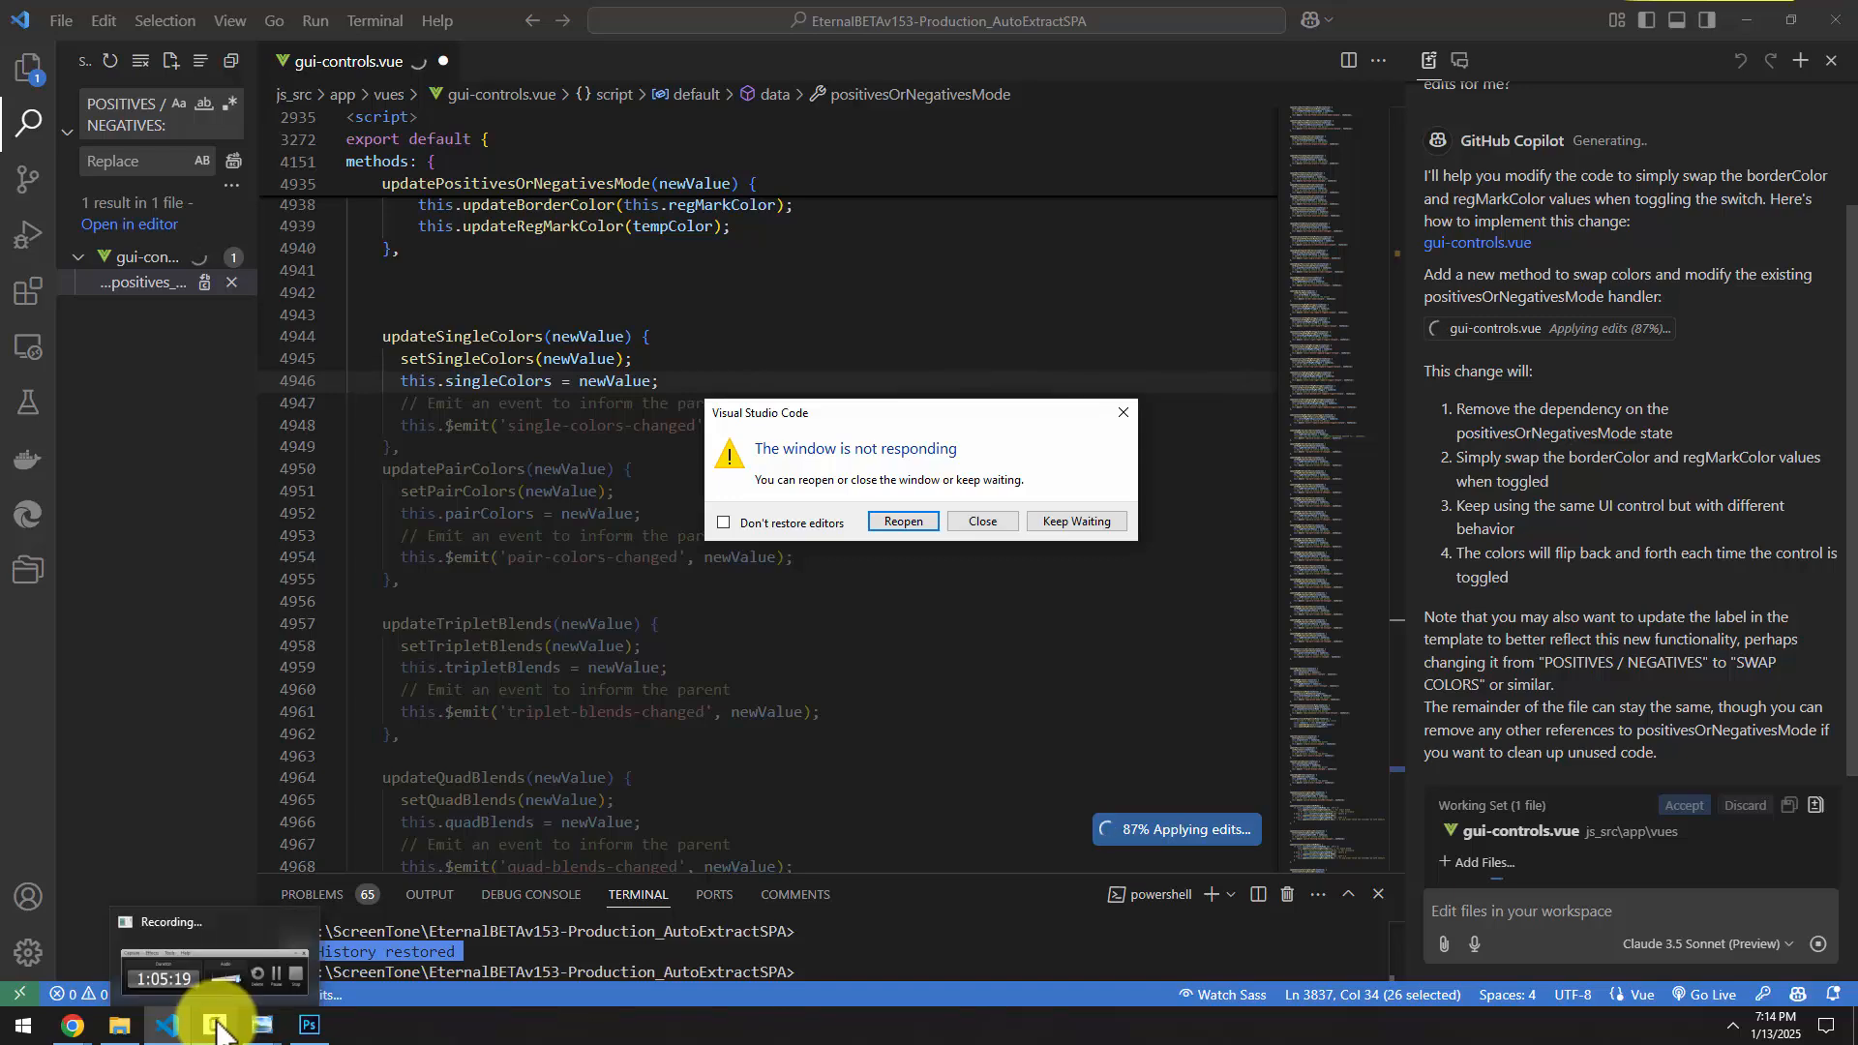
Switch to ScreenTone Eternal and check the fullColor saving progress and the temporary 8x file in the Downloads folder
{"action": "mouse_move", "coordinate": [78, 1021]}
{"action": "left_click", "coordinate": [290, 944]}
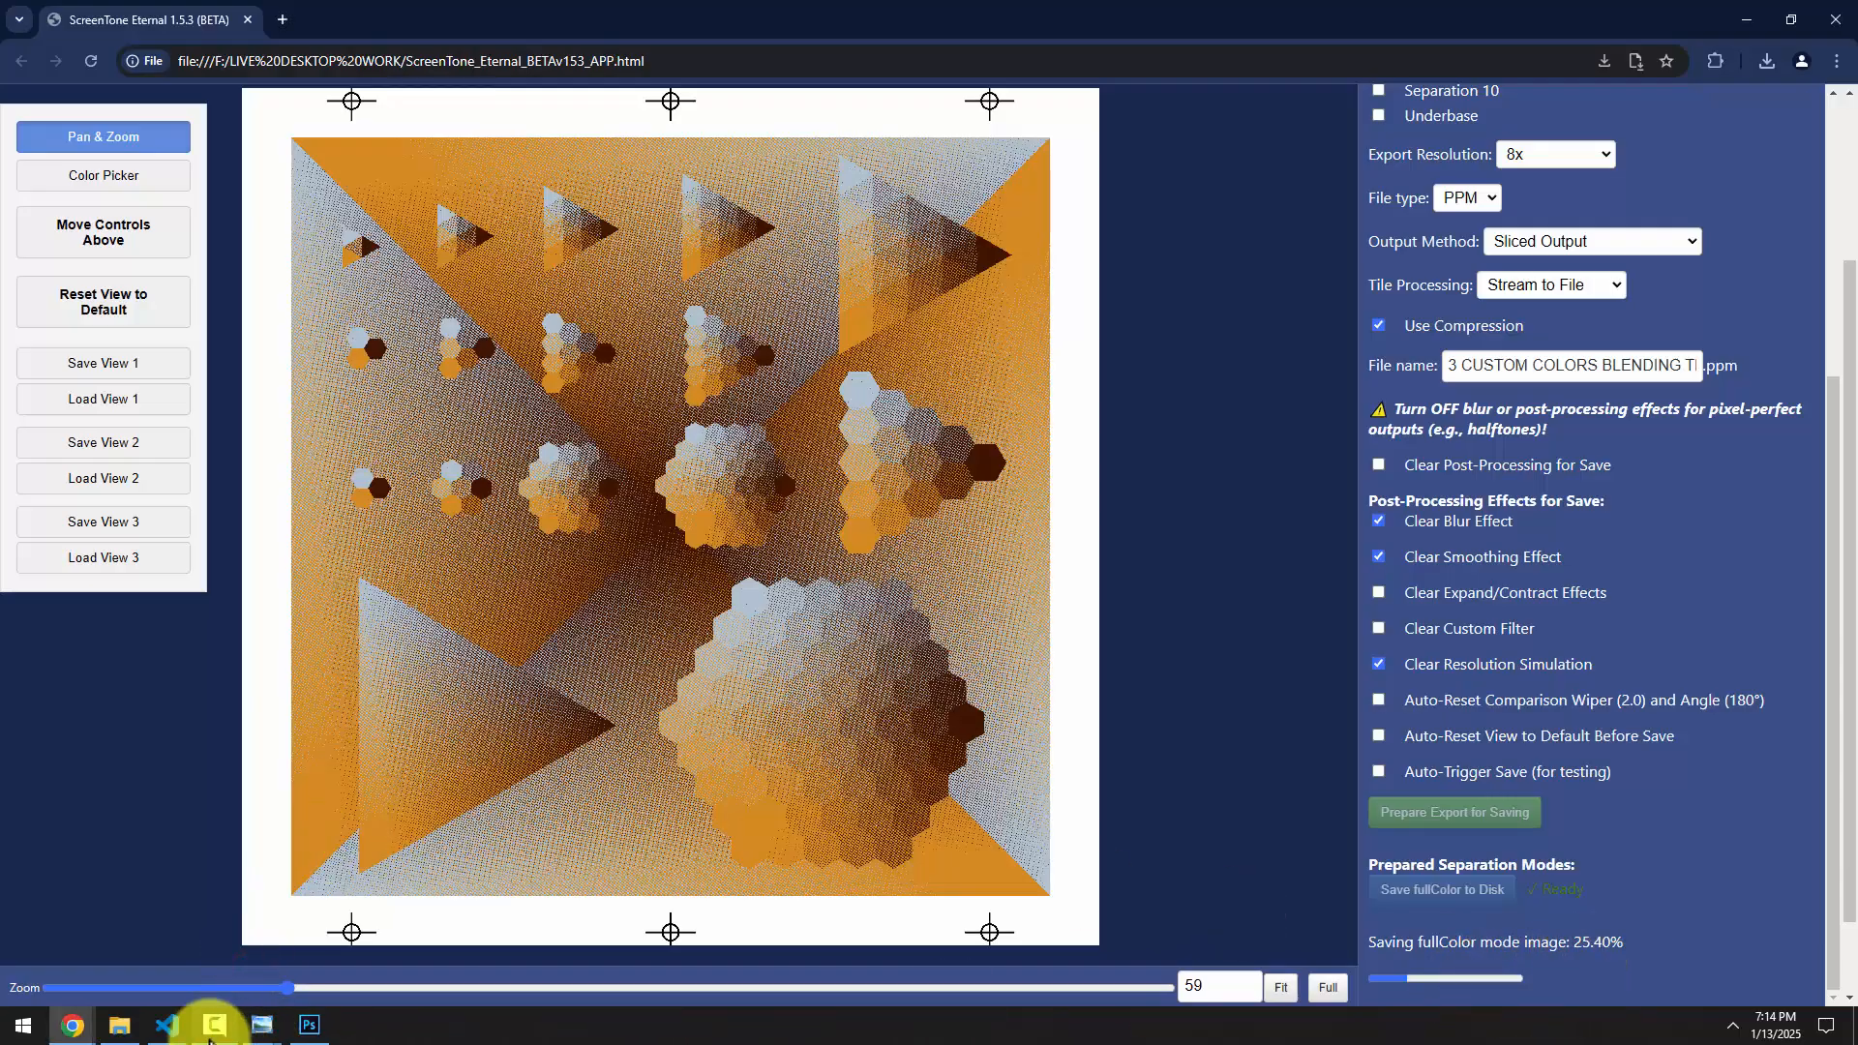
{"action": "left_click", "coordinate": [119, 1023]}
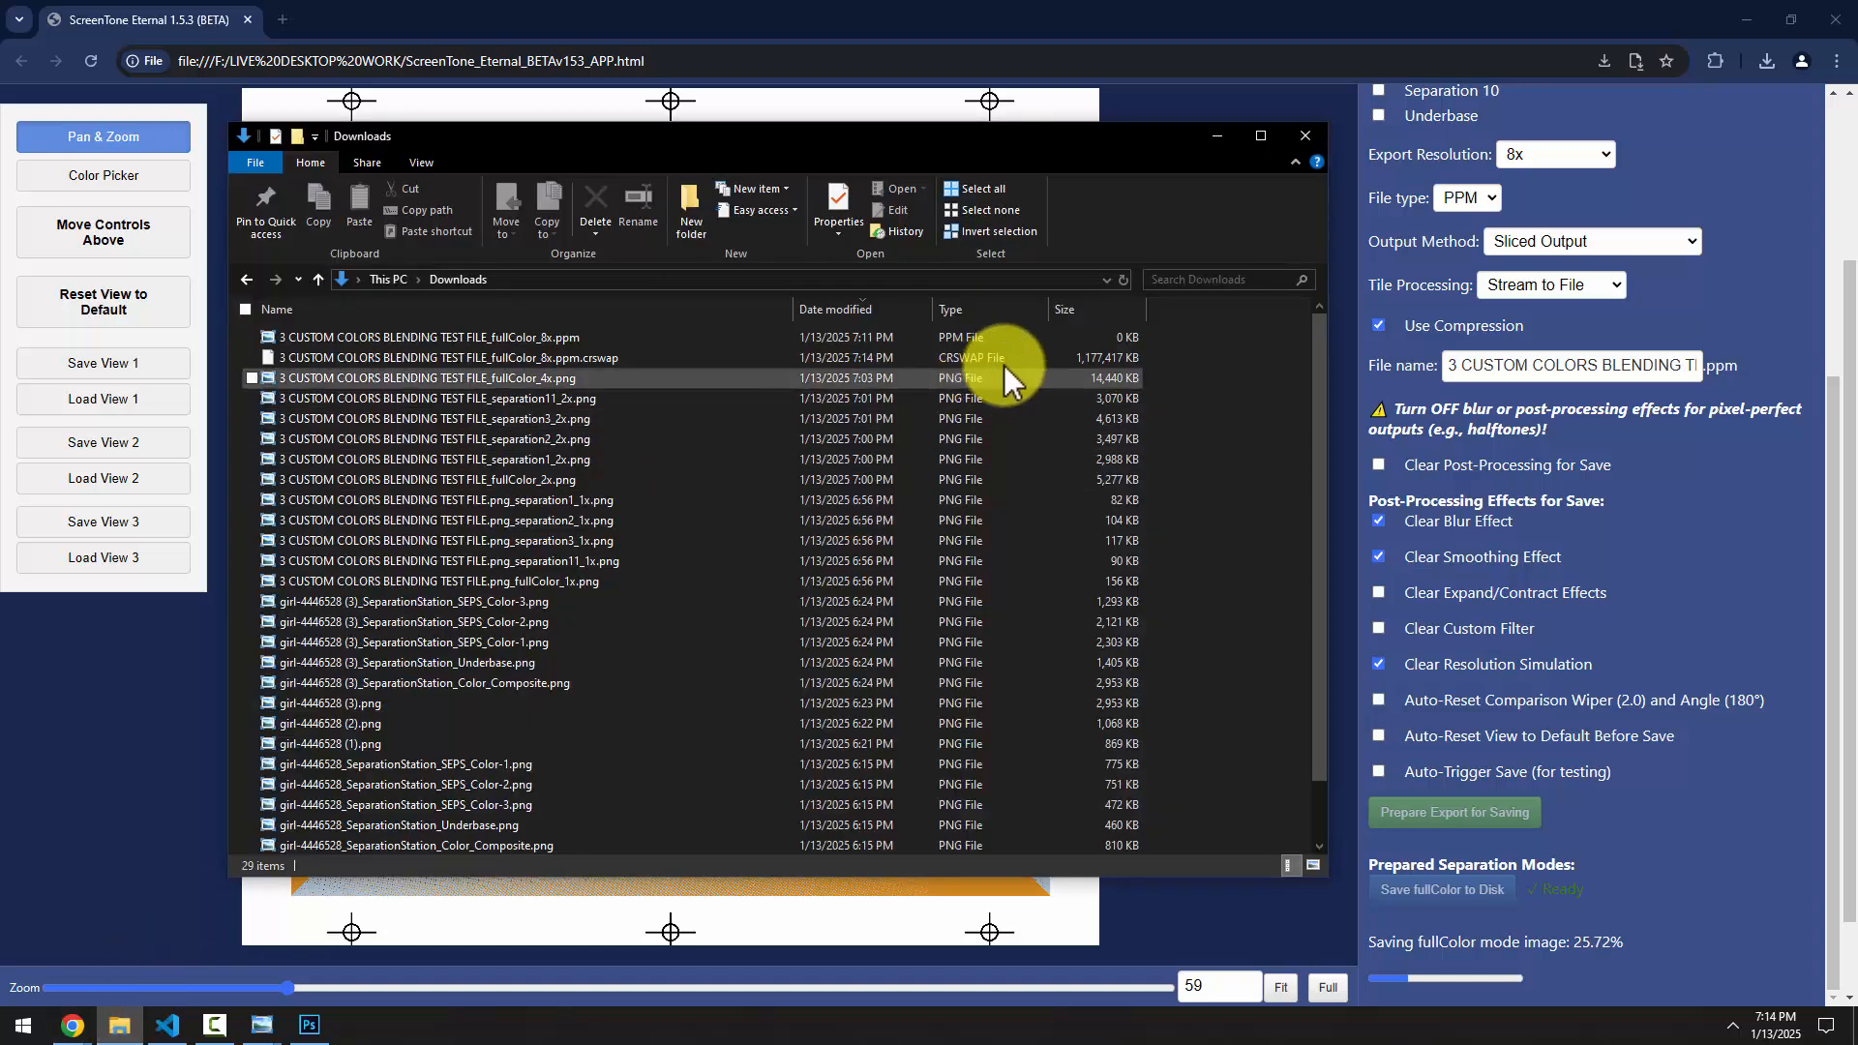
Return to Visual Studio Code, keep waiting for the unresponsive window, accept Copilot's color-swap edits and save gui-controls.vue
{"action": "left_click", "coordinate": [184, 1030]}
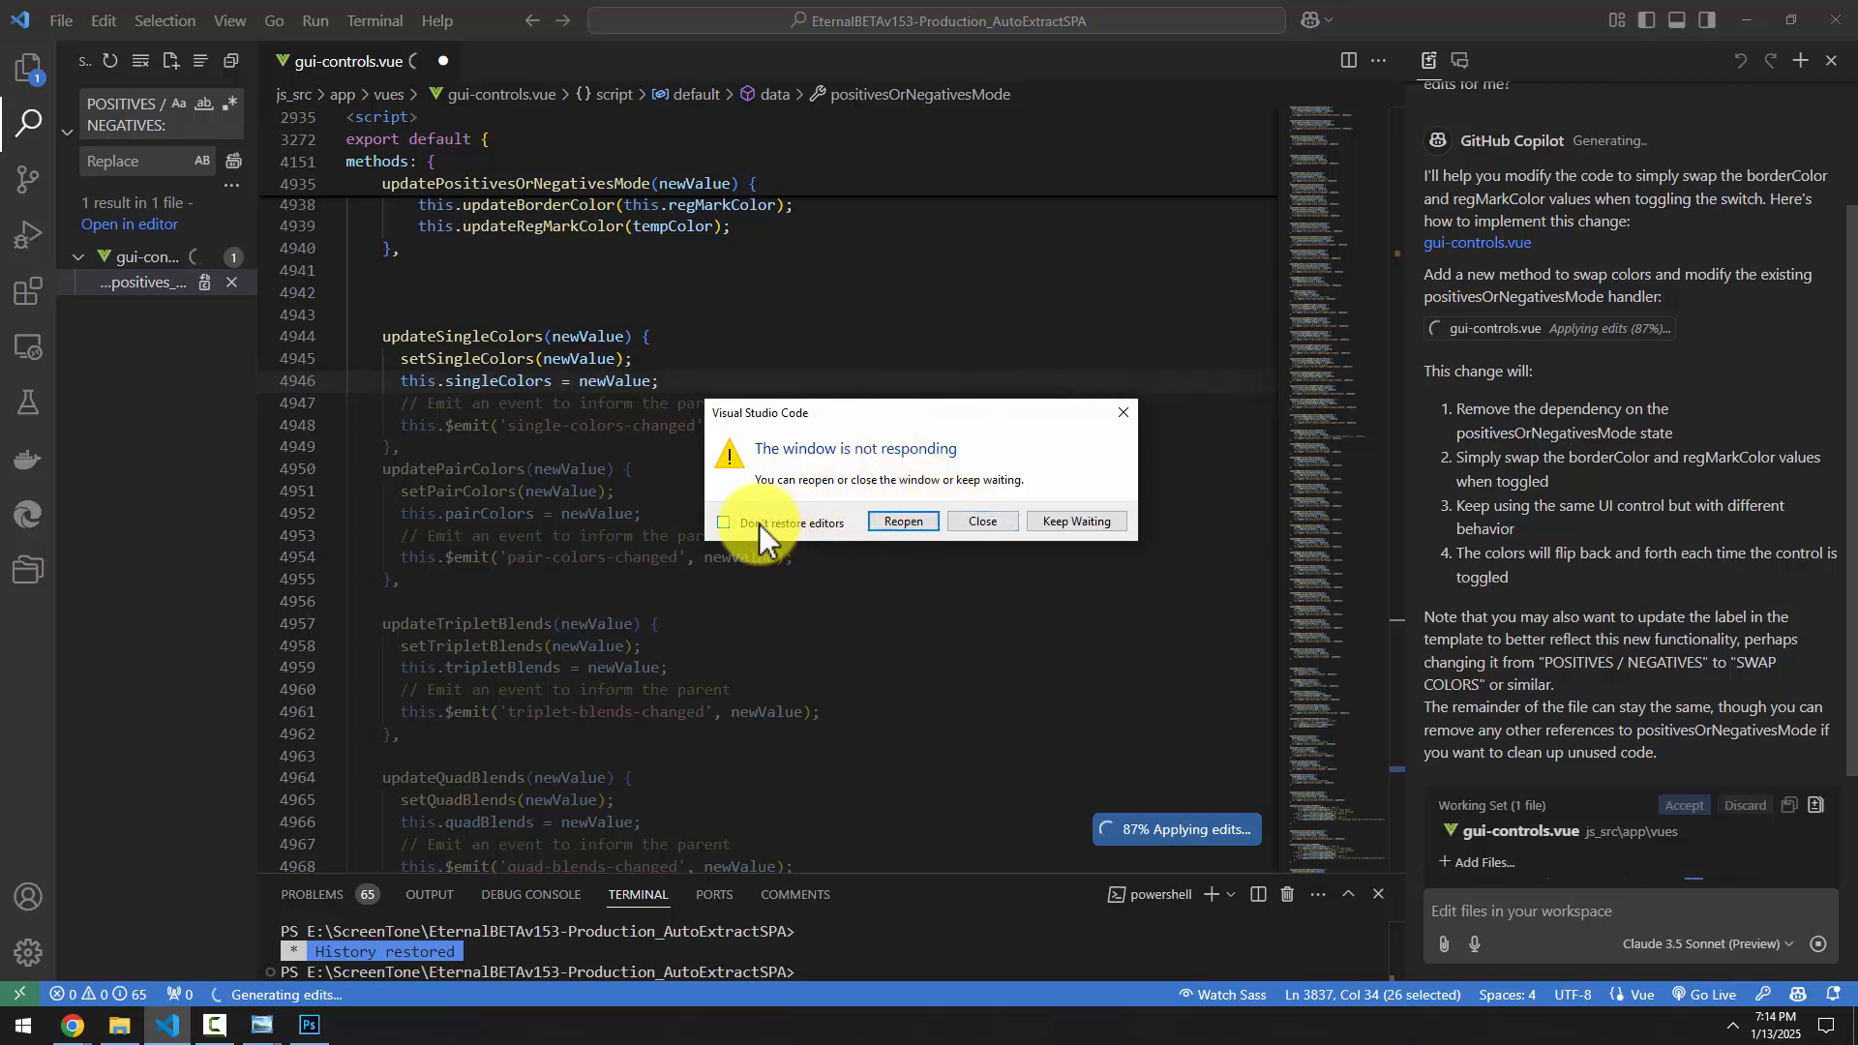
{"action": "left_click", "coordinate": [1094, 515]}
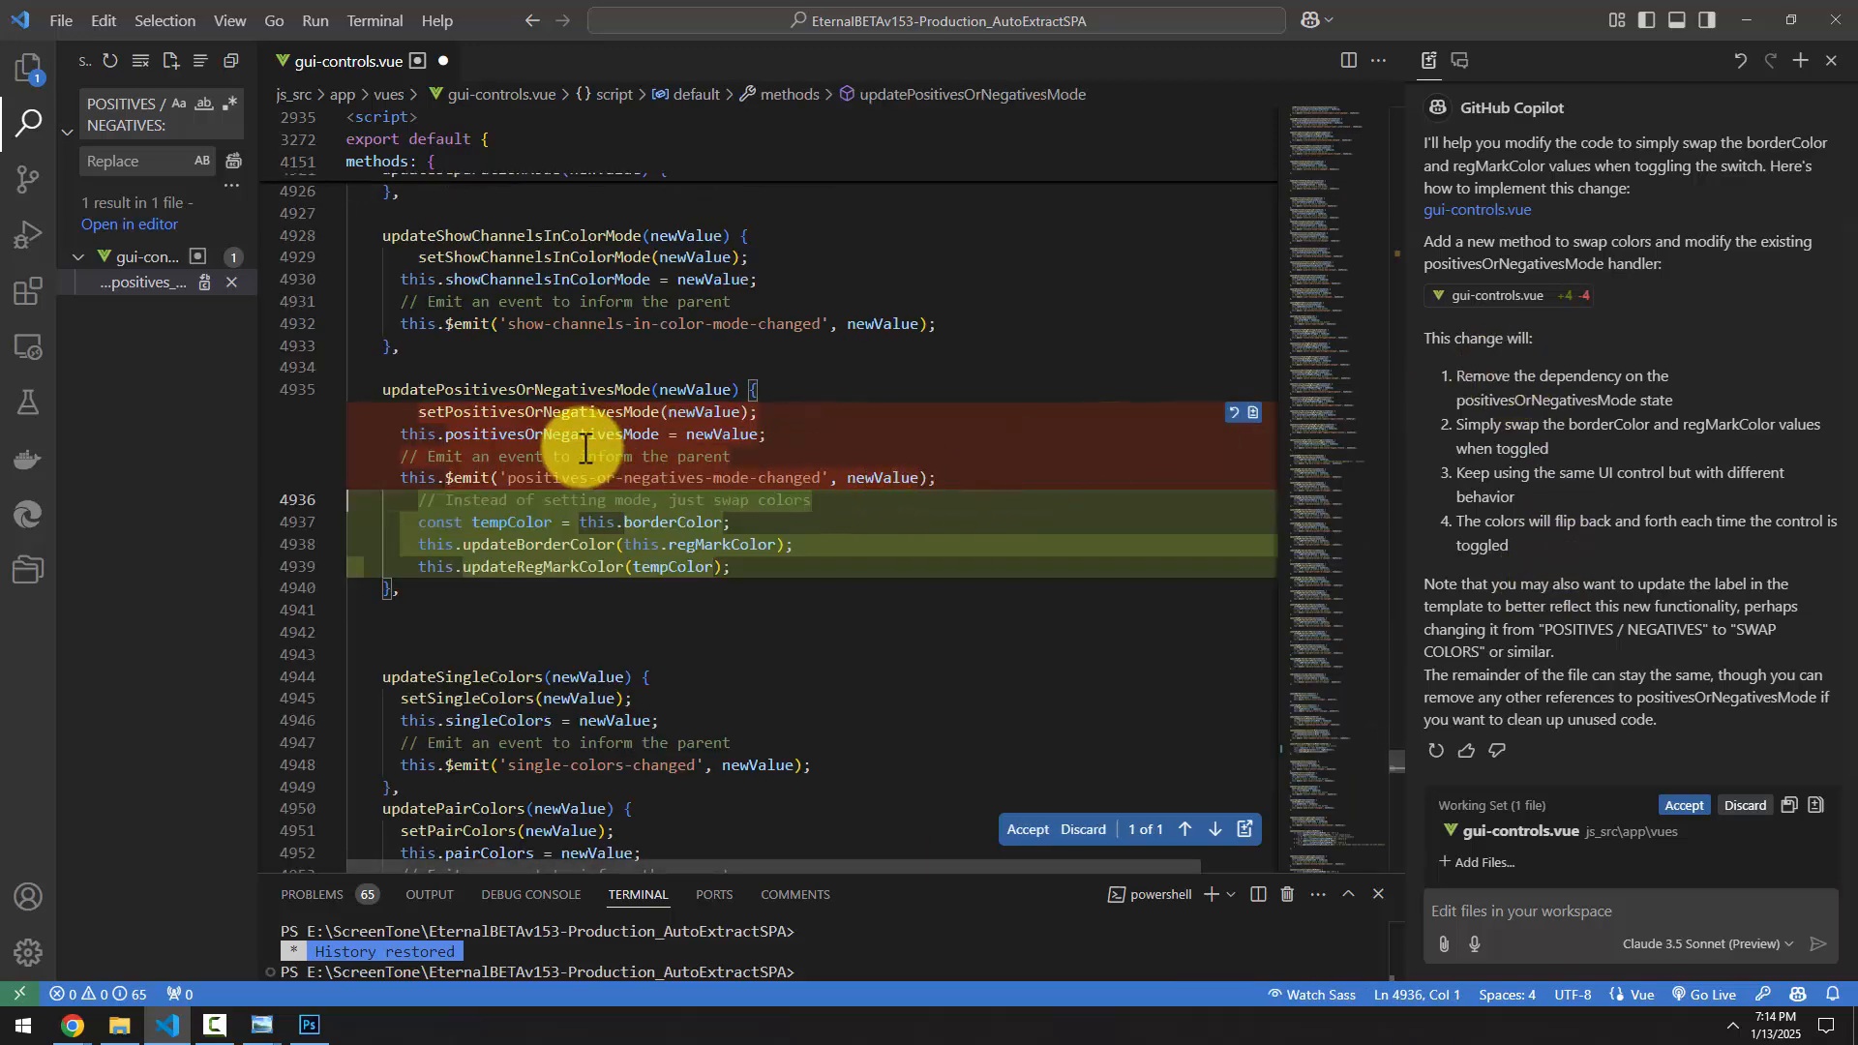
{"action": "left_click", "coordinate": [1684, 805]}
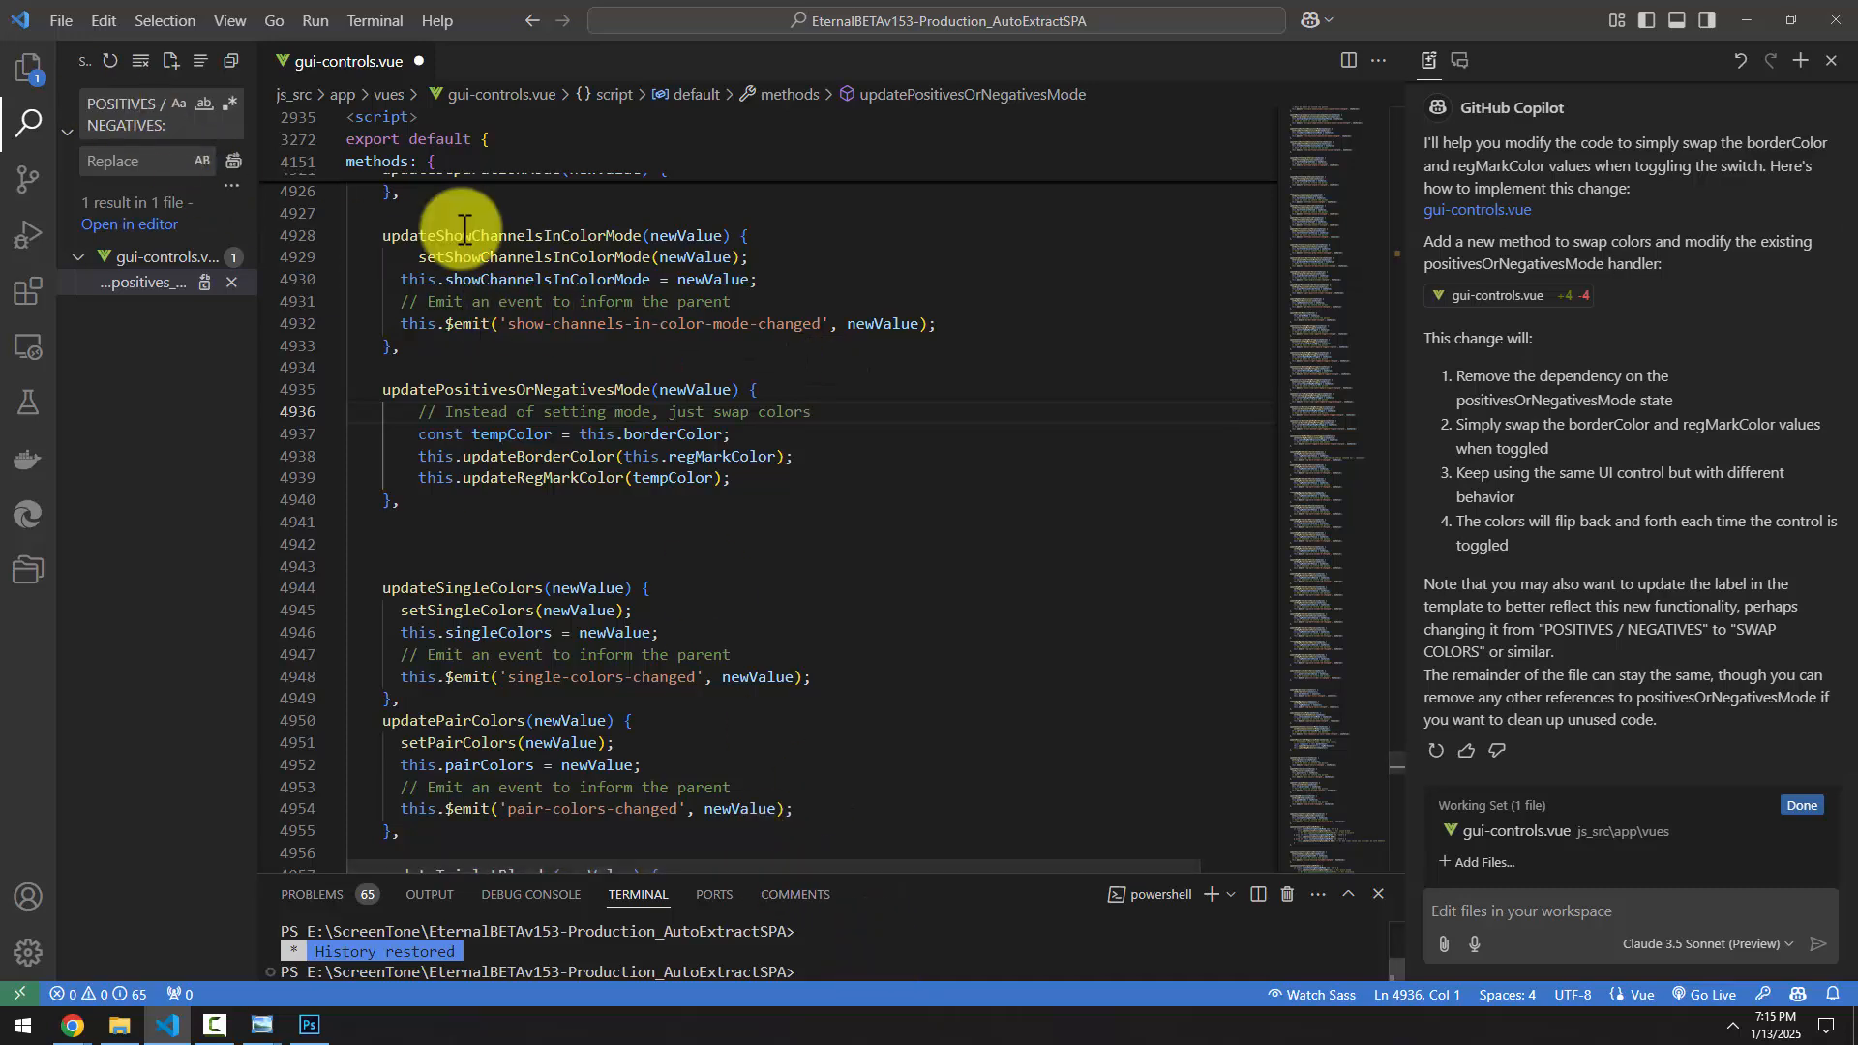
{"action": "left_click", "coordinate": [61, 23]}
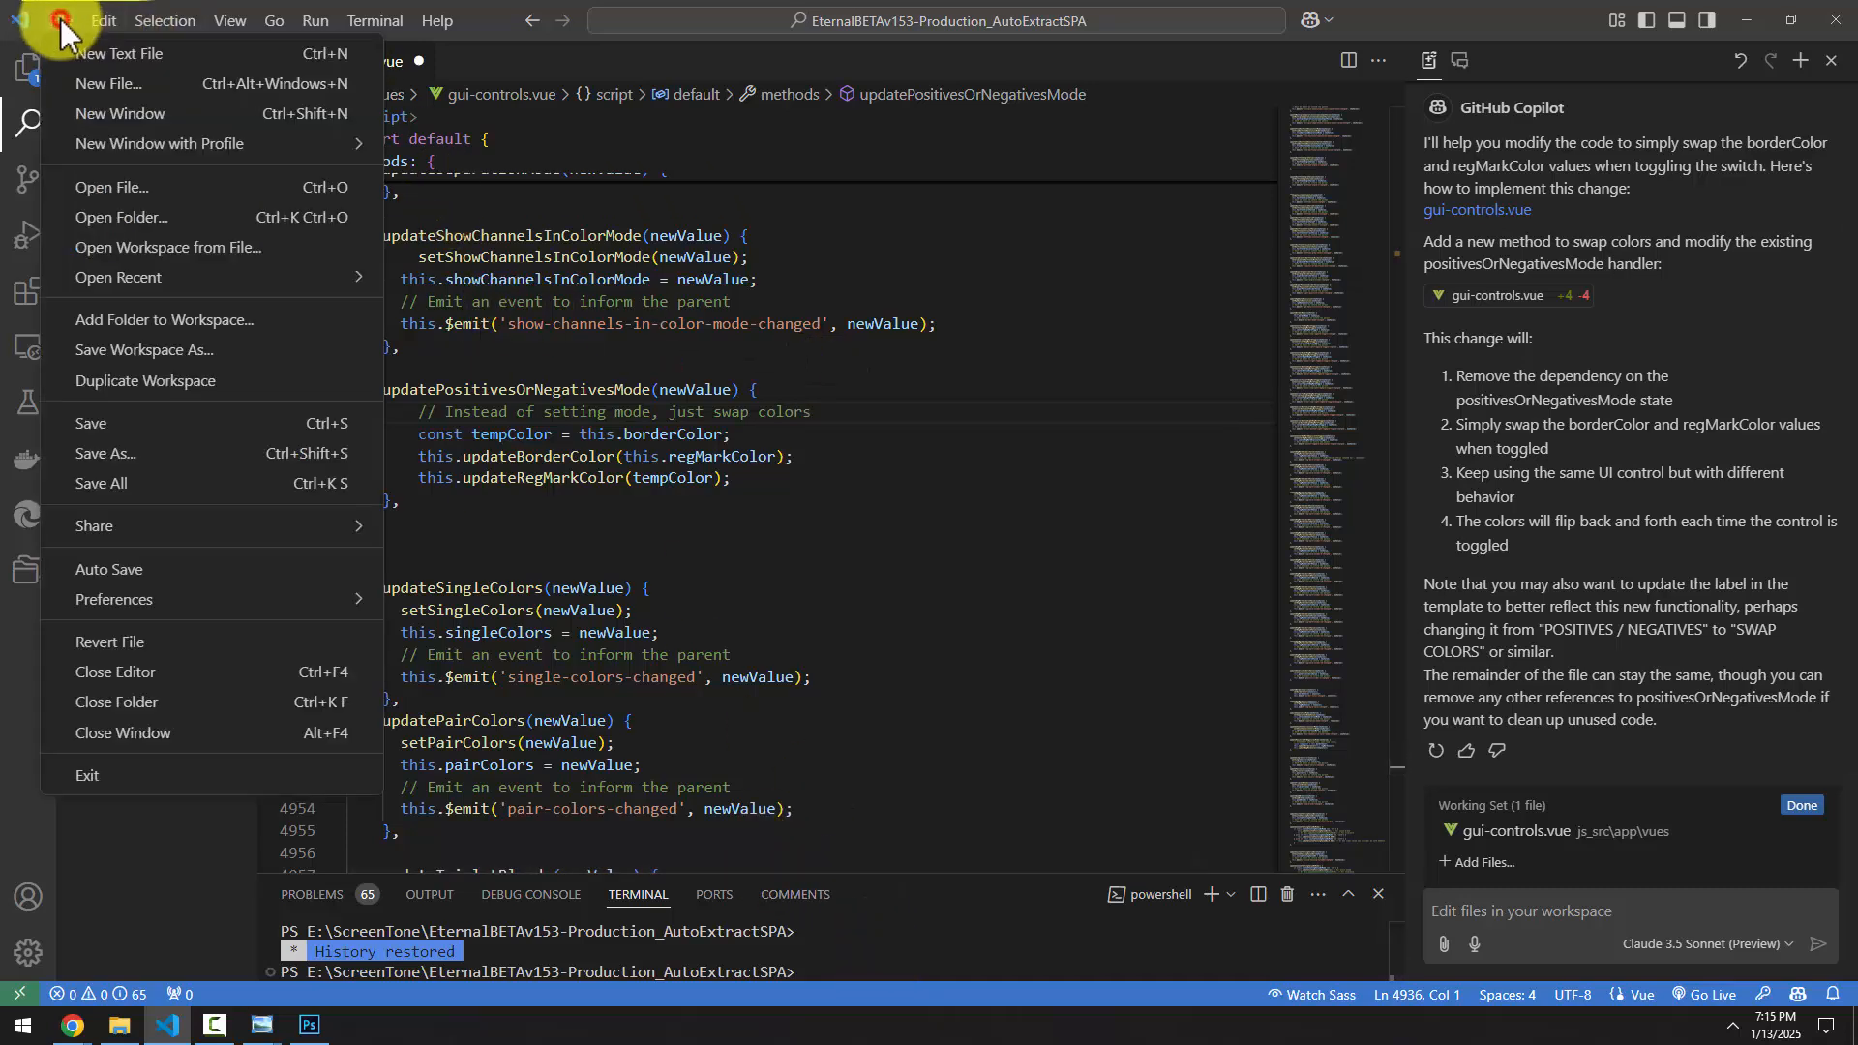
{"action": "left_click", "coordinate": [143, 426]}
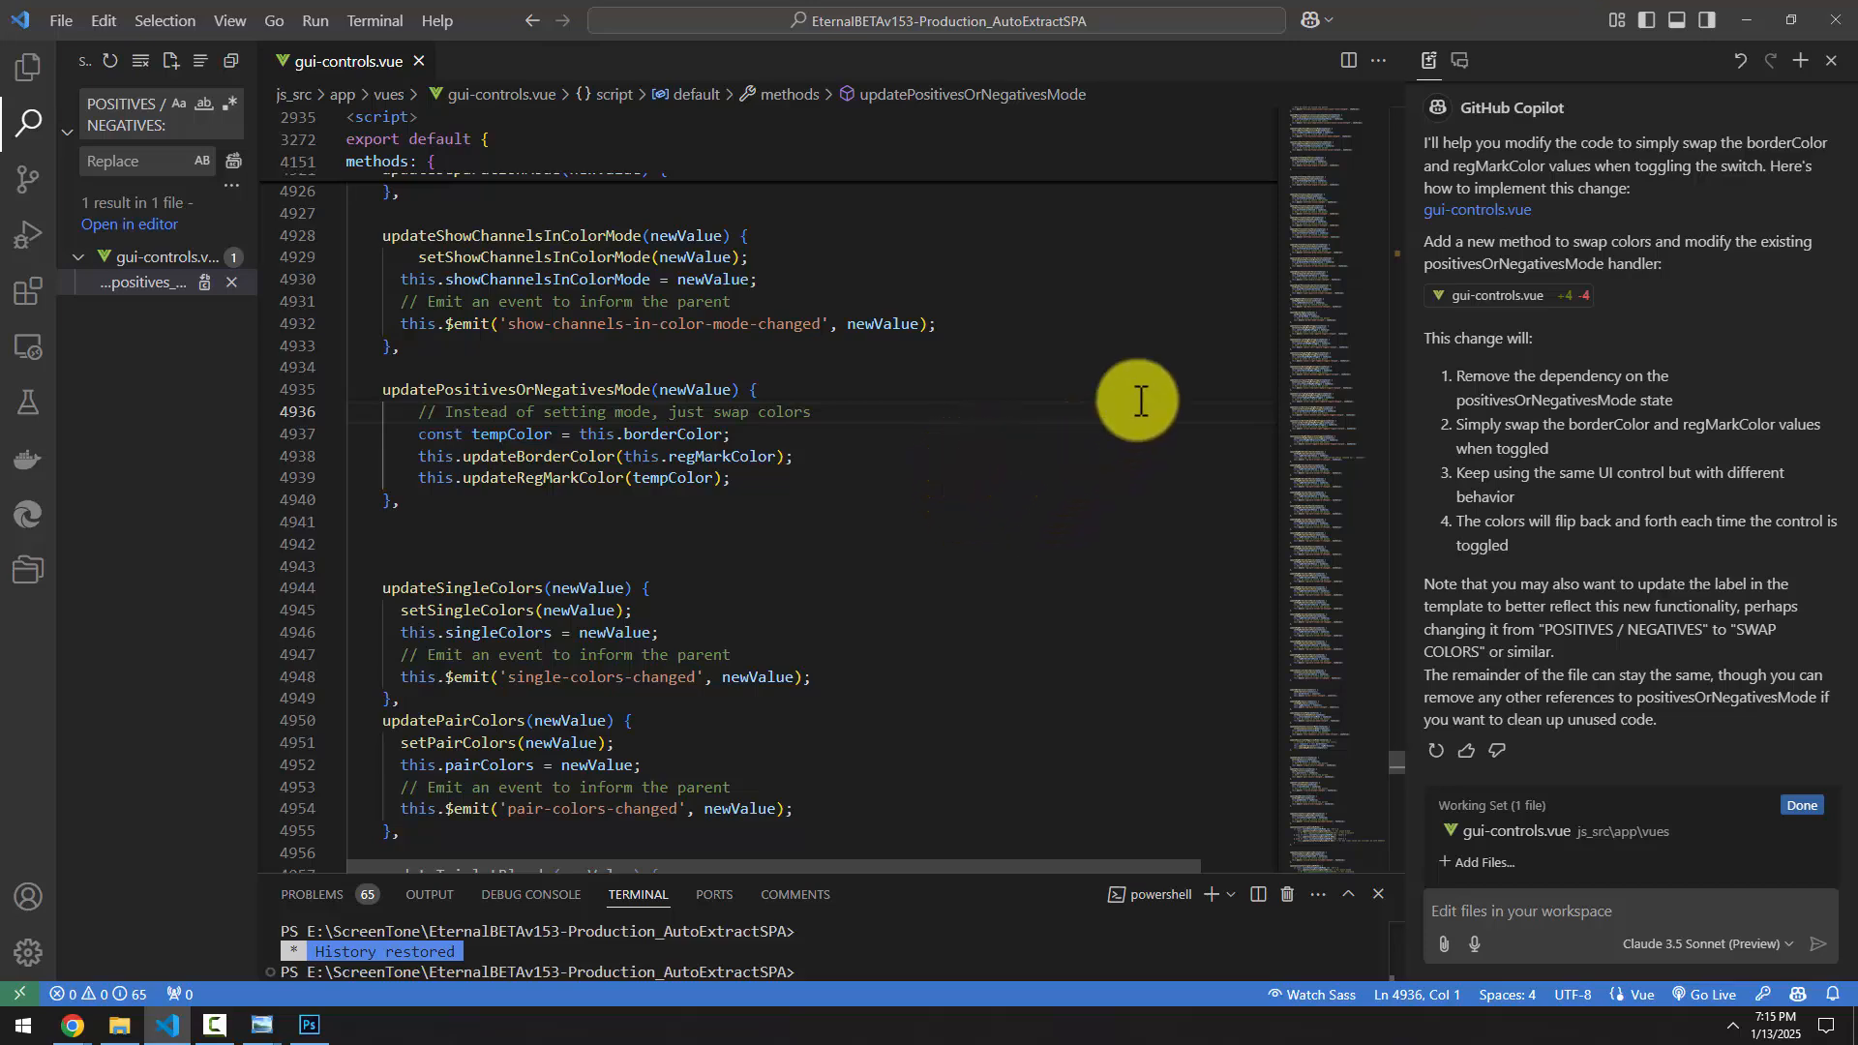
Minimize Visual Studio Code and the Downloads window, and view ScreenTone Eternal's Image Processing Settings
{"action": "left_click", "coordinate": [1745, 19]}
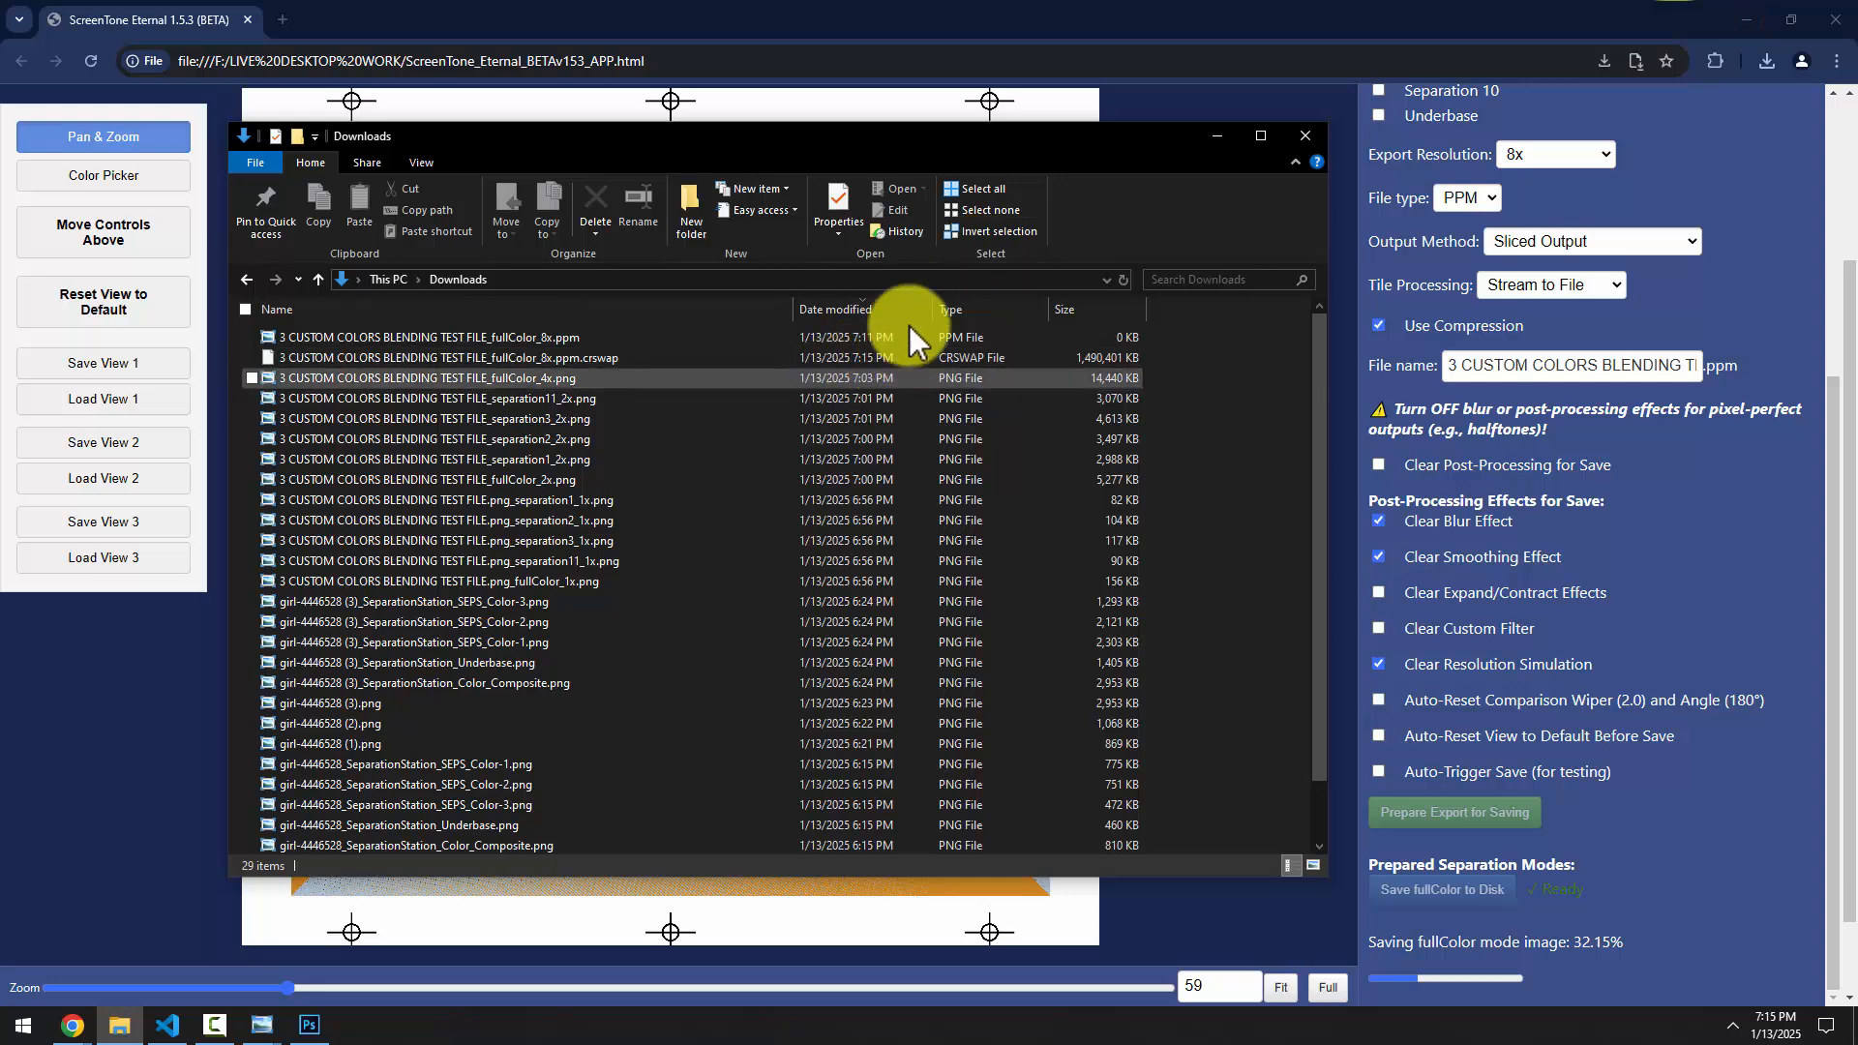
{"action": "left_click", "coordinate": [1216, 135]}
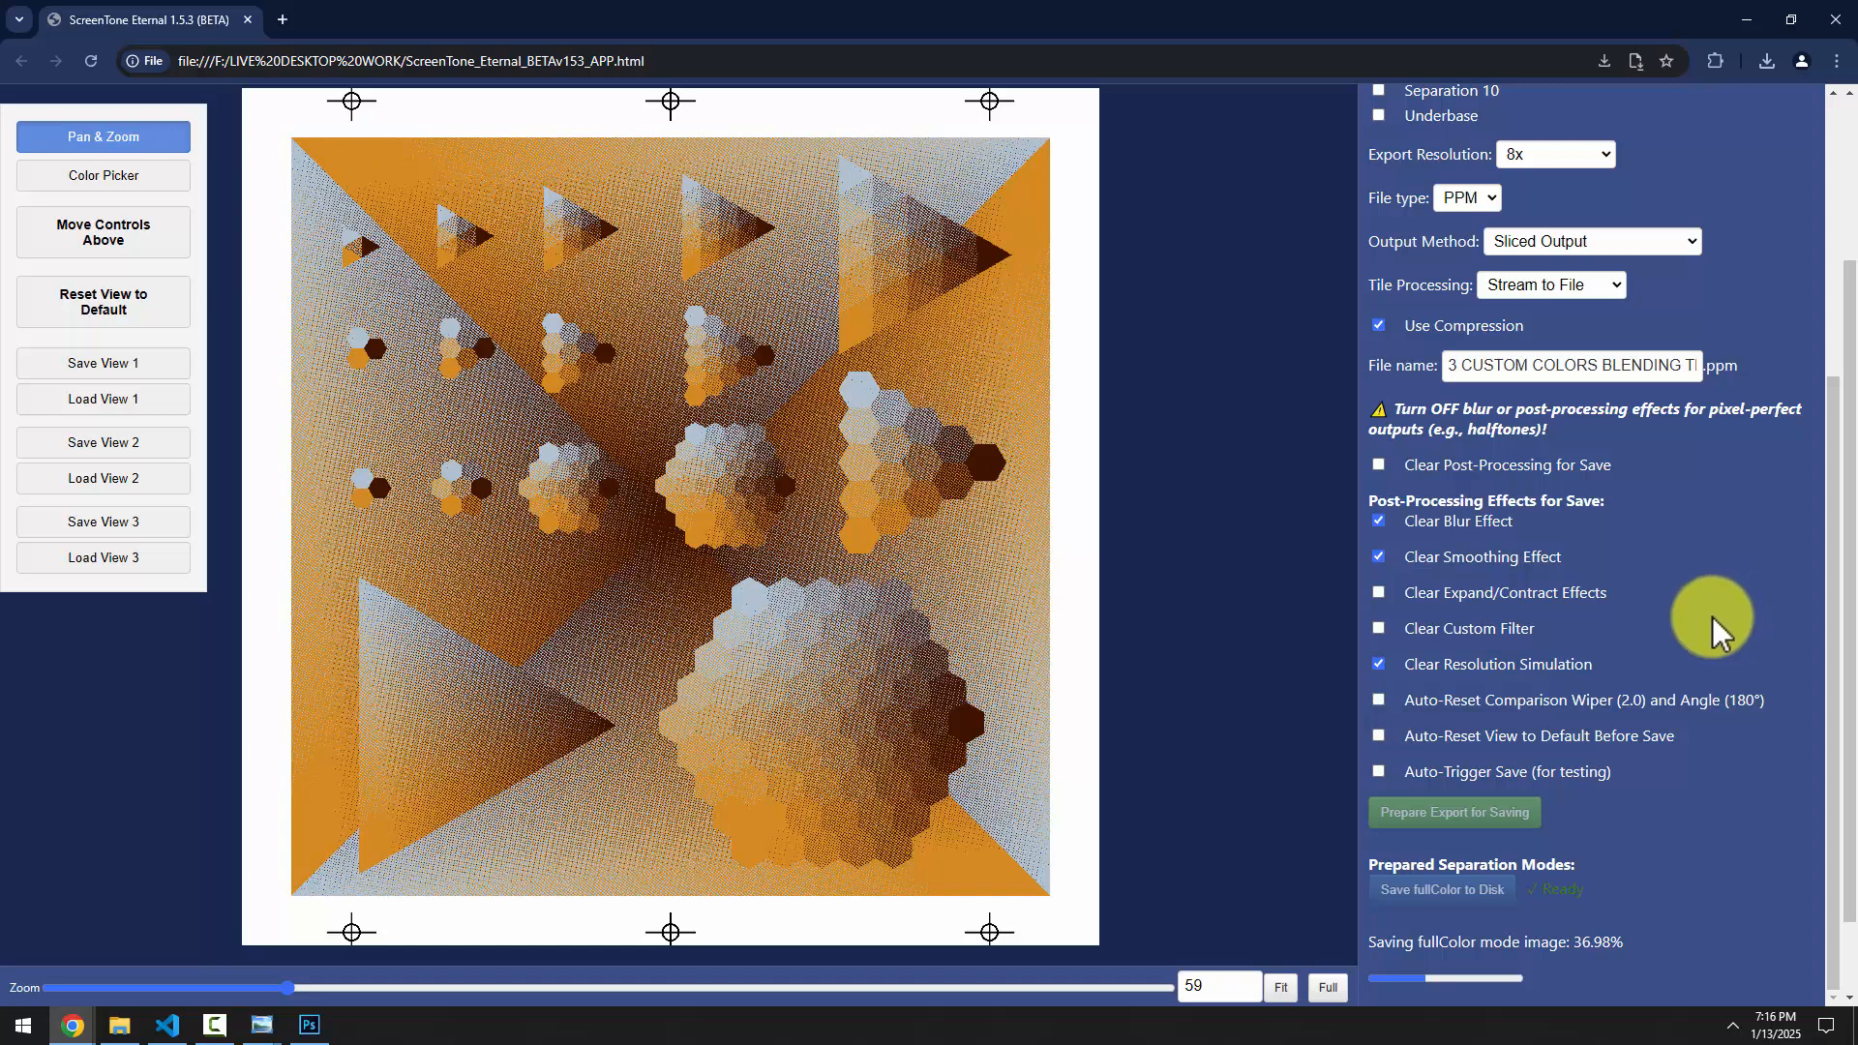
{"action": "scroll", "coordinate": [1708, 648], "scroll_direction": "up", "scroll_amount": 4}
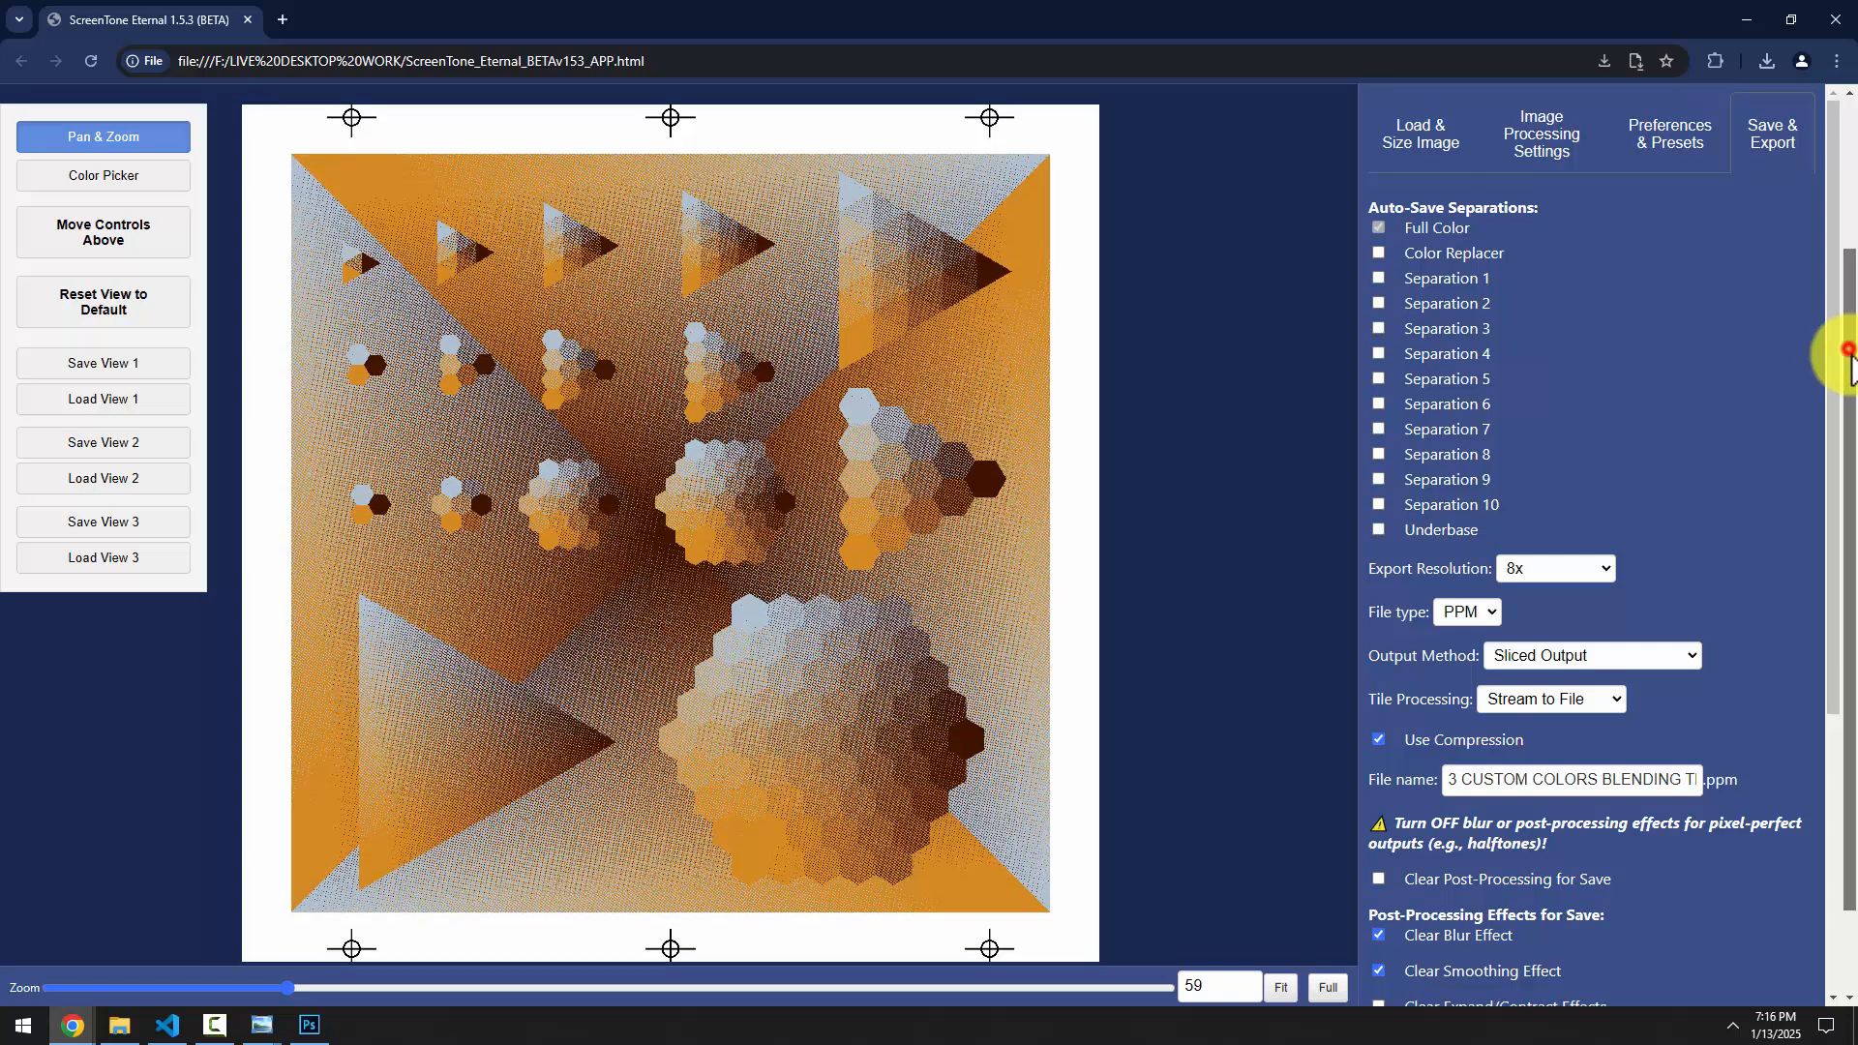
{"action": "left_click", "coordinate": [1575, 136]}
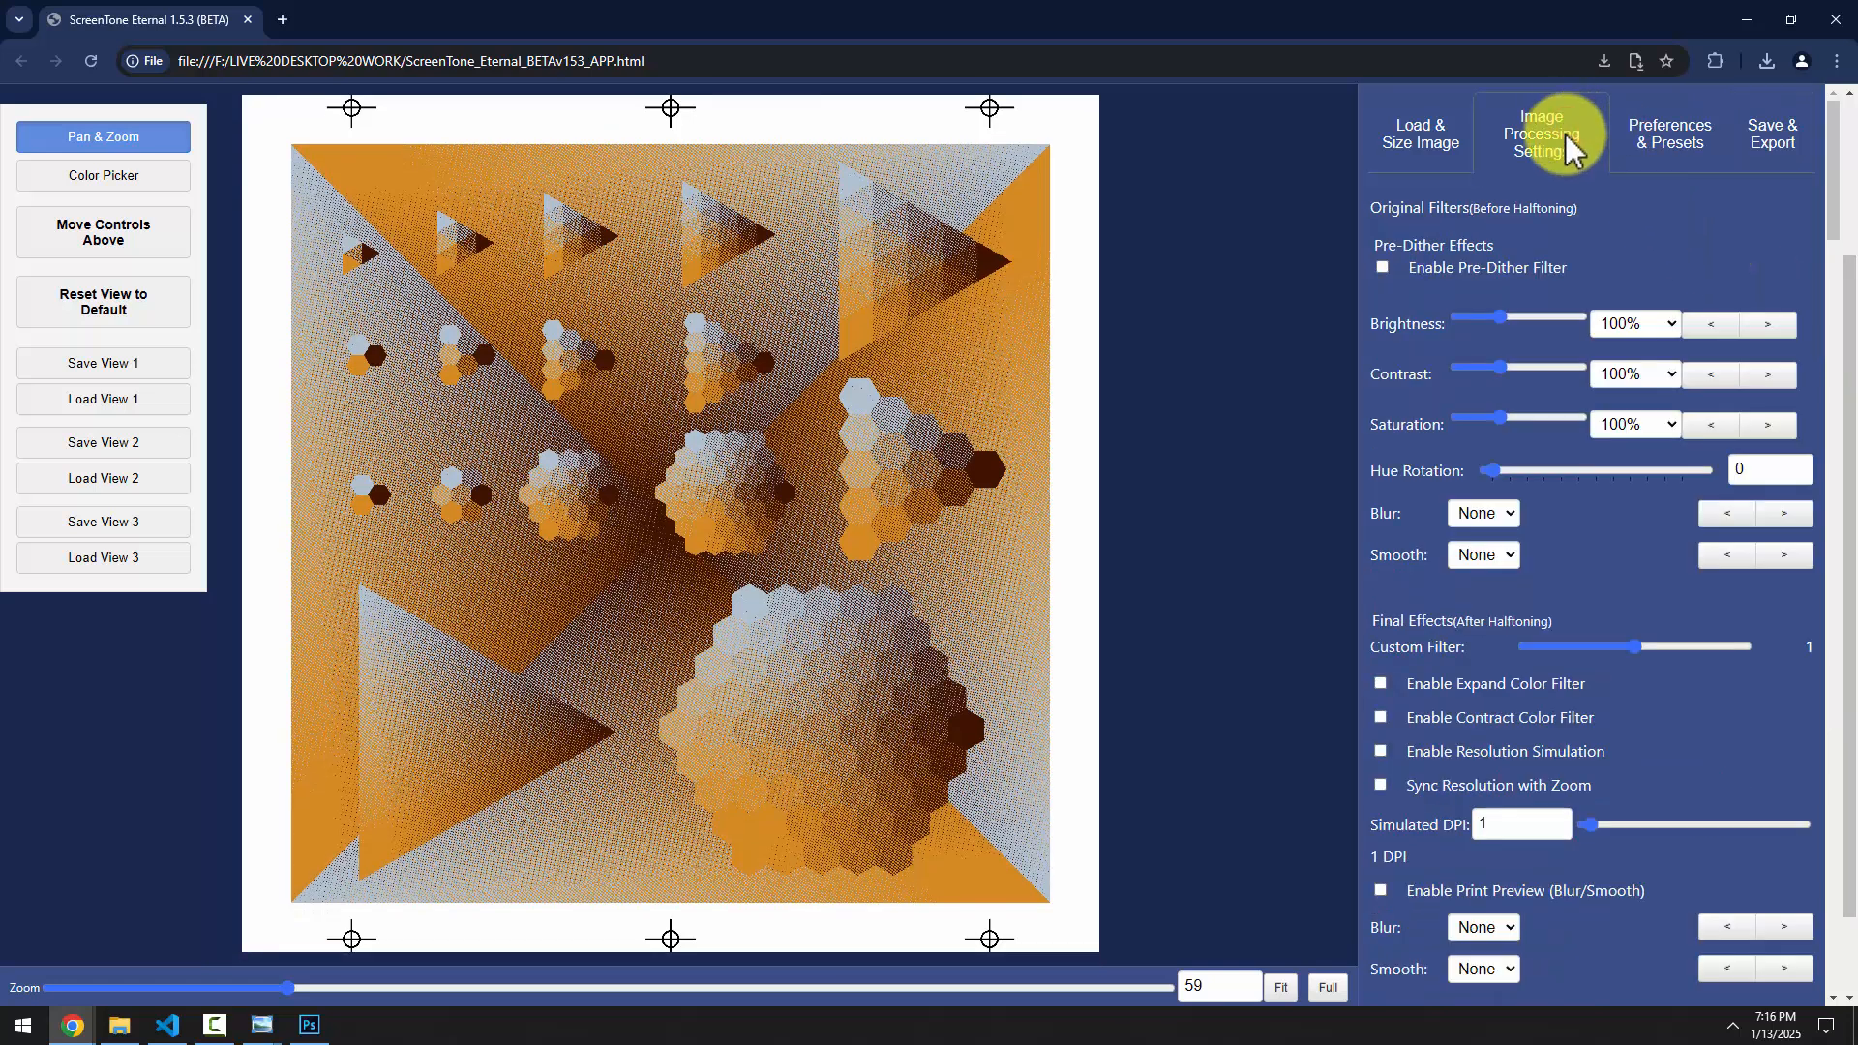
Show the Max Chroma YouTube channel and the shop's product page, then minimize that browser window
{"action": "mouse_move", "coordinate": [97, 1033]}
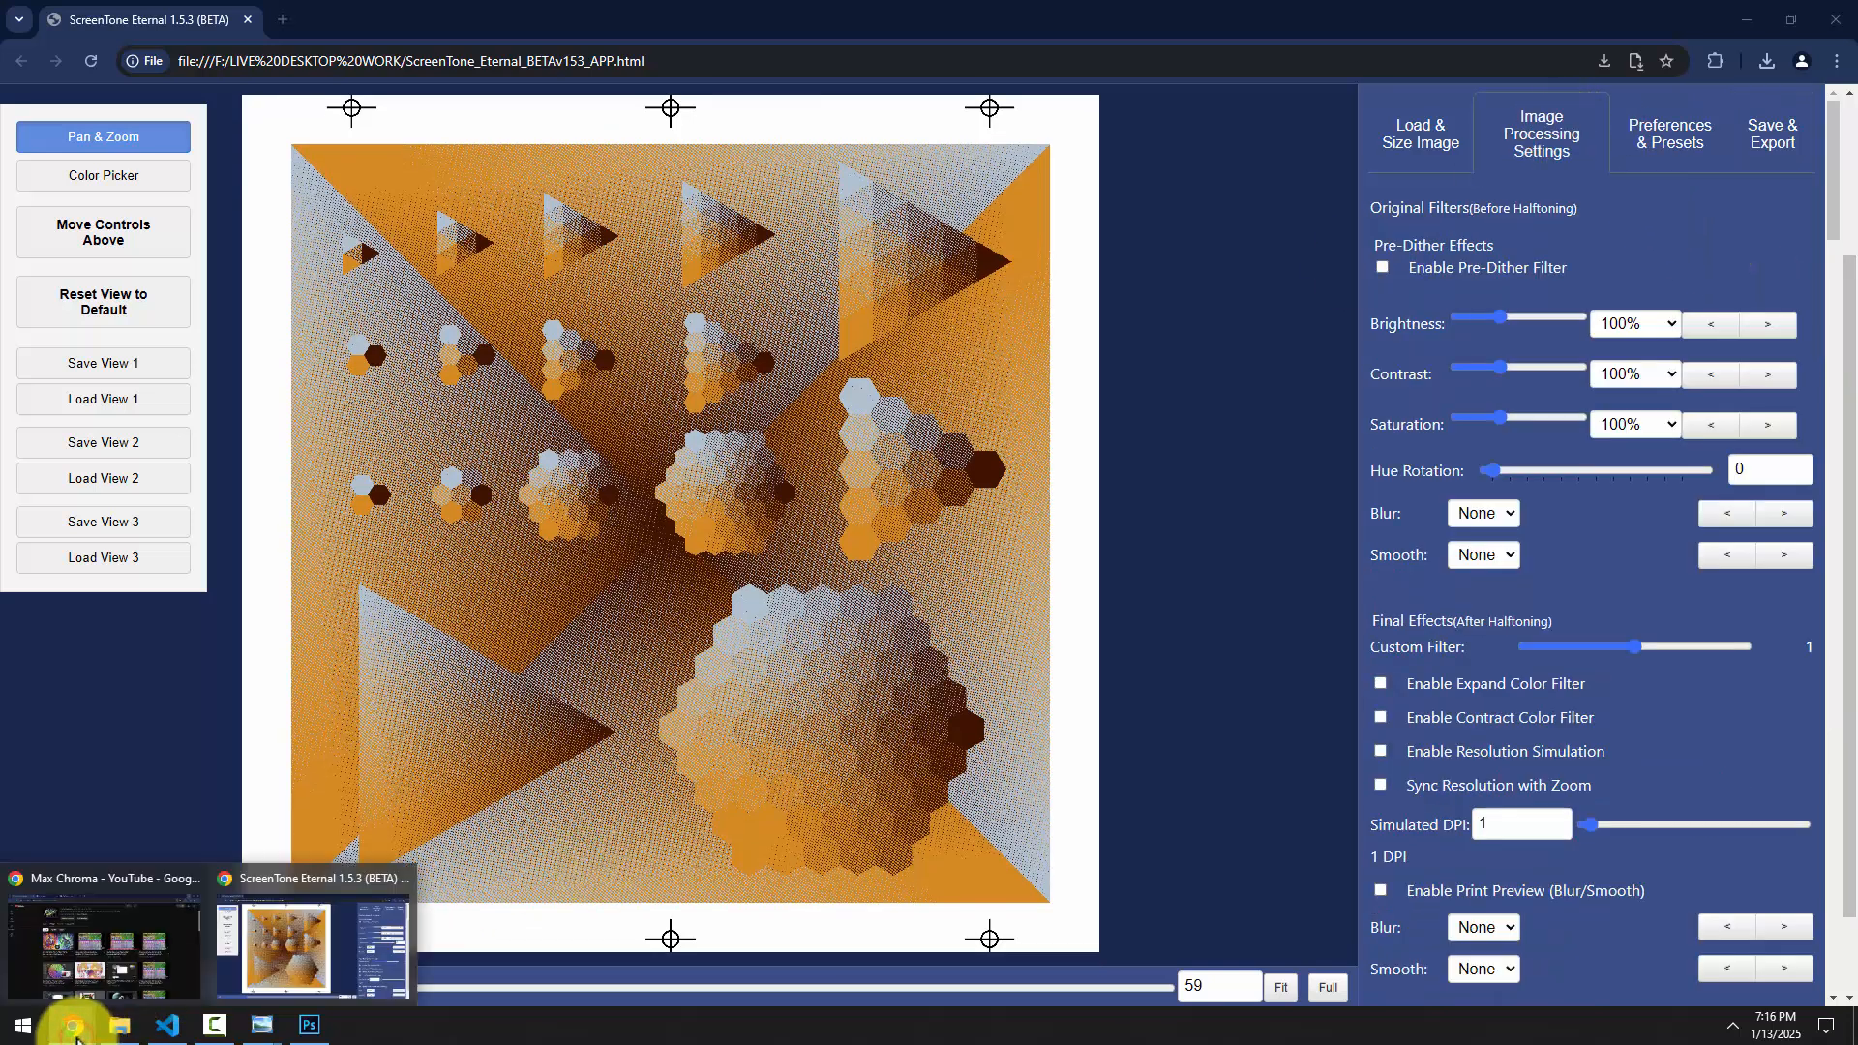
{"action": "left_click", "coordinate": [91, 946]}
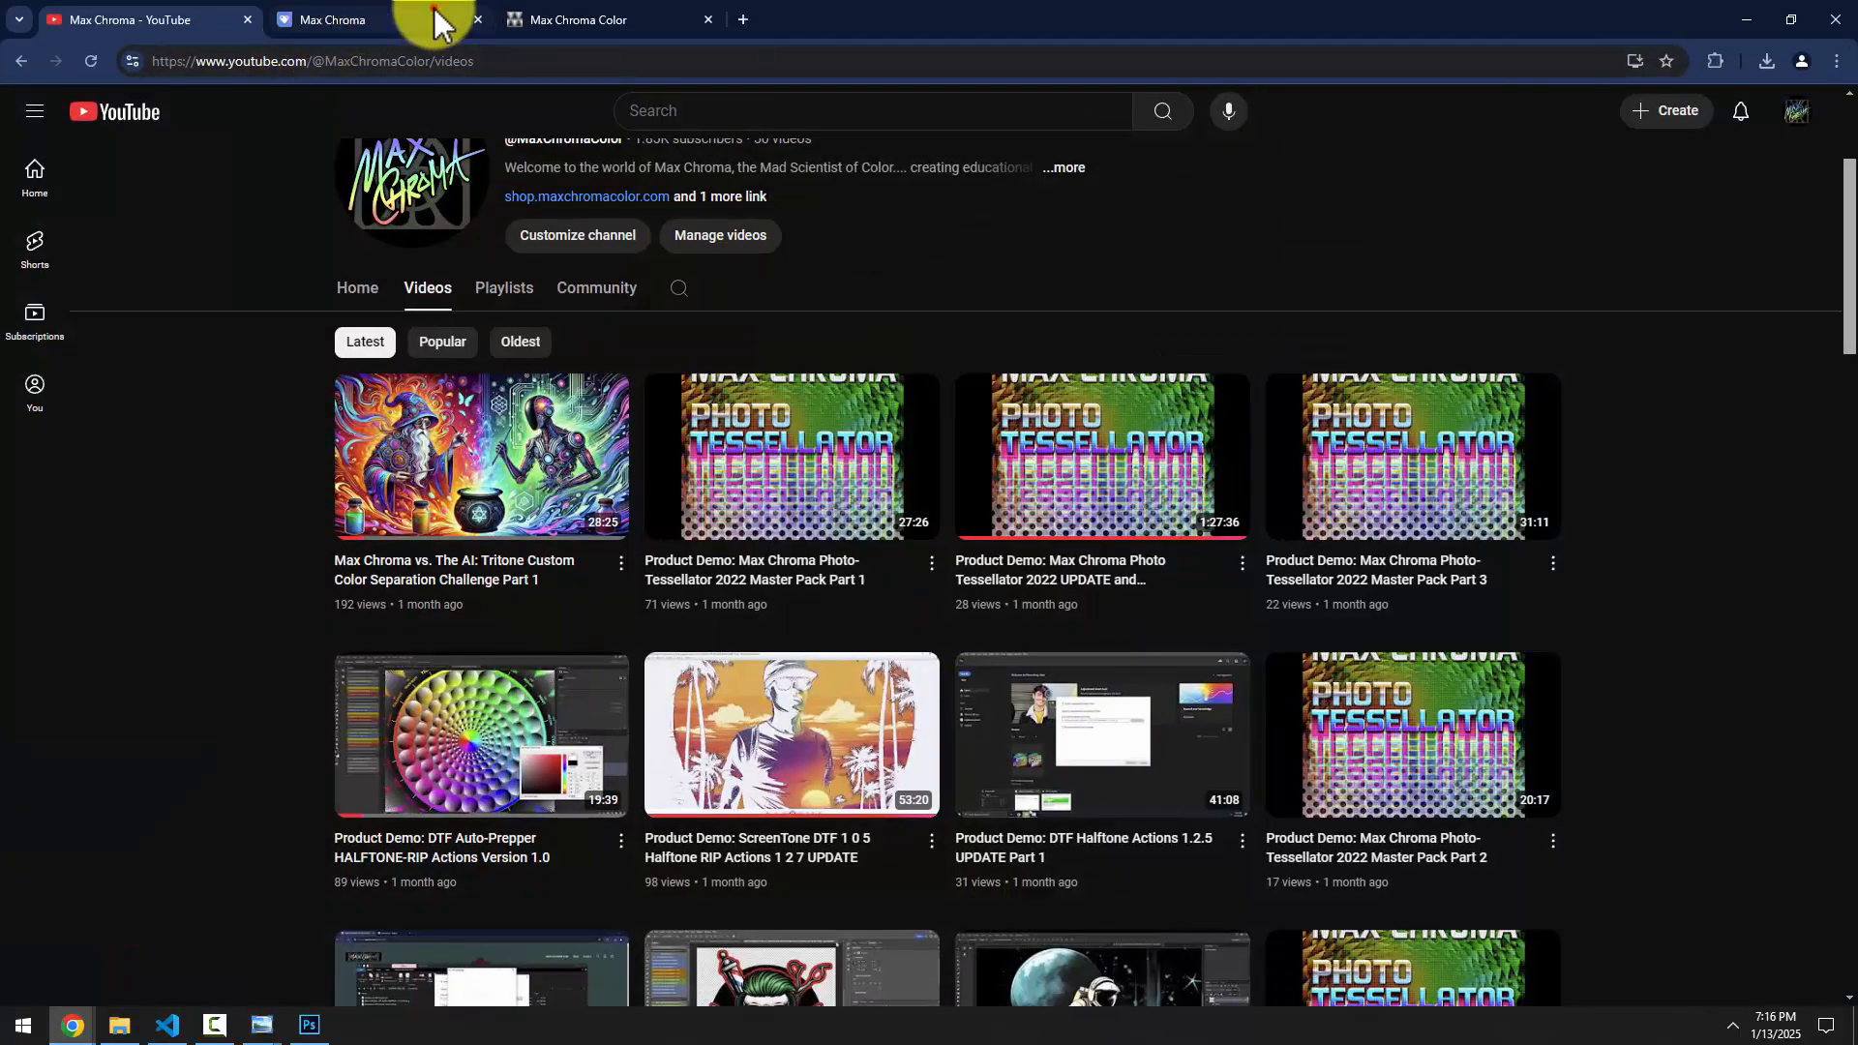
{"action": "left_click", "coordinate": [432, 20]}
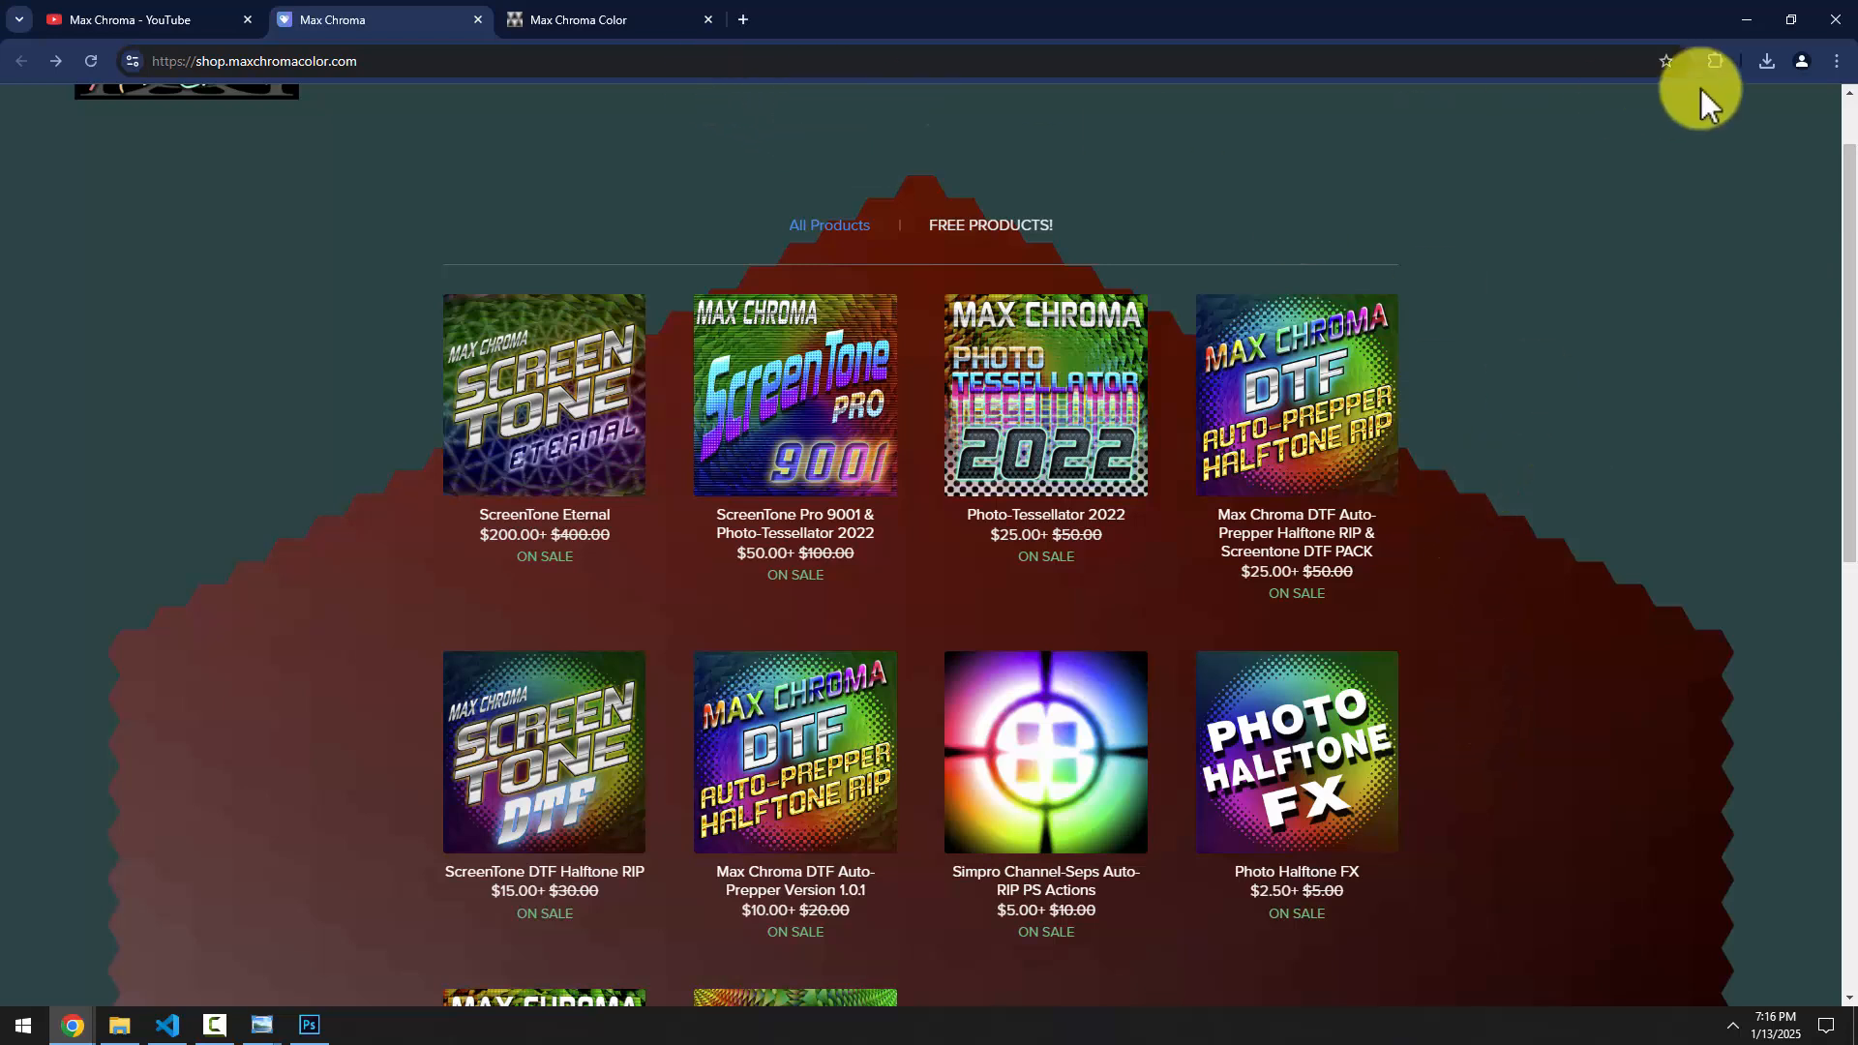
{"action": "left_click", "coordinate": [1751, 20]}
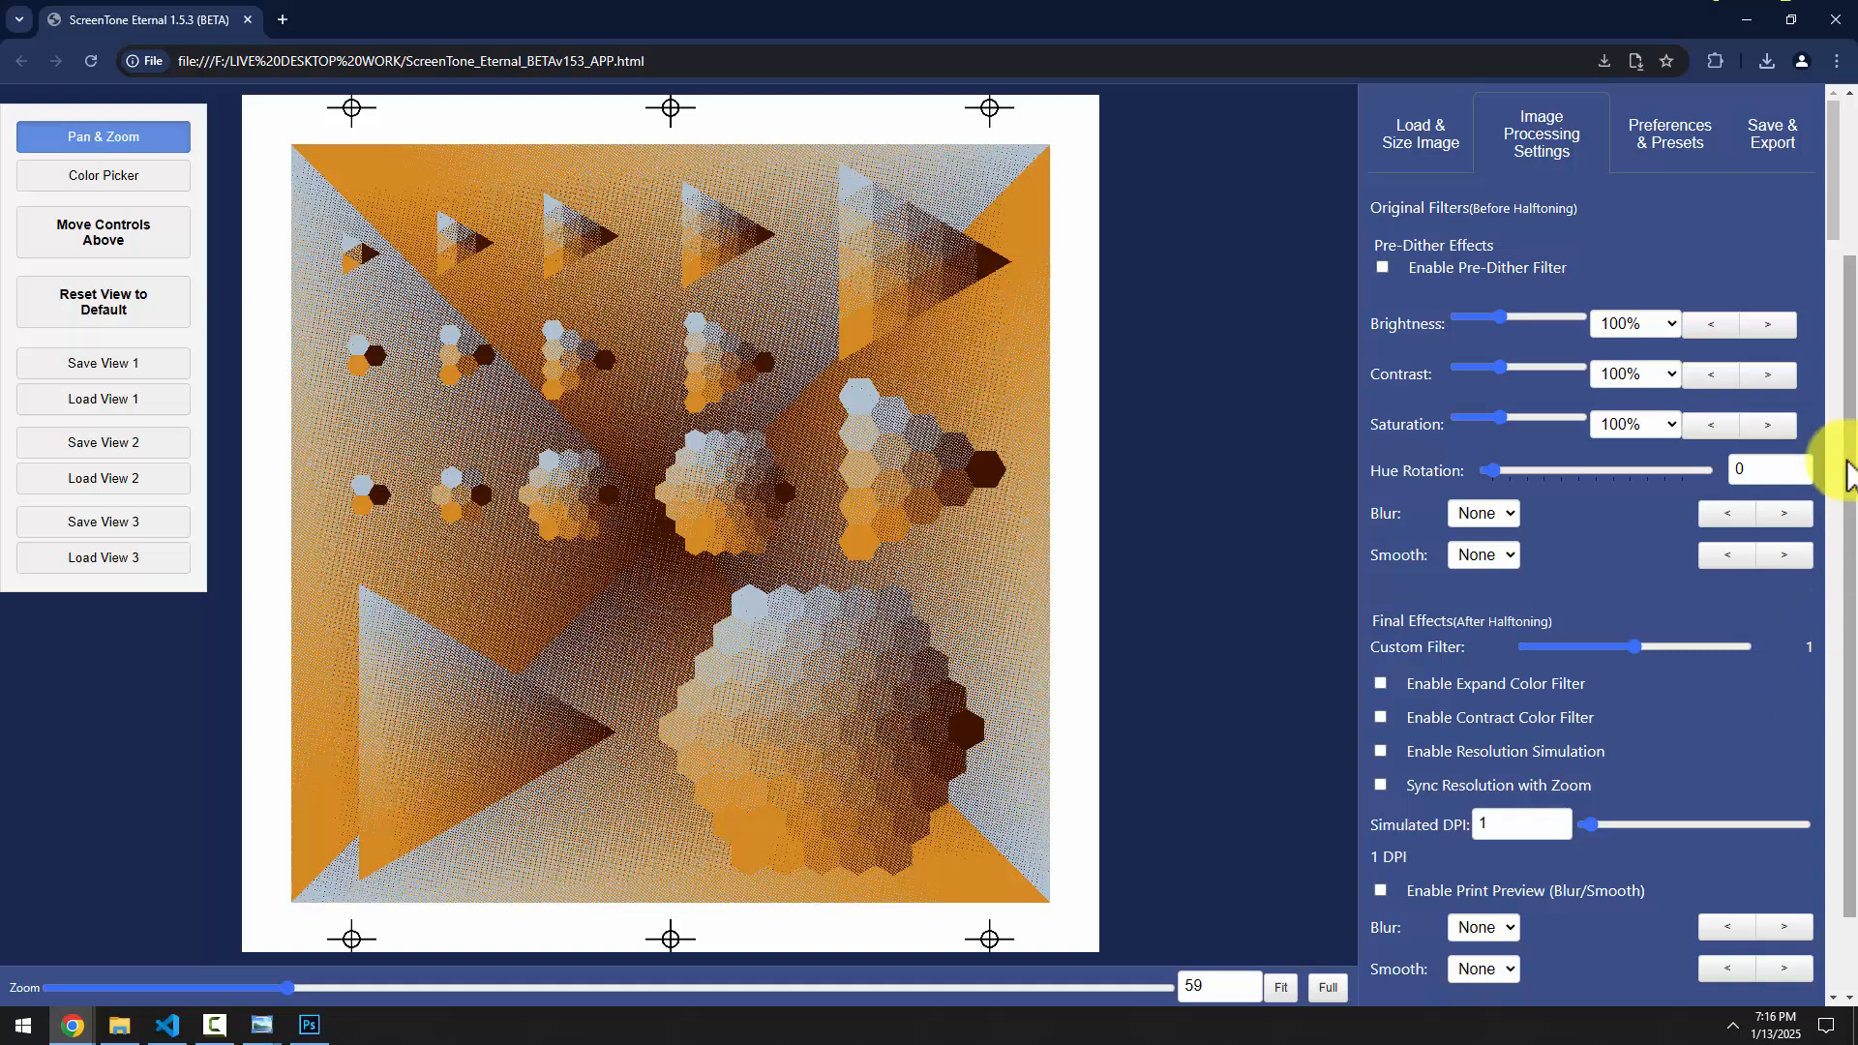
Check the fullColor saving progress in ScreenTone Eternal's Save & Export settings against the file size in Downloads
{"action": "left_click", "coordinate": [1780, 130]}
{"action": "left_click_drag", "start_coordinate": [1832, 145], "coordinate": [1848, 479]}
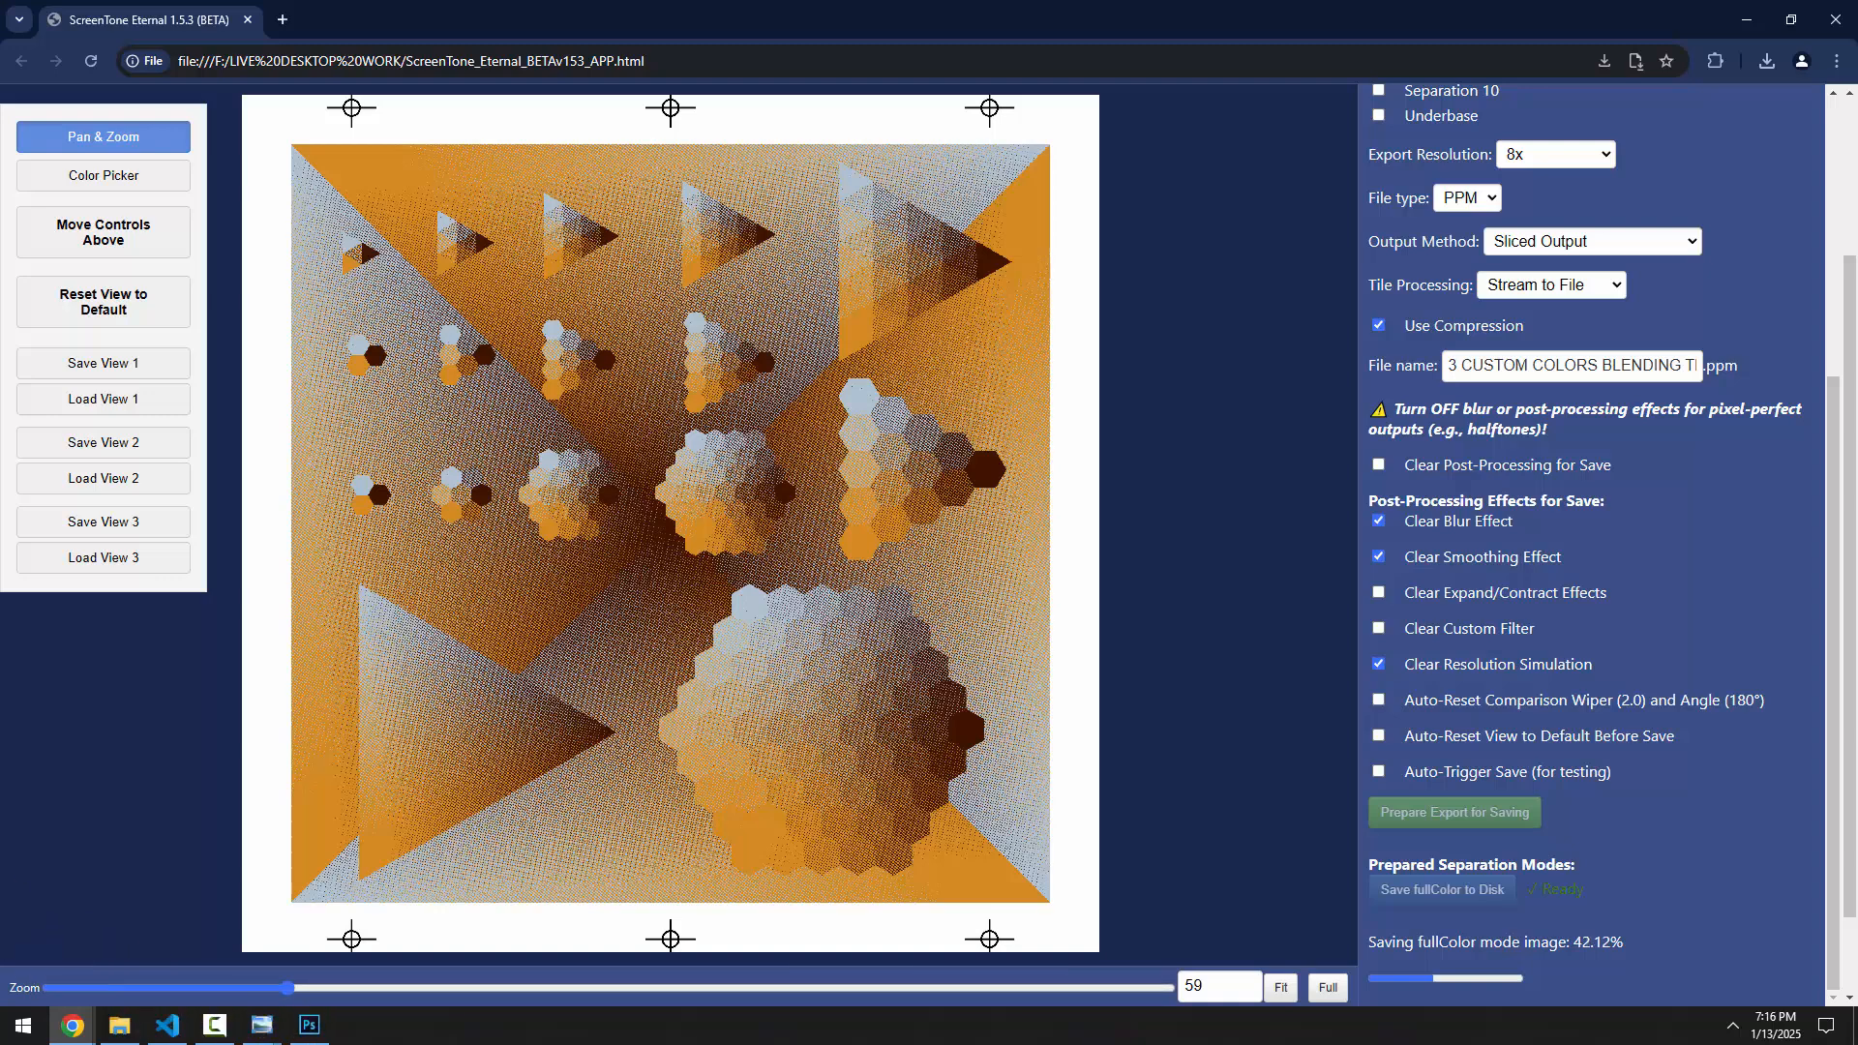
{"action": "mouse_move", "coordinate": [126, 1018]}
{"action": "left_click", "coordinate": [136, 979]}
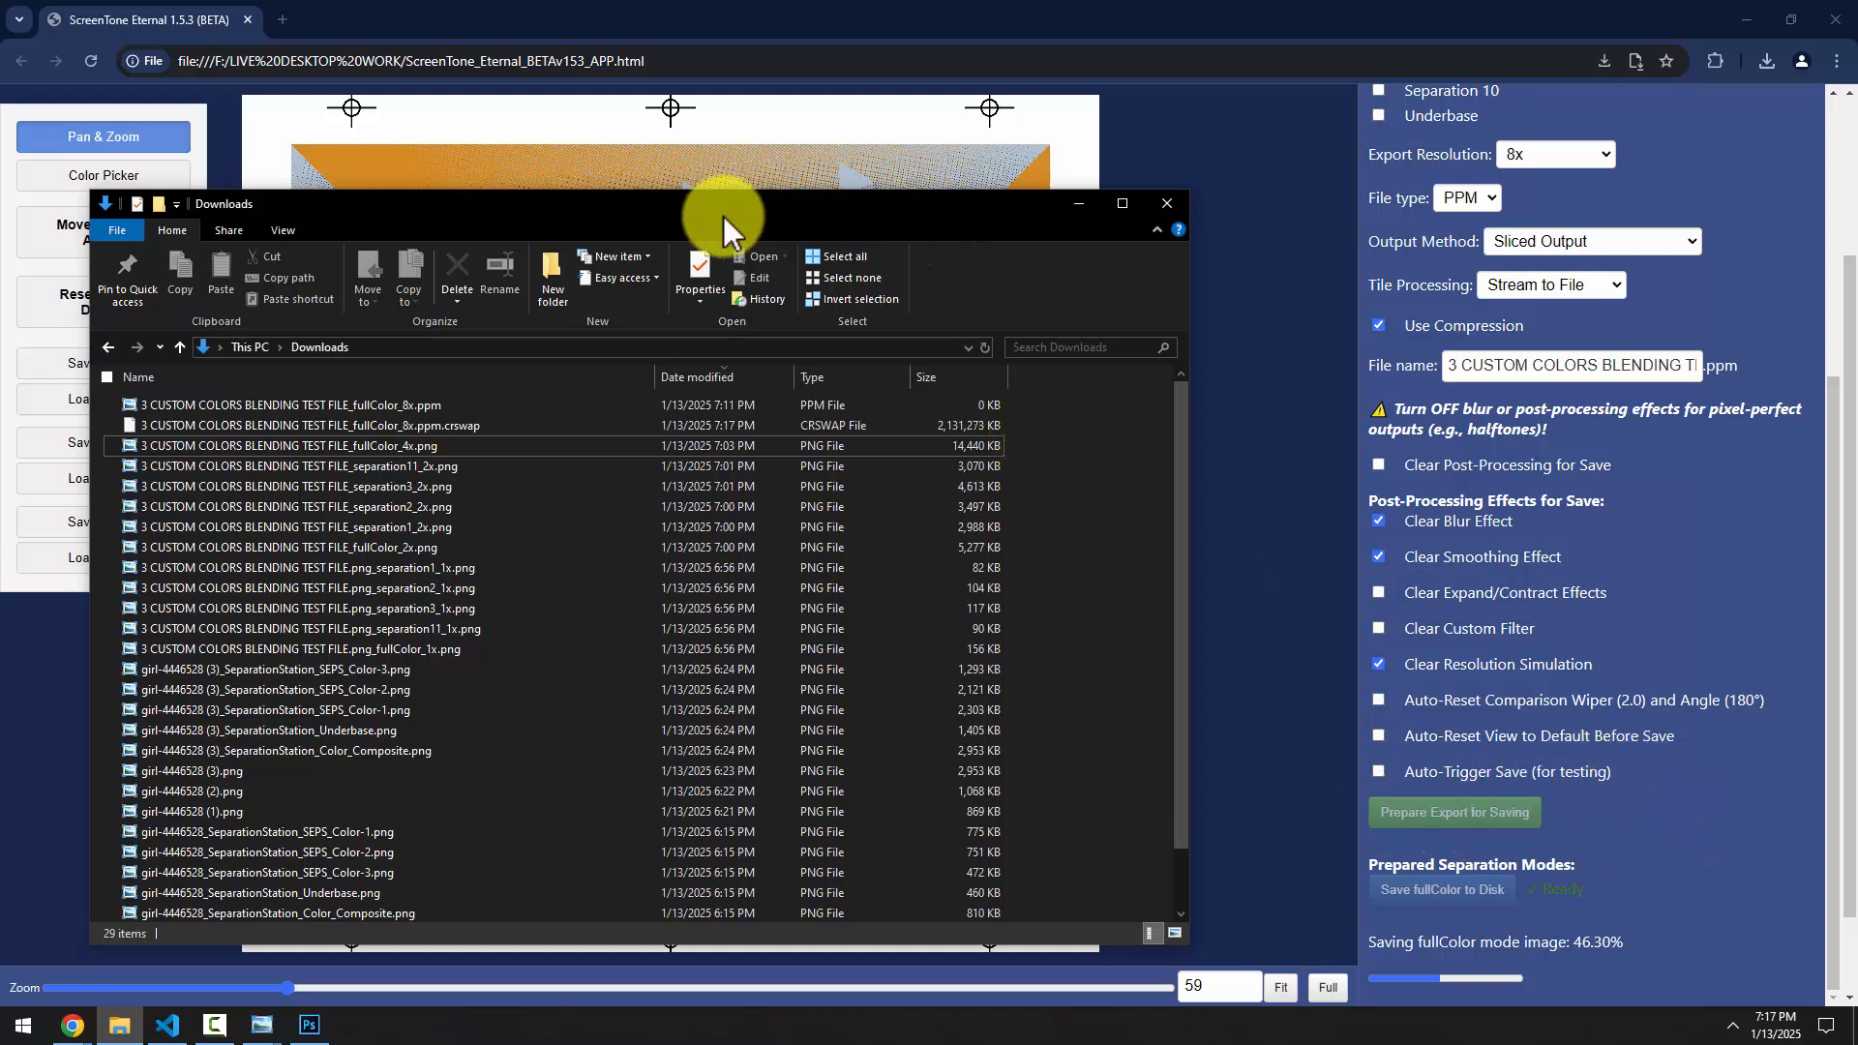
{"action": "left_click", "coordinate": [1198, 282]}
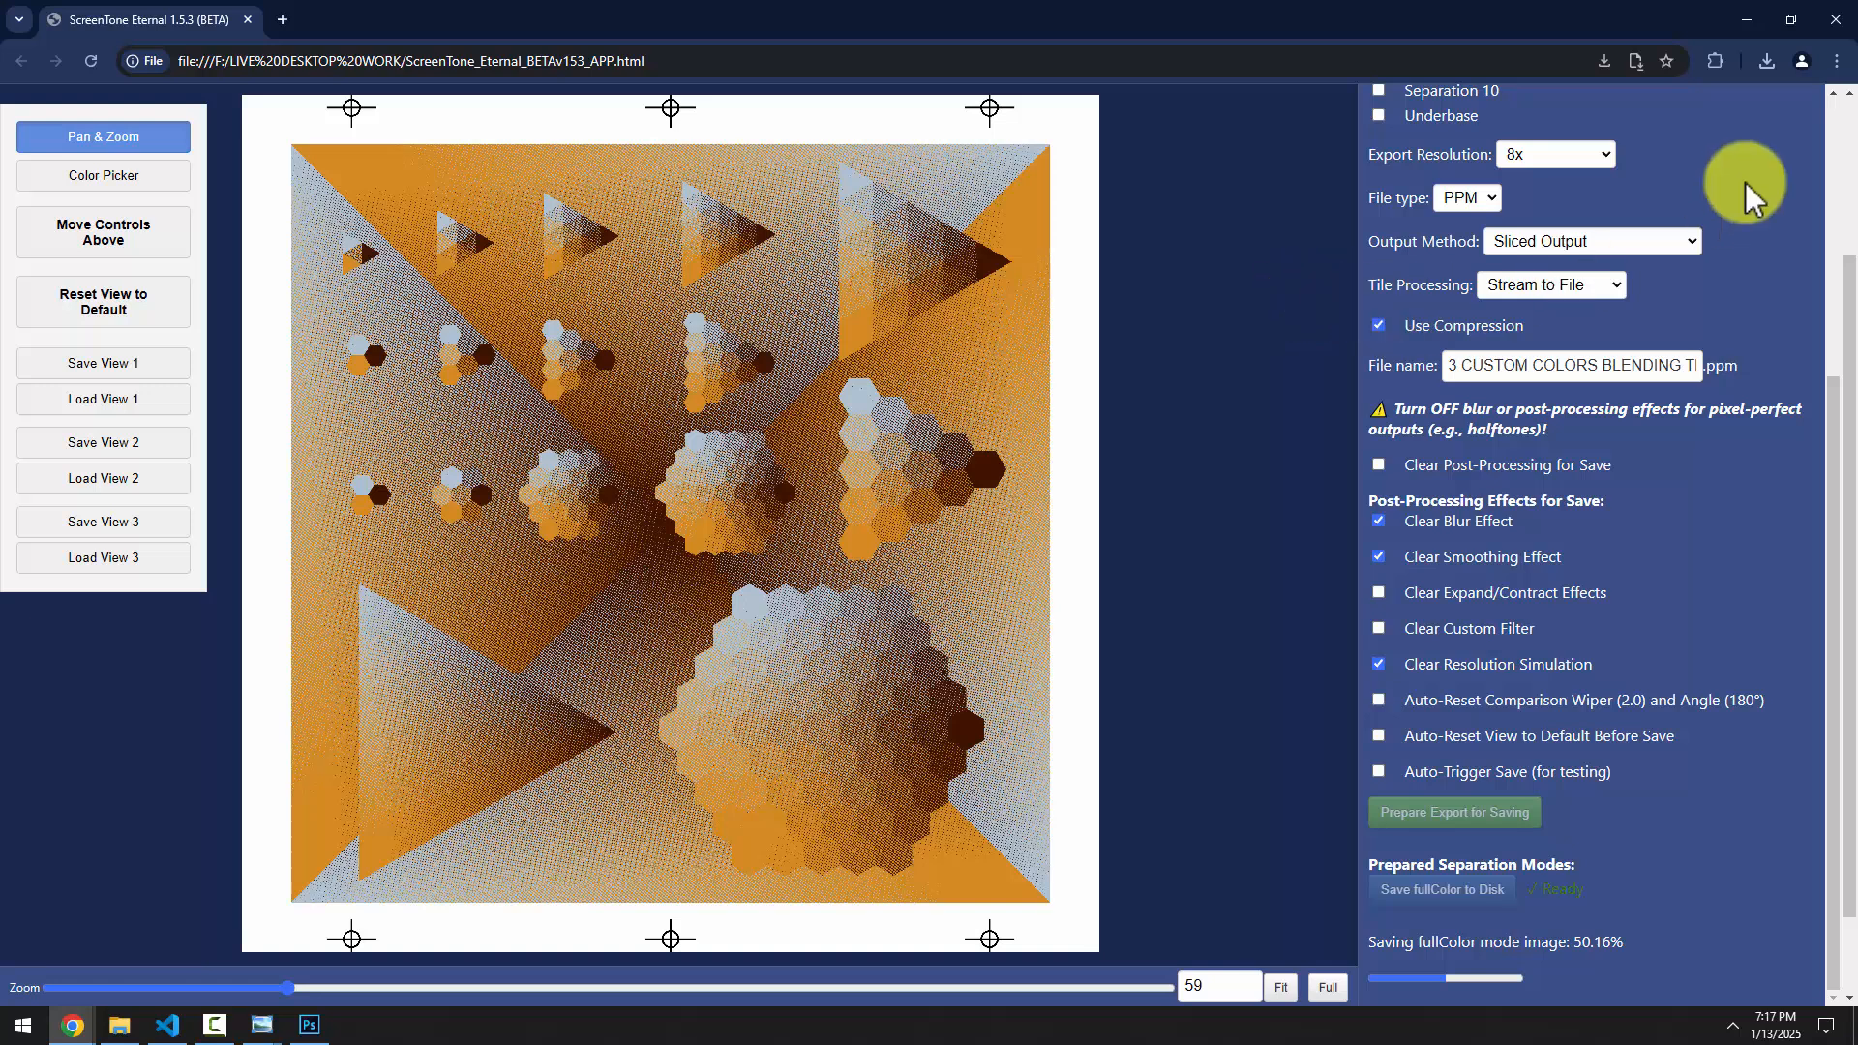
Review the 8x PPM export settings and check the finished save beside the Downloads folder
{"action": "scroll", "coordinate": [1732, 300], "scroll_direction": "up", "scroll_amount": 5}
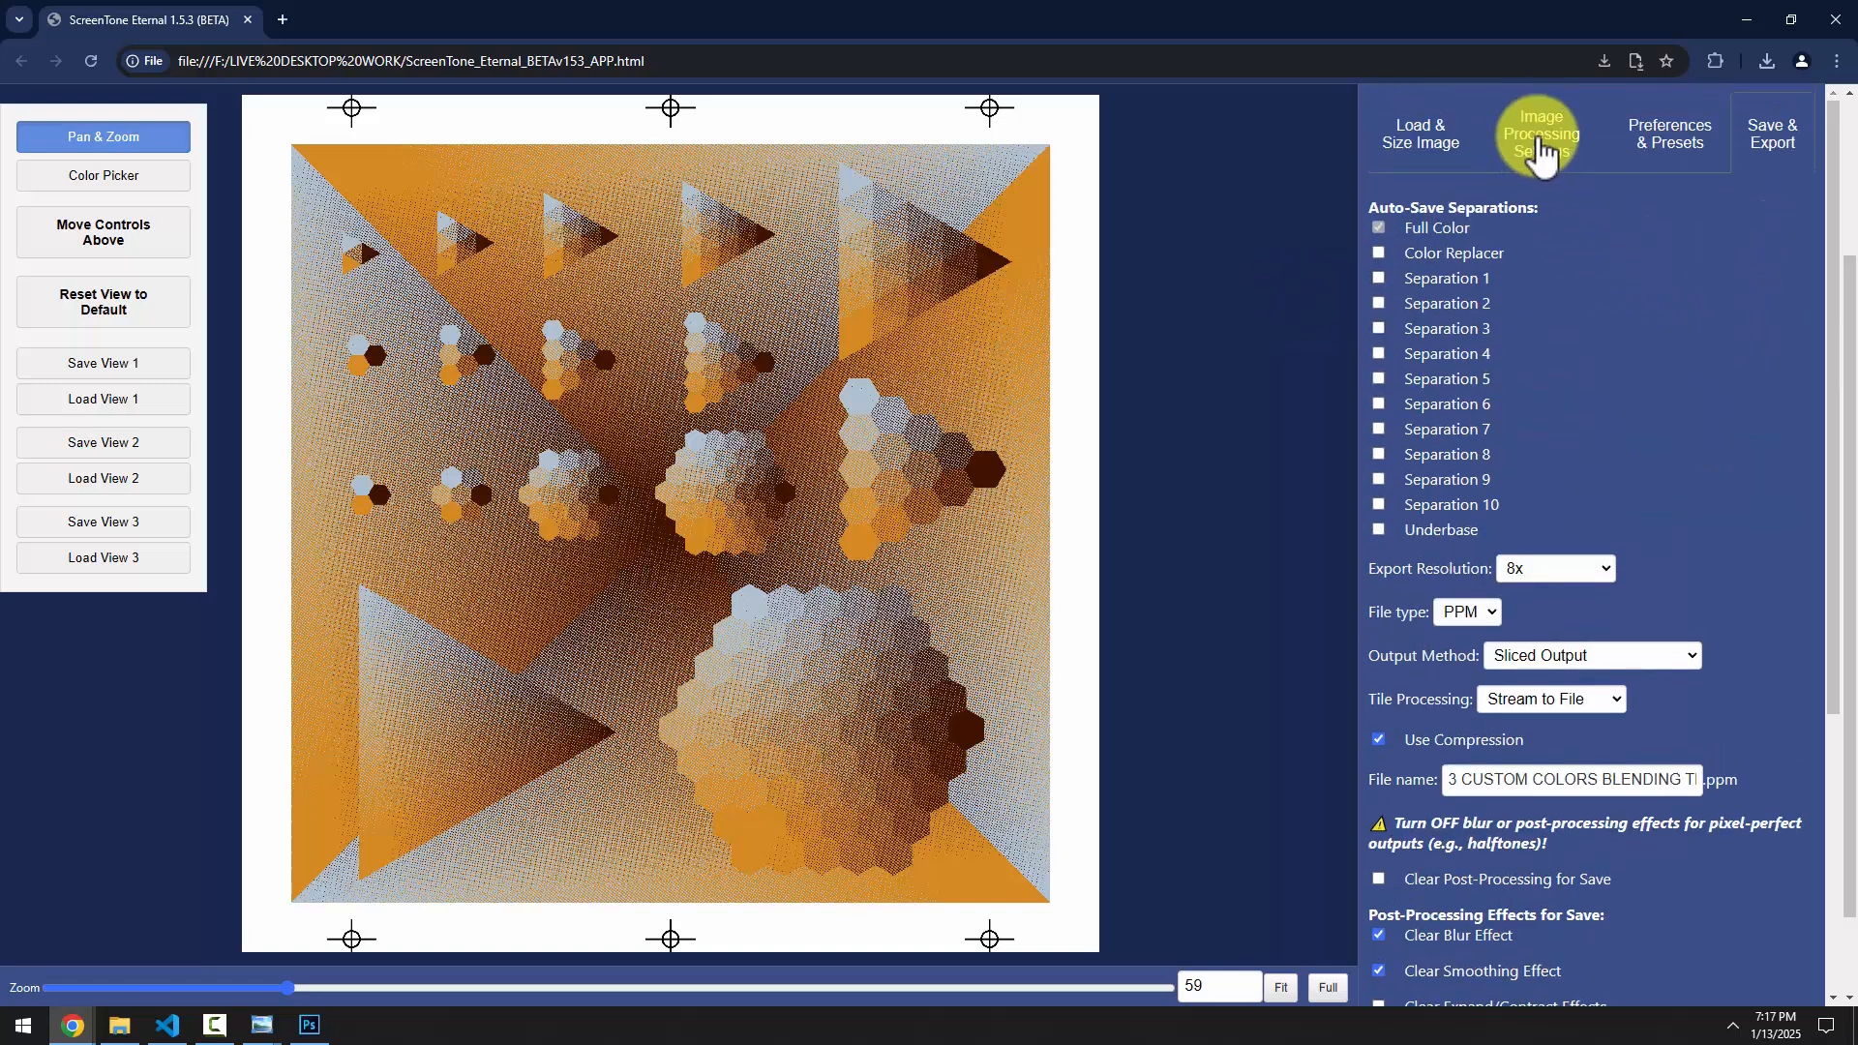
{"action": "scroll", "coordinate": [1712, 490], "scroll_direction": "down", "scroll_amount": 5}
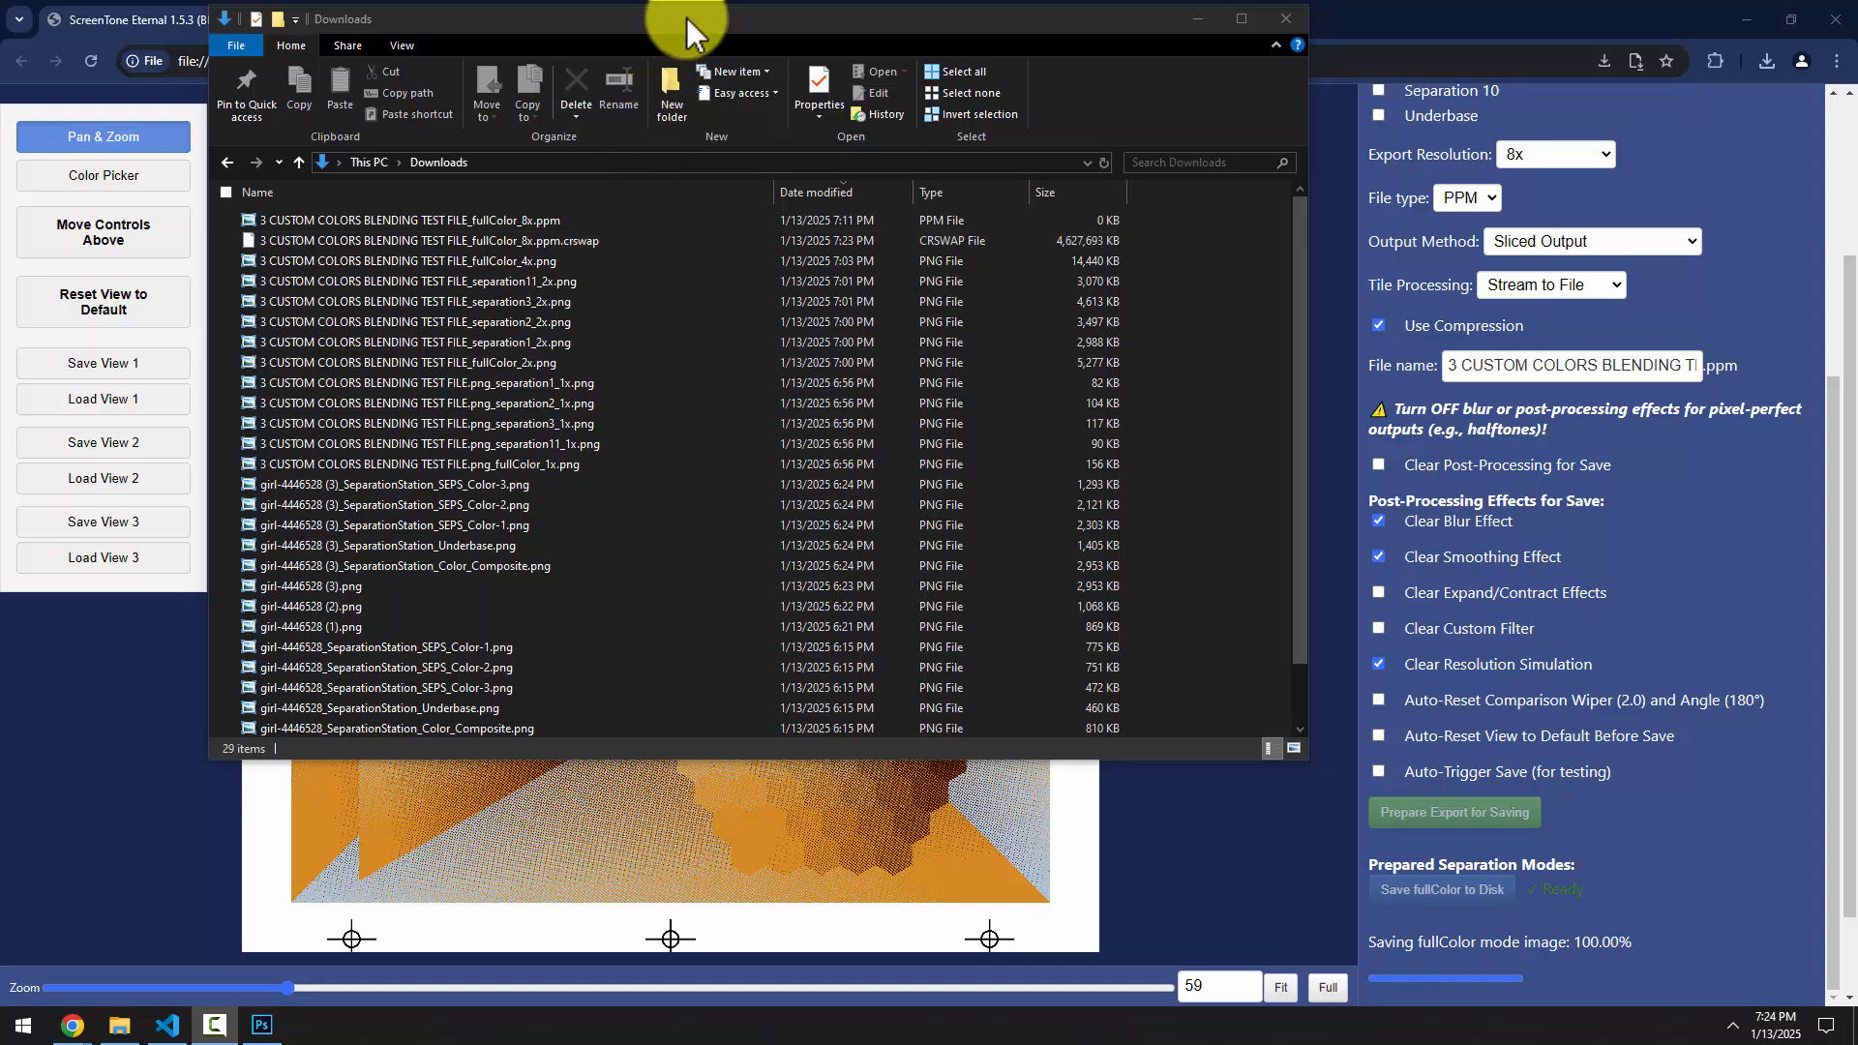
{"action": "left_click_drag", "start_coordinate": [686, 17], "coordinate": [753, 76]}
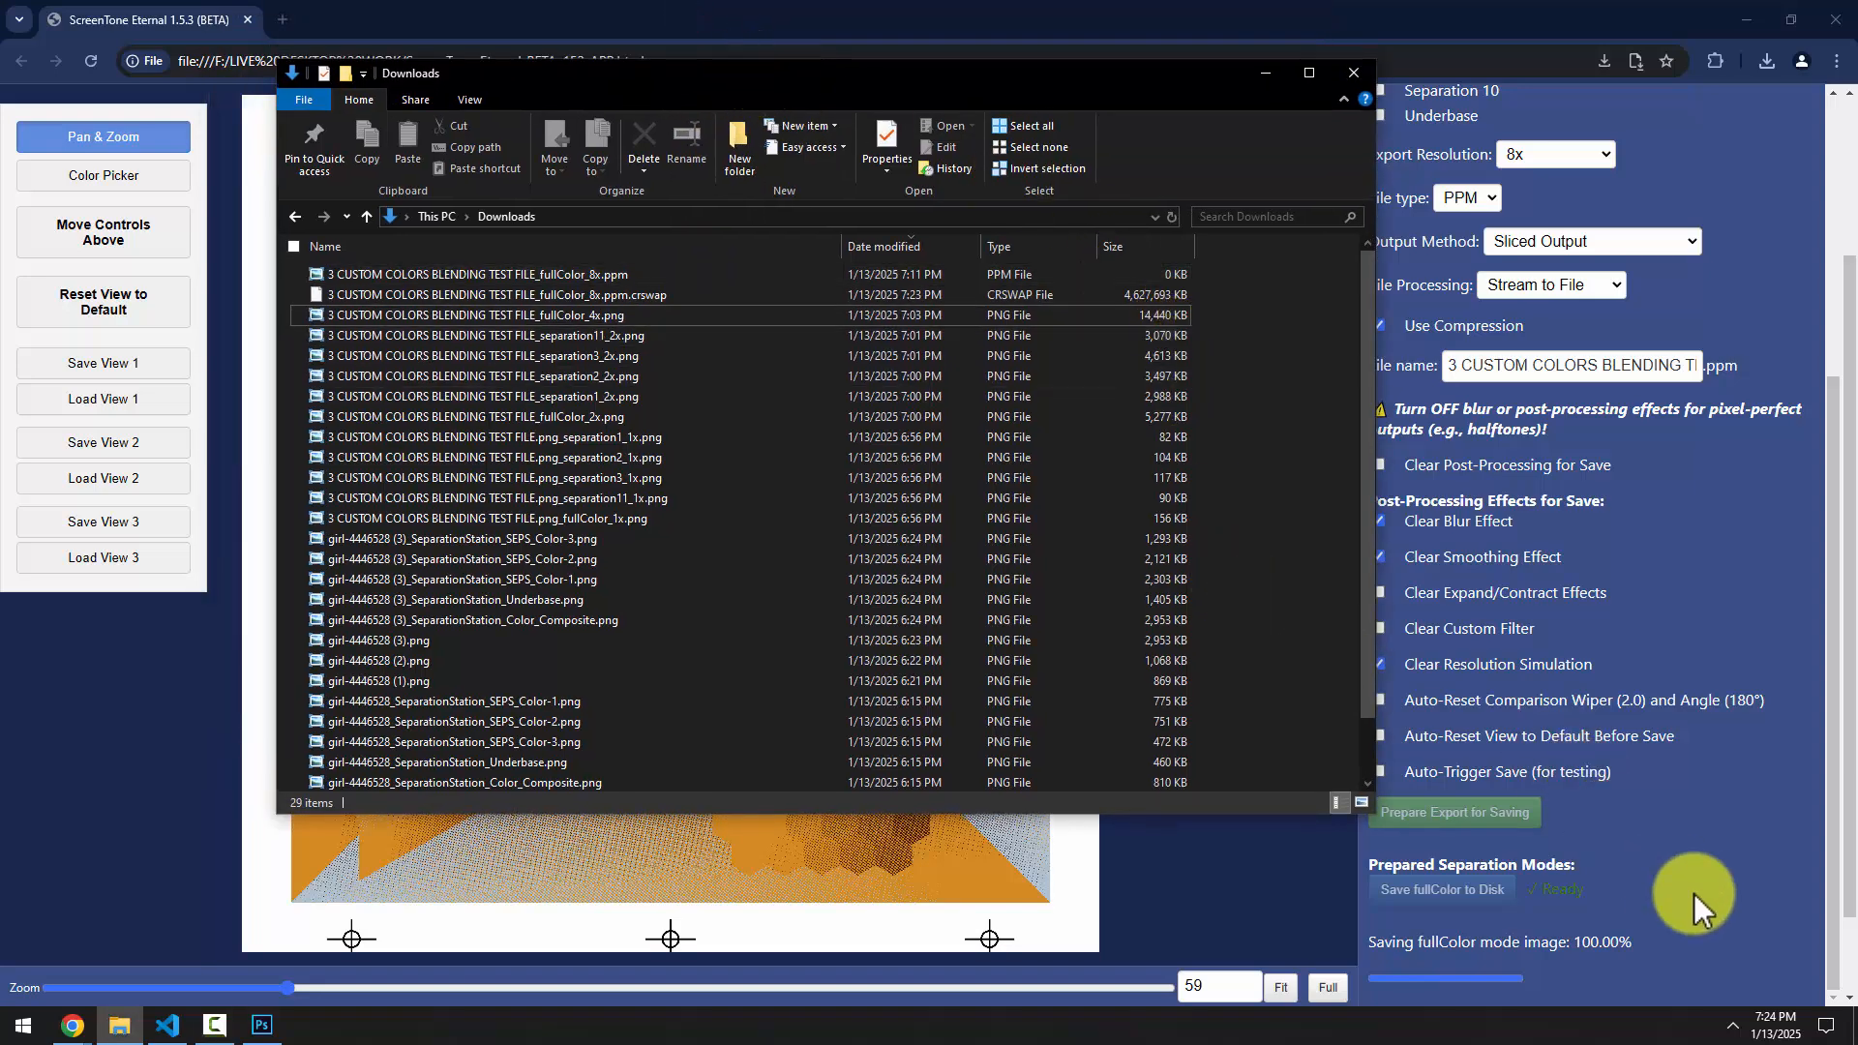
{"action": "left_click", "coordinate": [1805, 902]}
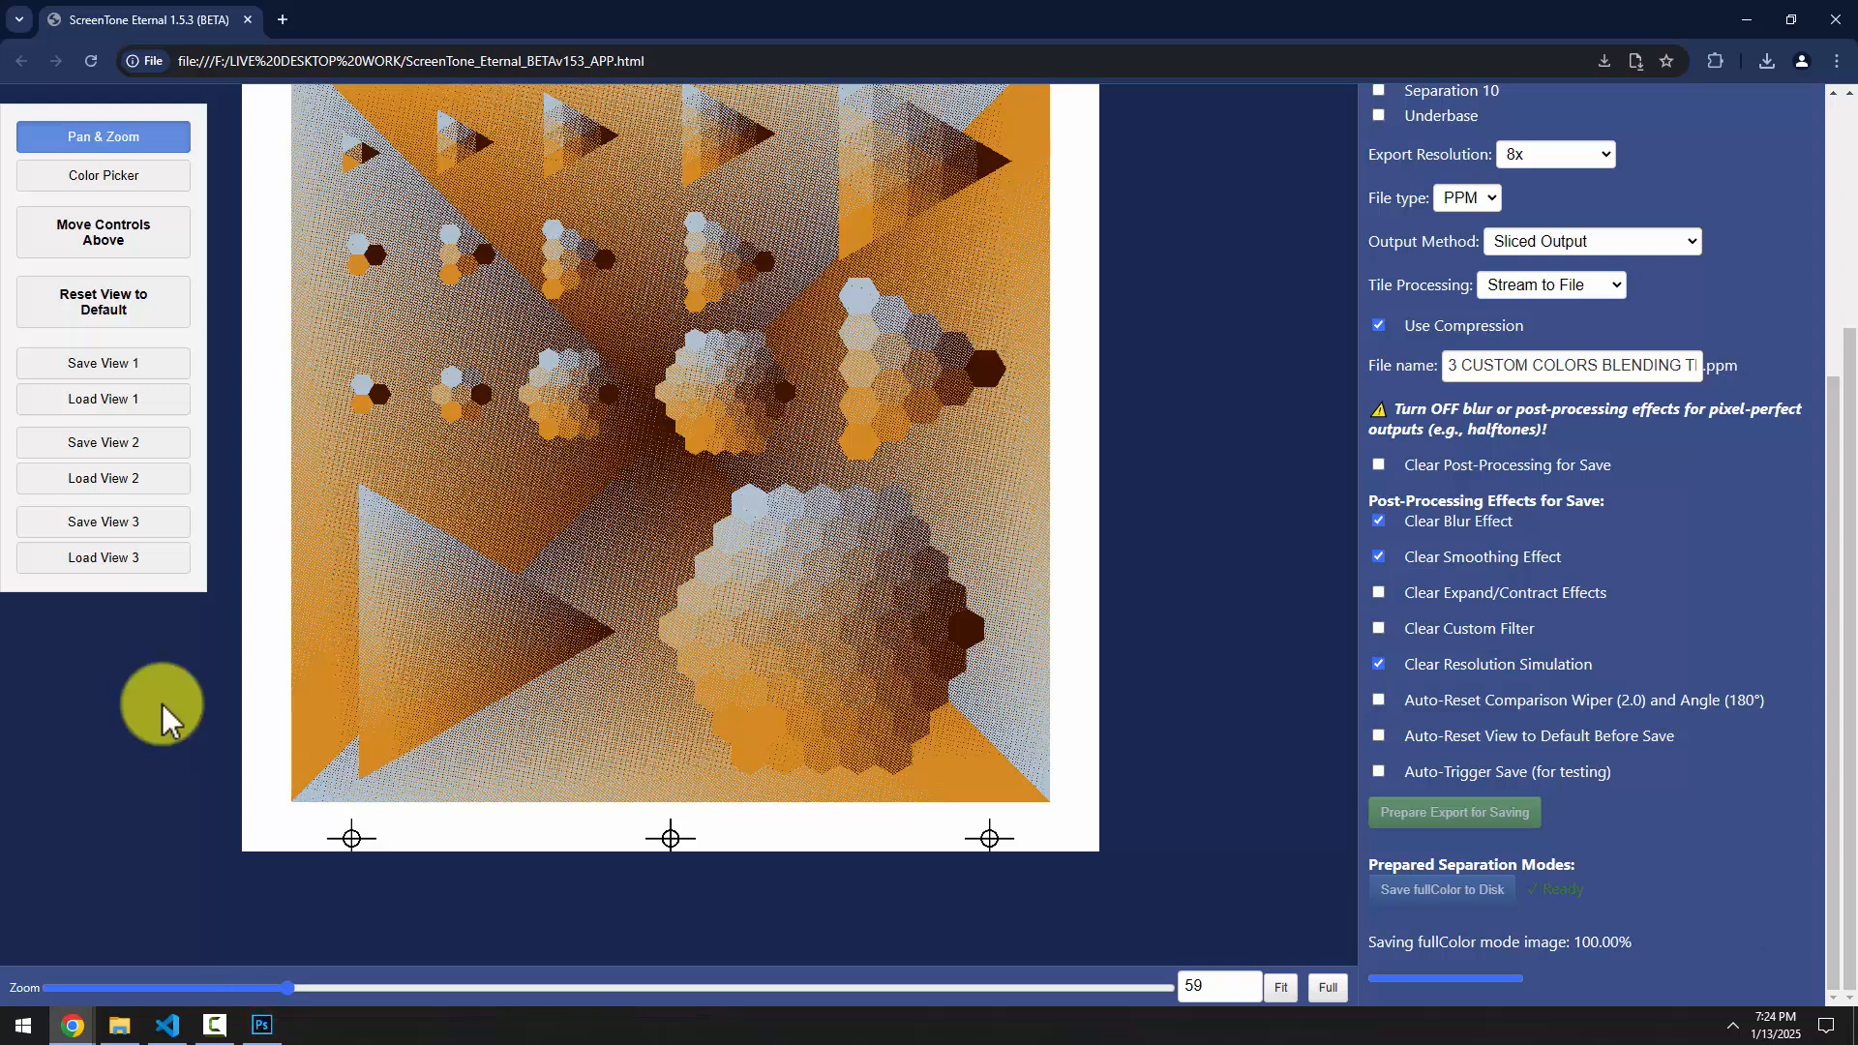
Find GIMP 2.10.32 among the installed programs and launch it
{"action": "scroll", "coordinate": [159, 666], "scroll_direction": "down", "scroll_amount": 3}
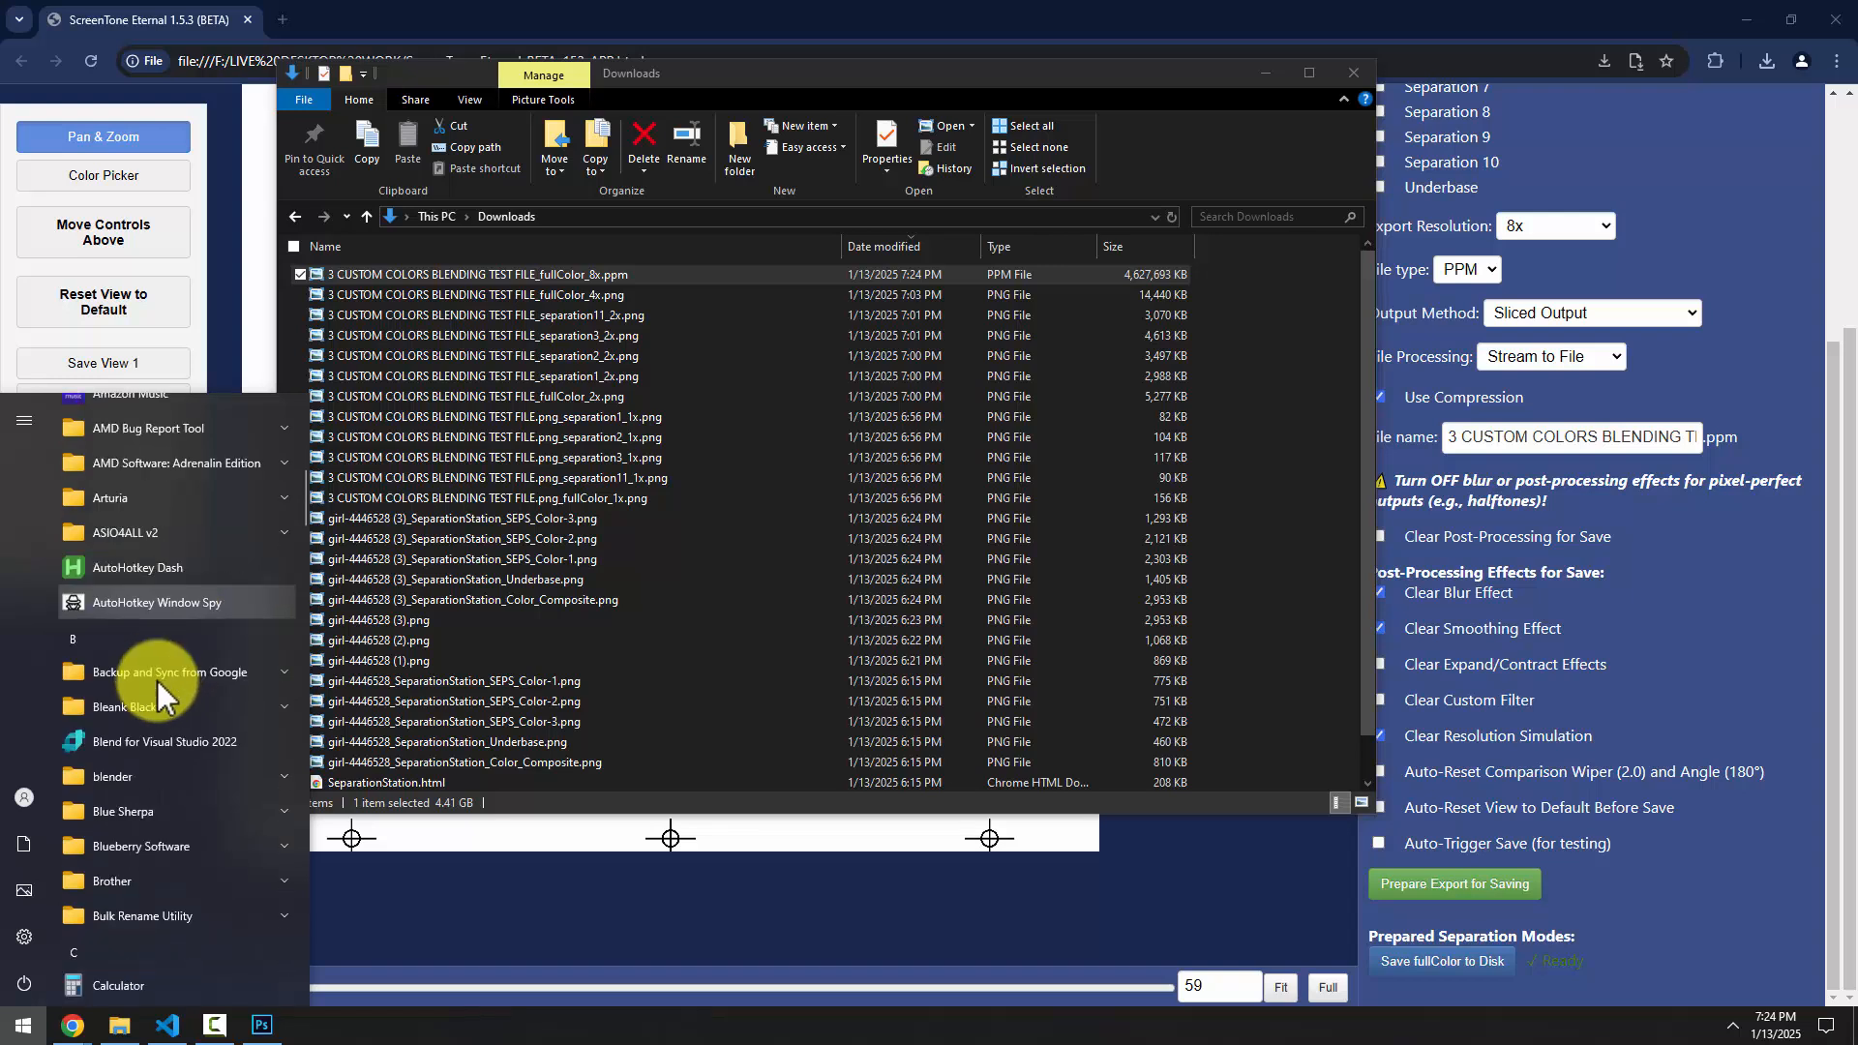
{"action": "scroll", "coordinate": [167, 685], "scroll_direction": "down", "scroll_amount": 10}
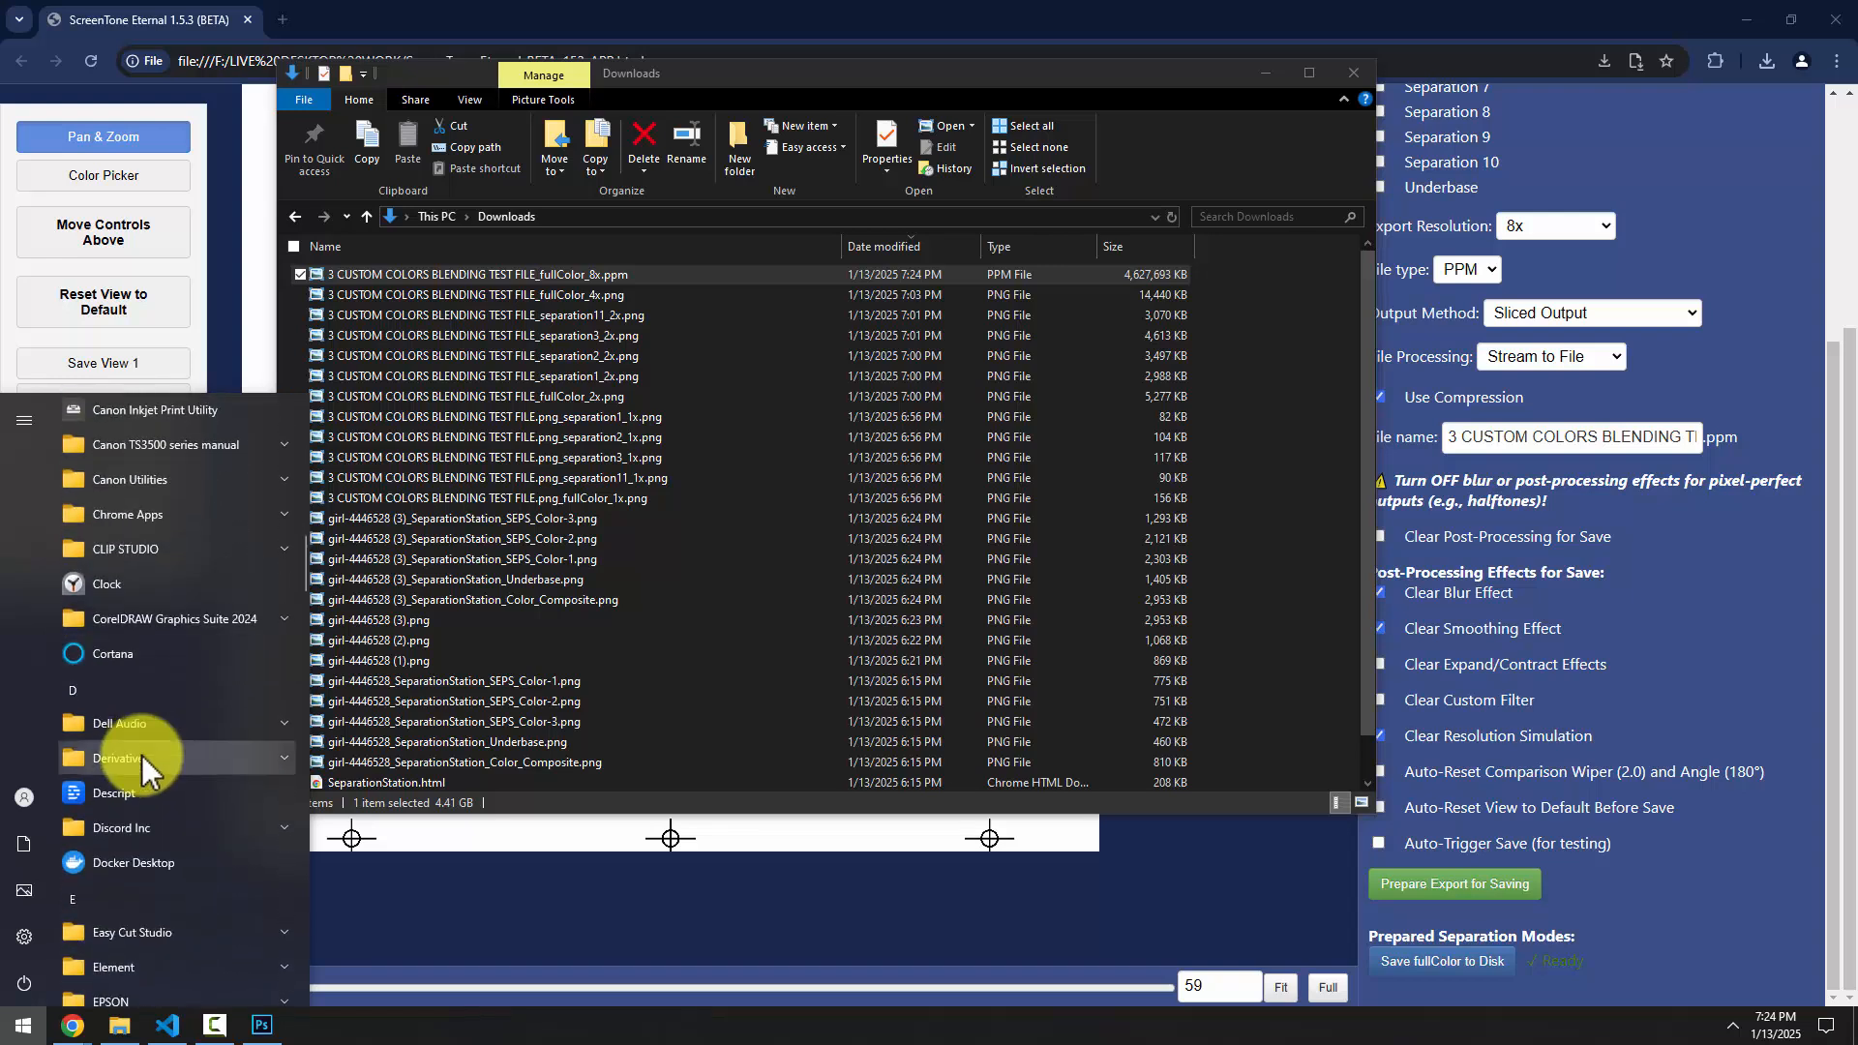
{"action": "scroll", "coordinate": [137, 775], "scroll_direction": "down", "scroll_amount": 5}
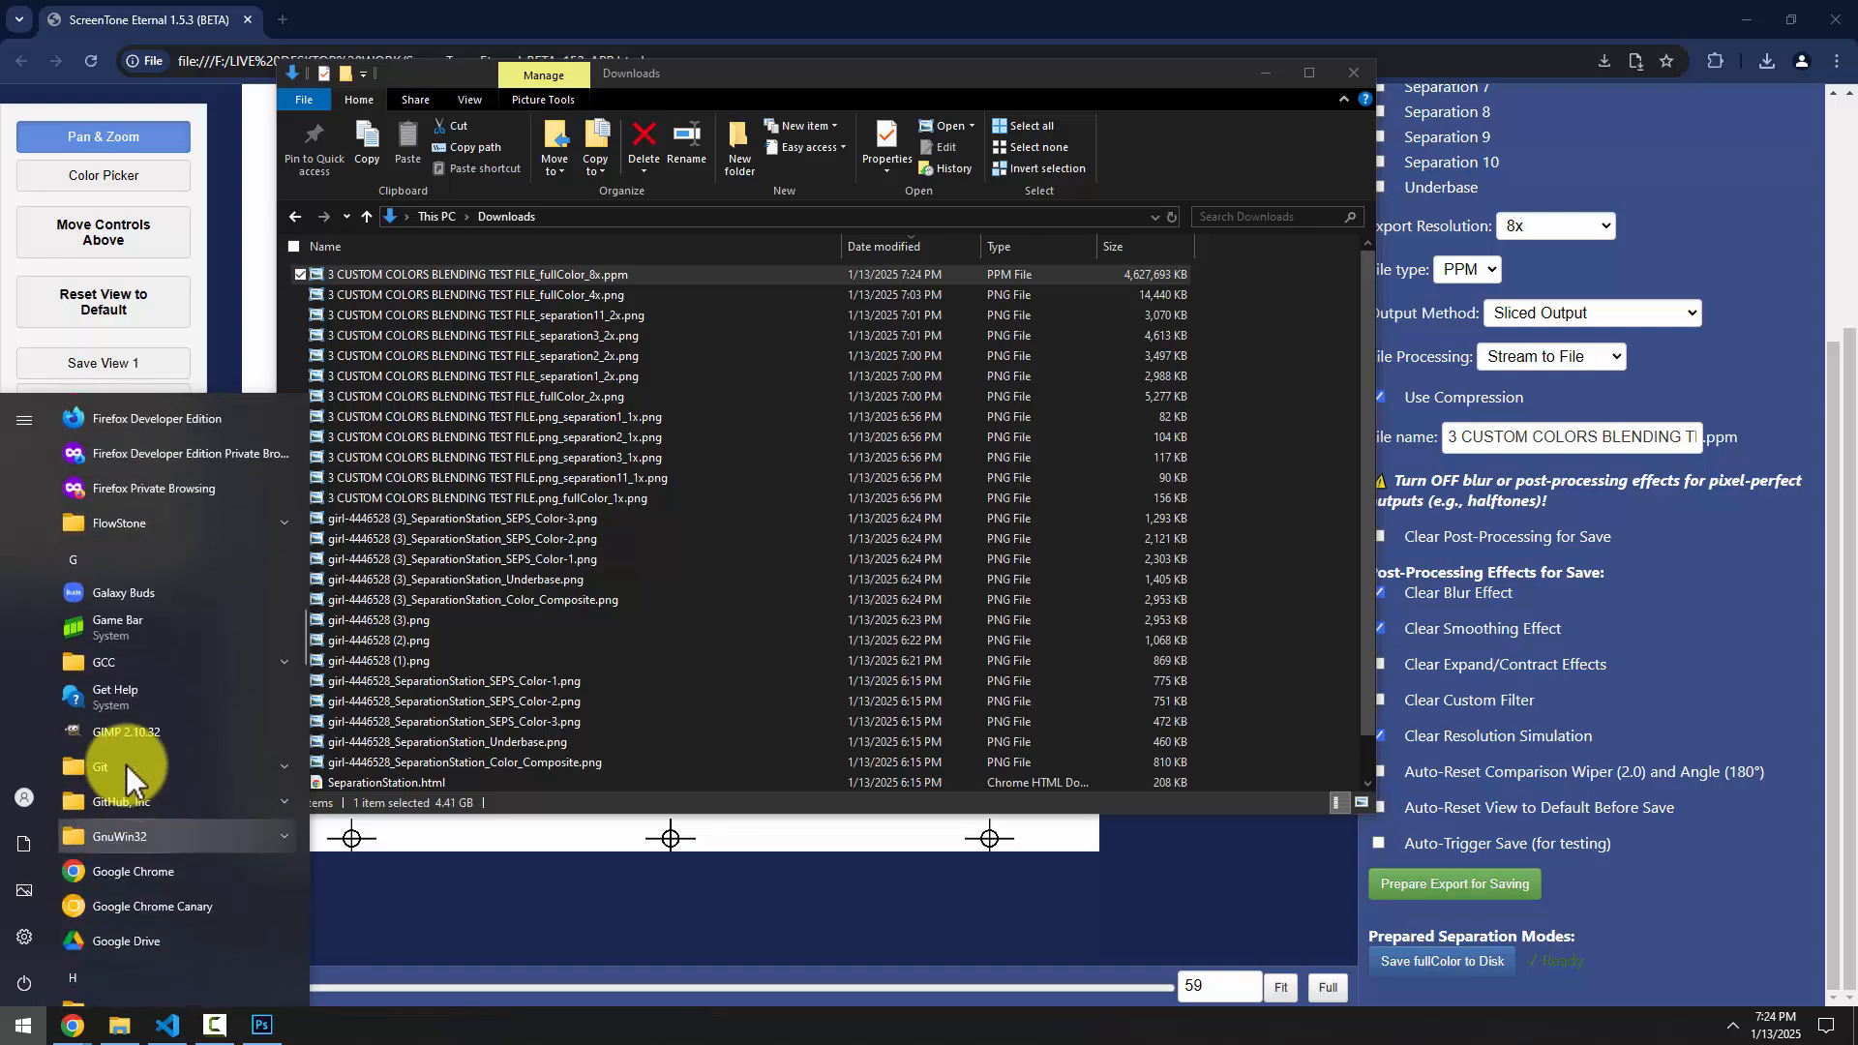
{"action": "left_click", "coordinate": [130, 732]}
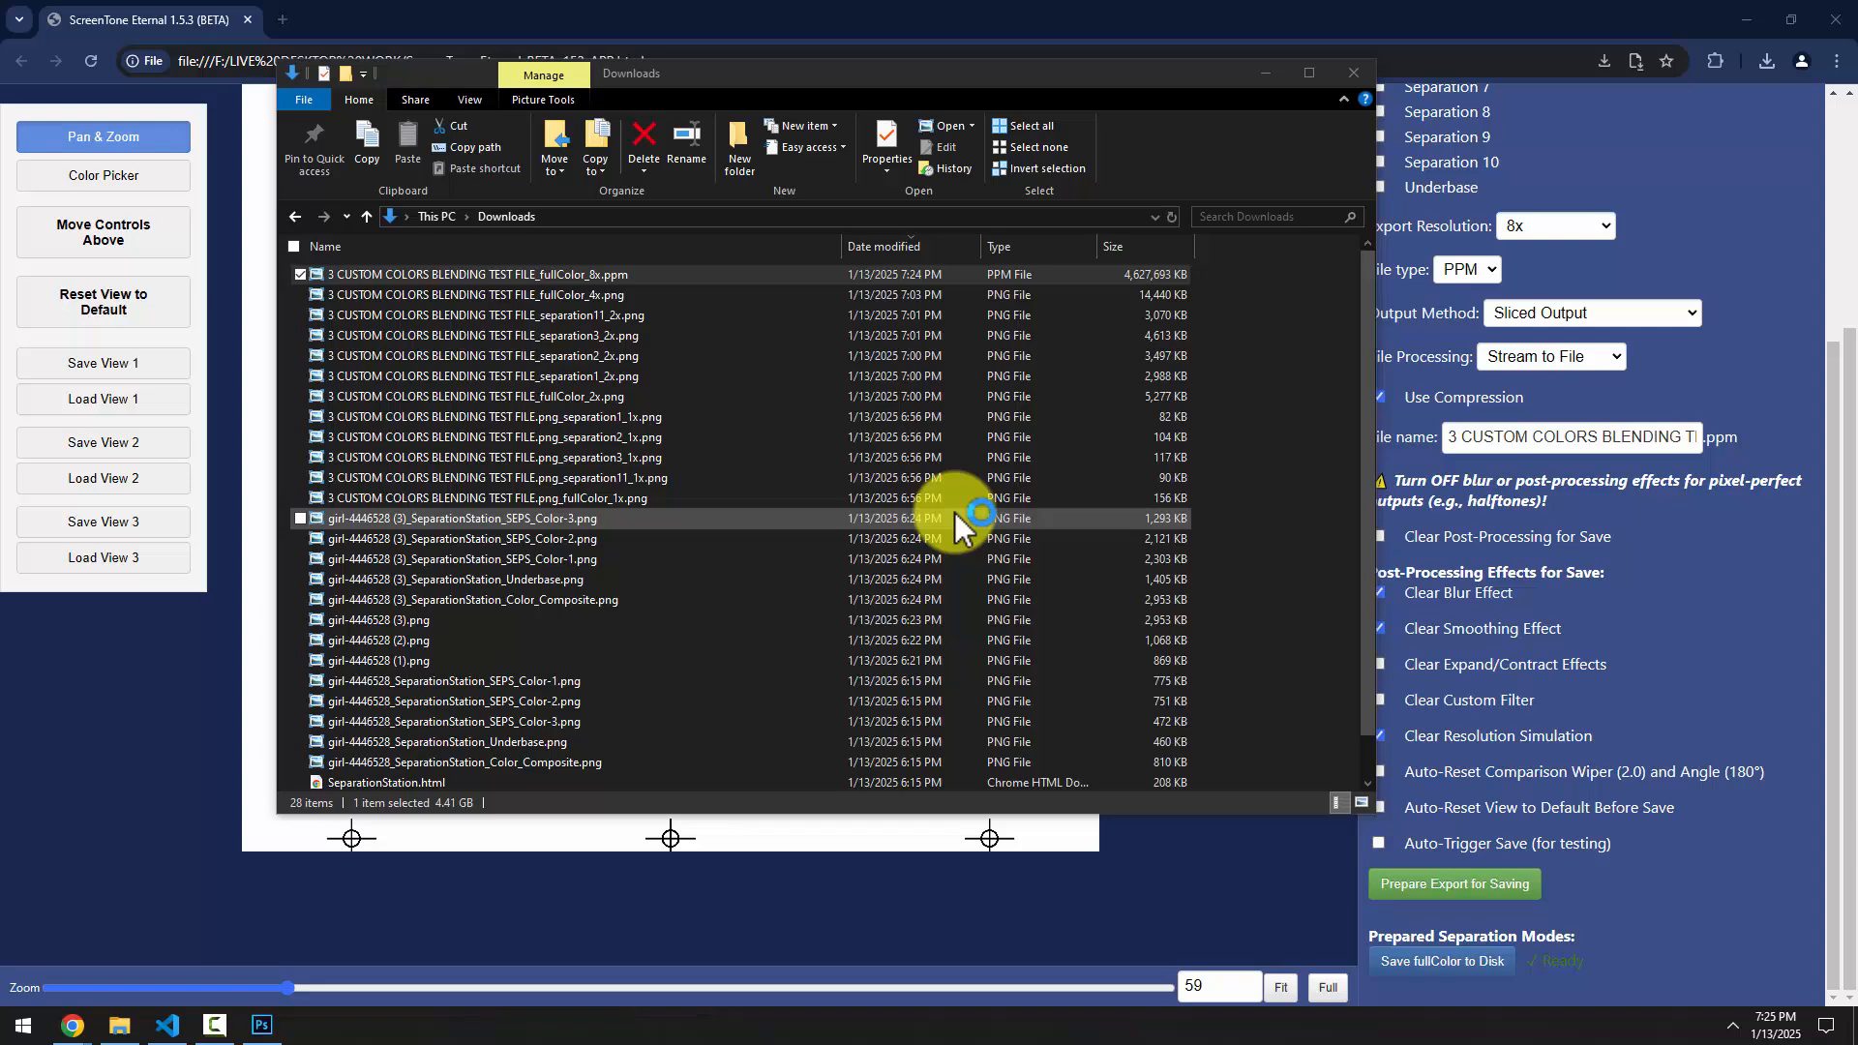
Bring GIMP to the front and load 3 CUSTOM COLORS BLENDING TEST FILE_fullColor_8x.ppm into it from Downloads
{"action": "left_click", "coordinate": [1264, 74]}
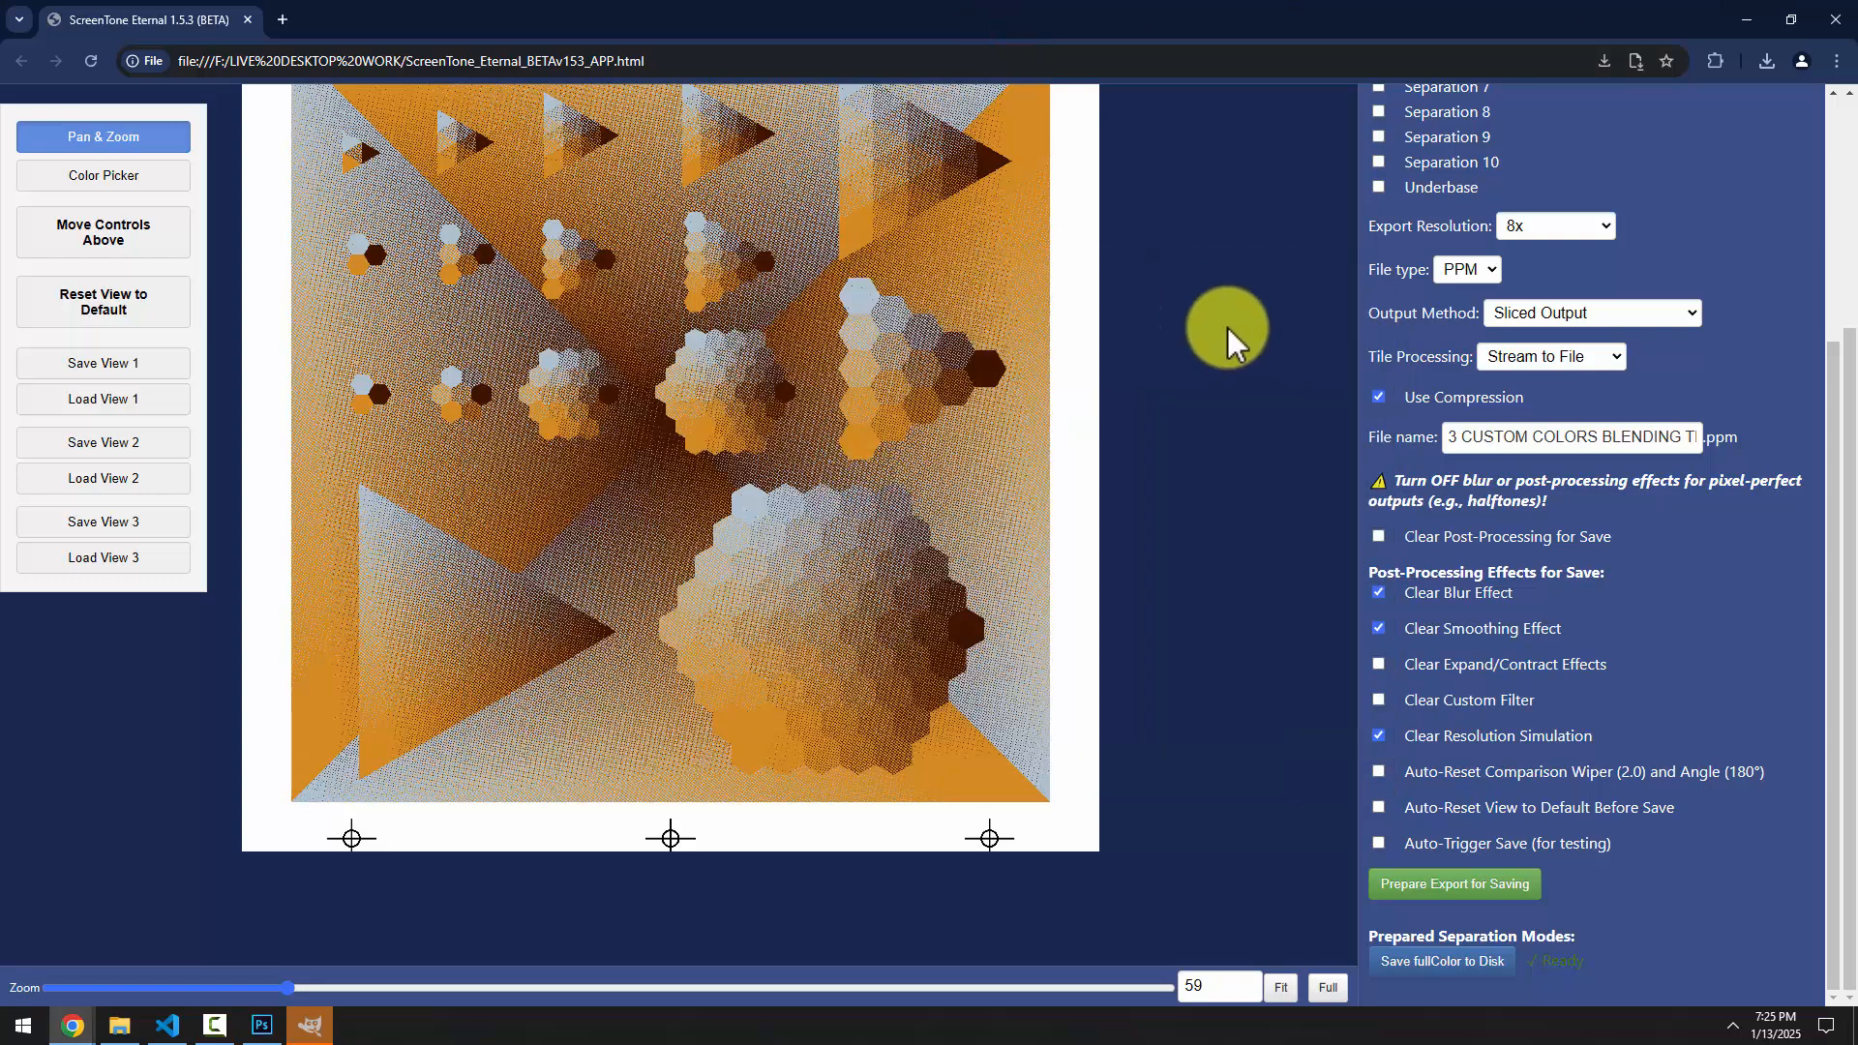
{"action": "left_click", "coordinate": [1745, 20]}
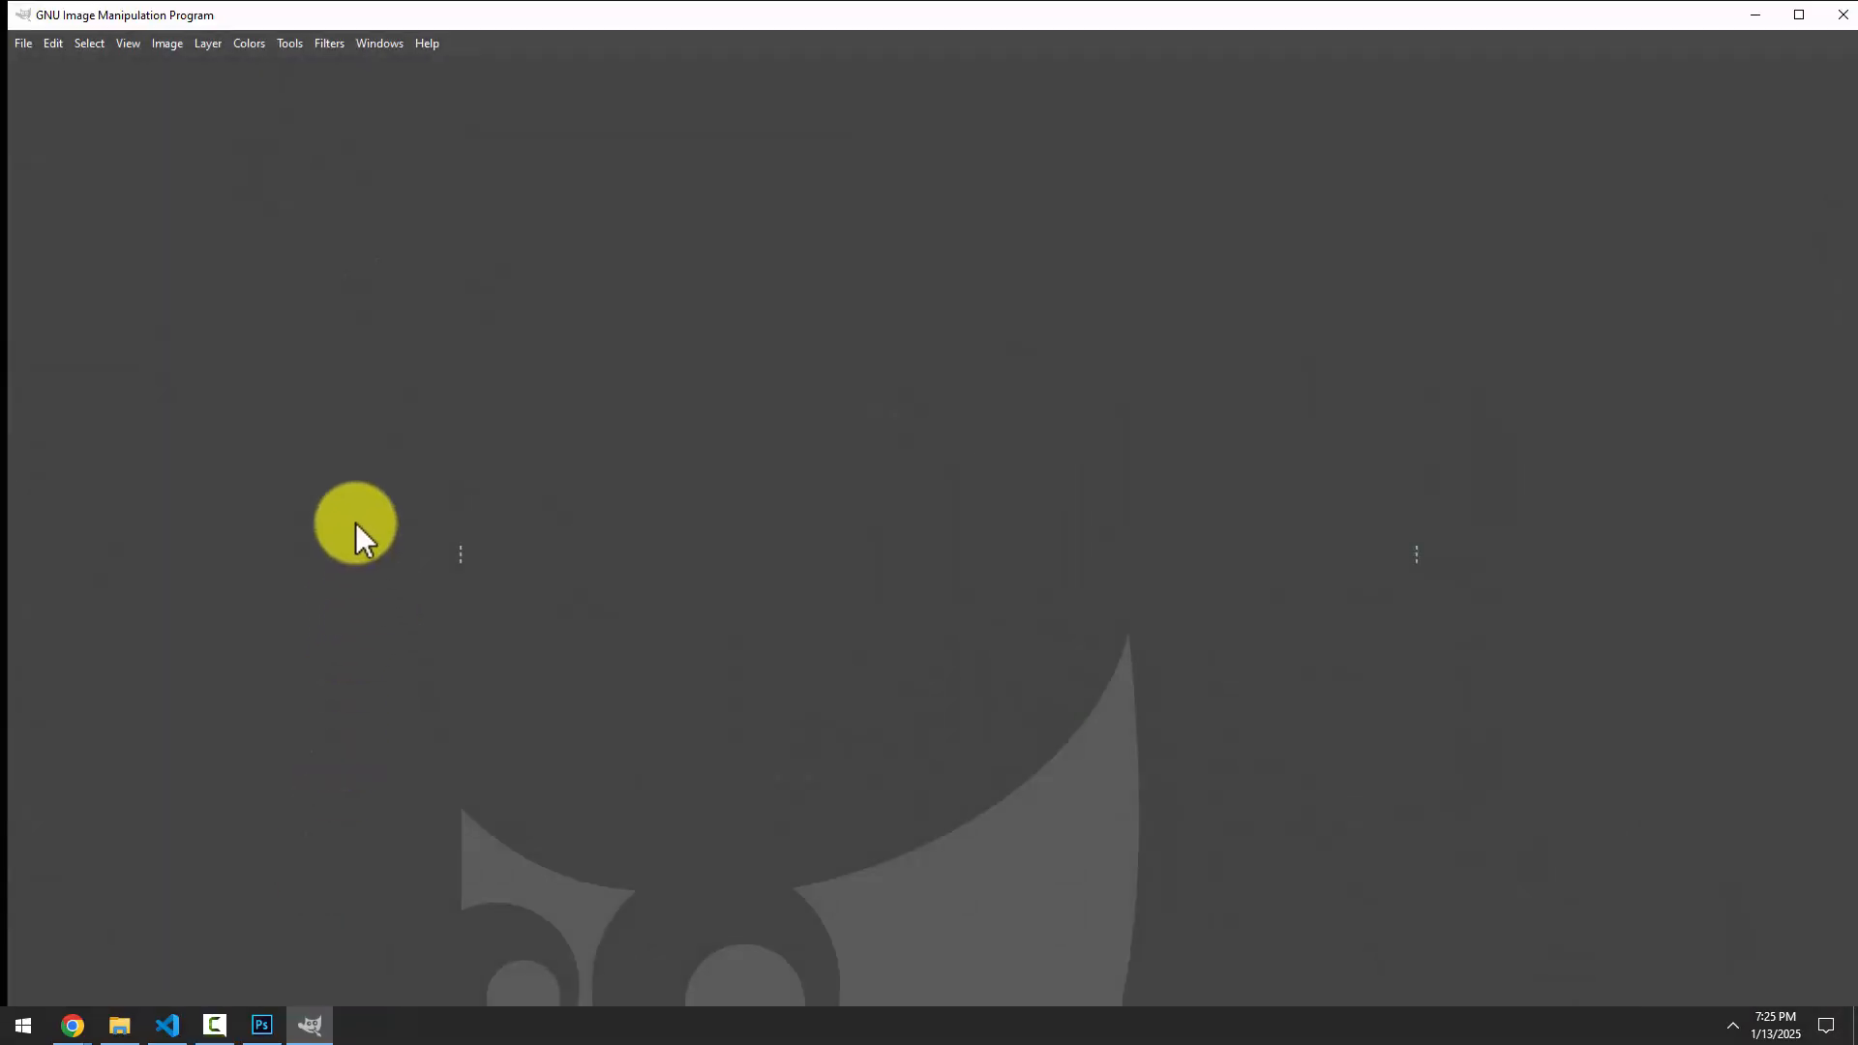
{"action": "left_click", "coordinate": [21, 42]}
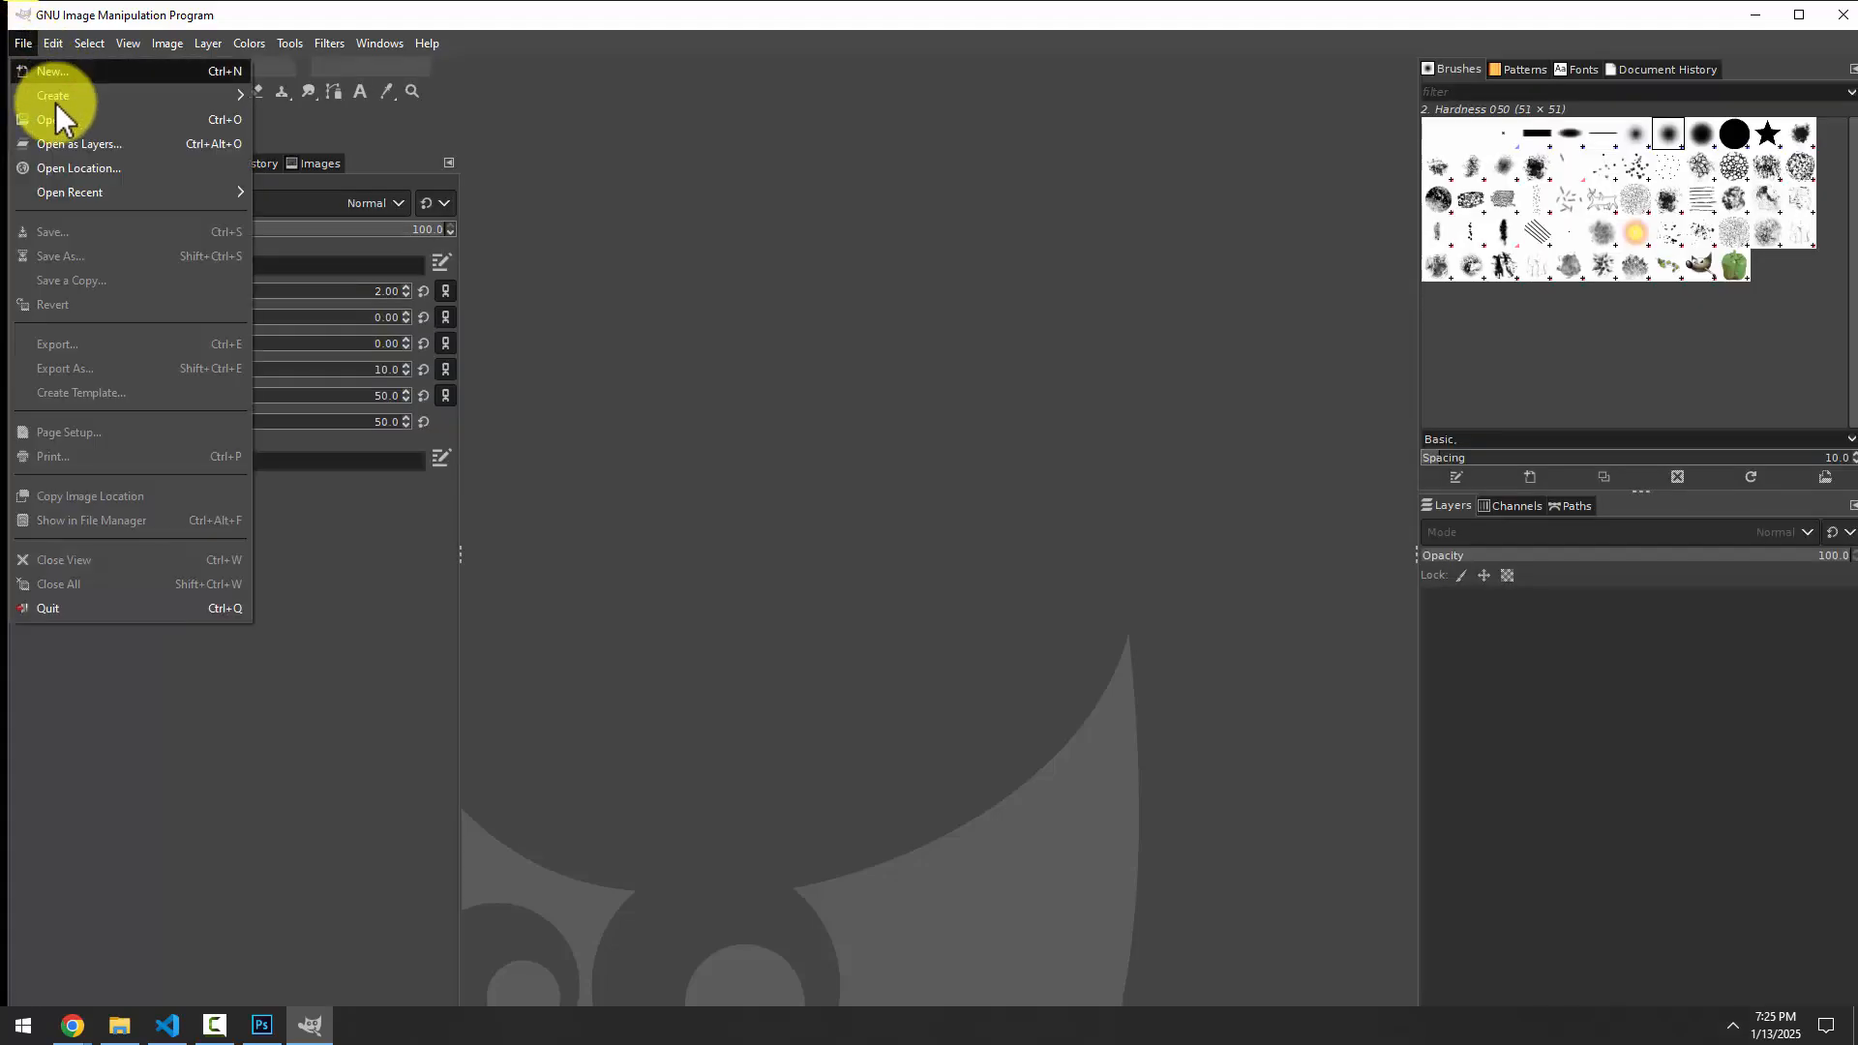
{"action": "left_click", "coordinate": [121, 1028]}
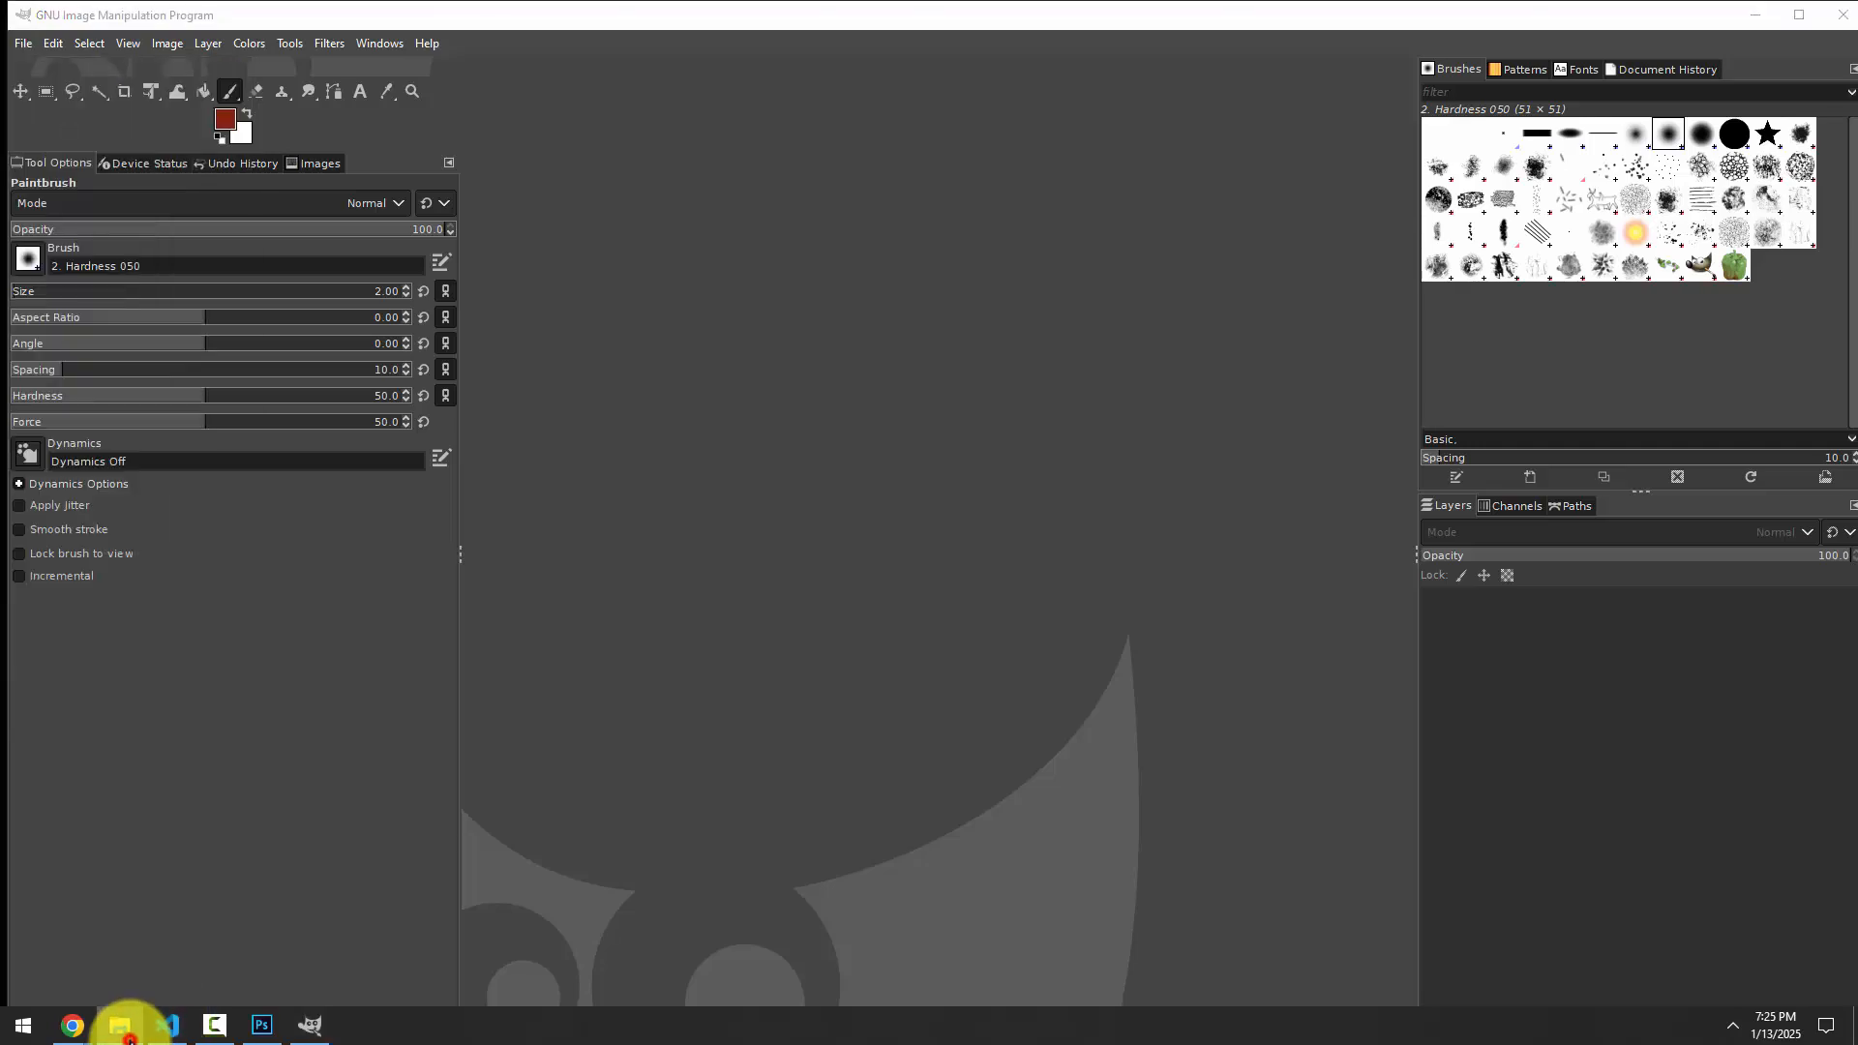
{"action": "left_click_drag", "start_coordinate": [554, 277], "coordinate": [937, 931]}
{"action": "left_click", "coordinate": [1265, 71]}
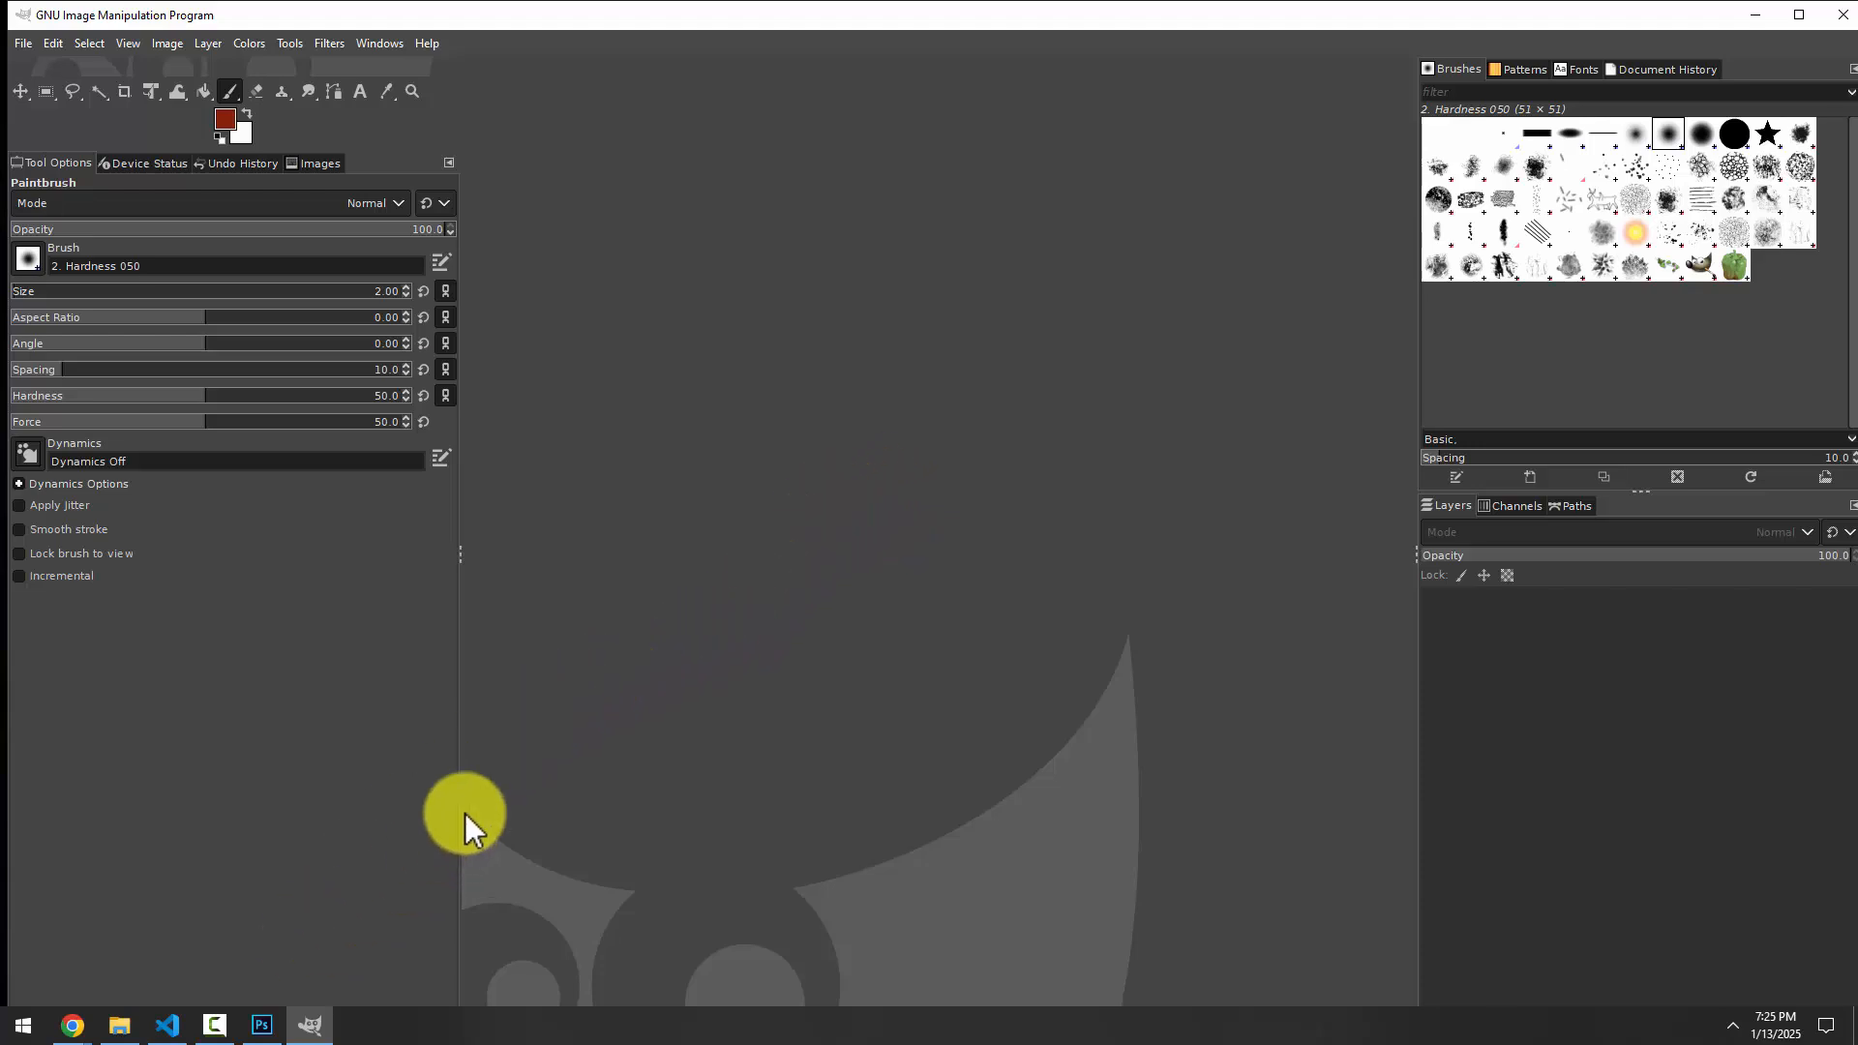
Close the browser window with the Max Chroma channel and shop pages, and return to ScreenTone Eternal
{"action": "left_click", "coordinate": [73, 1024]}
{"action": "left_click", "coordinate": [165, 913]}
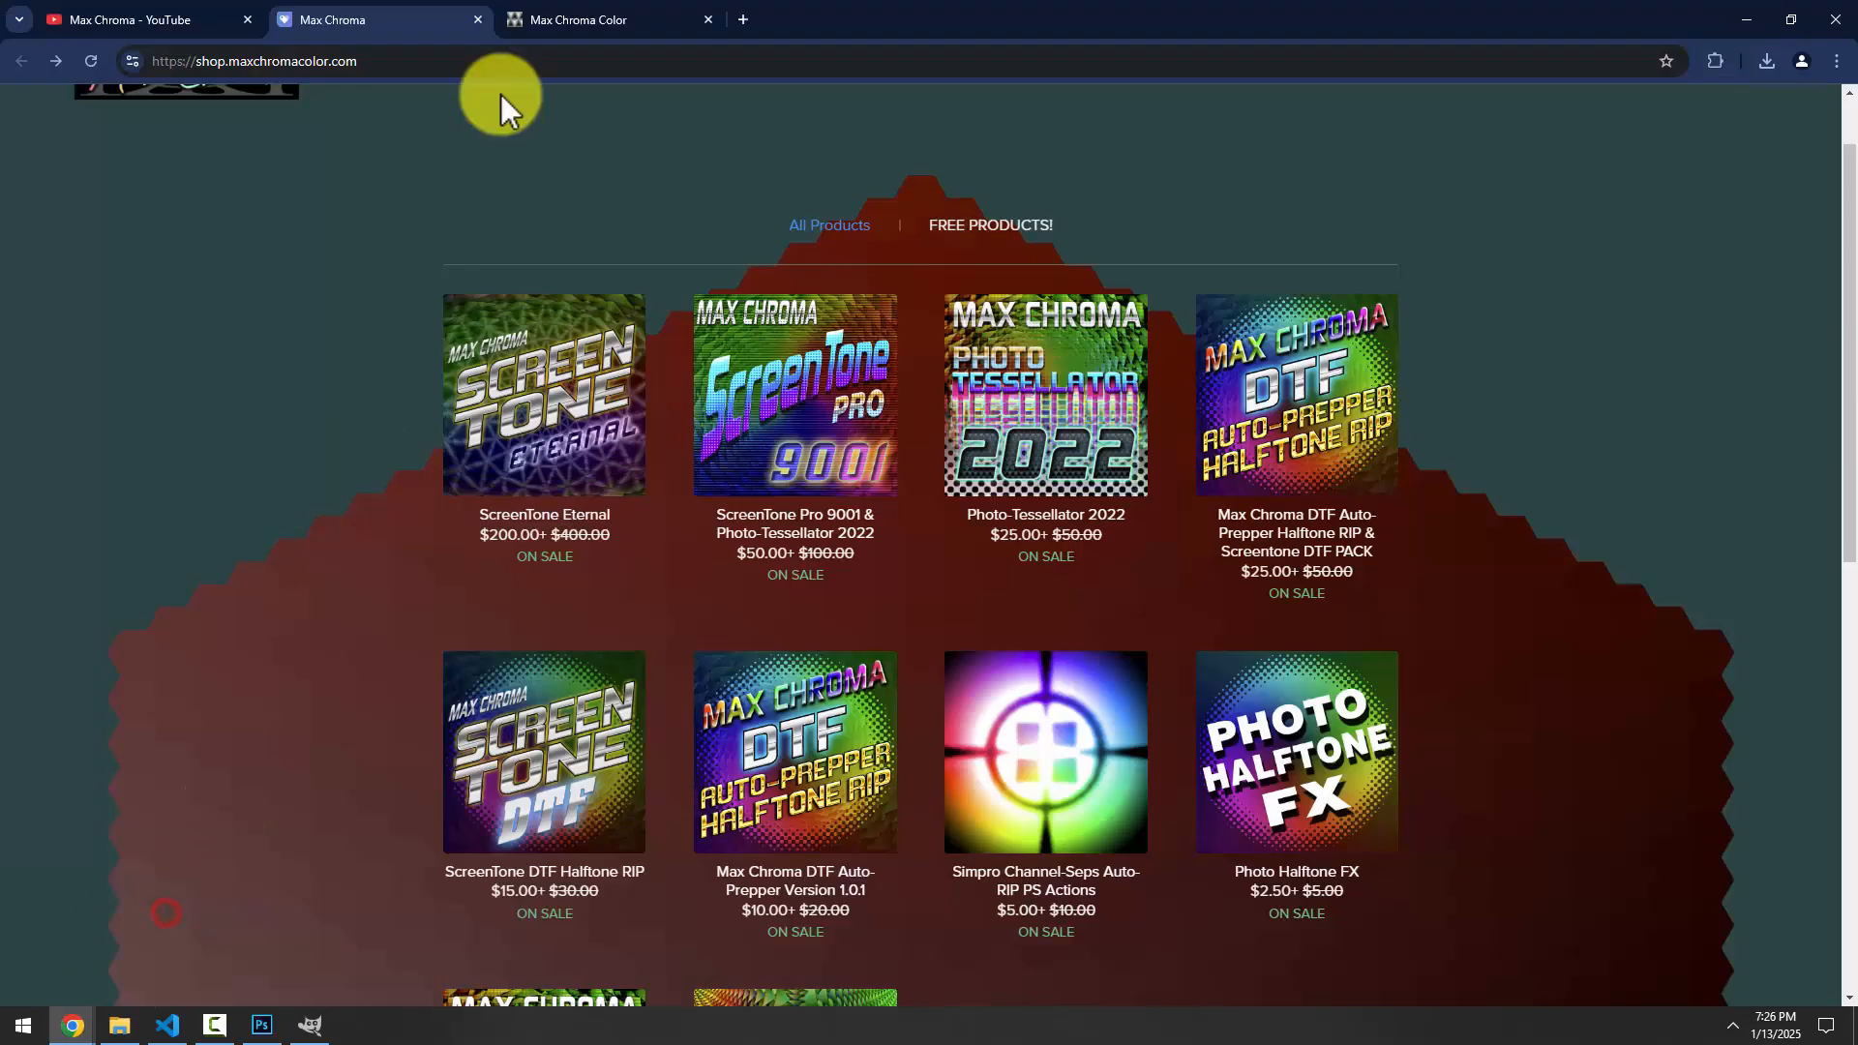
{"action": "left_click", "coordinate": [1831, 19]}
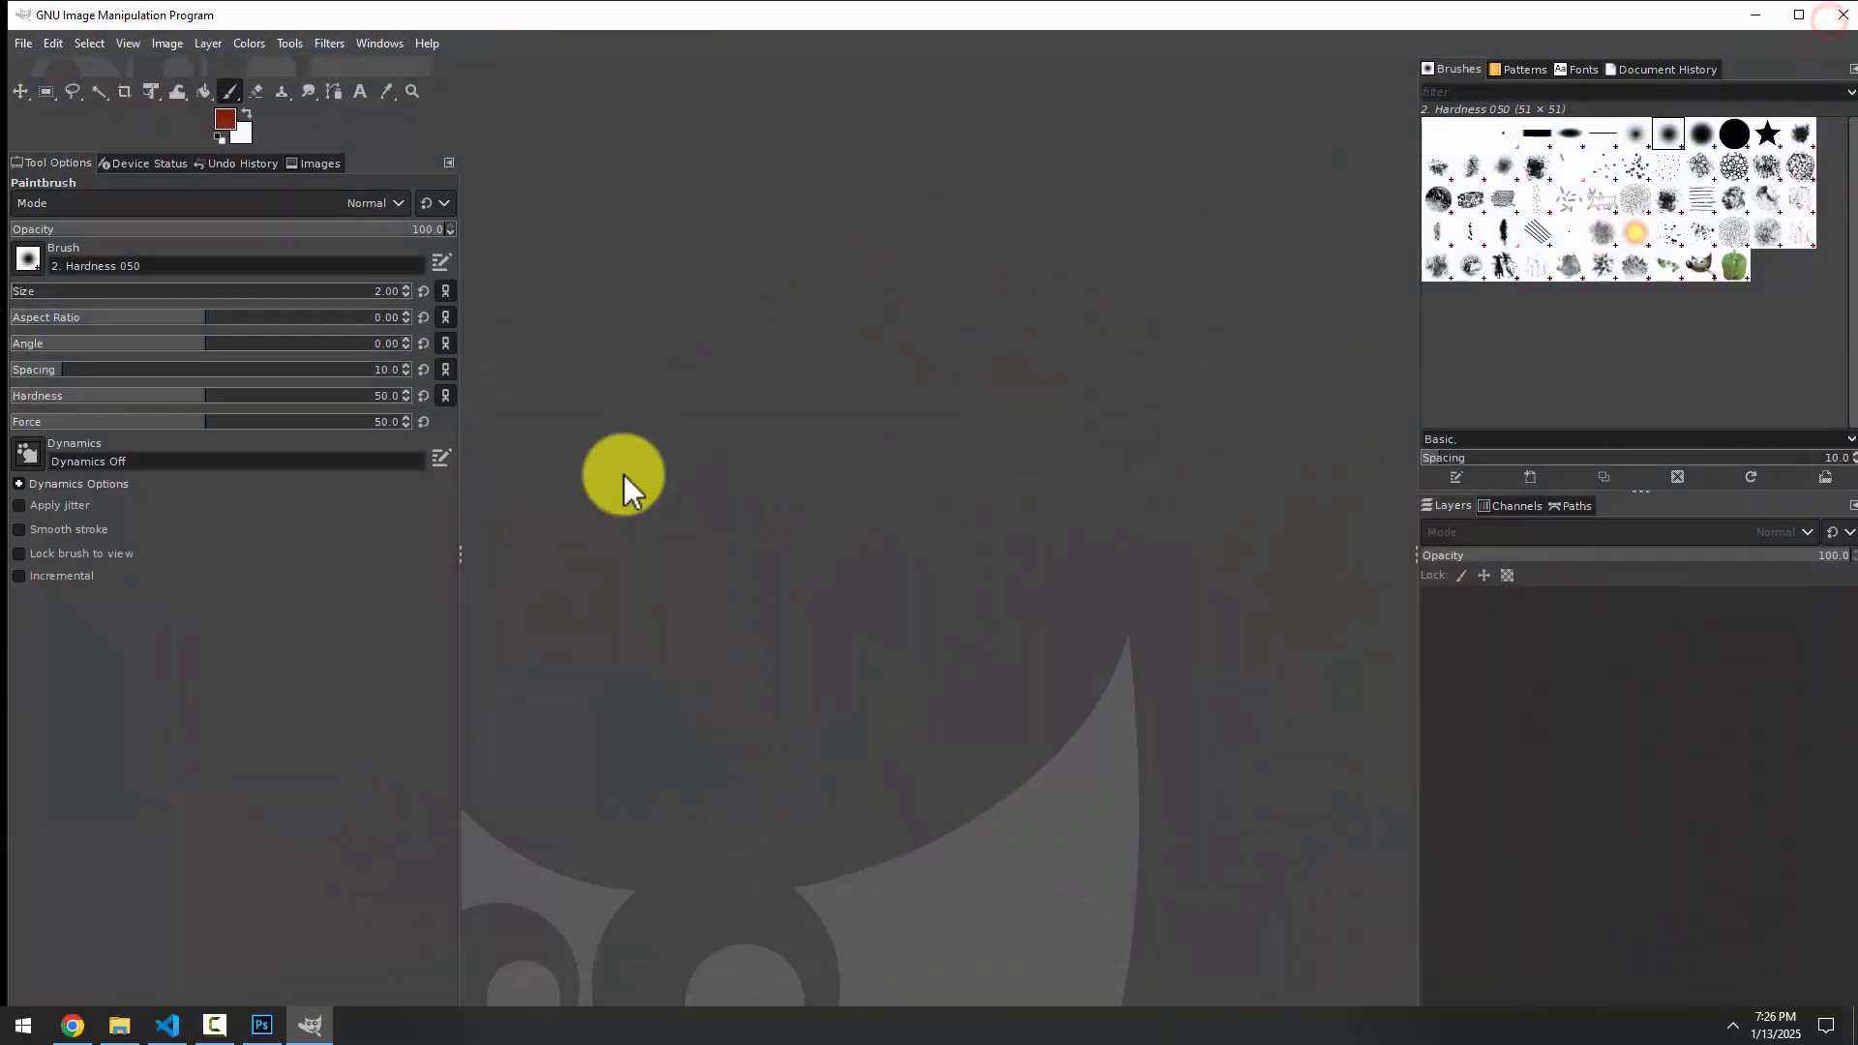
{"action": "left_click", "coordinate": [72, 1024]}
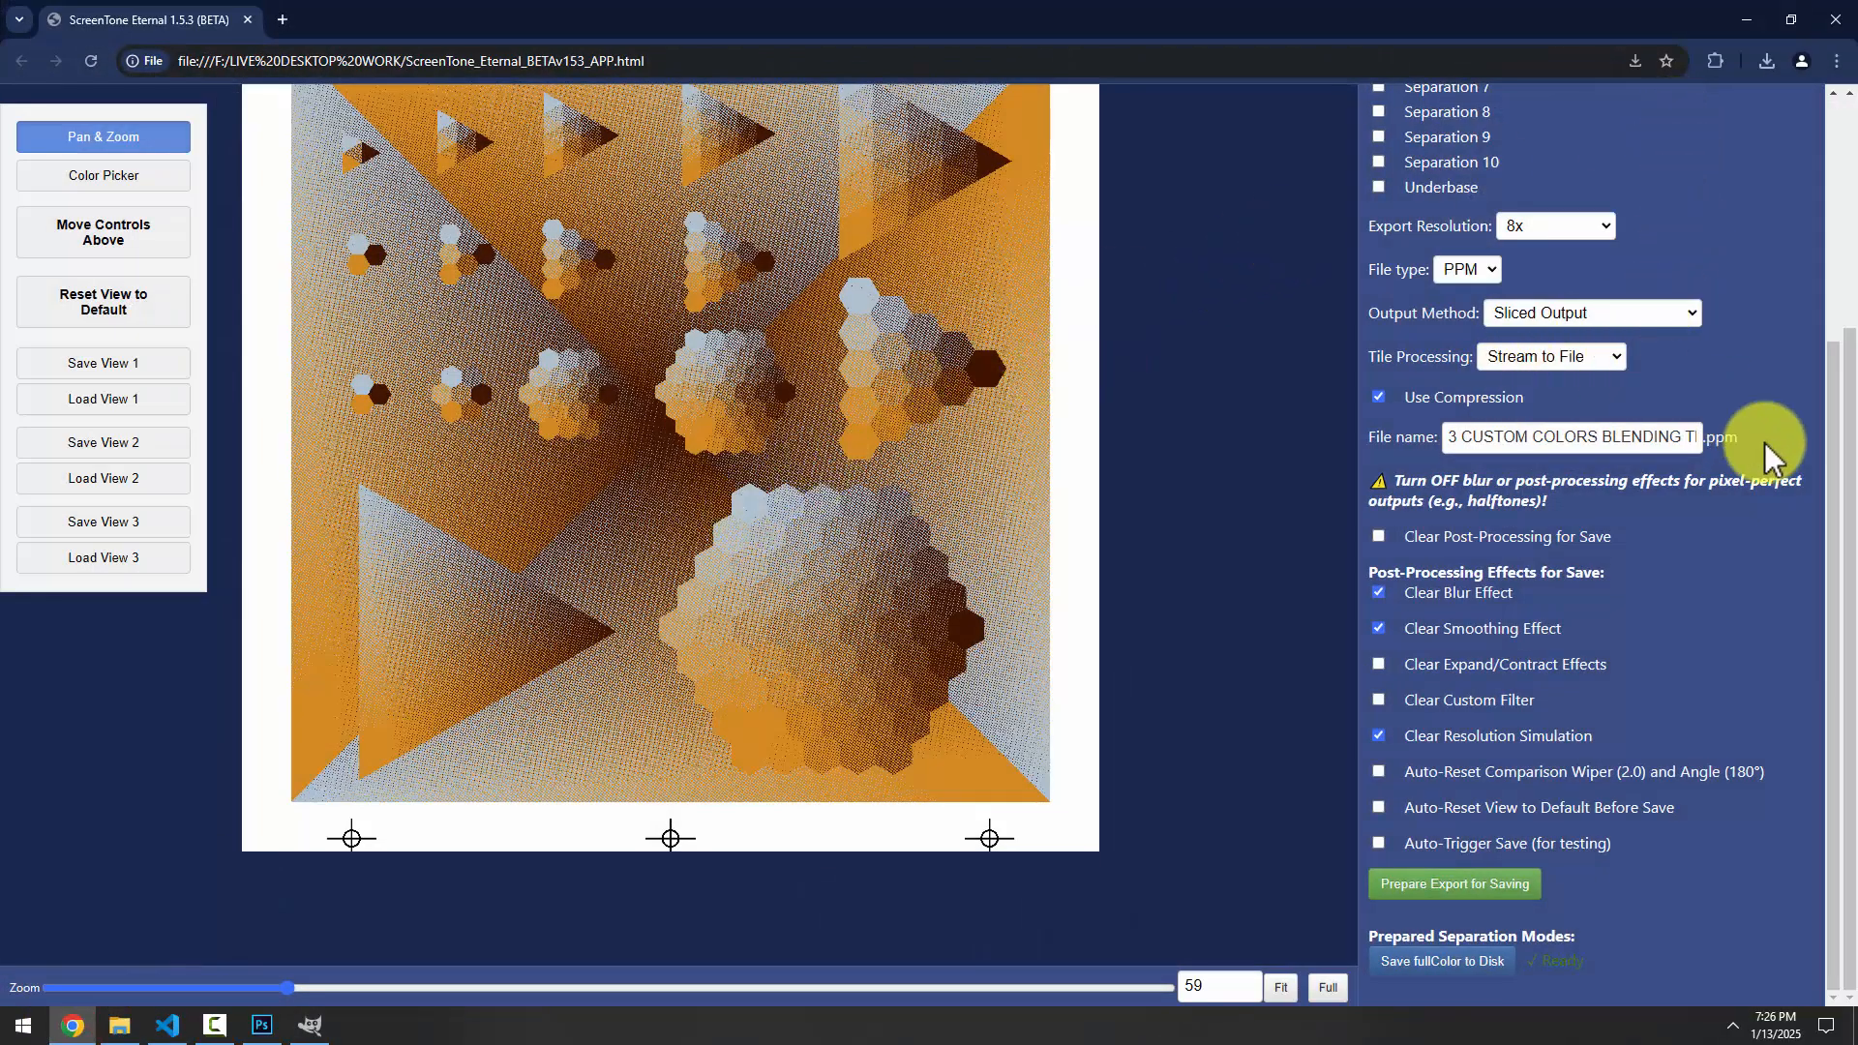
Review the artwork dimensions and the 8x tiled DPI and pixel size in ScreenTone Eternal, then return to GIMP
{"action": "scroll", "coordinate": [1850, 464], "scroll_direction": "up", "scroll_amount": 1}
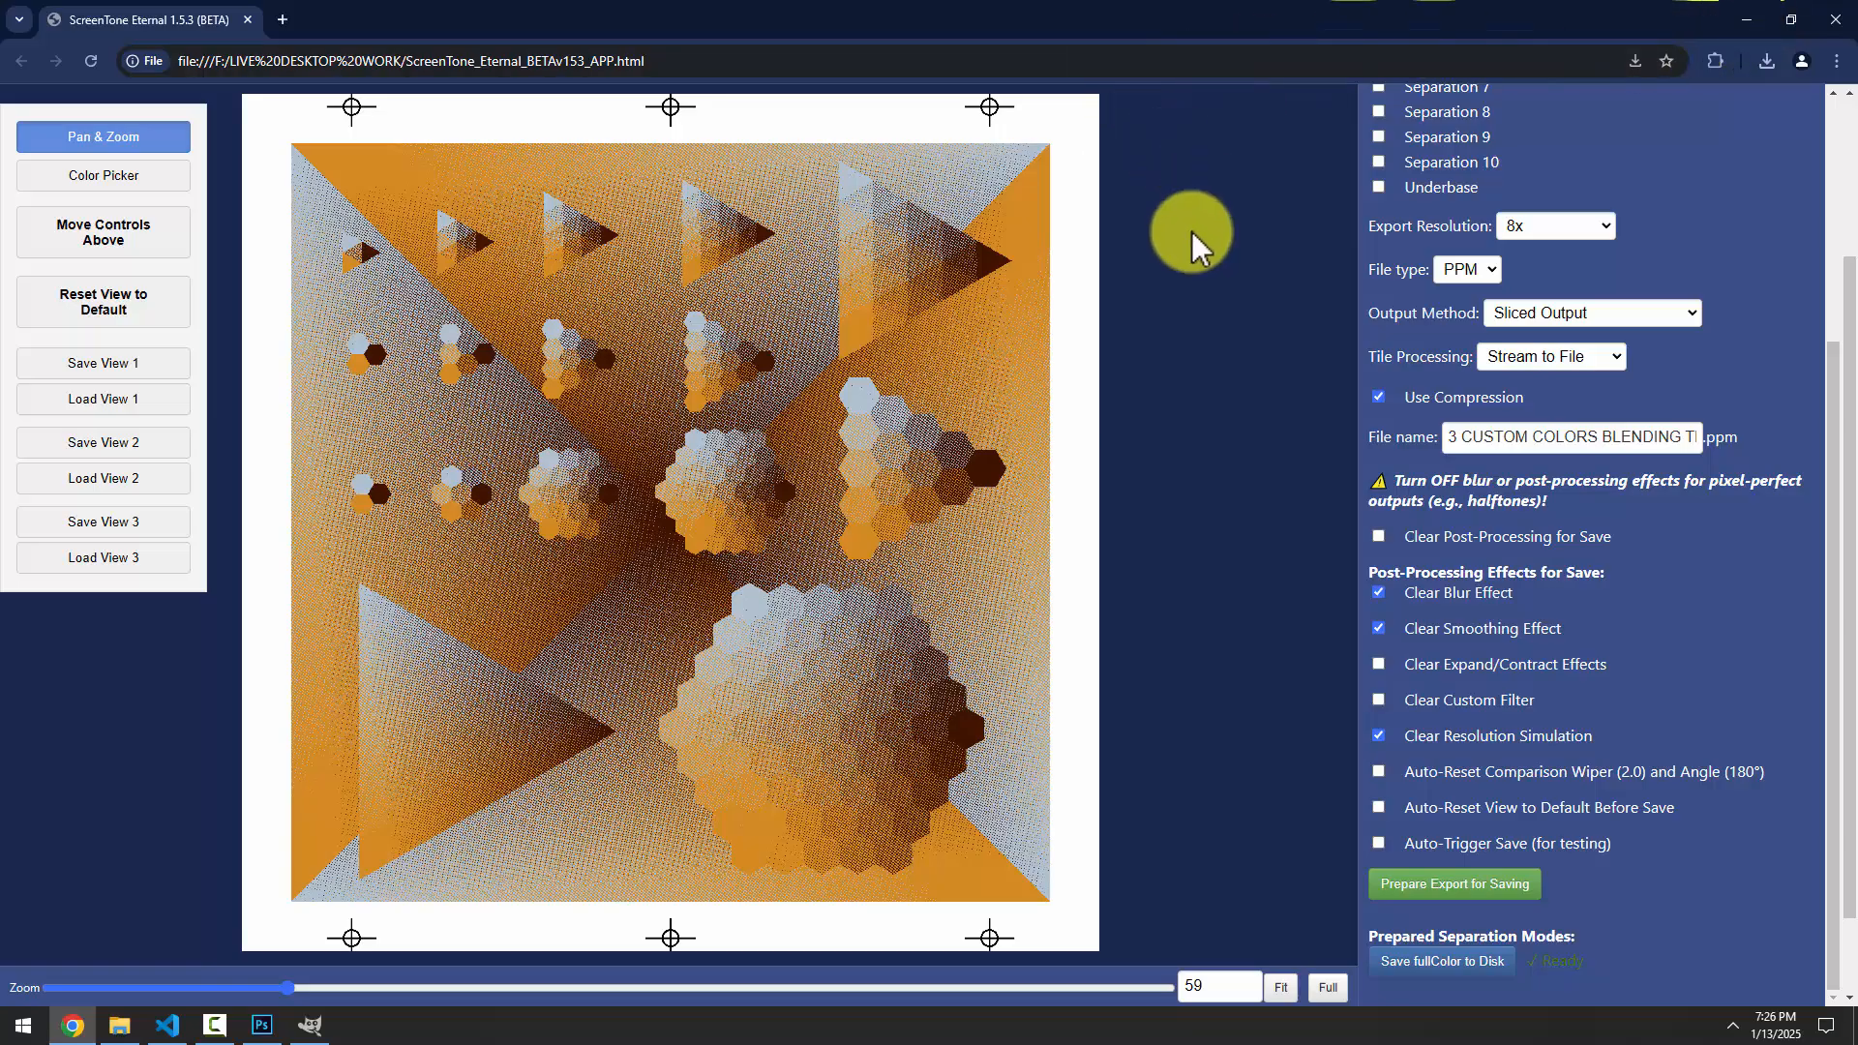
{"action": "left_click", "coordinate": [75, 1027]}
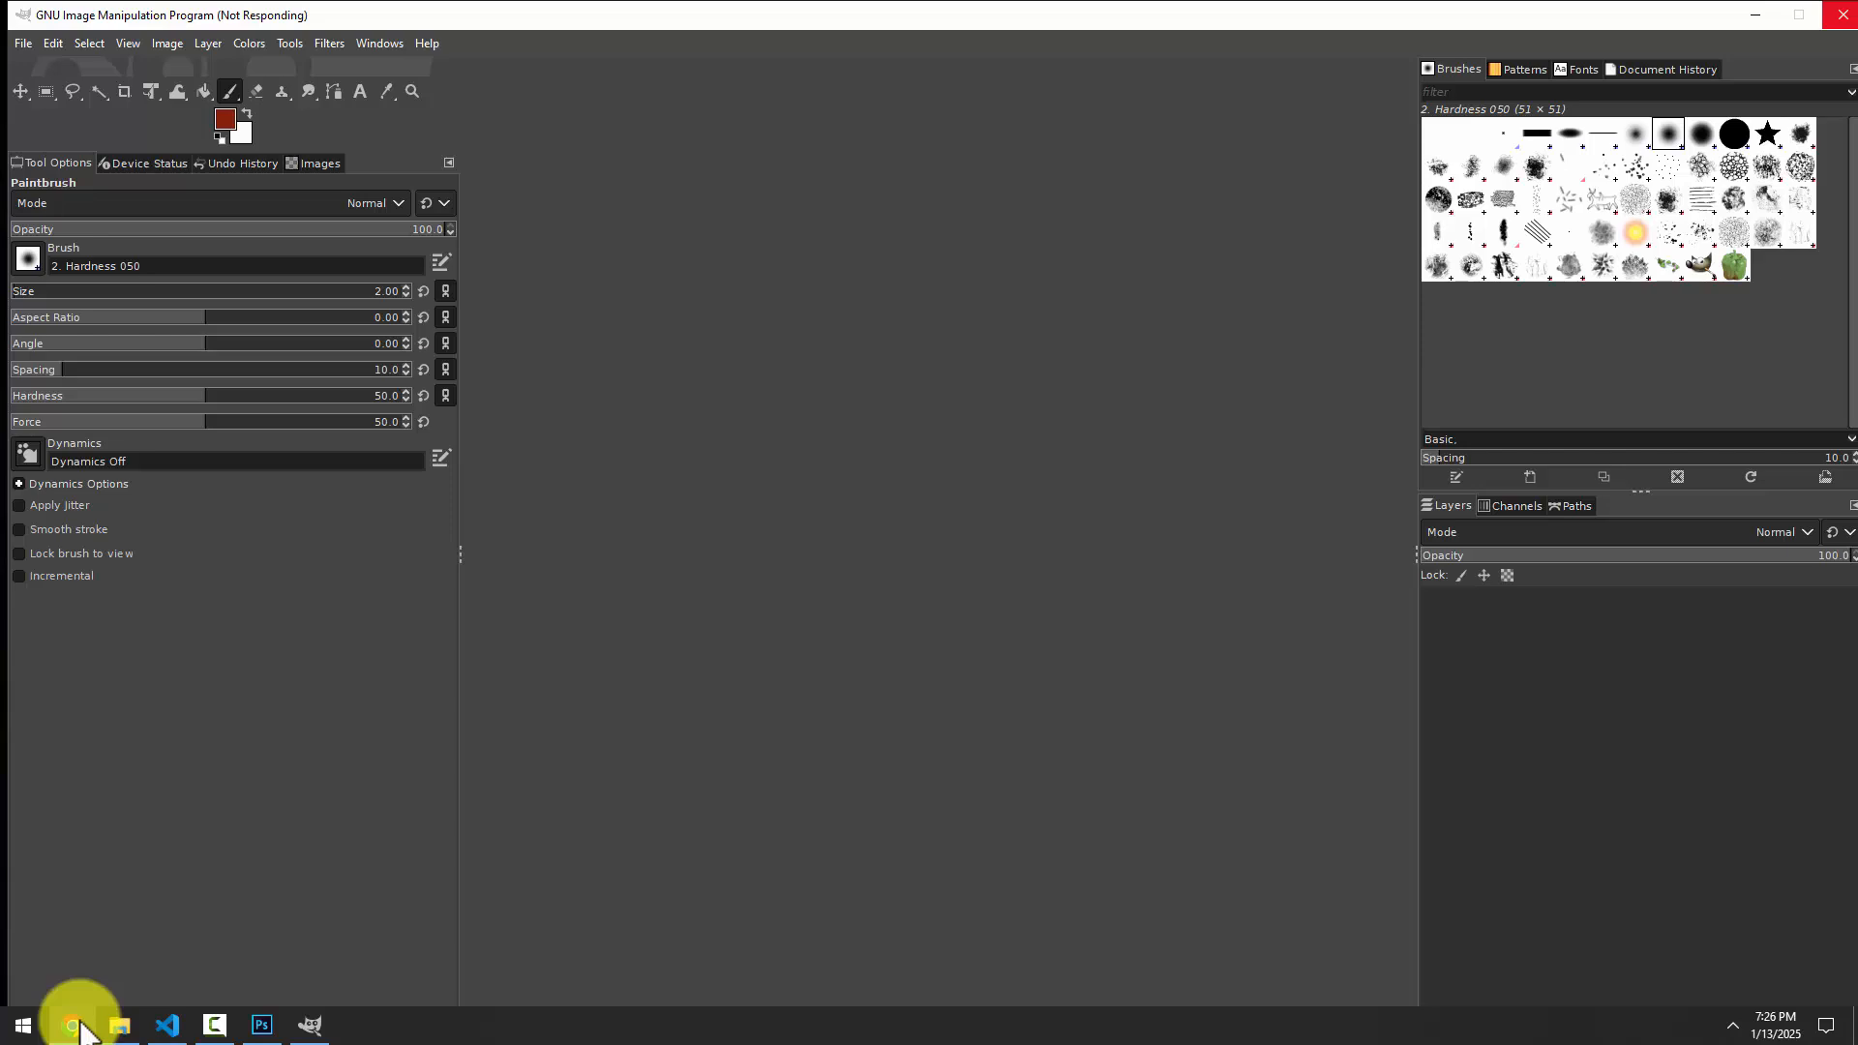
{"action": "left_click", "coordinate": [76, 1027]}
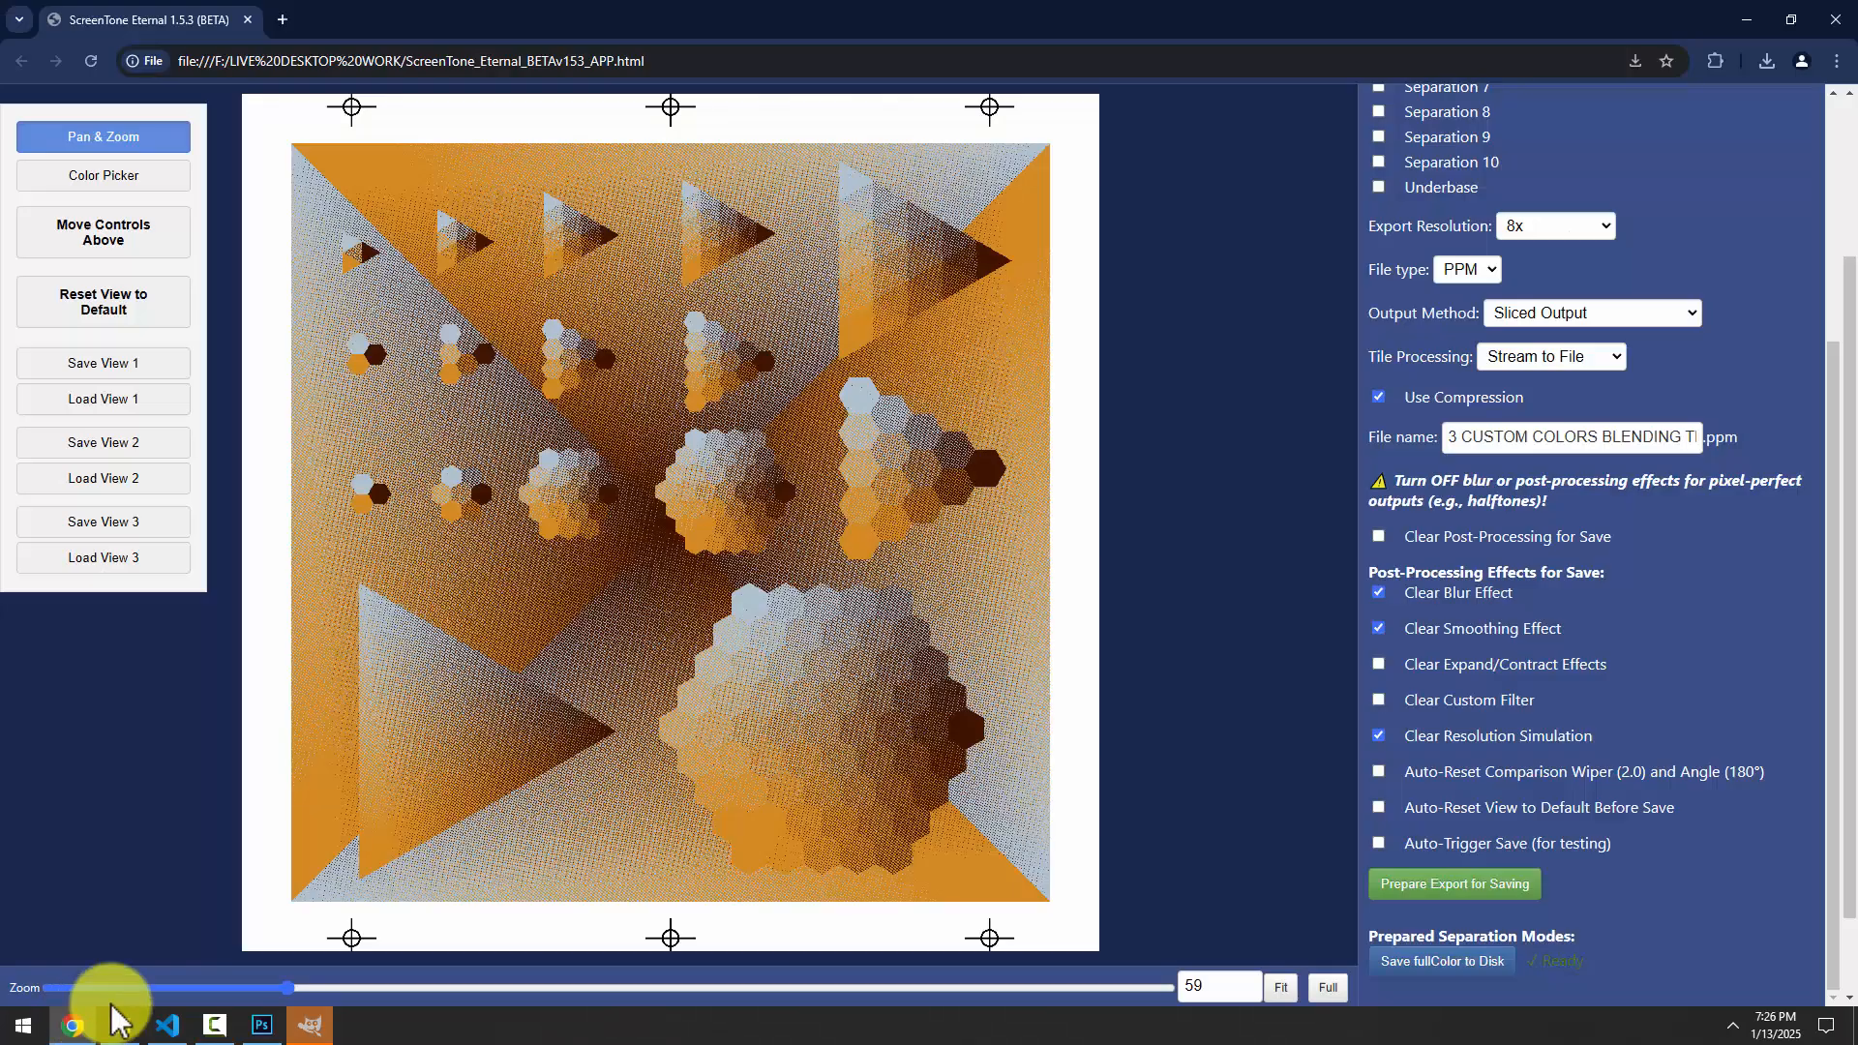
{"action": "scroll", "coordinate": [1447, 242], "scroll_direction": "up", "scroll_amount": 3}
{"action": "left_click", "coordinate": [1420, 133]}
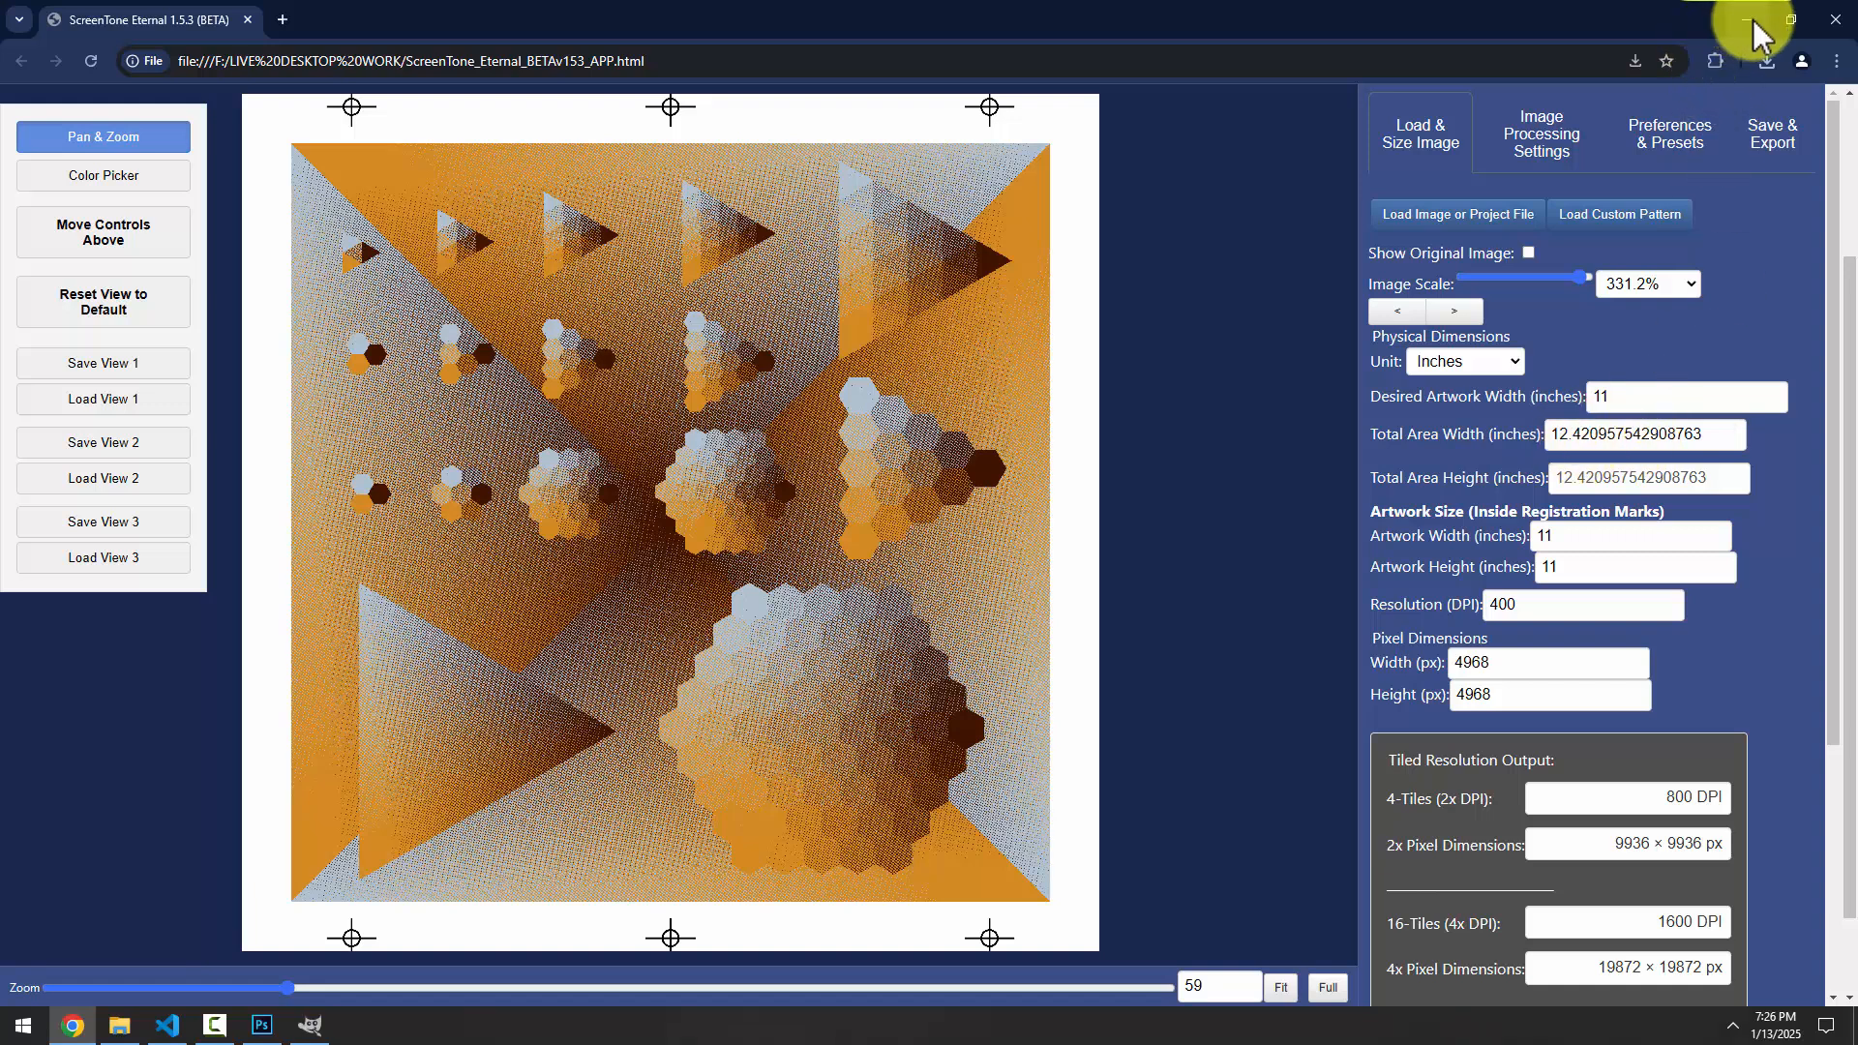
{"action": "scroll", "coordinate": [1763, 745], "scroll_direction": "down", "scroll_amount": 4}
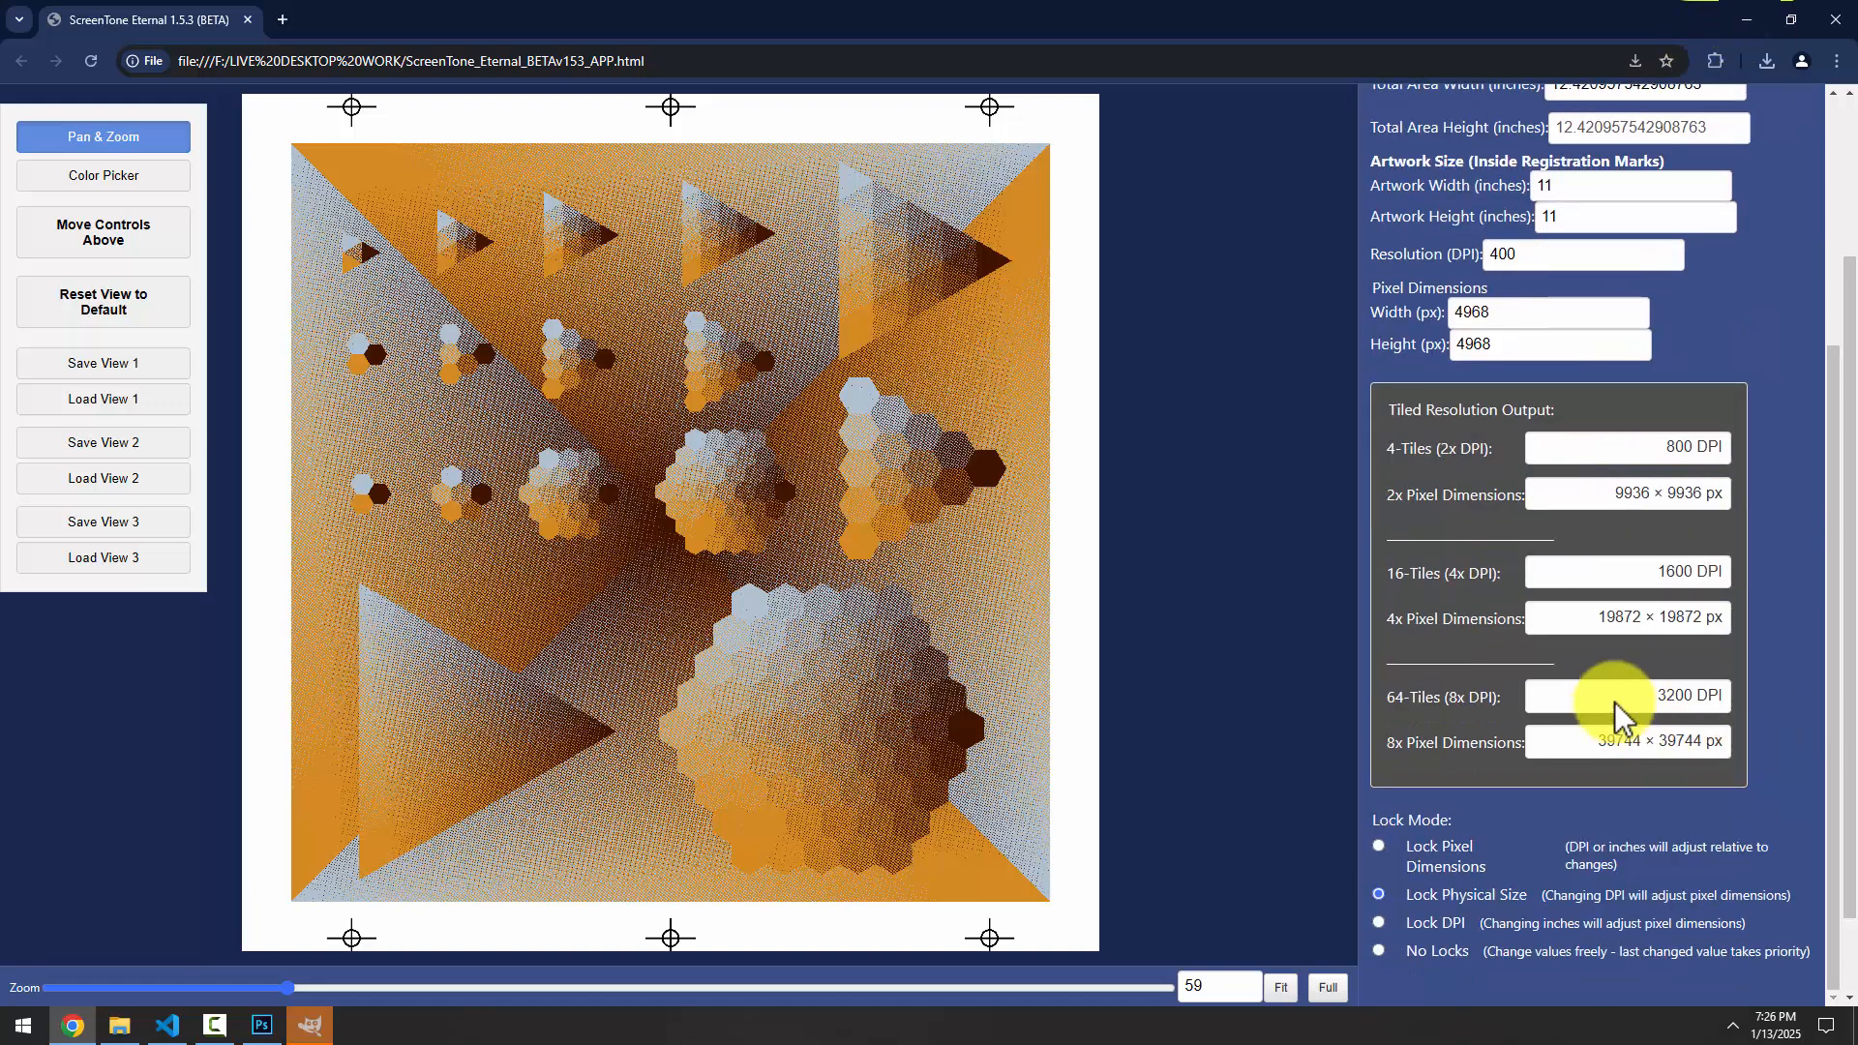
{"action": "left_click", "coordinate": [1749, 19]}
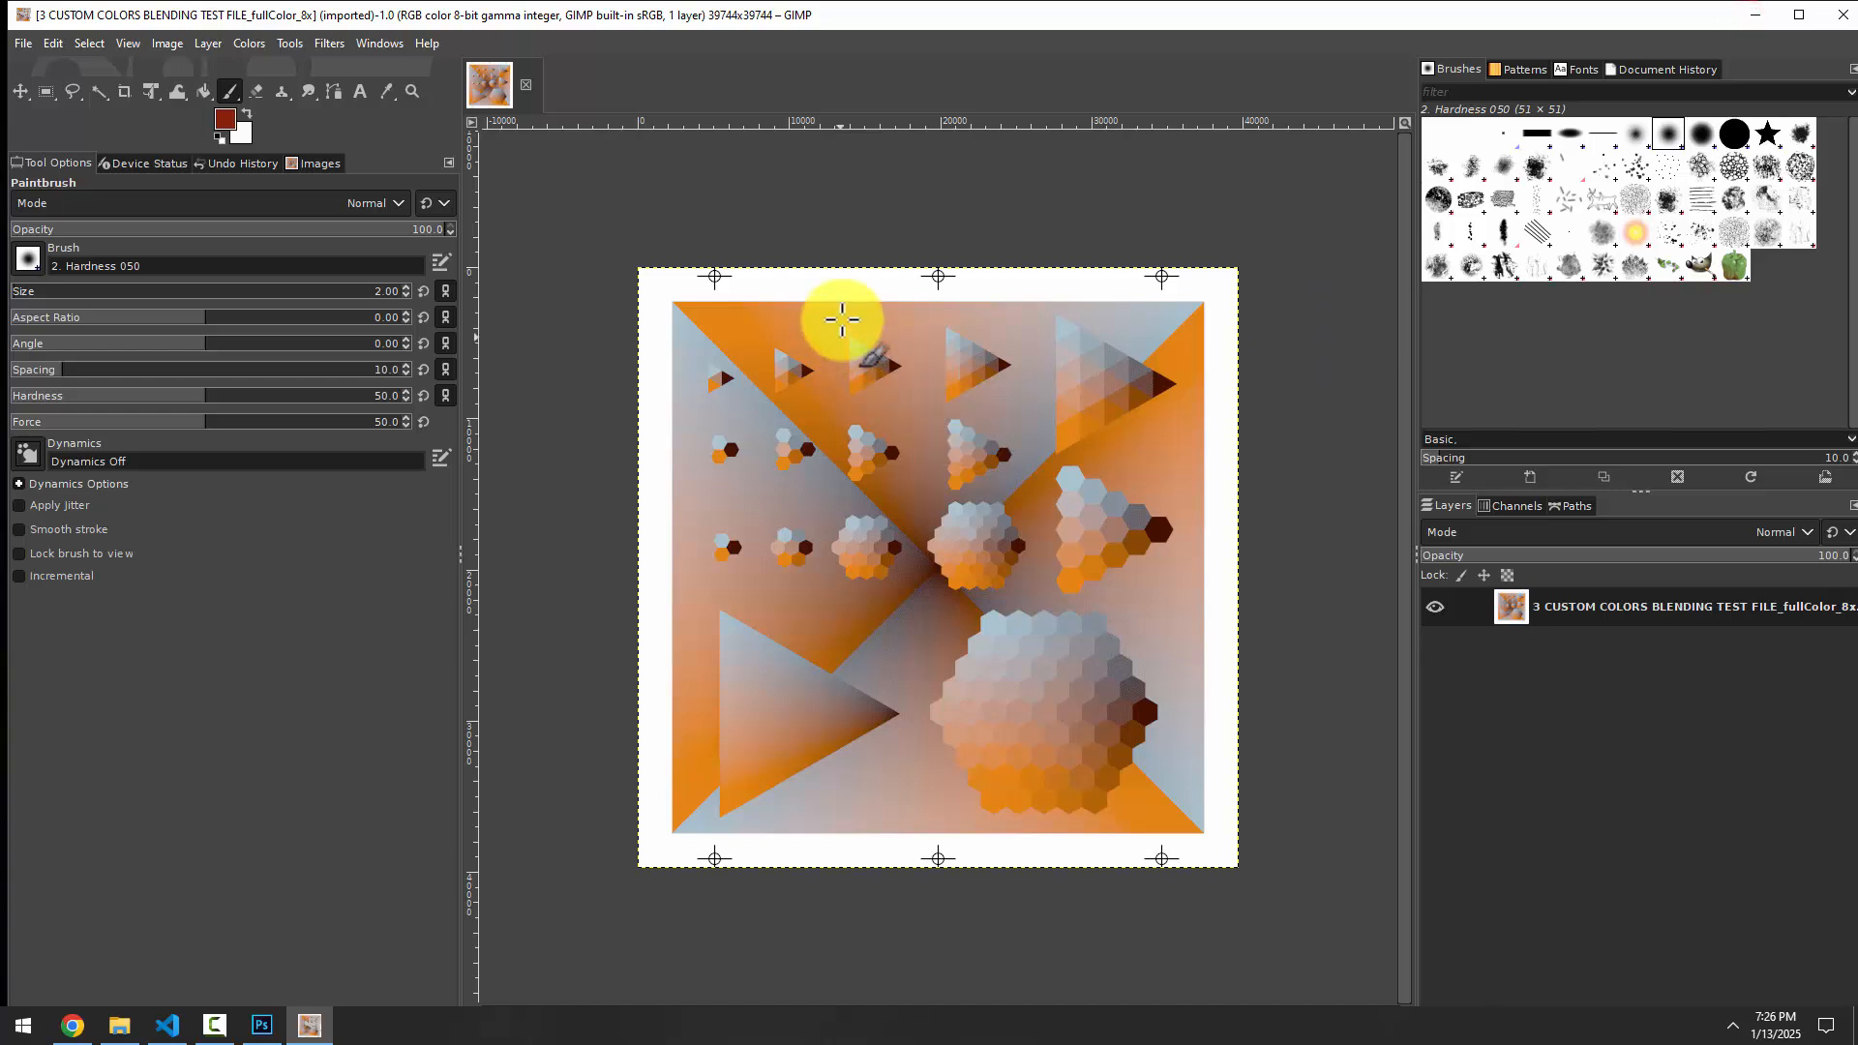
Open the image's print resolution settings in GIMP and set the print width and height to 12.5 in
{"action": "left_click", "coordinate": [163, 43]}
{"action": "left_click", "coordinate": [201, 298]}
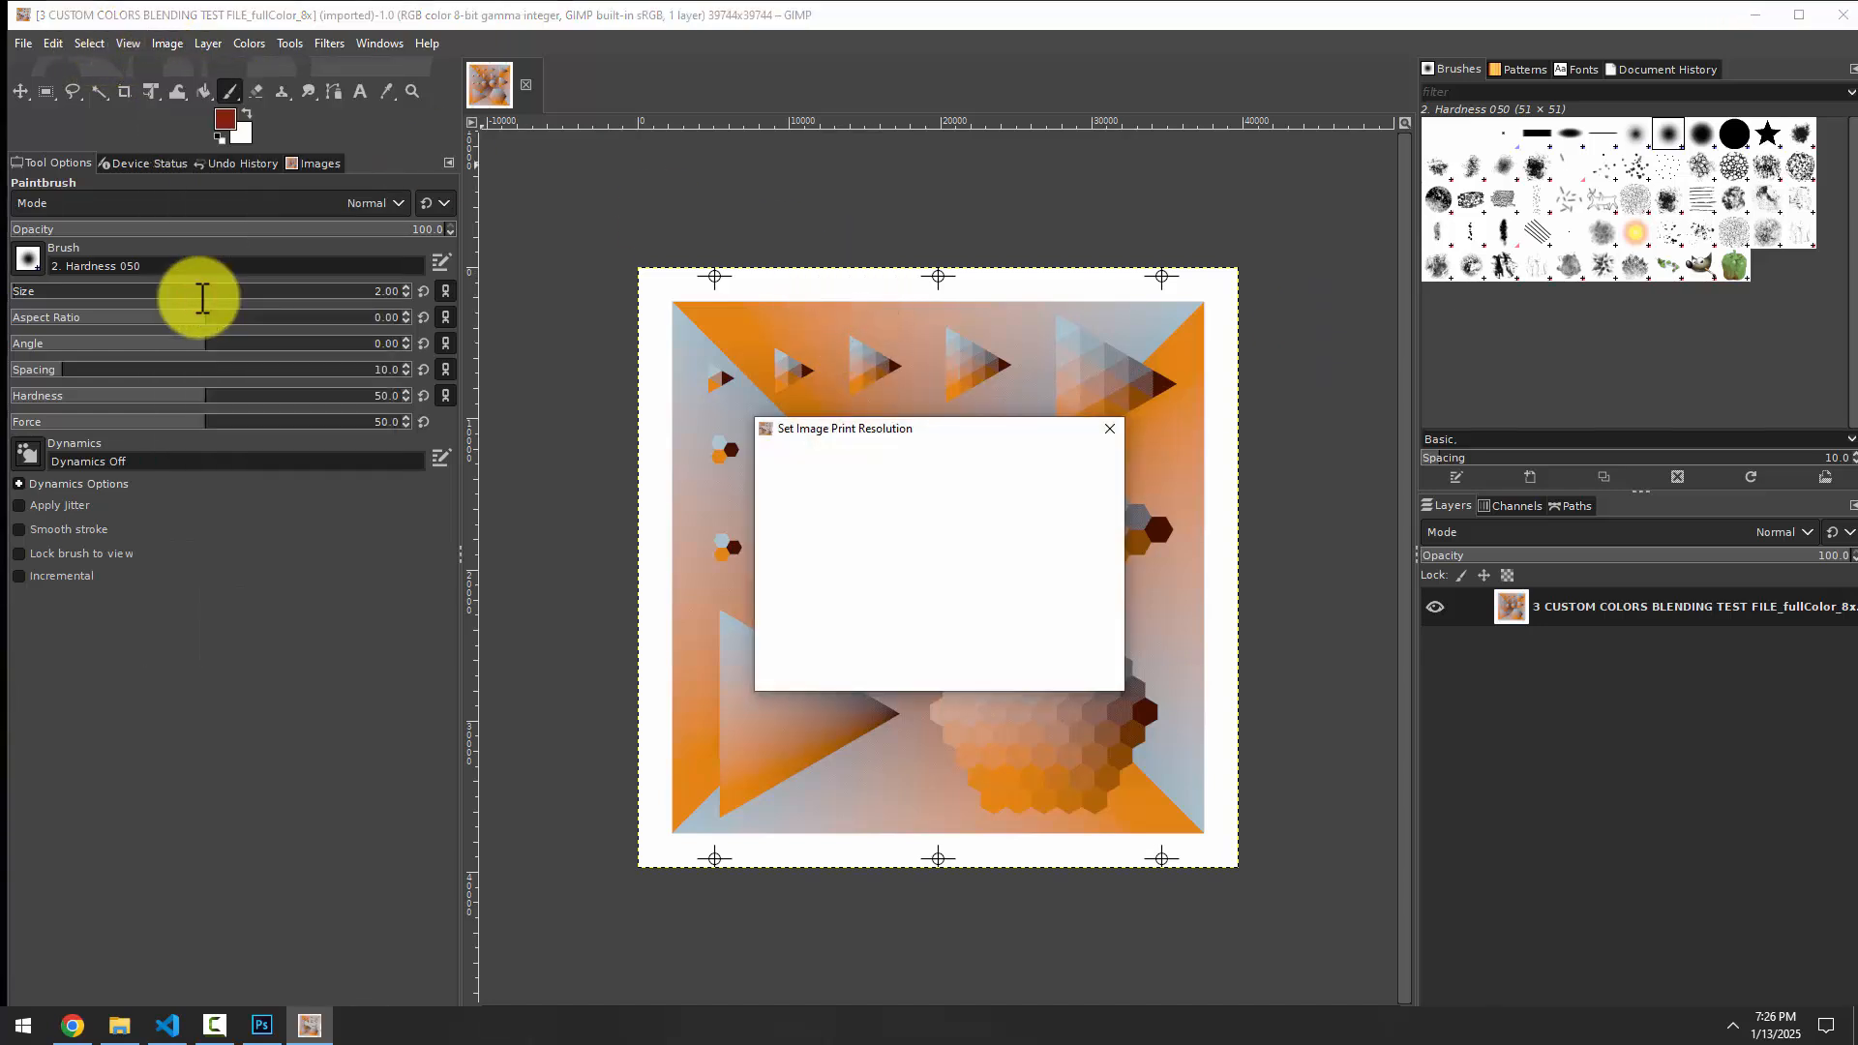
{"action": "left_click_drag", "start_coordinate": [997, 432], "coordinate": [1539, 444]}
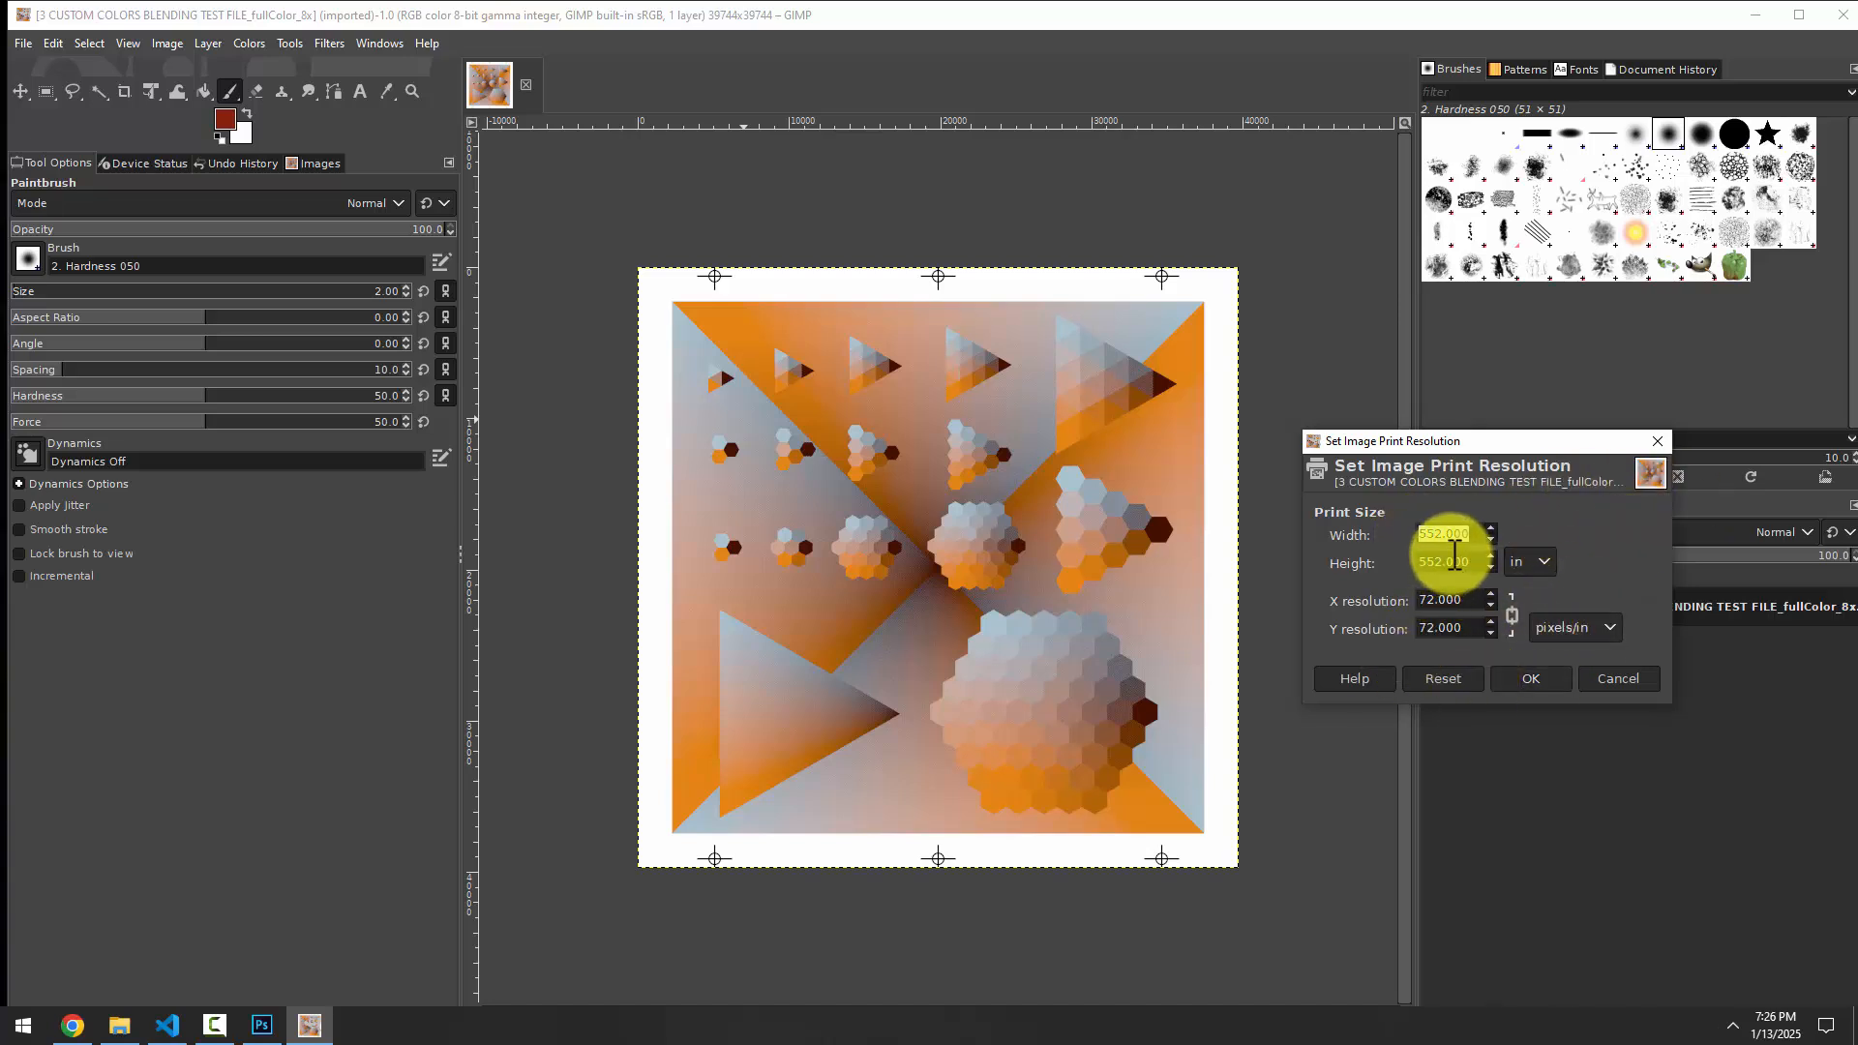
{"action": "type", "text": "5"}
{"action": "left_click", "coordinate": [1456, 562]}
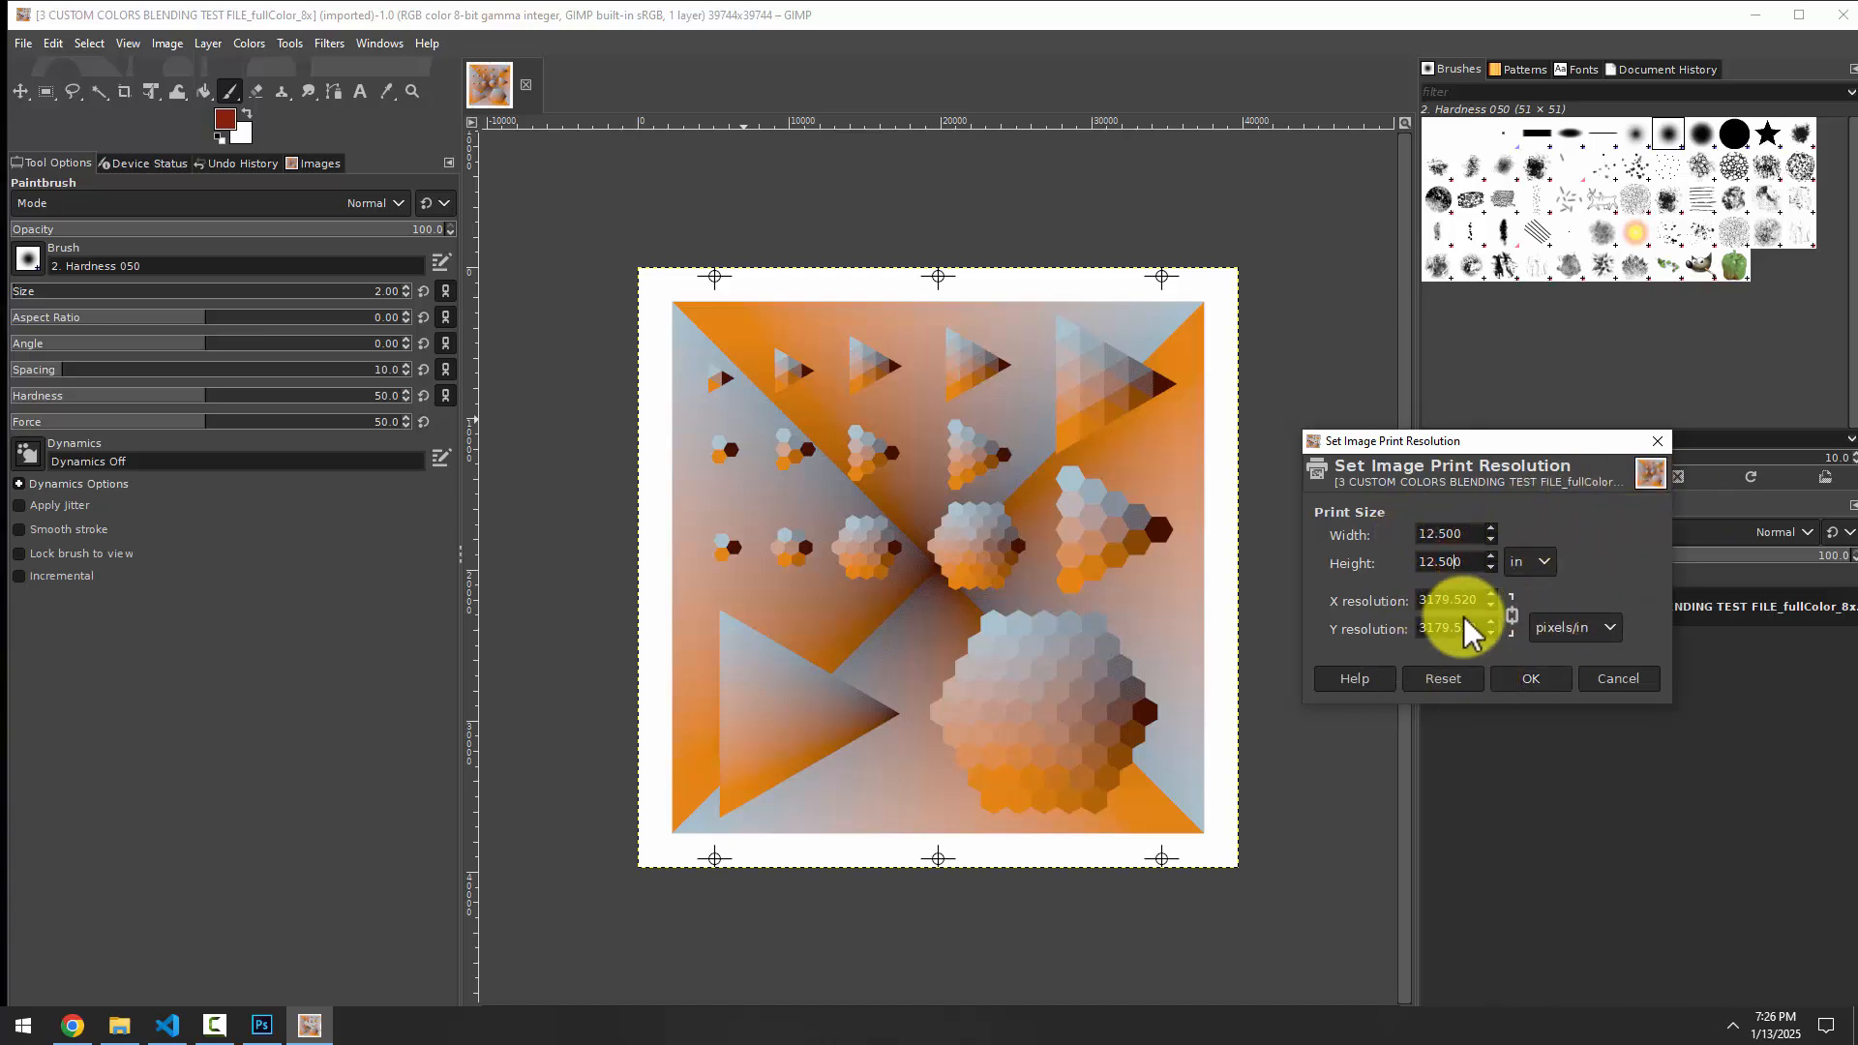
Copy the total area width 12.420957542908763 from ScreenTone Eternal and enter it as the print width in GIMP
{"action": "left_click", "coordinate": [72, 1025]}
{"action": "scroll", "coordinate": [1722, 270], "scroll_direction": "up", "scroll_amount": 3}
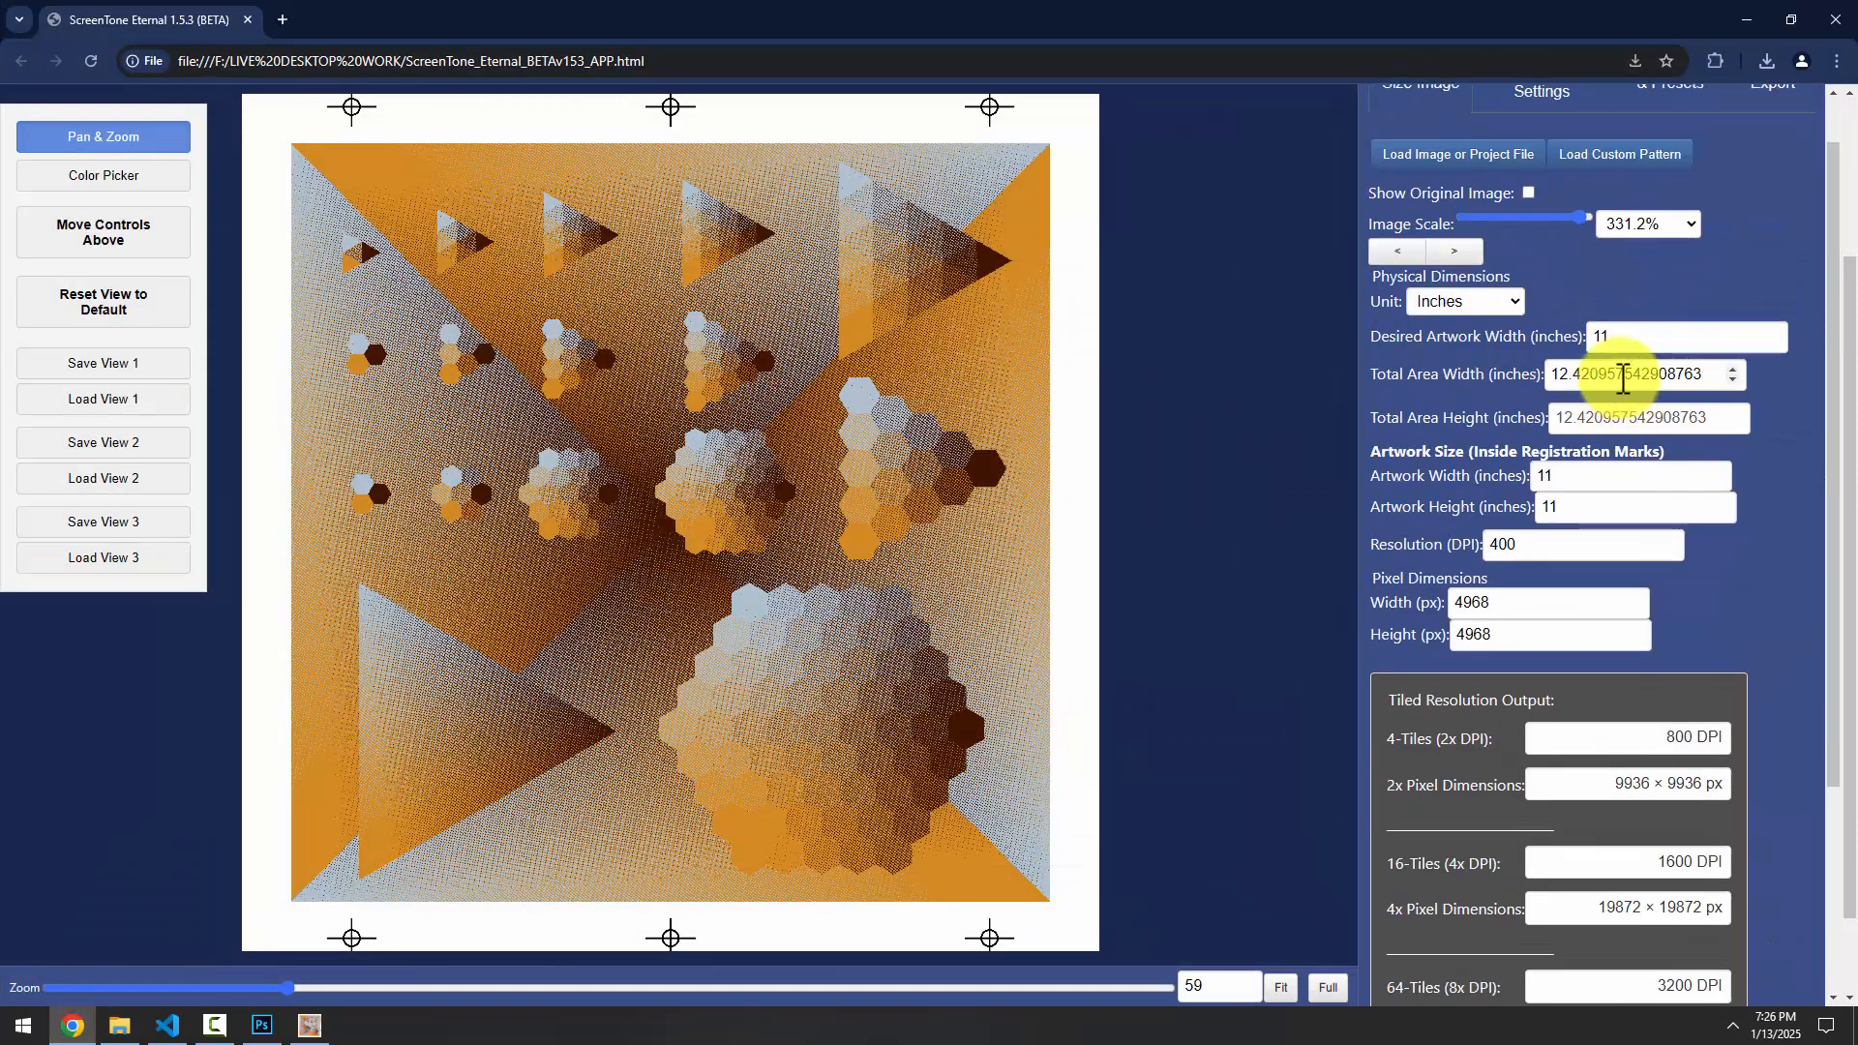
{"action": "left_click", "coordinate": [1633, 375]}
{"action": "double_click", "coordinate": [1632, 374]}
{"action": "left_click", "coordinate": [1747, 19]}
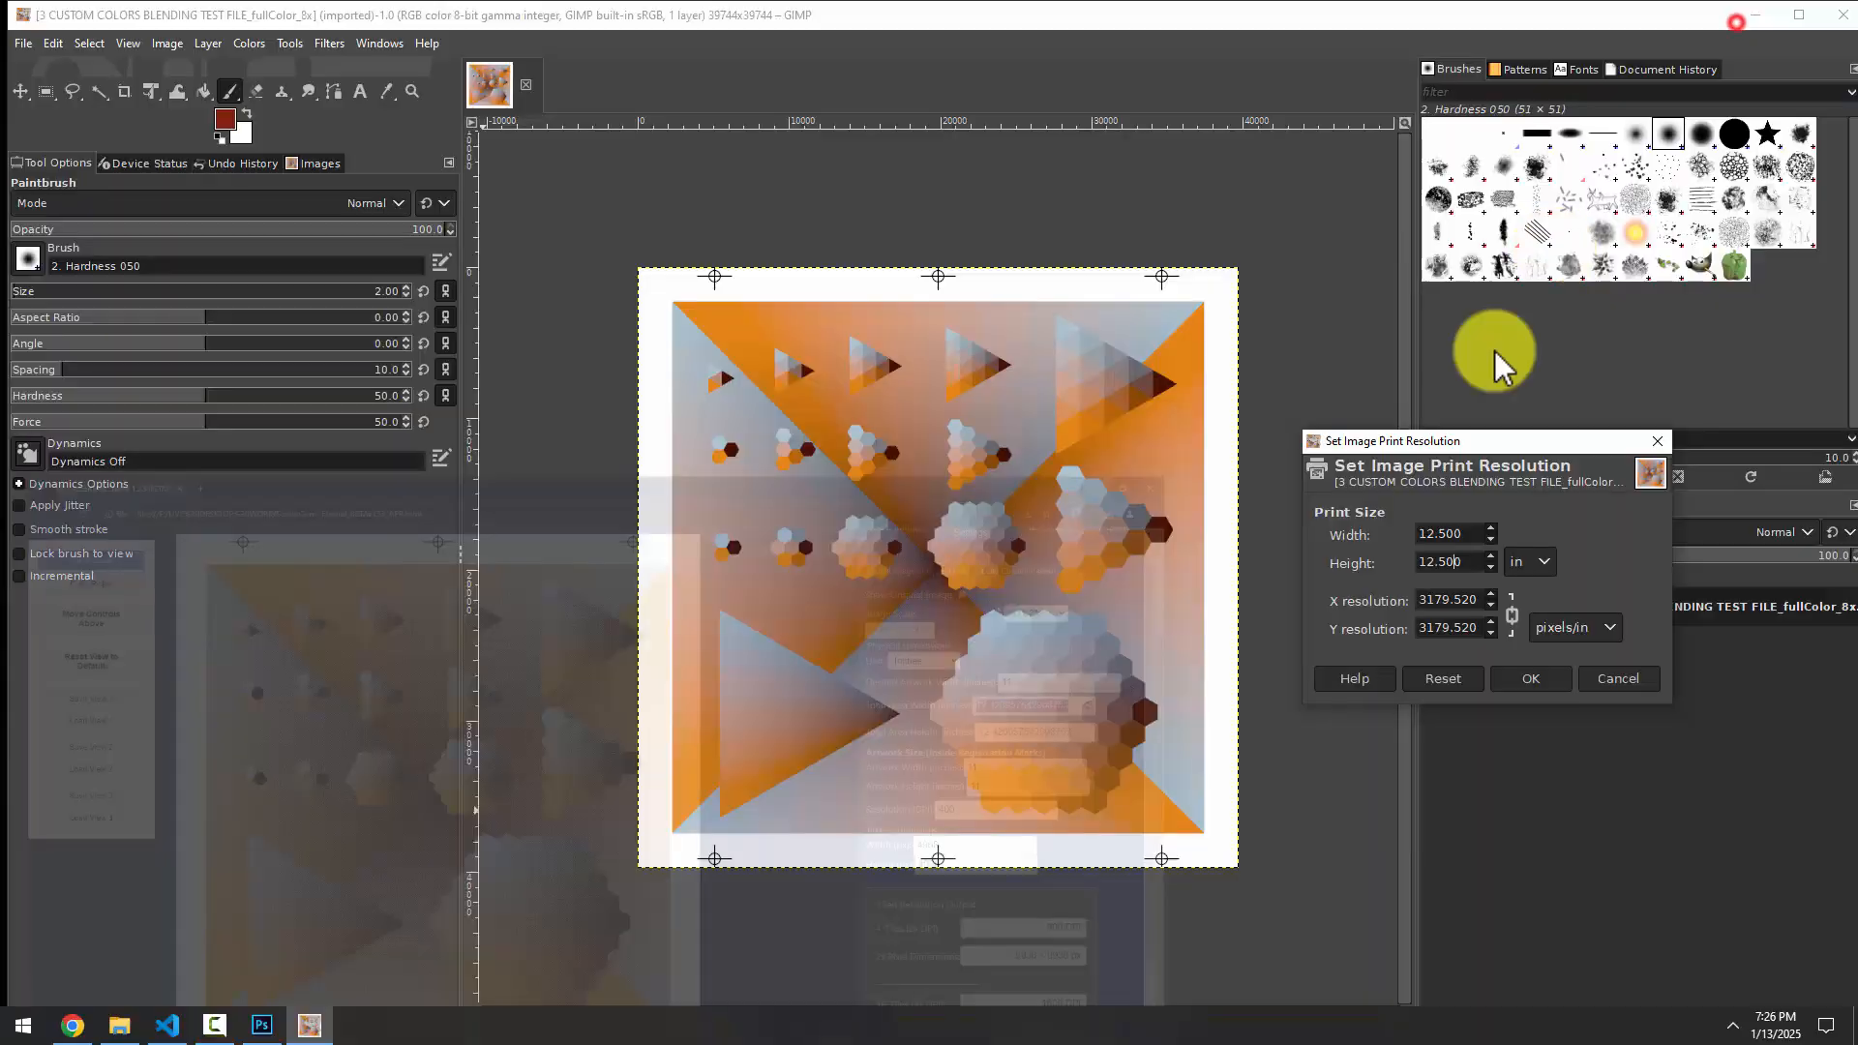
{"action": "double_click", "coordinate": [1447, 540]}
{"action": "type", "text": "12.421"}
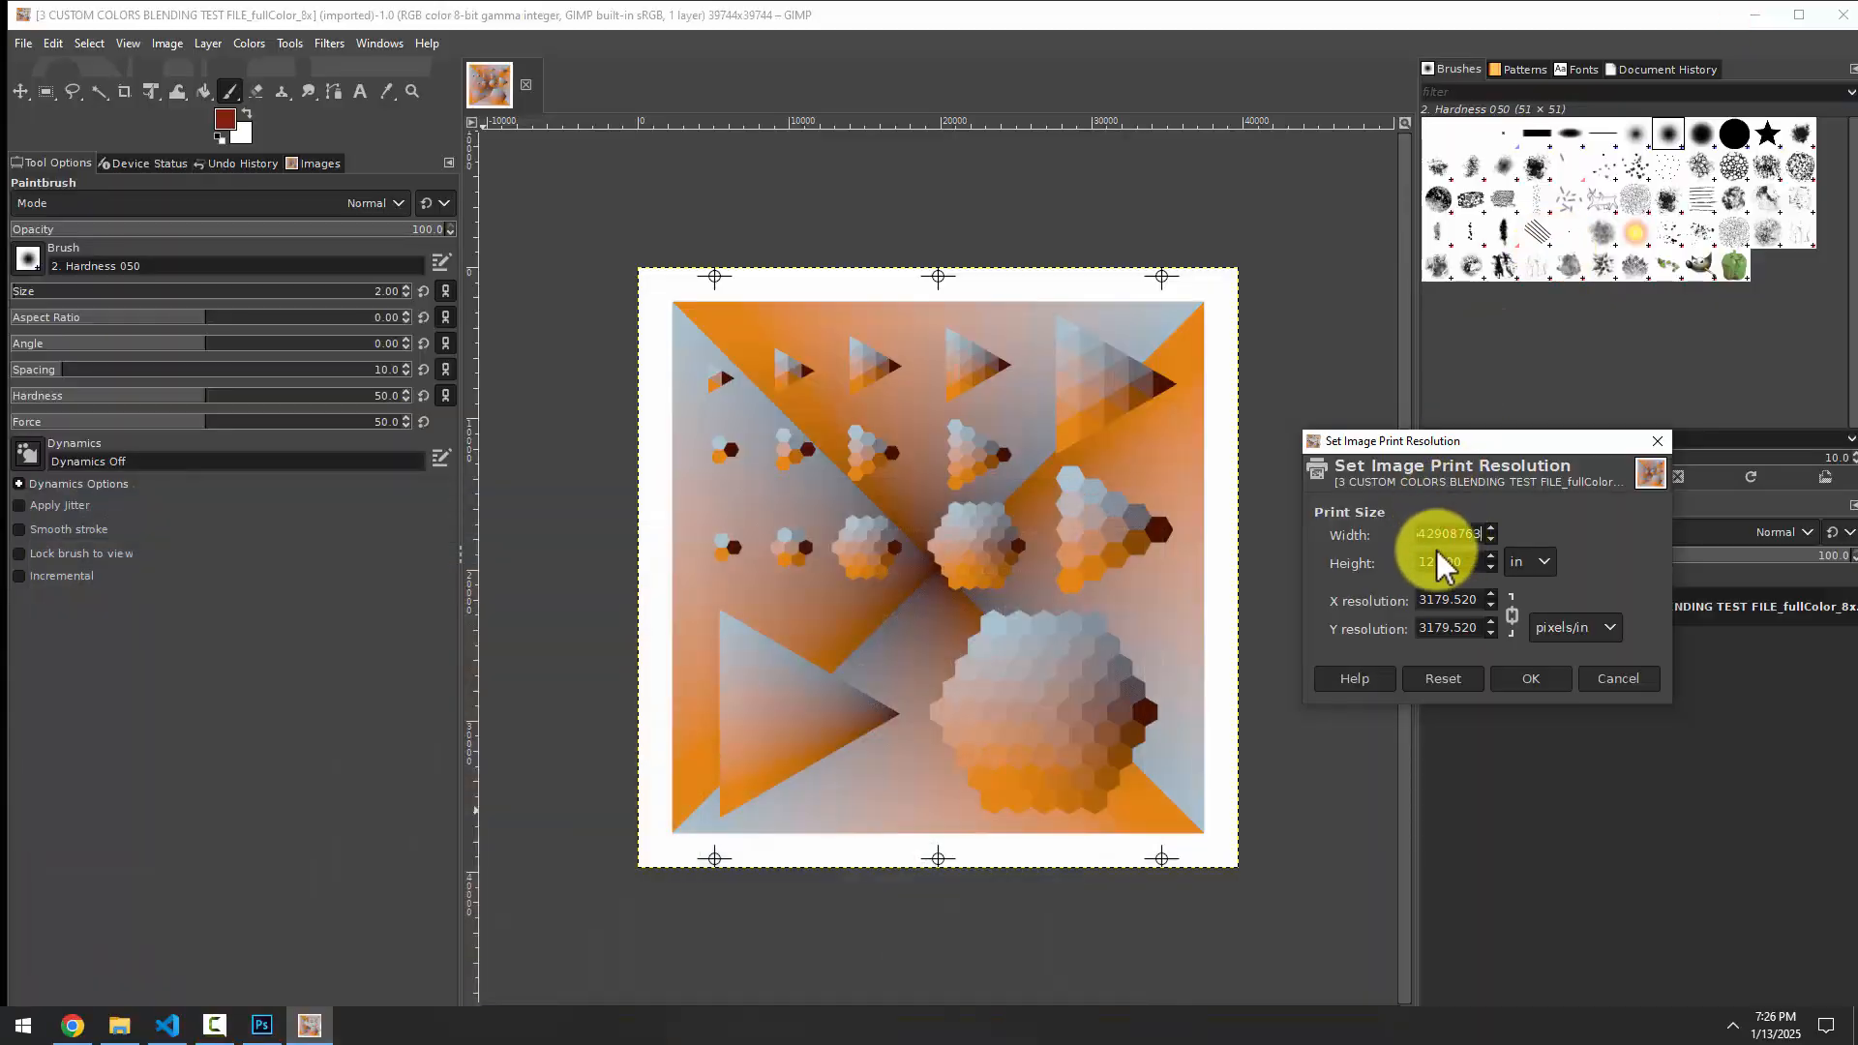
{"action": "left_click", "coordinate": [1443, 558]}
{"action": "left_click_drag", "start_coordinate": [1427, 601], "coordinate": [1486, 600]}
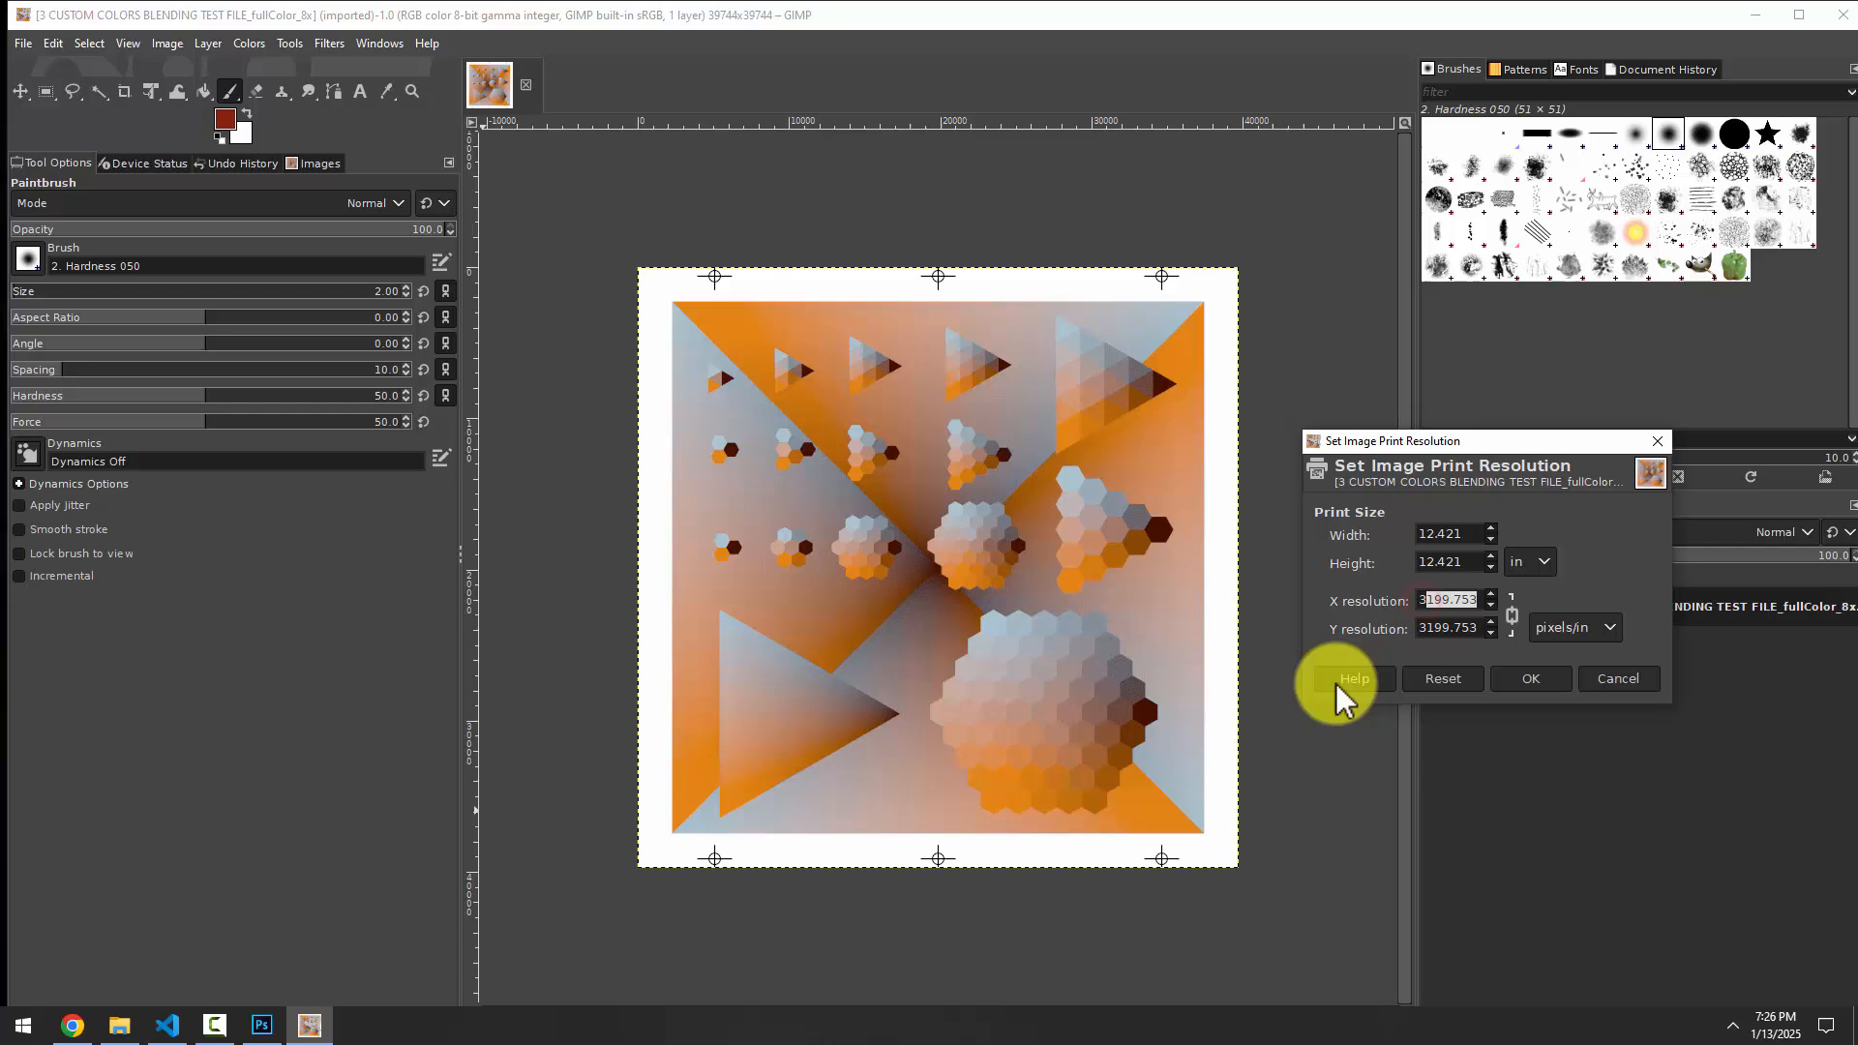
Check the 8x DPI in ScreenTone Eternal, then set GIMP's X resolution to 3200 pixels/in and apply the print resolution
{"action": "left_click", "coordinate": [78, 1035]}
{"action": "scroll", "coordinate": [1674, 666], "scroll_direction": "down", "scroll_amount": 3}
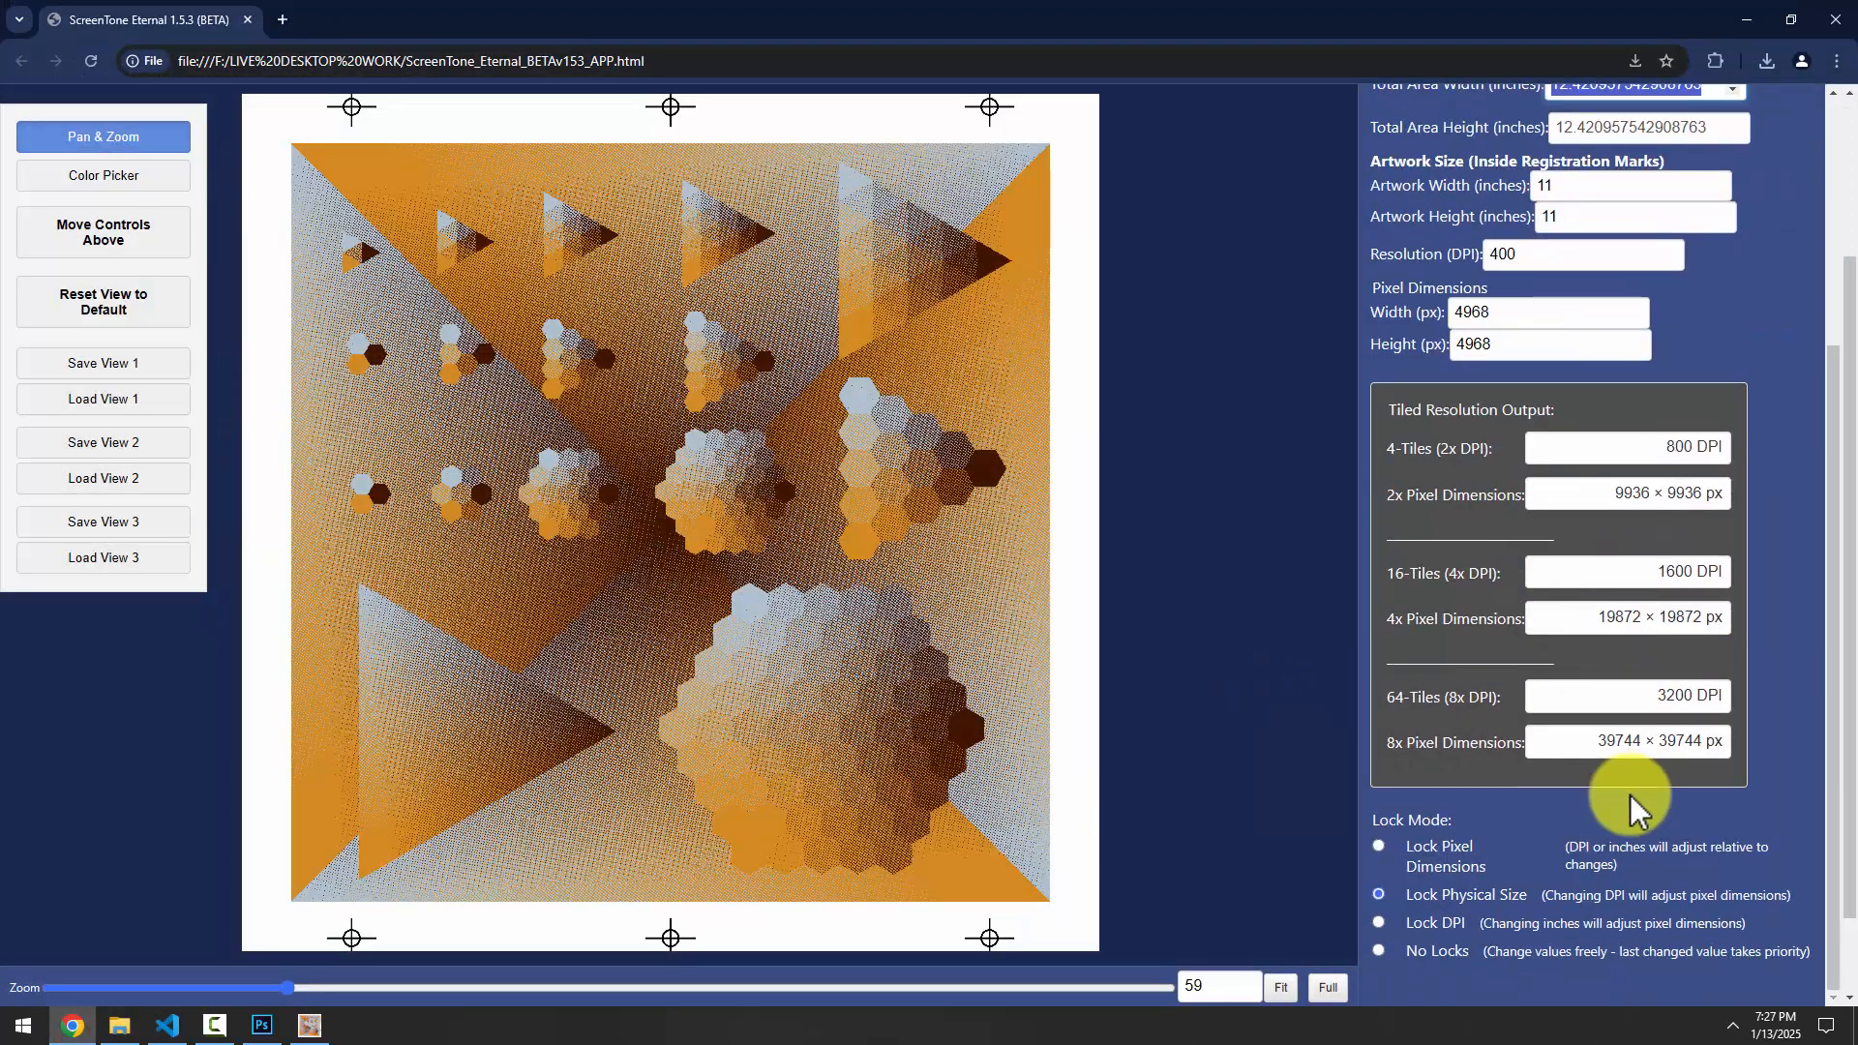
{"action": "left_click", "coordinate": [1746, 19]}
{"action": "left_click", "coordinate": [1439, 597]}
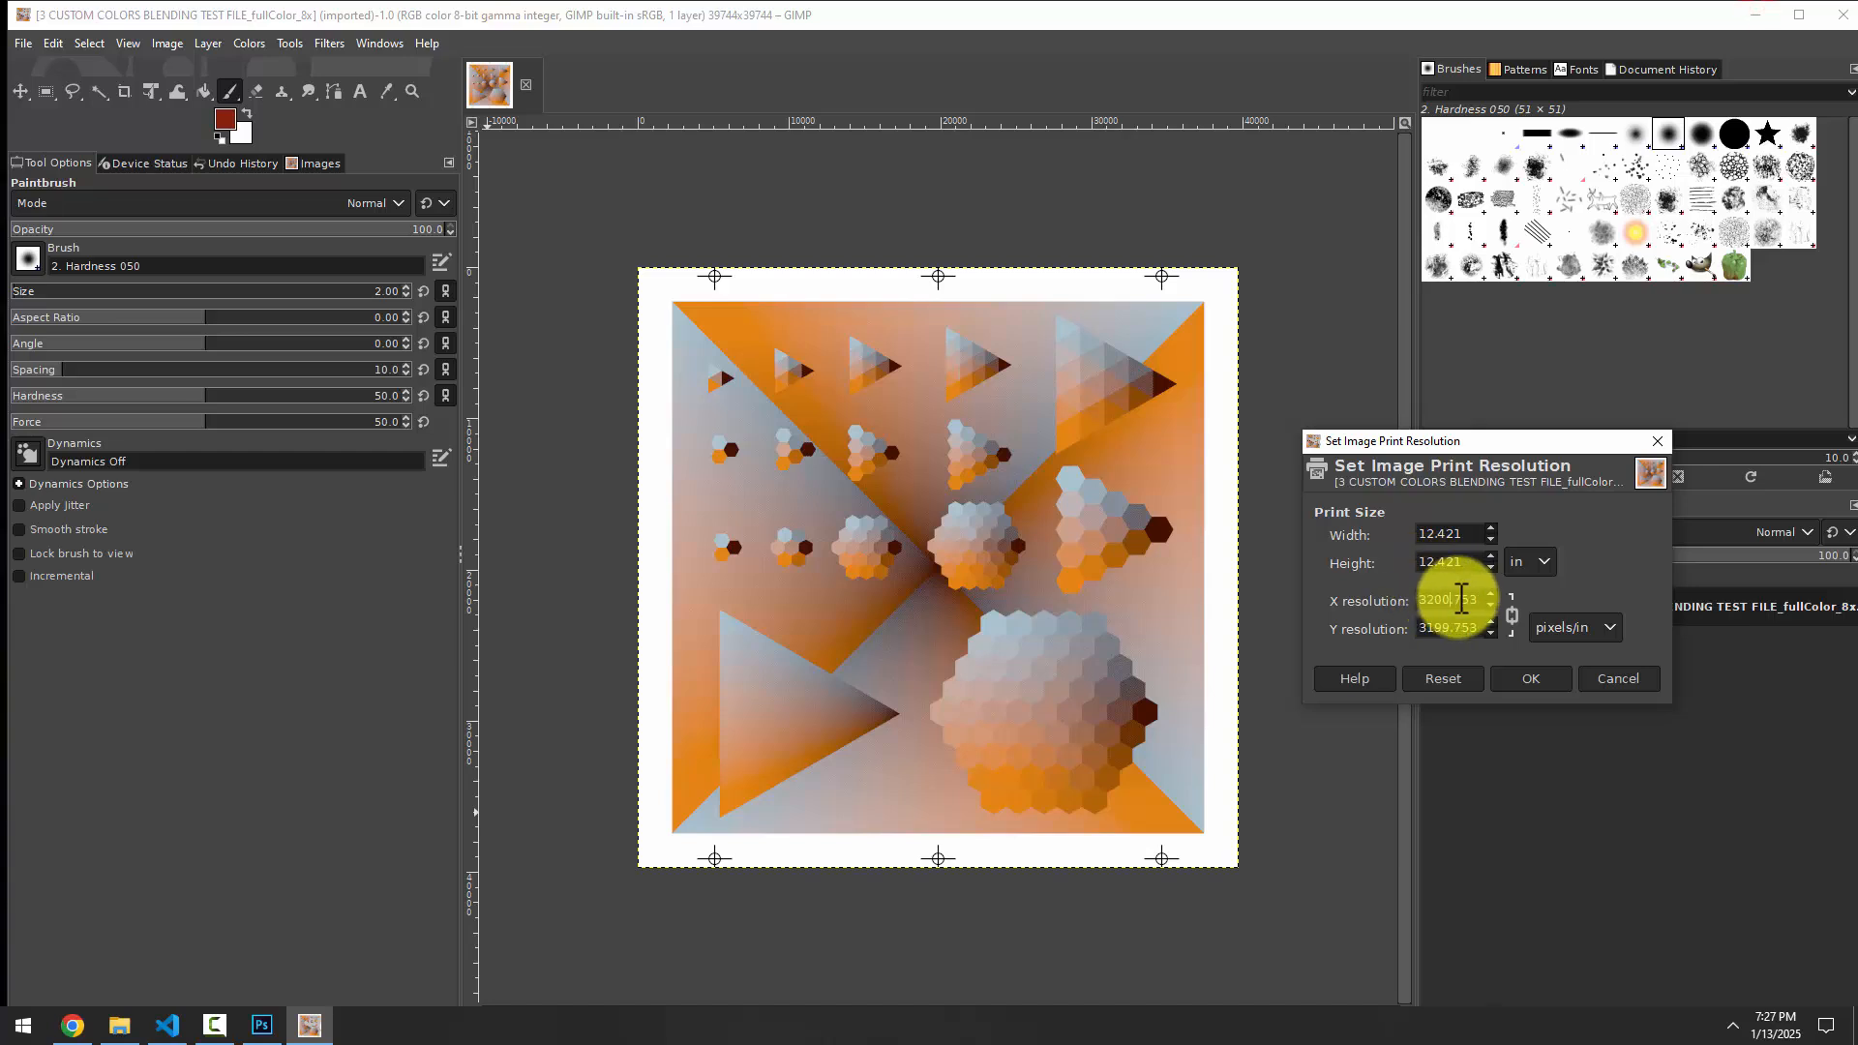
{"action": "left_click_drag", "start_coordinate": [1451, 598], "coordinate": [1490, 597]}
{"action": "key", "text": "BackSpace"}
{"action": "left_click", "coordinate": [1468, 561]}
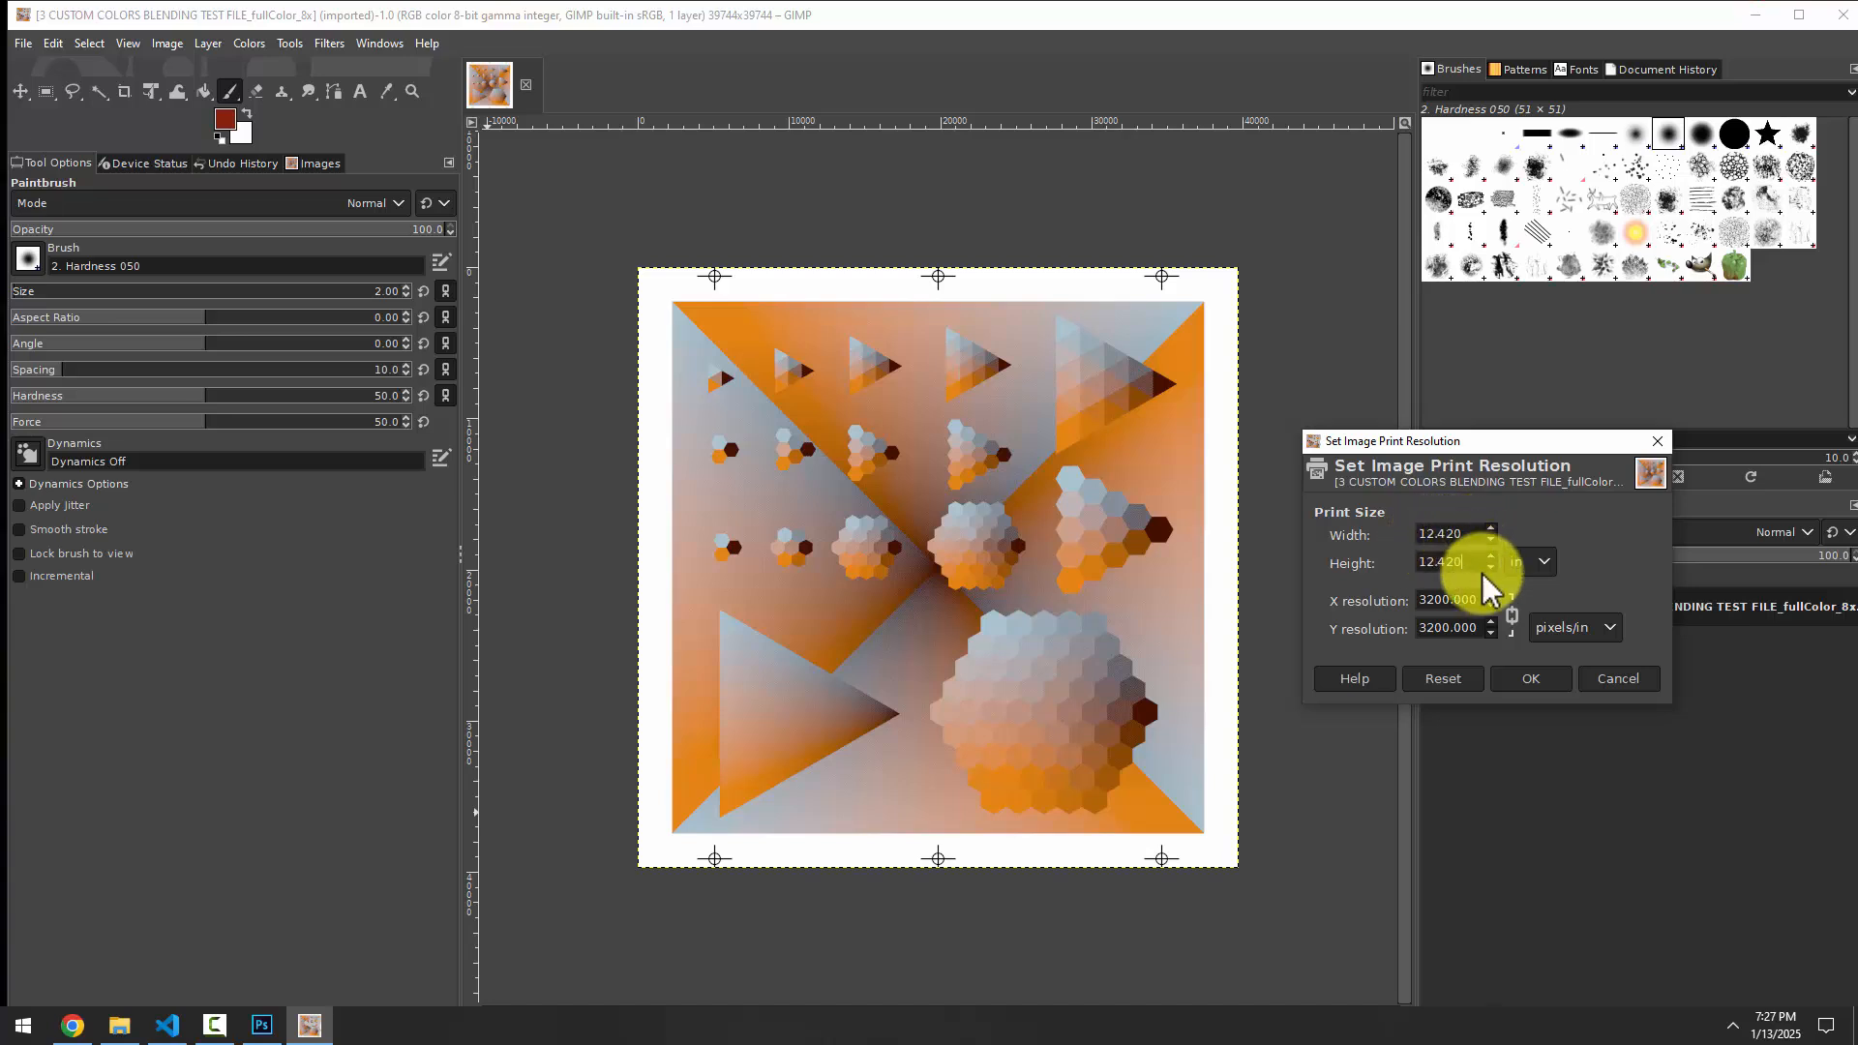
{"action": "left_click", "coordinate": [1534, 678]}
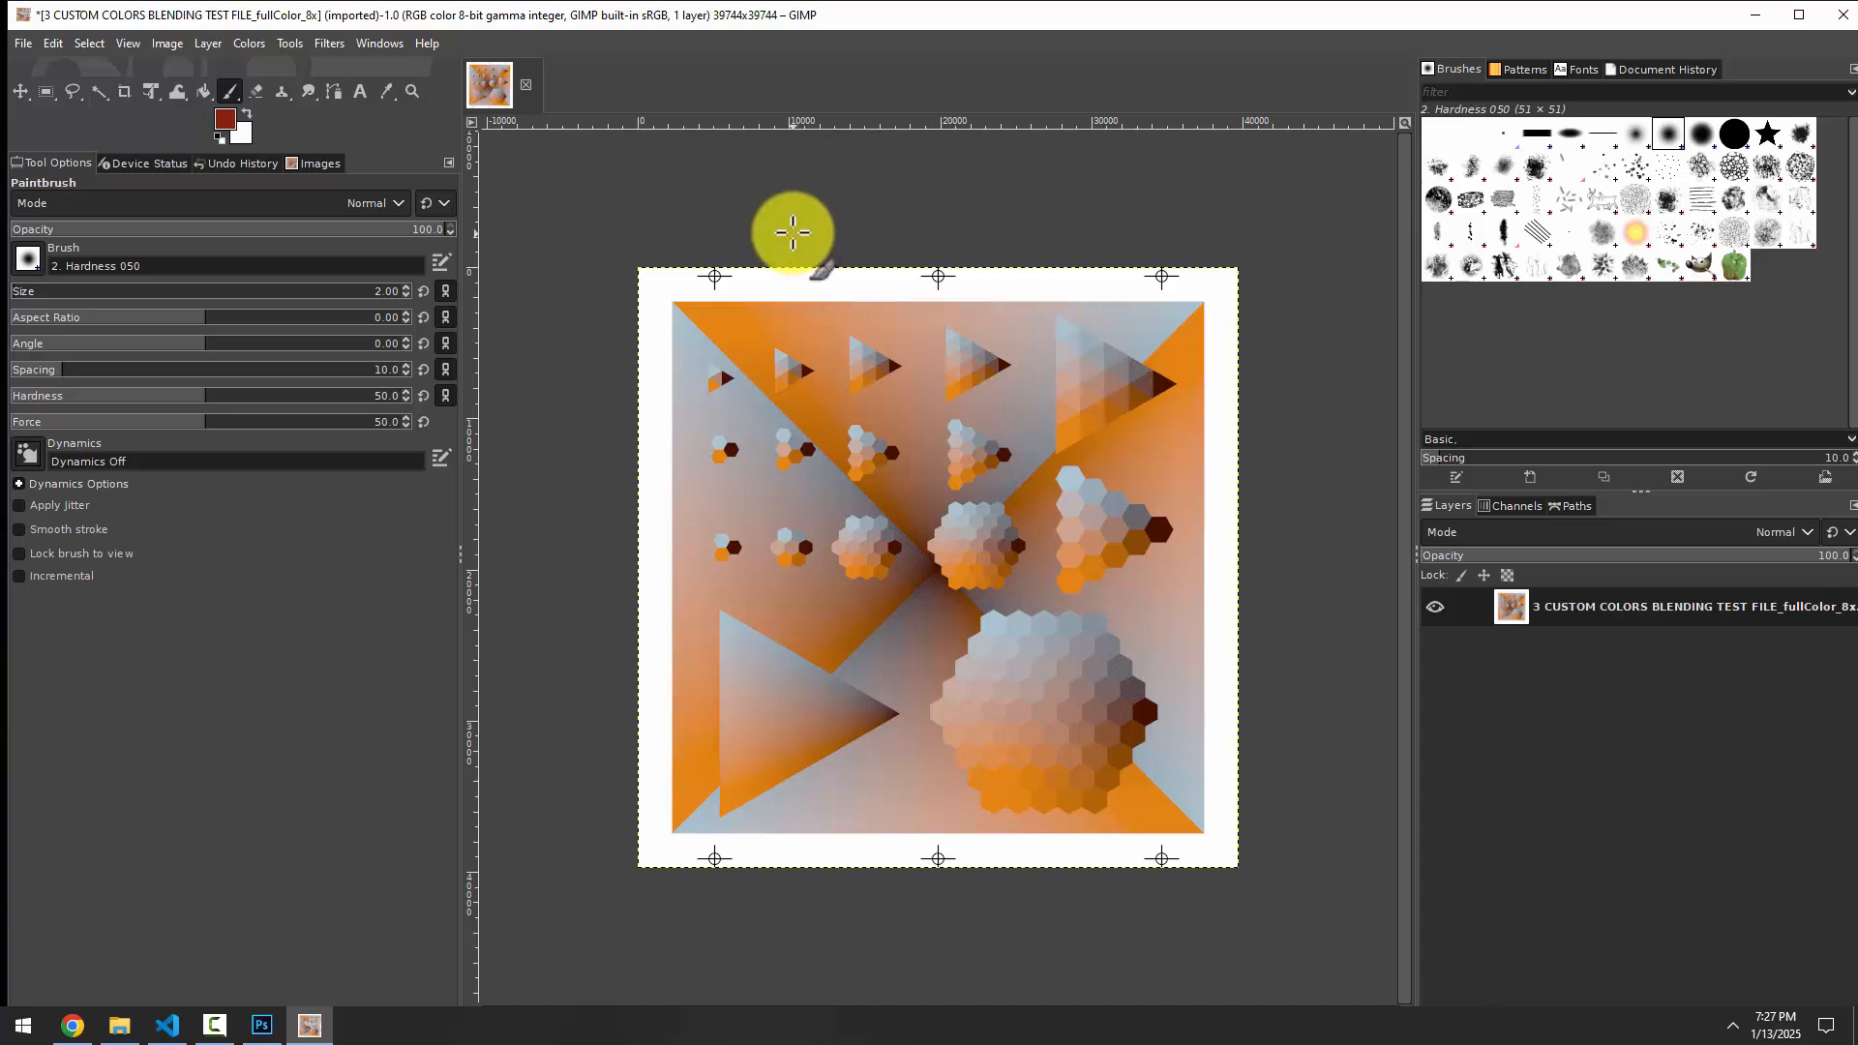
{"action": "left_click", "coordinate": [24, 44]}
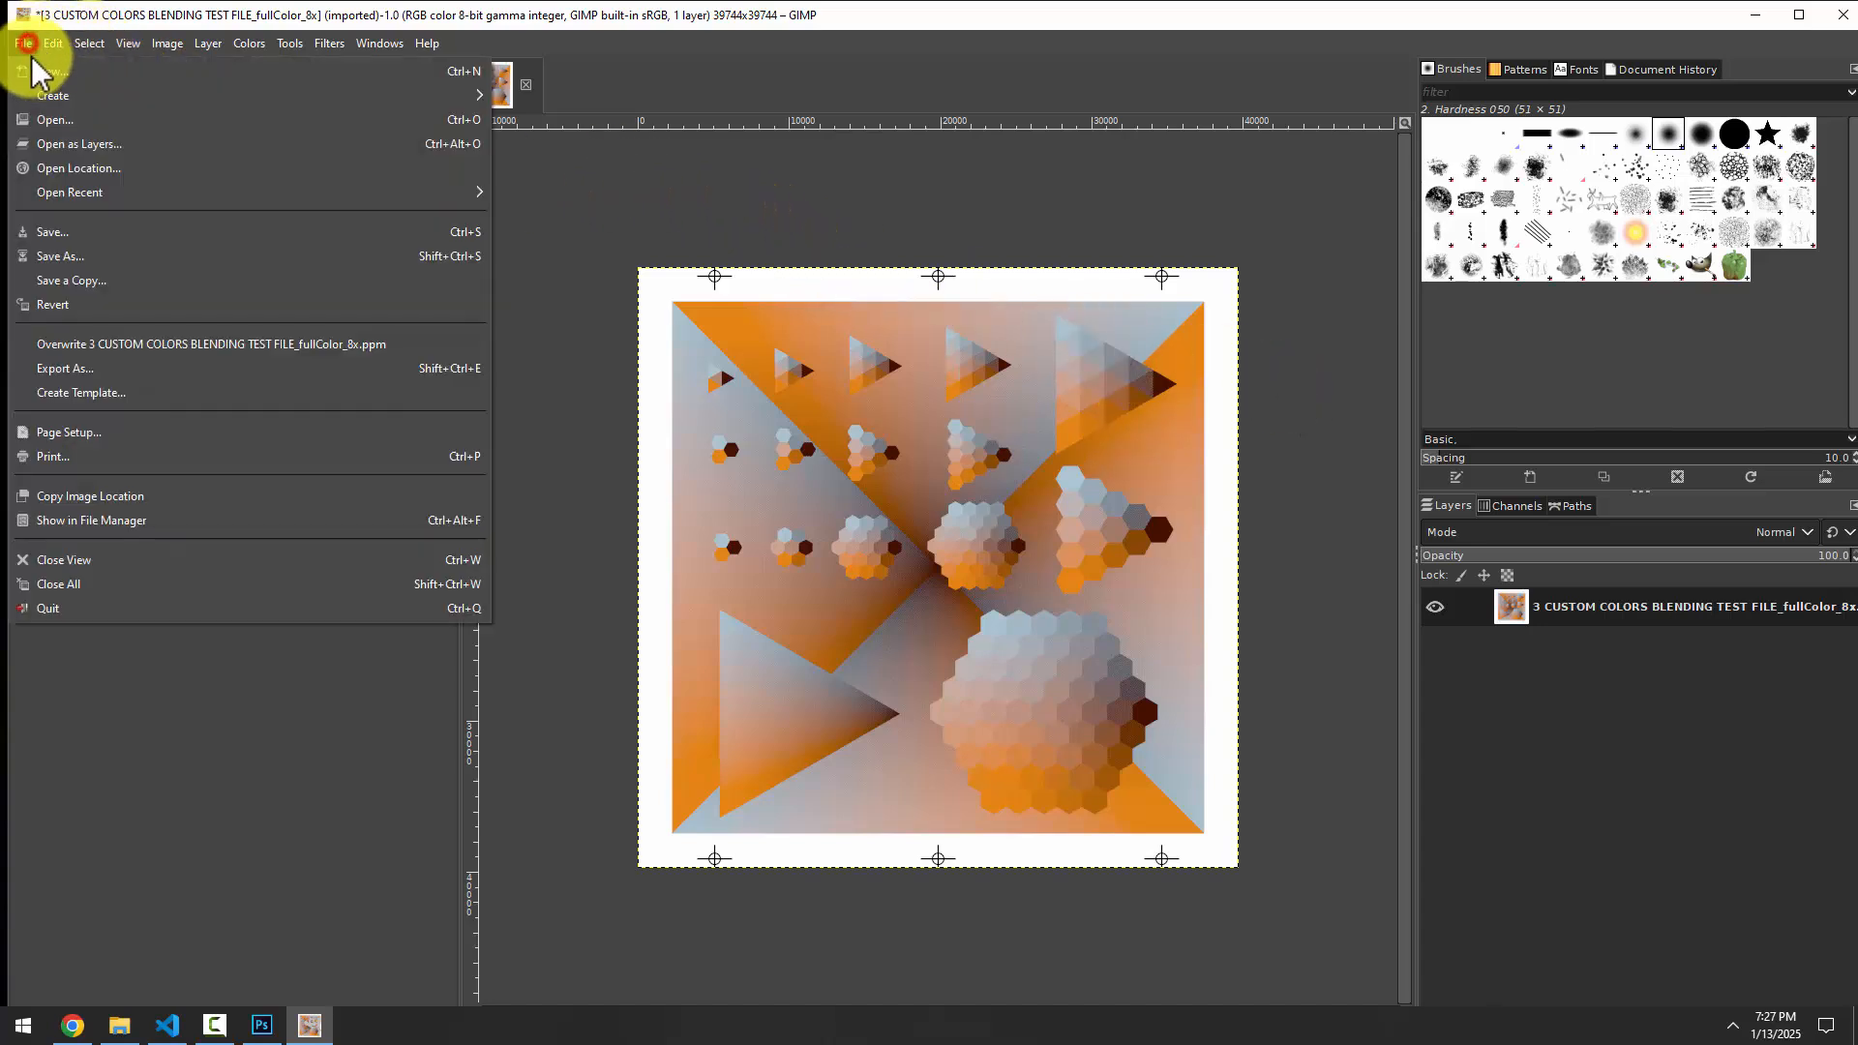
{"action": "left_click", "coordinate": [66, 256]}
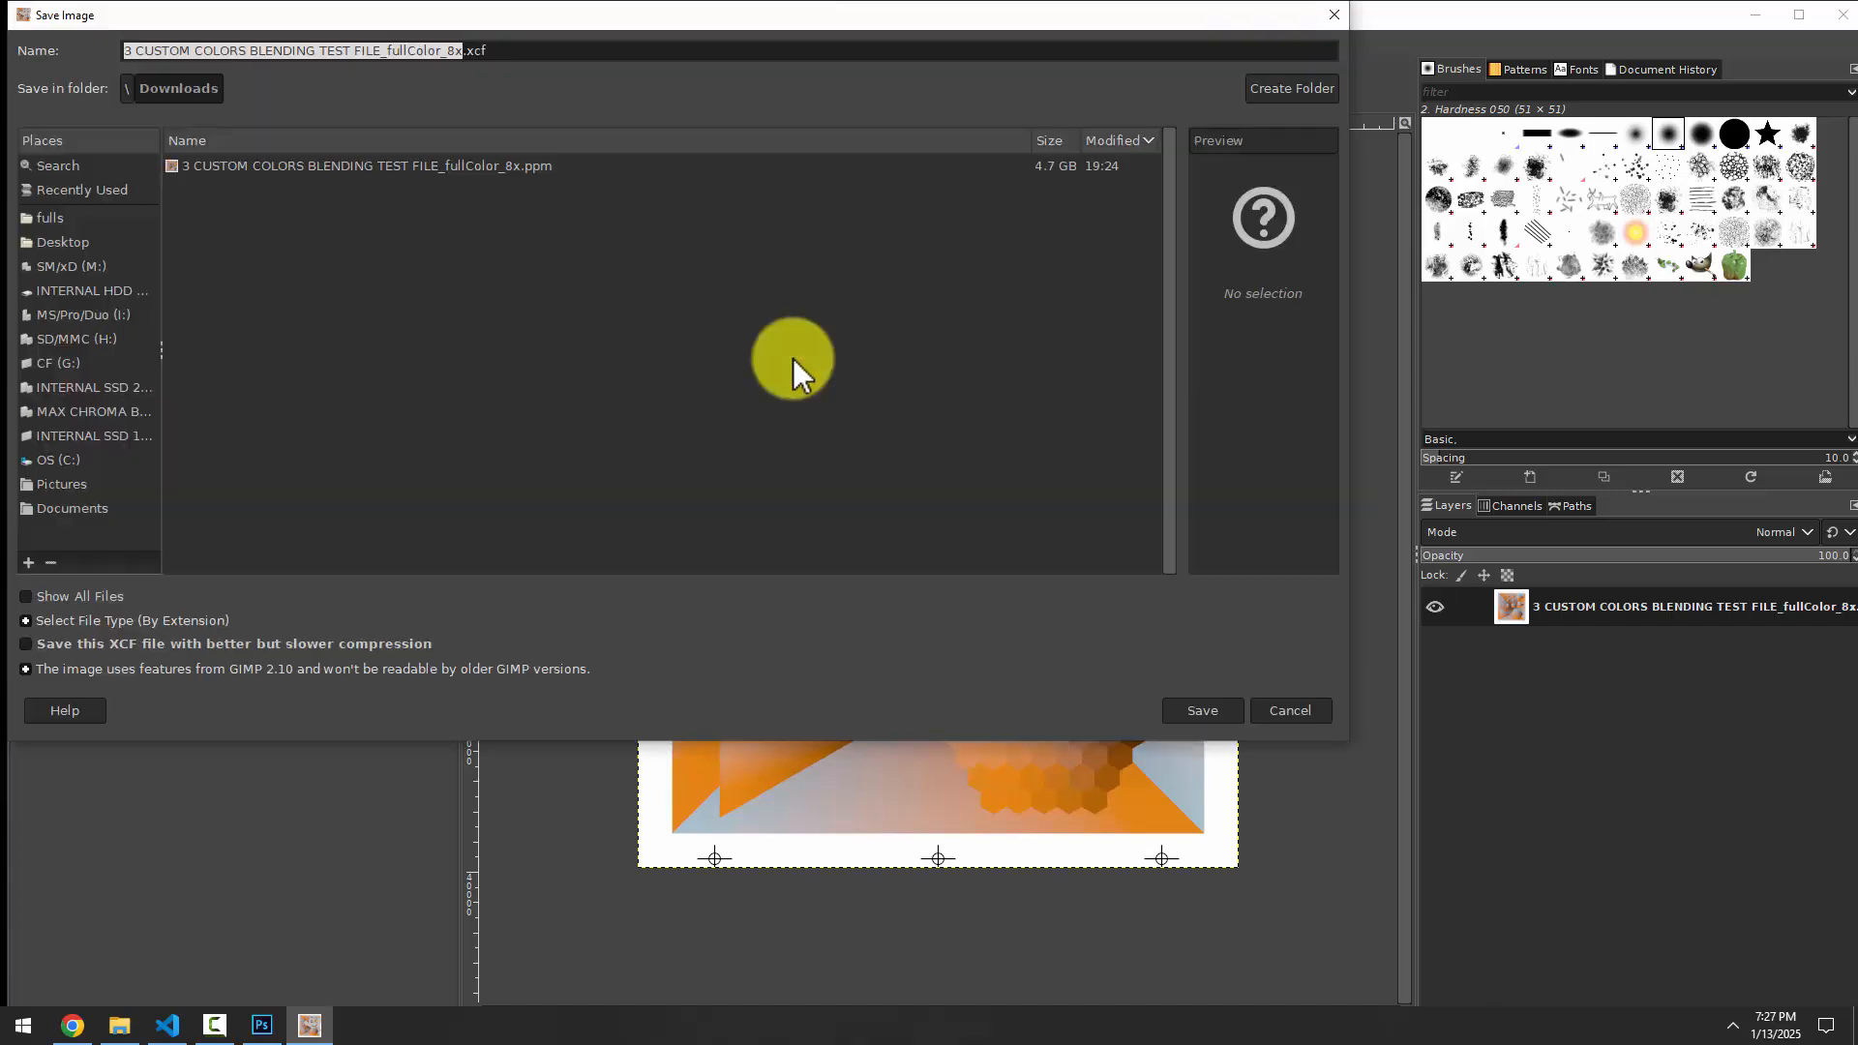
{"action": "left_click", "coordinate": [1298, 712]}
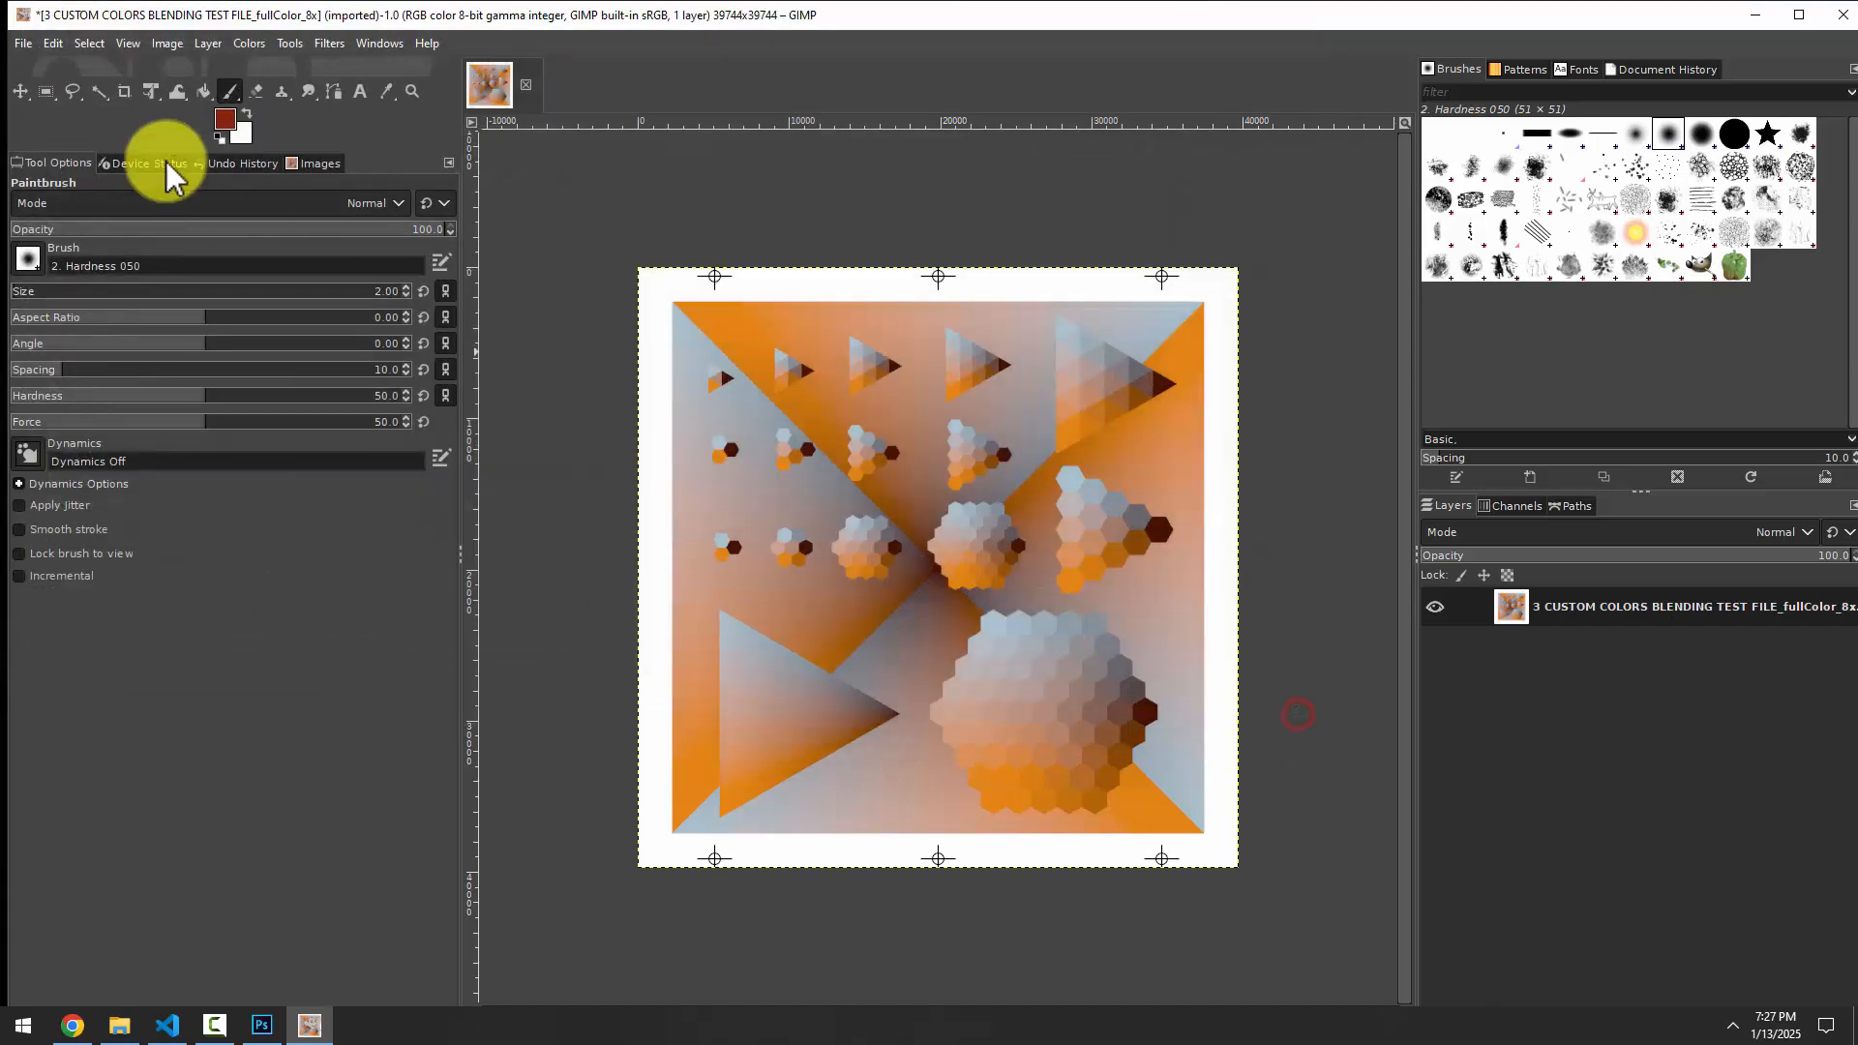
Export the image to Downloads as 3 CUSTOM COLORS BLENDING TEST FILE_fullColor_8x.png, keeping the default PNG options
{"action": "left_click", "coordinate": [23, 43]}
{"action": "left_click", "coordinate": [64, 369]}
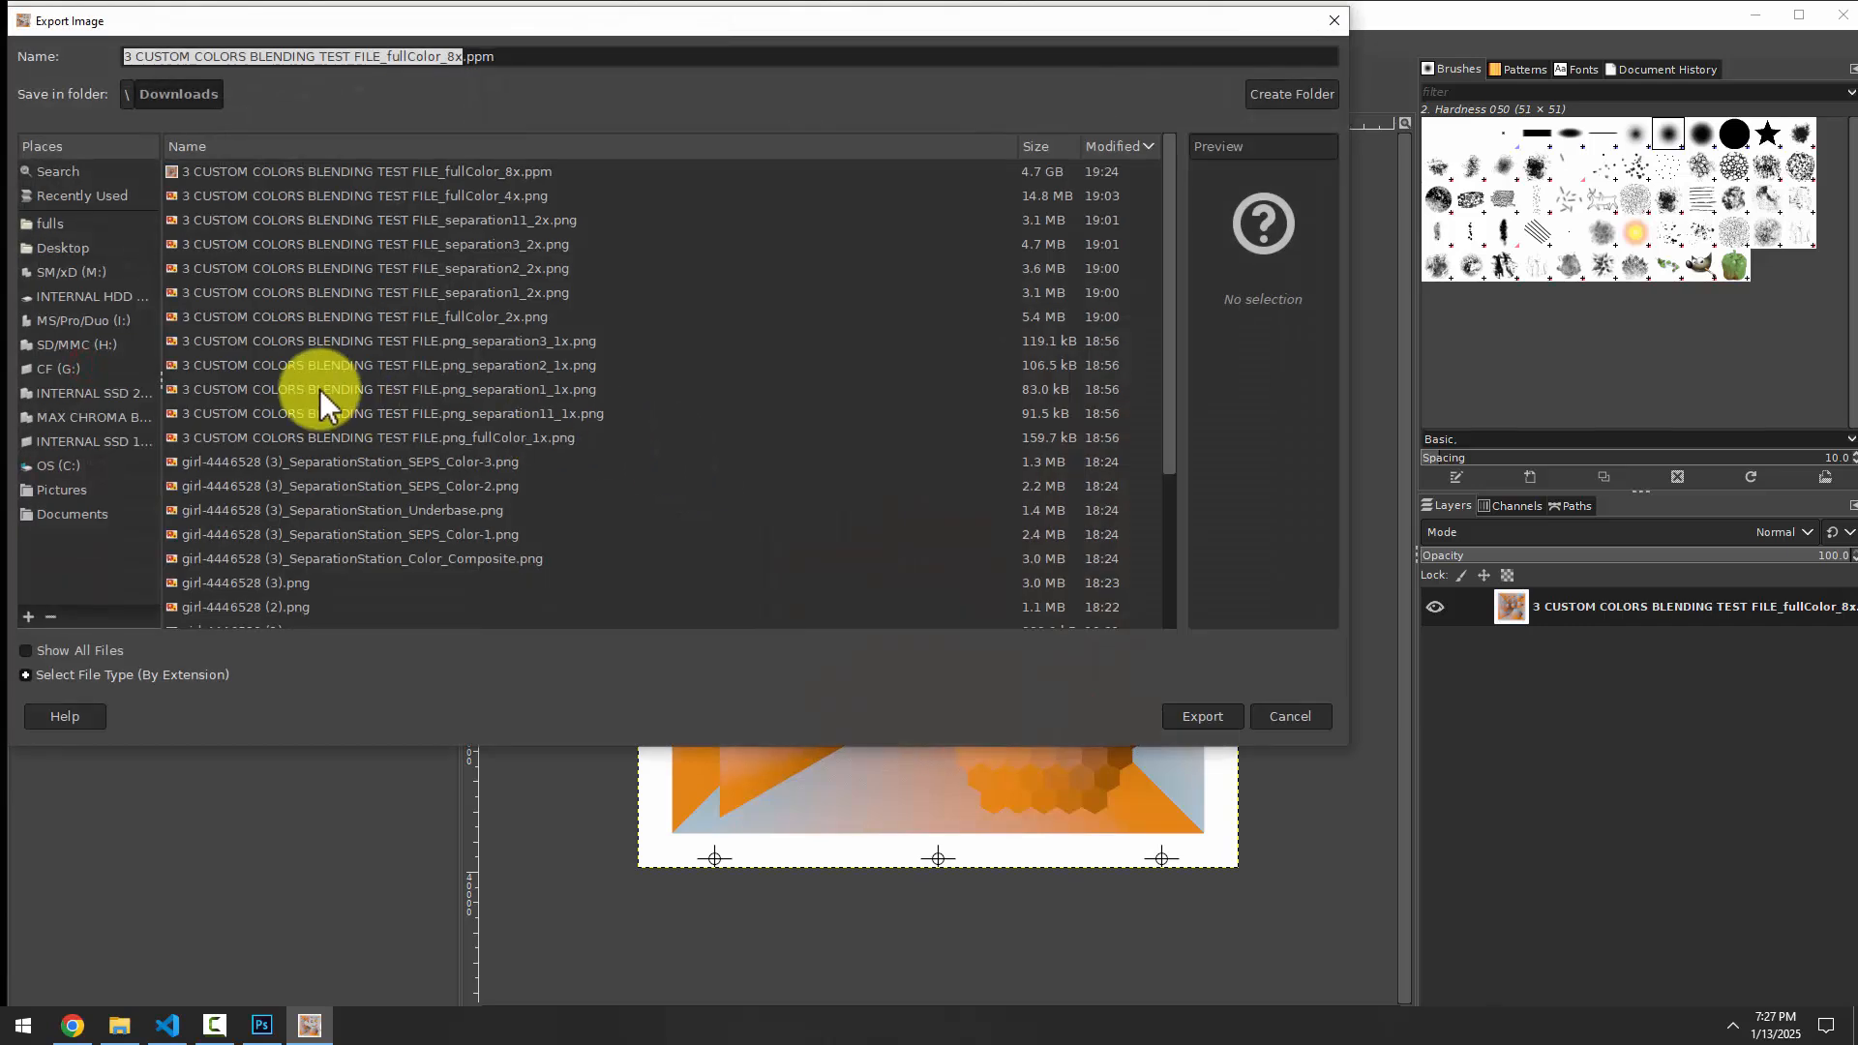
{"action": "left_click", "coordinate": [128, 673]}
{"action": "scroll", "coordinate": [95, 618], "scroll_direction": "down", "scroll_amount": 15}
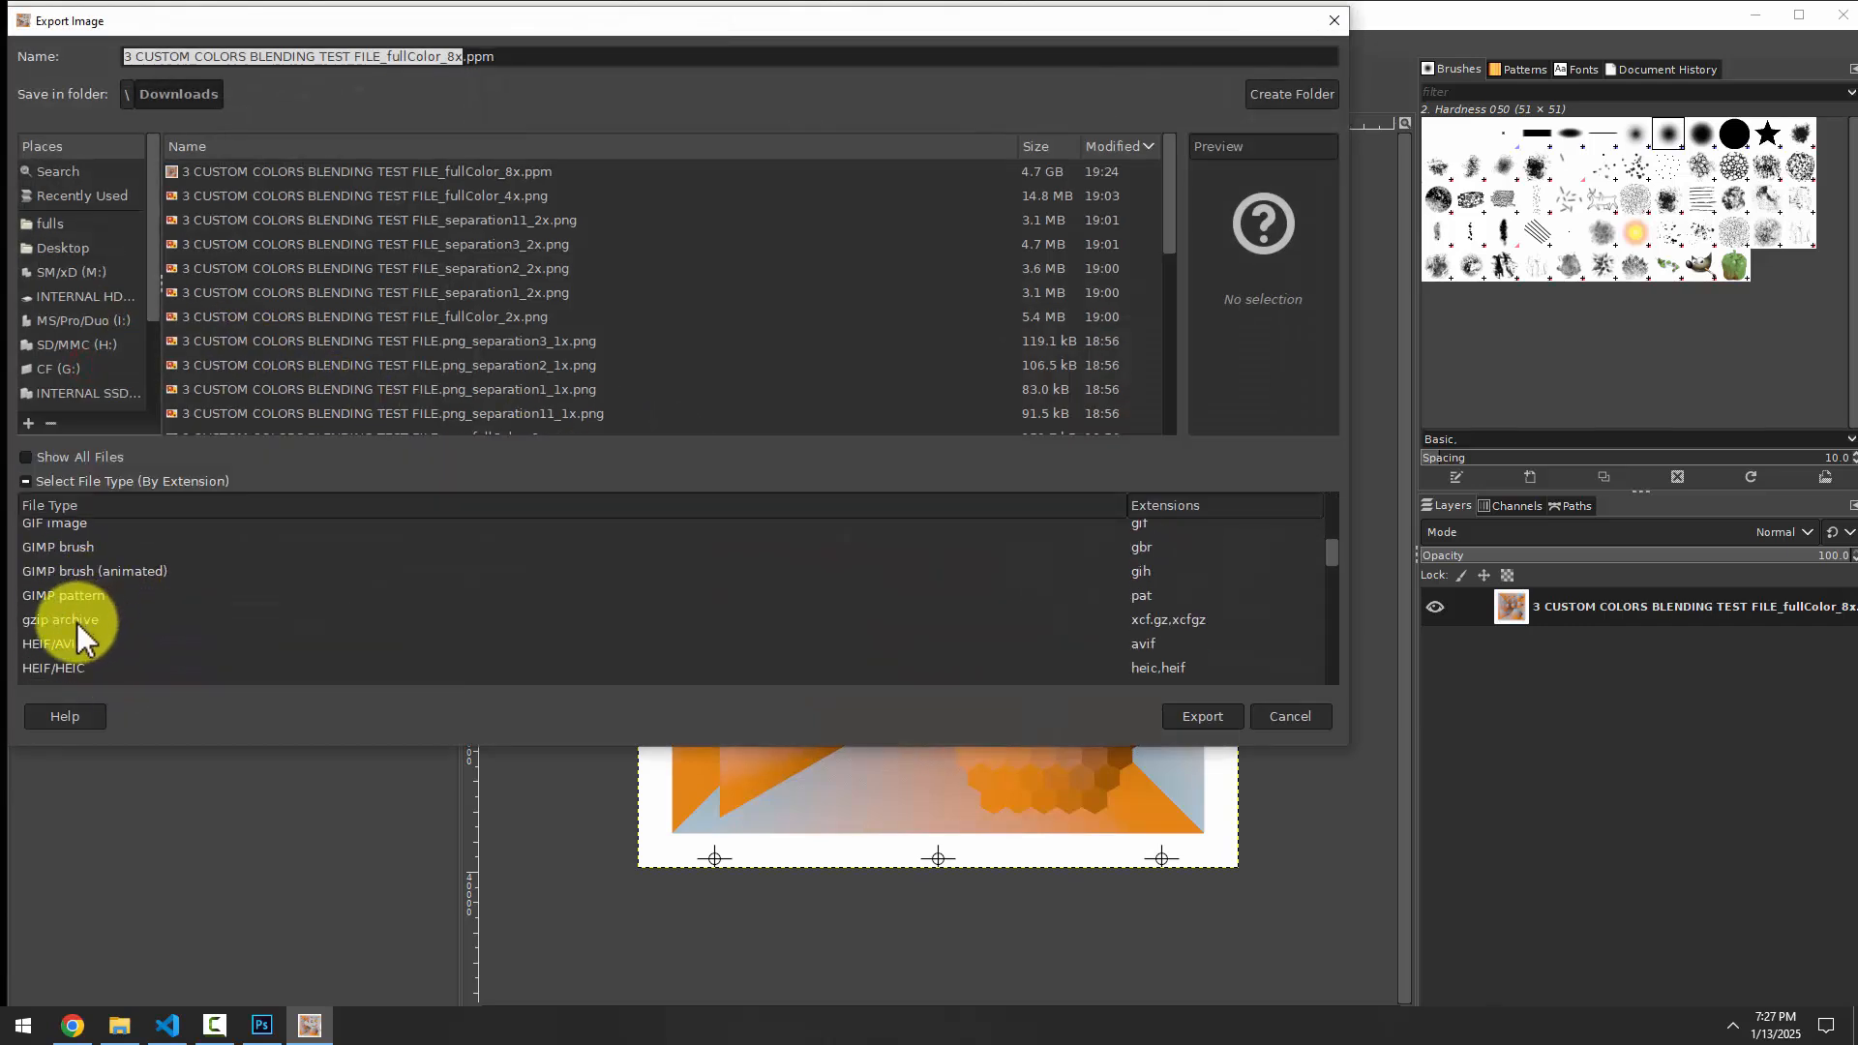
{"action": "scroll", "coordinate": [66, 618], "scroll_direction": "down", "scroll_amount": 2}
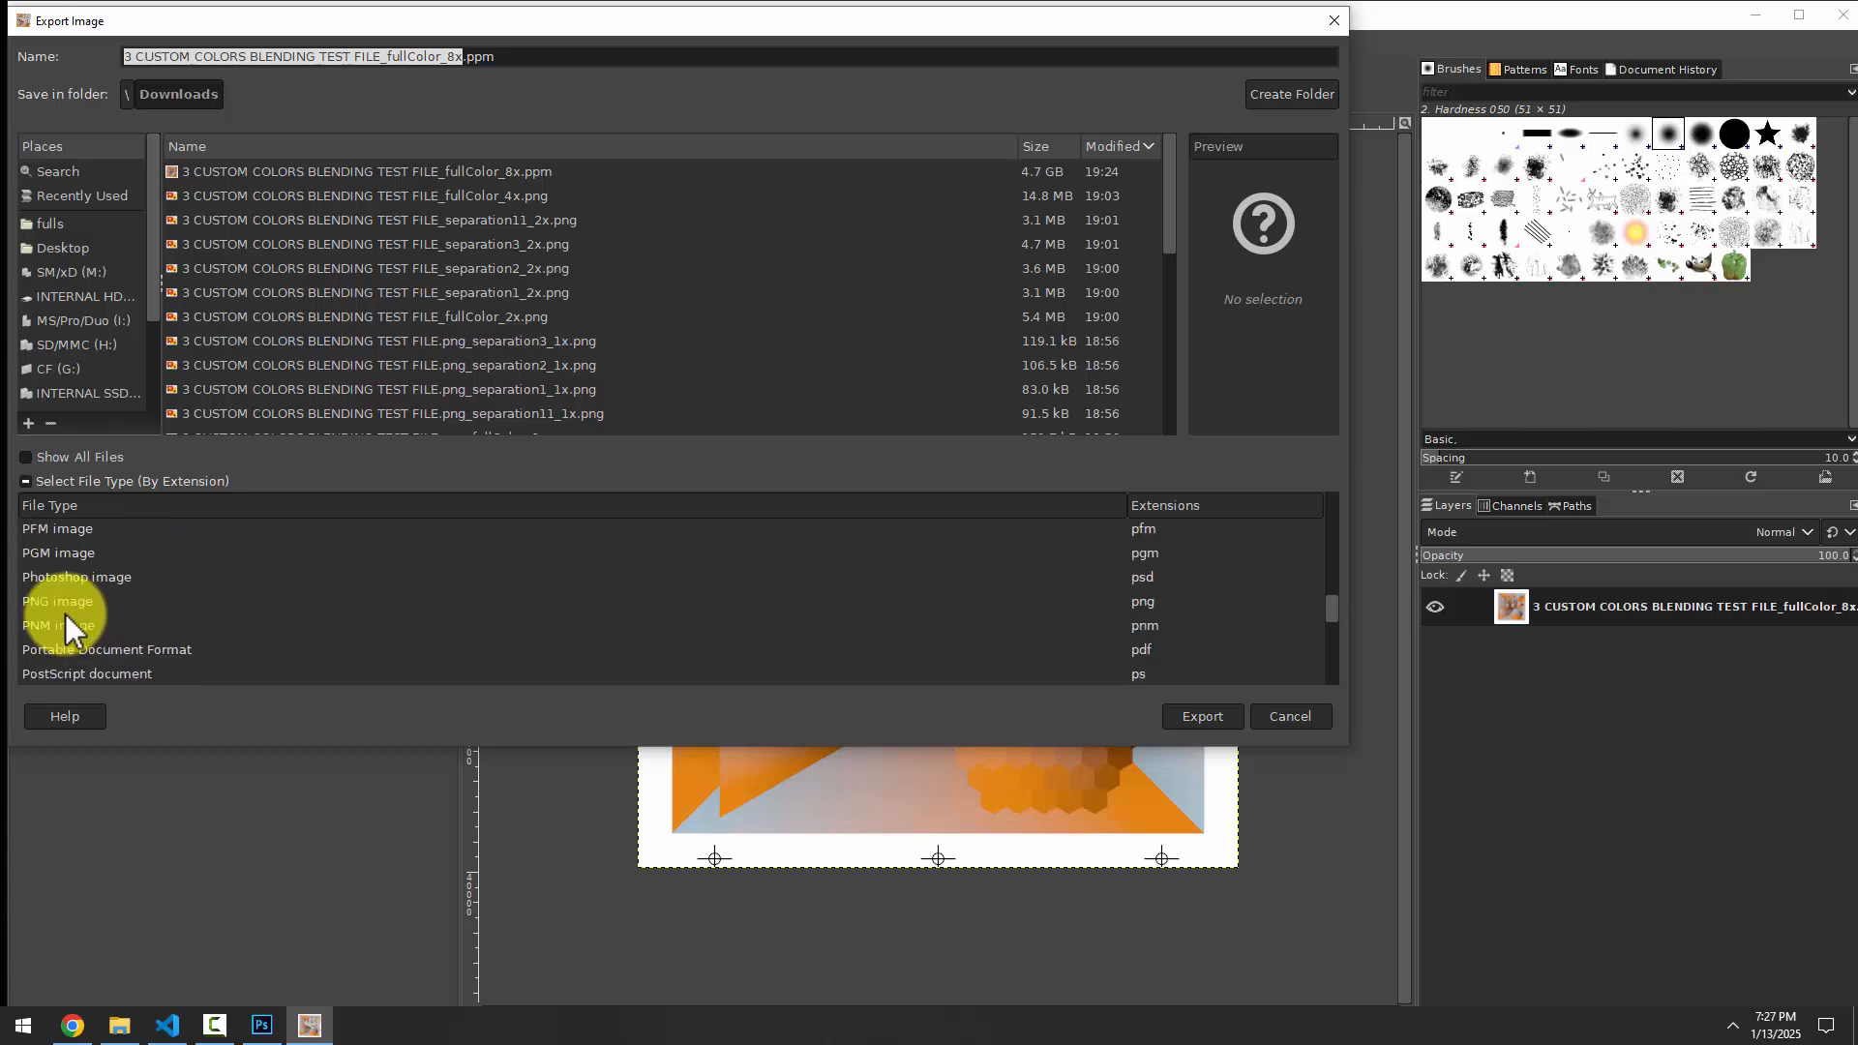
{"action": "left_click", "coordinate": [64, 601]}
{"action": "left_click", "coordinate": [1199, 721]}
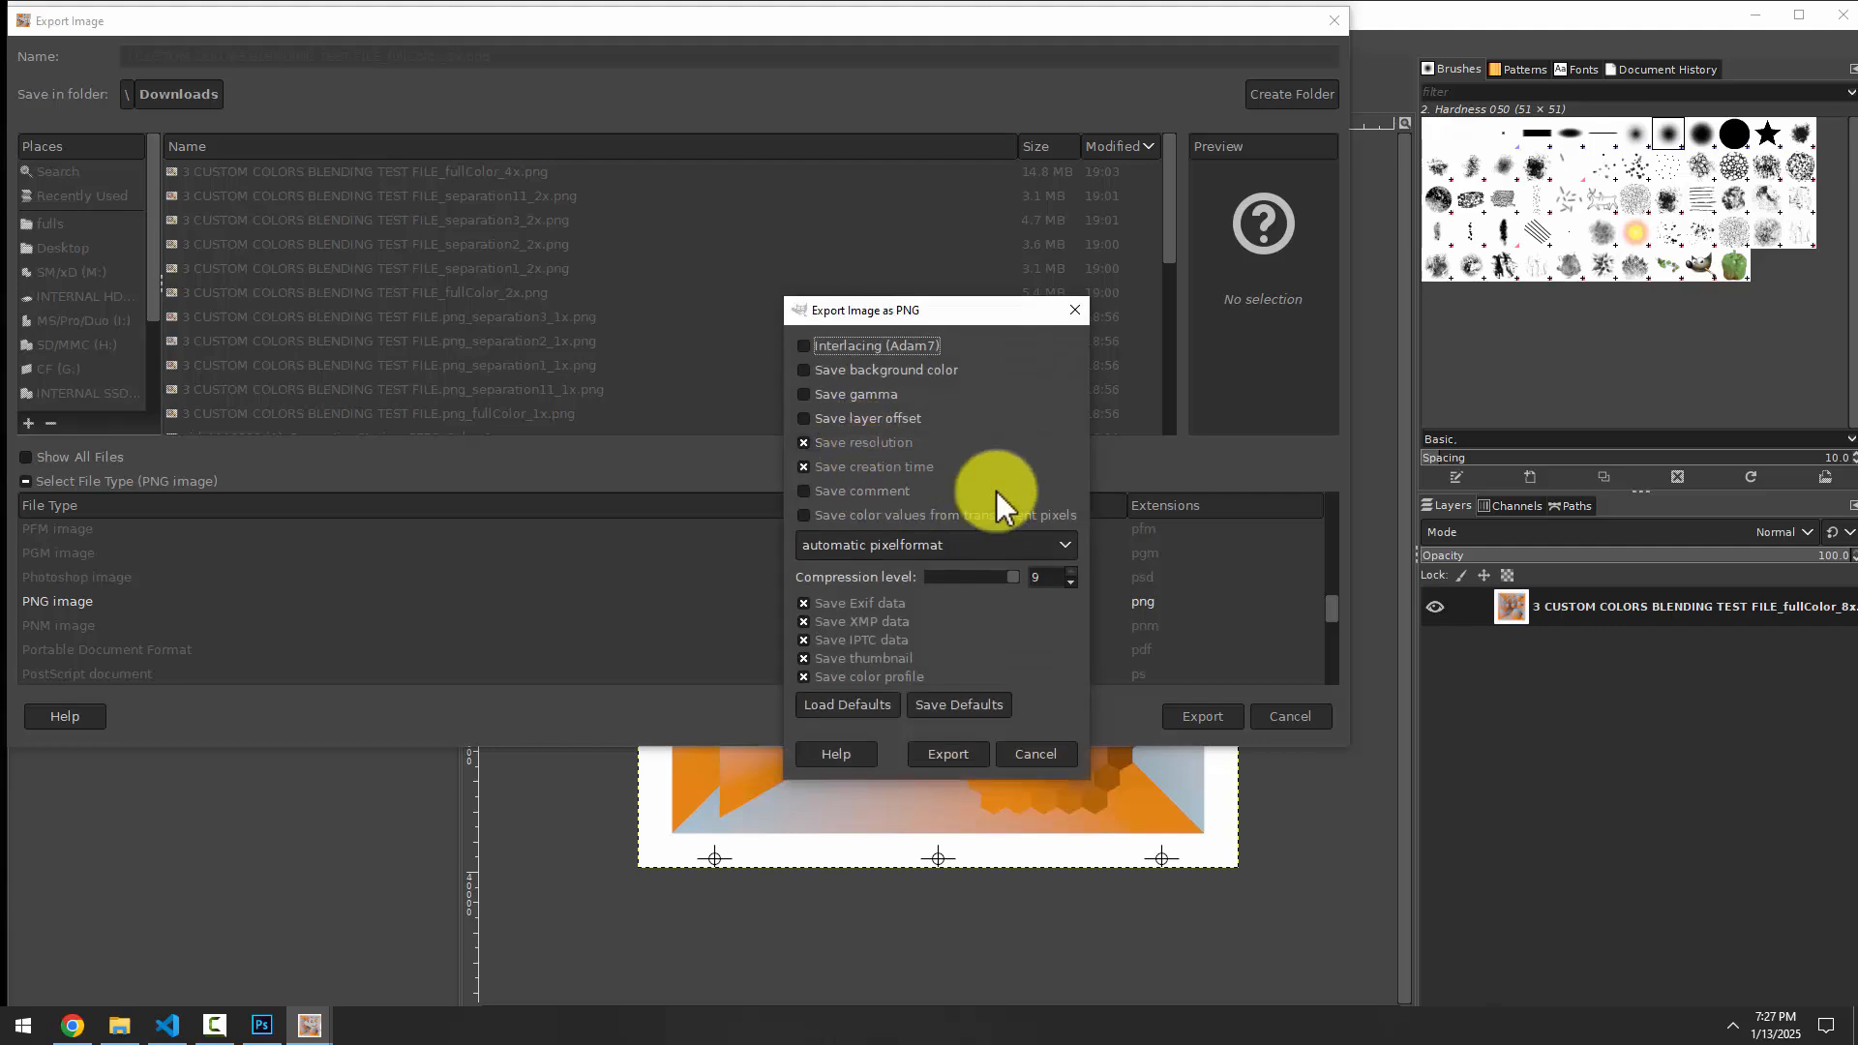
{"action": "left_click", "coordinate": [945, 754]}
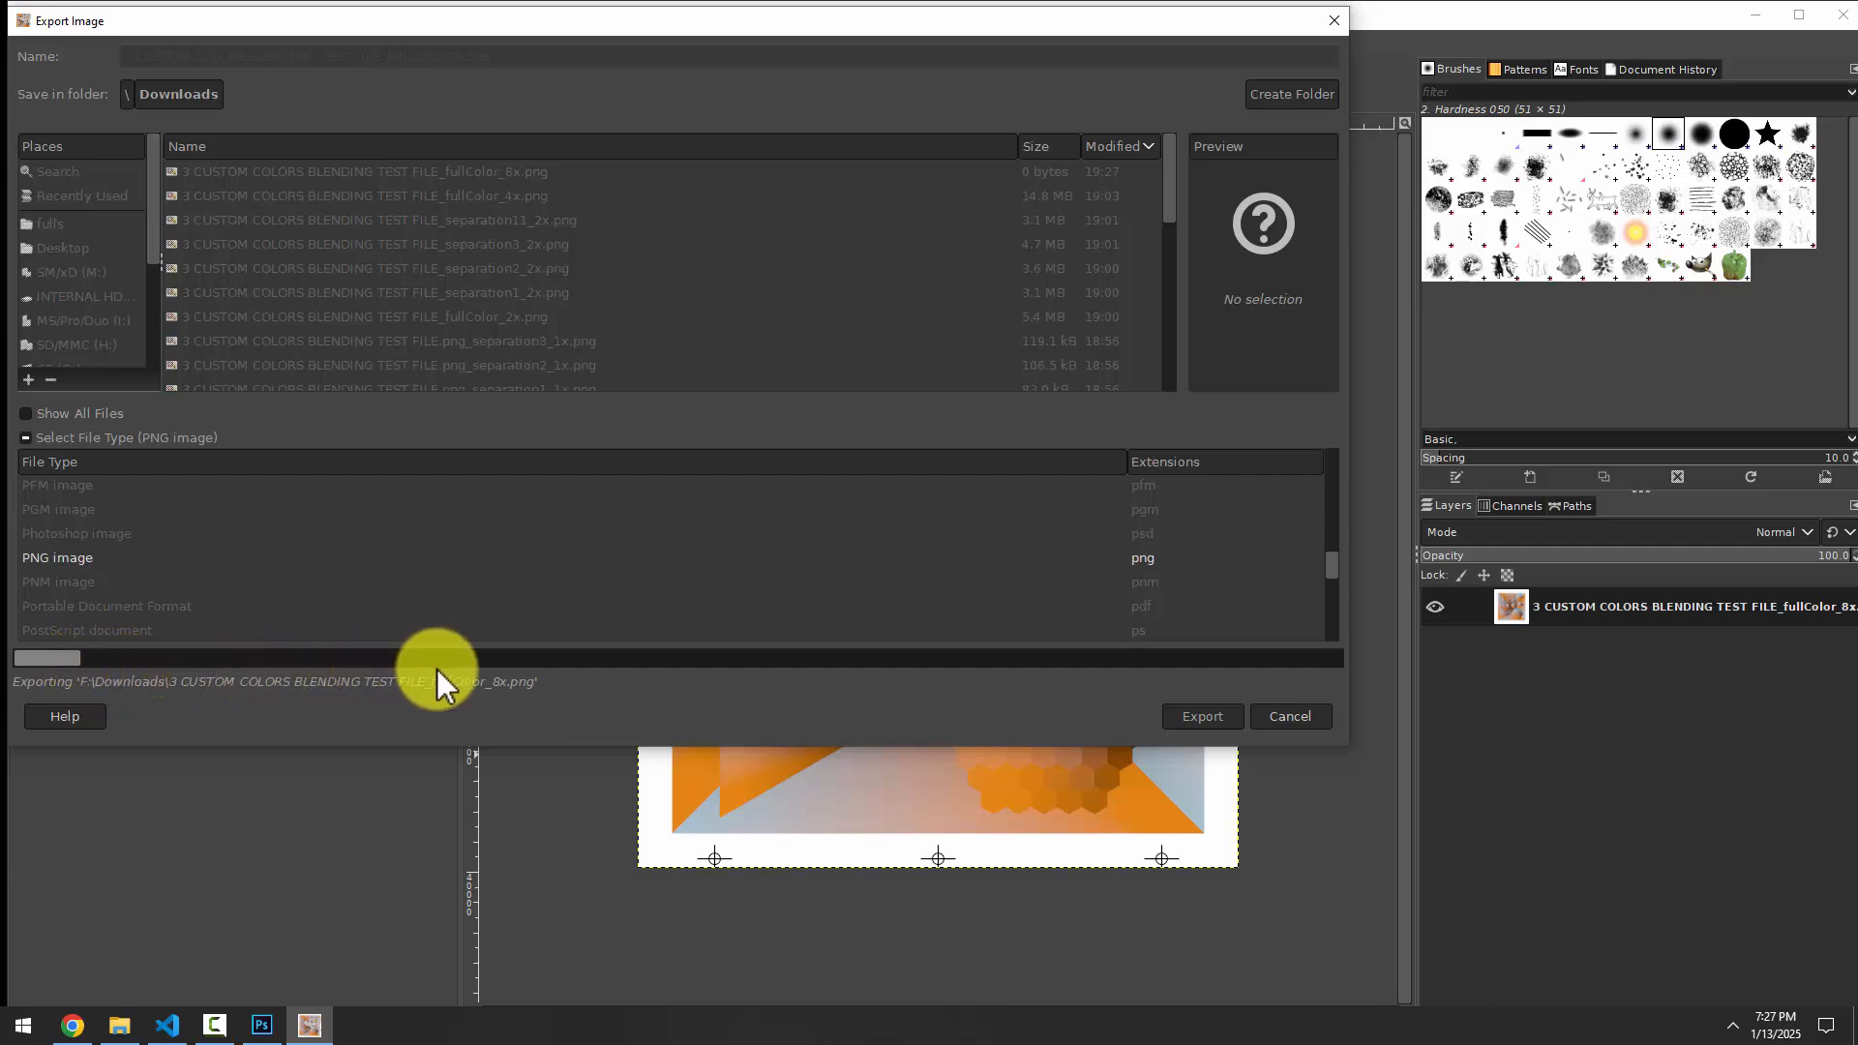
{"action": "left_click_drag", "start_coordinate": [304, 22], "coordinate": [541, 43]}
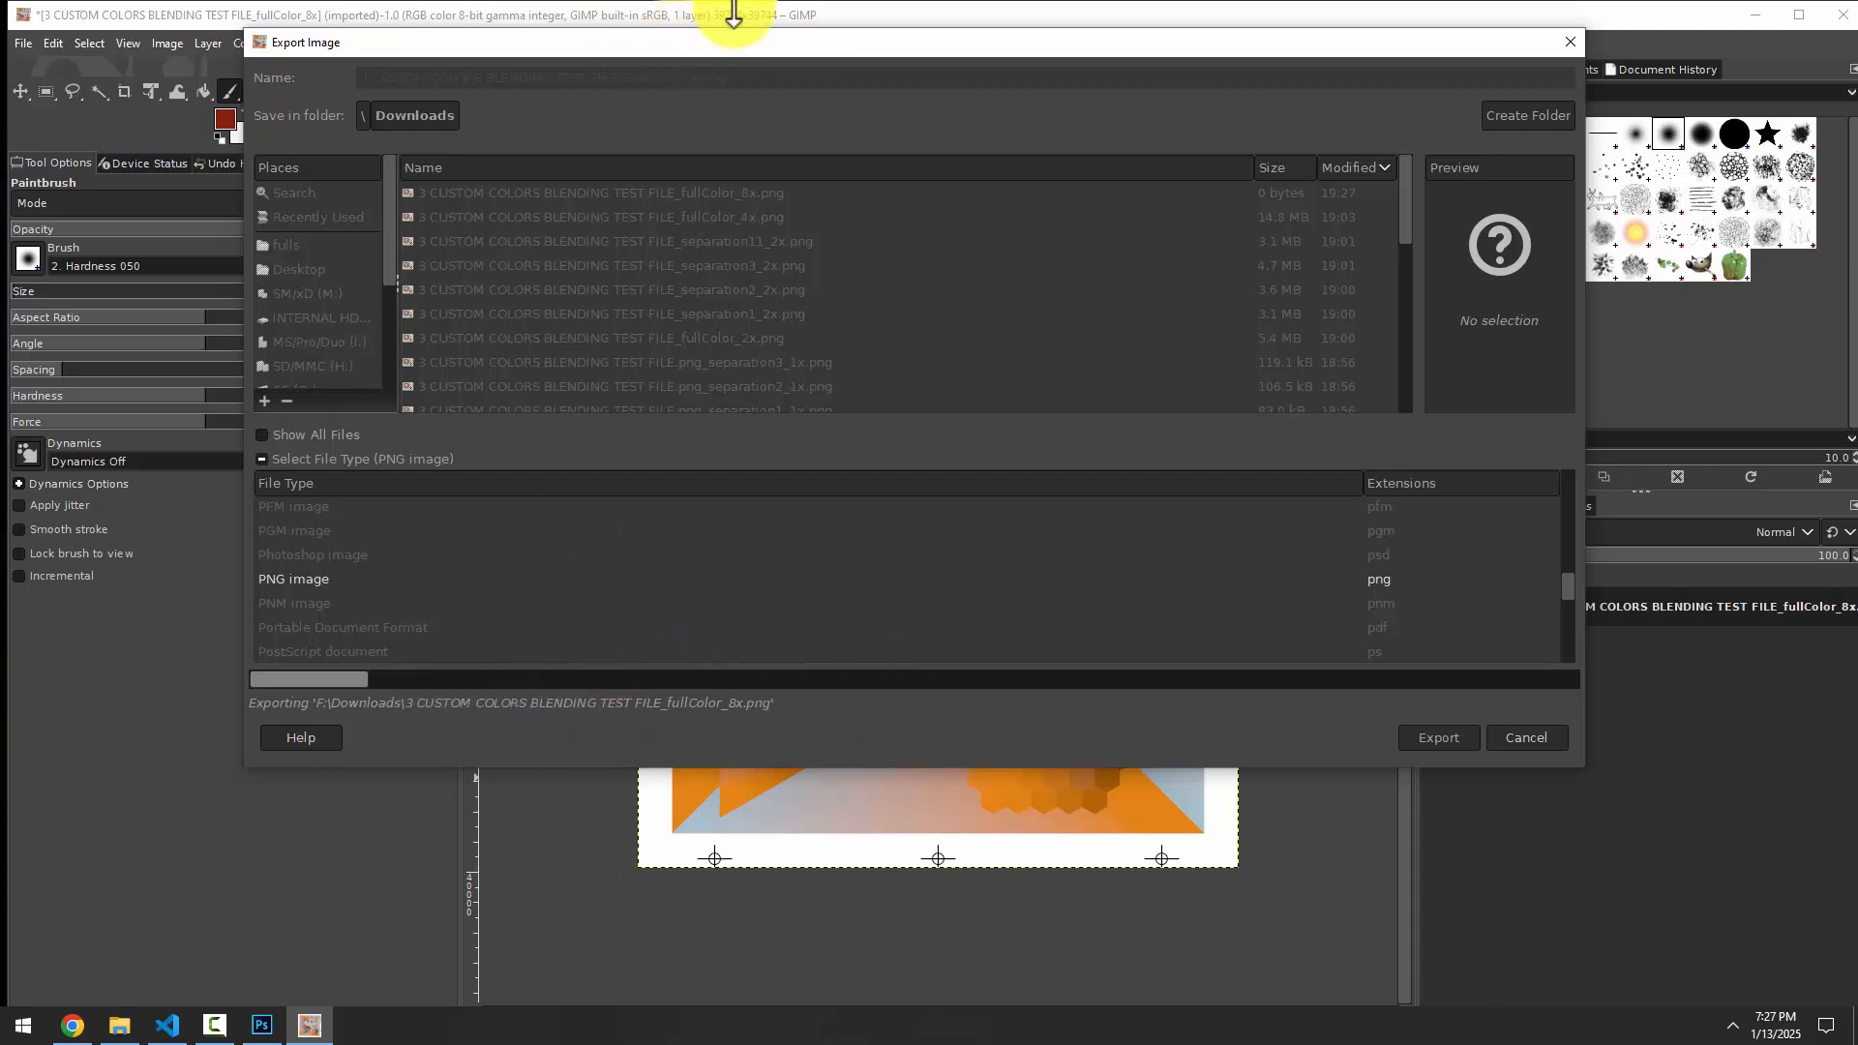
{"action": "left_click_drag", "start_coordinate": [795, 48], "coordinate": [904, 135]}
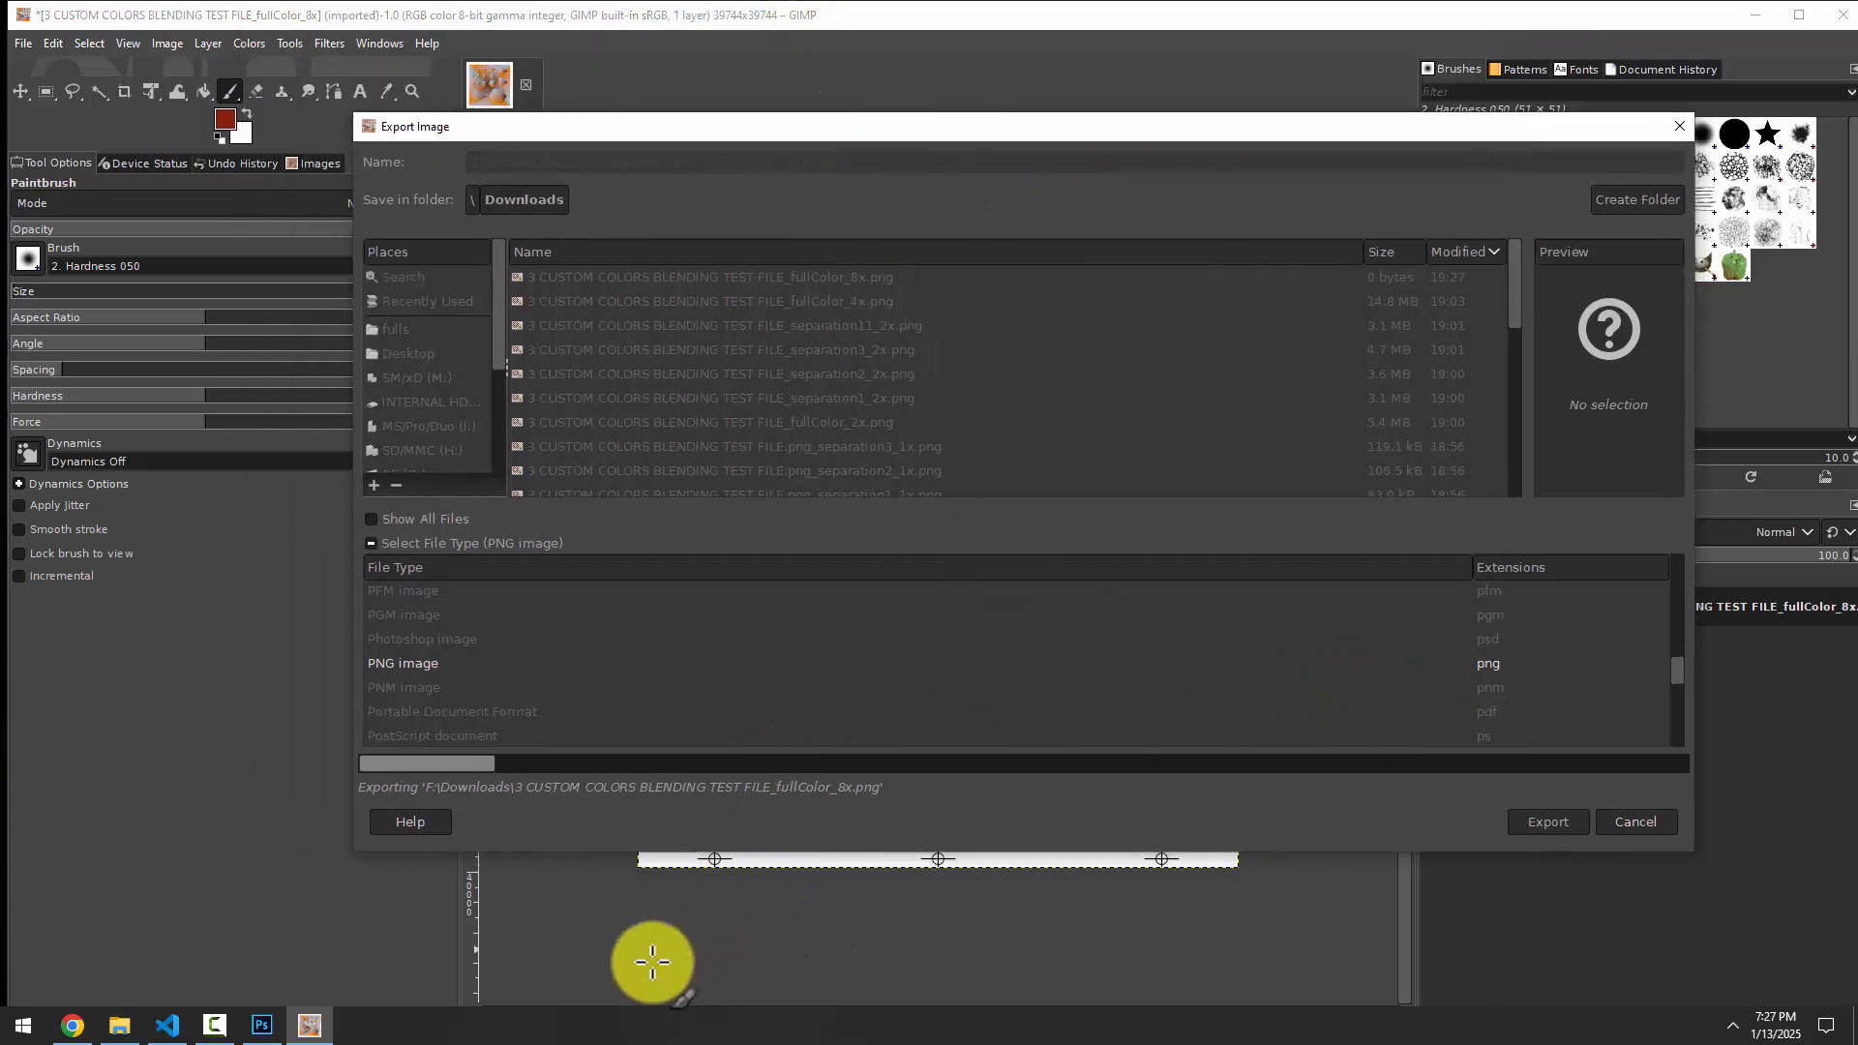
{"action": "left_click", "coordinate": [253, 1025]}
{"action": "mouse_move", "coordinate": [117, 1033]}
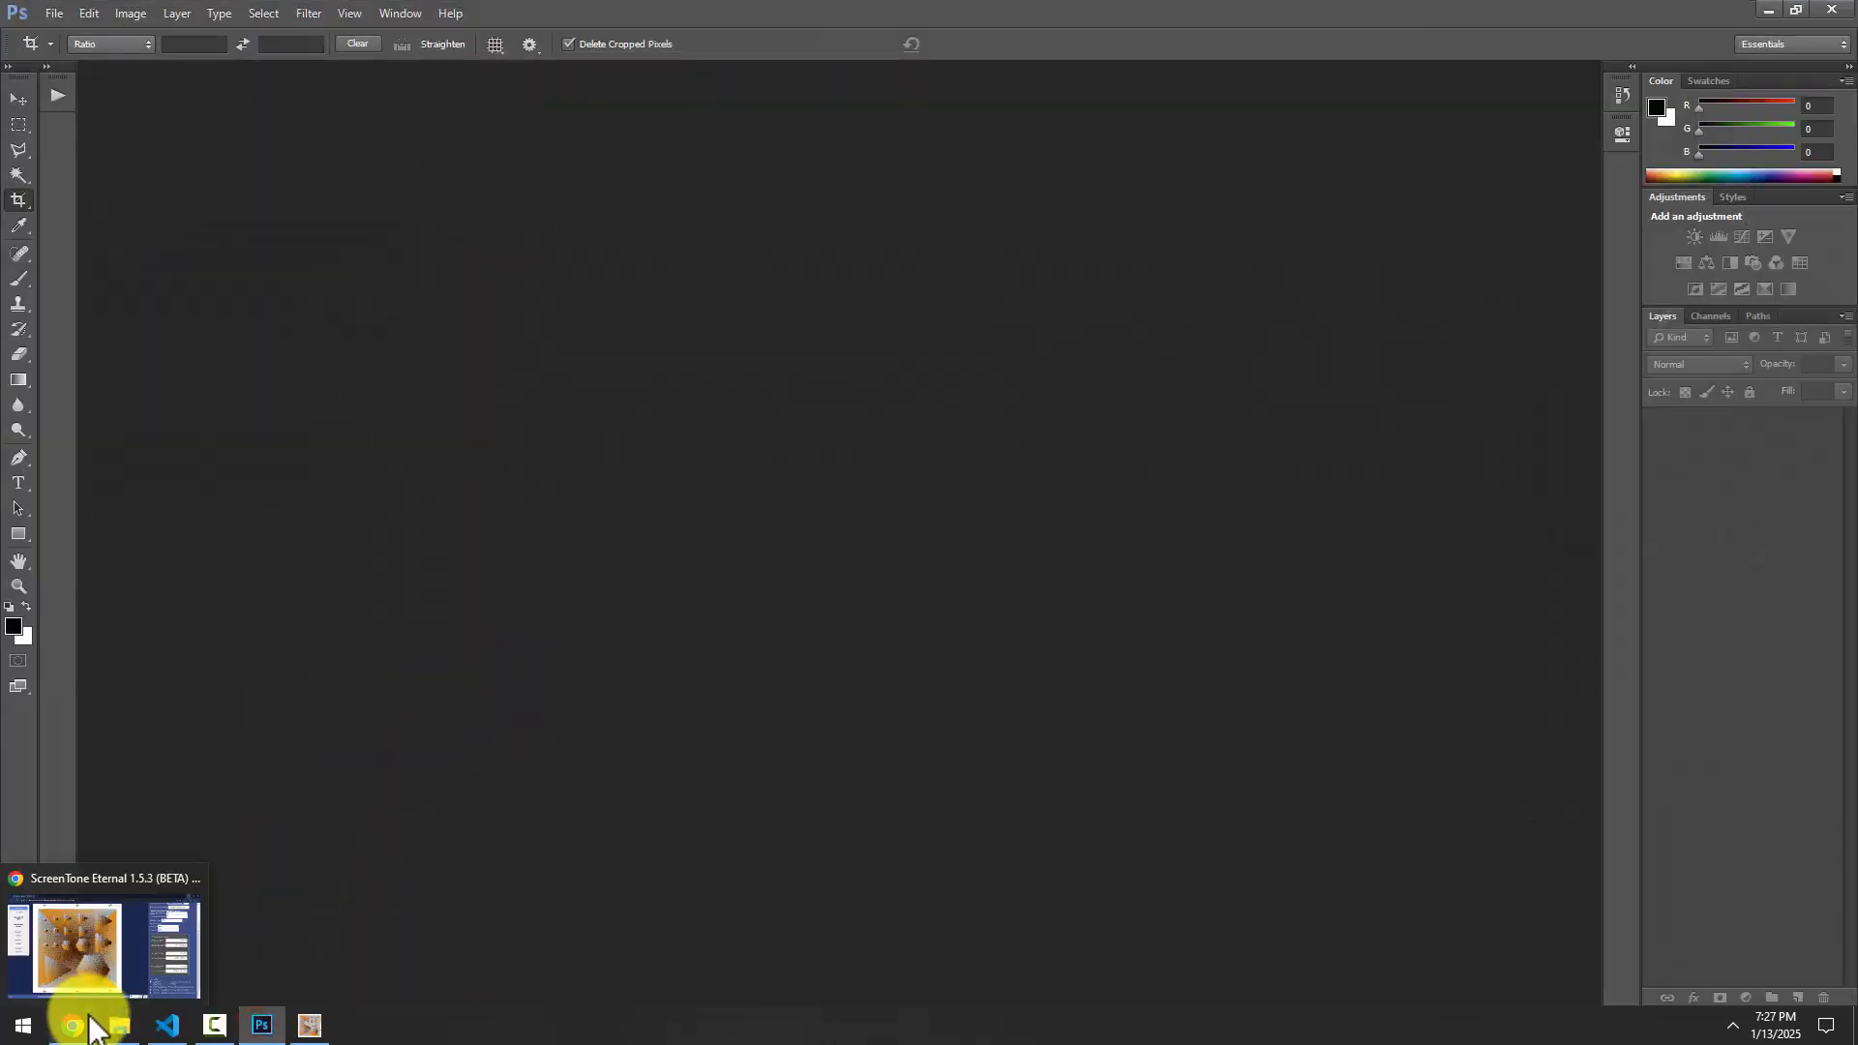
{"action": "left_click", "coordinate": [78, 1029]}
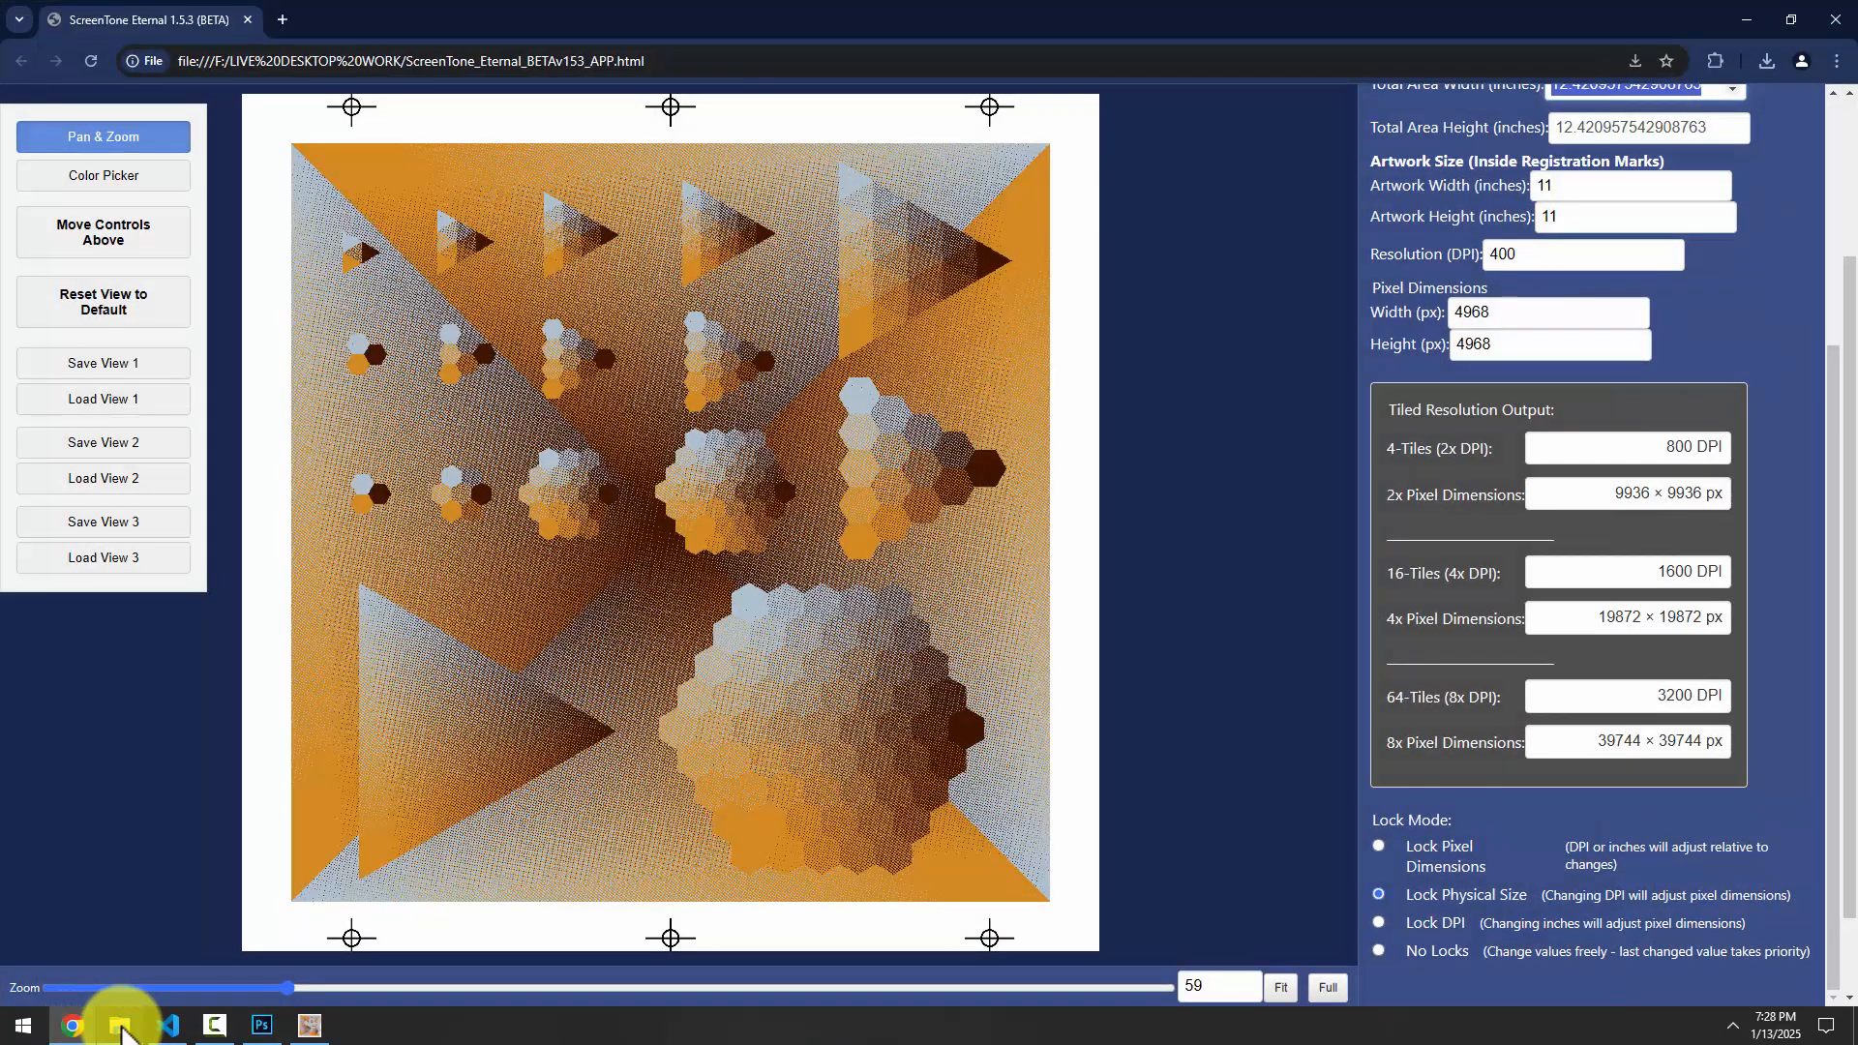
{"action": "mouse_move", "coordinate": [119, 1034]}
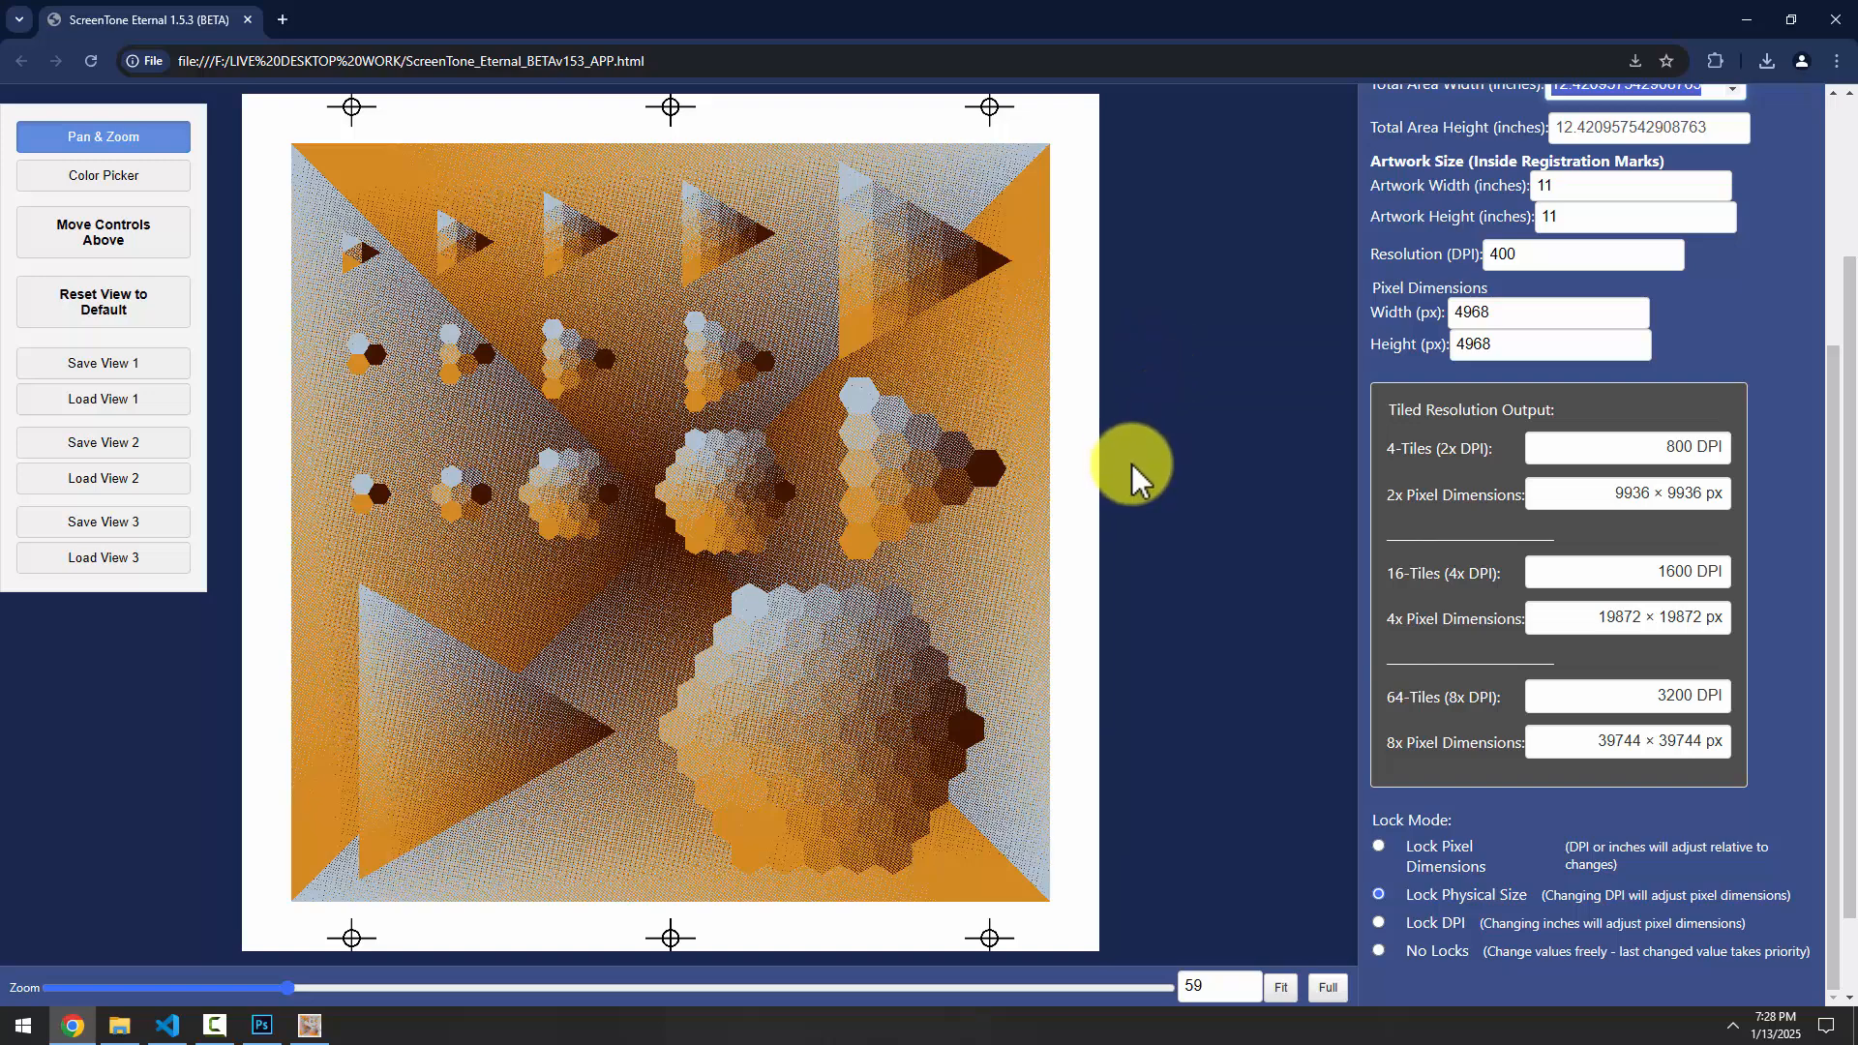
{"action": "scroll", "coordinate": [1182, 560], "scroll_direction": "up", "scroll_amount": 2}
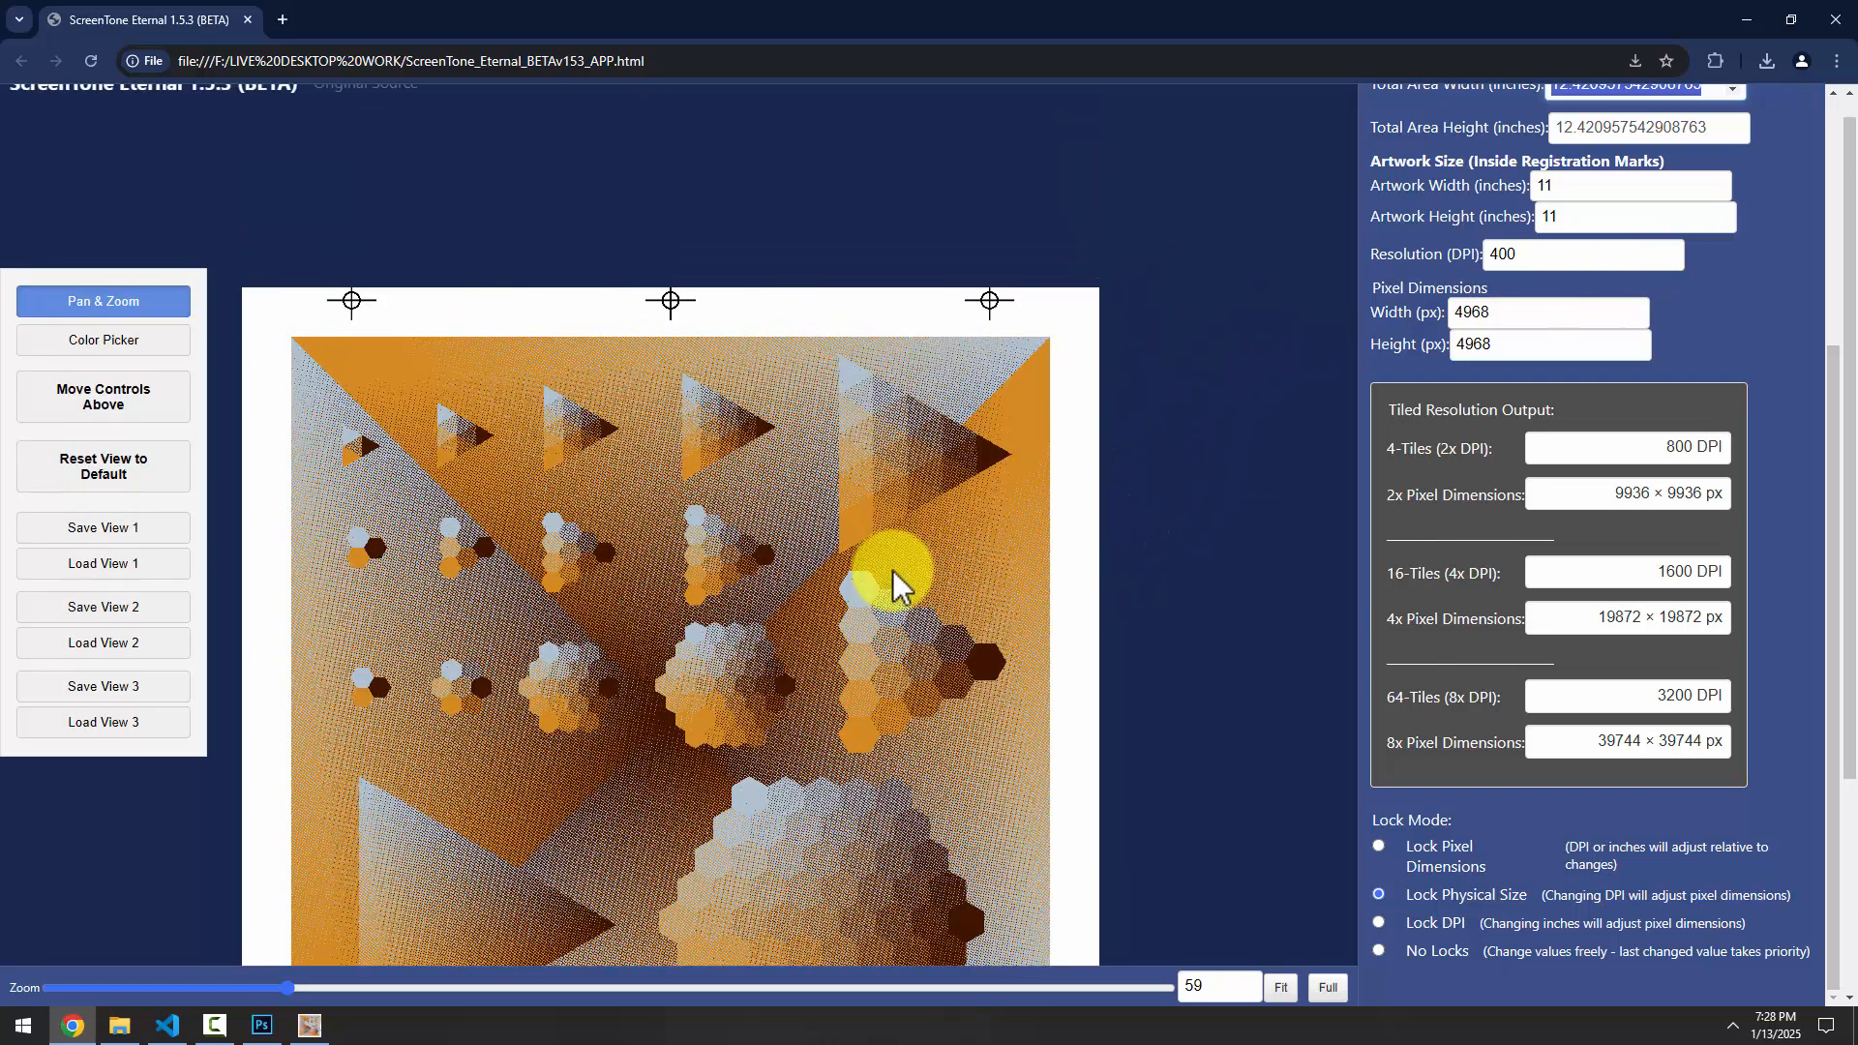
{"action": "scroll", "coordinate": [1216, 428], "scroll_direction": "down", "scroll_amount": 3}
{"action": "scroll", "coordinate": [1215, 427], "scroll_direction": "up", "scroll_amount": 1}
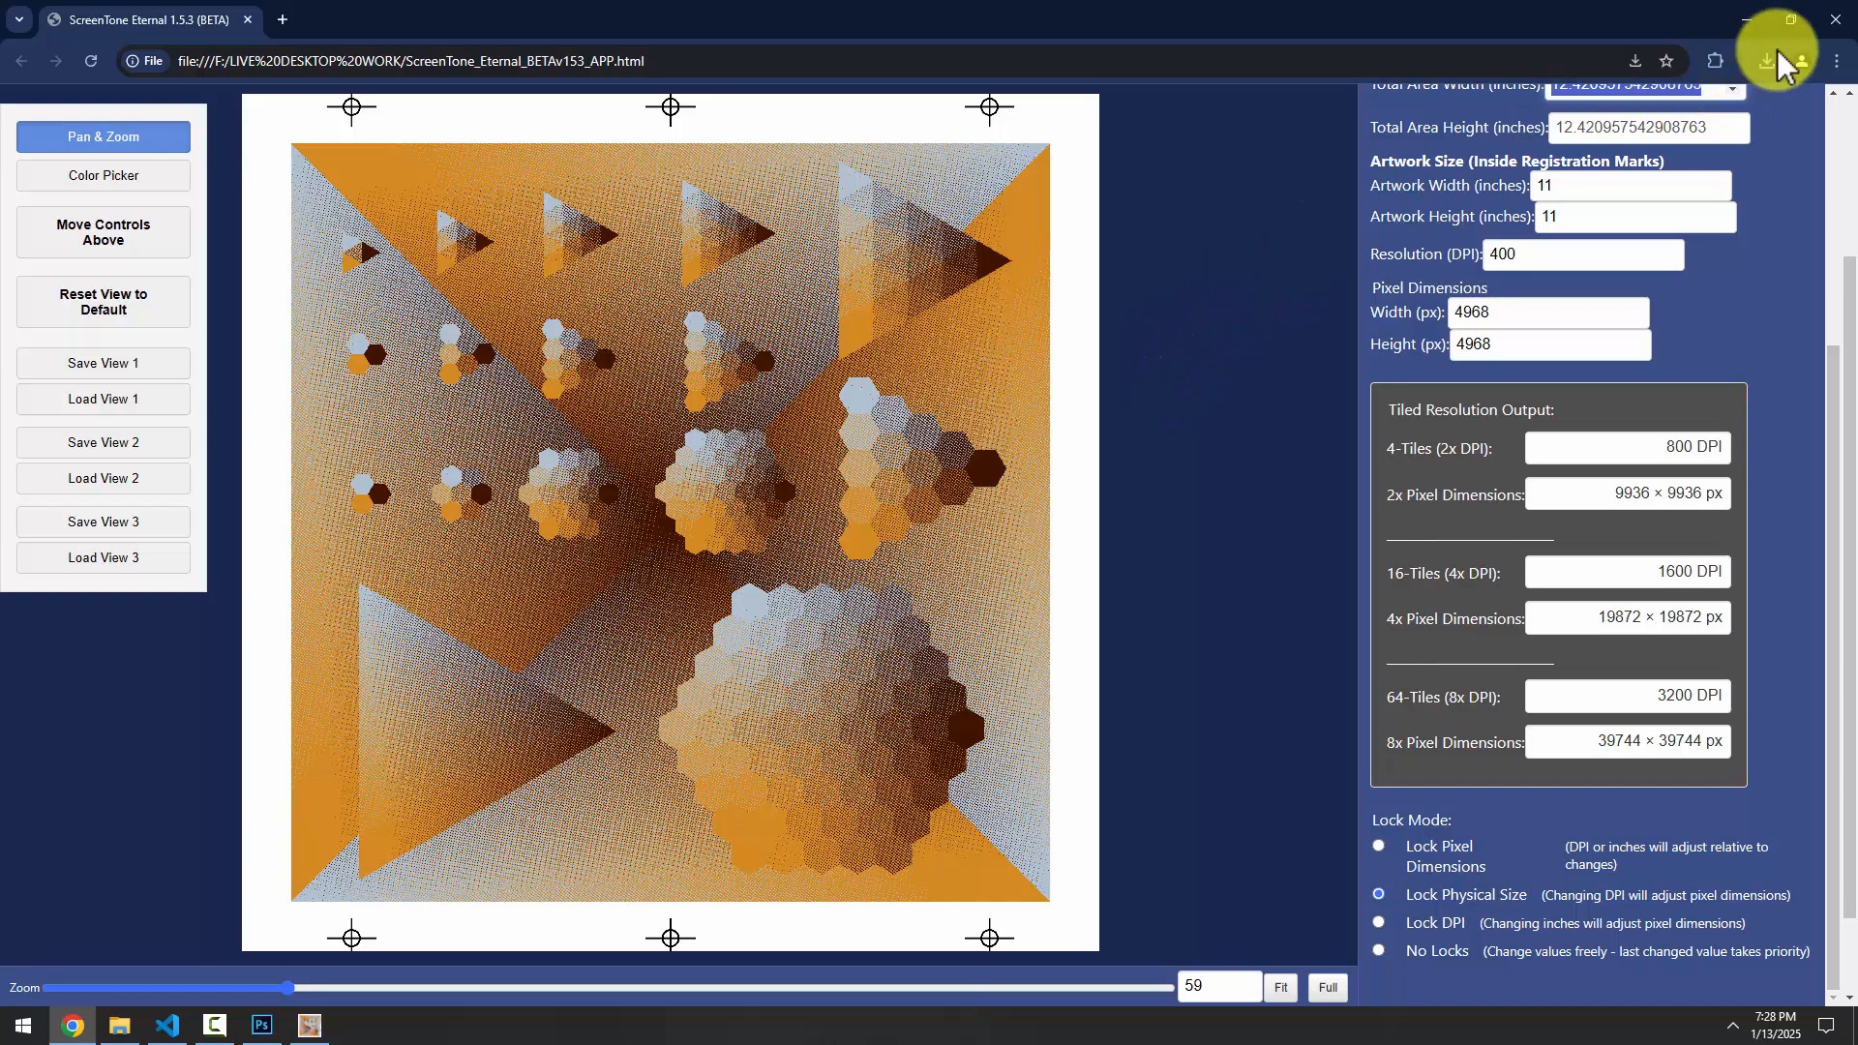
Minimize the browser and Photoshop windows and quit GIMP, discarding the unsaved changes
{"action": "left_click", "coordinate": [1748, 19]}
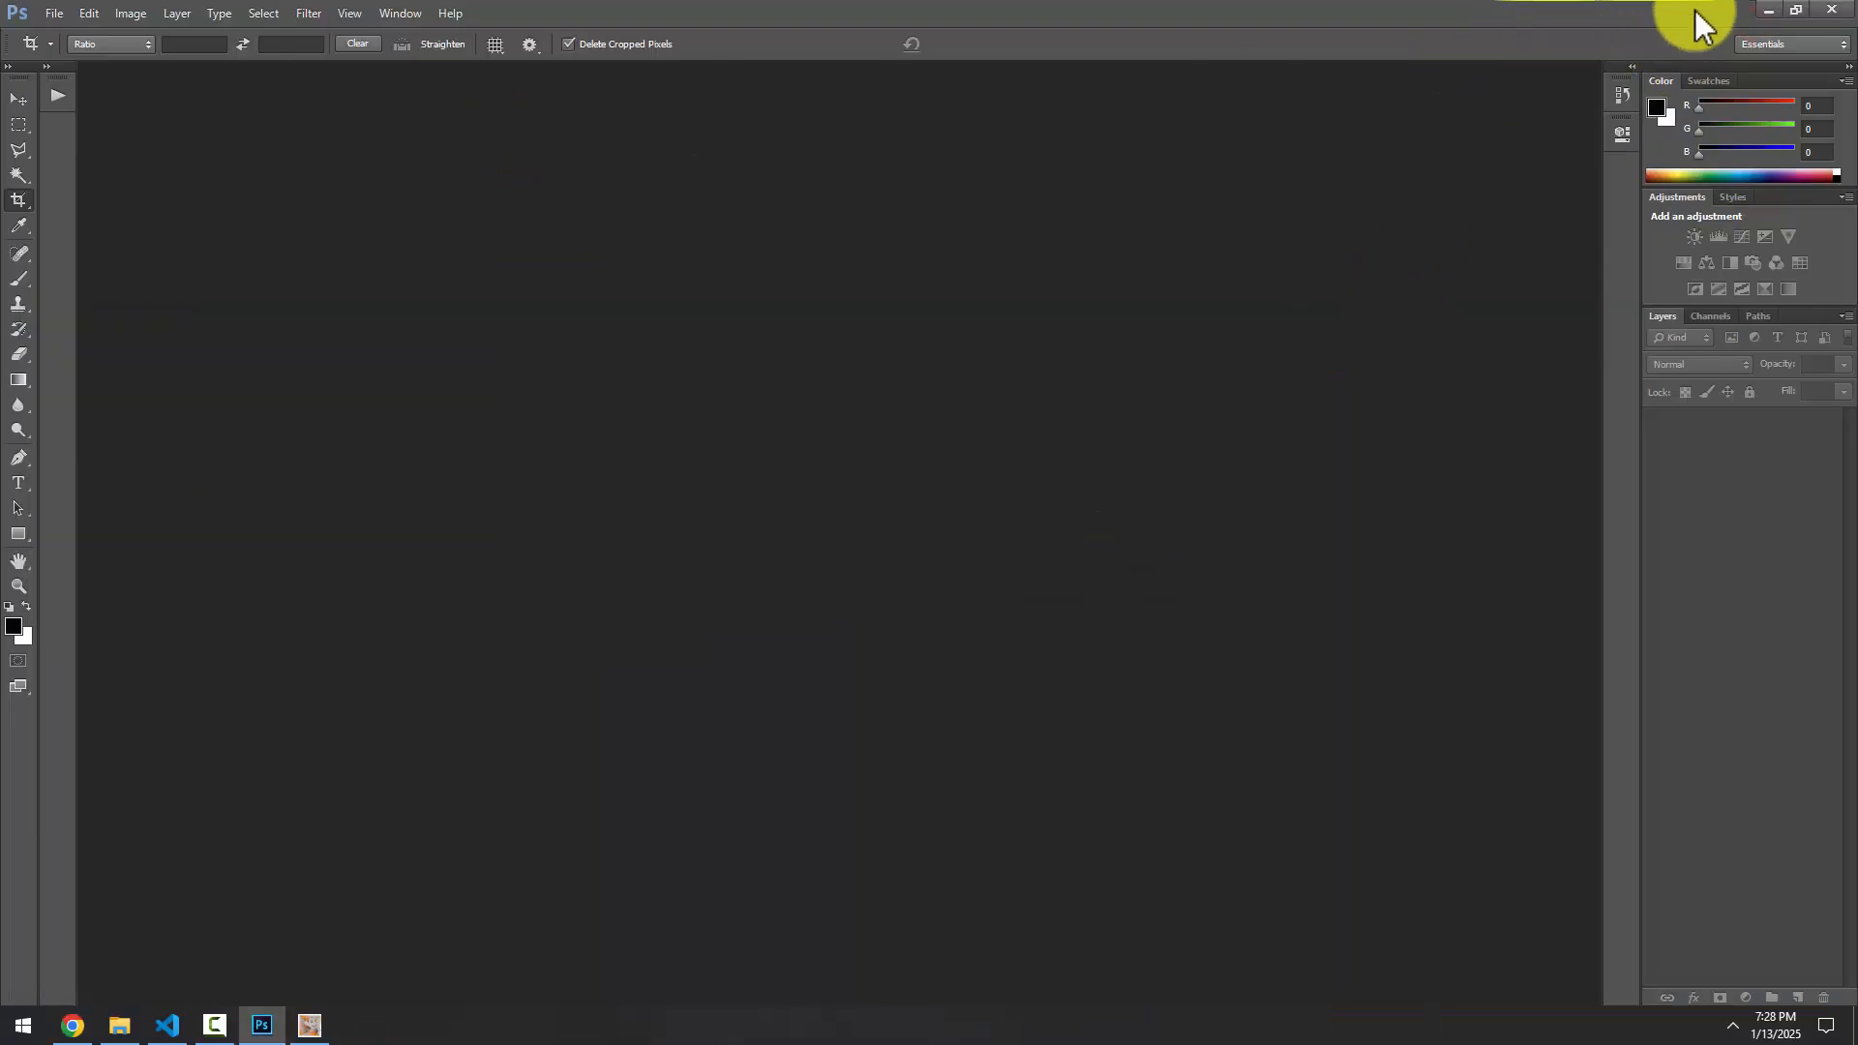
{"action": "left_click", "coordinate": [1765, 10]}
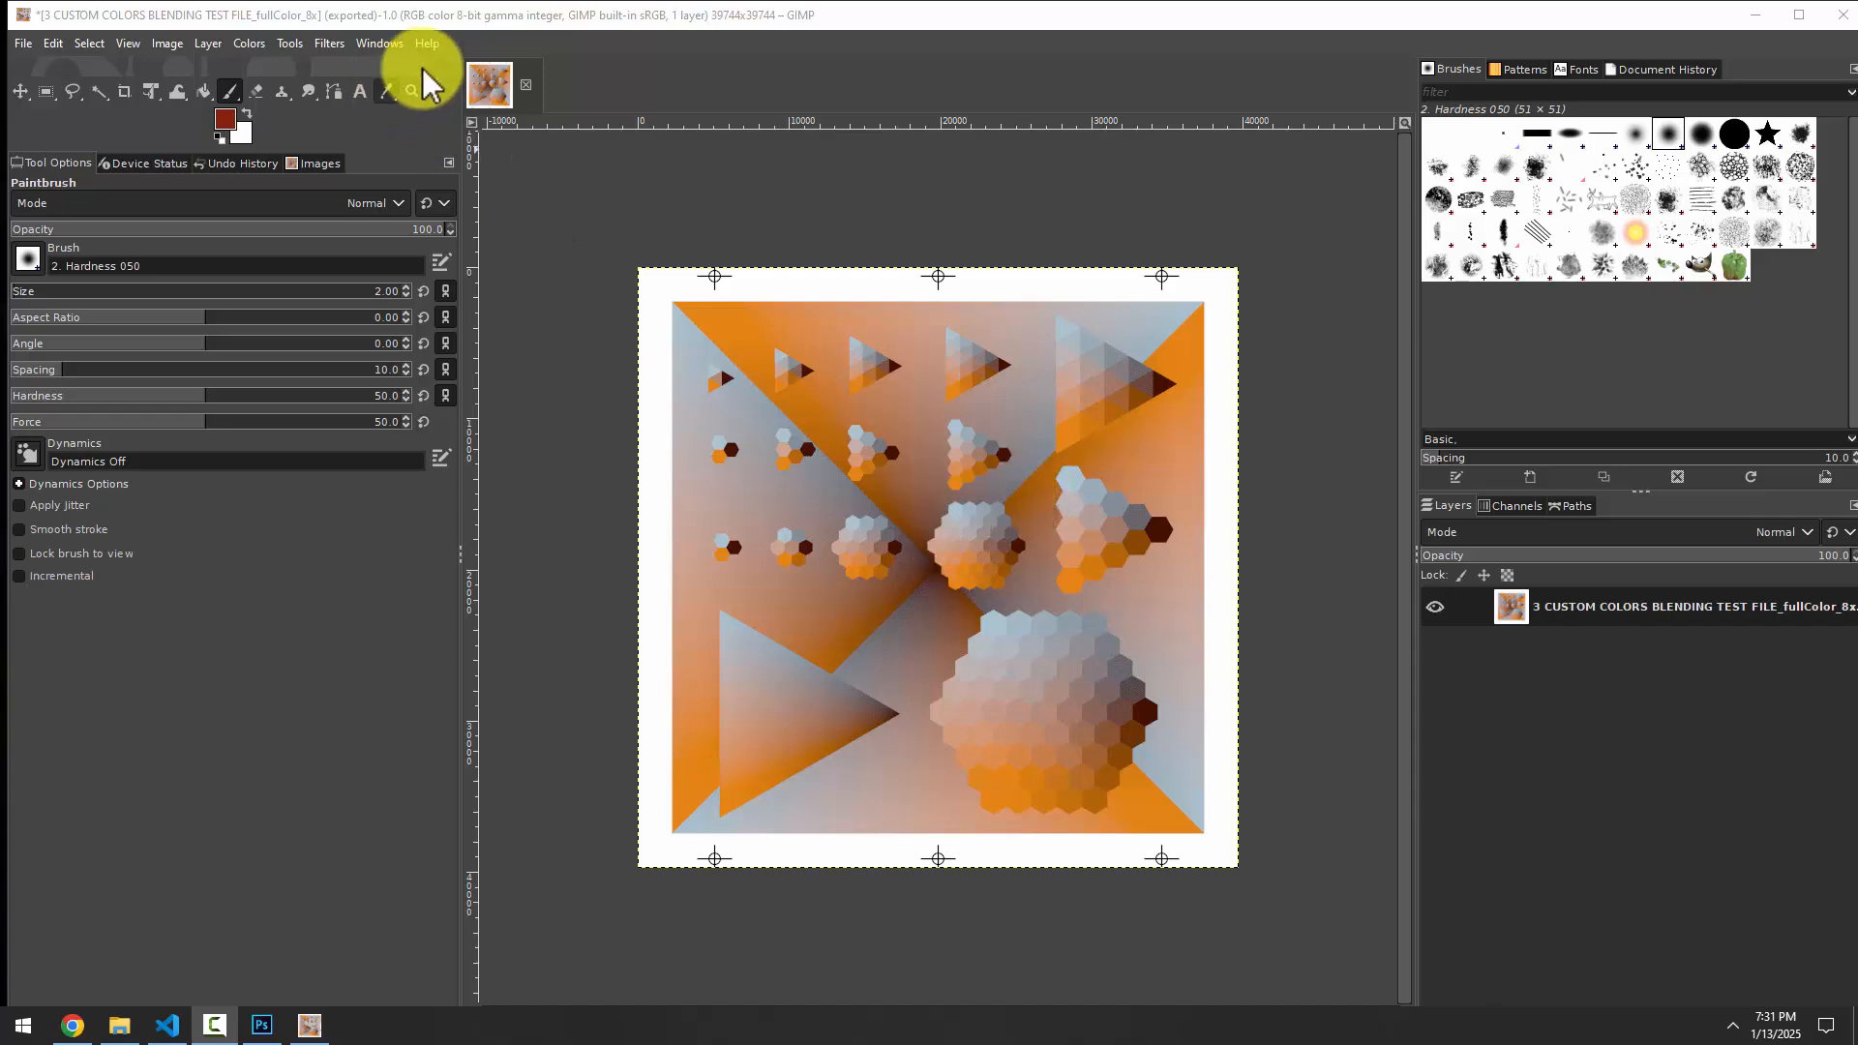
{"action": "left_click", "coordinate": [1842, 14]}
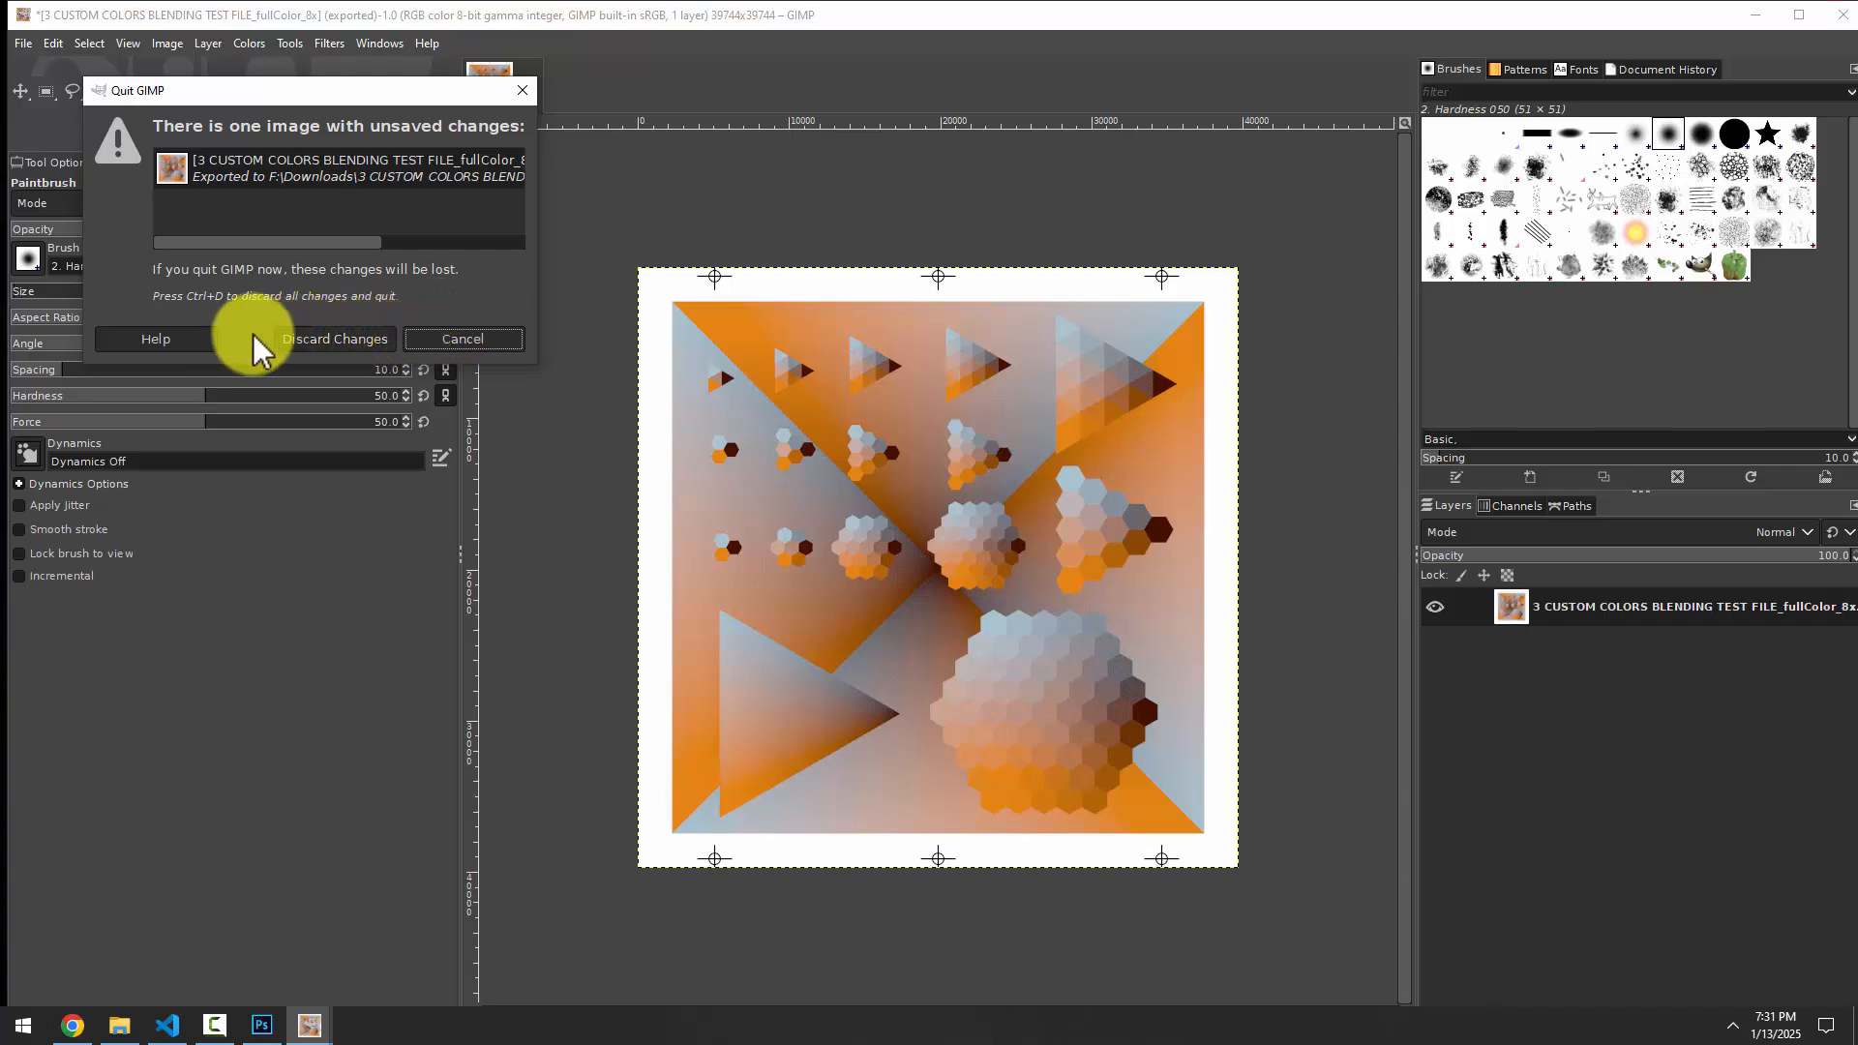
{"action": "left_click", "coordinate": [322, 338]}
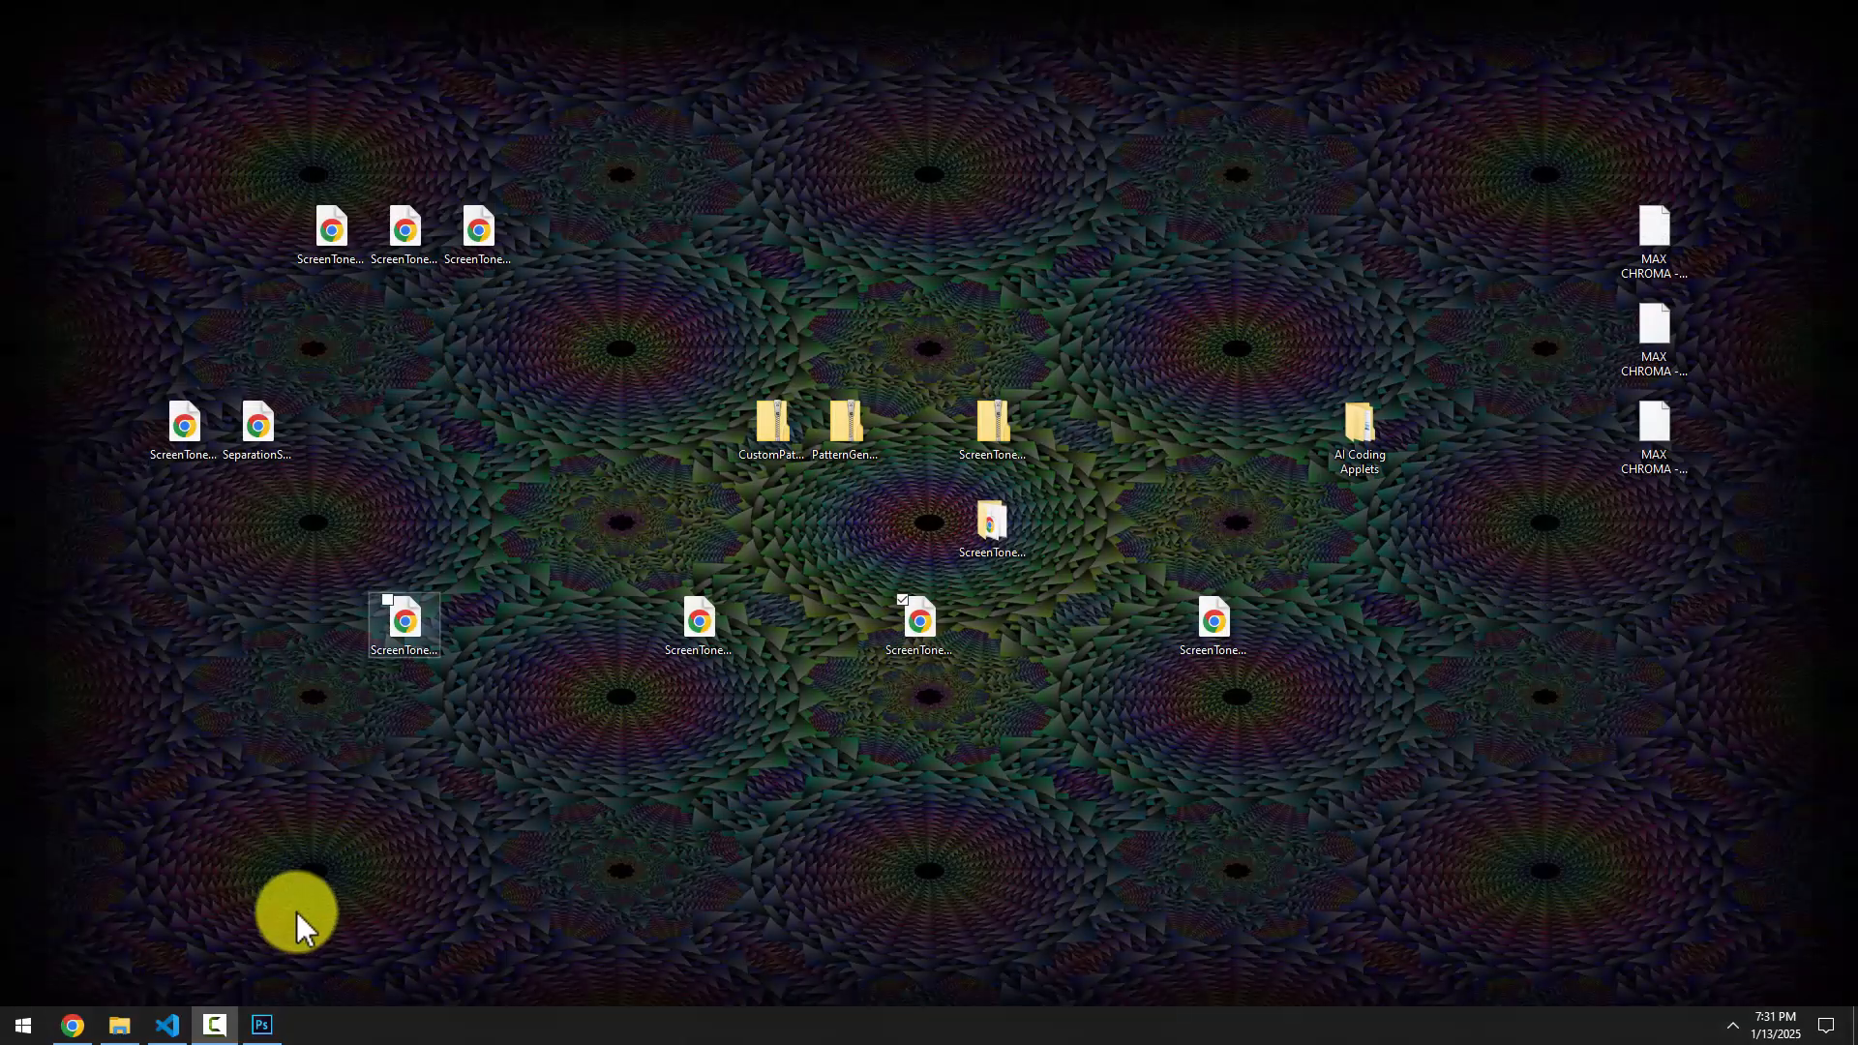
Open 3 CUSTOM COLORS BLENDING TEST FILE_fullColor_8x.png from the Downloads folder in Windows Photo Viewer
{"action": "left_click", "coordinate": [119, 1026]}
{"action": "left_click", "coordinate": [493, 214]}
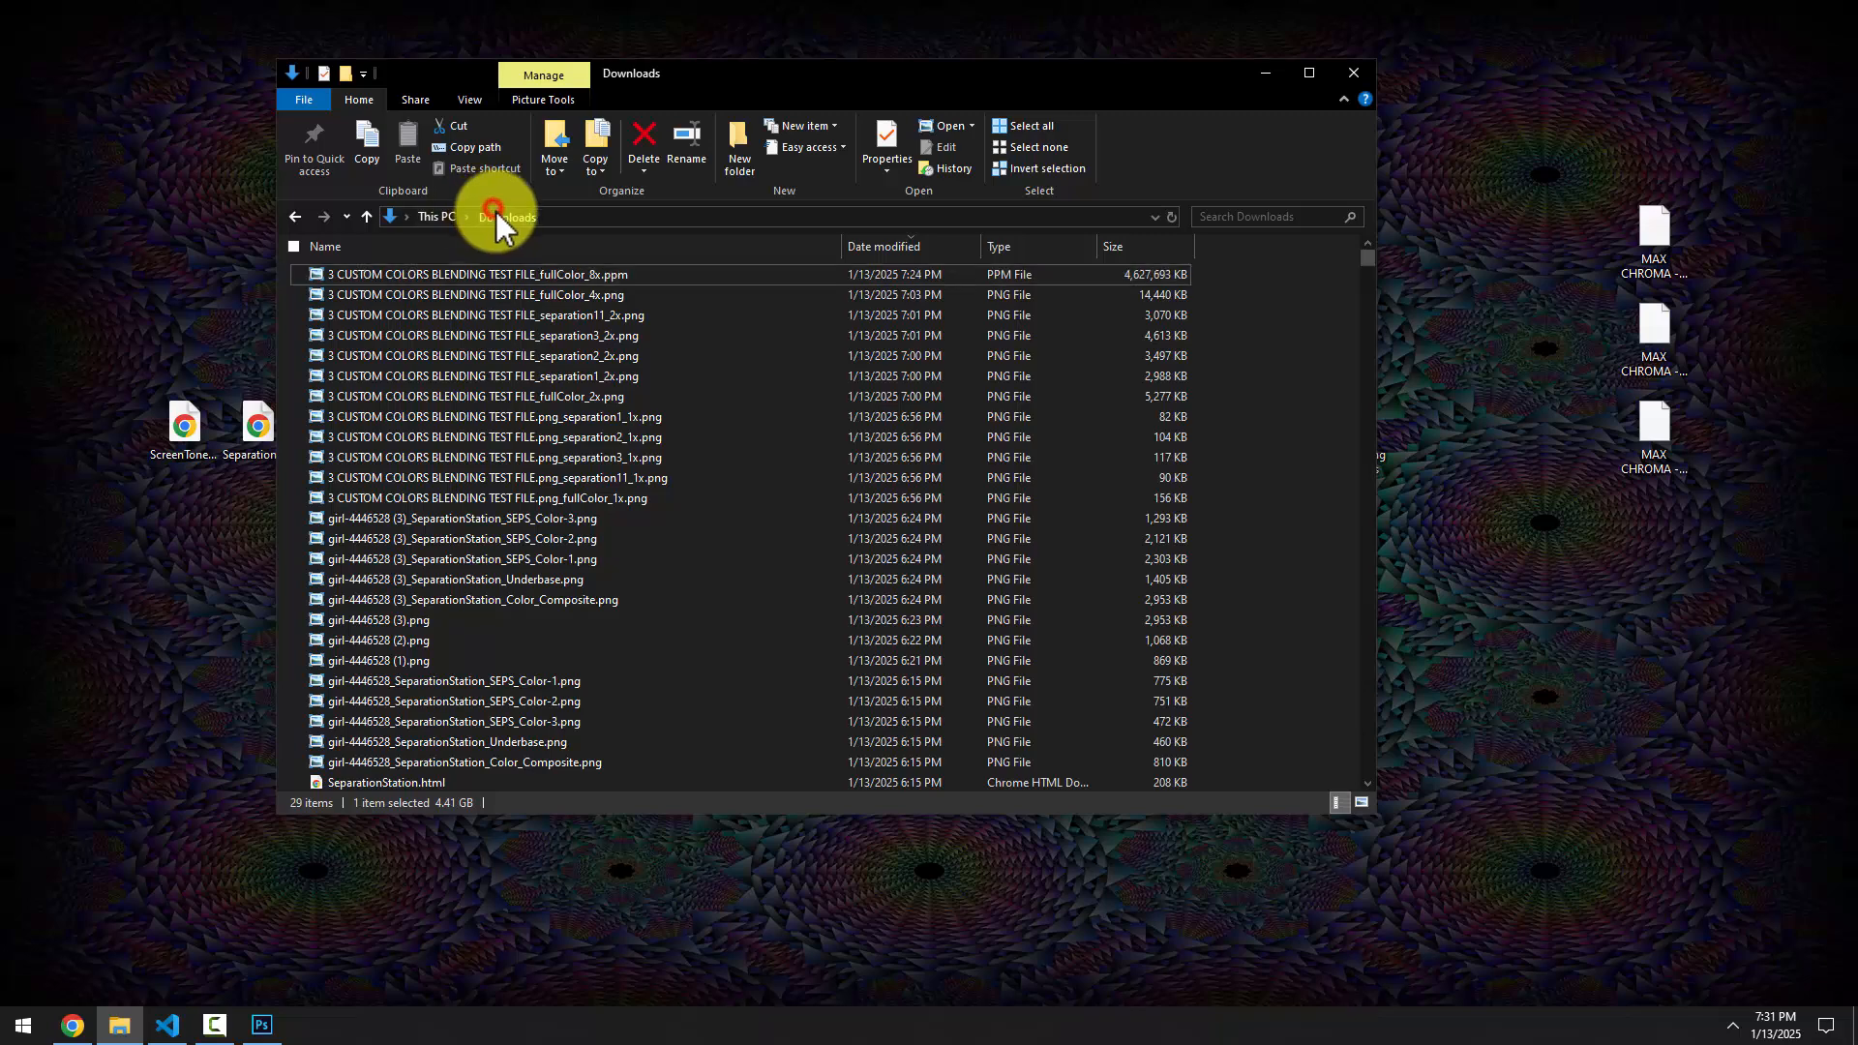
{"action": "left_click", "coordinate": [545, 274]}
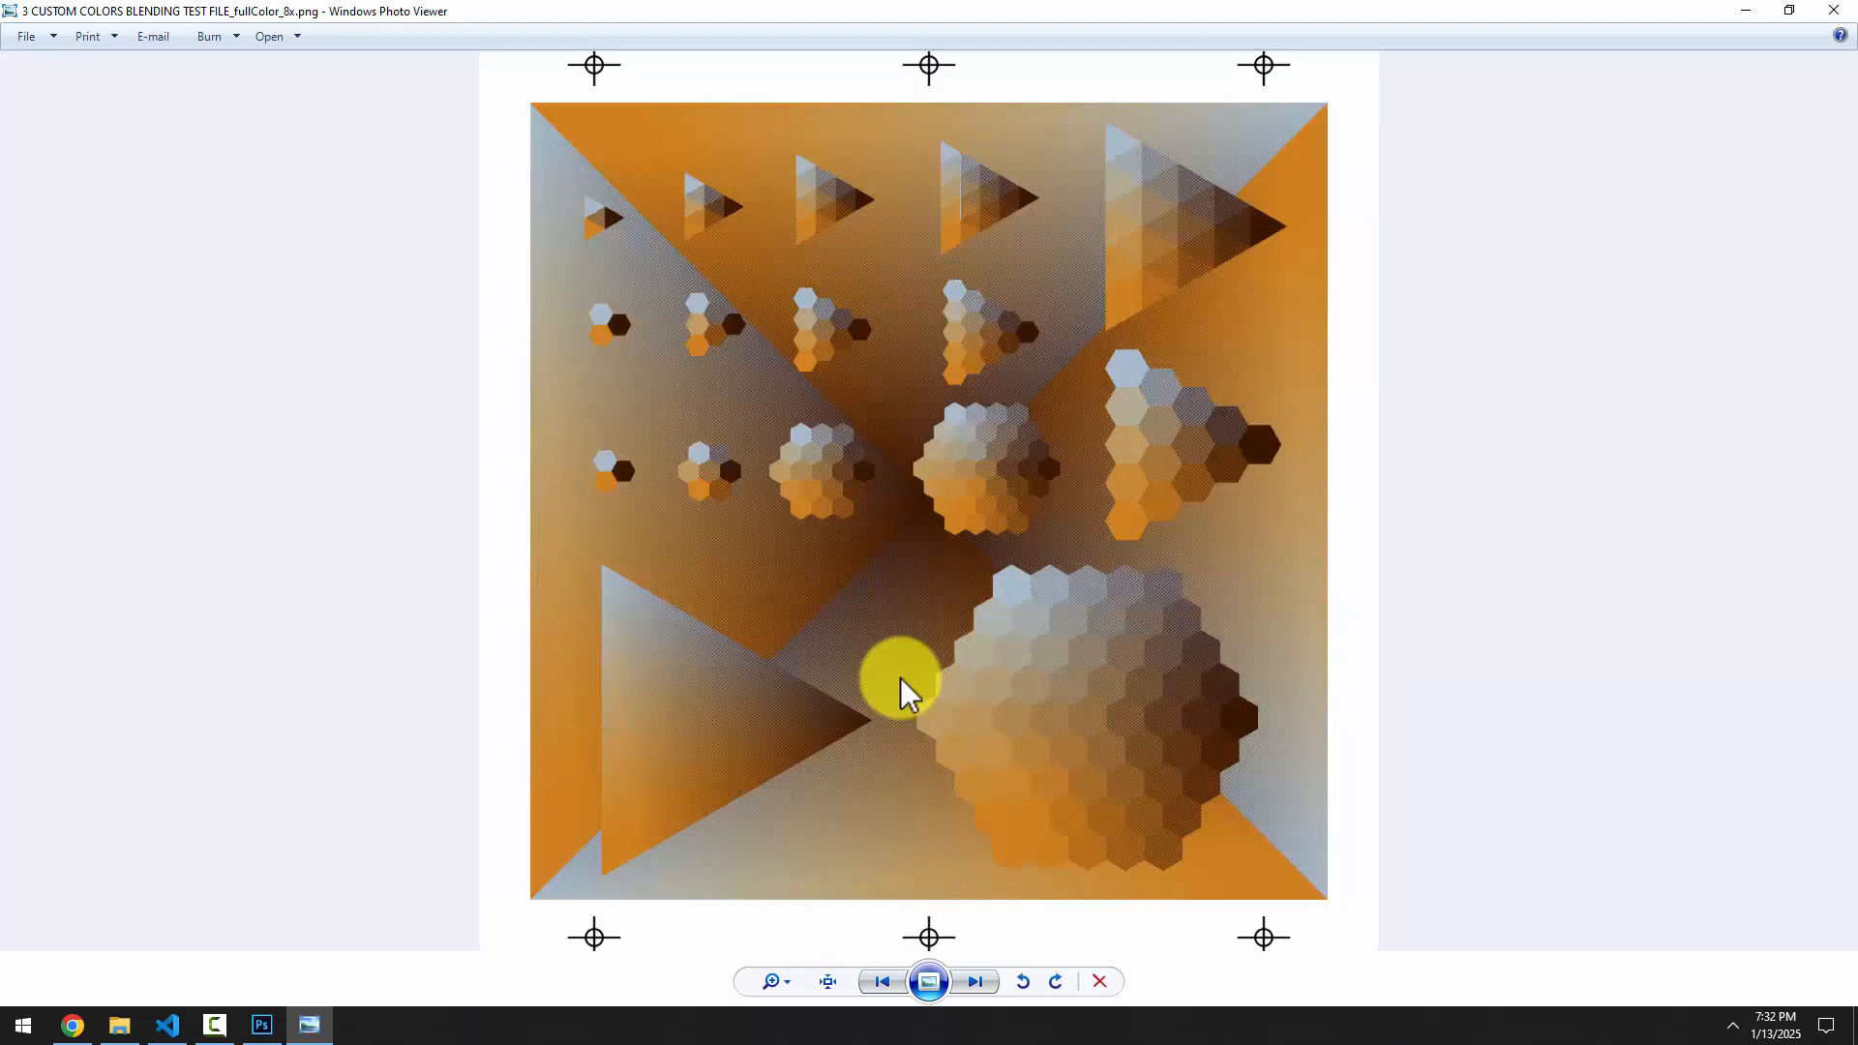
Examine the halftone dots of the 8x PNG up close and as a whole, then close Windows Photo Viewer
{"action": "scroll", "coordinate": [992, 392], "scroll_direction": "up", "scroll_amount": 10}
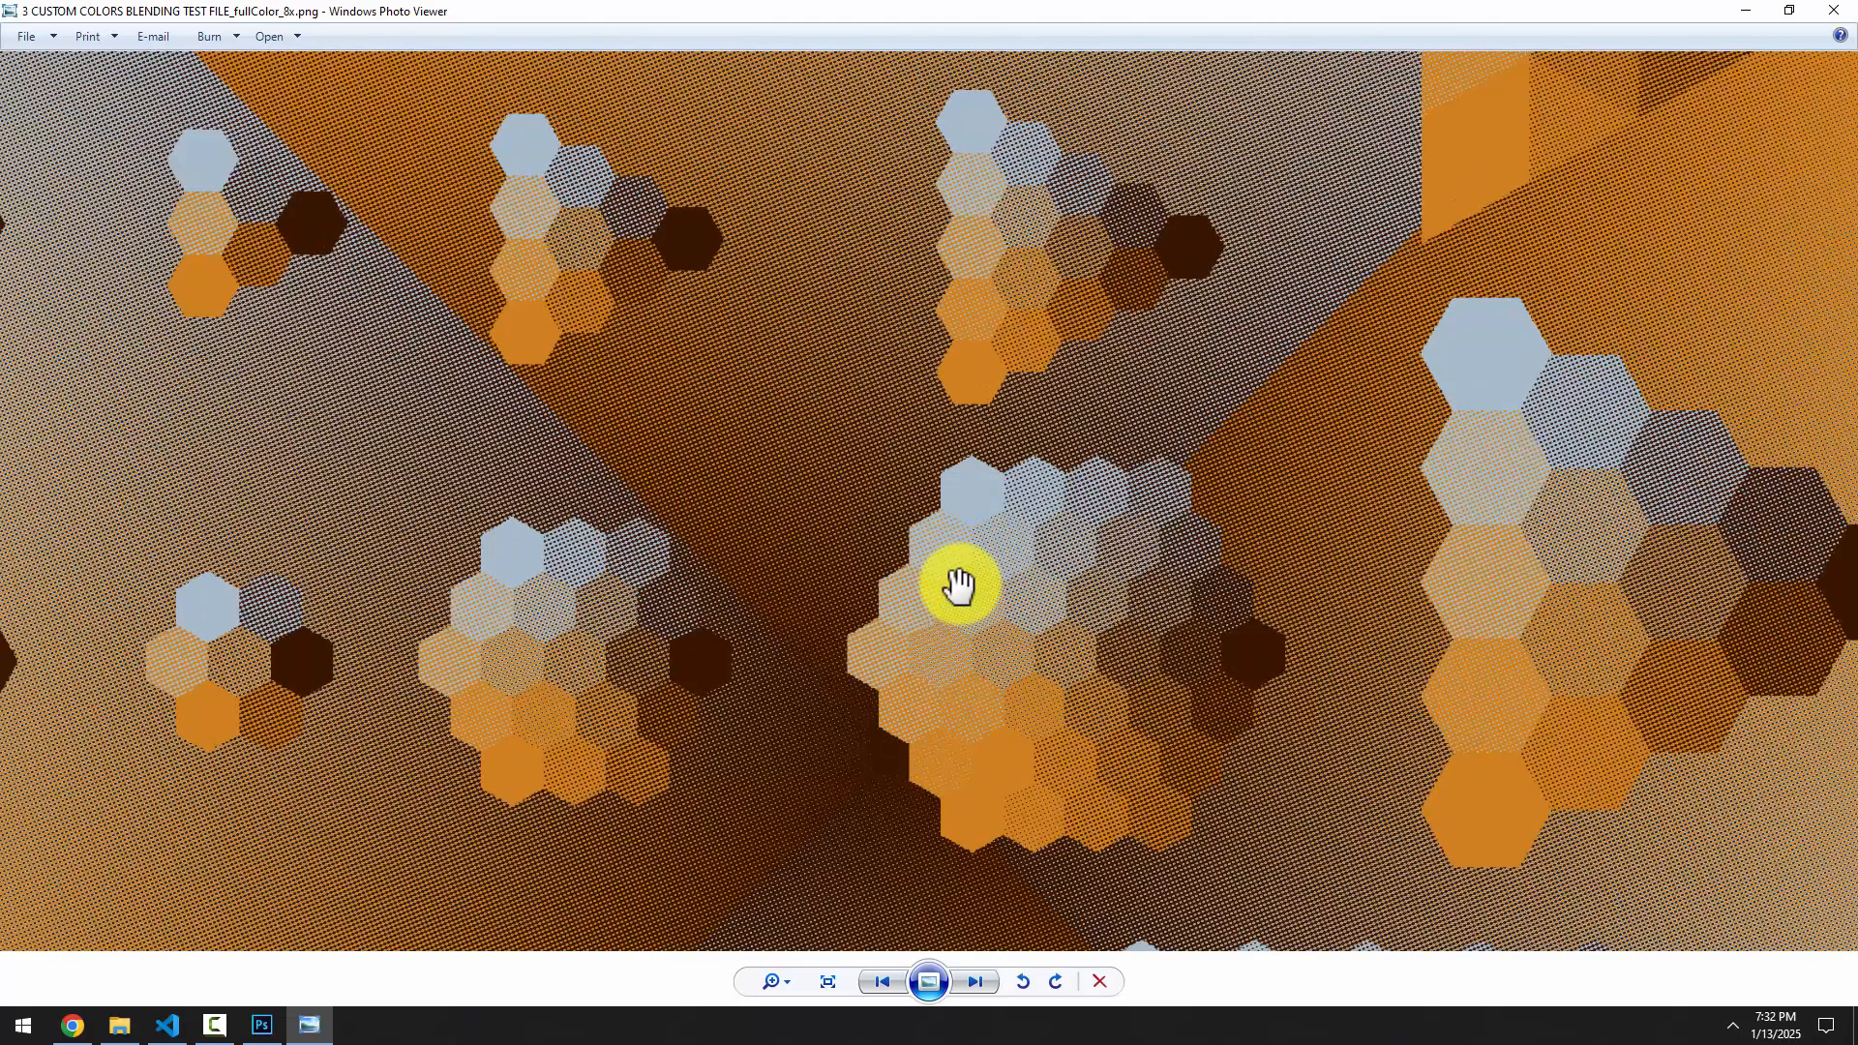
{"action": "scroll", "coordinate": [948, 519], "scroll_direction": "up", "scroll_amount": 3}
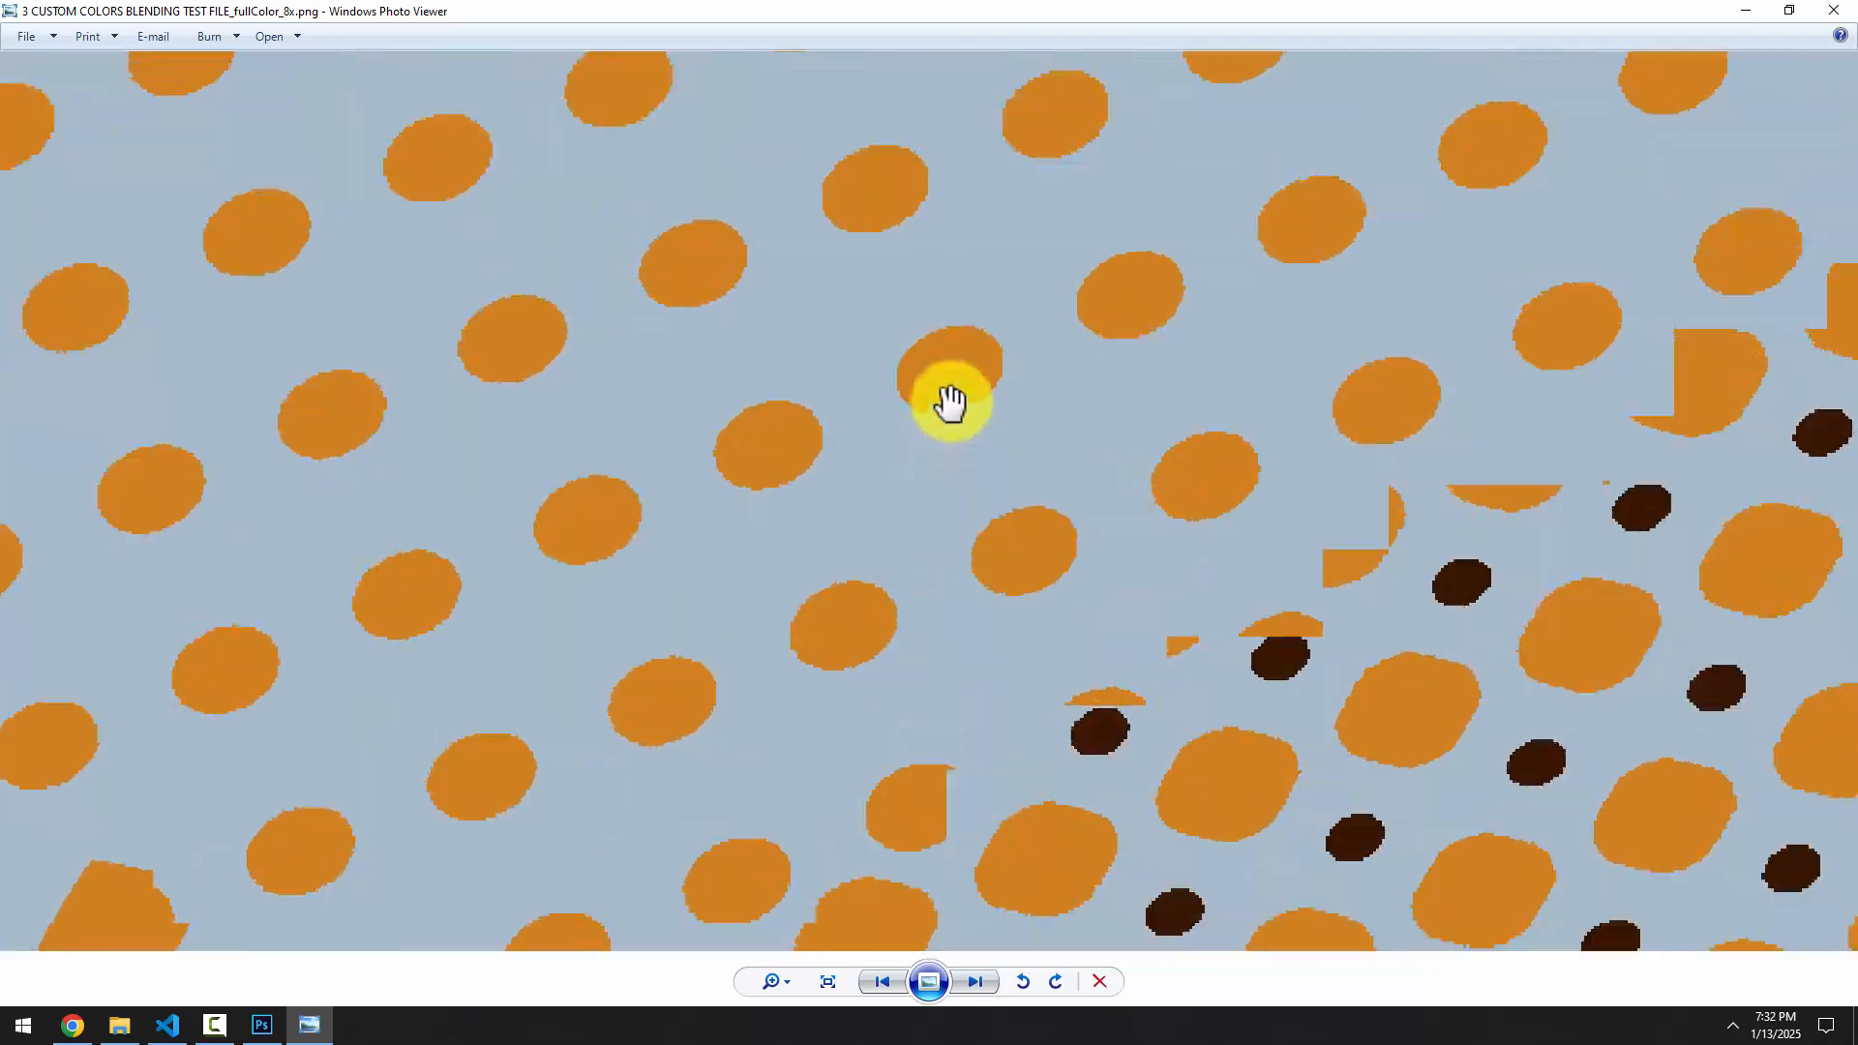
{"action": "scroll", "coordinate": [934, 552], "scroll_direction": "down", "scroll_amount": 6}
{"action": "left_click_drag", "start_coordinate": [659, 668], "coordinate": [1412, 339]}
{"action": "left_click_drag", "start_coordinate": [833, 692], "coordinate": [1403, 306]}
{"action": "left_click_drag", "start_coordinate": [977, 633], "coordinate": [1267, 457]}
{"action": "scroll", "coordinate": [1036, 560], "scroll_direction": "down", "scroll_amount": 10}
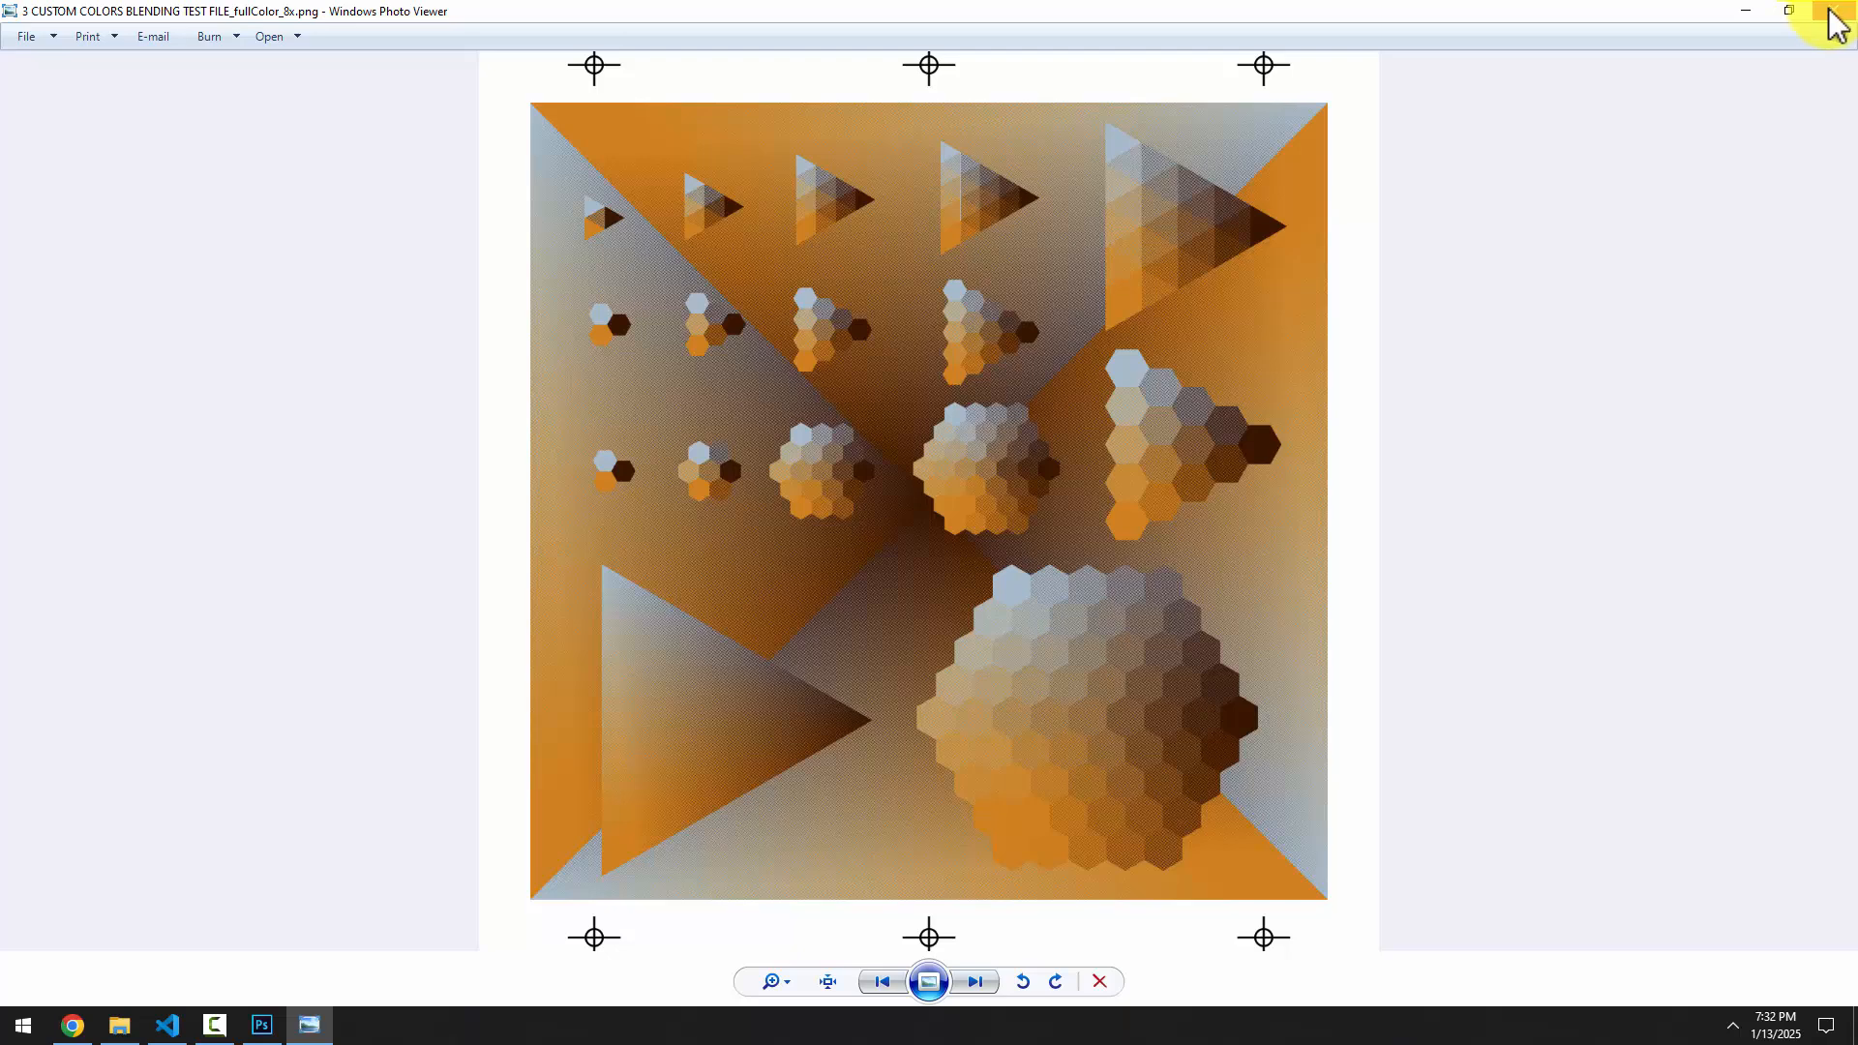
{"action": "left_click", "coordinate": [1835, 11]}
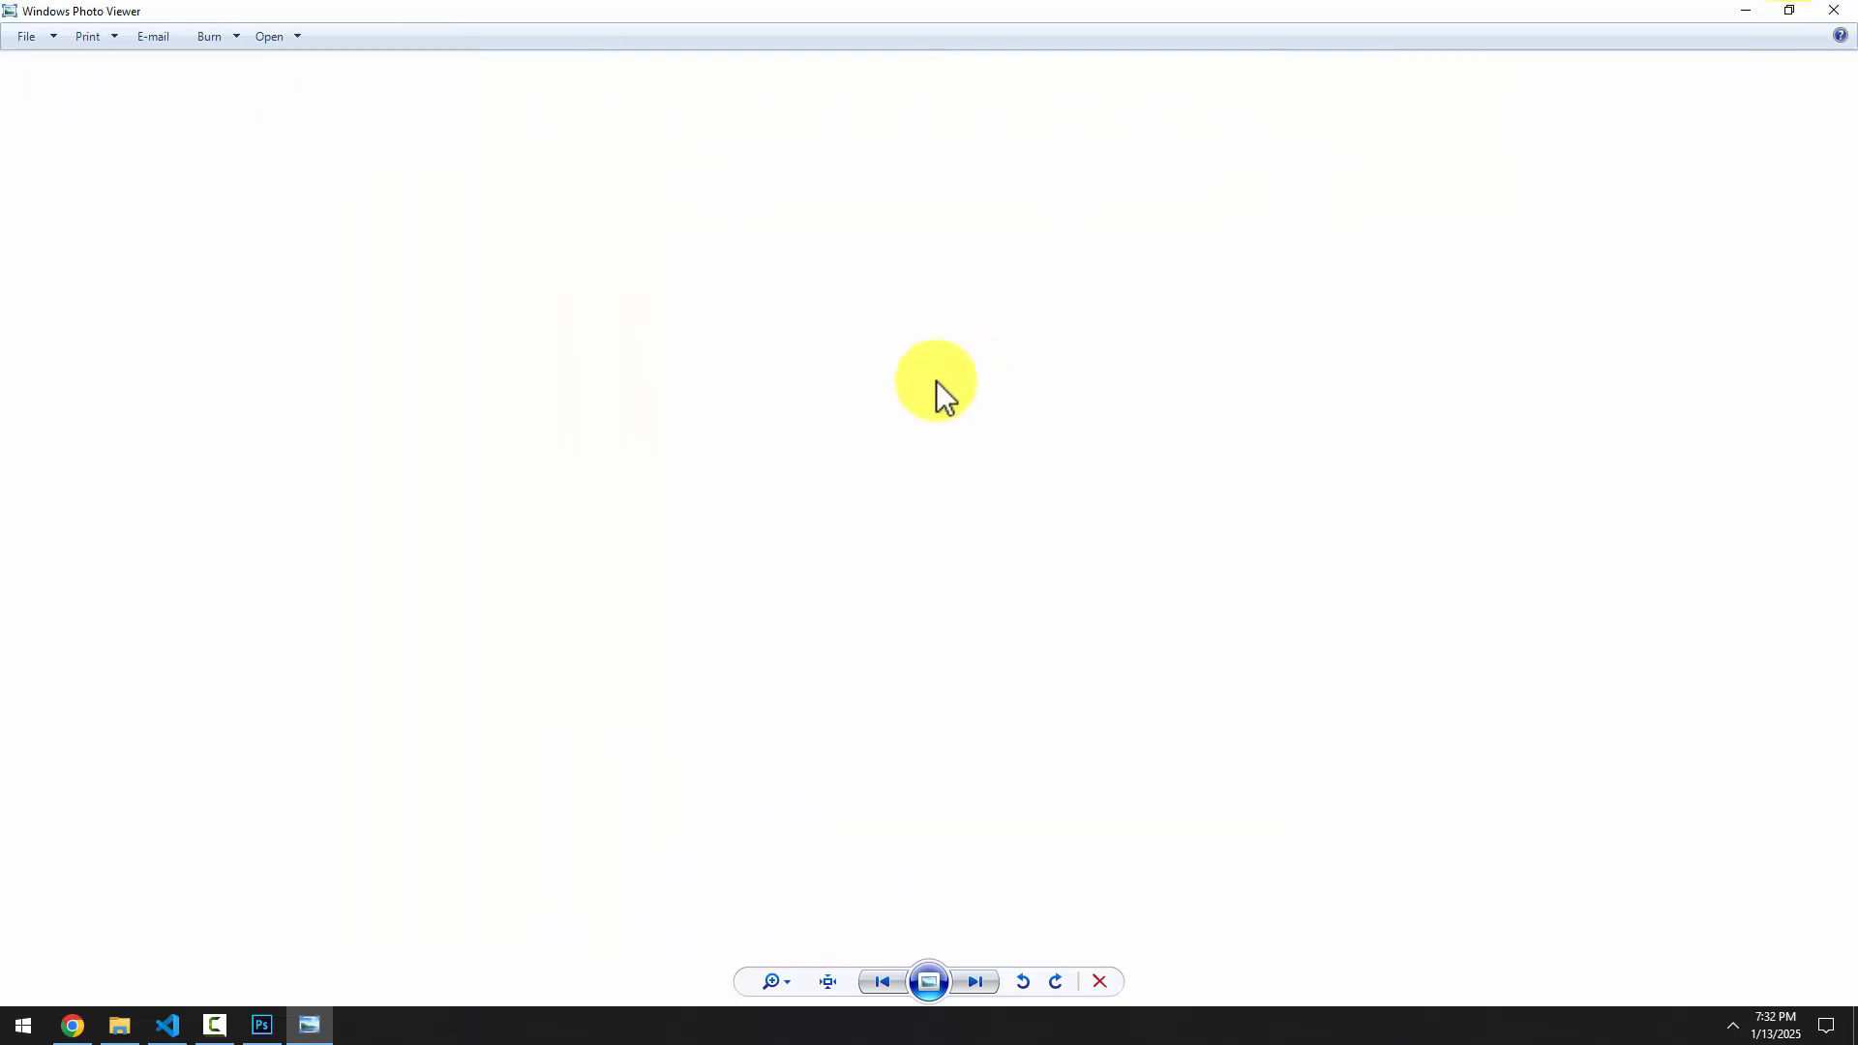
{"action": "left_click", "coordinate": [1834, 12]}
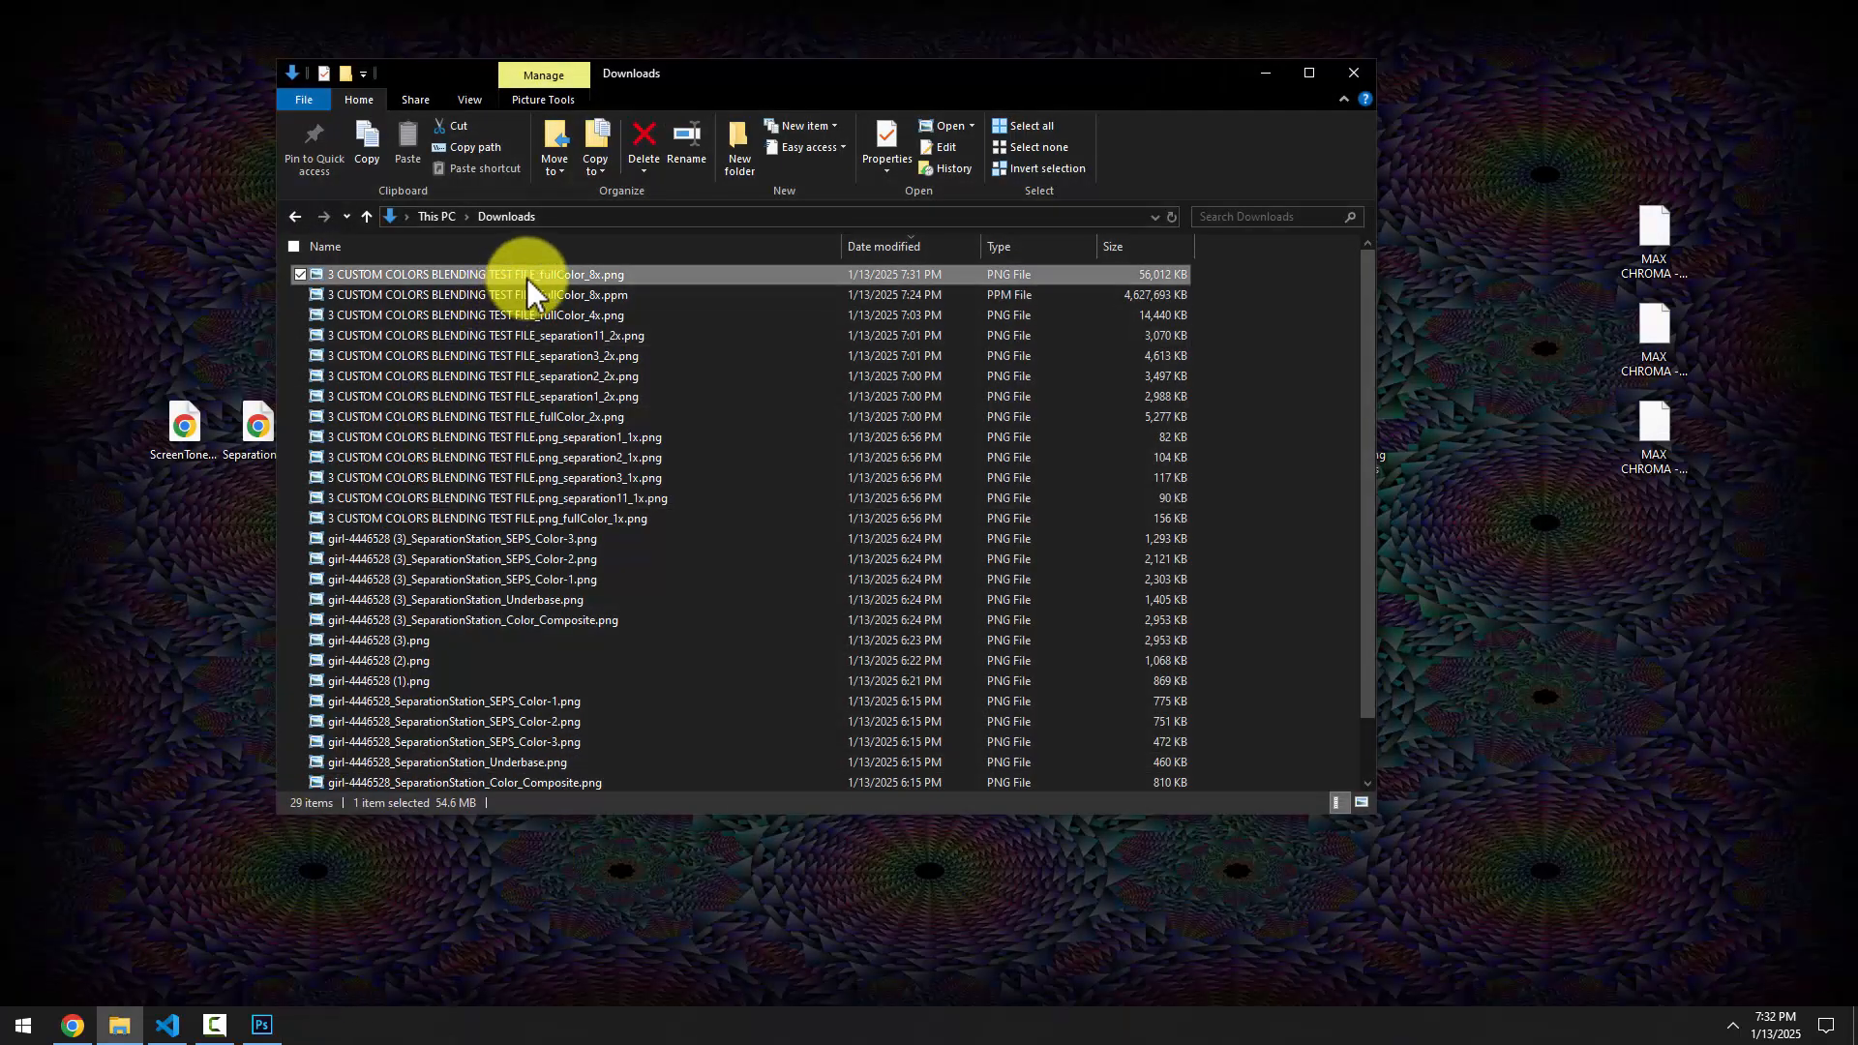
Open the 8x PNG from Downloads in Photoshop and compare its file size with the 8x PPM file while it loads
{"action": "left_click_drag", "start_coordinate": [529, 291], "coordinate": [560, 600]}
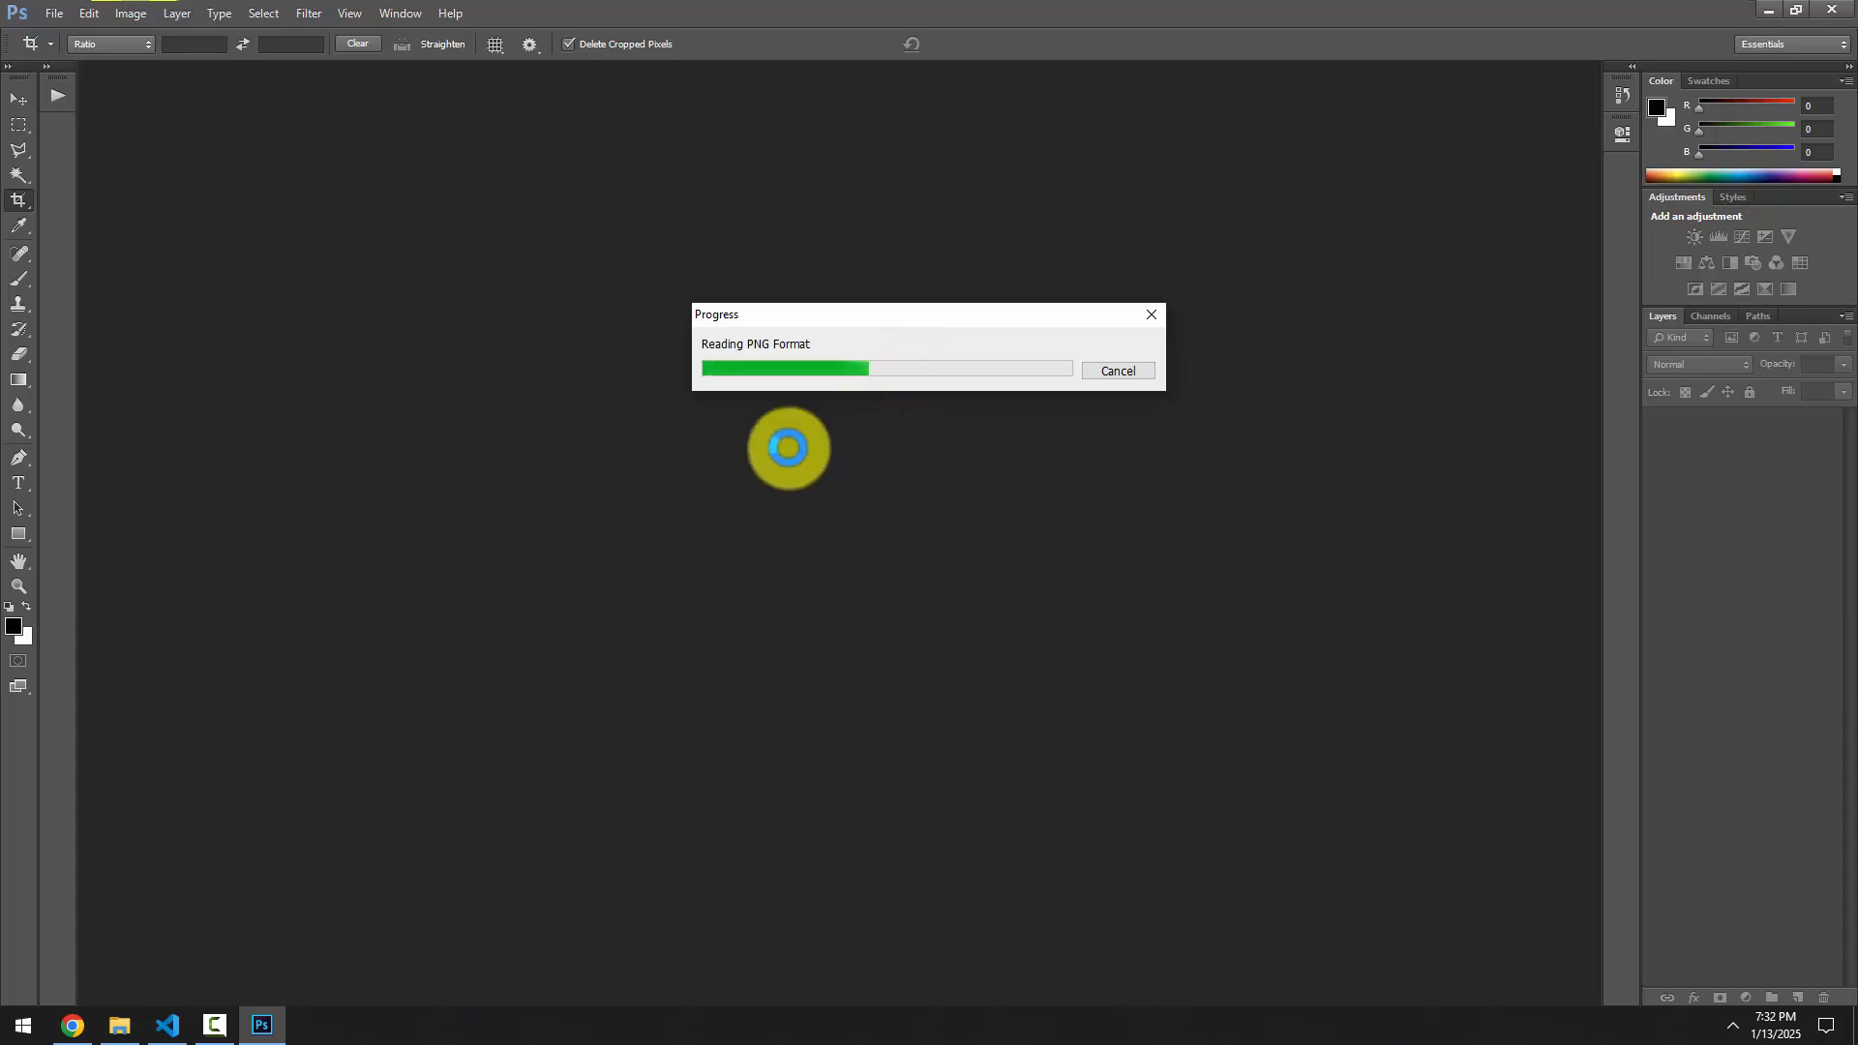
{"action": "mouse_move", "coordinate": [138, 1029]}
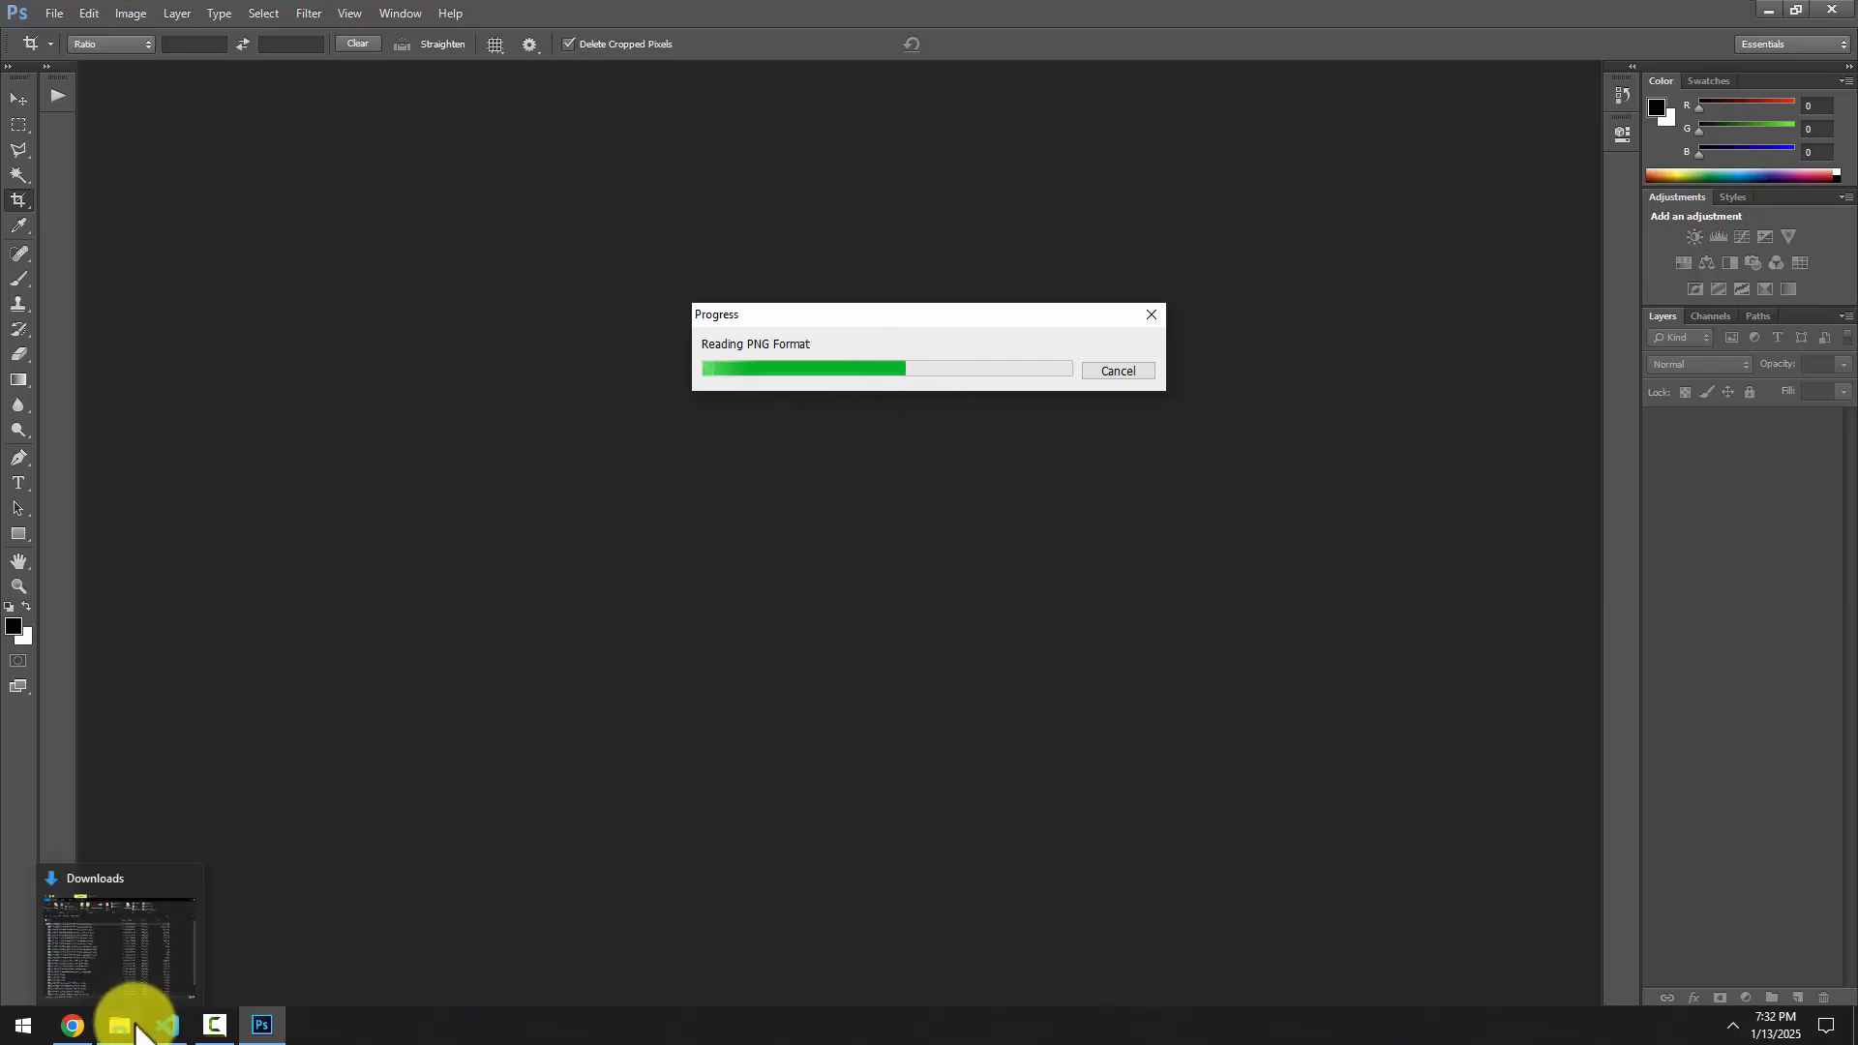
{"action": "left_click", "coordinate": [121, 970]}
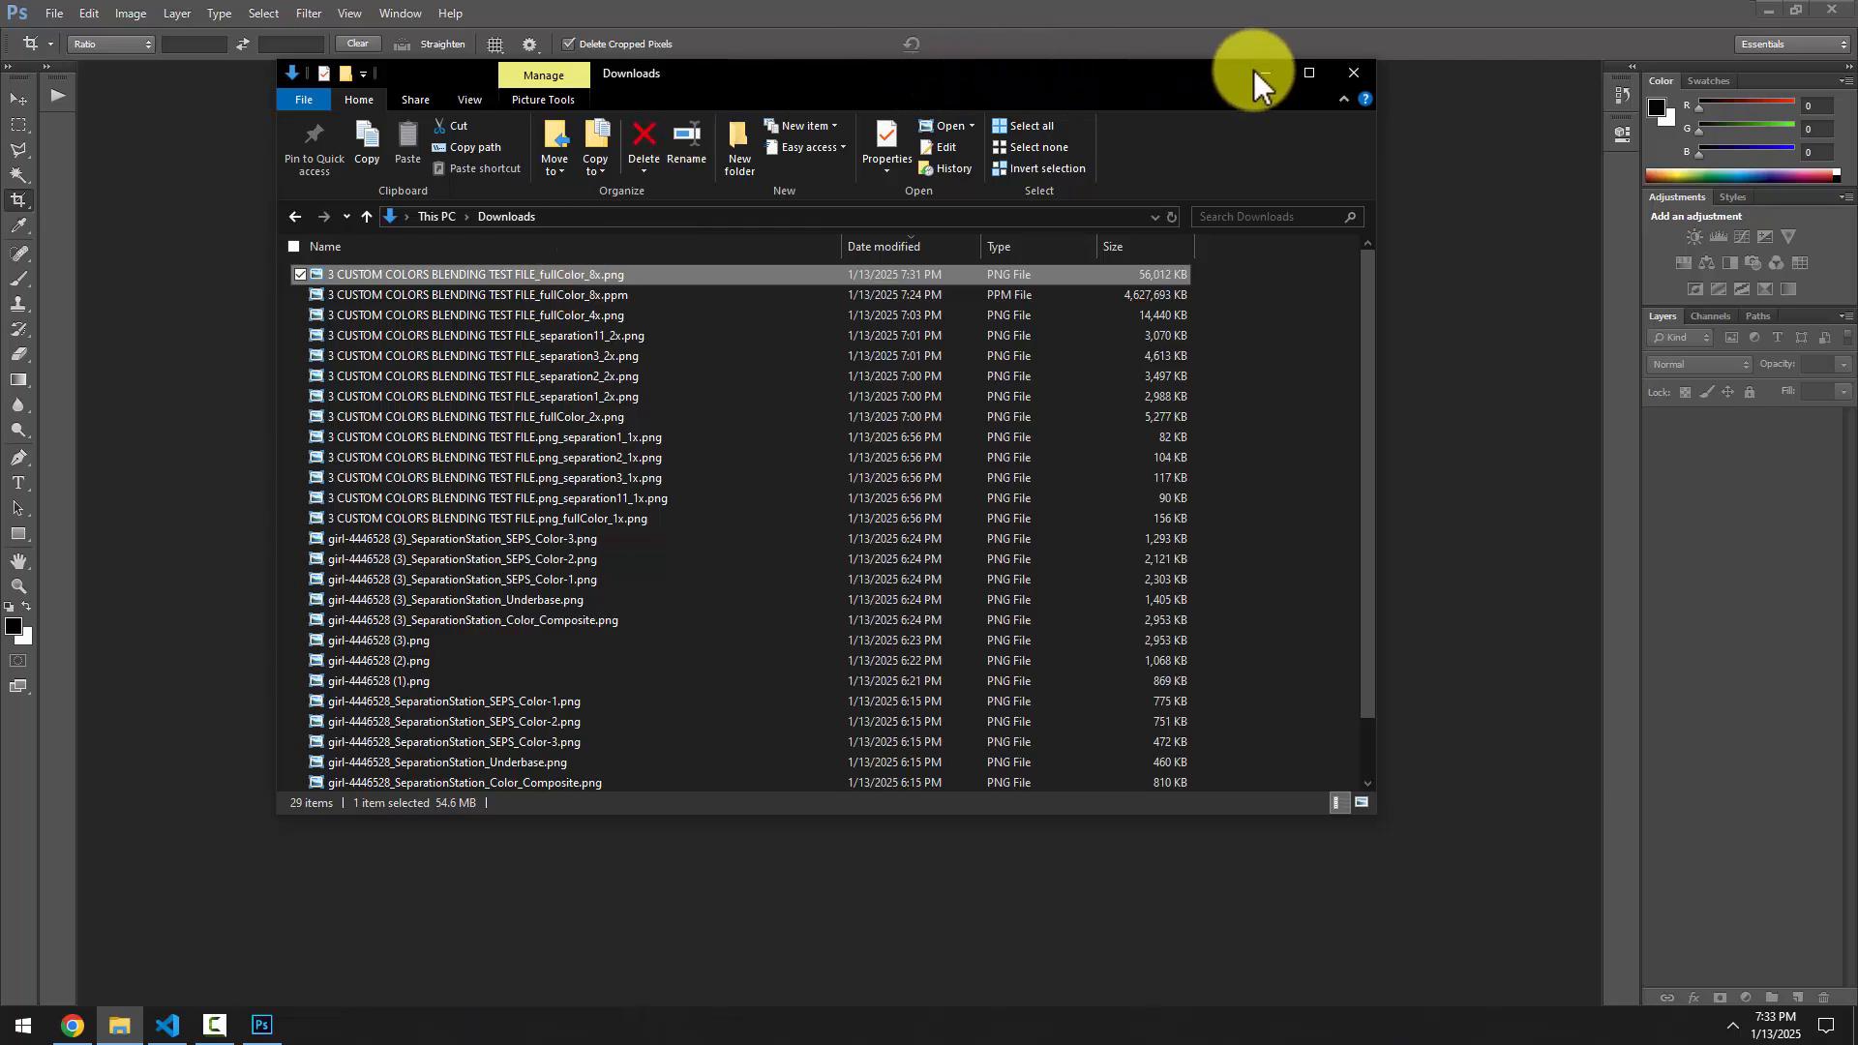
{"action": "left_click", "coordinate": [546, 293]}
{"action": "left_click", "coordinate": [1267, 73]}
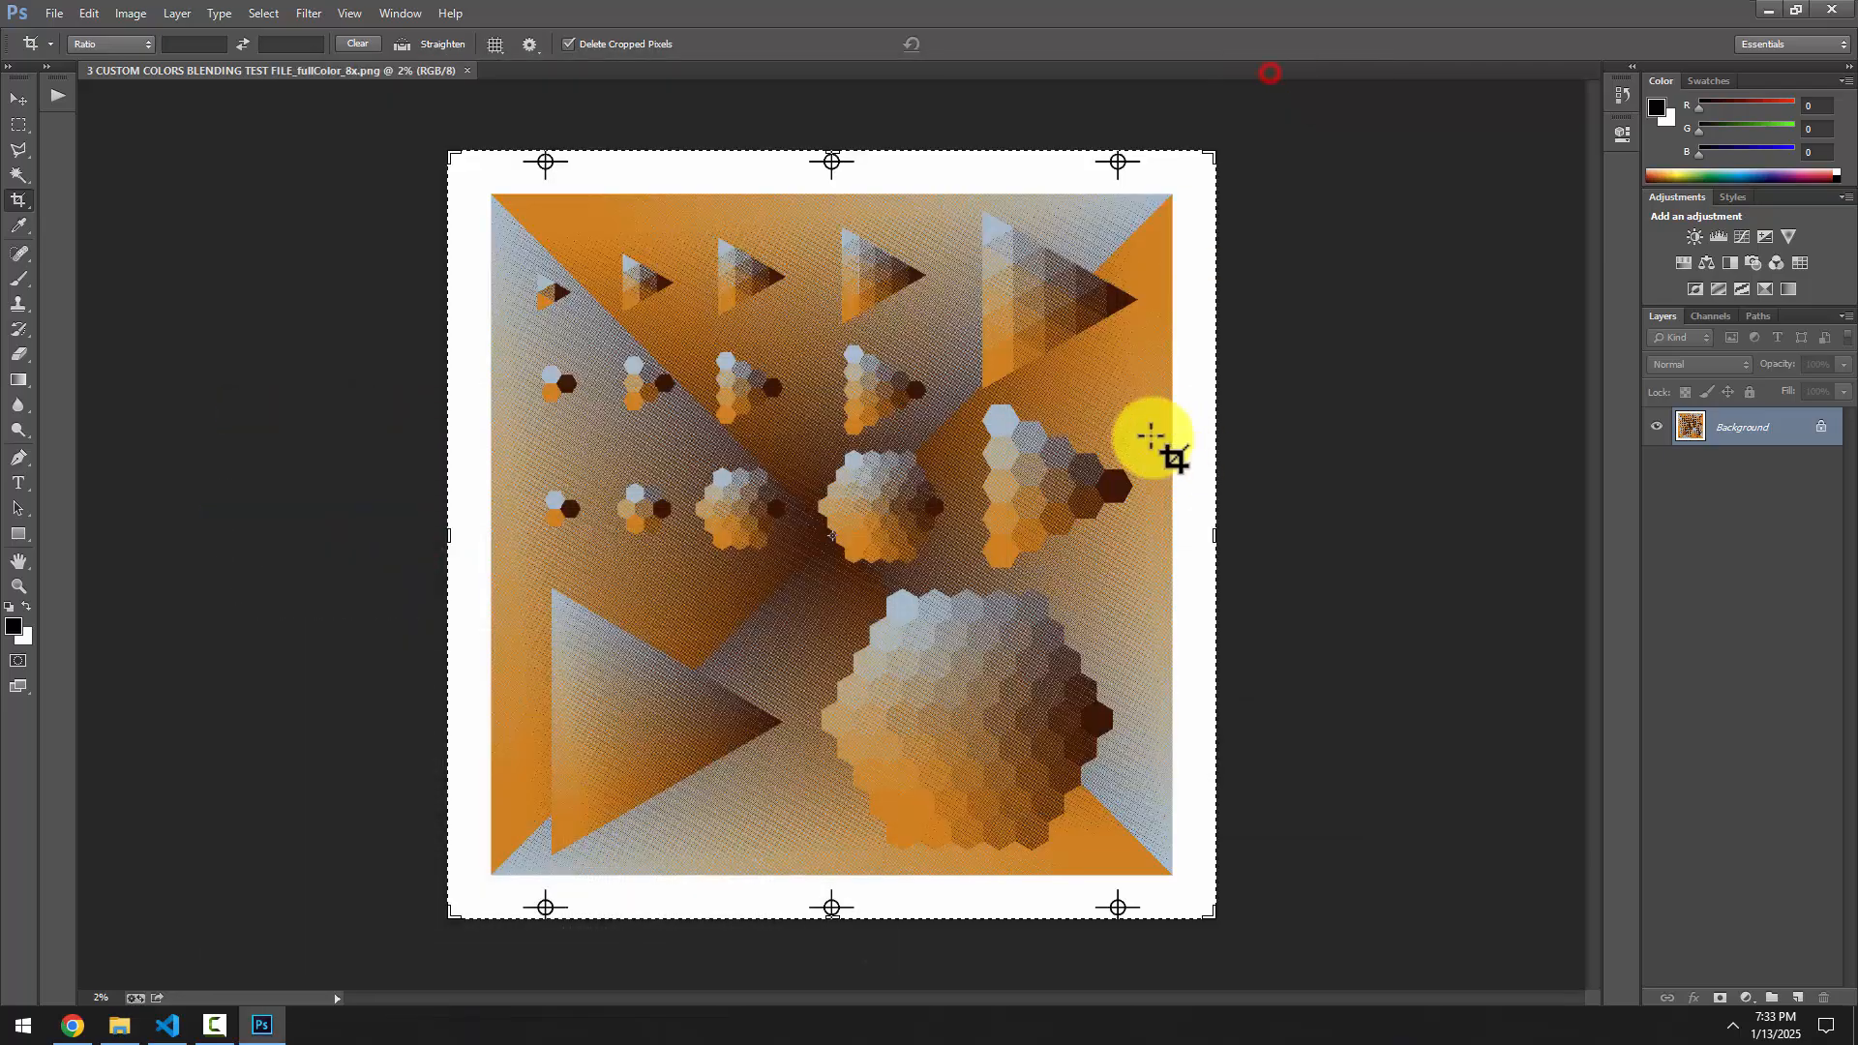
Inspect the 8x PNG's halftone detail and check its print dimensions and resolution in Photoshop's Image Size, leaving them unmodified
{"action": "scroll", "coordinate": [802, 447], "scroll_direction": "up", "scroll_amount": 4}
{"action": "scroll", "coordinate": [802, 447], "scroll_direction": "up", "scroll_amount": 8}
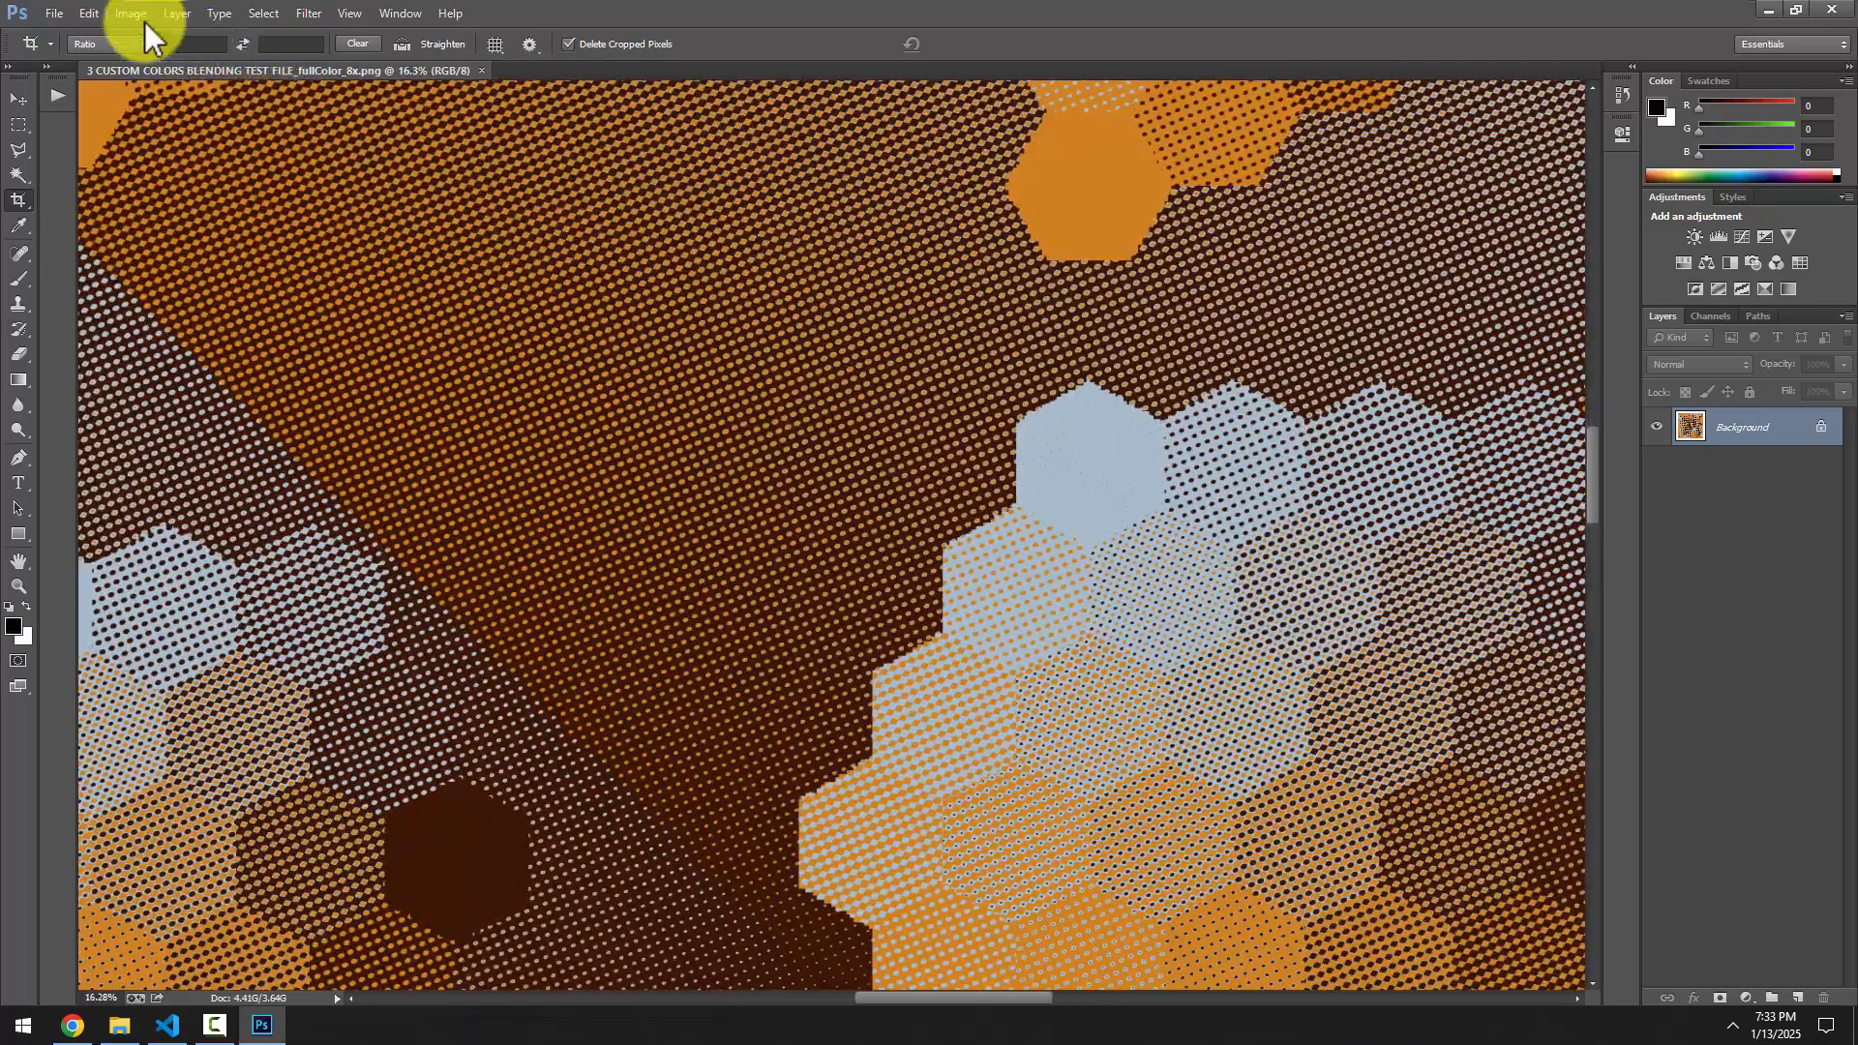
{"action": "left_click", "coordinate": [143, 22]}
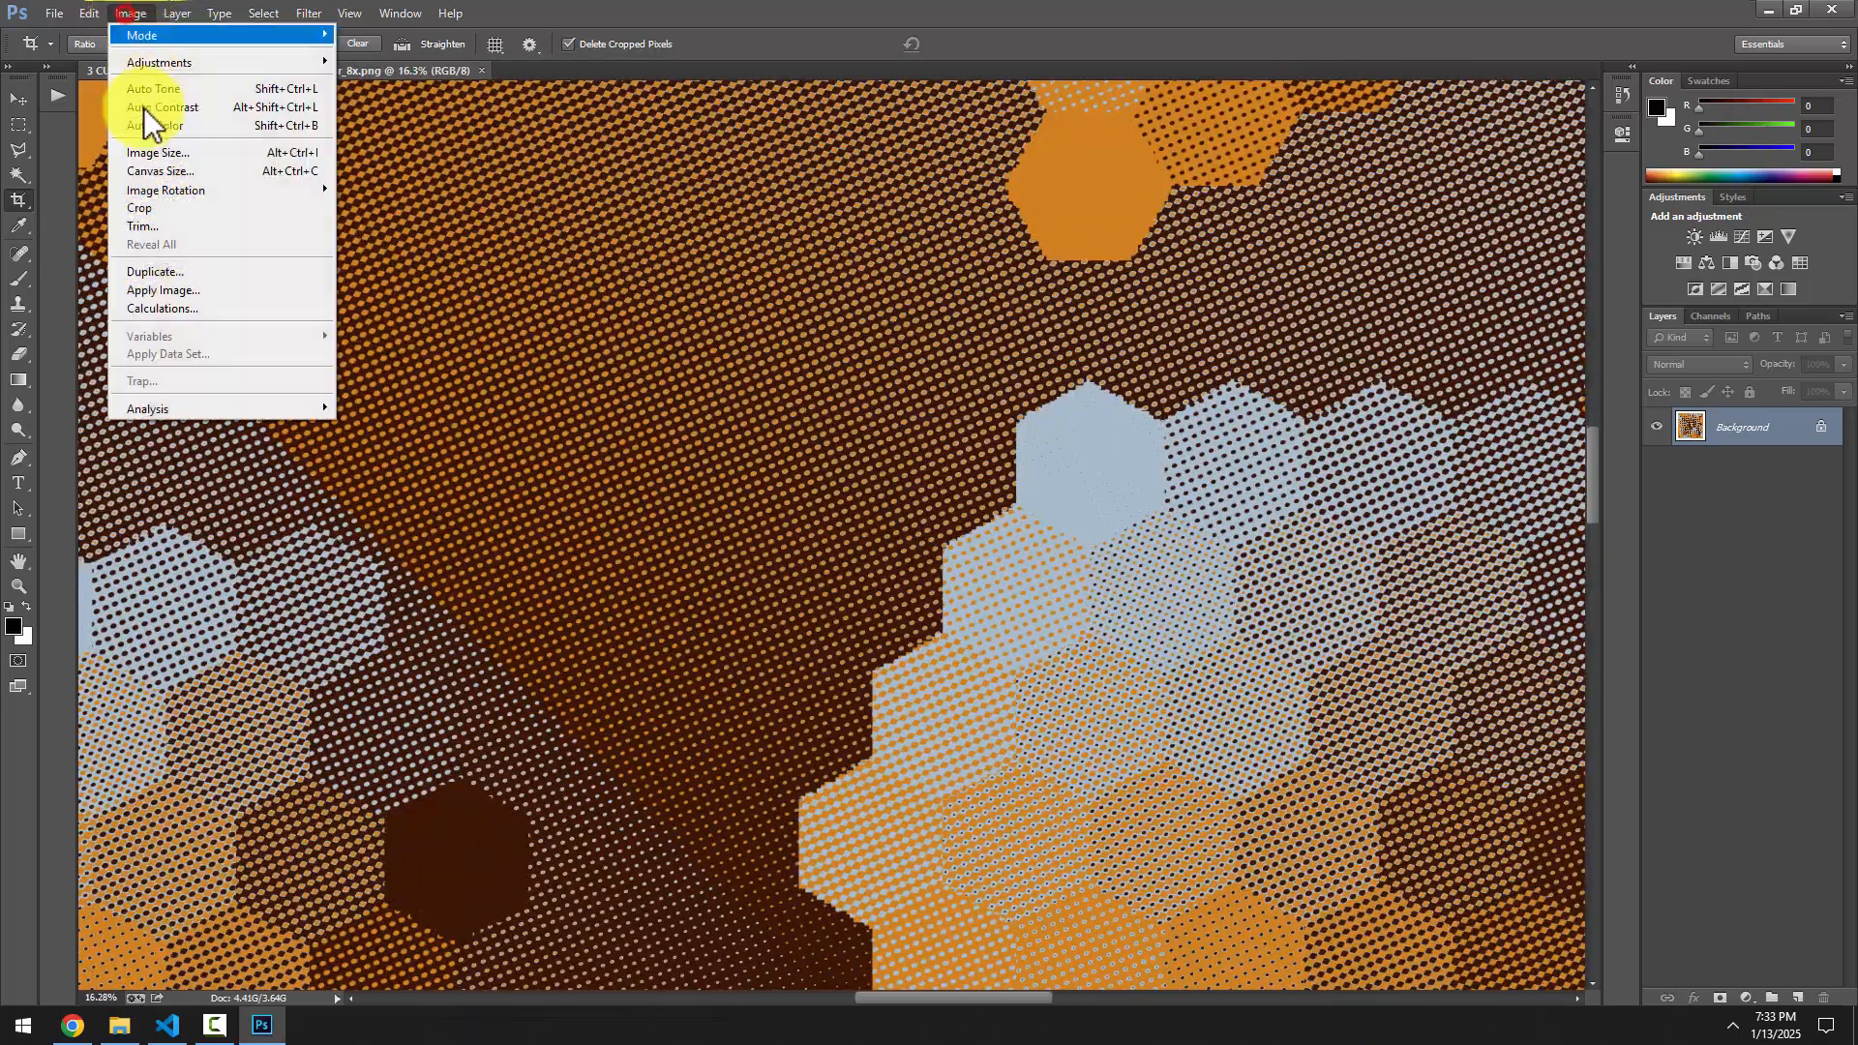
{"action": "left_click", "coordinate": [155, 145]}
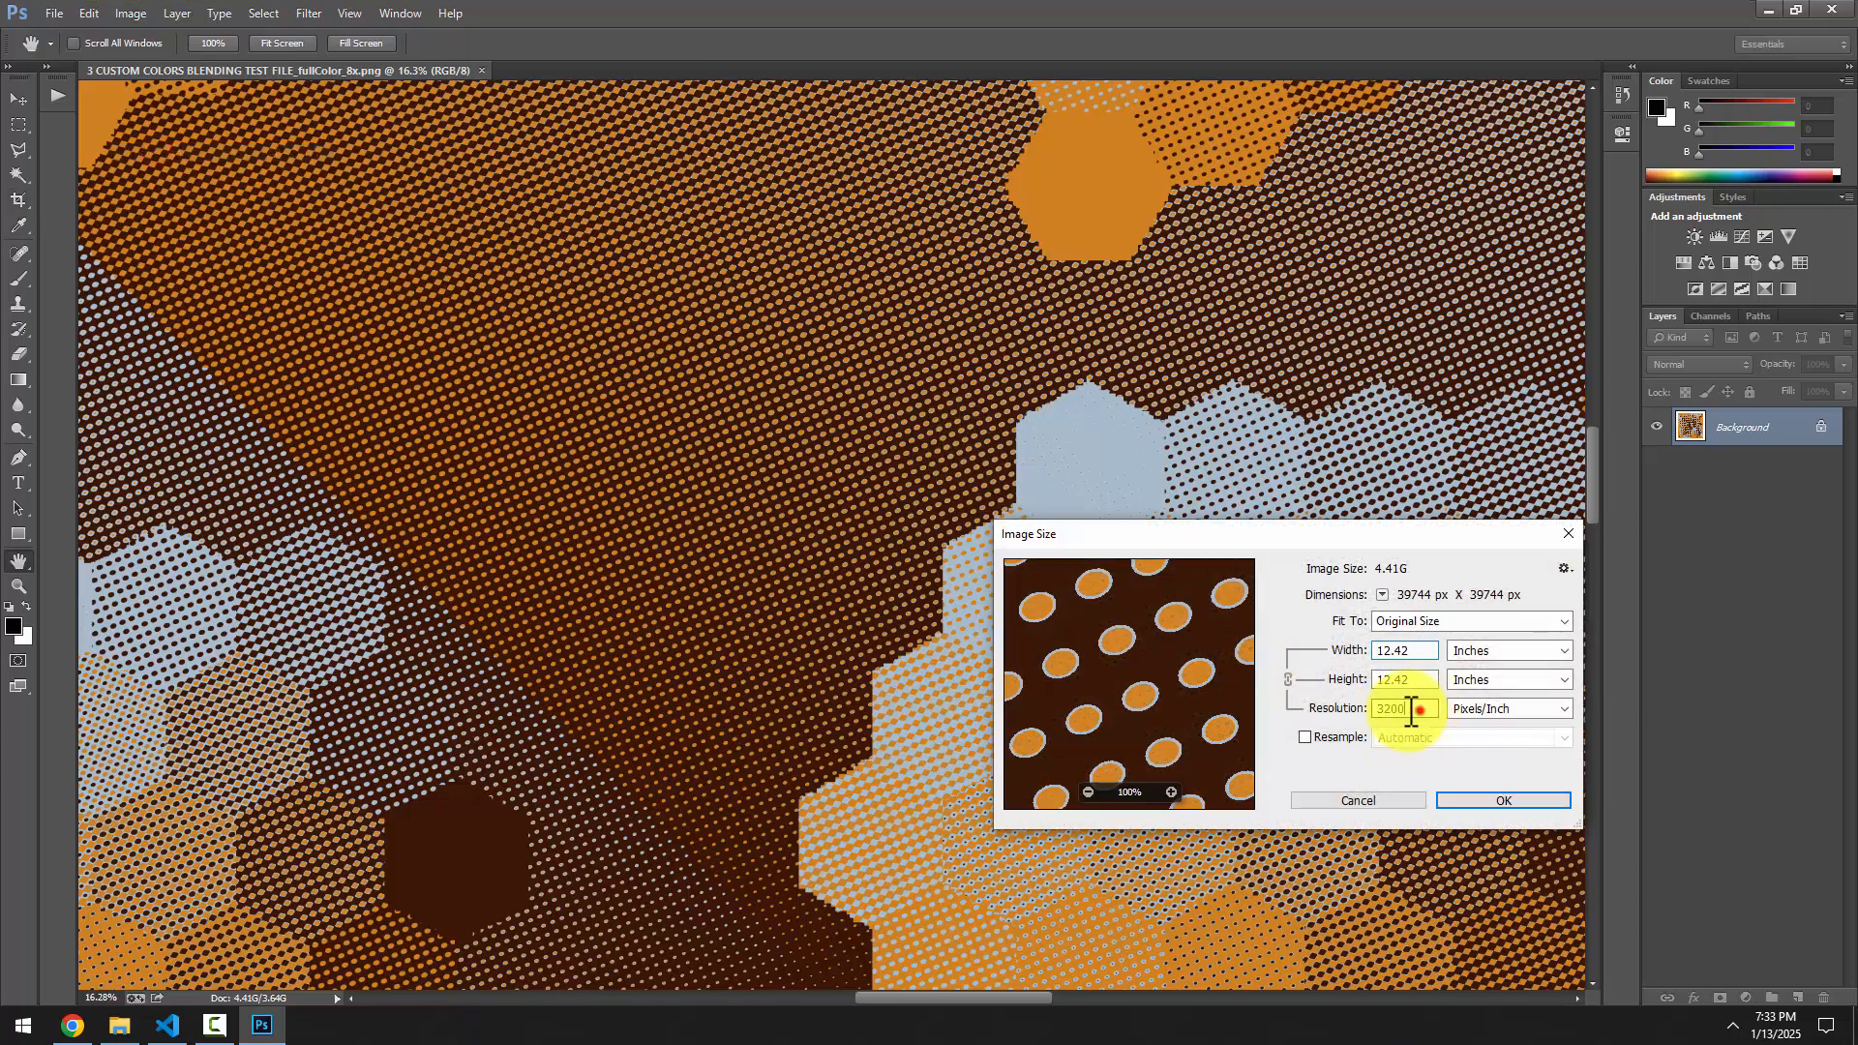
{"action": "double_click", "coordinate": [1411, 709]}
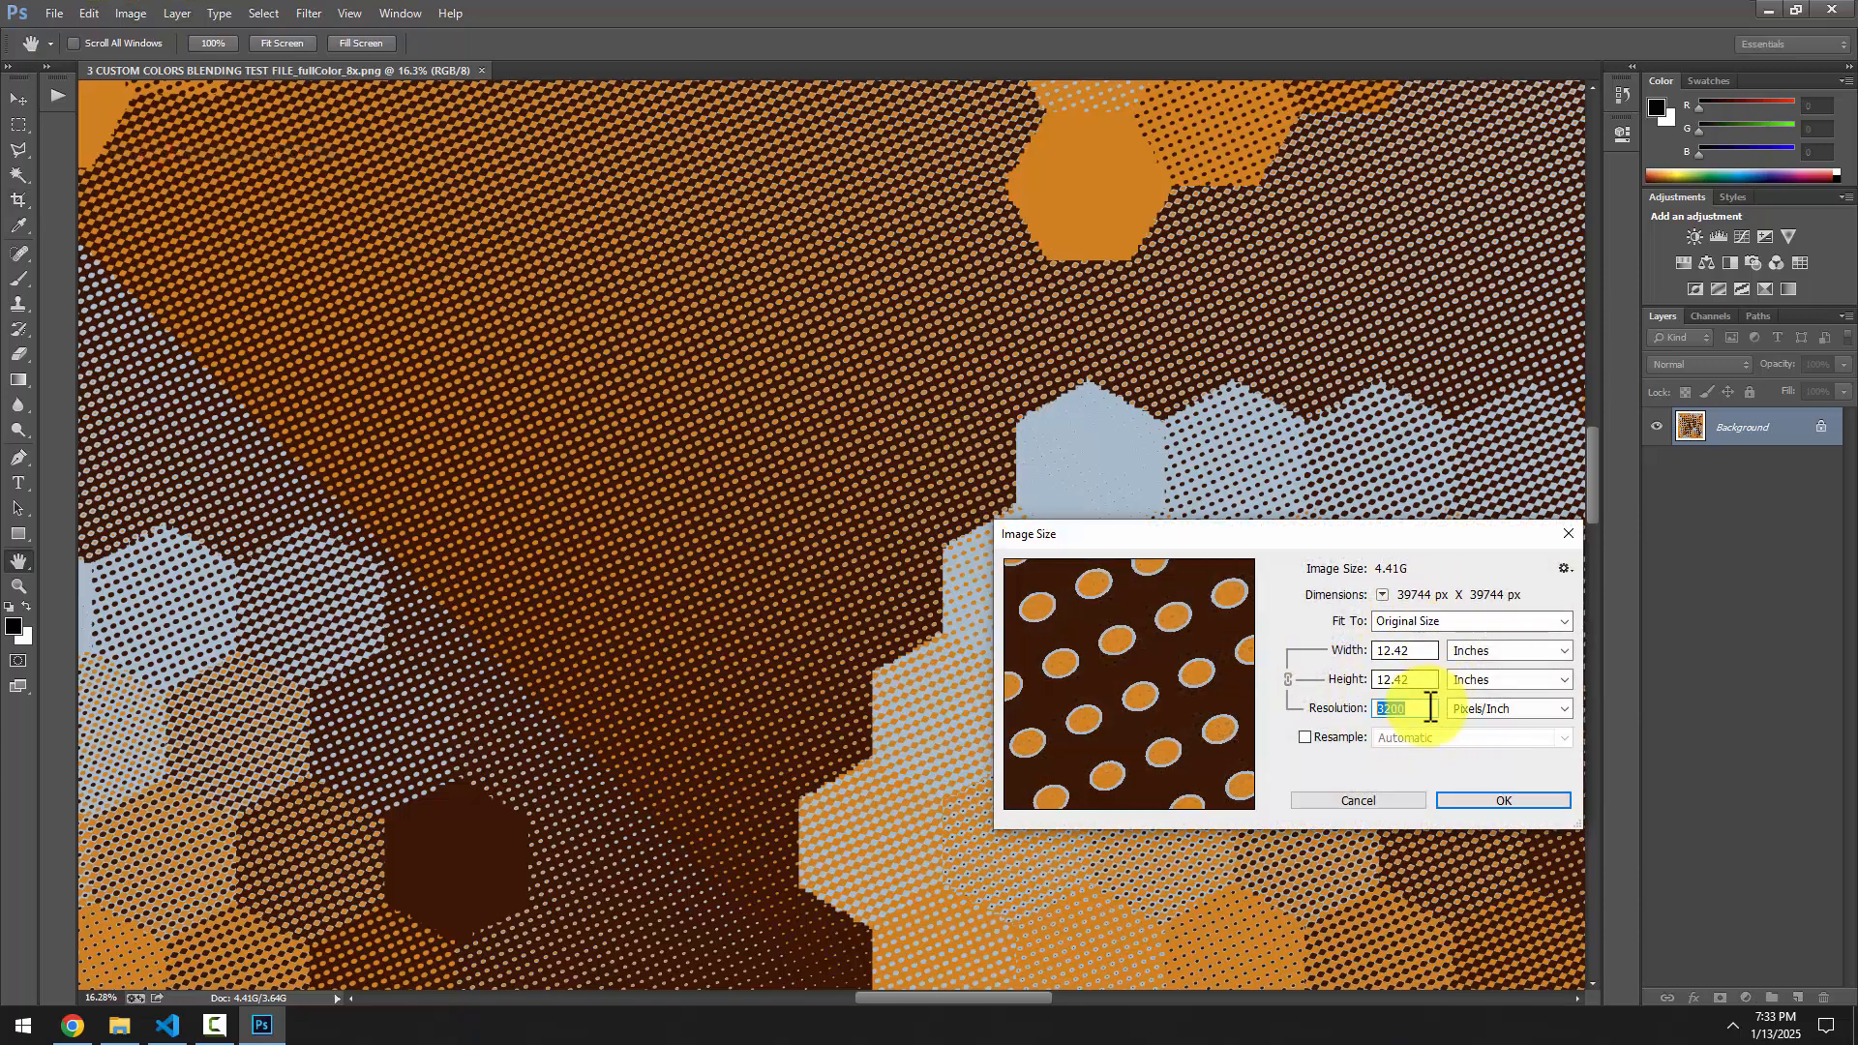
{"action": "left_click", "coordinate": [1399, 799]}
{"action": "key", "text": "c"}
Review the file formats available for saving the 8x image under a new name, then cancel the save
{"action": "left_click", "coordinate": [53, 13]}
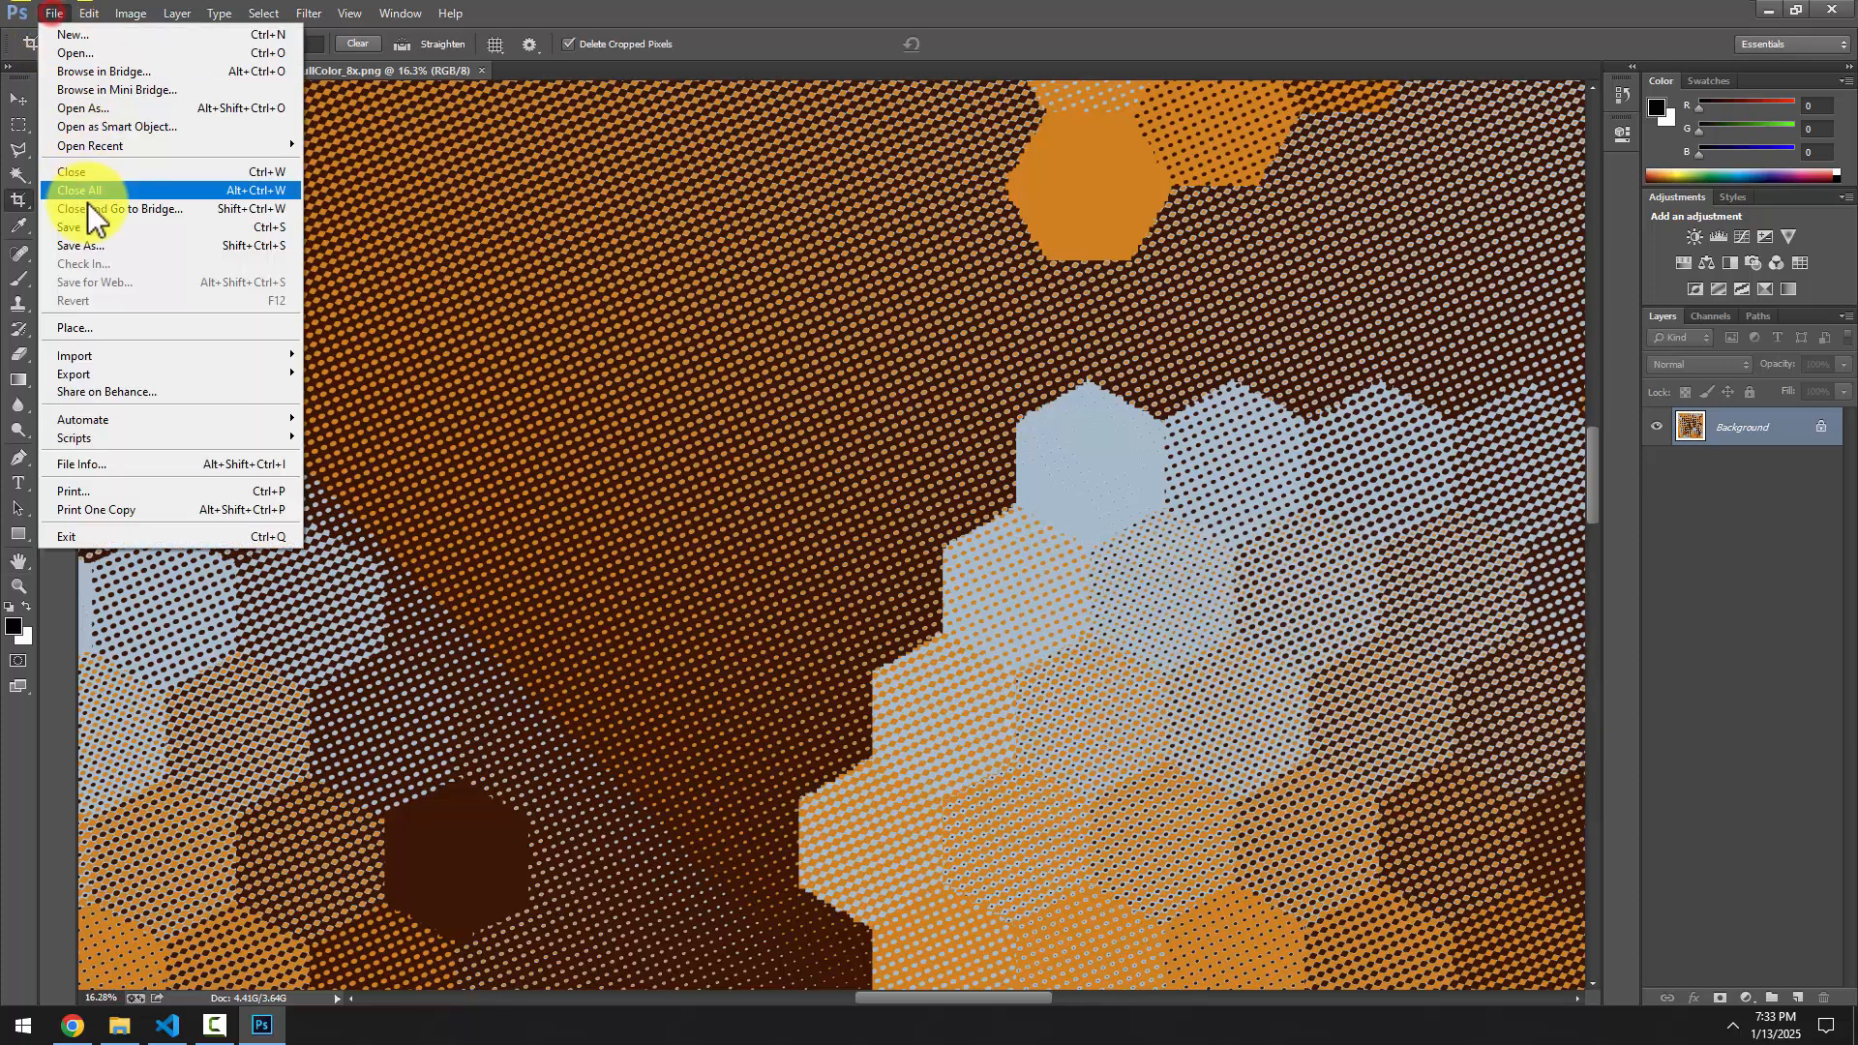
{"action": "left_click", "coordinate": [97, 245]}
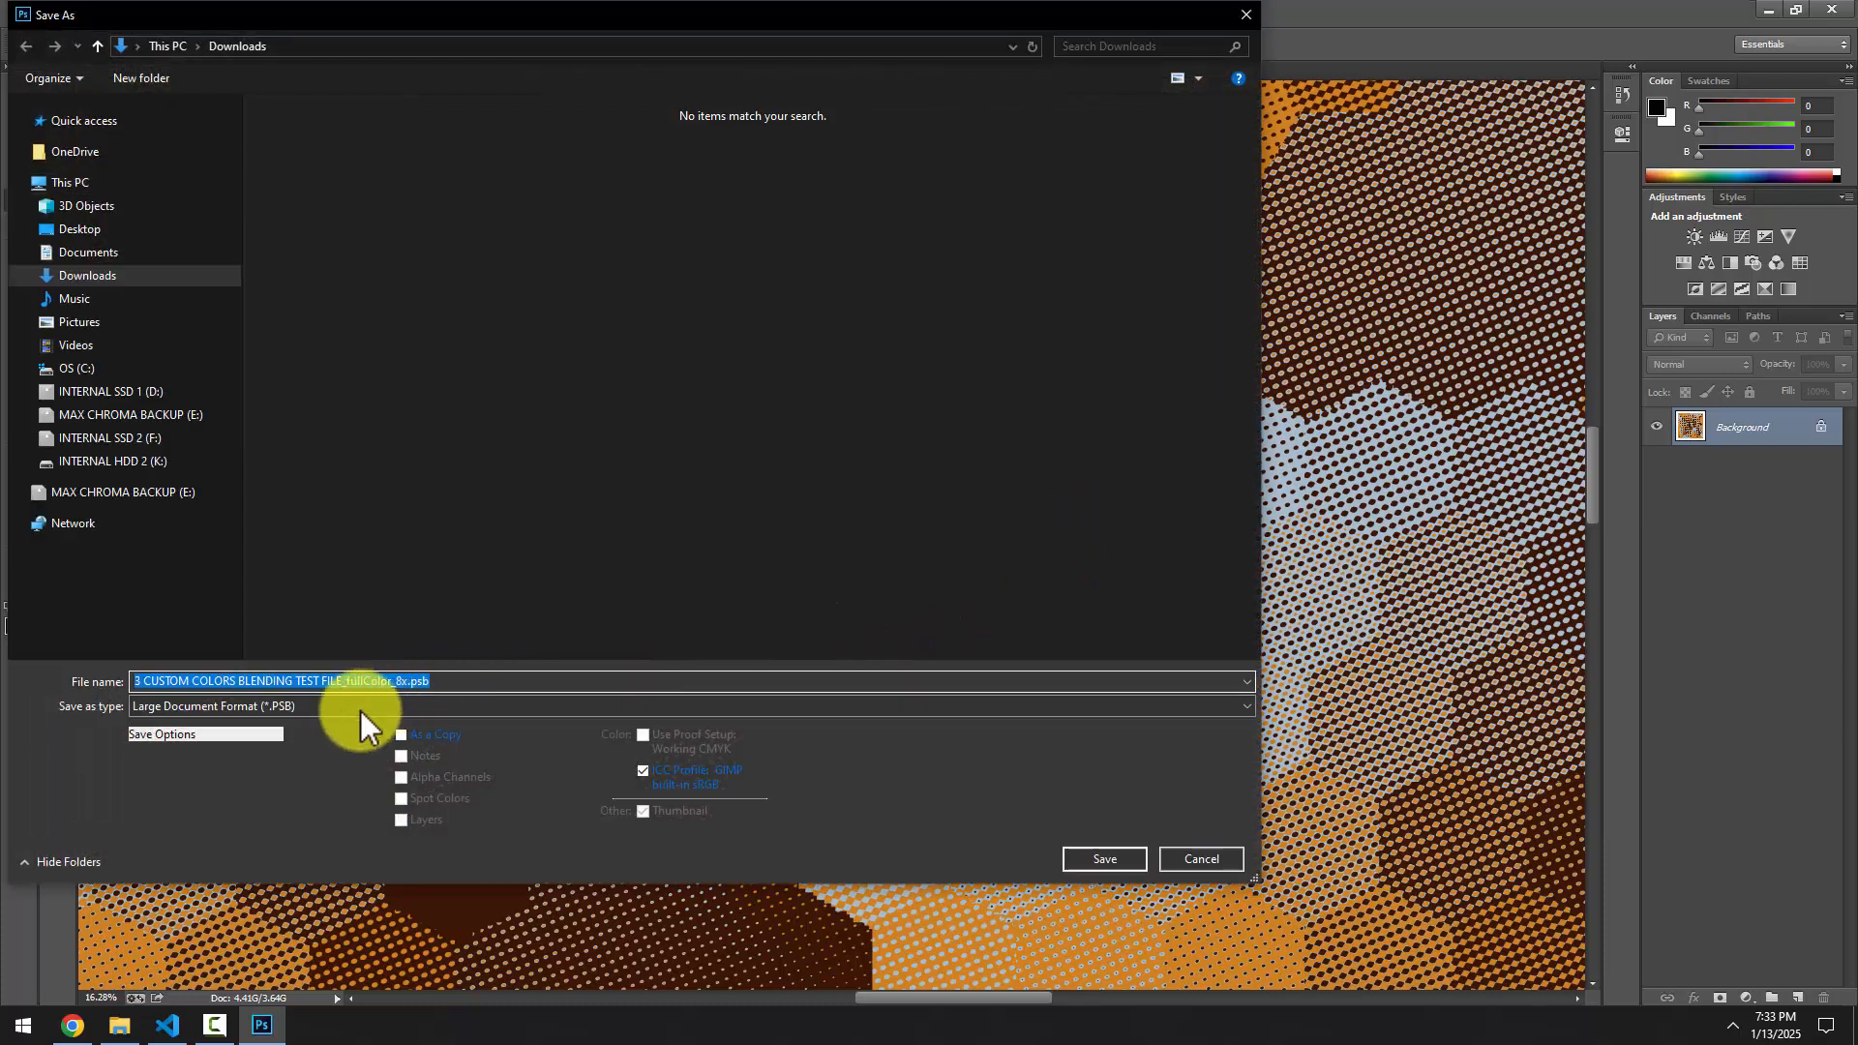
{"action": "left_click", "coordinate": [348, 712]}
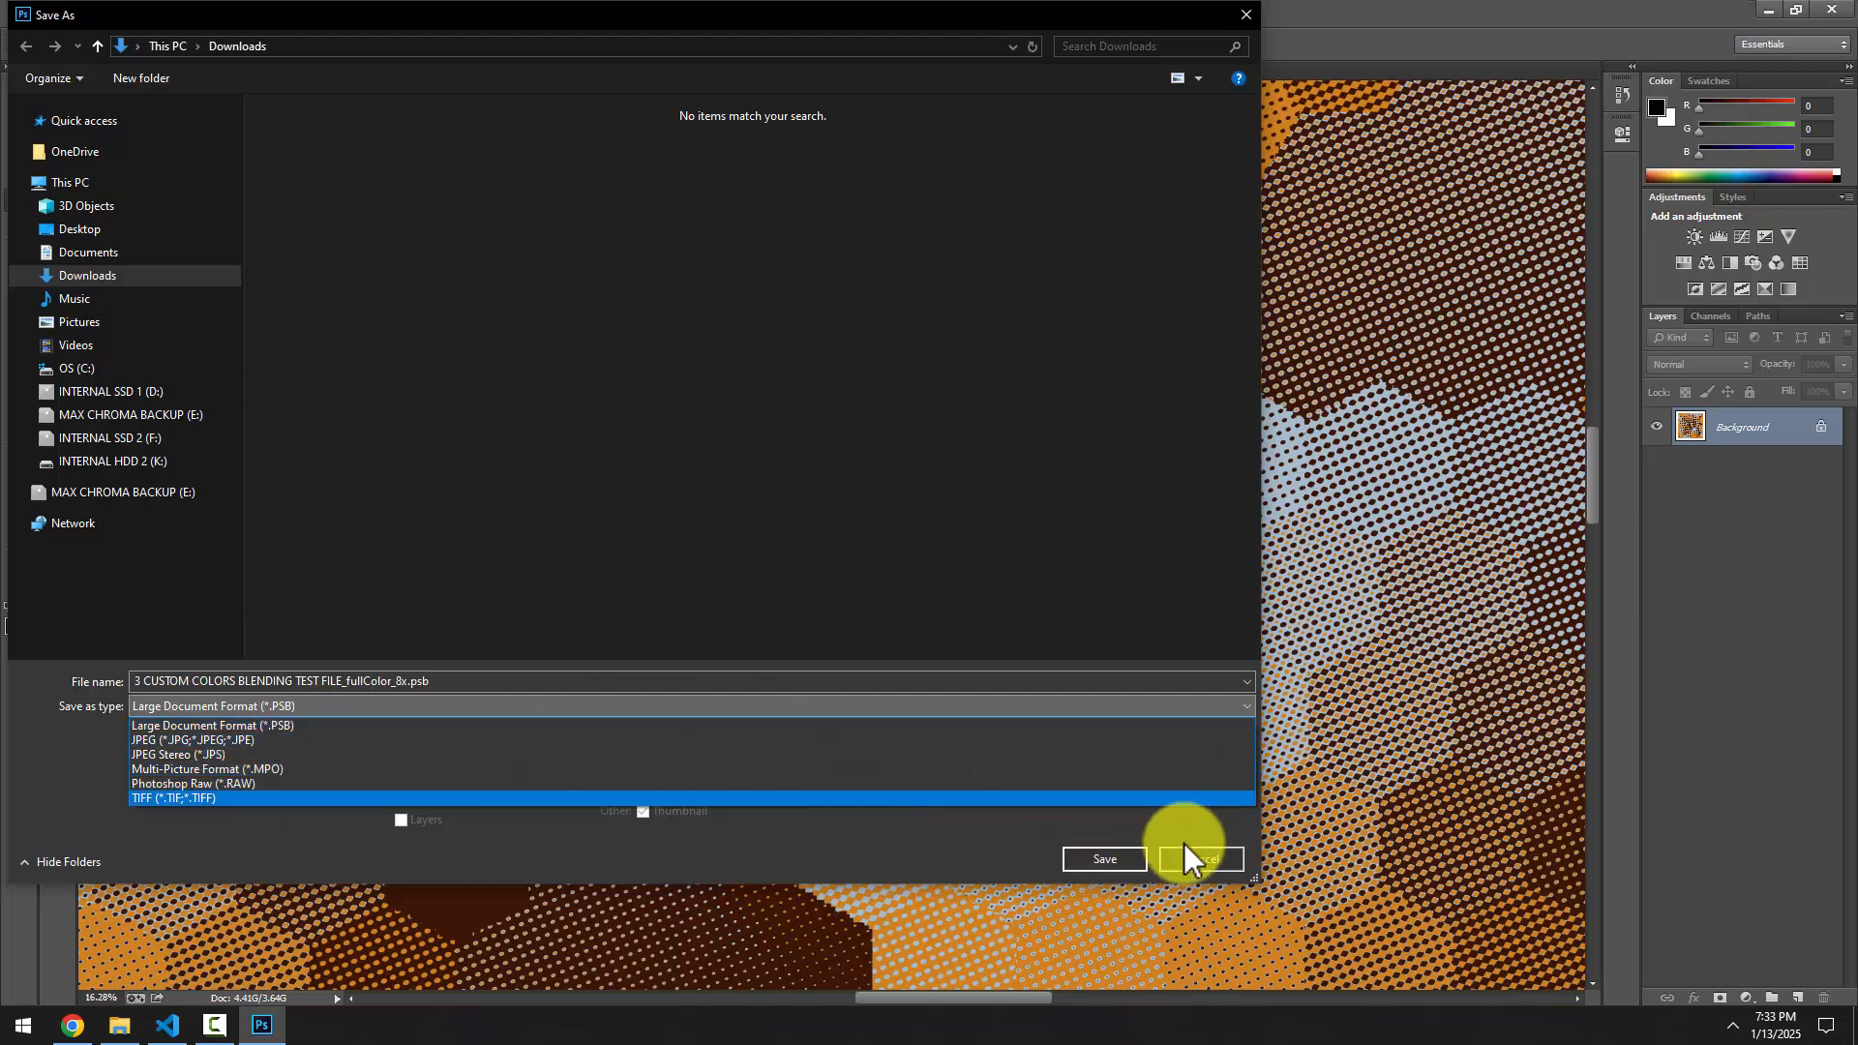
{"action": "left_click", "coordinate": [1205, 858]}
{"action": "left_click", "coordinate": [1216, 856]}
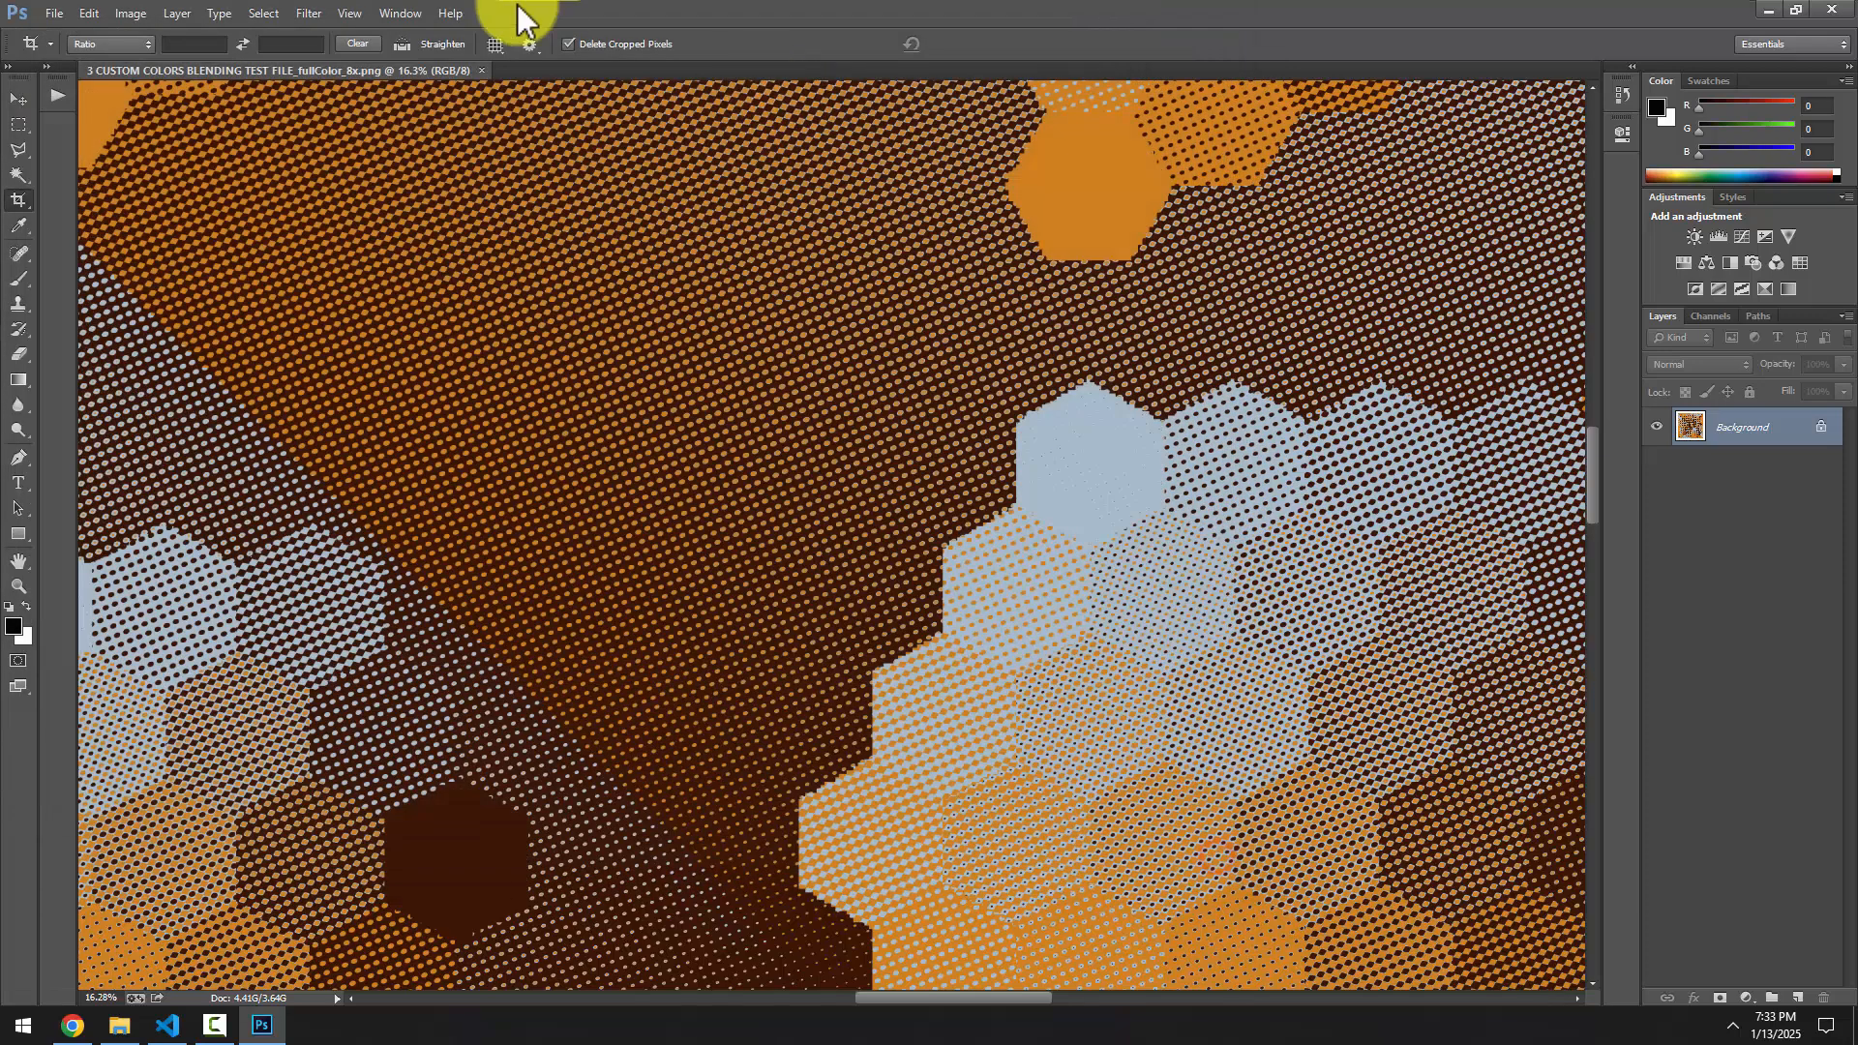
Close the 8x PNG document in Photoshop without saving changes
{"action": "scroll", "coordinate": [664, 542], "scroll_direction": "down", "scroll_amount": 2}
{"action": "scroll", "coordinate": [661, 490], "scroll_direction": "down", "scroll_amount": 4}
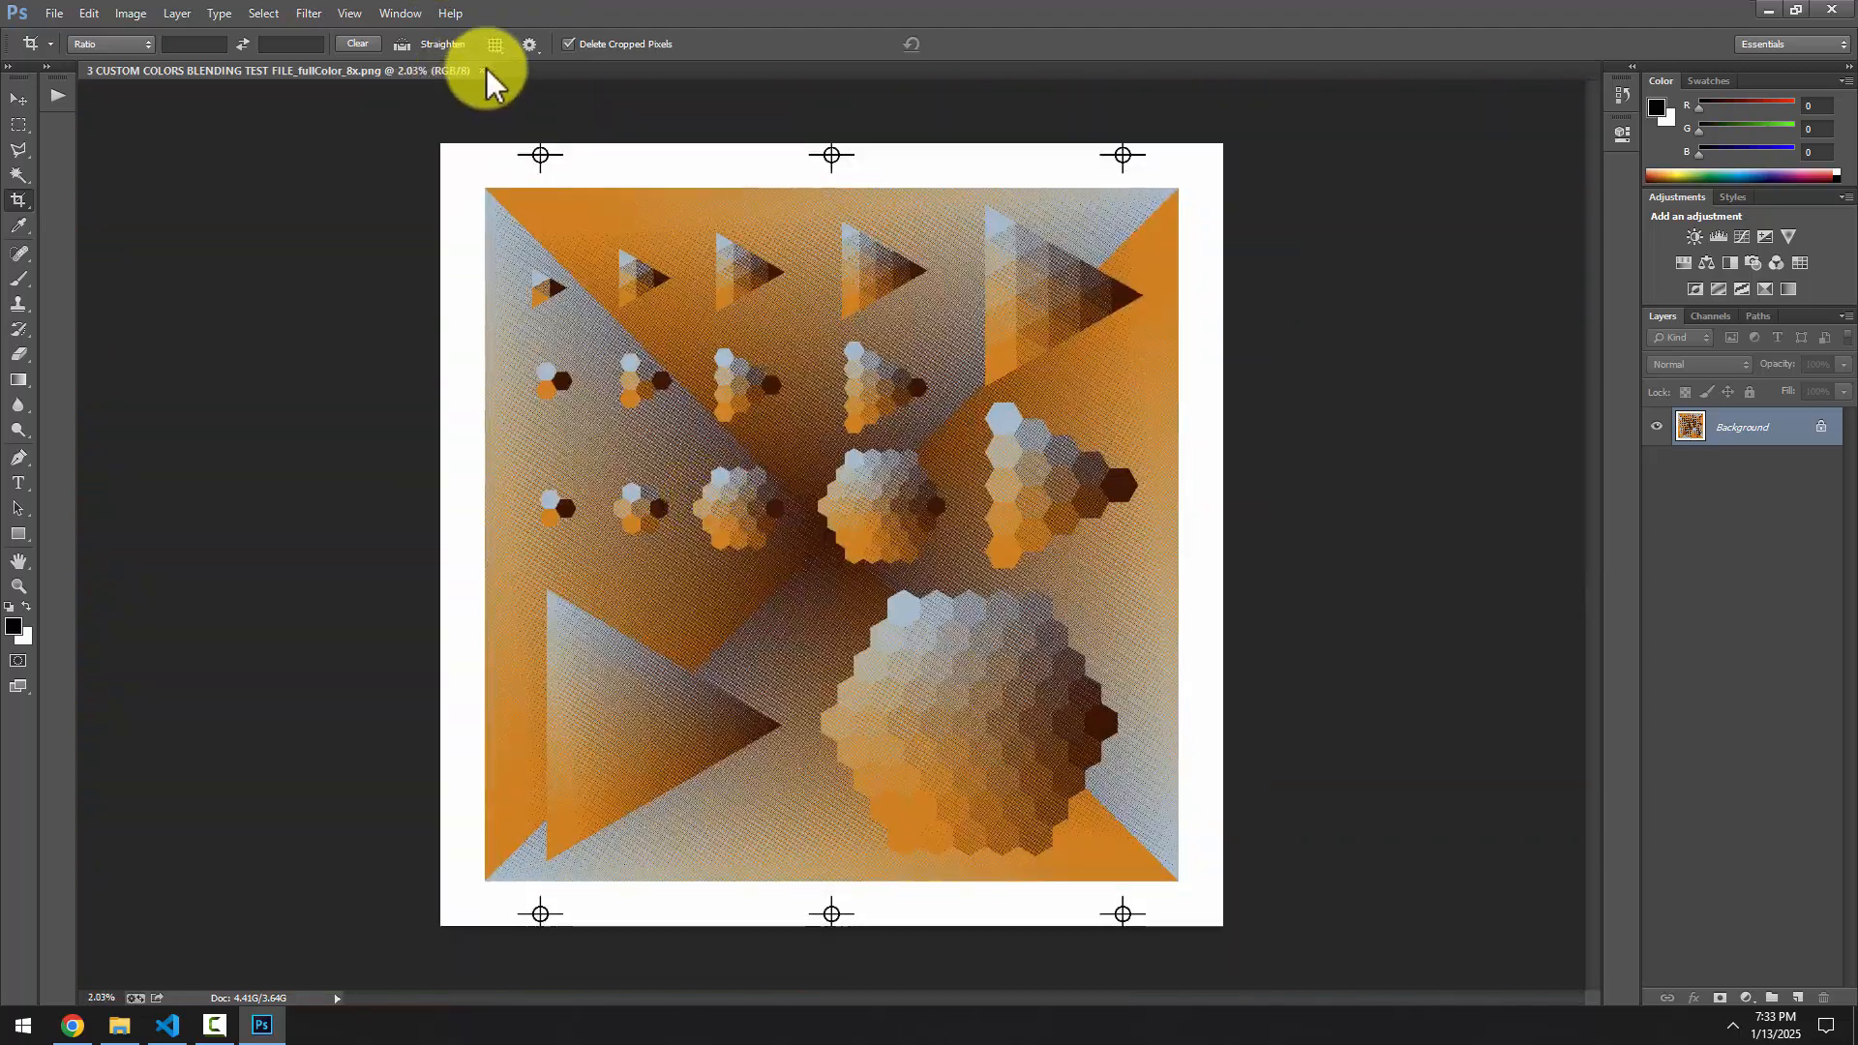
{"action": "left_click", "coordinate": [487, 69]}
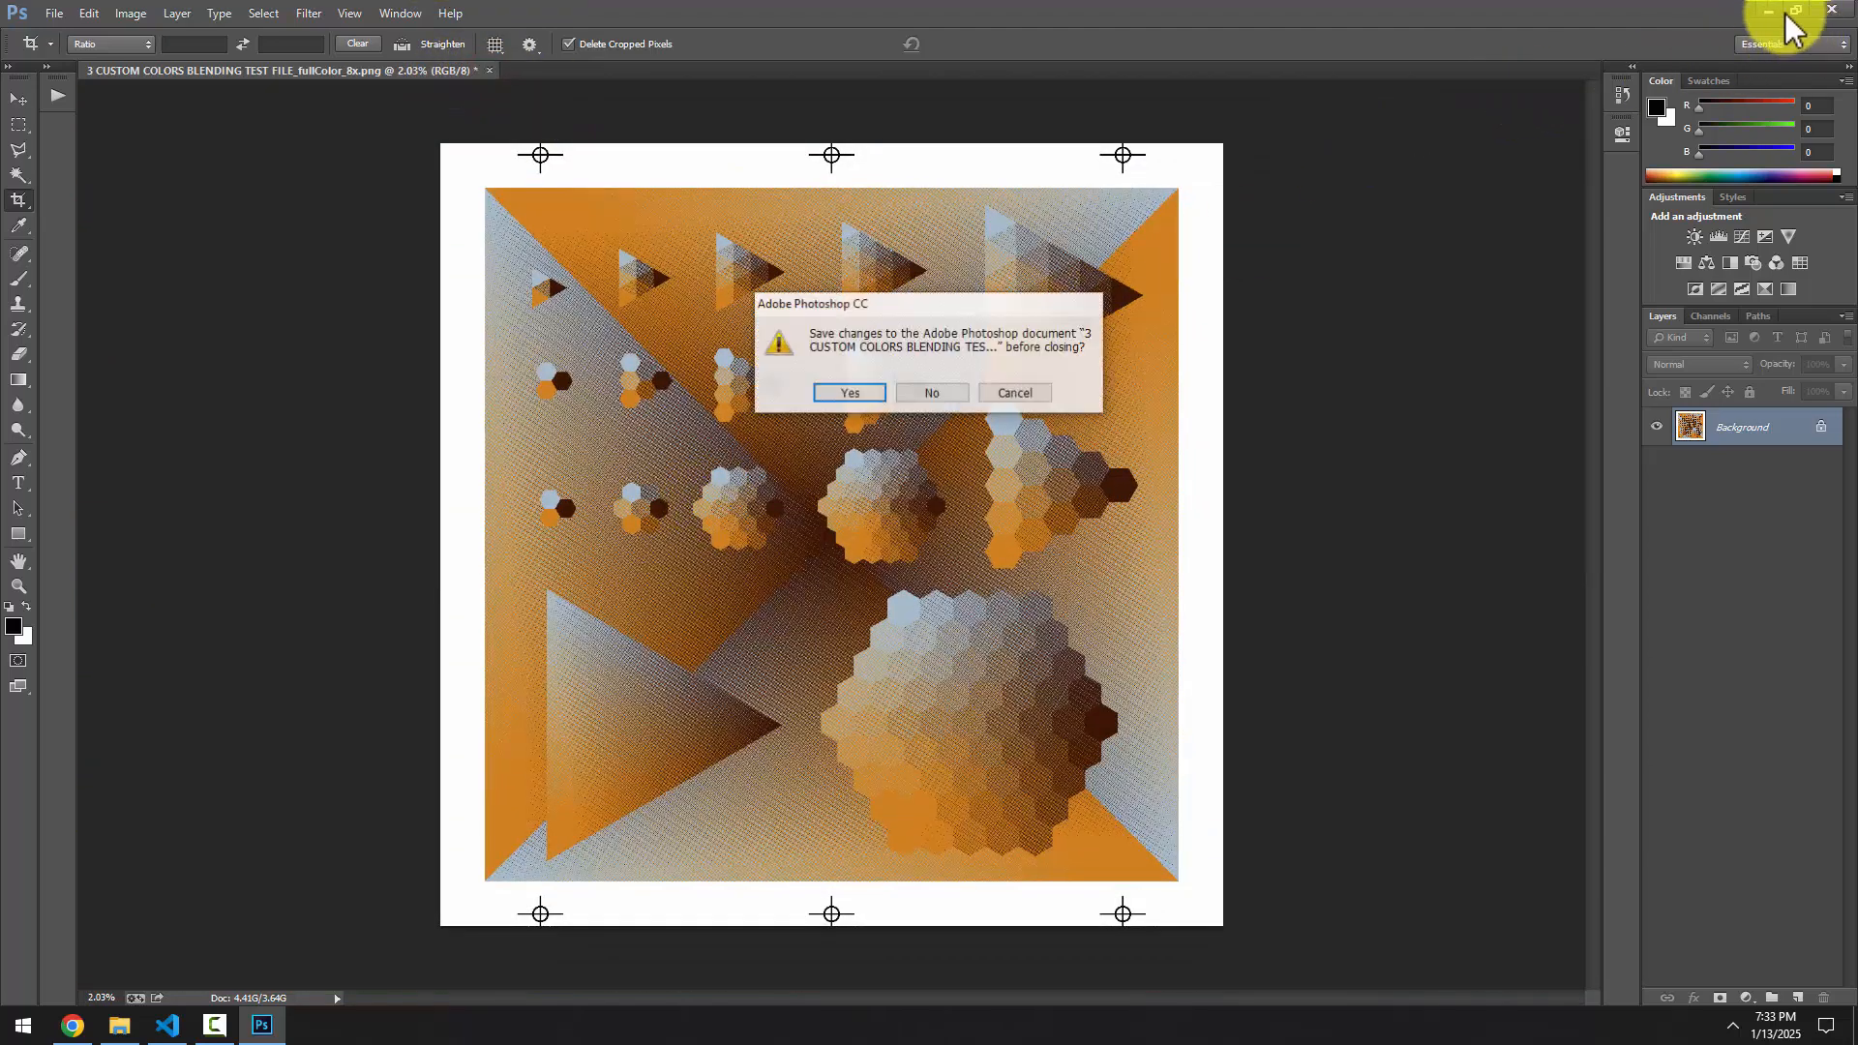
{"action": "left_click", "coordinate": [931, 393]}
Minimize Photoshop and switch back to ScreenTone Eternal in Chrome
{"action": "left_click", "coordinate": [1768, 10]}
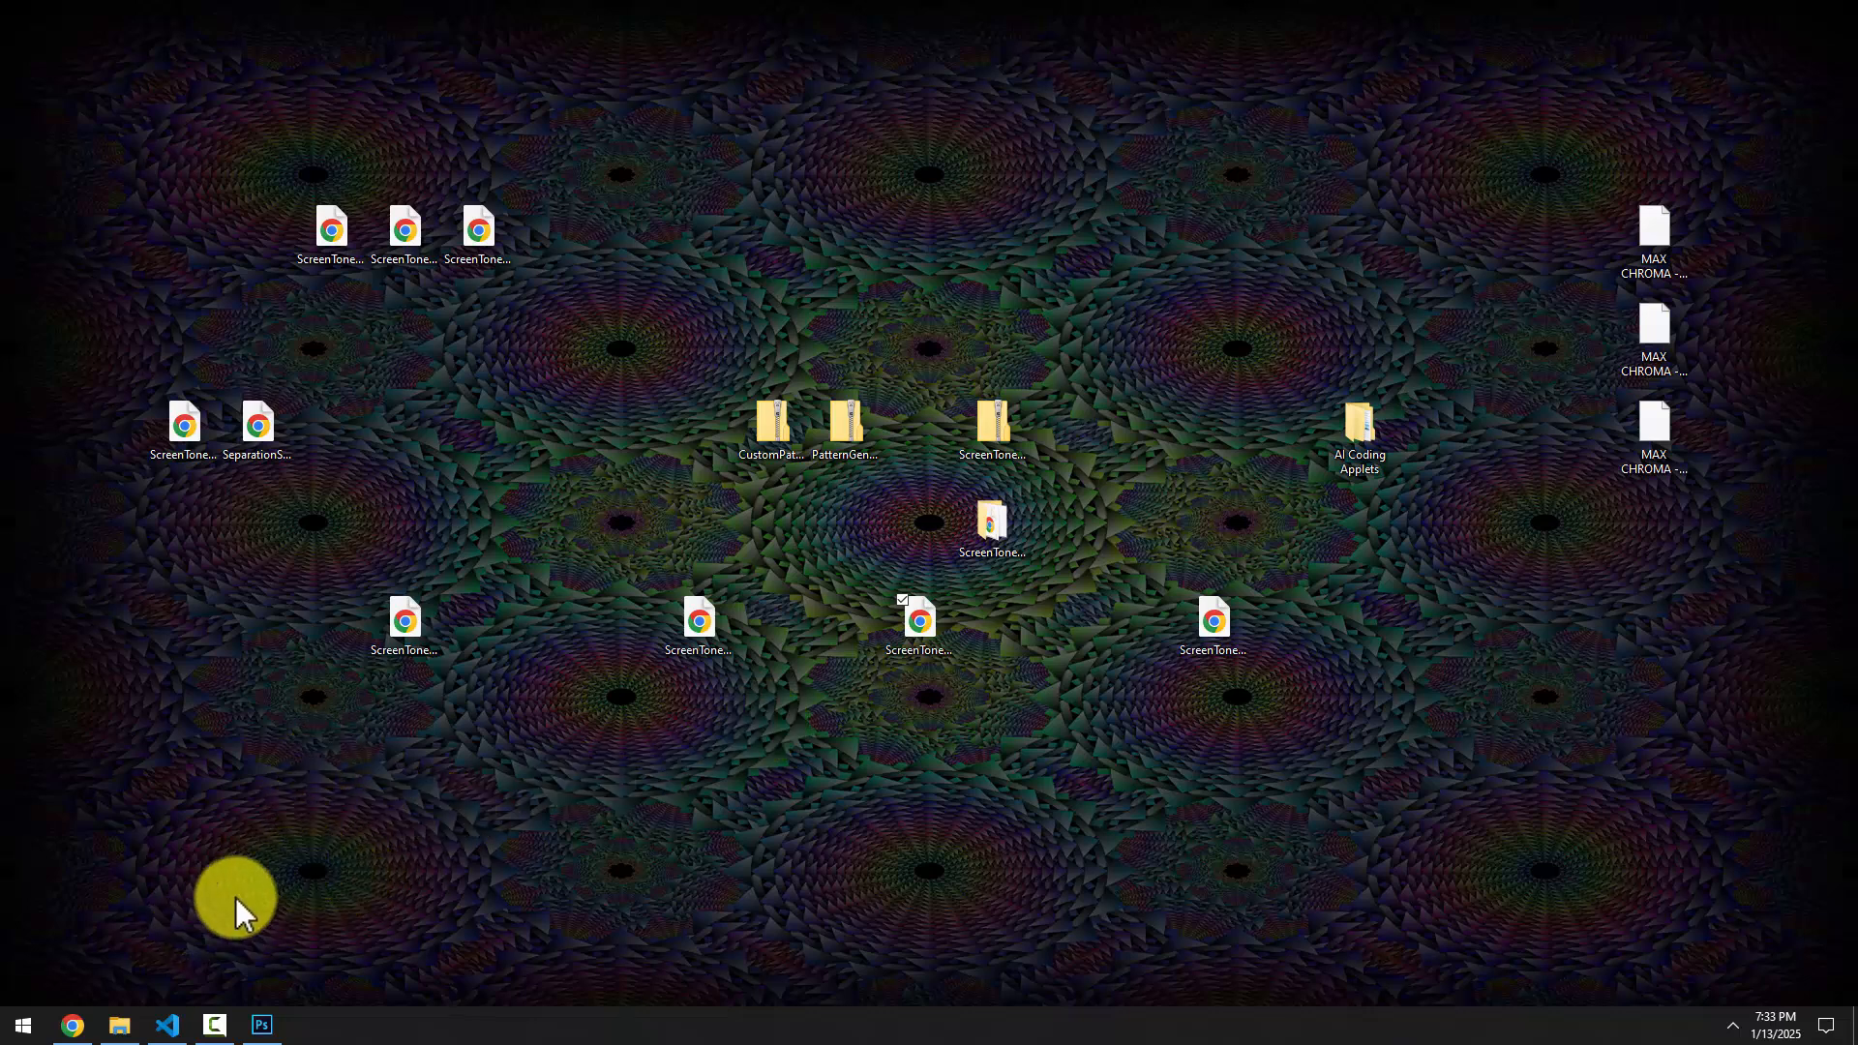
{"action": "left_click", "coordinate": [73, 1024]}
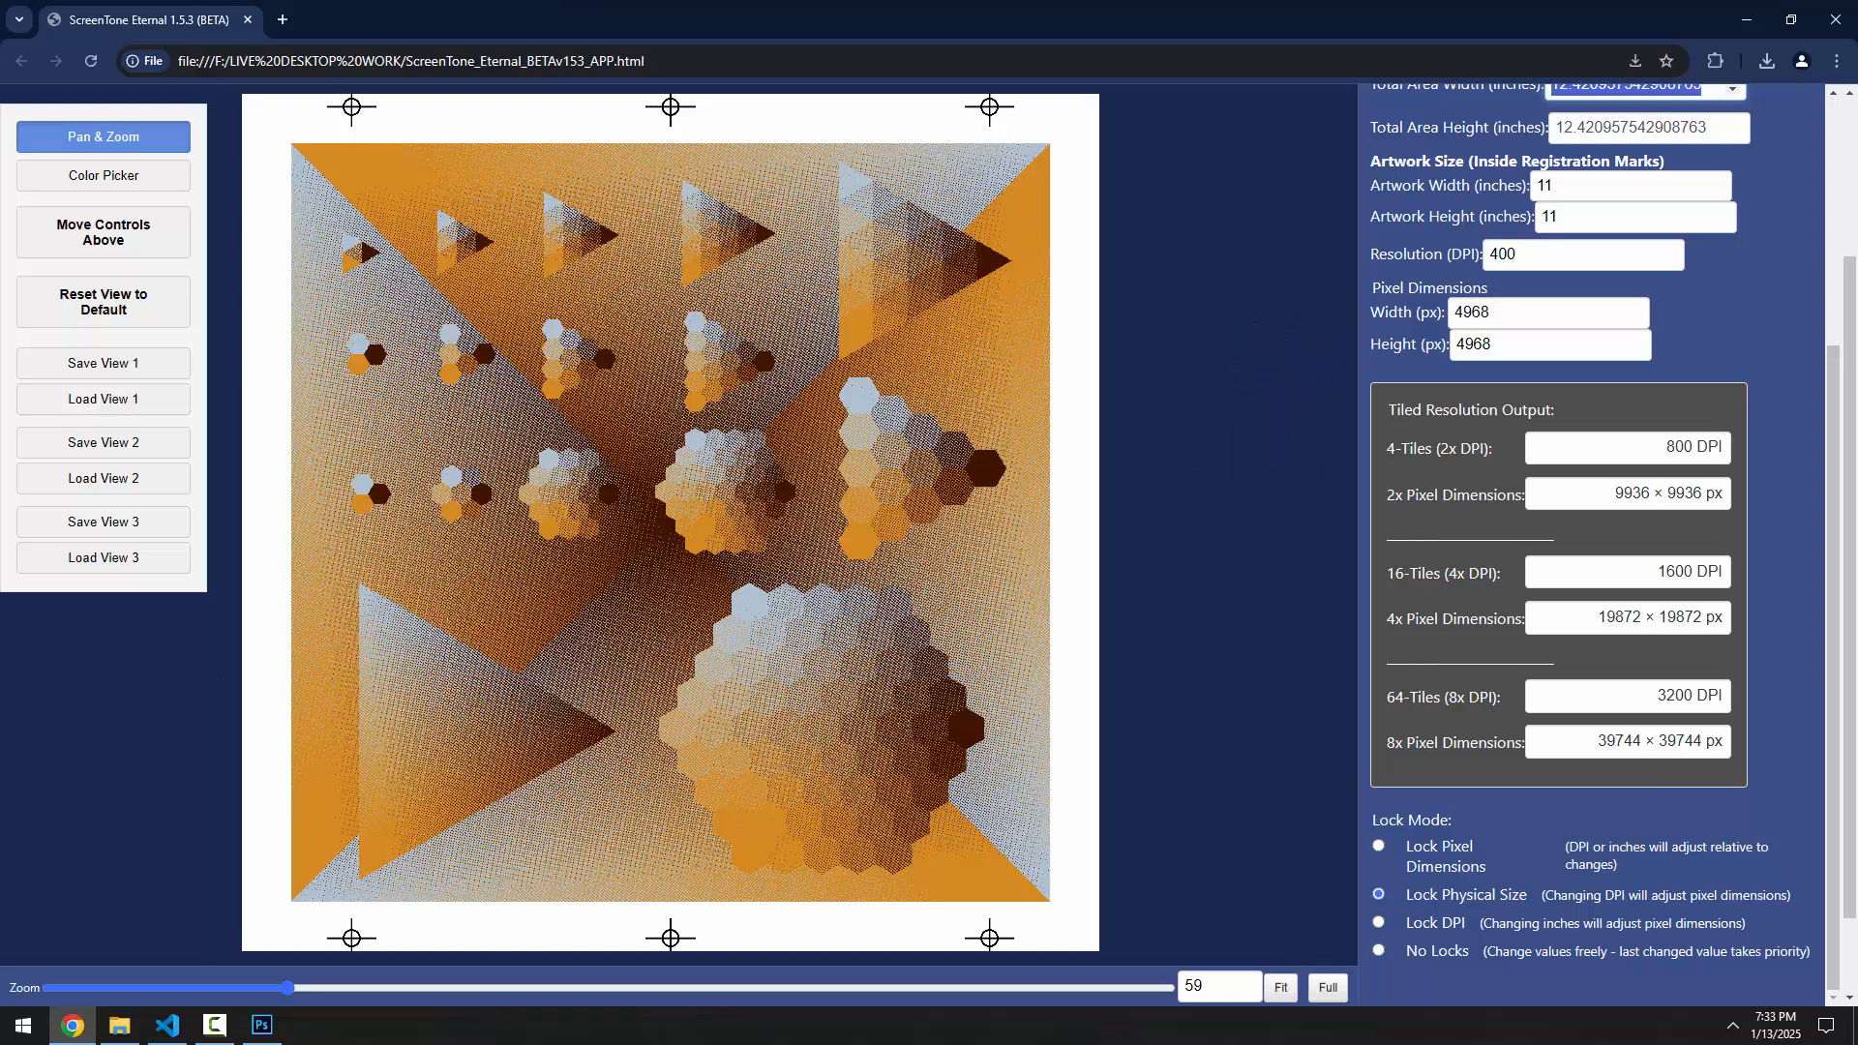
{"action": "left_click_drag", "start_coordinate": [0, 711], "coordinate": [577, 788]}
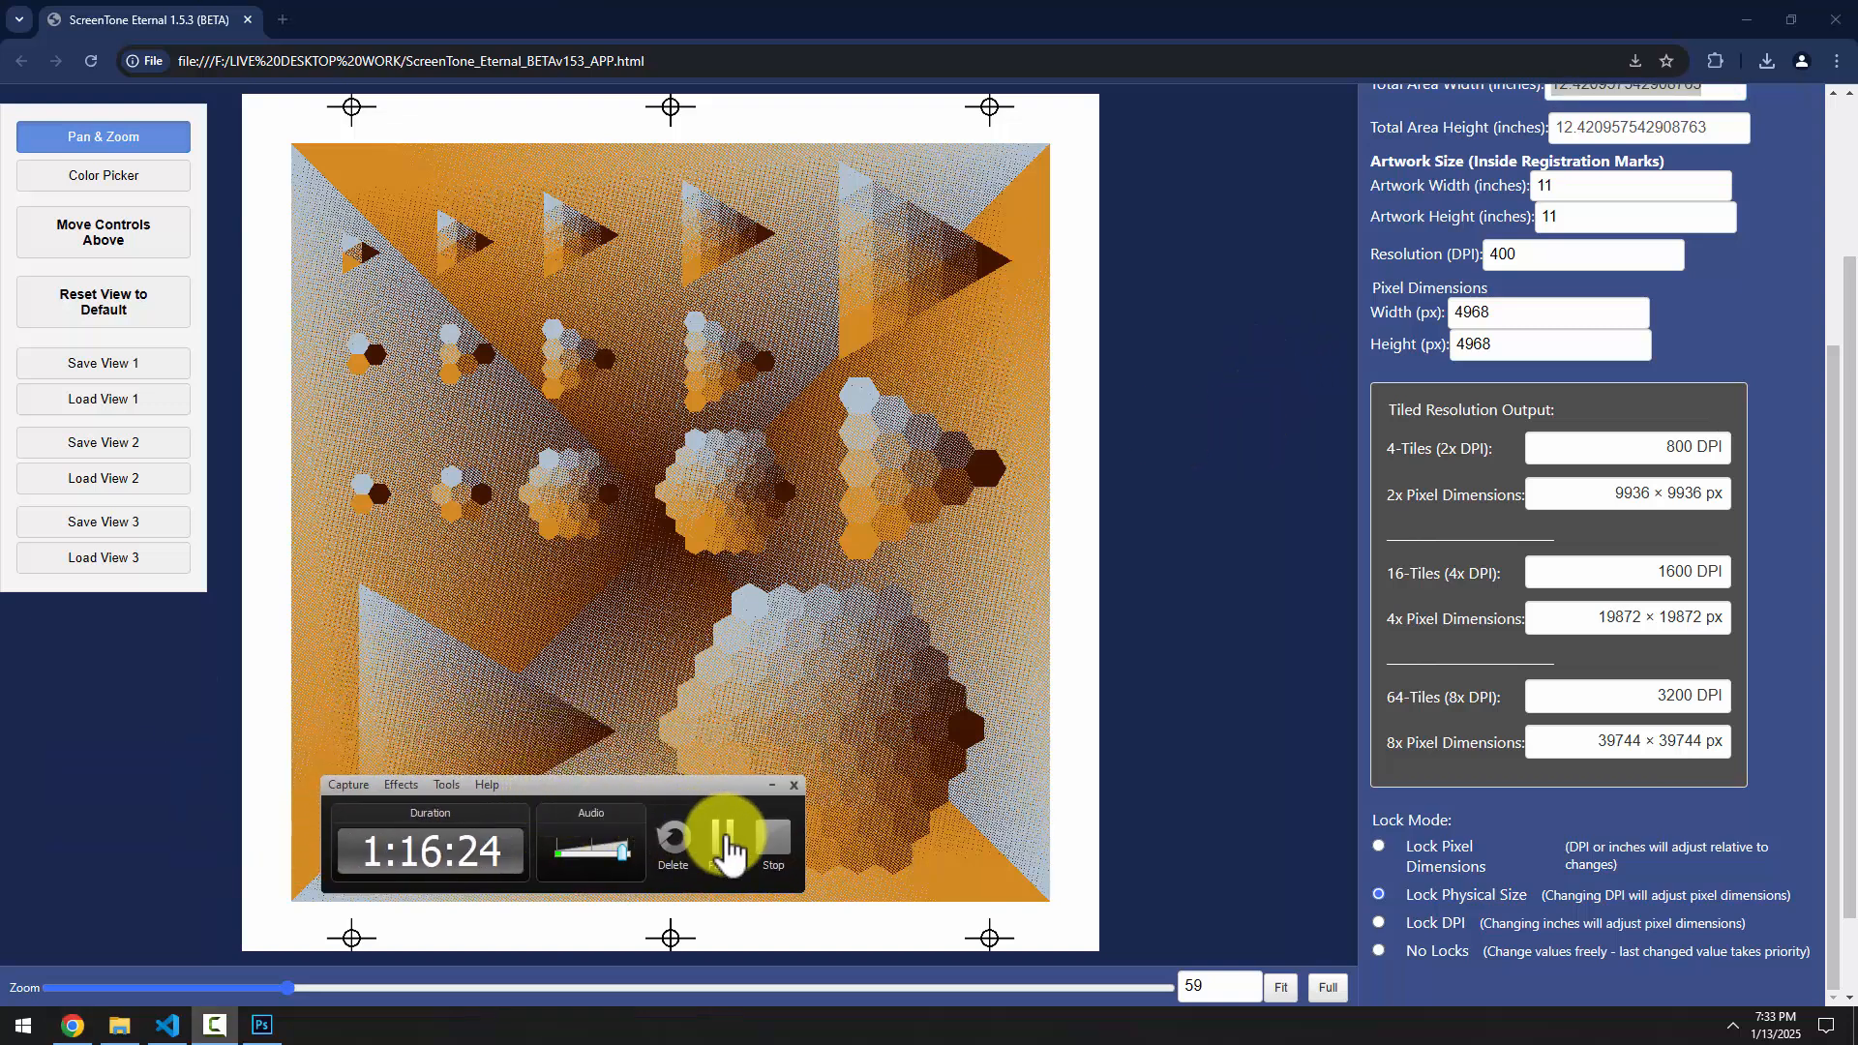